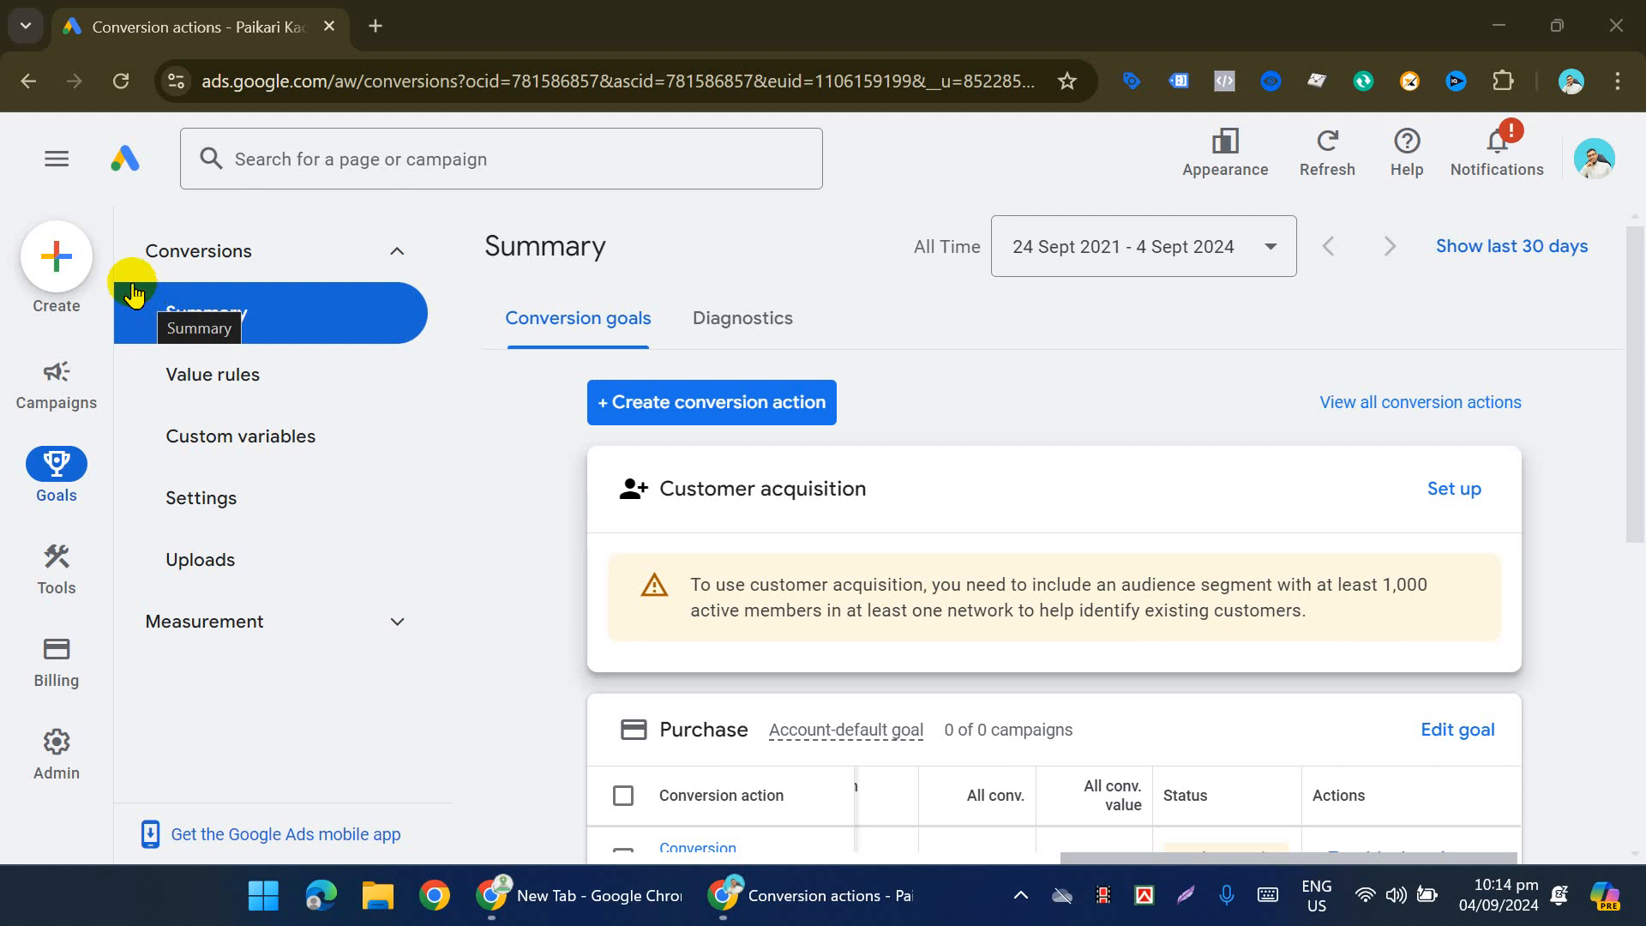
click(378, 34)
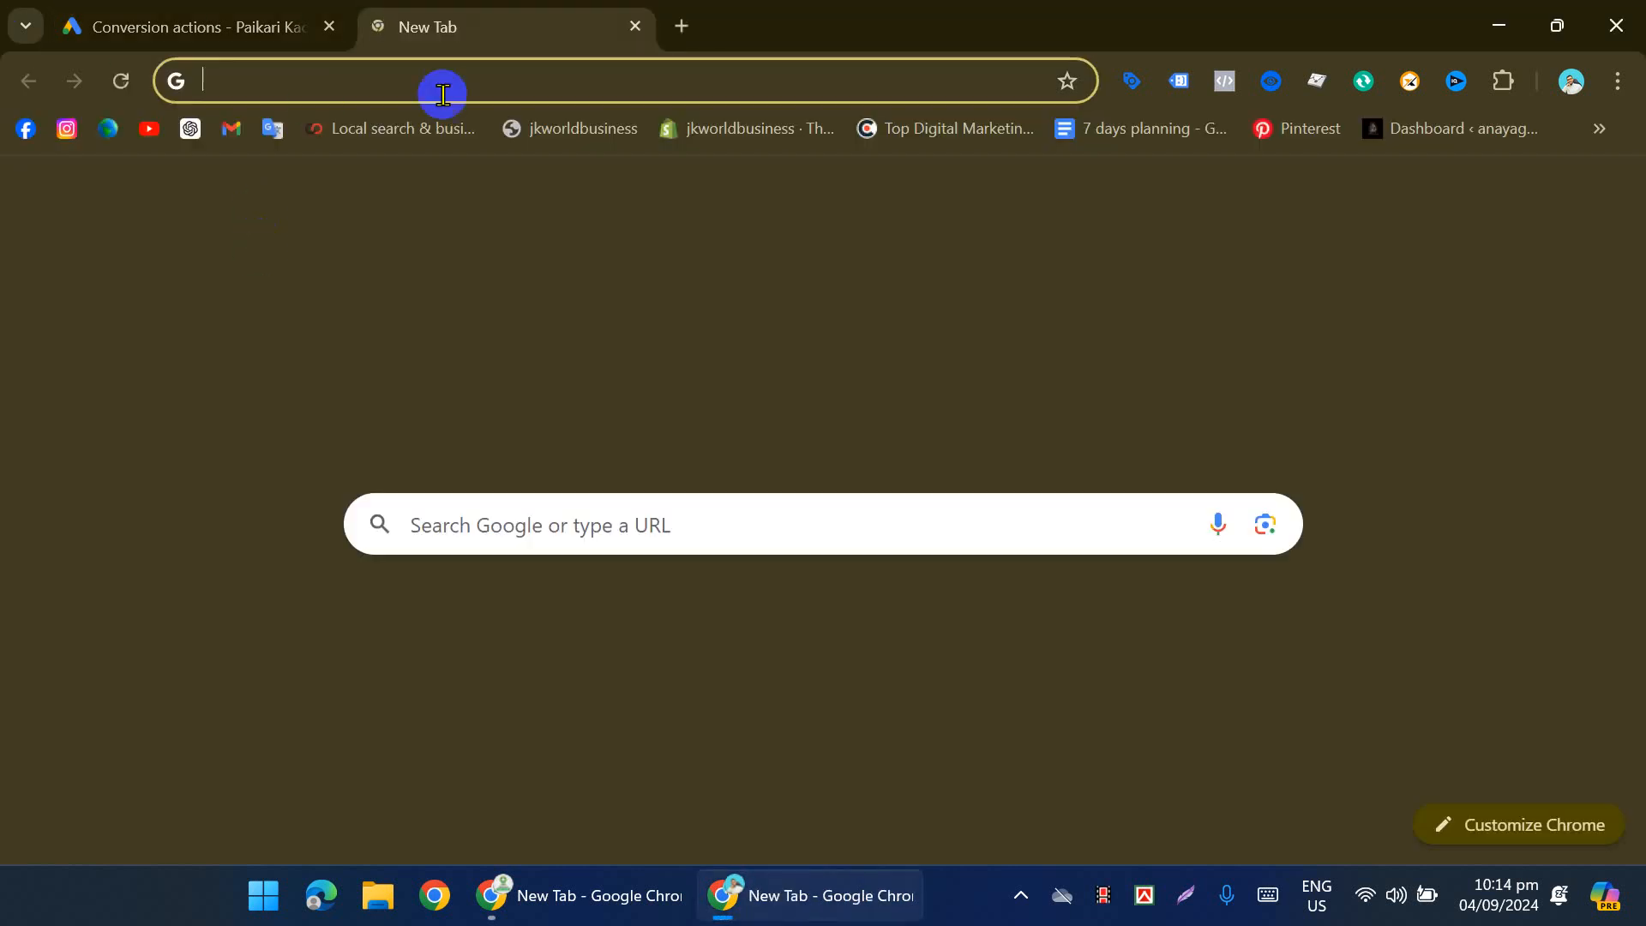
click(1600, 203)
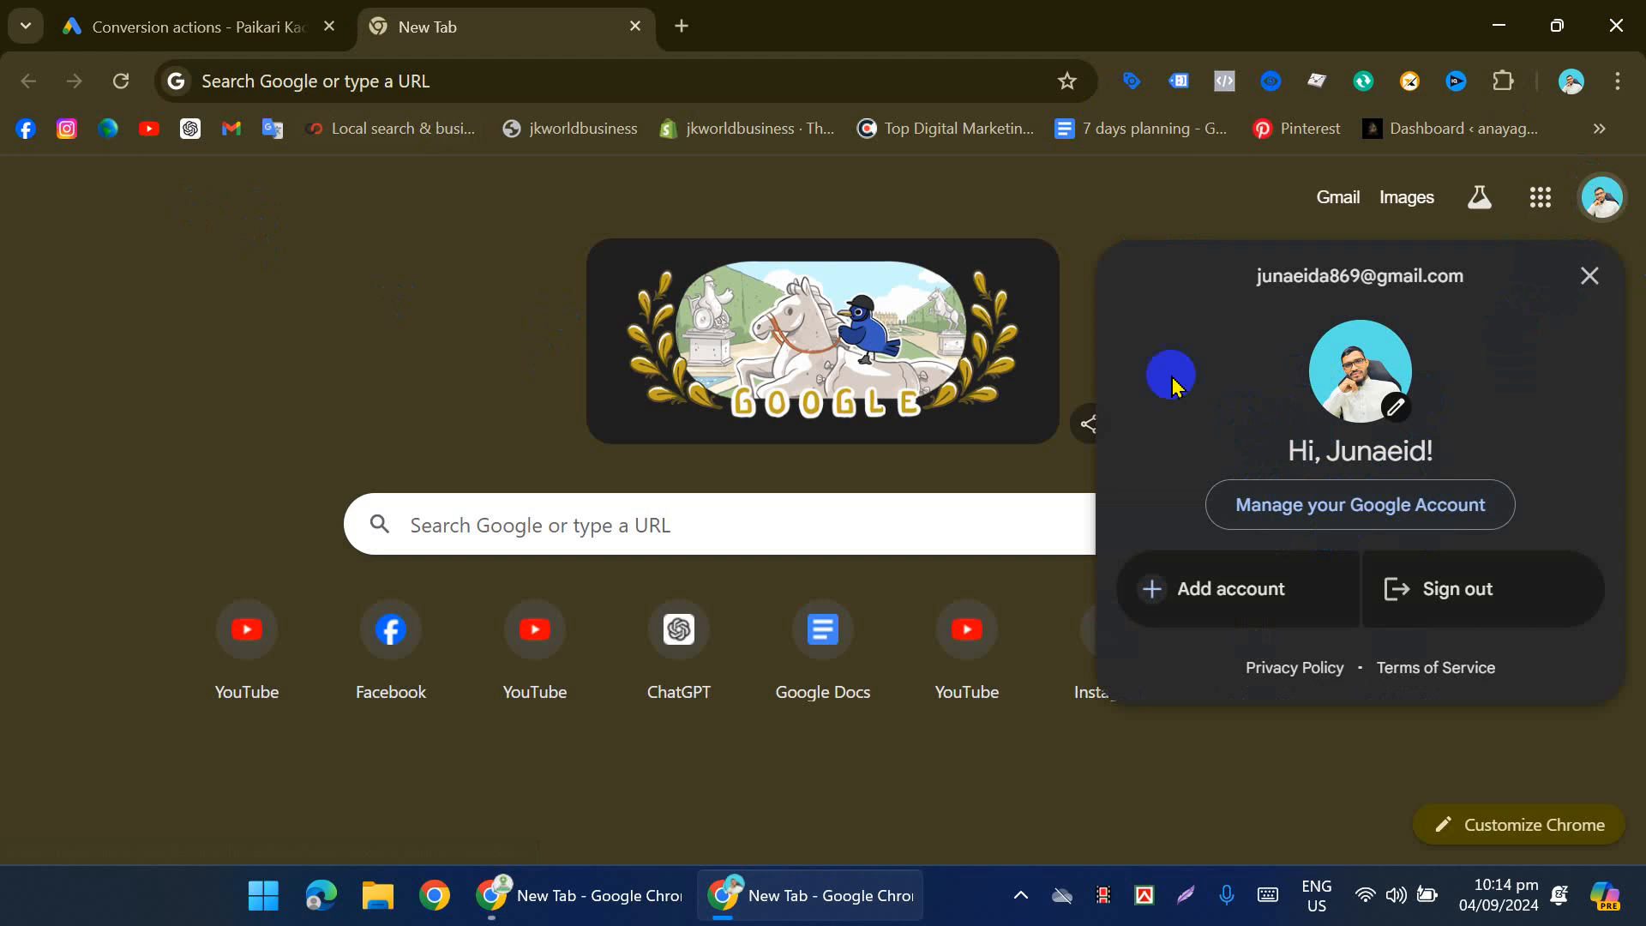
click(1587, 276)
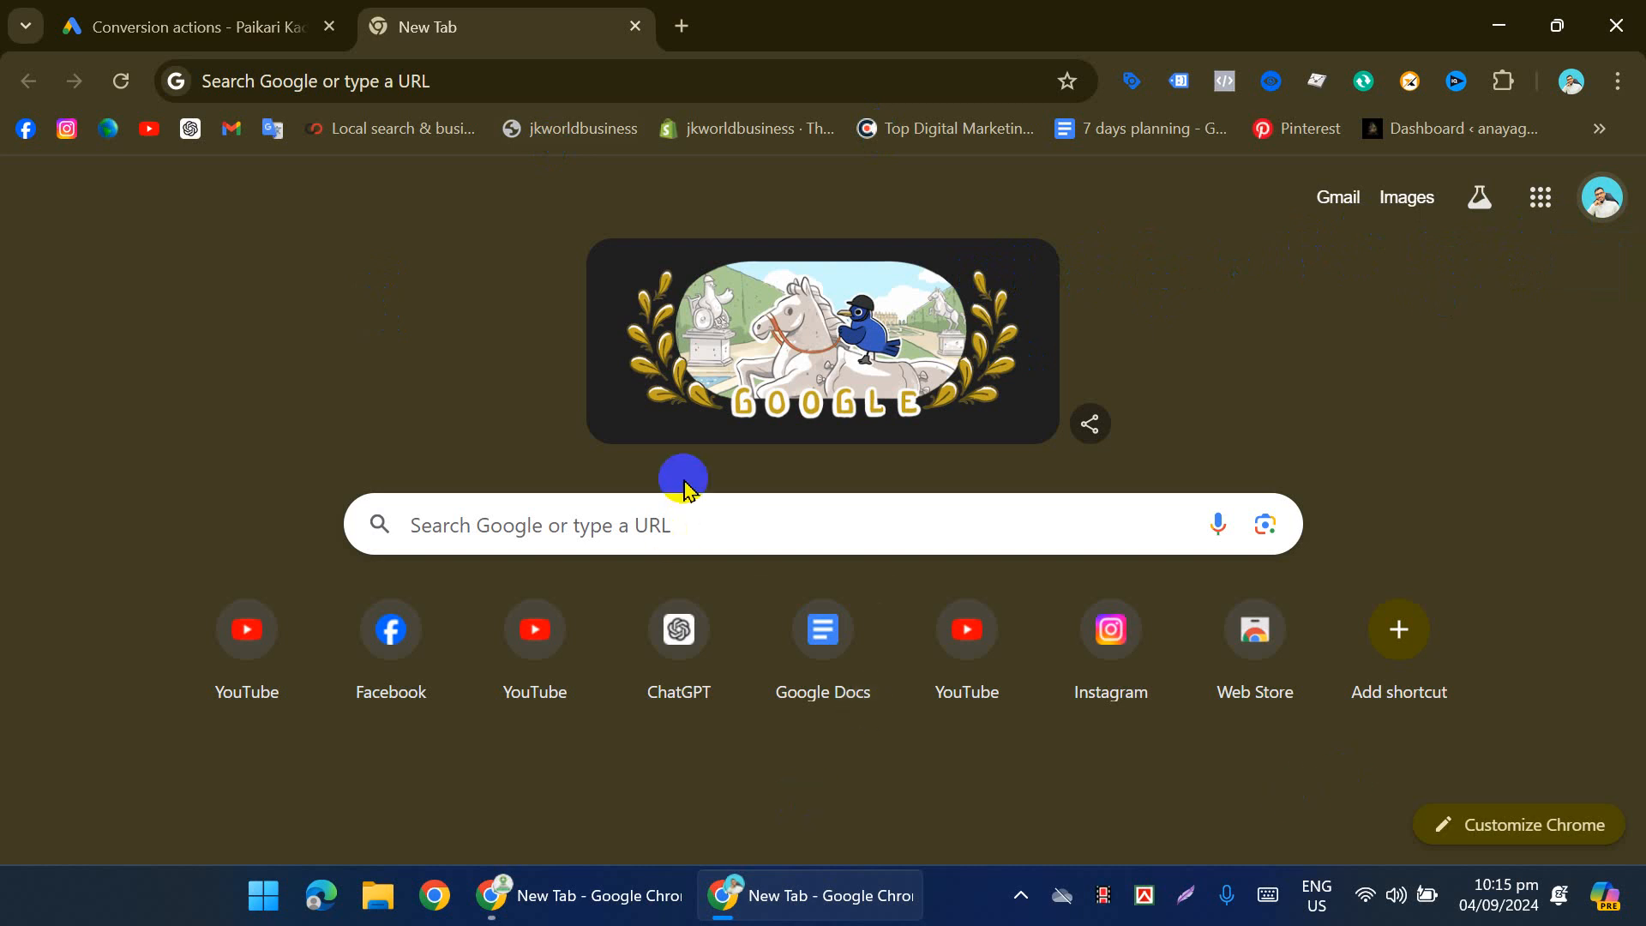
click(656, 514)
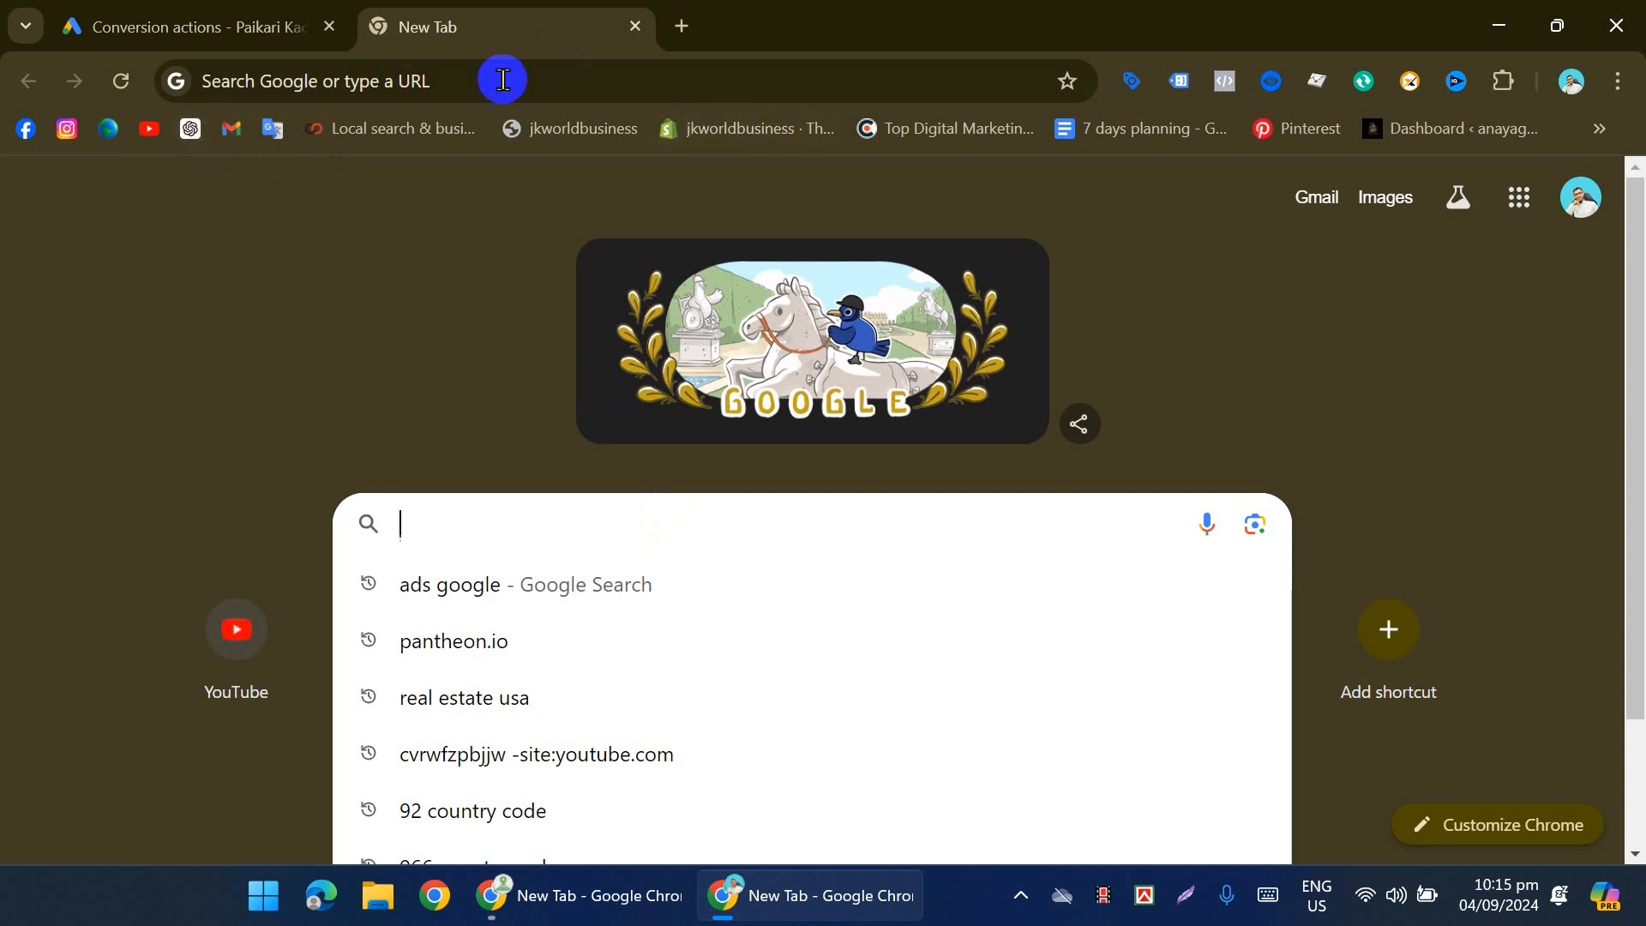
click(1591, 204)
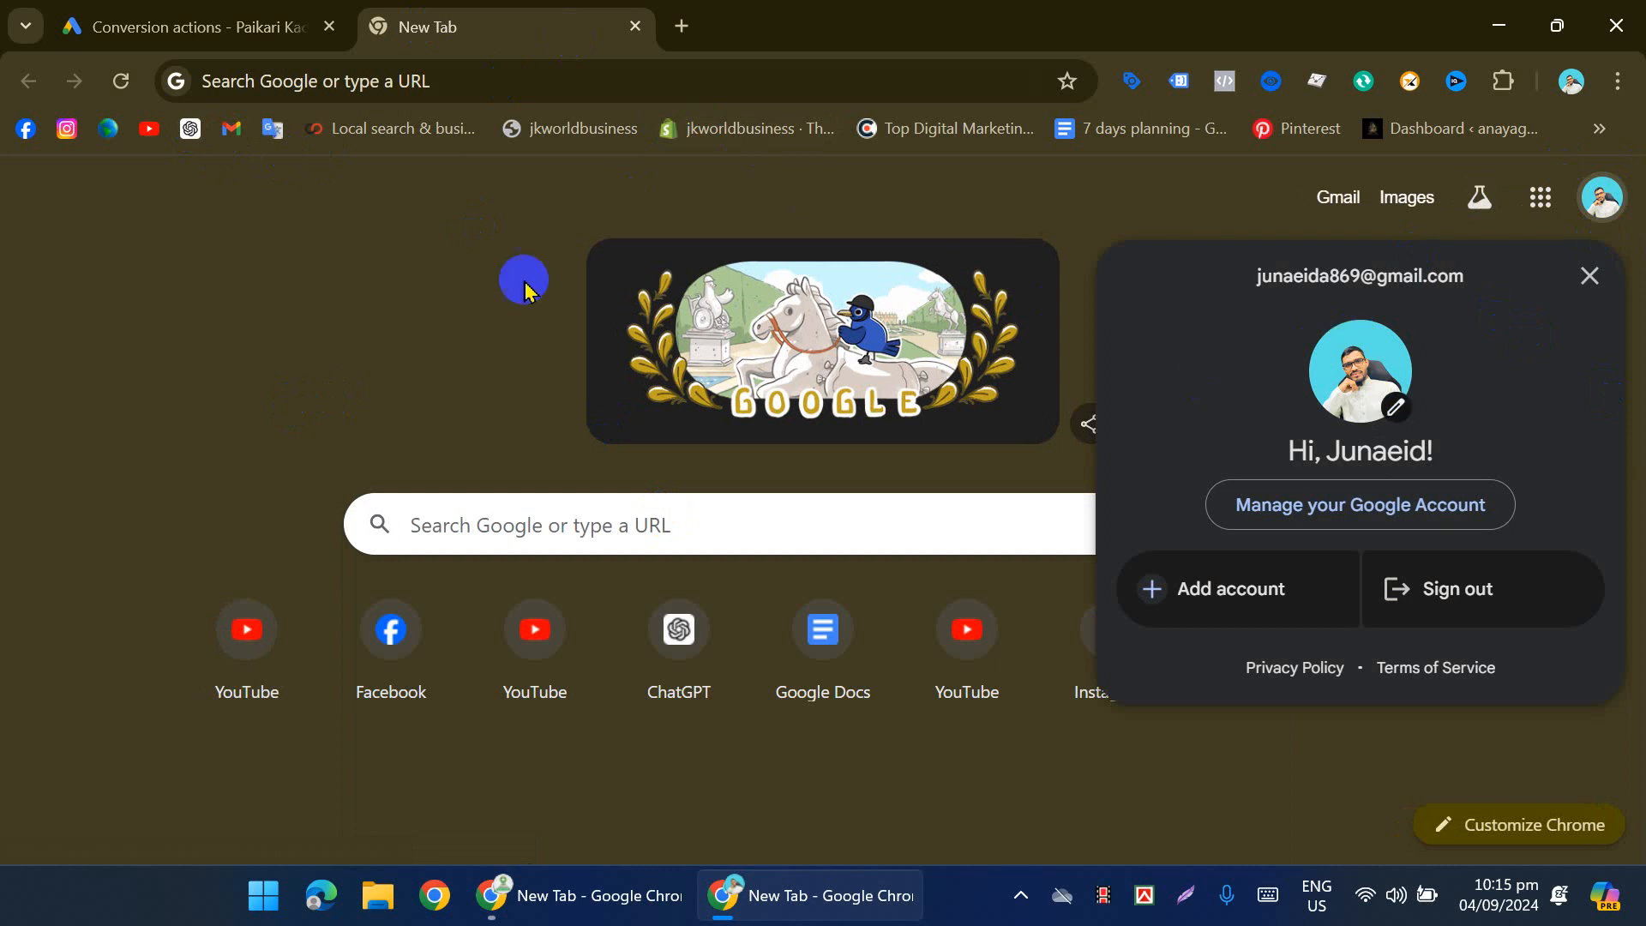
click(189, 15)
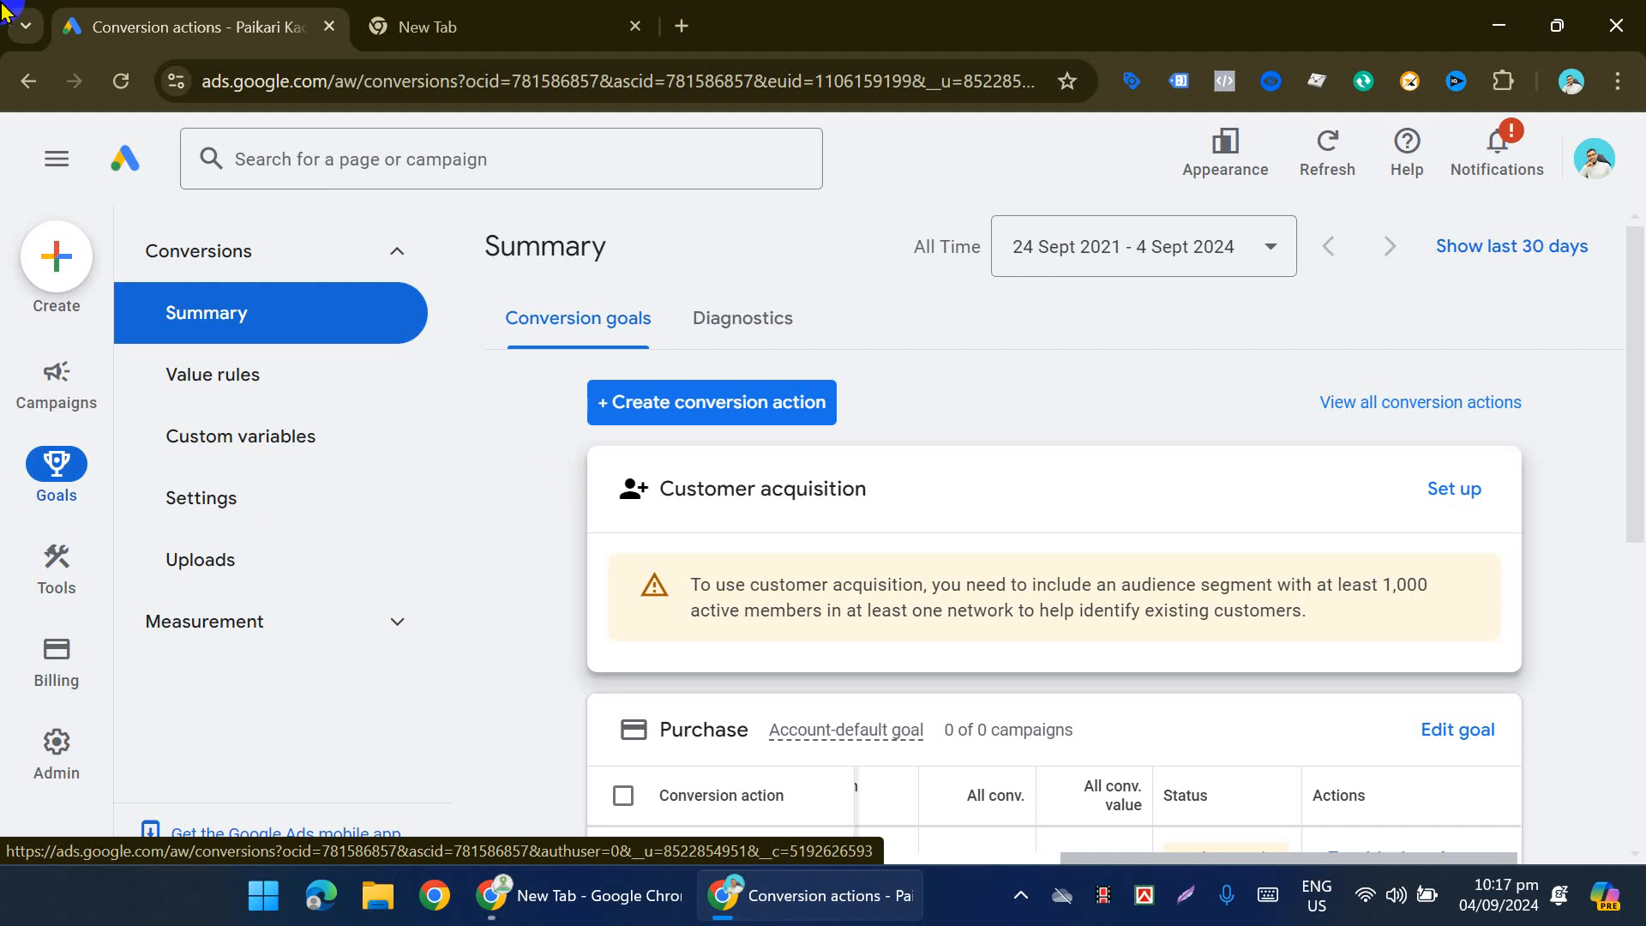
Step: Start creating a new conversion action that tracks website conversions
click(695, 403)
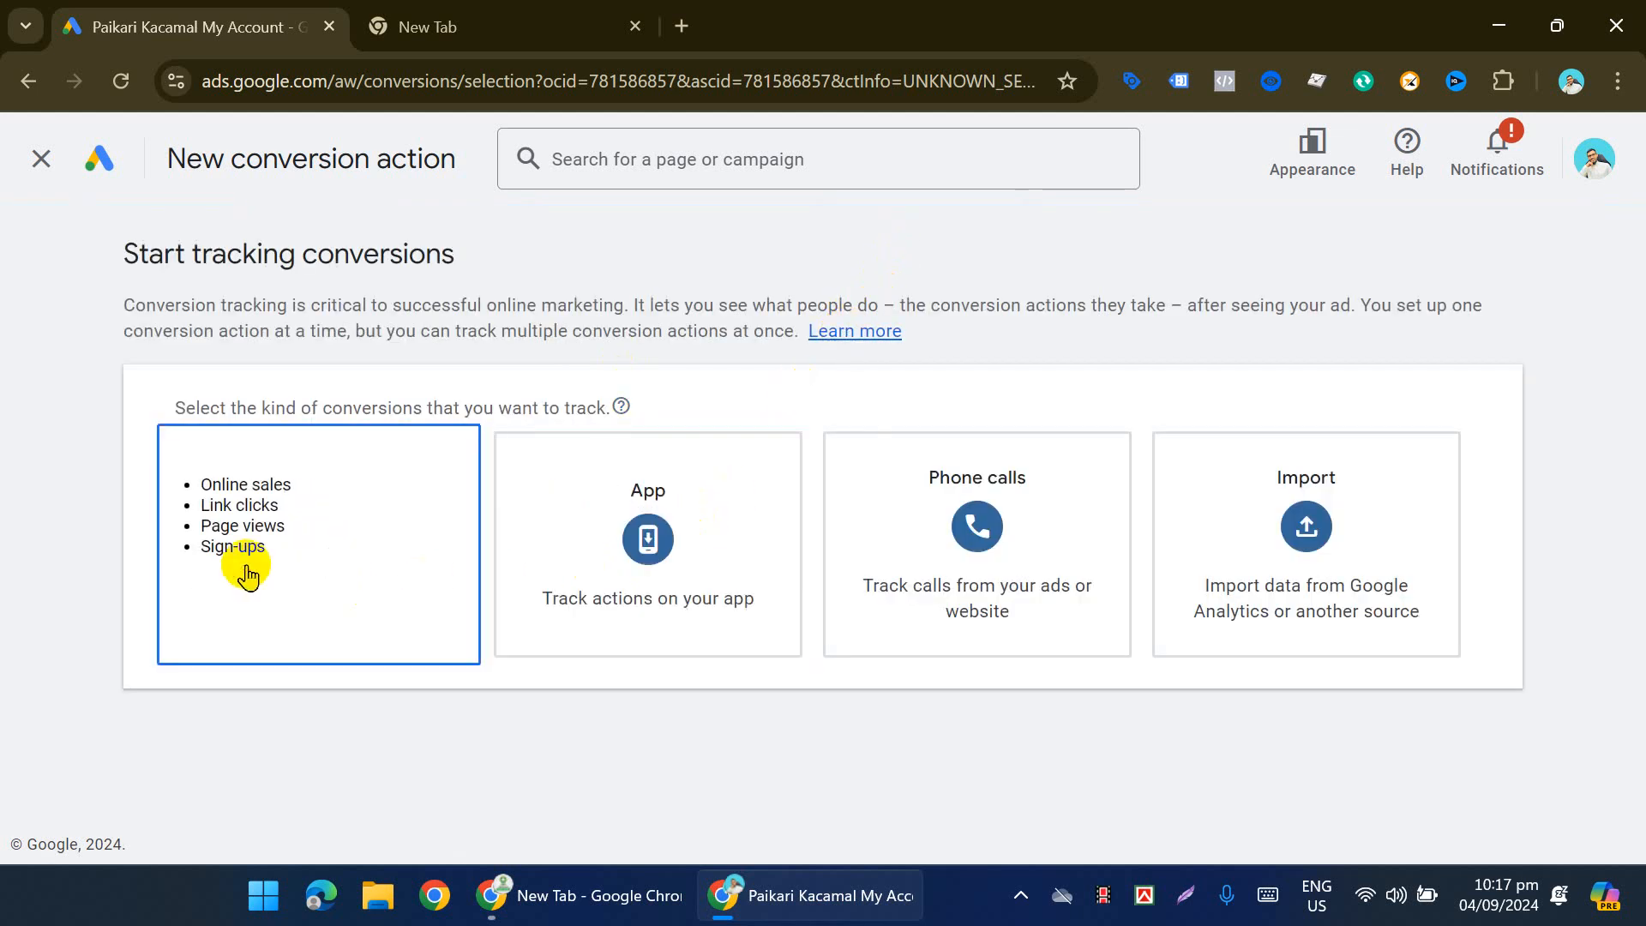
click(247, 563)
click(372, 535)
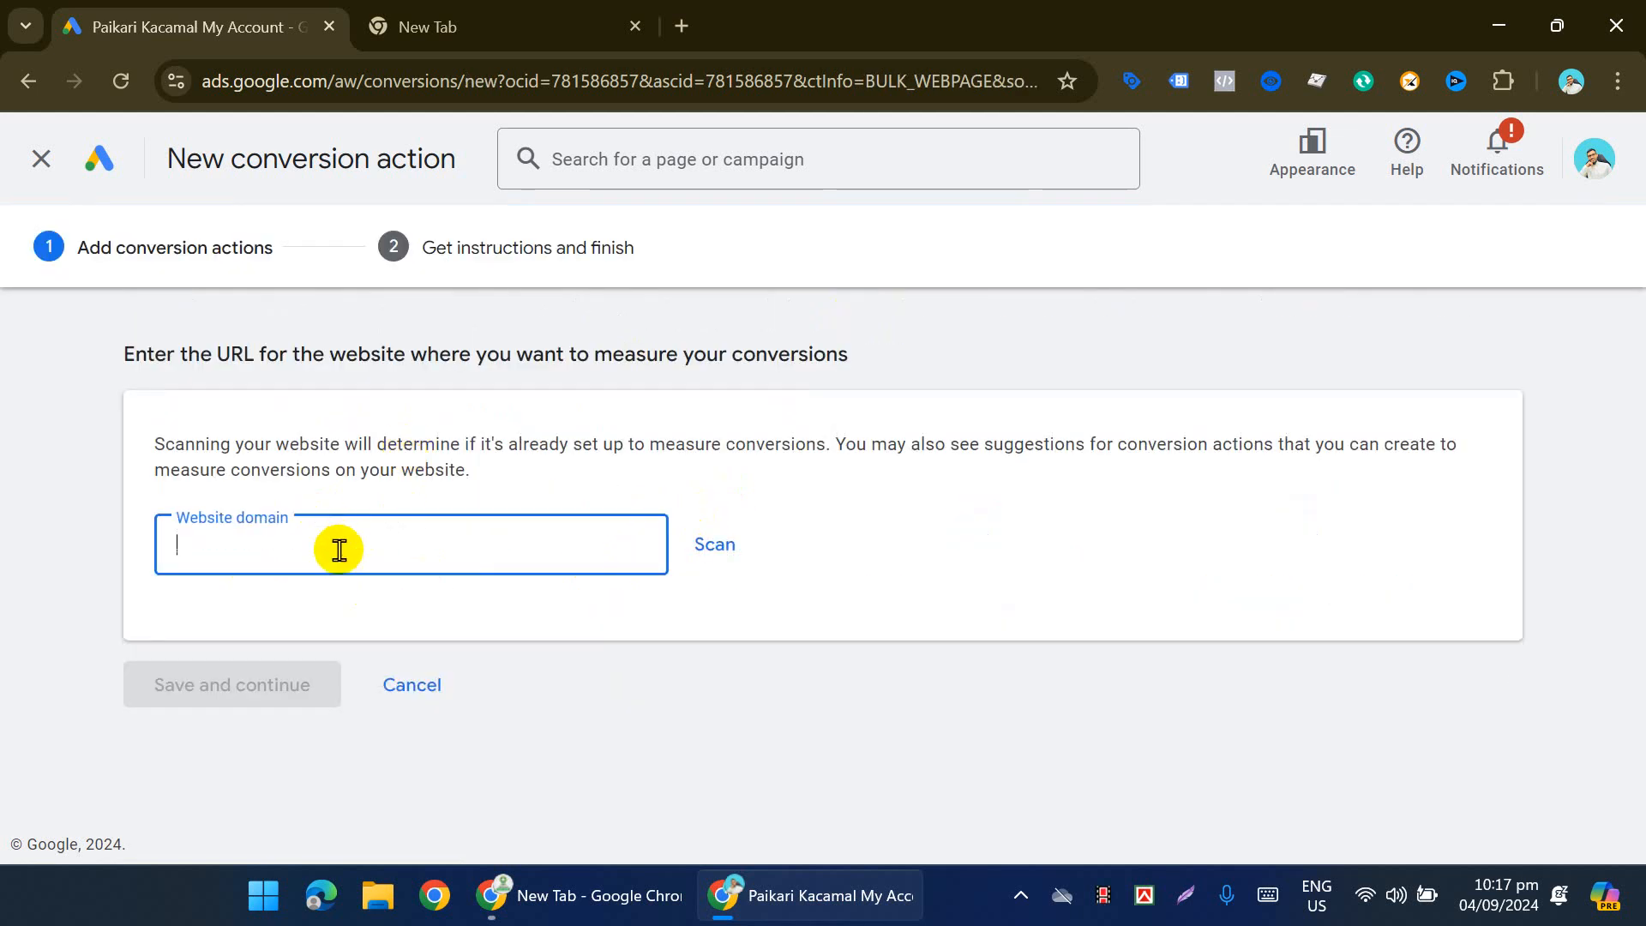
Step: Open the Artimas store website in the other browser window and copy its address
click(489, 19)
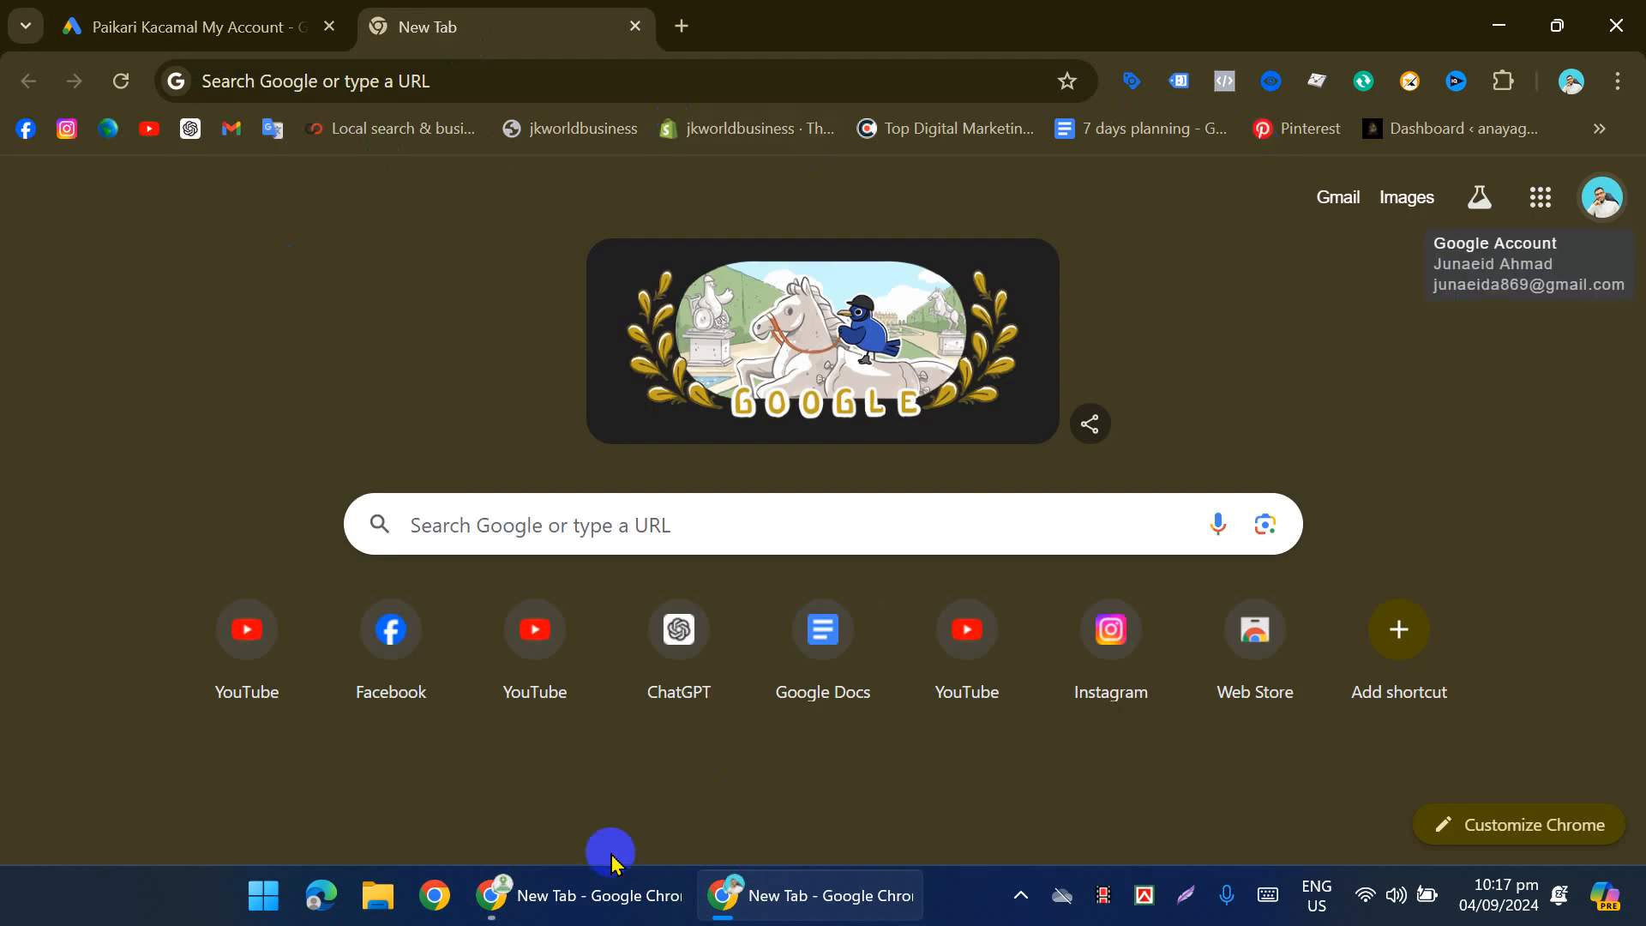
click(553, 895)
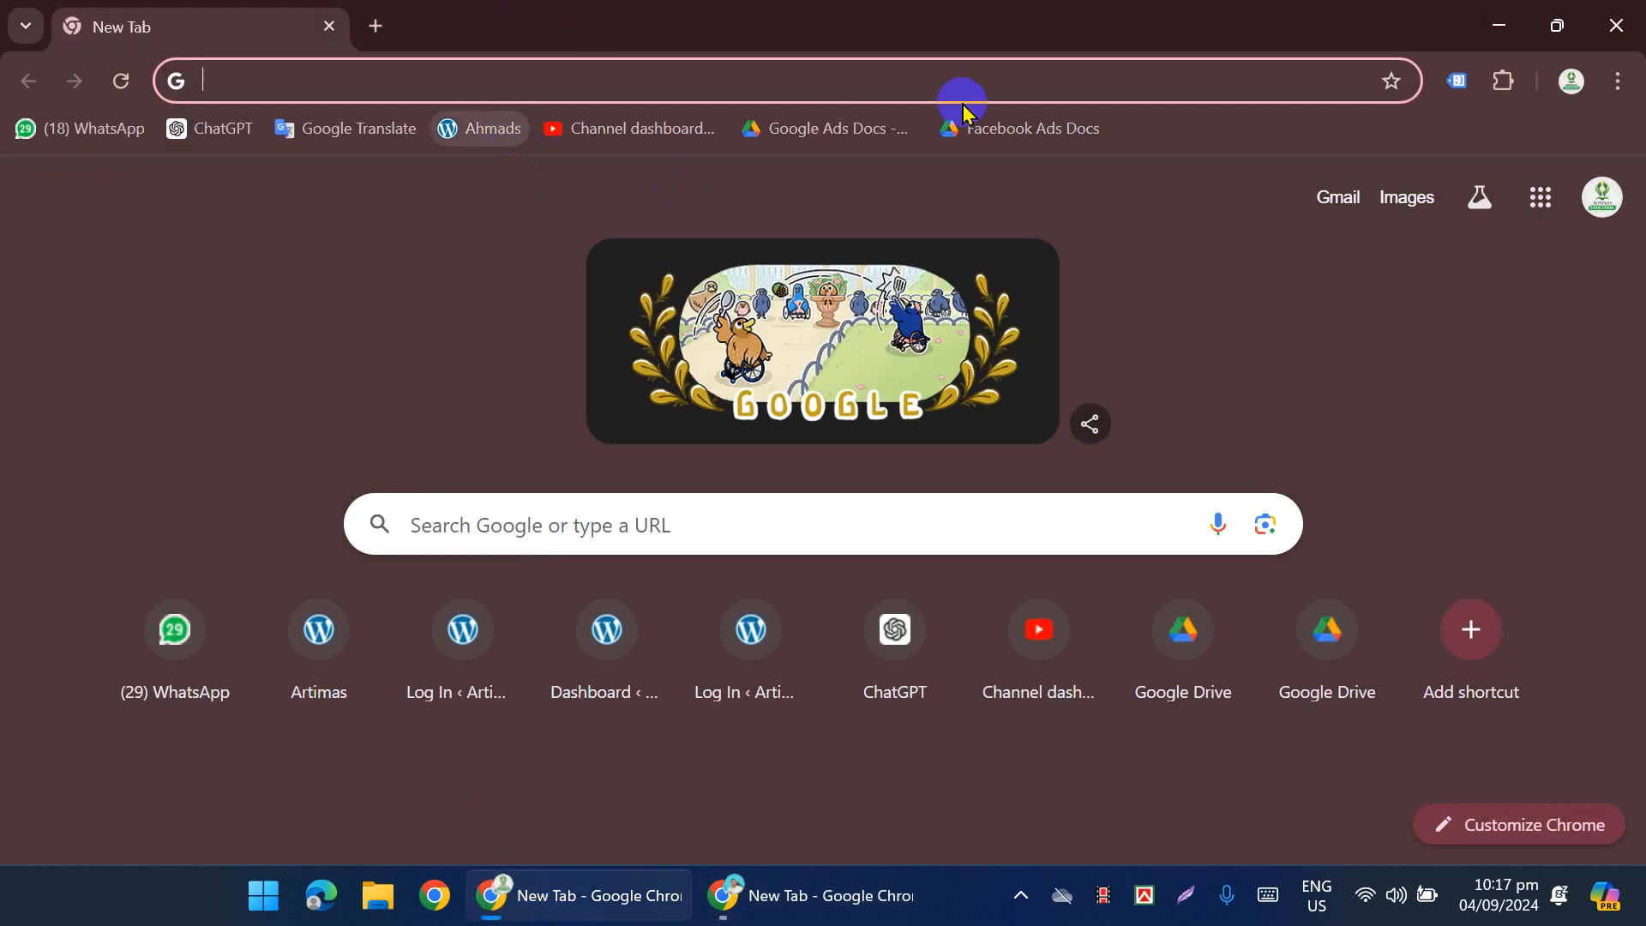
click(480, 130)
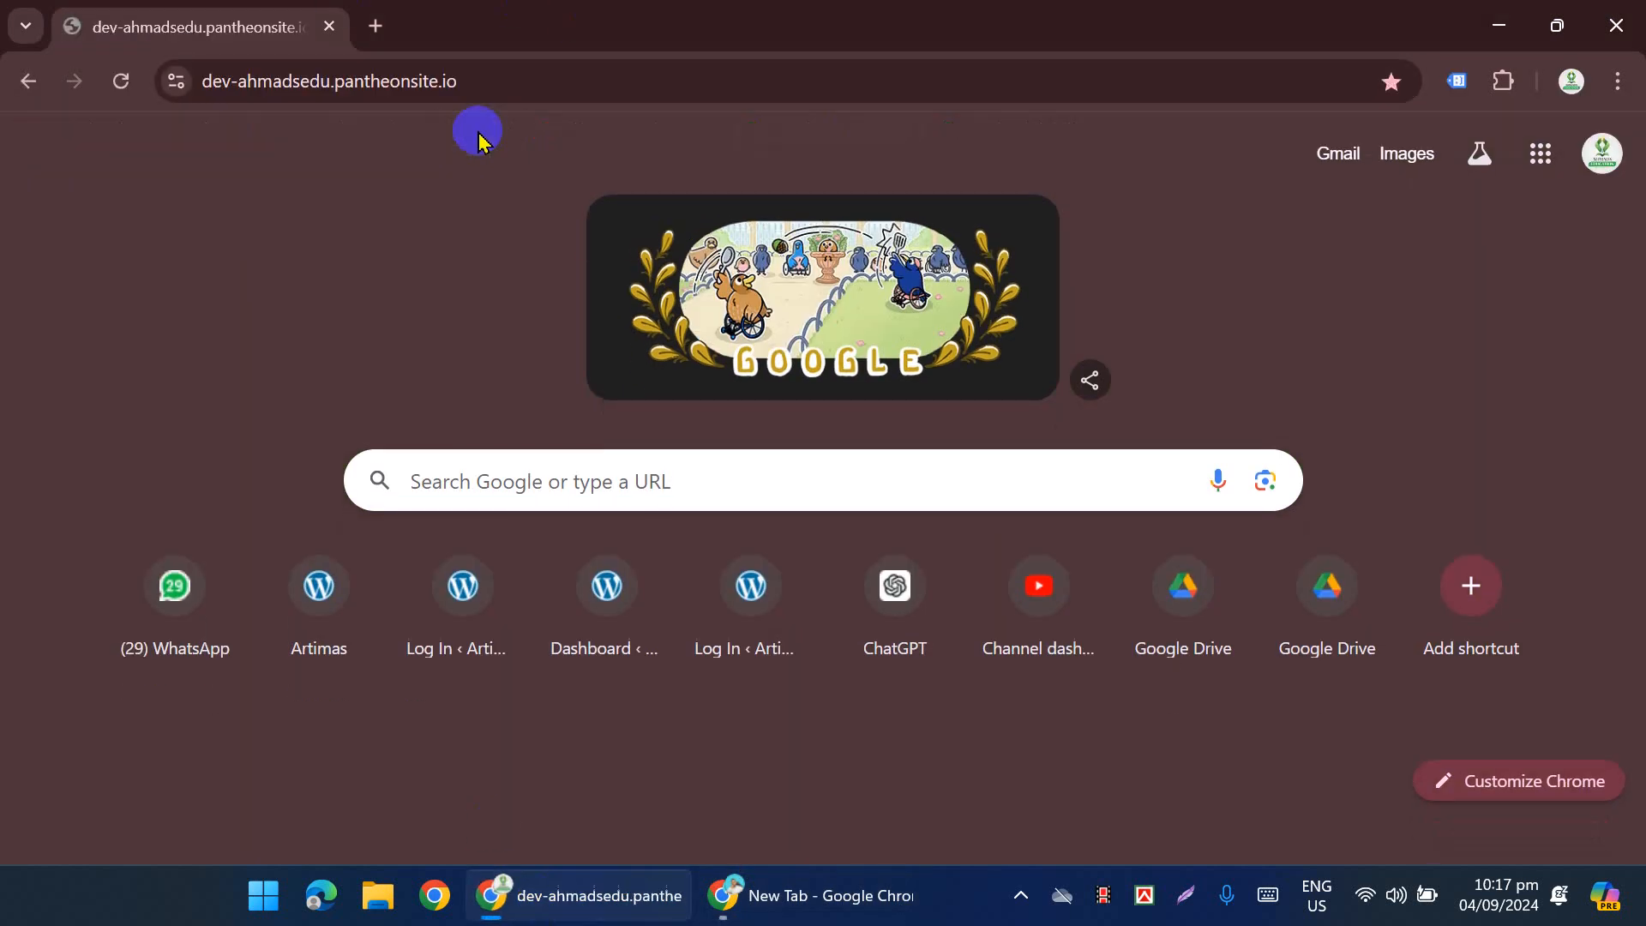
click(377, 80)
key(ctrl+c)
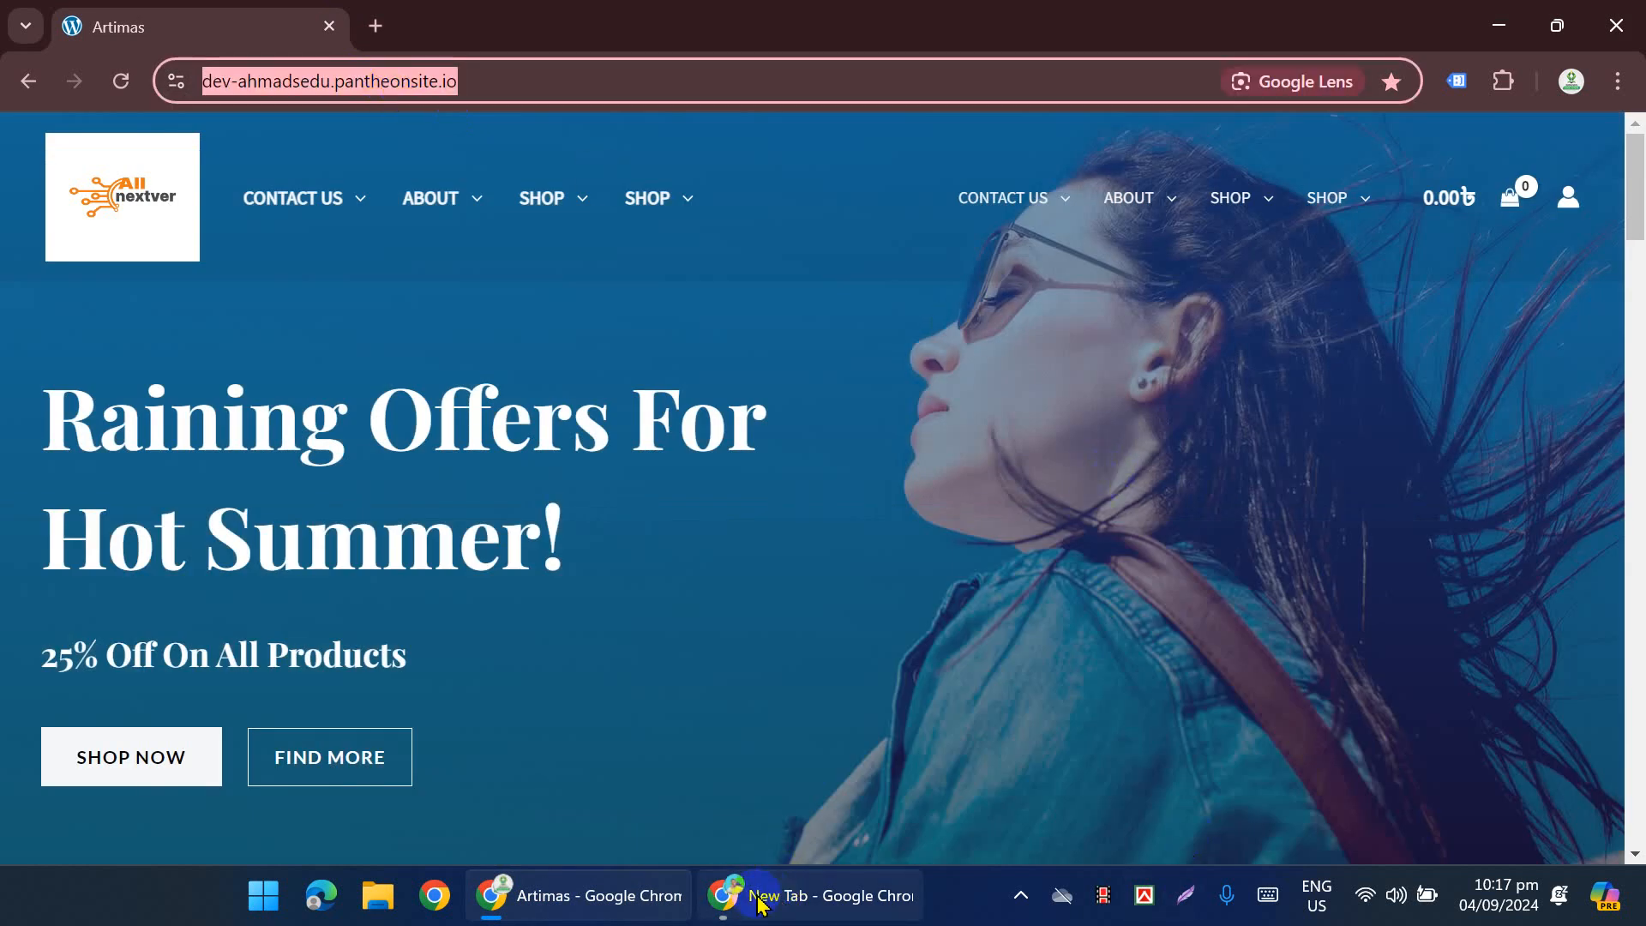
click(810, 895)
click(171, 27)
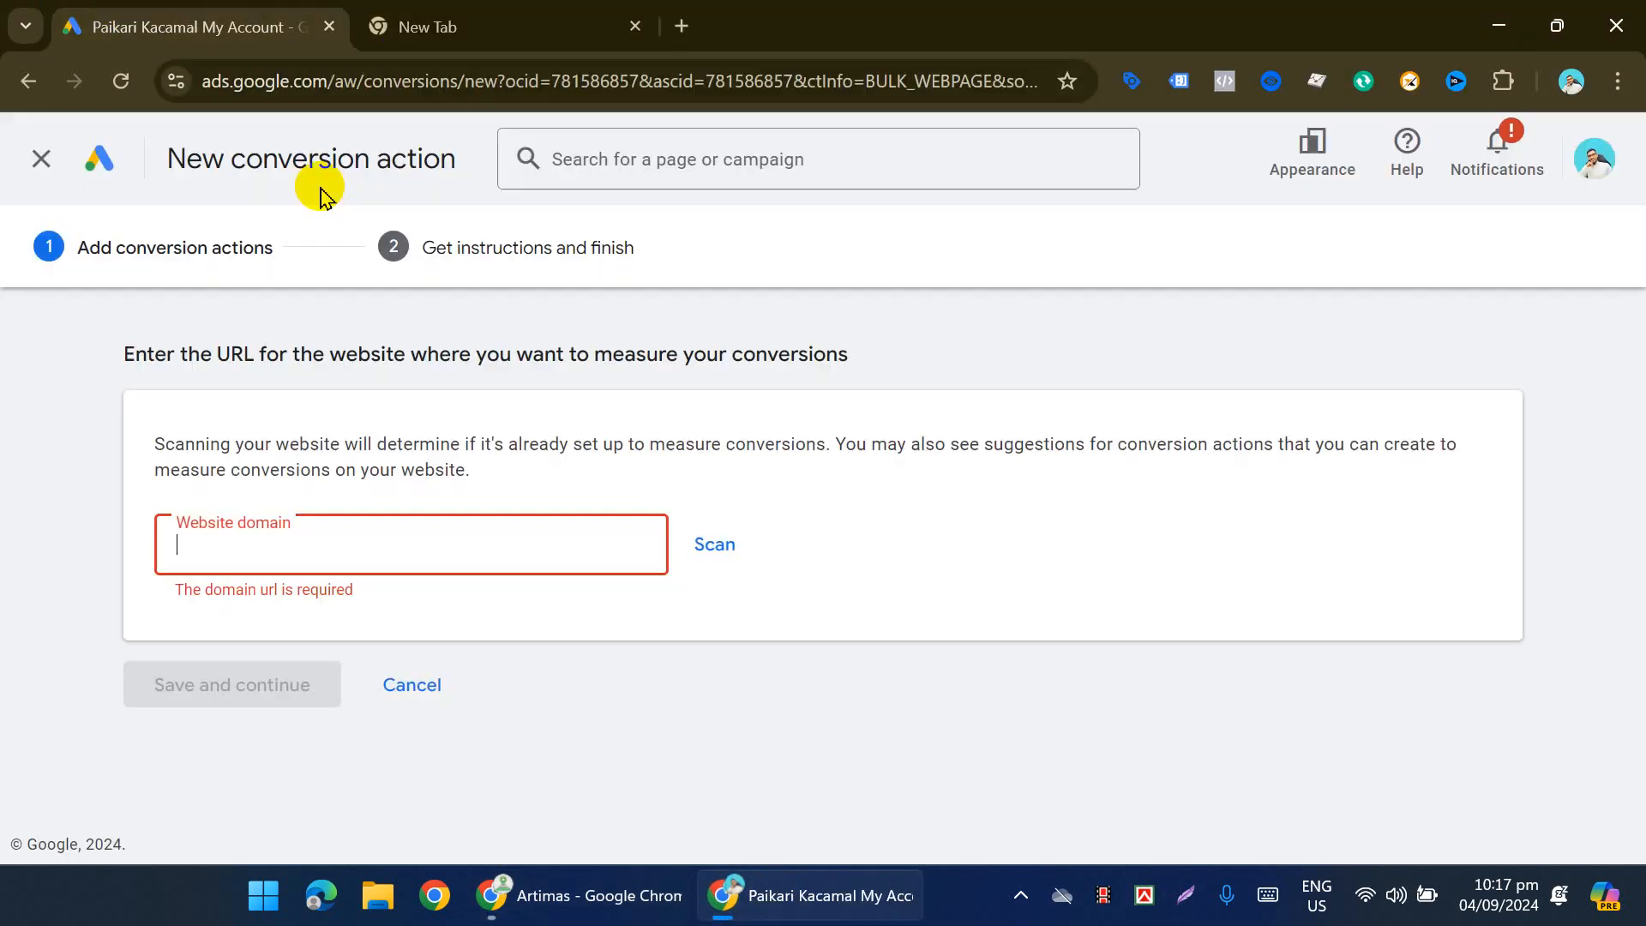
key(ctrl+v)
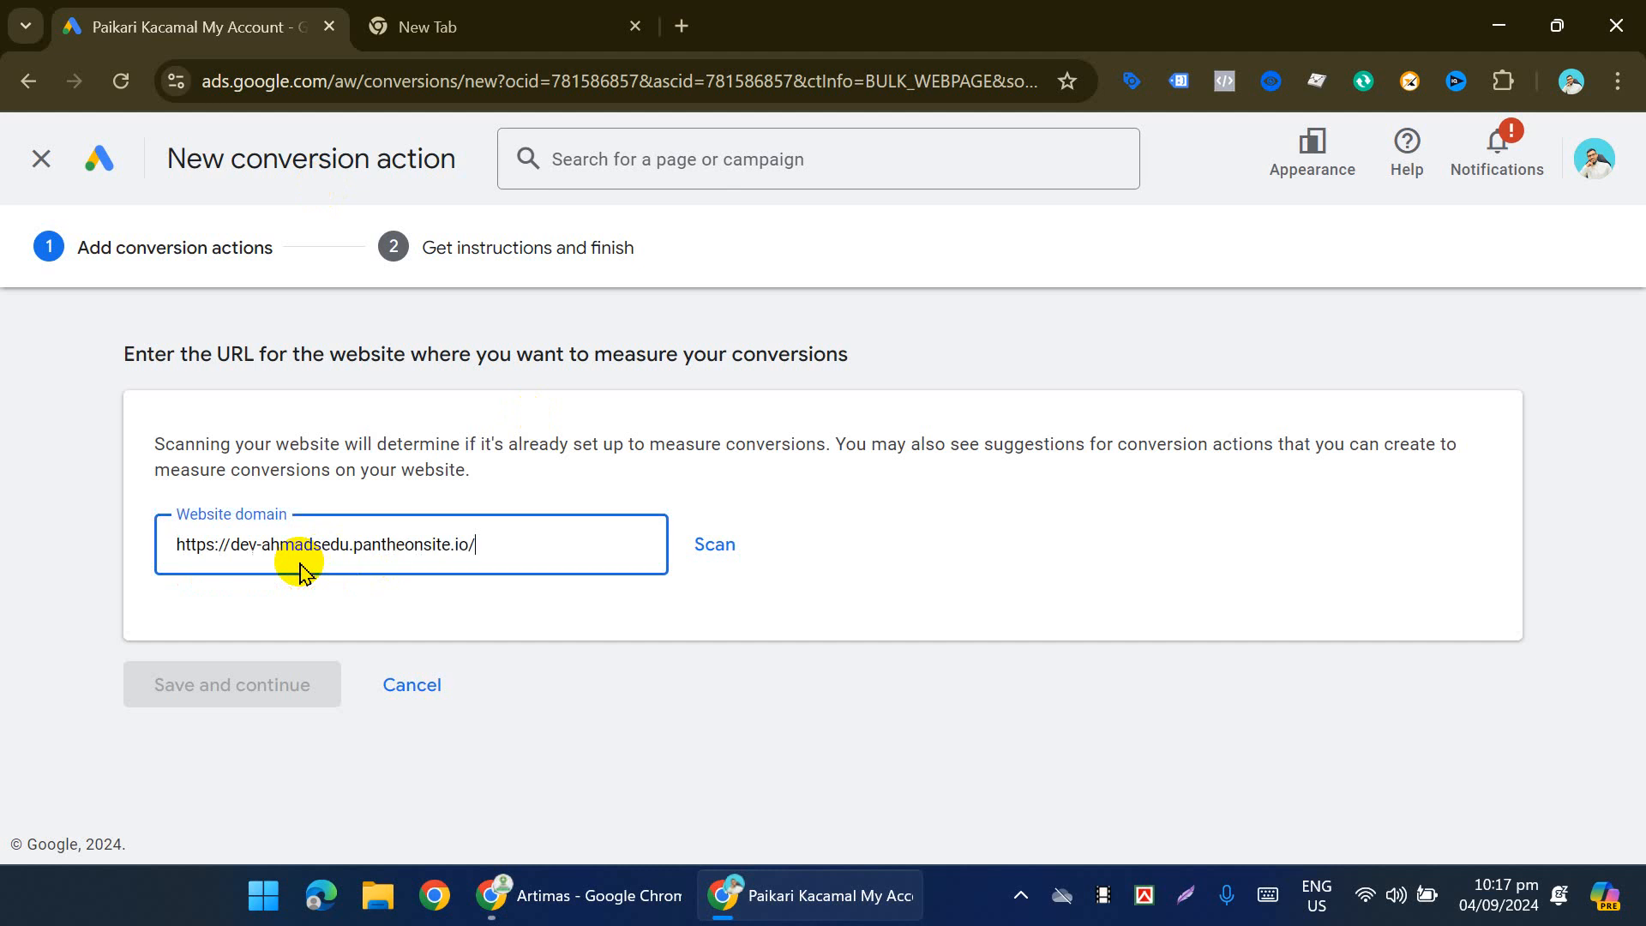
click(720, 540)
Step: Add a conversion action manually with the Purchase goal category and check its optimisation options
scroll(780, 532, down, 5)
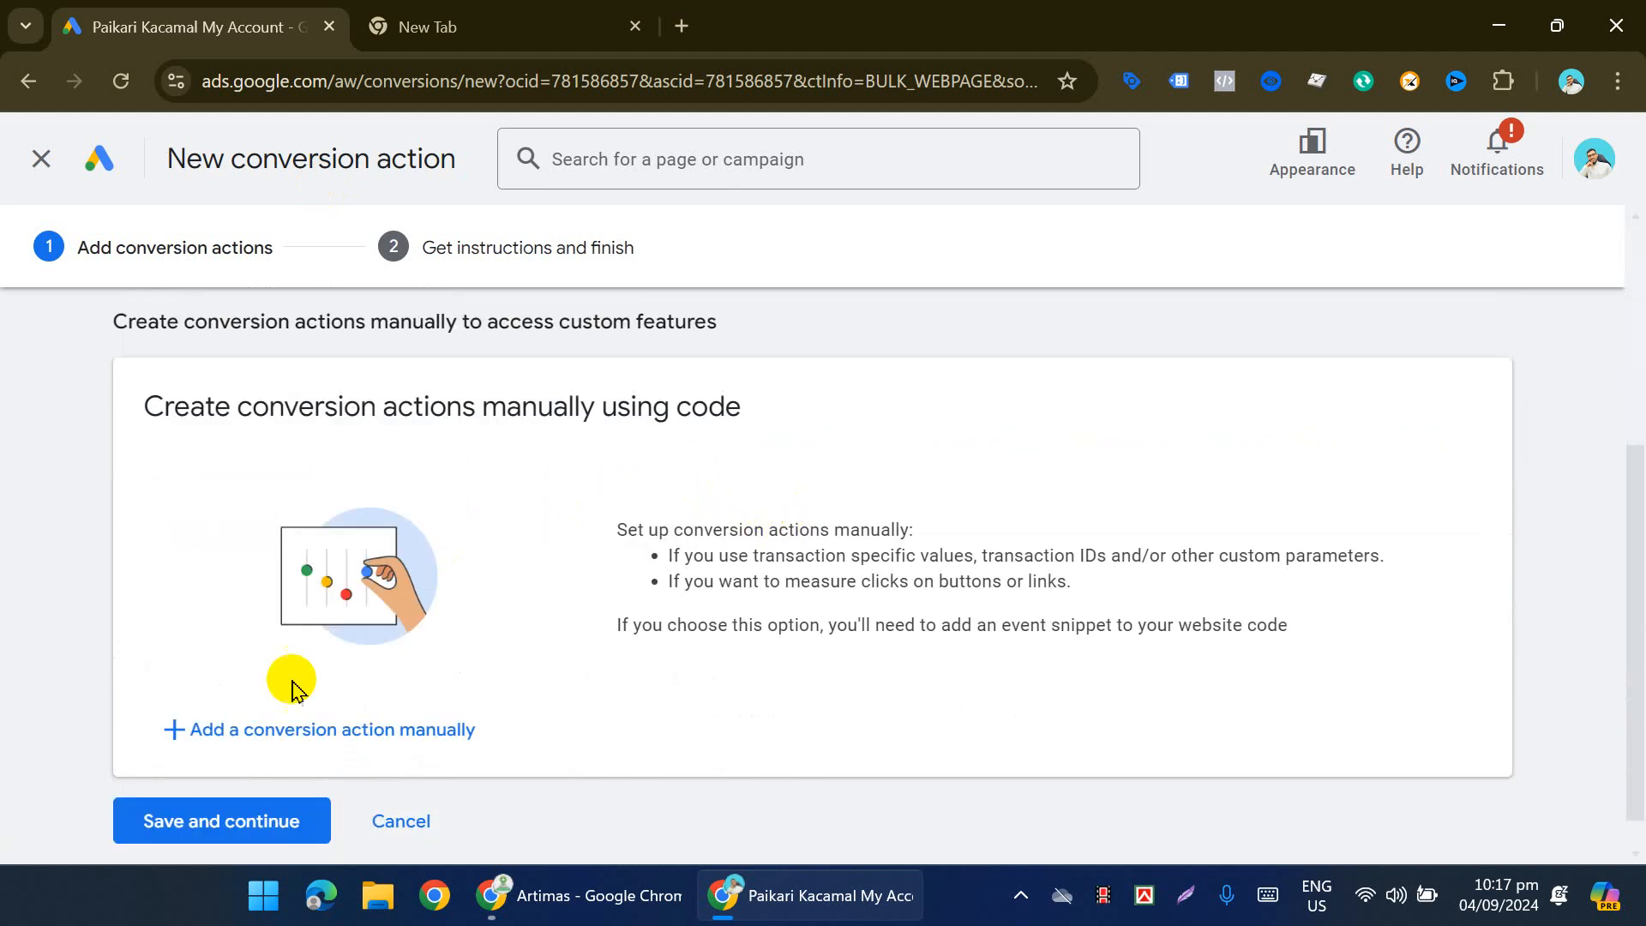
click(289, 728)
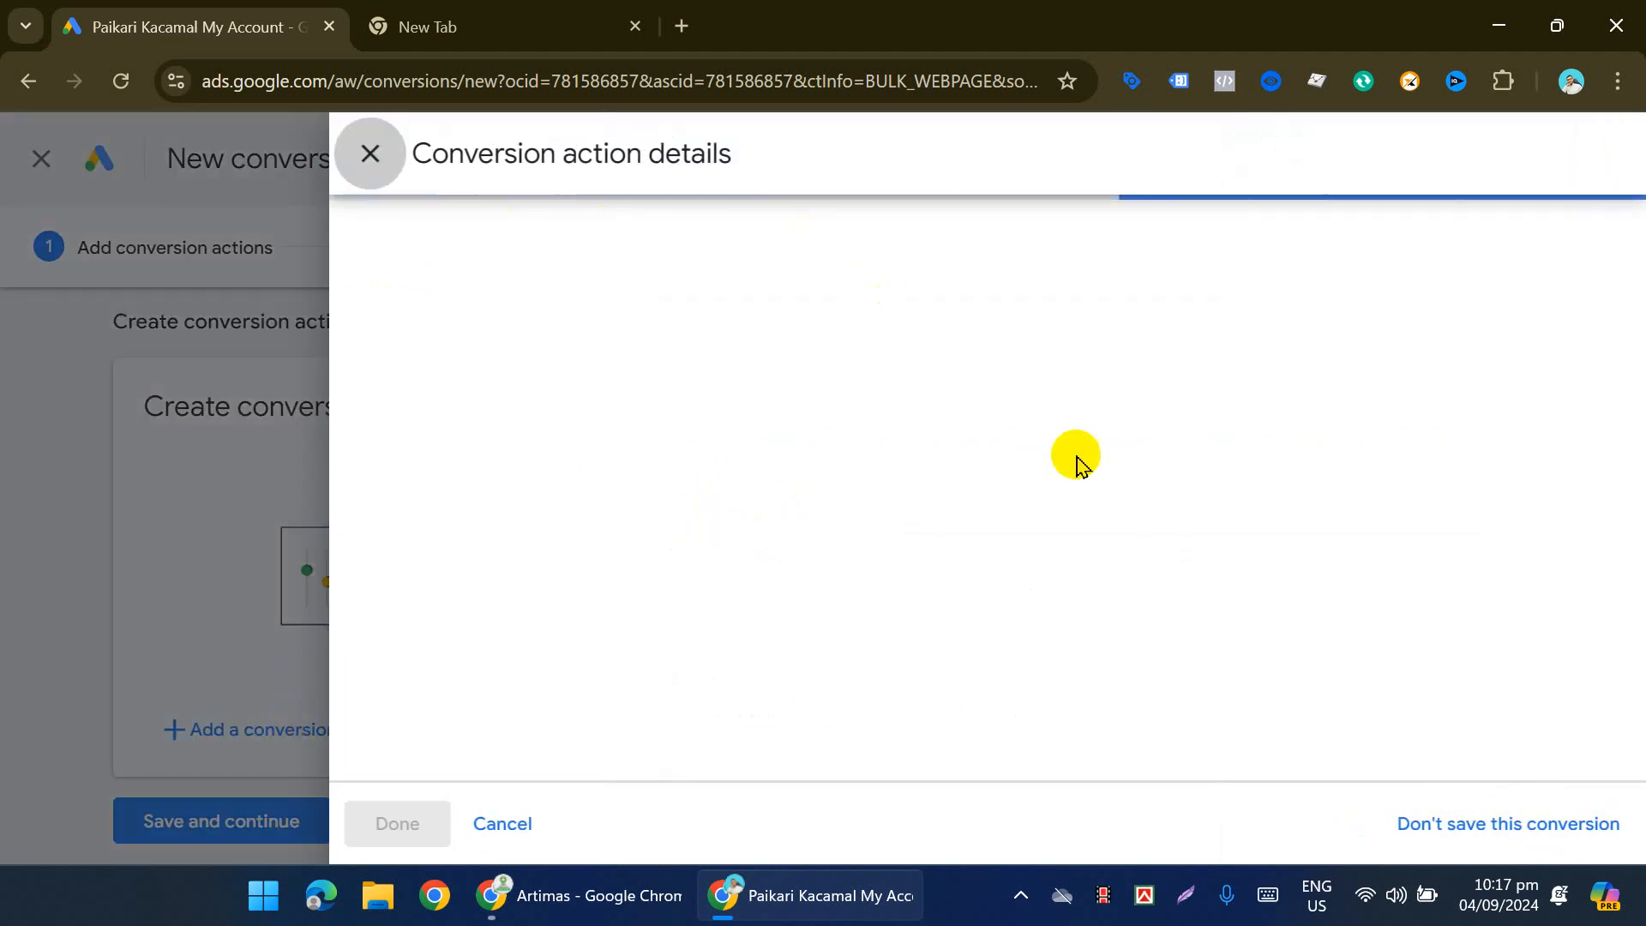
click(827, 505)
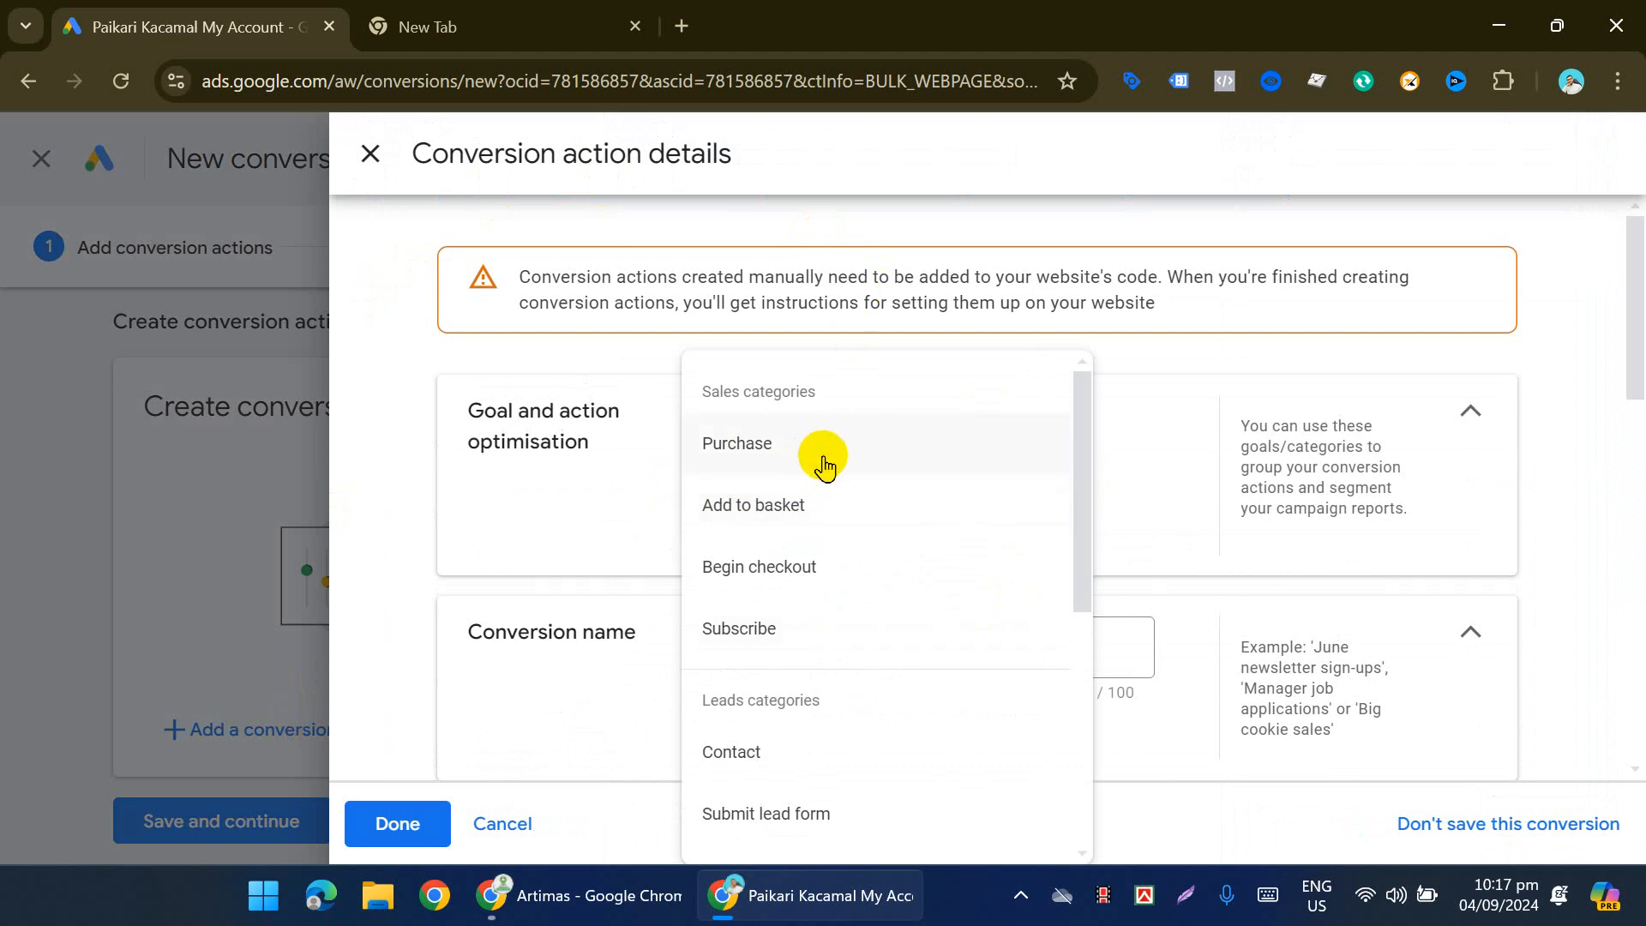
click(815, 470)
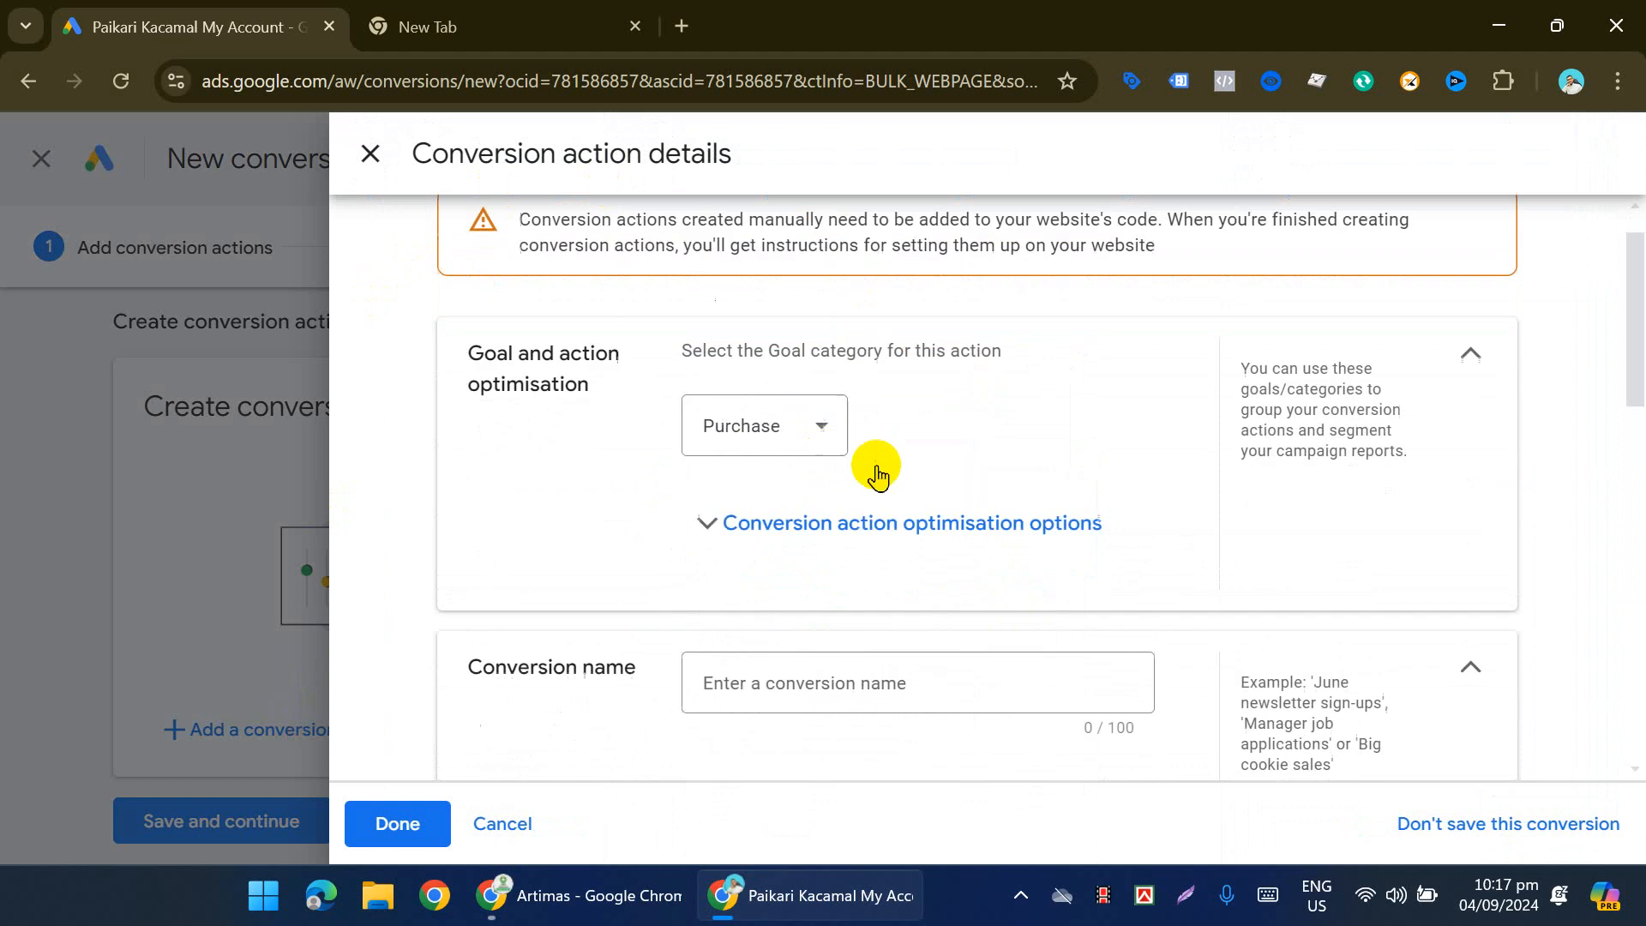
scroll(871, 467, down, 1)
click(757, 471)
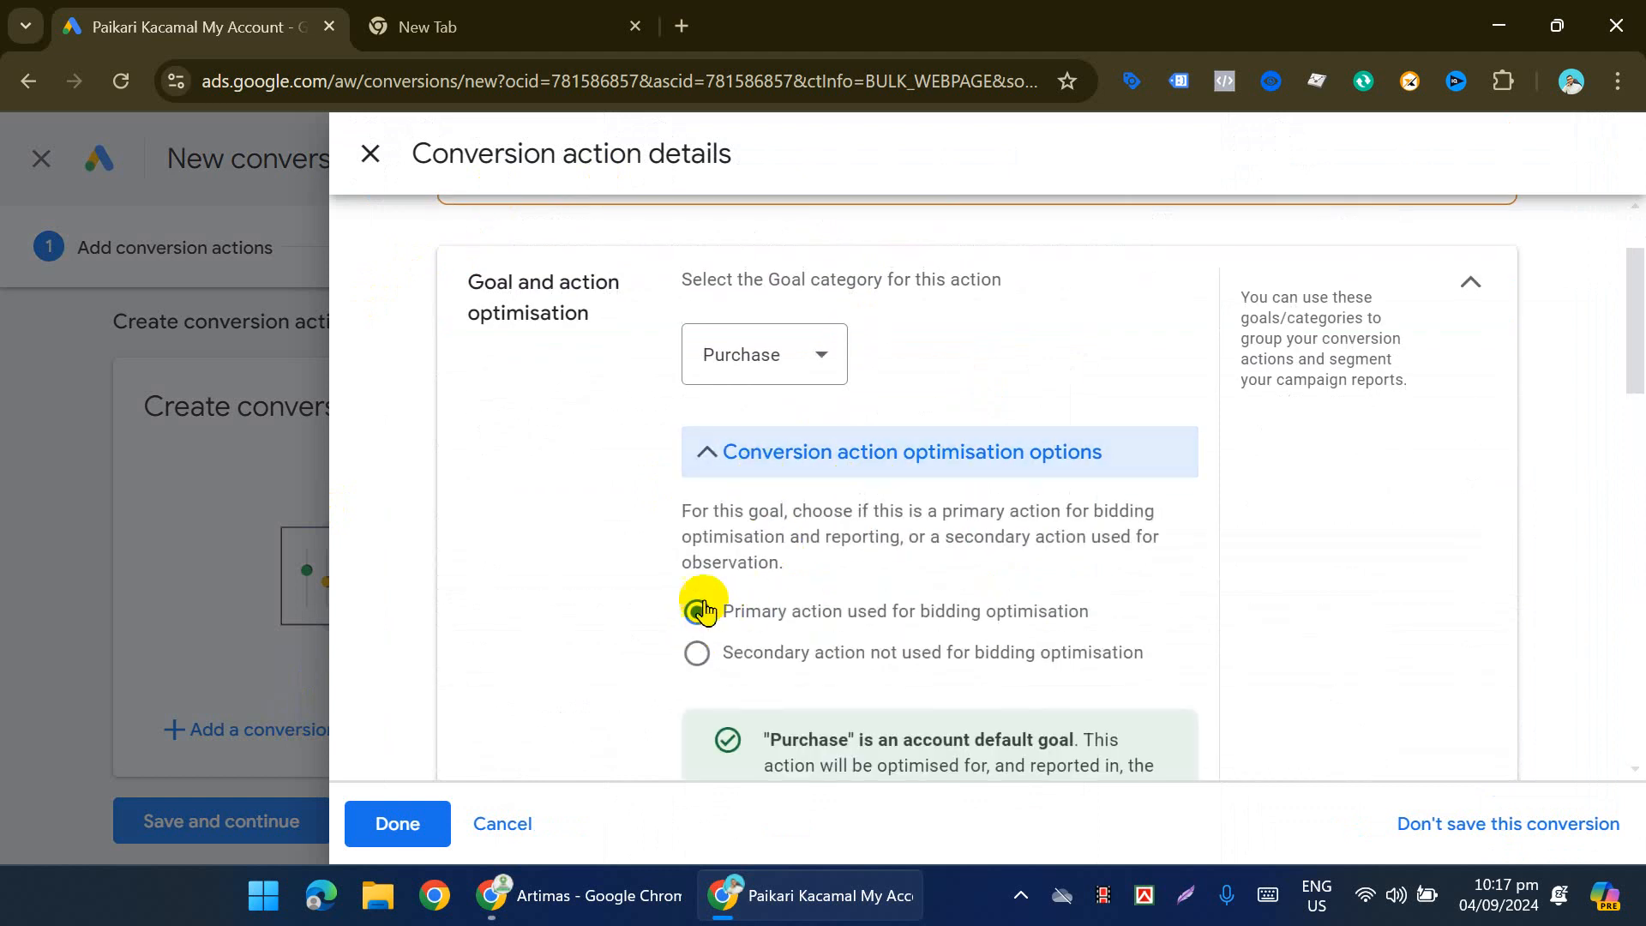
click(734, 453)
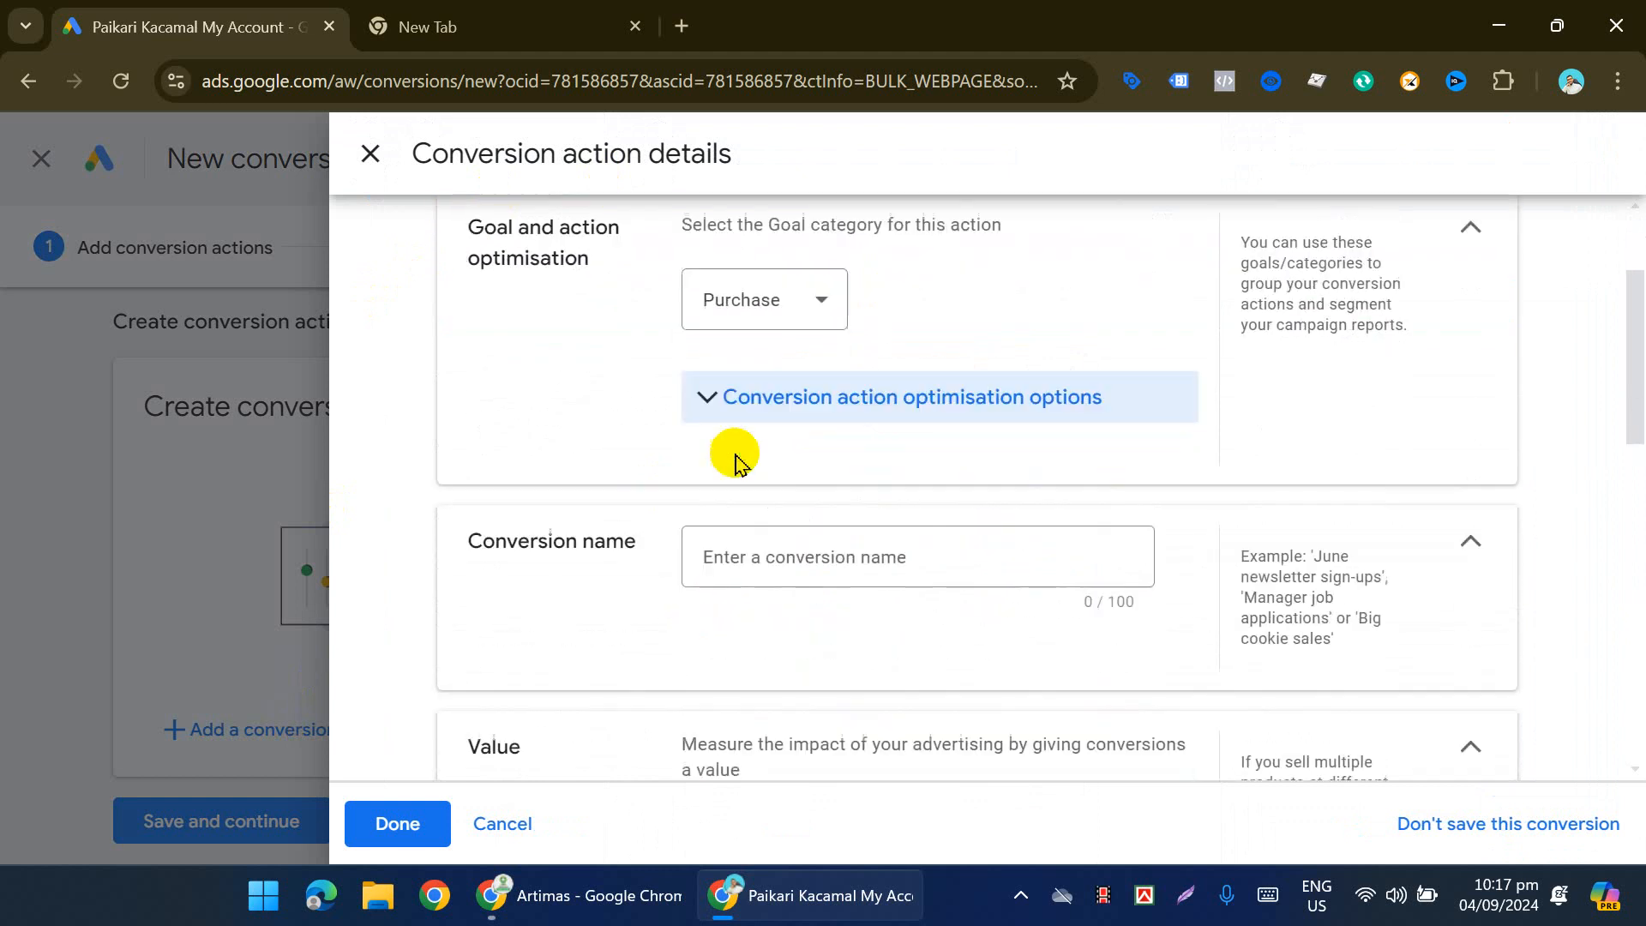
Step: Name the conversion action "Purchase GTM"
scroll(871, 258, down, 3)
click(851, 233)
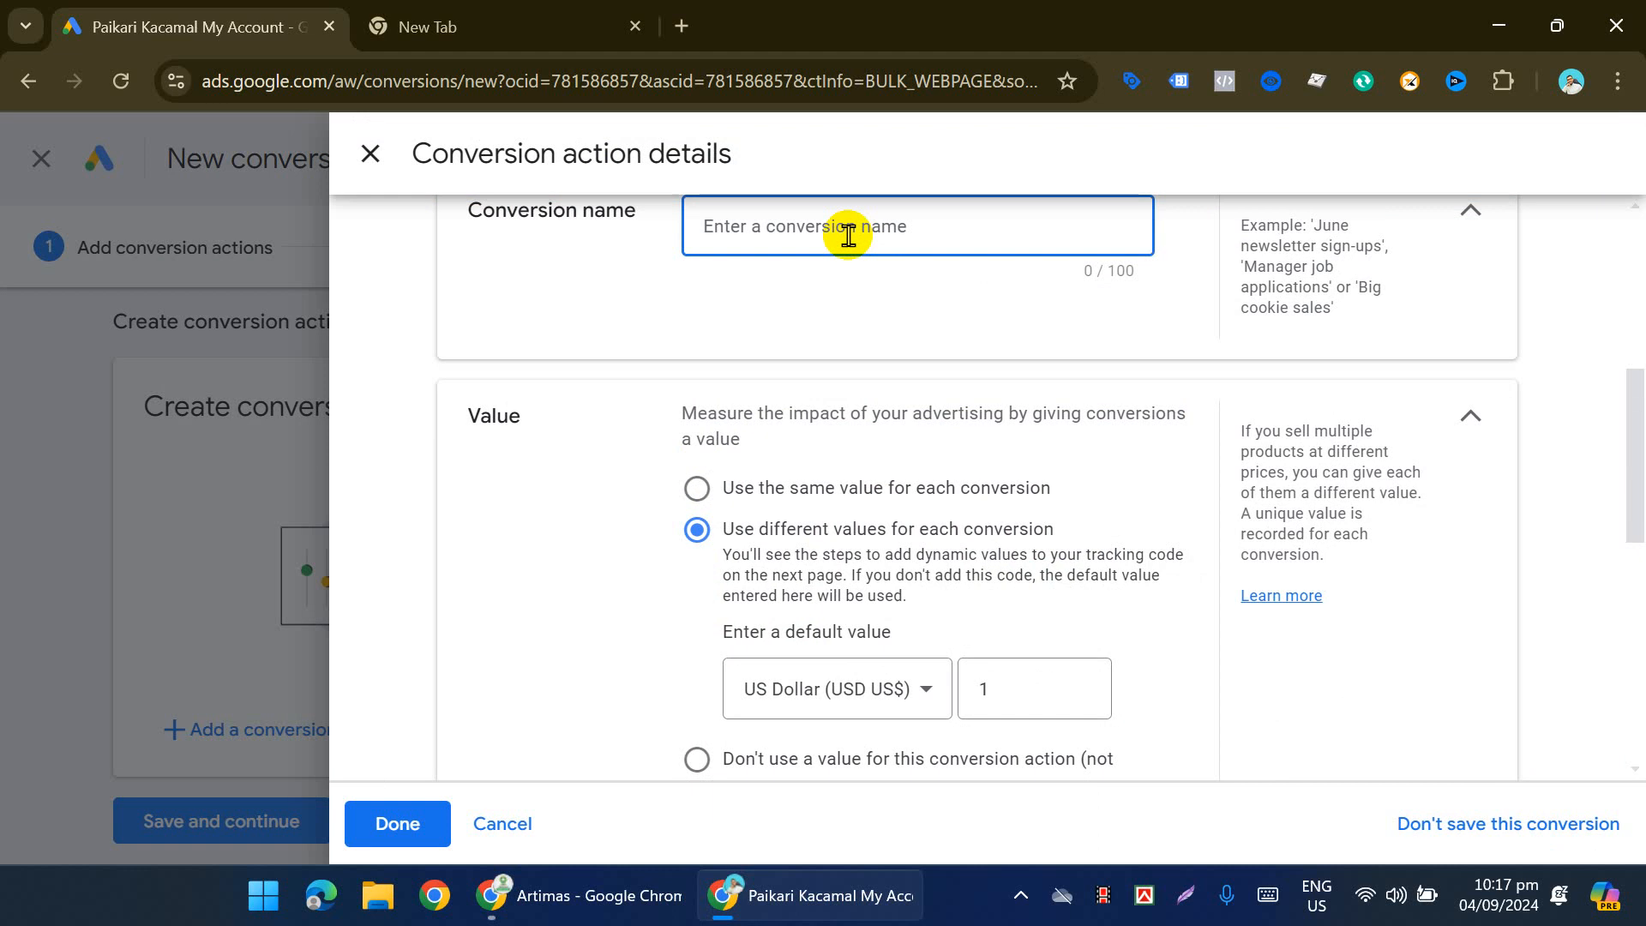
text(P)
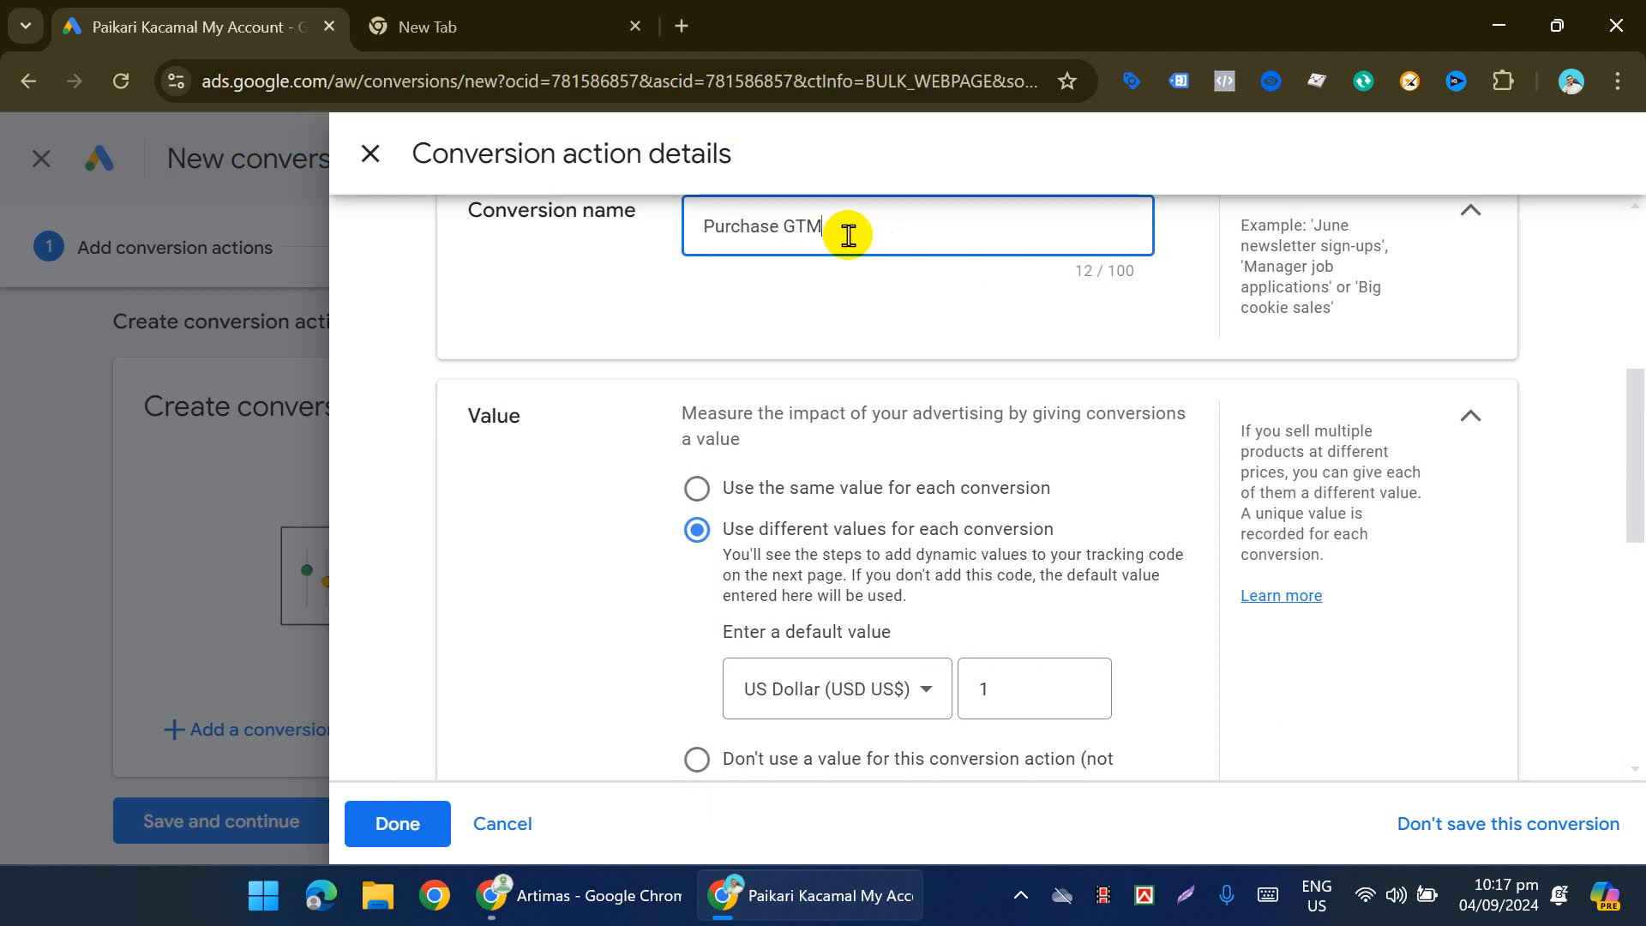
text(urchase GTM)
Step: Examine the conversion value options and compare the product prices on the Artimas store's home page
scroll(771, 369, down, 3)
scroll(775, 426, up, 2)
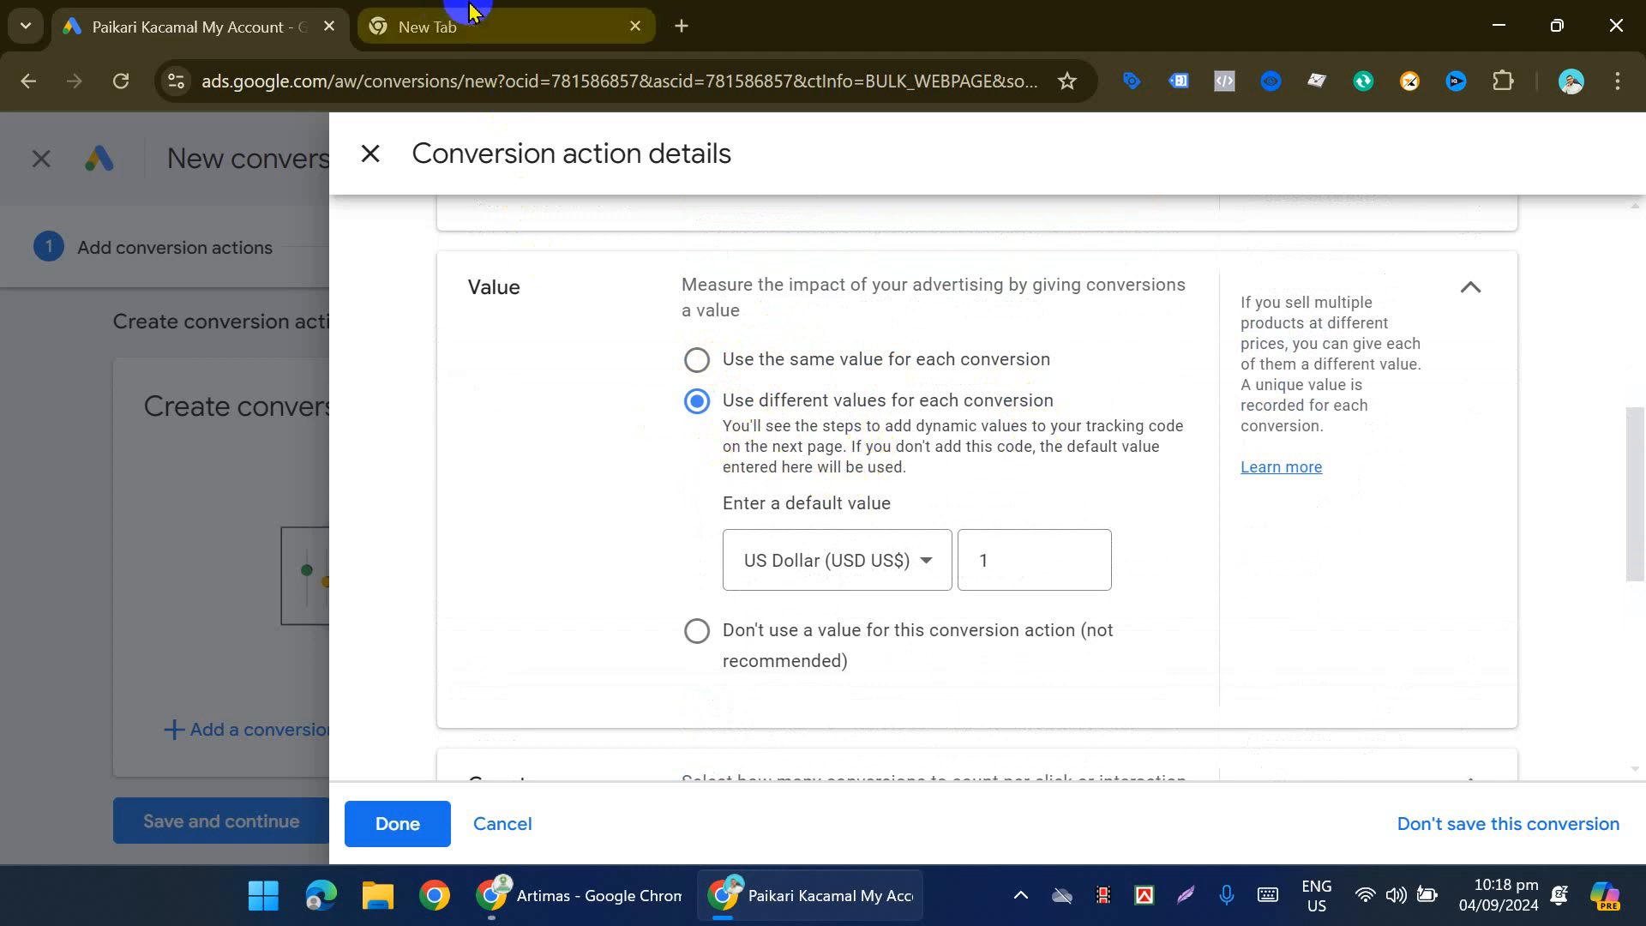
click(566, 895)
scroll(453, 386, down, 8)
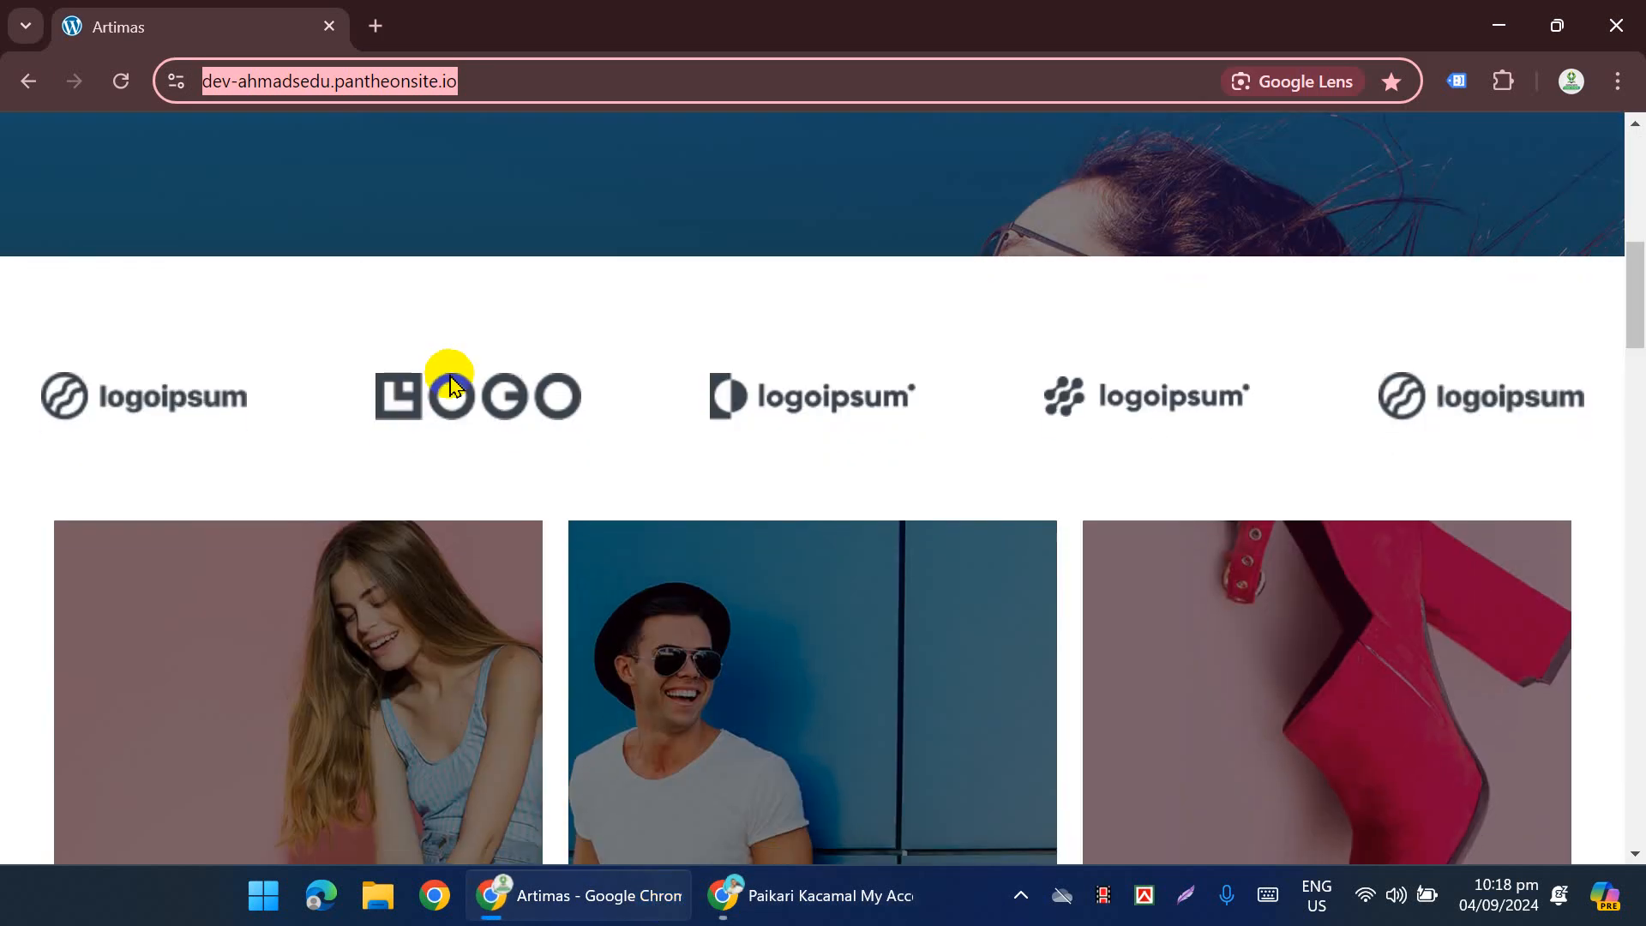
scroll(452, 386, down, 12)
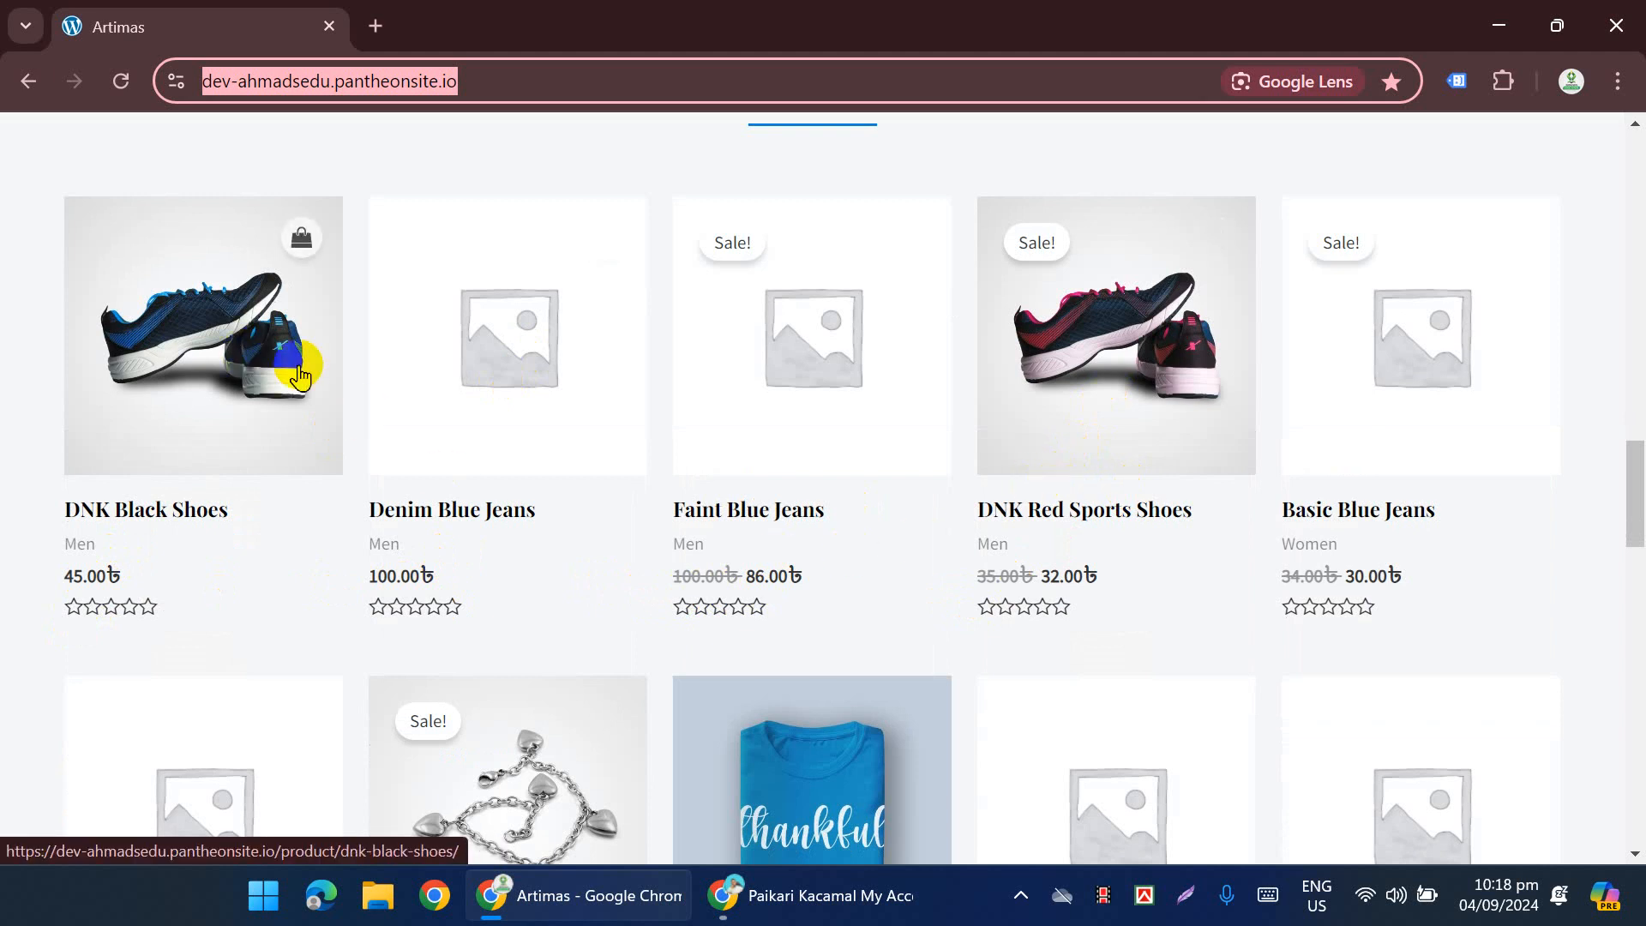
click(809, 895)
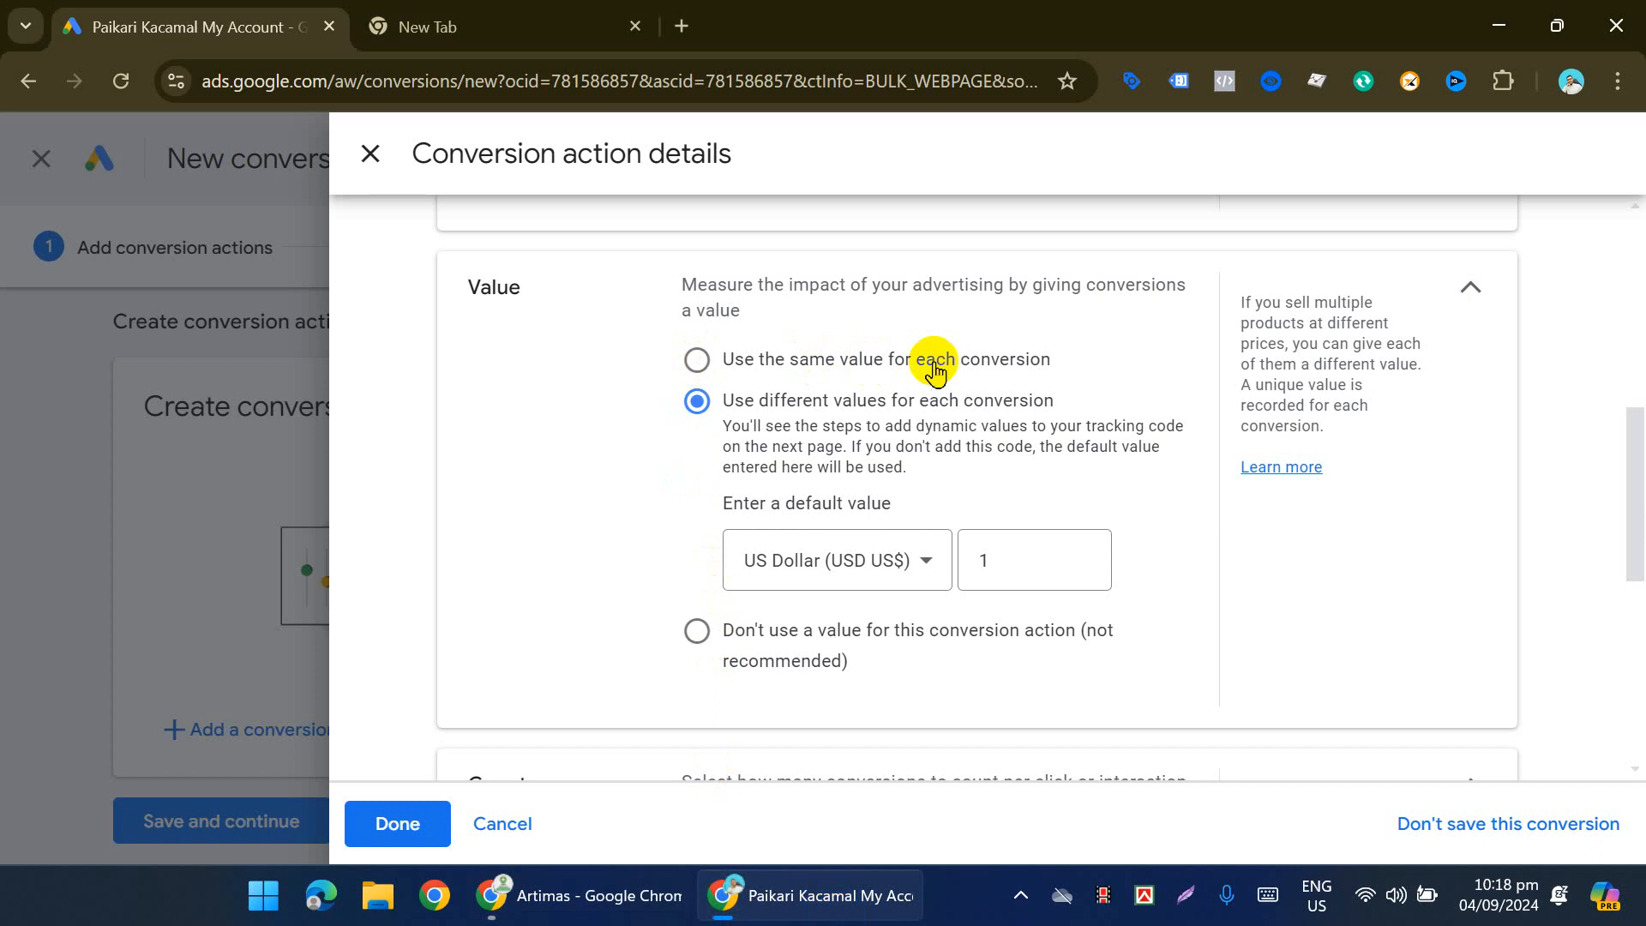
Step: Set the conversion action to use the same value of 12 US dollars for each conversion
click(697, 361)
click(1025, 527)
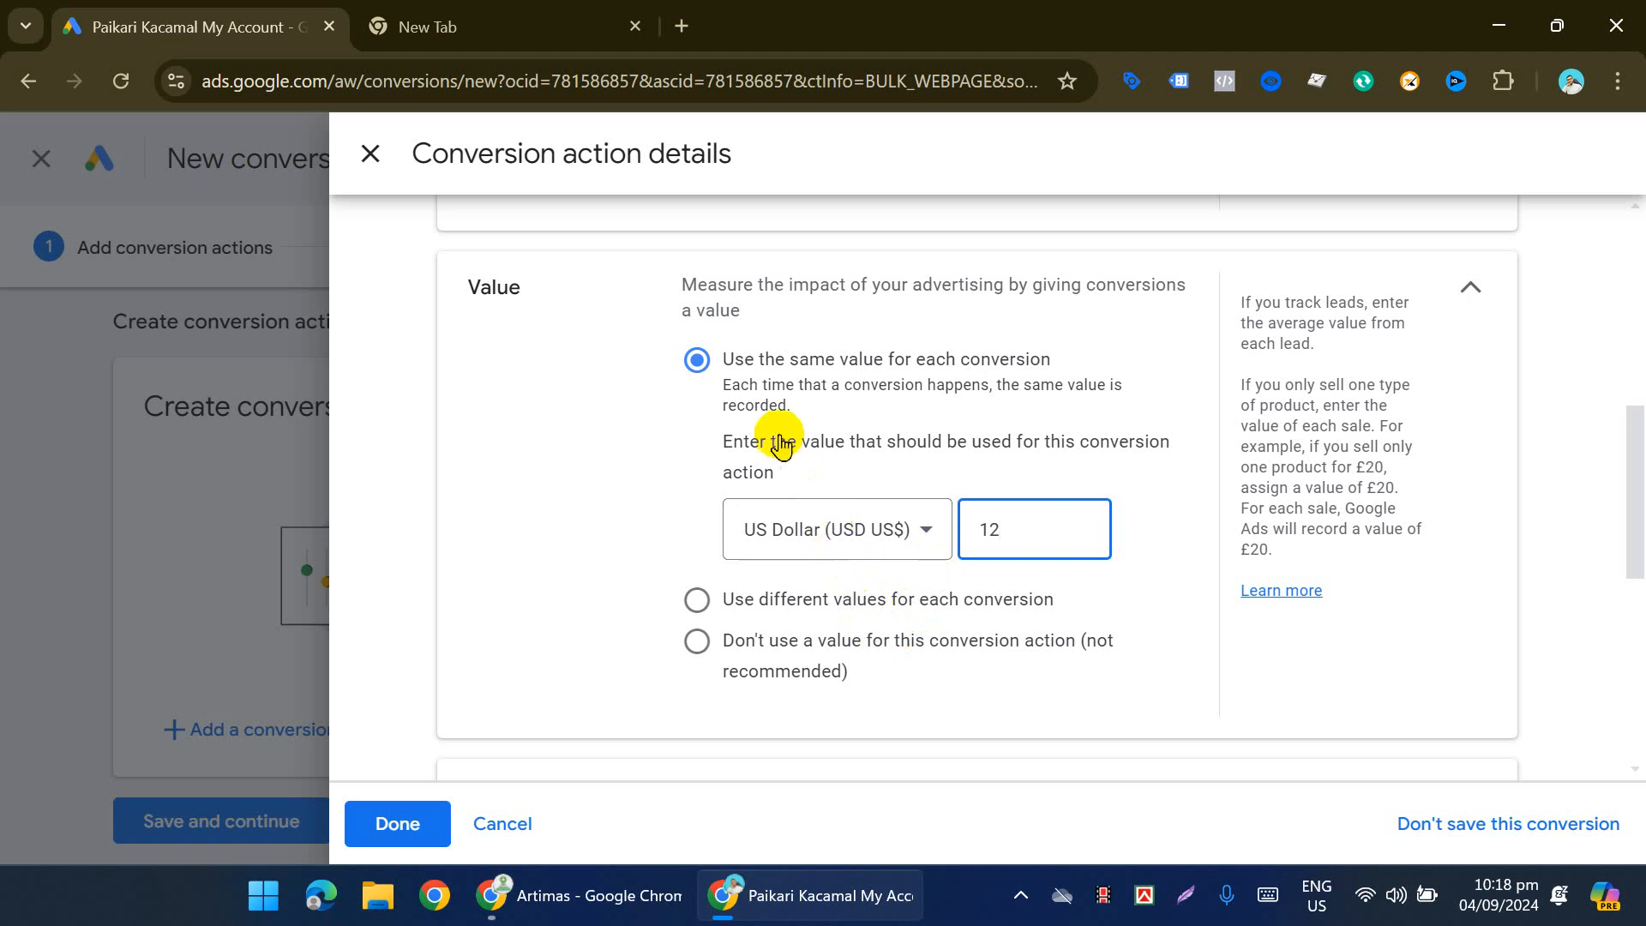
scroll(883, 438, down, 1)
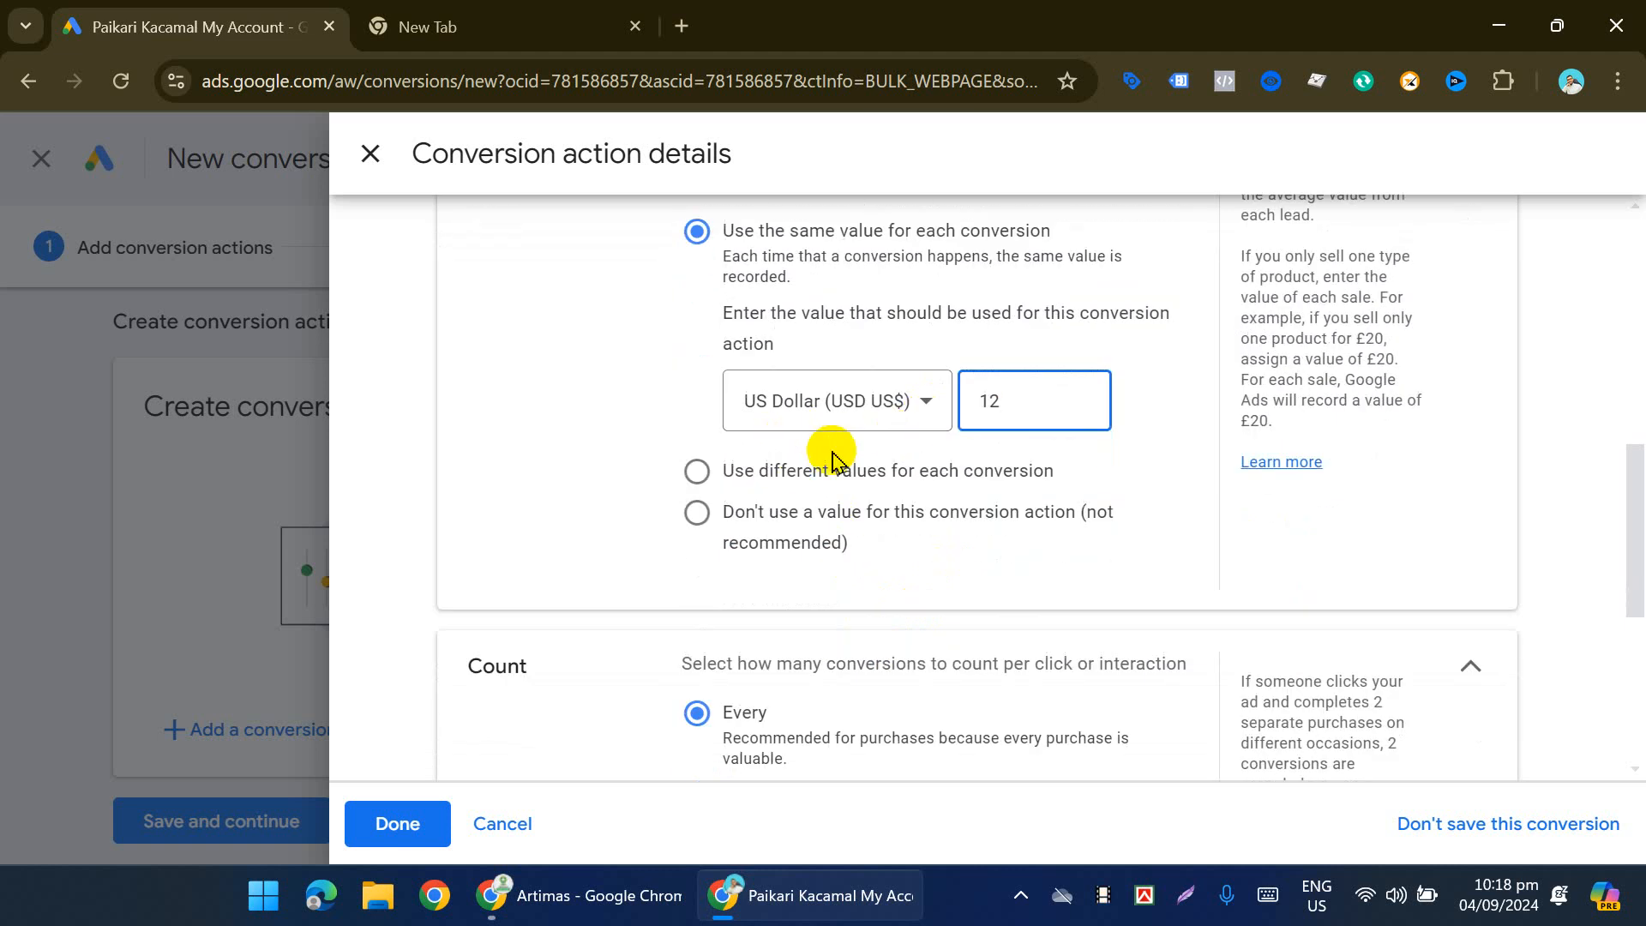
Step: Set the conversion action to use different values for each conversion, with a default value of 0 US dollars
click(695, 475)
scroll(532, 459, up, 2)
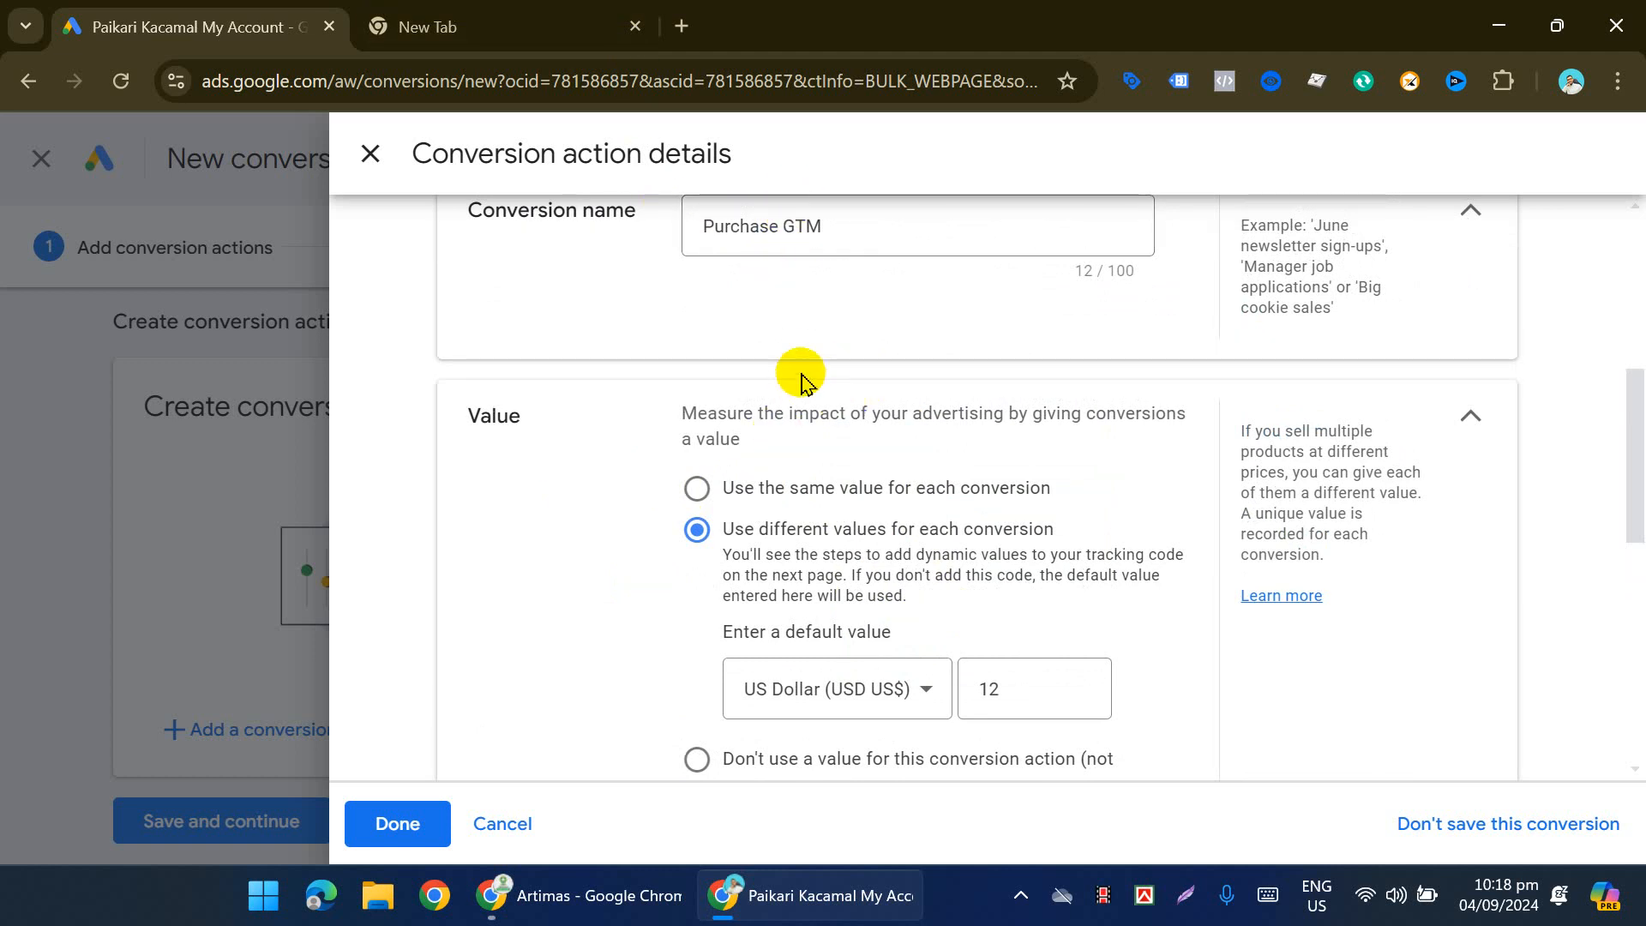
scroll(805, 375, down, 1)
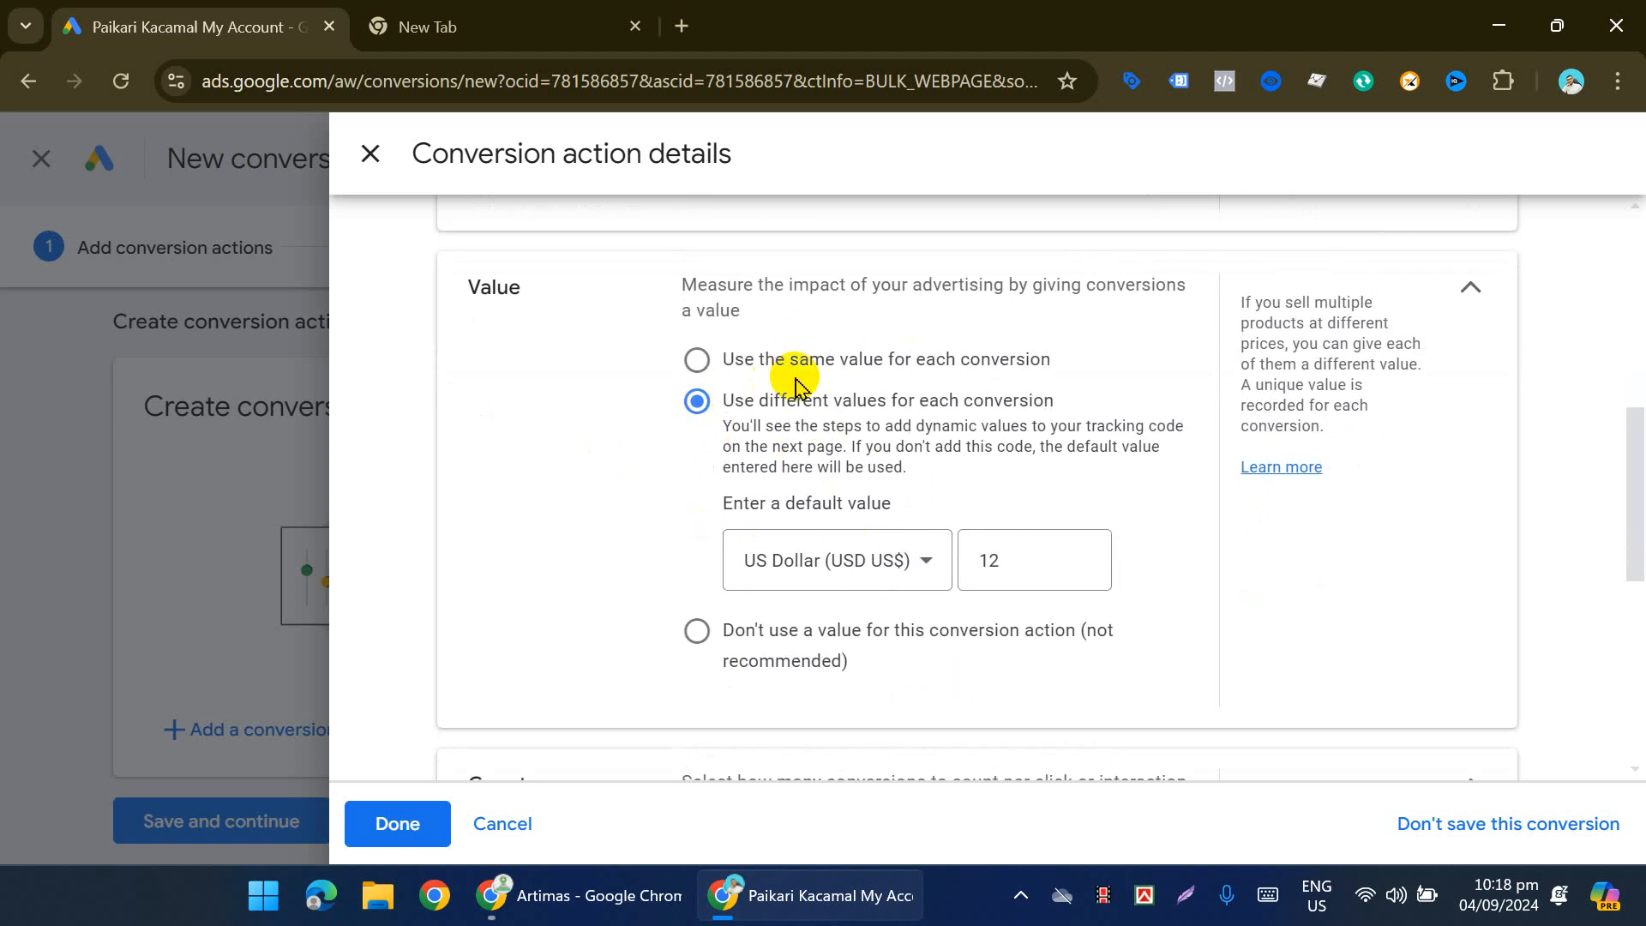
double_click(1003, 556)
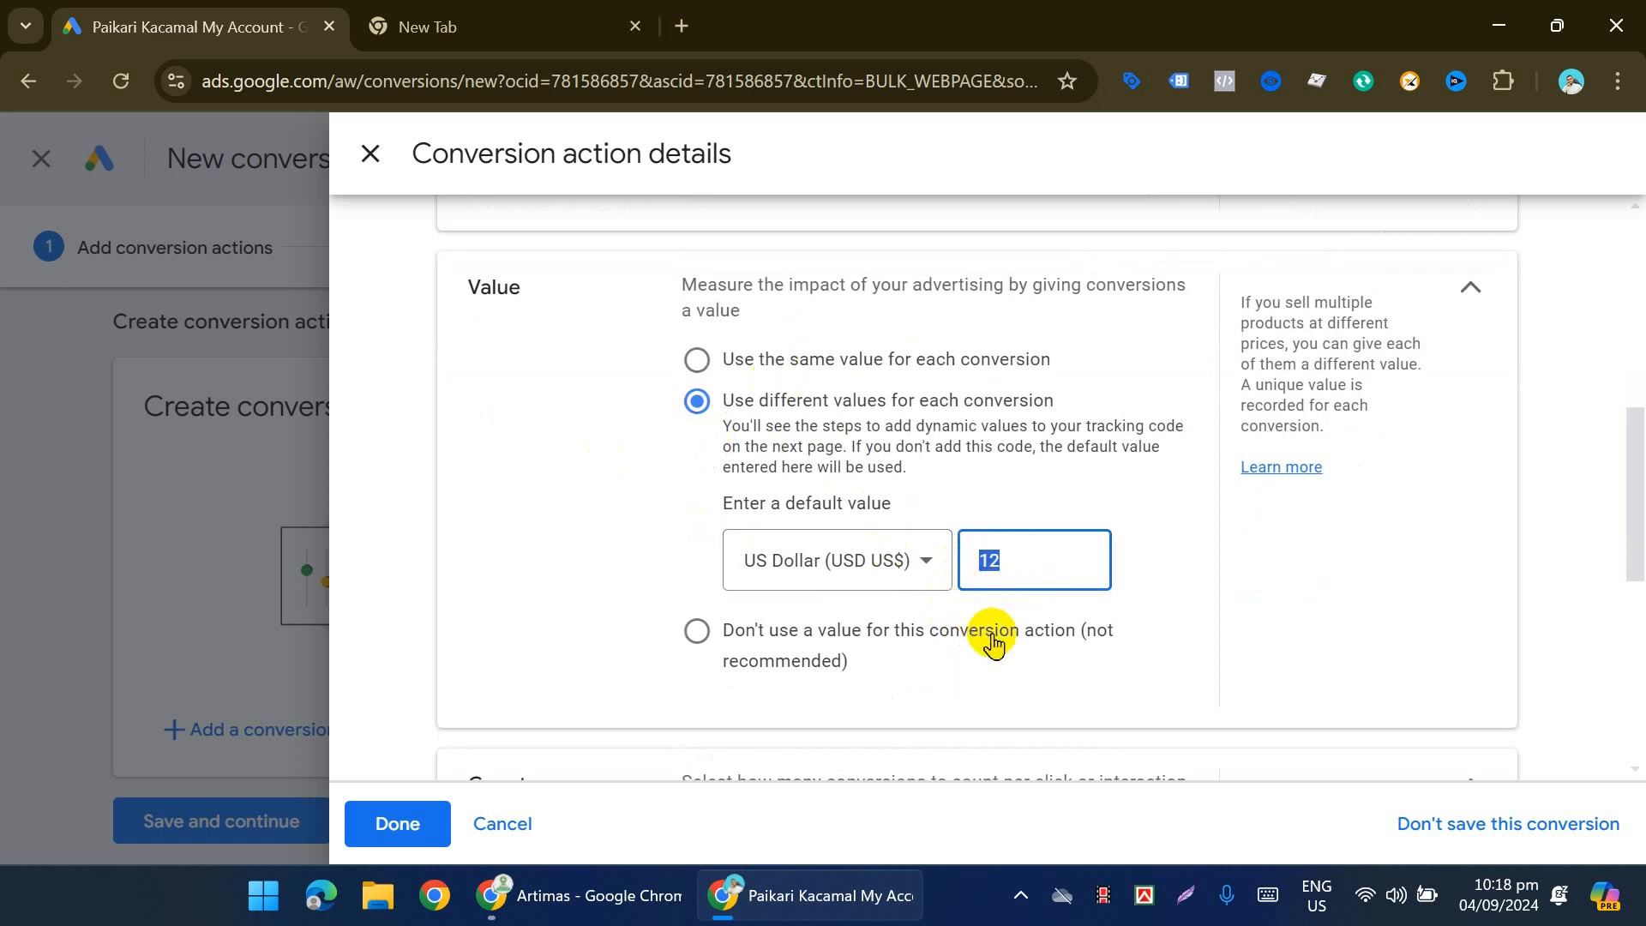
key(BackSpace)
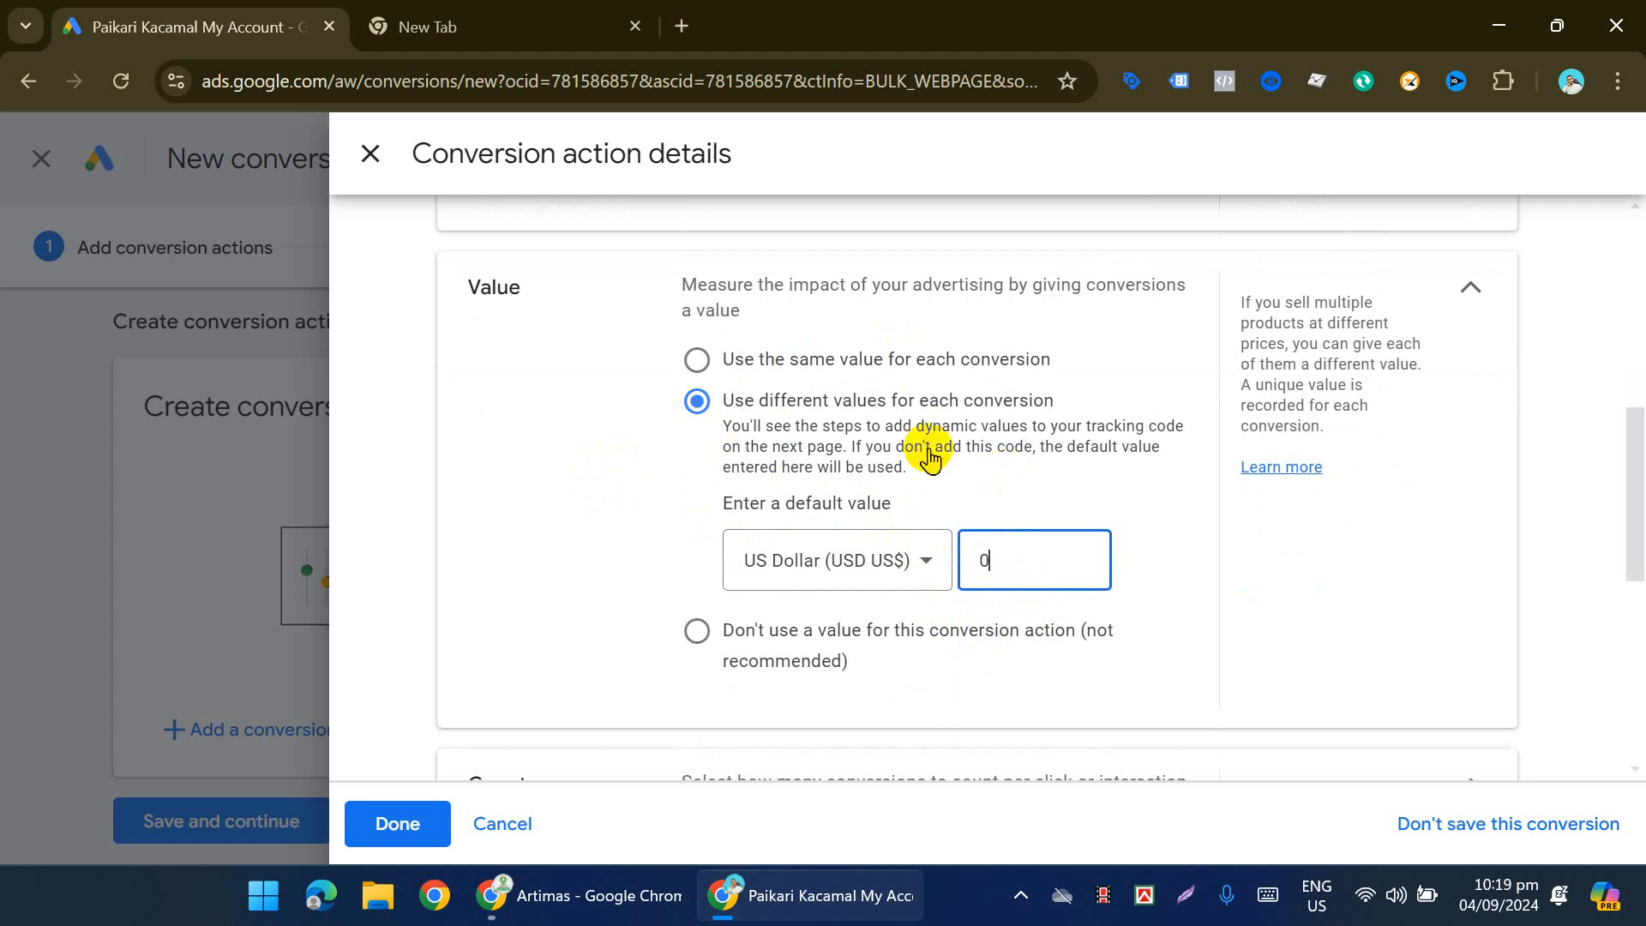
scroll(830, 510, down, 1)
text(0)
scroll(830, 510, down, 2)
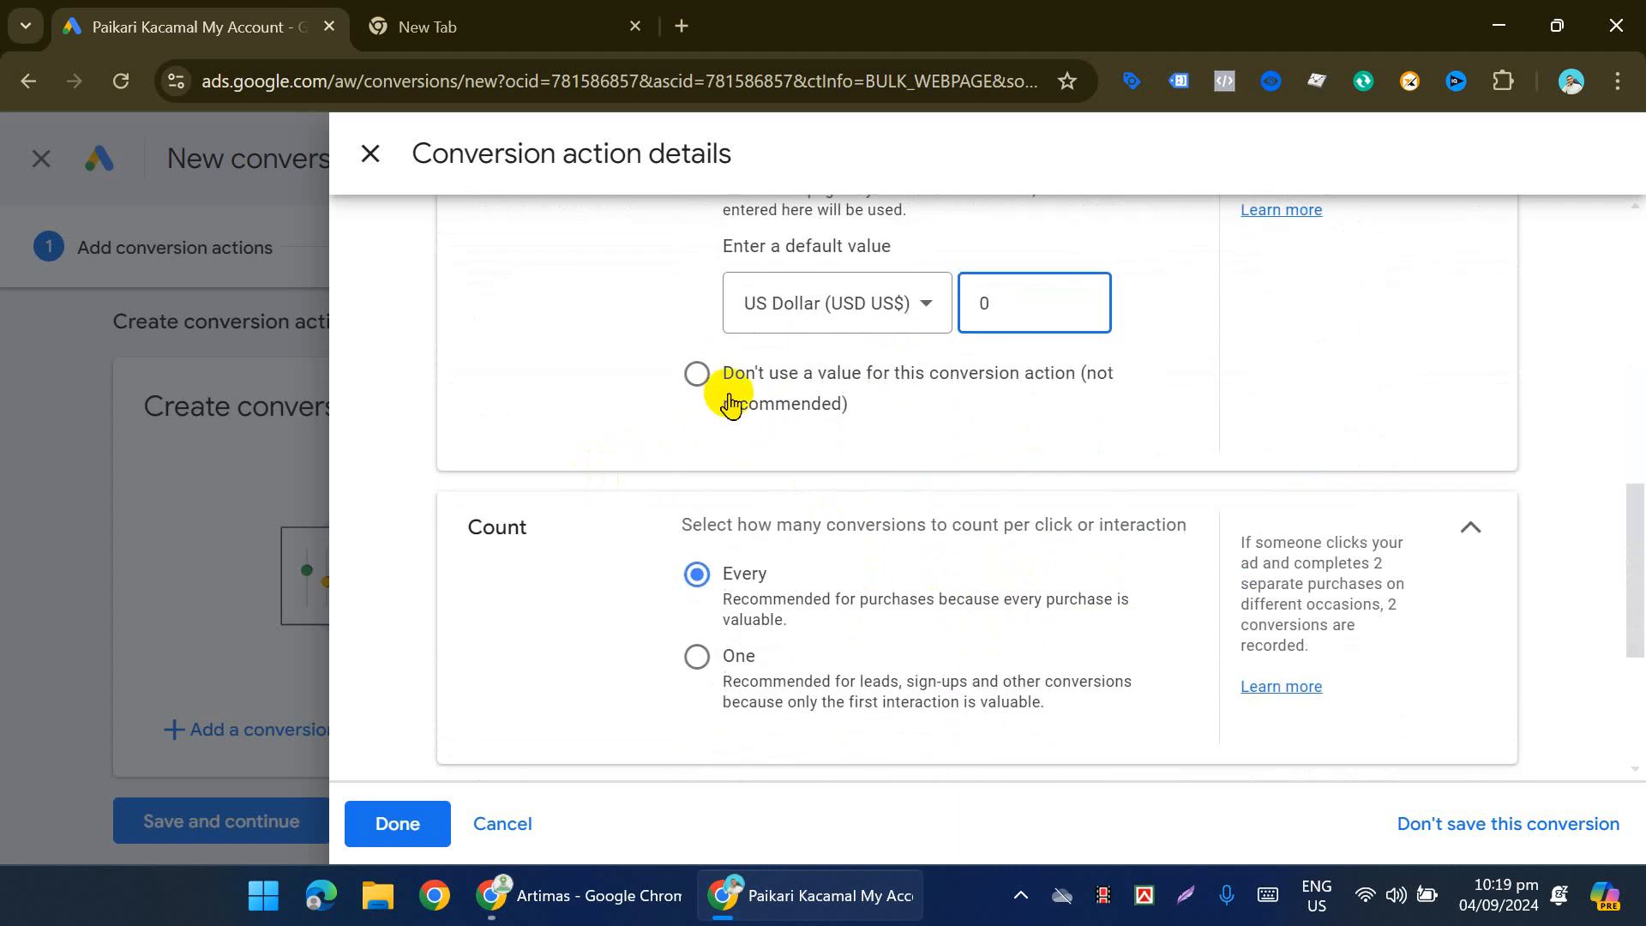
scroll(857, 497, up, 1)
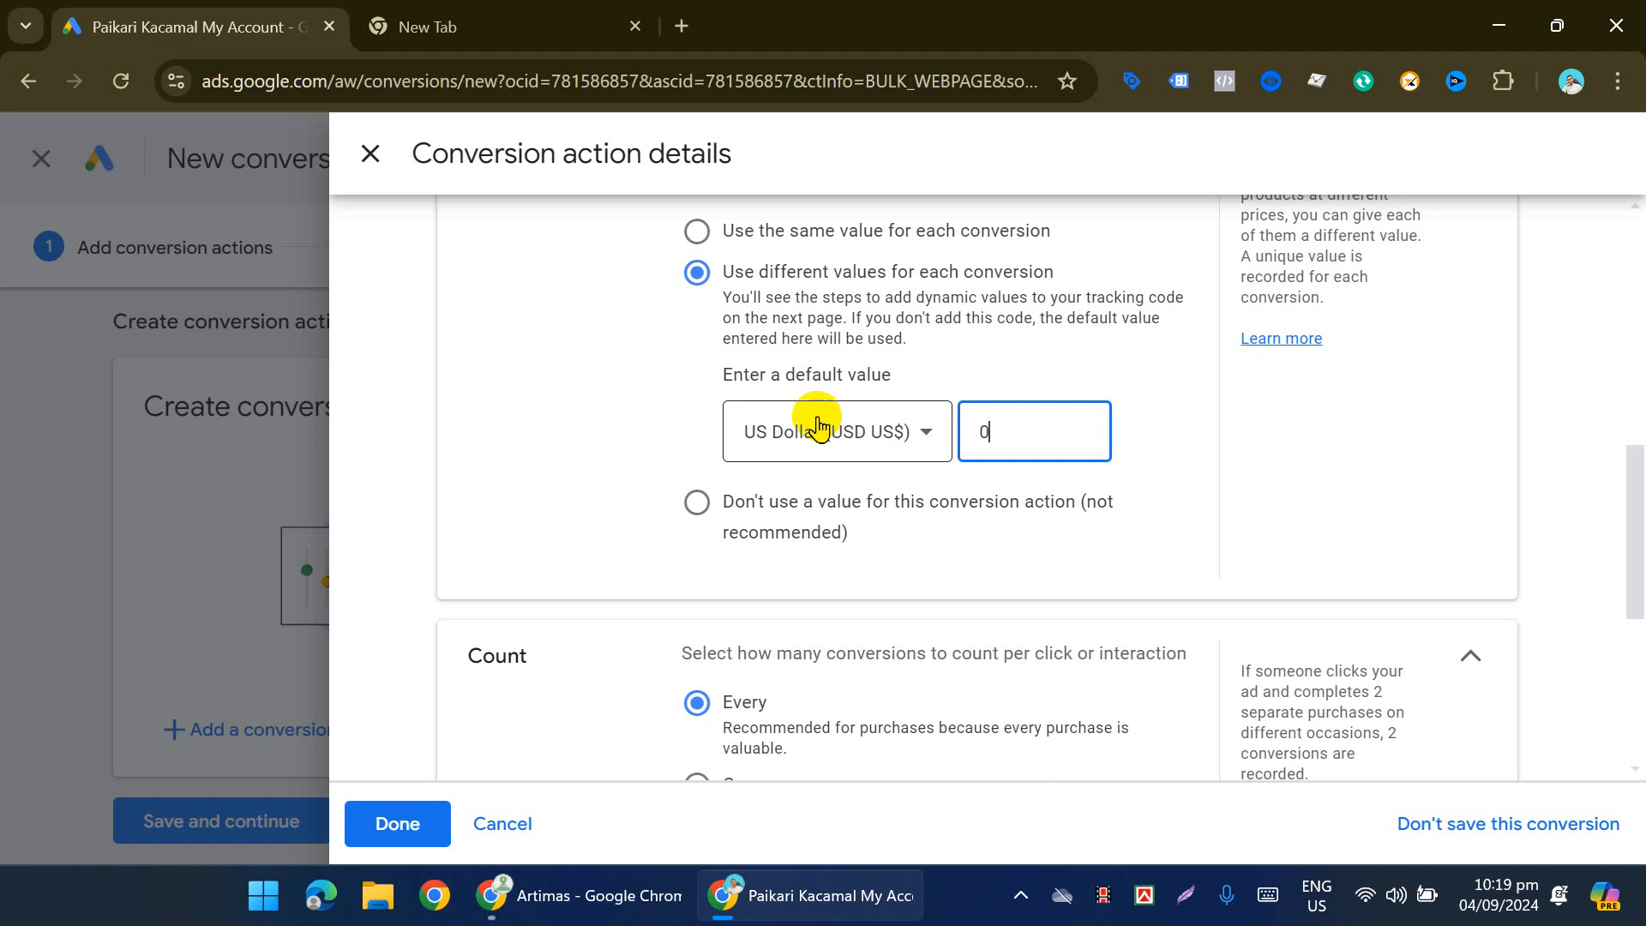
scroll(698, 378, up, 1)
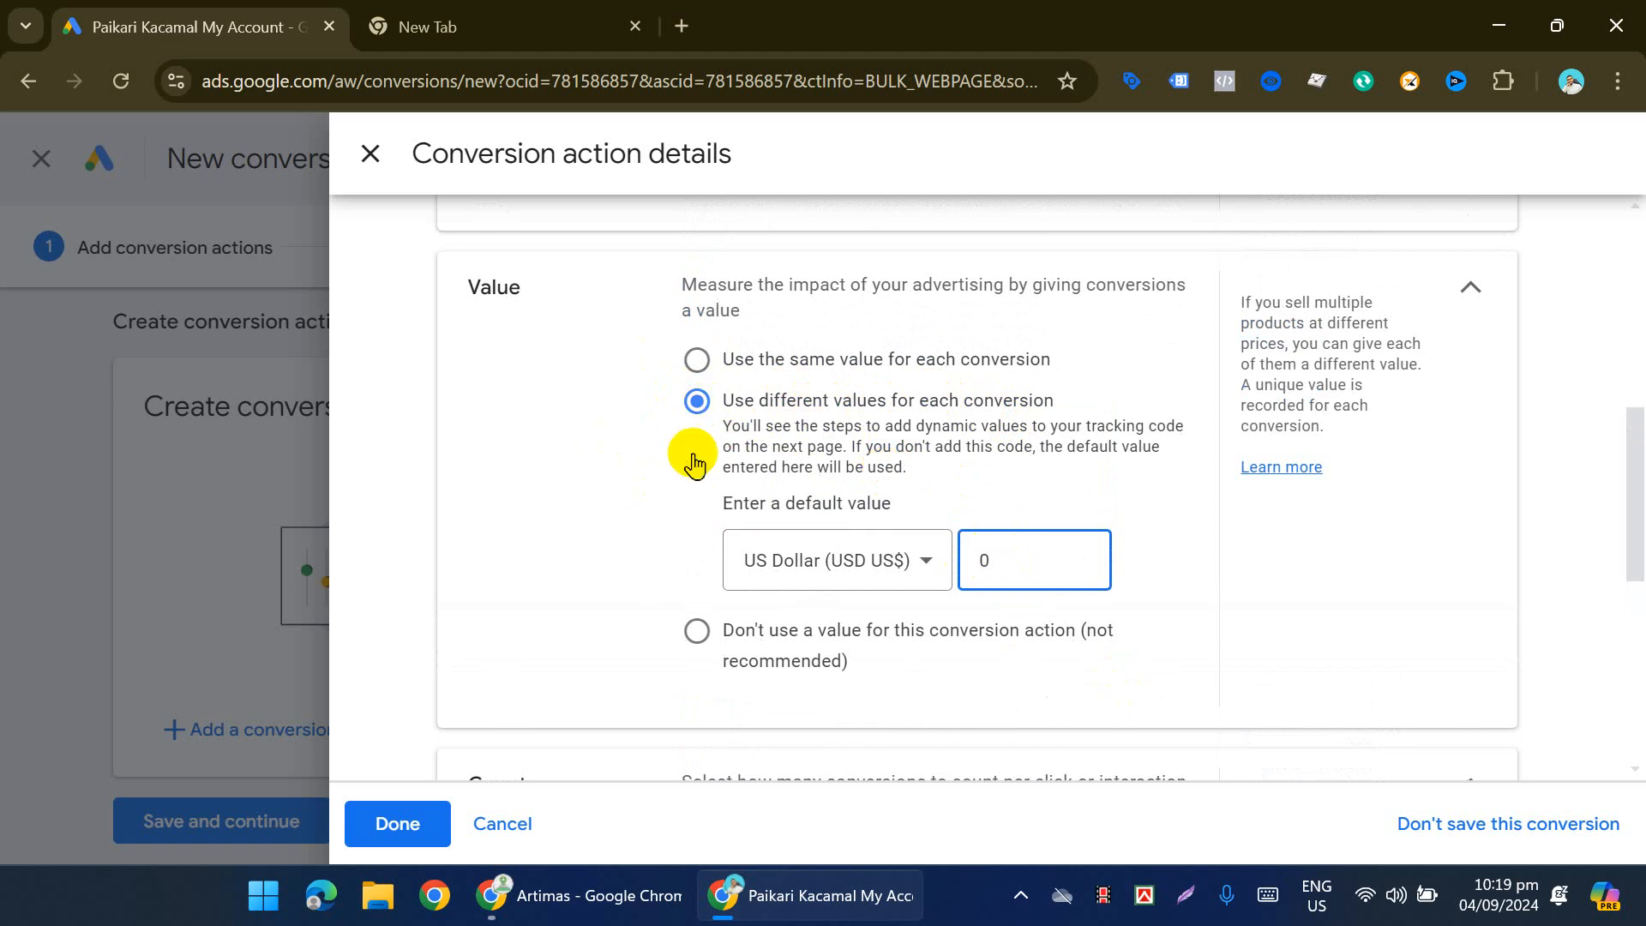
Step: Try counting one conversion per interaction, and return the conversion count setting to Every
scroll(693, 470, down, 5)
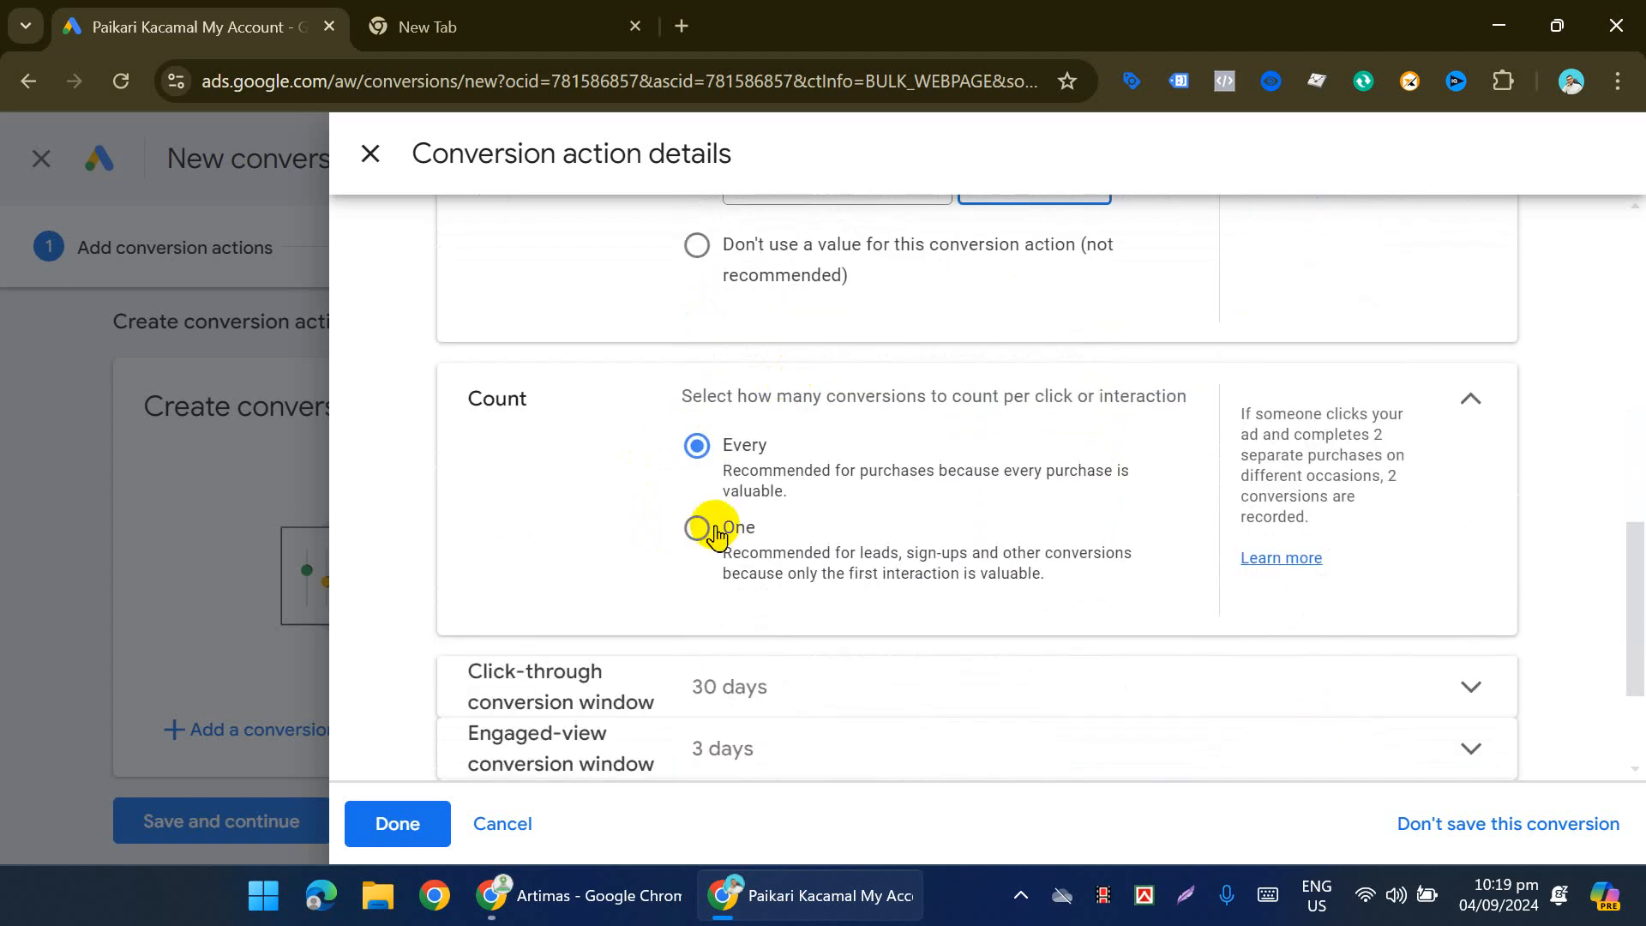
click(698, 530)
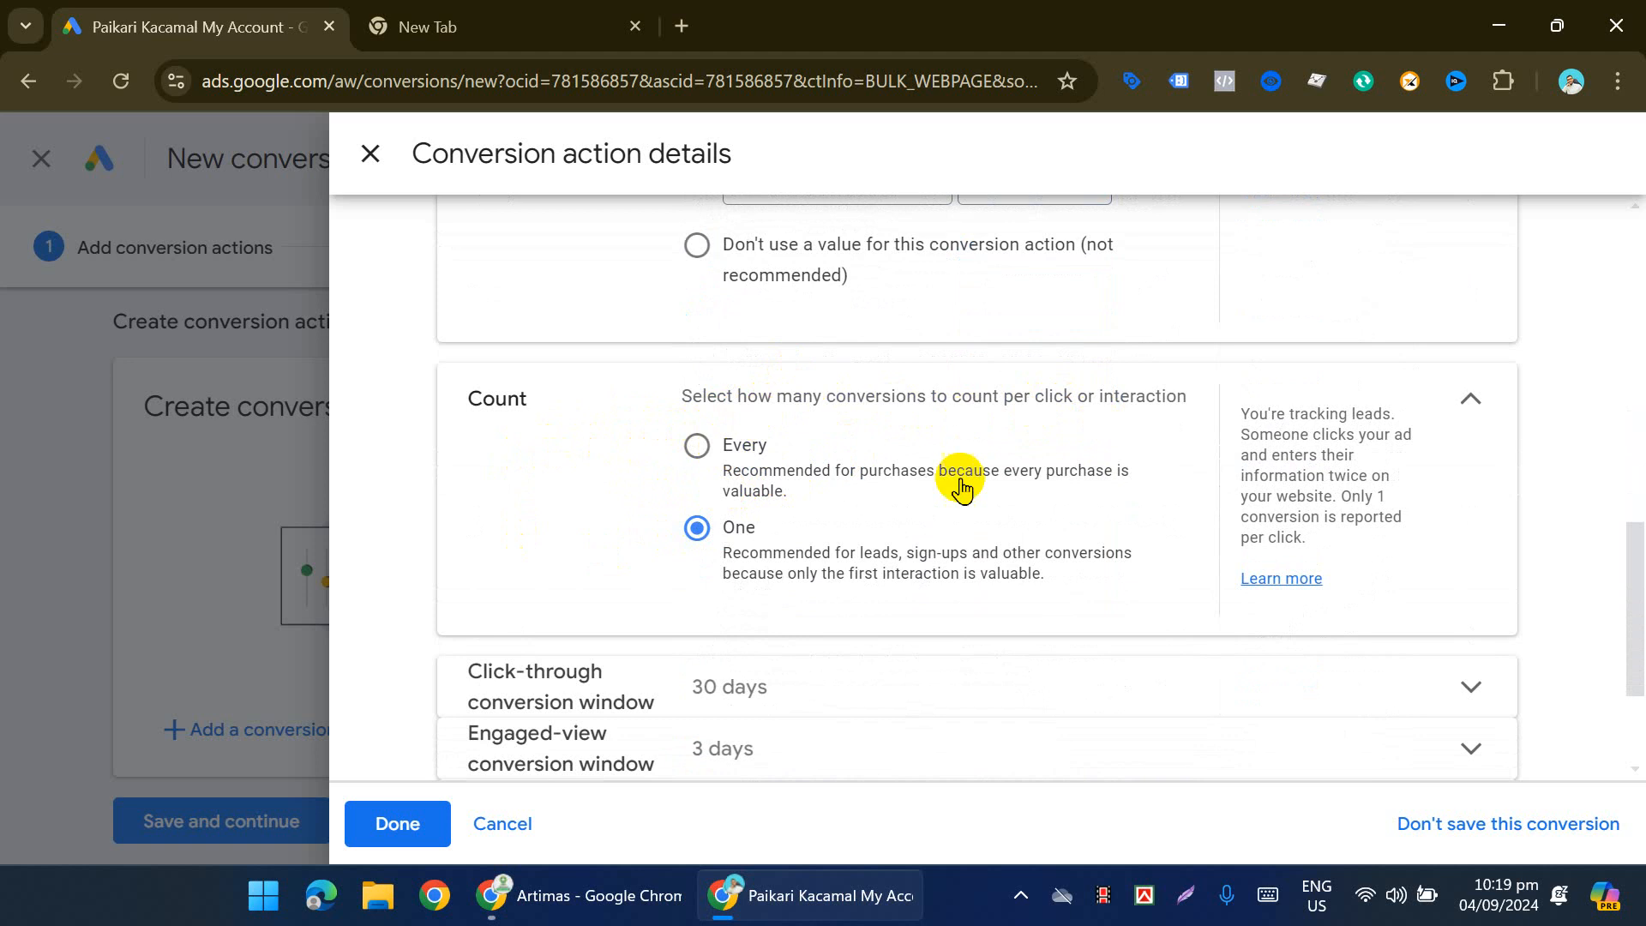
click(698, 446)
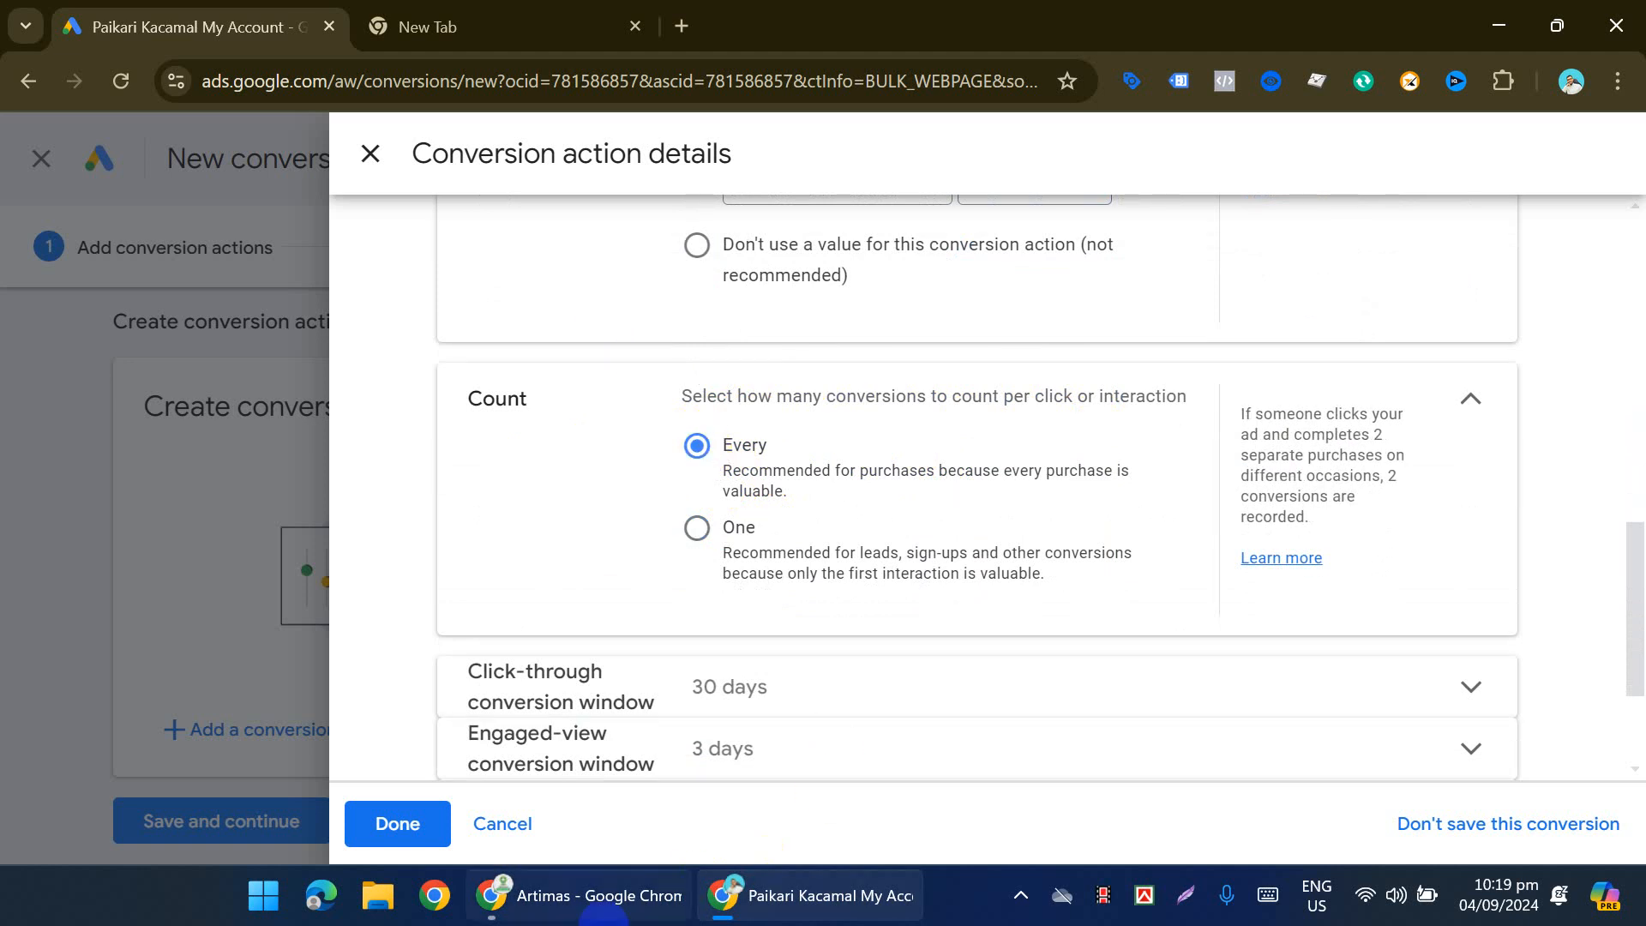
Step: Examine the product listings on the Artimas store alongside the Every and One conversion count options
click(551, 895)
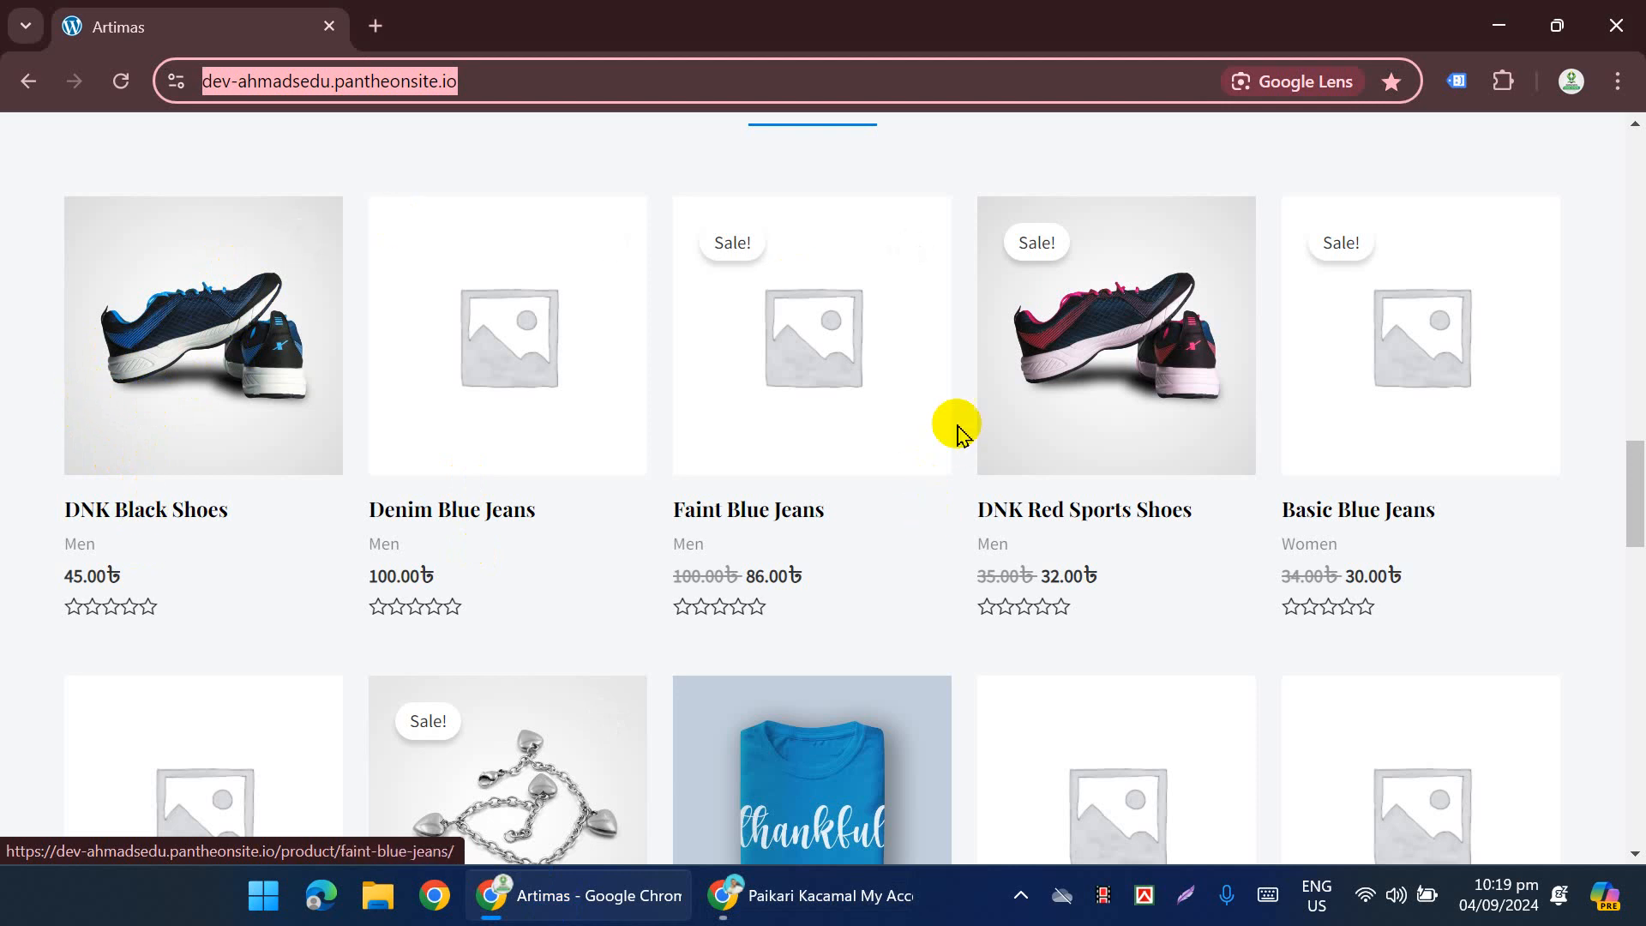
click(1046, 360)
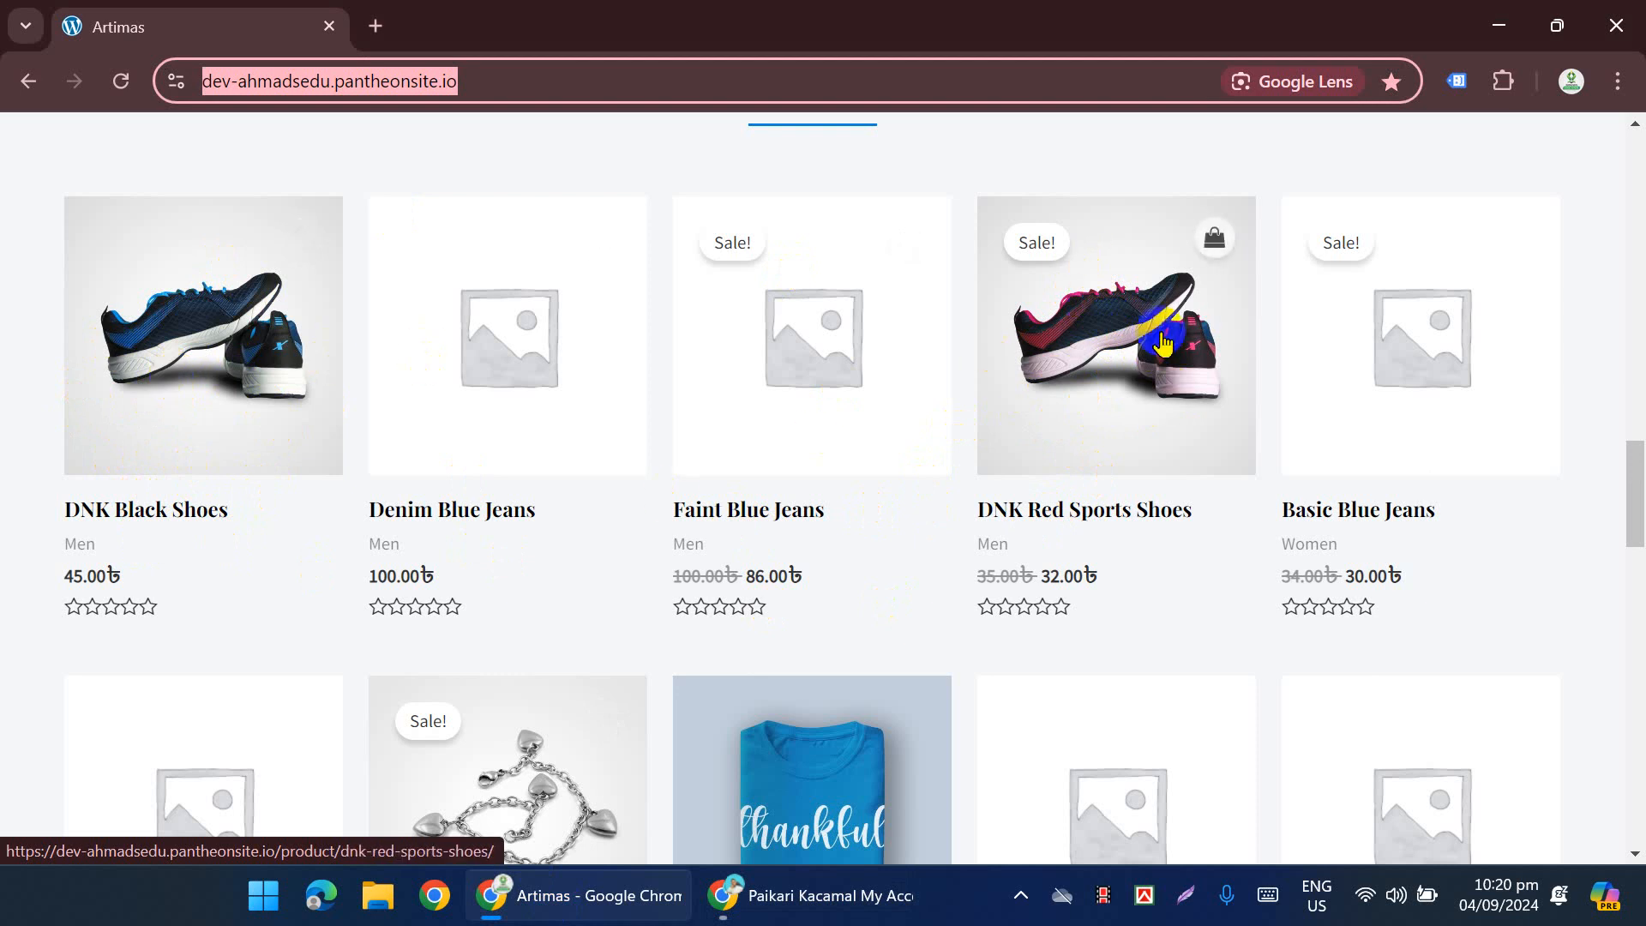
scroll(1065, 426, down, 3)
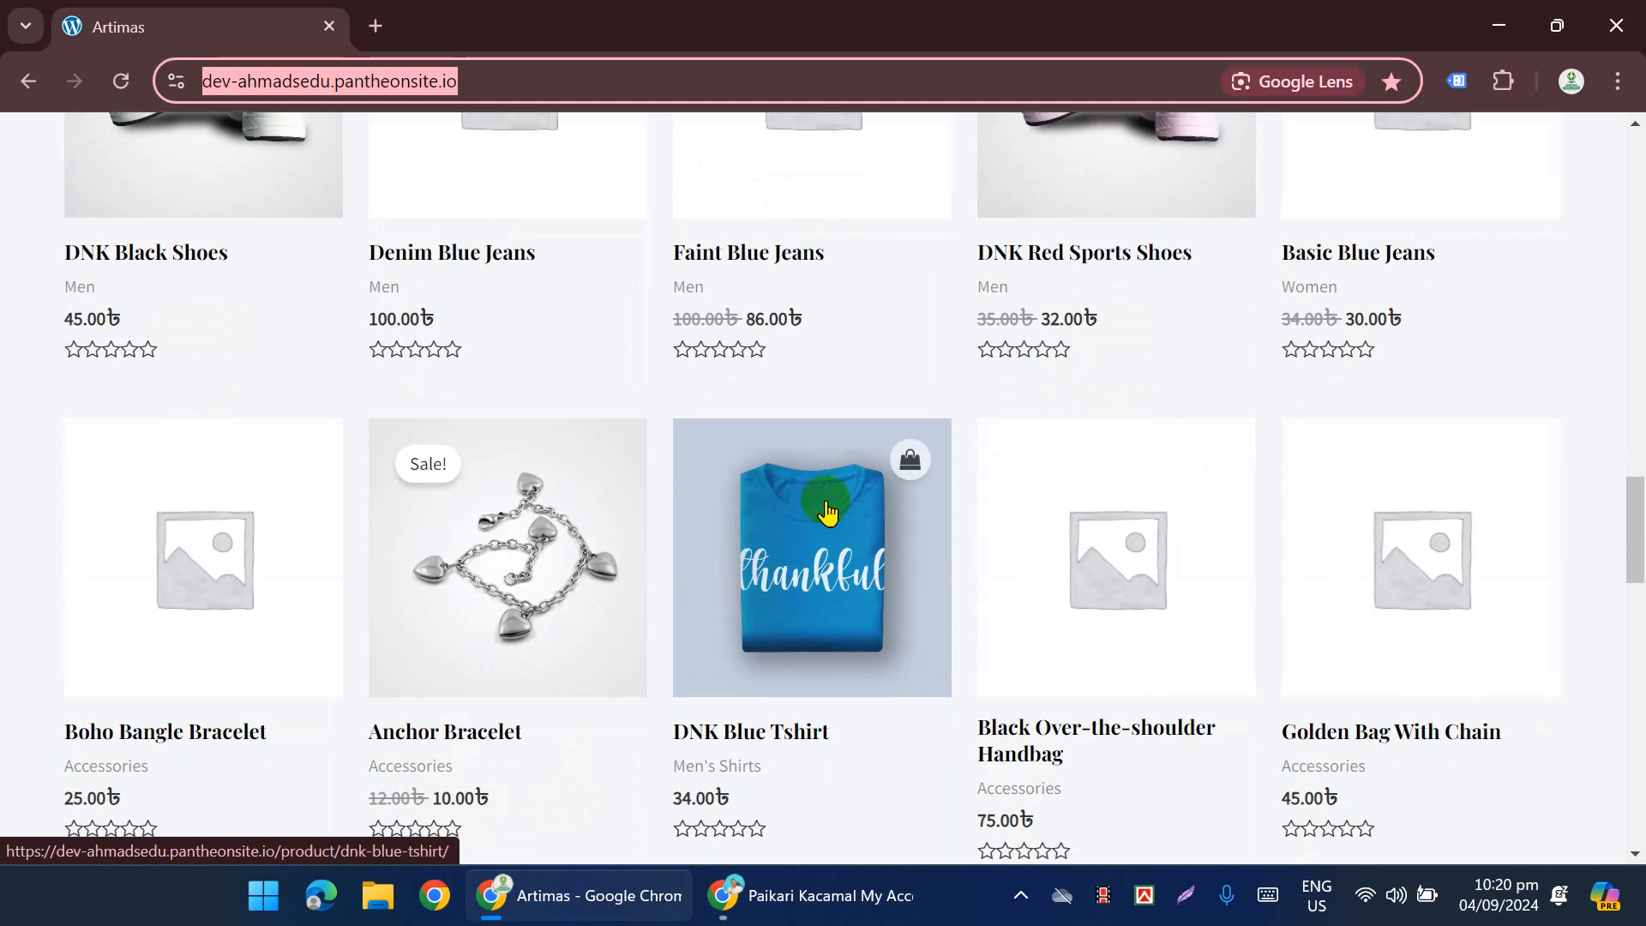
click(757, 896)
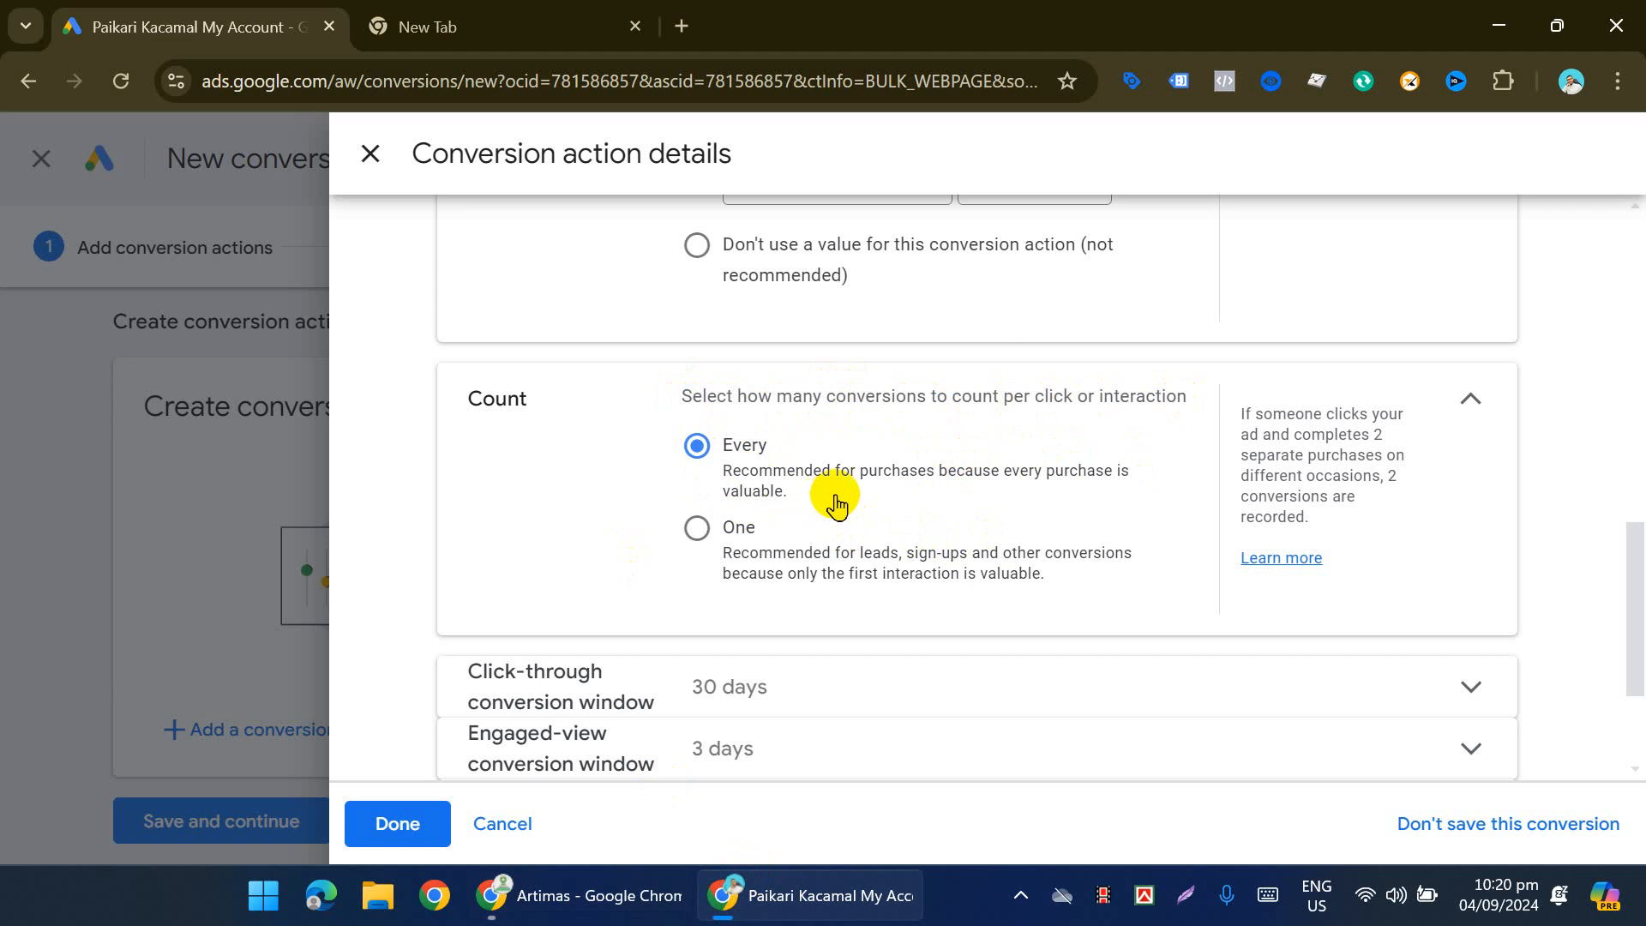
scroll(837, 500, down, 1)
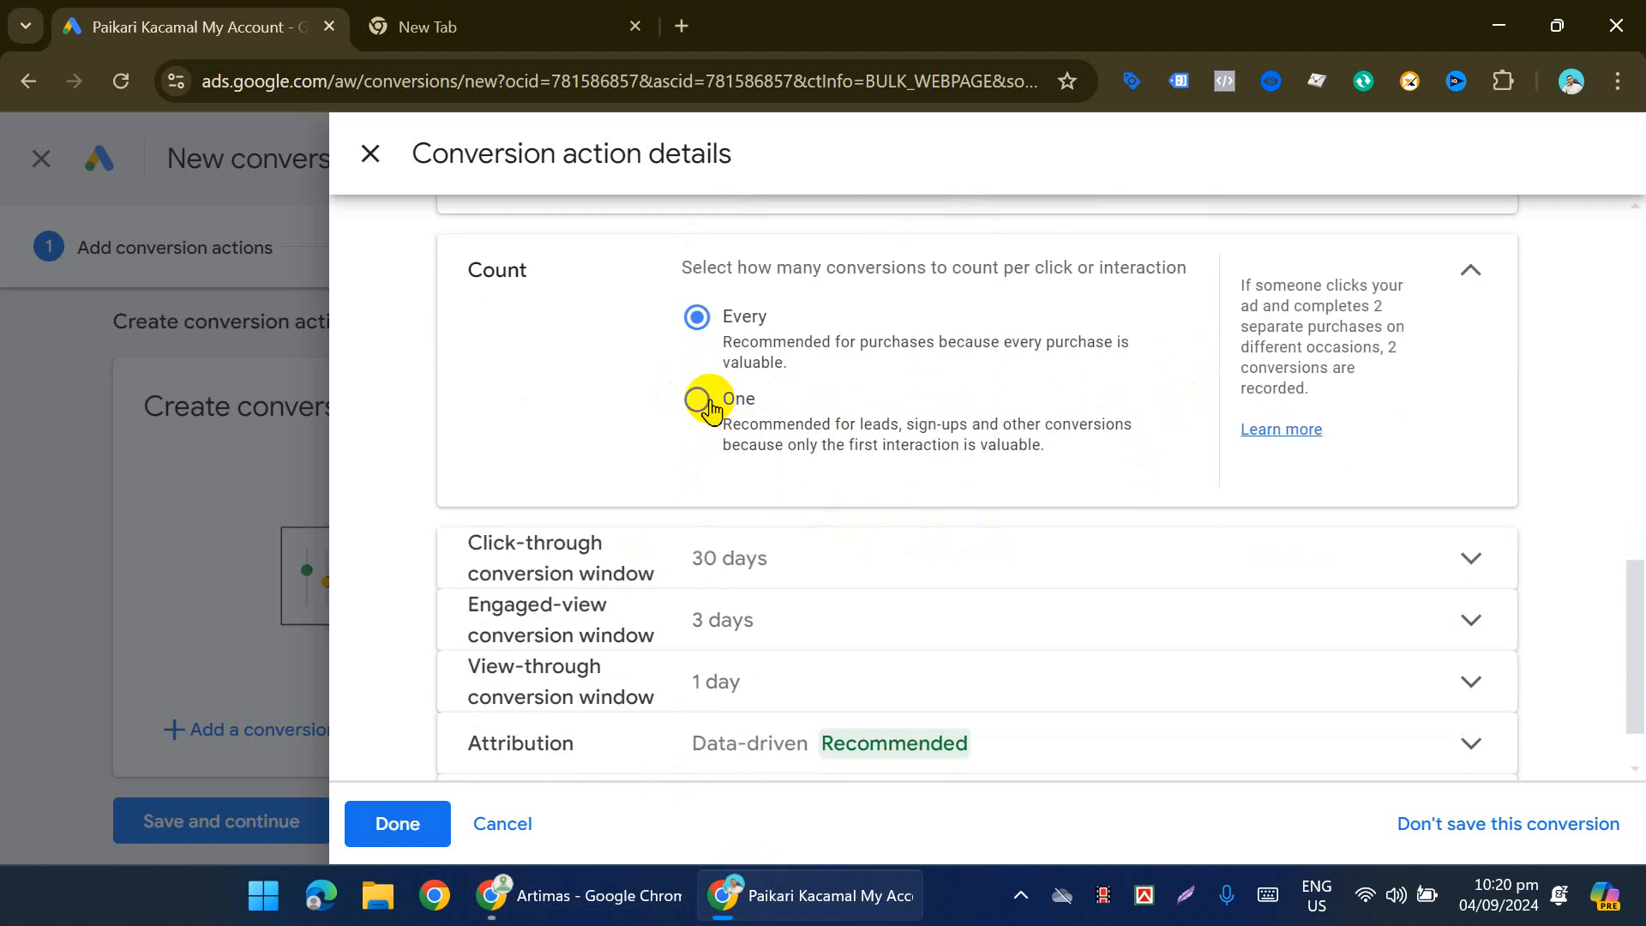
click(589, 897)
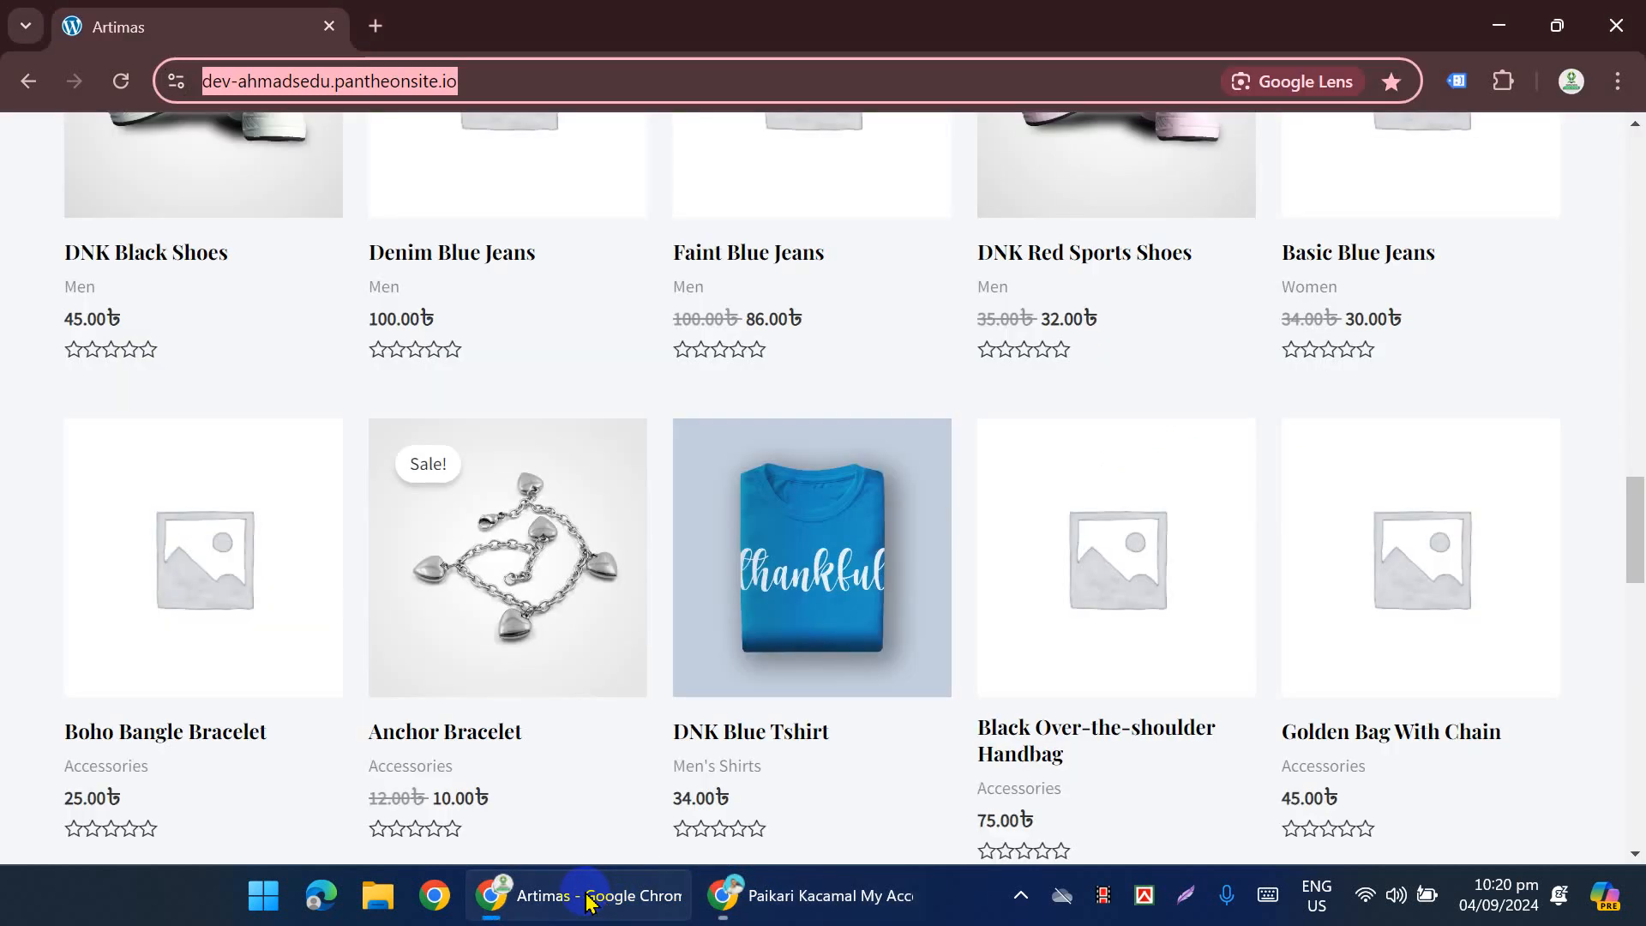
scroll(488, 525, up, 3)
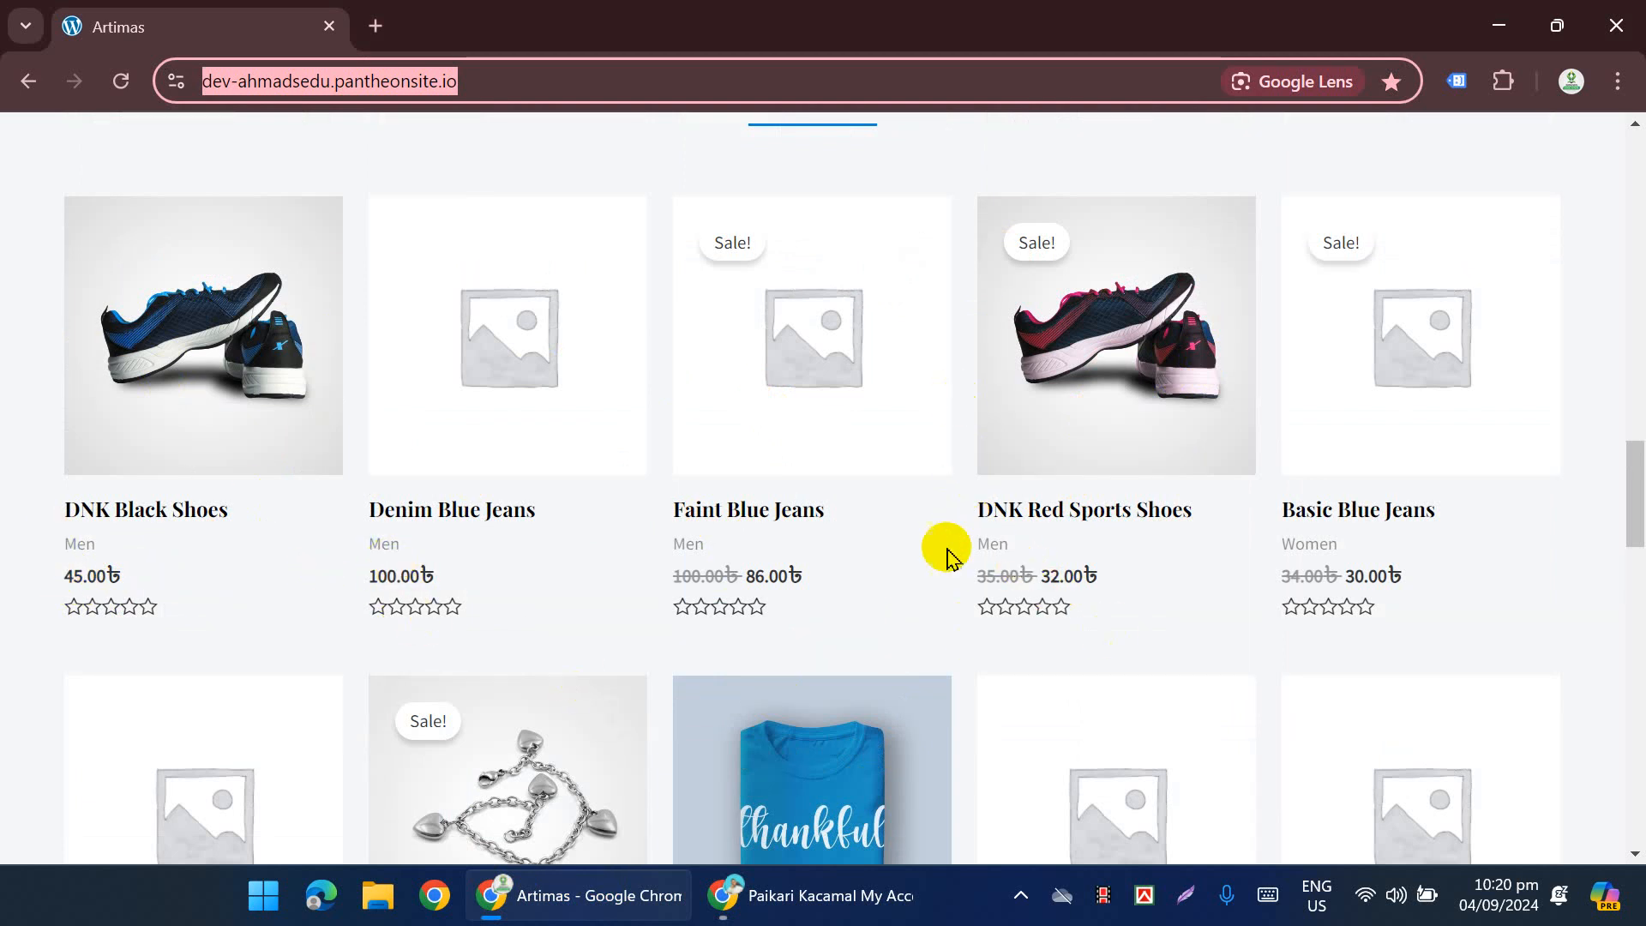
click(802, 900)
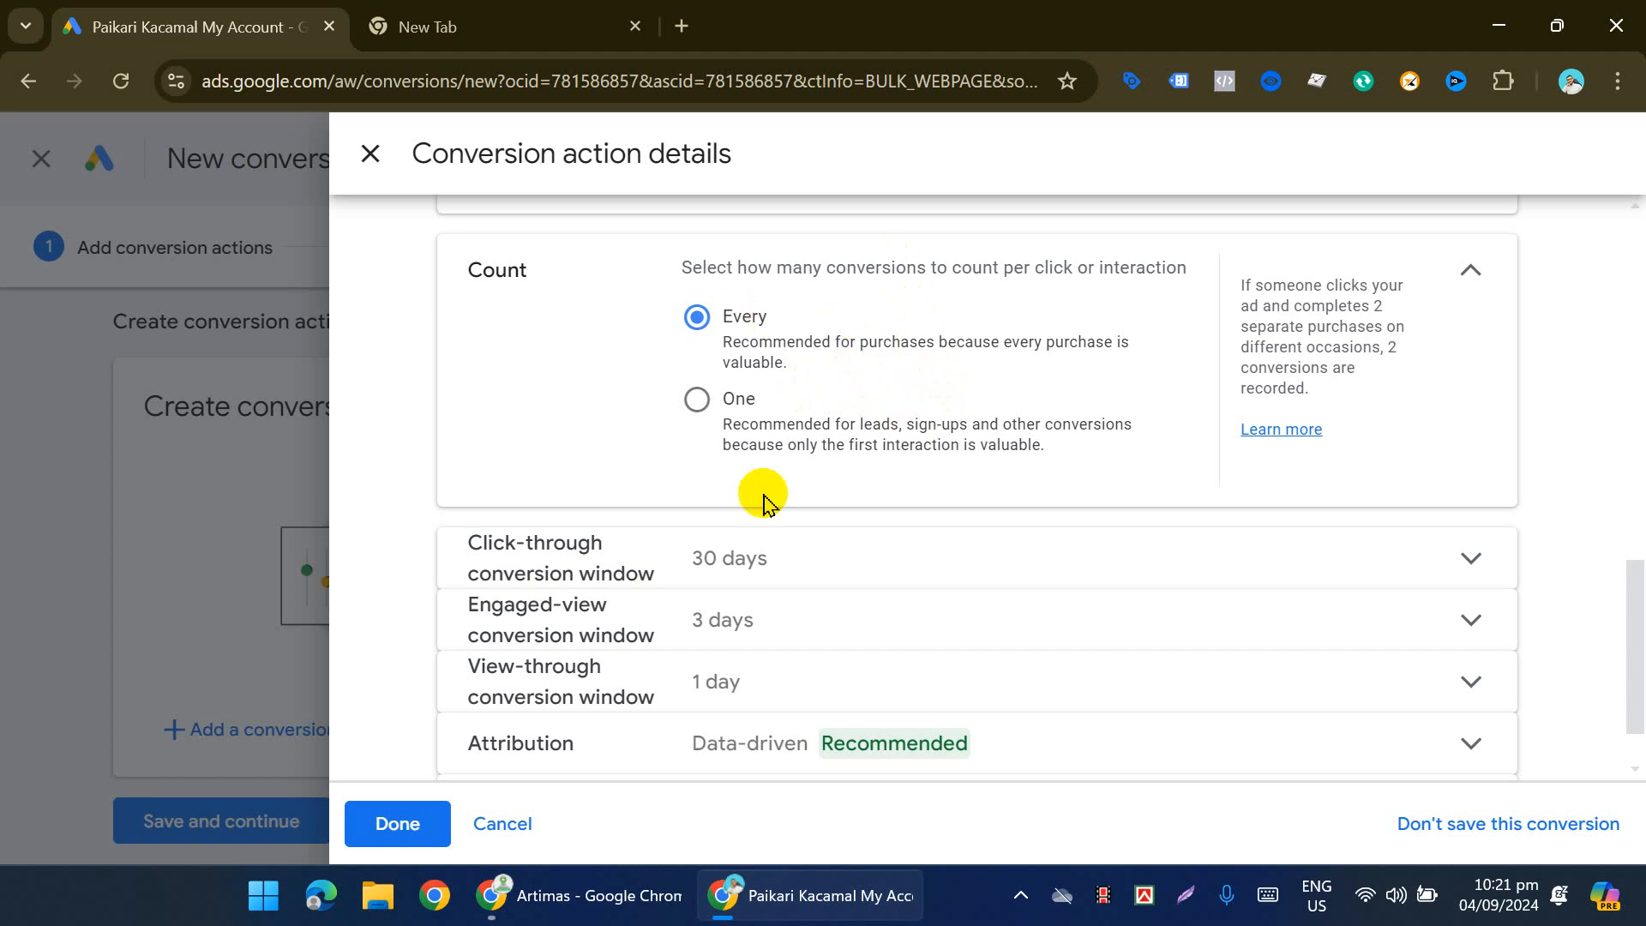
Step: Set the conversion action's attribution model to Last click and collapse the attribution settings
scroll(737, 591, down, 1)
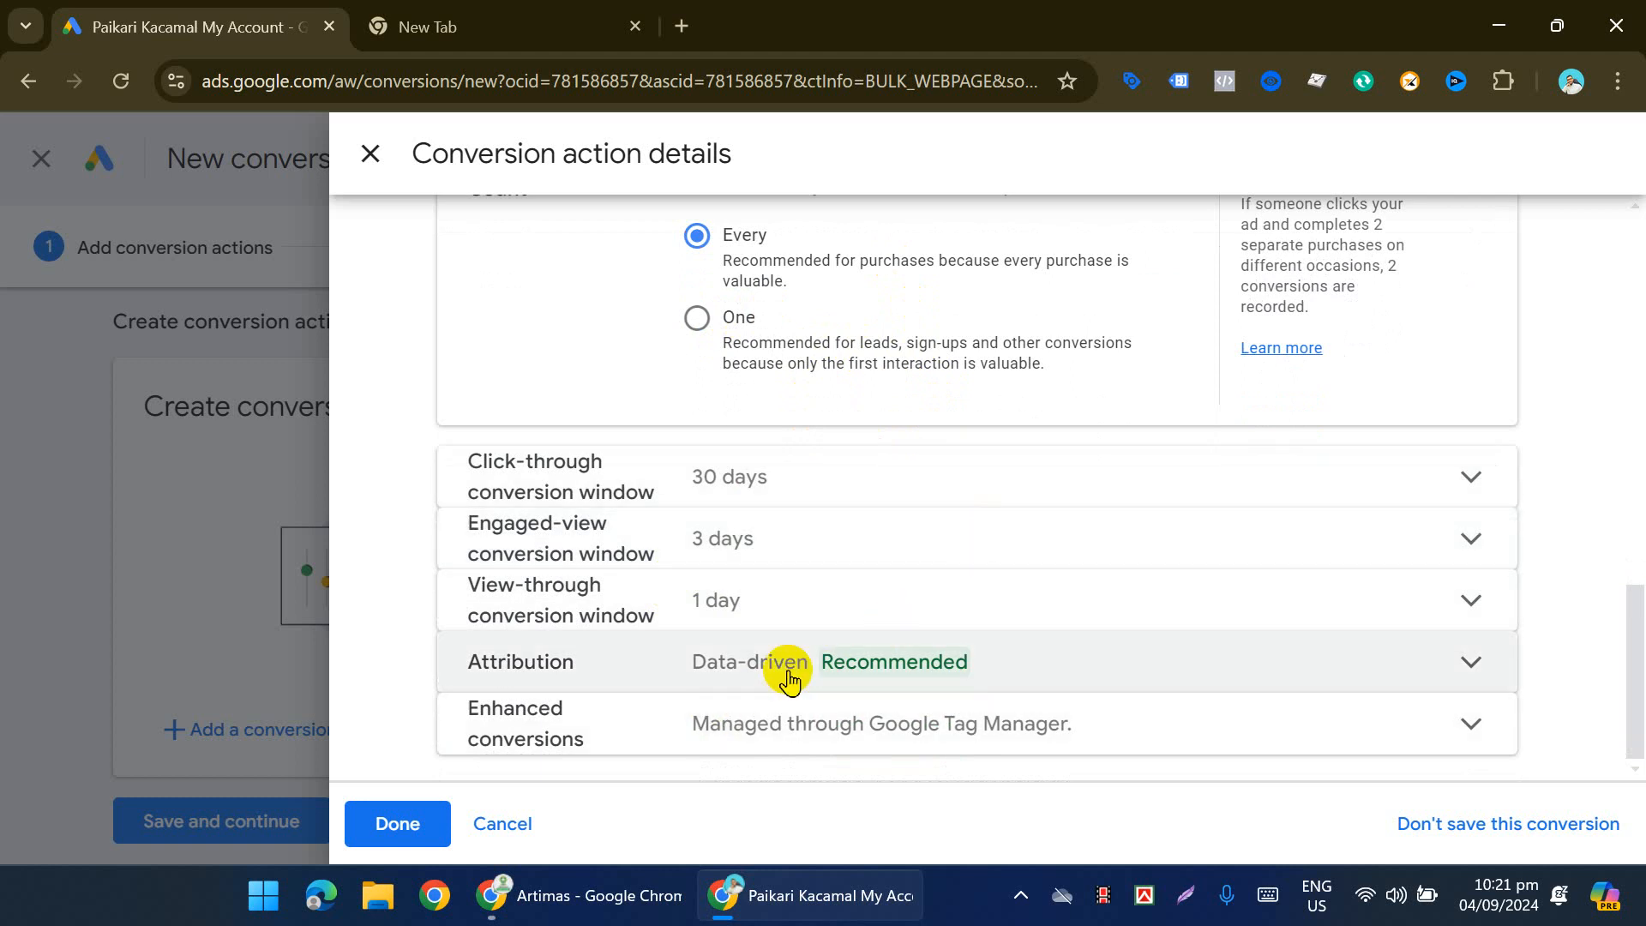
click(856, 682)
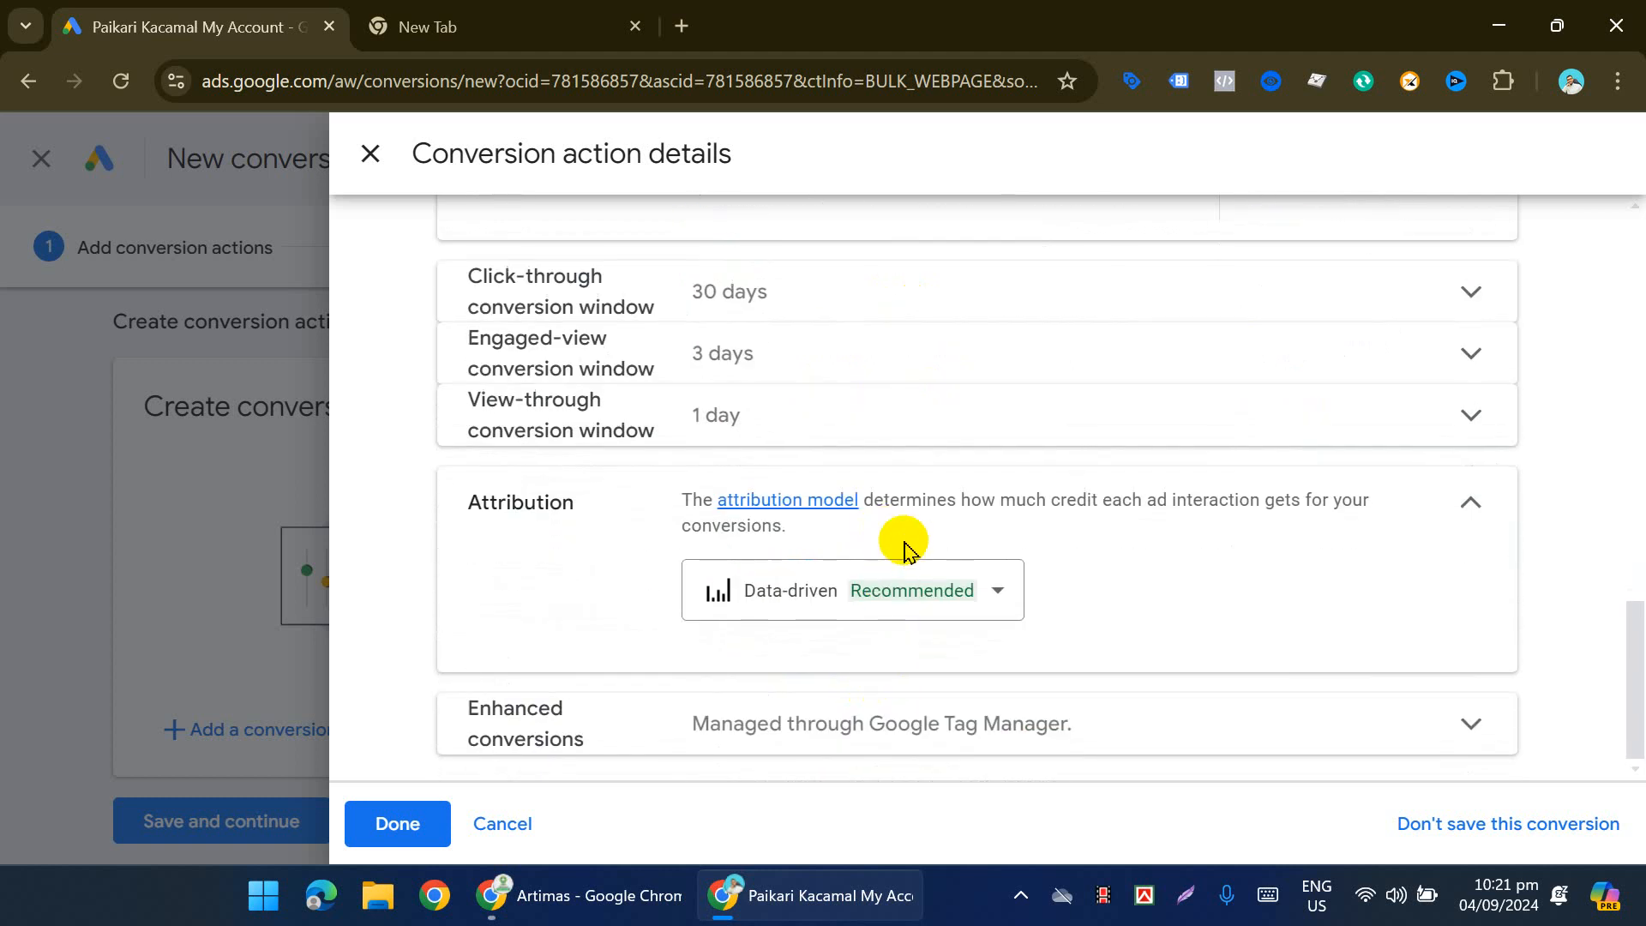
click(883, 588)
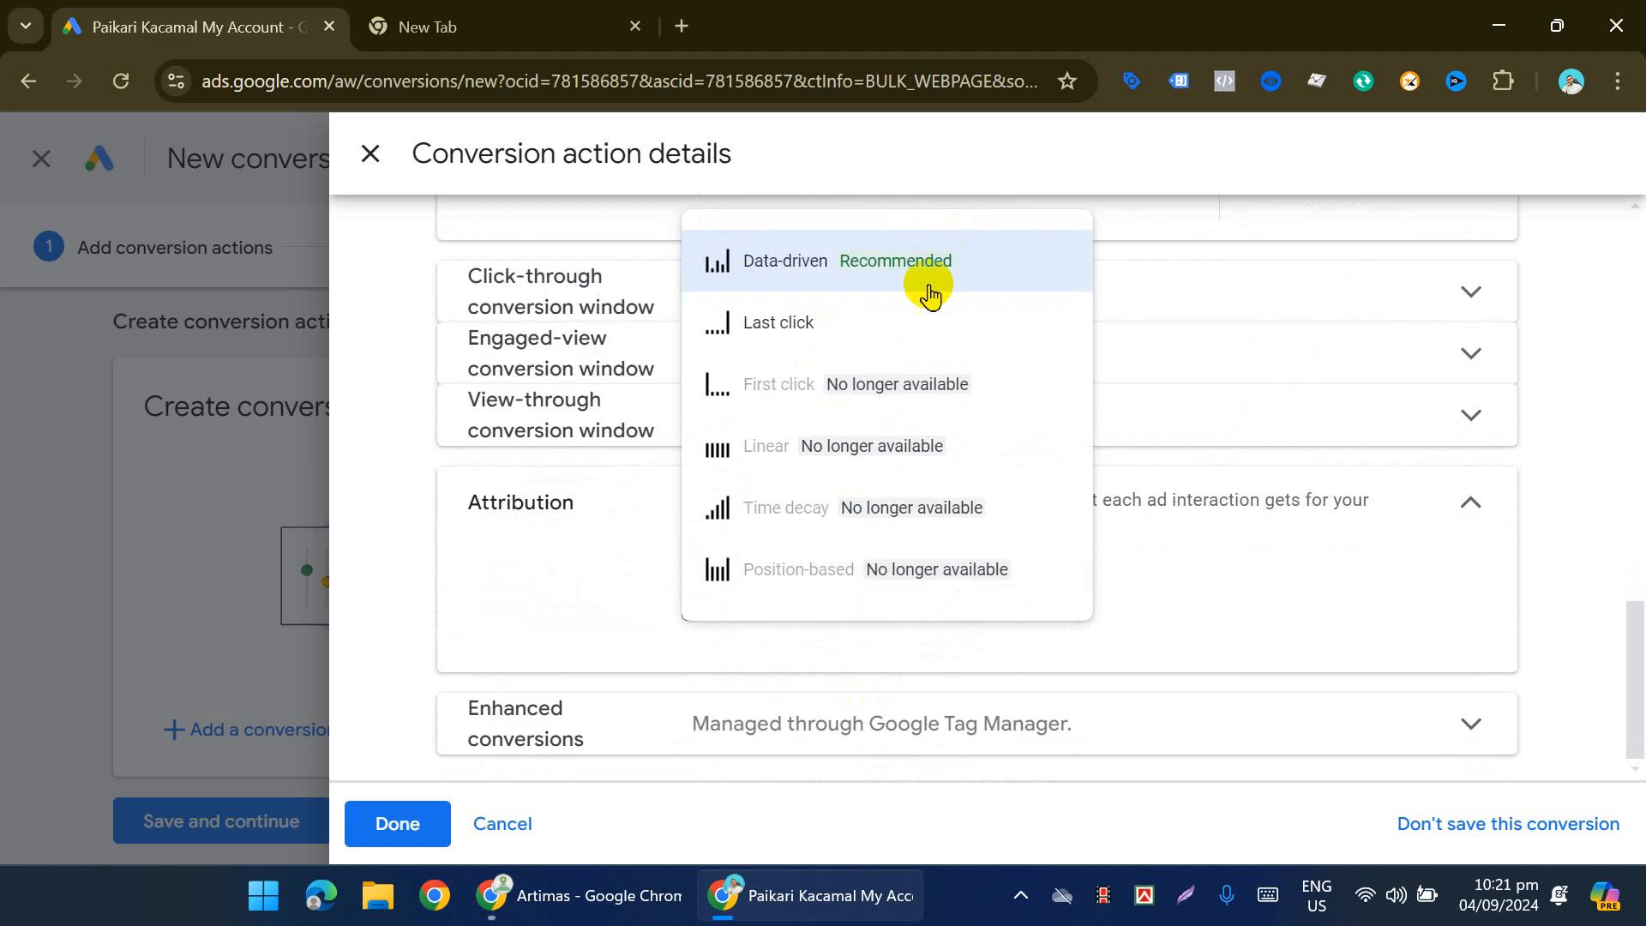
click(836, 322)
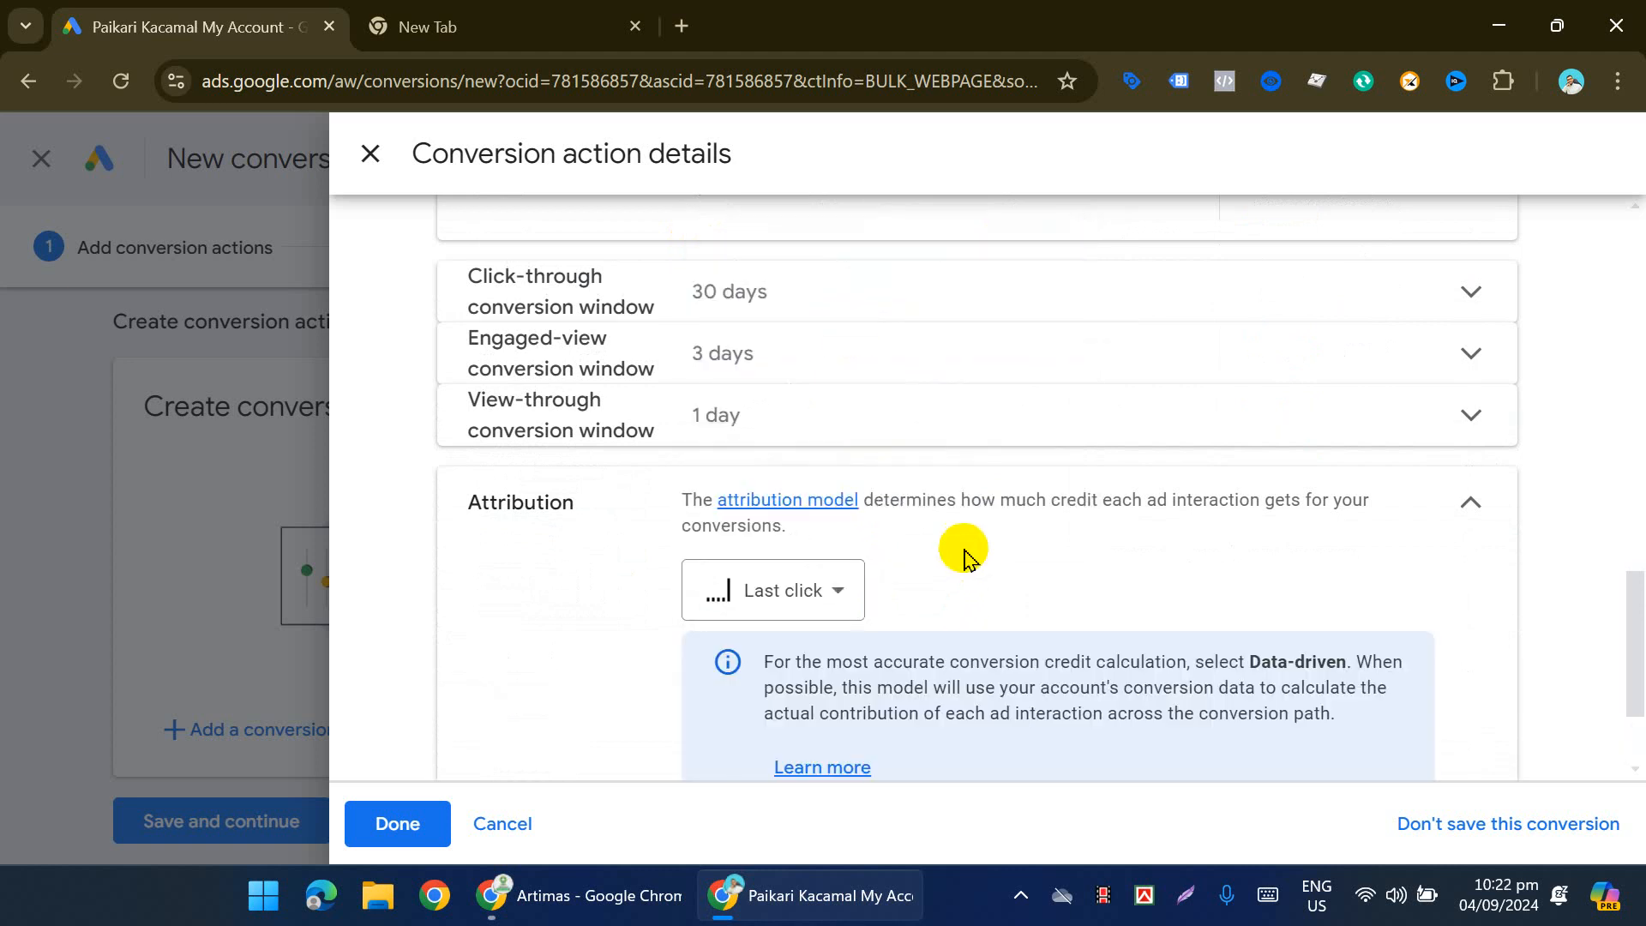
scroll(964, 553, down, 2)
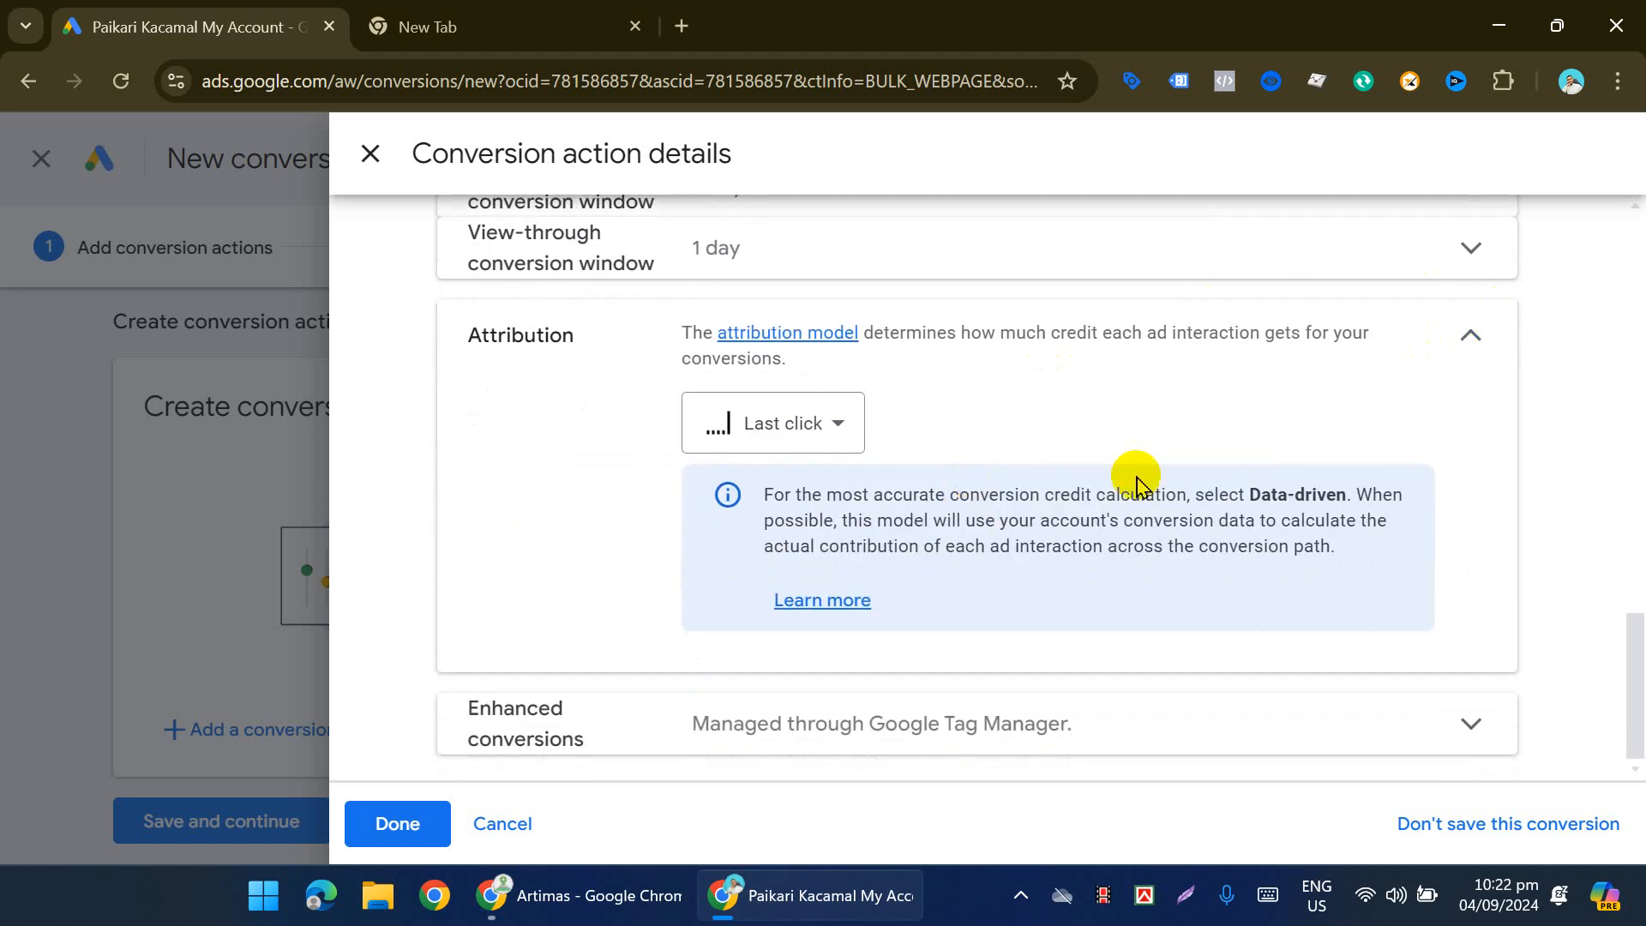
click(1471, 343)
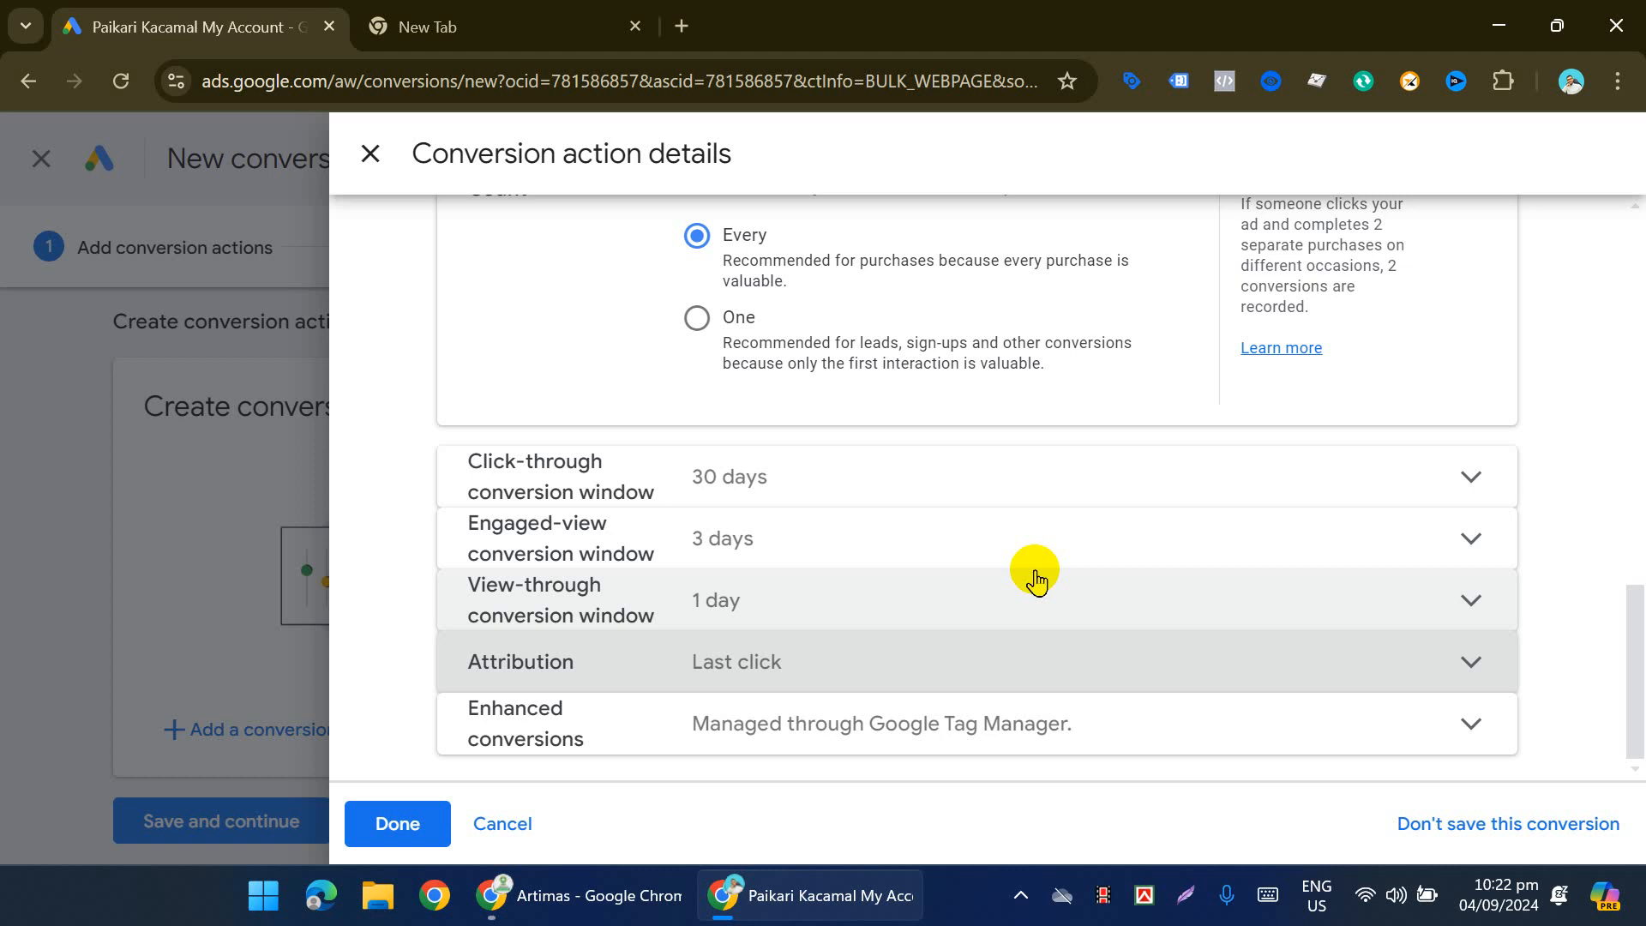
Step: Review the available attribution models, keeping Last click for the conversion action
click(900, 662)
scroll(986, 595, down, 3)
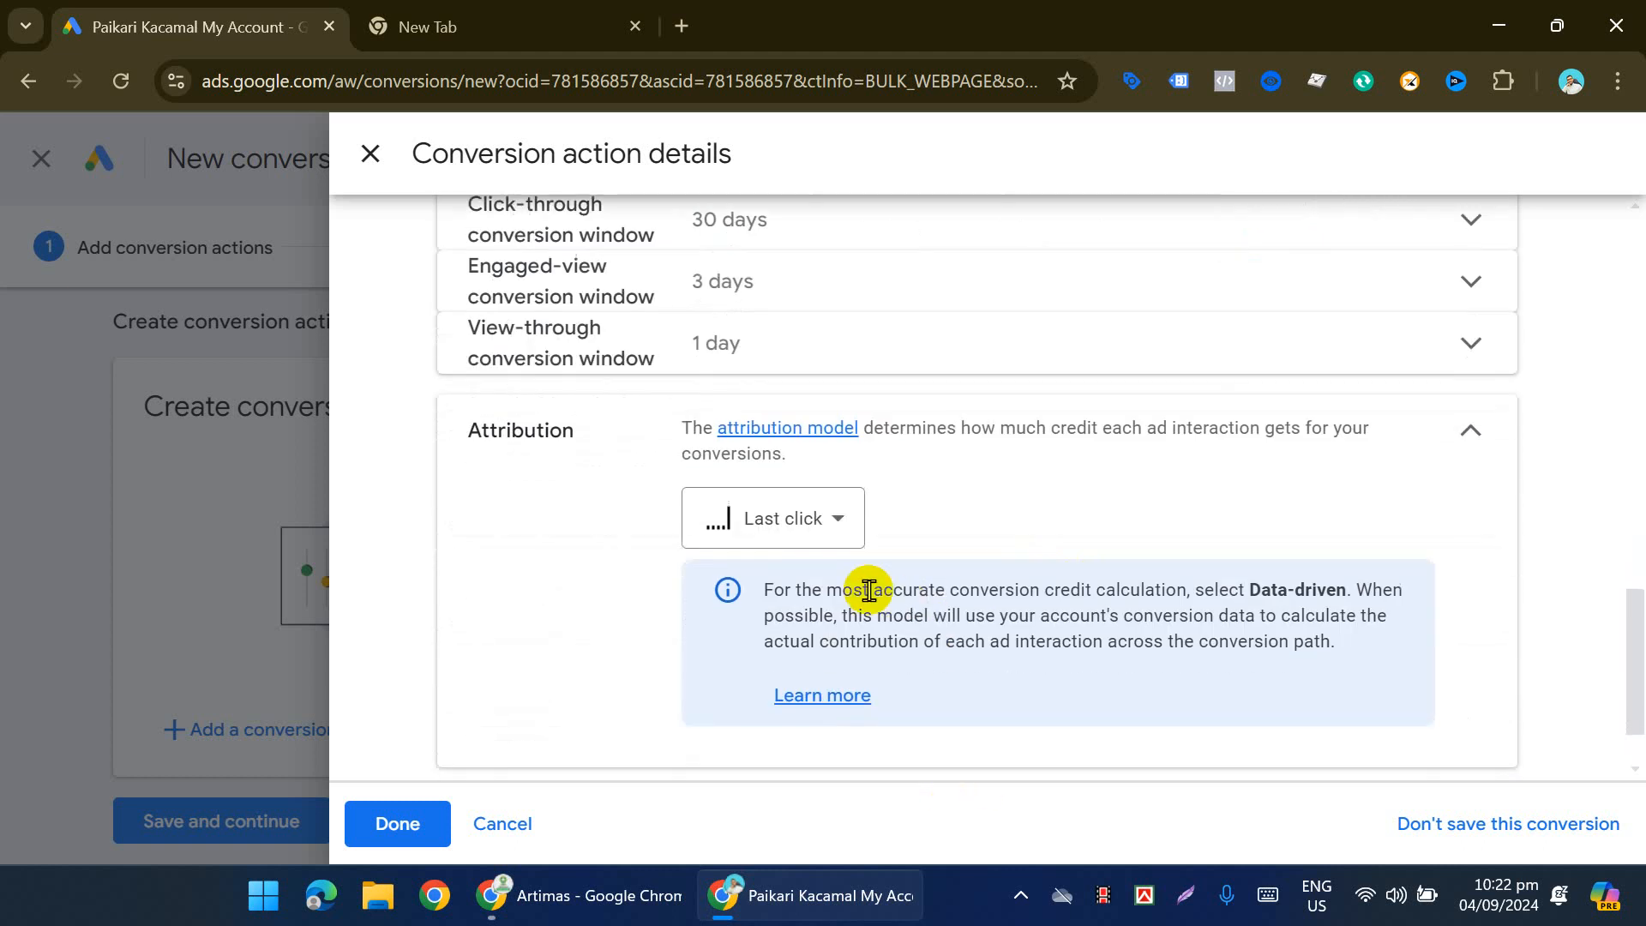
click(783, 518)
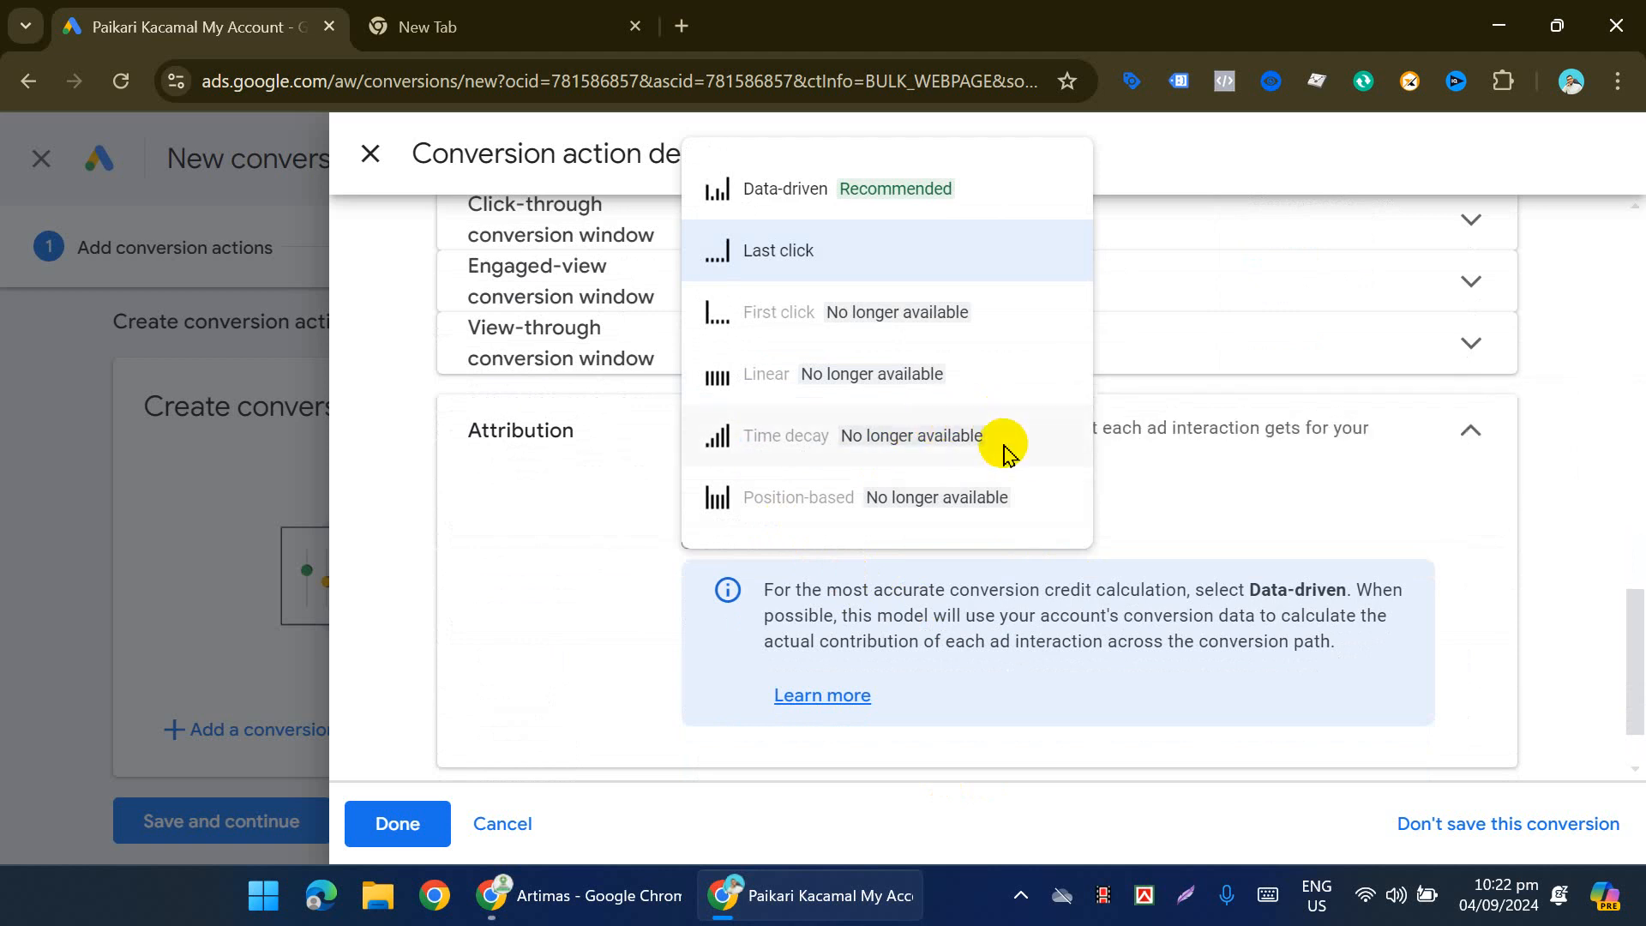
click(859, 255)
click(1471, 431)
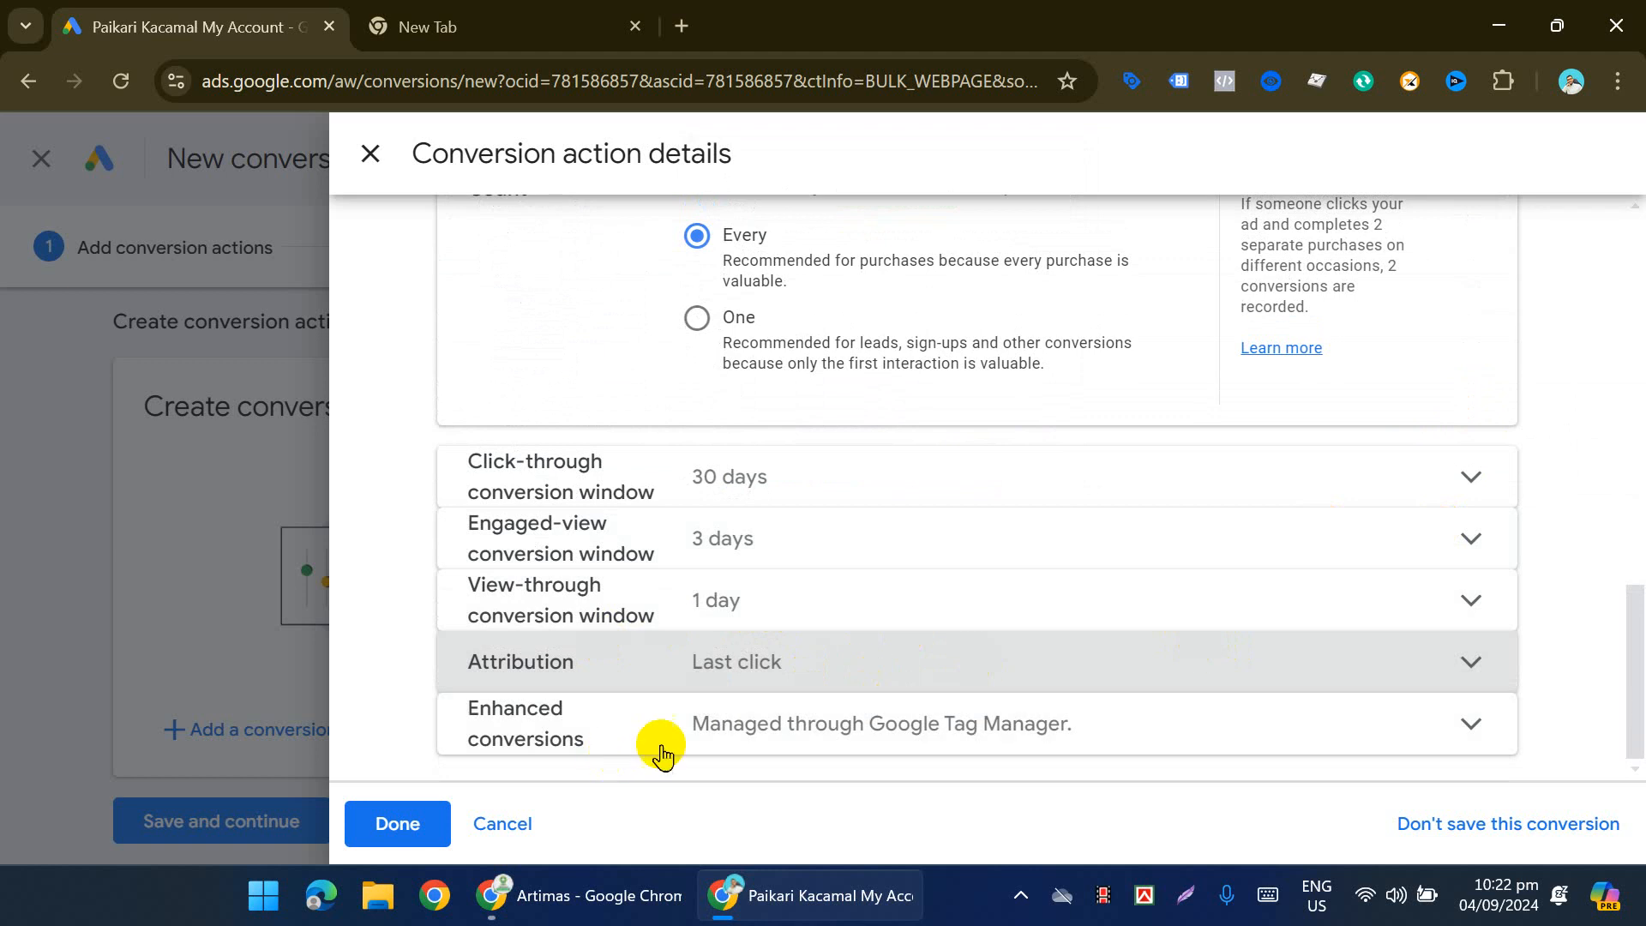
Step: Expand the enhanced conversions settings and examine the option for this conversion action
click(727, 729)
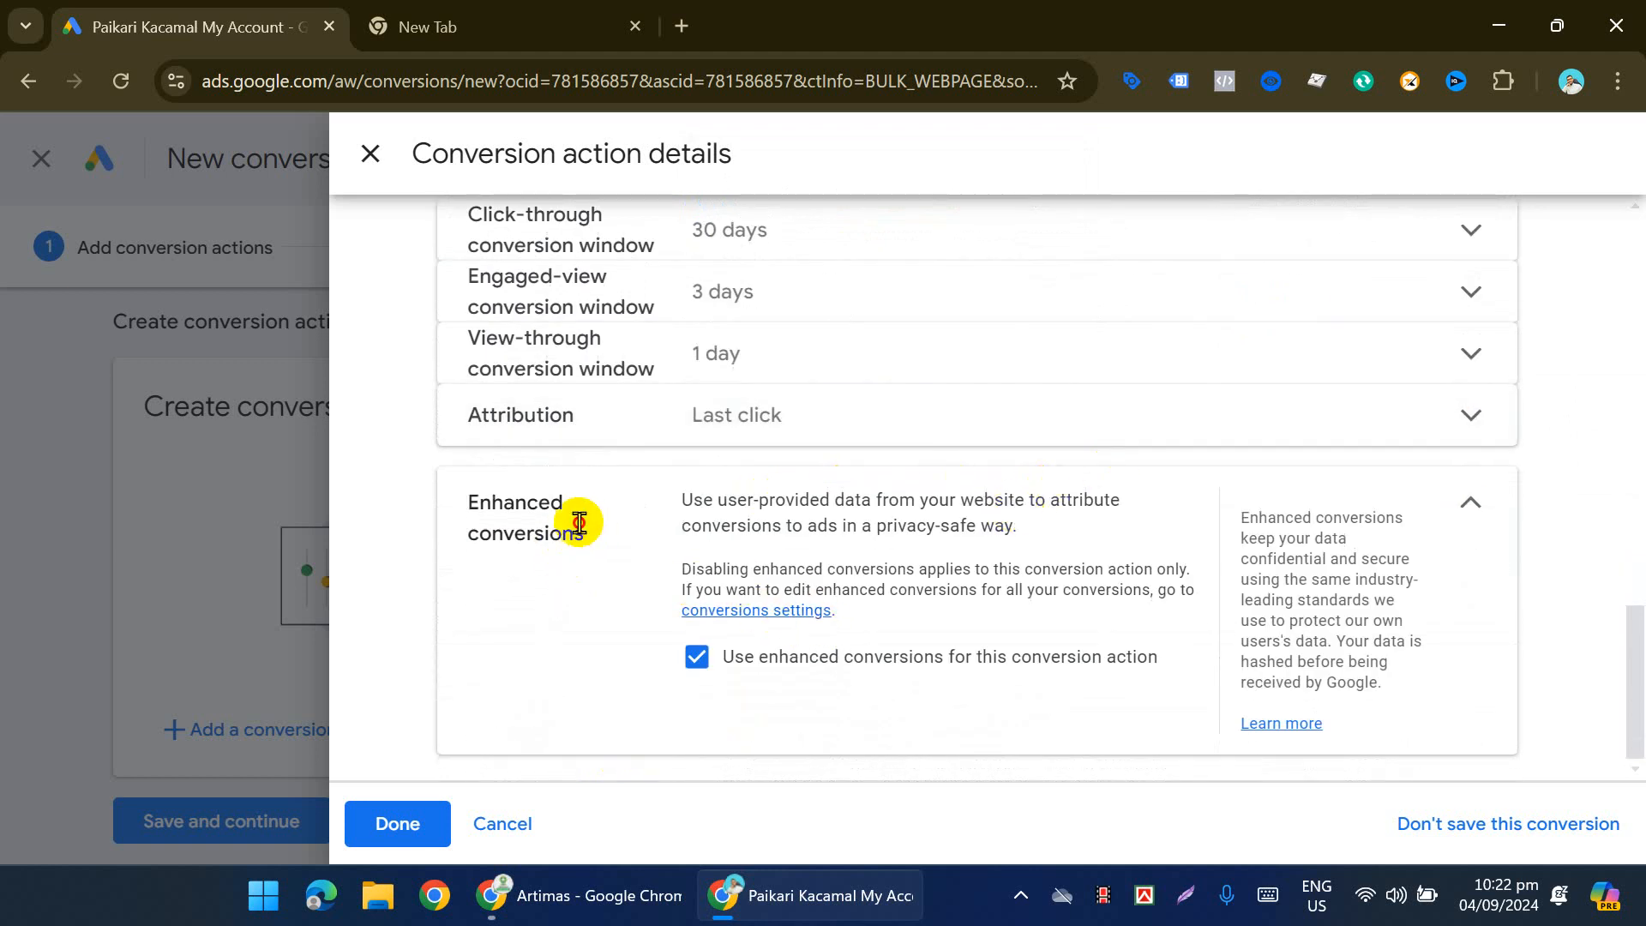
drag(581, 533, 439, 497)
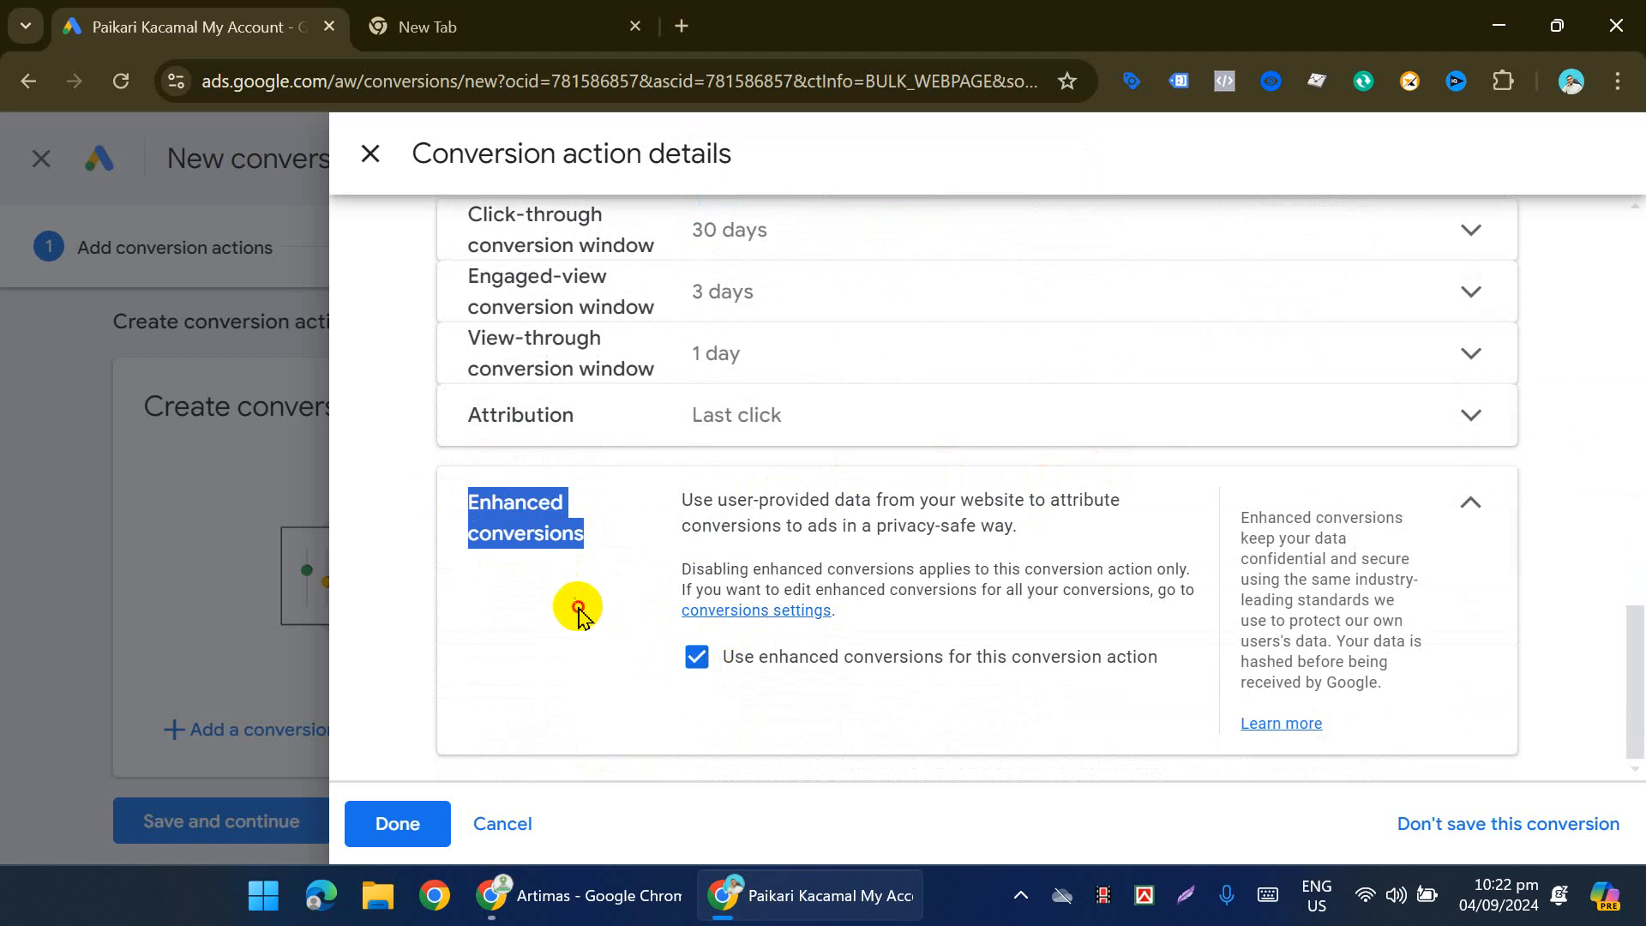
click(607, 506)
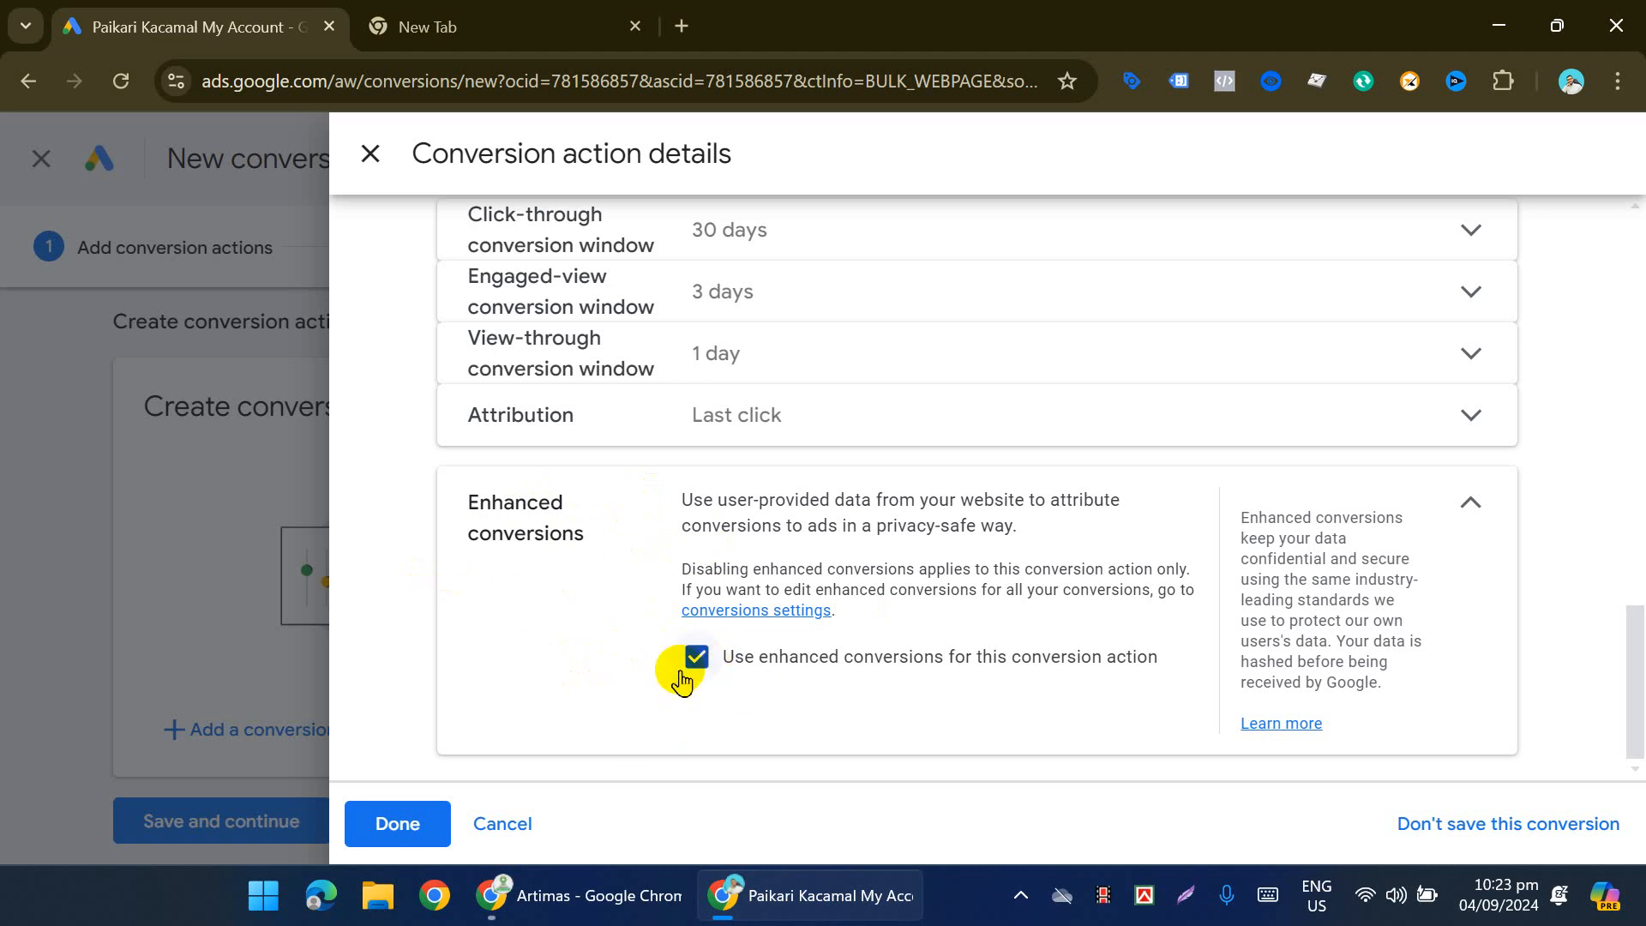
Step: Search Google for "daraz" in the other browser tab and open the Daraz Bangladesh website
click(566, 12)
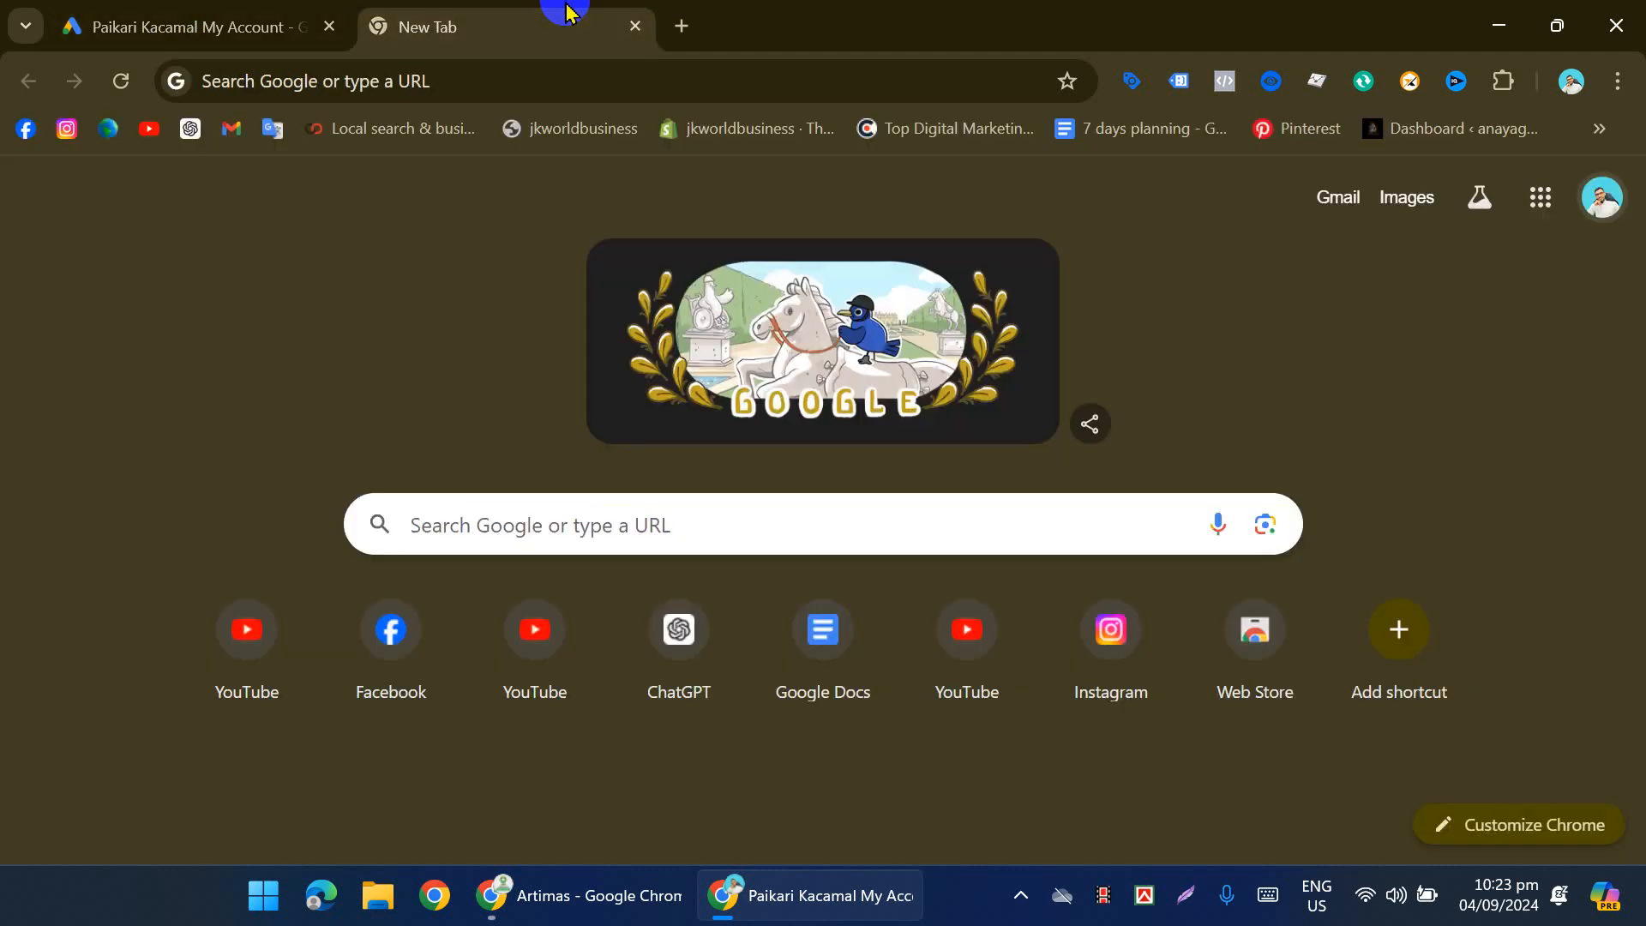
click(487, 522)
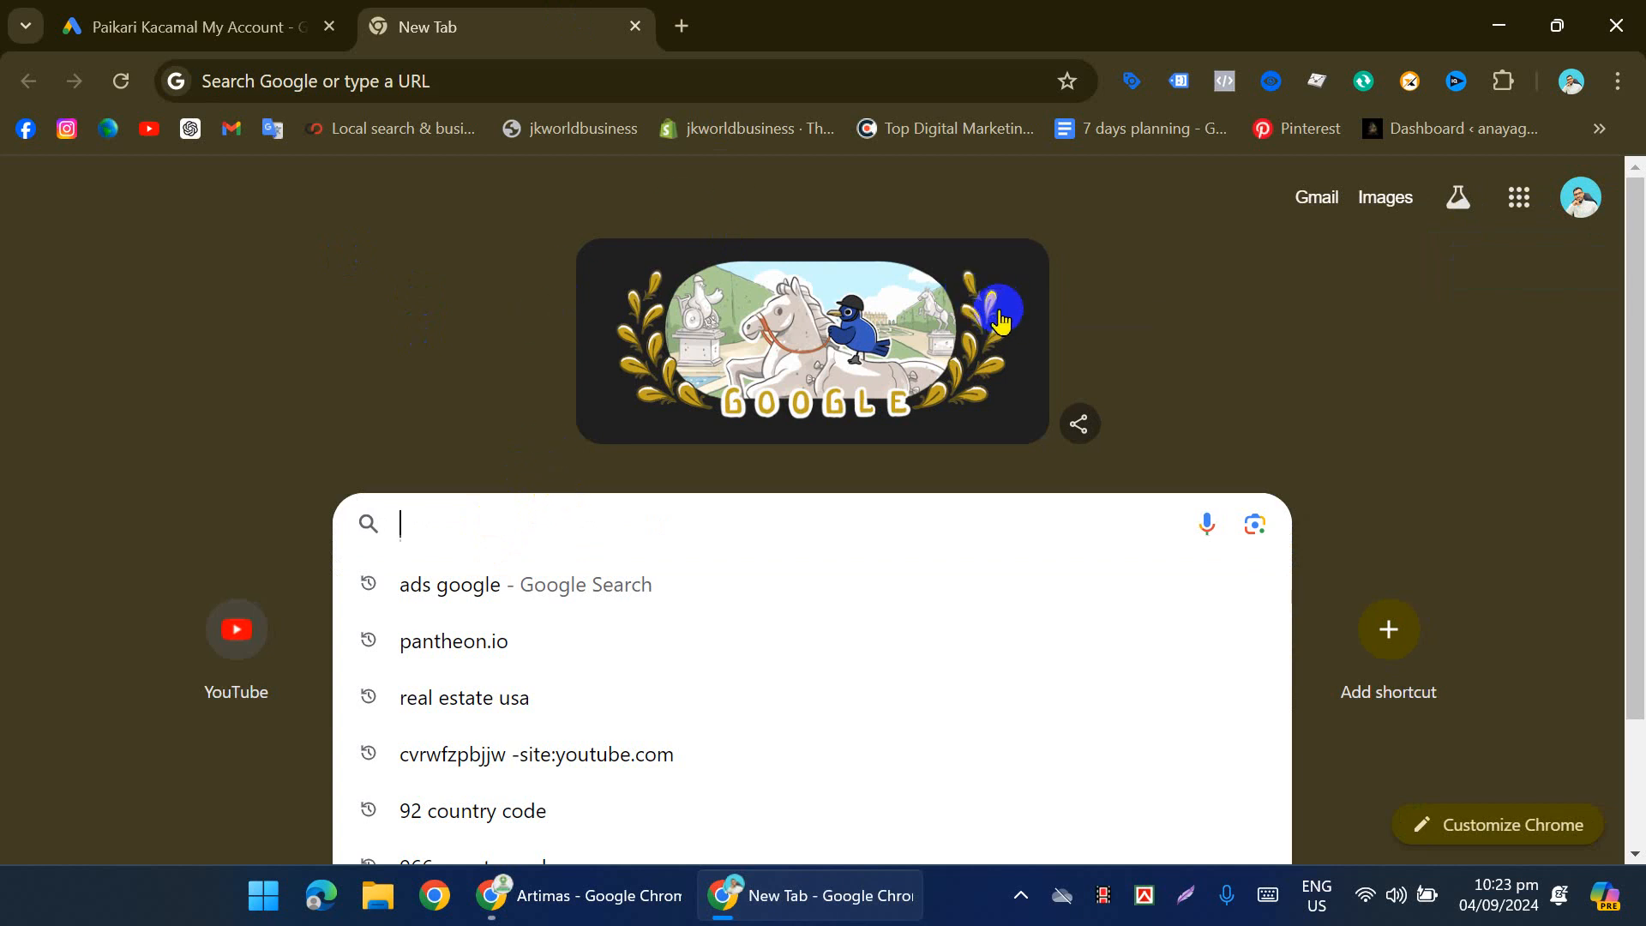
text(araz)
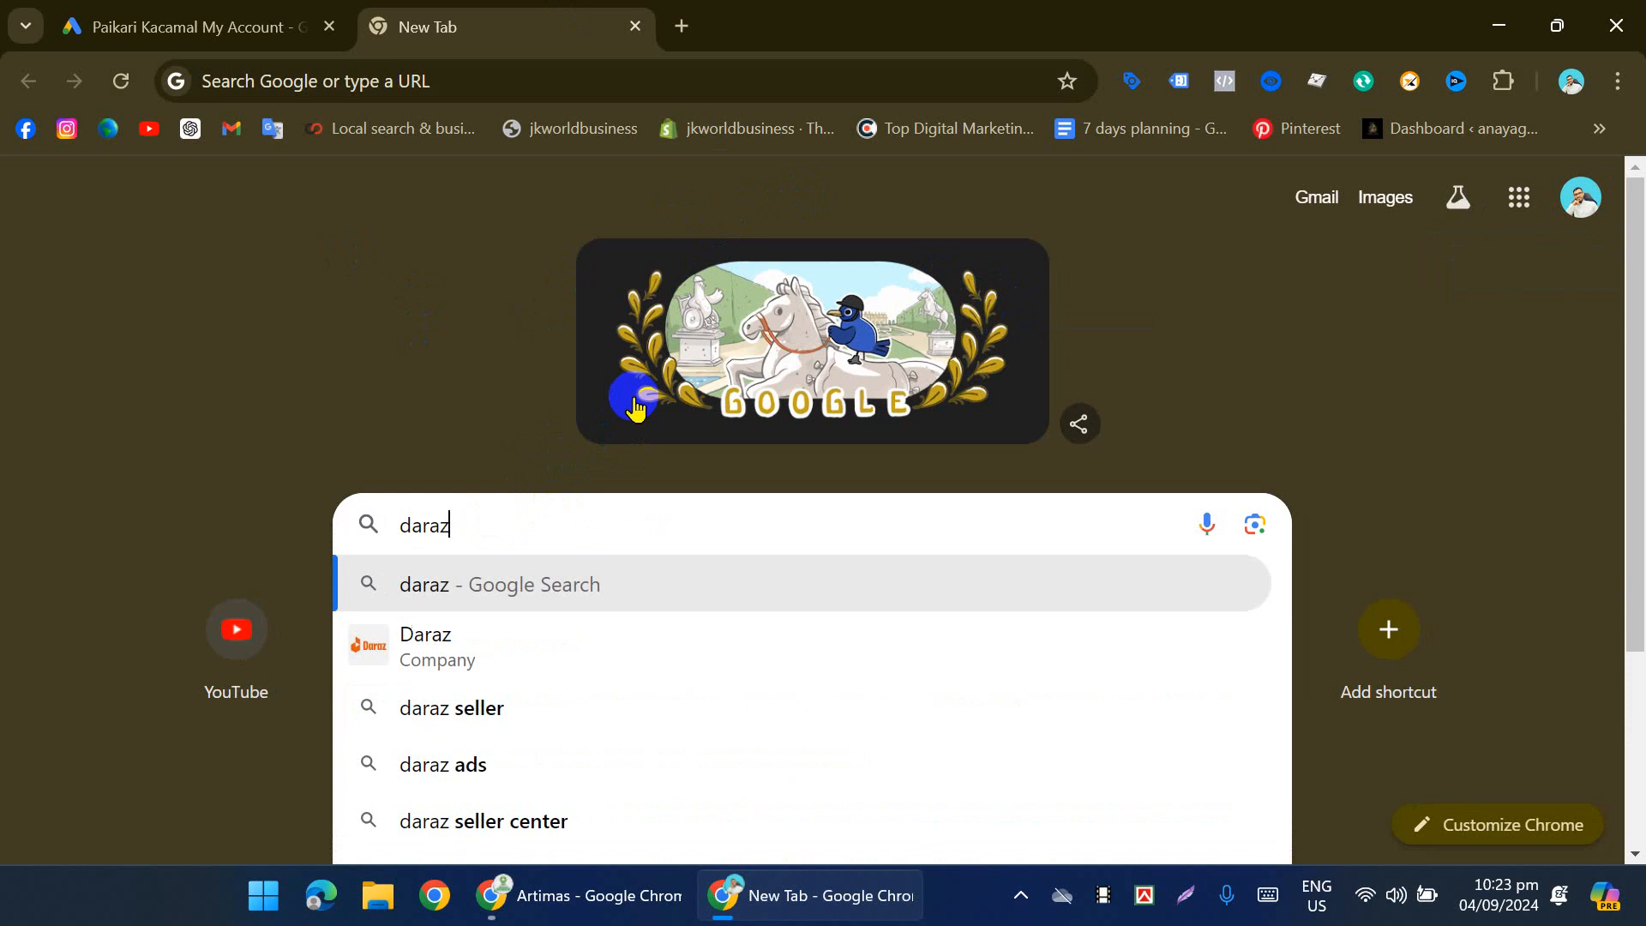
click(573, 639)
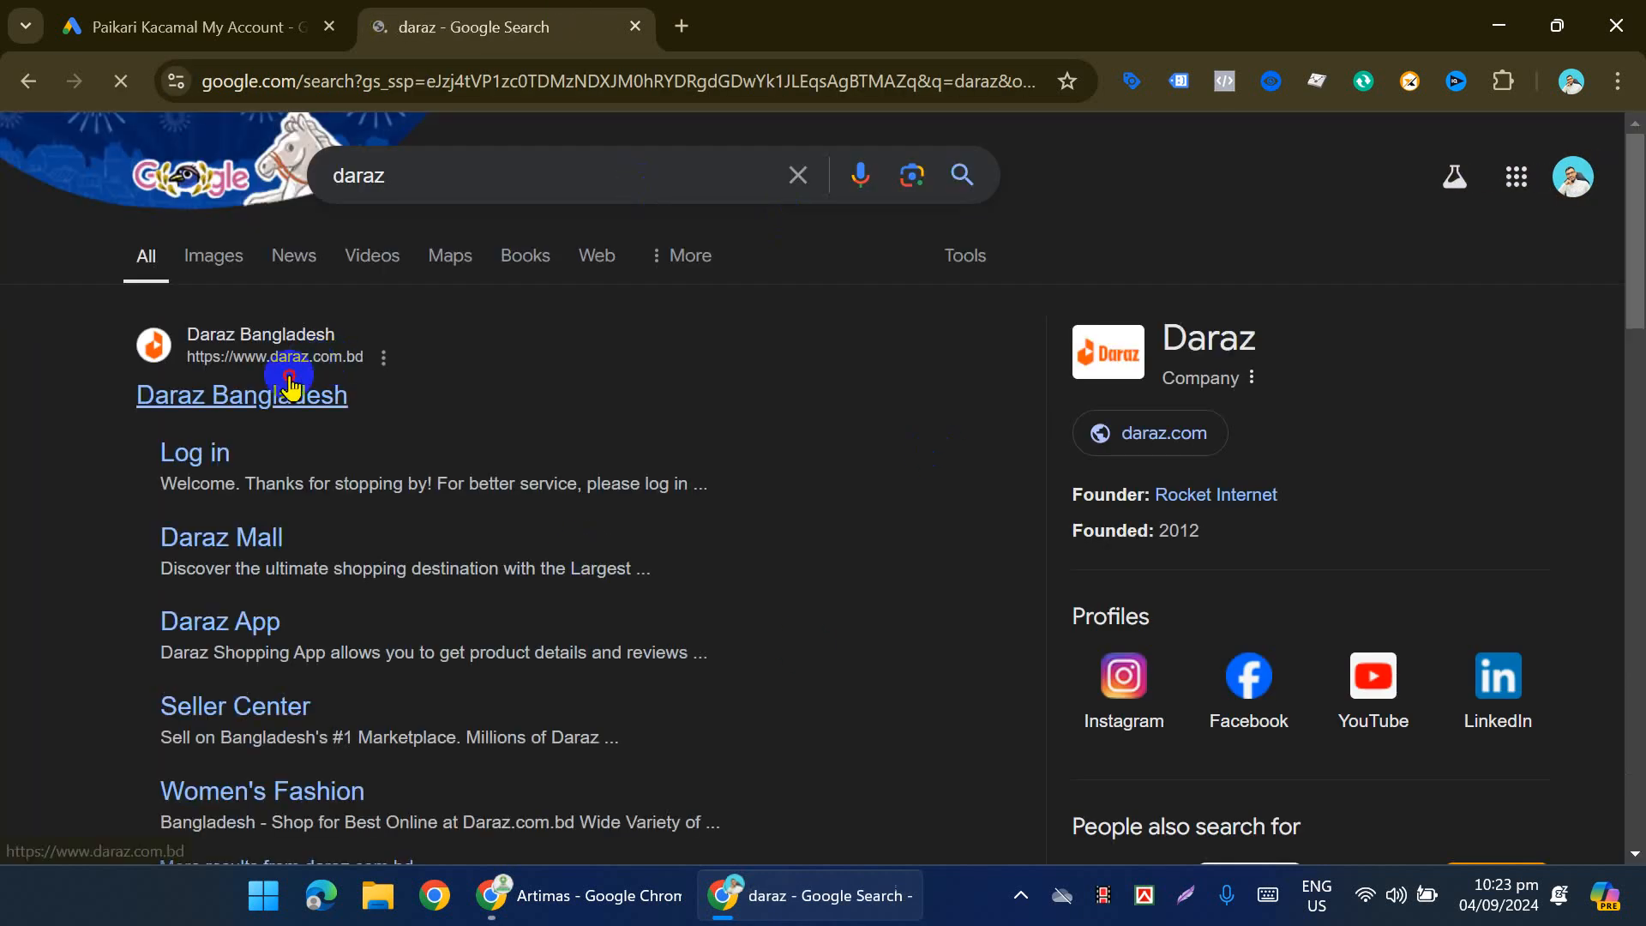
click(287, 385)
Step: Examine the categories and product listings on the Daraz home page
scroll(1119, 450, down, 3)
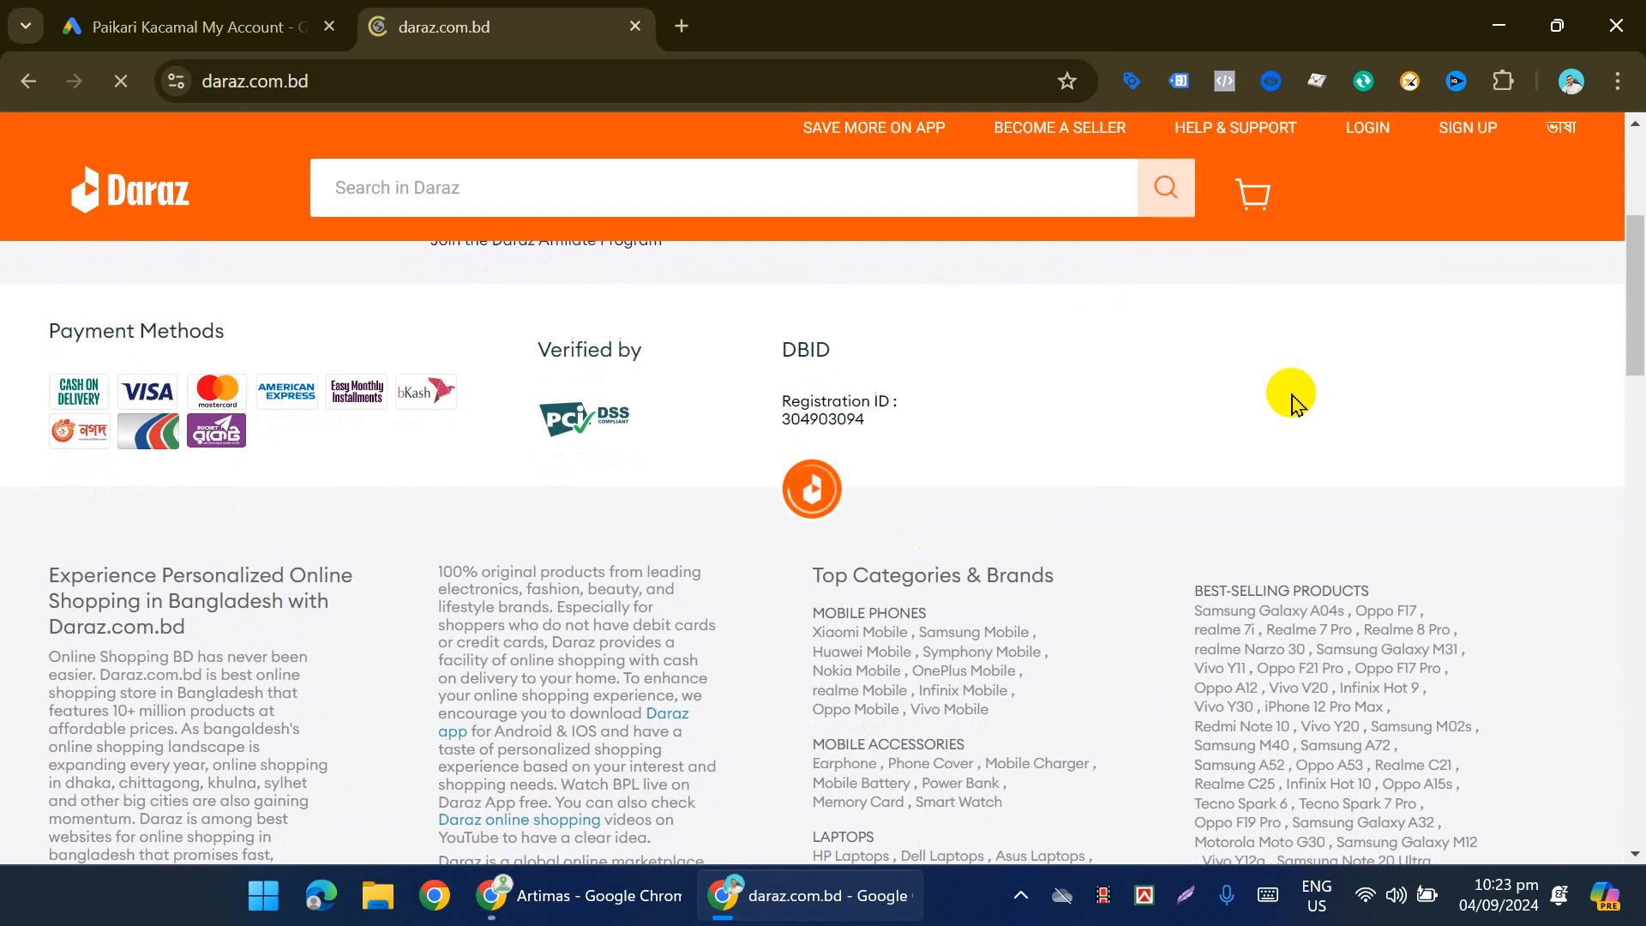
scroll(1192, 461, down, 2)
scroll(1018, 515, down, 10)
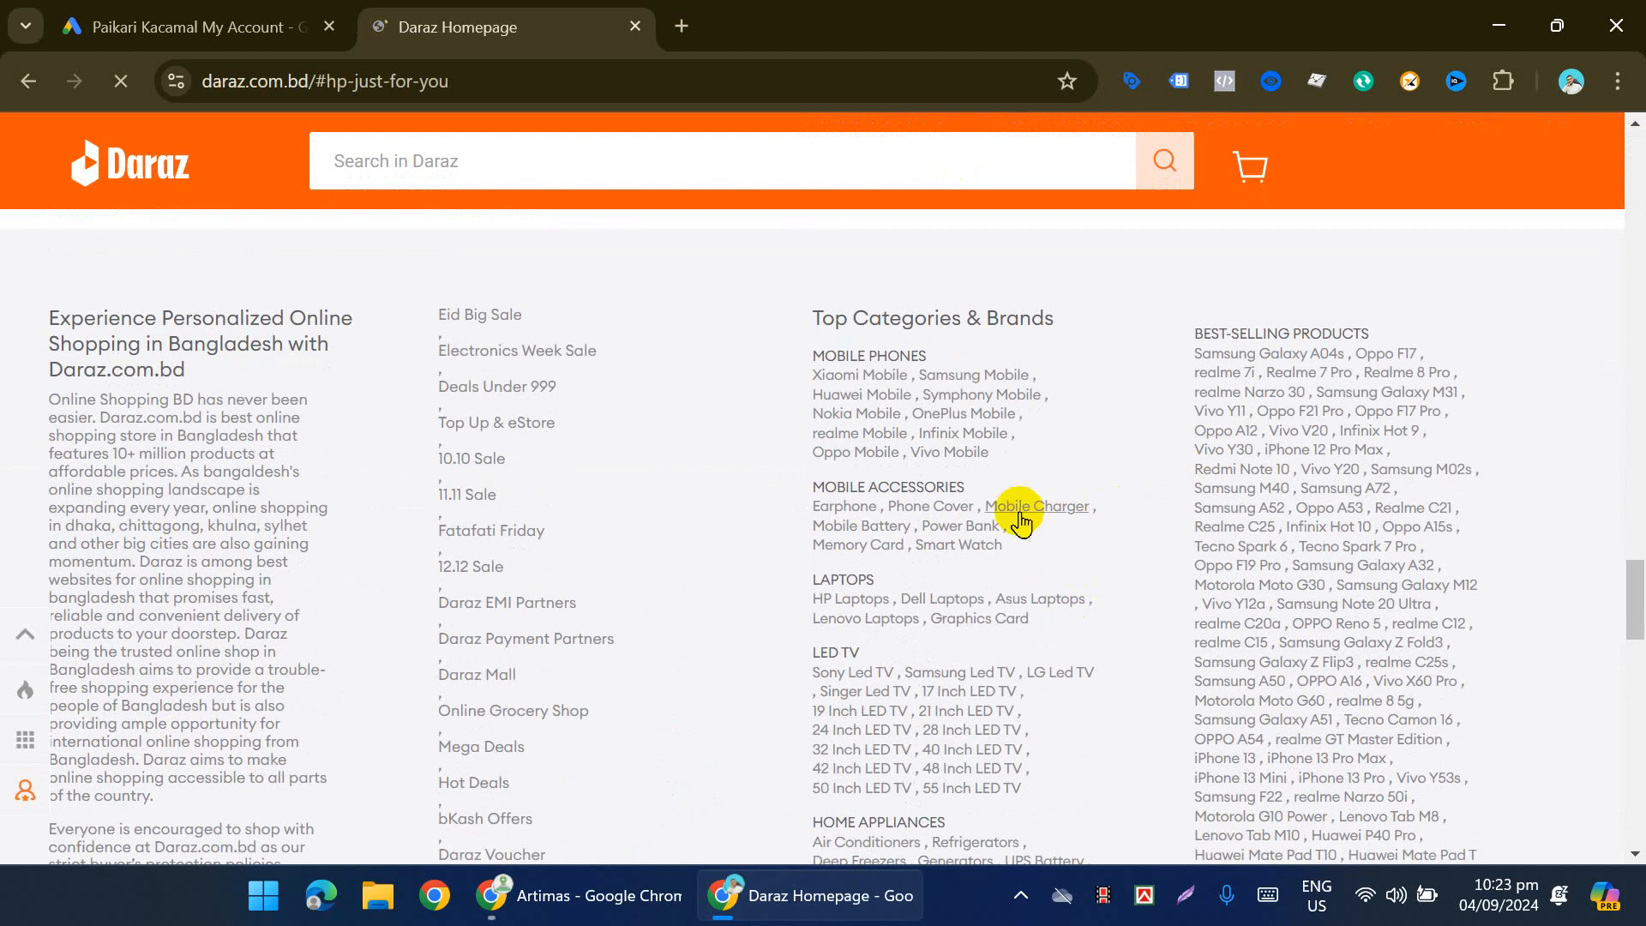
scroll(827, 557, down, 5)
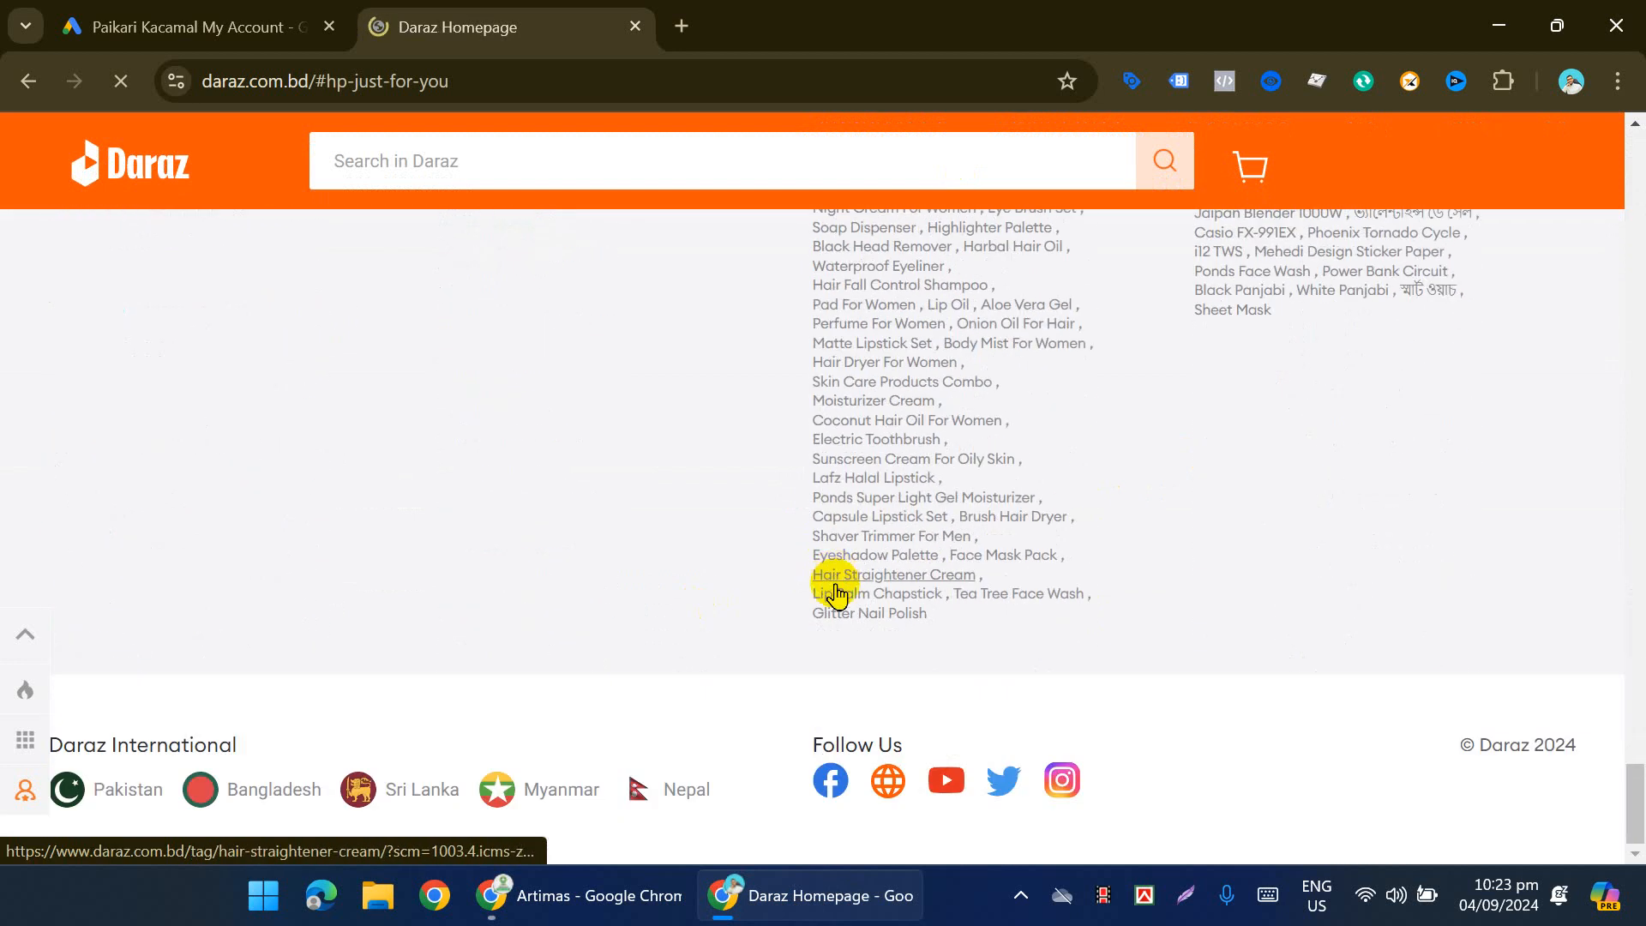
scroll(844, 596, up, 3)
scroll(857, 609, down, 4)
scroll(823, 600, up, 14)
scroll(723, 631, up, 5)
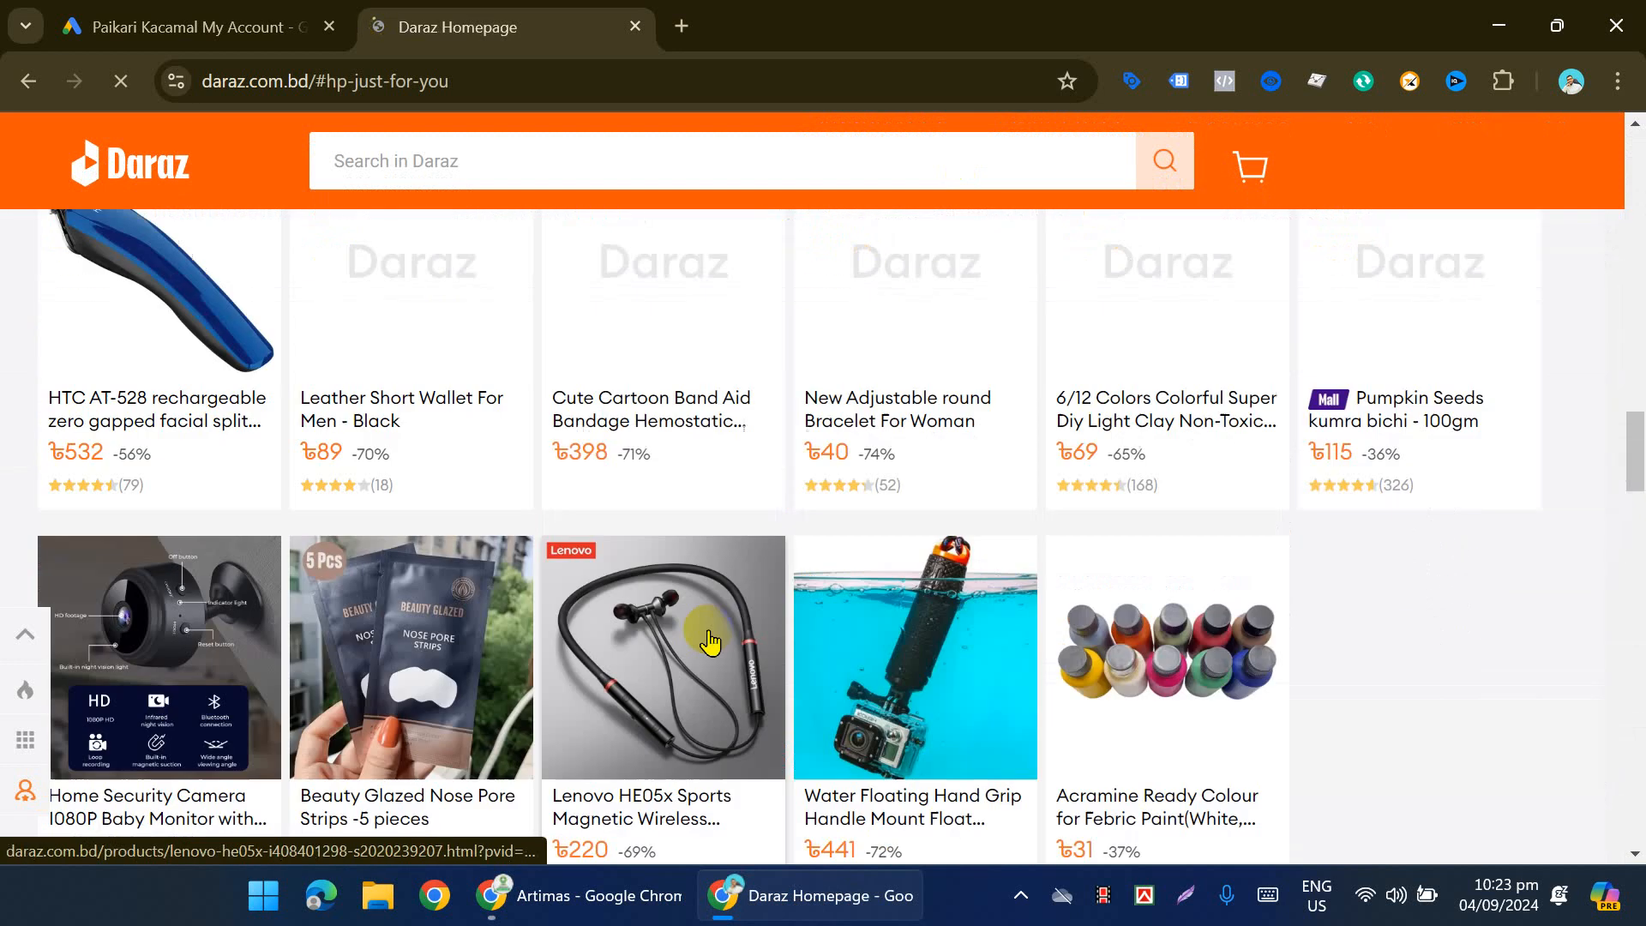
Step: Open the product page for Beauty Glazed Nose Pore Strips and examine its price and options
click(467, 617)
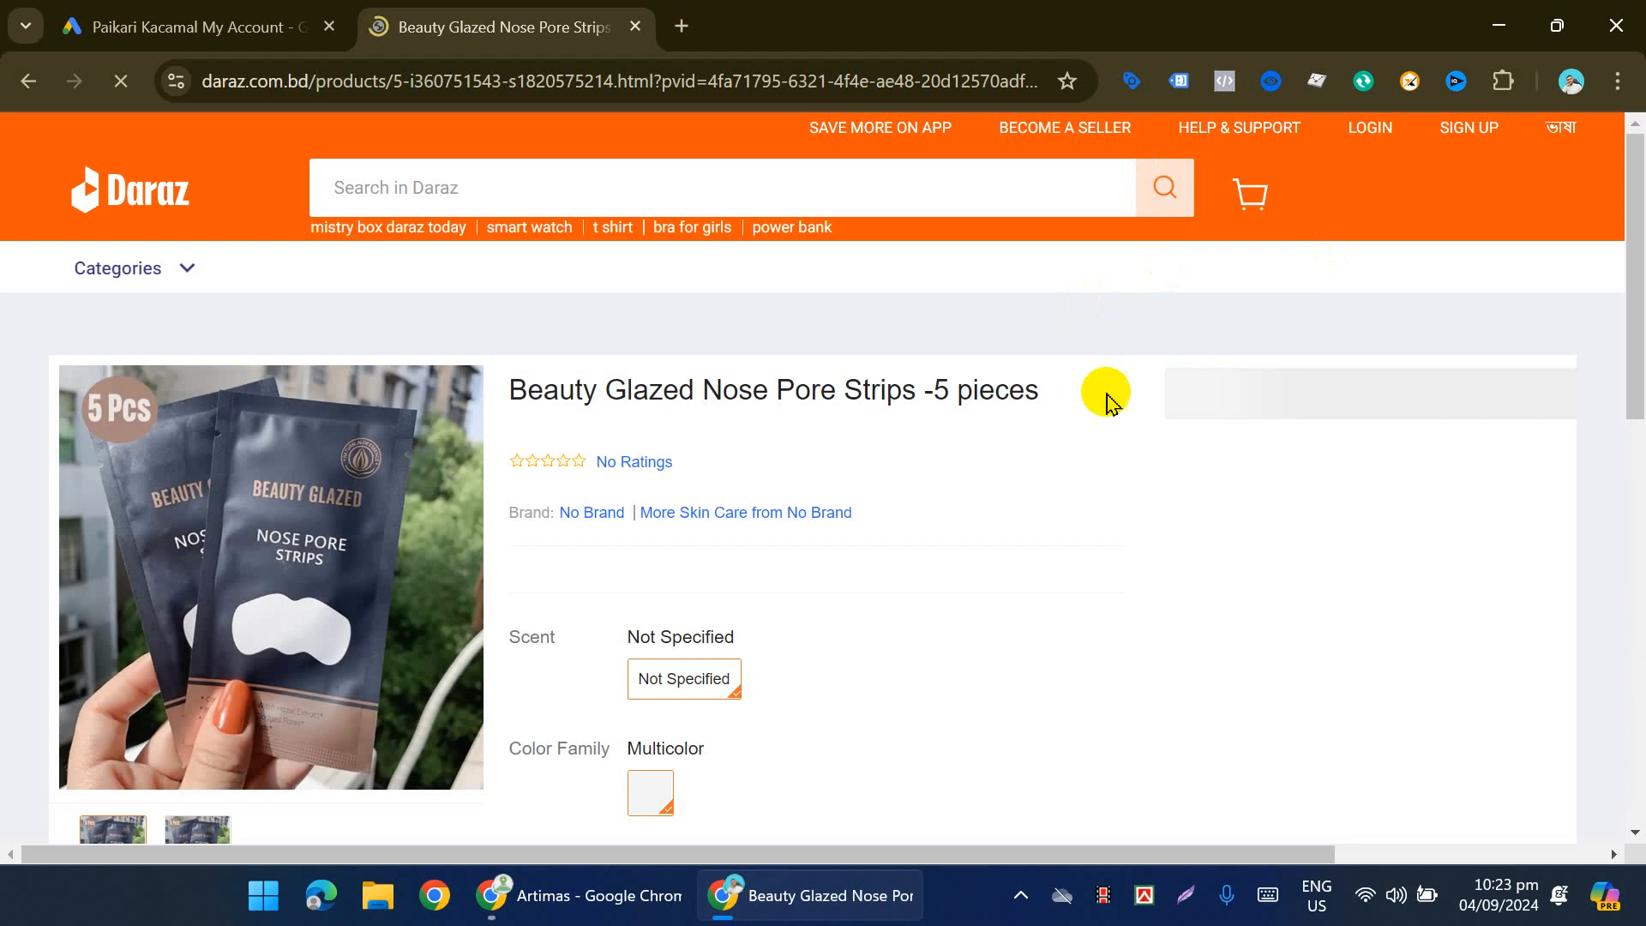
scroll(1097, 410, down, 2)
scroll(1106, 414, up, 2)
scroll(1198, 465, down, 1)
scroll(1123, 553, down, 3)
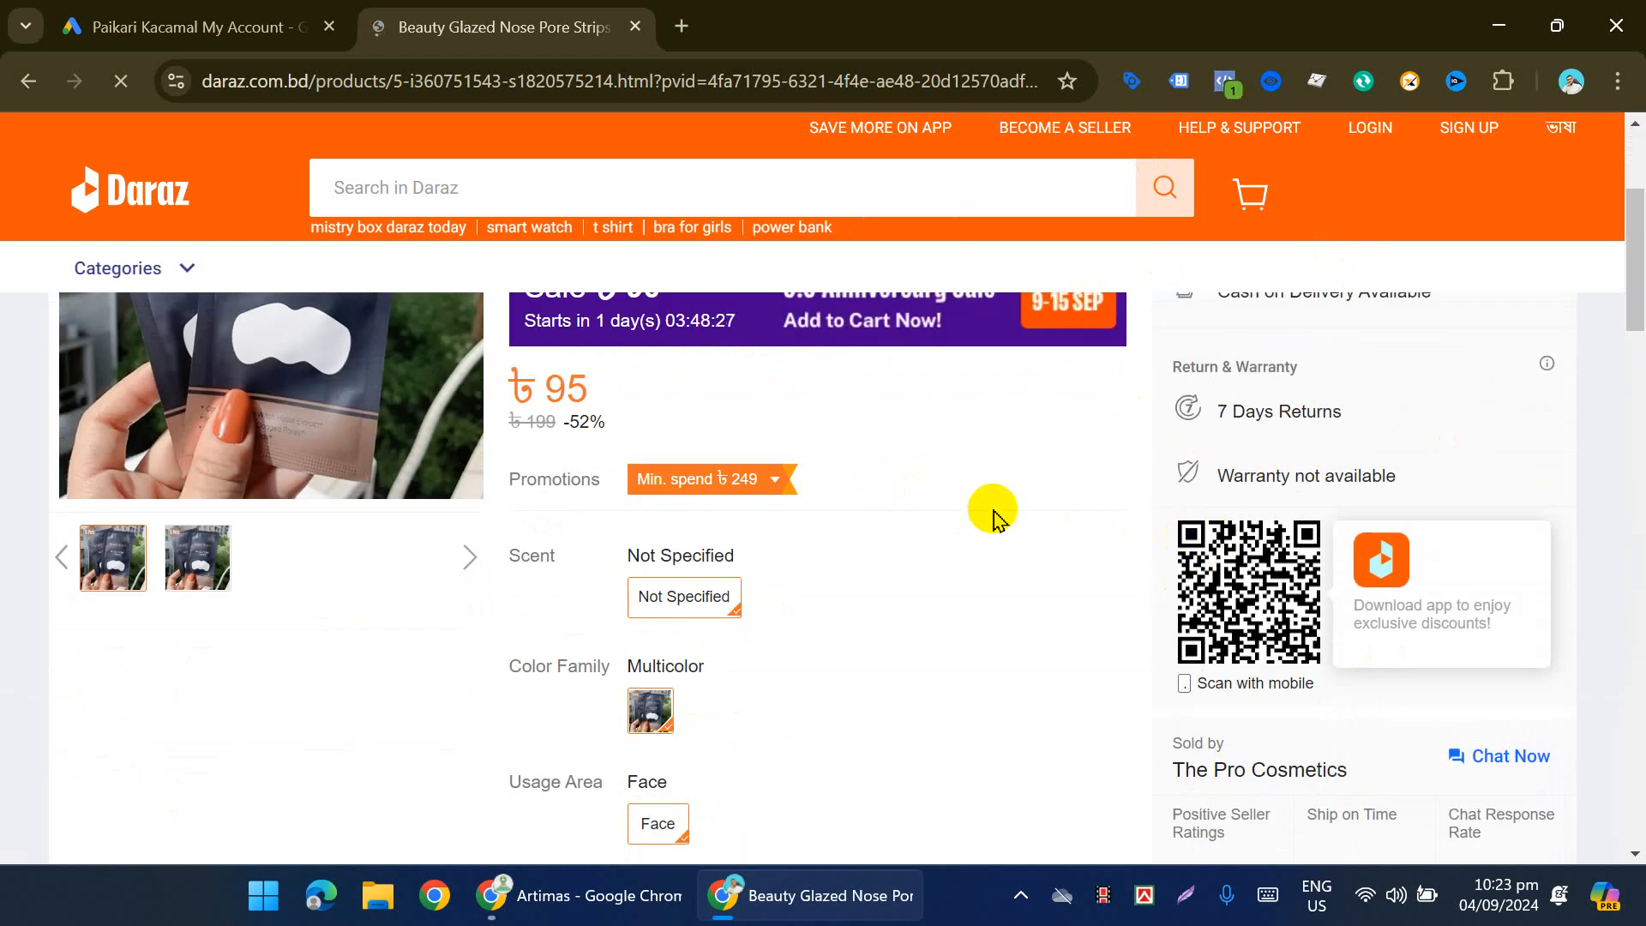
Step: Search Google for "fiverr" in a new tab of the Artimas browser window, complete the robot check and open the Fiverr website
click(675, 19)
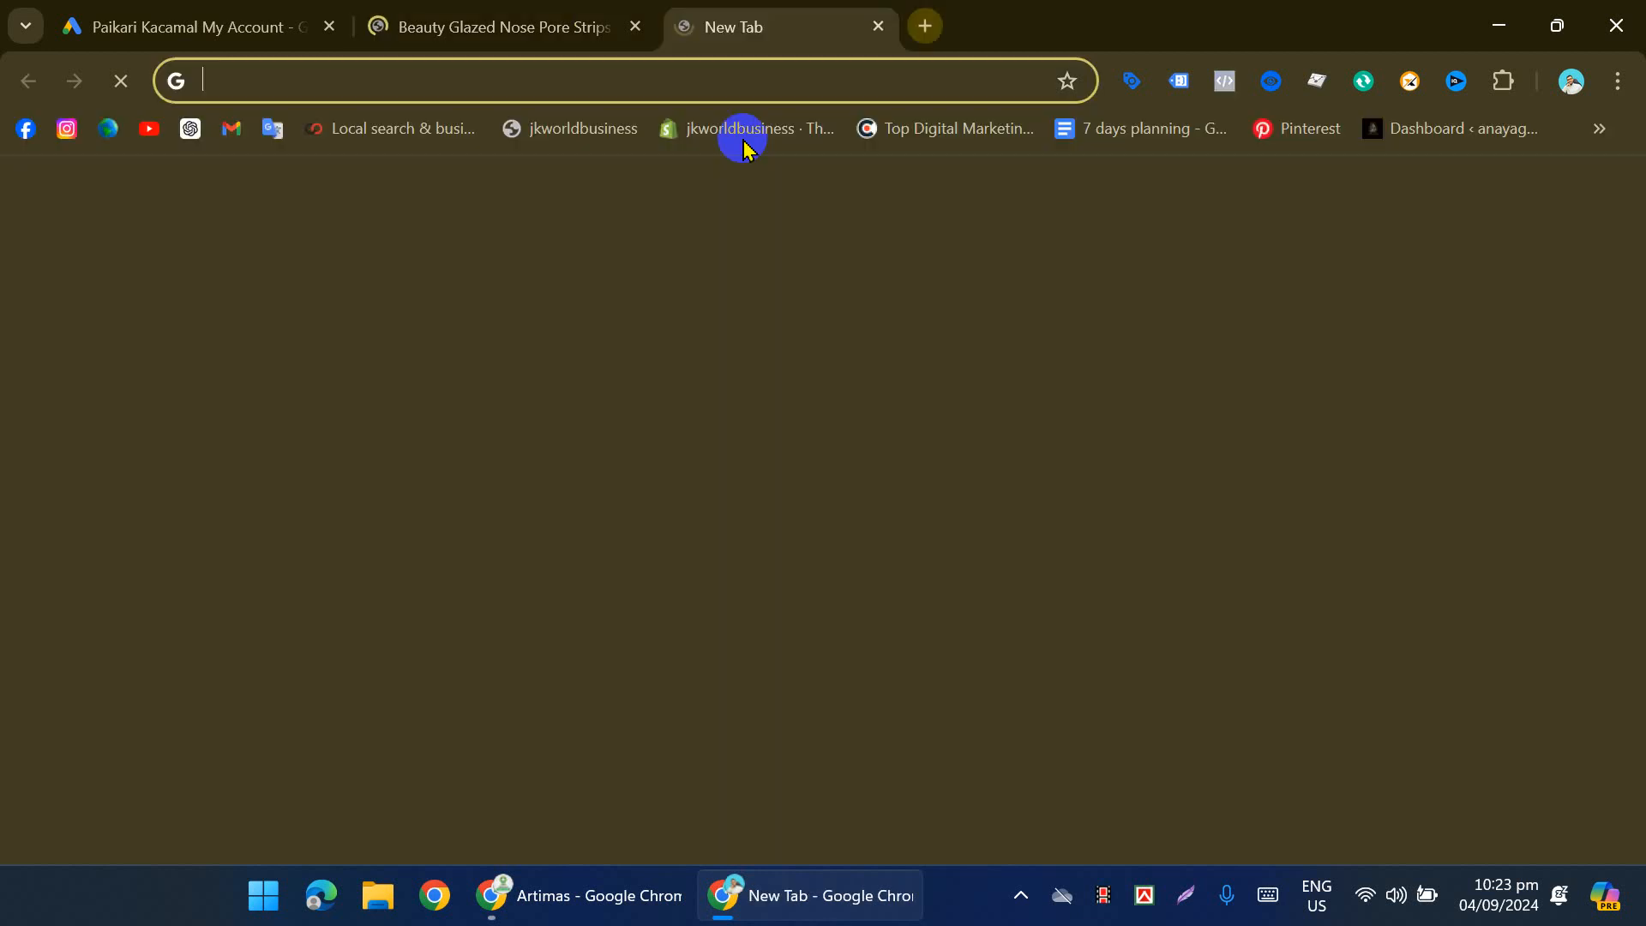
text(fiverr.com/analyst_junaeid)
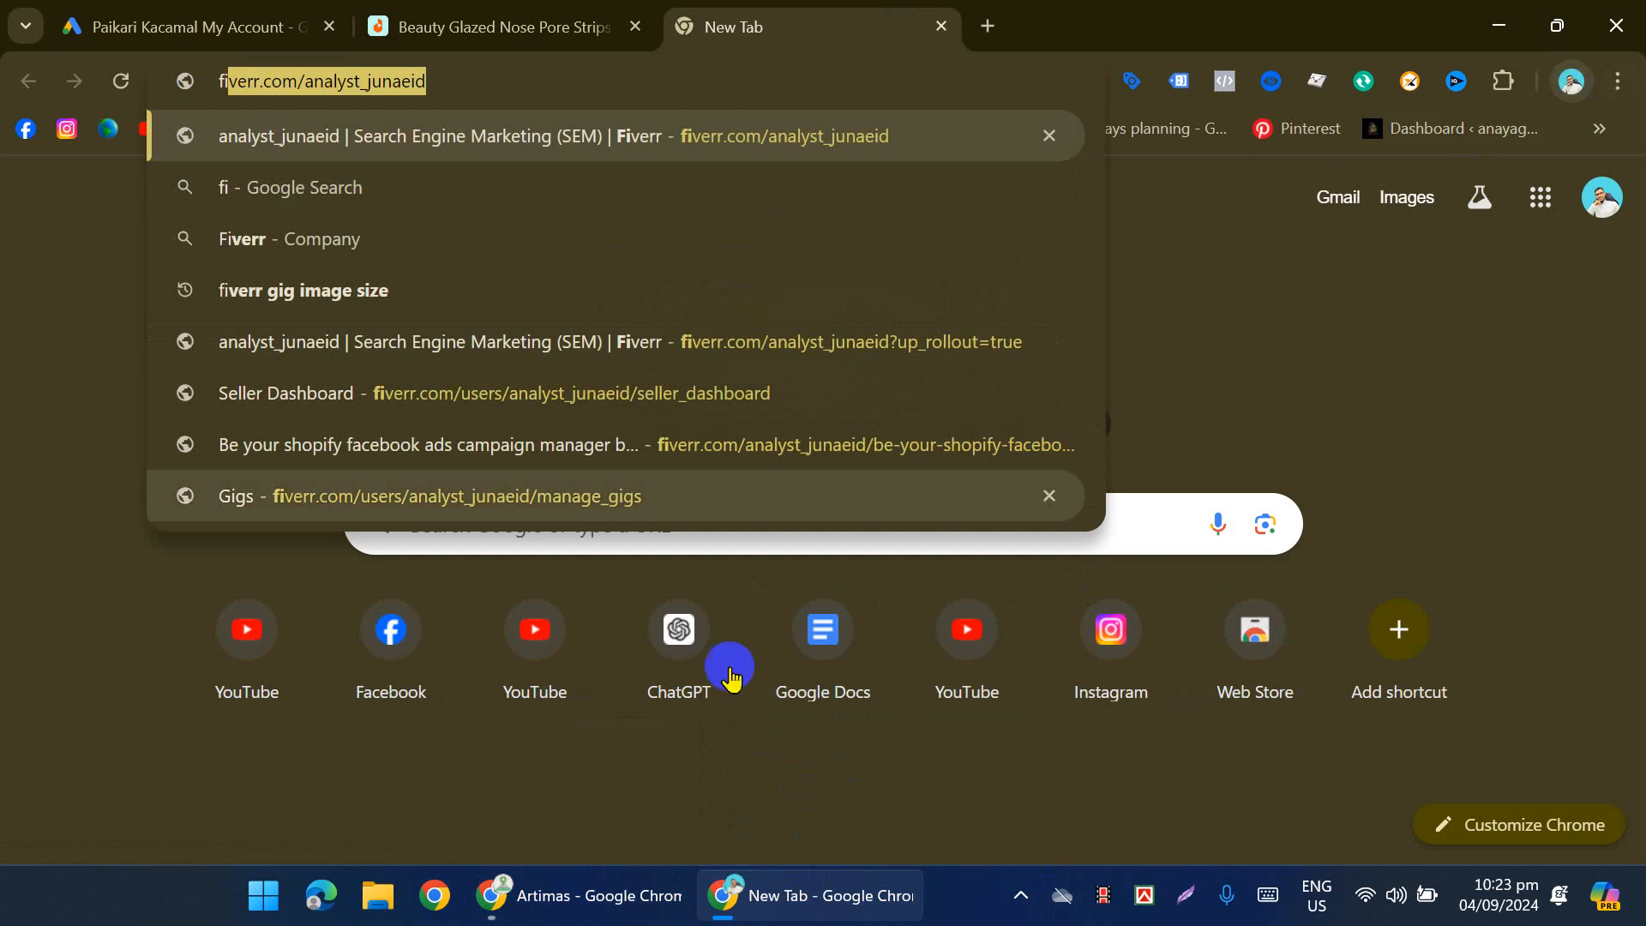
click(543, 894)
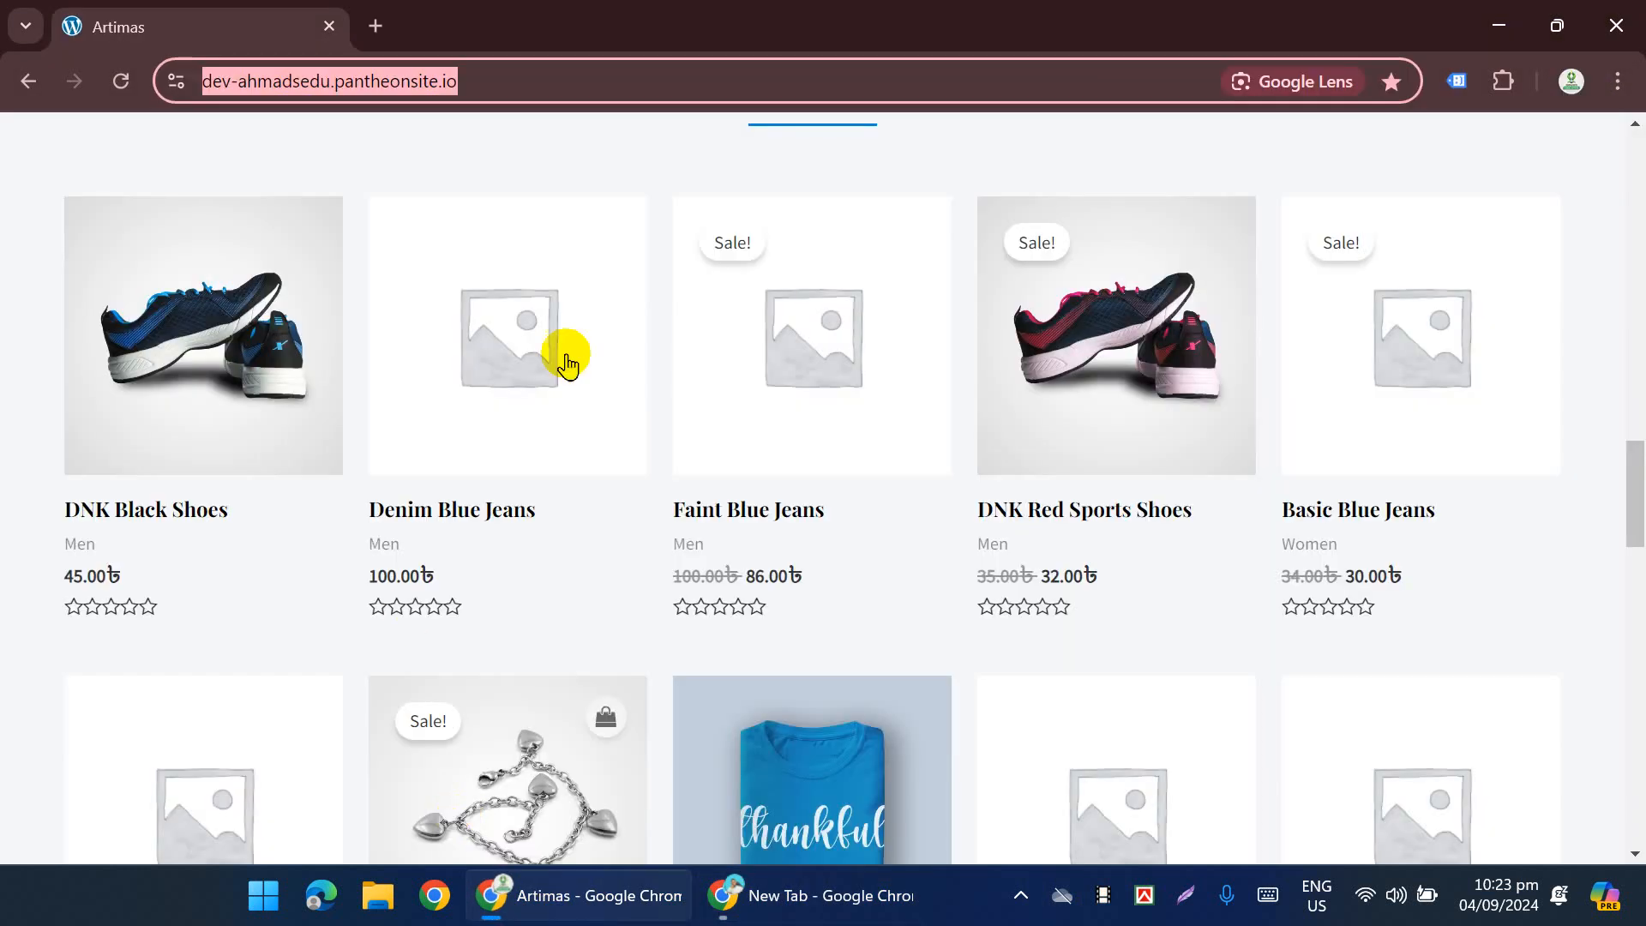
click(378, 26)
text(f)
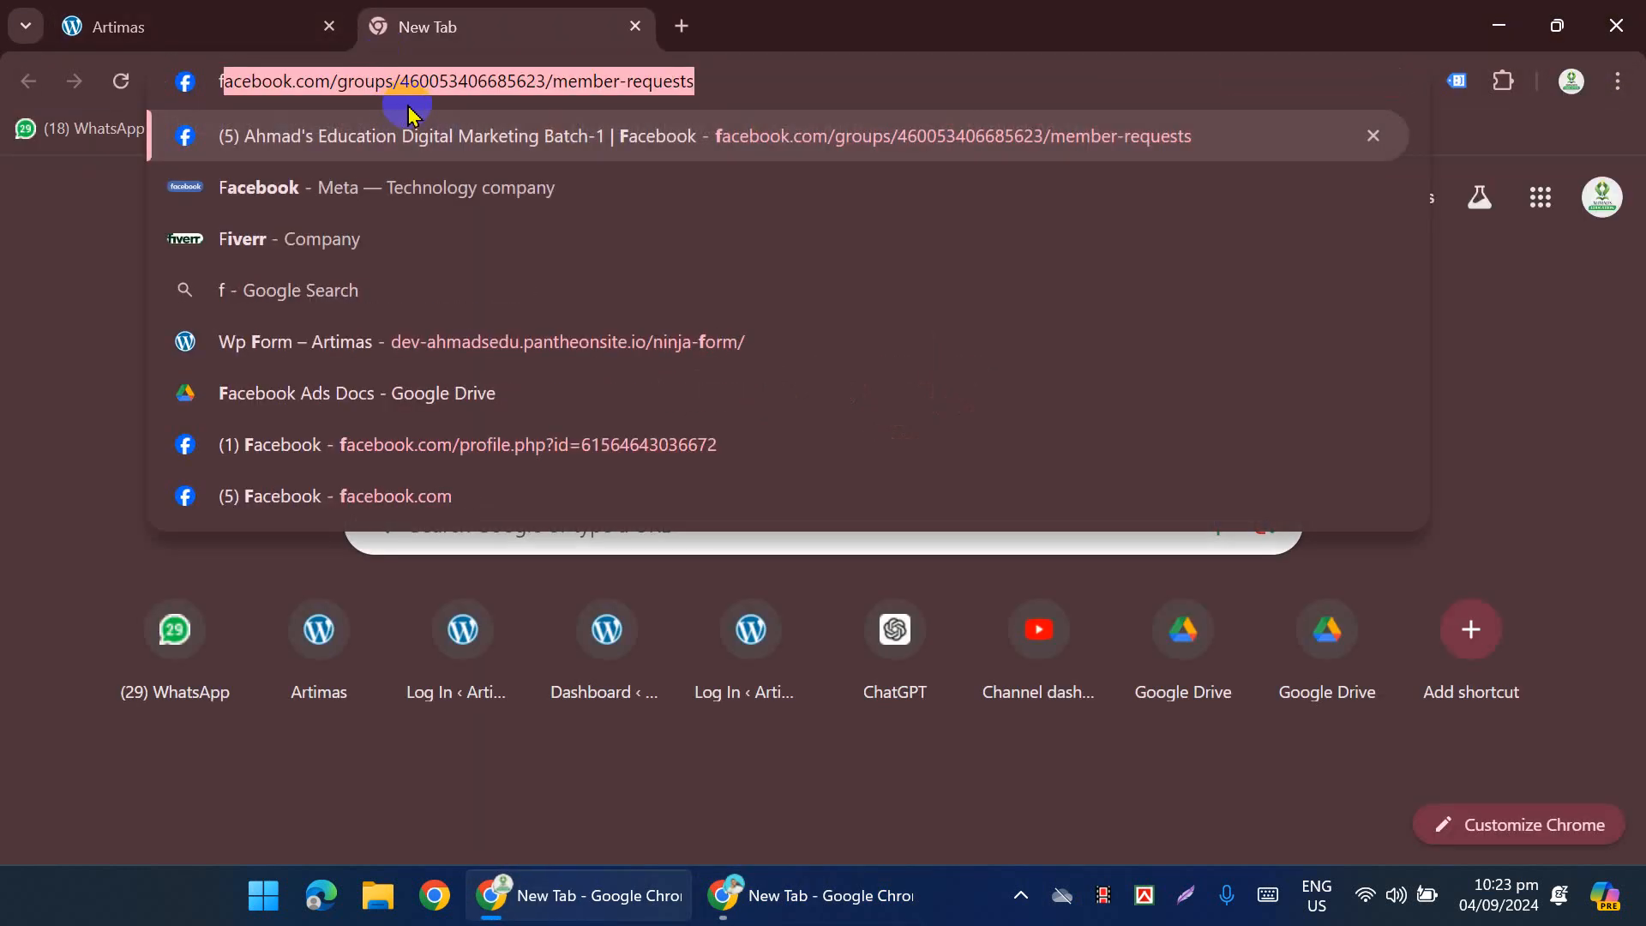
text(iverr)
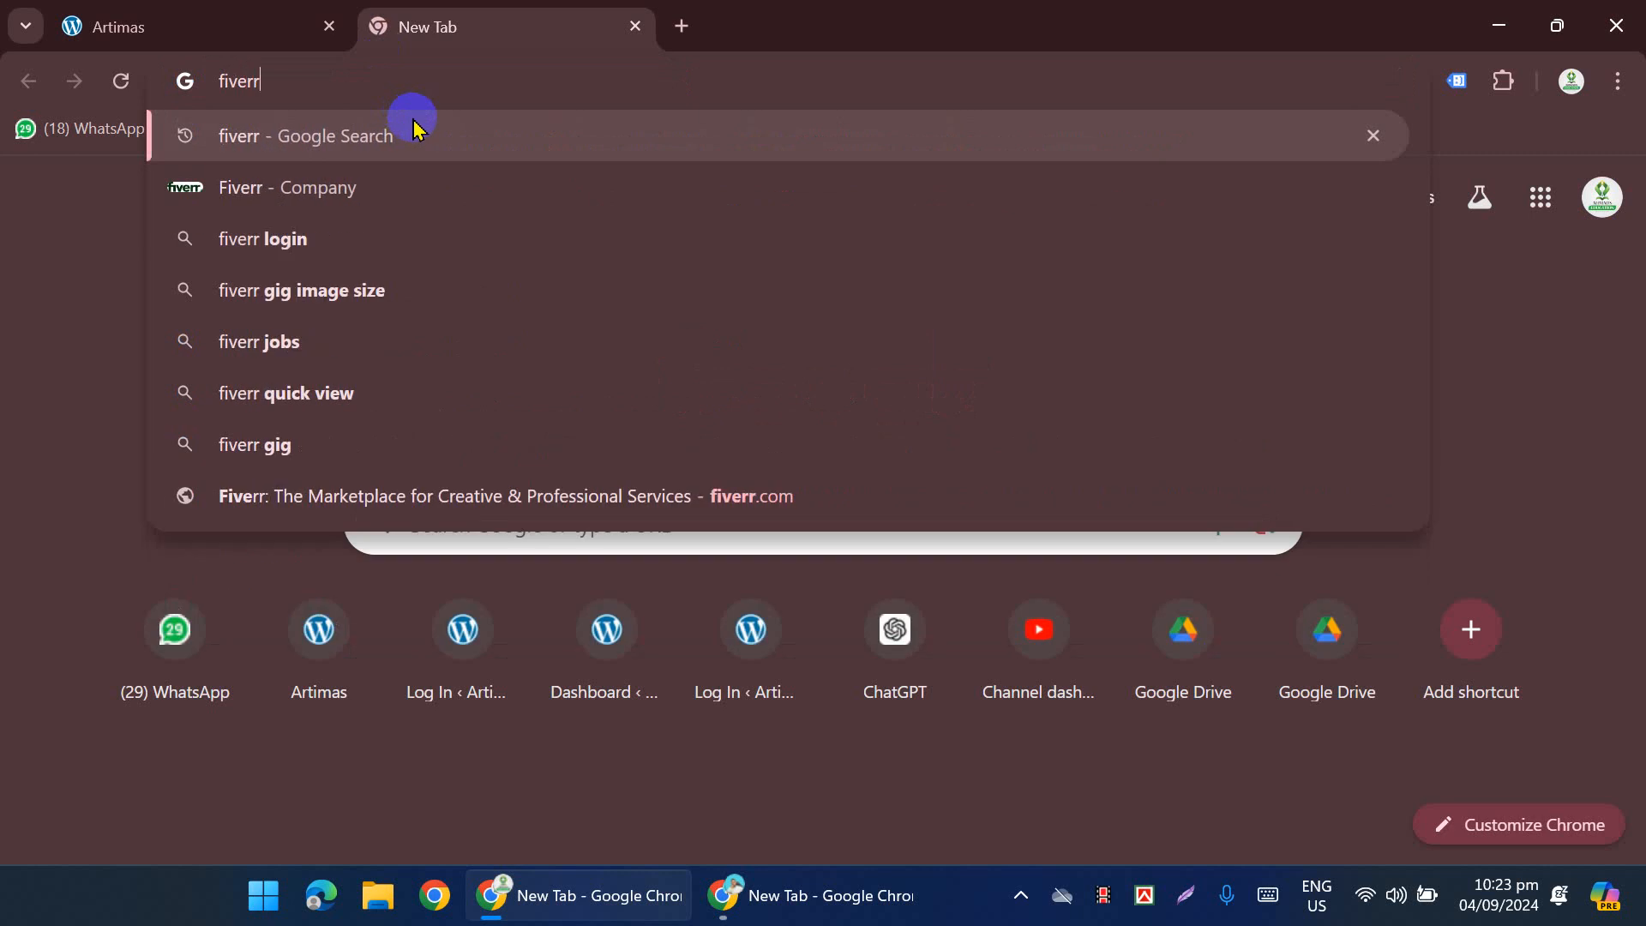
key(Return)
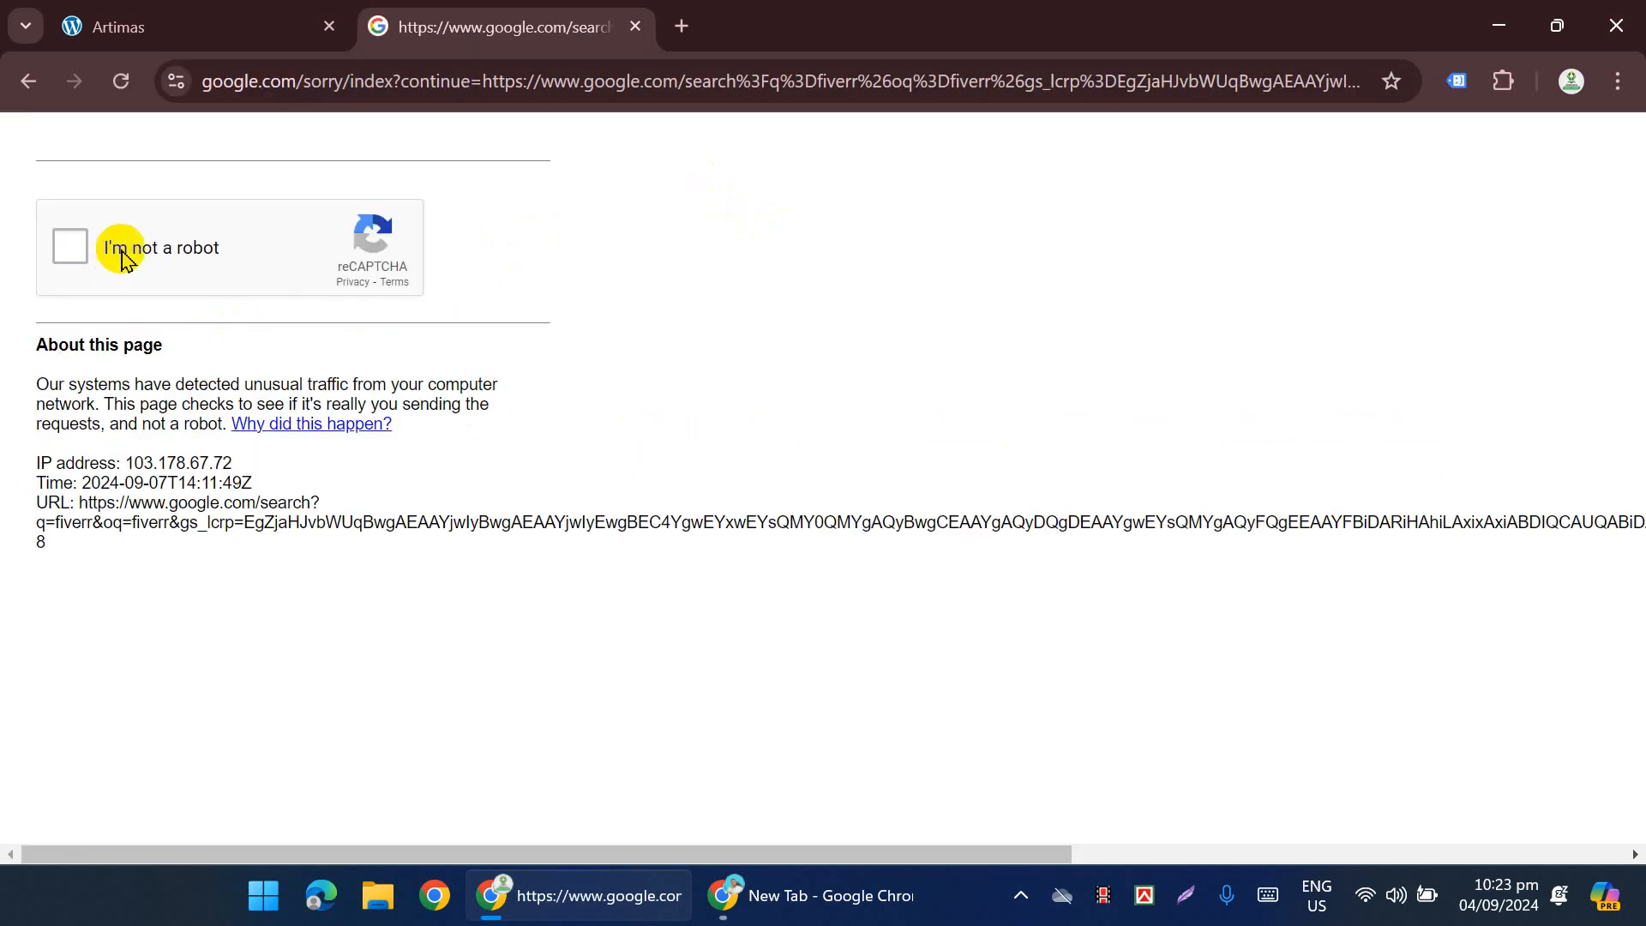
click(77, 250)
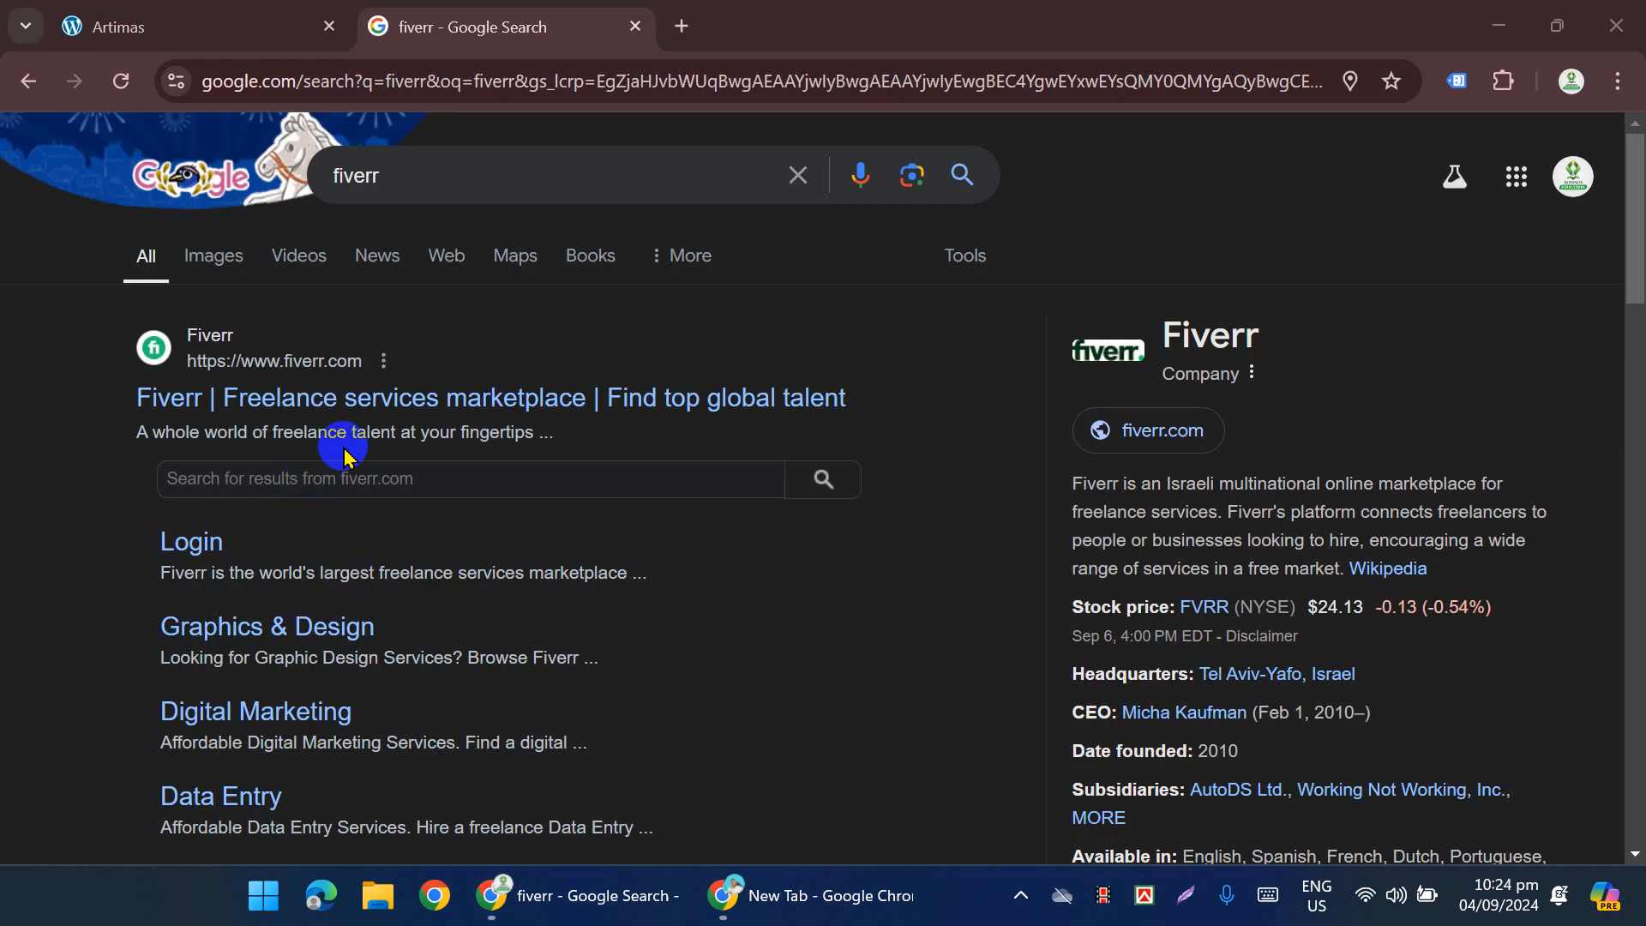
click(399, 403)
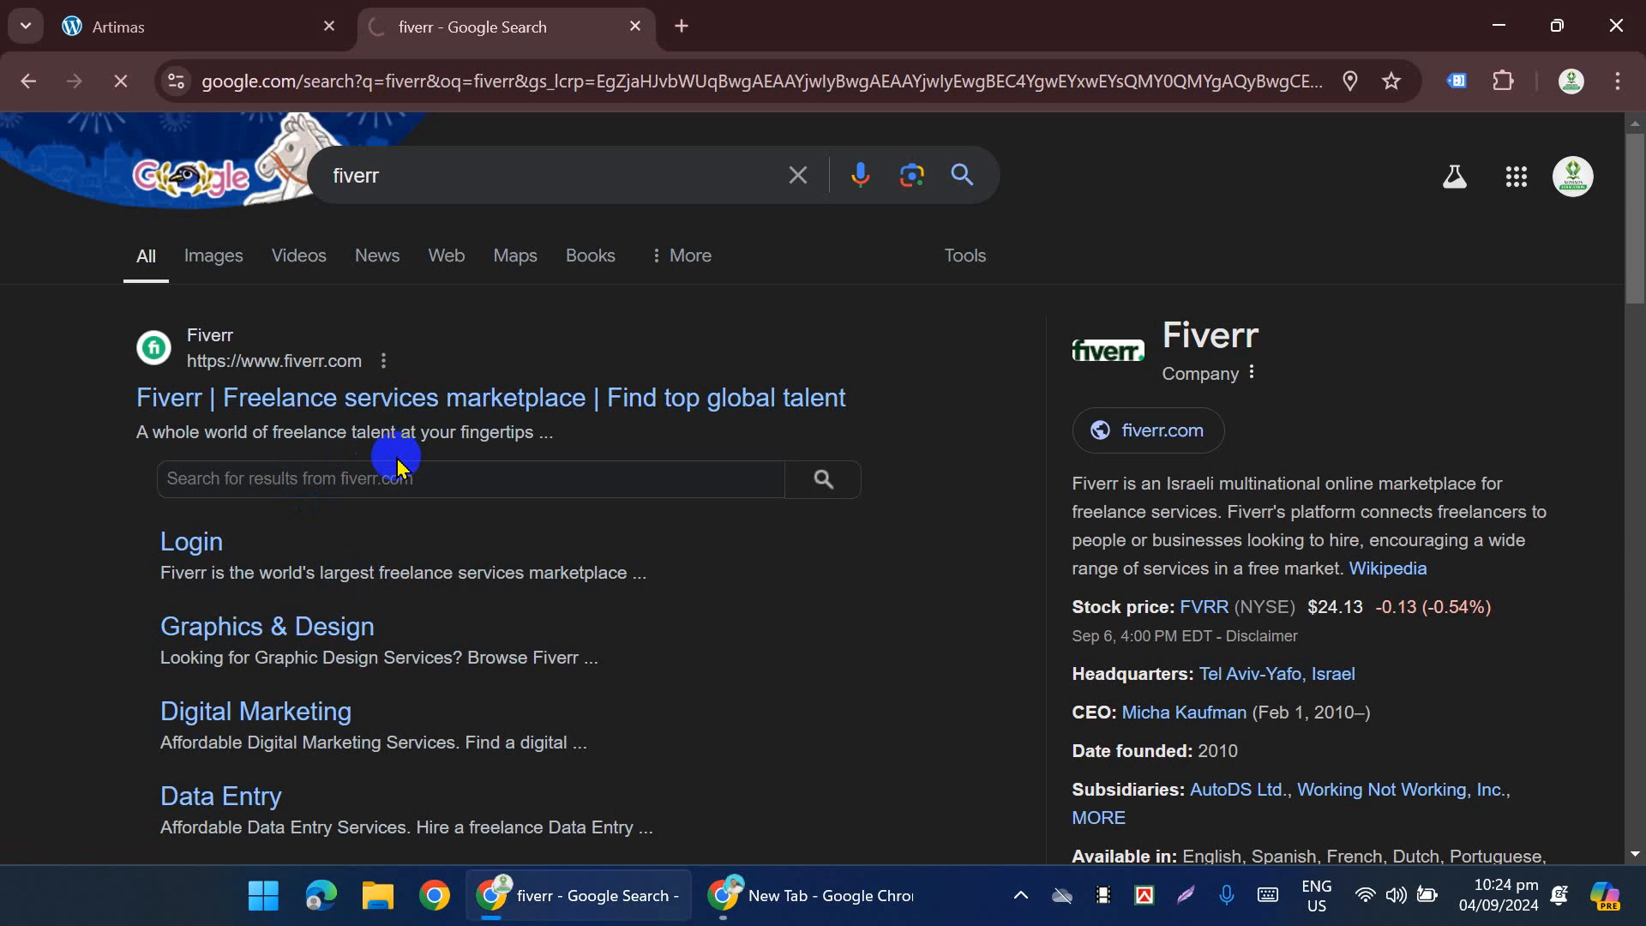
Step: Dismiss the Google sign-in prompt on Fiverr and examine the home page's service categories and popular services
scroll(1127, 445, down, 8)
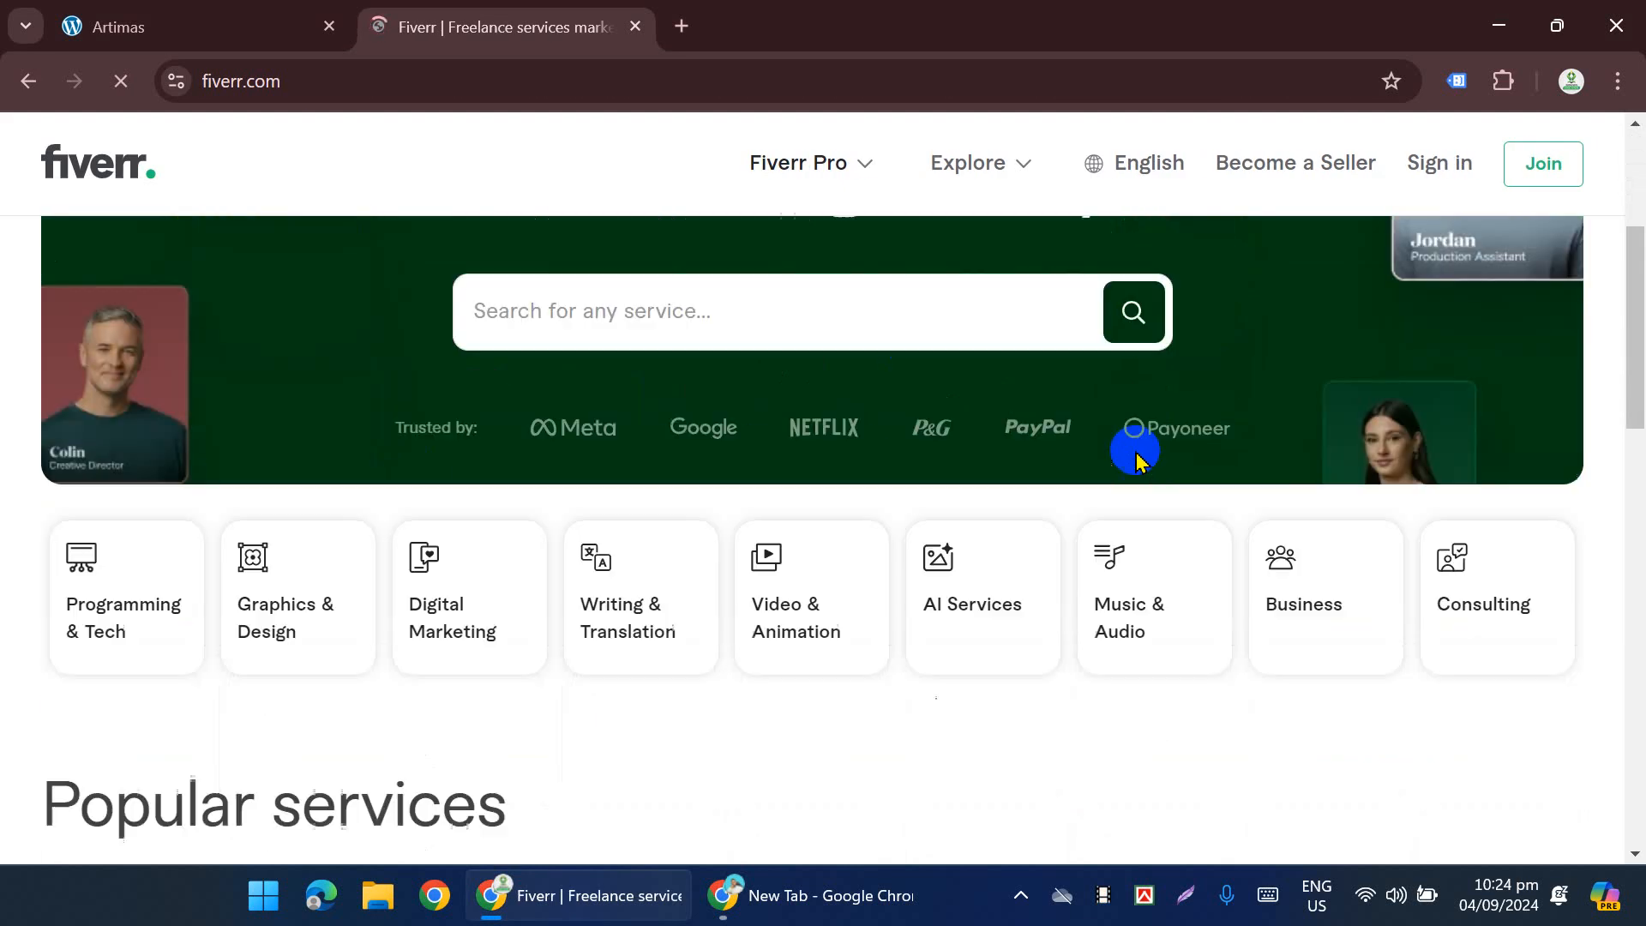
scroll(1063, 515, down, 9)
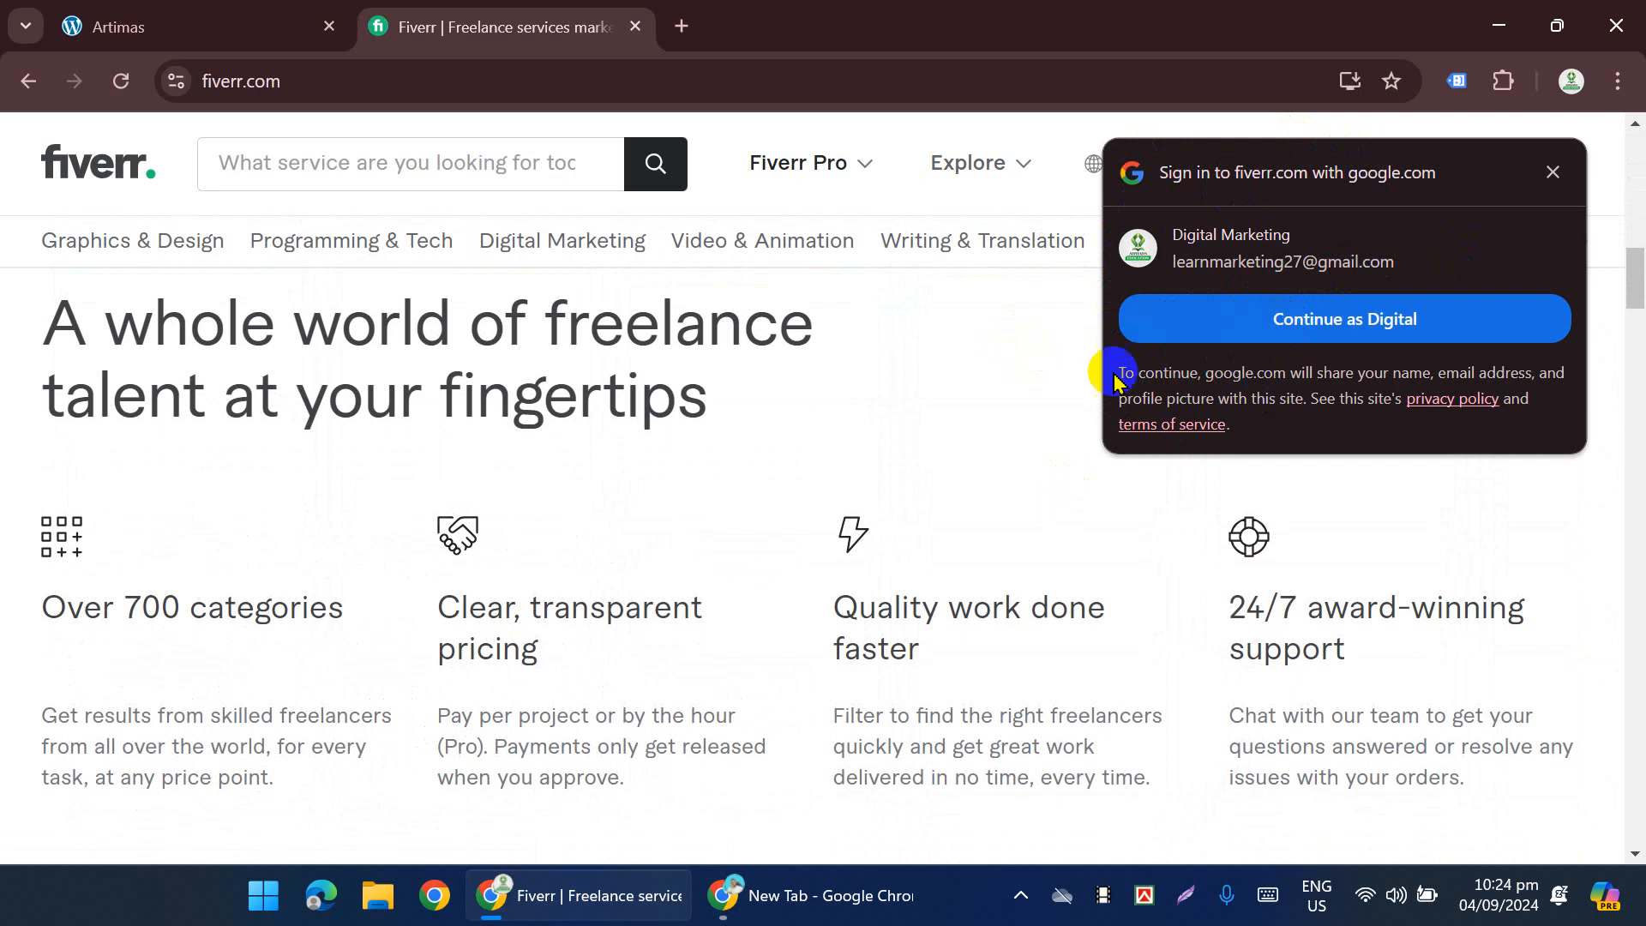
scroll(787, 514, down, 3)
scroll(781, 592, up, 6)
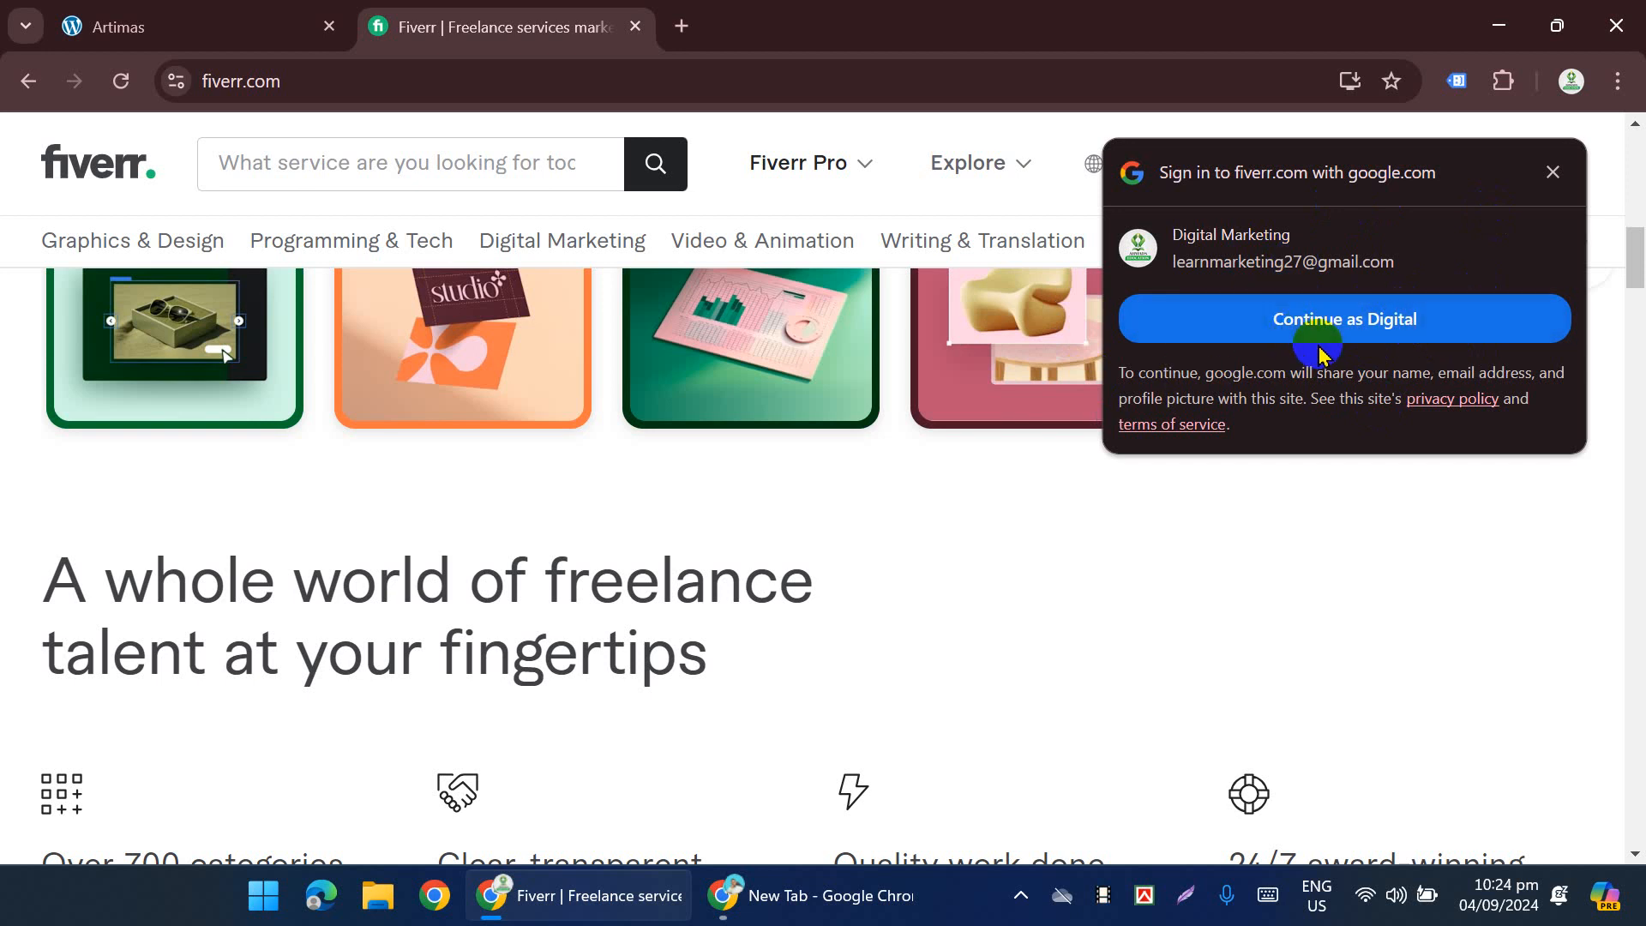
click(1553, 172)
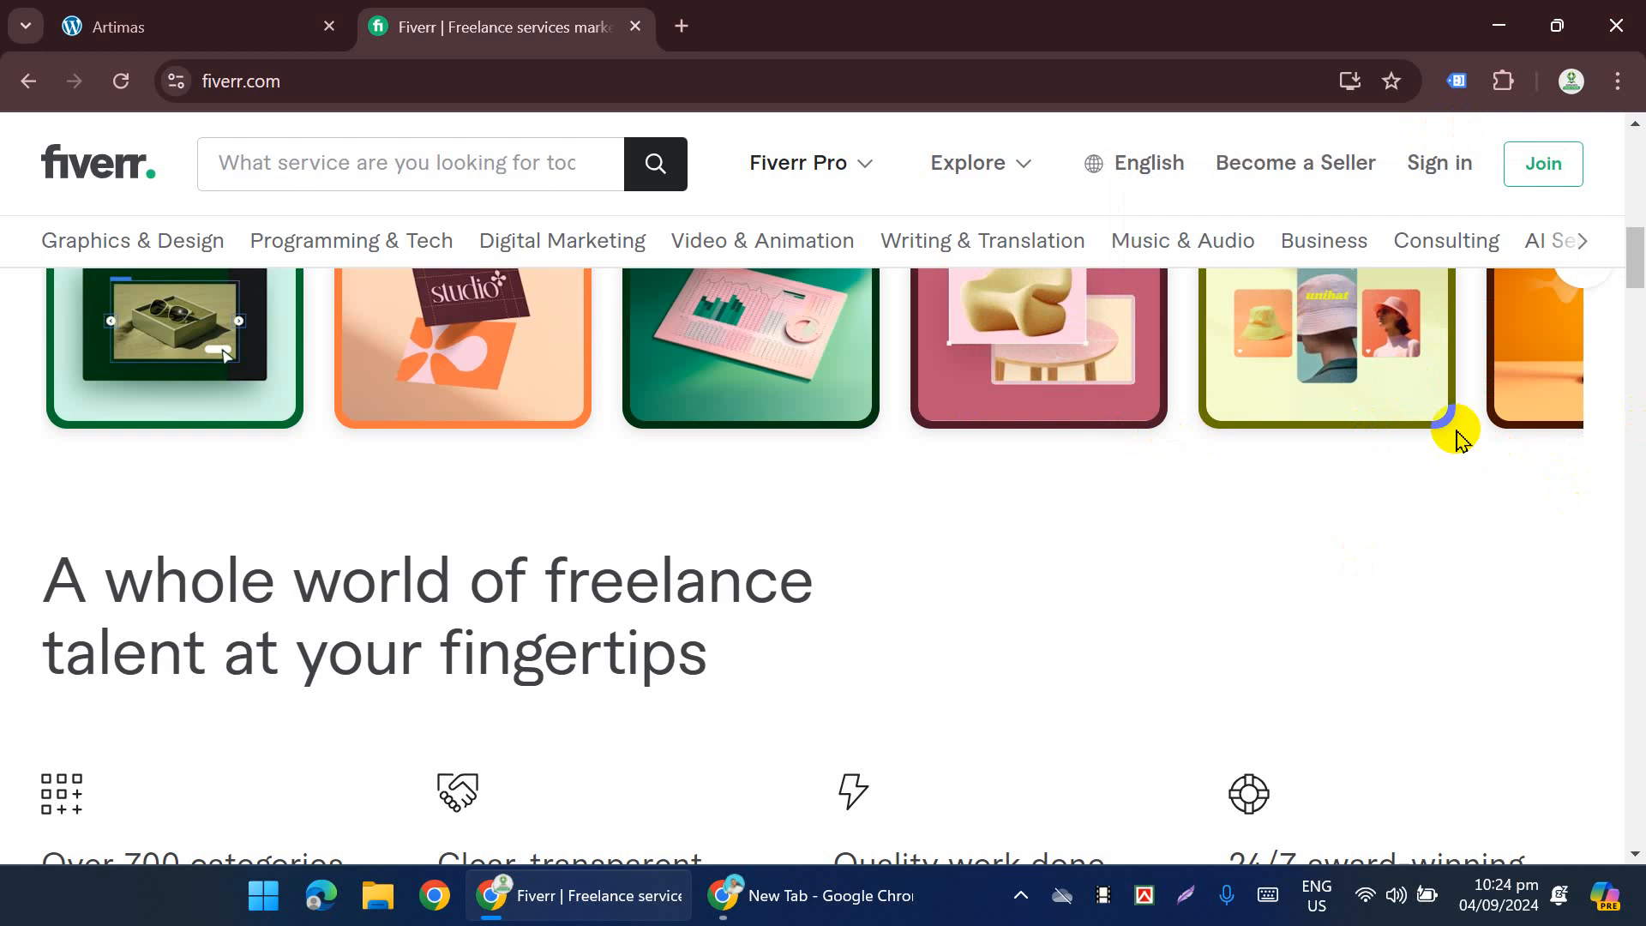
scroll(1453, 421, down, 10)
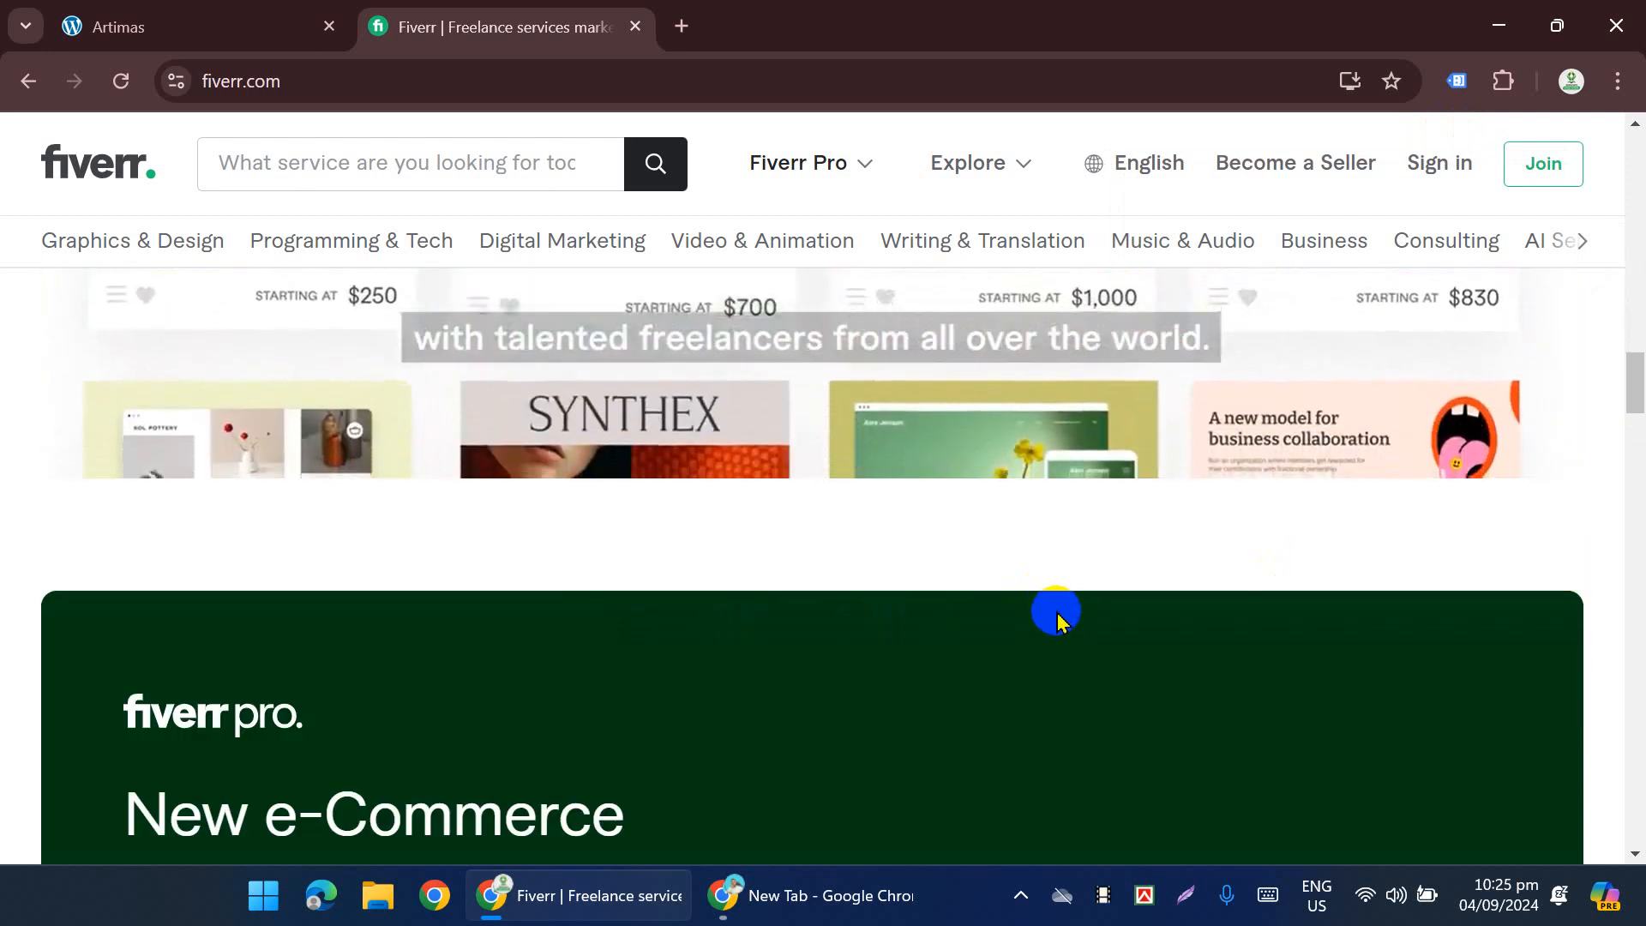
scroll(1126, 714, up, 15)
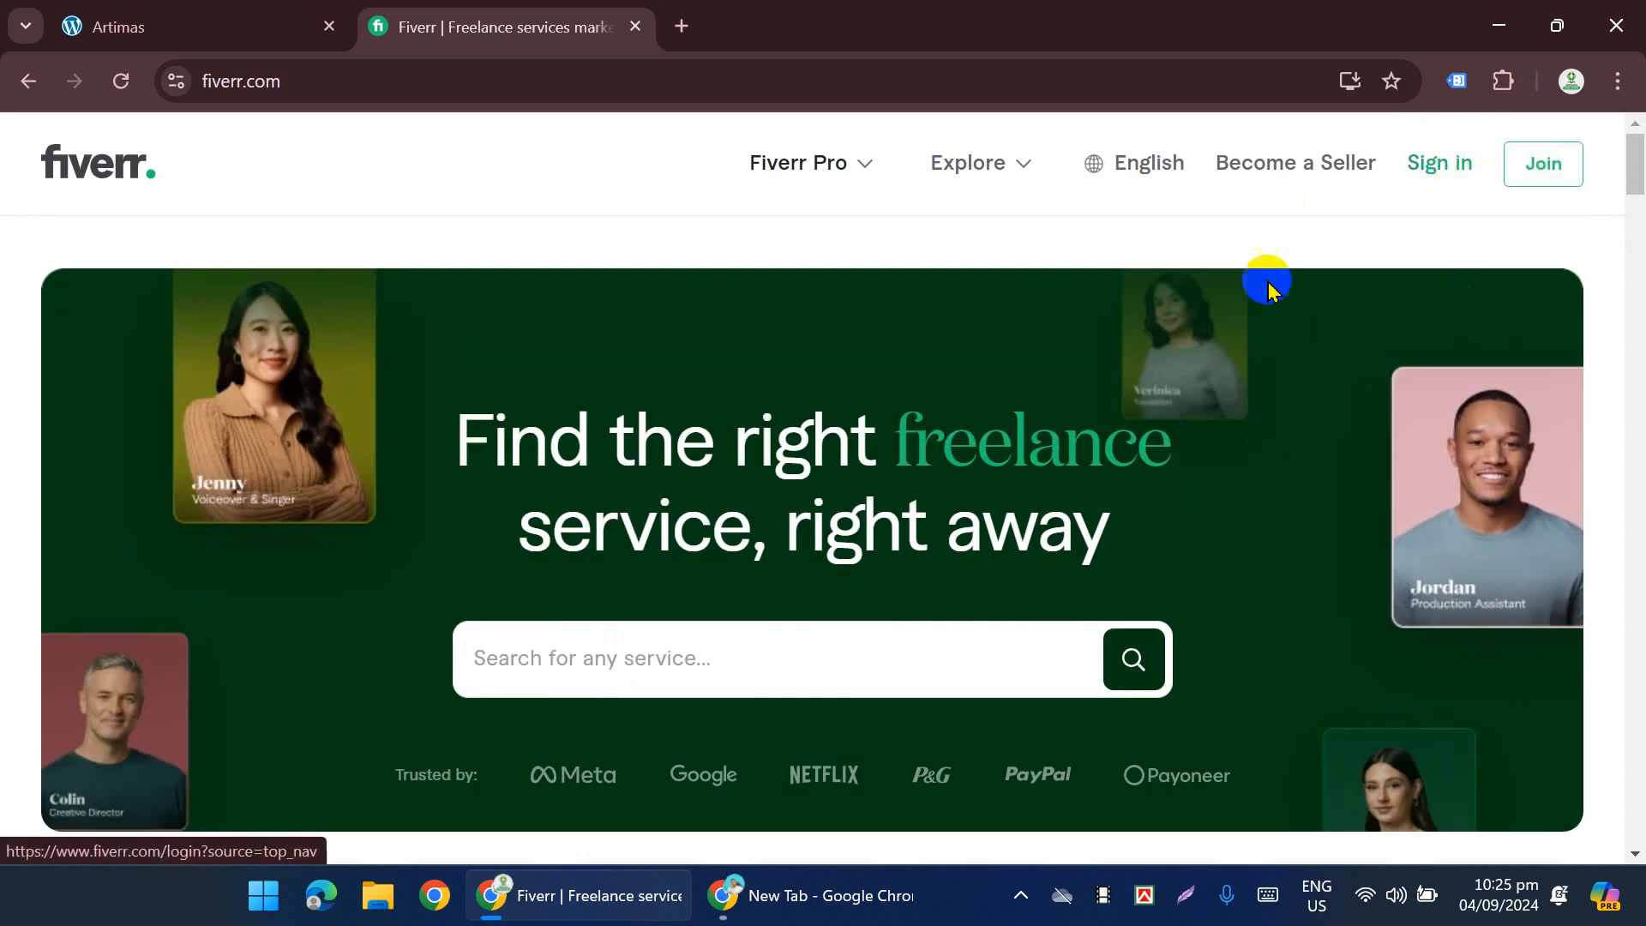
scroll(1117, 477, down, 1)
scroll(1116, 477, down, 5)
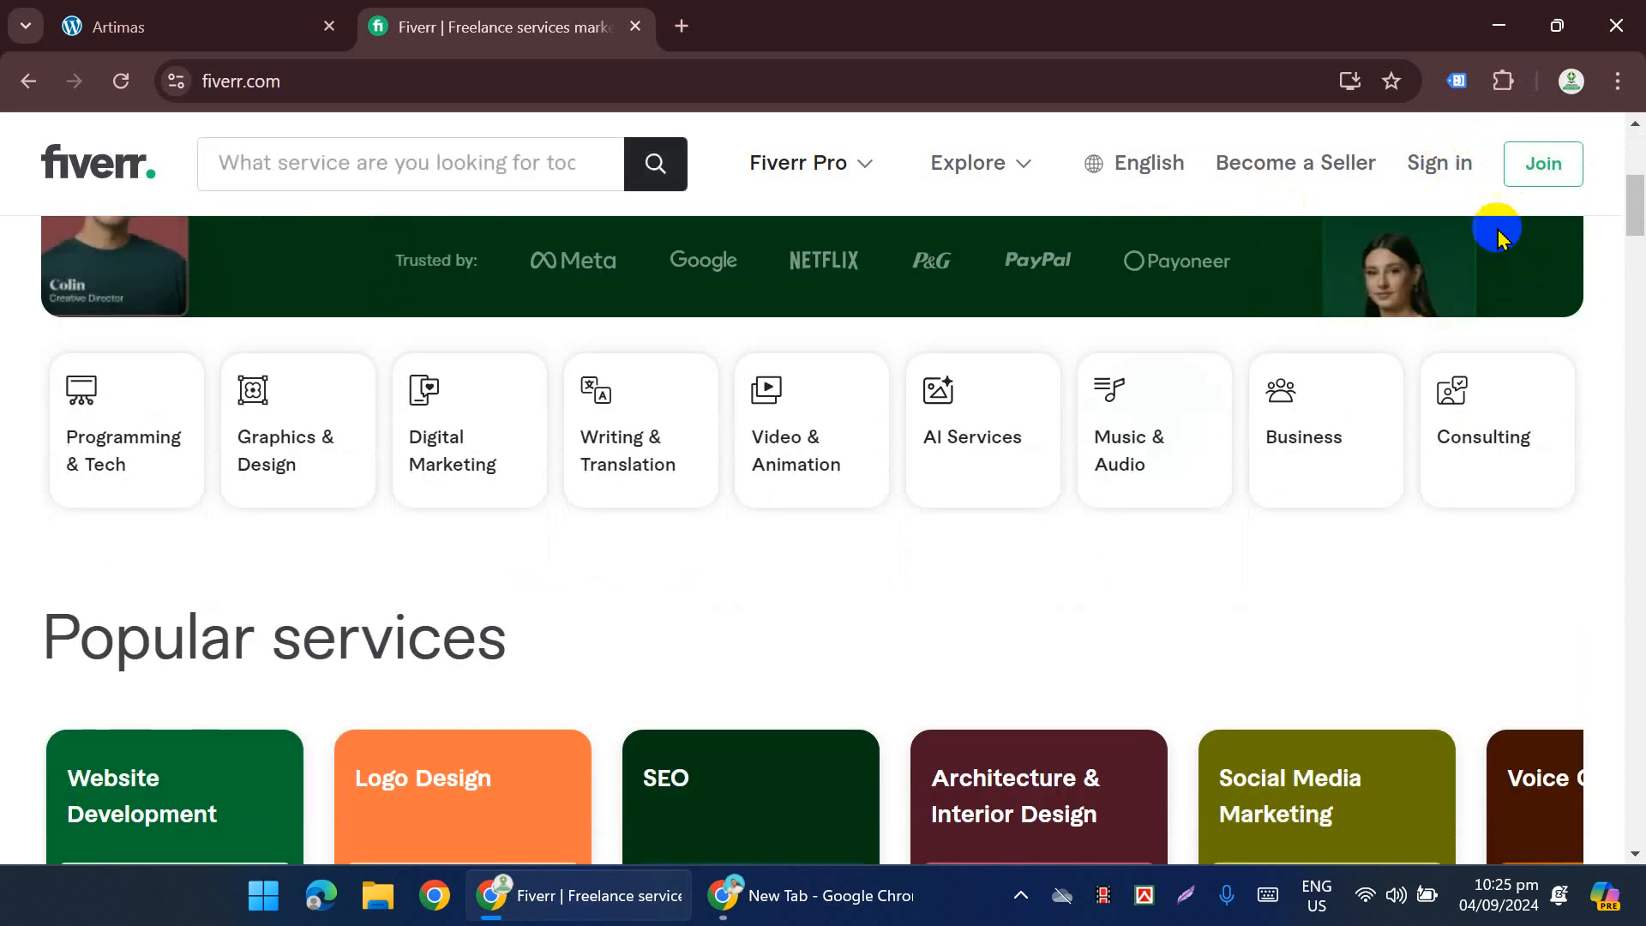
click(1424, 174)
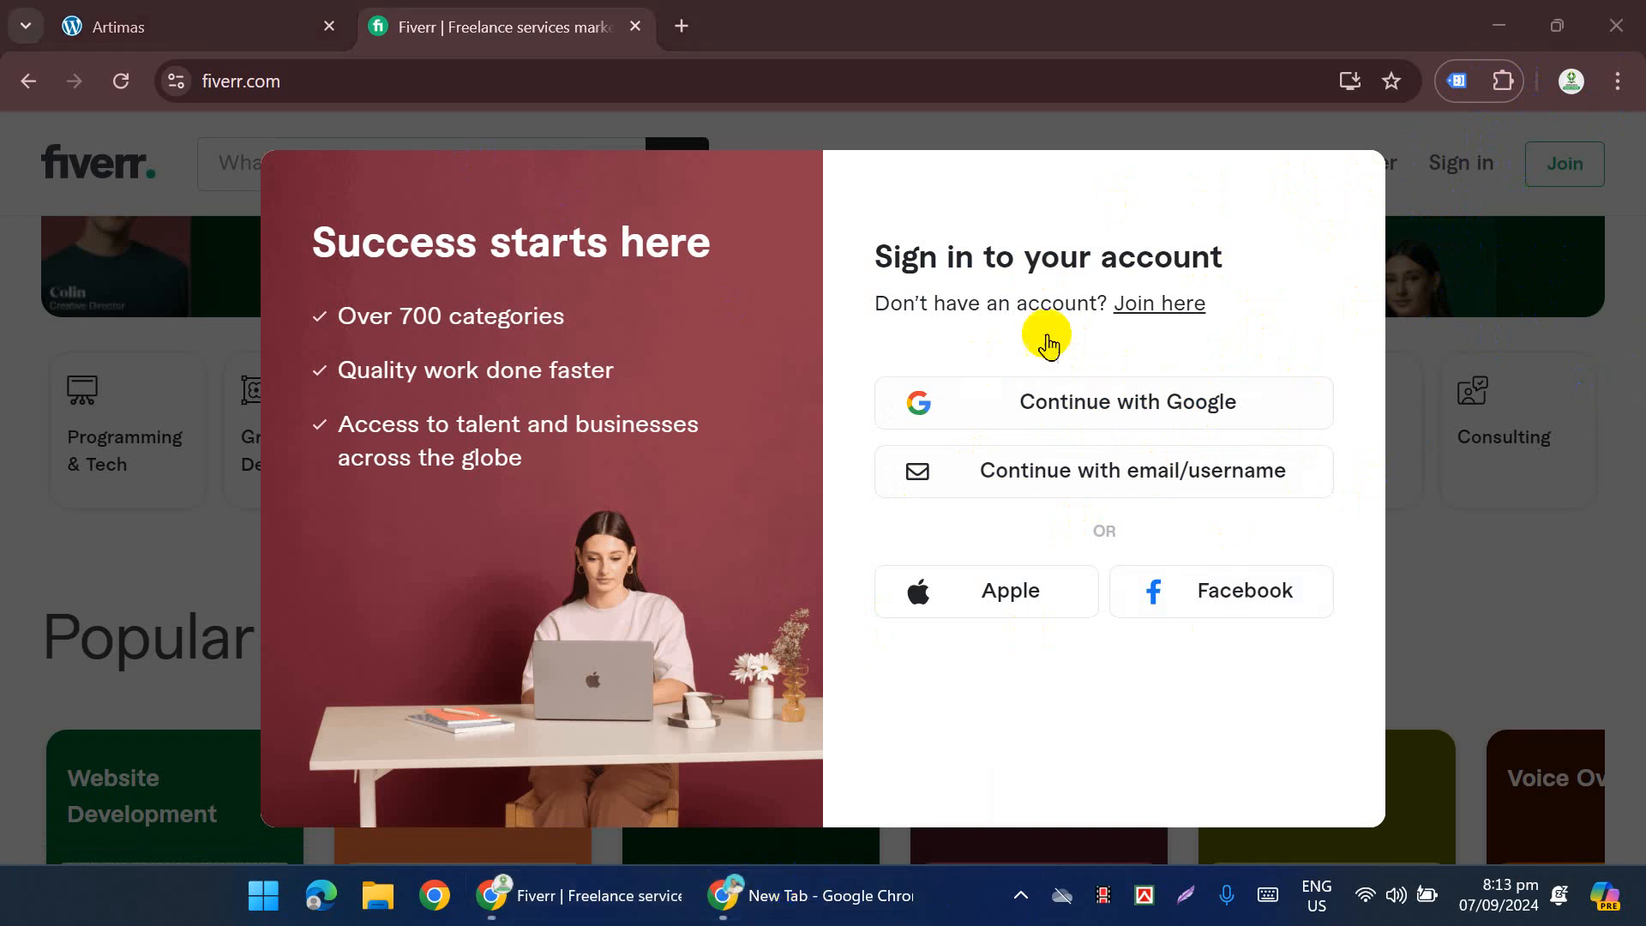
click(496, 894)
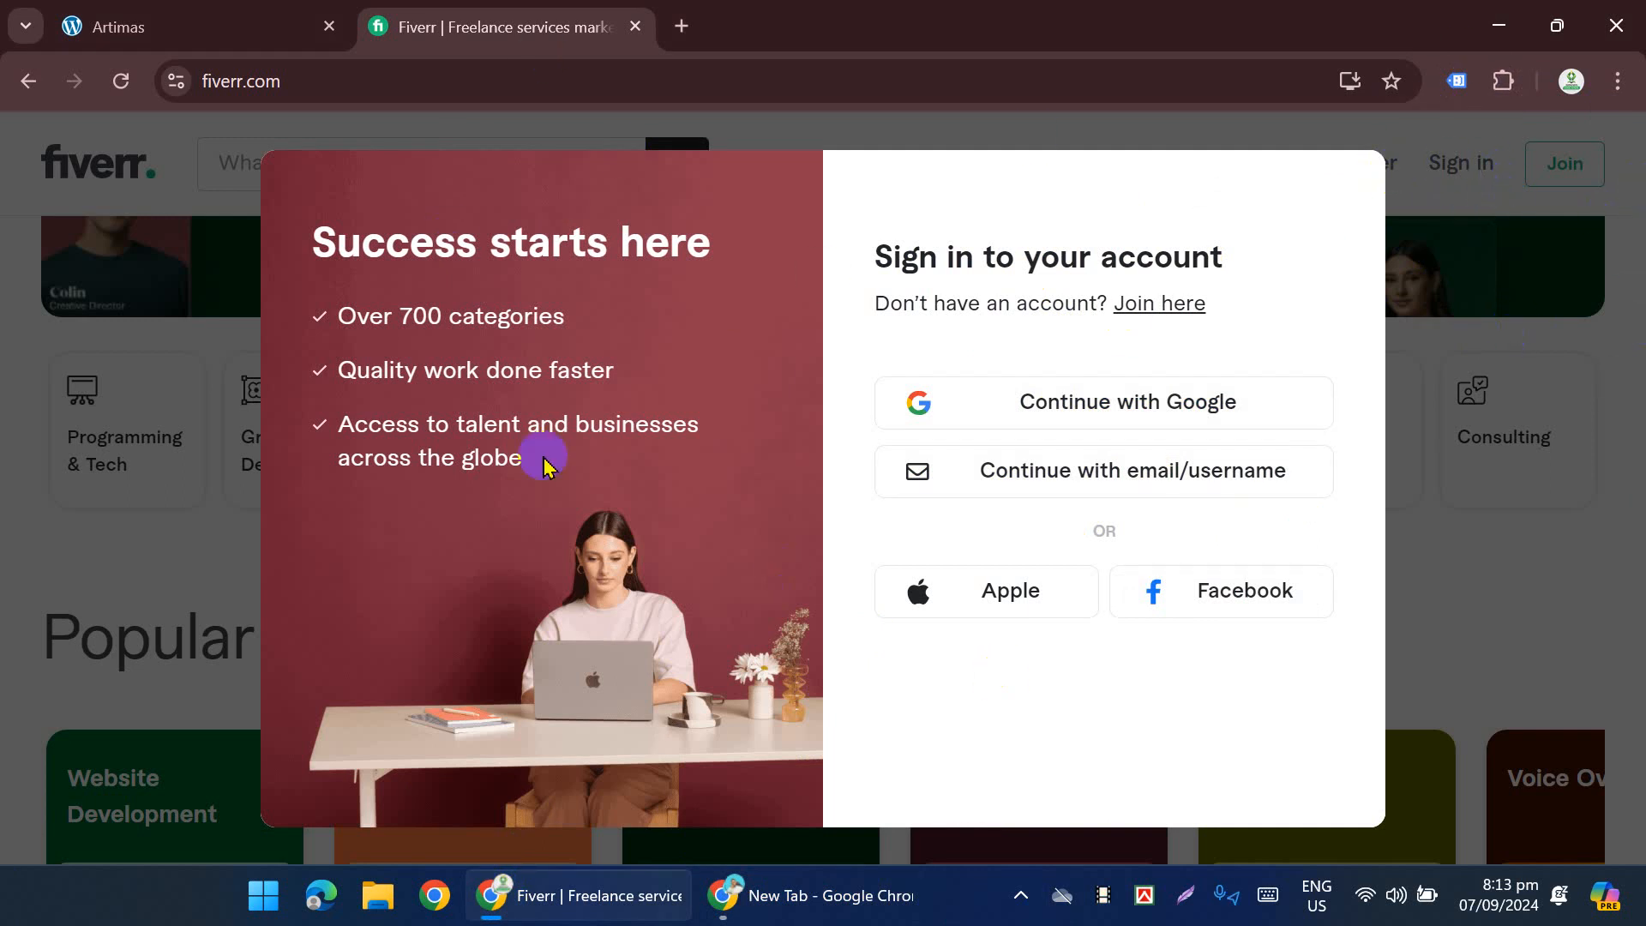
click(1238, 475)
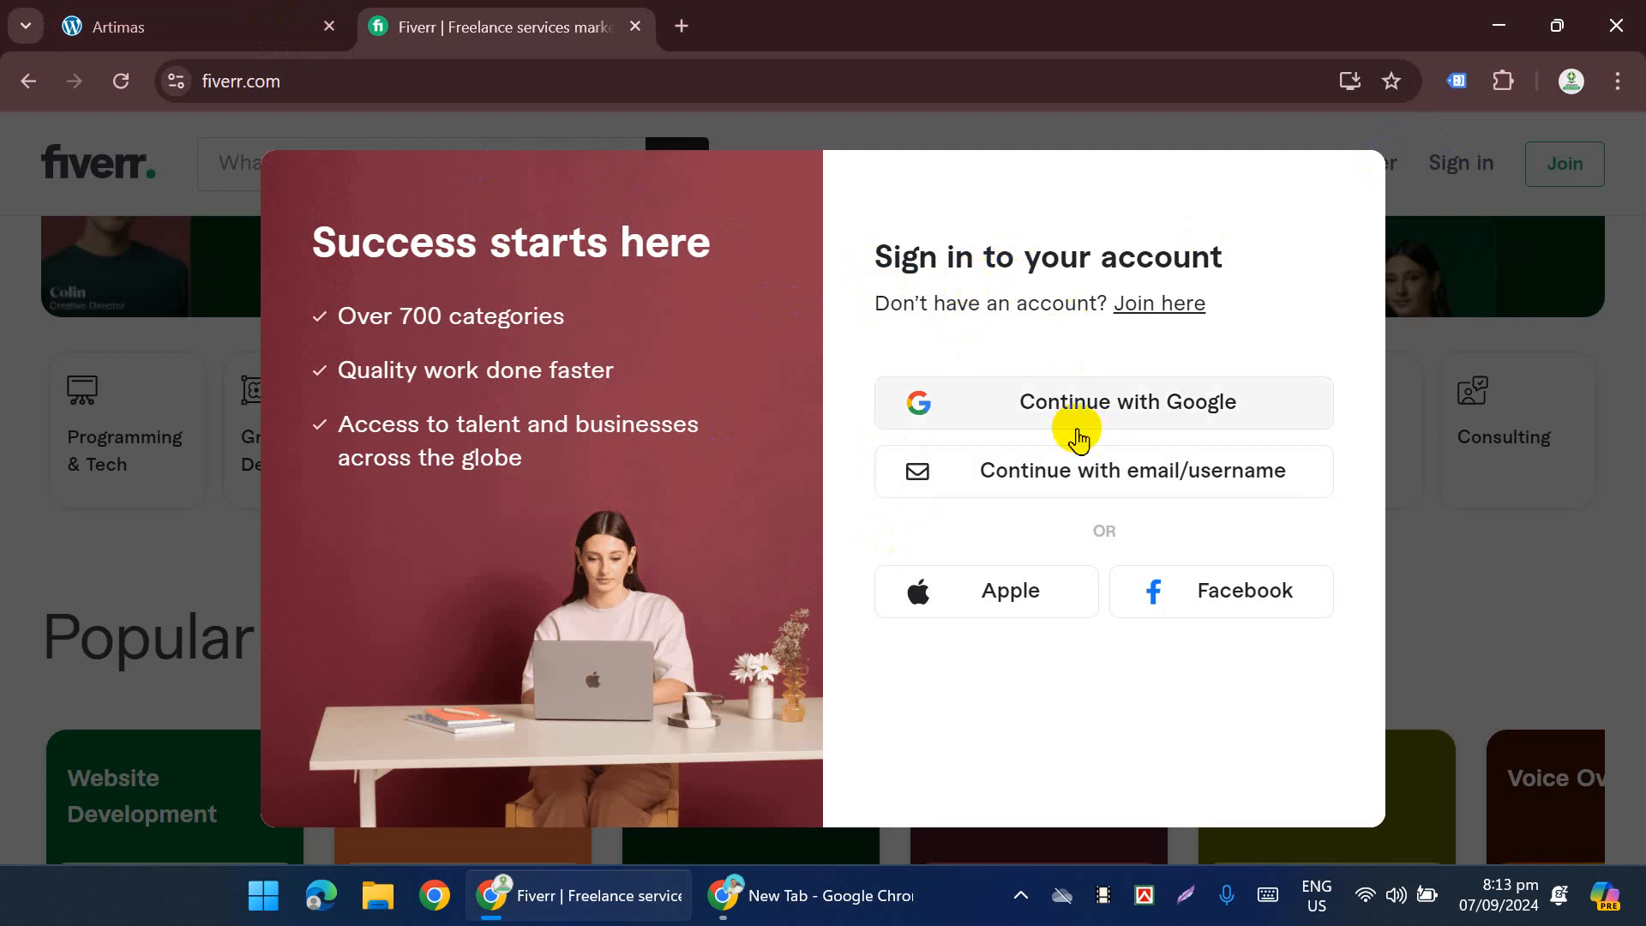
Step: Return to the Artimas store page and examine its promotional banners and Featured Products section
click(221, 19)
scroll(392, 596, up, 4)
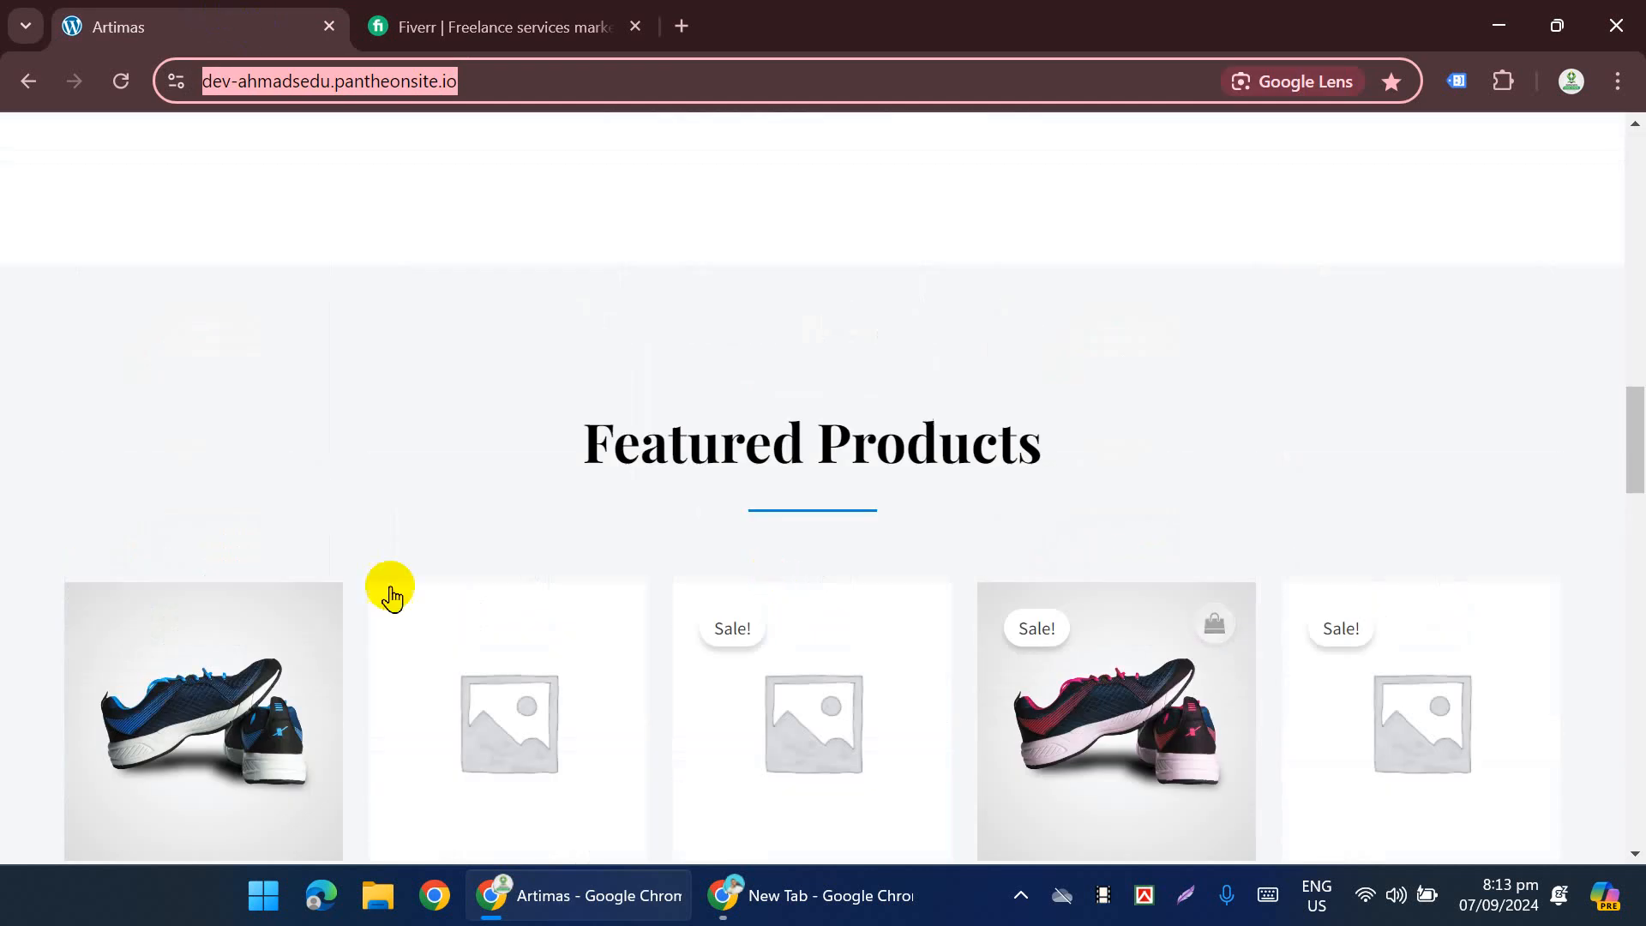
scroll(815, 392, up, 5)
scroll(1170, 484, down, 1)
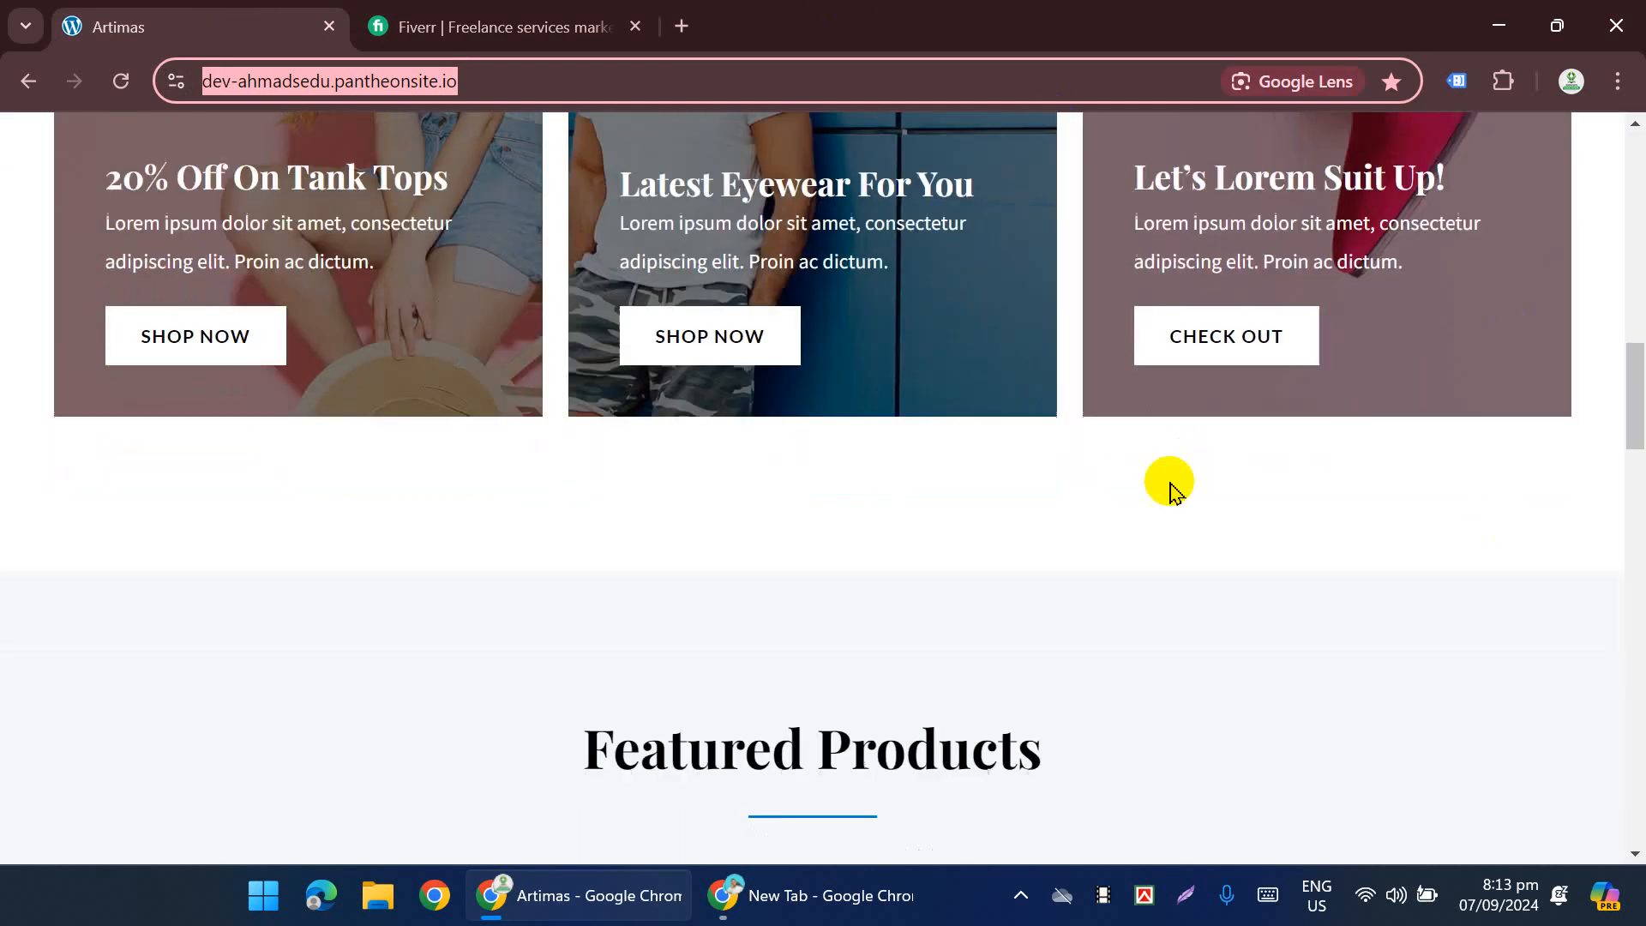
scroll(1173, 488, down, 3)
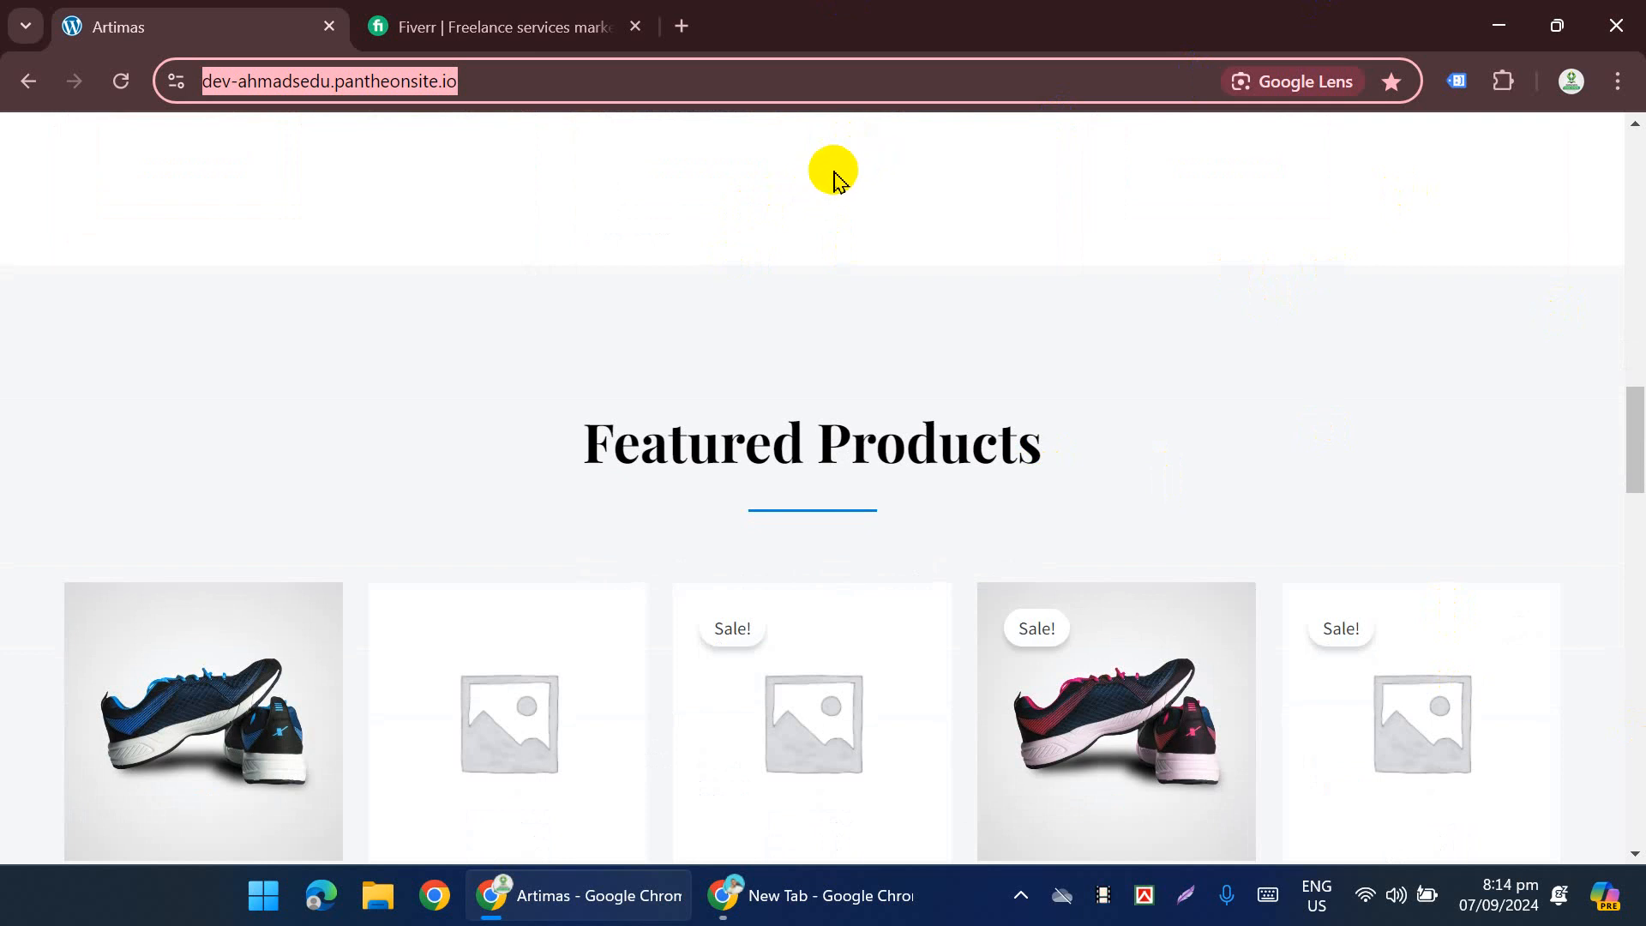
Step: Open the Faint Blue Jeans product page from the Artimas store's featured products
click(625, 898)
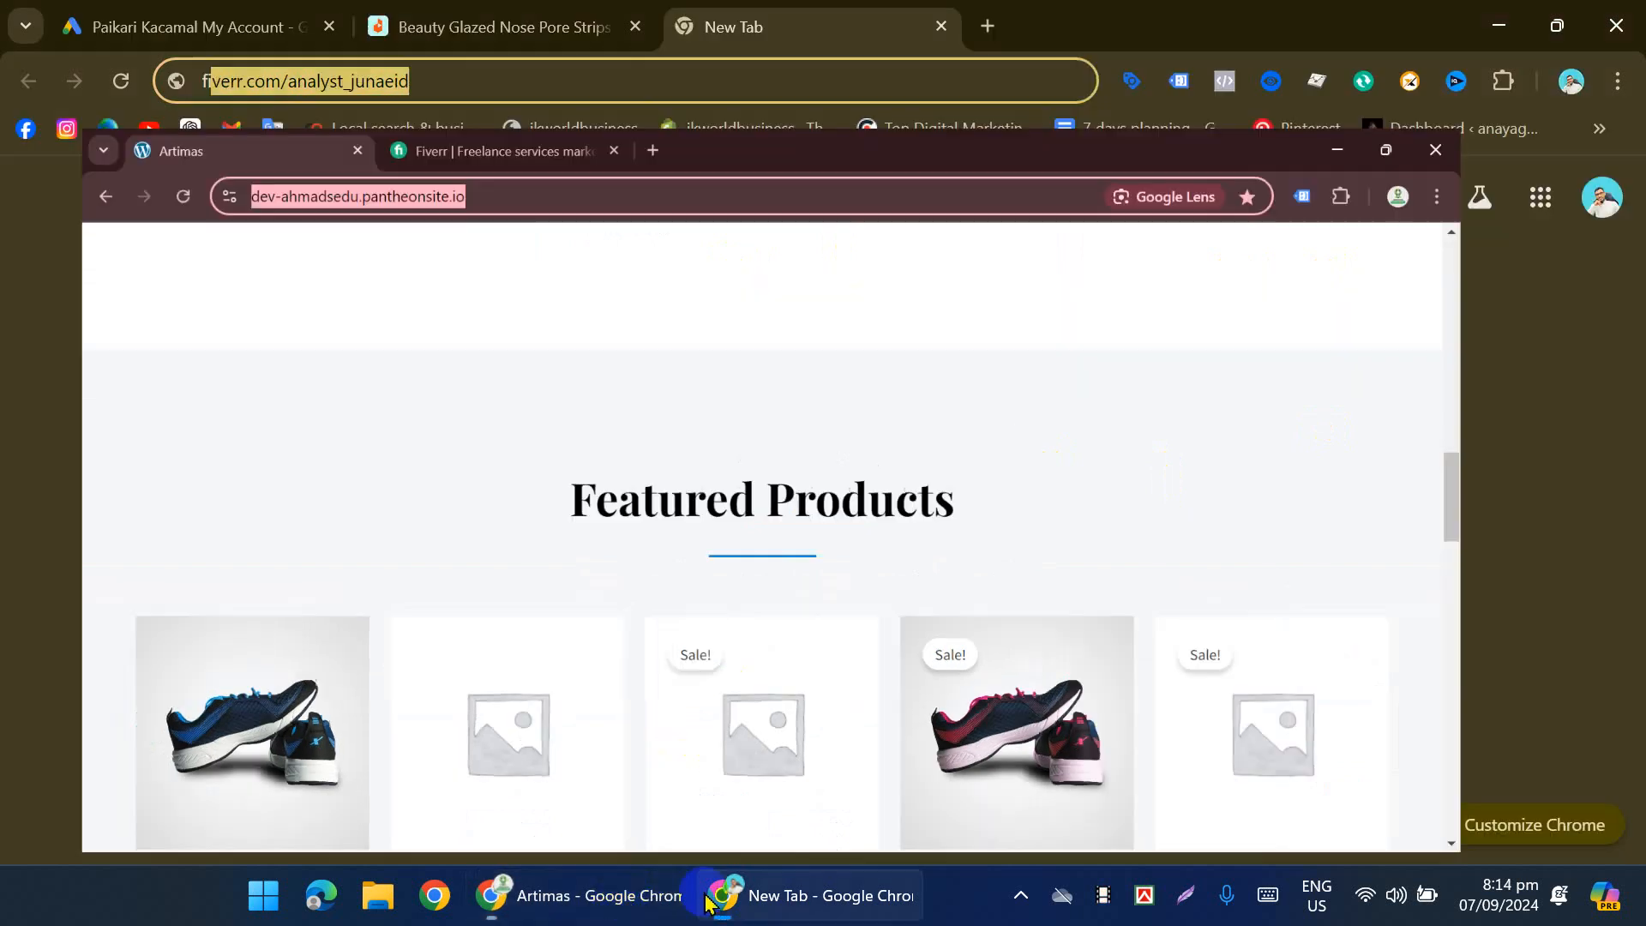
click(581, 894)
key(Return)
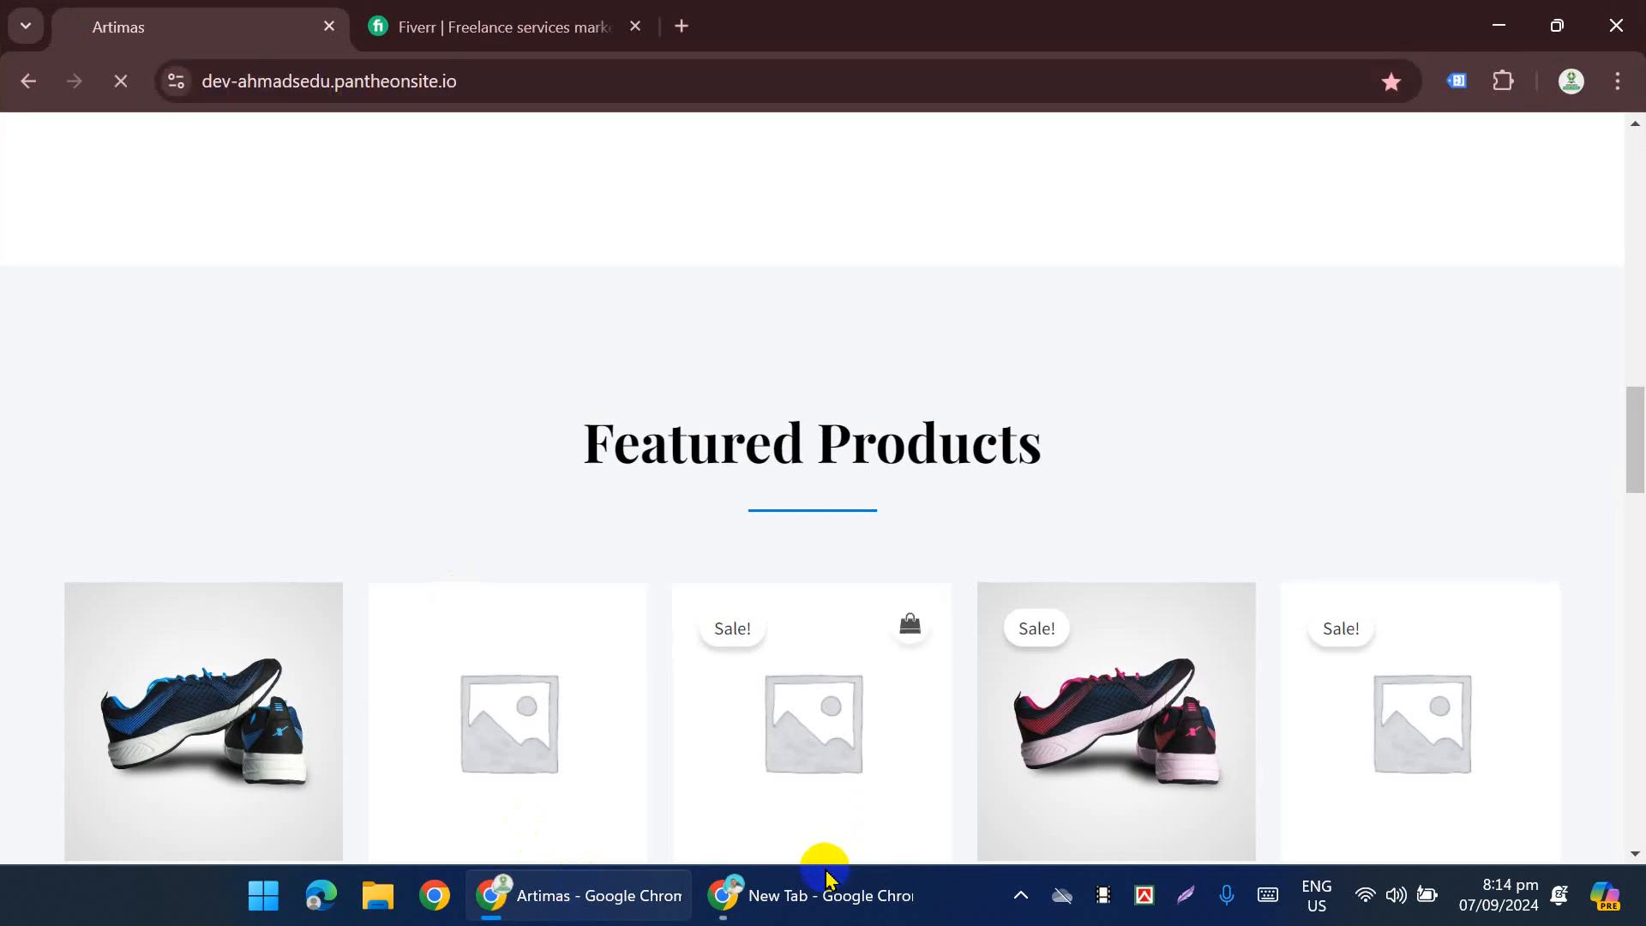
click(783, 907)
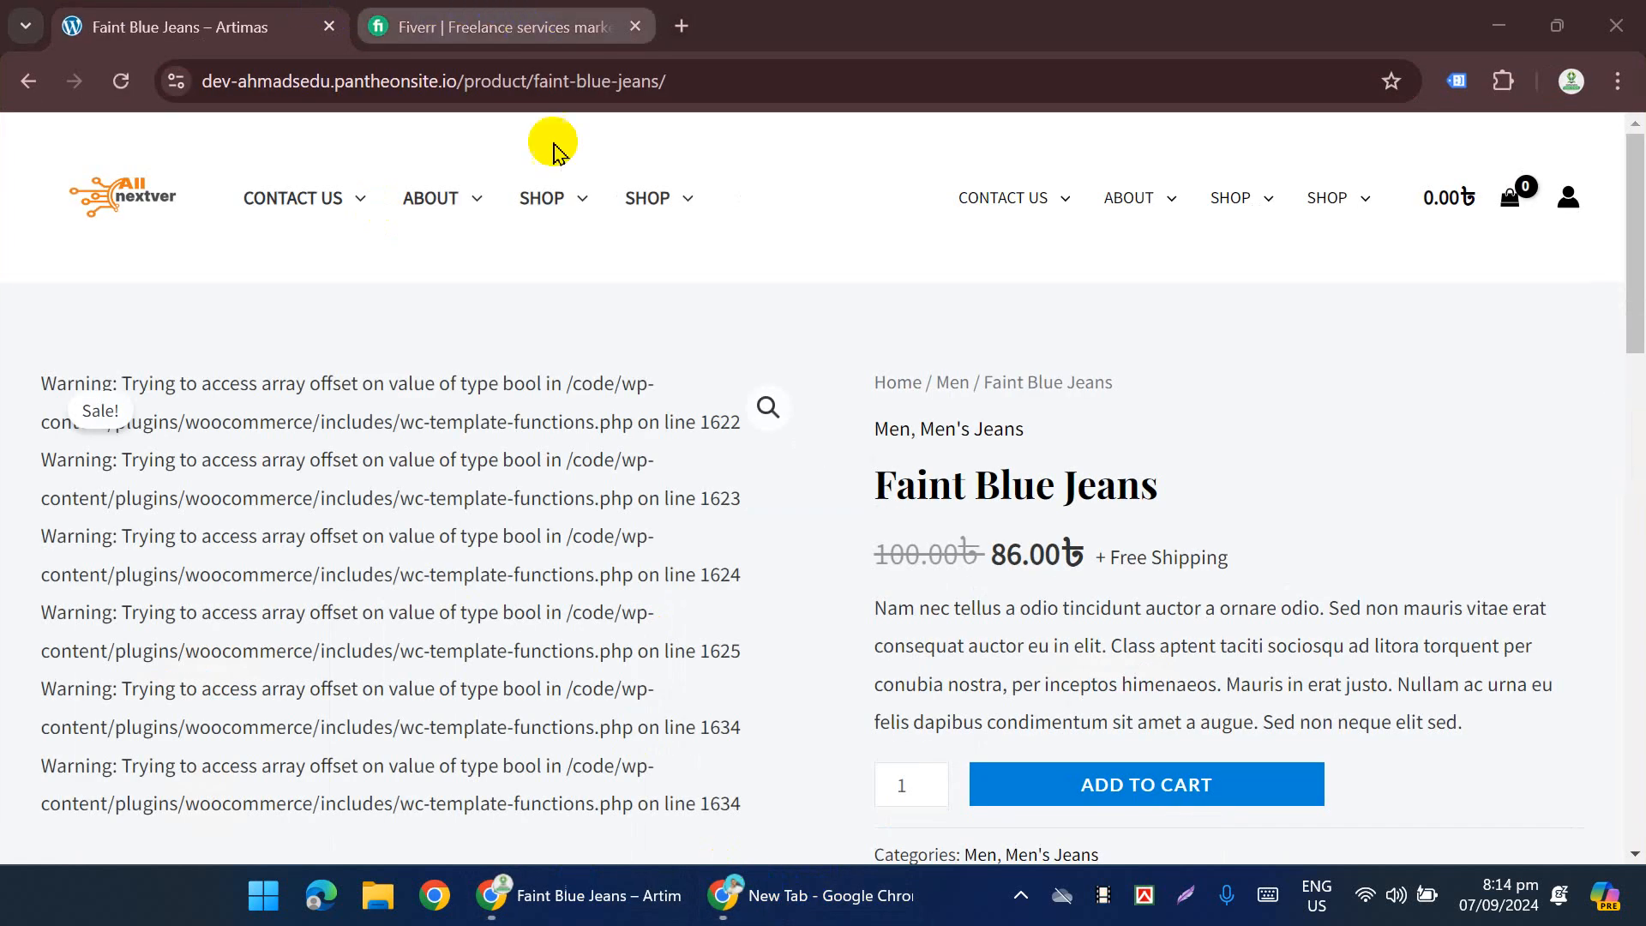
Step: Return to the Google Ads conversion action details, turn enhanced conversions off for this action and turn it back on
click(802, 900)
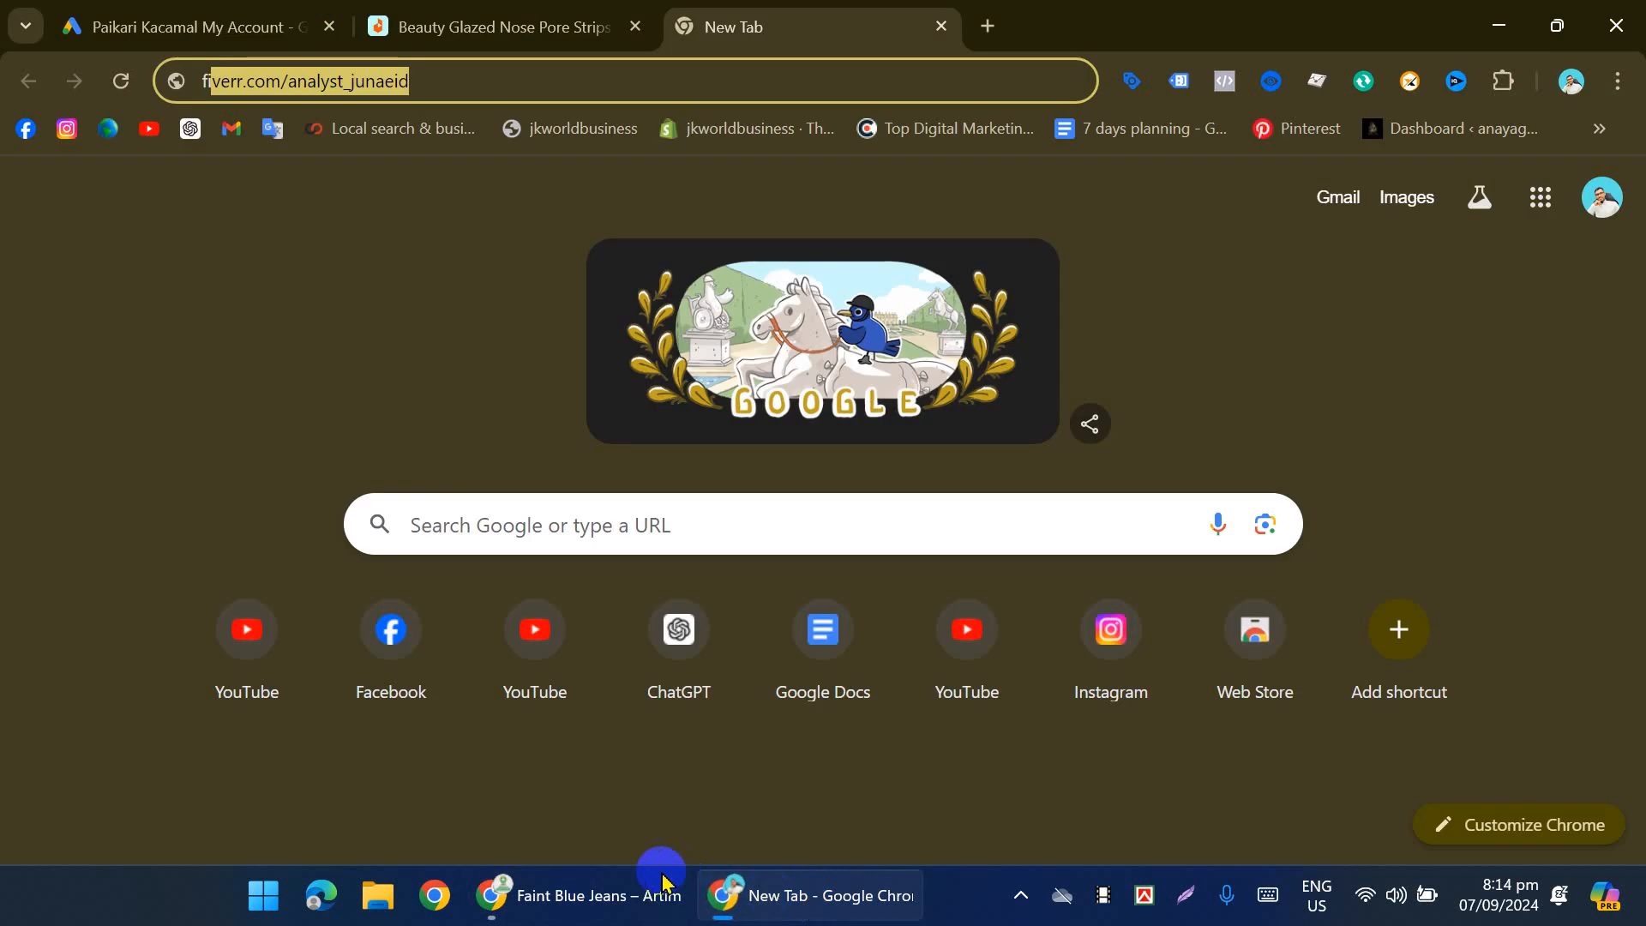
click(150, 30)
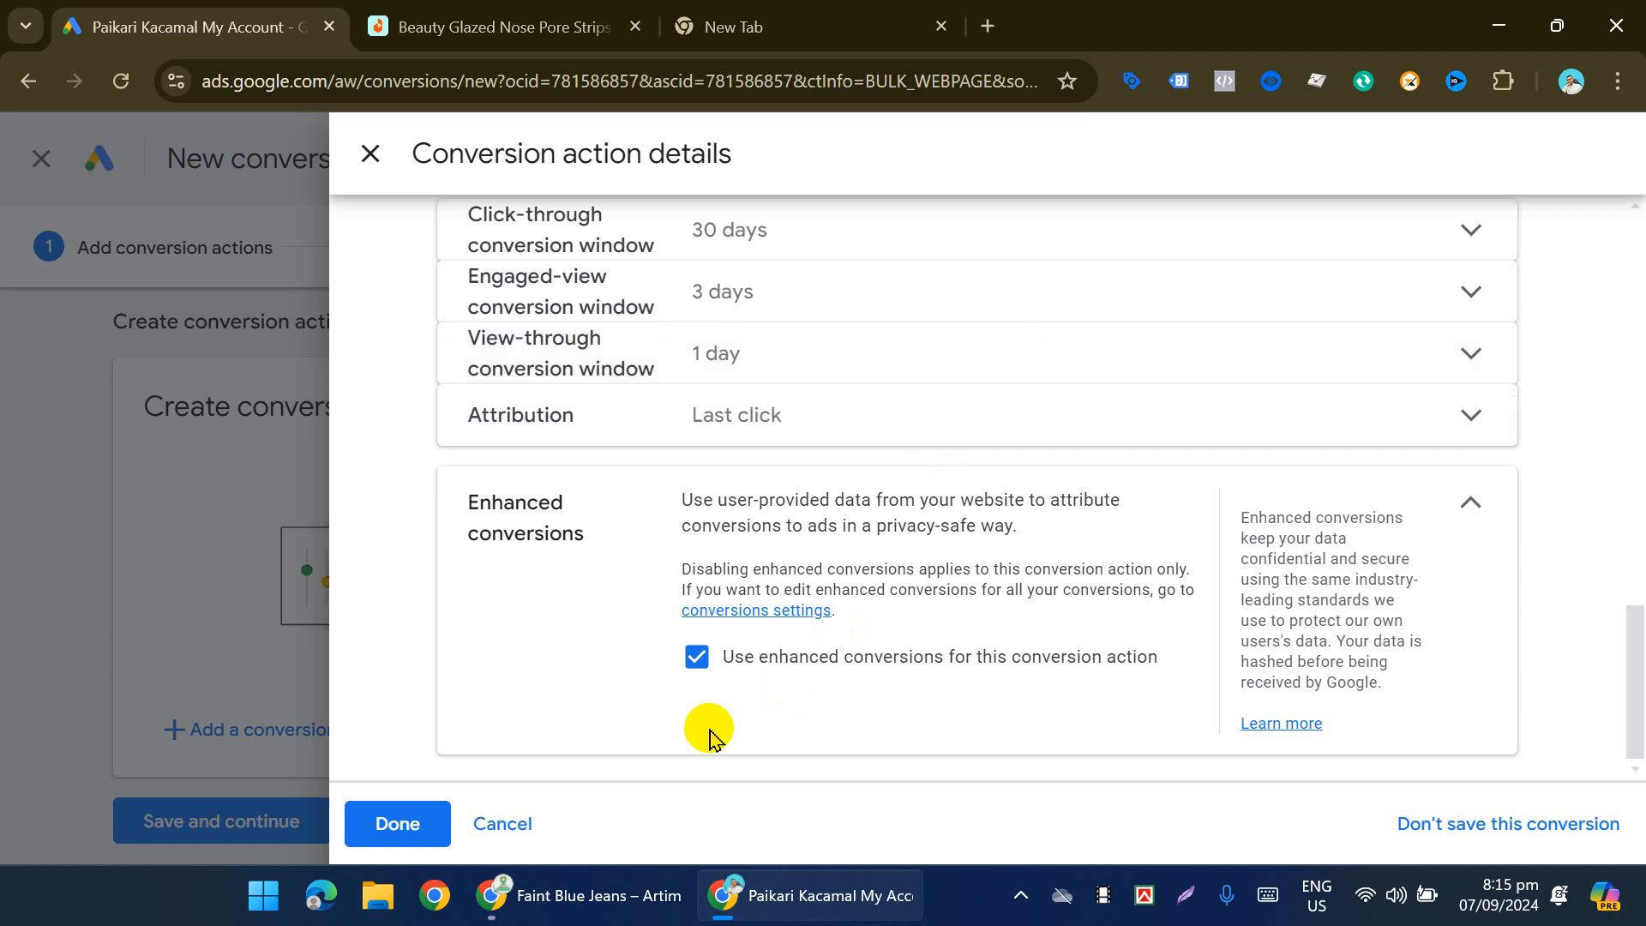
click(696, 659)
scroll(687, 537, down, 1)
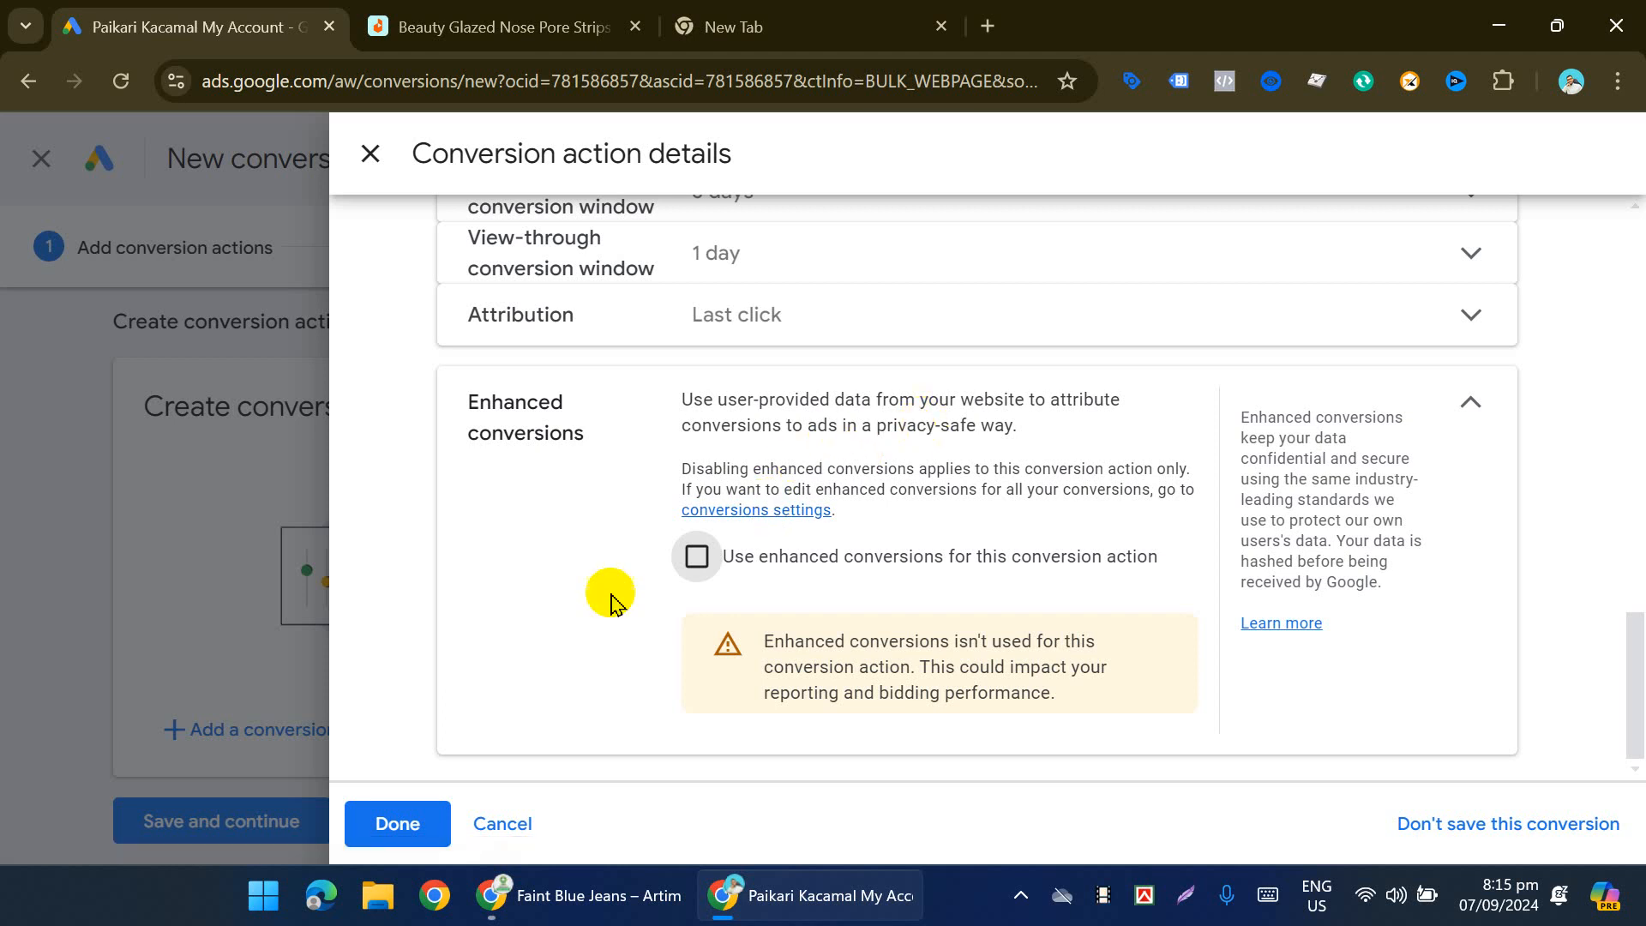
click(690, 566)
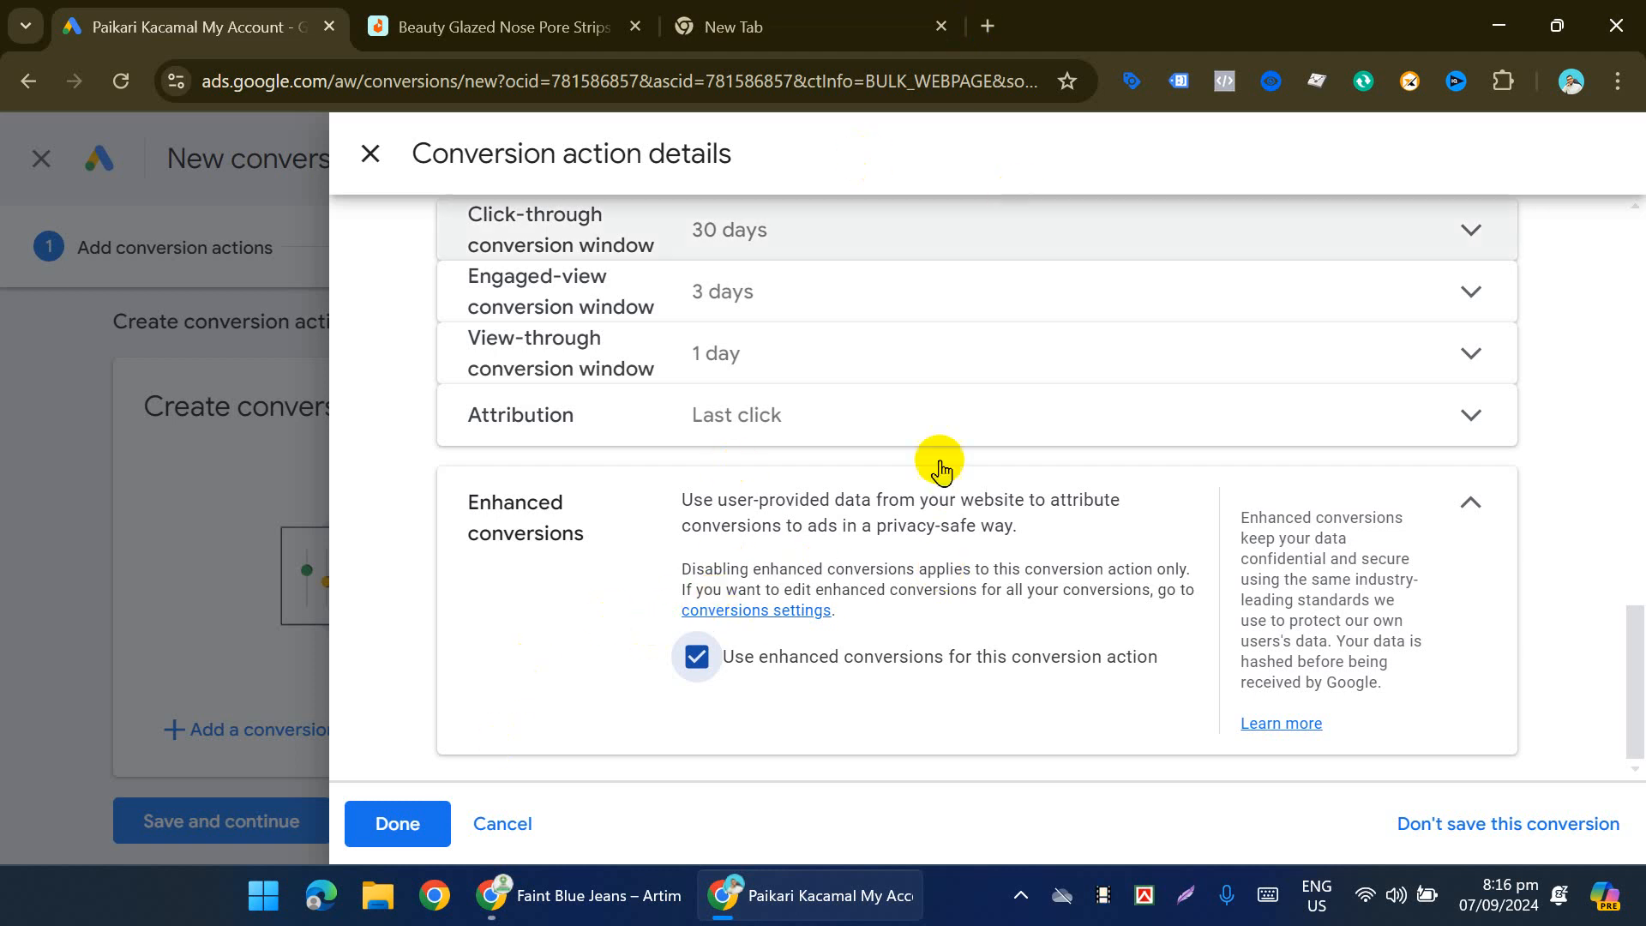
Step: Review the conversion name, value and enhanced conversions settings, comparing them with the Daraz product page in the other tab
scroll(772, 413, up, 10)
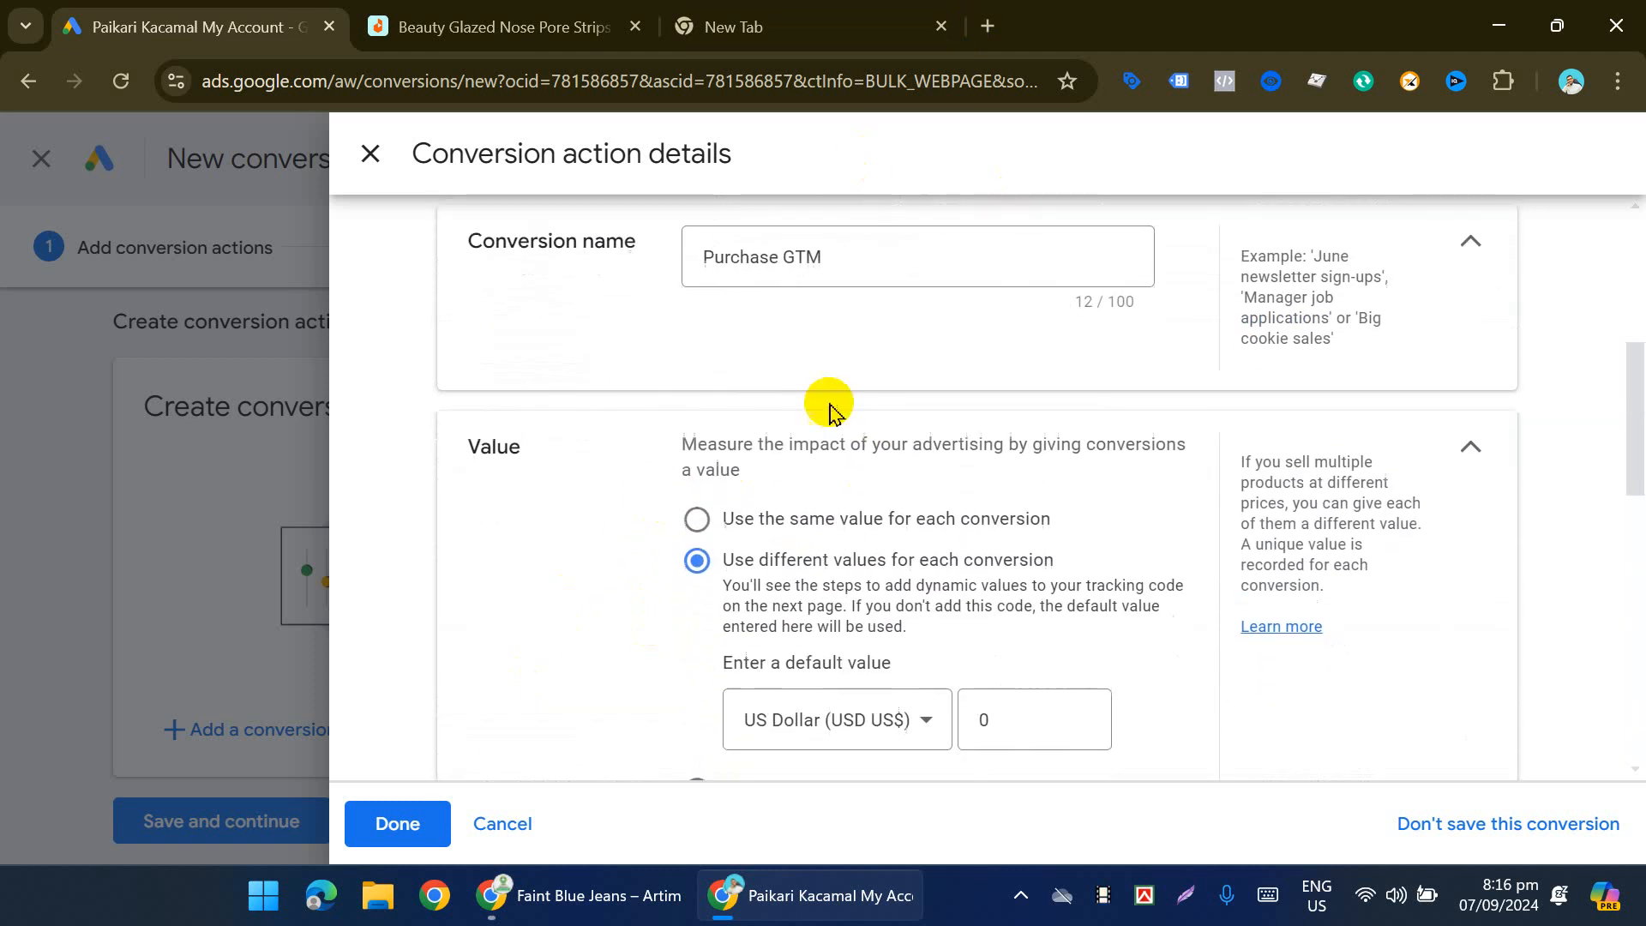
scroll(836, 412, down, 10)
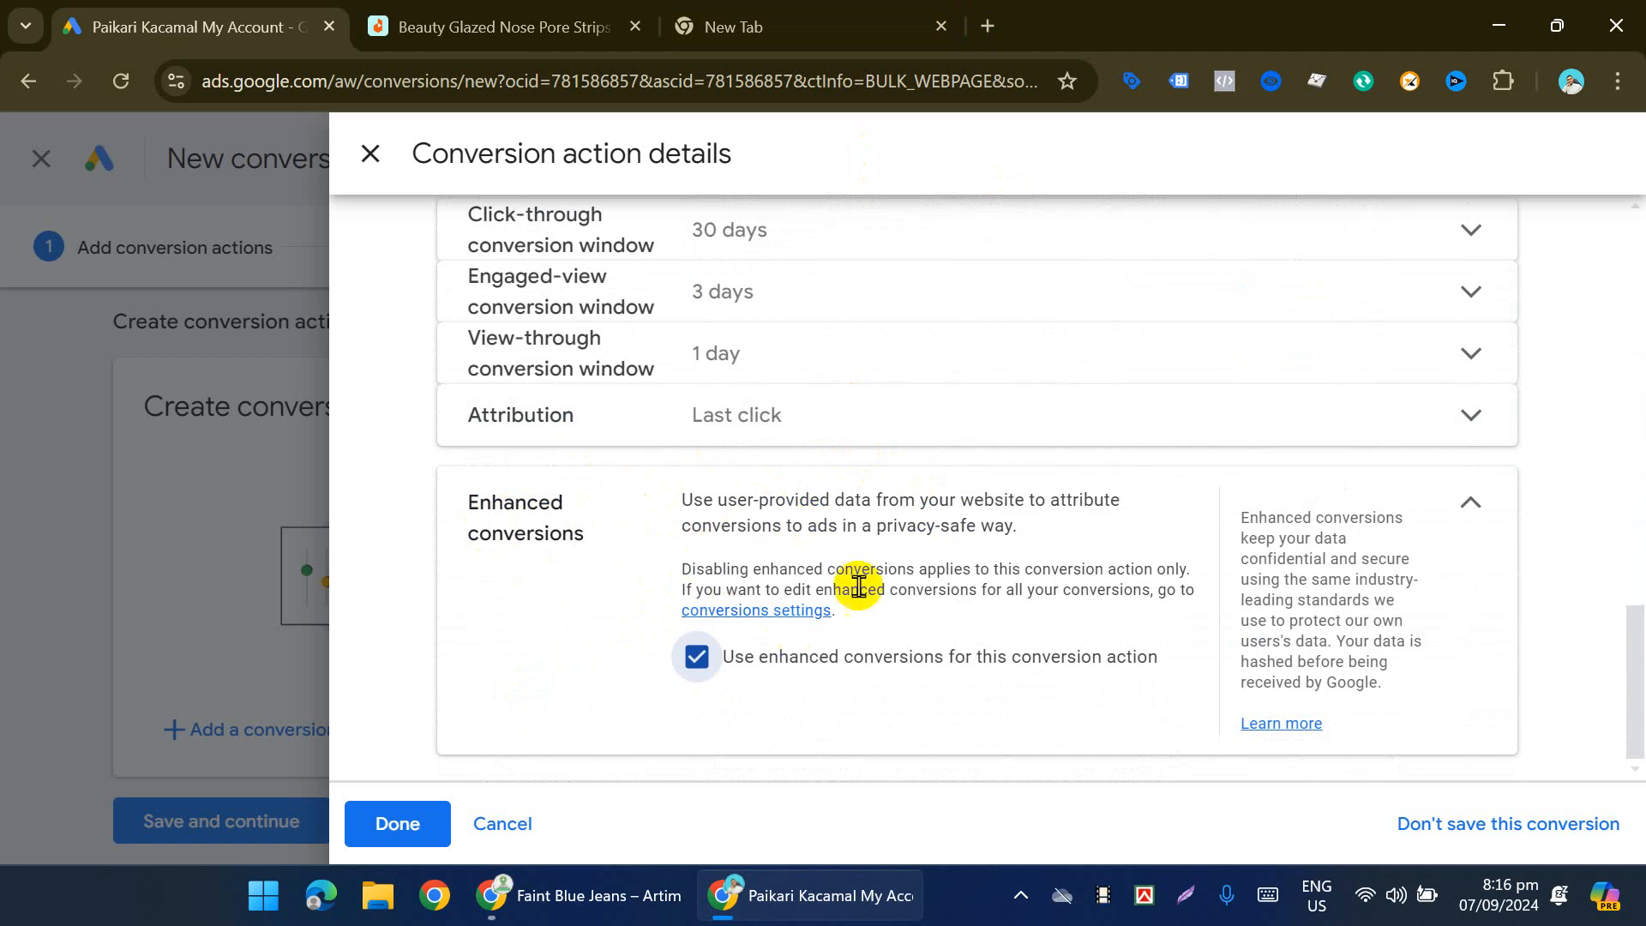
click(437, 24)
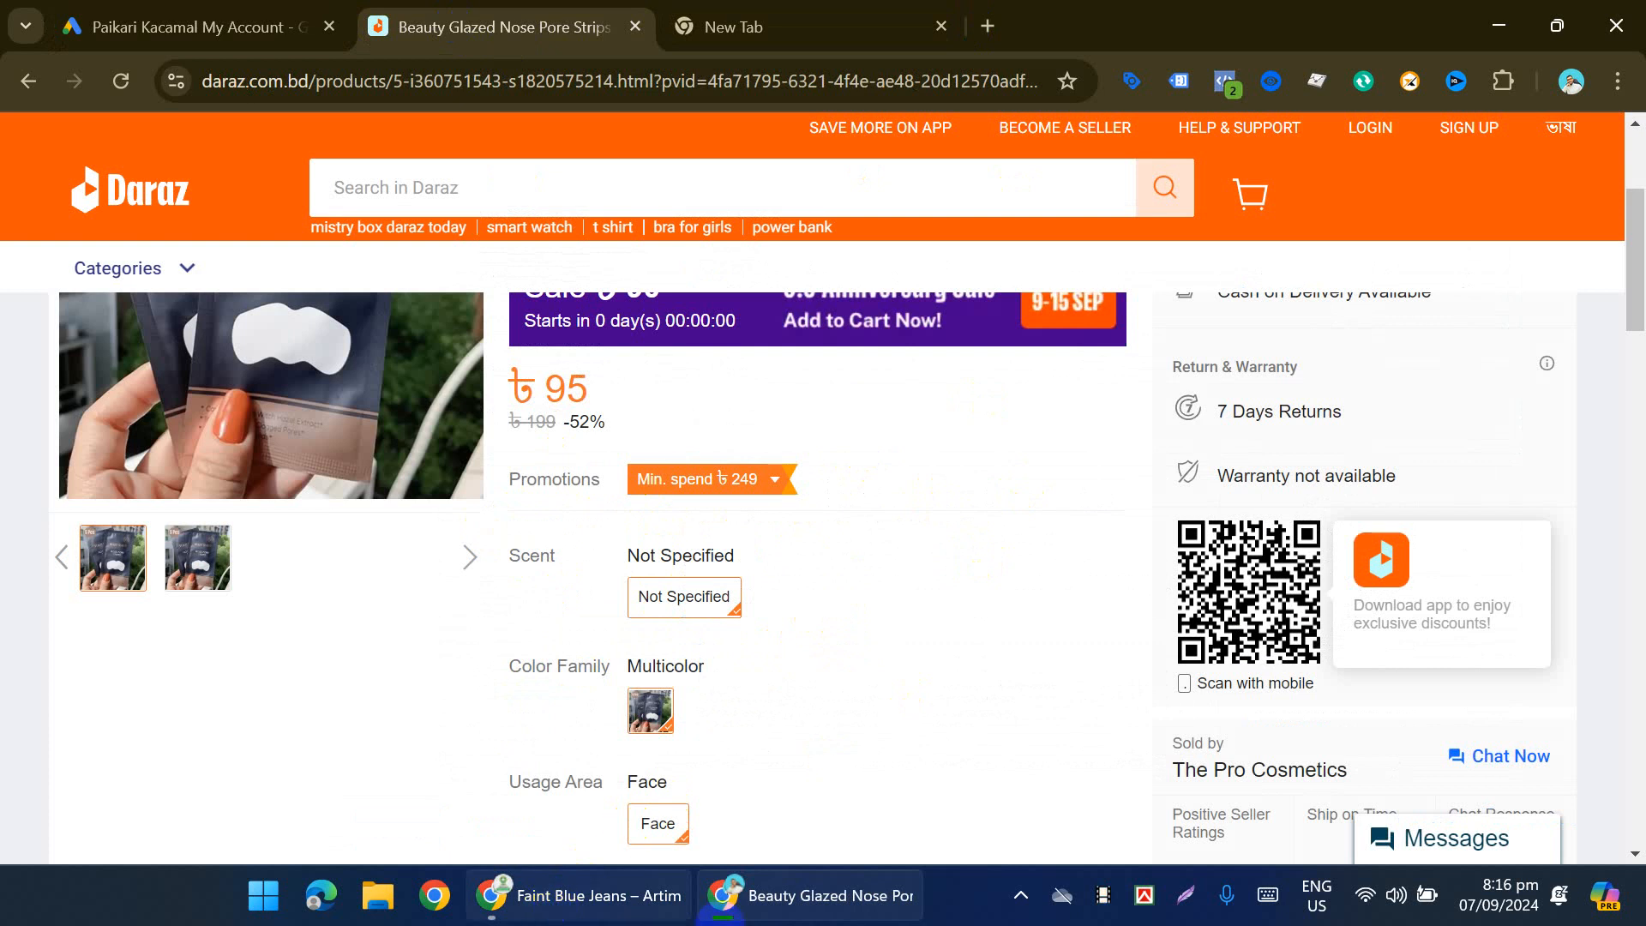
mouse_move(746, 895)
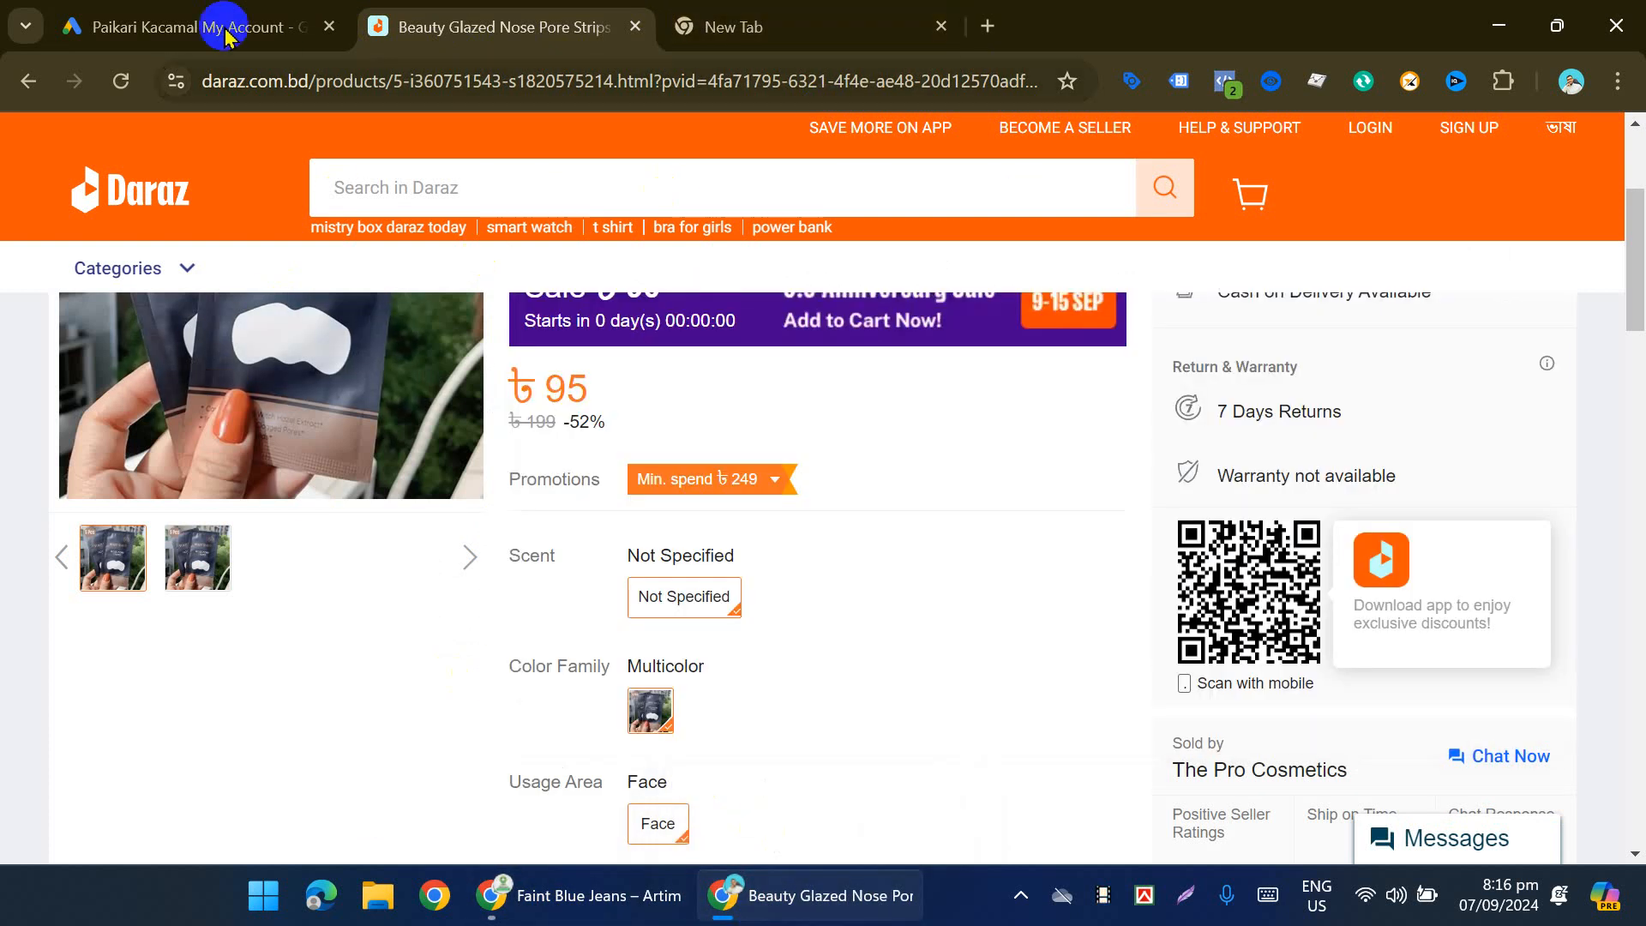
click(199, 26)
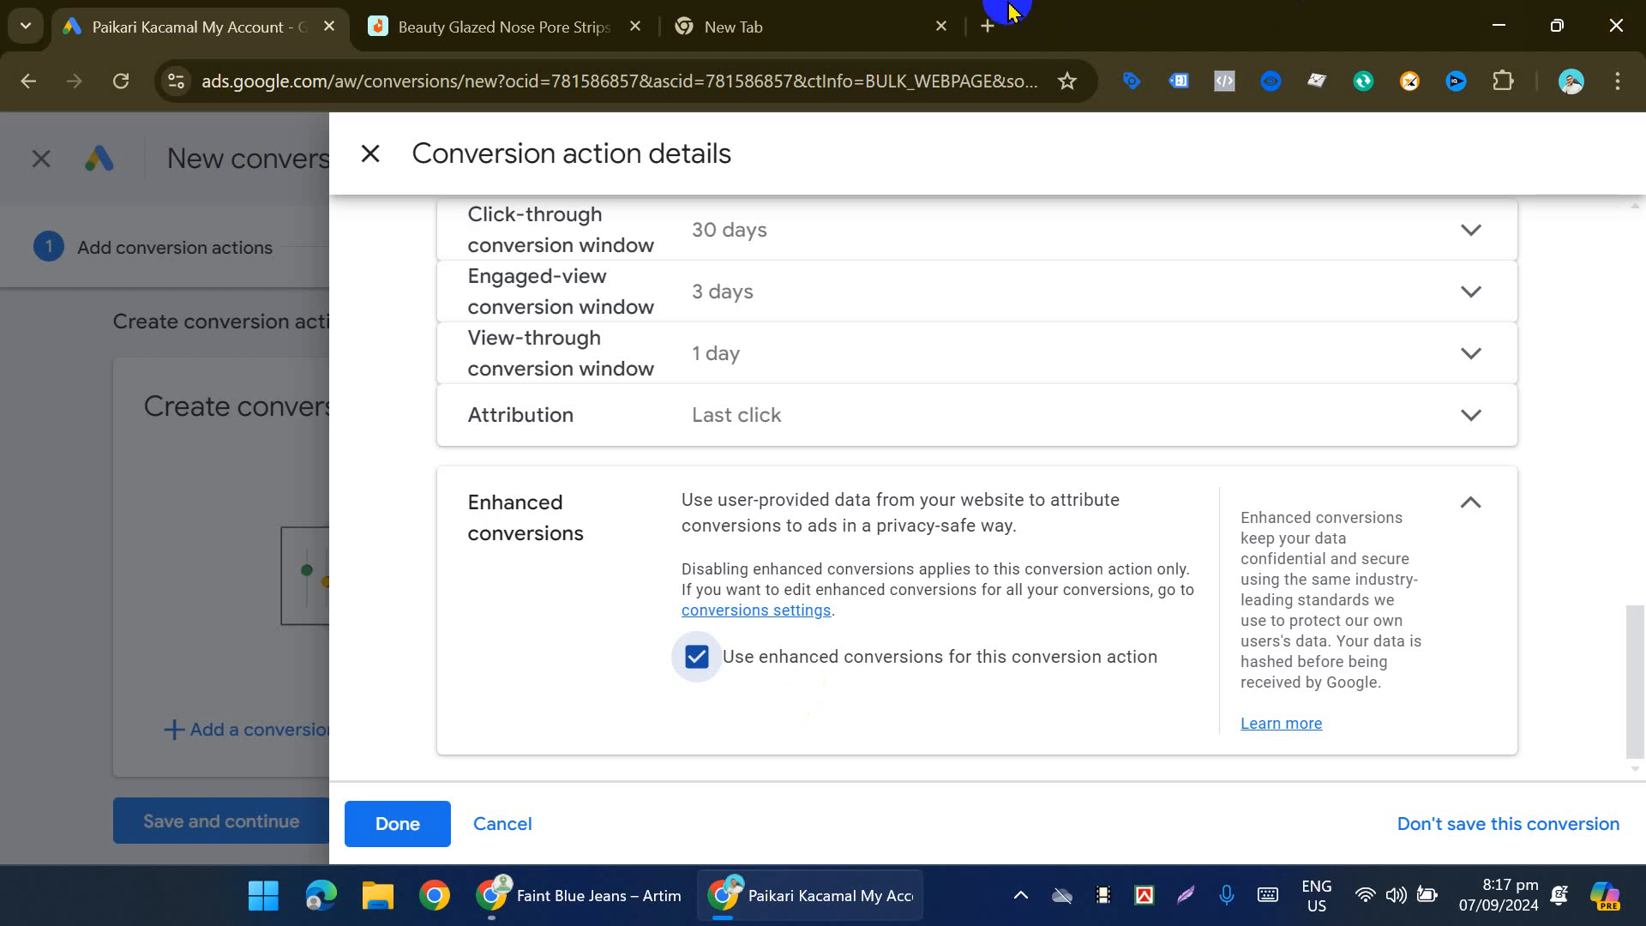
Step: Open a new tab and switch browser profiles, first to Digital Marketing Batch 1 and from there to another profile
click(986, 23)
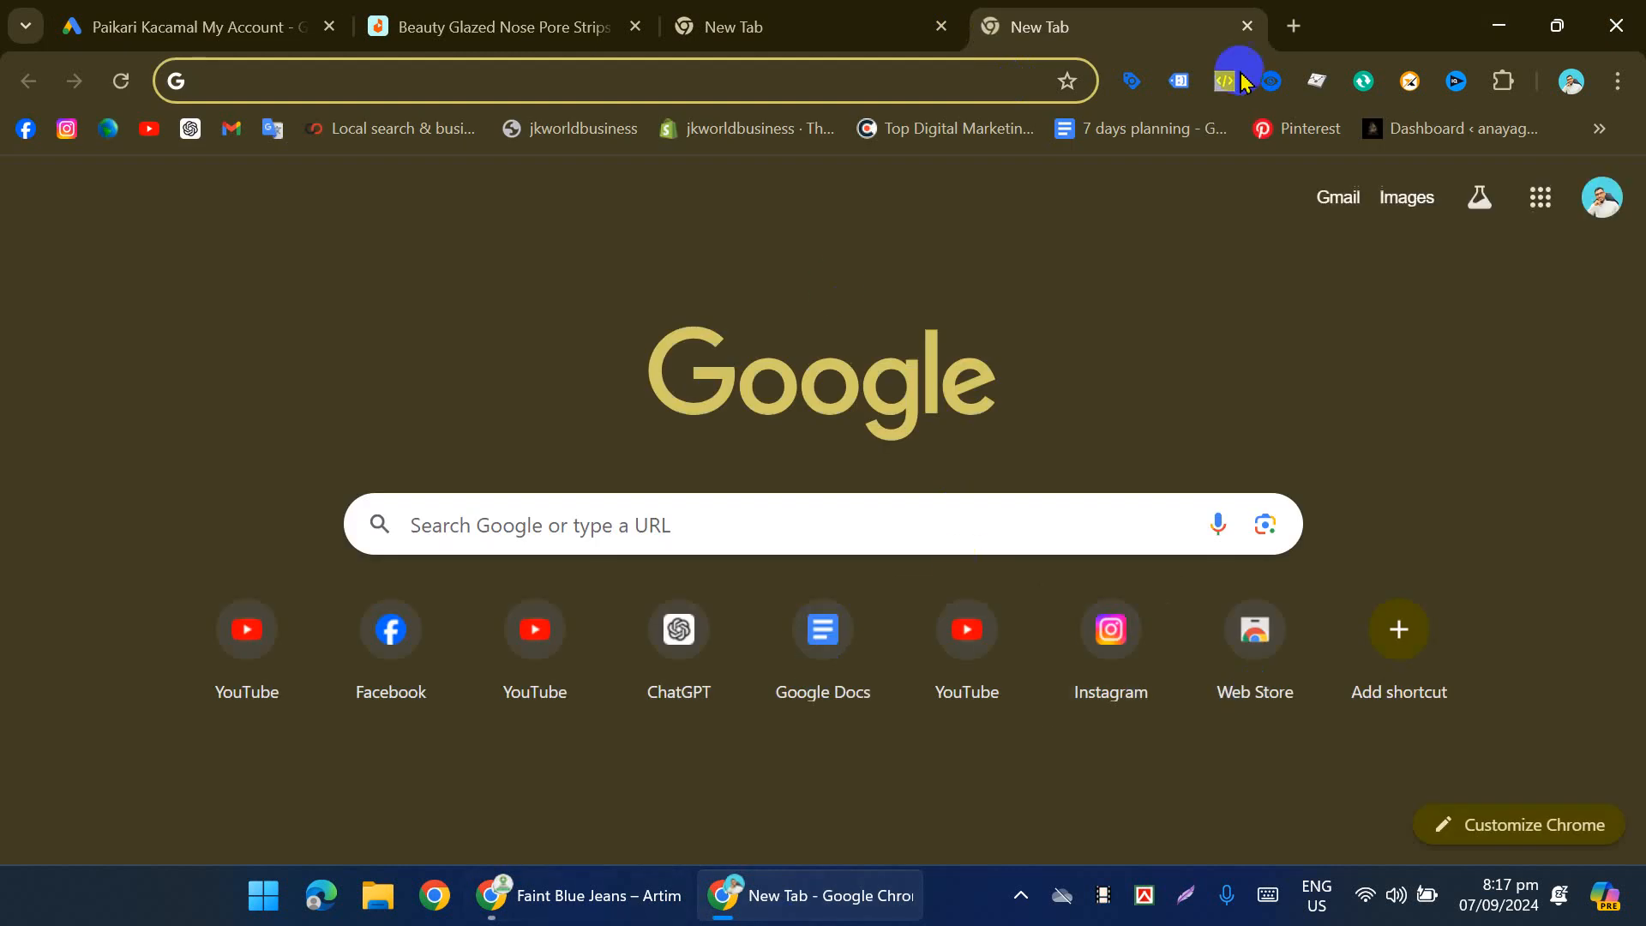
click(1572, 81)
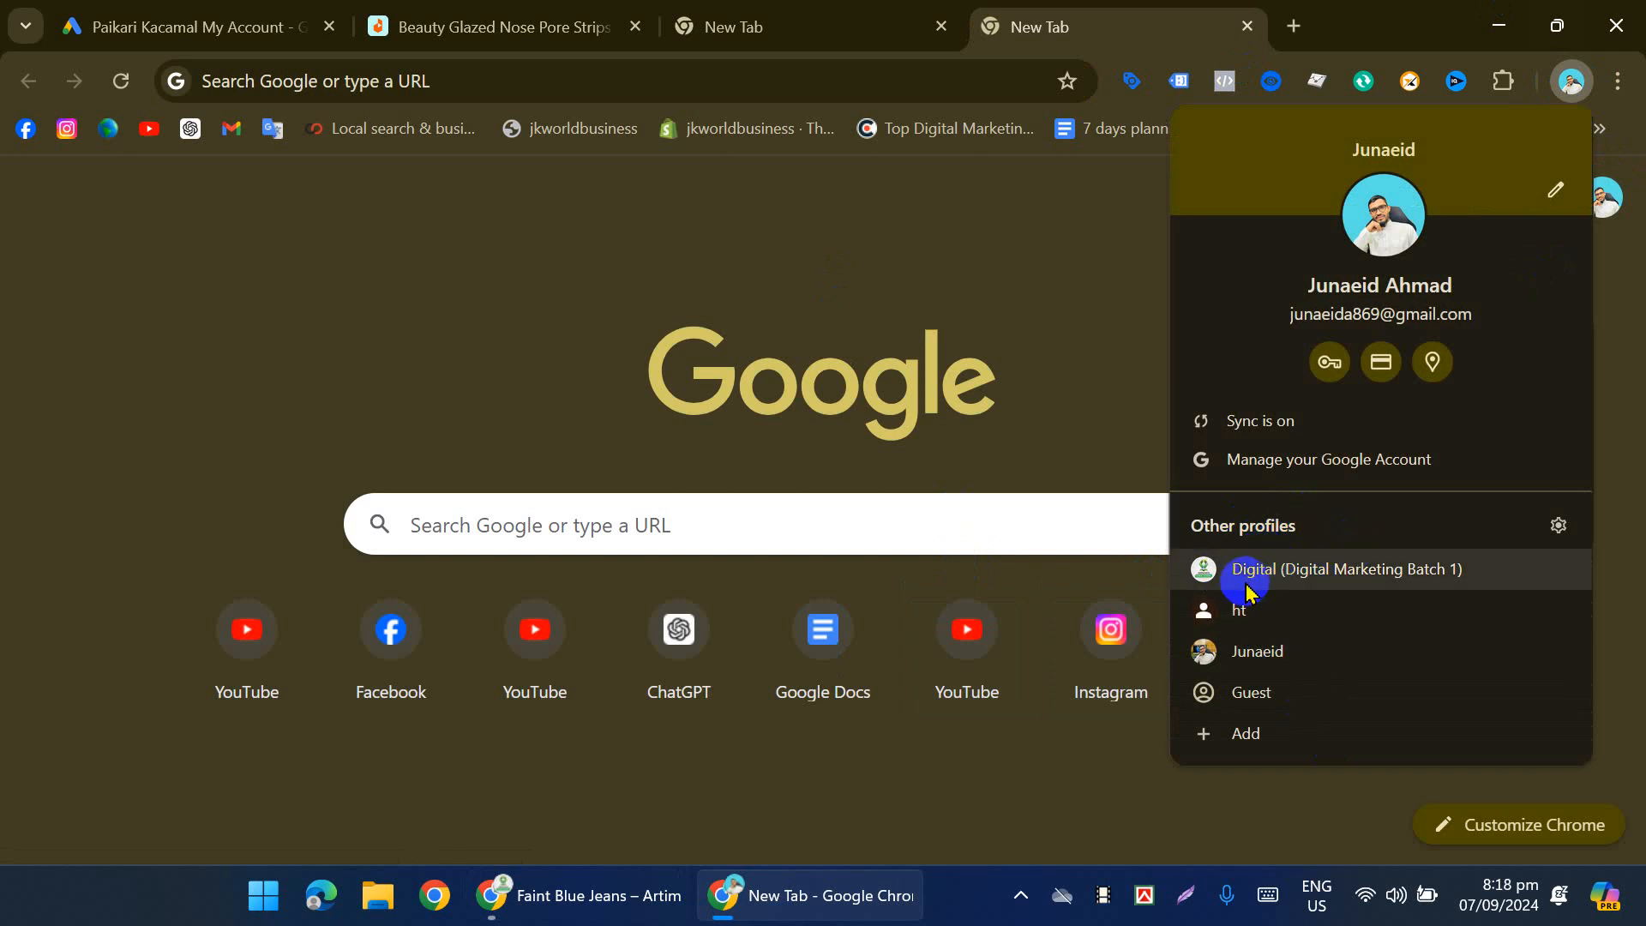
click(1248, 589)
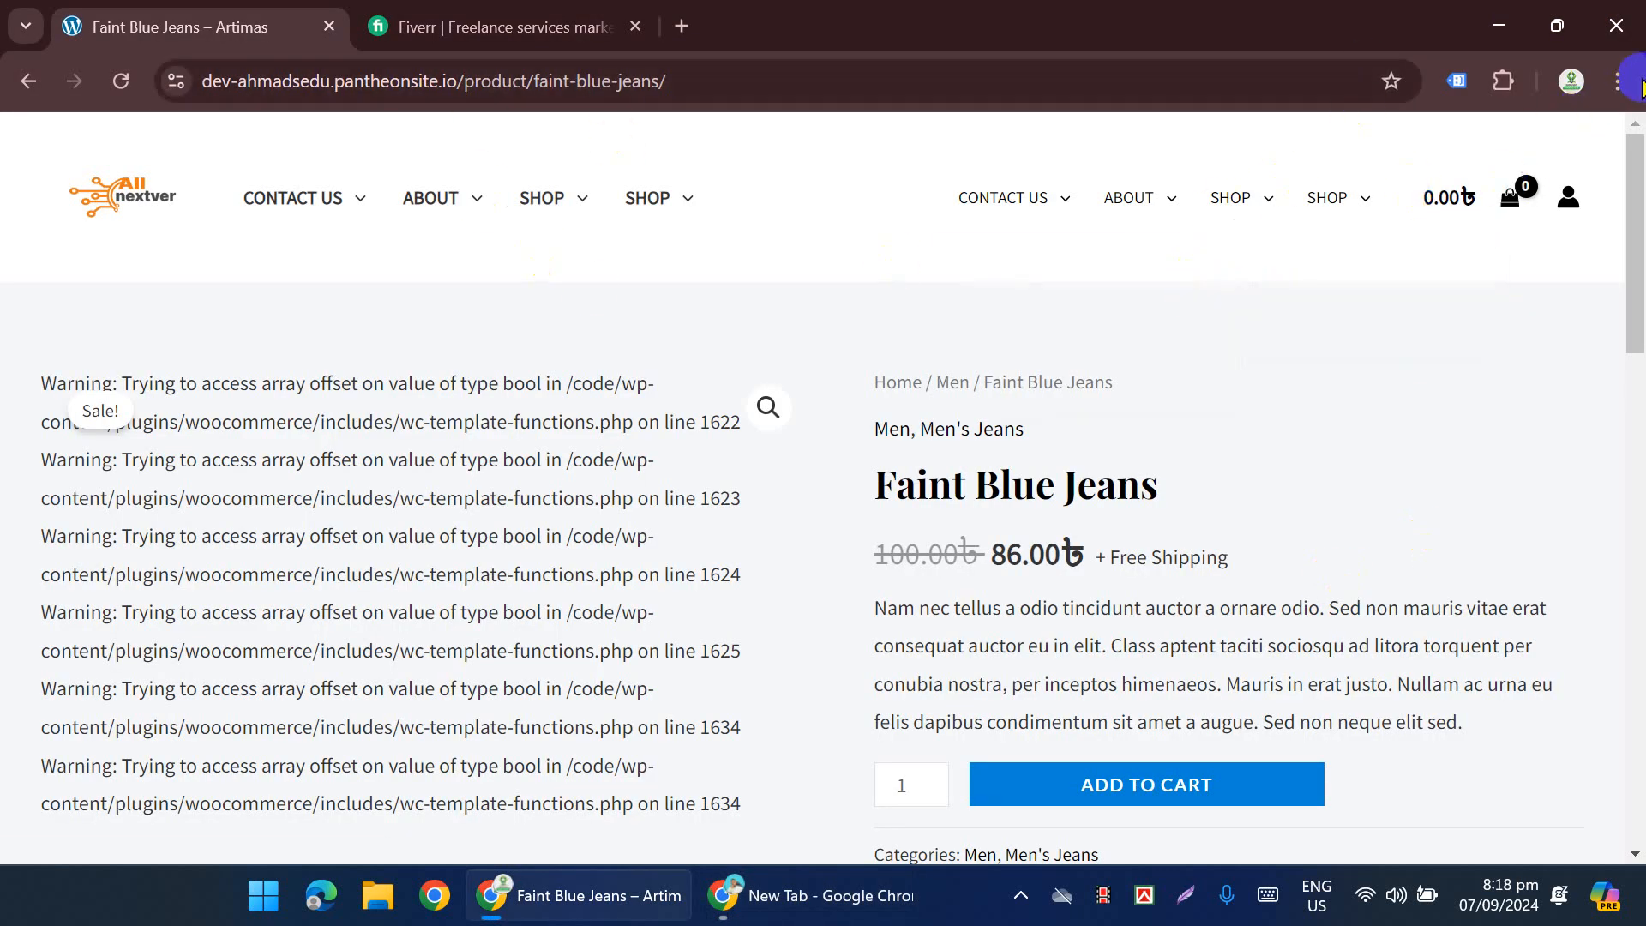
click(1571, 81)
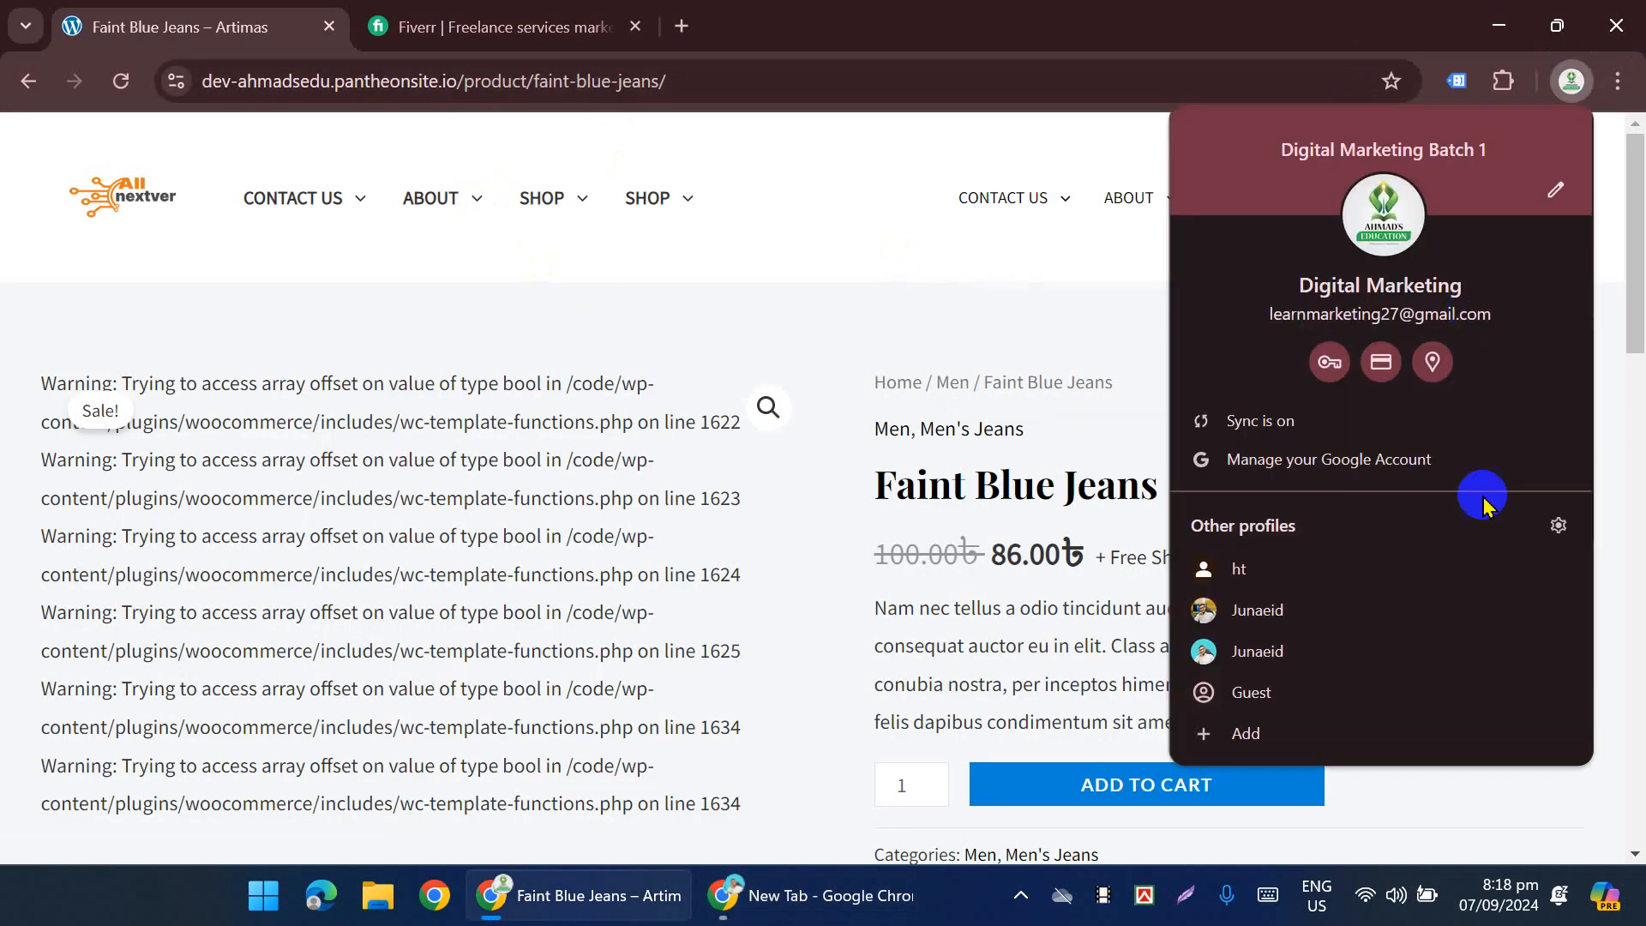
click(1253, 612)
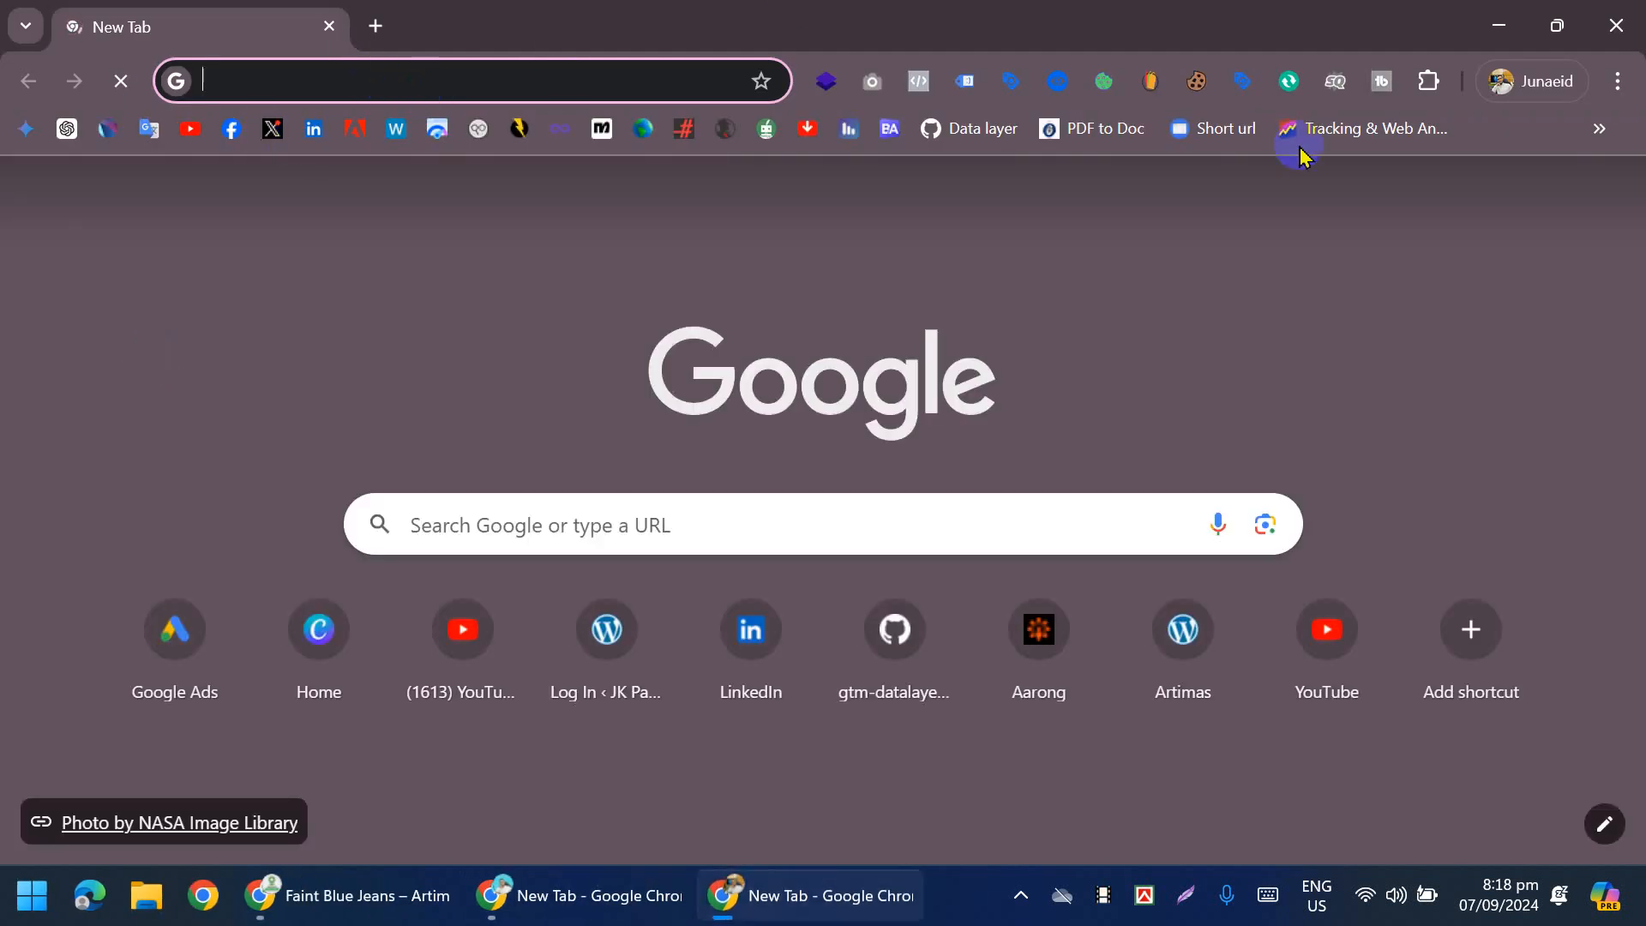
Step: Search the web for "ESTFREGRE" in the newly opened profile and close that browser window
key(Caps_Lock)
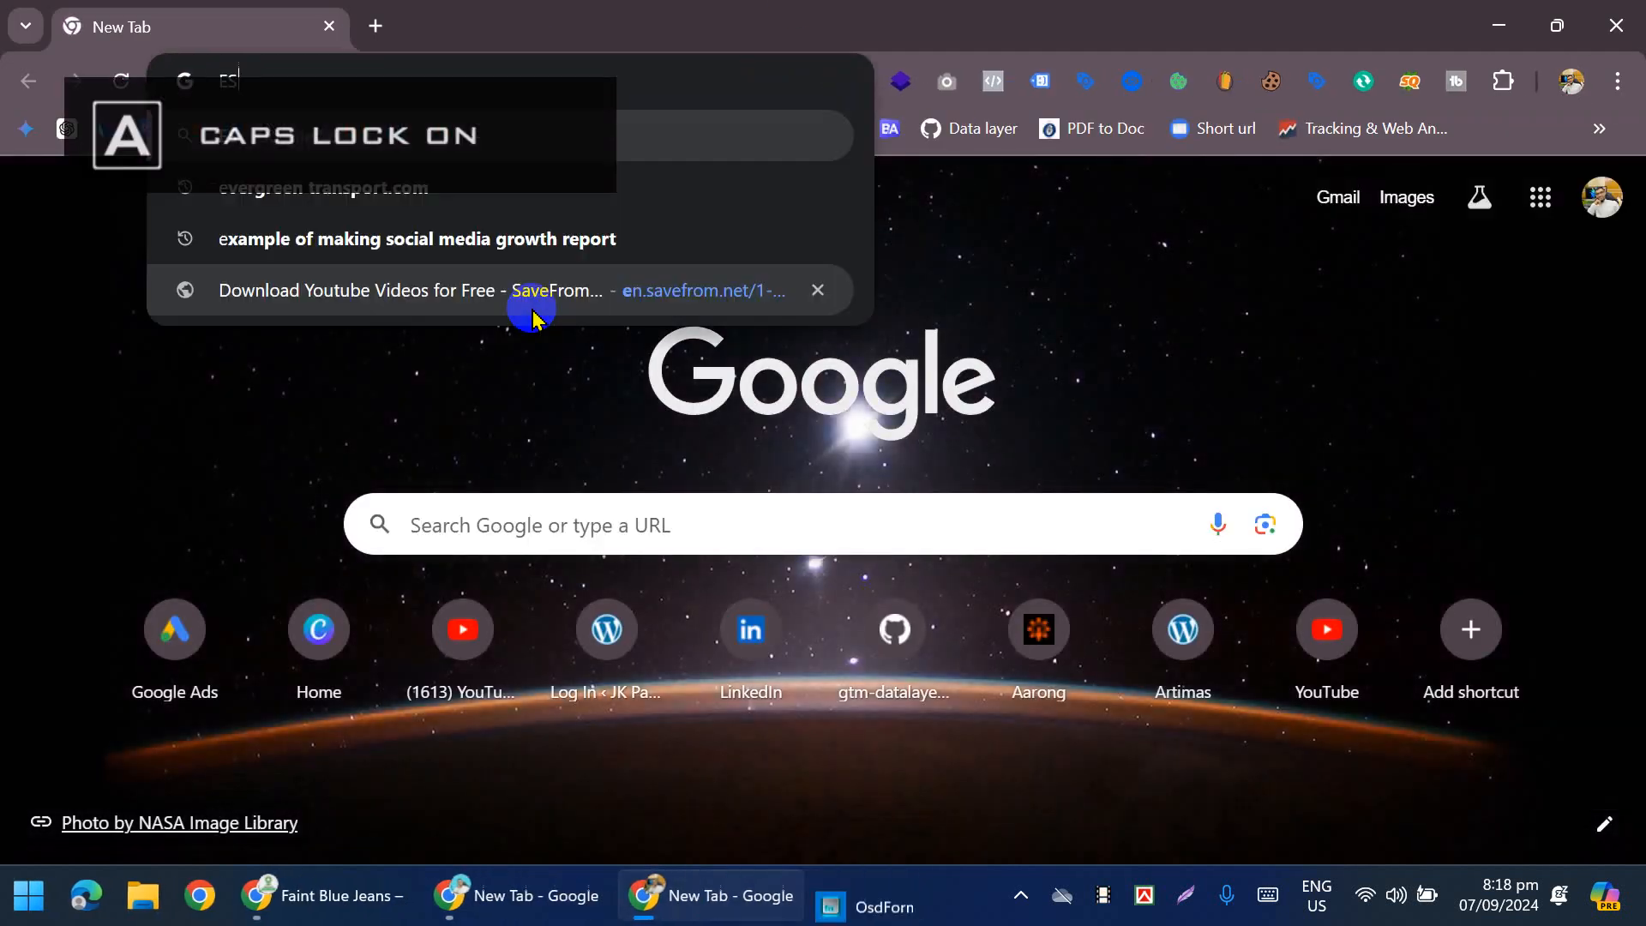
text(ESTFREGRE)
key(Return)
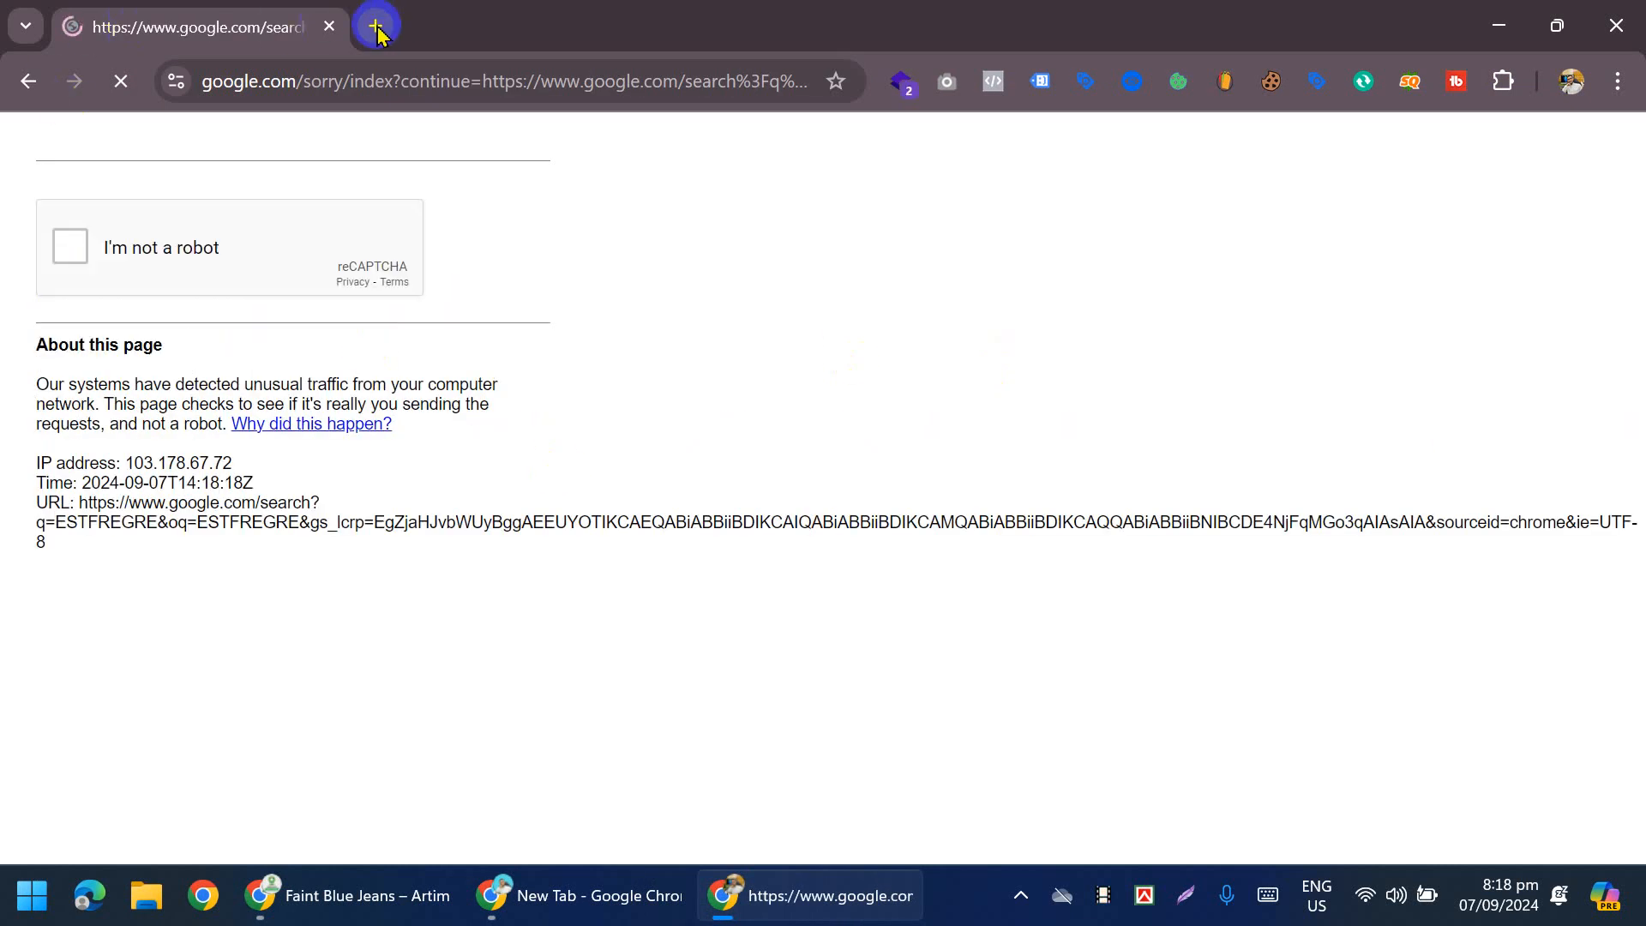
click(329, 26)
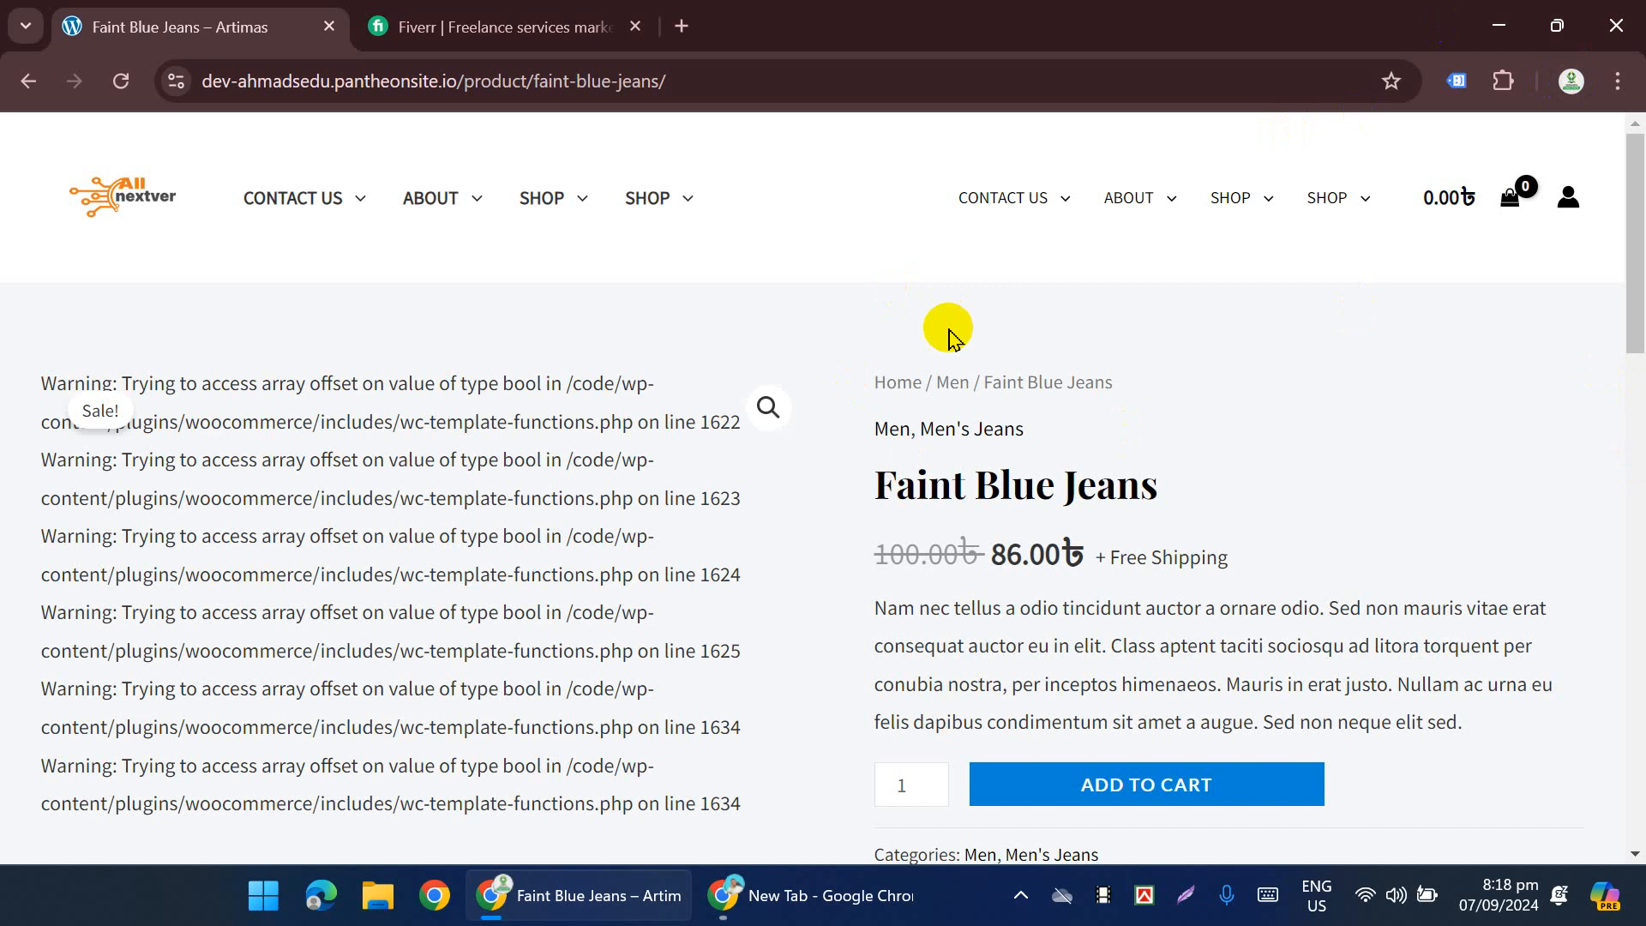
Step: Look through the Faint Blue Jeans product page, return to Google Ads and review all settings in the conversion action details
scroll(948, 335, down, 15)
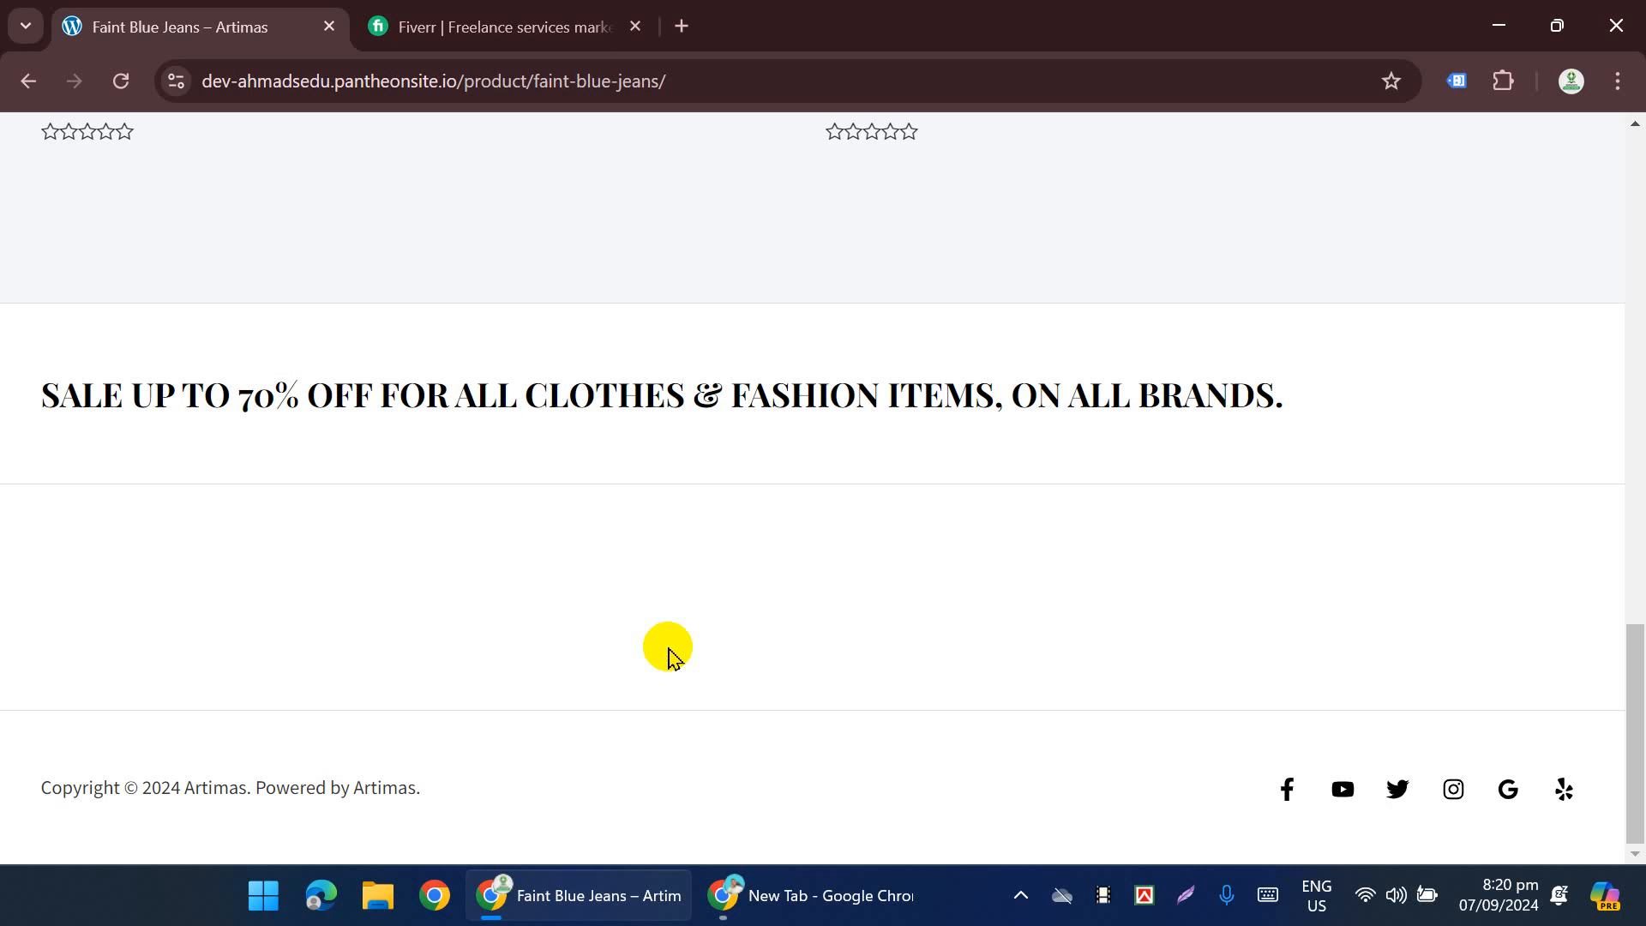
click(830, 892)
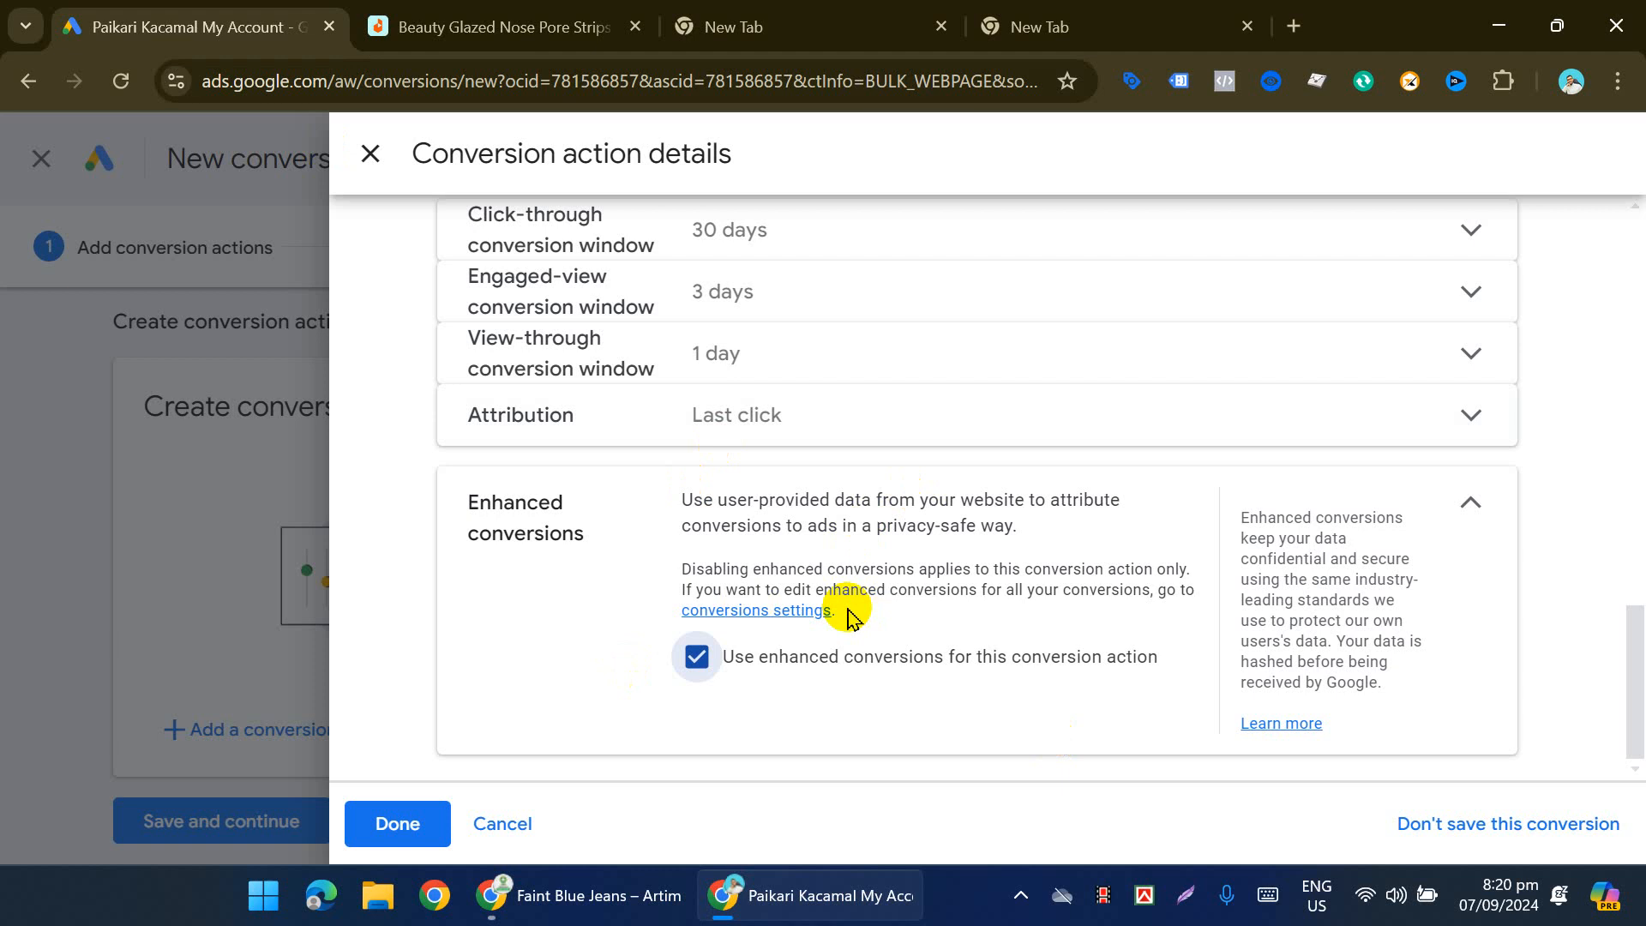
scroll(846, 643, up, 5)
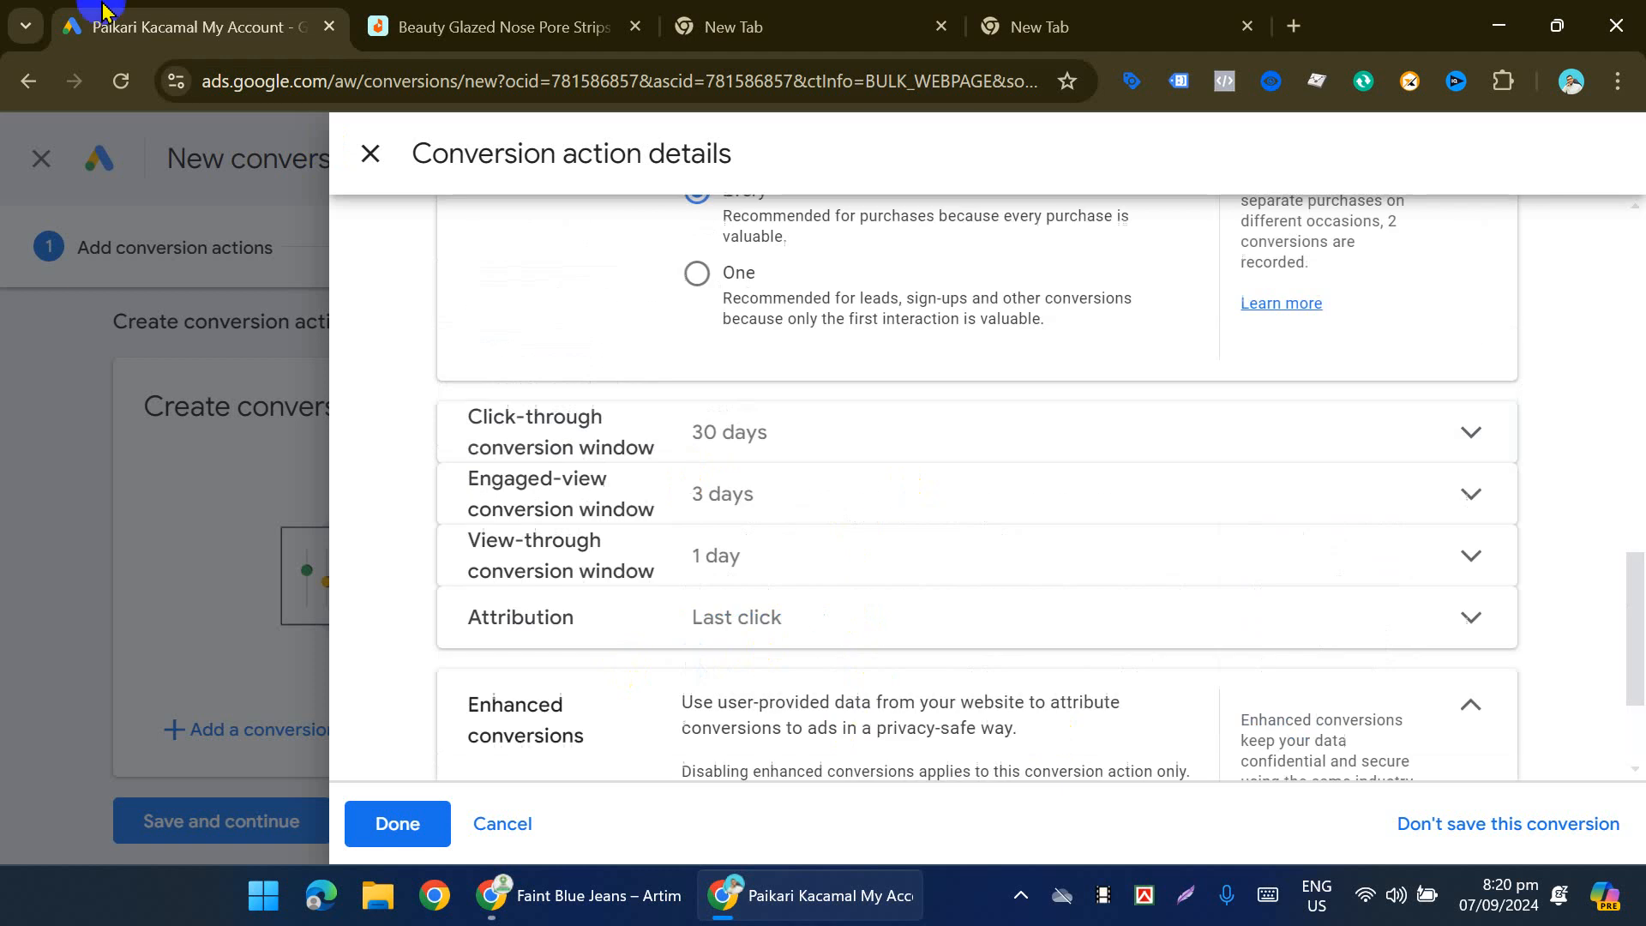
scroll(609, 496, down, 3)
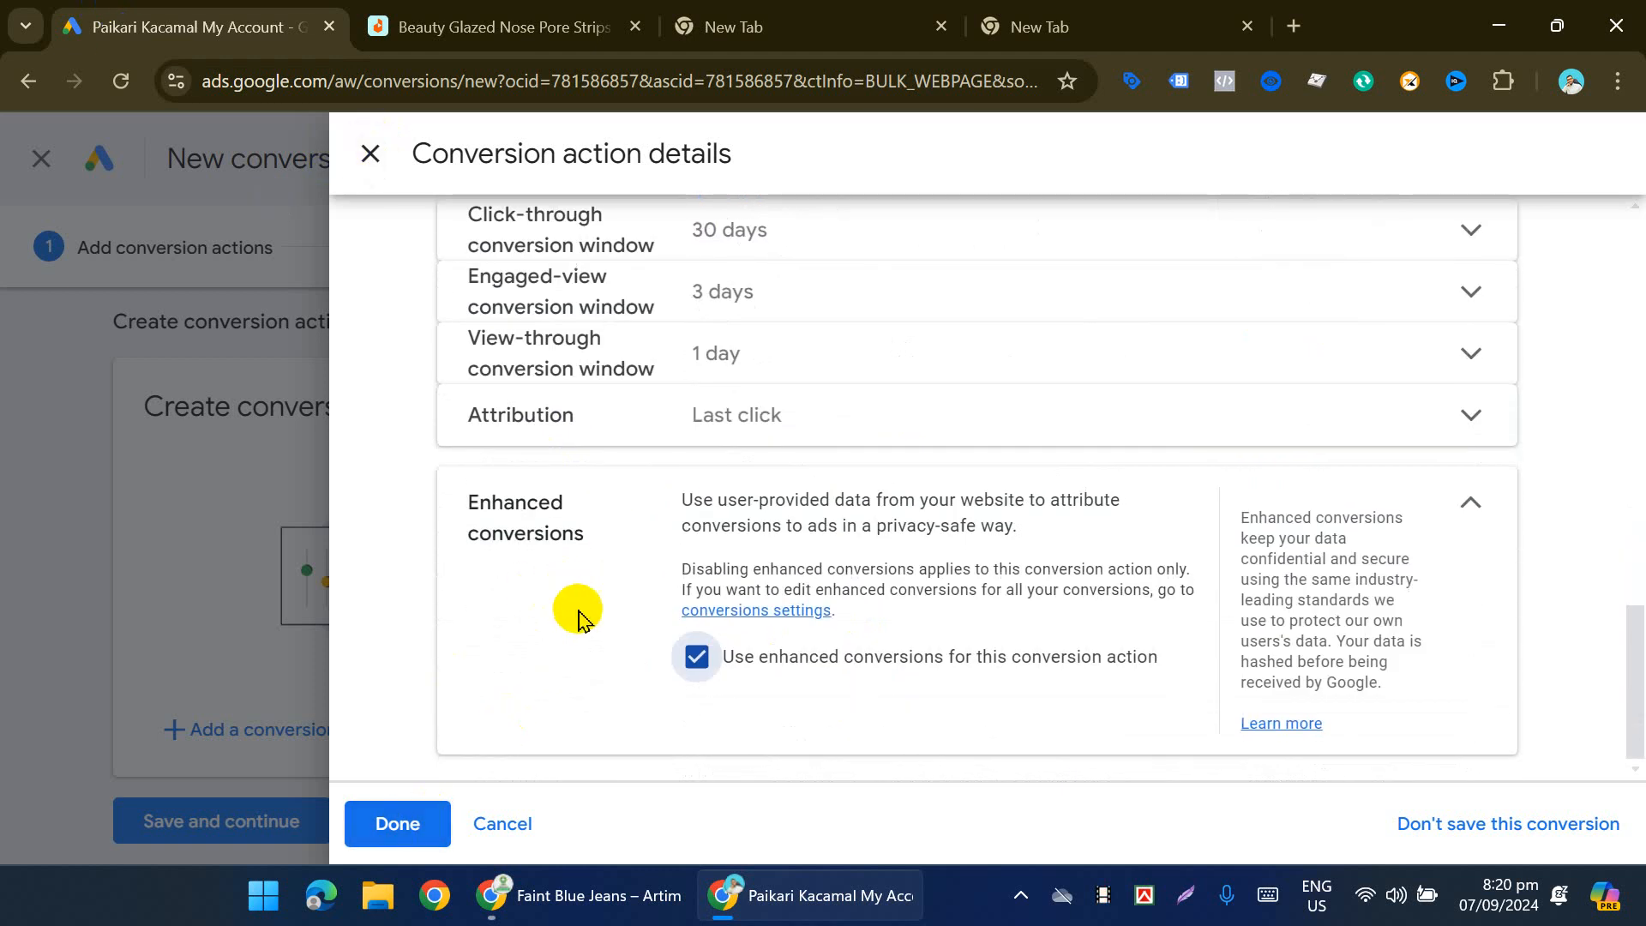
scroll(577, 617, up, 6)
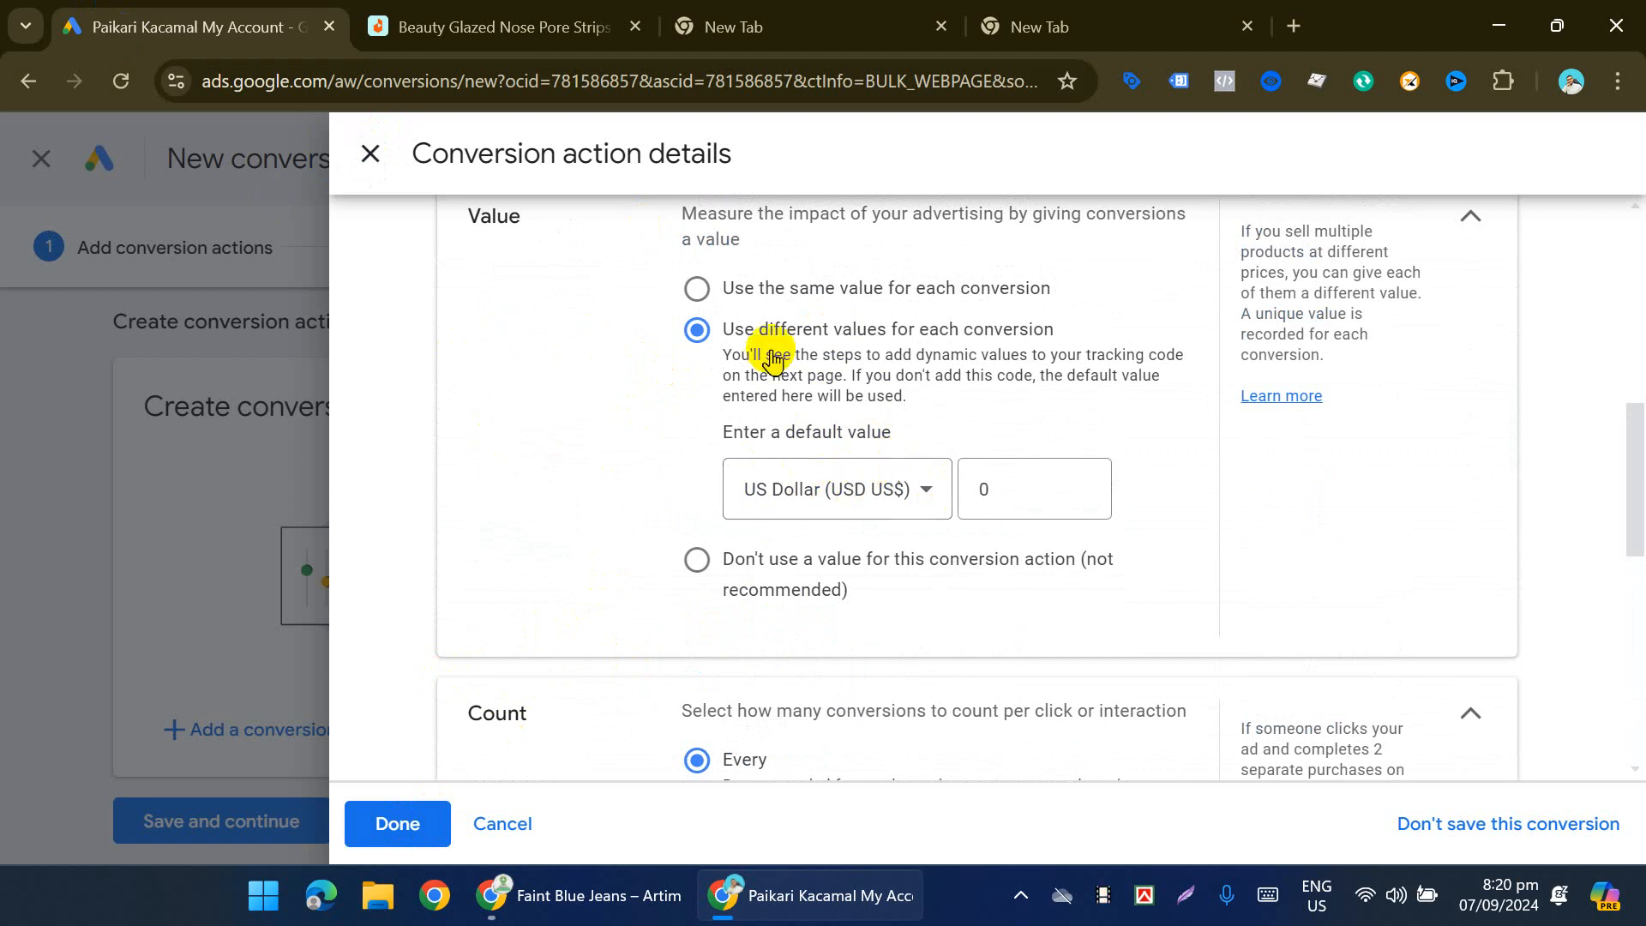
scroll(814, 433, up, 5)
scroll(897, 576, up, 3)
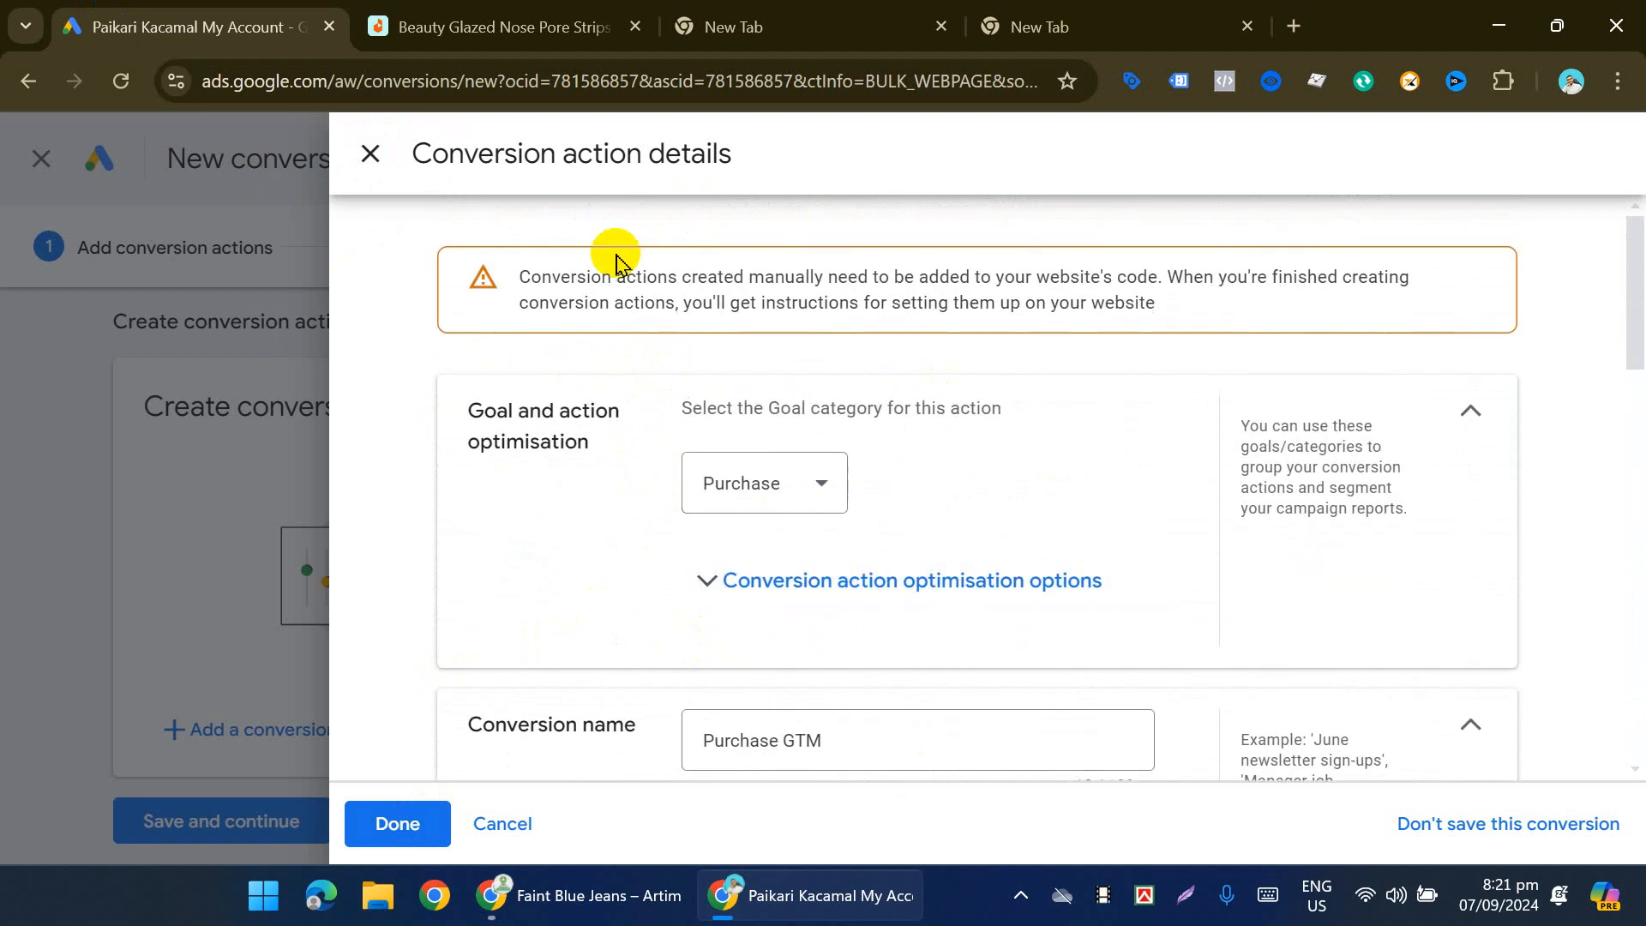
scroll(543, 587, down, 15)
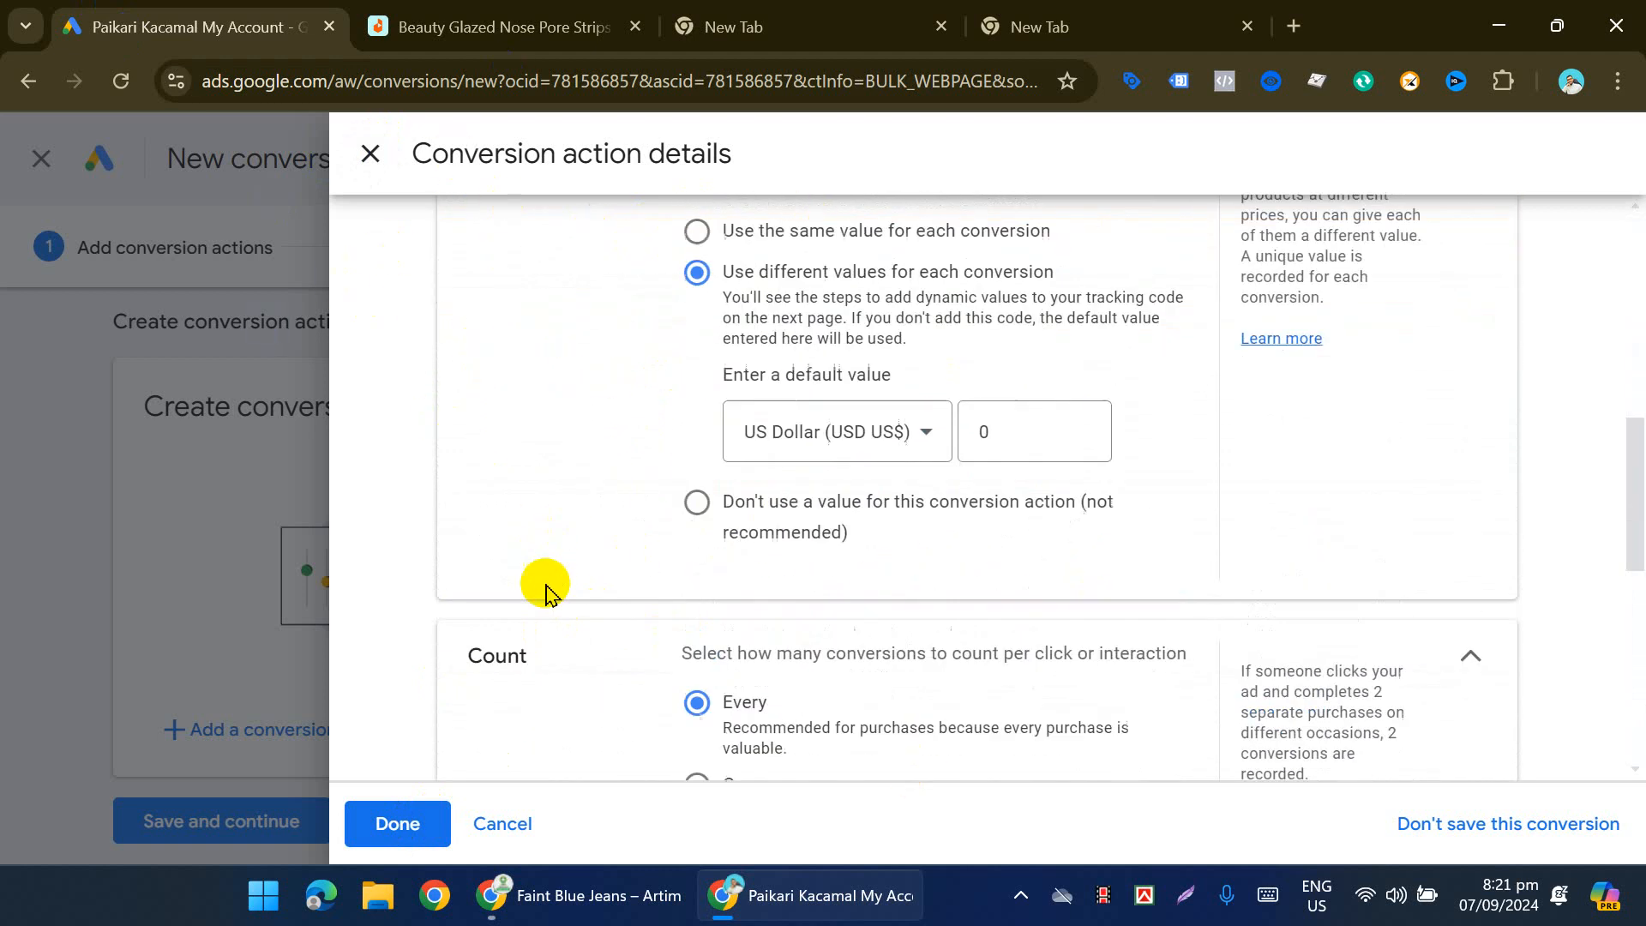
Step: Finish the Purchase GTM conversion action details, save the action and continue to the setup instructions
click(397, 823)
scroll(588, 545, down, 2)
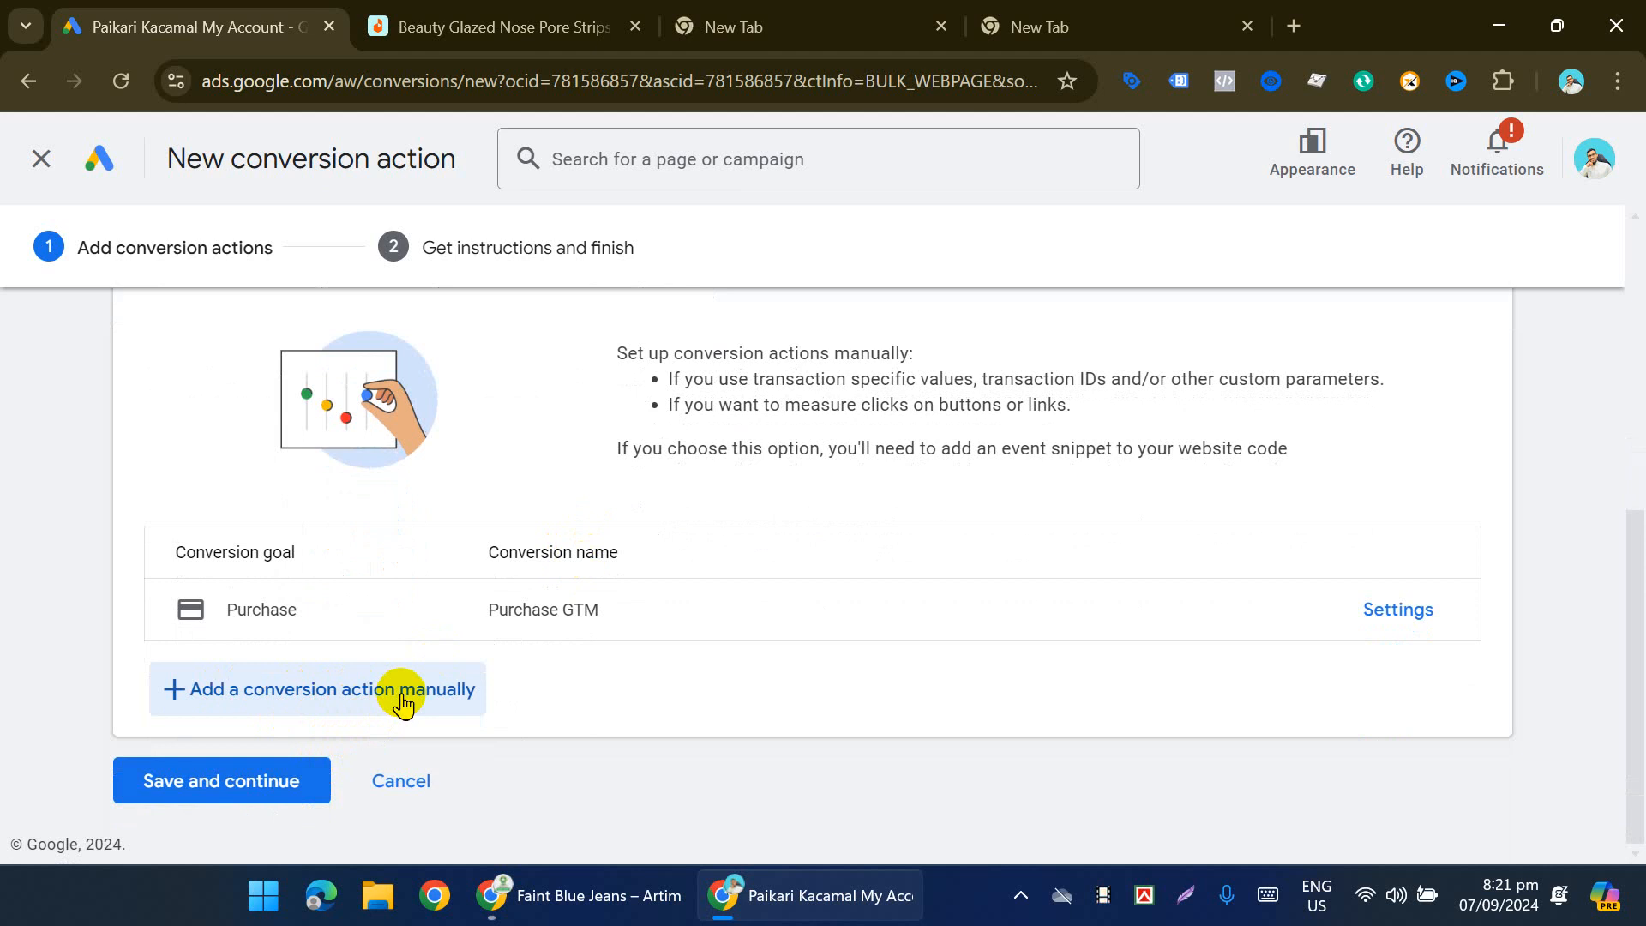
click(223, 787)
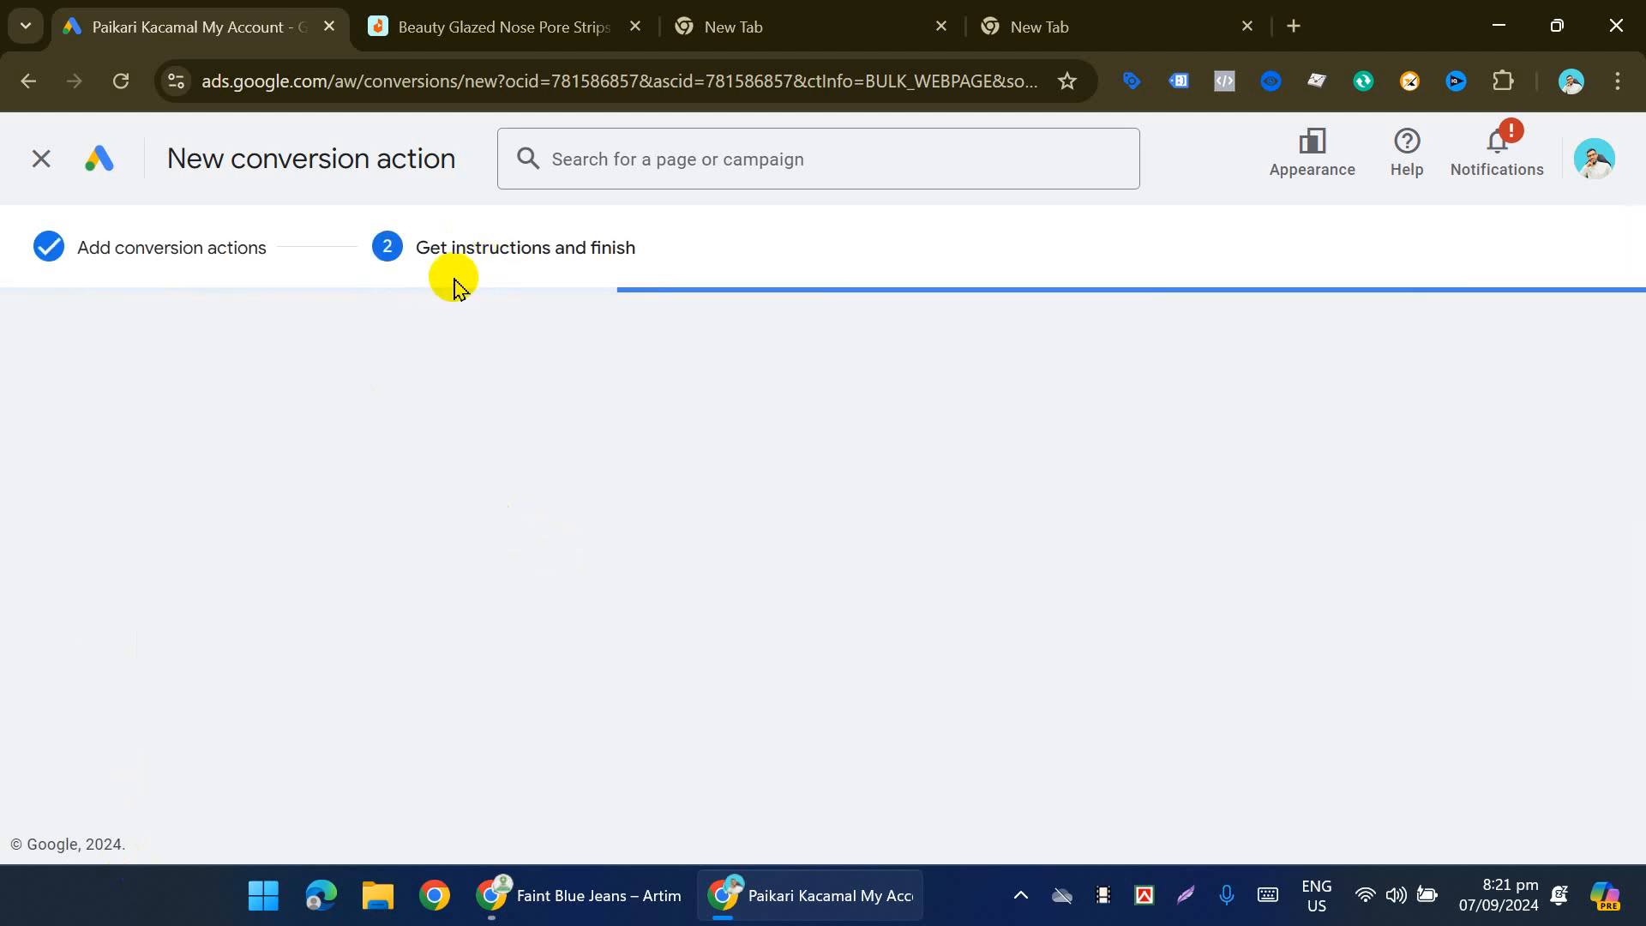
Step: Compare the Google tag and webmaster email setup methods, examining the page load or click choice and the email address field
scroll(669, 285, down, 2)
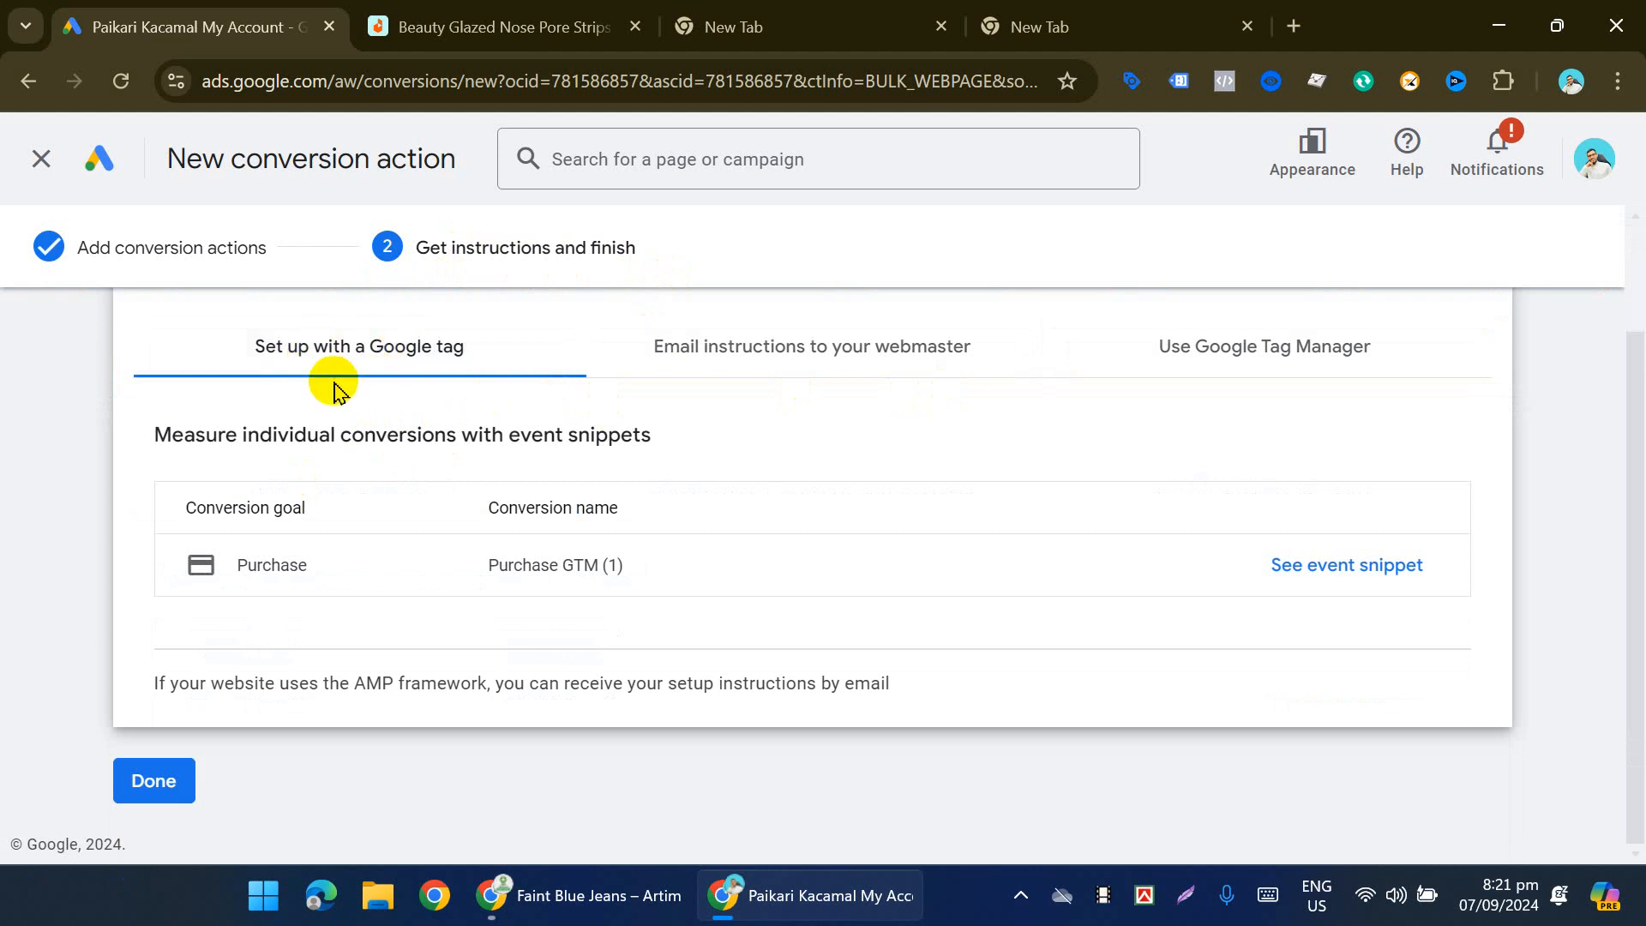
click(810, 356)
click(399, 360)
click(699, 357)
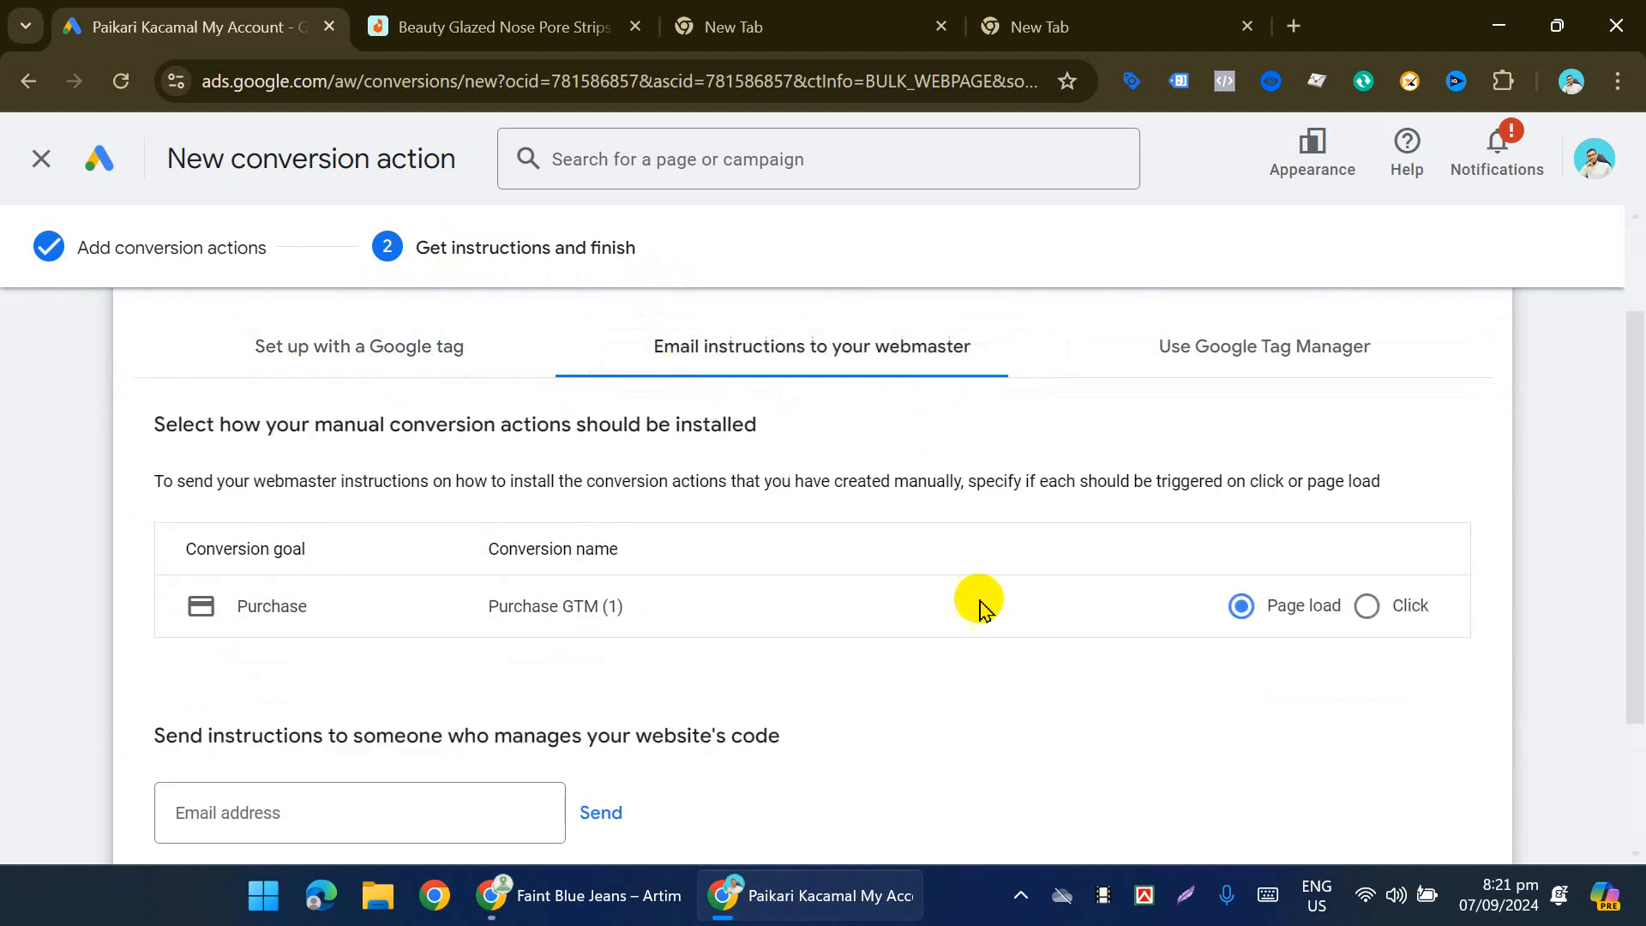
scroll(738, 595, down, 2)
scroll(581, 632, up, 2)
scroll(772, 549, up, 2)
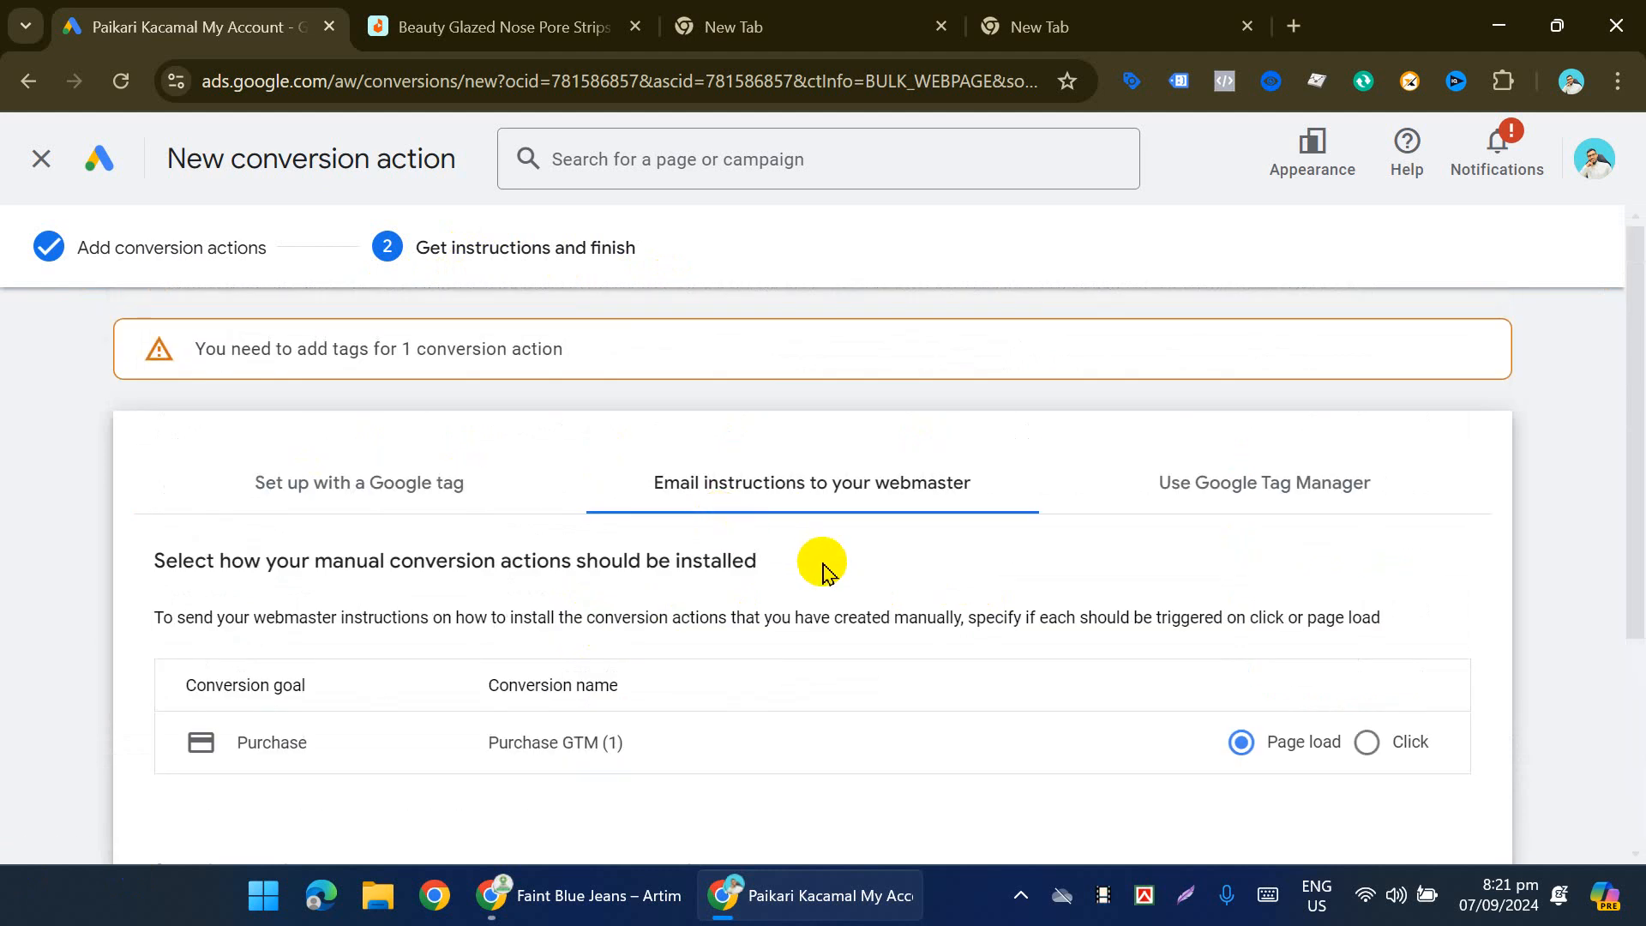
scroll(797, 503, down, 1)
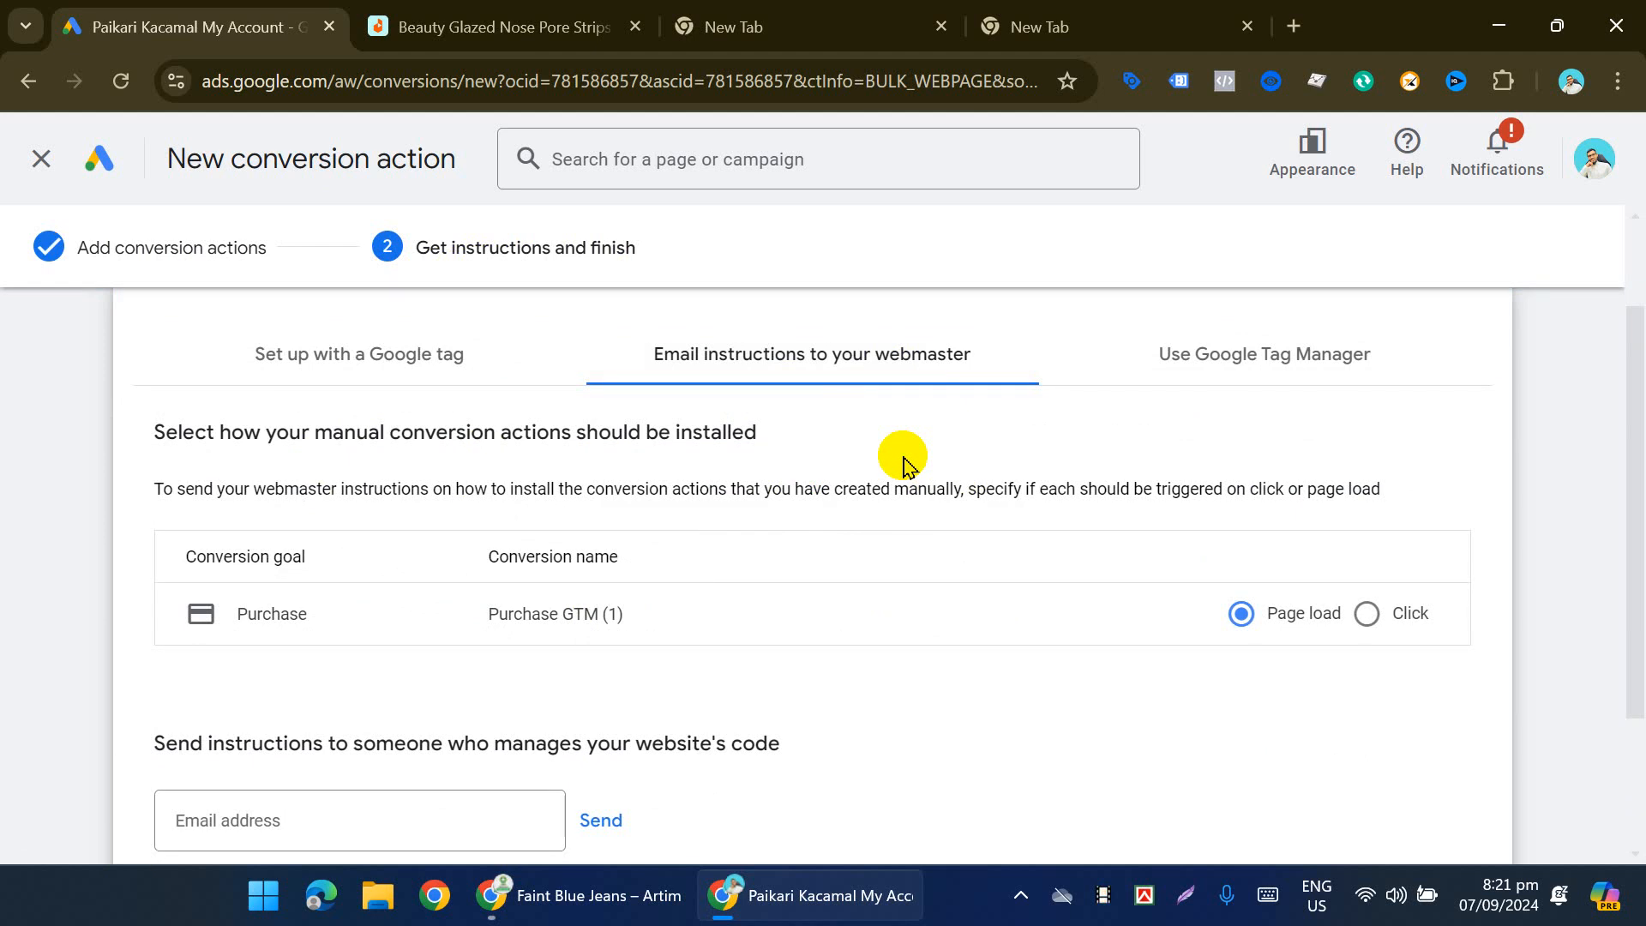
scroll(909, 412, down, 2)
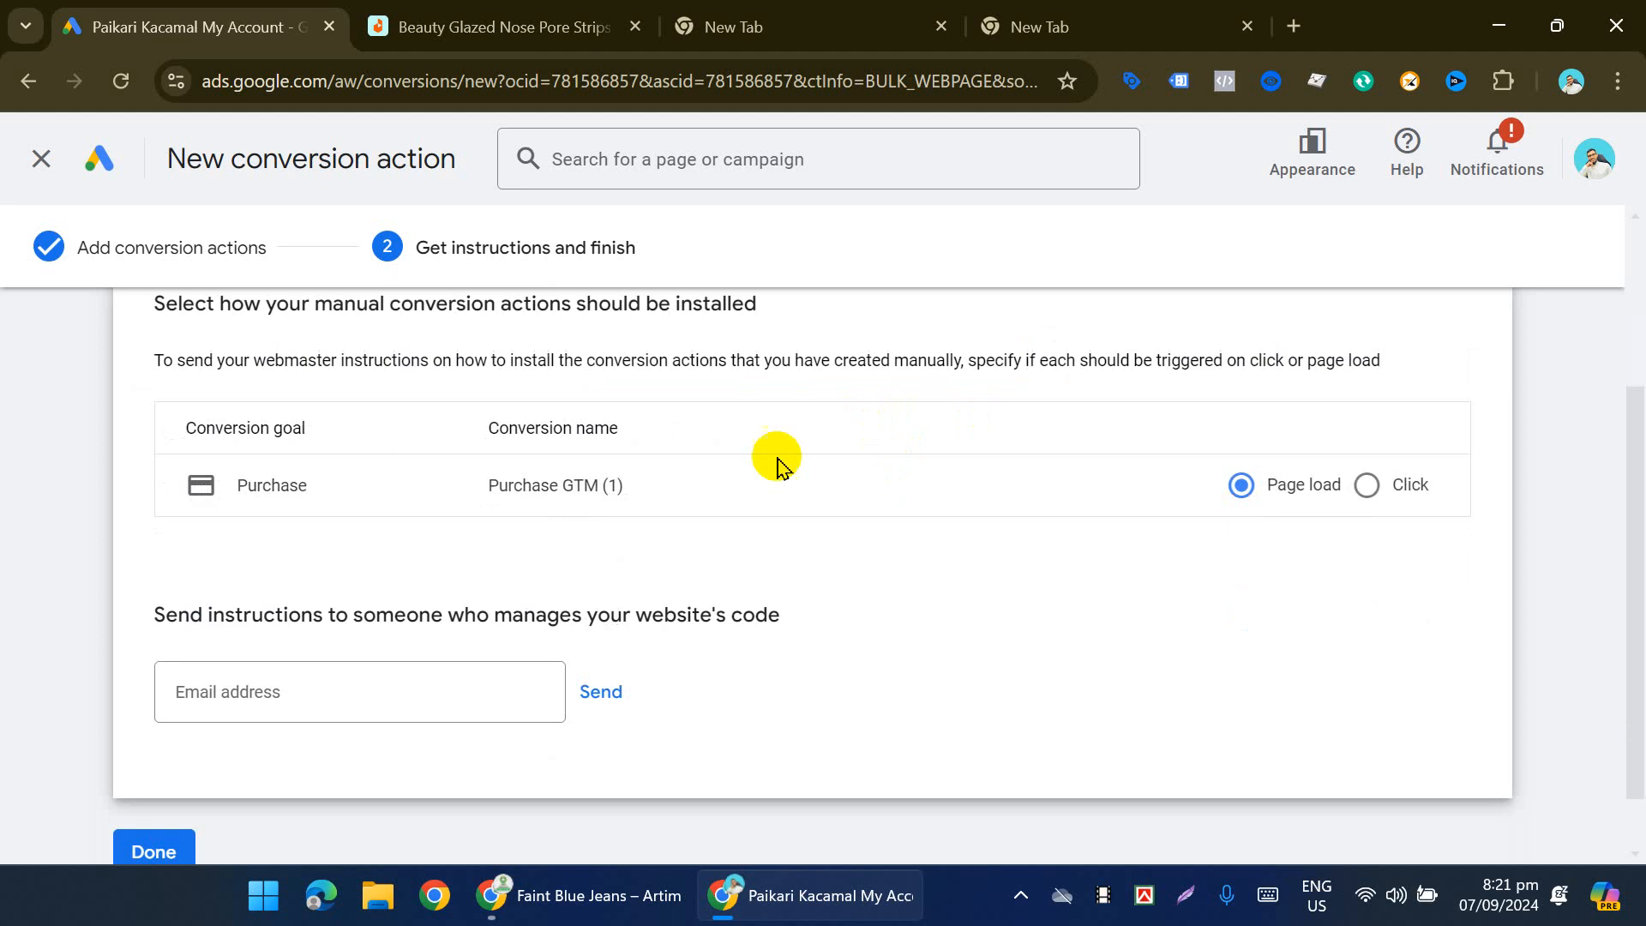
click(263, 686)
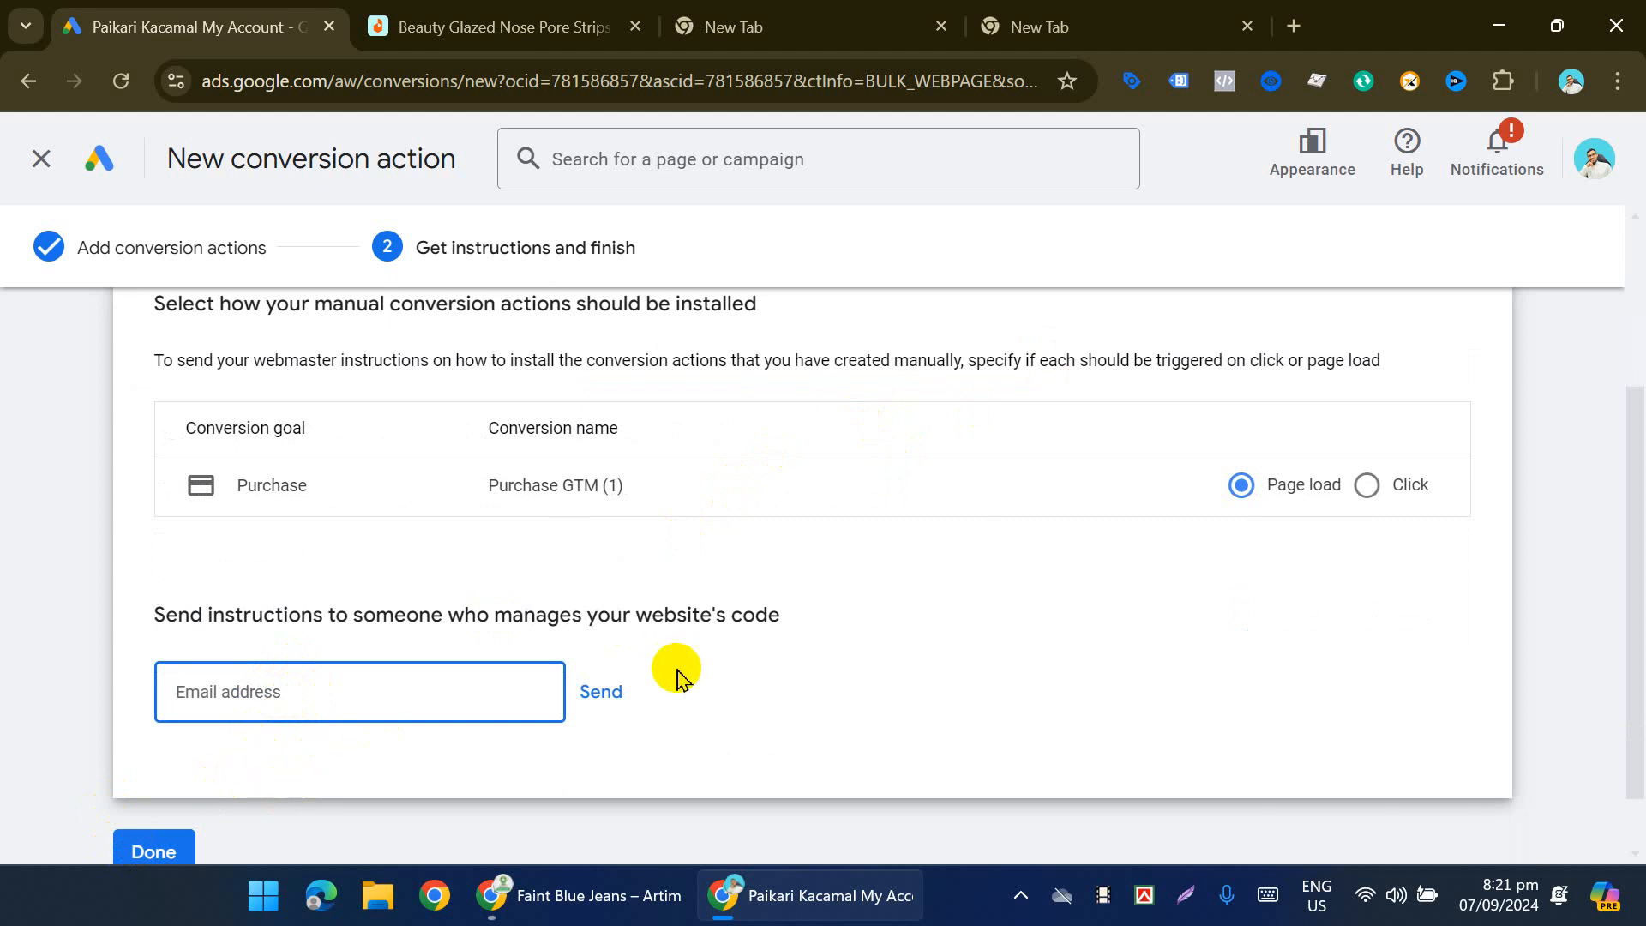
scroll(677, 677, up, 3)
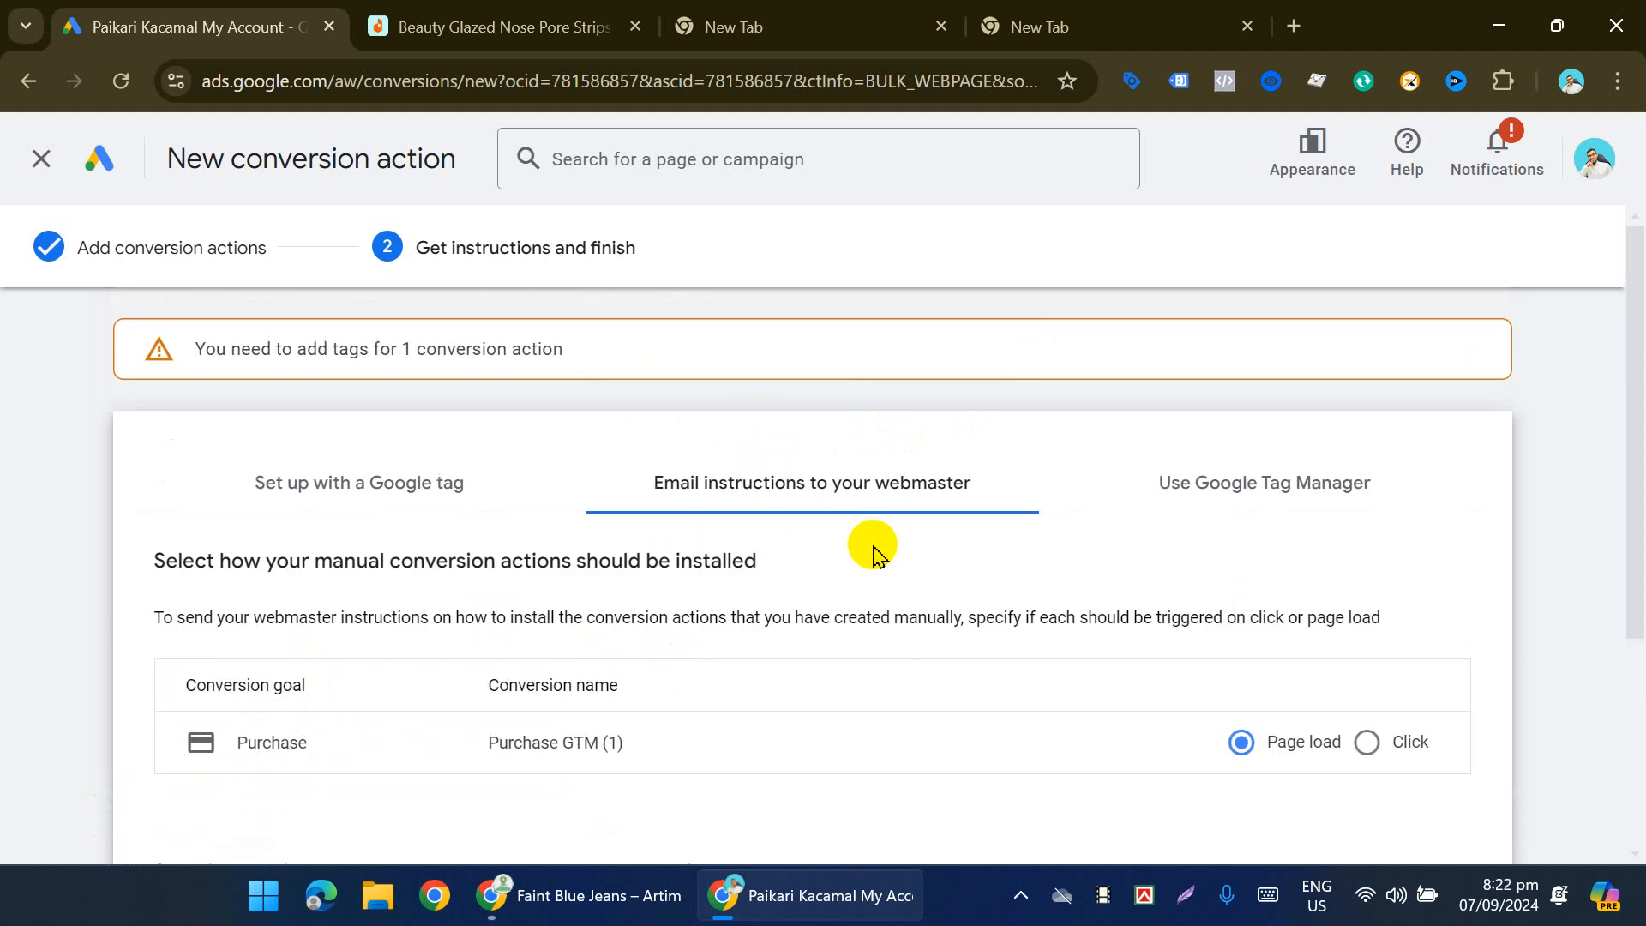
scroll(835, 577, down, 3)
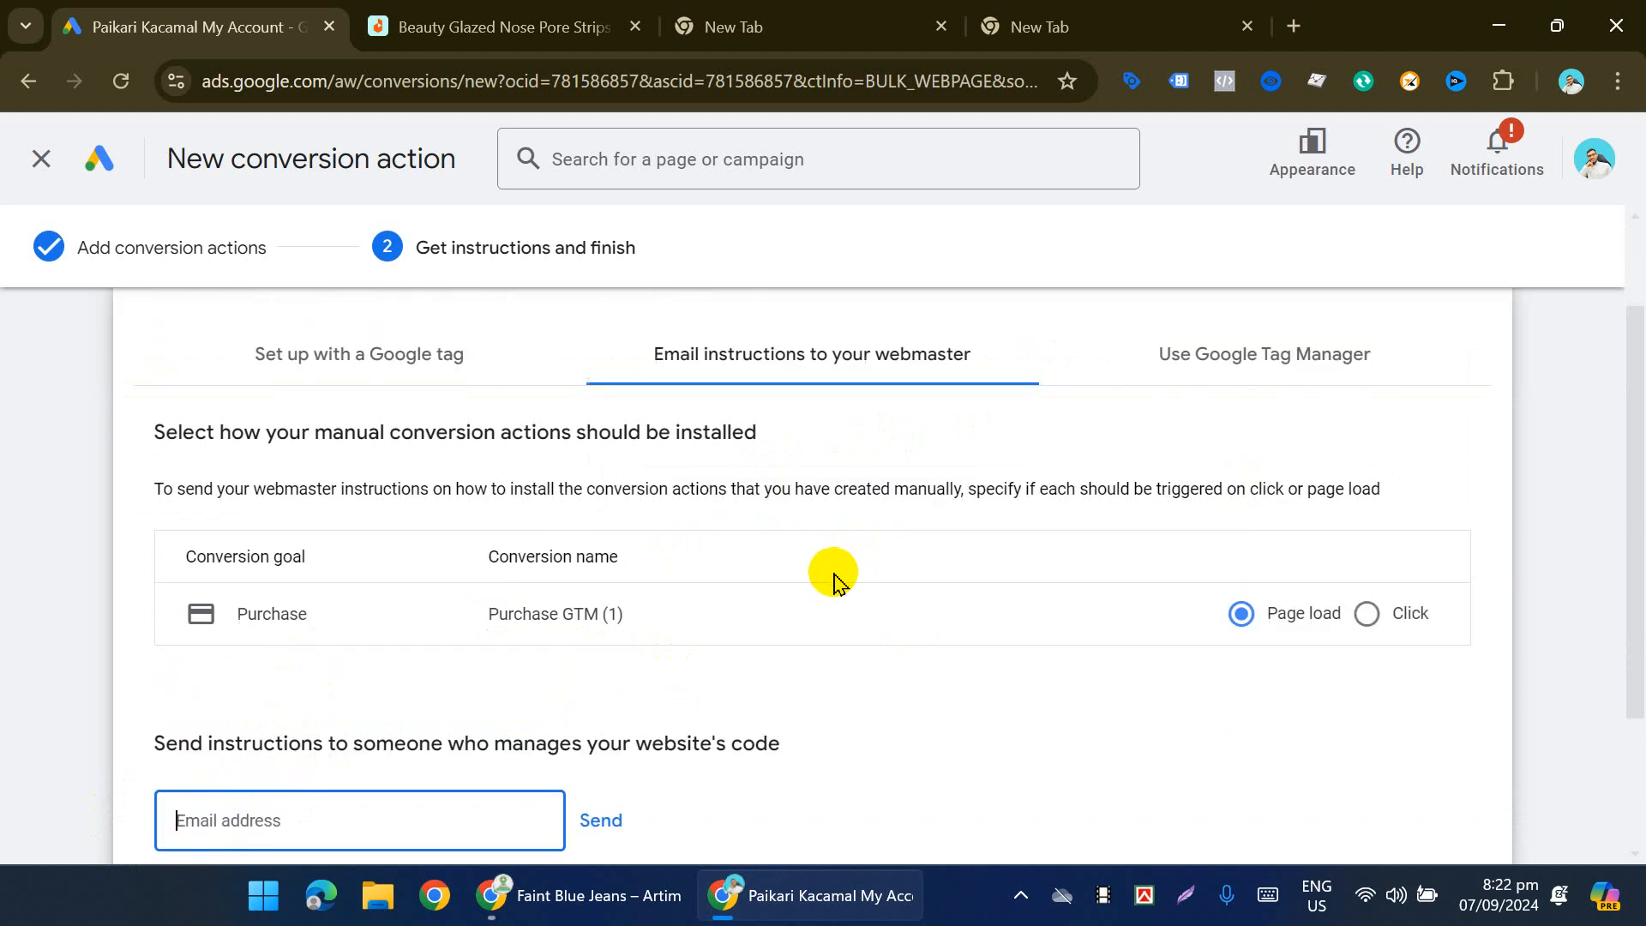
scroll(661, 635, up, 3)
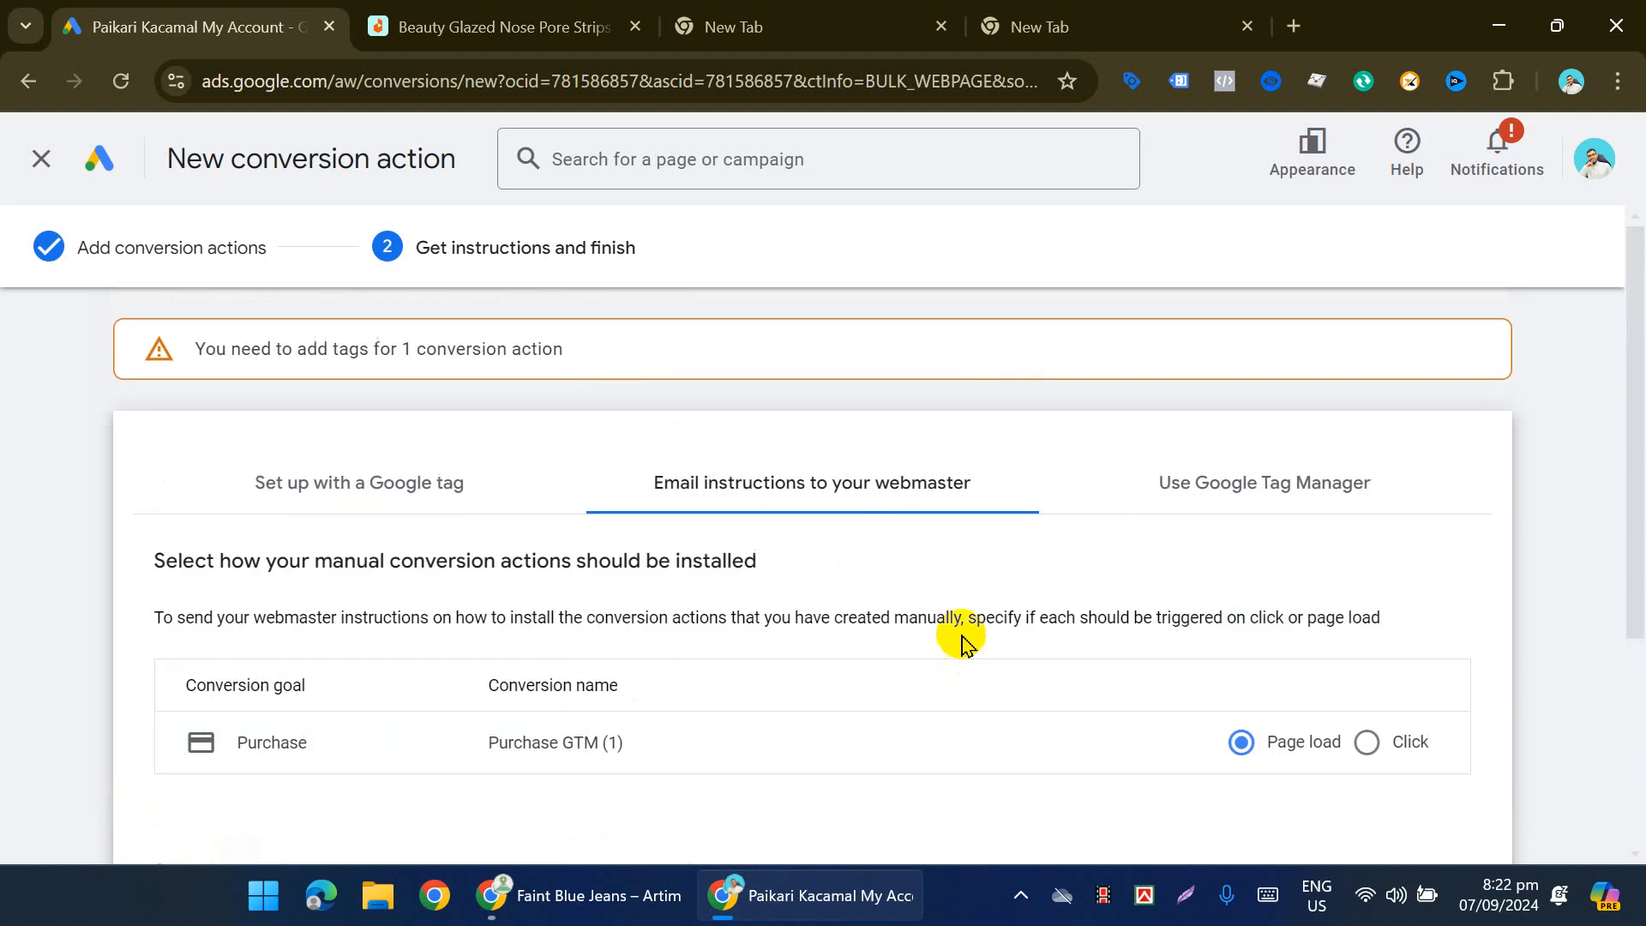
Step: Show the Google Tag Manager setup instructions and copy the conversion ID of the new purchase action
click(1255, 510)
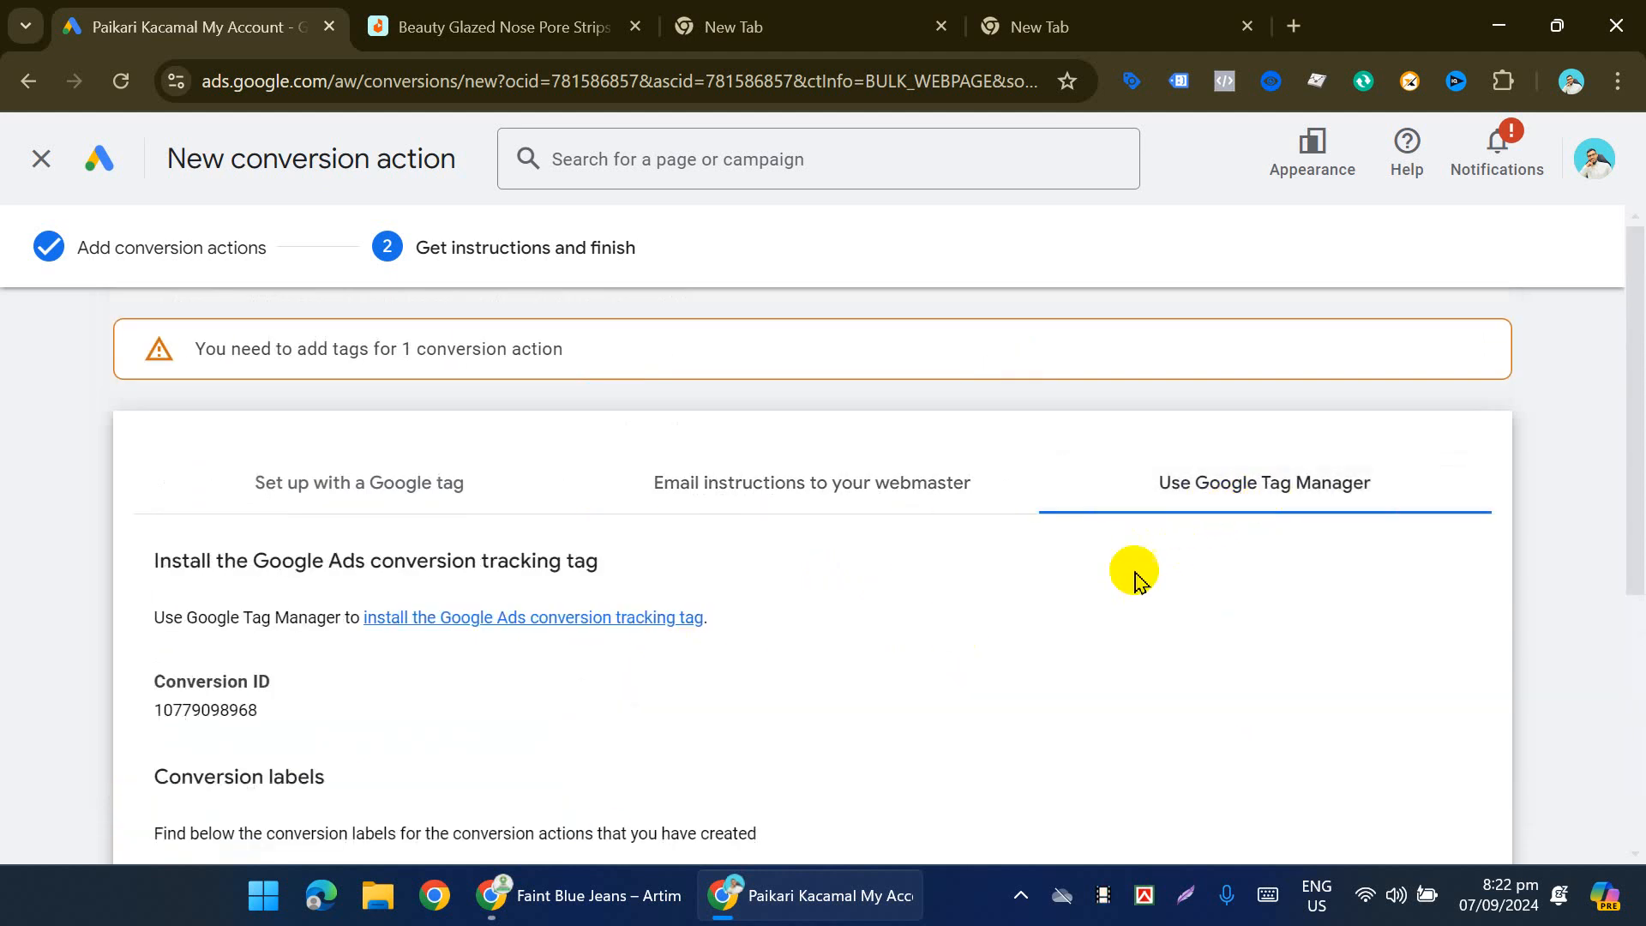
scroll(1280, 478, down, 2)
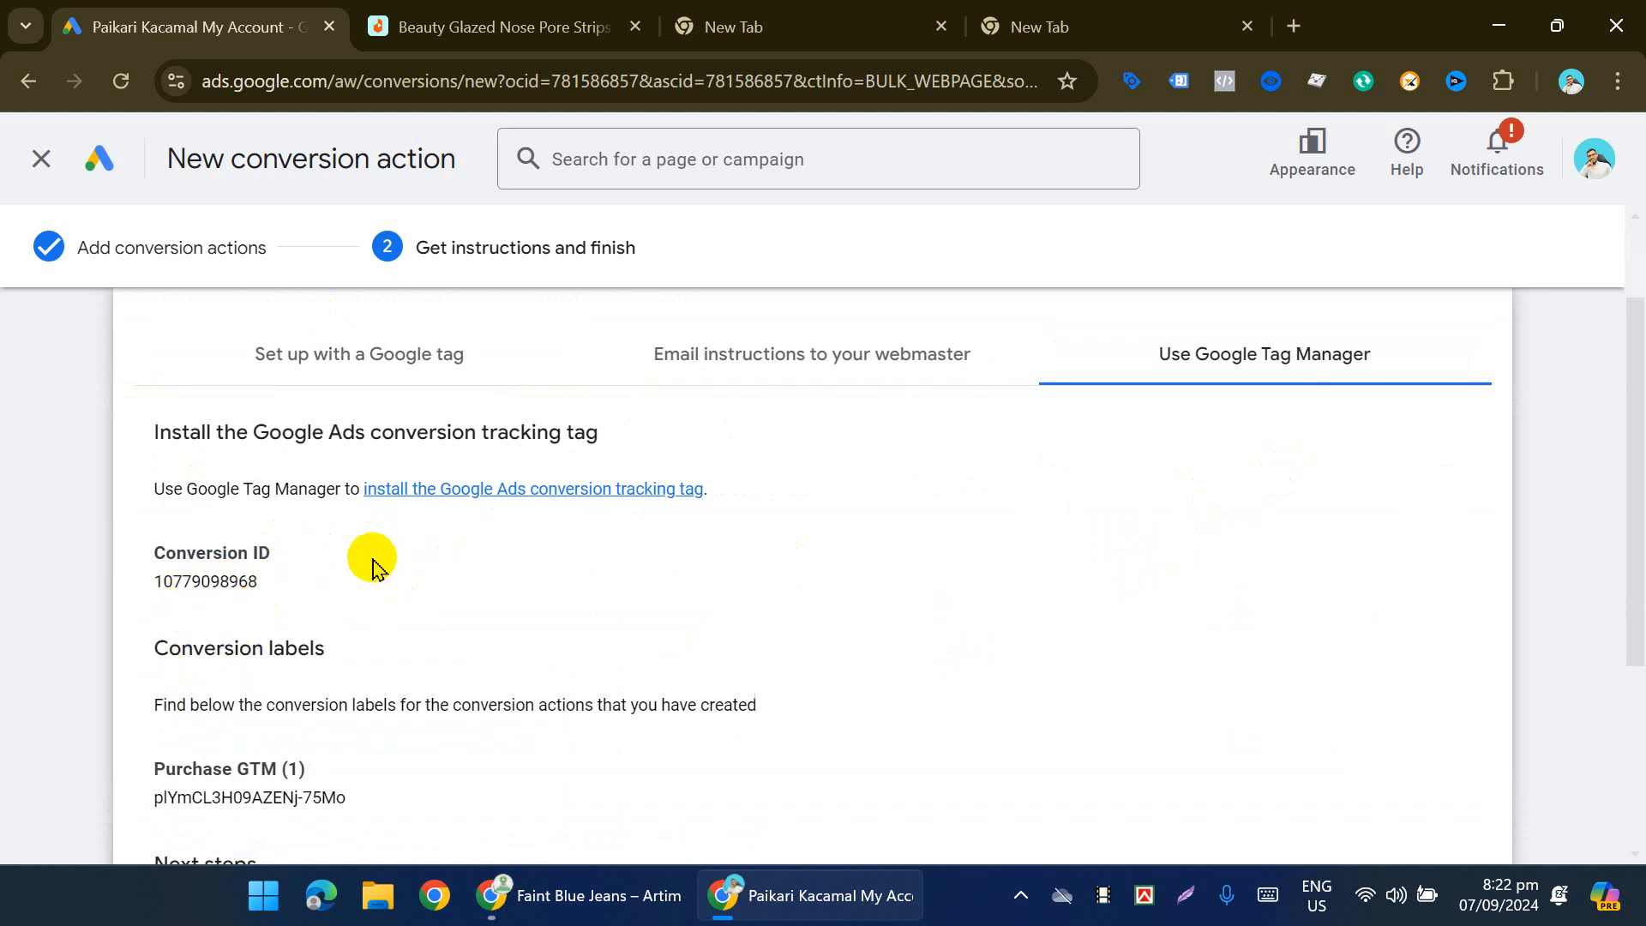
scroll(600, 605, down, 2)
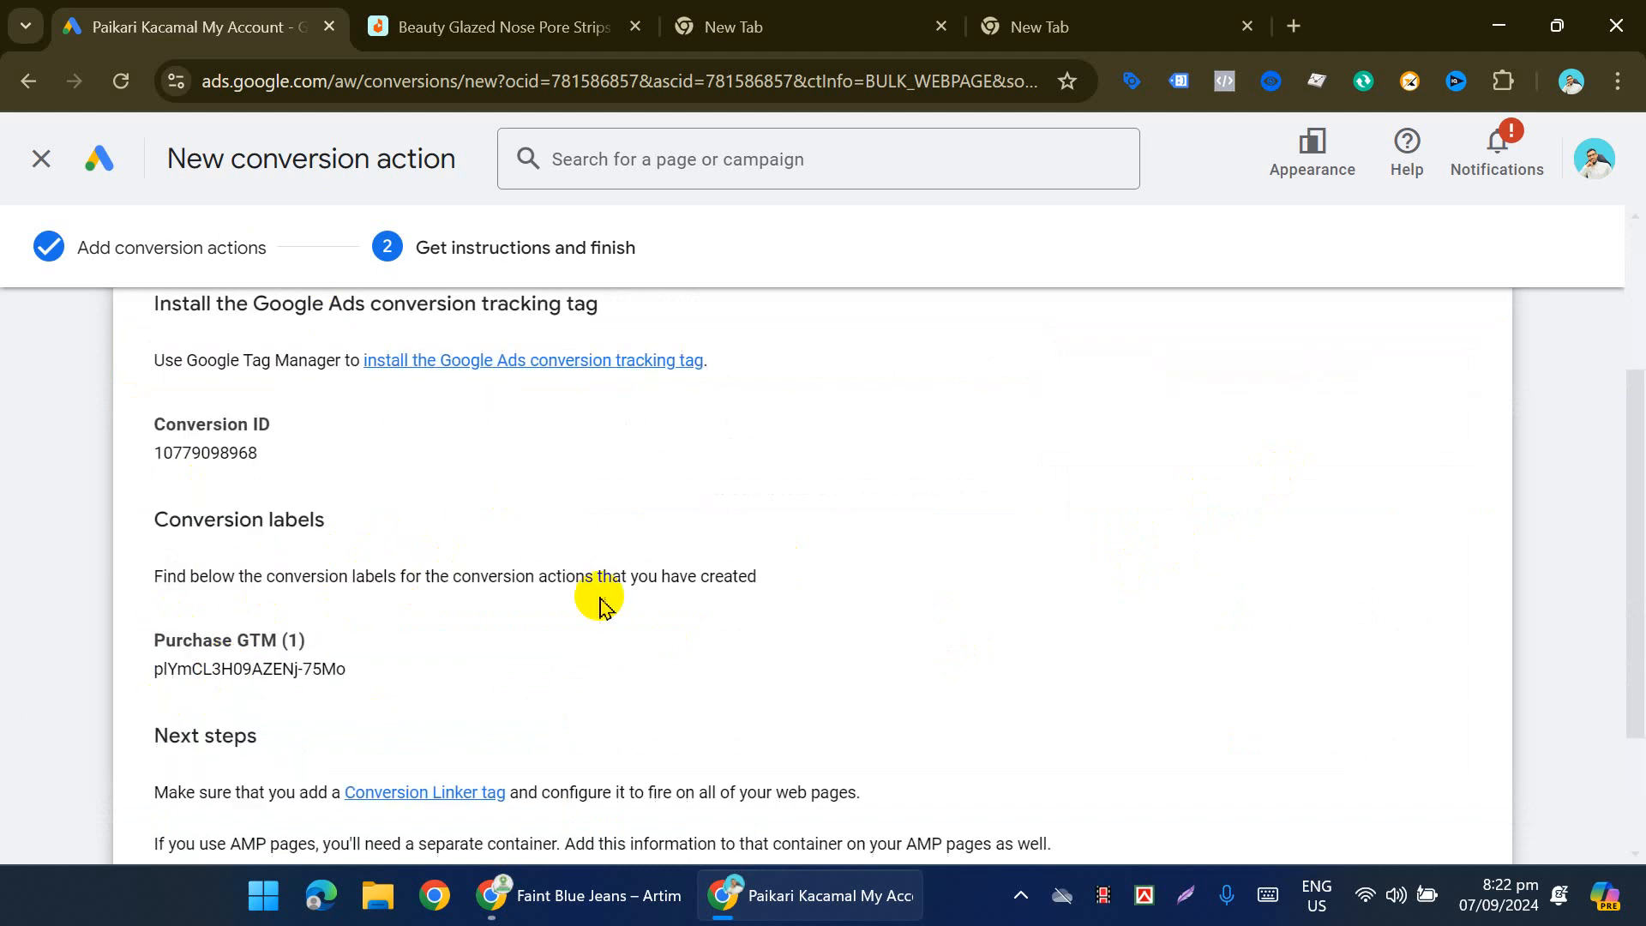
double_click(241, 660)
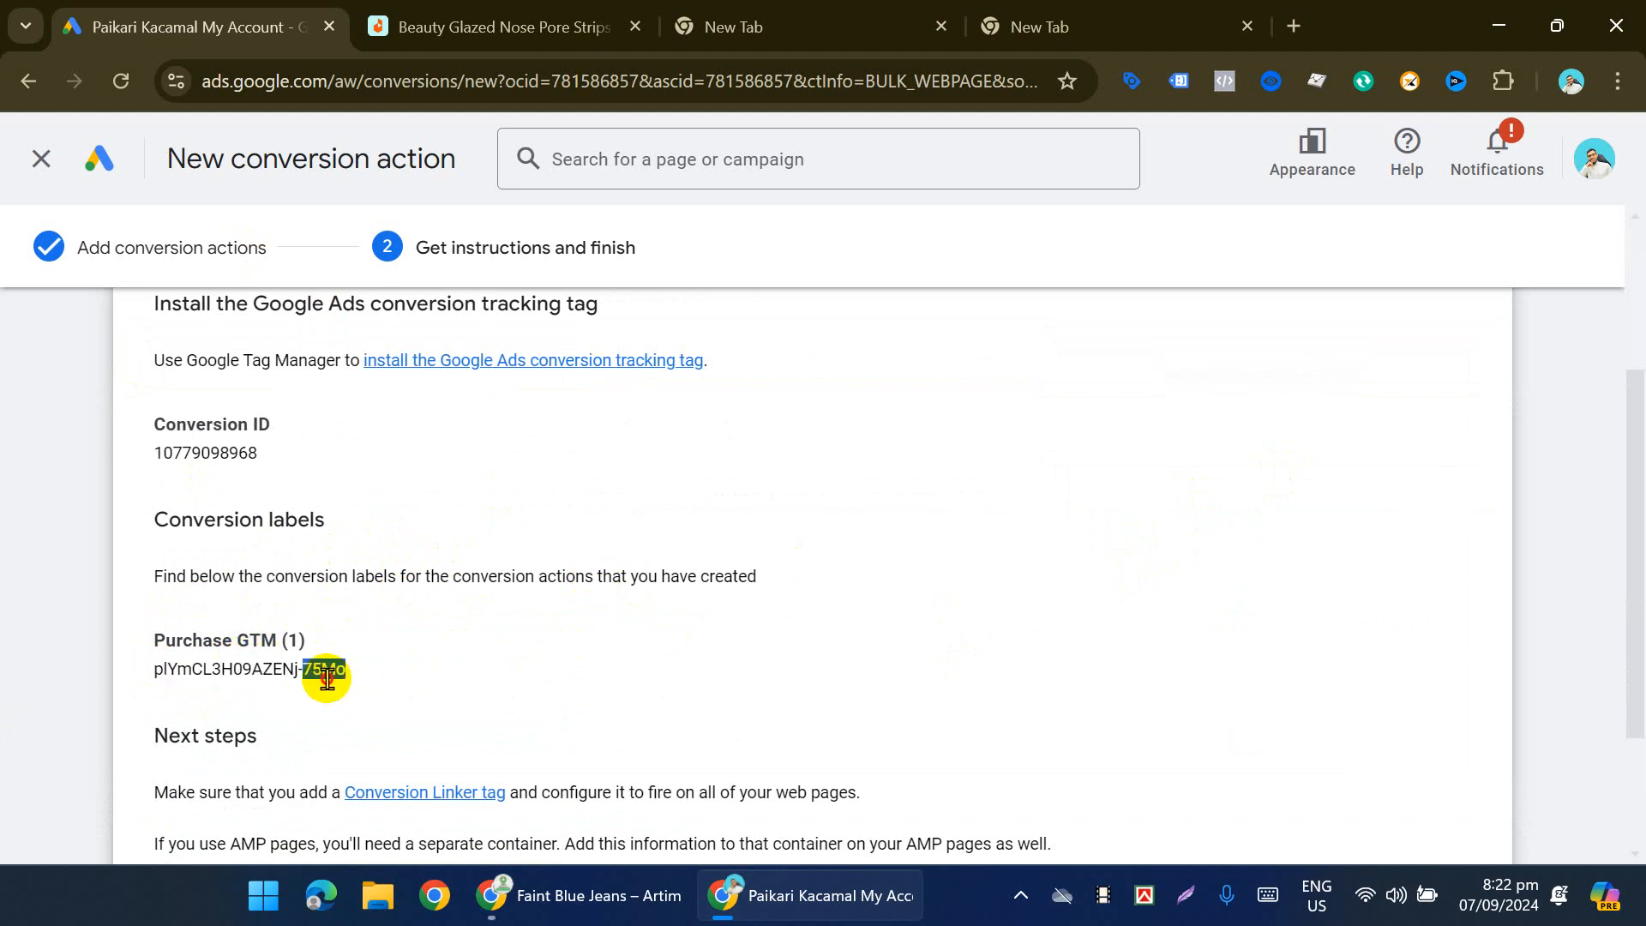
double_click(195, 455)
key(ctrl+c)
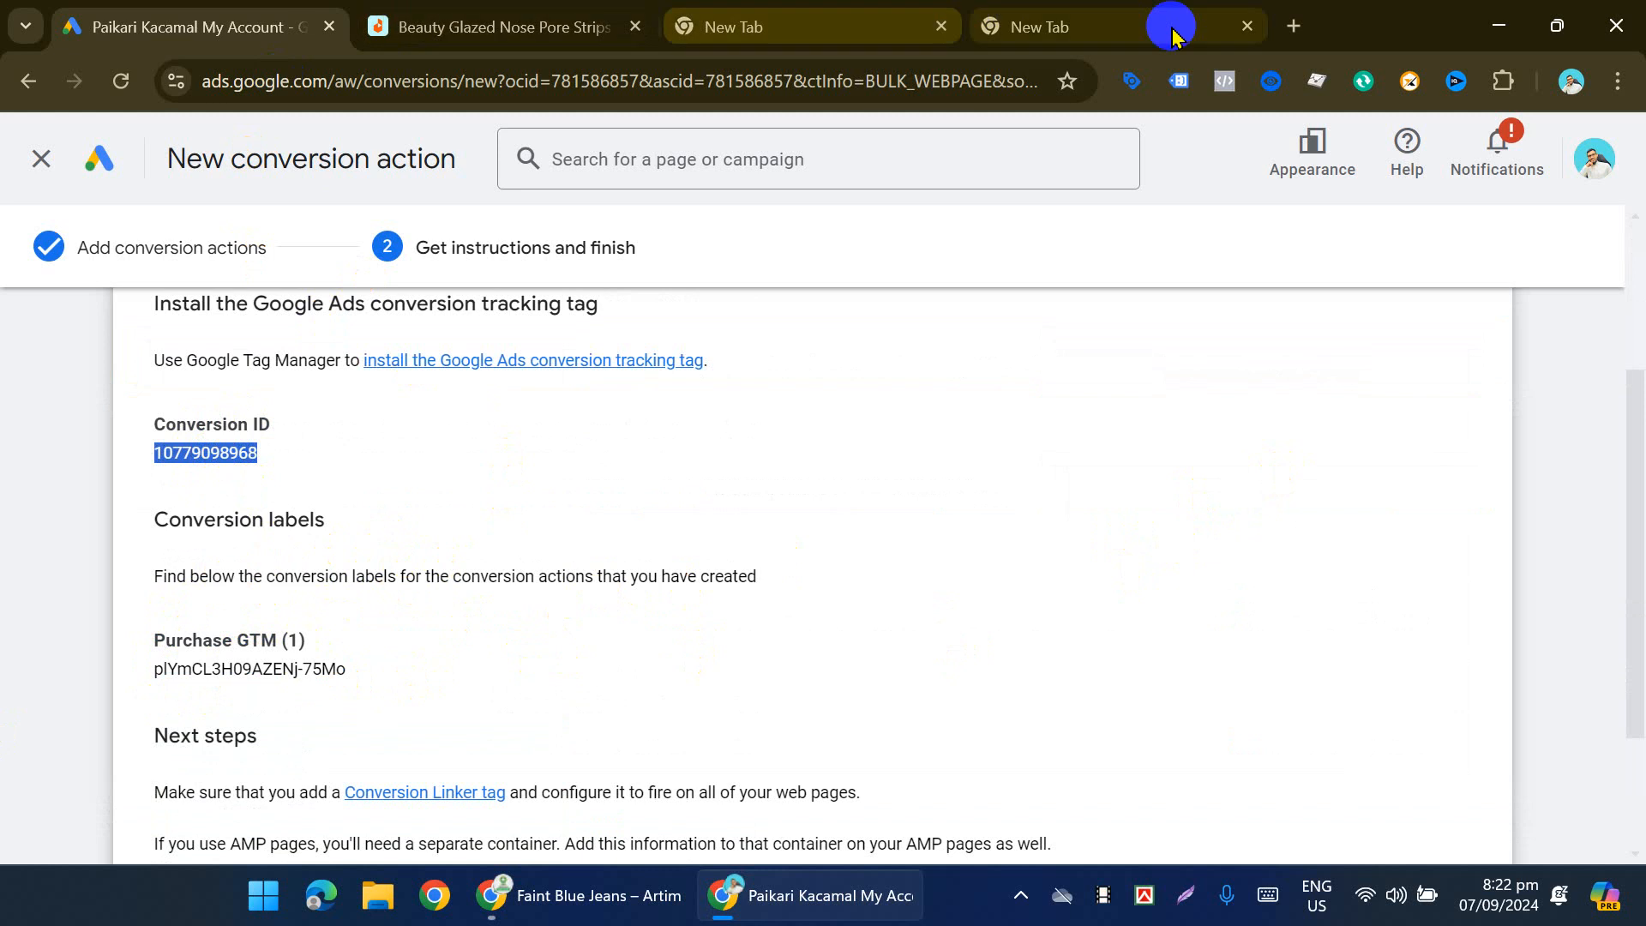
Step: Switch to the store's browser window and open the Google Tag Manager container workspace in place of the Fiverr page
click(1072, 16)
click(566, 96)
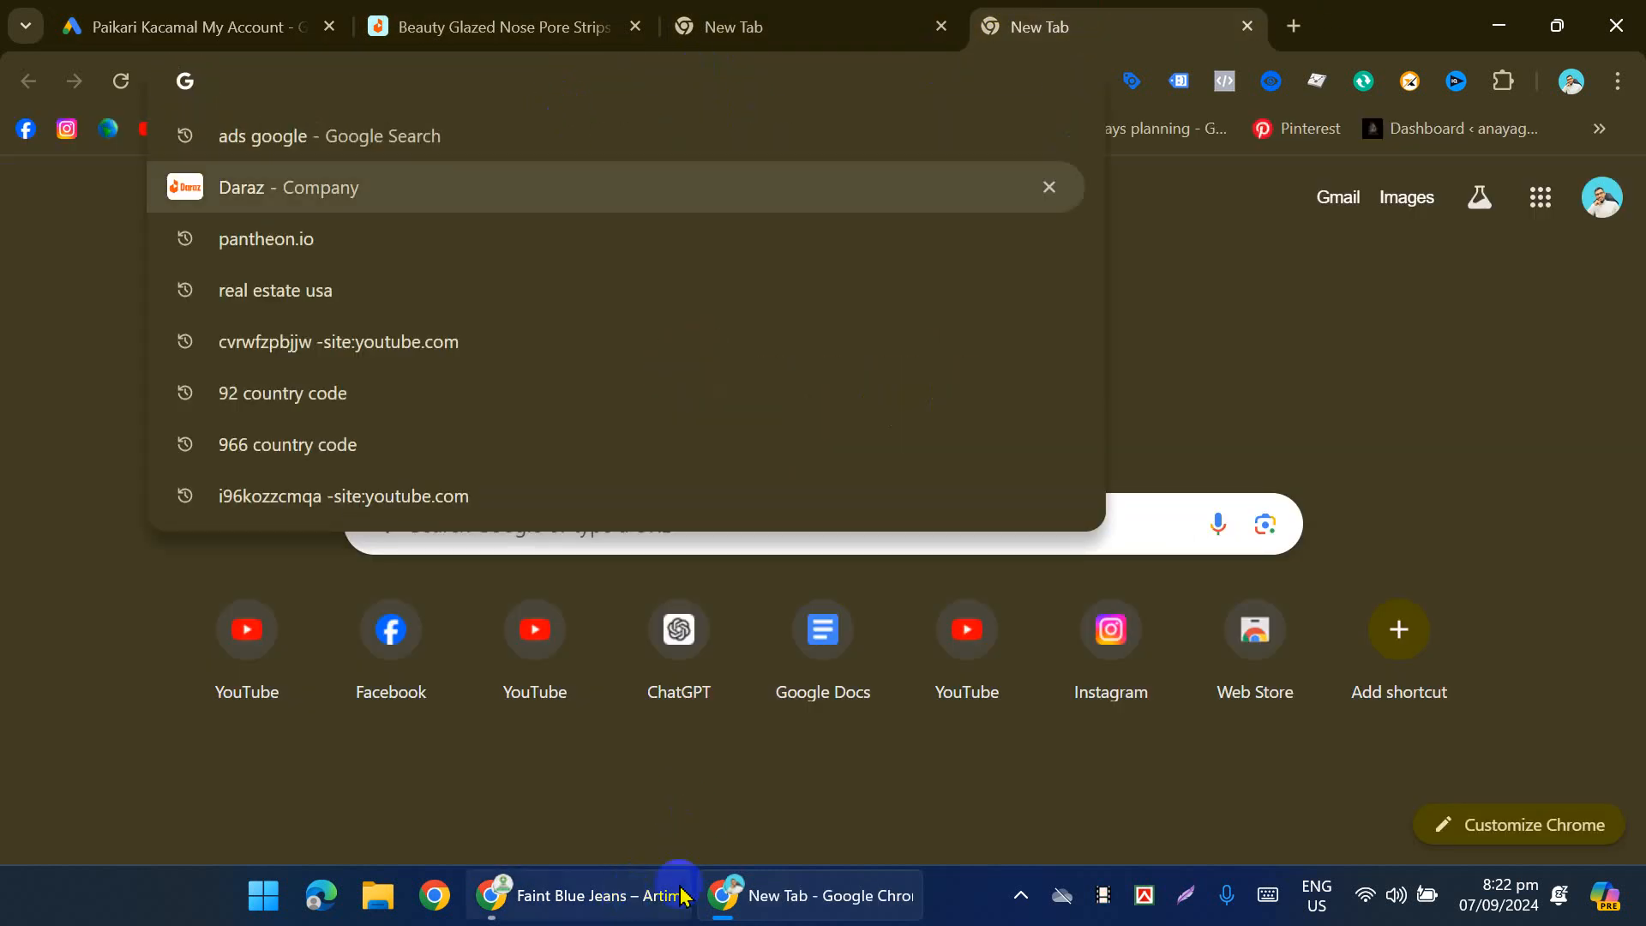
click(579, 895)
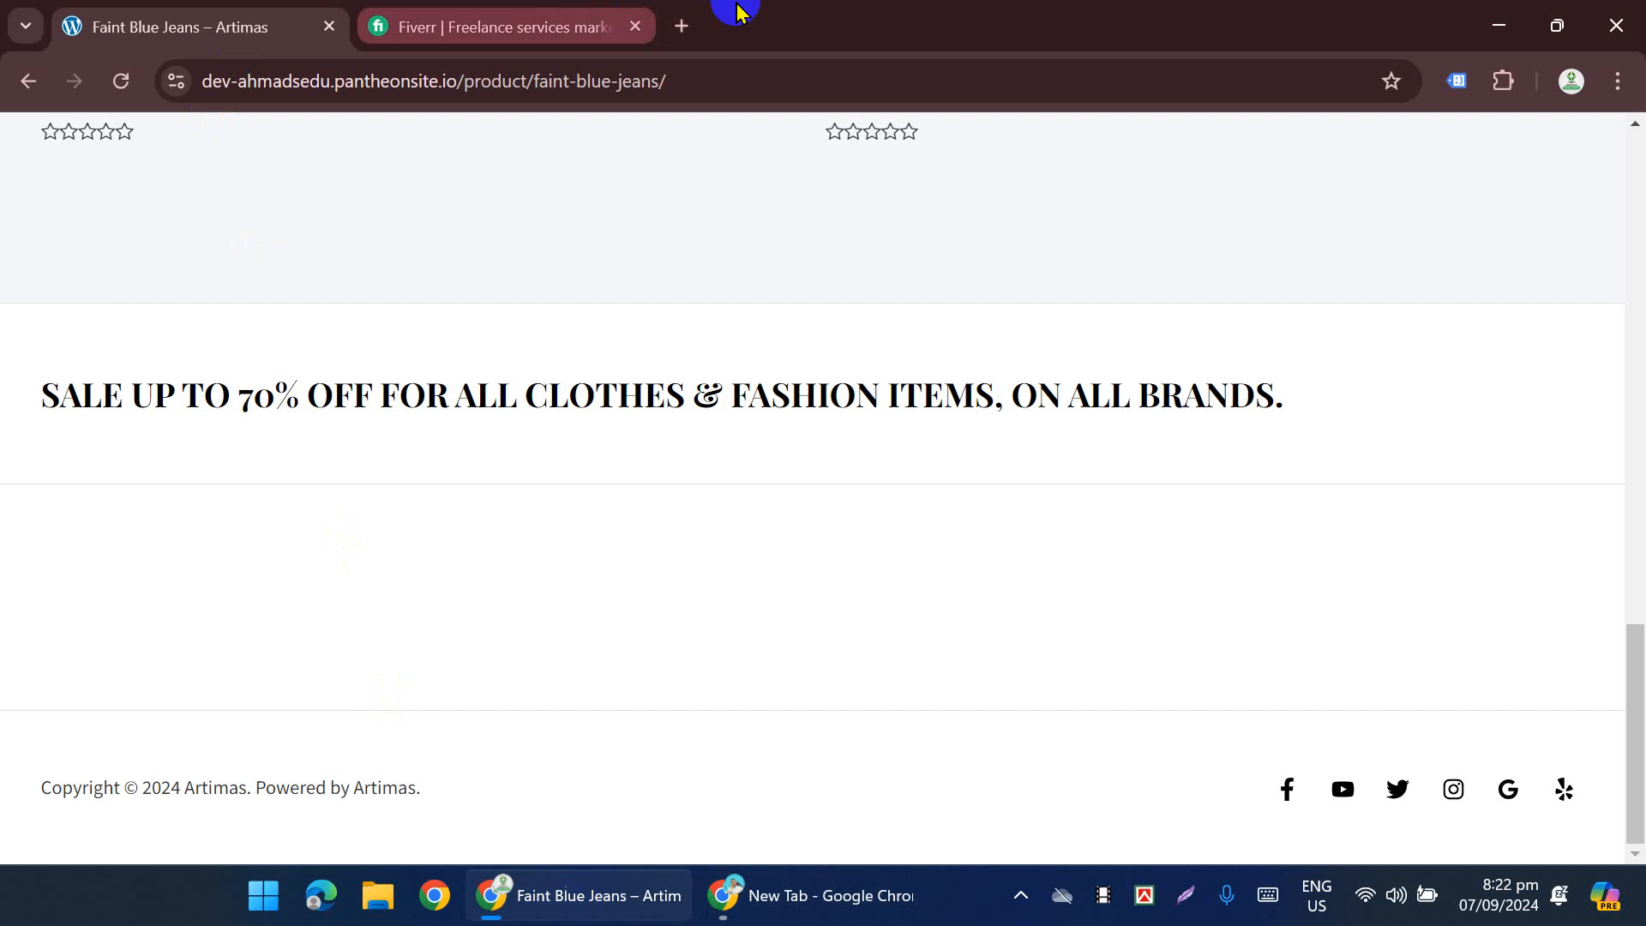
click(632, 24)
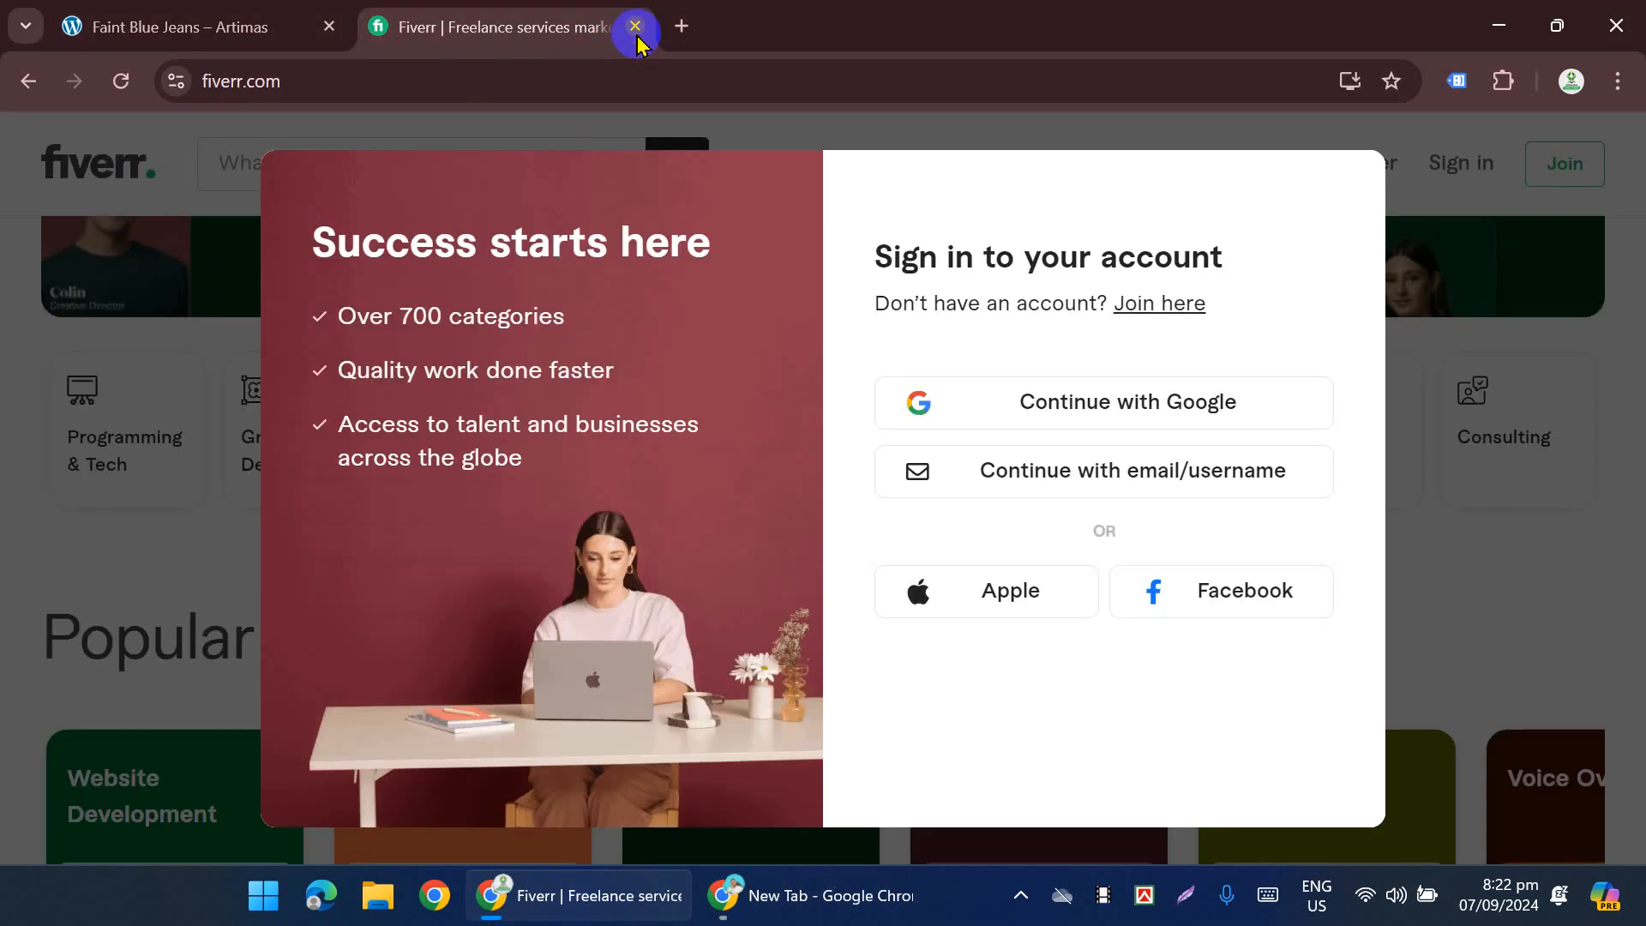
click(635, 26)
click(373, 29)
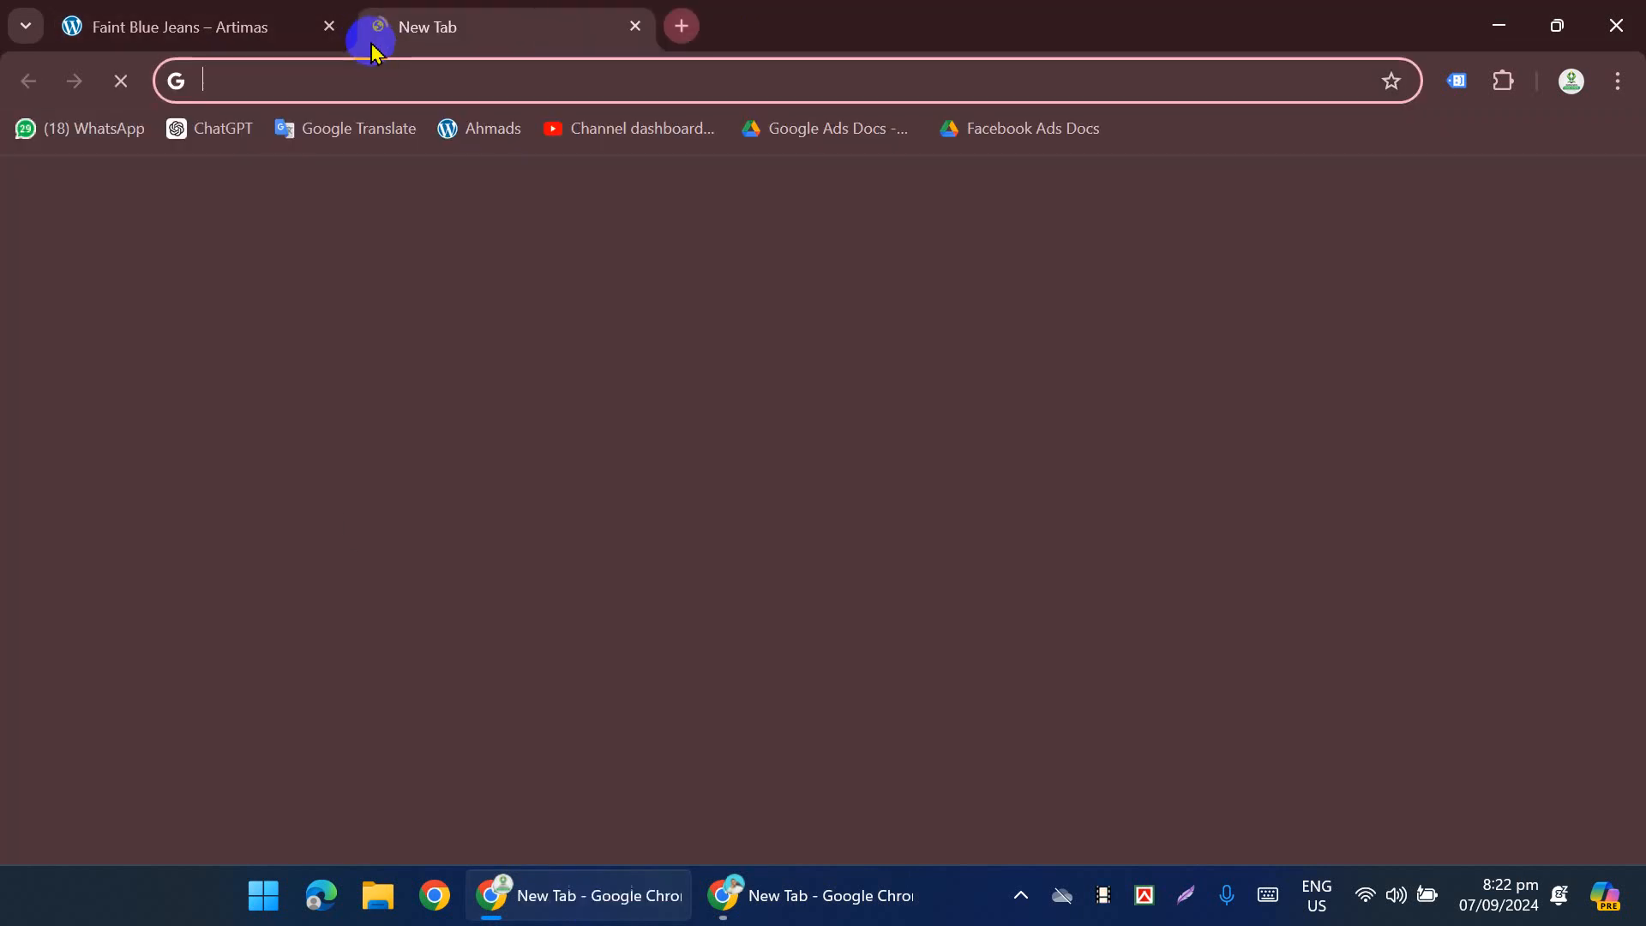
text(TAG)
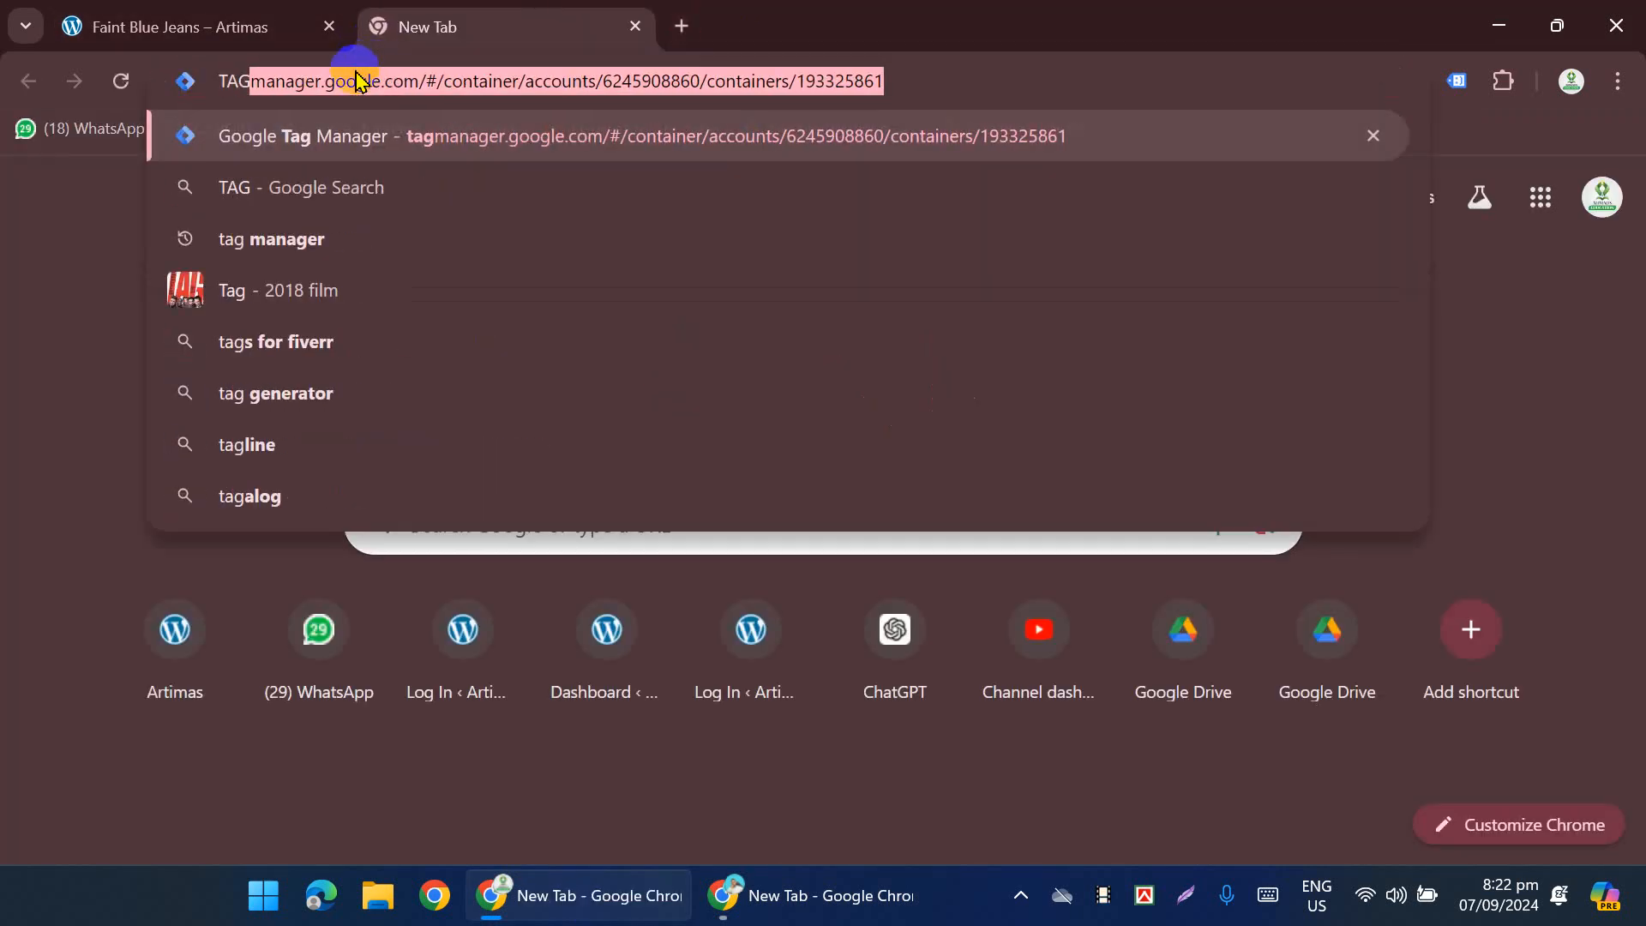
key(Return)
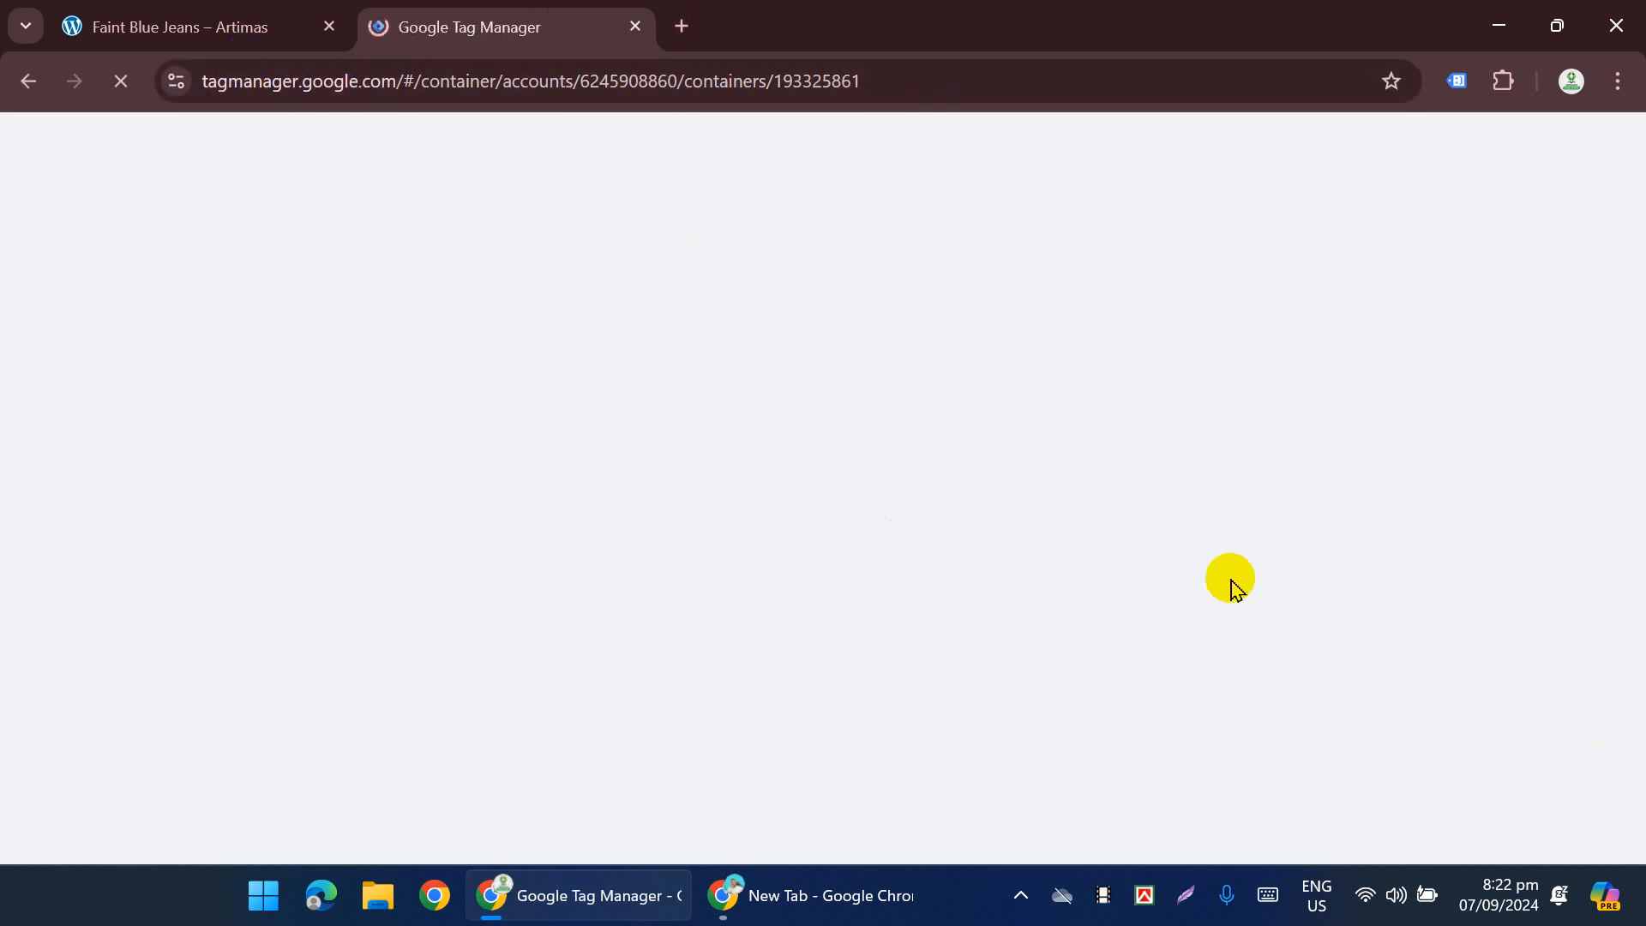
click(112, 249)
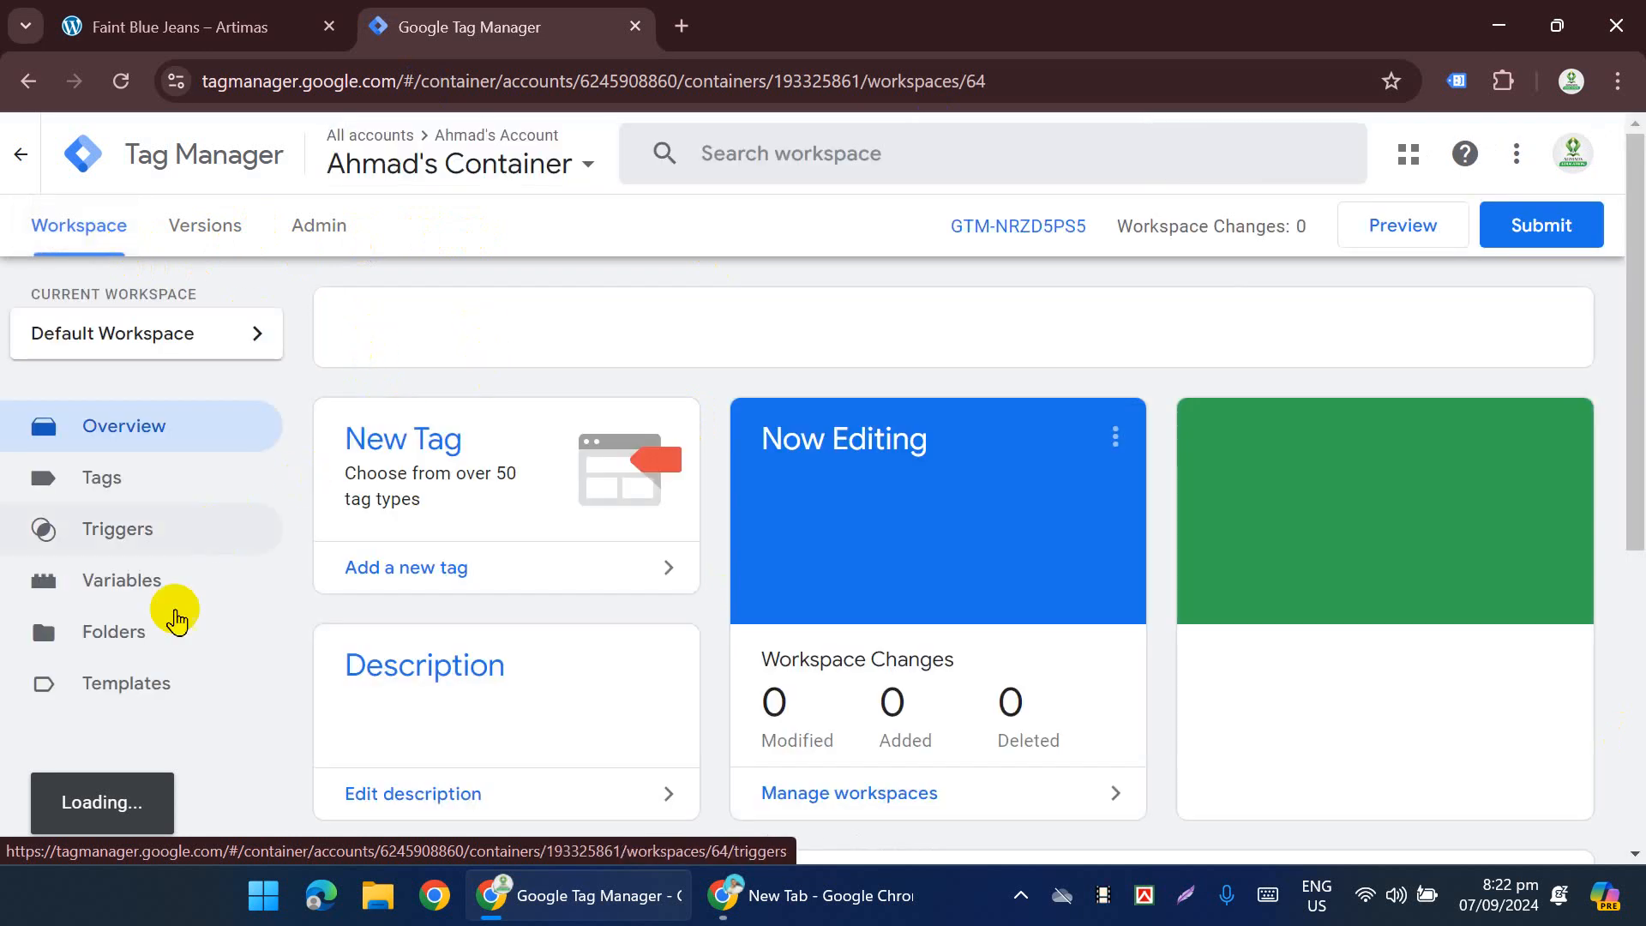
Step: Start a new user-defined variable in the container and choose Constant as its variable type
click(157, 600)
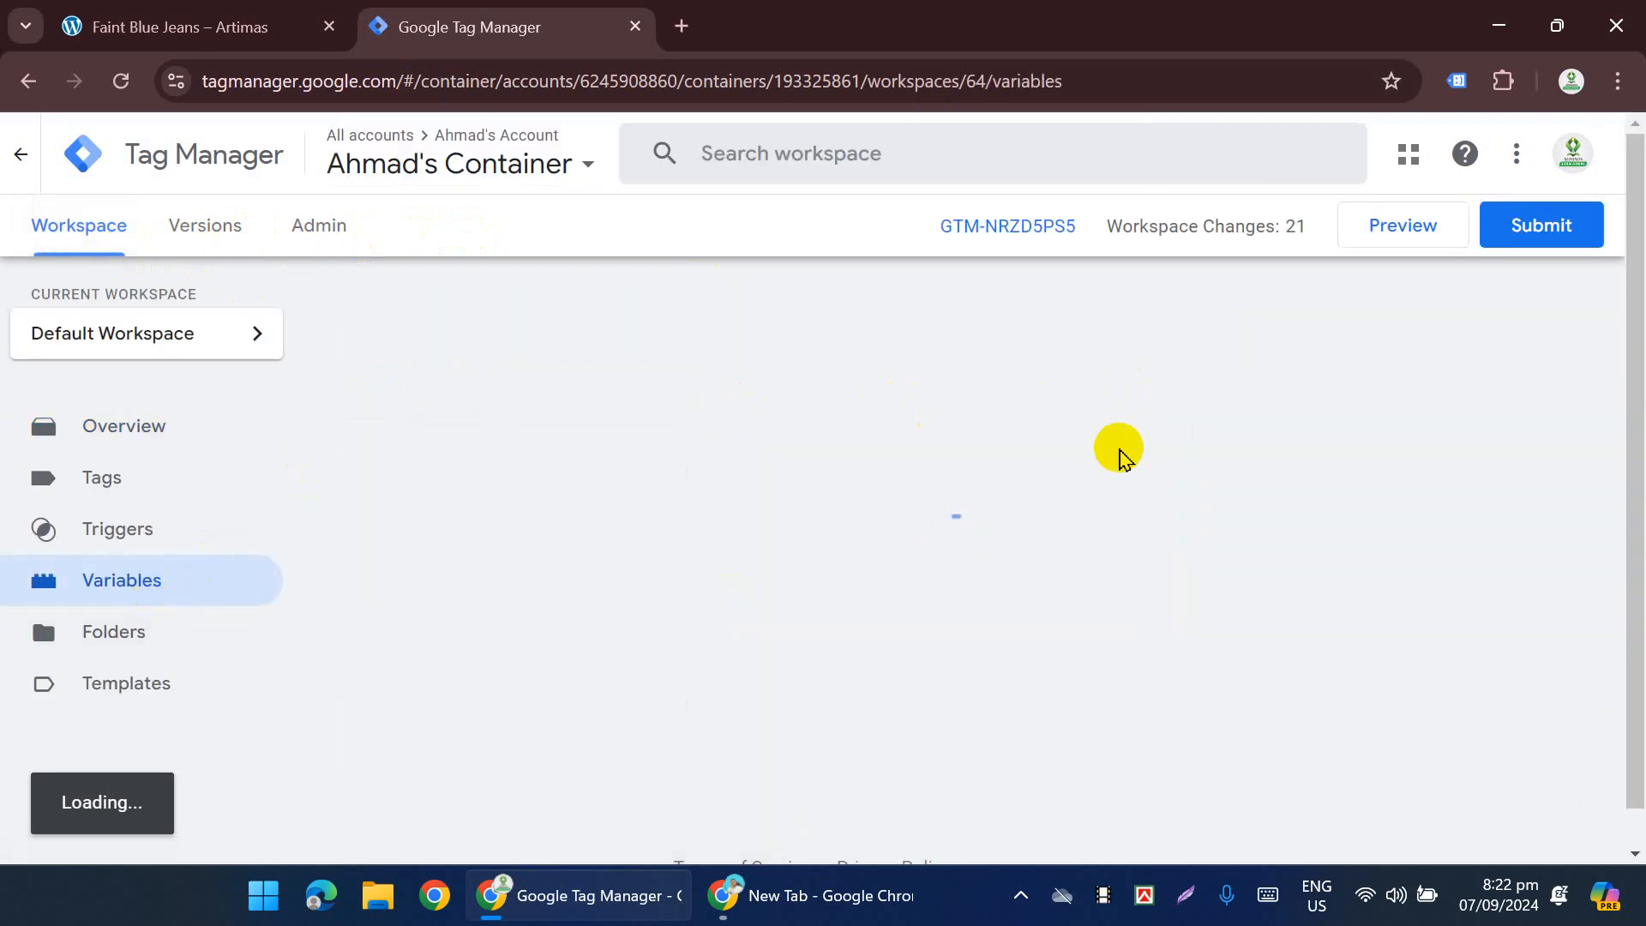
scroll(1115, 455, down, 1)
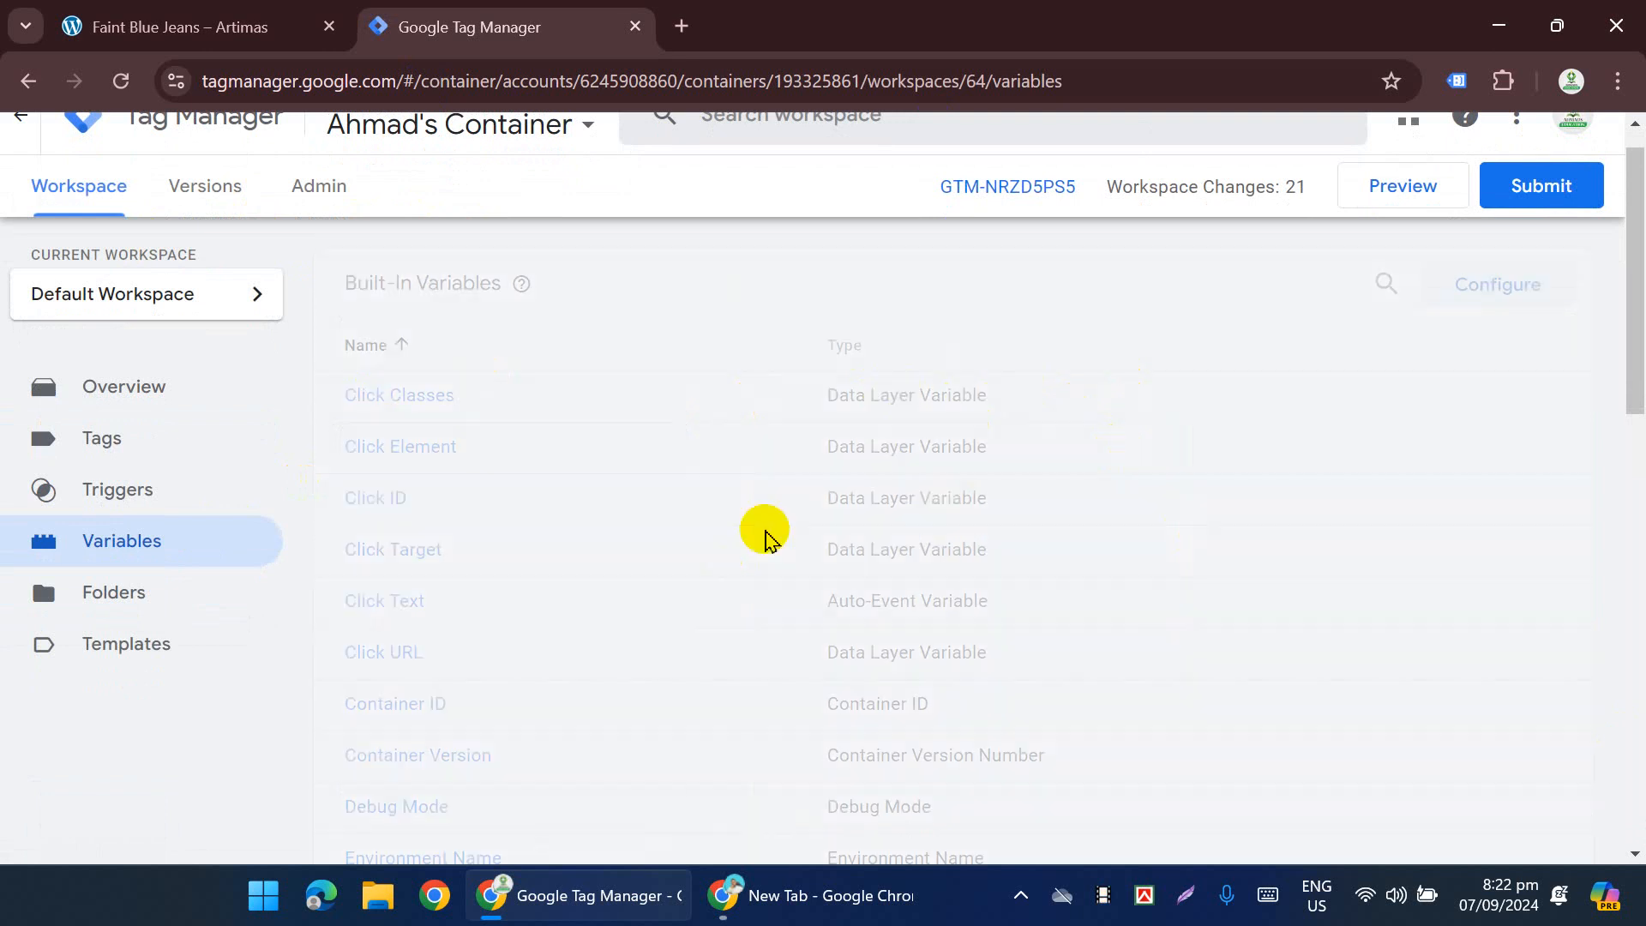
scroll(1253, 367, down, 10)
scroll(1183, 478, down, 3)
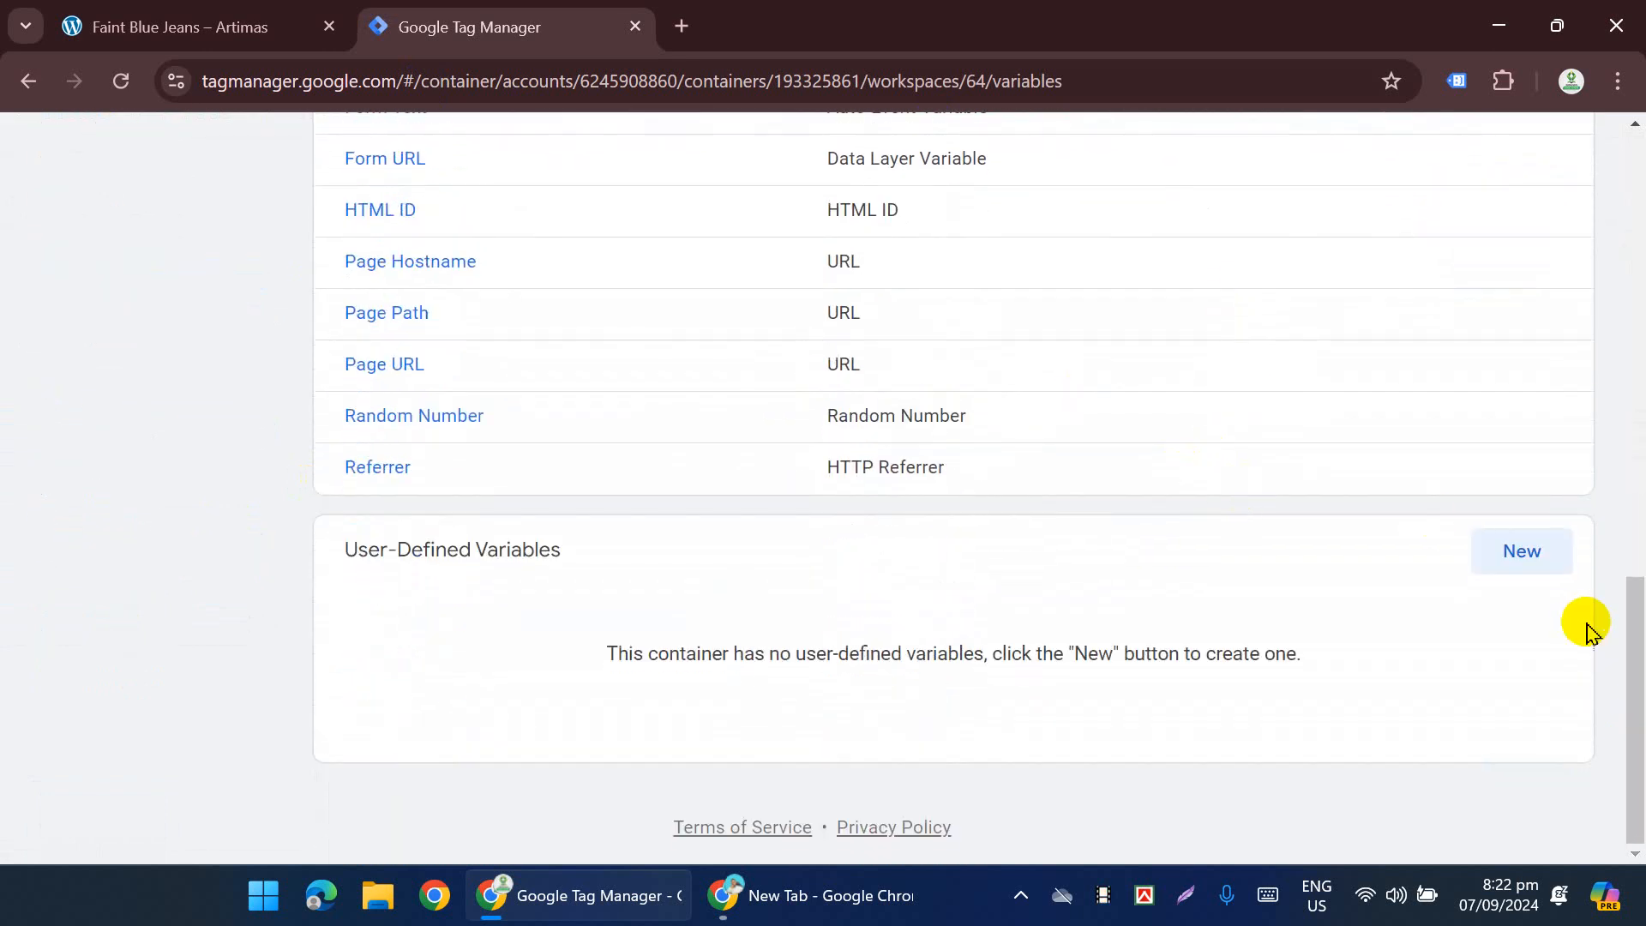
click(1503, 552)
click(968, 394)
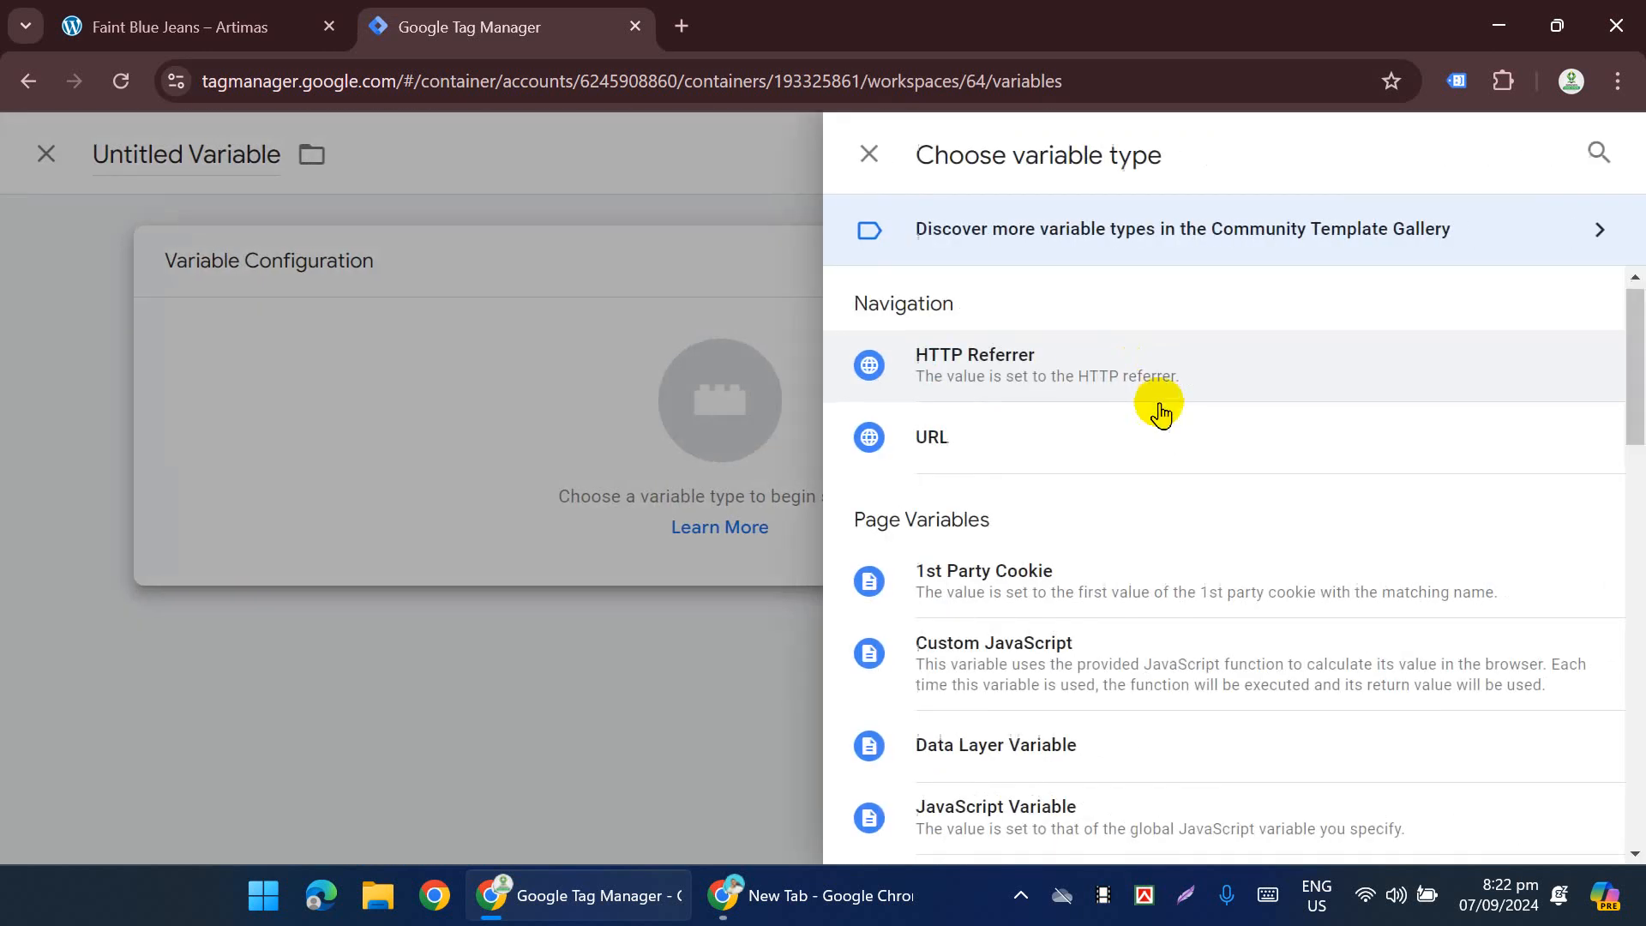
scroll(1212, 537, down, 4)
scroll(1088, 595, up, 3)
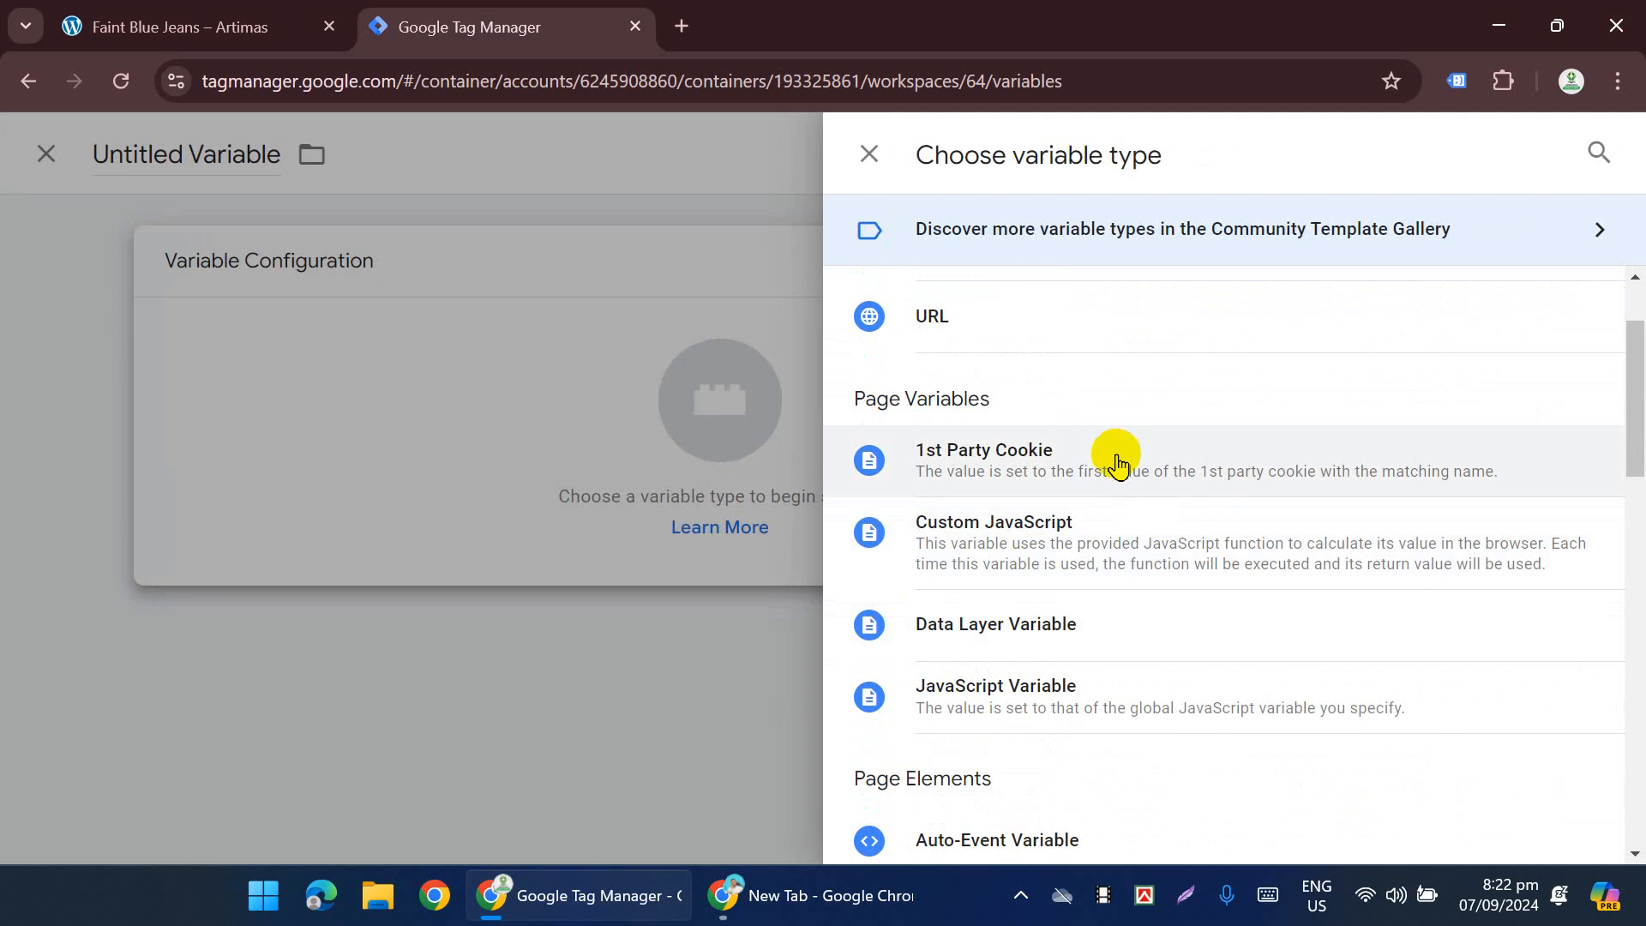
scroll(1104, 570, down, 5)
scroll(1106, 579, down, 1)
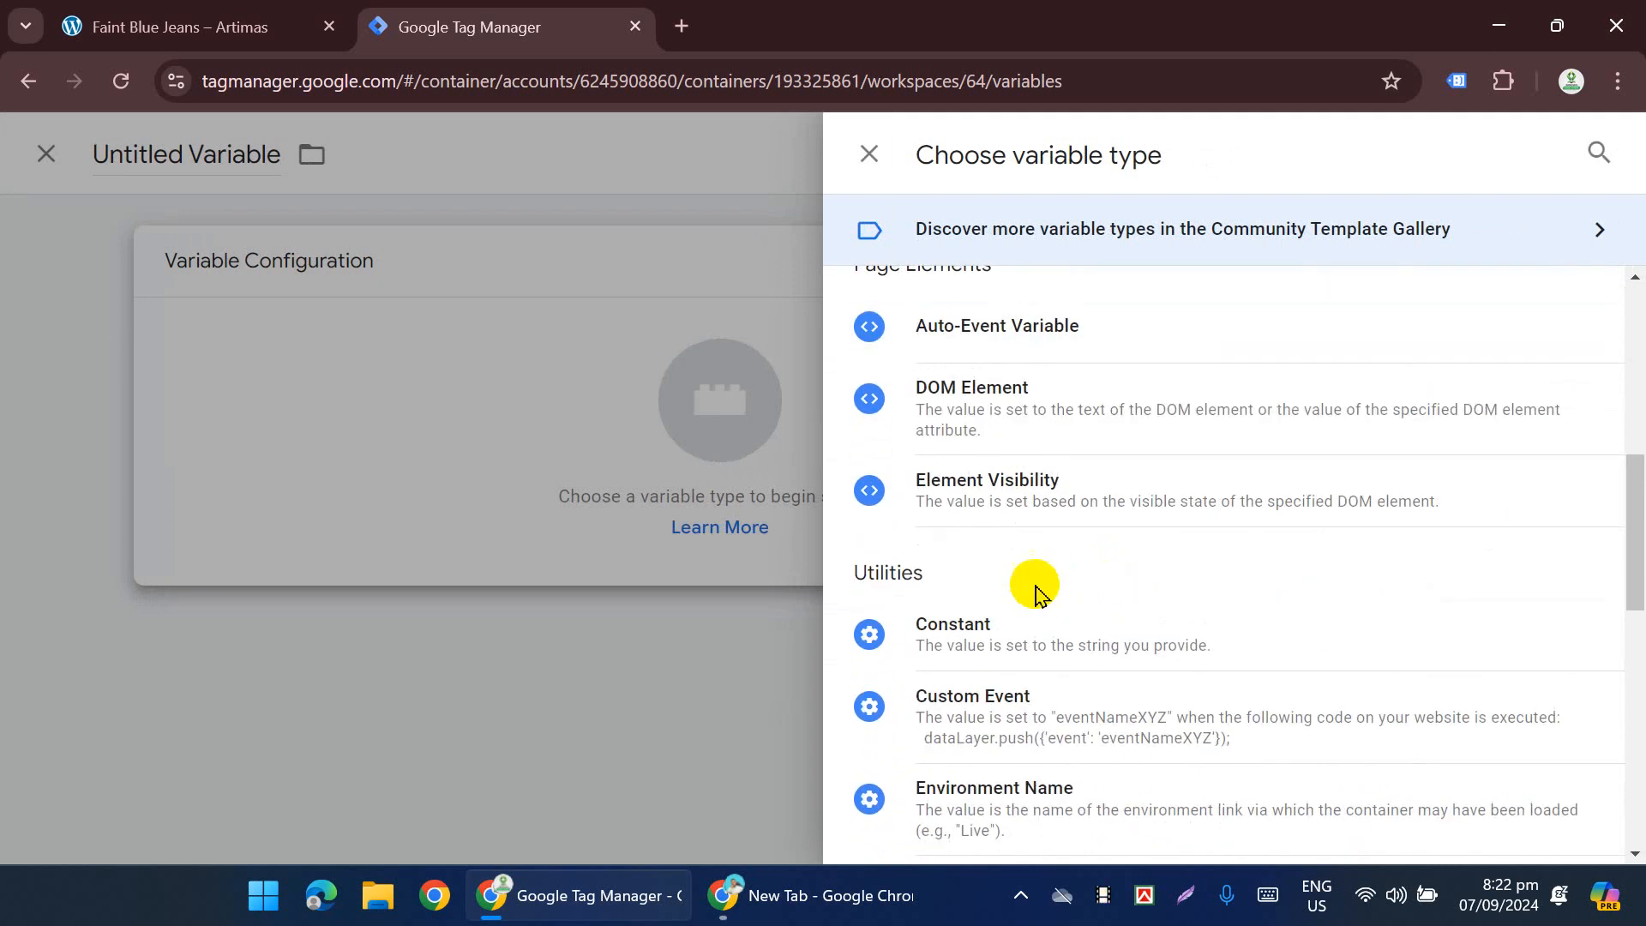
click(996, 632)
Step: Paste the copied conversion ID as the constant's value, name the variable "Gads Conversion ID" and save it
click(461, 515)
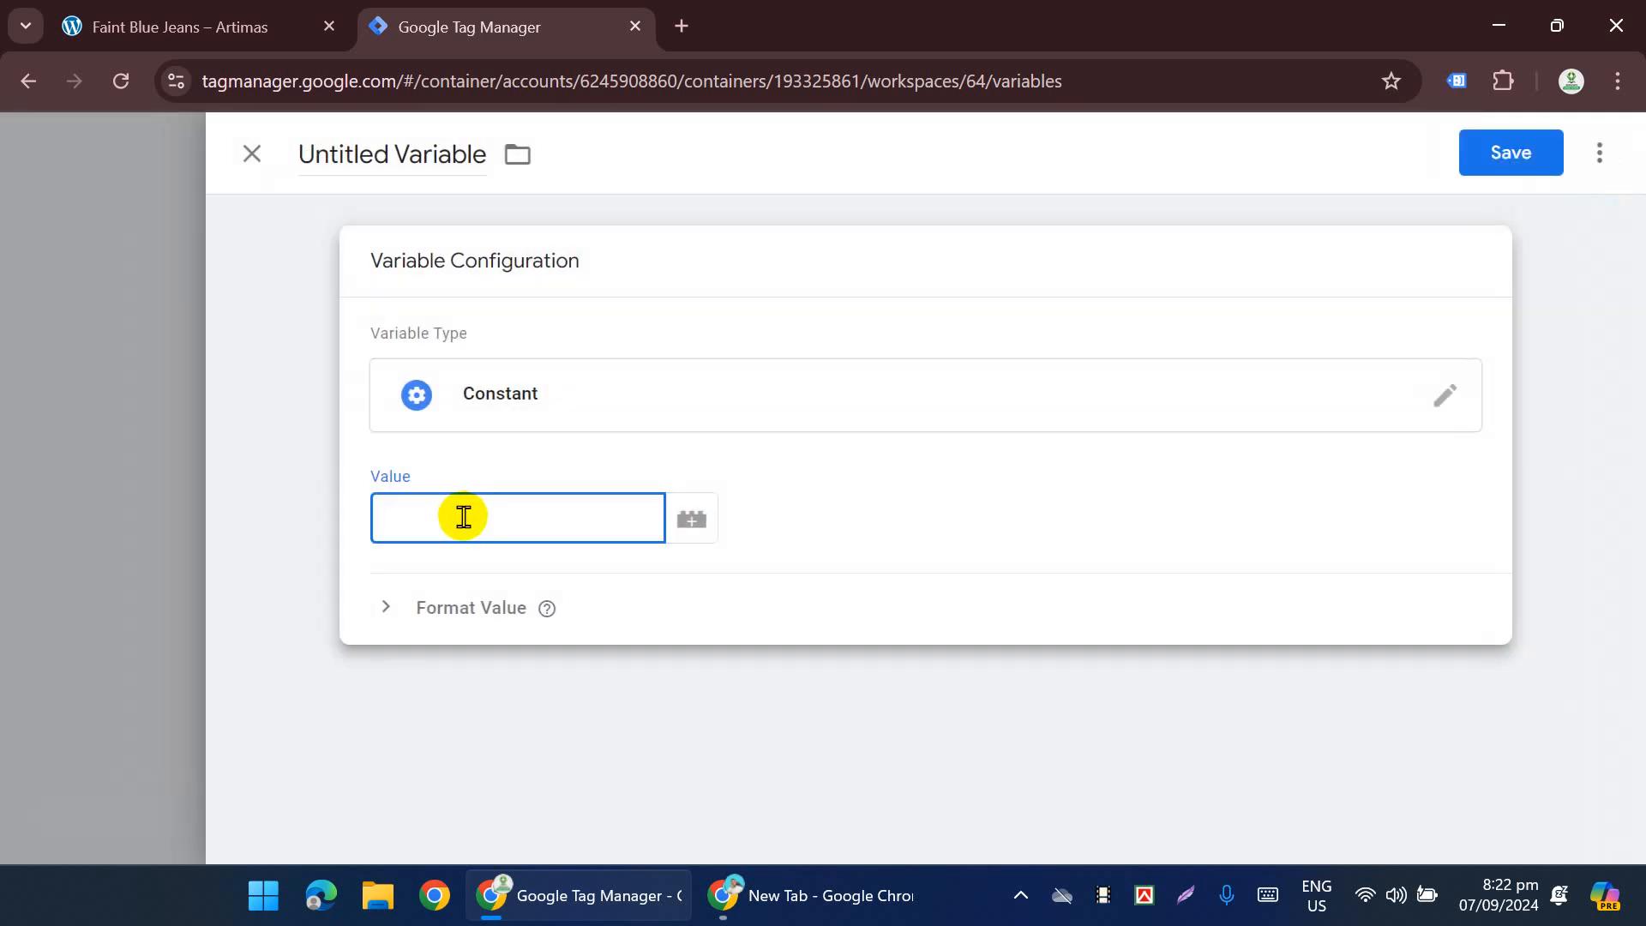
key(ctrl+v)
click(369, 154)
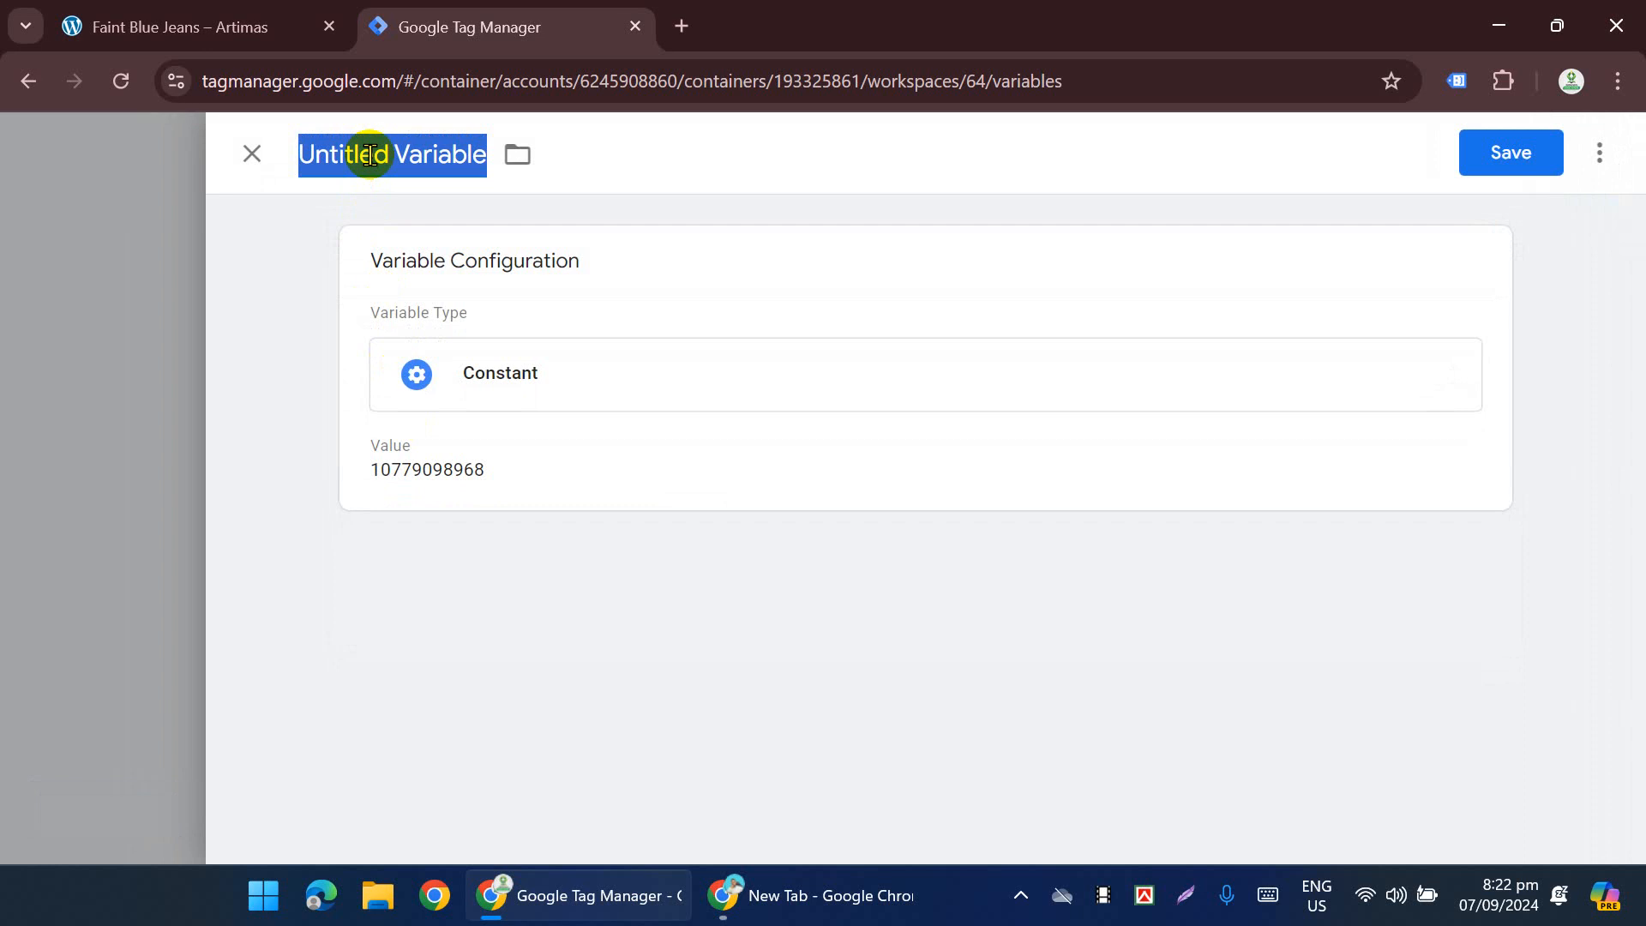
text(g)
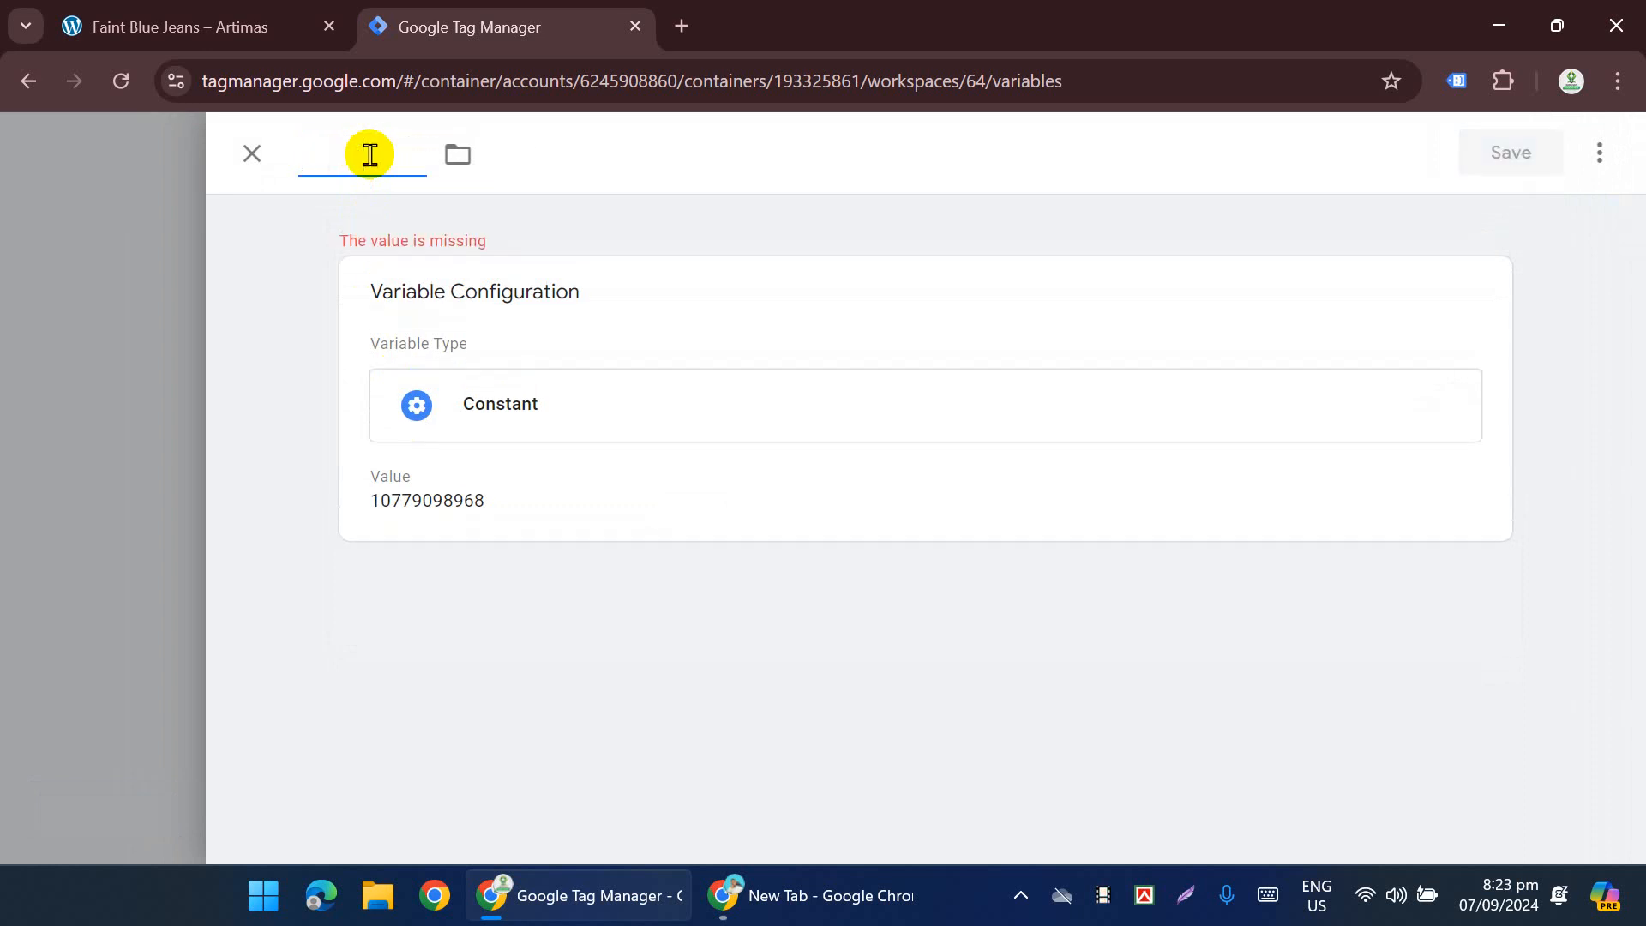
text(g)
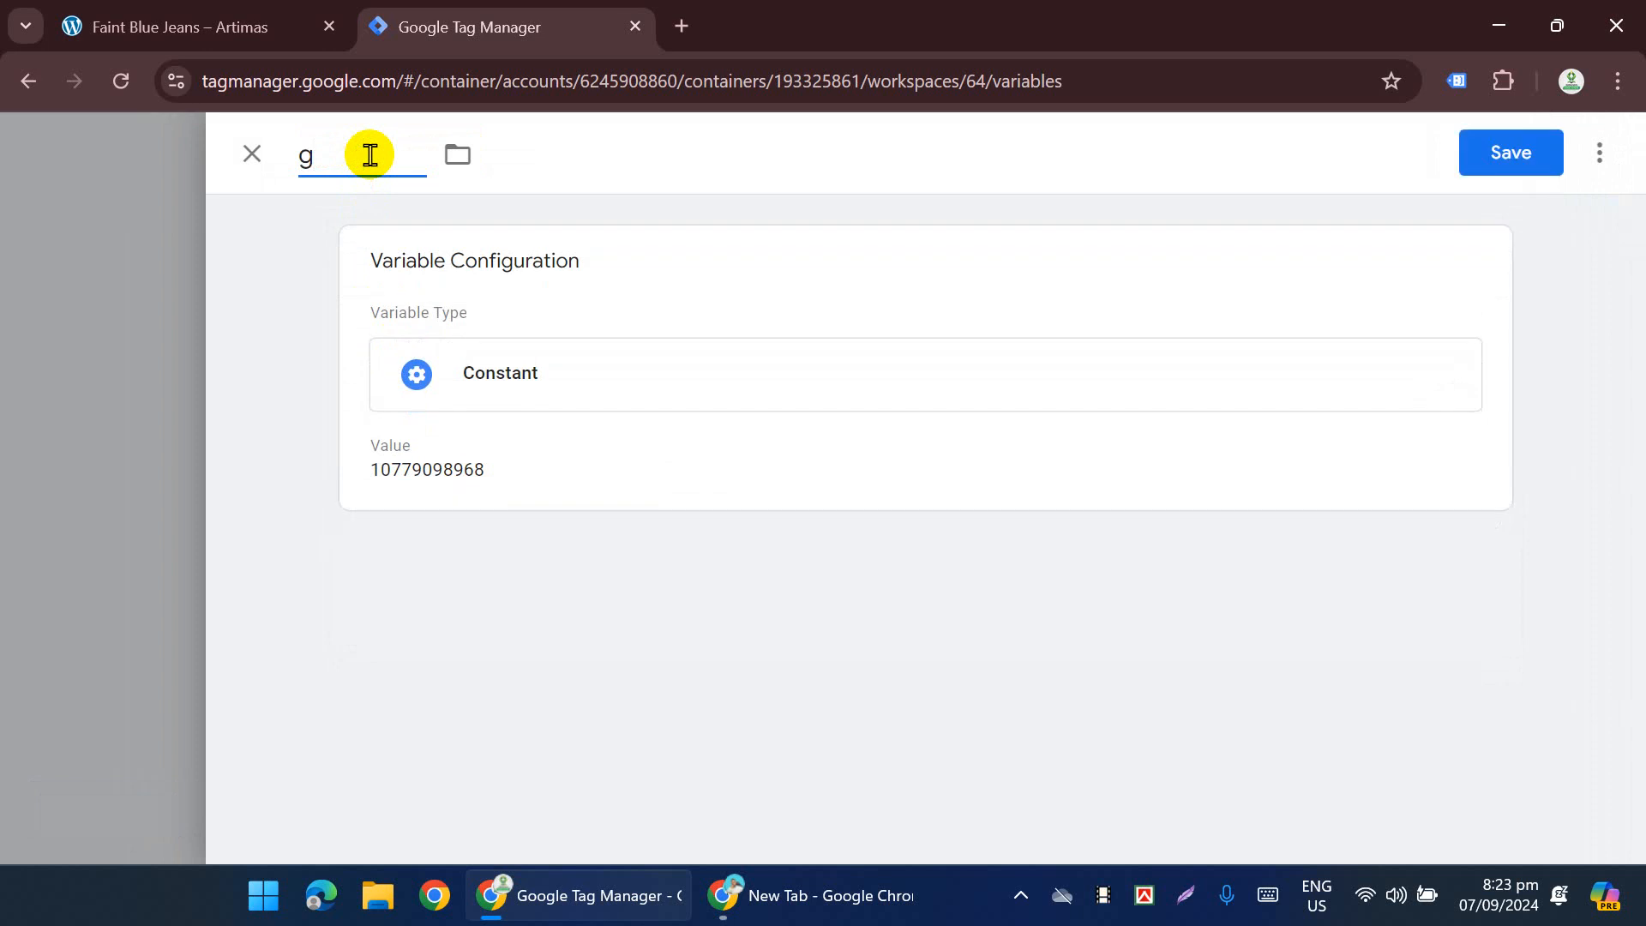
key(Caps_Lock)
key(BackSpace)
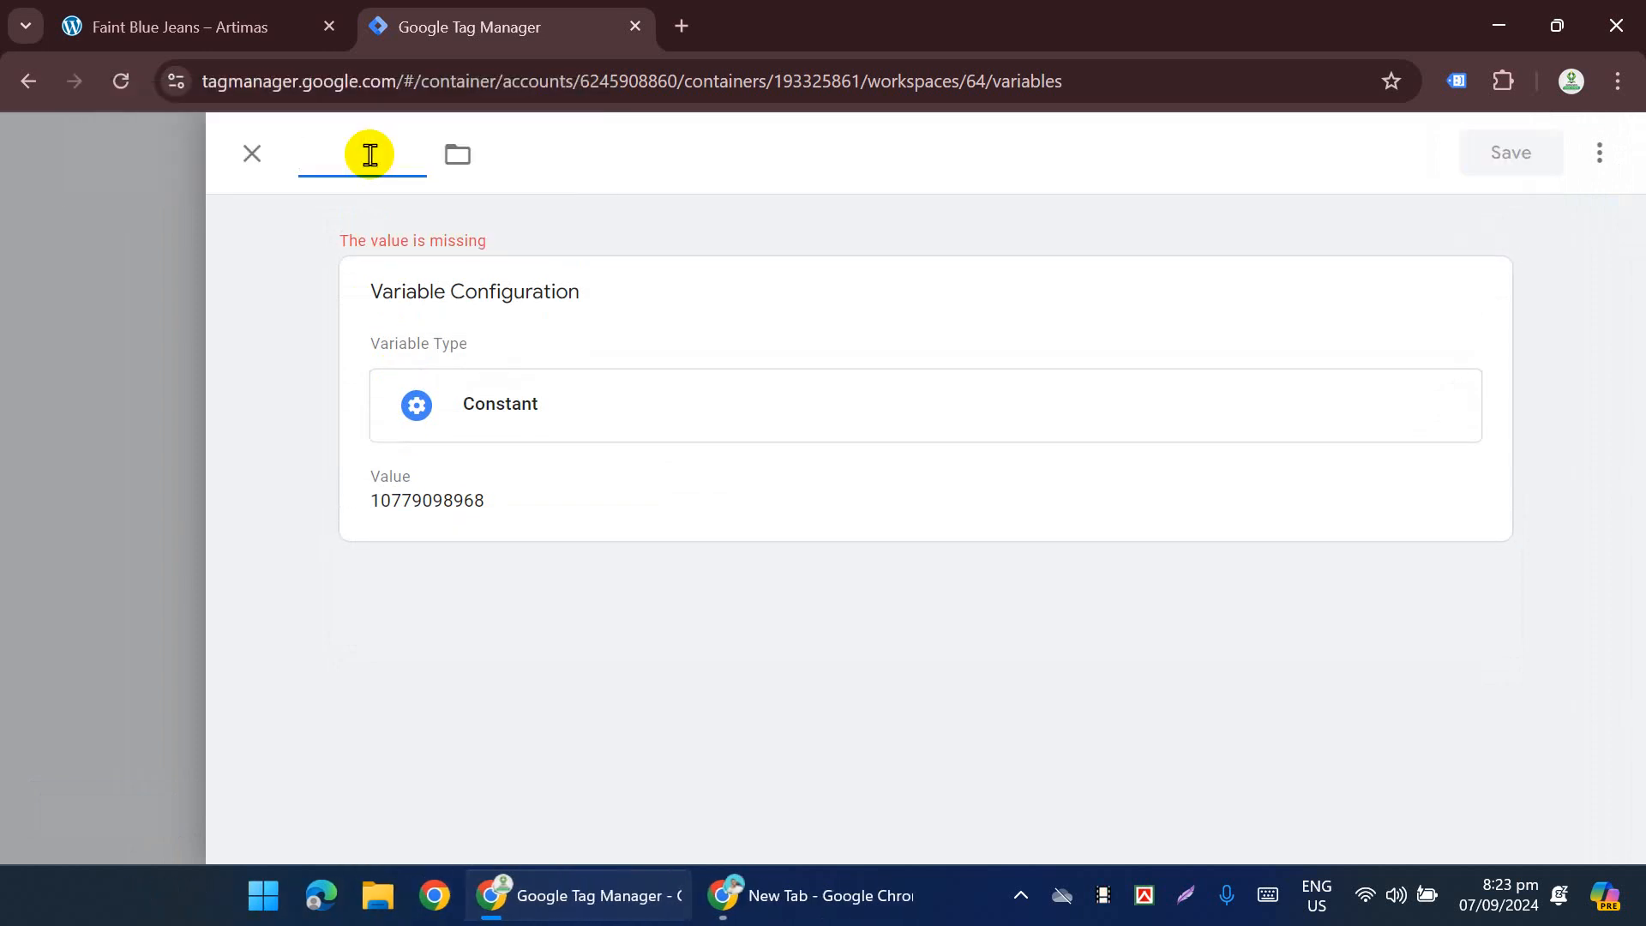
text(Gads Conversion ID)
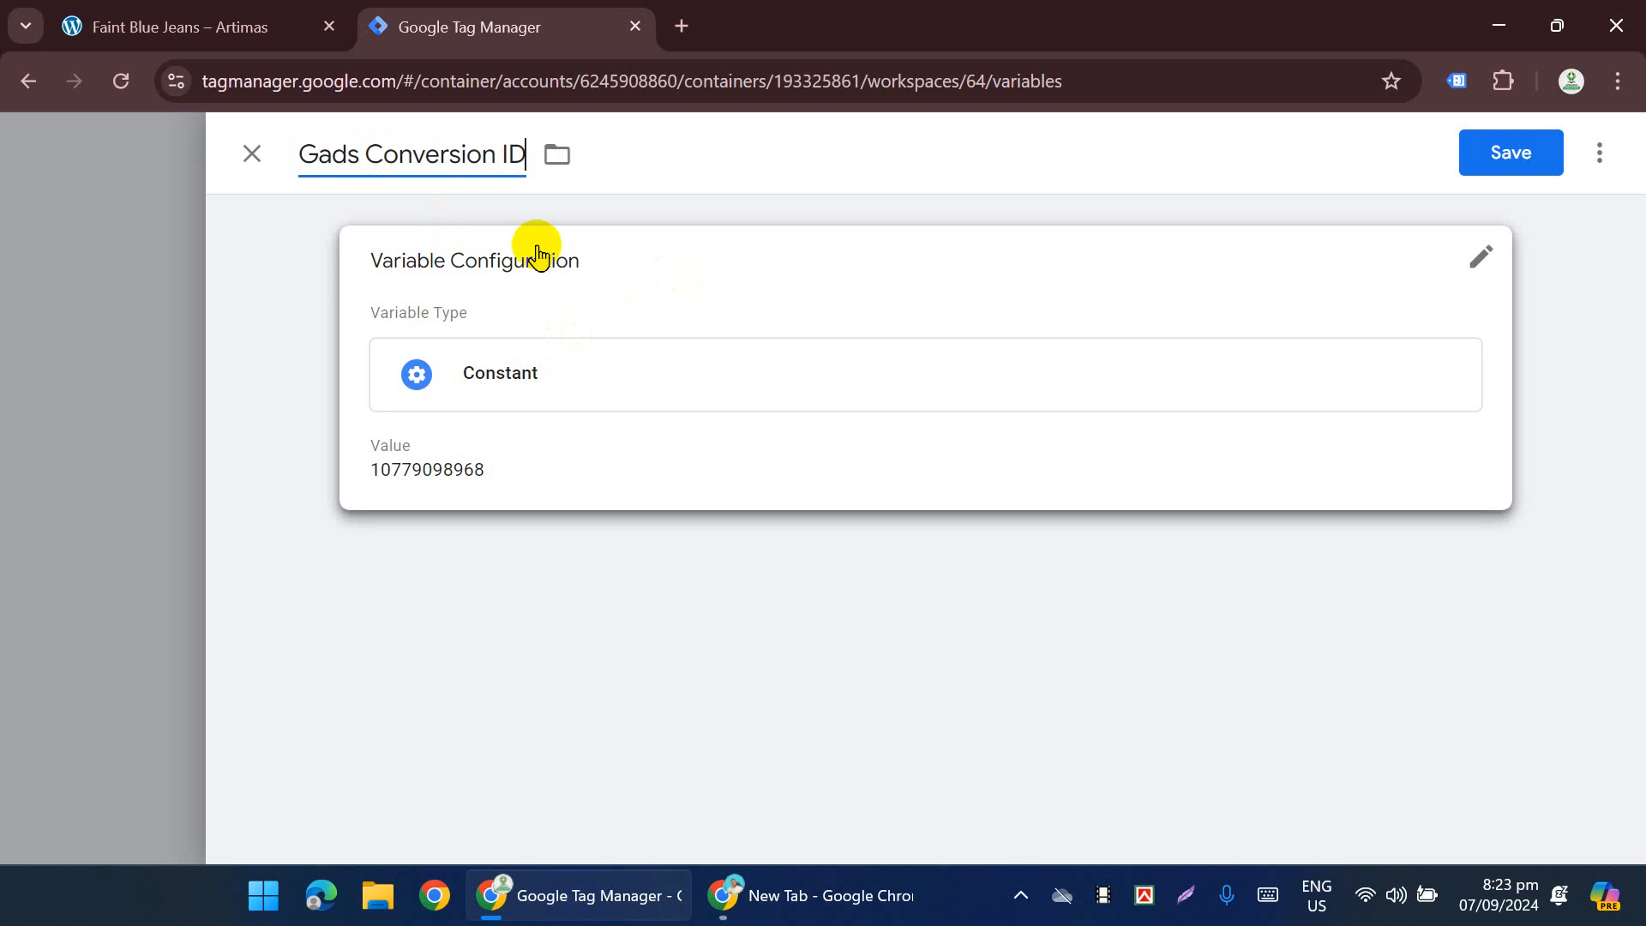
click(1534, 153)
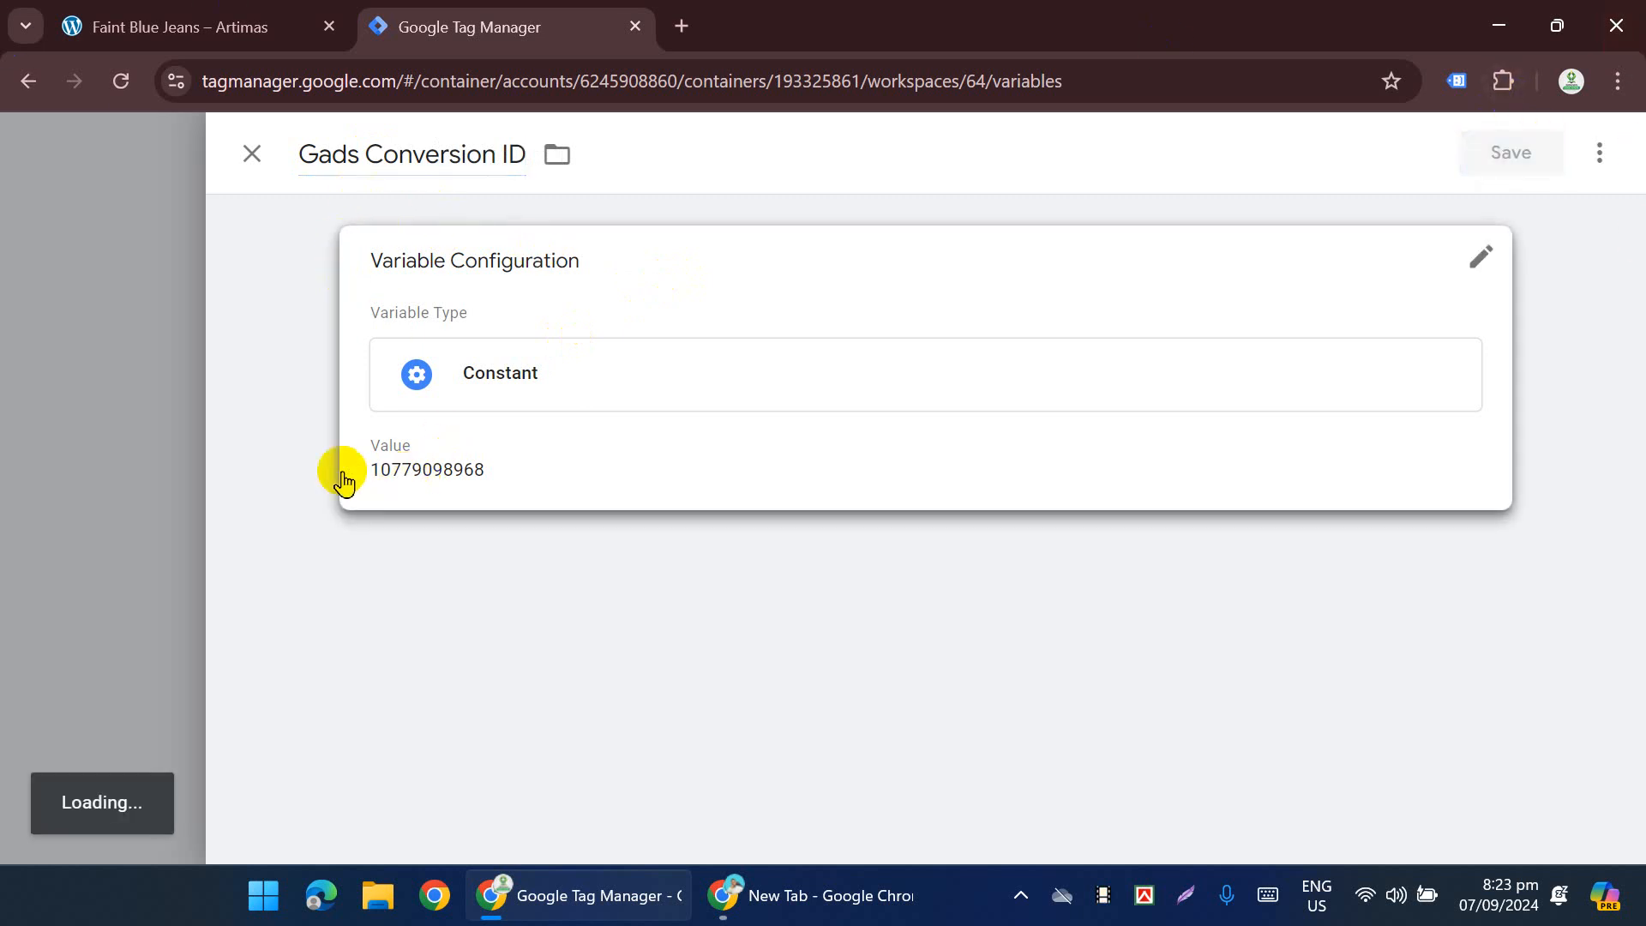
Step: Show the container's triggers and look over the Faint Blue Jeans product page, returning to Tag Manager
scroll(394, 672, up, 7)
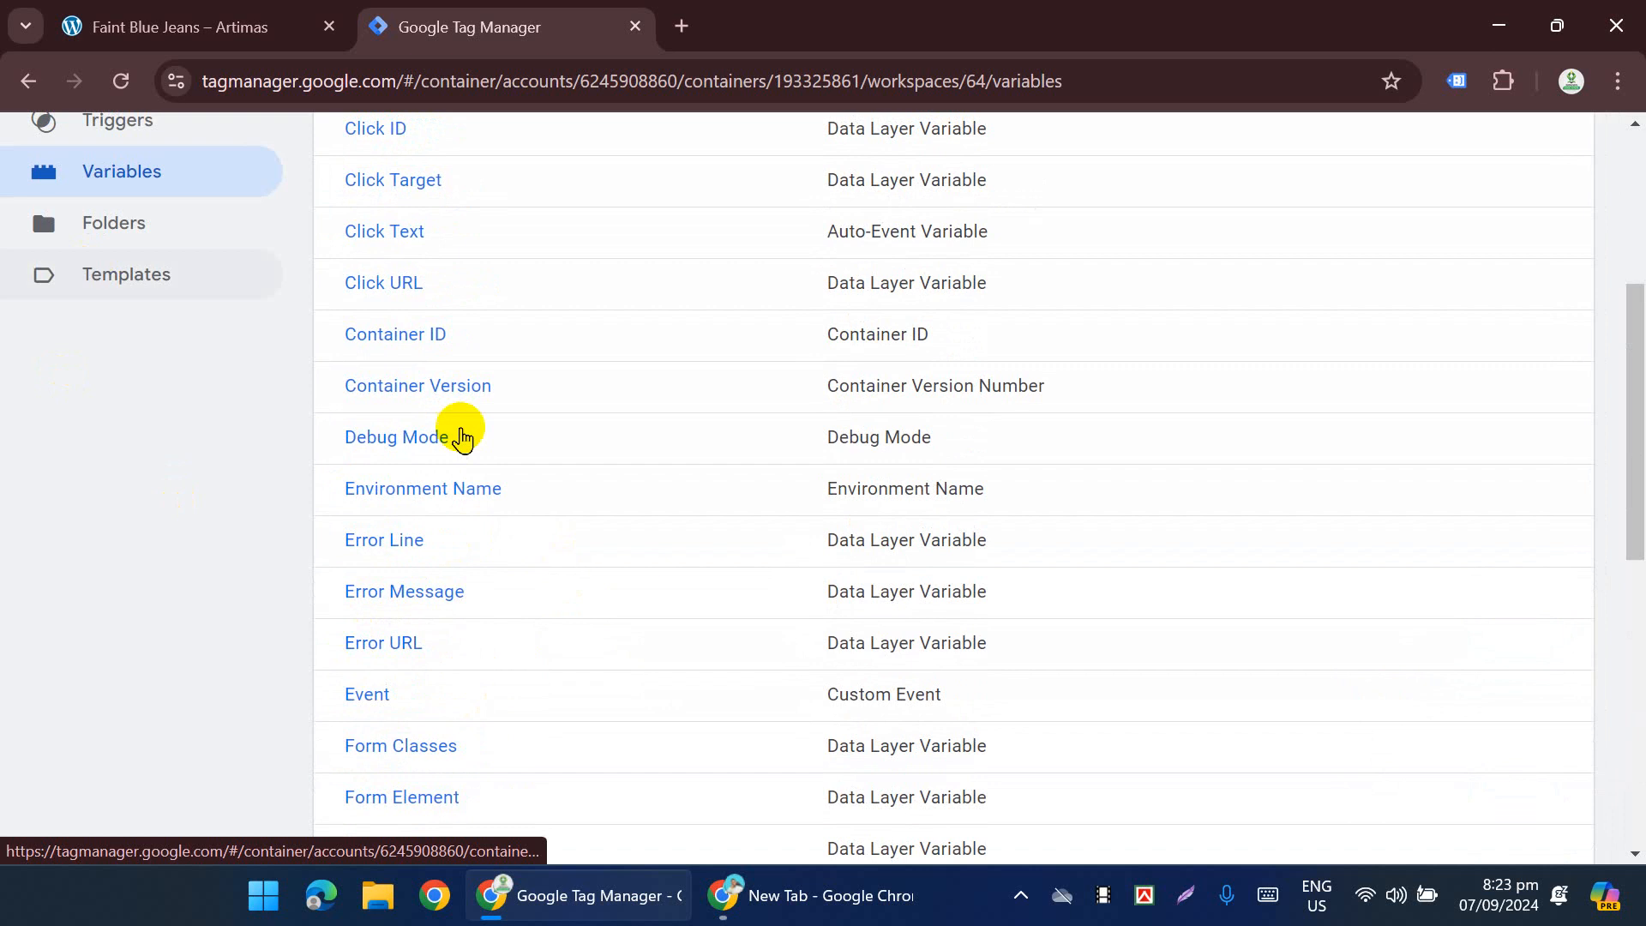
scroll(461, 437, up, 3)
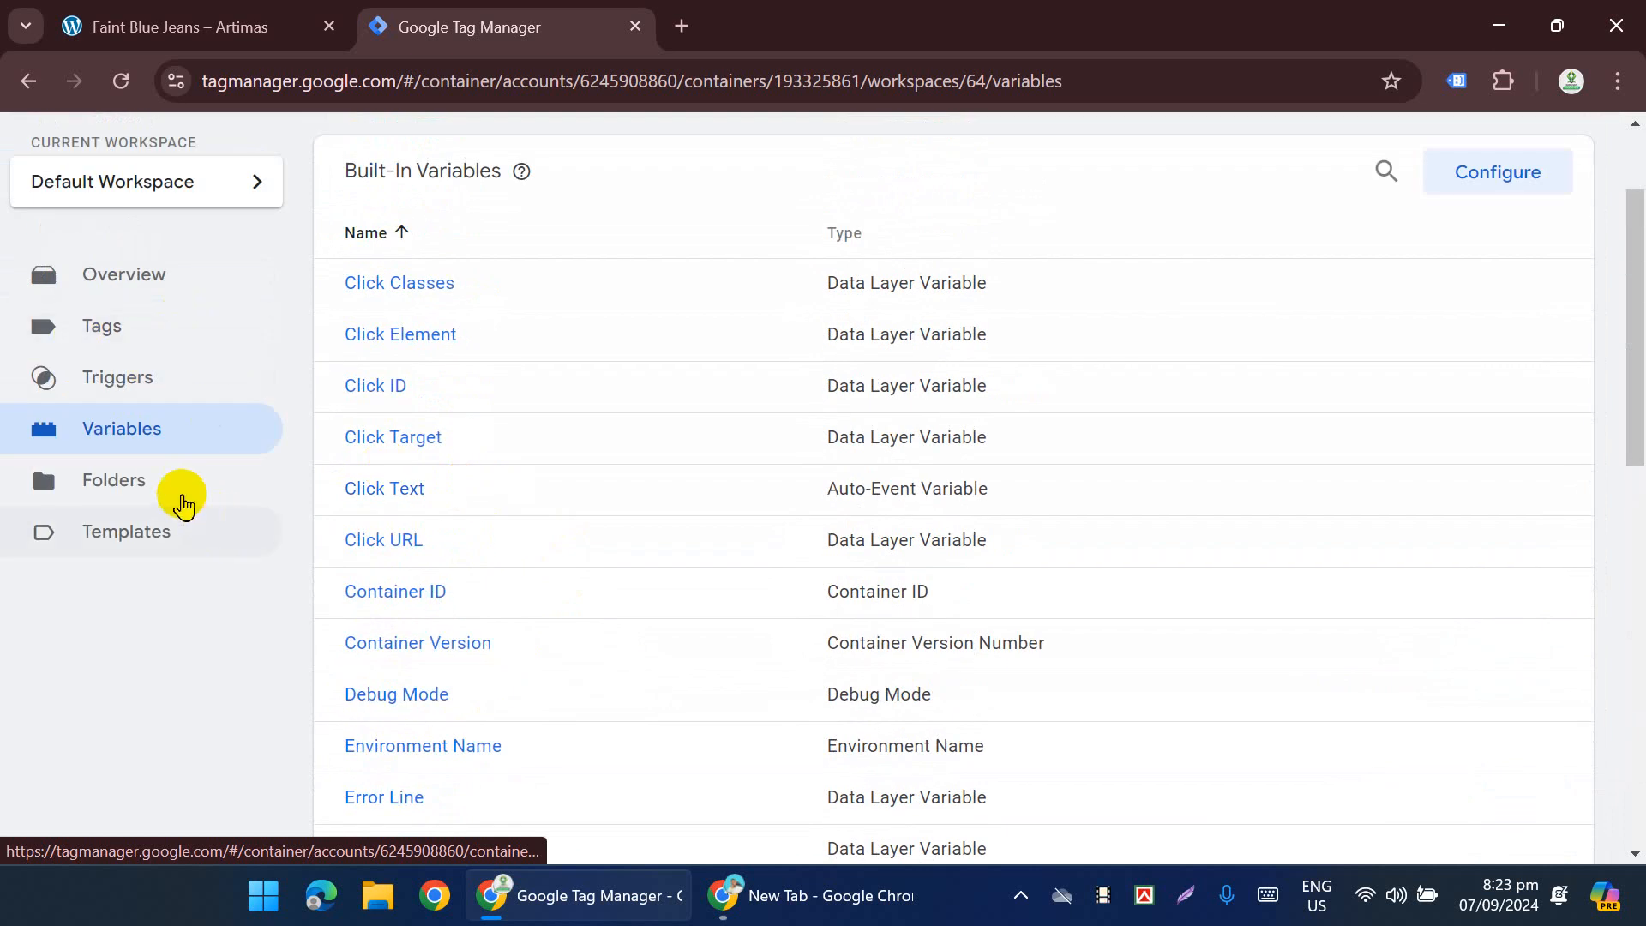
click(174, 383)
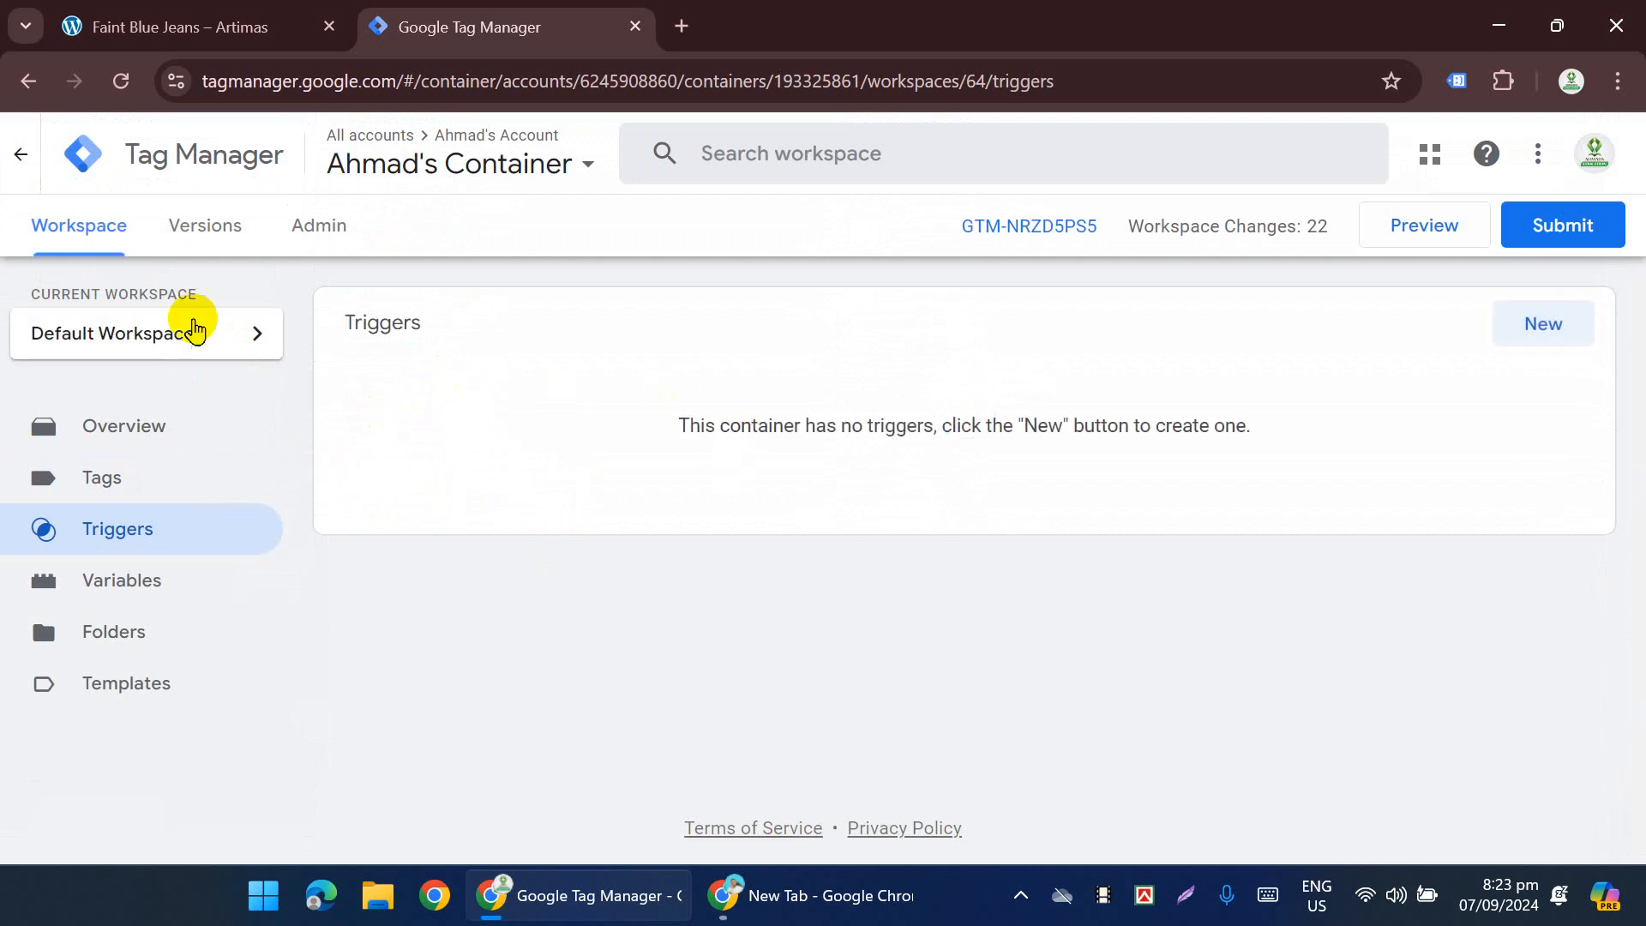
click(247, 29)
scroll(1429, 359, up, 20)
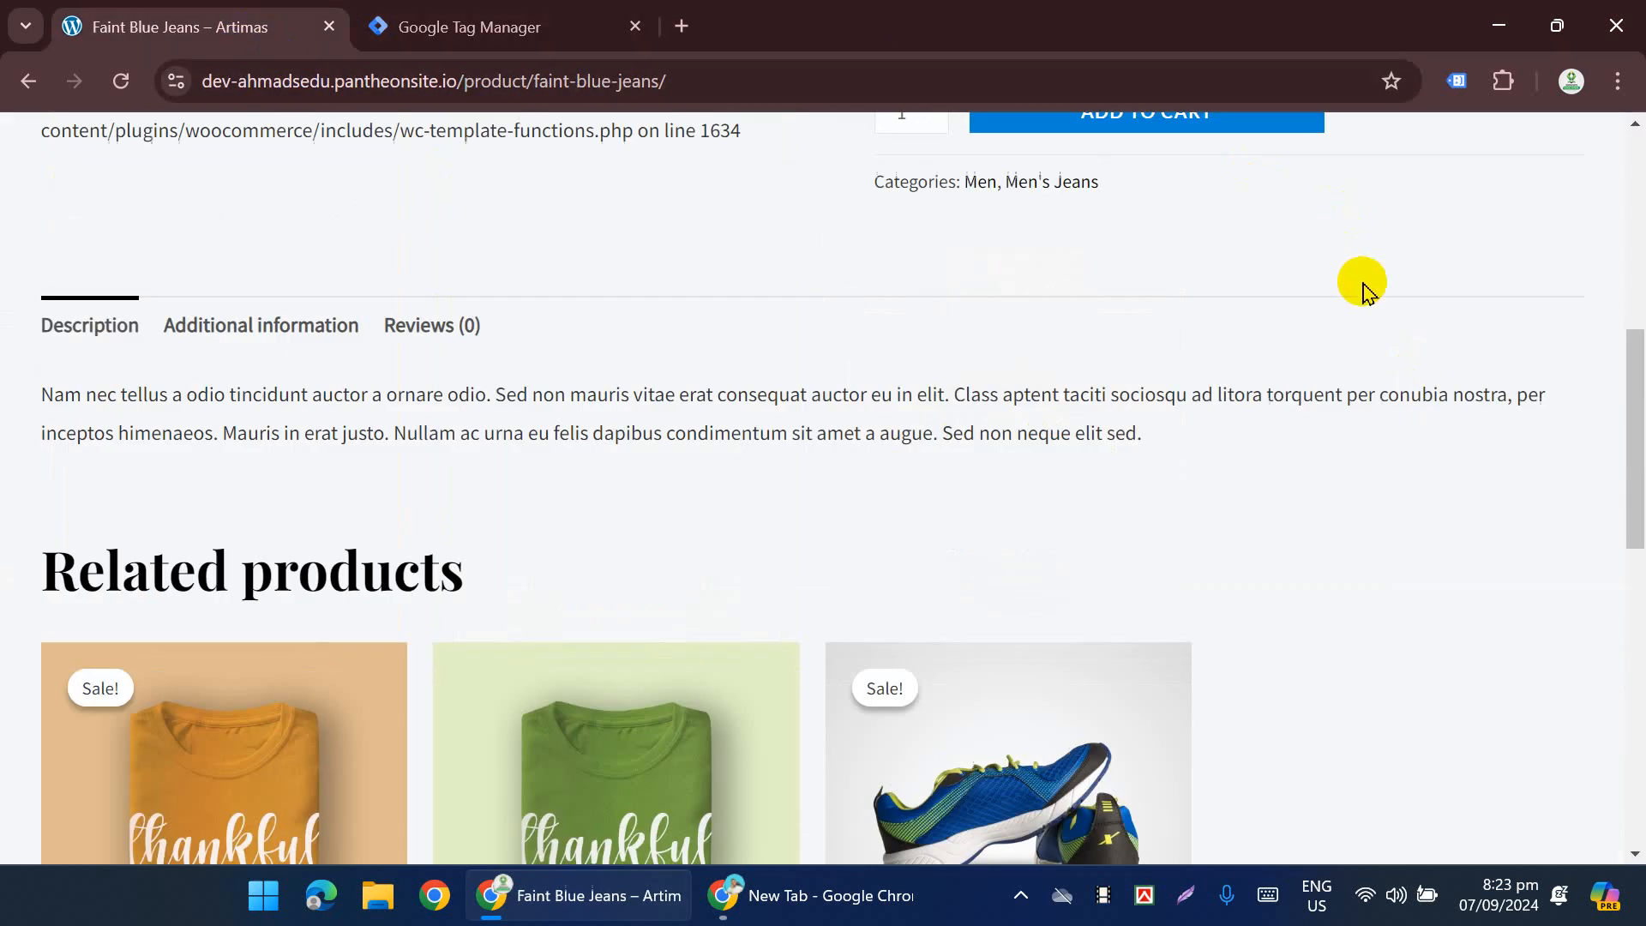
mouse_move(1000, 224)
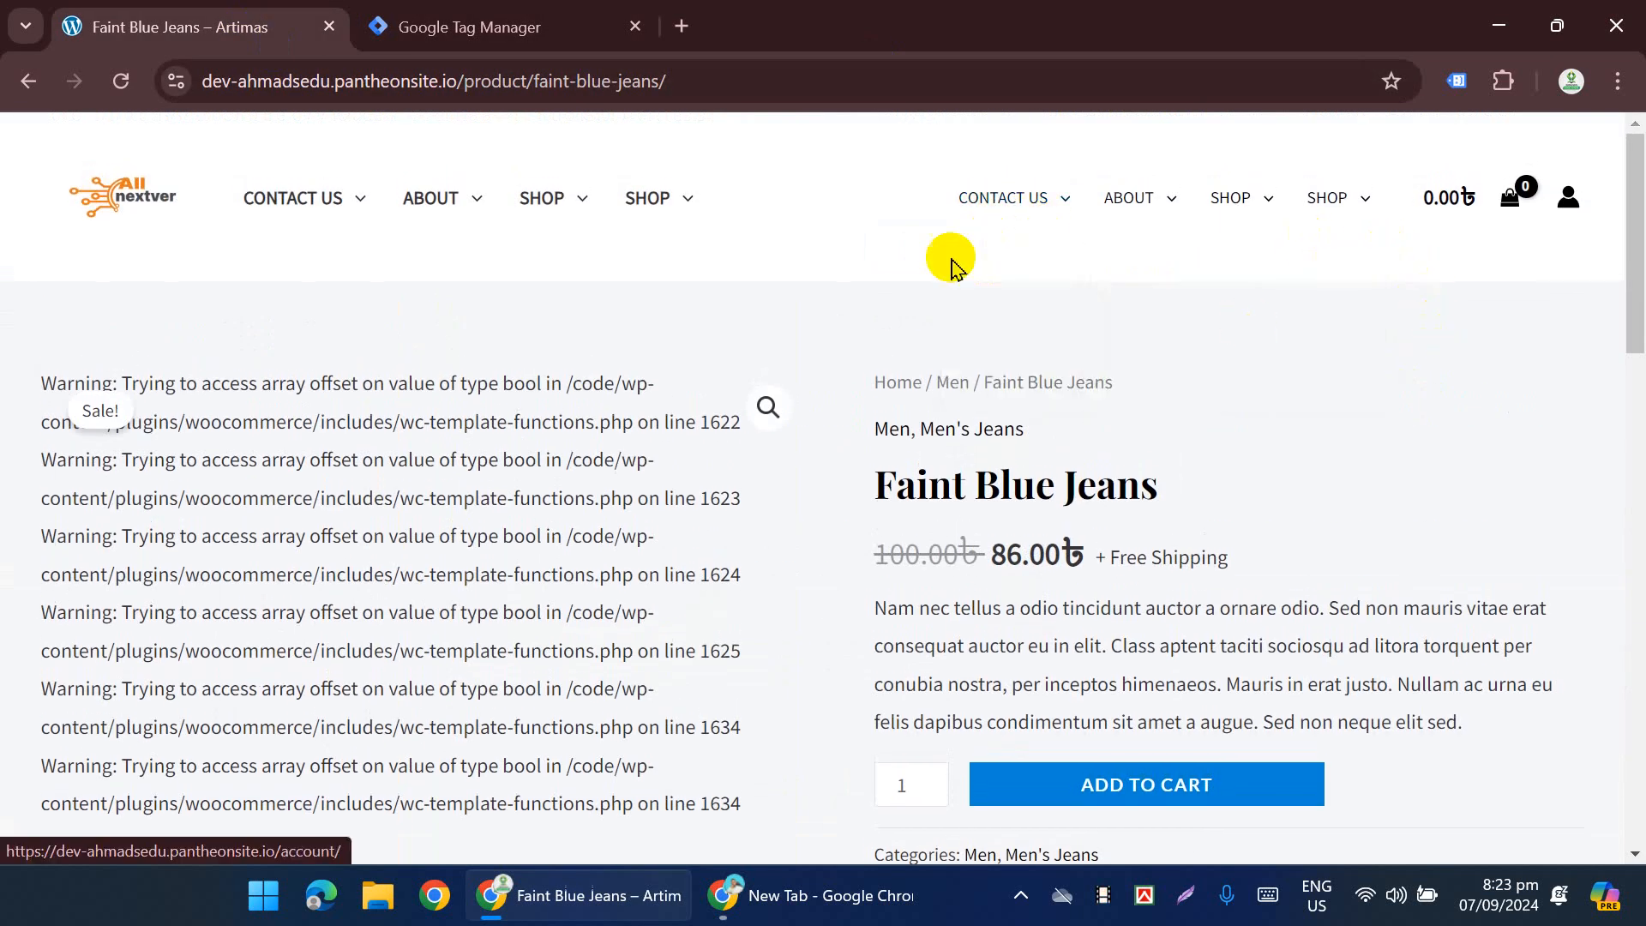
click(395, 41)
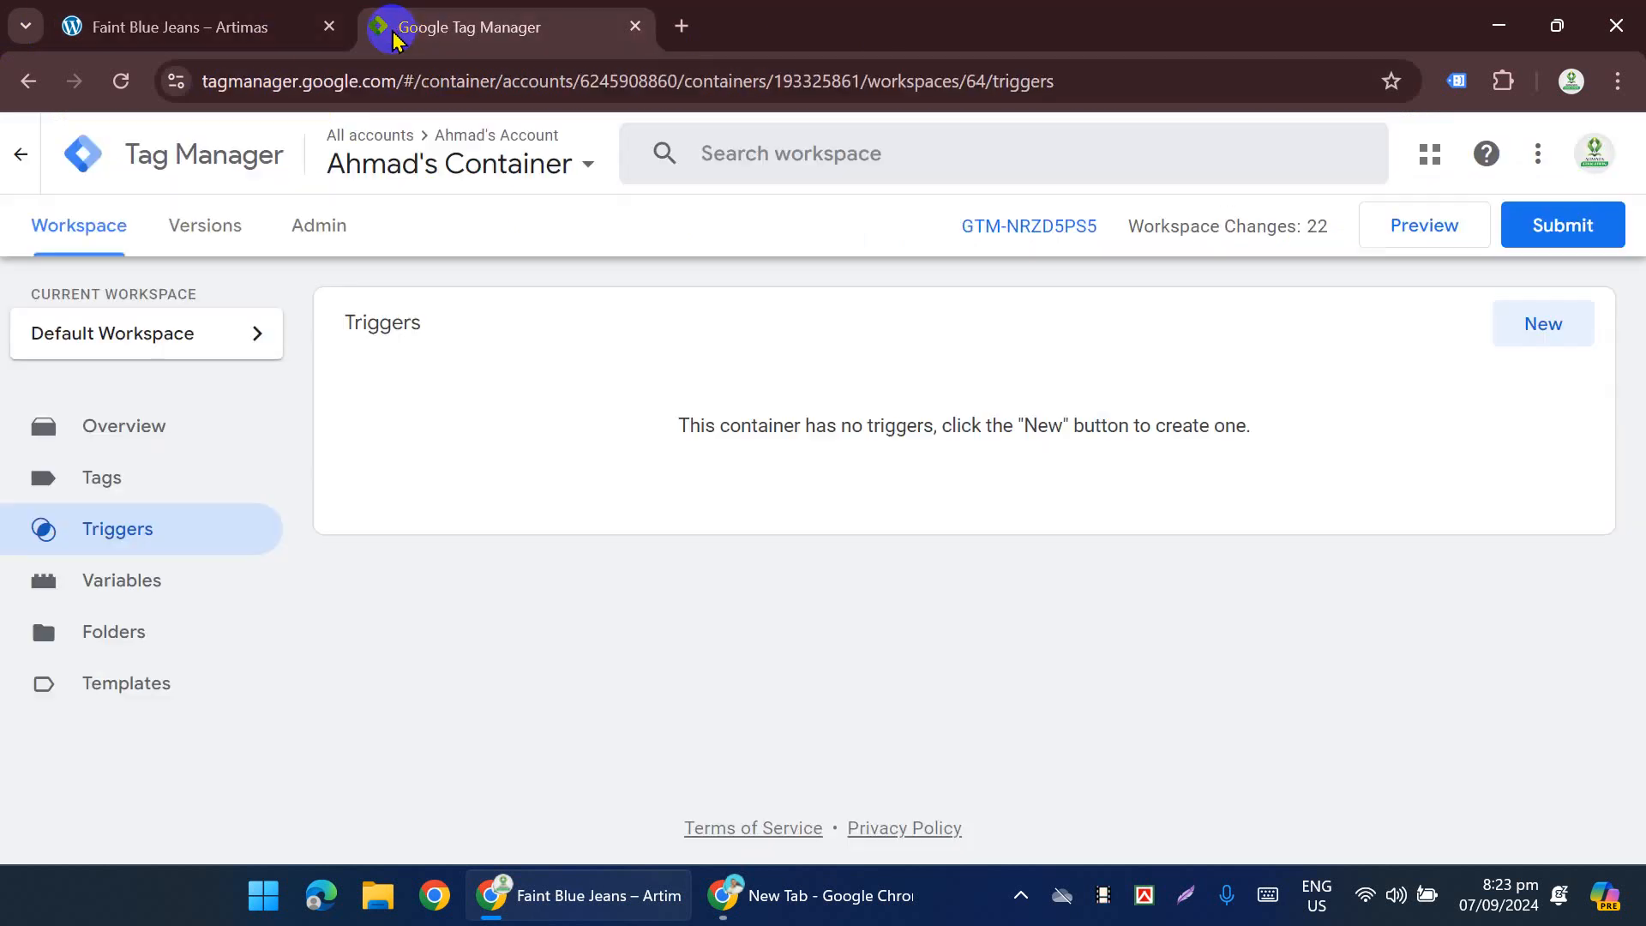
Step: Place the Tag Manager tab before the store tab, start the container preview and connect Tag Assistant to the Artimas store
drag(533, 15, 239, 18)
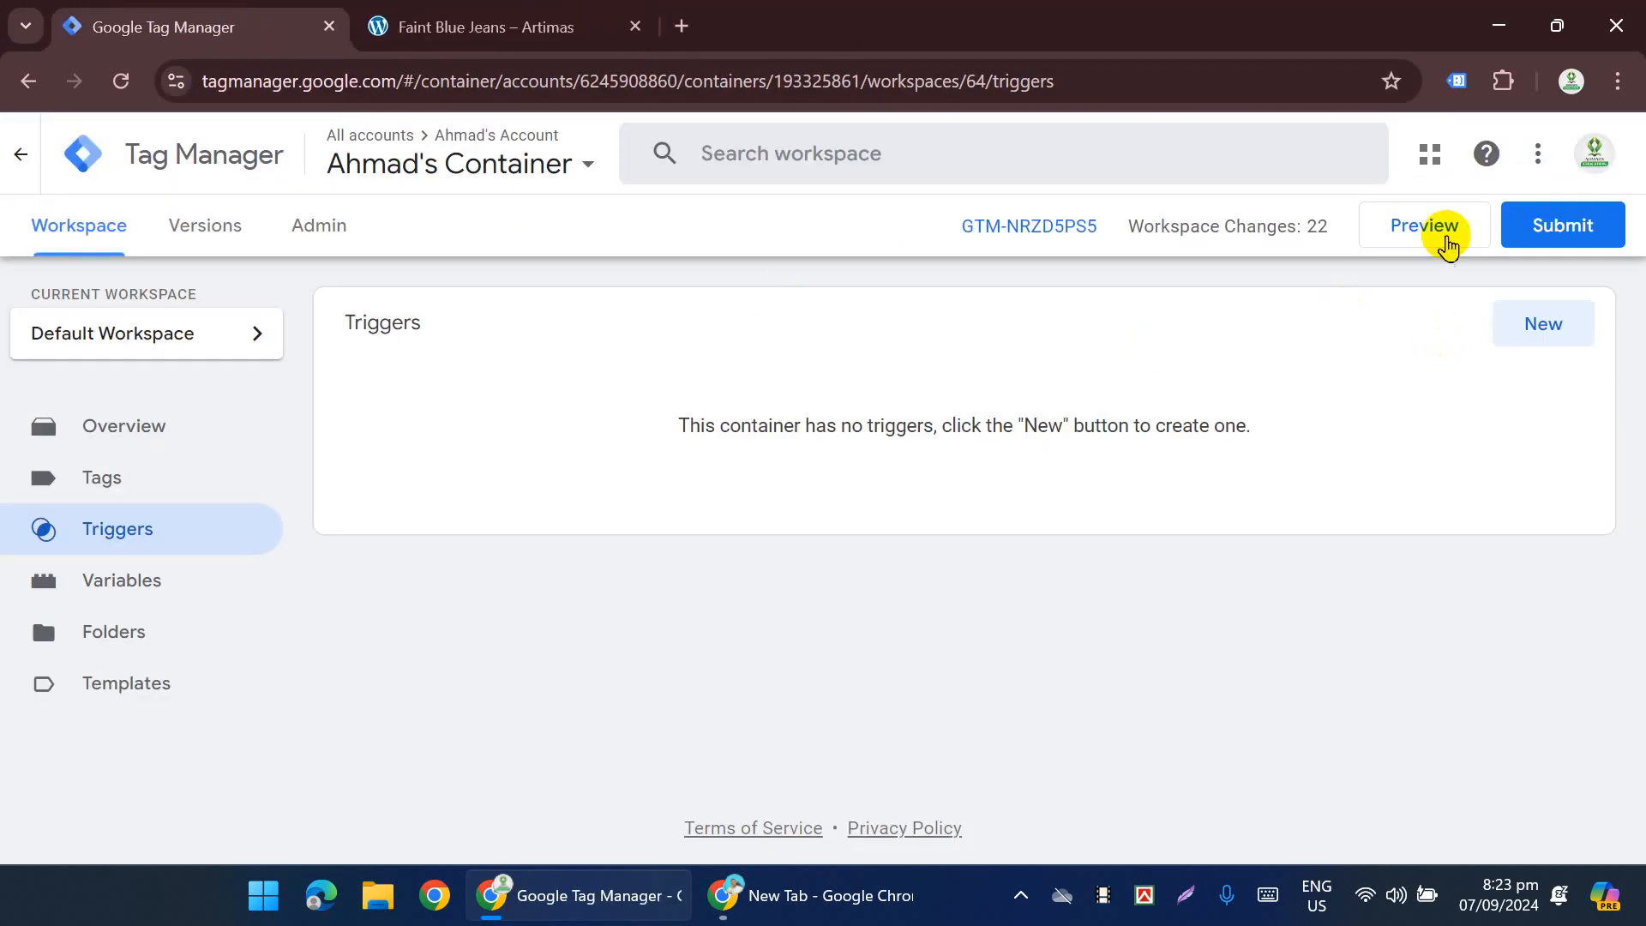
click(1447, 231)
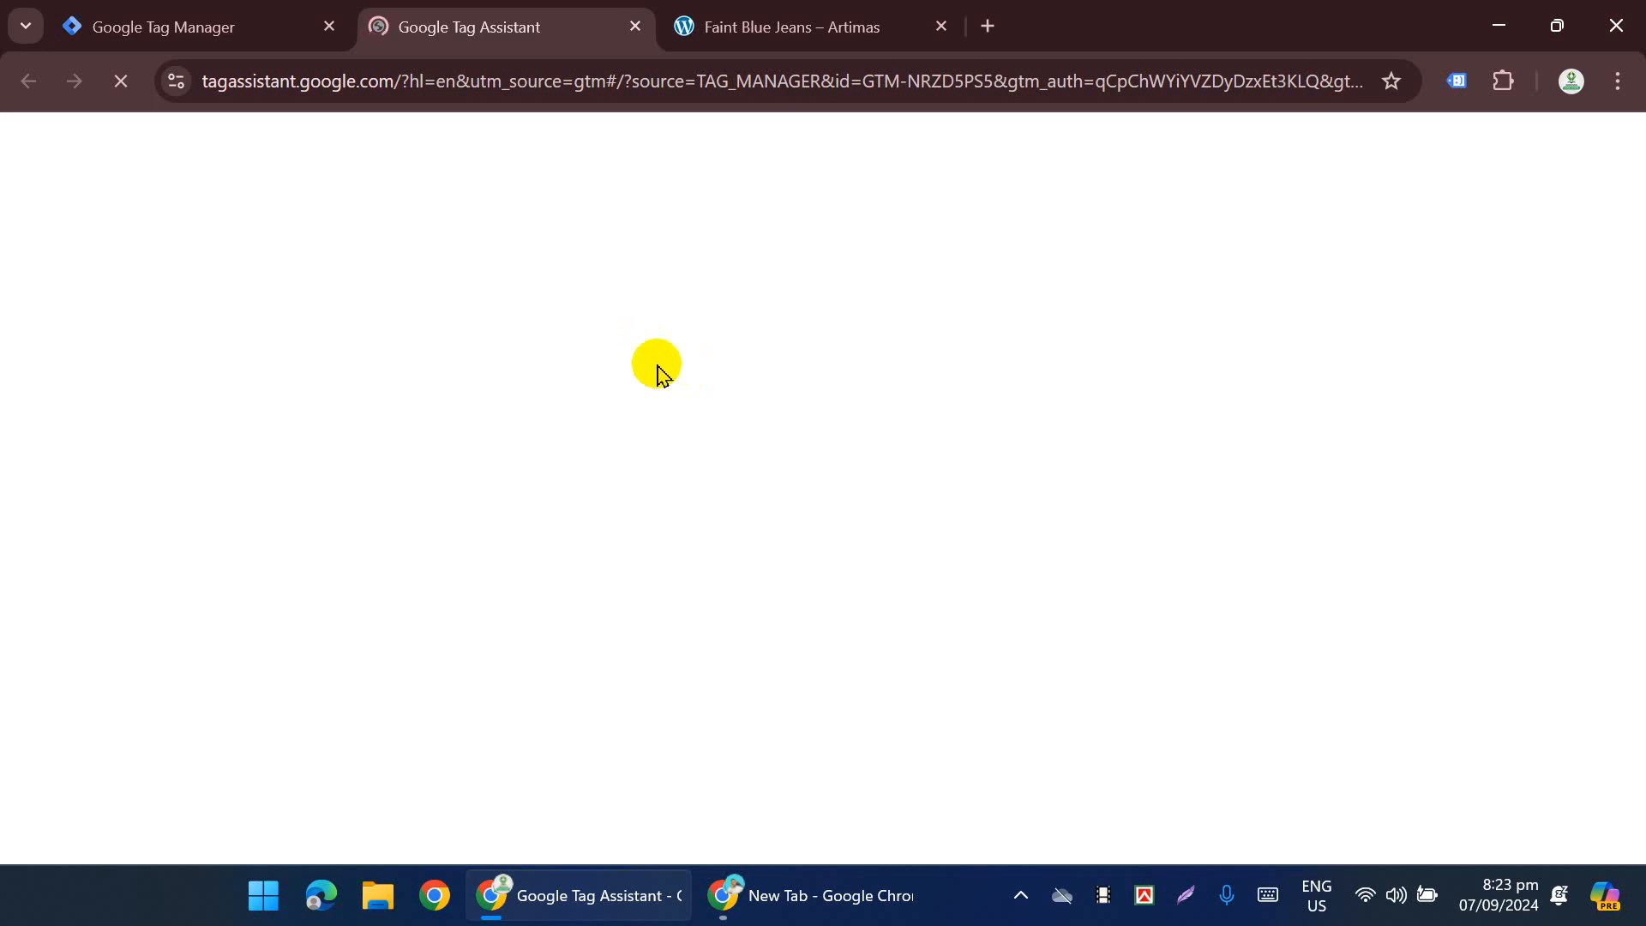
click(819, 727)
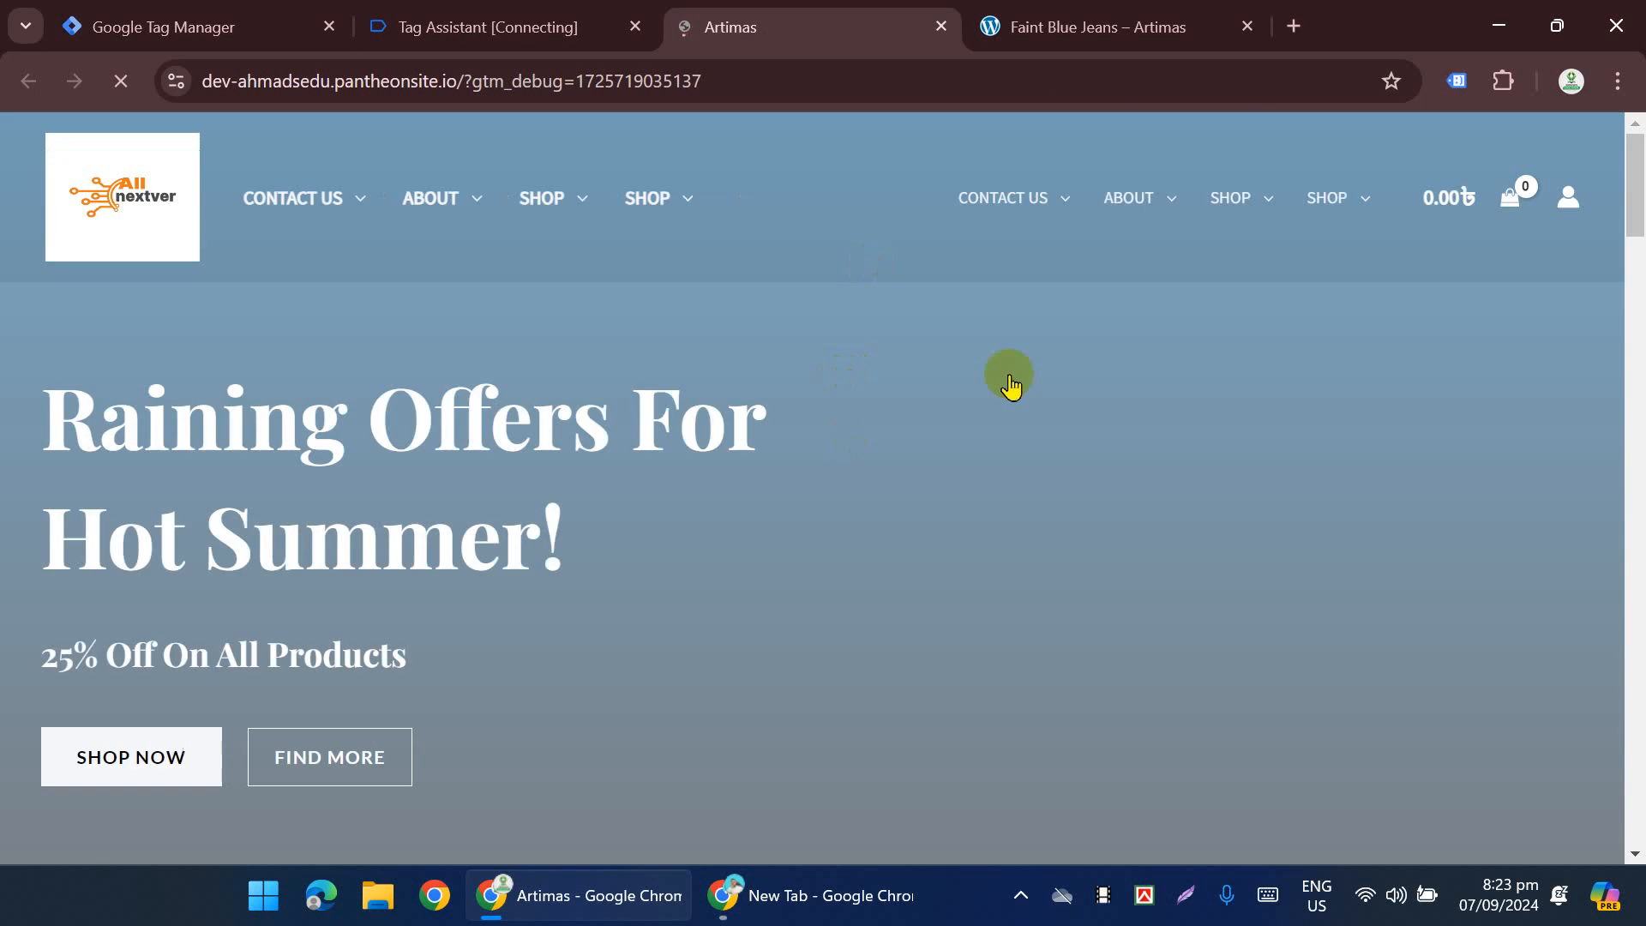
Step: Add one DNK Blue Tshirt to the cart from its product page and show the shopping cart
scroll(969, 386, down, 10)
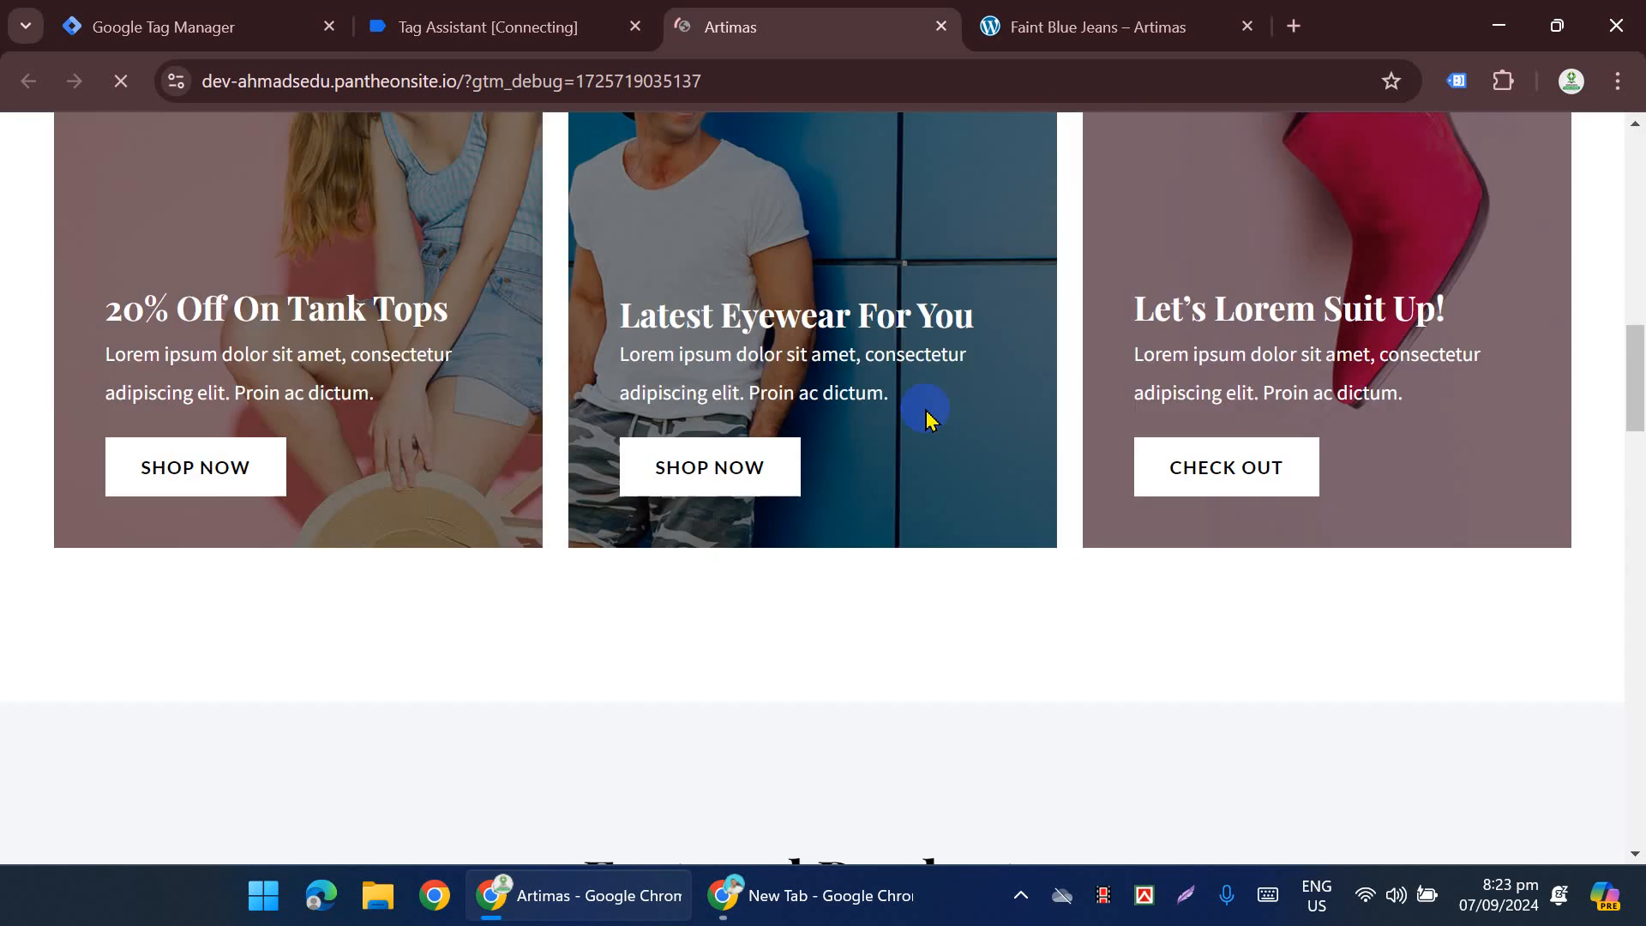
scroll(927, 418, down, 10)
click(751, 615)
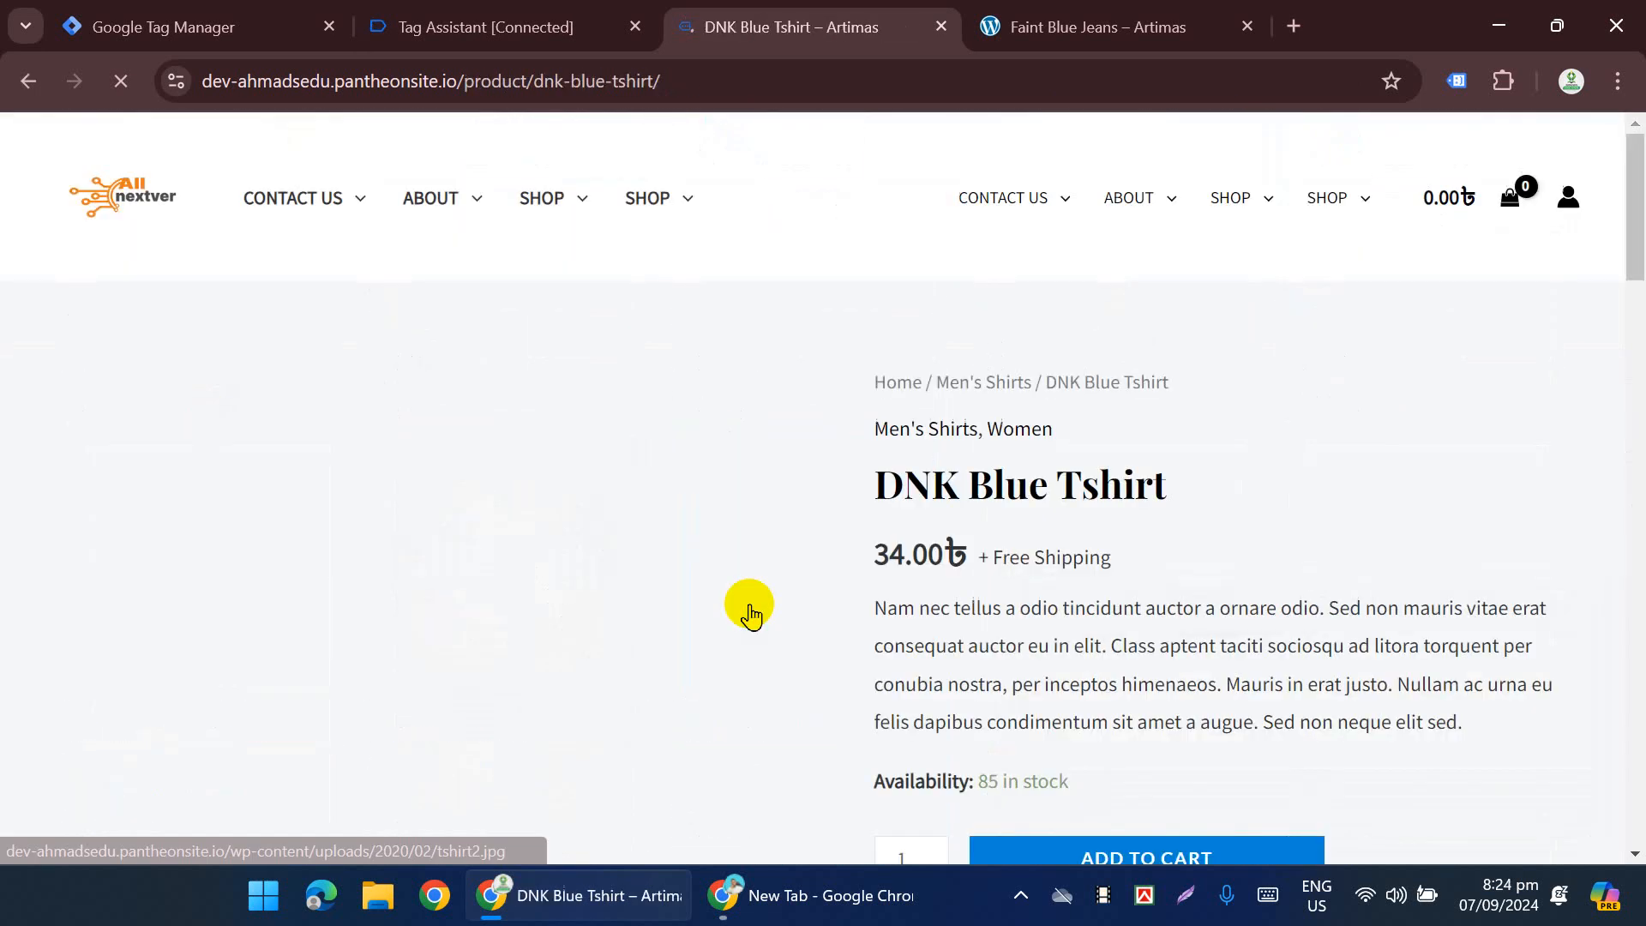
scroll(927, 385, down, 5)
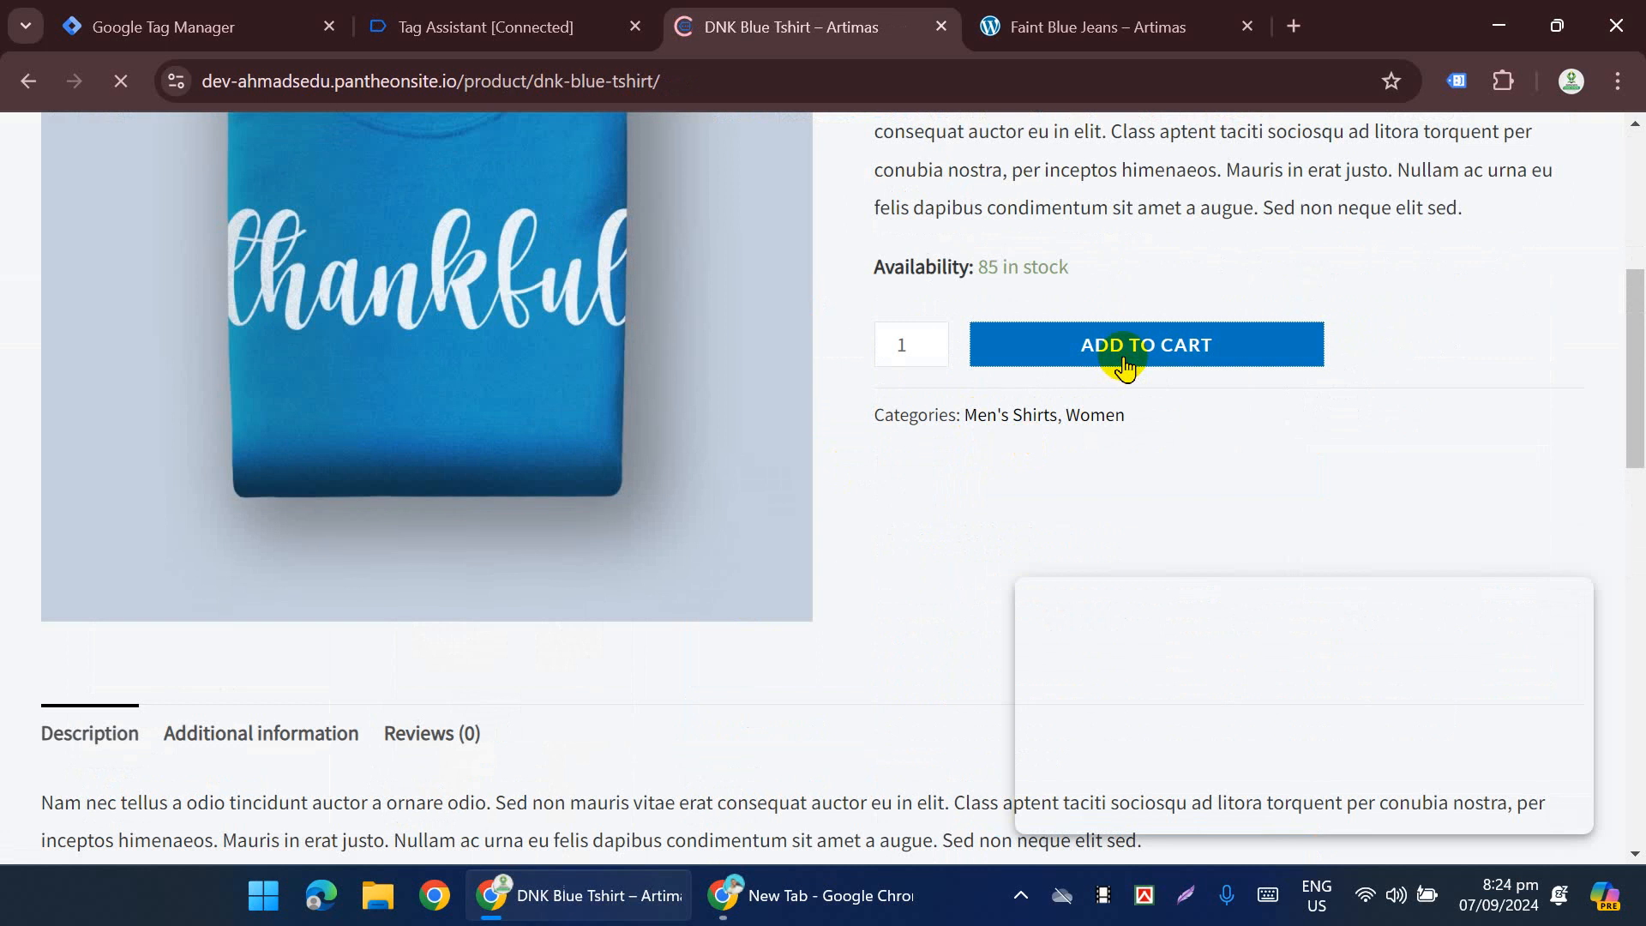
click(1124, 365)
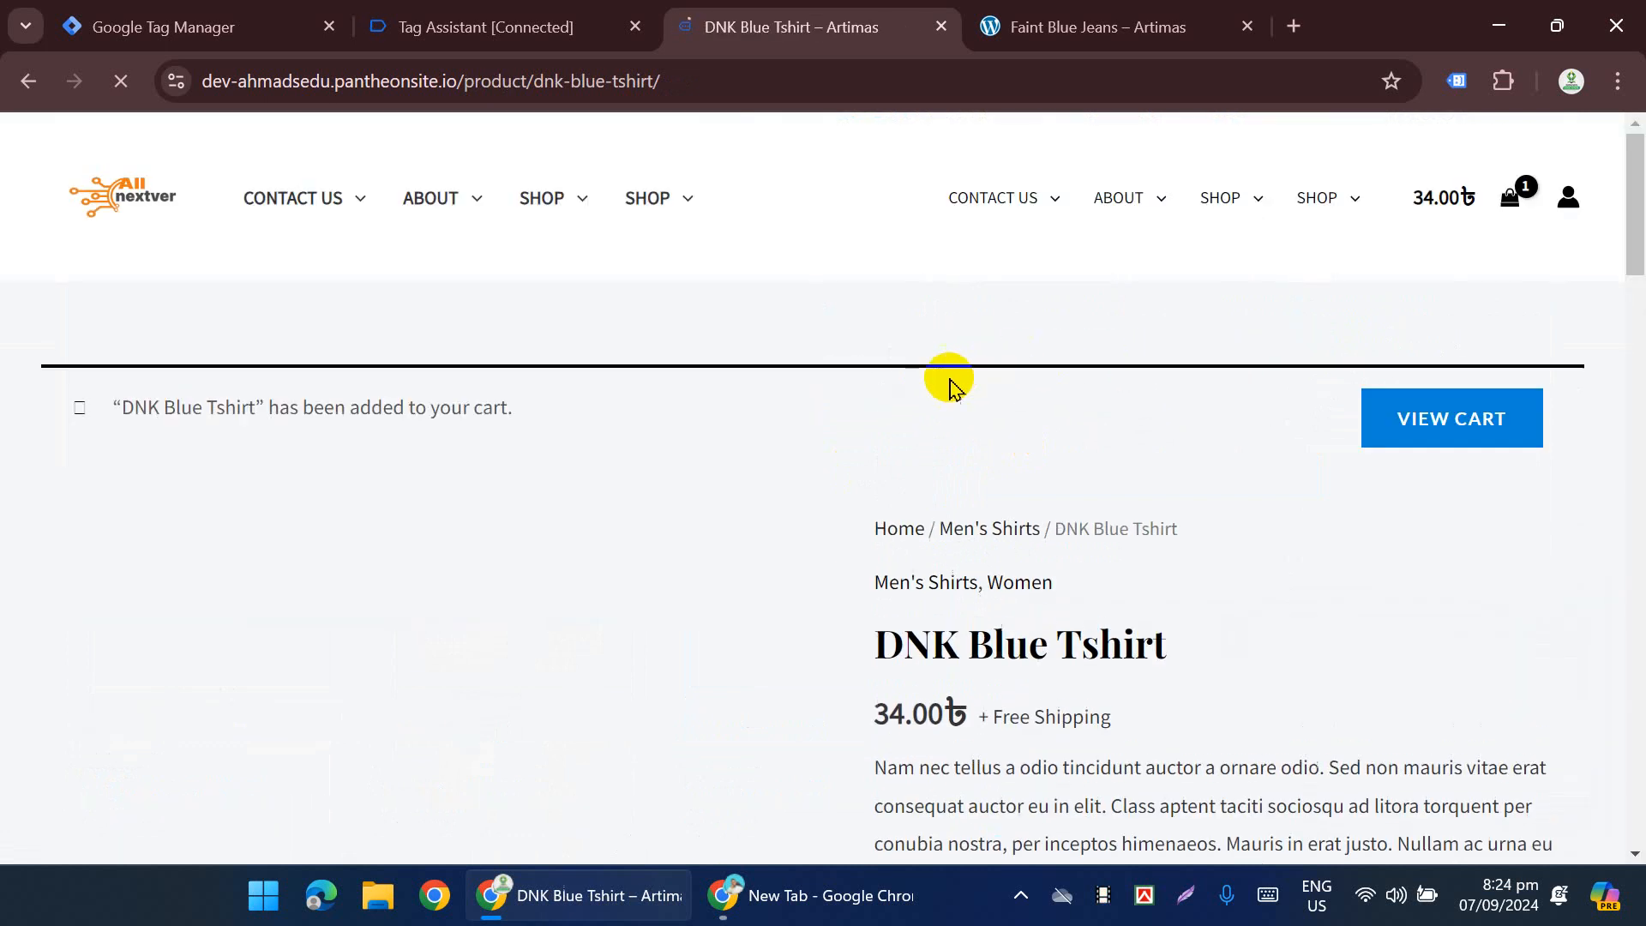
scroll(926, 390, down, 6)
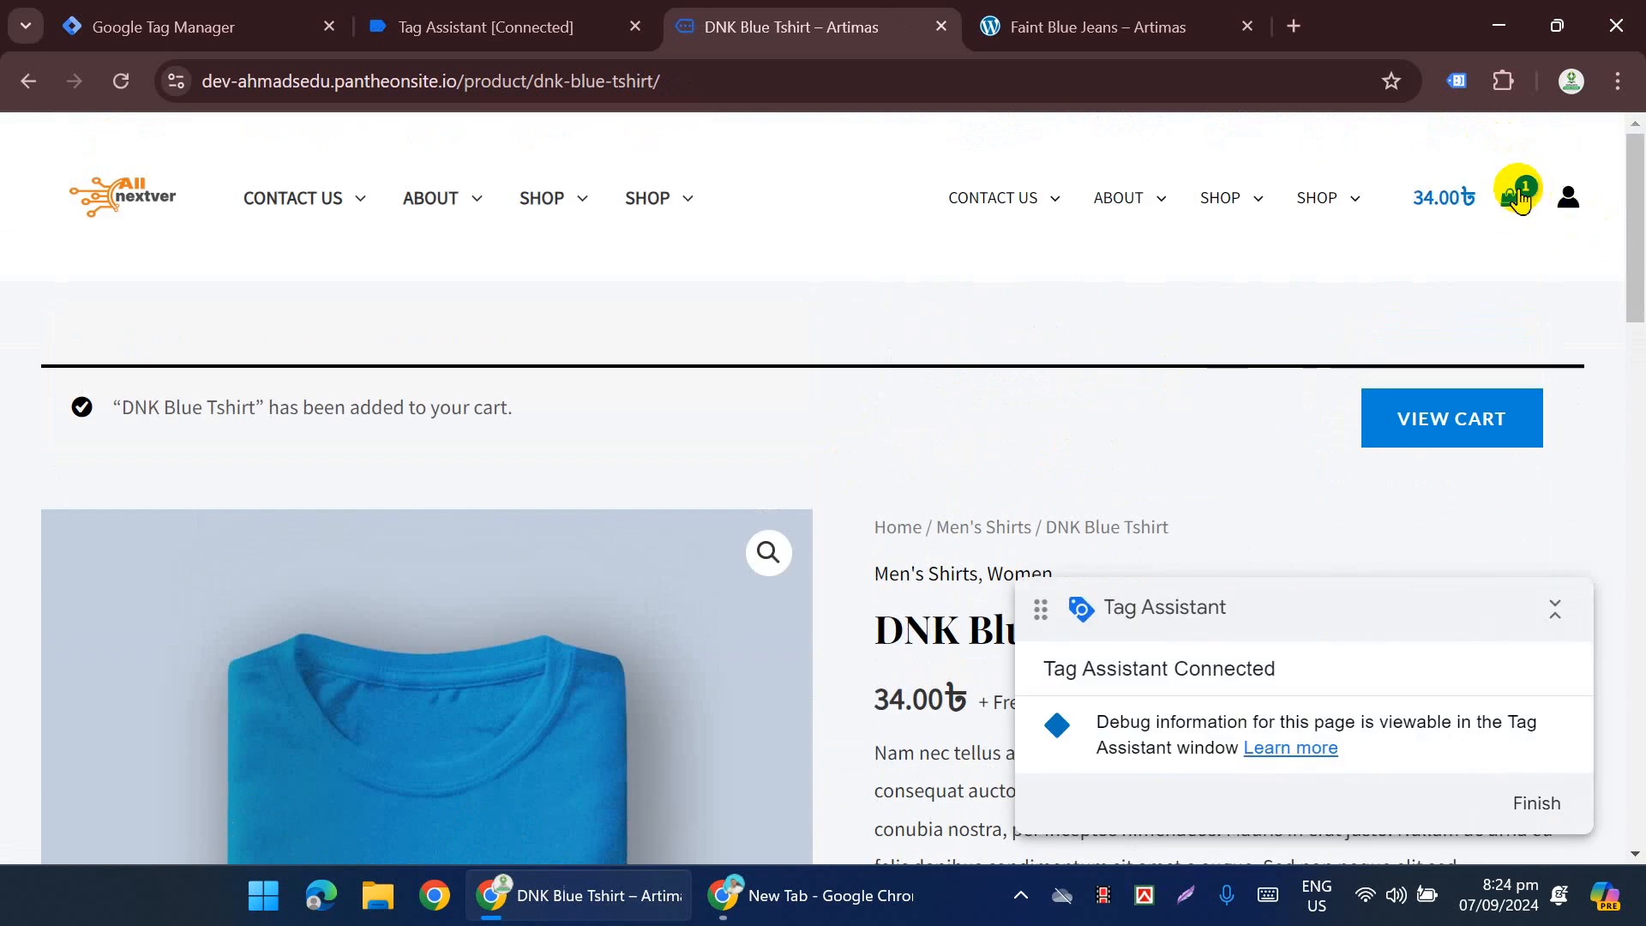
click(1518, 199)
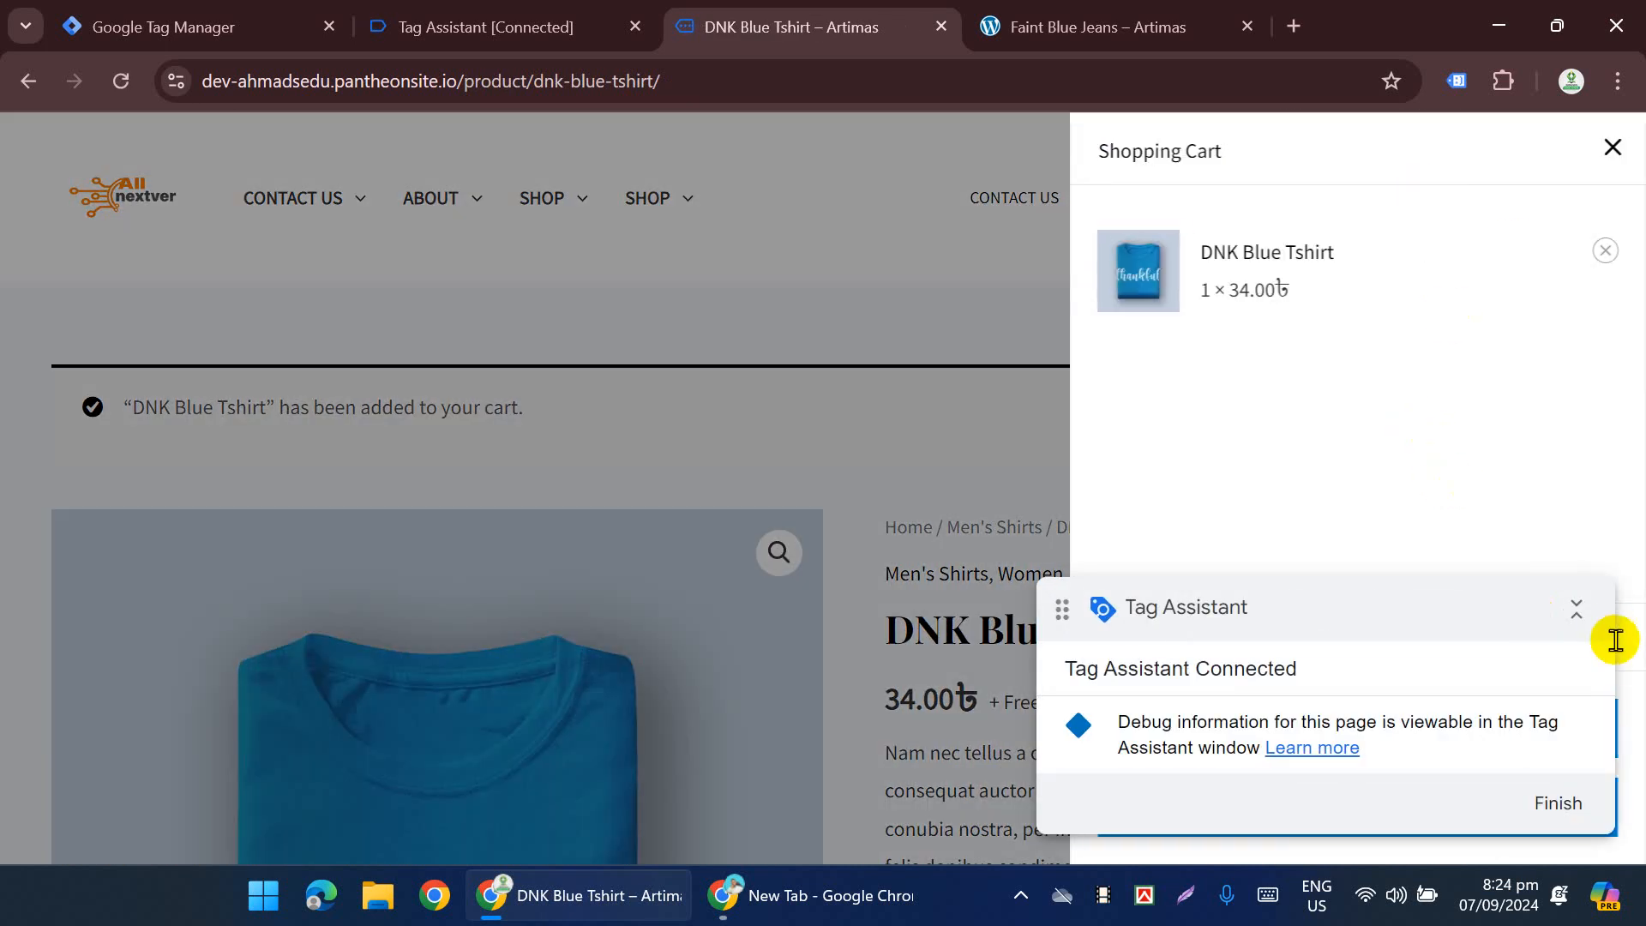
Step: Proceed from the cart to checkout and fill the billing details with the saved name and address
click(1575, 609)
click(1328, 798)
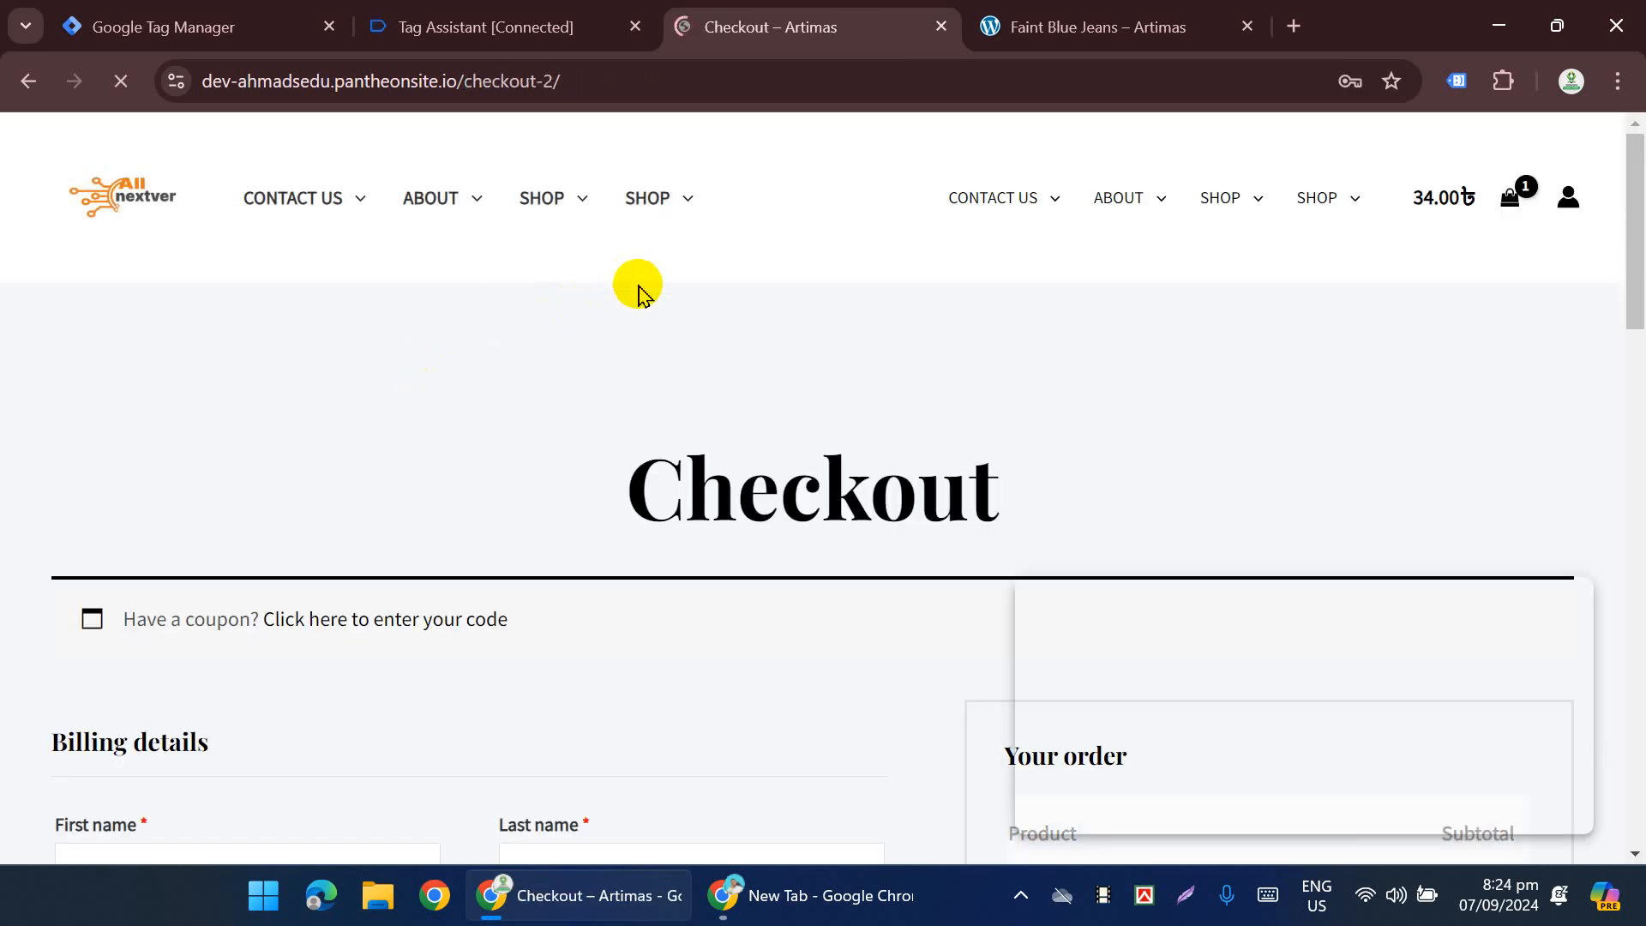
scroll(709, 275, down, 3)
scroll(712, 283, down, 3)
click(228, 342)
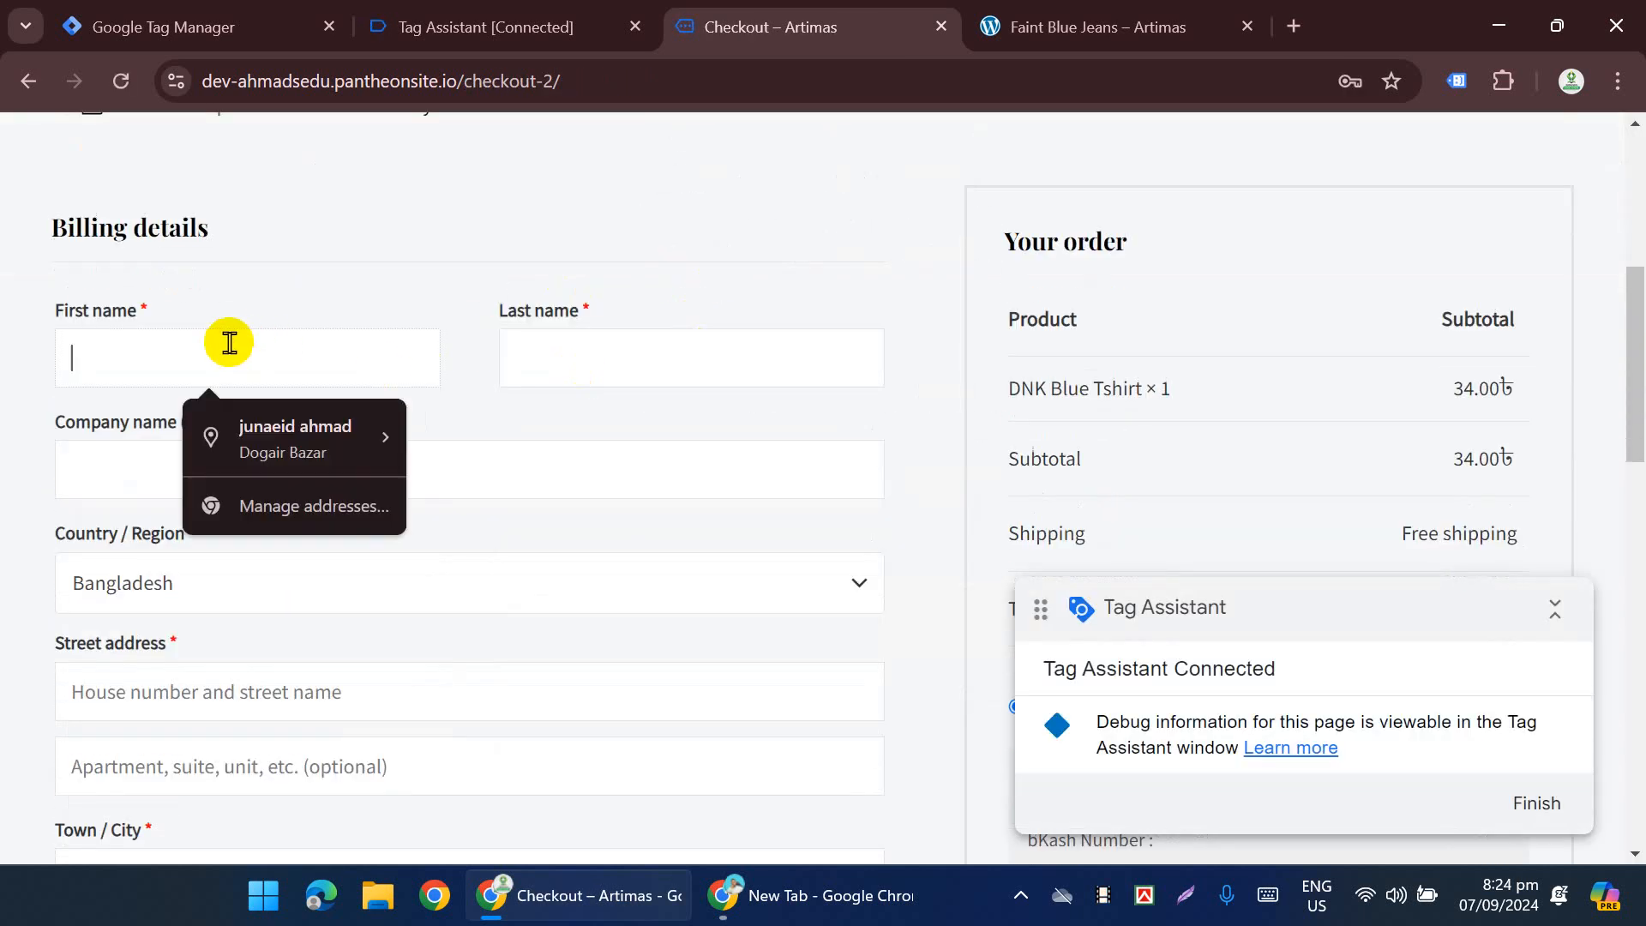
click(301, 448)
scroll(448, 423, down, 2)
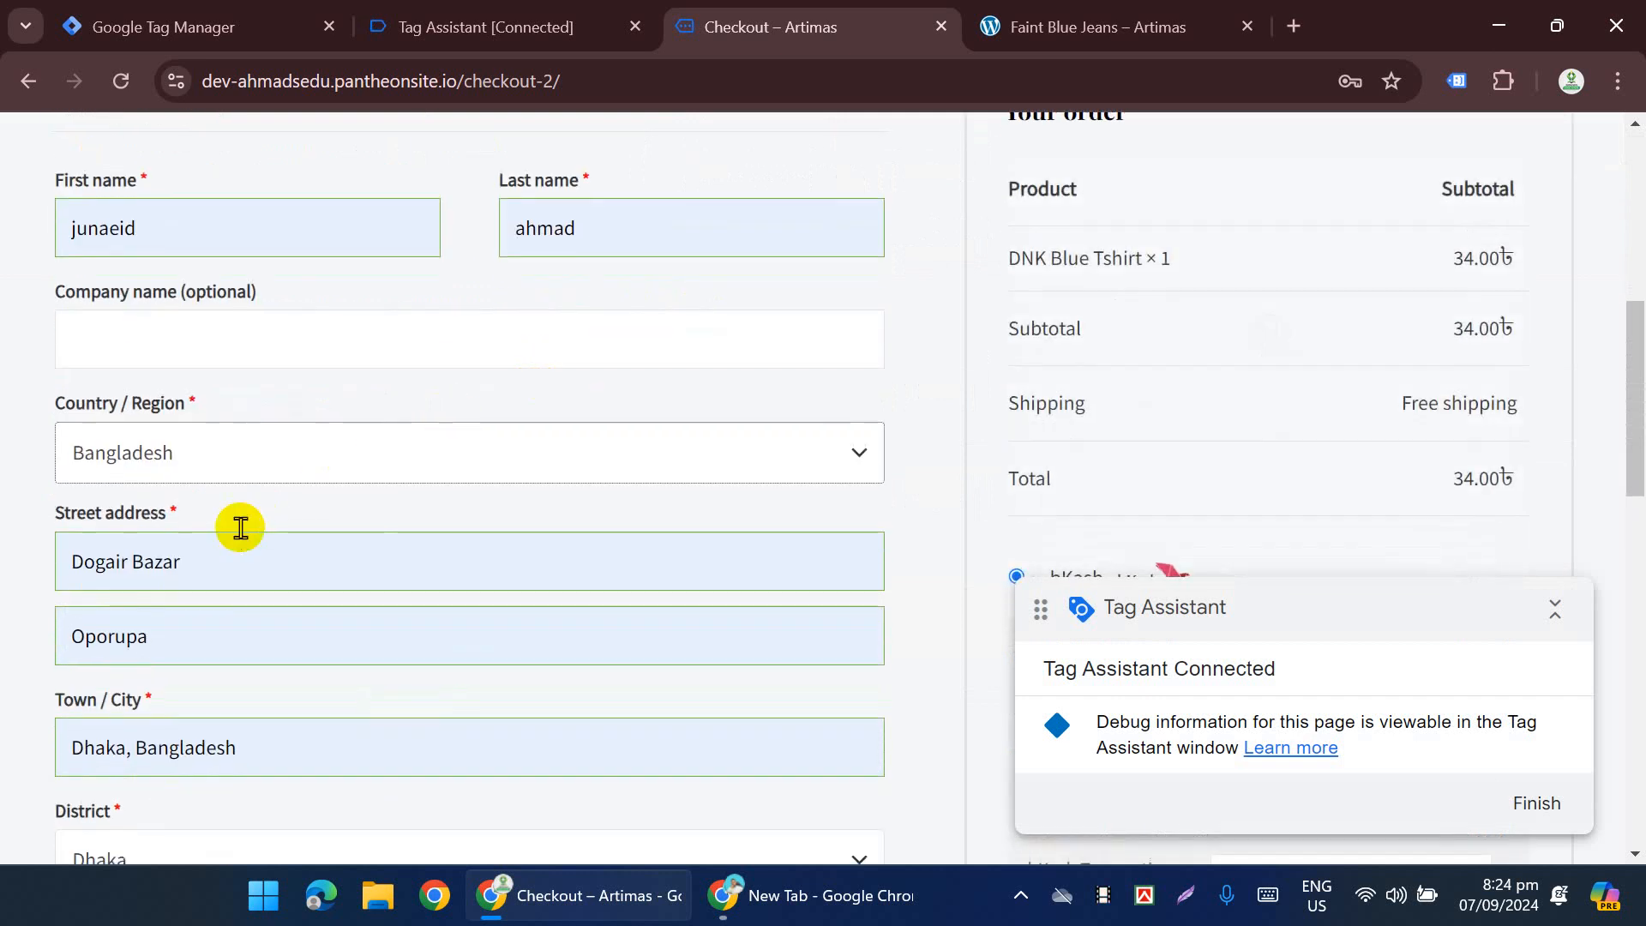
scroll(197, 541, down, 3)
scroll(178, 585, down, 2)
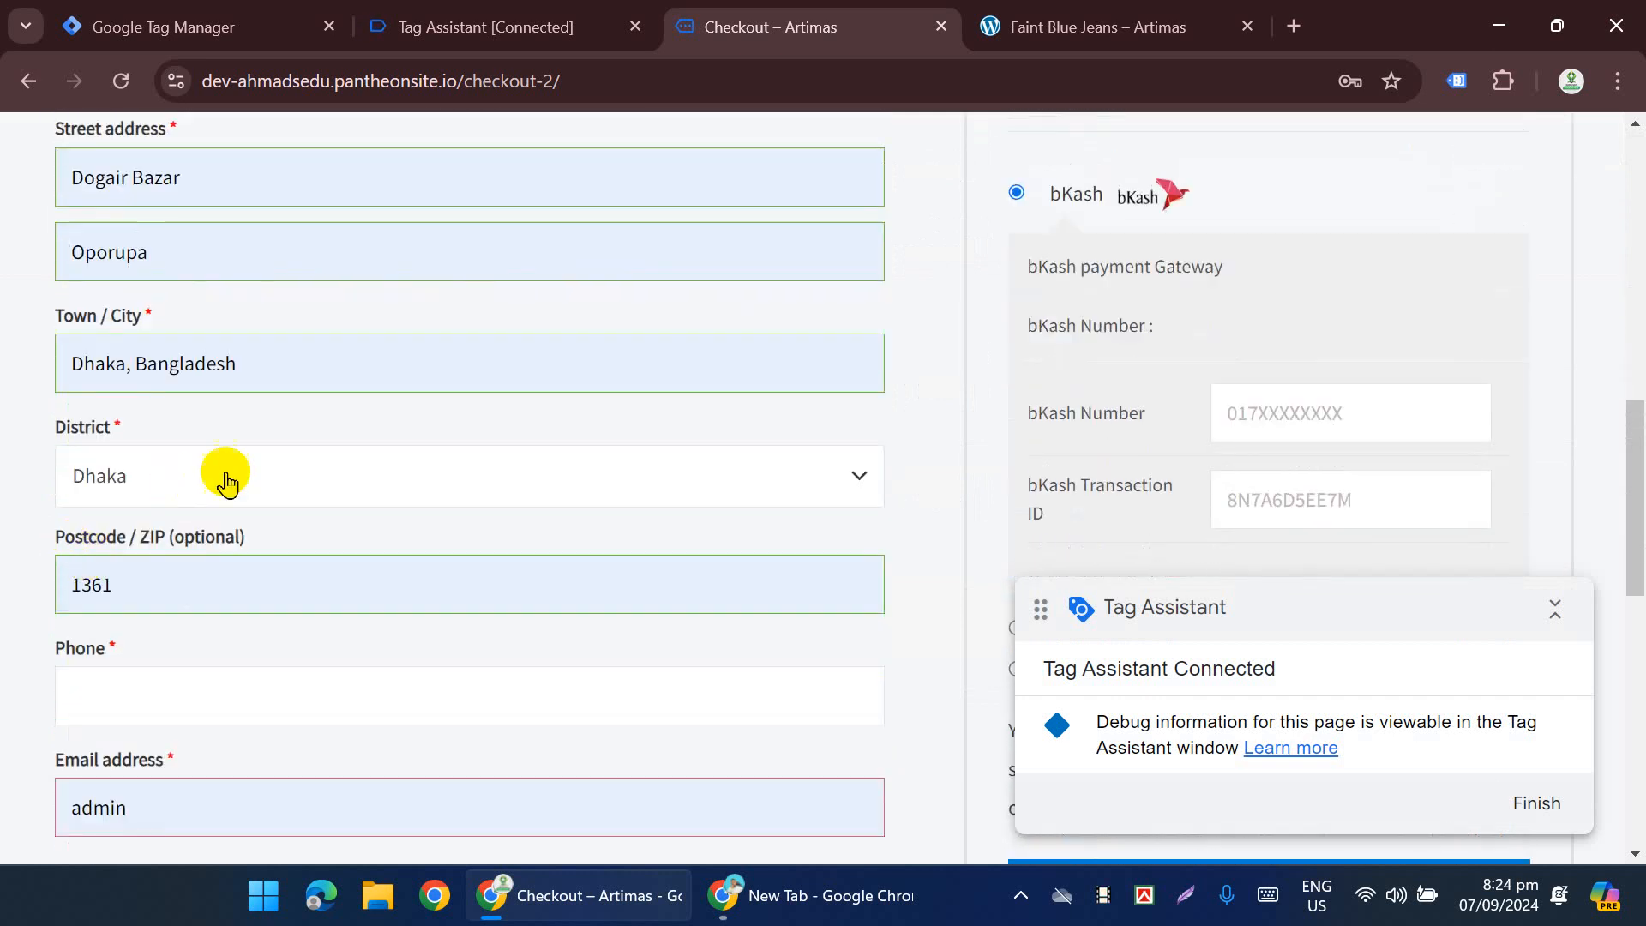
Step: Fill in the billing phone number and complete the customer's email address
click(130, 693)
click(275, 771)
scroll(269, 723, down, 1)
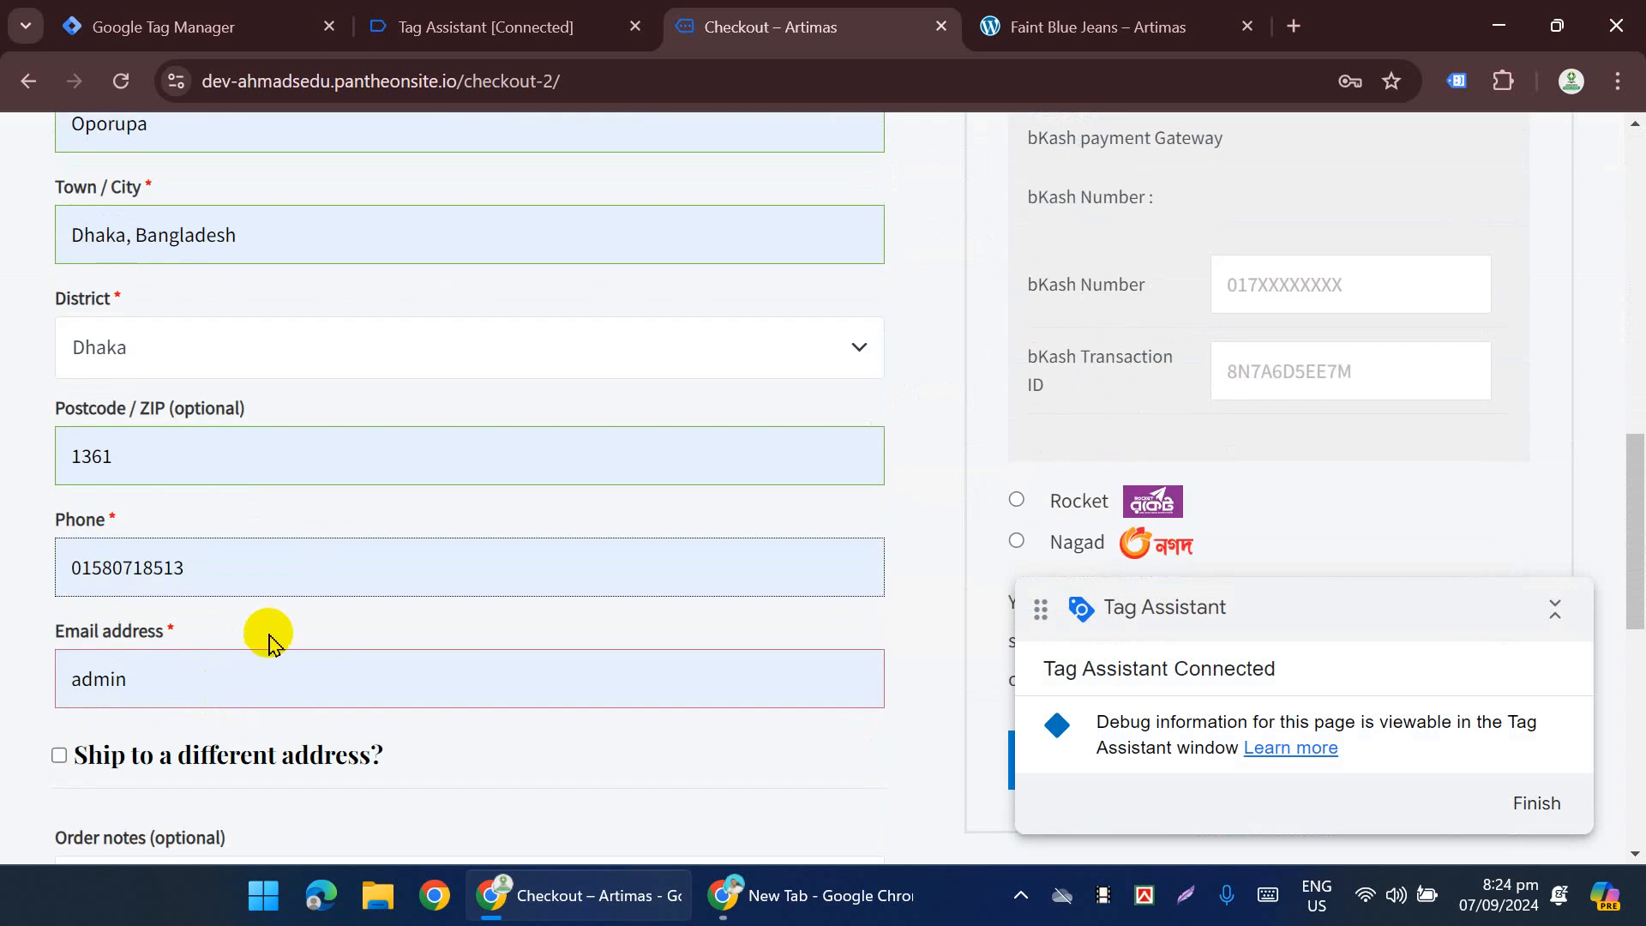
scroll(268, 642, down, 1)
click(352, 541)
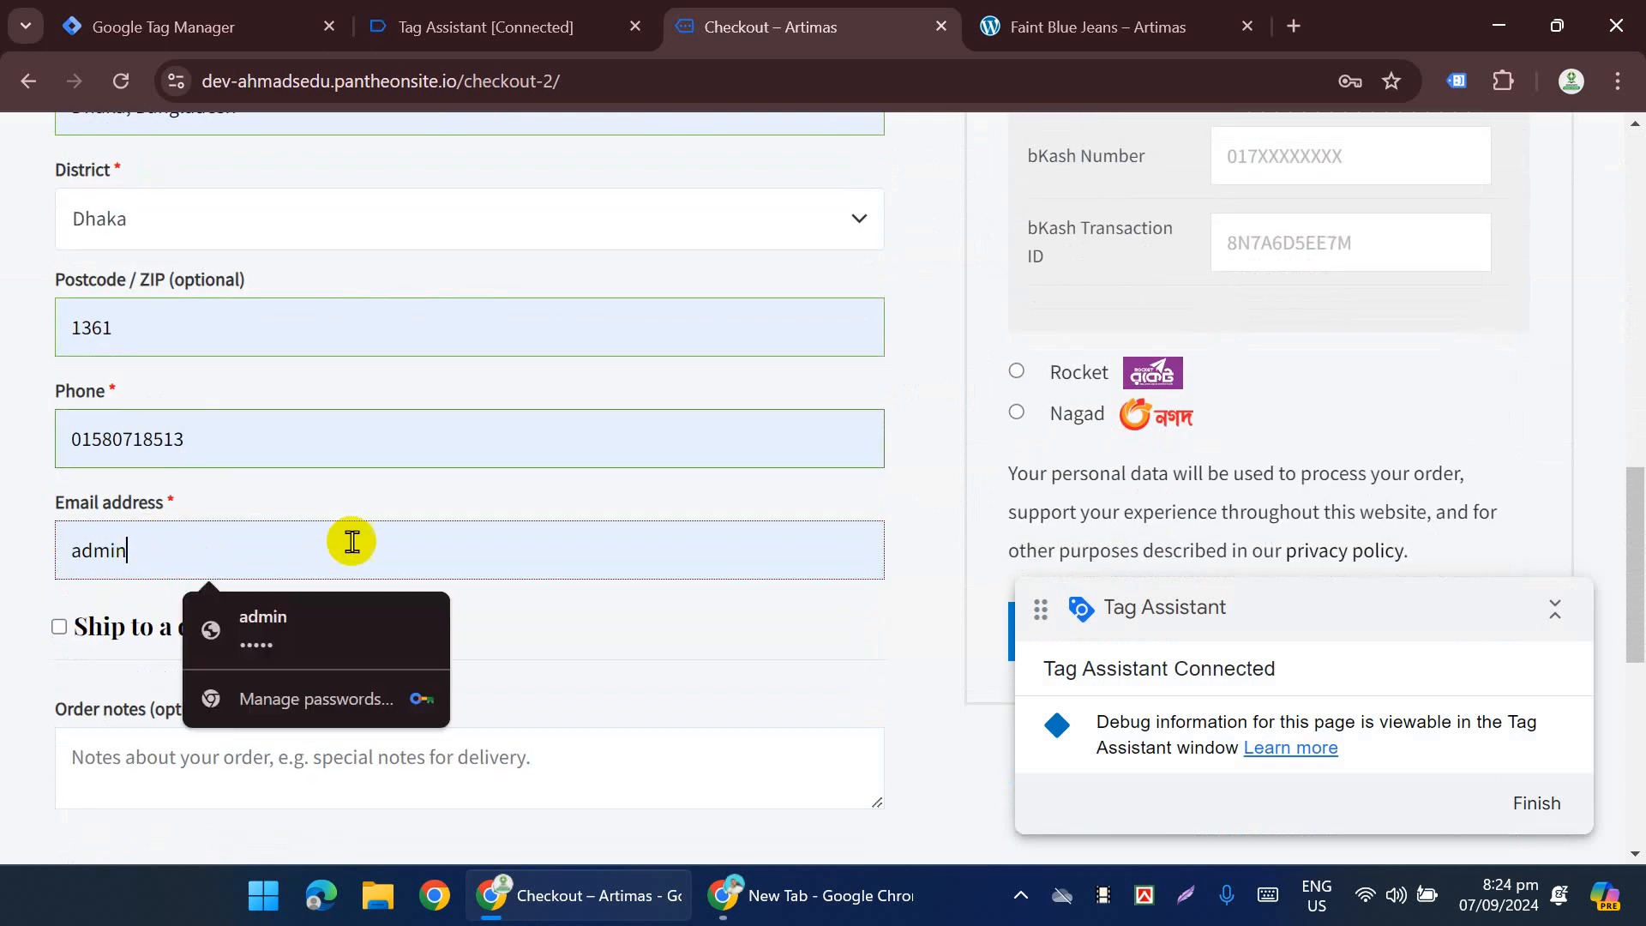
text(@gmail.com)
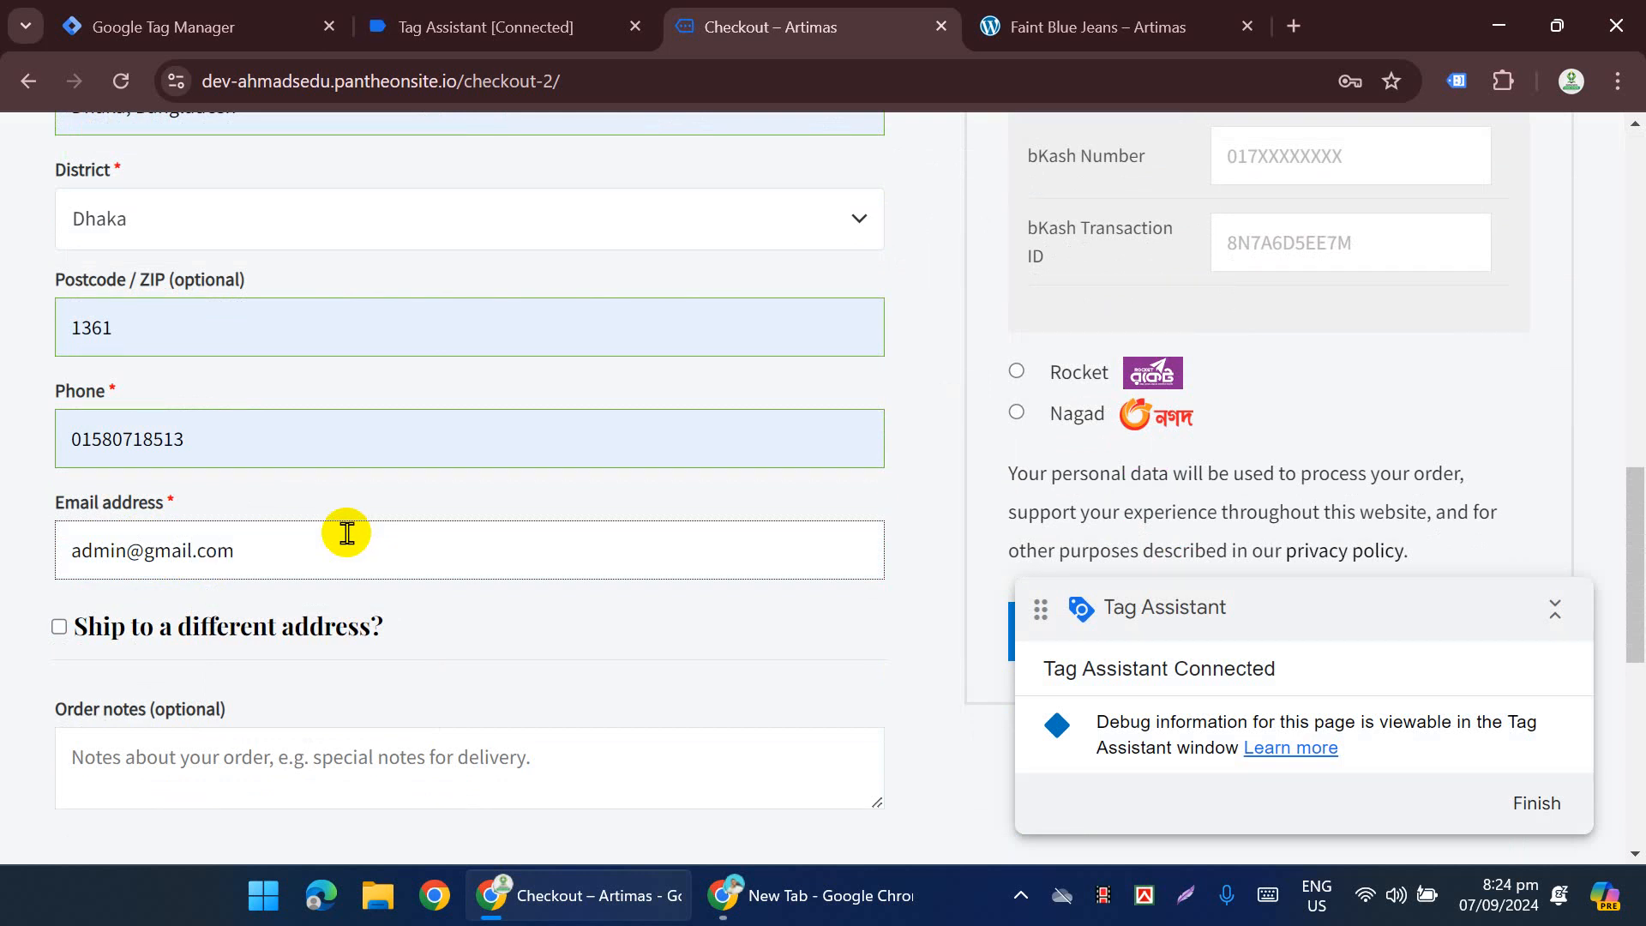
Step: Enter the bKash number and bKash transaction ID with saved entries, and place the order
scroll(347, 532, down, 2)
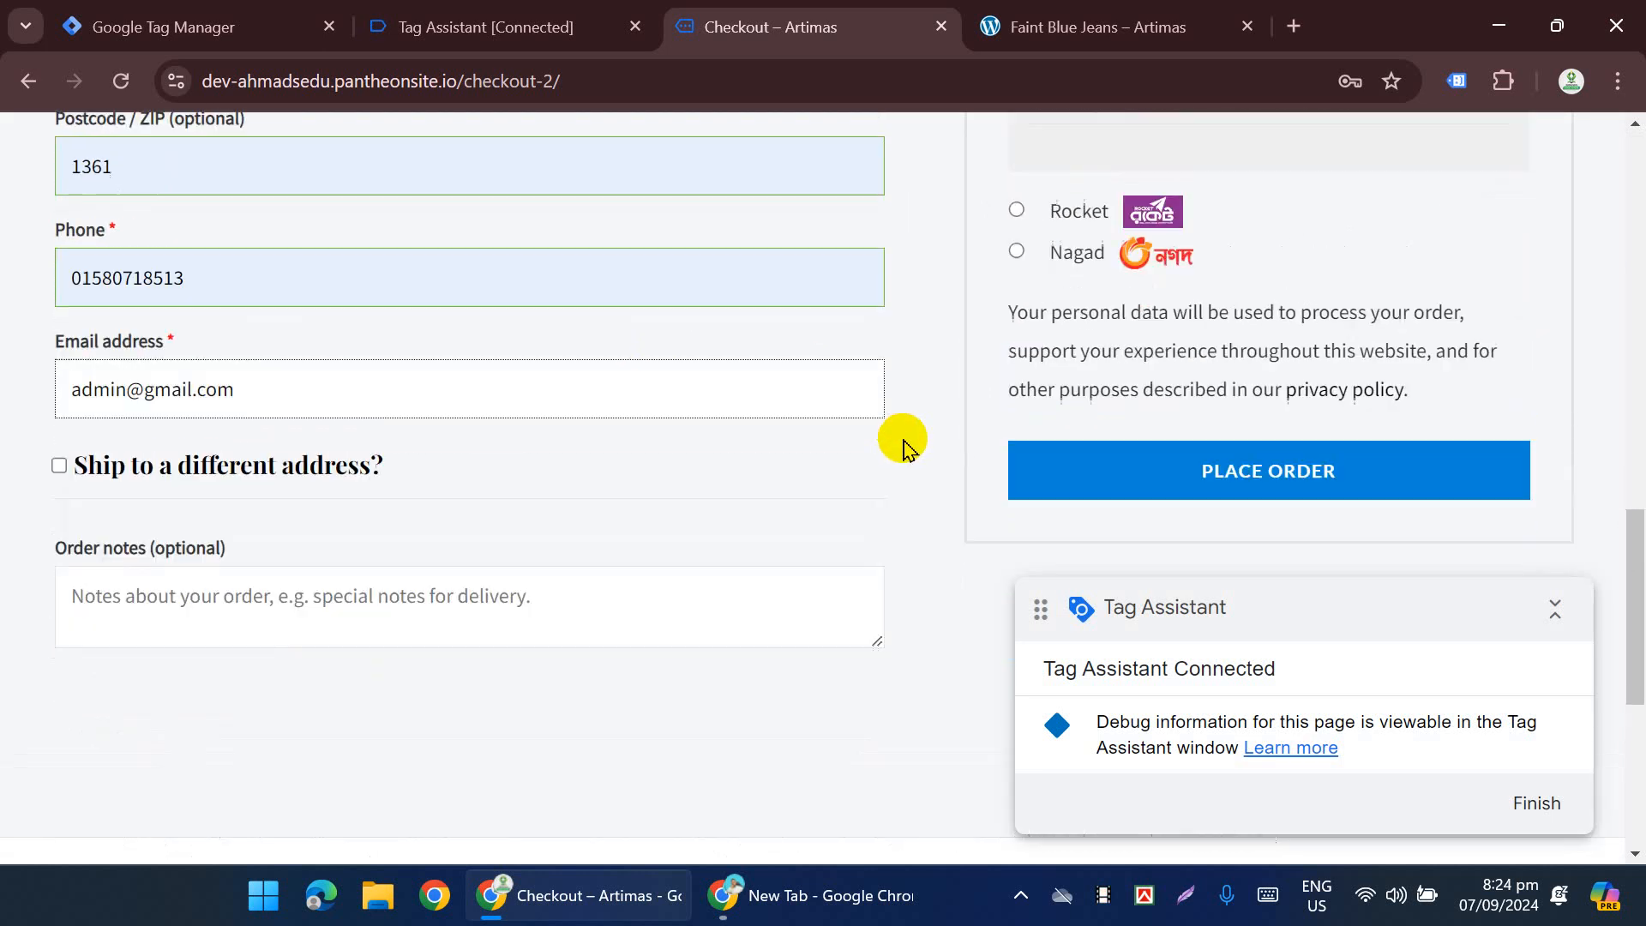
scroll(1201, 404, up, 2)
click(1337, 304)
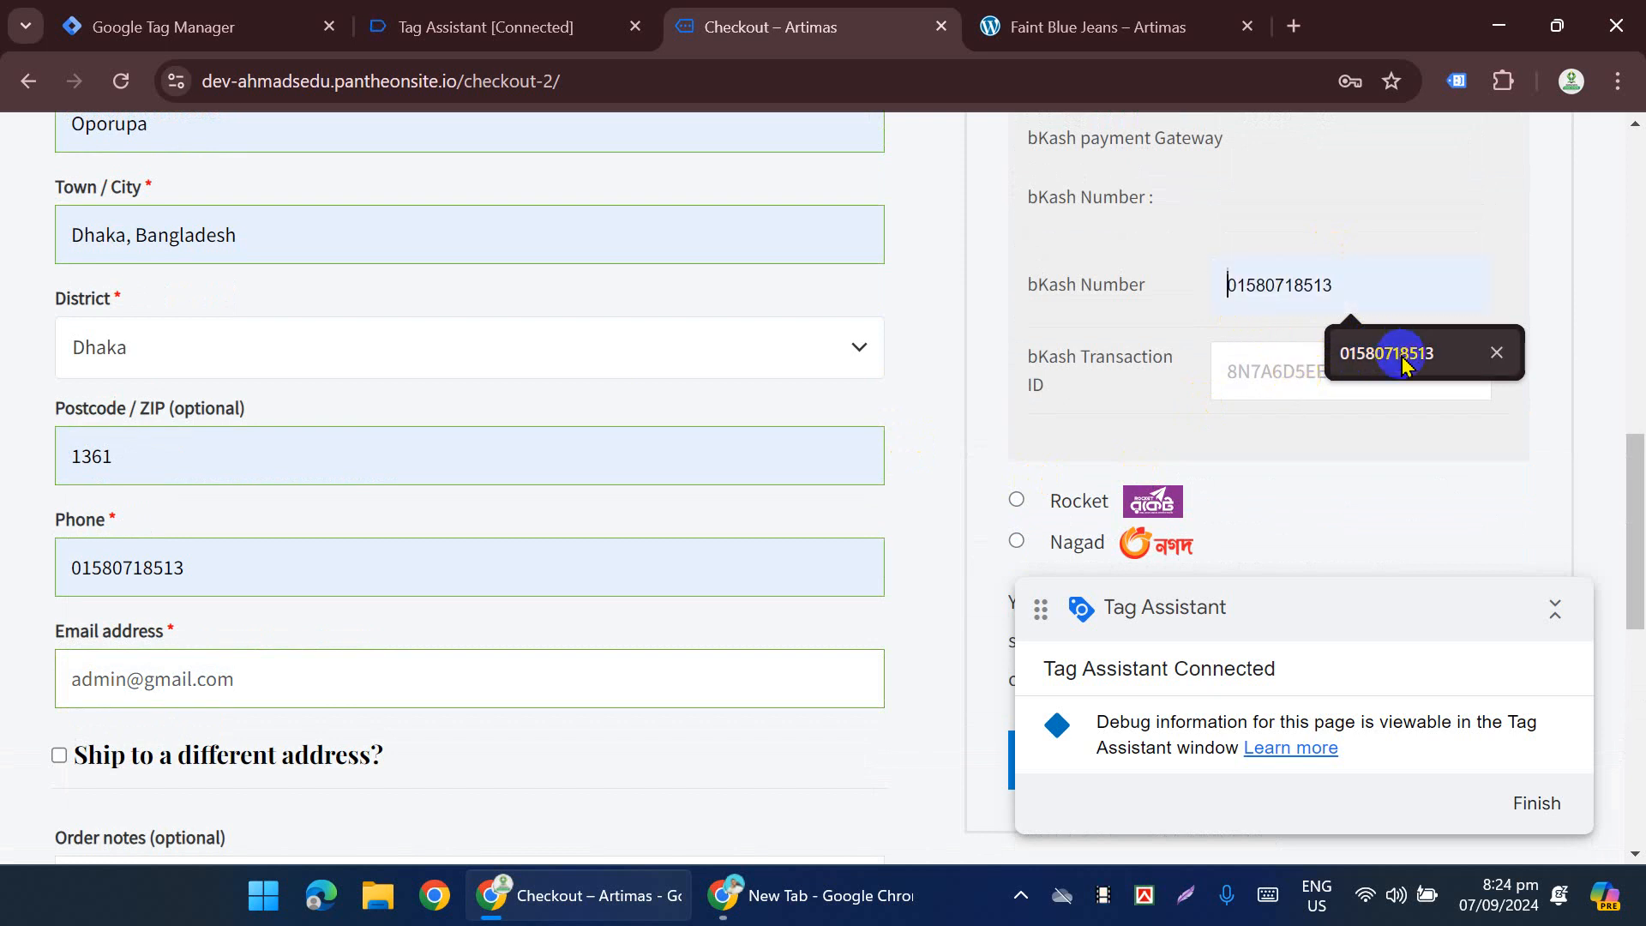
click(1397, 355)
click(1294, 378)
click(1369, 441)
scroll(1293, 426, down, 5)
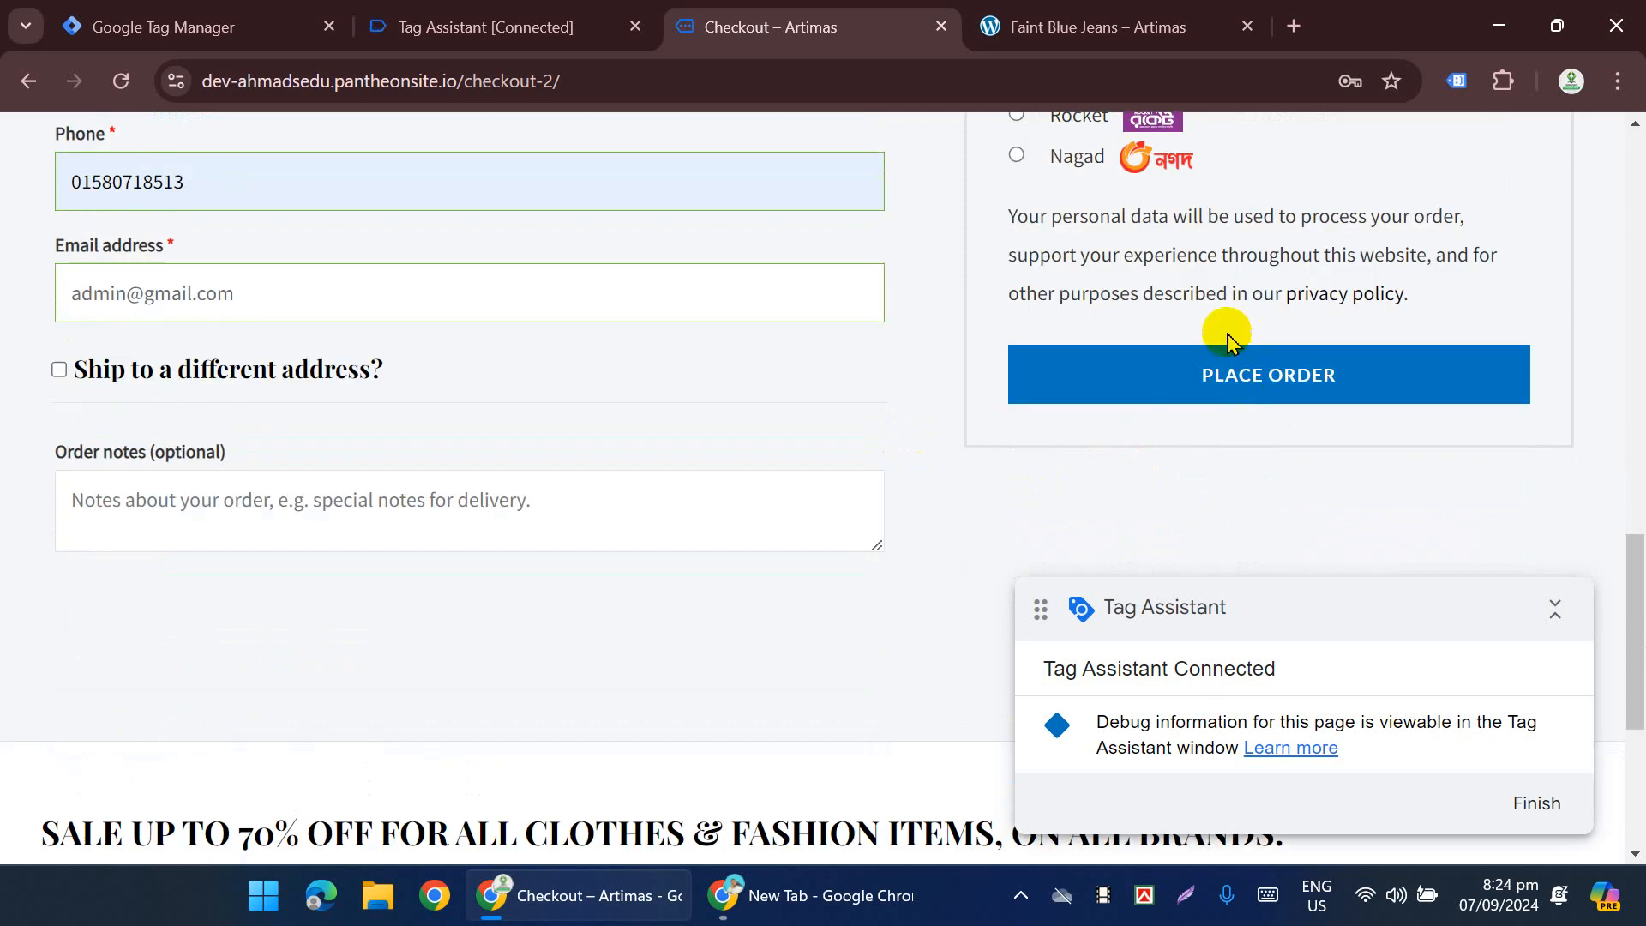
click(1228, 384)
click(1245, 334)
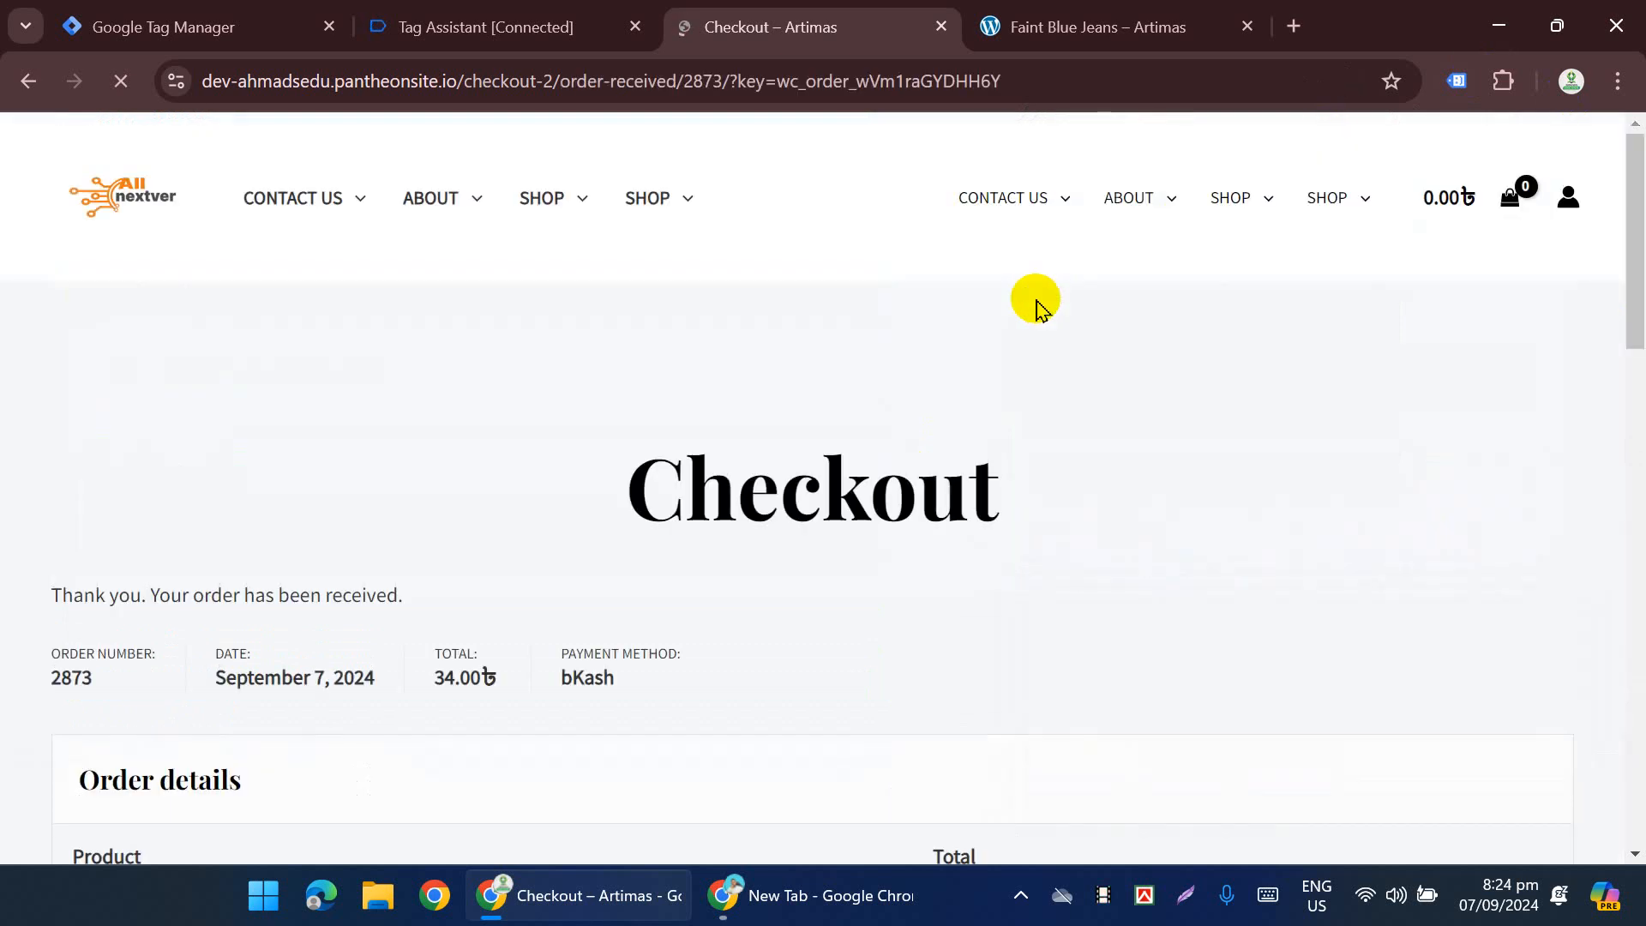
Step: Switch to Tag Assistant and expand the checkout page's purchase event to examine its data layer call
click(463, 15)
click(784, 600)
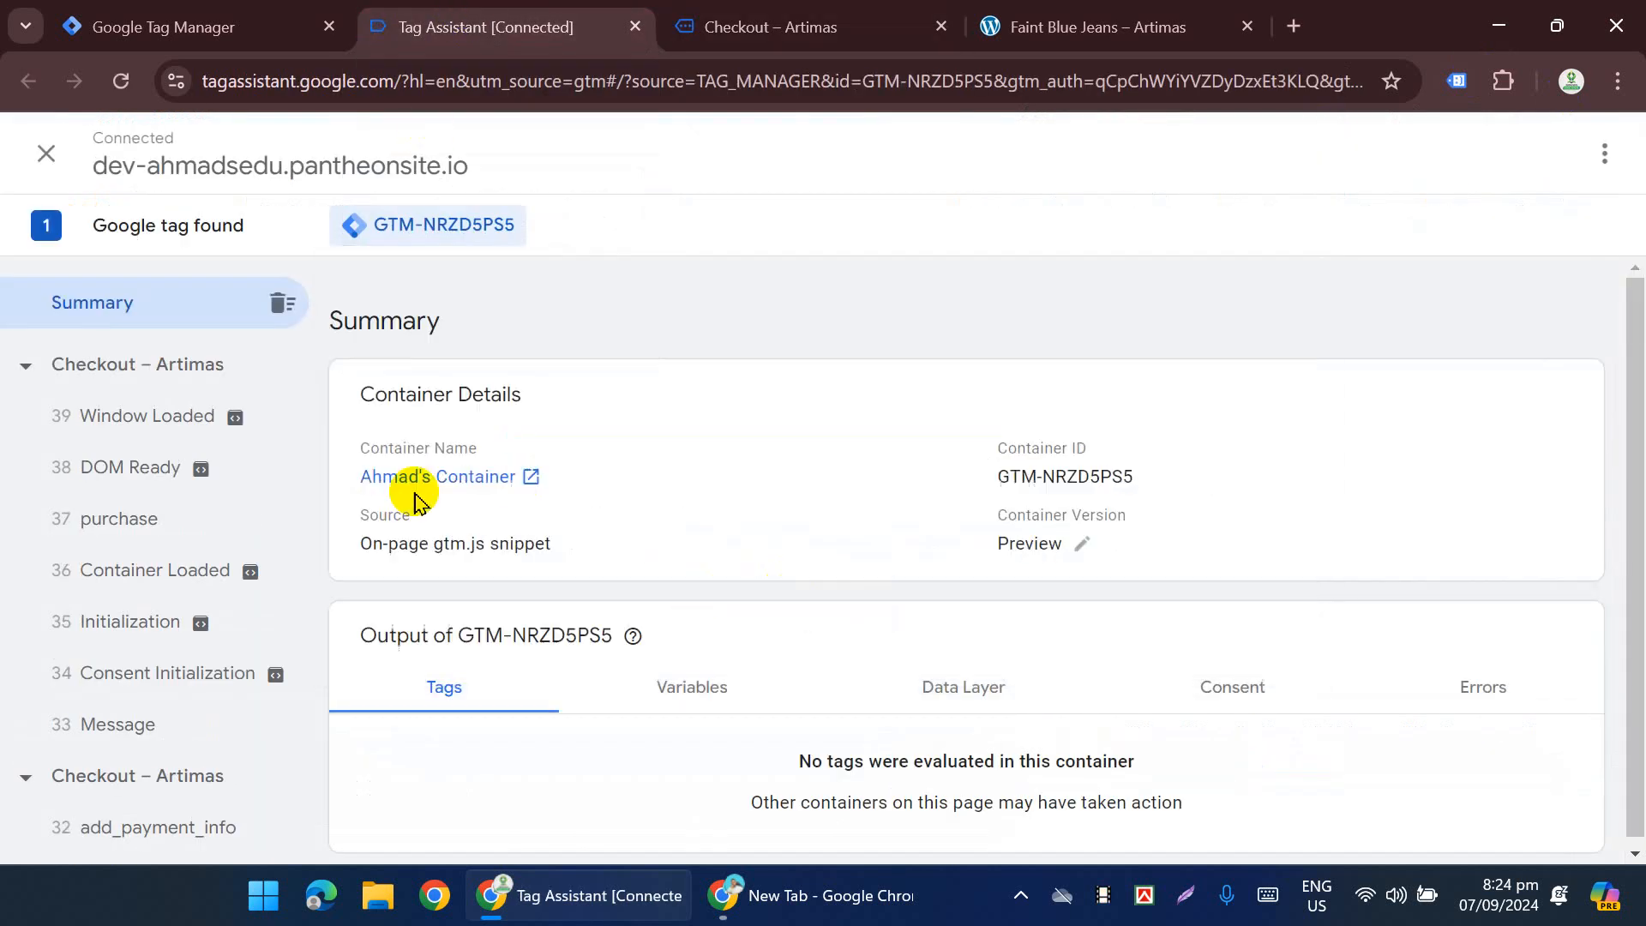
click(160, 542)
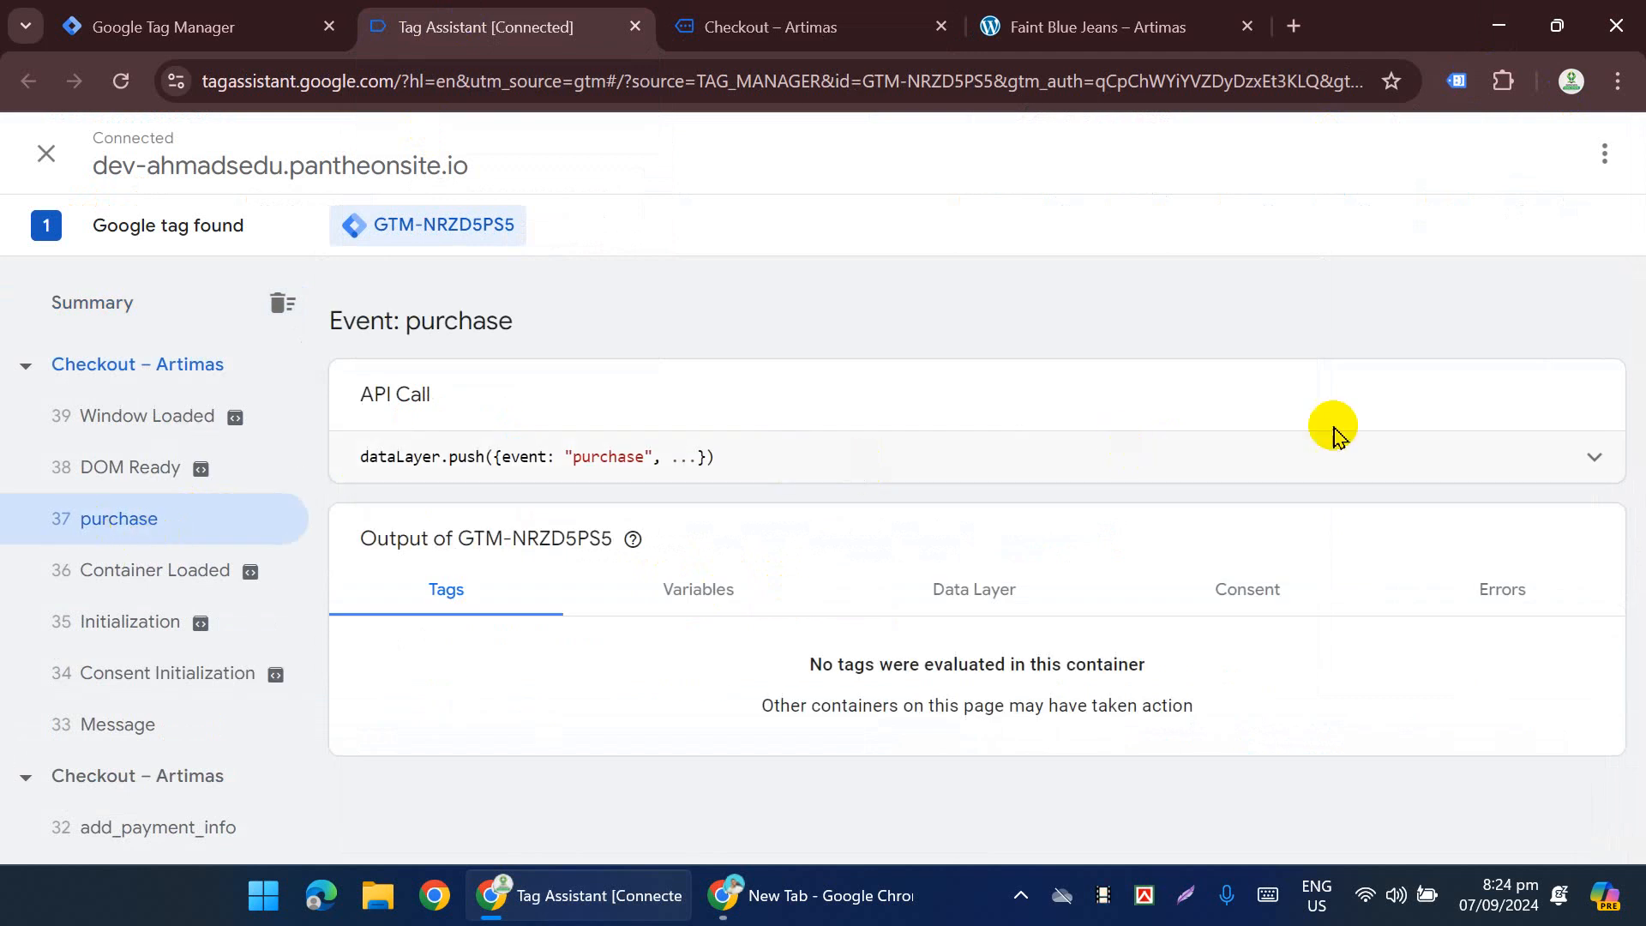
click(1531, 444)
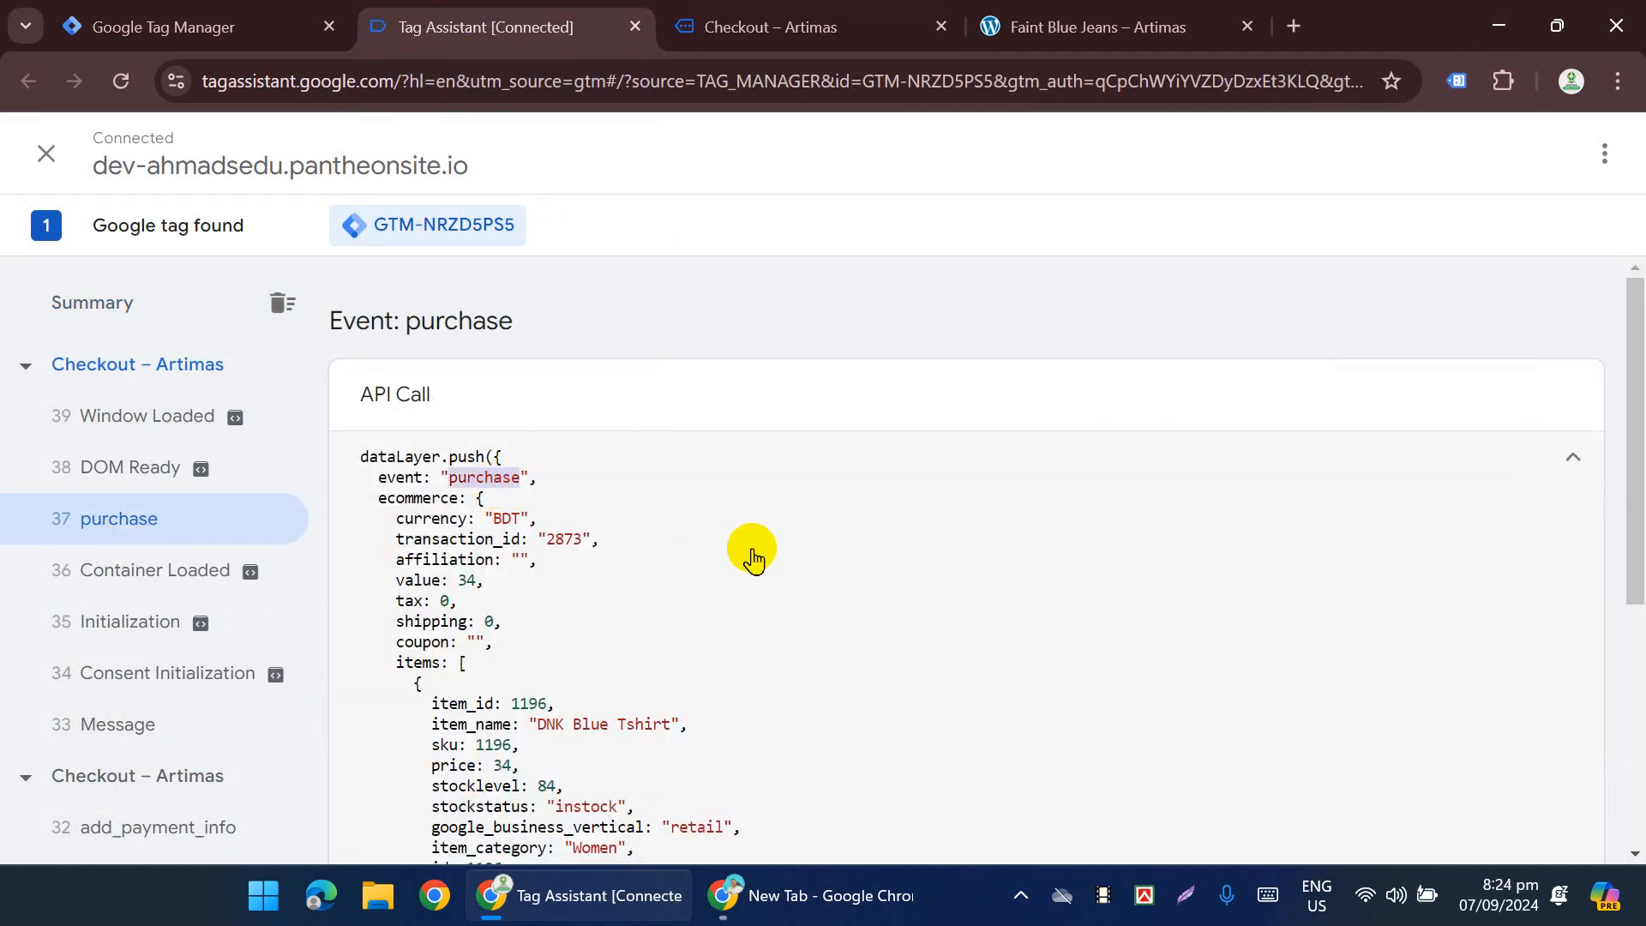
Step: Return to Tag Manager and create a Custom Event trigger with the event name "purchase"
click(224, 24)
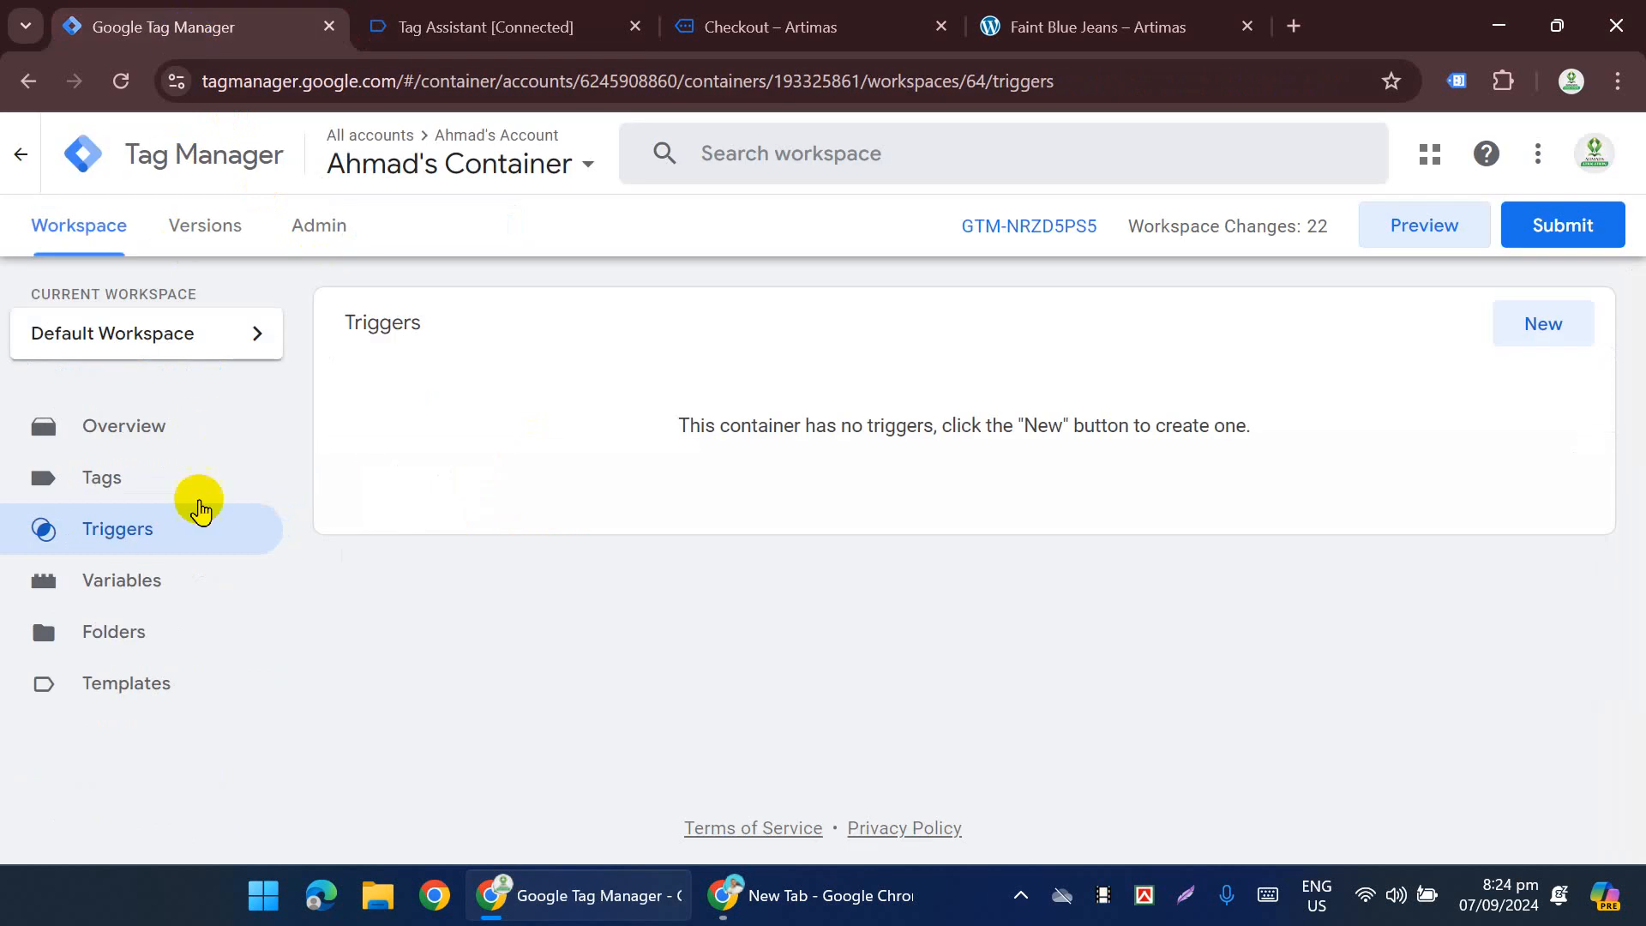
click(1528, 329)
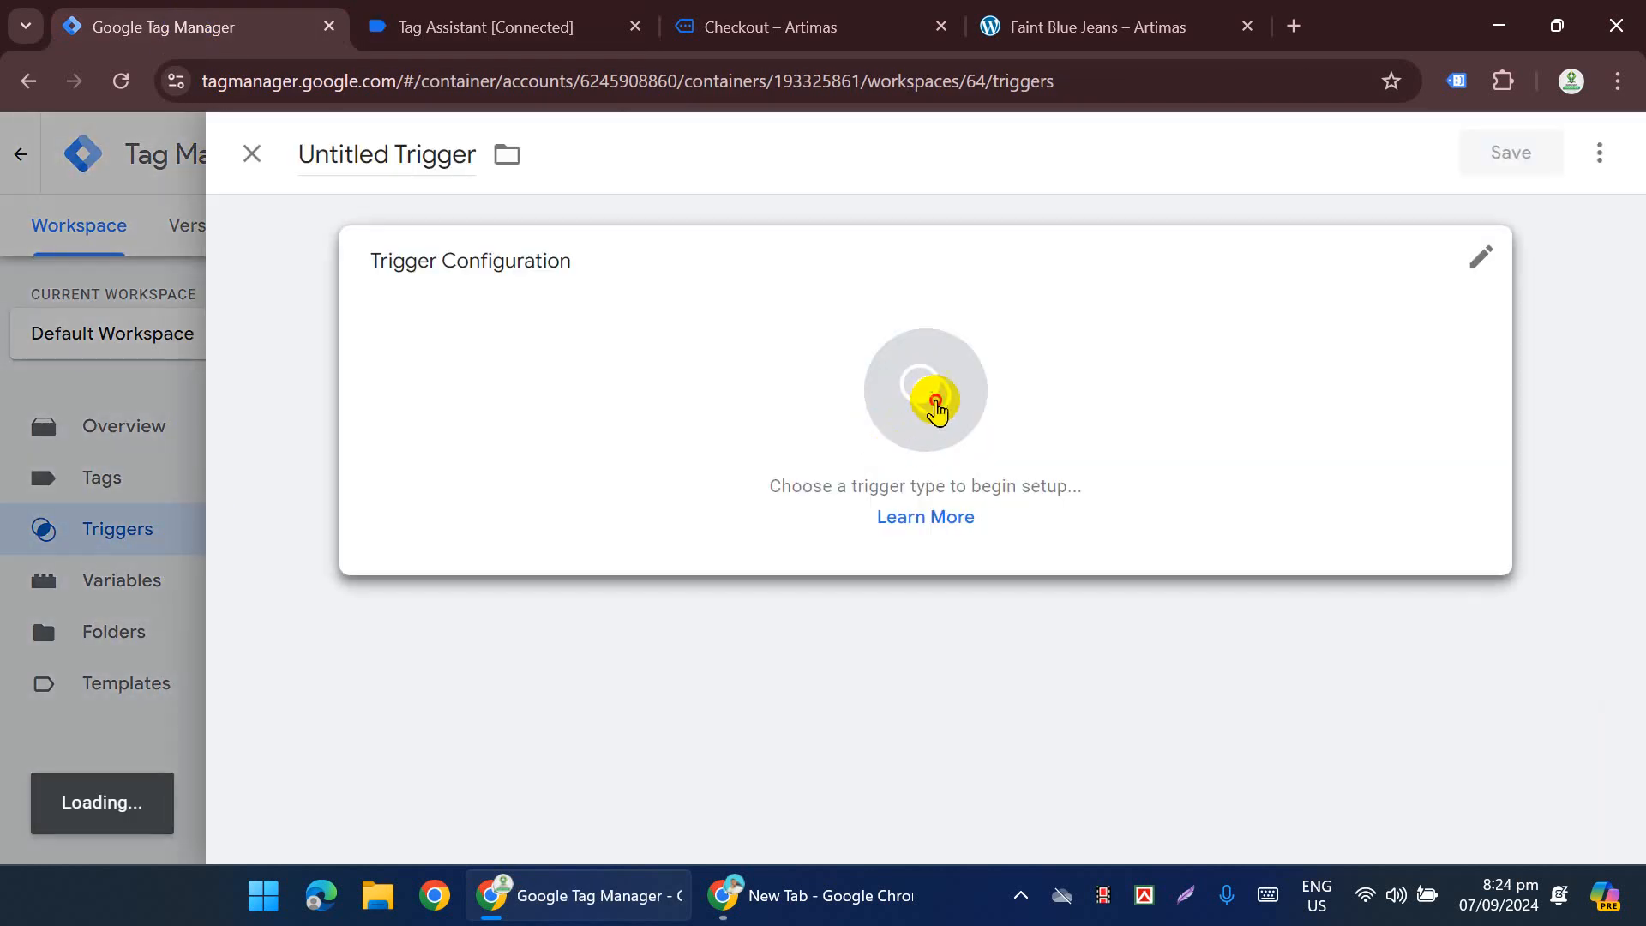
click(939, 399)
scroll(1088, 407, down, 6)
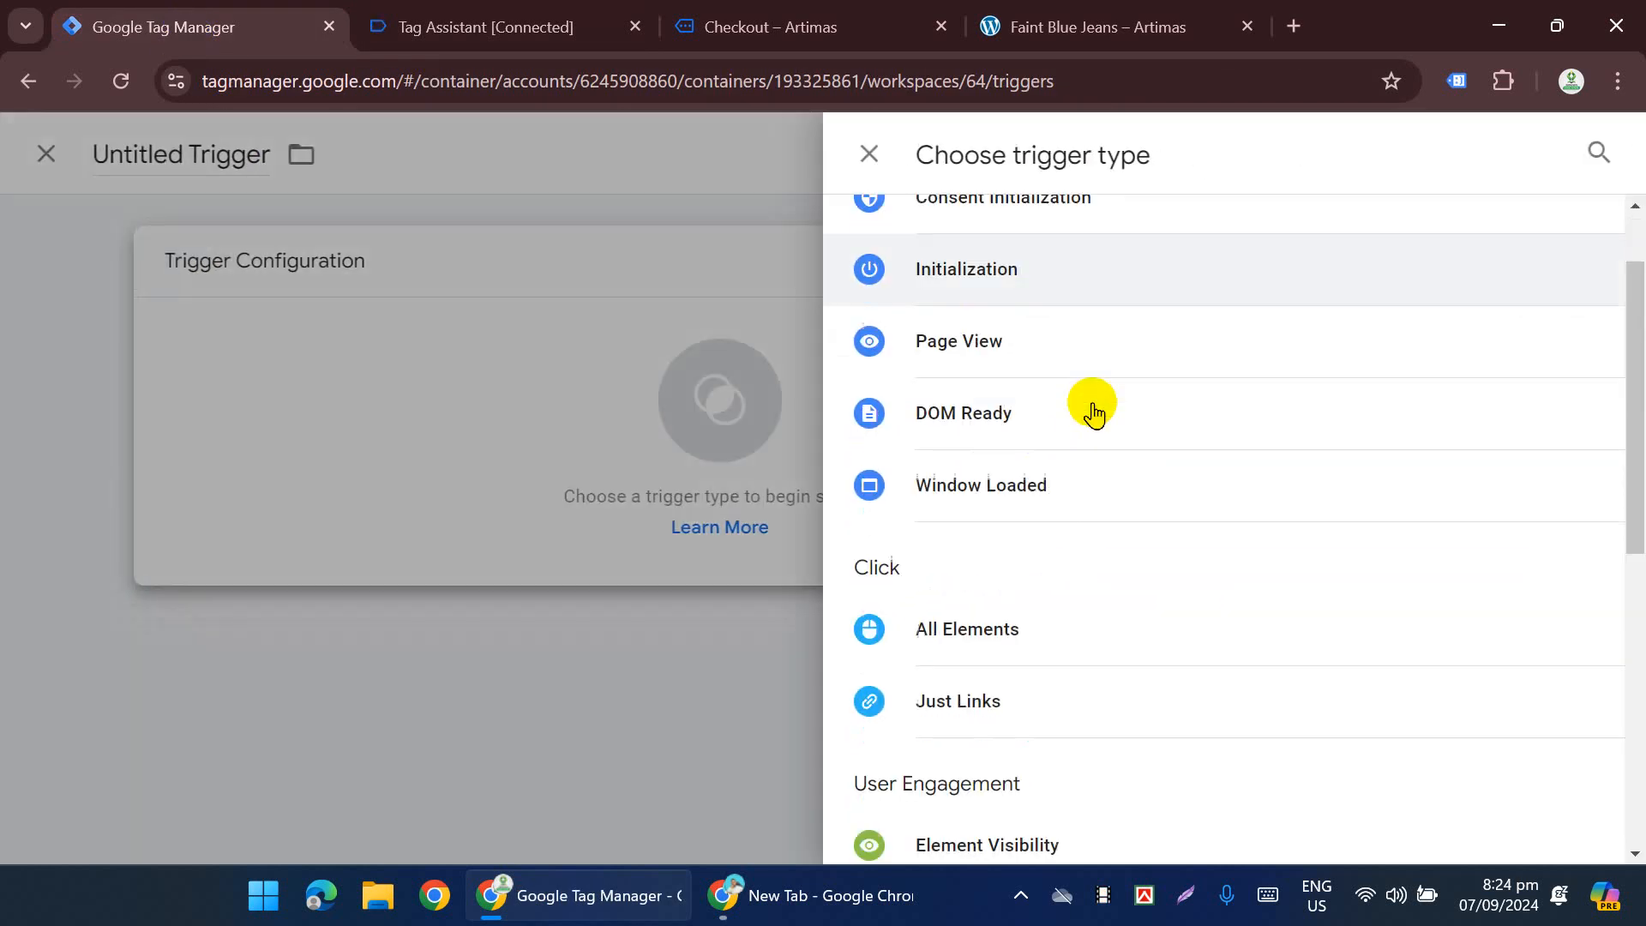
click(973, 672)
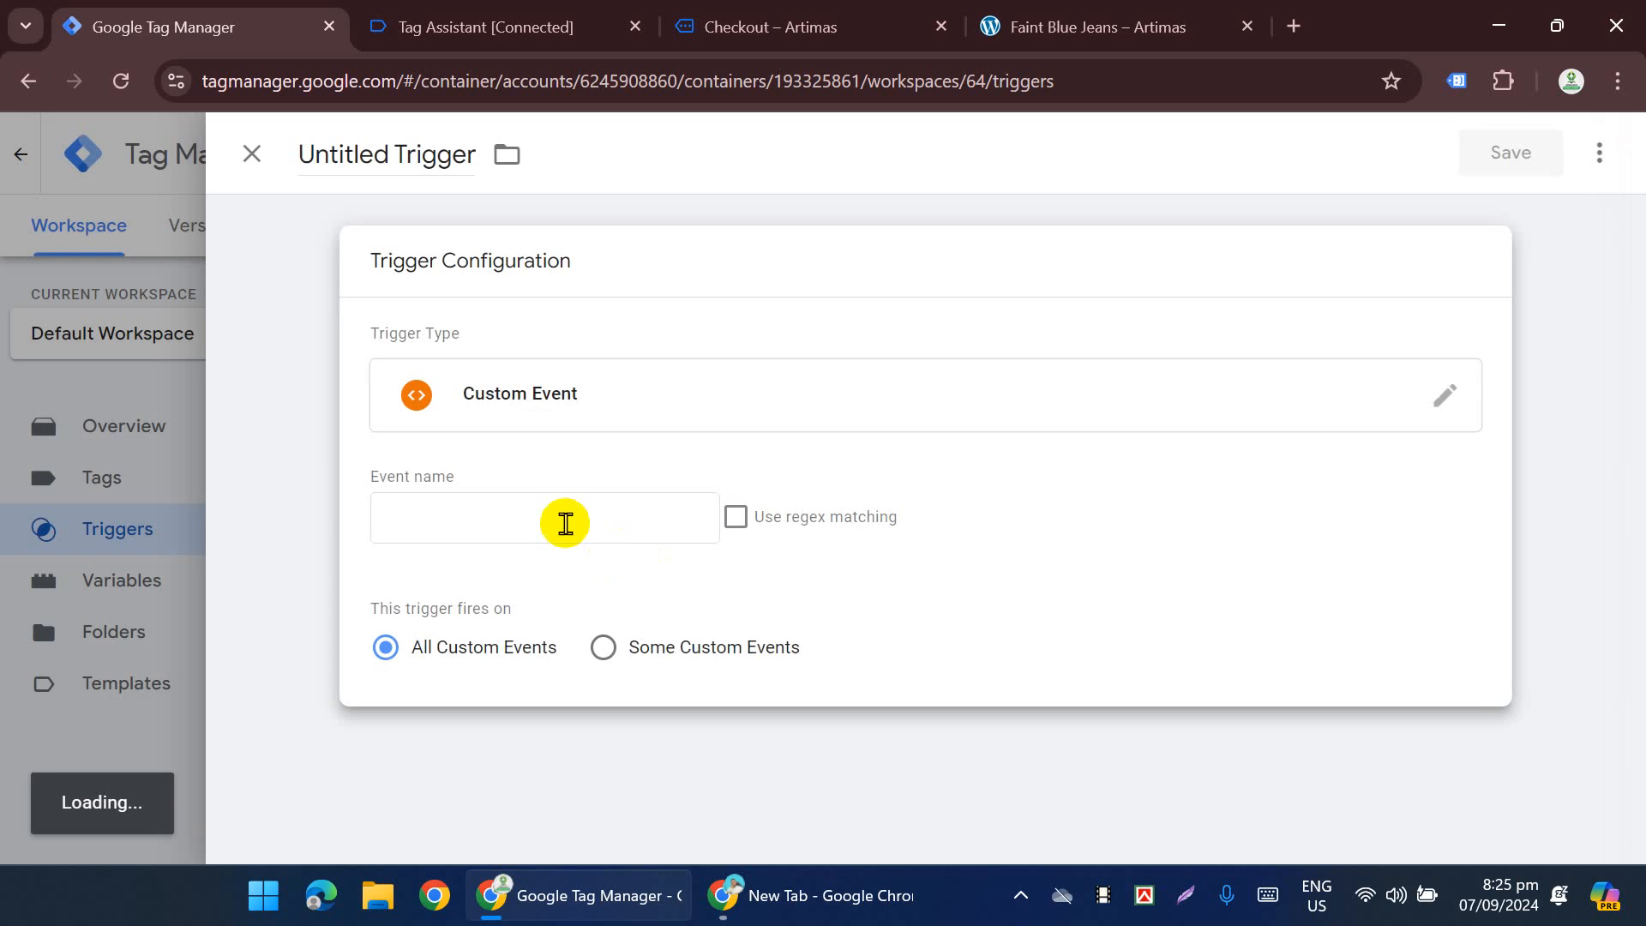
click(556, 515)
text(purchase)
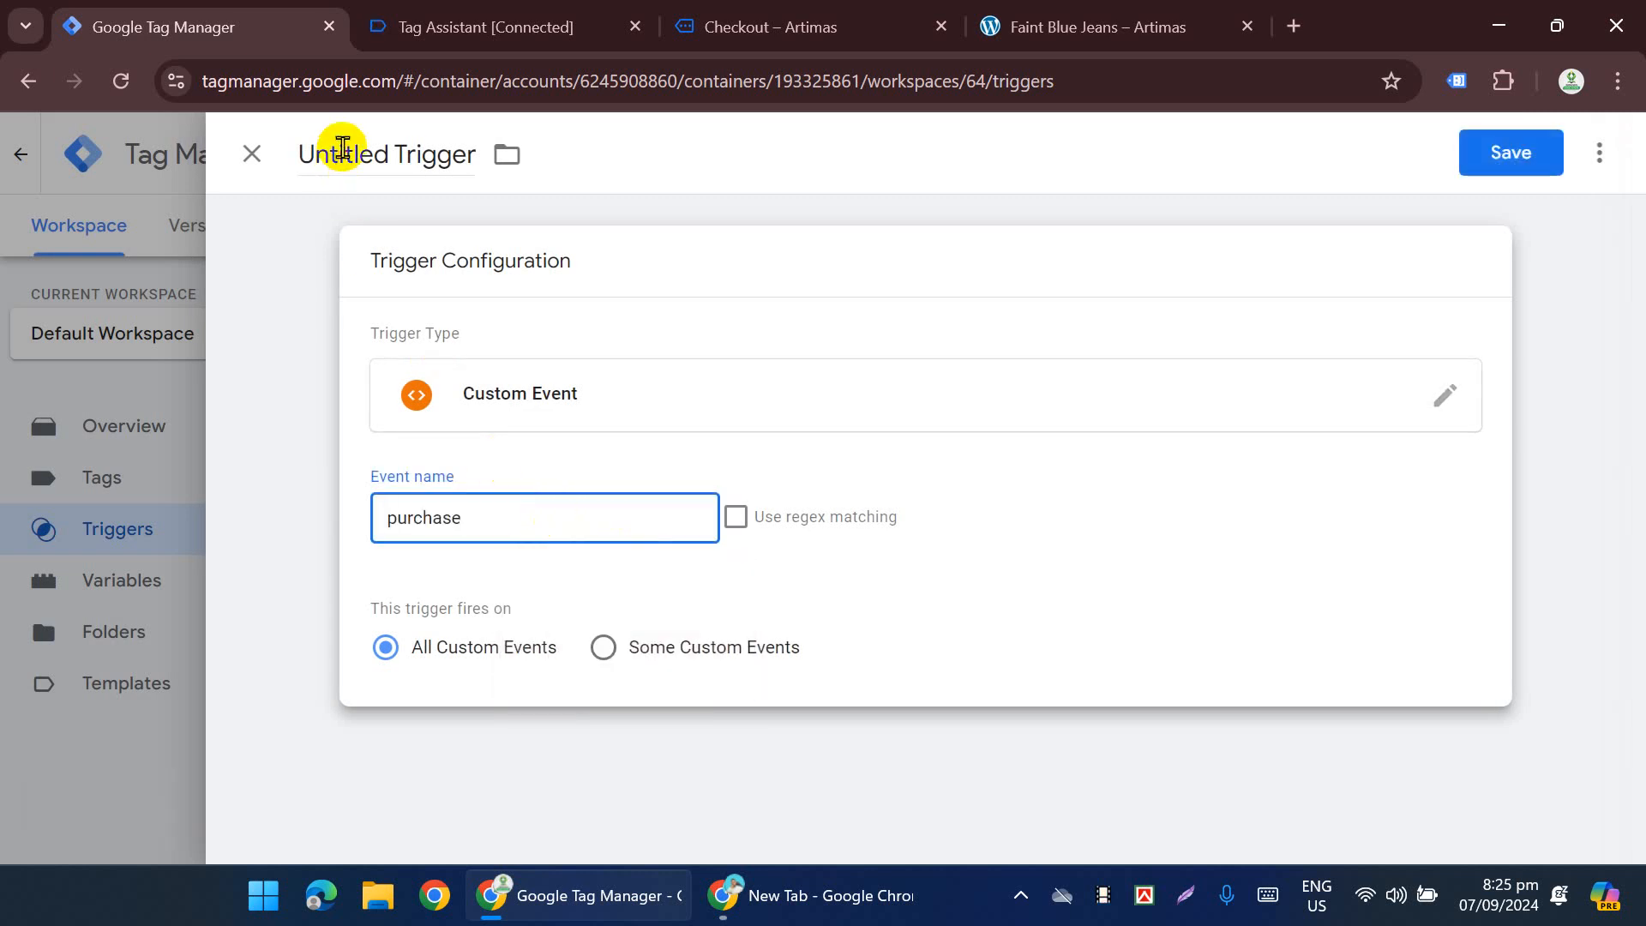
Step: Name the new trigger "purchase" and save it
click(342, 153)
key(ctrl+a)
text(purchase)
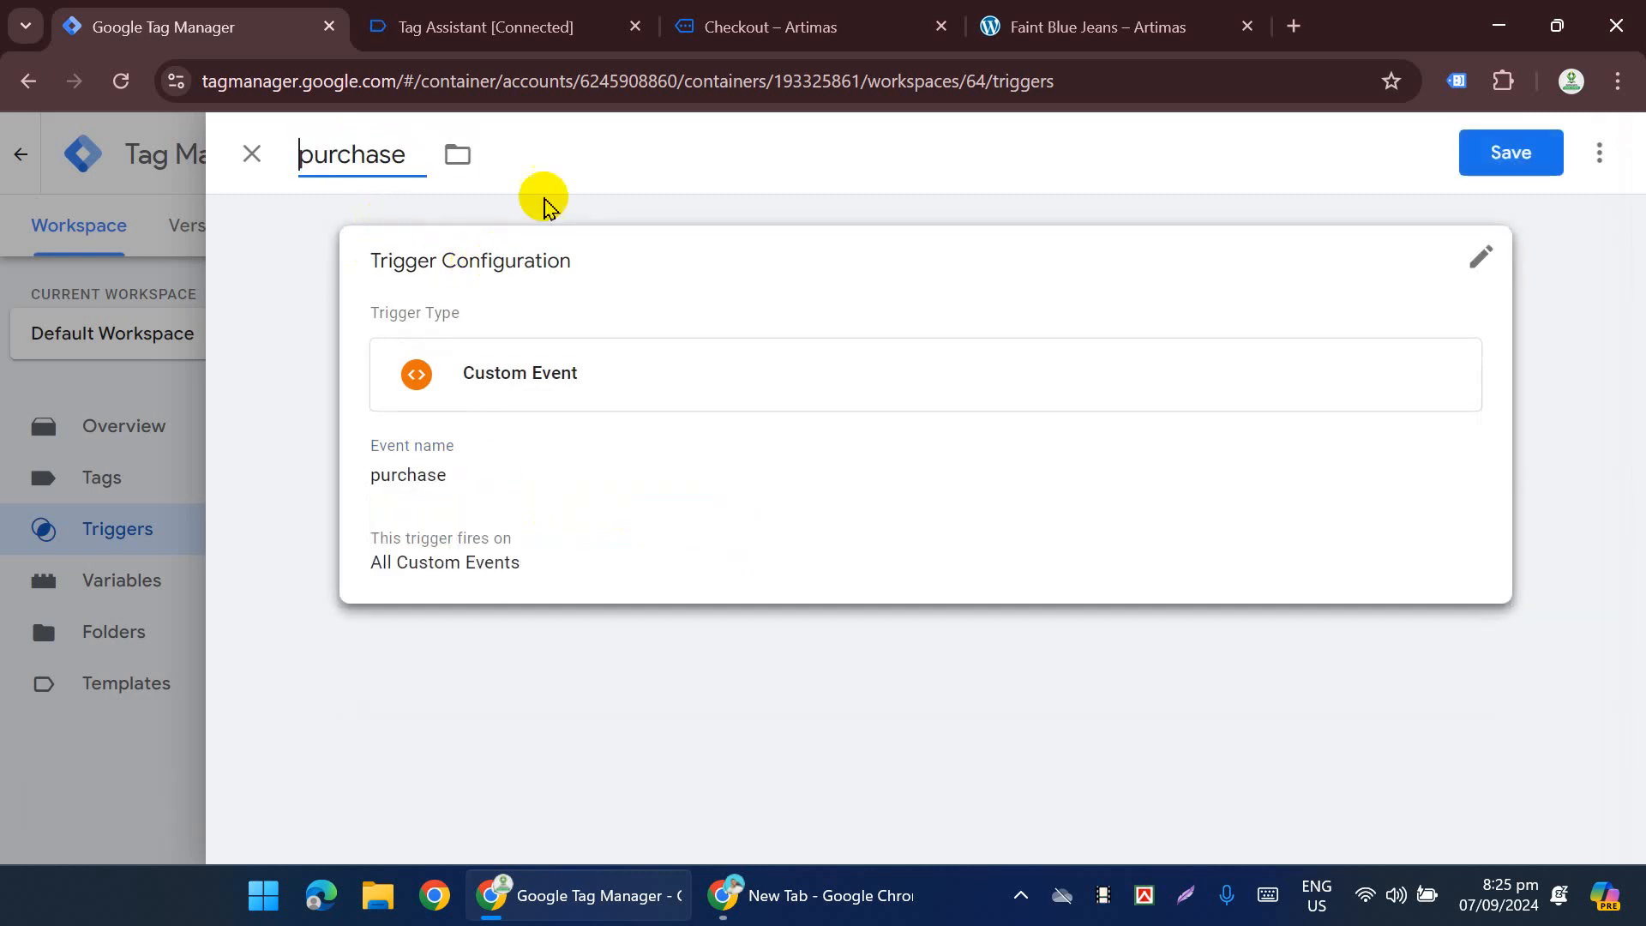
click(1517, 157)
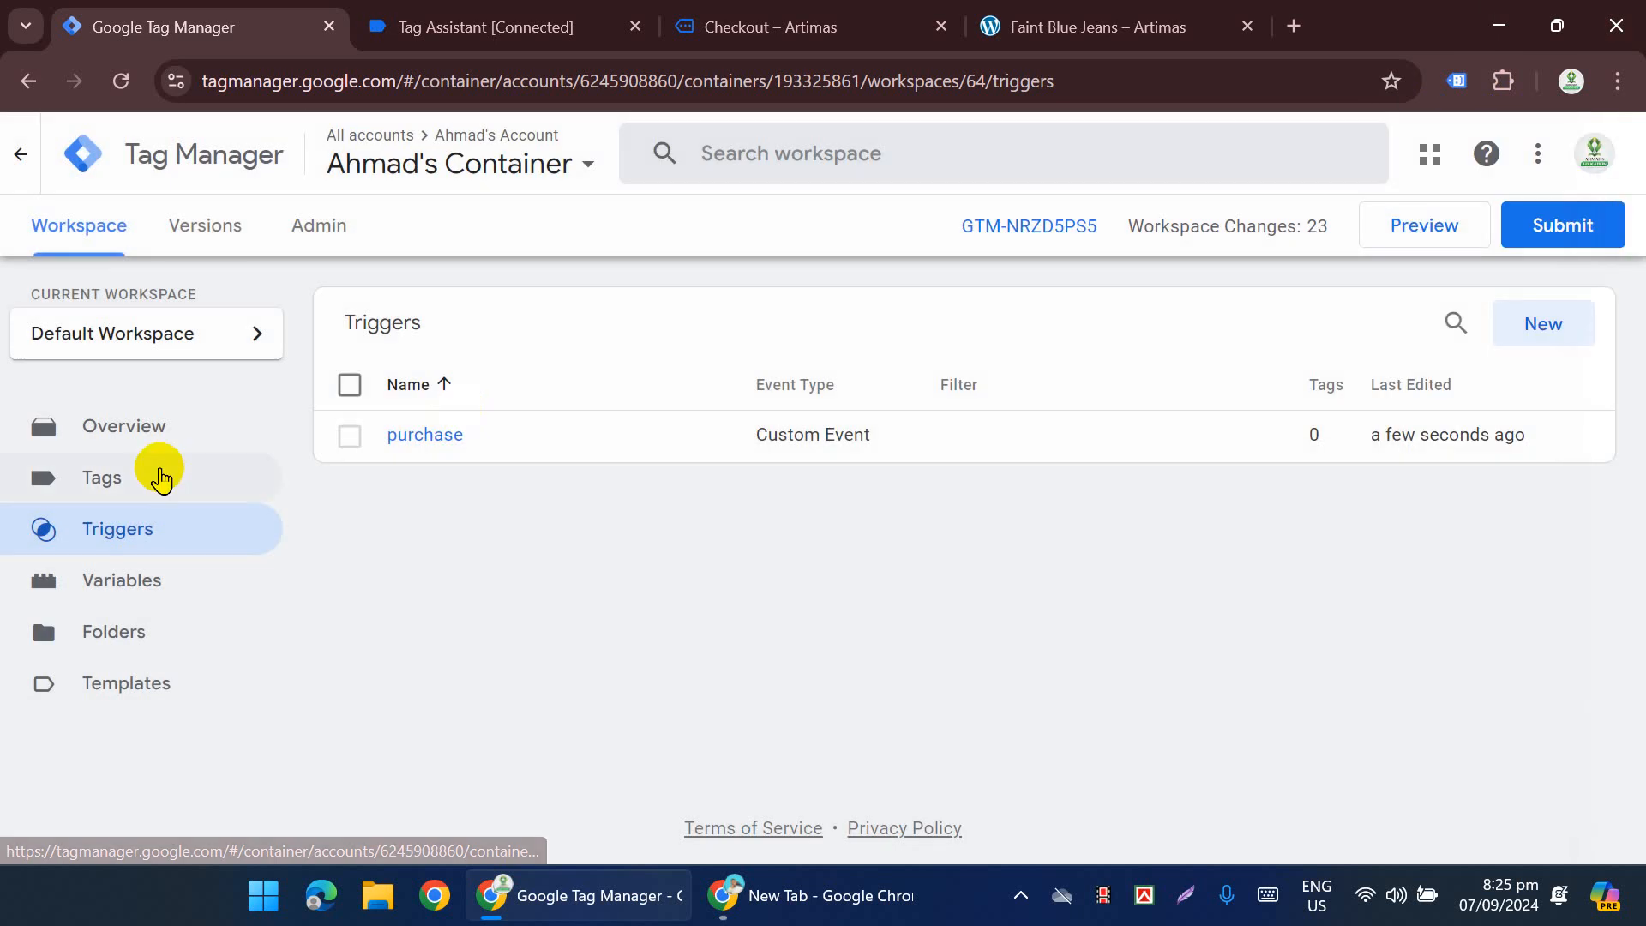
Step: Create a new tag in the container with the Conversion Linker tag type
click(168, 478)
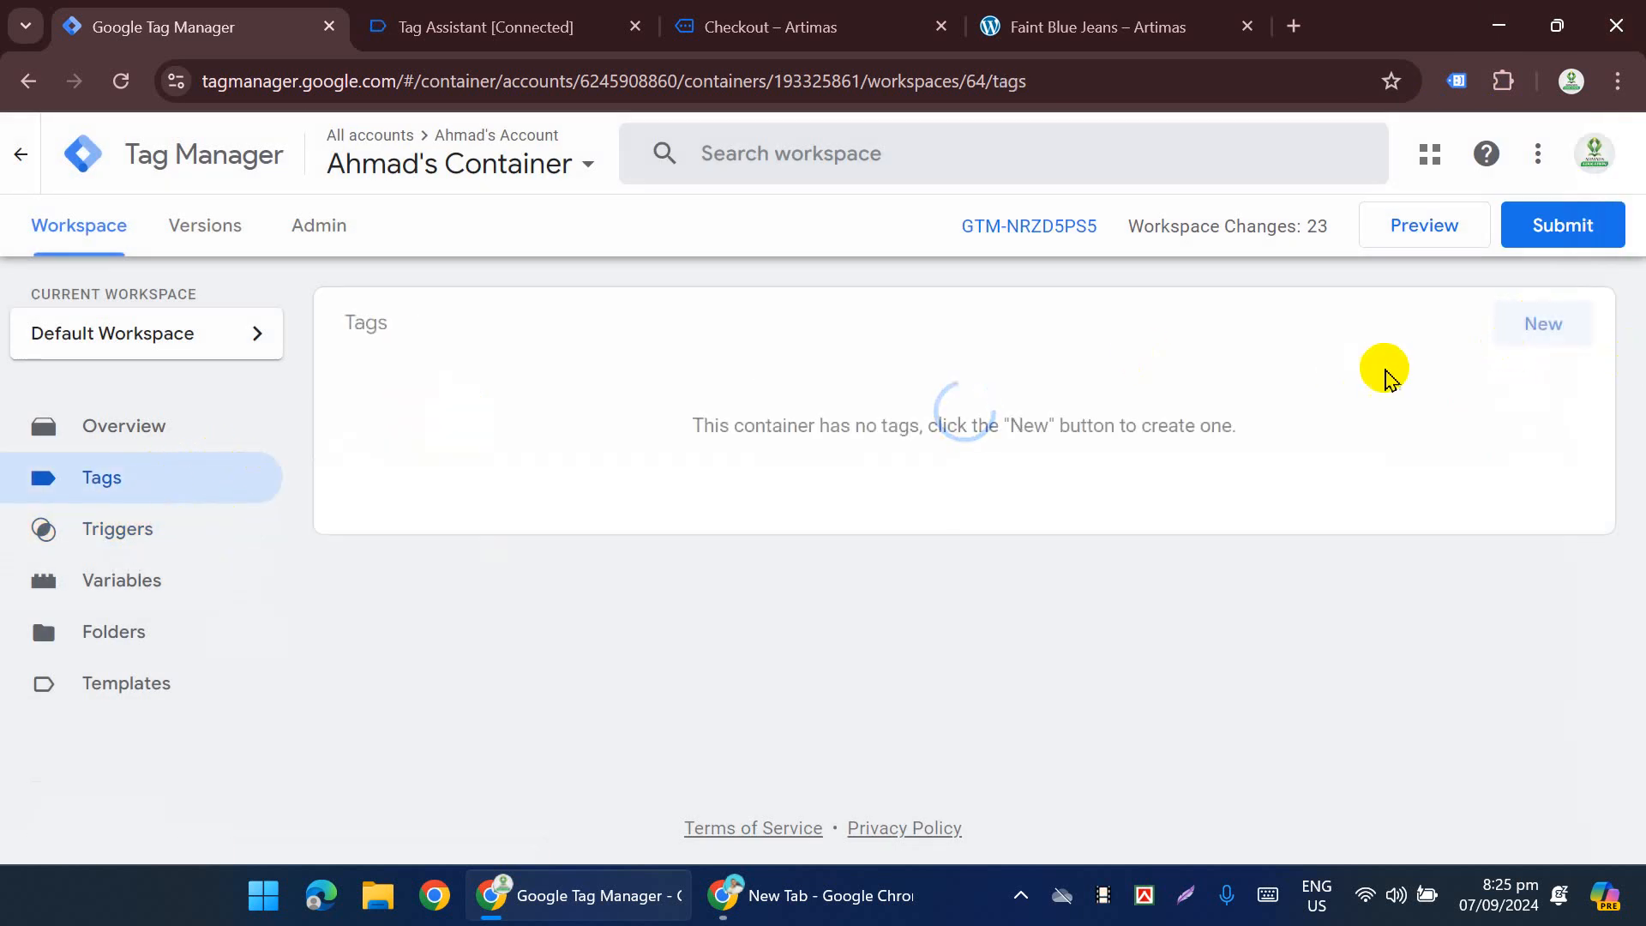
click(1522, 335)
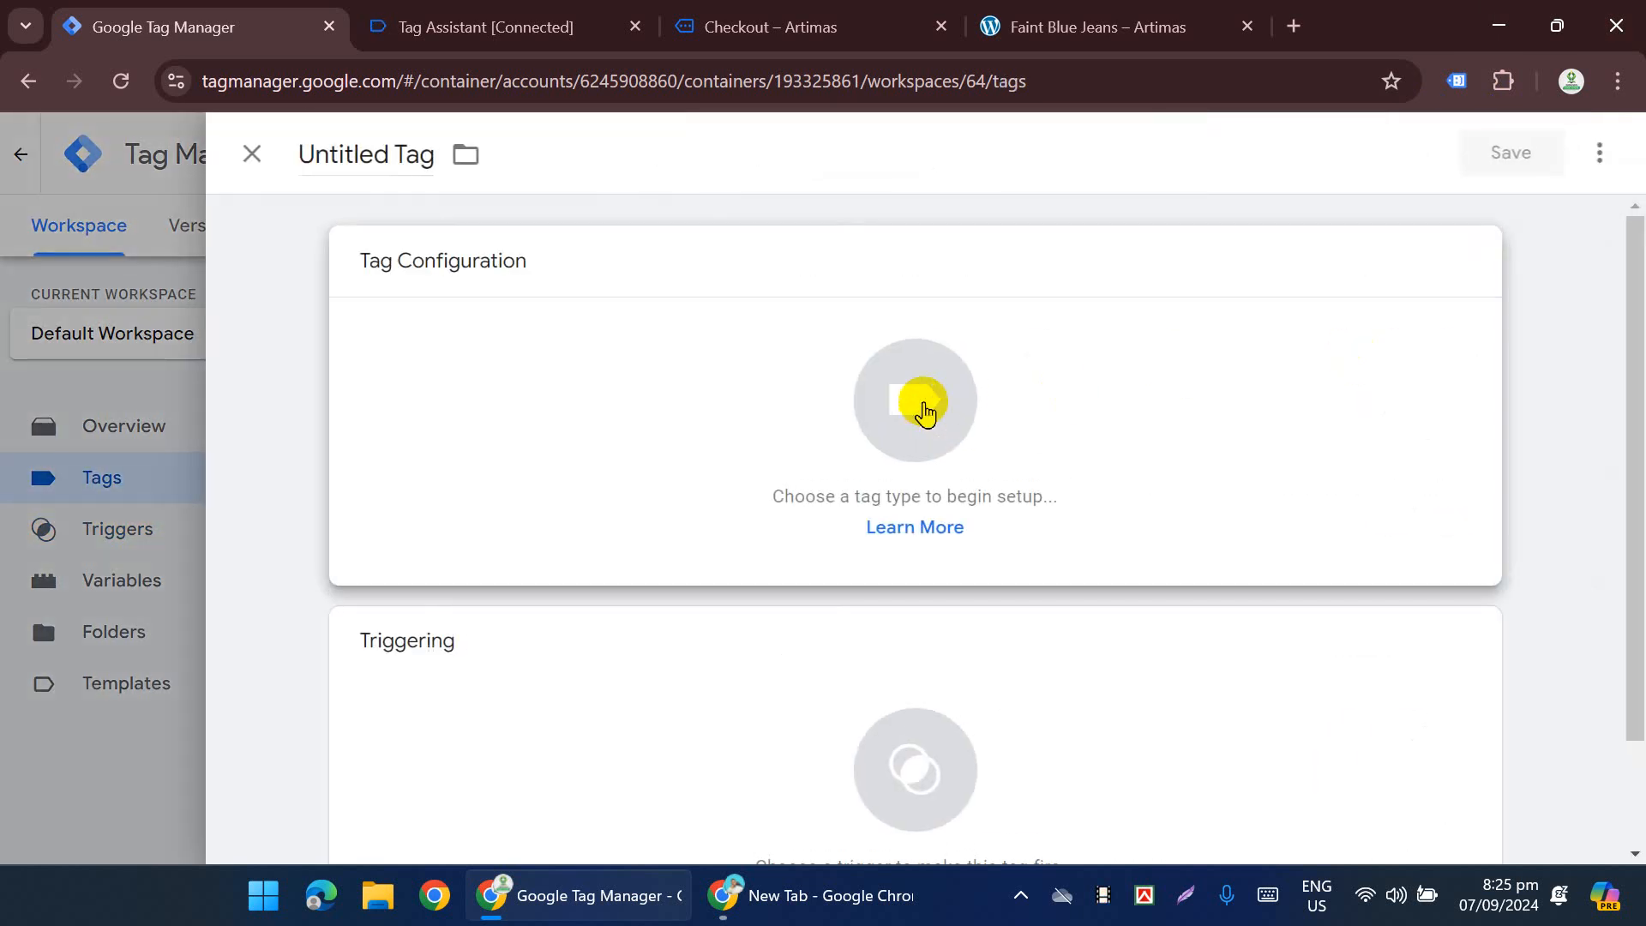
click(922, 408)
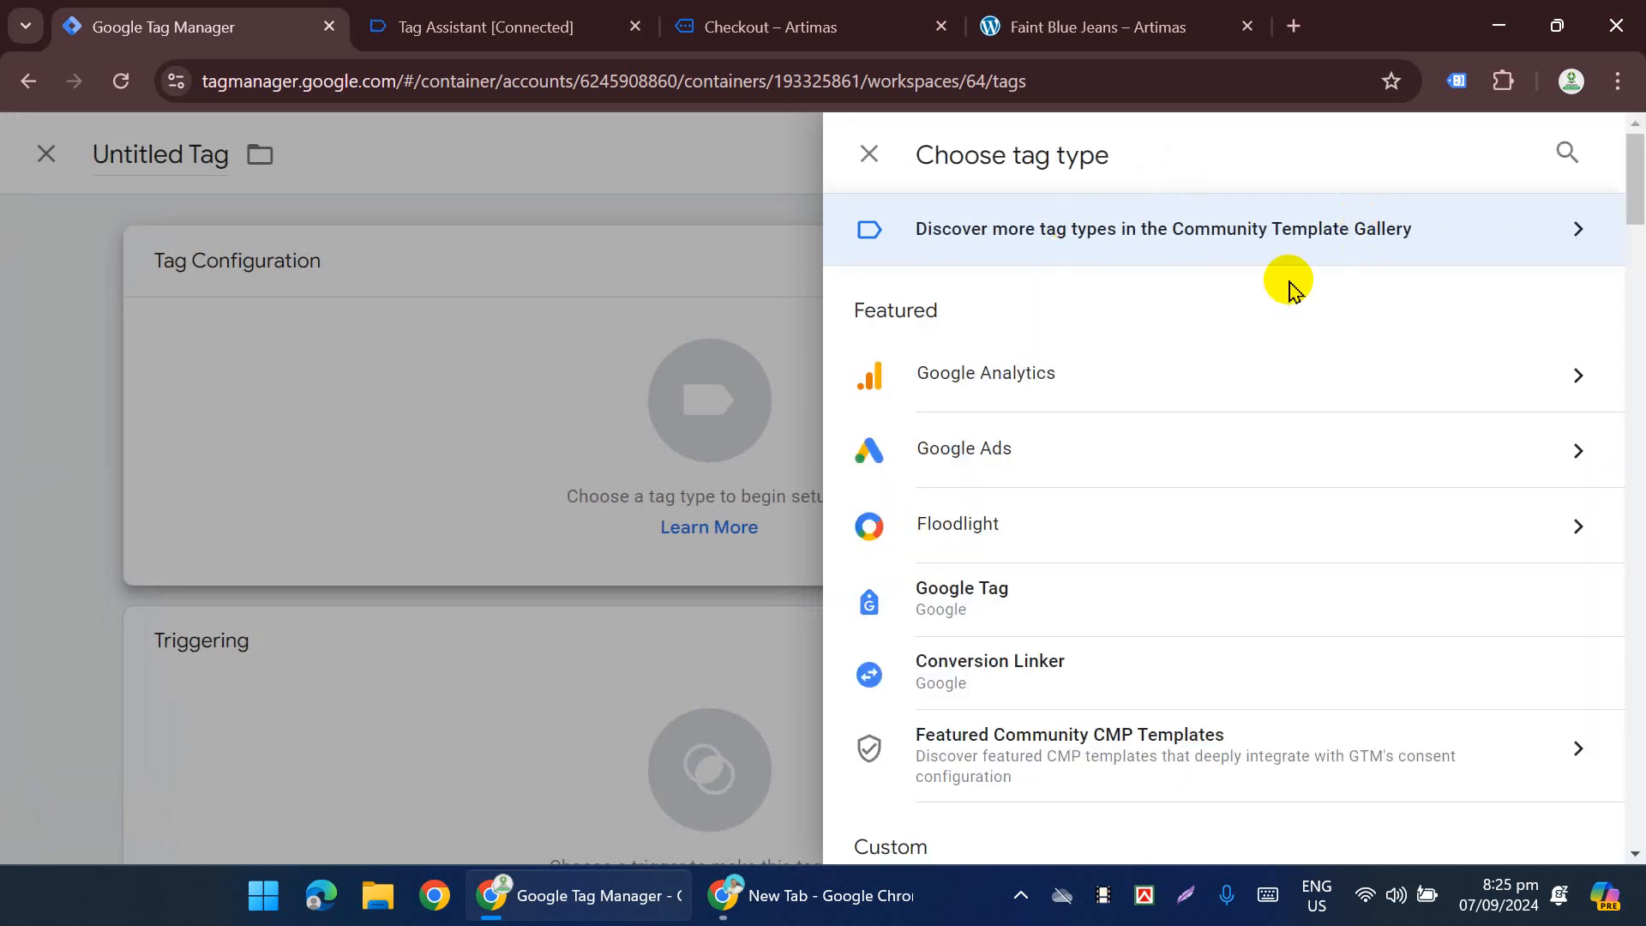
scroll(1078, 525, down, 2)
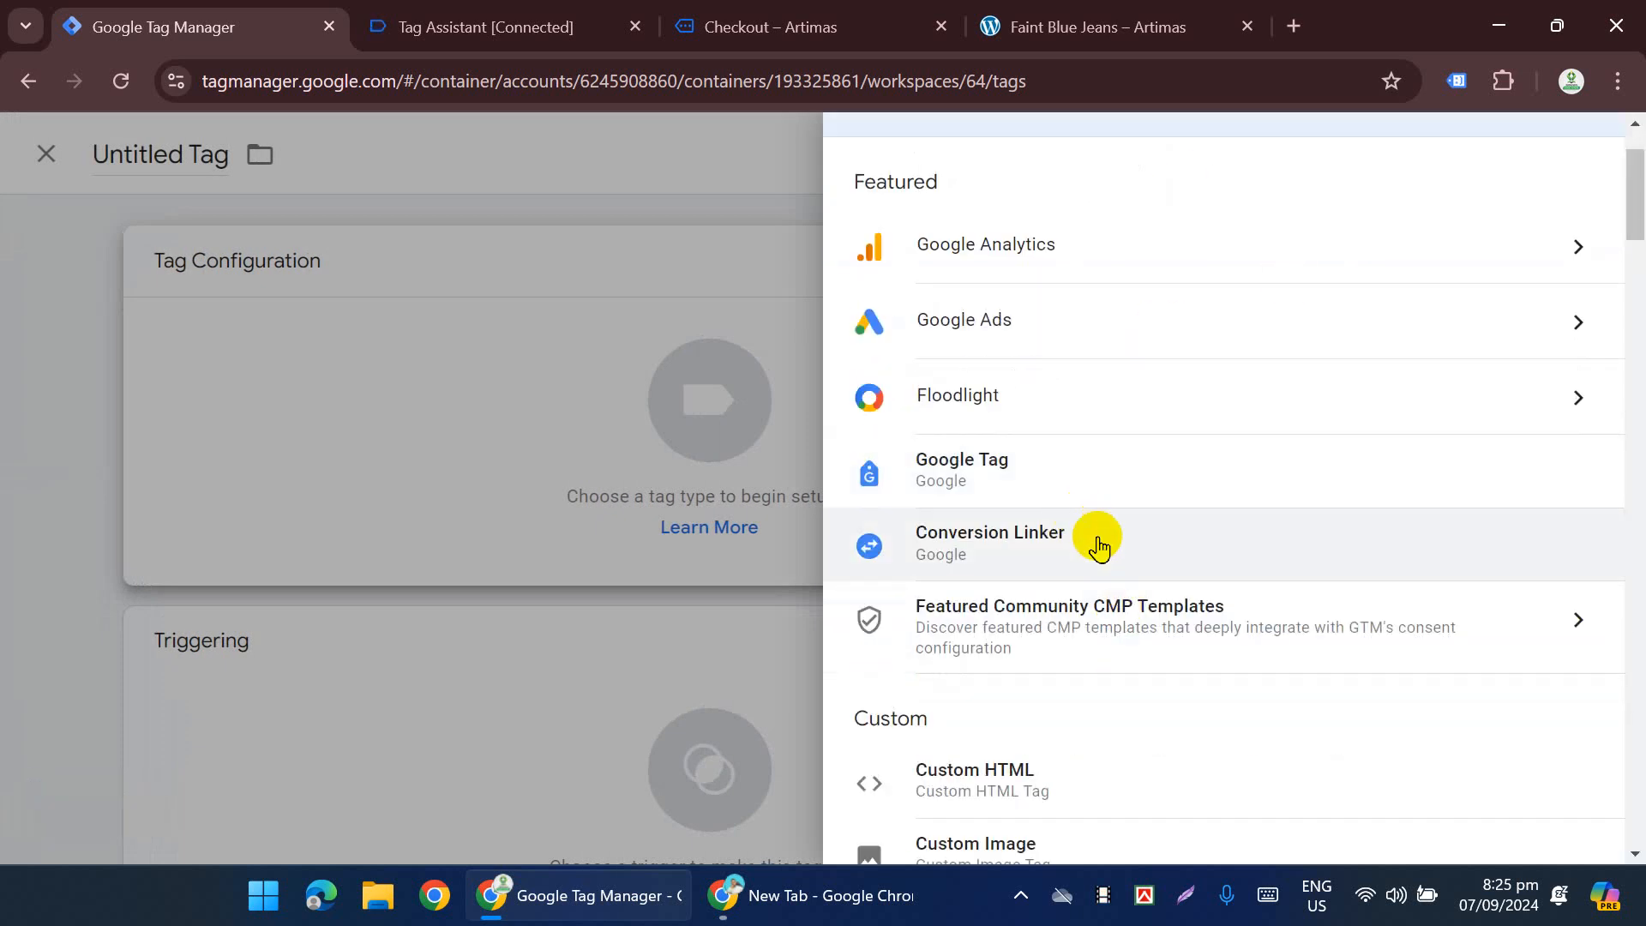
click(1089, 538)
scroll(781, 499, down, 4)
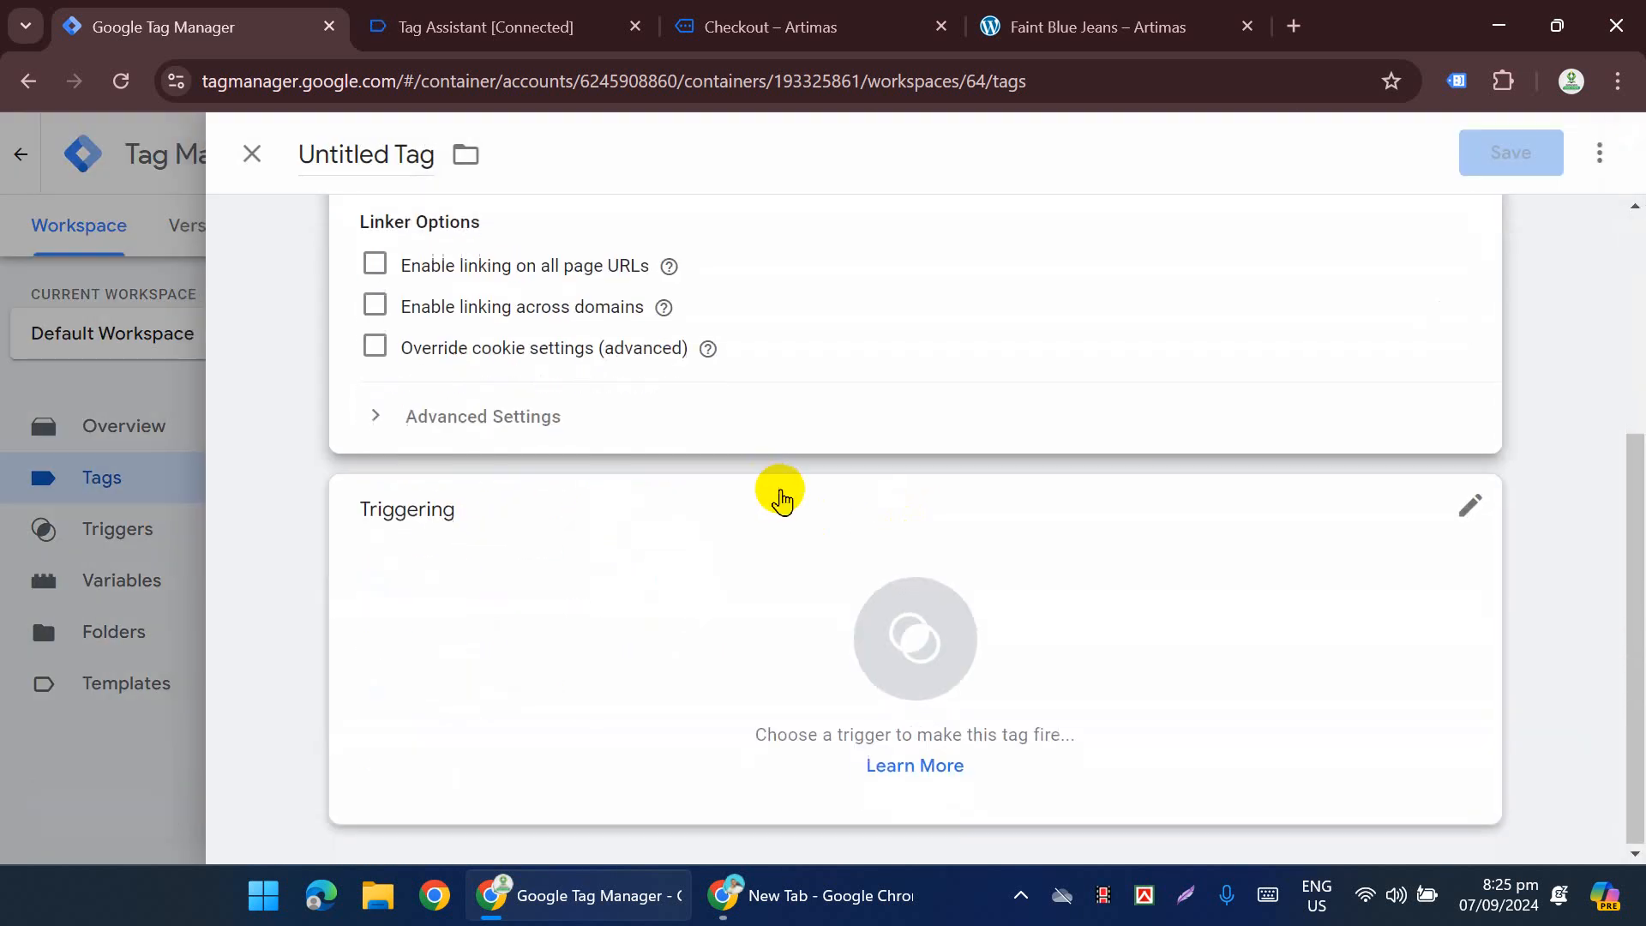
Step: Make the tag fire on All Pages and save it under the name "Conversion Linker"
click(977, 617)
click(576, 273)
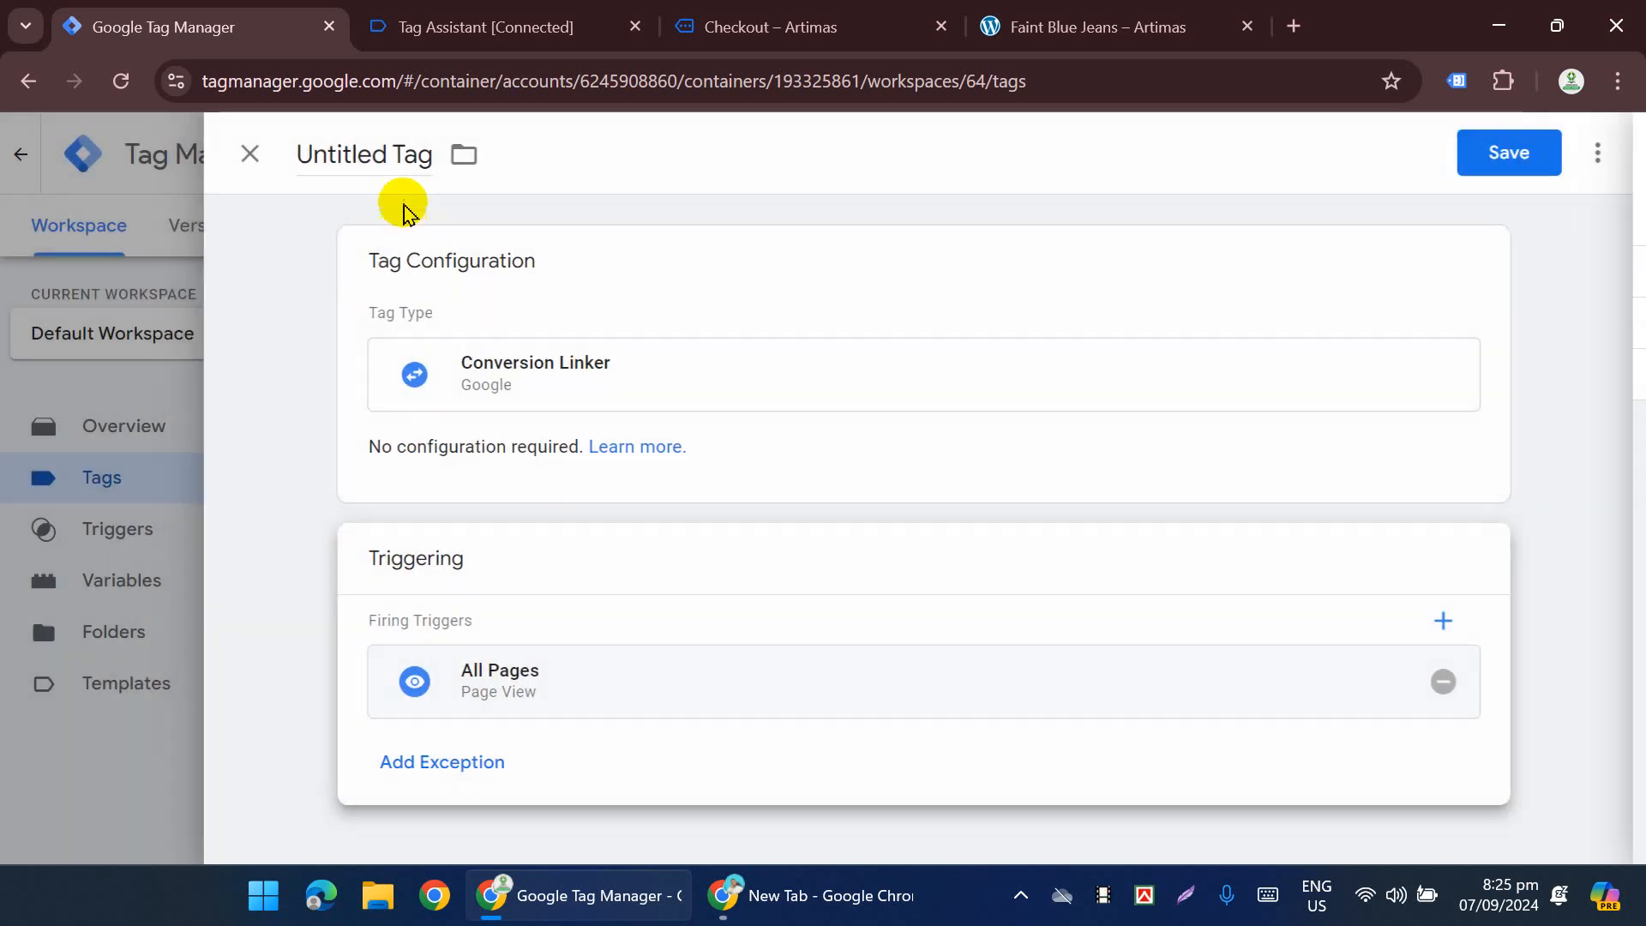
click(1510, 153)
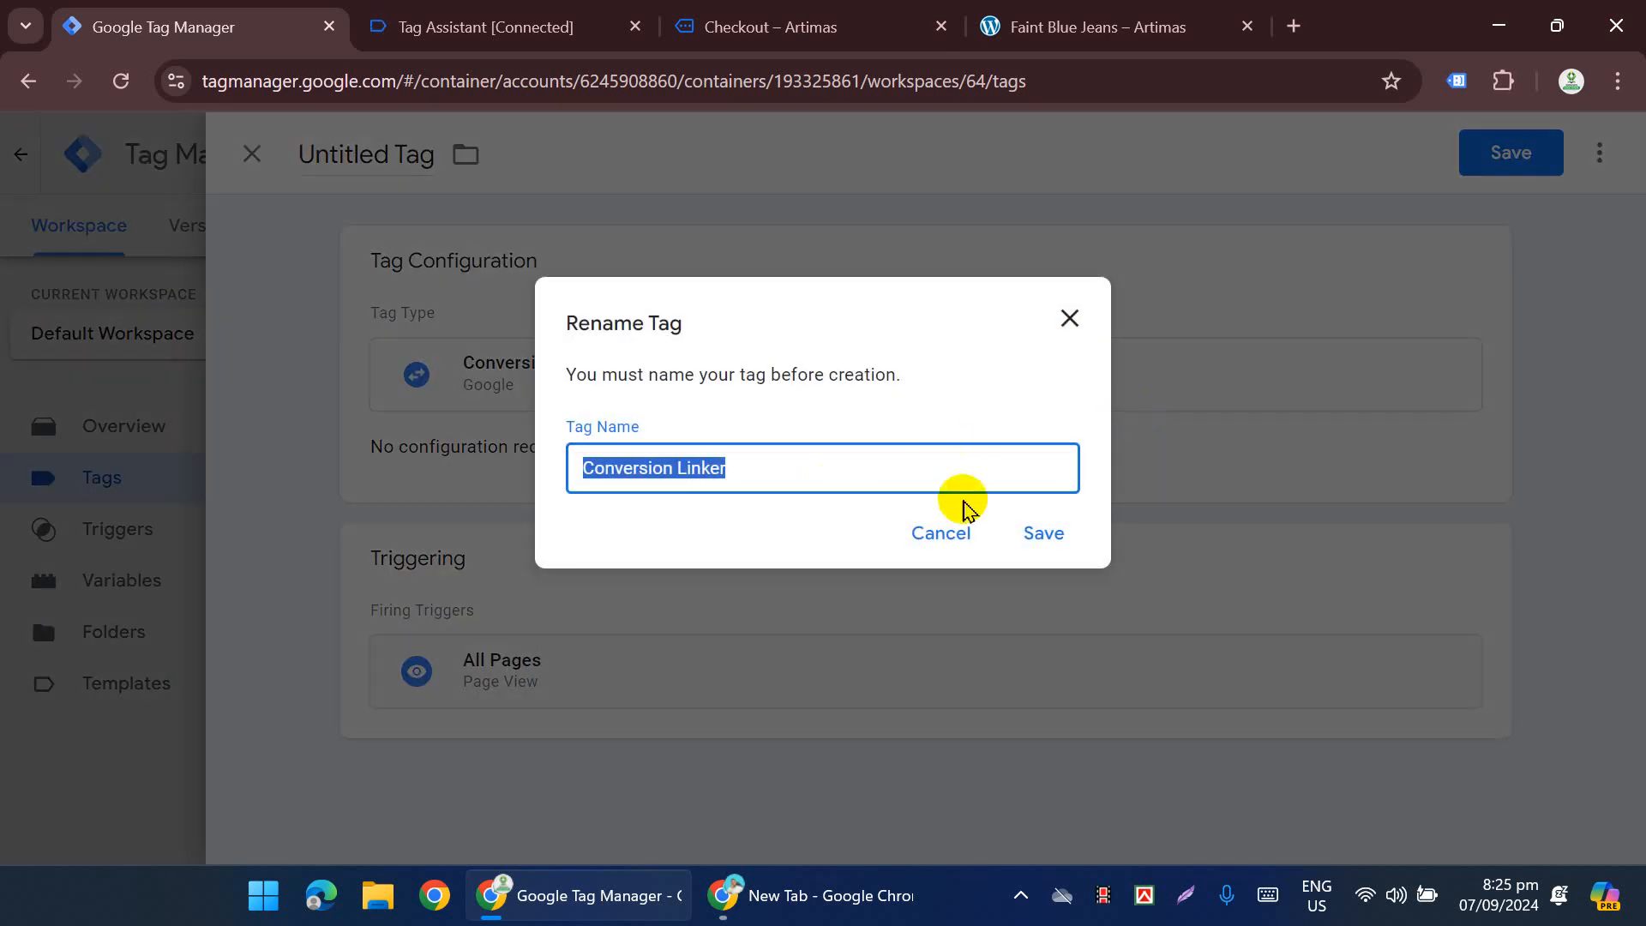
click(1050, 535)
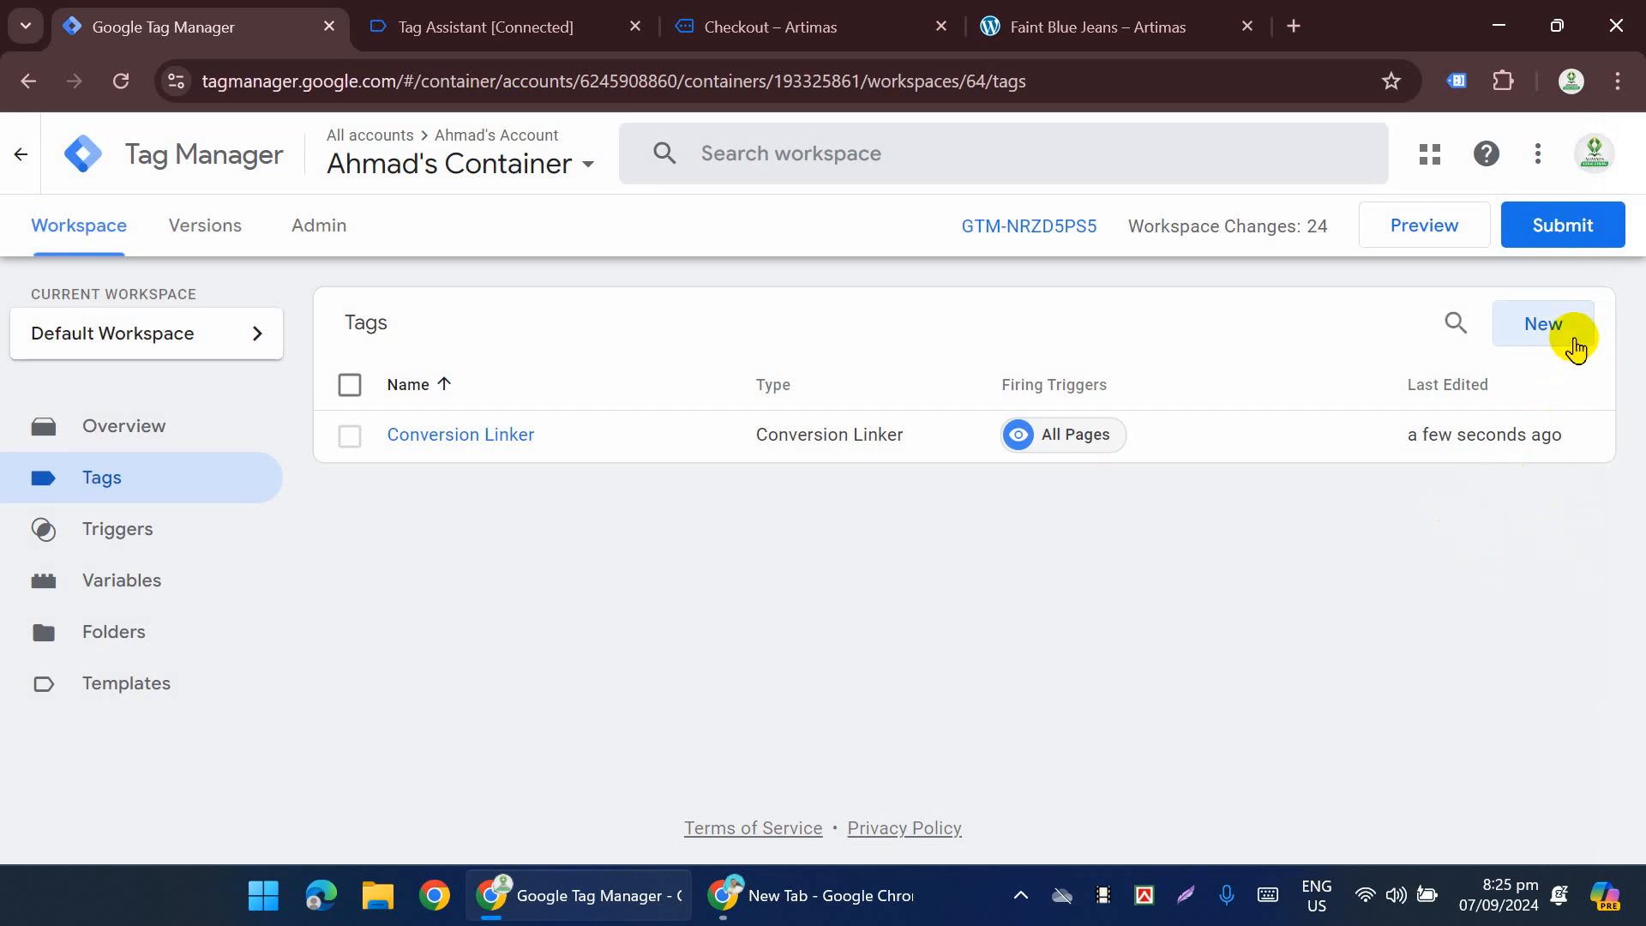
Step: Create another tag with the Google Ads Conversion Tracking type
click(1576, 347)
click(920, 430)
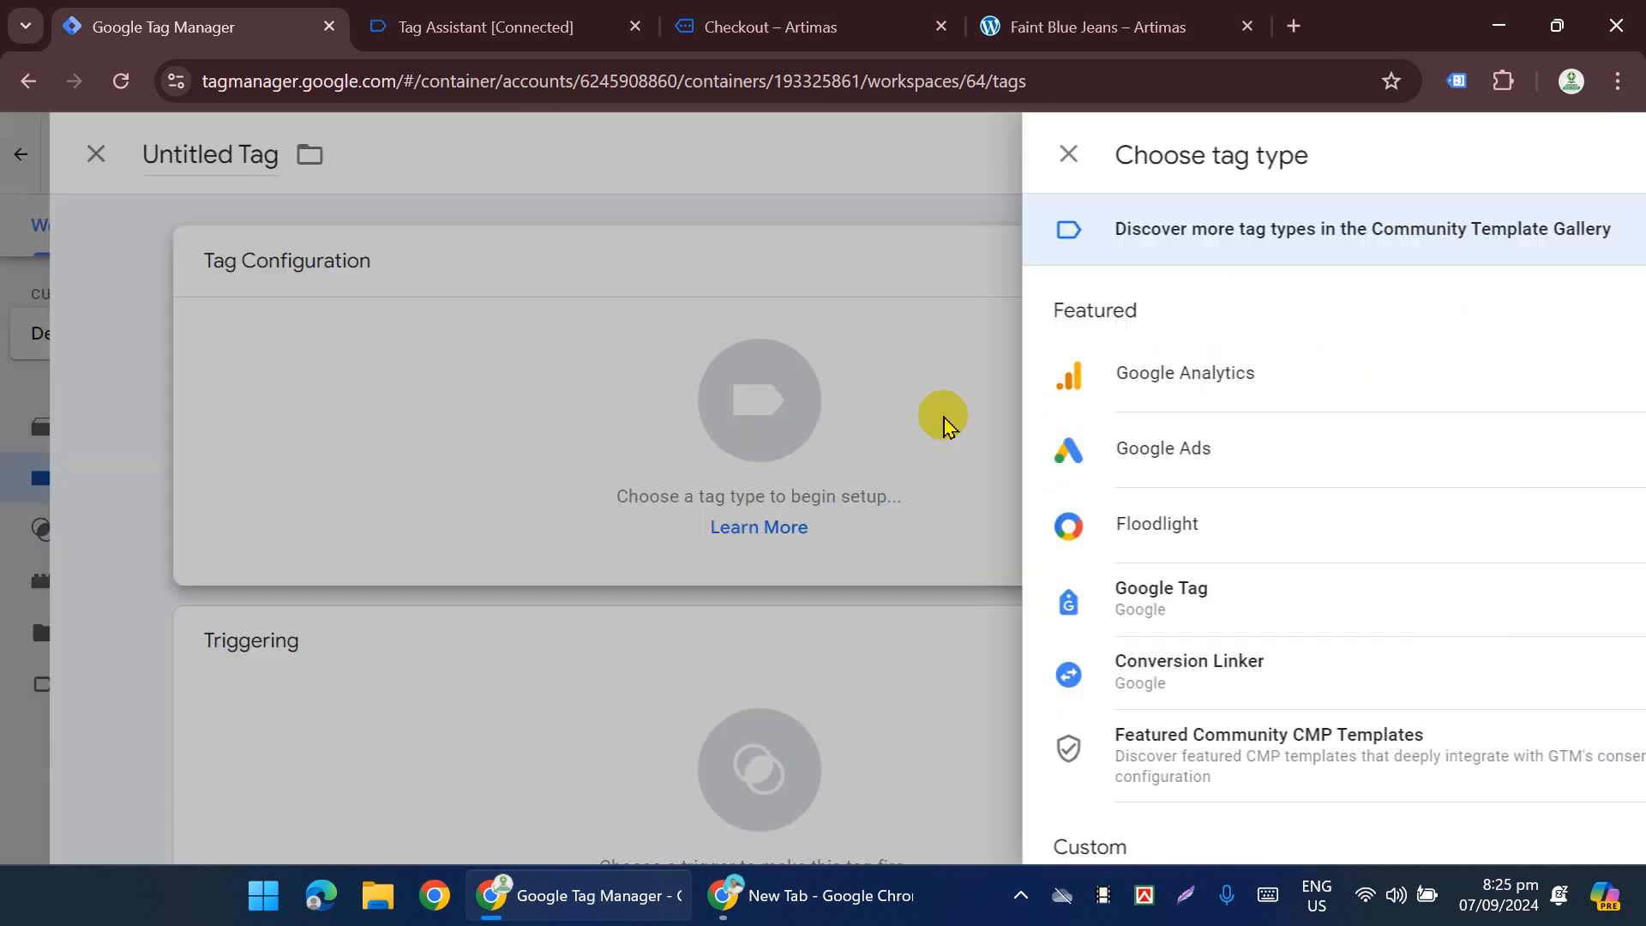
click(1059, 456)
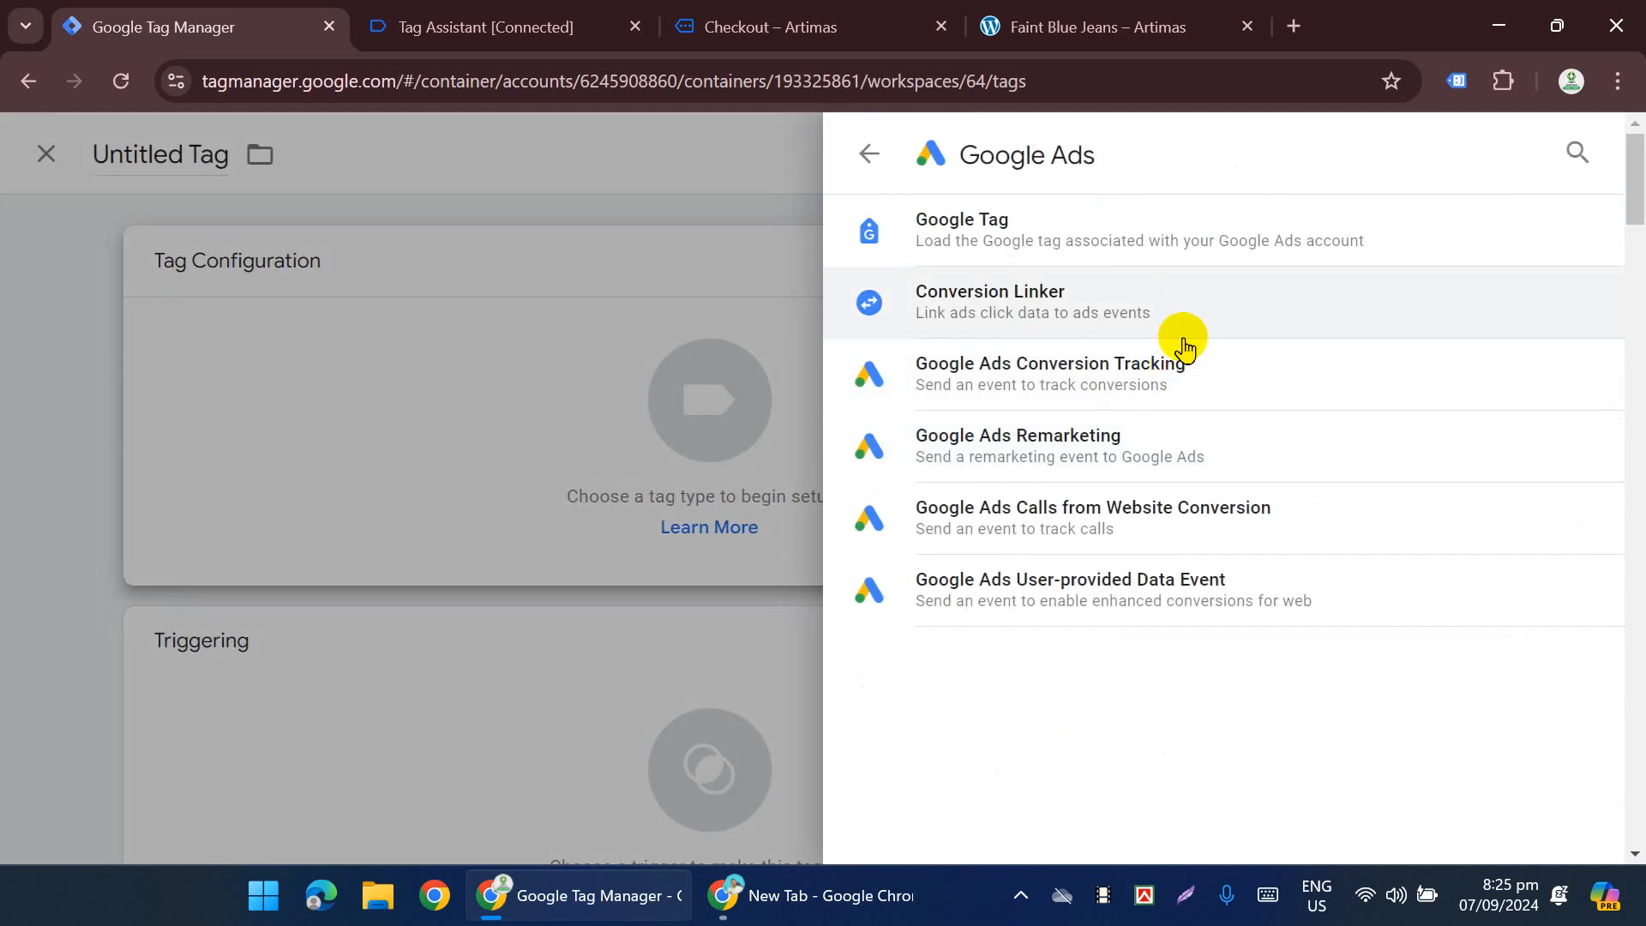
click(1111, 398)
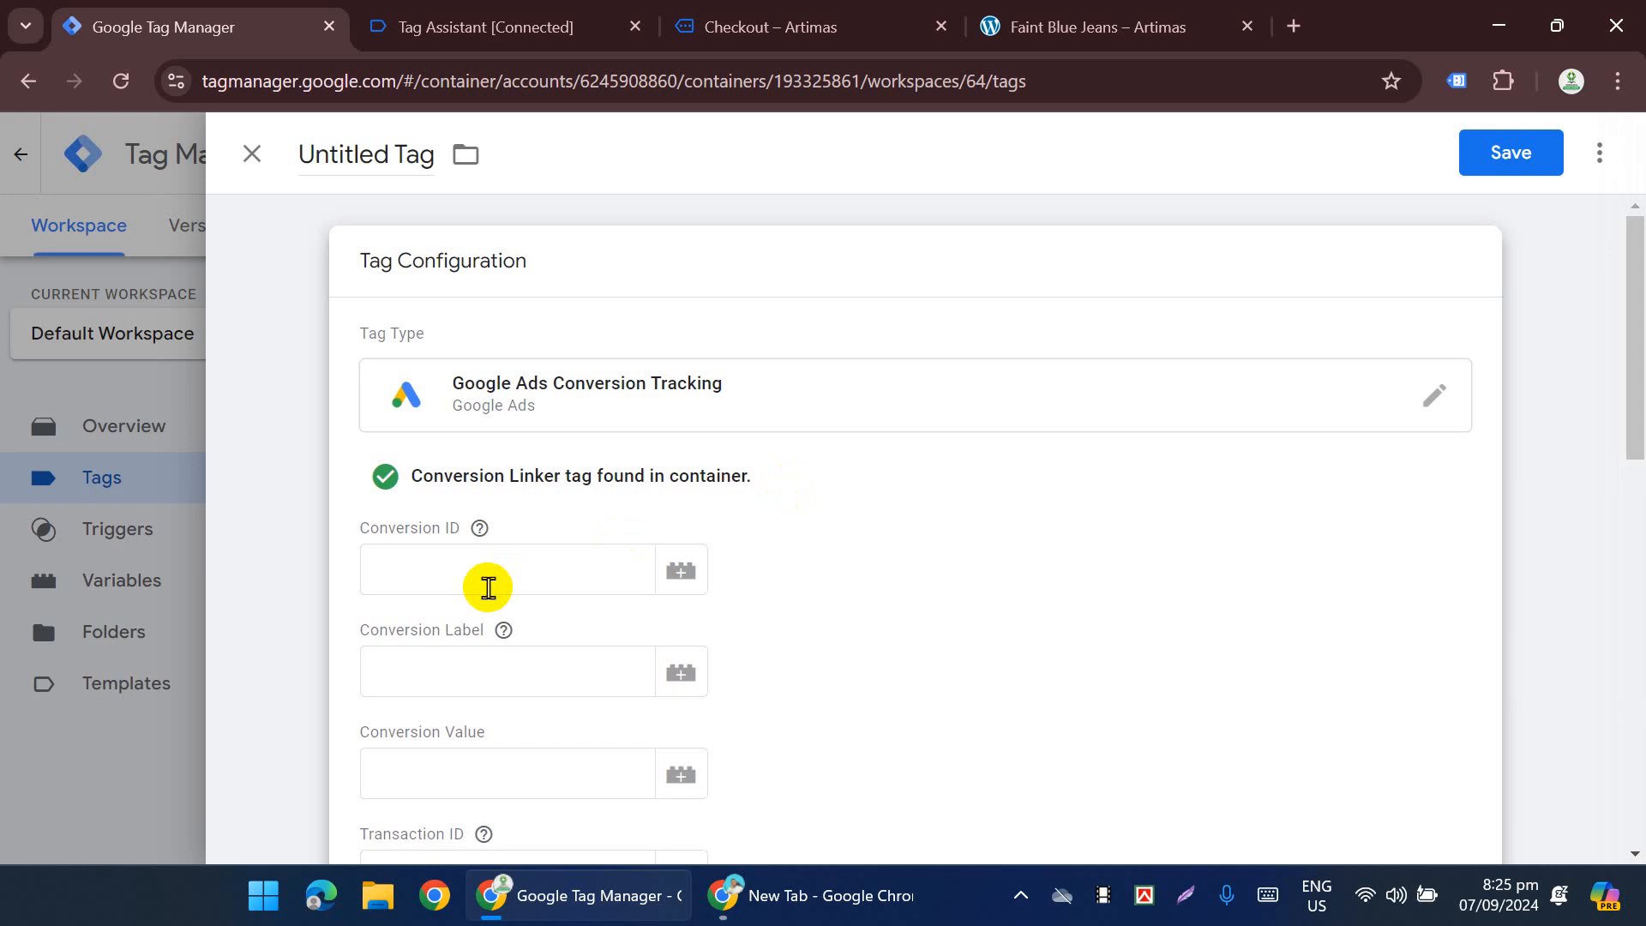
Step: Set the conversion tracking tag's Conversion ID to the {{Gads Conversion ID}} variable
click(485, 585)
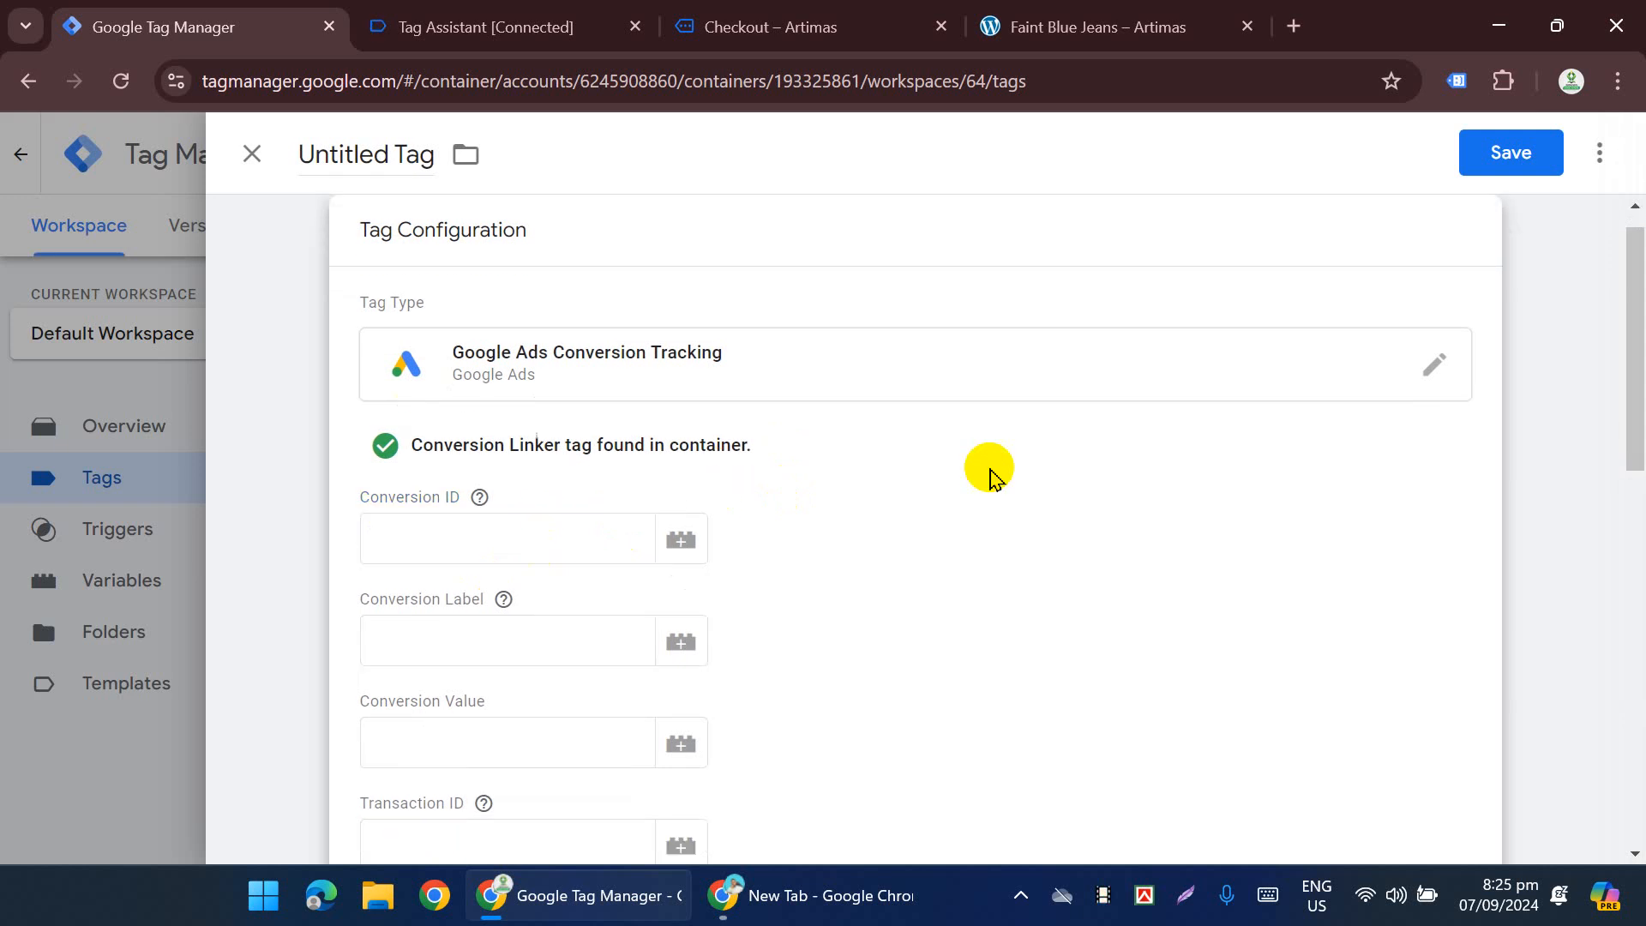
click(594, 516)
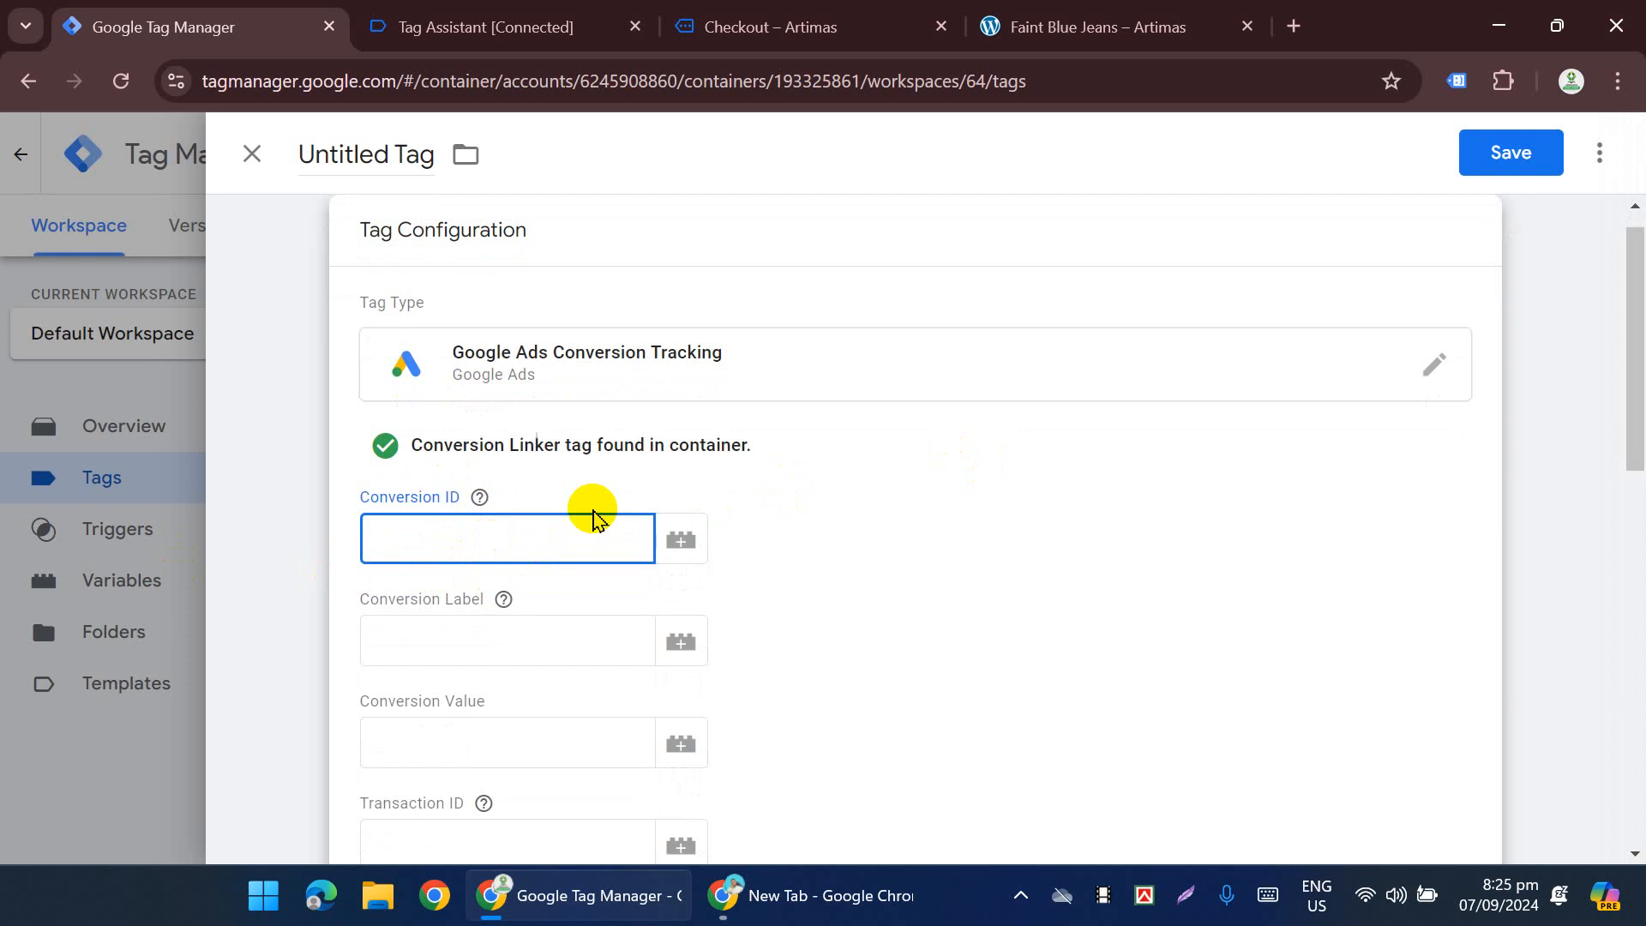
text({{co)
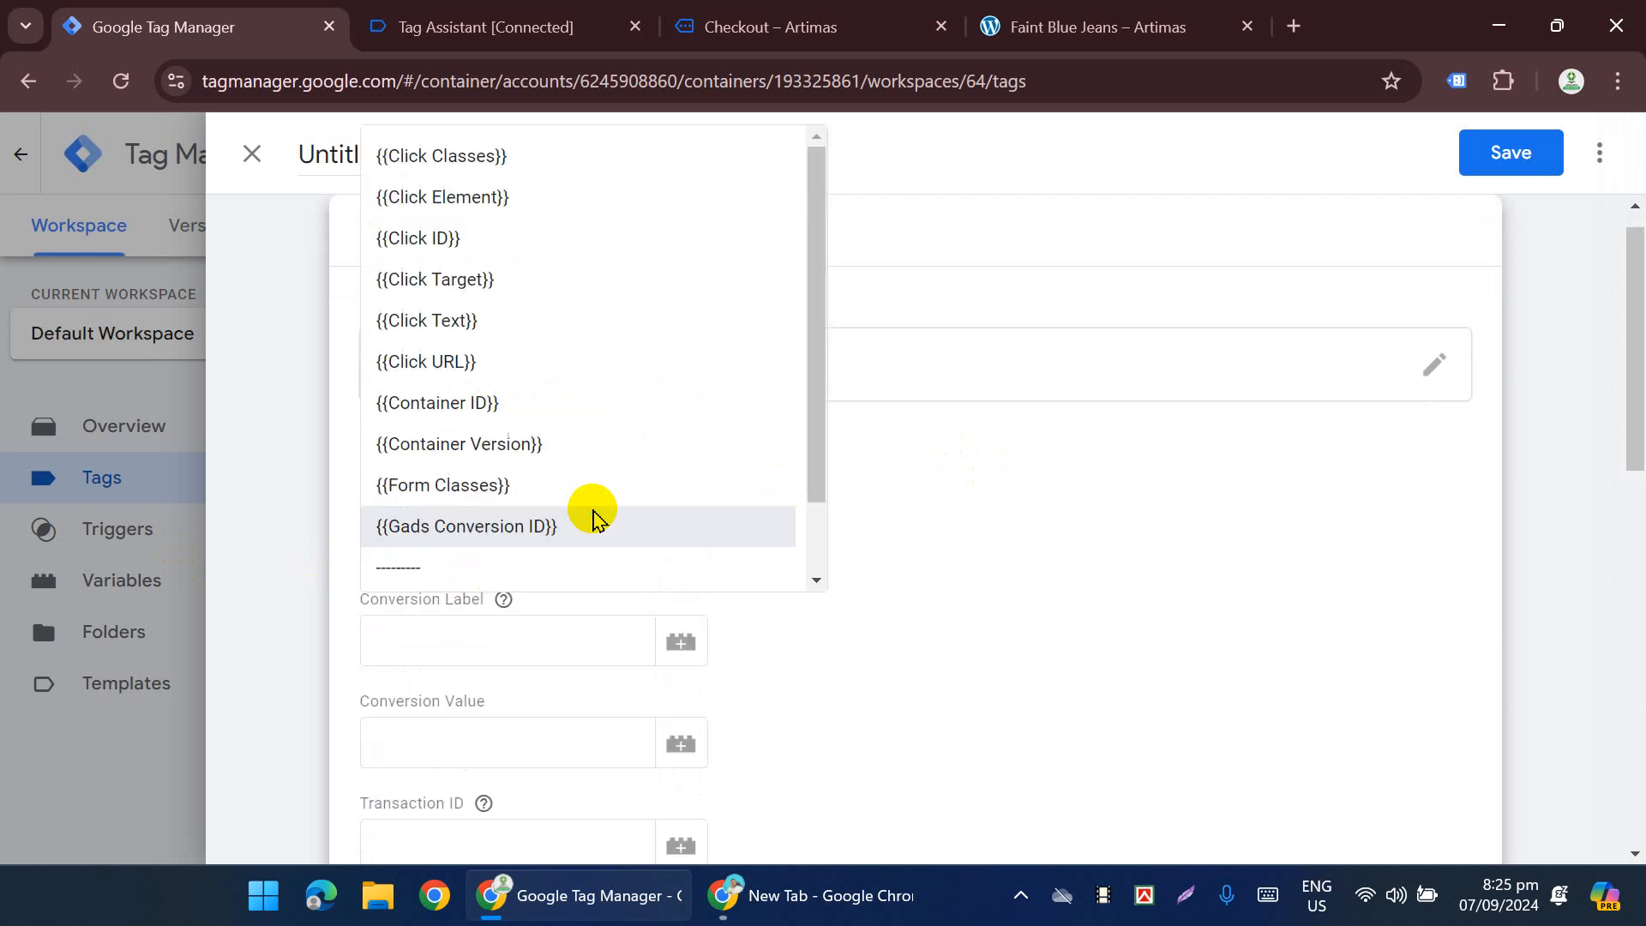
text(nv)
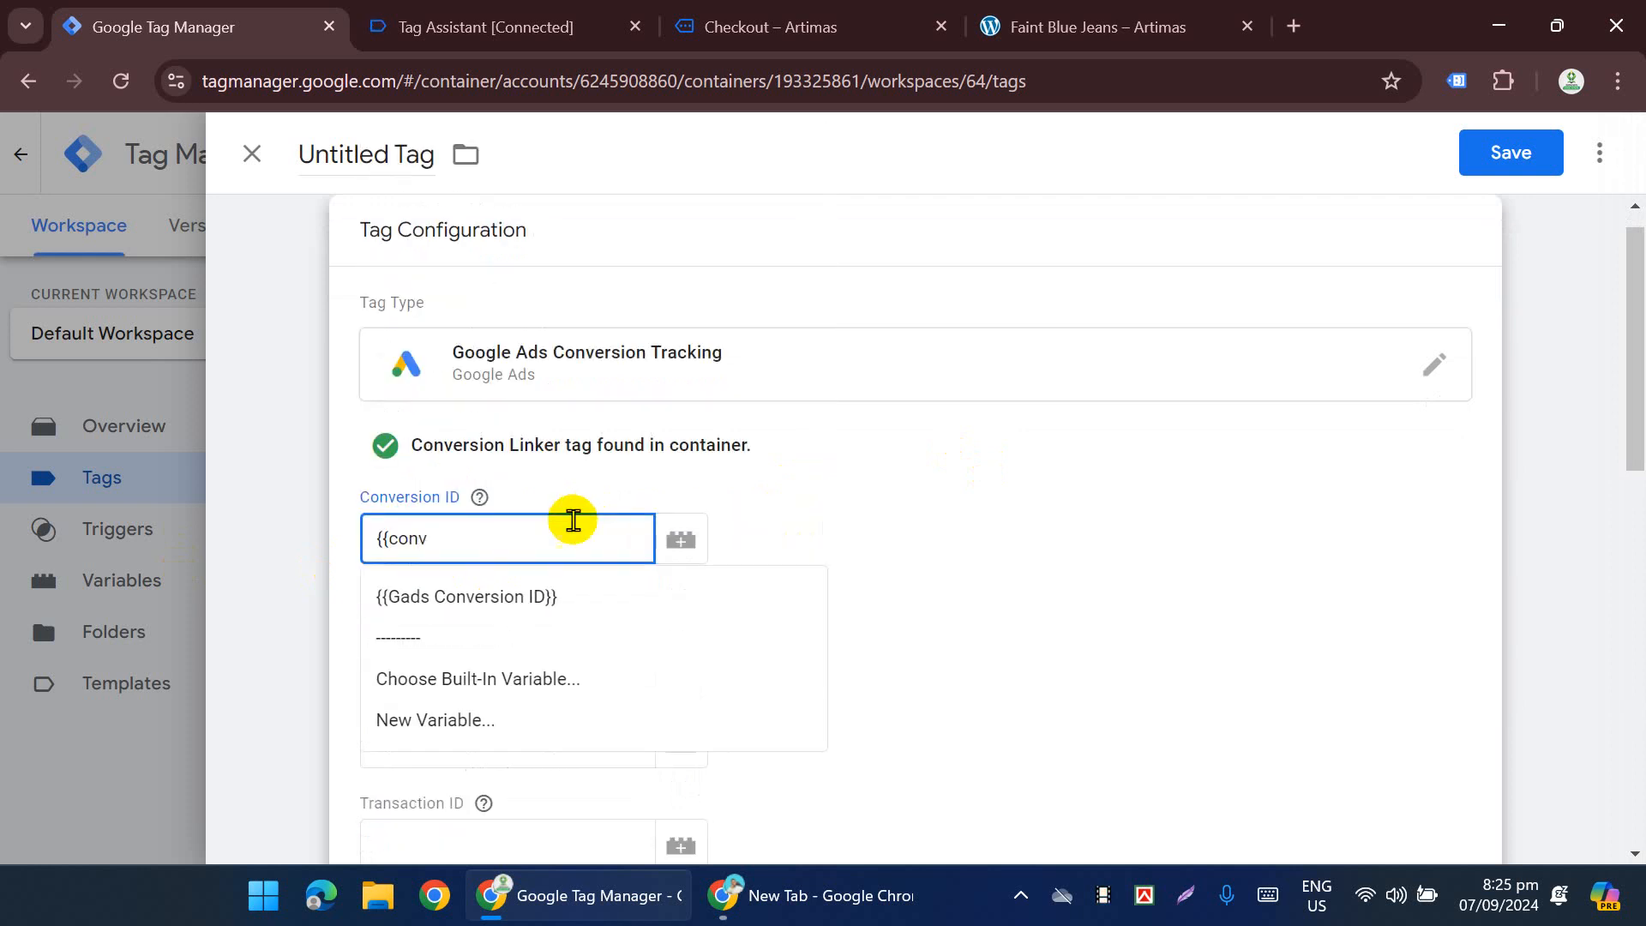
click(639, 600)
Step: Copy the Purchase GTM (1) conversion label from Google Ads into the Conversion Label field of the tag in Tag Manager
scroll(486, 553, down, 2)
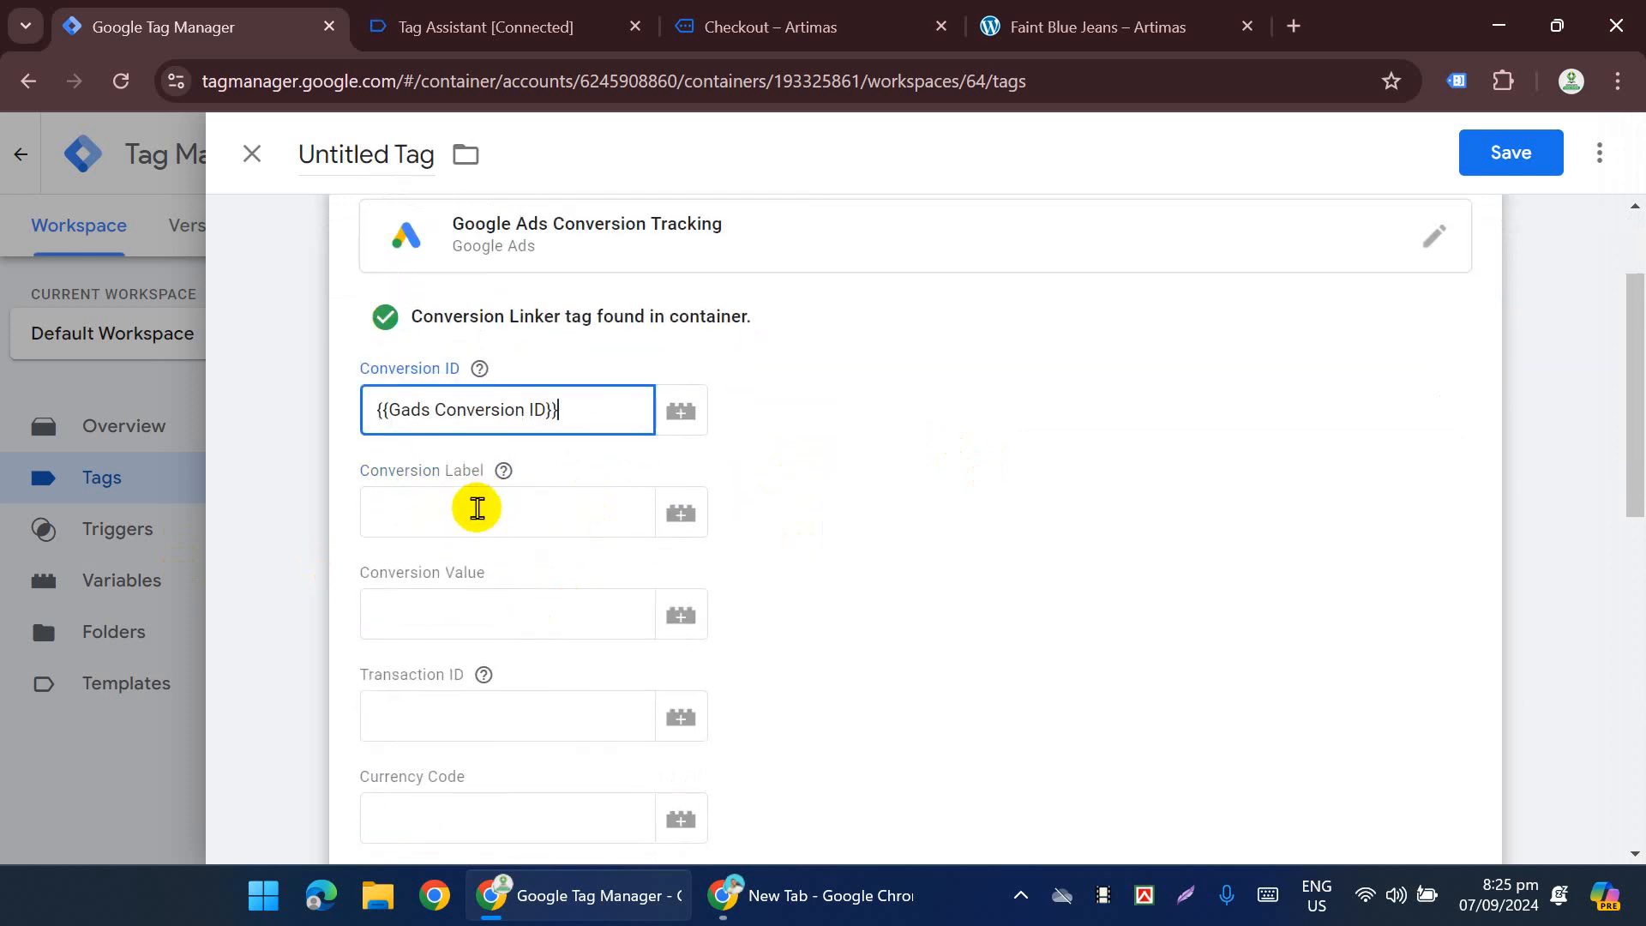
click(793, 892)
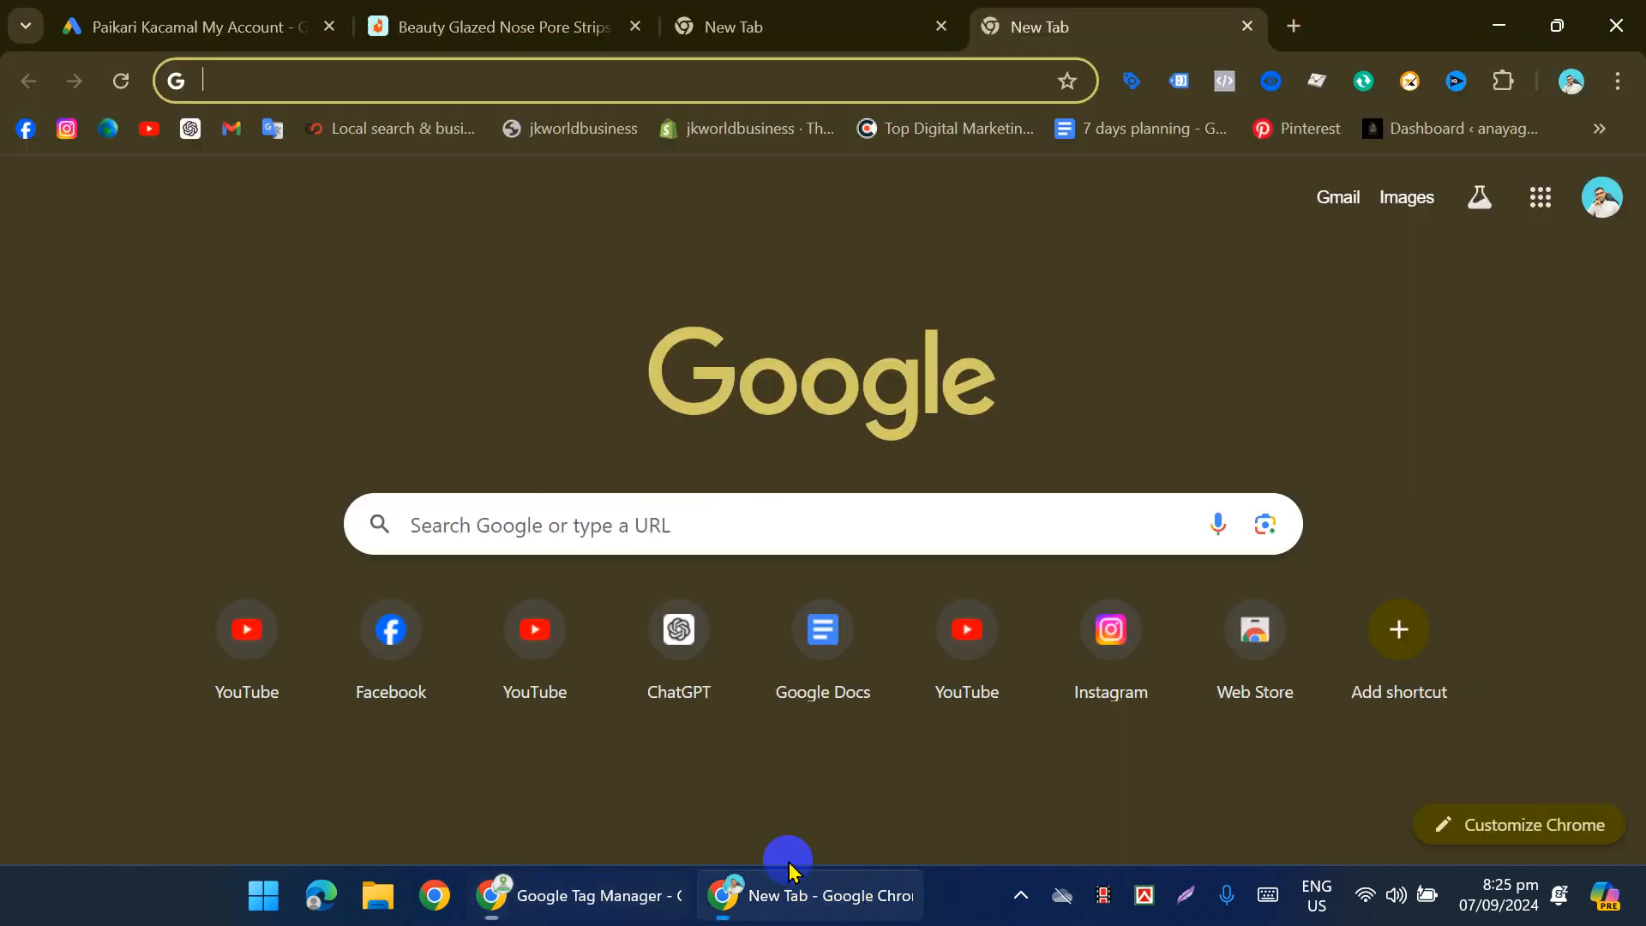
click(231, 11)
click(273, 647)
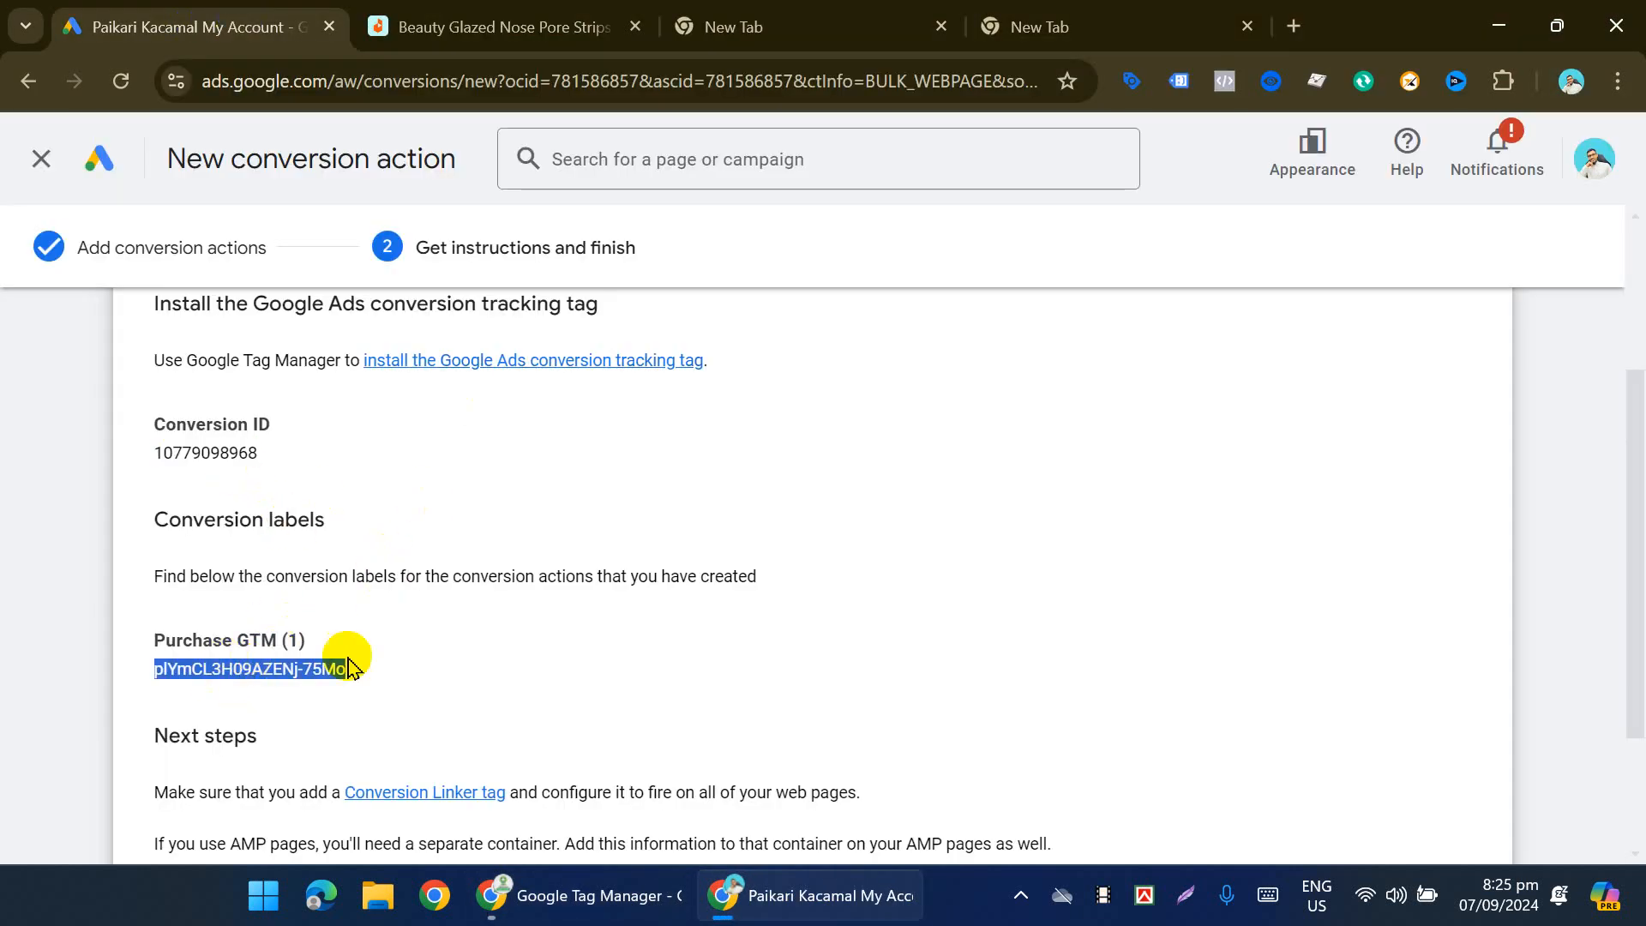
click(587, 896)
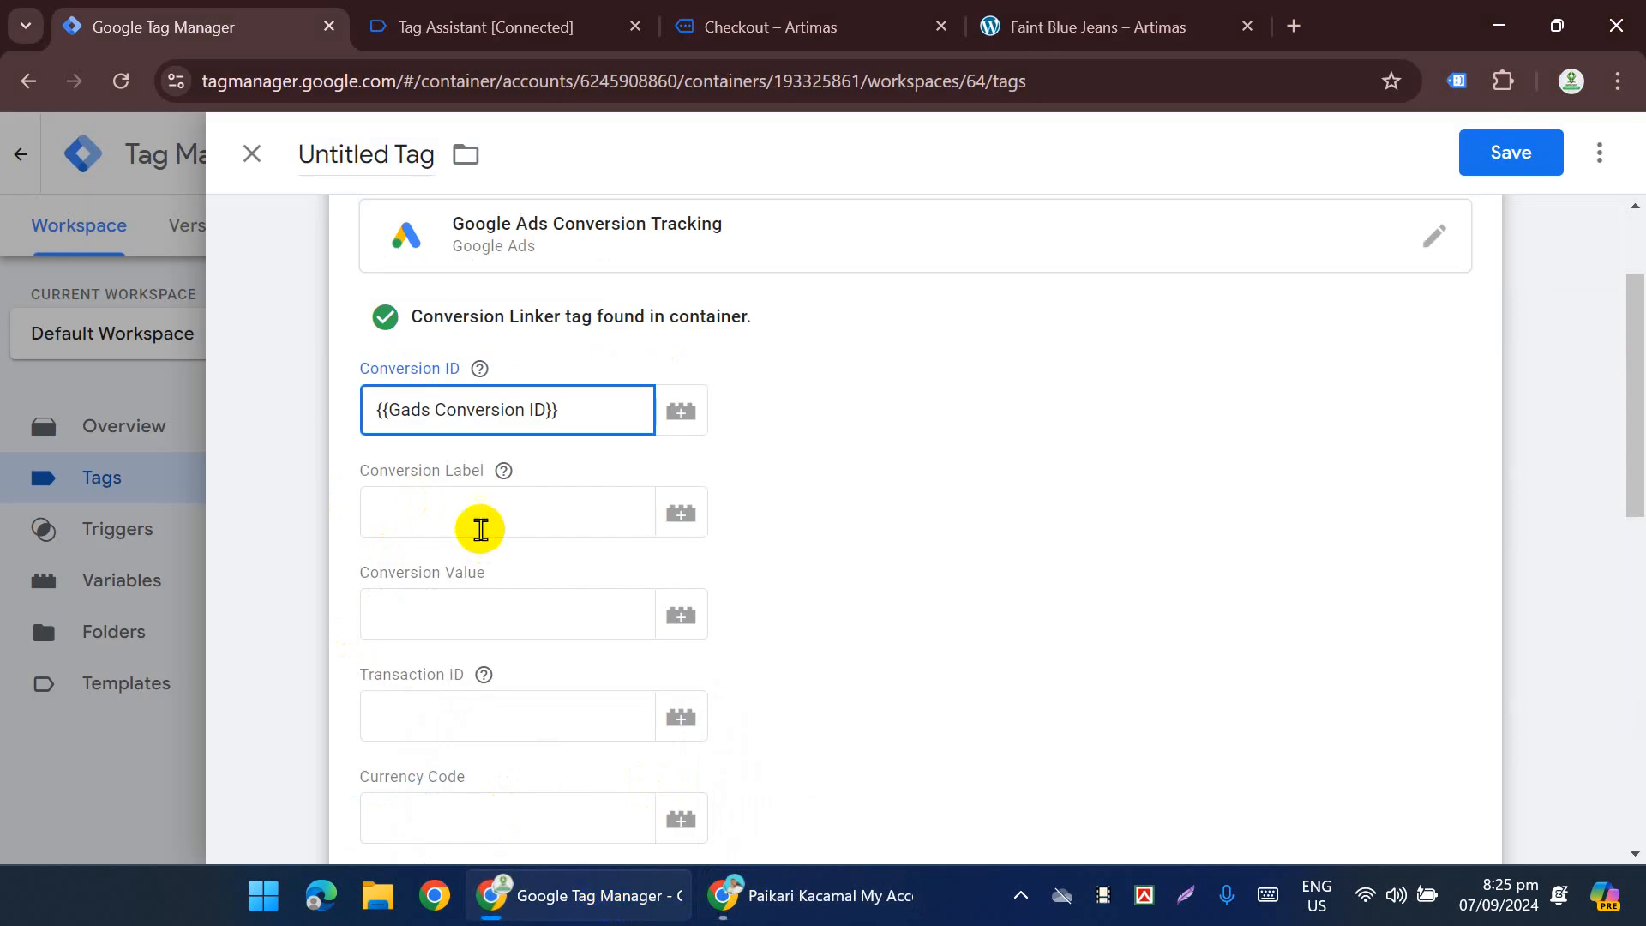
click(479, 522)
Step: Duplicate the Tag Manager workspace in a second browser tab, leaving the unsaved conversion tag open in the first
scroll(484, 523, down, 2)
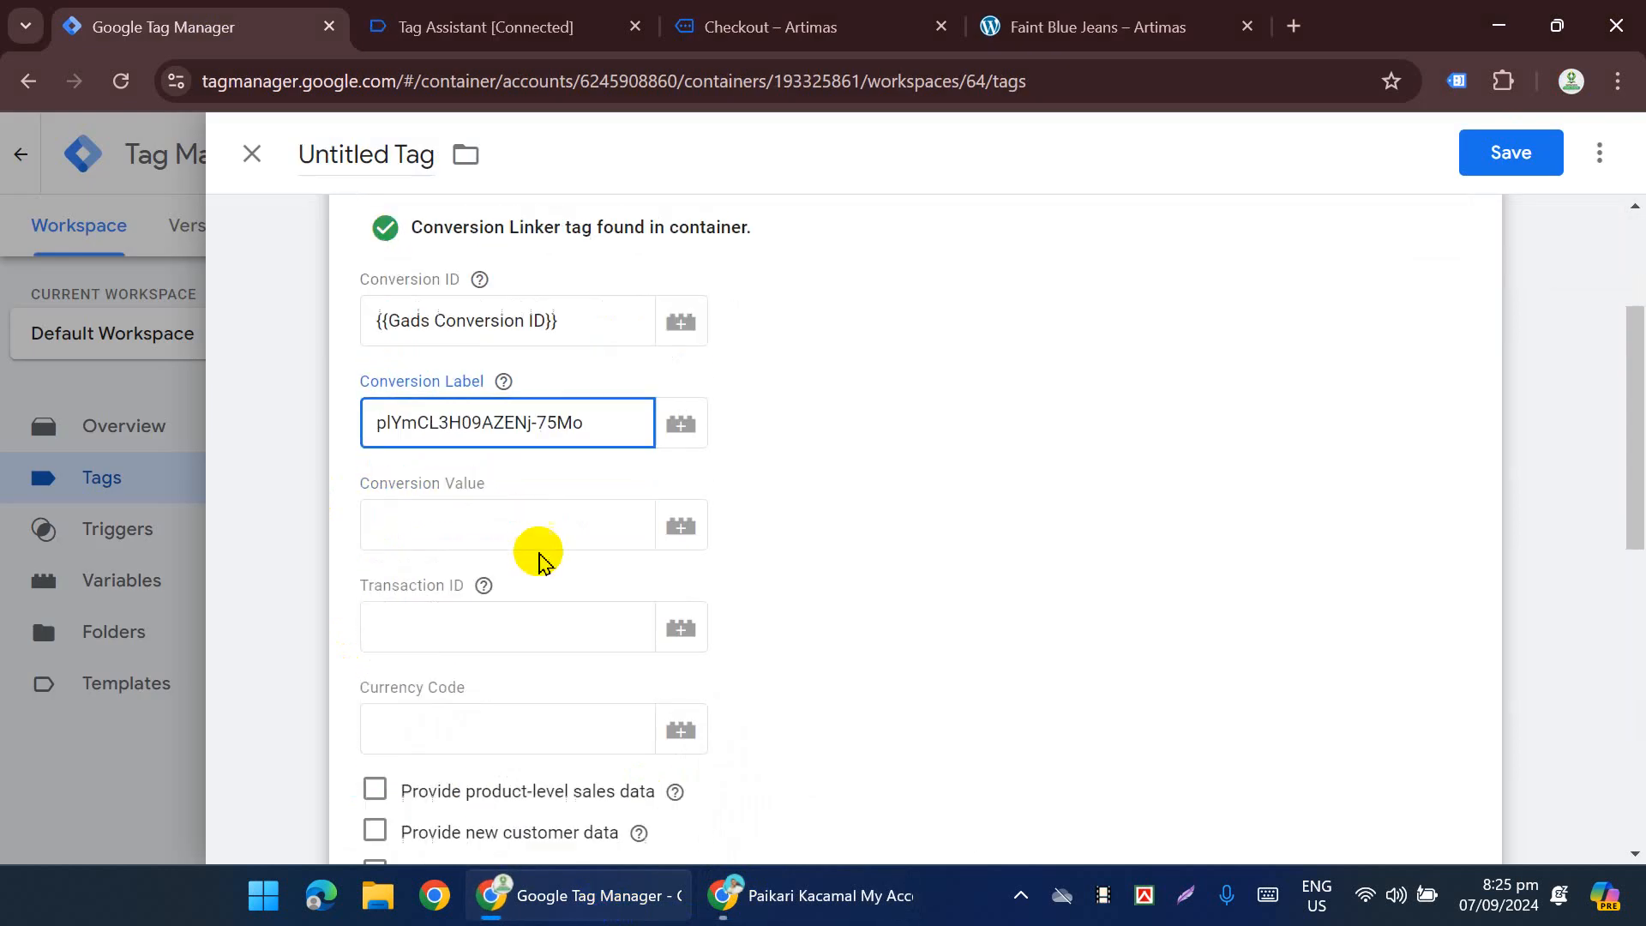
click(403, 521)
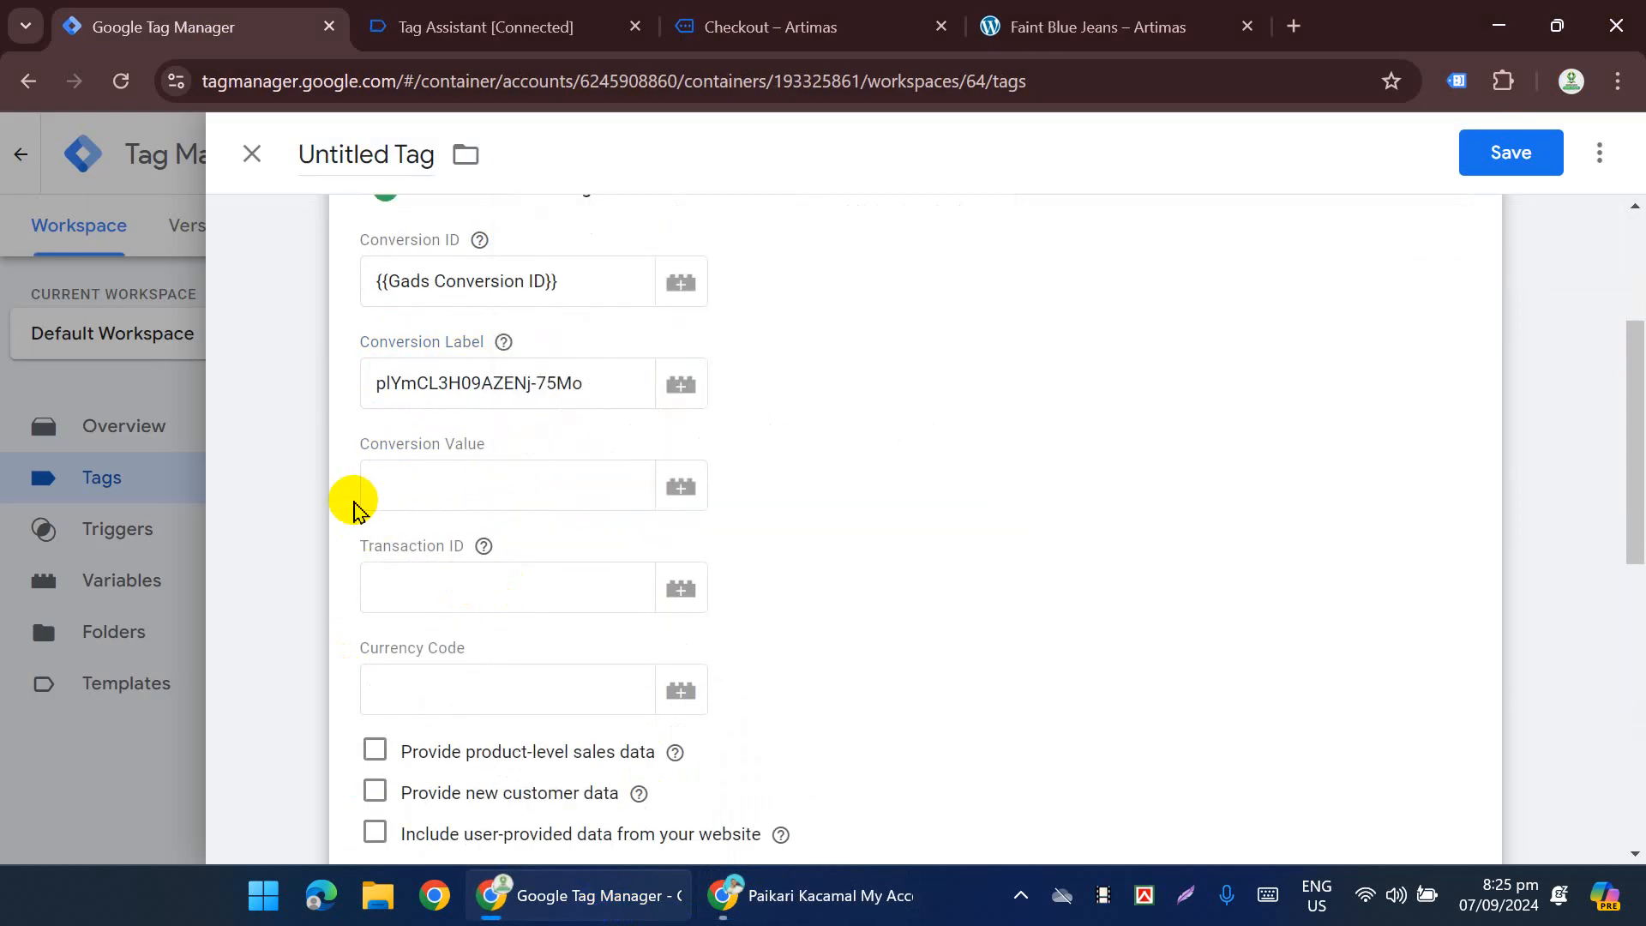
scroll(506, 429, down, 2)
scroll(450, 444, down, 2)
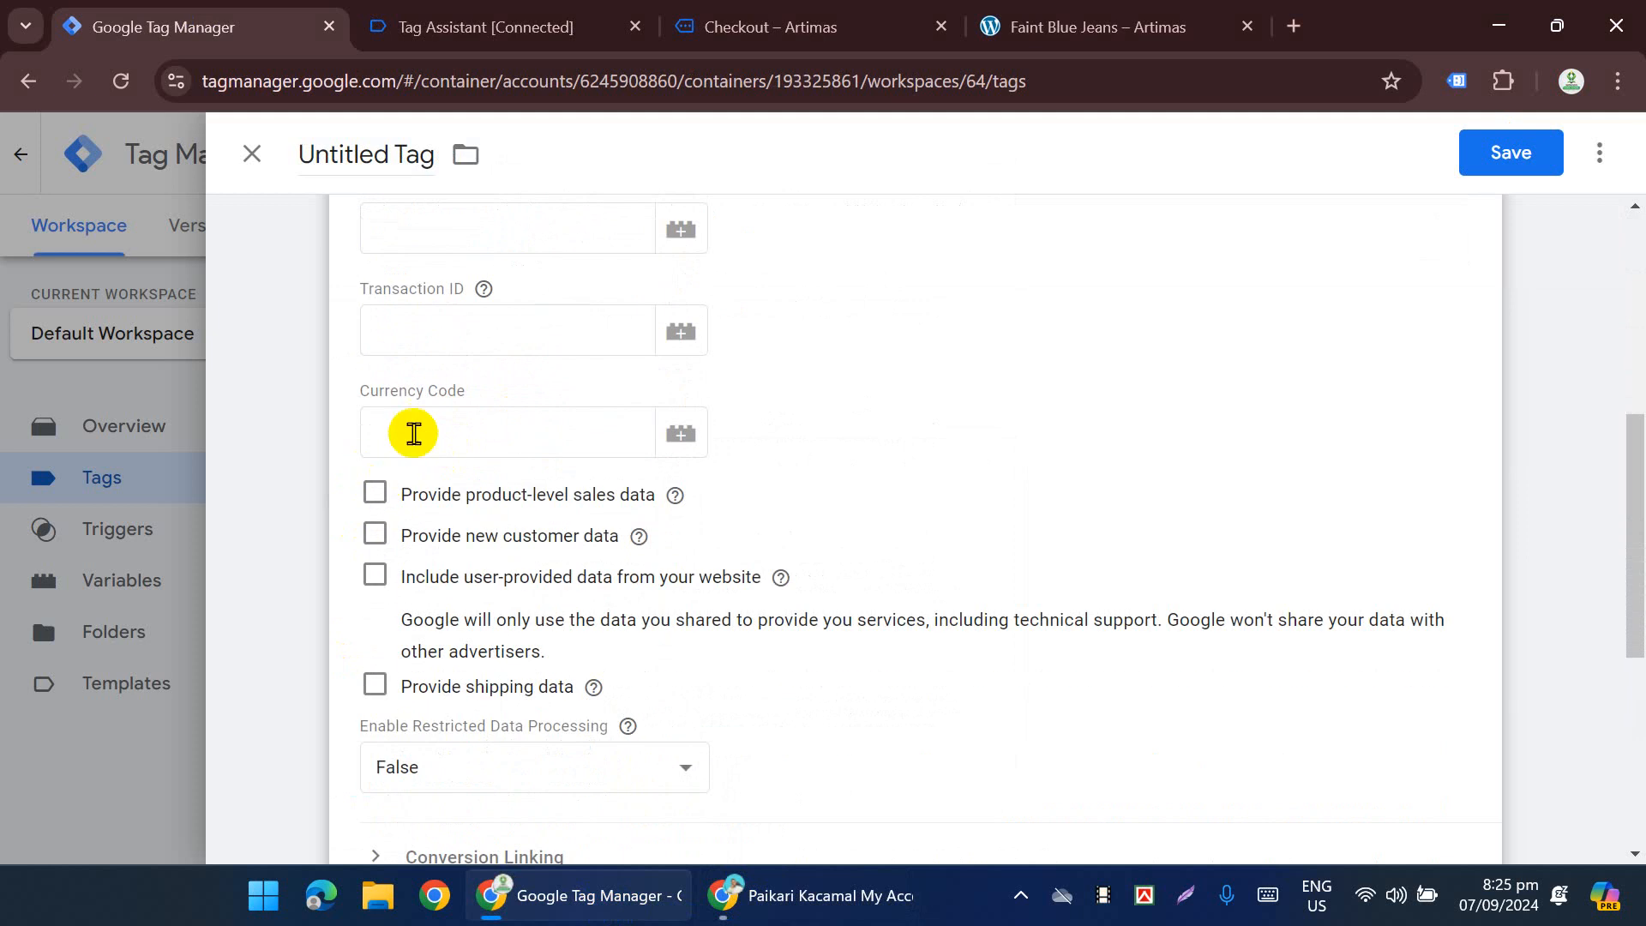
scroll(516, 406, down, 2)
scroll(549, 540, up, 10)
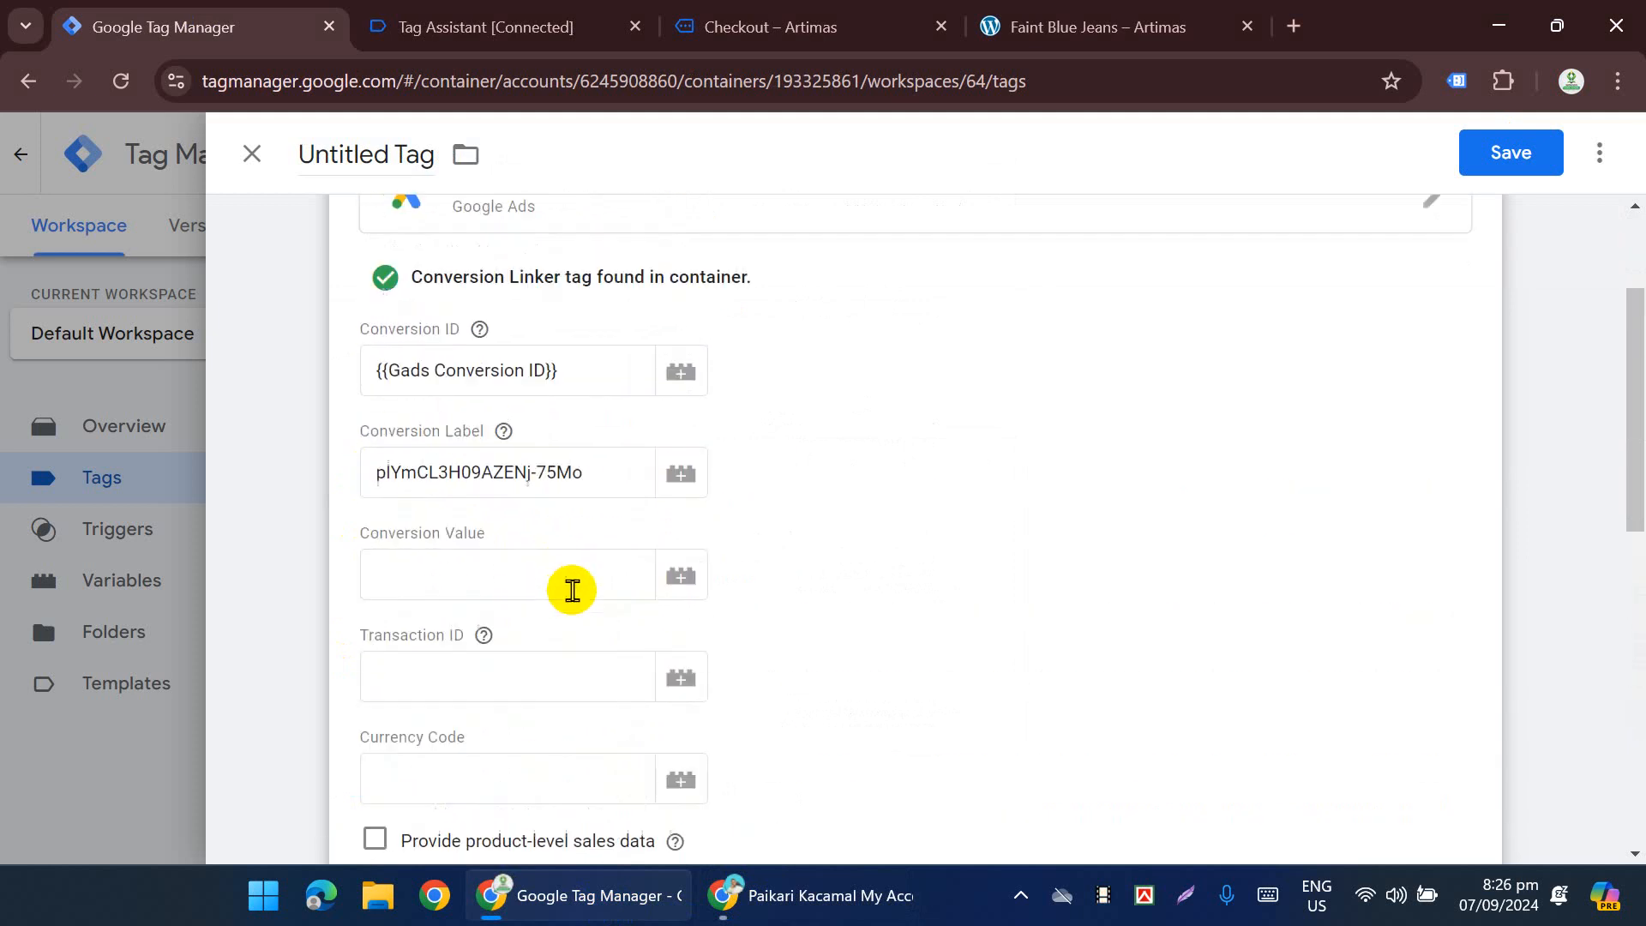
right_click(163, 28)
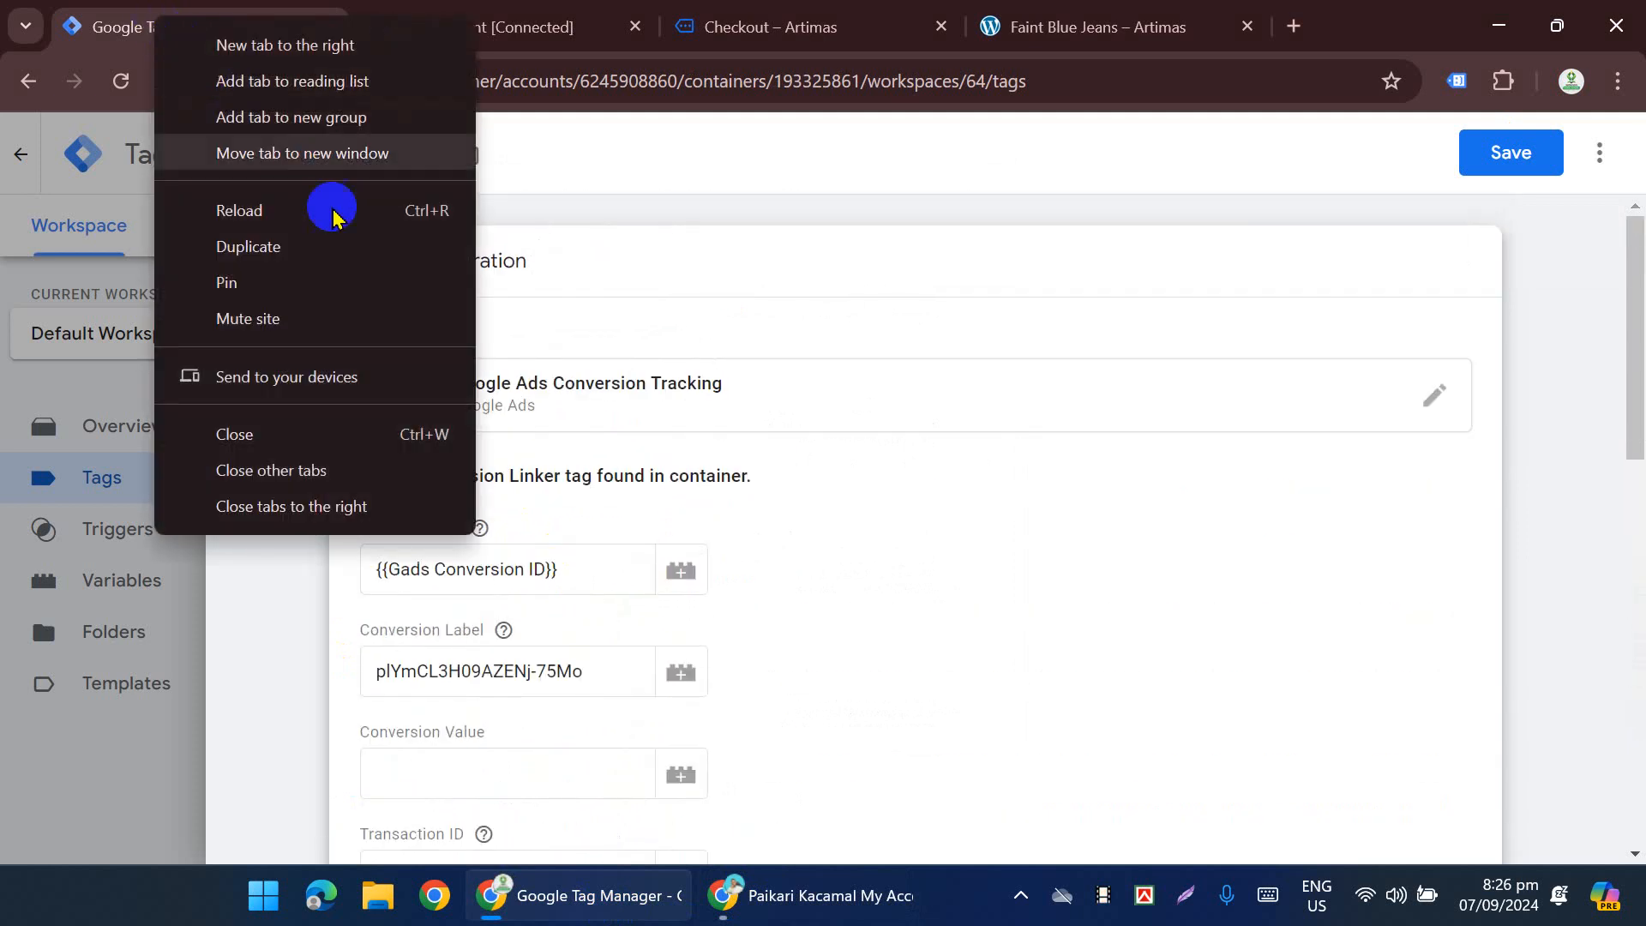
click(294, 255)
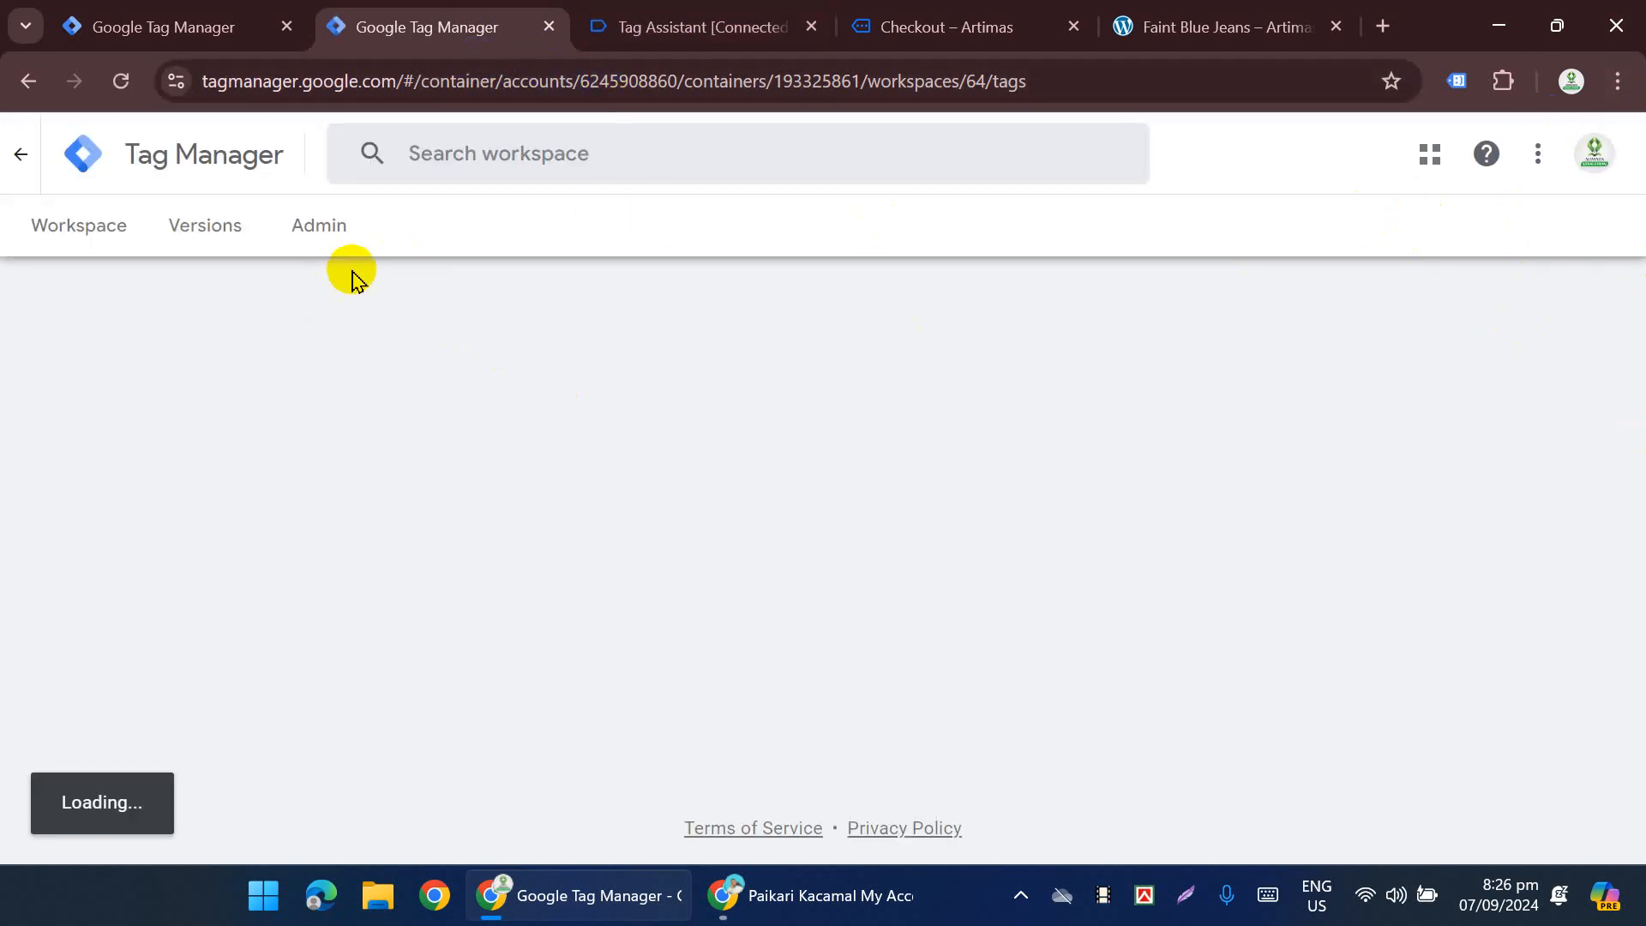
click(182, 15)
click(415, 26)
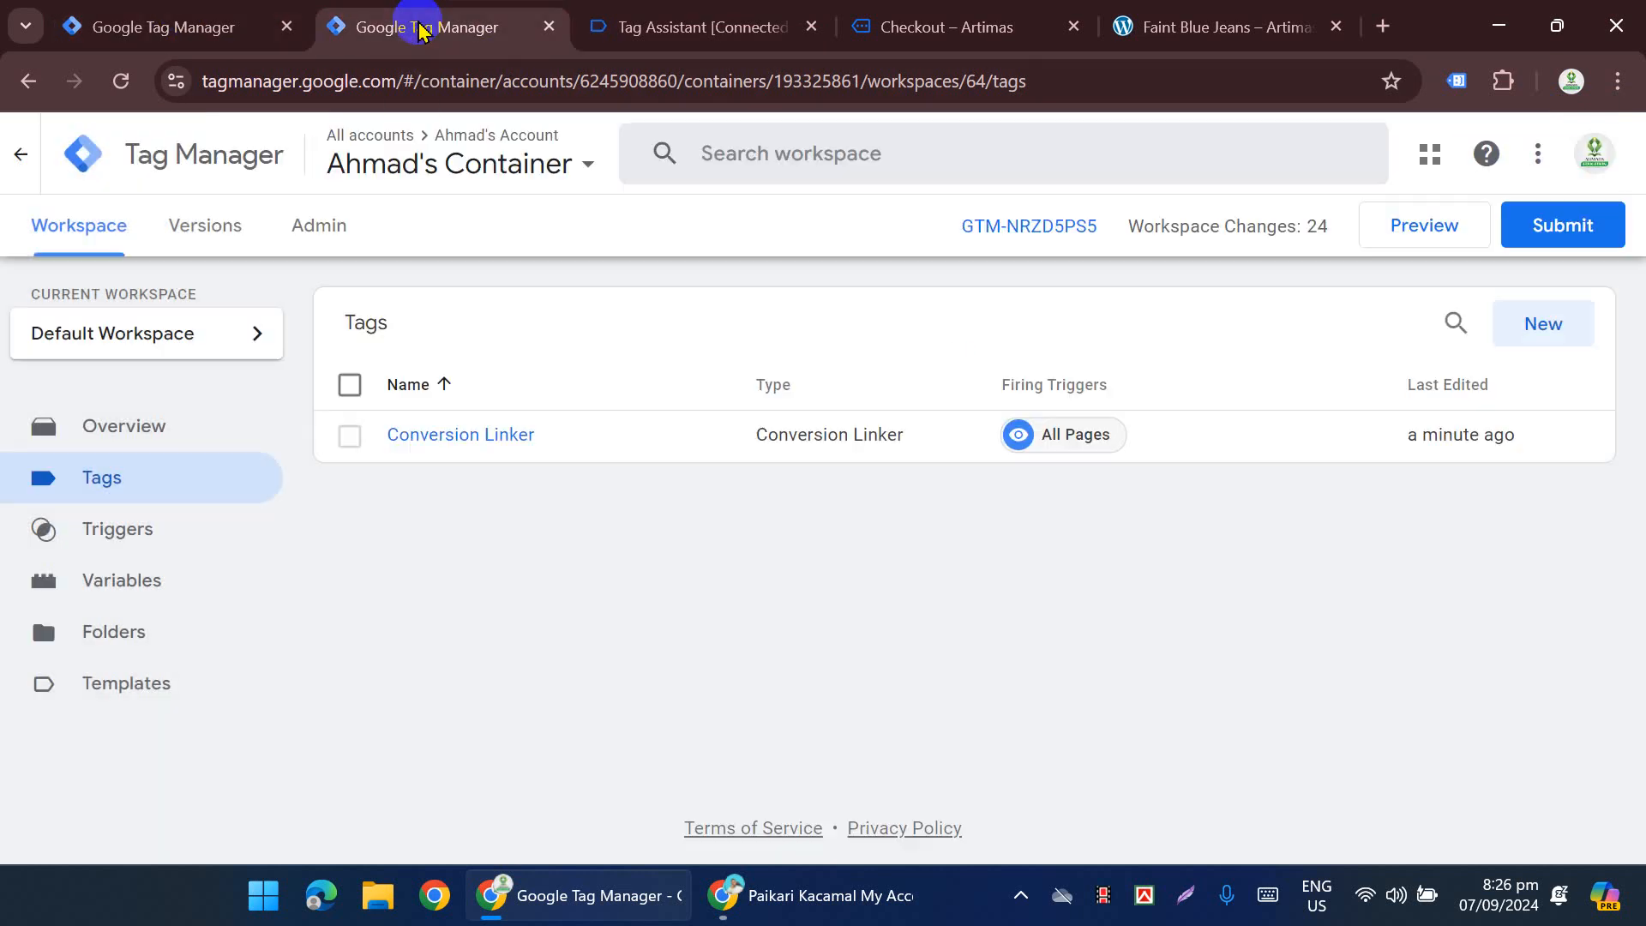
Step: Examine the tag's value, transaction ID and currency fields, the purchase event in Tag Assistant and the store's order-received page
click(182, 27)
scroll(532, 577, down, 3)
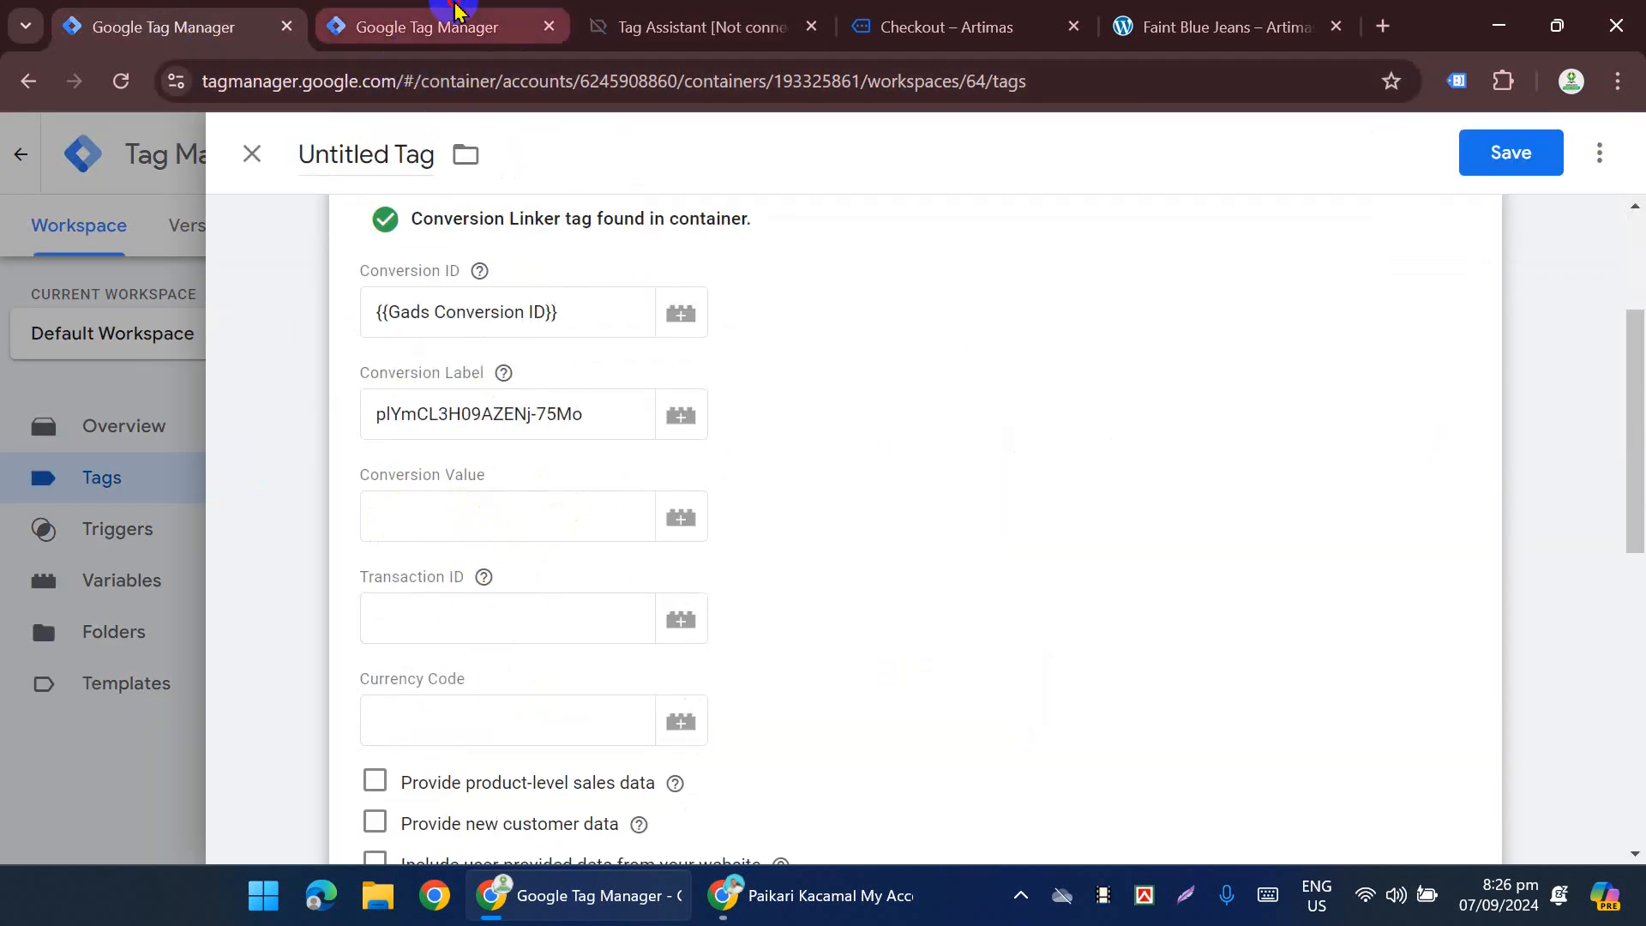
click(491, 27)
click(698, 26)
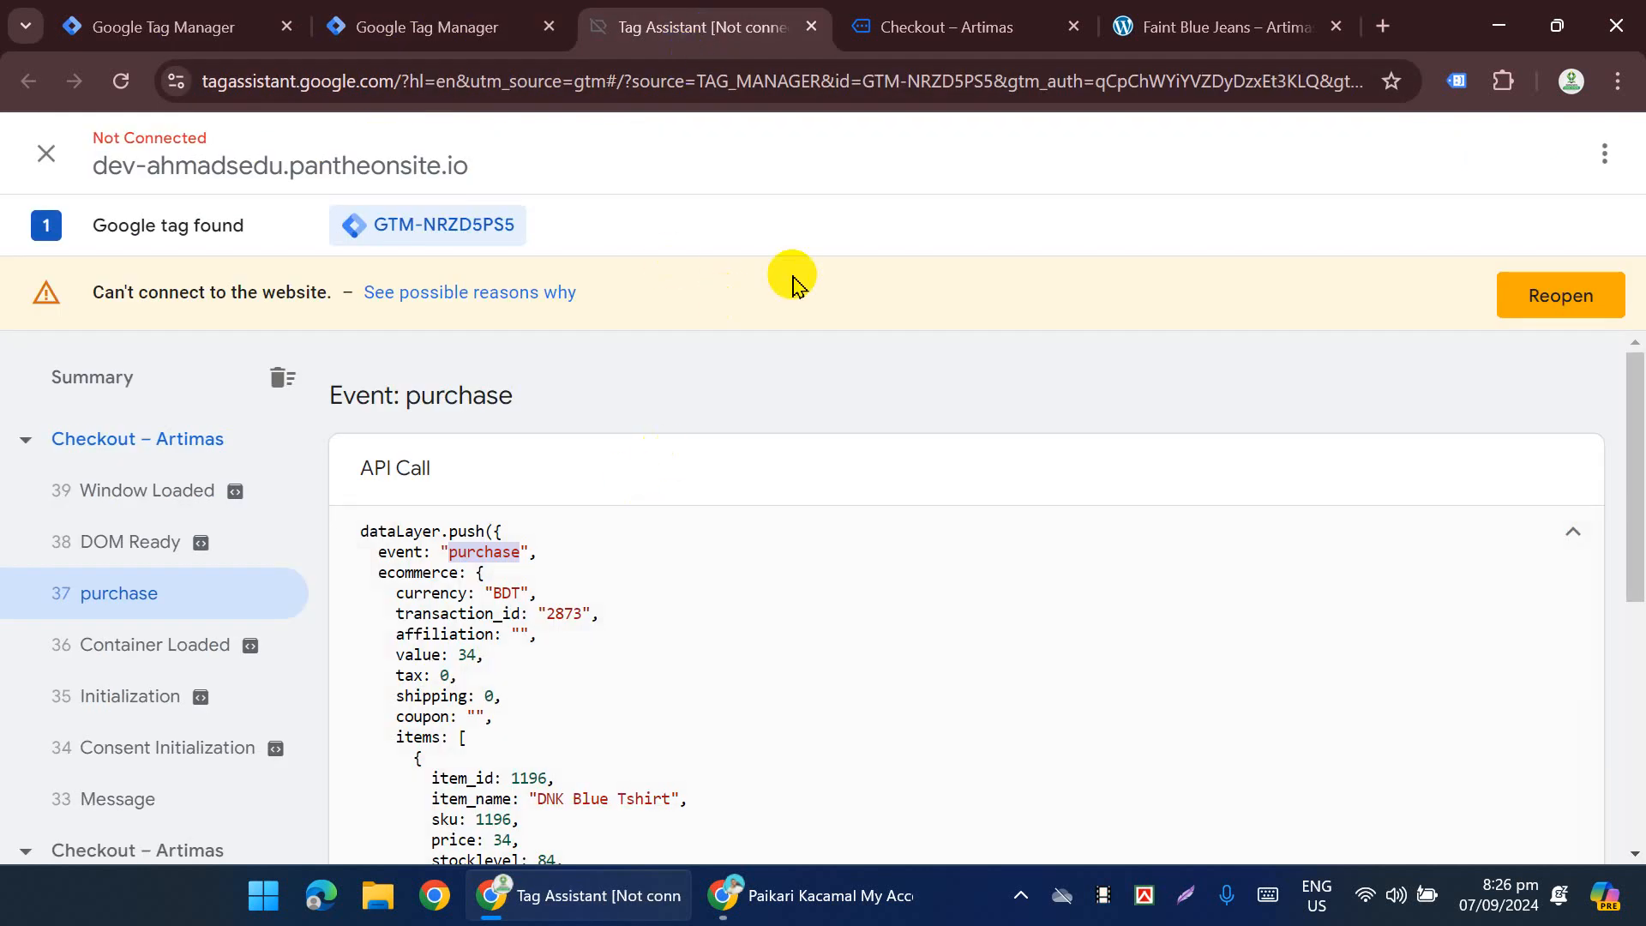
click(883, 27)
click(686, 27)
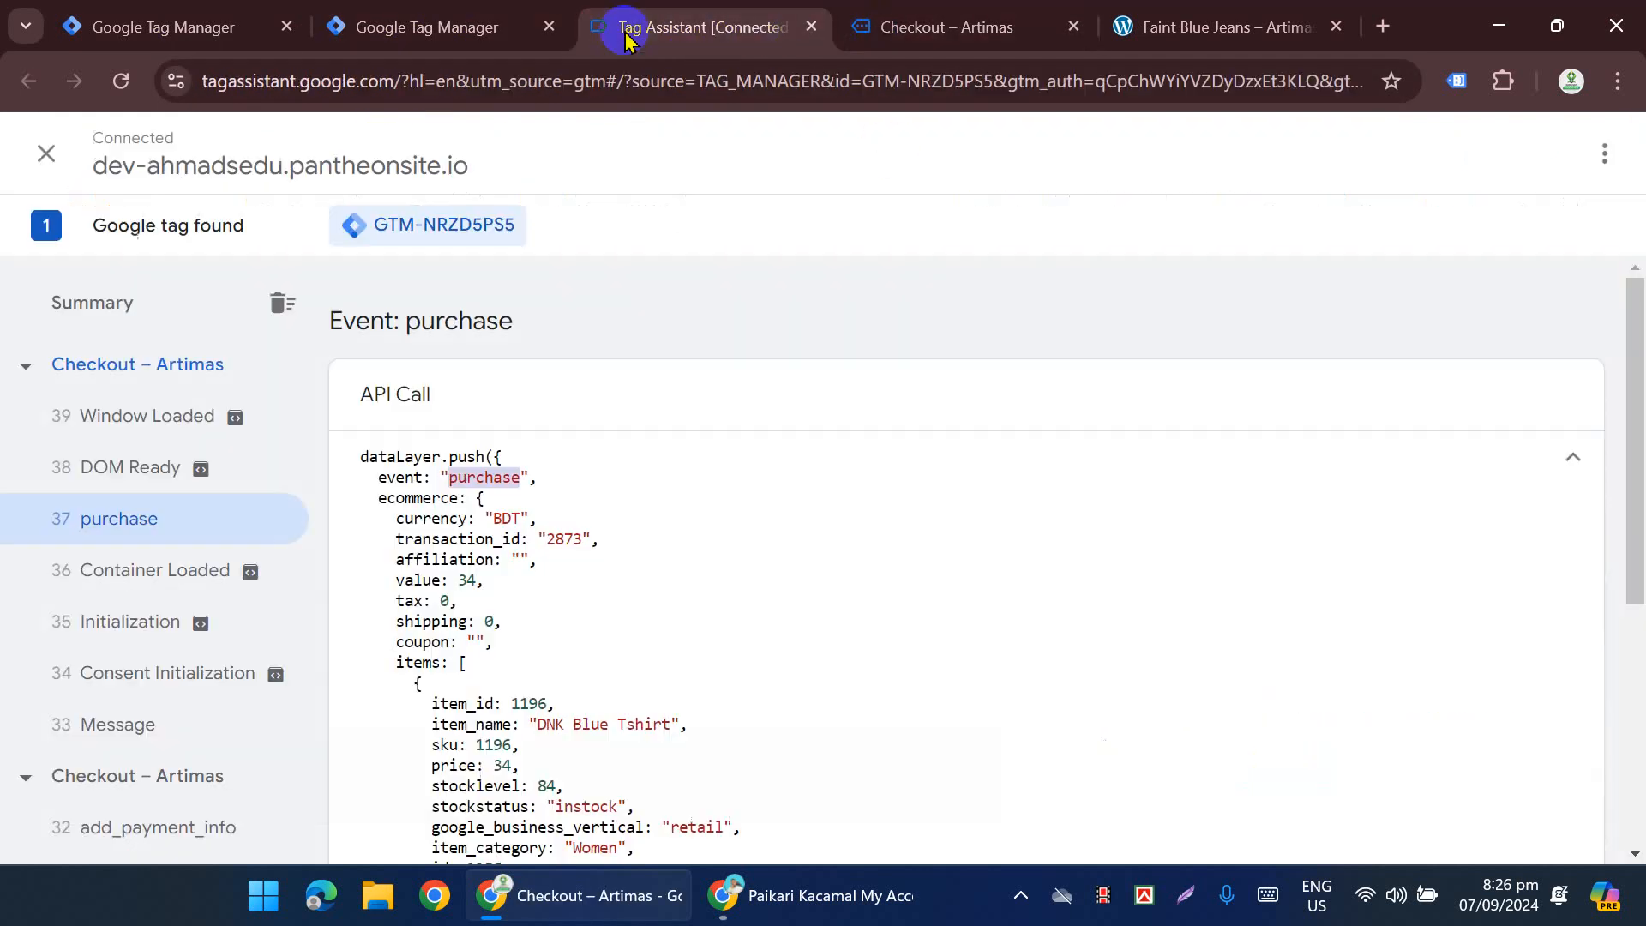
right_click(198, 27)
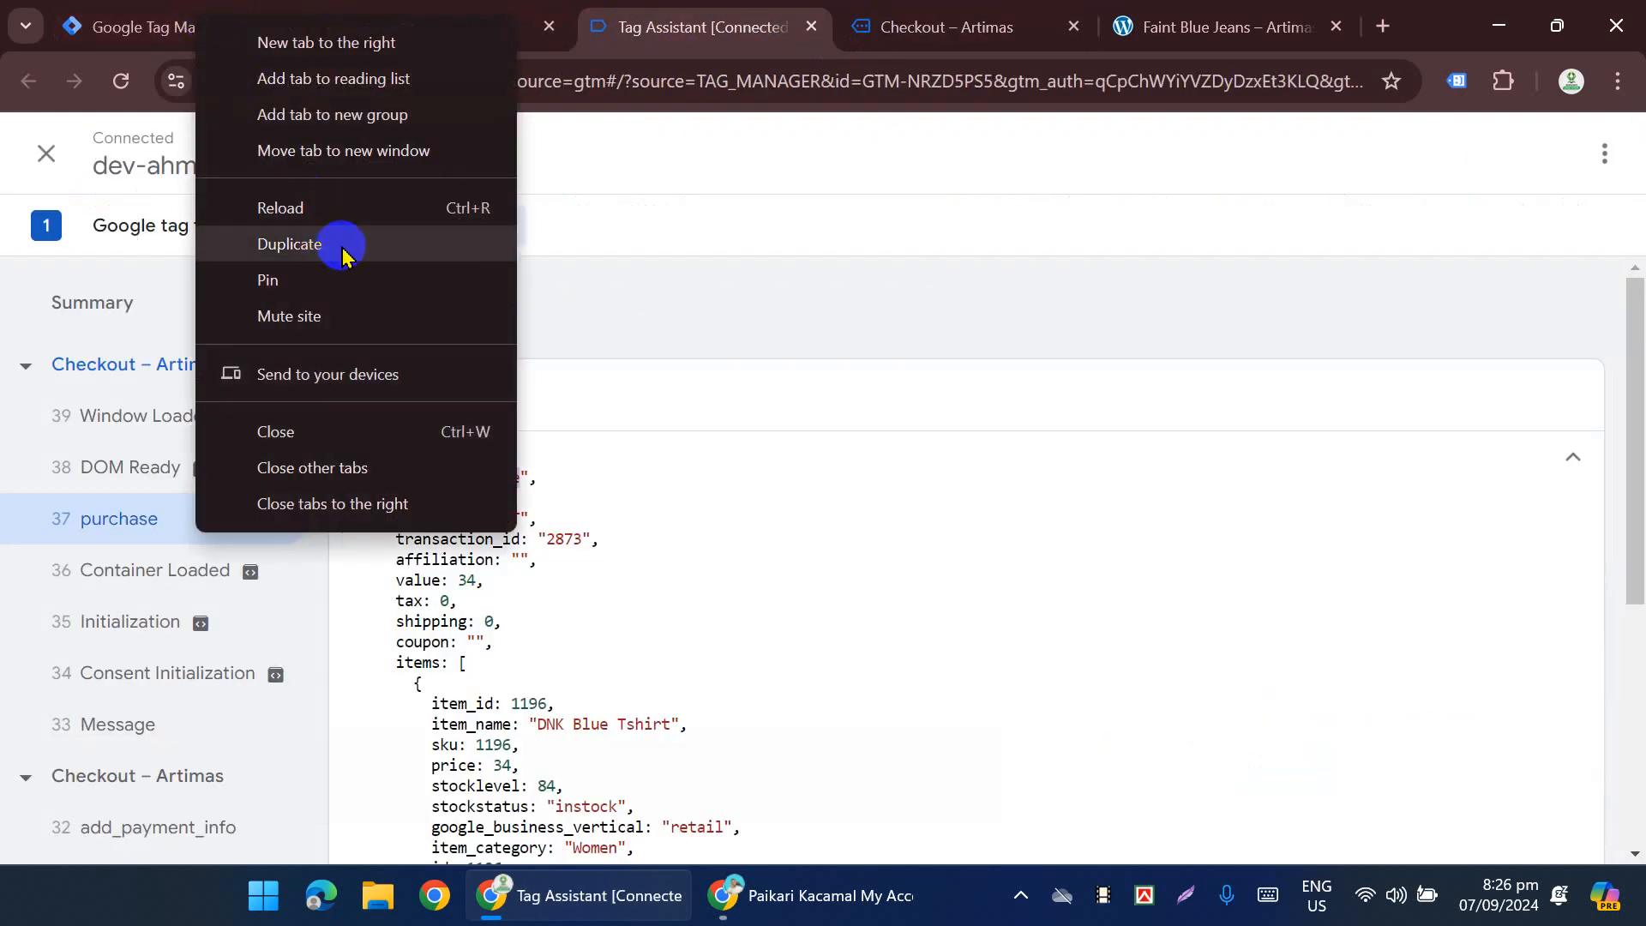
click(664, 230)
click(918, 34)
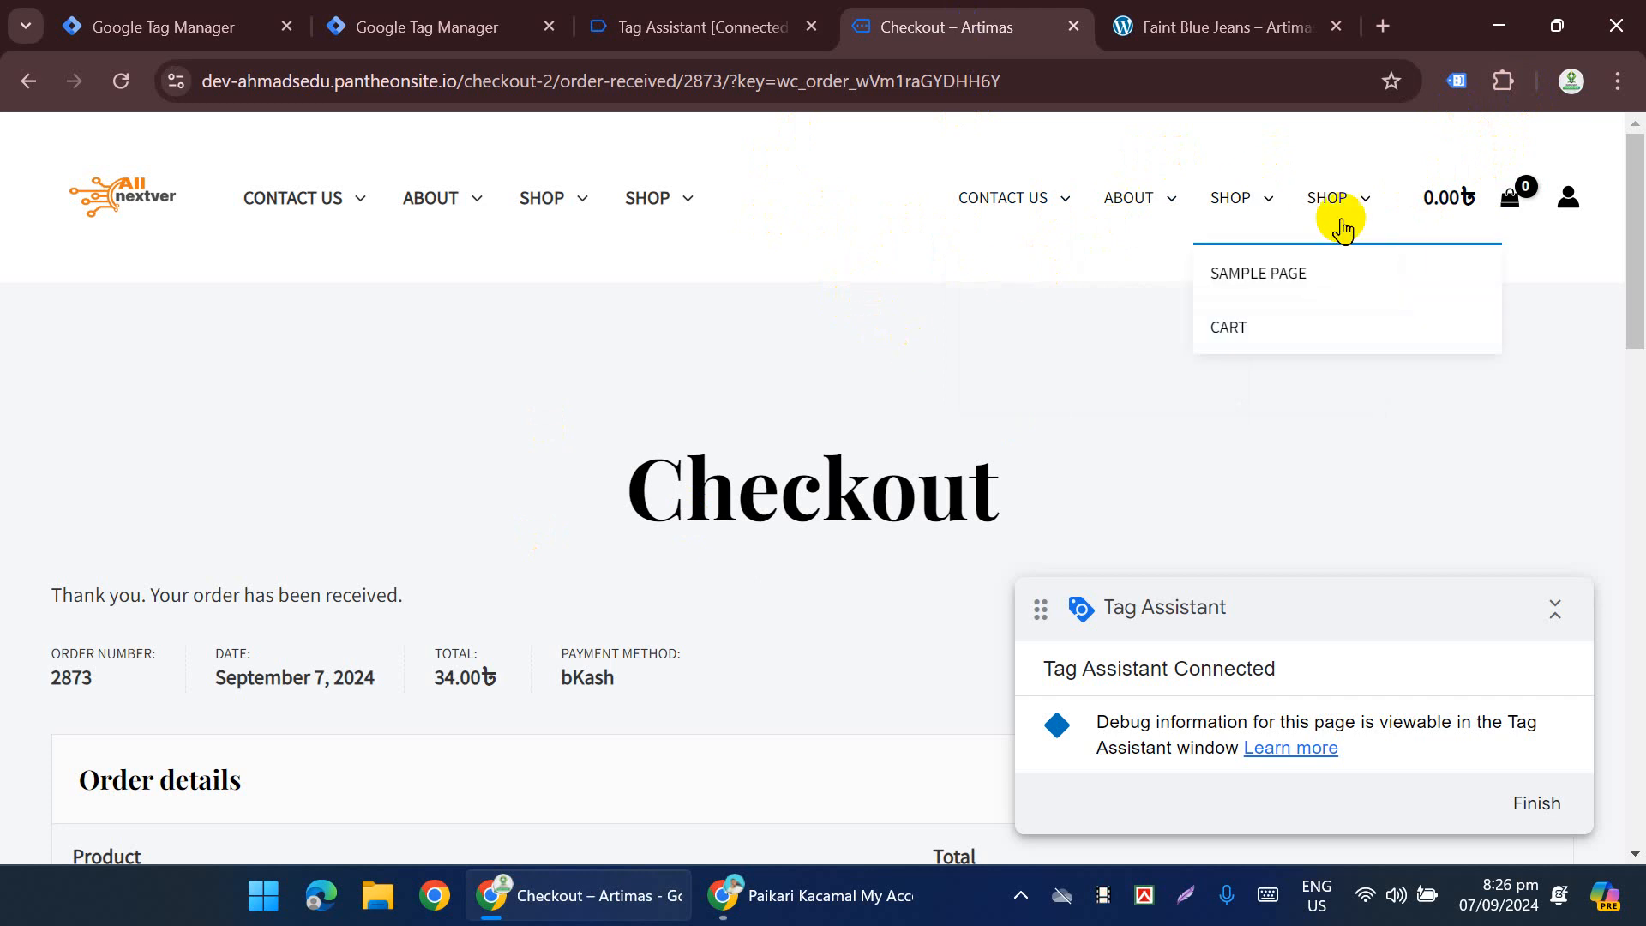
Step: Search Google for "data layer checker" in a new browser tab
click(1383, 26)
text(data)
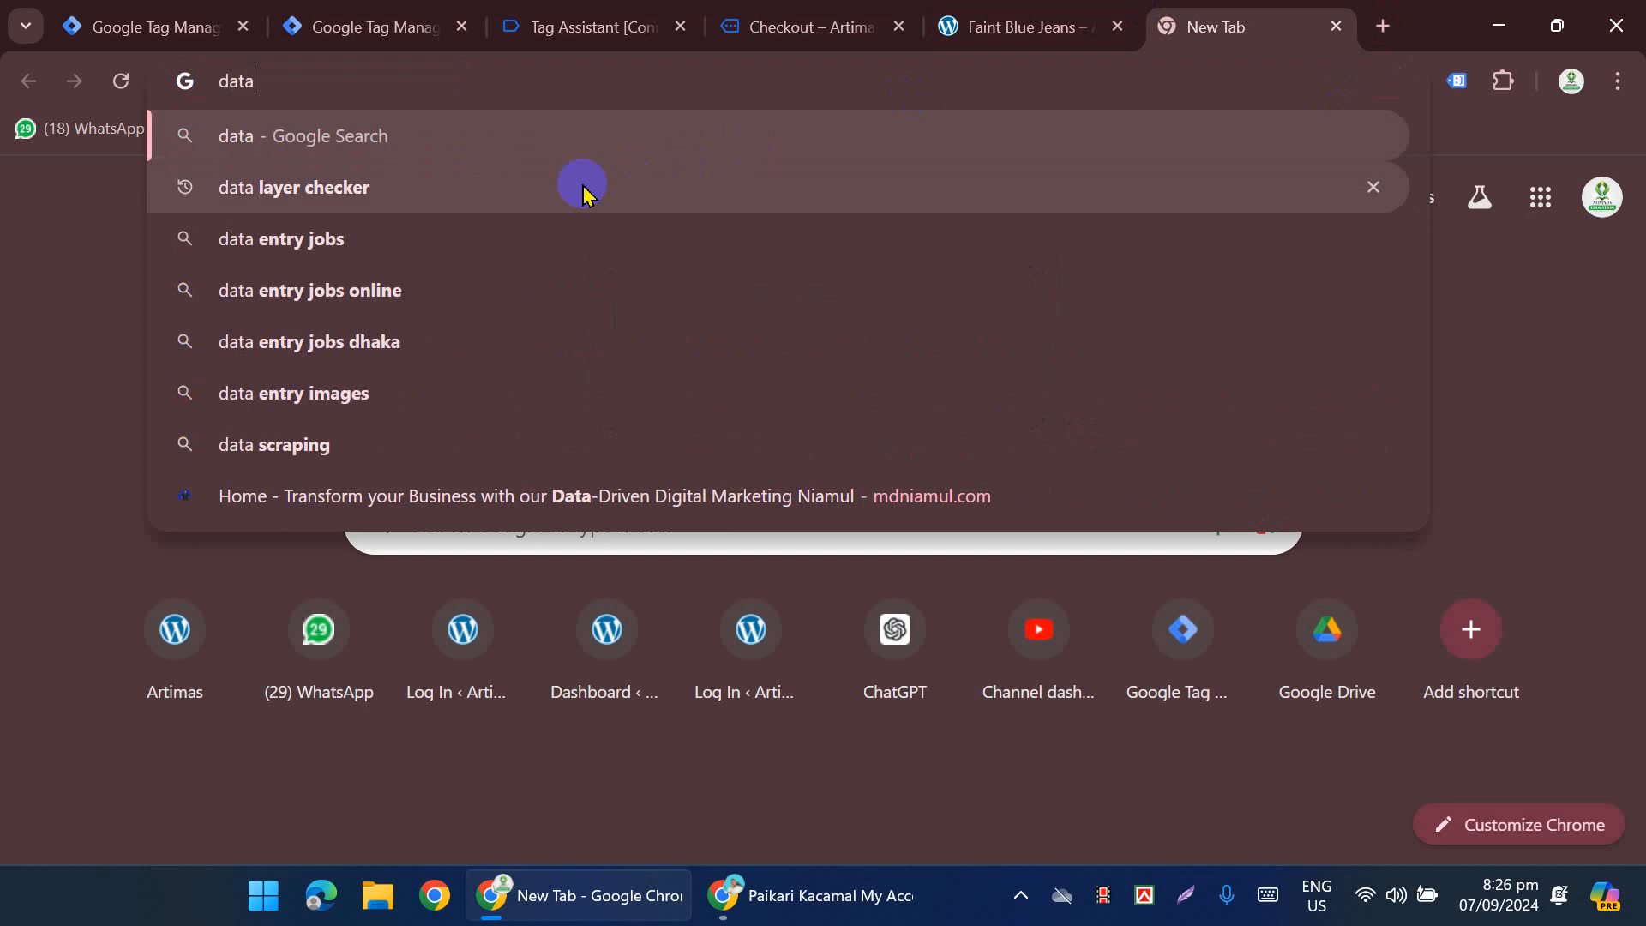
click(518, 206)
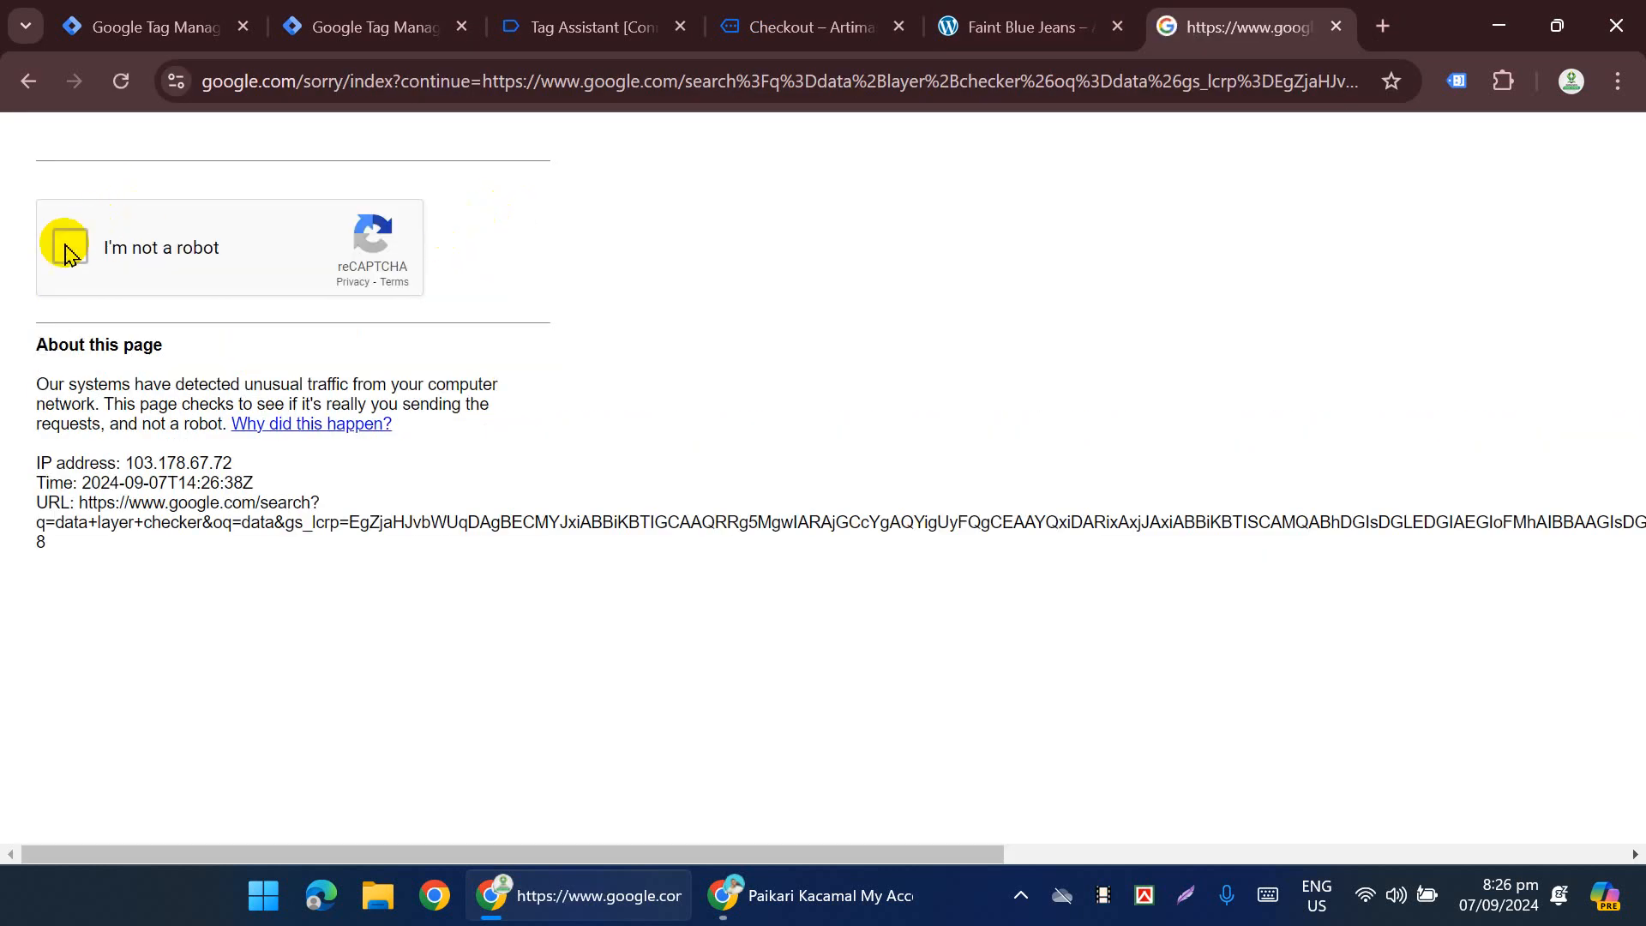
Step: Complete the reCAPTCHA check by selecting all images with traffic lights and submitting the selection
click(71, 248)
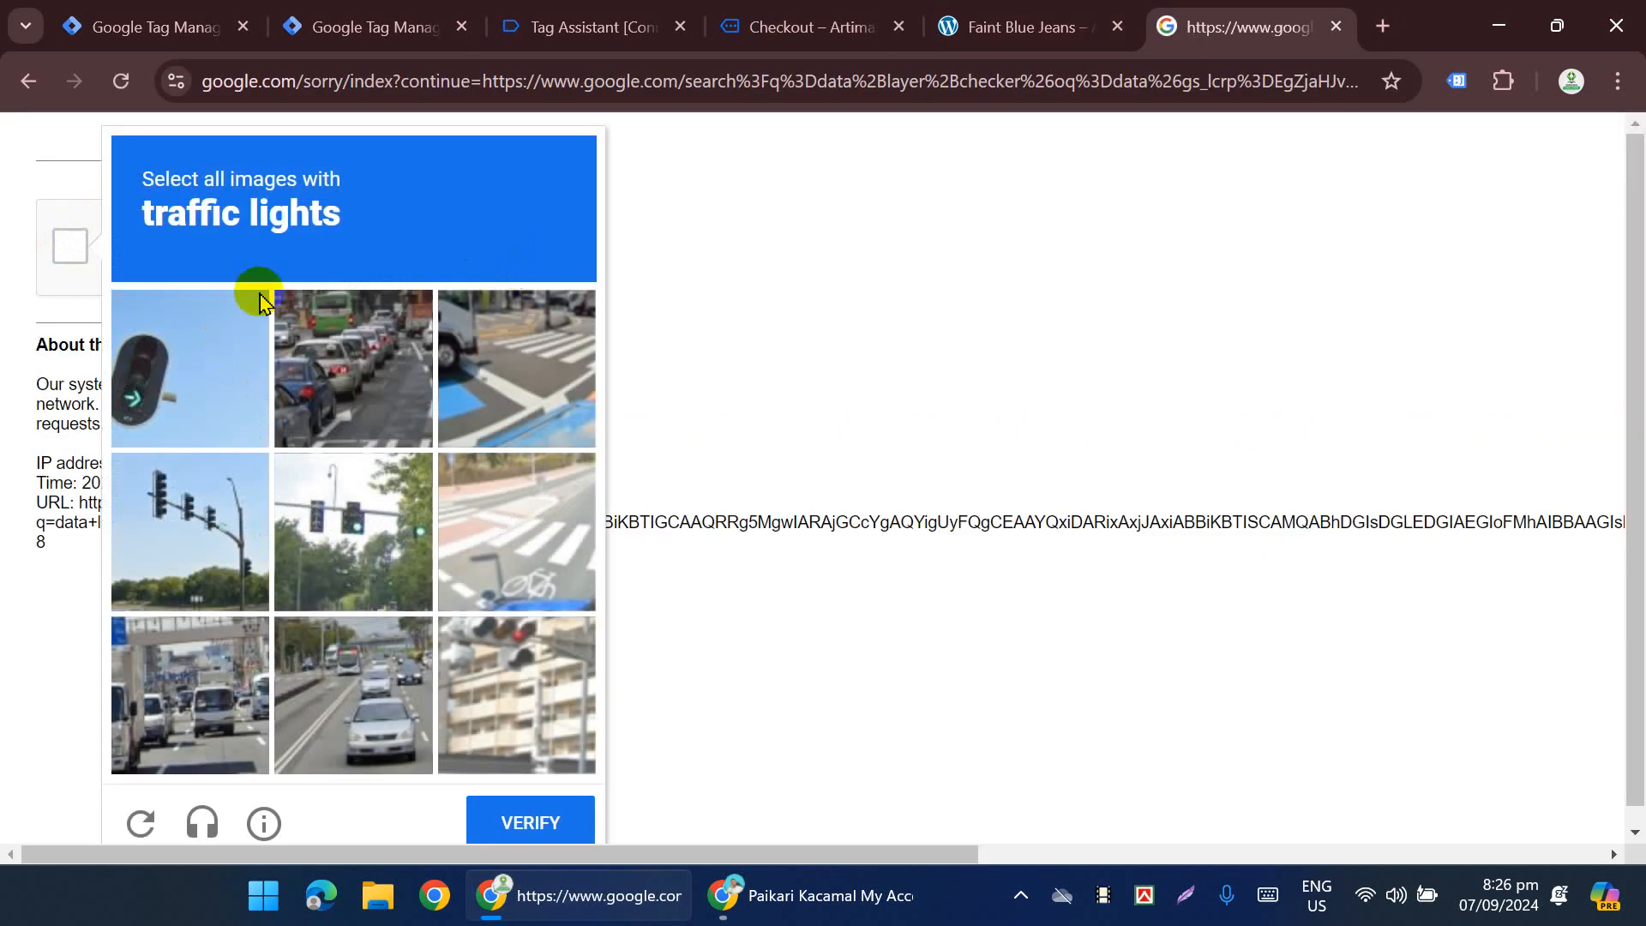
click(170, 586)
click(387, 562)
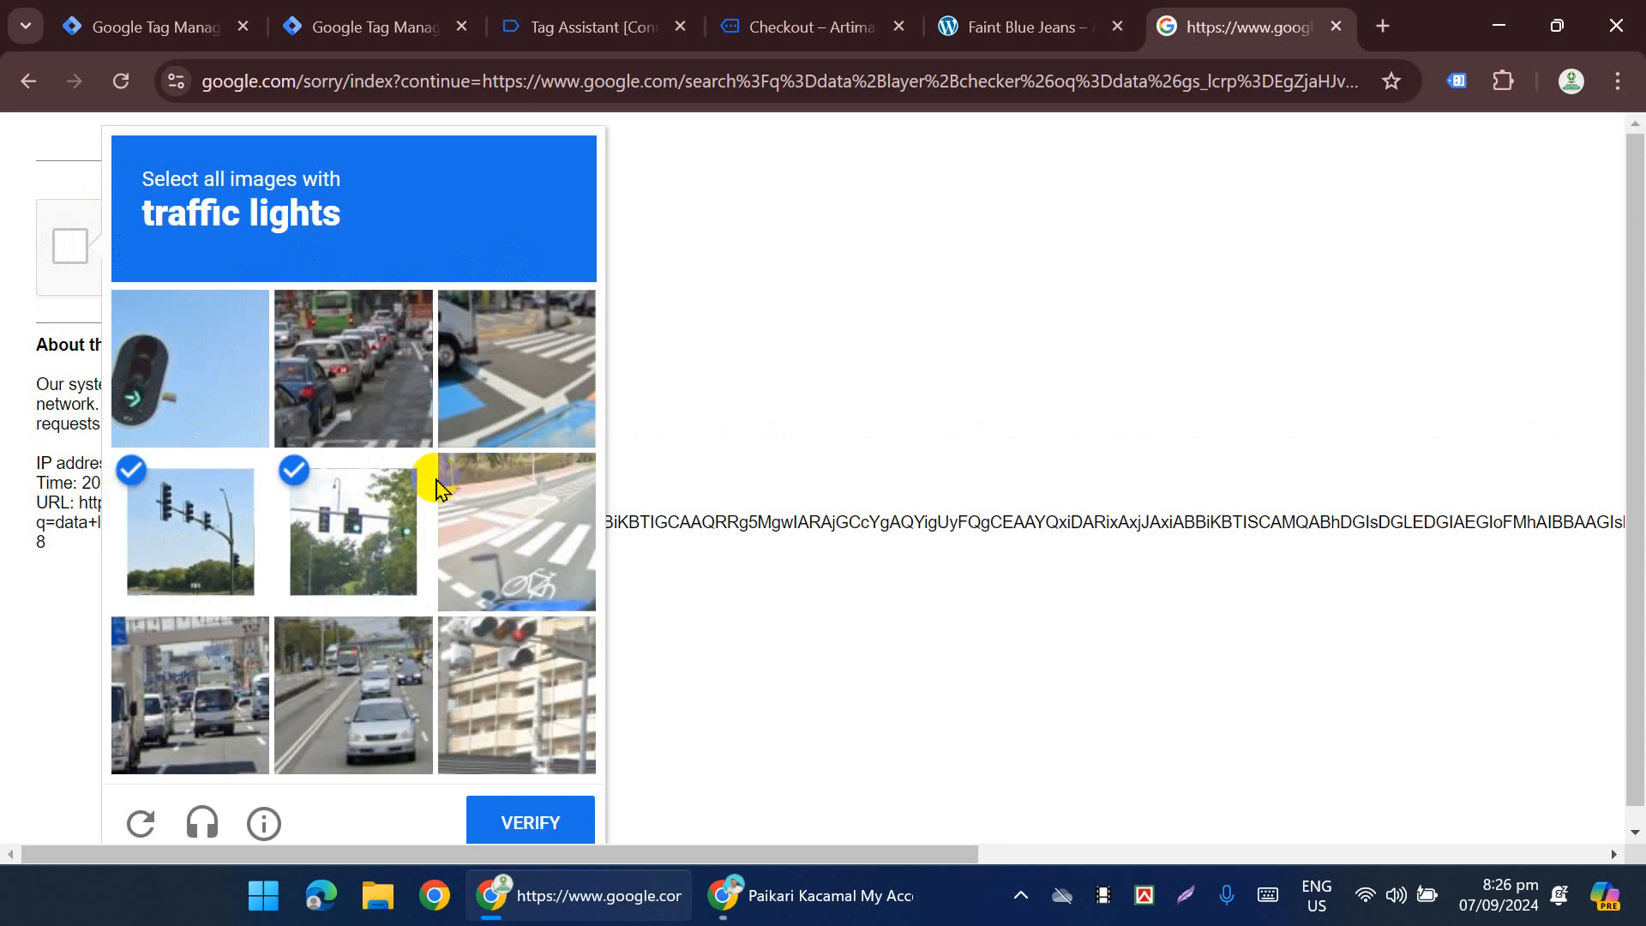
scroll(484, 635, down, 1)
click(514, 653)
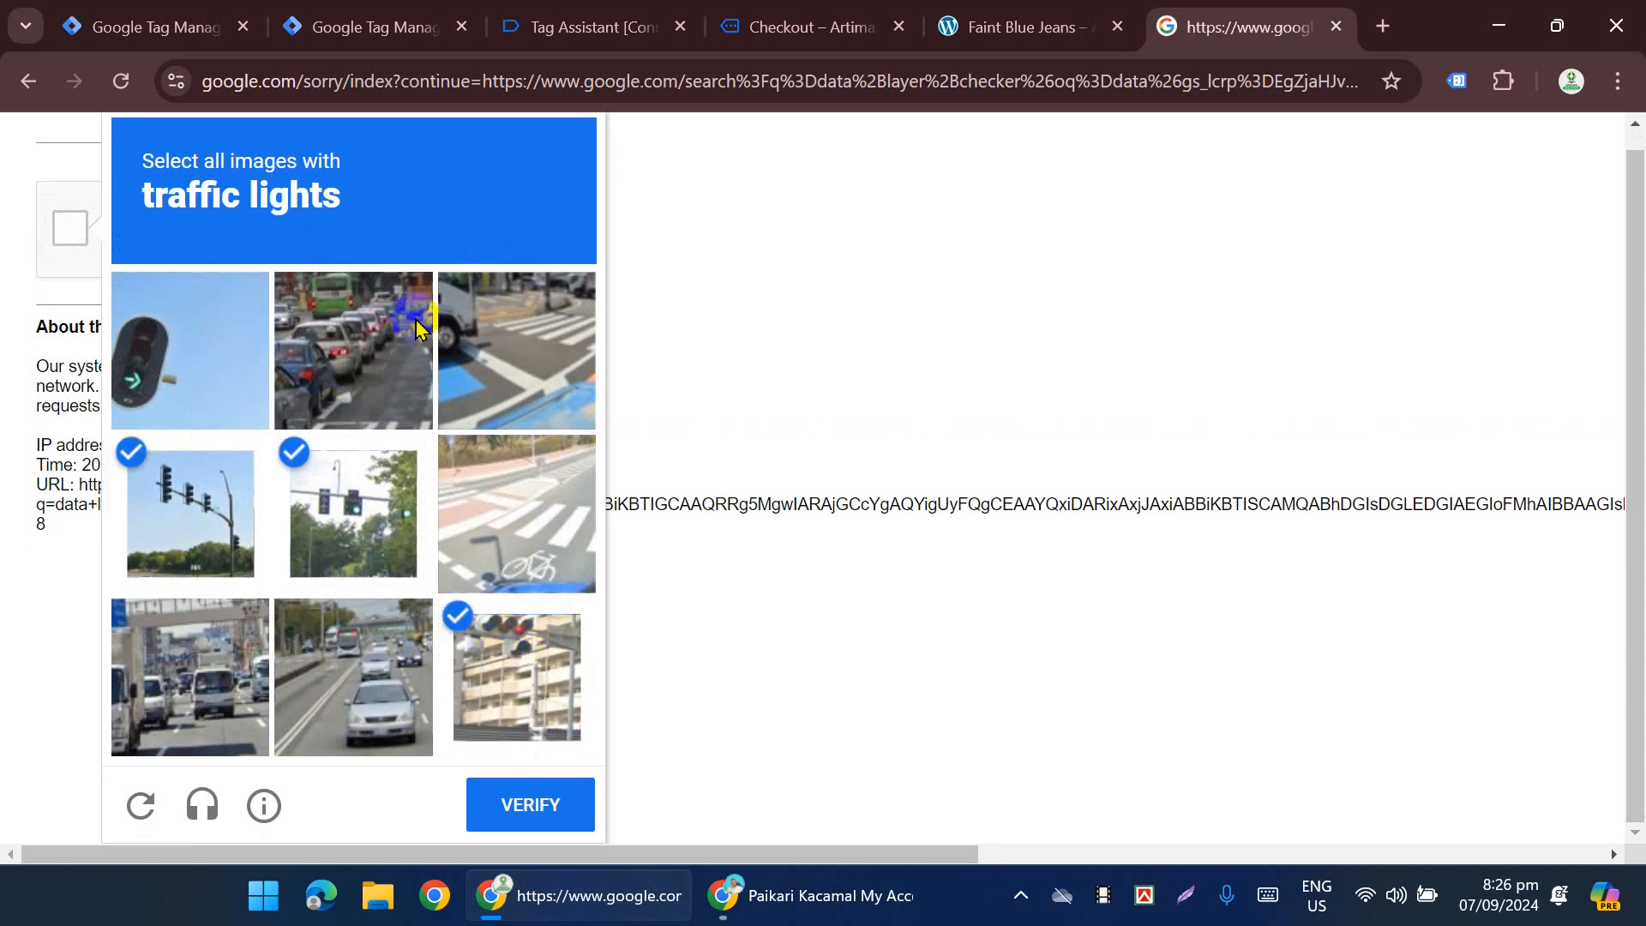
click(150, 333)
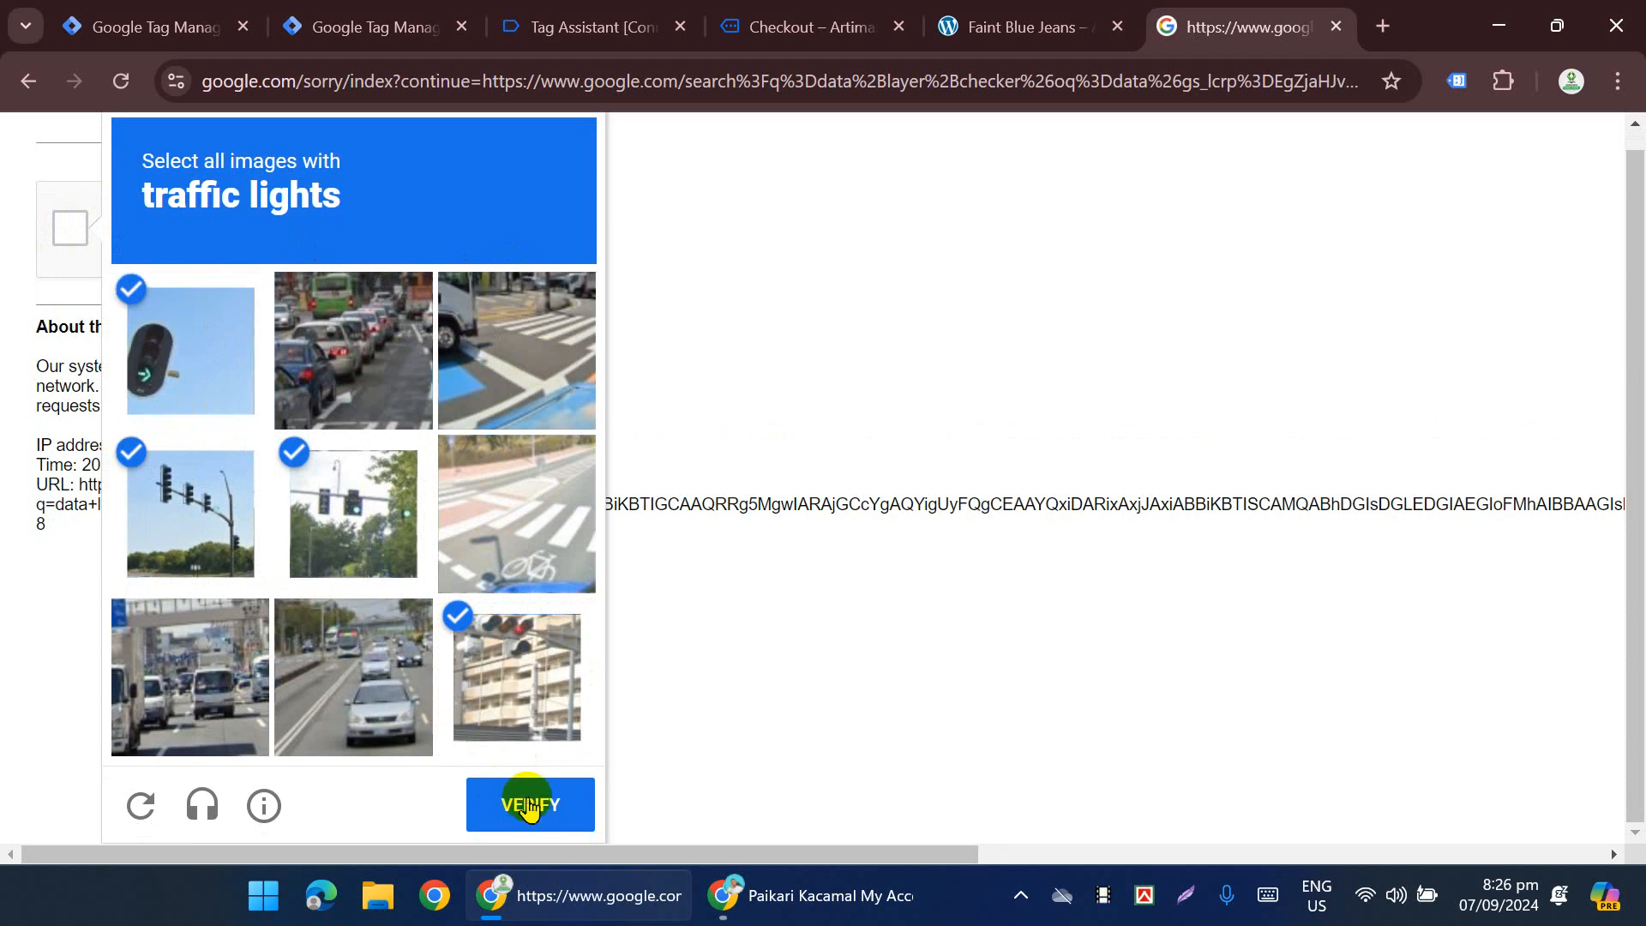
click(519, 802)
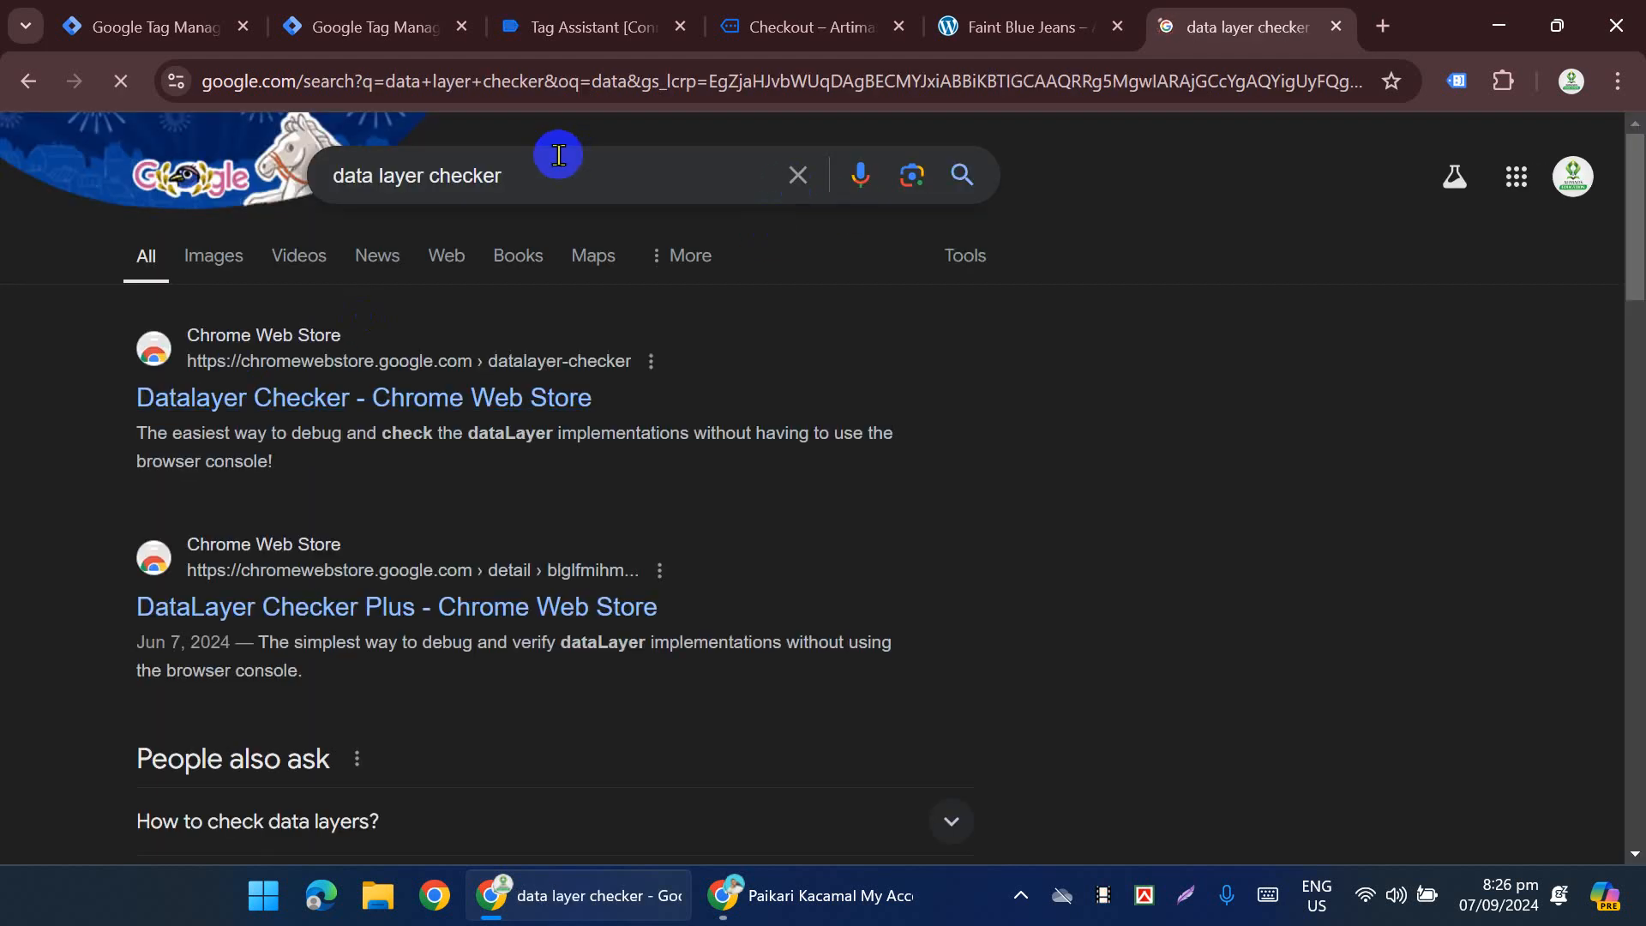
Step: Install the Datalayer Checker extension from its Chrome Web Store page
click(328, 397)
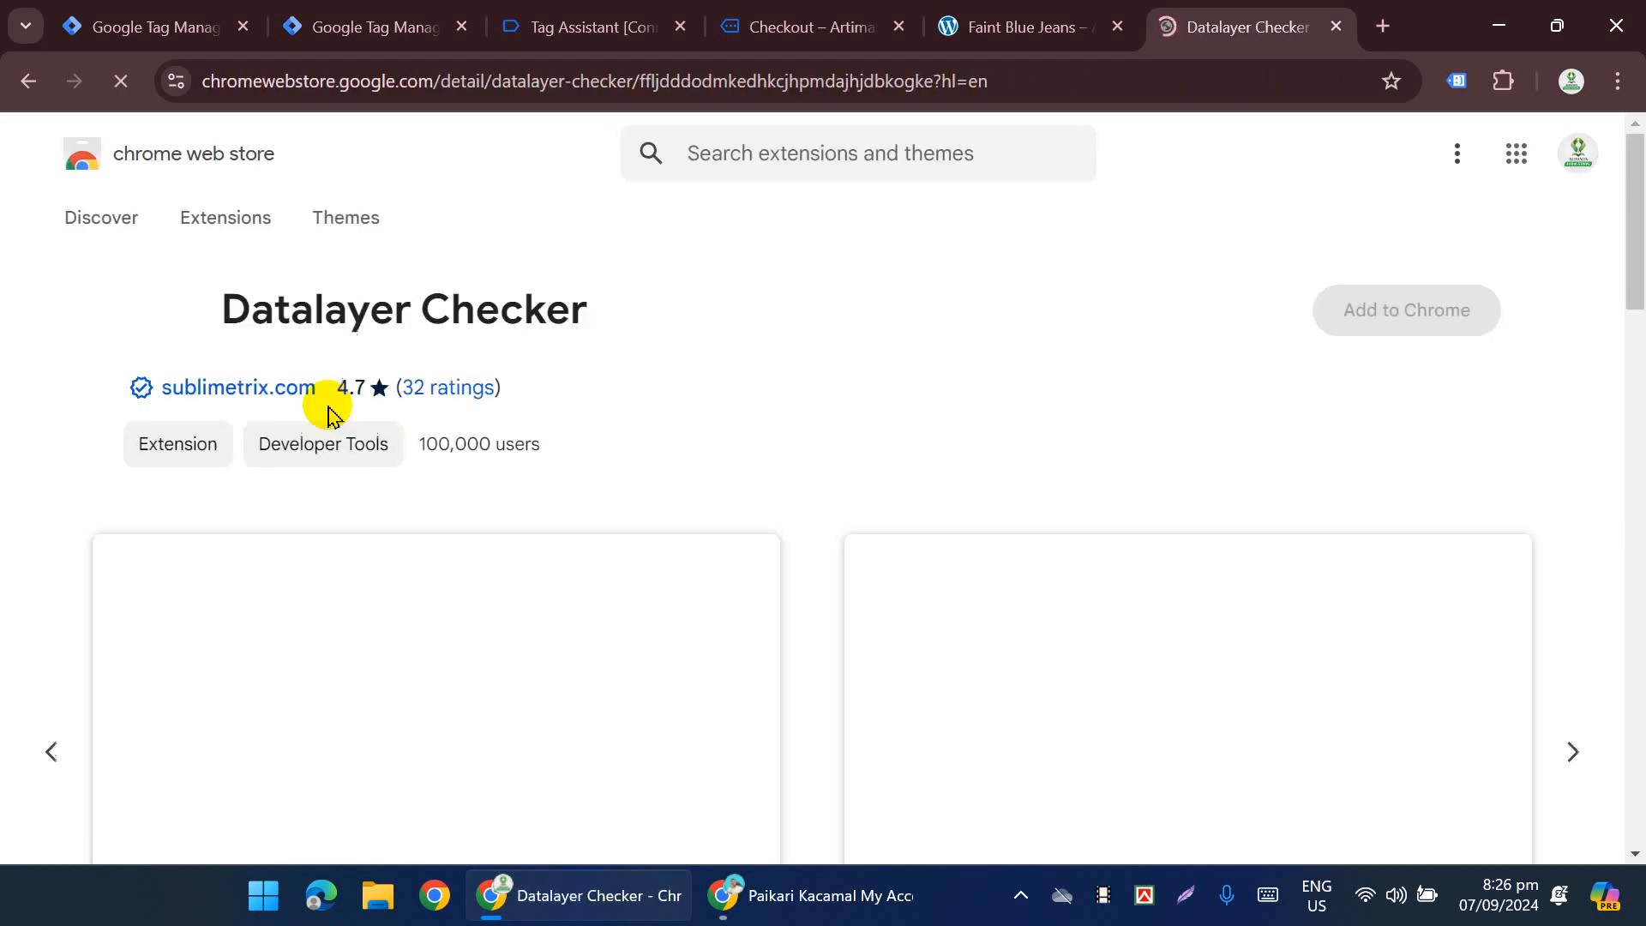
click(1400, 328)
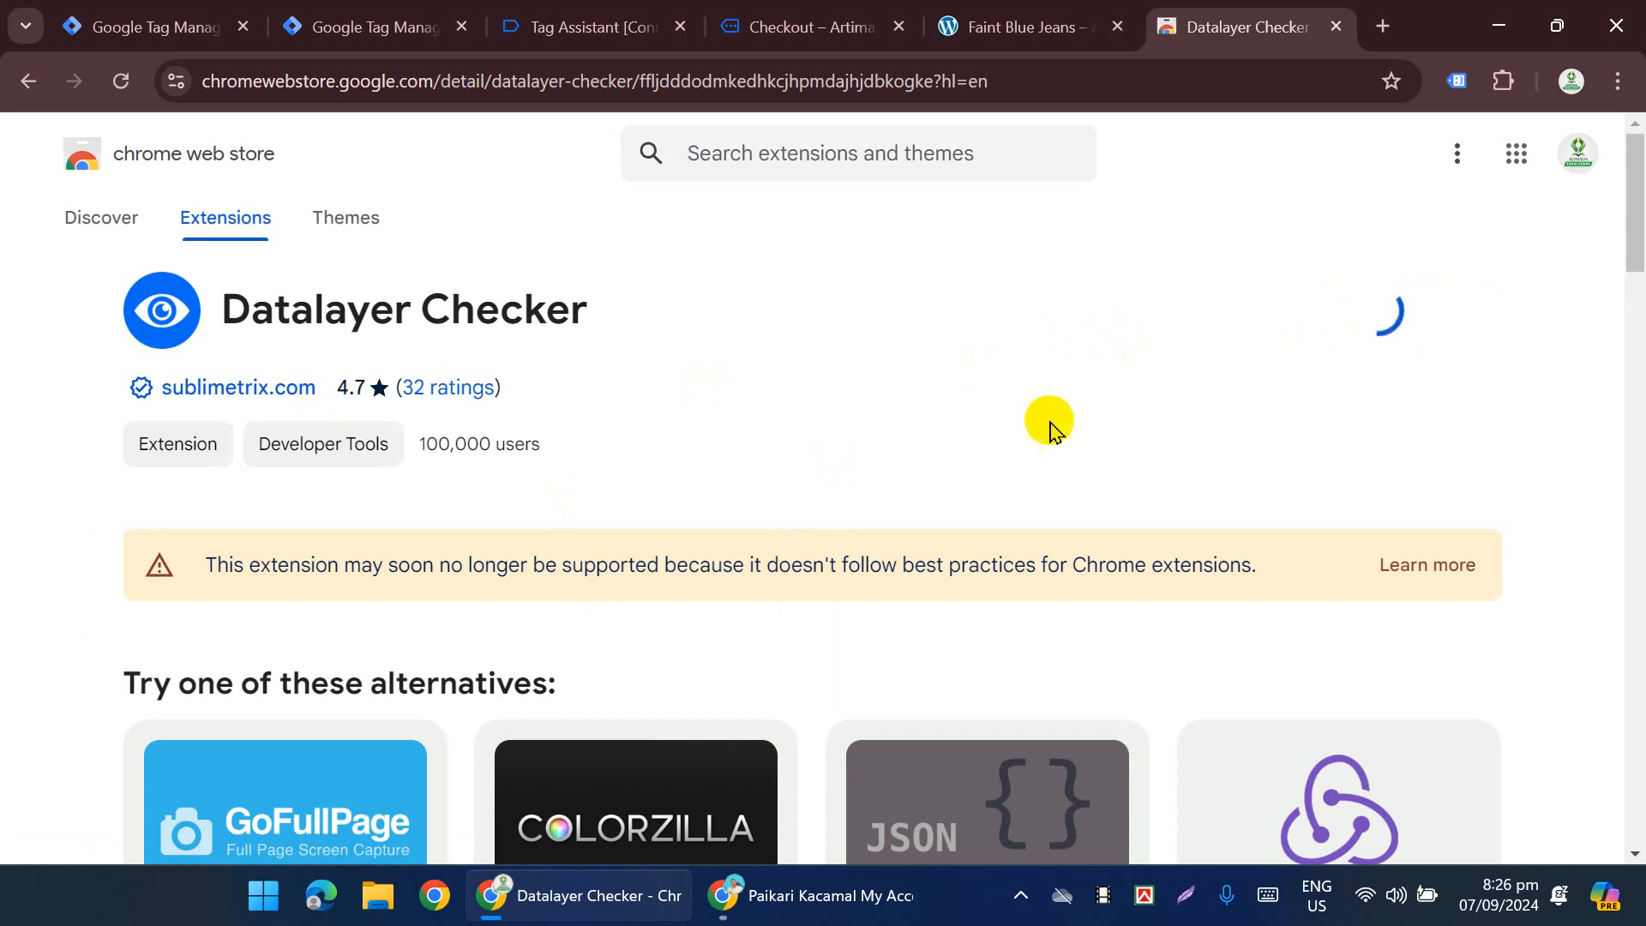
click(910, 310)
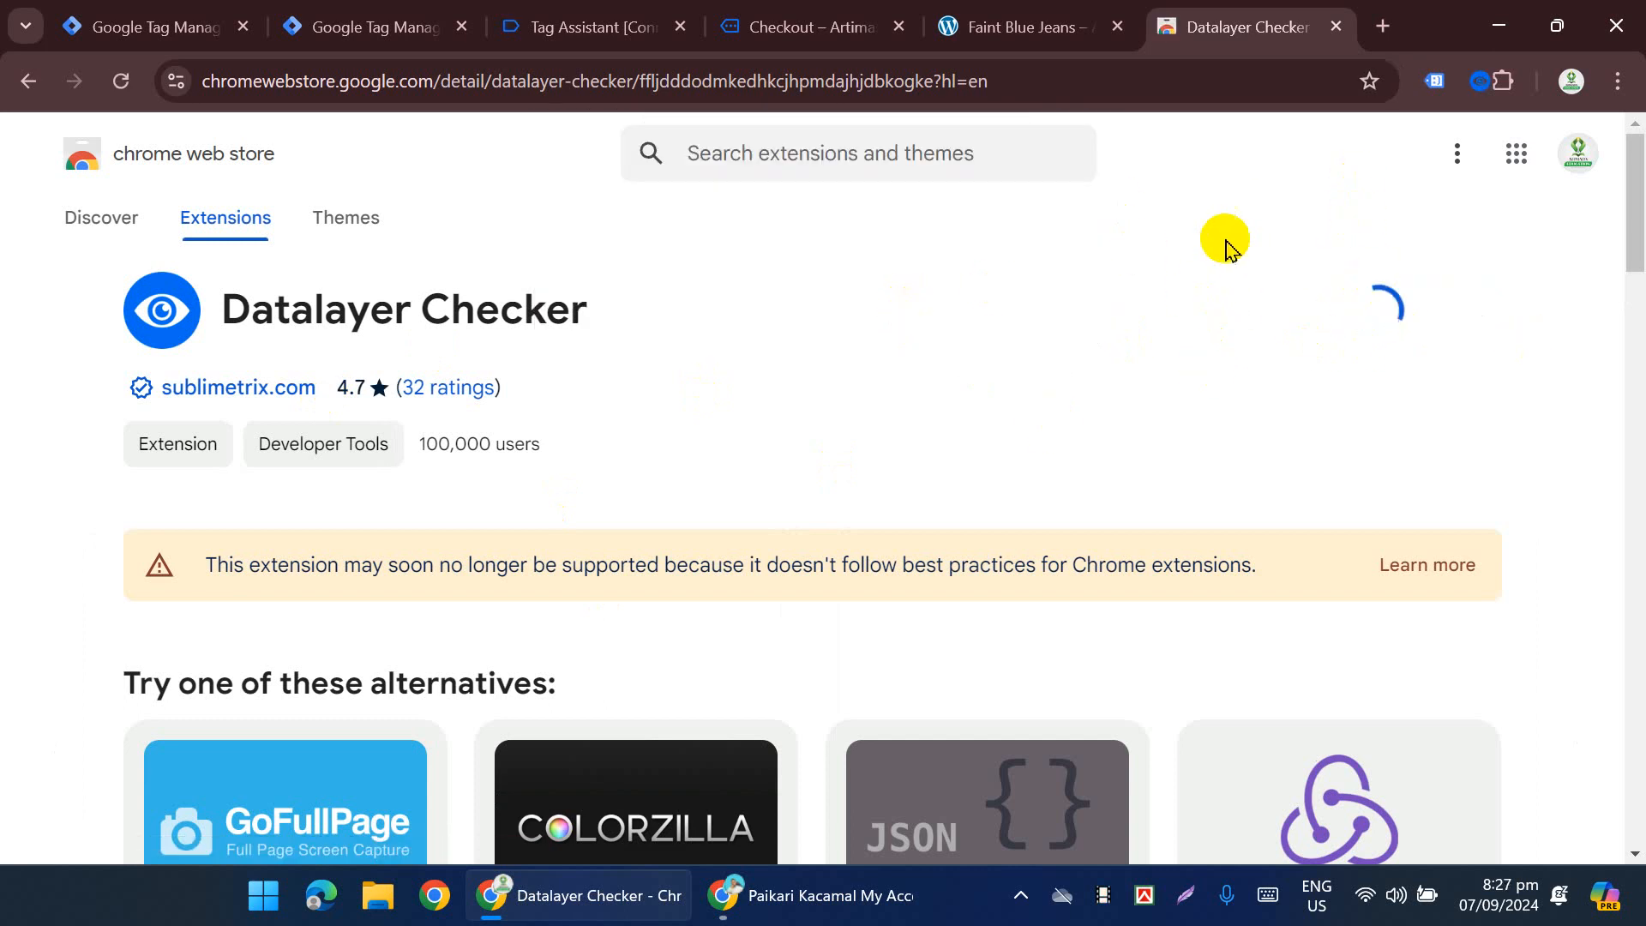
Step: Pin the Datalayer Checker extension to the browser toolbar
click(1505, 83)
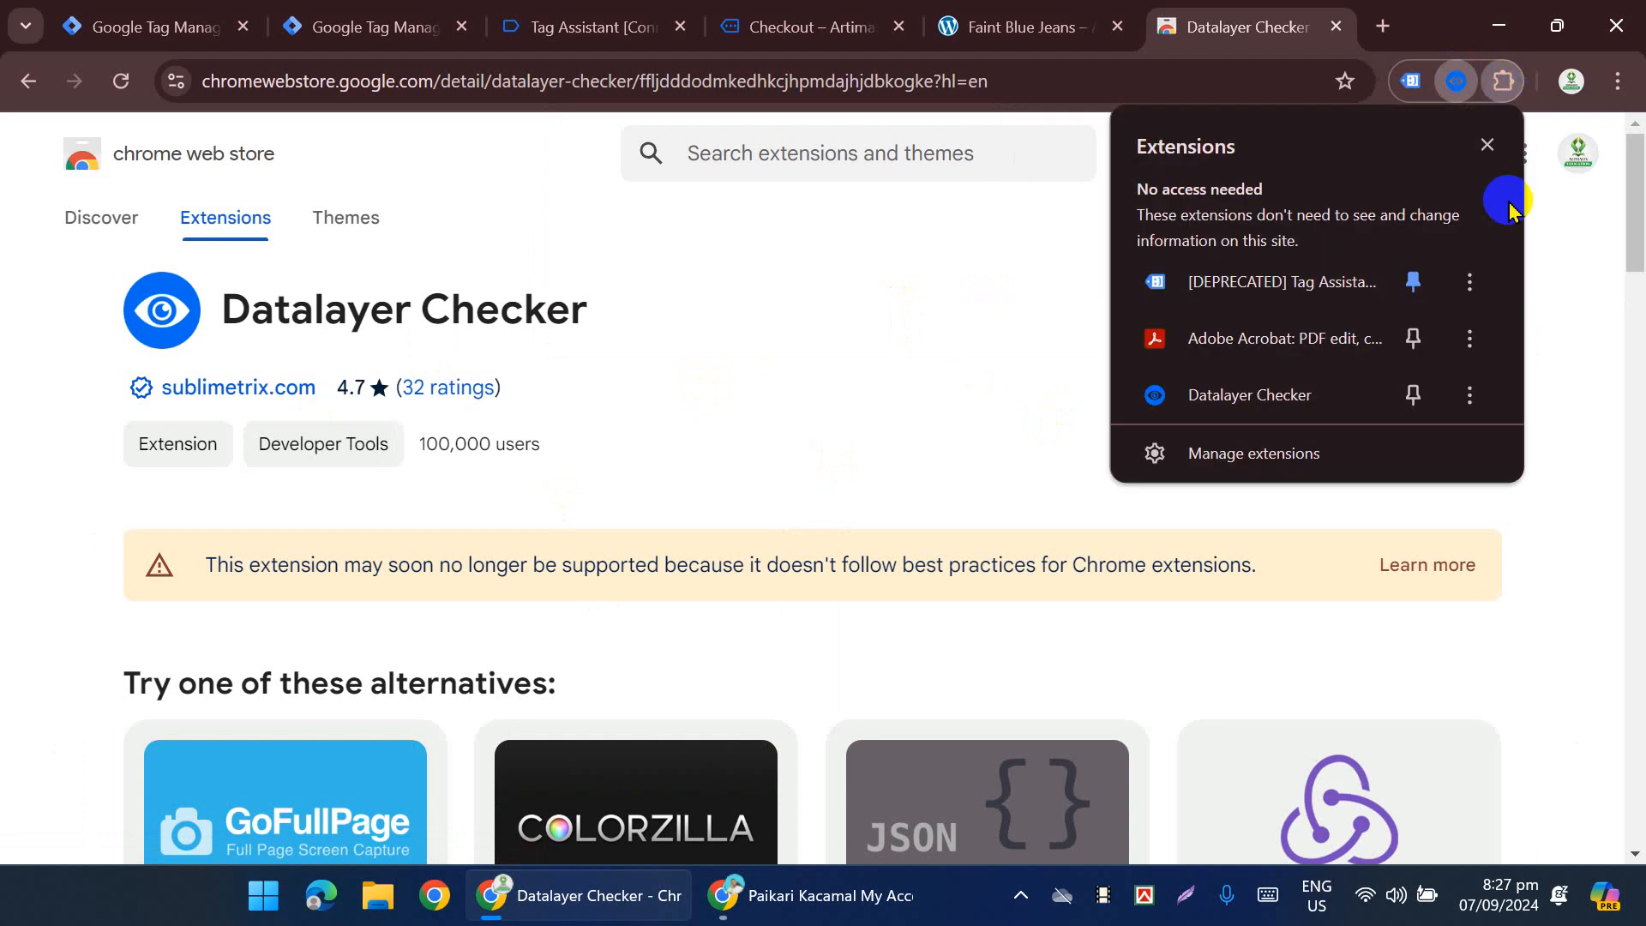
click(1423, 393)
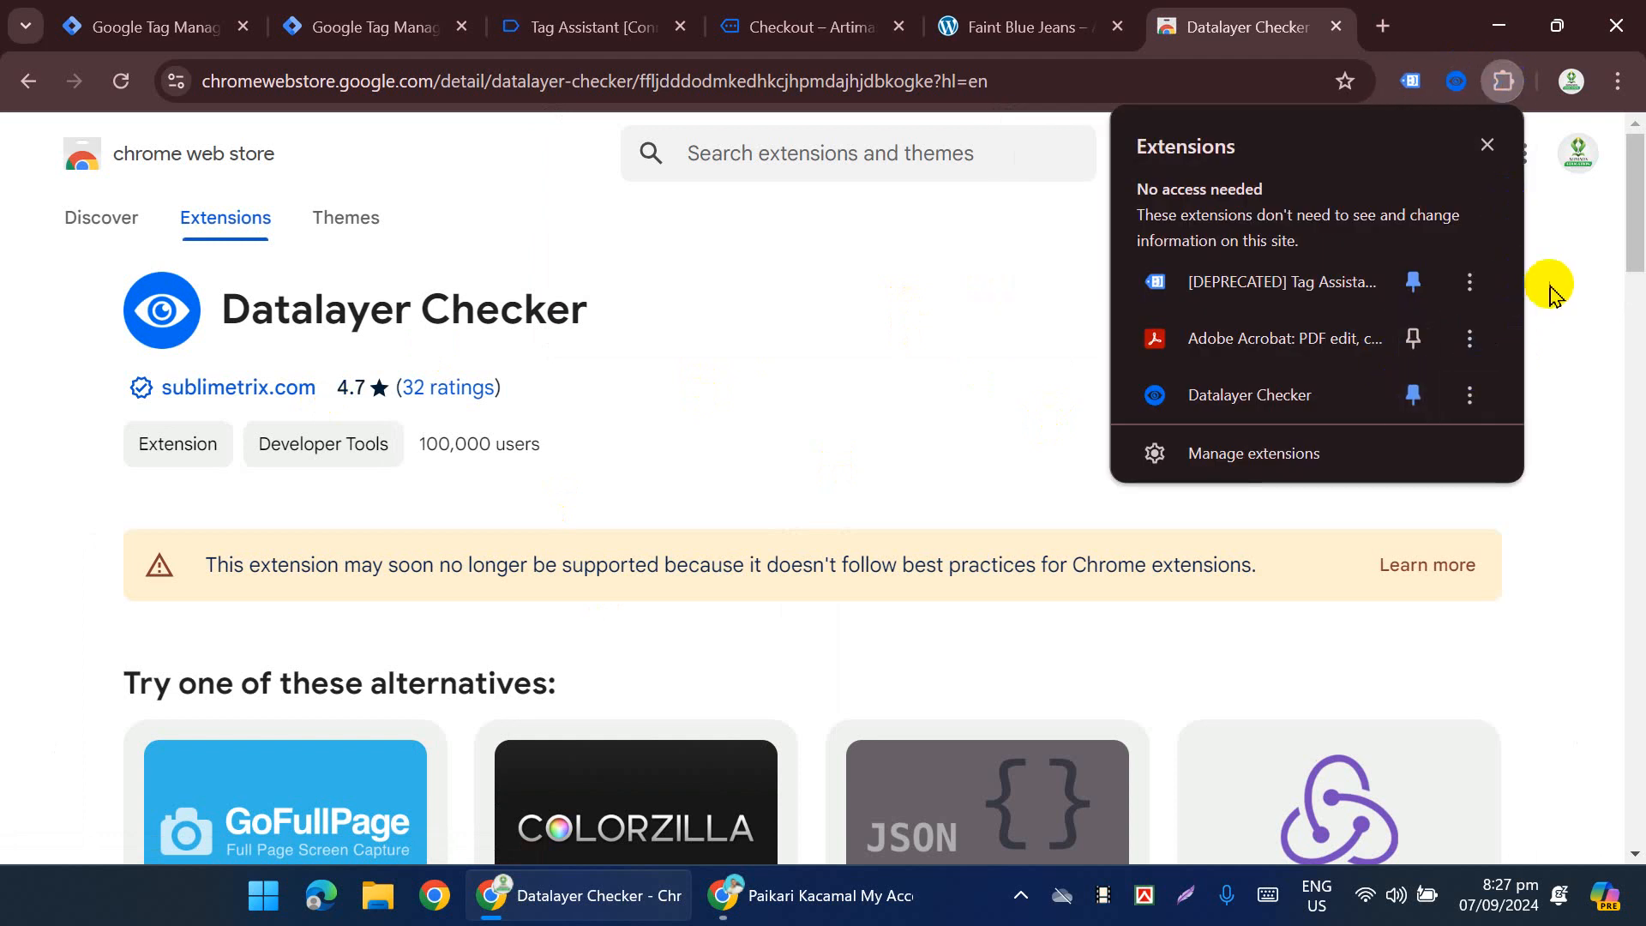
click(1547, 286)
Step: Check the Faint Blue Jeans product page's data layer with the Datalayer Checker extension
click(1025, 27)
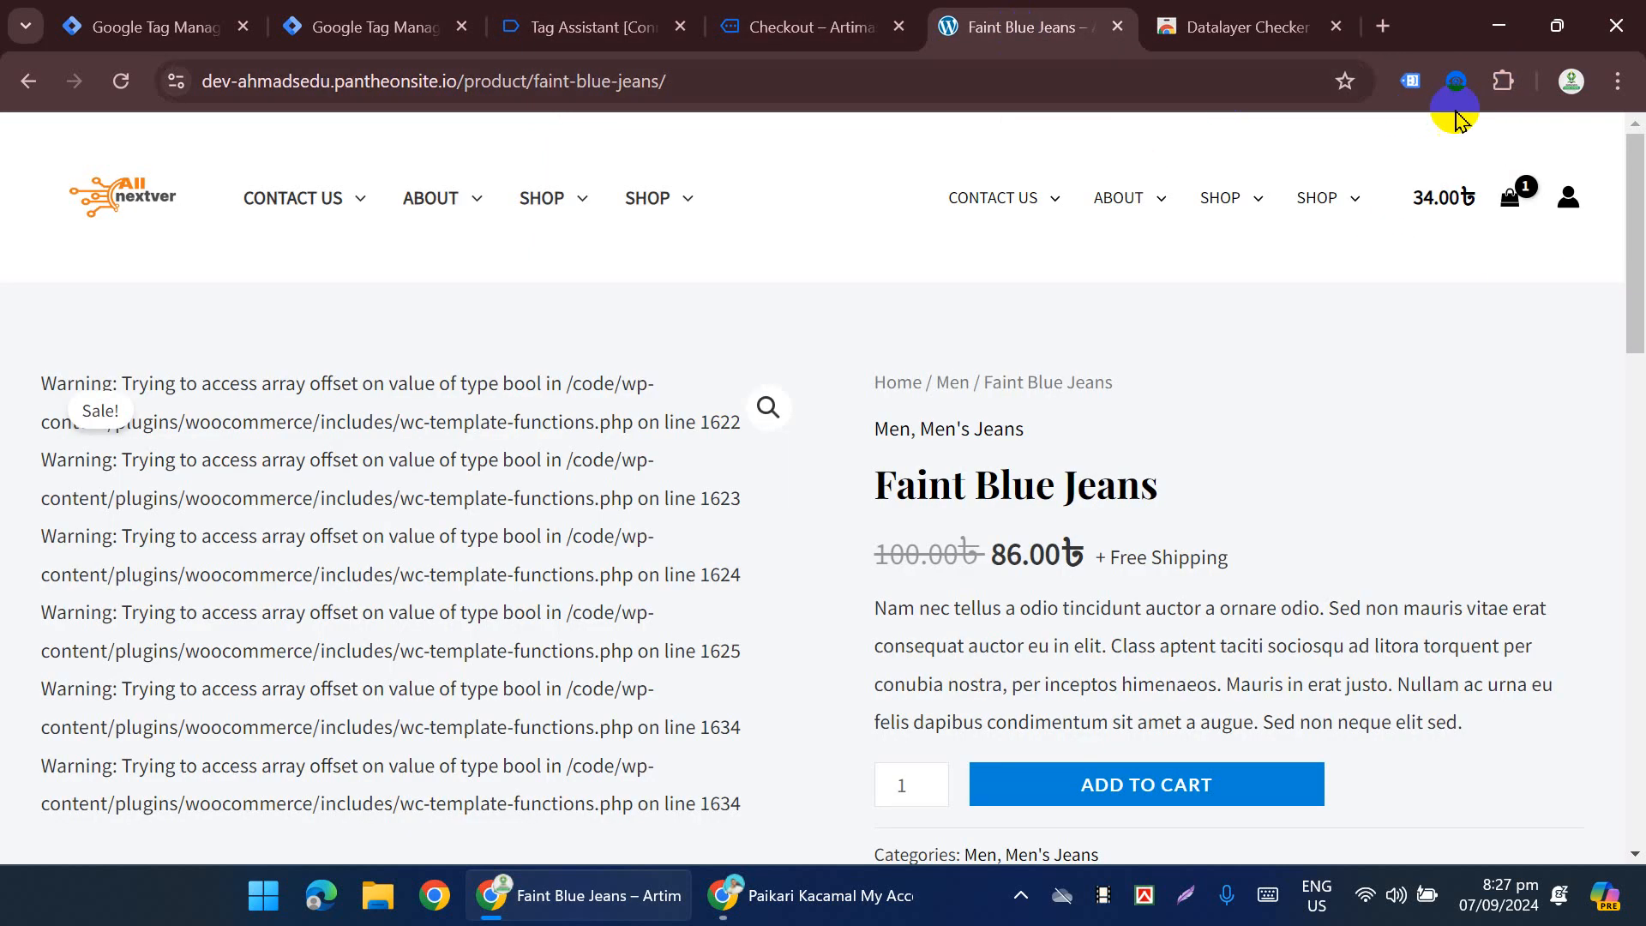
click(1457, 82)
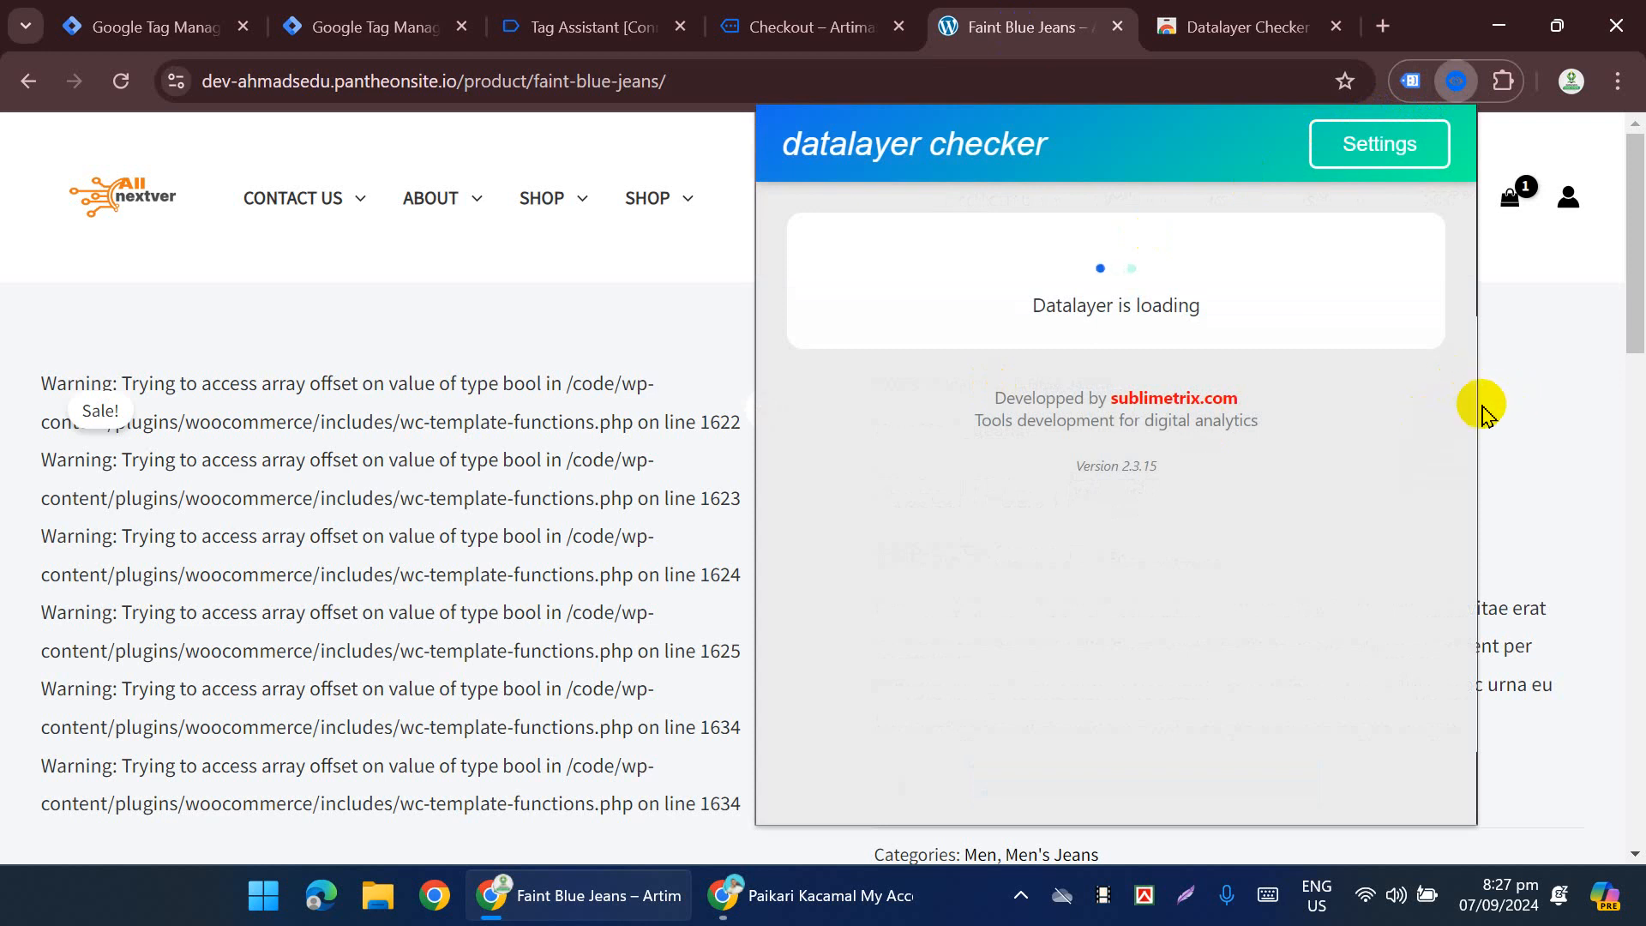
scroll(457, 605, down, 6)
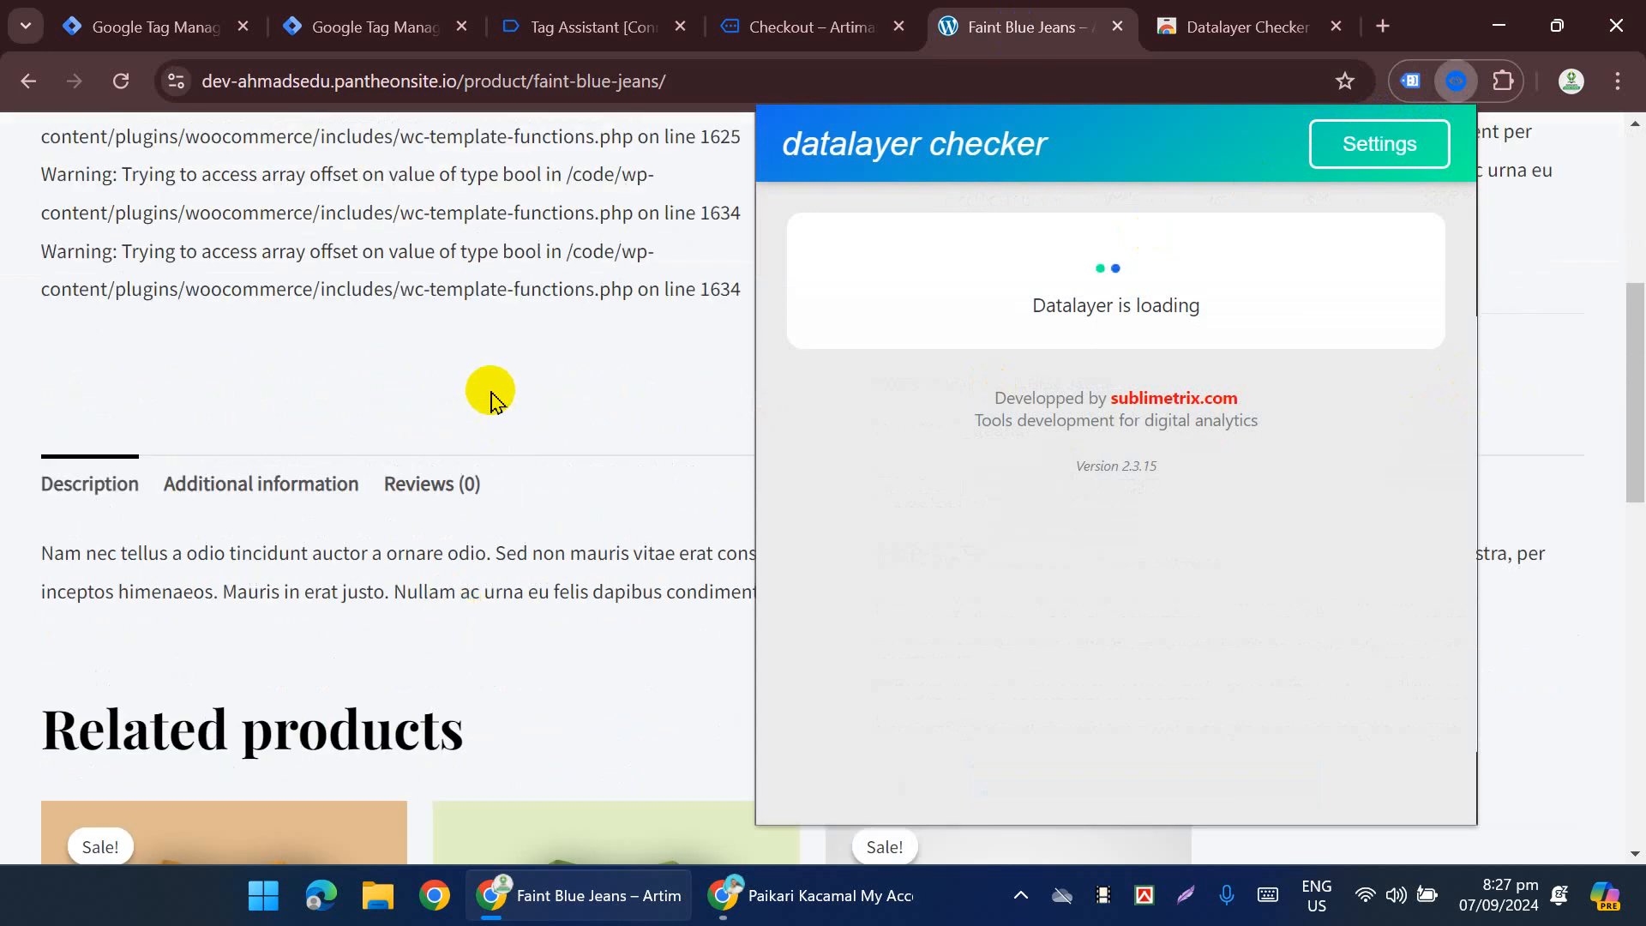
scroll(601, 420, down, 7)
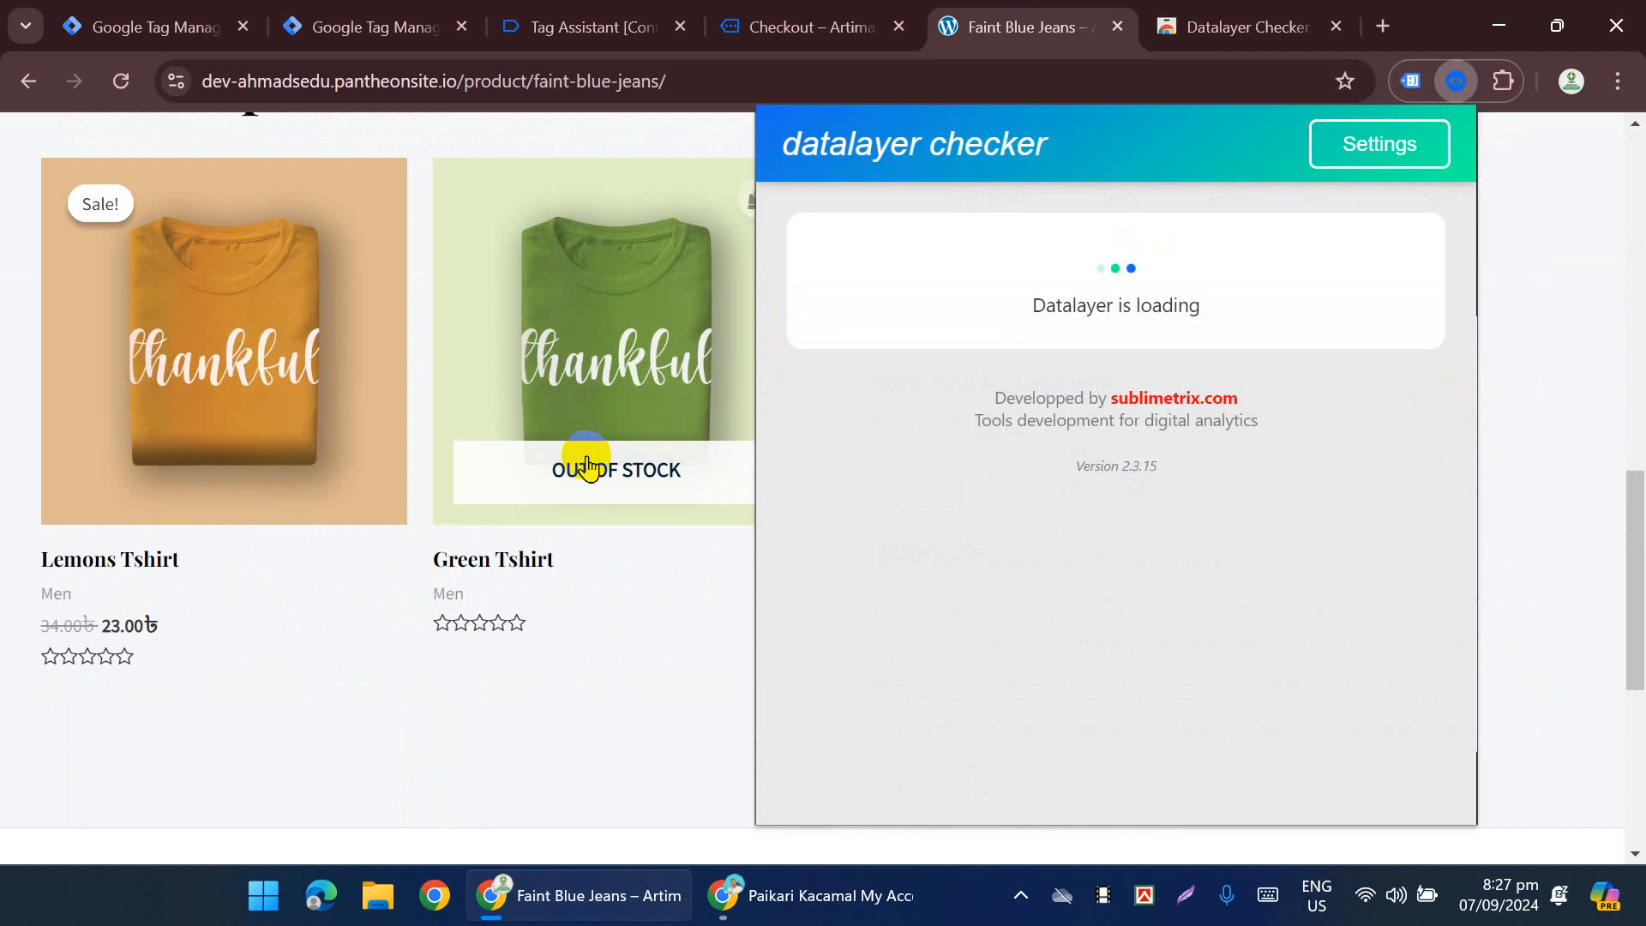
click(1563, 268)
Step: Run Datalayer Checker on the store's order-received page
click(602, 26)
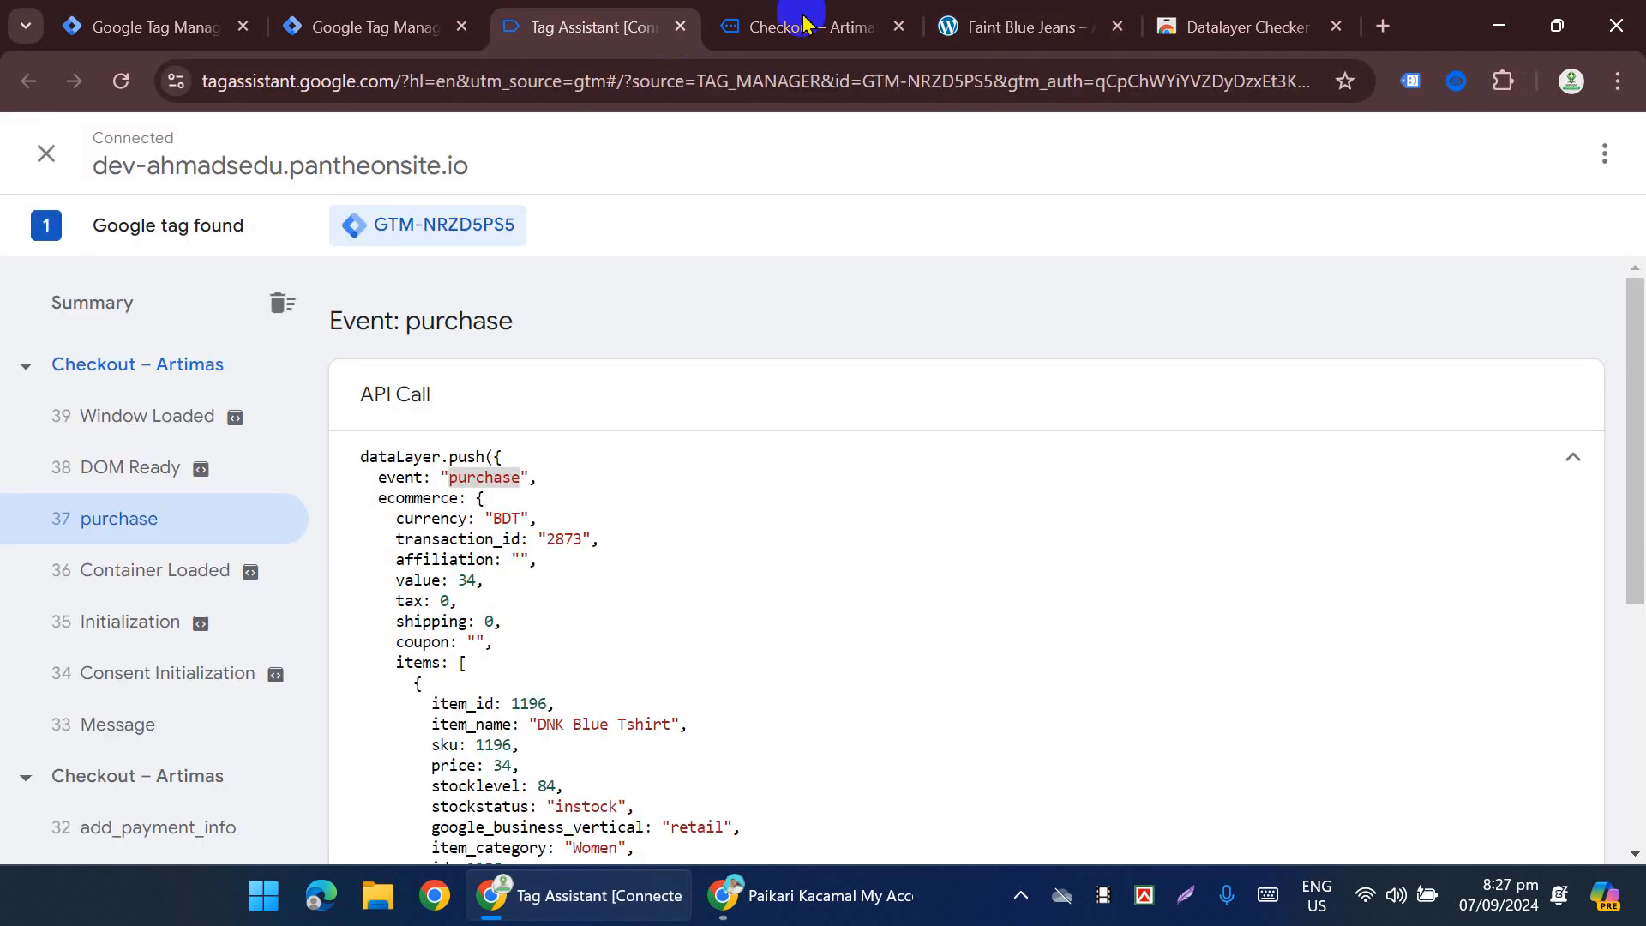
click(810, 27)
click(1455, 81)
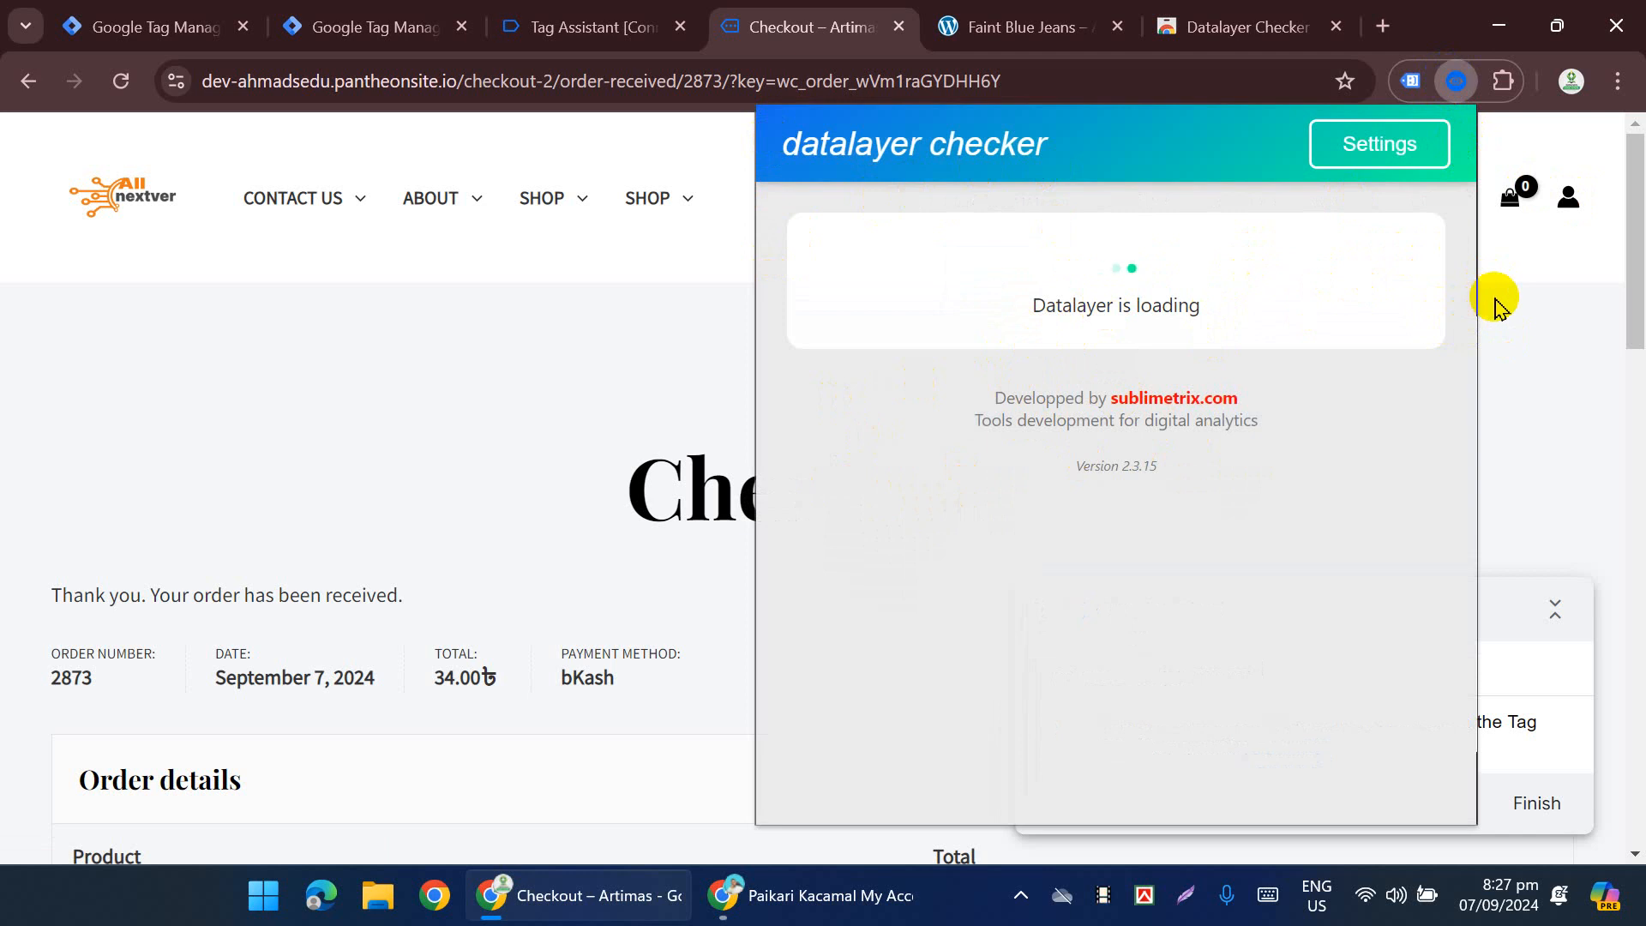
click(632, 28)
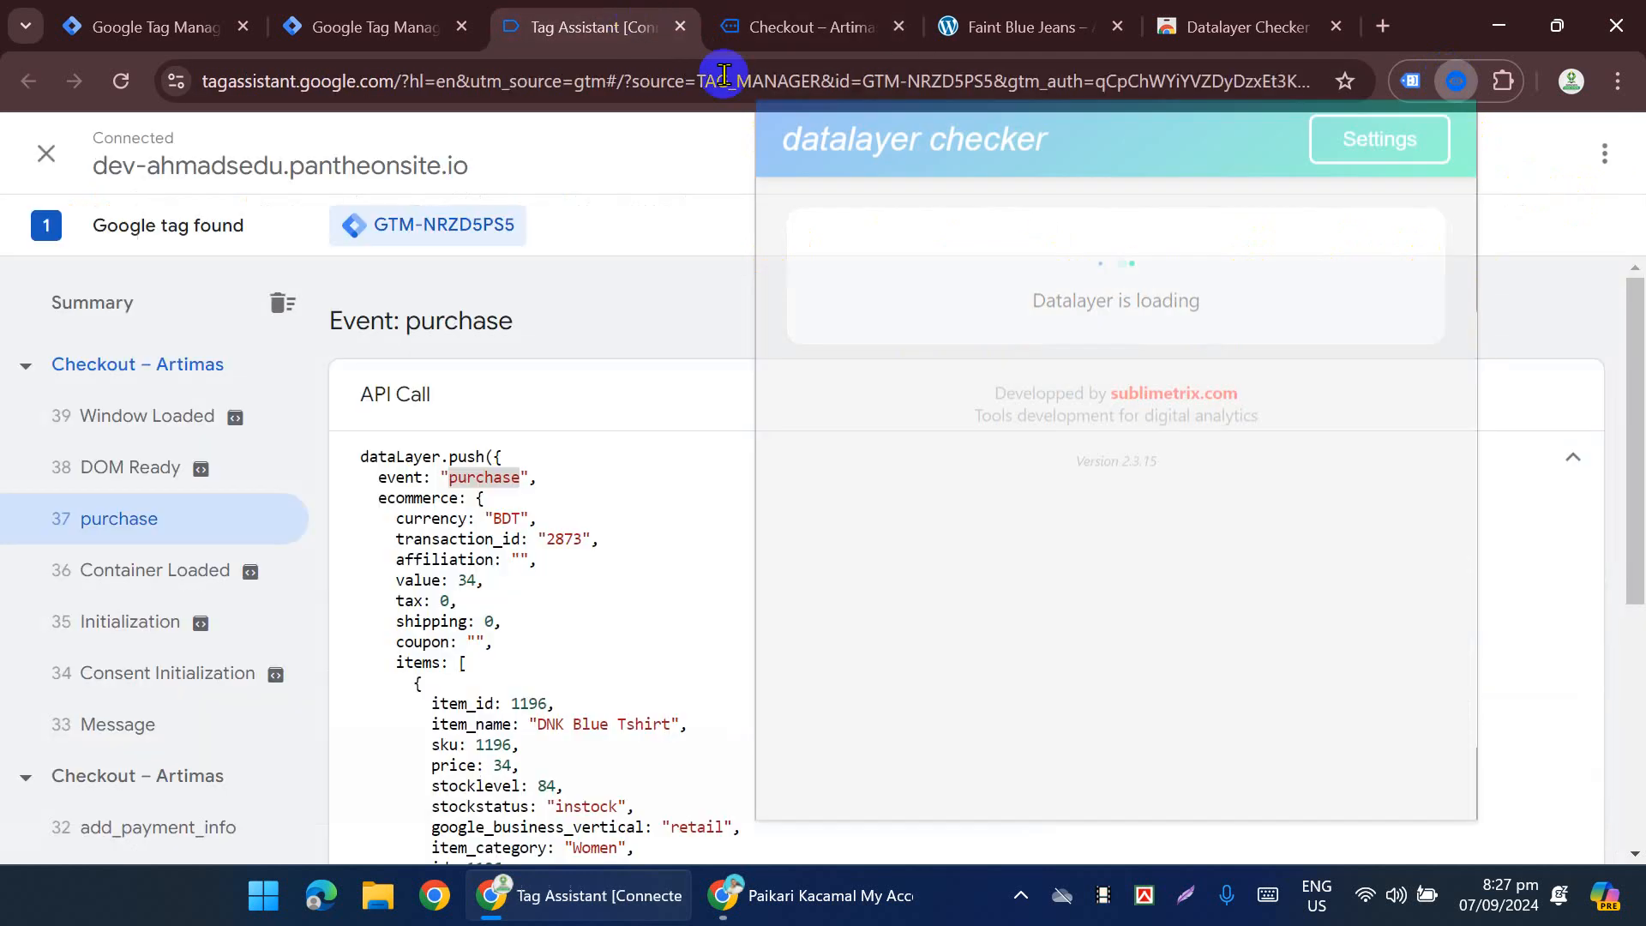
Step: Return from the order-received page to the Artimas store's home page
click(797, 26)
click(149, 206)
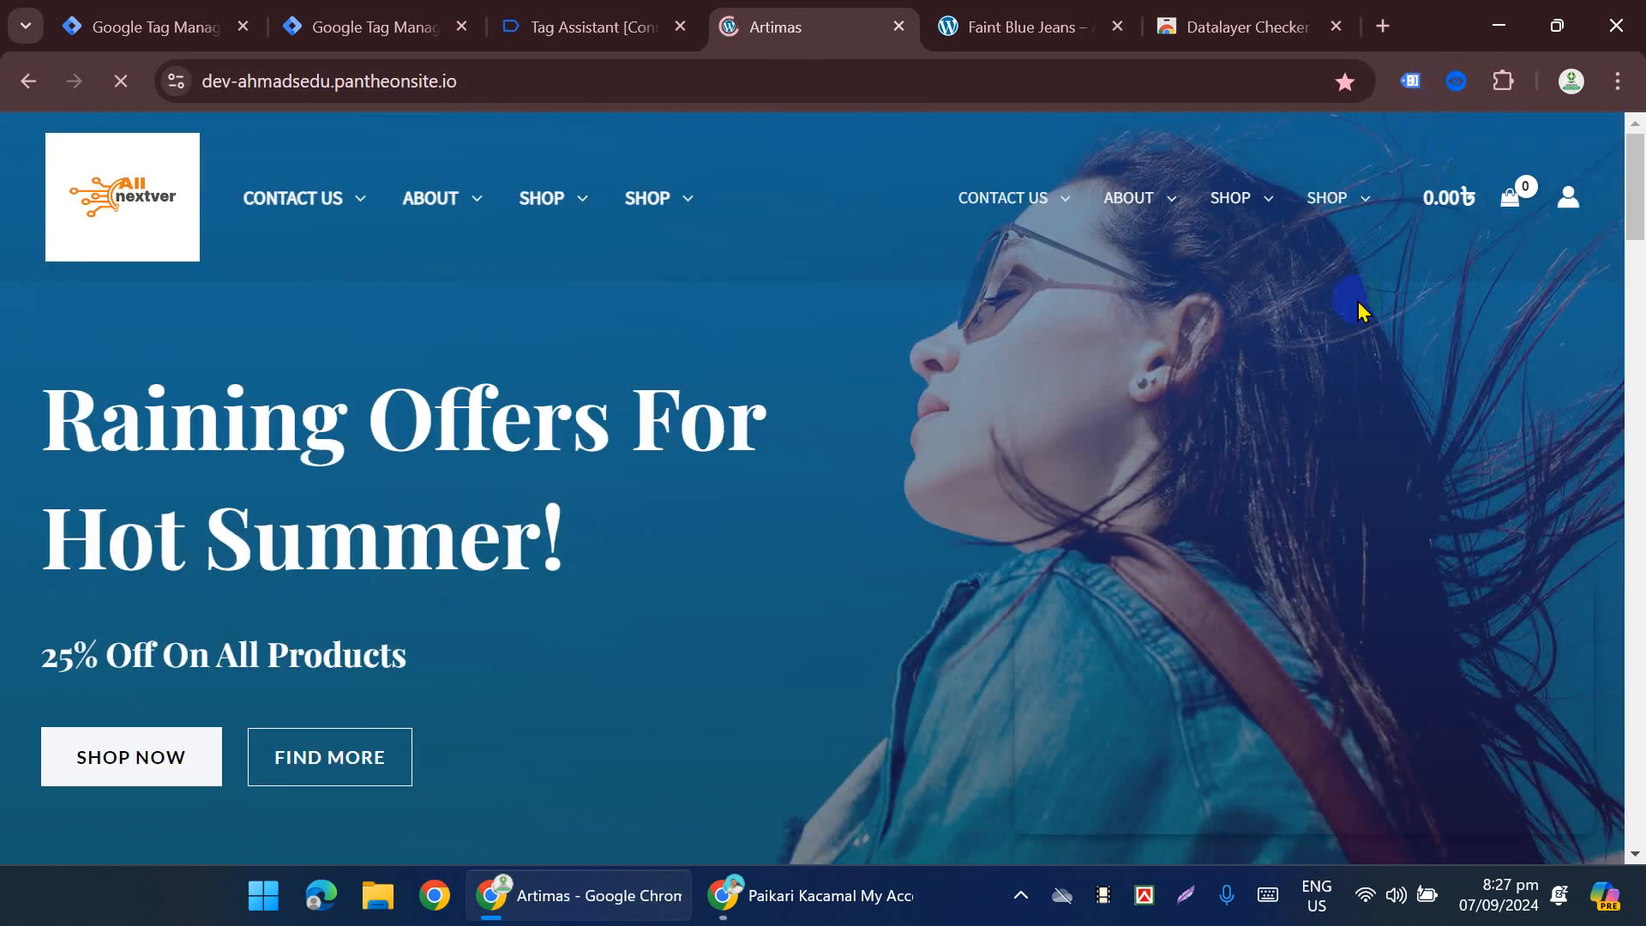
scroll(1362, 314, down, 10)
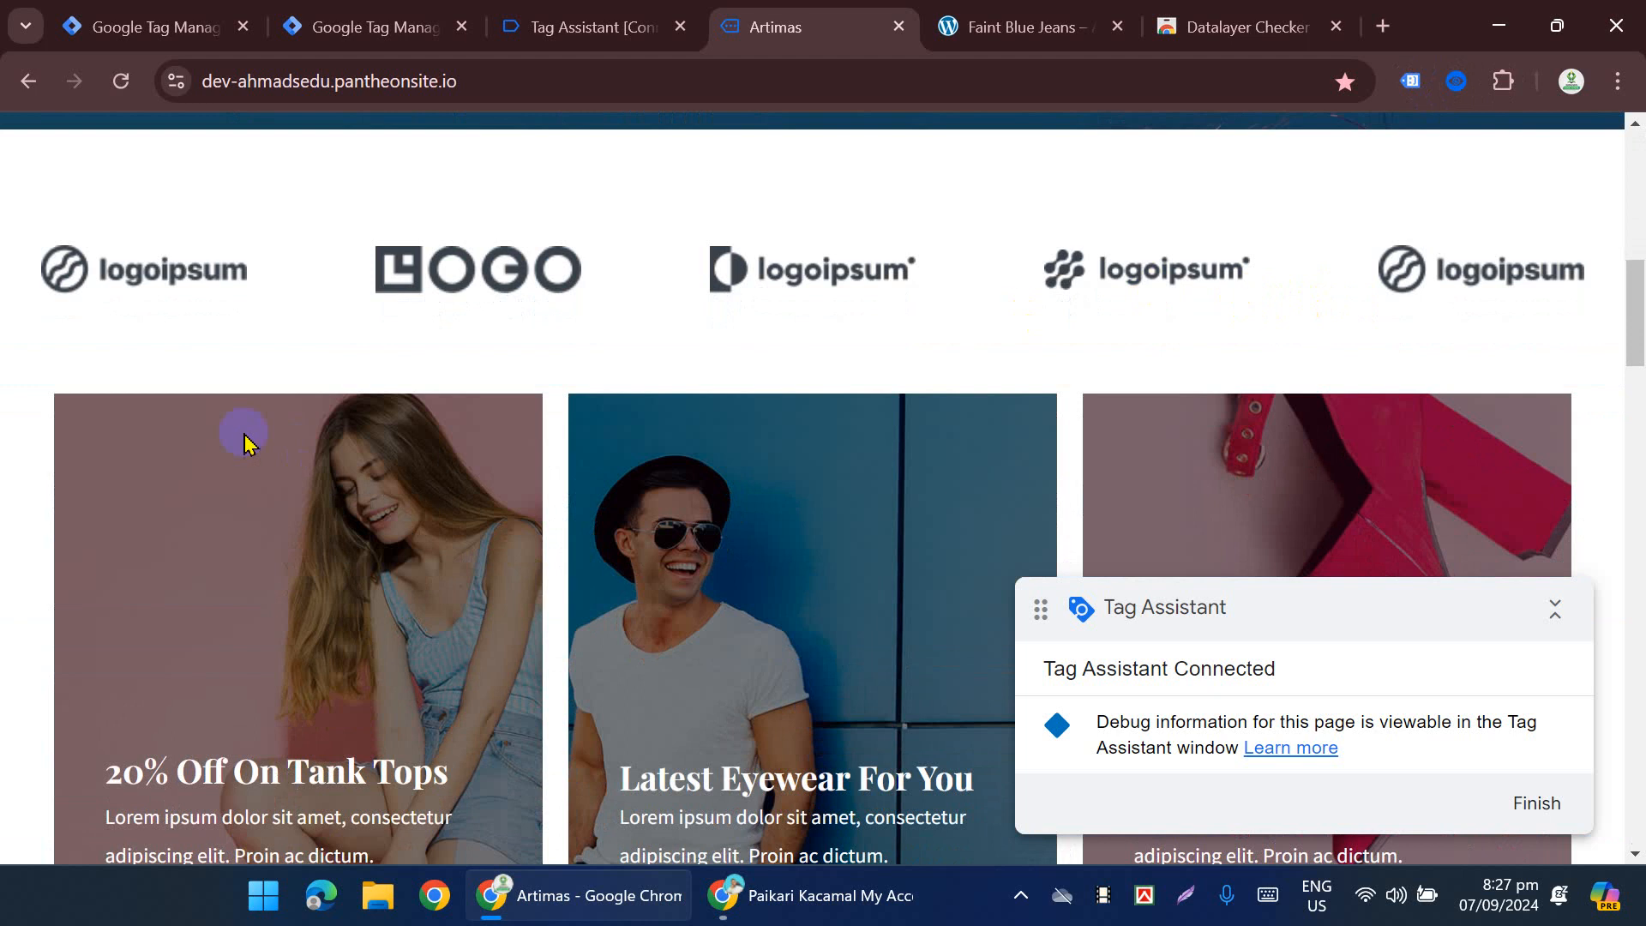
right_click(138, 31)
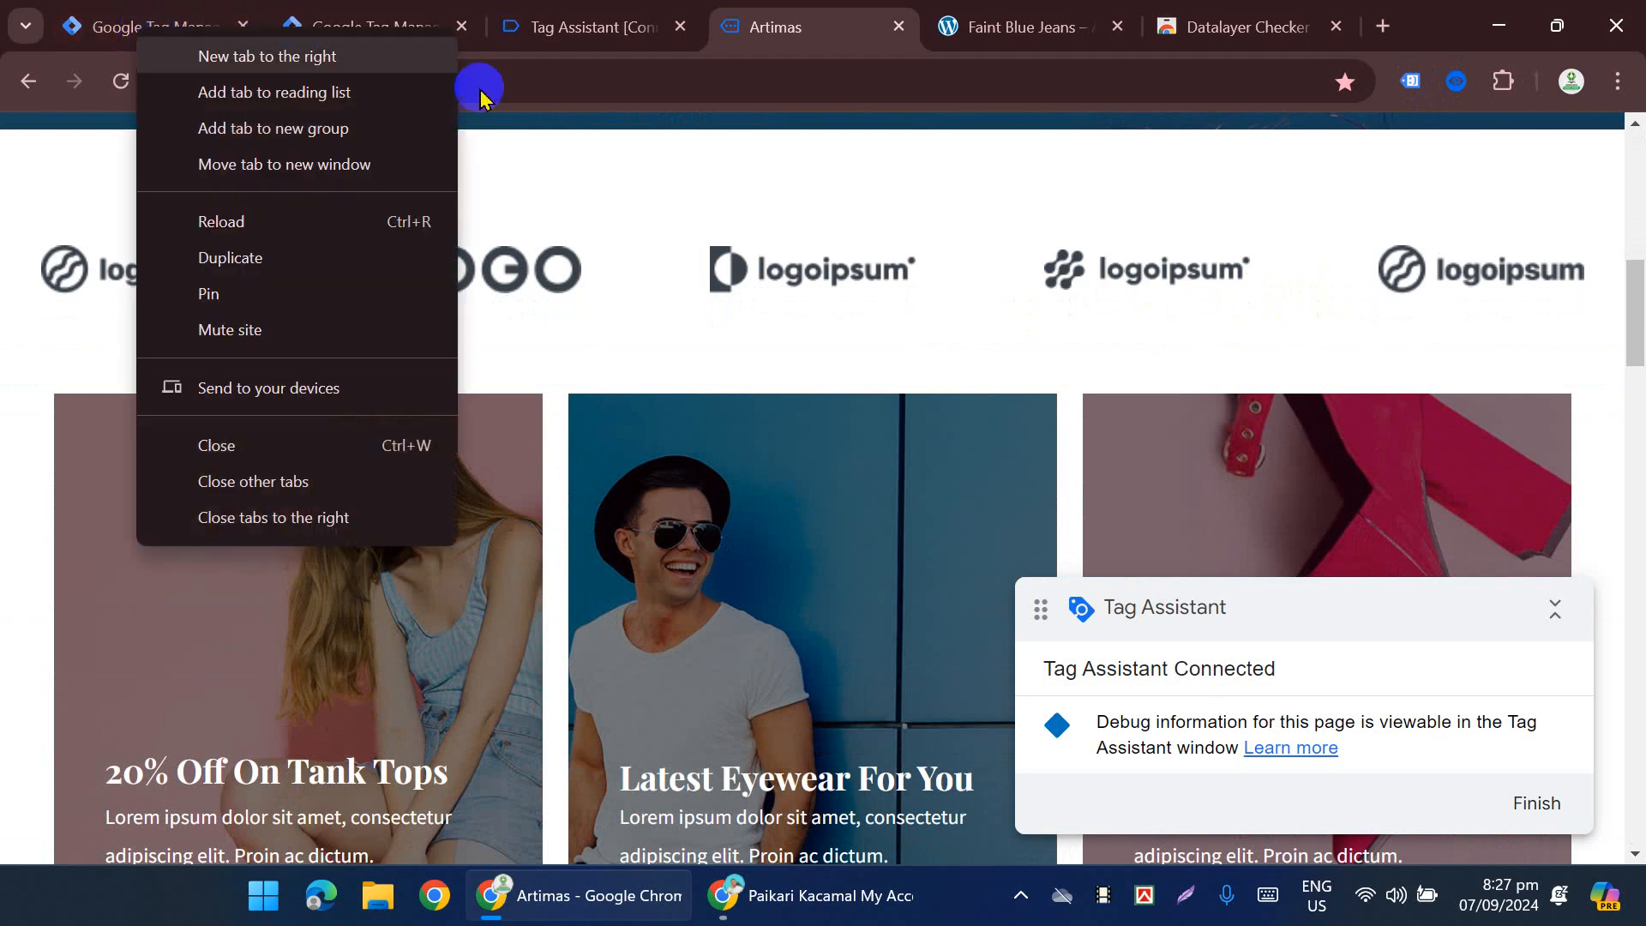
click(716, 180)
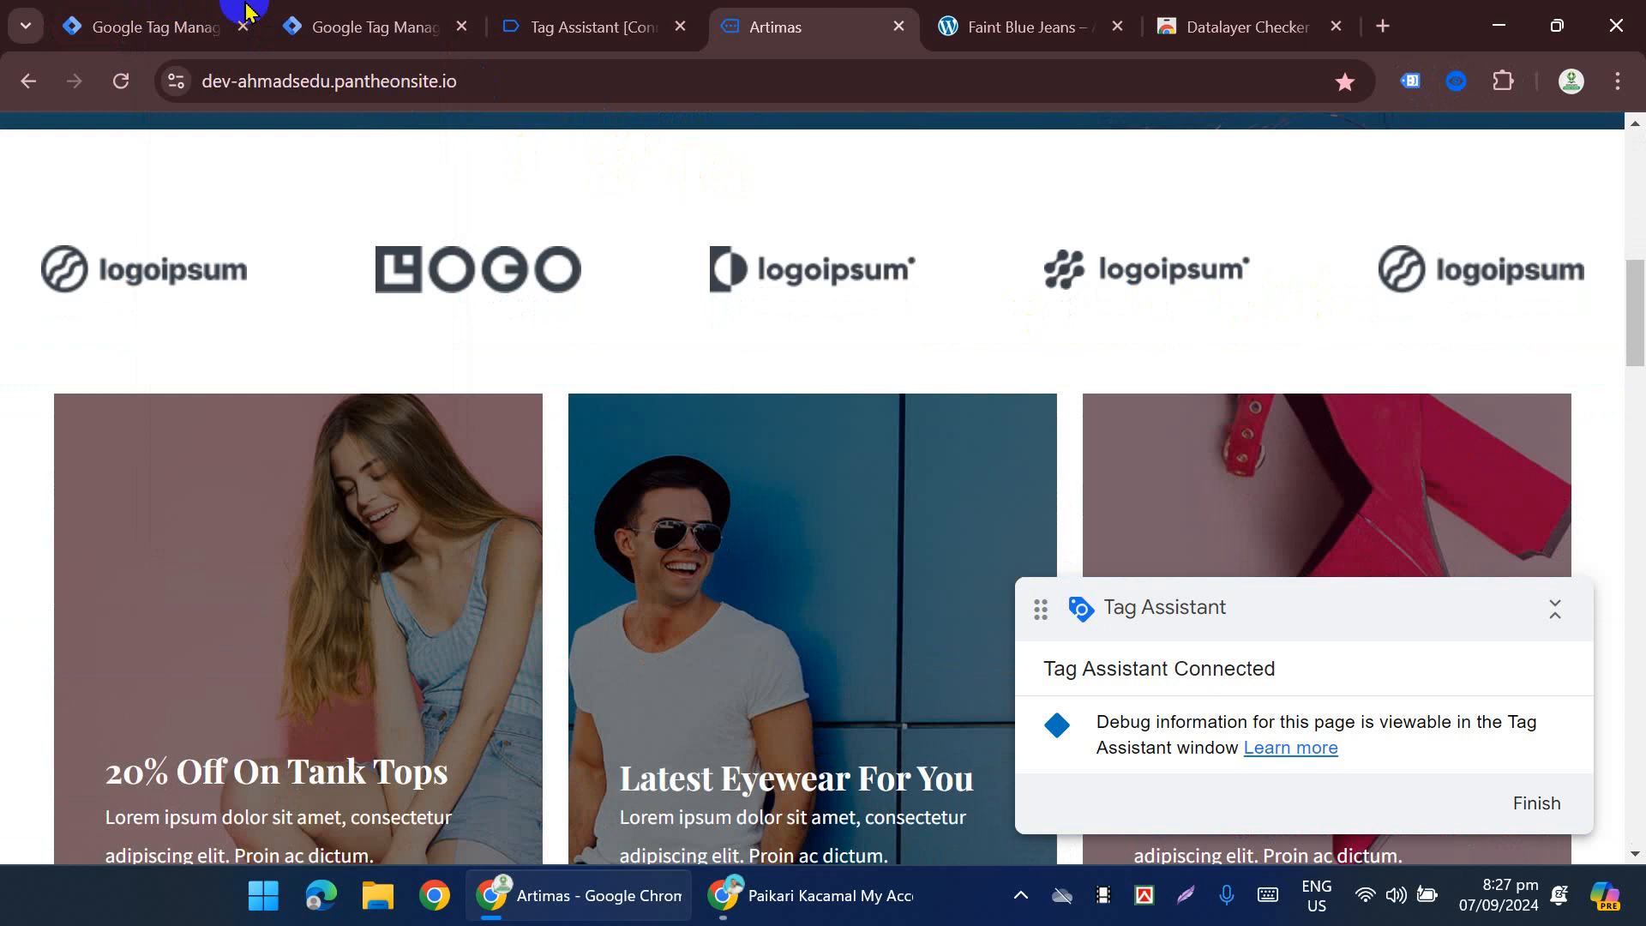
click(162, 17)
click(369, 17)
click(179, 30)
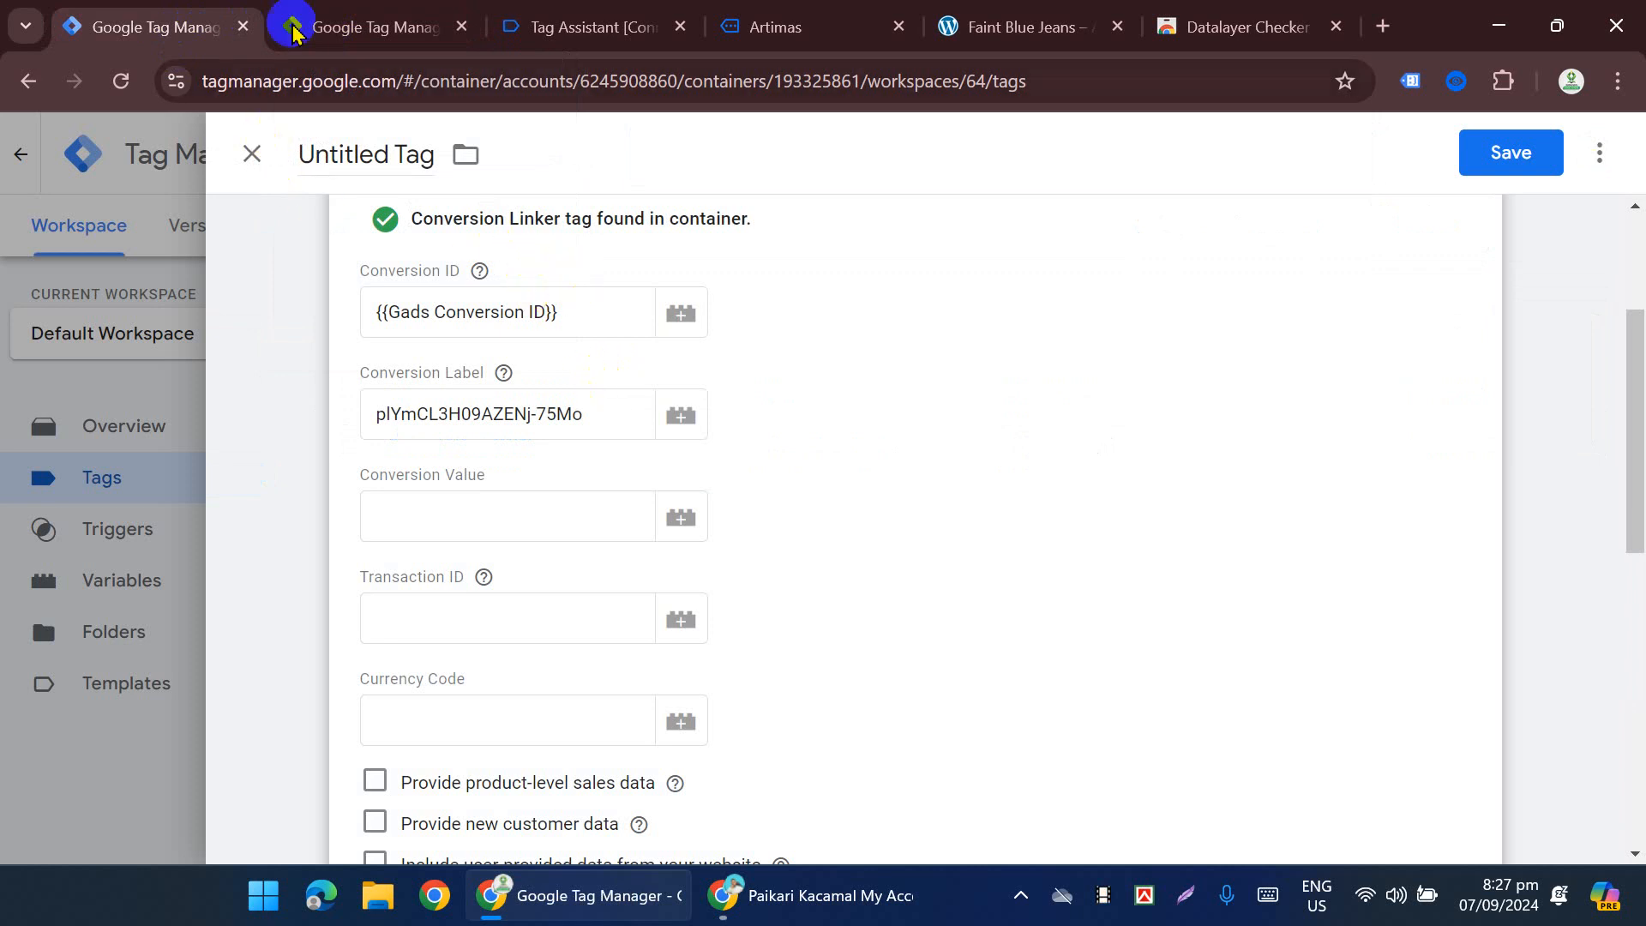
click(939, 24)
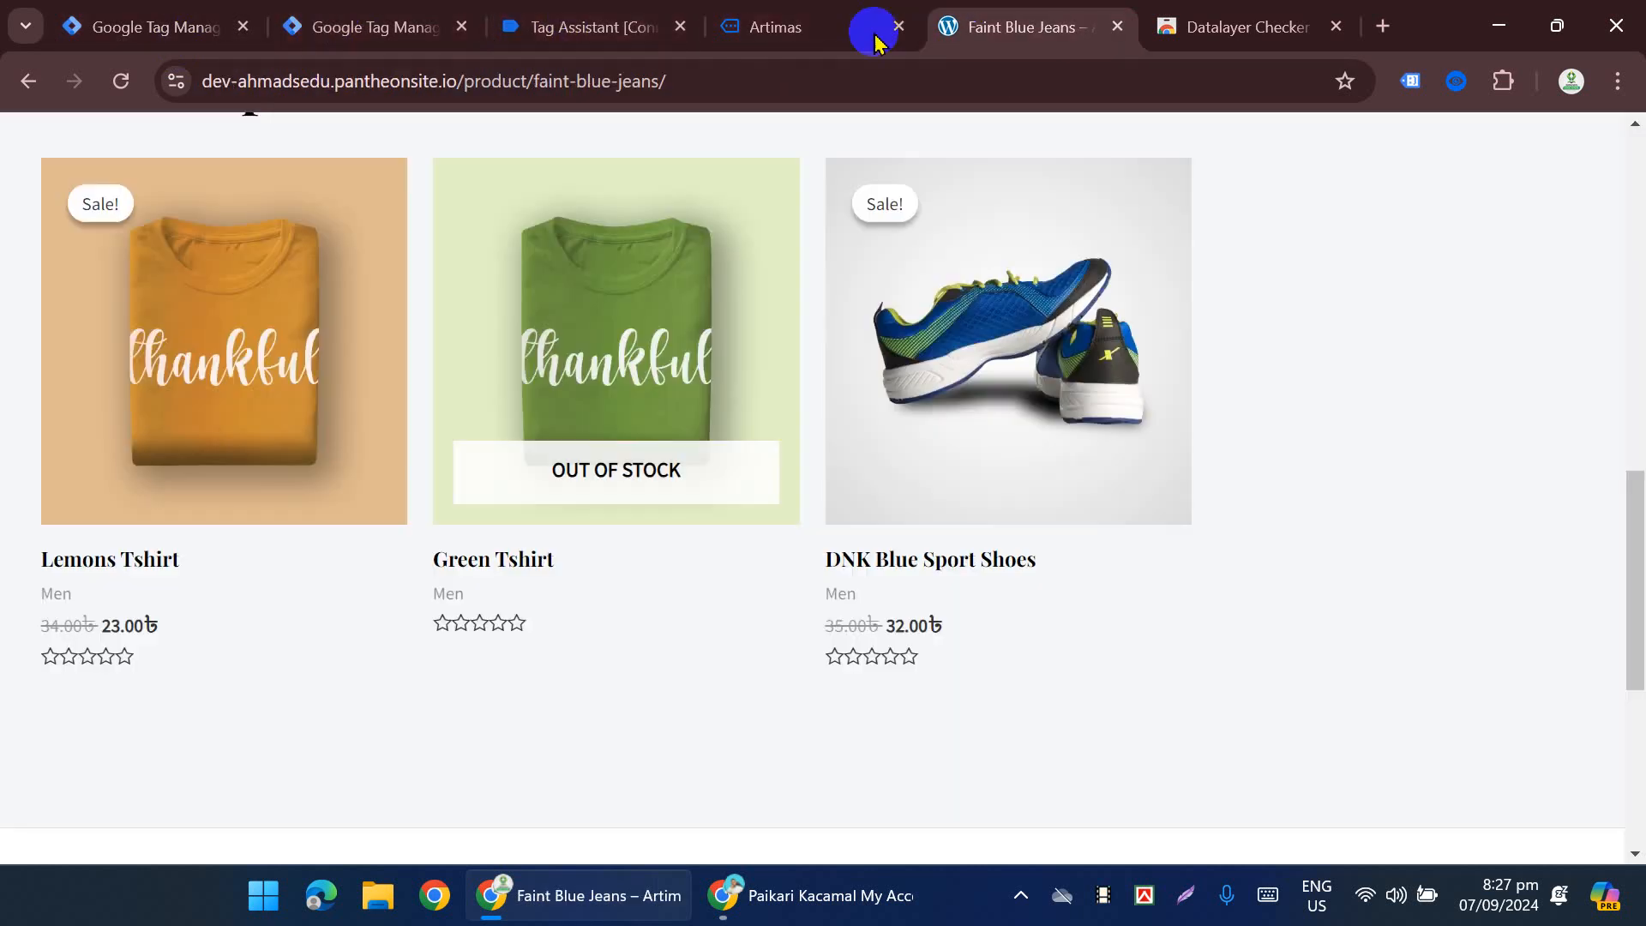
Step: Examine the Artimas home page's data layer events in Datalayer Checker
click(818, 24)
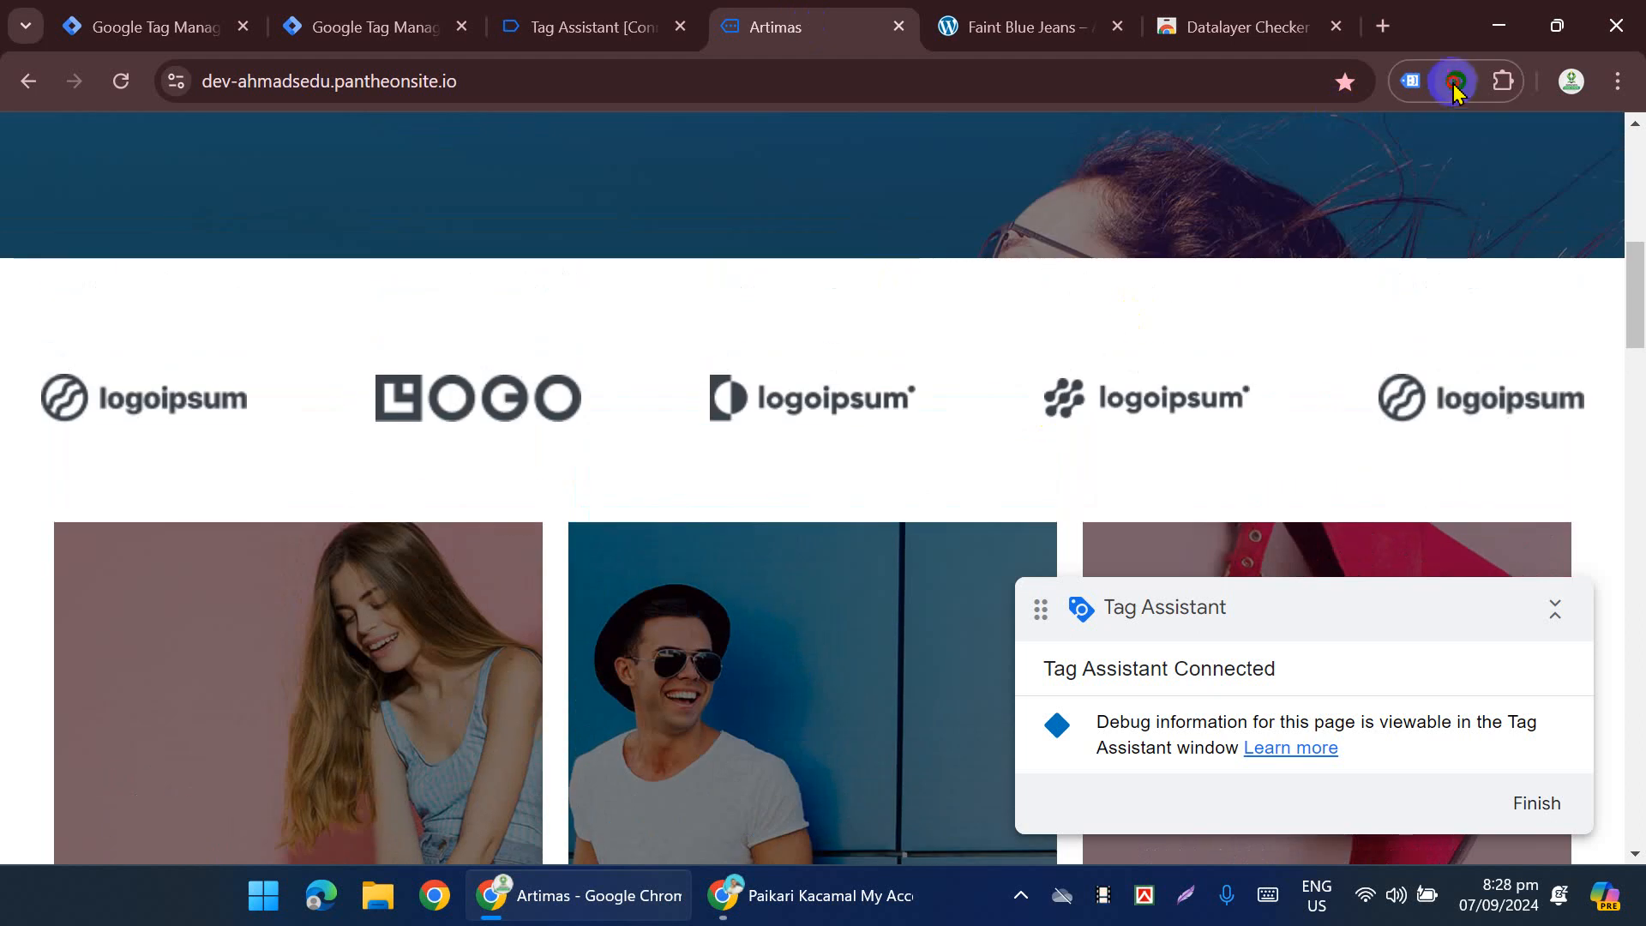
click(1454, 82)
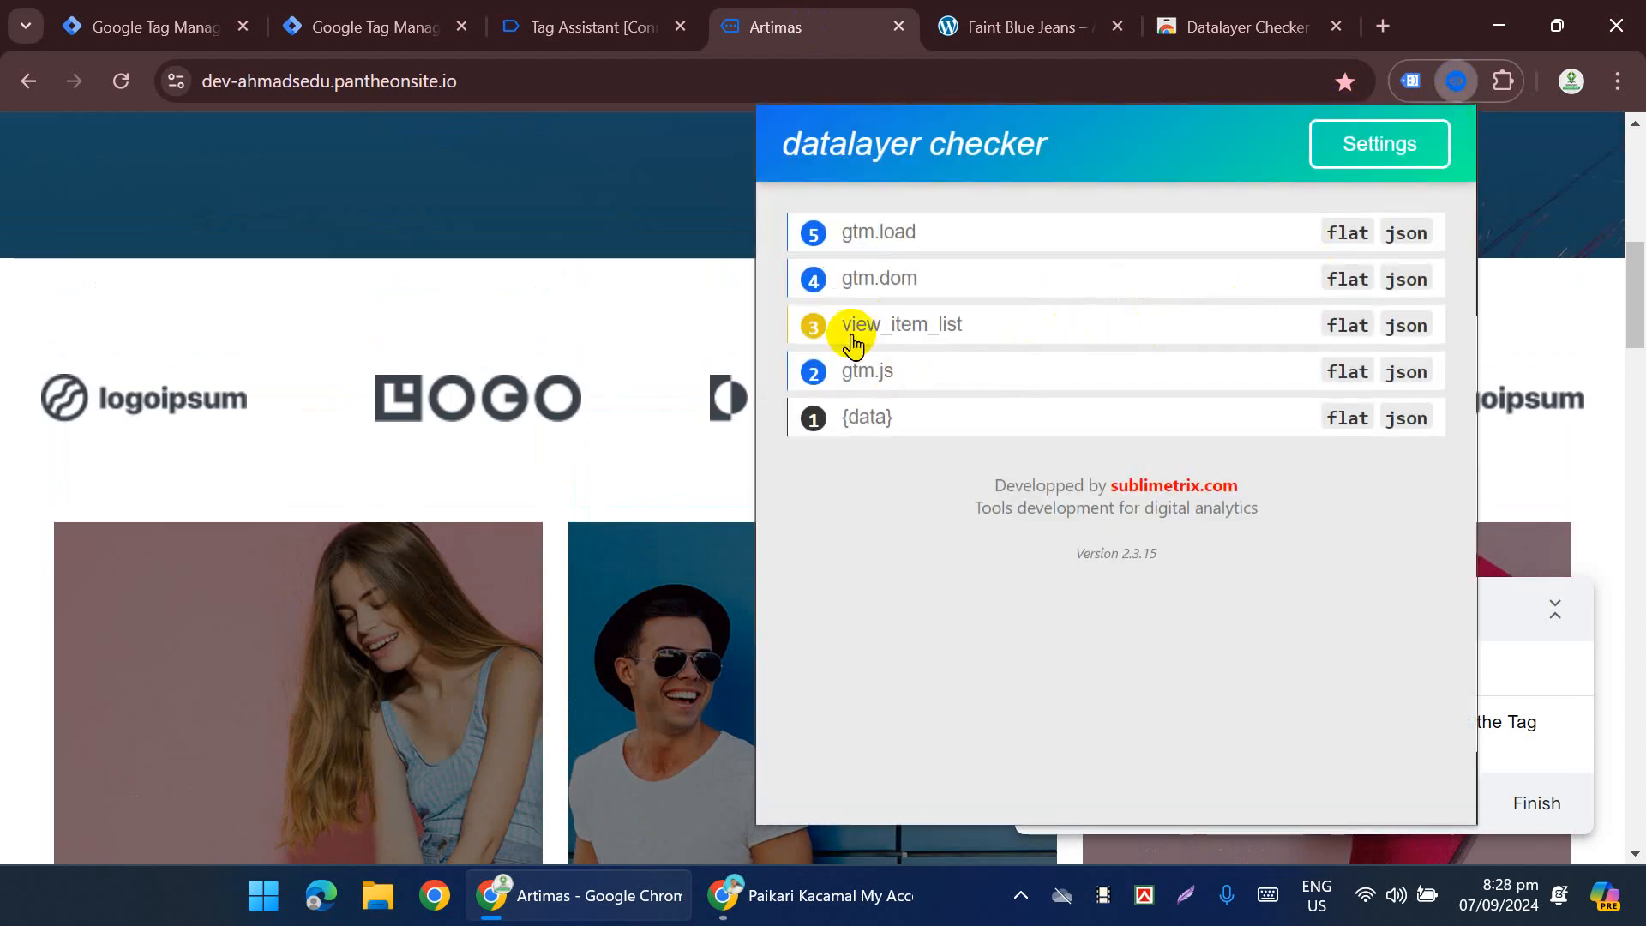
click(1523, 318)
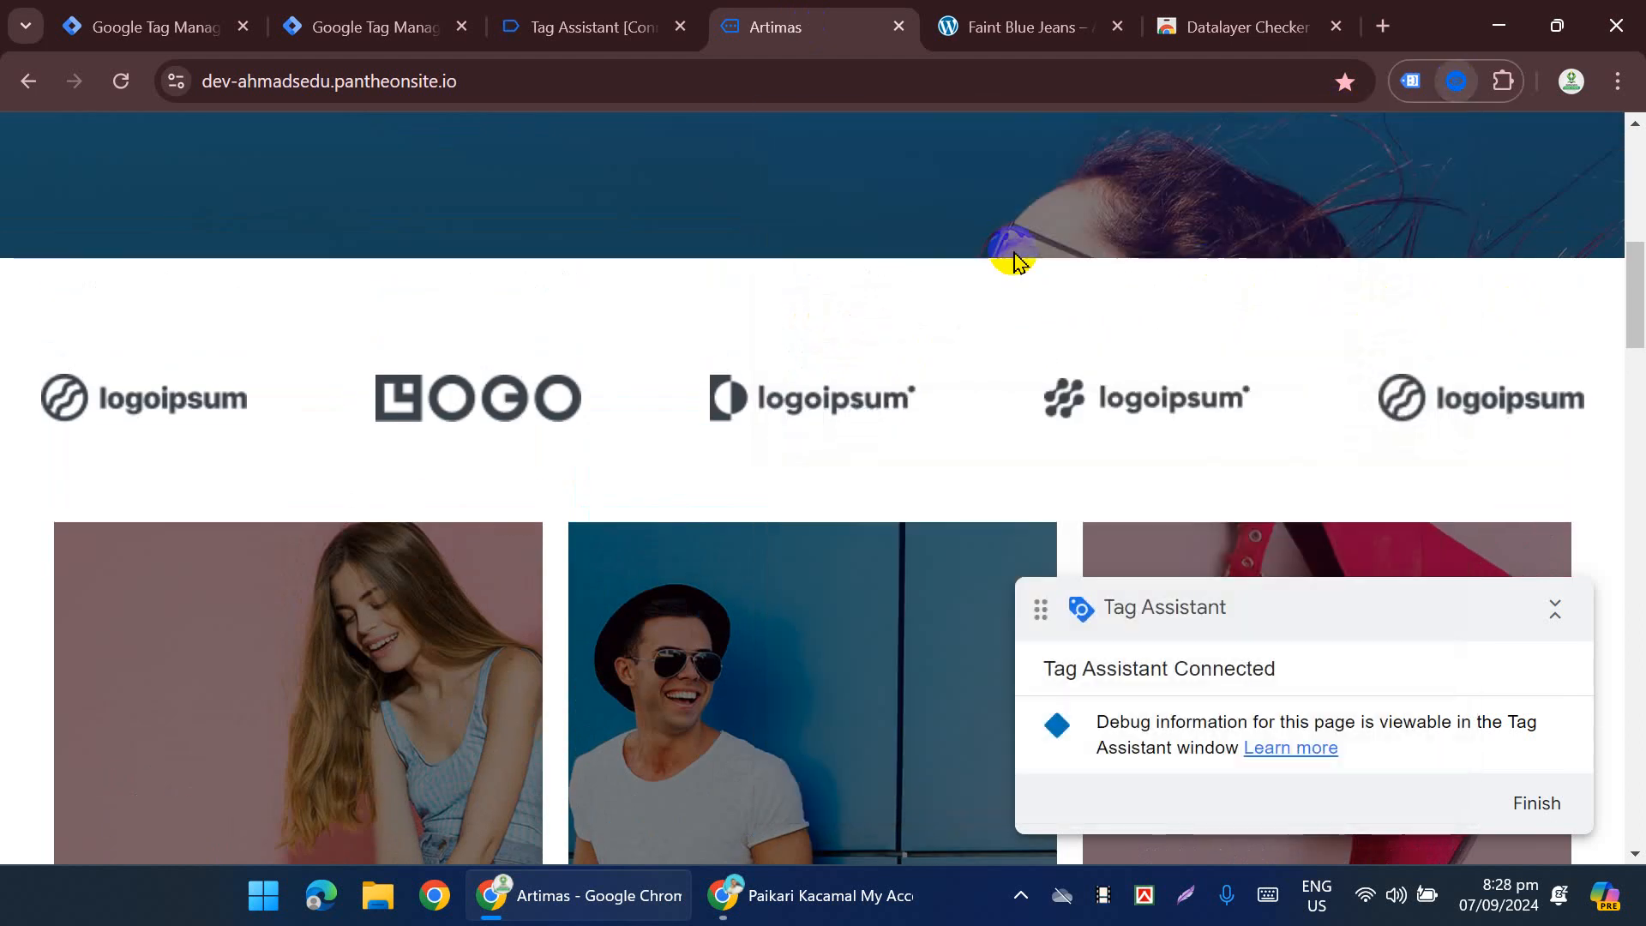
Step: Open the DNK Black Shoes product page and add one item to the cart
scroll(841, 455, down, 10)
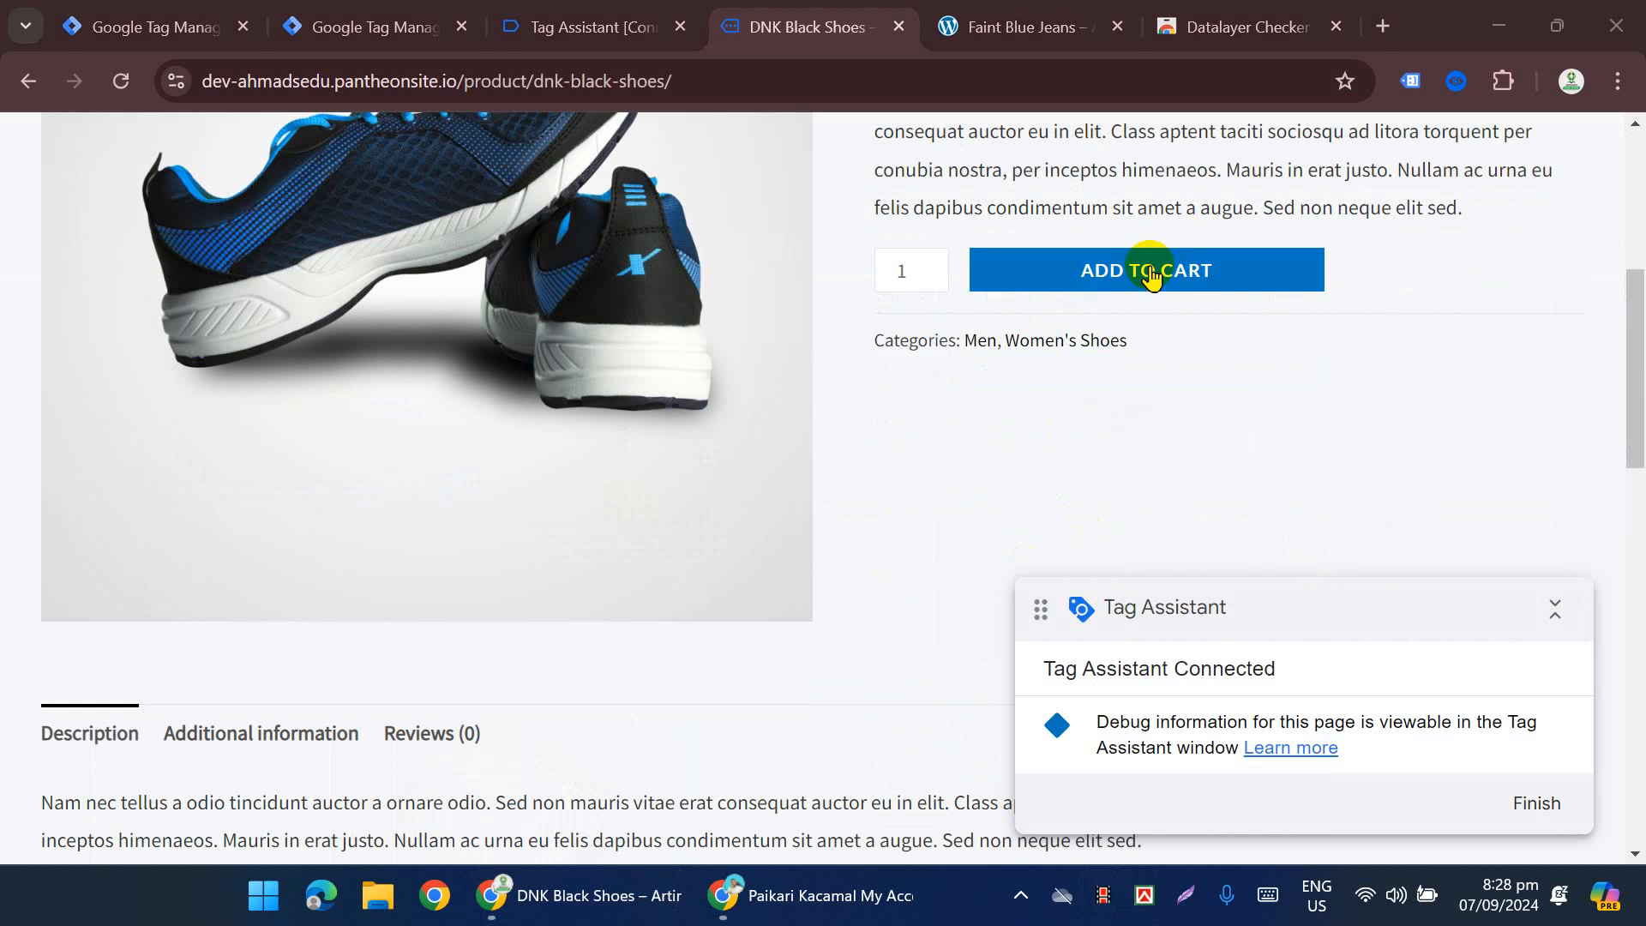
click(1147, 276)
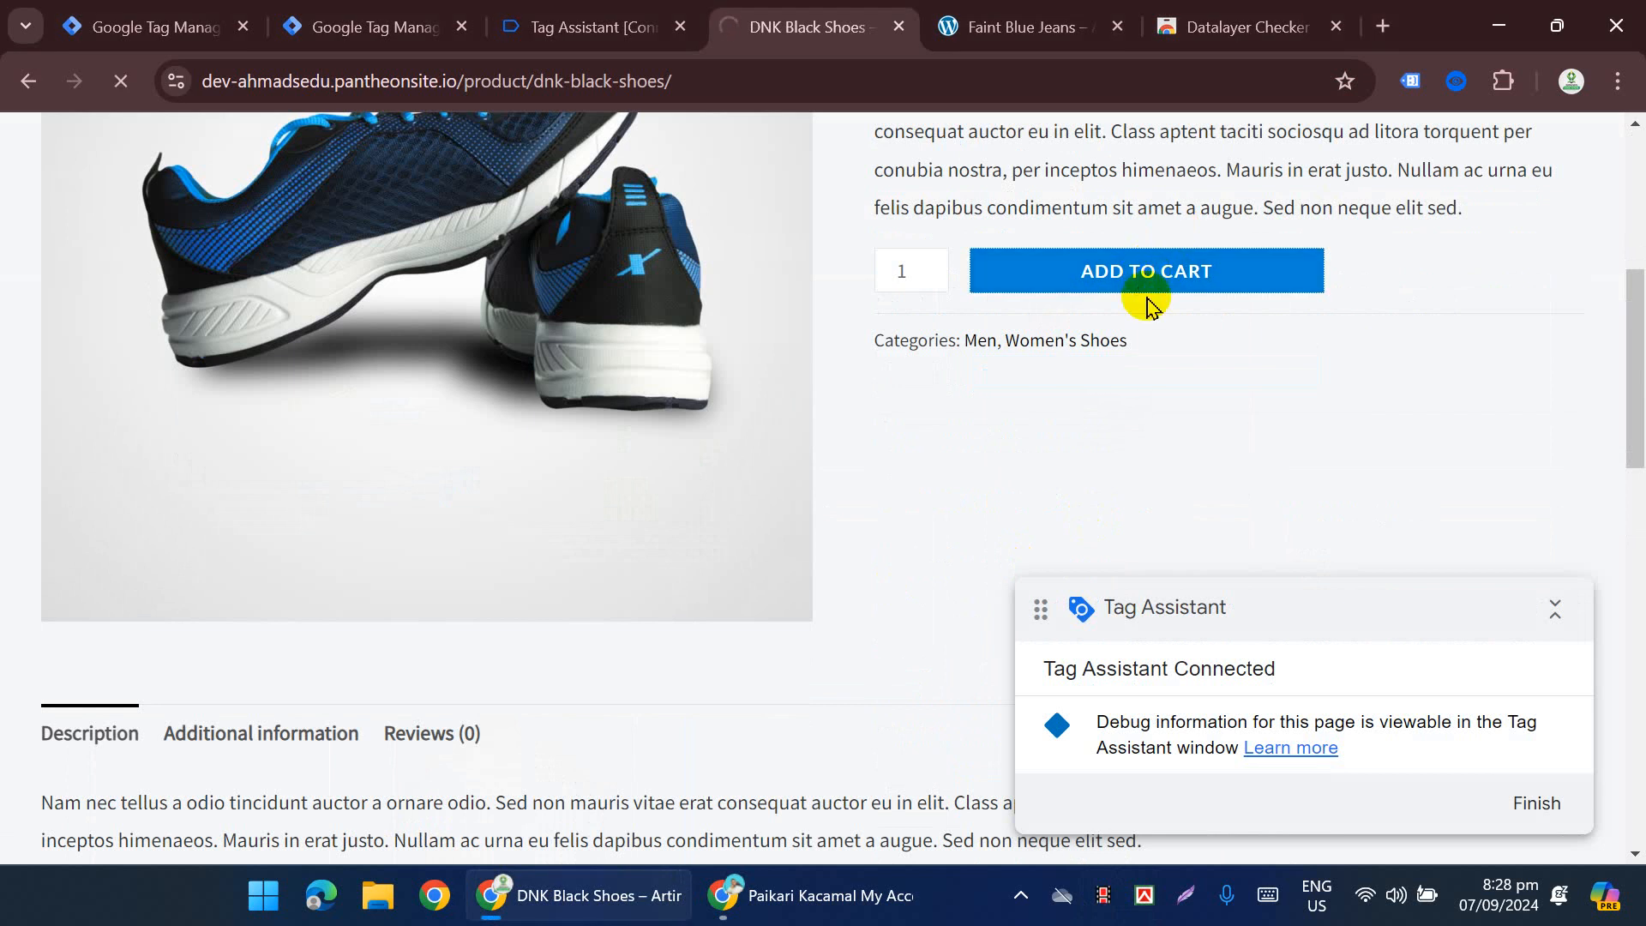
scroll(1141, 303, down, 2)
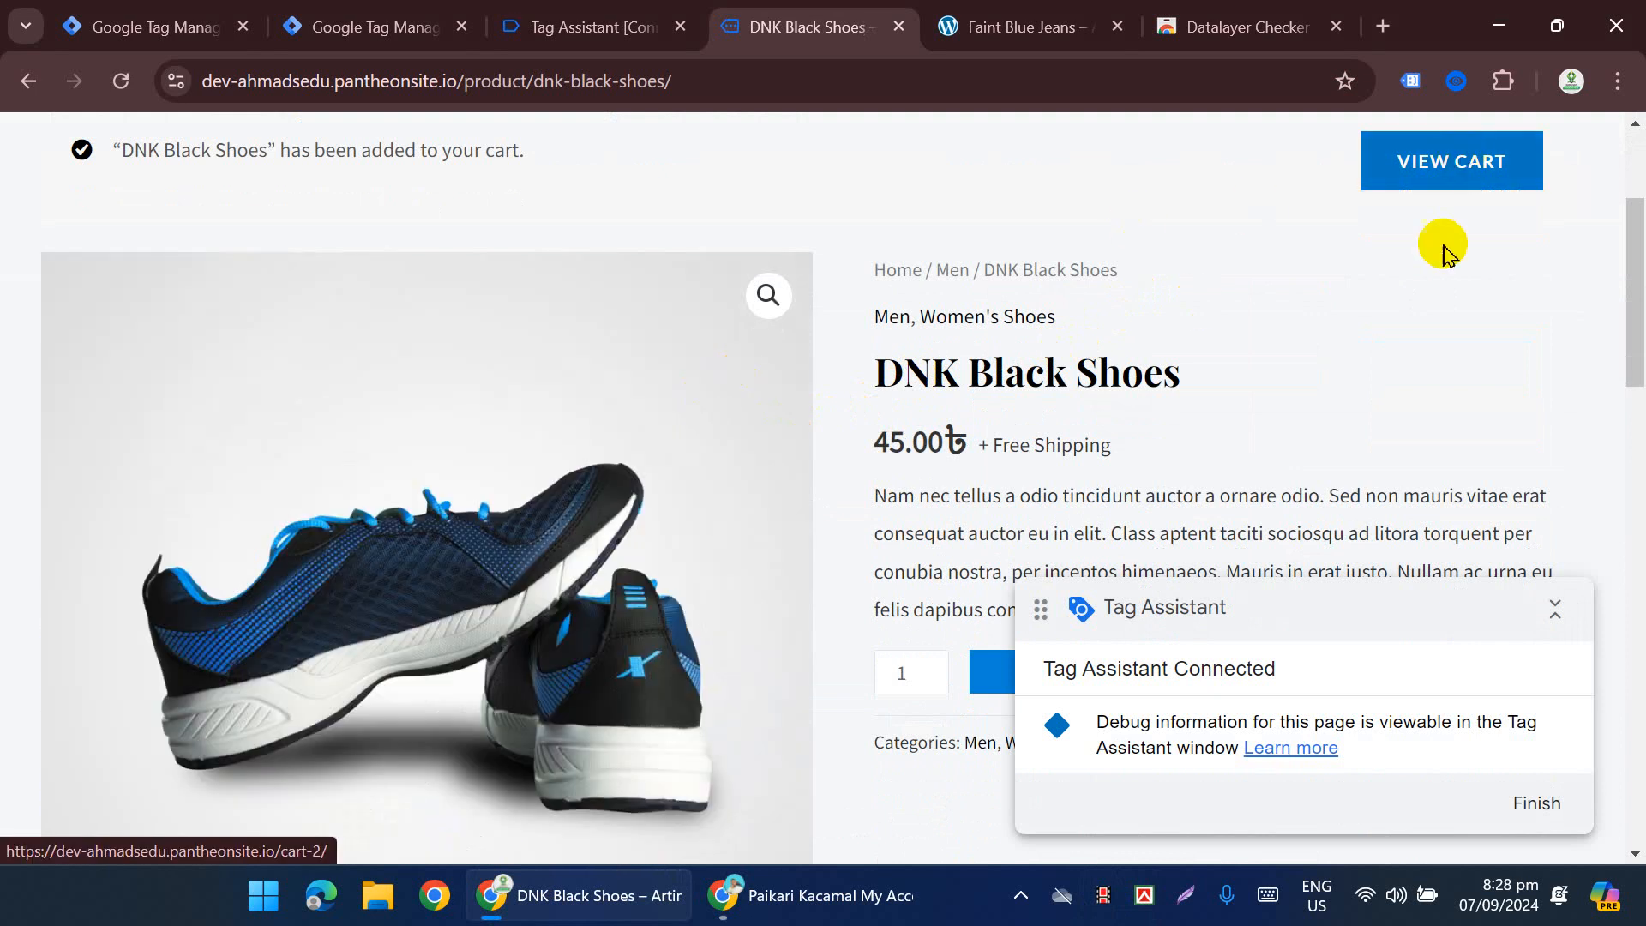
Step: Collapse the Tag Assistant overlay, view the cart and proceed to checkout
click(1538, 638)
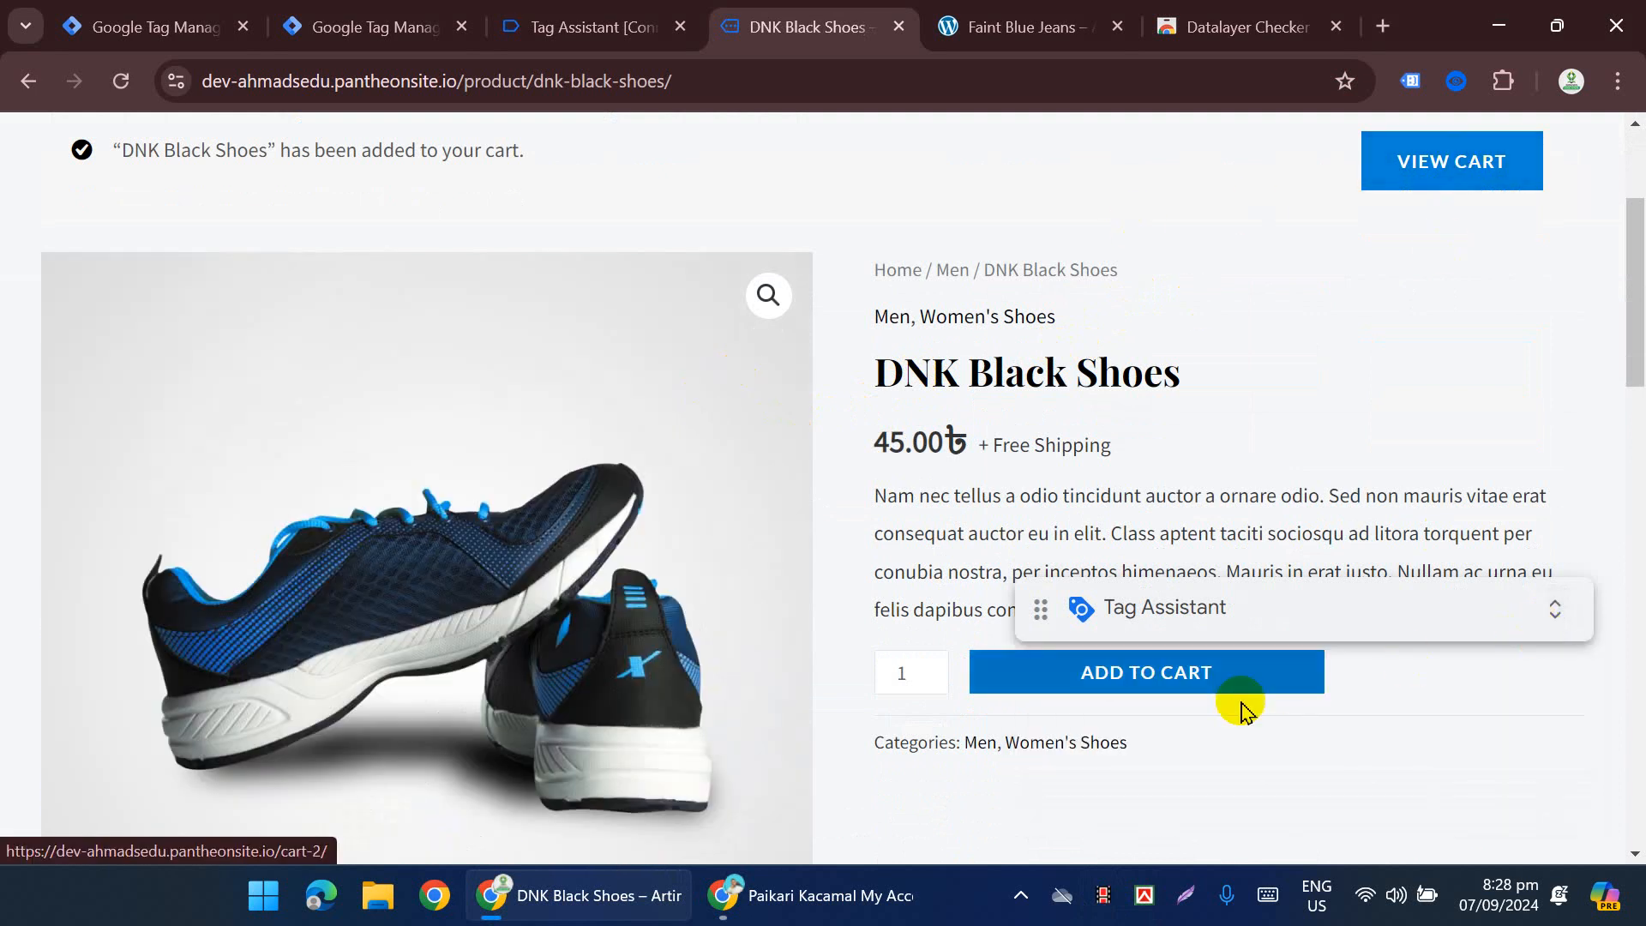
click(1420, 186)
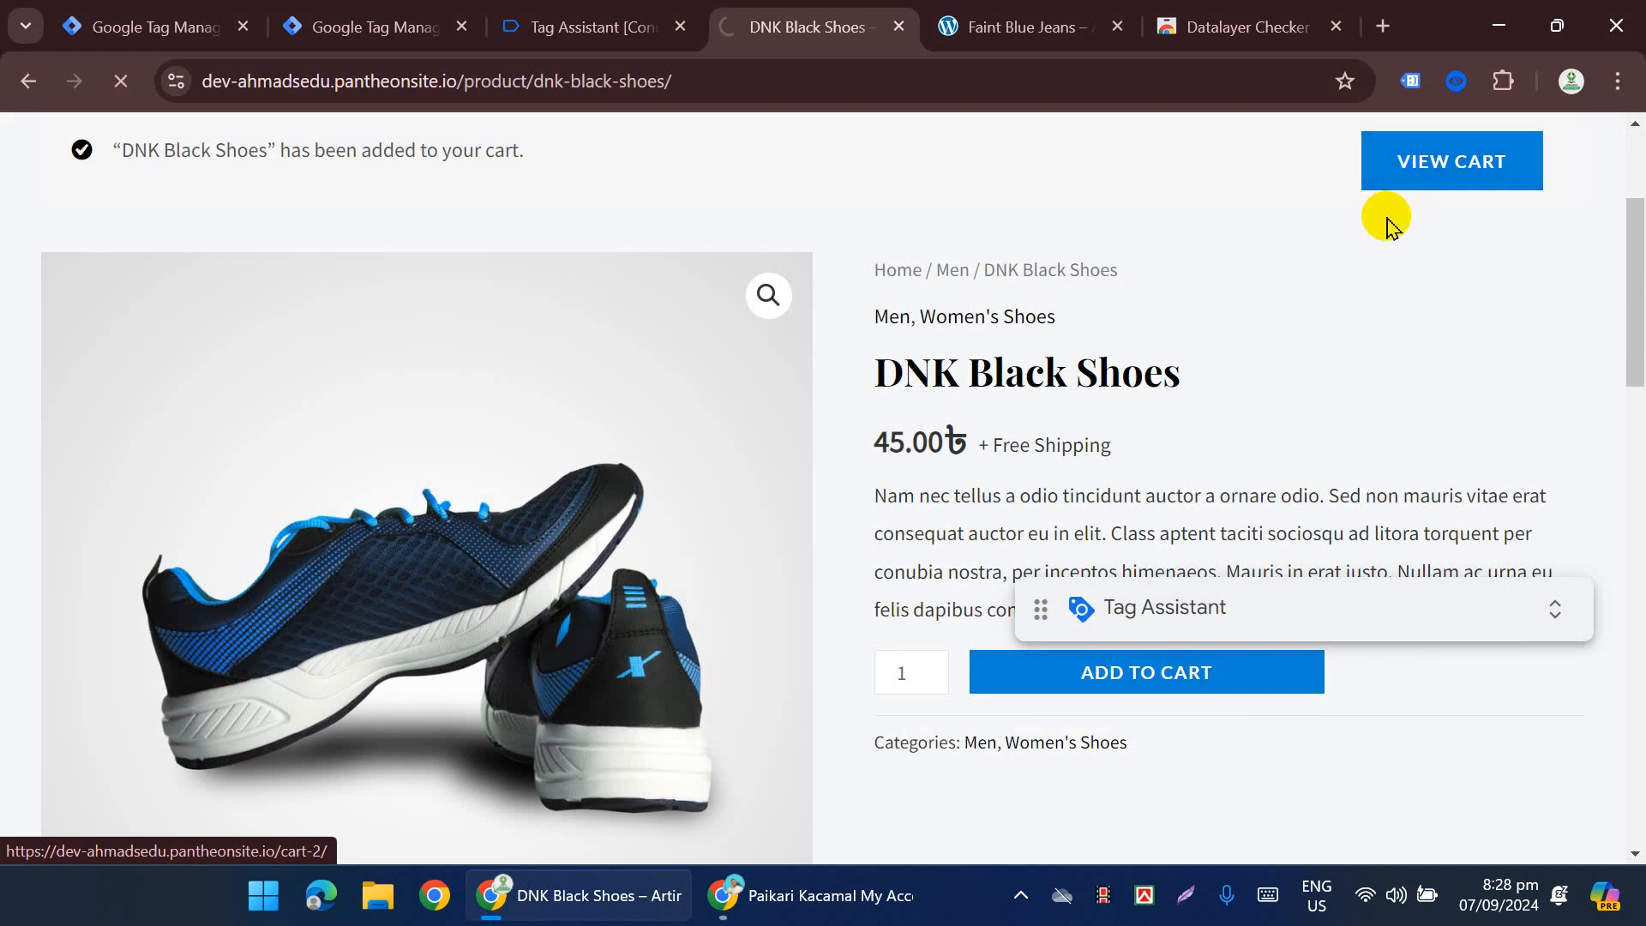
scroll(1360, 250, down, 5)
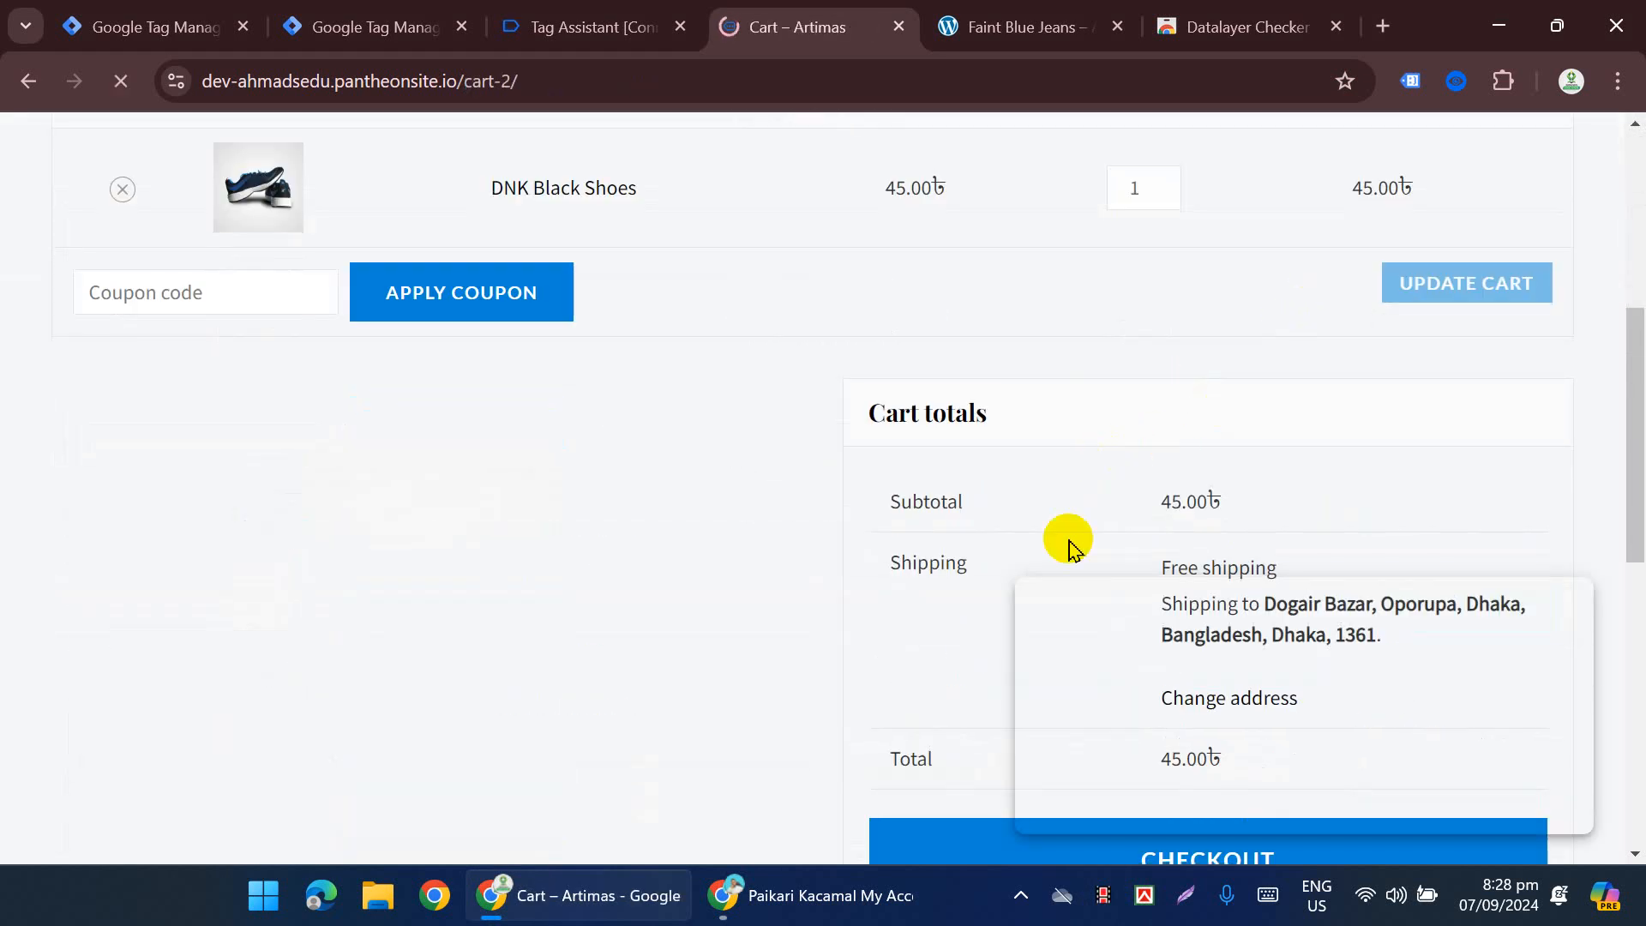
scroll(1070, 549, down, 5)
click(1088, 352)
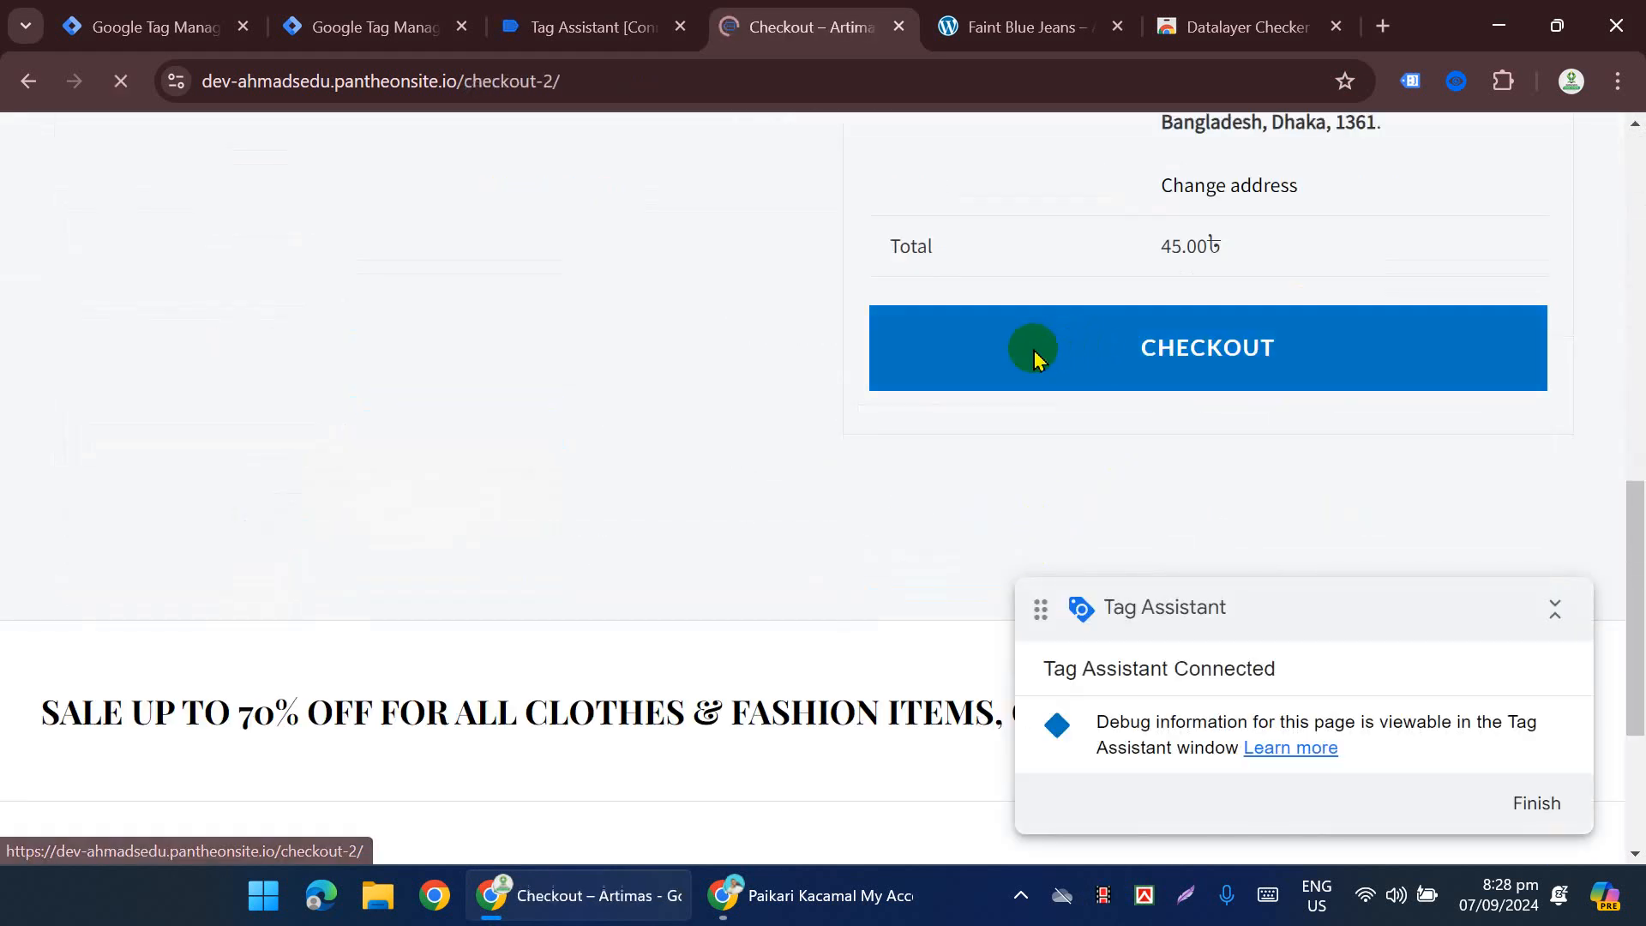
Step: Fill in the bKash number and bKash transaction ID with the suggested entries and place the order
scroll(455, 343, down, 5)
scroll(430, 398, down, 4)
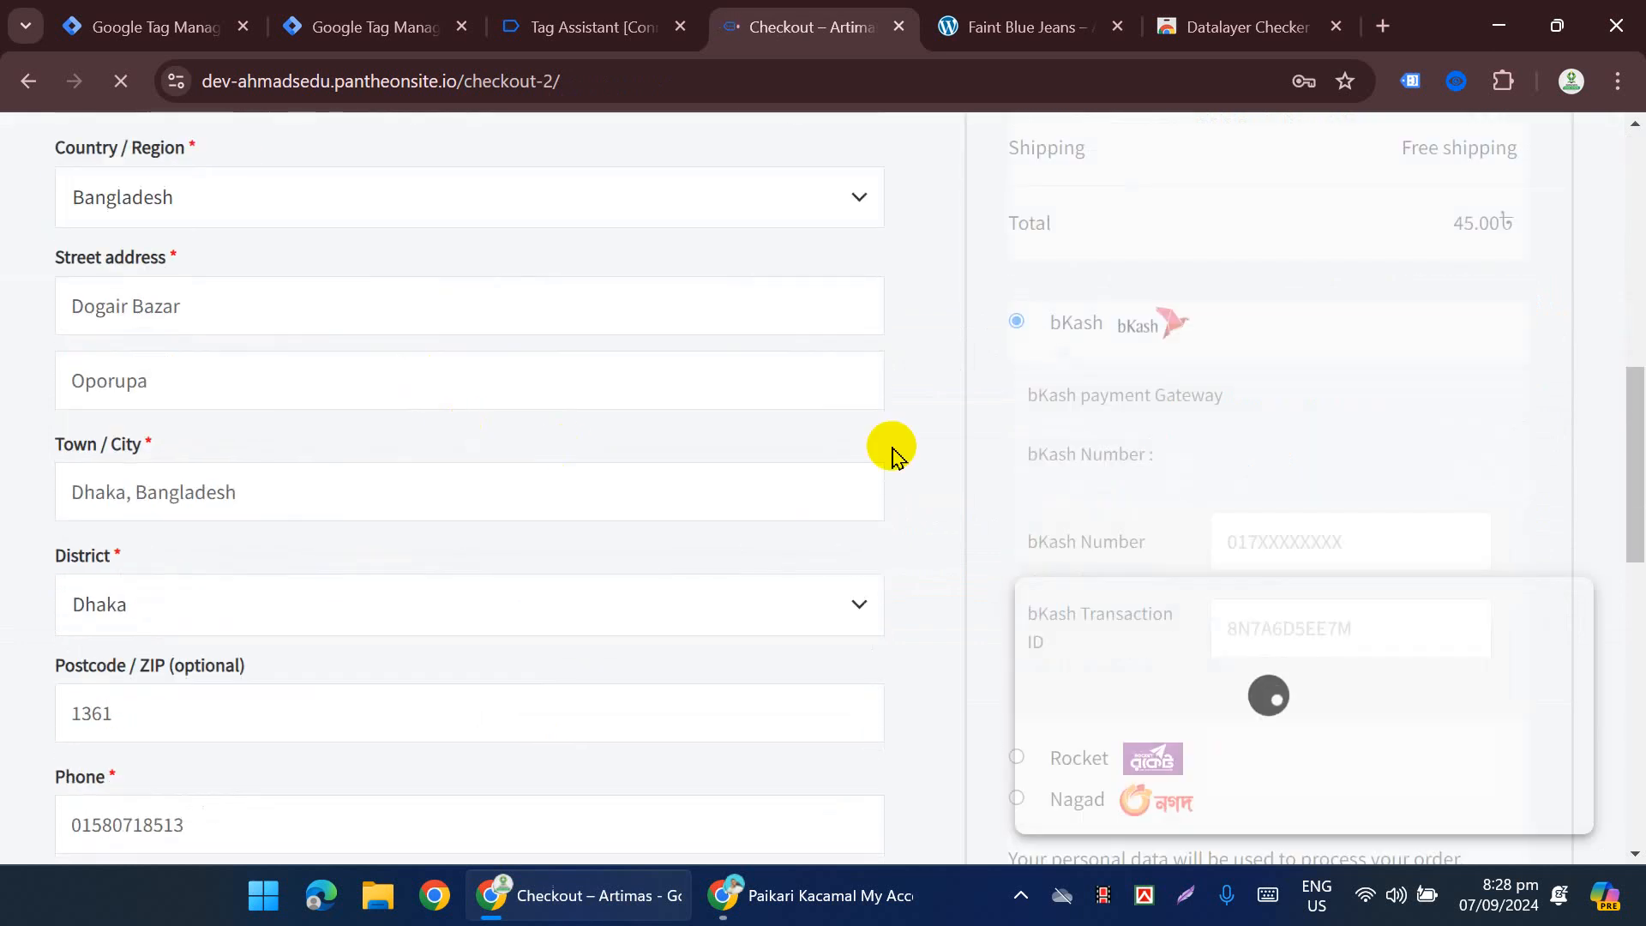
click(1304, 525)
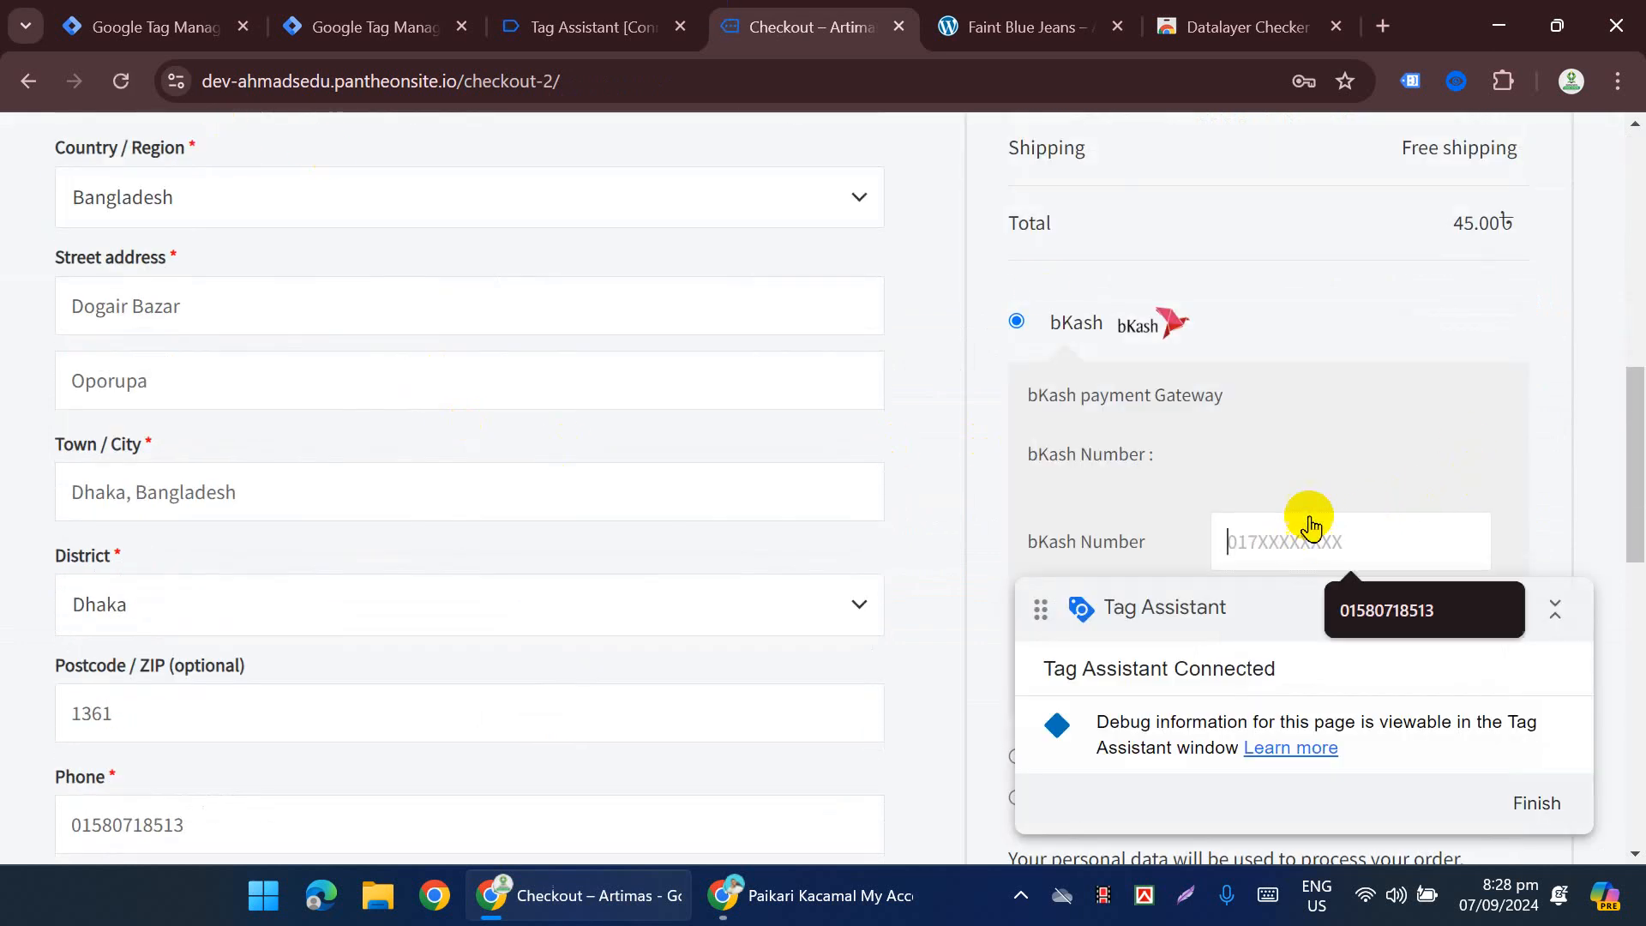
click(1414, 606)
scroll(1312, 448, down, 4)
click(1286, 268)
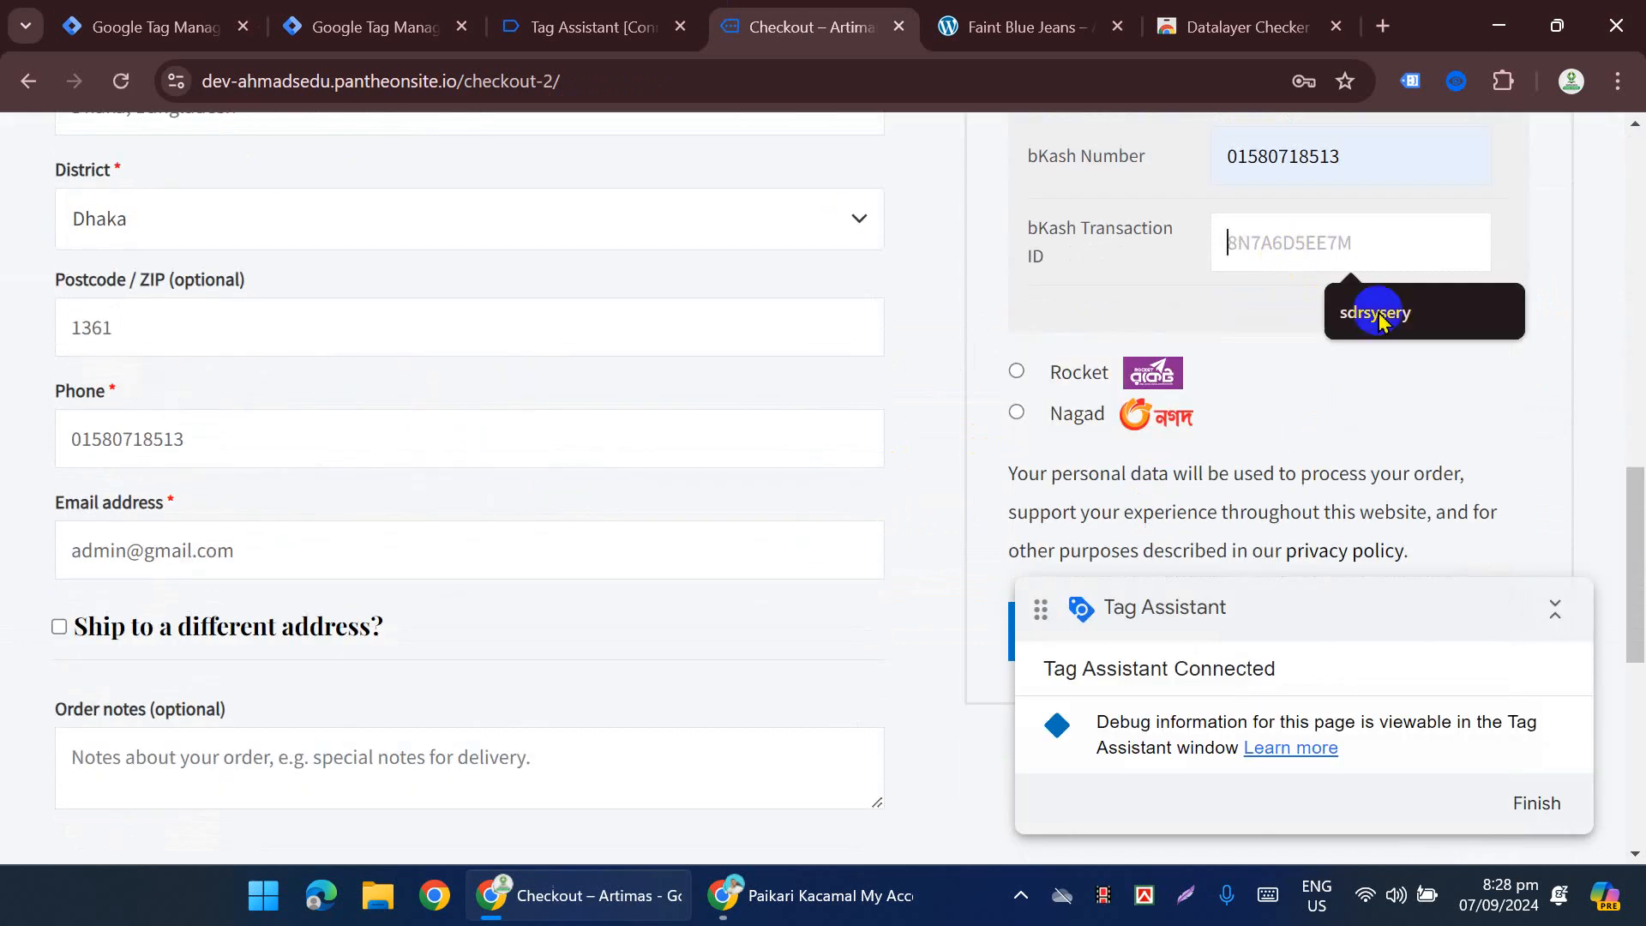
click(1379, 312)
scroll(1286, 343, down, 3)
click(1235, 371)
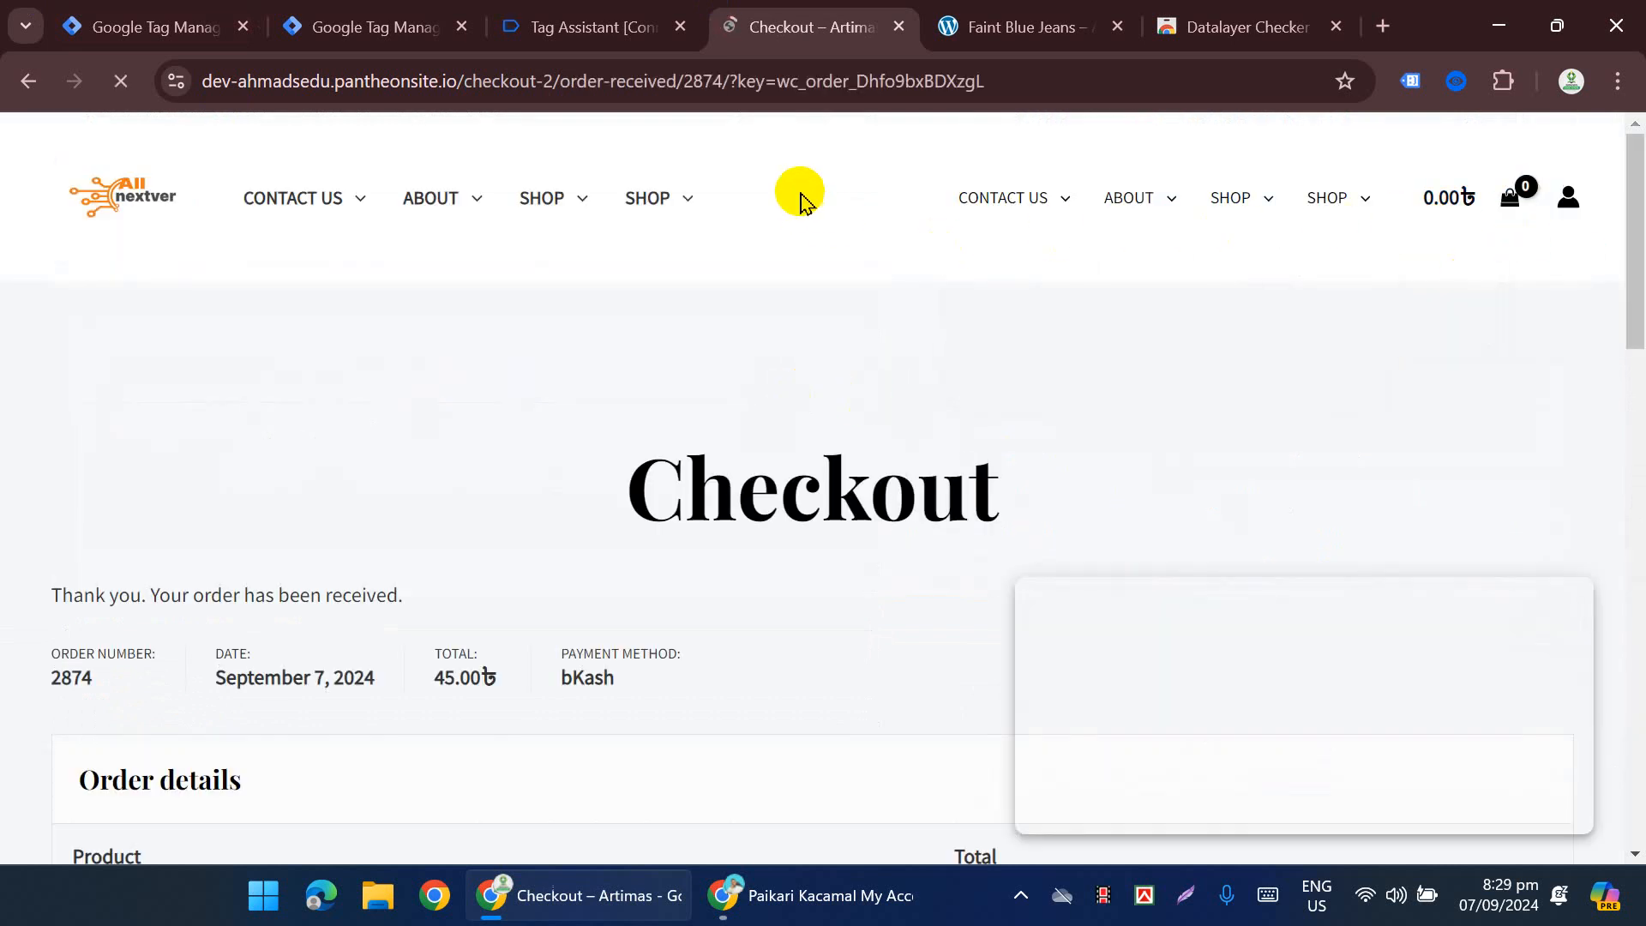
Step: Inspect the purchase event's data layer values on the order-received page in Datalayer Checker, in both flat and JSON views
click(1457, 82)
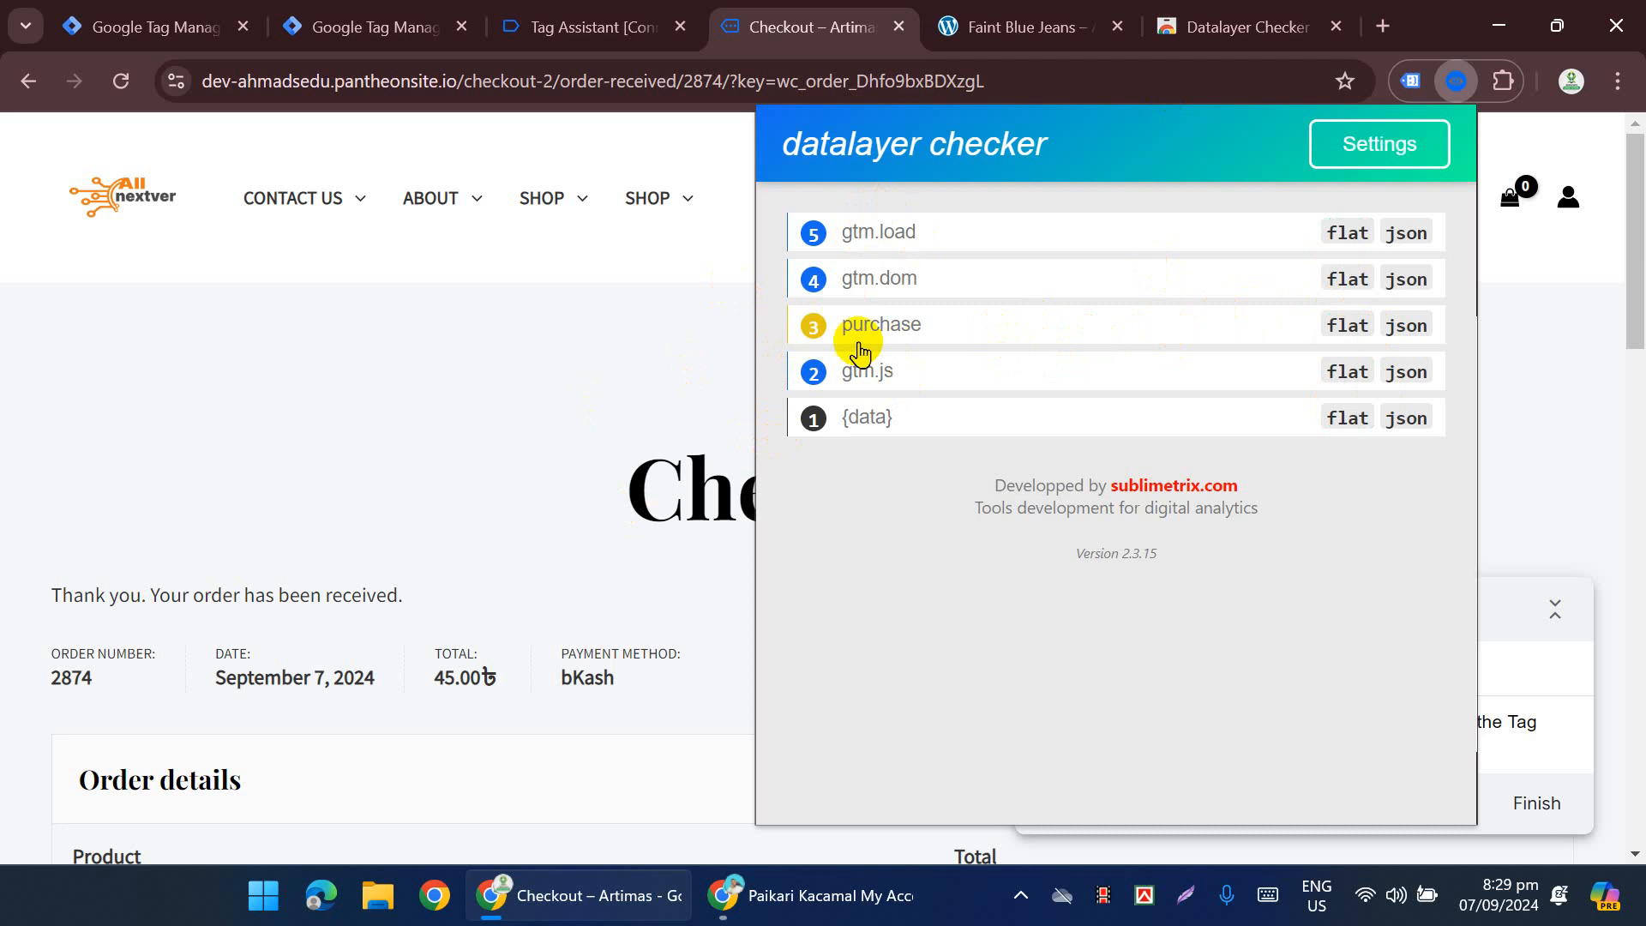
click(1352, 334)
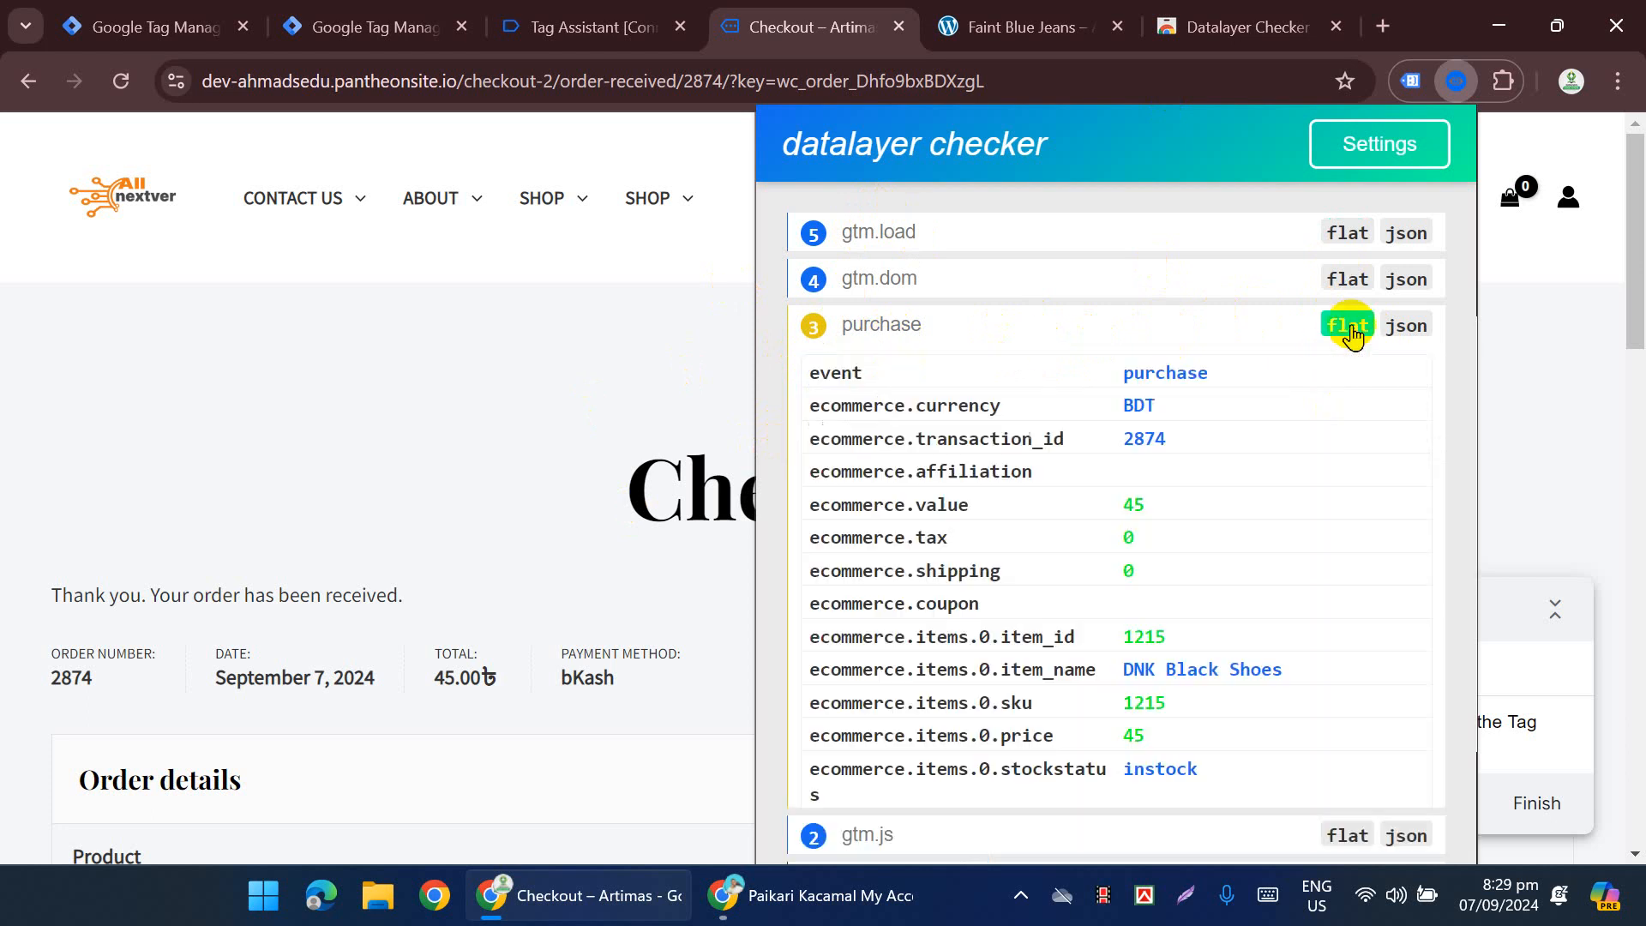
click(1404, 329)
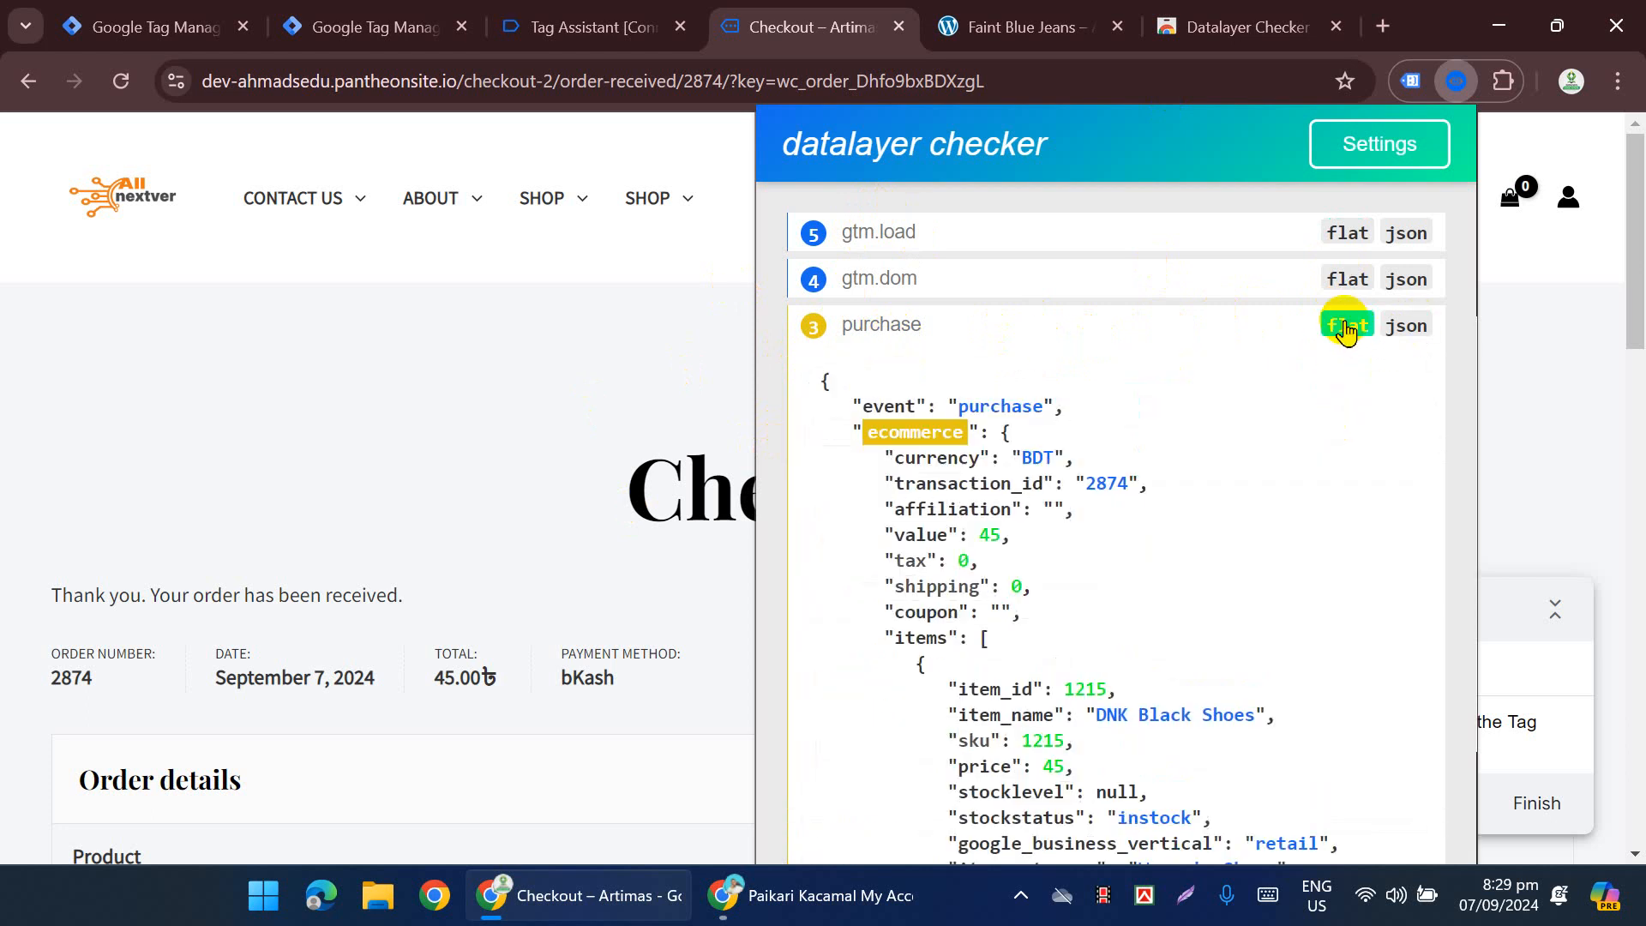
click(1346, 329)
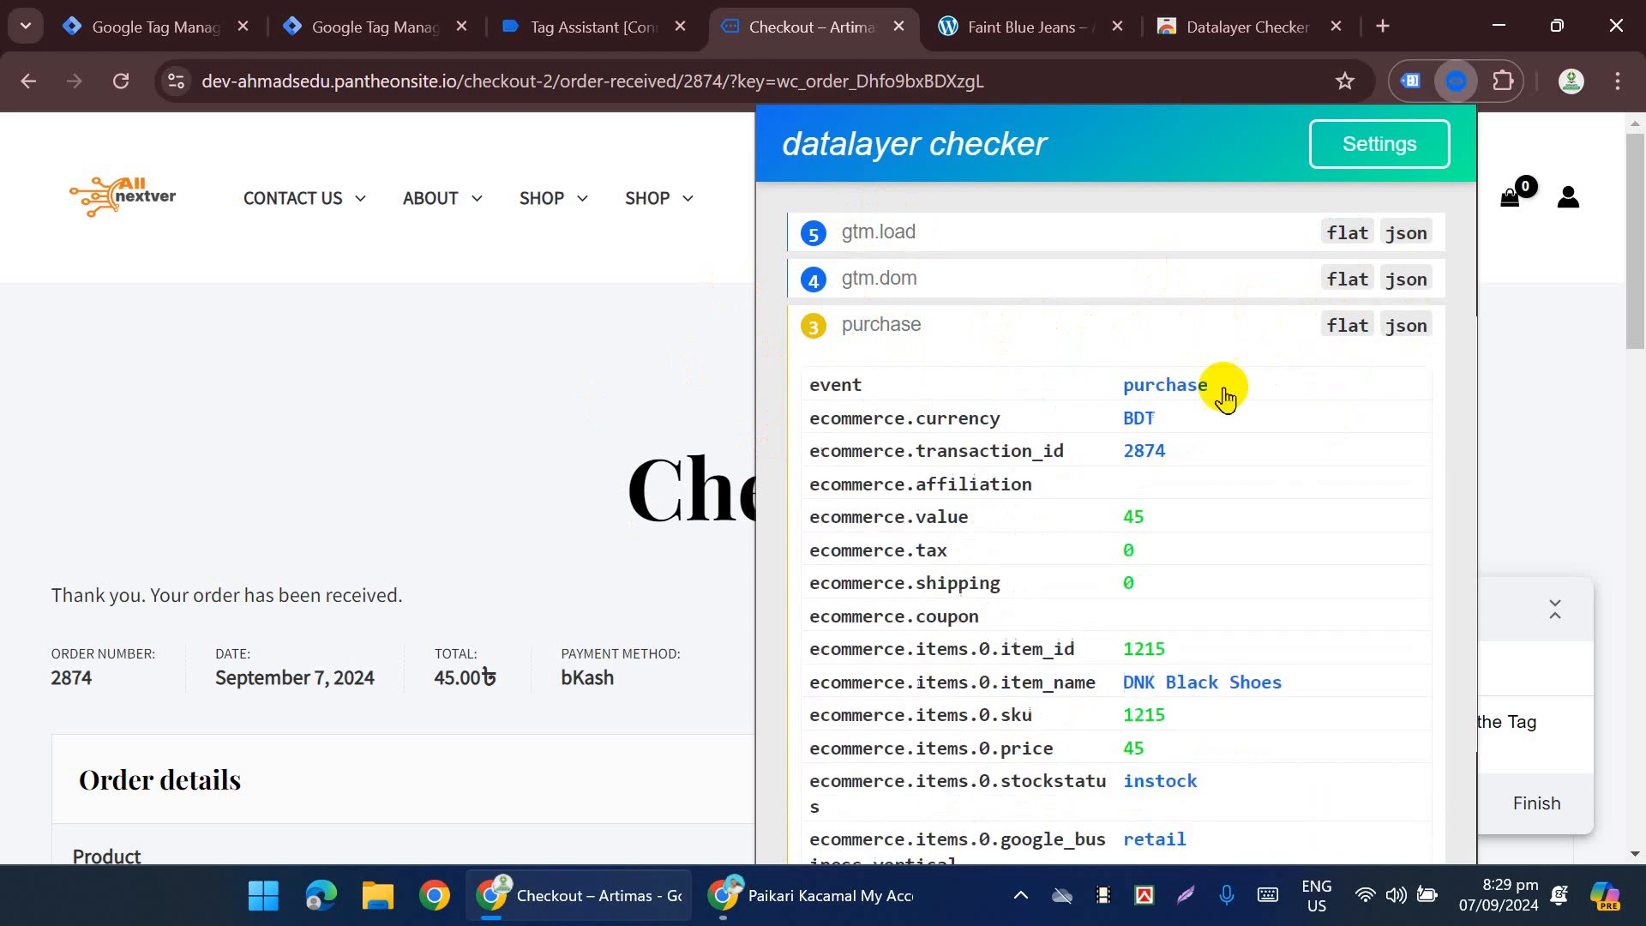
Step: Review the Conversion Value, Transaction ID and Currency Code fields in the untitled conversion tag
click(184, 28)
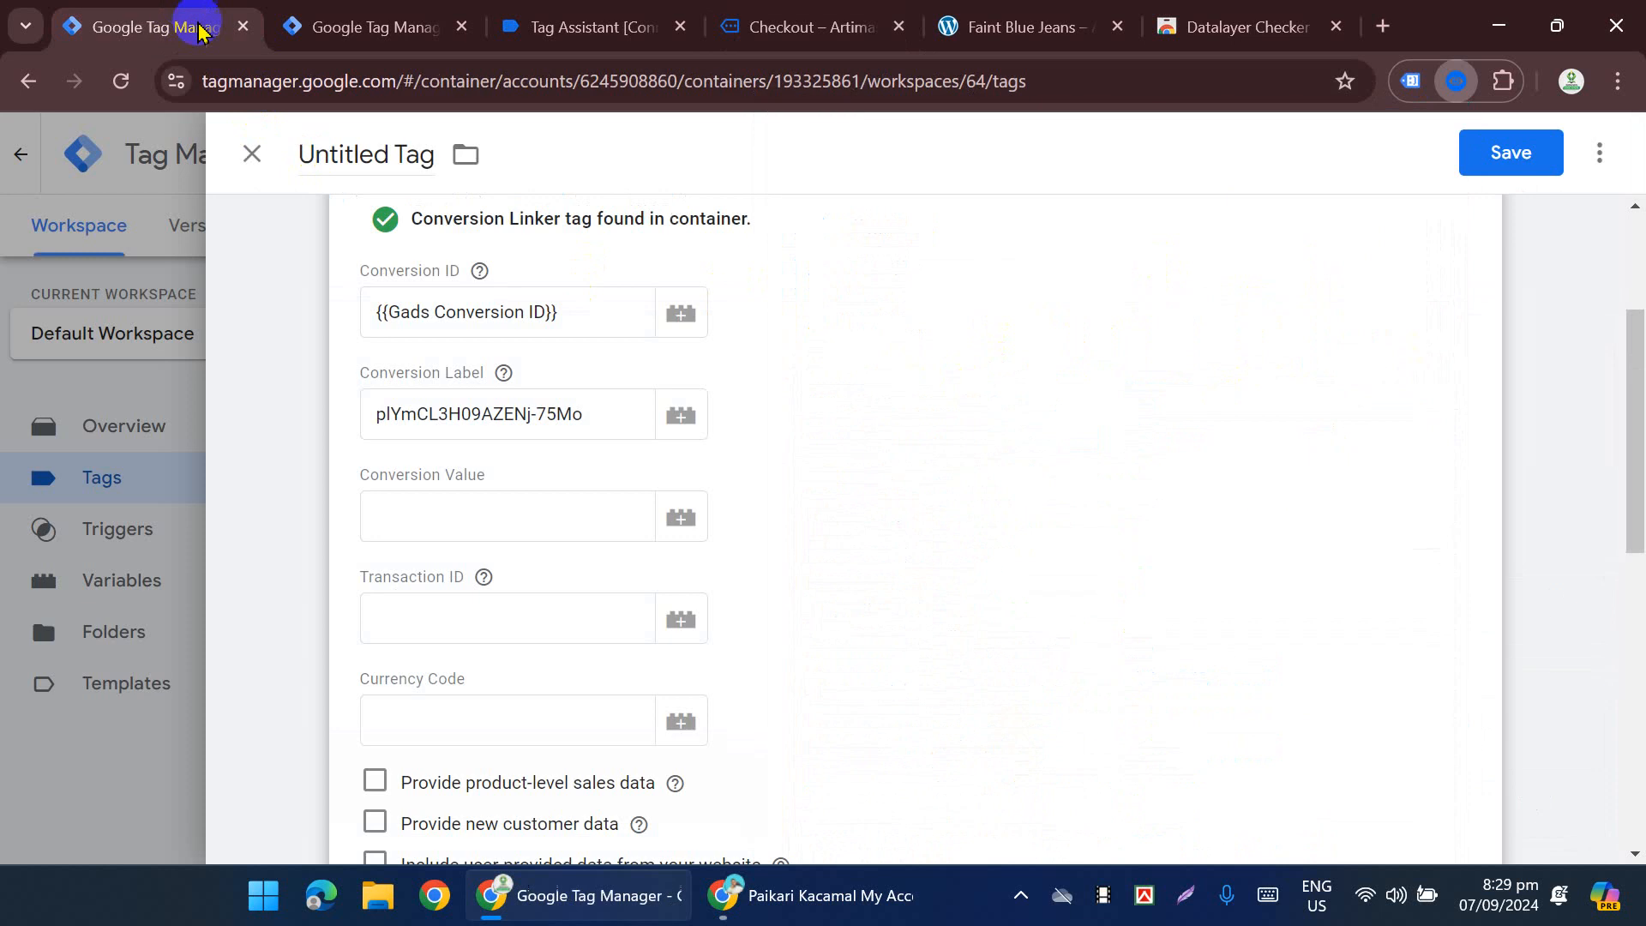
click(365, 17)
click(160, 32)
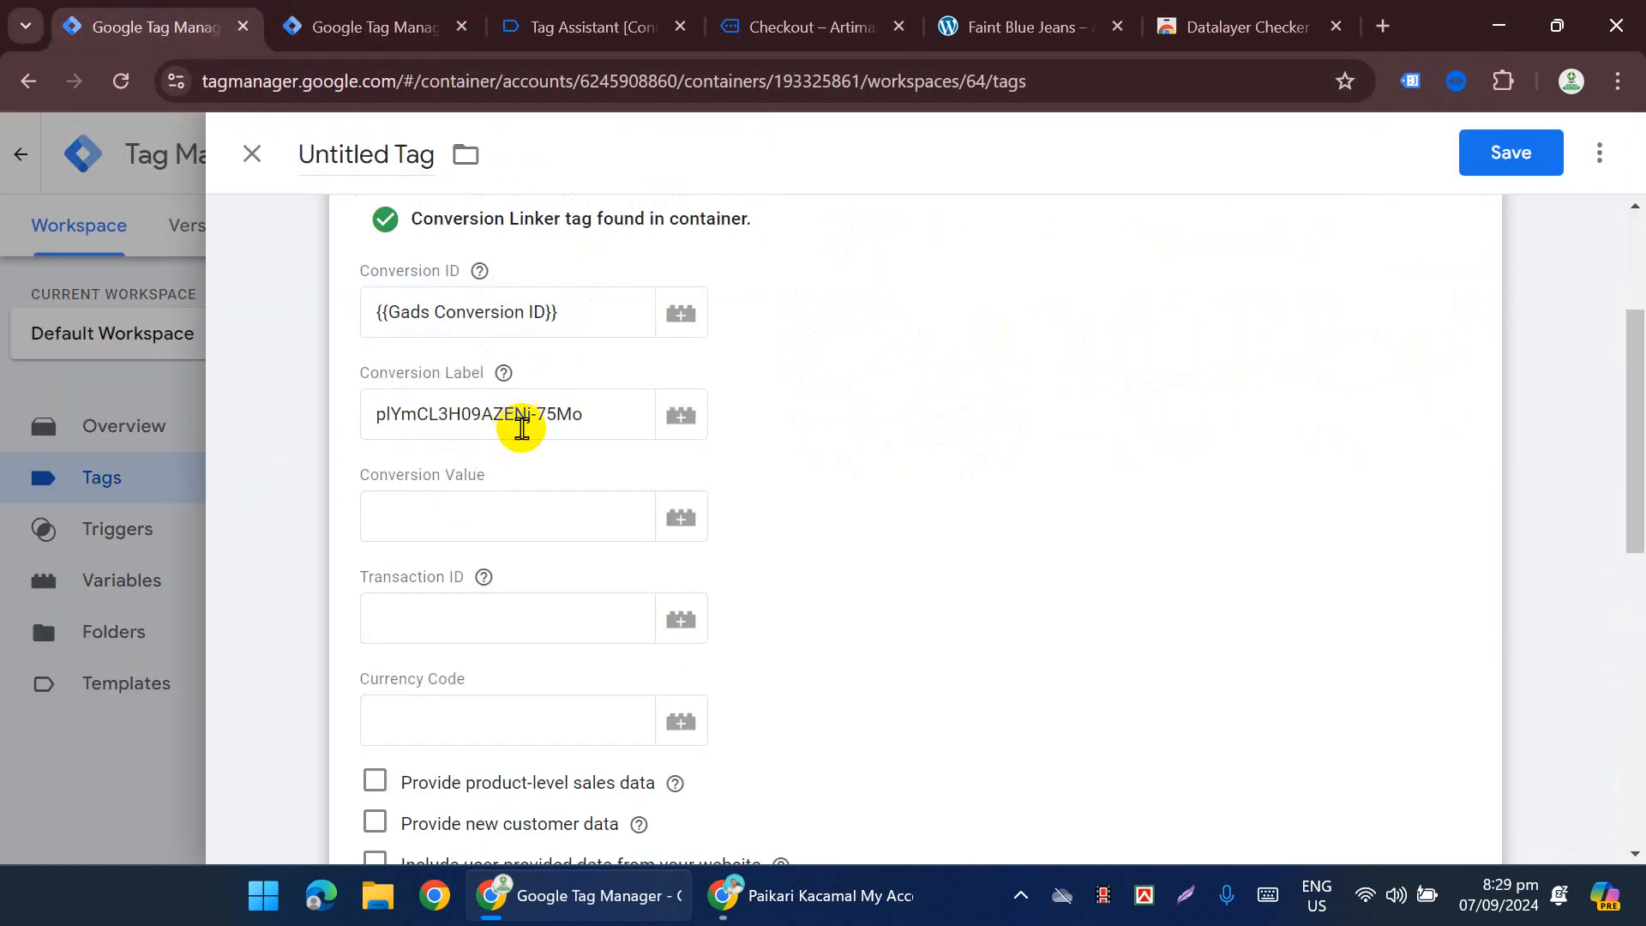
scroll(480, 420, down, 1)
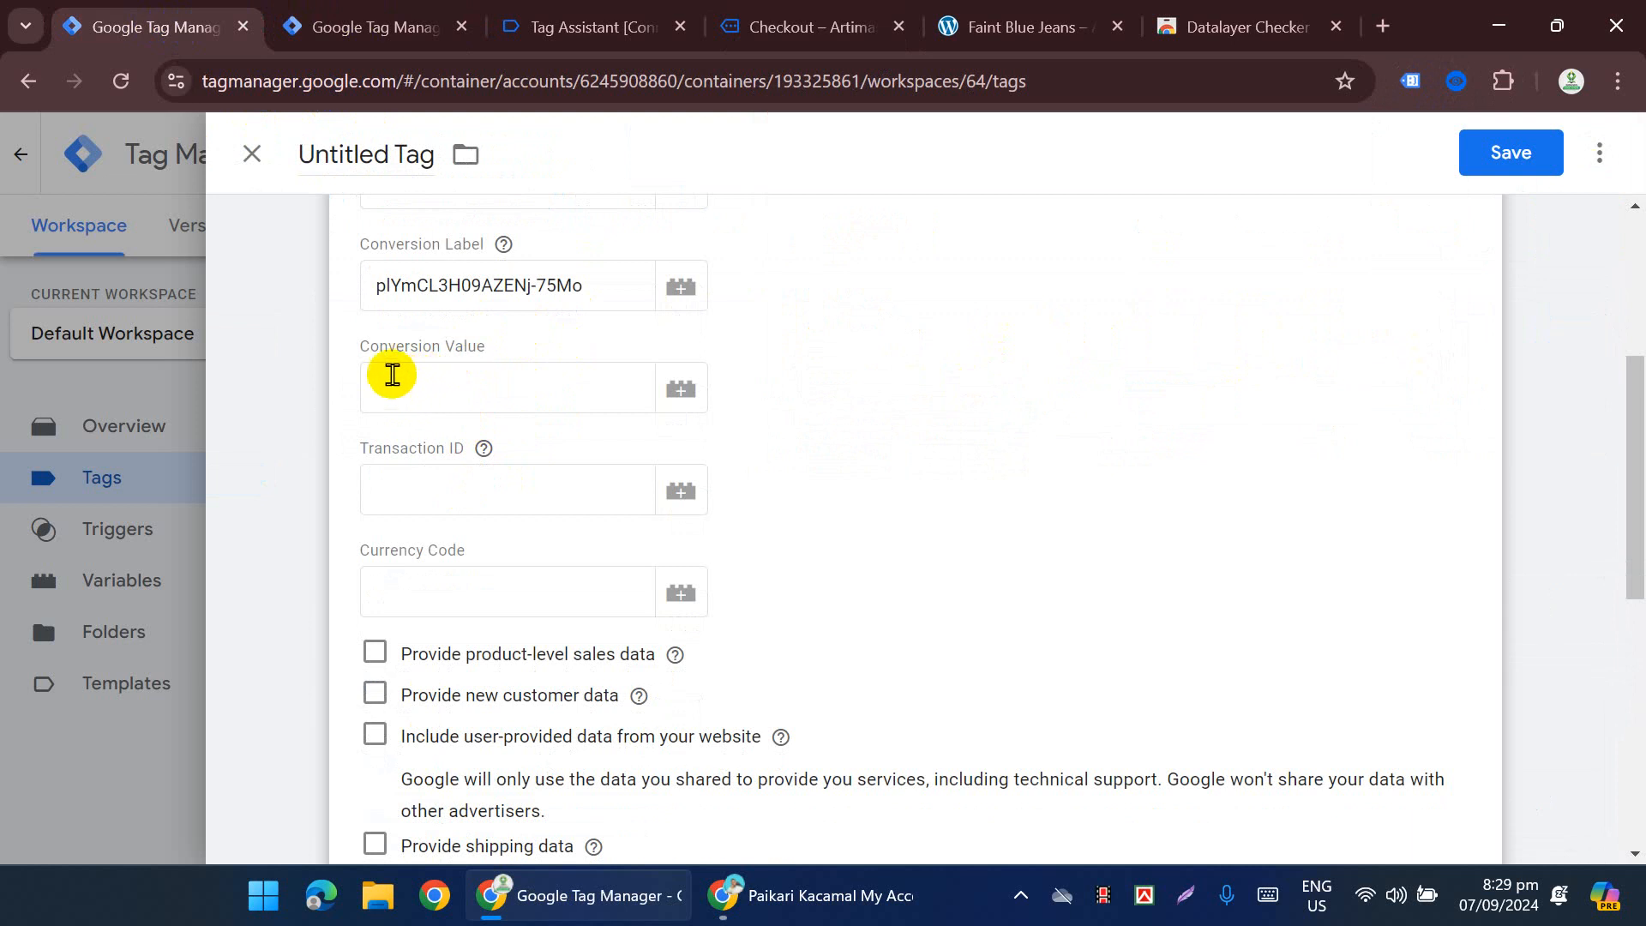
click(331, 22)
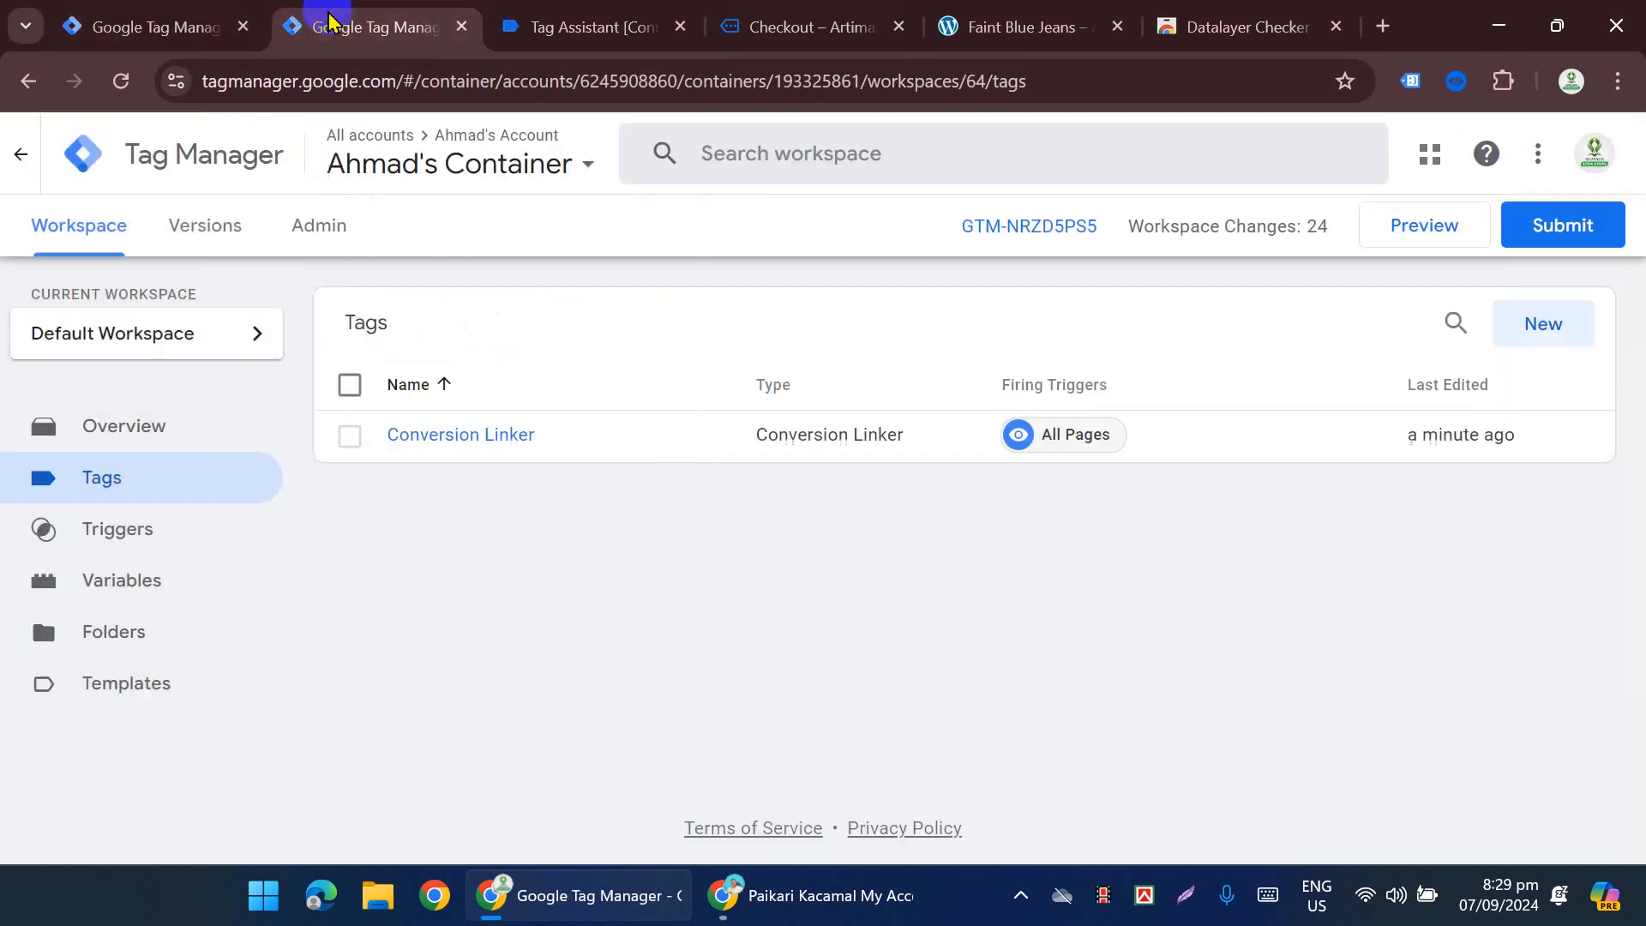
Step: Copy the ecommerce.value key from the purchase event's flat view in Datalayer Checker on the order-received page
click(823, 26)
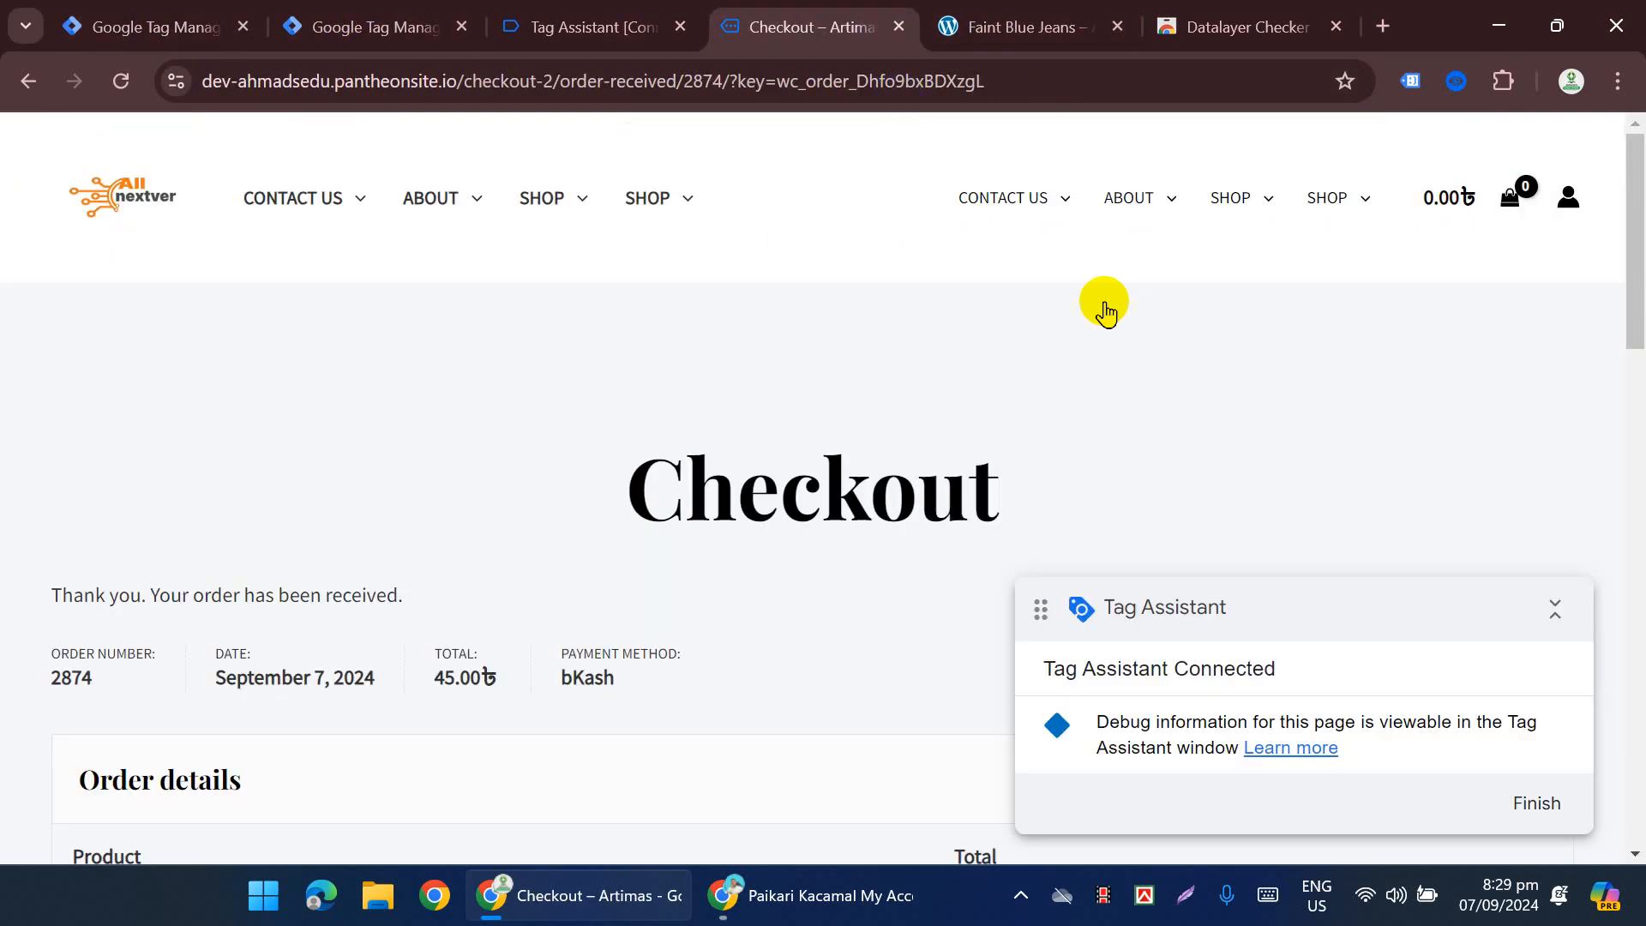
mouse_move(1231, 193)
click(1456, 80)
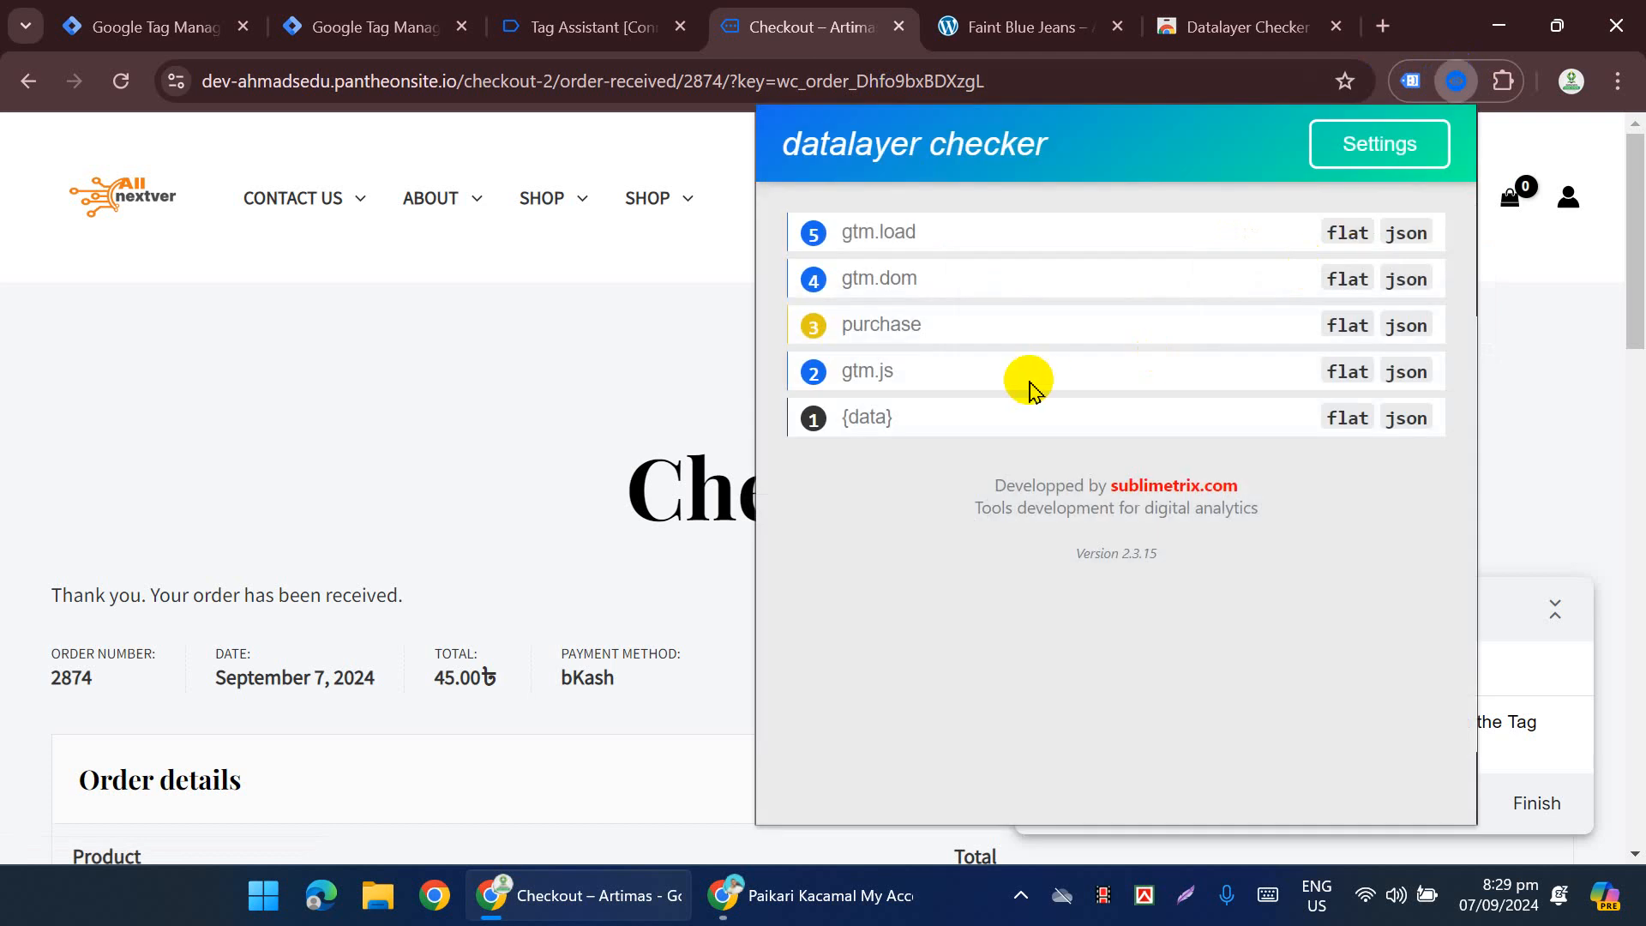
click(1348, 330)
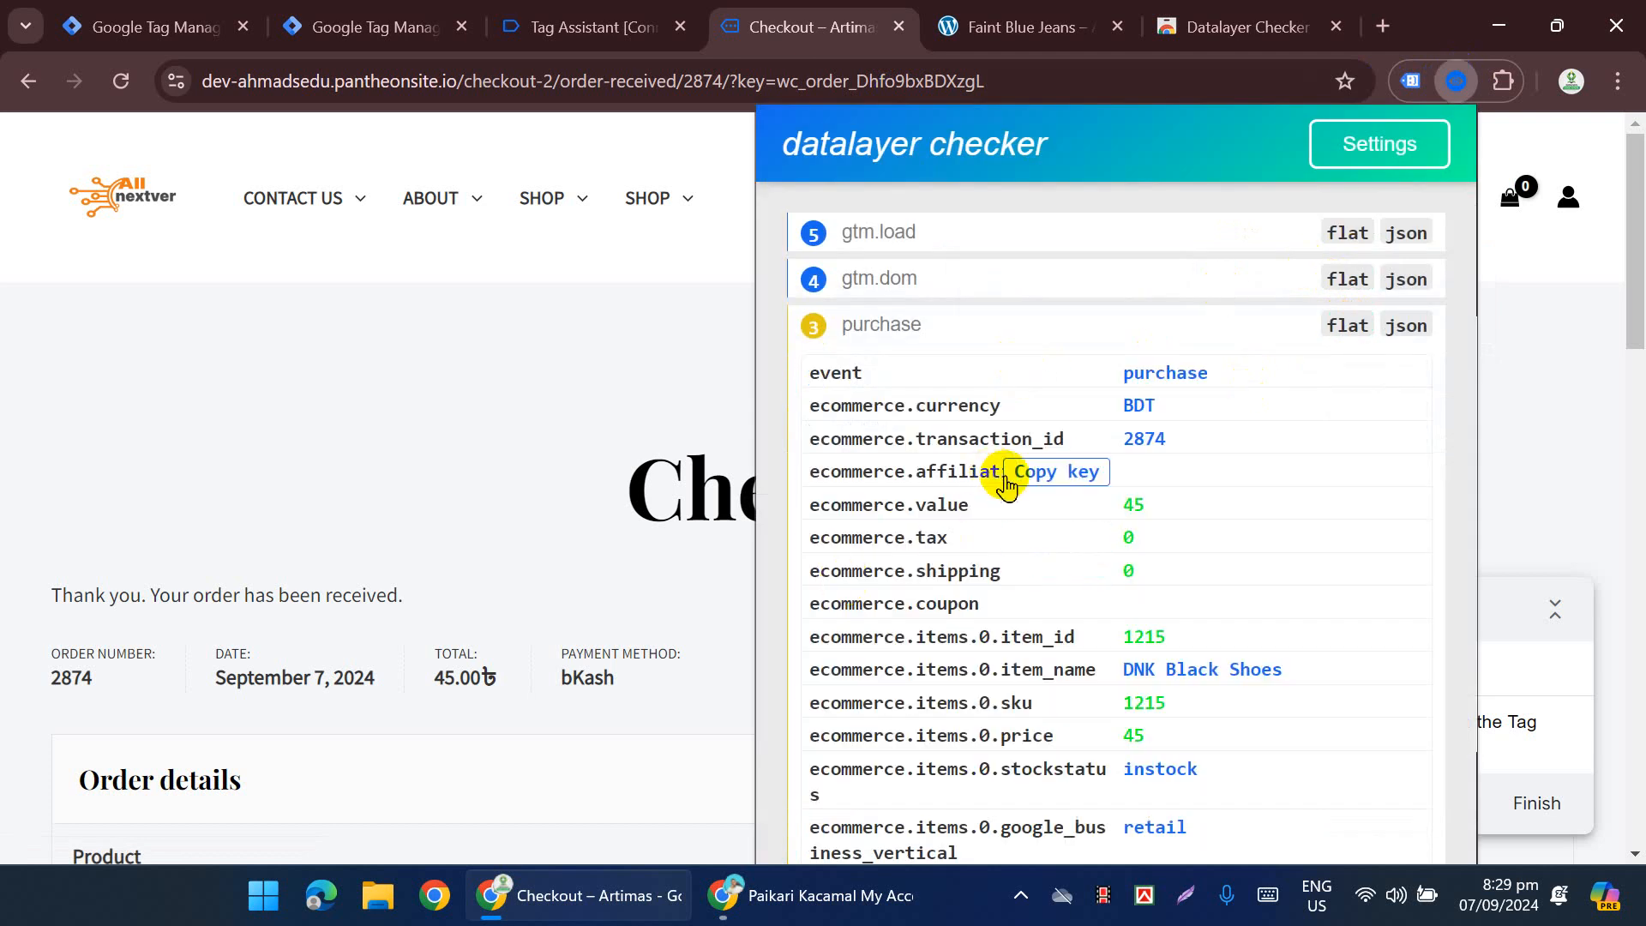
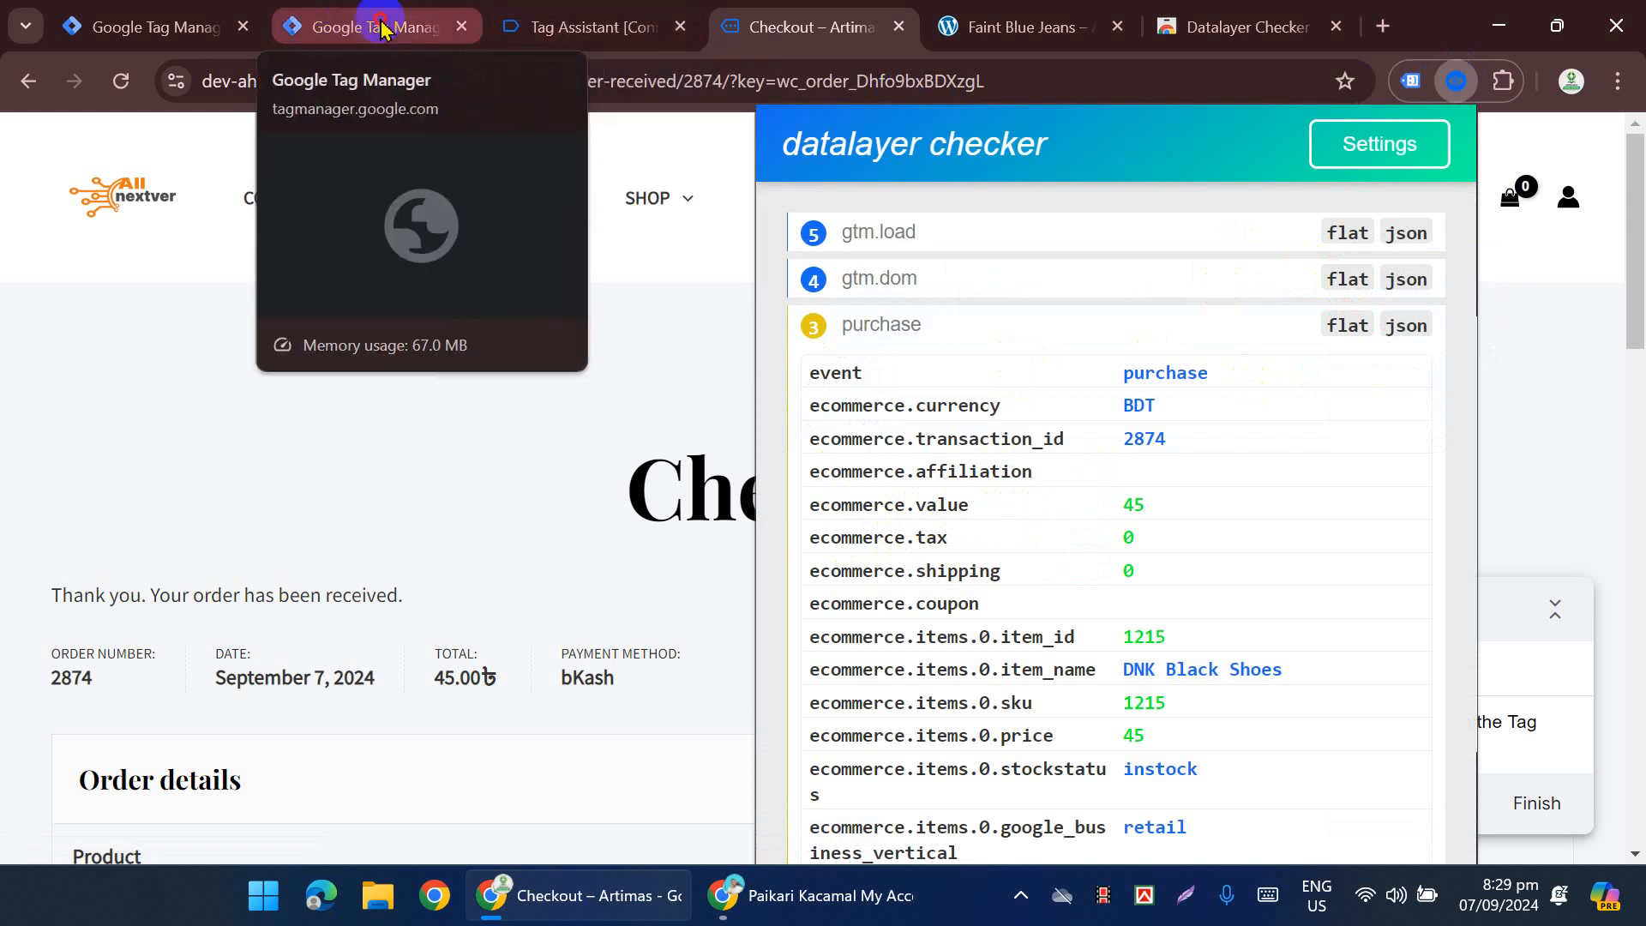
Step: Create a new user-defined variable in Tag Manager of type Data Layer Variable, with data layer variable name ecommerce.value
click(377, 26)
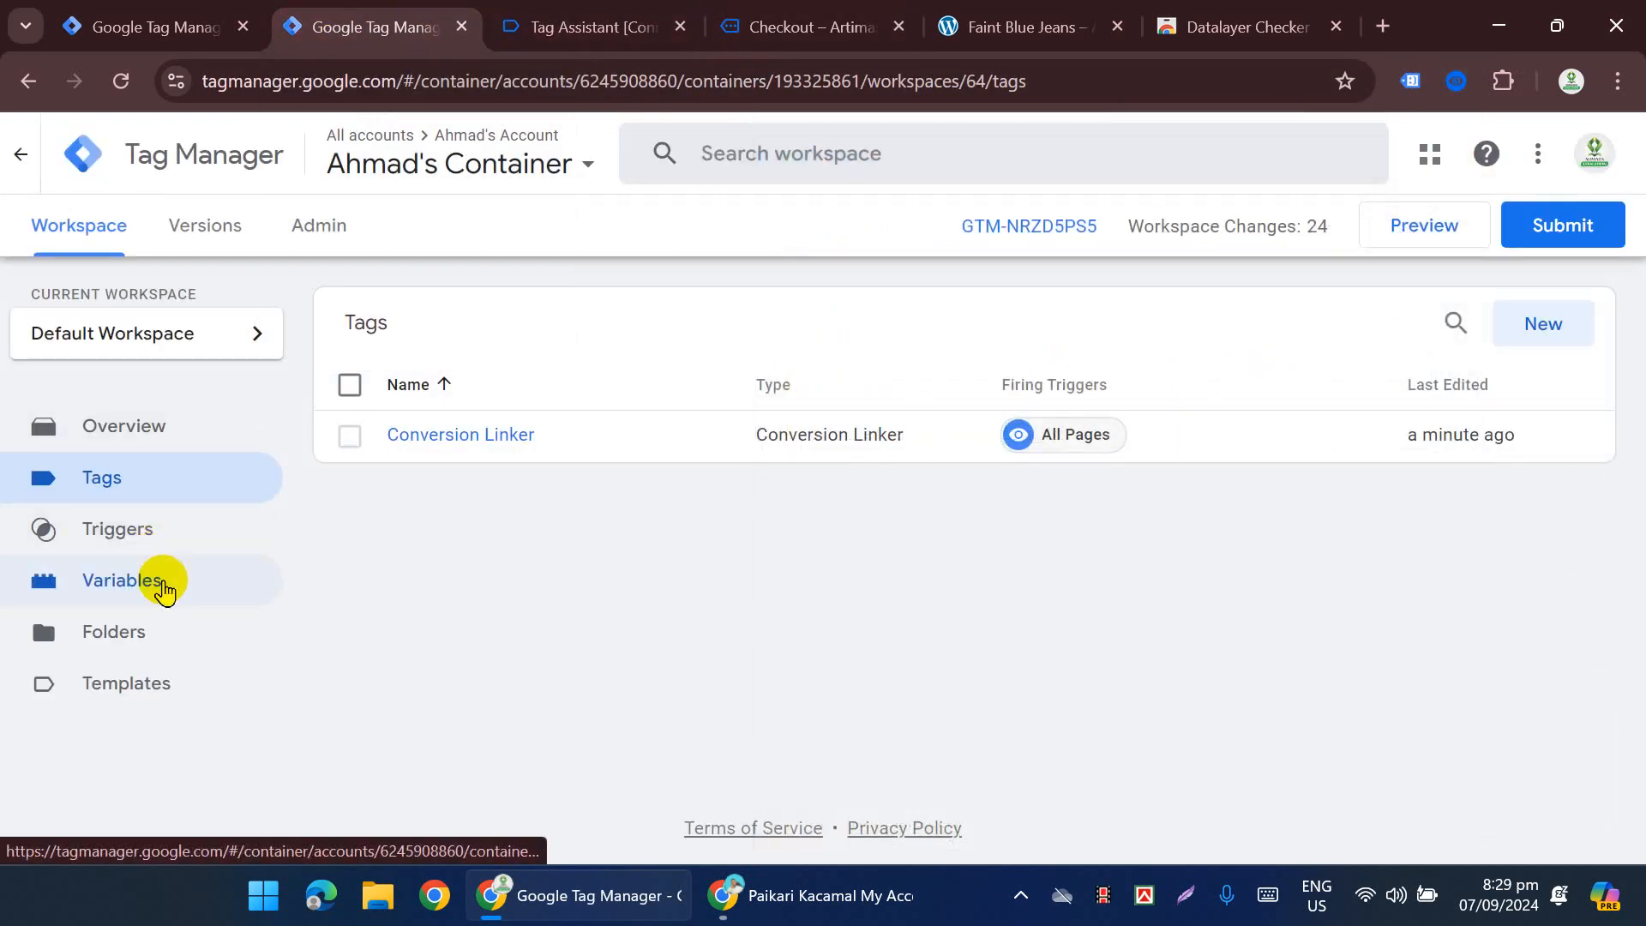
click(159, 586)
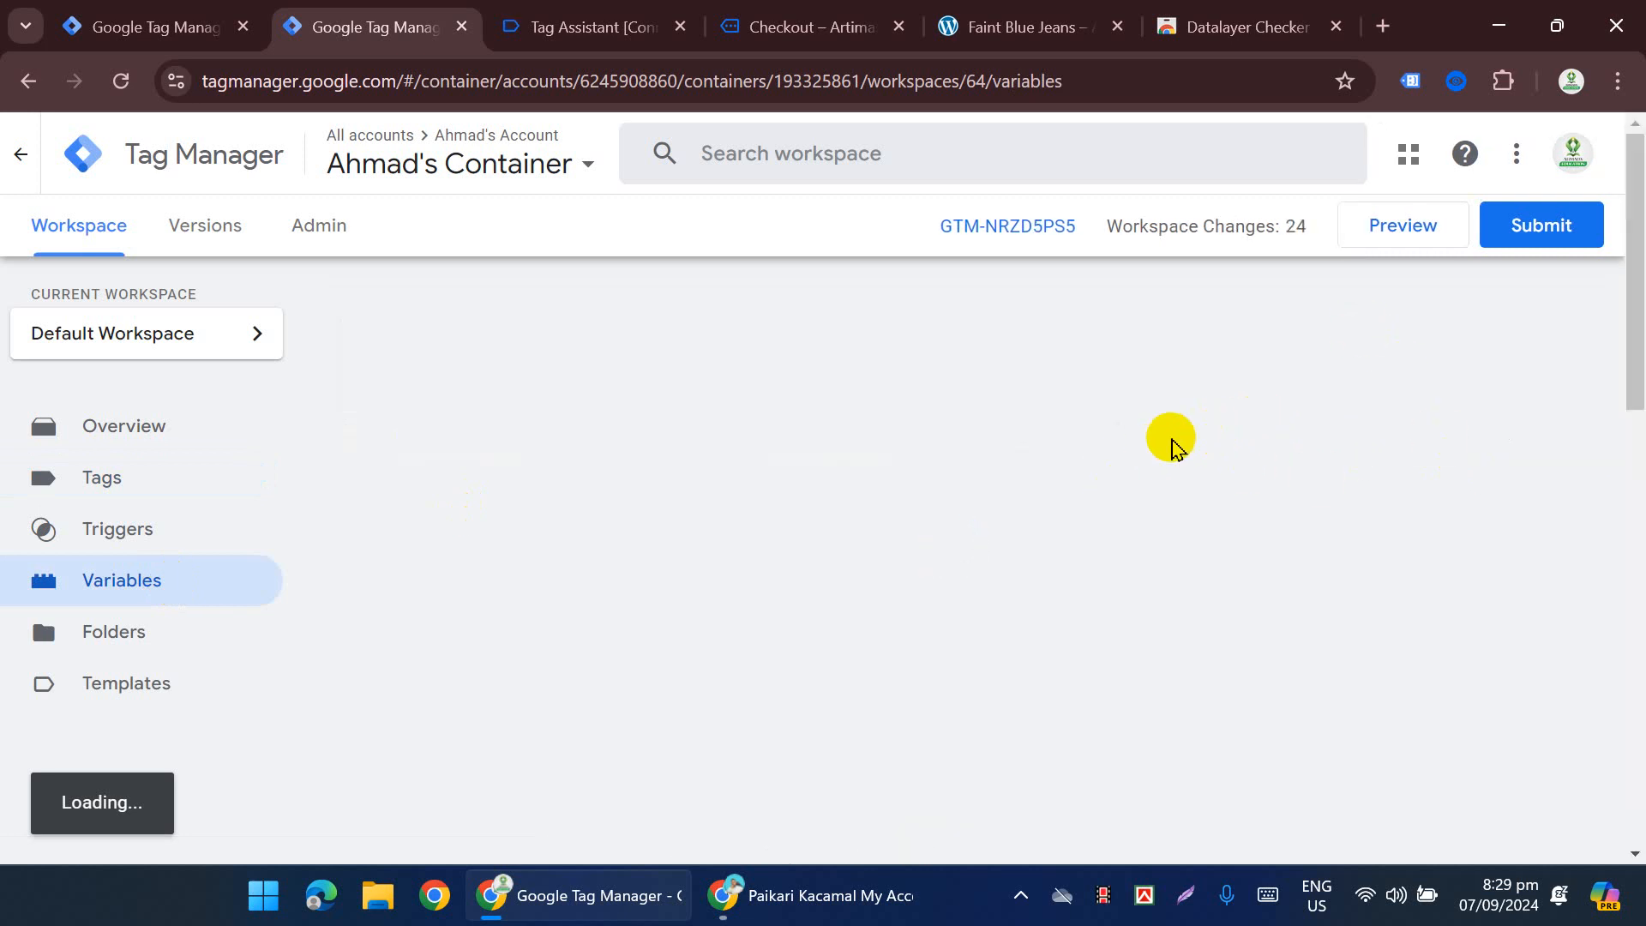
scroll(1080, 503, down, 15)
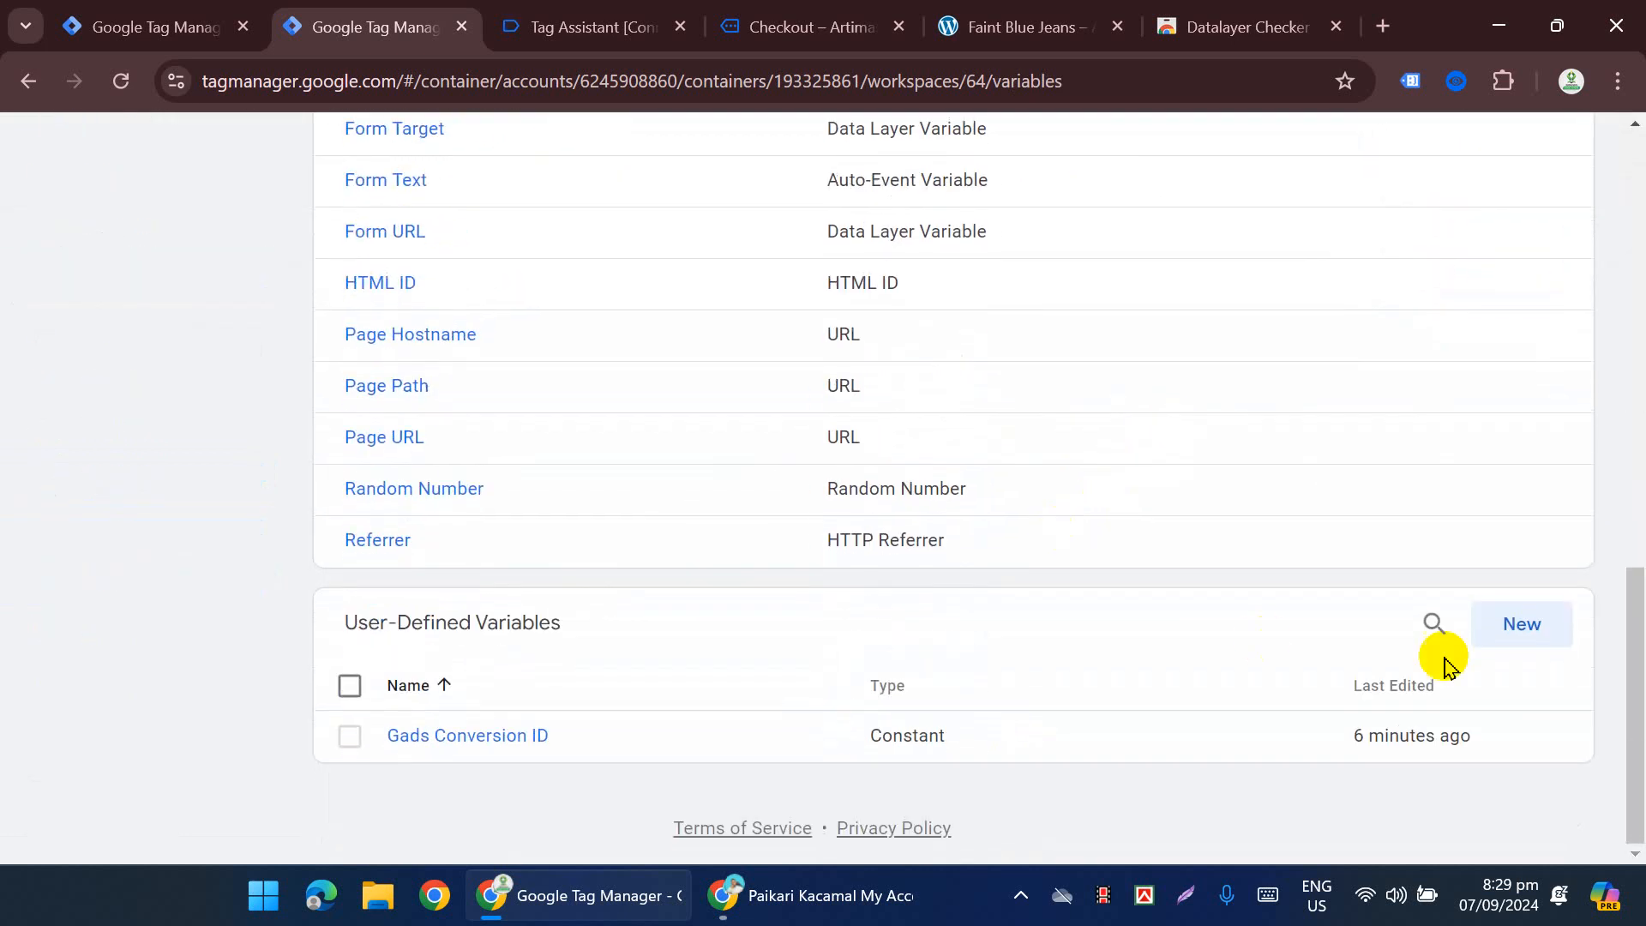
click(1537, 626)
click(911, 426)
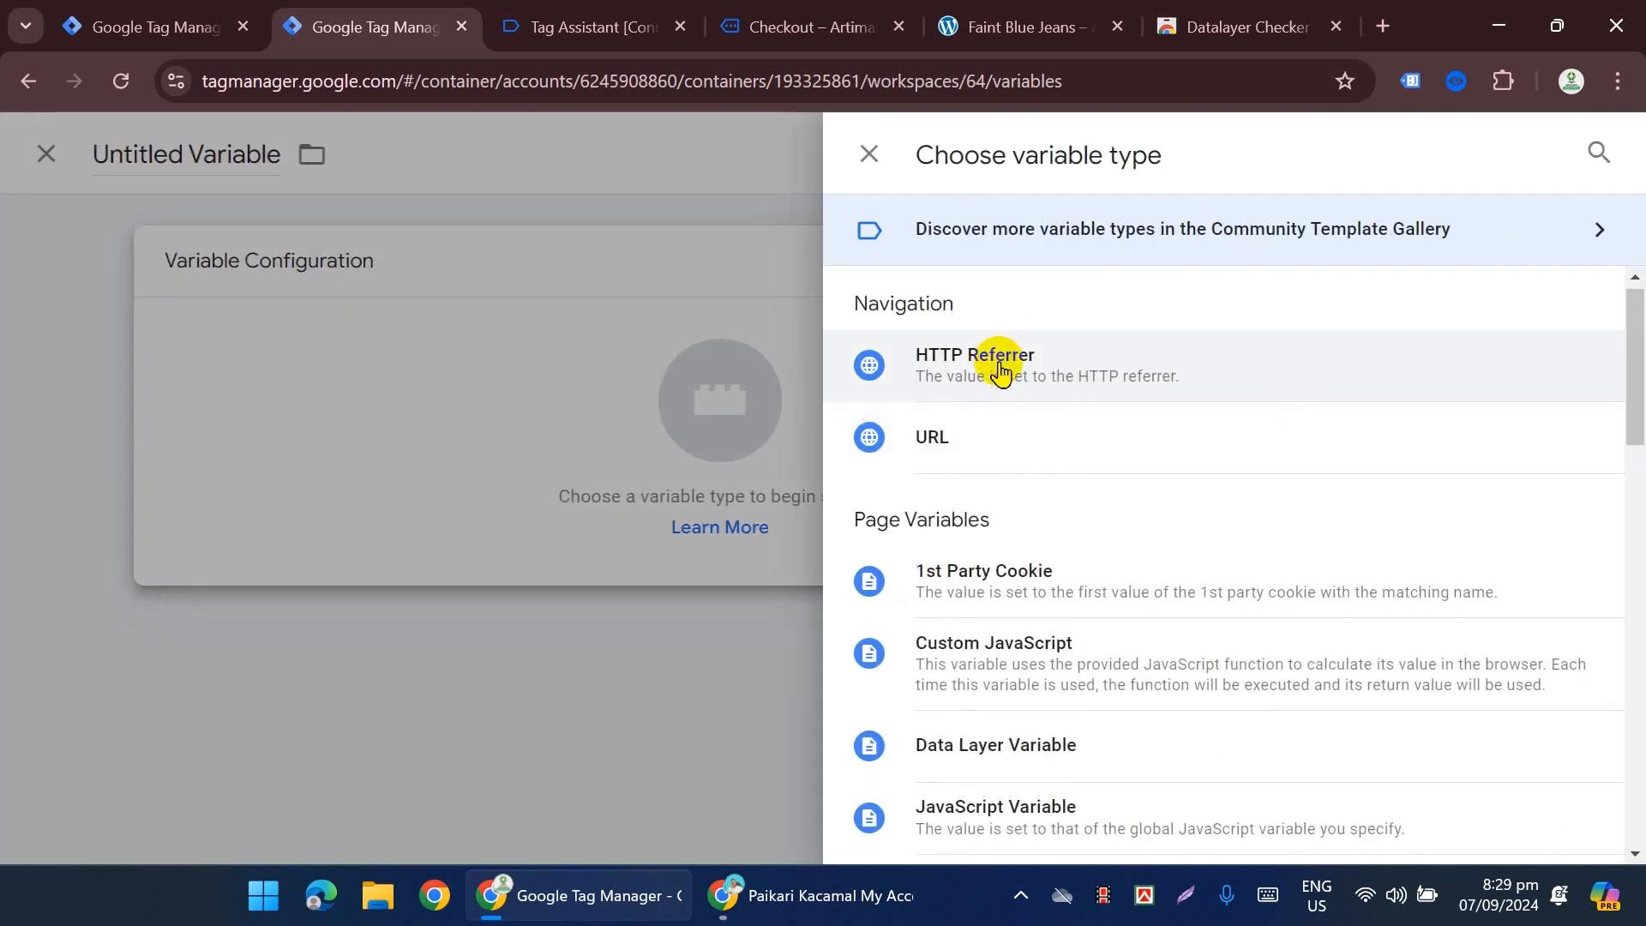
scroll(1068, 420, down, 5)
scroll(1021, 635, down, 5)
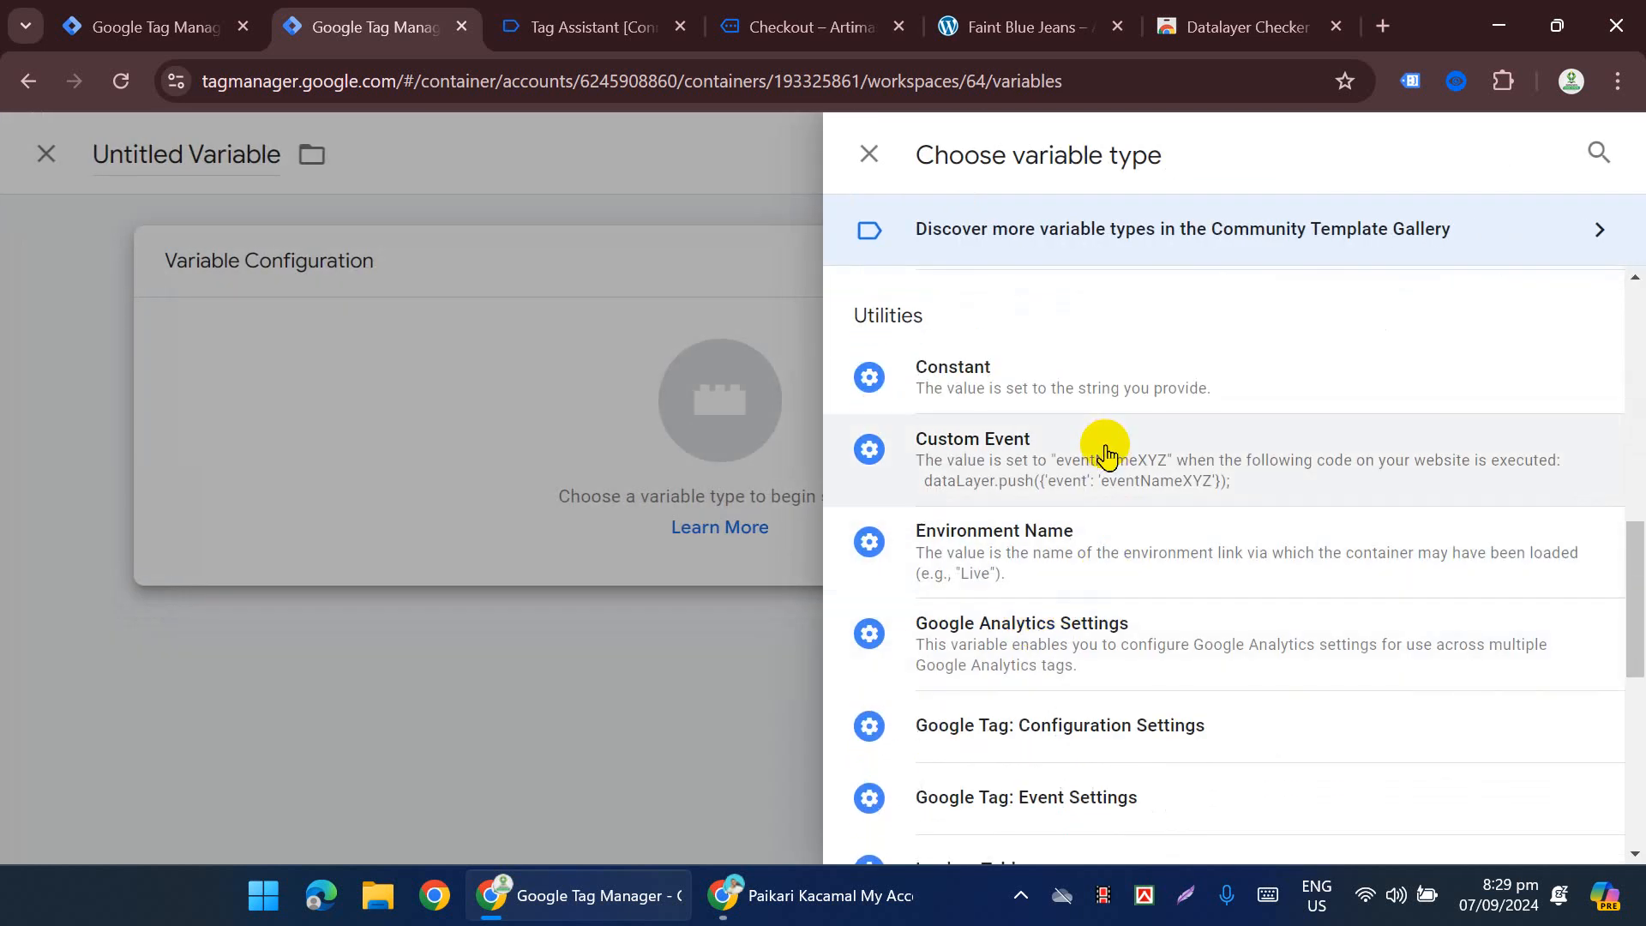
scroll(1153, 579, up, 6)
scroll(1140, 583, up, 2)
click(1039, 495)
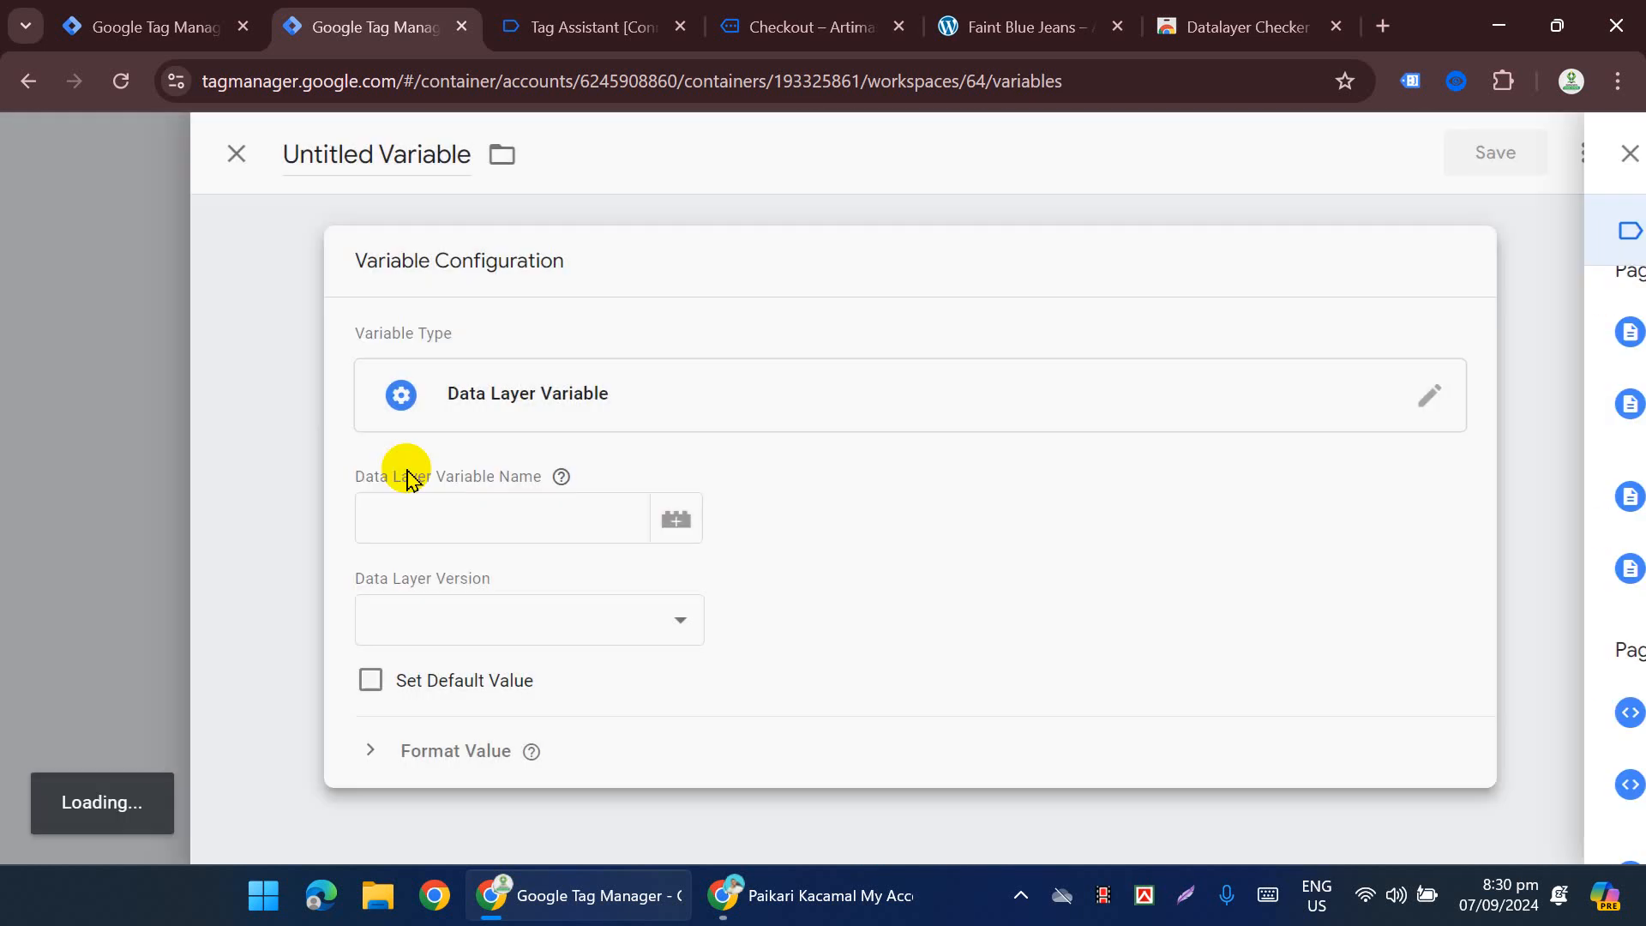
click(493, 512)
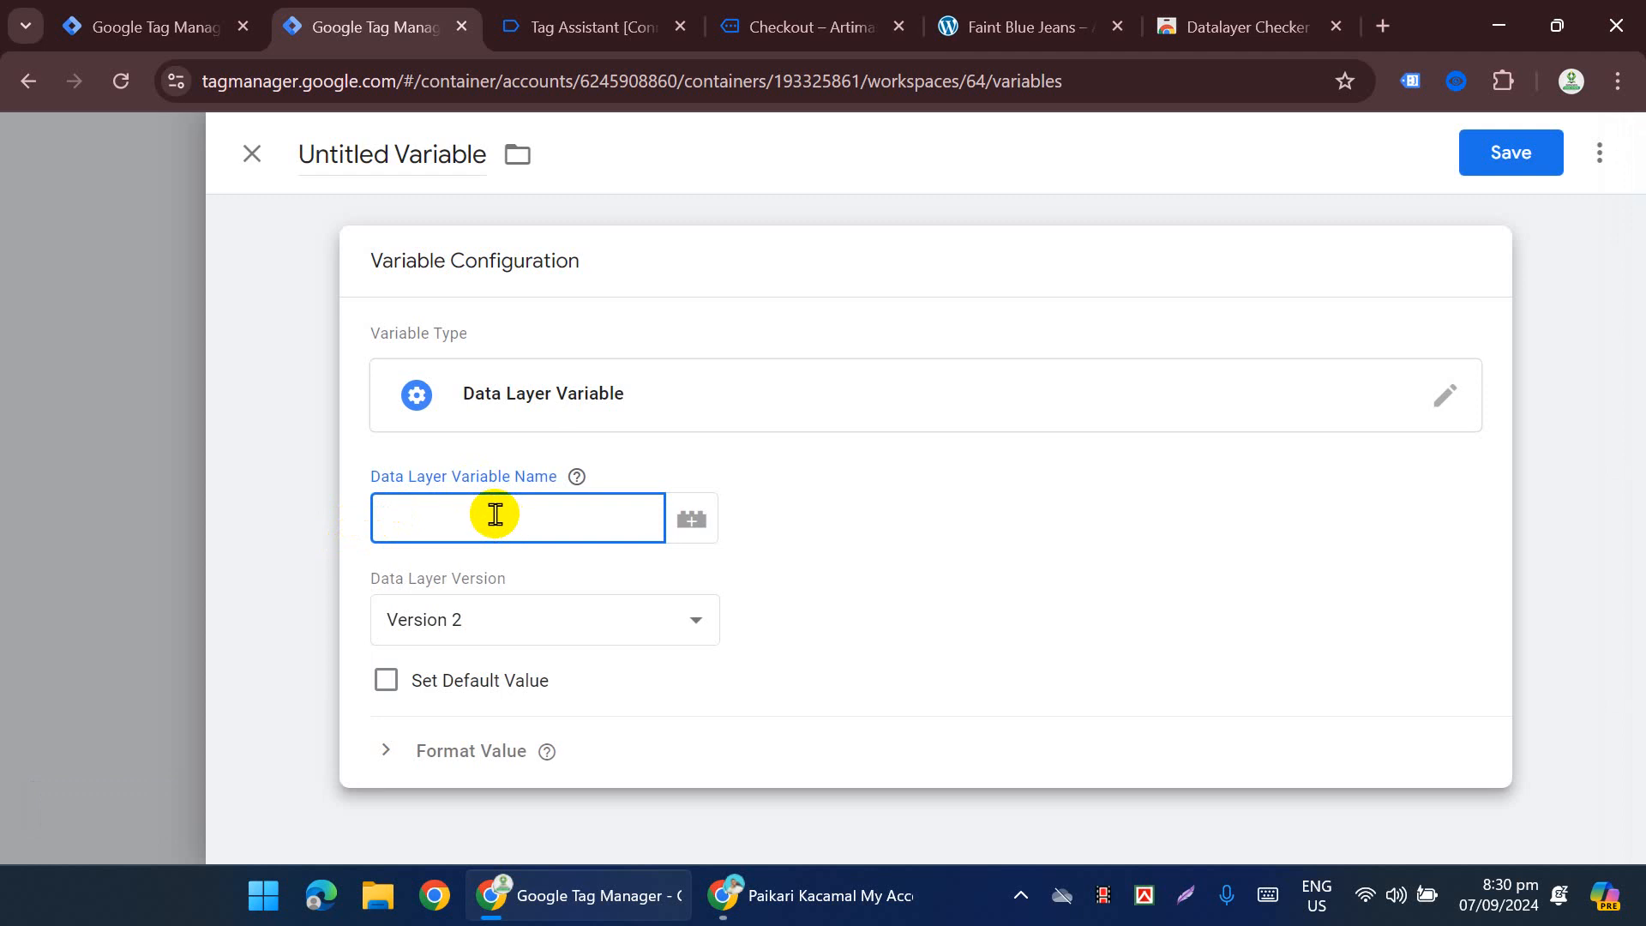
text(ecommerce.value)
Step: Title the new variable ecommerce.value and save it
click(364, 152)
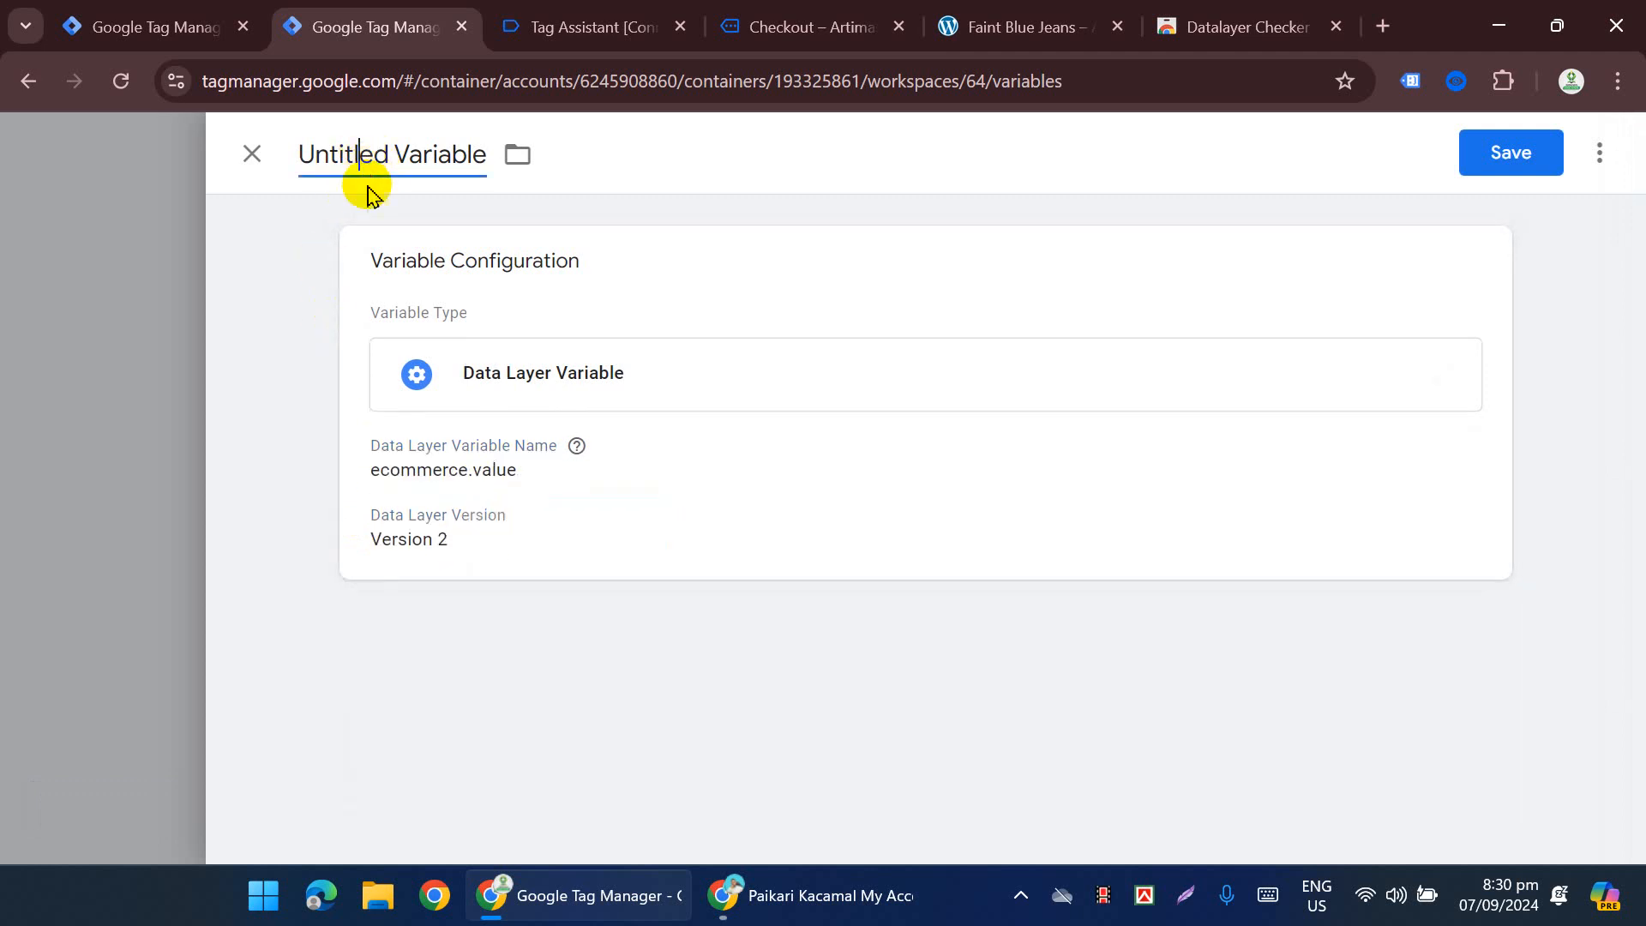
text(ecommerce.value)
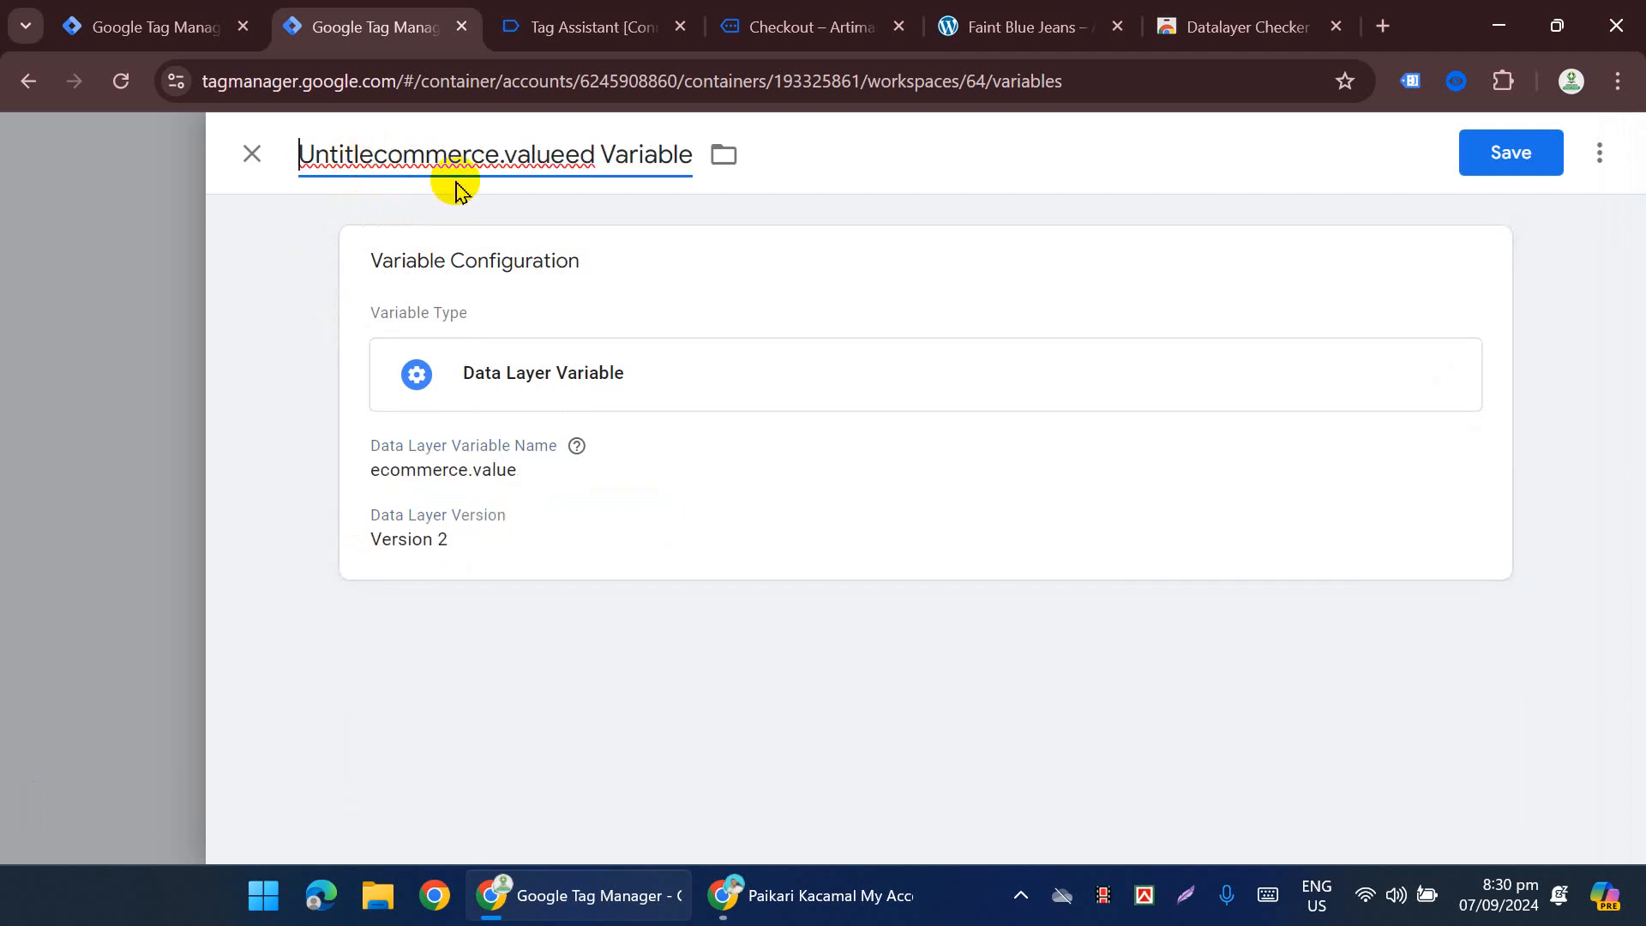
key(ctrl+a)
text(ecommerce.value)
click(1488, 163)
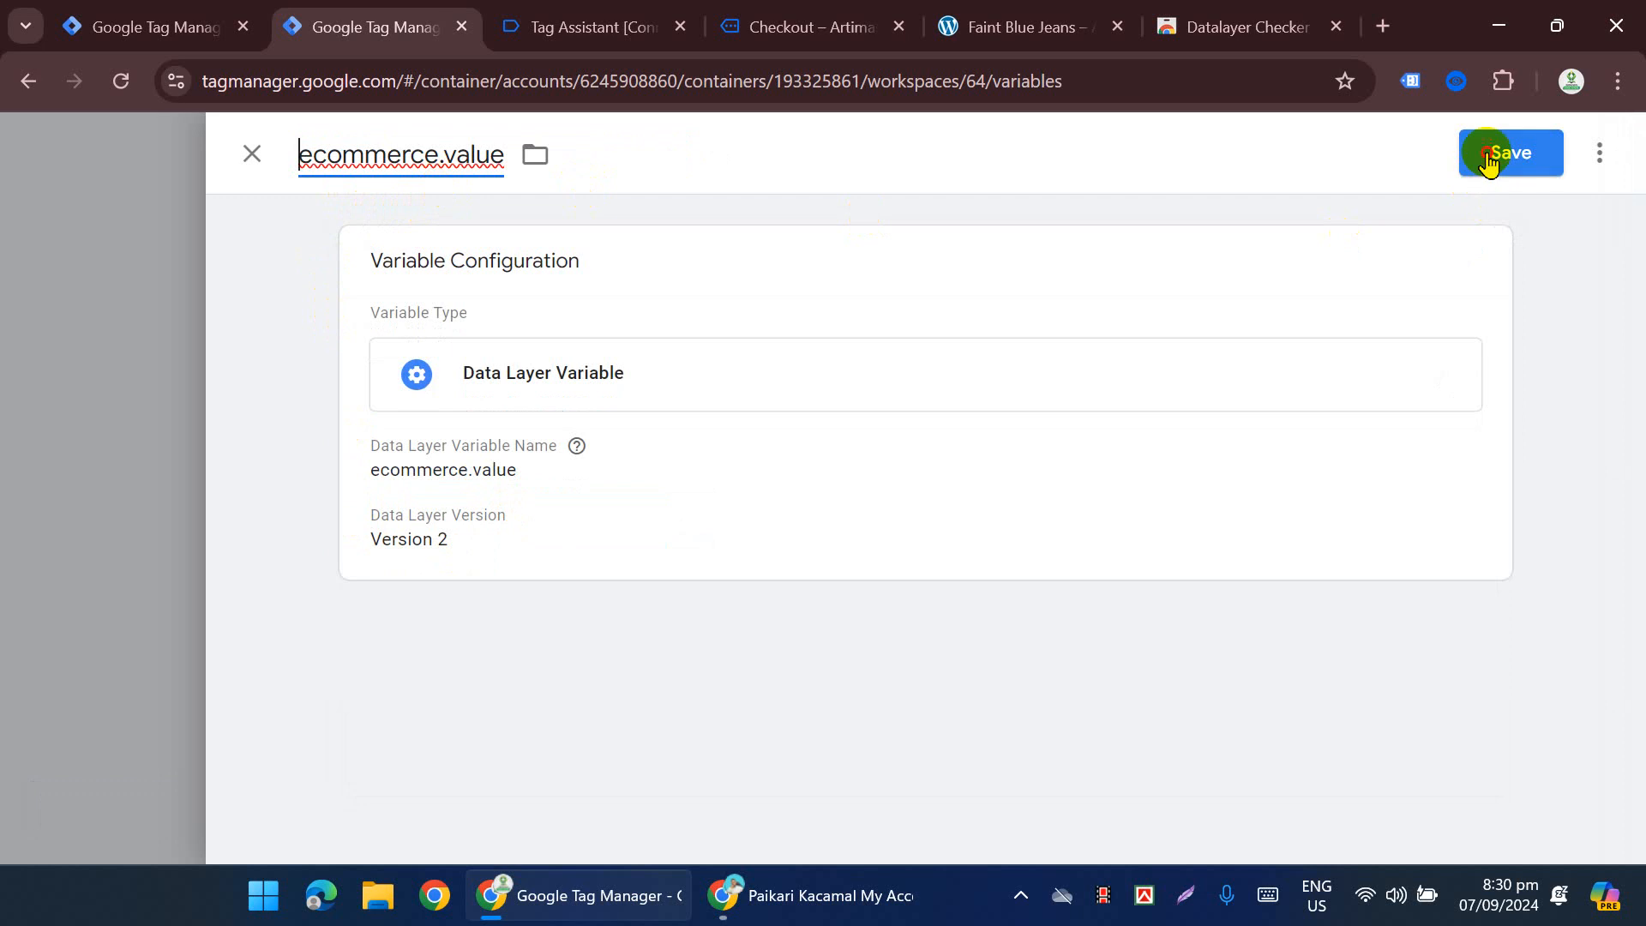
Step: Check the tag's Transaction ID field and copy the ecommerce.transaction_id key from the purchase event in Datalayer Checker
click(127, 45)
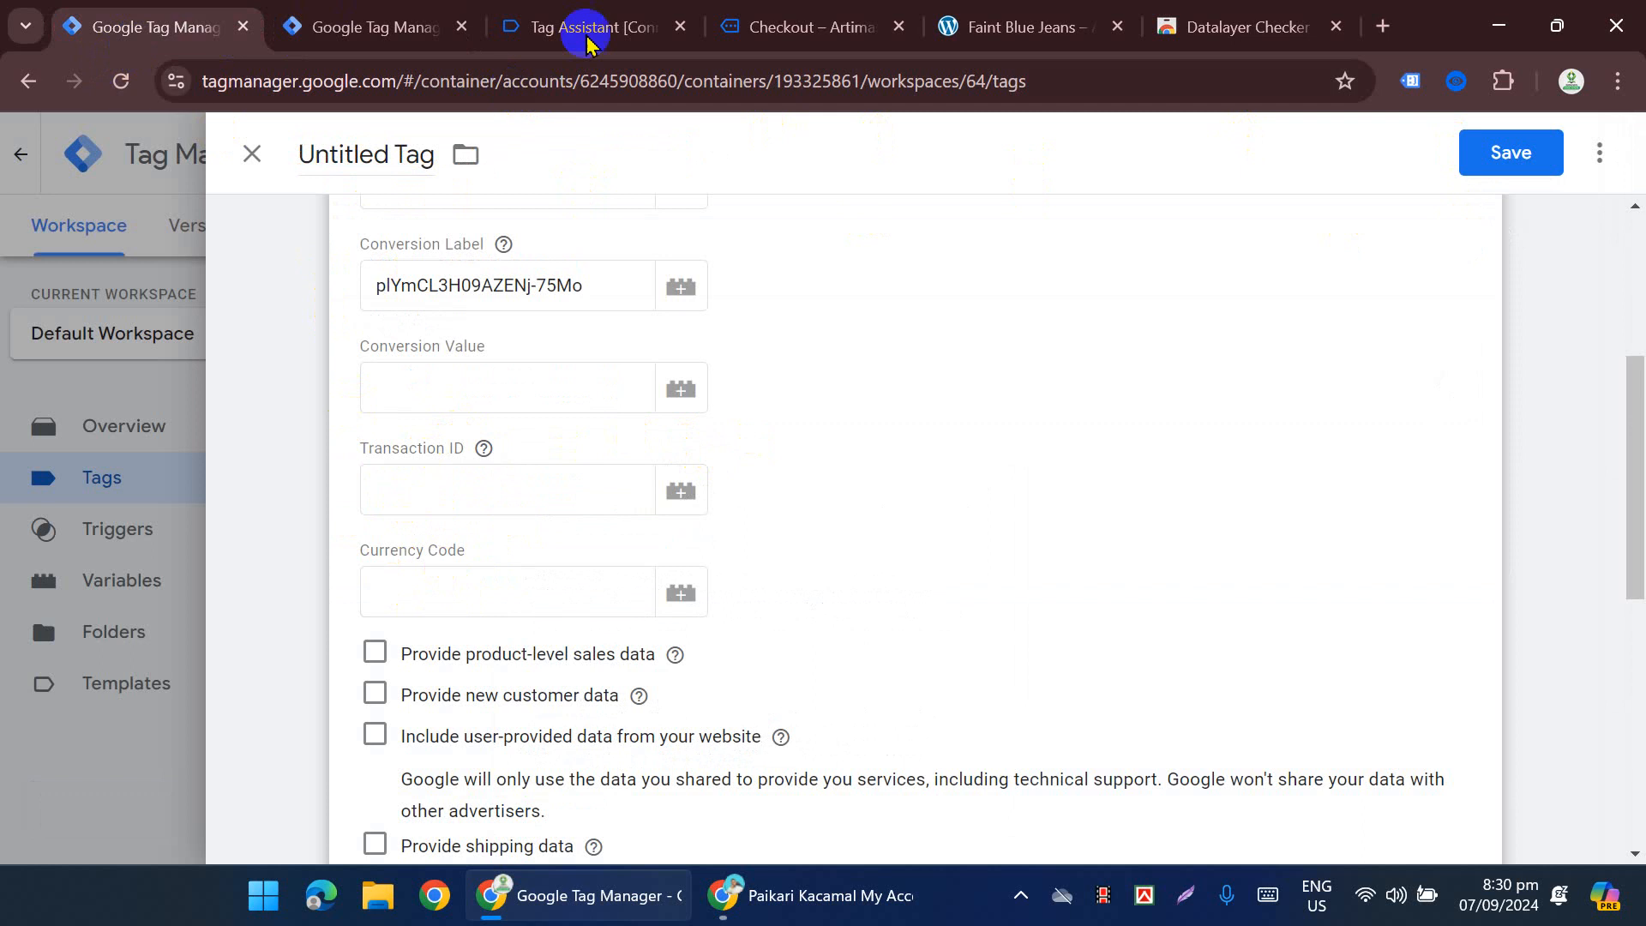
click(887, 33)
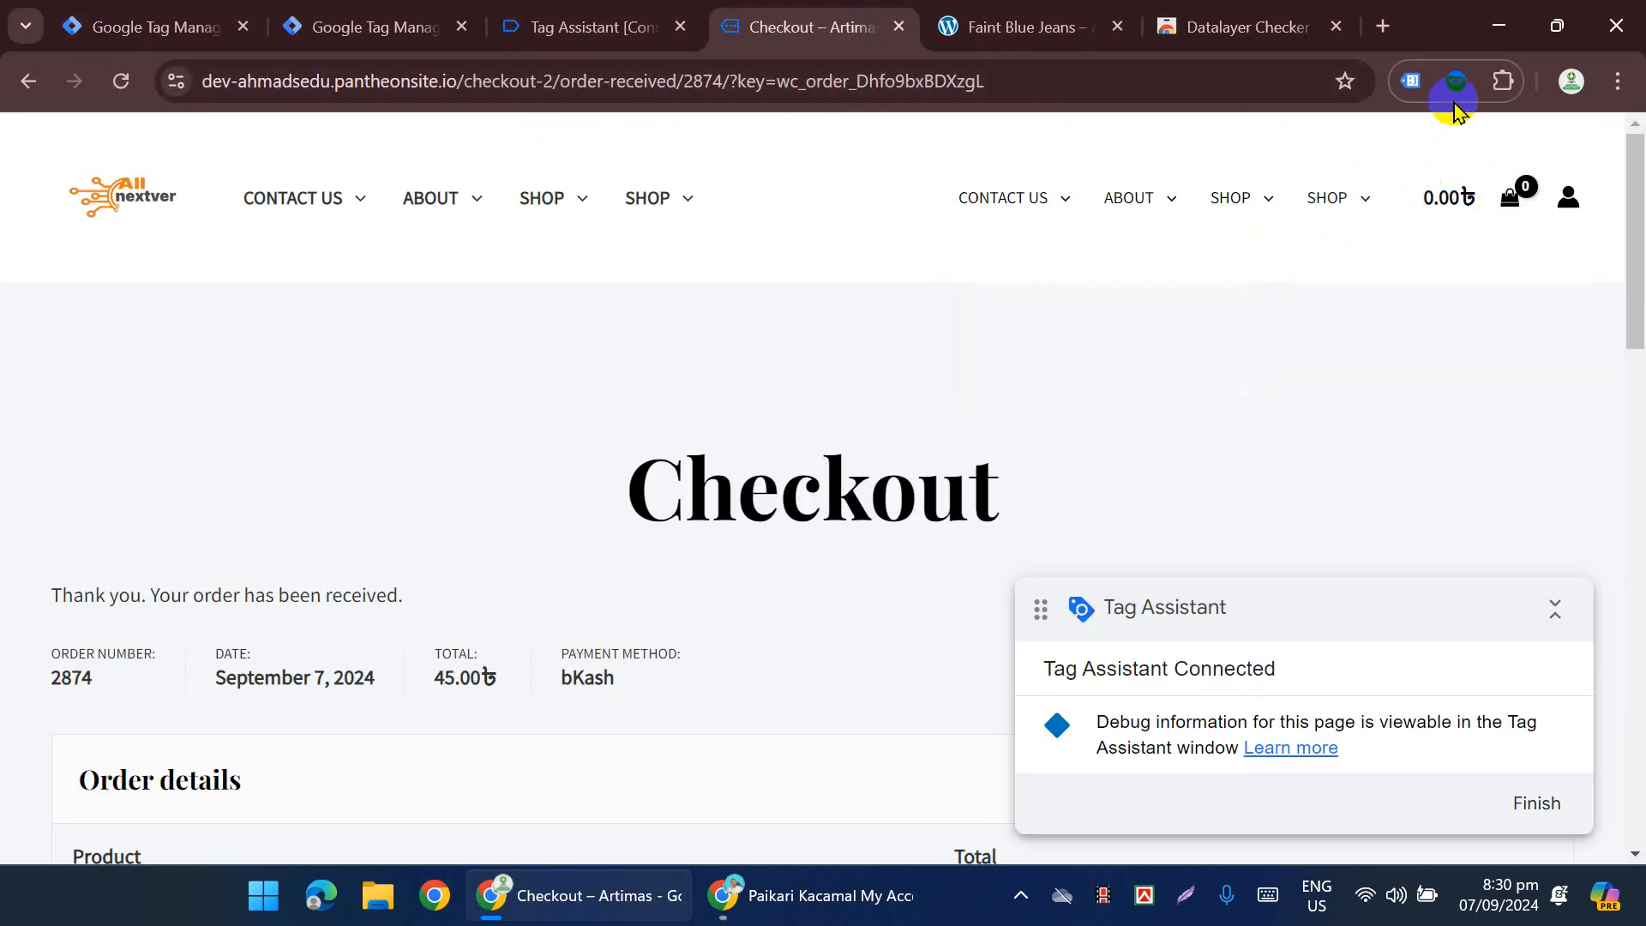
click(1328, 323)
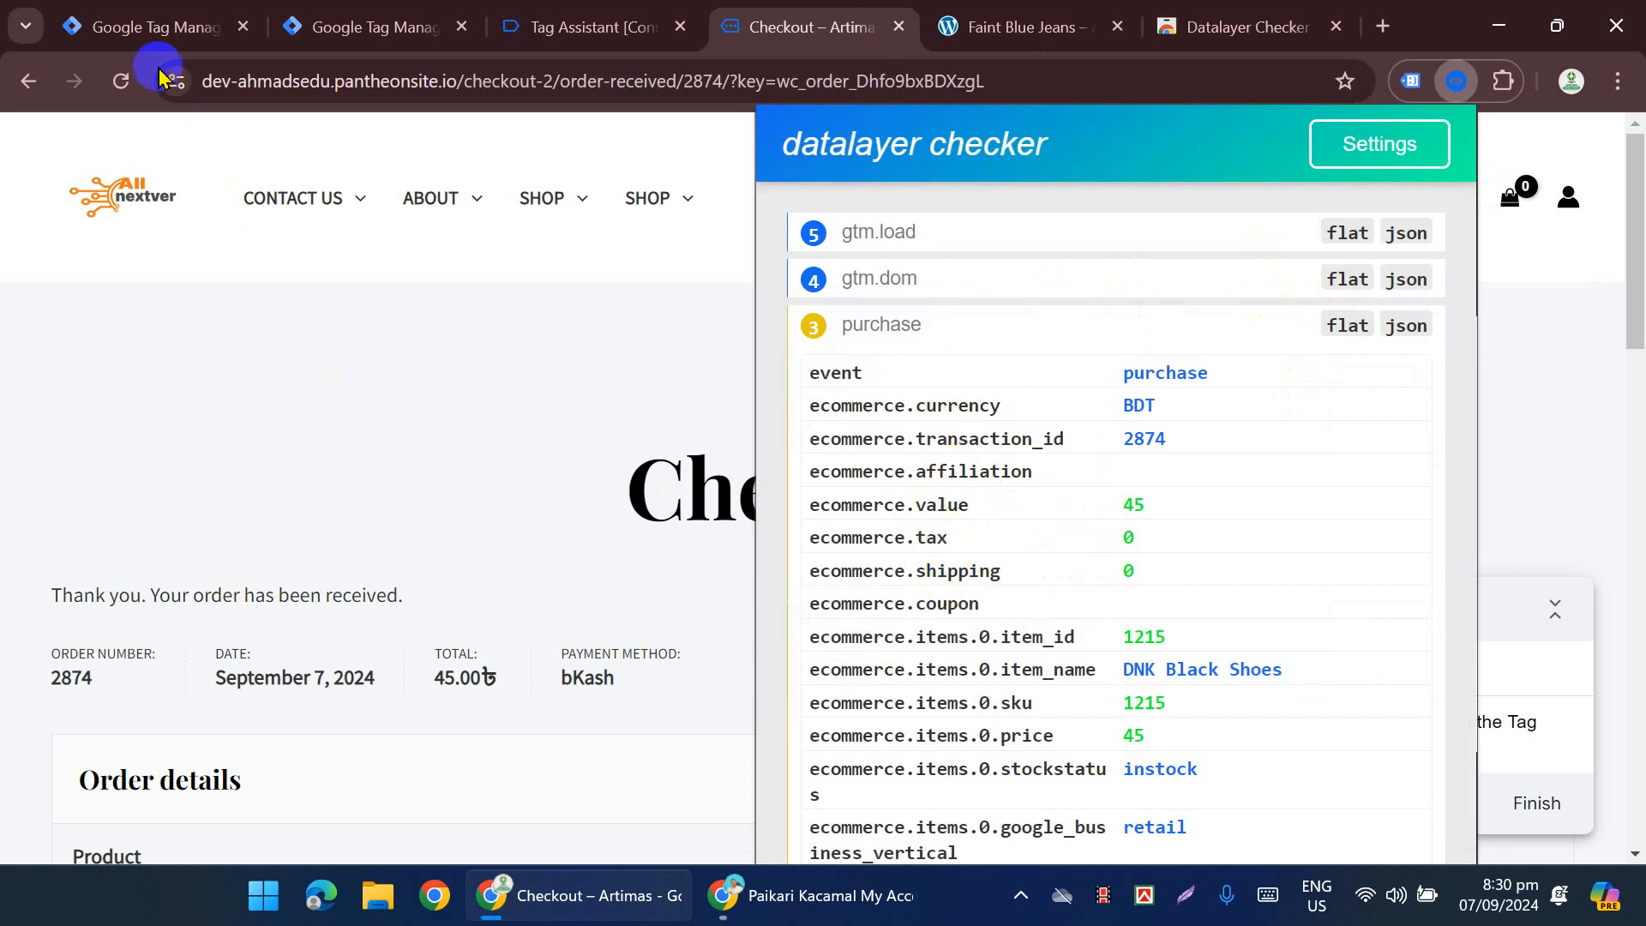
Step: Create another user-defined Data Layer Variable in Tag Manager with data layer variable name ecommerce.transaction_id
click(375, 27)
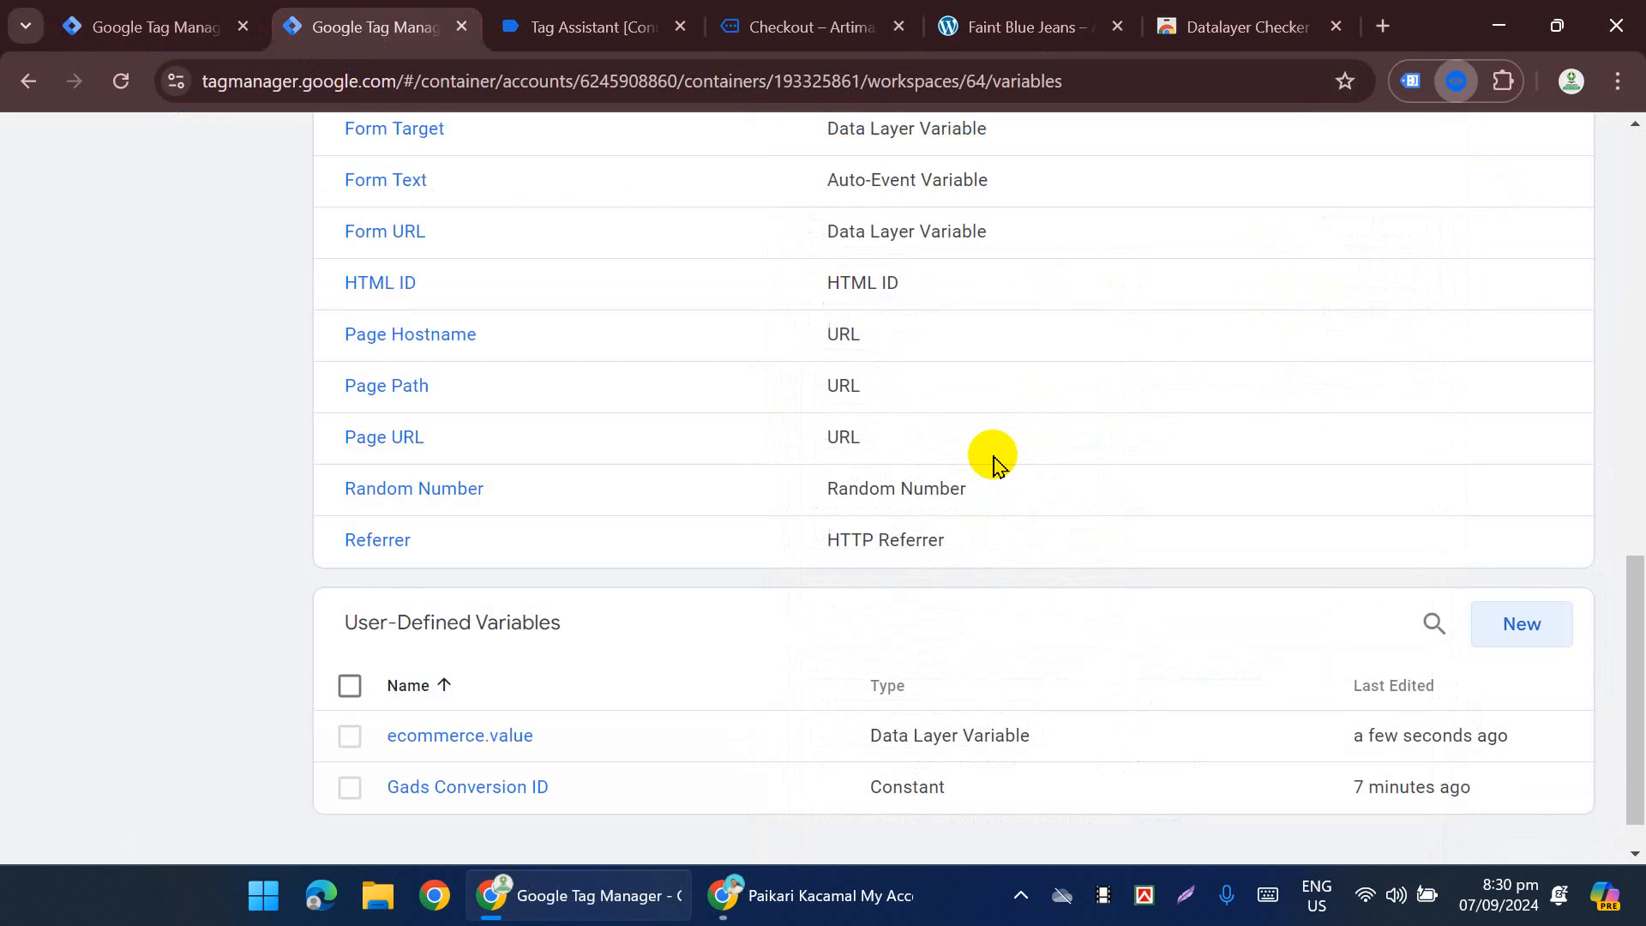
click(1541, 625)
click(922, 397)
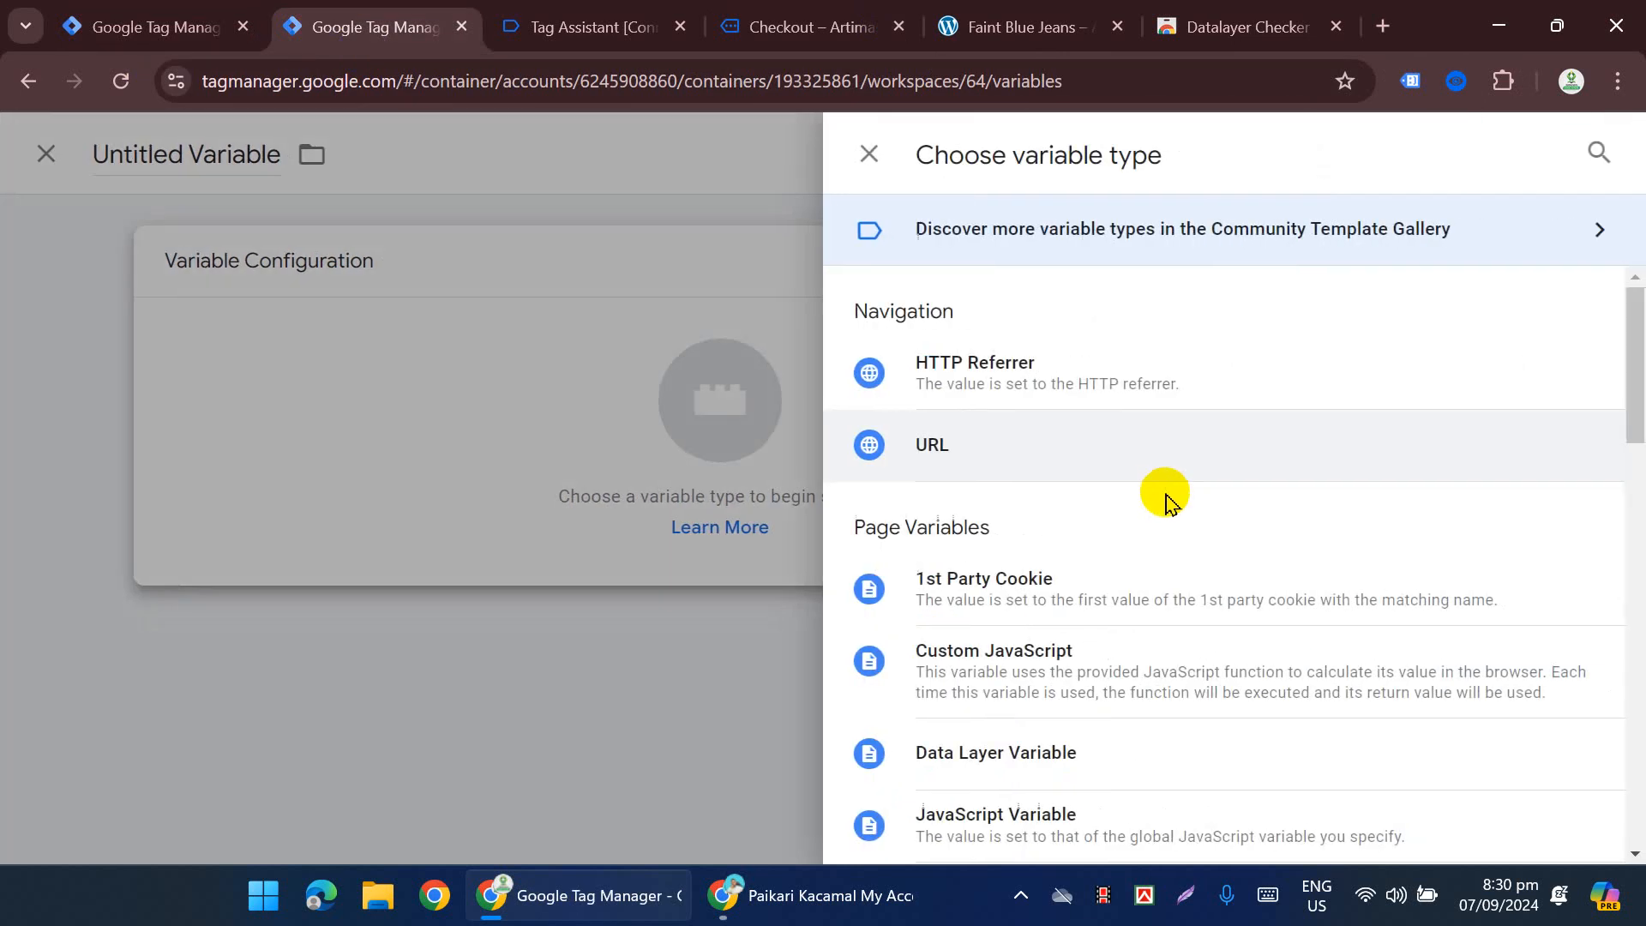
scroll(1166, 504, down, 5)
click(1169, 356)
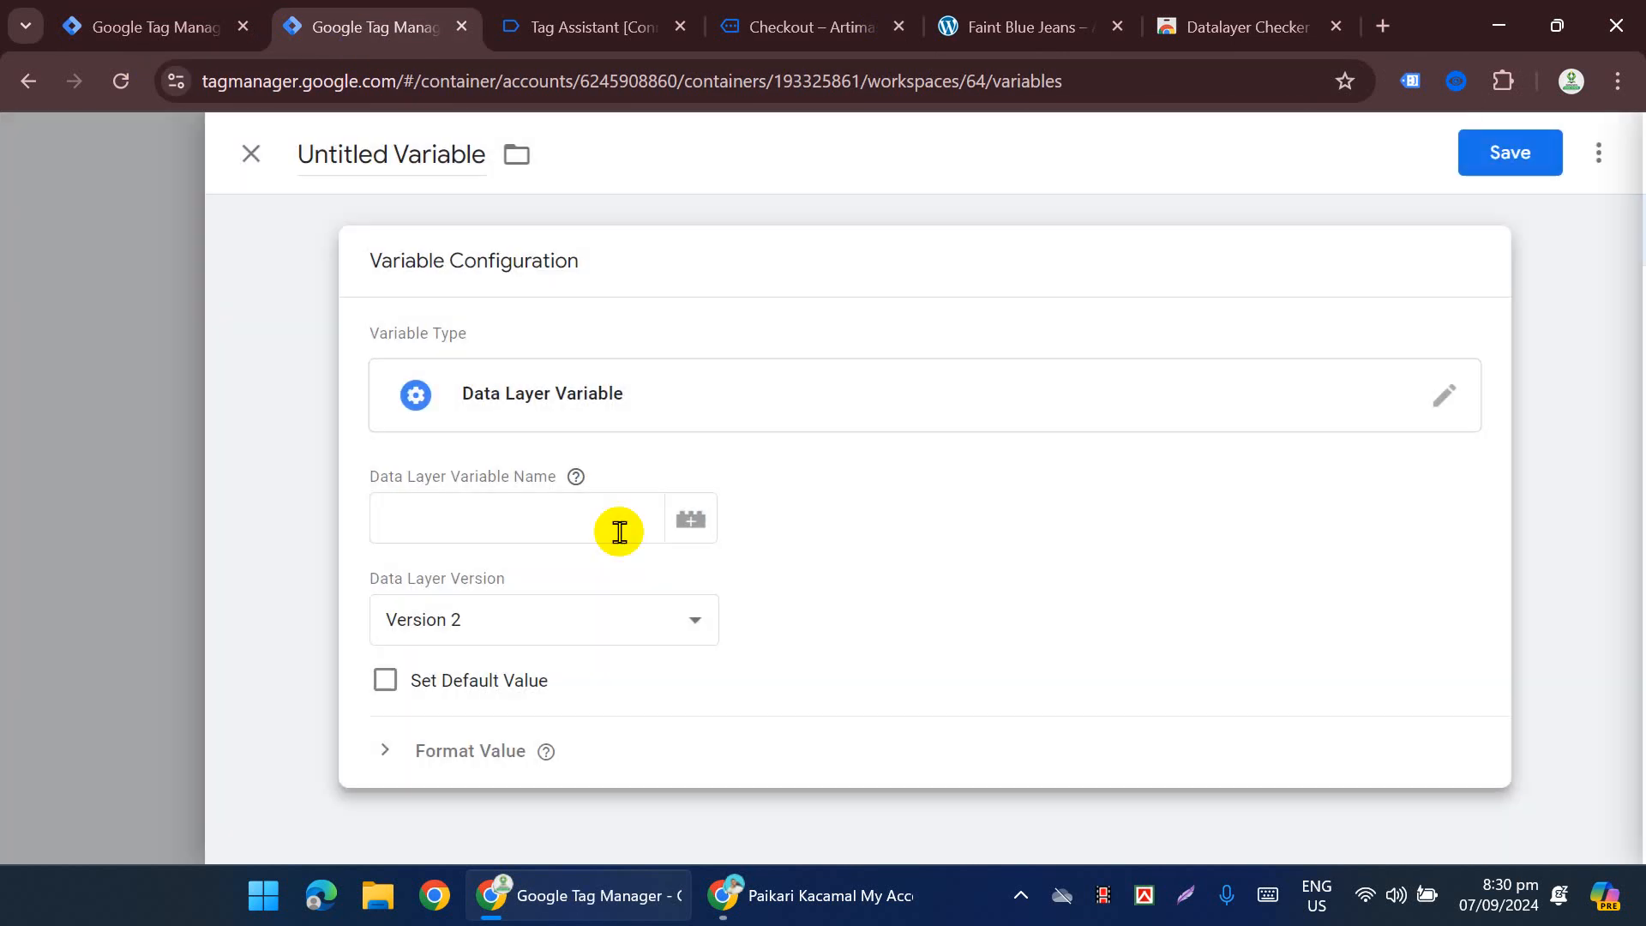
text(ecommerce.transaction_id)
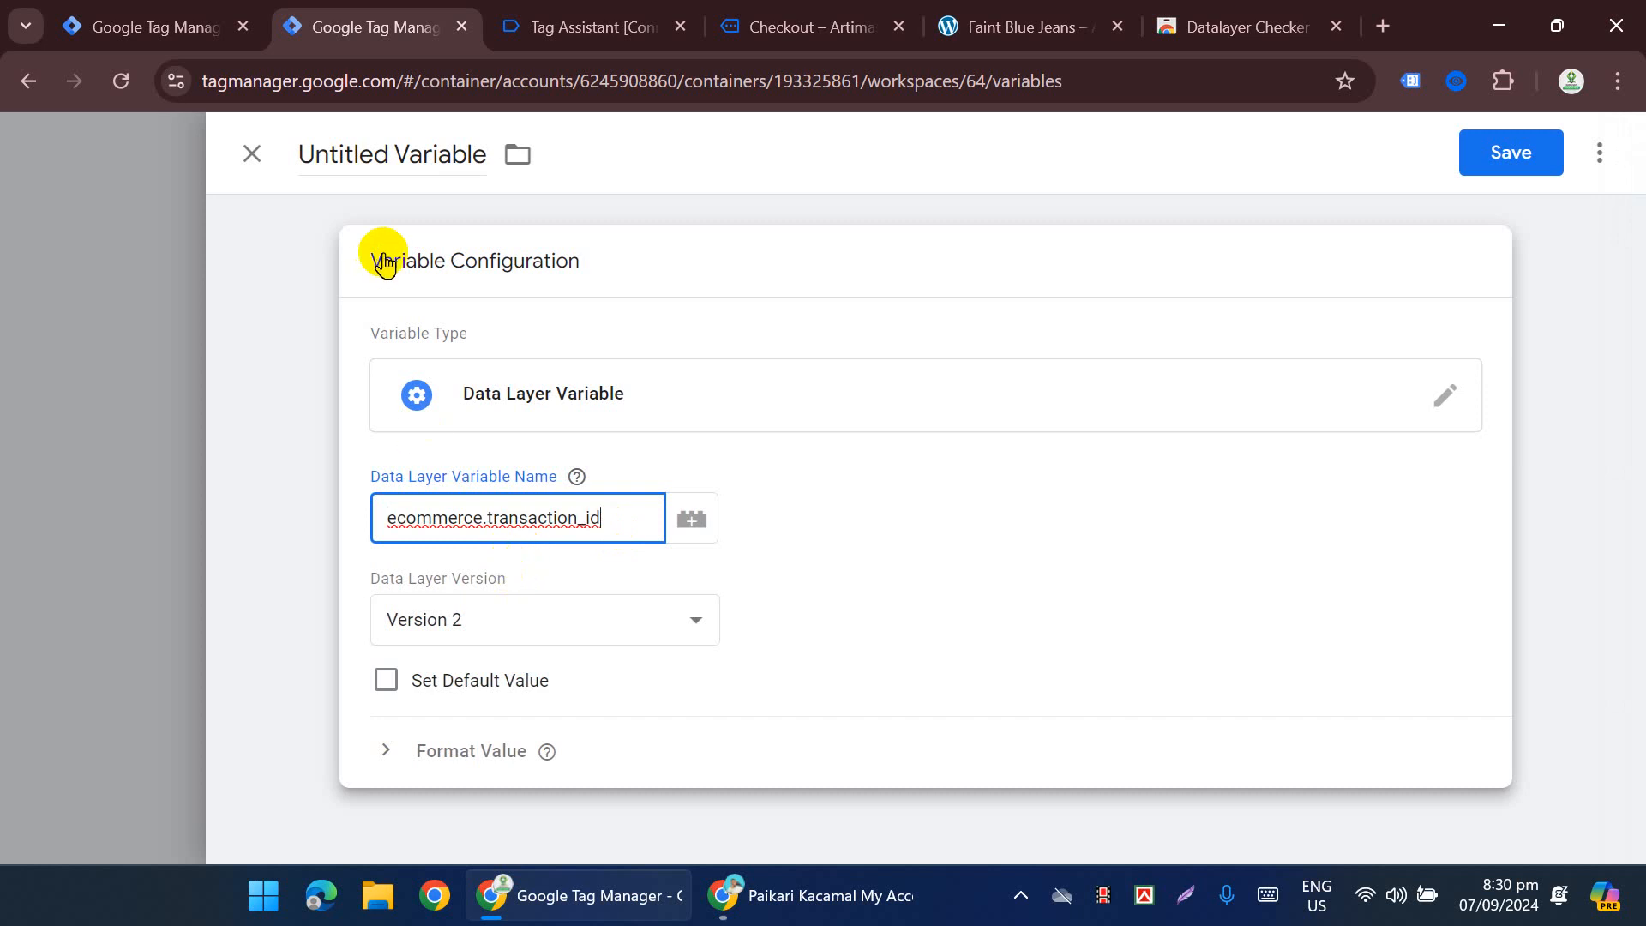
Step: Title this variable ecommerce.transaction_id and save it
click(423, 149)
key(ctrl+a)
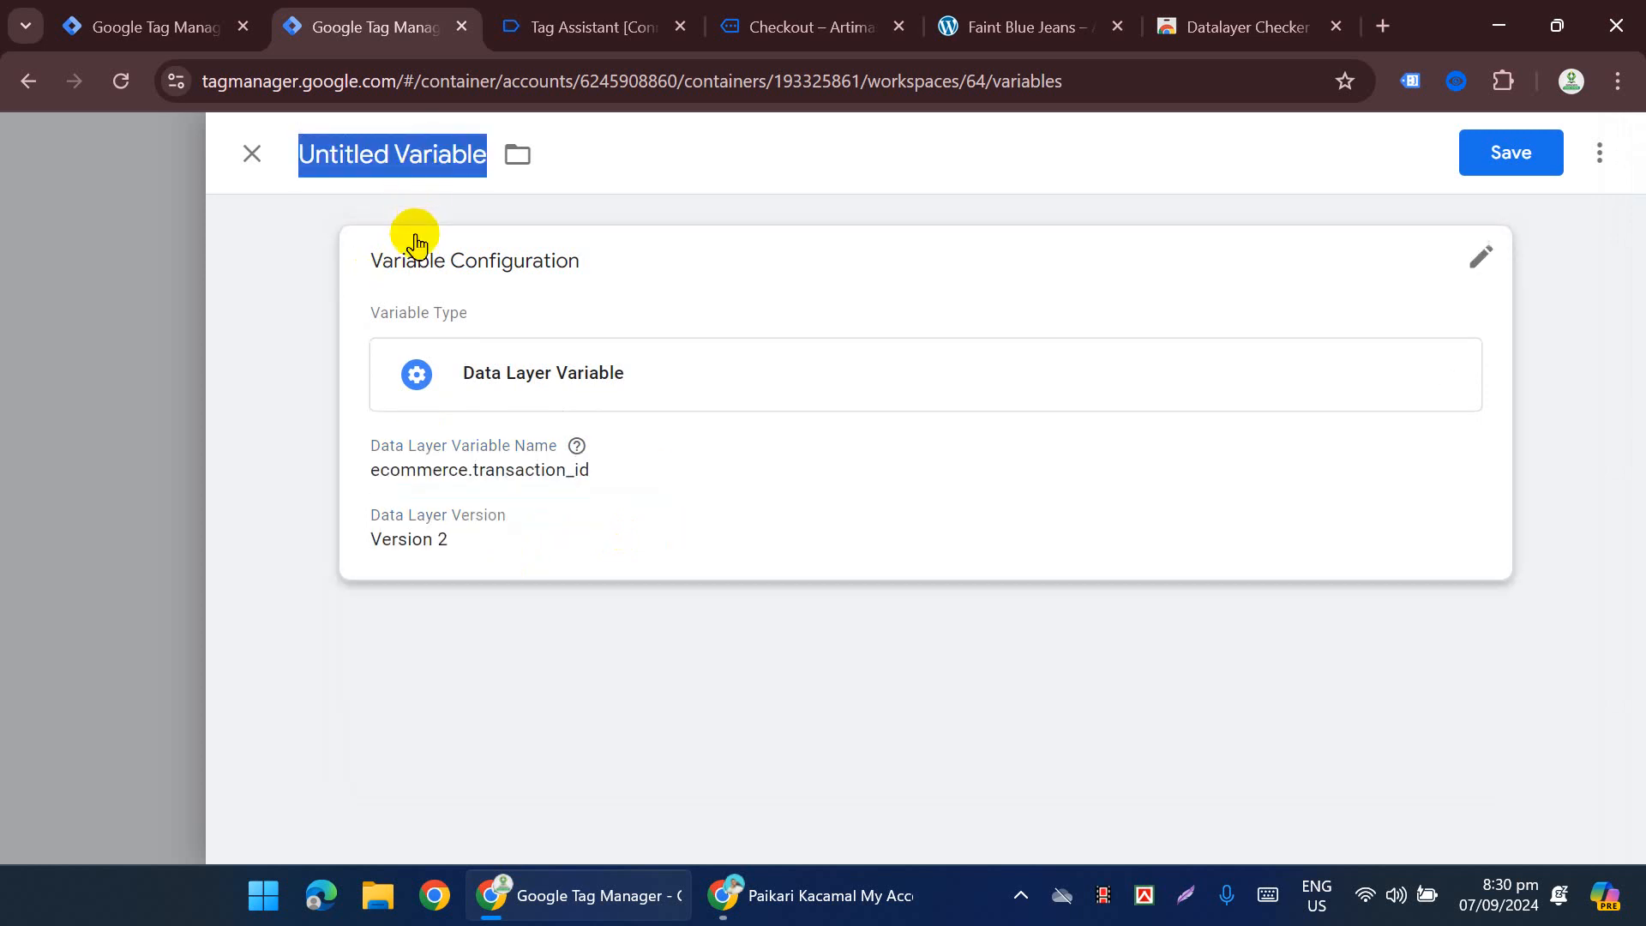
text(ecommerce.transaction_id)
click(1513, 152)
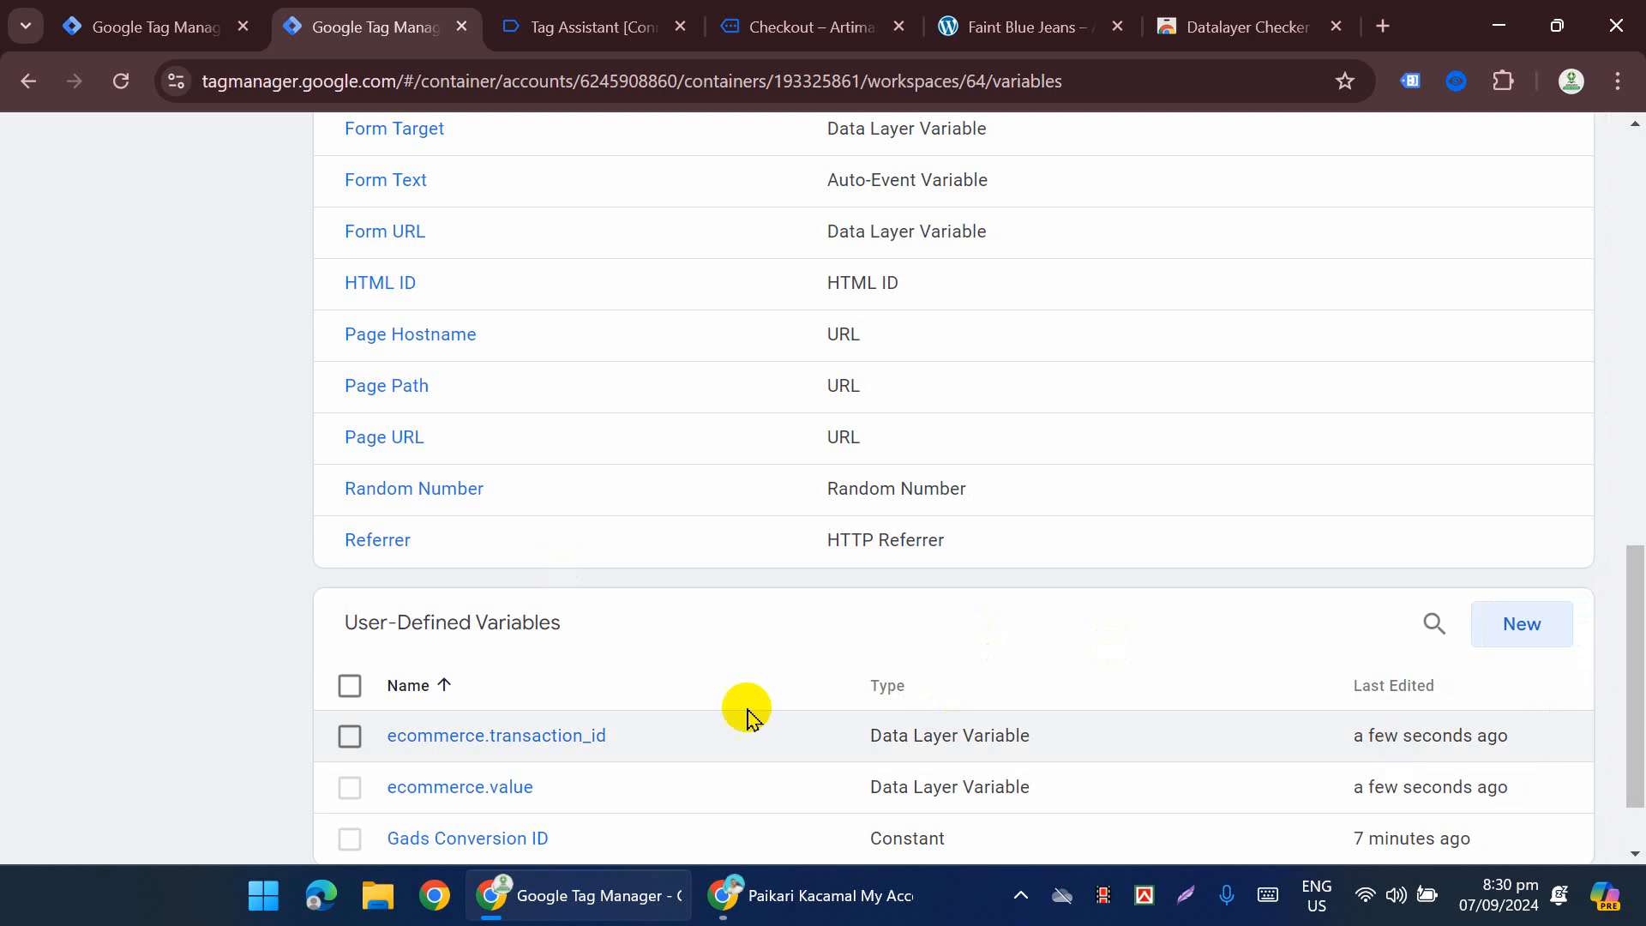
Step: Duplicate the ecommerce.transaction_id variable and remove the "Copy of" prefix from the duplicate's title
click(584, 742)
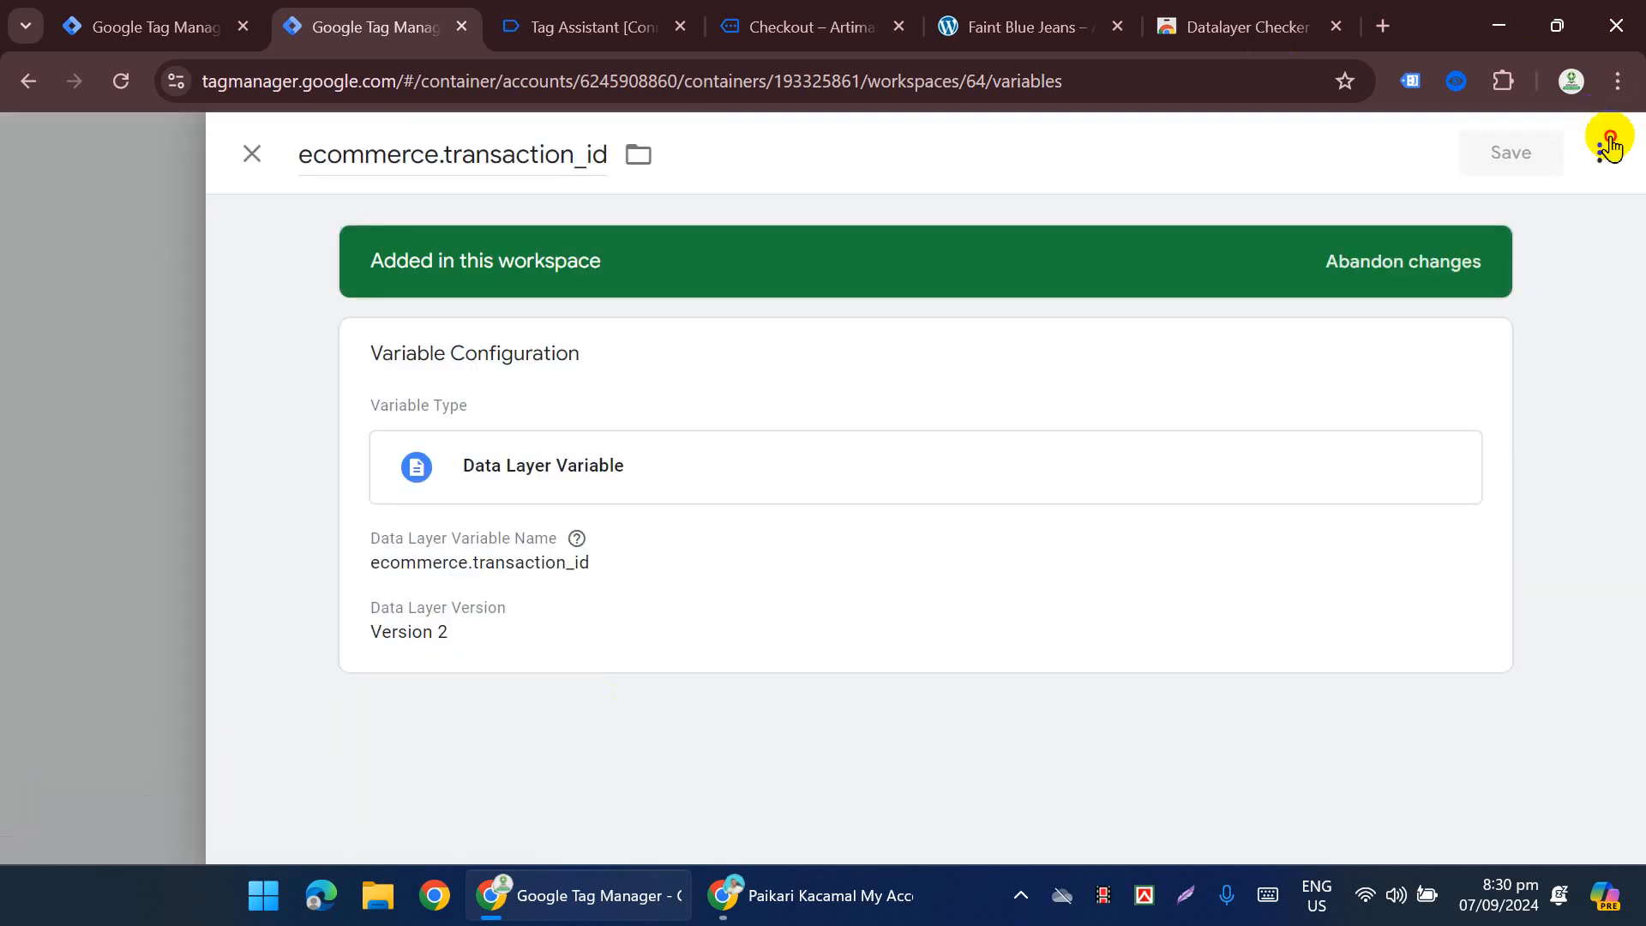
click(1599, 153)
click(1512, 213)
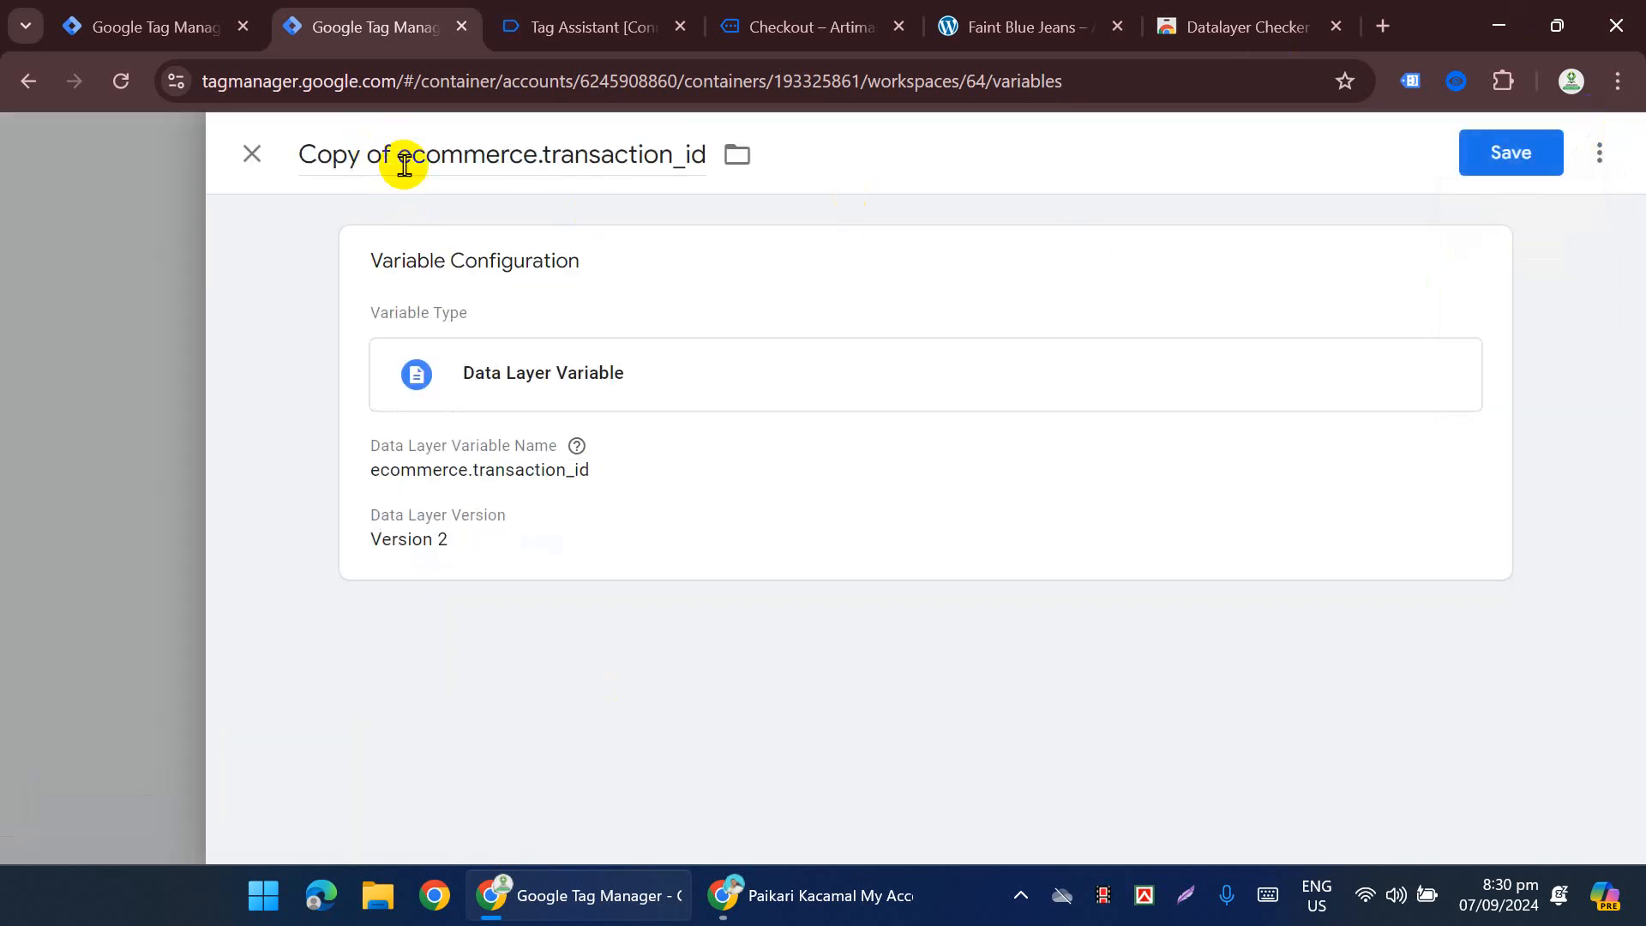
drag(397, 155, 253, 210)
key(BackSpace)
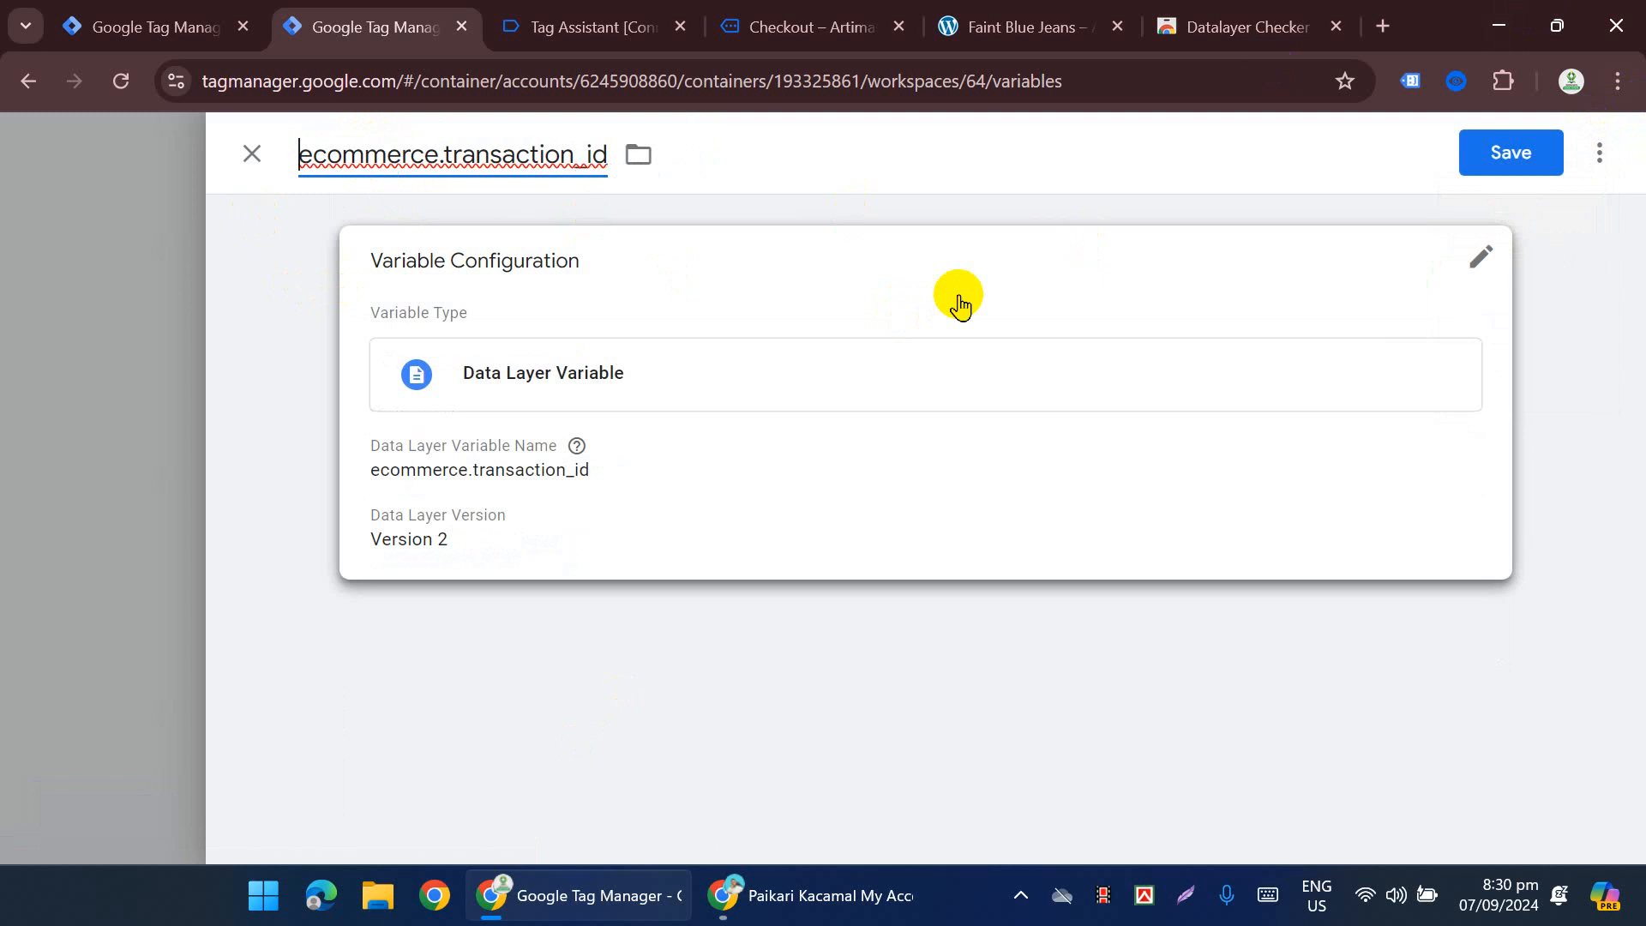
Step: Check the tag's Currency Code field, copy the ecommerce.currency key from the purchase event in Datalayer Checker, and return to the duplicated variable
click(128, 26)
scroll(469, 486, down, 2)
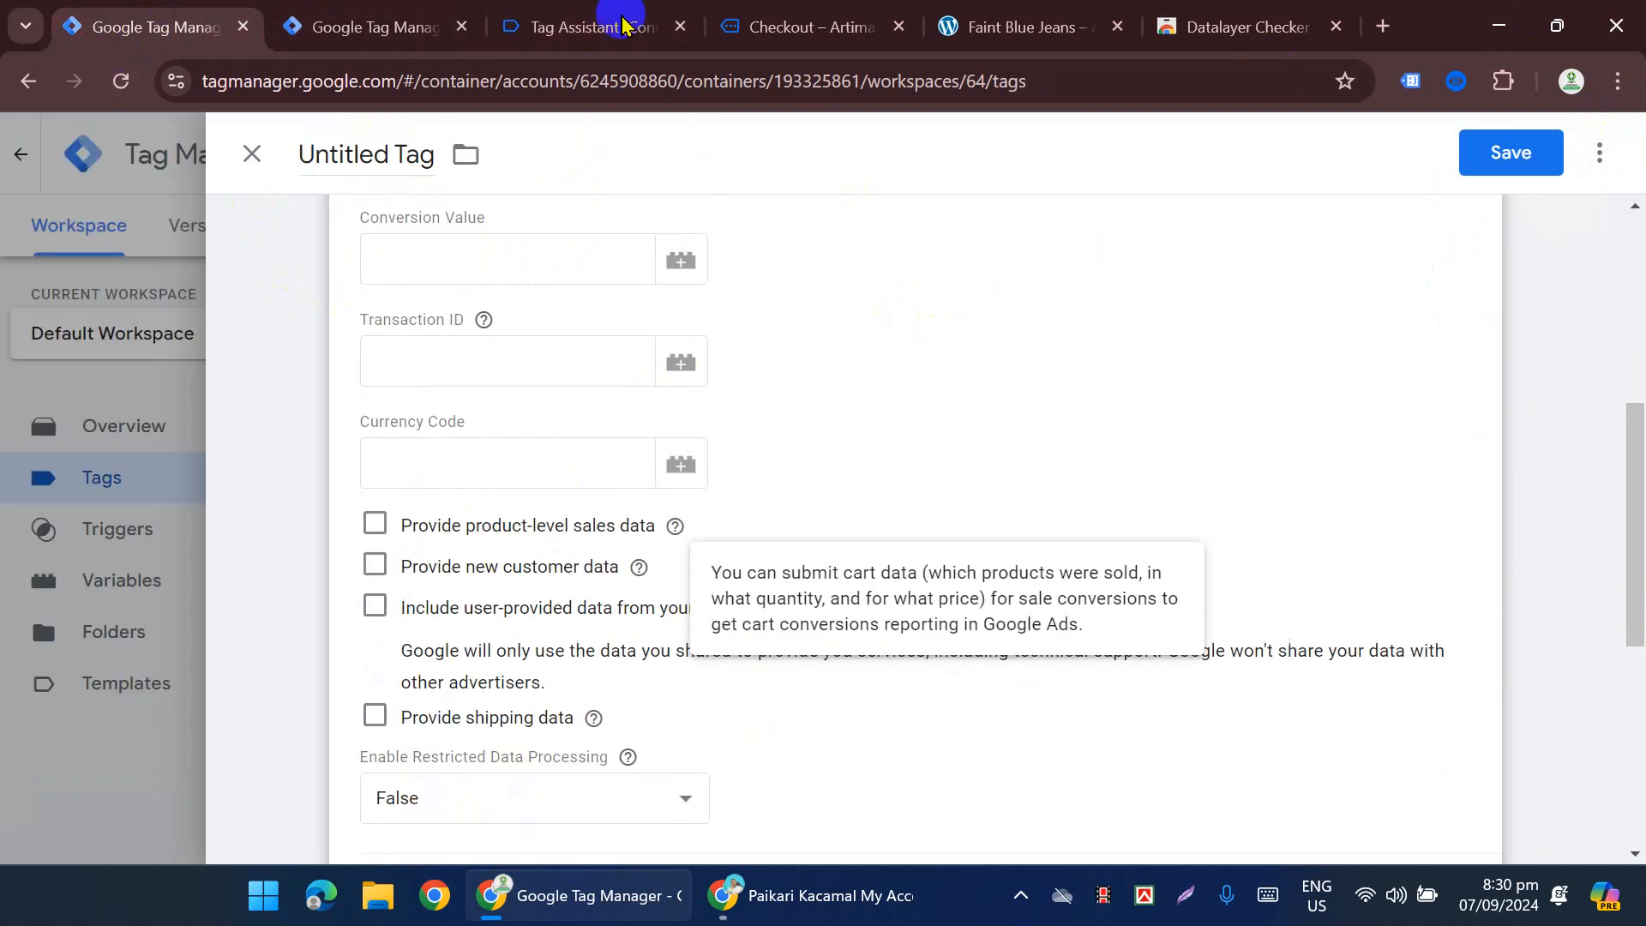
click(797, 27)
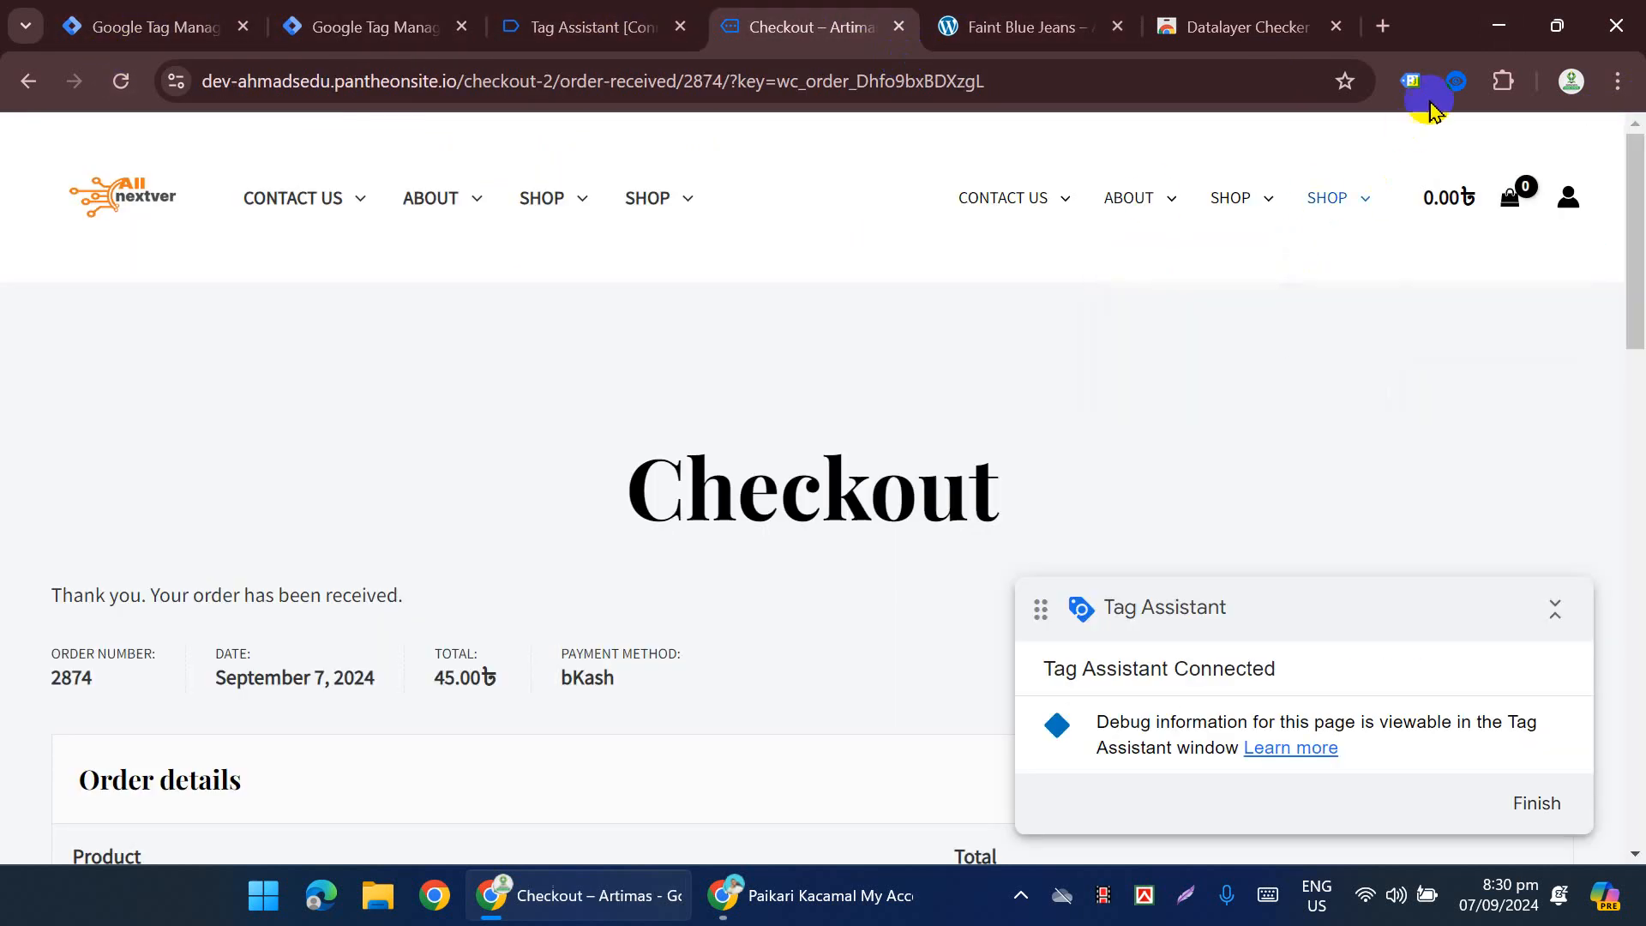
click(1451, 82)
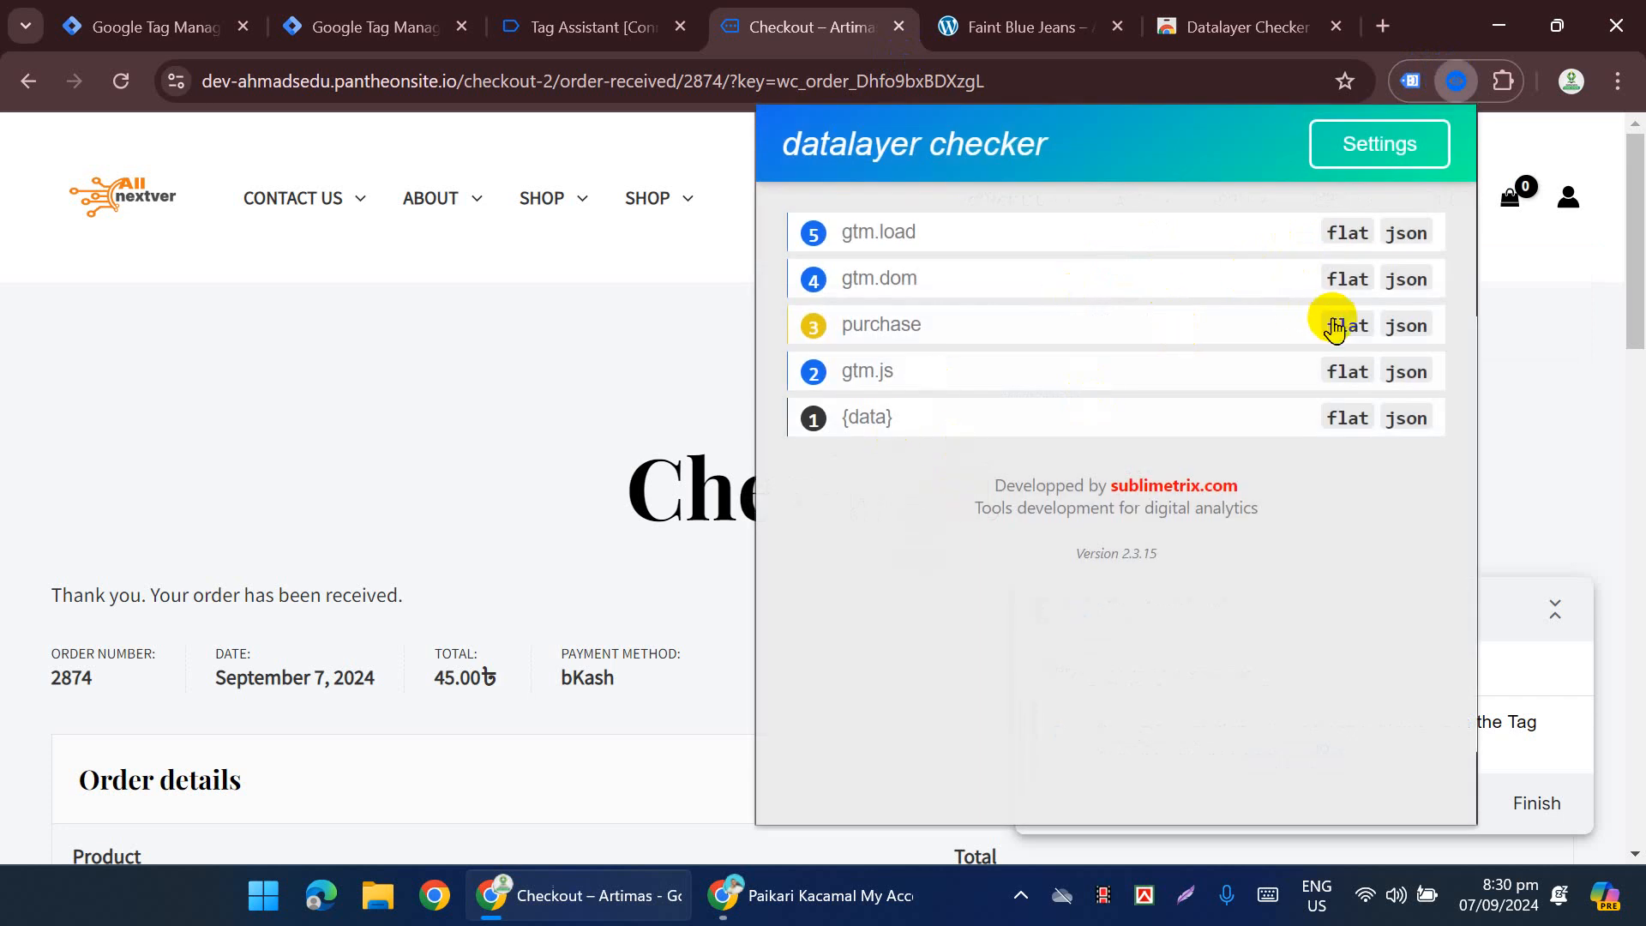
click(1350, 325)
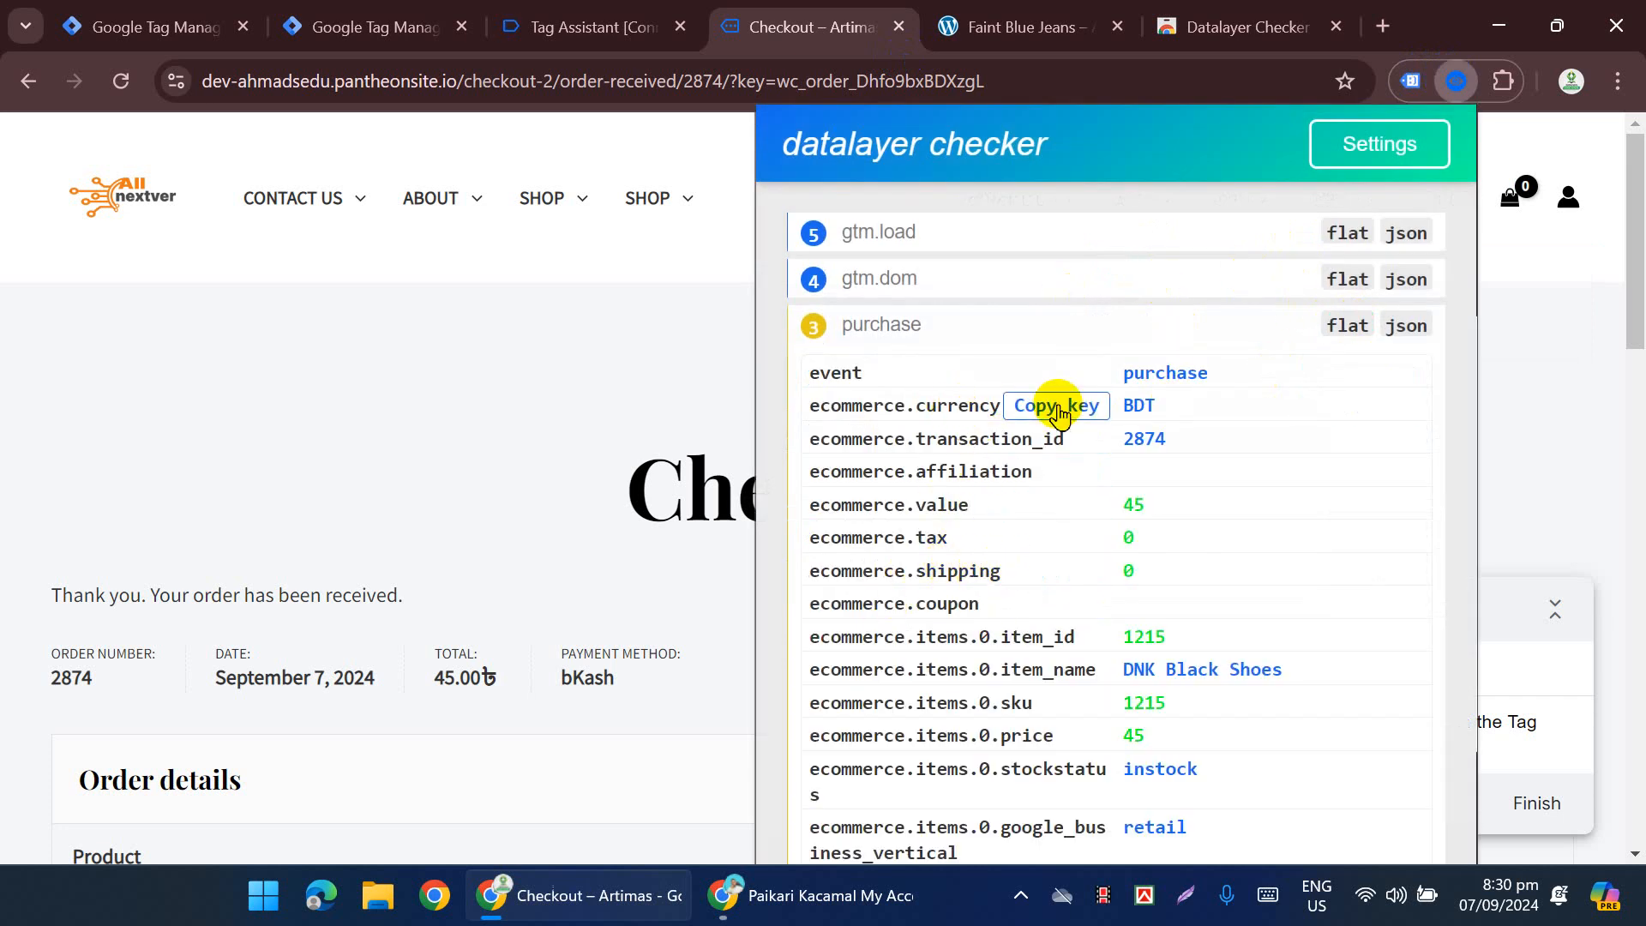
click(323, 18)
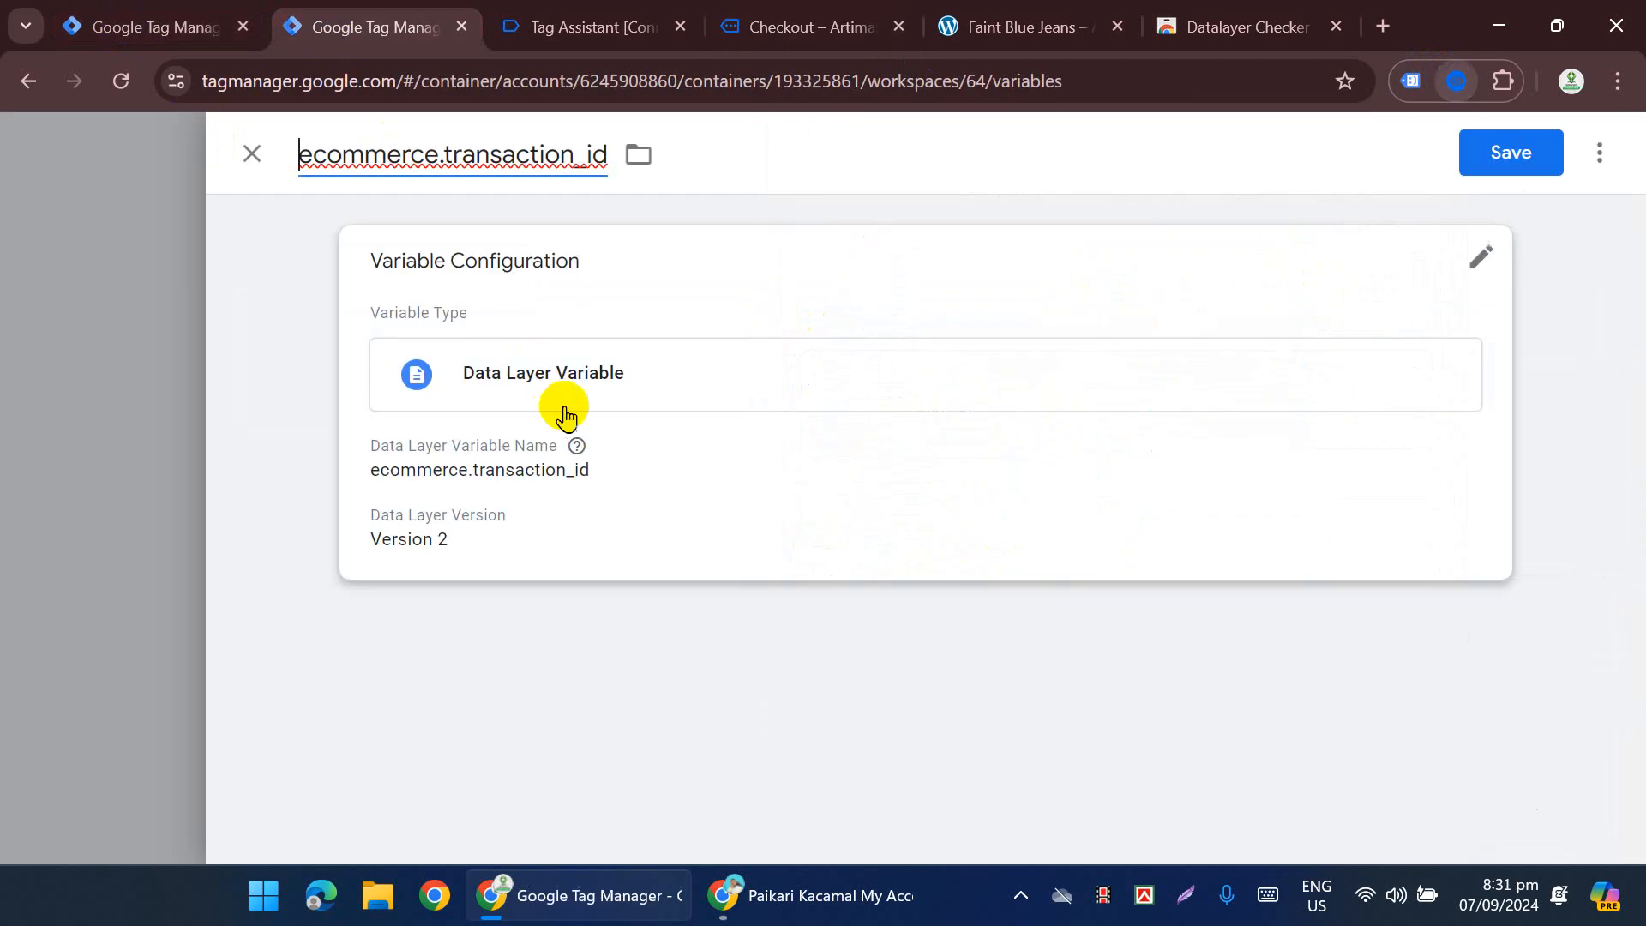
Step: Set the duplicated variable's title and data layer variable name to ecommerce.currency and save it
click(499, 195)
key(ctrl+v)
click(703, 433)
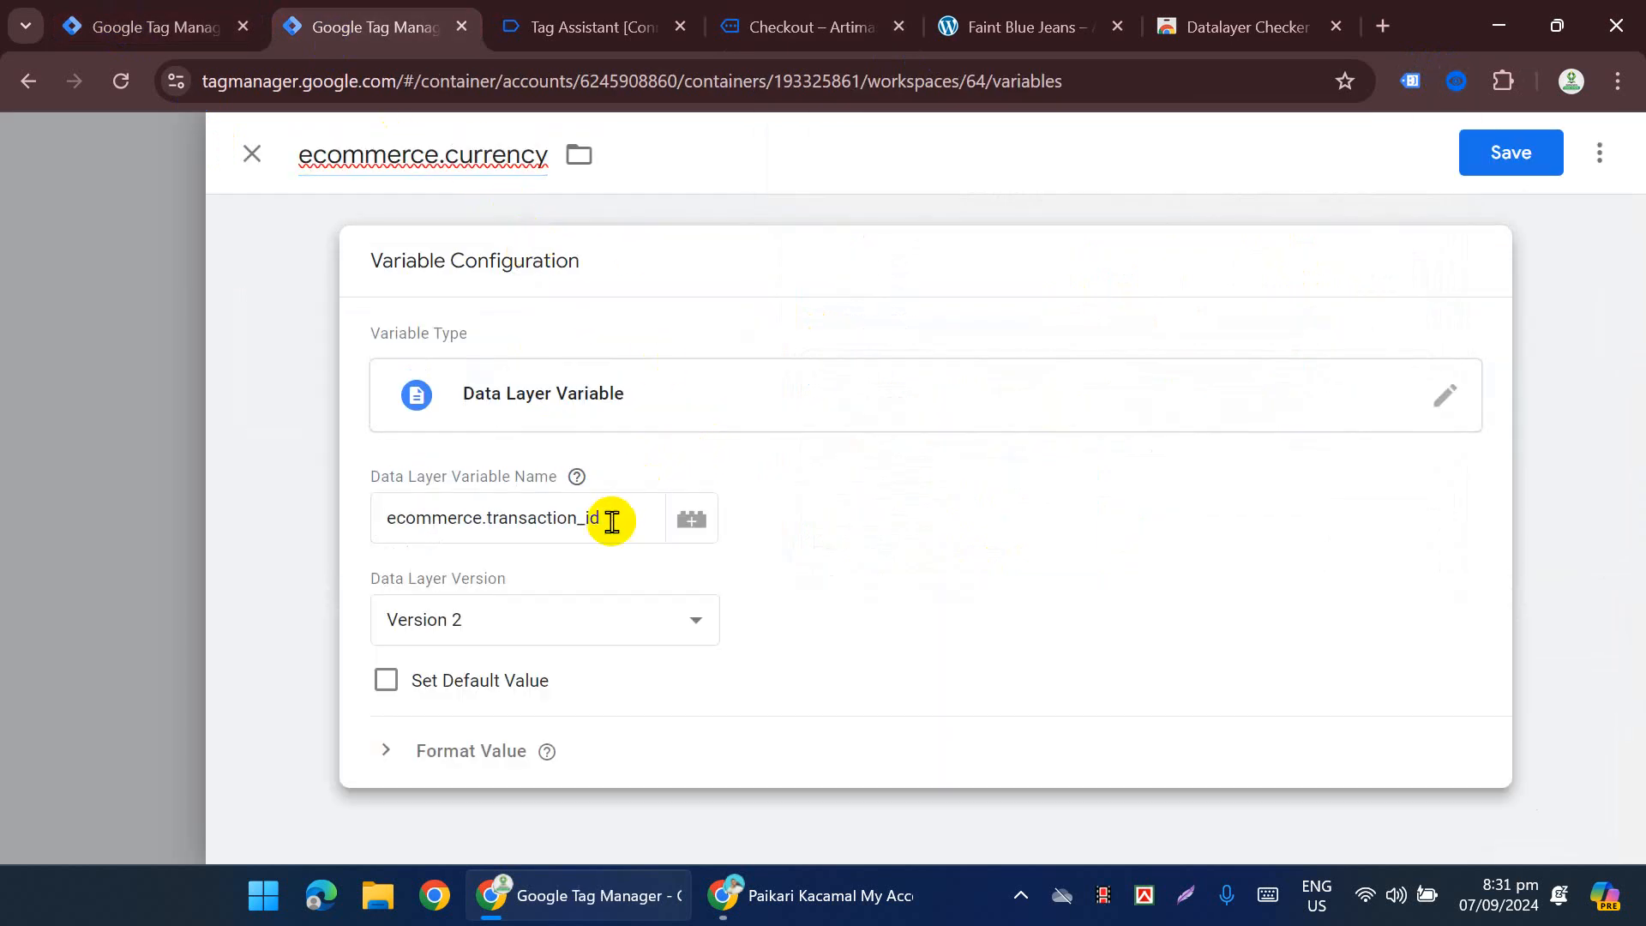
click(612, 521)
key(ctrl+a)
key(ctrl+v)
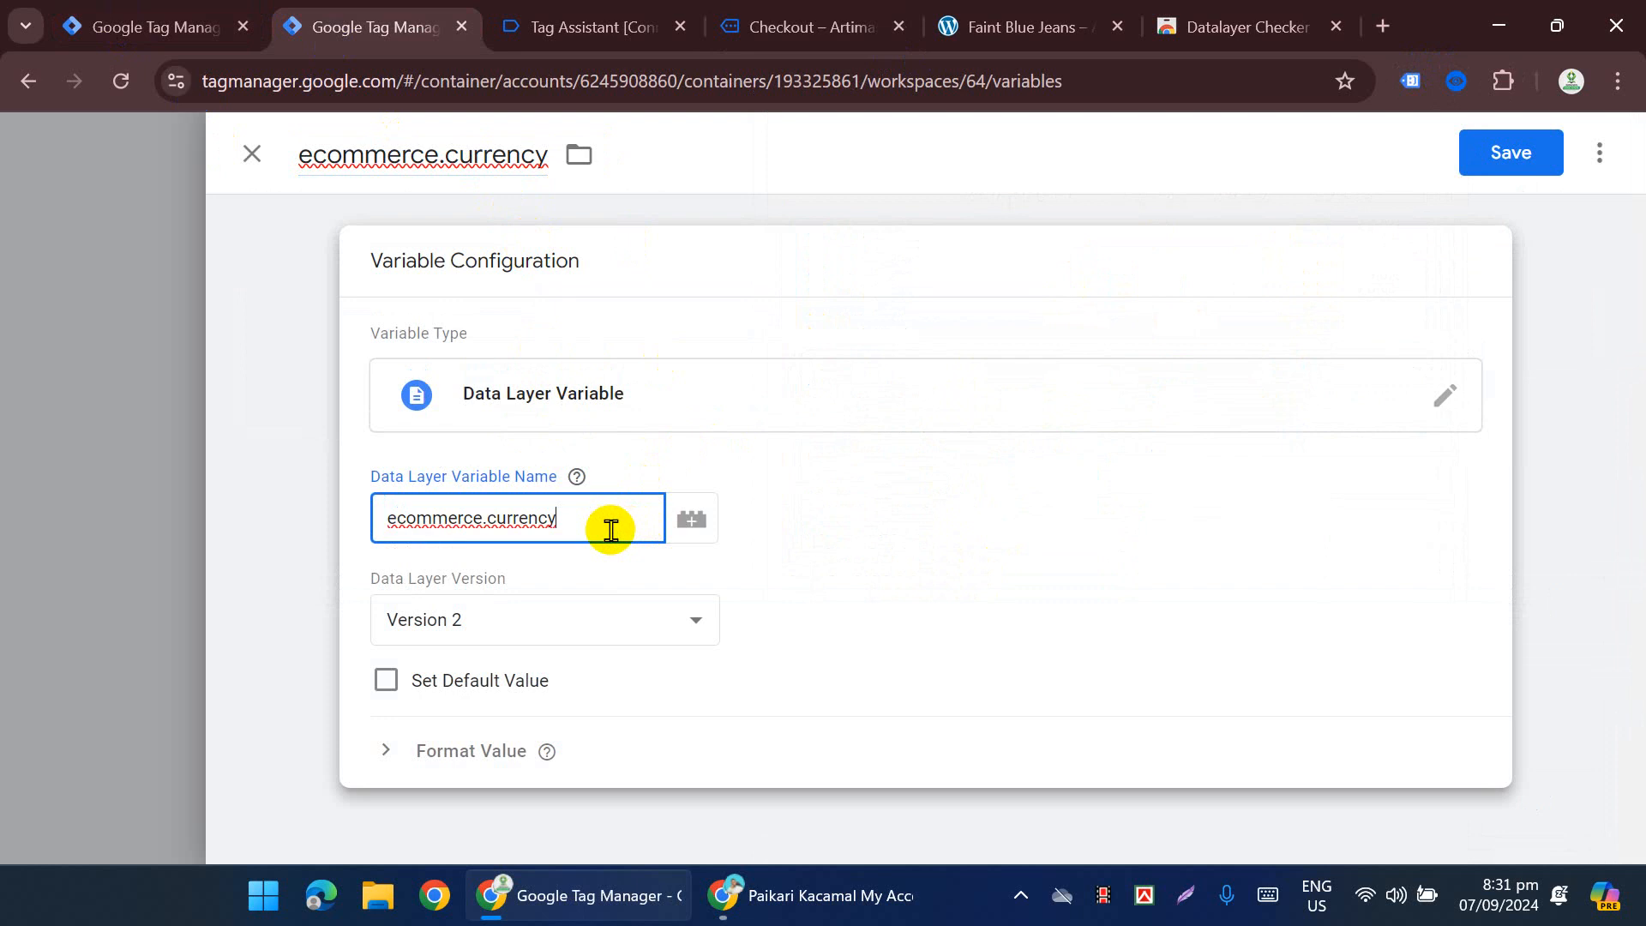
click(1498, 165)
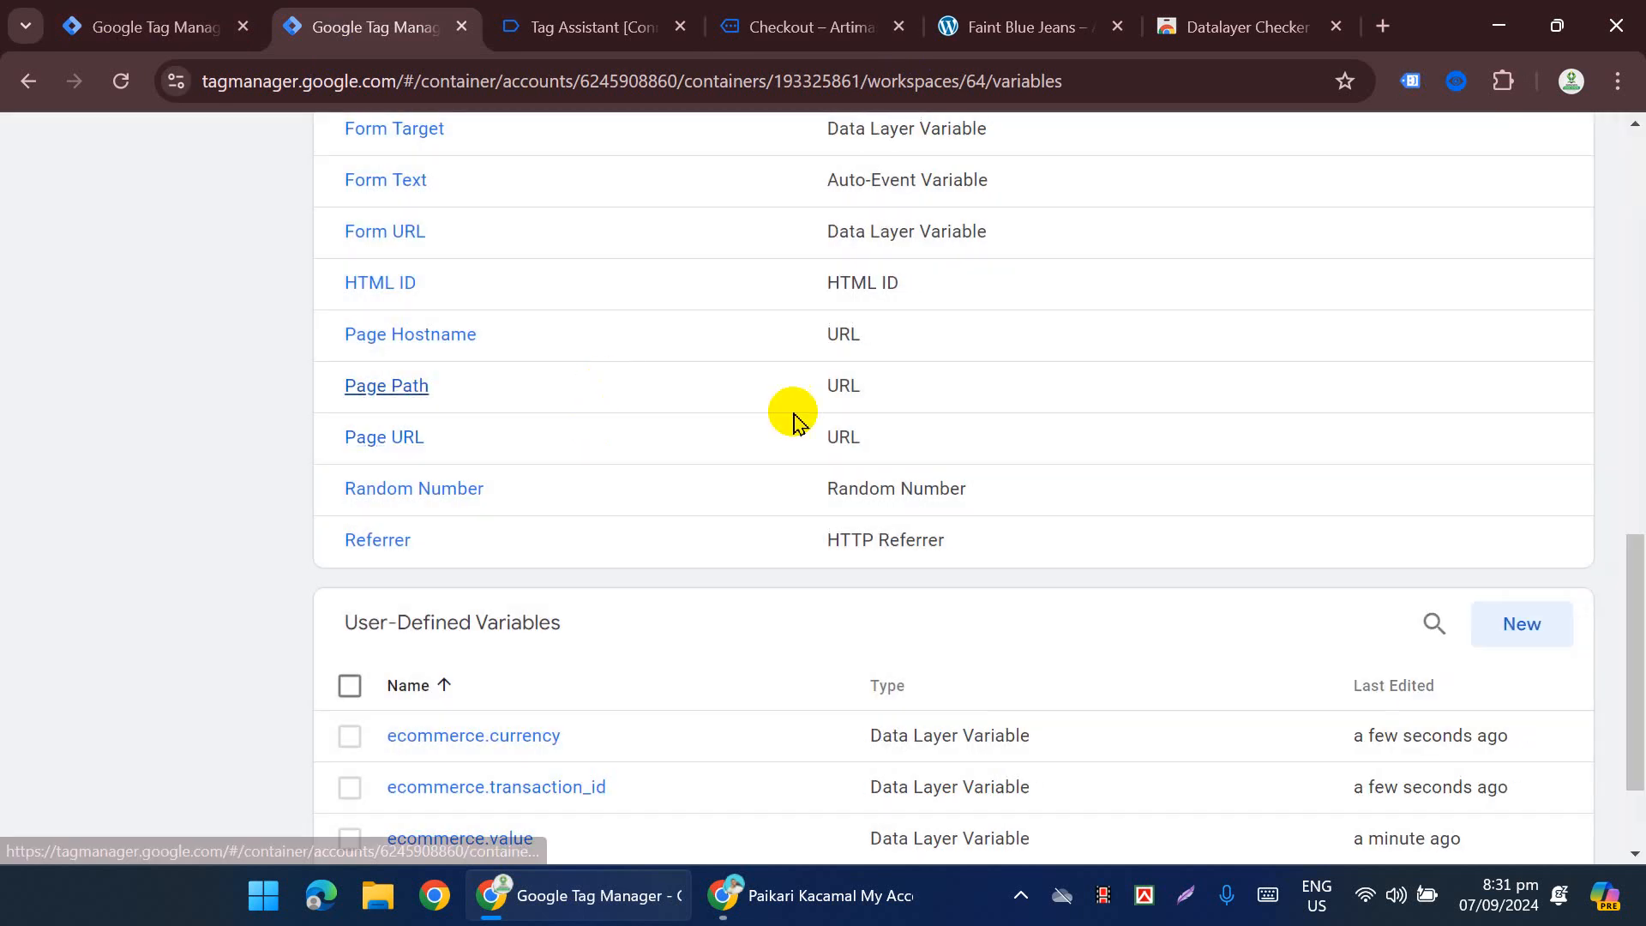
scroll(624, 561, down, 2)
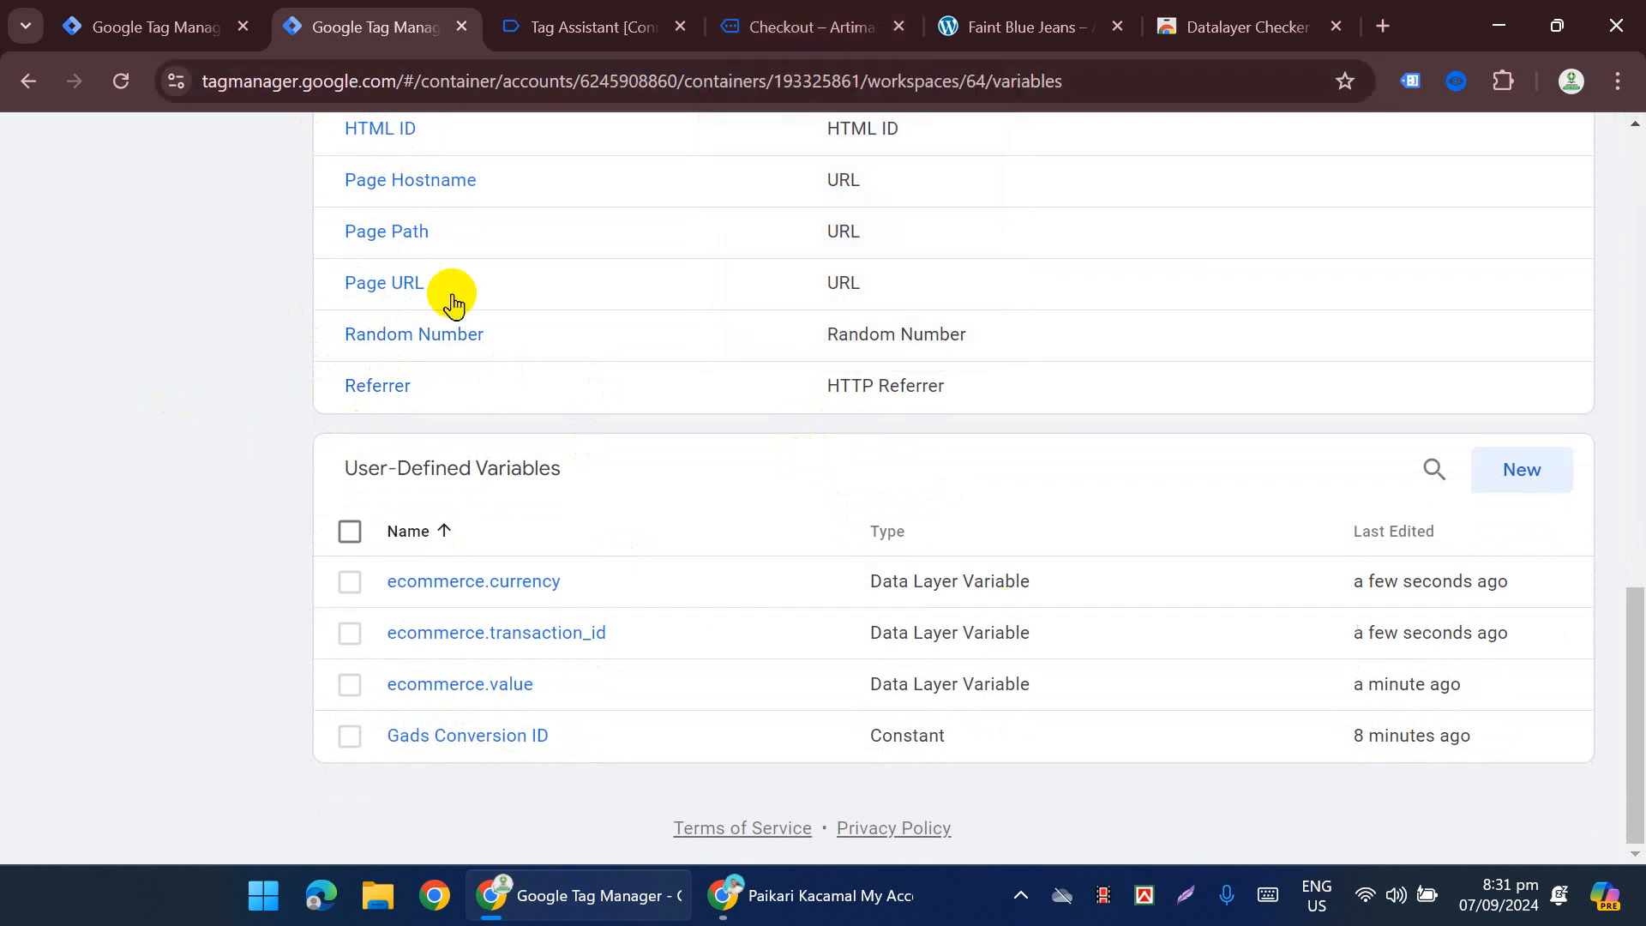
Step: Enable product-level sales data in the untitled Google Ads conversion tag and go through its added fields down to Items
click(802, 24)
click(1456, 81)
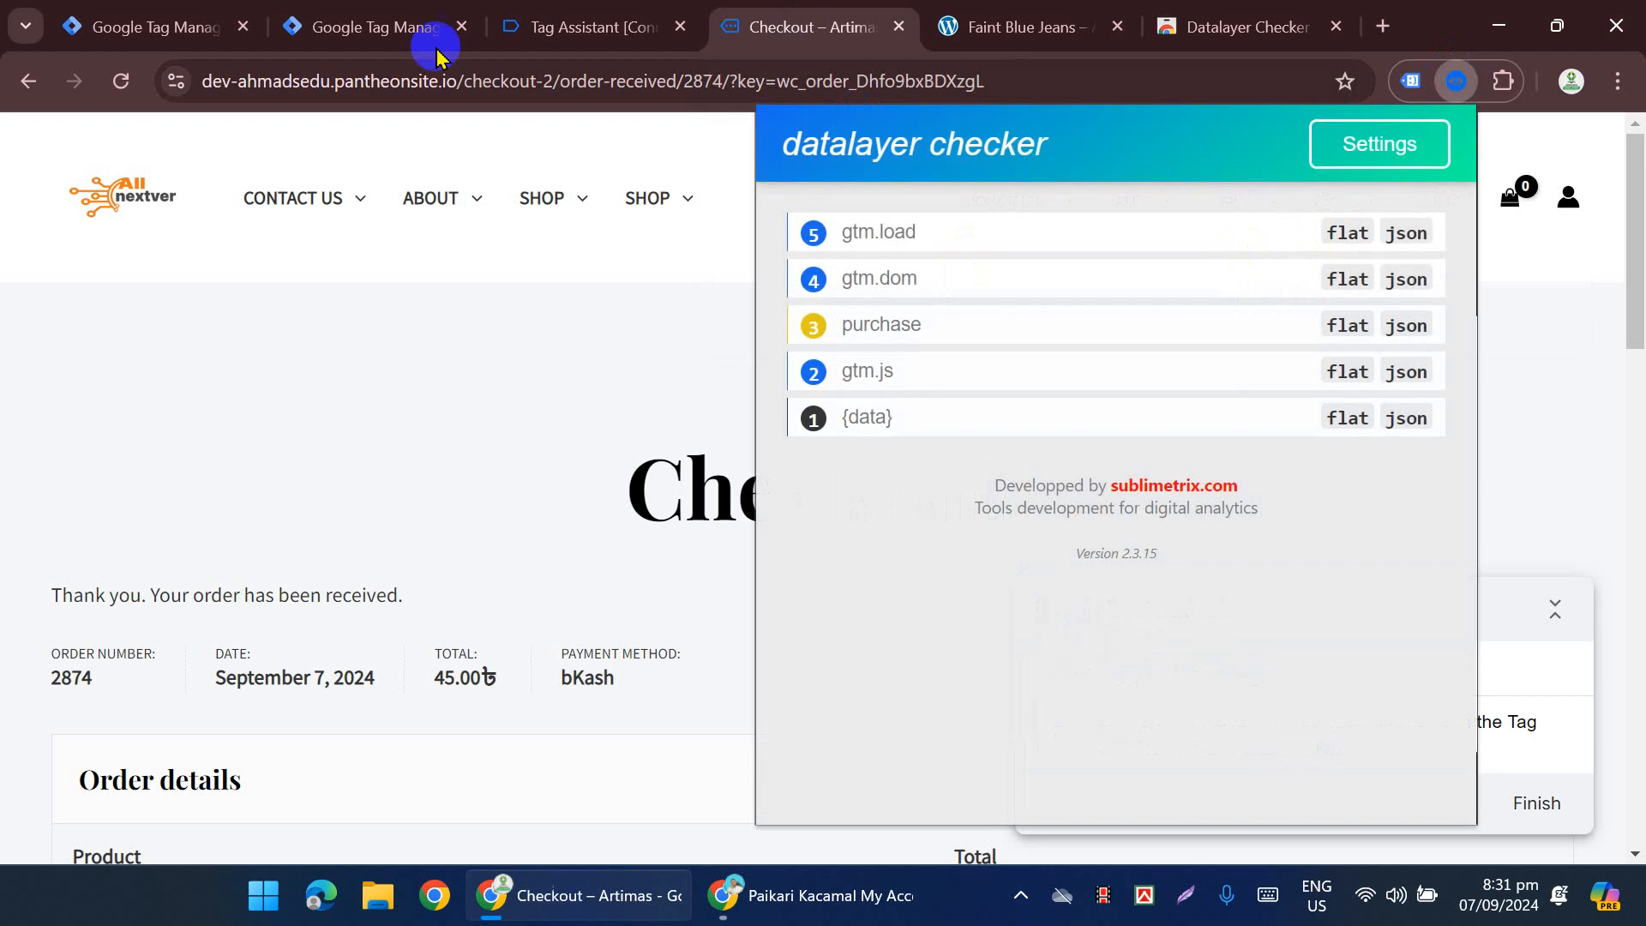
click(314, 14)
click(147, 27)
scroll(514, 446, down, 2)
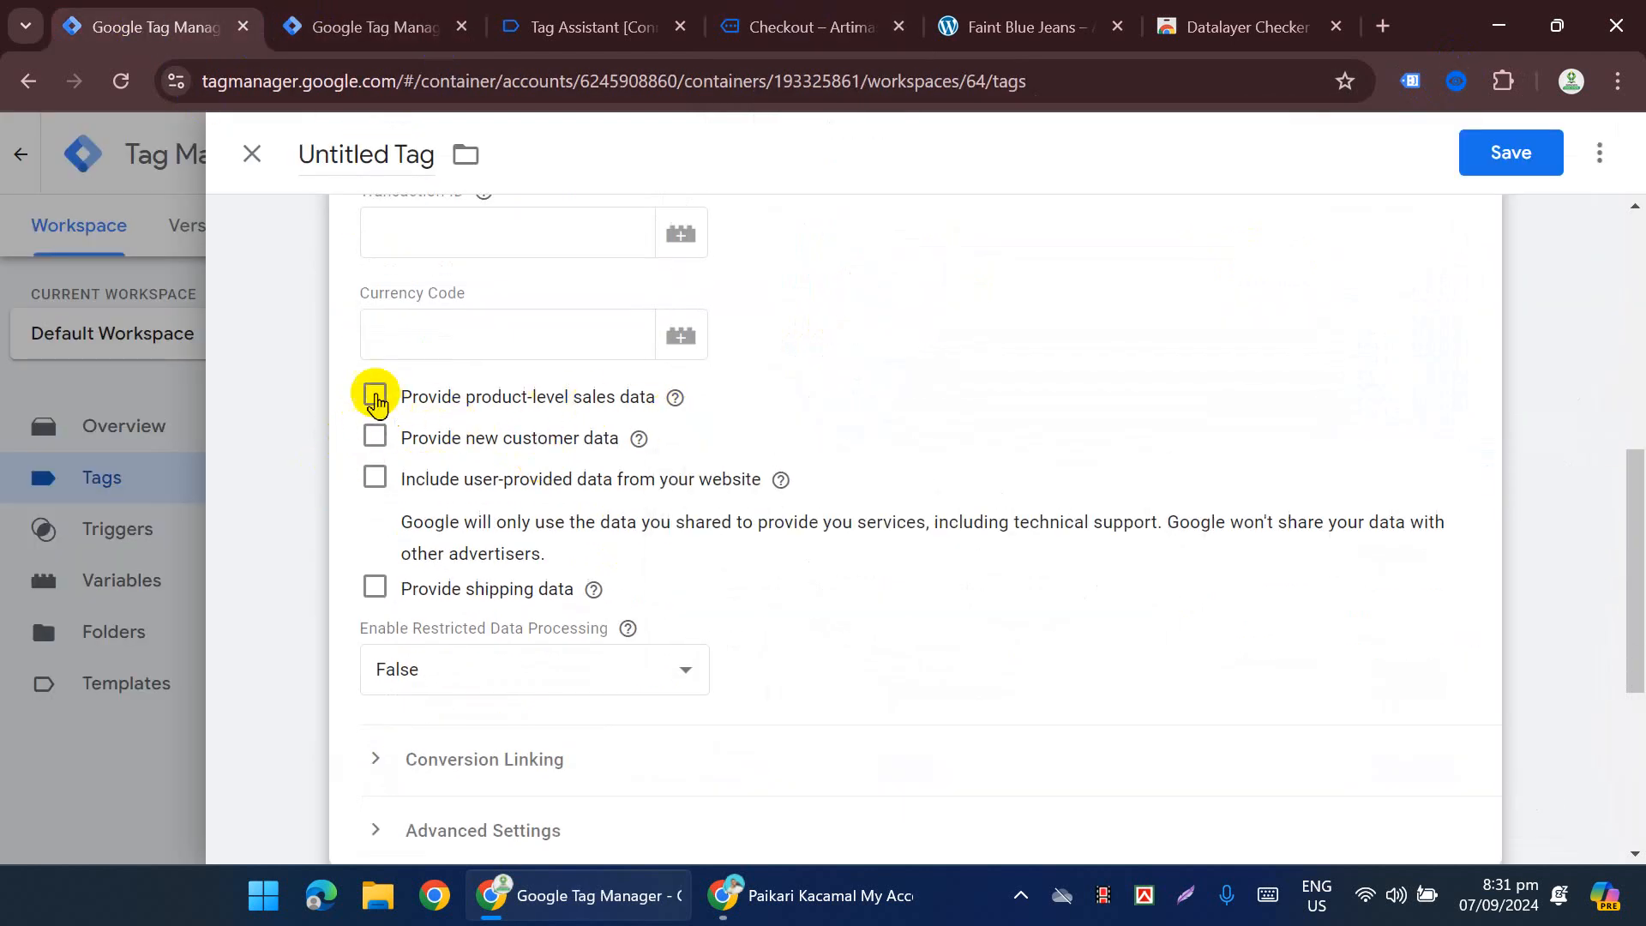
click(376, 397)
scroll(643, 496, down, 3)
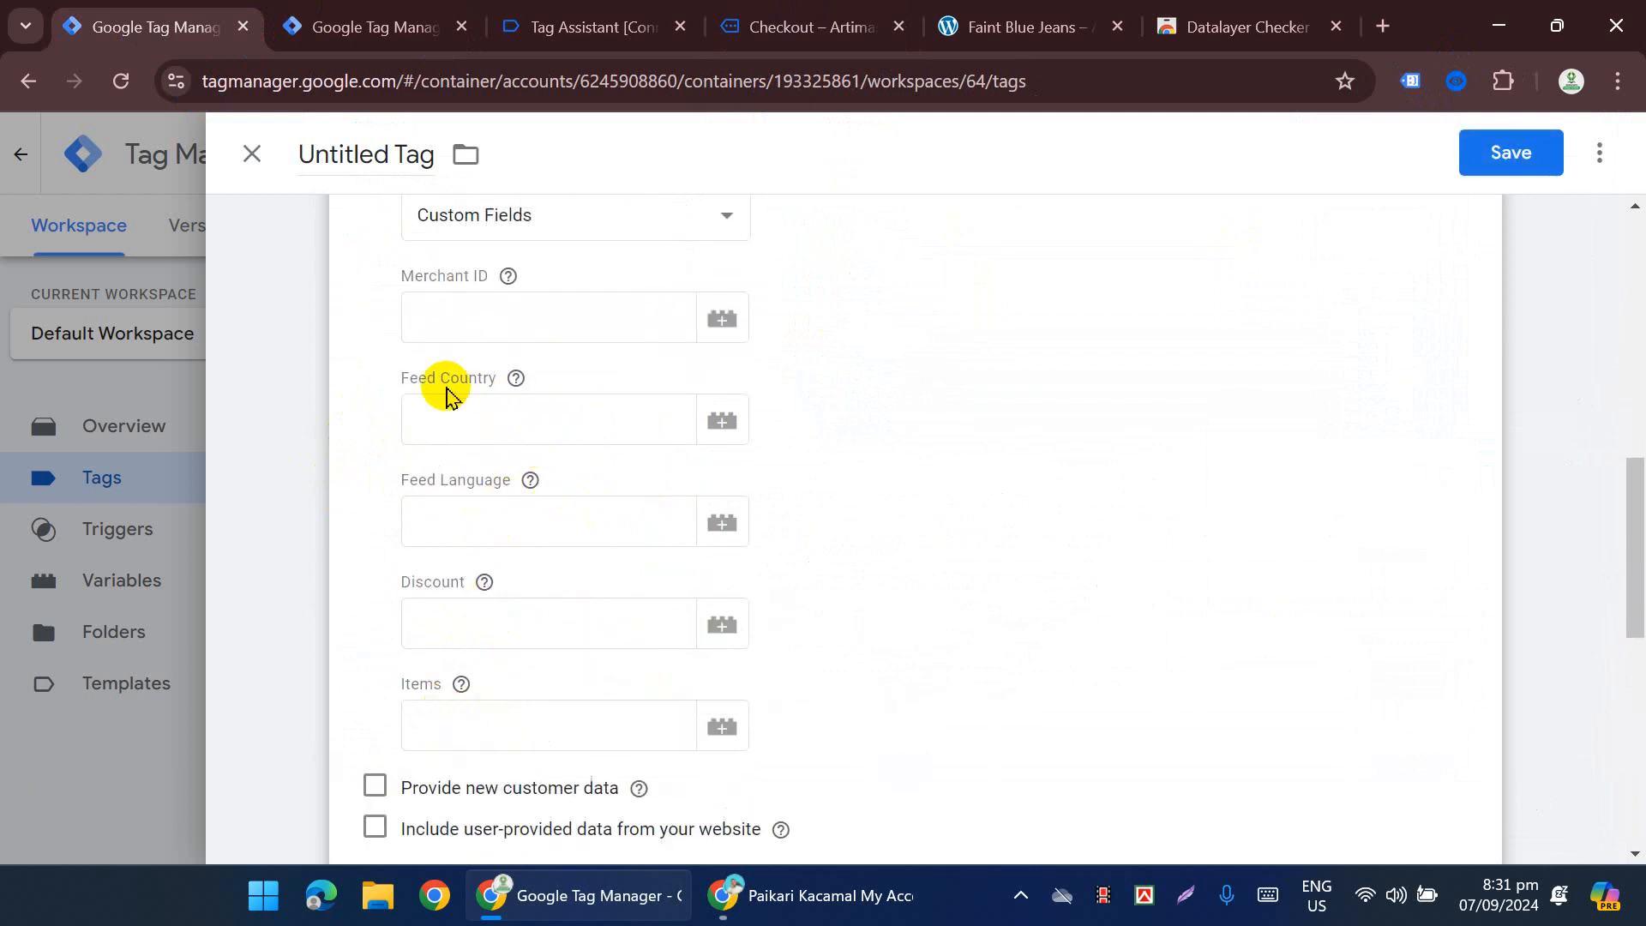
scroll(557, 428, down, 2)
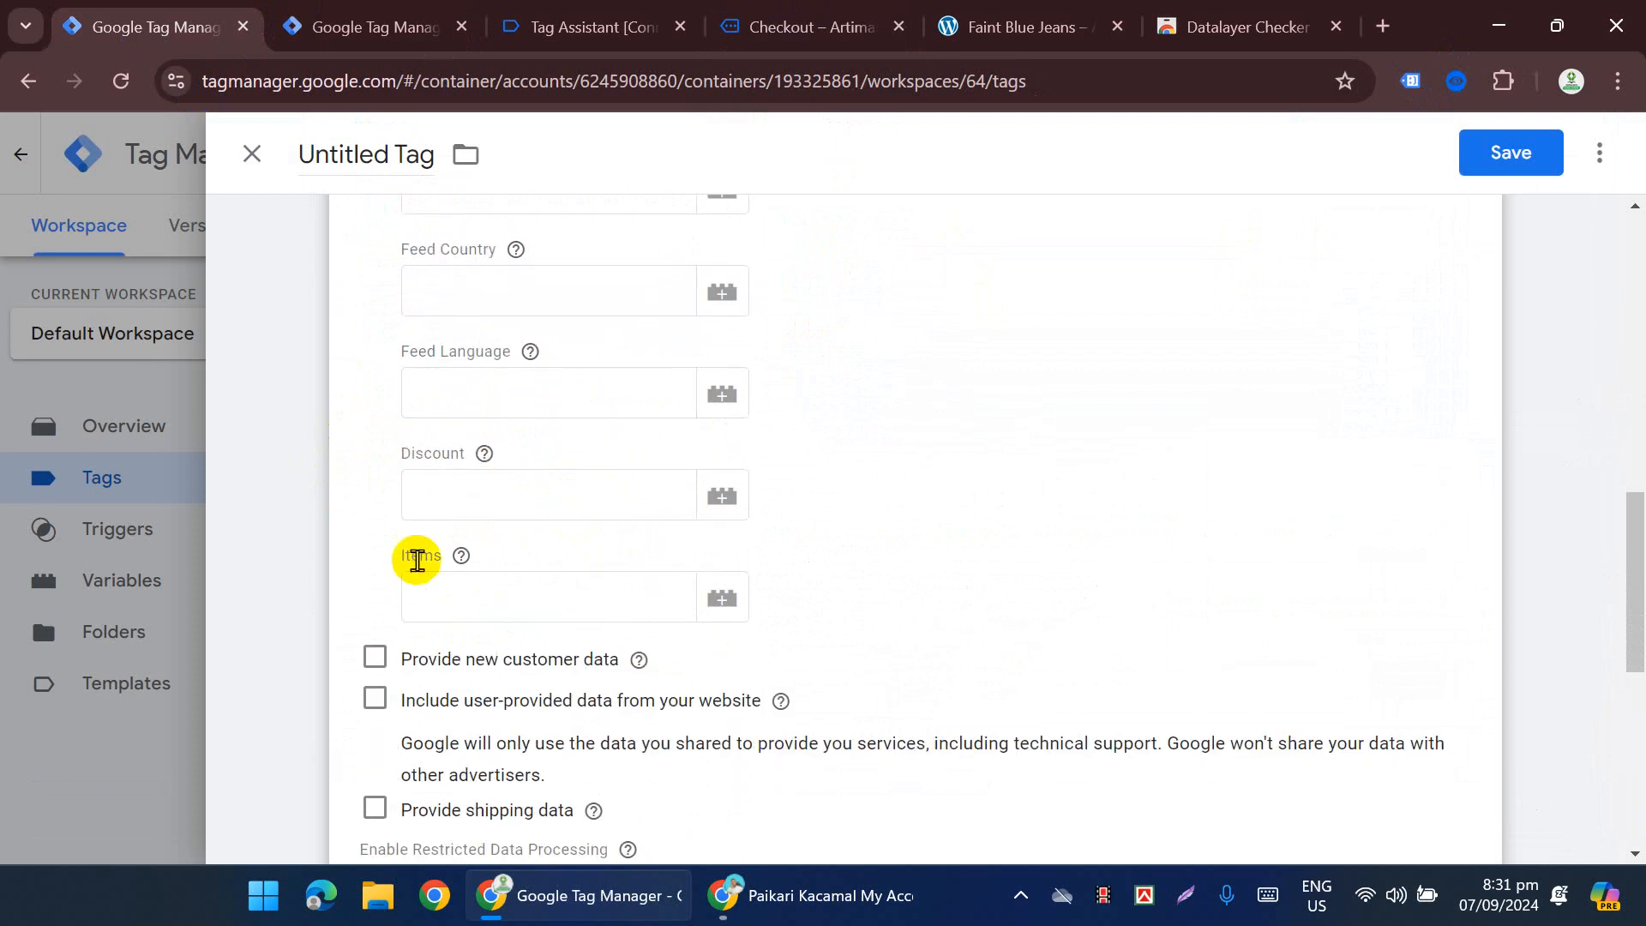
Step: Examine the purchase event's item keys in the flat view of Datalayer Checker on the checkout page
click(838, 24)
click(1455, 80)
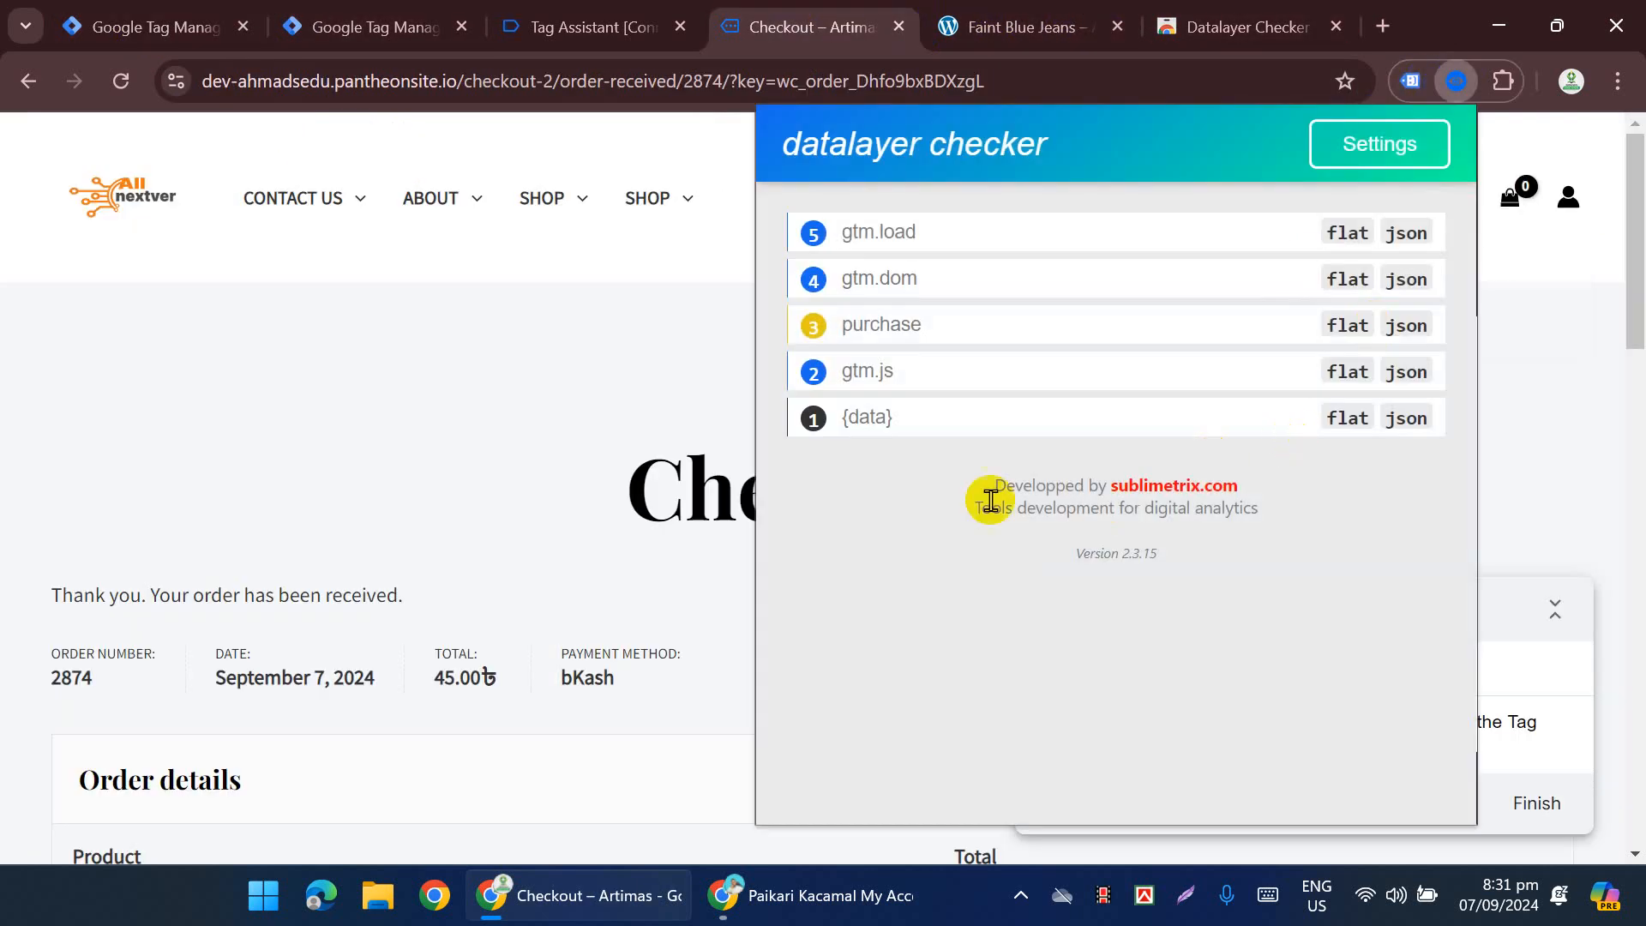
click(1348, 326)
scroll(1102, 426, down, 3)
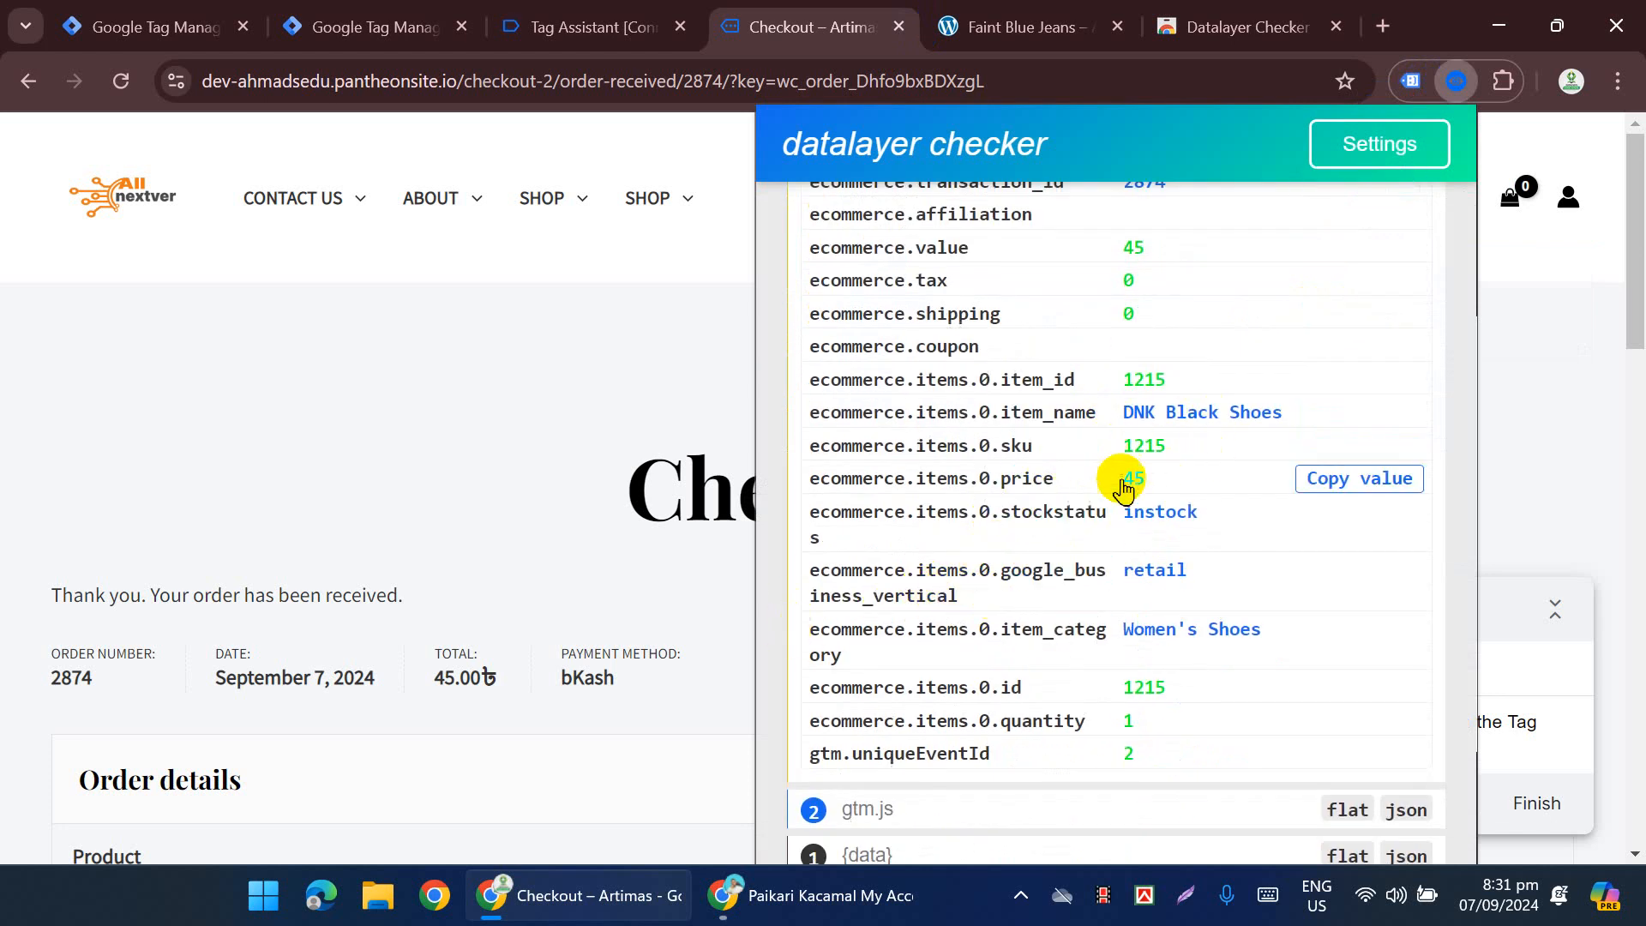
scroll(1087, 540, up, 2)
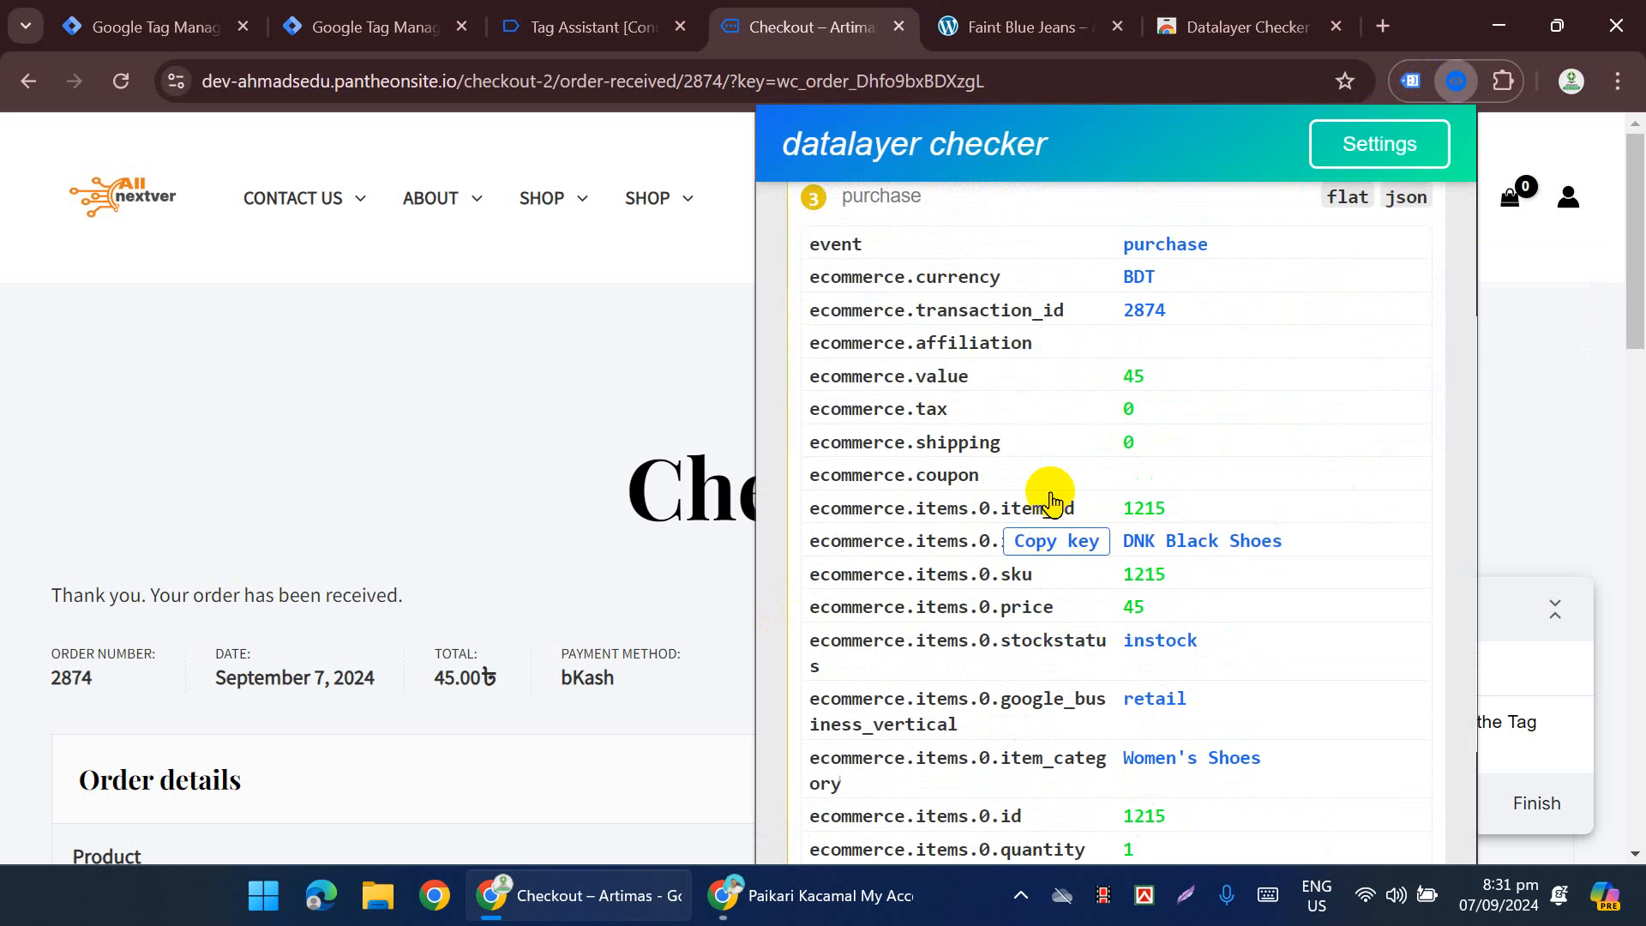
scroll(1106, 467, down, 2)
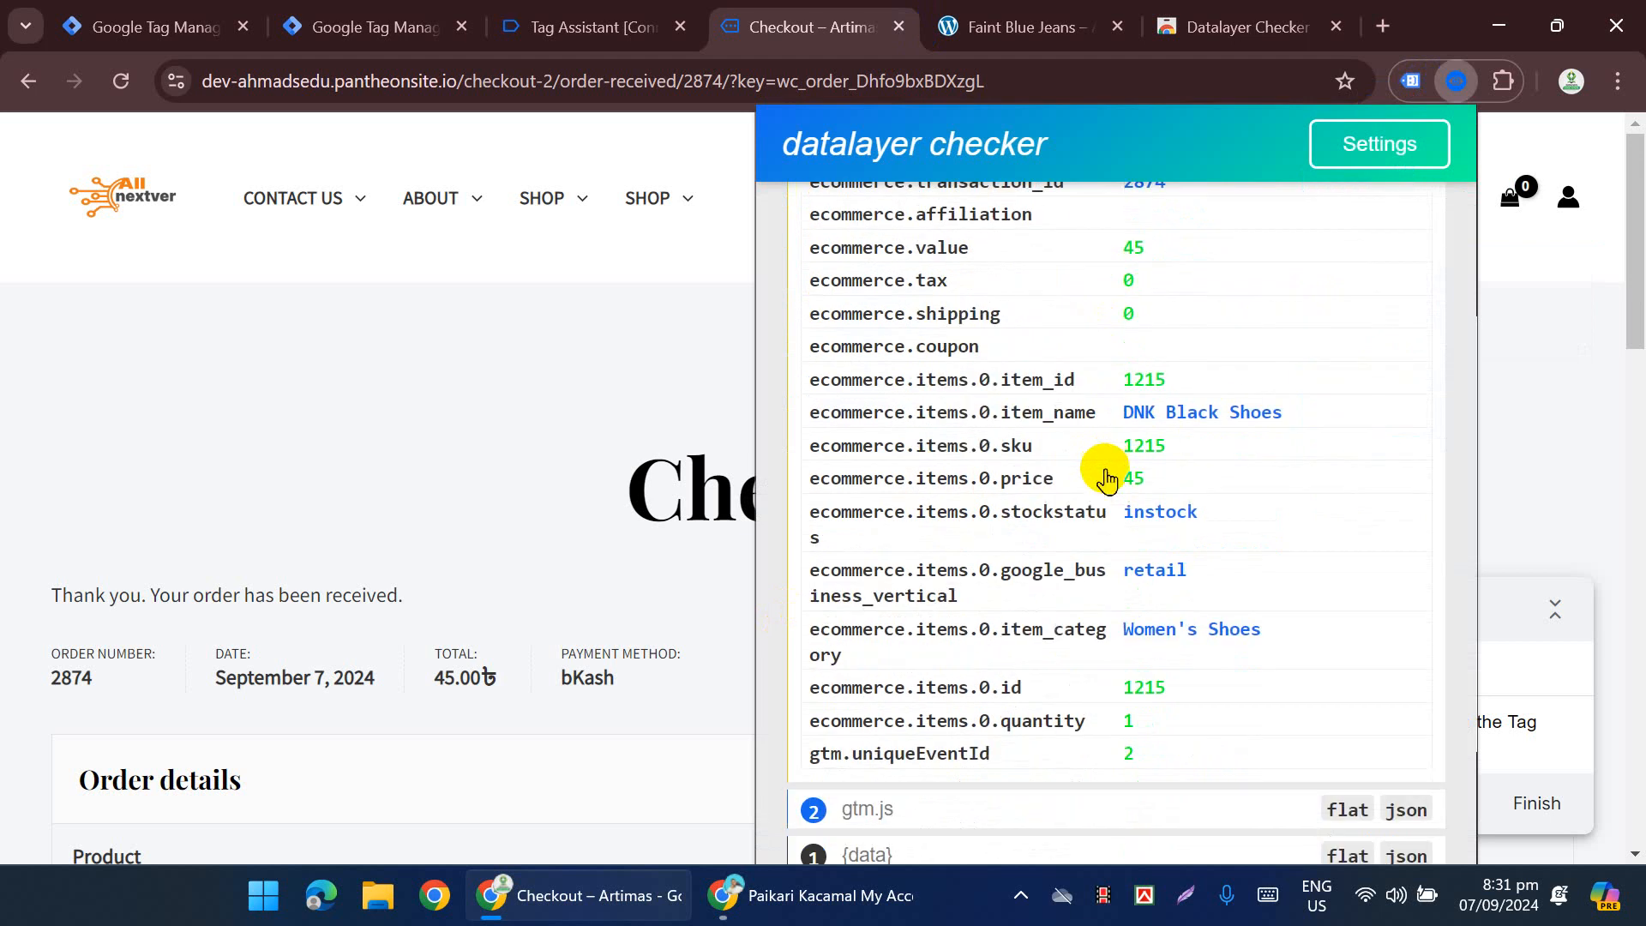
scroll(1011, 507, up, 2)
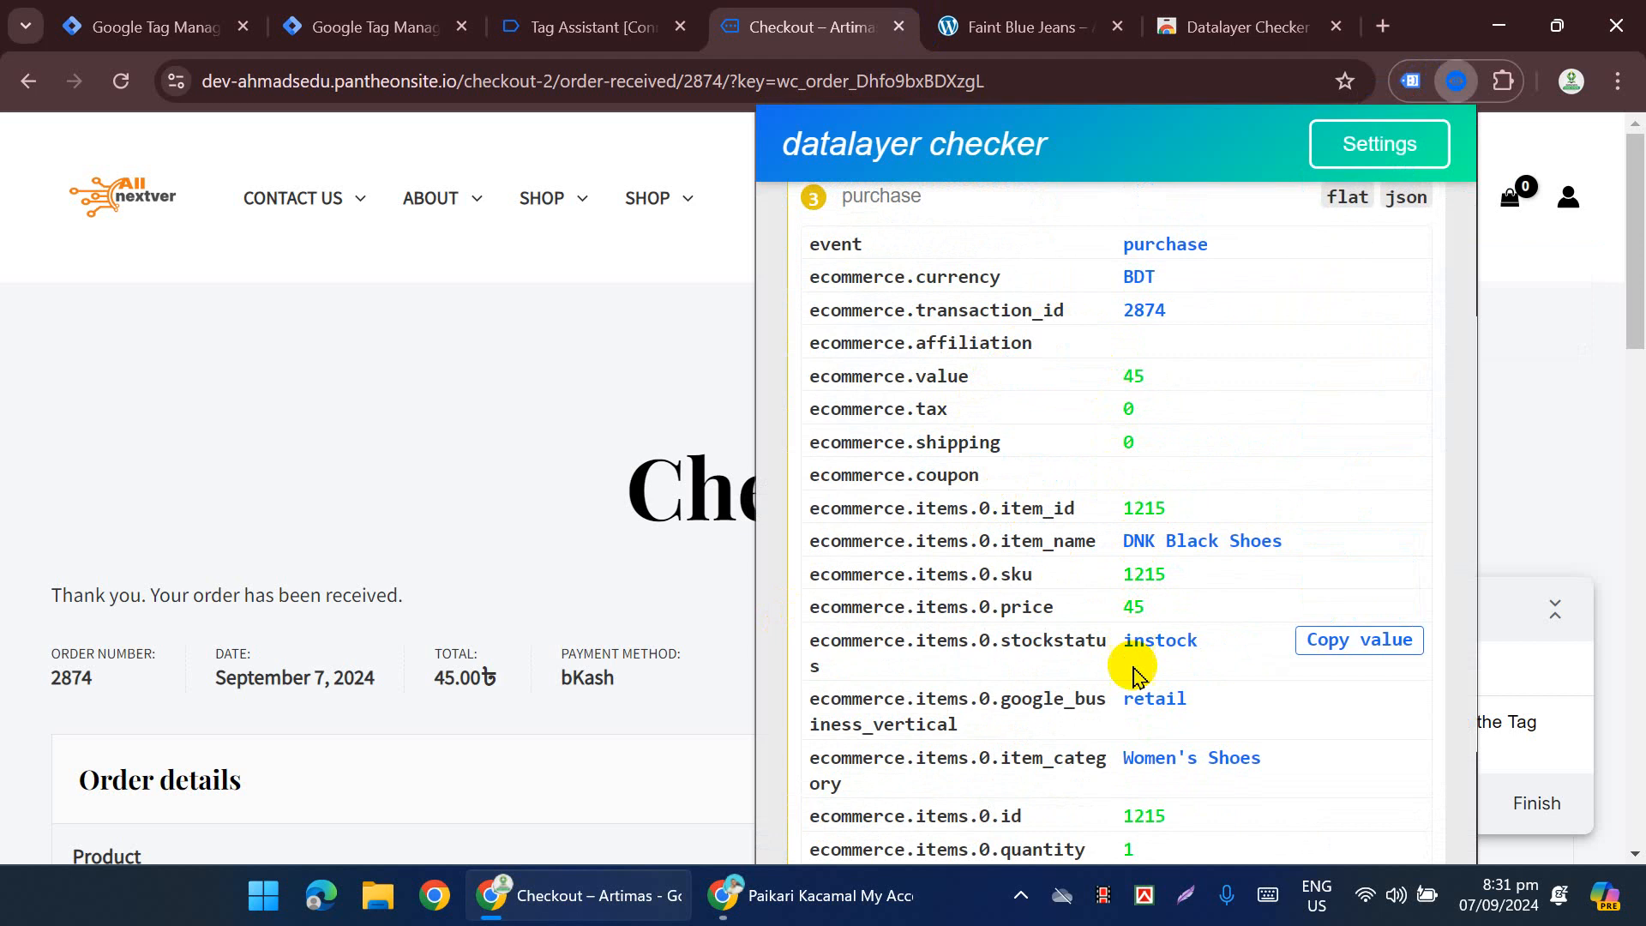
scroll(1145, 727, down, 2)
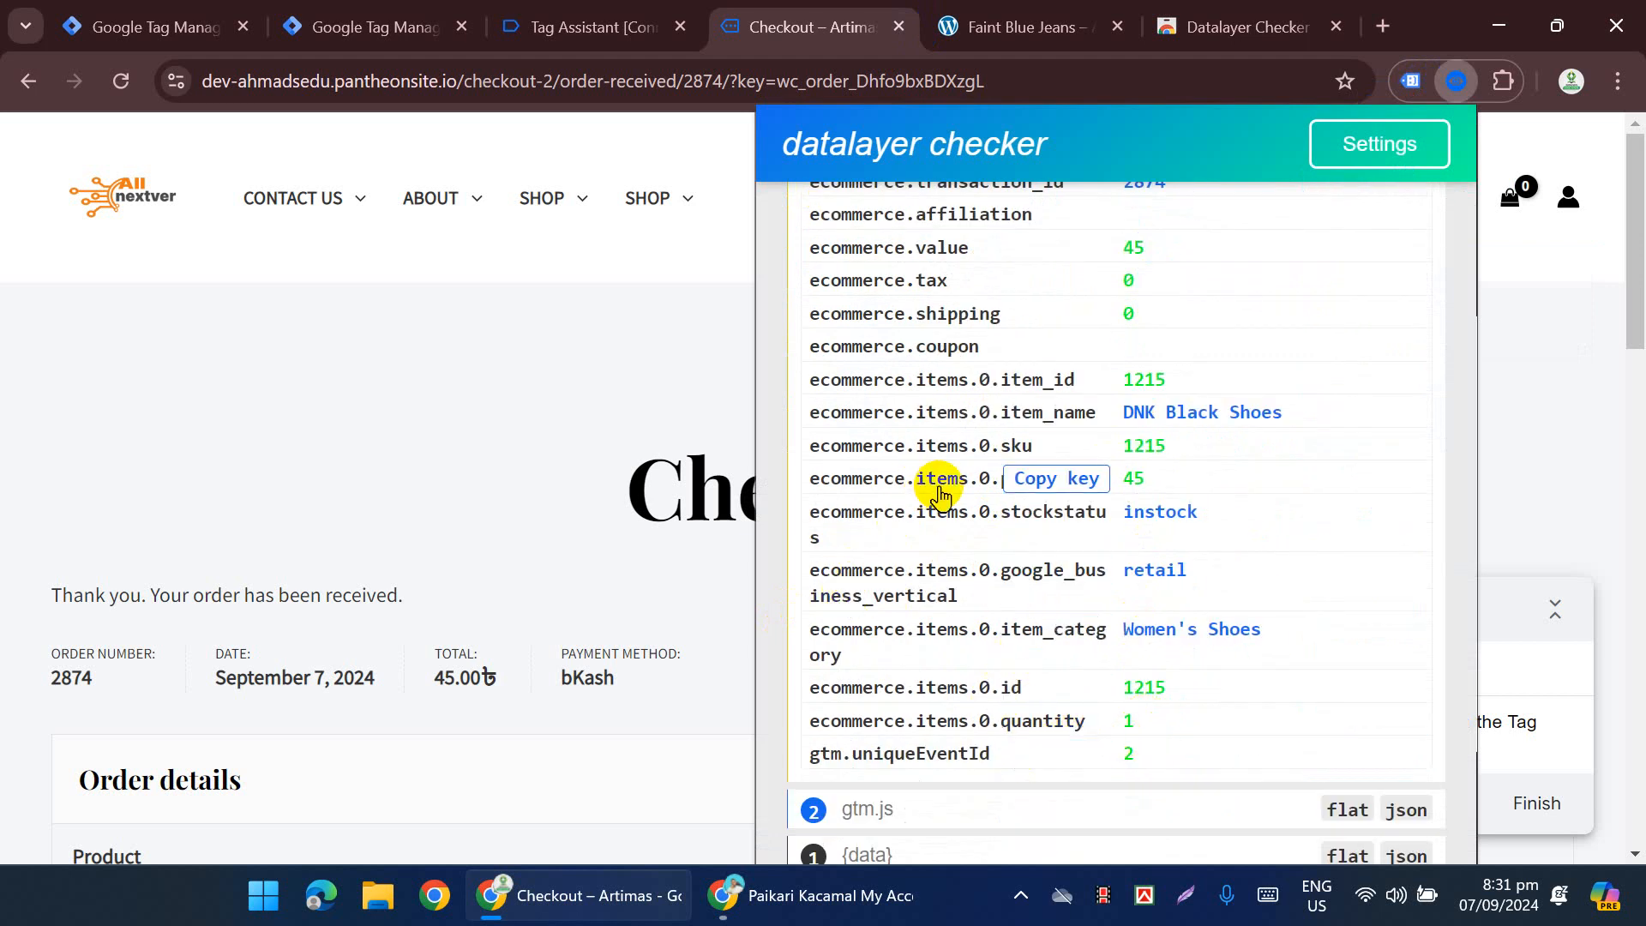
scroll(1072, 570, up, 2)
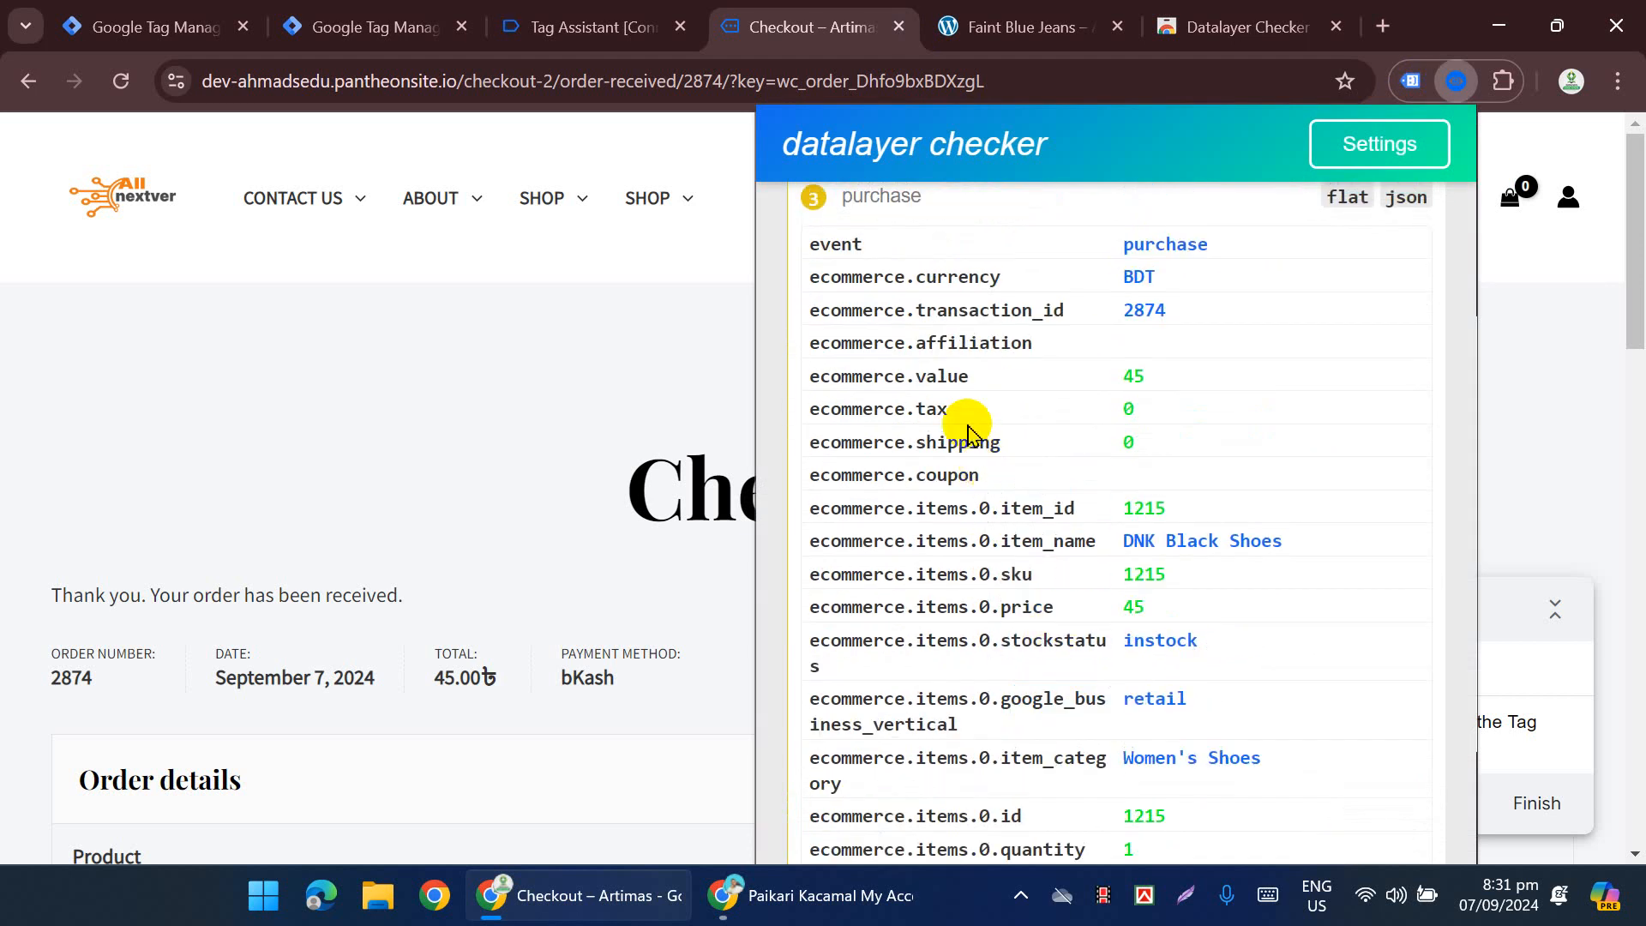
scroll(981, 414, down, 2)
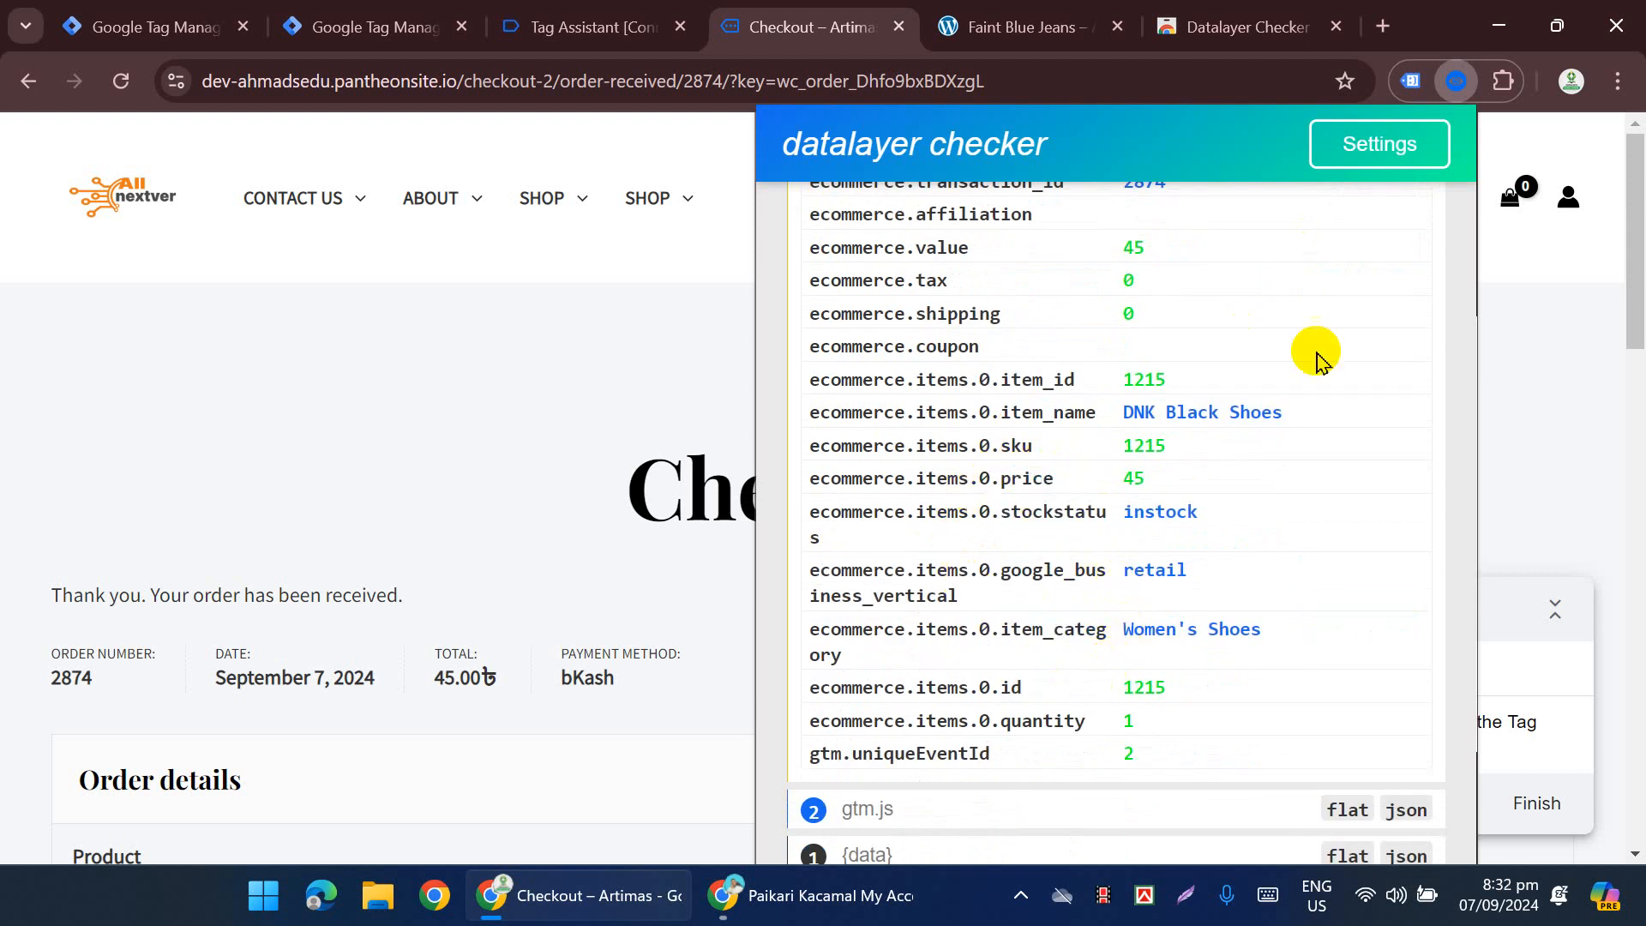
scroll(1315, 357, up, 4)
Step: Compare the items array in the purchase event's JSON view with the flat view to work out its key path
click(1413, 326)
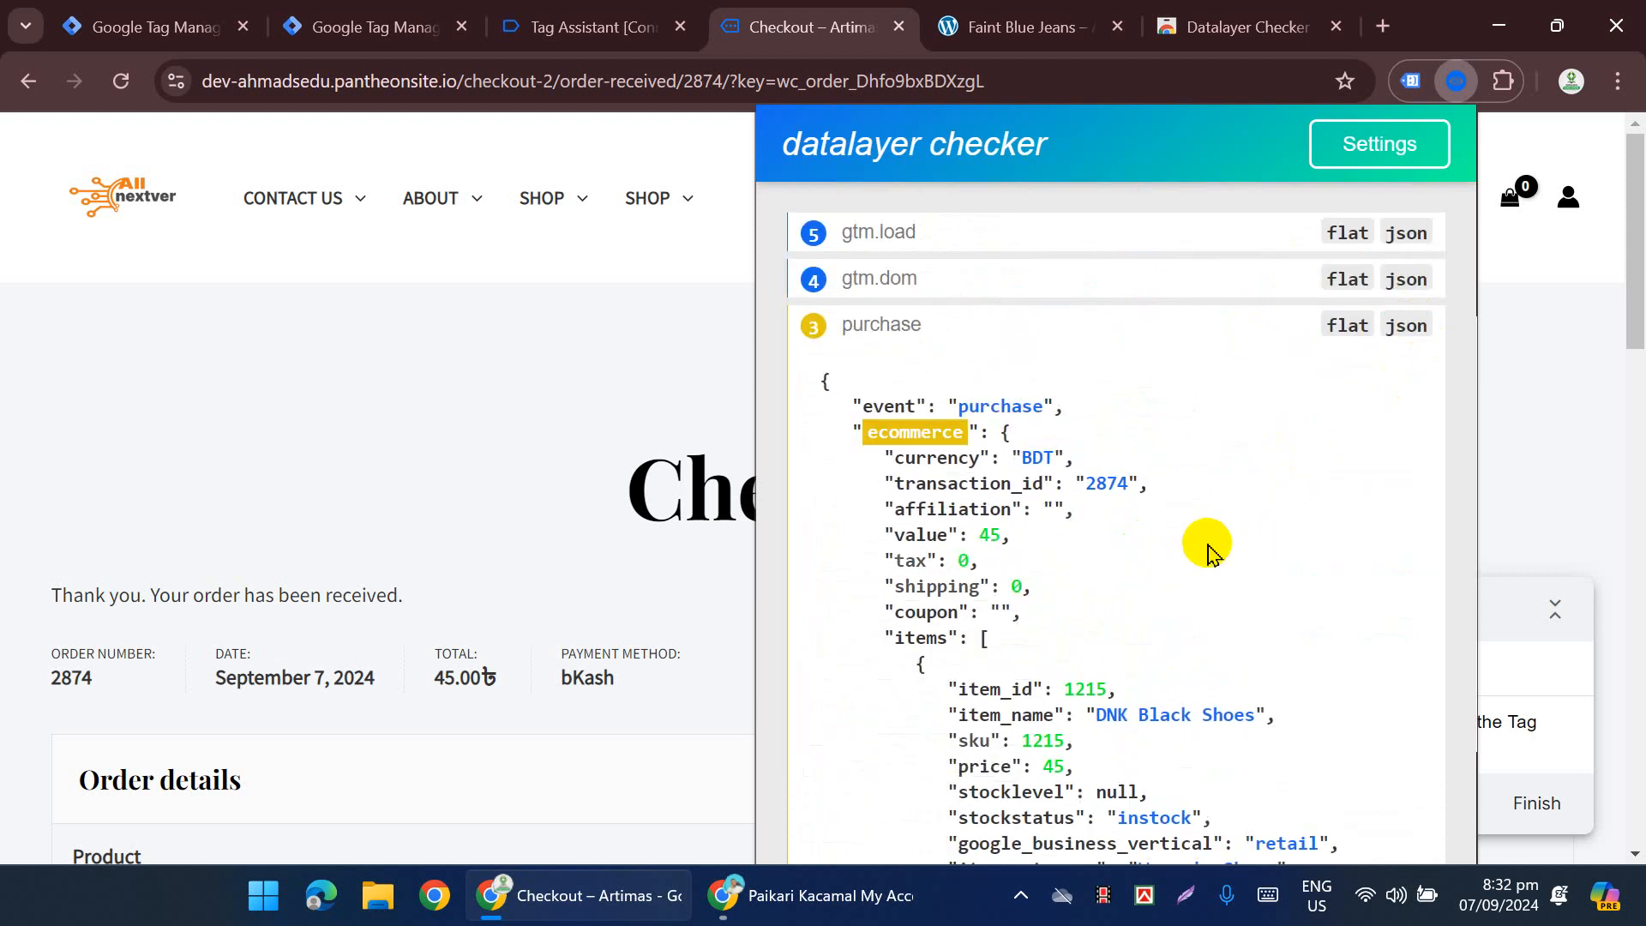
scroll(988, 452, down, 3)
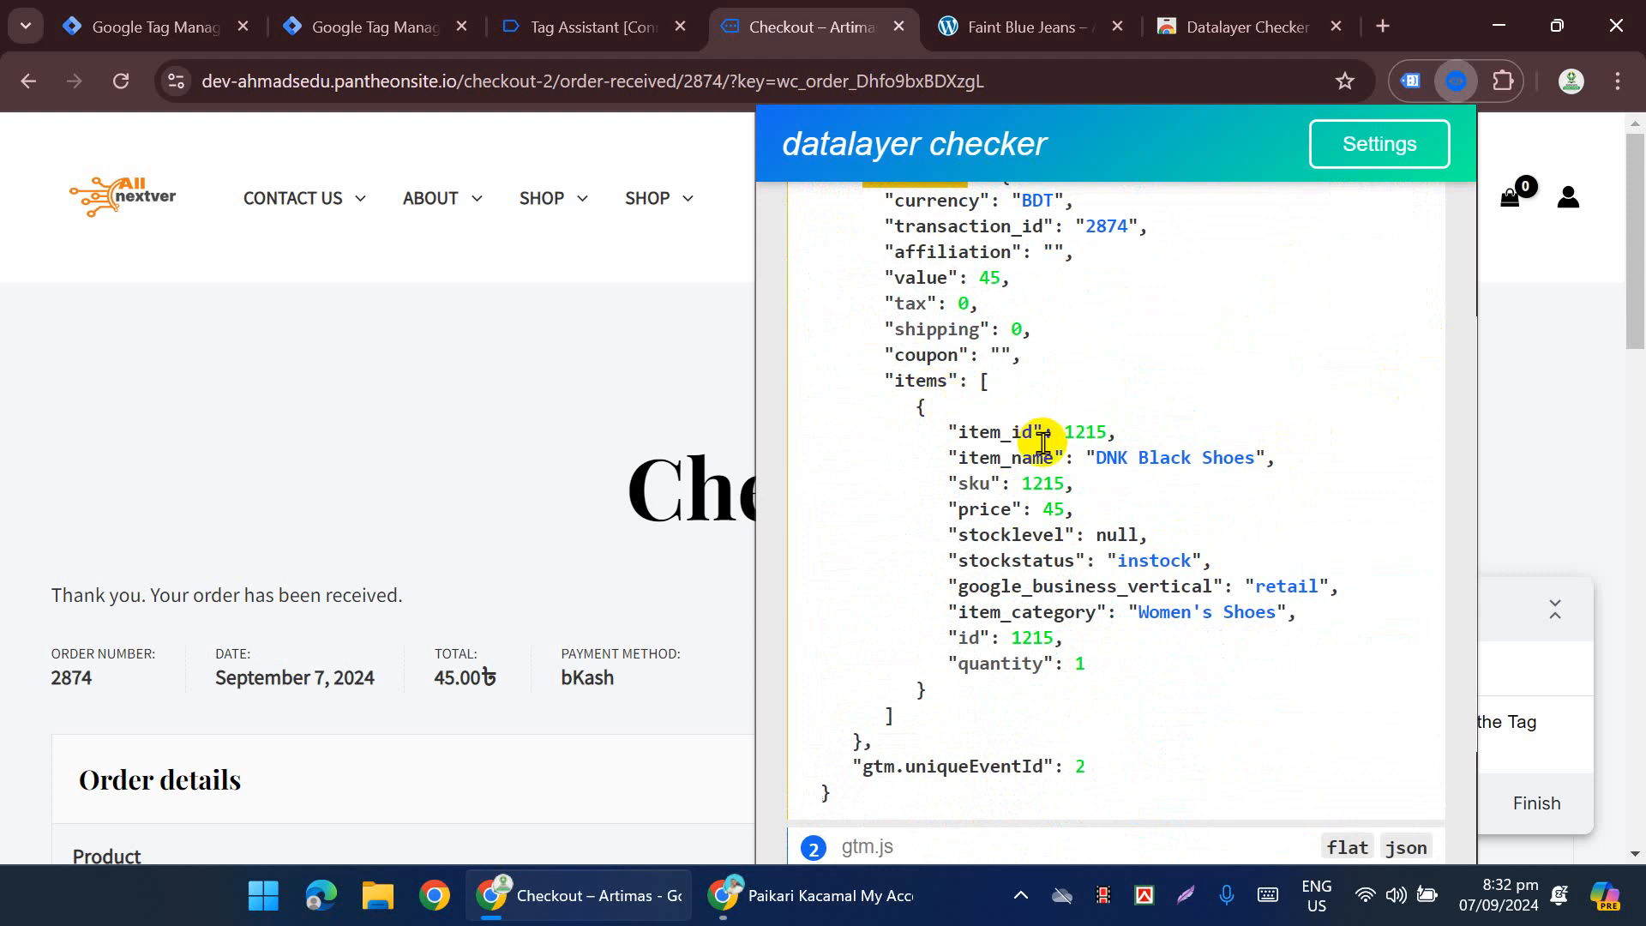
scroll(1114, 300, up, 4)
click(1348, 326)
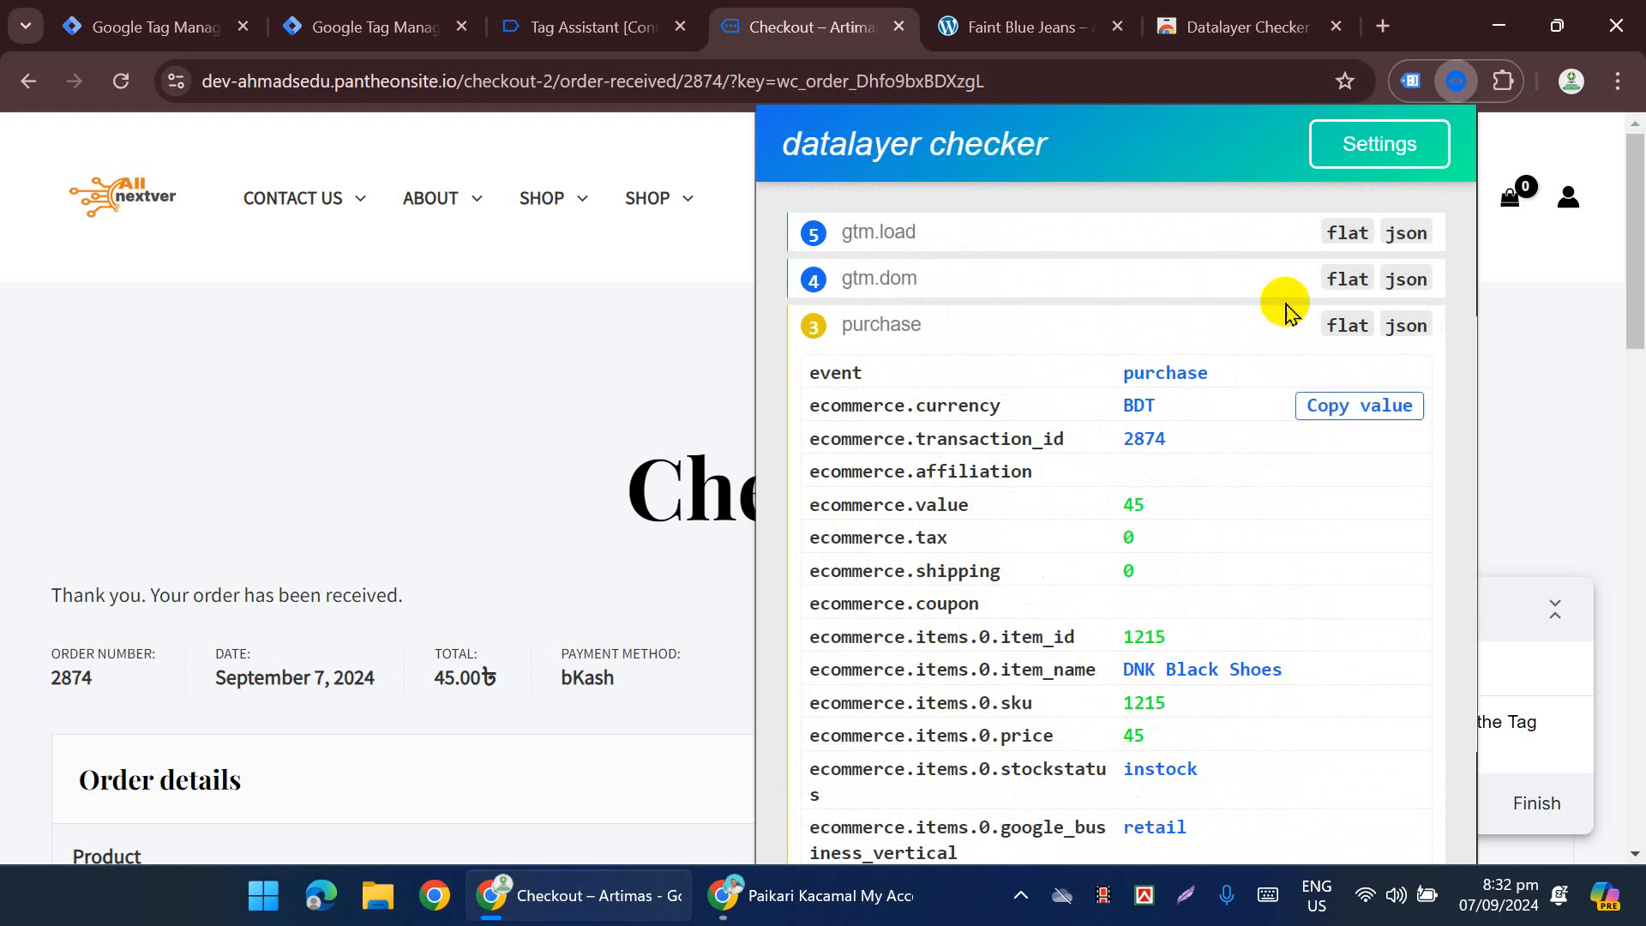
click(1400, 327)
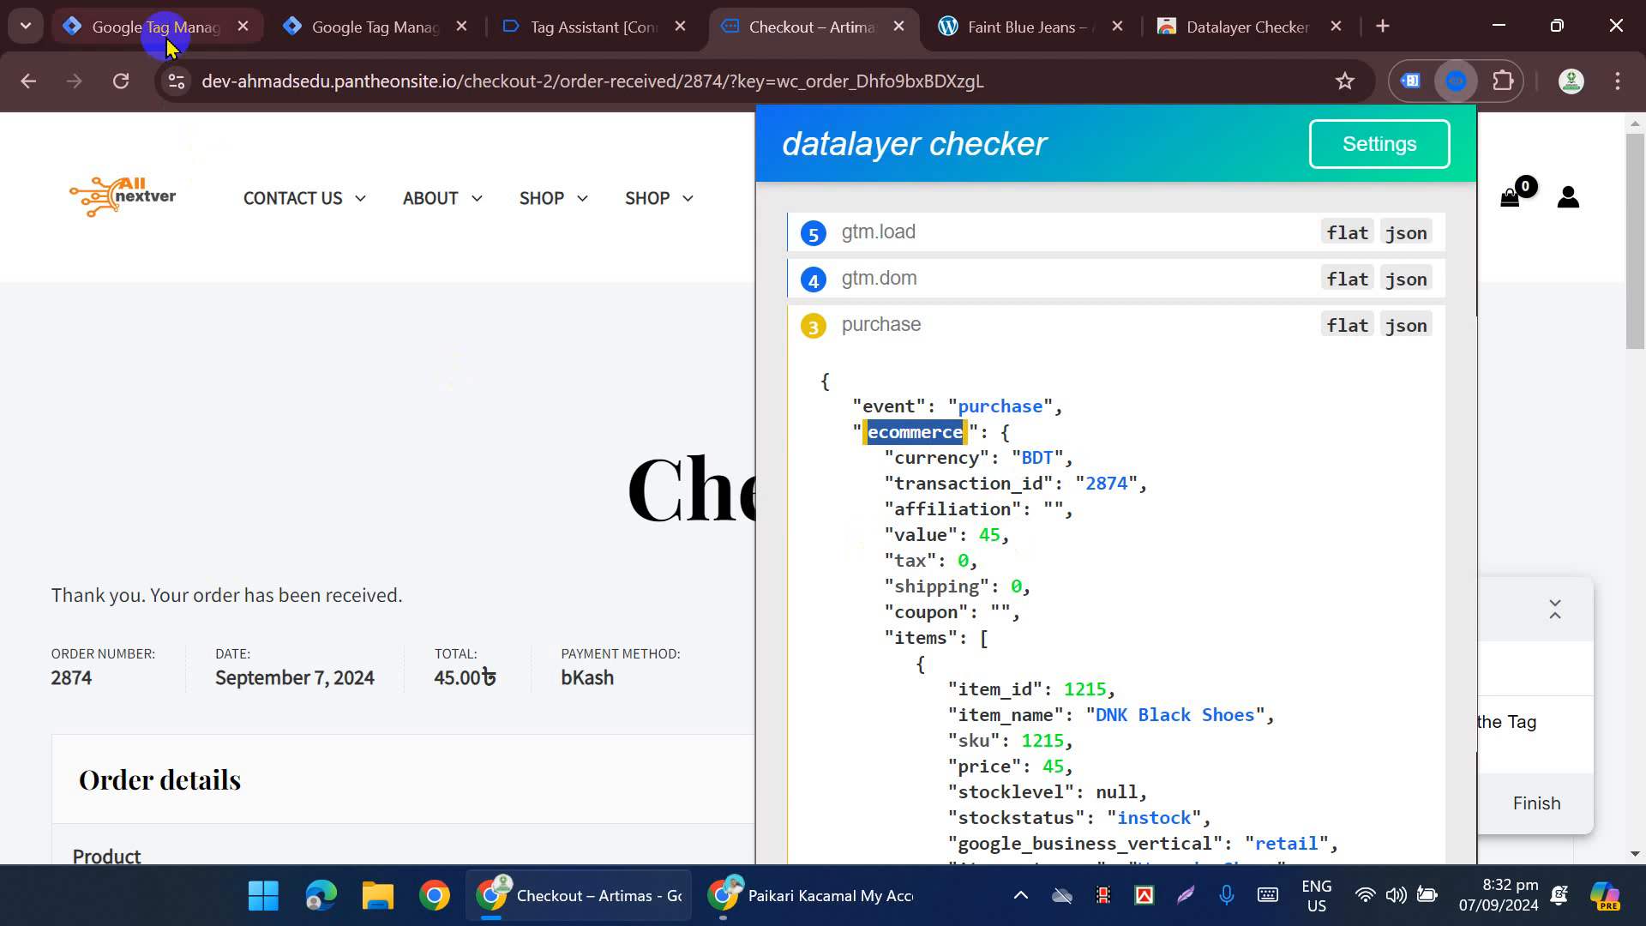
Step: Duplicate the ecommerce.currency variable in Tag Manager and set the duplicate's data layer variable name to ecommerce.items
click(375, 27)
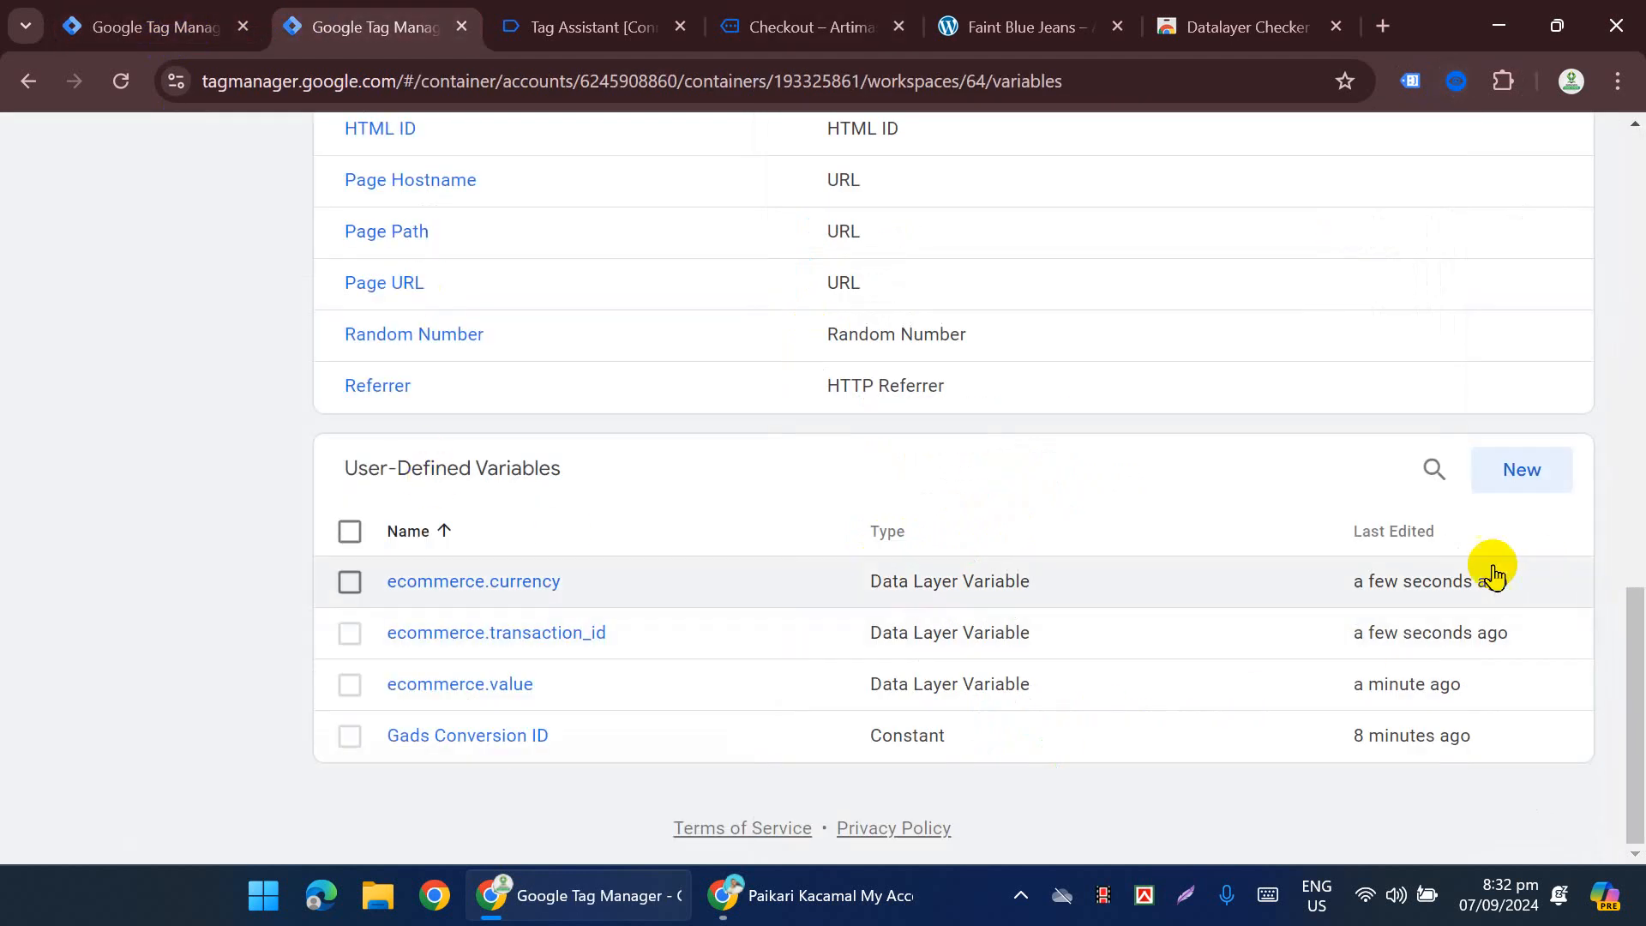
click(525, 591)
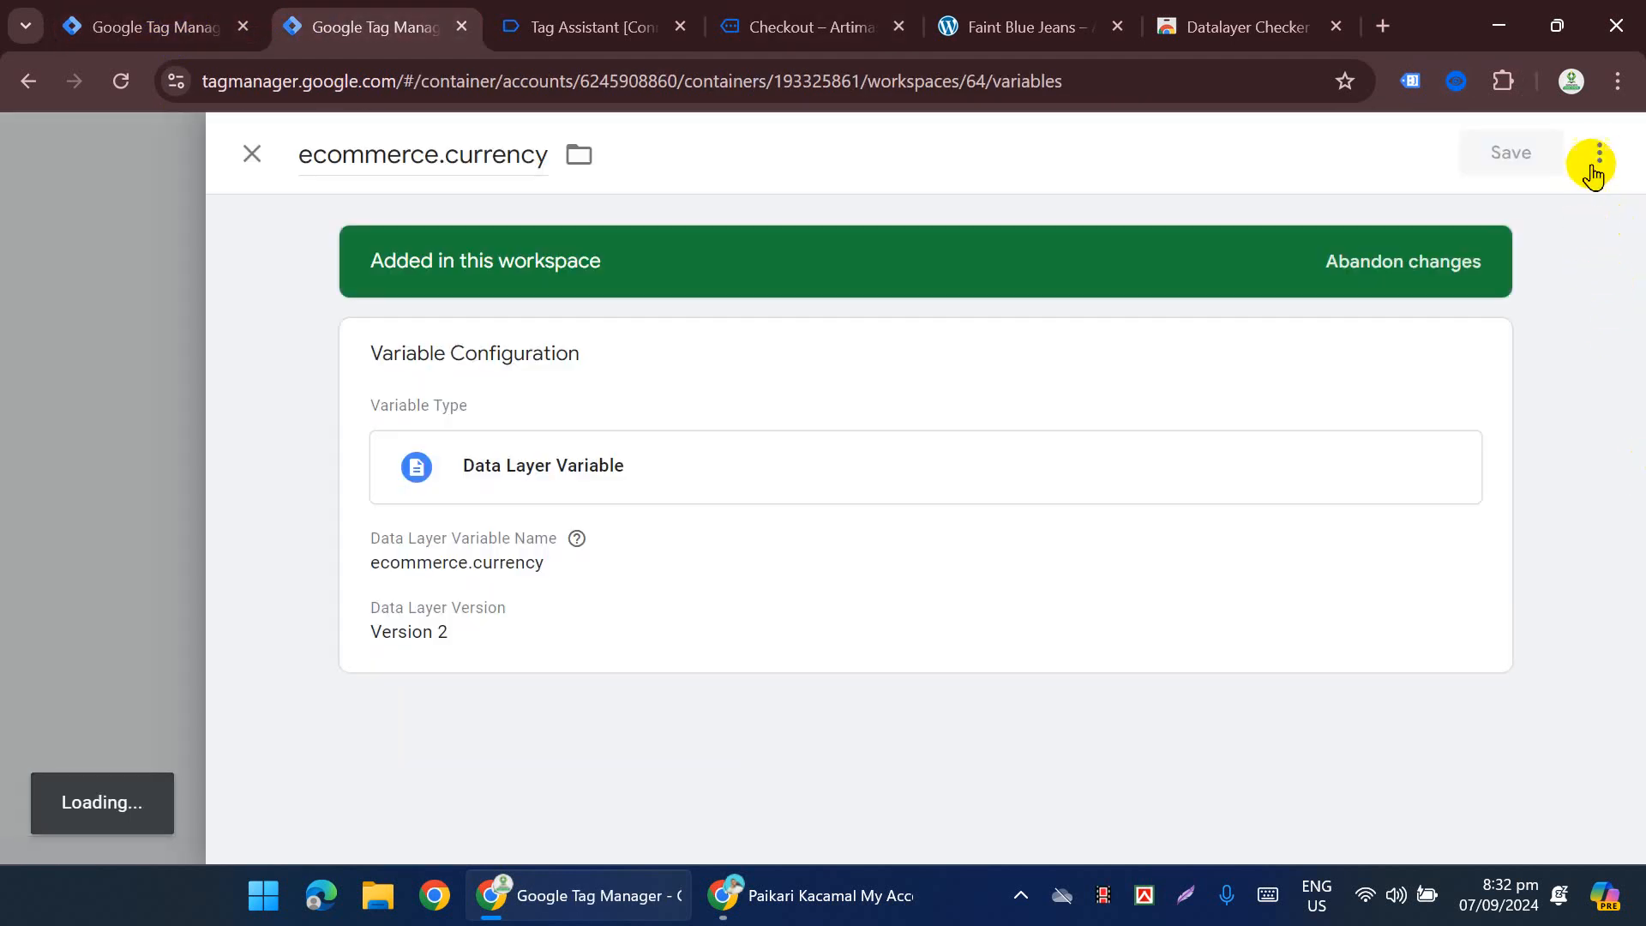
click(1598, 154)
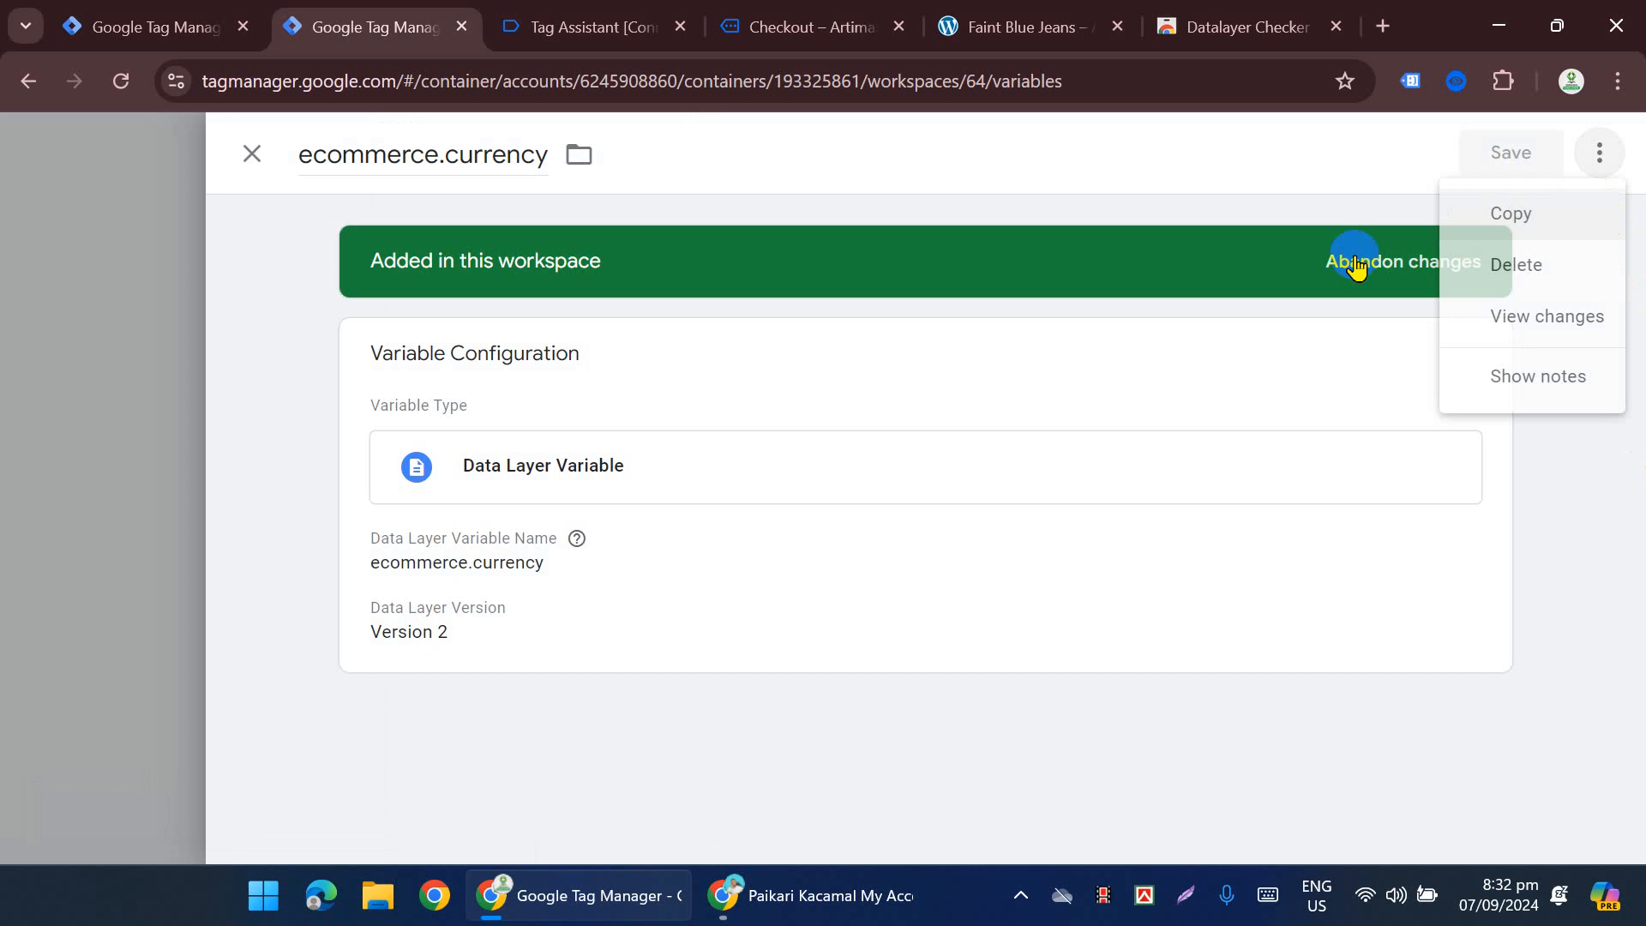
click(1513, 209)
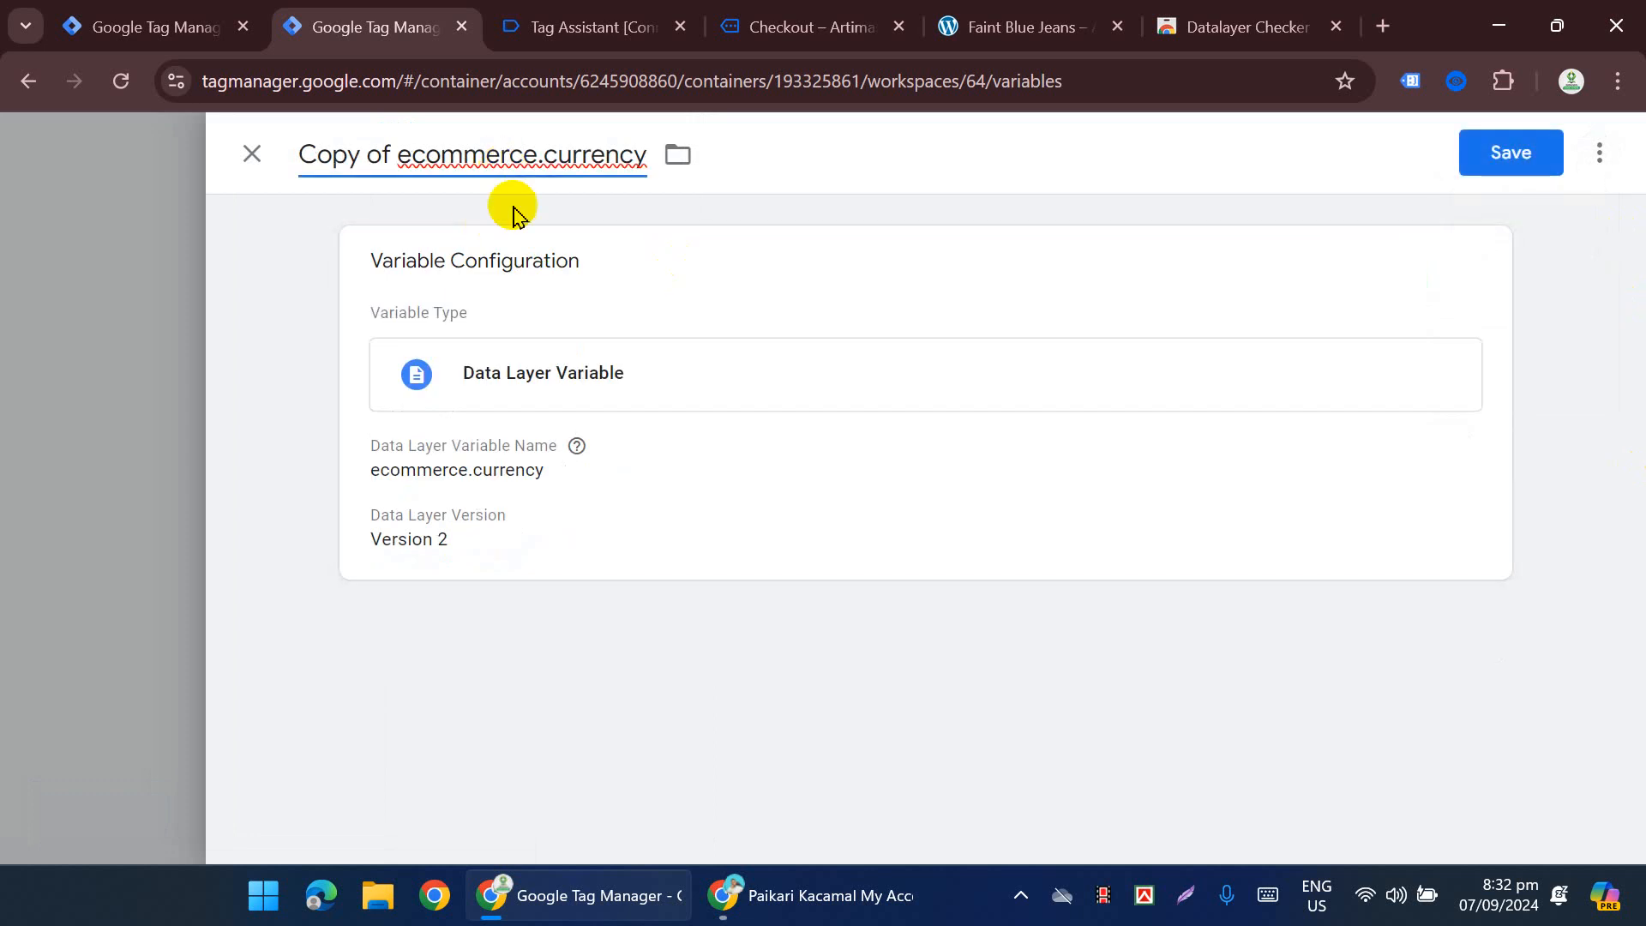
click(646, 365)
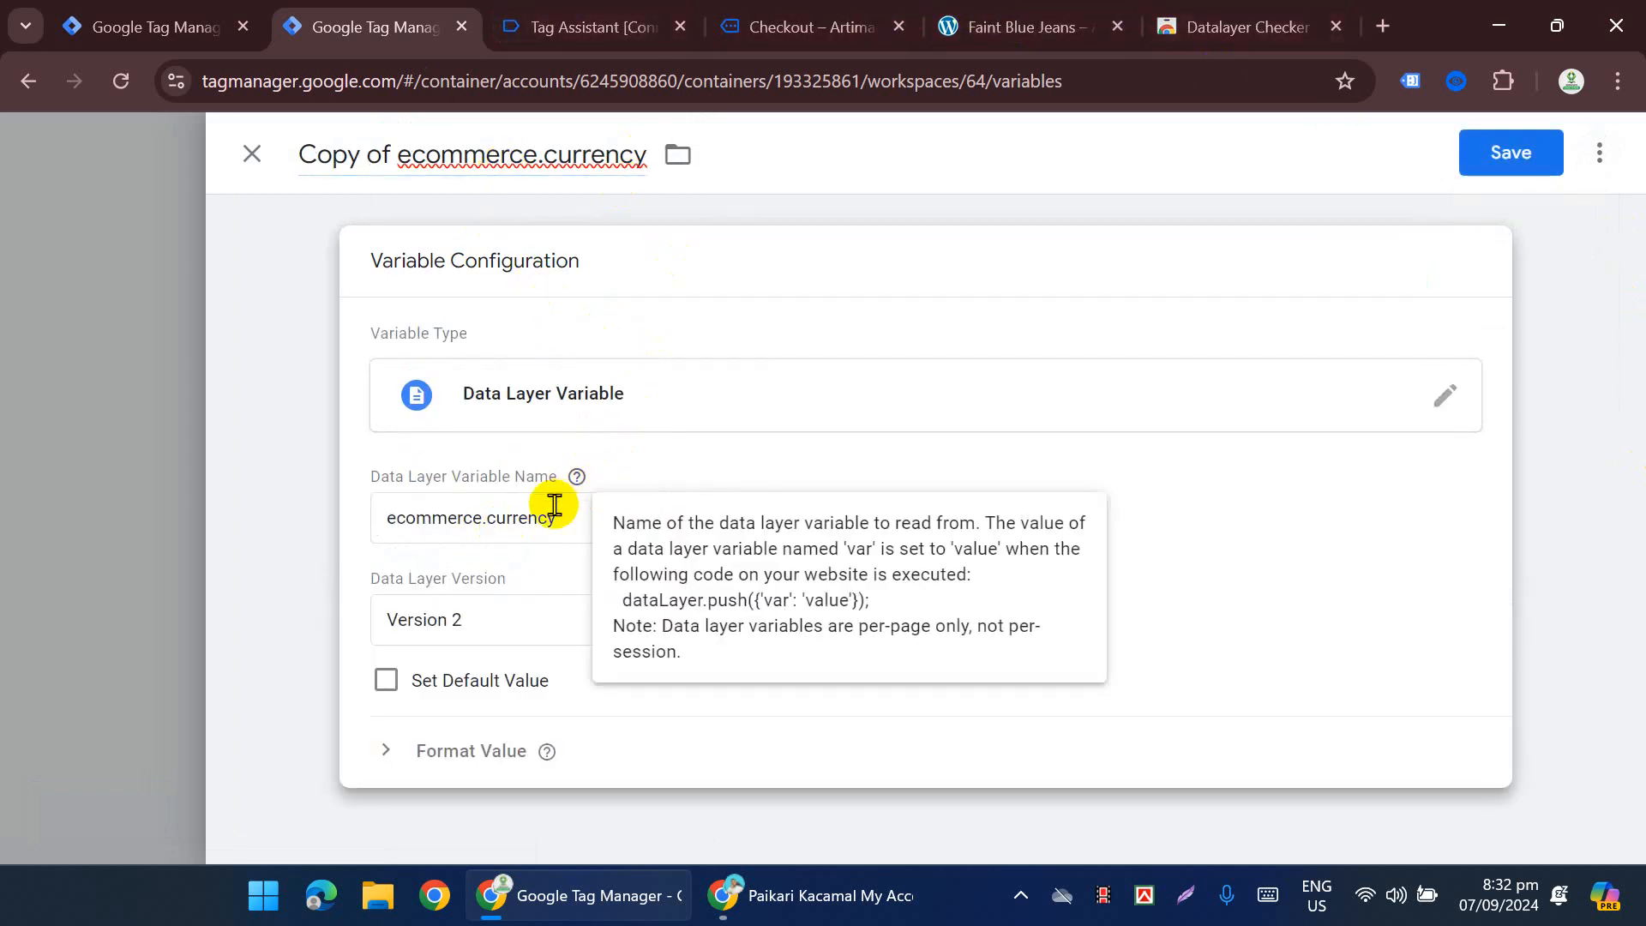
double_click(527, 514)
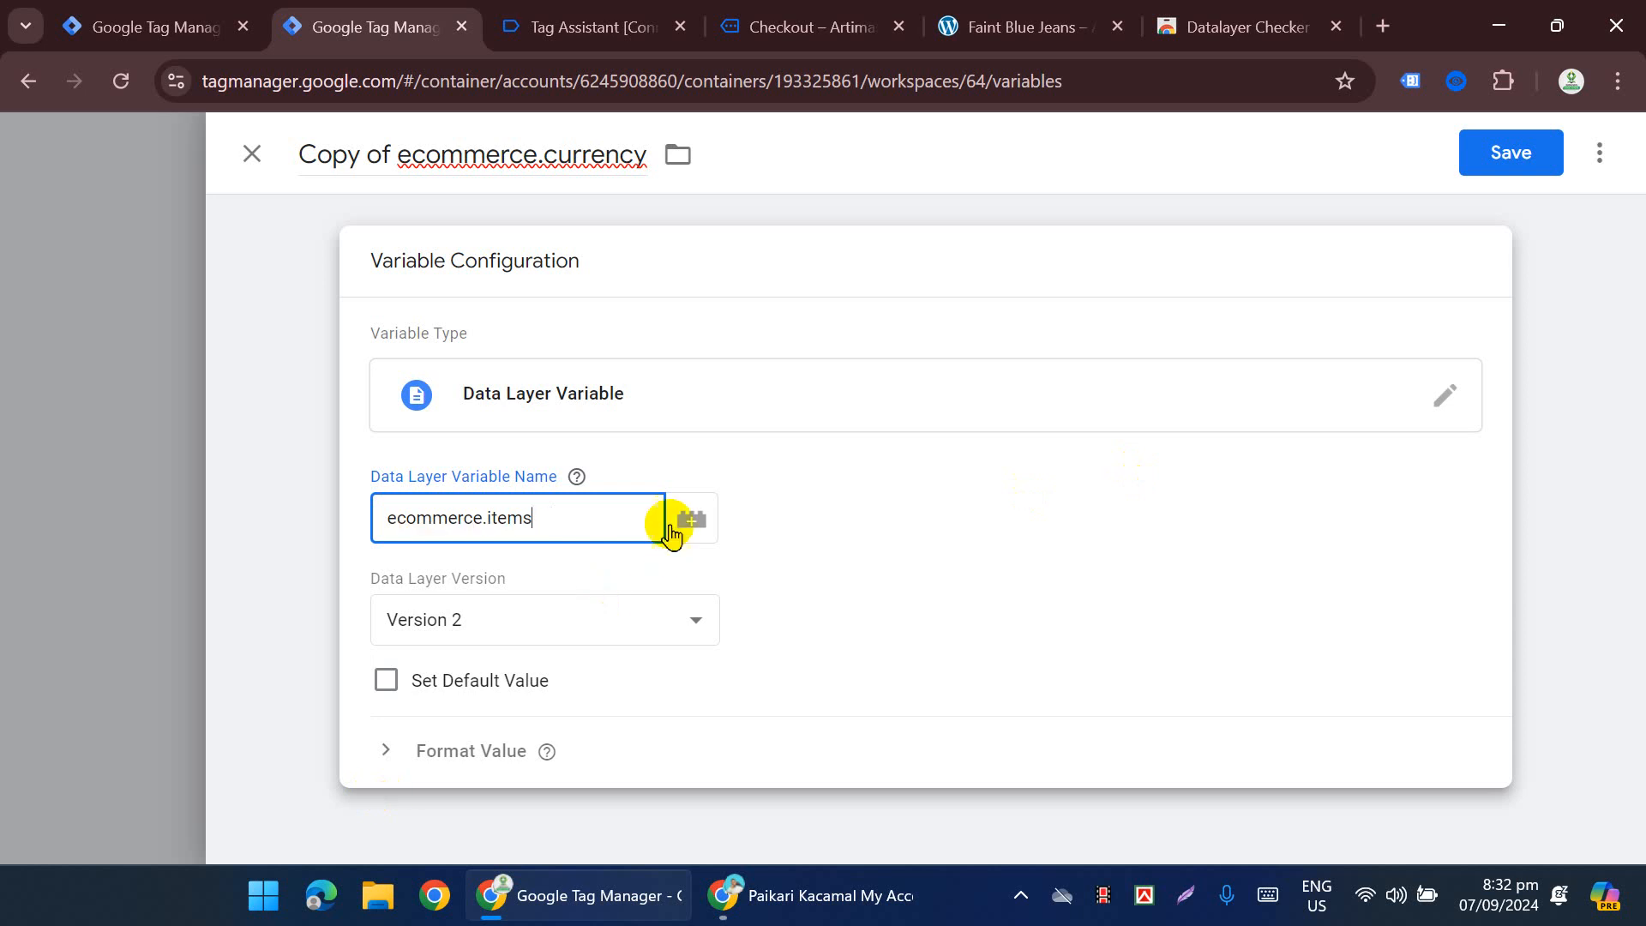
Step: Title the duplicated variable ecommerce.items and save it
click(437, 193)
click(531, 519)
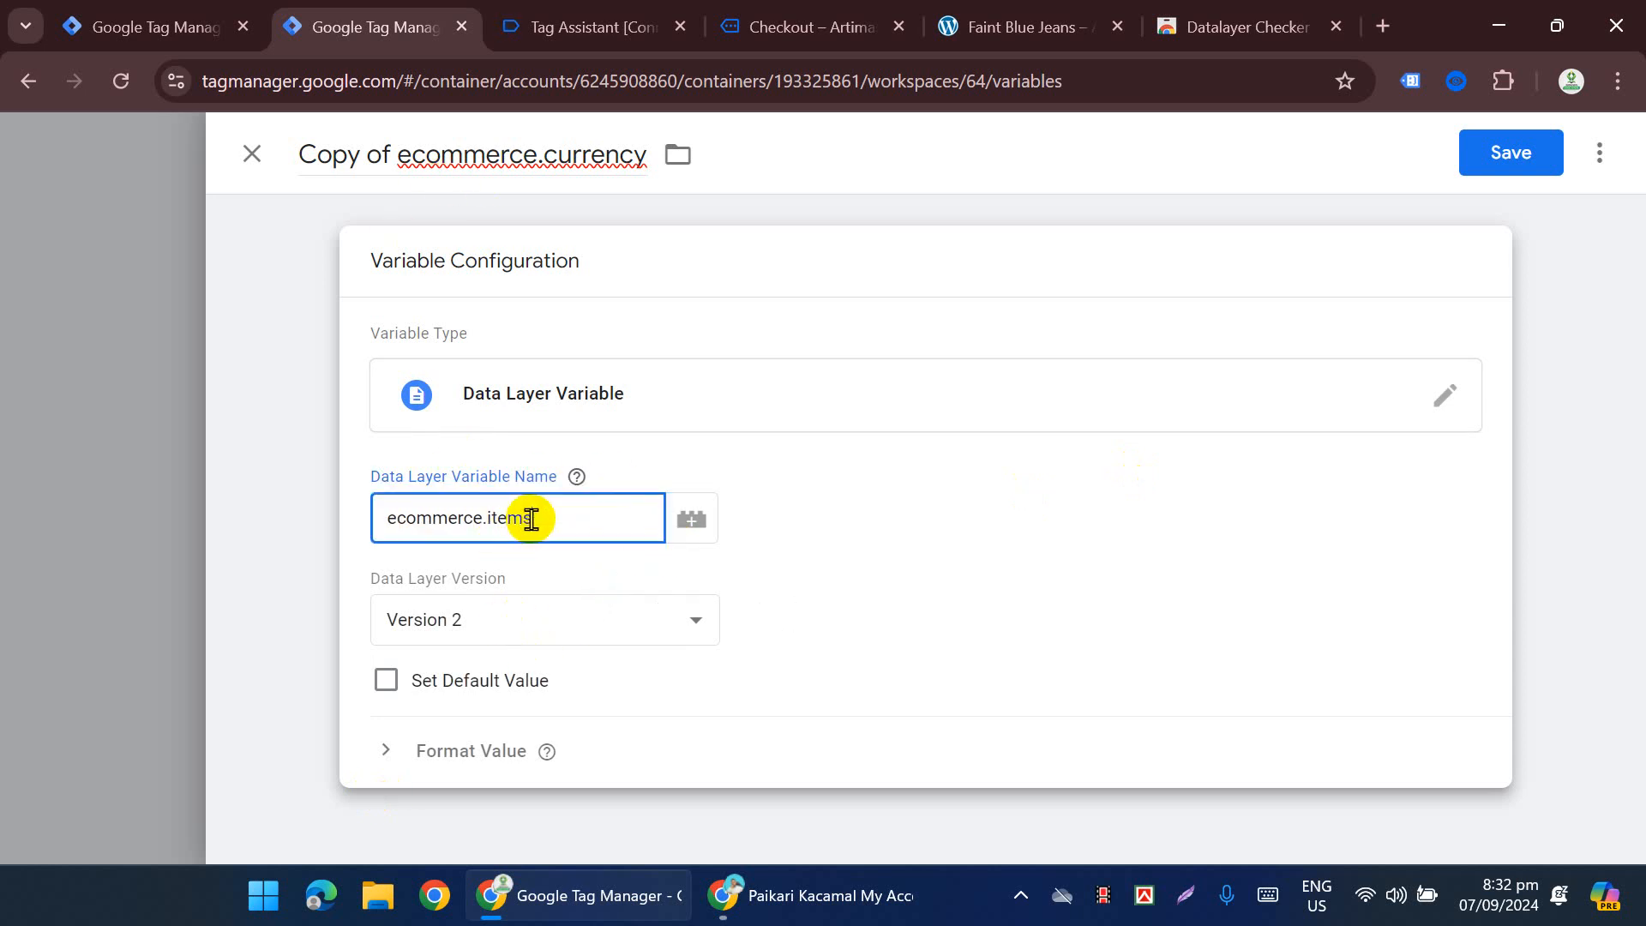
click(391, 149)
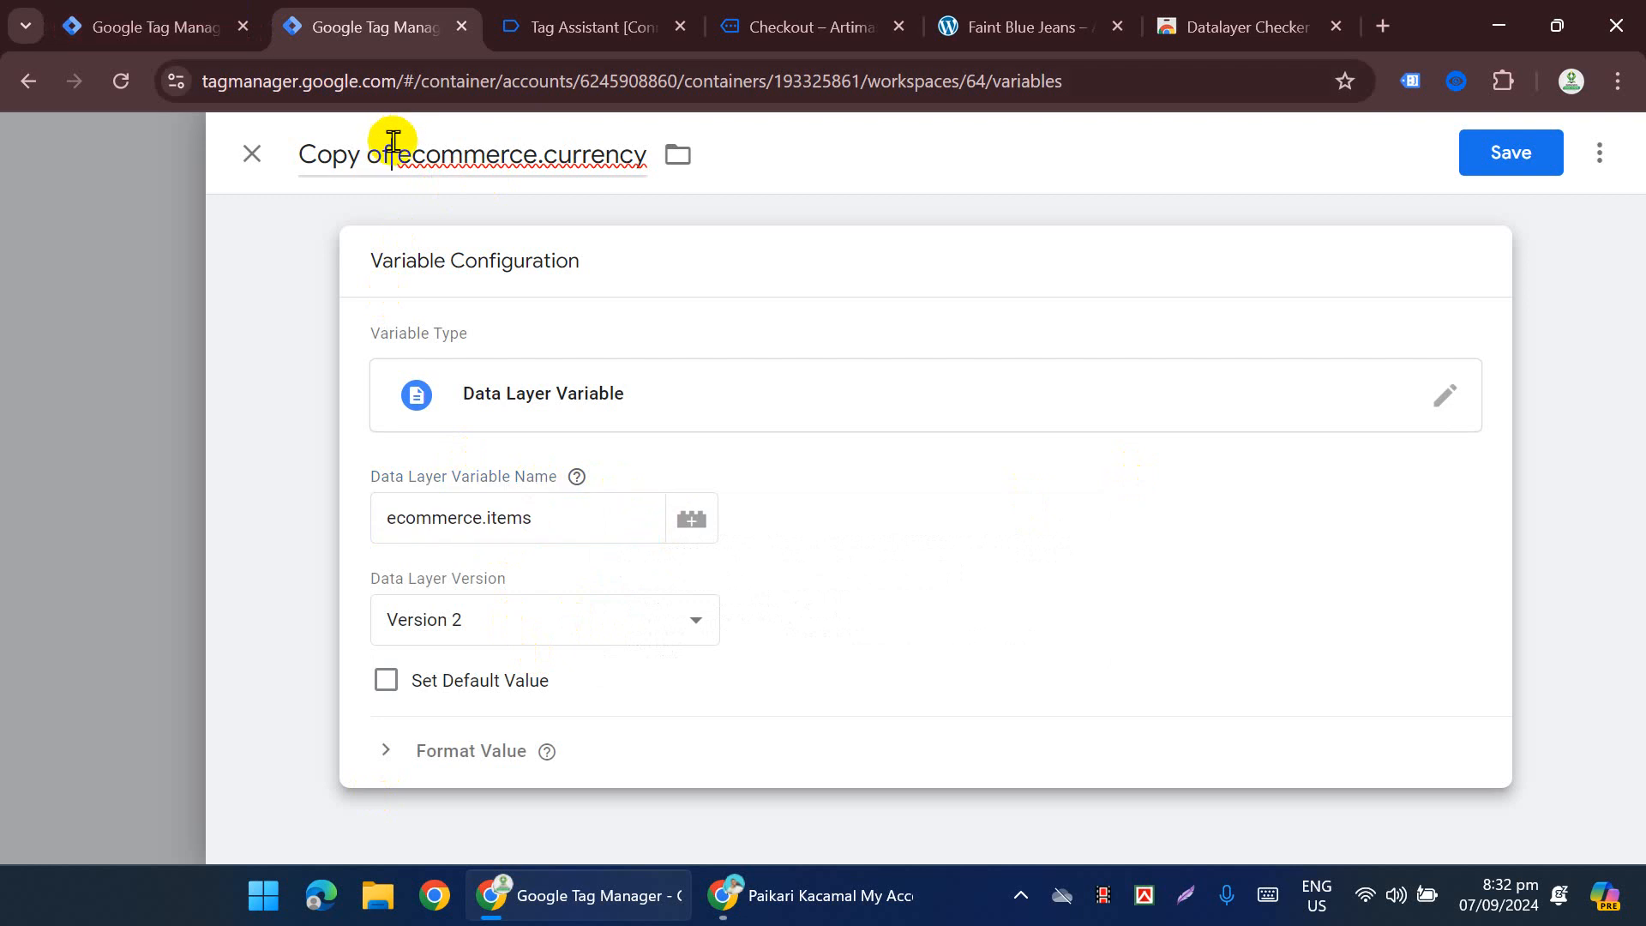
key(ctrl+a)
key(ctrl+v)
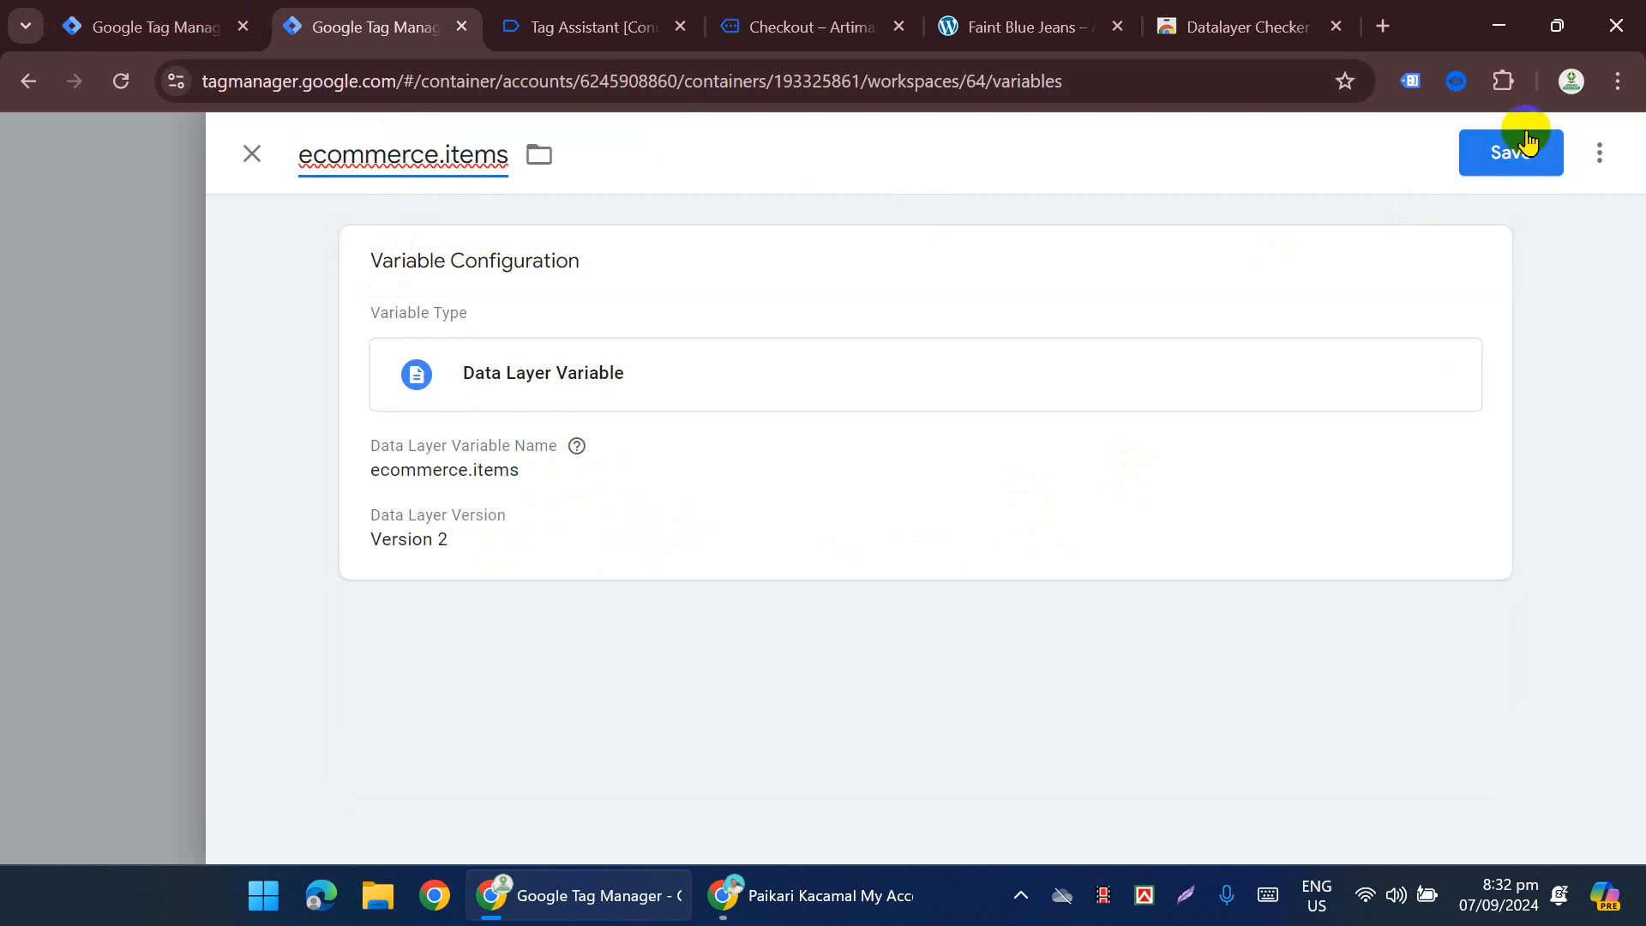
click(1504, 159)
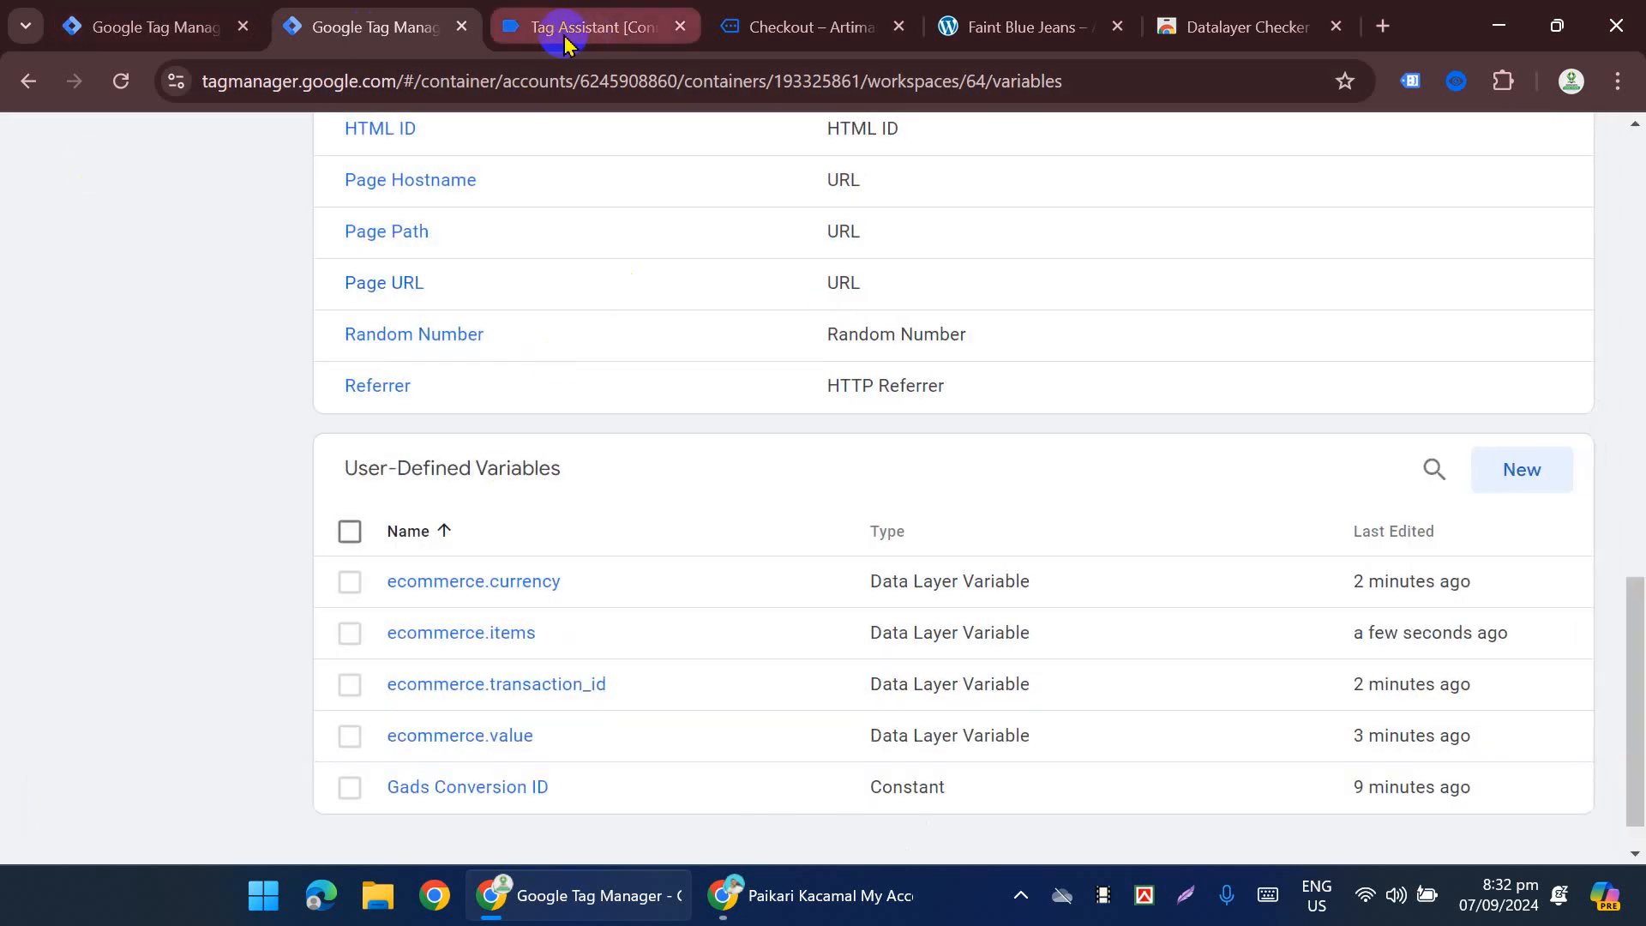
Step: Check the tag's Discount, Items, customer and shipping options against the purchase event's keys in Datalayer Checker's flat view
click(193, 22)
scroll(548, 497, down, 2)
scroll(629, 345, down, 2)
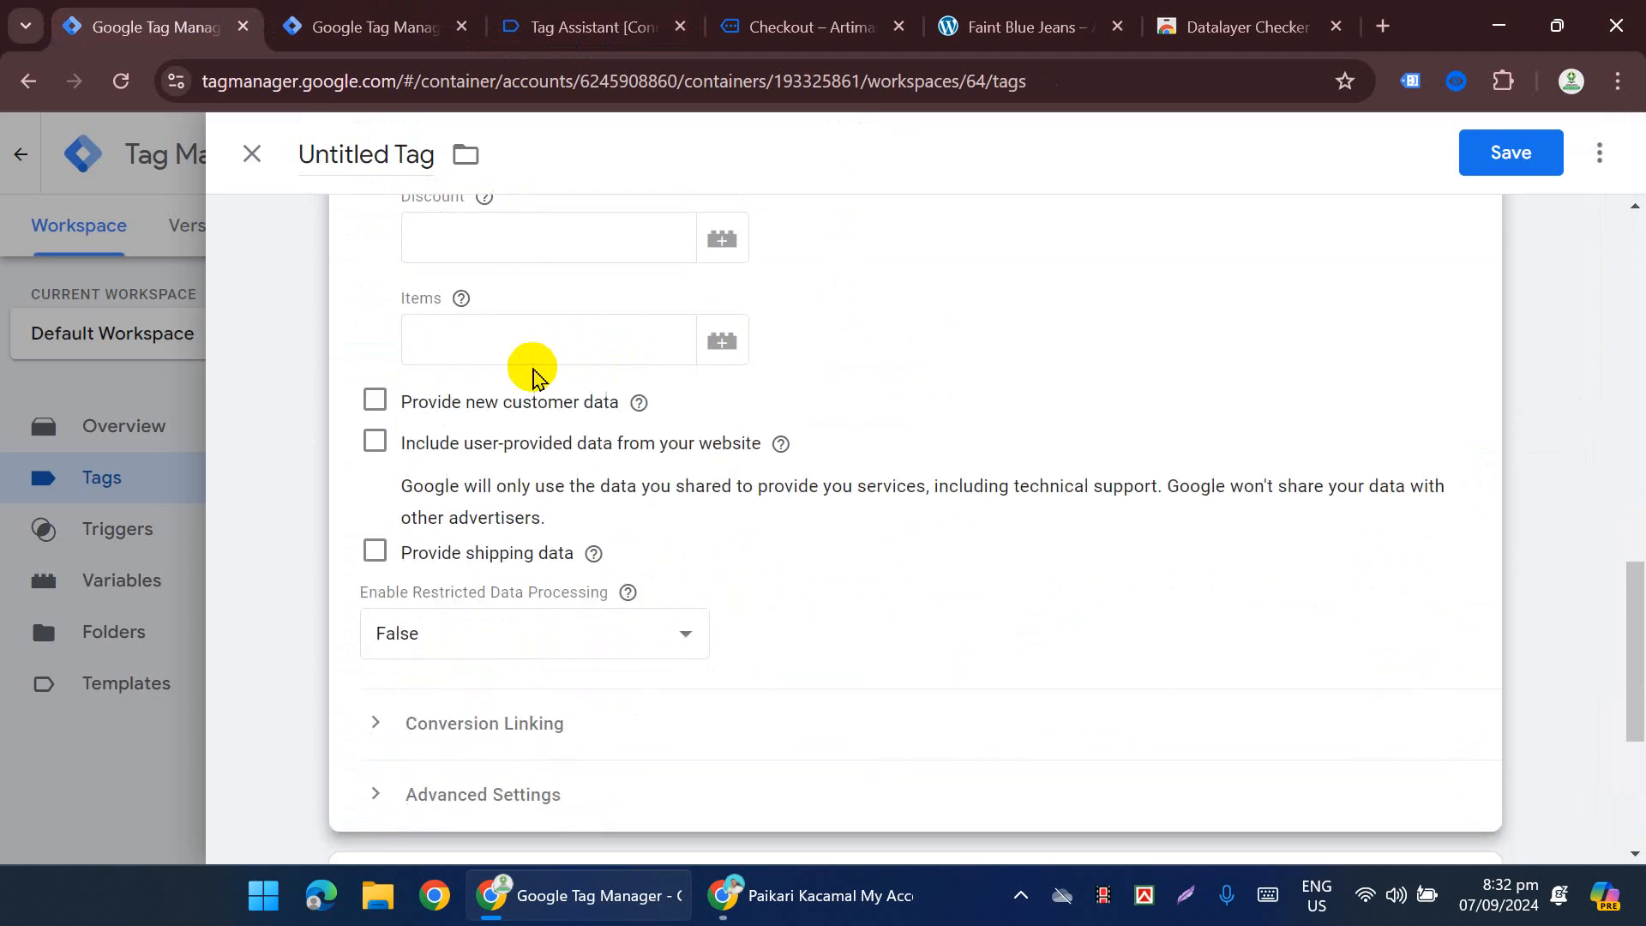
click(776, 19)
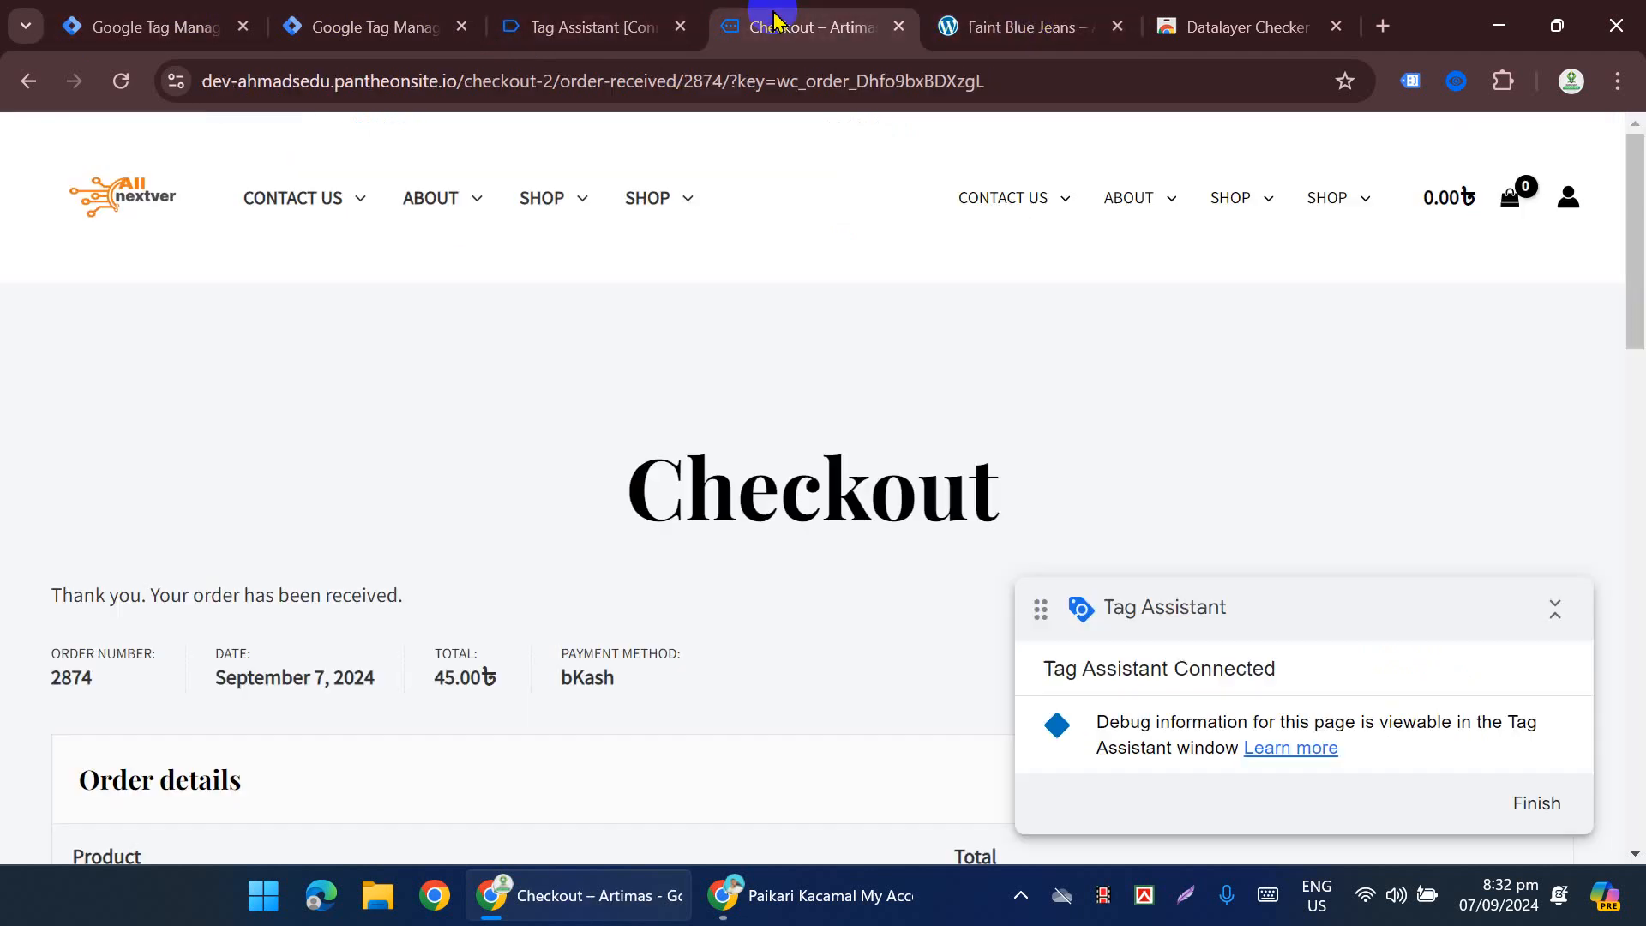
click(1457, 82)
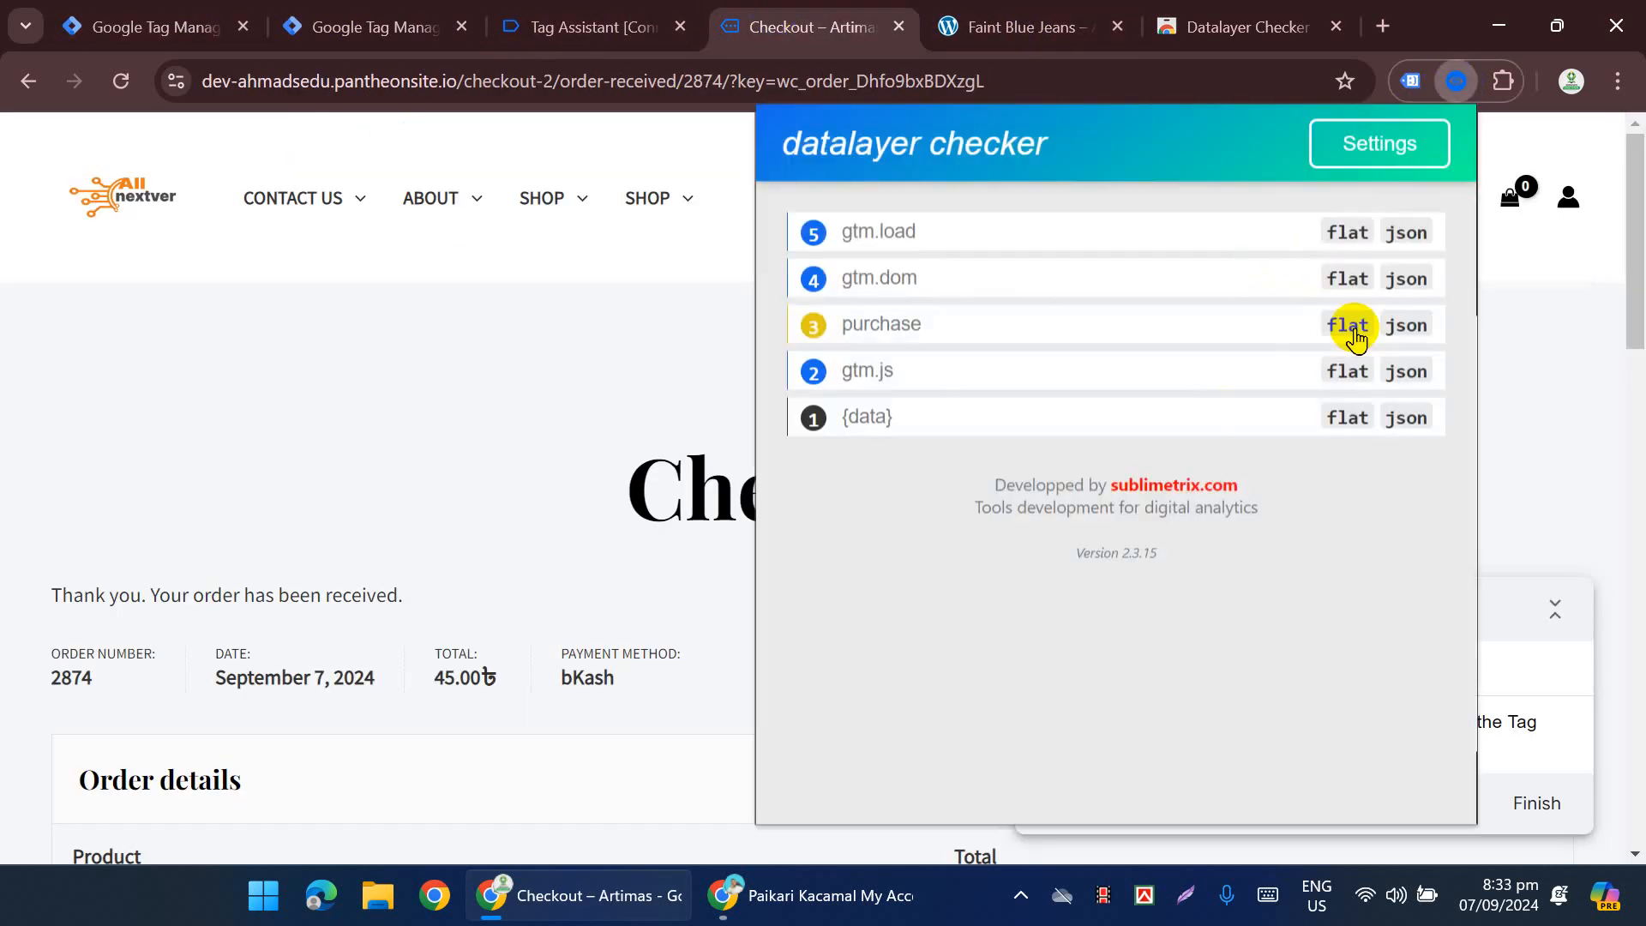
click(1349, 325)
scroll(1209, 420, down, 3)
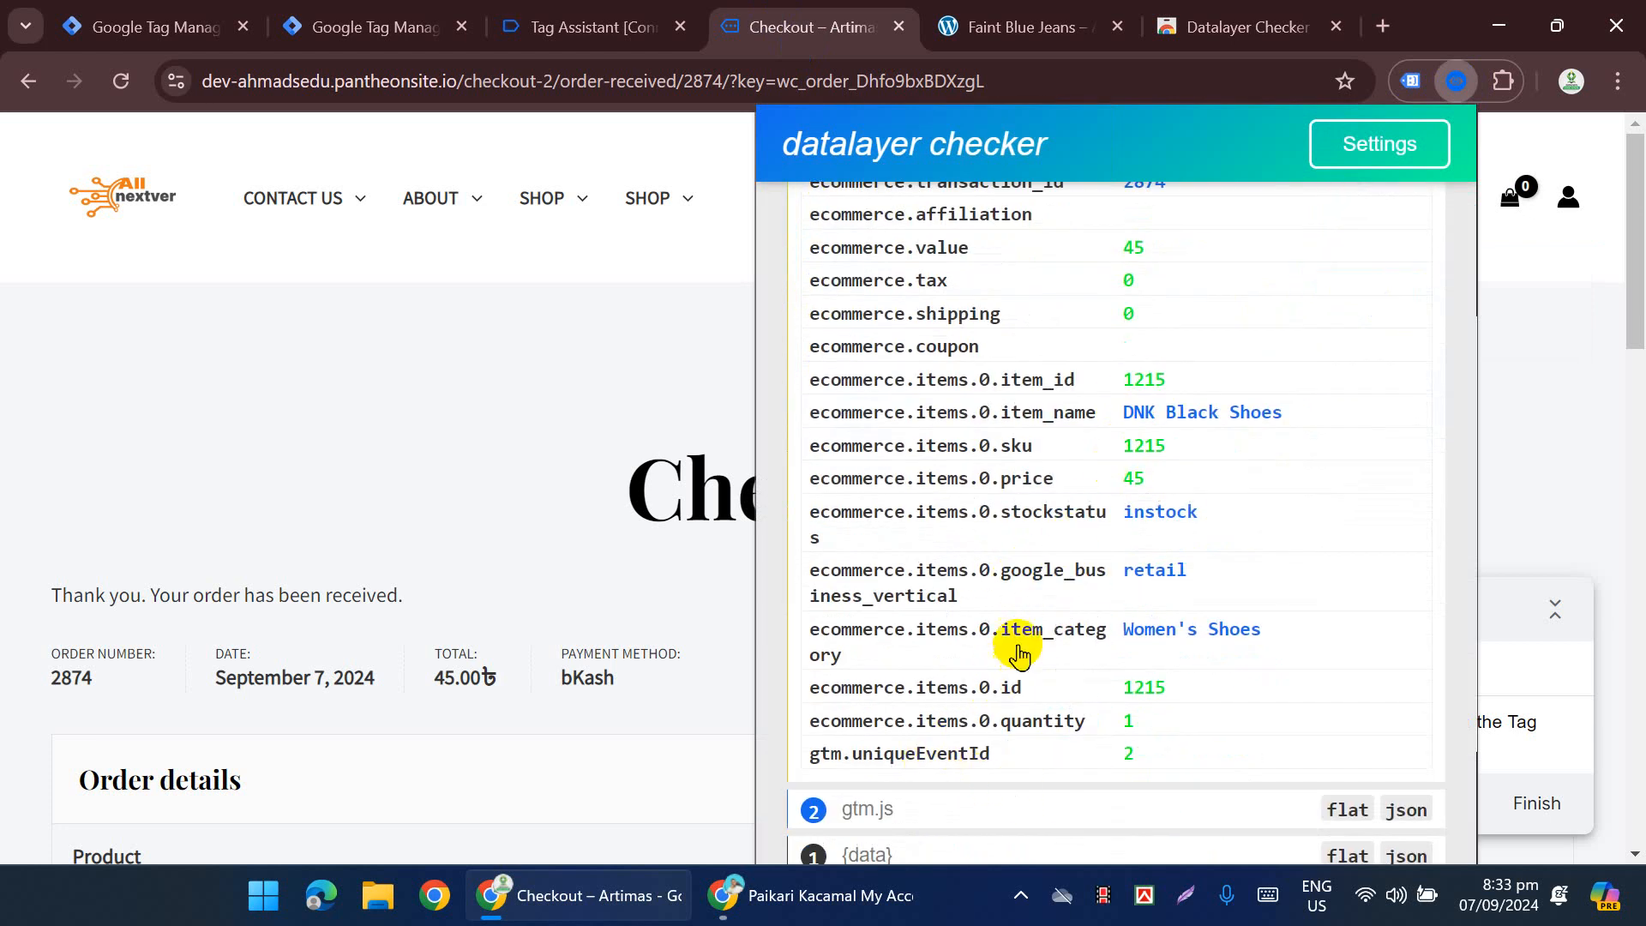
scroll(986, 555, up, 2)
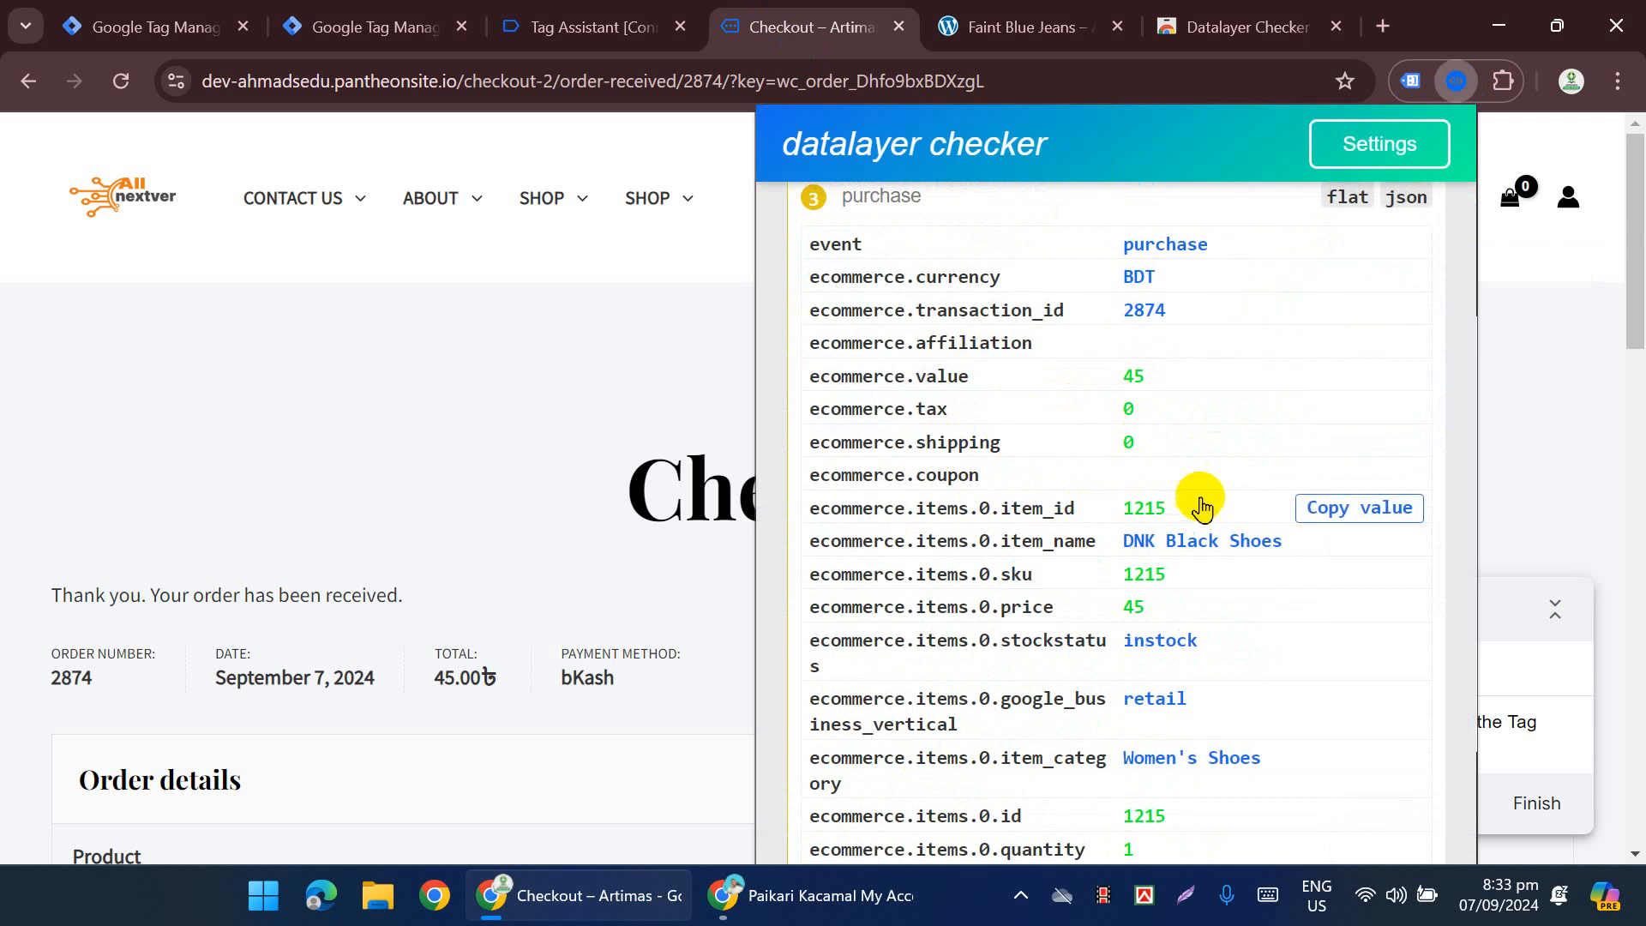
Step: Review the purchase event's ecommerce and items keys in Datalayer Checker's JSON view
scroll(1383, 390, up, 2)
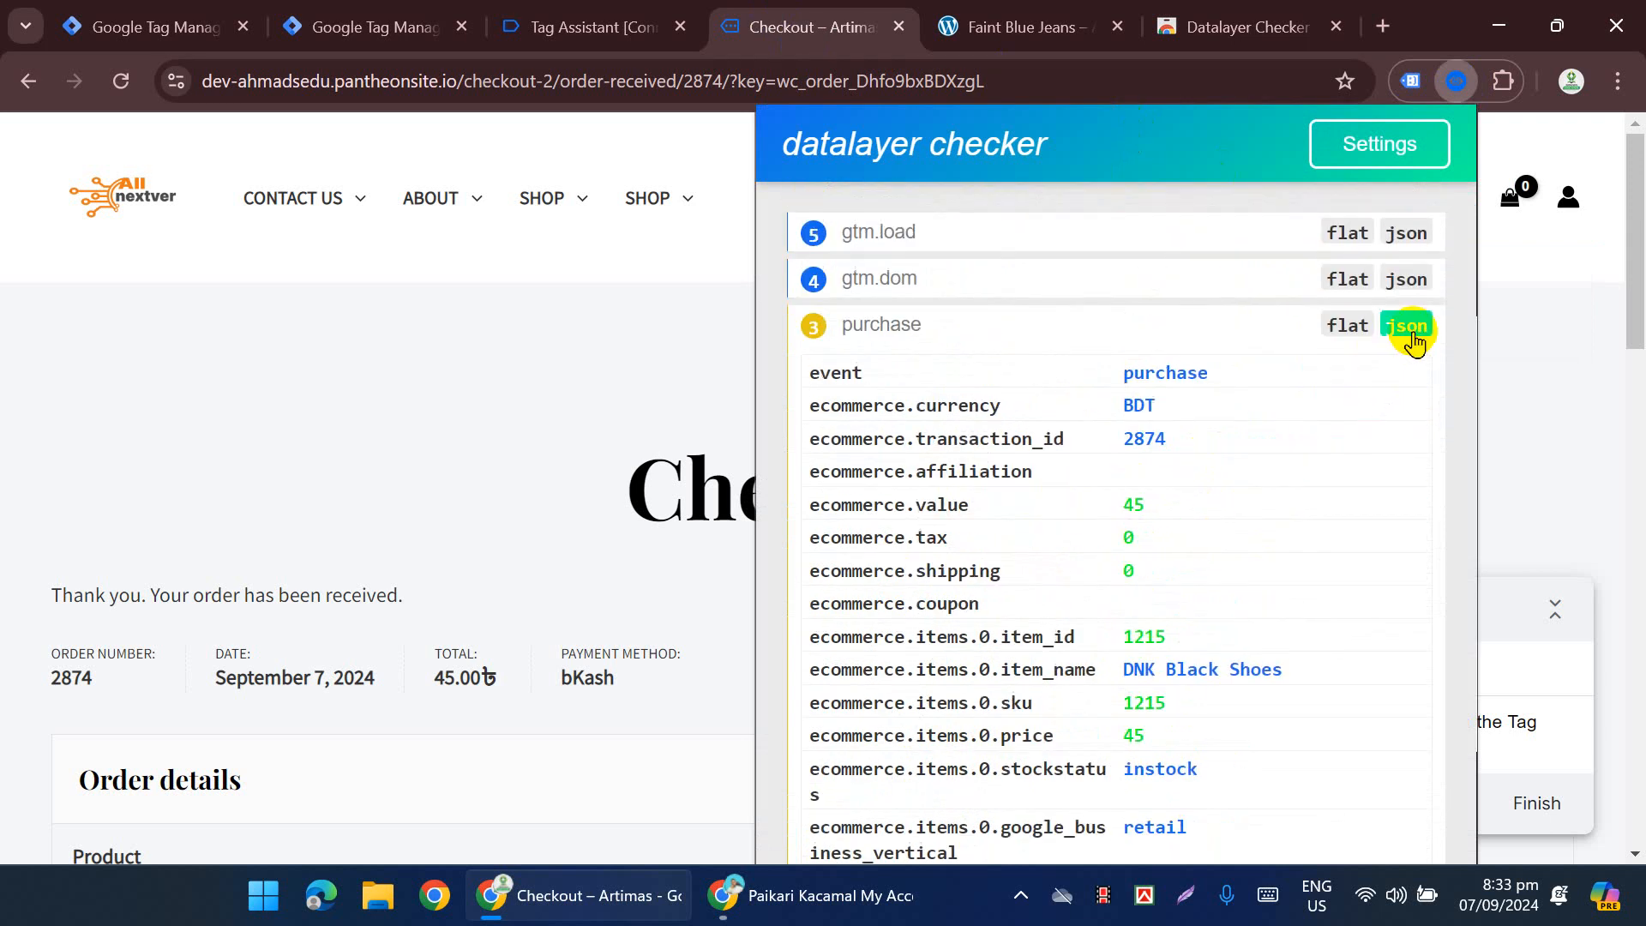
click(1407, 314)
scroll(1004, 566, down, 3)
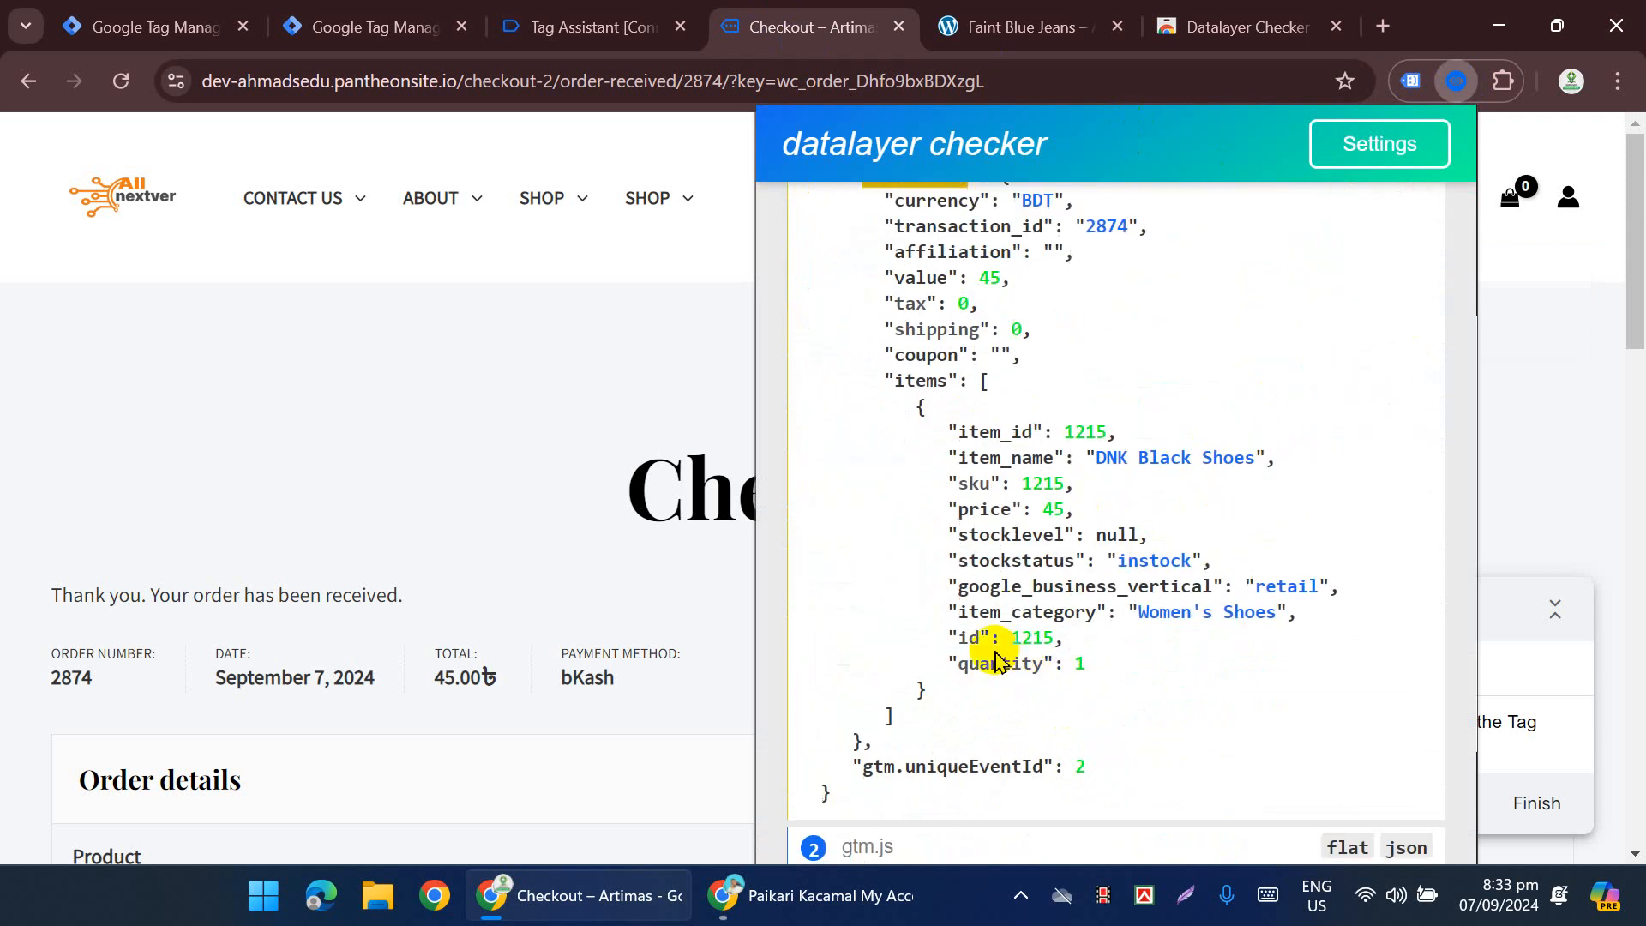
scroll(977, 631, down, 2)
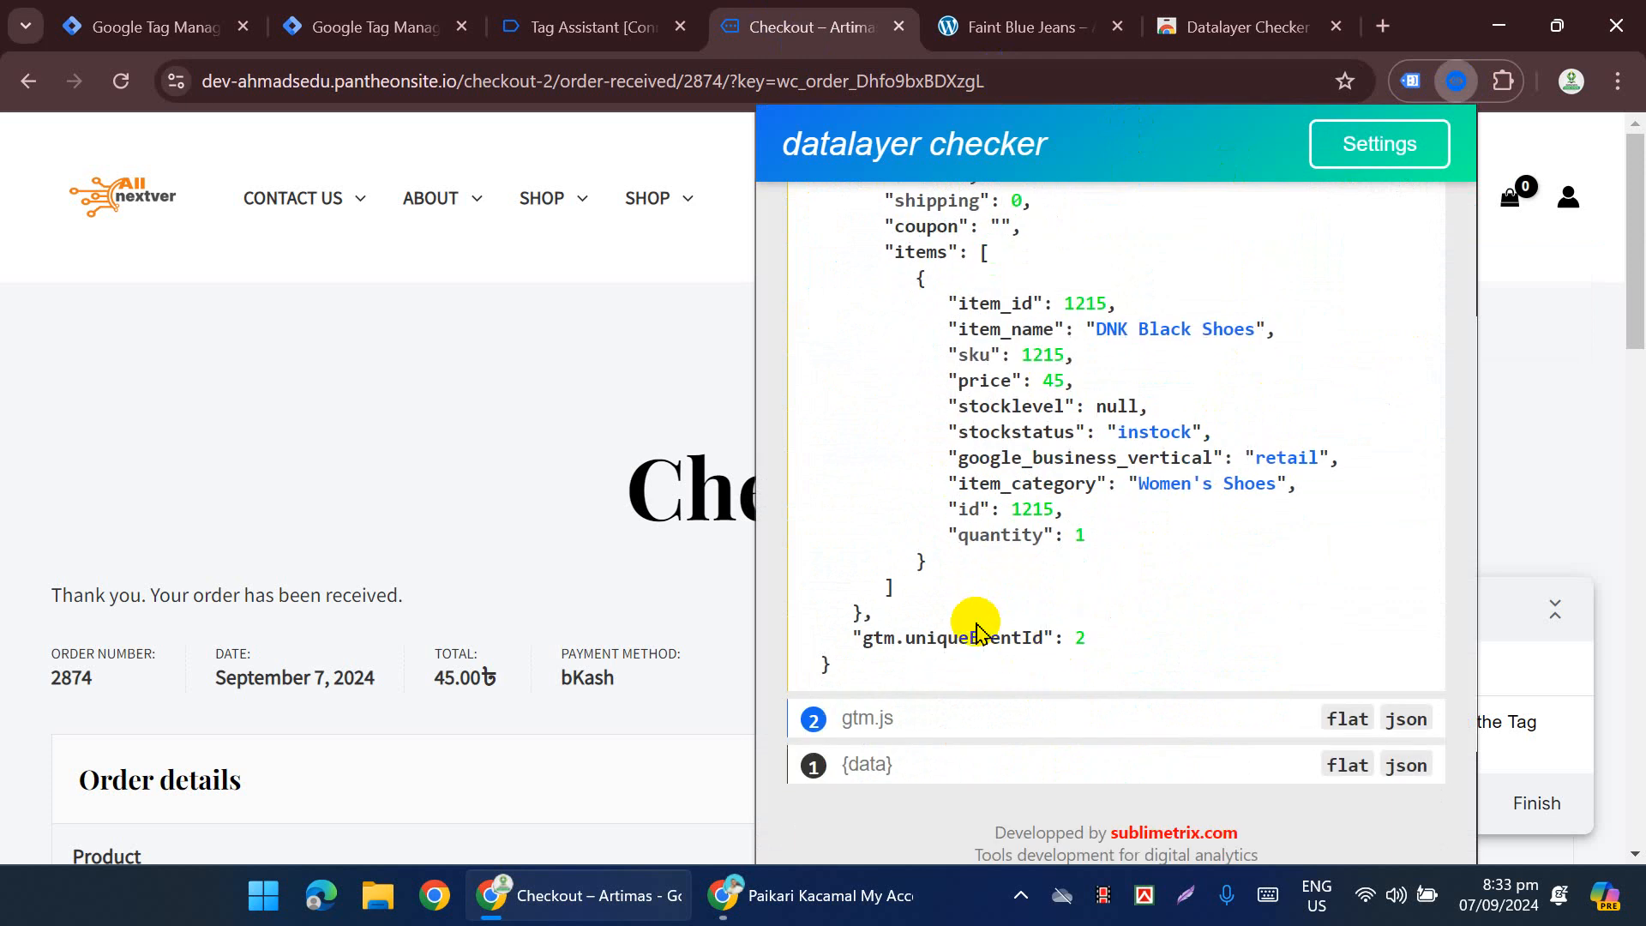
scroll(1097, 630, up, 2)
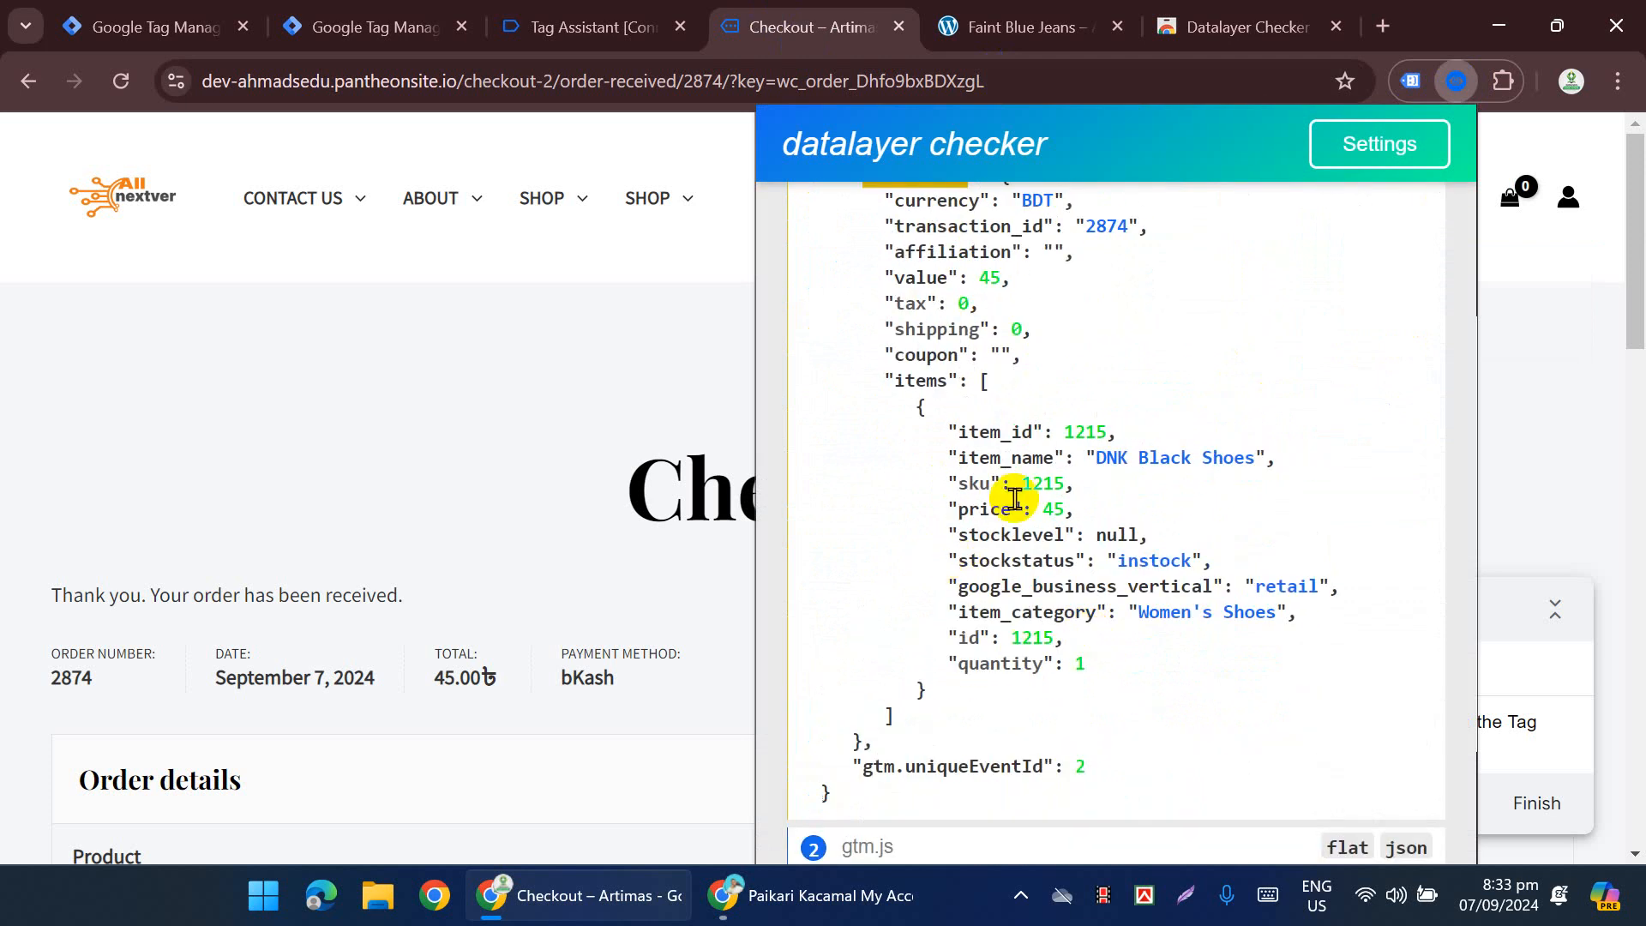
scroll(1014, 499, up, 2)
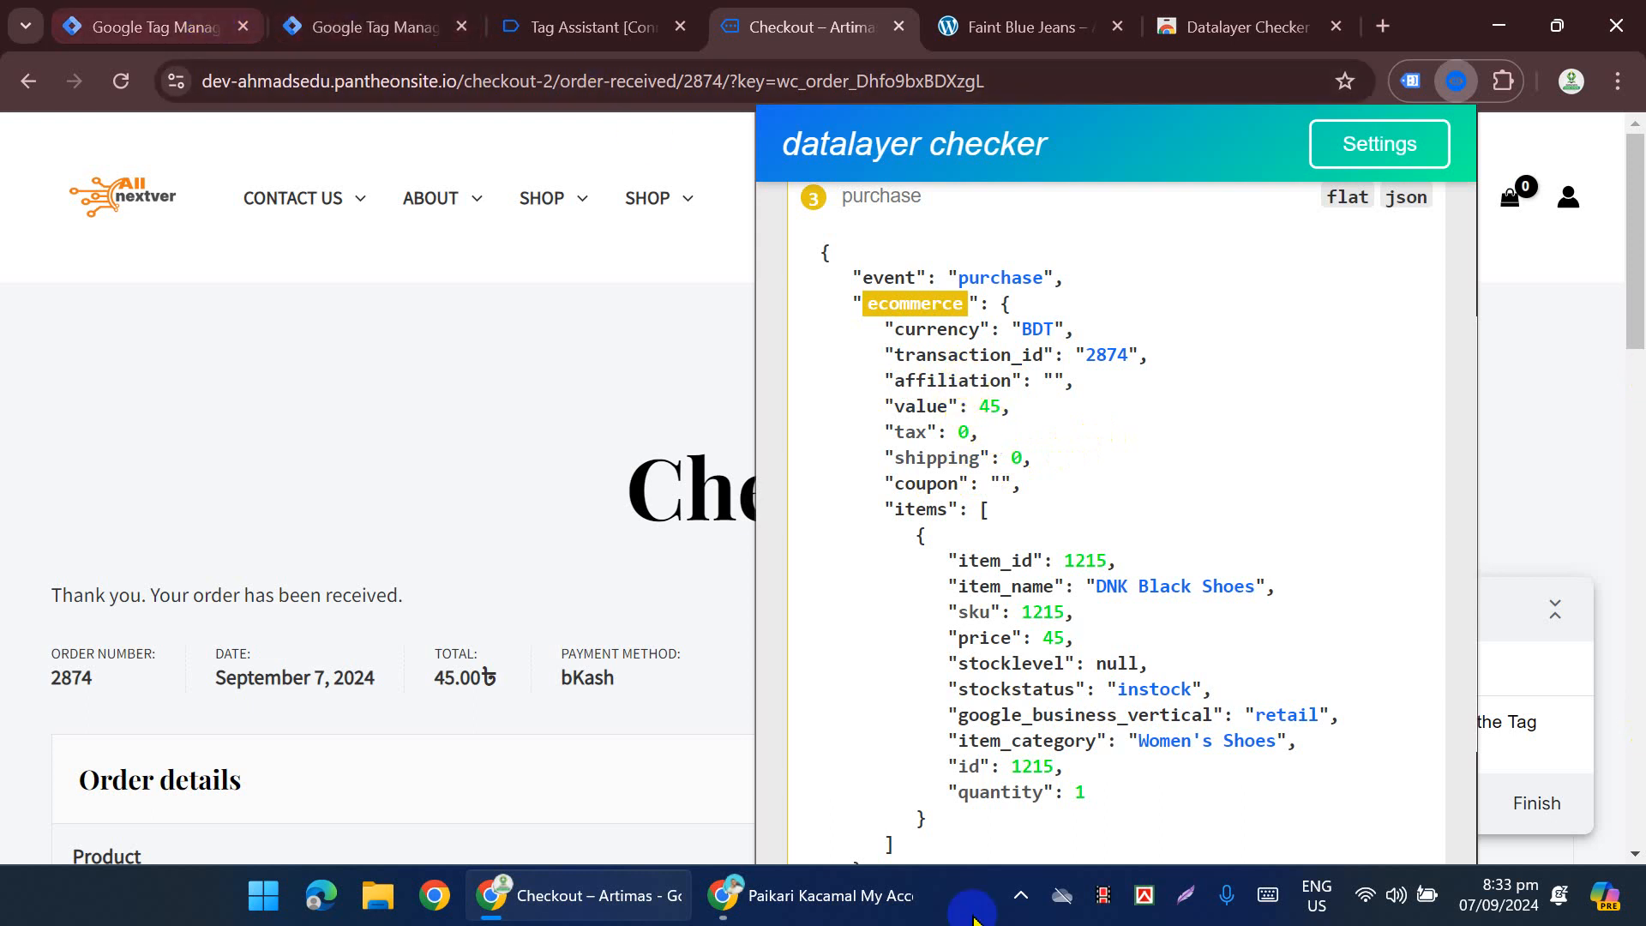
Step: Return to the untitled conversion tag in Tag Manager and enable Provide new customer data with its custom fields
click(344, 26)
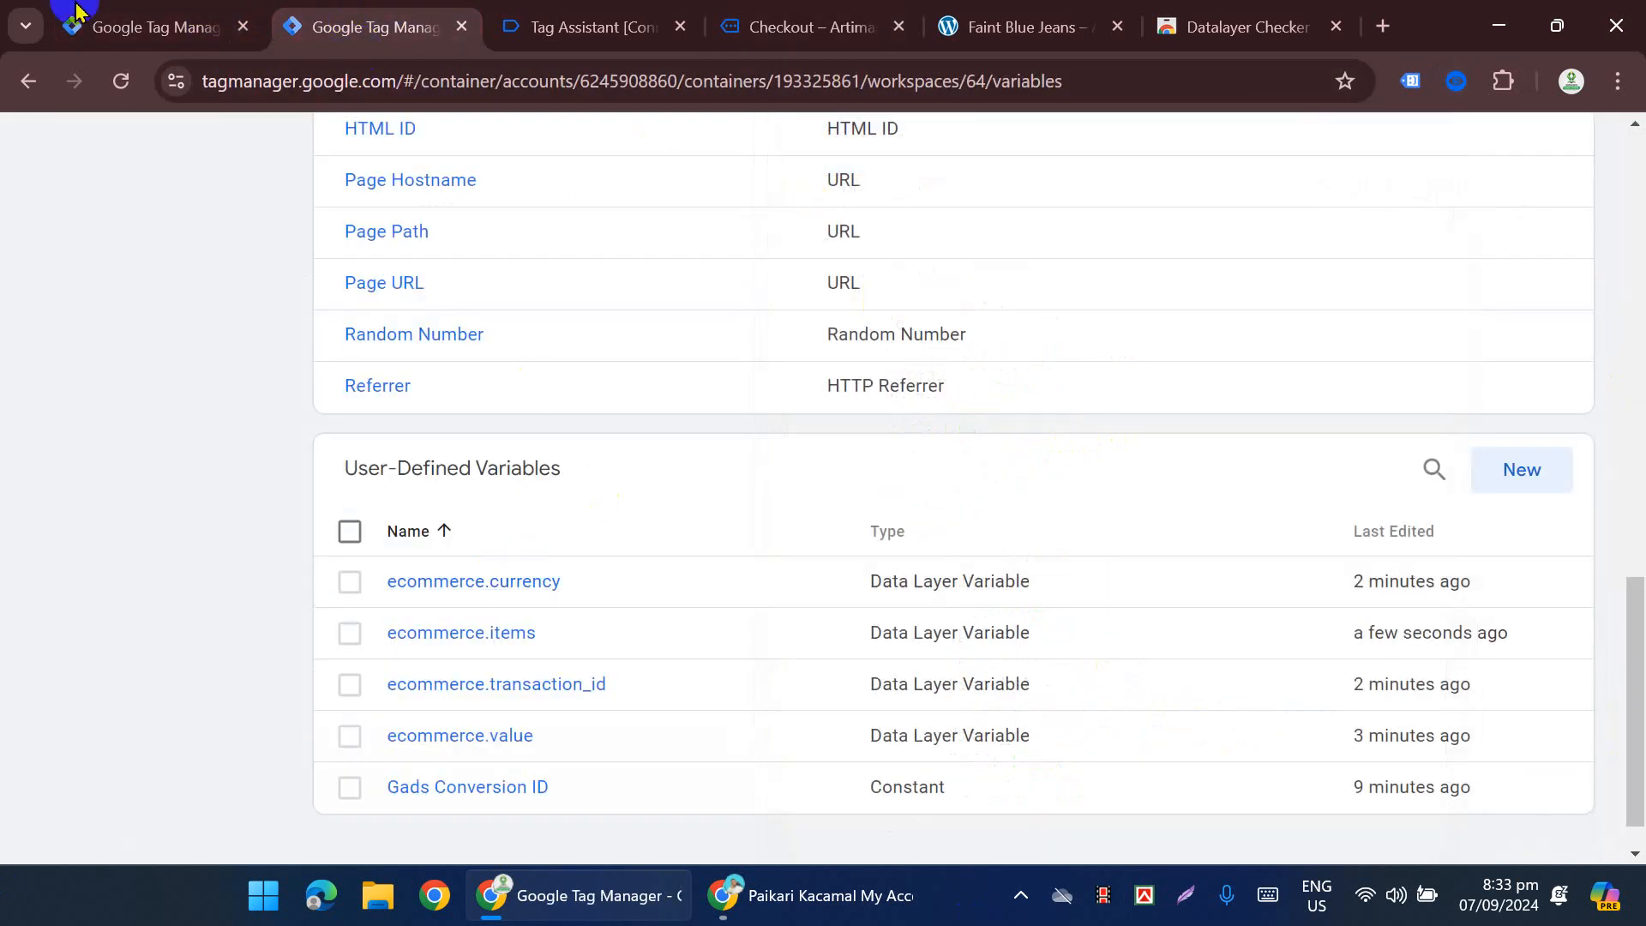
click(135, 26)
scroll(471, 481, up, 2)
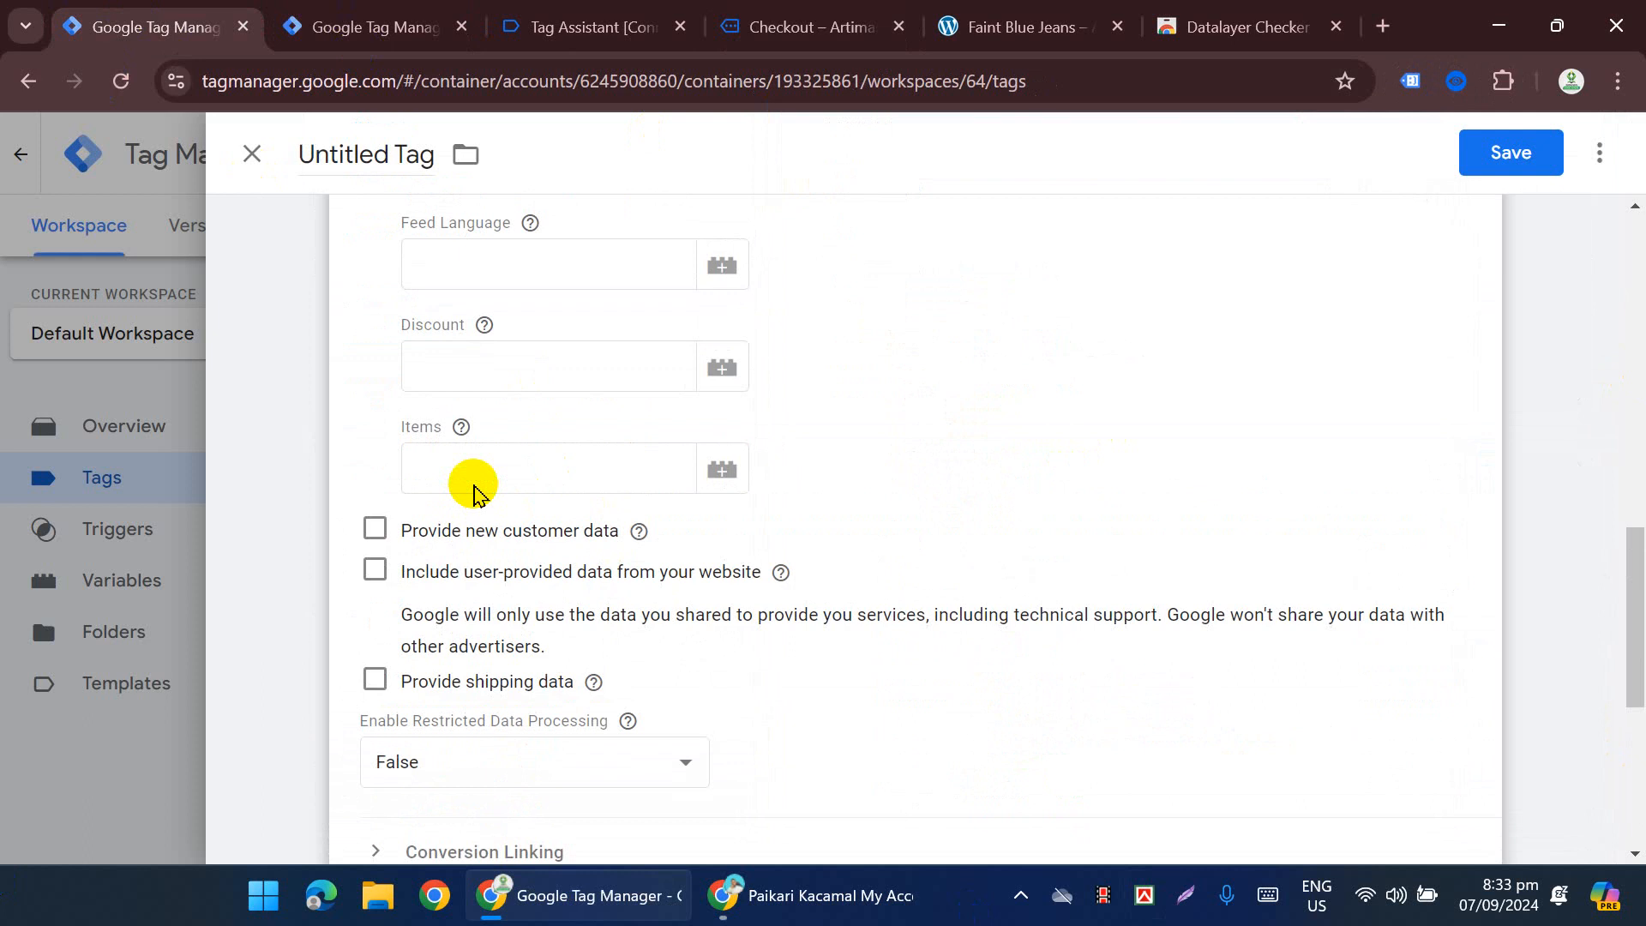
scroll(495, 532, down, 3)
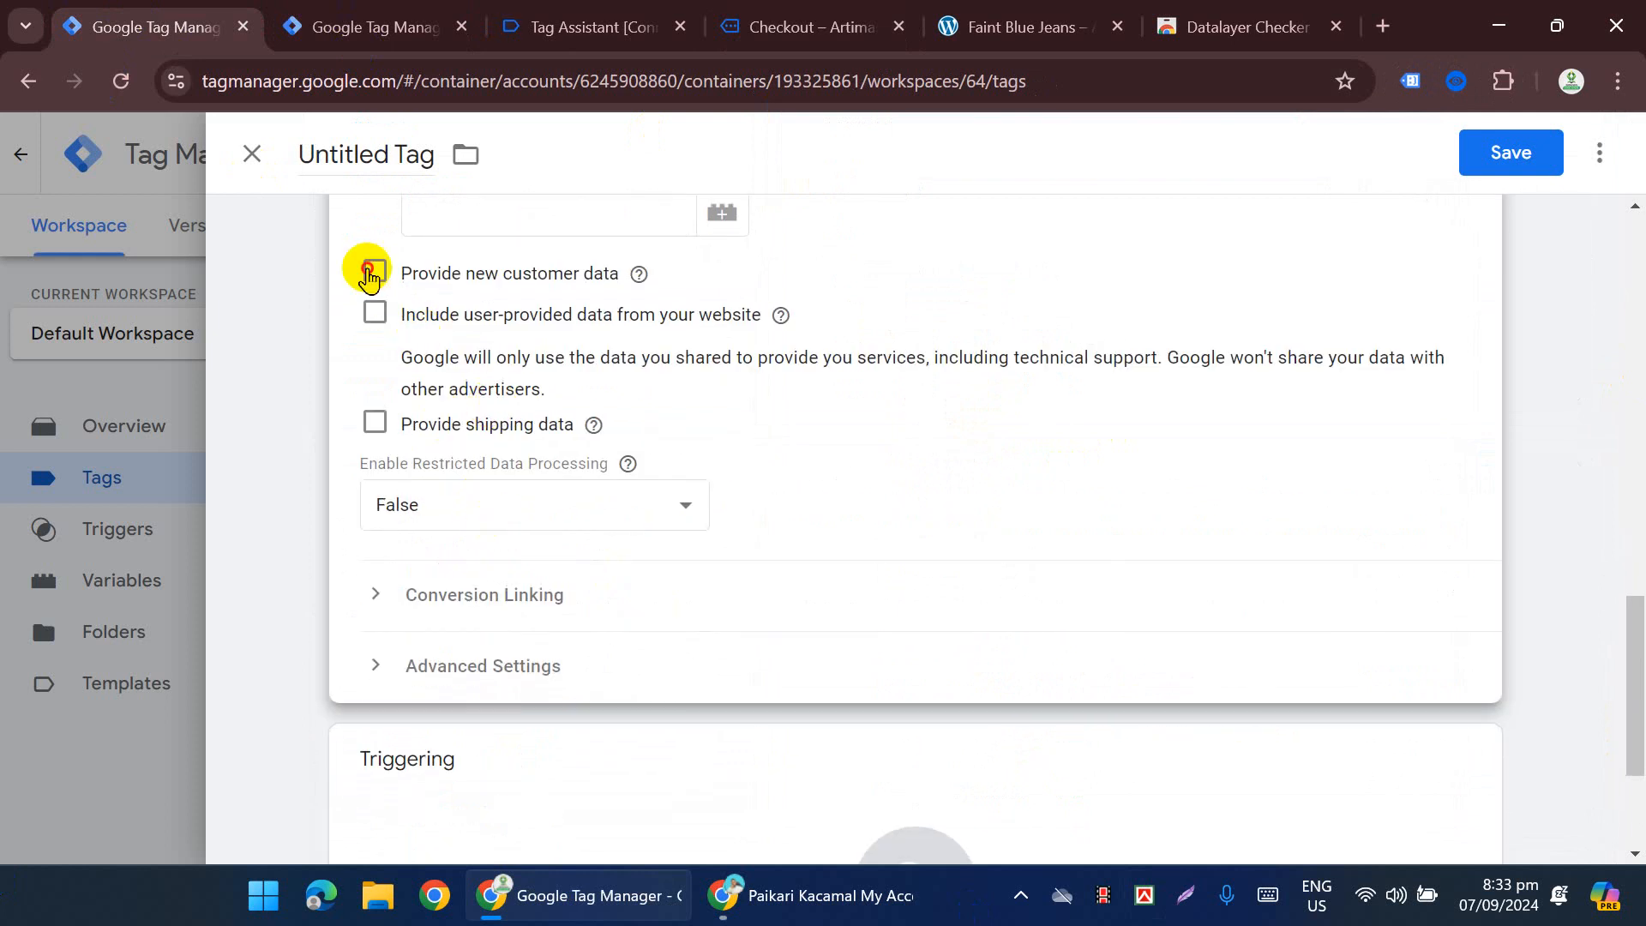
click(370, 273)
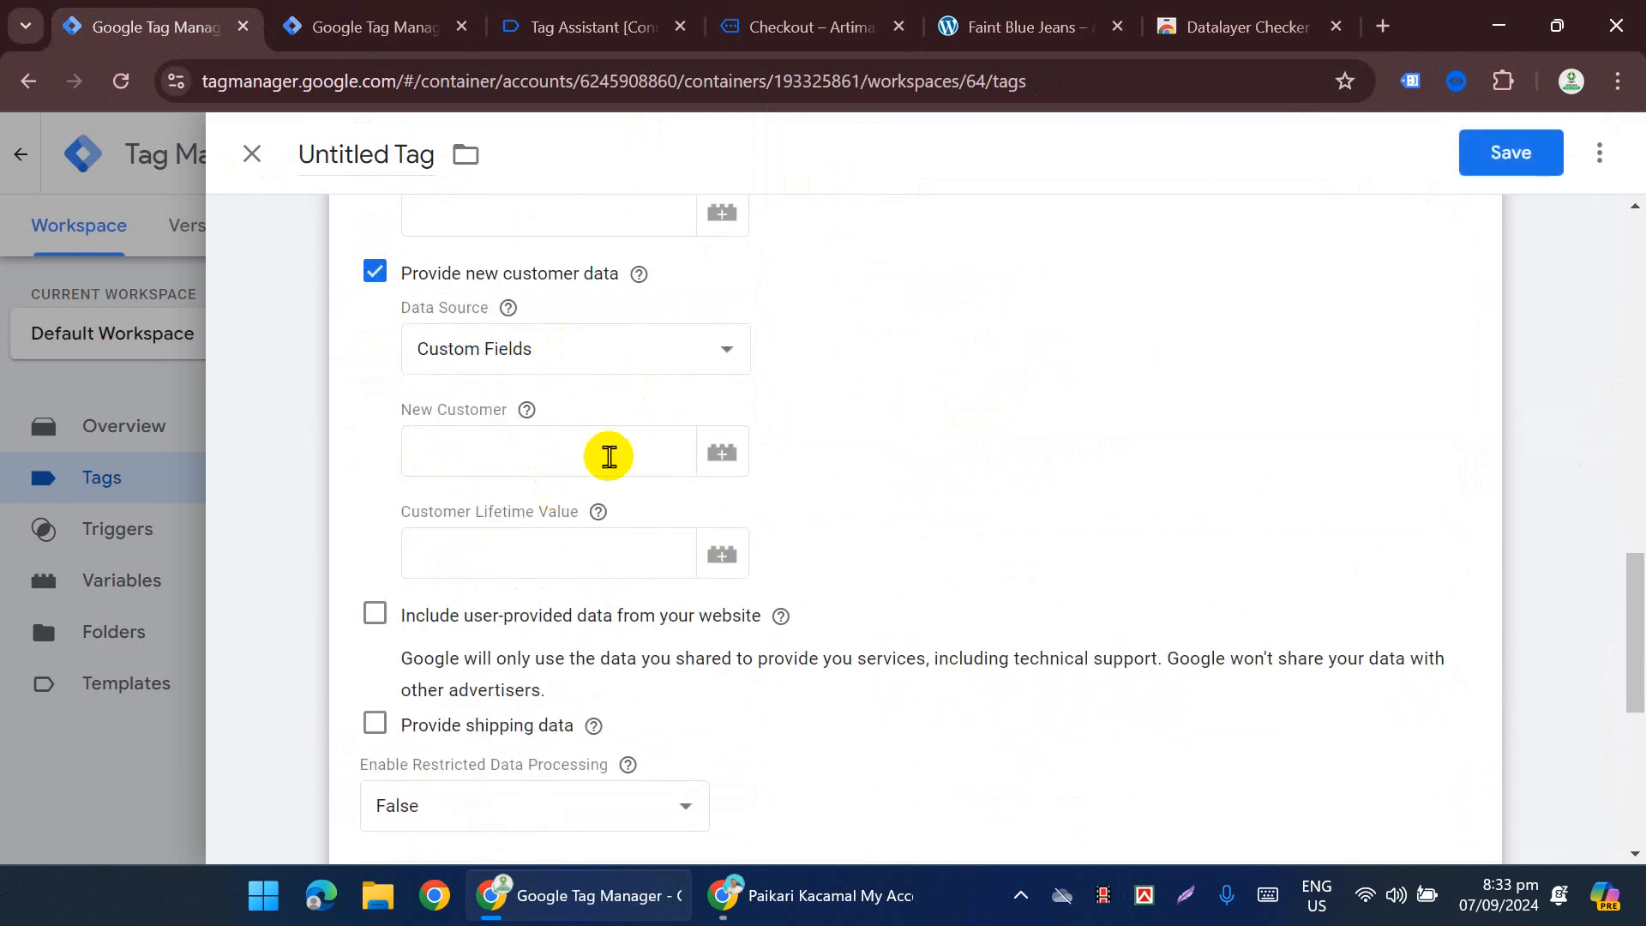
mouse_move(518, 418)
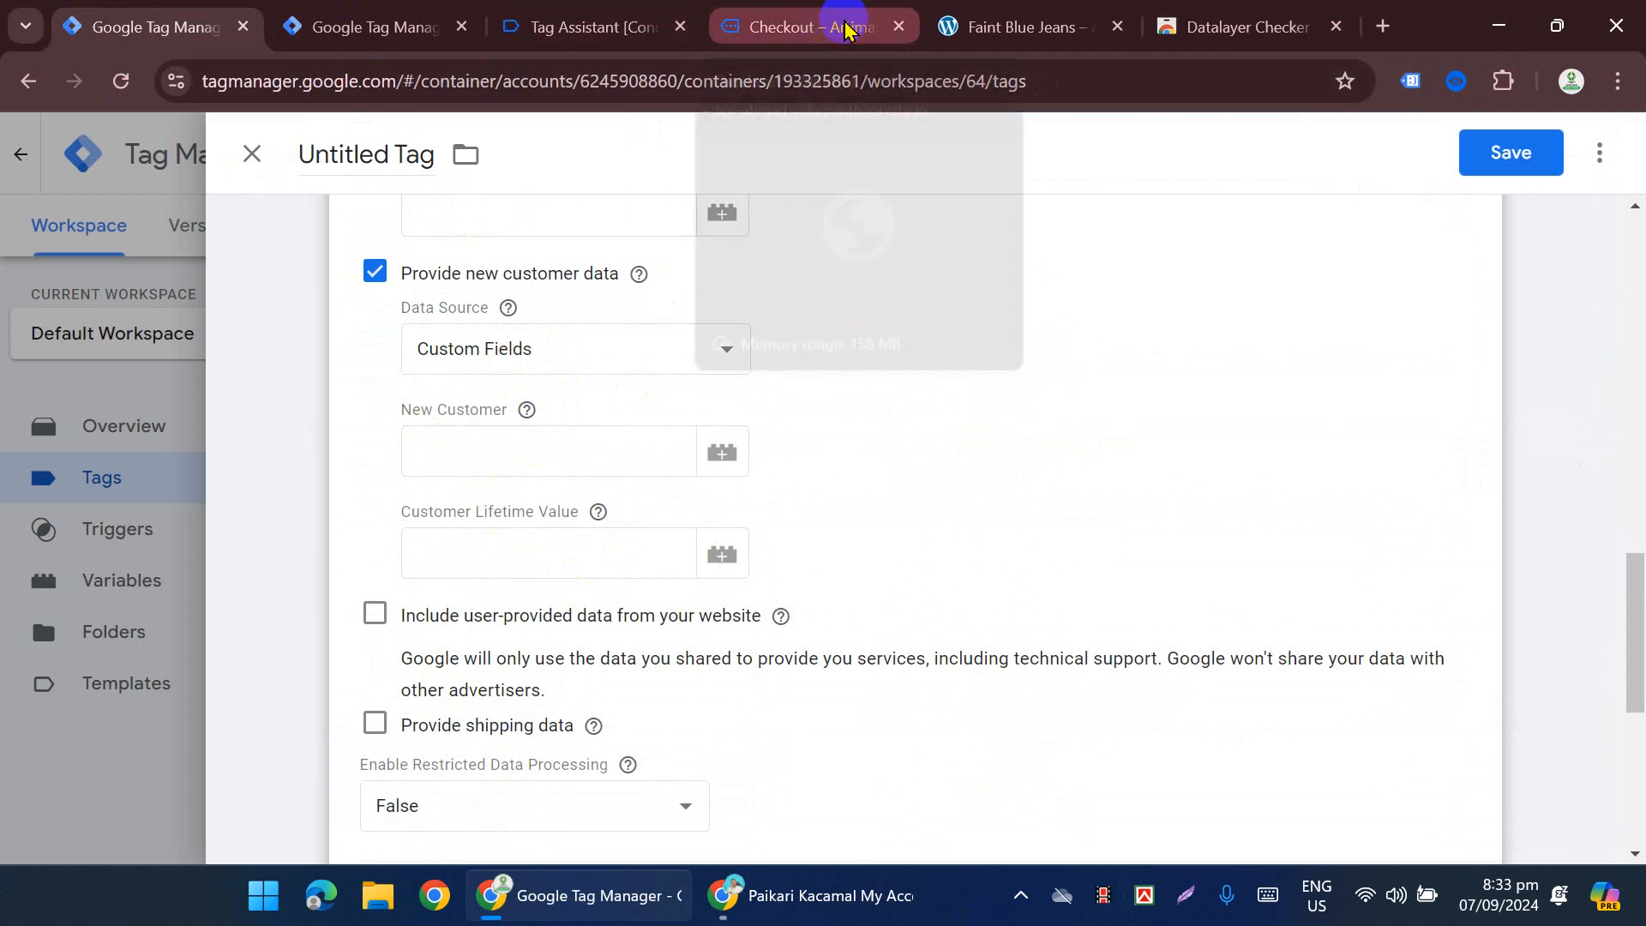
Step: Check Datalayer Checker's event list, then switch to Tag Assistant and display the purchase event's data layer values
click(815, 27)
click(1458, 81)
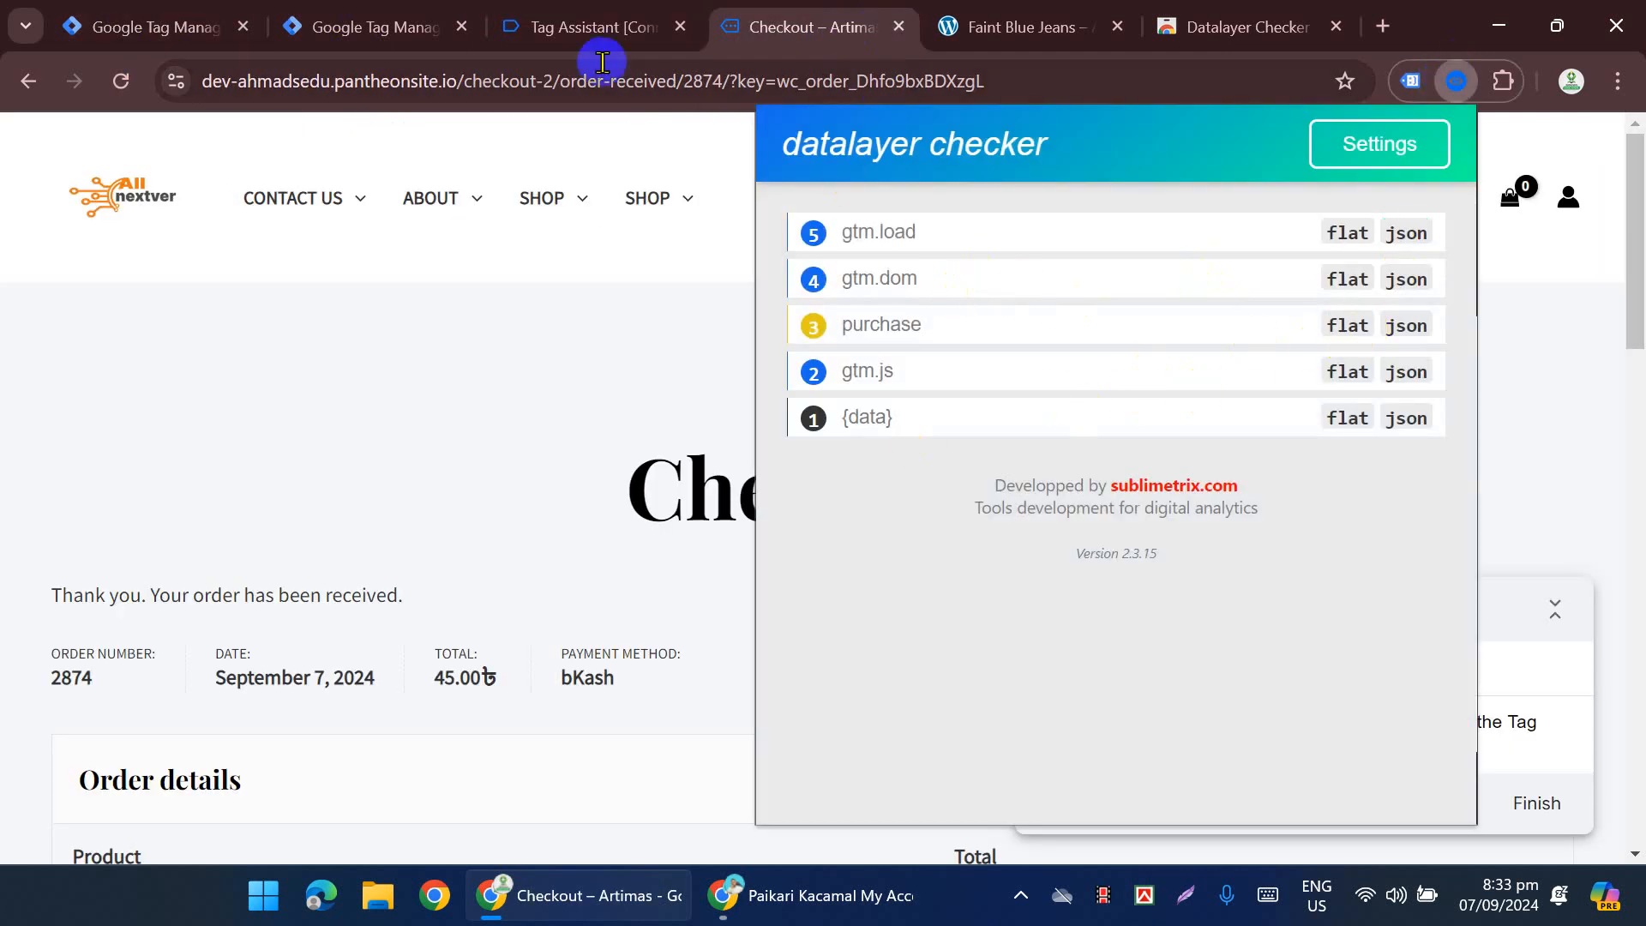
click(378, 26)
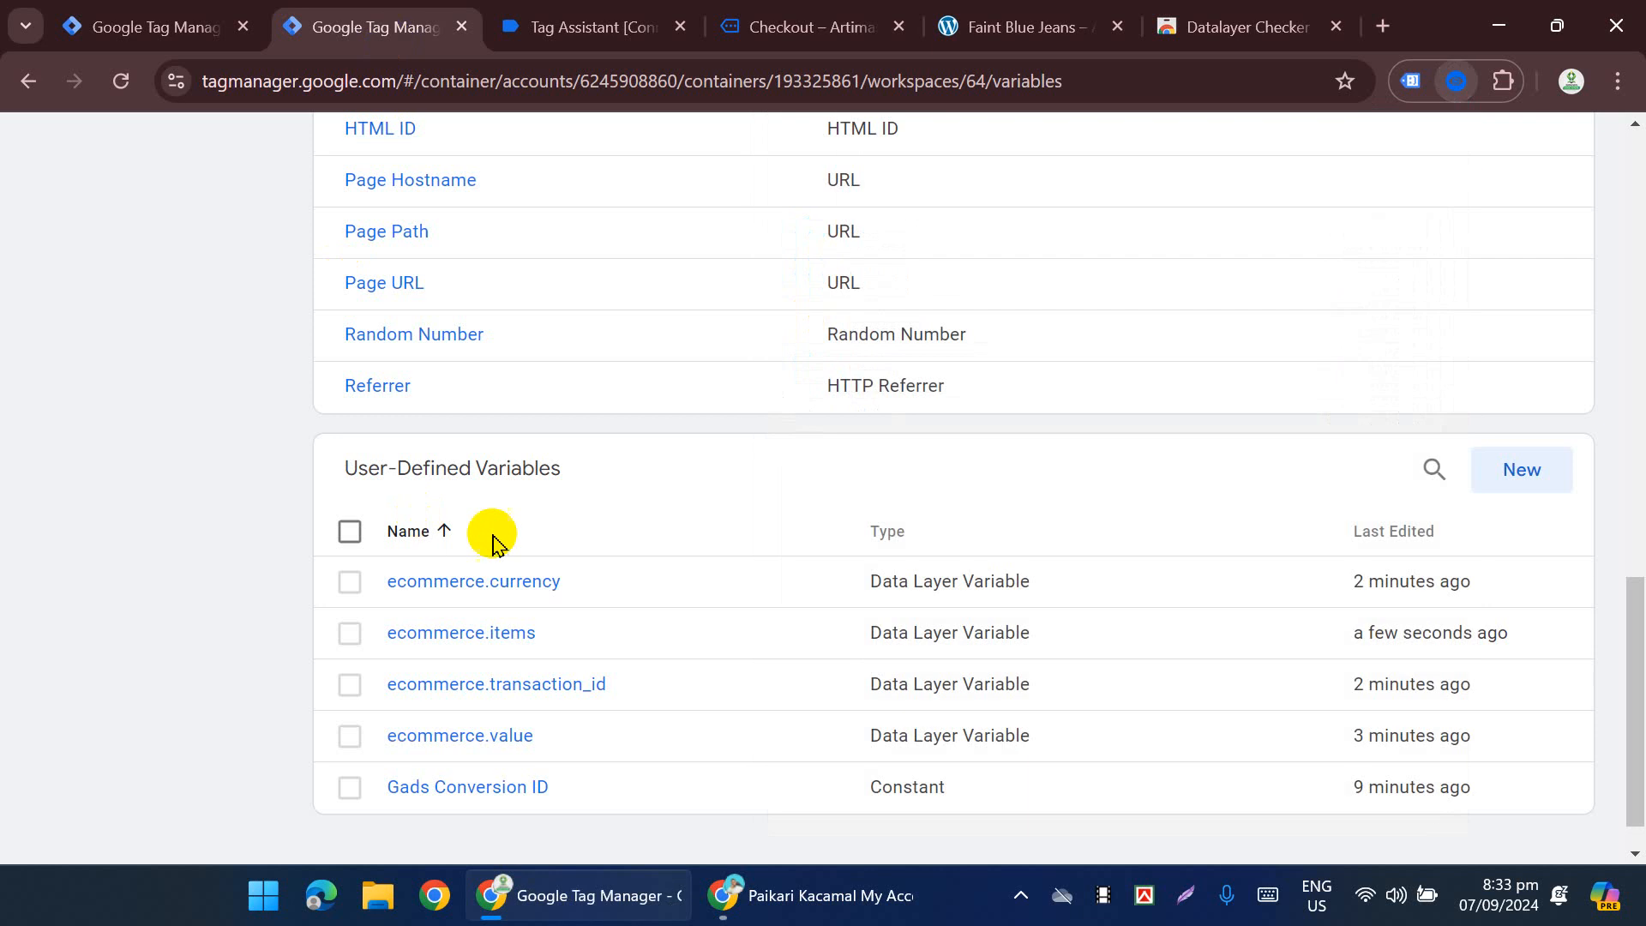
click(573, 26)
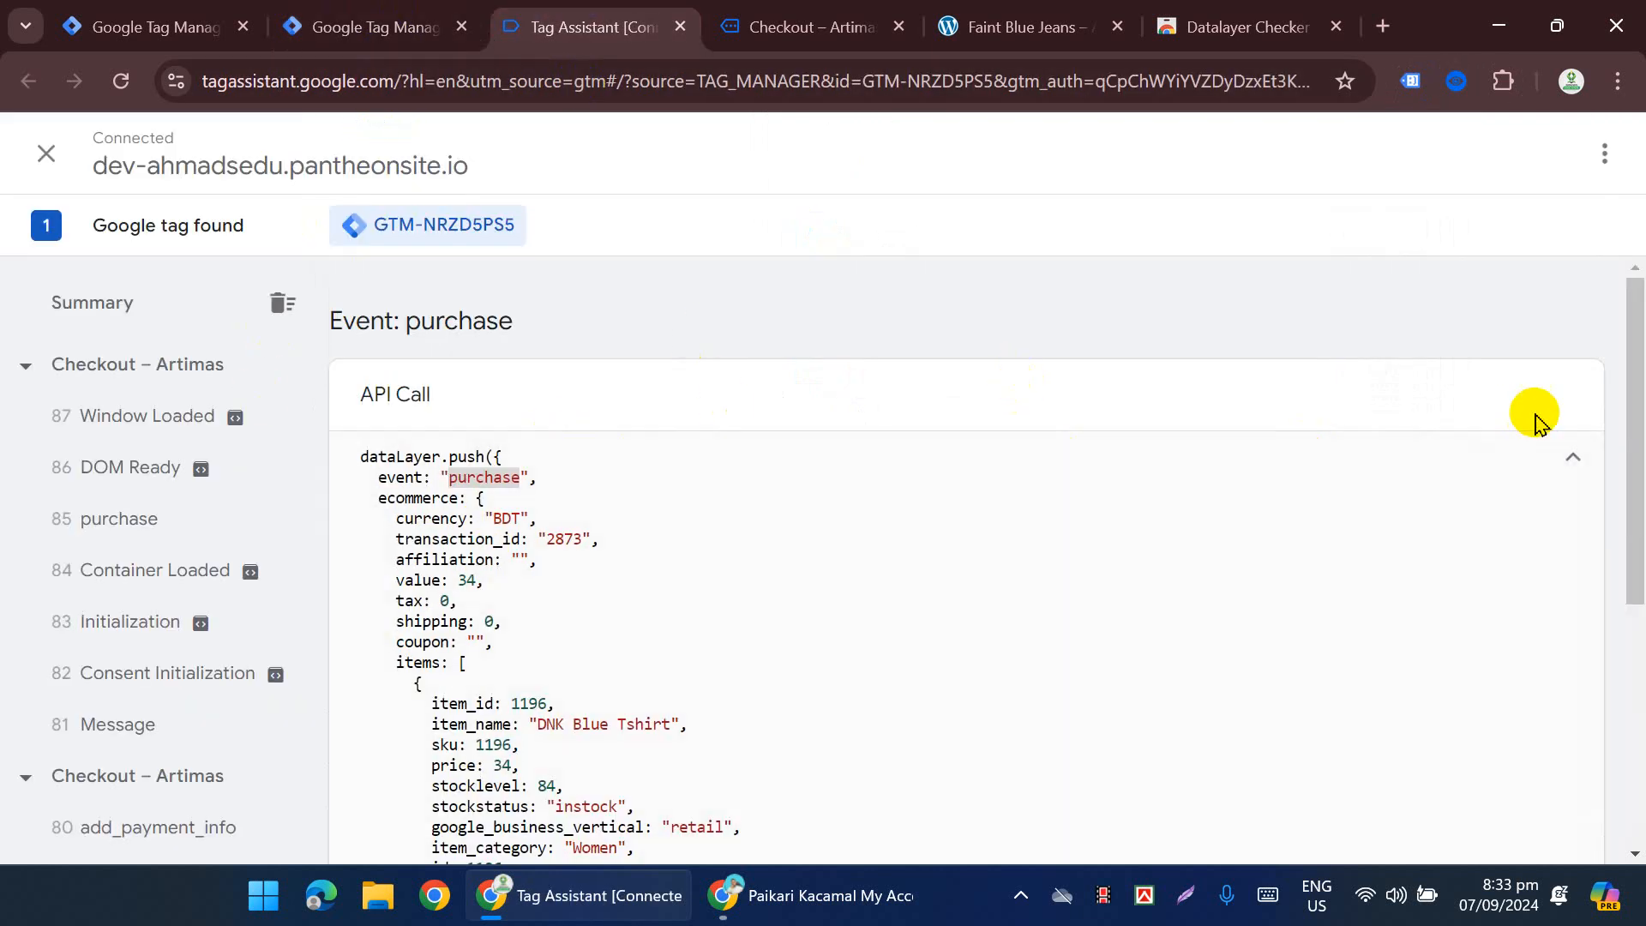
click(1572, 455)
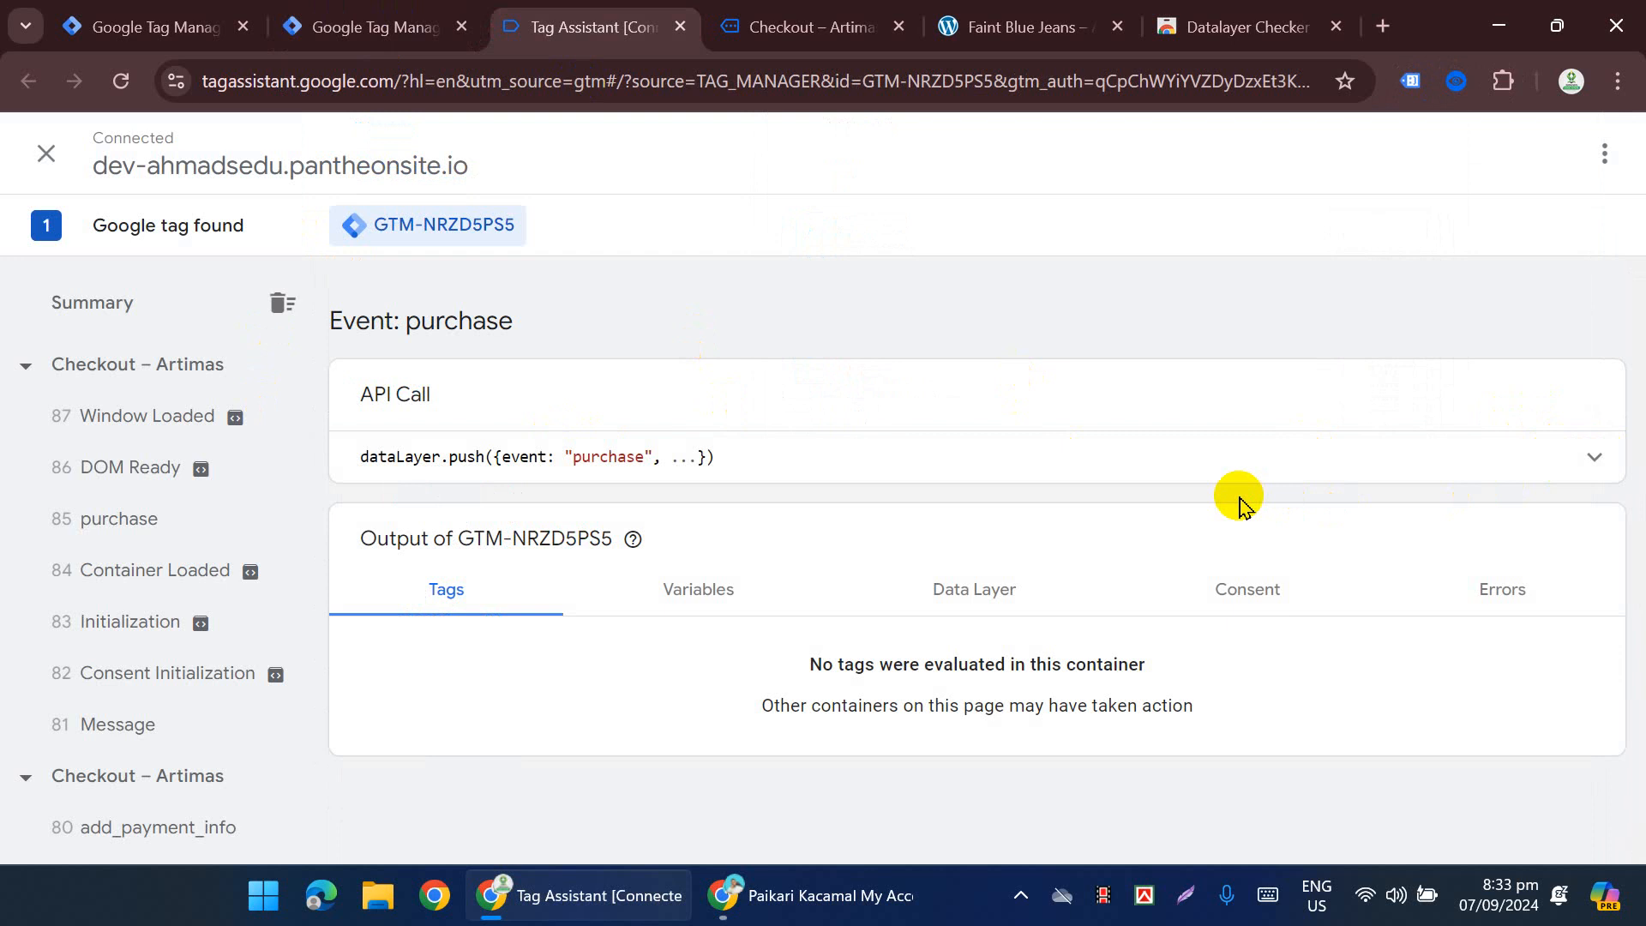
click(717, 610)
scroll(857, 532, down, 2)
click(938, 463)
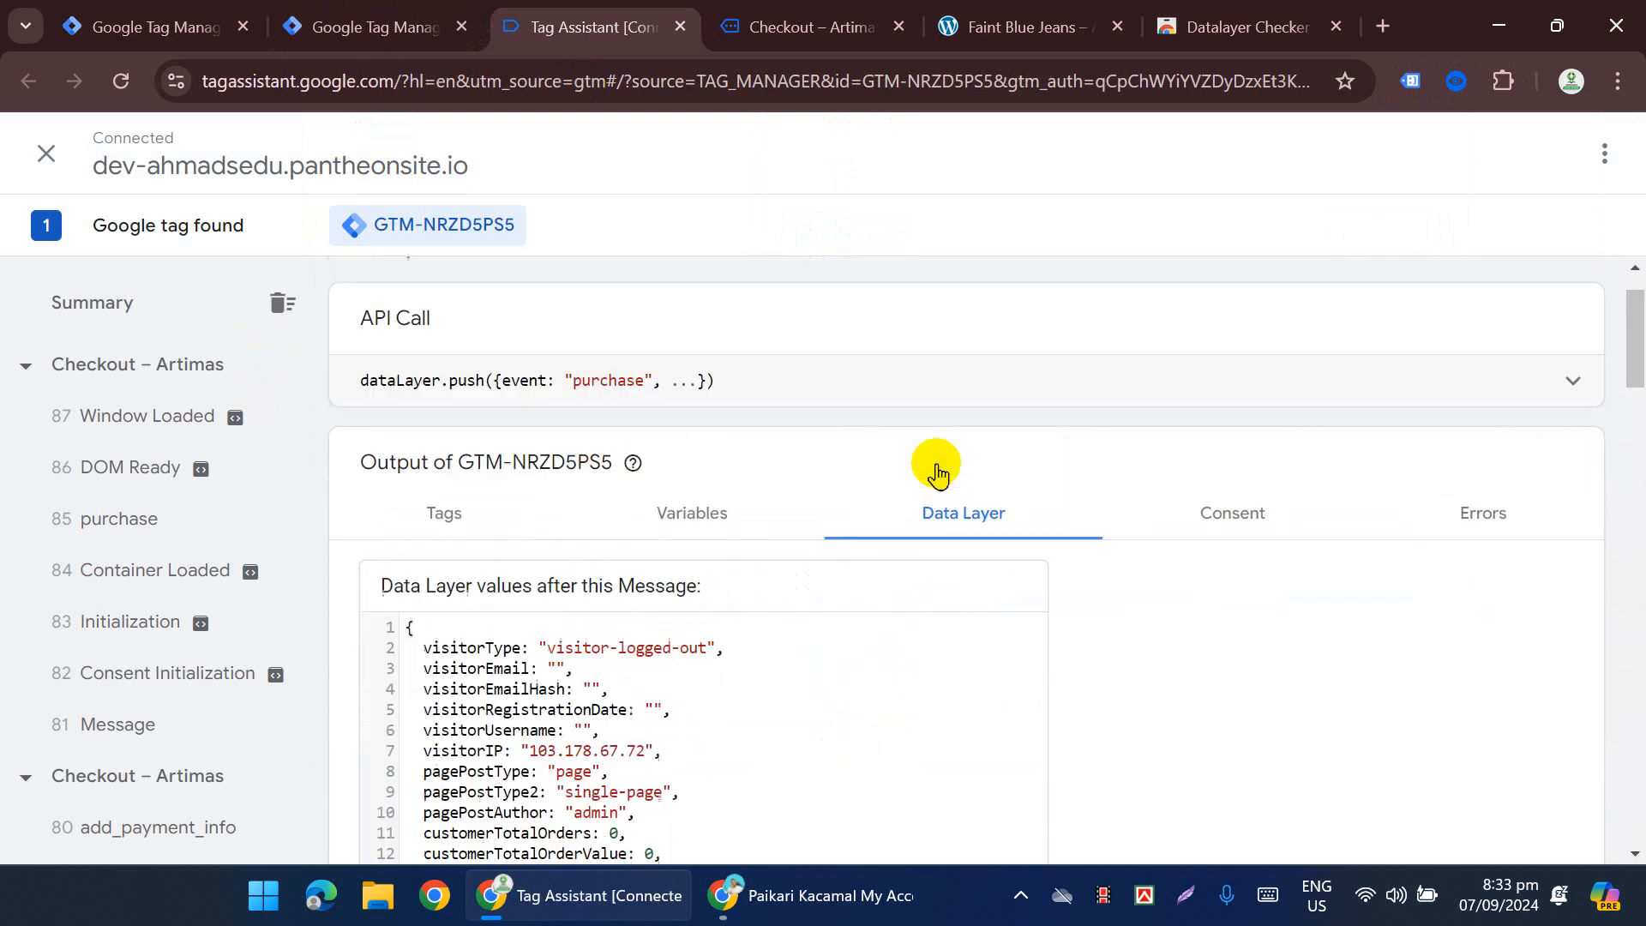
Step: Look through the visitor and customer keys in the purchase event's data layer values and search the page for "new"
scroll(790, 478, down, 5)
scroll(606, 415, up, 2)
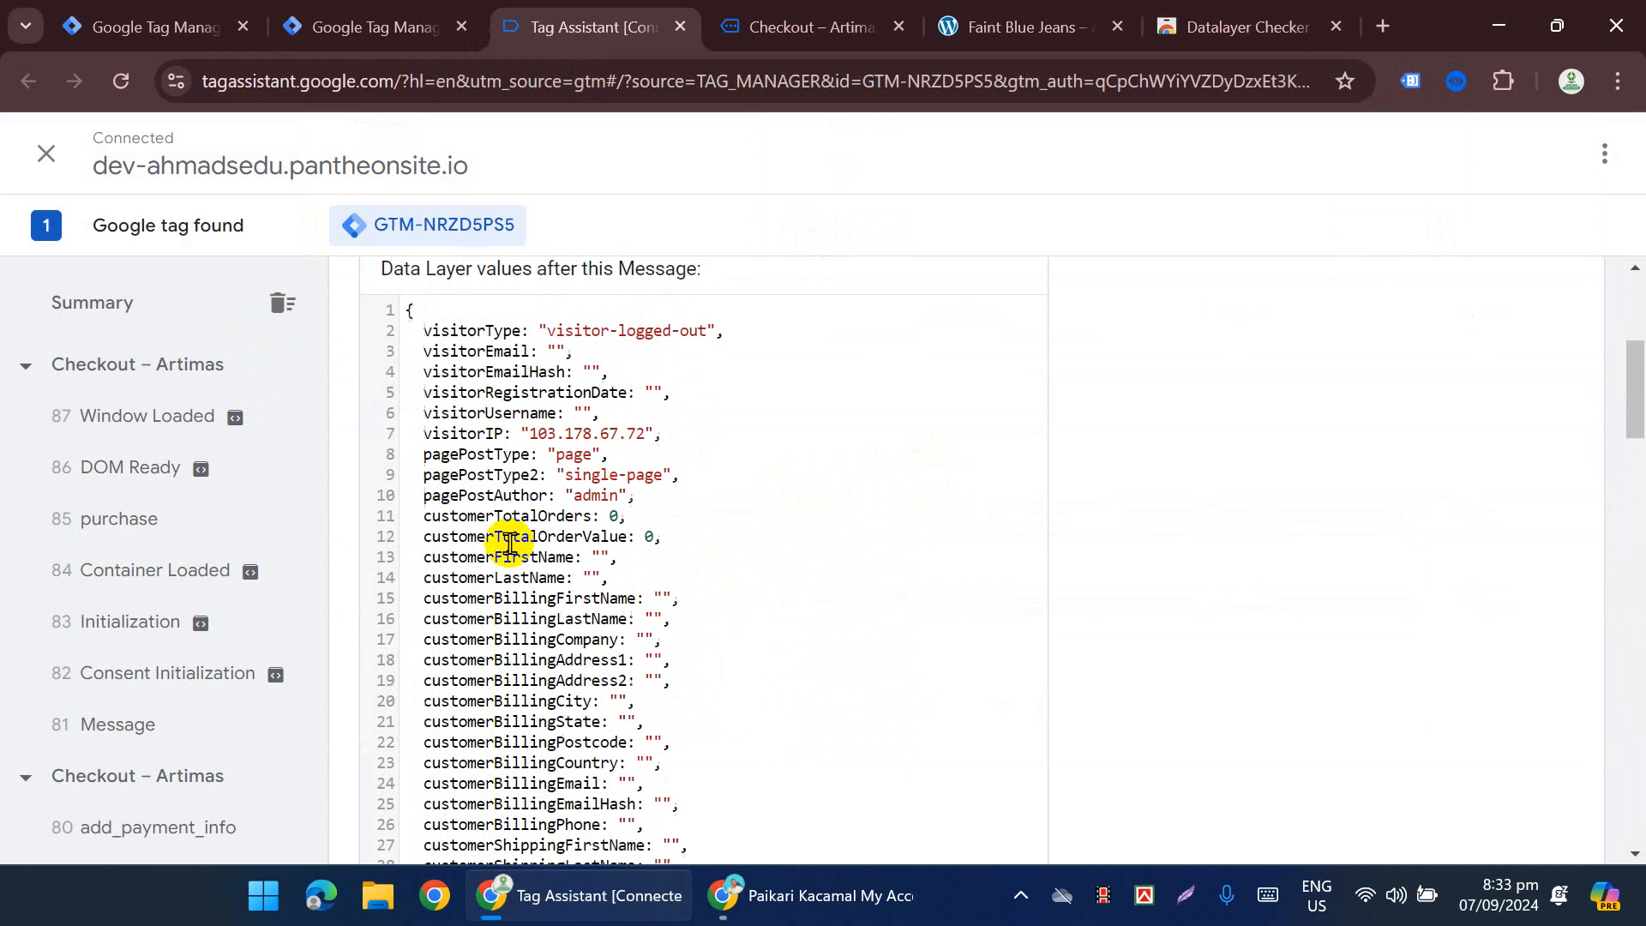
drag(422, 331, 693, 857)
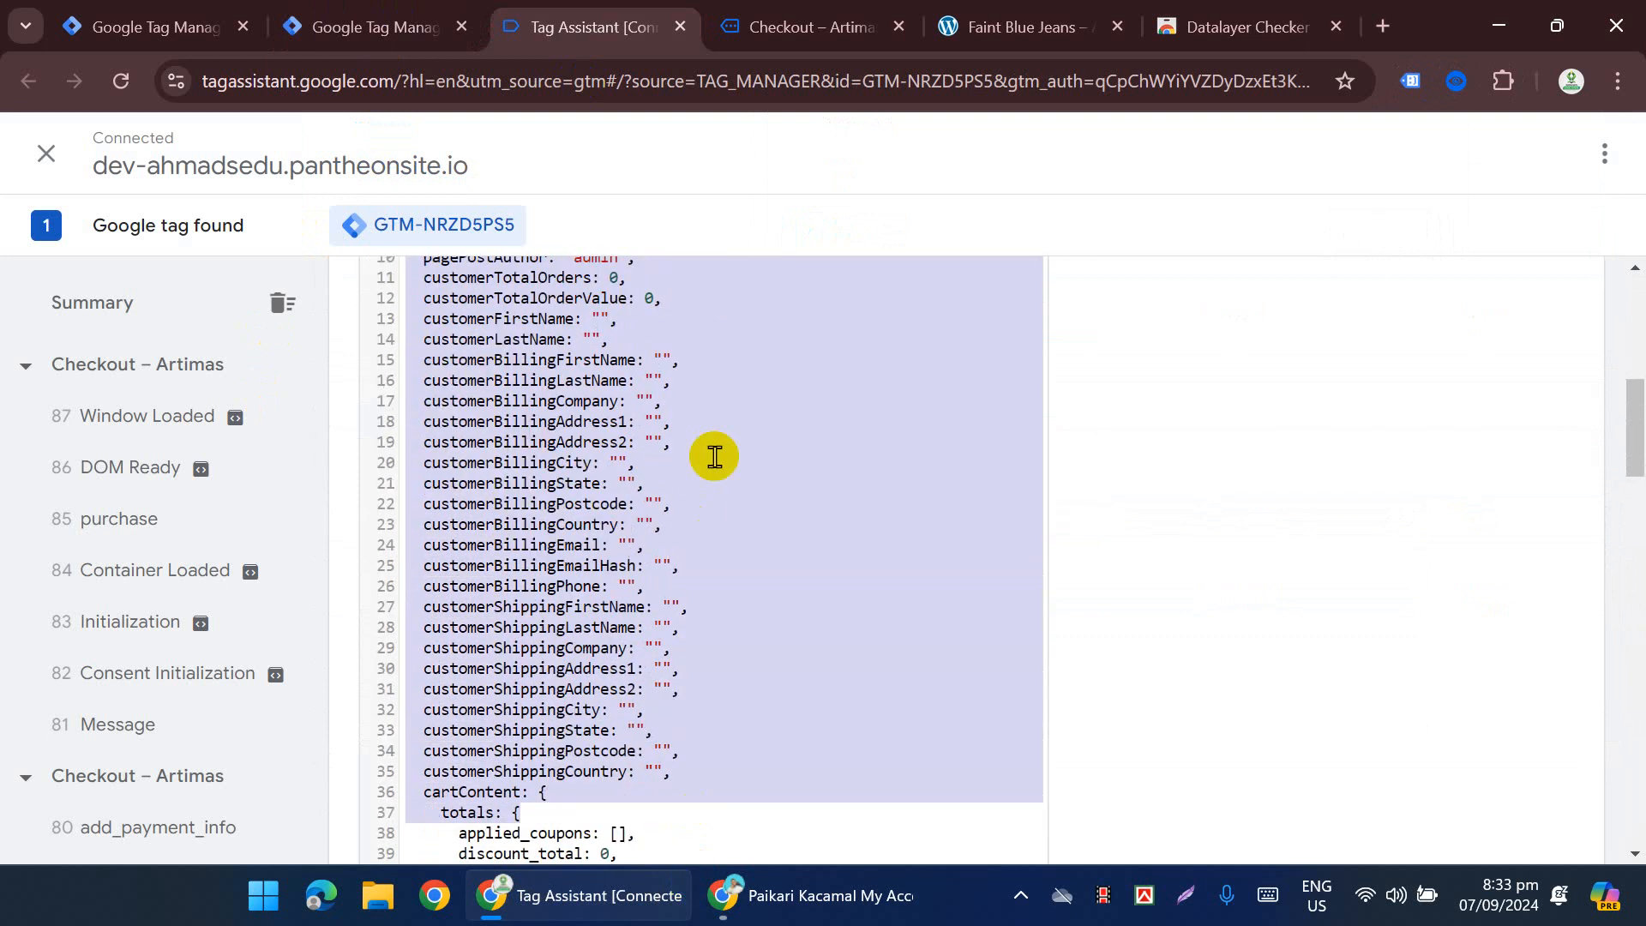
scroll(709, 455, down, 2)
scroll(772, 590, up, 2)
scroll(769, 589, down, 4)
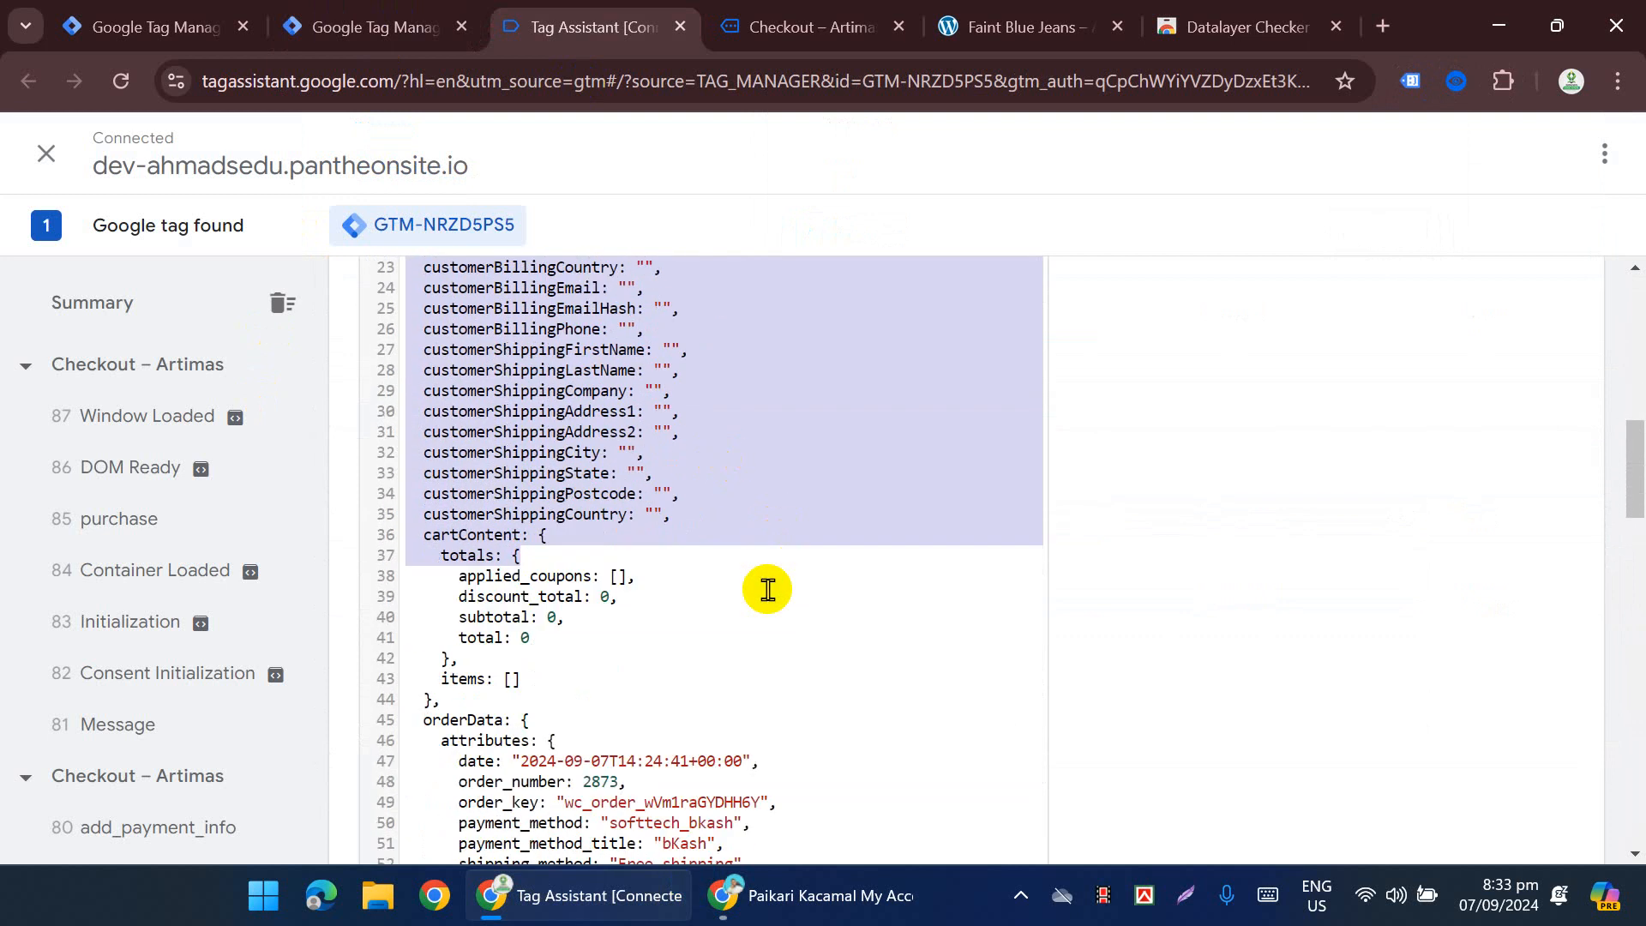
key(ctrl+f)
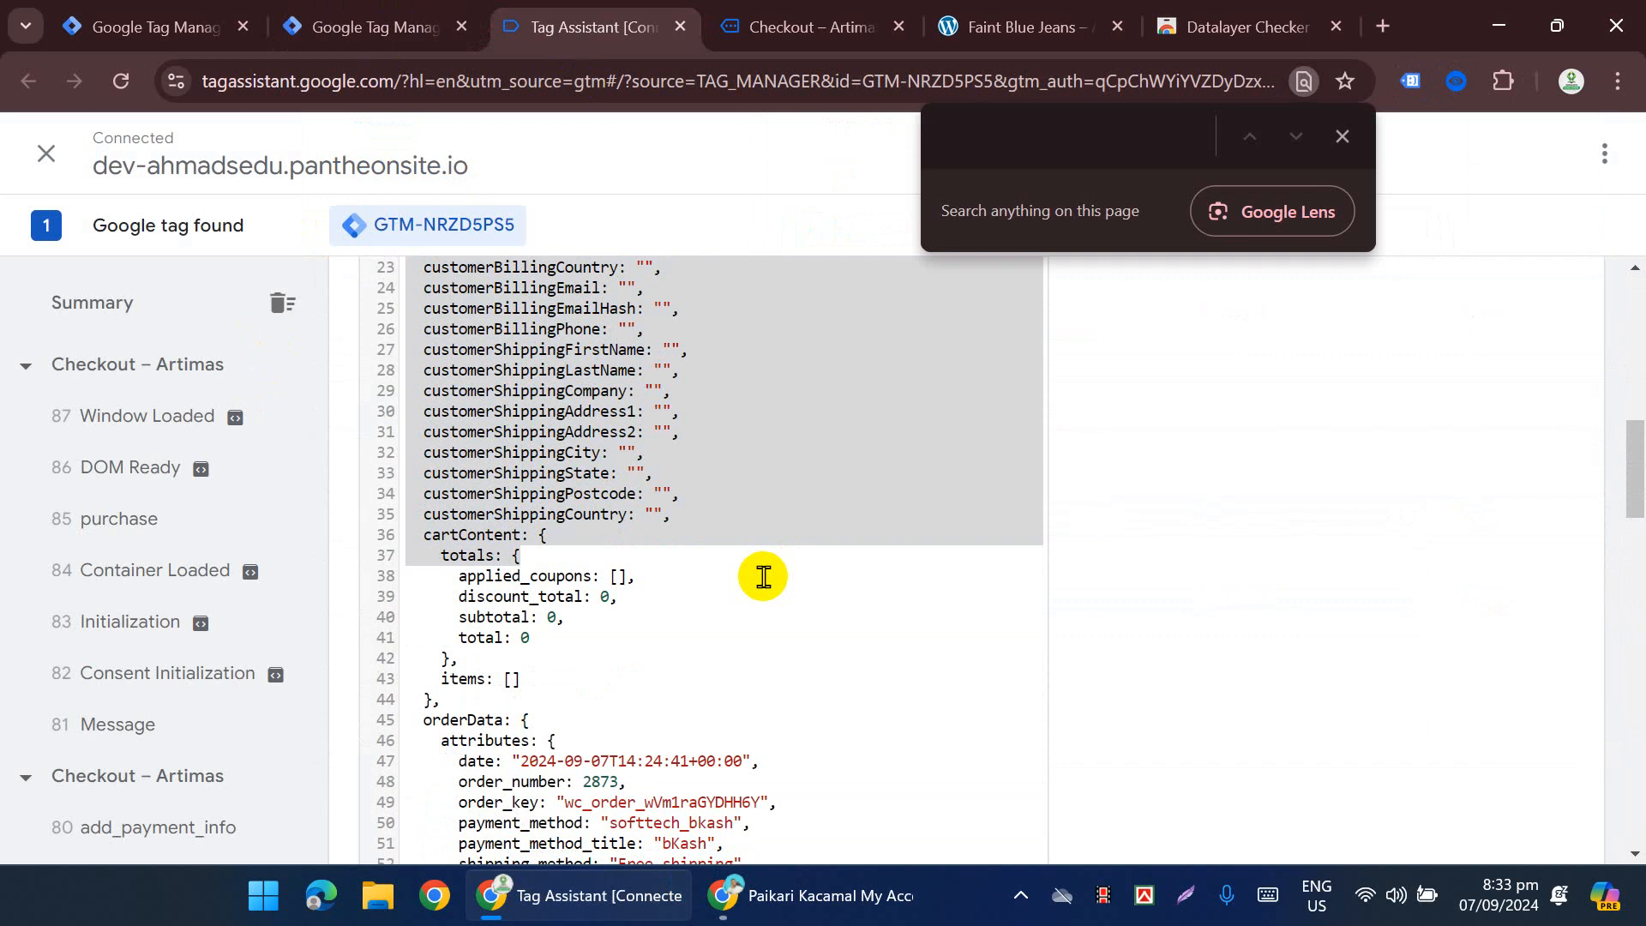
text(new)
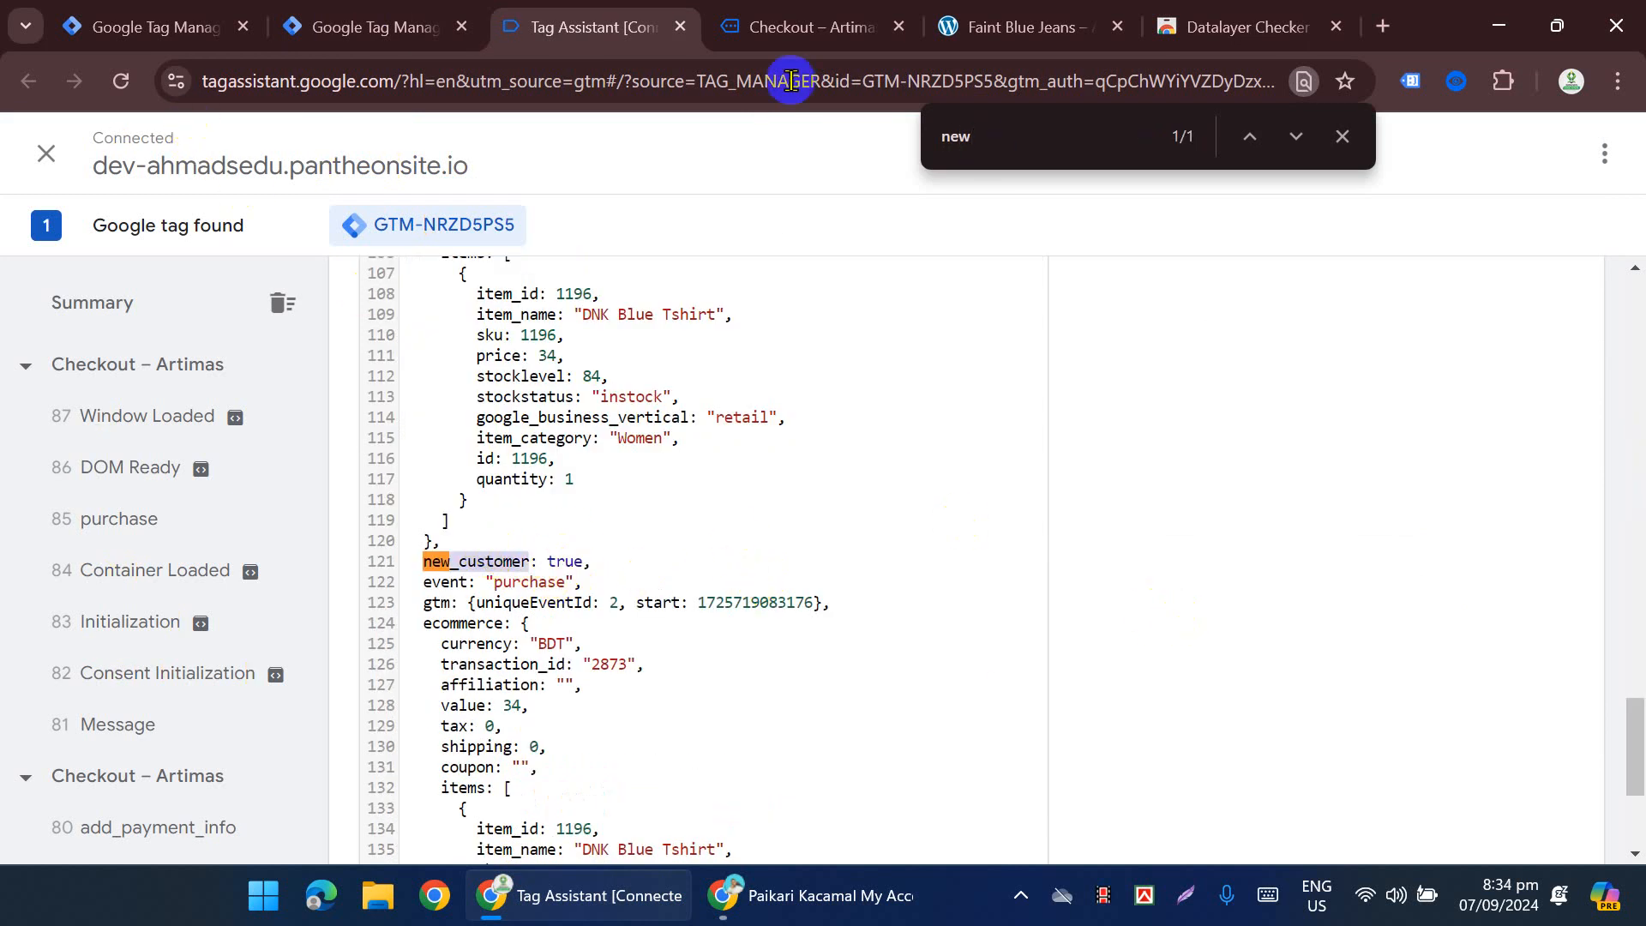
Step: Start a new user-defined variable in Tag Manager
click(369, 27)
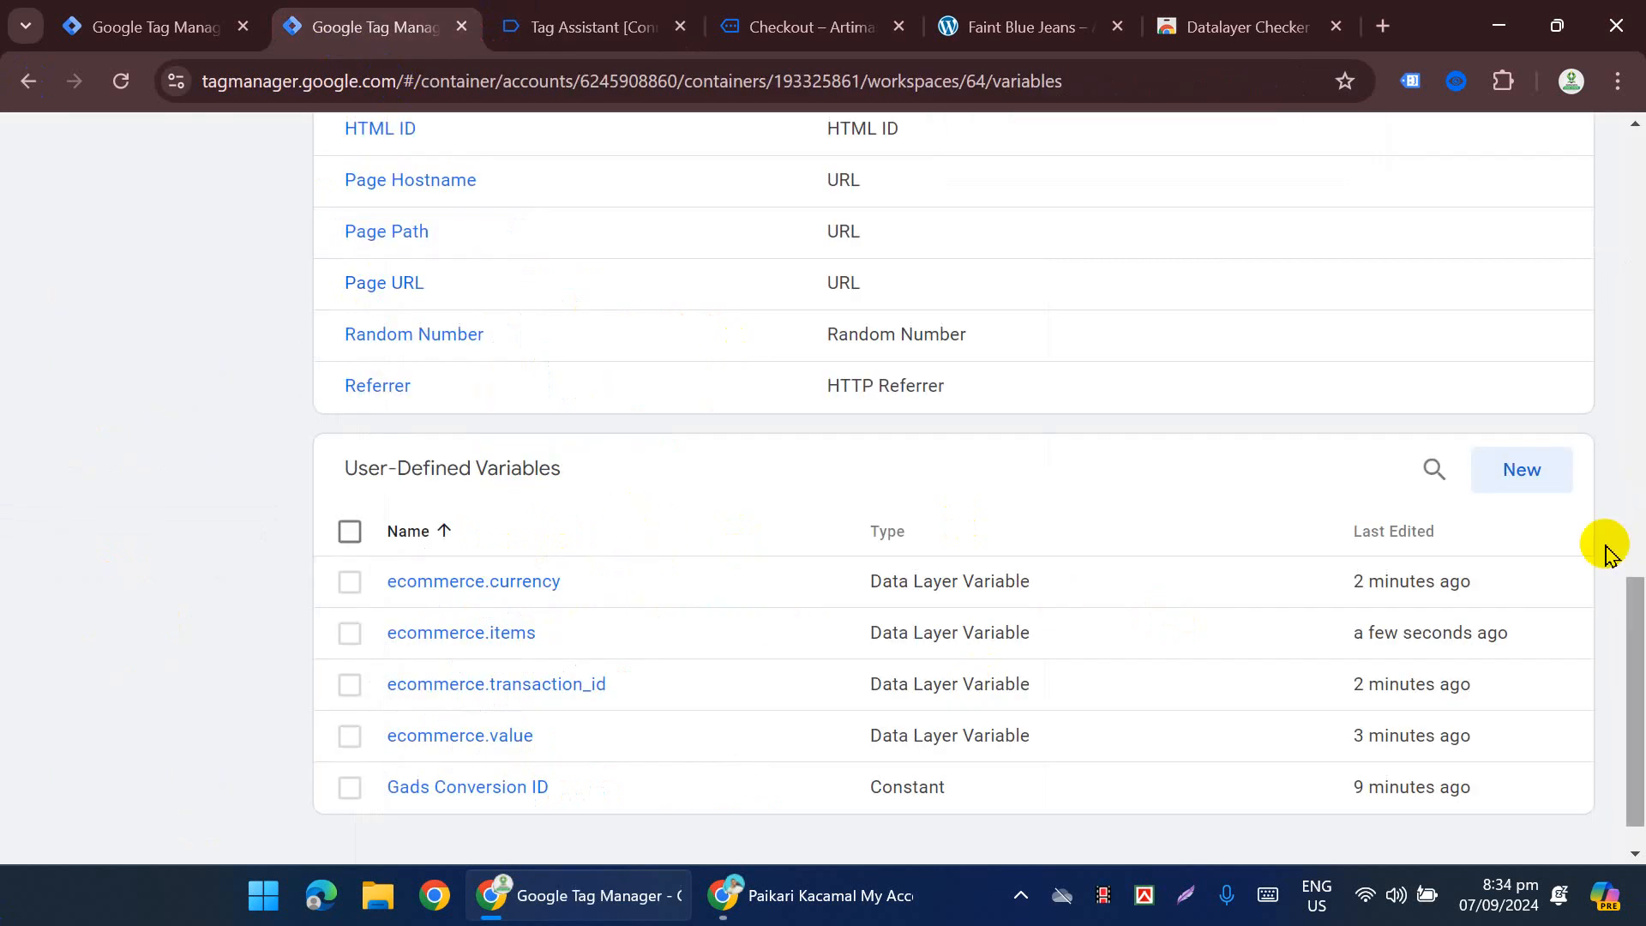
click(1517, 474)
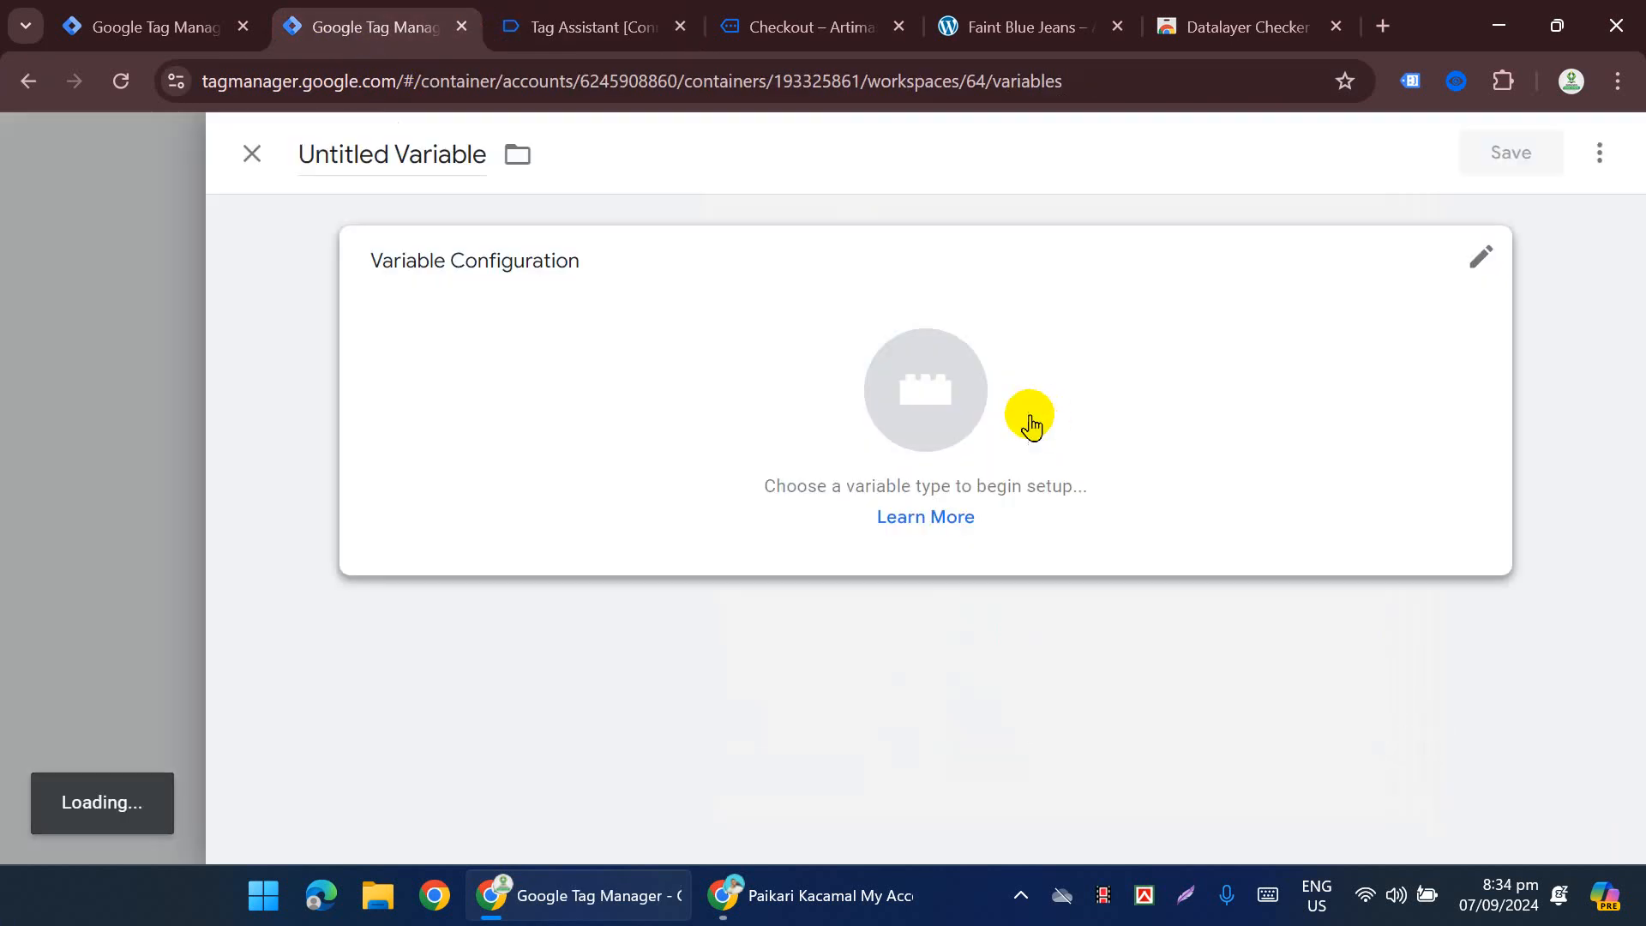
Step: Configure the untitled variable as a Data Layer Variable reading new_customer, title it new_customer, and save it
click(1031, 424)
scroll(1132, 522, down, 4)
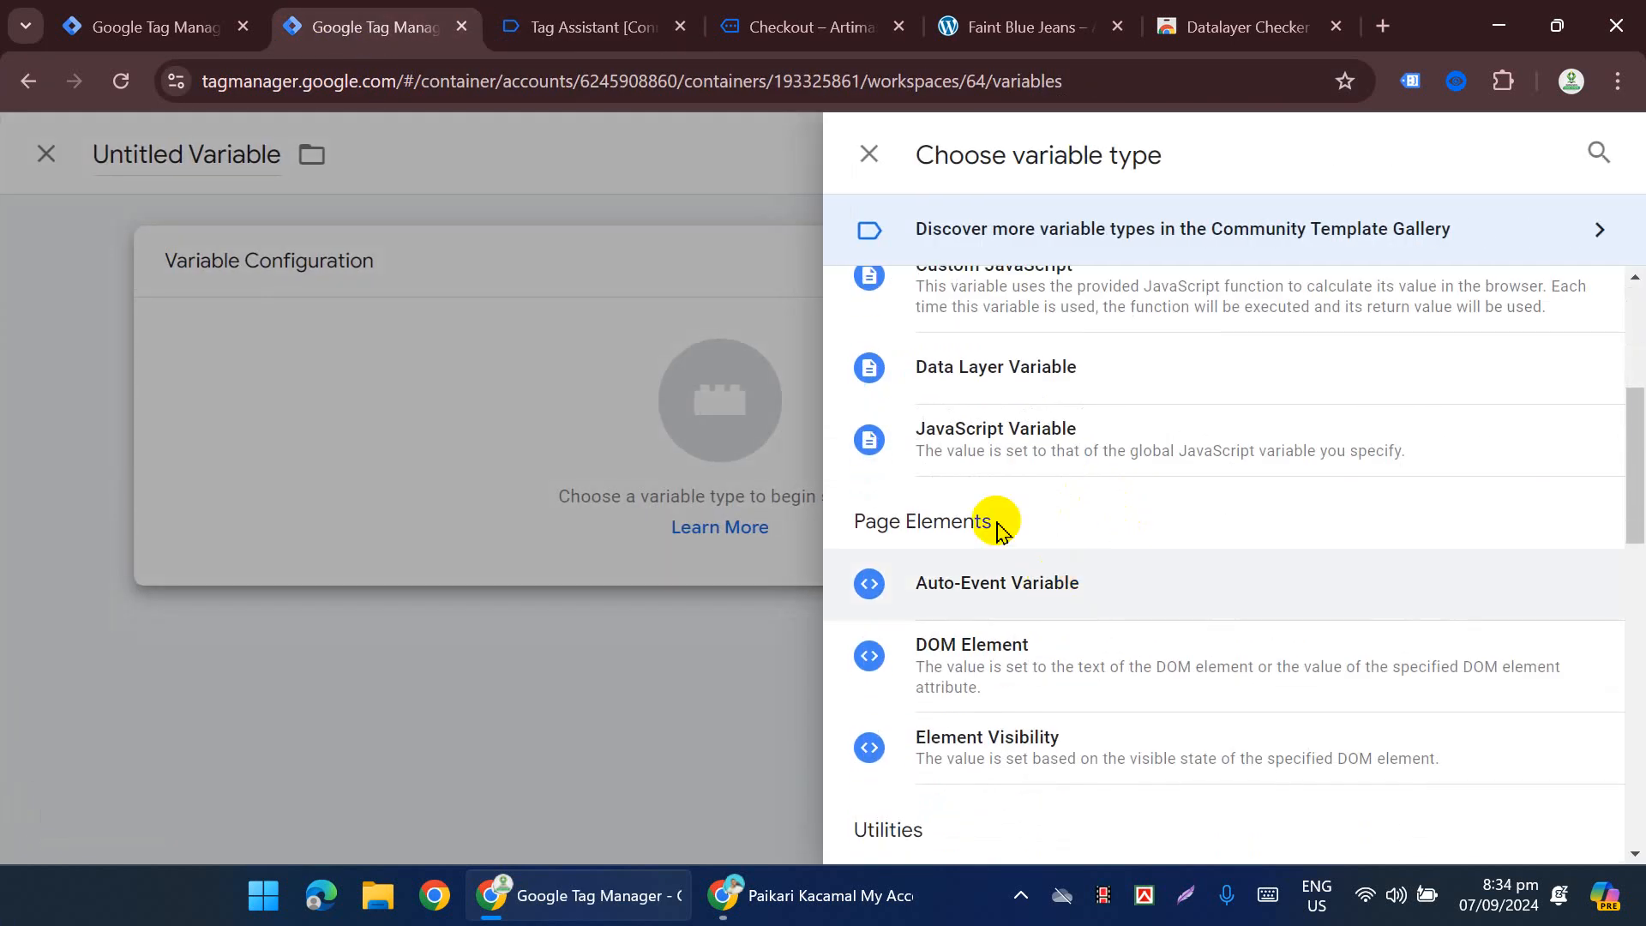
click(1074, 394)
click(493, 522)
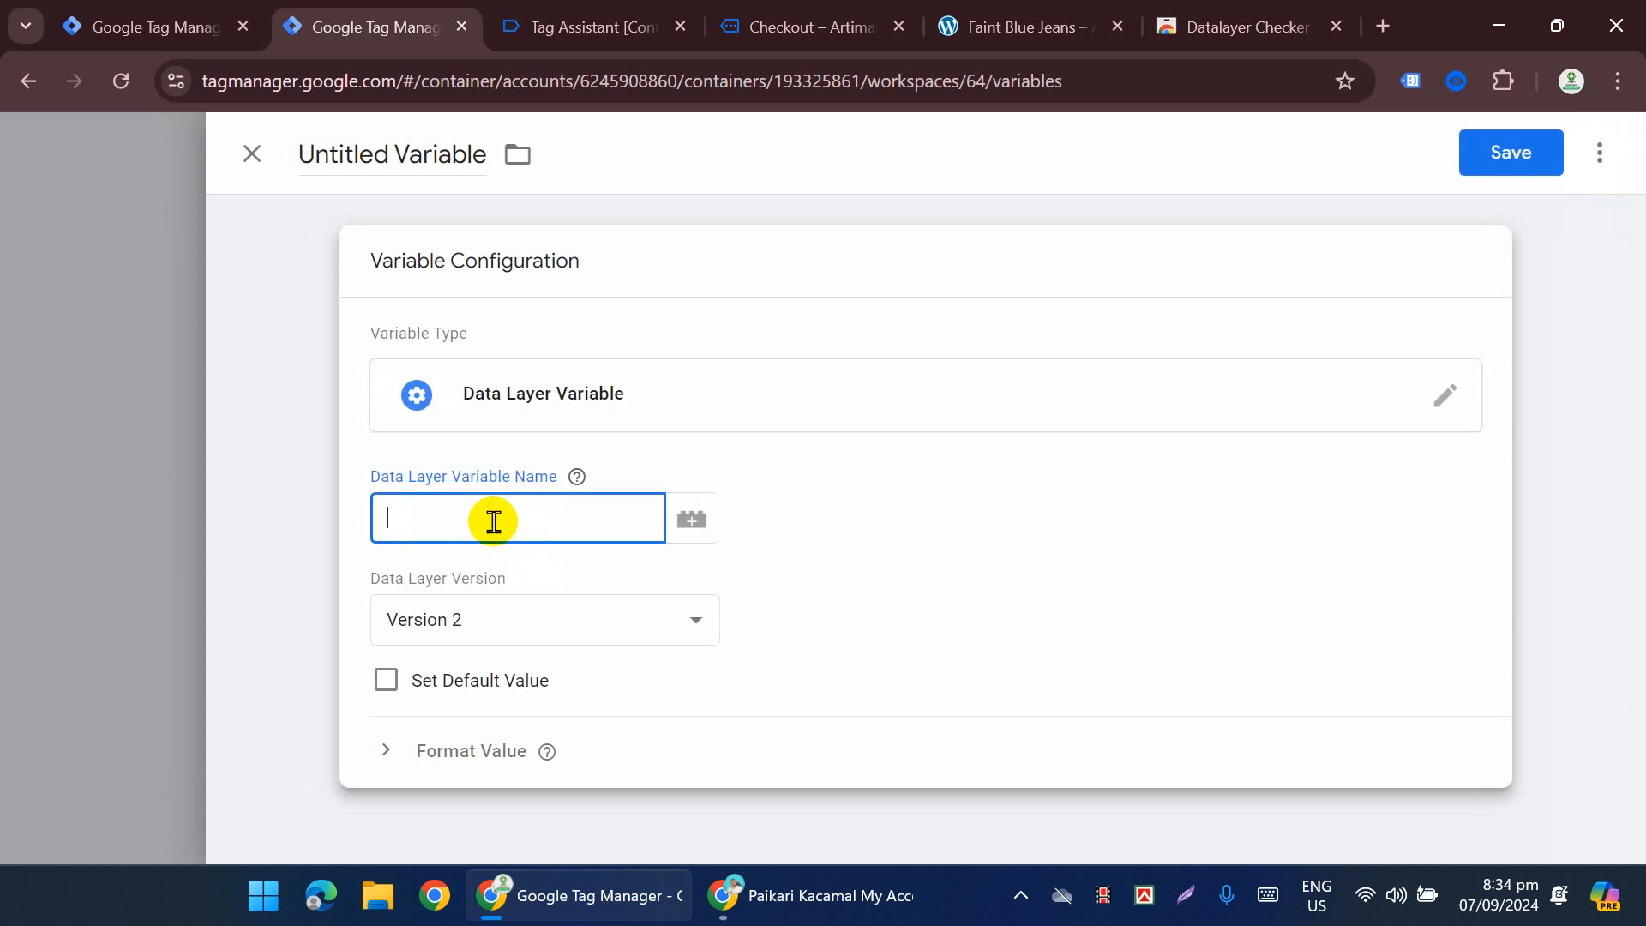
text(new_customer)
click(348, 140)
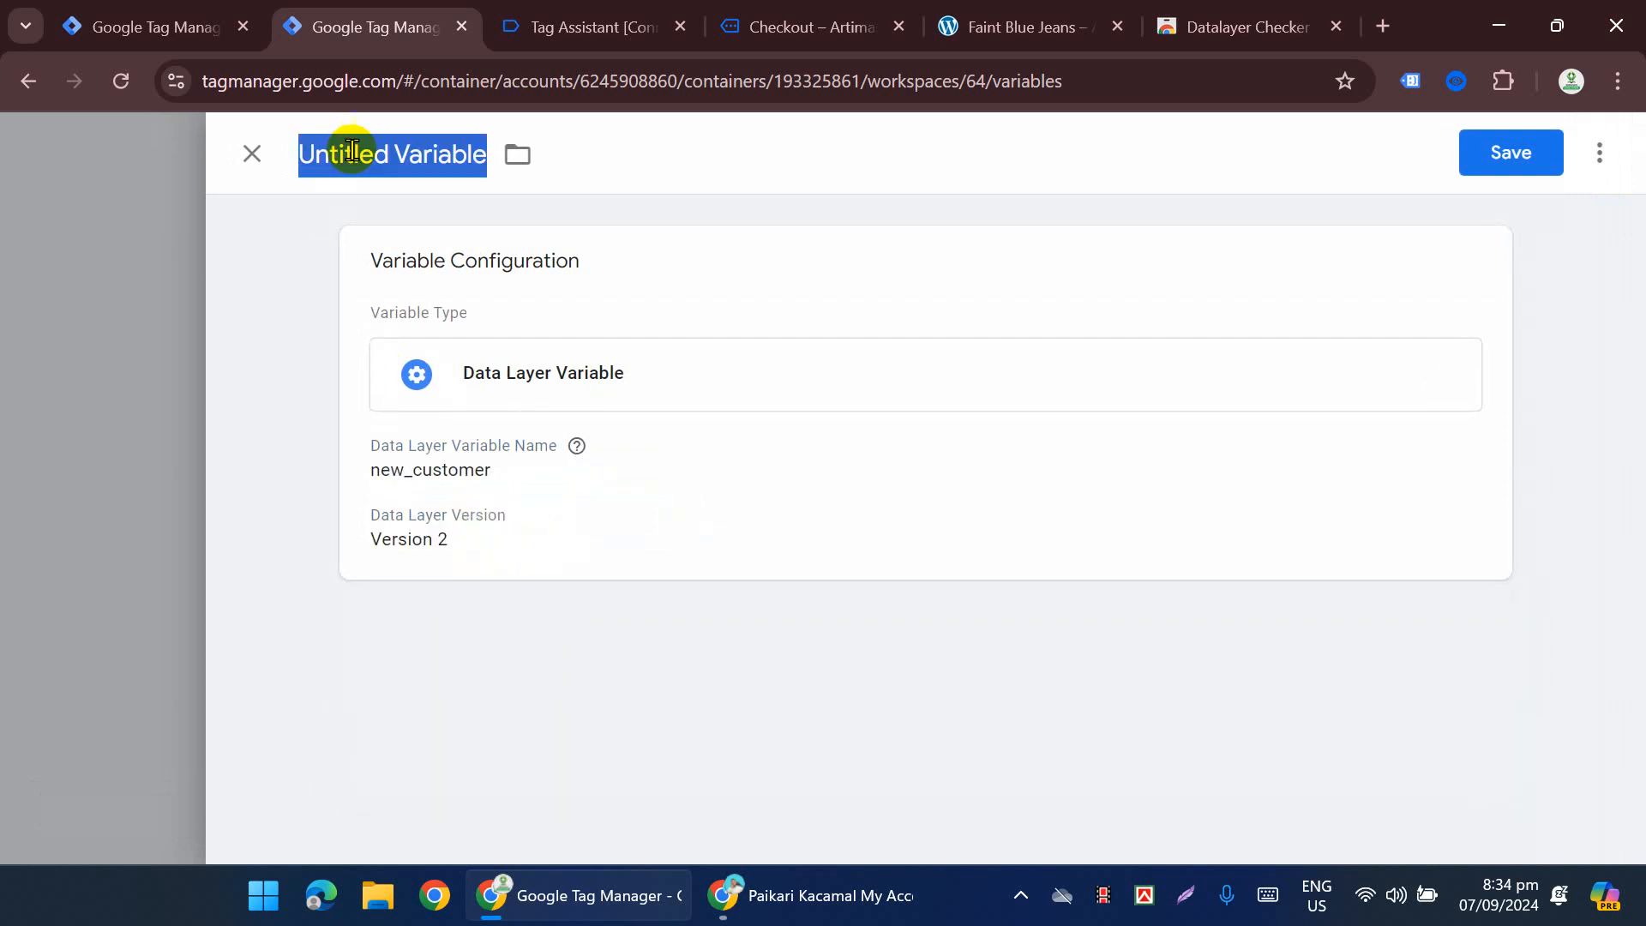
text(new_customer)
click(1511, 149)
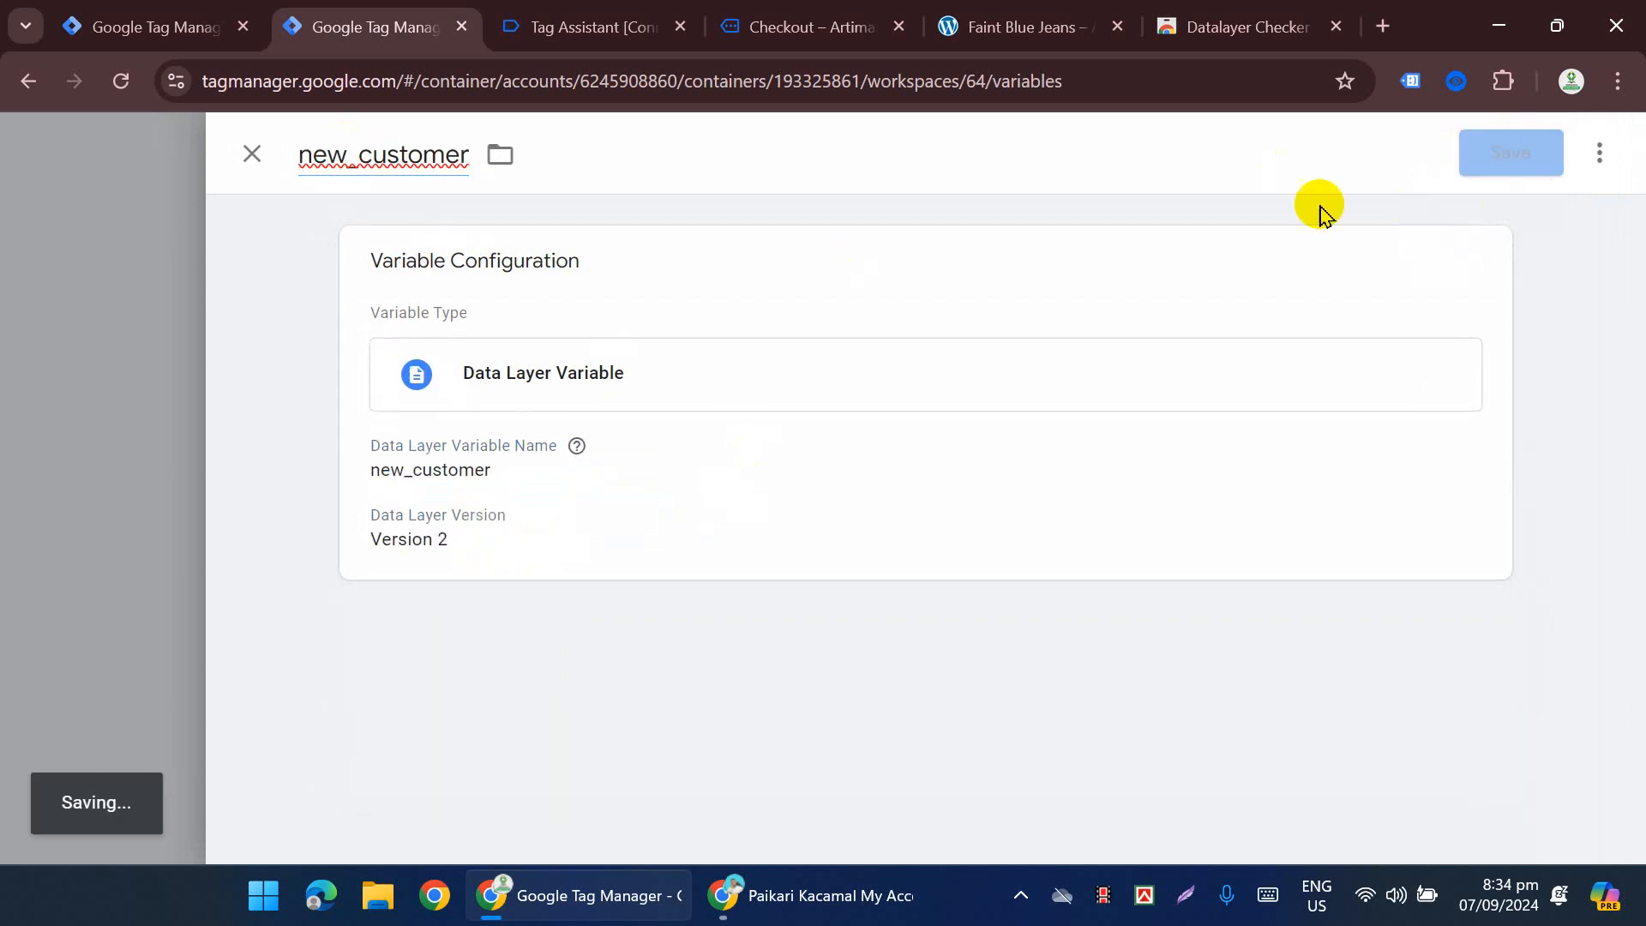
Step: Return to the untitled tag and enable including user-provided data from the website
click(192, 32)
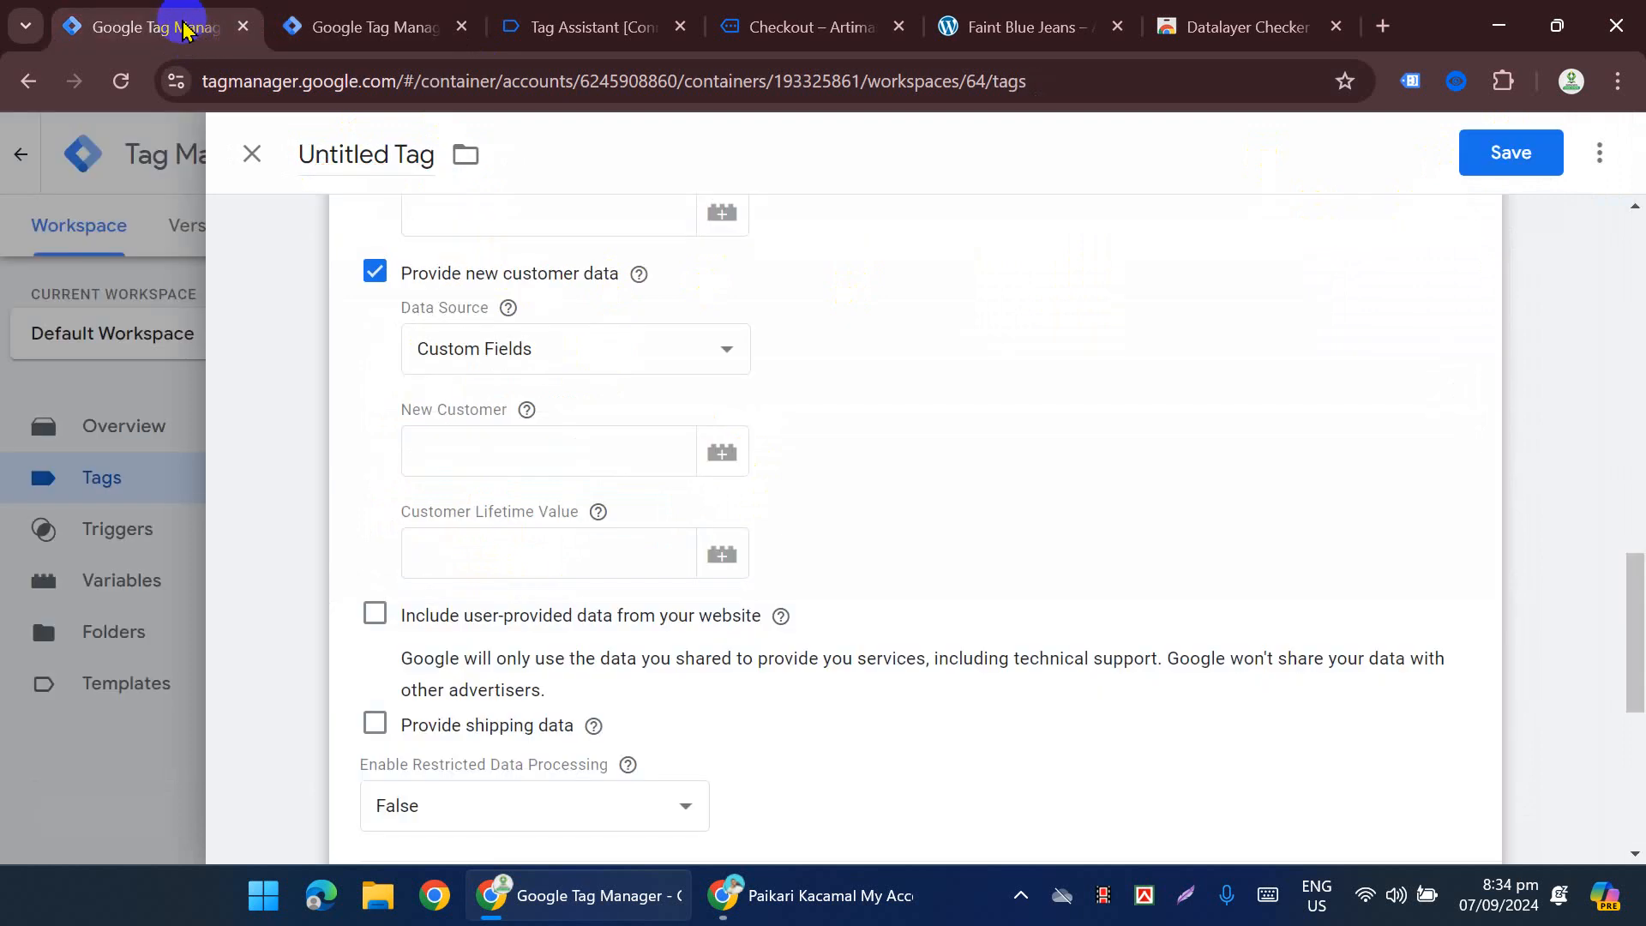
scroll(779, 455, down, 3)
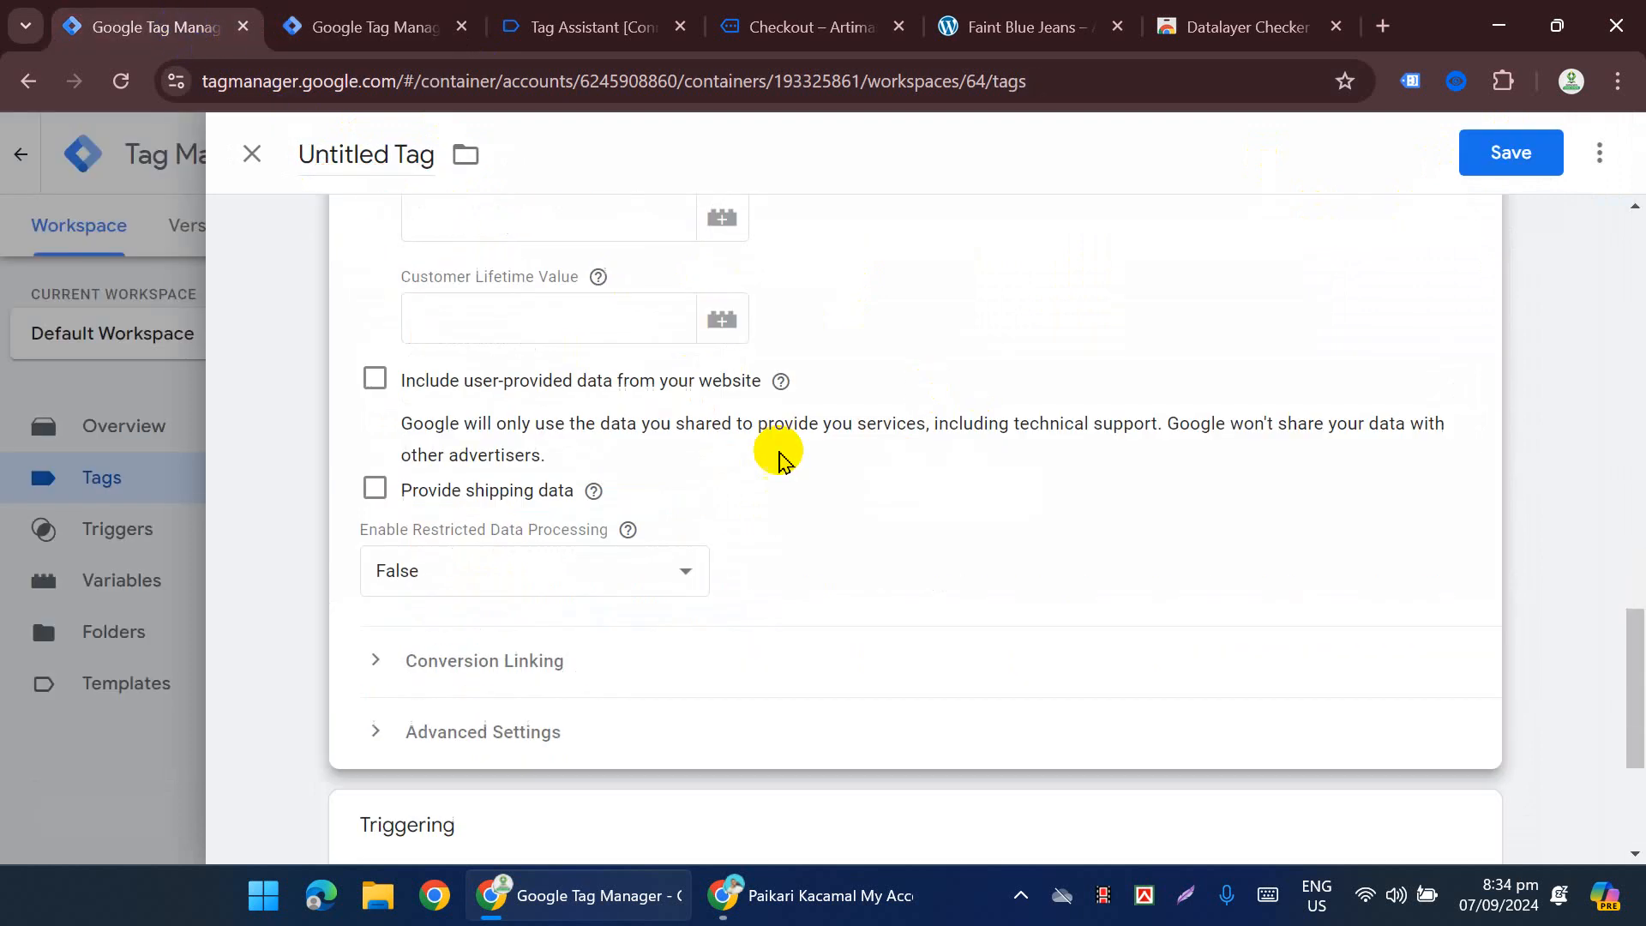
scroll(606, 412, down, 2)
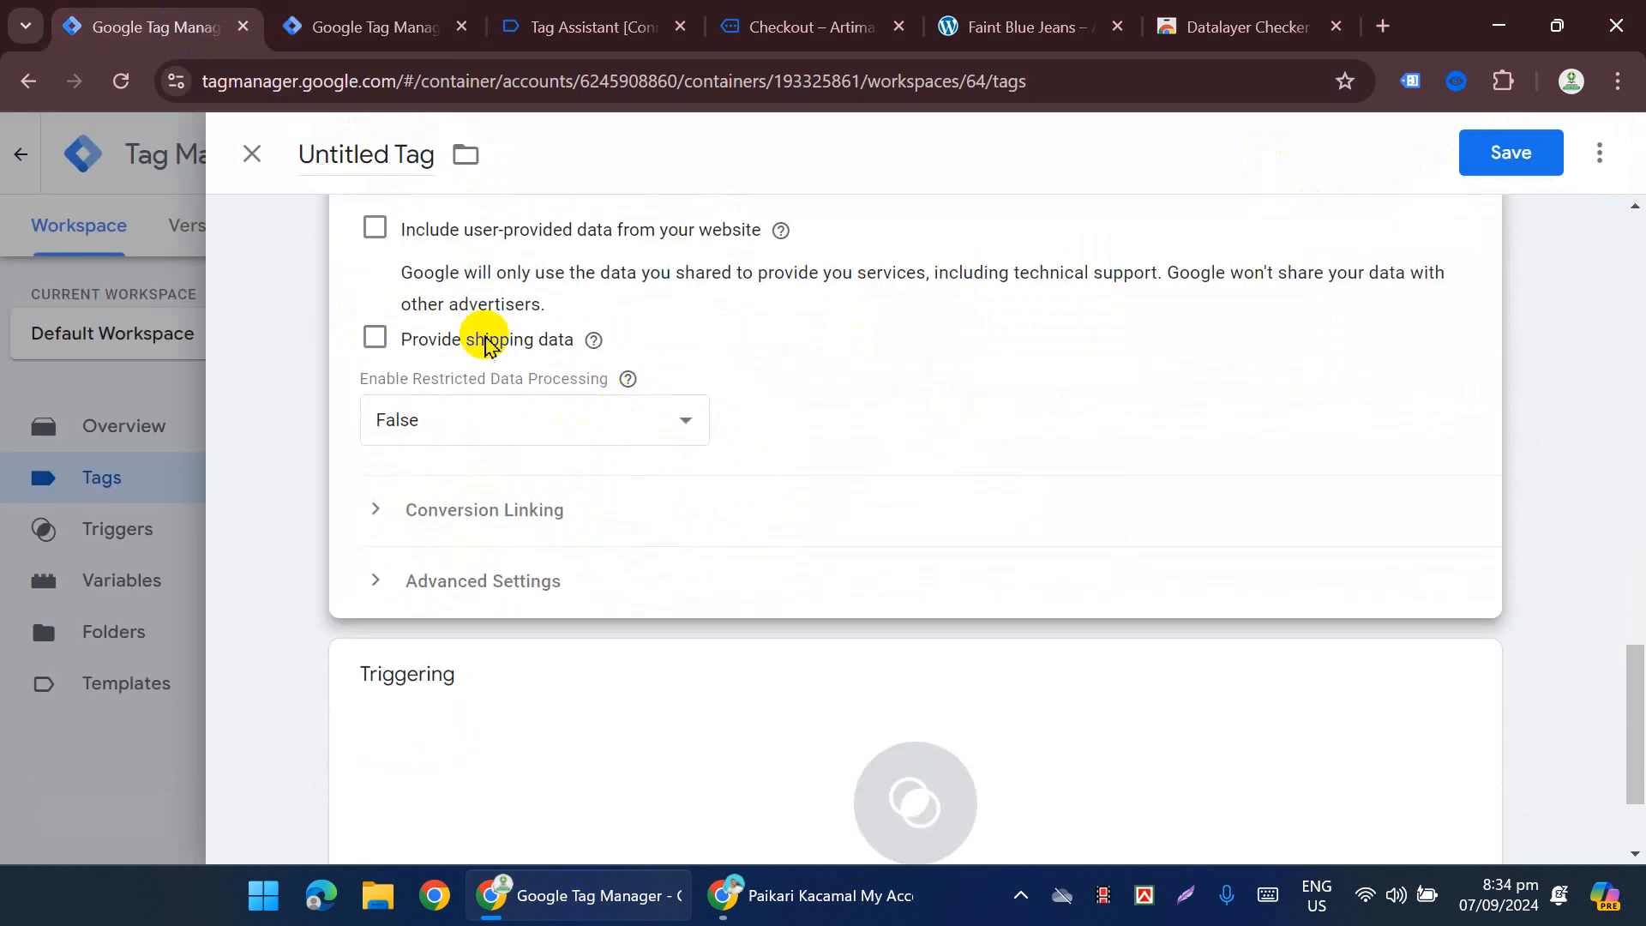
scroll(487, 342, up, 3)
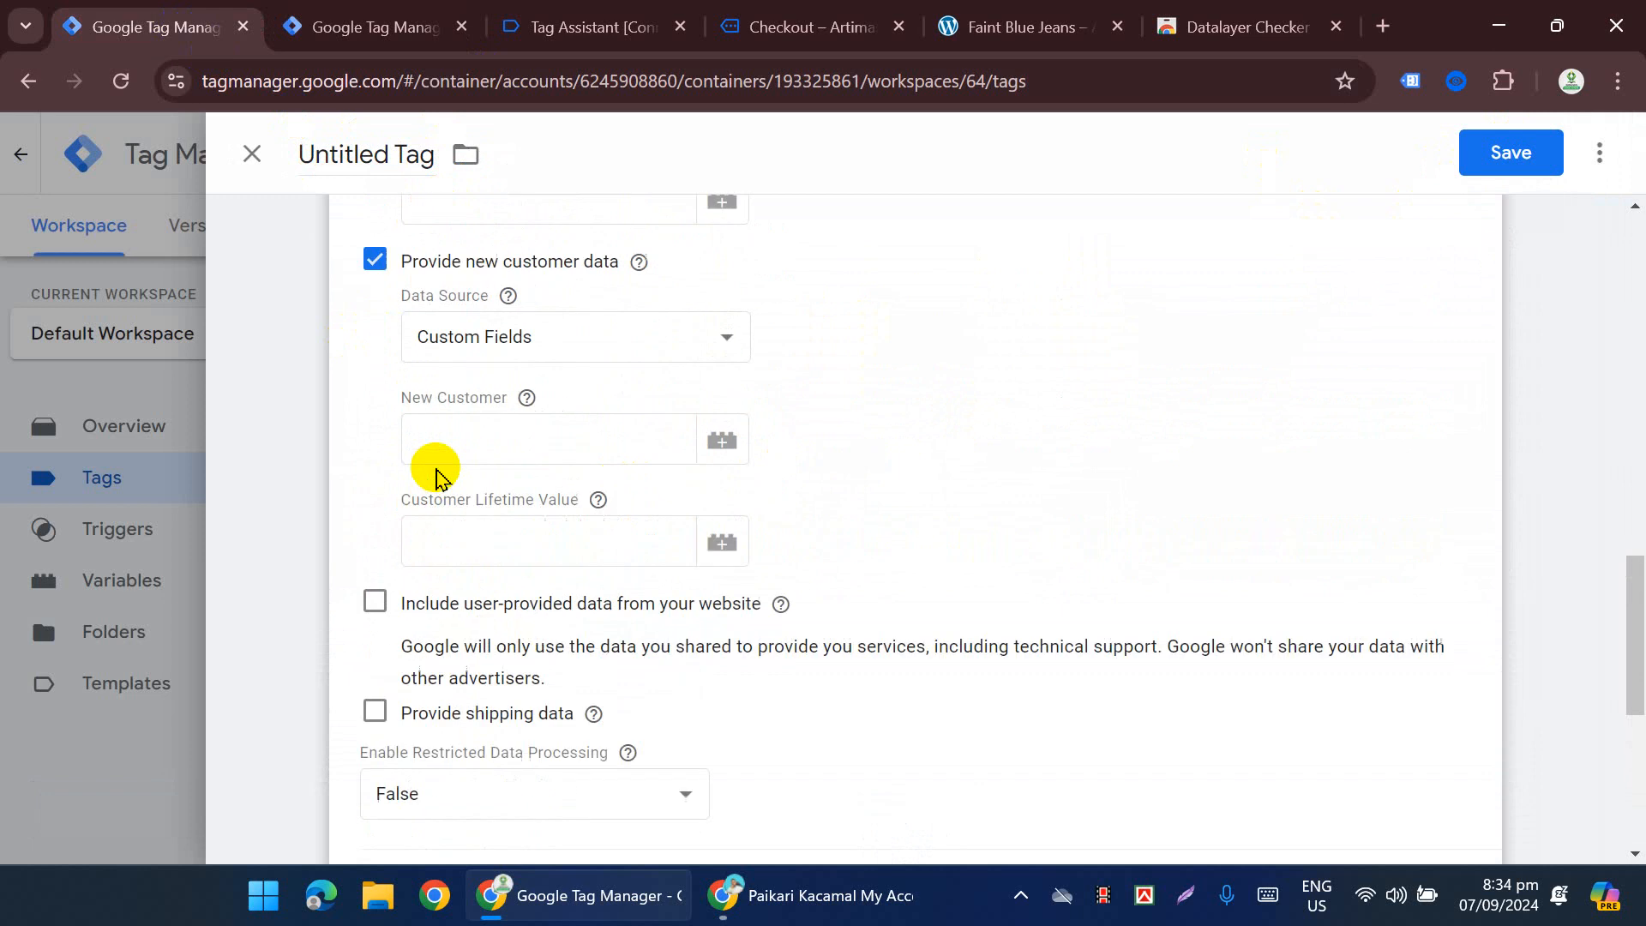
scroll(664, 447, down, 3)
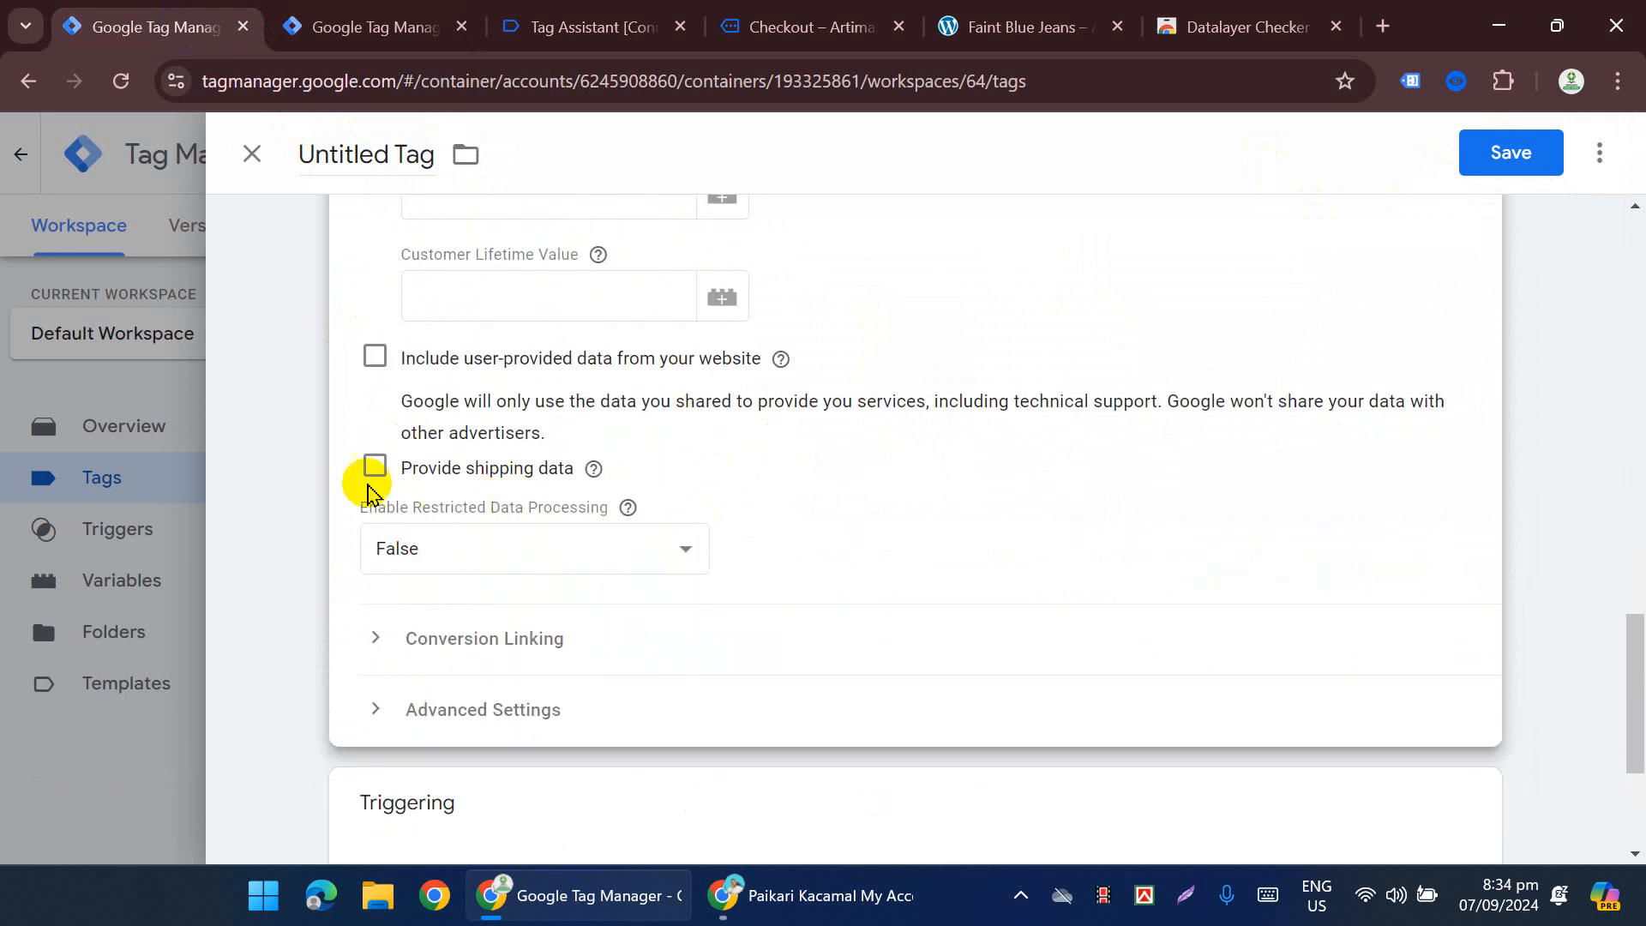
click(378, 358)
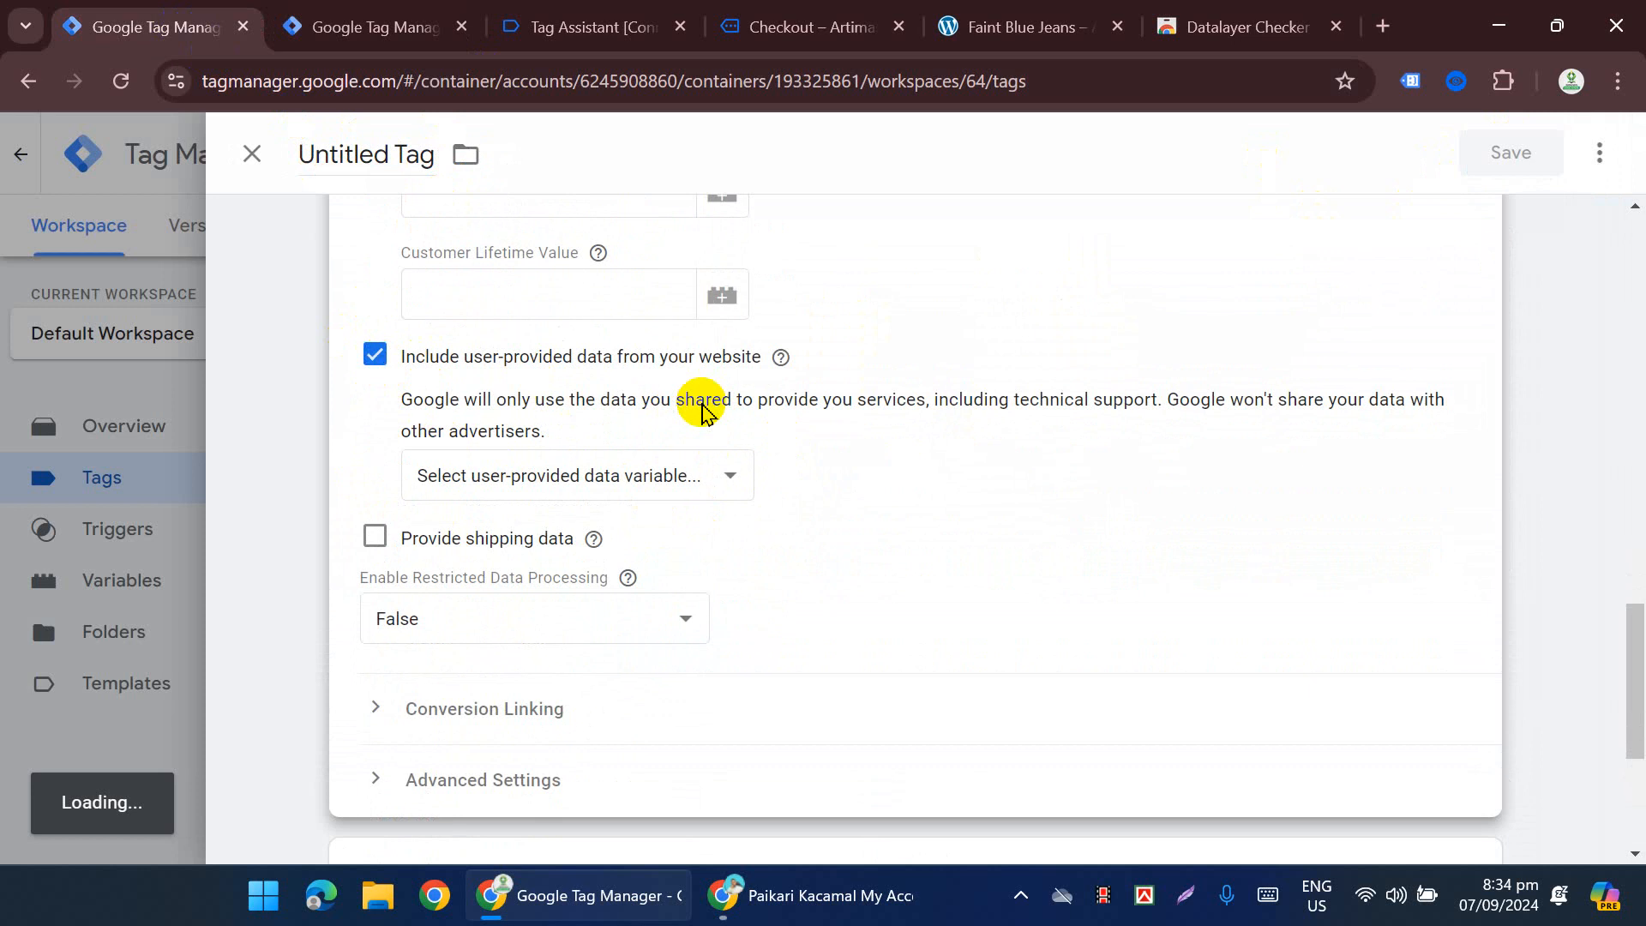
Step: Start a new user-provided data variable for the tag and bring its manual configuration fields into view
scroll(698, 404, down, 2)
click(722, 351)
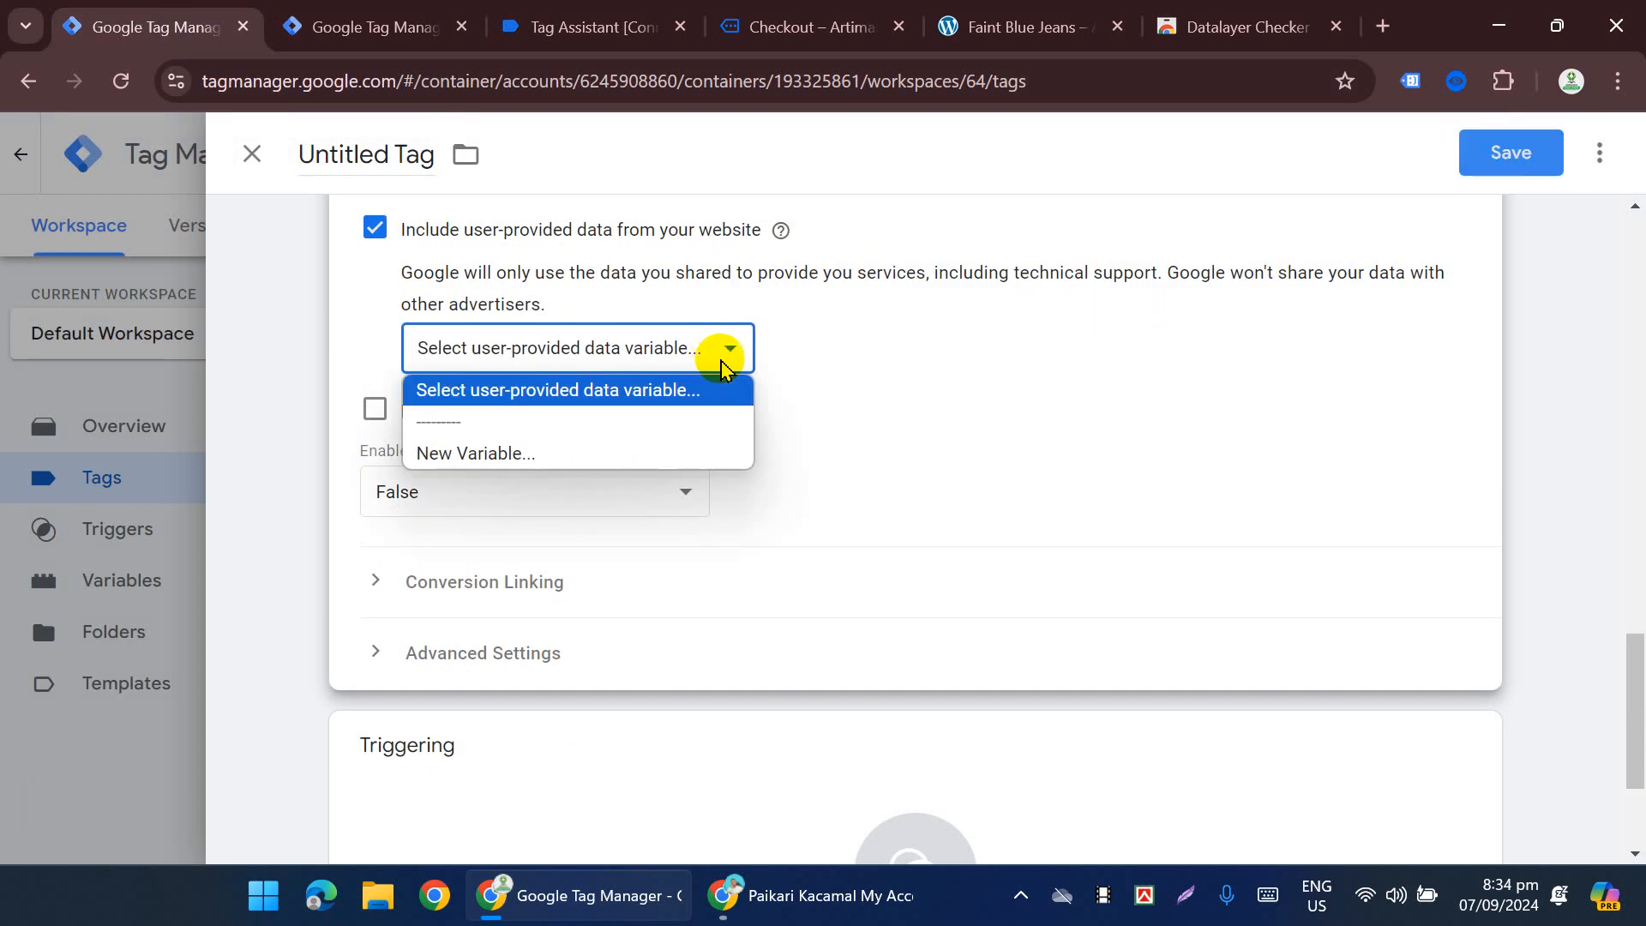
click(590, 455)
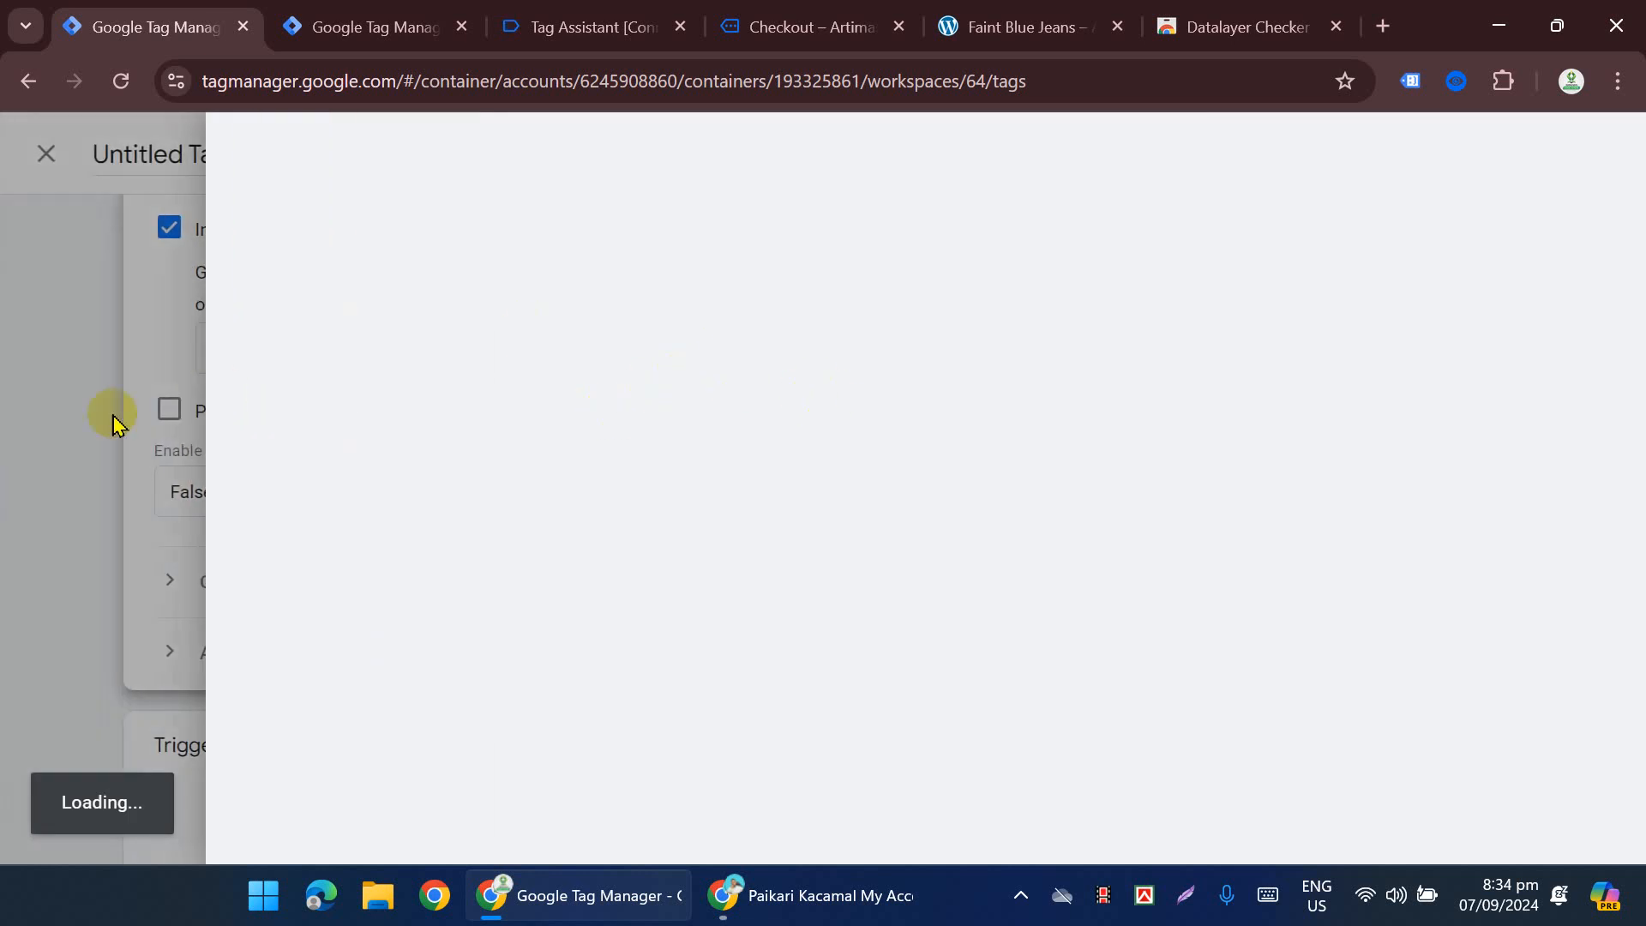
scroll(745, 526, down, 2)
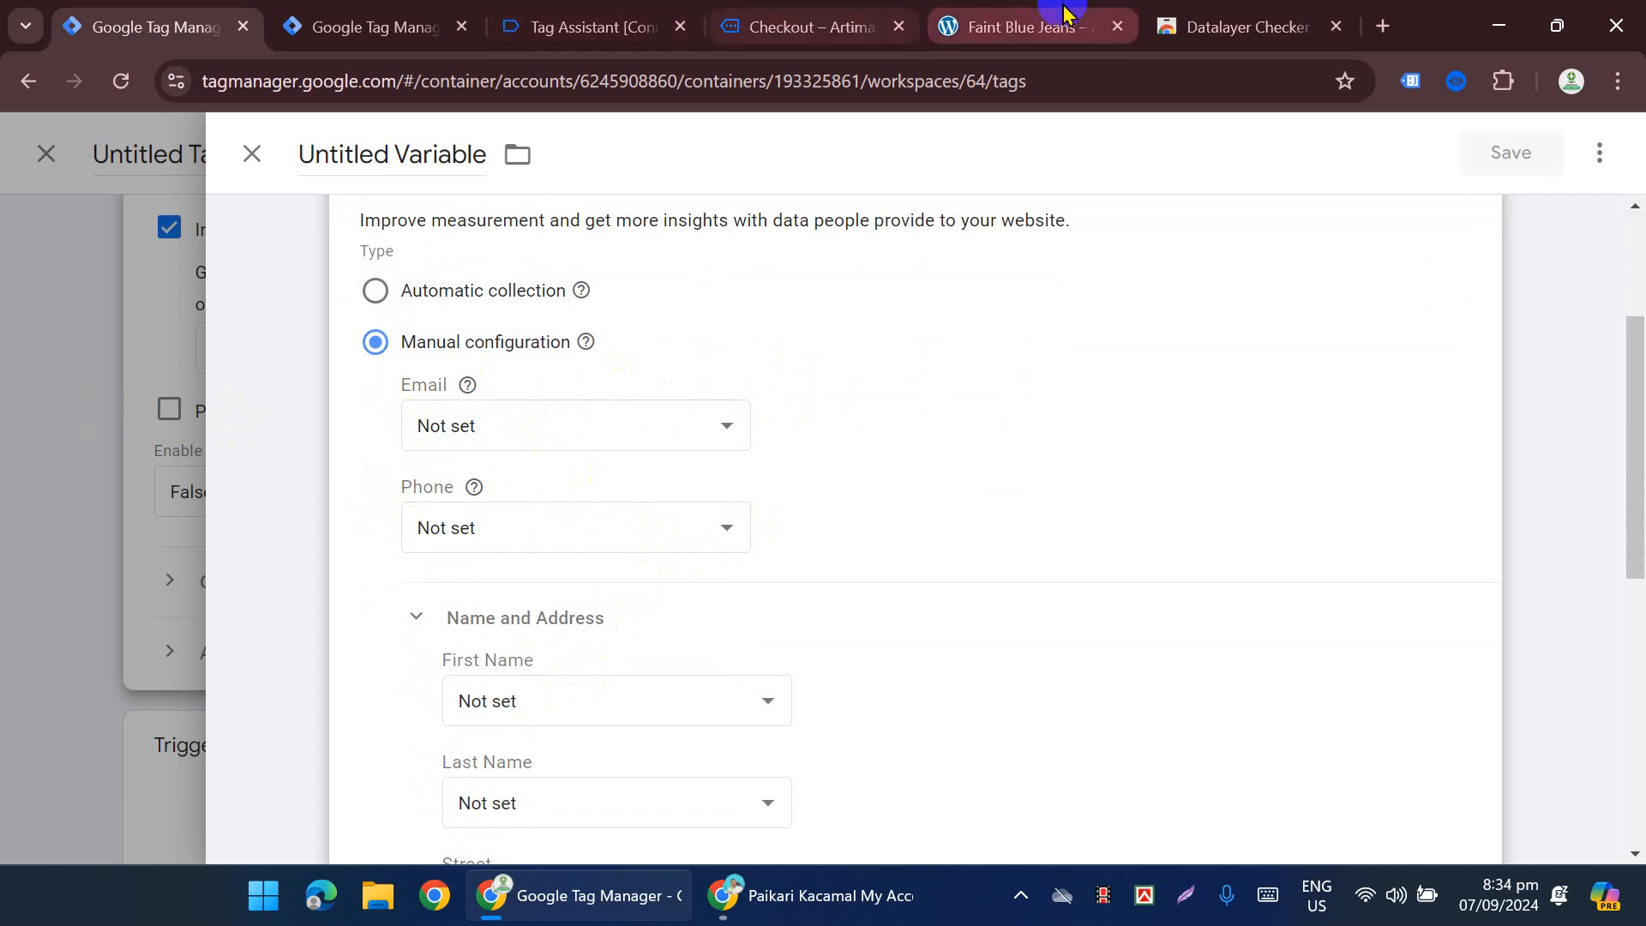
Step: In Tag Assistant, find the customerBillingFirstName key in the purchase event's data layer and copy it
click(377, 26)
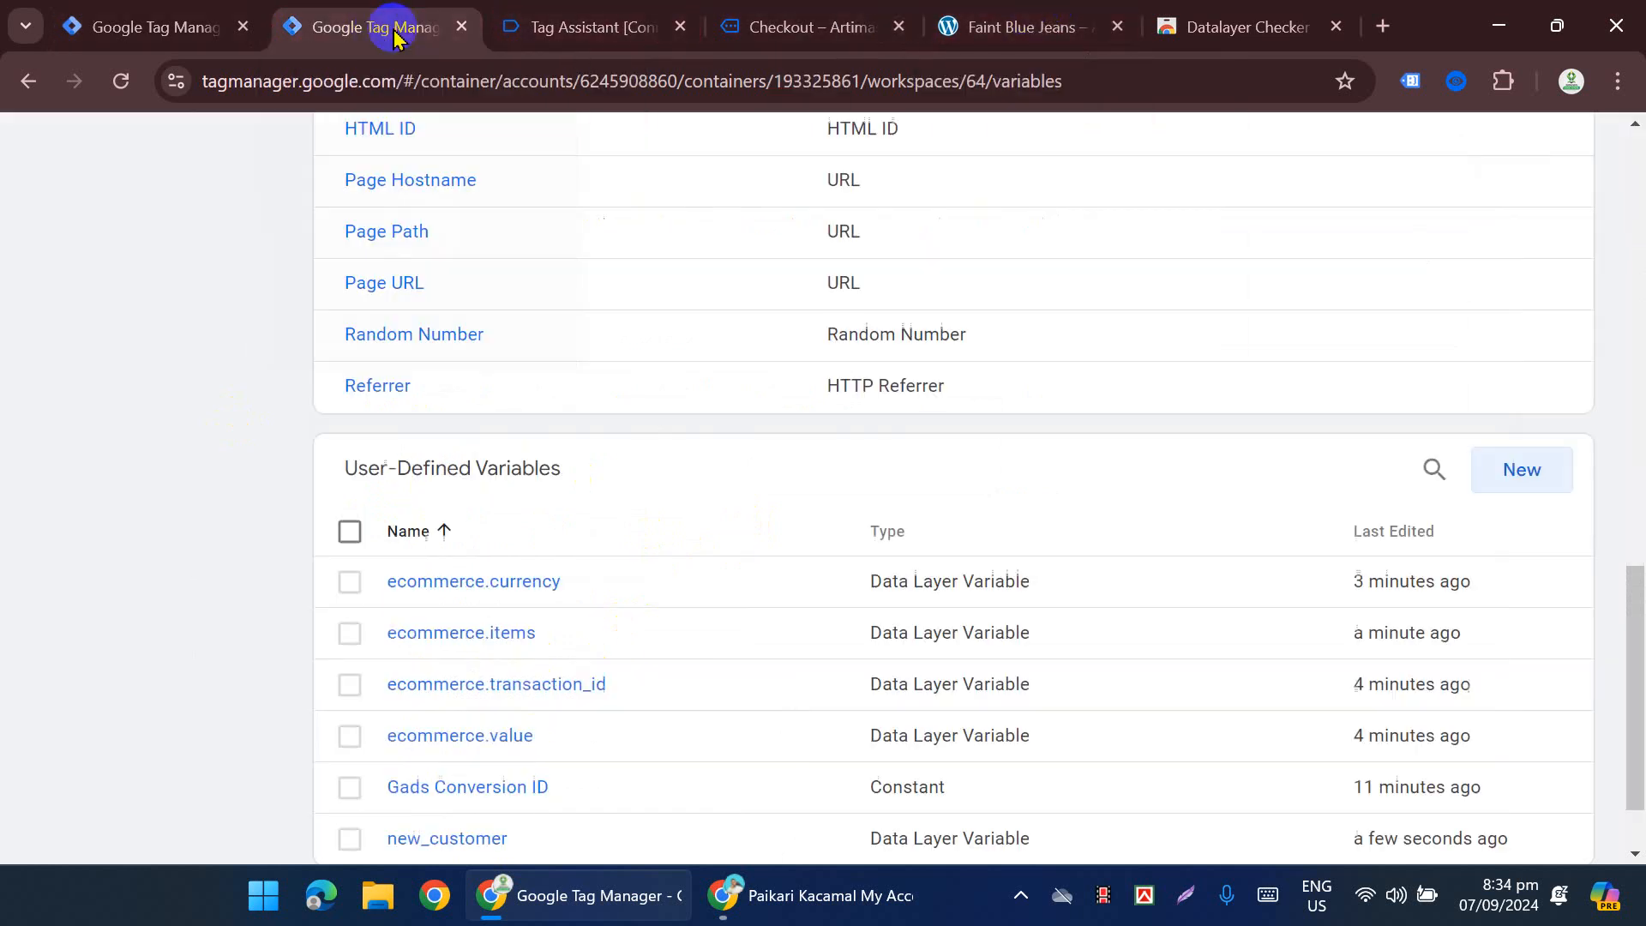
click(539, 34)
scroll(668, 429, up, 15)
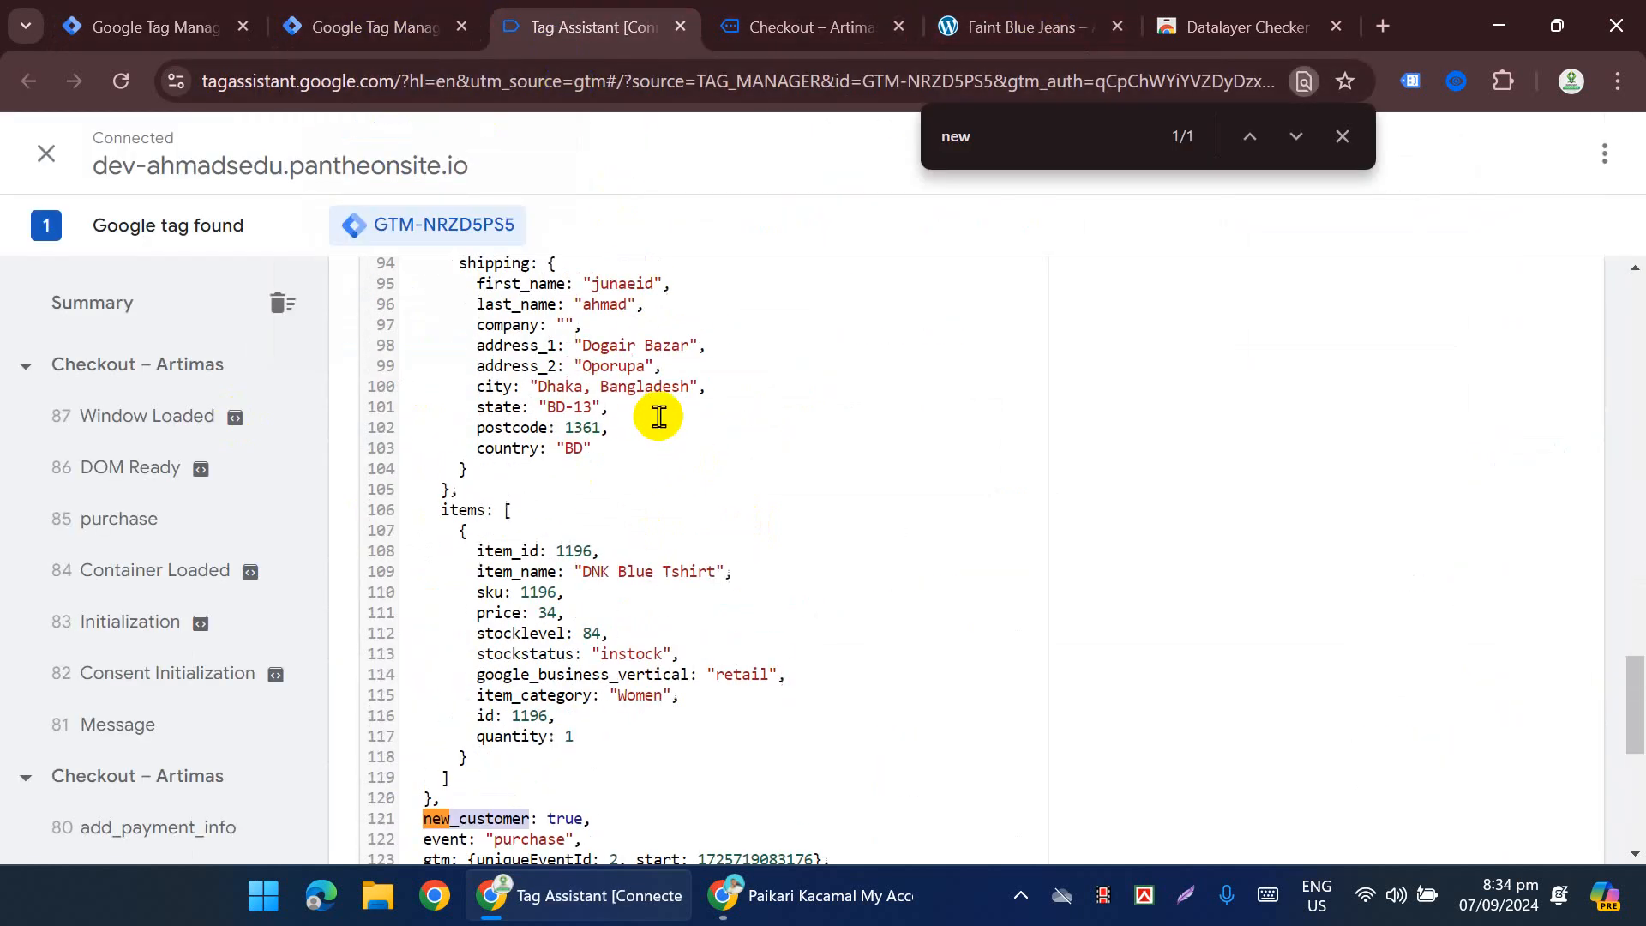
scroll(680, 488, up, 10)
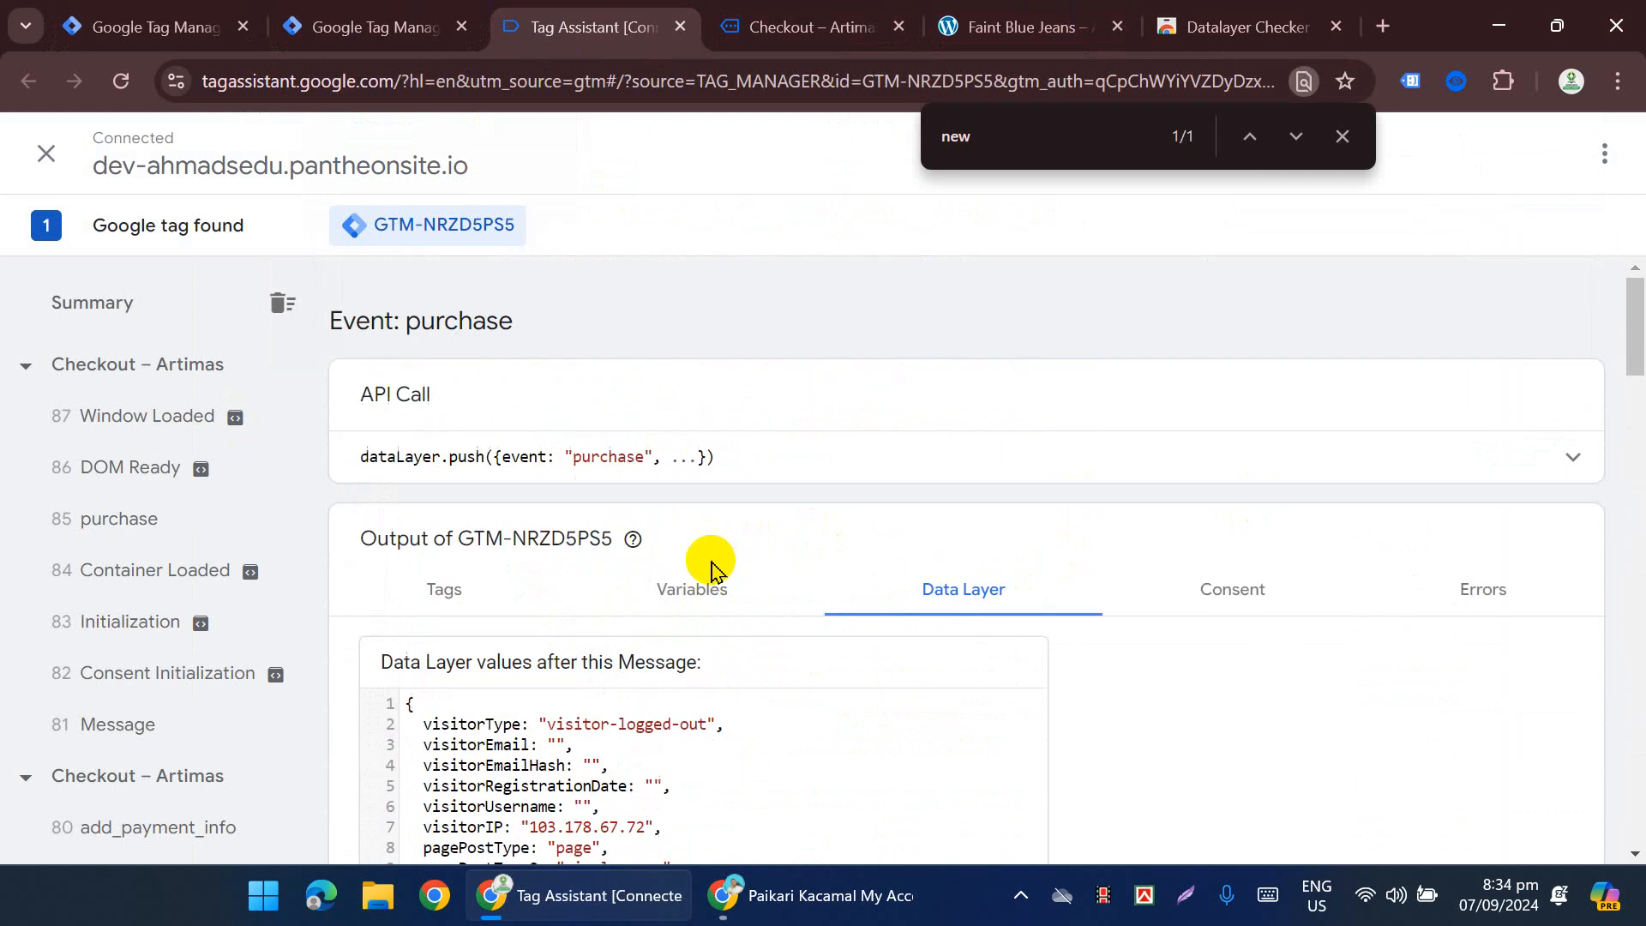
scroll(603, 485, down, 2)
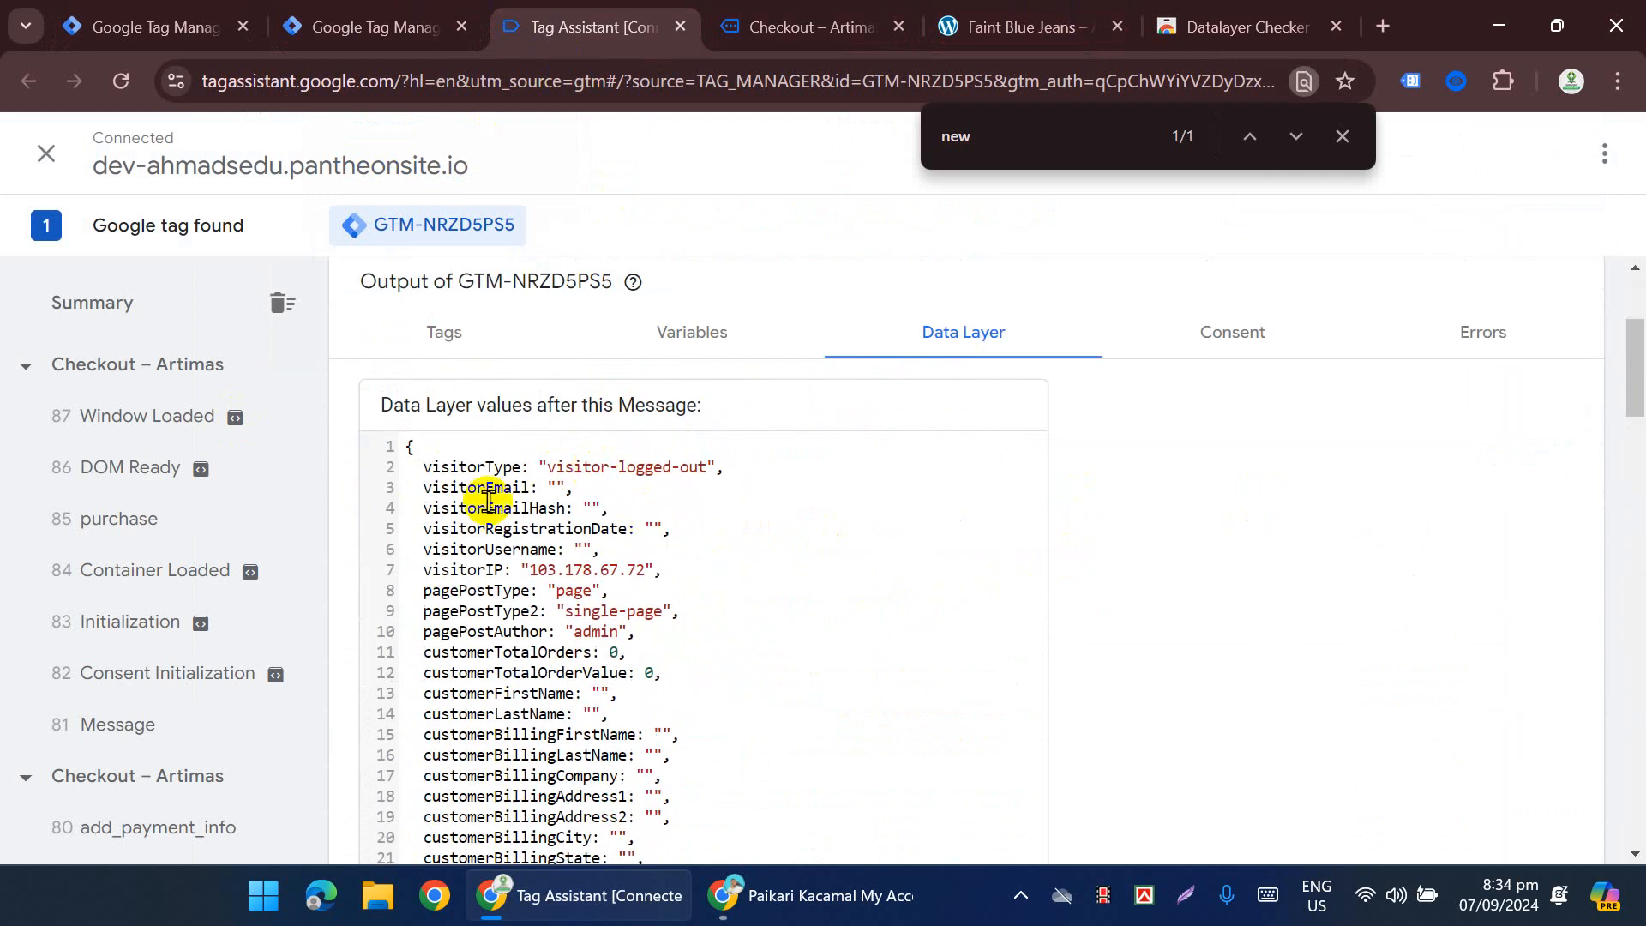
scroll(465, 531, down, 2)
scroll(583, 531, down, 2)
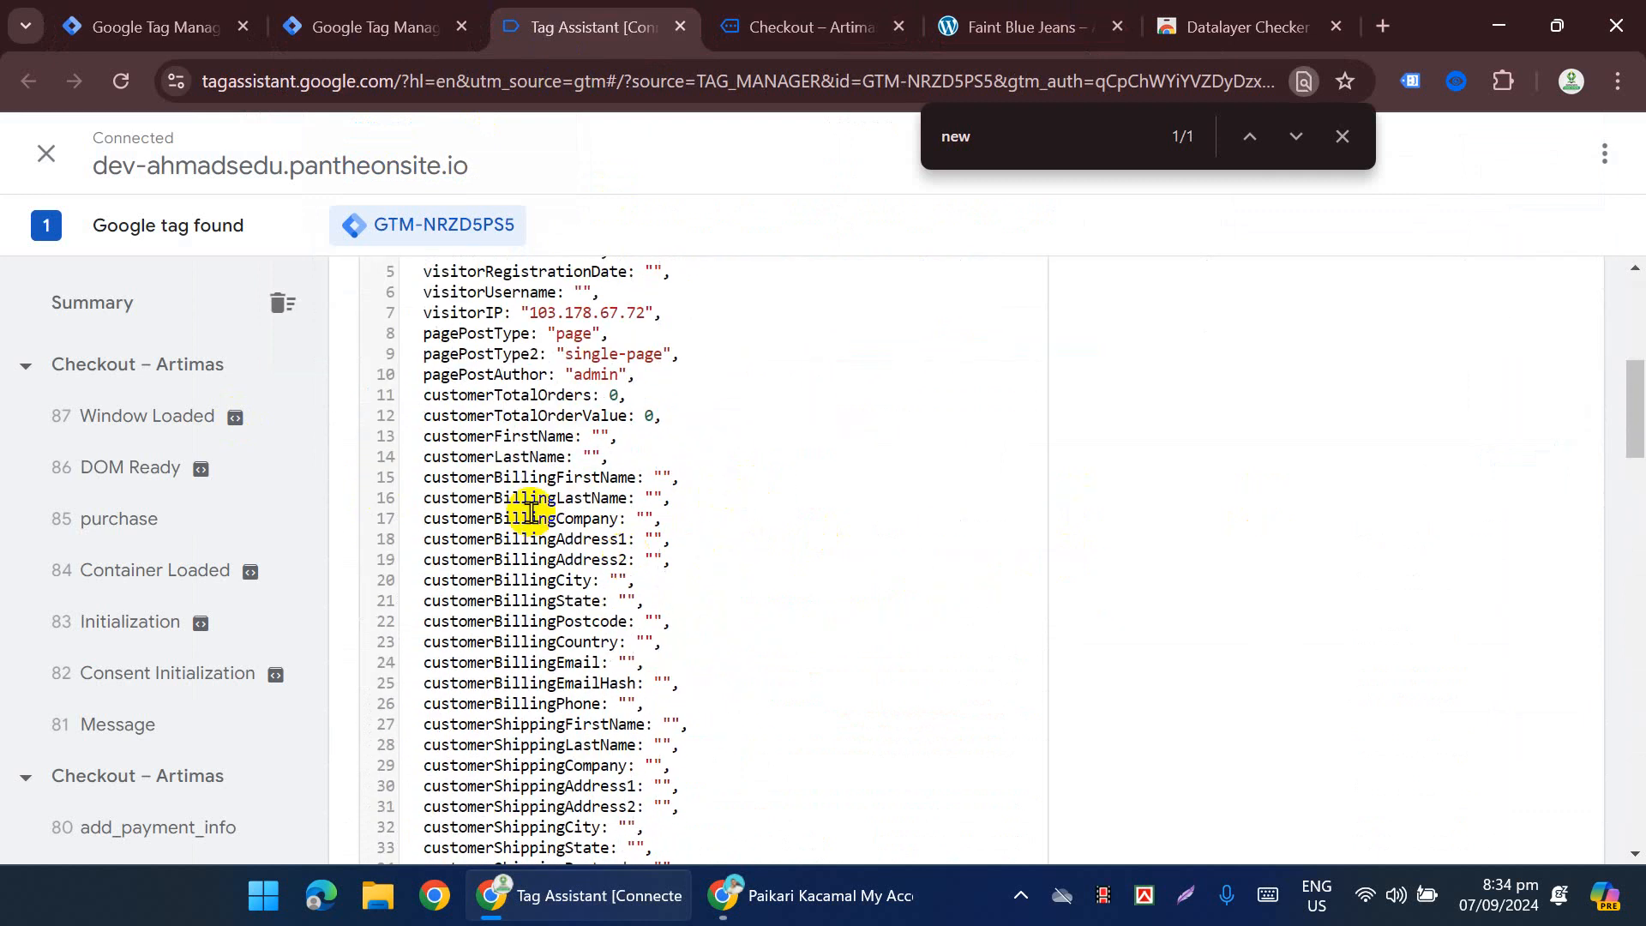
double_click(549, 475)
key(ctrl+c)
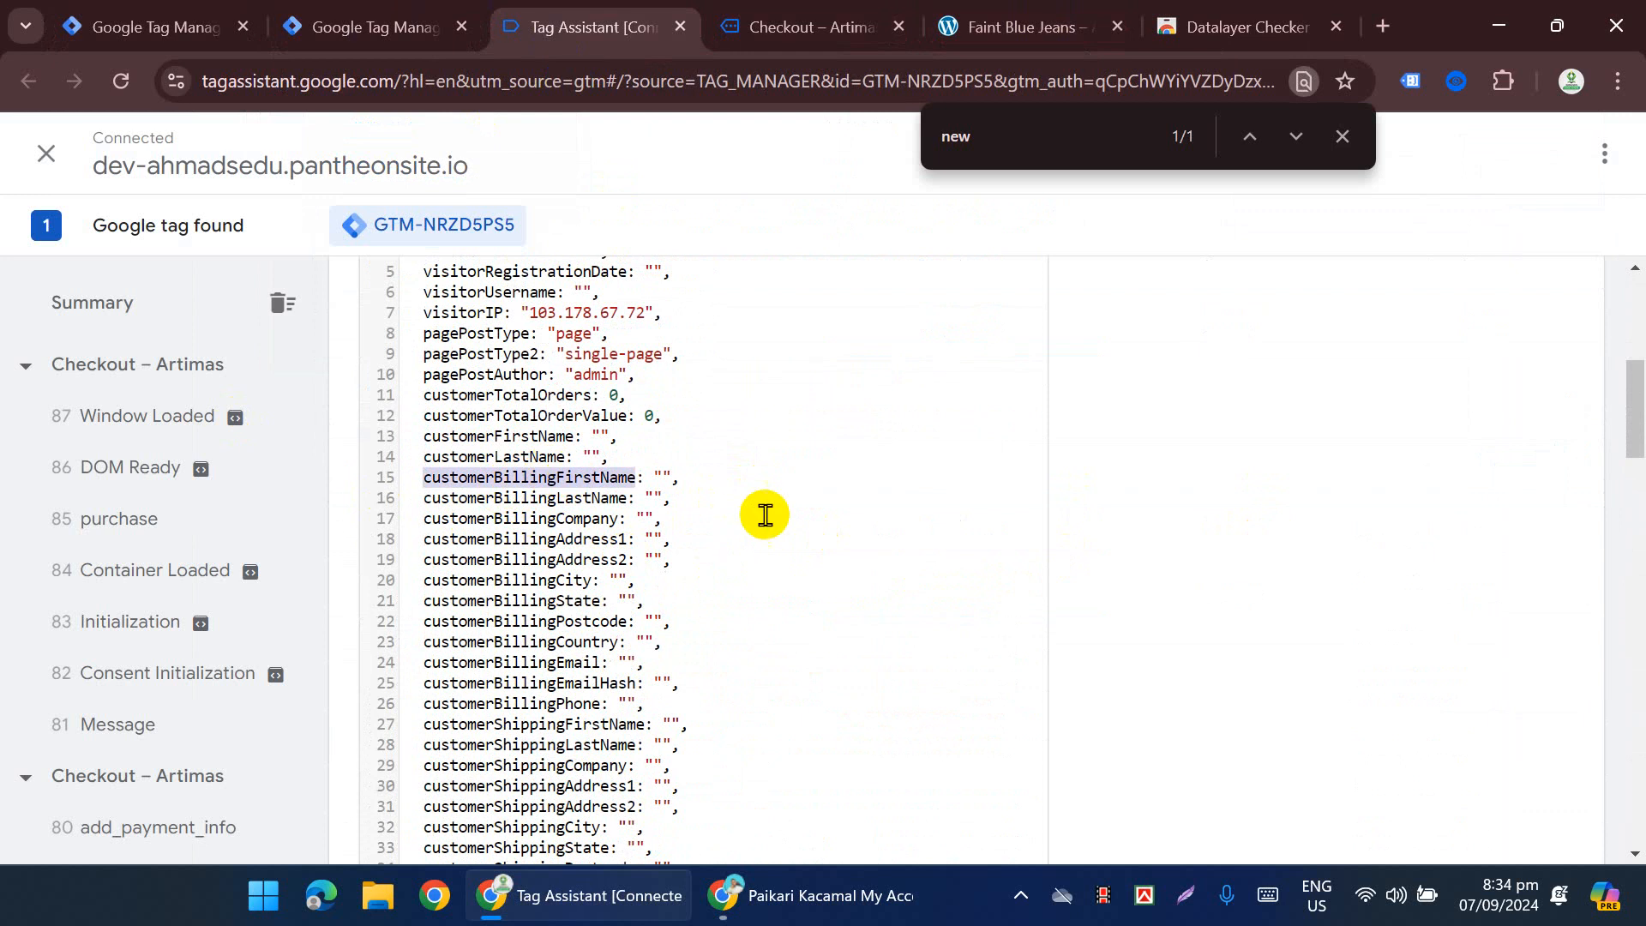
Step: Back in the Tag Manager variables list, start a new Data Layer Variable that reads customerBillingFirstName
click(369, 26)
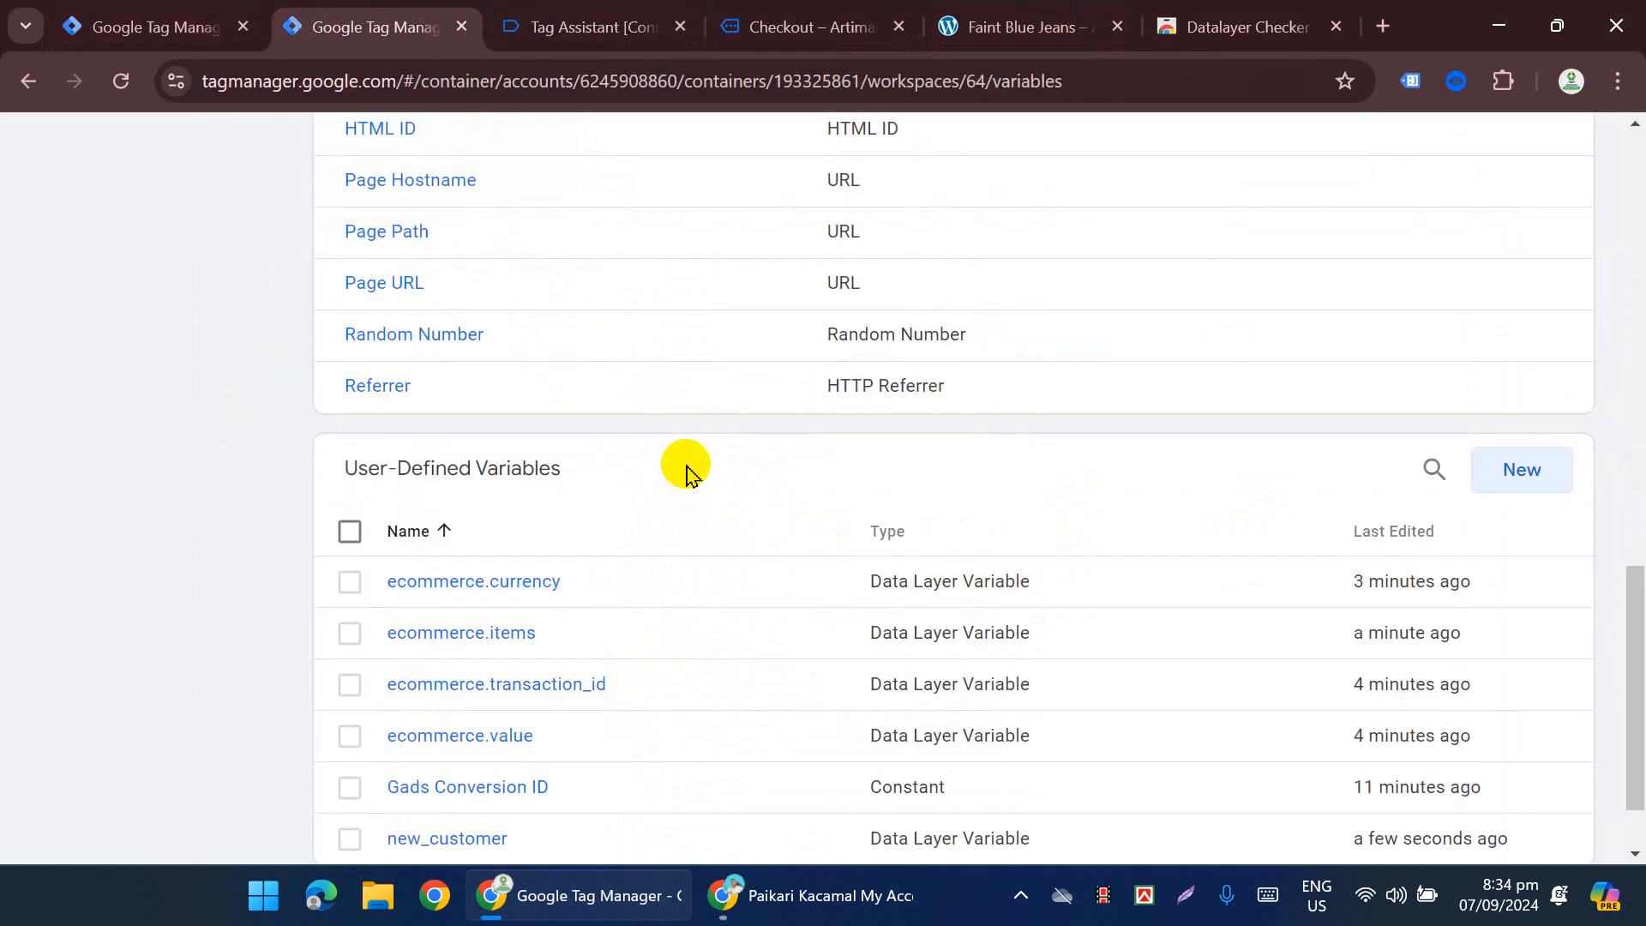
click(1549, 470)
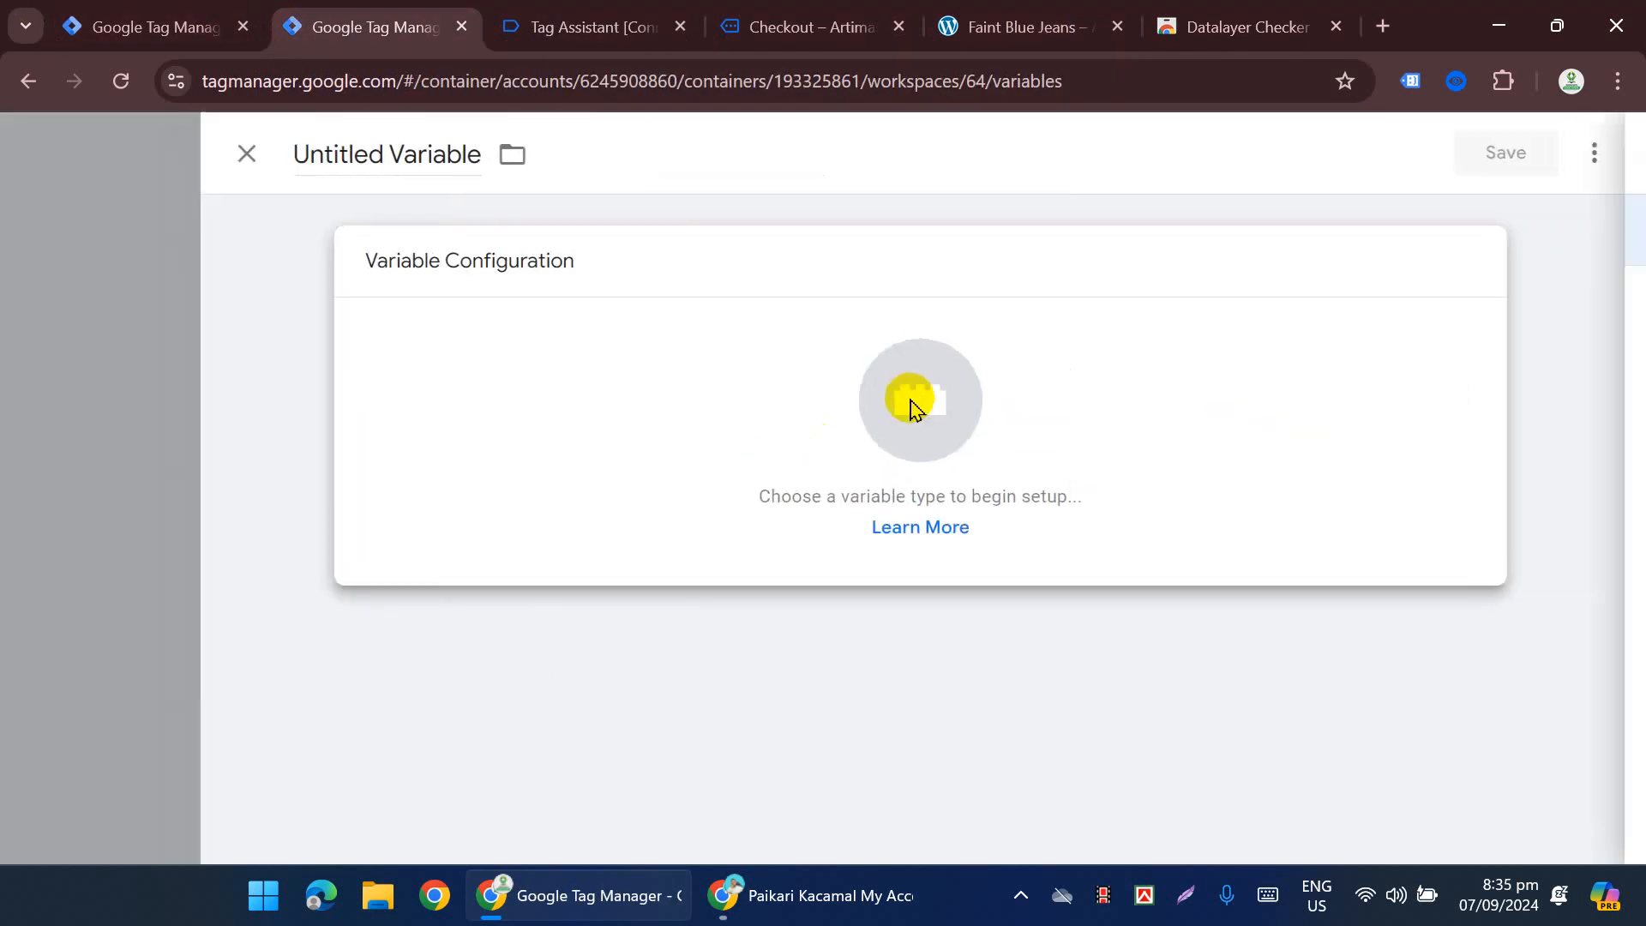
click(913, 402)
scroll(1140, 558, down, 2)
click(1060, 613)
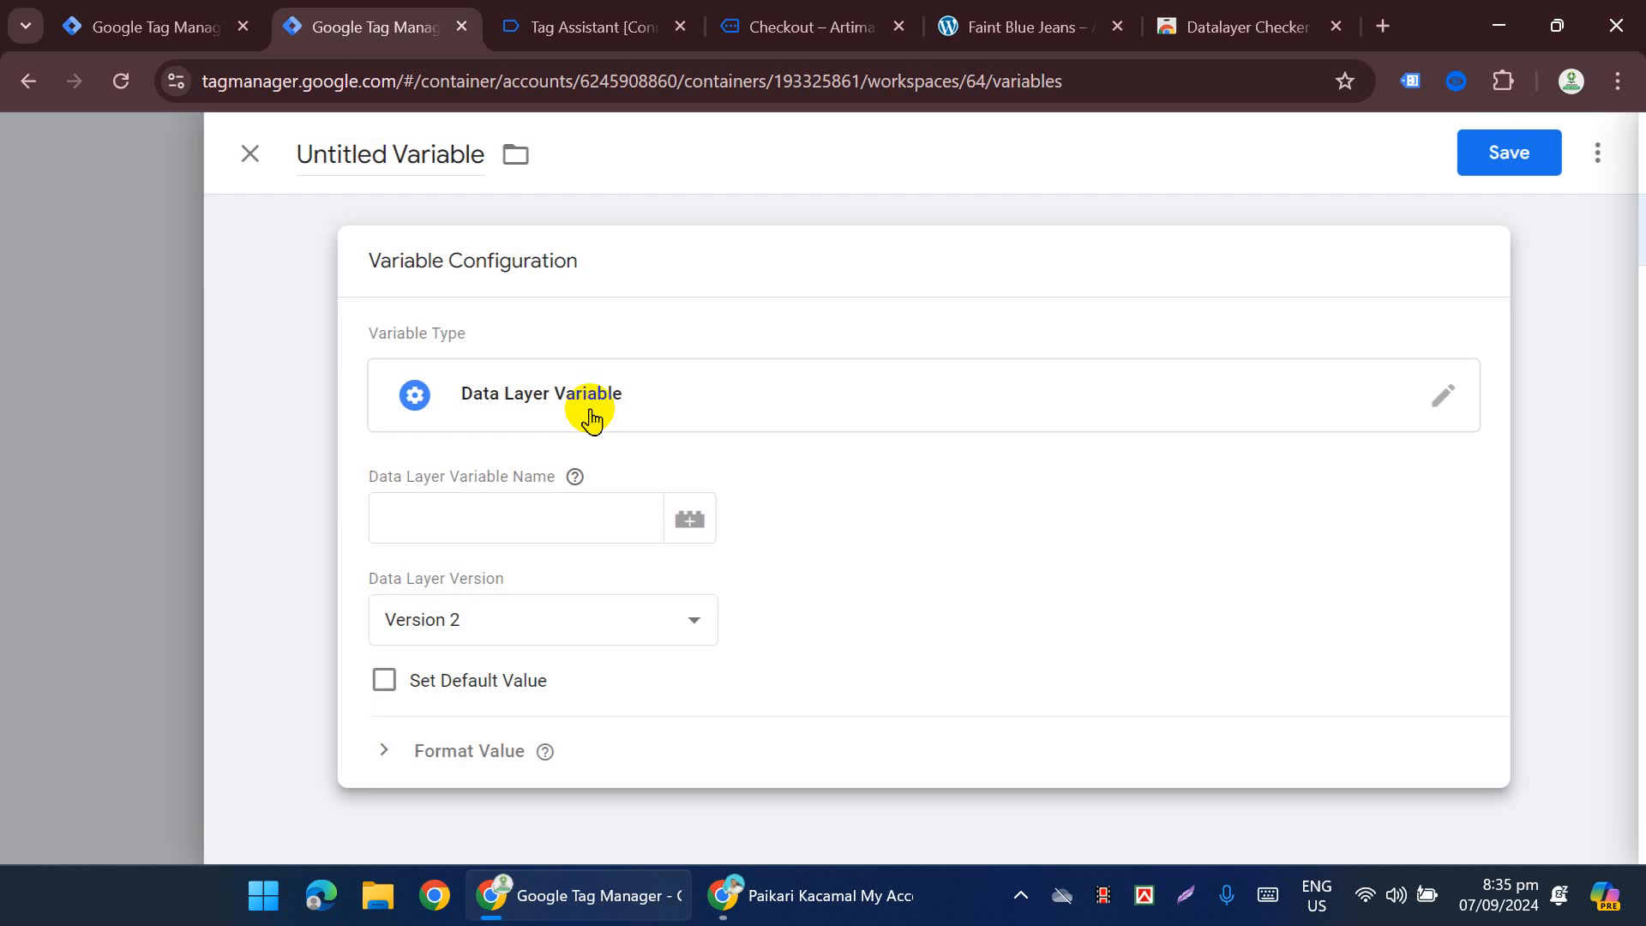
click(489, 507)
key(ctrl+v)
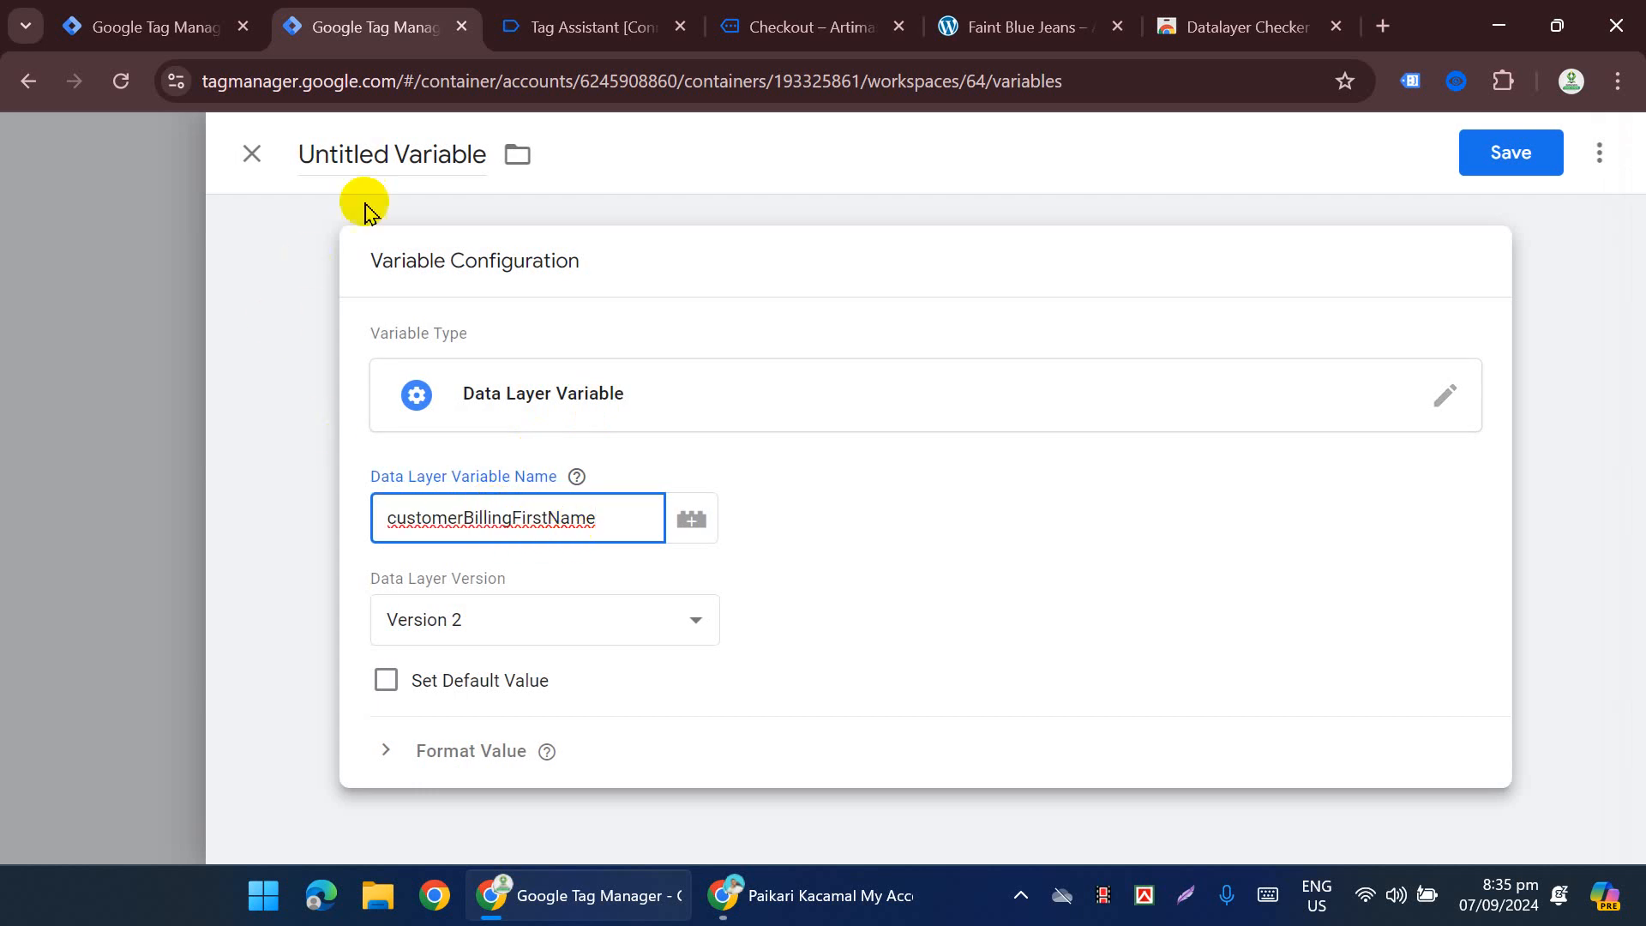
Step: Title the new variable customerBillingFirstName and save it
click(424, 155)
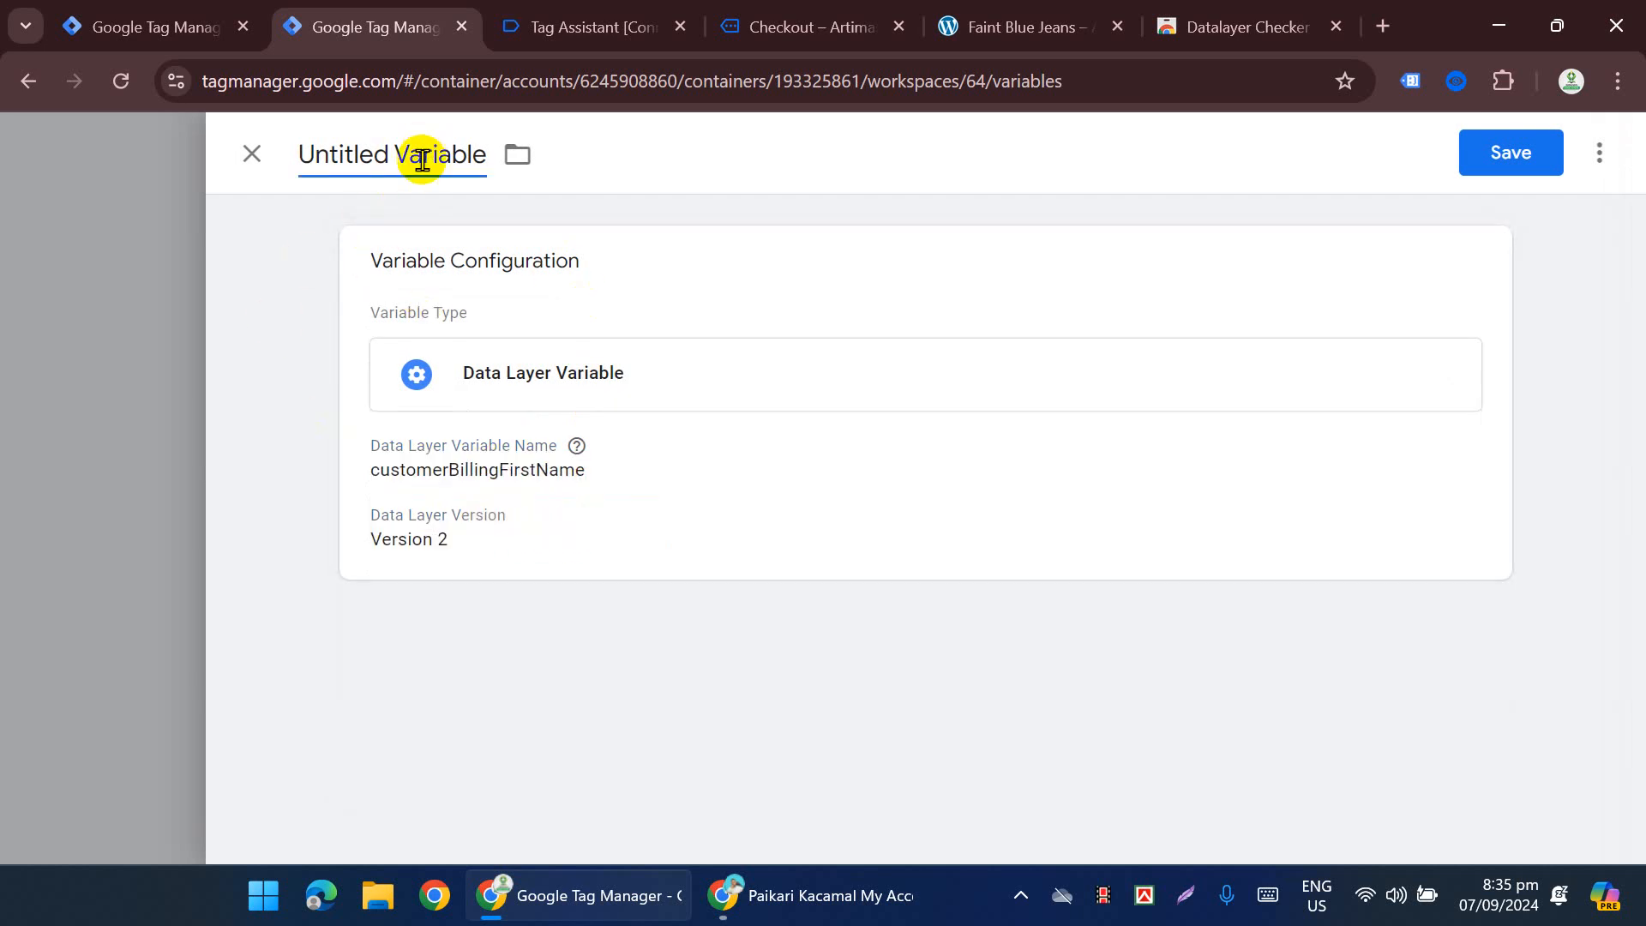
key(ctrl+a)
key(ctrl+v)
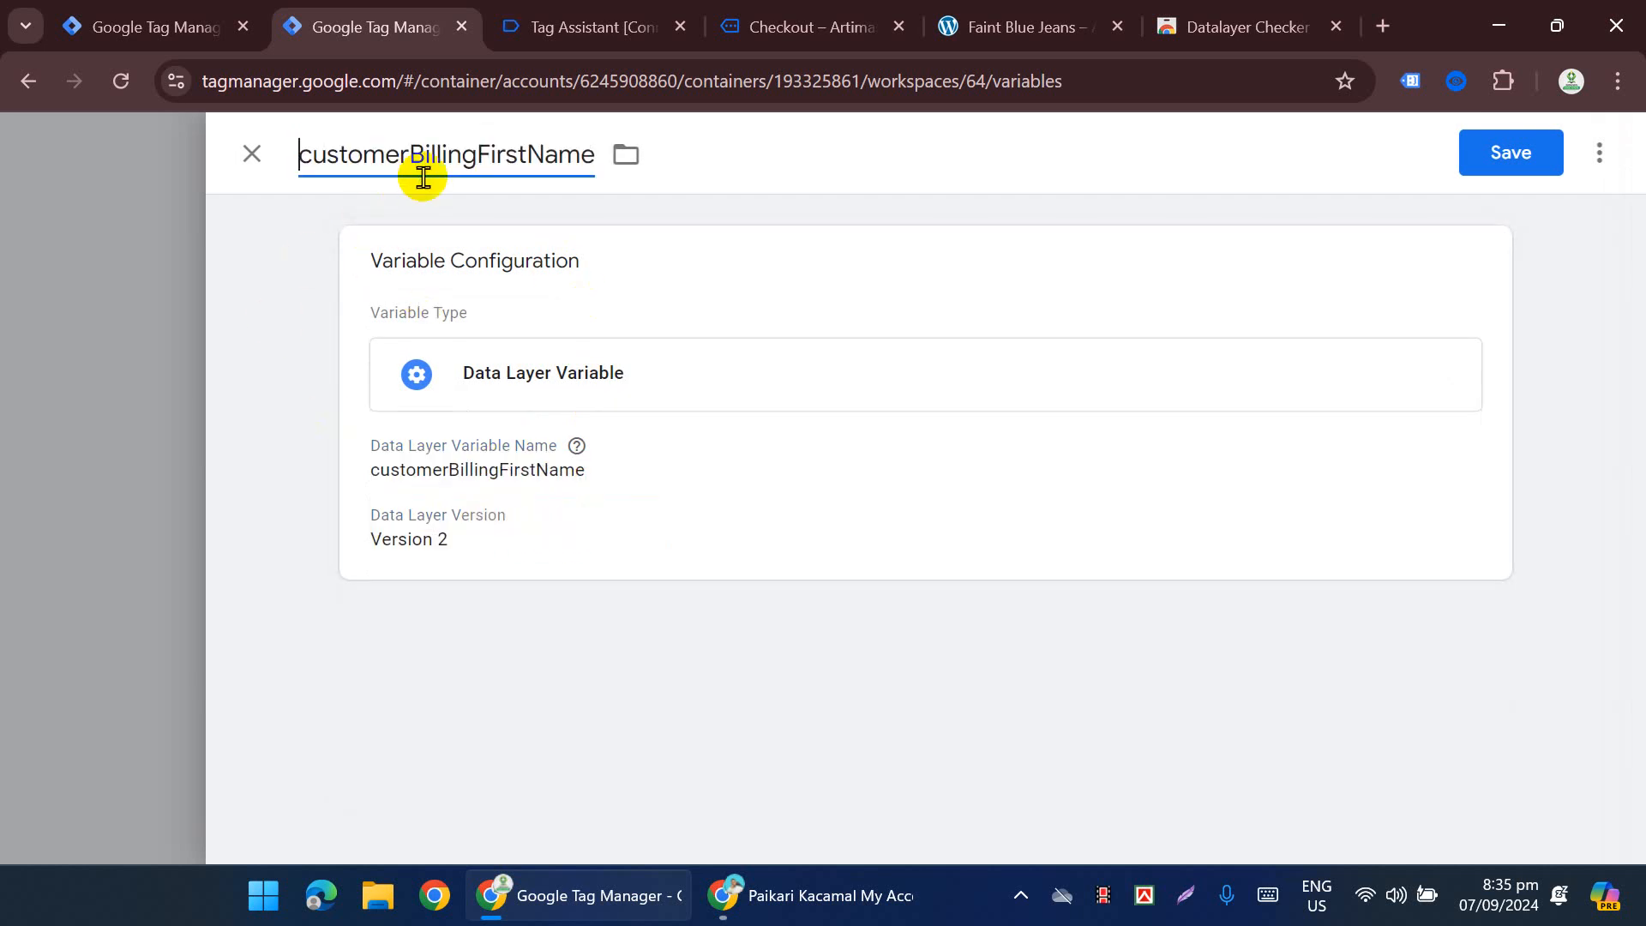
click(1513, 142)
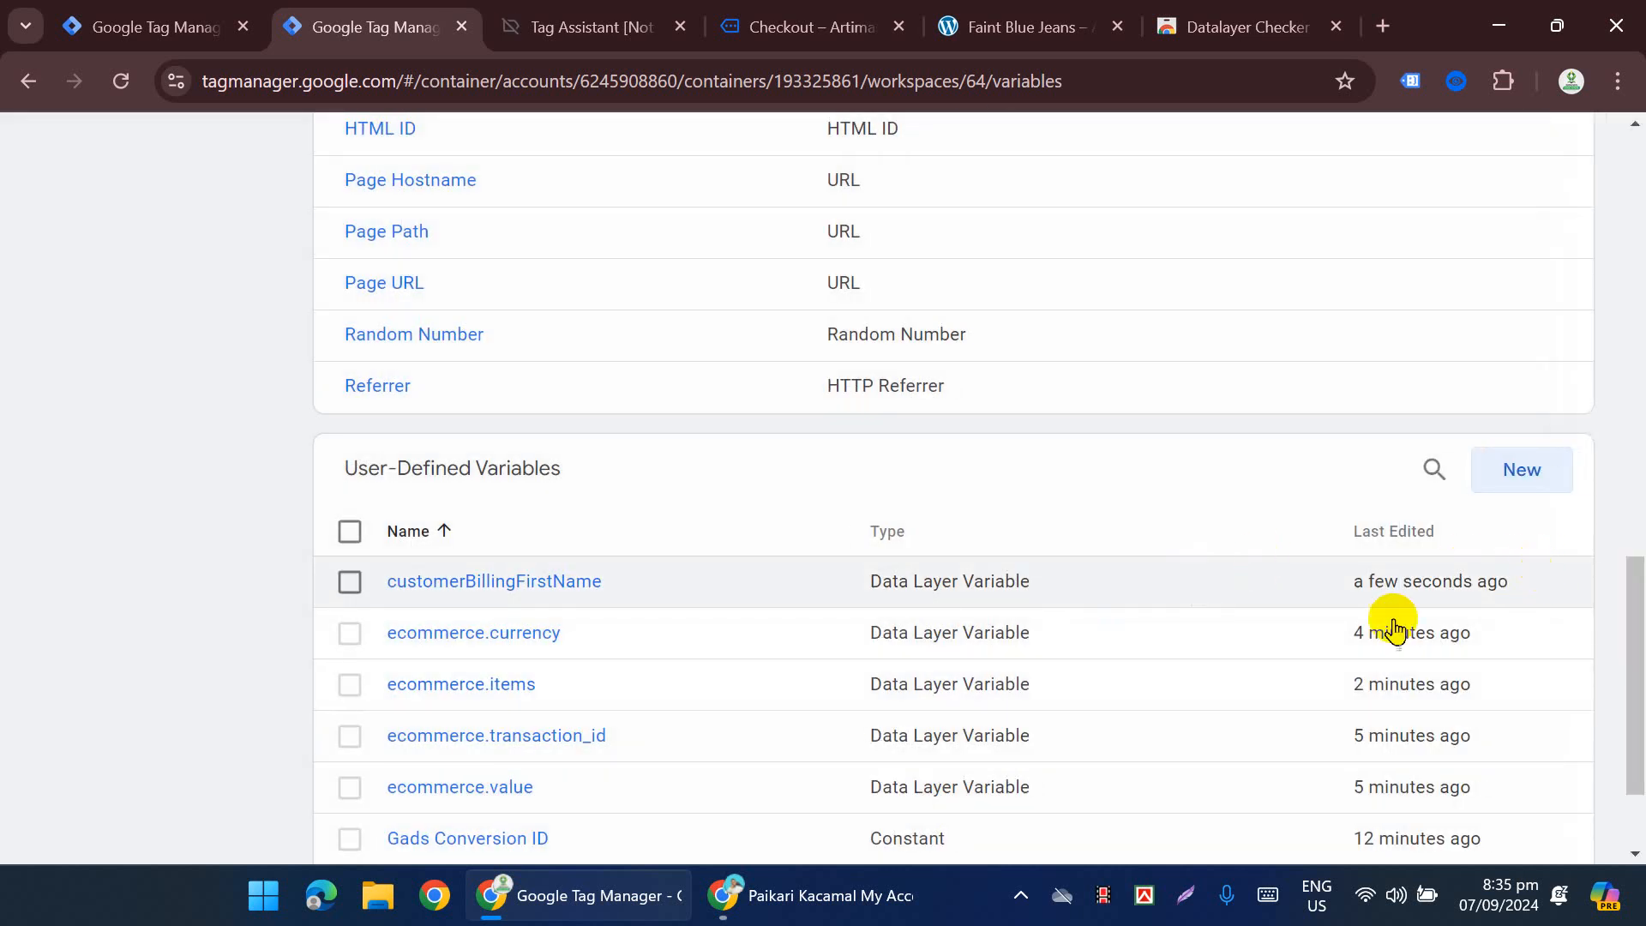
Step: Make a copy of the customerBillingFirstName variable and title the copy customerBillingLastName
click(525, 581)
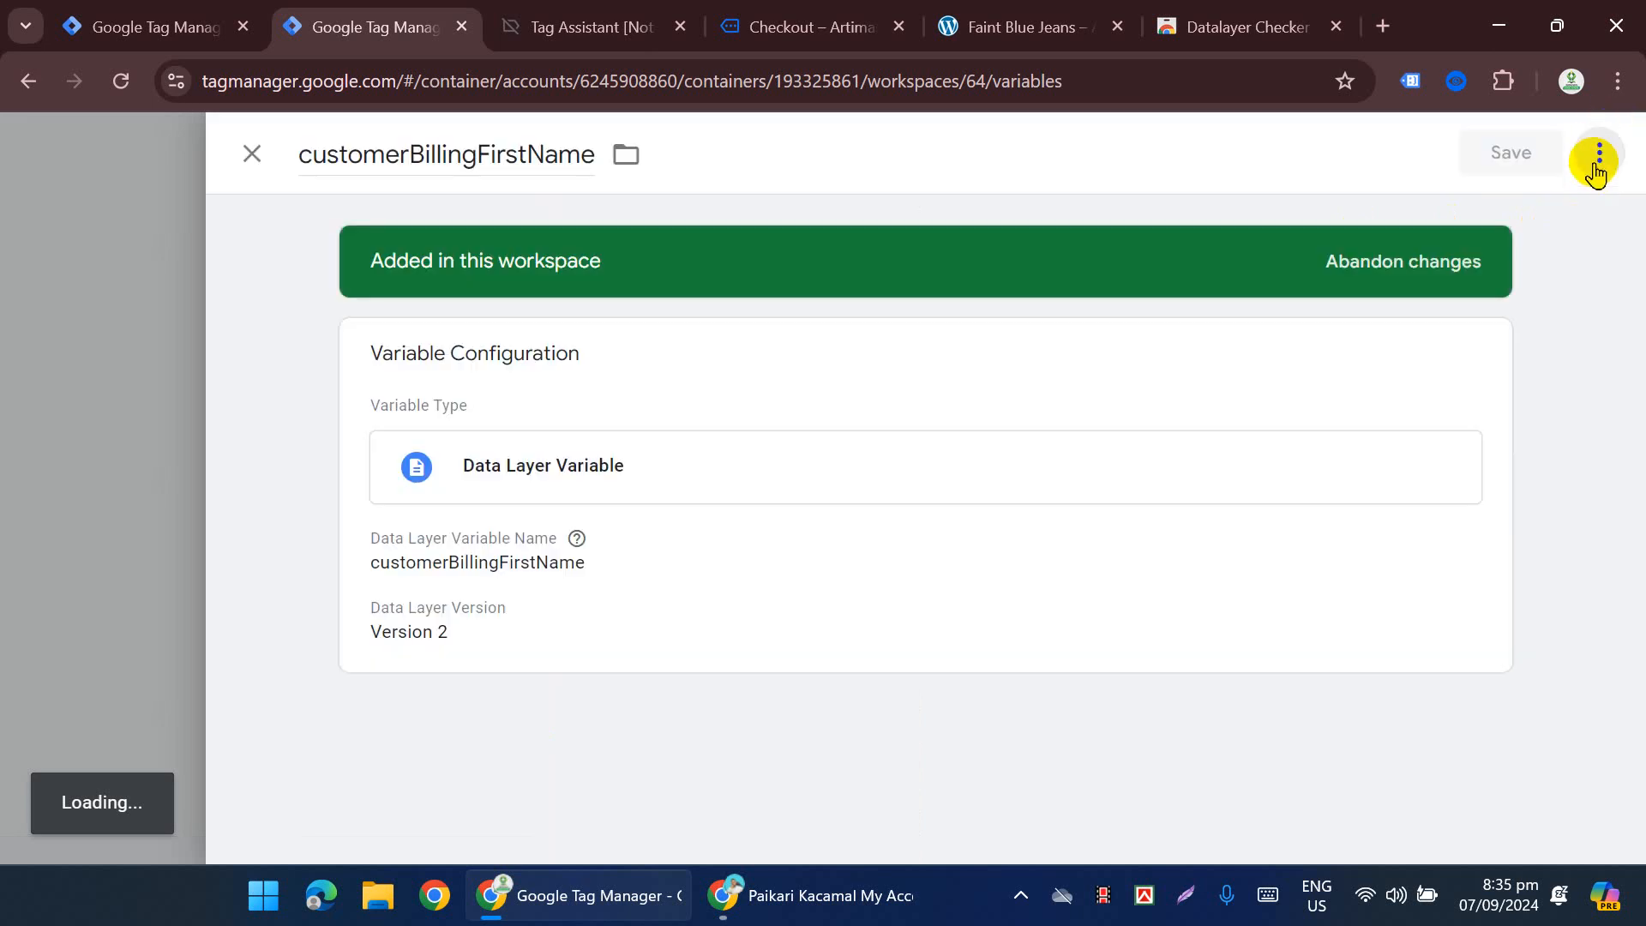
click(1598, 161)
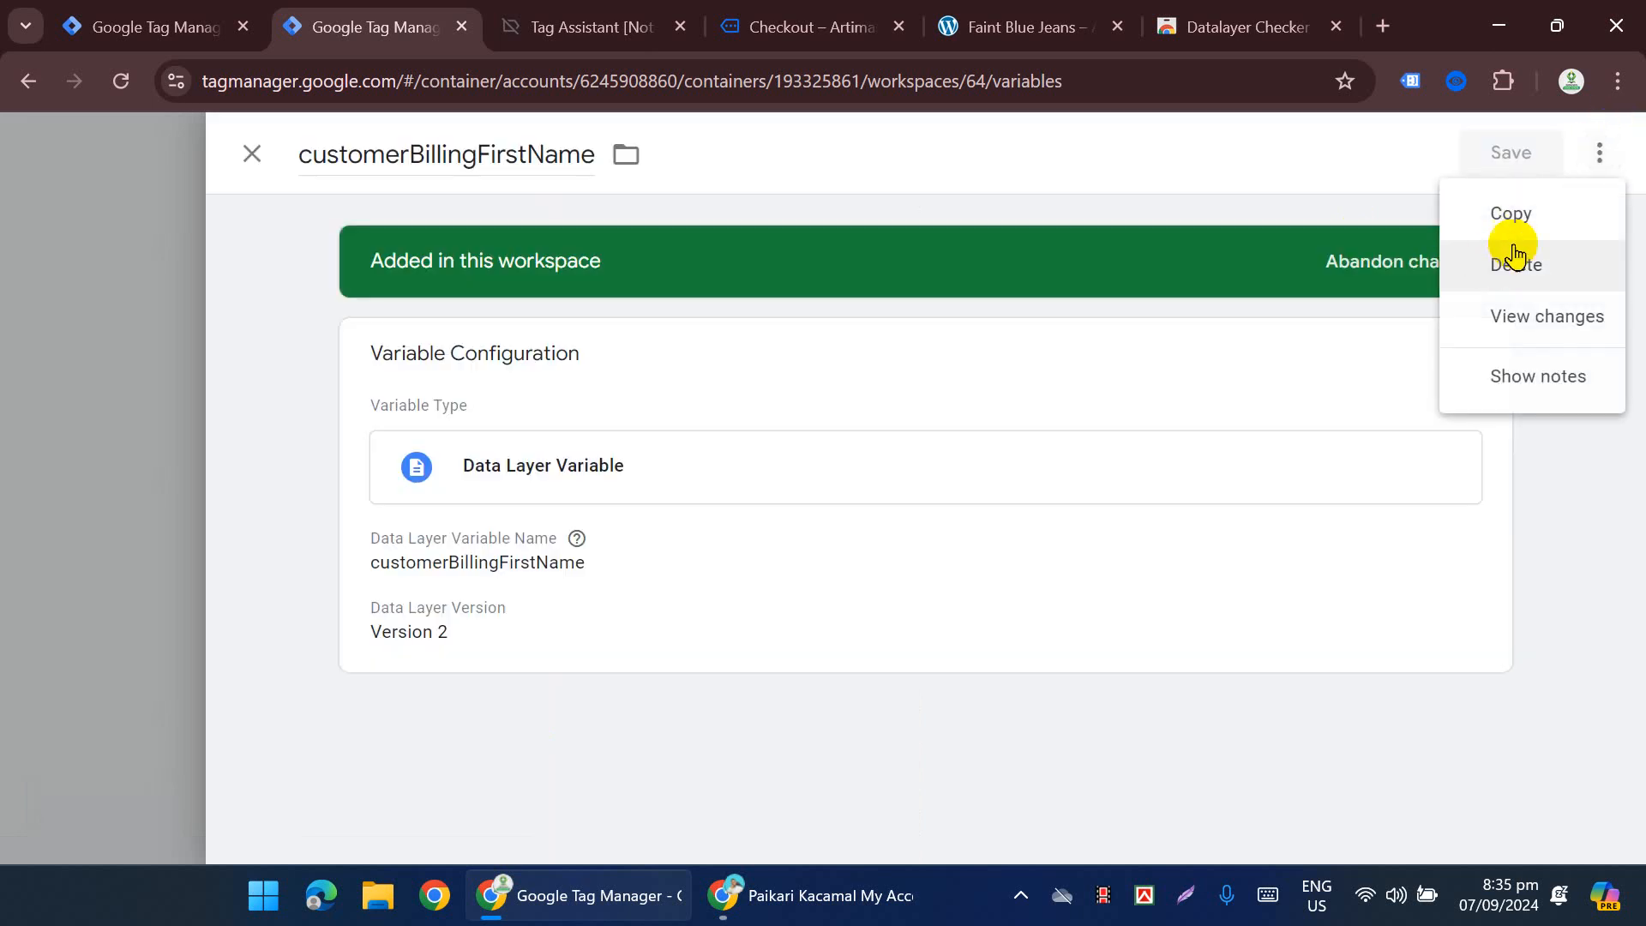
click(1509, 225)
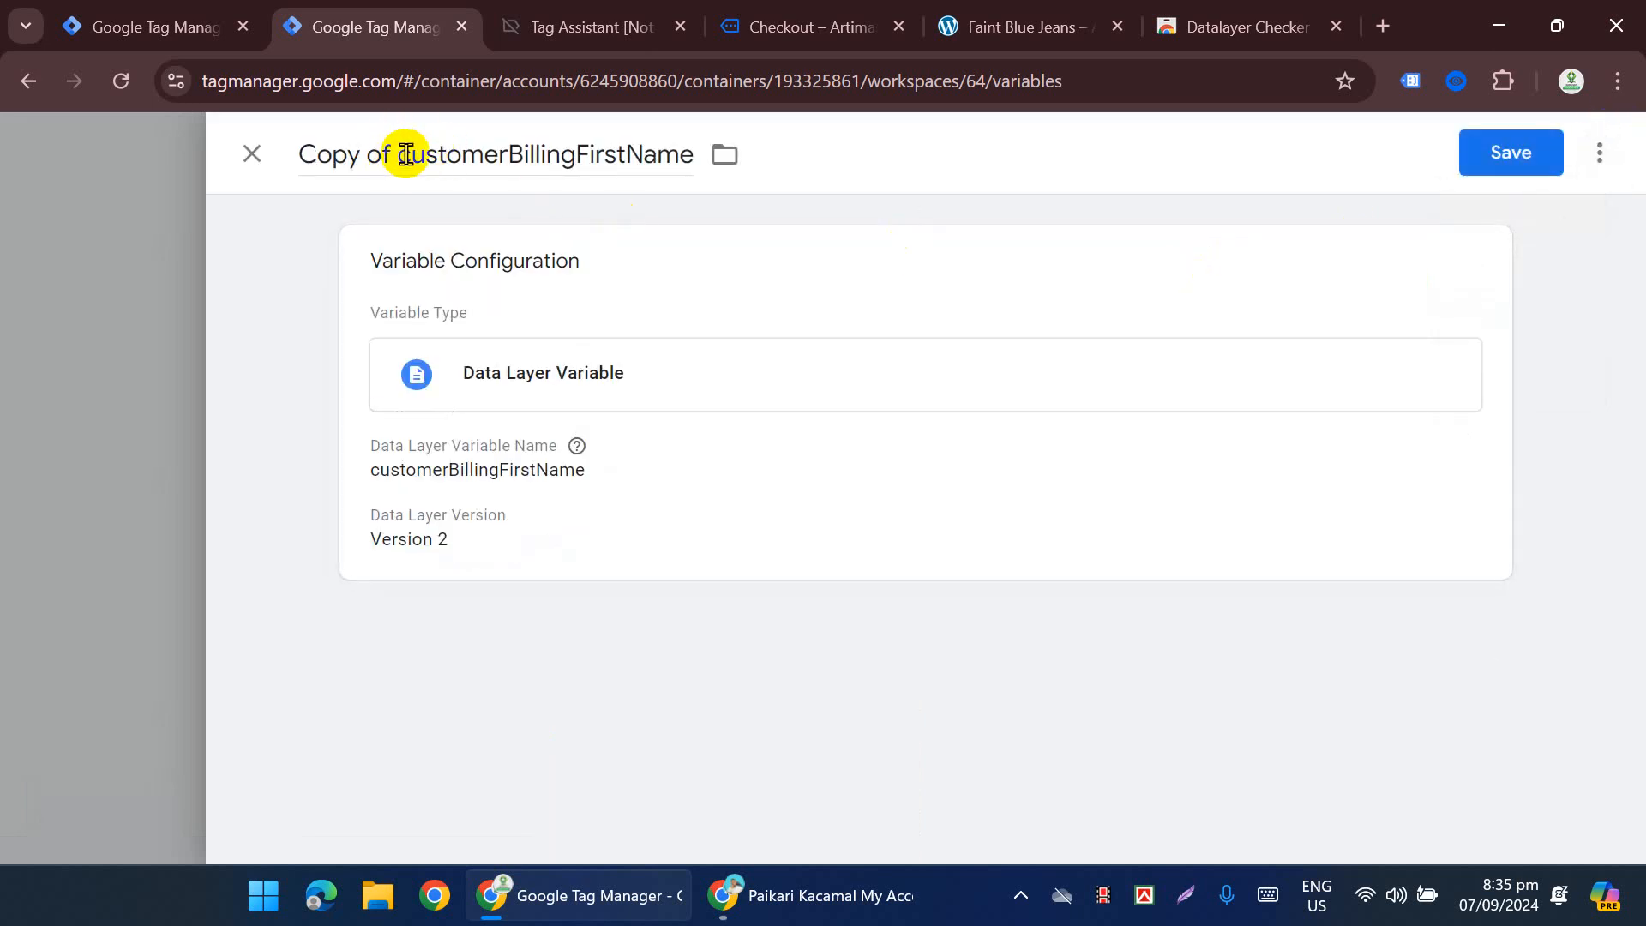
drag(405, 154, 297, 191)
key(BackSpace)
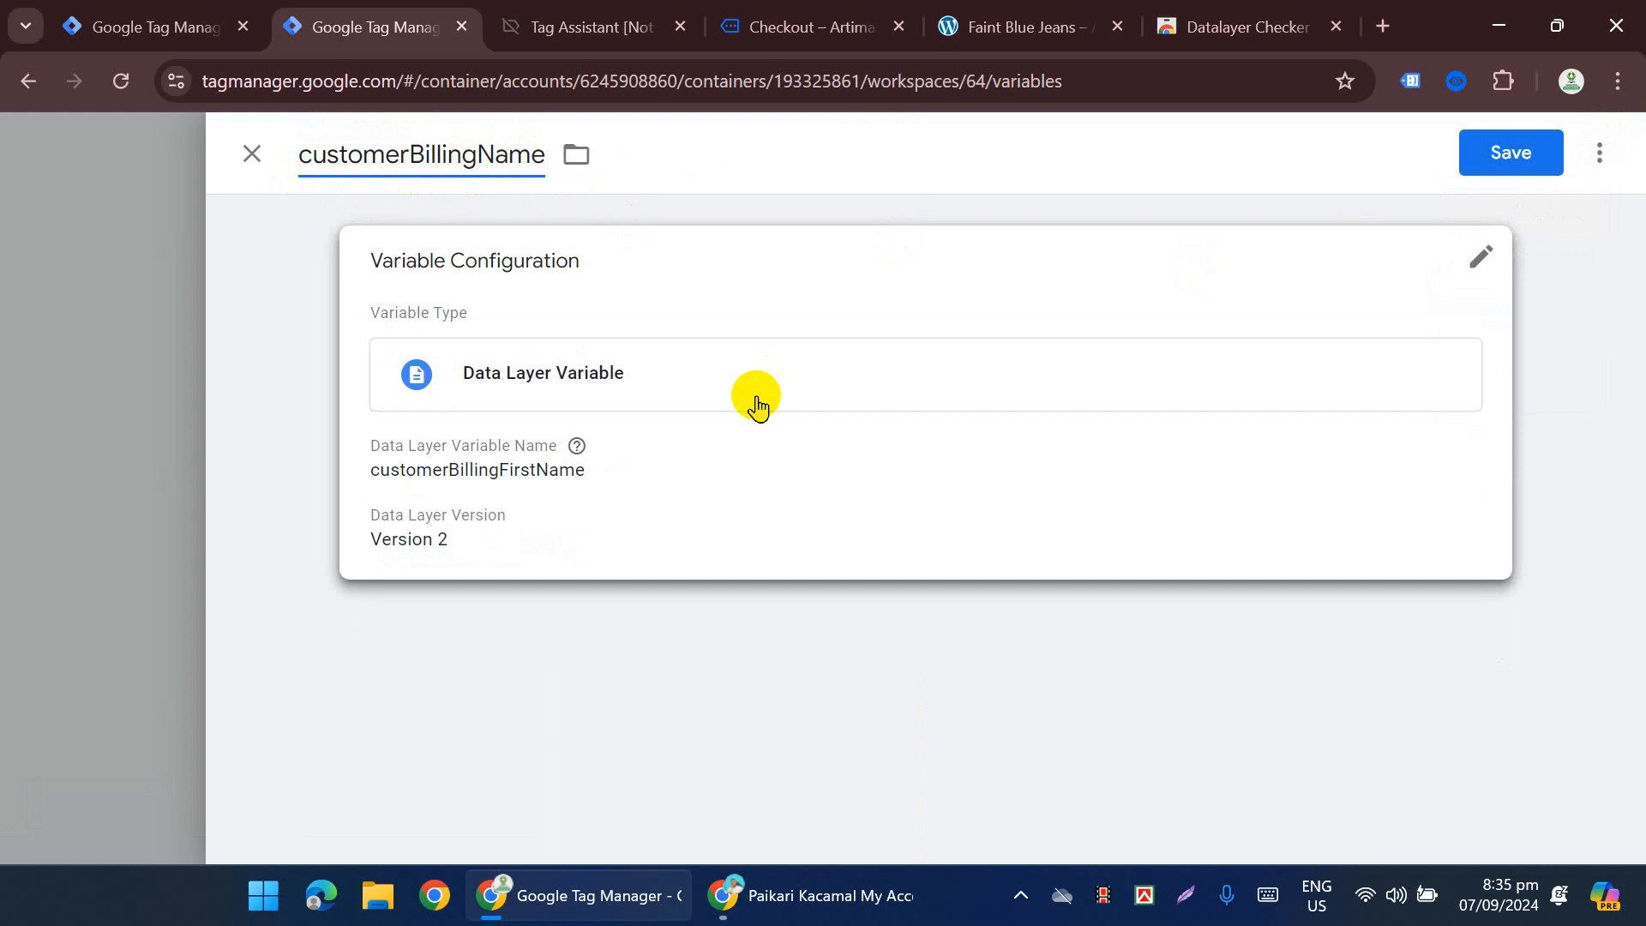
key(Caps_Lock)
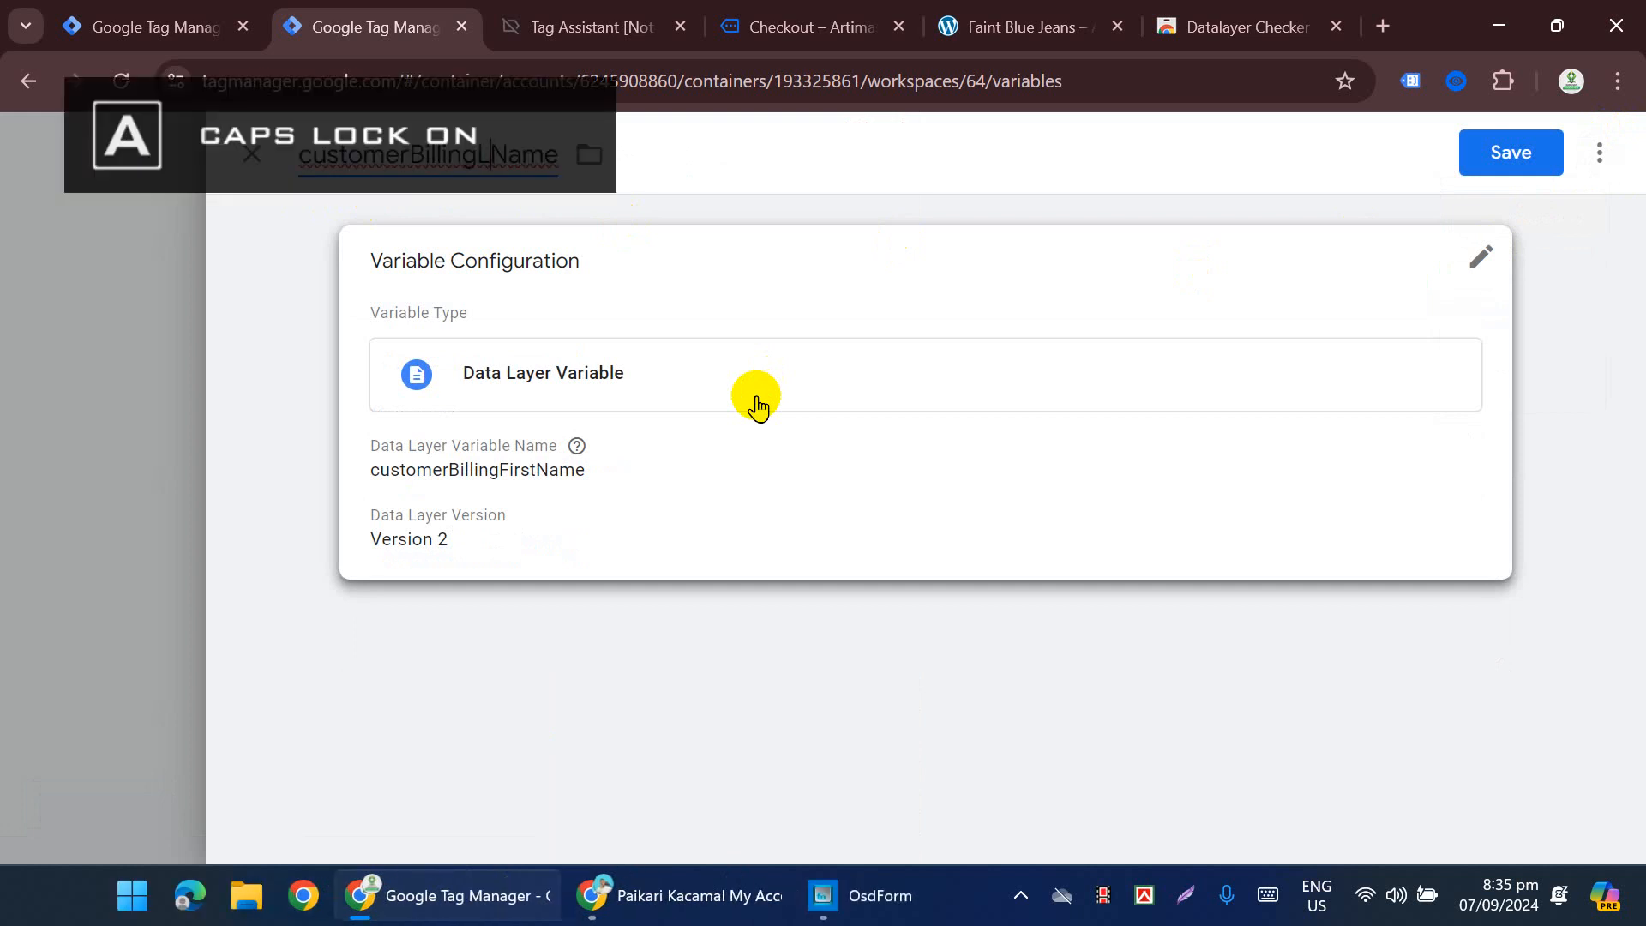
key(Caps_Lock)
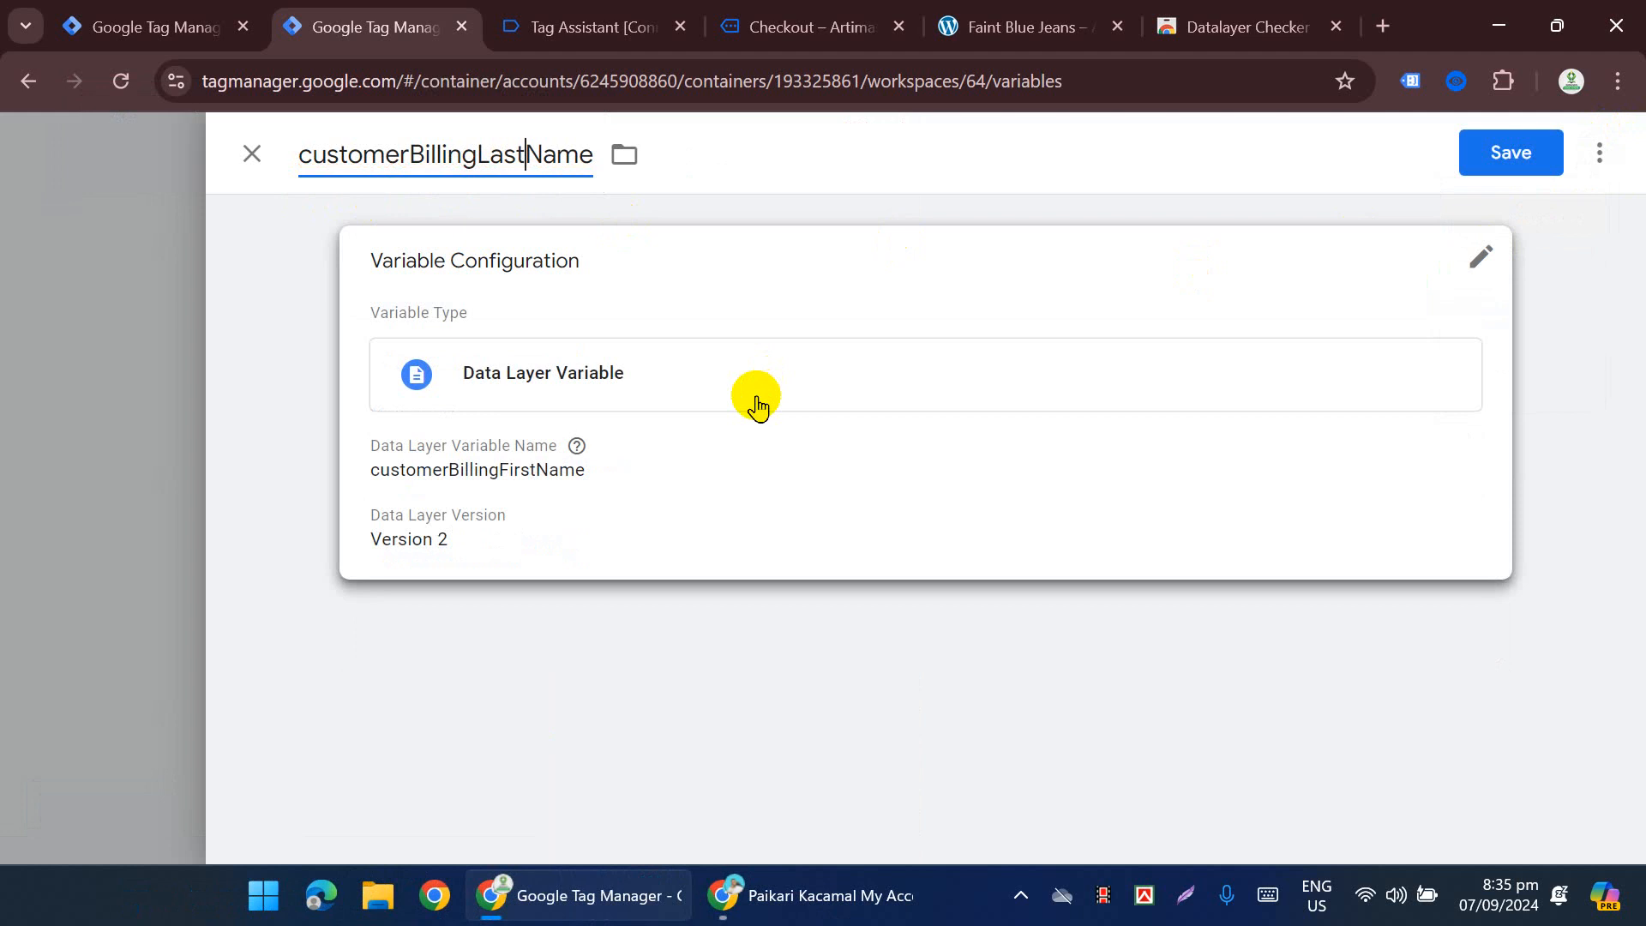
Step: Set the copy's data layer variable name to customerBillingLastName and save the variable
click(694, 444)
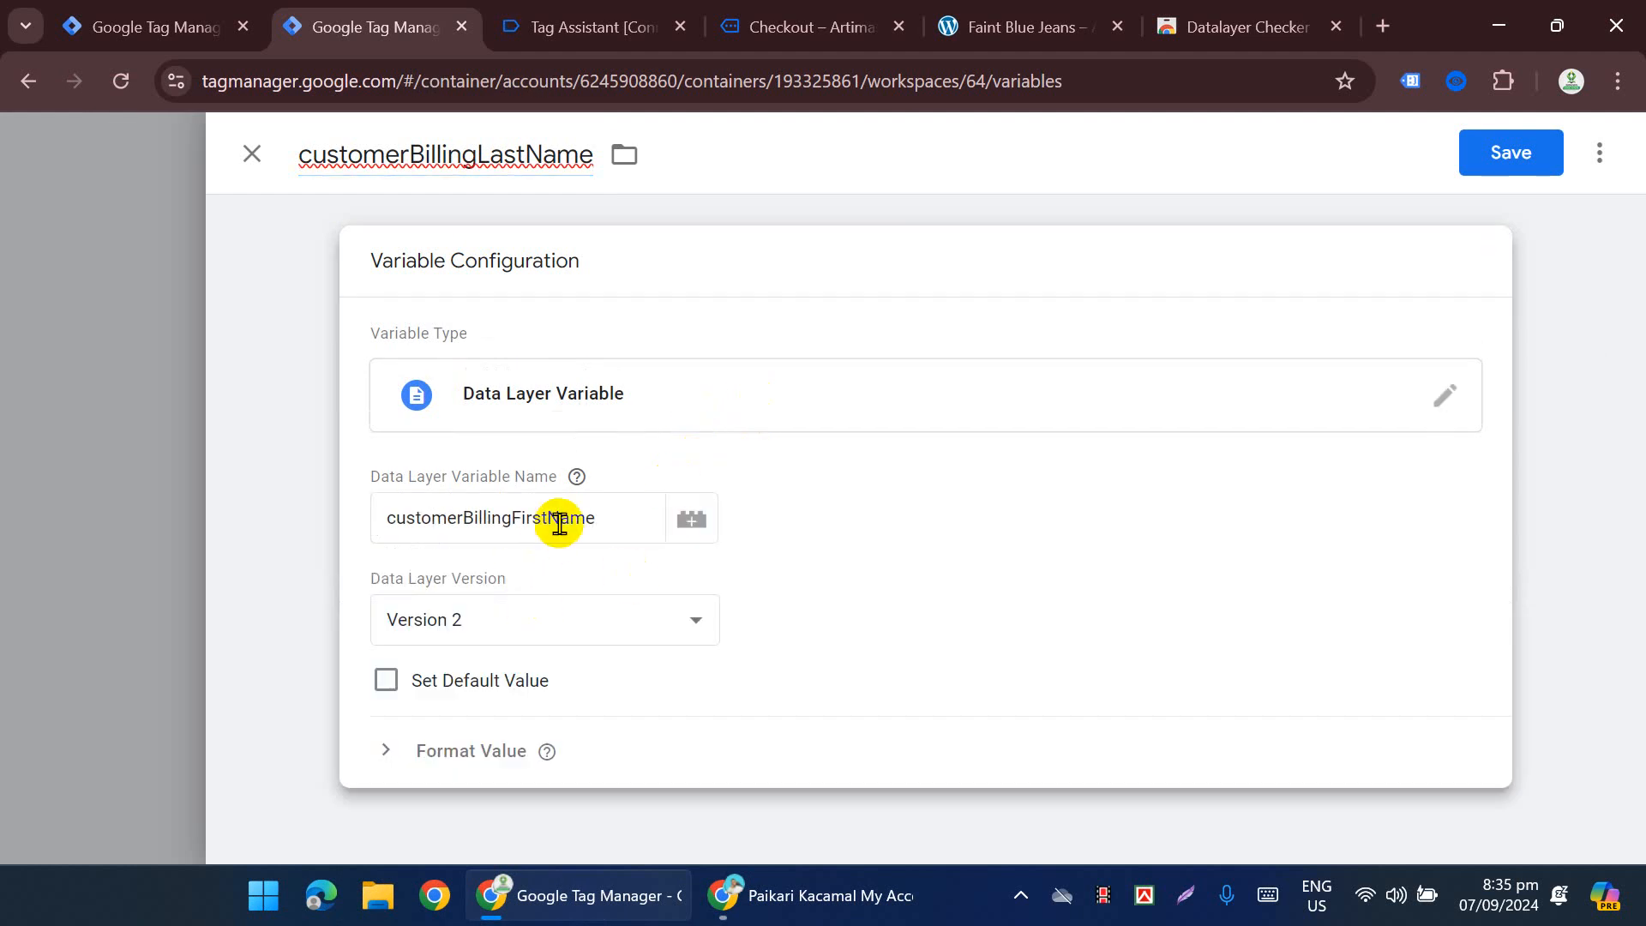
click(547, 517)
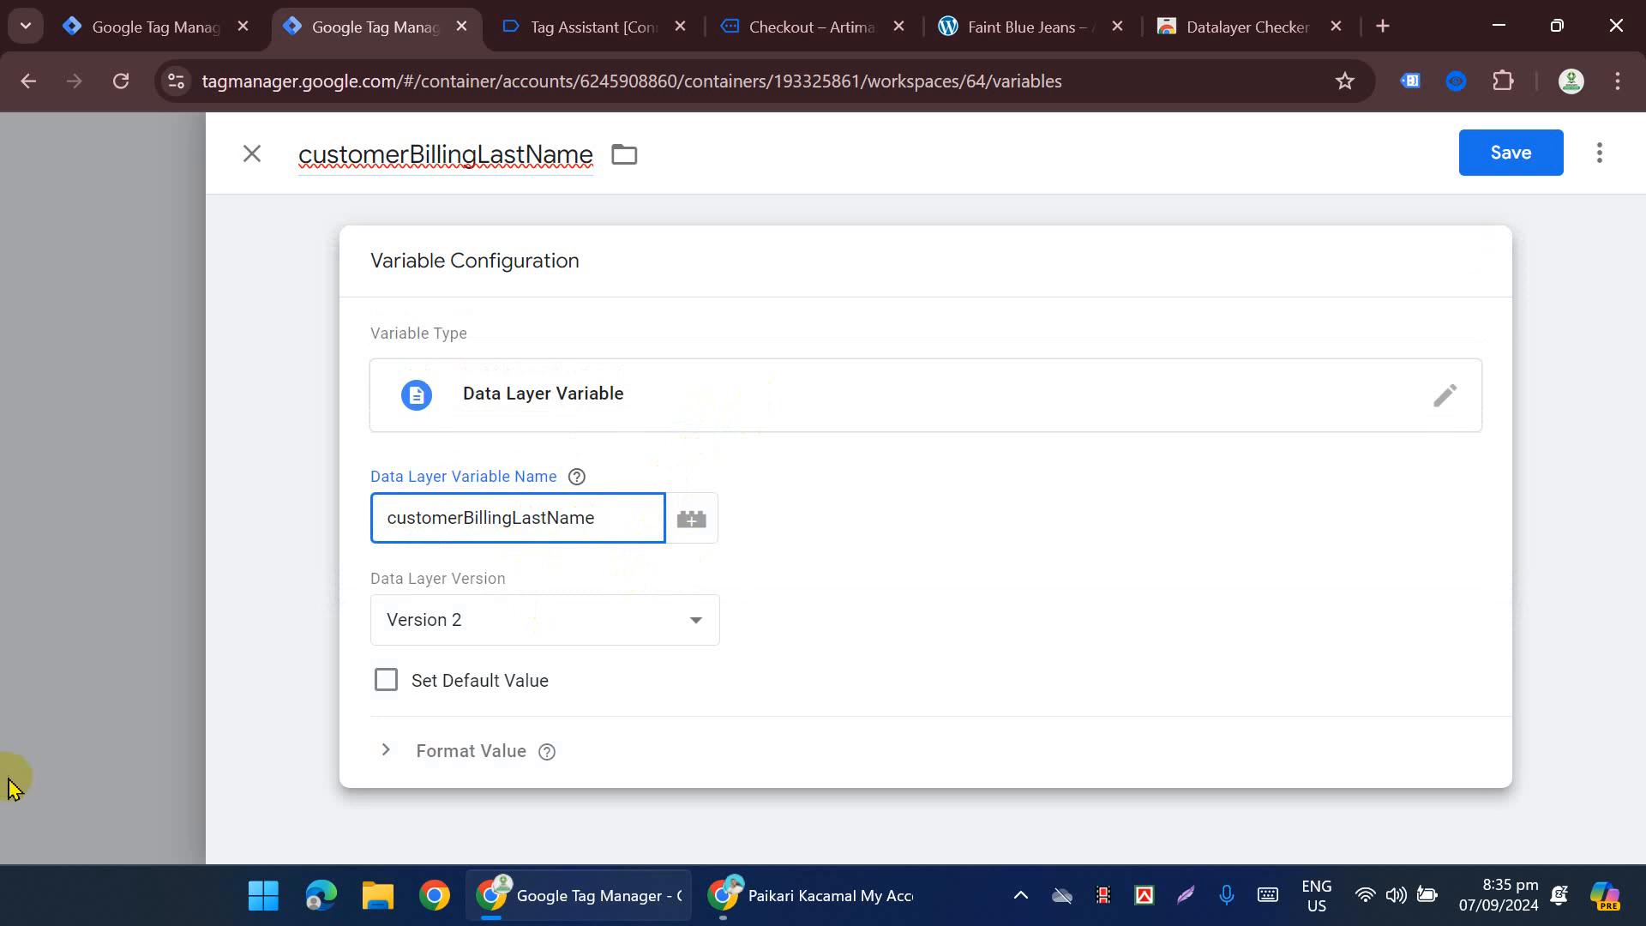
click(1555, 144)
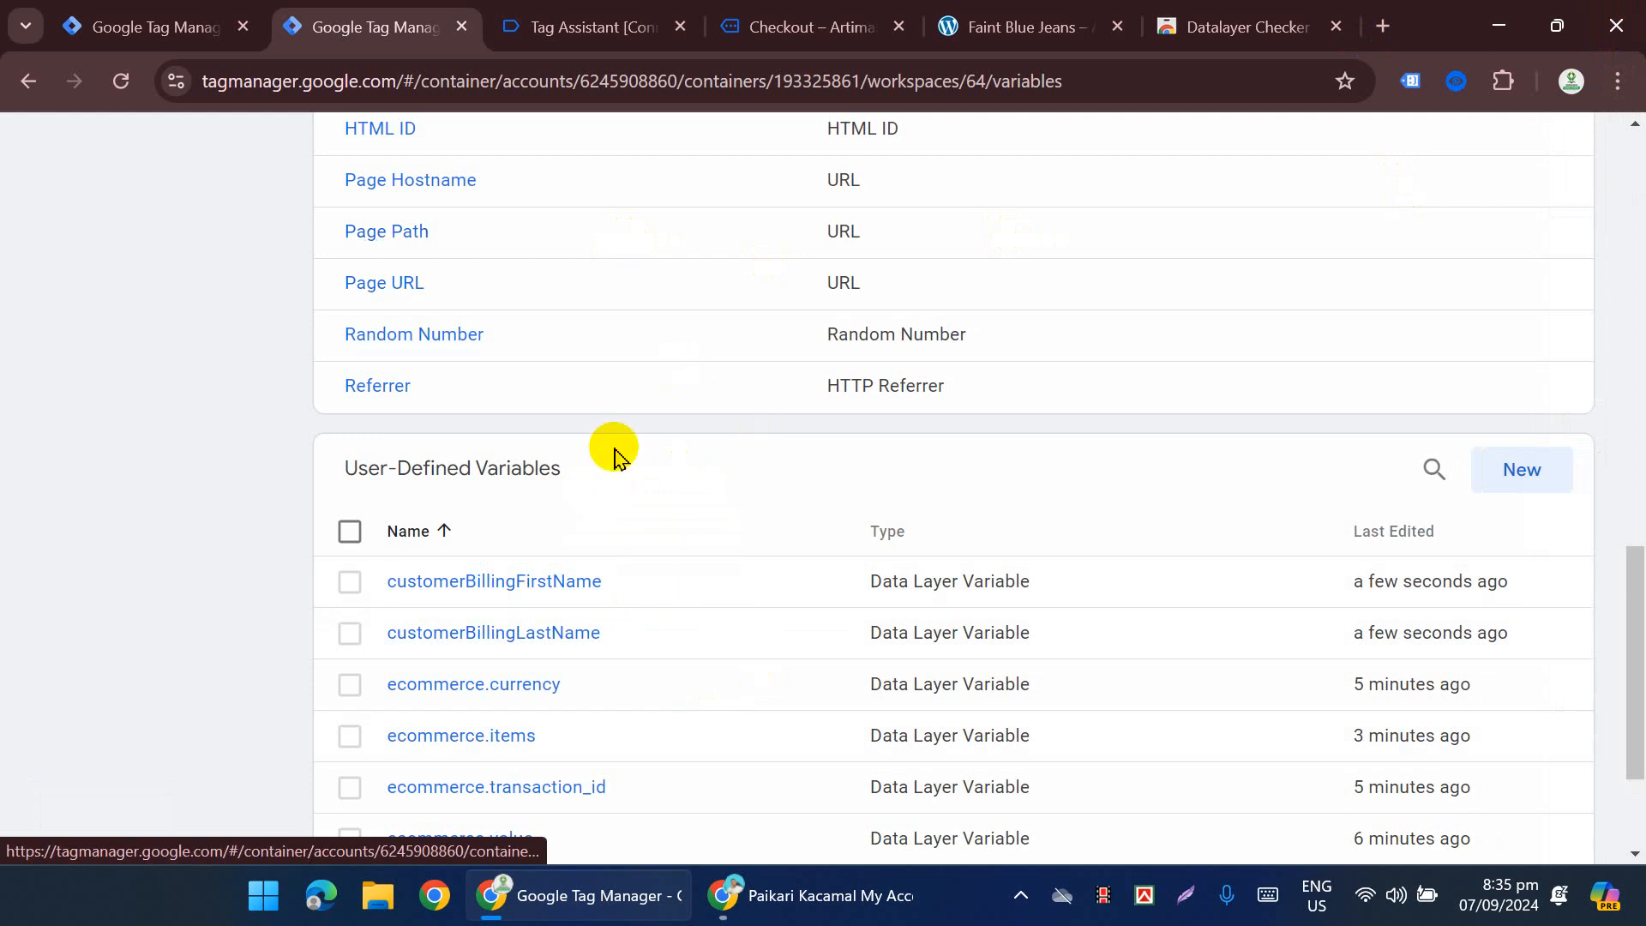
Step: Switch to Tag Assistant and copy the key name customerBillingEmail from the data layer listing
click(579, 33)
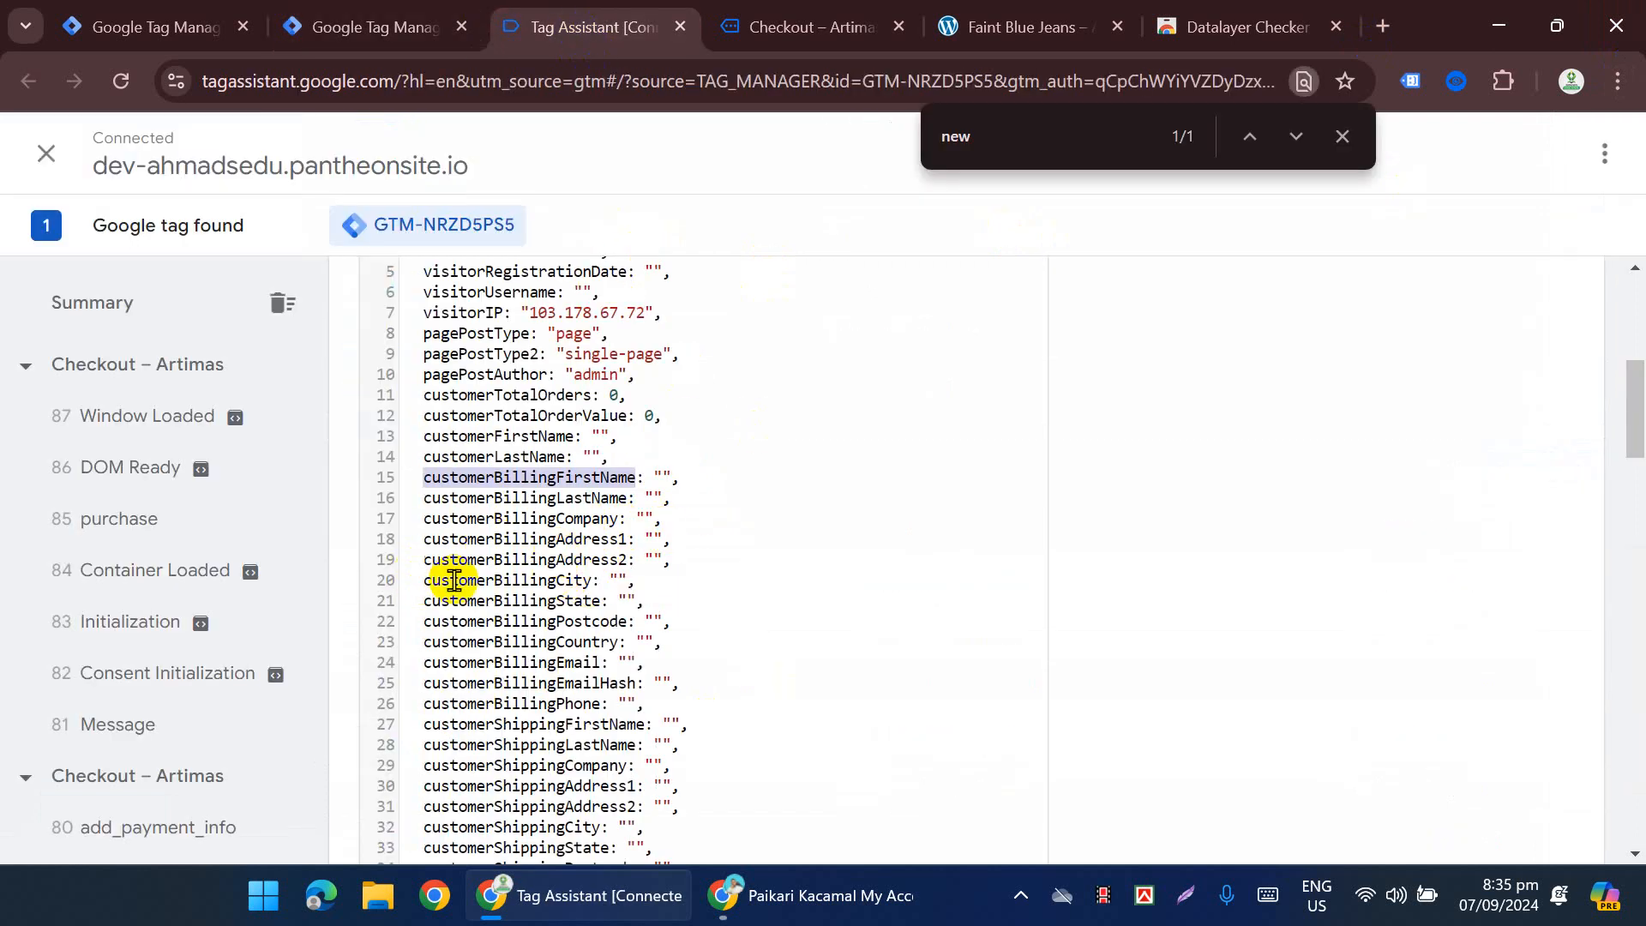
scroll(676, 569, down, 2)
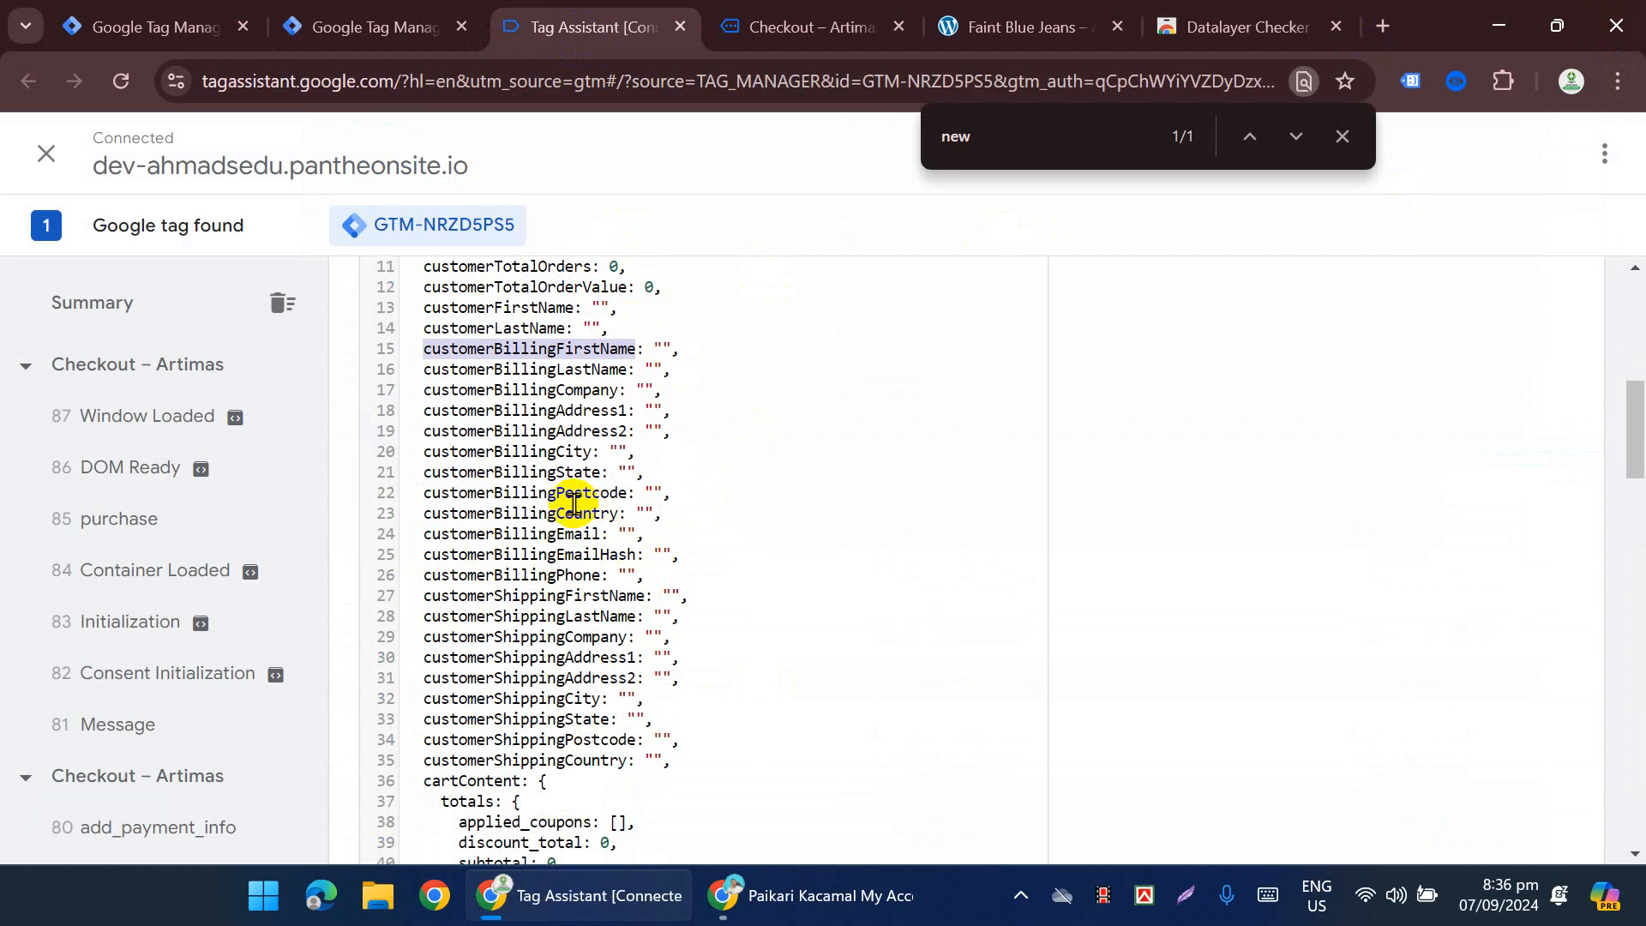
double_click(506, 535)
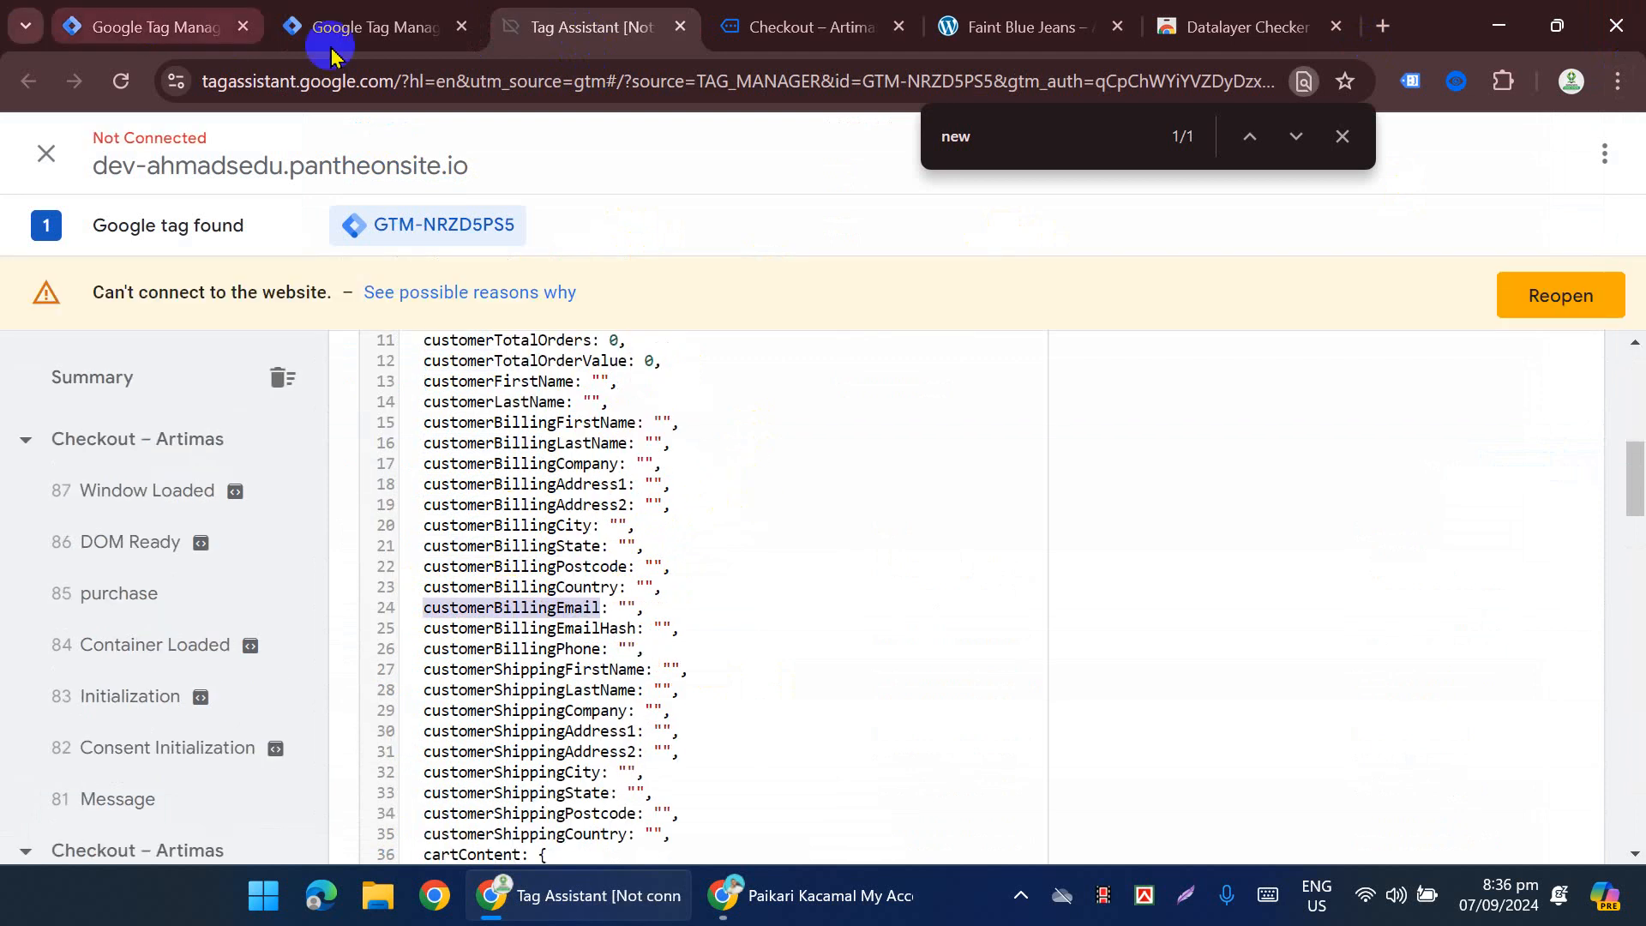
Step: Back in the Tag Manager variables list, make a copy of the customerBillingFirstName variable and title the copy customerBillingEmail
click(369, 27)
click(493, 581)
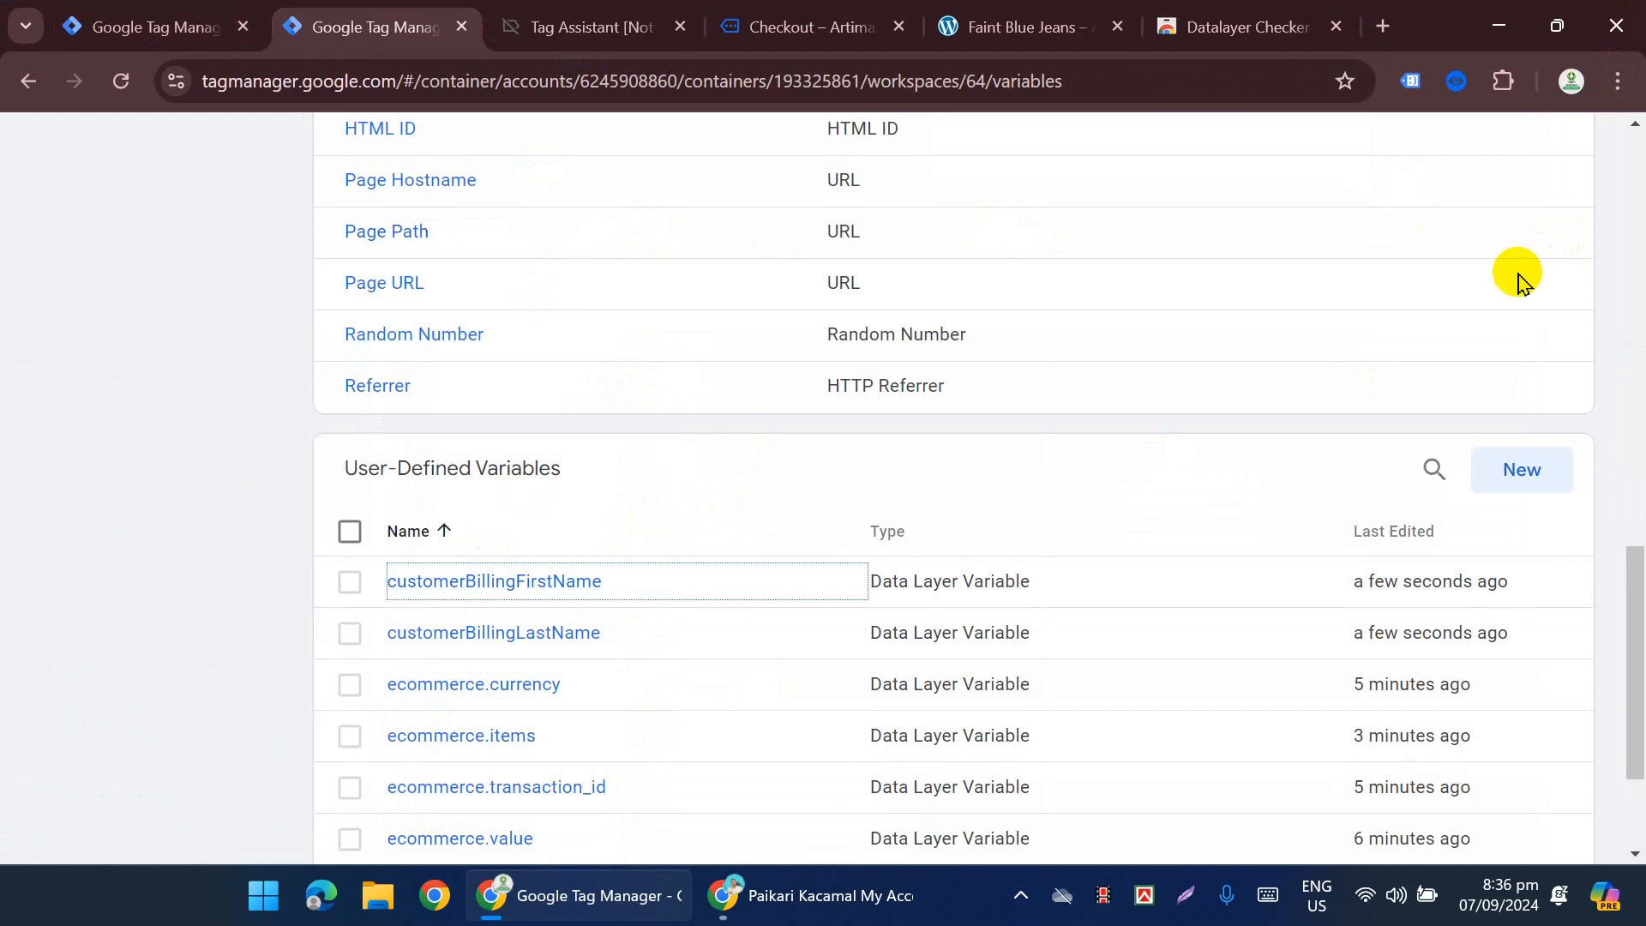
click(569, 581)
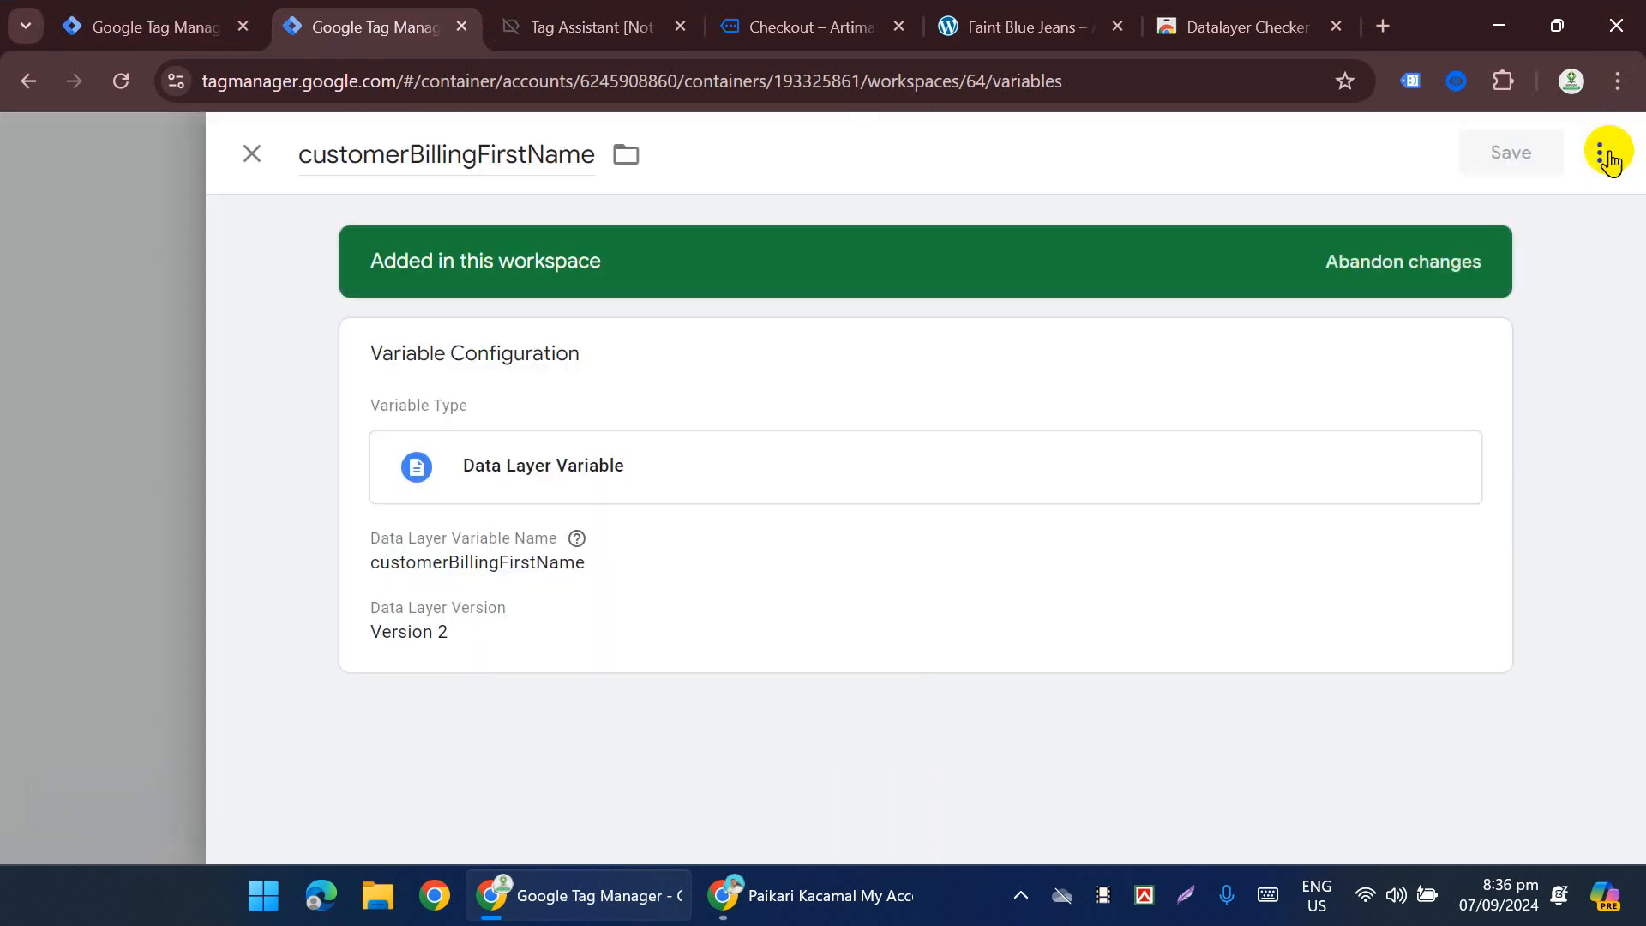
click(1600, 153)
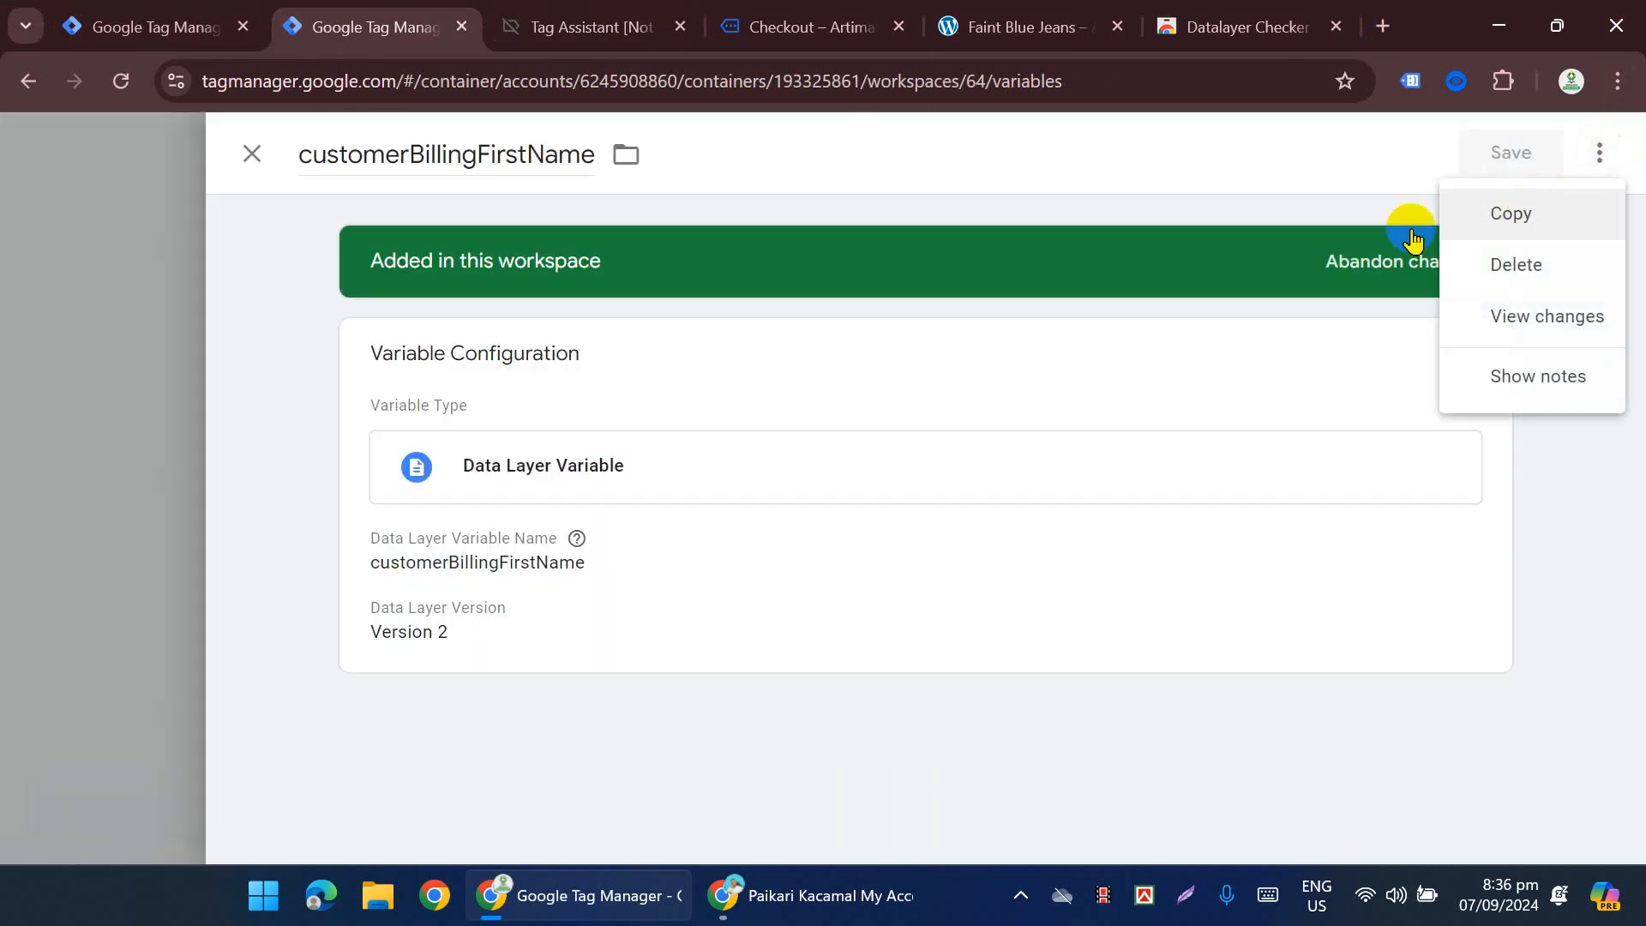
click(1475, 213)
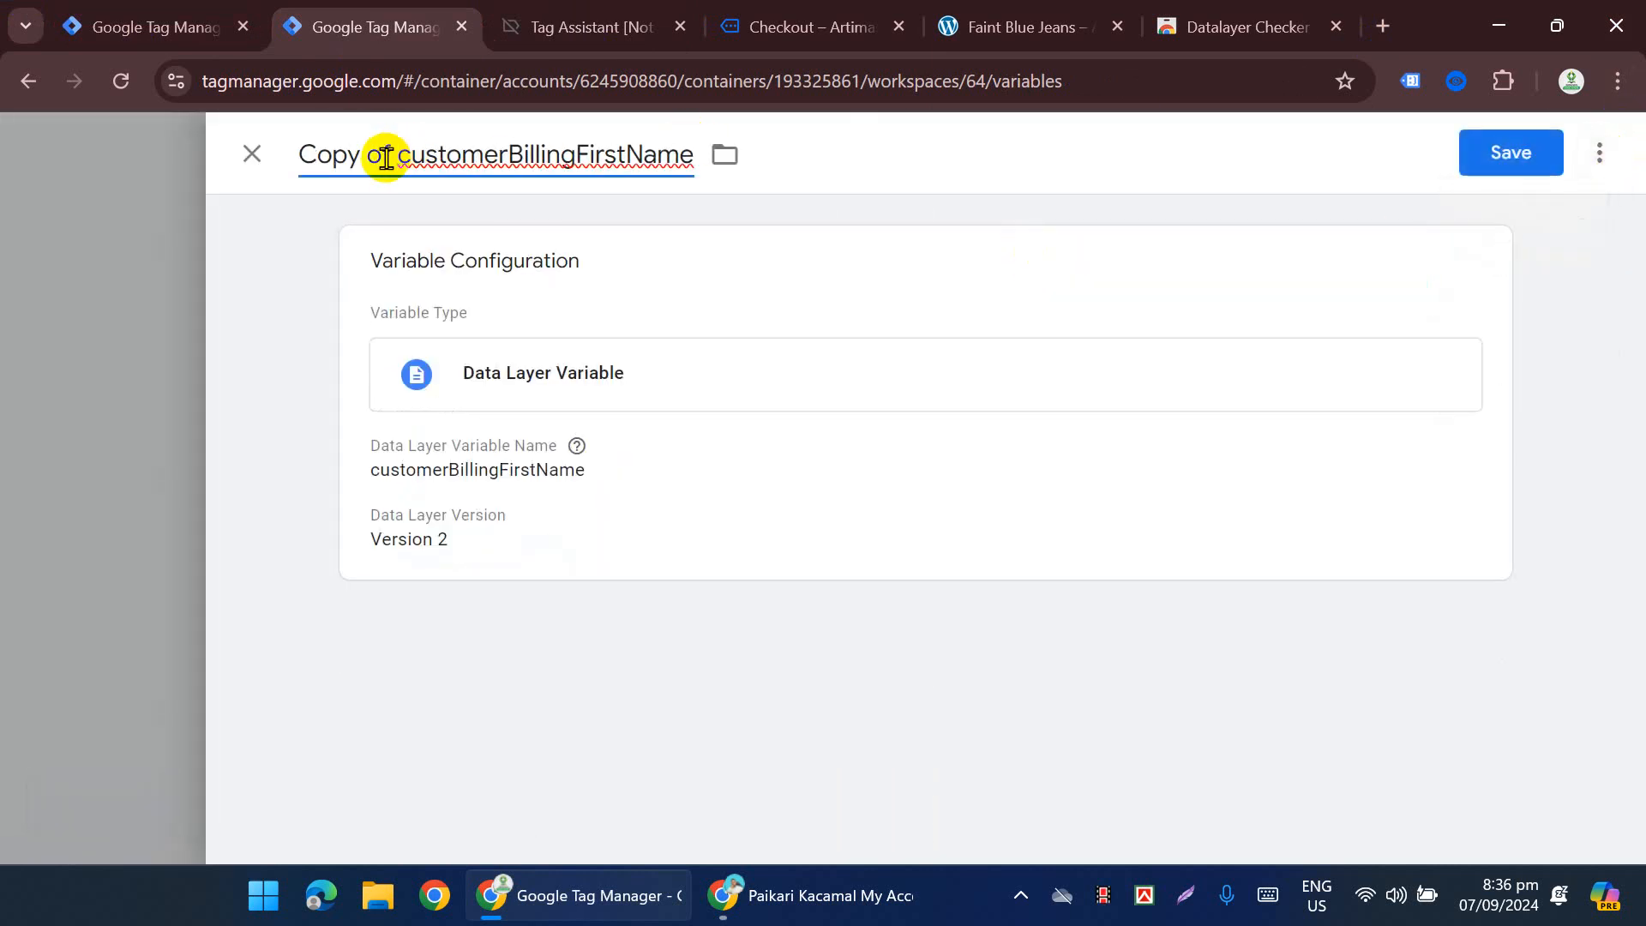
triple_click(386, 157)
key(ctrl+v)
Step: Set the copy's data layer variable name to customerBillingEmail and save the variable
click(687, 415)
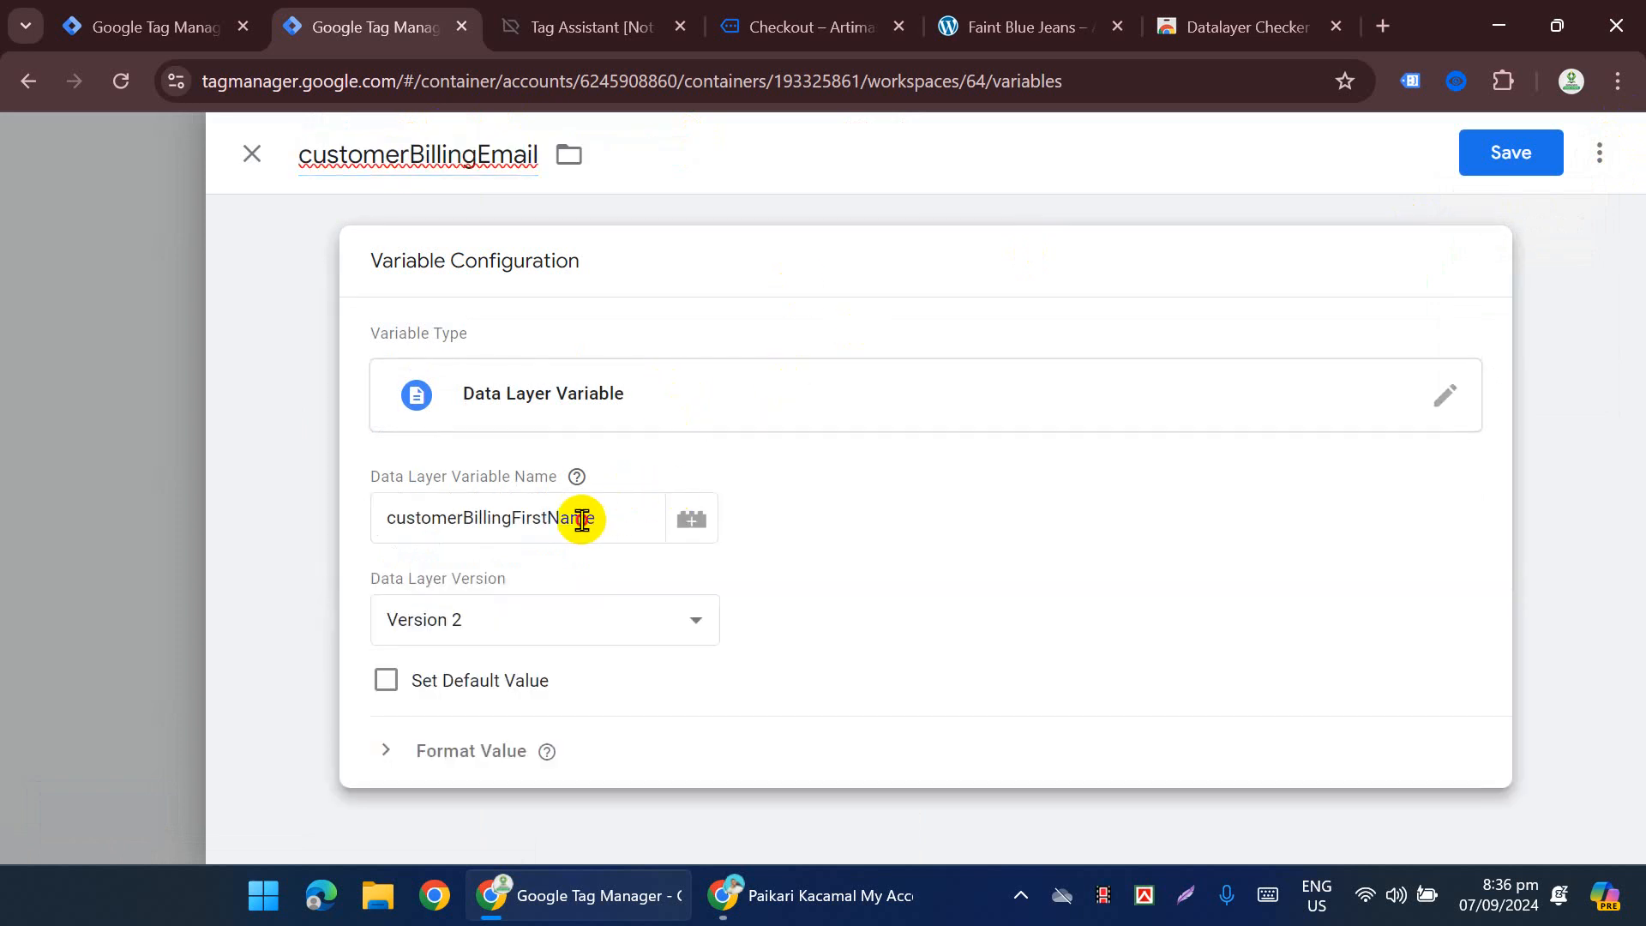
click(582, 520)
key(ctrl+a)
key(ctrl+v)
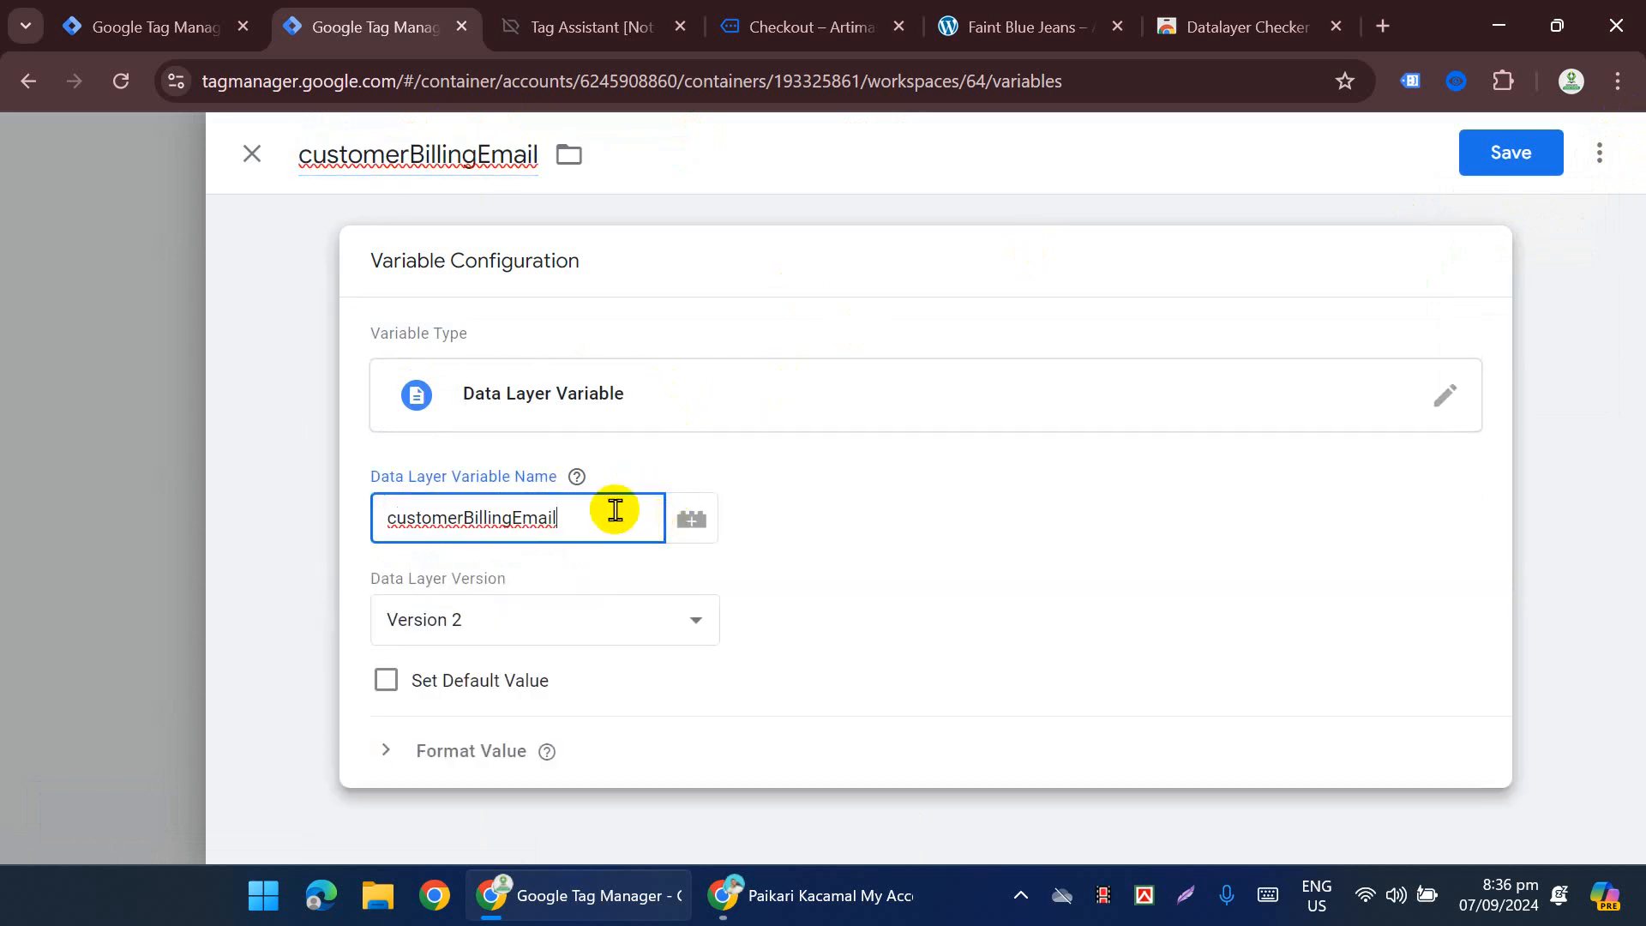
click(1489, 146)
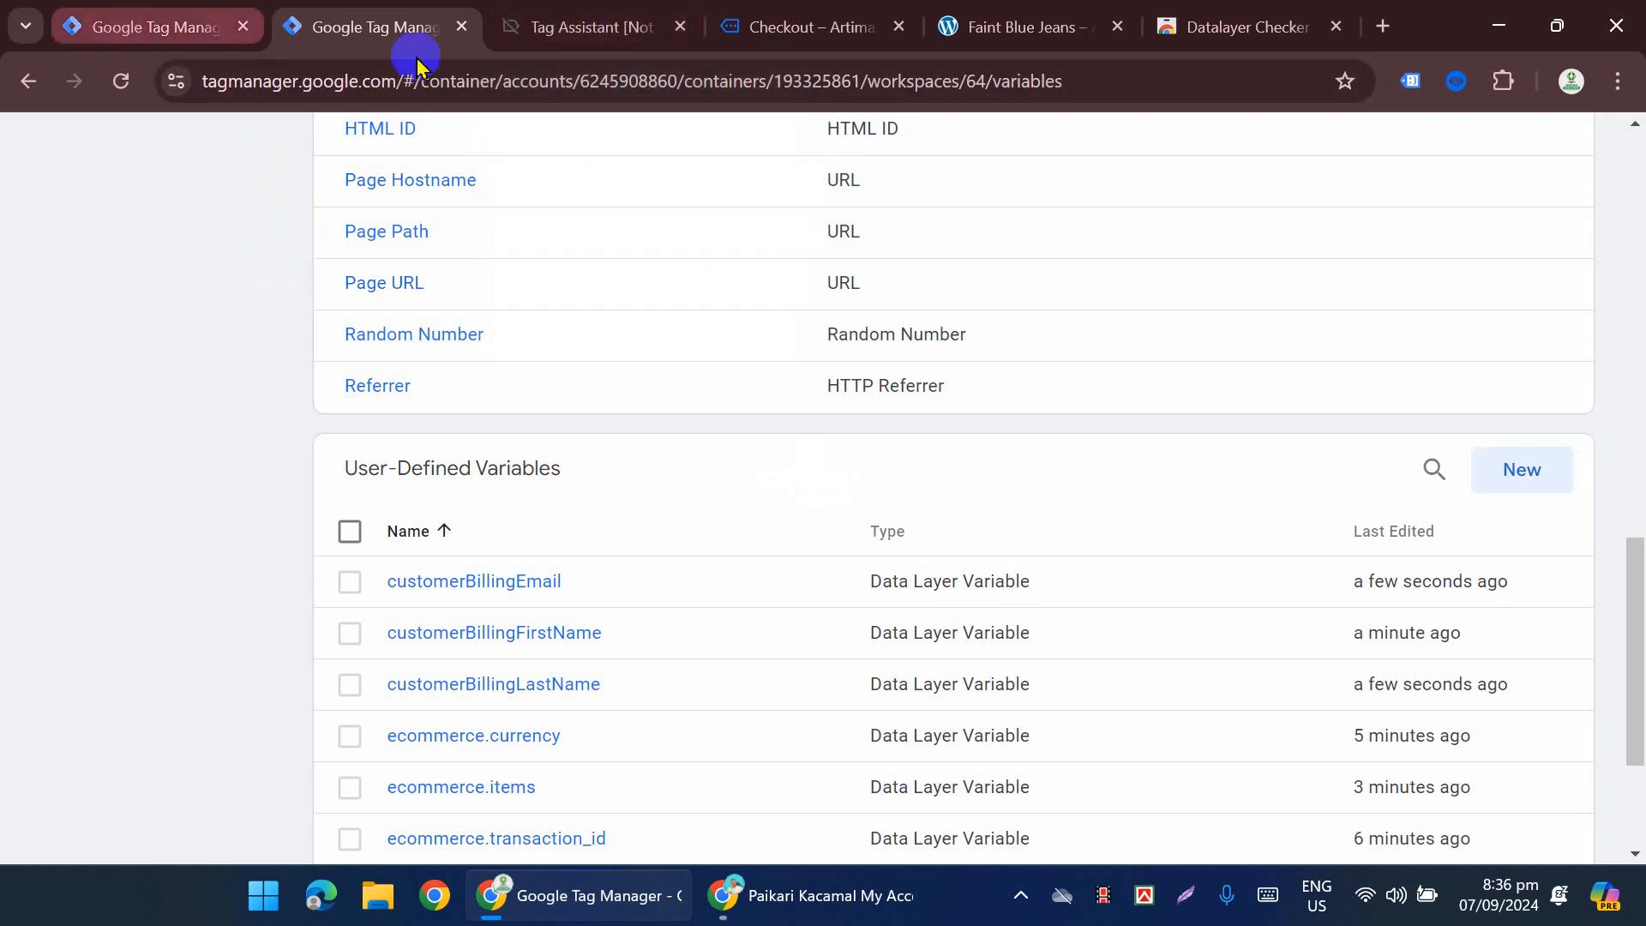
Step: Check the manual configuration fields of the untitled user-provided data variable, and copy the key name customerBillingPhone from the Tag Assistant data layer
click(570, 21)
click(111, 12)
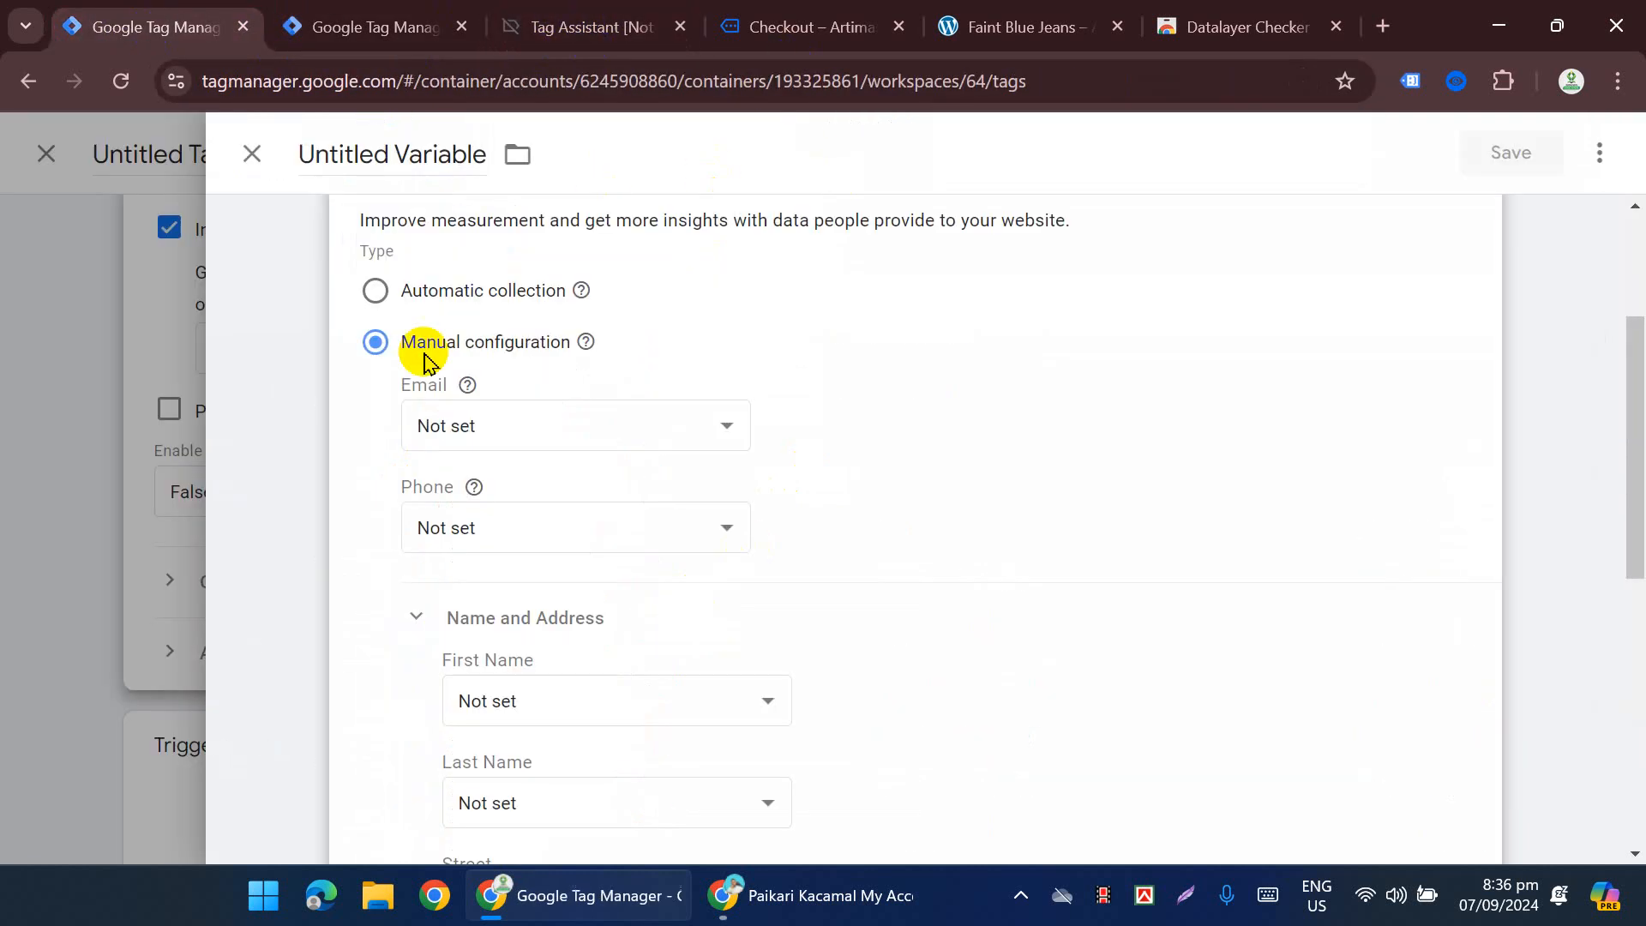
scroll(588, 544, down, 3)
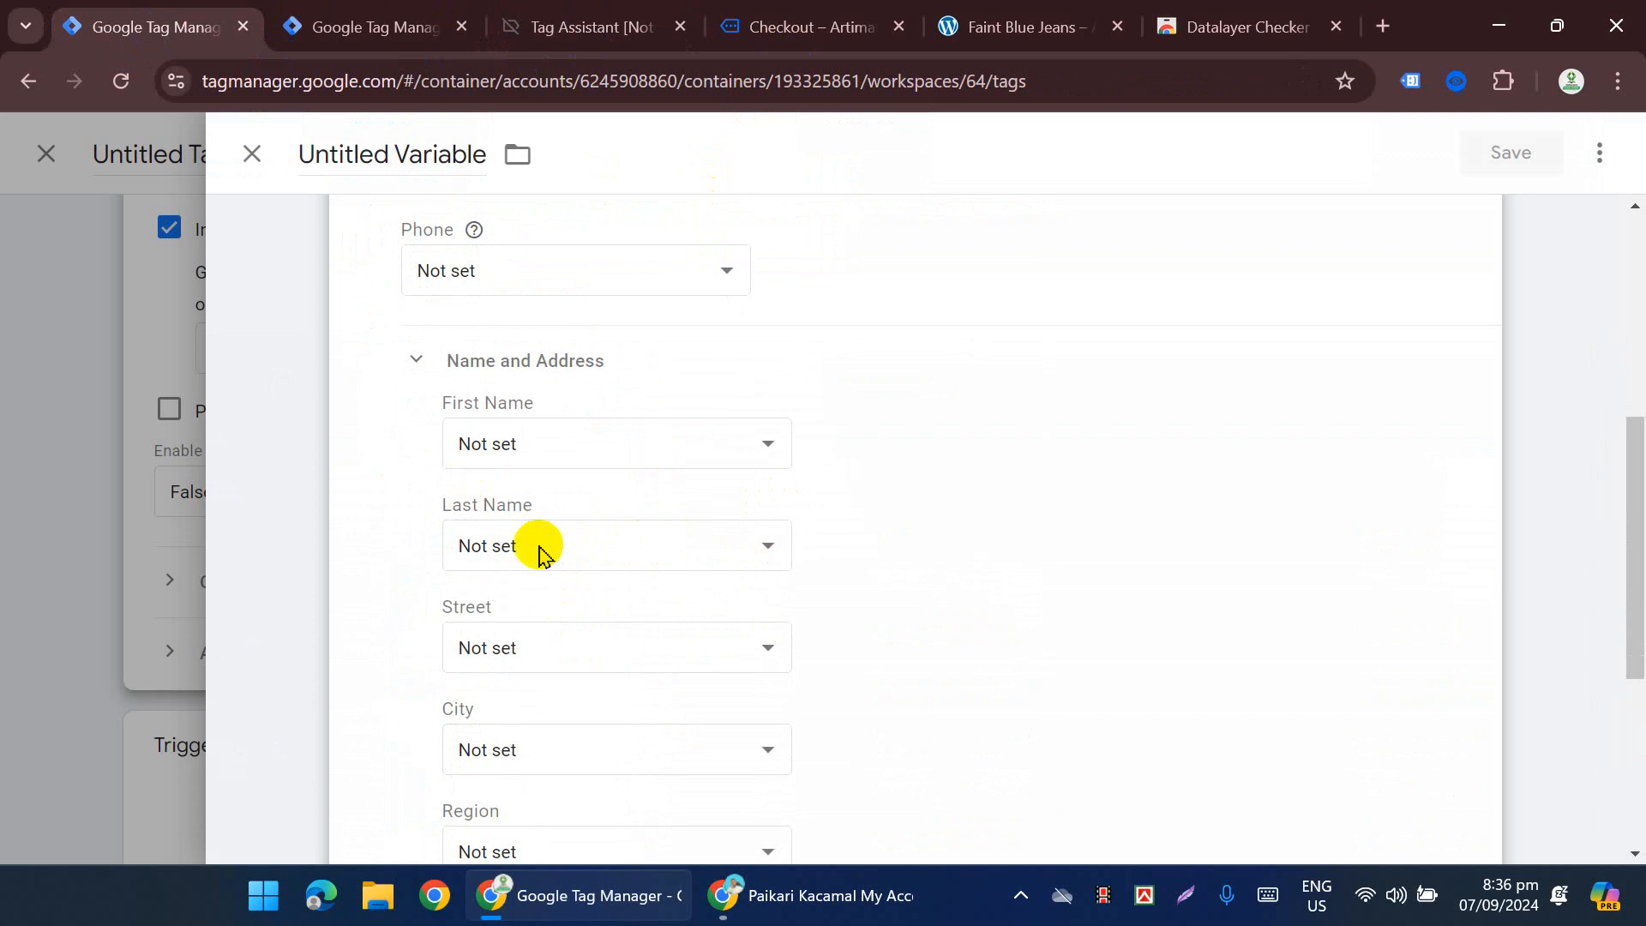
scroll(566, 445, up, 3)
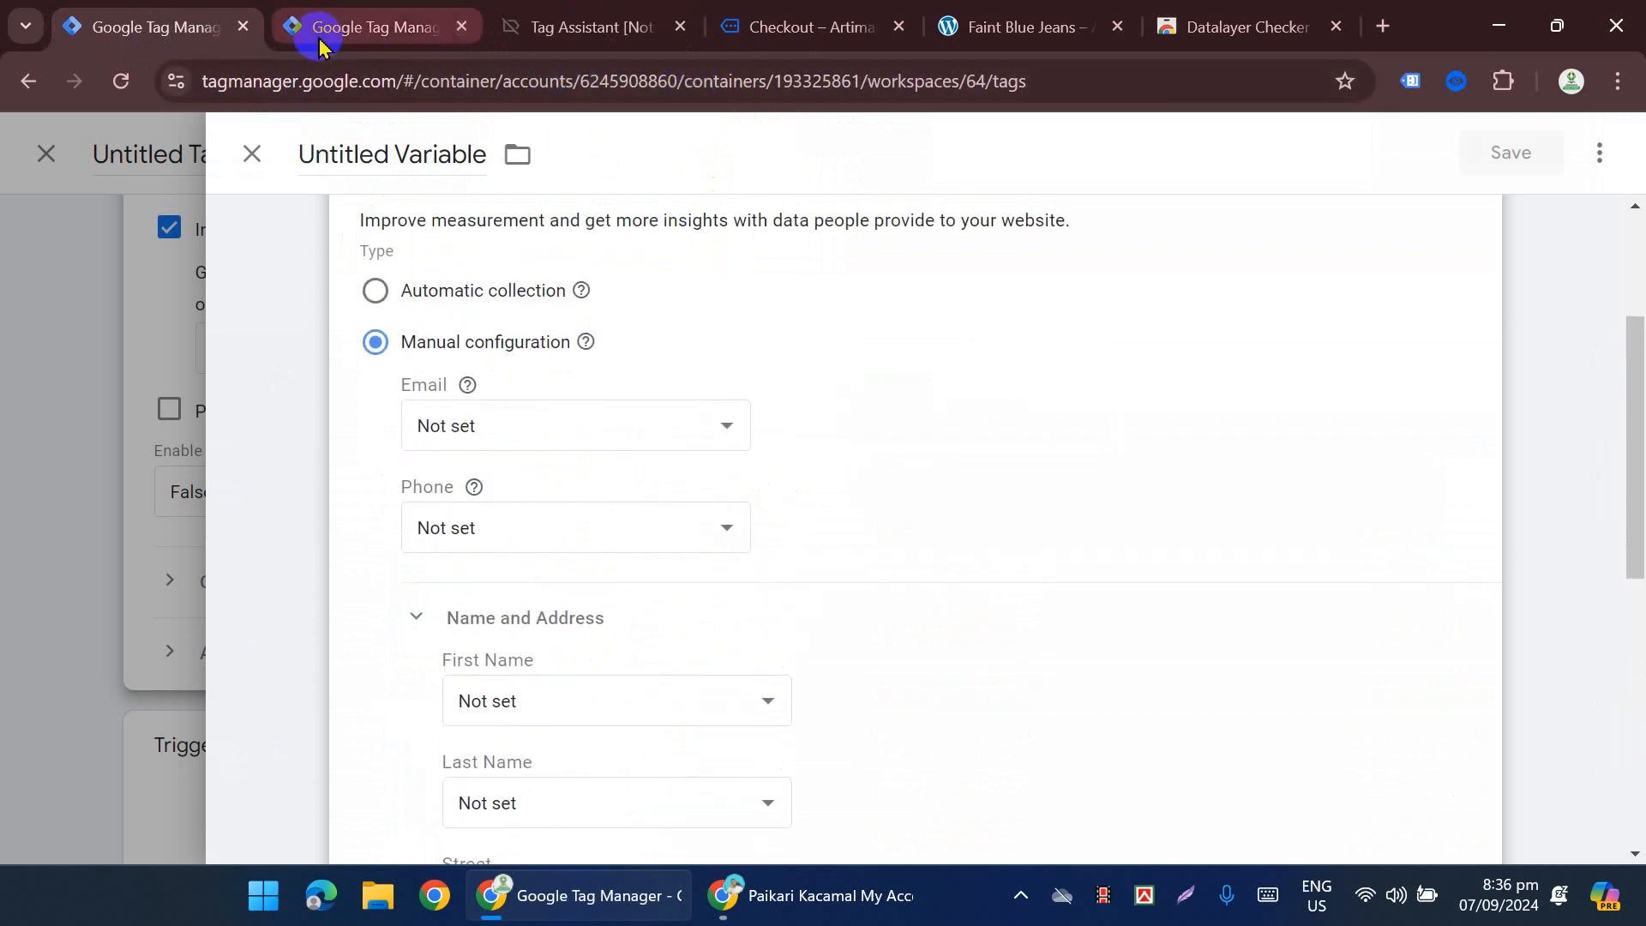
click(600, 22)
scroll(680, 478, down, 2)
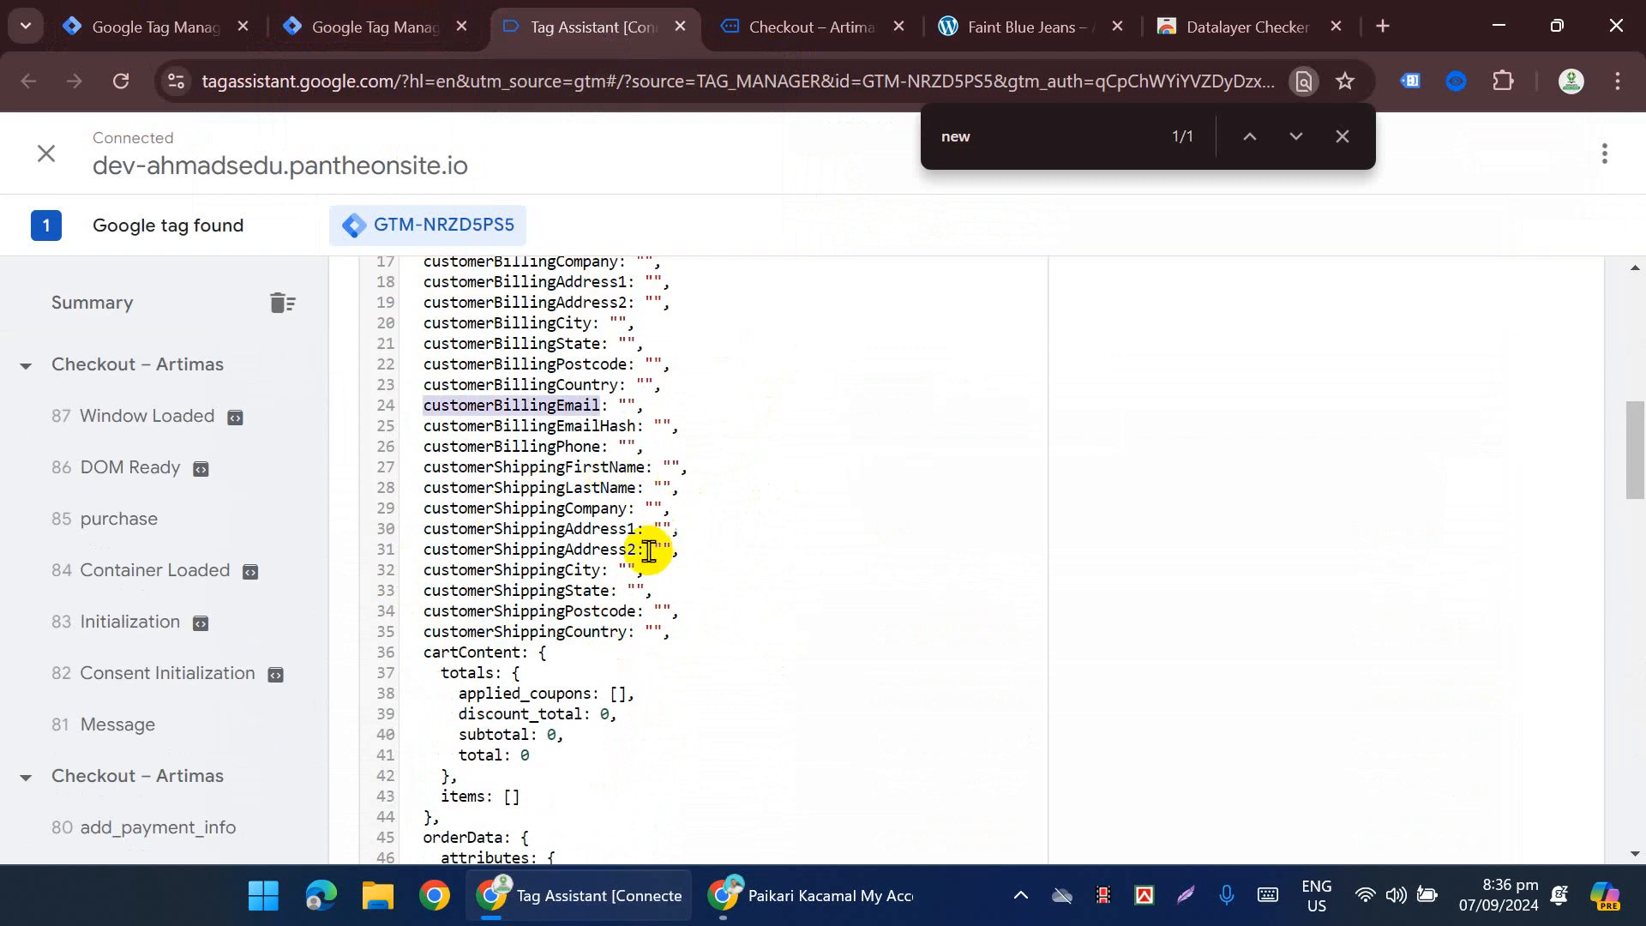
double_click(587, 447)
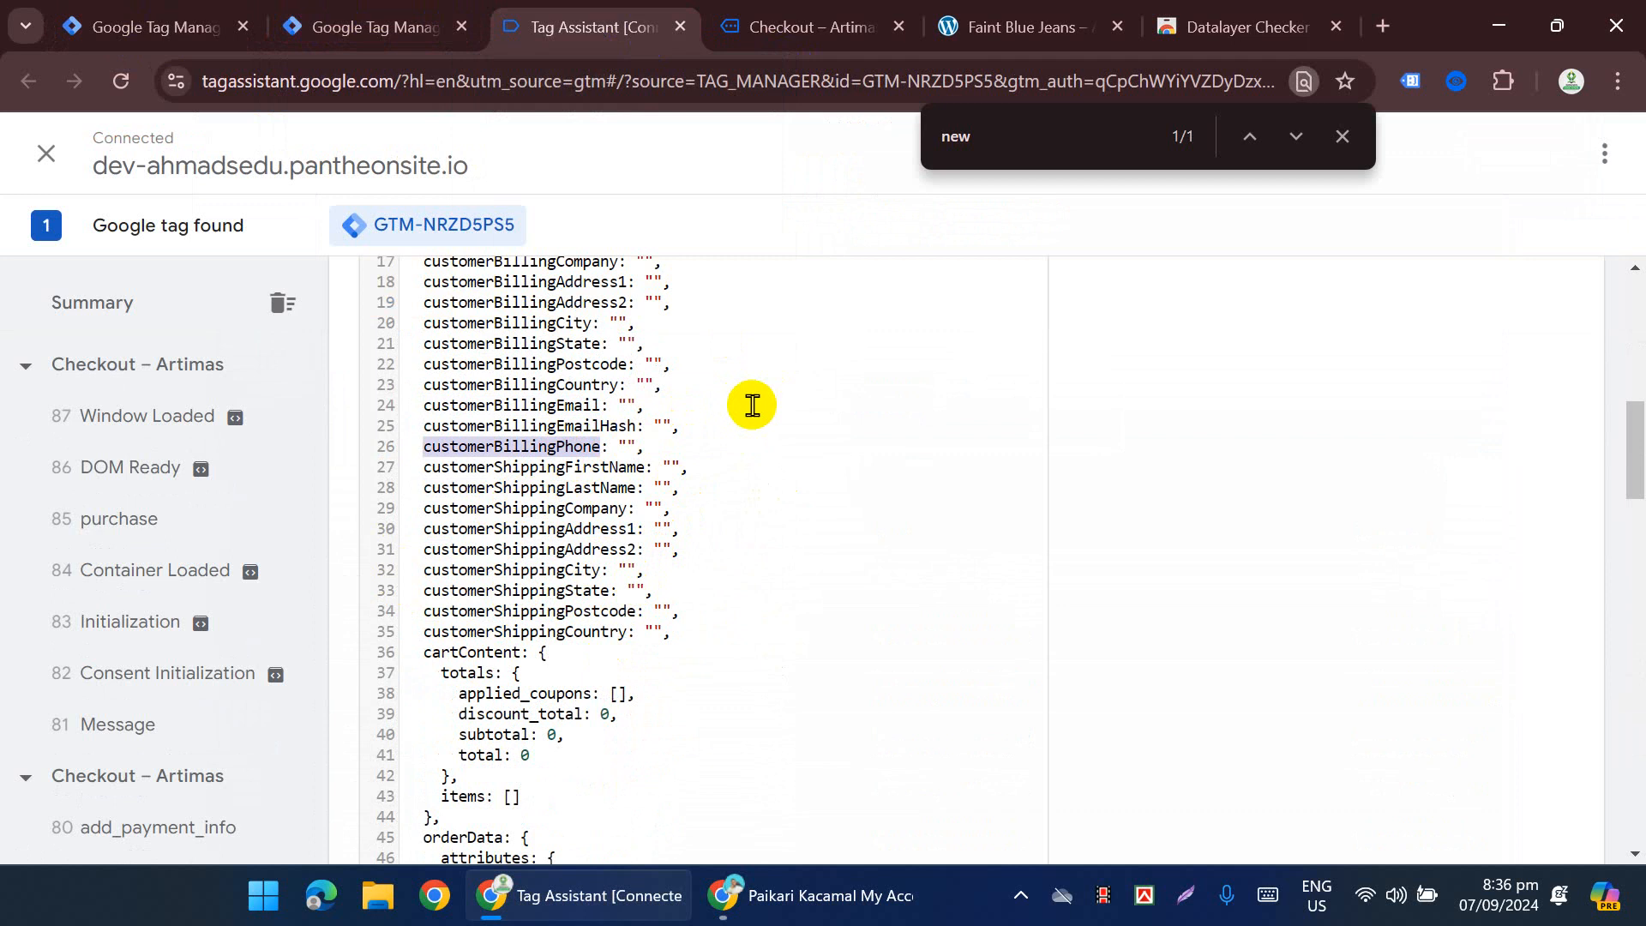
Step: In the Tag Manager variables list, make a copy of the customerBillingEmail variable and title the copy customerBillingPhone
click(325, 30)
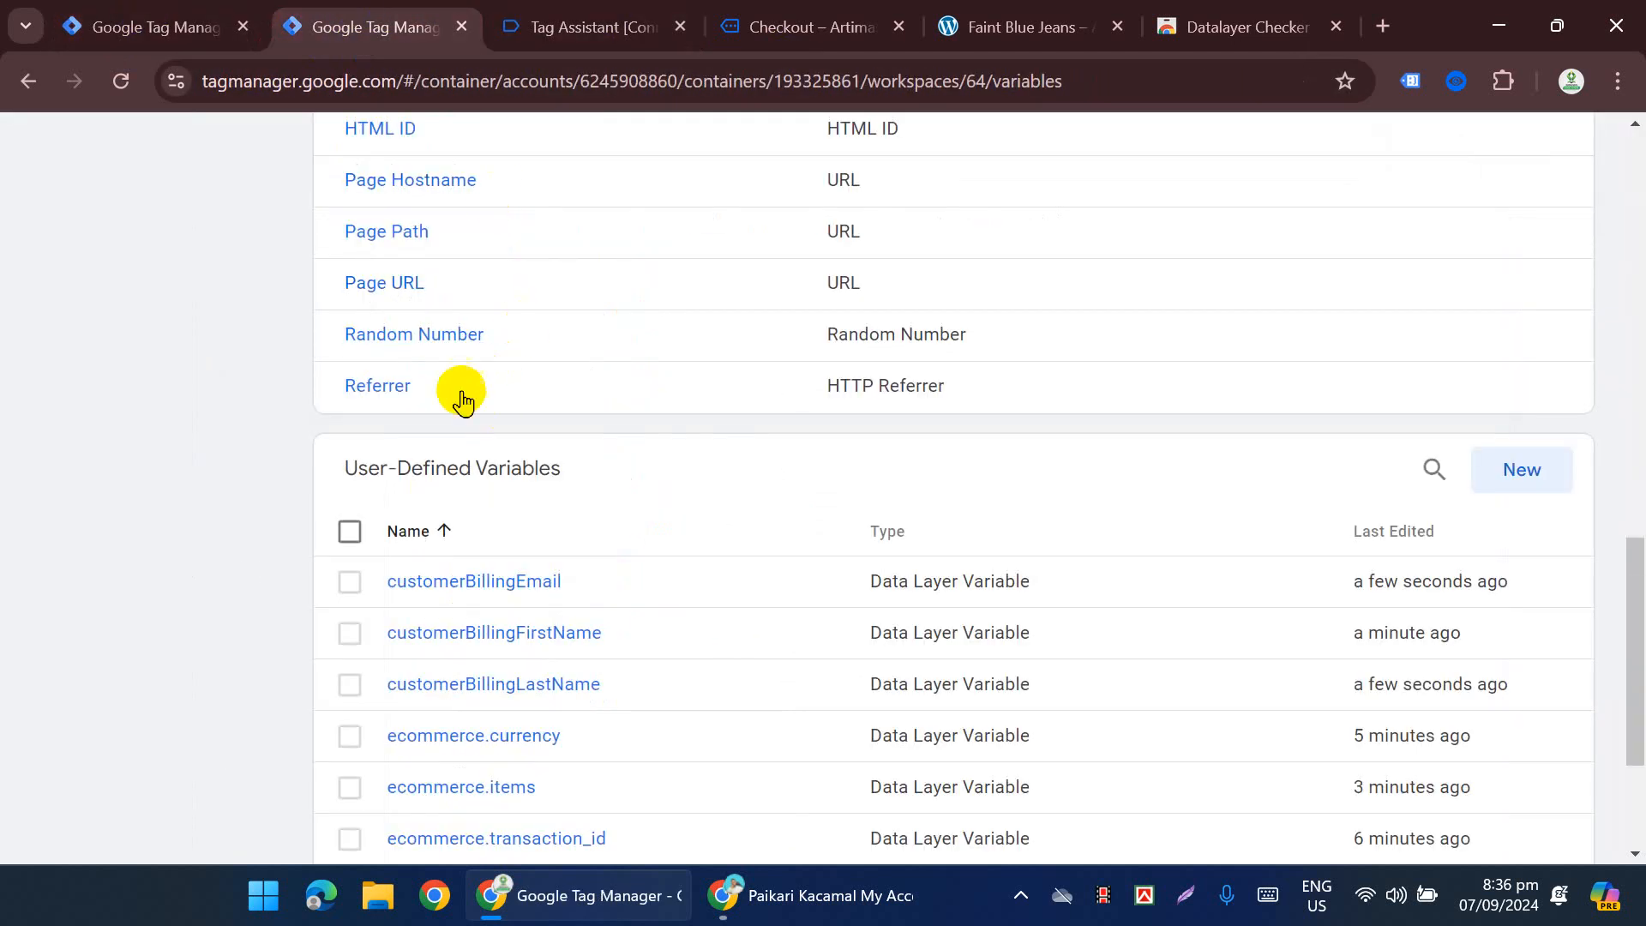
scroll(557, 369, up, 2)
scroll(506, 712, down, 1)
click(503, 709)
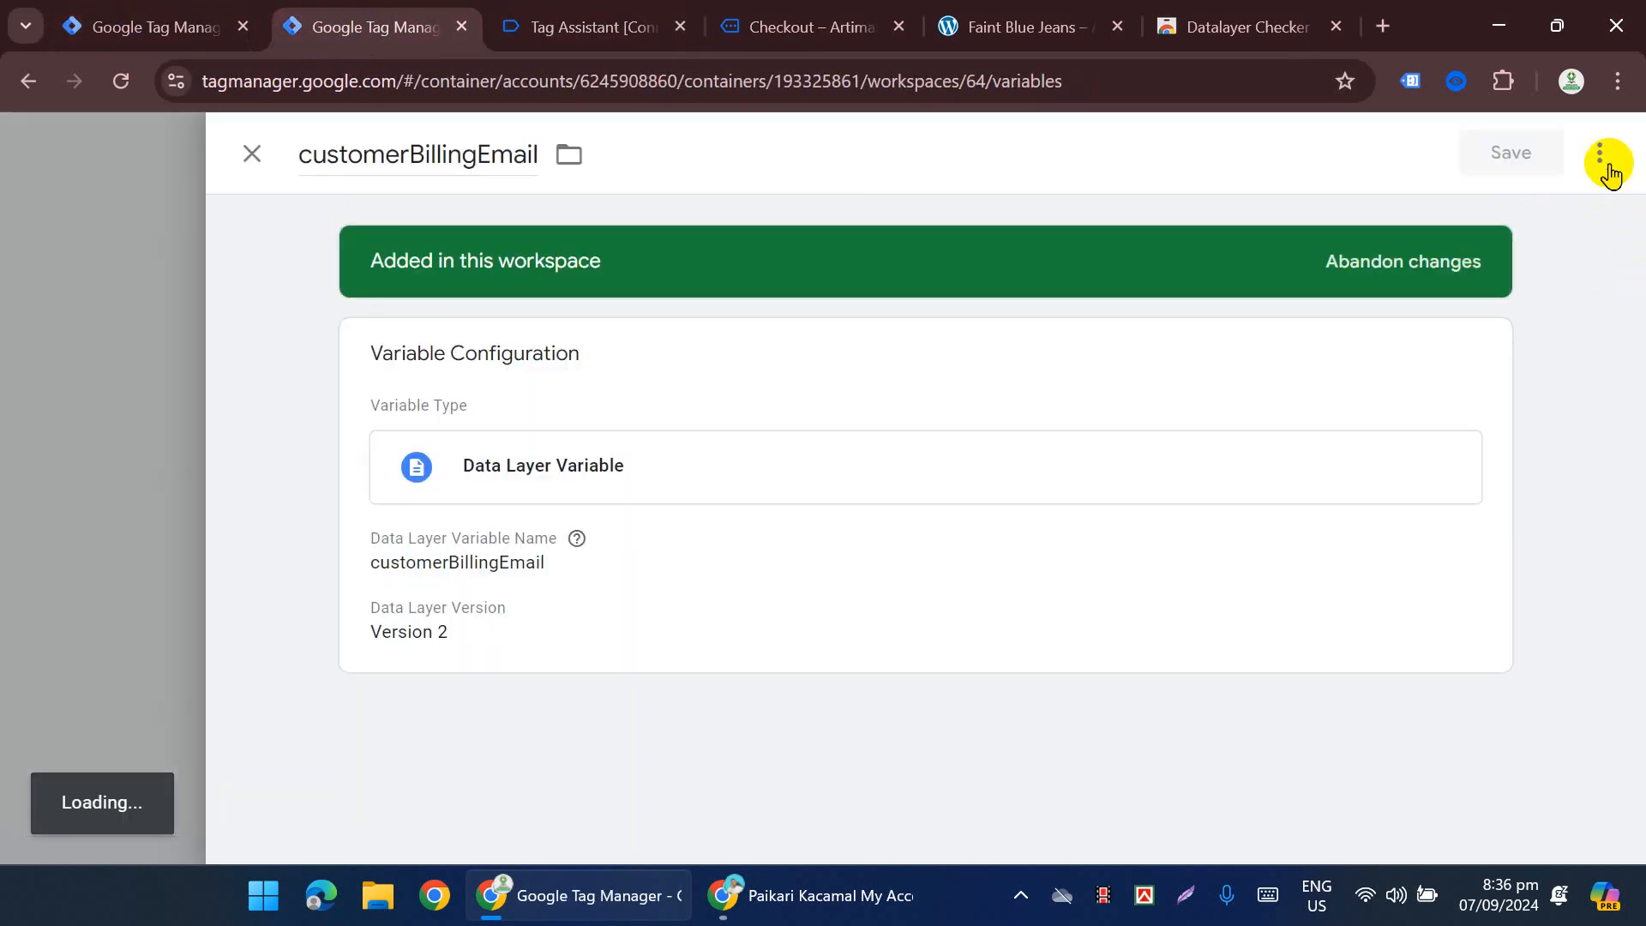
click(1599, 155)
click(1457, 216)
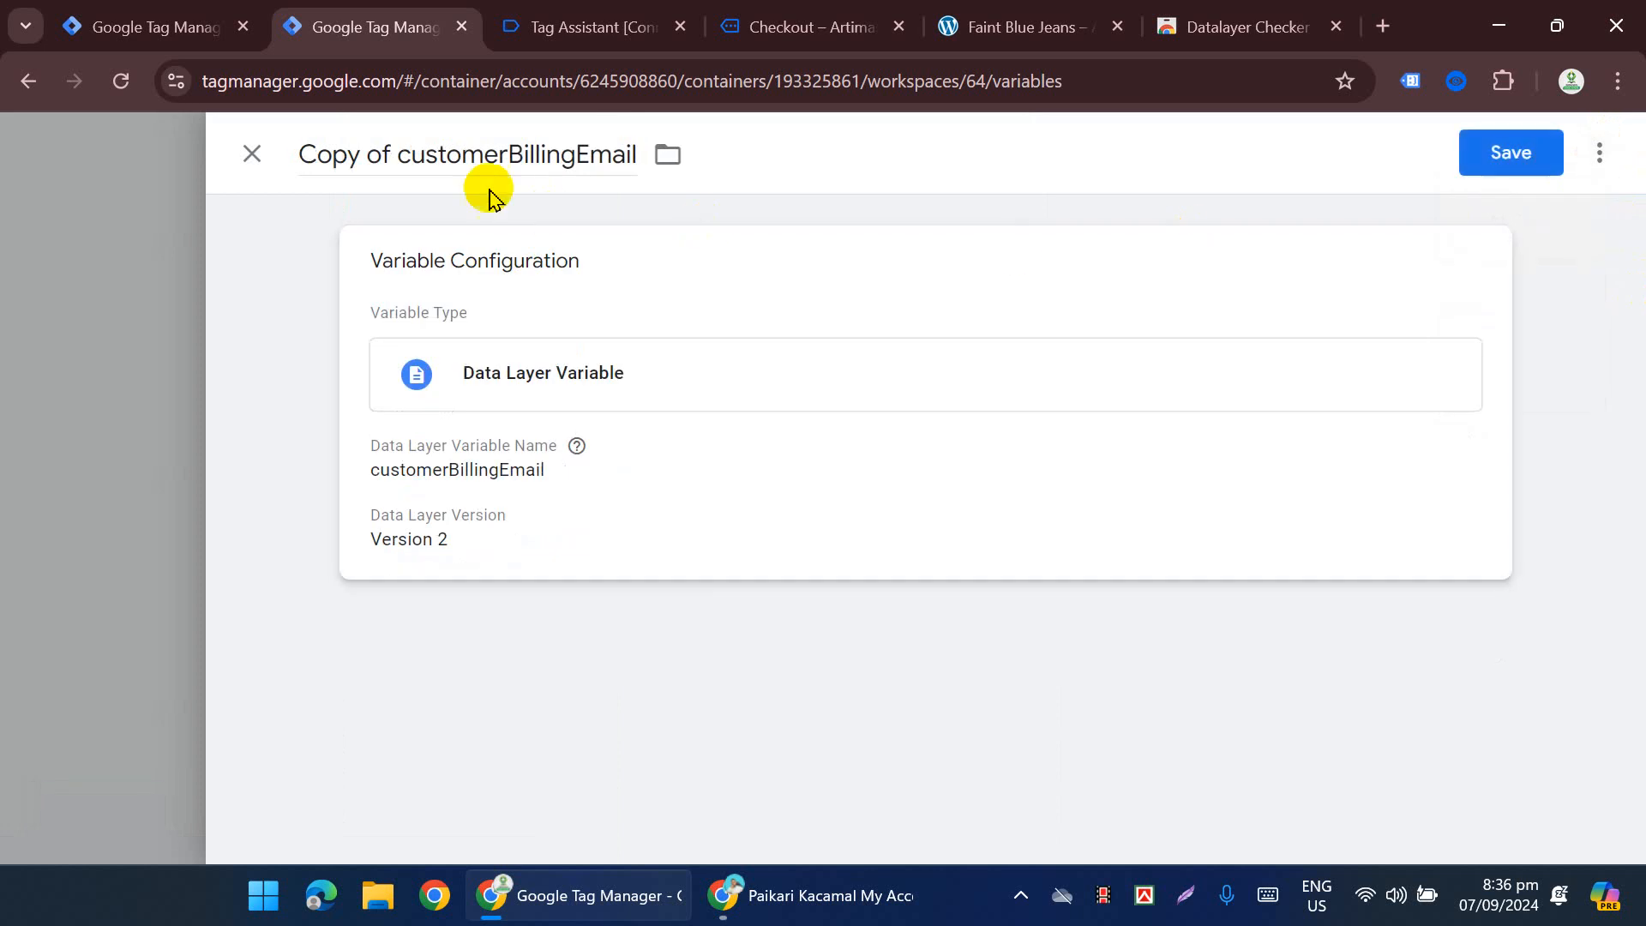
click(397, 154)
key(shift+Home)
key(BackSpace)
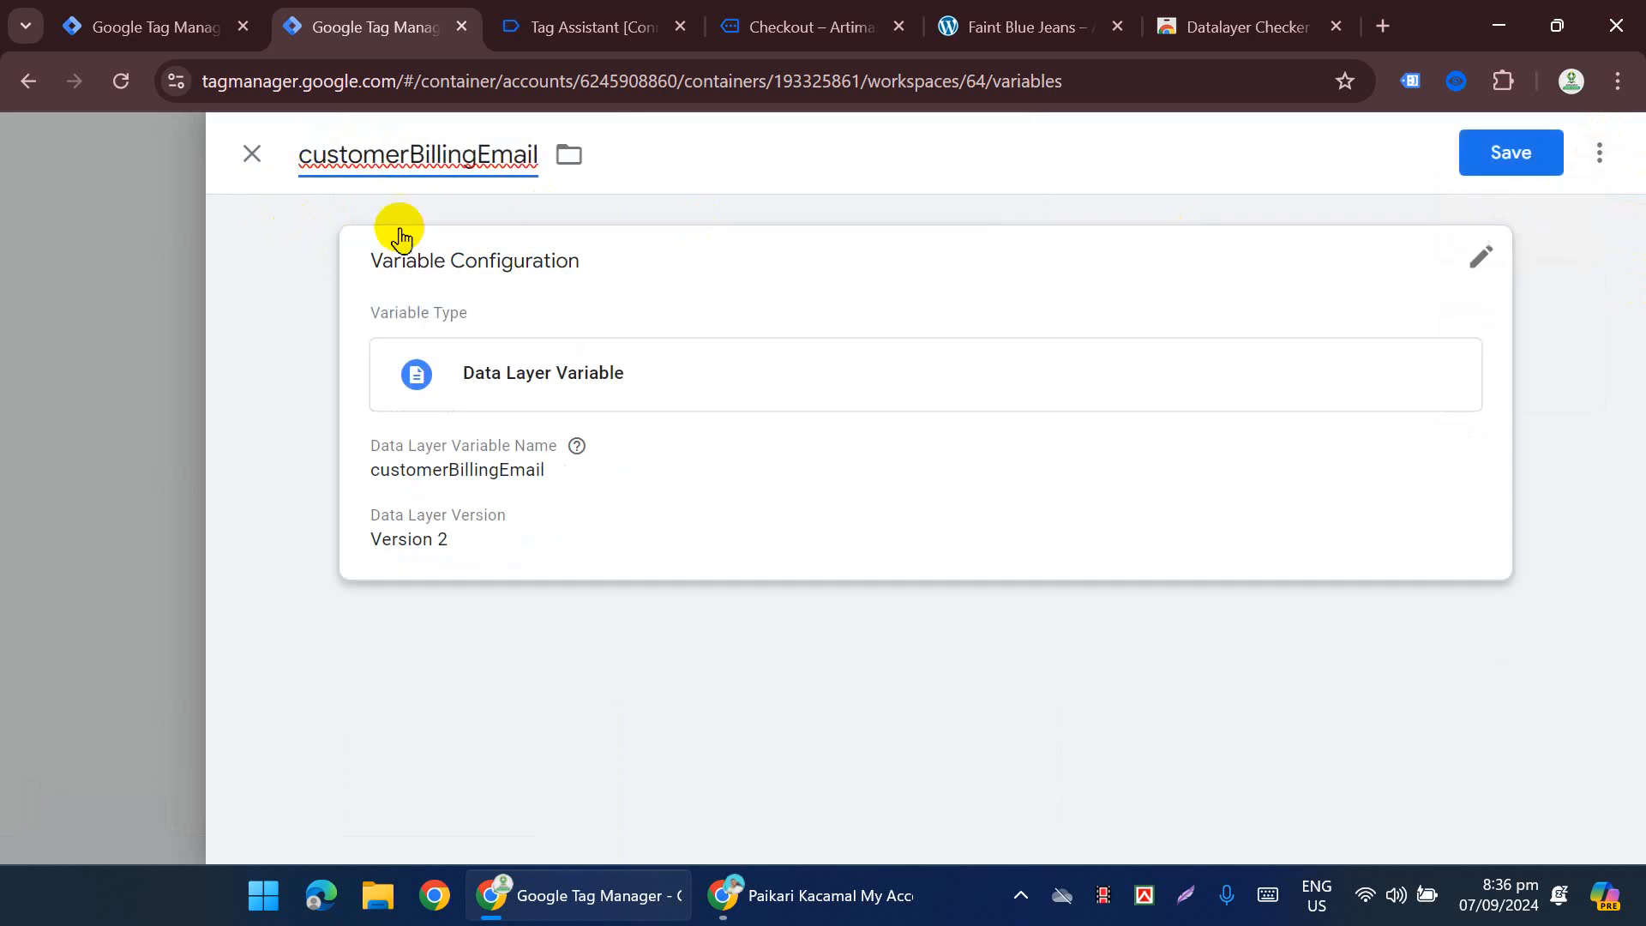
key(ctrl+a)
key(ctrl+v)
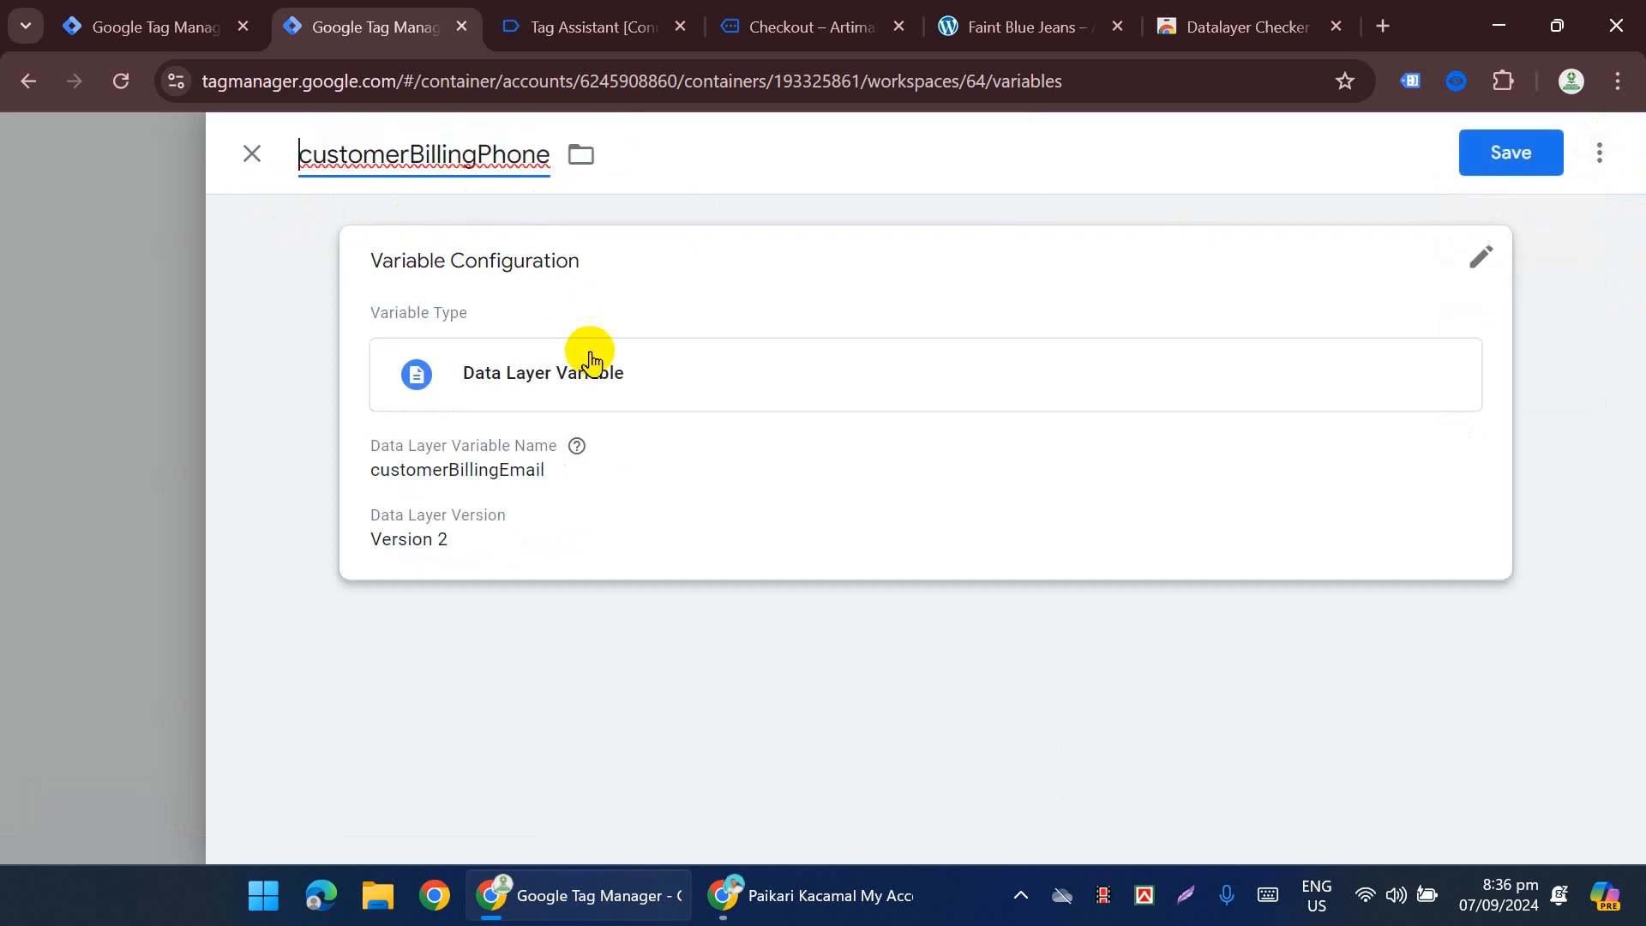
Step: Set the copy's data layer variable name to customerBillingPhone and save the variable
click(588, 349)
click(599, 515)
double_click(567, 514)
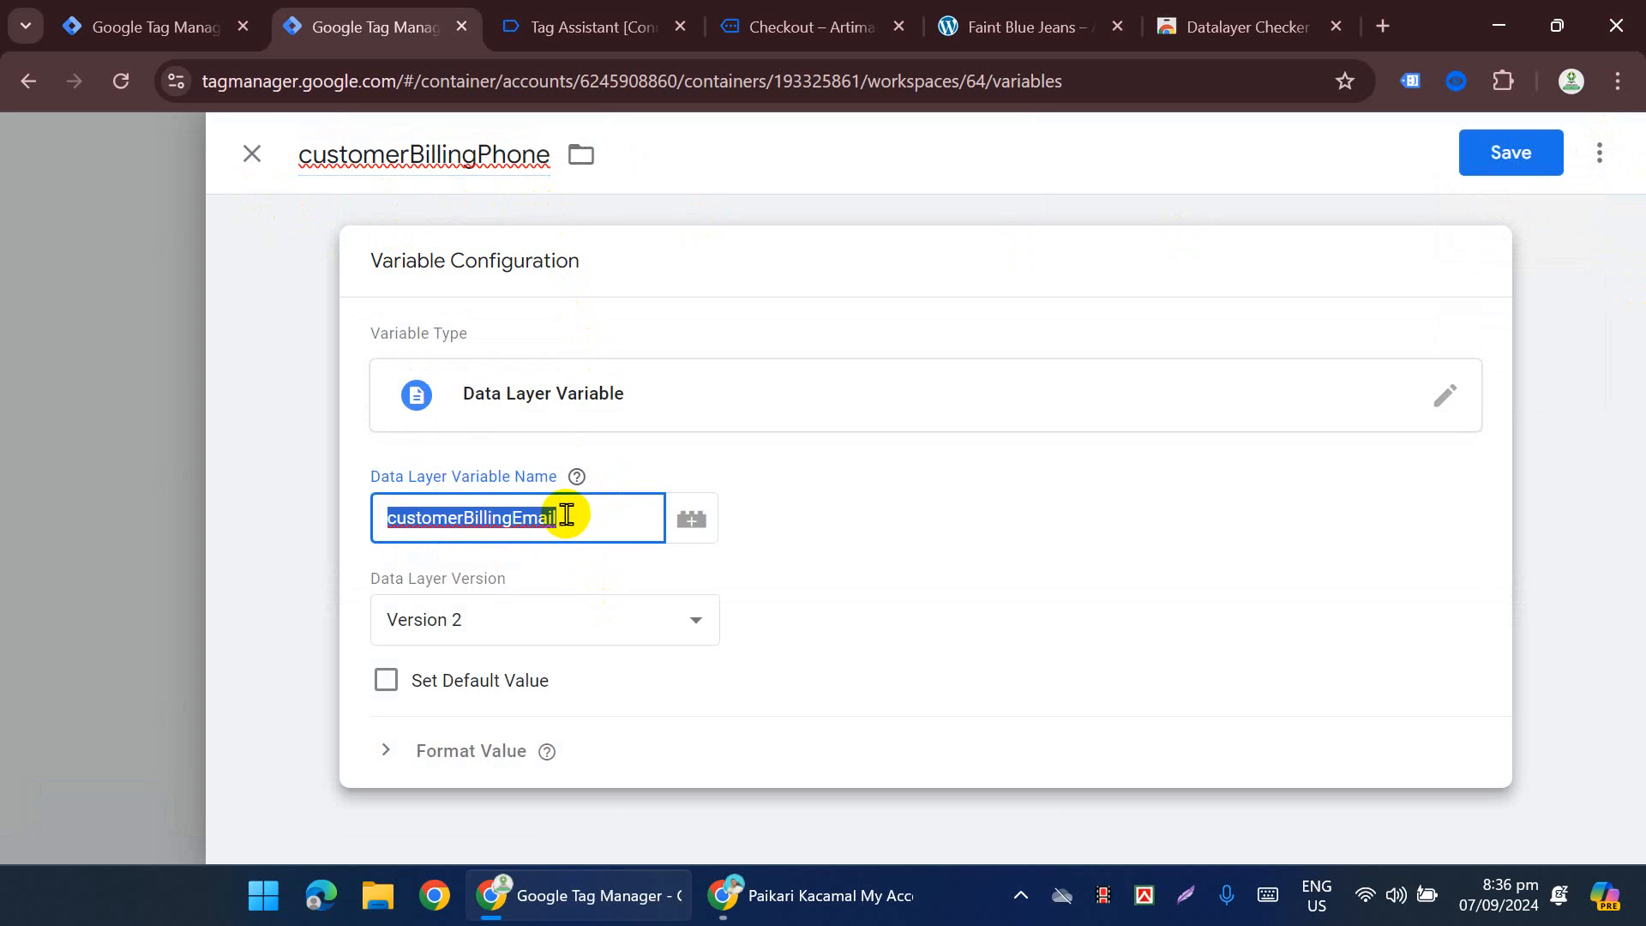
key(ctrl+v)
click(1494, 146)
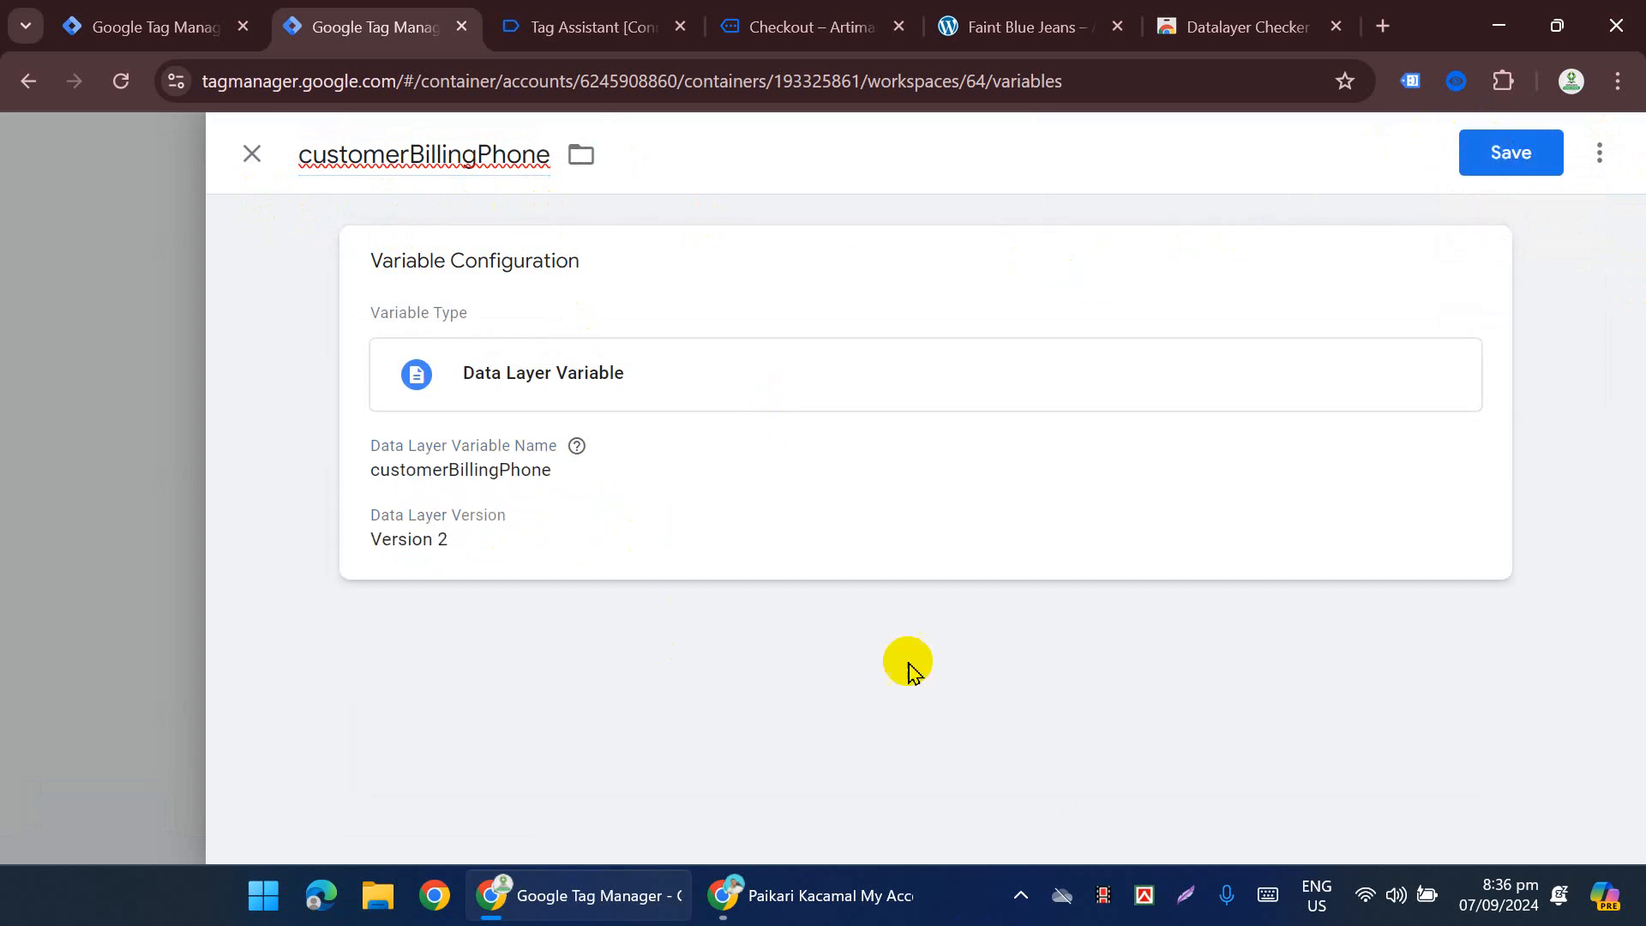
click(1535, 152)
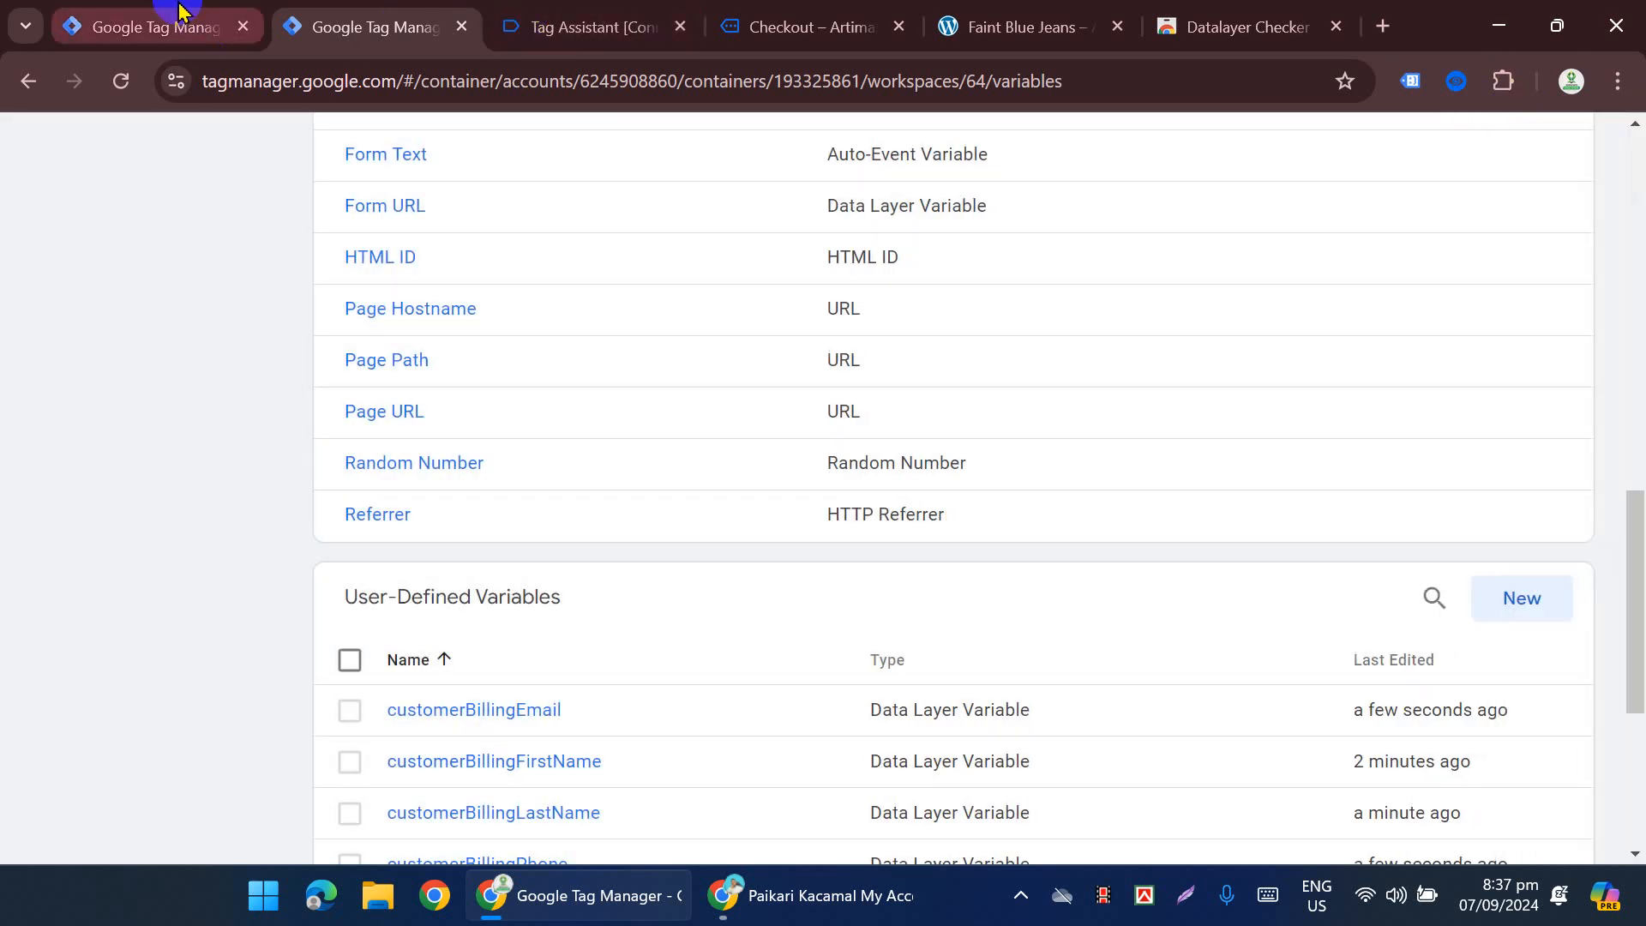
Step: Review the address fields of the untitled user-provided data variable, and copy the key name customerBillingCity from the Tag Assistant data layer
click(180, 10)
scroll(826, 631, down, 3)
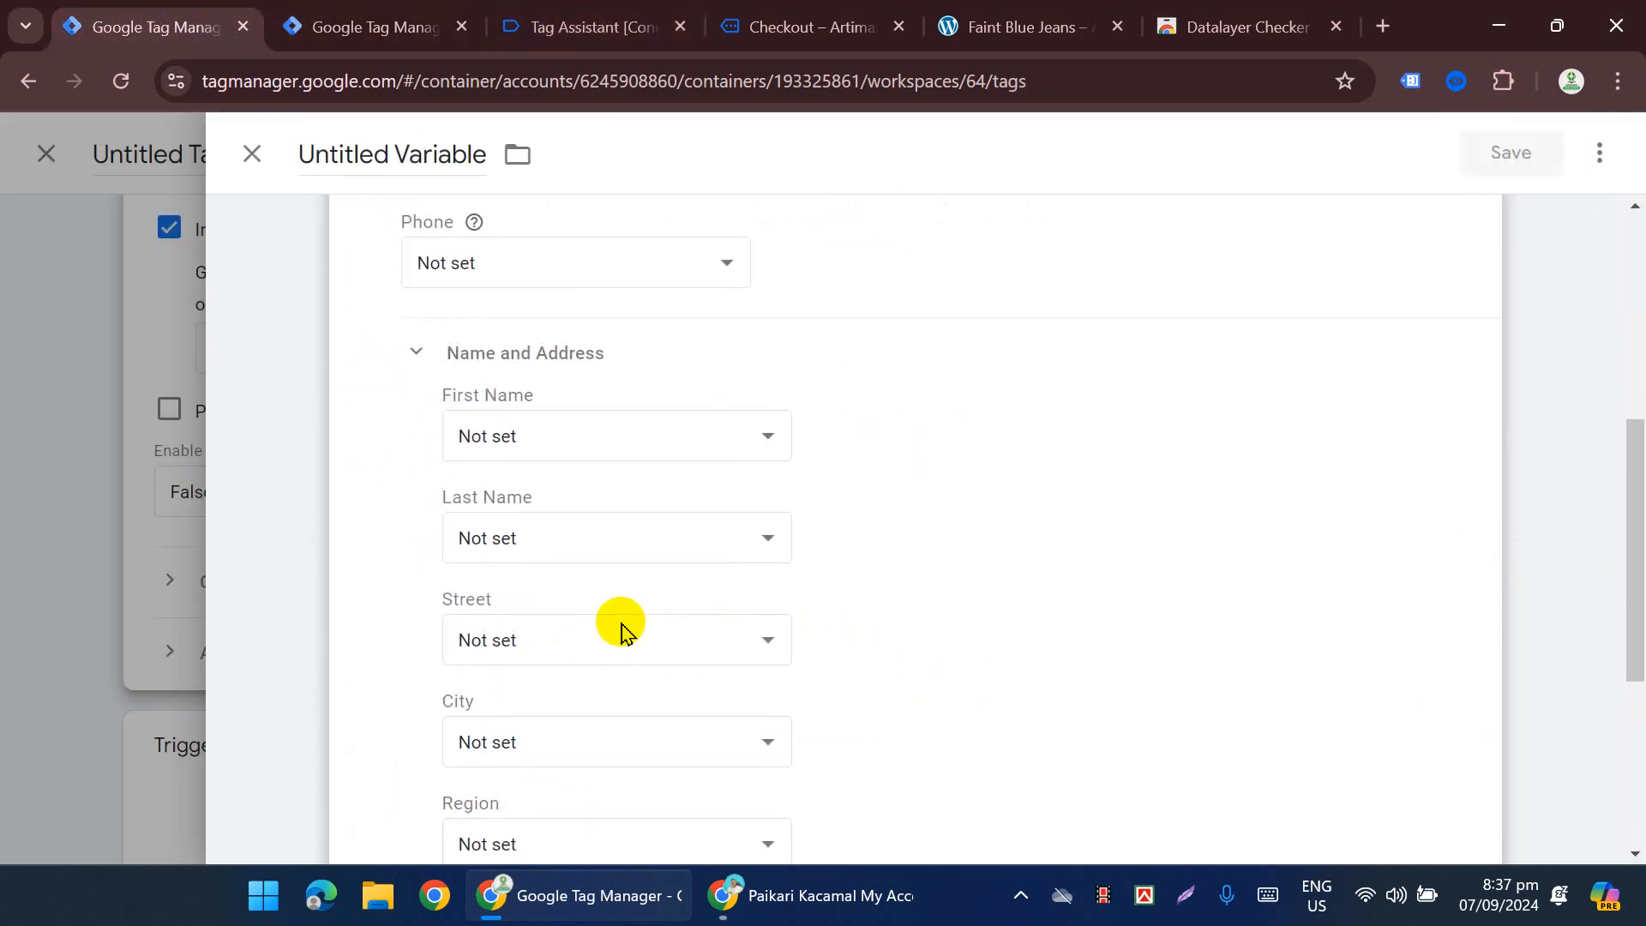
scroll(591, 630, down, 3)
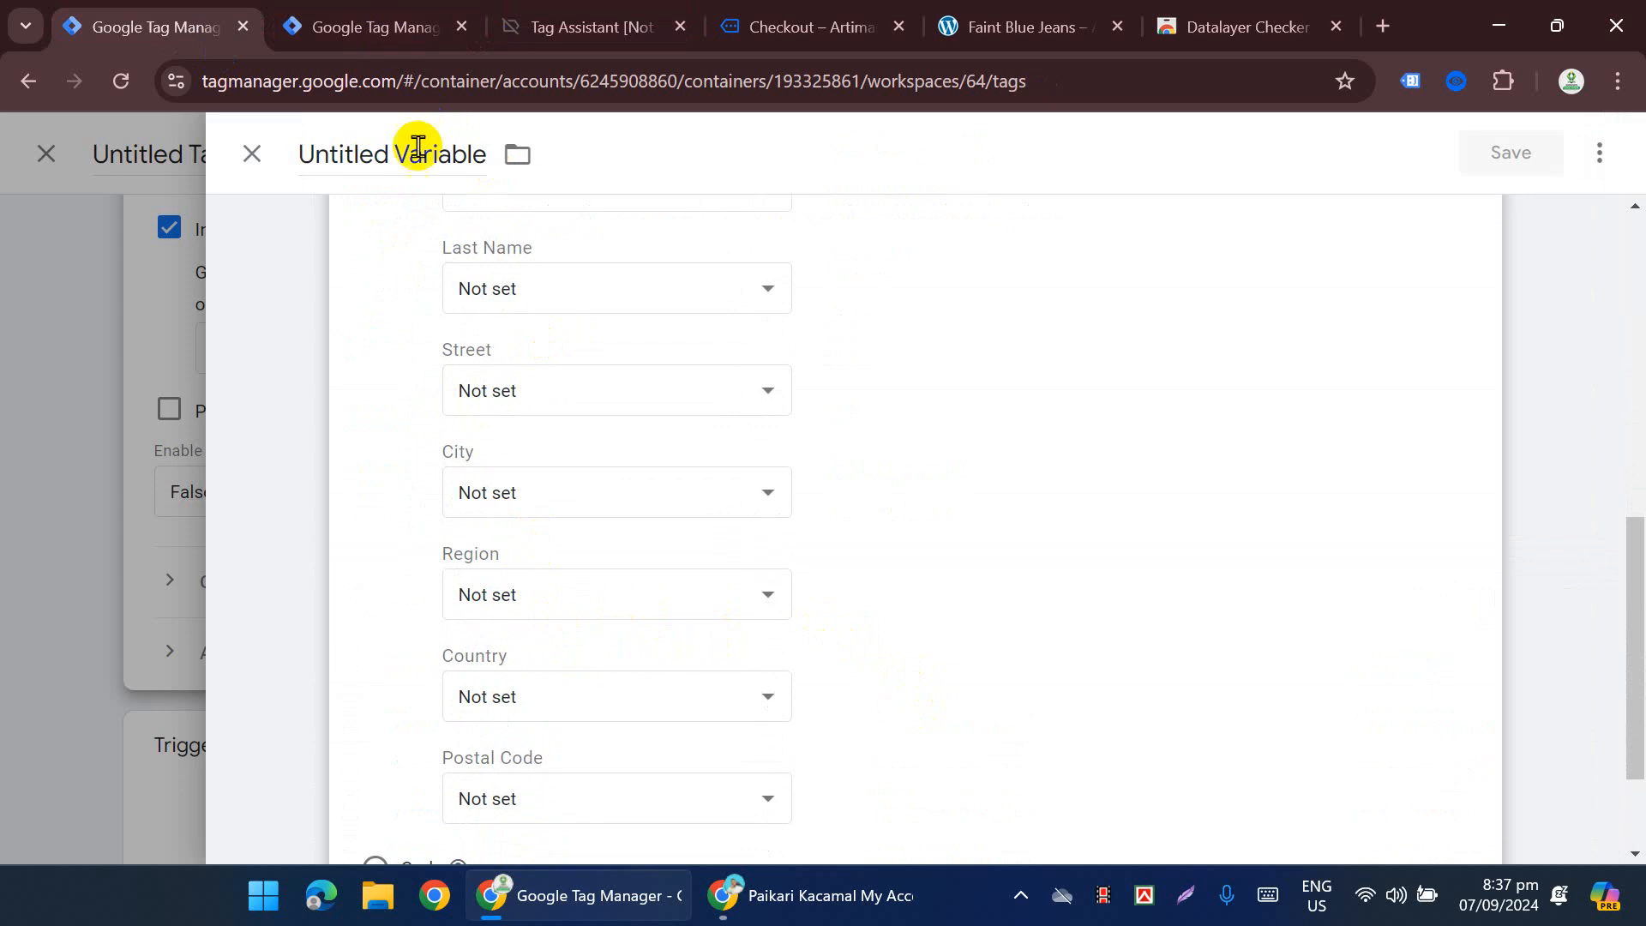
click(814, 24)
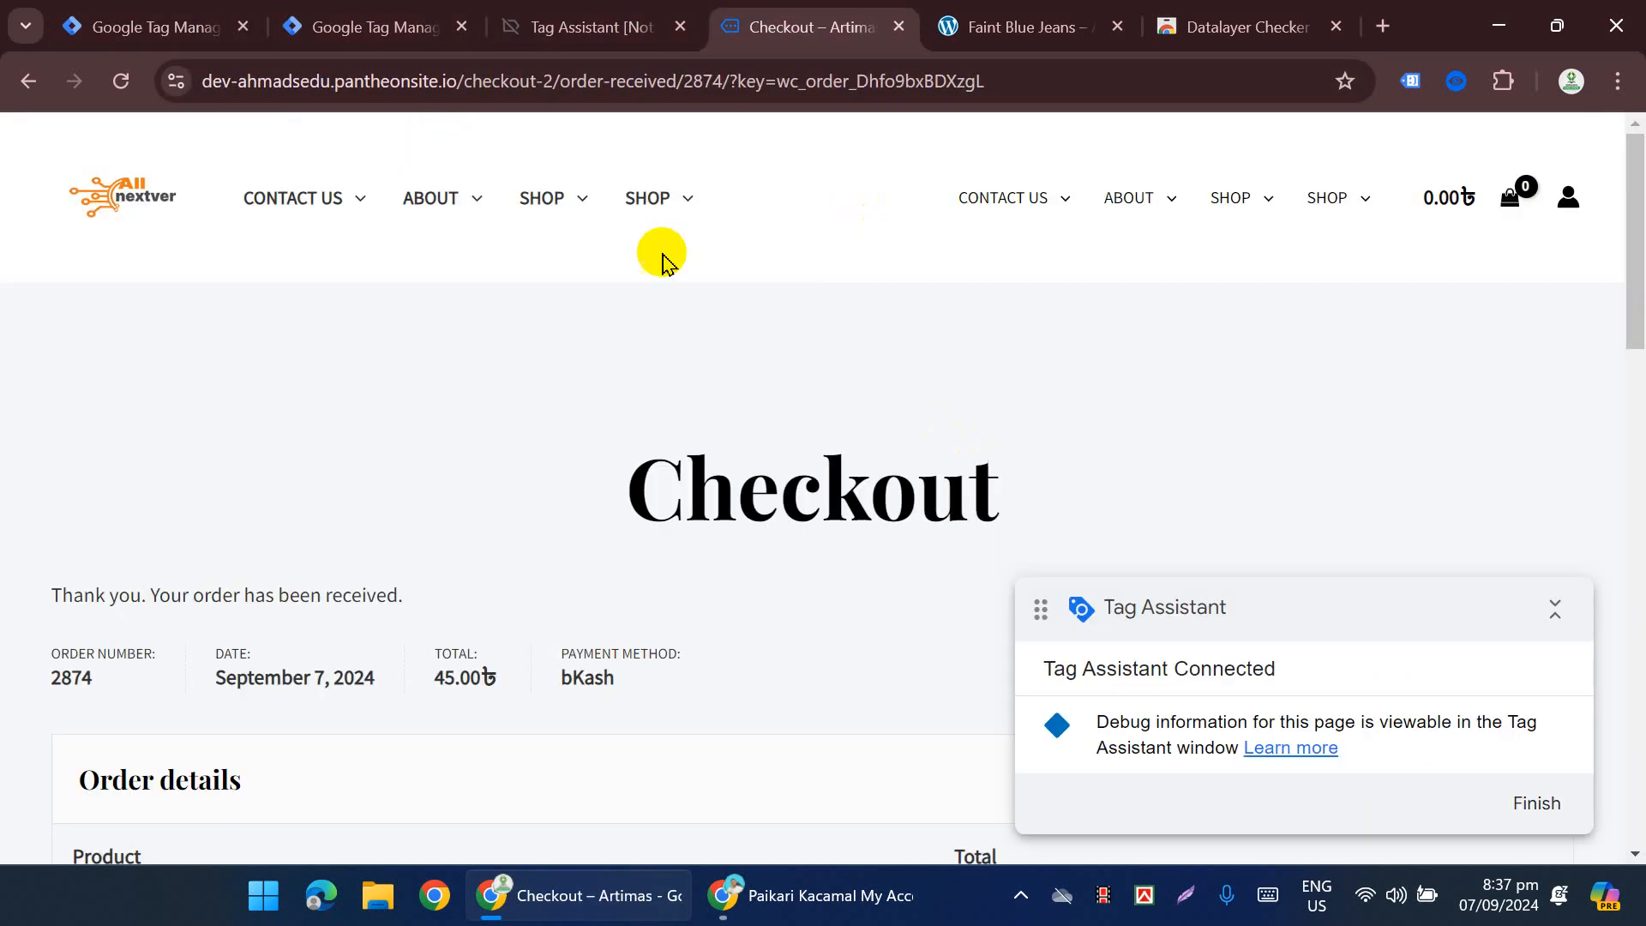
click(322, 24)
click(588, 24)
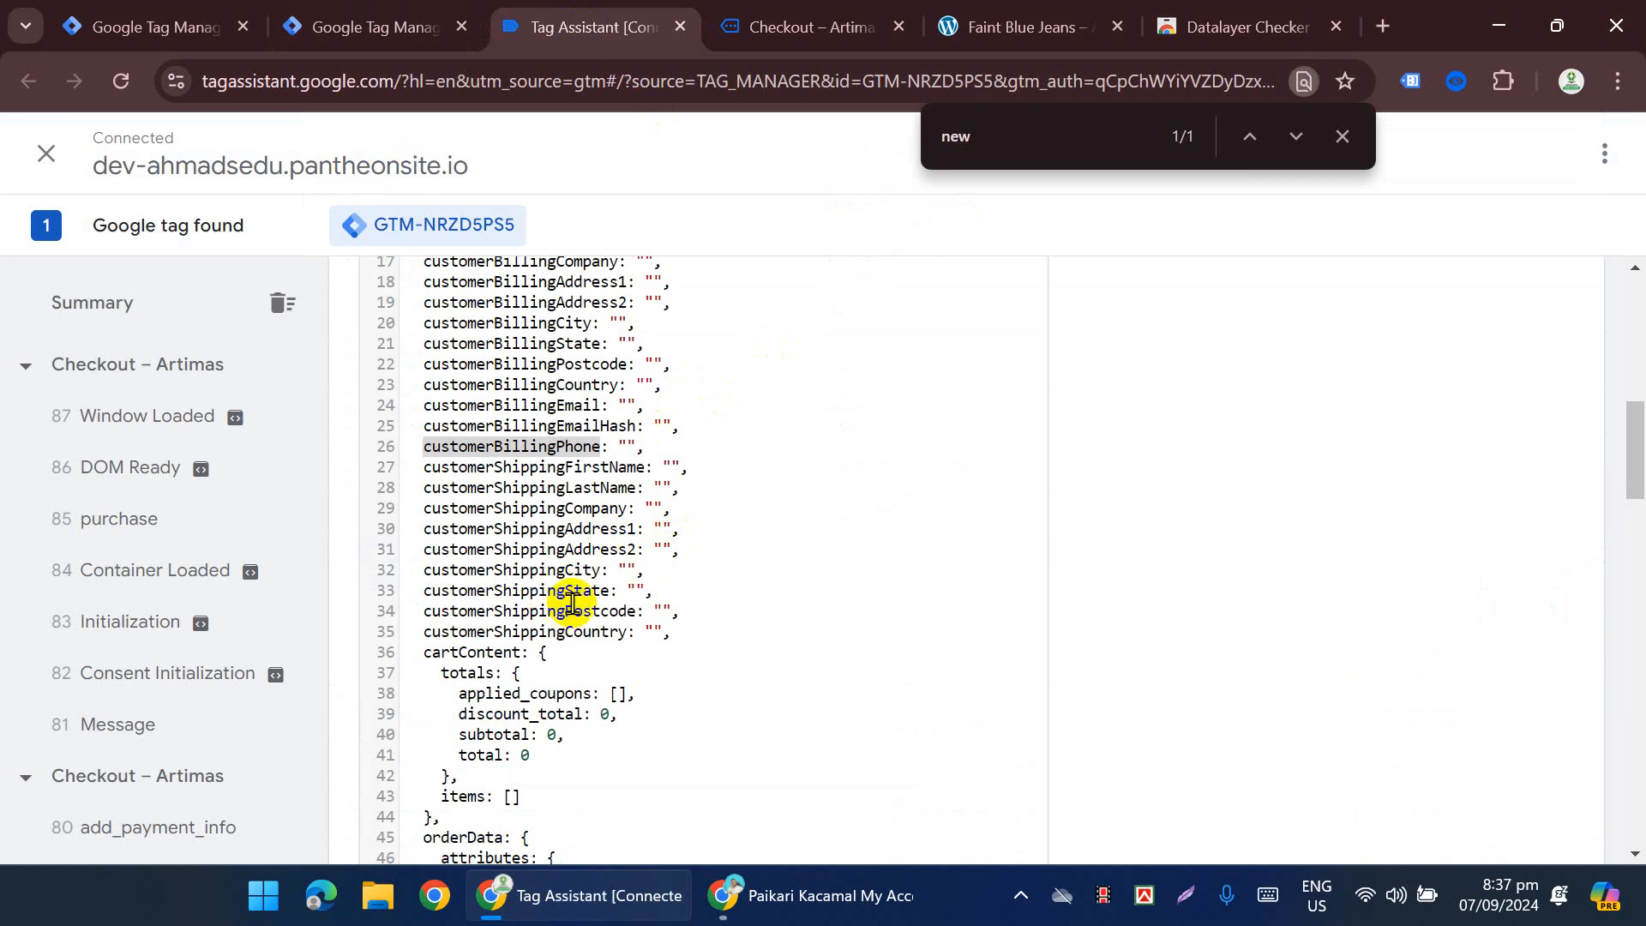
double_click(560, 567)
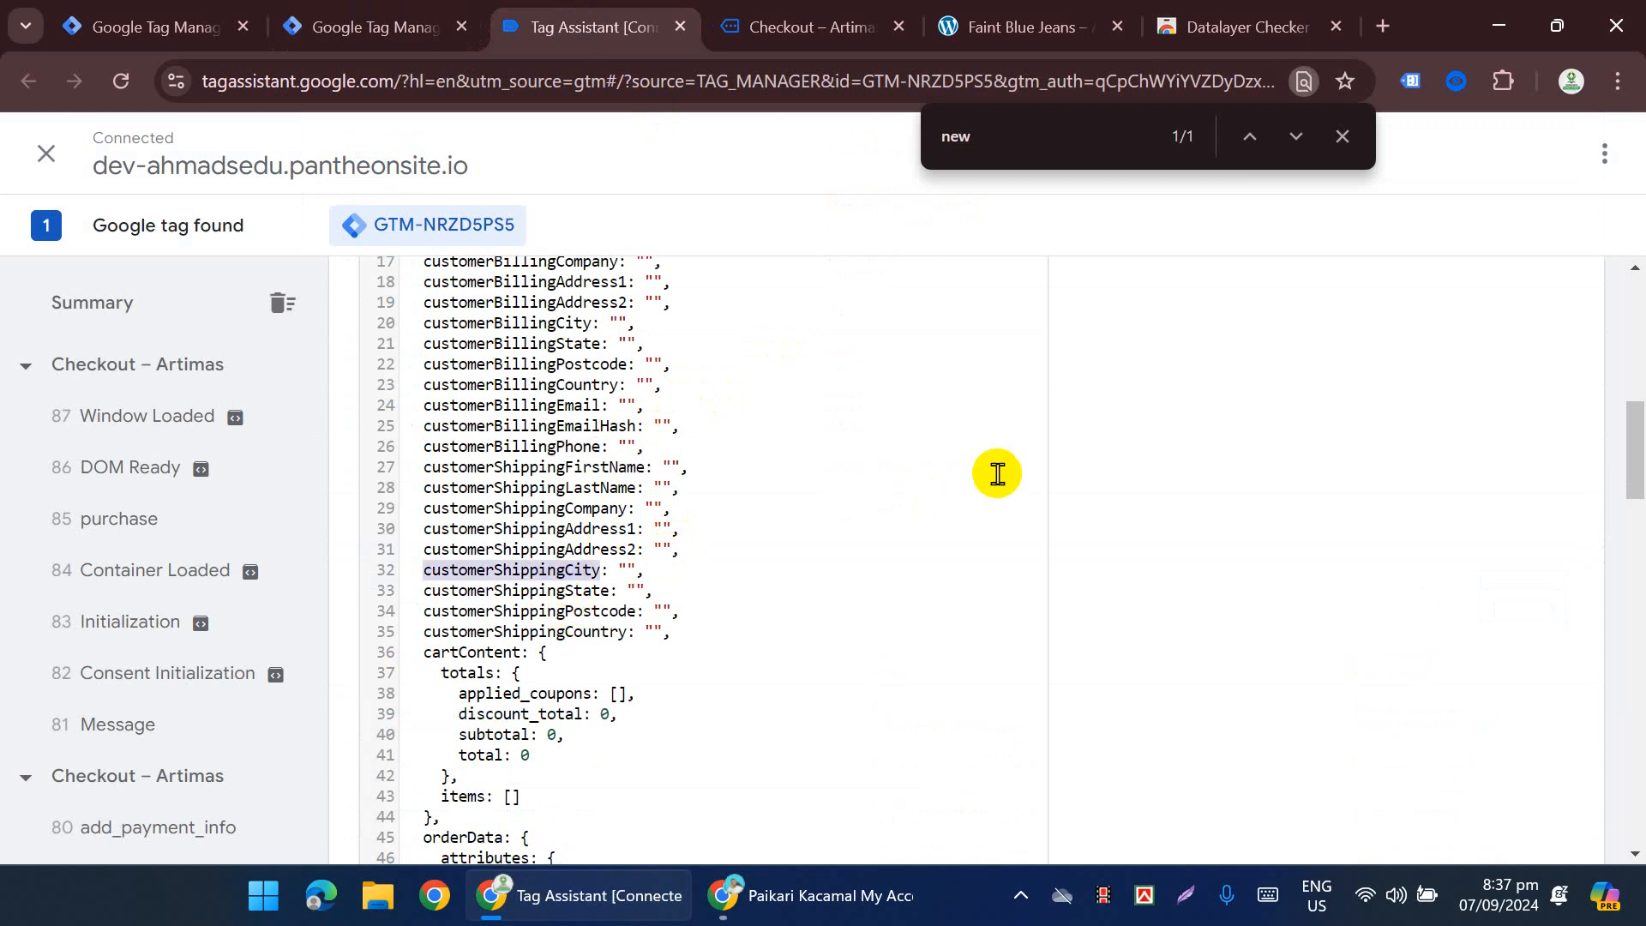
scroll(809, 463, down, 2)
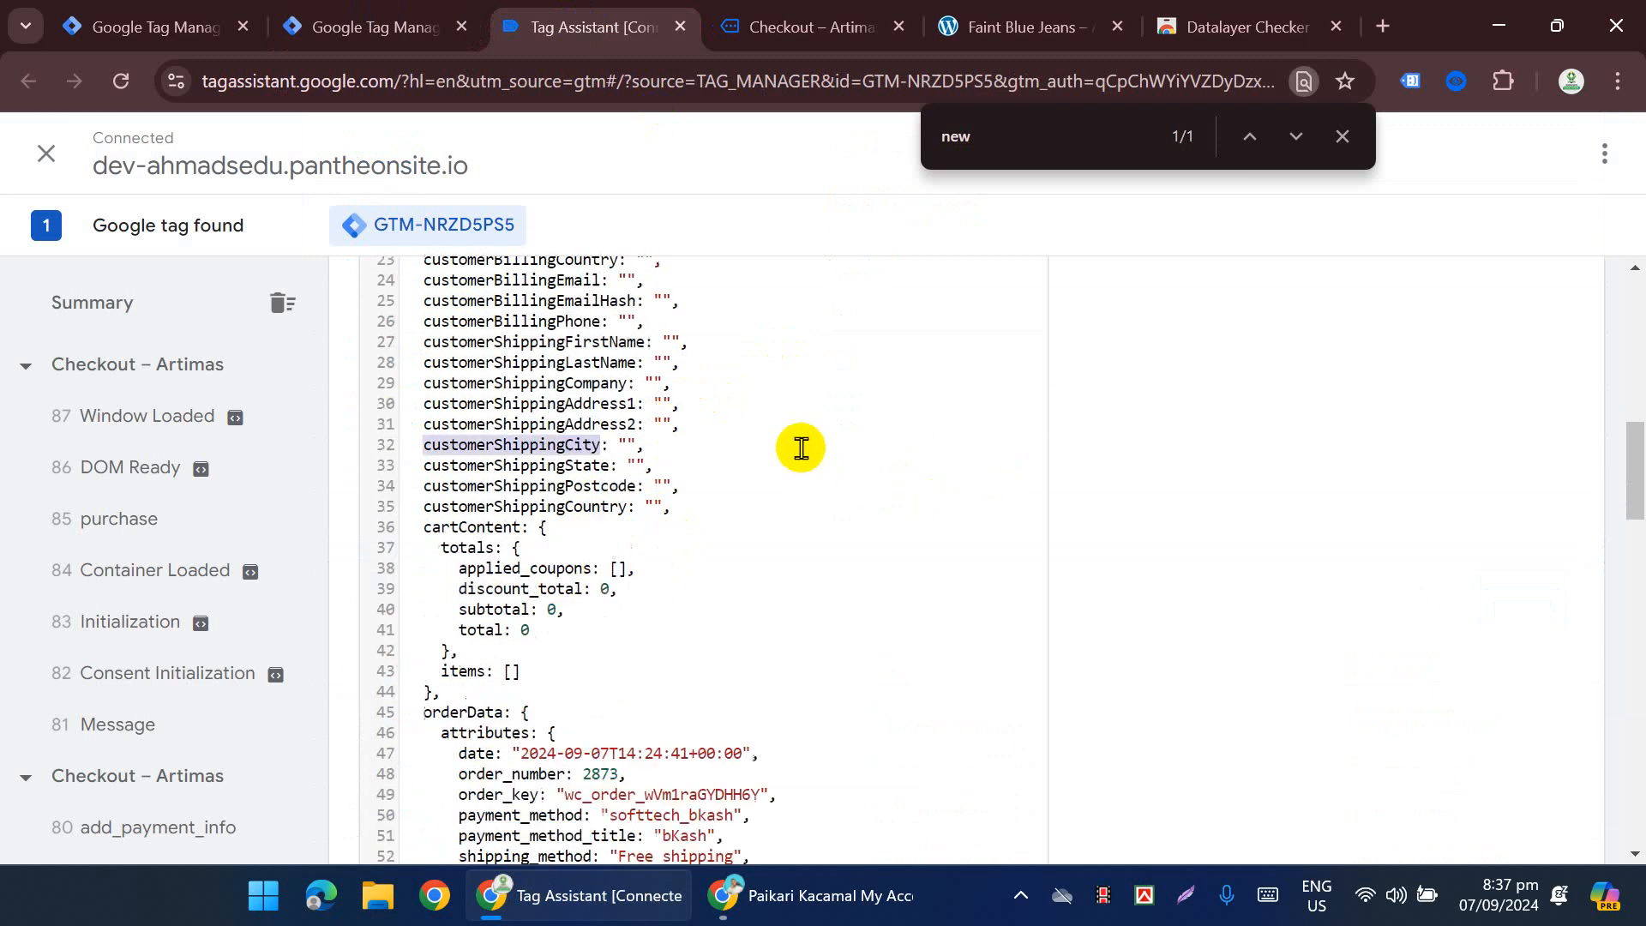
scroll(798, 445, up, 4)
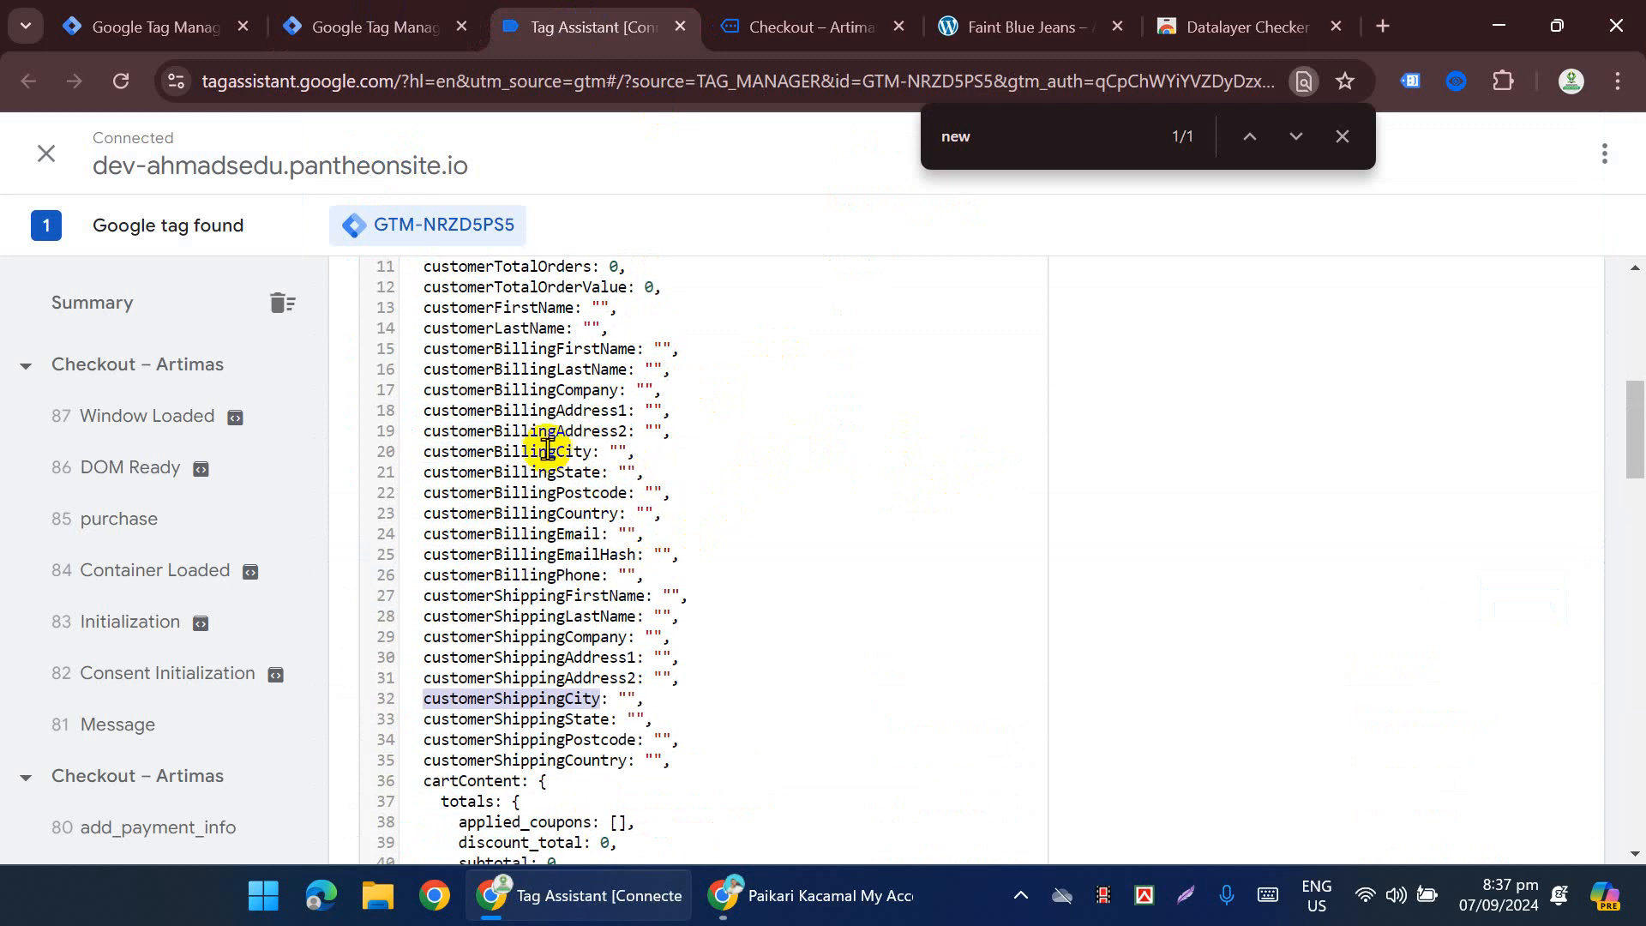
double_click(547, 450)
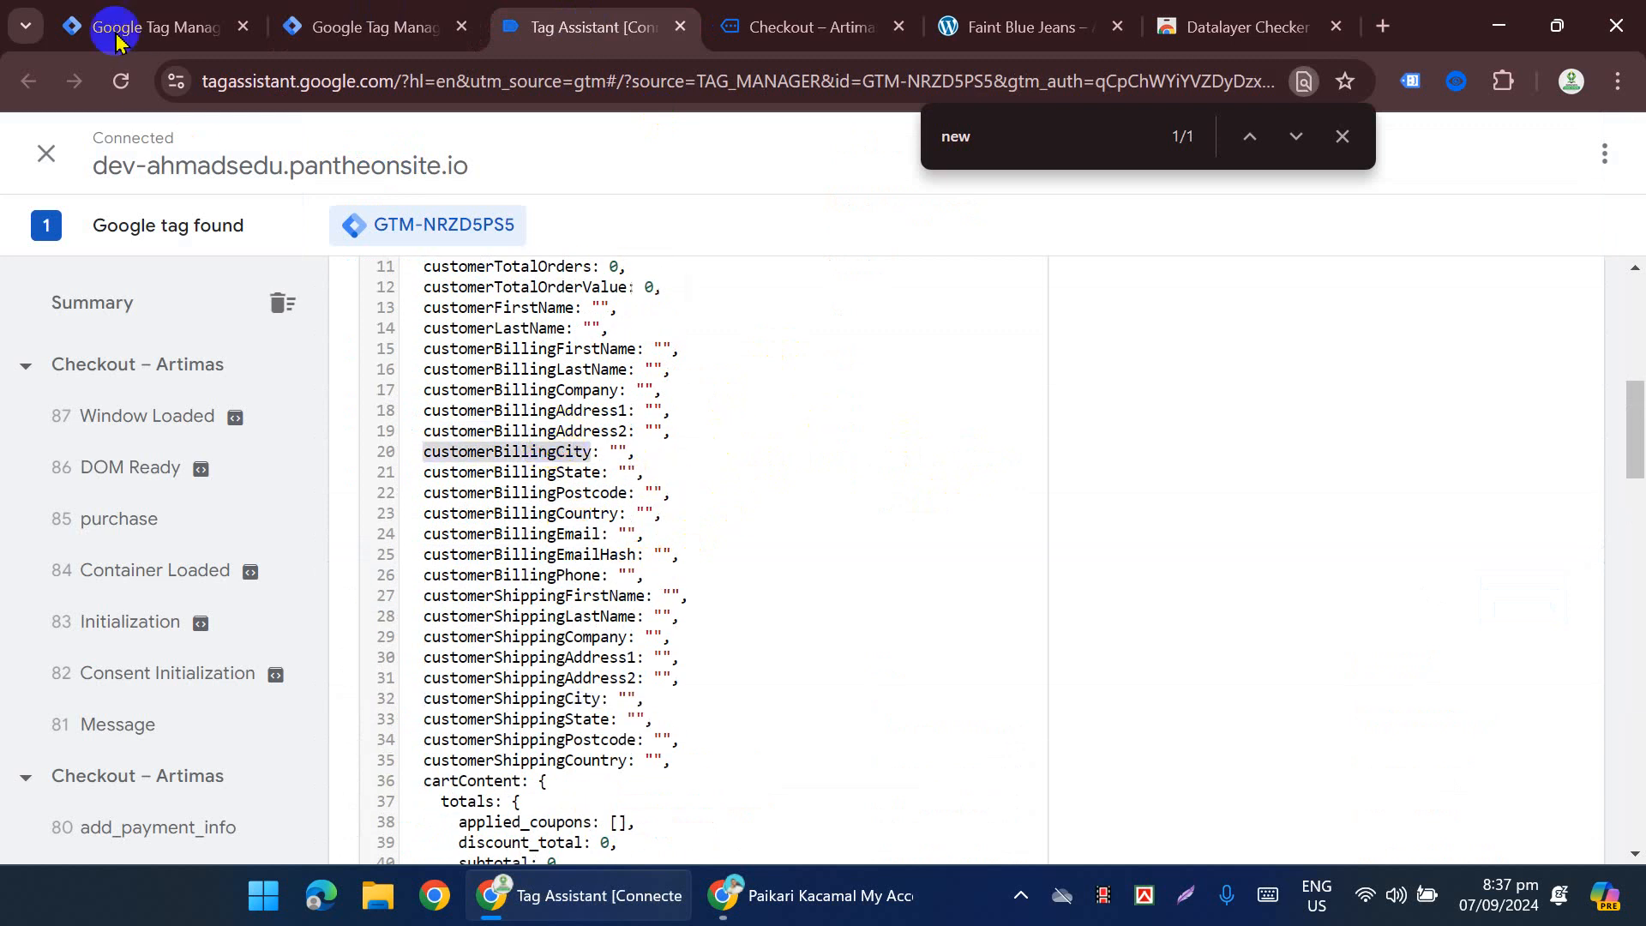
Step: In the Tag Manager variables list, copy the customerBillingEmail variable, title the copy customerBillingCity, and open its configuration for editing
click(376, 28)
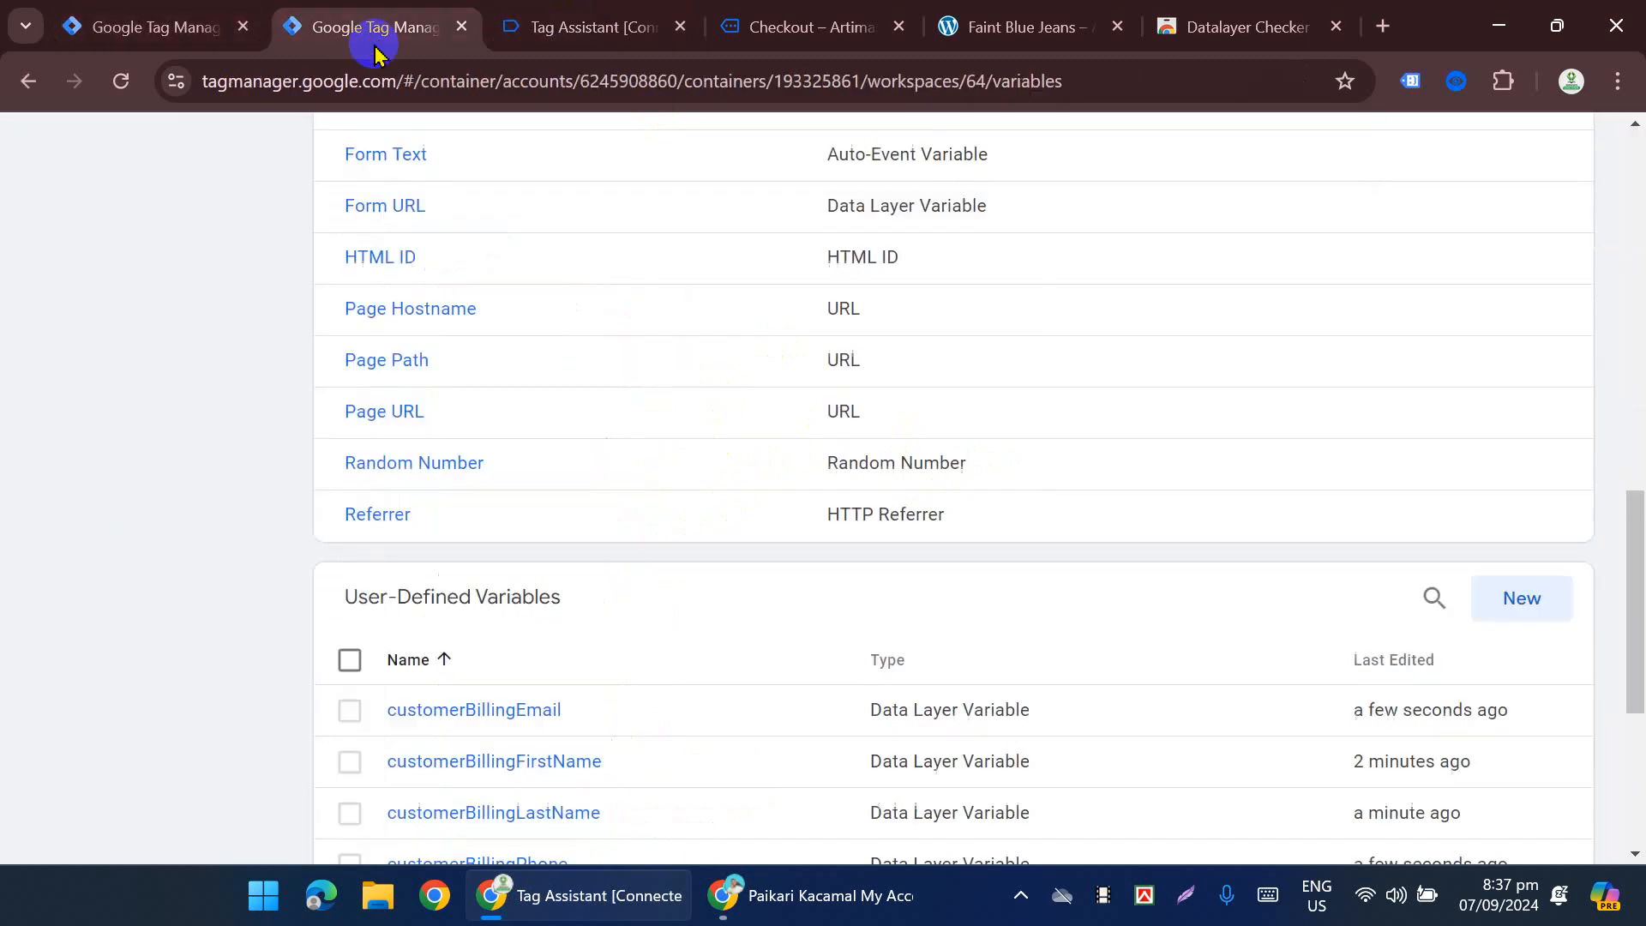
click(526, 723)
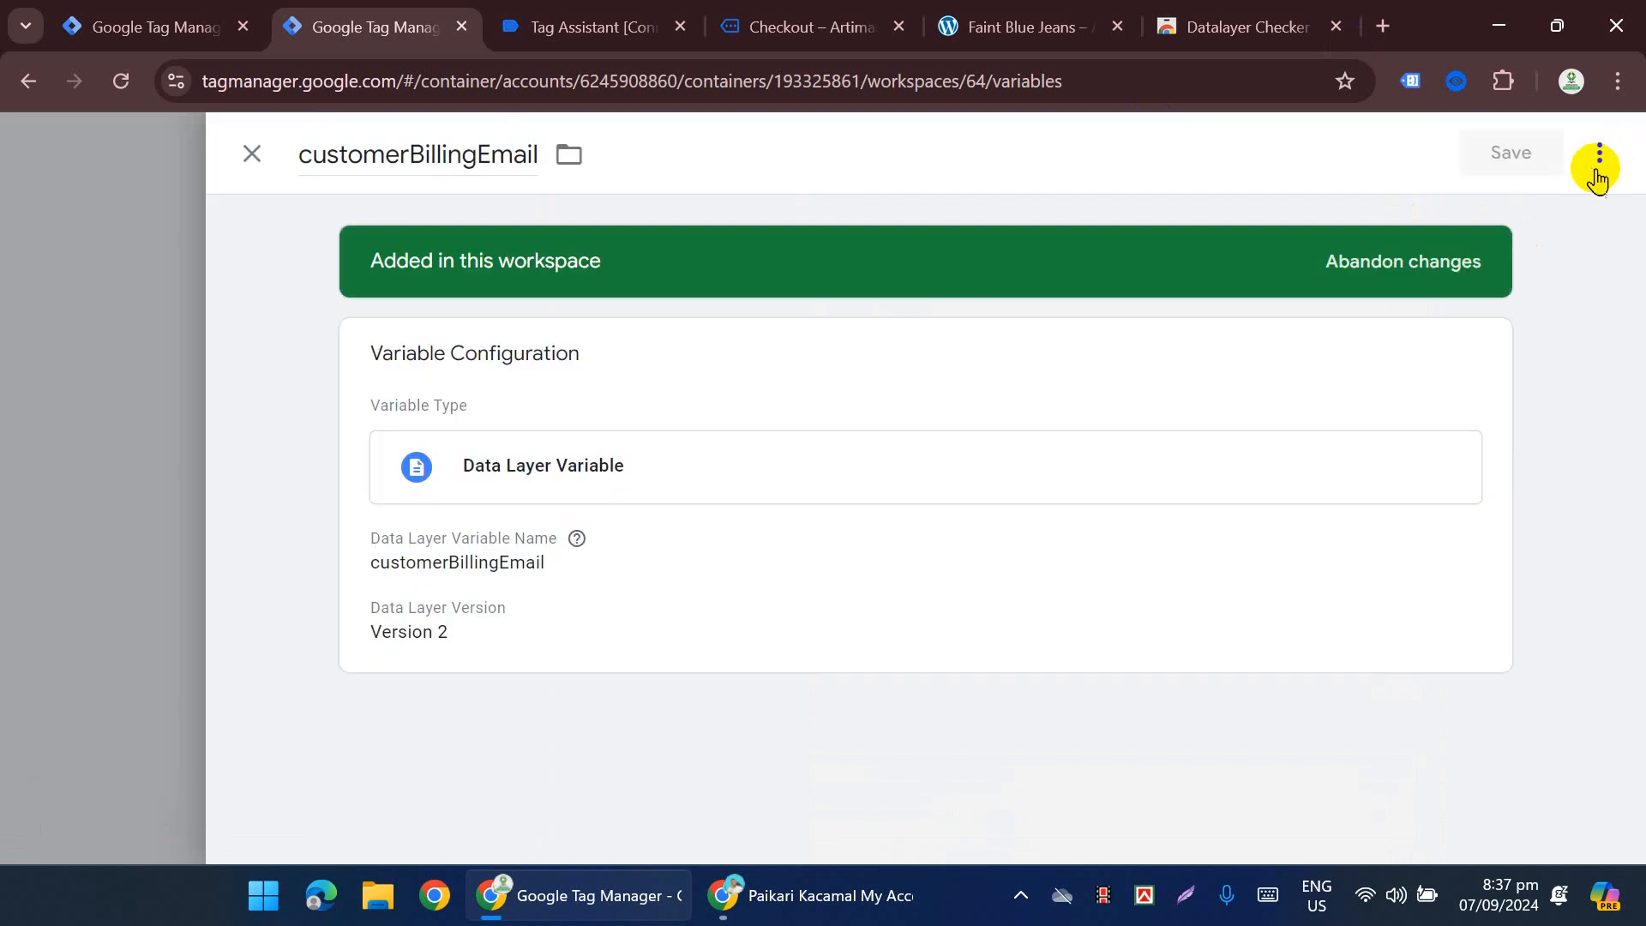
click(1598, 176)
click(1517, 209)
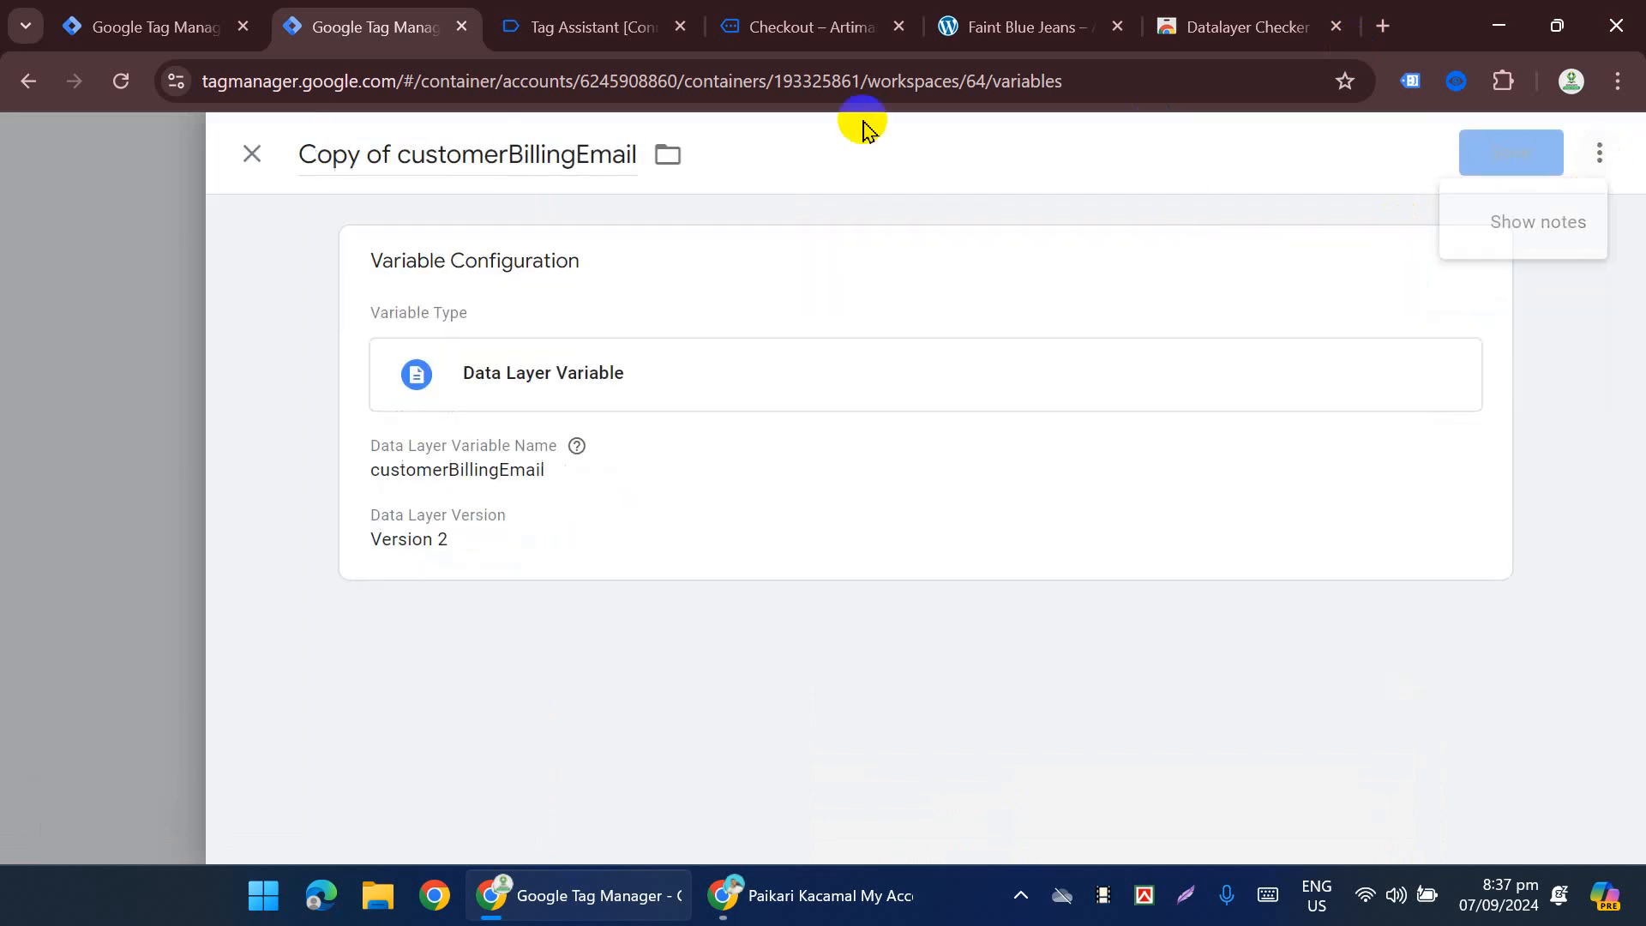
triple_click(528, 167)
key(ctrl+v)
click(558, 294)
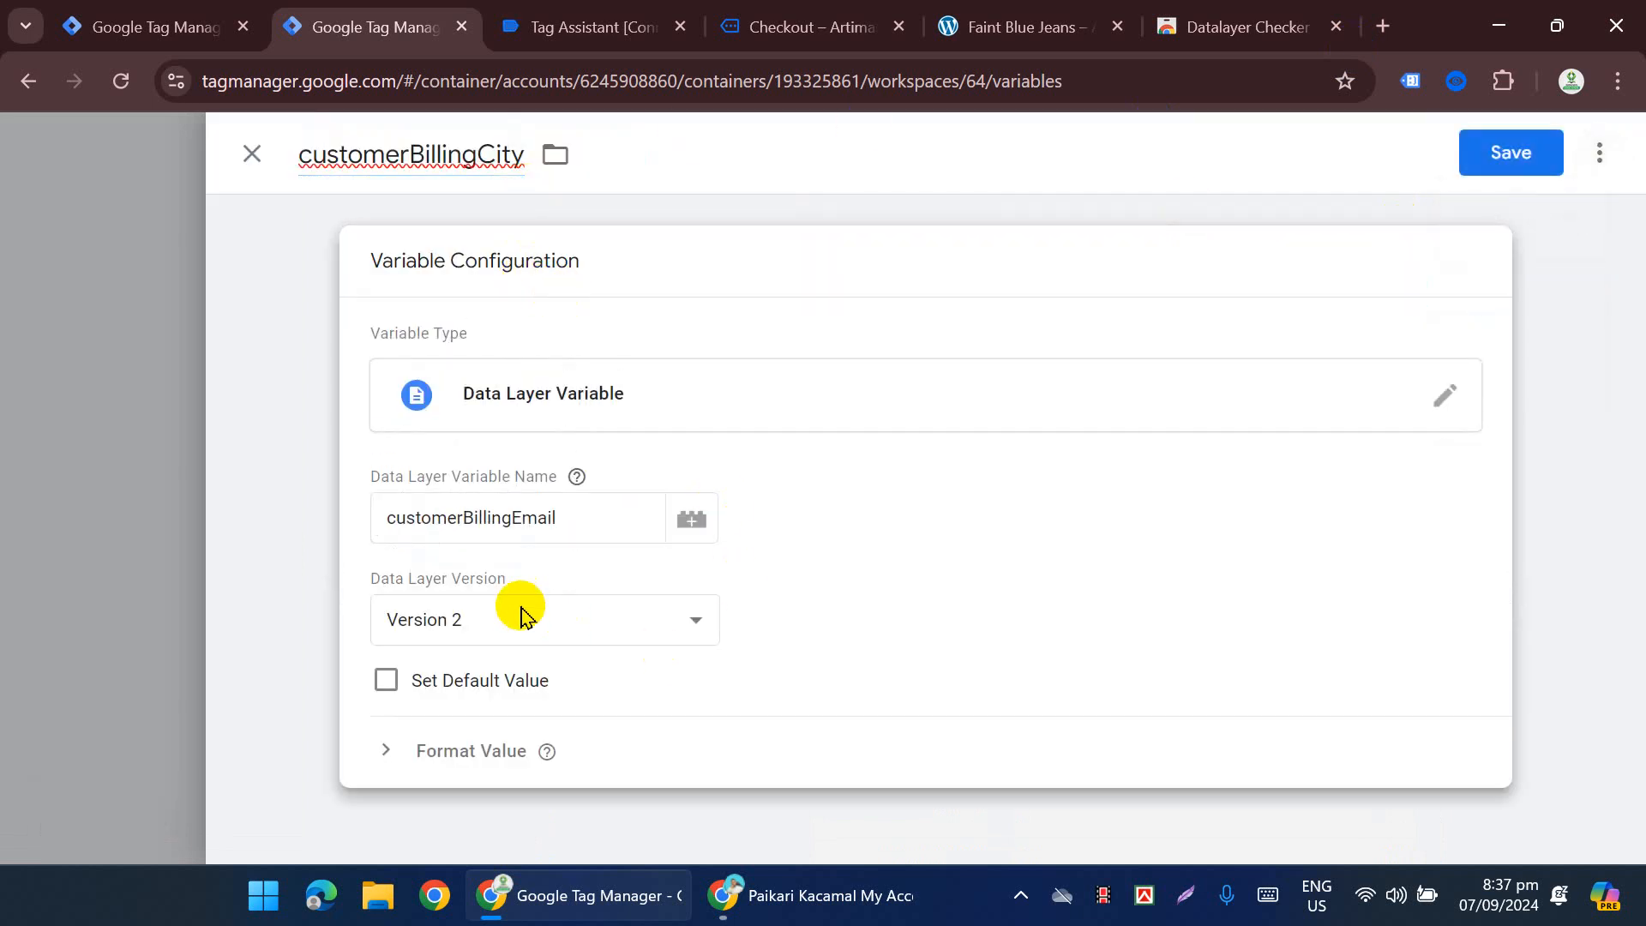
Step: Set the copy's data layer variable name to customerBillingCity and save the variable
triple_click(532, 522)
key(ctrl+v)
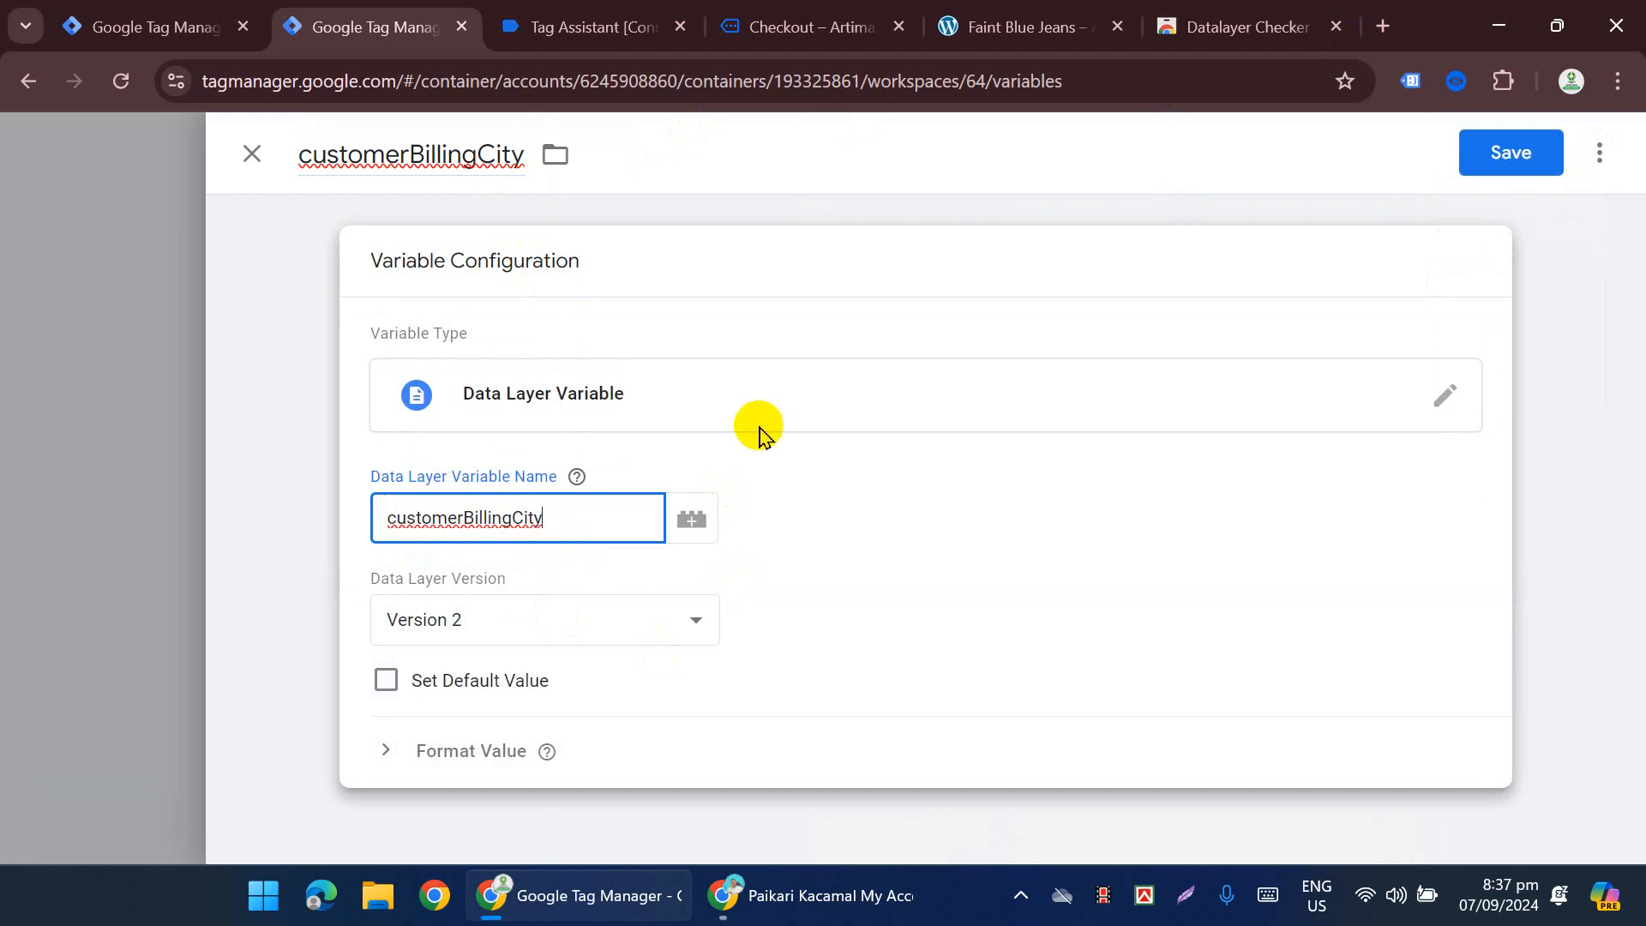
click(1514, 154)
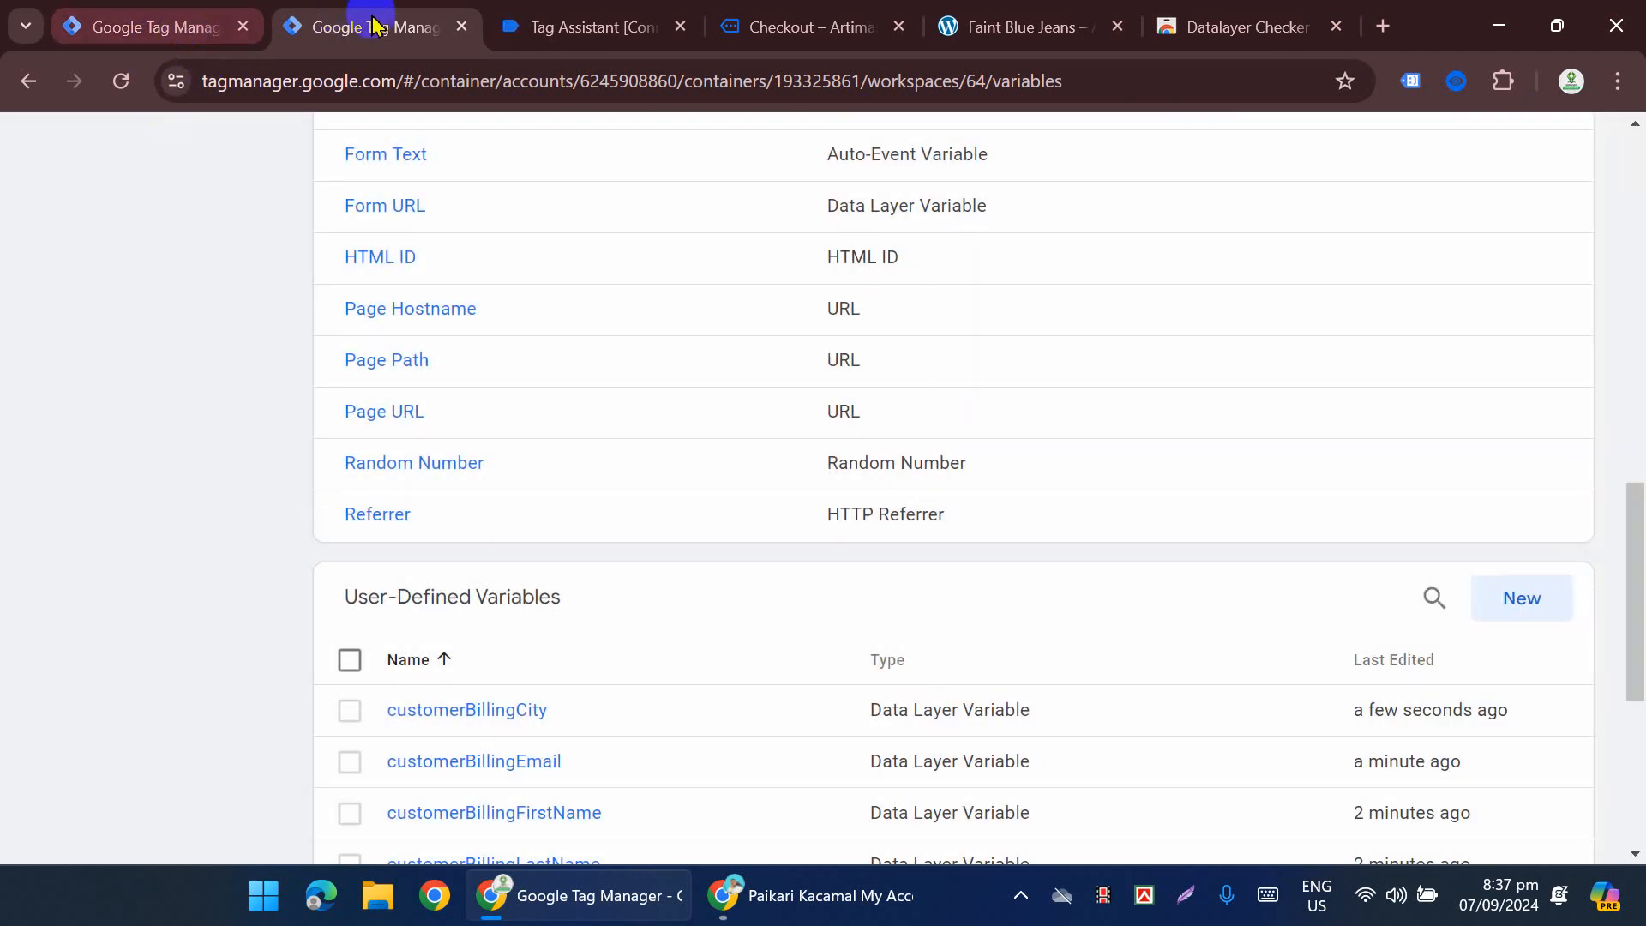
Step: Copy the key name customerBillingPostcode from the Tag Assistant data layer, and use it as the title of a copy of the customerBillingCity variable in Tag Manager
click(561, 28)
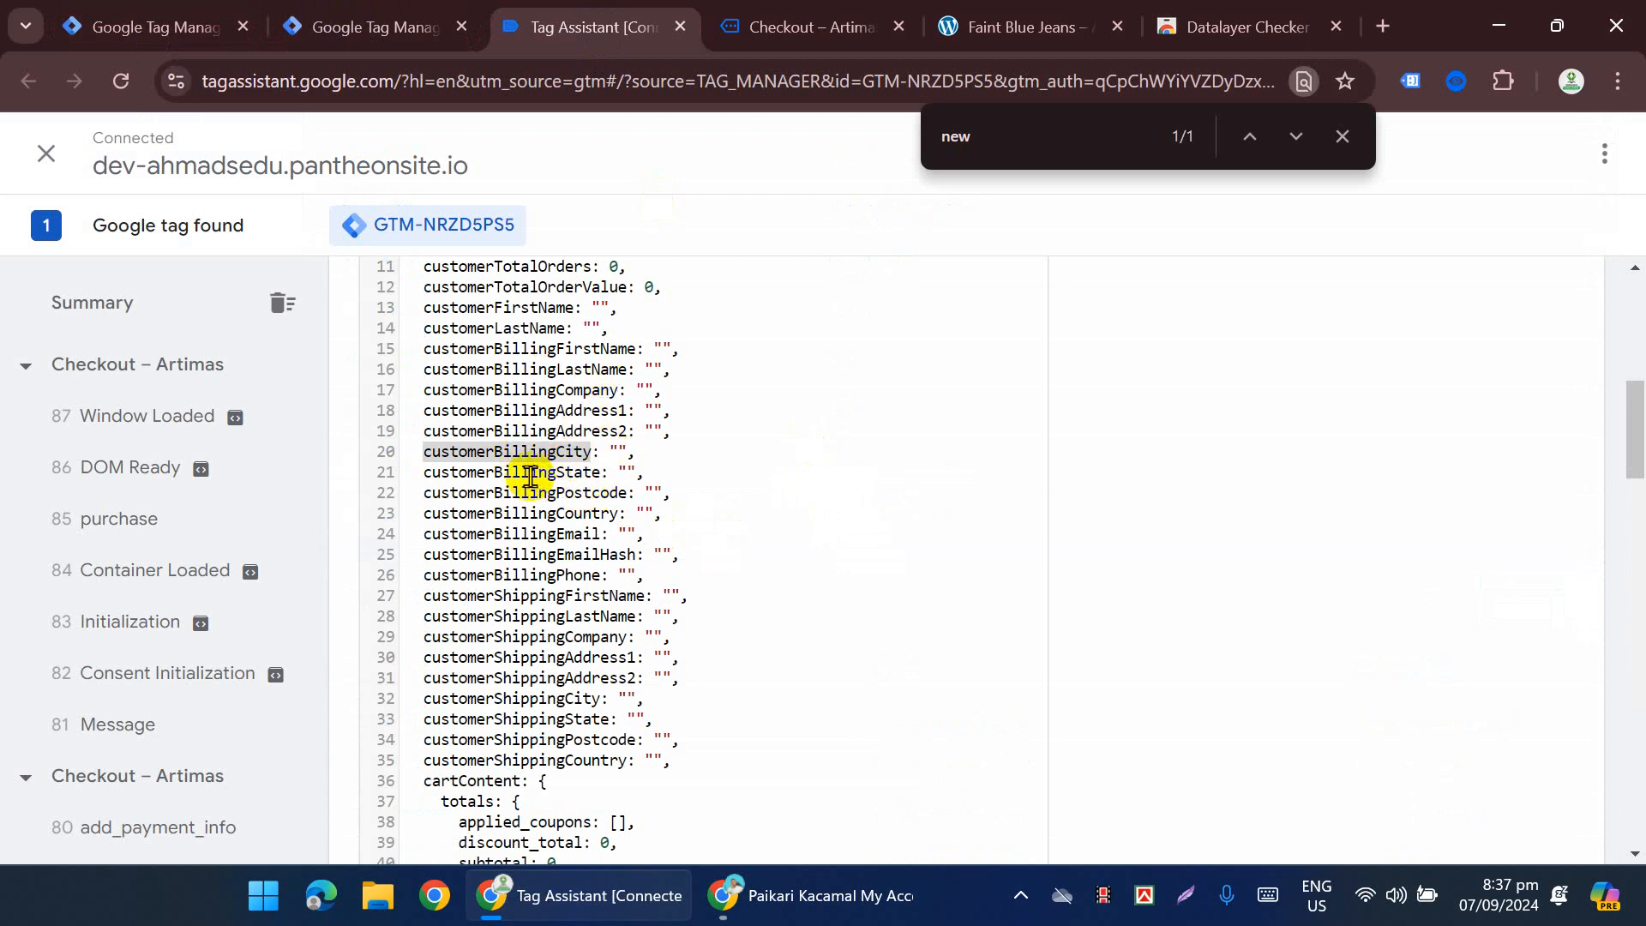
double_click(586, 494)
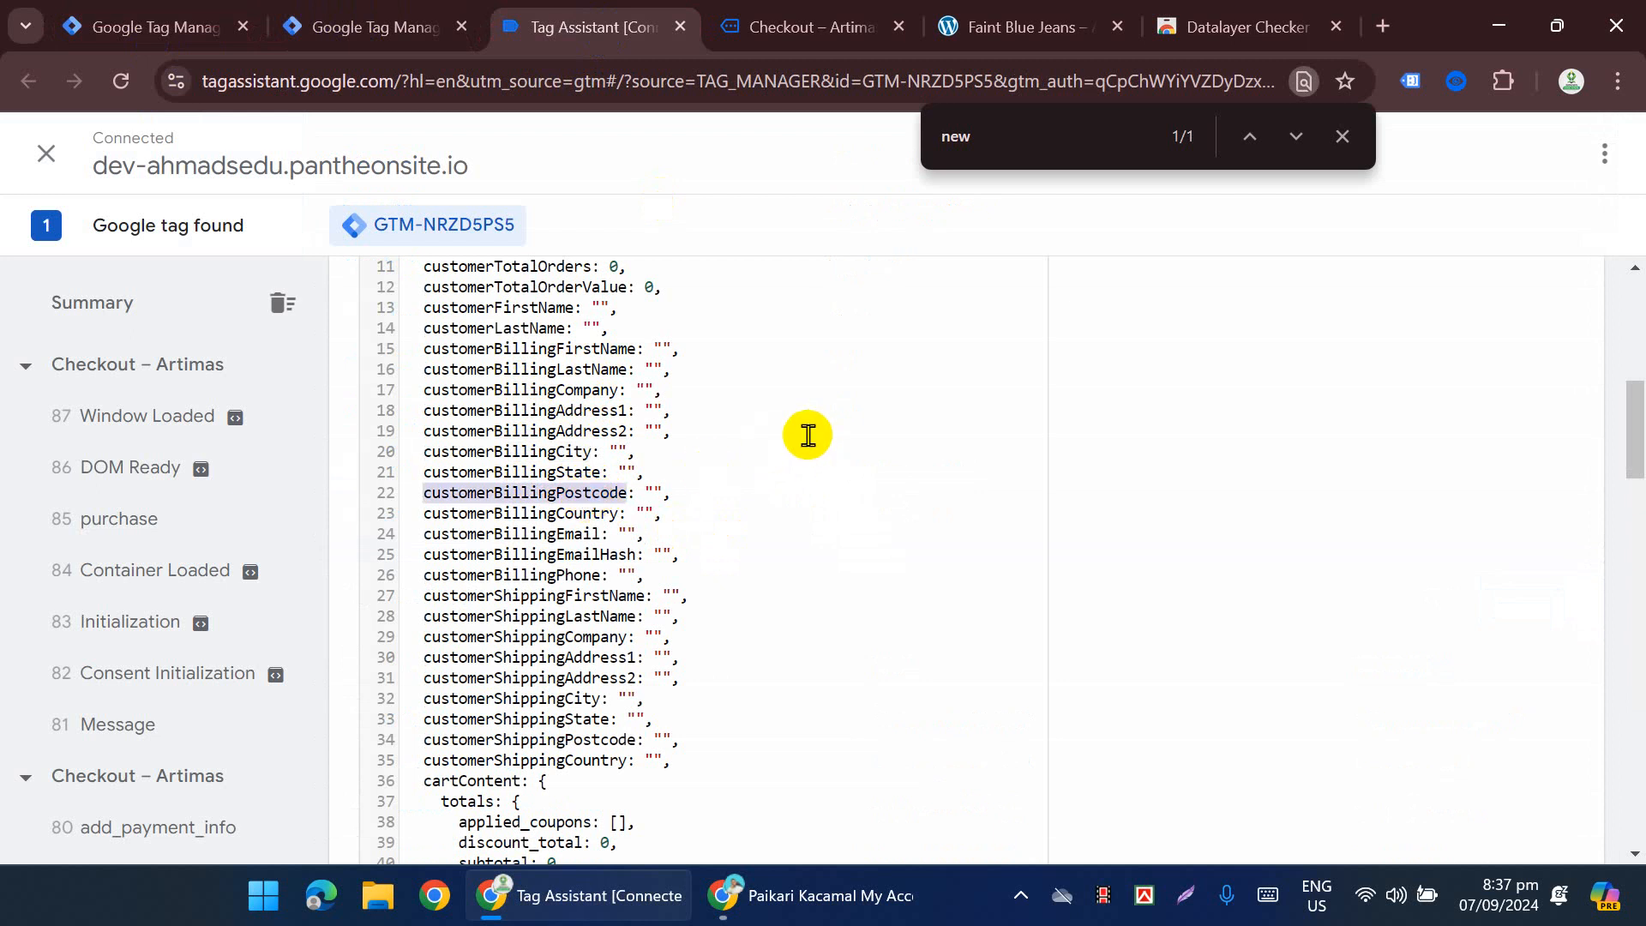
click(326, 26)
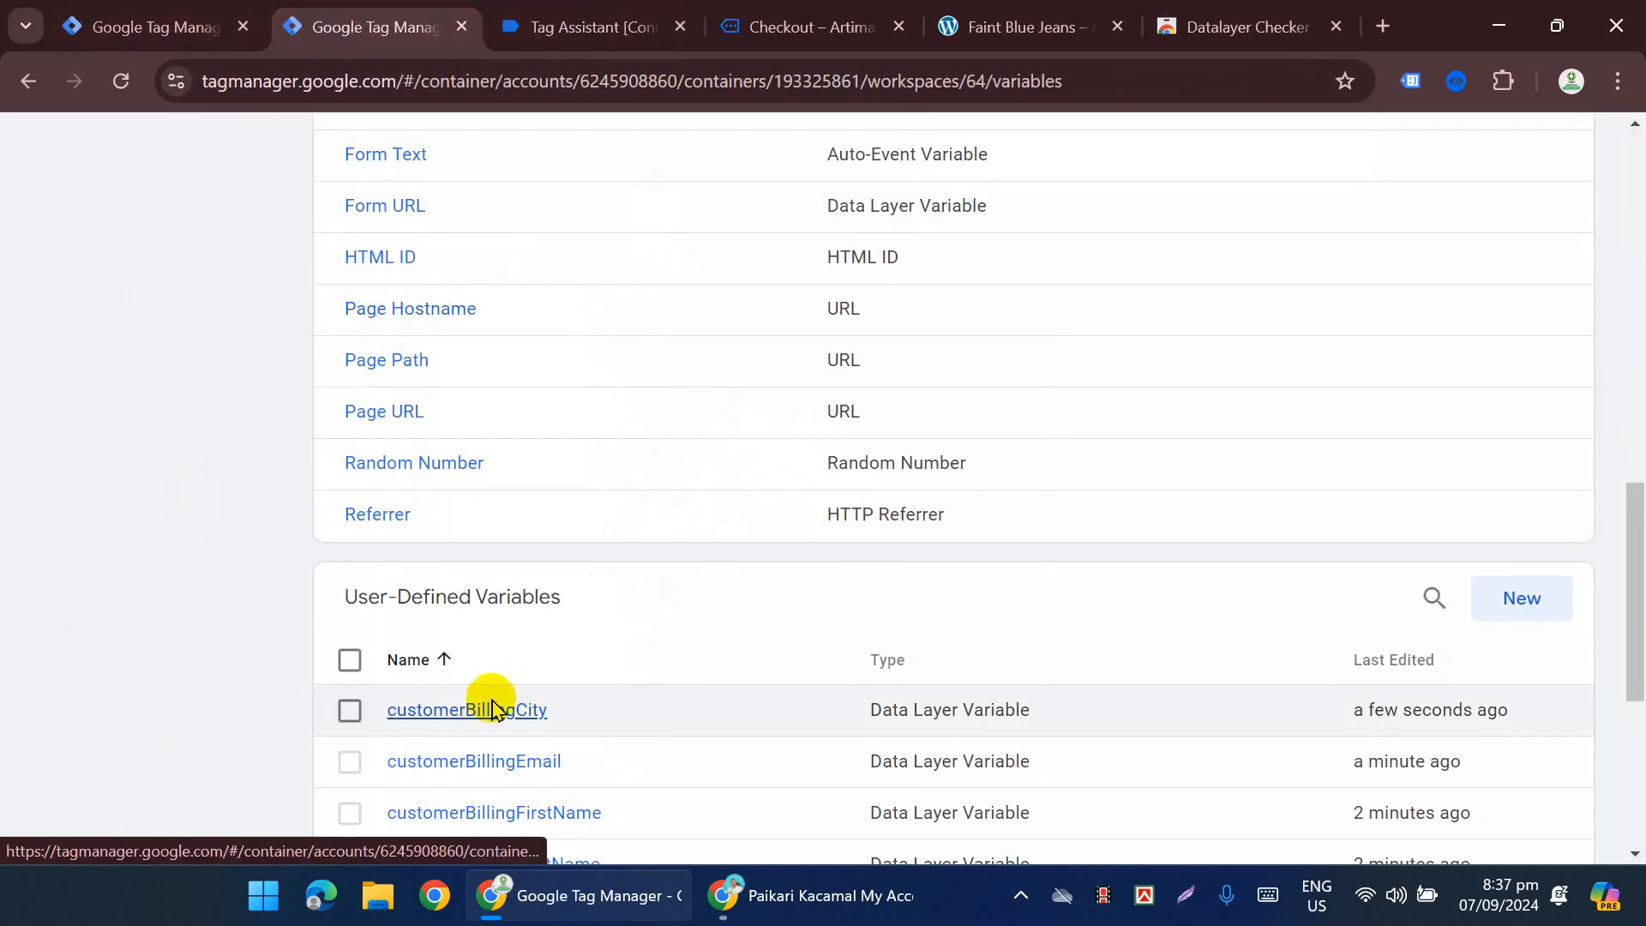
click(493, 710)
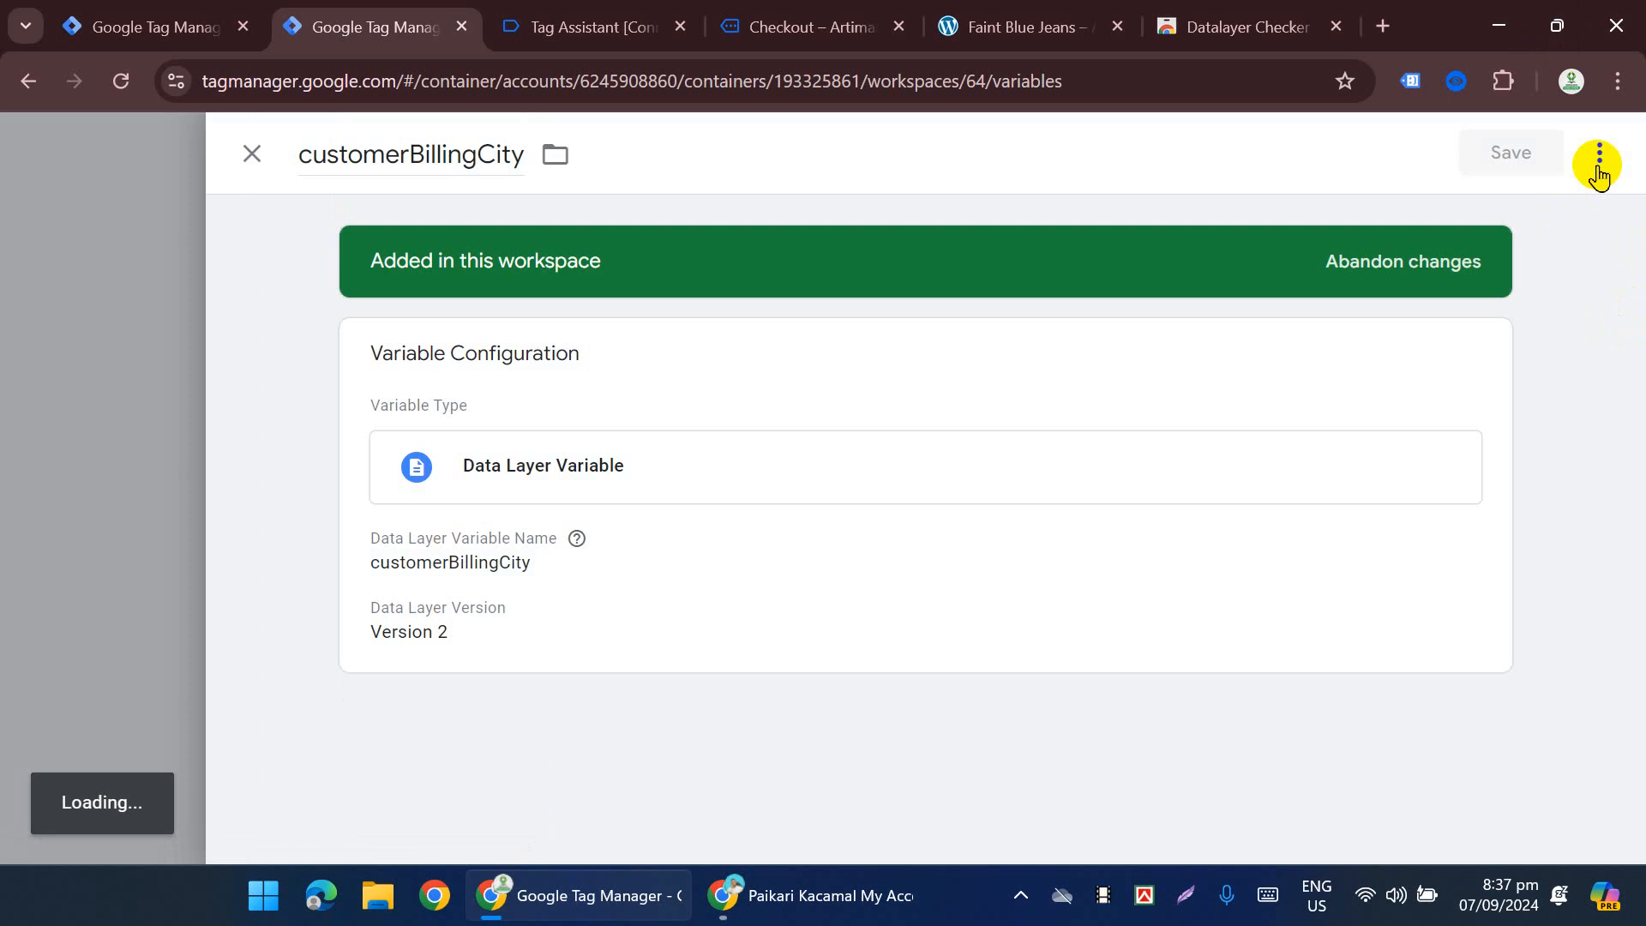
click(1598, 163)
click(1546, 202)
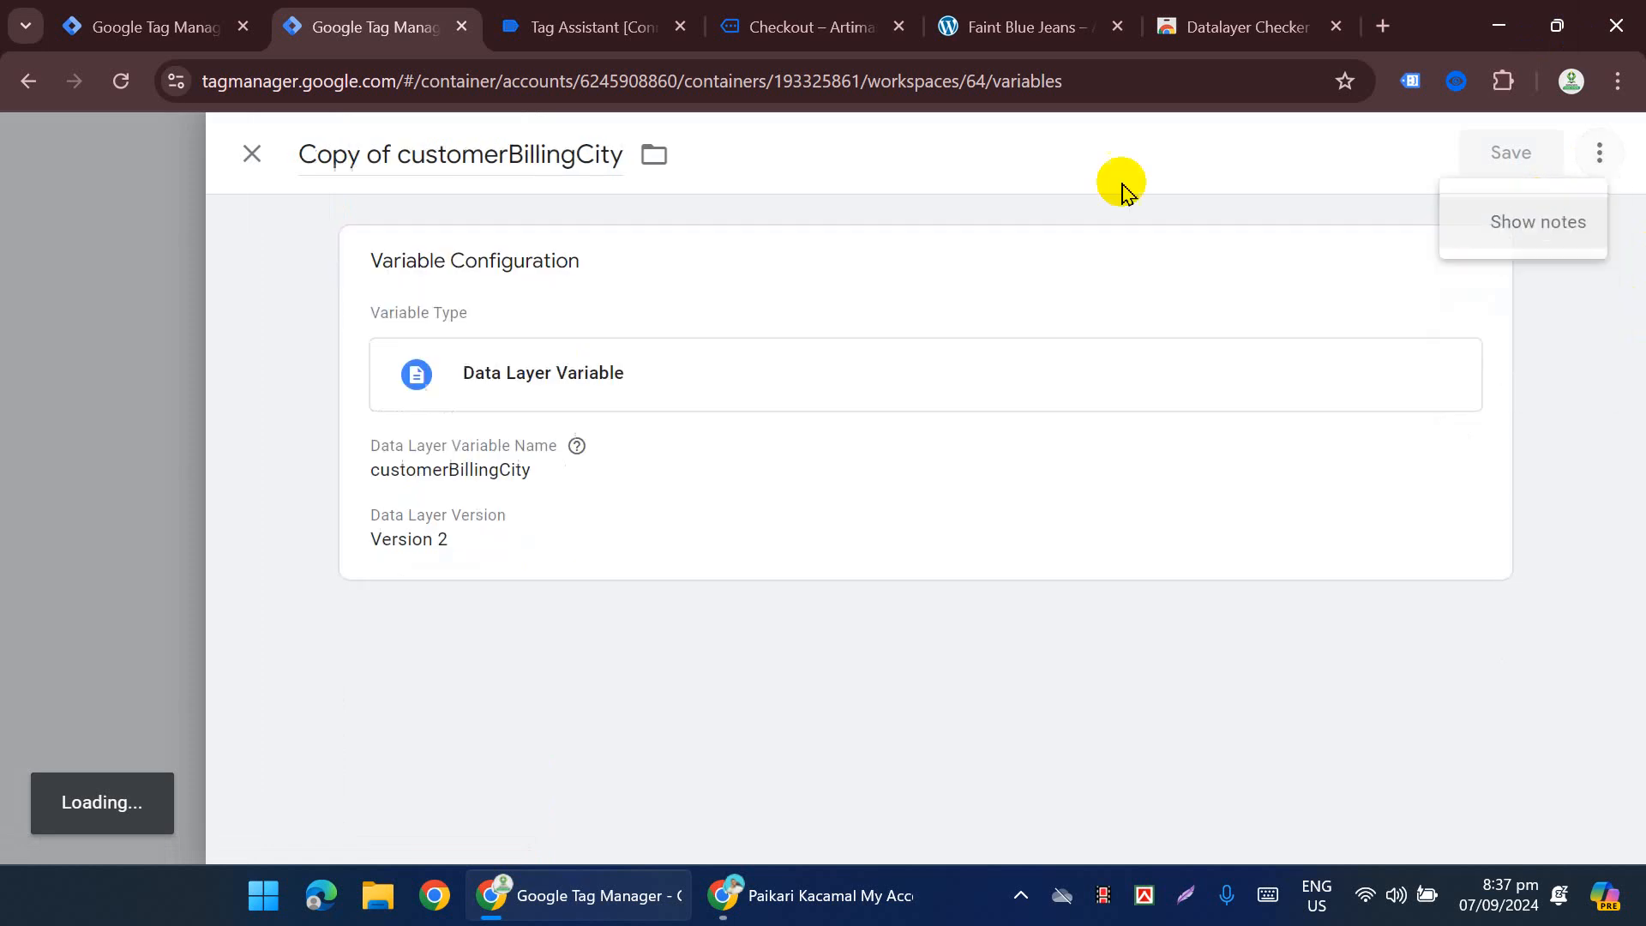
triple_click(553, 154)
key(ctrl+v)
Step: Set the copy's data layer variable name to customerBillingPostcode and save the variable
click(600, 382)
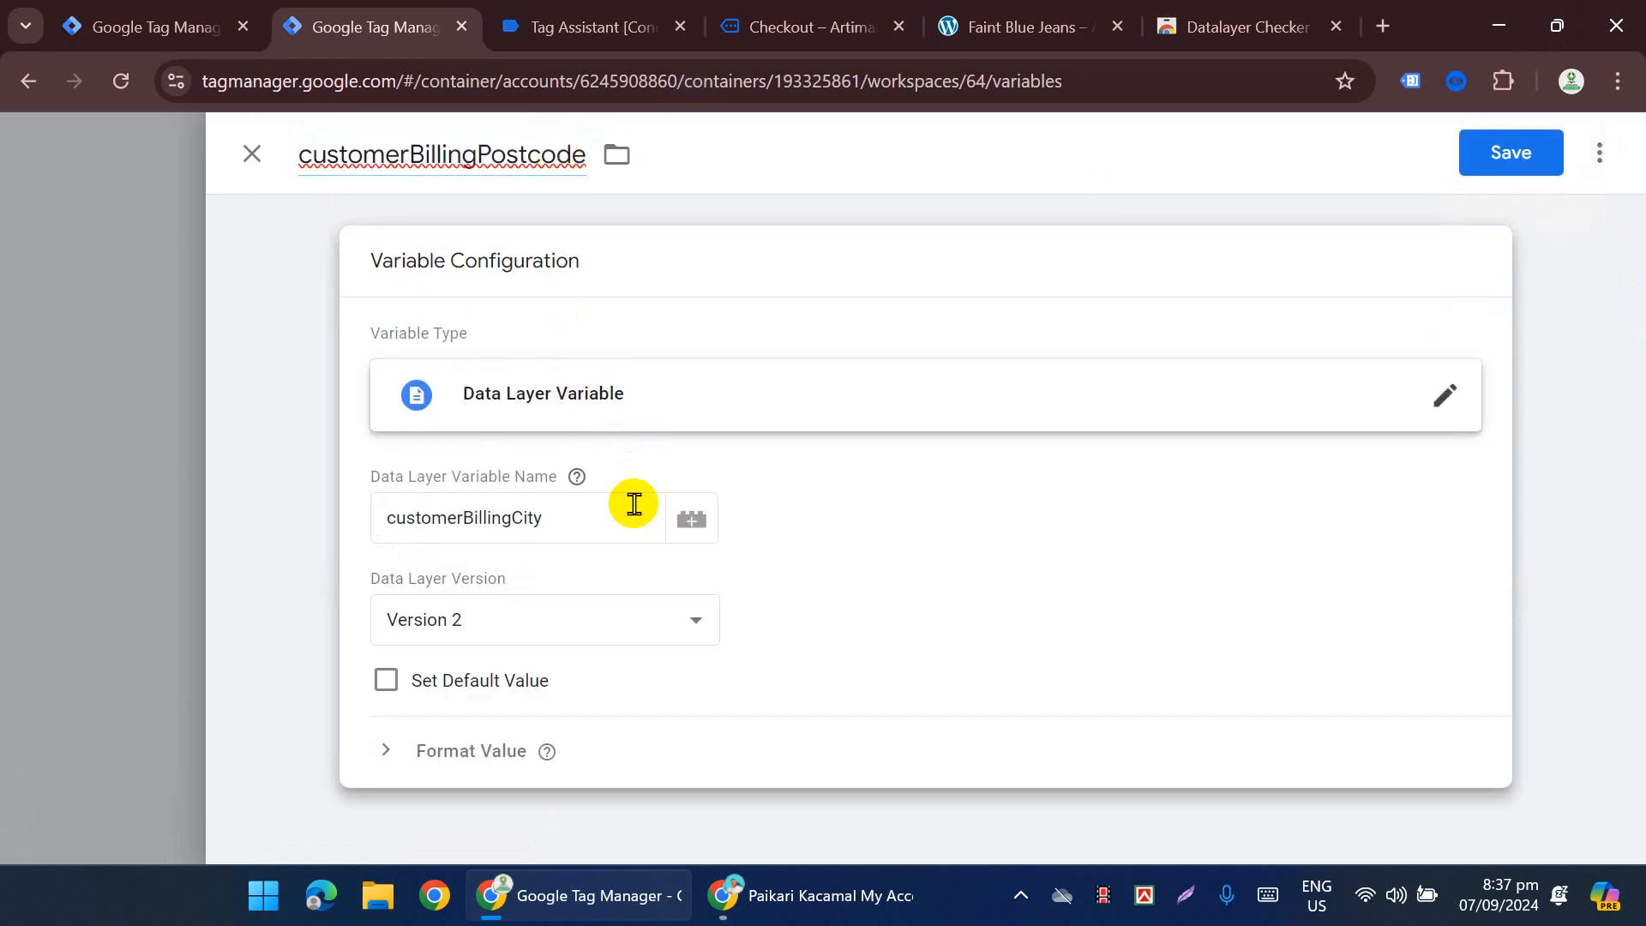
click(619, 510)
triple_click(626, 503)
key(ctrl+v)
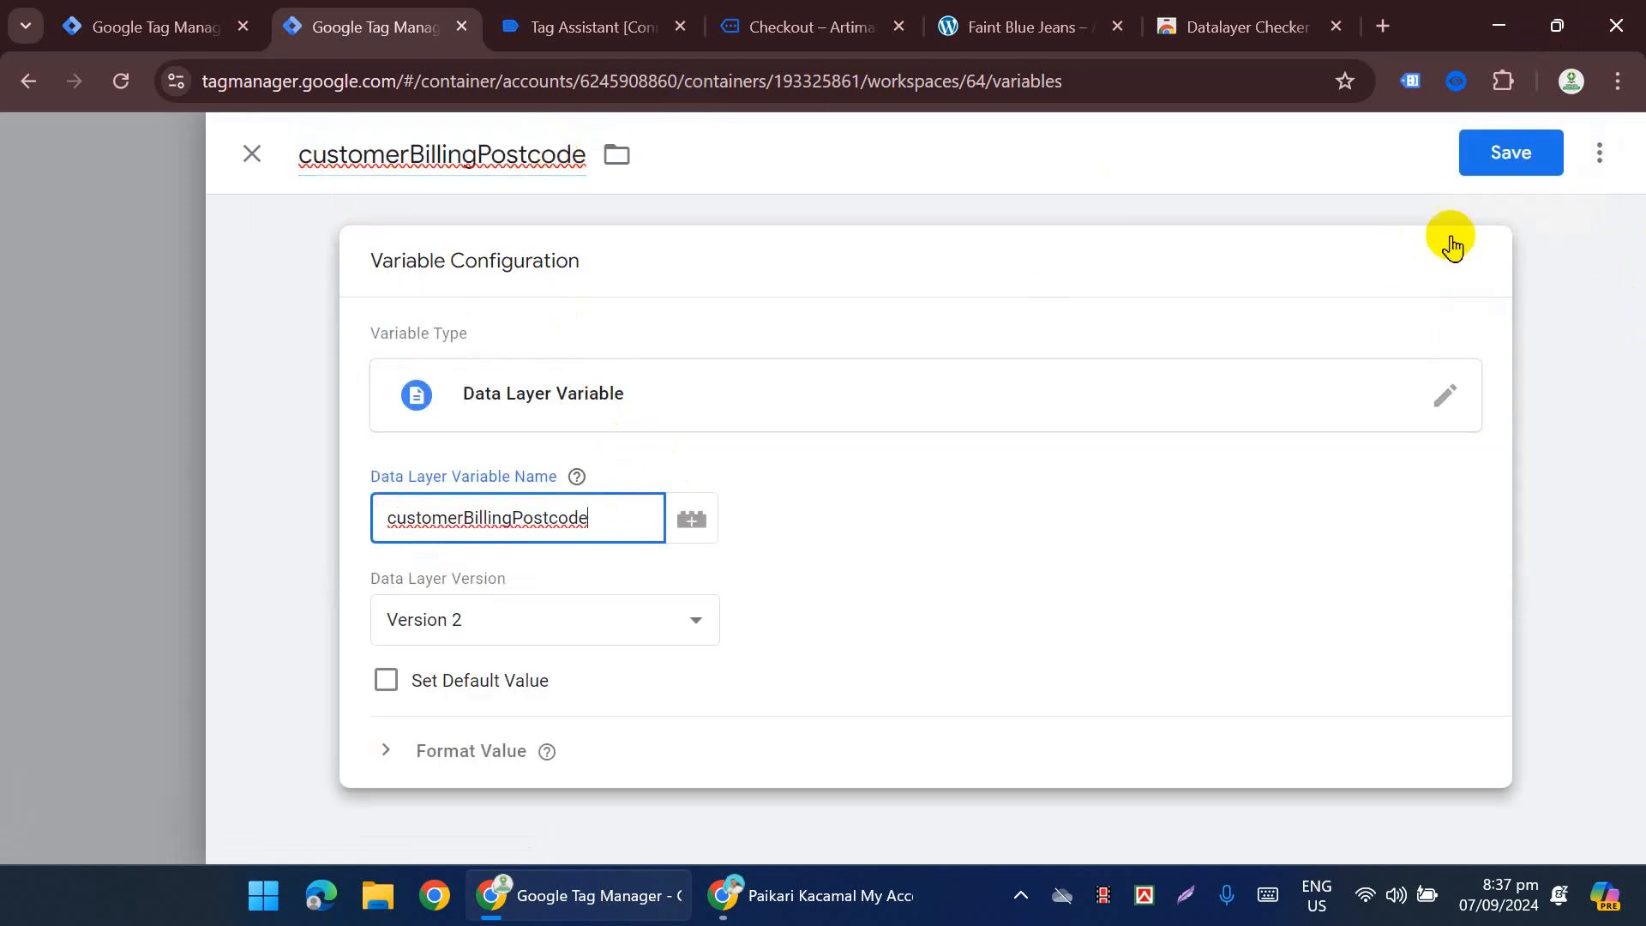
click(1470, 154)
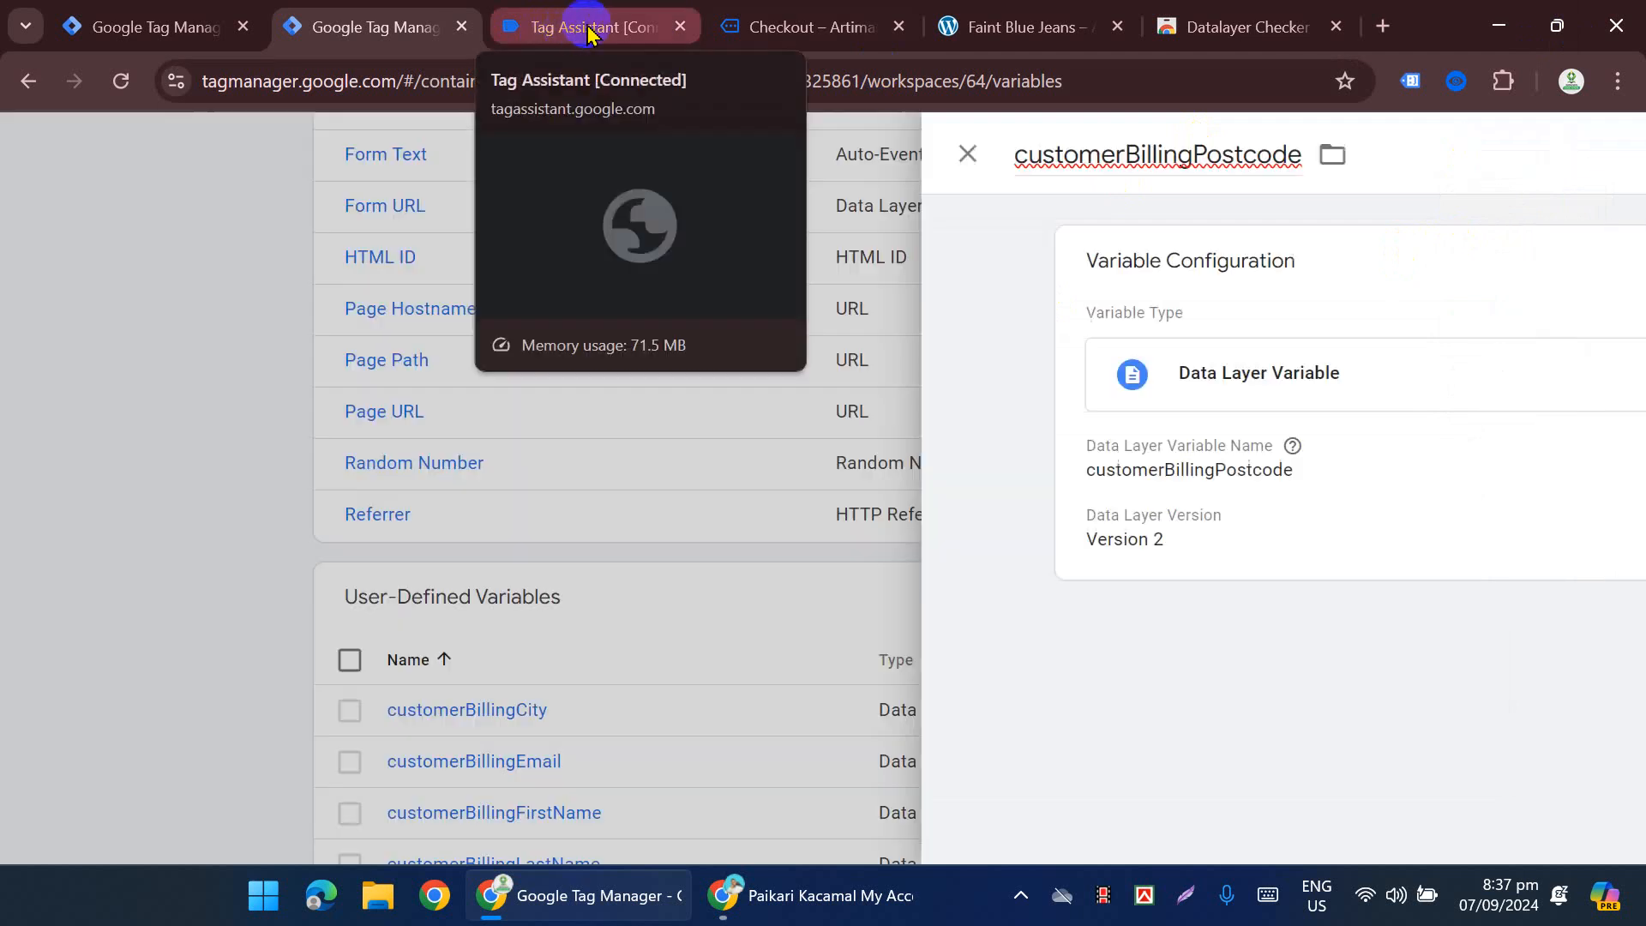
Step: Copy the key name customerBillingState from the Tag Assistant data layer, and use it as the title of a new copy of Tag Manager's customerBillingCity variable
click(570, 30)
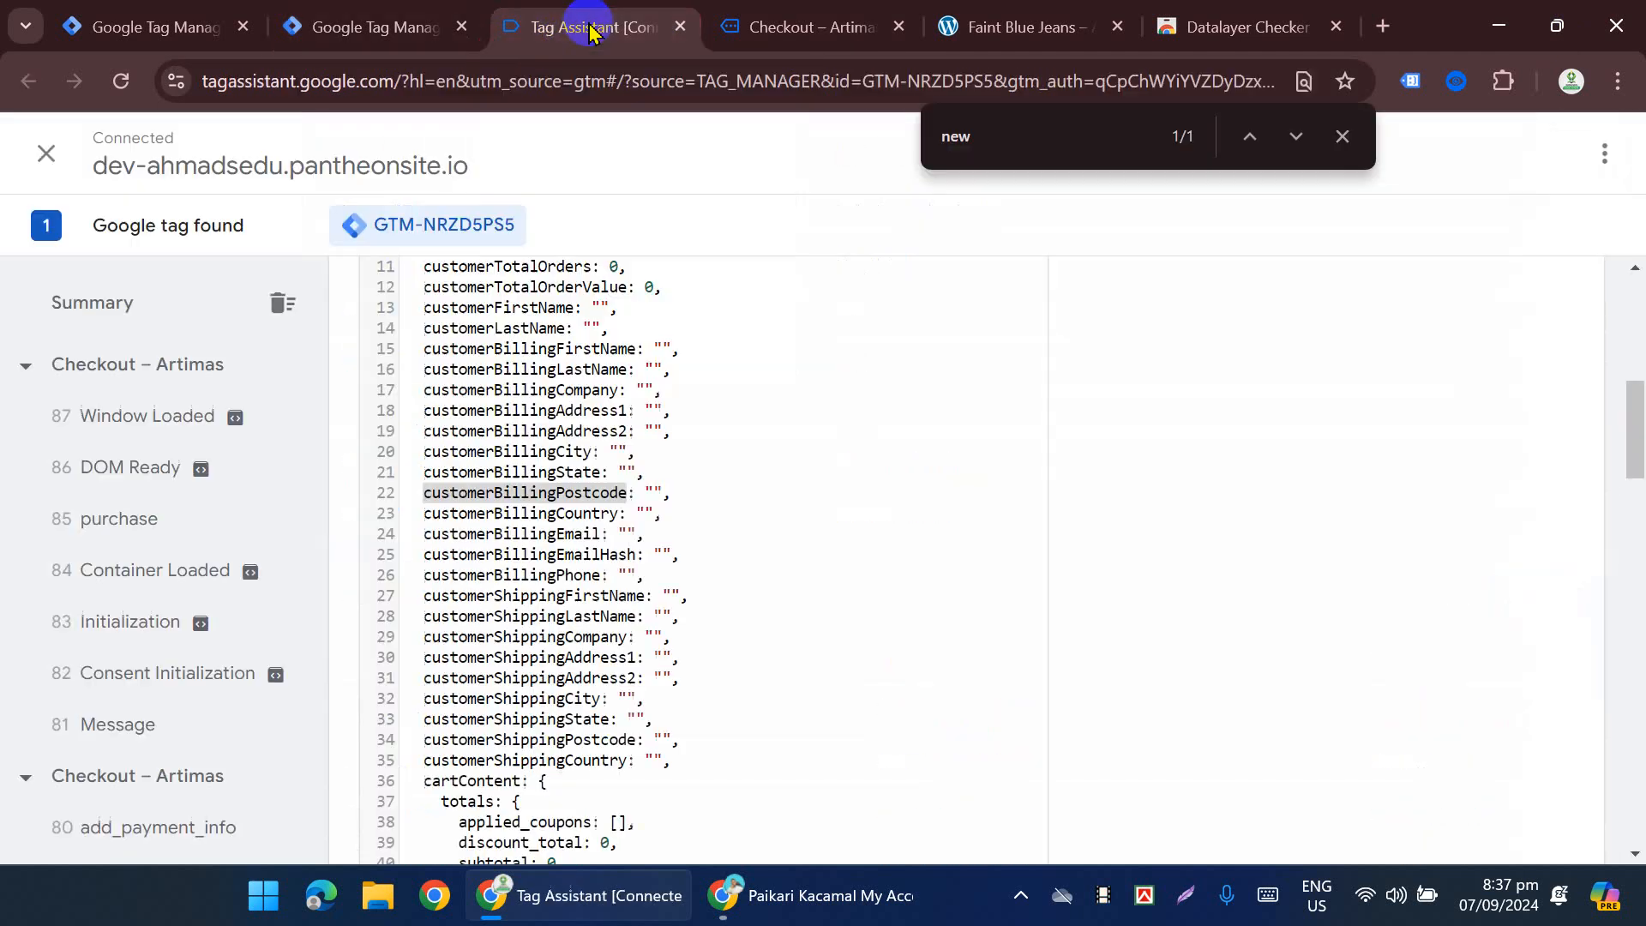
double_click(567, 472)
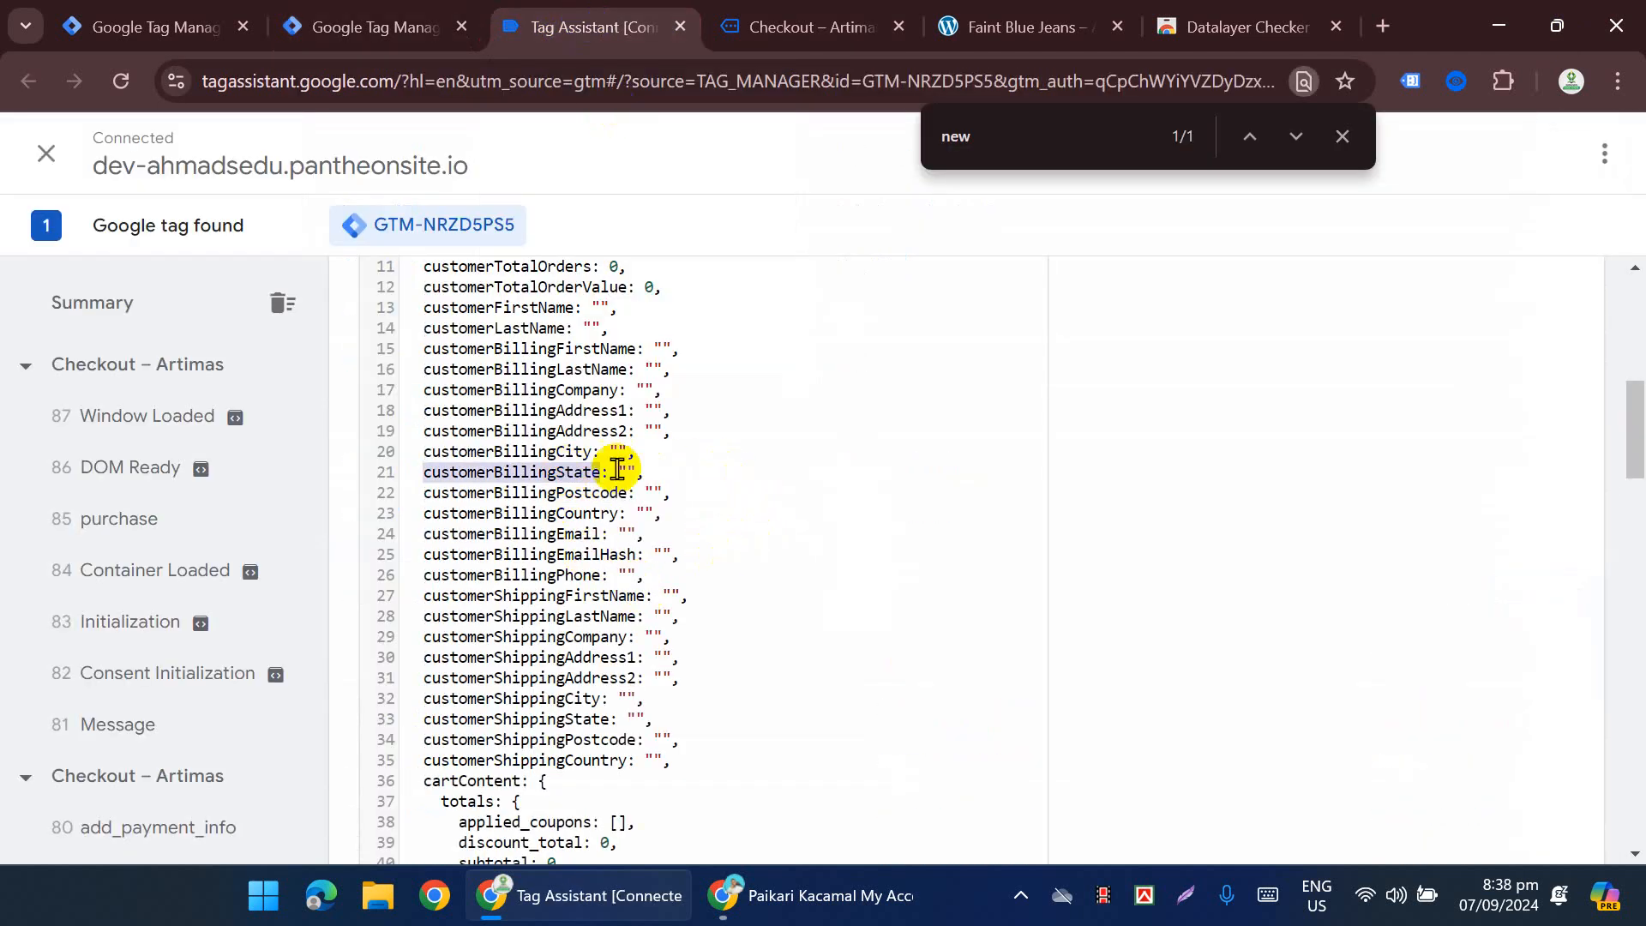
click(369, 26)
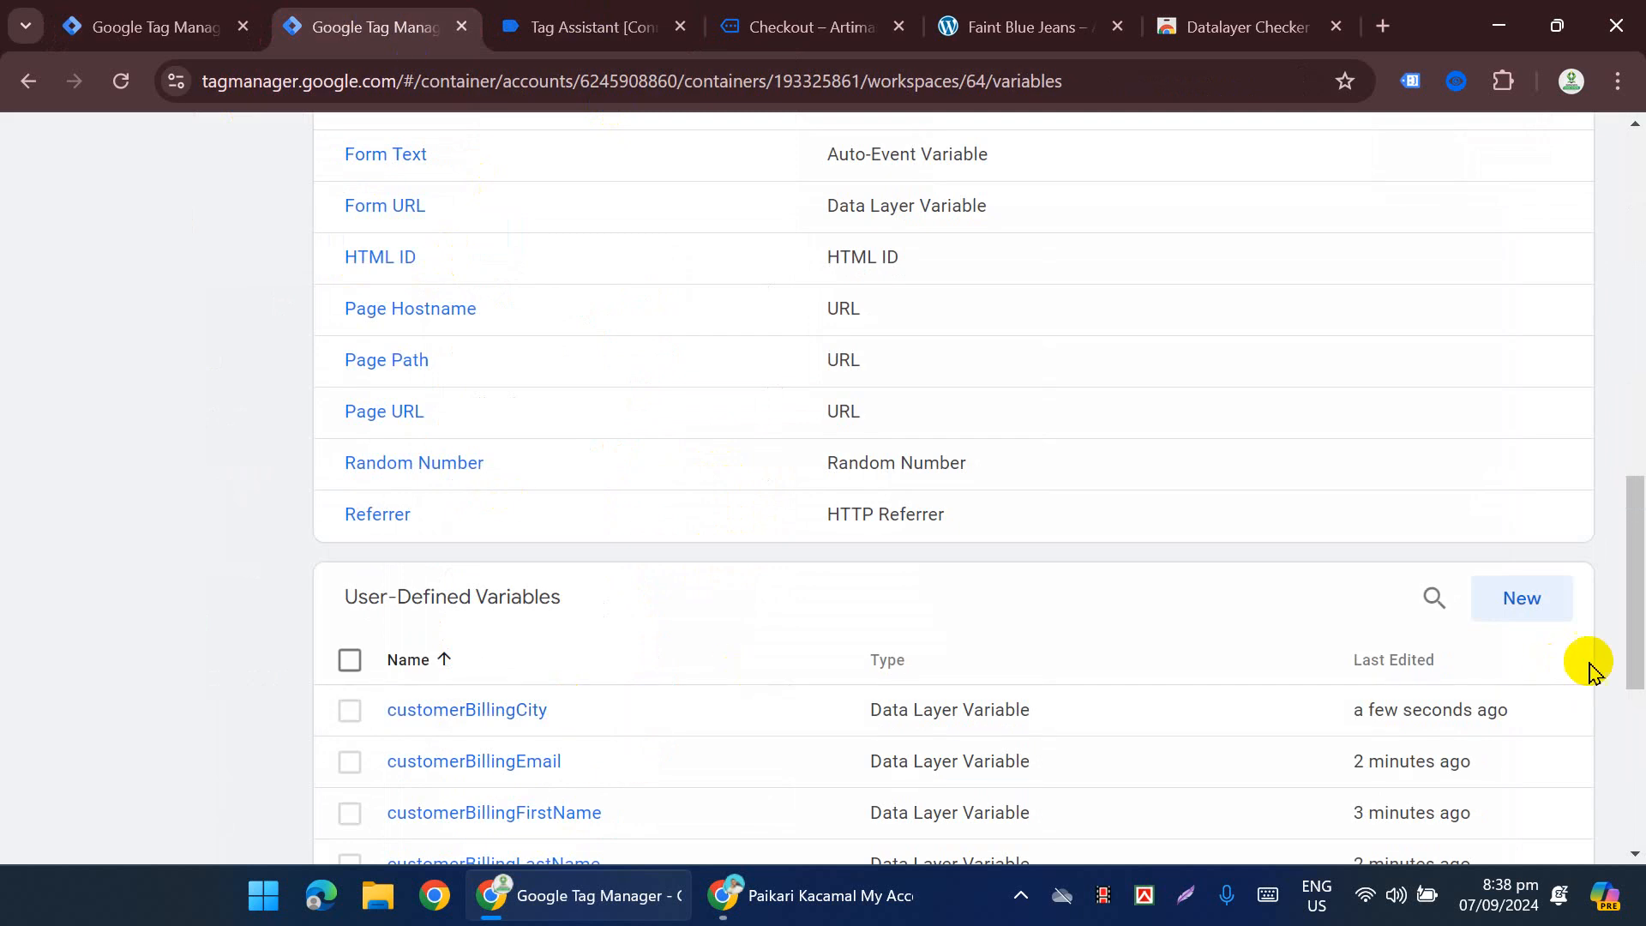
click(499, 714)
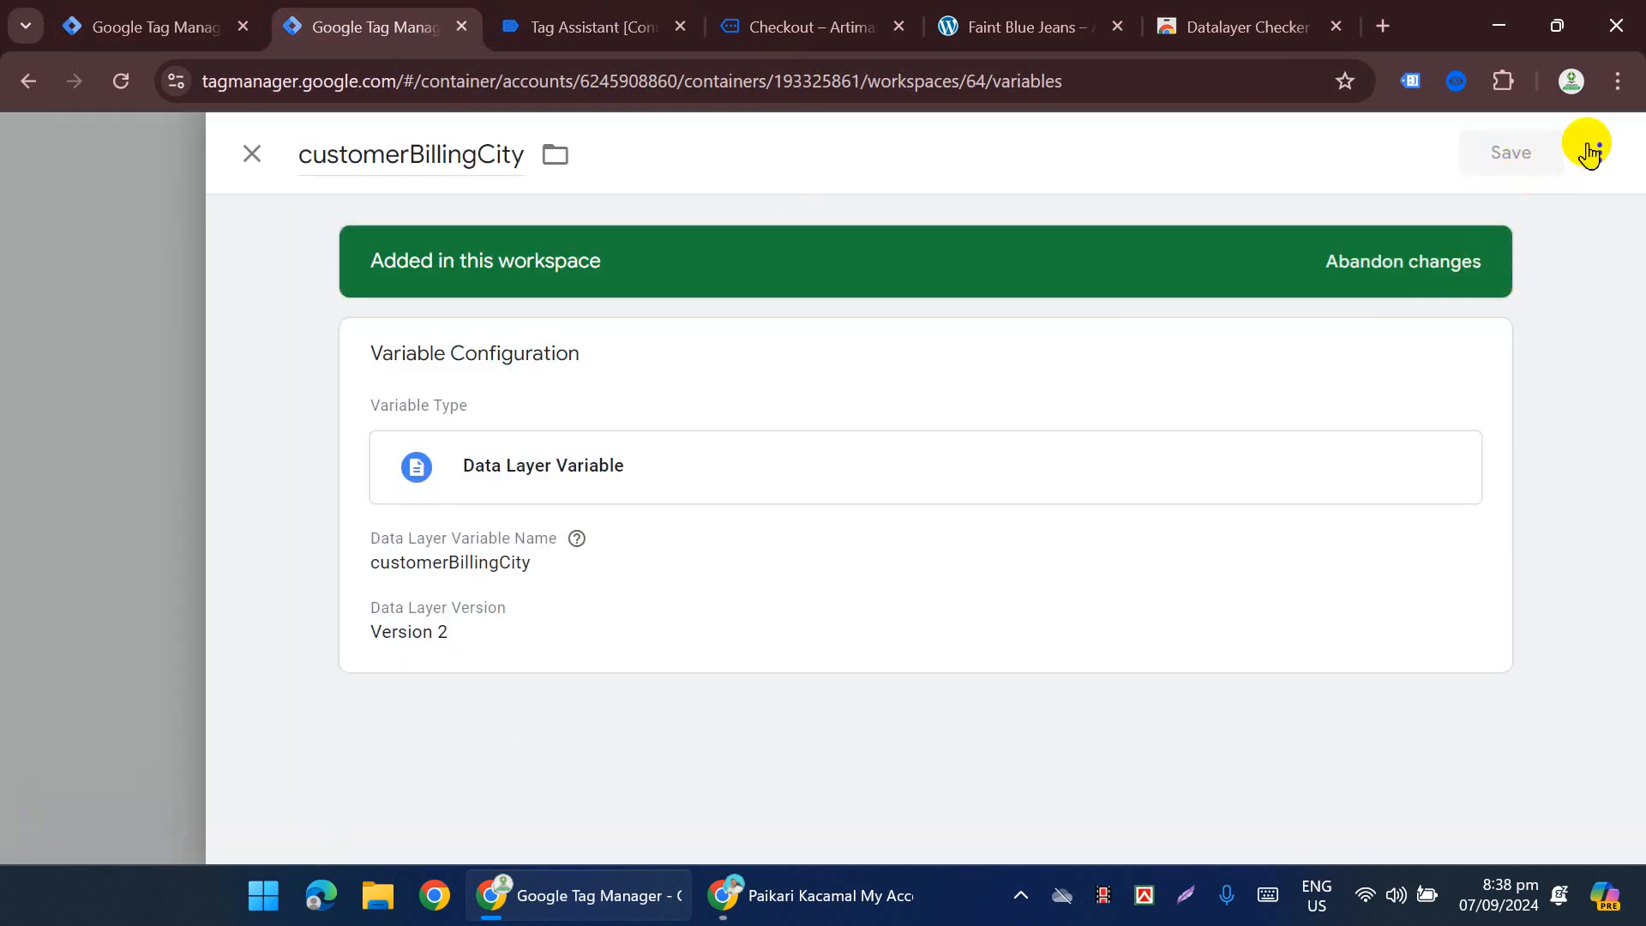
click(1596, 152)
click(1502, 208)
triple_click(517, 163)
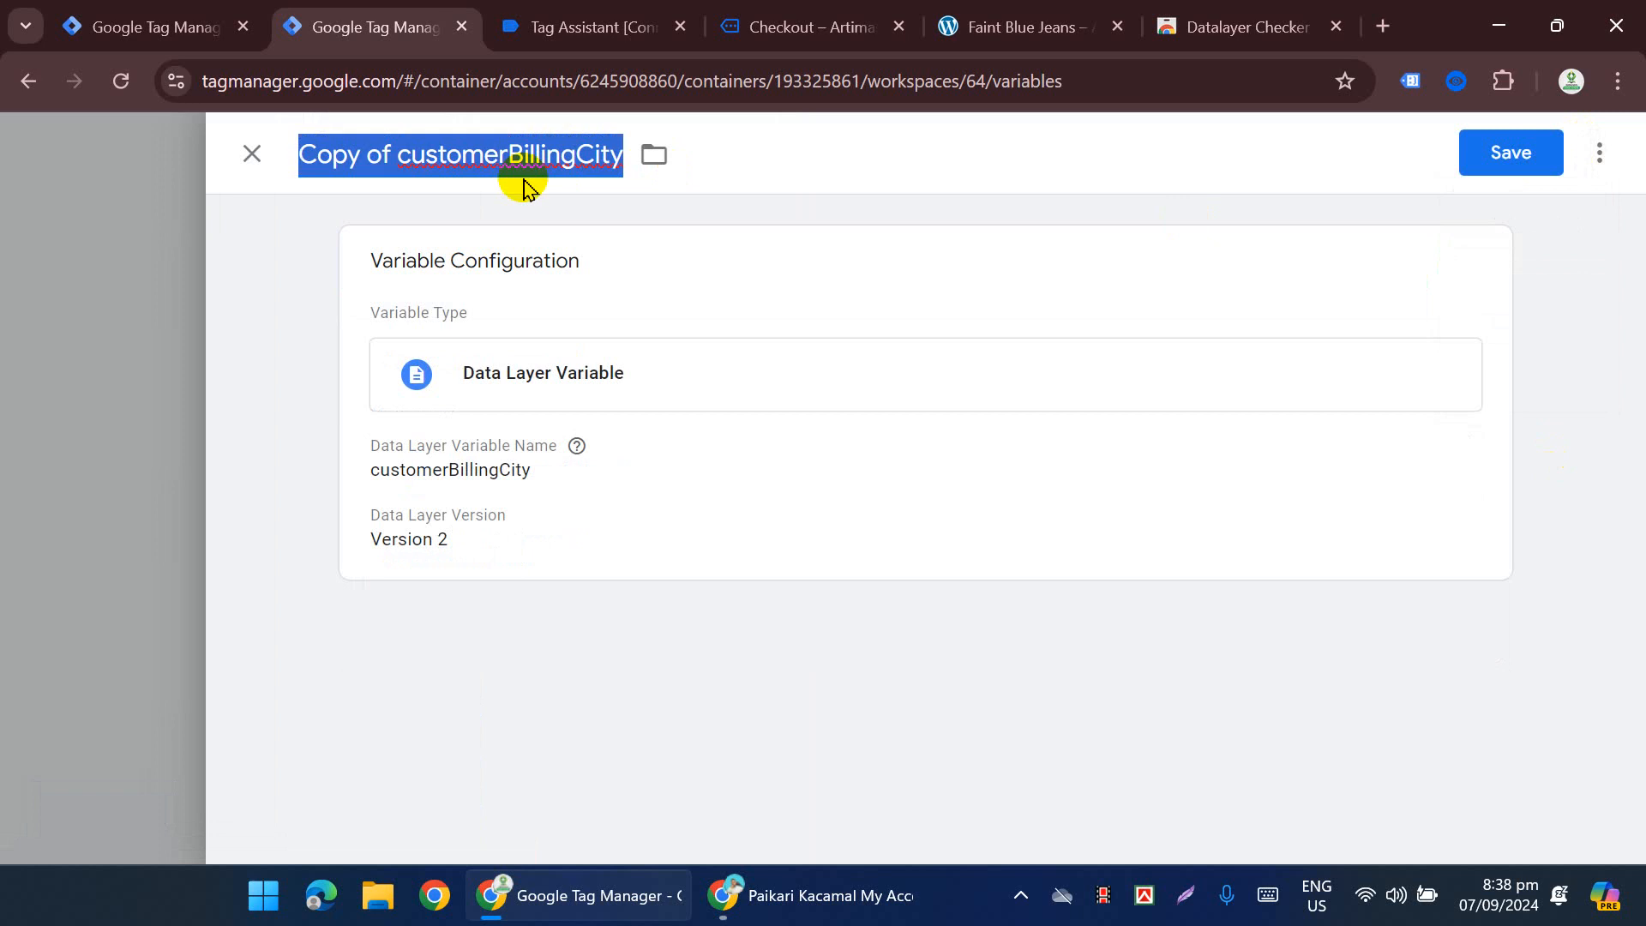
key(ctrl+v)
Step: Set the copy's data layer variable name to customerBillingState and save the variable
click(532, 360)
double_click(581, 538)
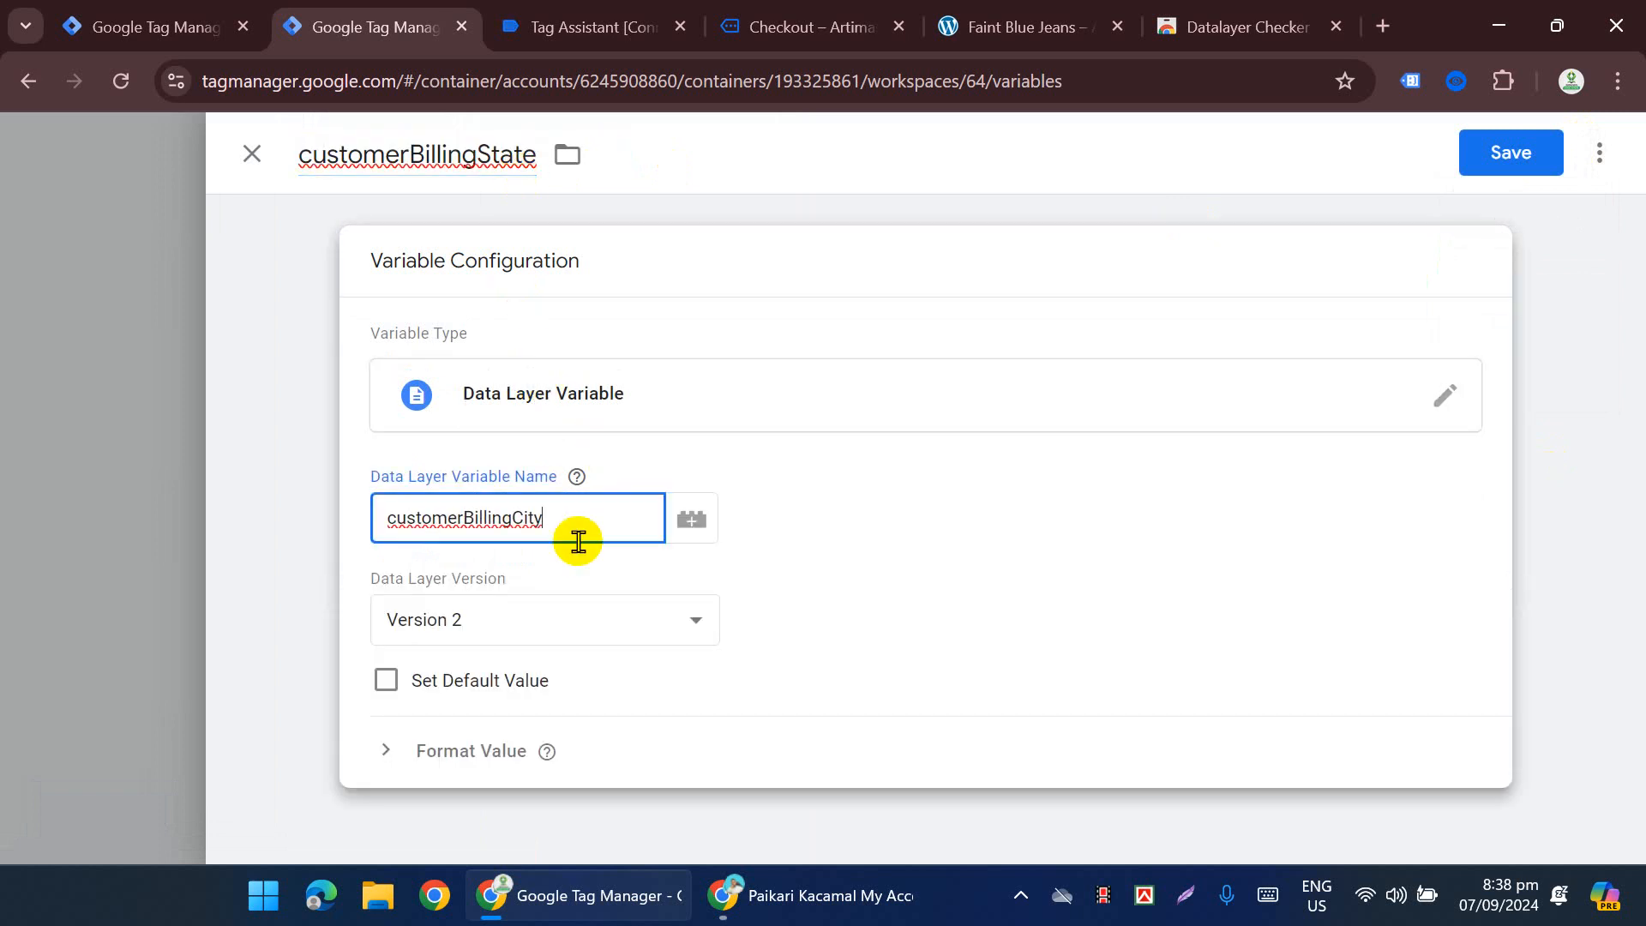
key(ctrl+v)
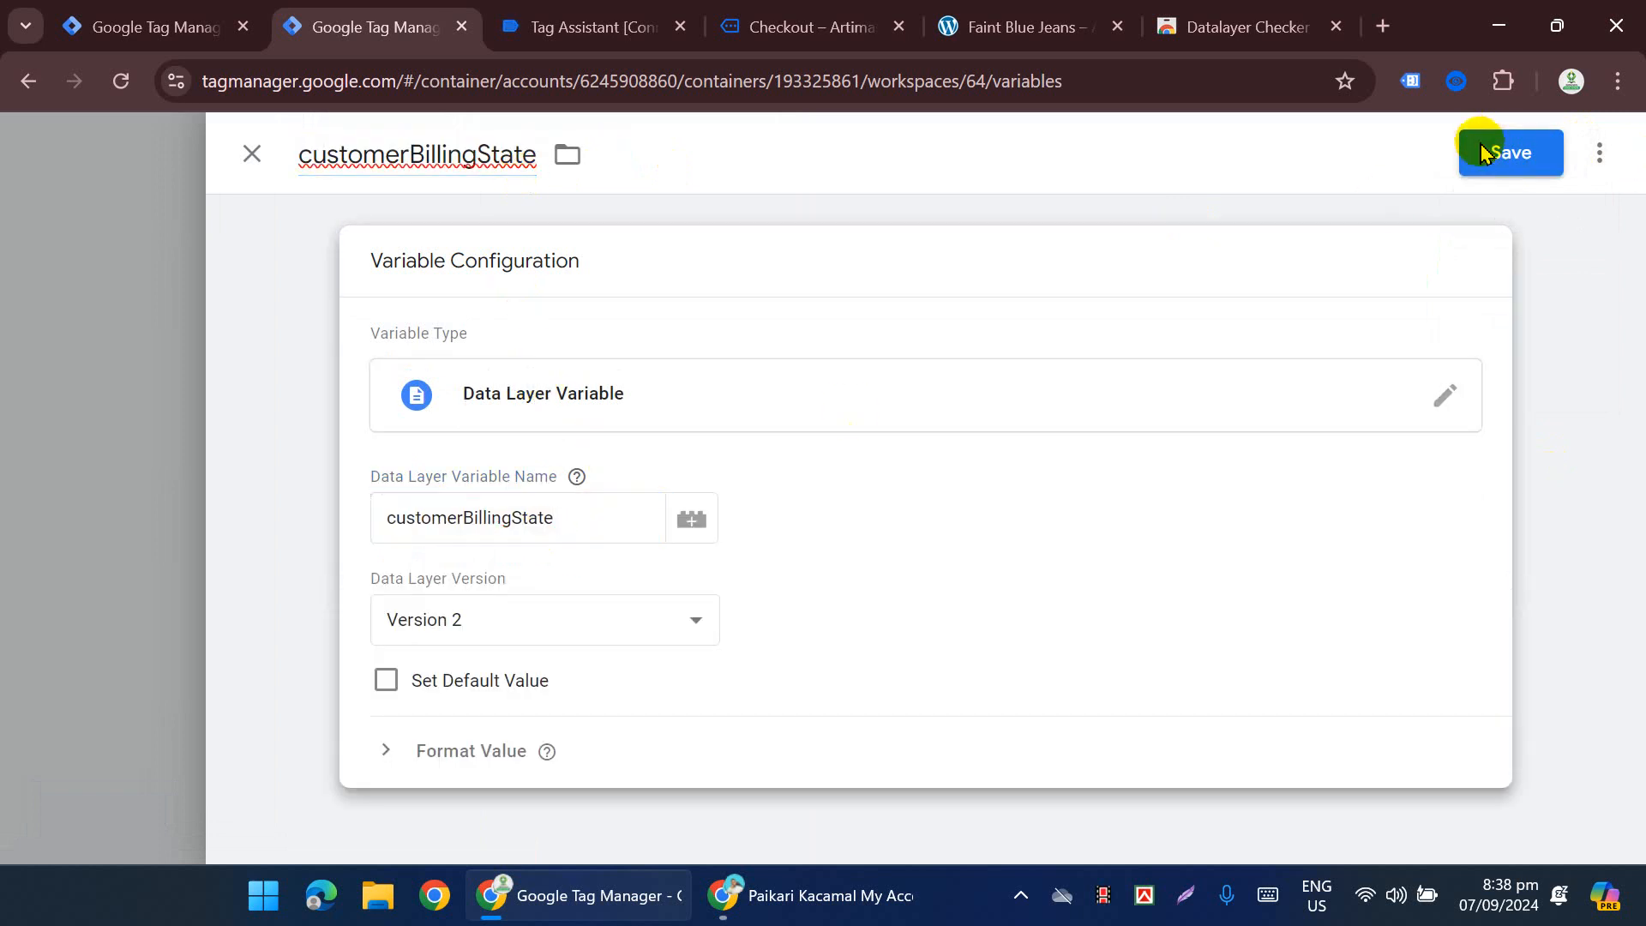
click(1496, 153)
Step: Check the remaining address fields of the untitled variable, copy the key name customerBillingCountry from Tag Assistant, and return to the Tag Manager variables list
click(172, 29)
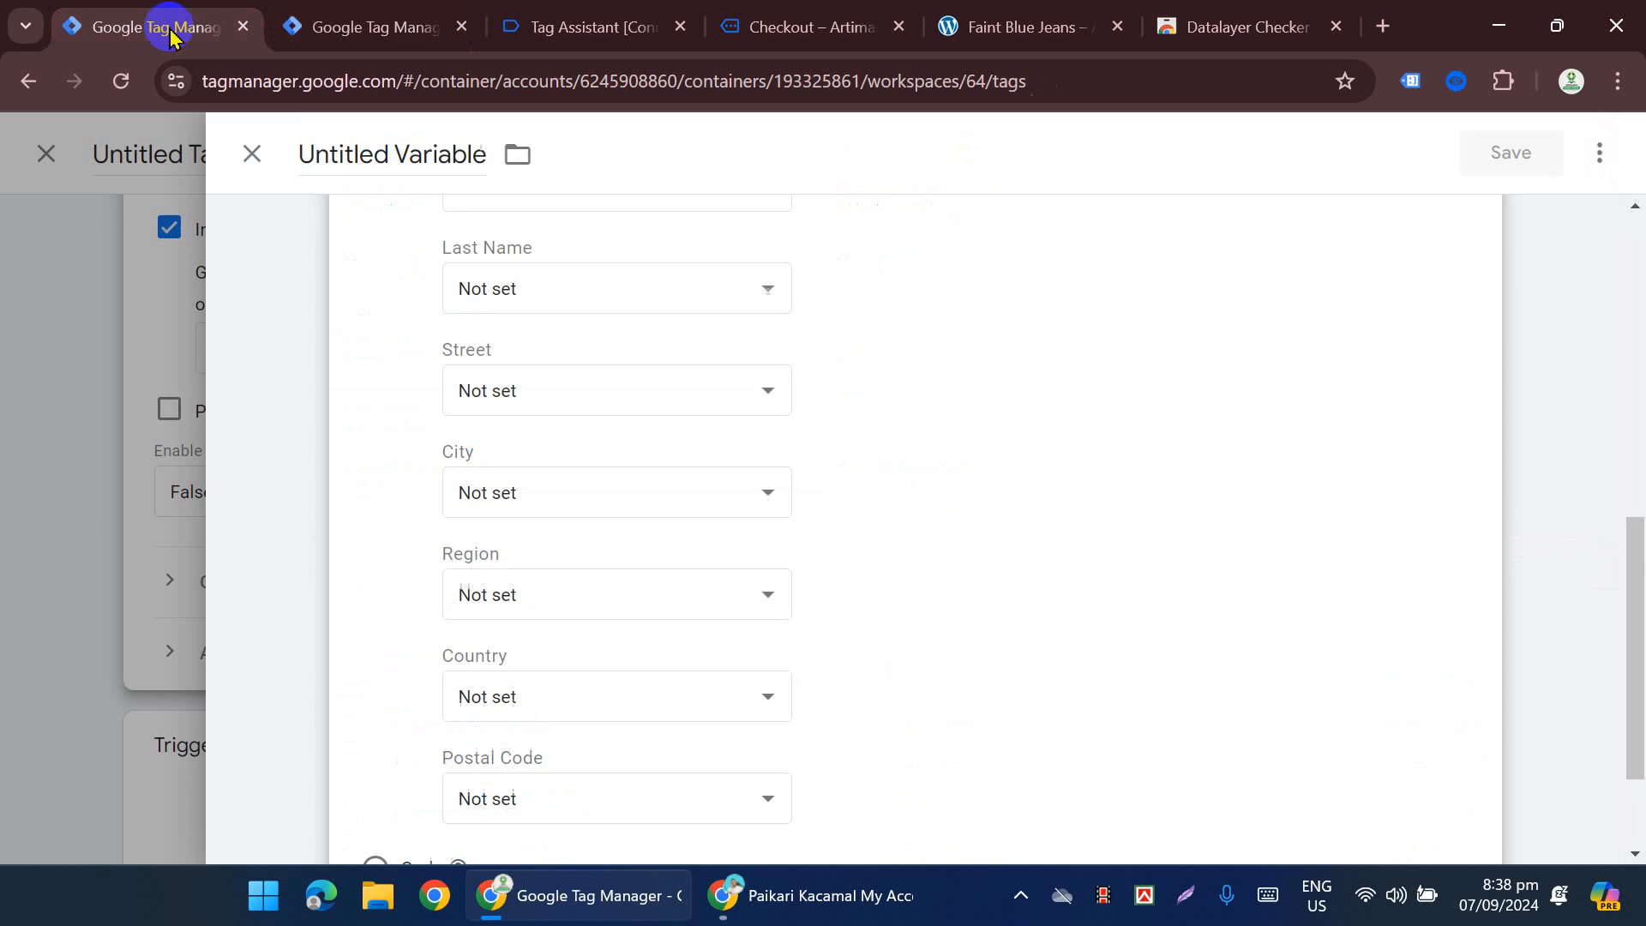
scroll(600, 635, down, 1)
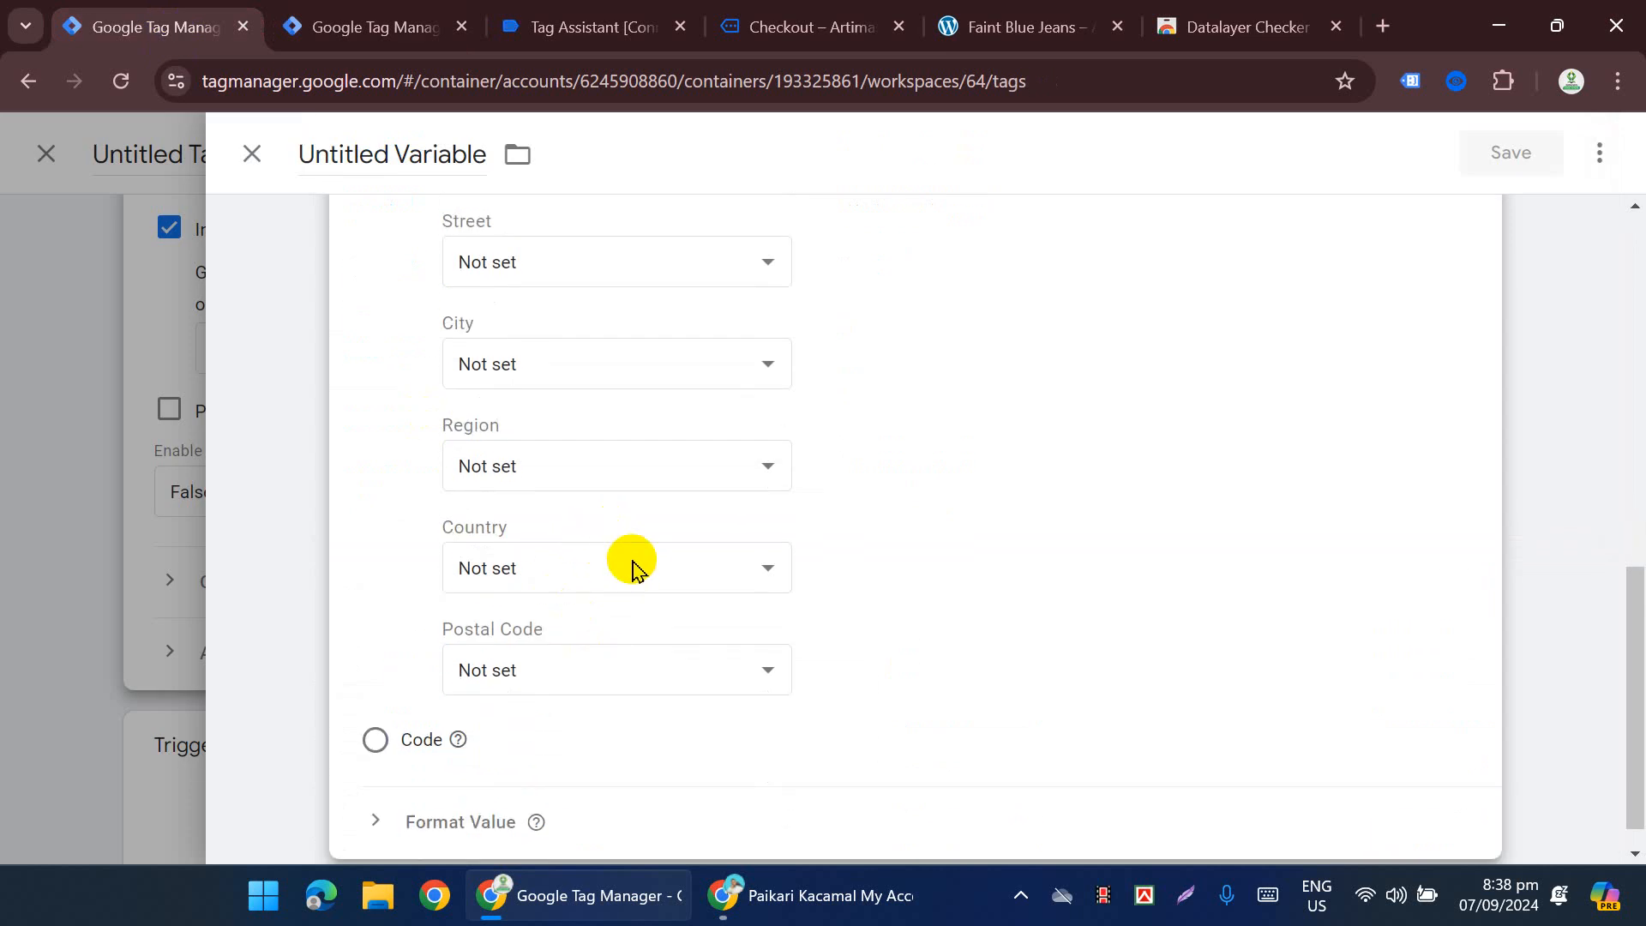
click(569, 19)
double_click(562, 514)
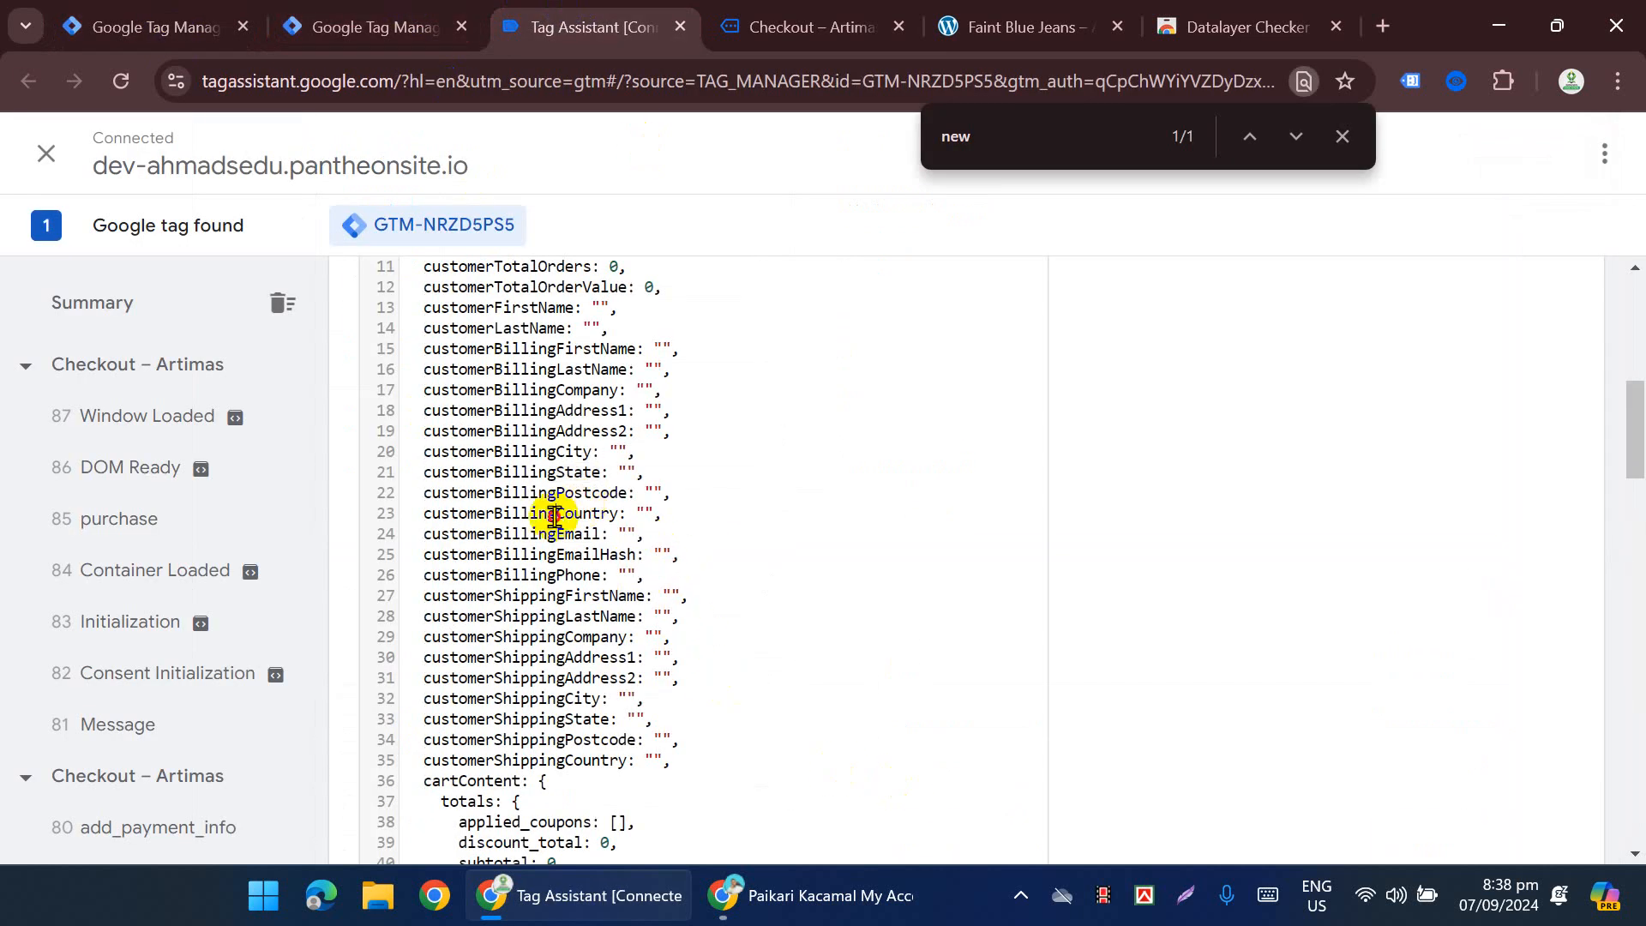
click(279, 10)
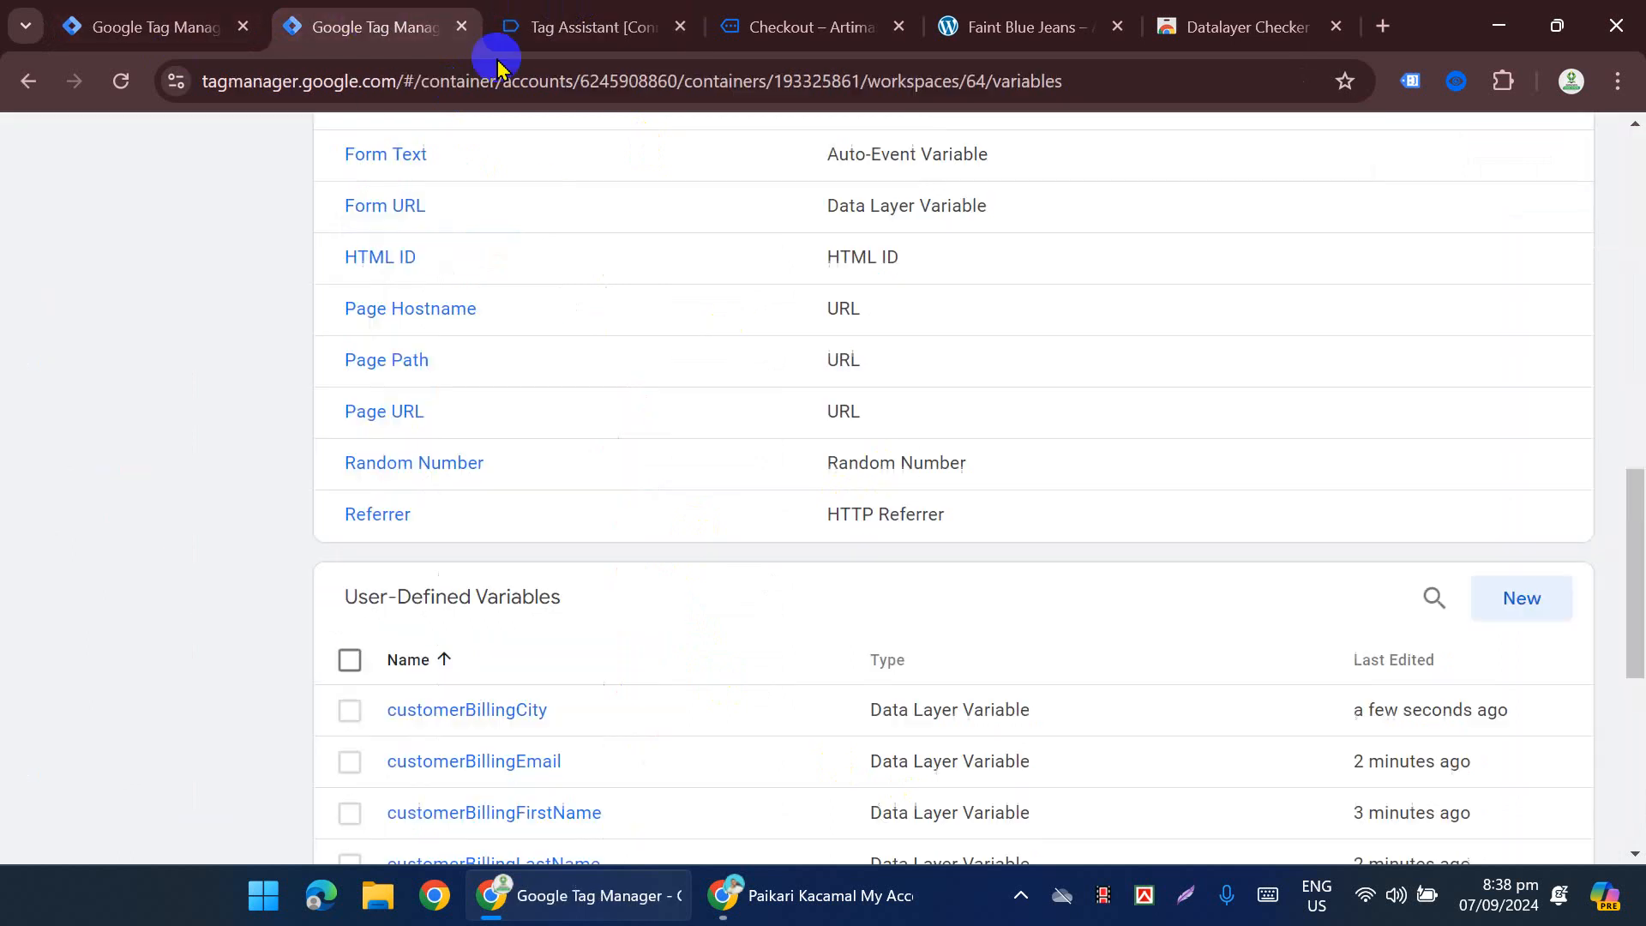
scroll(883, 527, up, 3)
scroll(1575, 737, down, 3)
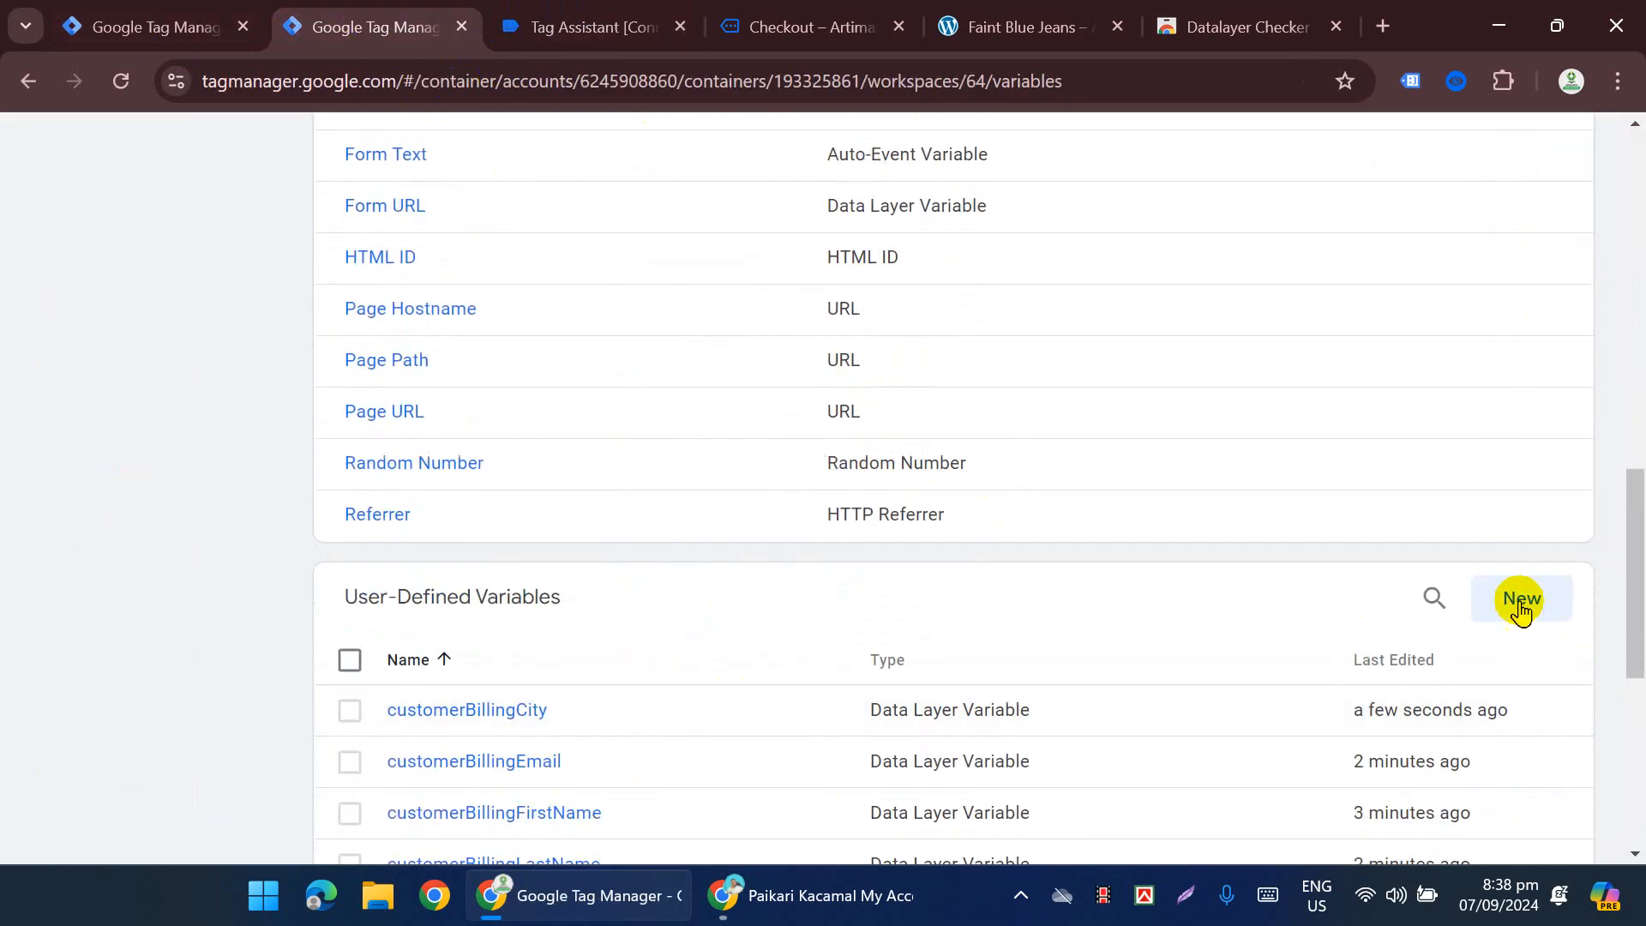
click(1517, 598)
click(251, 153)
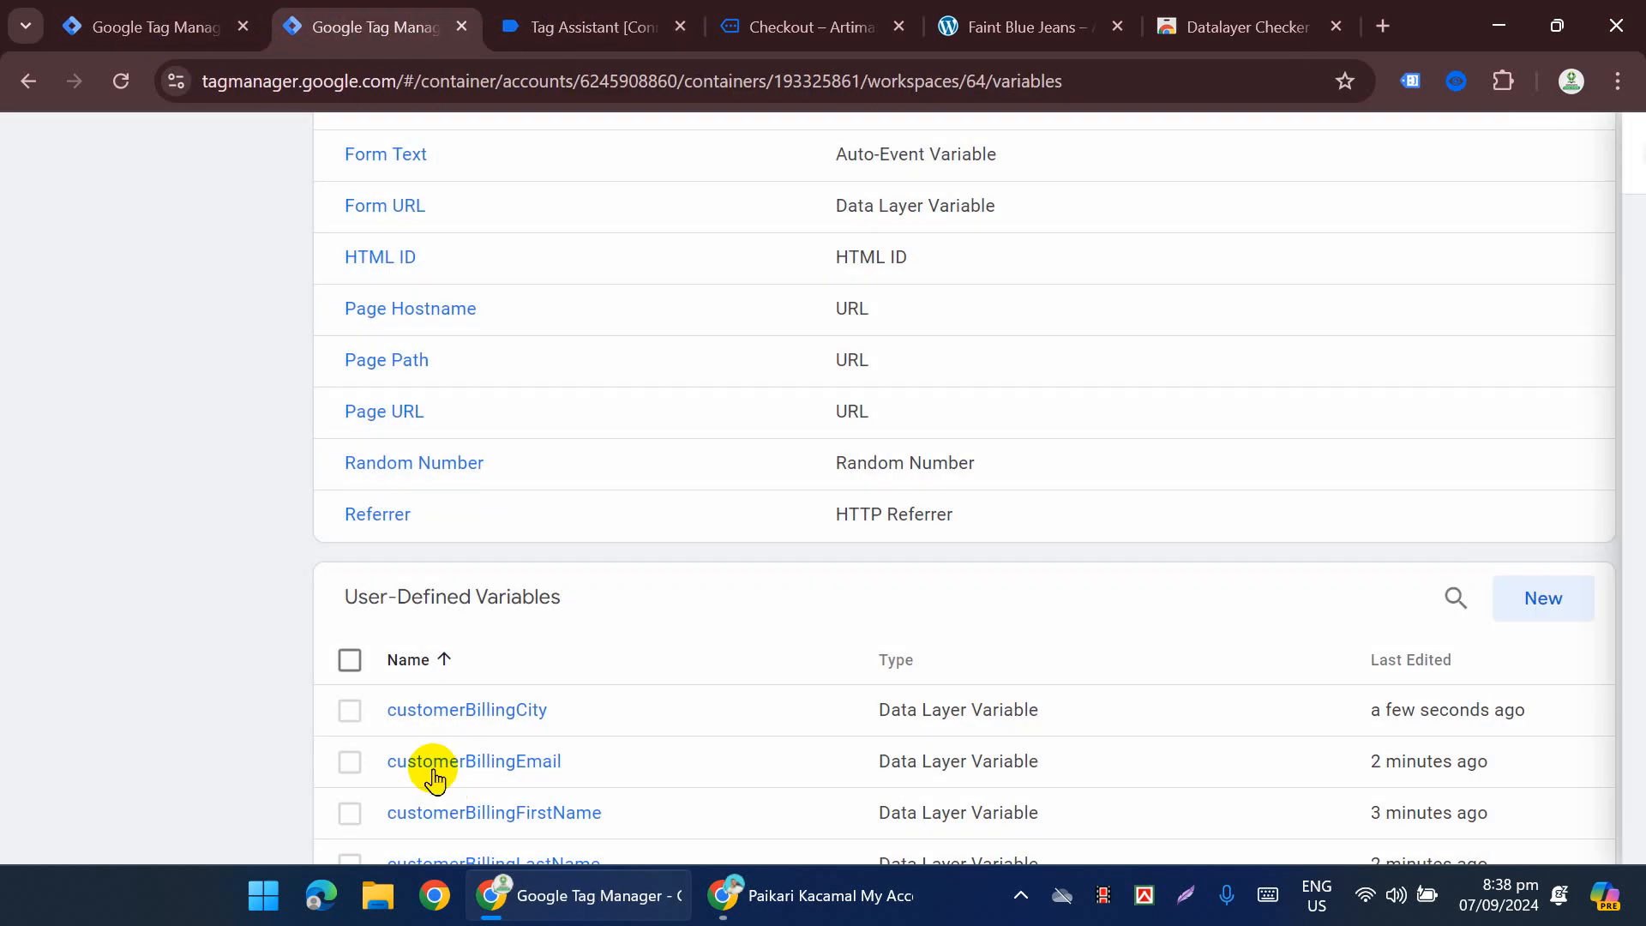
Step: Make a copy of the customerBillingCity variable and set its data layer variable name to customerBillingCountry
click(463, 705)
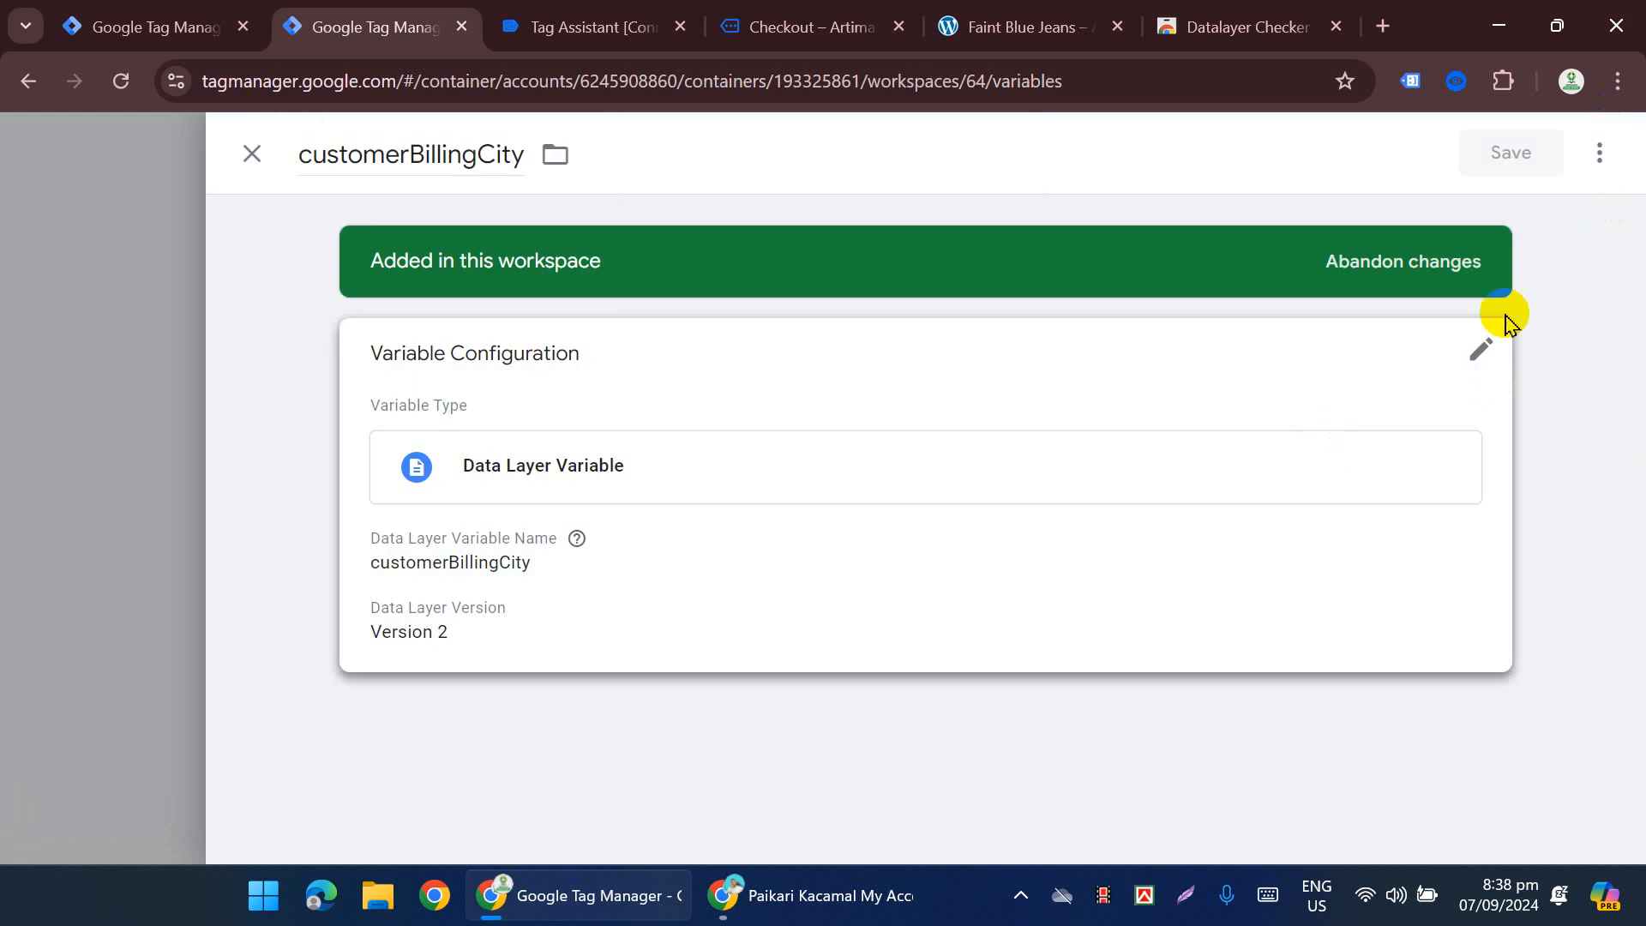
click(1598, 152)
click(1543, 213)
click(602, 360)
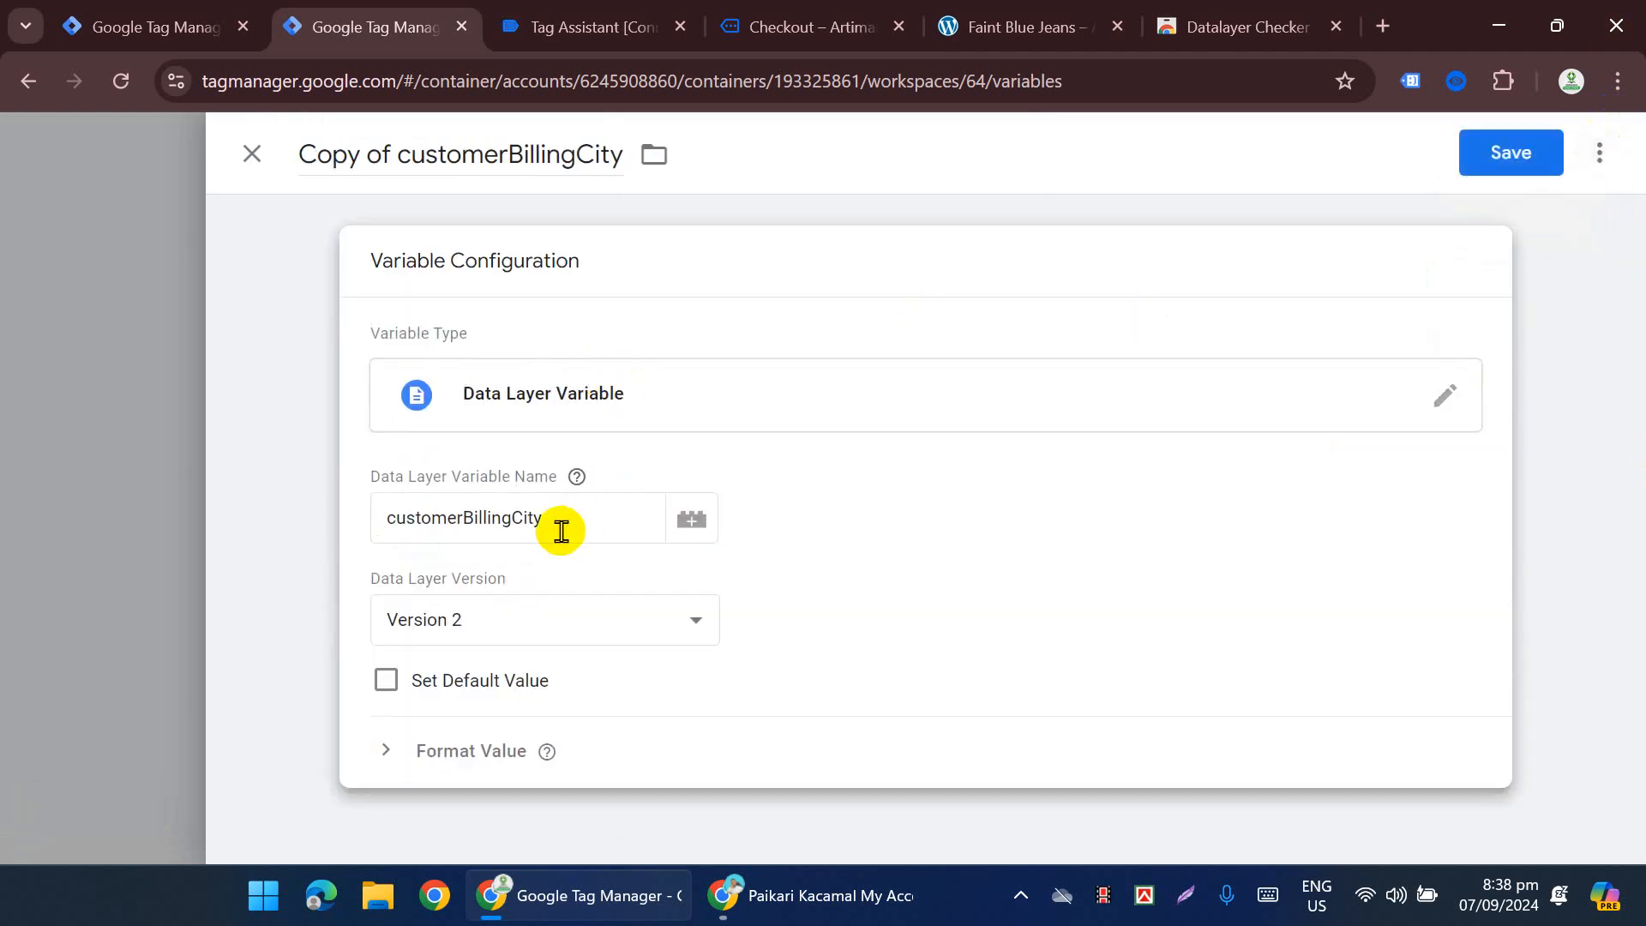
double_click(557, 525)
key(ctrl+v)
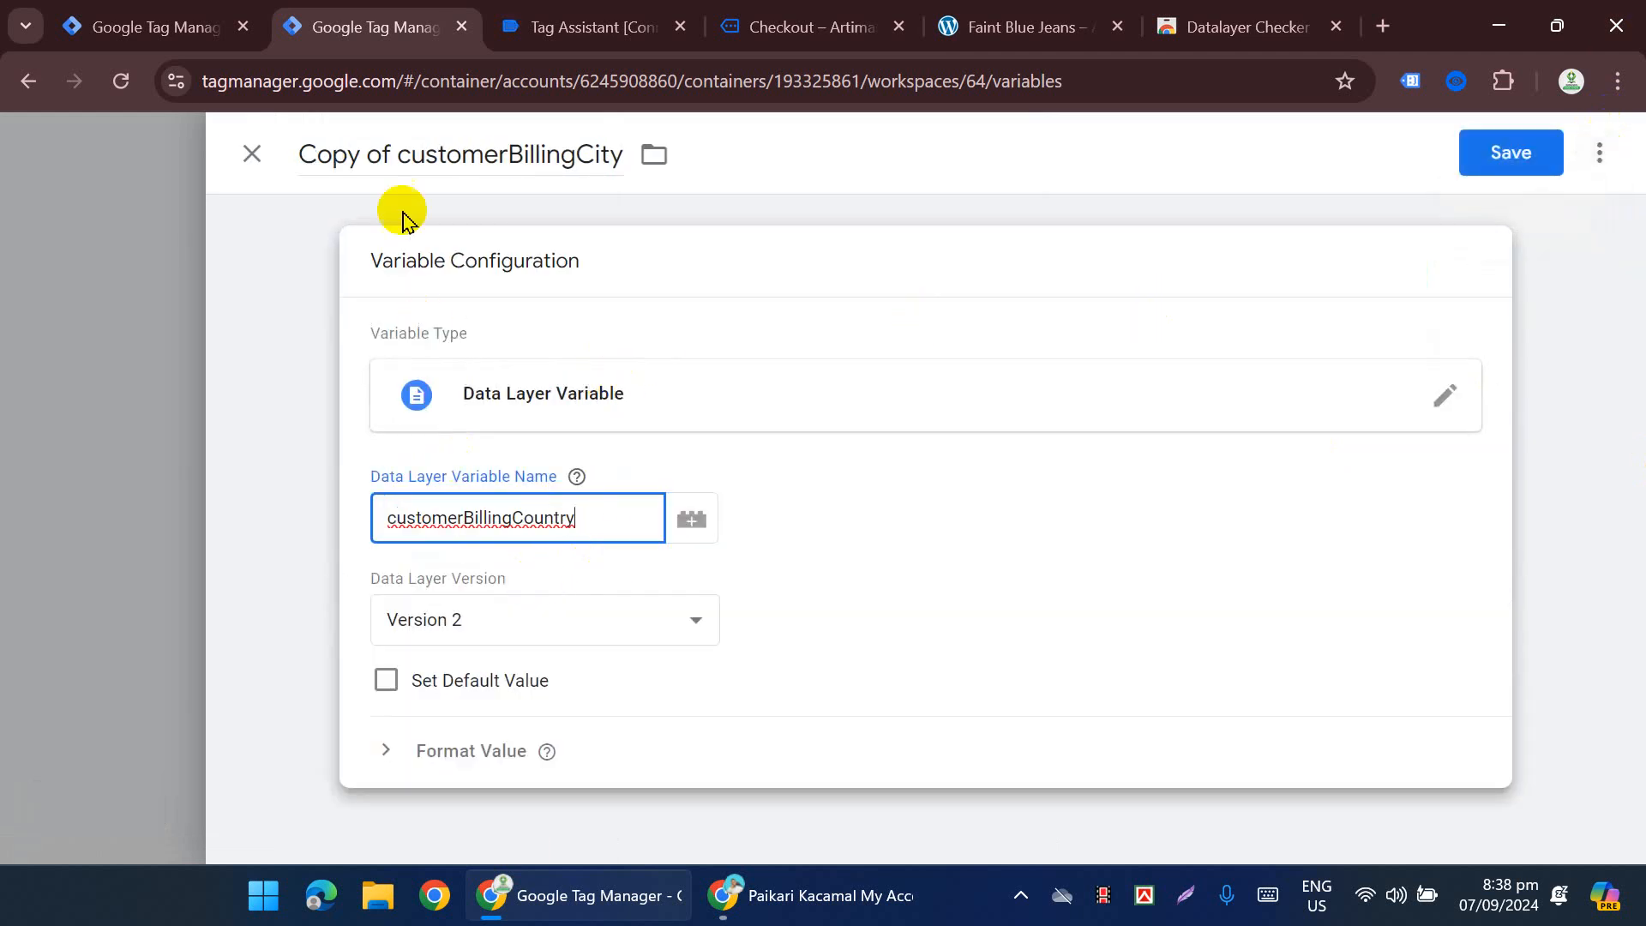
Step: Title the copied variable customerBillingCountry and save it
click(415, 152)
key(ctrl+v)
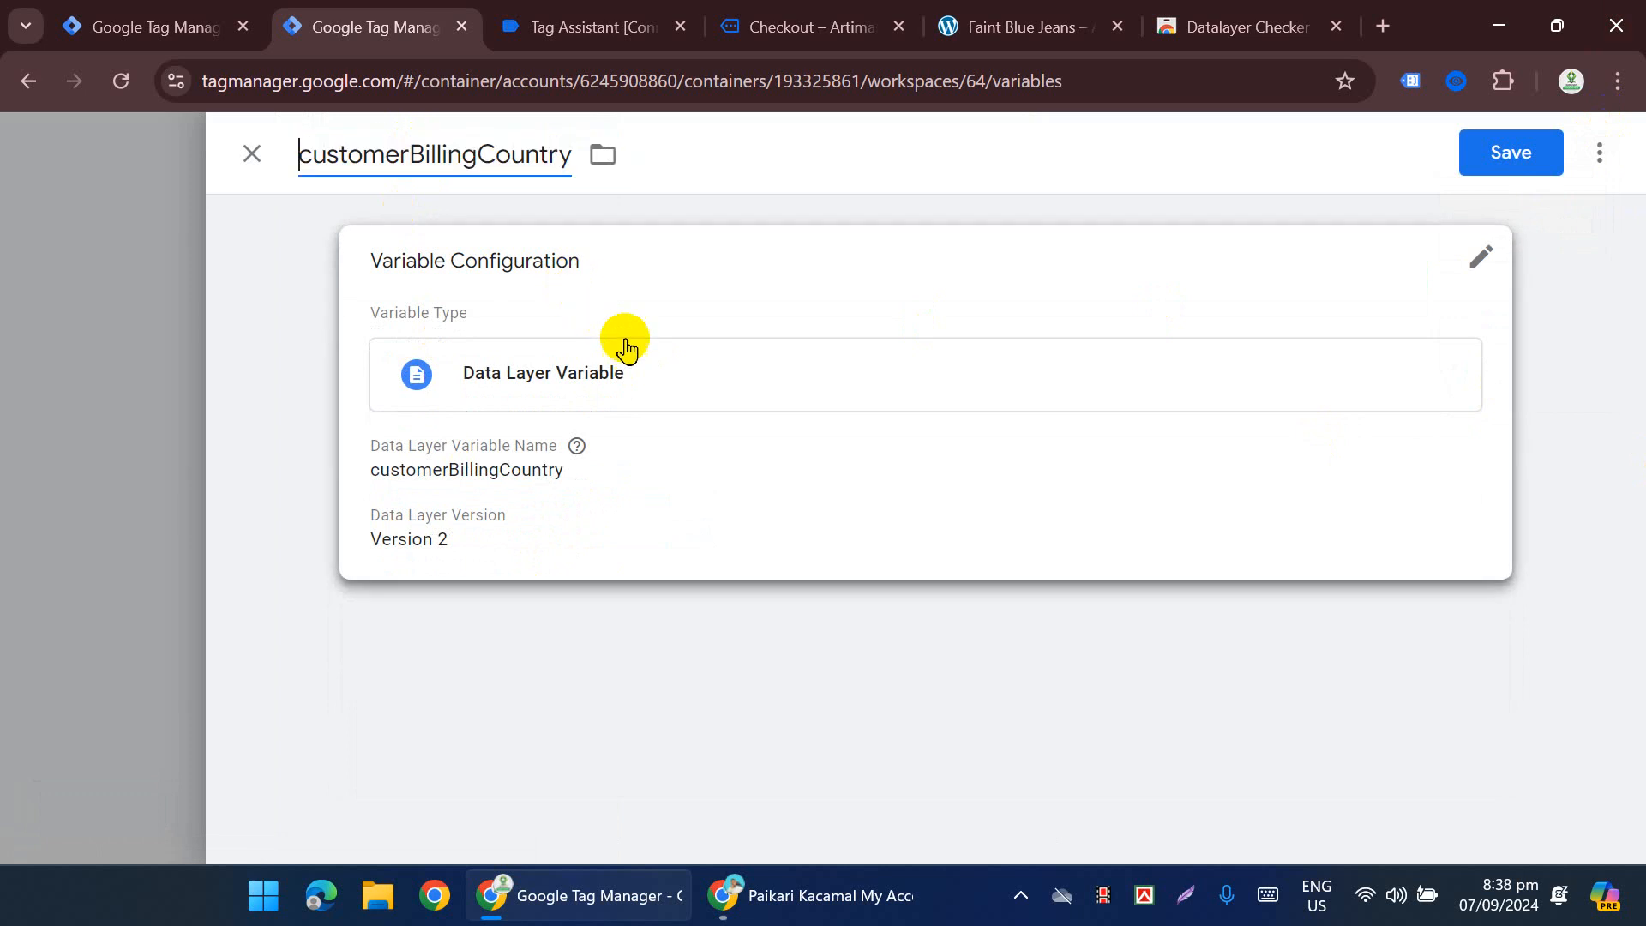
click(1526, 154)
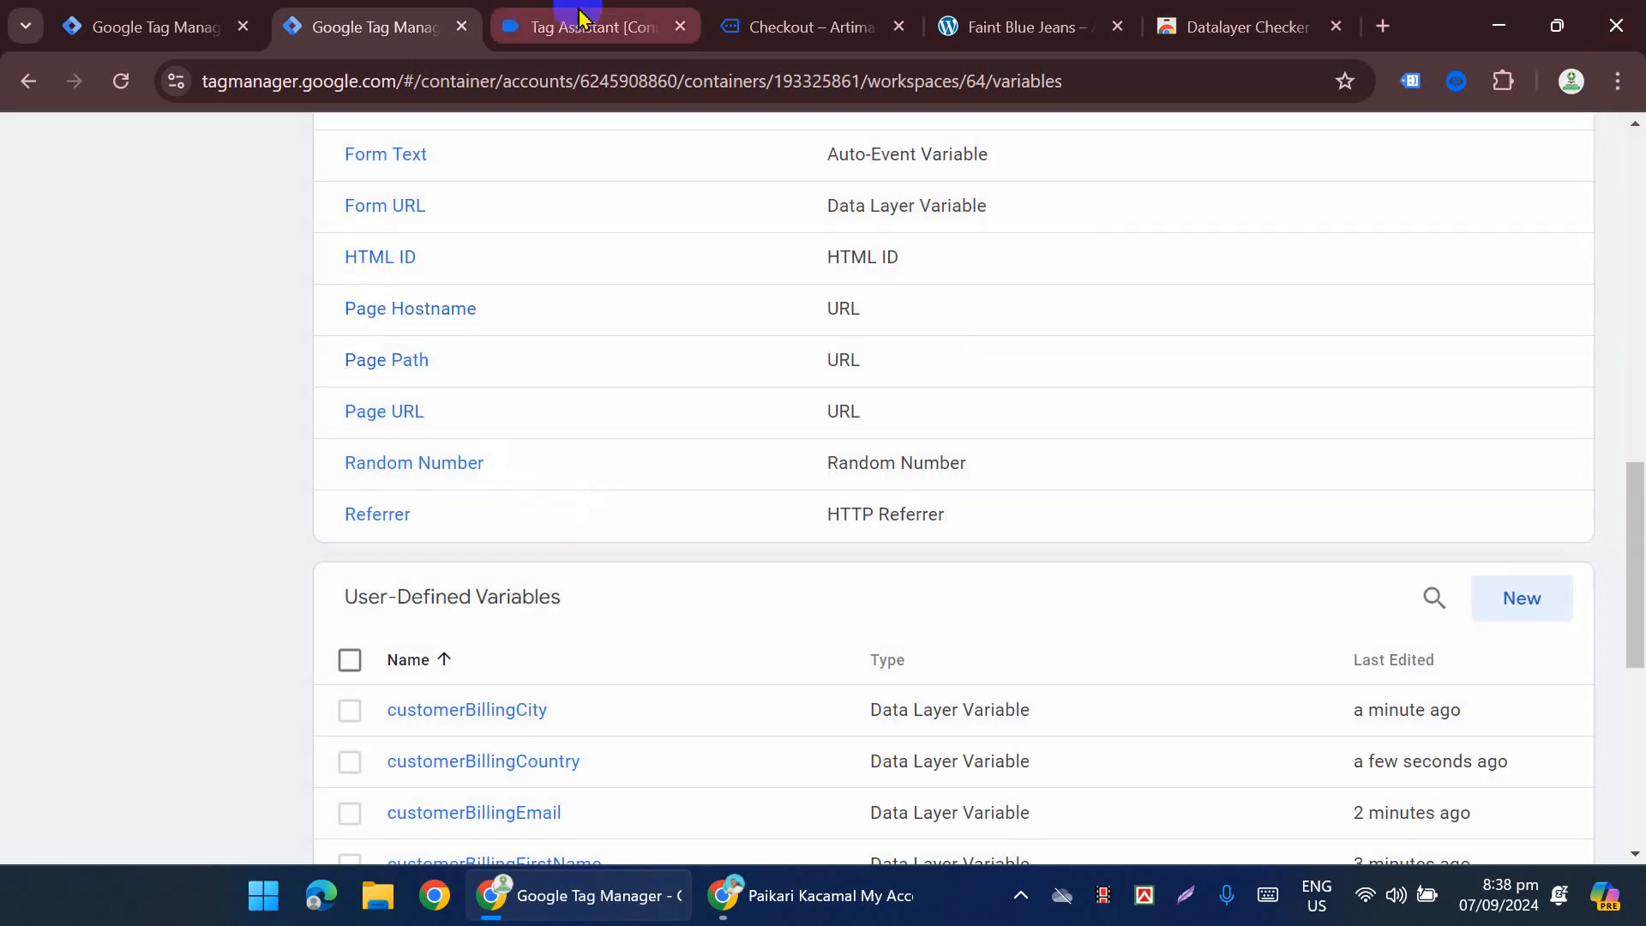
Step: Review the untitled variable's name and address fields, copy the key name customerBillingAddress1 from the Tag Assistant data layer, and return to the fields
click(579, 16)
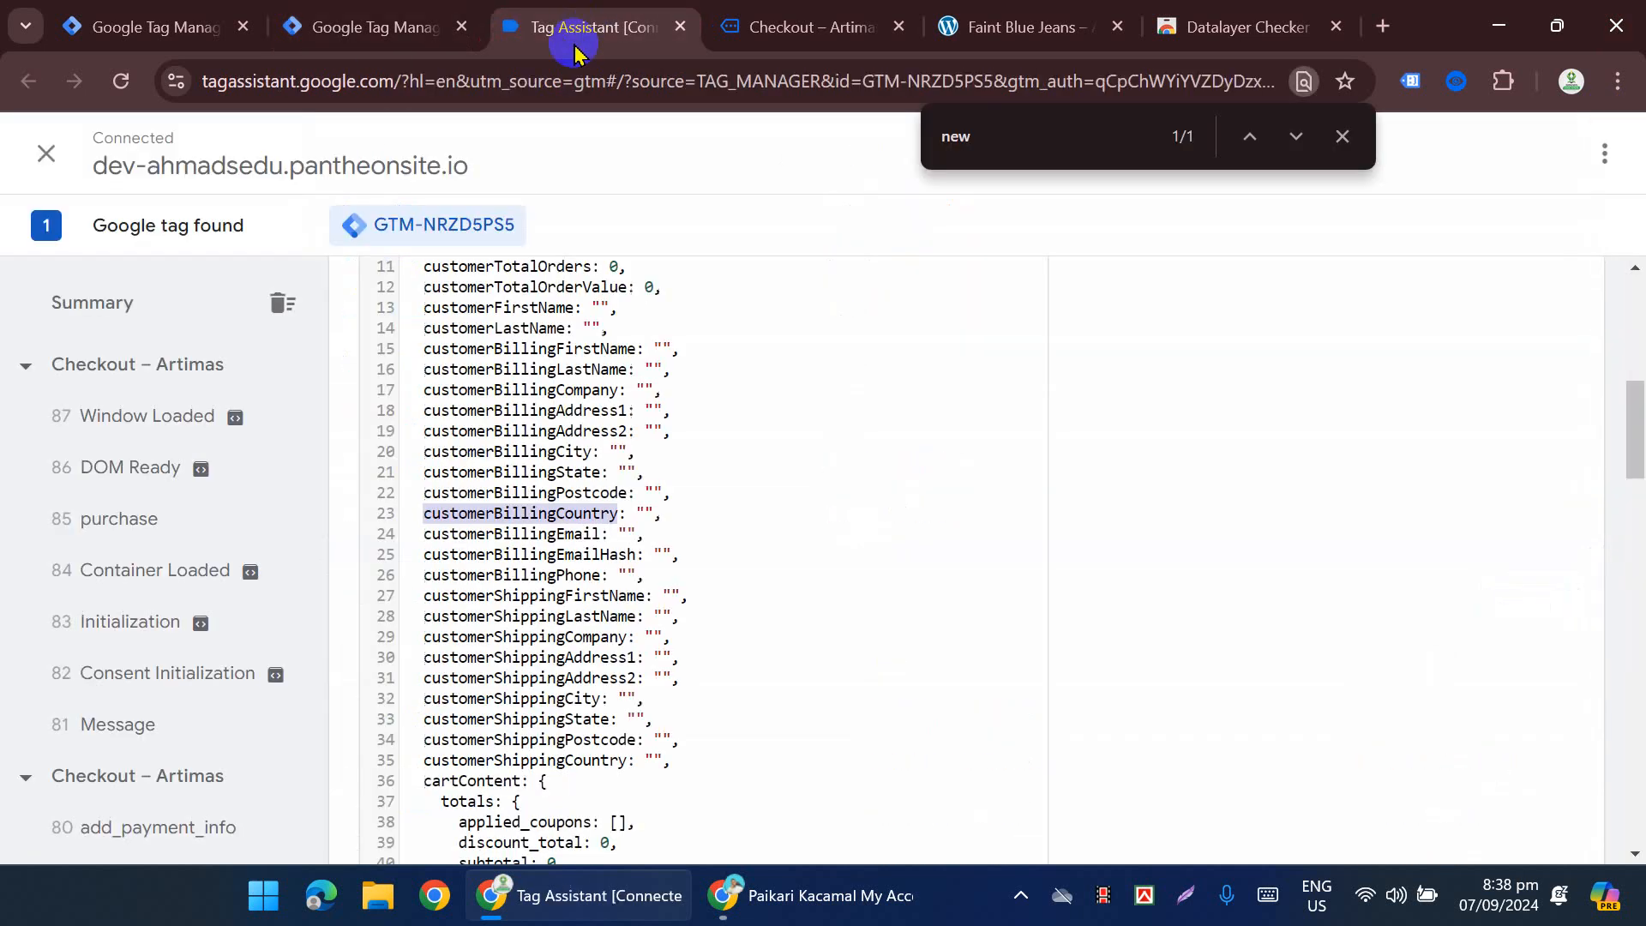
click(116, 18)
scroll(787, 666, down, 1)
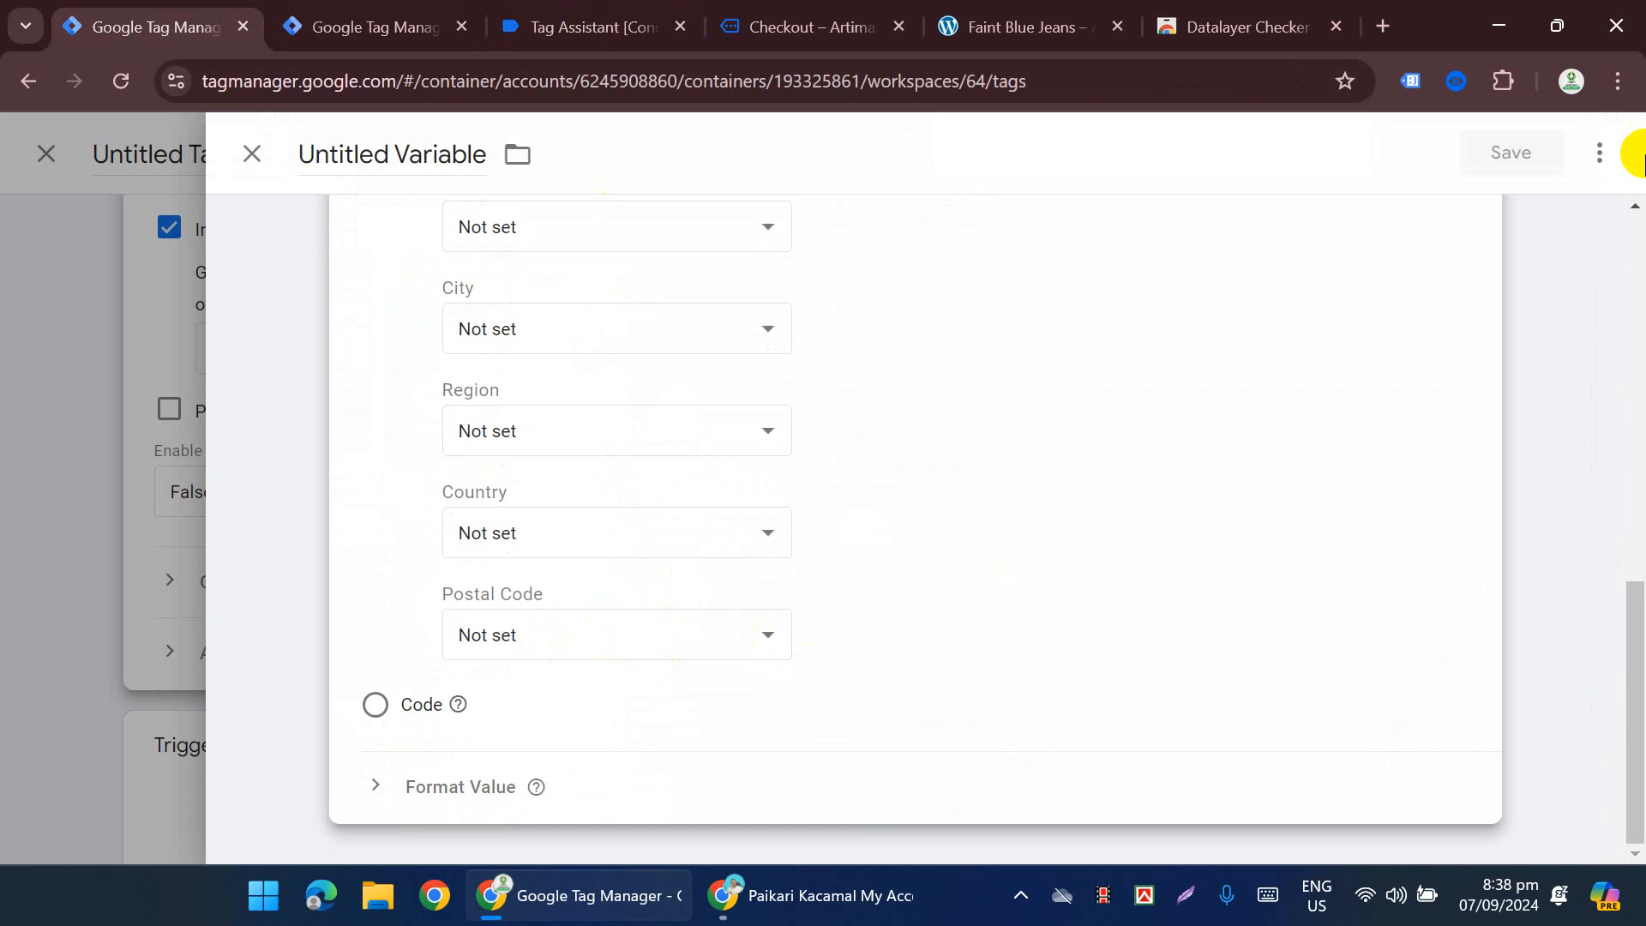
scroll(749, 665, up, 3)
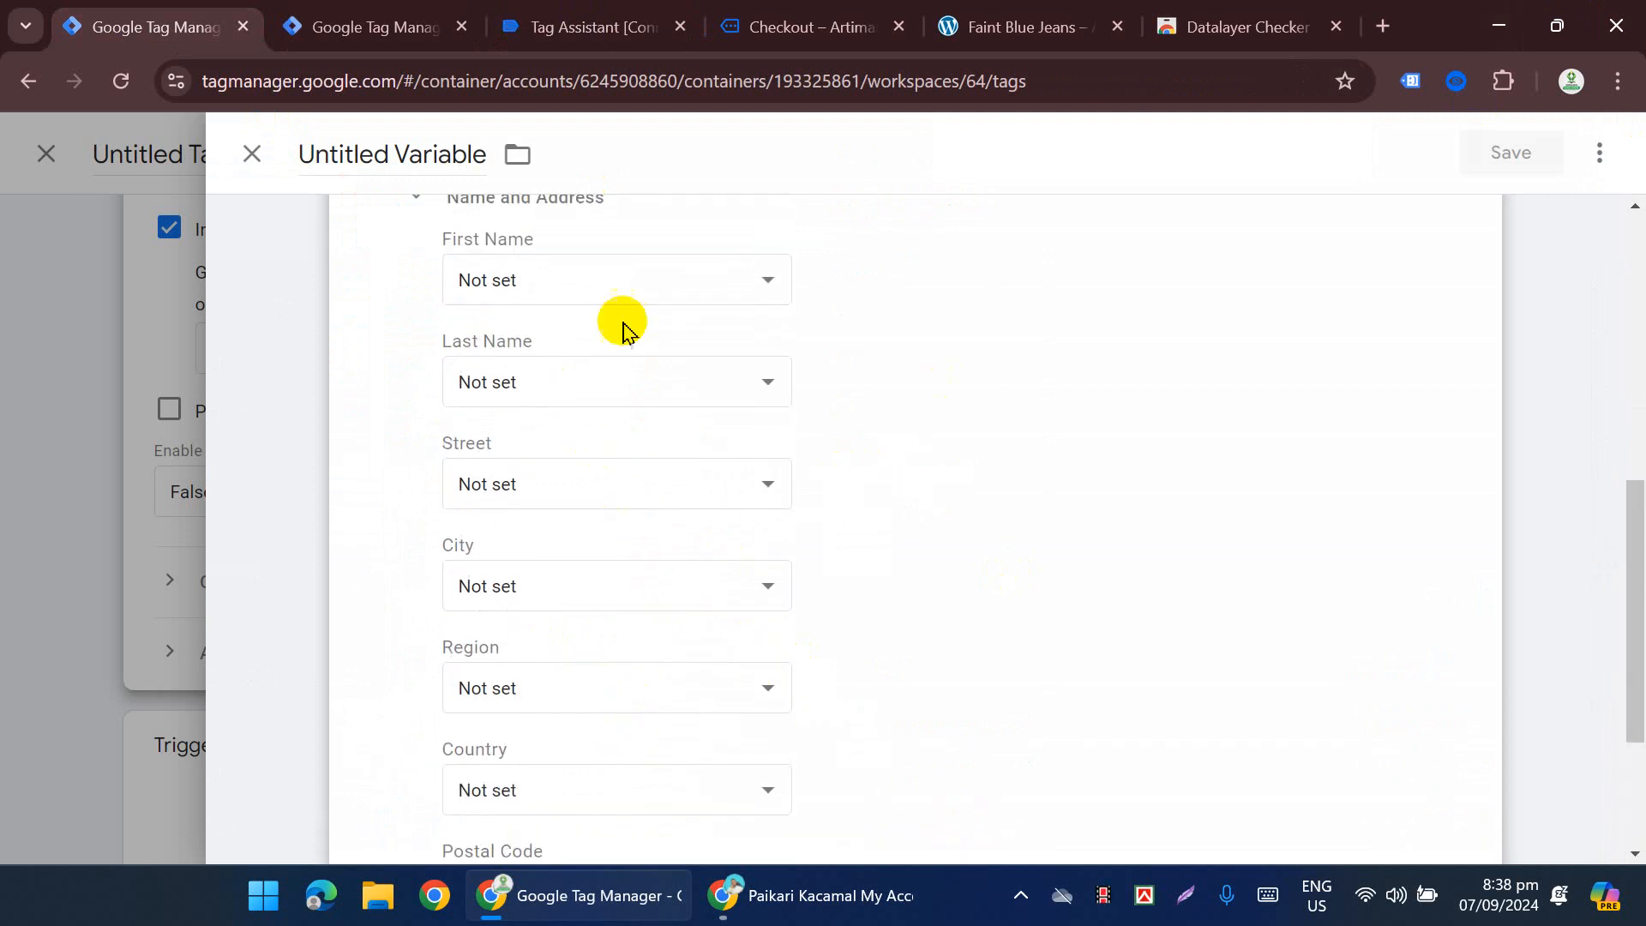
scroll(656, 471, down, 1)
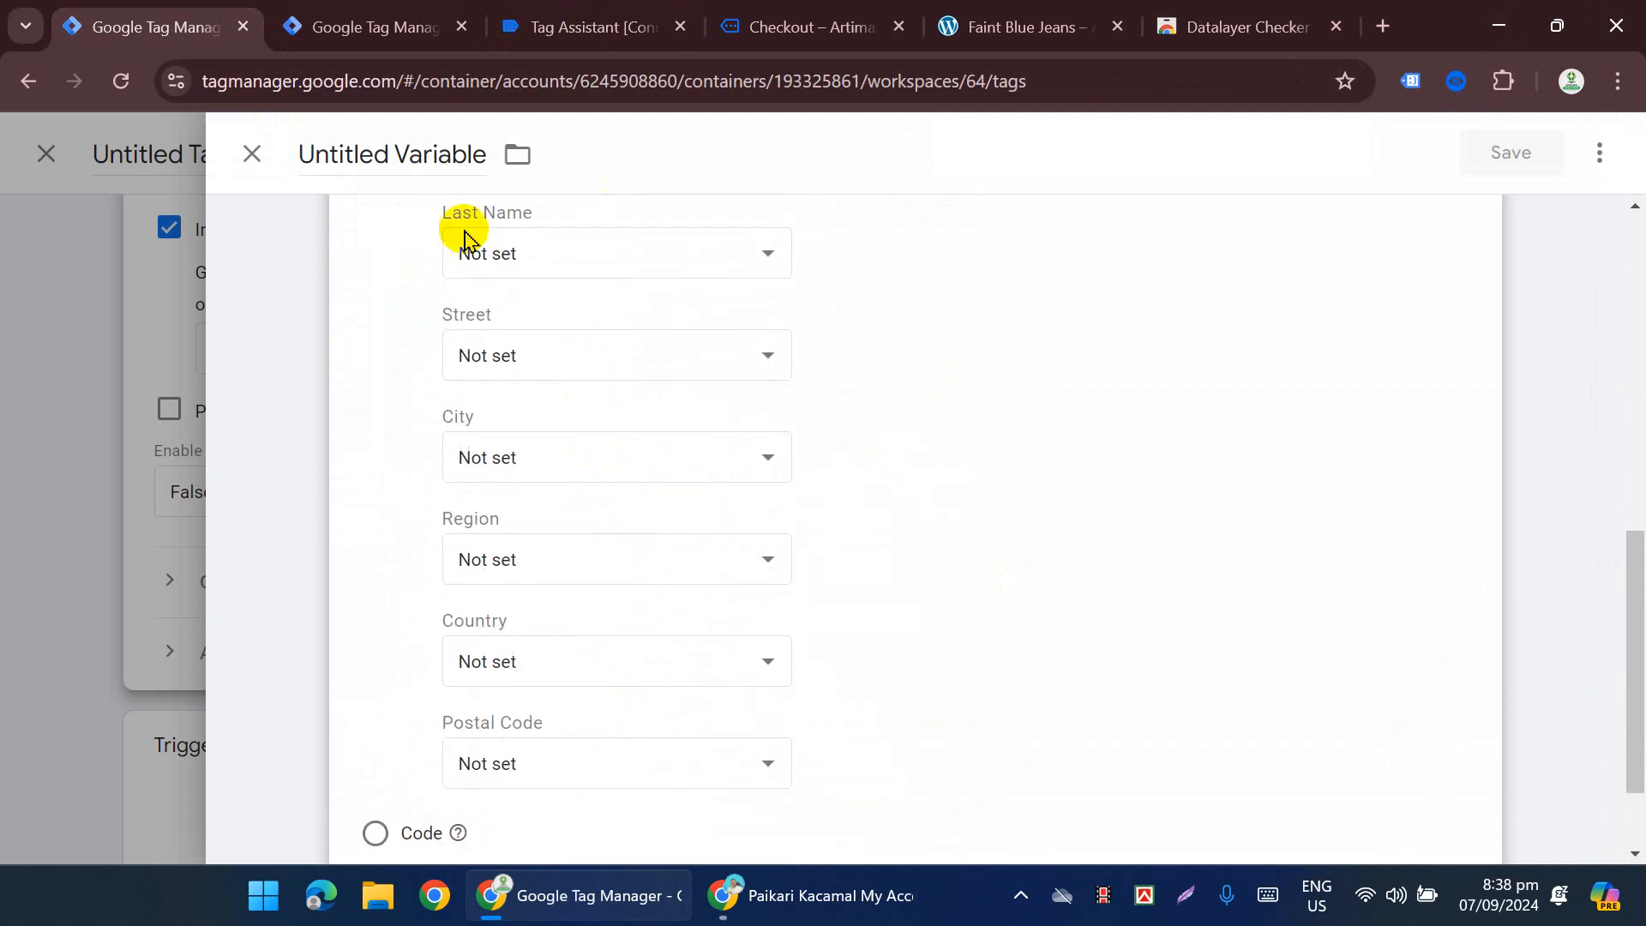
click(633, 35)
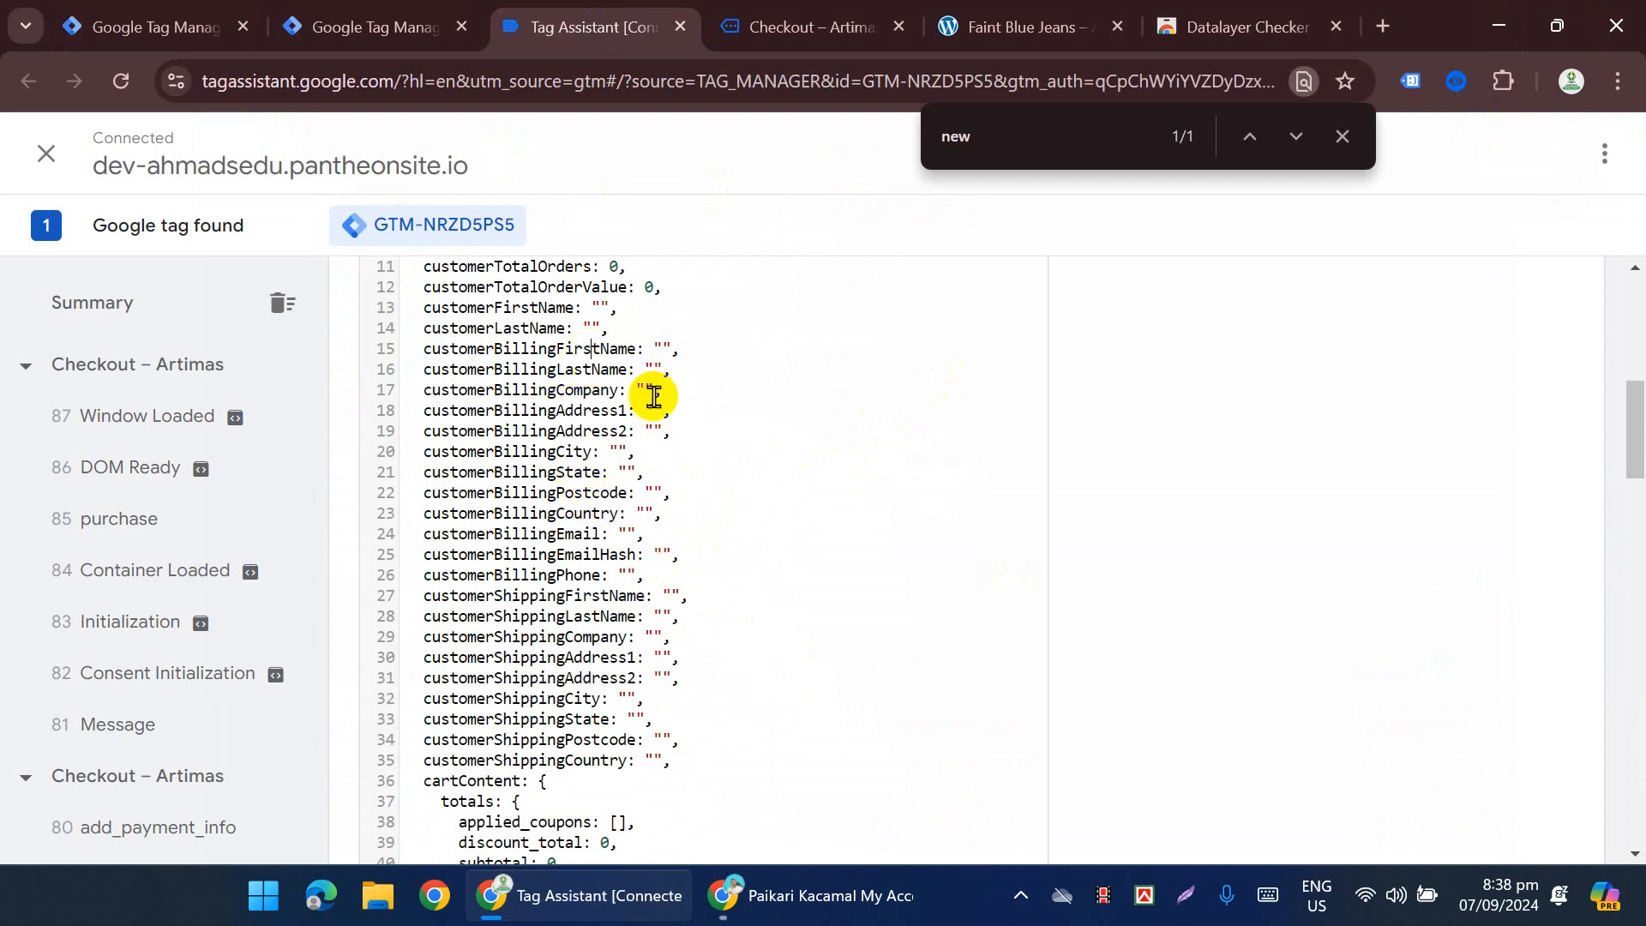
double_click(588, 411)
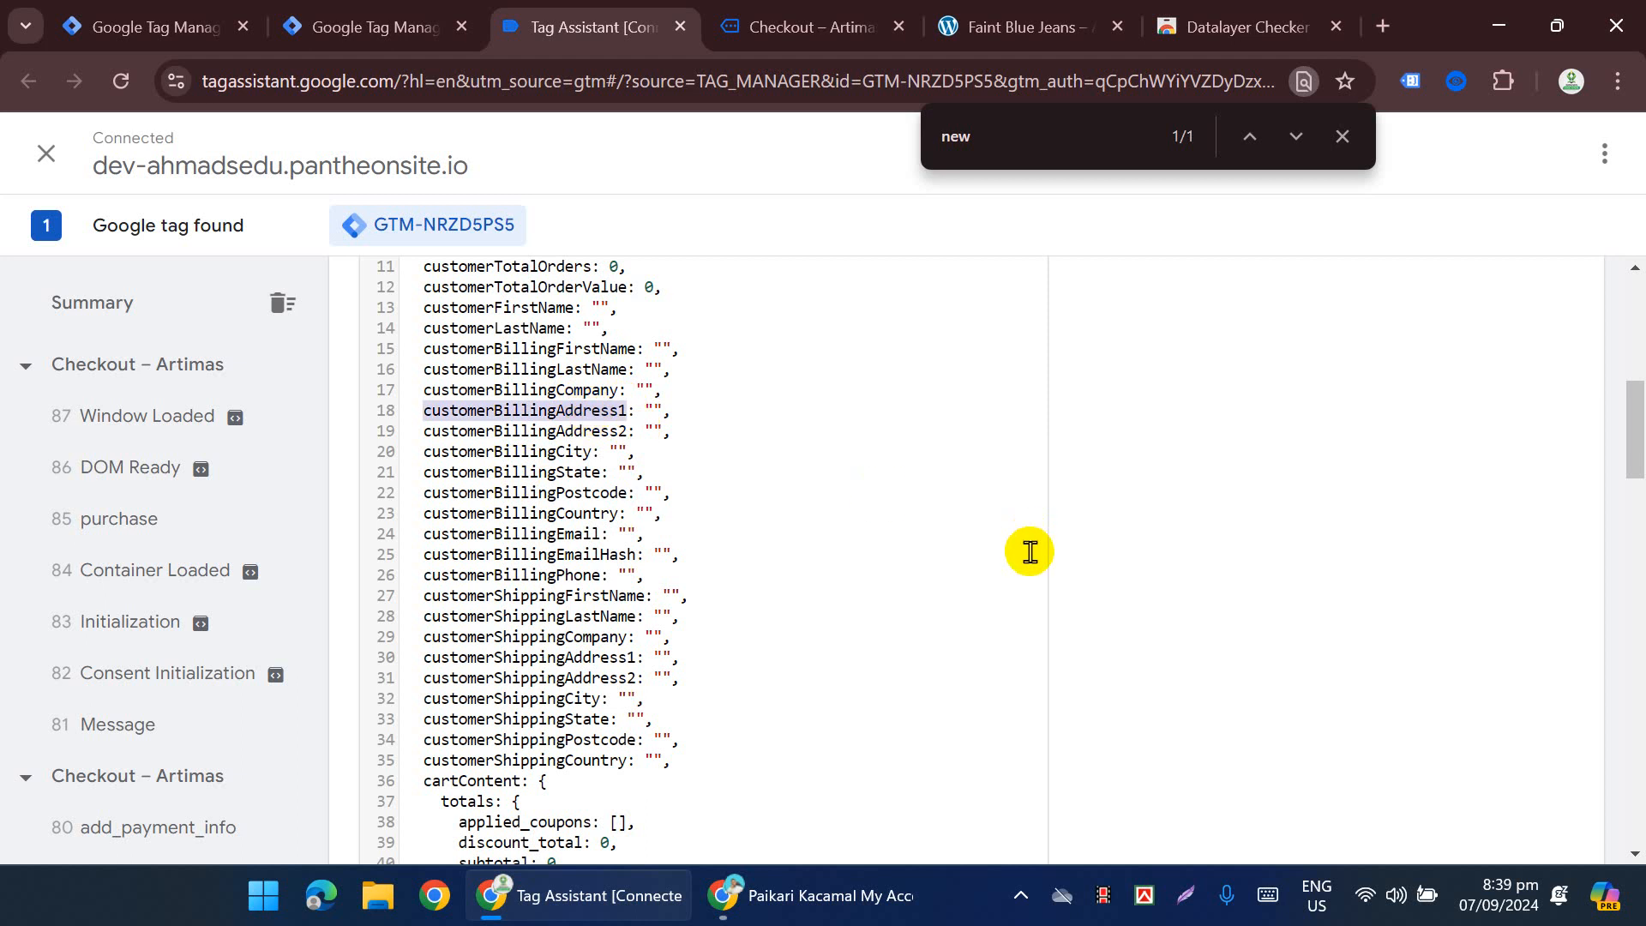
click(201, 21)
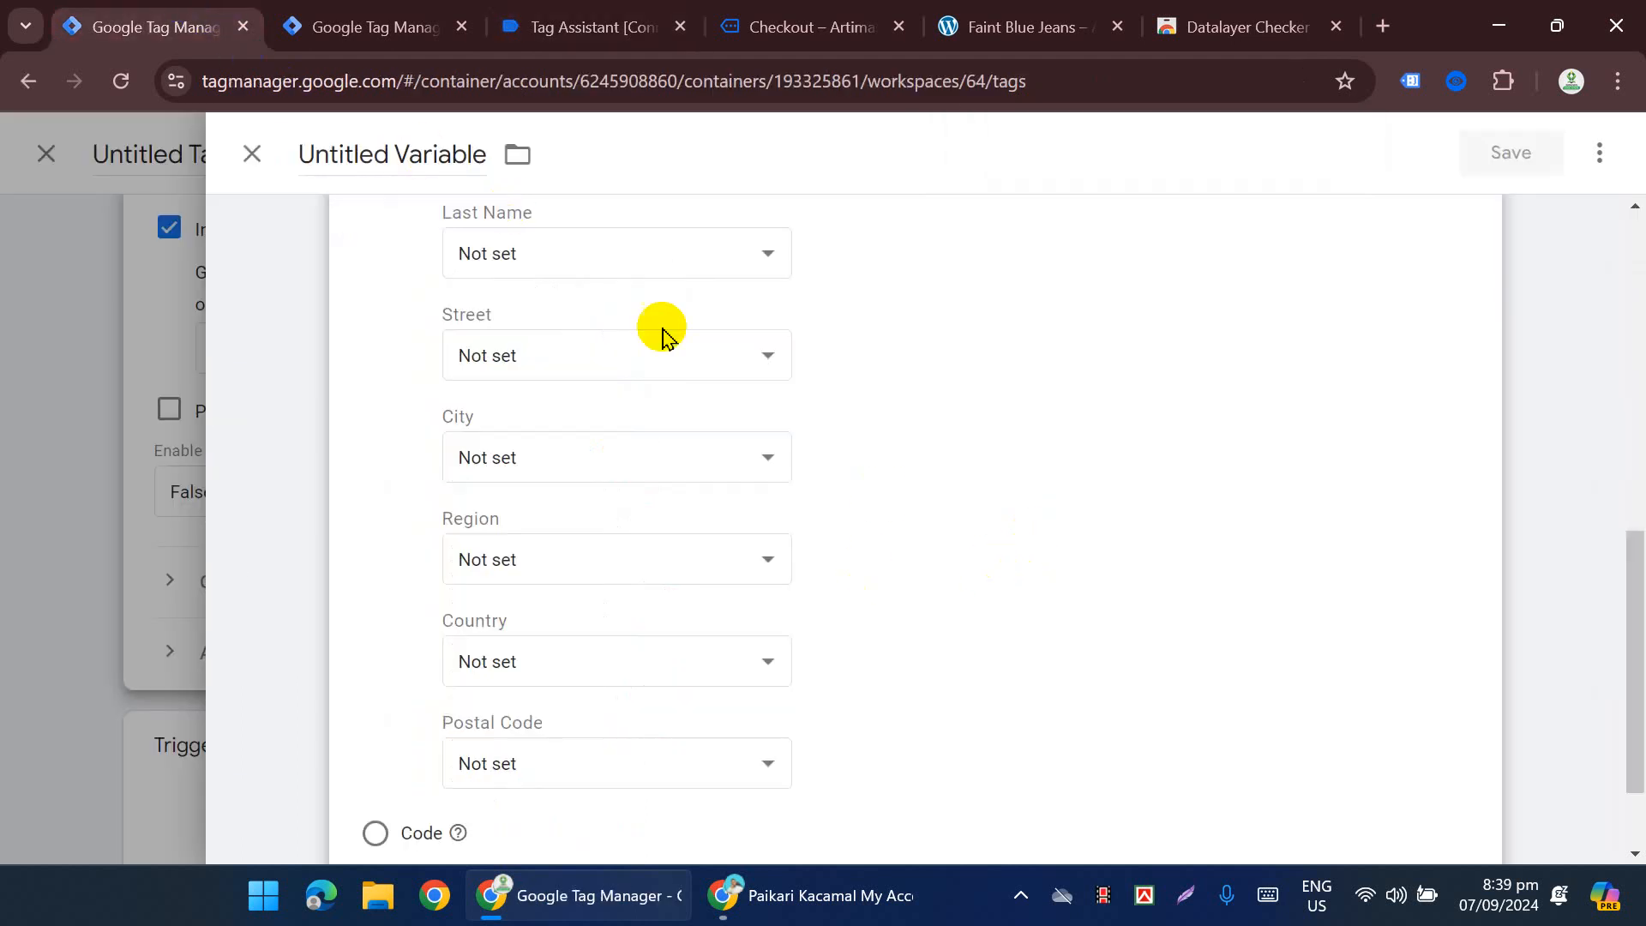
Step: Make a copy of the customerBillingCity variable and title it customerBillingAddress1
scroll(624, 441, down, 2)
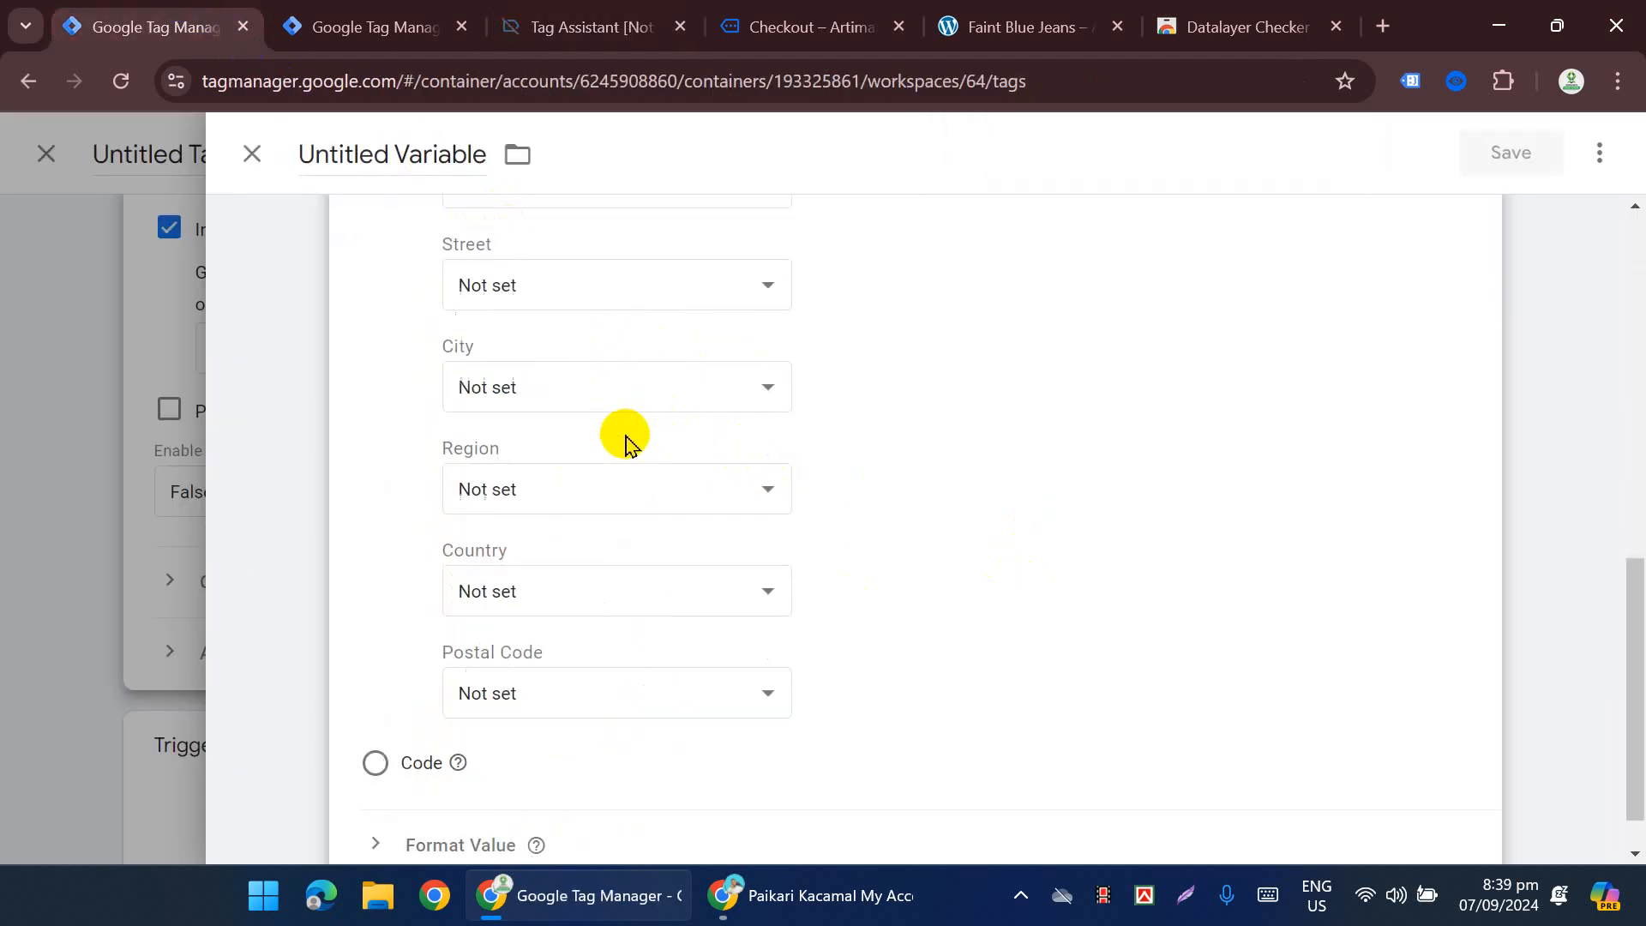
click(381, 25)
click(455, 711)
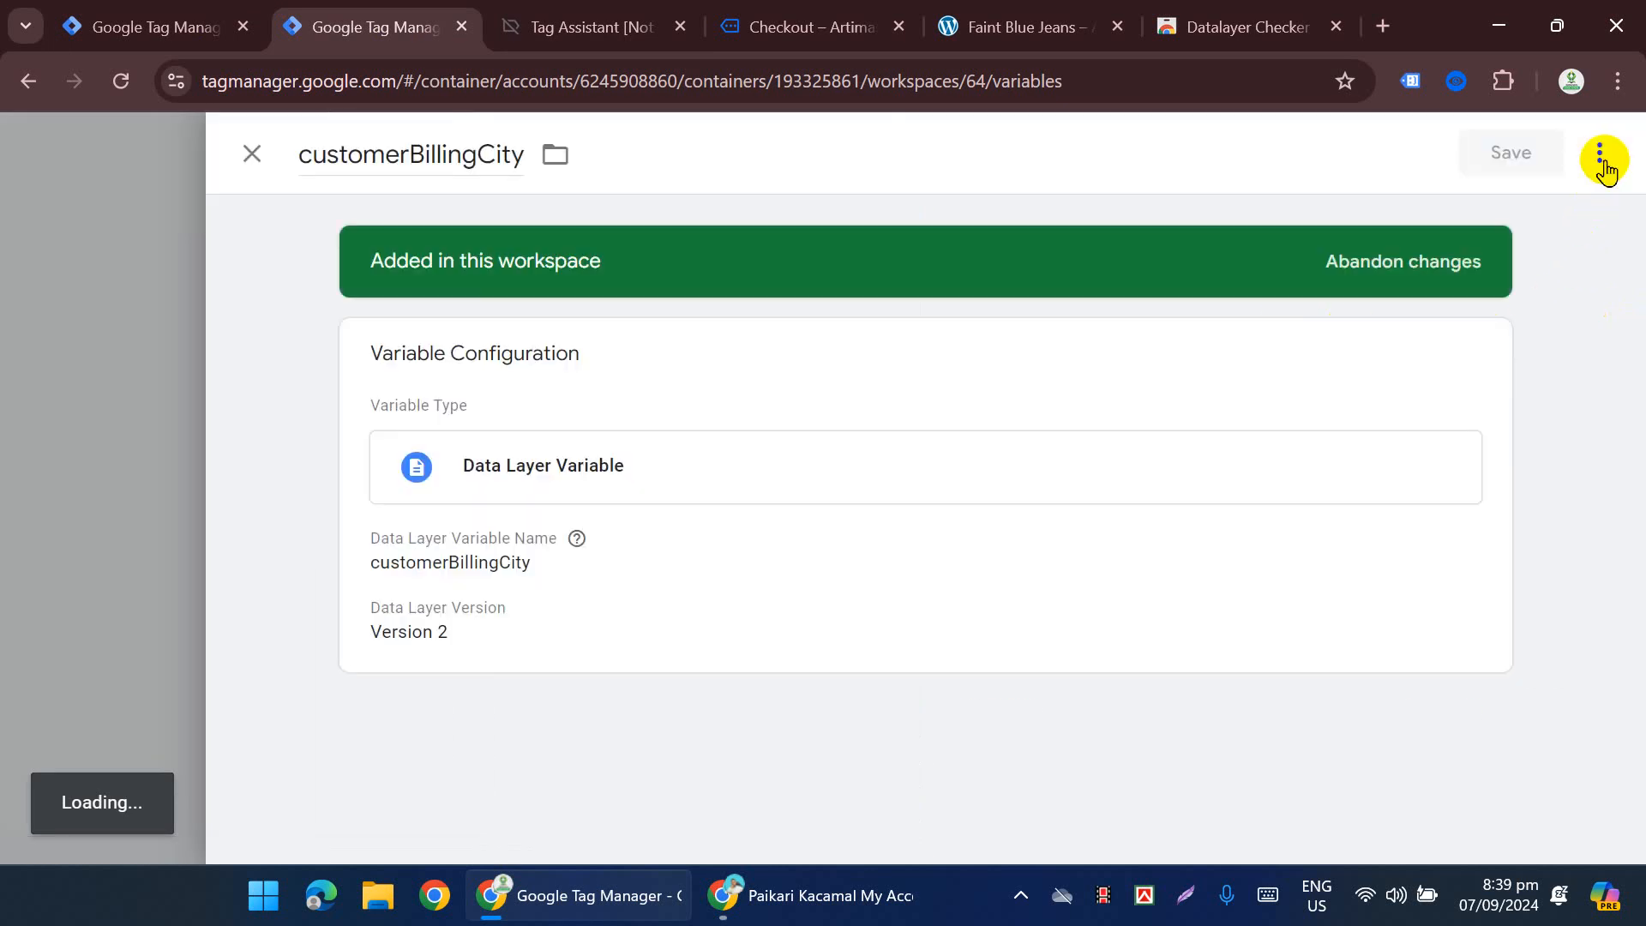
click(1602, 156)
click(1553, 214)
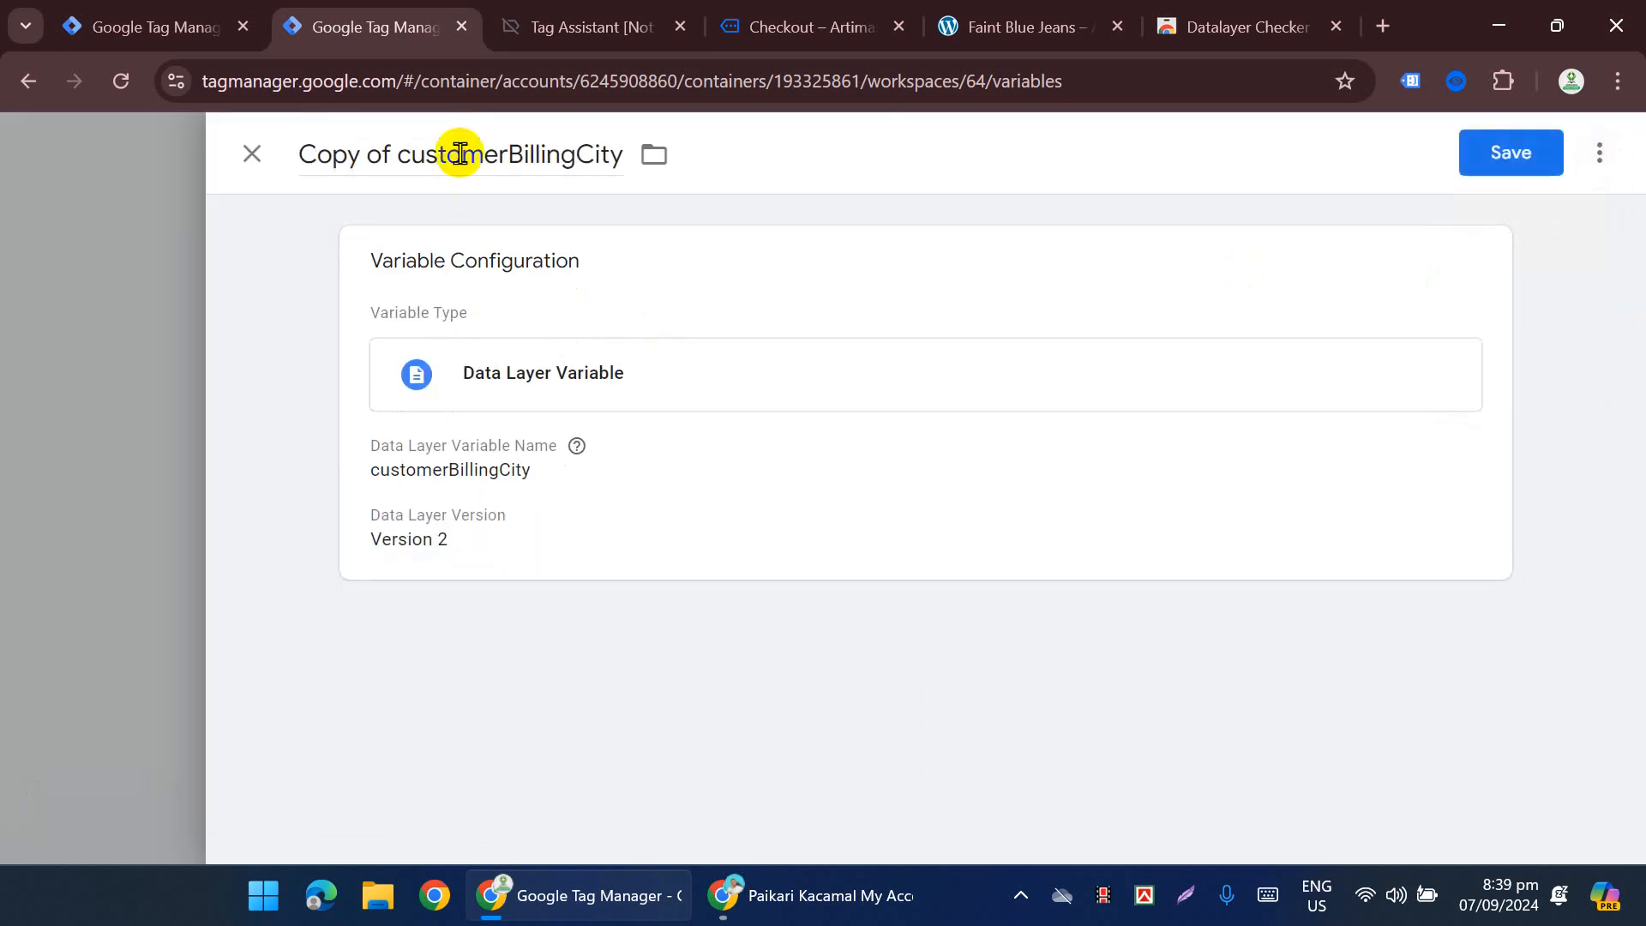
key(ctrl+a)
text(customerBillingAddress1)
Step: Set the copied variable's data layer variable name to customerBillingAddress1
click(626, 339)
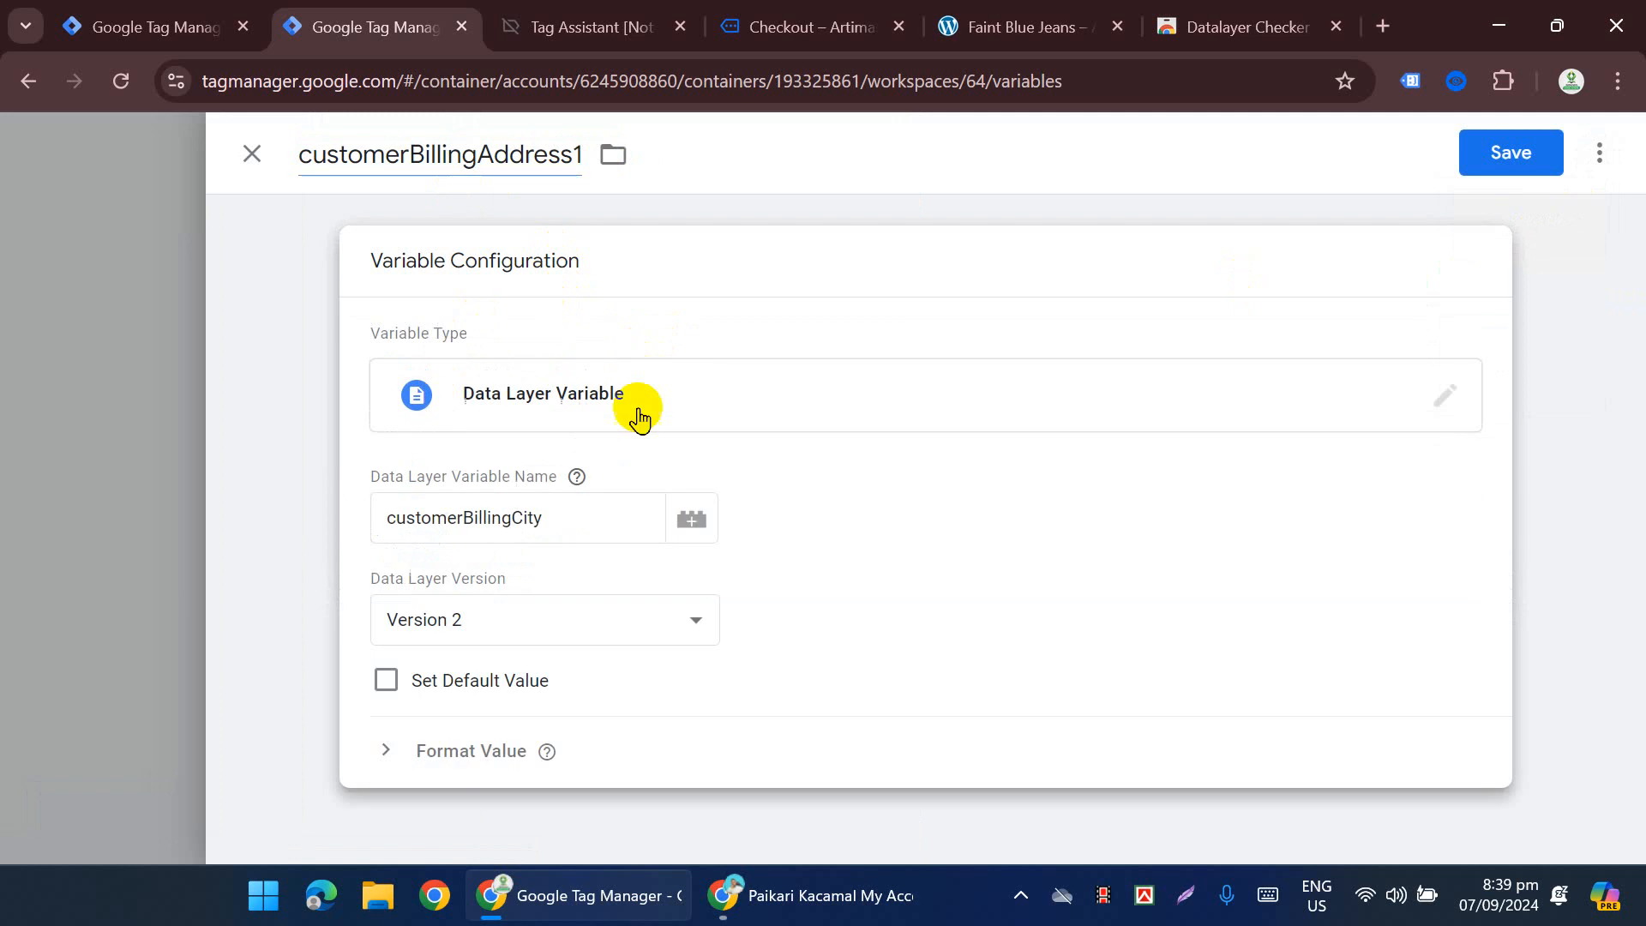
click(540, 525)
key(ctrl+a)
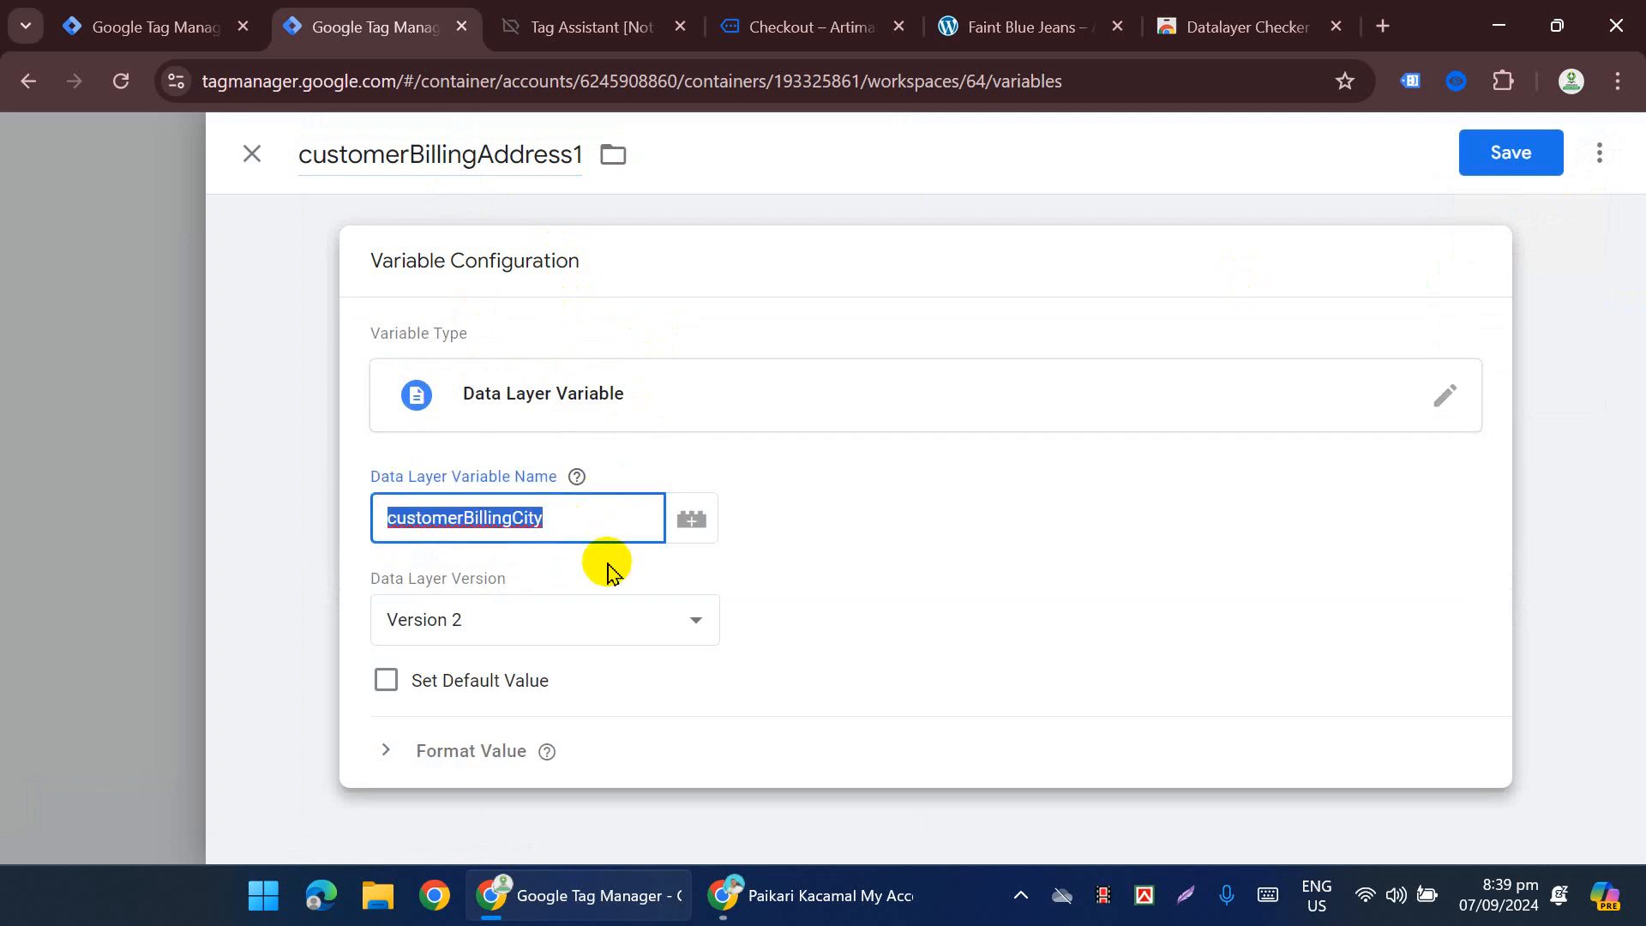
key(ctrl+v)
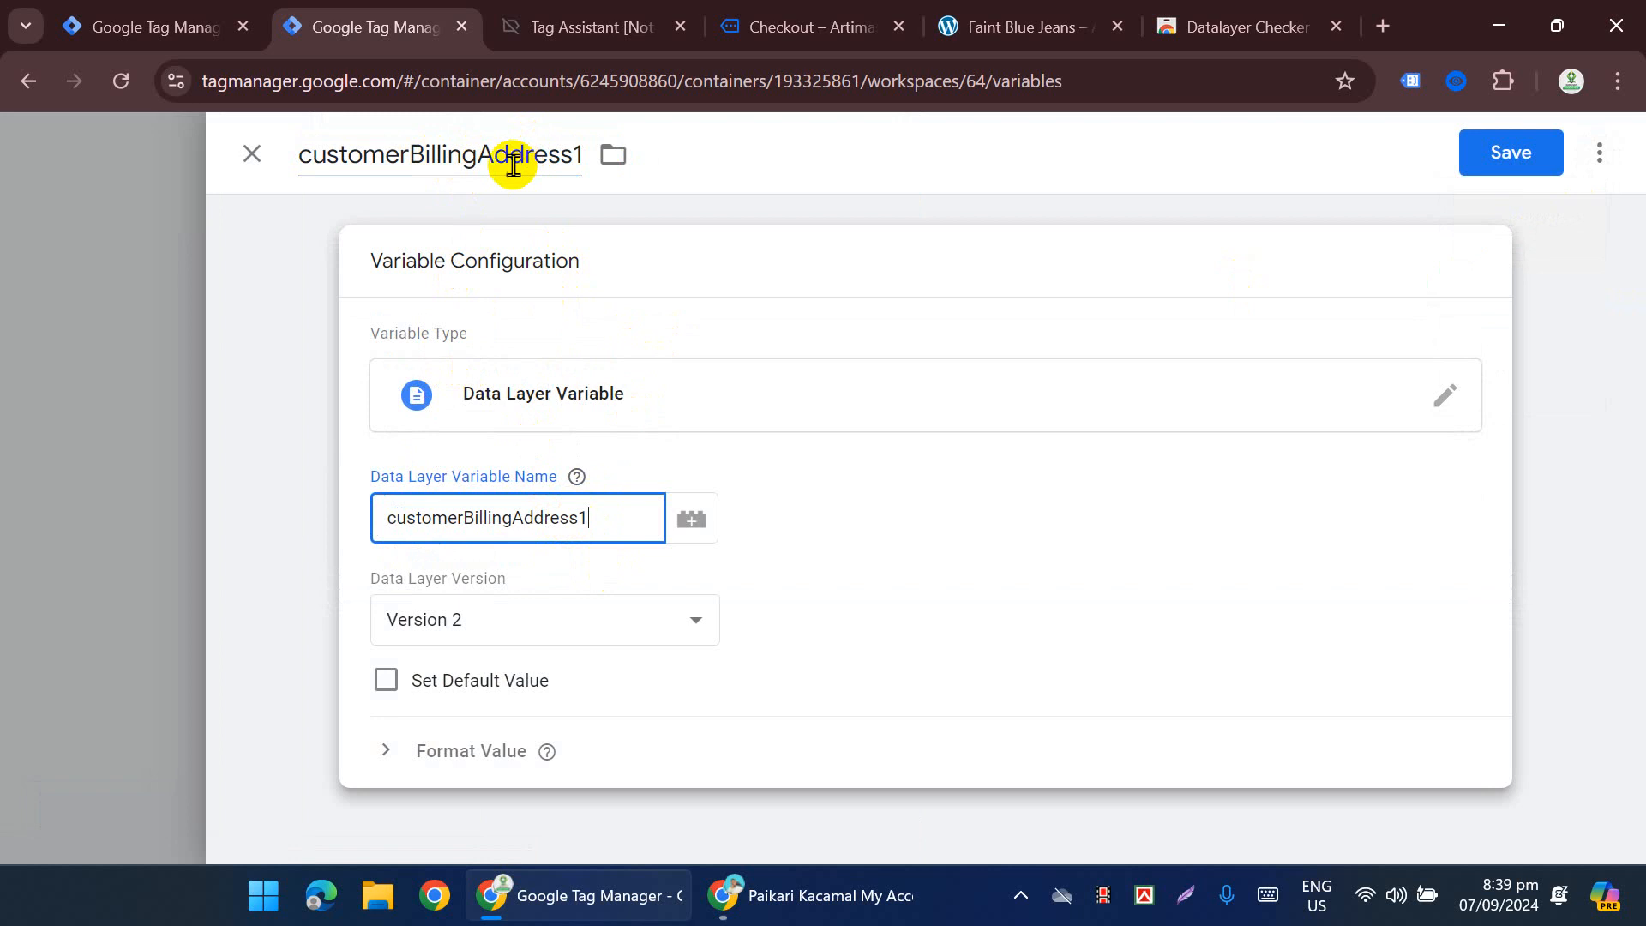
Step: Retitle the copied variable customerBillingRegion, save it, and check the list of user-defined variables
click(577, 150)
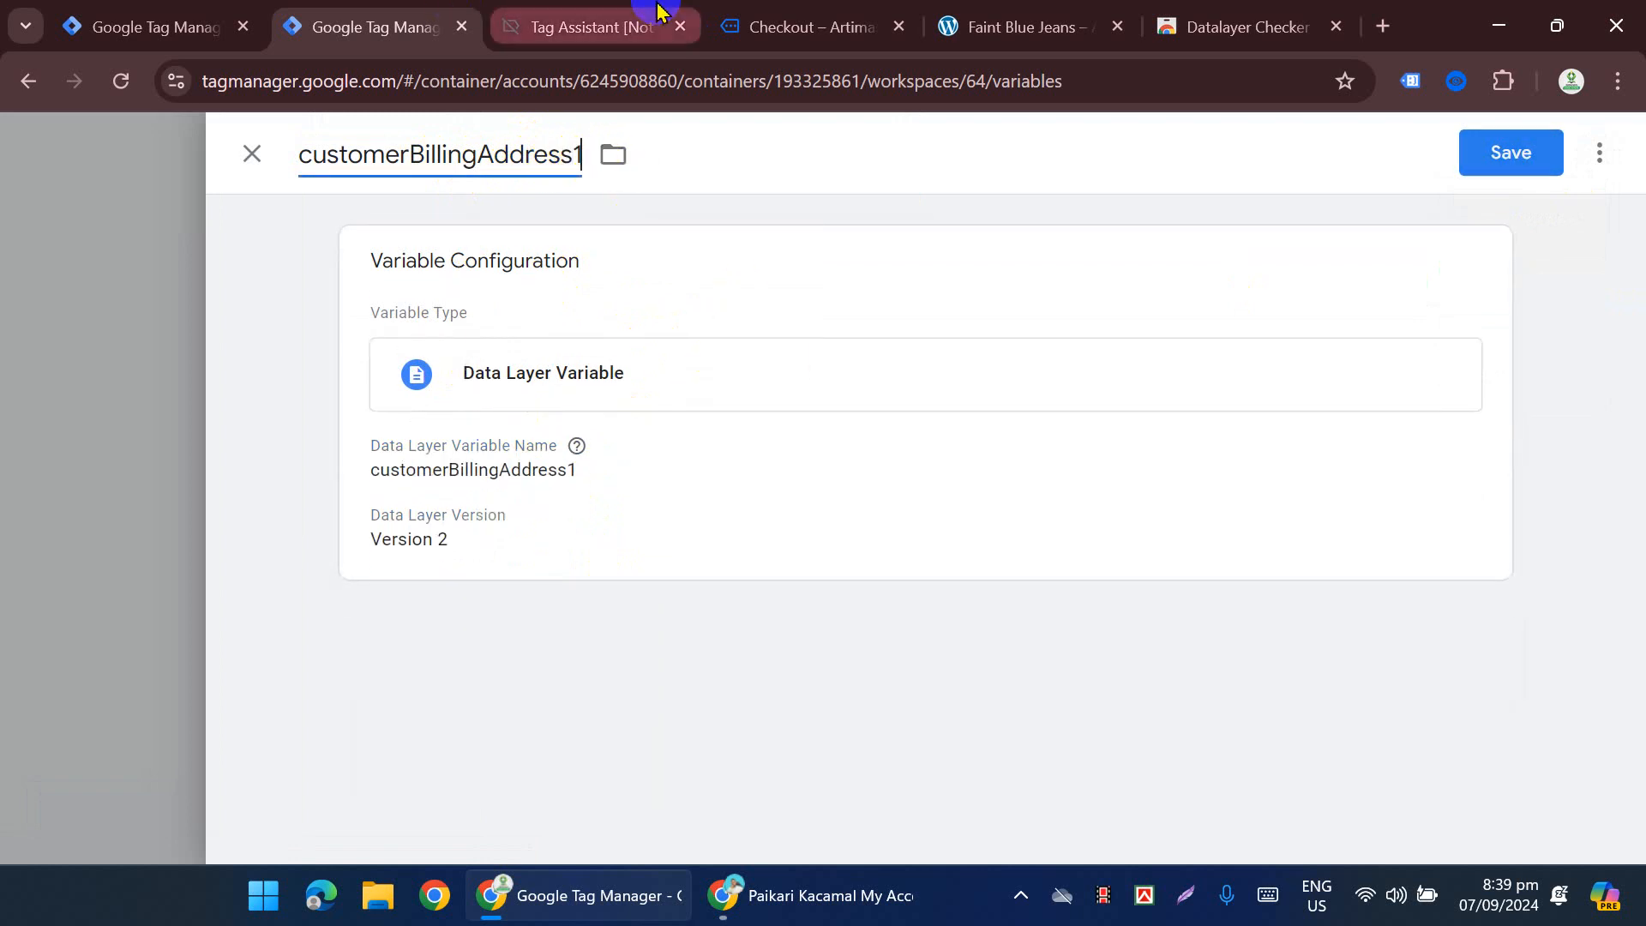
key(BackSpace)
key(BackSpace)
key(BackSpace)
key(BackSpace)
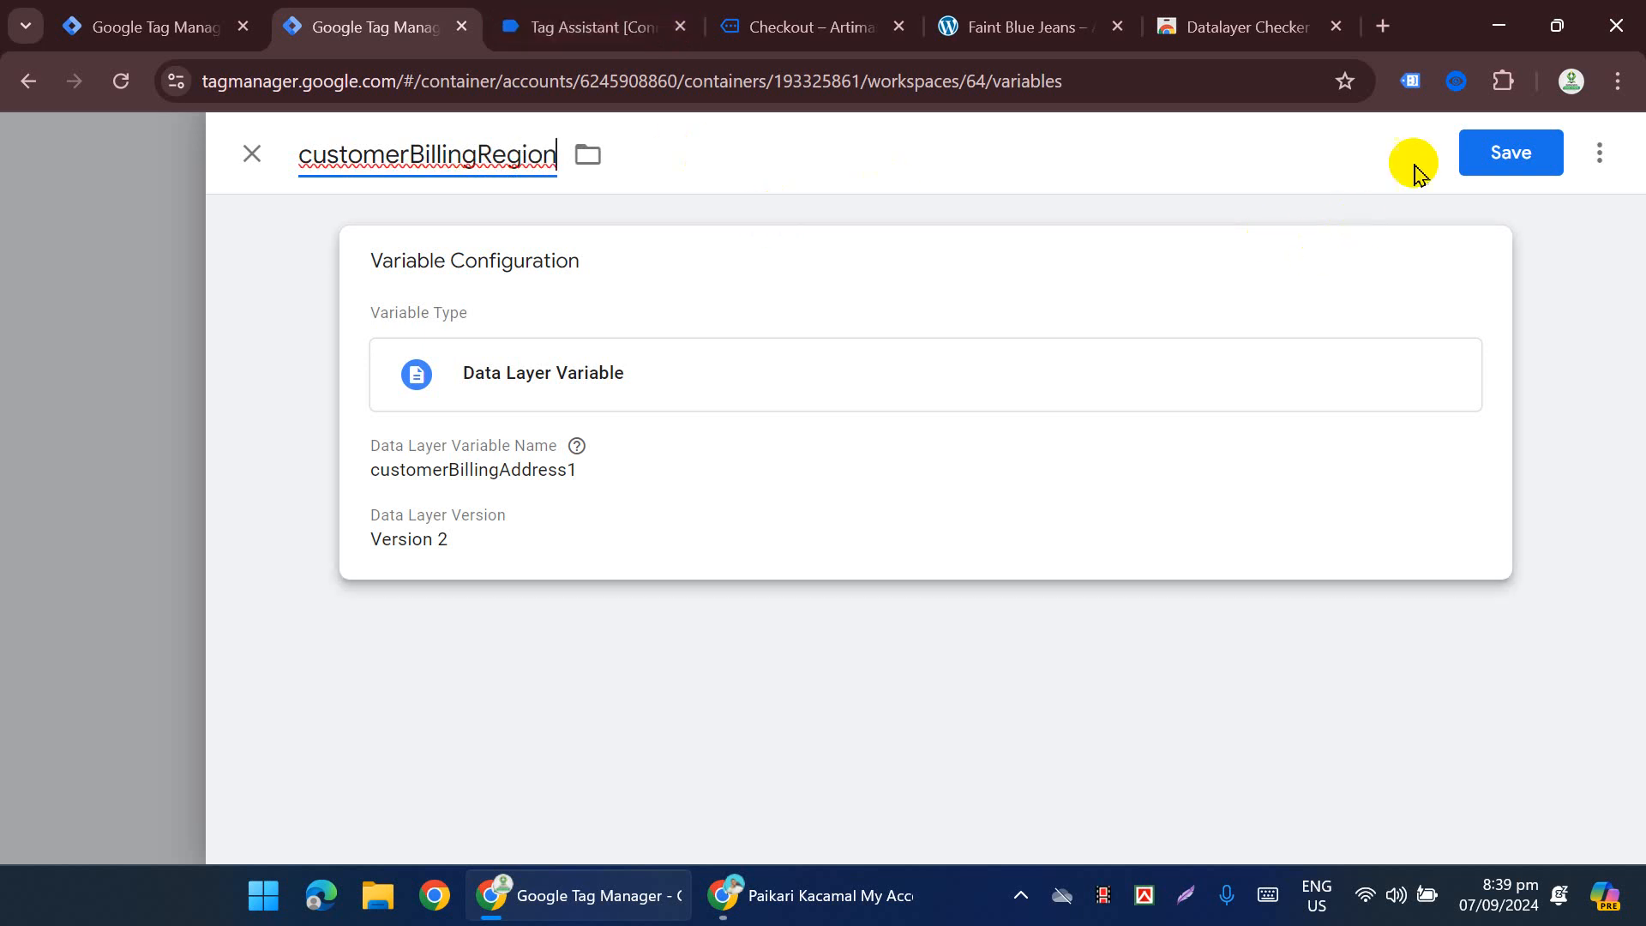
click(1498, 156)
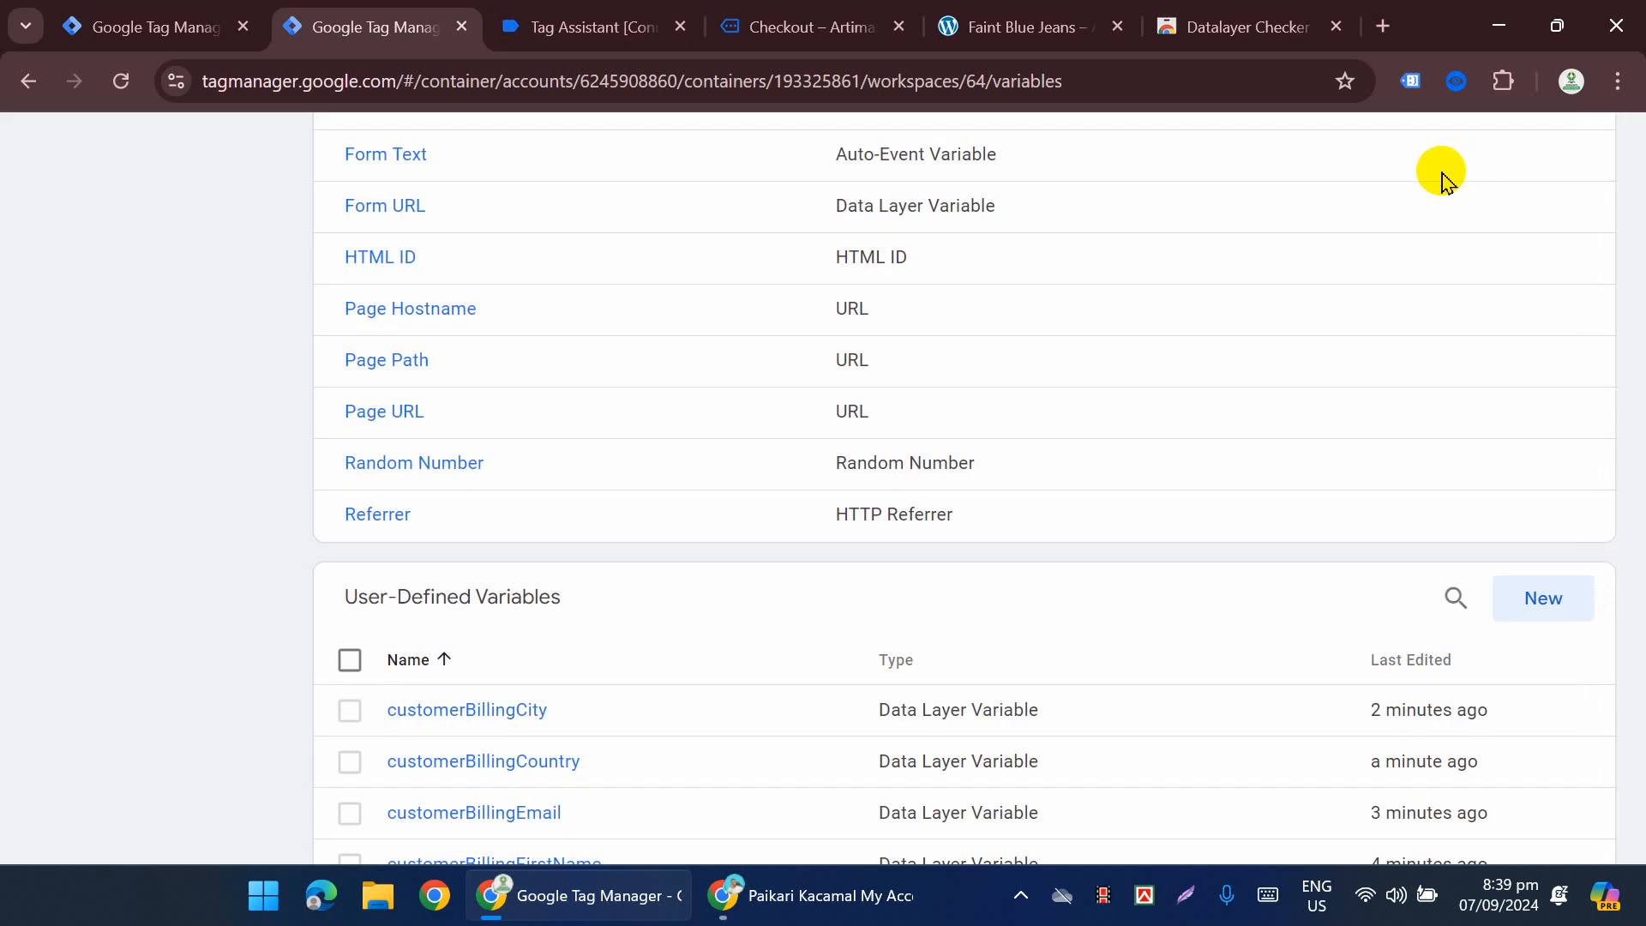
scroll(1126, 812, down, 8)
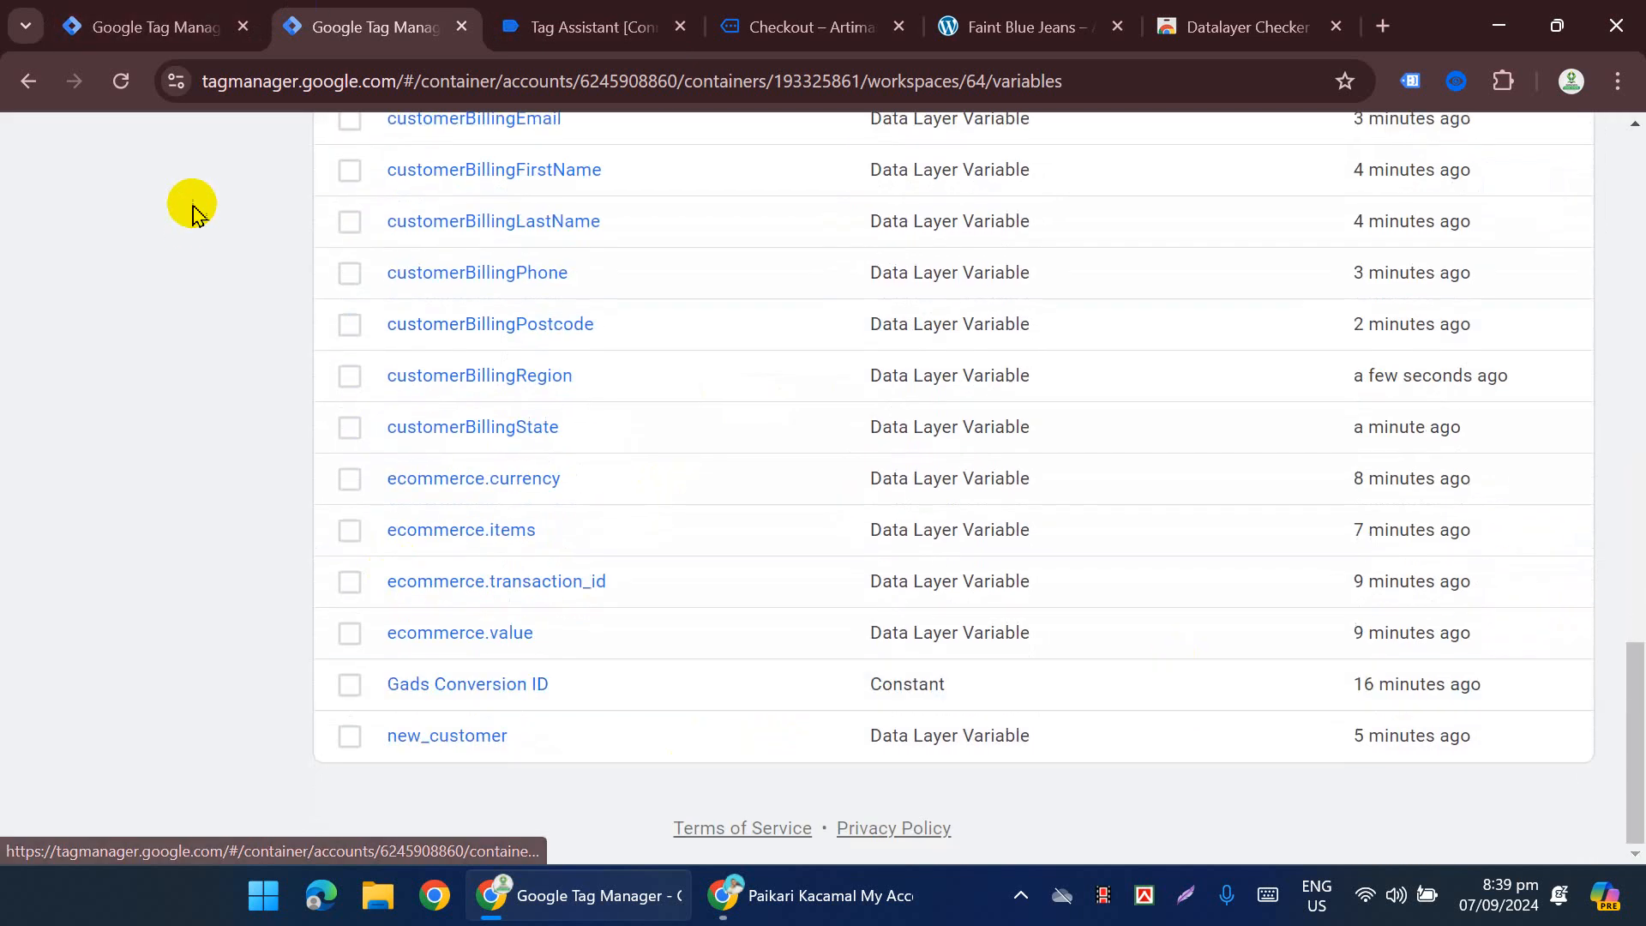
Step: Close the untitled User-Provided Data variable and copy the conversion label from the untitled Google Ads Conversion Tracking tag
click(247, 48)
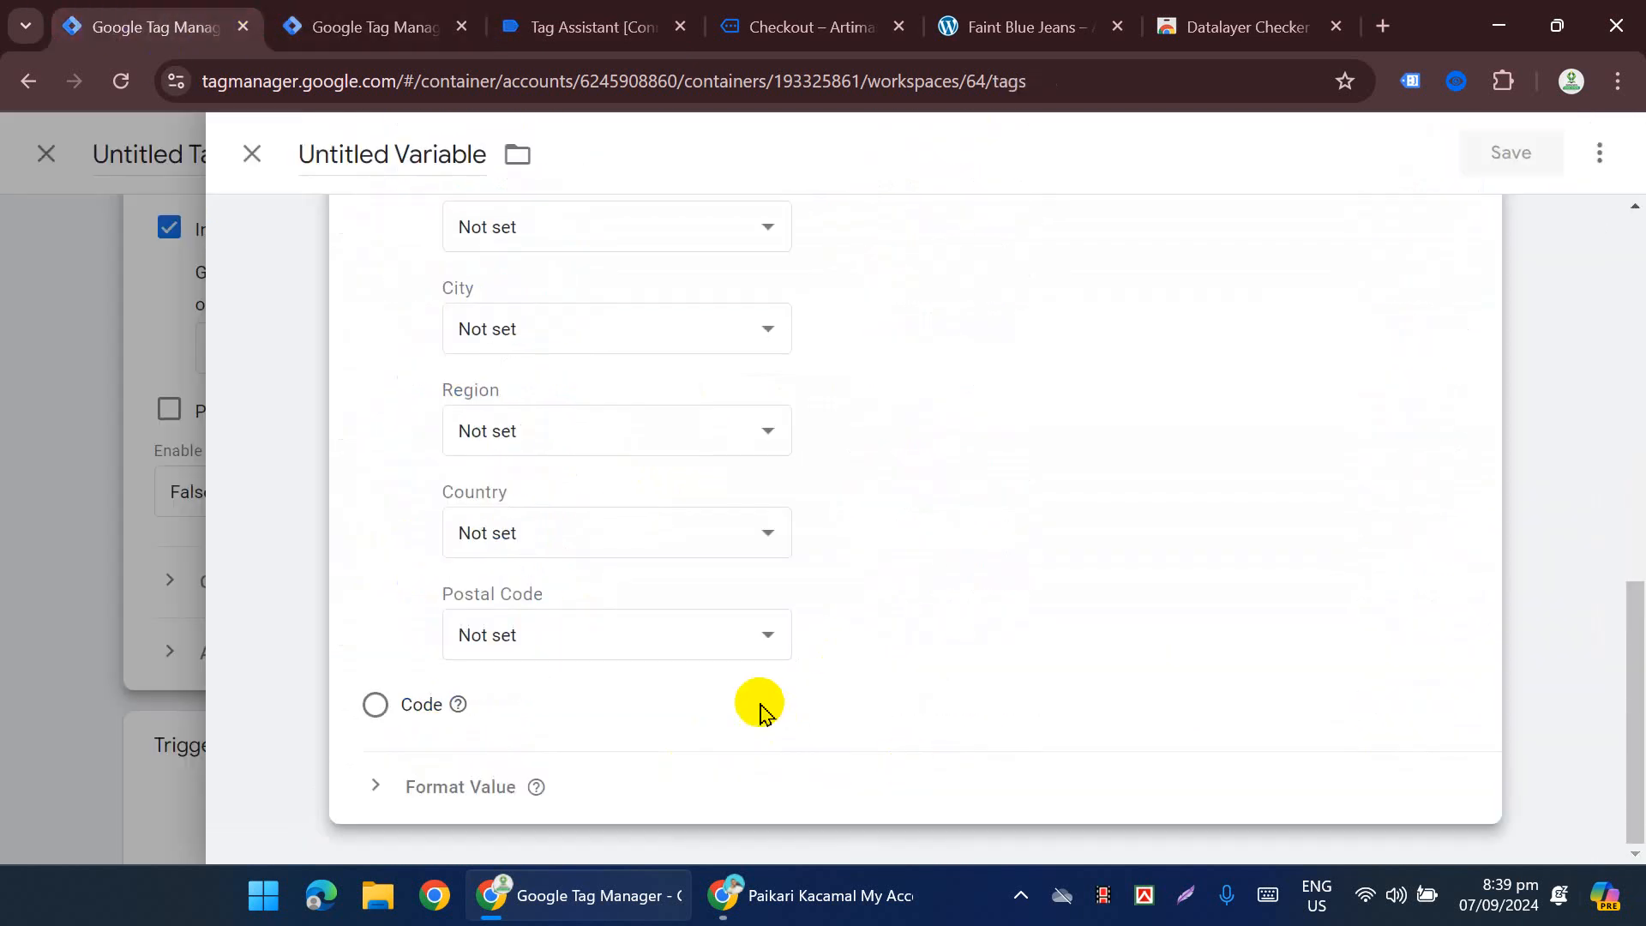
scroll(680, 533, up, 10)
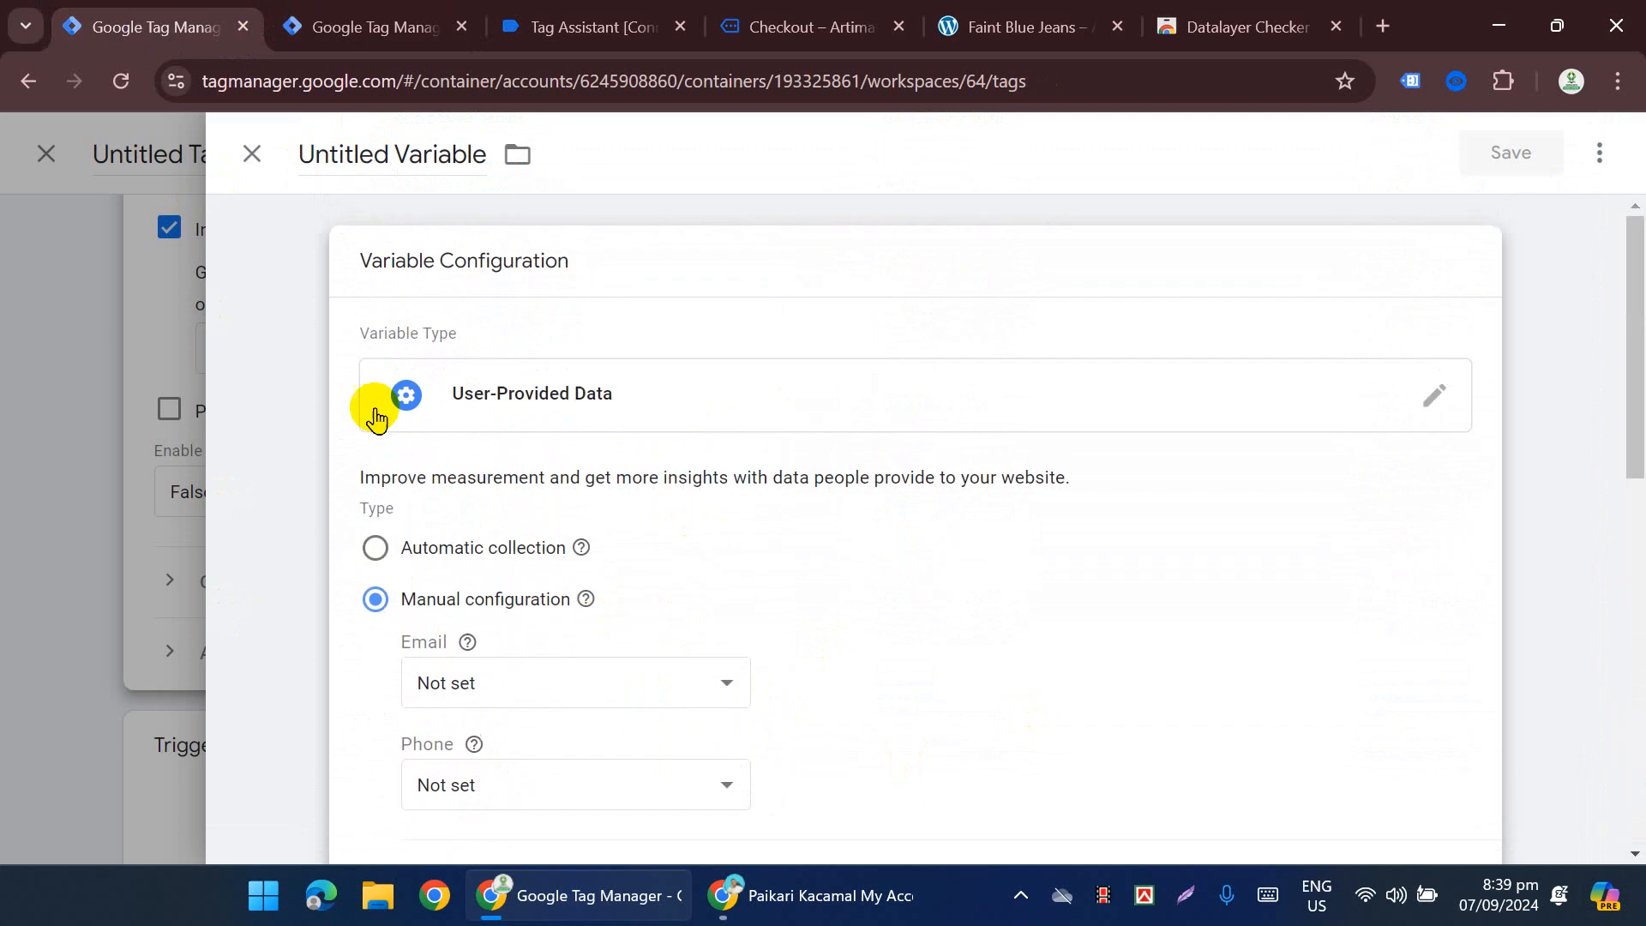
click(252, 156)
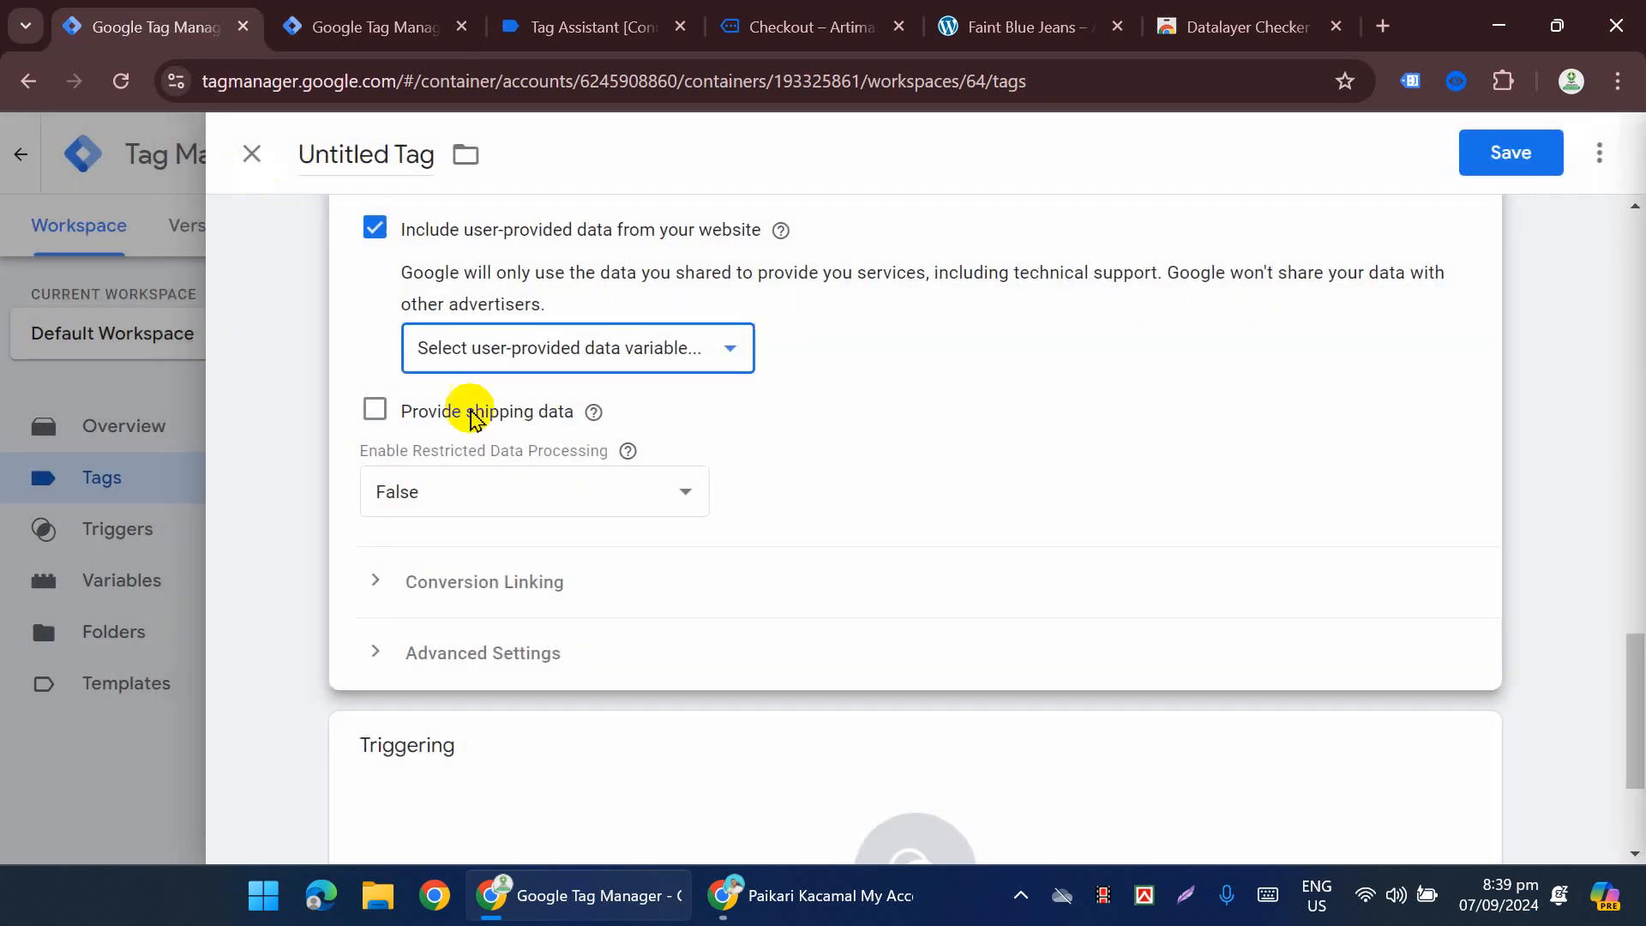
scroll(664, 617, up, 3)
scroll(455, 382, up, 3)
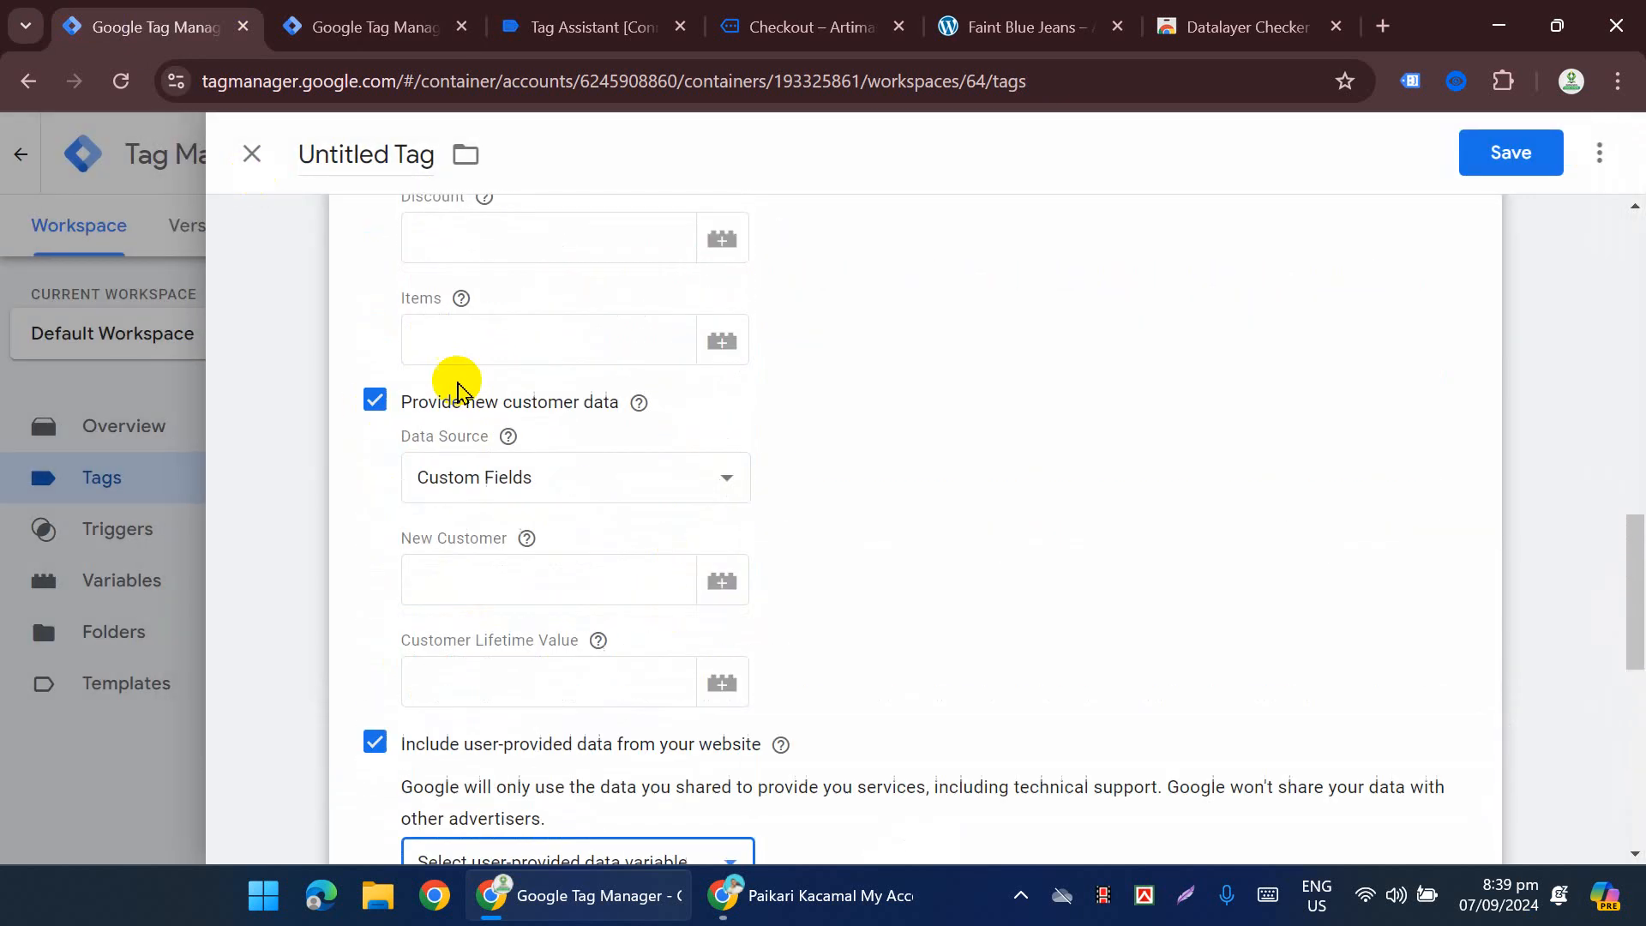
scroll(471, 478, up, 7)
scroll(643, 459, up, 3)
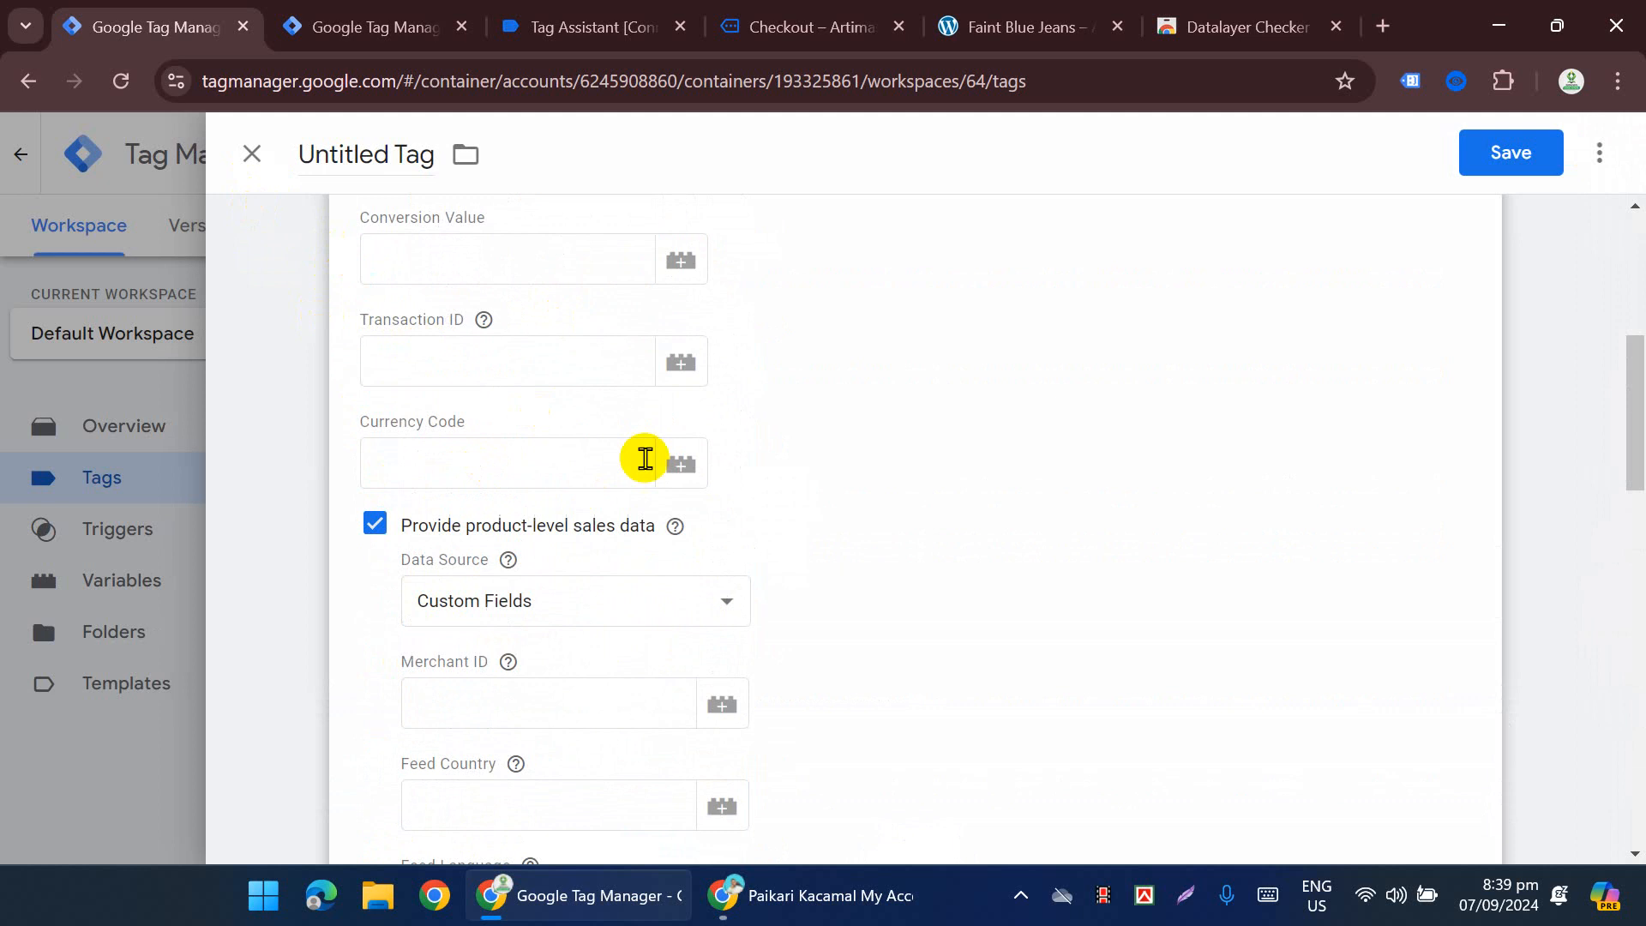
scroll(632, 573, up, 5)
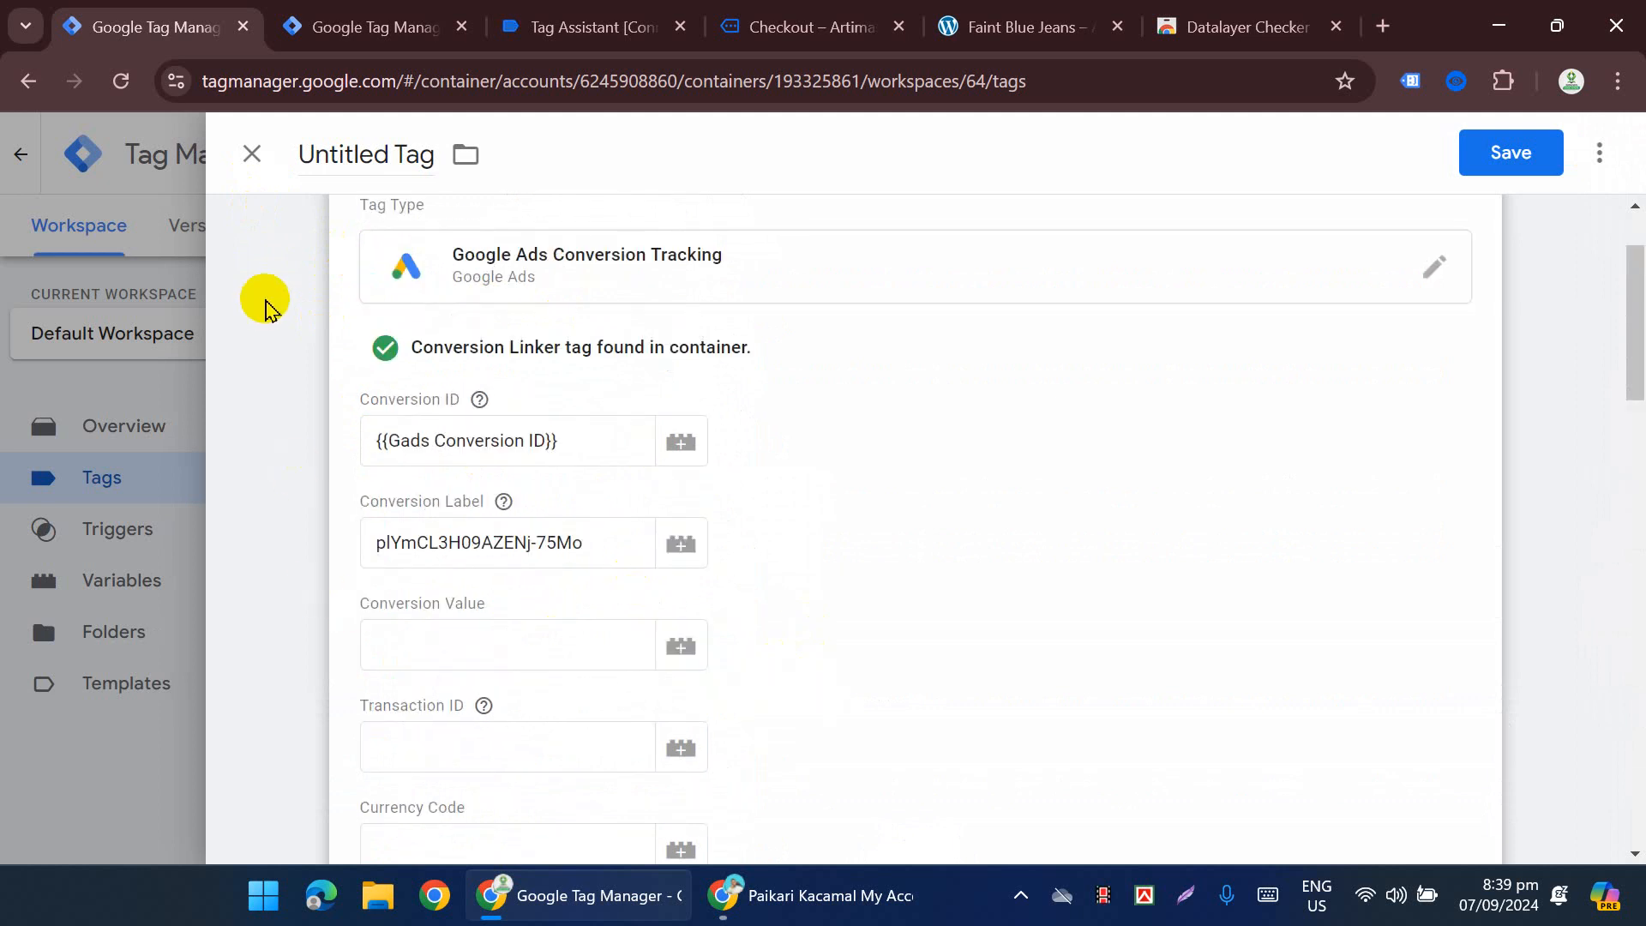
click(561, 547)
key(ctrl+a)
key(ctrl+c)
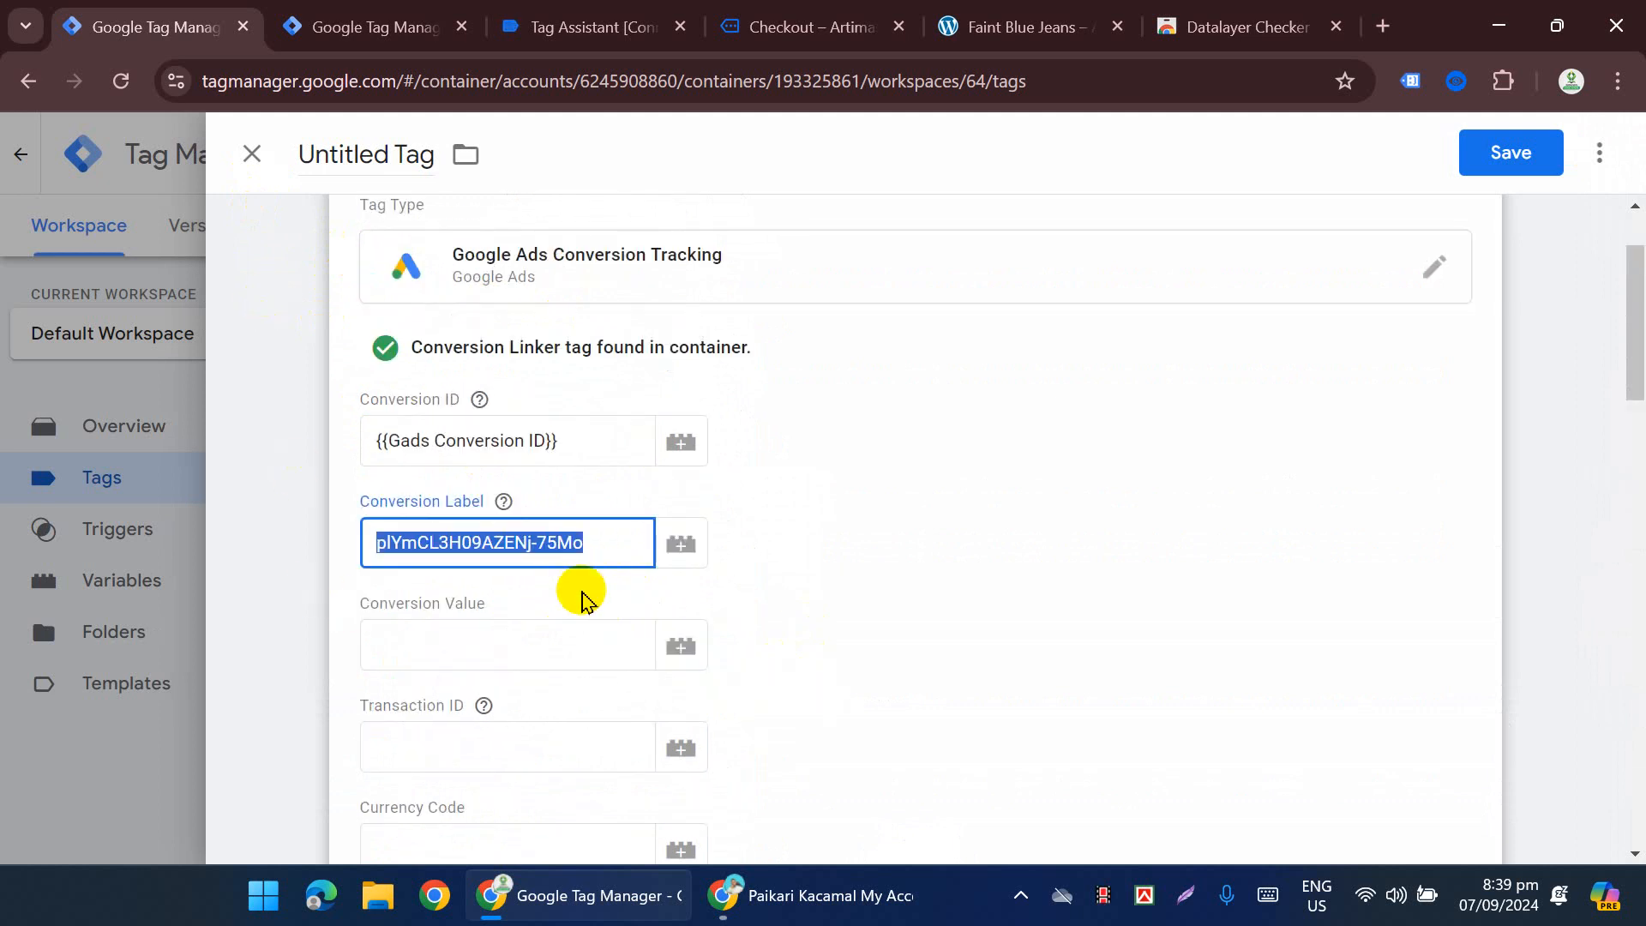
Step: Leave the untitled tag, discarding its unsaved changes, and reload the Tags page
click(275, 183)
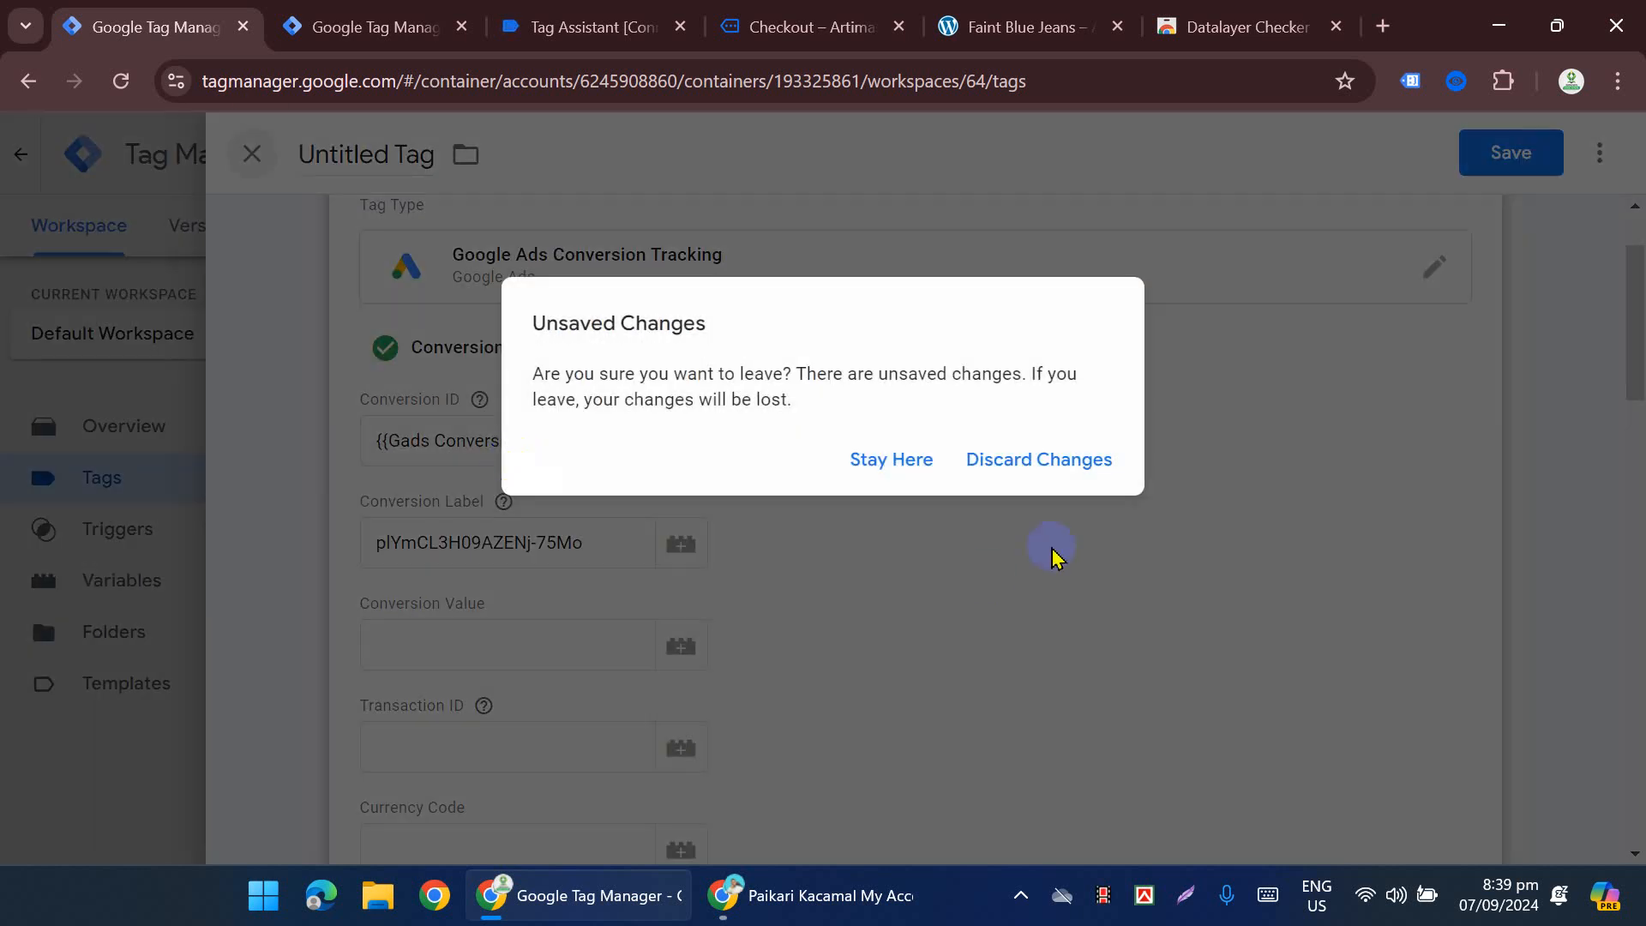
click(1087, 466)
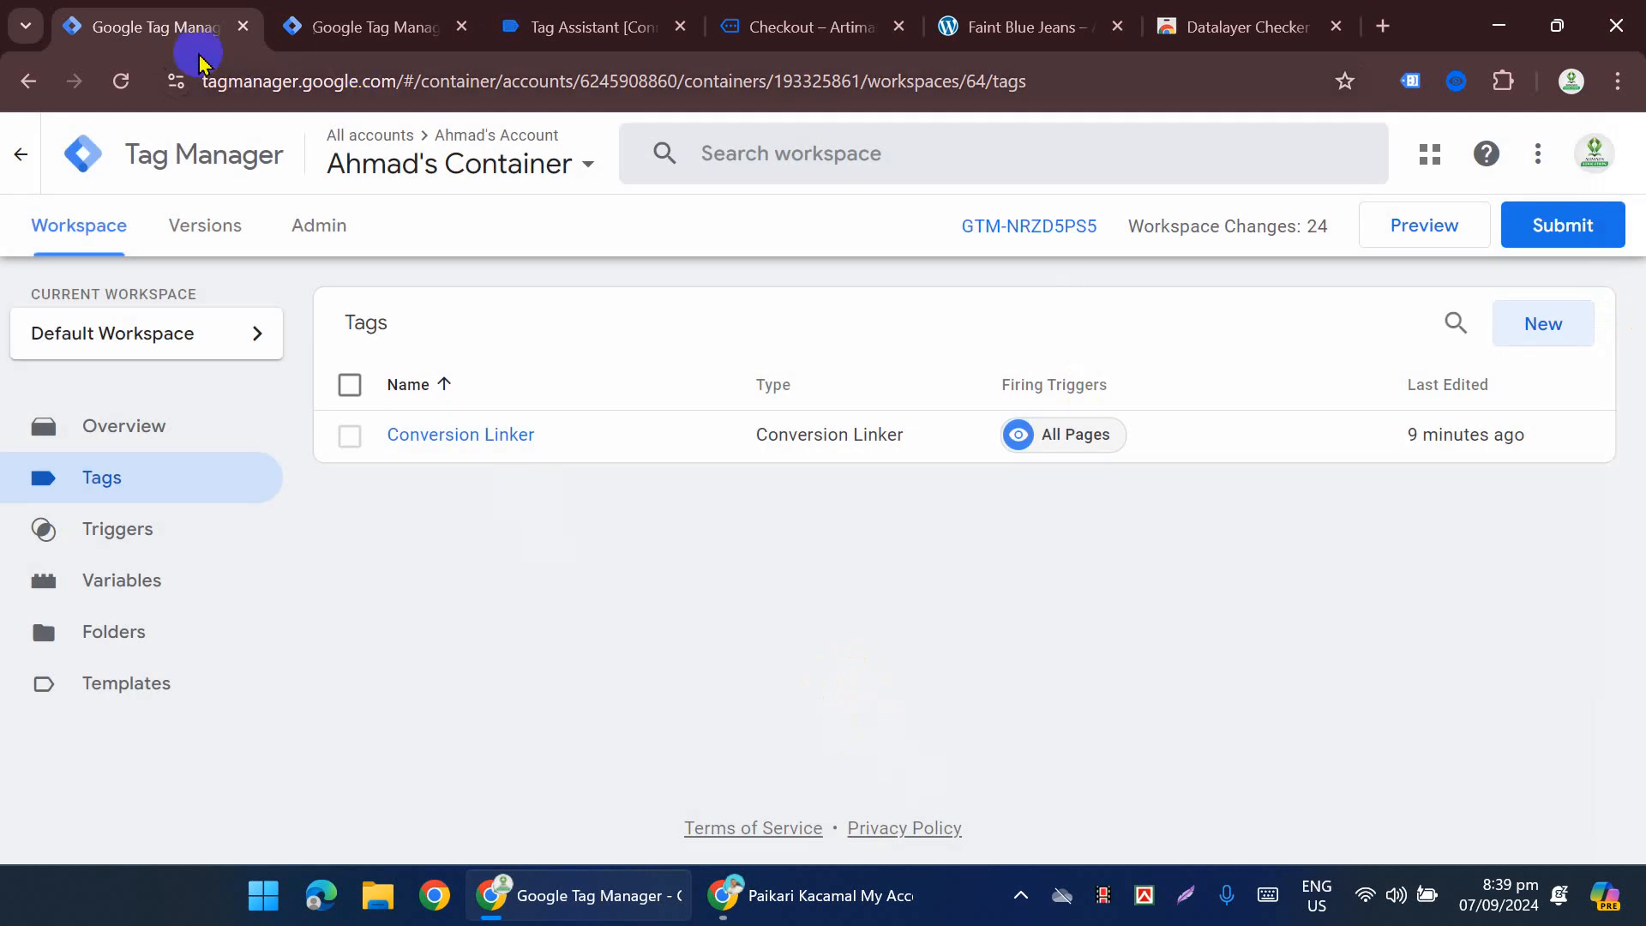
click(120, 81)
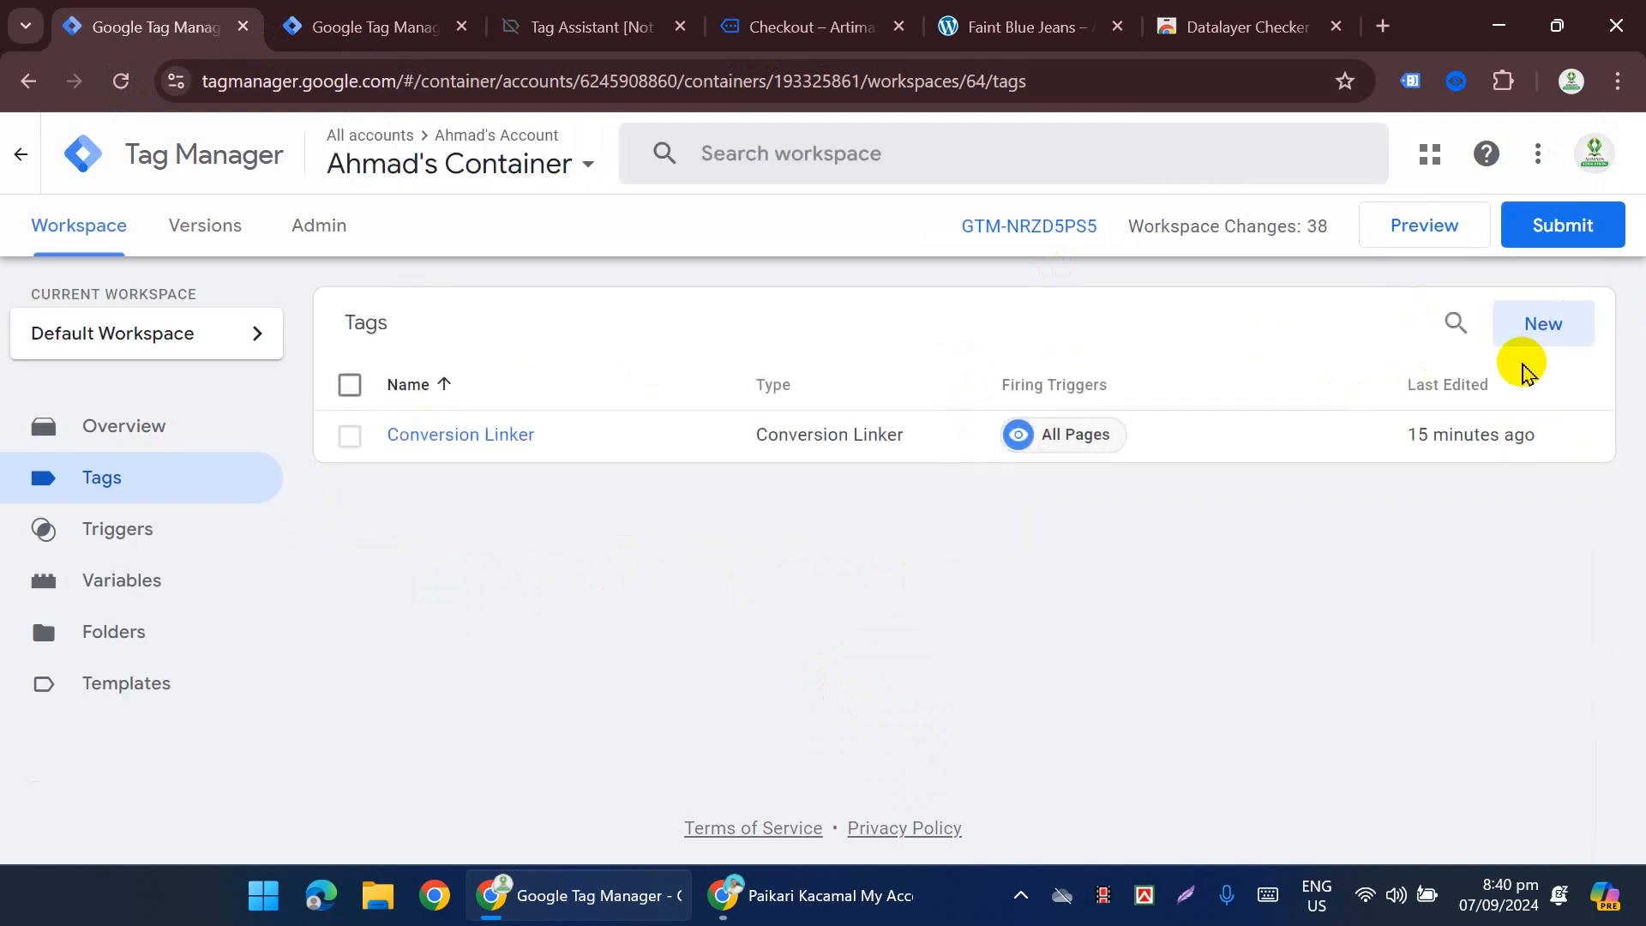
Step: Create a new tag of type Google Ads Conversion Tracking
click(1542, 336)
click(946, 403)
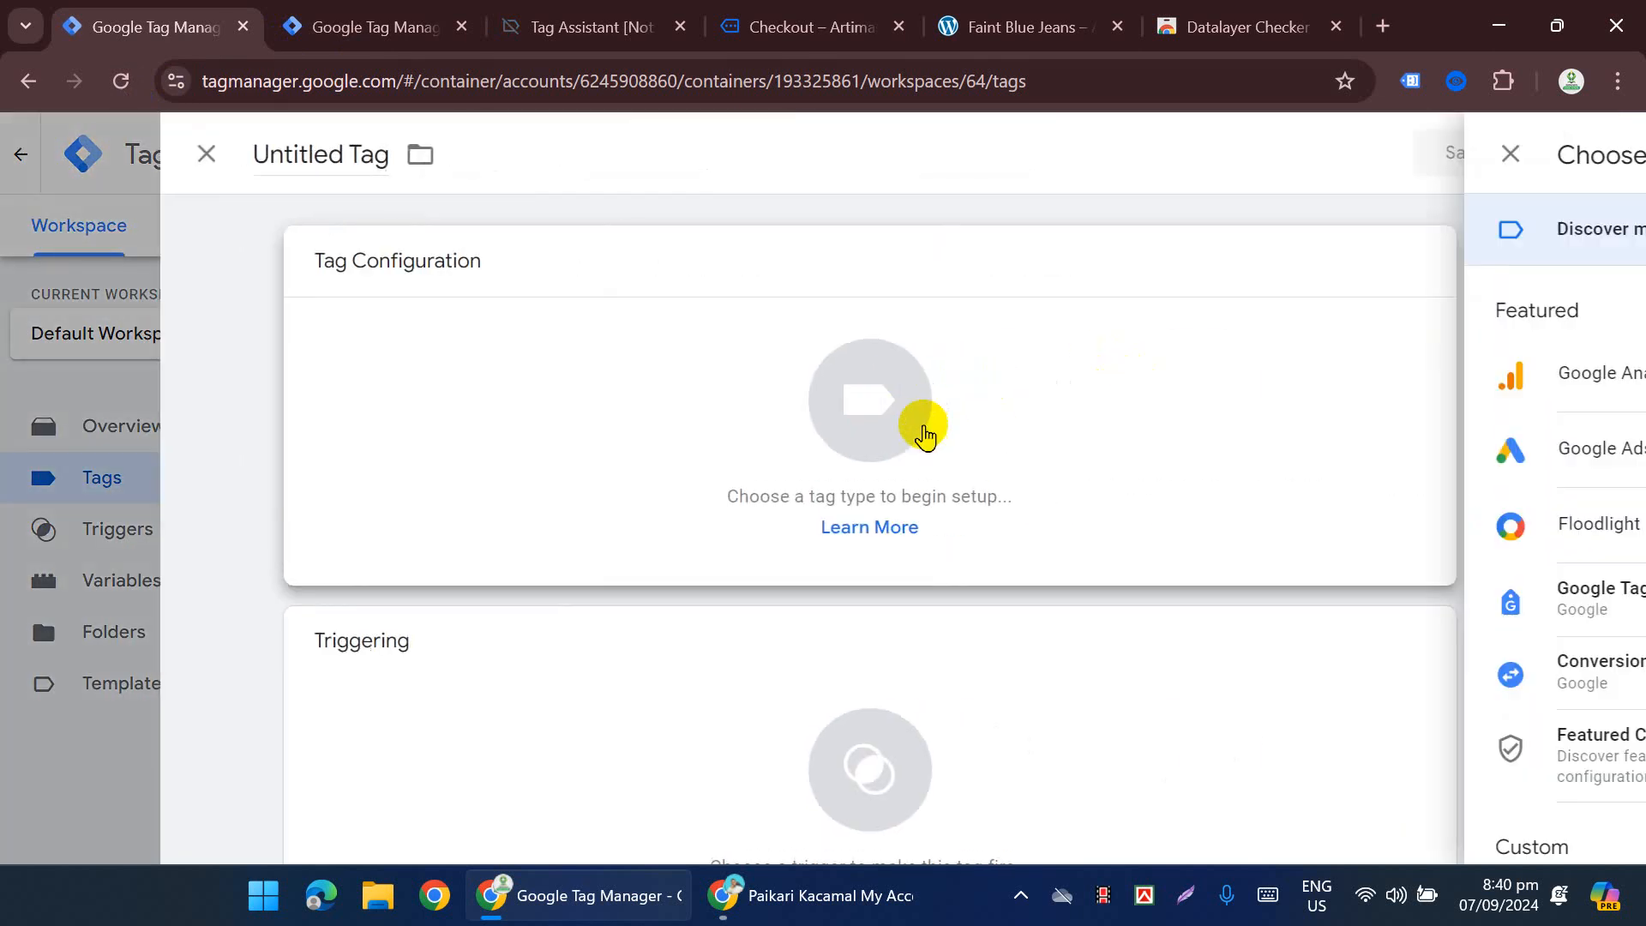
click(1072, 456)
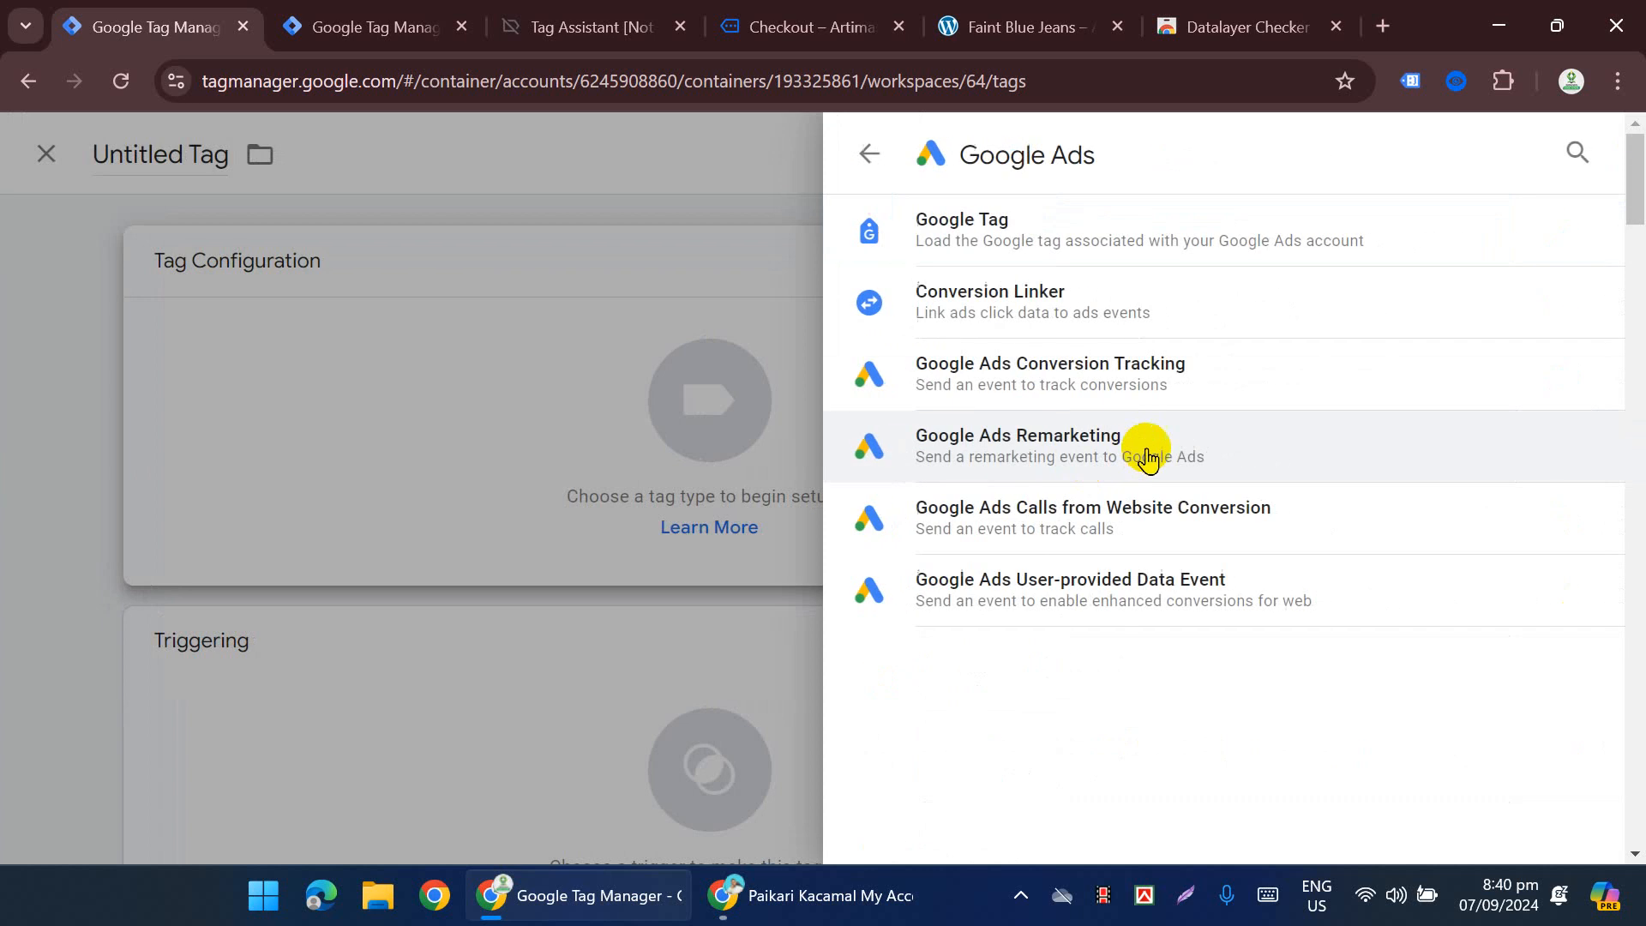
click(1205, 393)
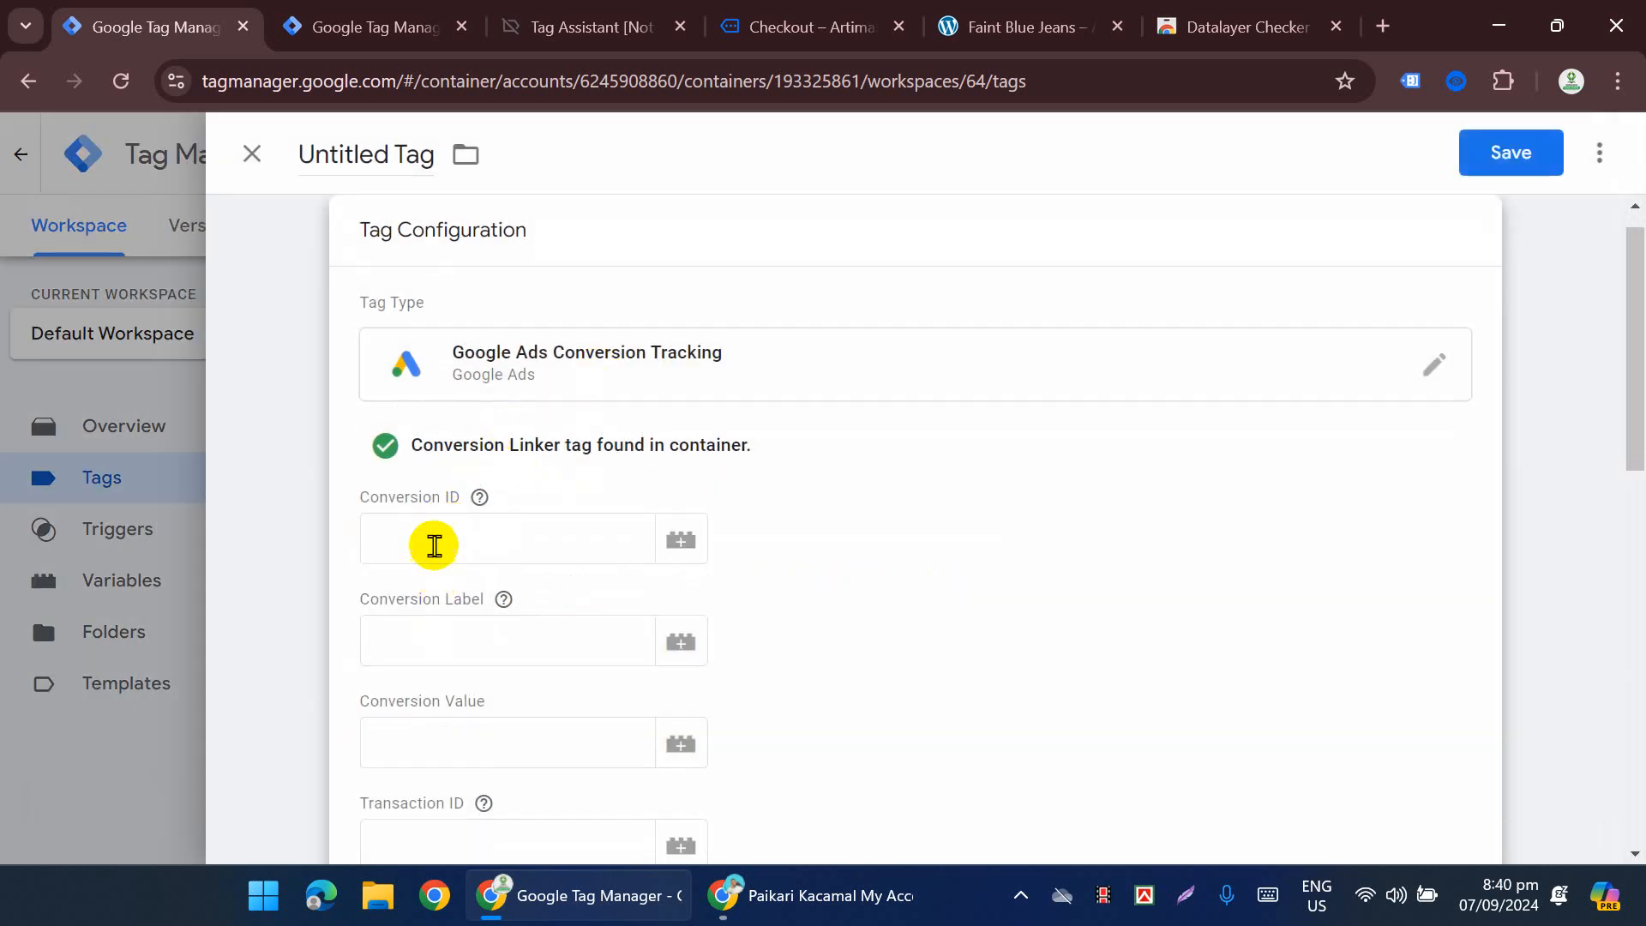
Step: Set the tag's Conversion ID to the variable {{Gads Conversion ID}}
click(430, 545)
text({{)
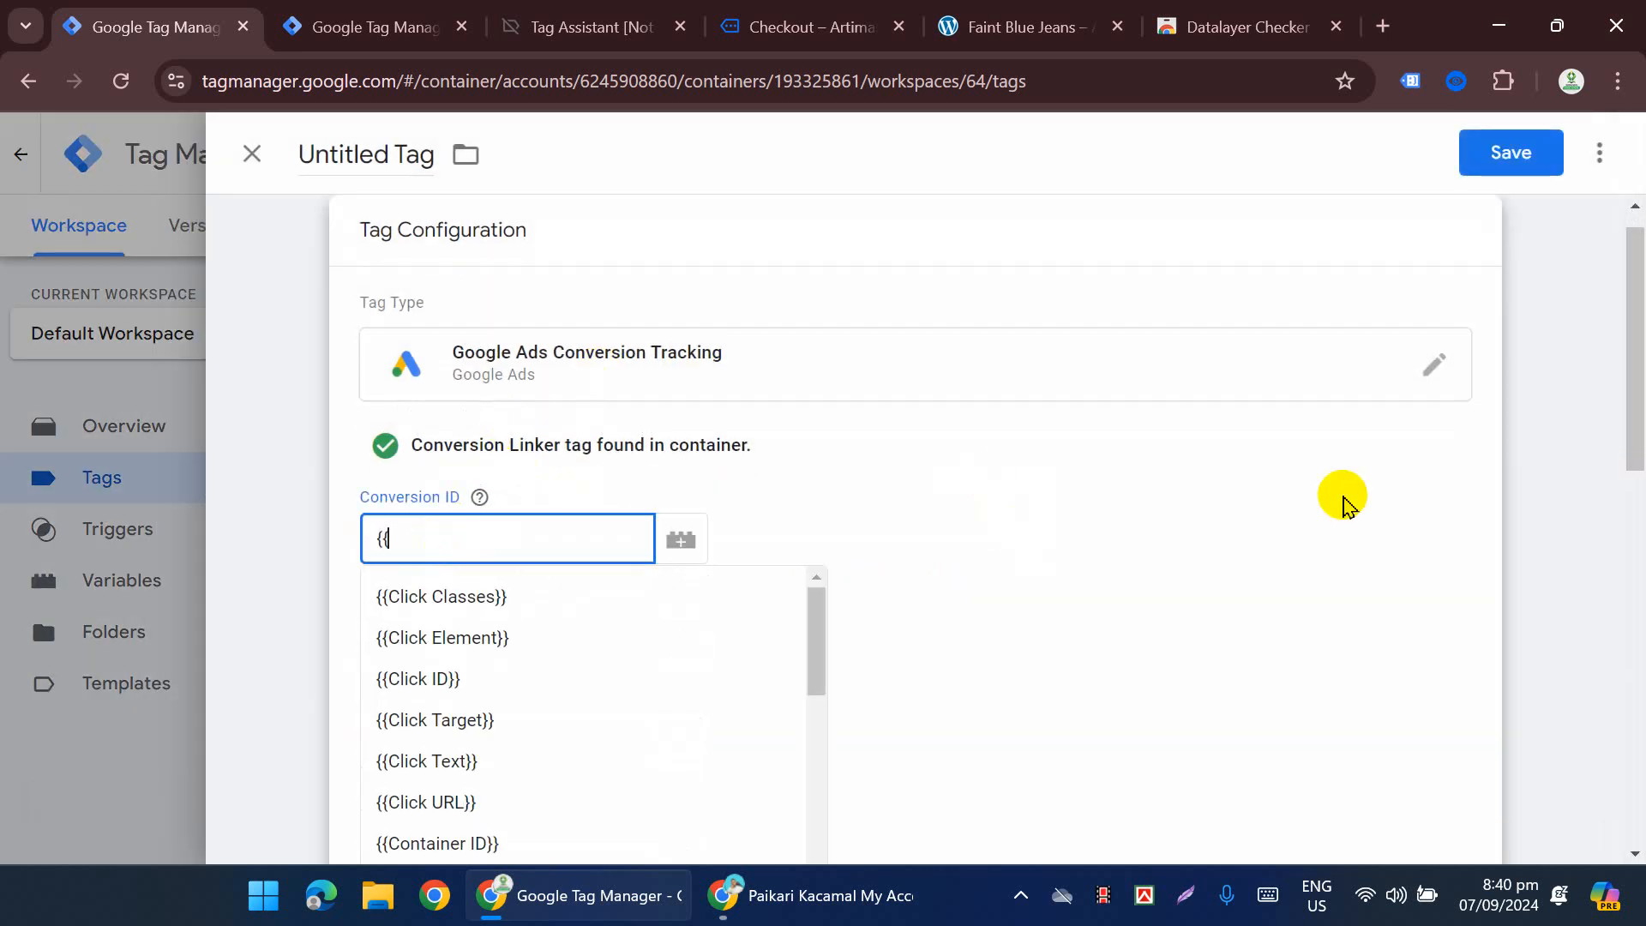
text(con)
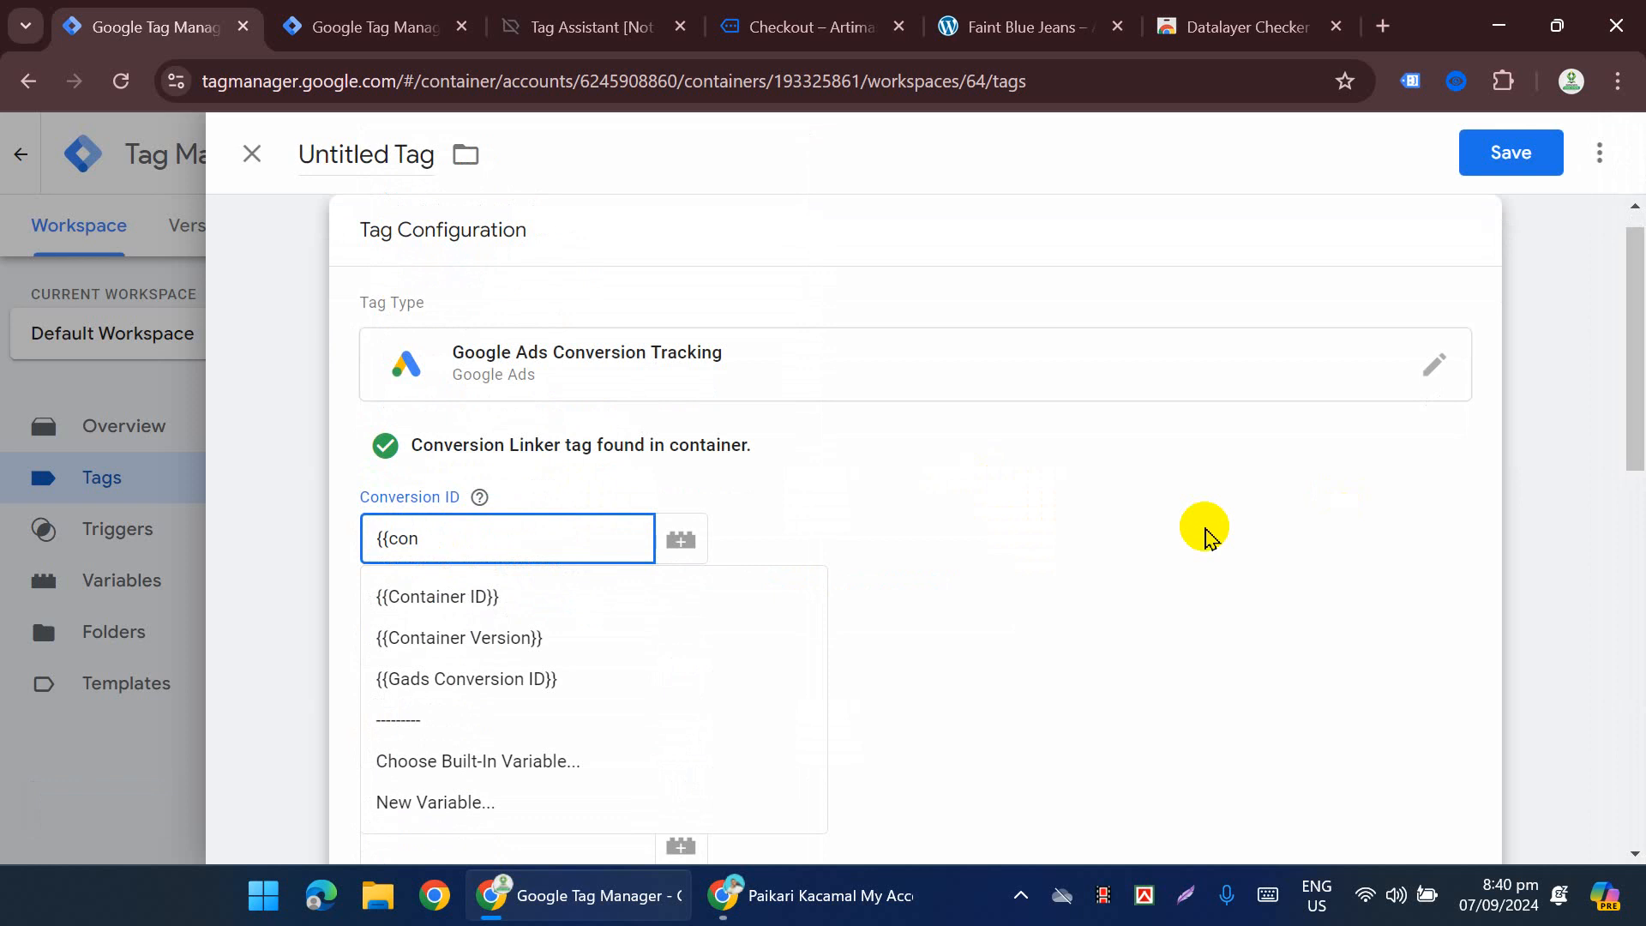
click(590, 600)
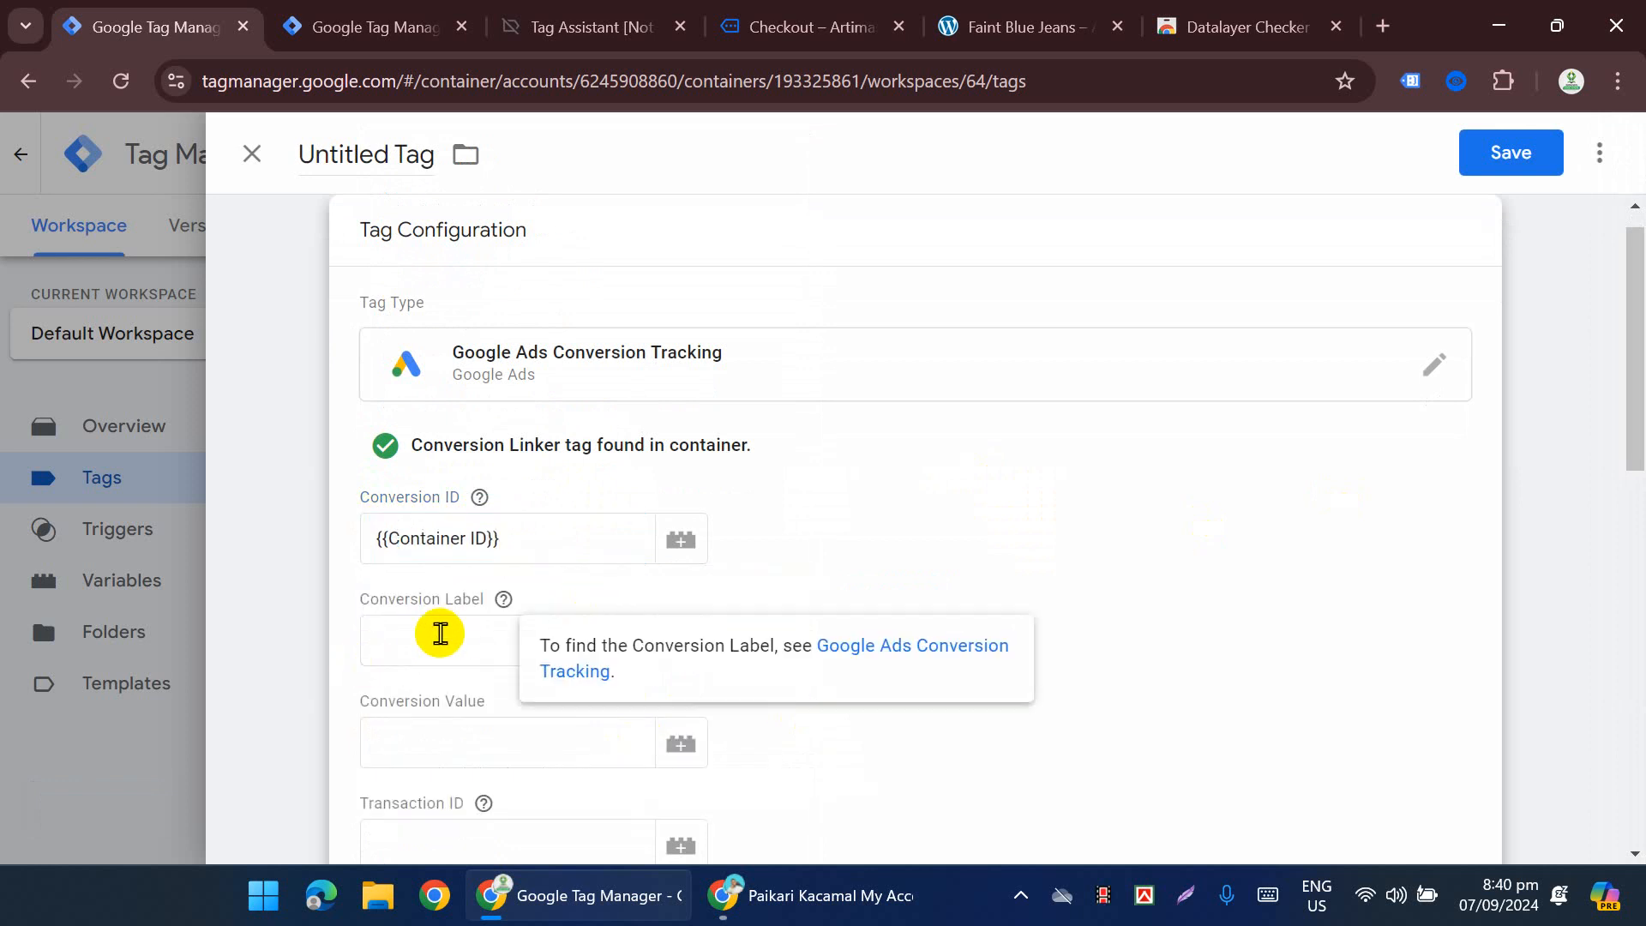
drag(536, 540, 405, 549)
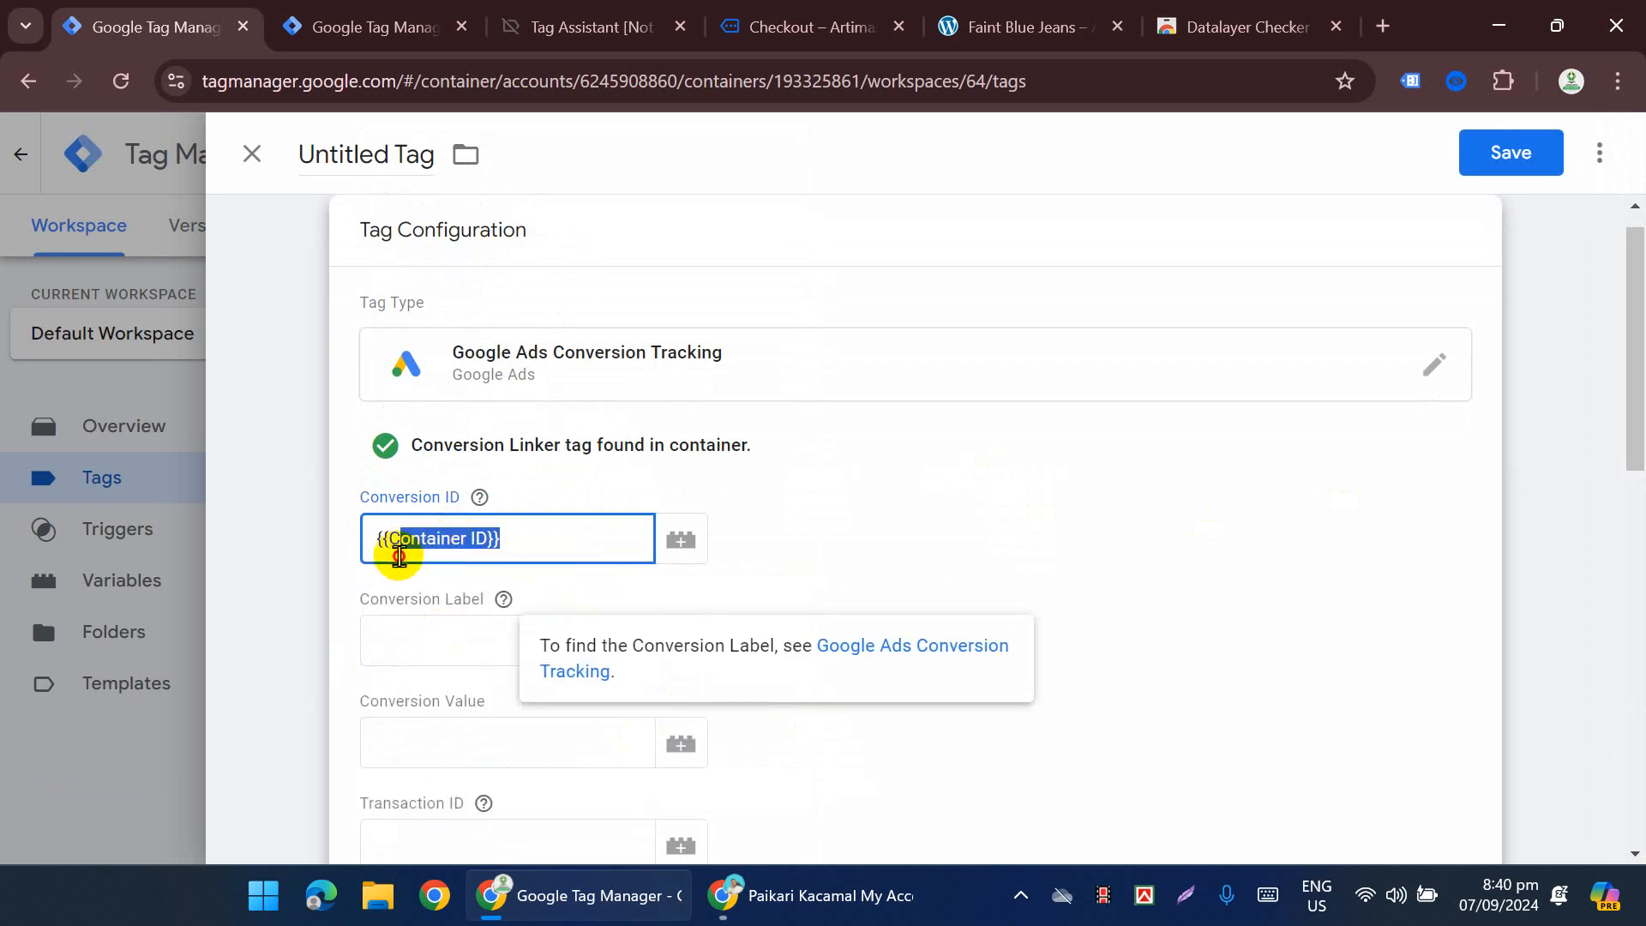
text(onv)
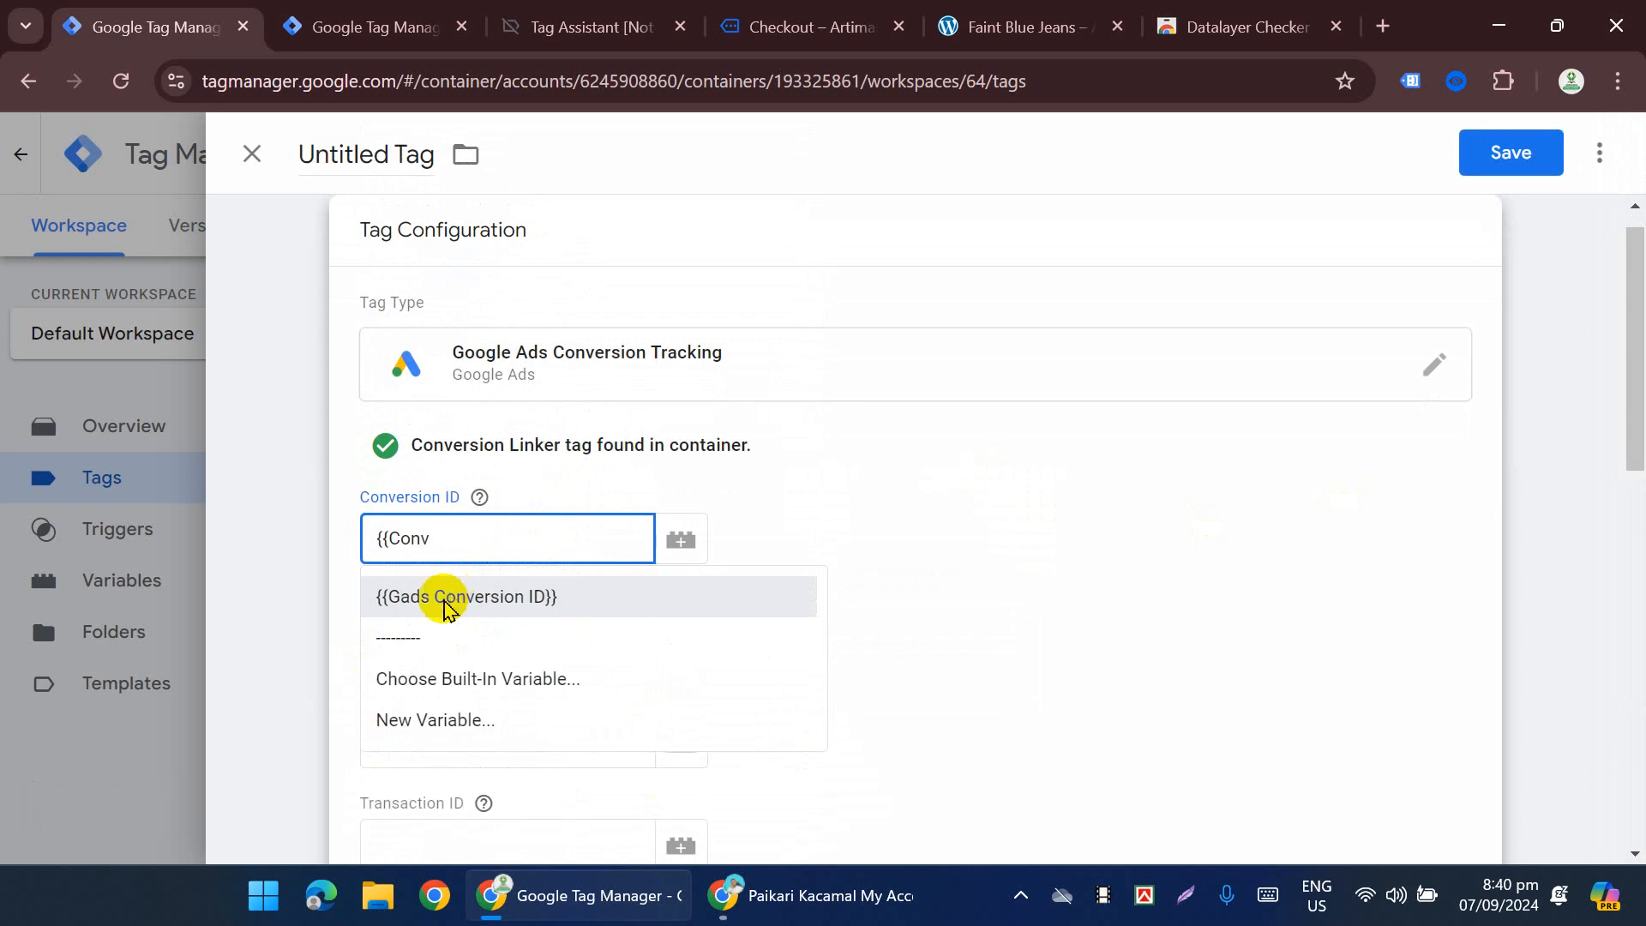
click(444, 597)
Step: Paste the copied conversion label into the tag's Conversion Label field
scroll(577, 606, down, 2)
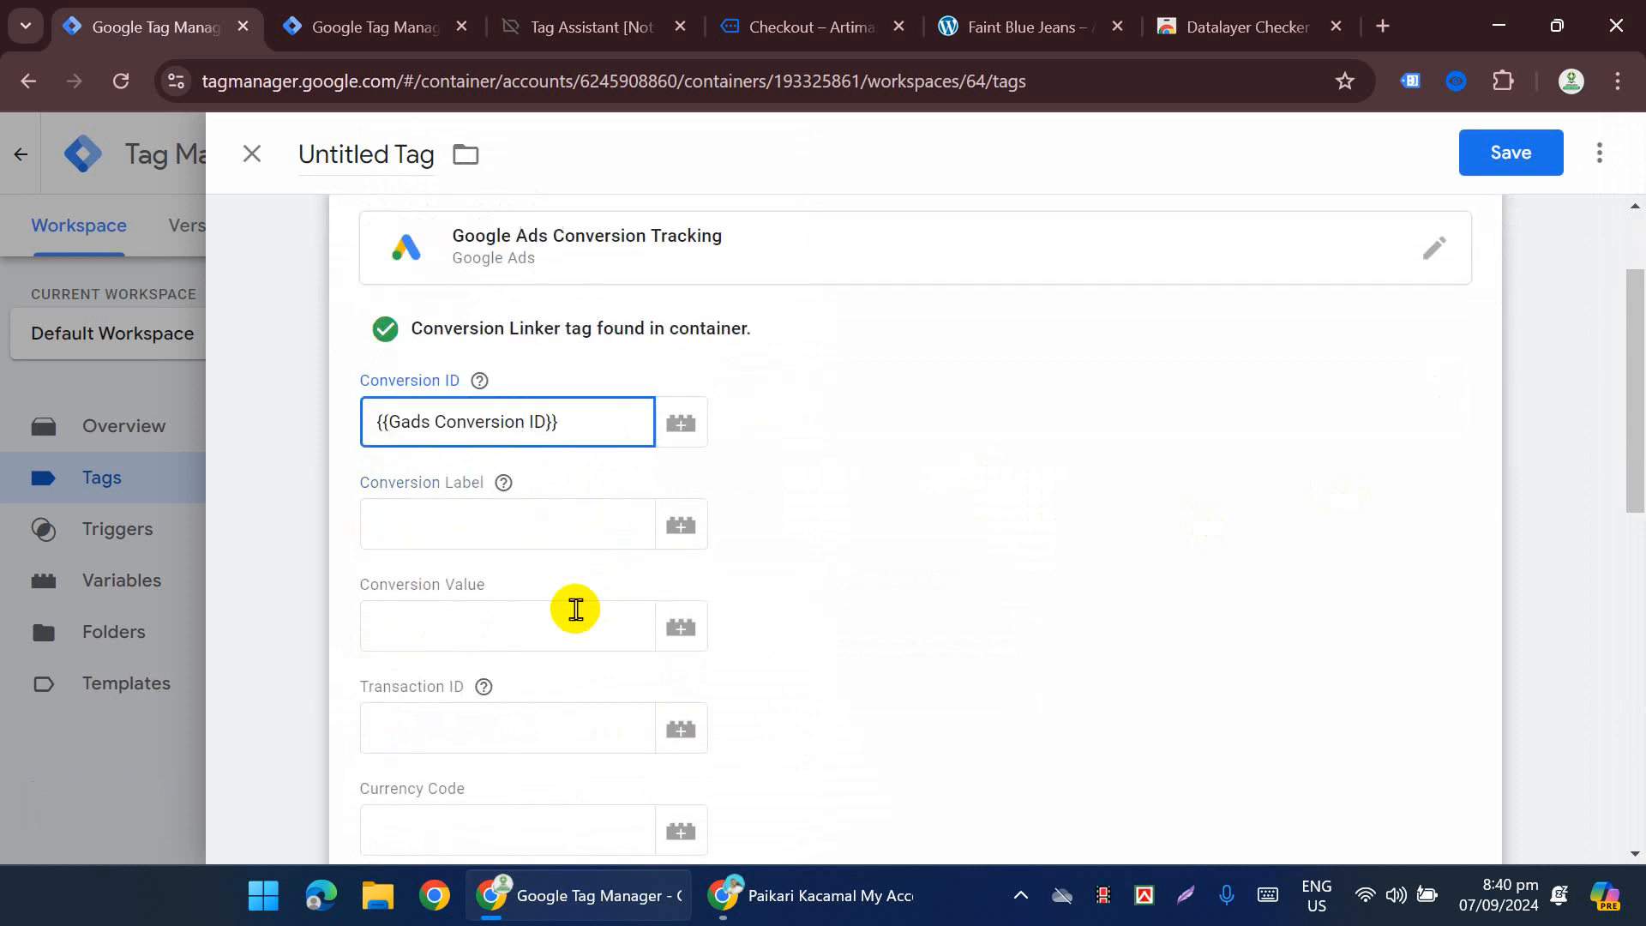
click(463, 513)
key(ctrl+v)
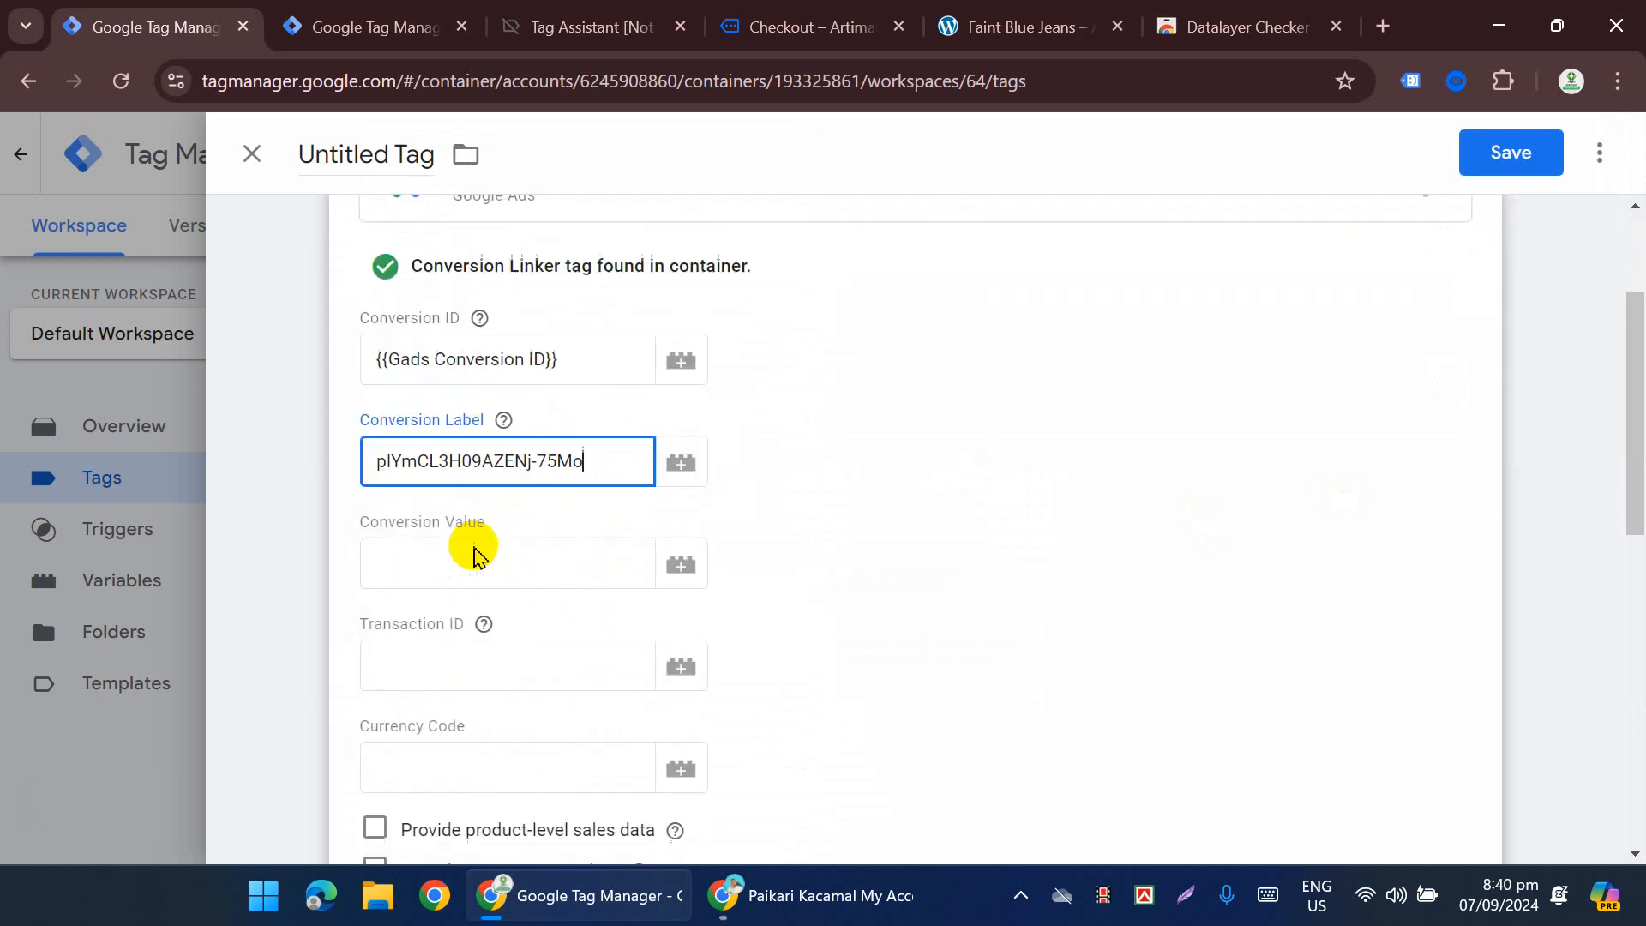
Step: Set the Conversion Value to {{ecommerce.value}} and the Transaction ID to {{ecommerce.transaction_id}}
scroll(469, 551, down, 1)
click(448, 508)
text({{)
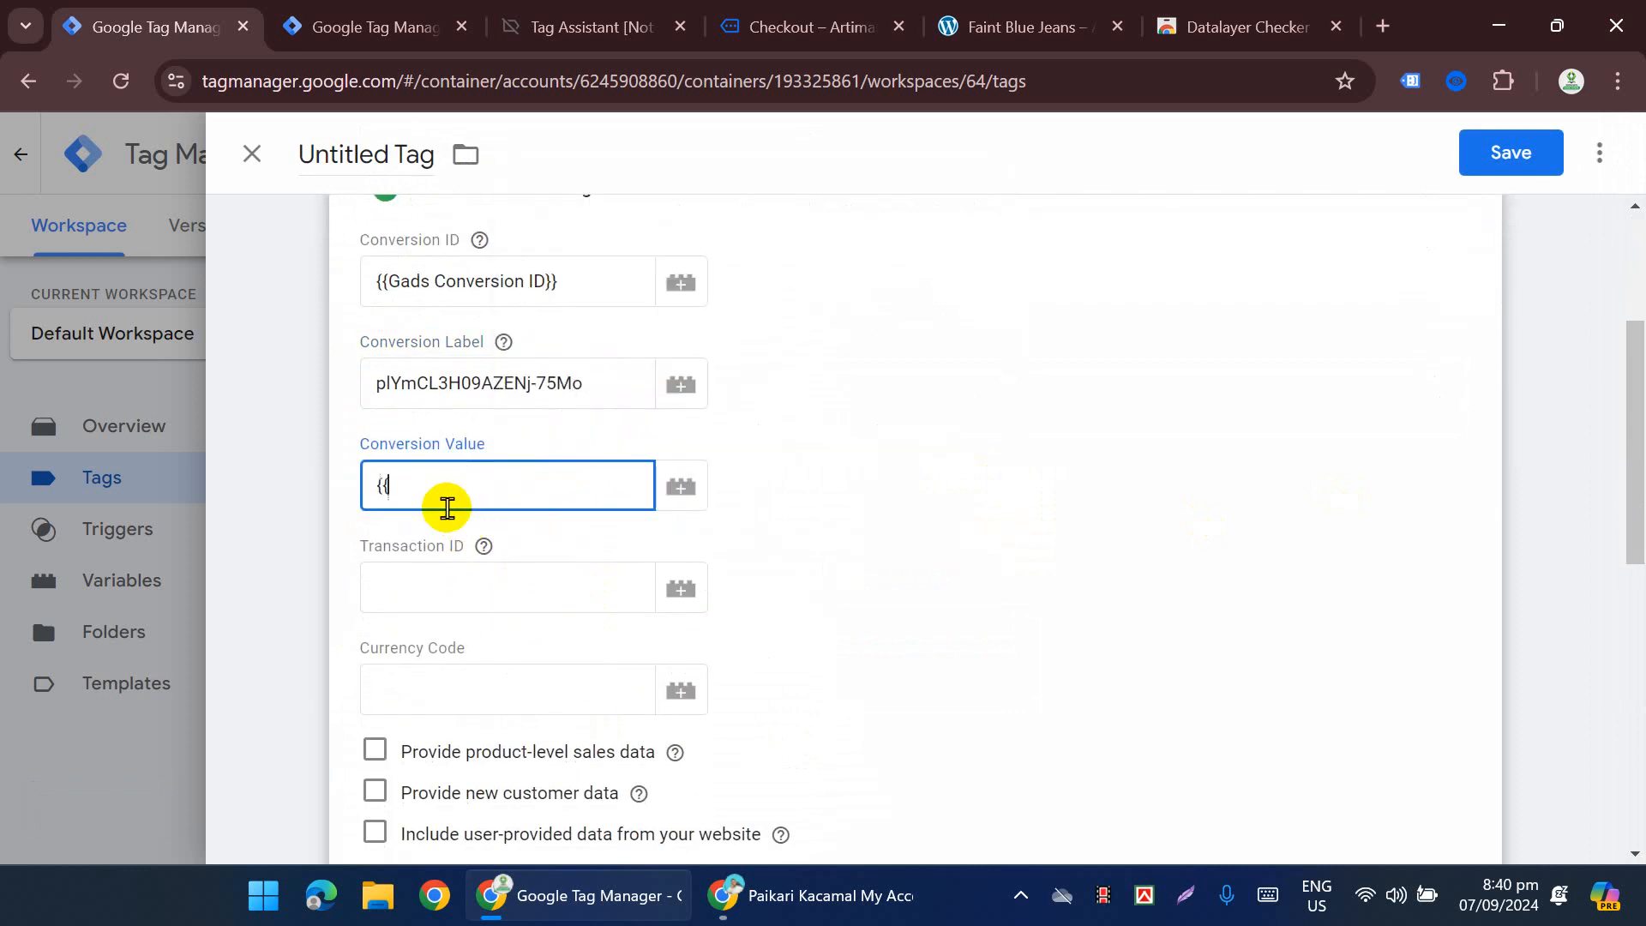
text(valu)
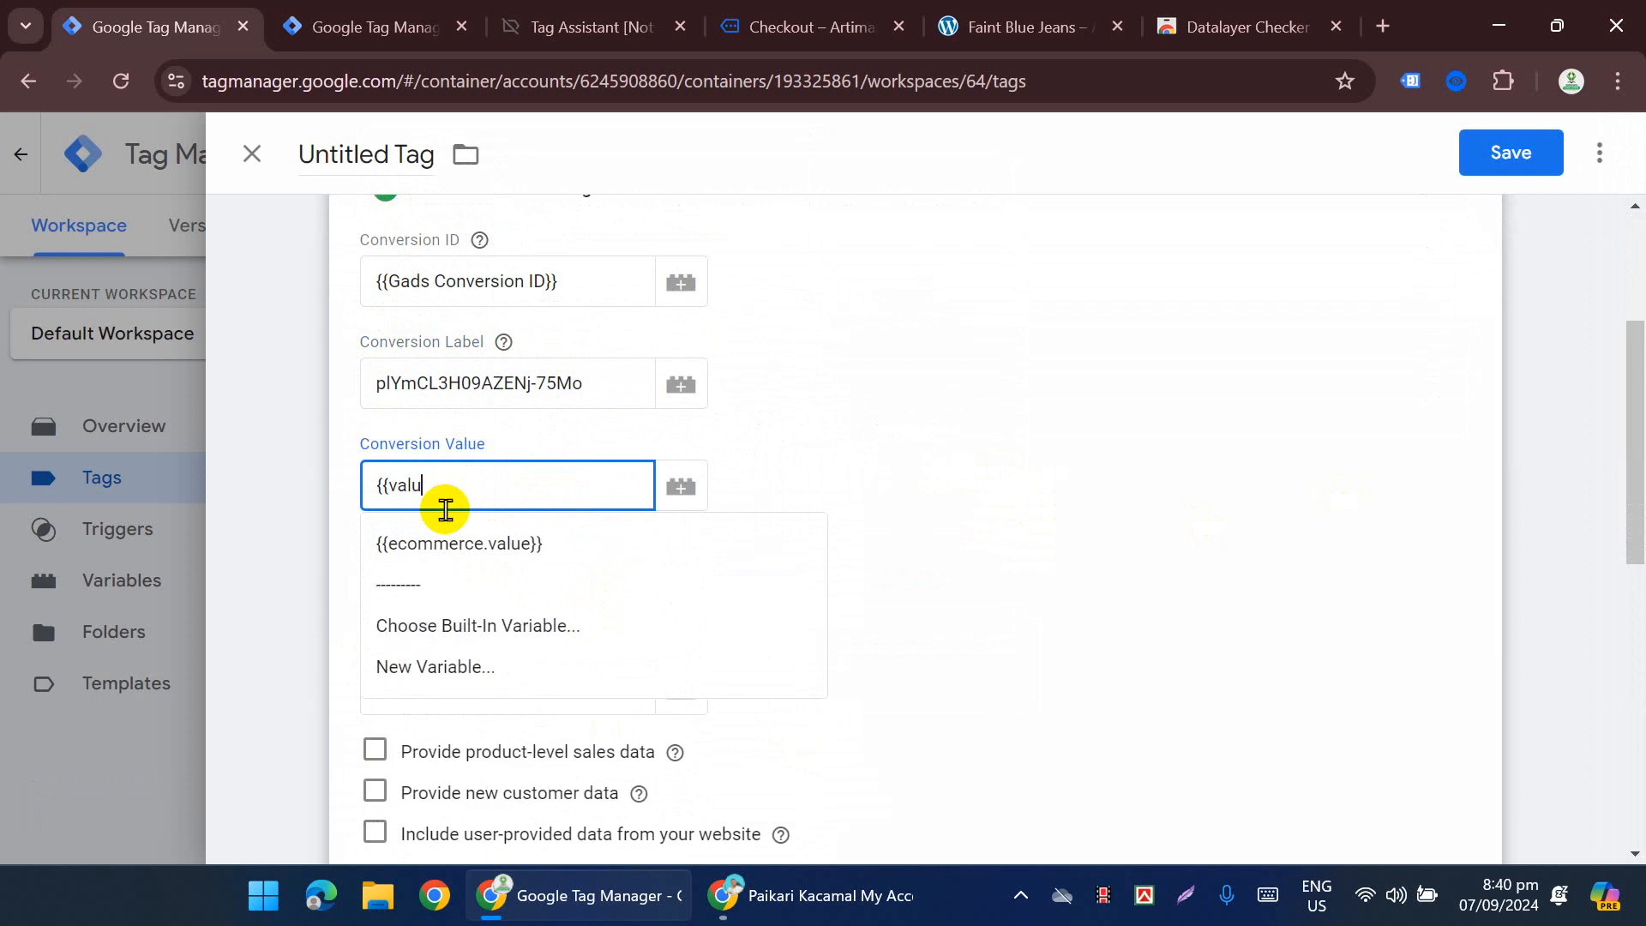
click(566, 543)
click(549, 589)
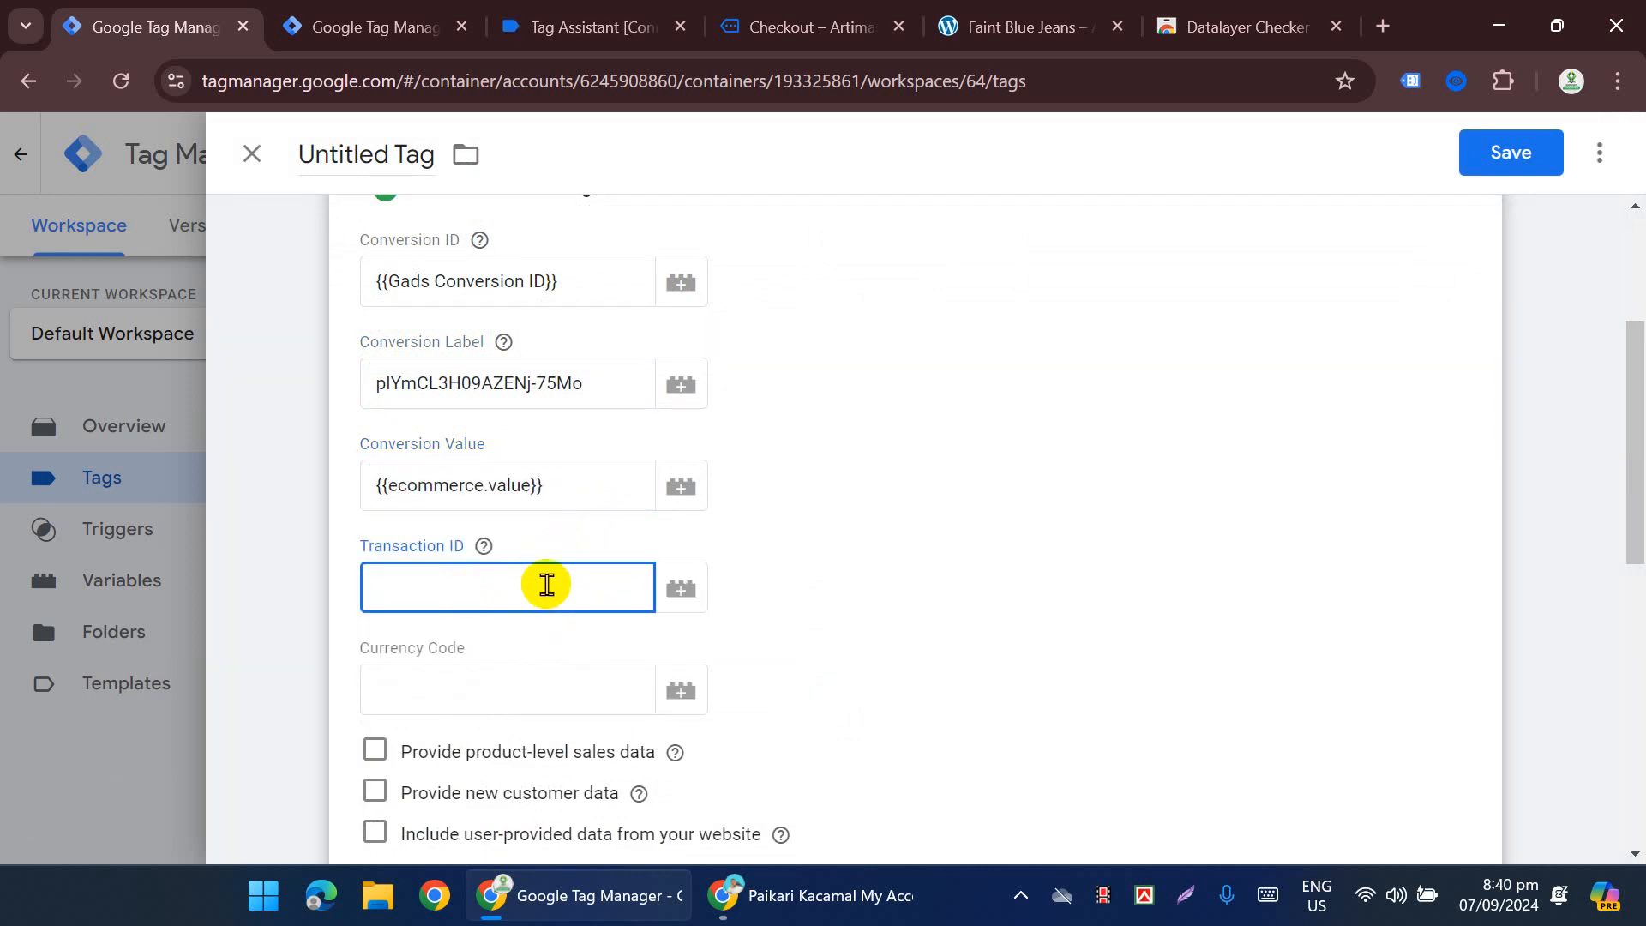
text({{tran)
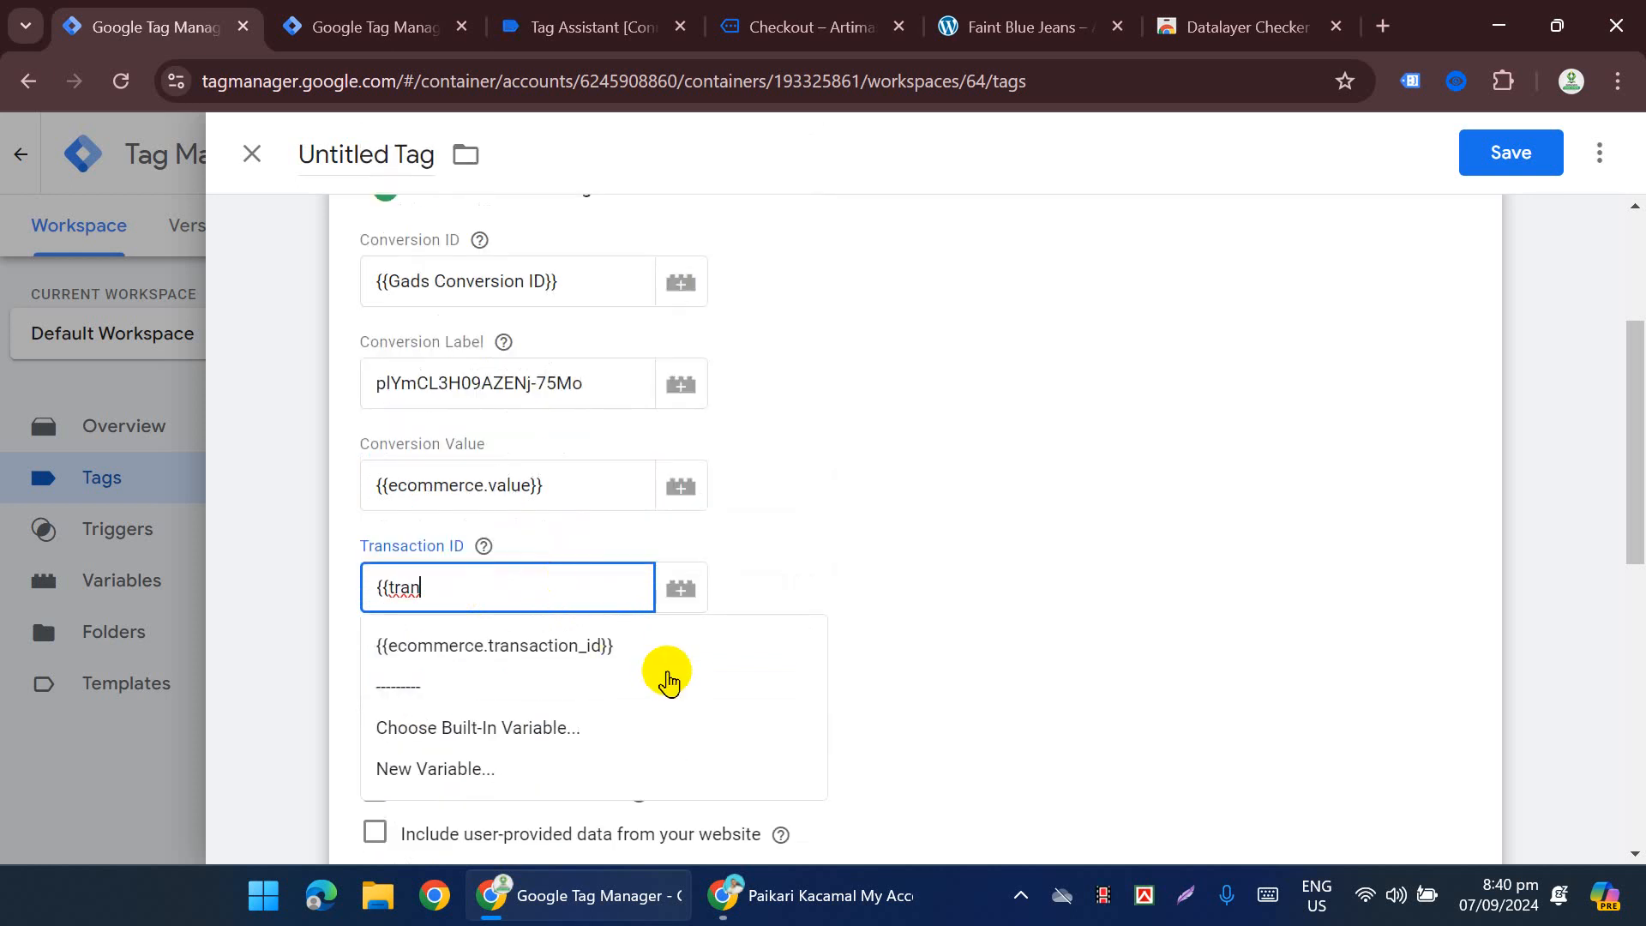
click(651, 645)
Step: Set the tag's Currency Code to the variable {{ecommerce.currency}}
scroll(579, 584, down, 1)
click(606, 571)
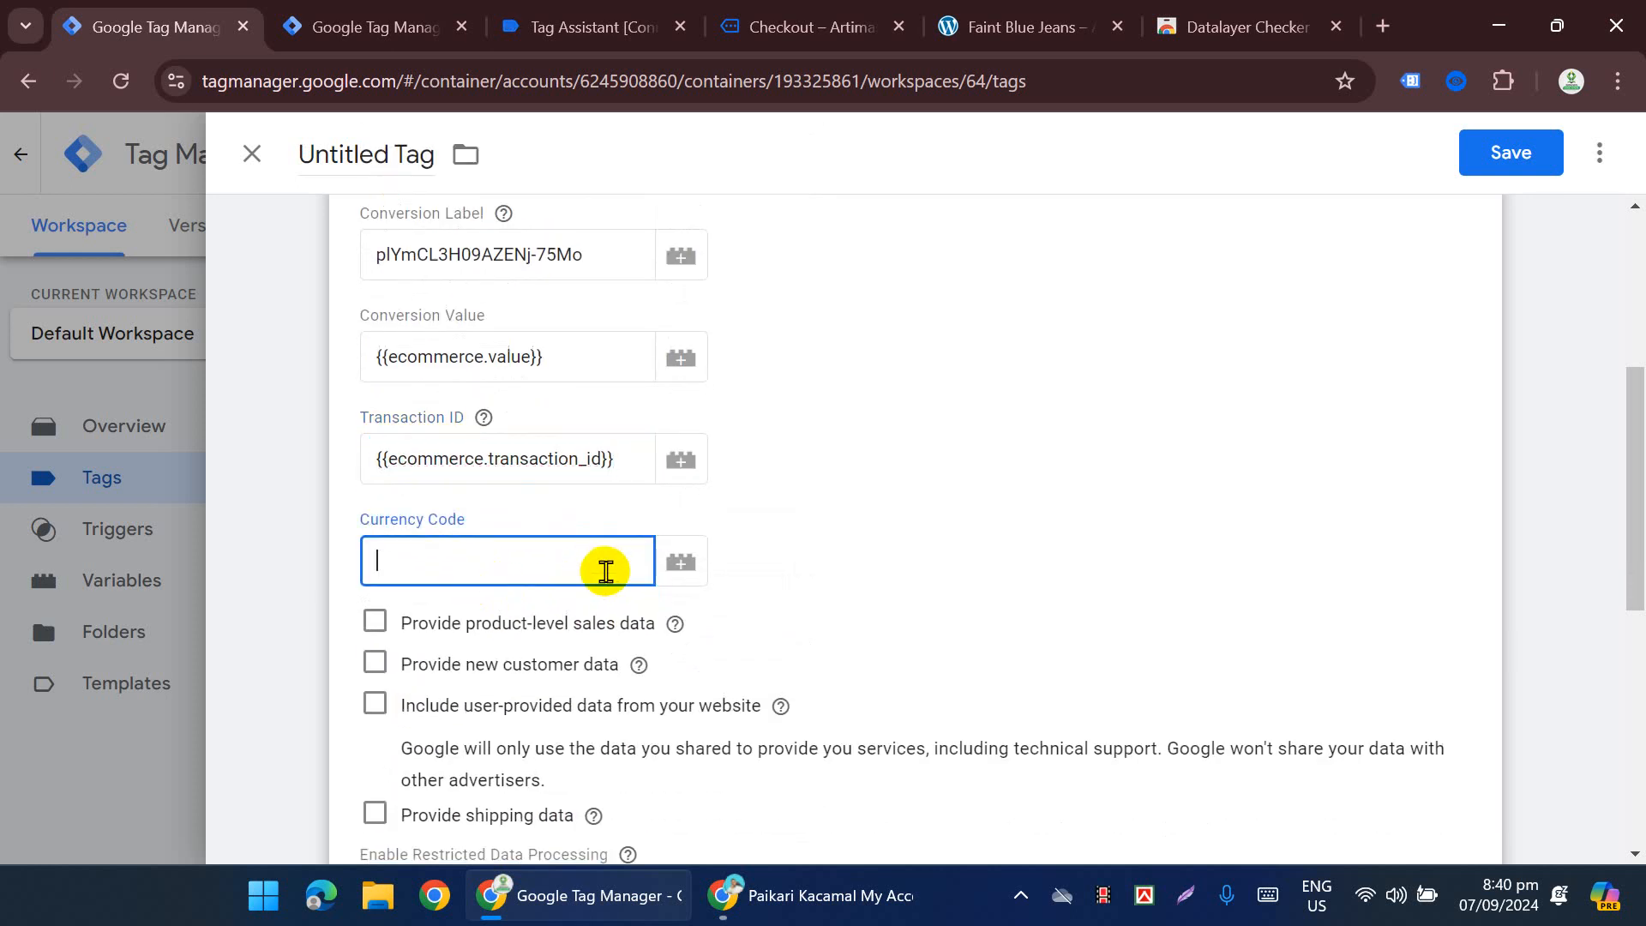
text({{cur)
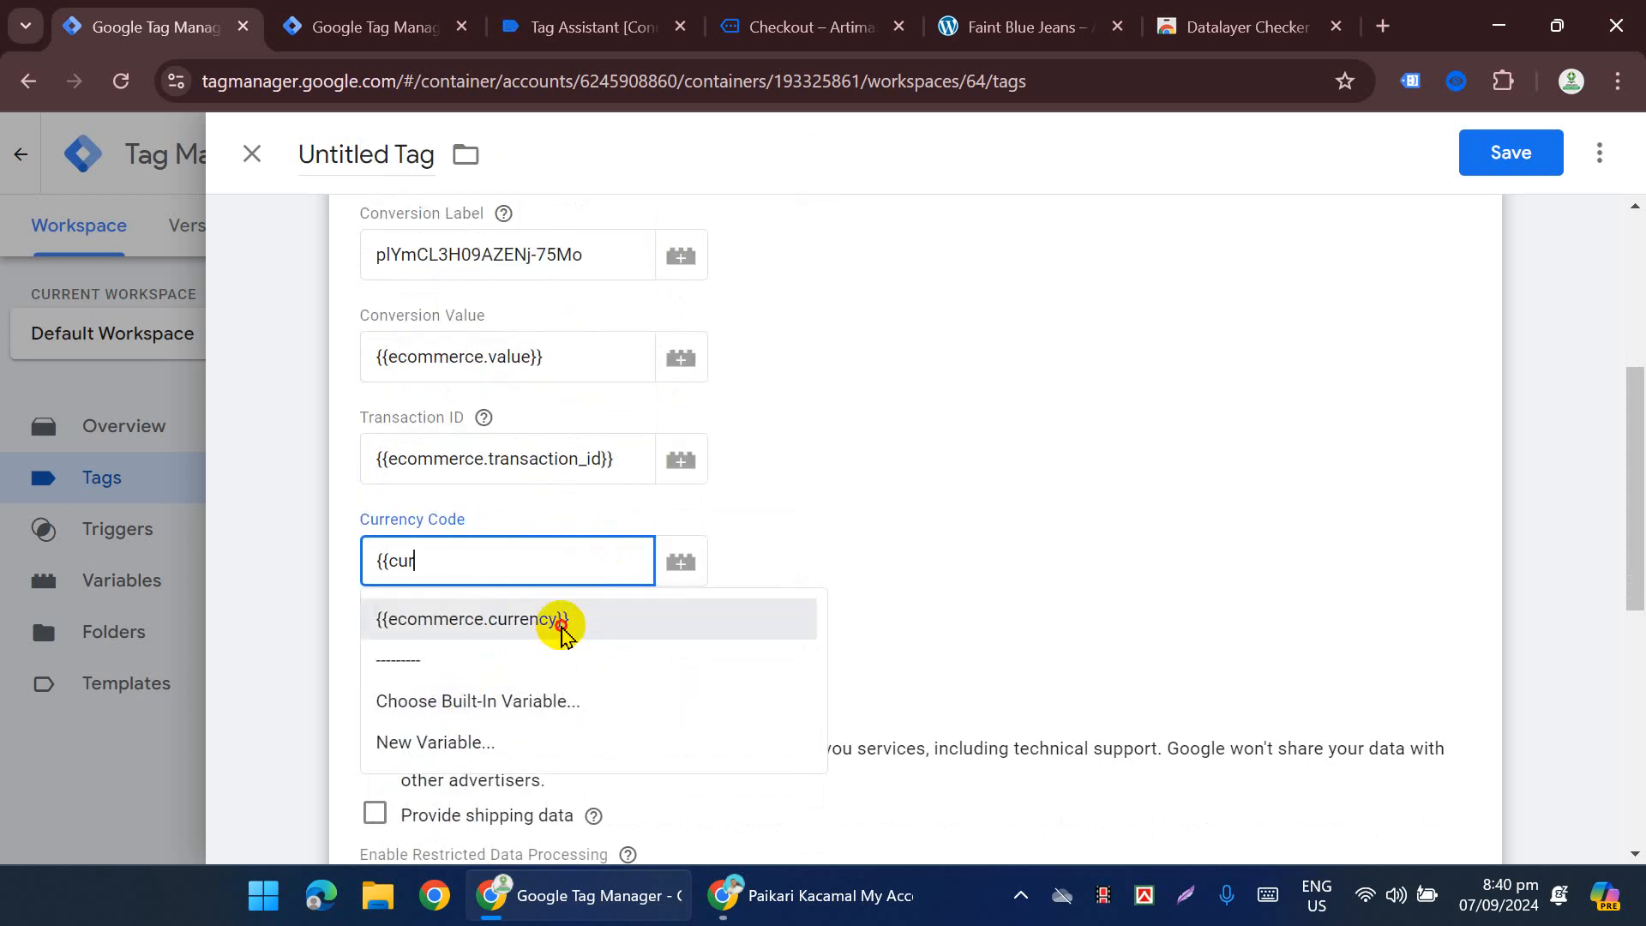
click(562, 619)
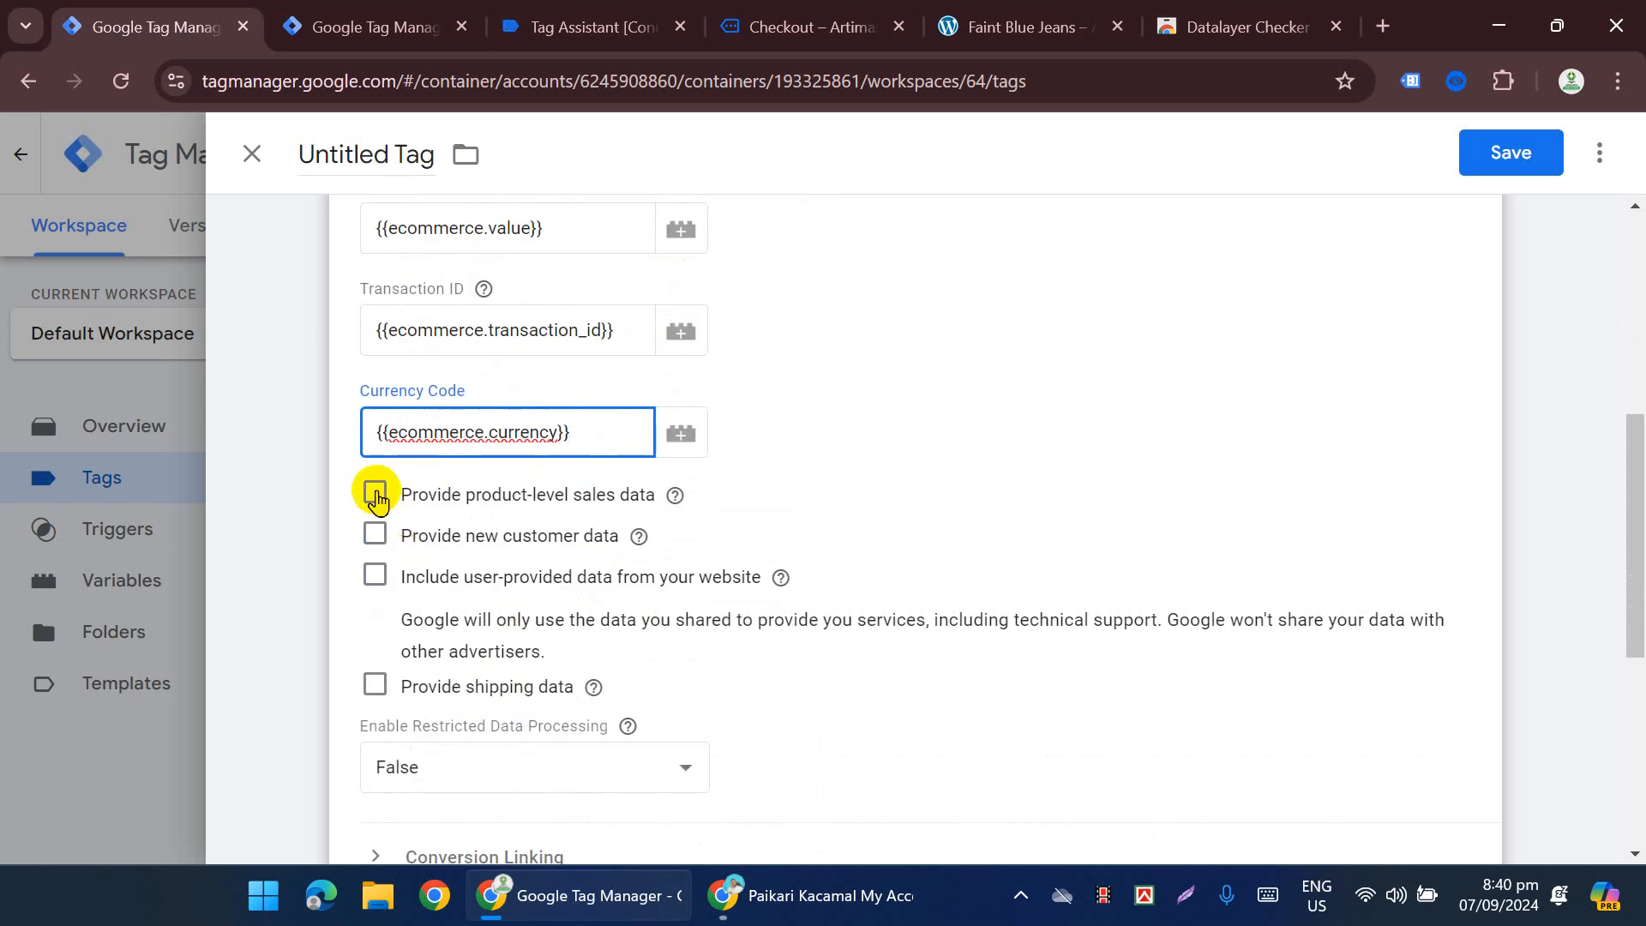
Step: Enable product-level sales data for the tag and set both Feed Country and Feed Language to BD
click(374, 492)
scroll(518, 481, down, 3)
mouse_move(501, 467)
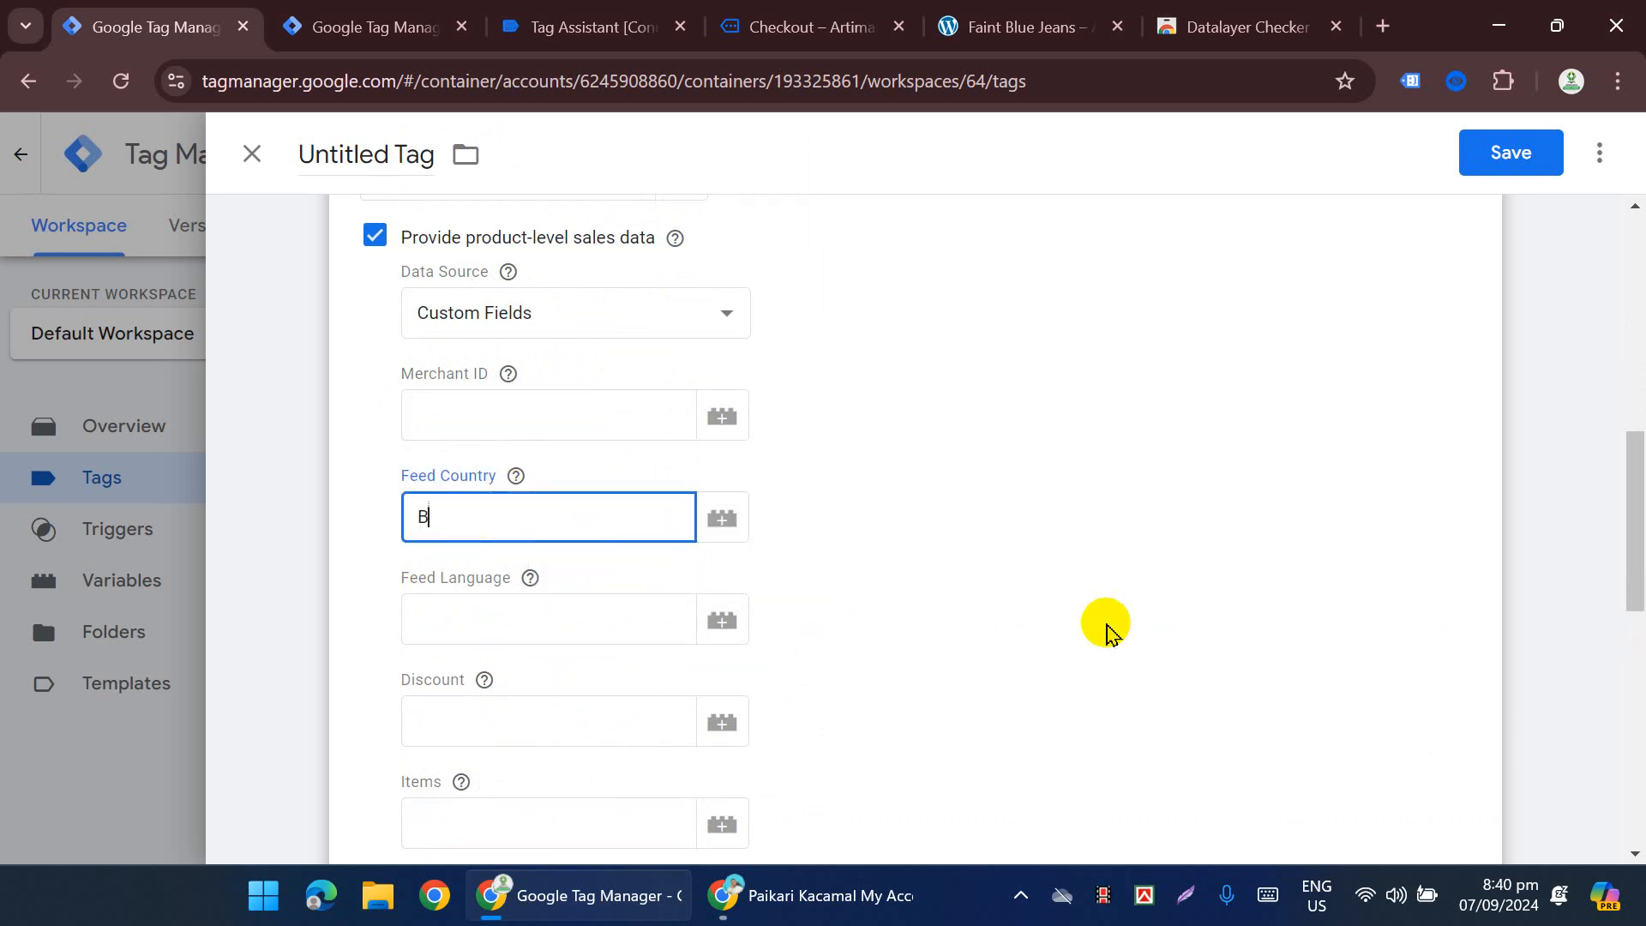
click(429, 611)
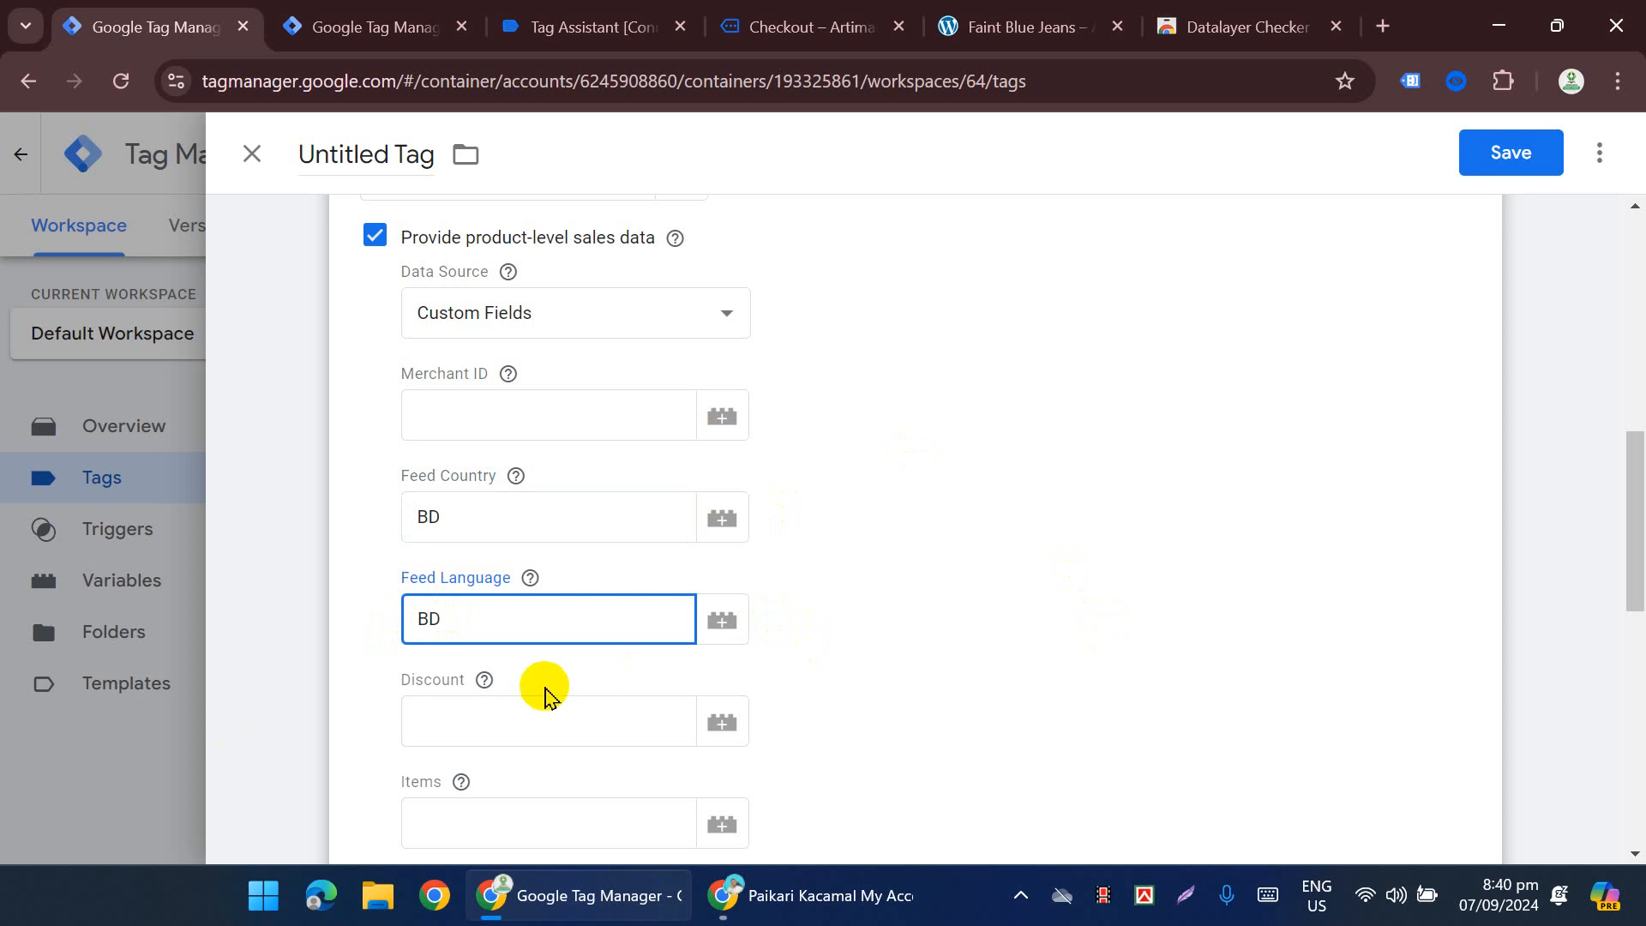
Step: Set the Items field of the product-level sales data to the variable {{ecommerce.items}}
scroll(489, 701, down, 2)
click(506, 703)
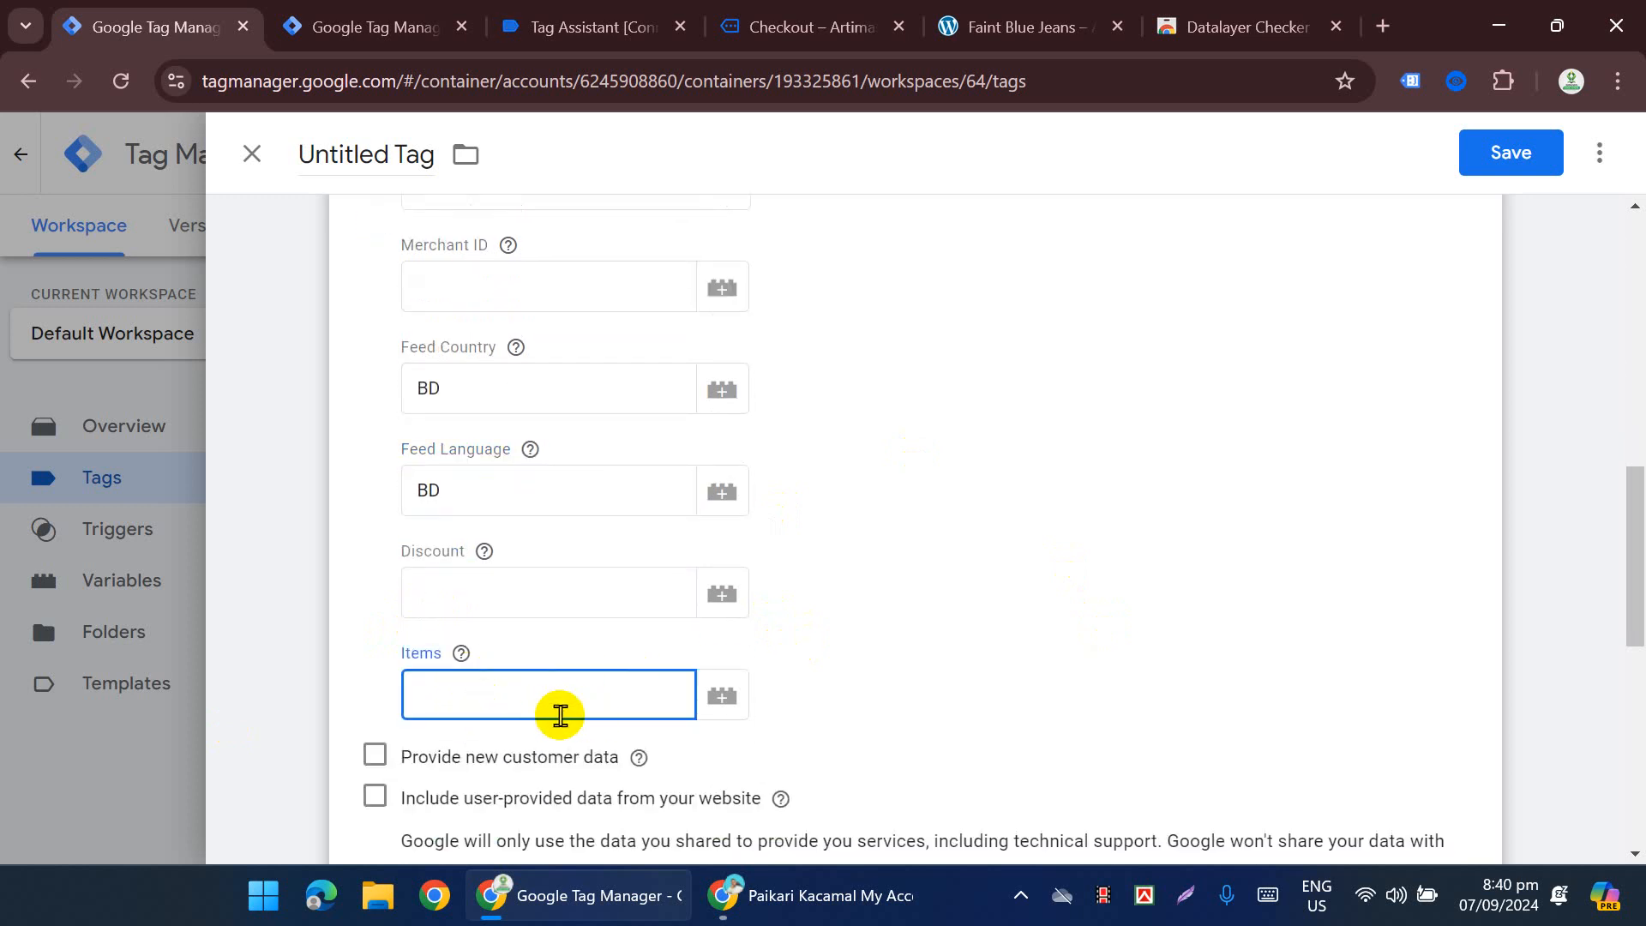
text({{i)
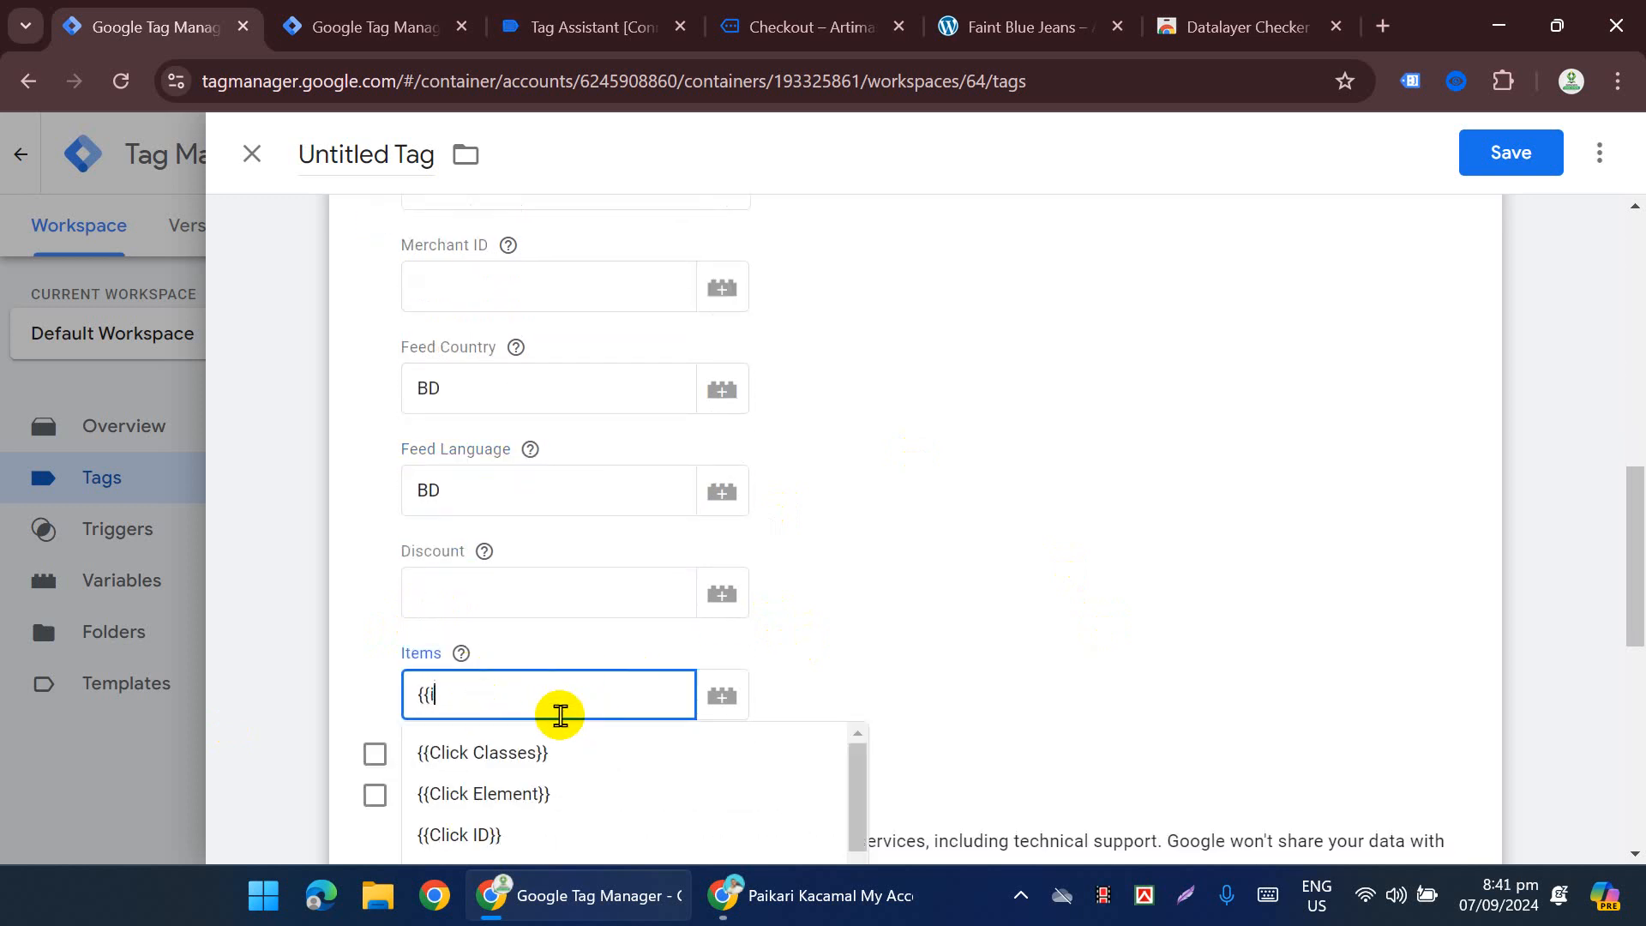
text(te)
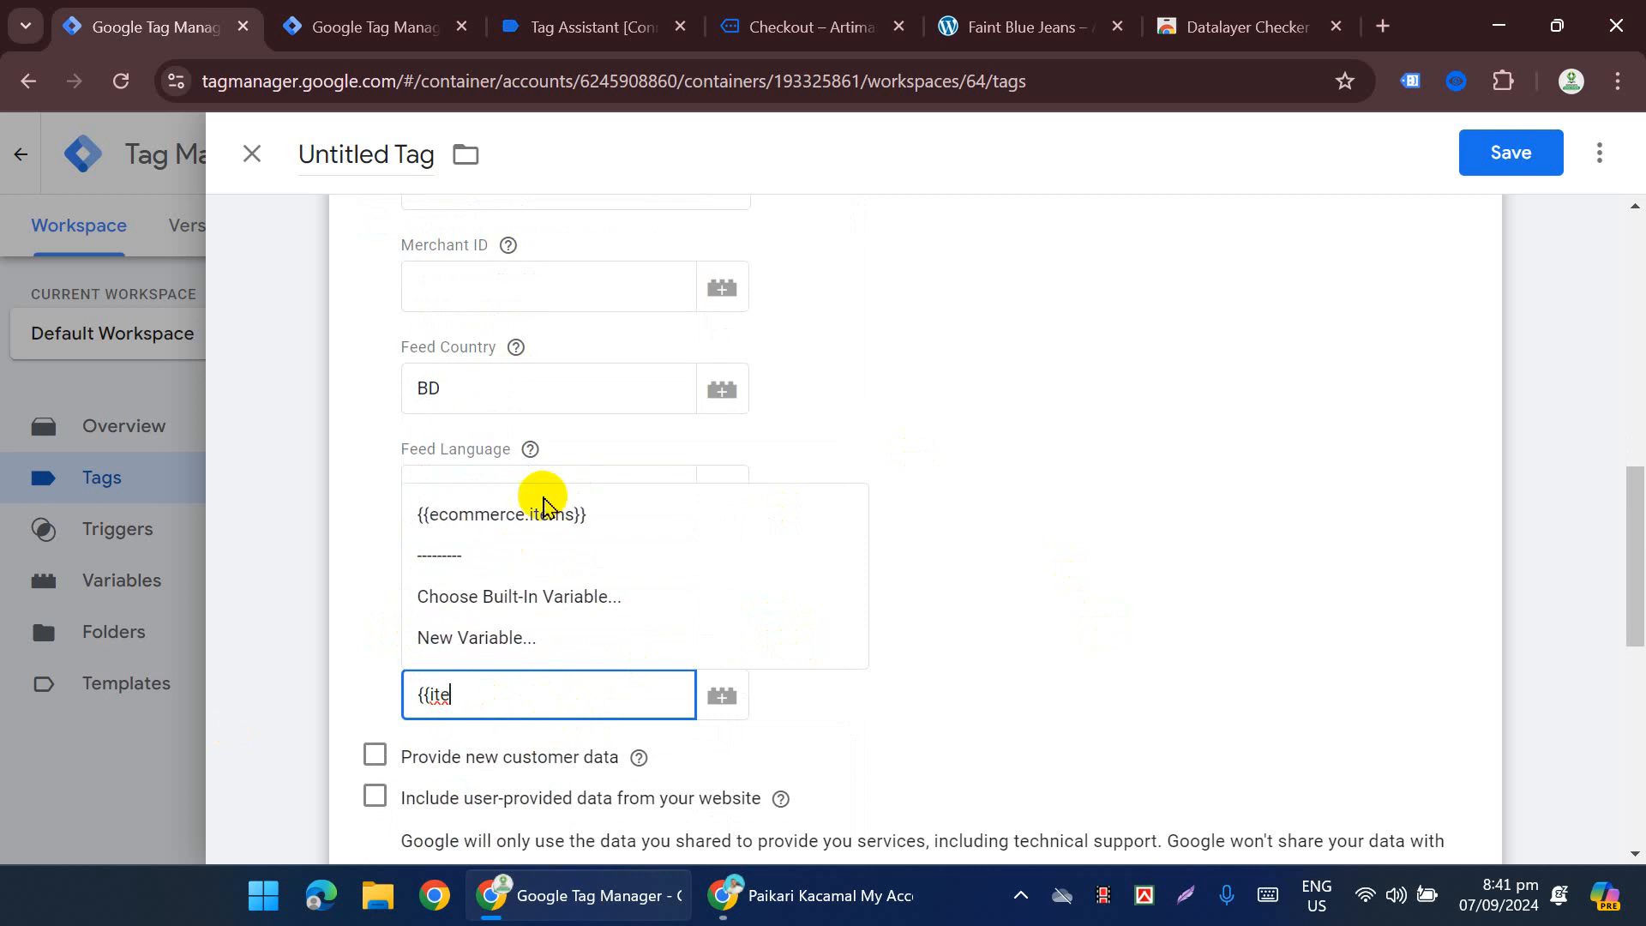
click(569, 513)
Step: Enable new customer data with New Customer set to {{new_customer}}, and include user-provided data from the website
scroll(635, 503, down, 4)
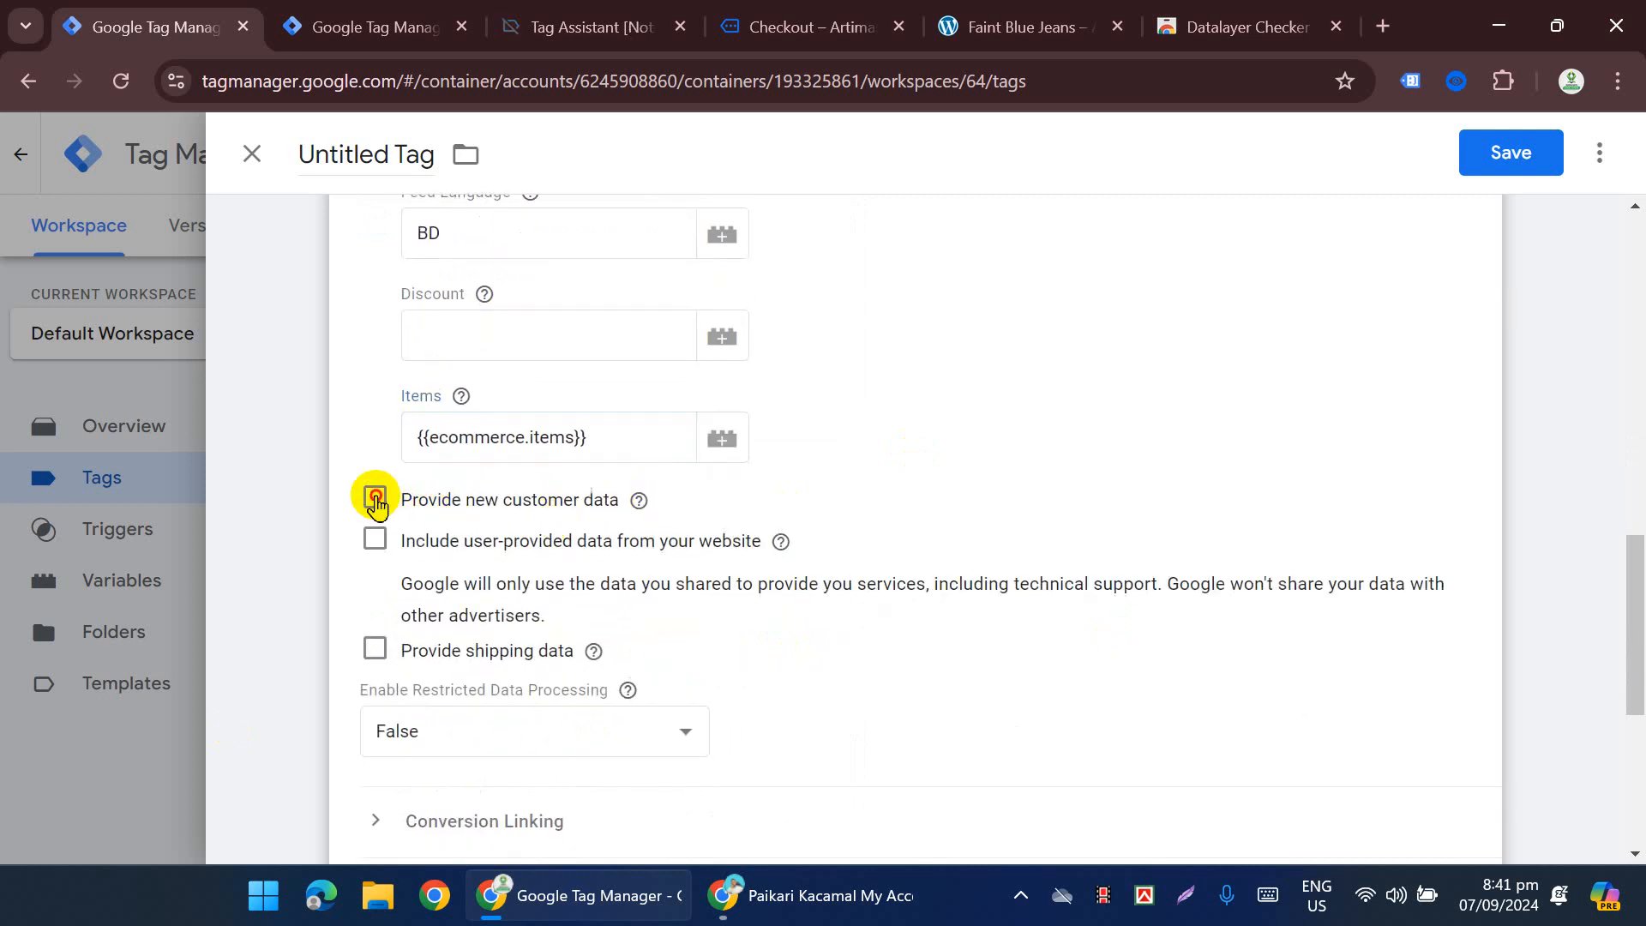
click(374, 498)
scroll(717, 606, down, 2)
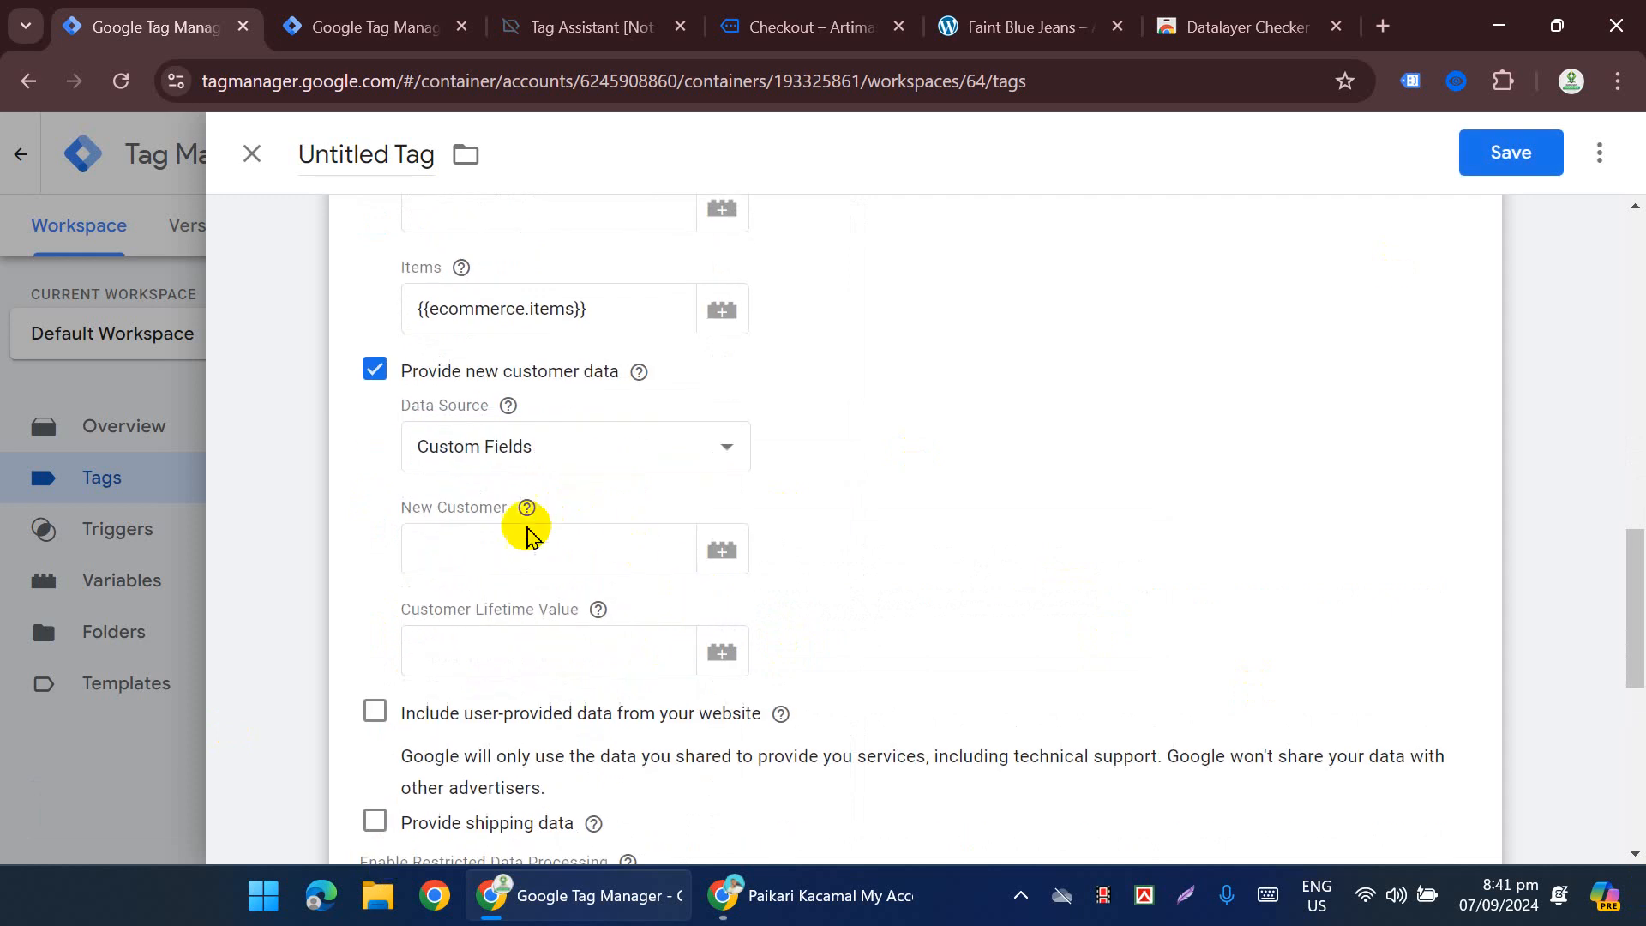
click(526, 540)
text({)
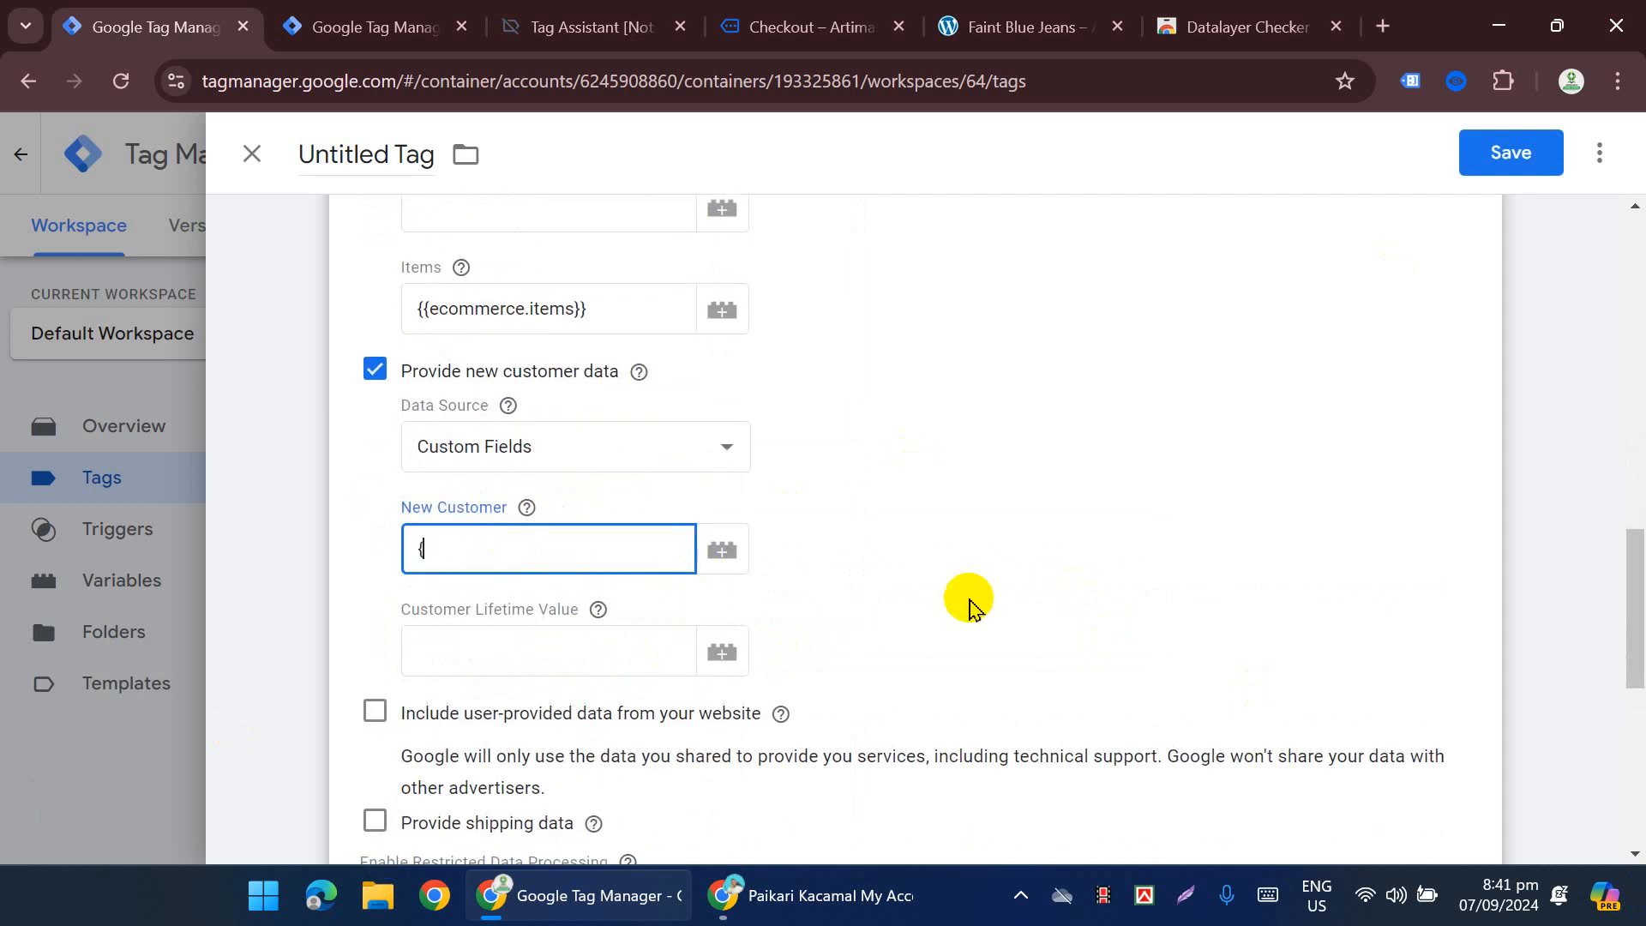
text({nr)
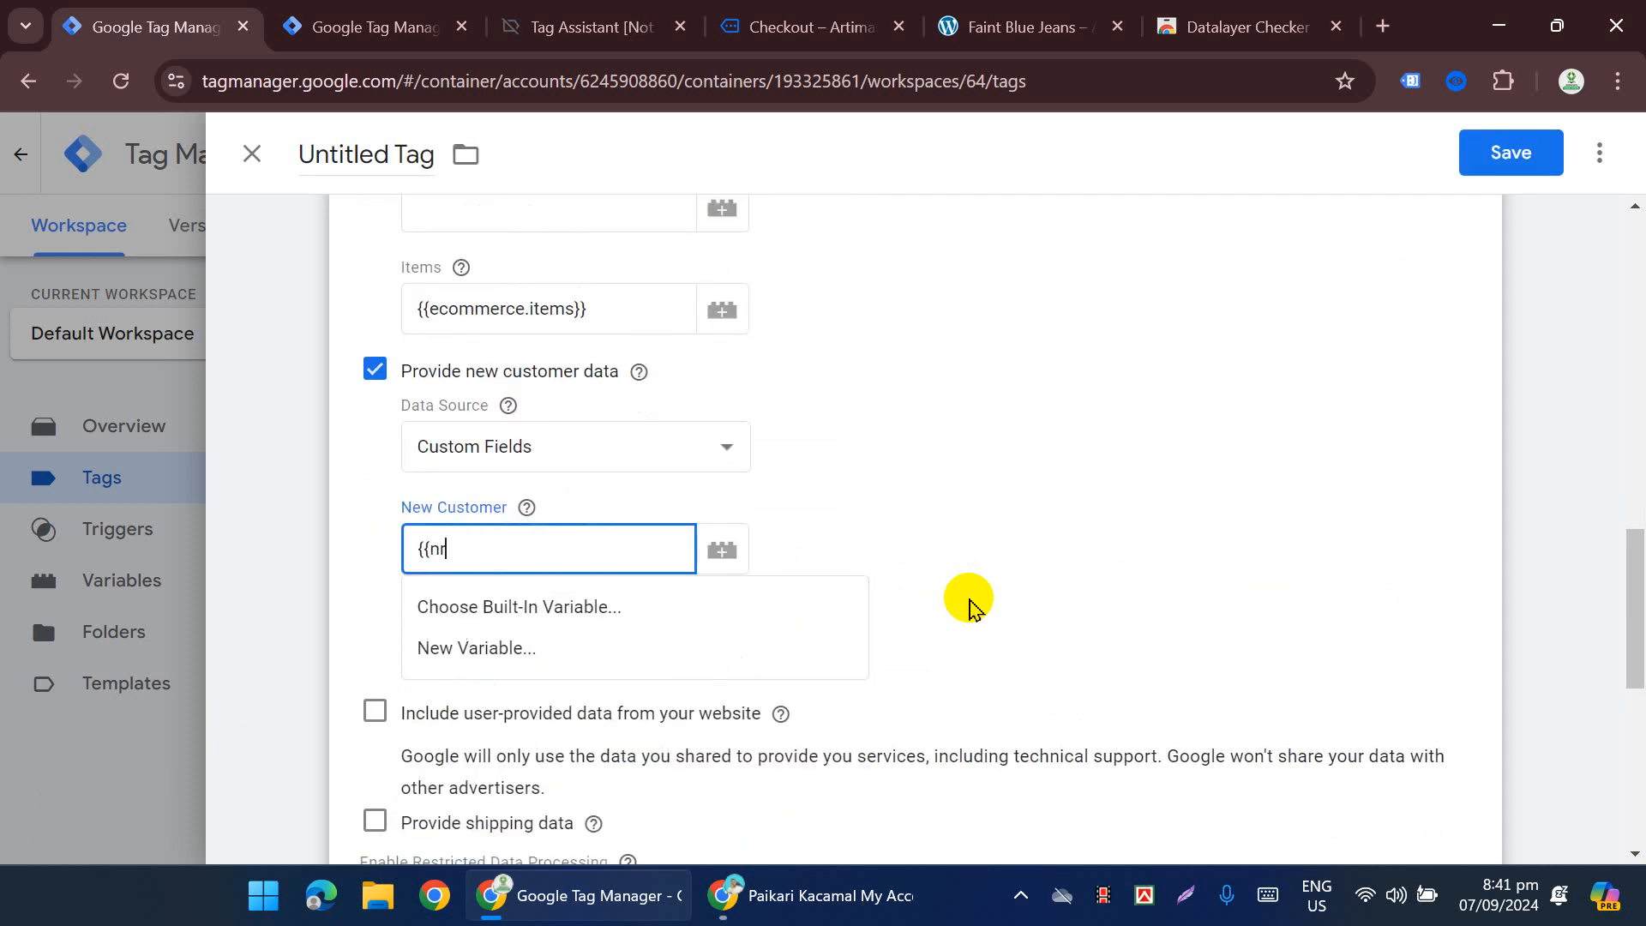
key(BackSpace)
key(BackSpace)
text(new)
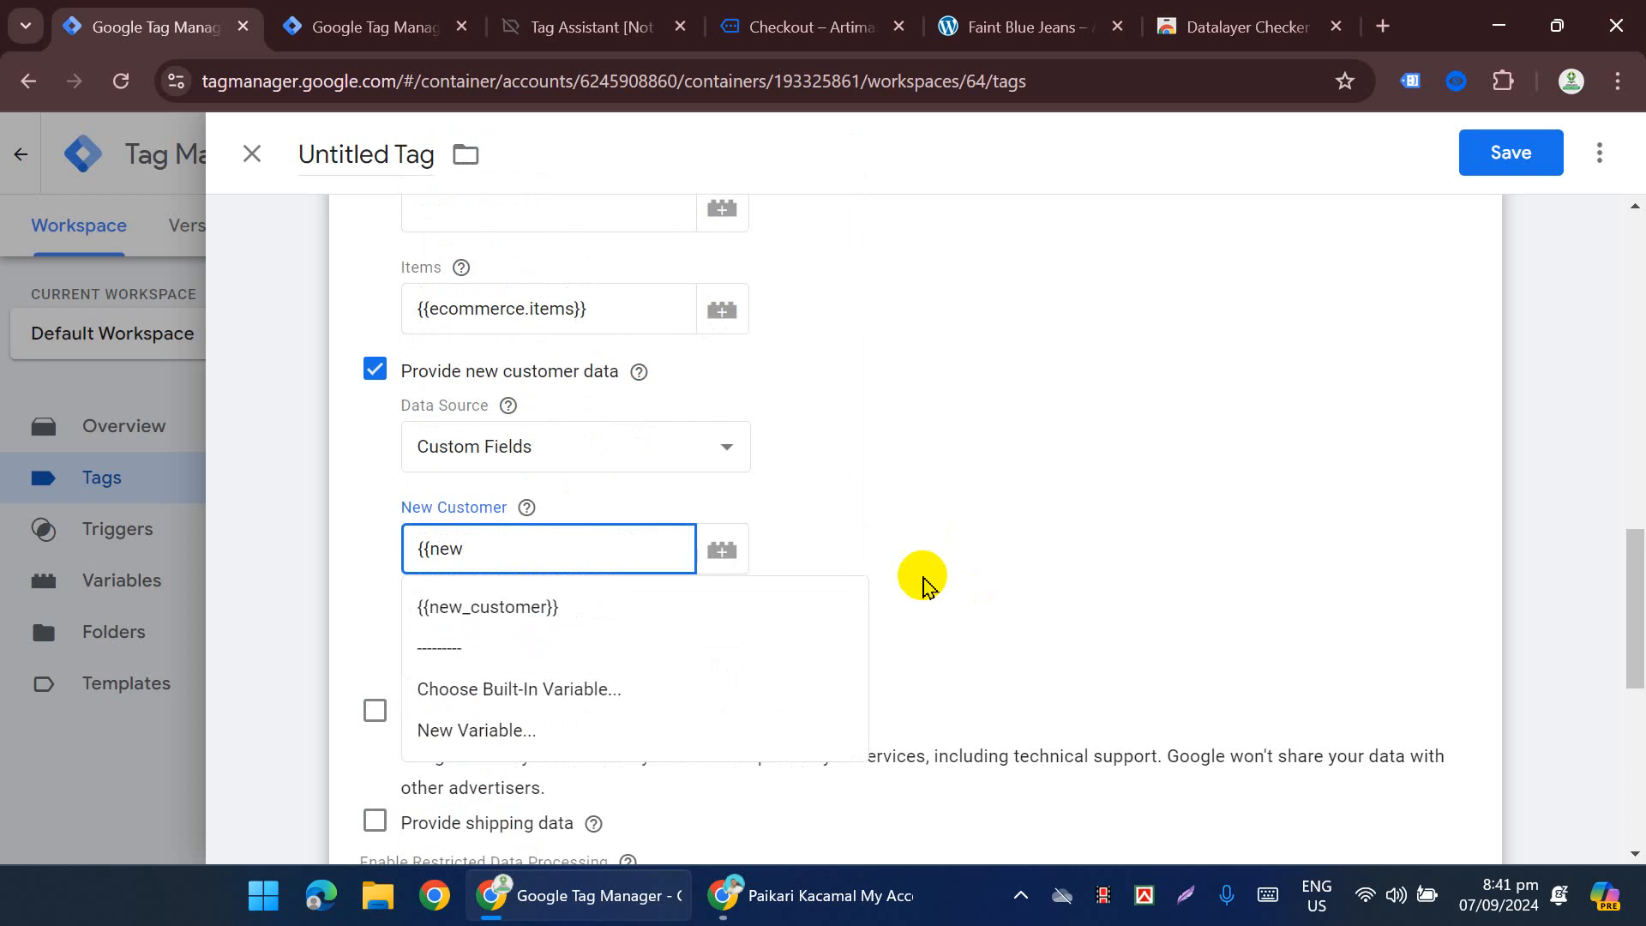
click(542, 608)
scroll(806, 544, down, 2)
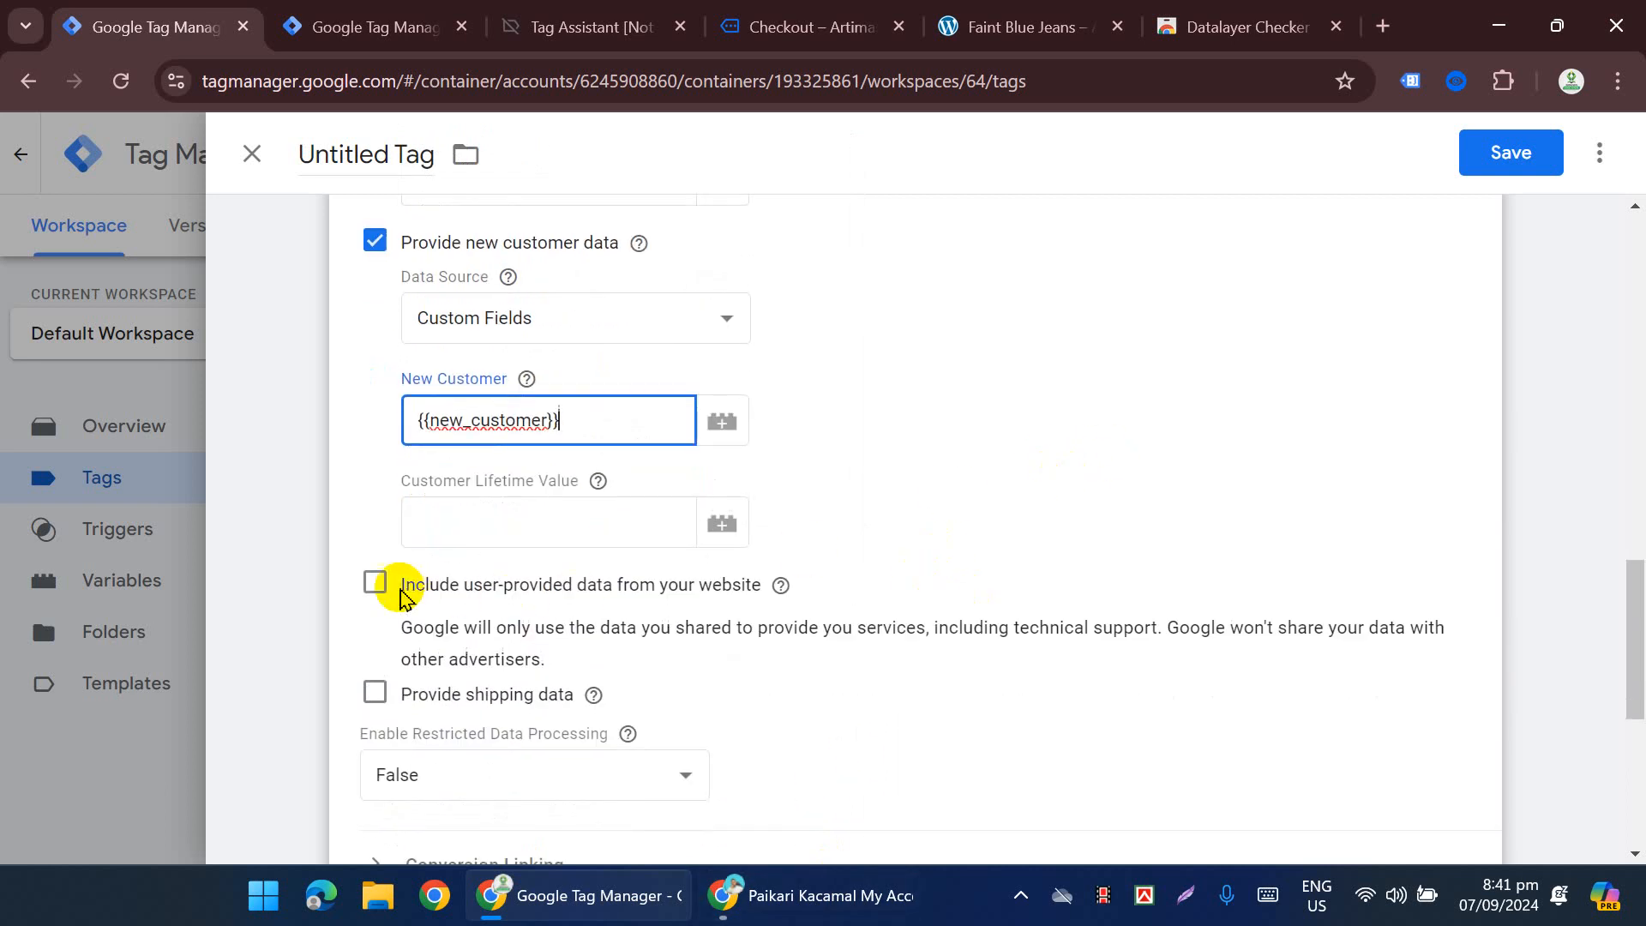
click(375, 585)
scroll(569, 536, down, 2)
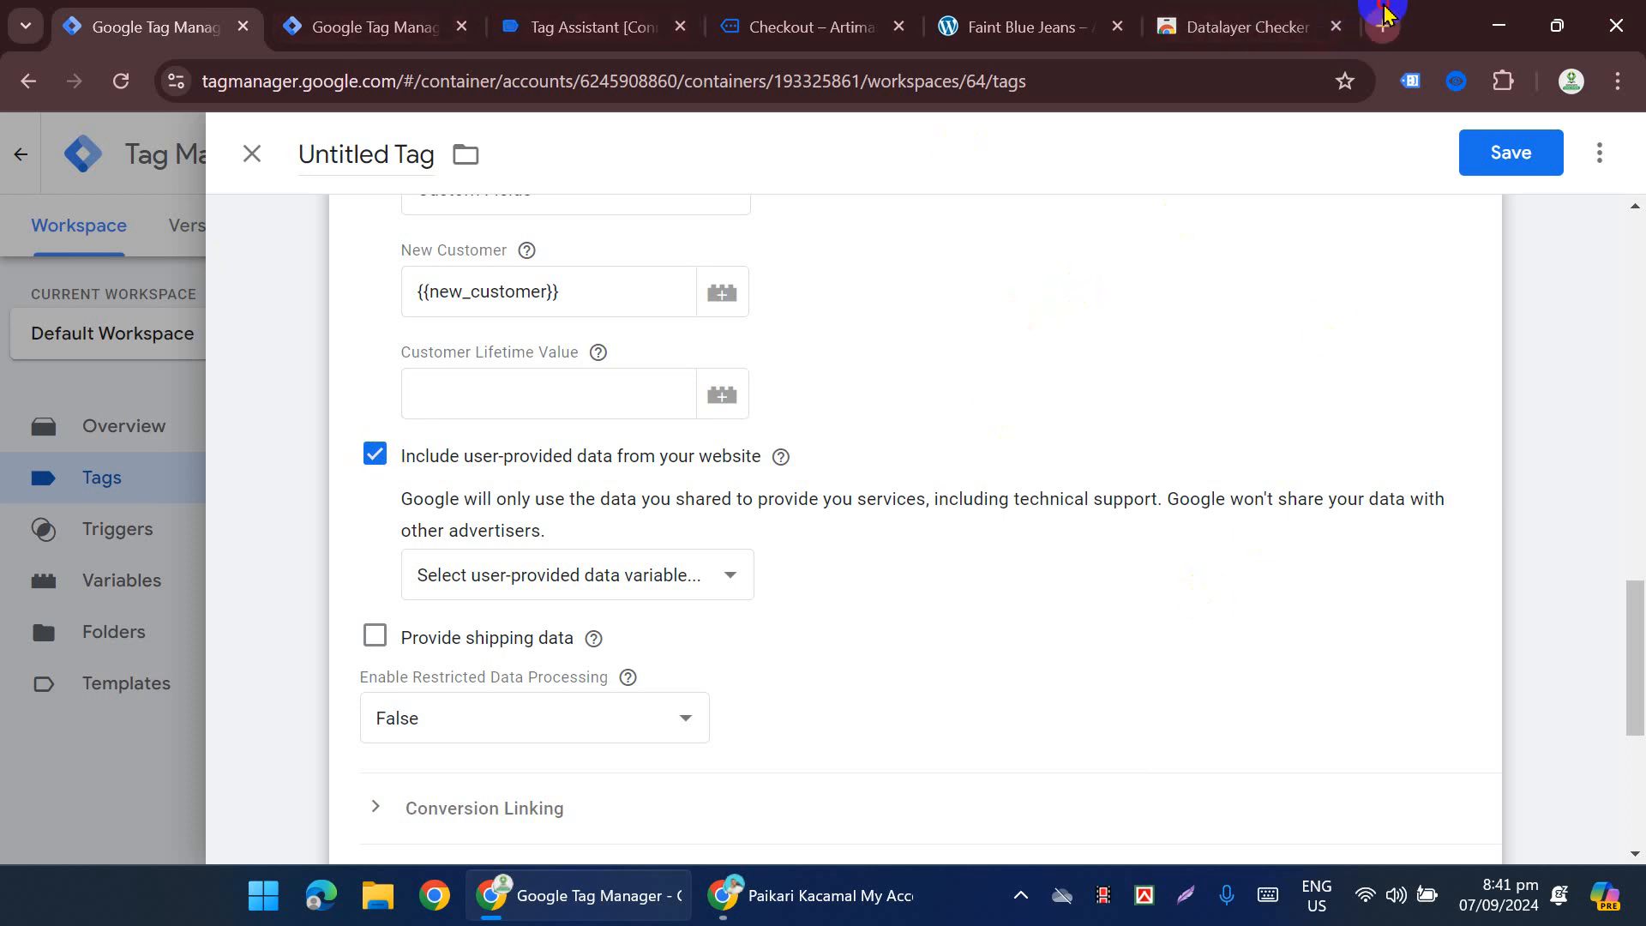
Step: Search the web for web hosting in a new browser tab, open the Hostnin ad and examine the gclid parameter in its URL
click(1382, 26)
text(web)
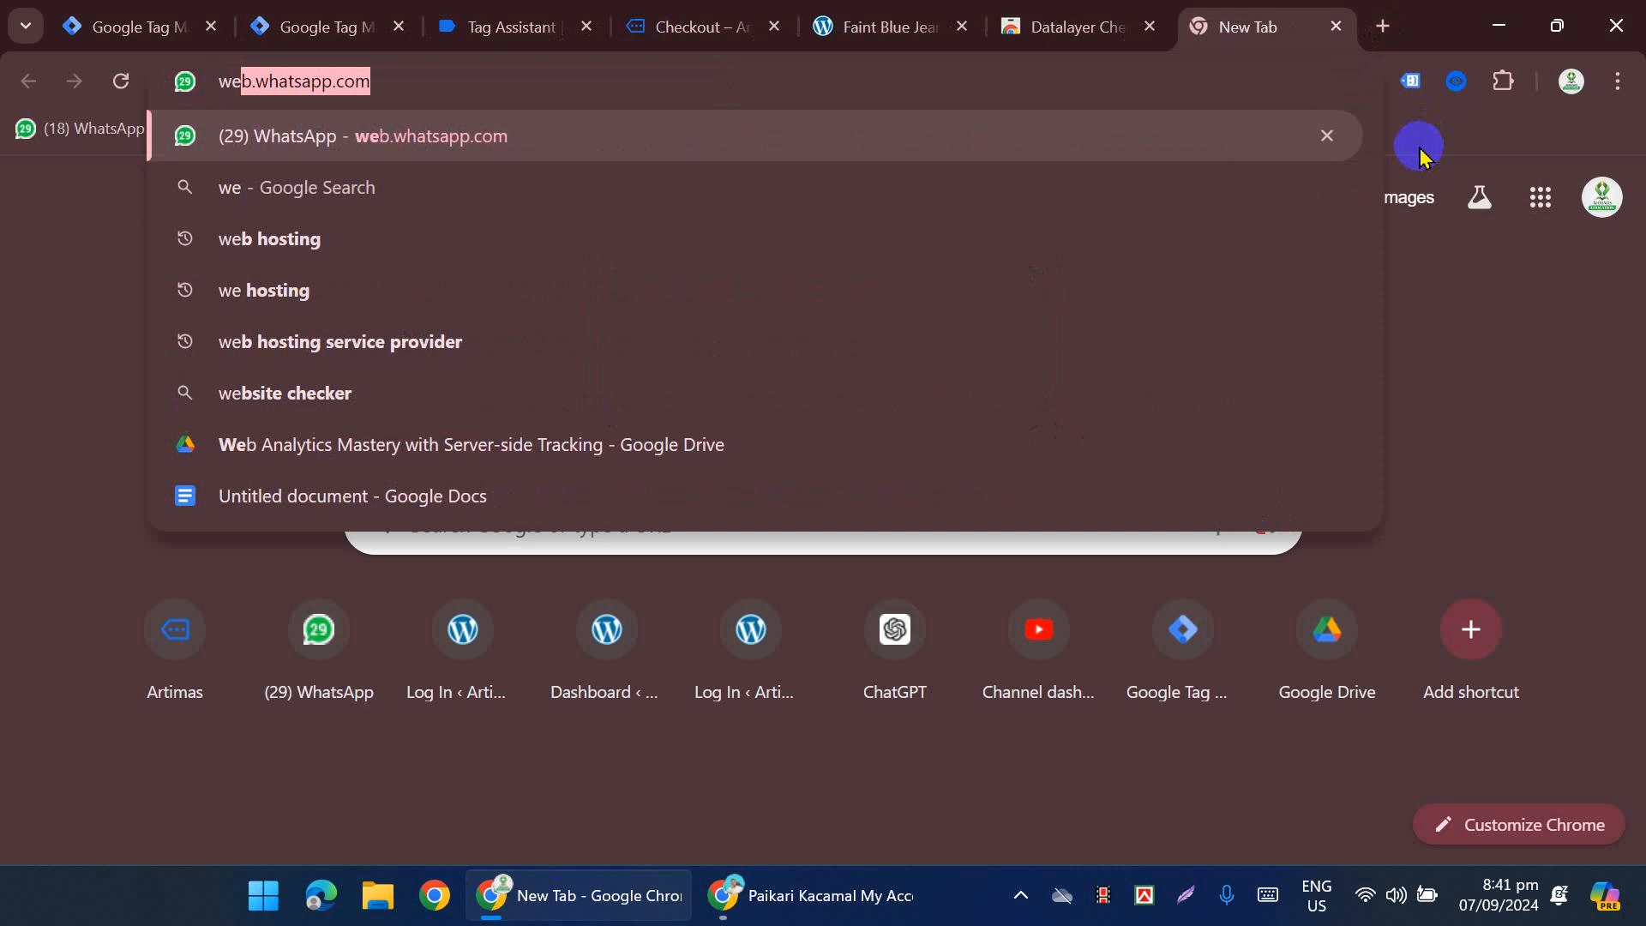
click(925, 199)
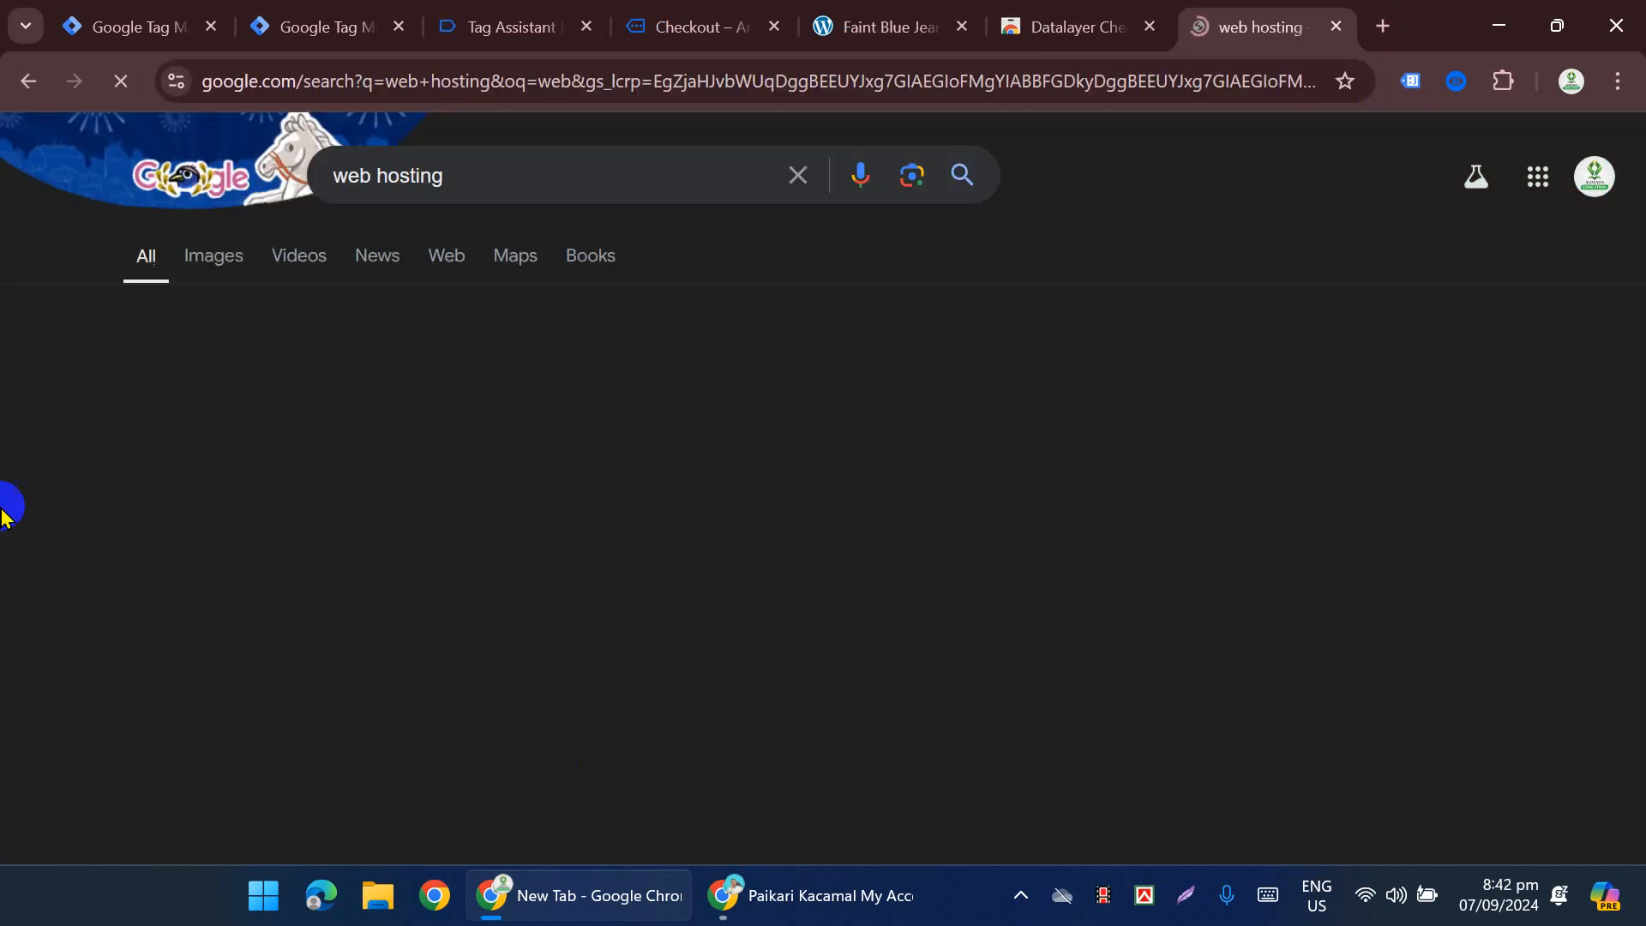
click(287, 520)
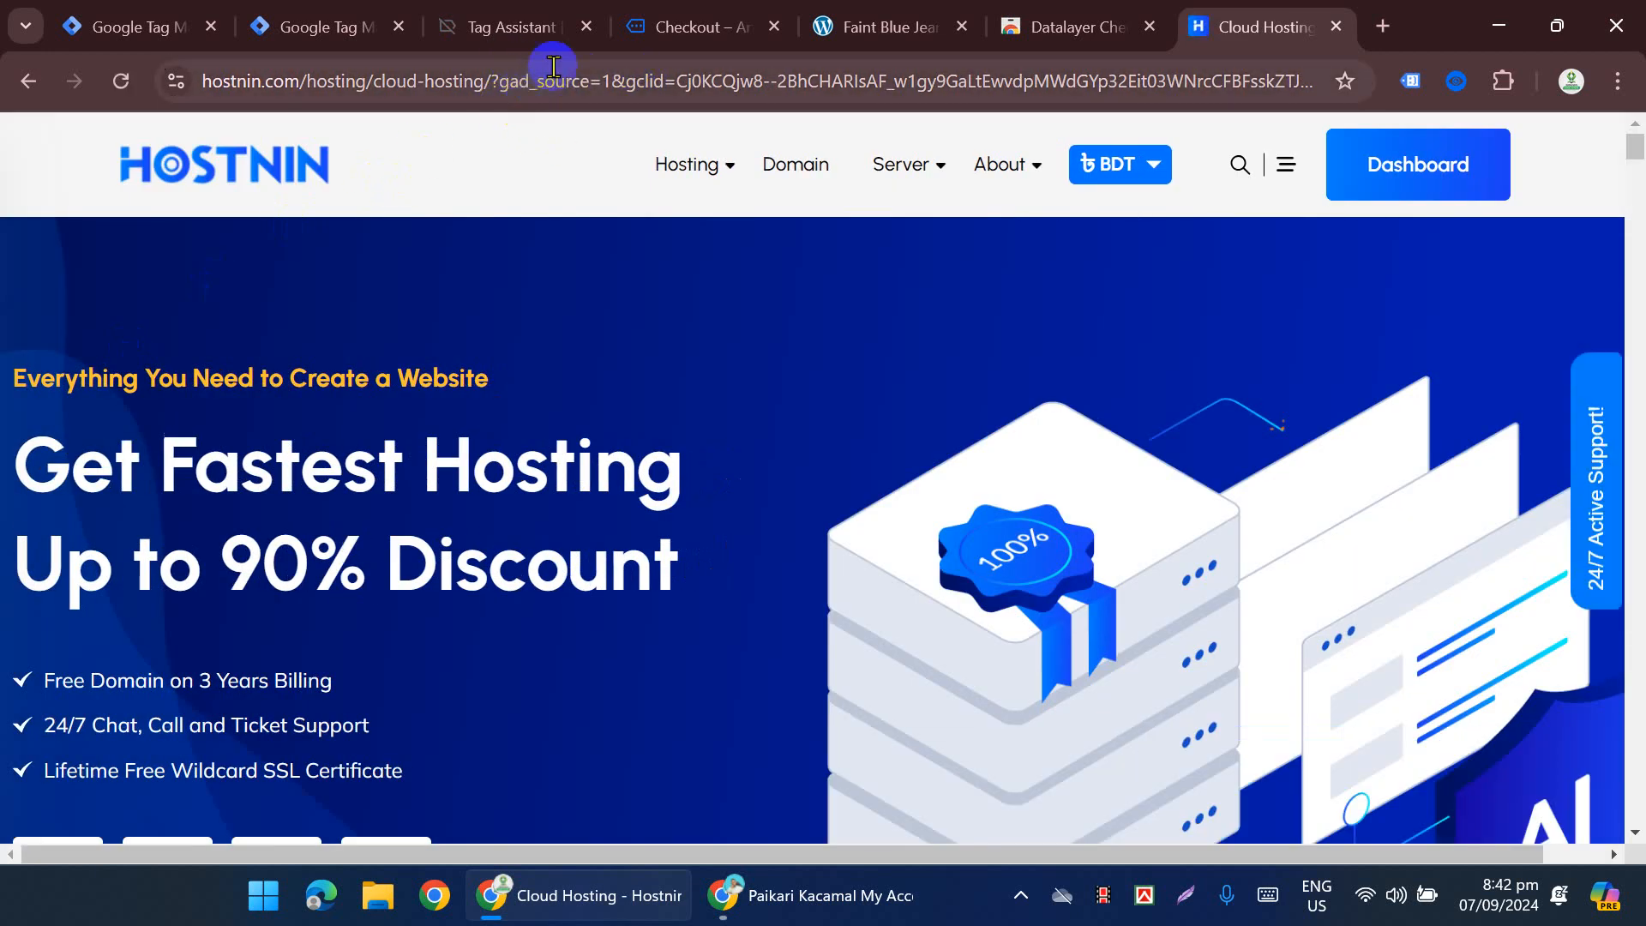
double_click(621, 83)
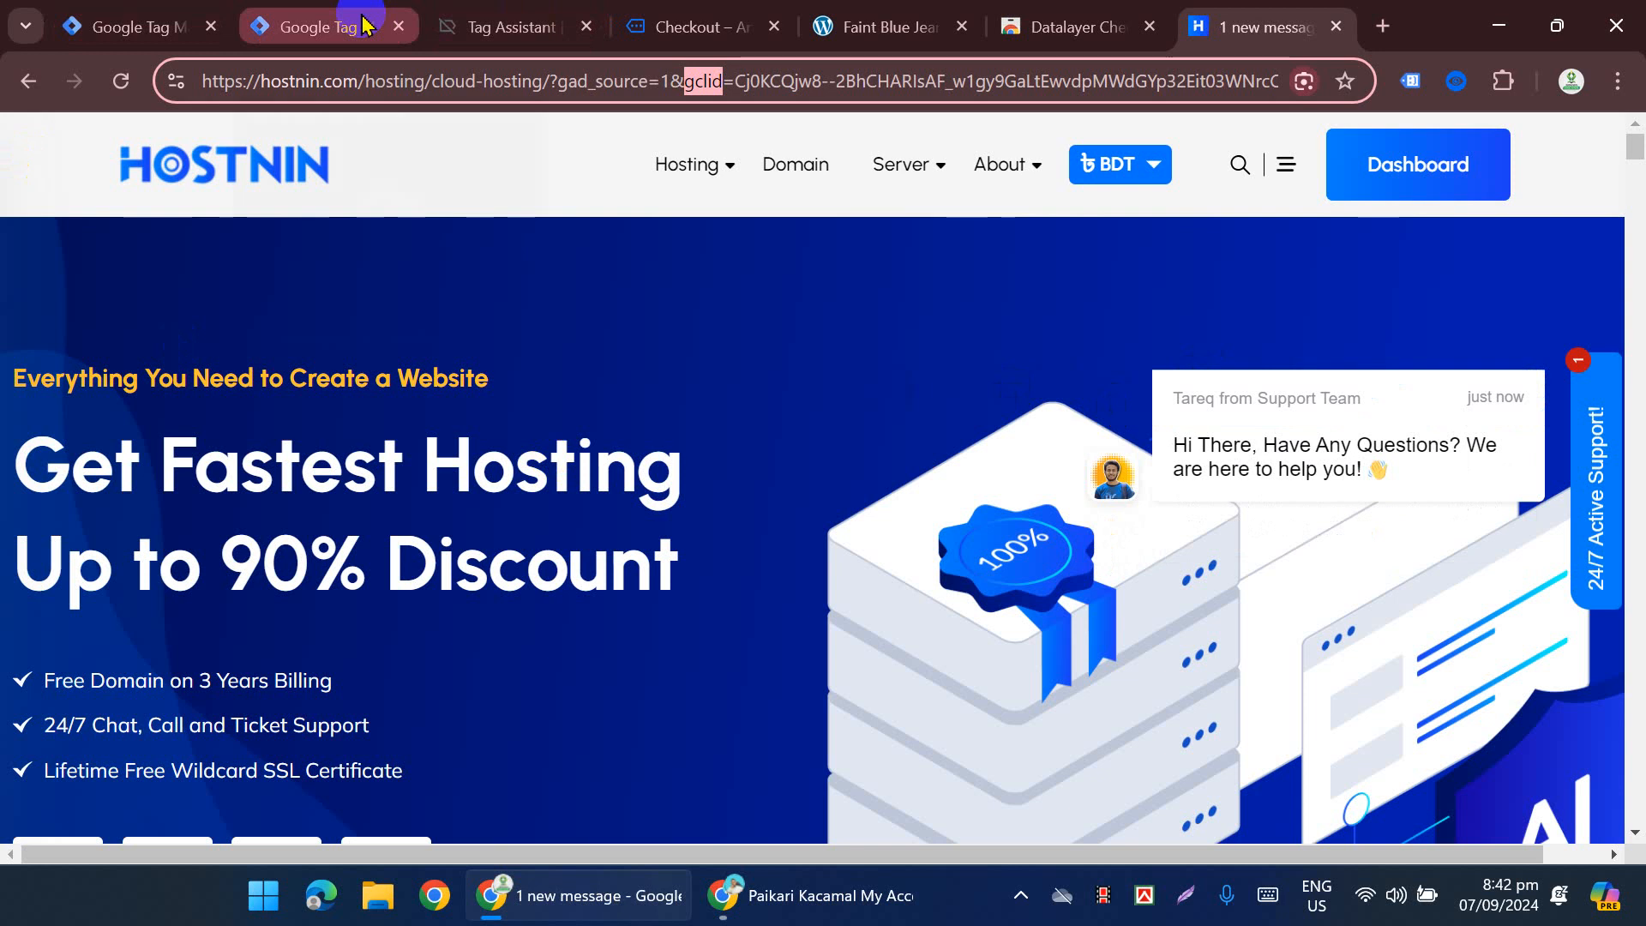
mouse_move(364, 24)
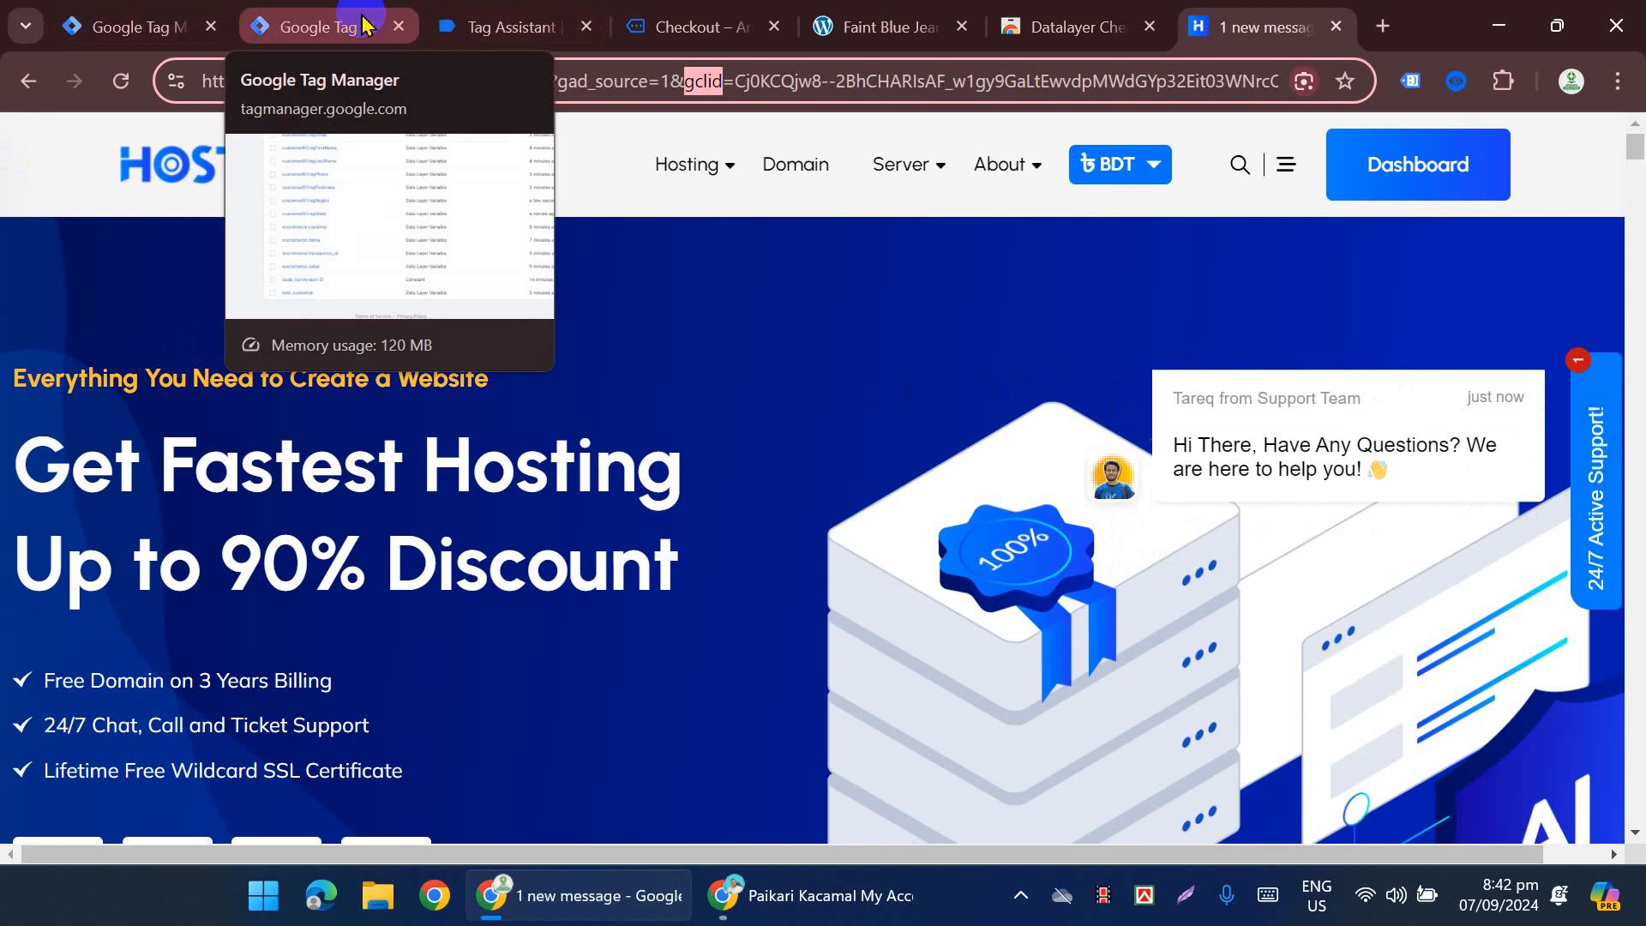
mouse_move(716, 156)
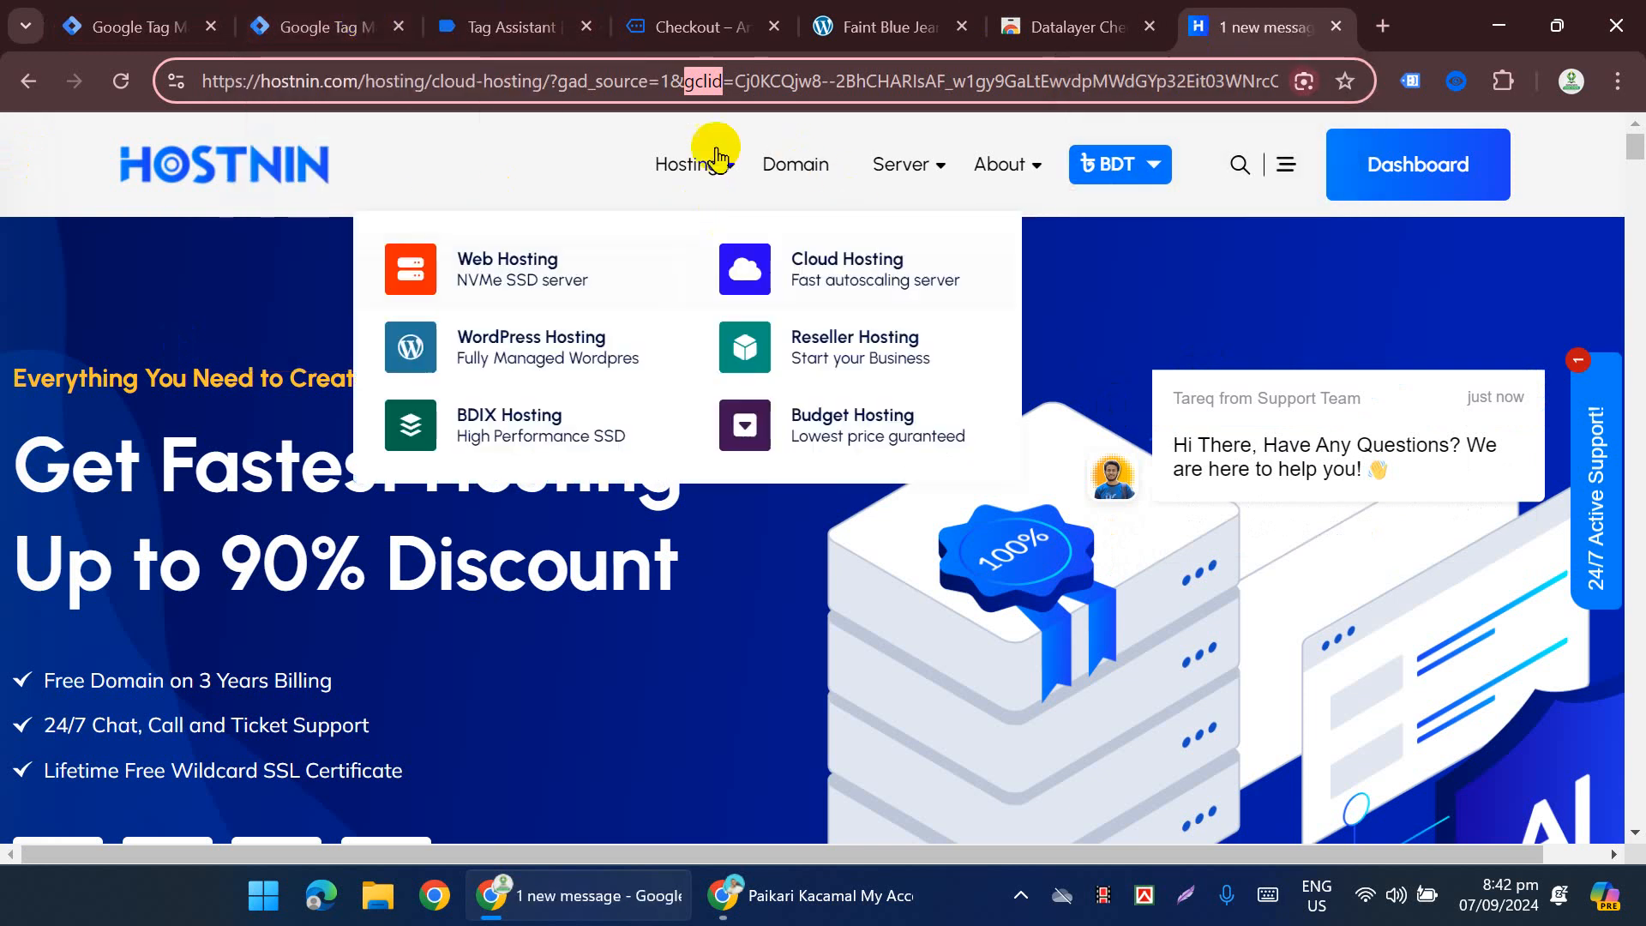
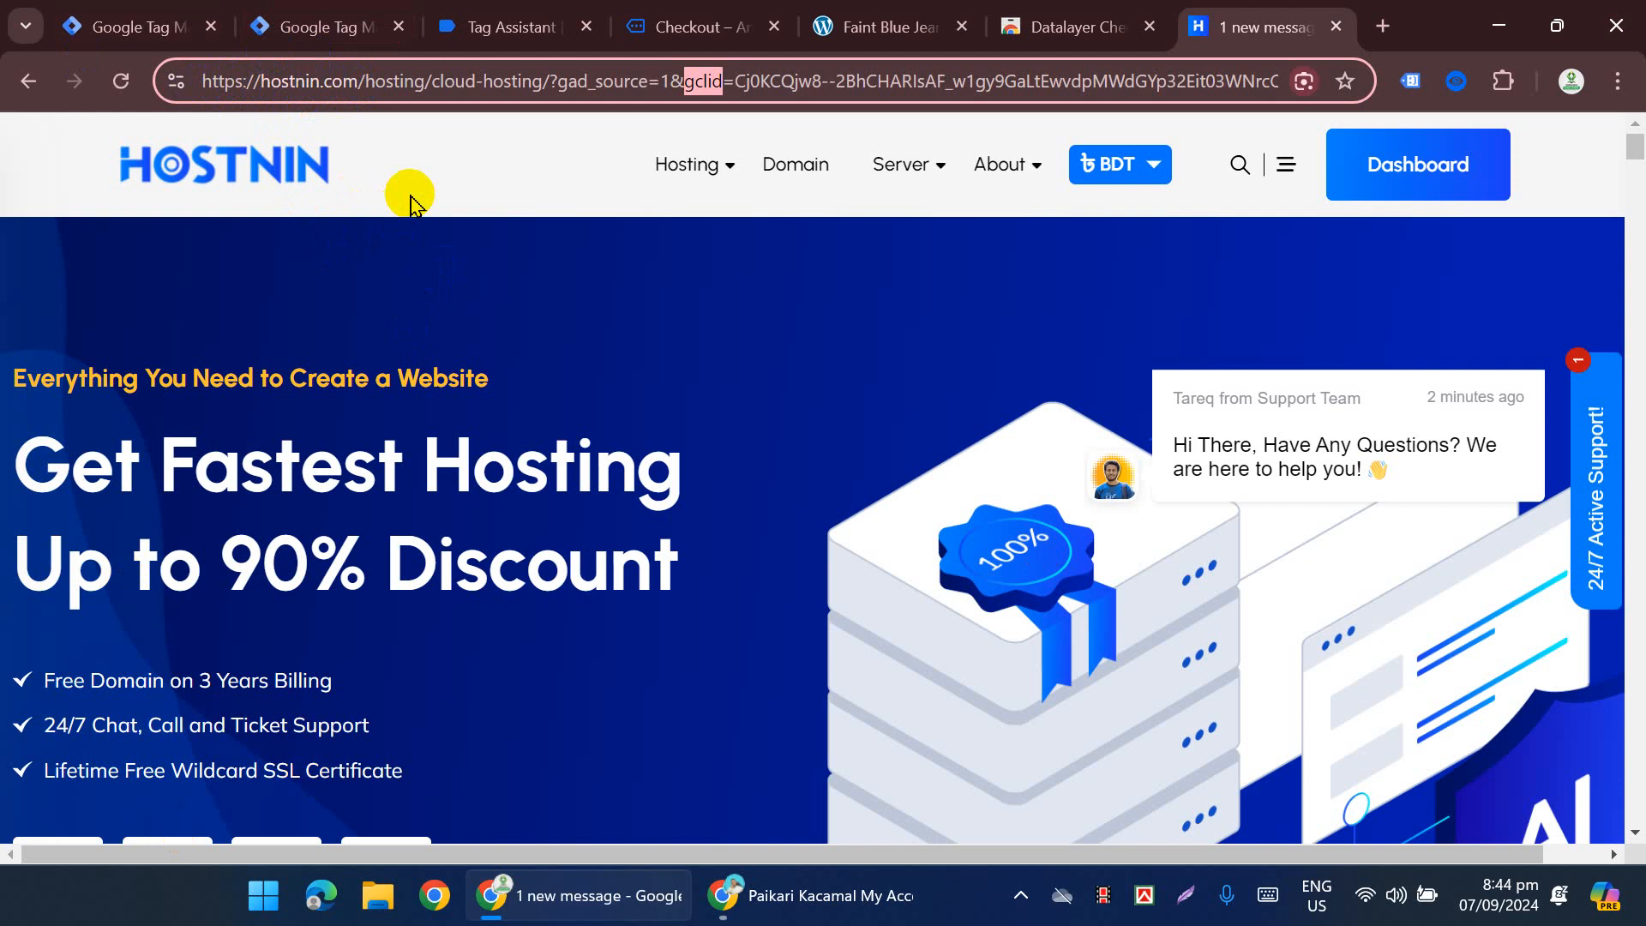
scroll(538, 538, down, 4)
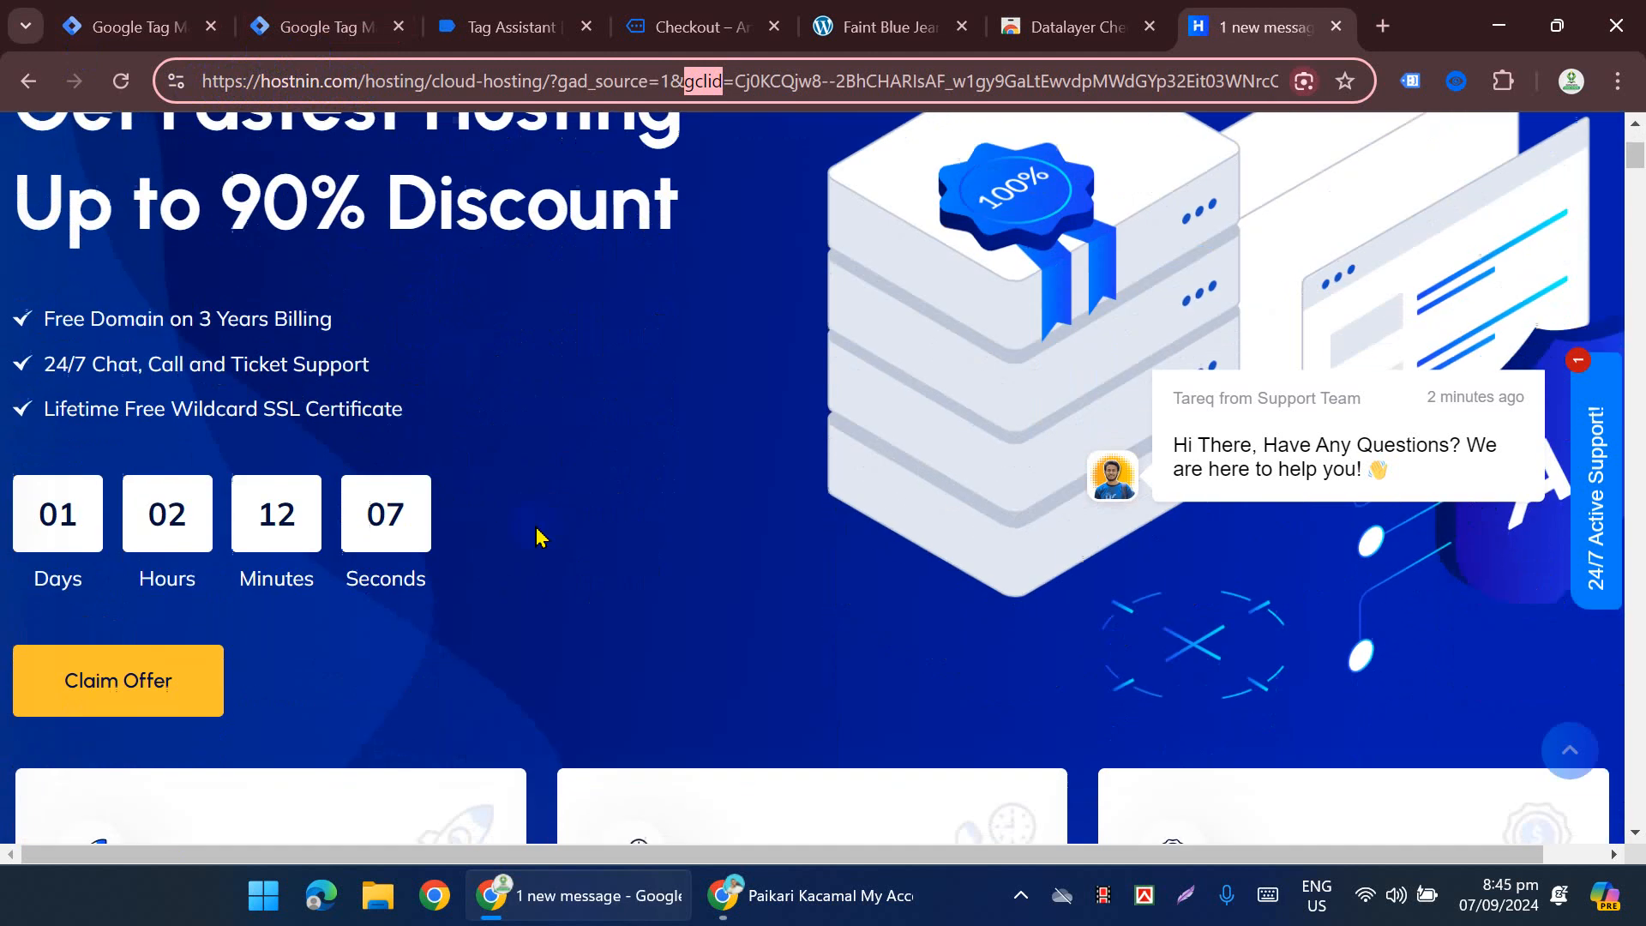
scroll(538, 537, down, 2)
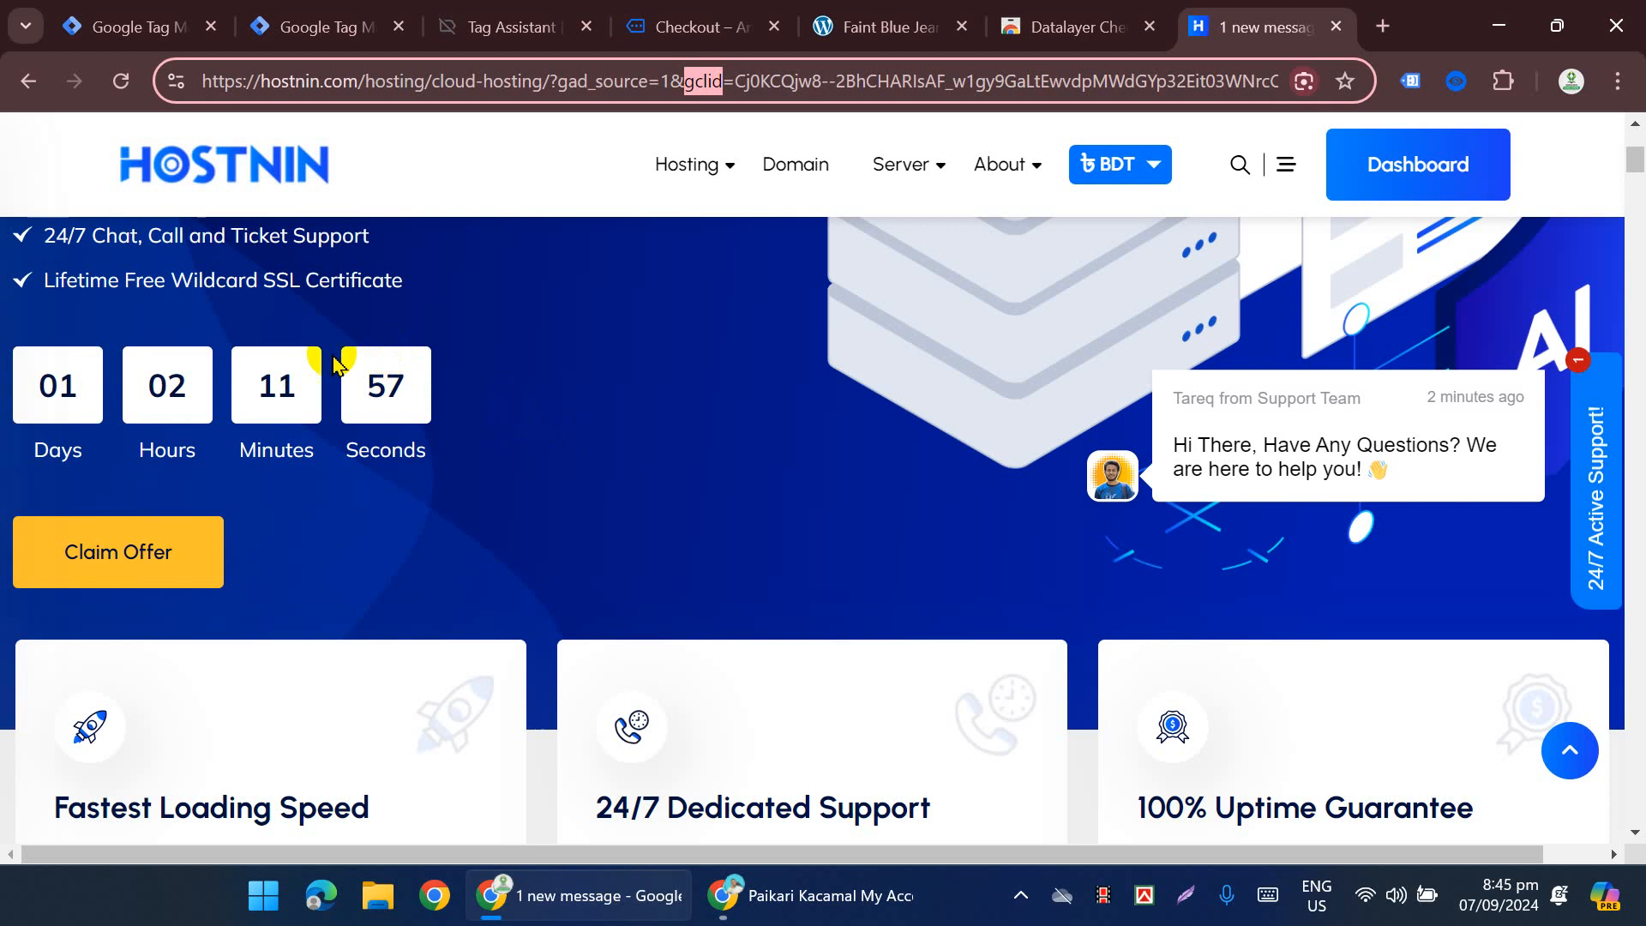
scroll(608, 591, up, 20)
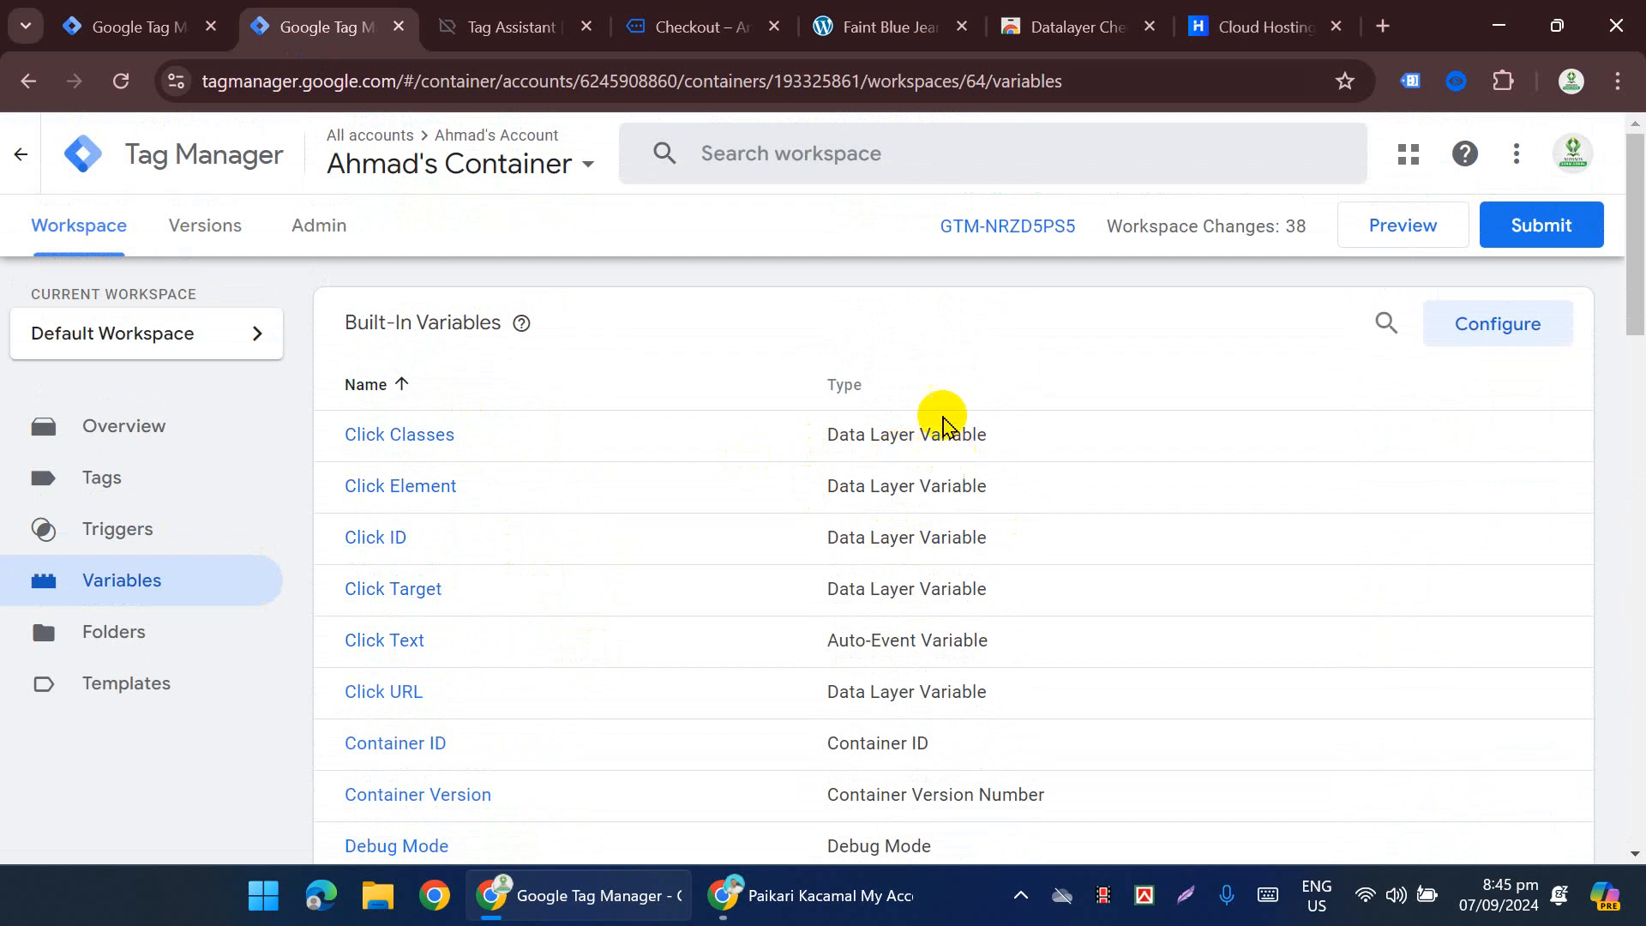
scroll(797, 753, down, 6)
scroll(739, 546, up, 6)
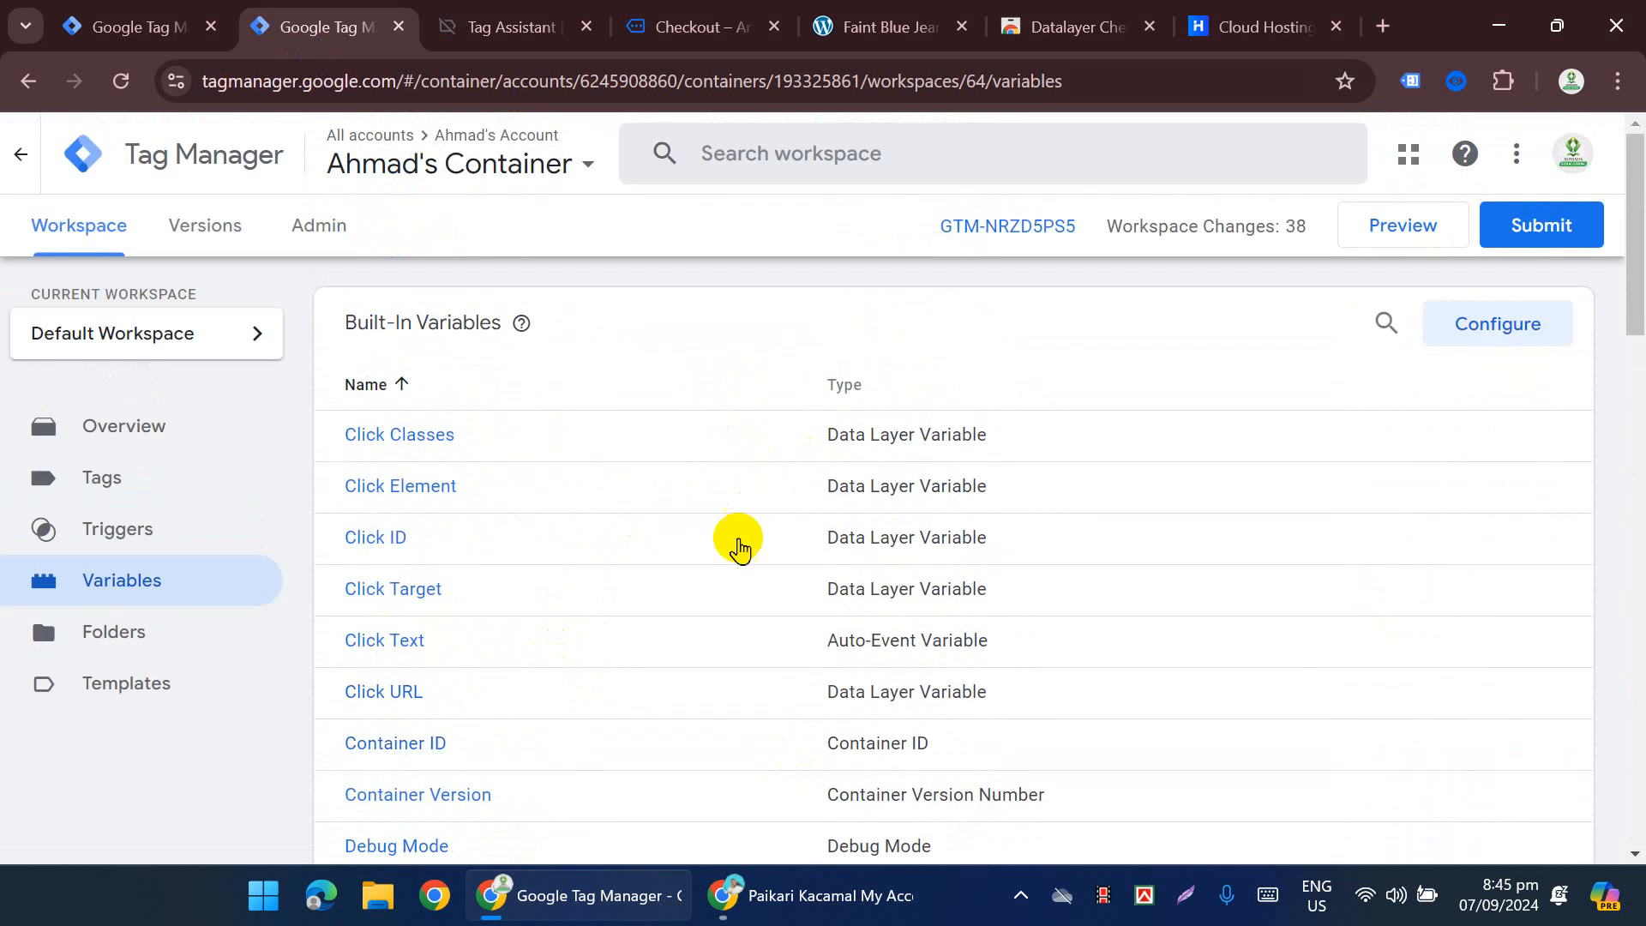
Step: Create a new tag of type Google Ads Conversion Tracking in the Tag Manager container
click(161, 468)
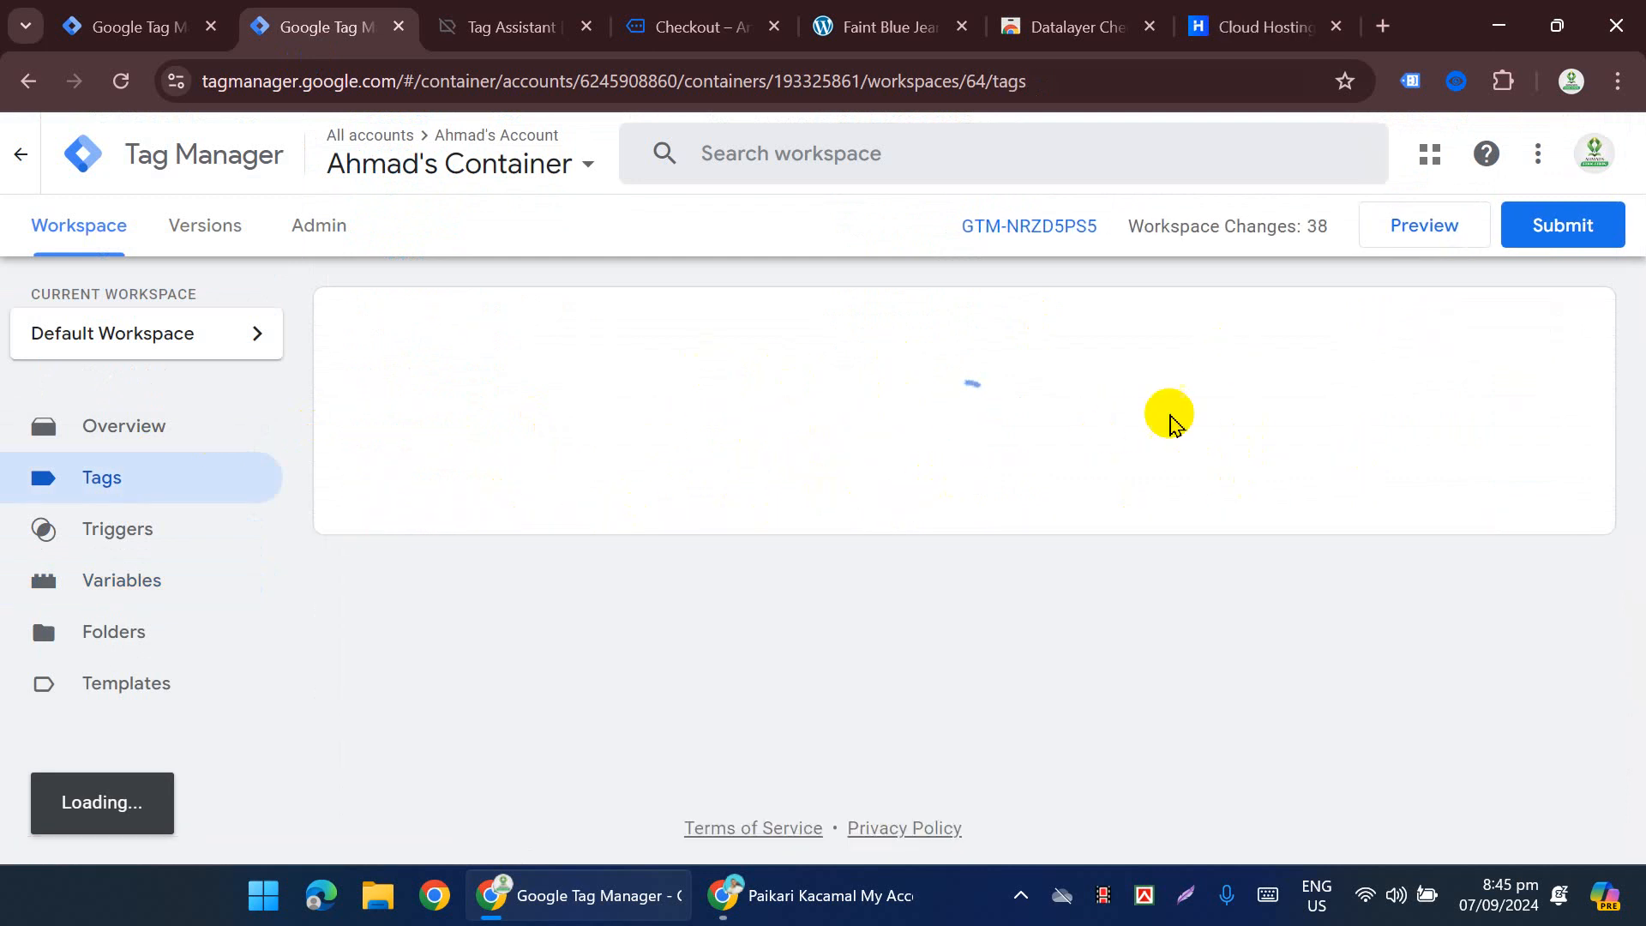
click(1548, 331)
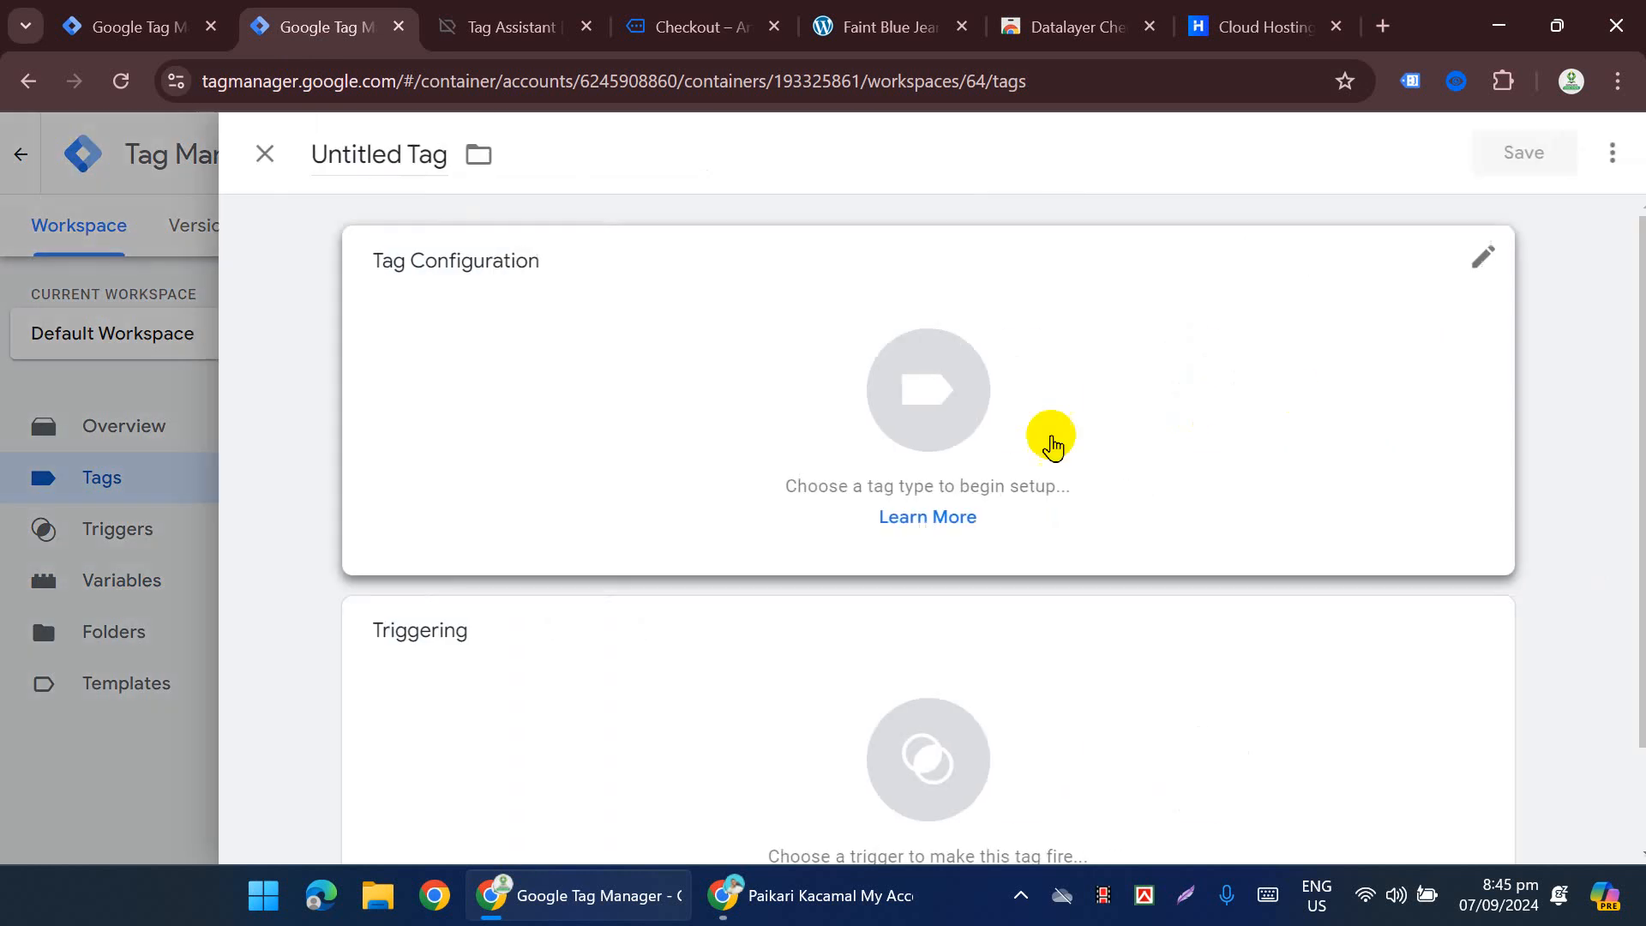
click(900, 413)
click(1083, 445)
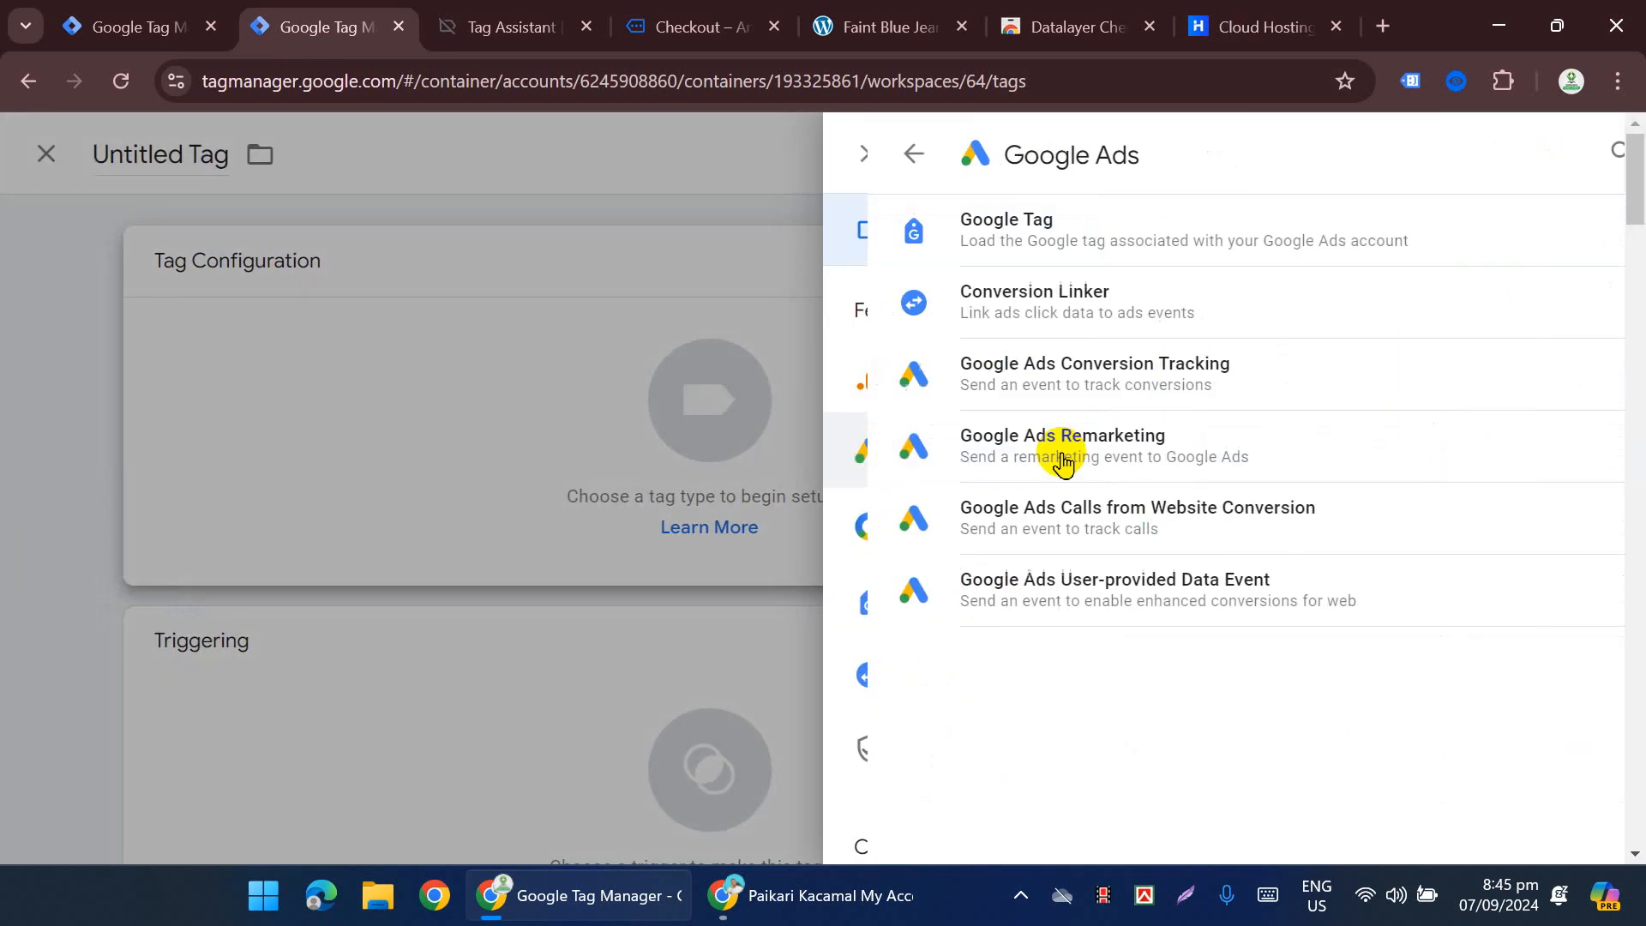
click(1022, 400)
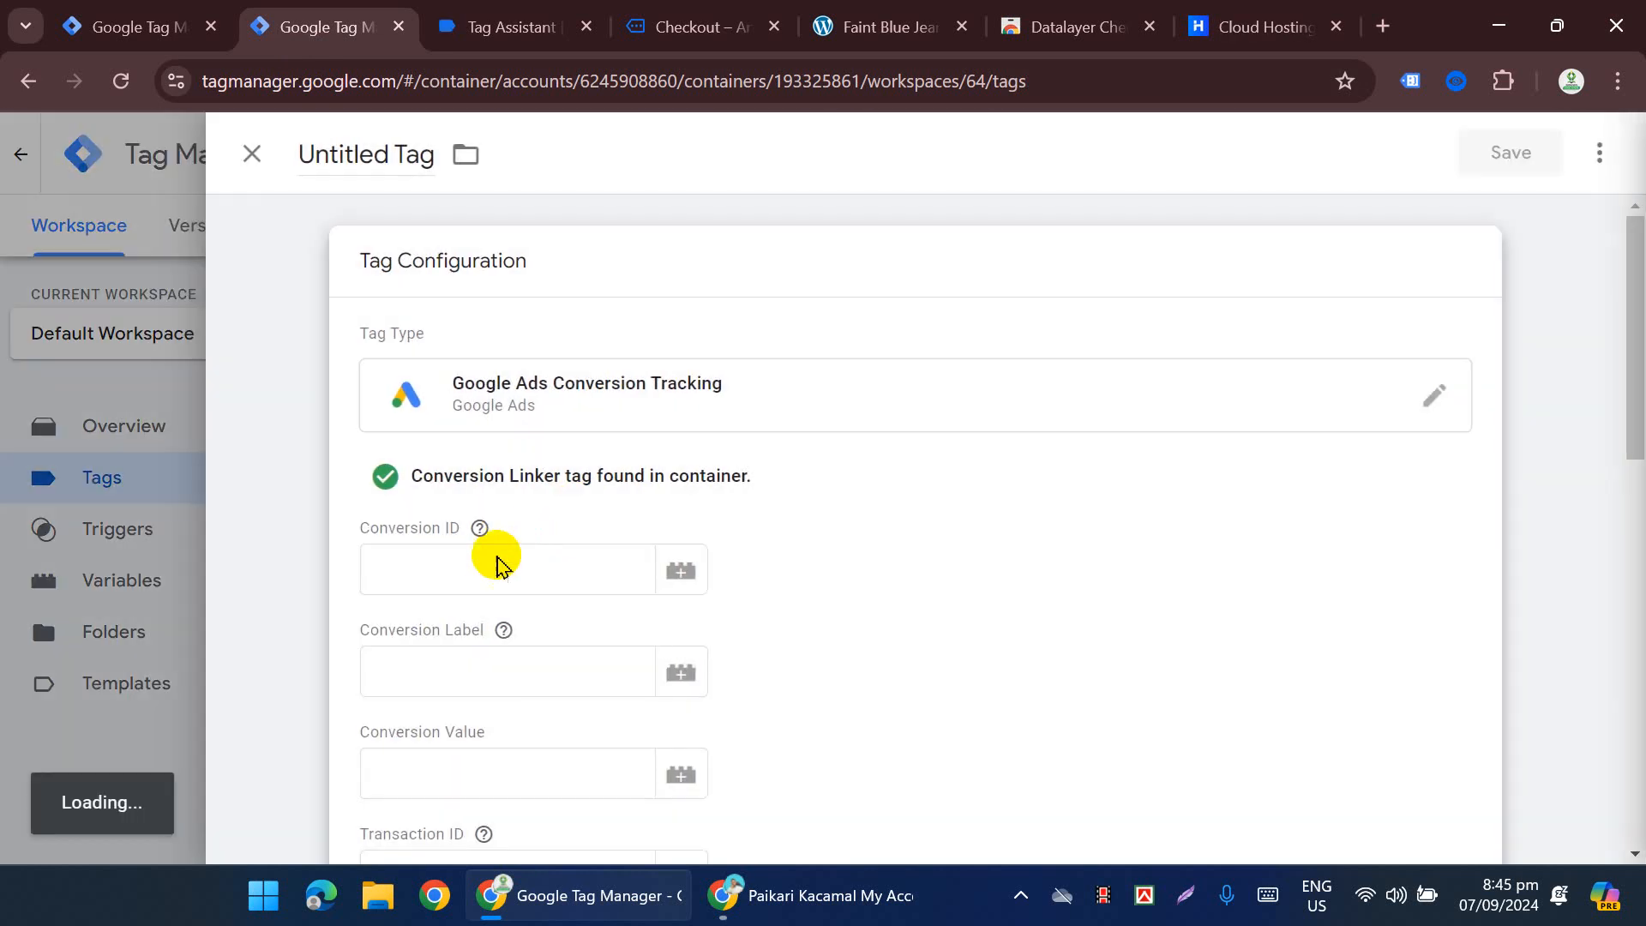
Step: Set the new tag's Conversion ID to the variable {{Gads Conversion ID}}
click(502, 566)
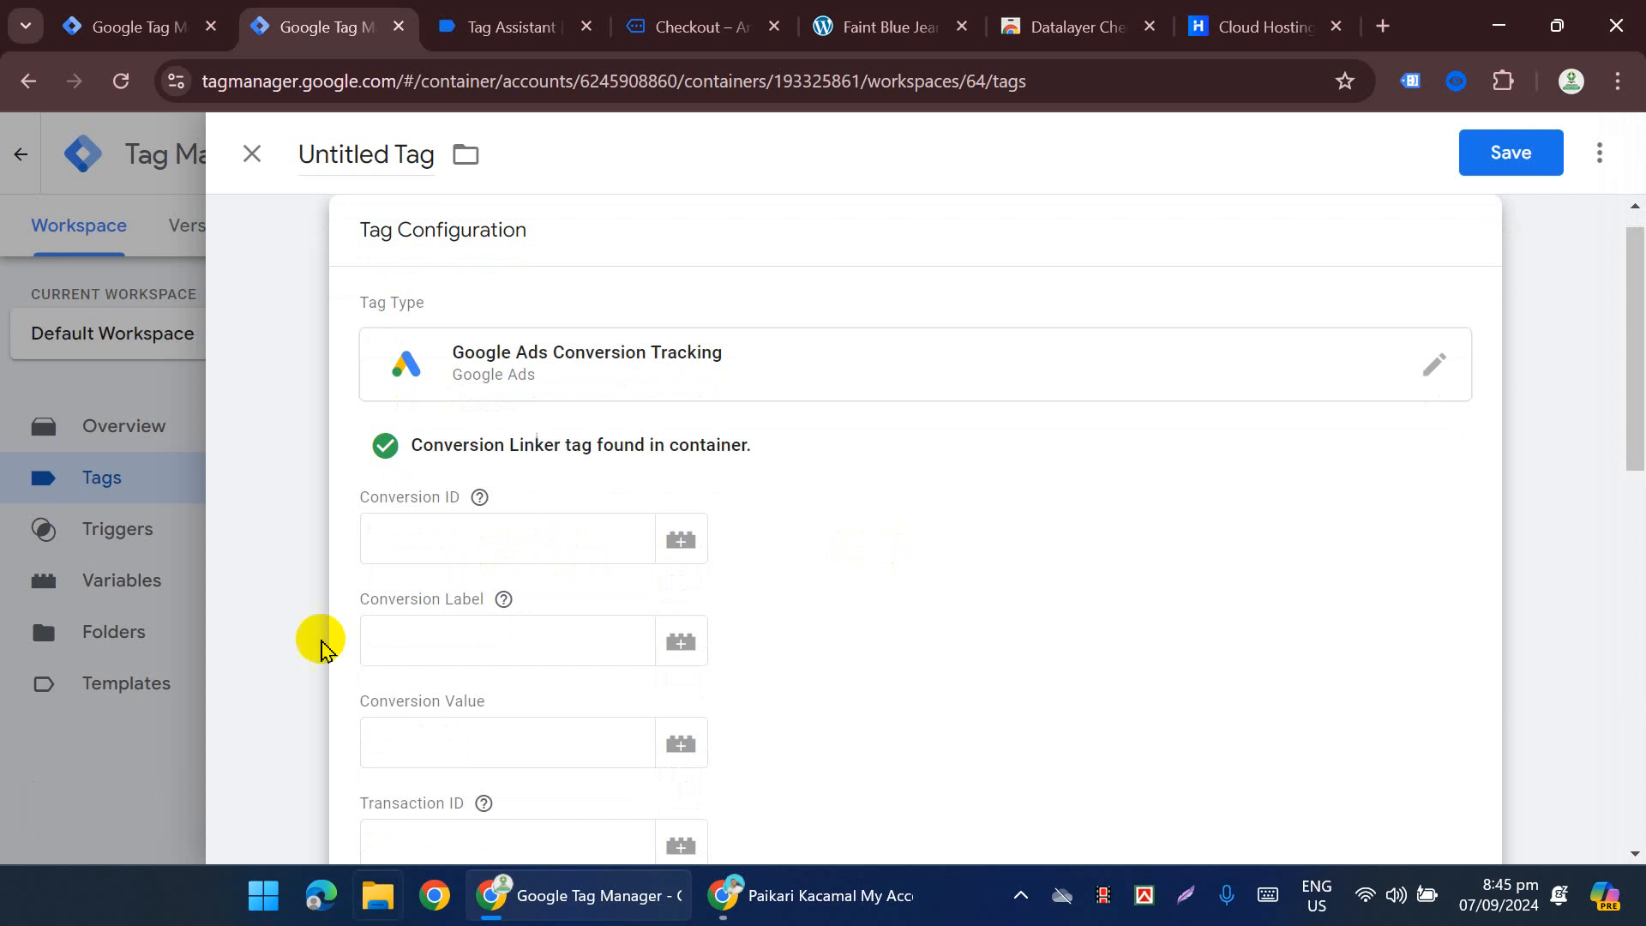
click(650, 533)
text({{)
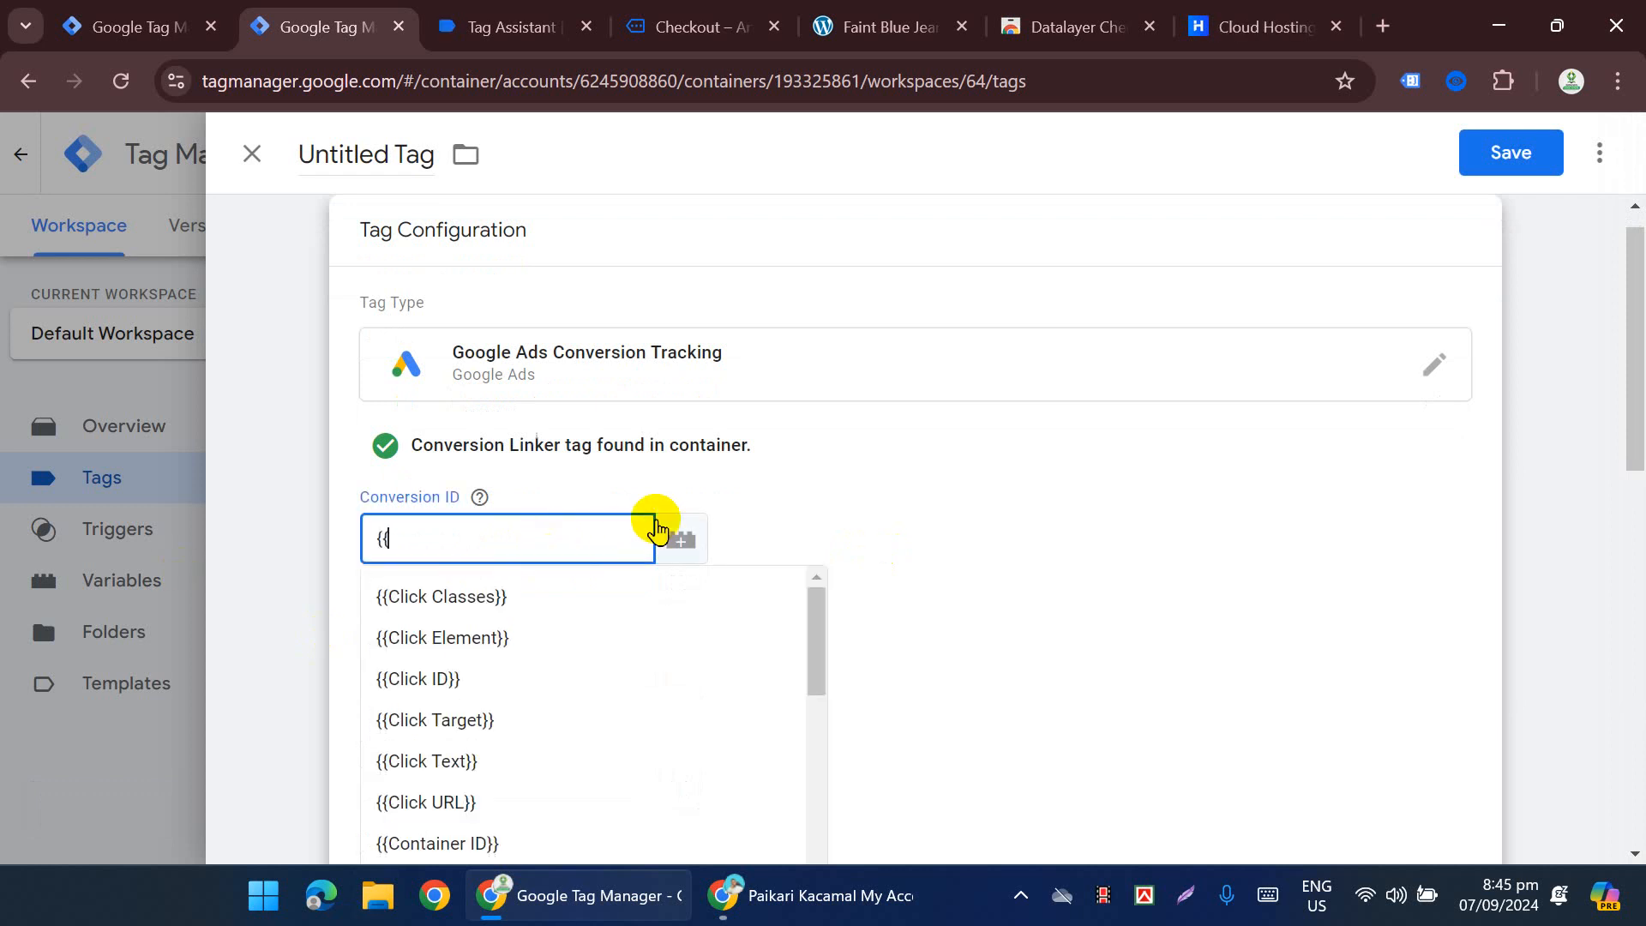
text(conv)
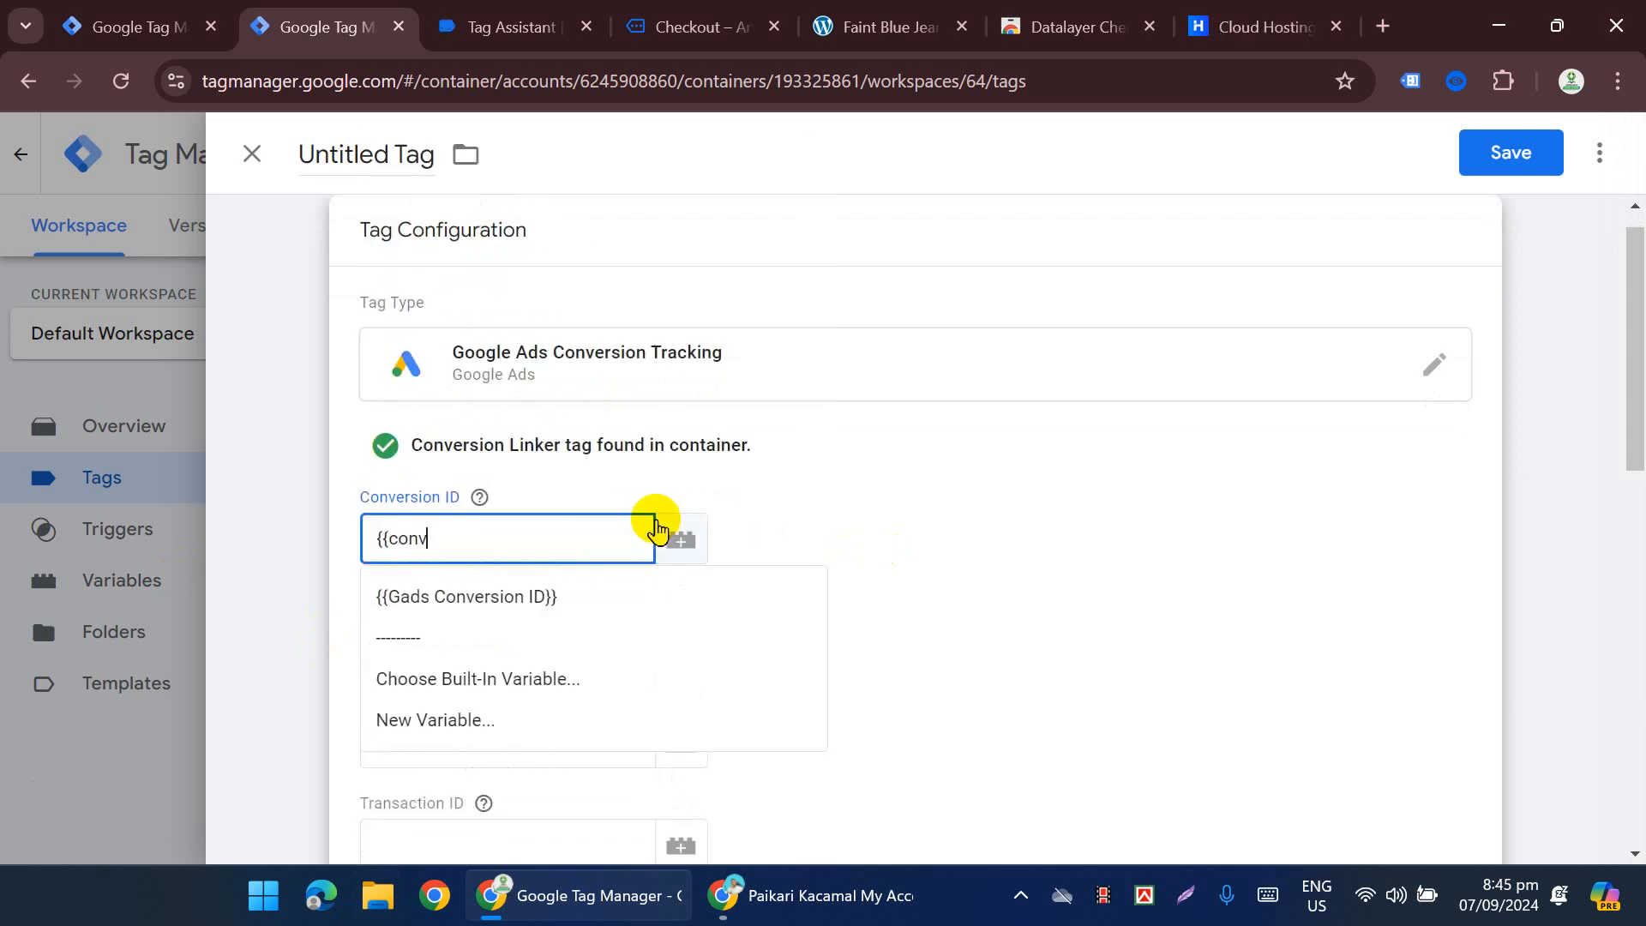
click(423, 595)
Step: Paste the copied conversion label into the new tag's Conversion Label field
click(488, 635)
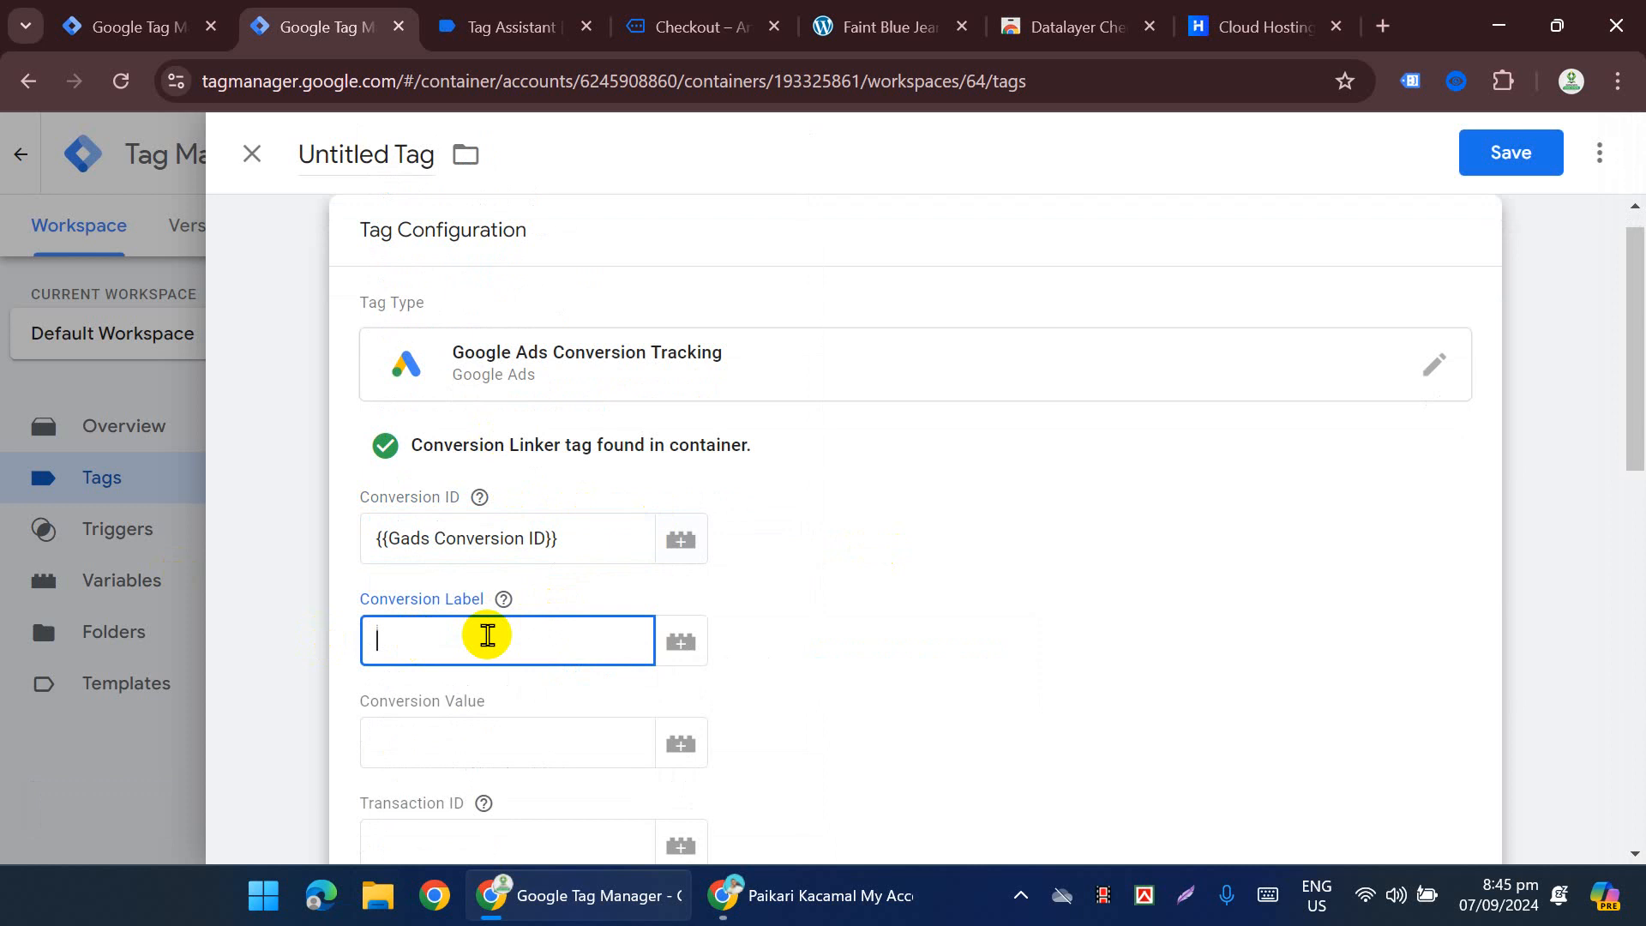
click(515, 585)
scroll(497, 592, down, 2)
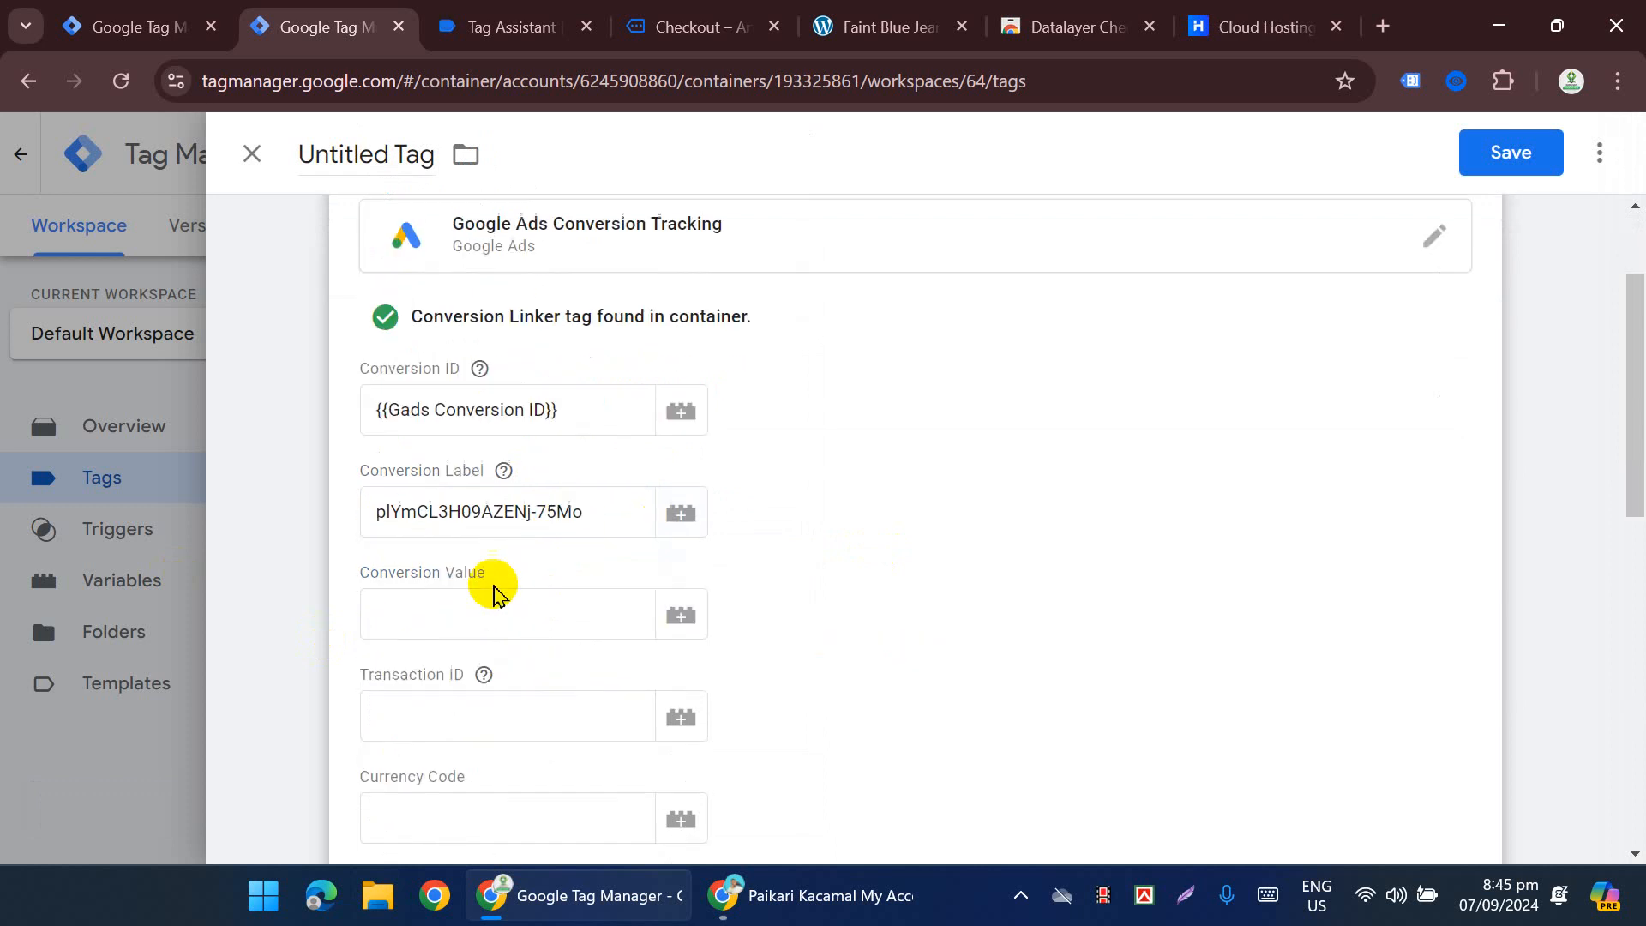
Step: Set the tag's Conversion Value to {{ecommerce.value}} and its Transaction ID to {{ecommerce.transaction_id}}
click(411, 632)
text({{)
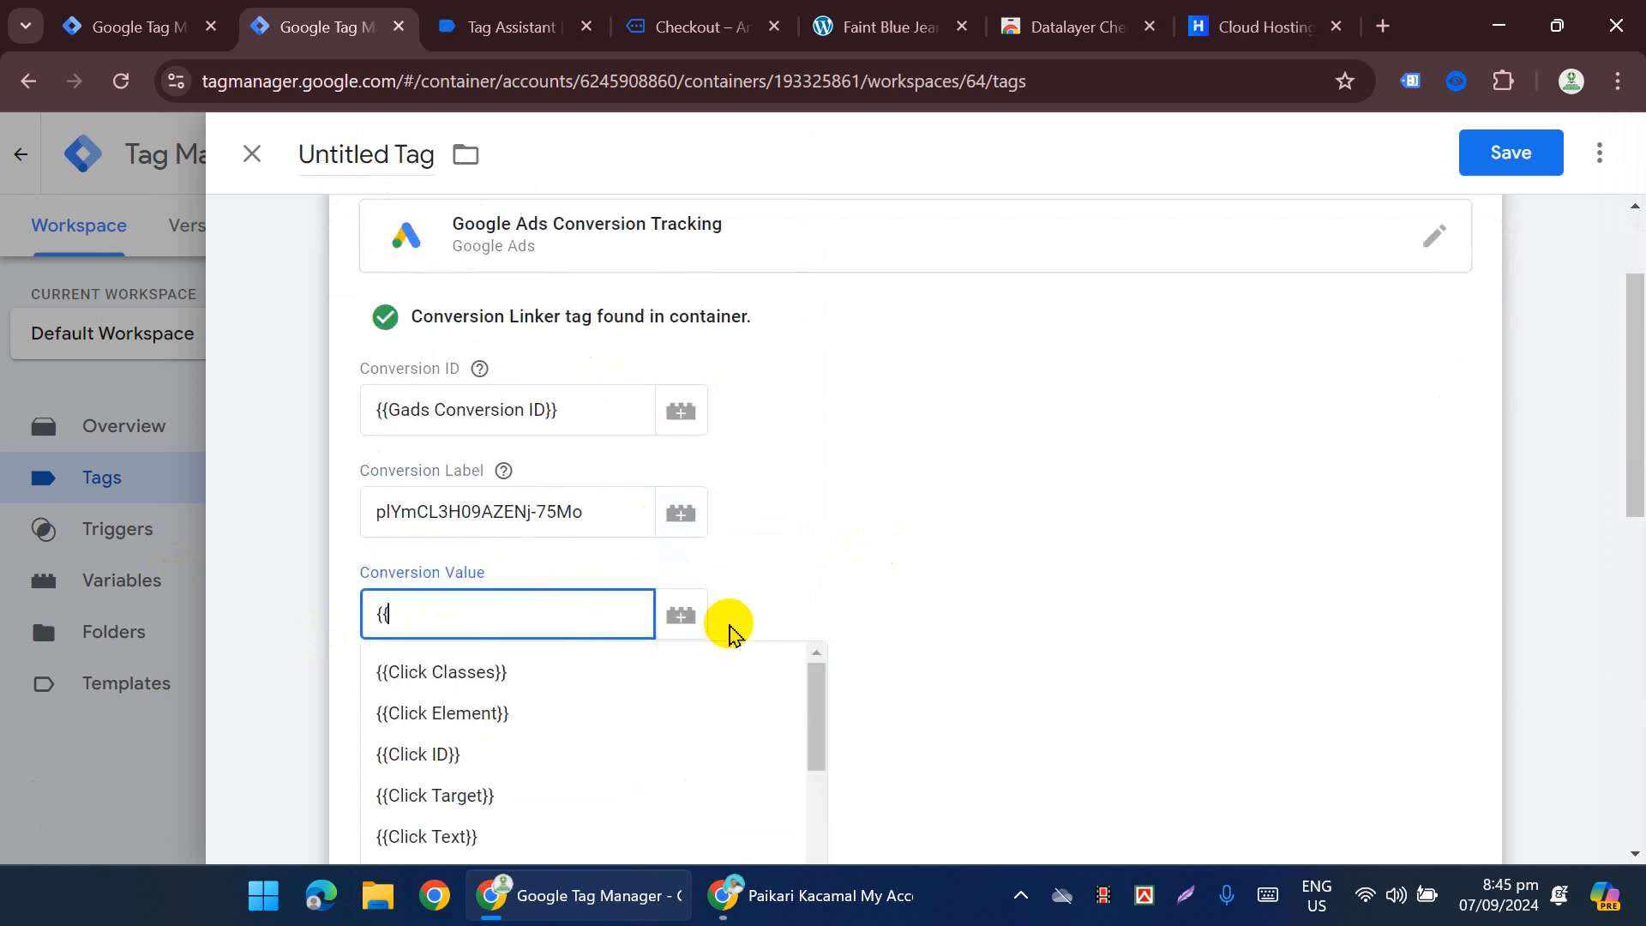
text(val)
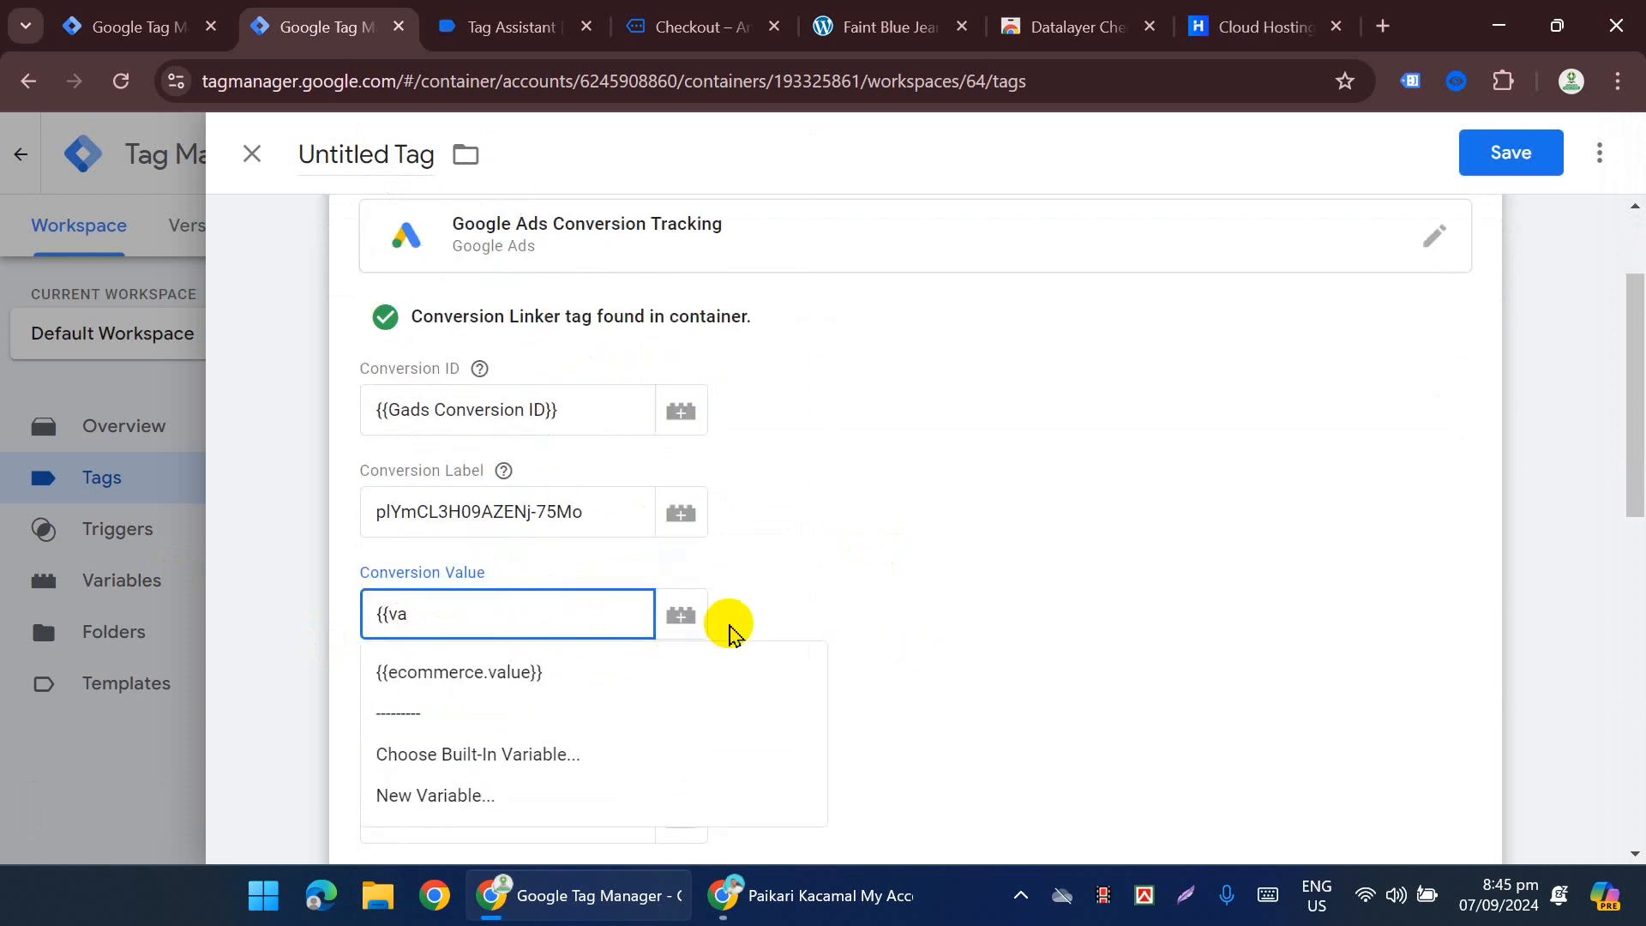
click(617, 672)
scroll(632, 672, down, 3)
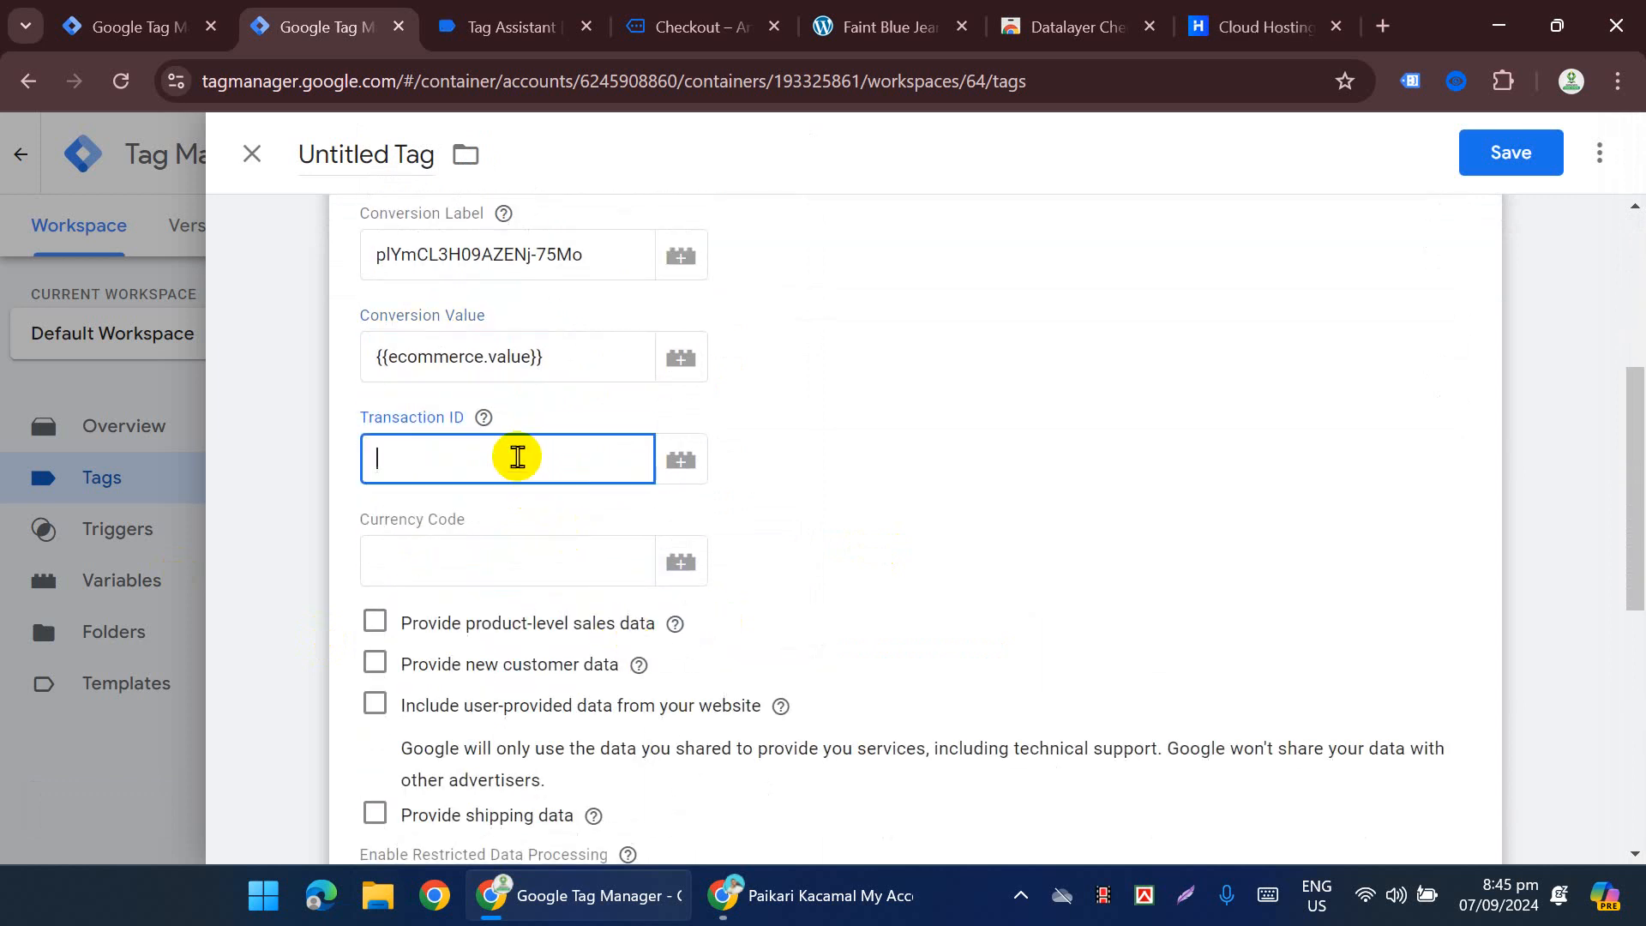
click(517, 457)
text({{tra)
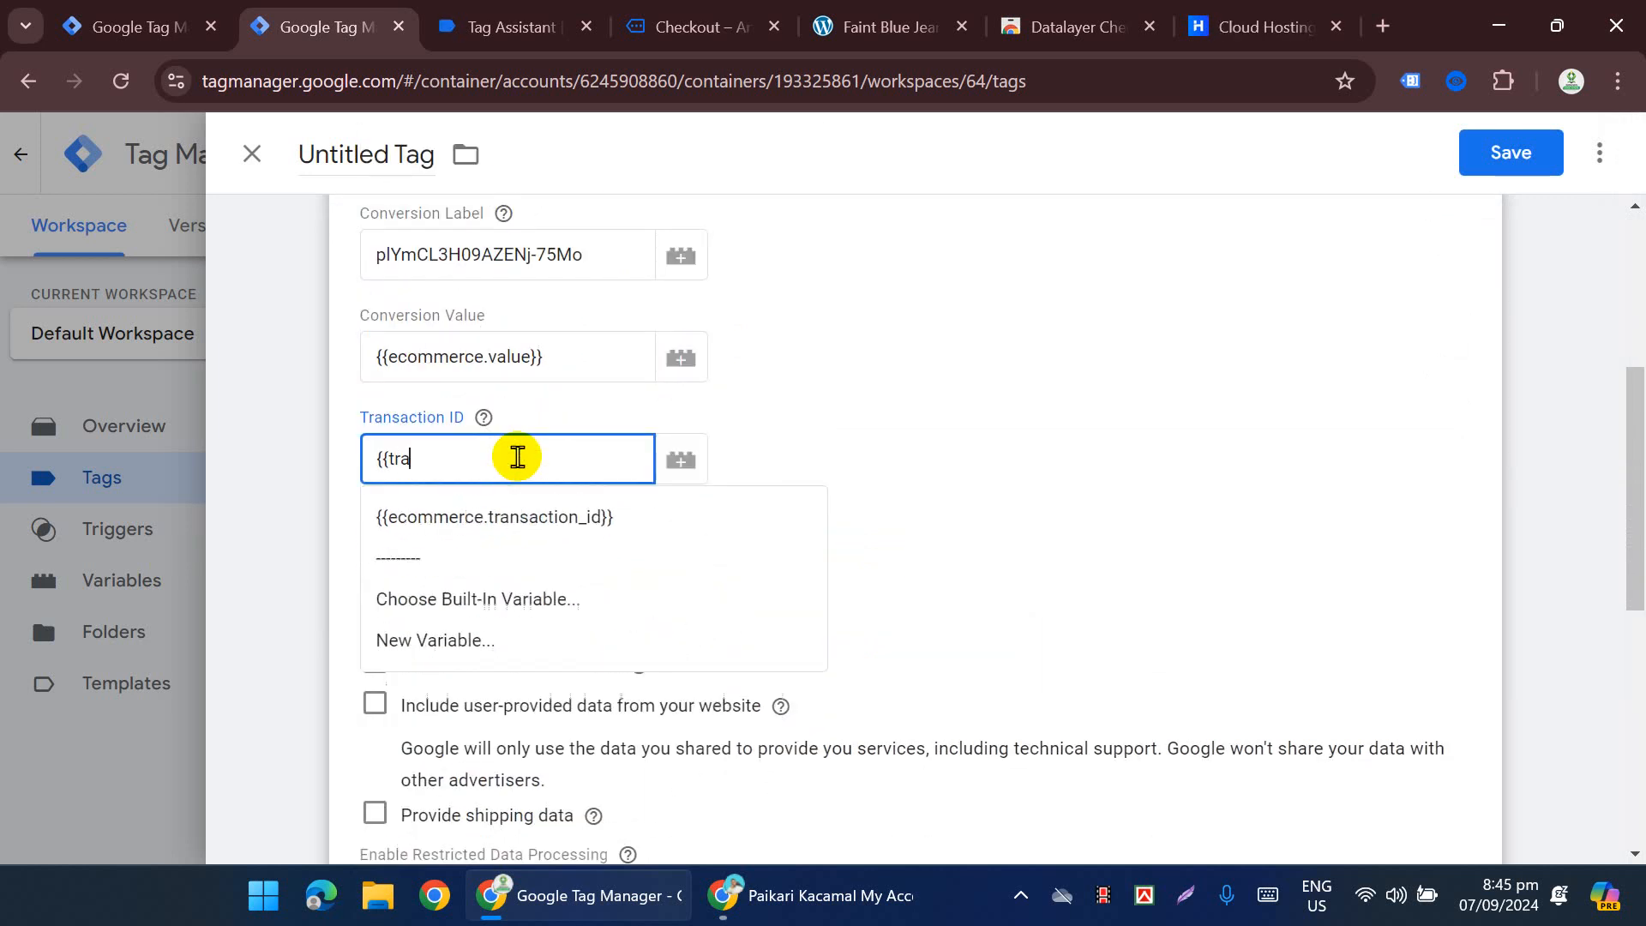
click(588, 518)
Step: Set the tag's Currency Code to the variable {{ecommerce.currency}}
scroll(381, 523, down, 2)
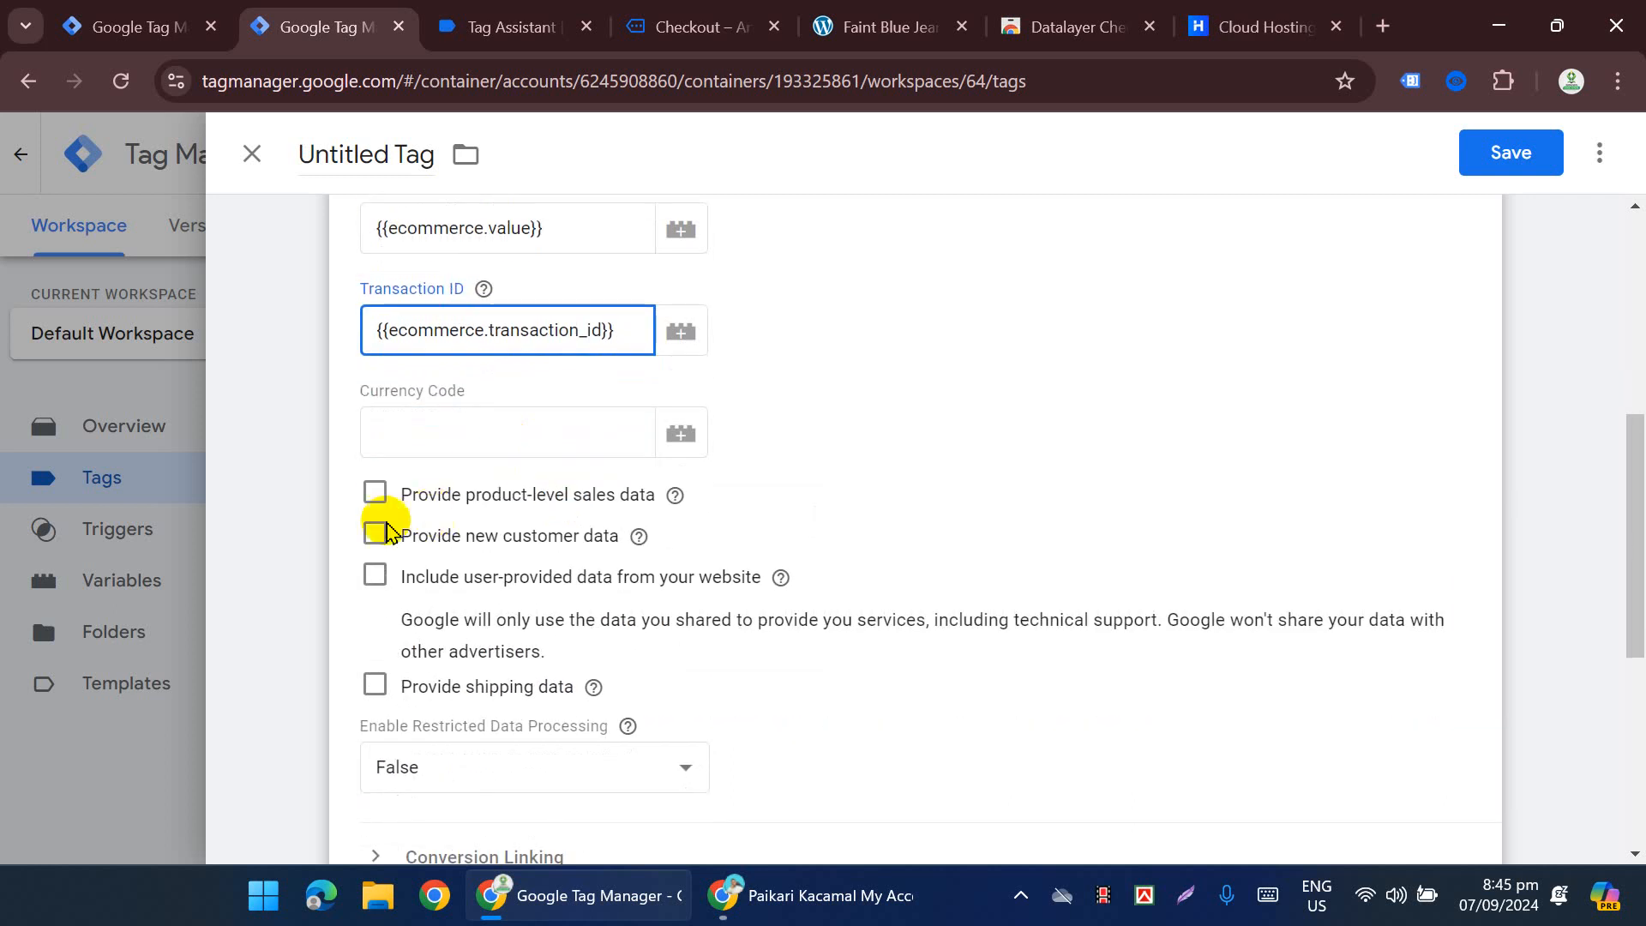
click(377, 439)
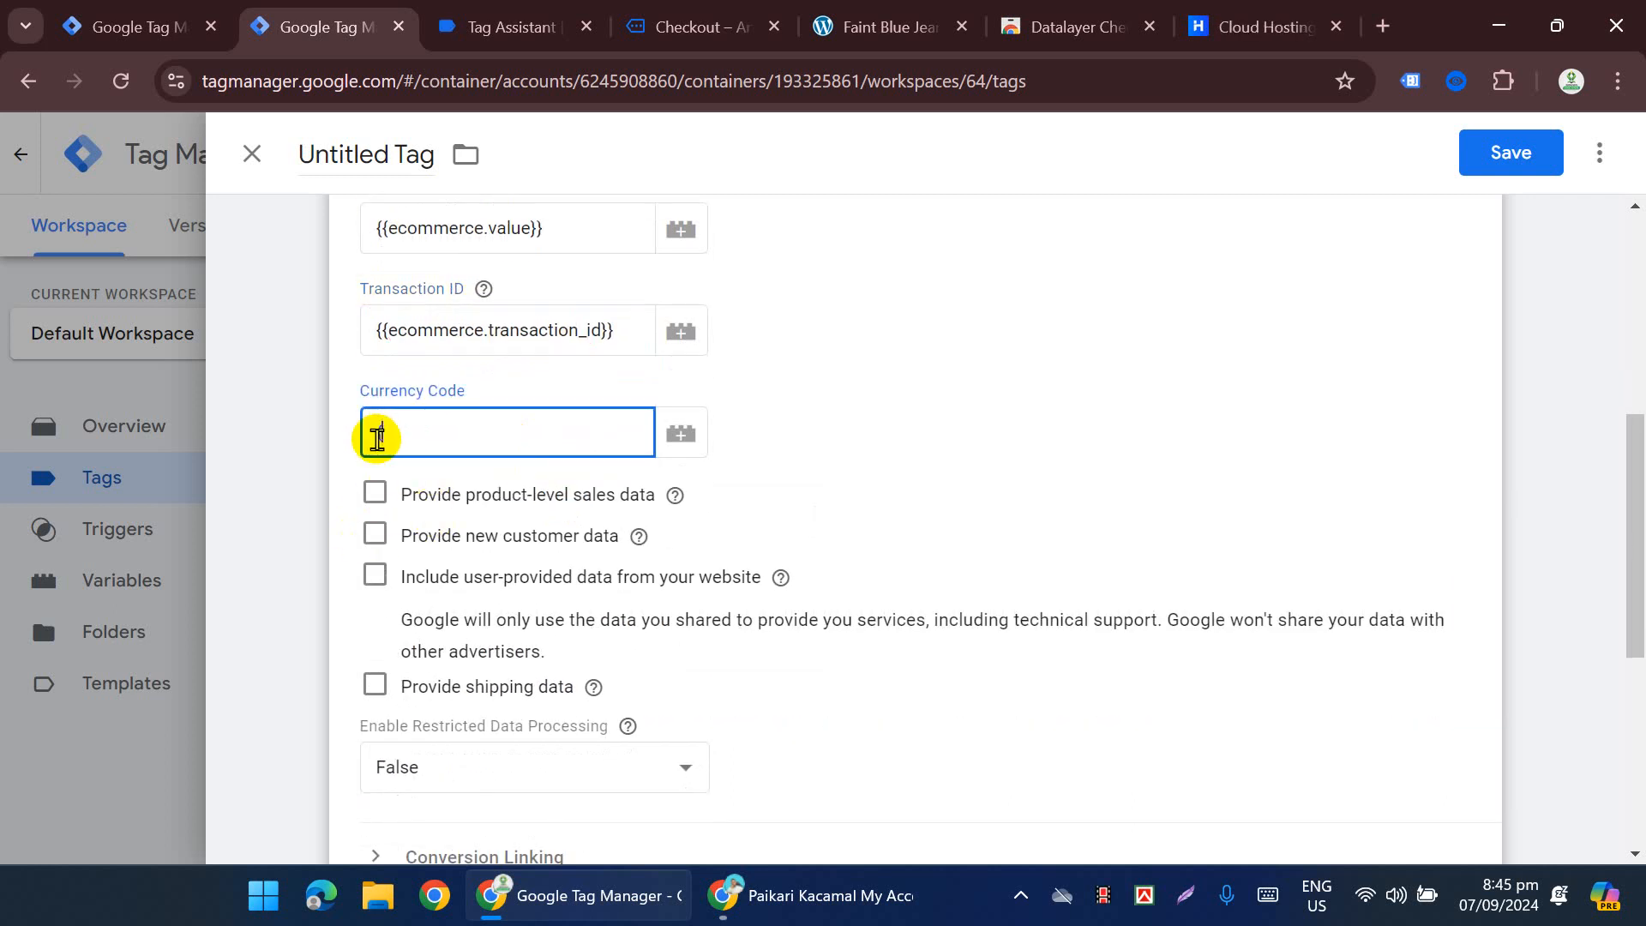
text({{)
scroll(386, 441, down, 5)
text(cur)
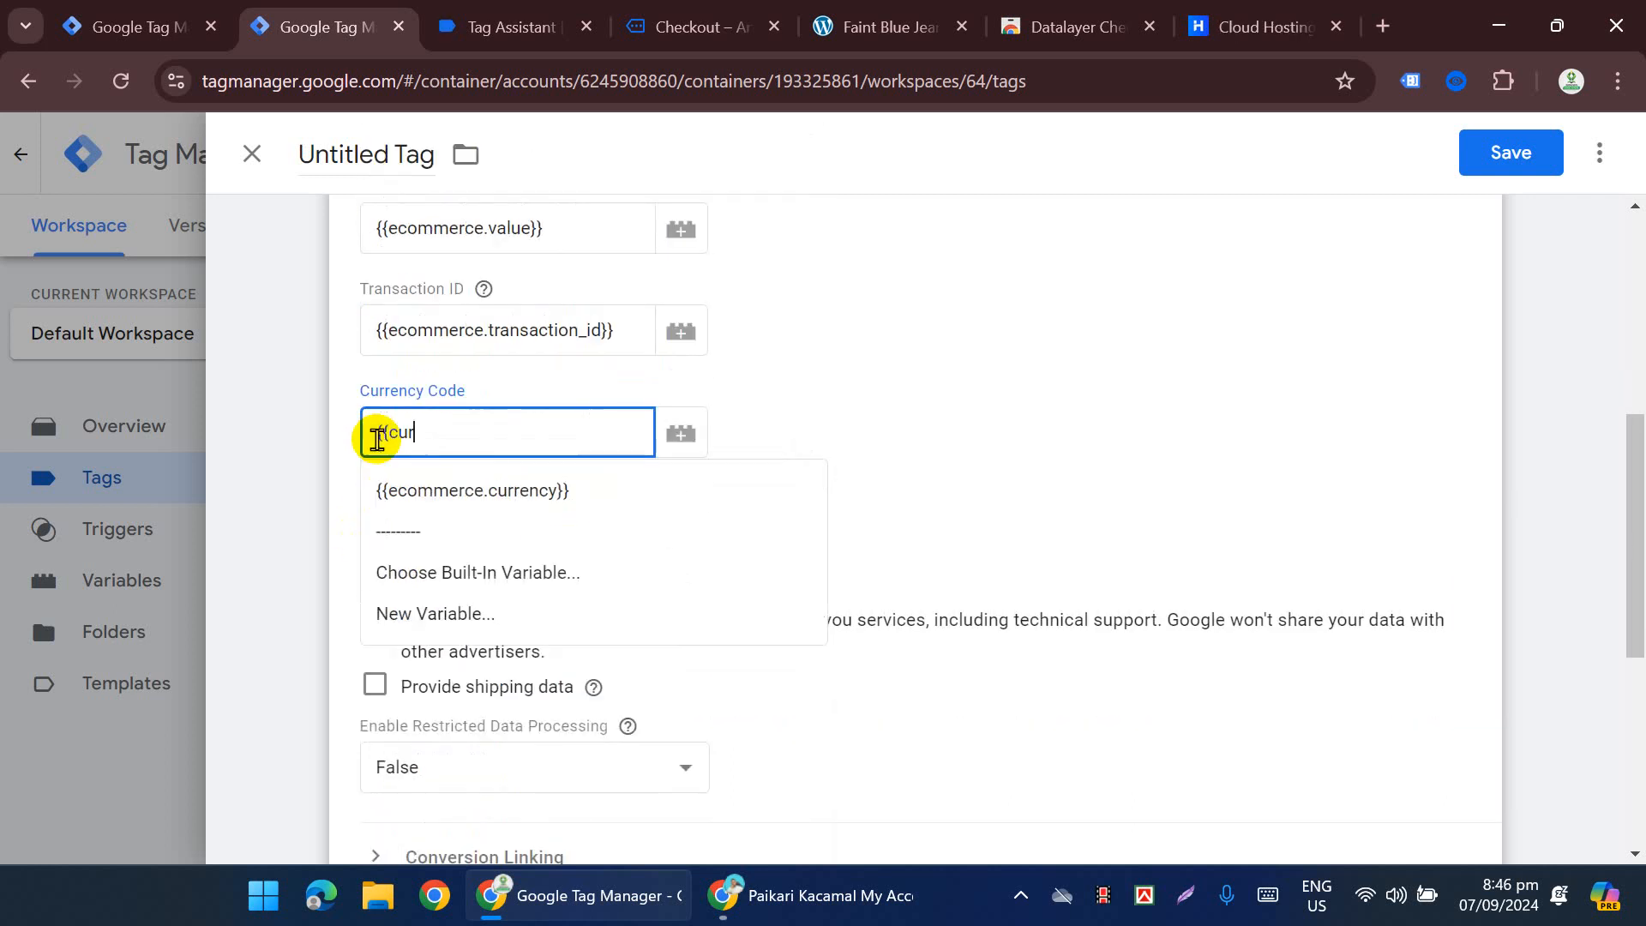
text(e)
key(BackSpace)
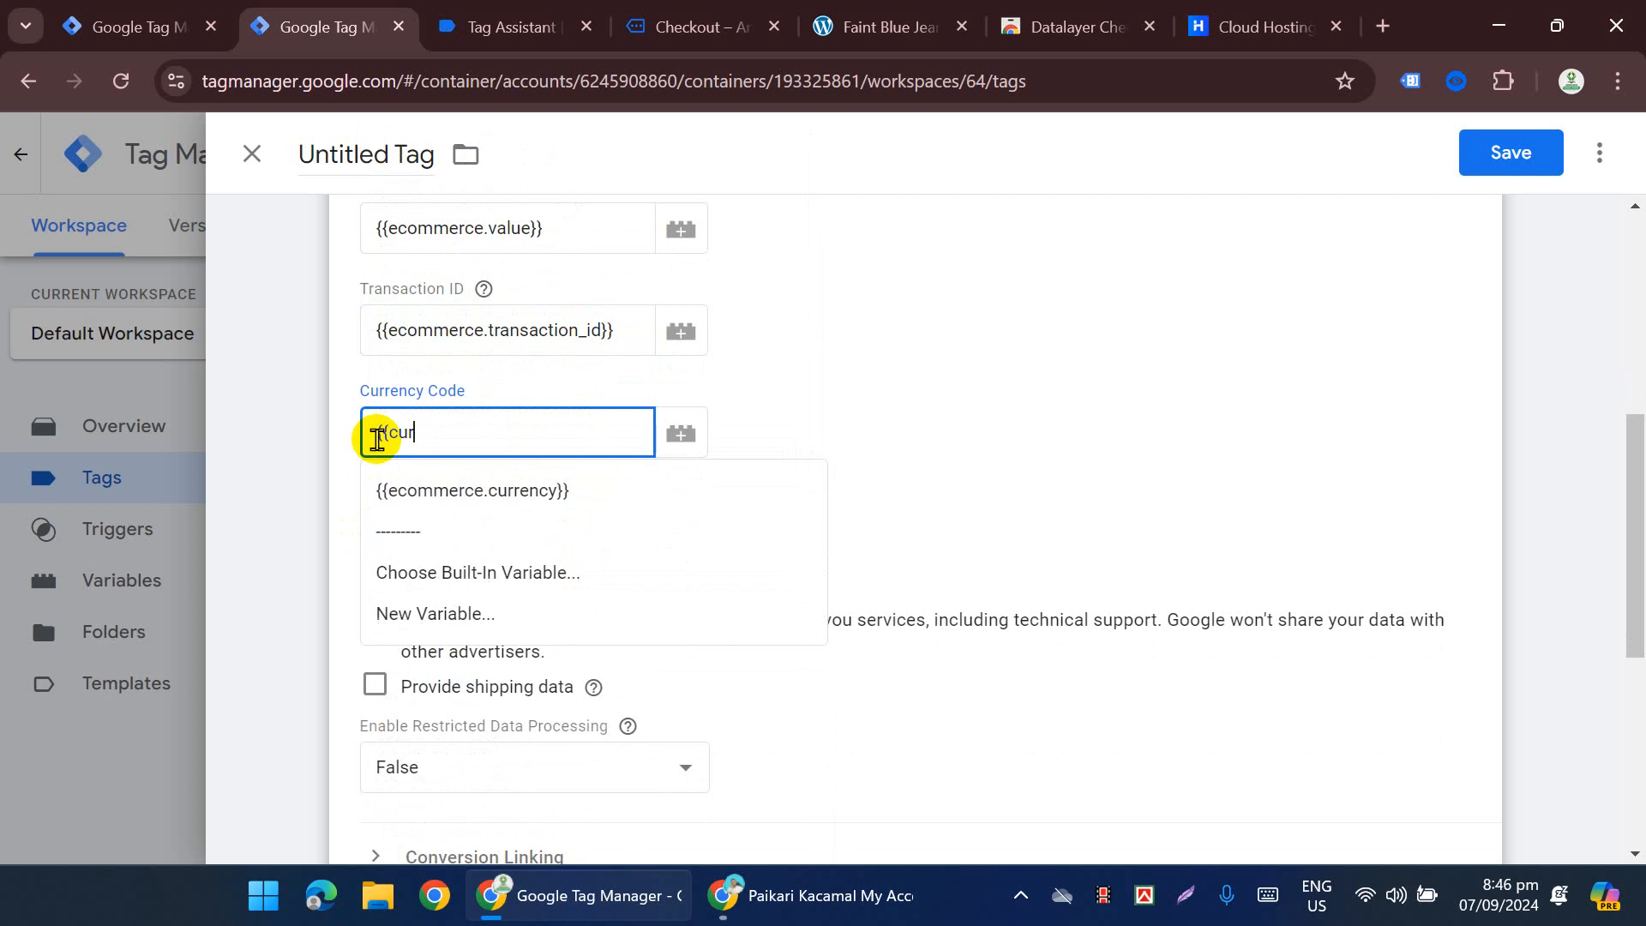
click(512, 487)
Step: Enable product-level sales data for the tag and set both Feed Country and Feed Language to BD
click(375, 492)
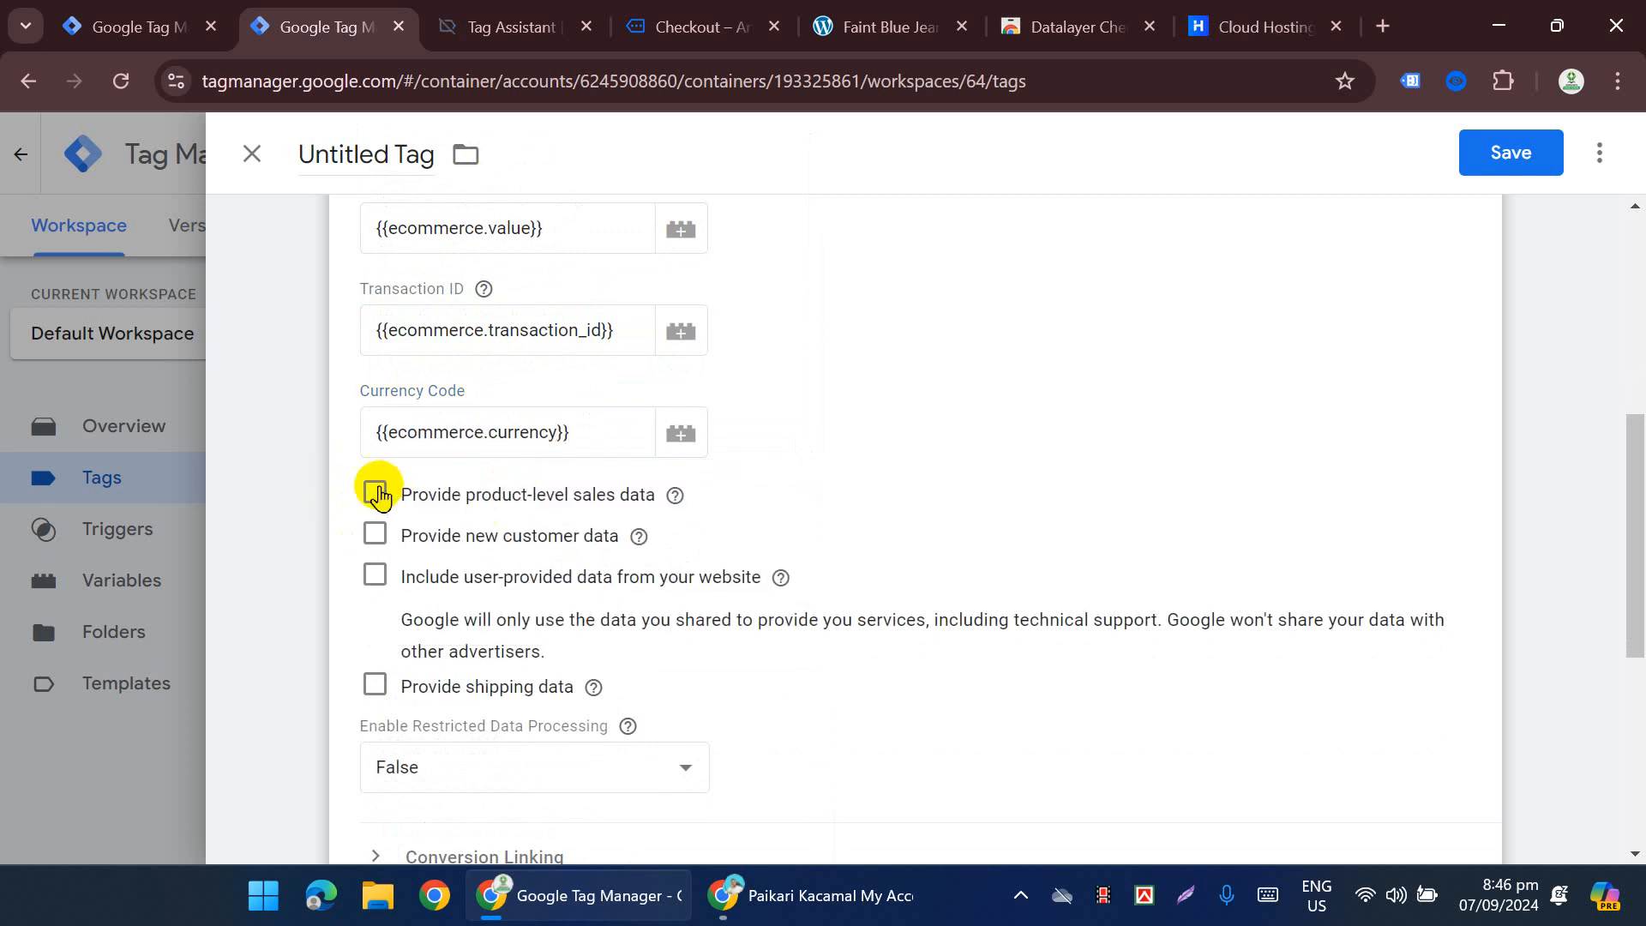
scroll(527, 548, down, 3)
mouse_move(530, 578)
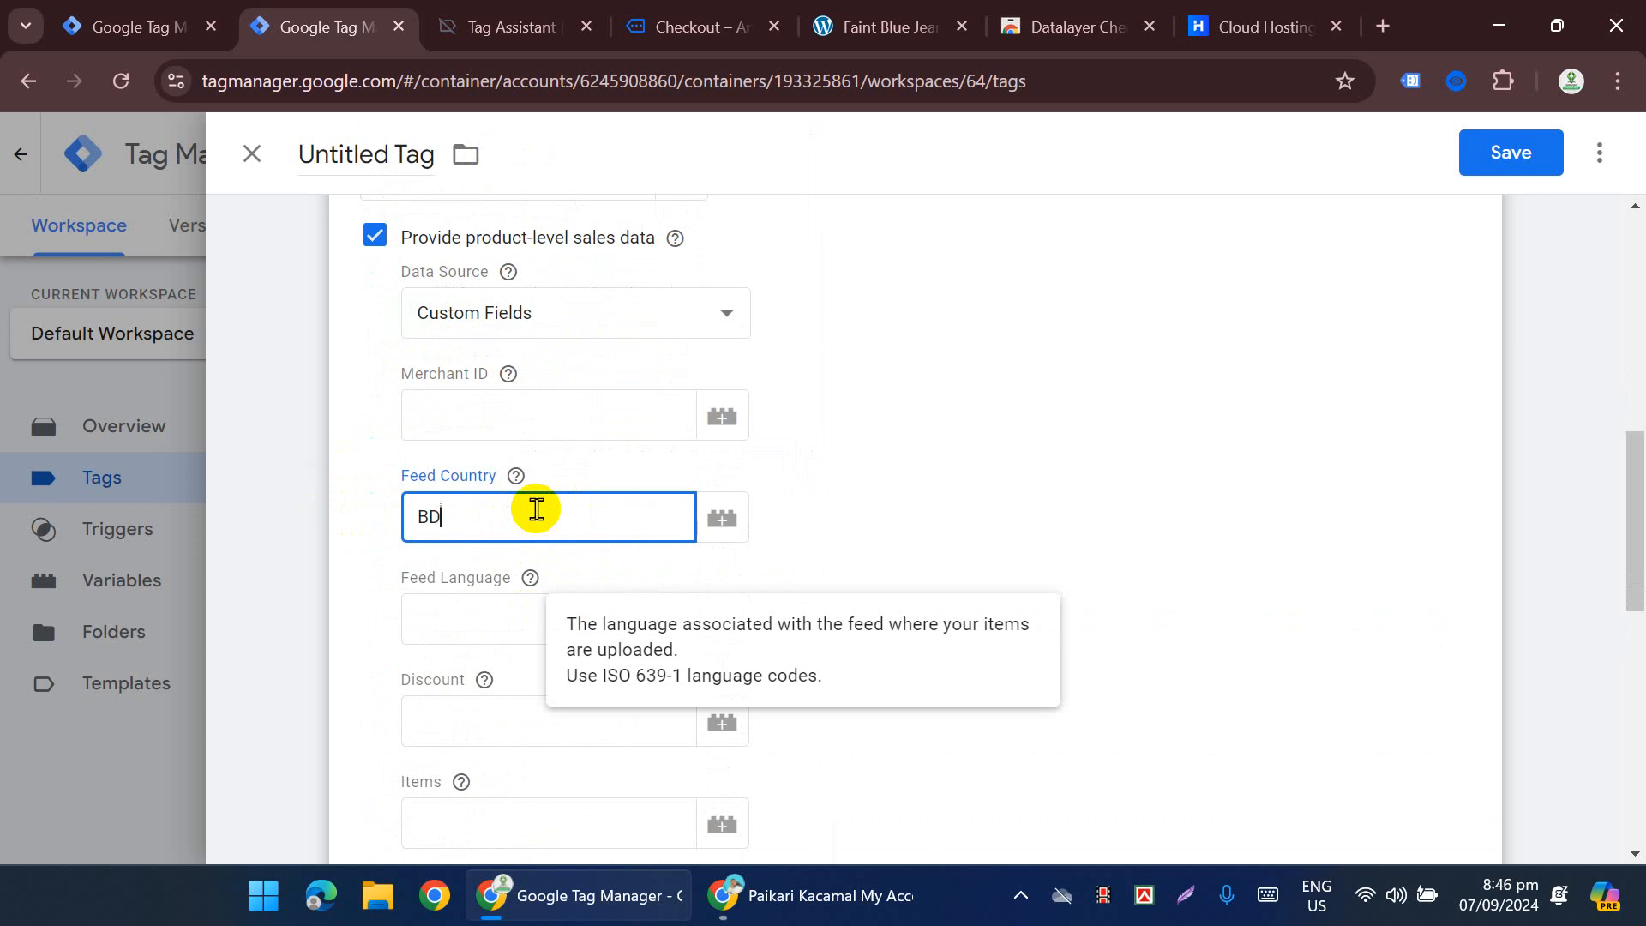
click(535, 509)
text(BD)
click(473, 619)
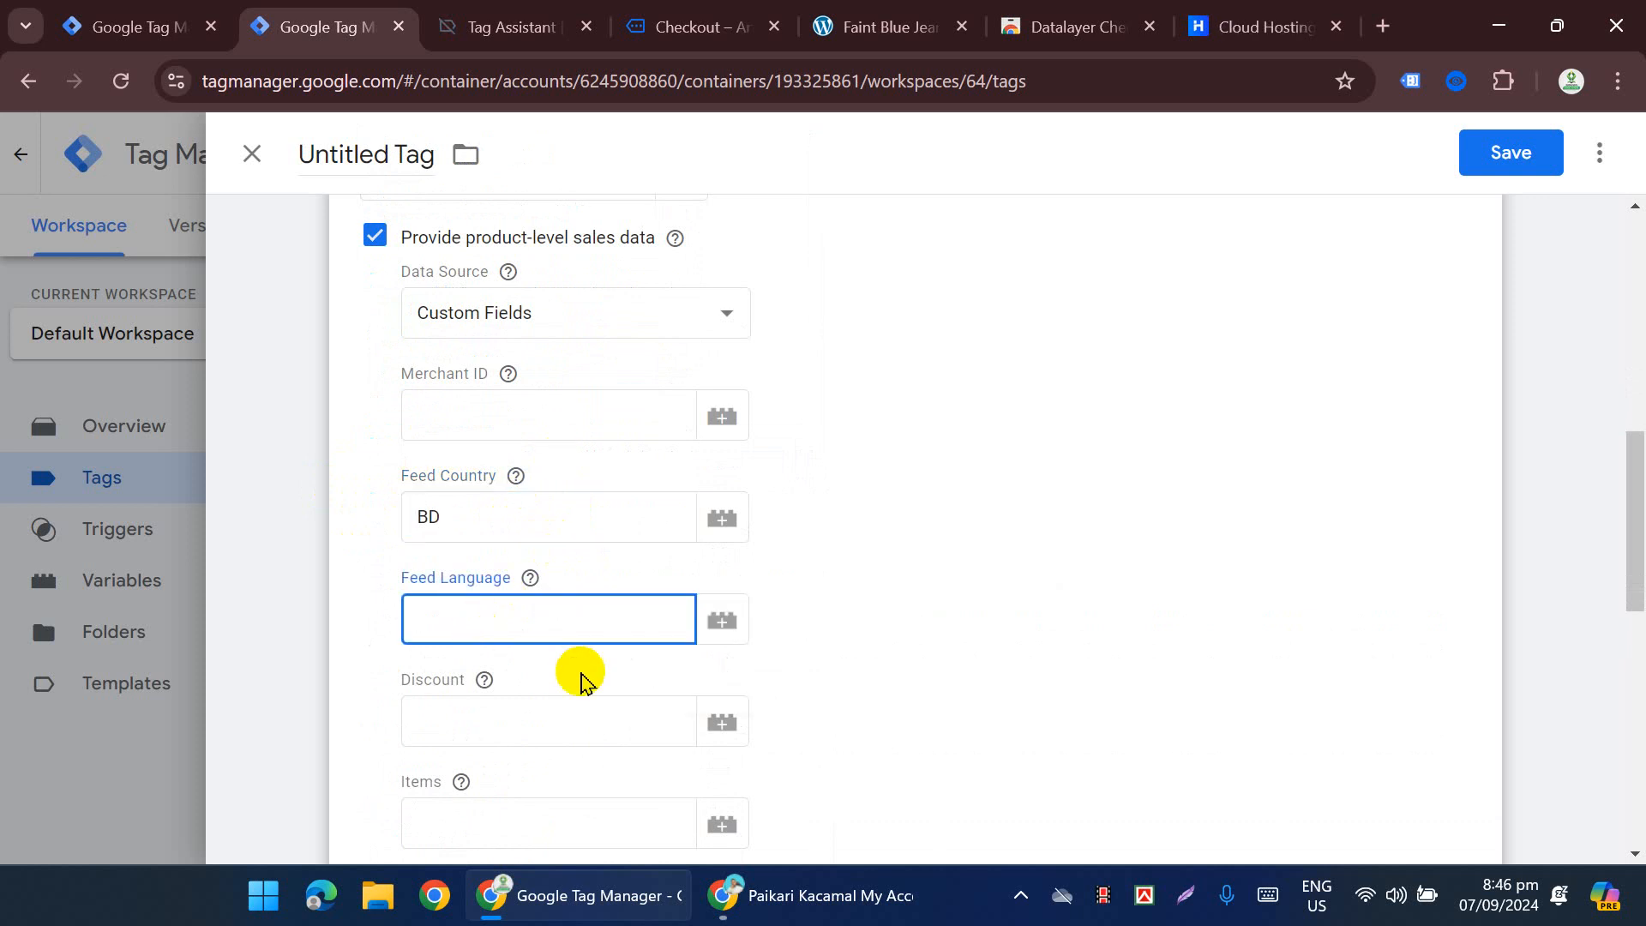
scroll(562, 643, down, 2)
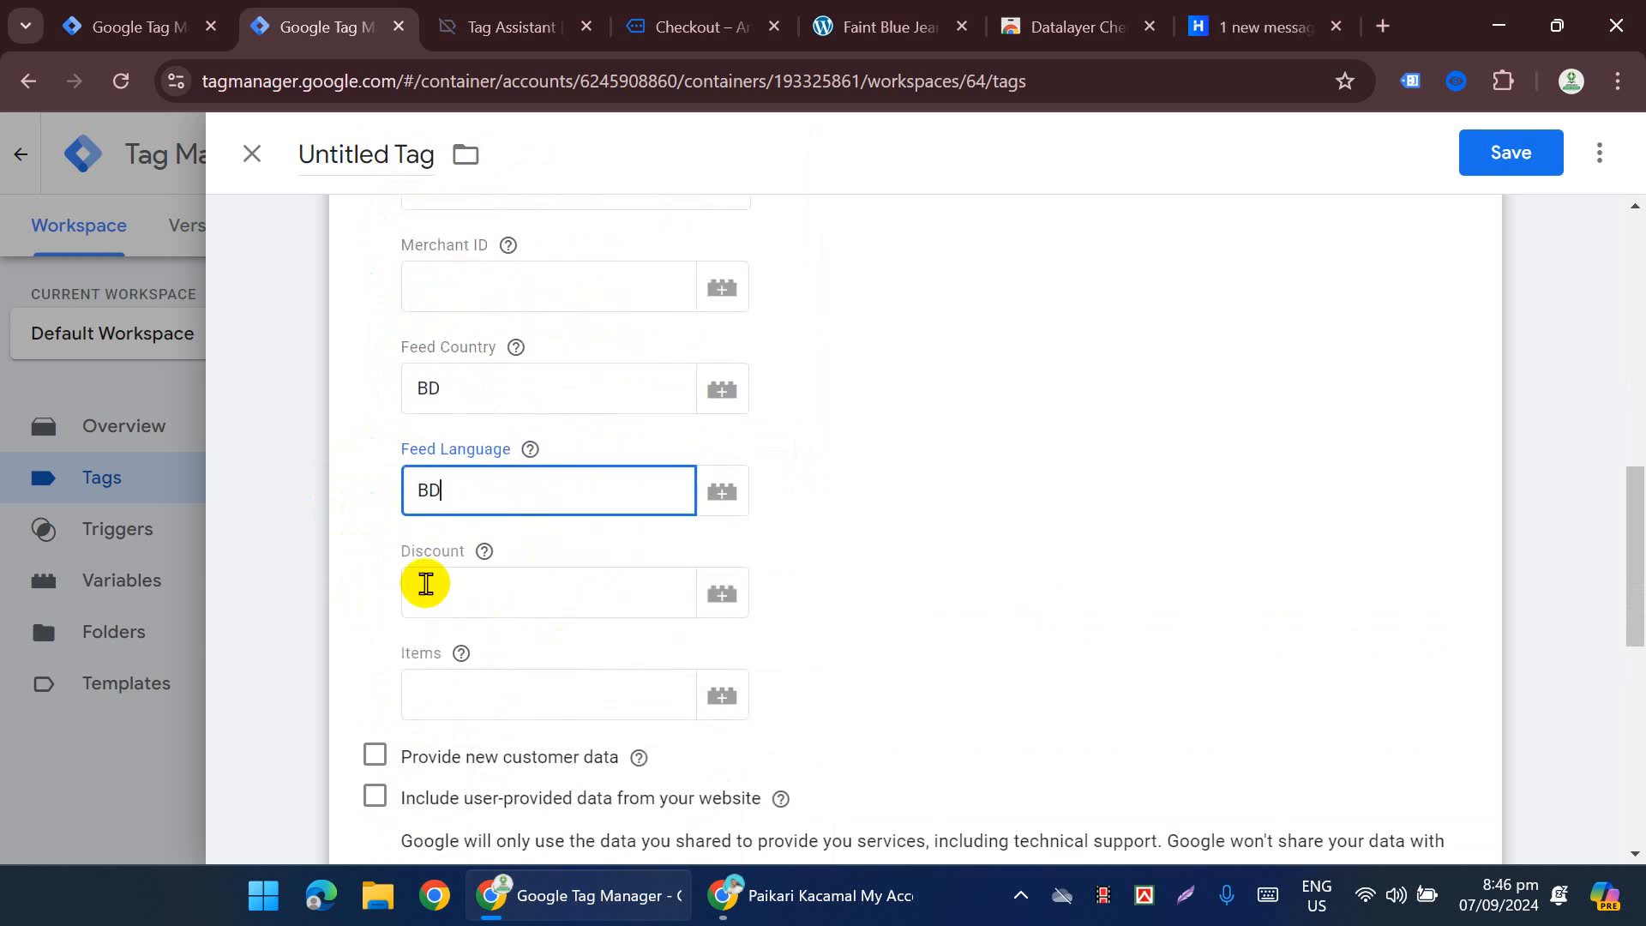
Step: Set the Items field of the product-level sales data to {{ecommerce.items}}
click(480, 714)
text({{ite)
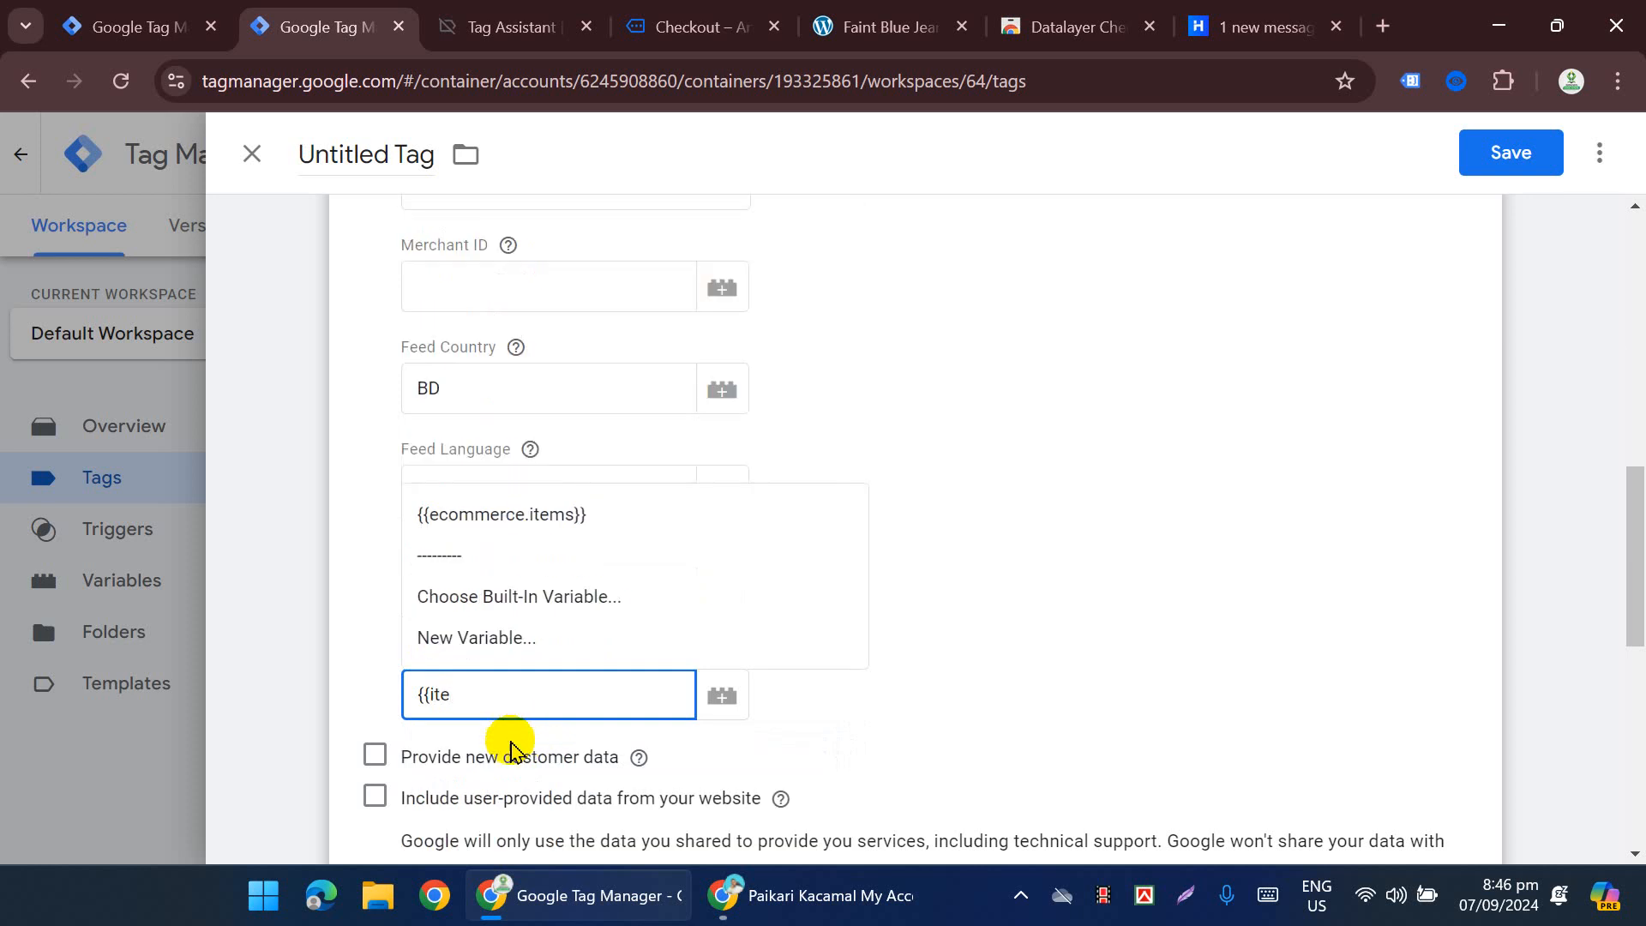
click(562, 516)
Step: Enable new customer data for the tag and set New Customer to the variable {{new_customer}}
scroll(410, 565, down, 3)
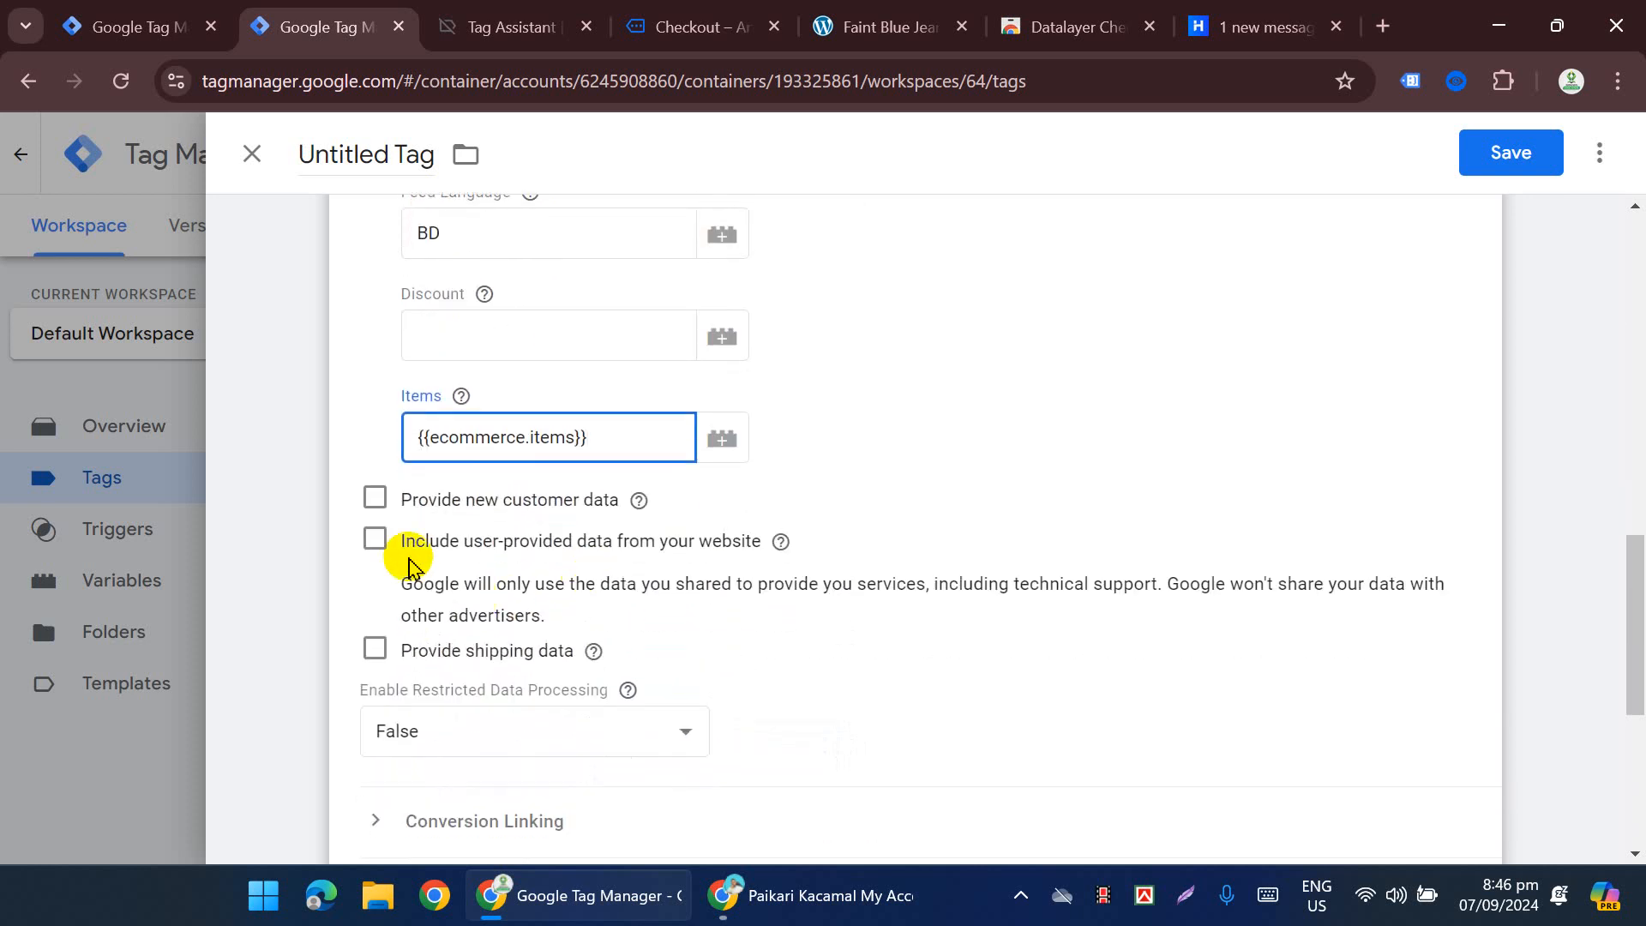
click(375, 497)
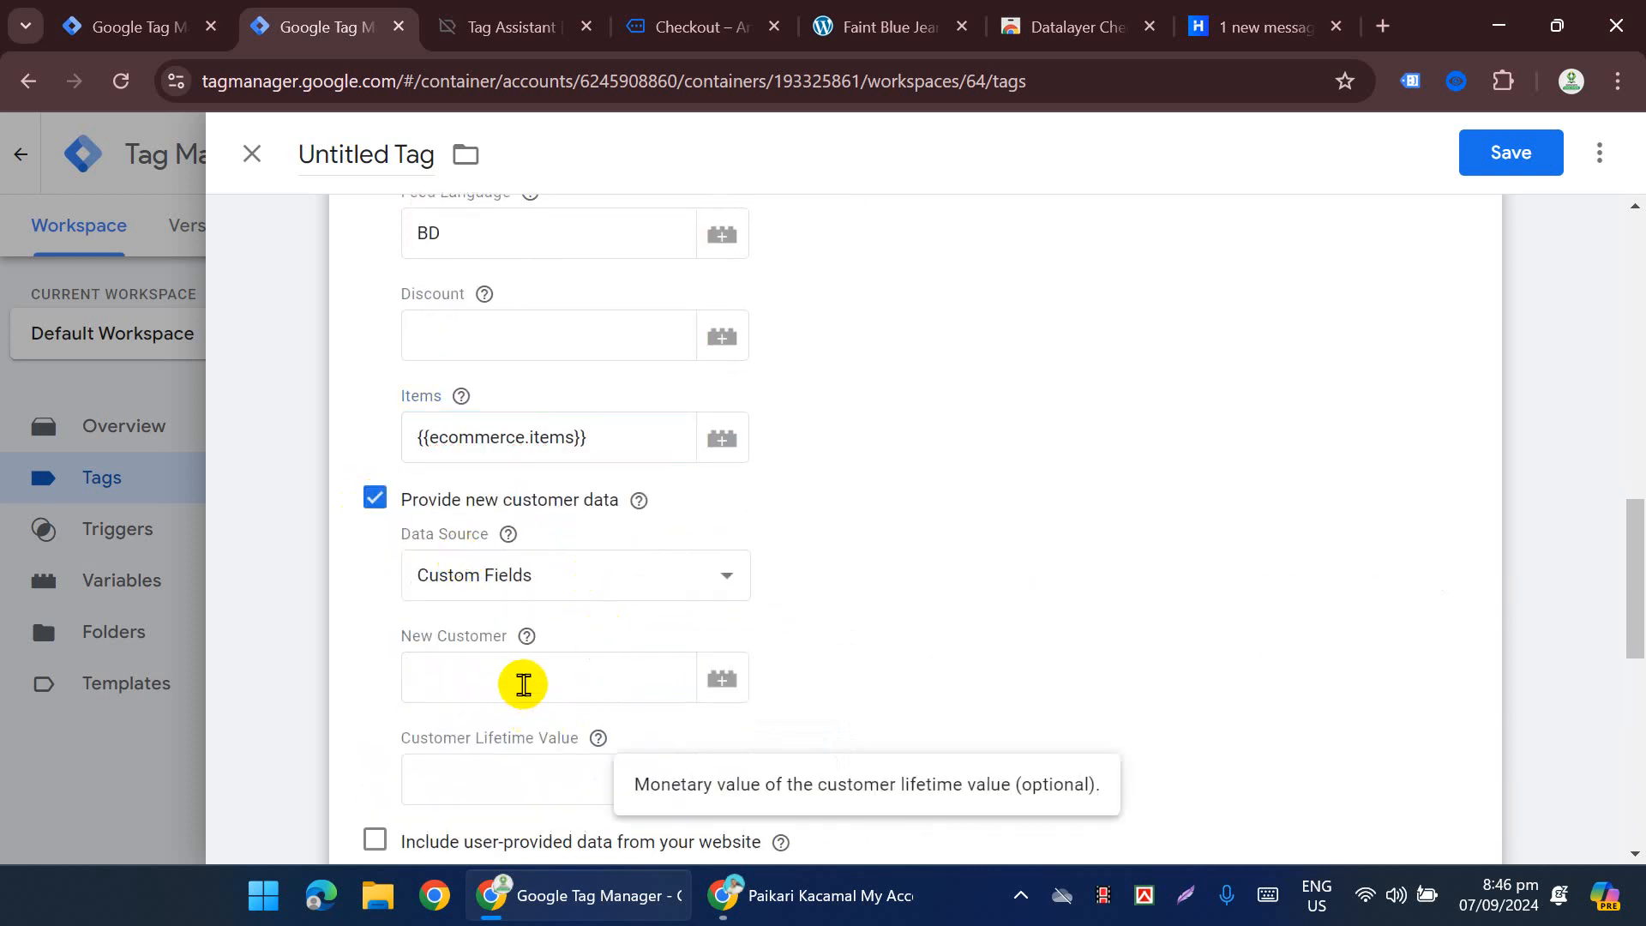
click(523, 685)
text({{new)
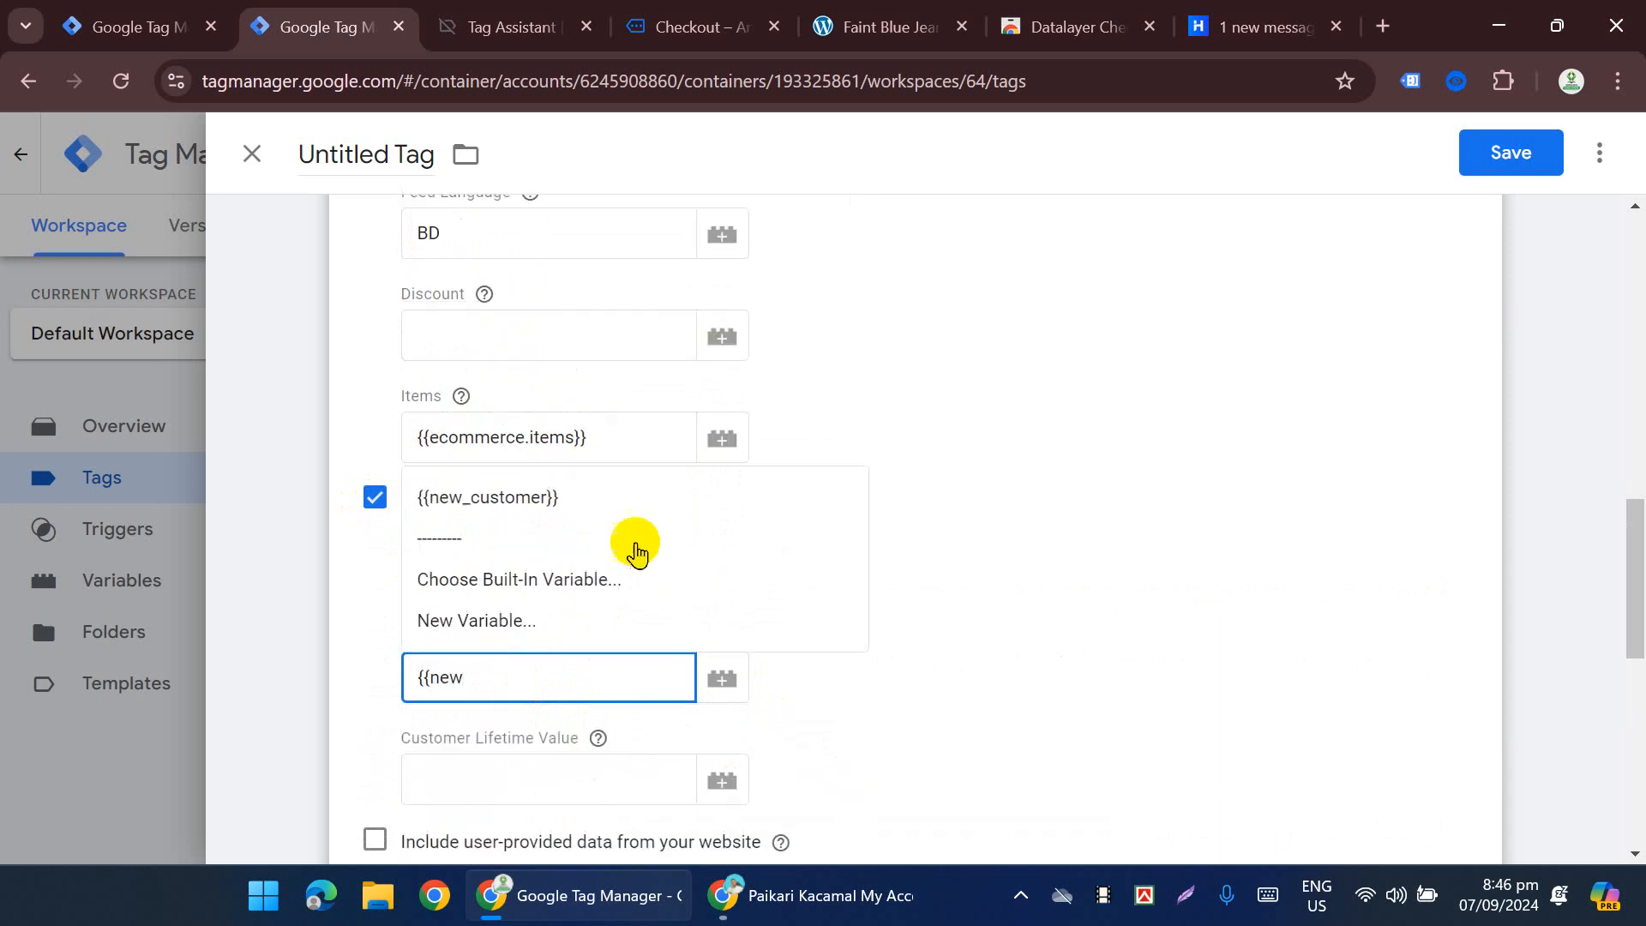
click(625, 494)
Step: Include user-provided data from the website in the tag and start a new variable for it
scroll(630, 495, down, 5)
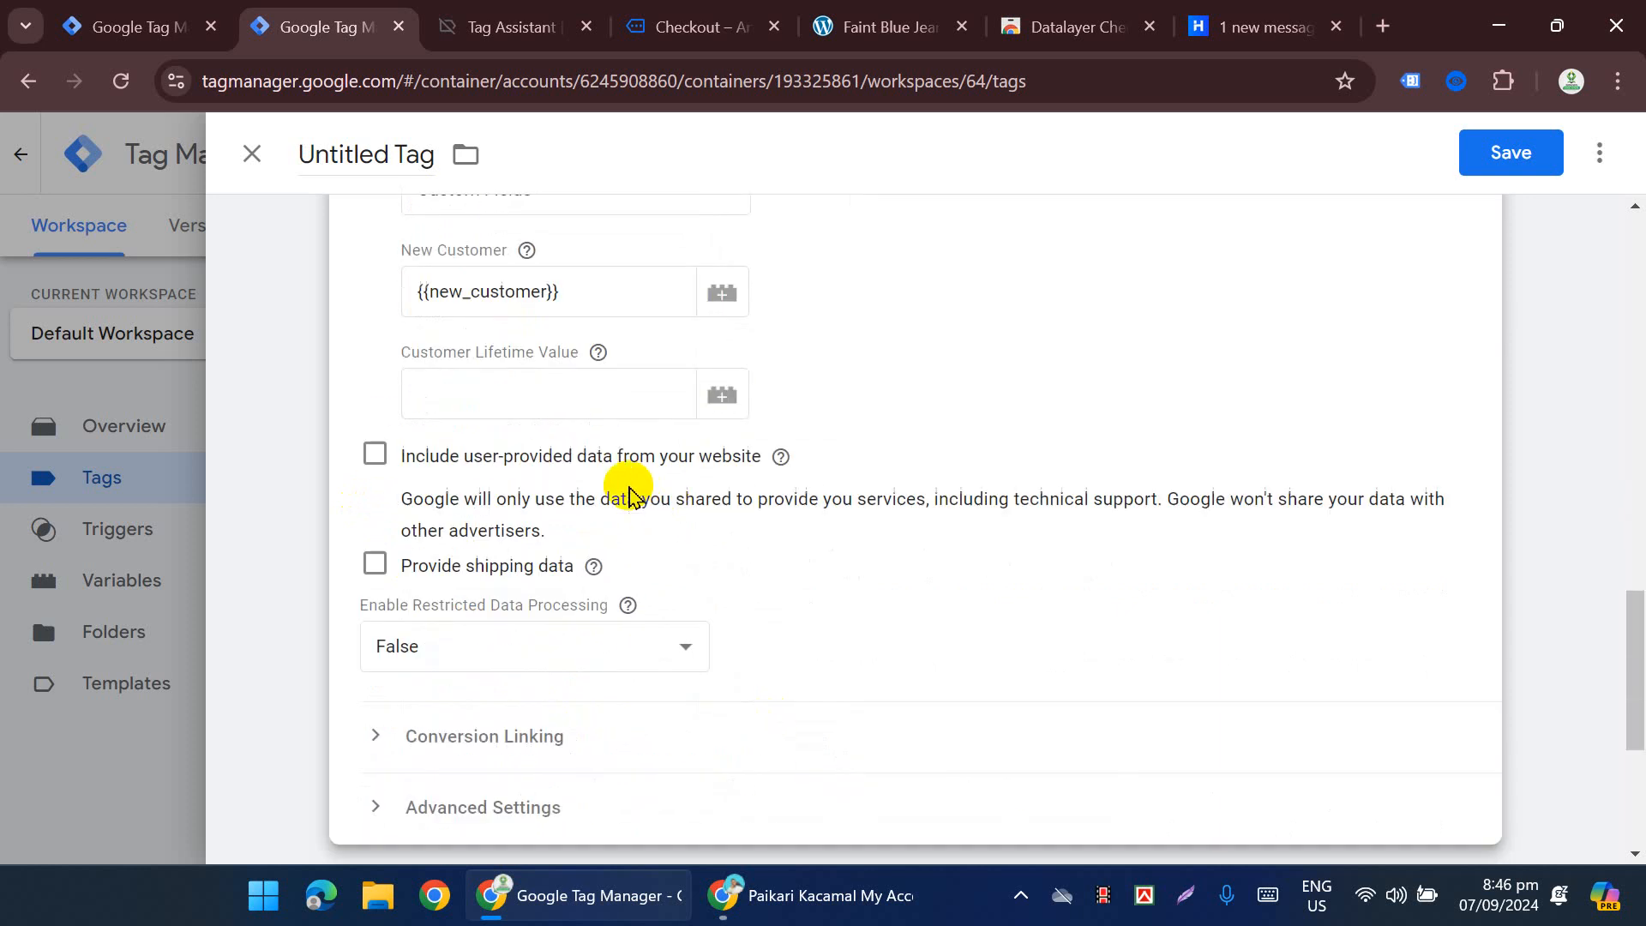
scroll(506, 454, down, 2)
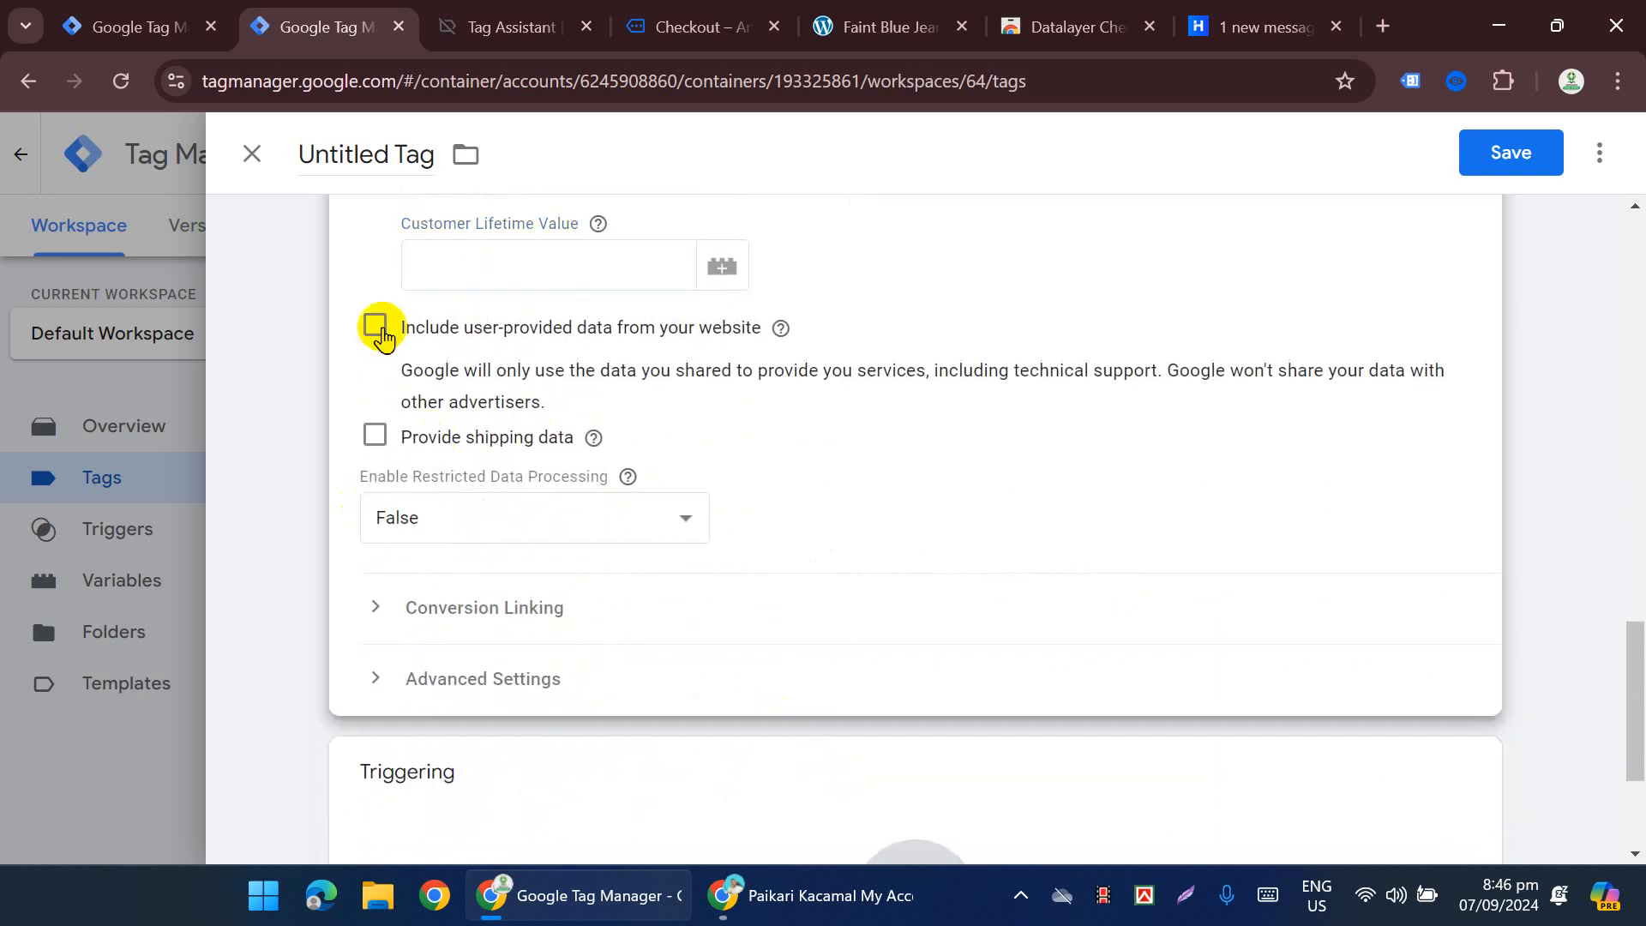
click(375, 326)
click(544, 447)
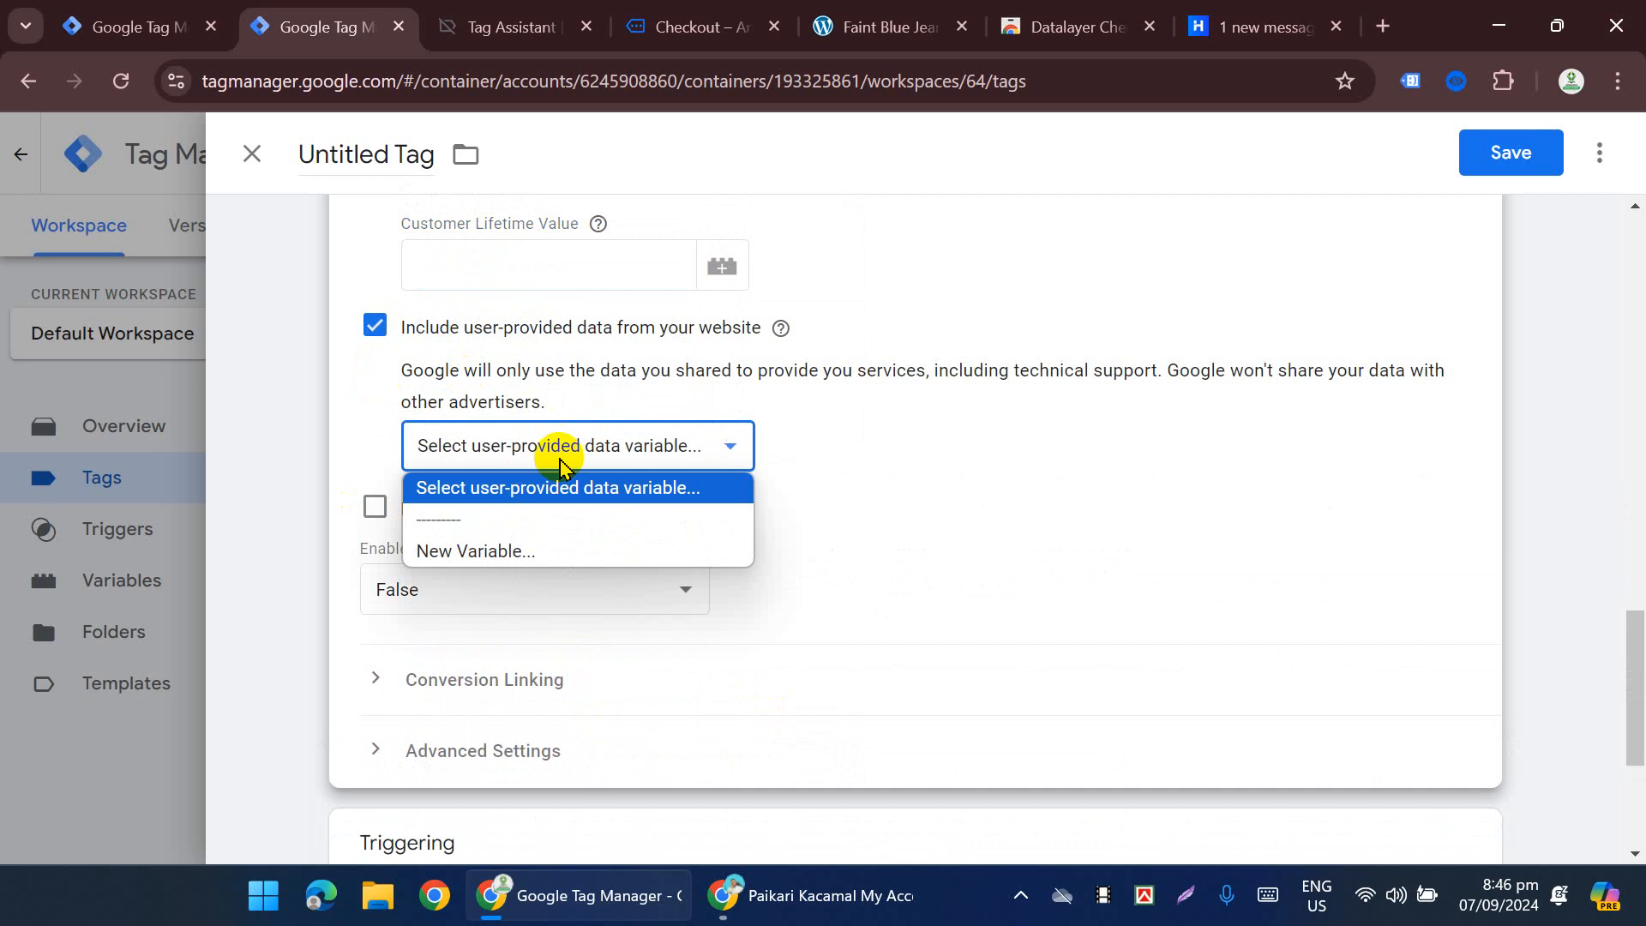
click(505, 552)
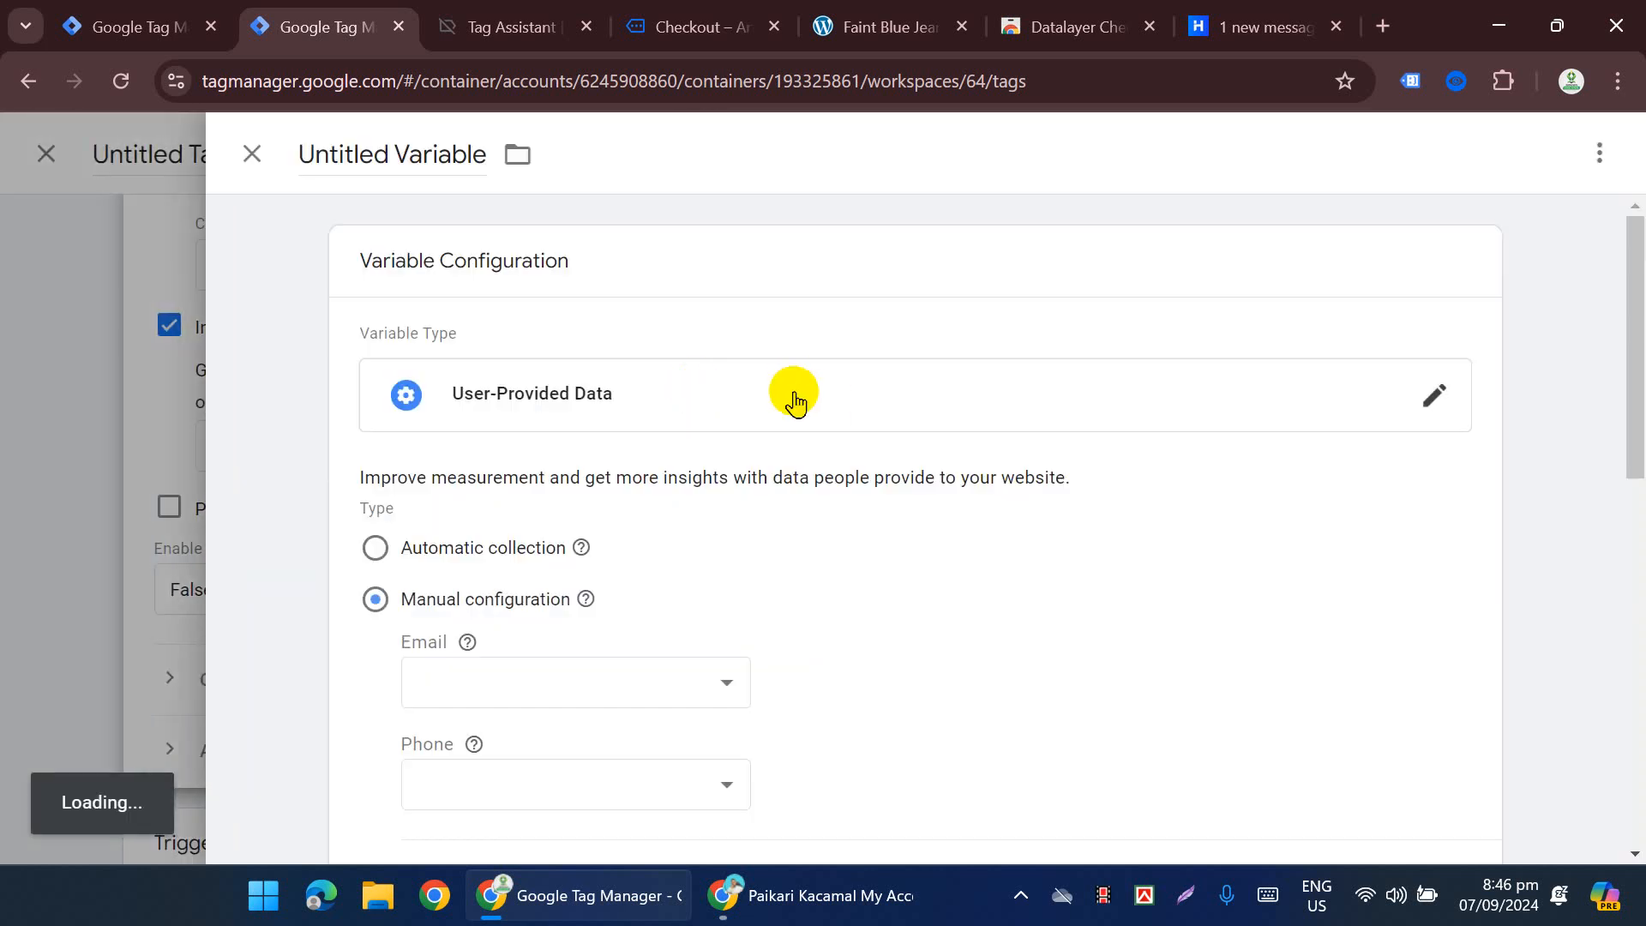
Step: Compare the Automatic collection and Manual configuration types of the User-Provided Data variable
scroll(600, 497, down, 3)
scroll(540, 478, up, 2)
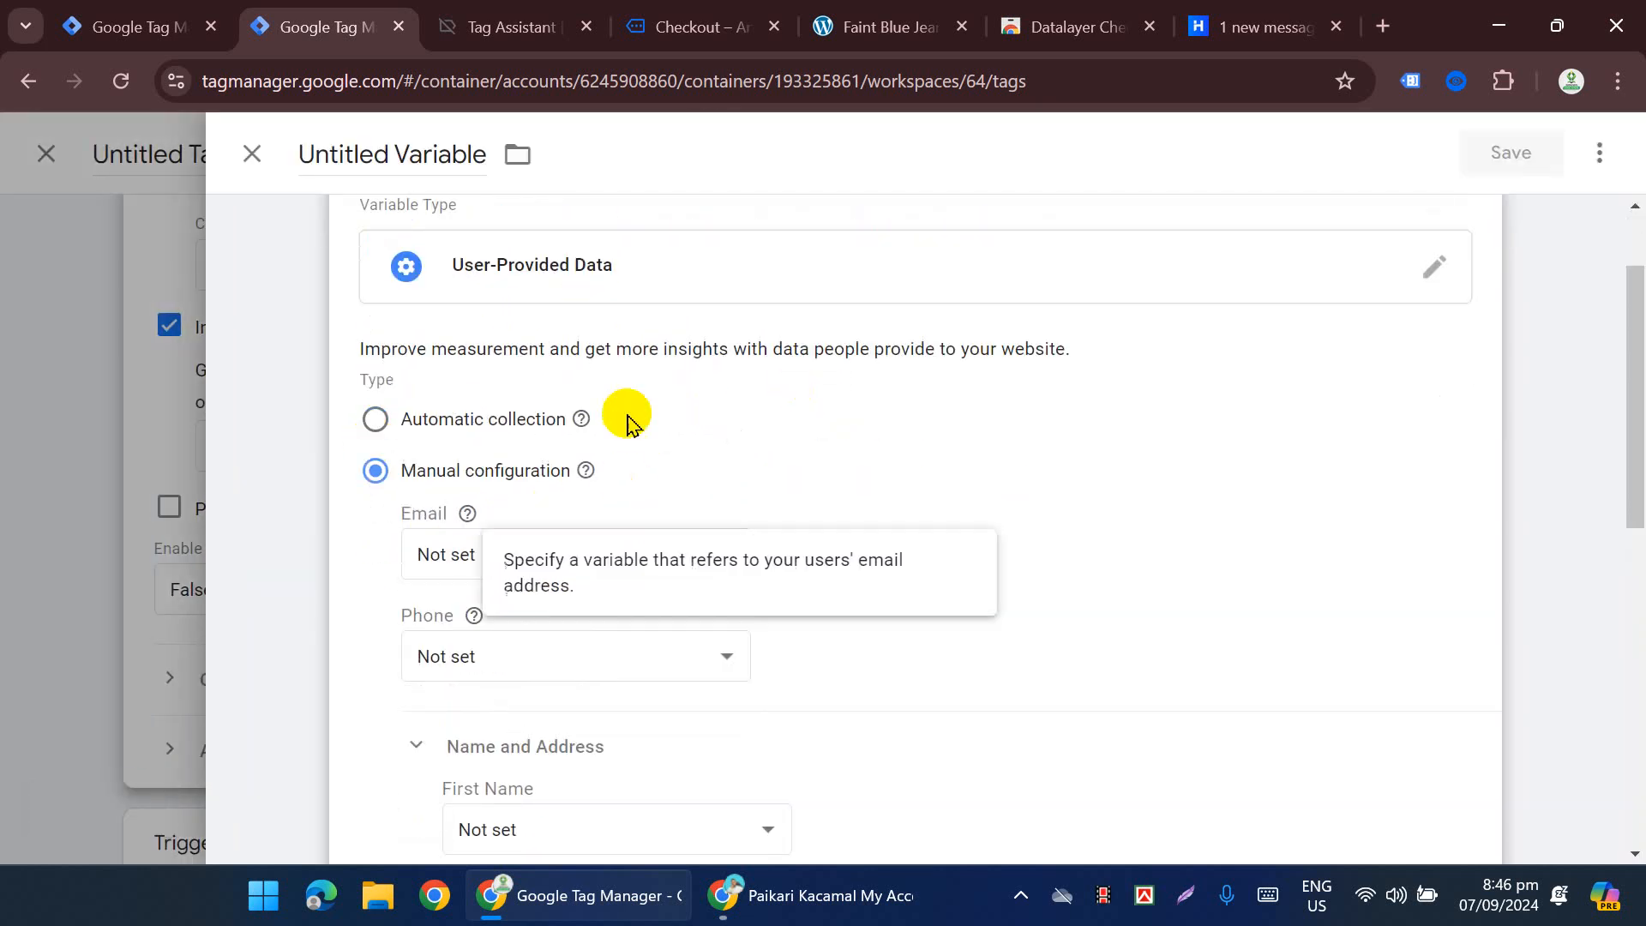
scroll(711, 385, down, 2)
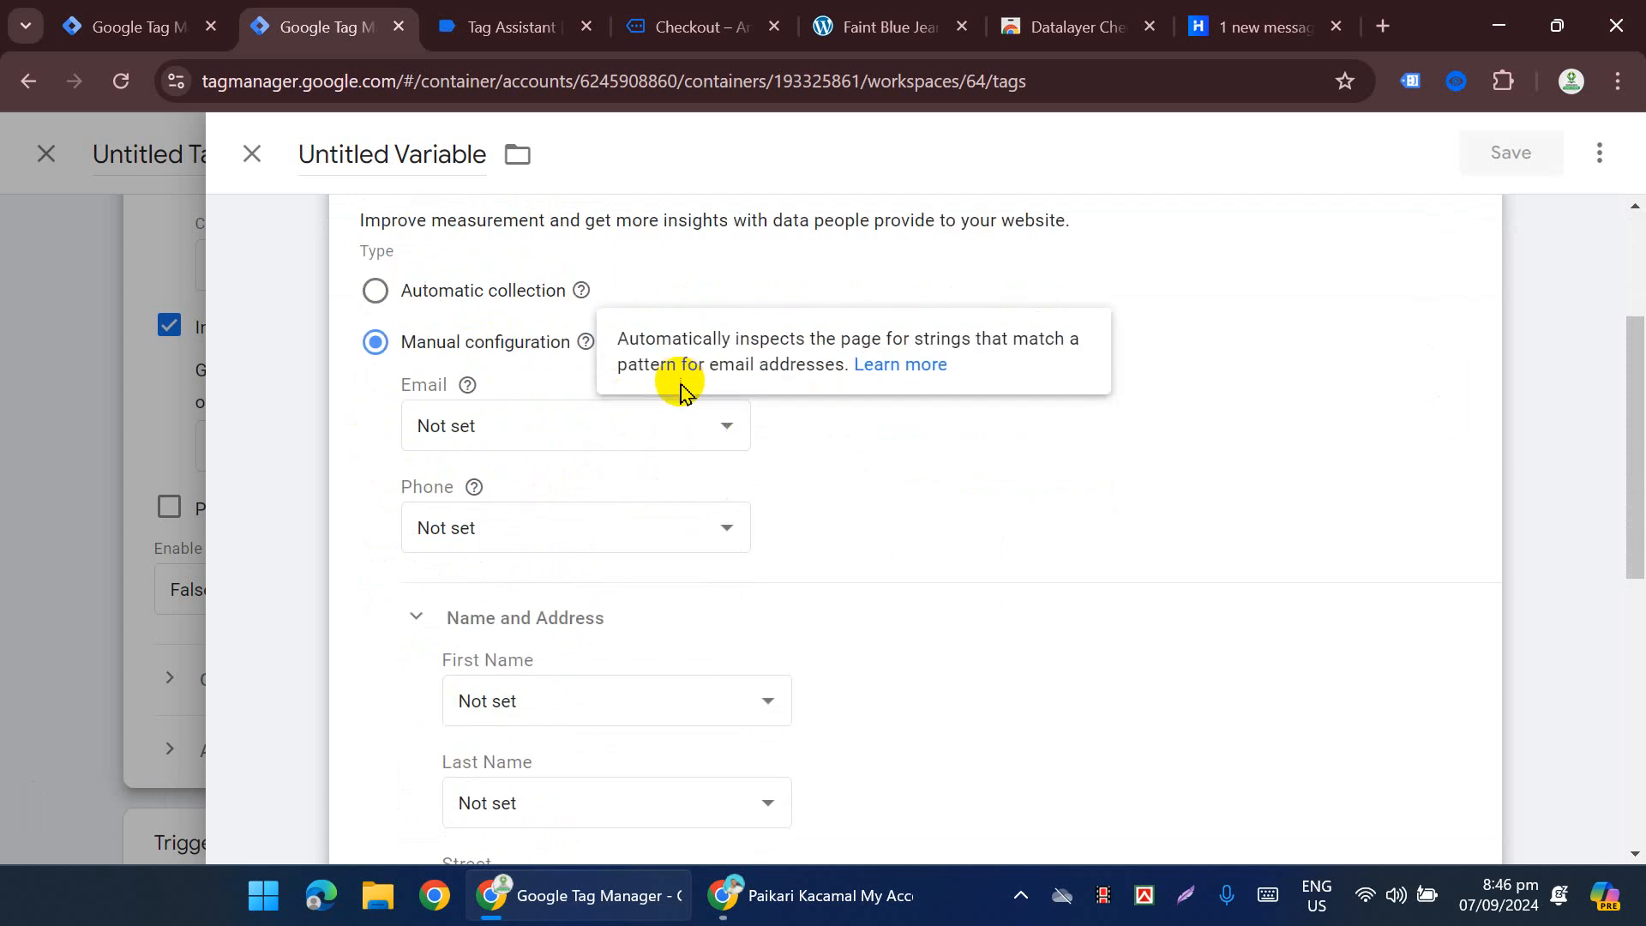
click(375, 291)
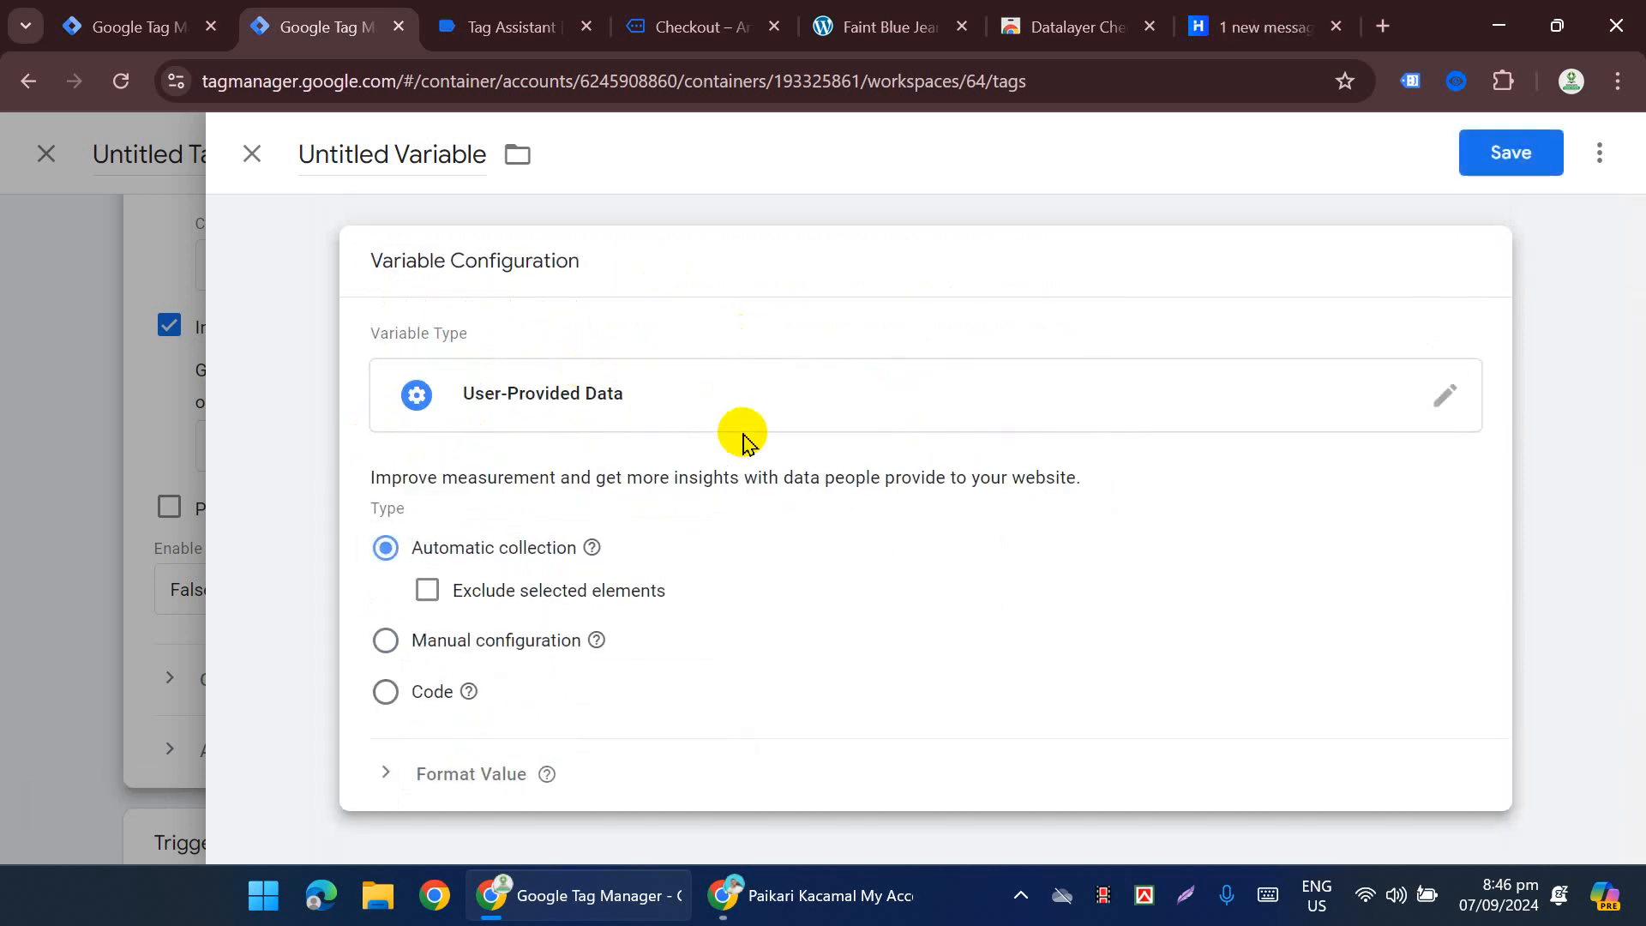
click(434, 643)
Step: Map the manually configured variable's Email to {{customerBillingEmail}} and its Phone to {{customerBillingPhone}}
scroll(569, 426, down, 3)
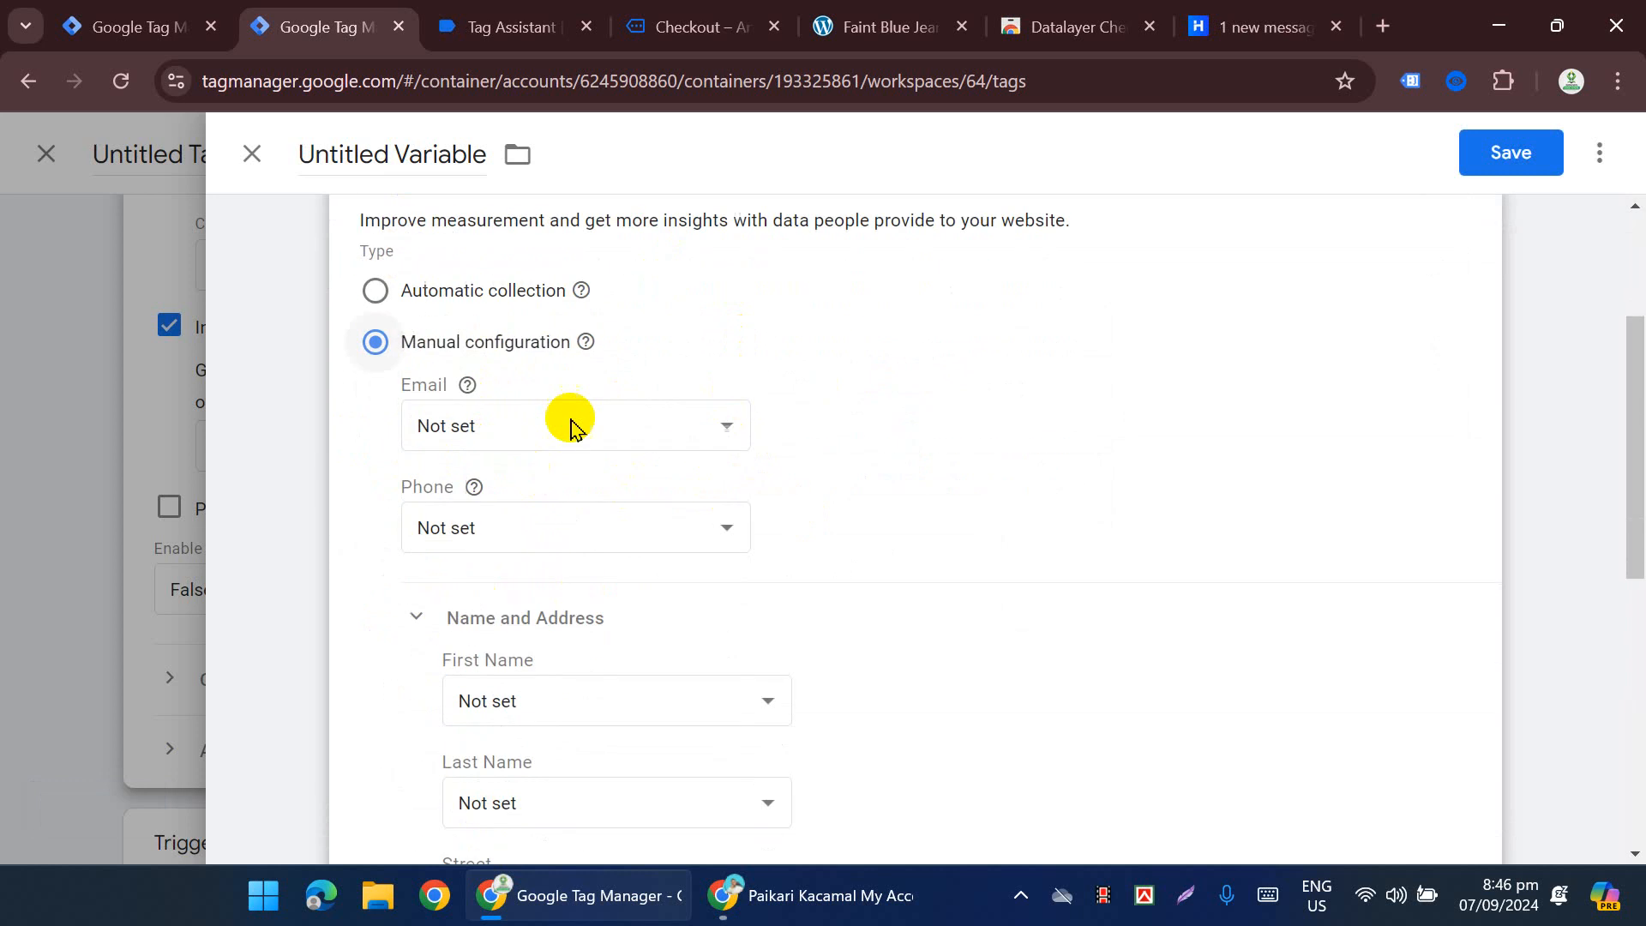
click(551, 437)
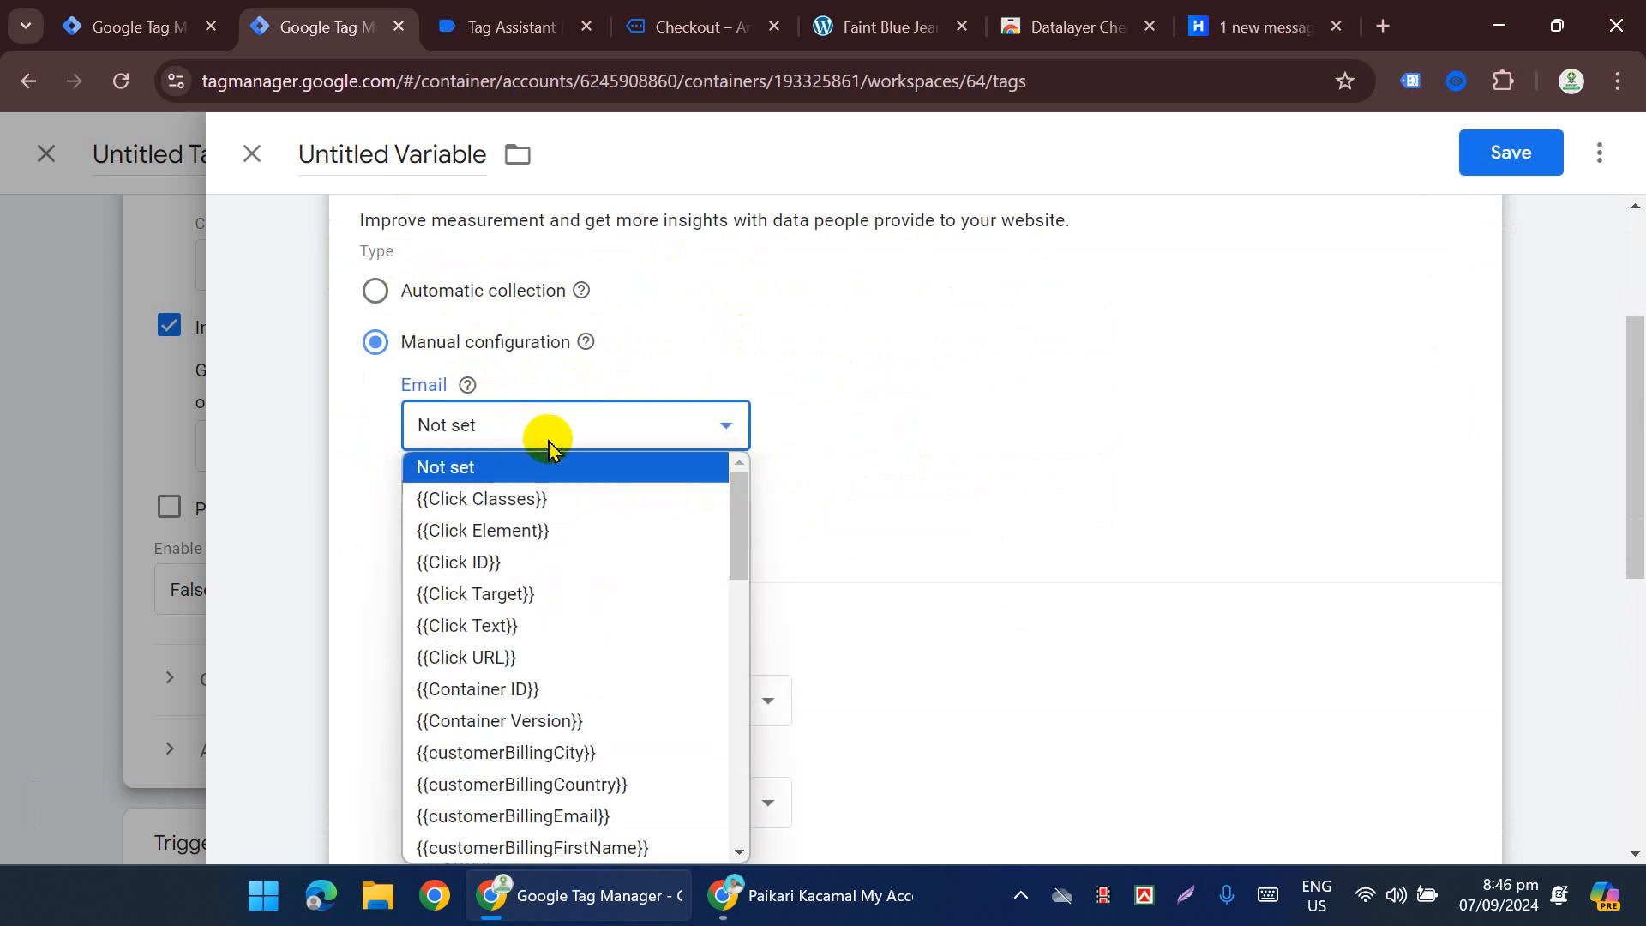
key(Down)
key(Down)
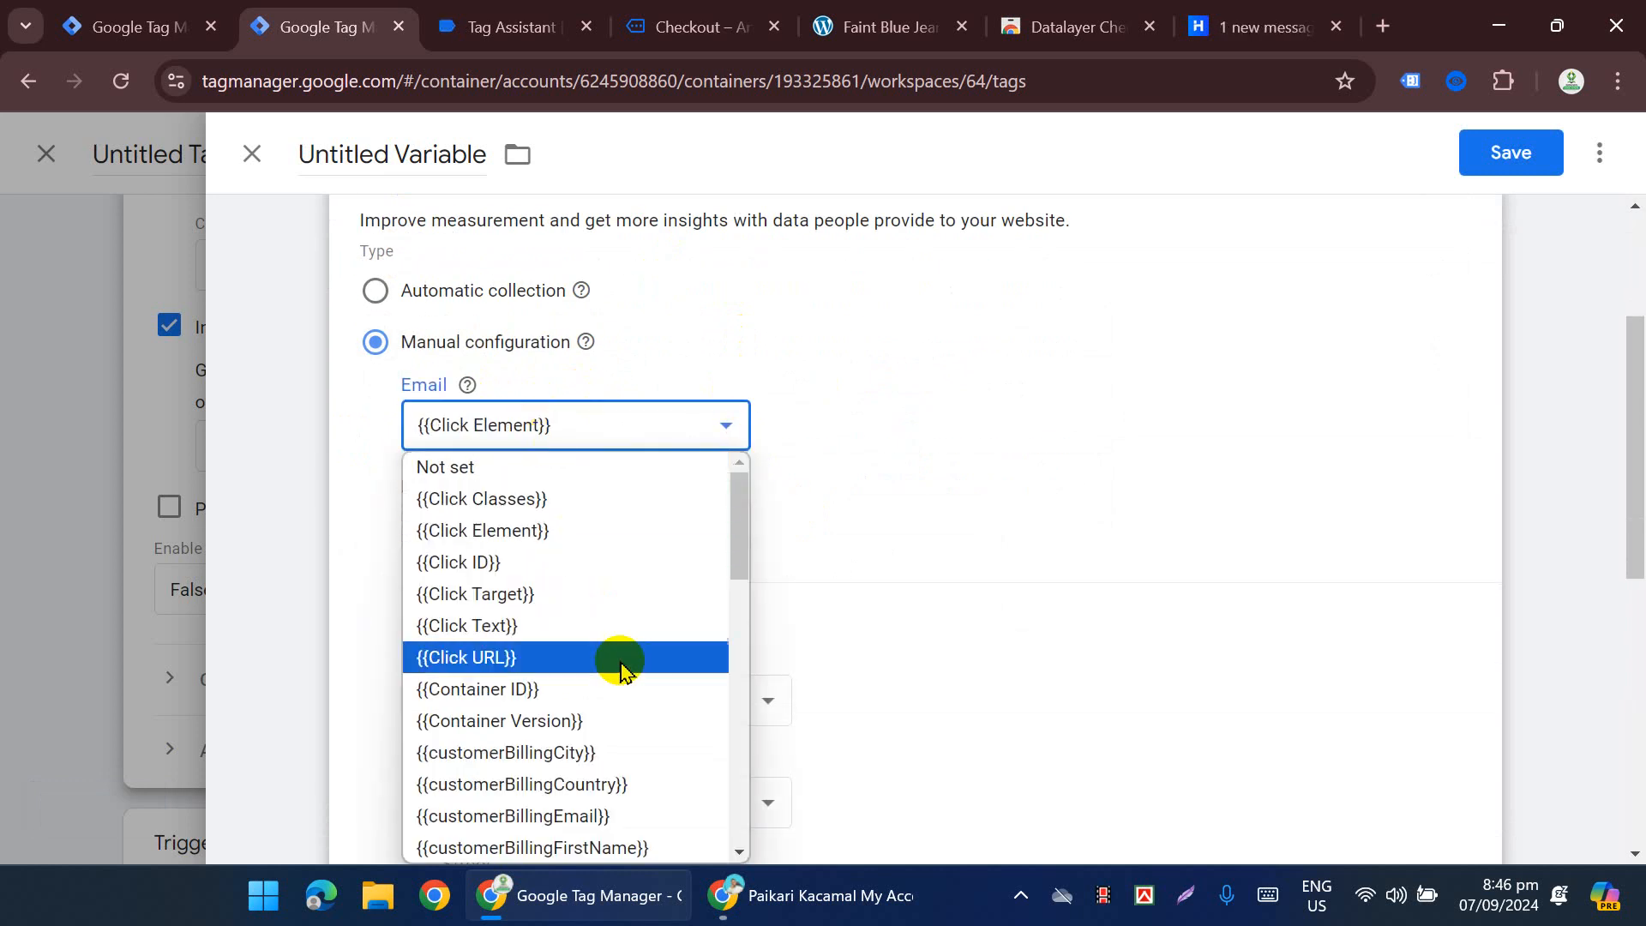
scroll(608, 666, down, 3)
click(604, 566)
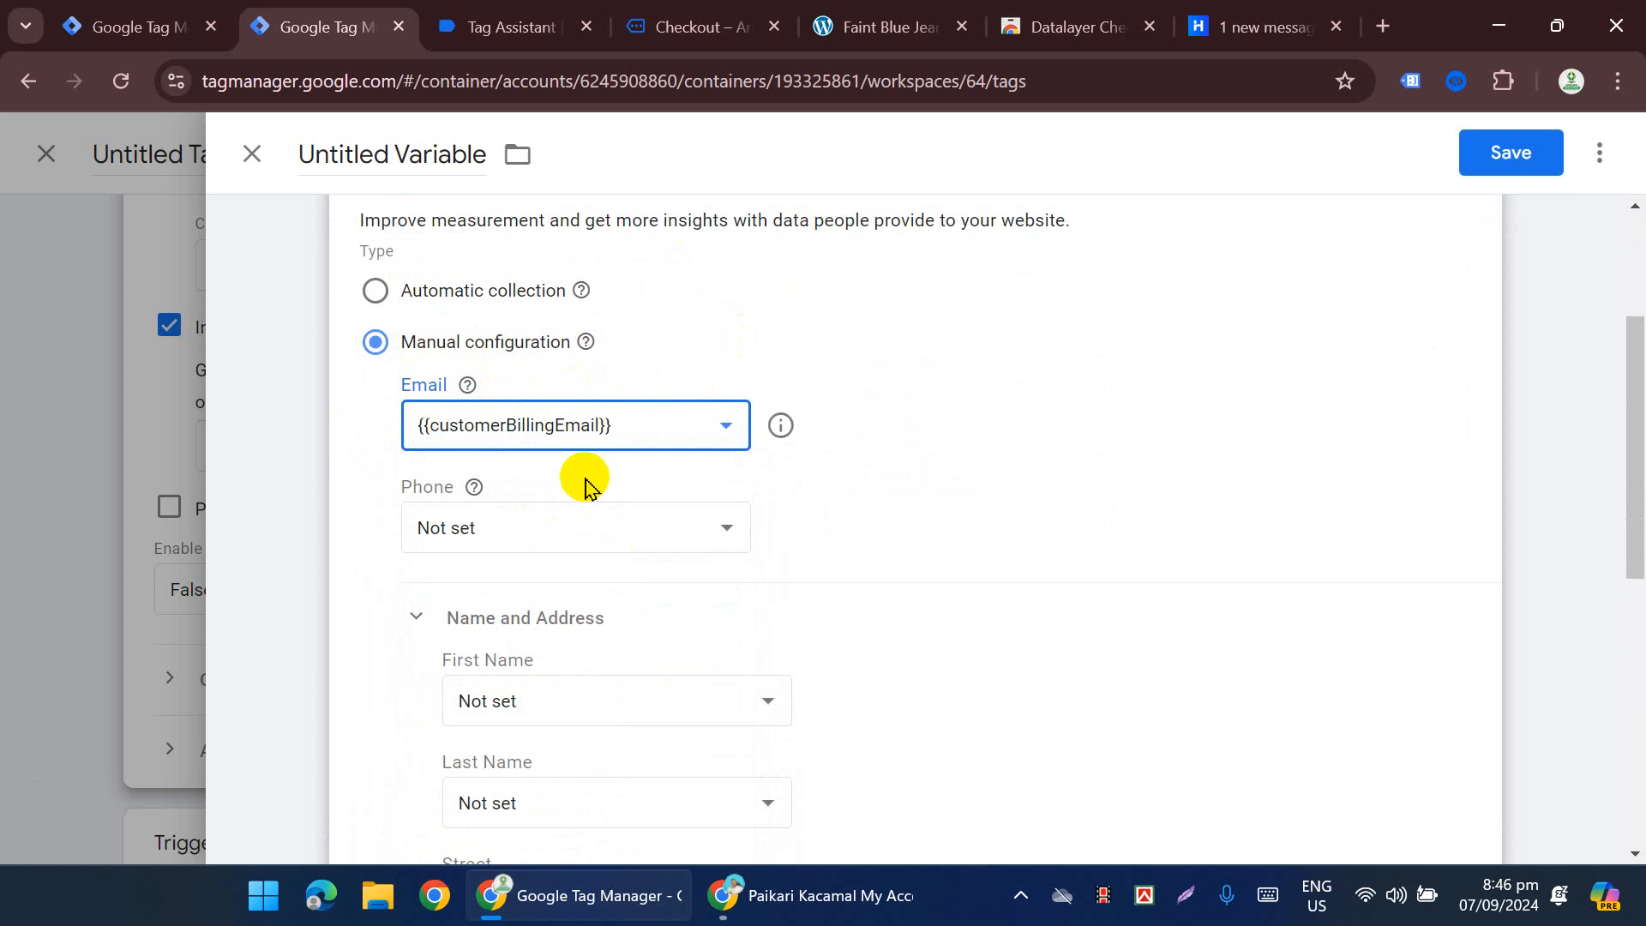
click(514, 532)
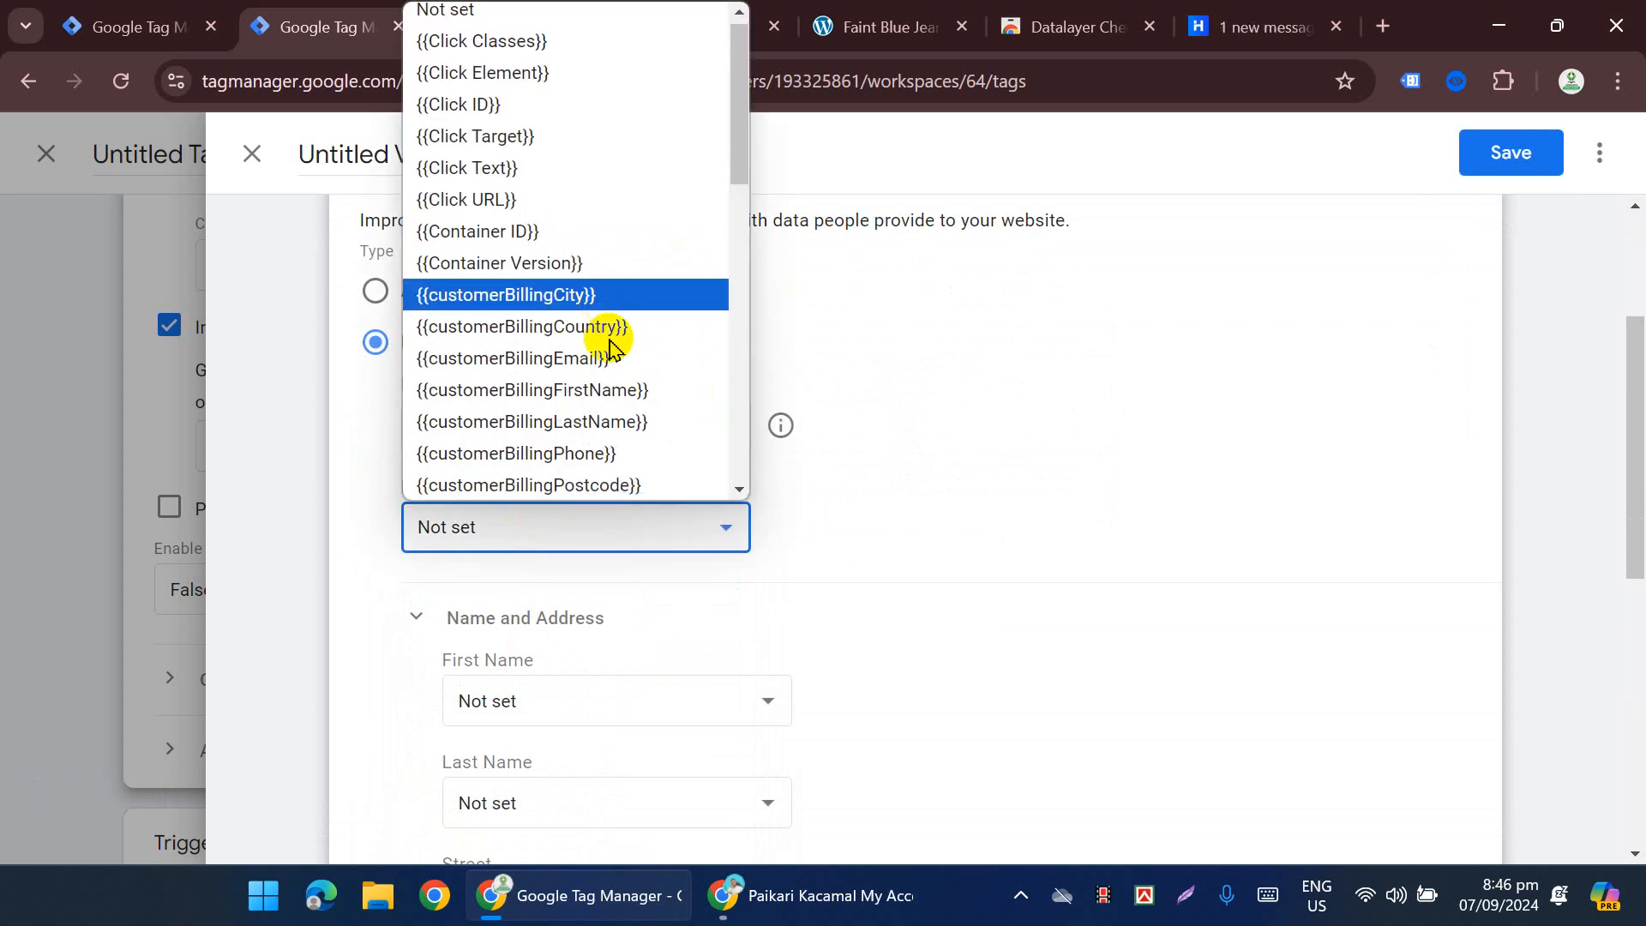
click(618, 470)
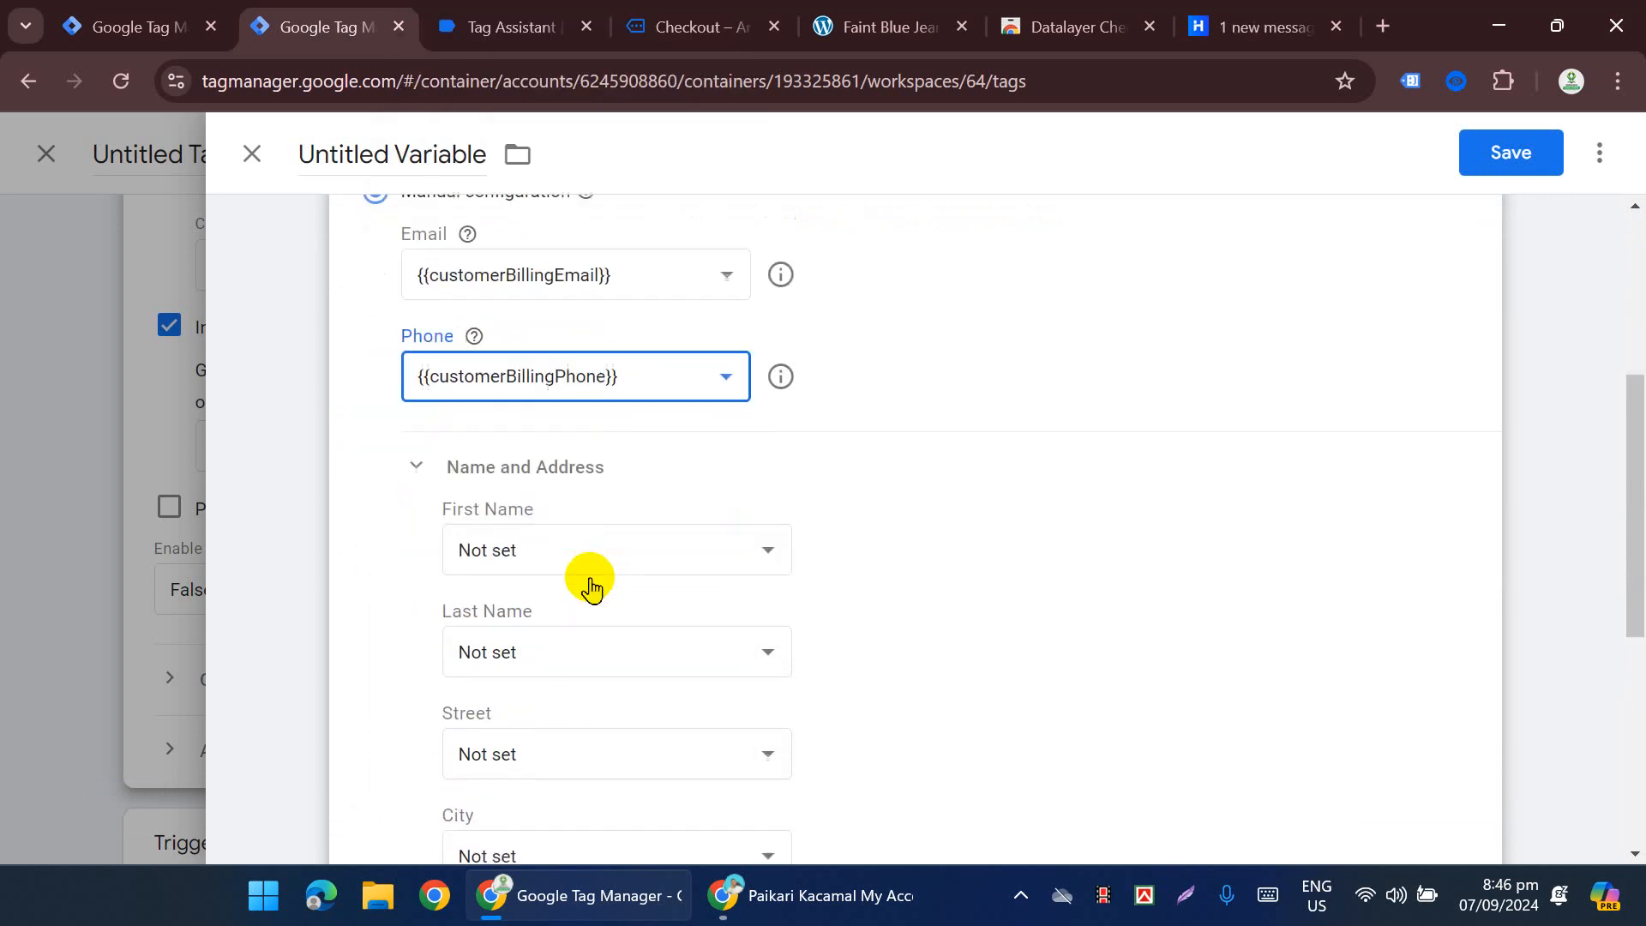
Step: Map First Name to {{customerBillingFirstName}} and Last Name to {{customerBillingLastName}} in the variable's Name and Address section
scroll(558, 481, down, 1)
click(567, 450)
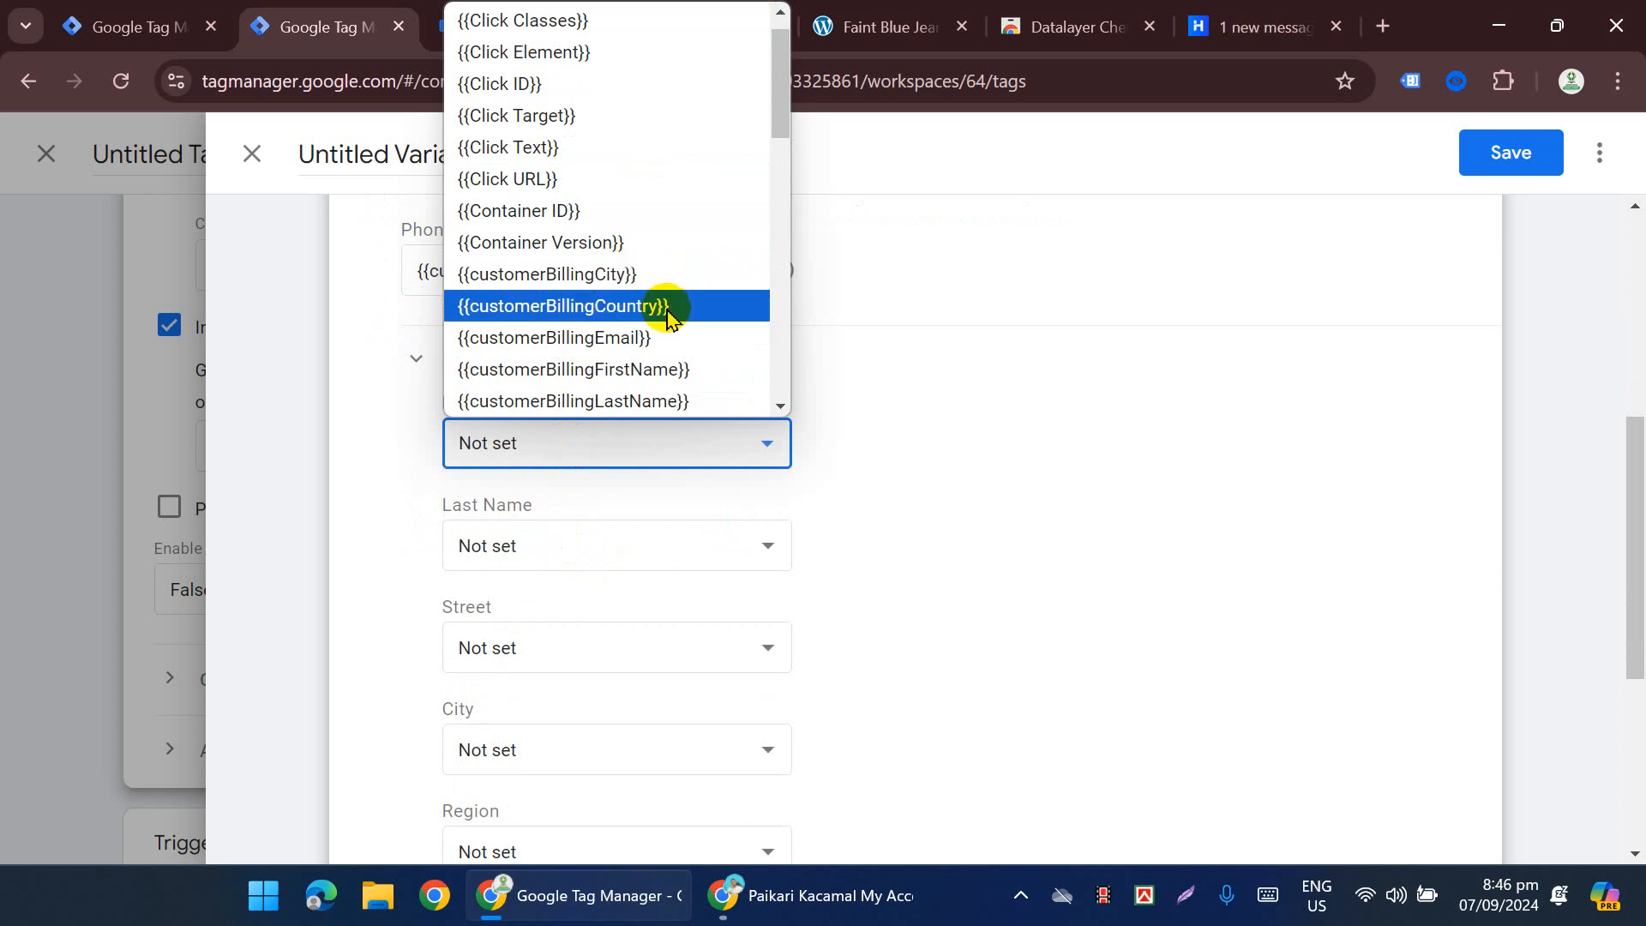
click(649, 385)
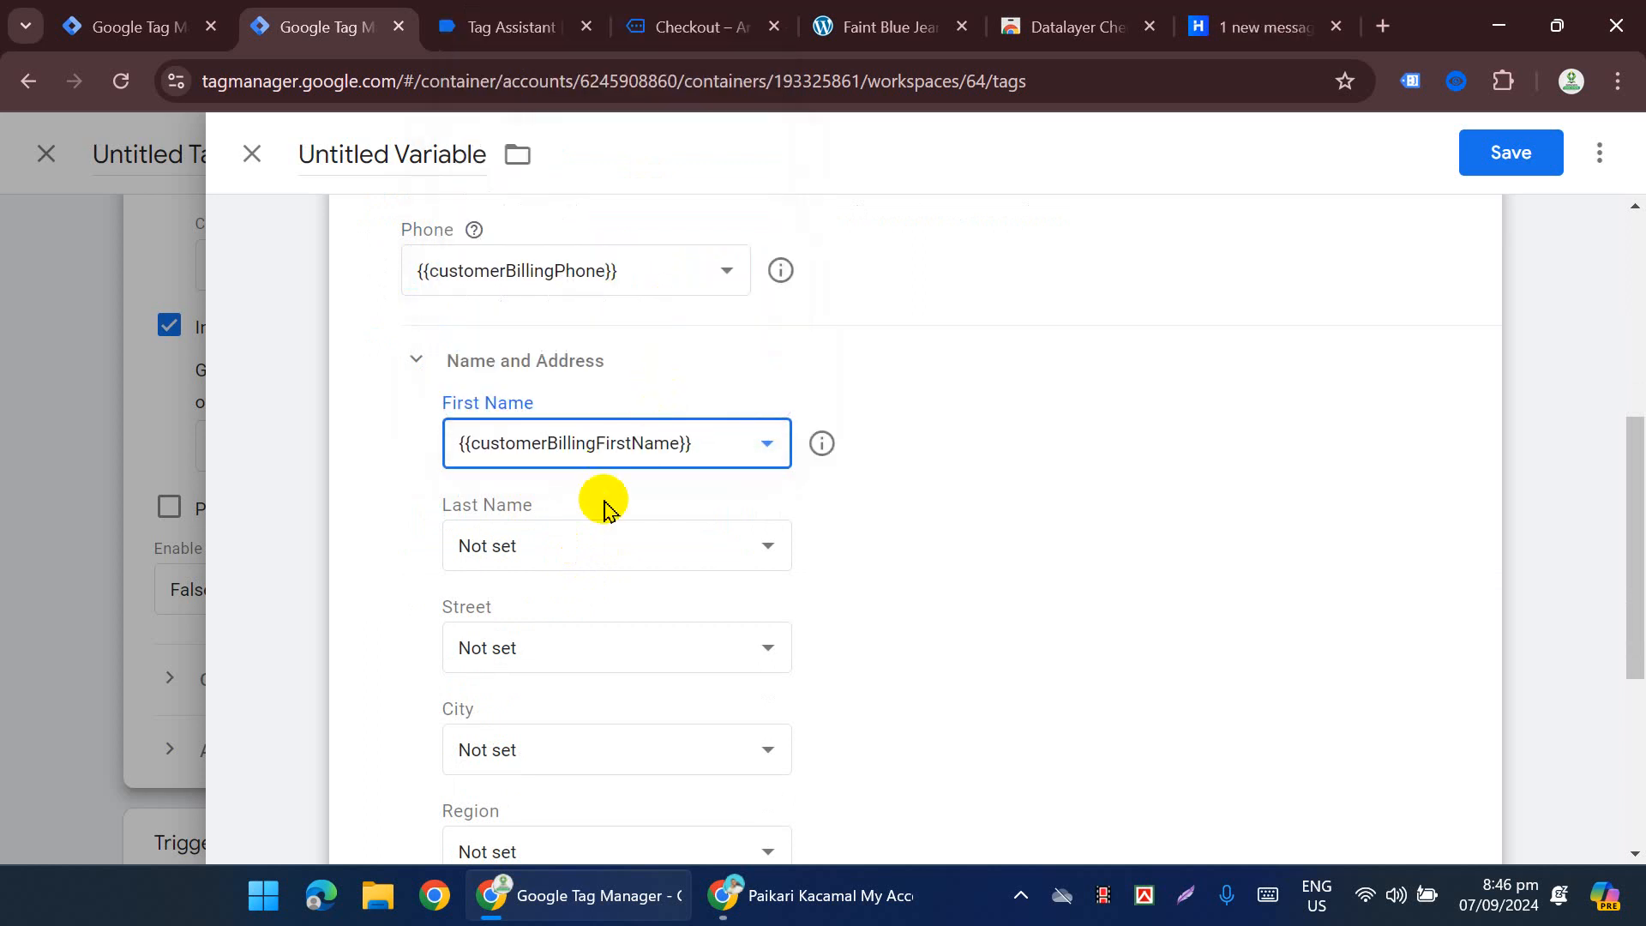
click(606, 548)
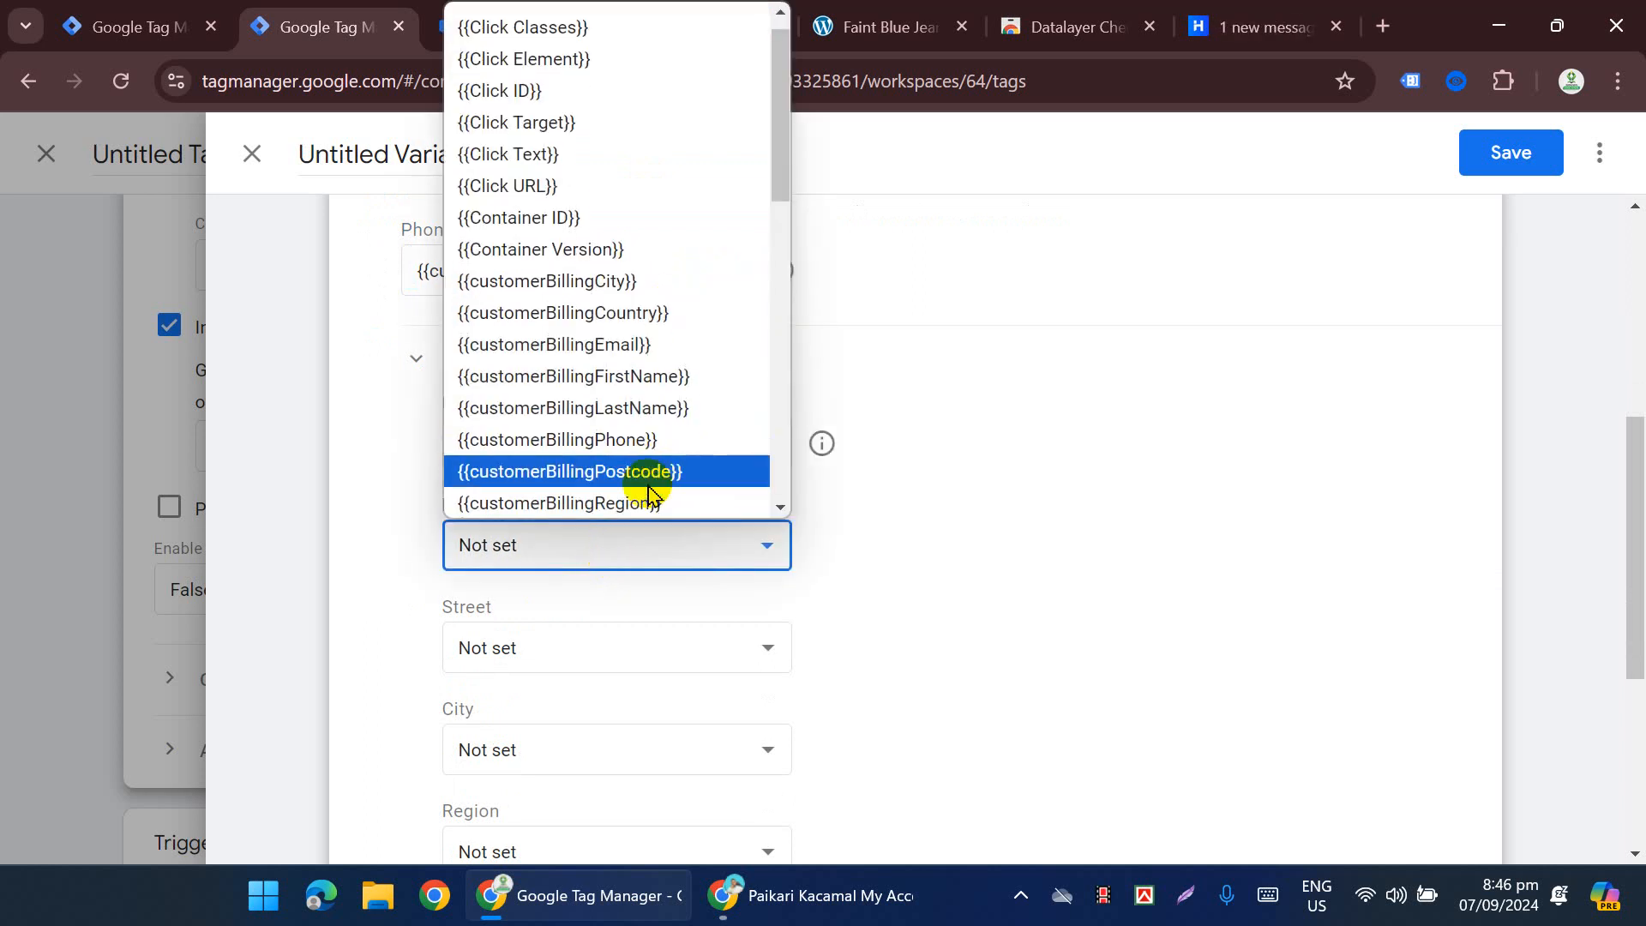
click(667, 410)
Step: Map both Street and City to {{customerBillingCity}} in the variable's Name and Address section
scroll(670, 442, down, 1)
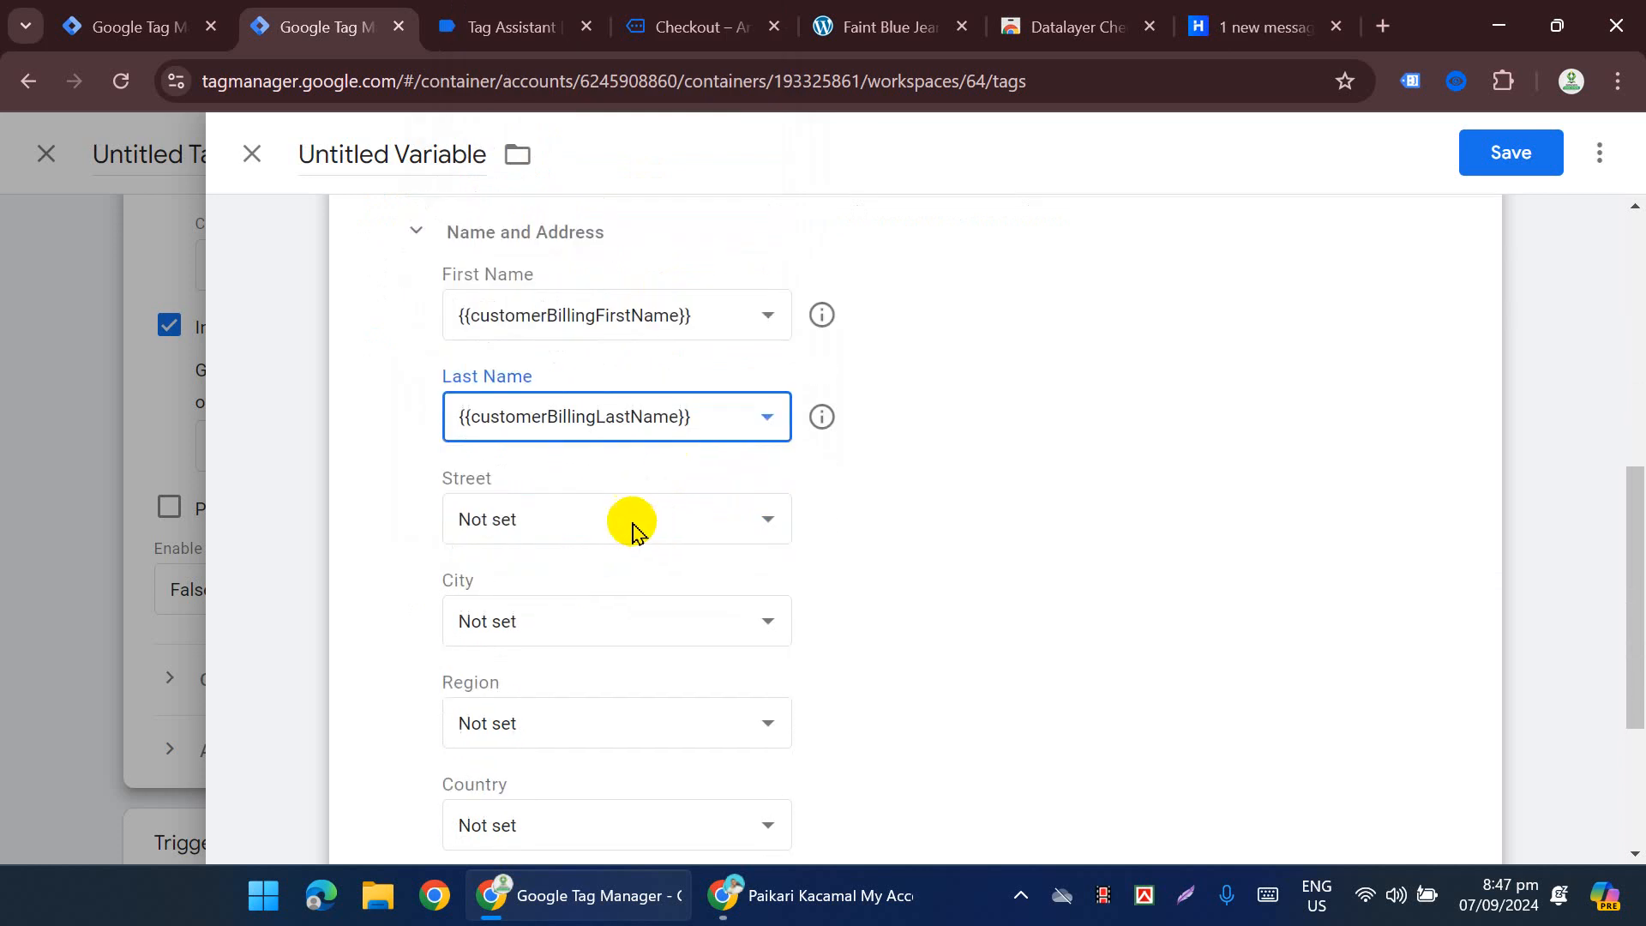
click(603, 514)
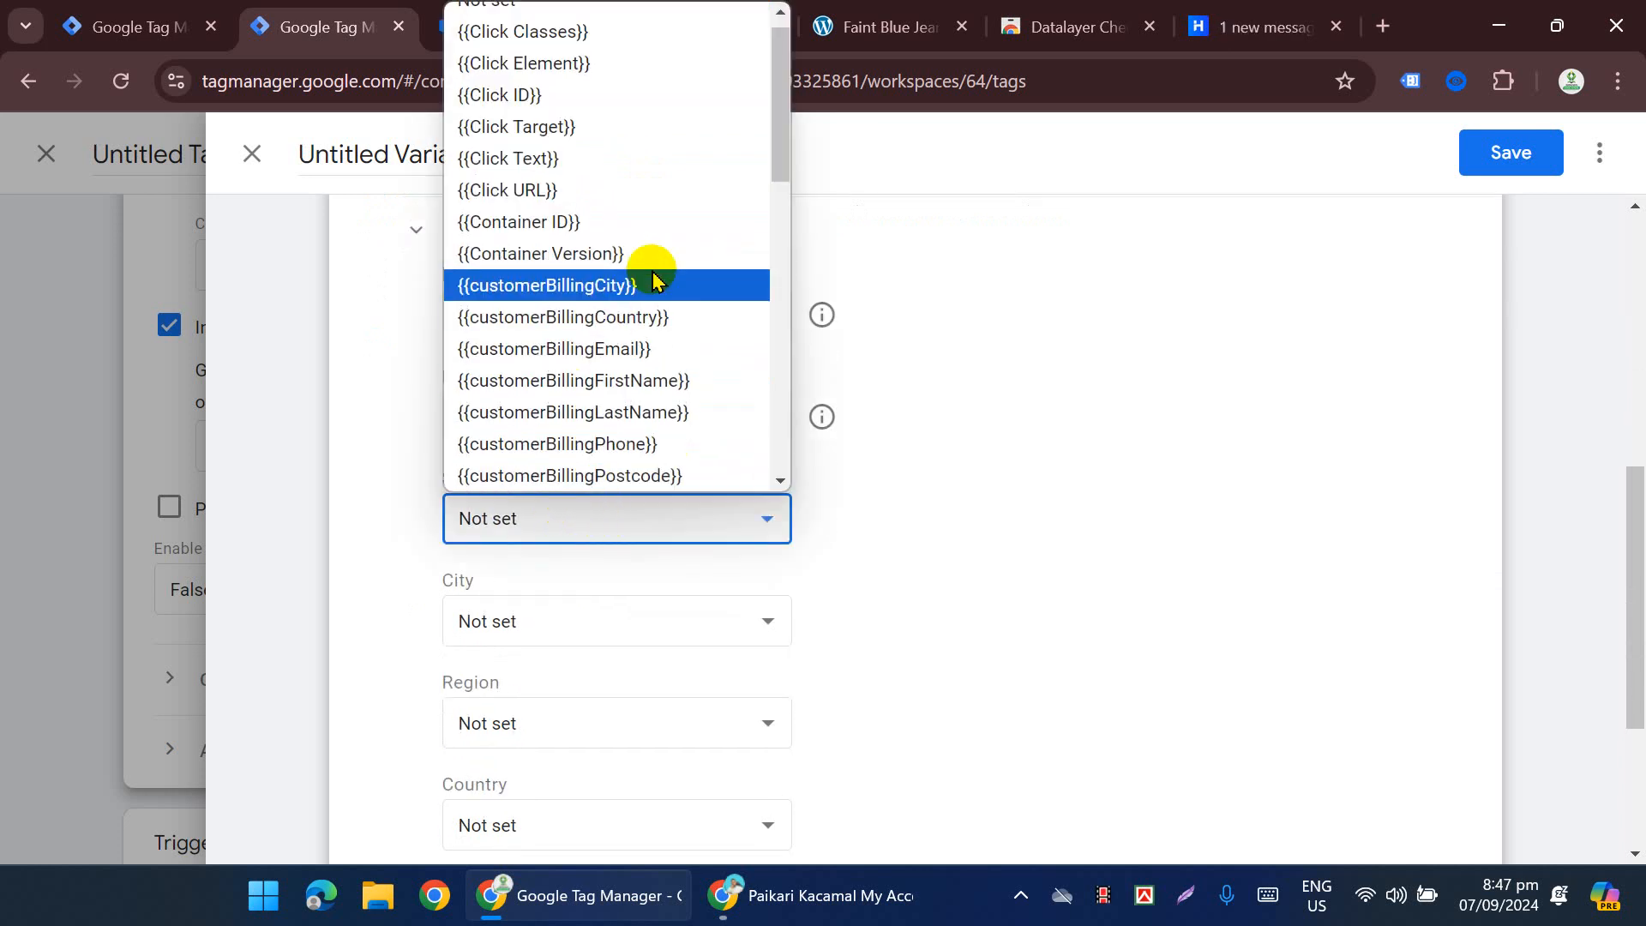
click(547, 619)
click(912, 562)
click(577, 517)
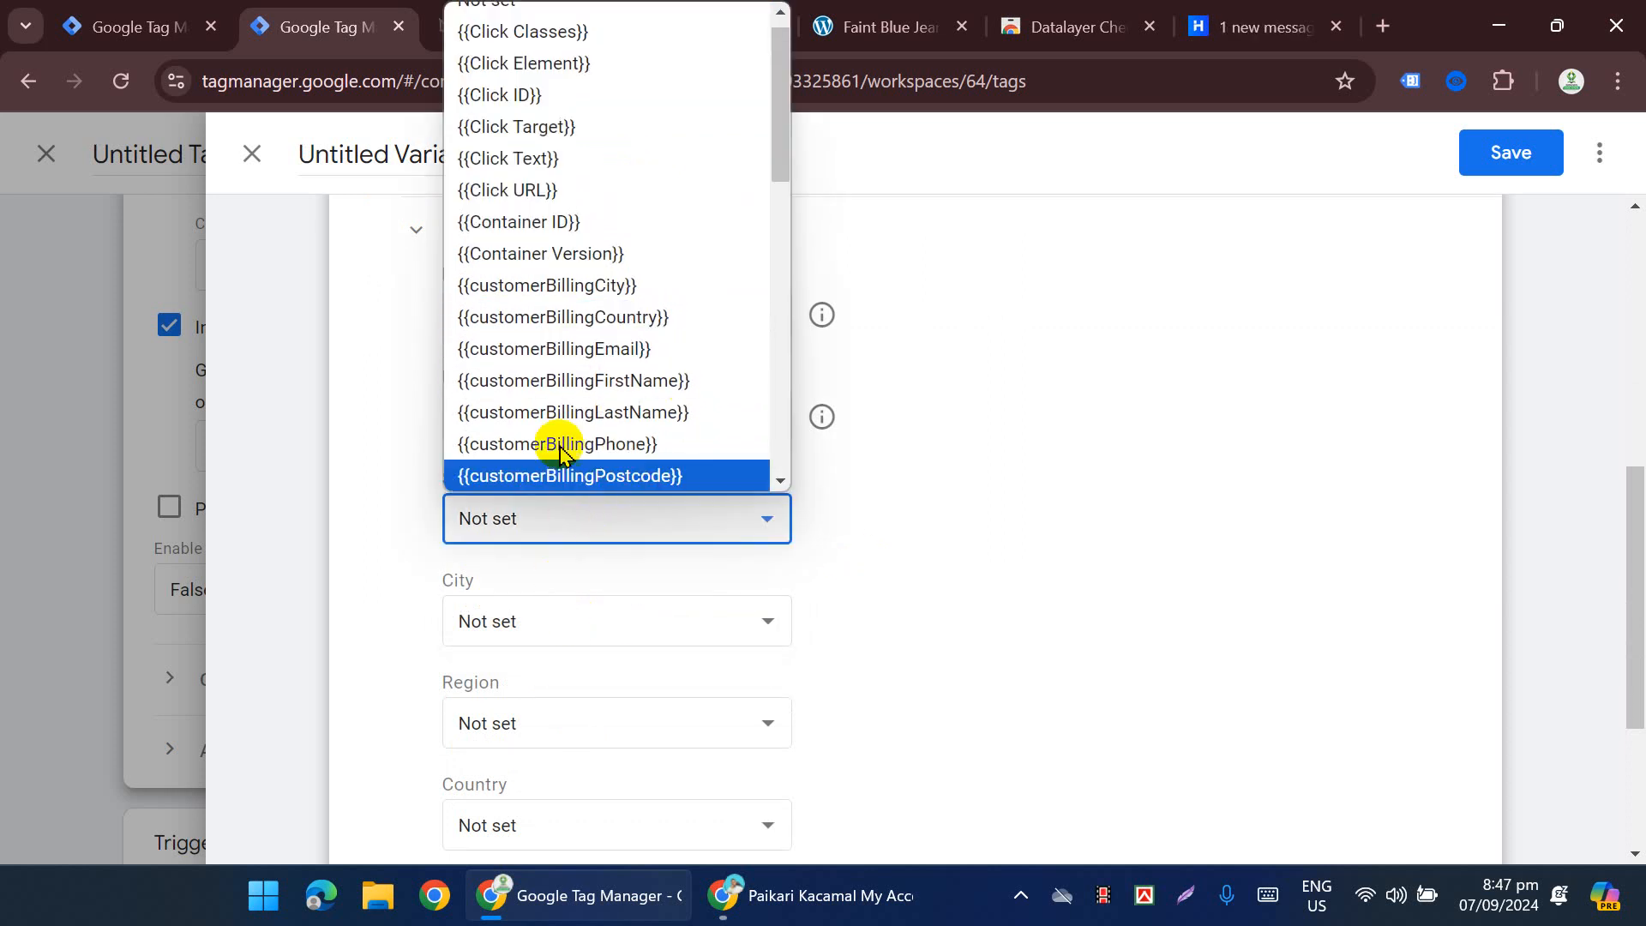
scroll(561, 452, down, 5)
scroll(625, 371, up, 3)
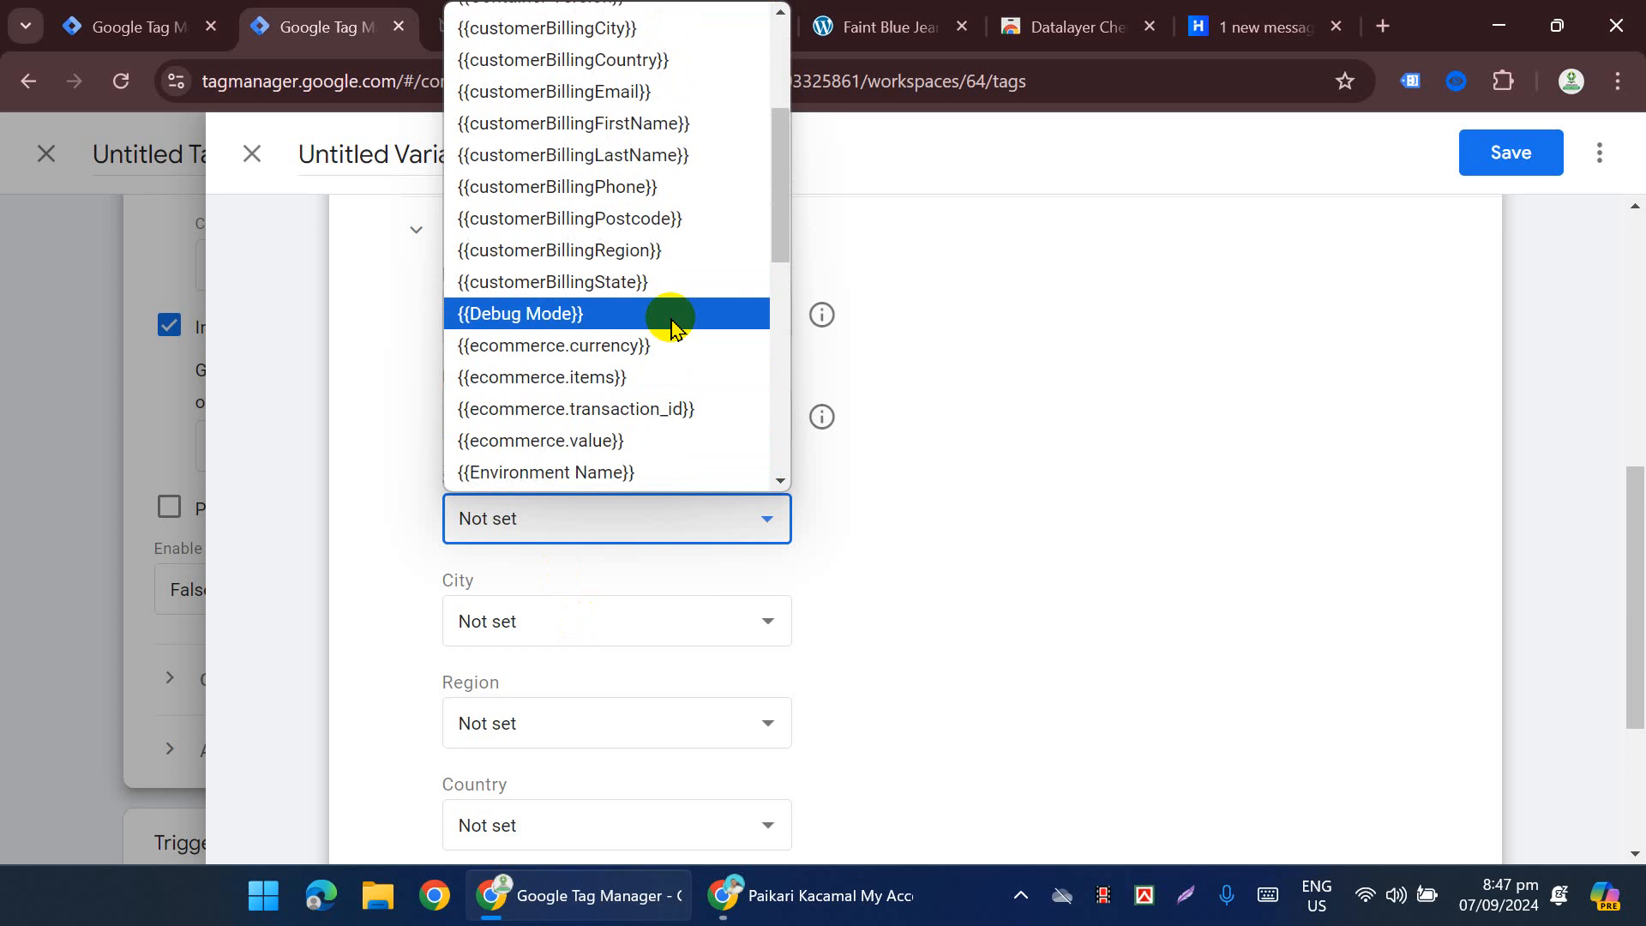
scroll(673, 330, up, 3)
click(625, 286)
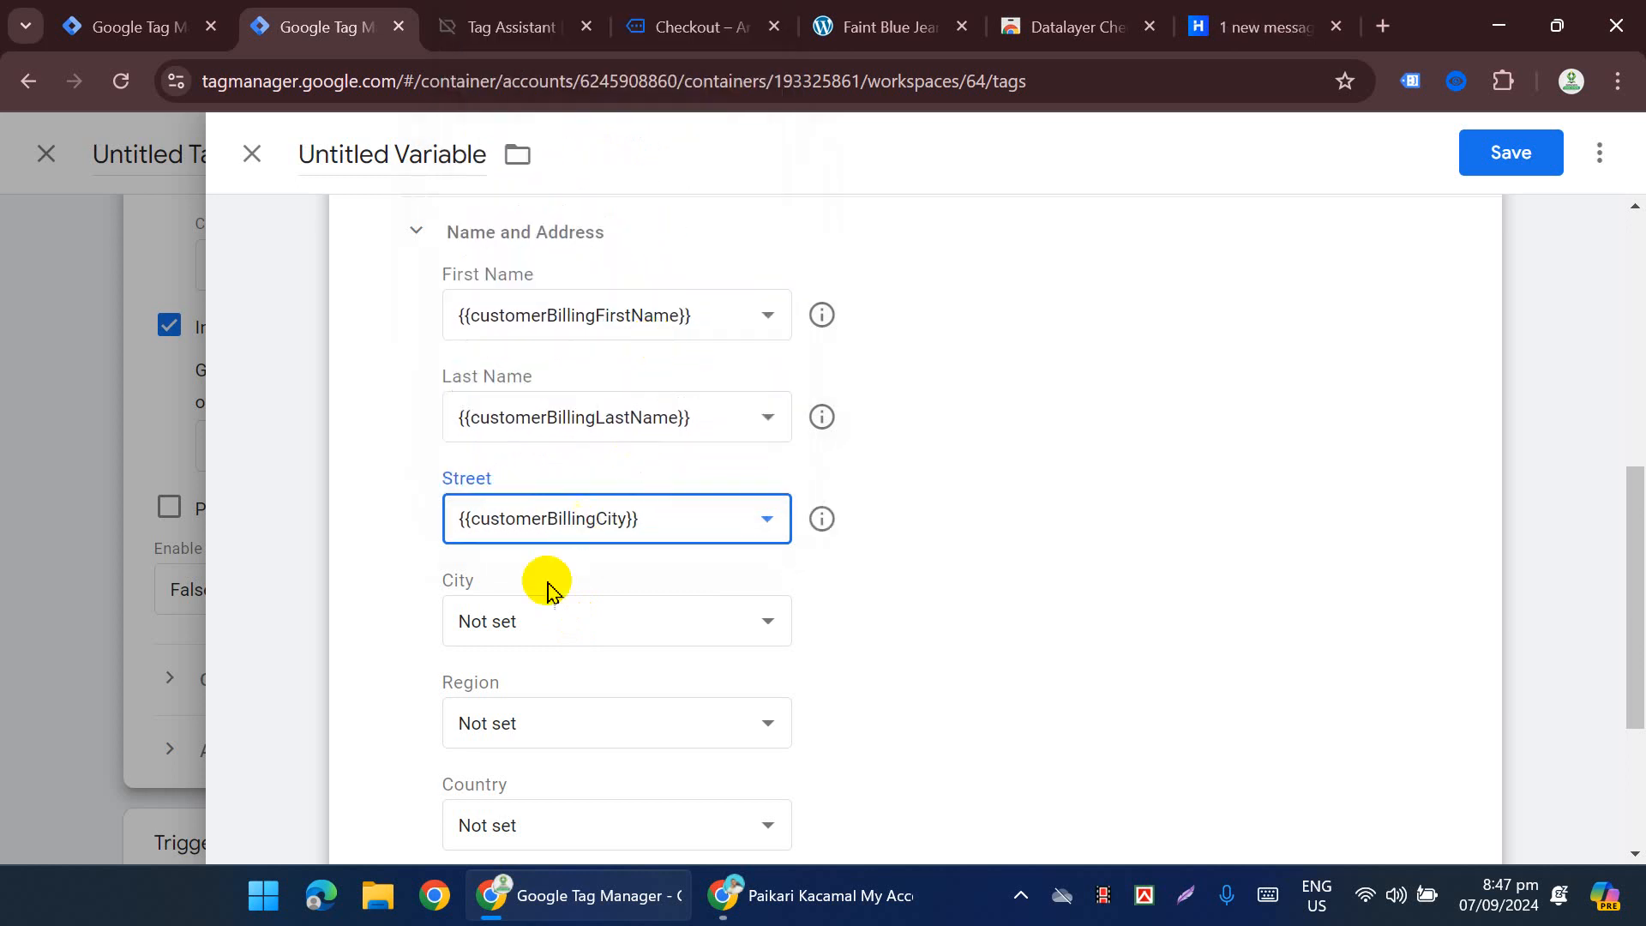
click(573, 617)
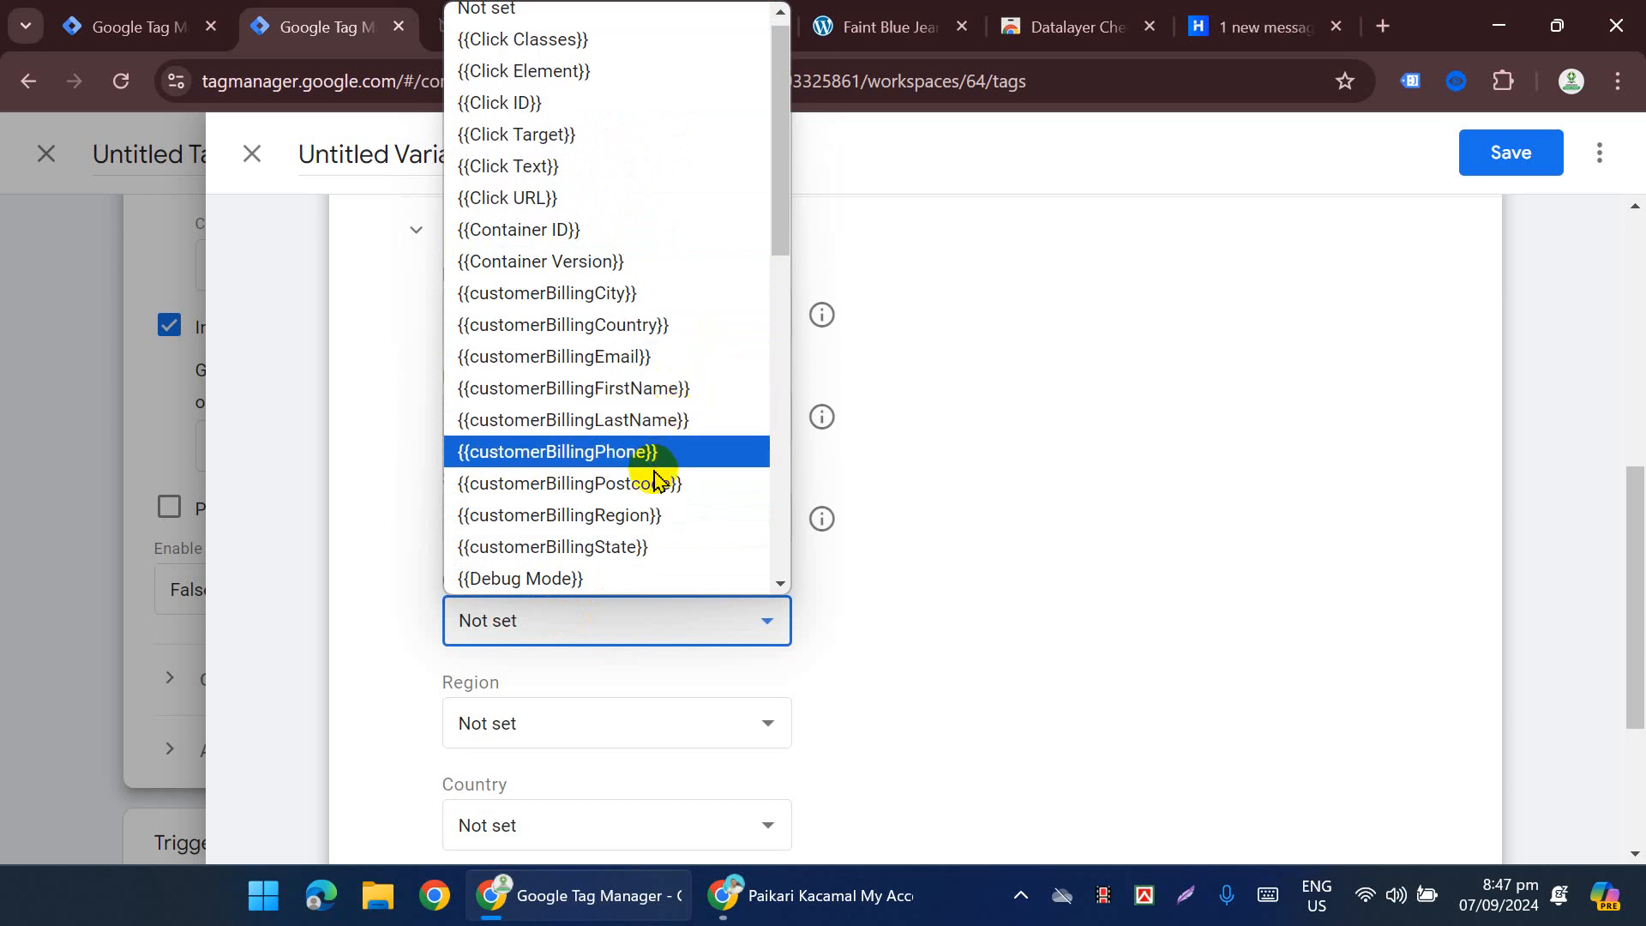
click(638, 294)
Step: Map the variable's Region to {{customerBillingRegion}}
scroll(600, 531, down, 3)
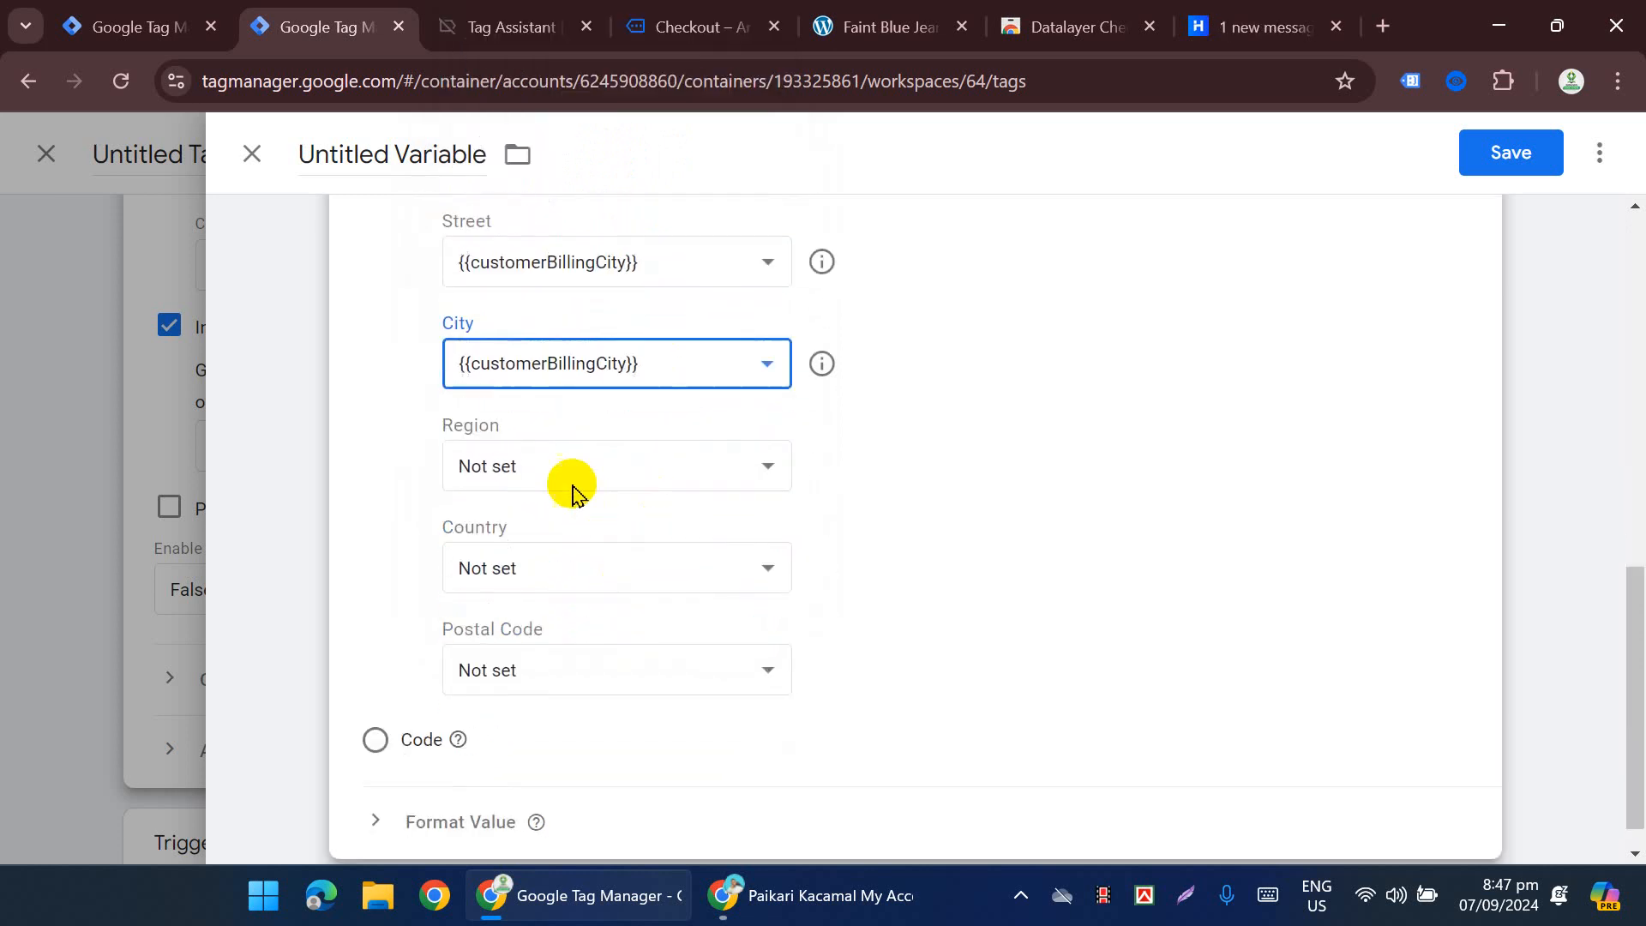
click(570, 470)
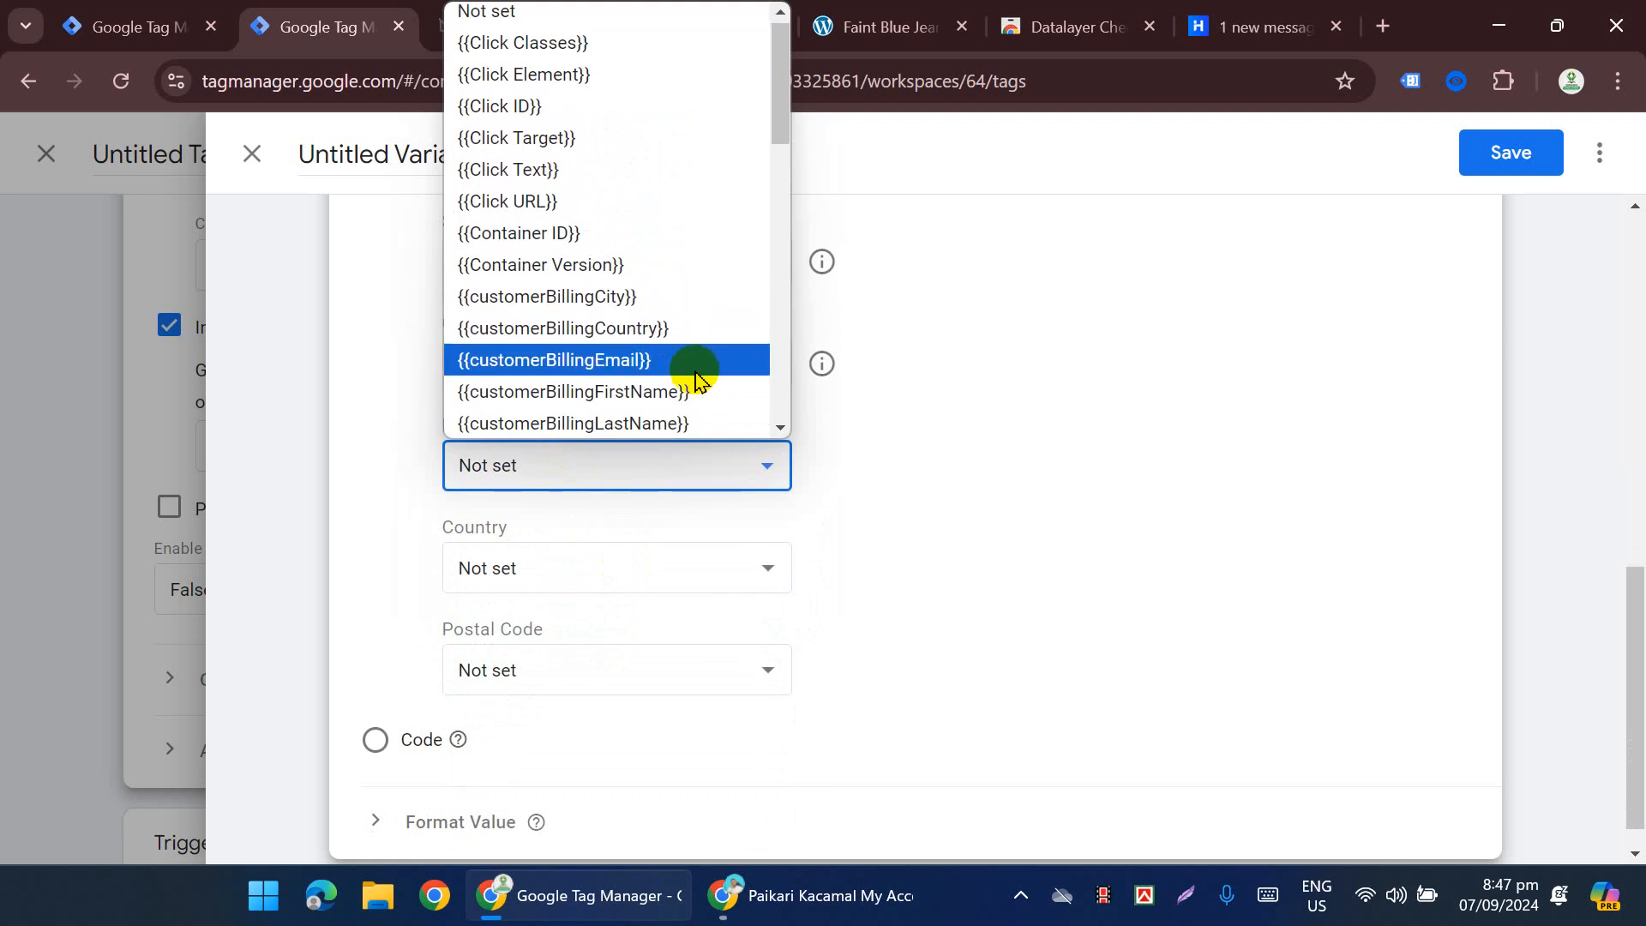
scroll(696, 378, down, 3)
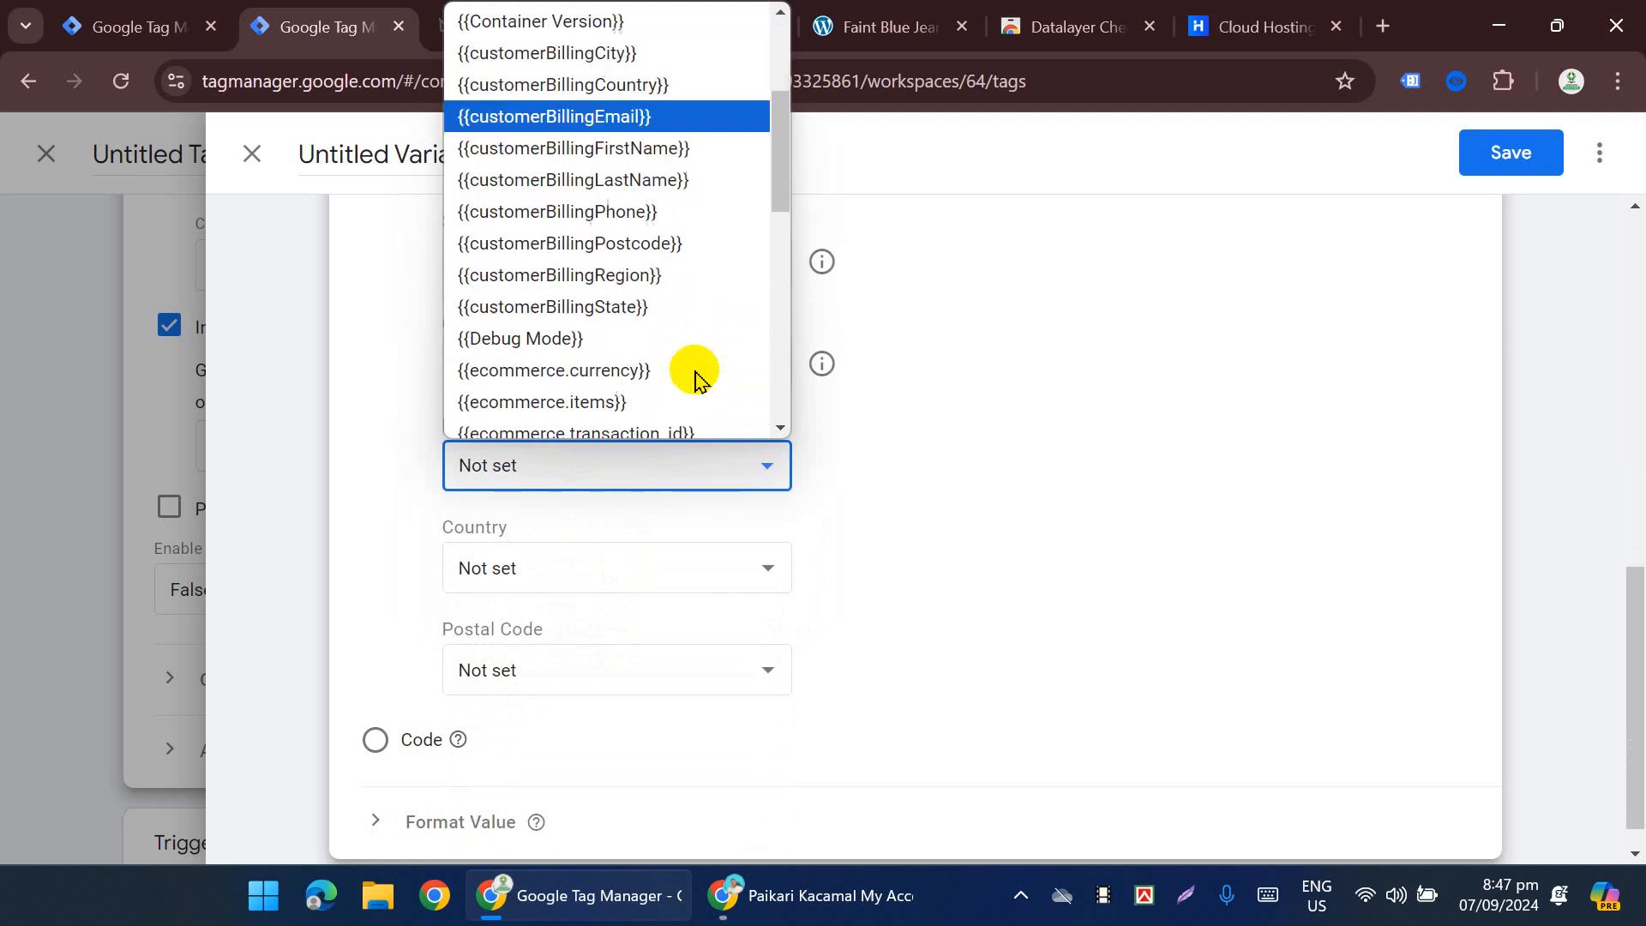
click(666, 247)
click(687, 476)
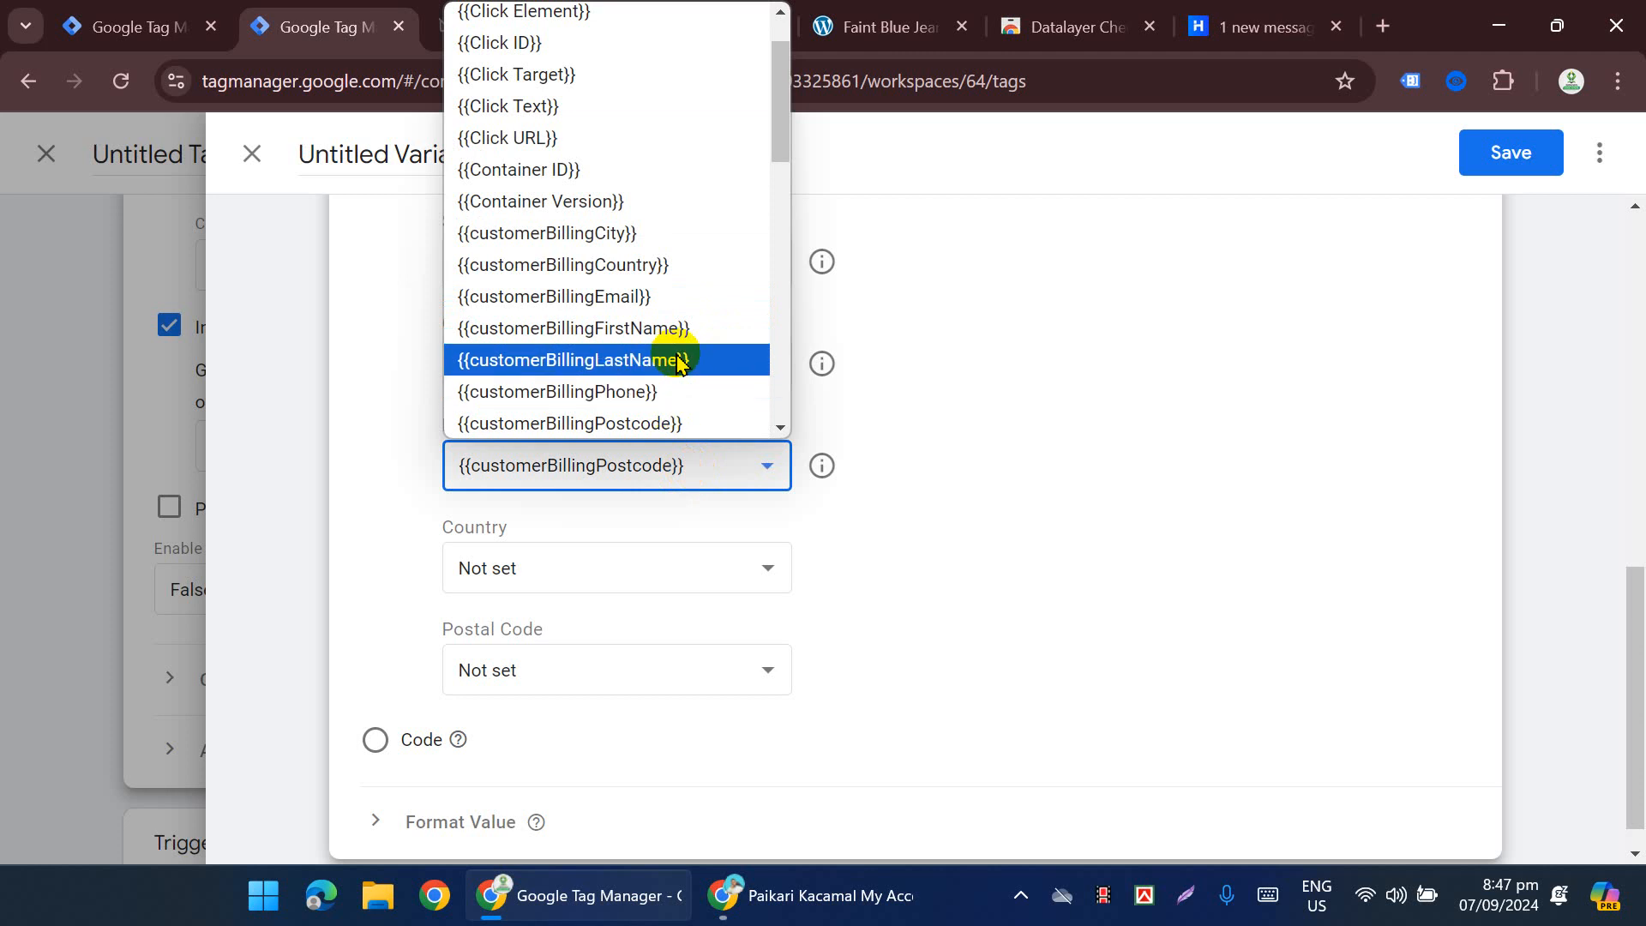
scroll(678, 283, down, 3)
click(686, 197)
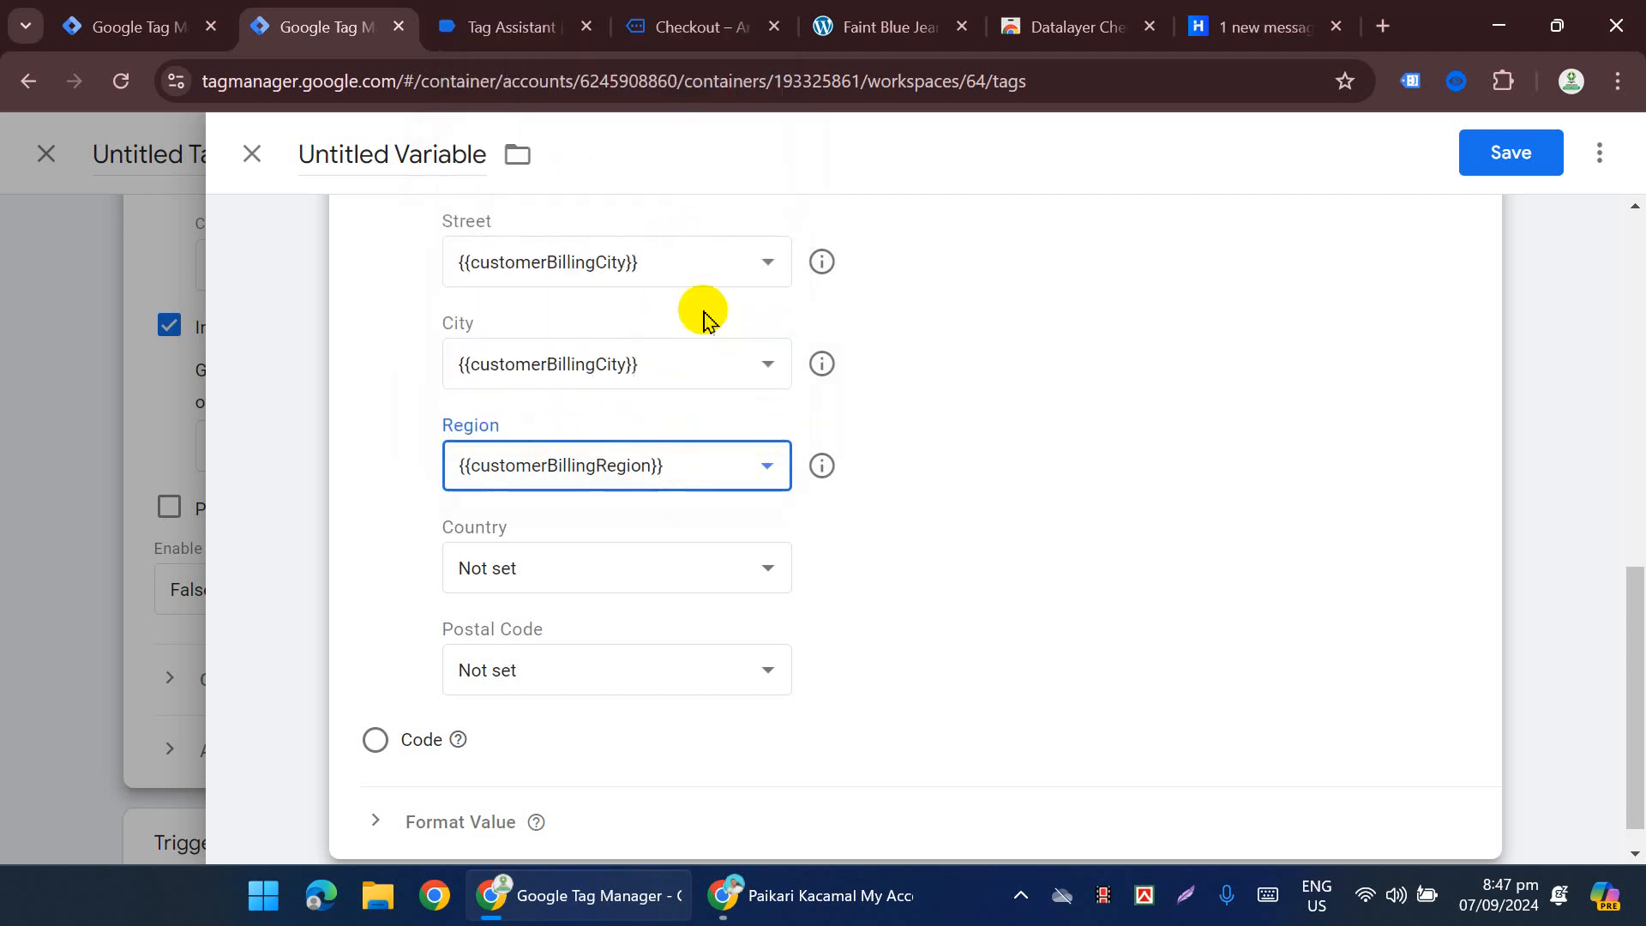
Step: Map Country to {{customerBillingCountry}} and Postal Code to {{customerBillingPostcode}} in the variable
click(572, 553)
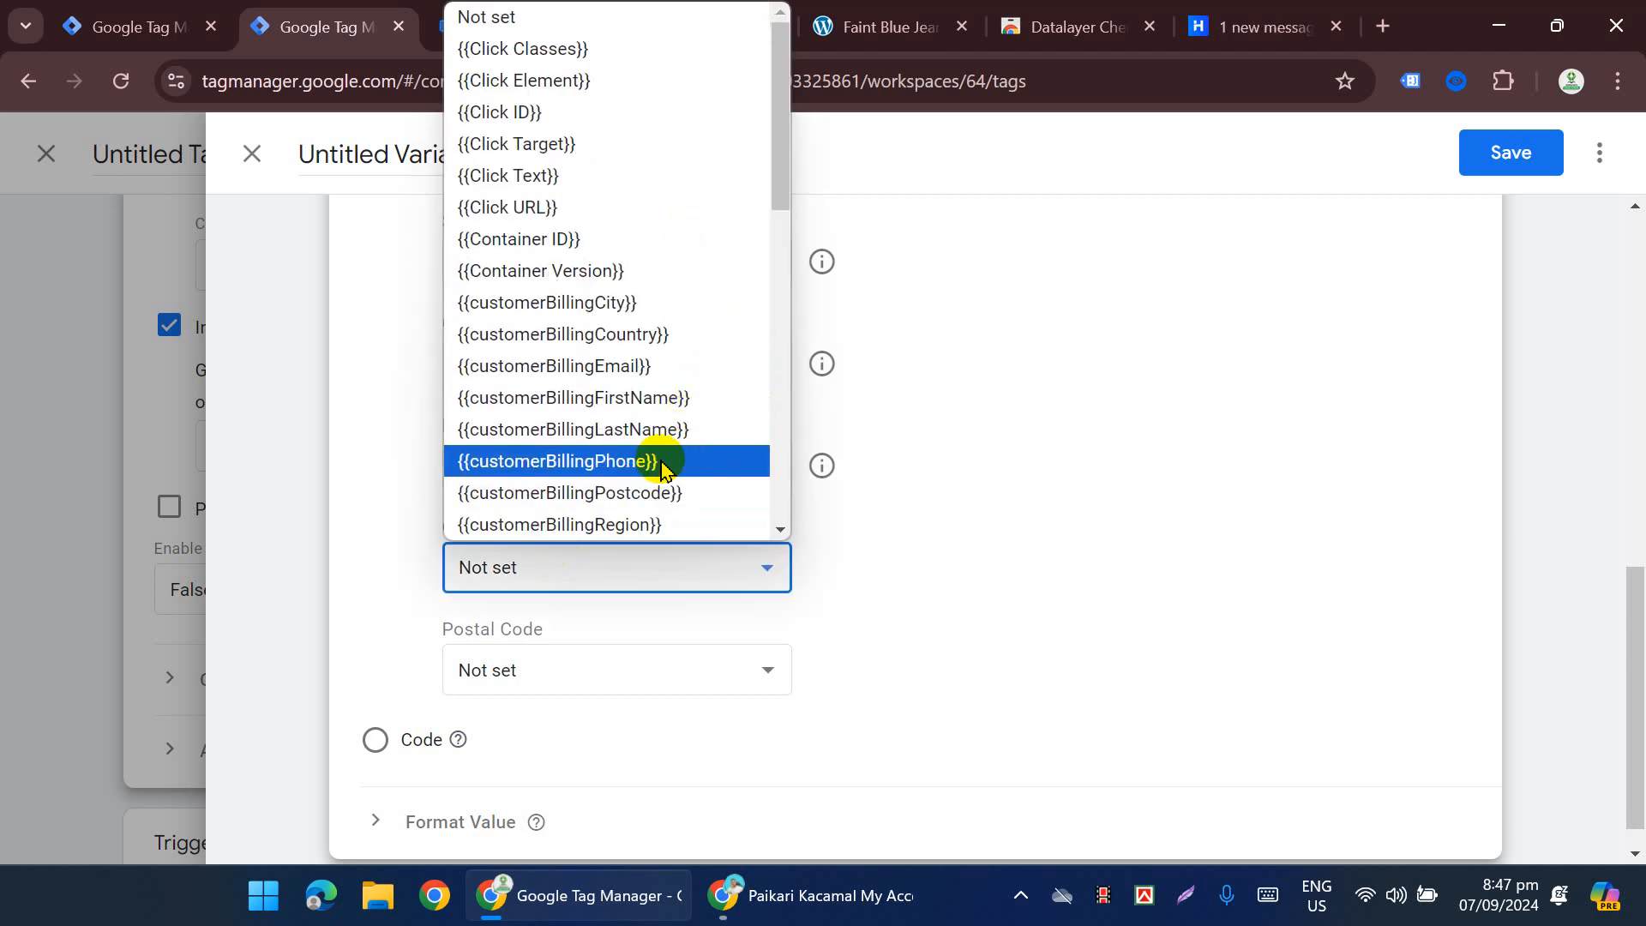
click(639, 336)
scroll(600, 471, down, 1)
click(570, 622)
scroll(566, 532, down, 1)
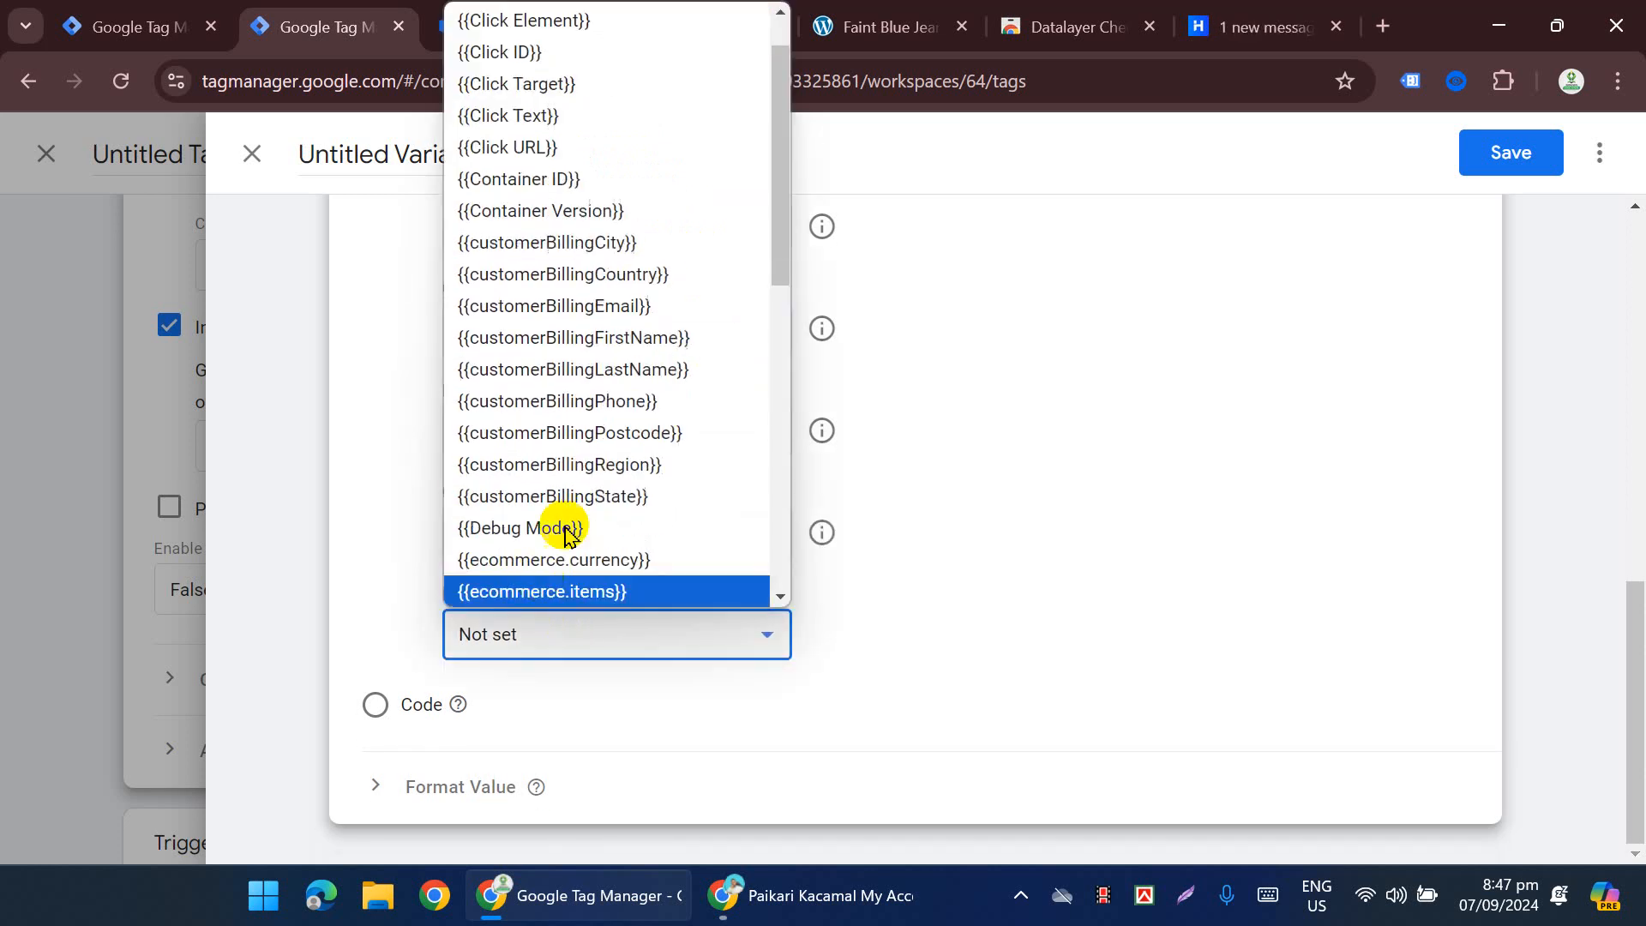
scroll(709, 441, down, 3)
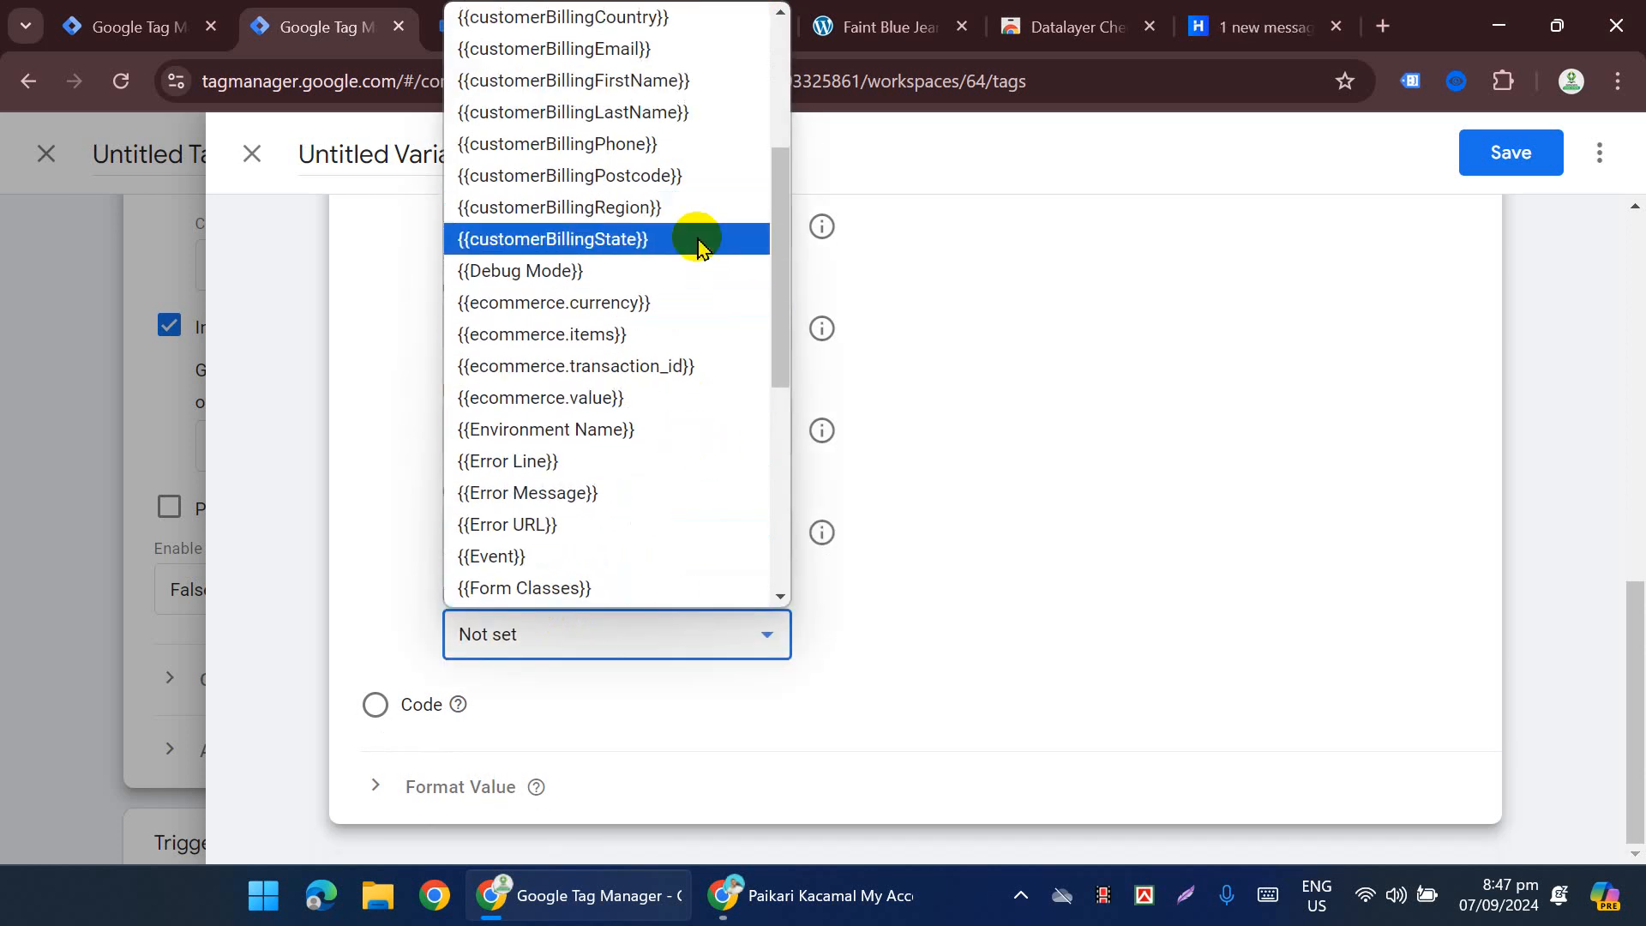
click(674, 177)
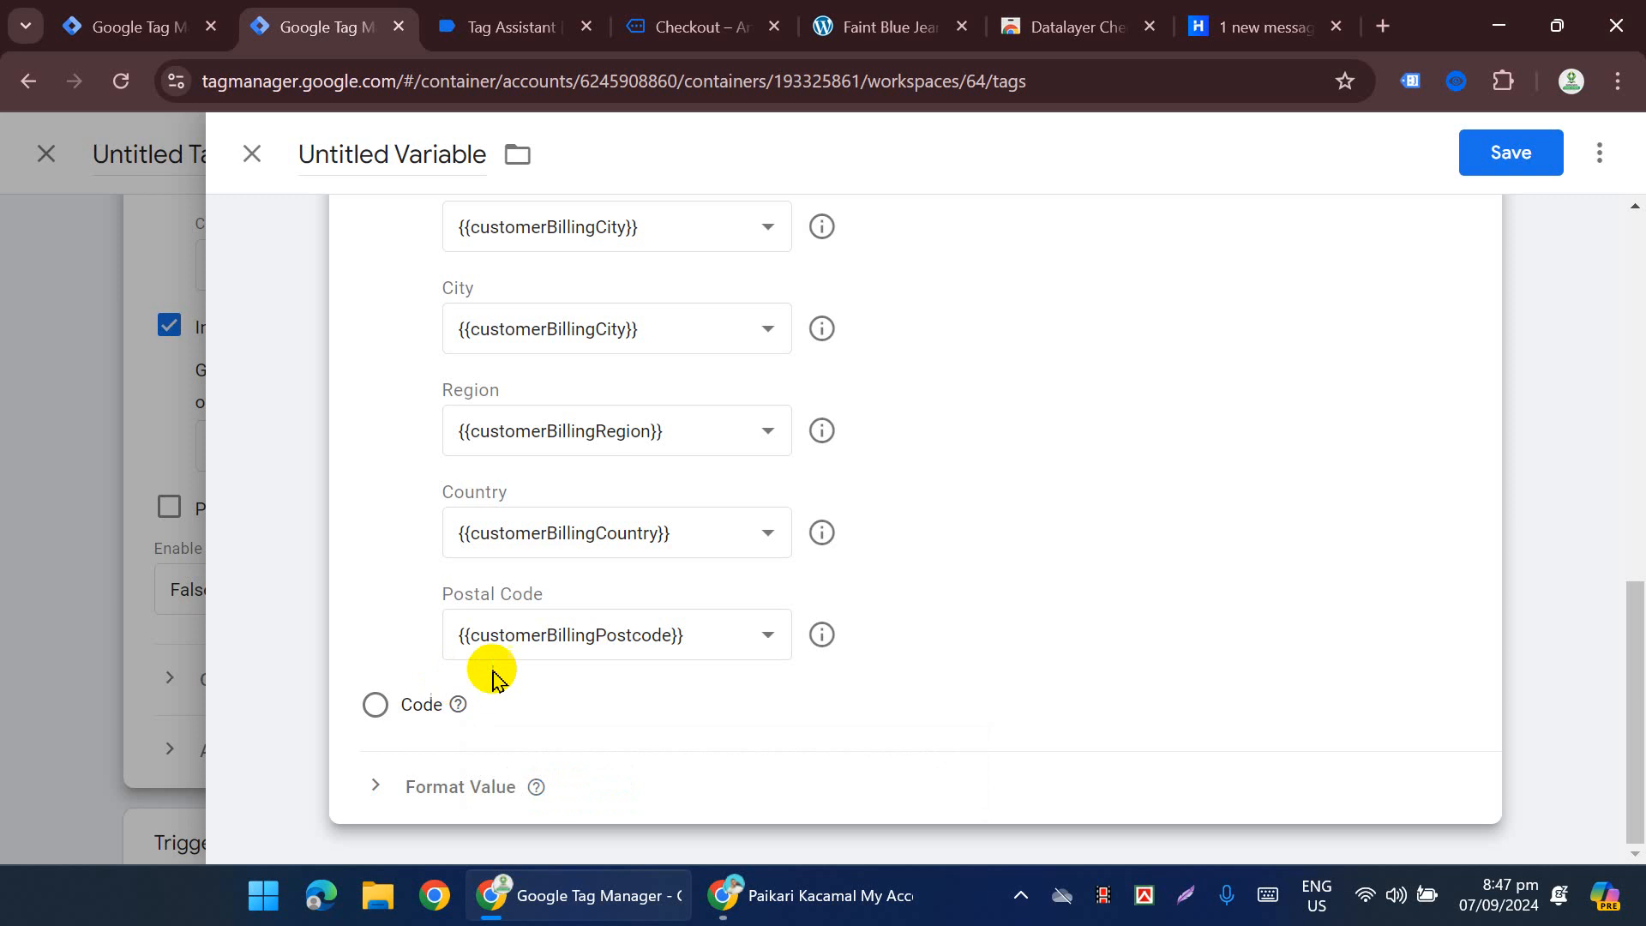
Step: Save the variable under the name User-Provided Data
scroll(730, 624, up, 5)
scroll(729, 624, up, 4)
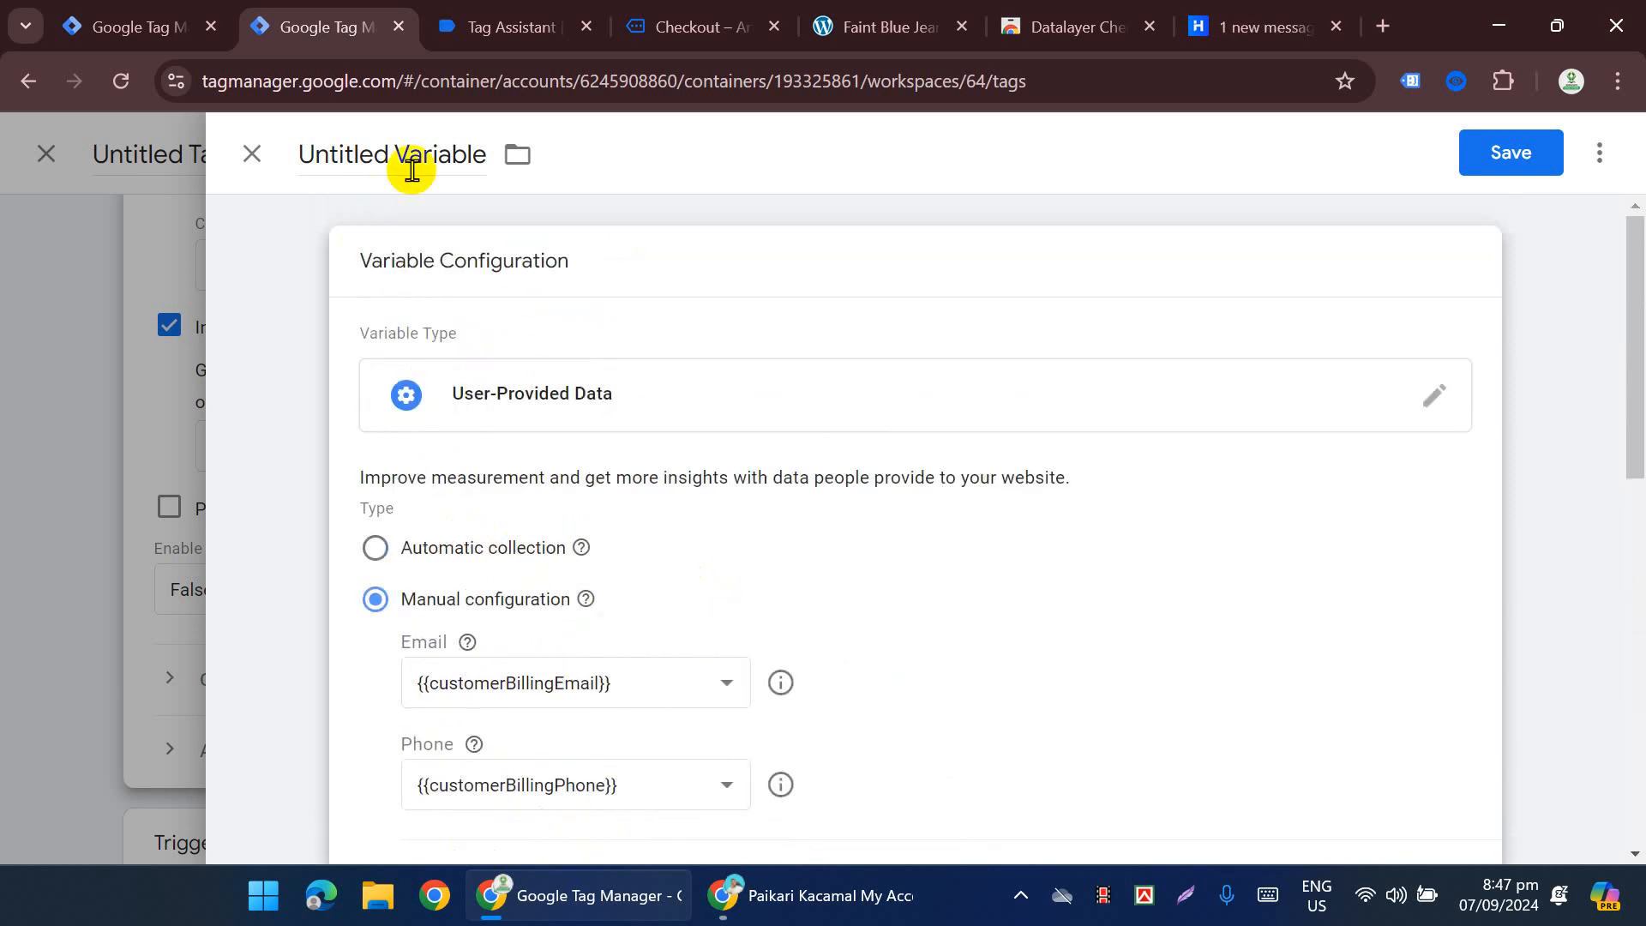
click(1499, 163)
click(1044, 533)
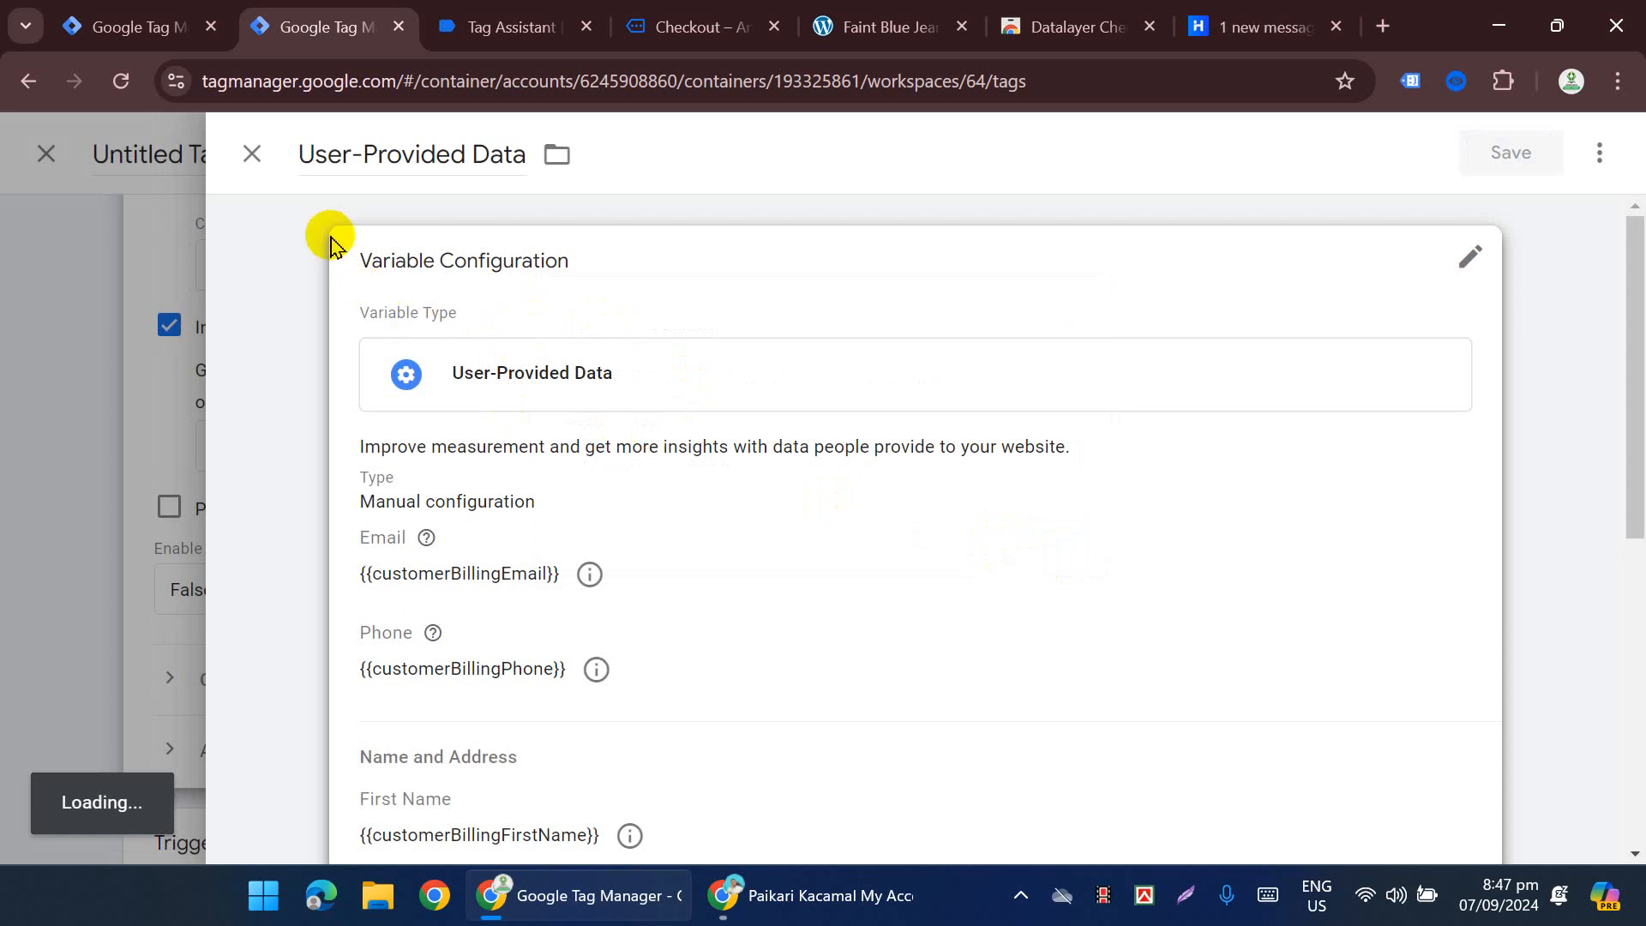
Step: Set the purchase custom event as the firing trigger of the conversion tracking tag
scroll(600, 557, down, 5)
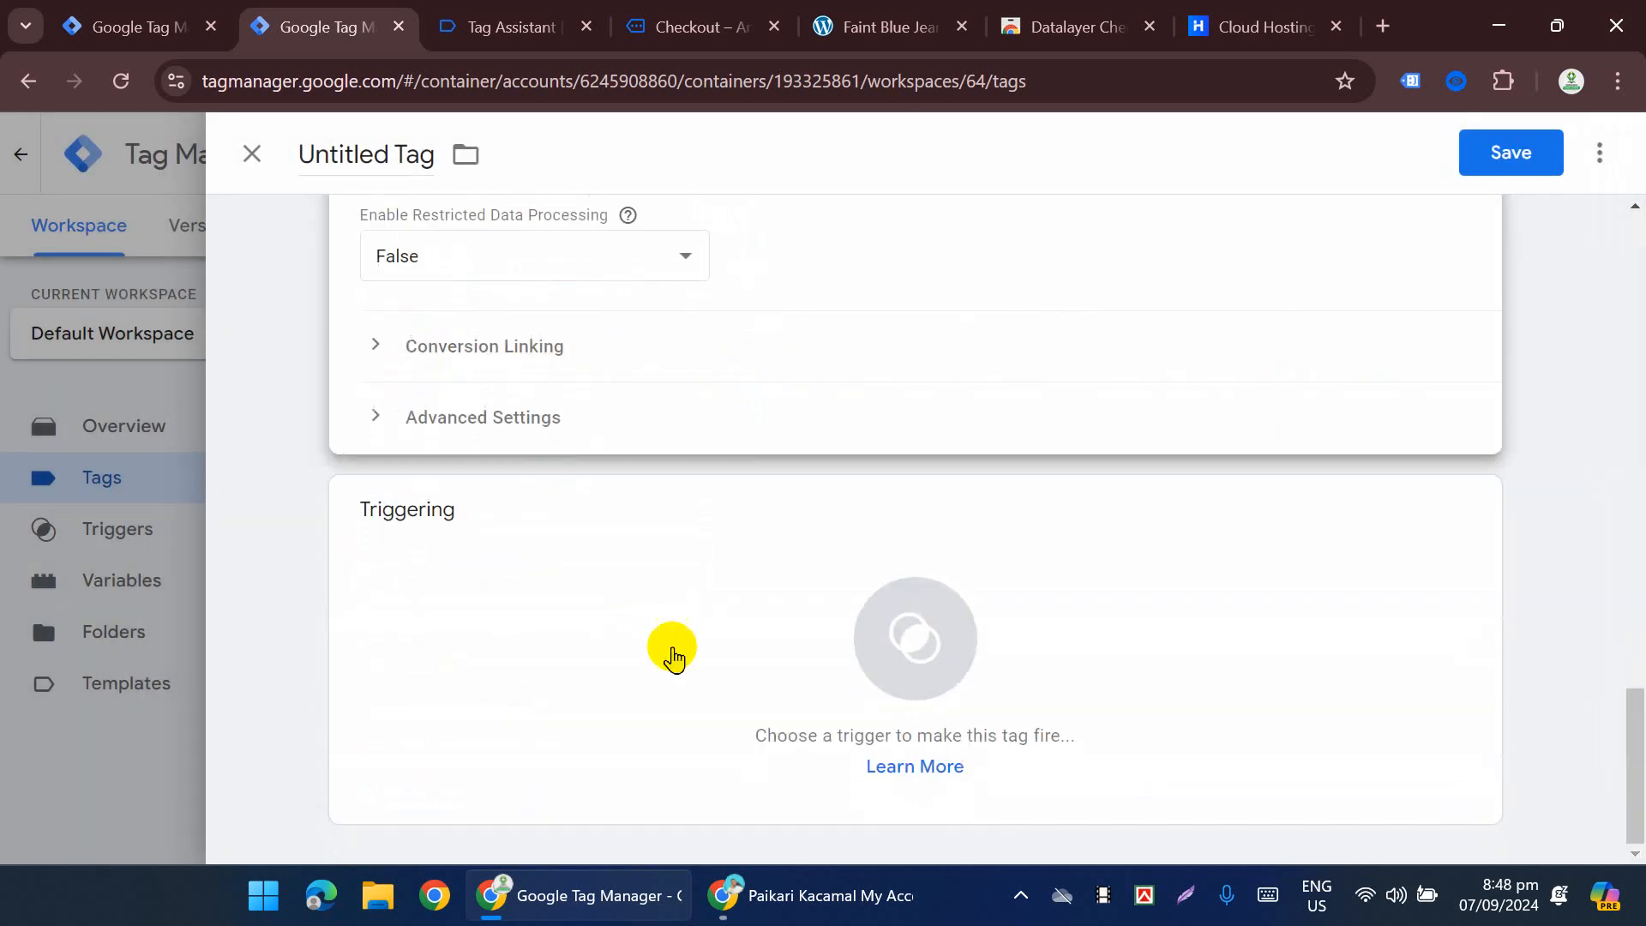
click(892, 669)
click(426, 434)
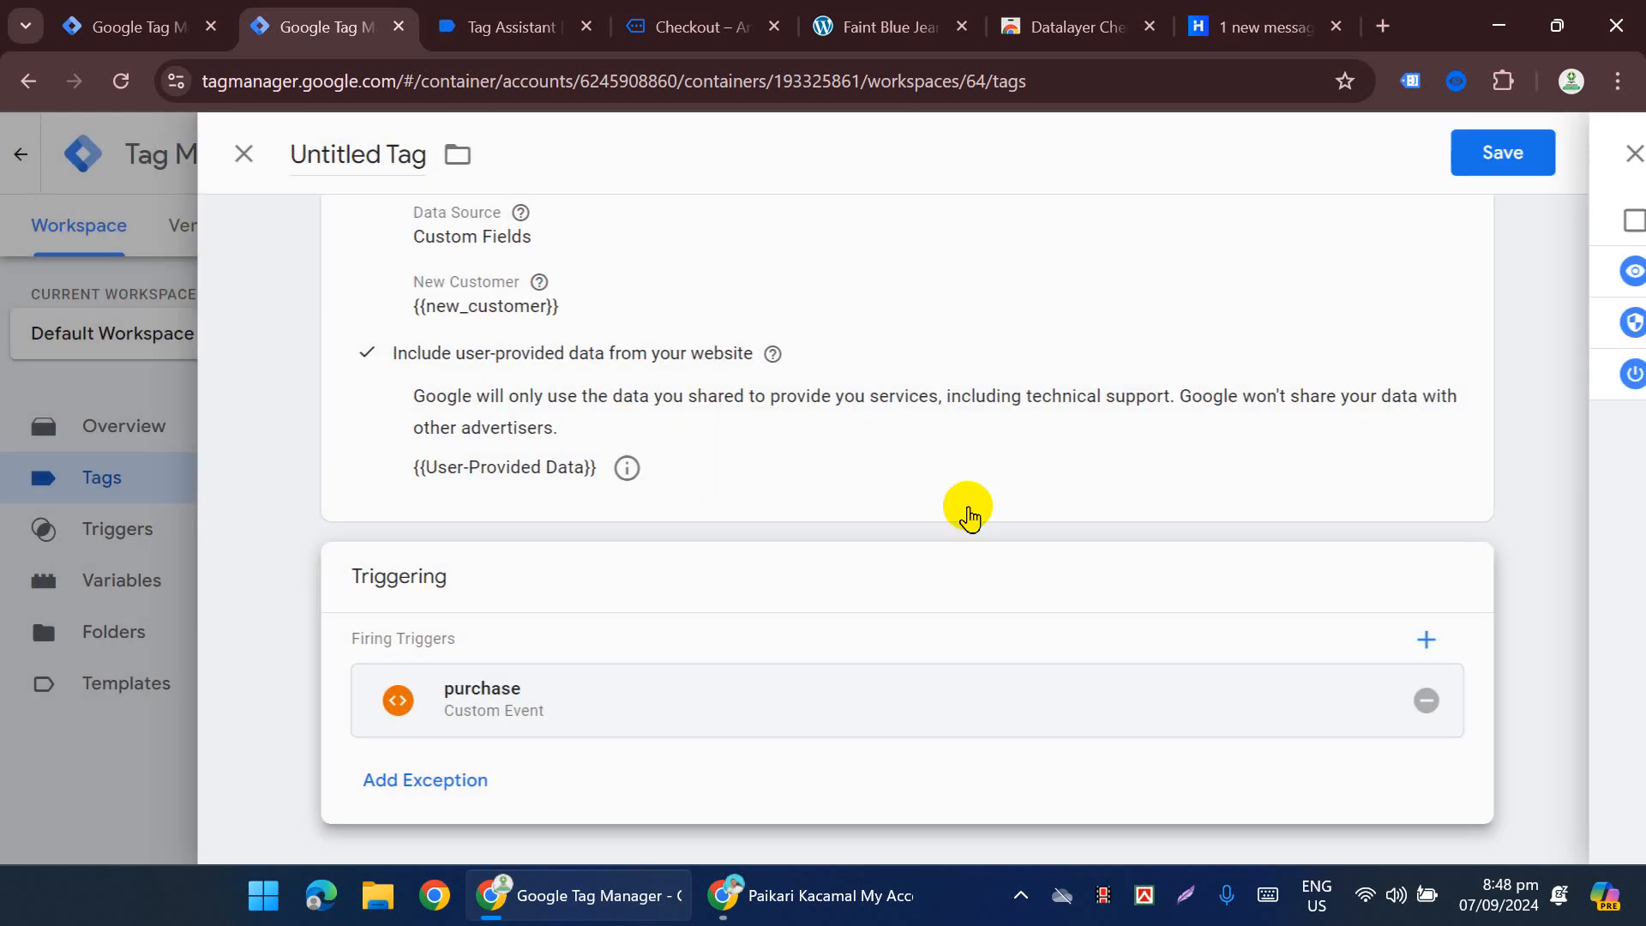
Step: Save the tag under the name Google Ads Conversion Tracking For Purchase
click(1480, 151)
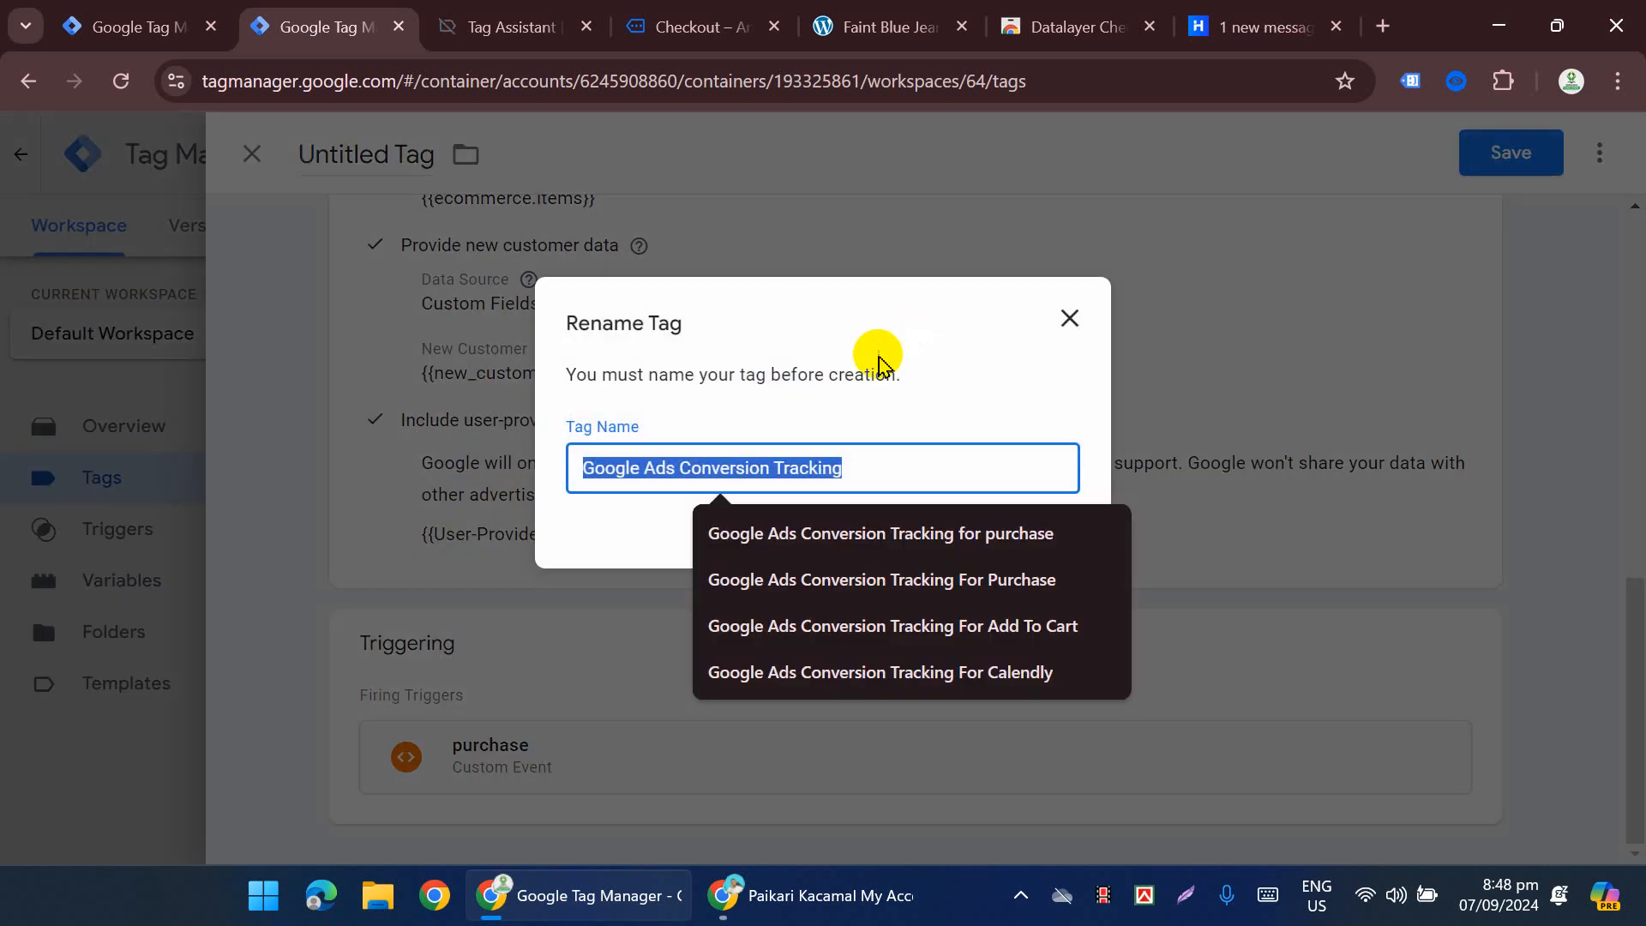
click(900, 463)
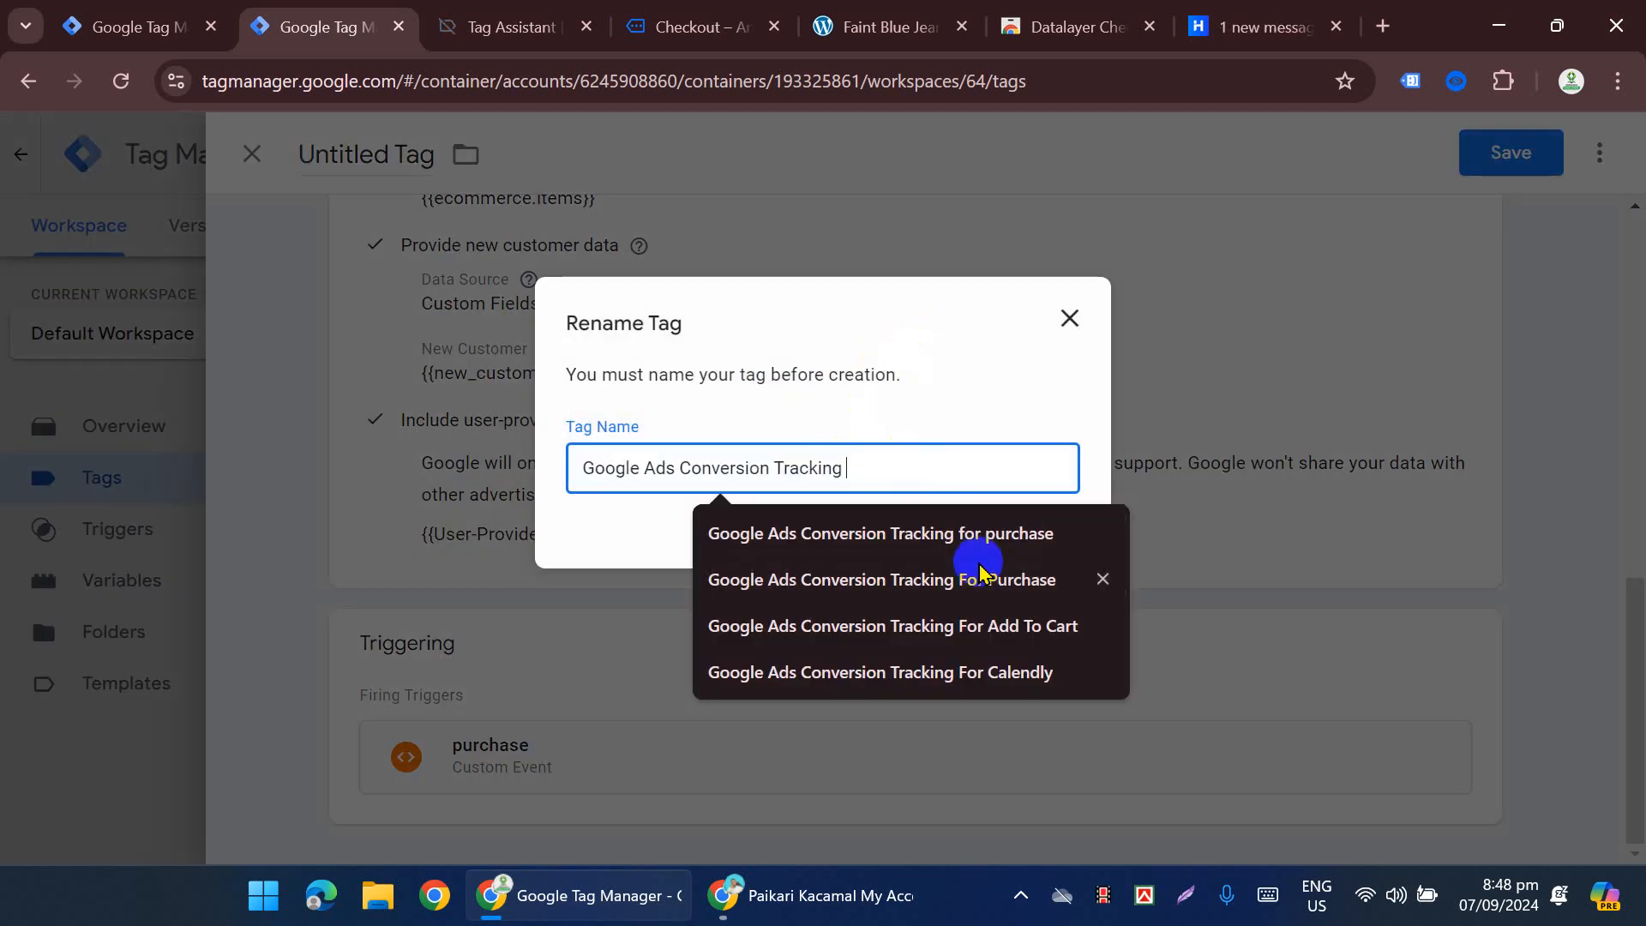
text(For Purchase)
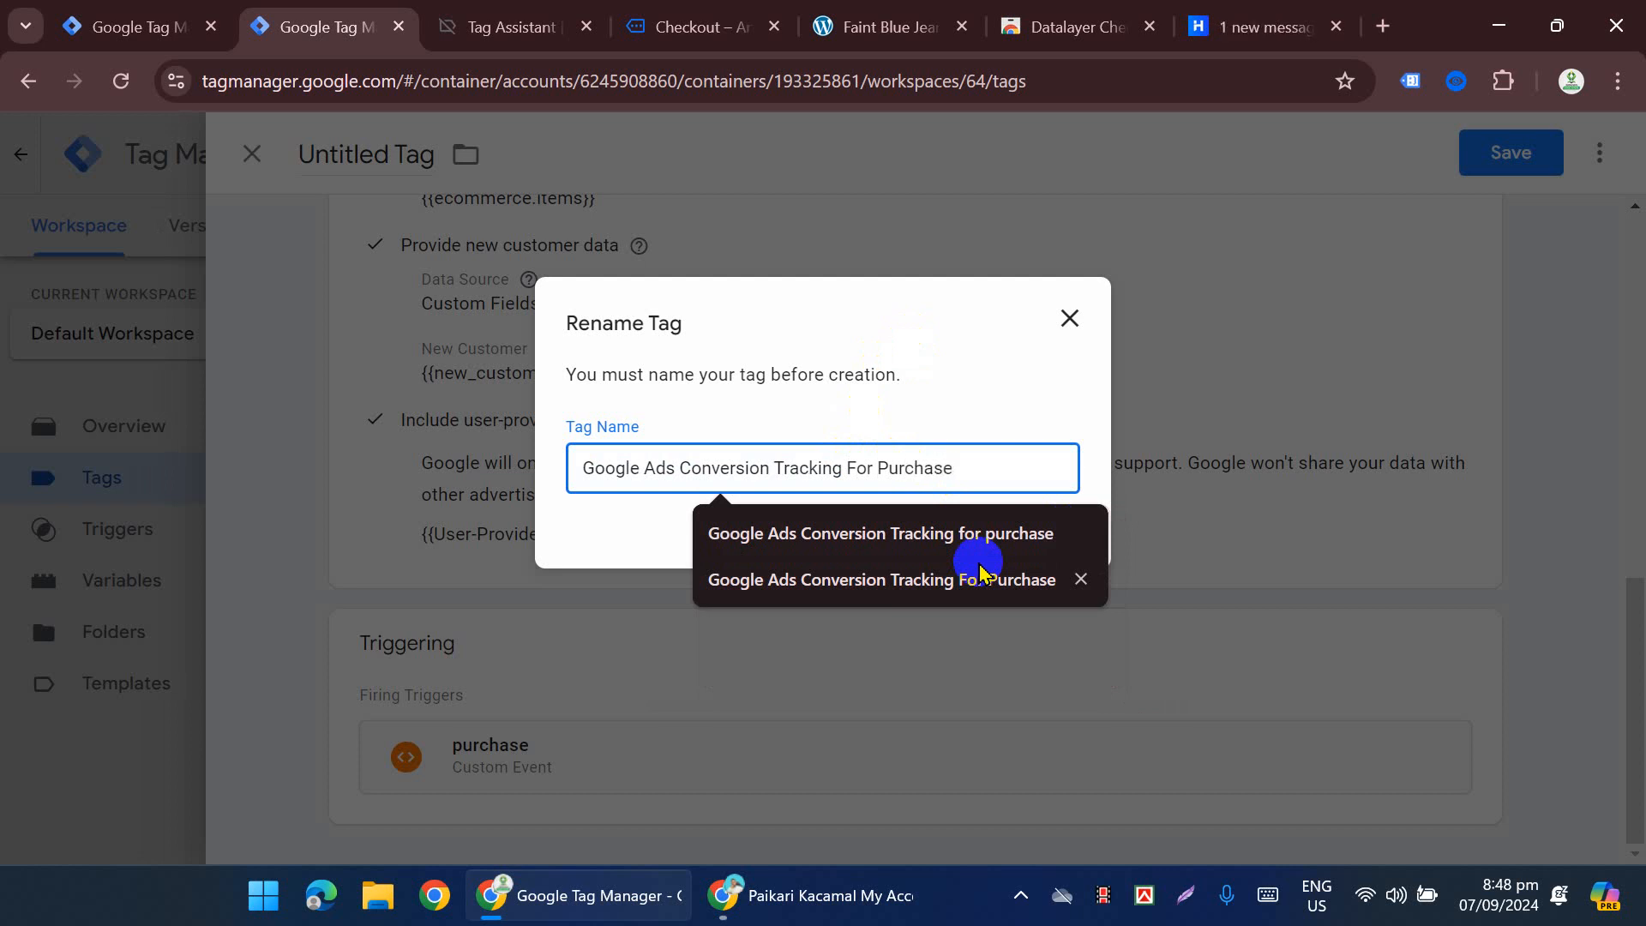
click(1519, 156)
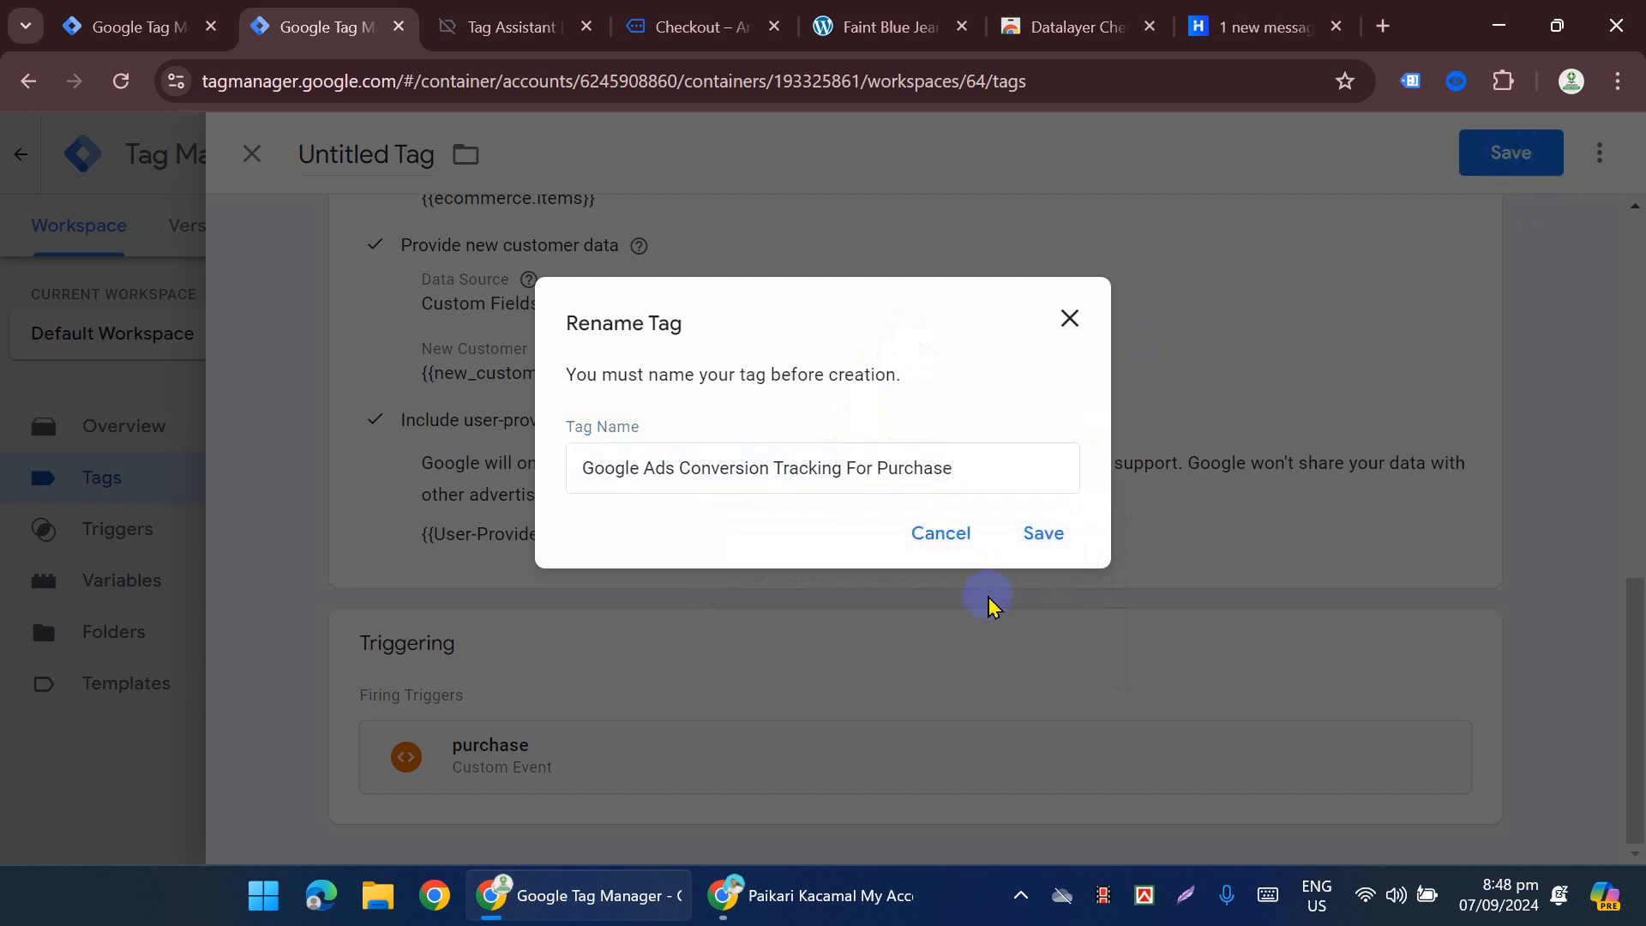
click(1043, 535)
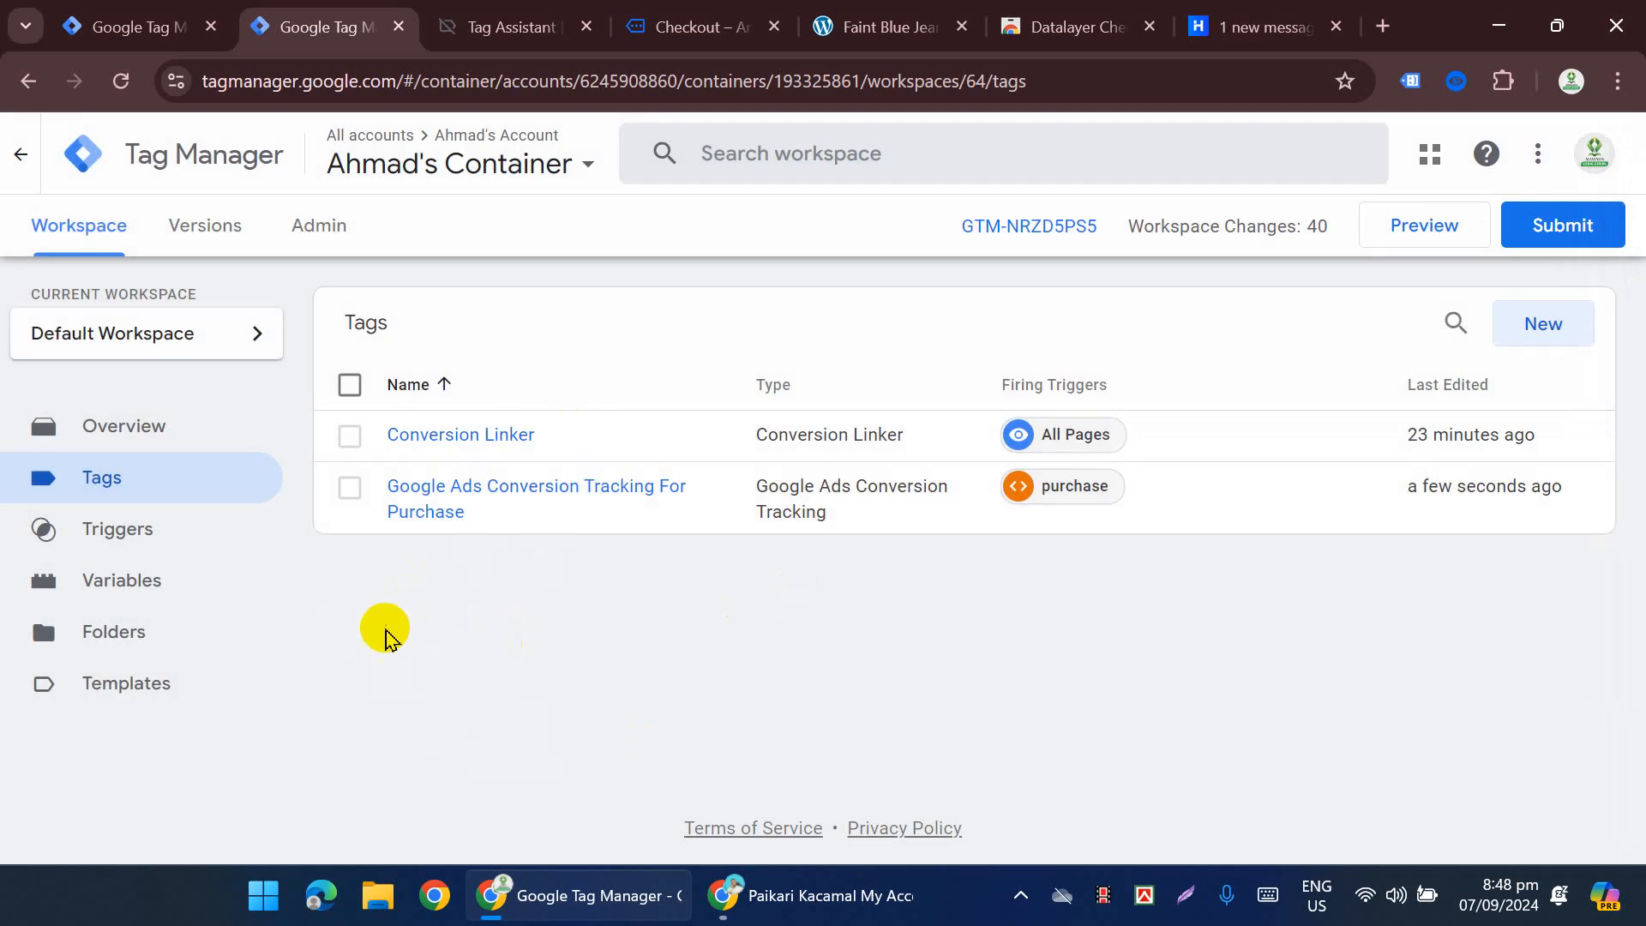
Step: Duplicate the purchase conversion tag and rename the copy Google Ads Conversion Tracking For Add To Cart
click(466, 490)
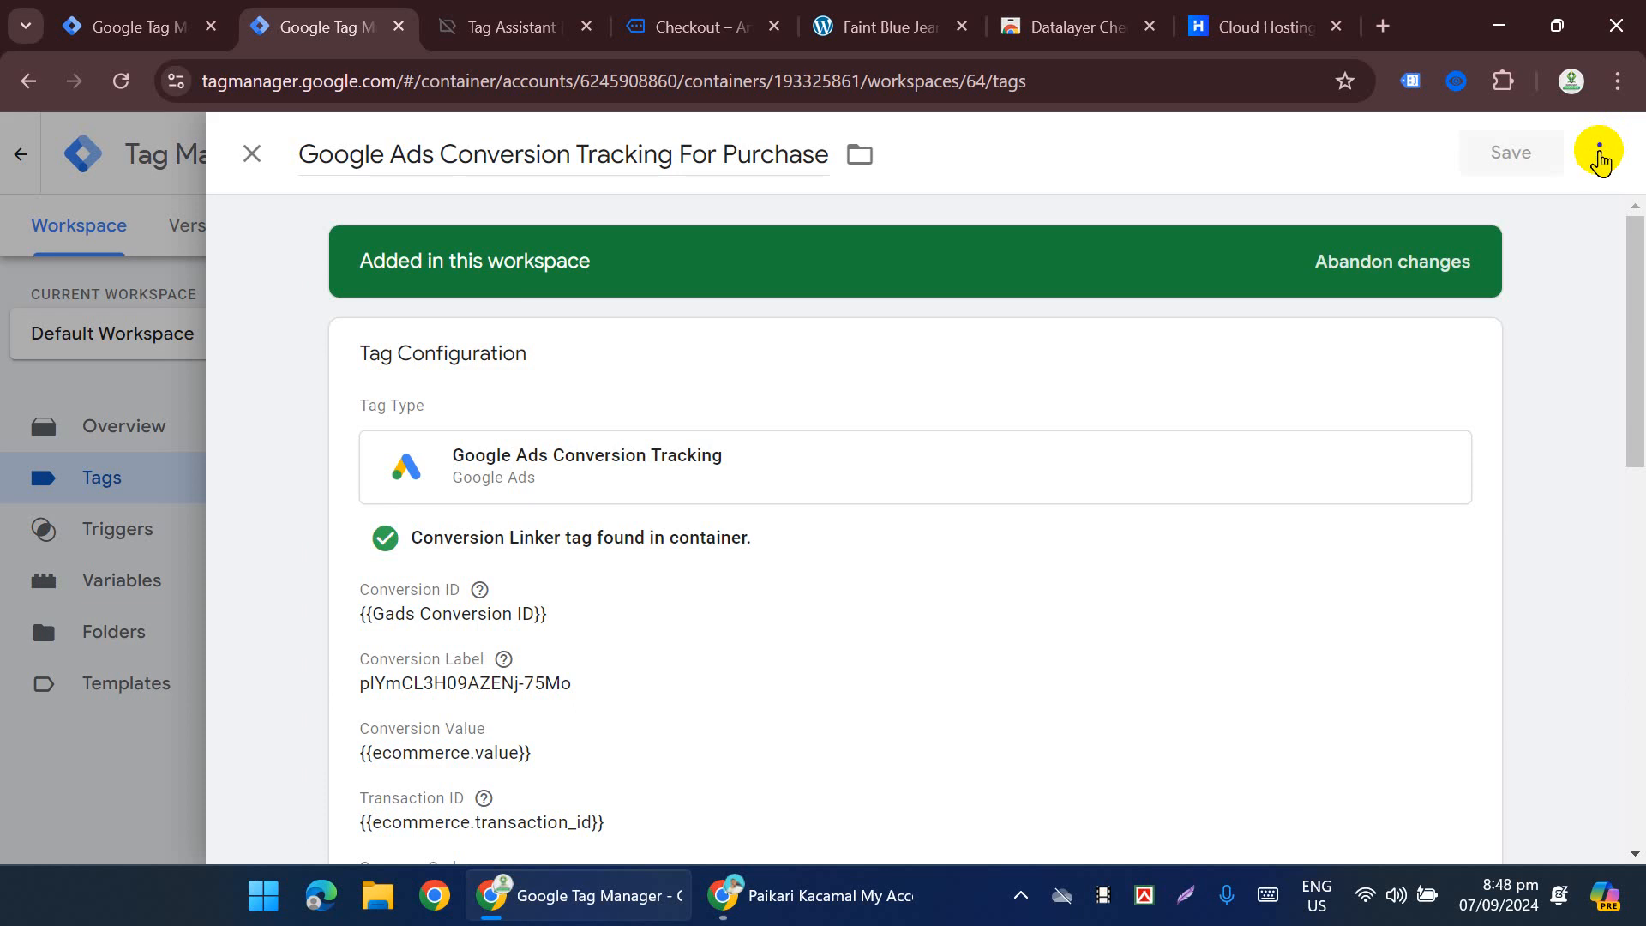
click(1600, 153)
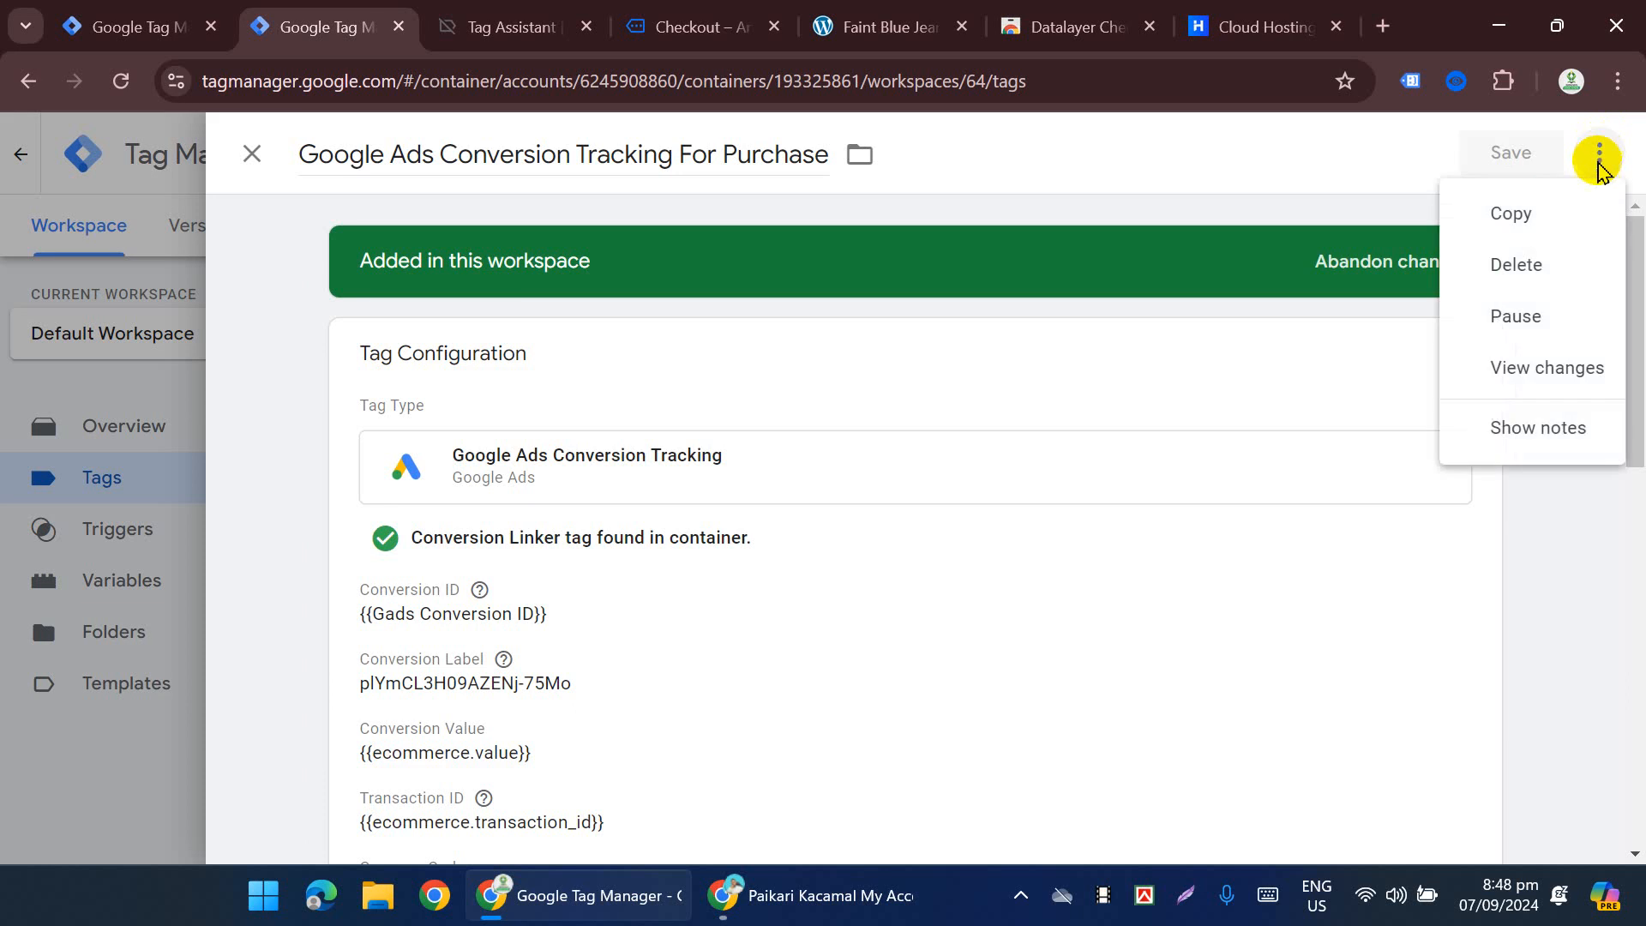
click(1507, 220)
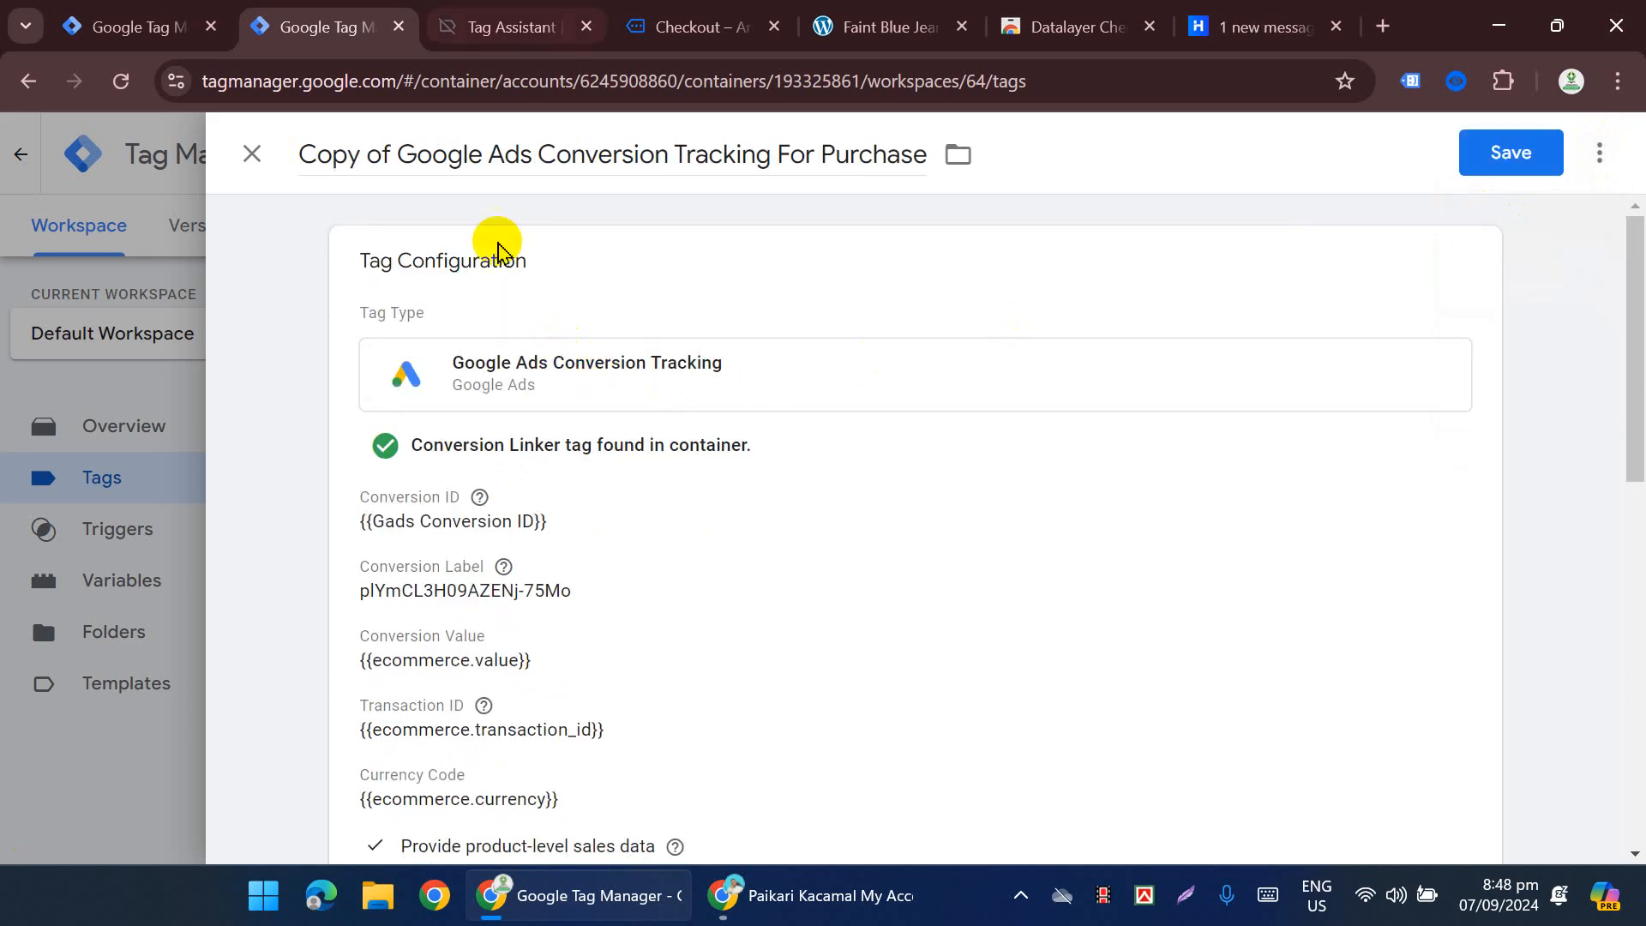
drag(399, 154, 296, 154)
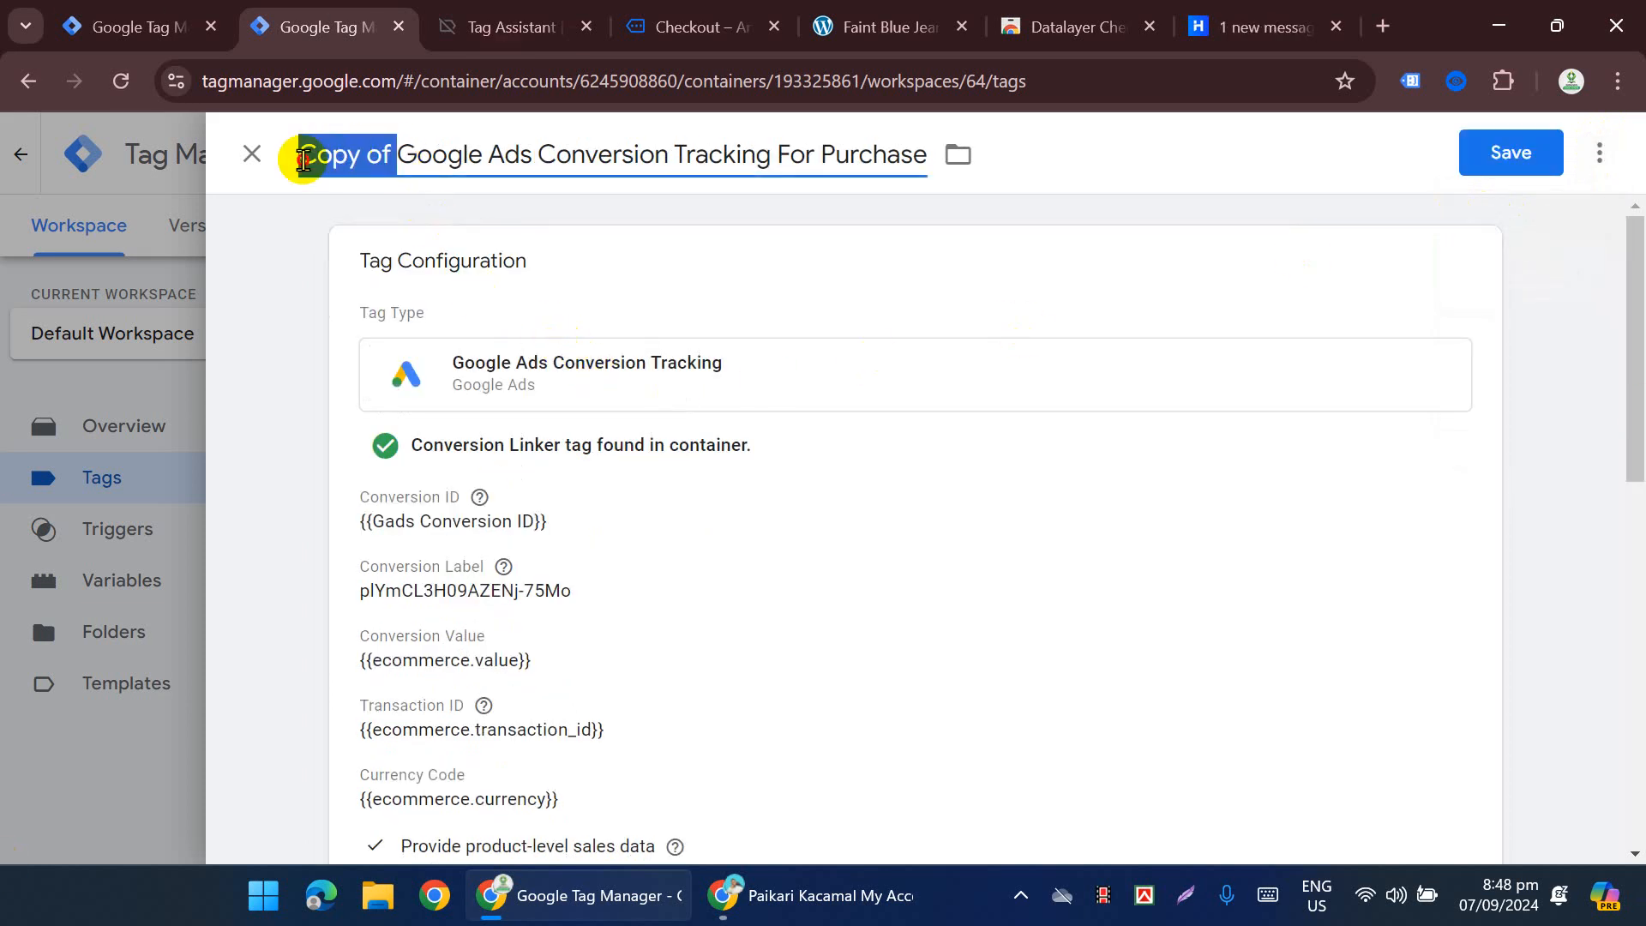
key(BackSpace)
double_click(751, 155)
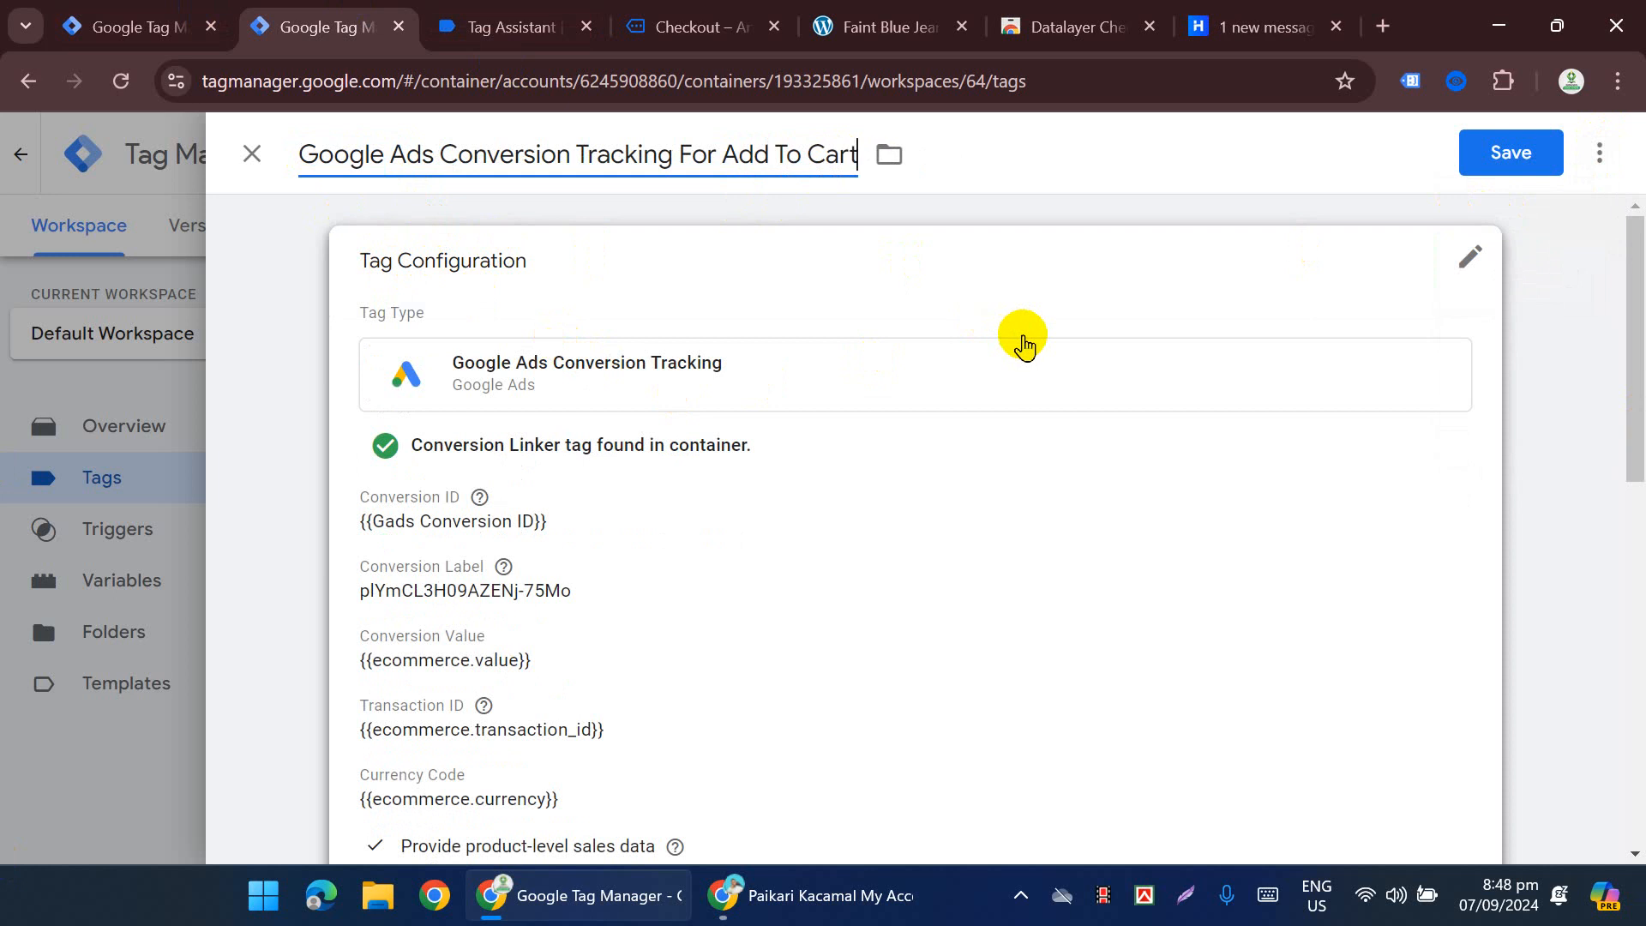
Step: Switch to Google Ads, finish the purchase conversion setup and start a new website conversion action
click(737, 895)
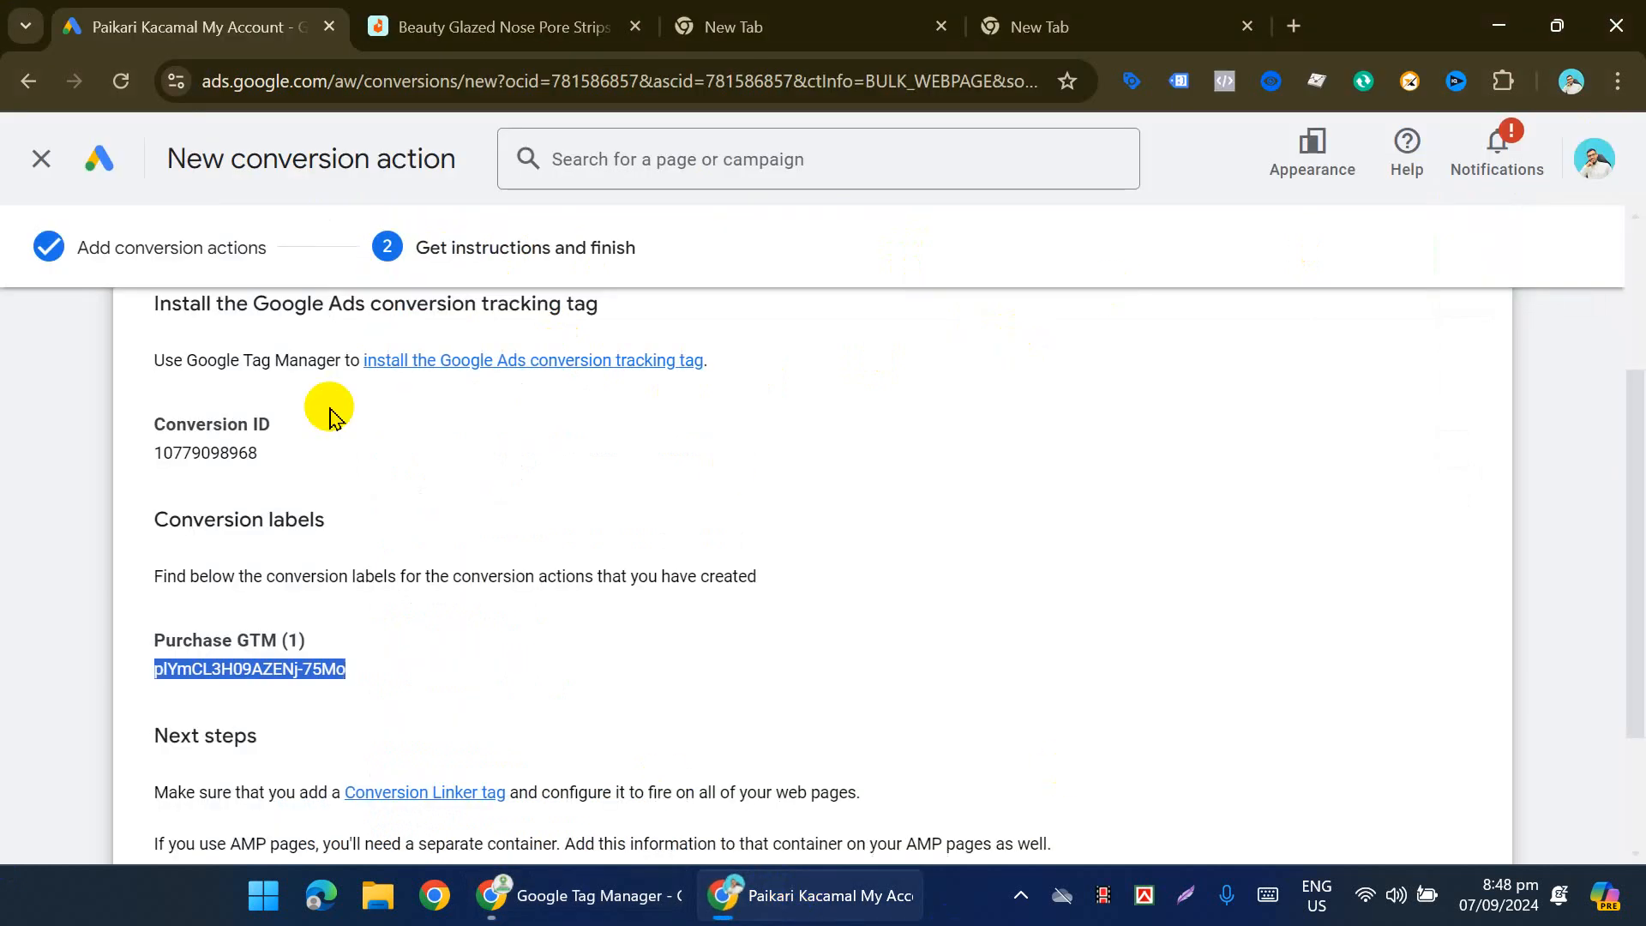
scroll(326, 754, down, 3)
click(135, 801)
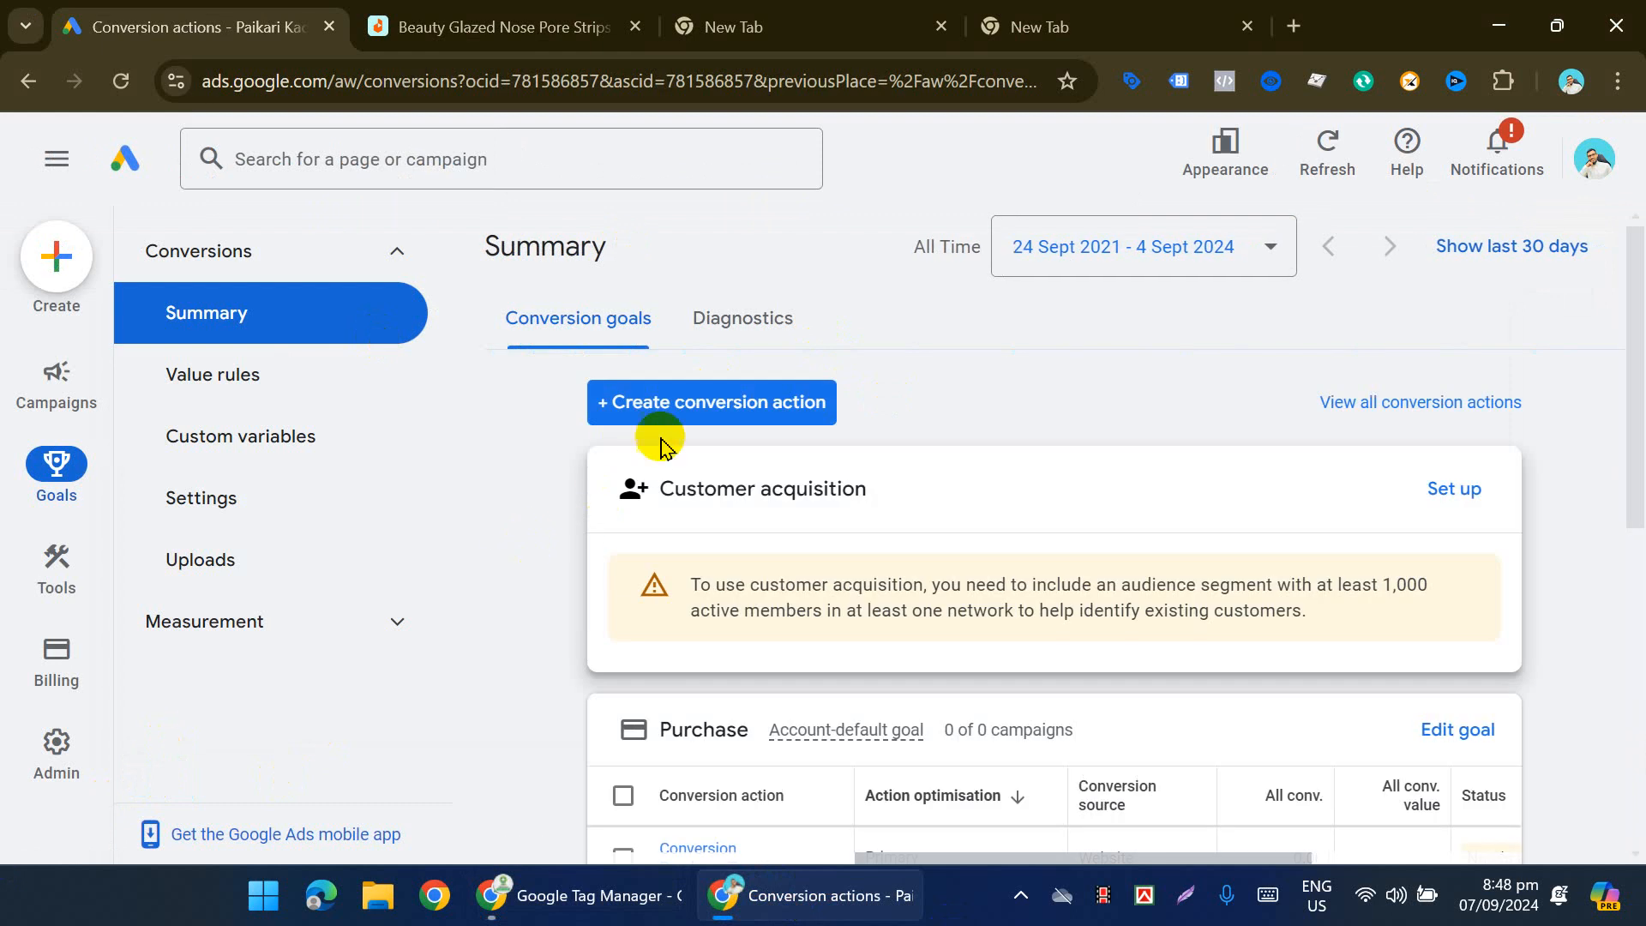
click(679, 410)
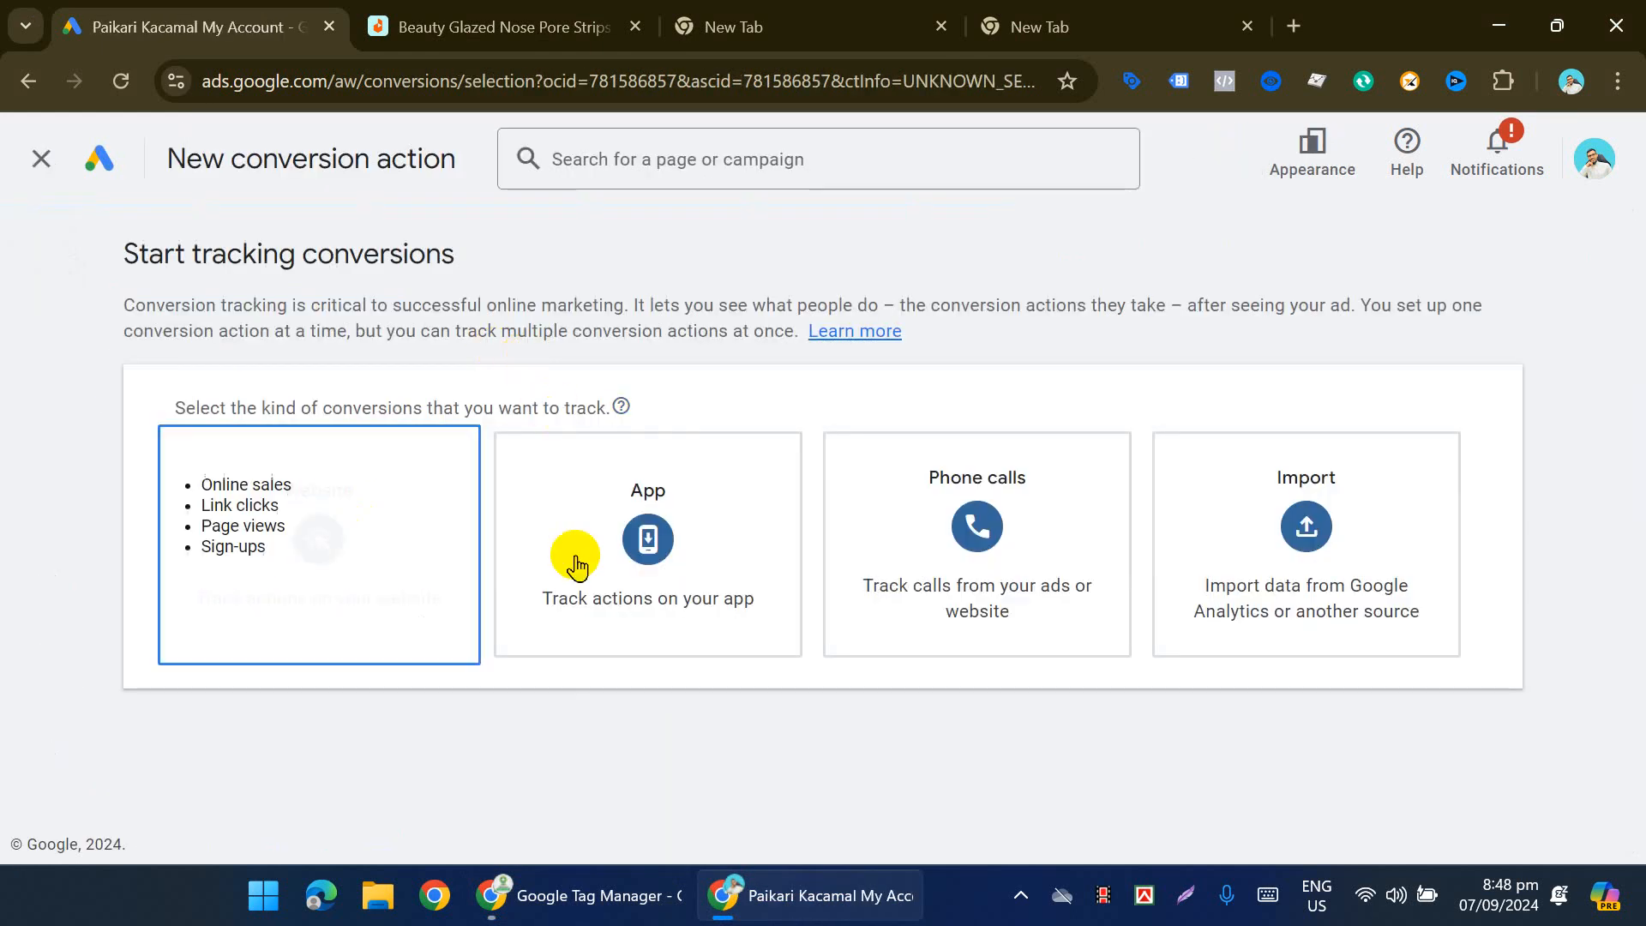
click(237, 566)
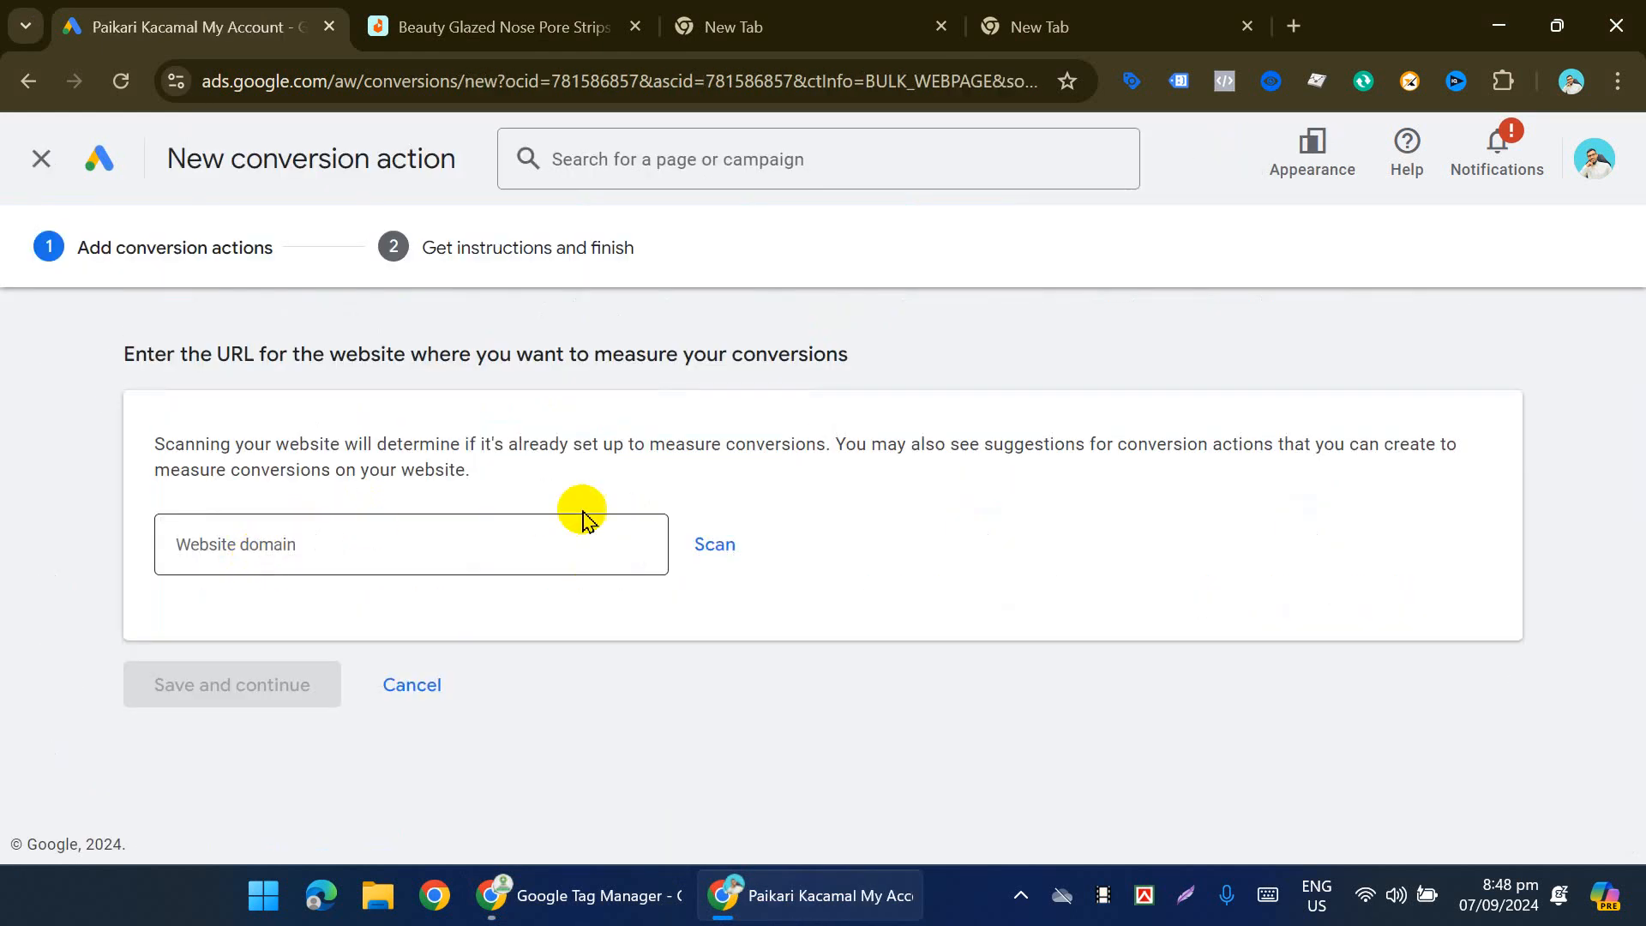
Step: Copy the store's root URL from the Faint Blue Jeans product page and scan it as the website domain in Google Ads
click(404, 565)
click(802, 909)
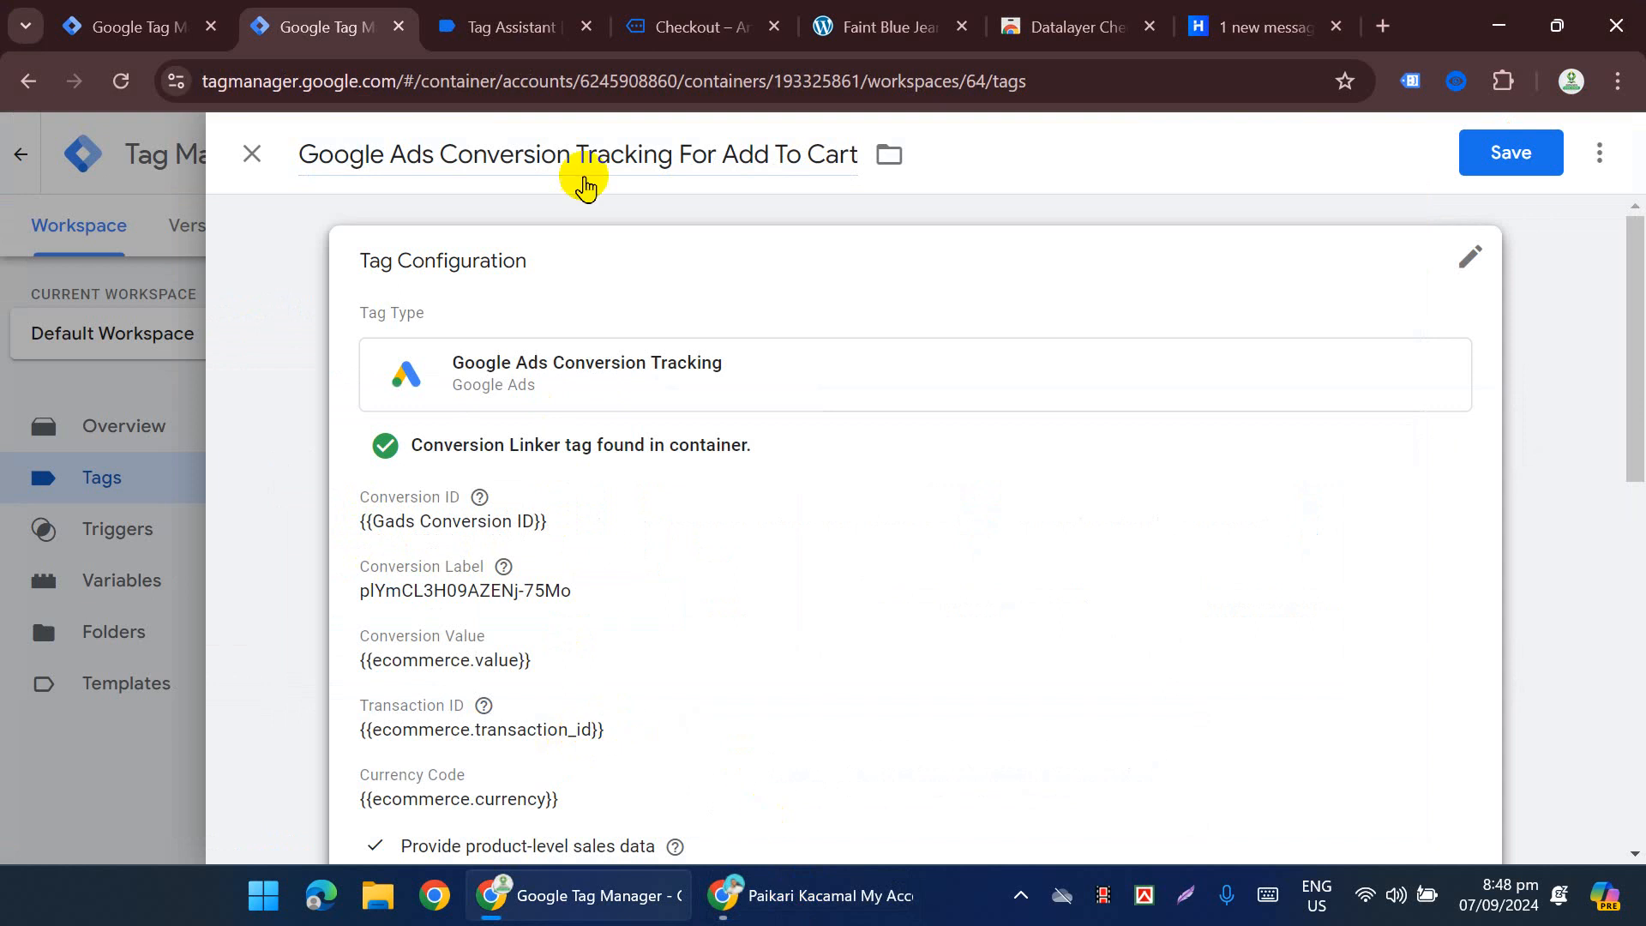
click(847, 26)
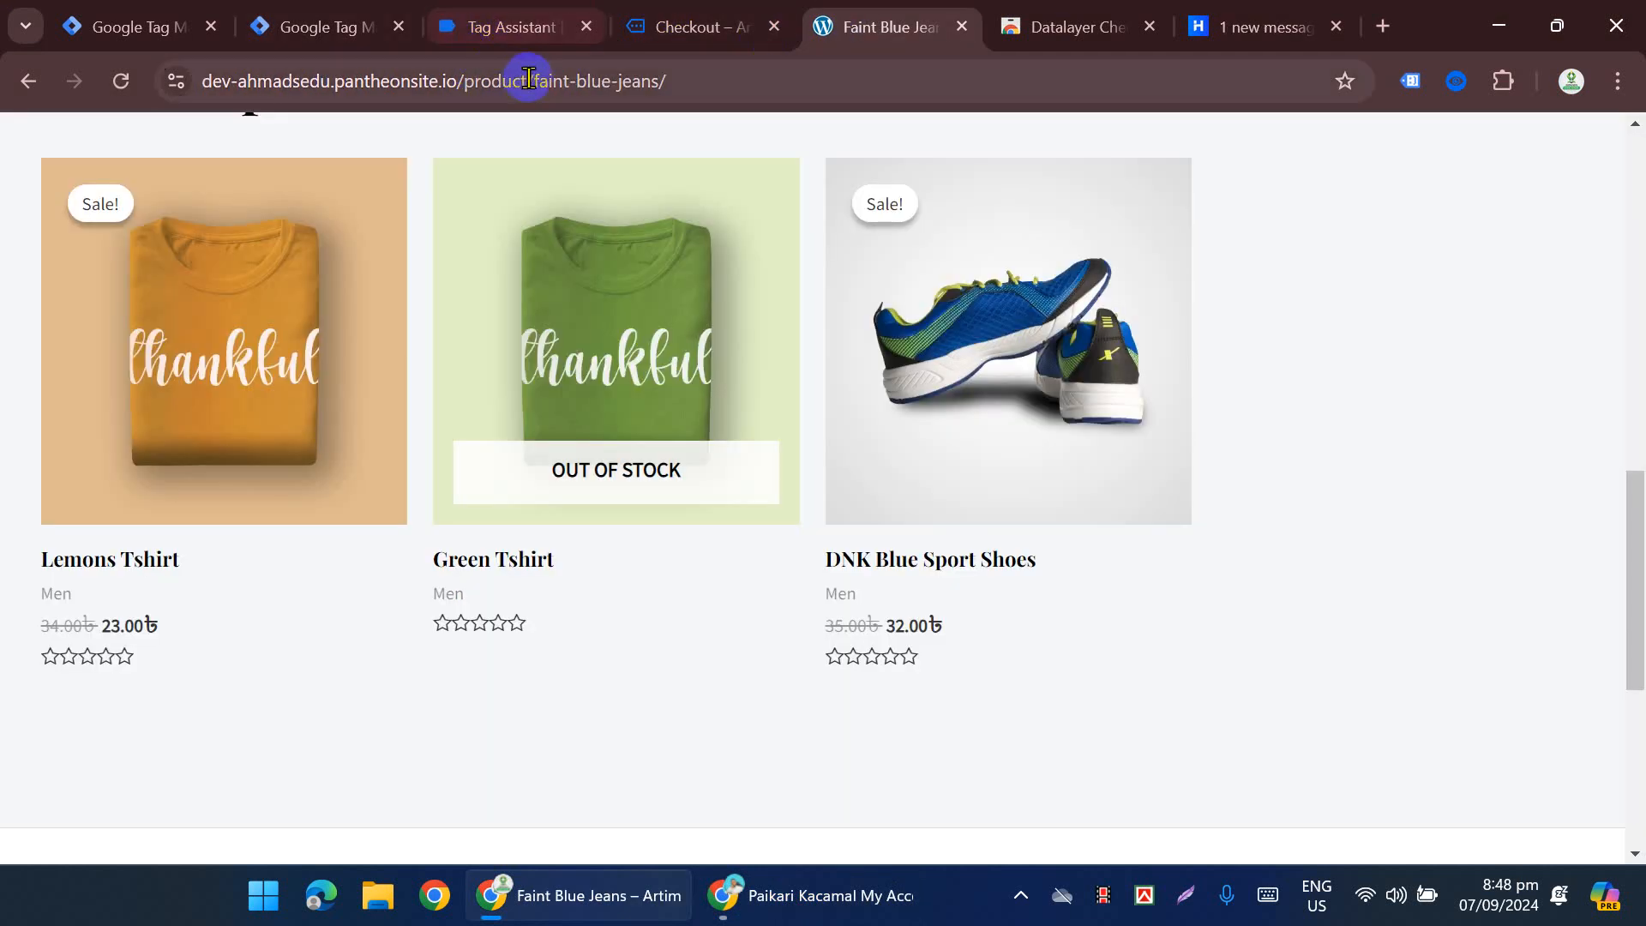
drag(462, 81, 66, 165)
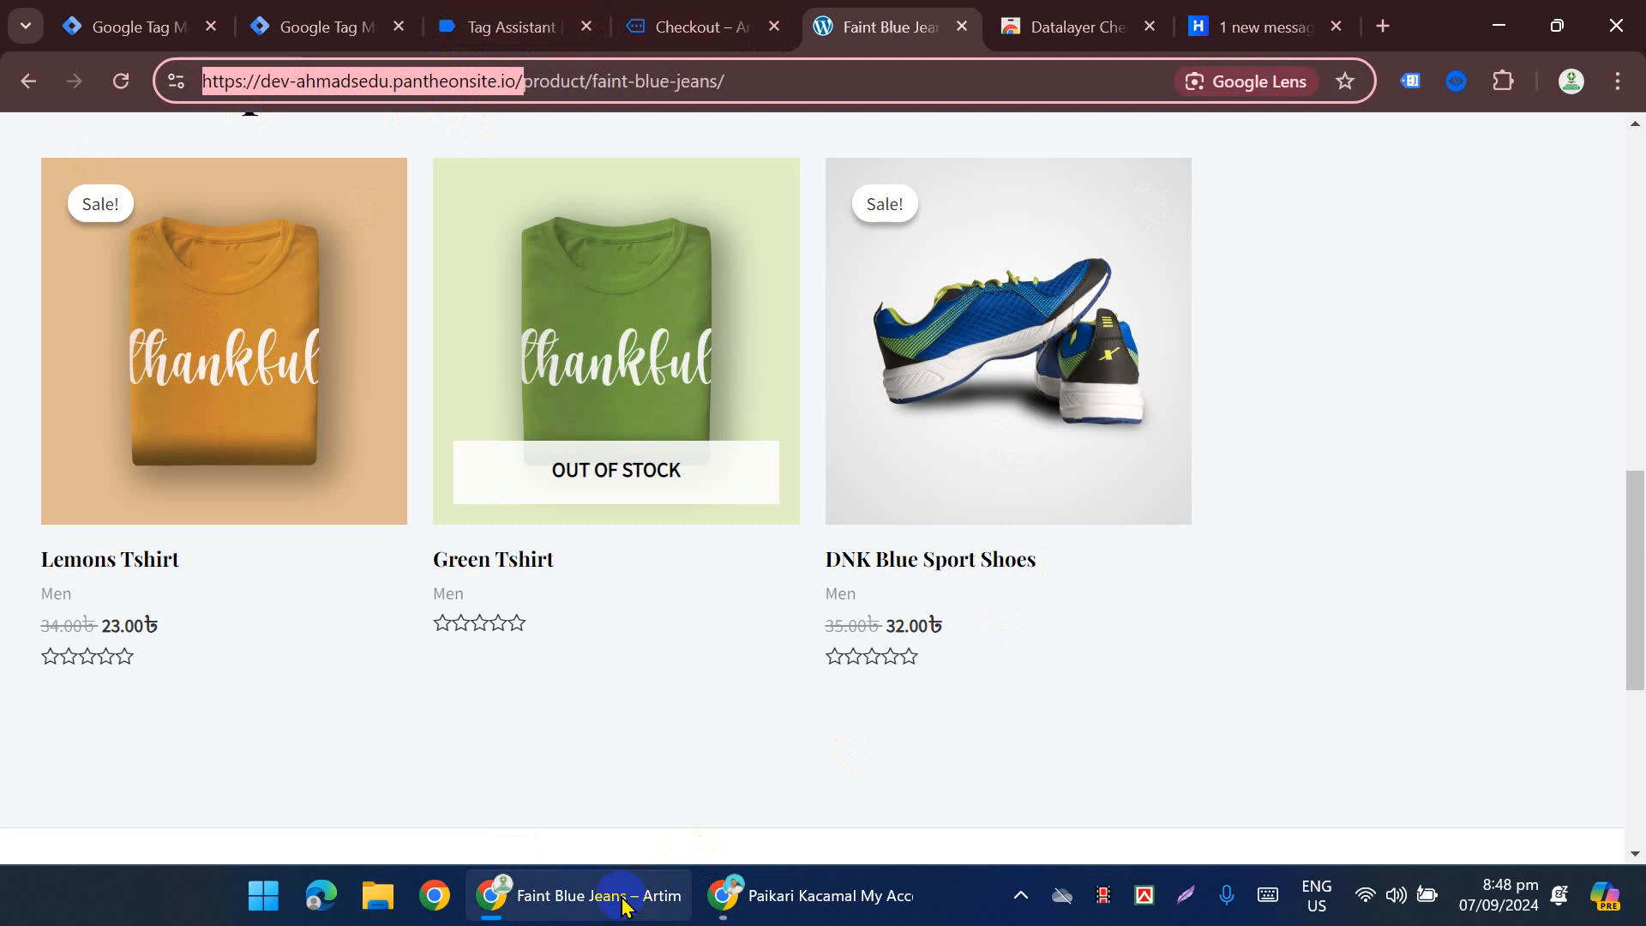
click(743, 895)
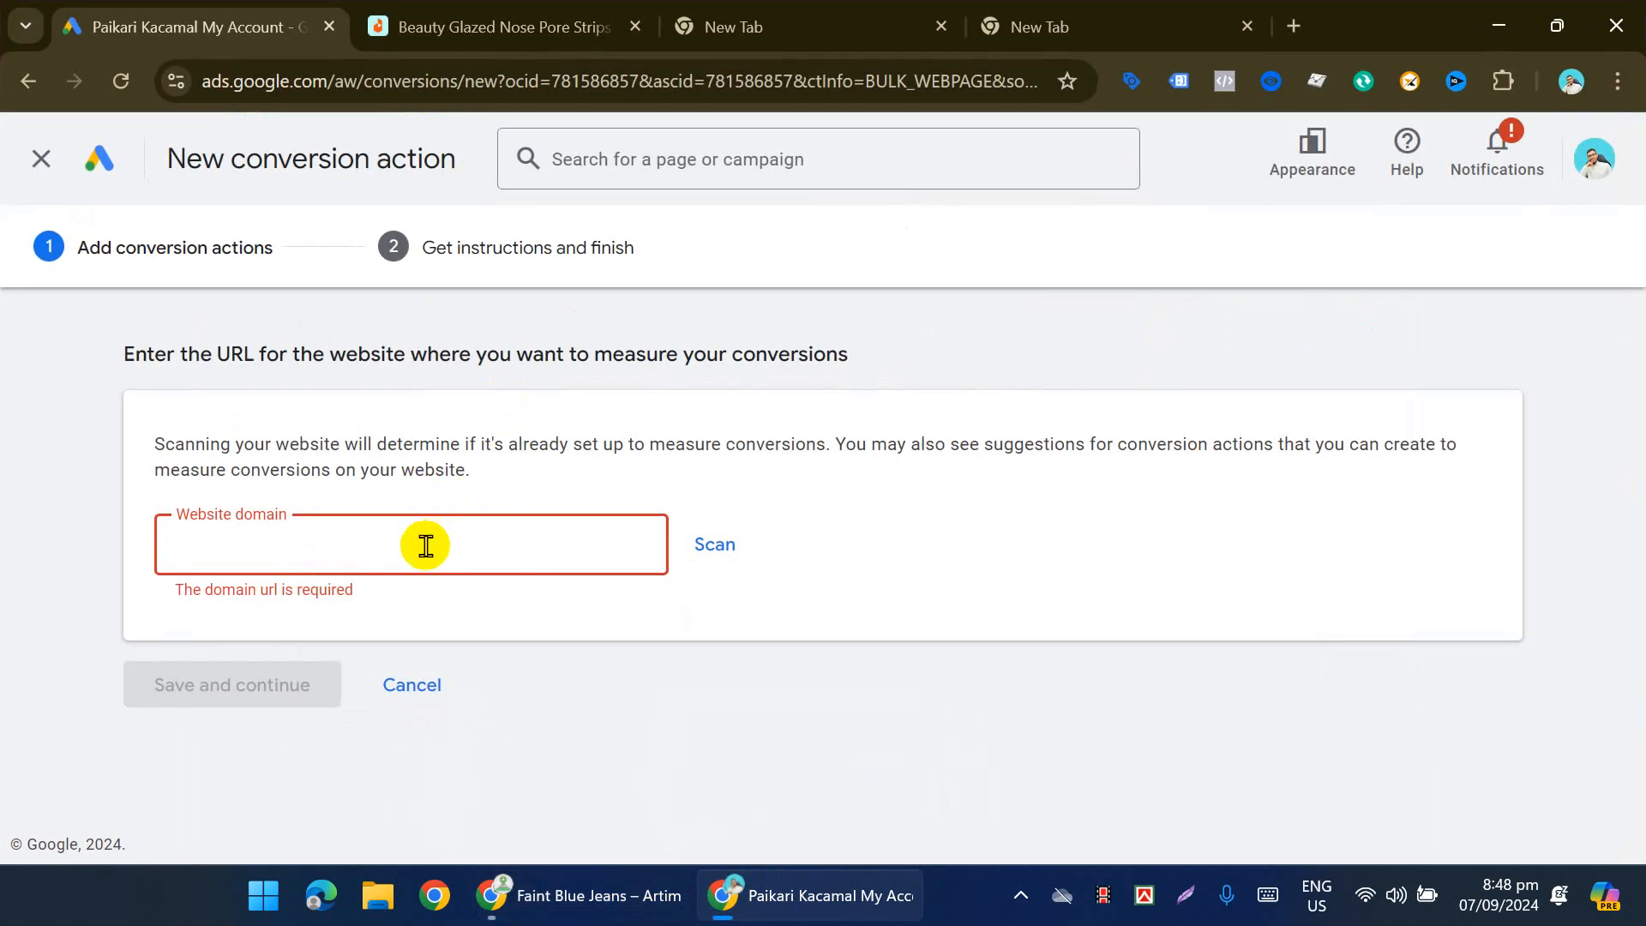
key(ctrl+v)
click(715, 543)
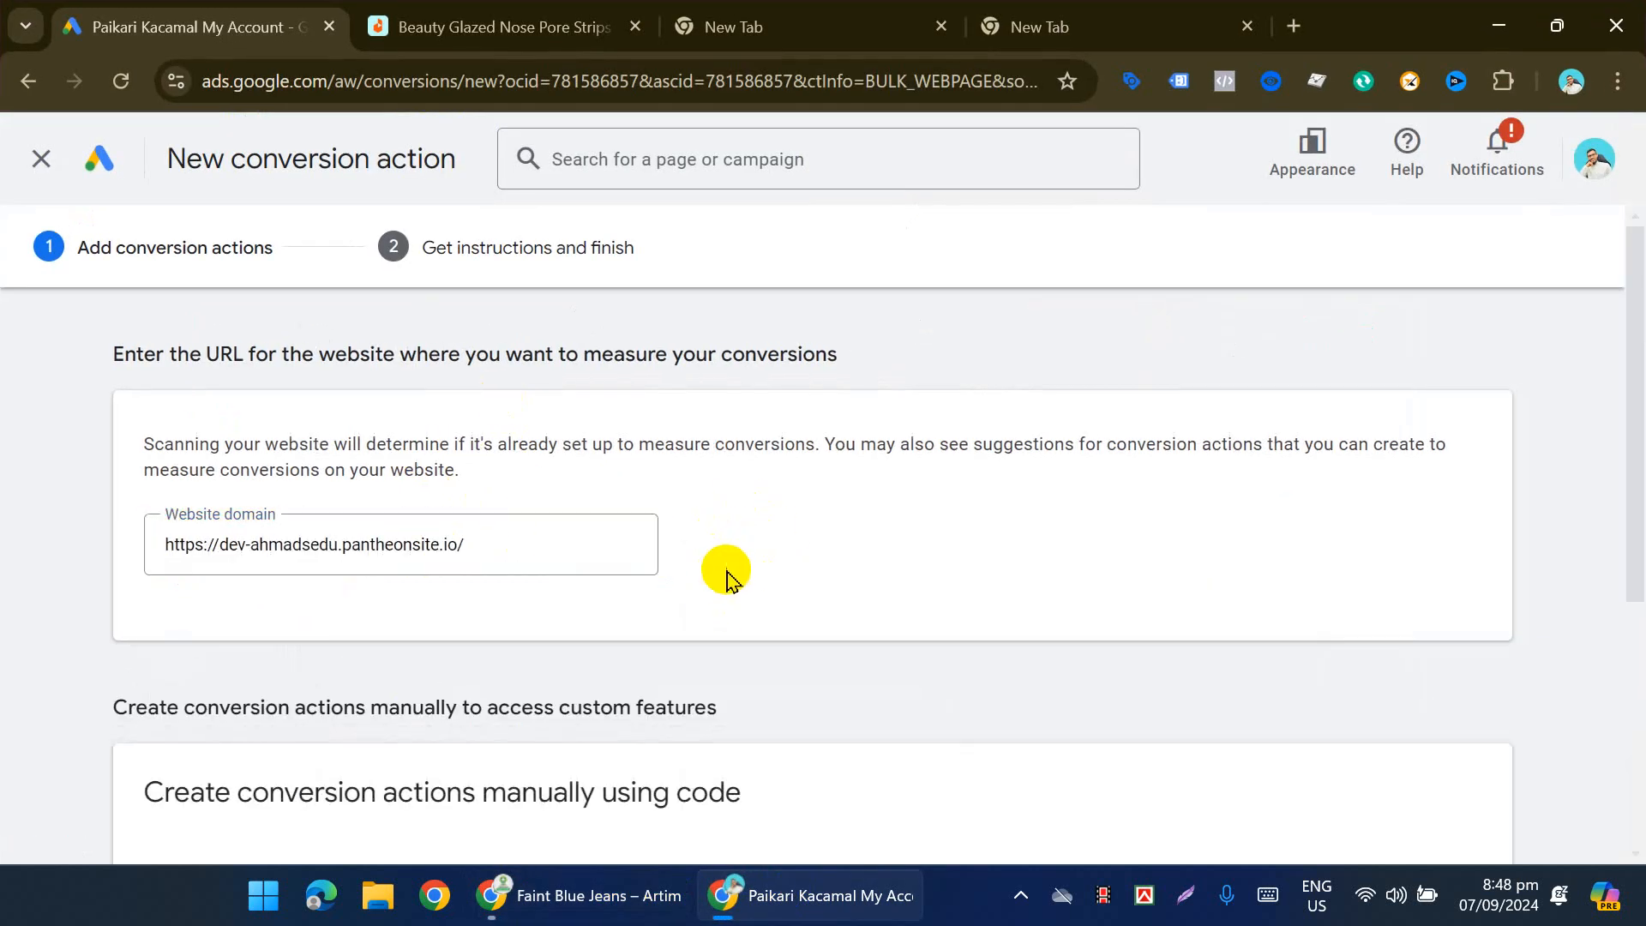
Step: Add a conversion action manually with the goal category Add to basket and make it a secondary action not used for bidding optimisation
scroll(727, 577, down, 5)
click(397, 692)
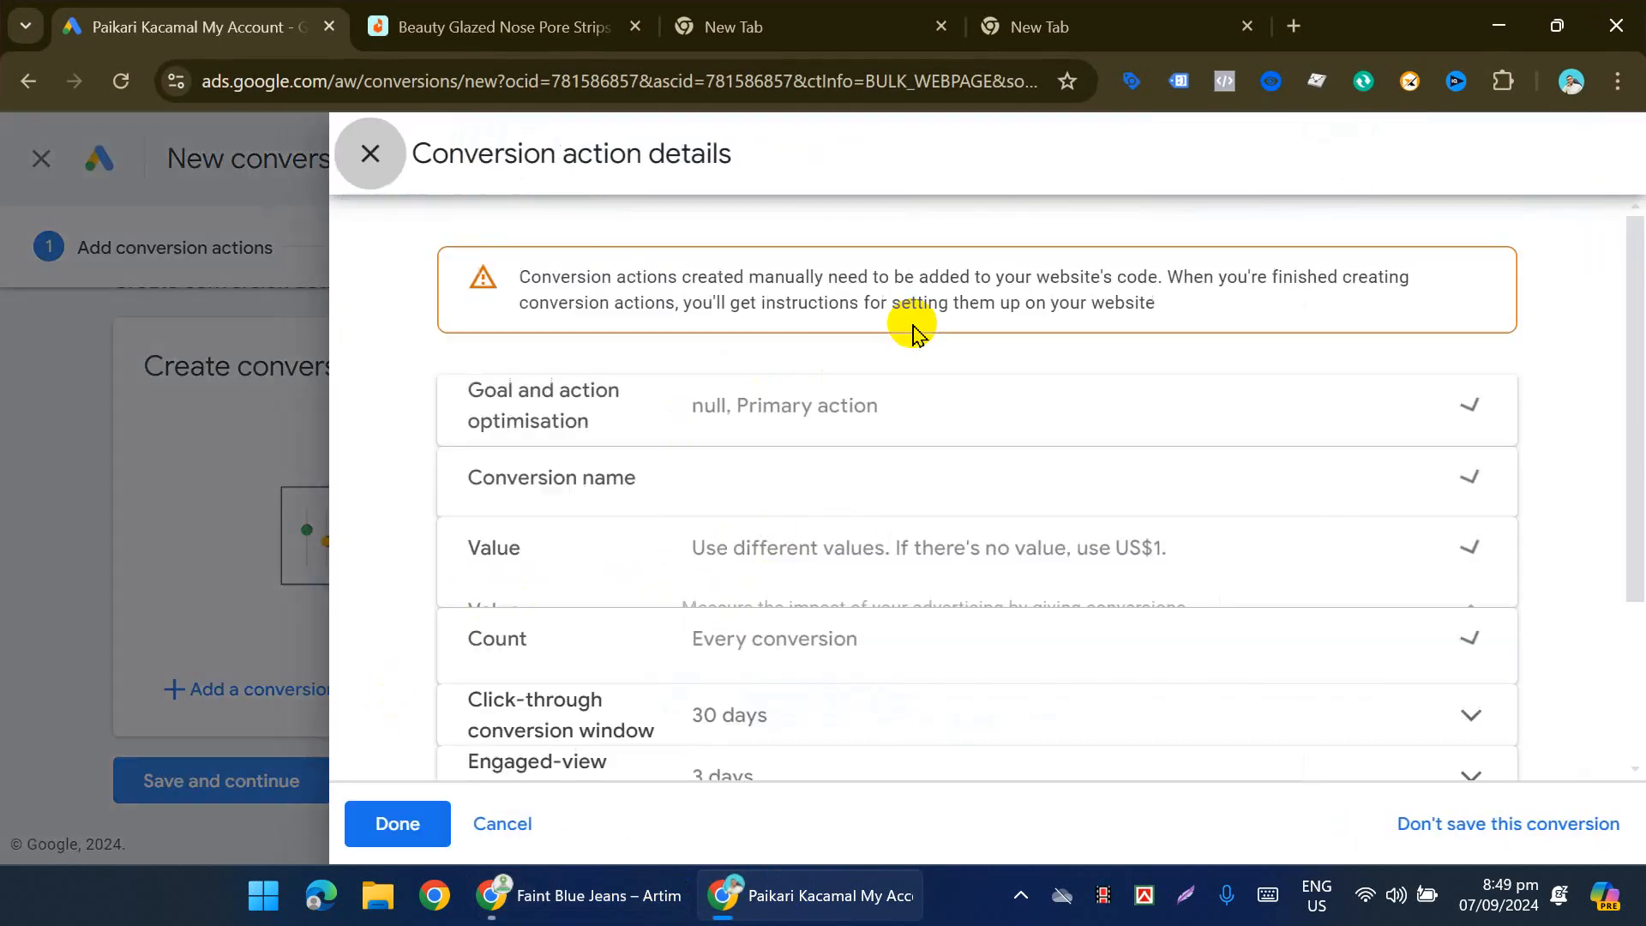
click(831, 481)
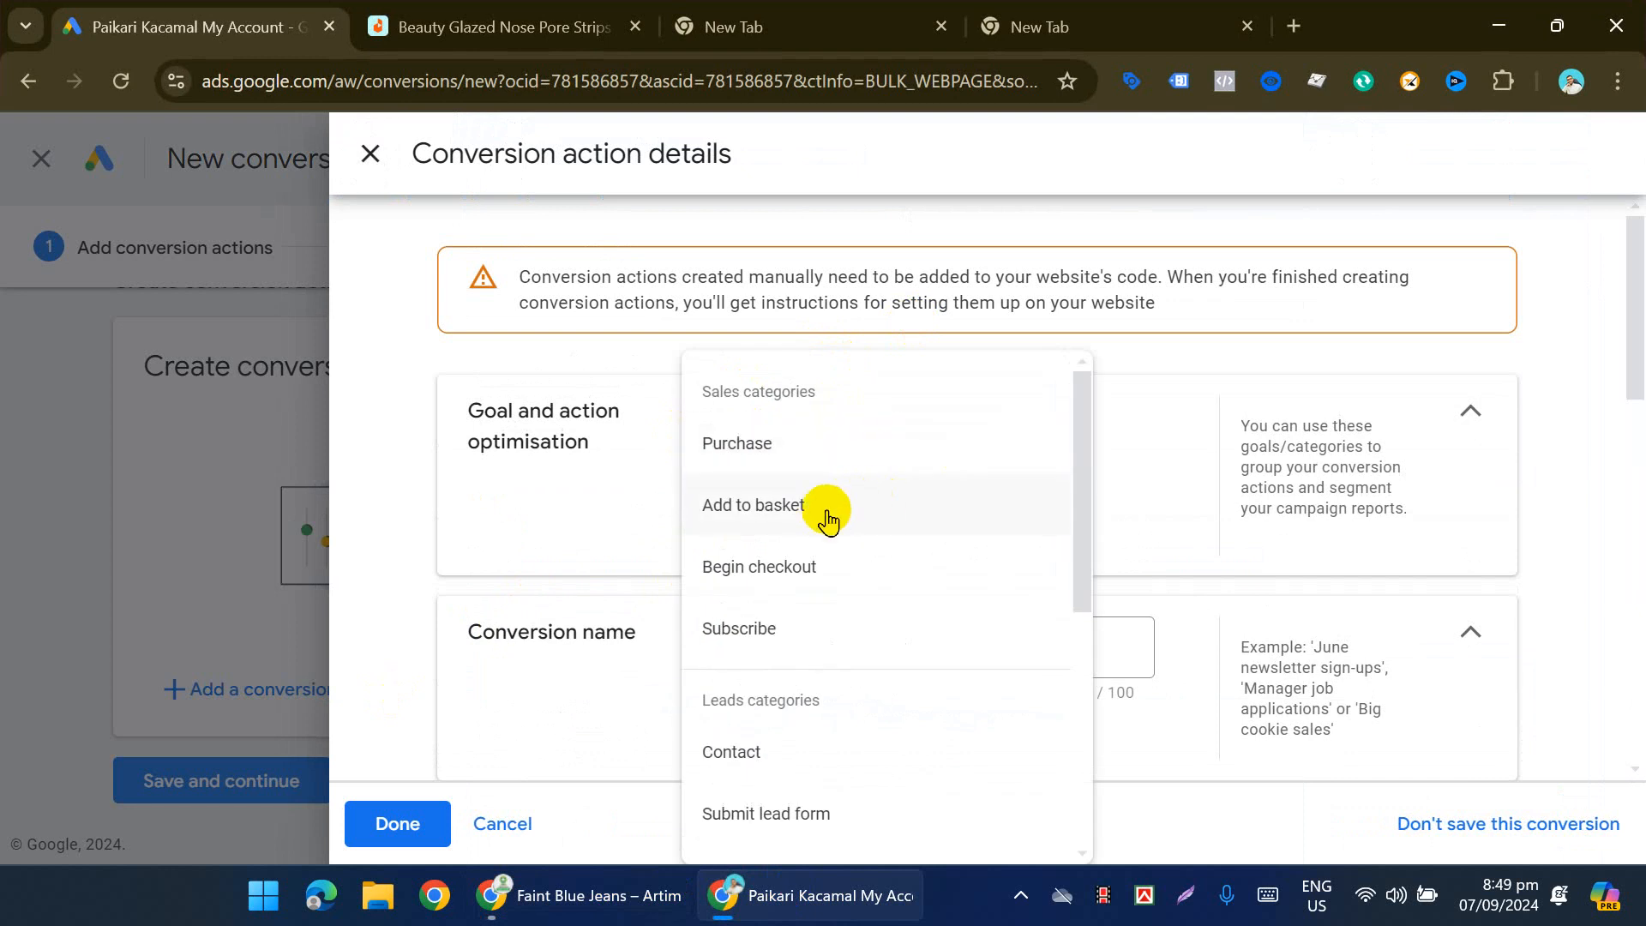
click(806, 513)
scroll(962, 455, down, 2)
click(838, 452)
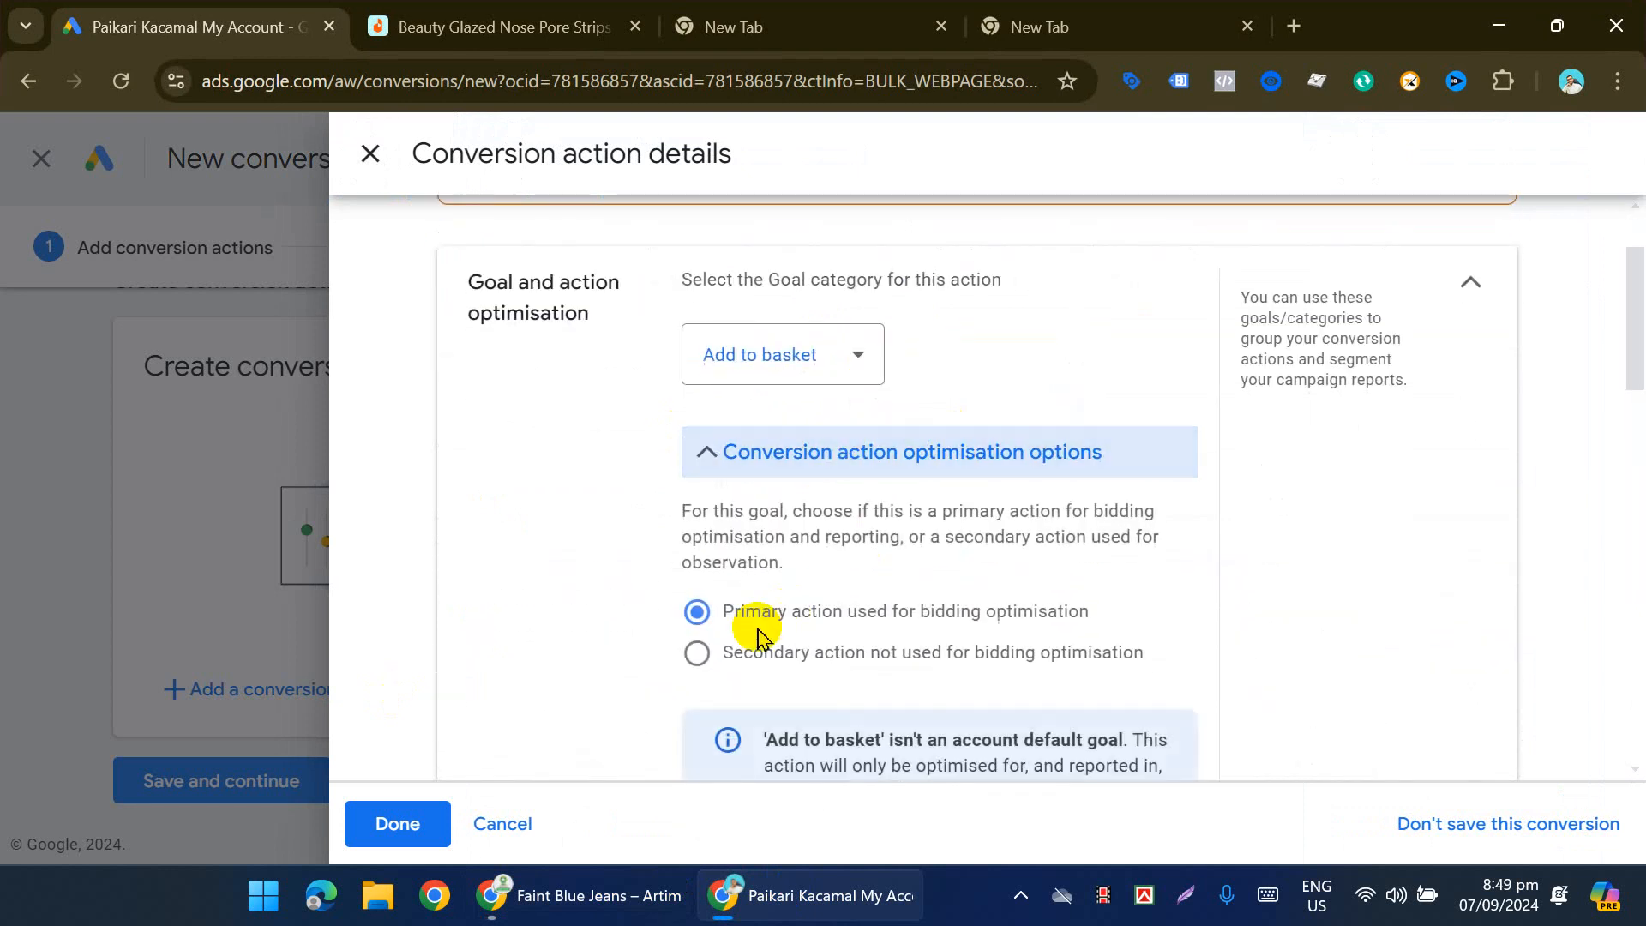
click(756, 662)
click(840, 454)
scroll(858, 480, down, 1)
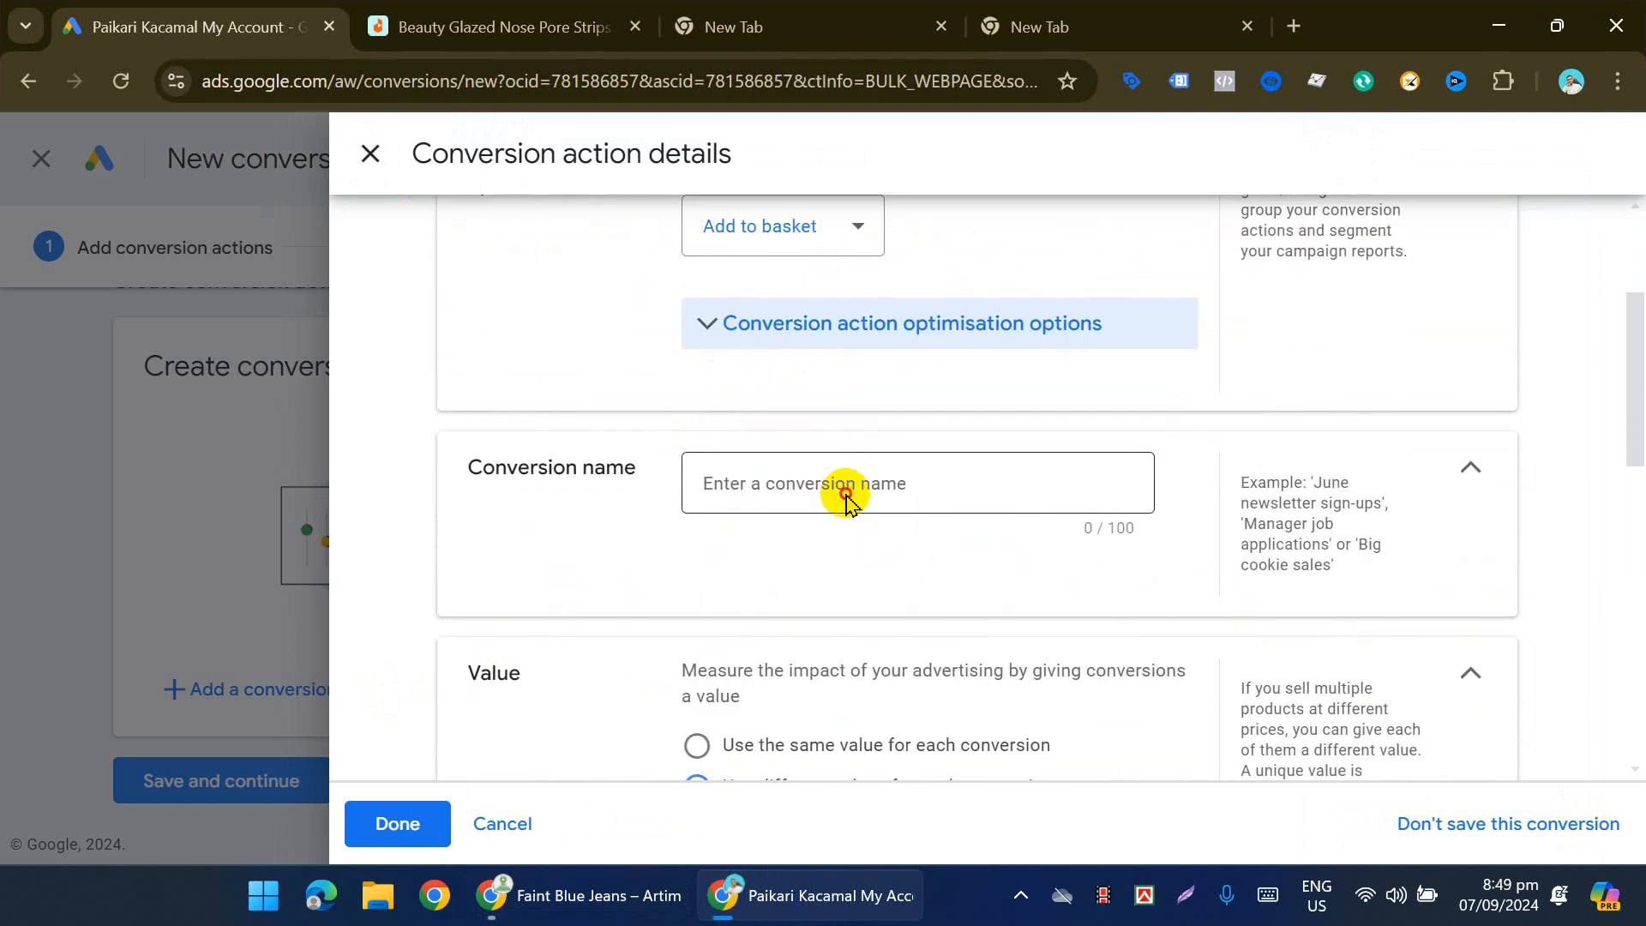
Step: Name the conversion action Add to cart GTM and set its attribution model to Last click
click(888, 476)
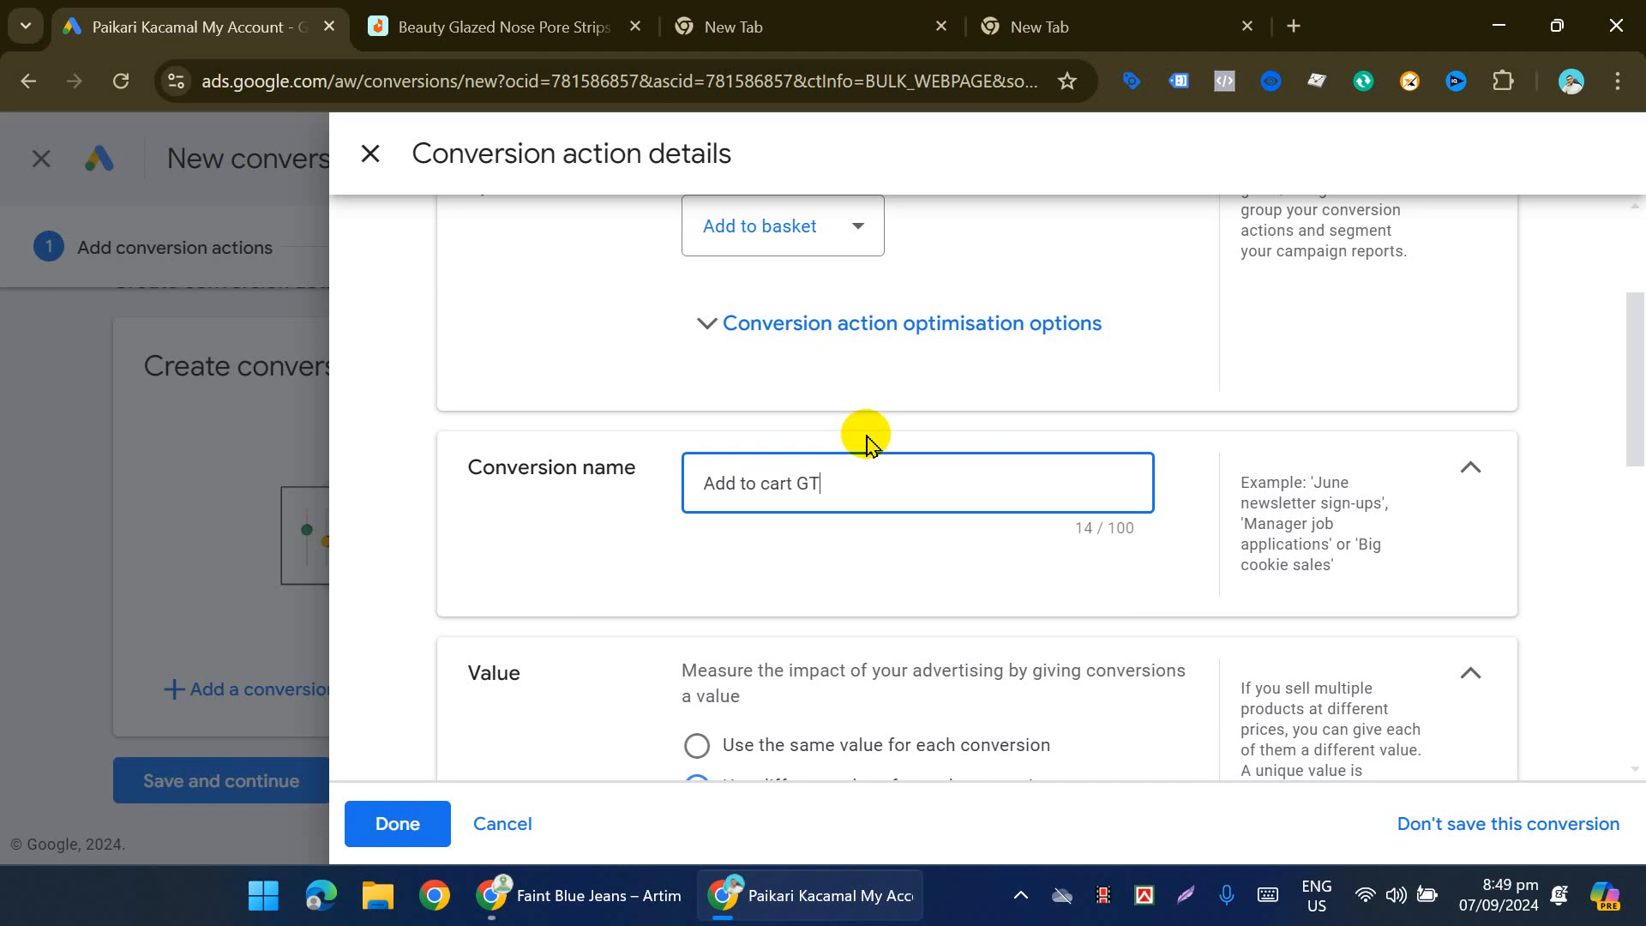
scroll(853, 382, down, 3)
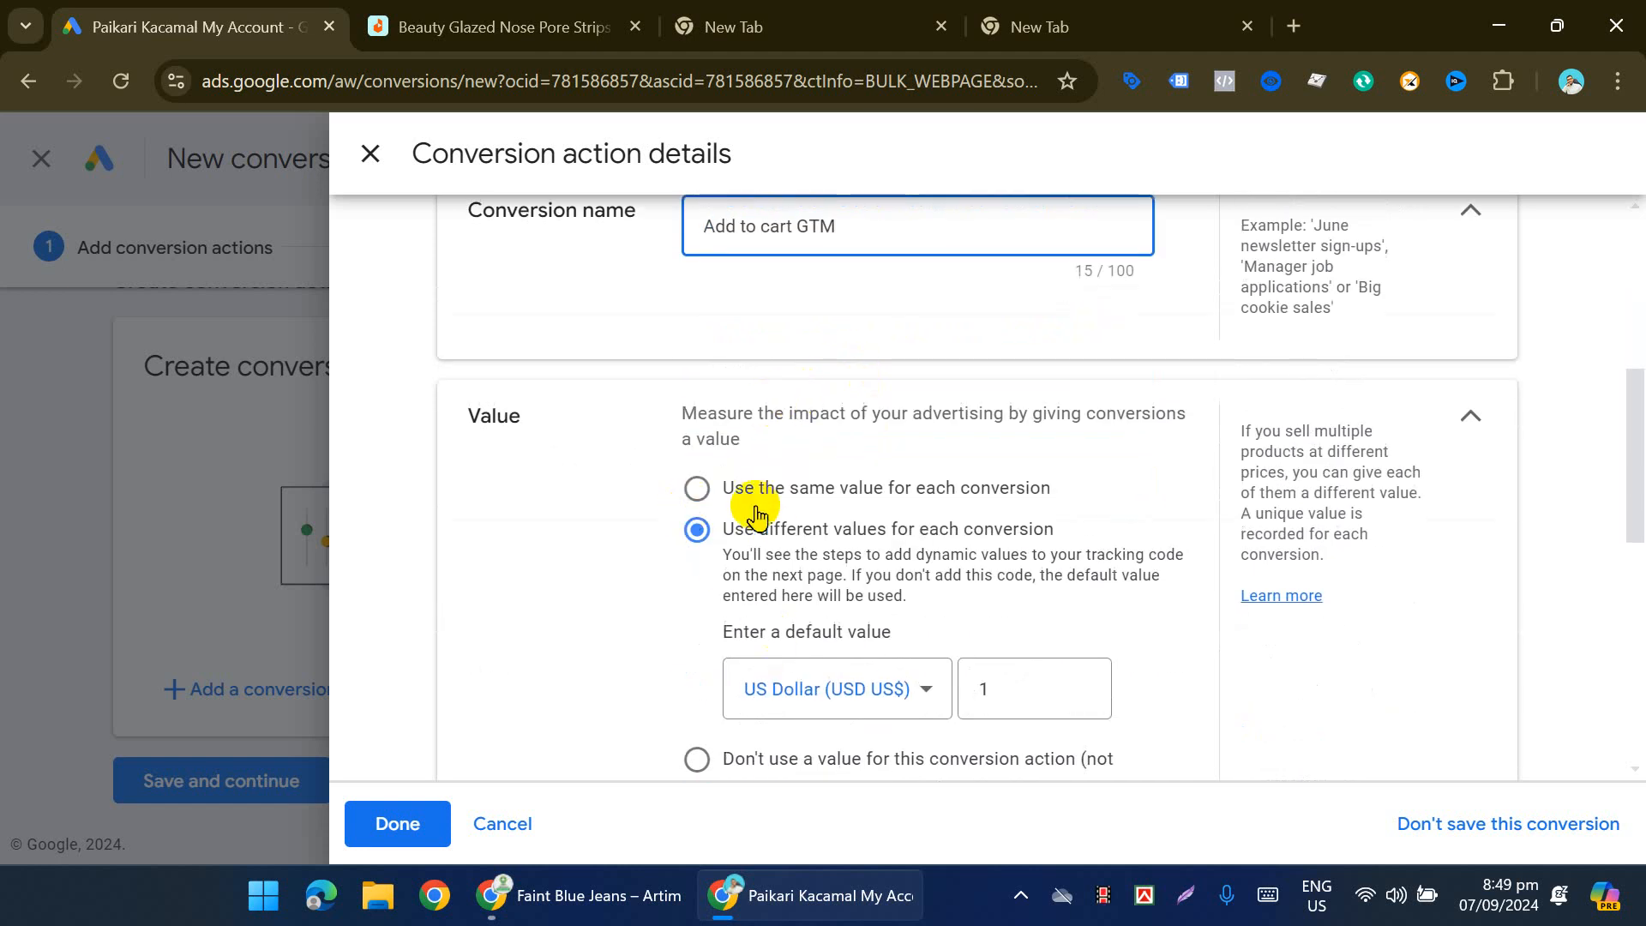
scroll(755, 514, down, 3)
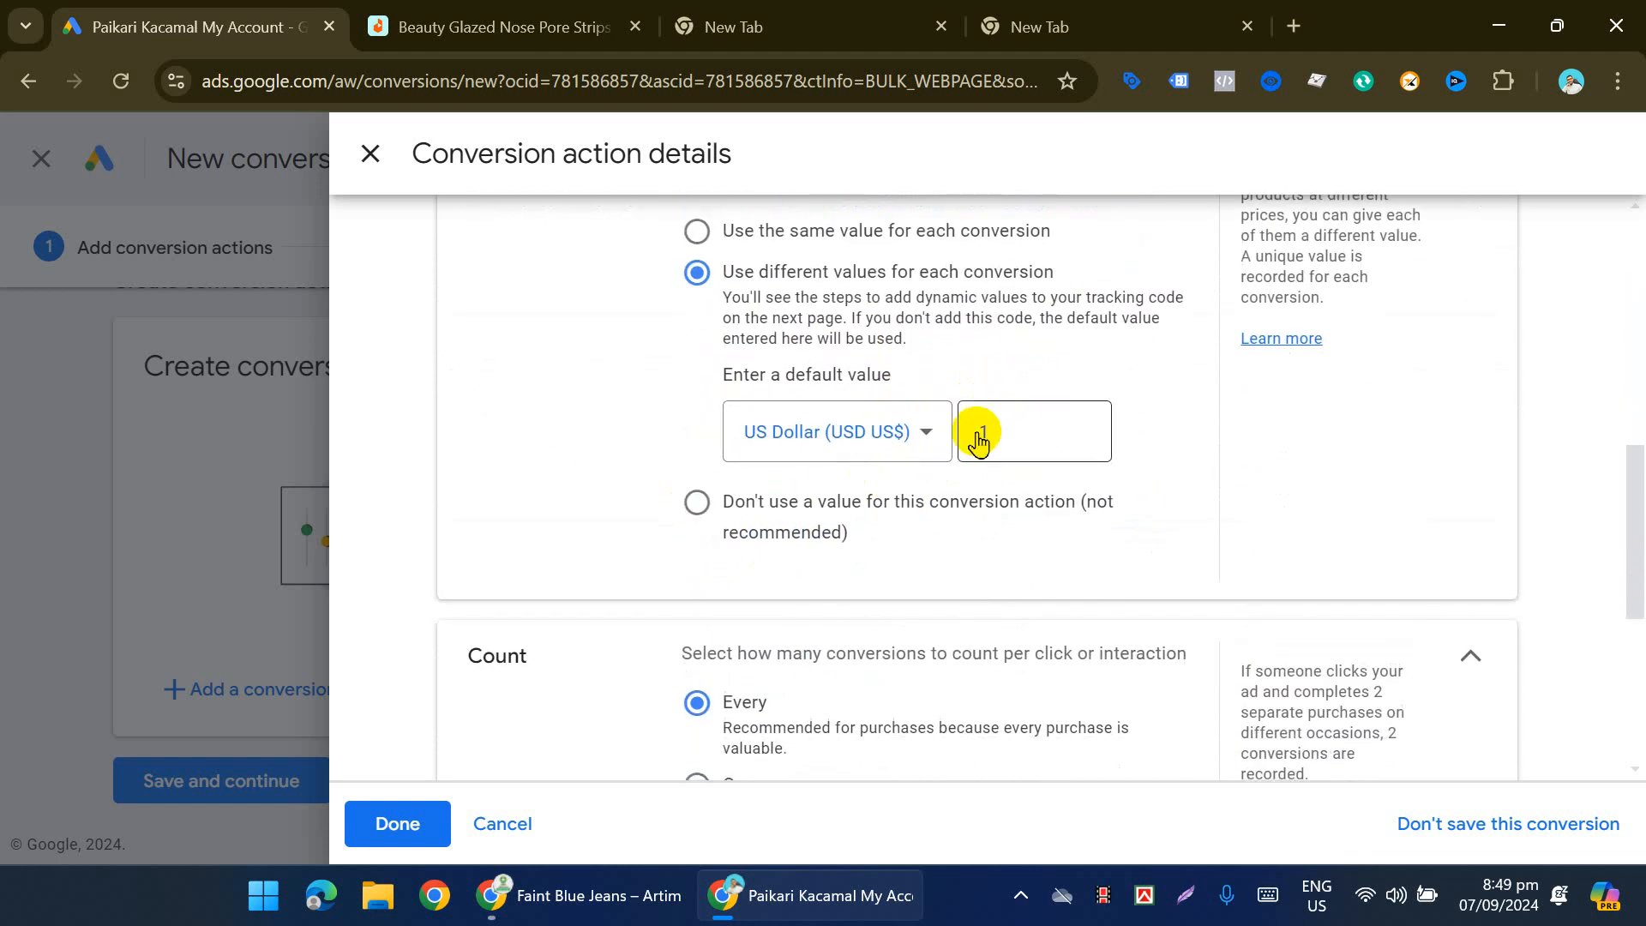
scroll(776, 533, down, 2)
scroll(735, 600, down, 3)
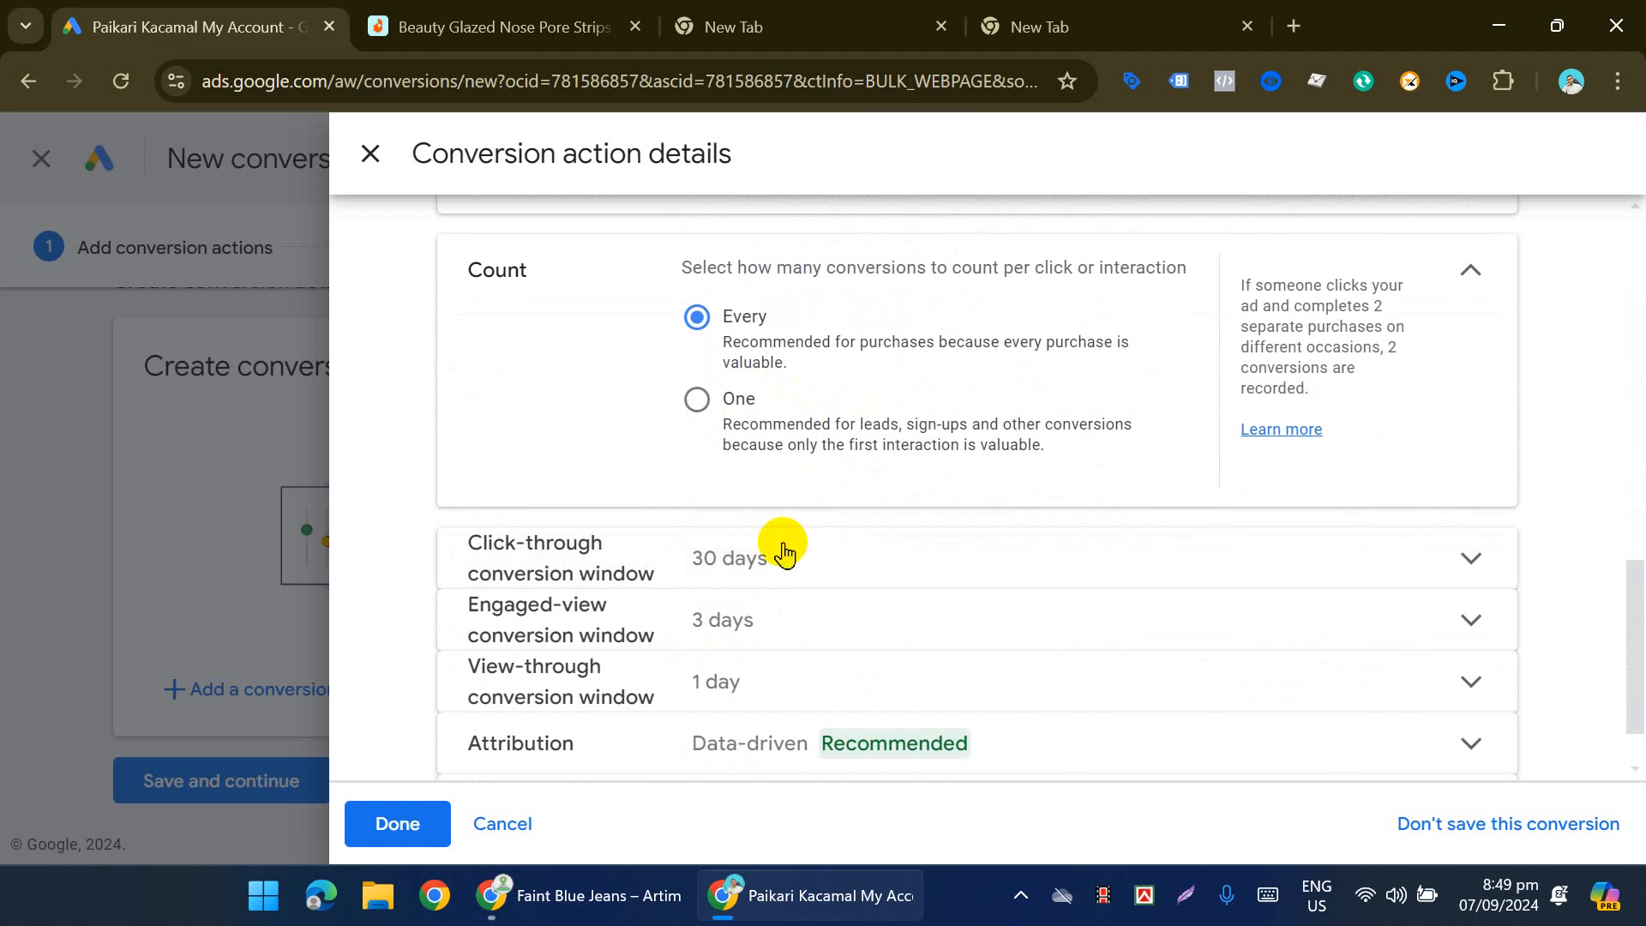
scroll(772, 549, down, 1)
click(840, 664)
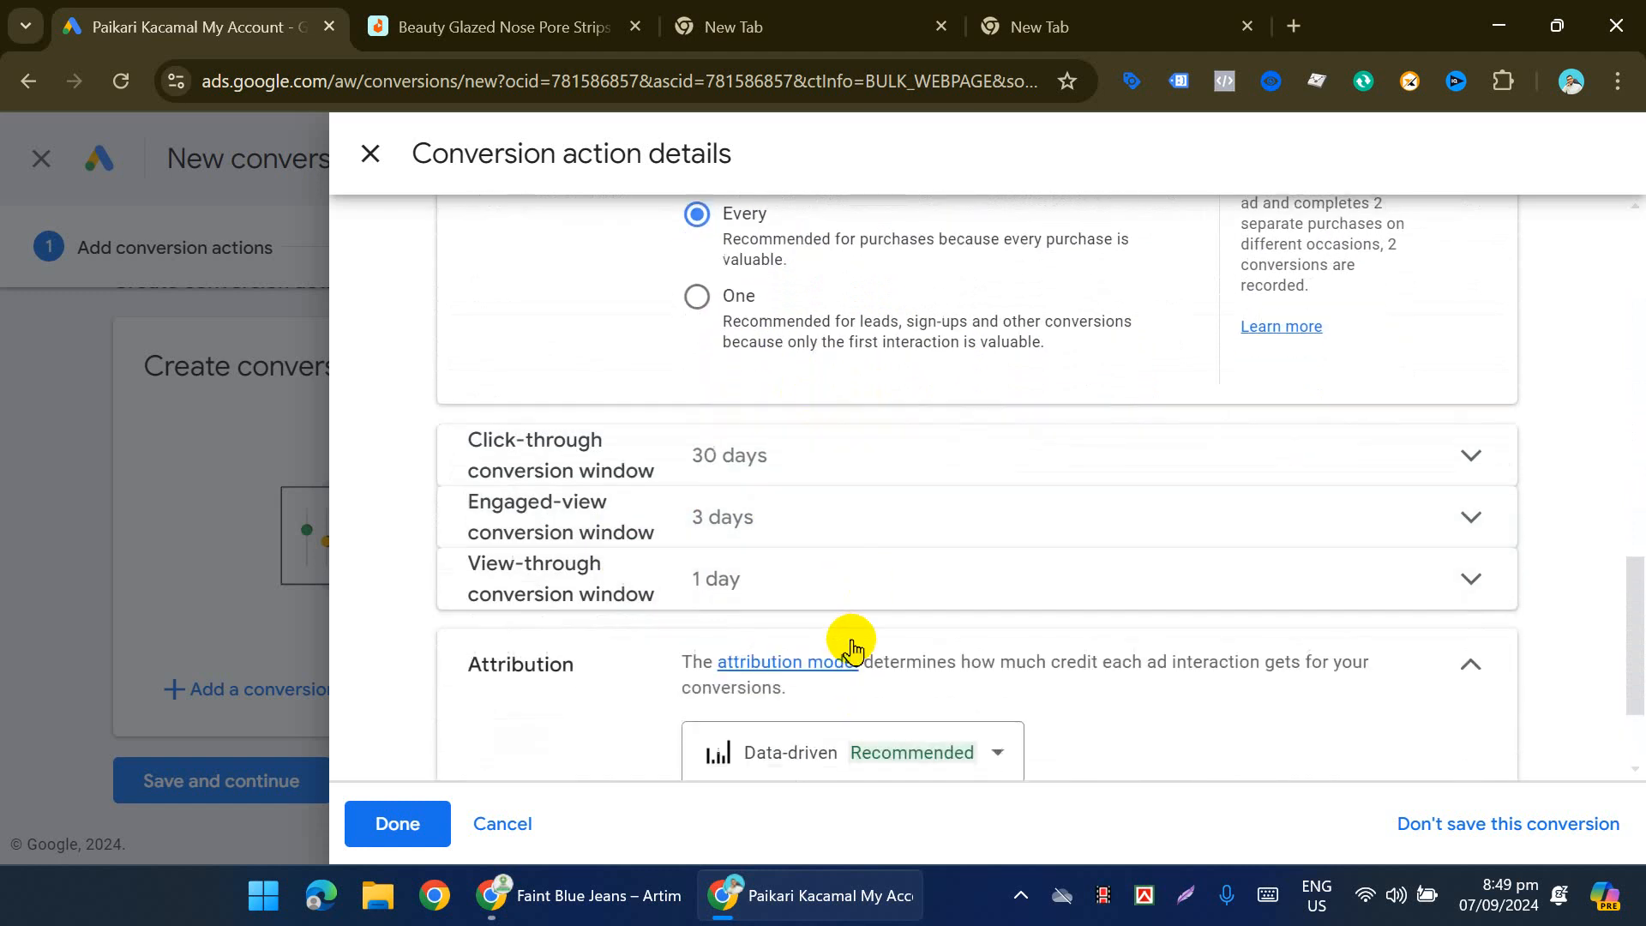
click(883, 602)
click(908, 321)
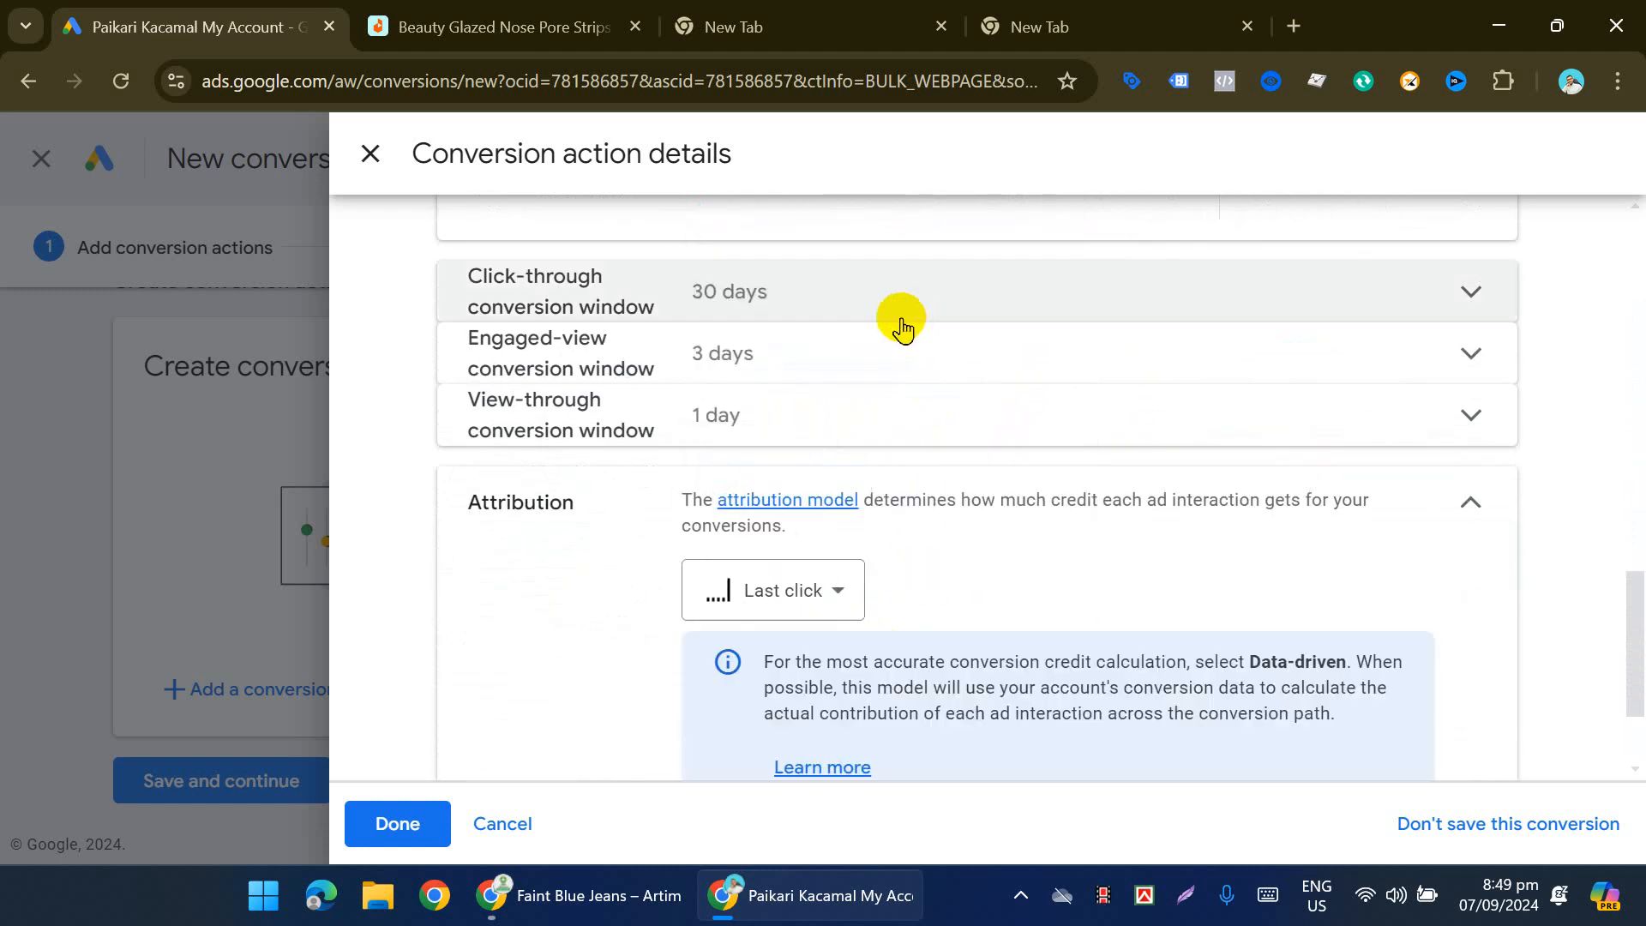
Step: Finish the Add to cart GTM details and save the conversion action to continue to the setup instructions
scroll(540, 709, down, 2)
click(381, 832)
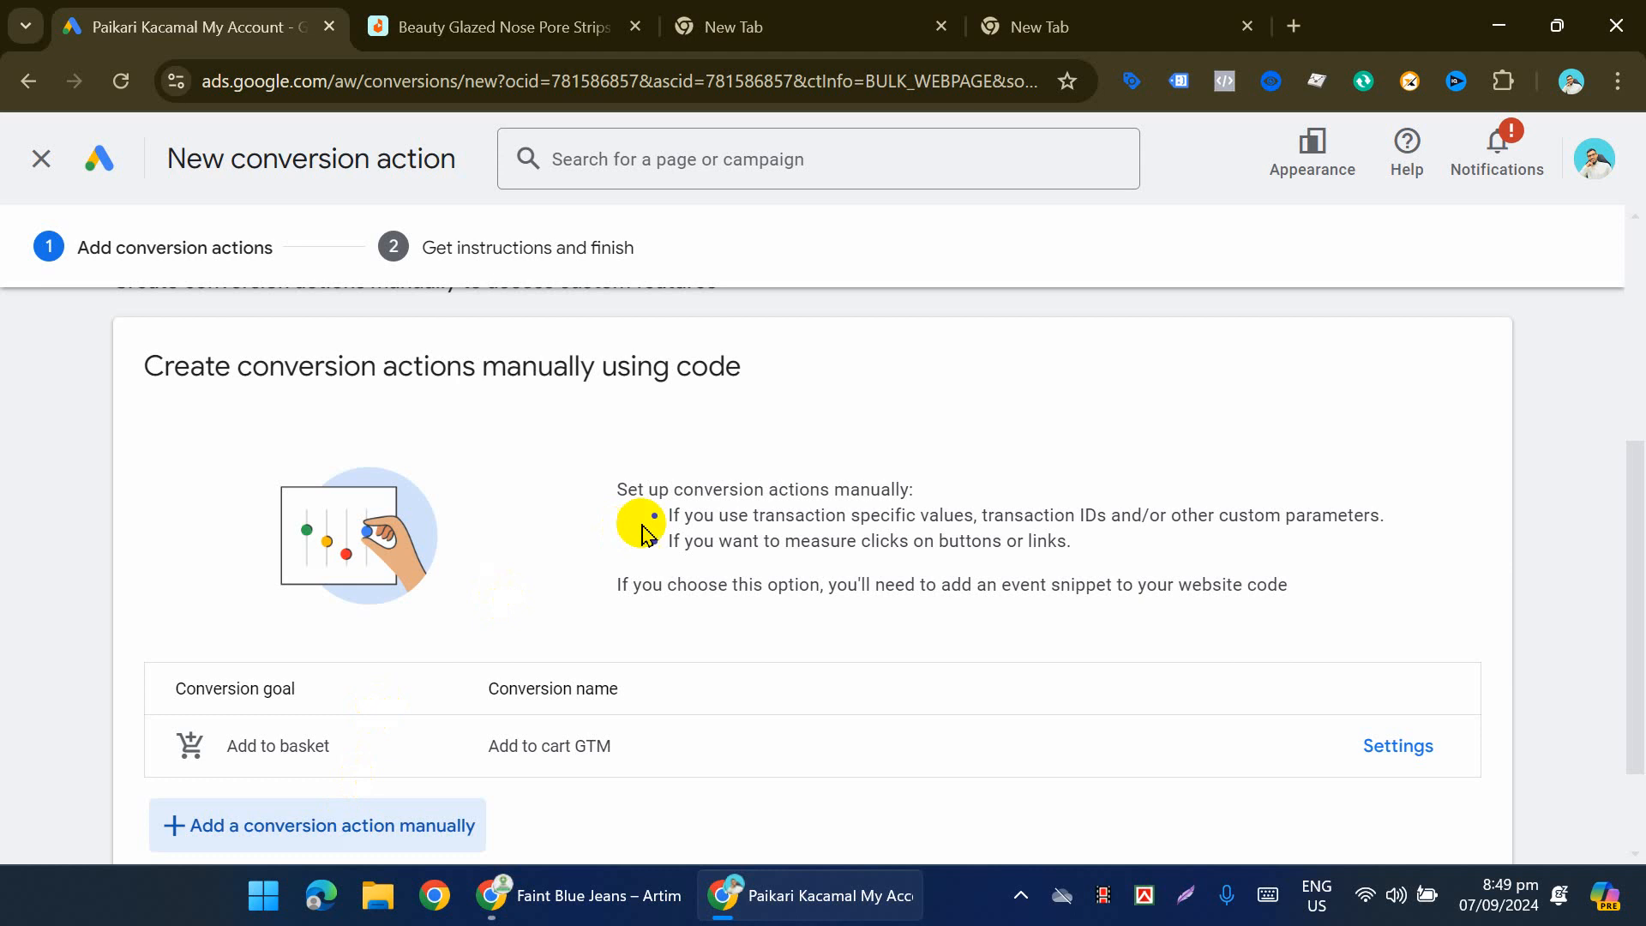
scroll(909, 673, down, 2)
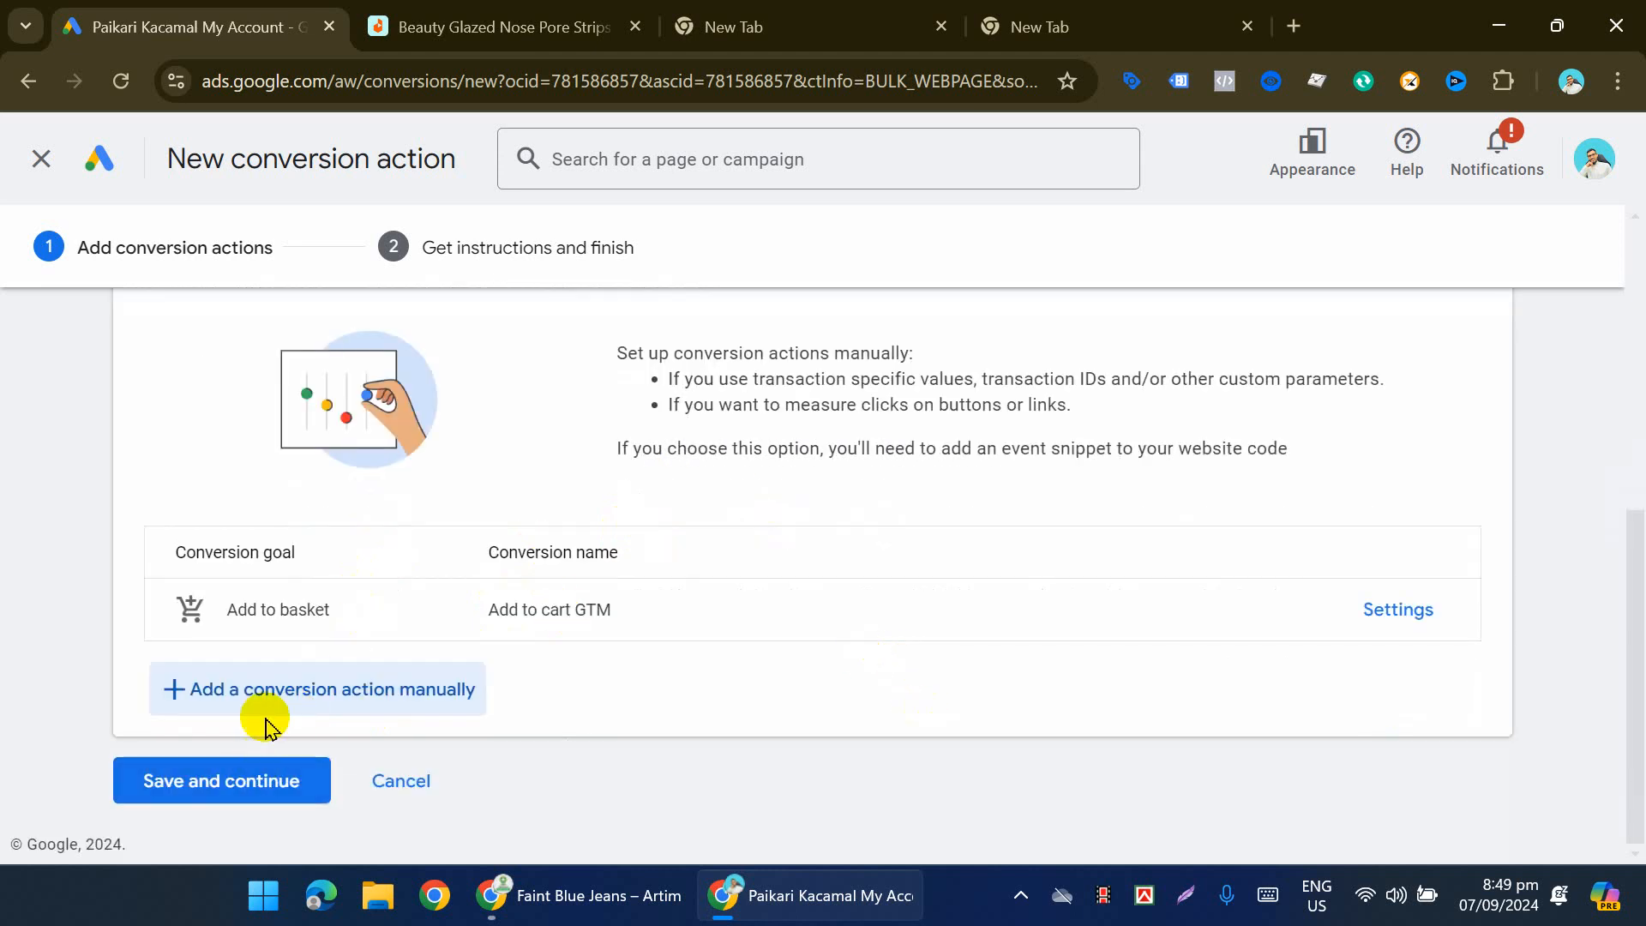
click(204, 784)
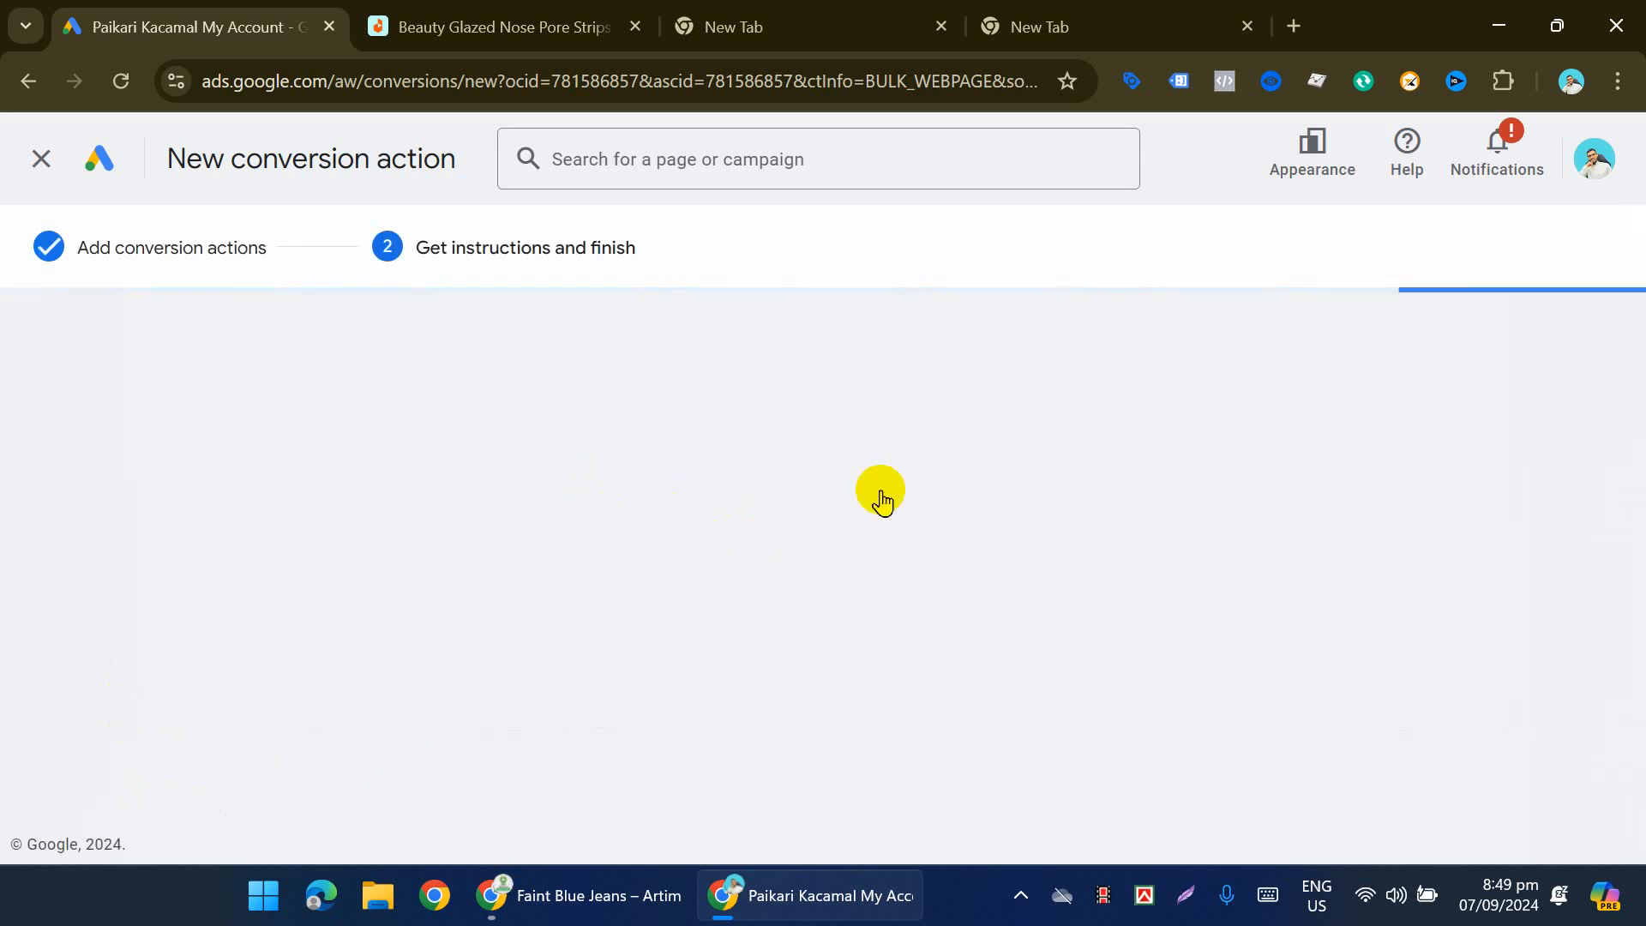
Step: Show the Google Tag Manager setup instructions and copy the conversion label for Add to cart GTM
scroll(900, 452, down, 1)
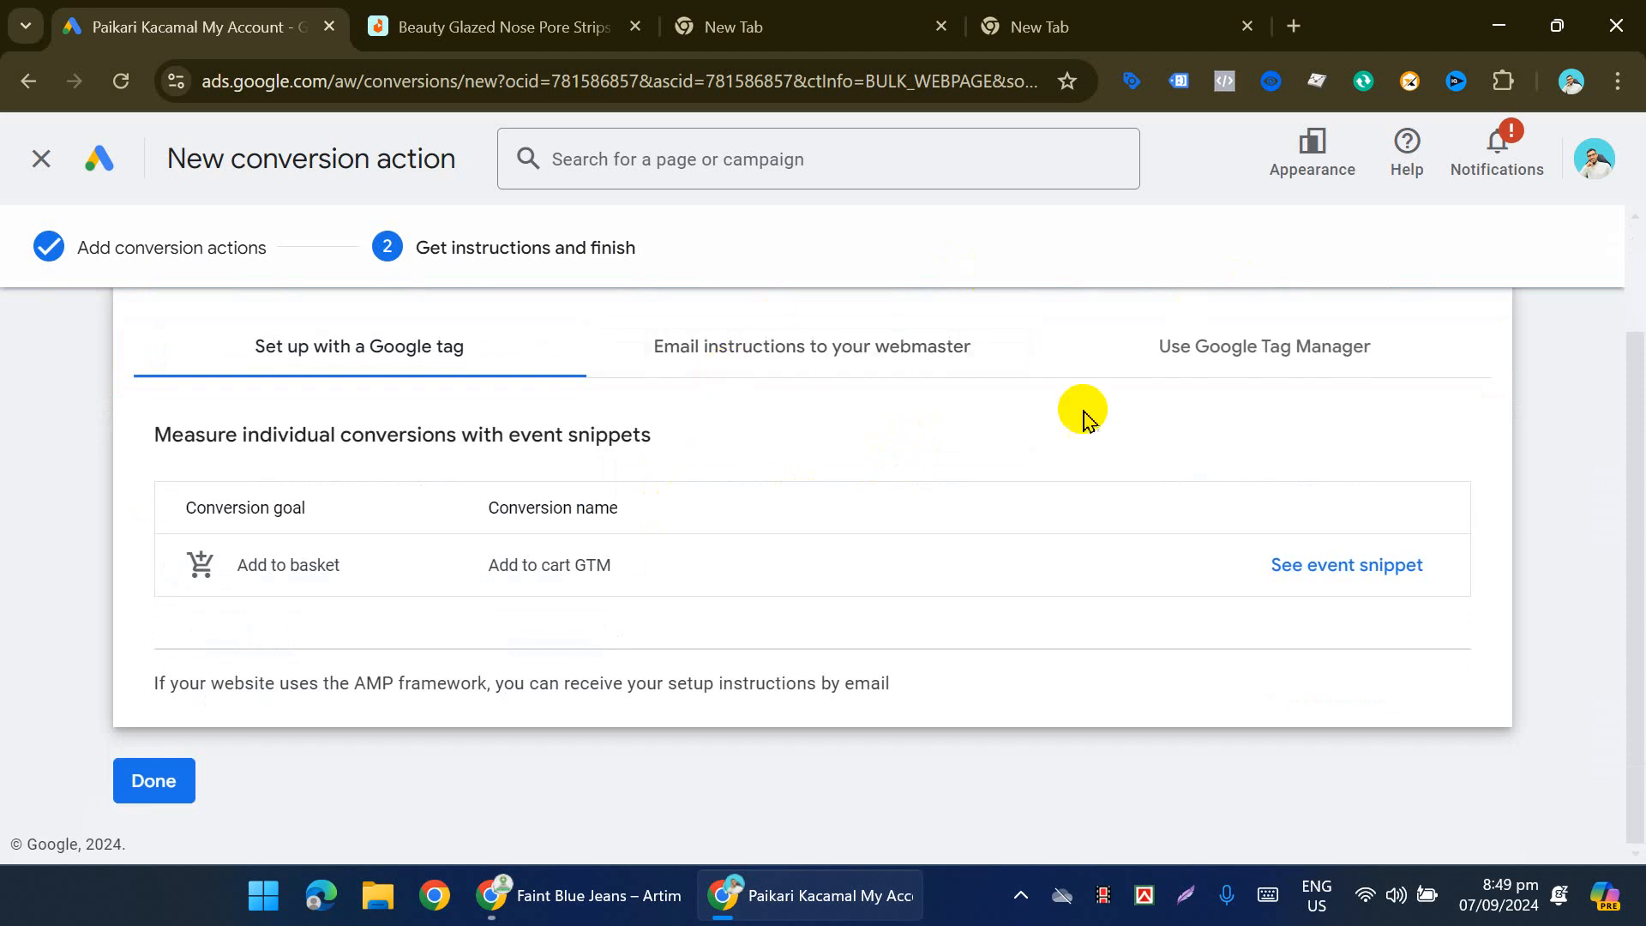
scroll(1078, 415, up, 2)
click(1240, 517)
scroll(358, 427, down, 5)
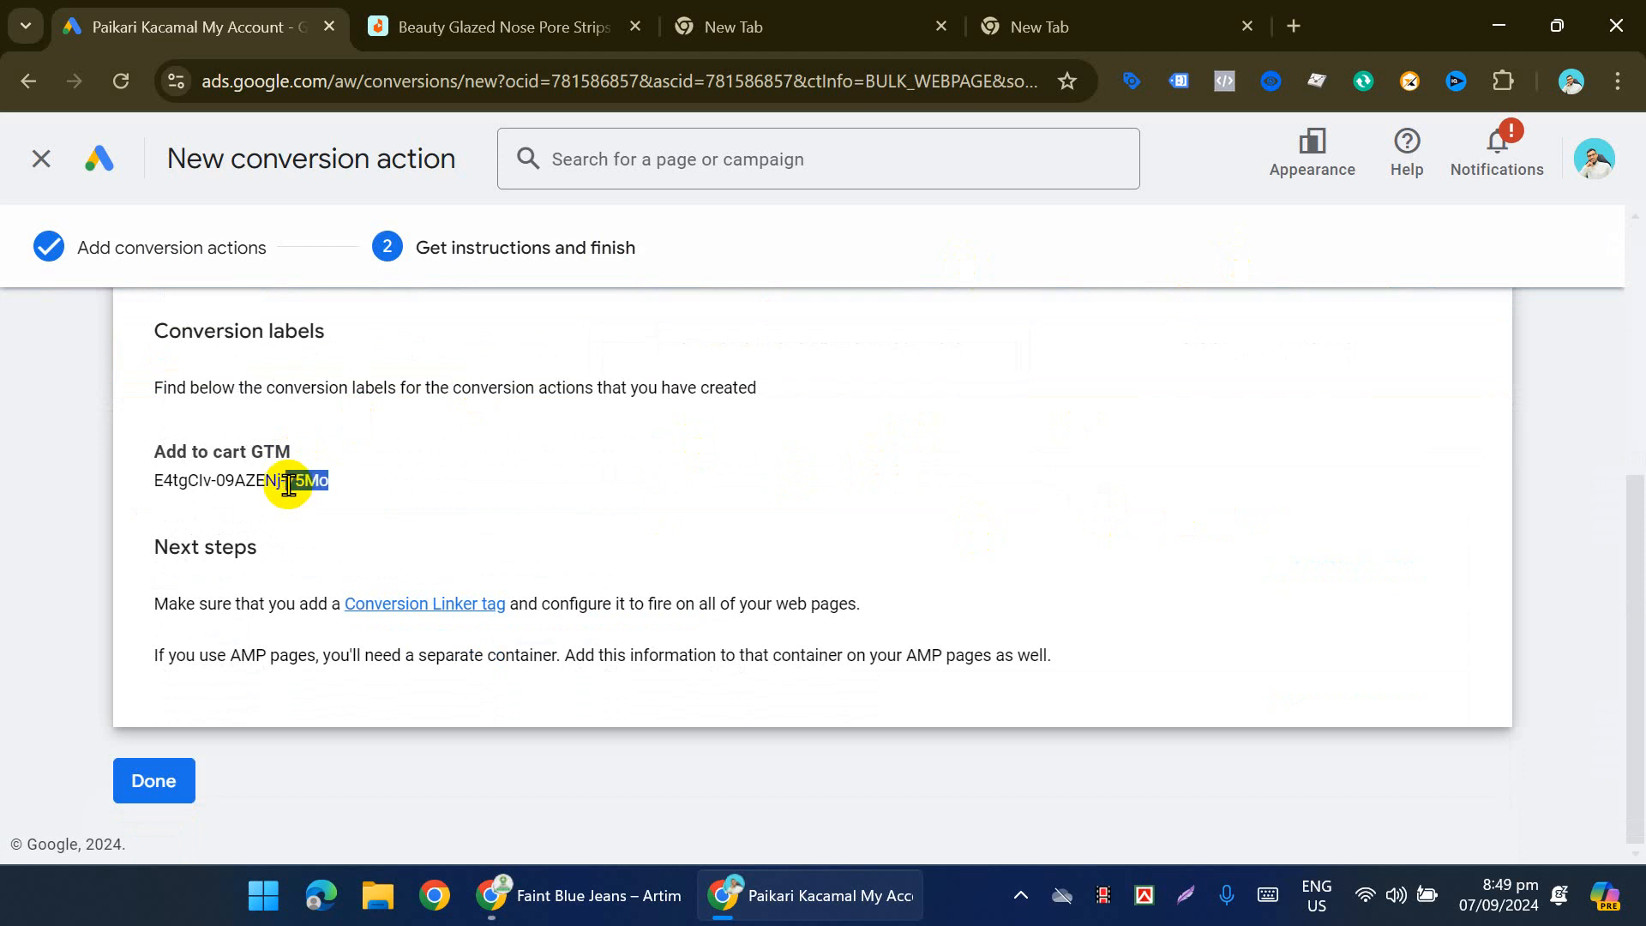
triple_click(214, 482)
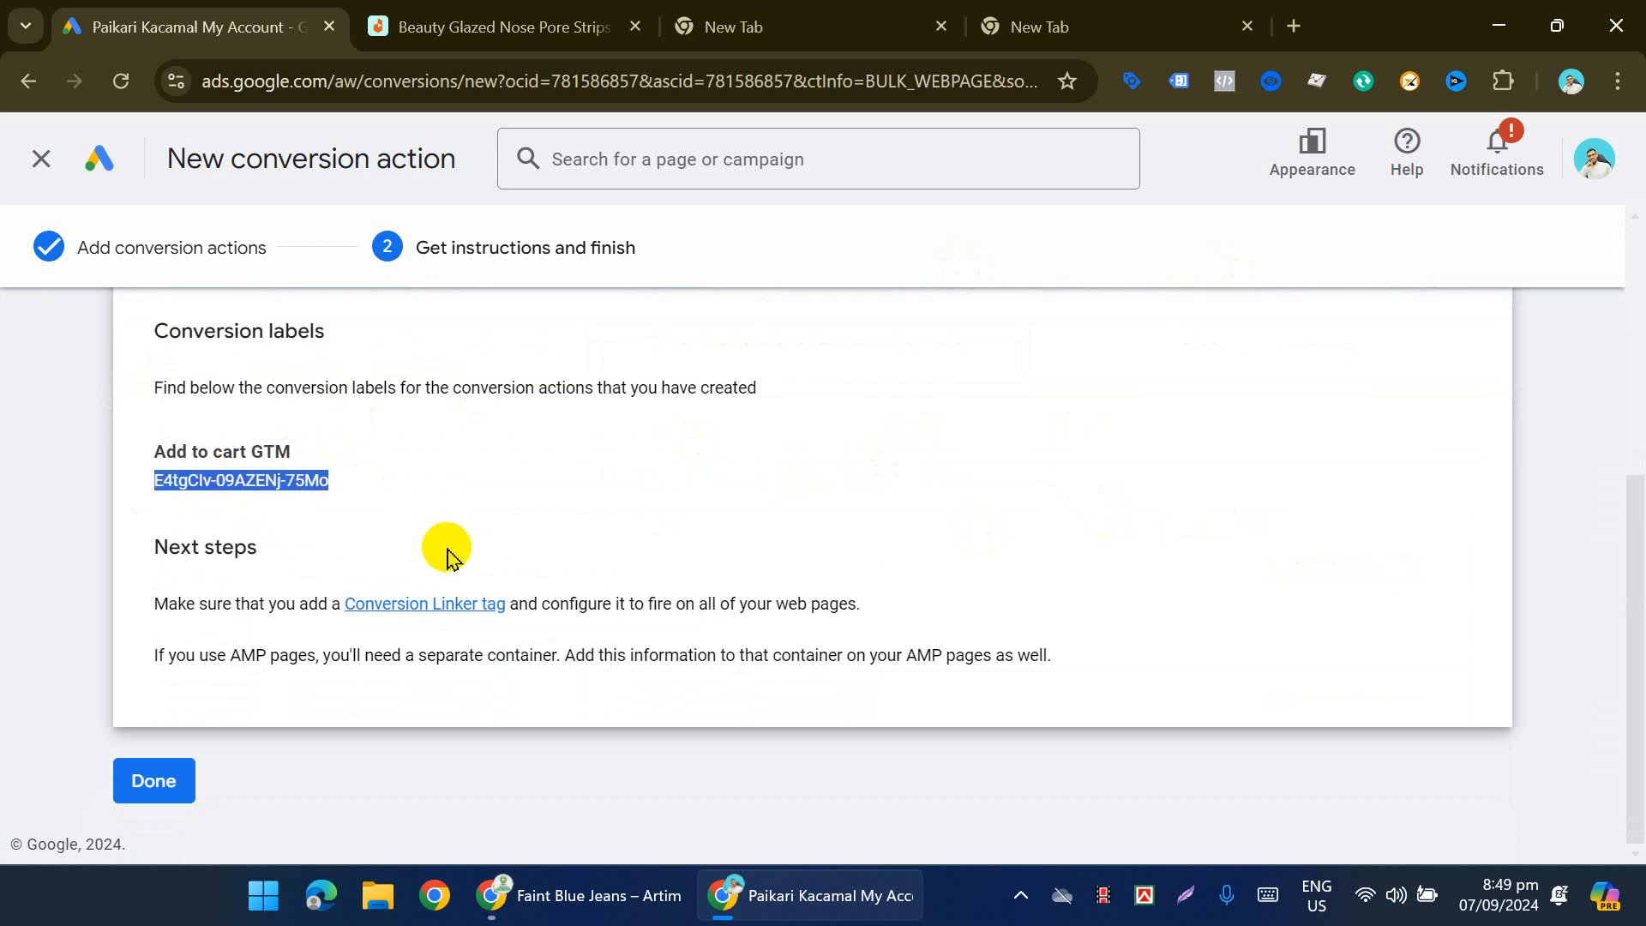
Step: Switch to Tag Manager and replace the untitled tag's conversion label with the copied Add to cart GTM label
click(583, 895)
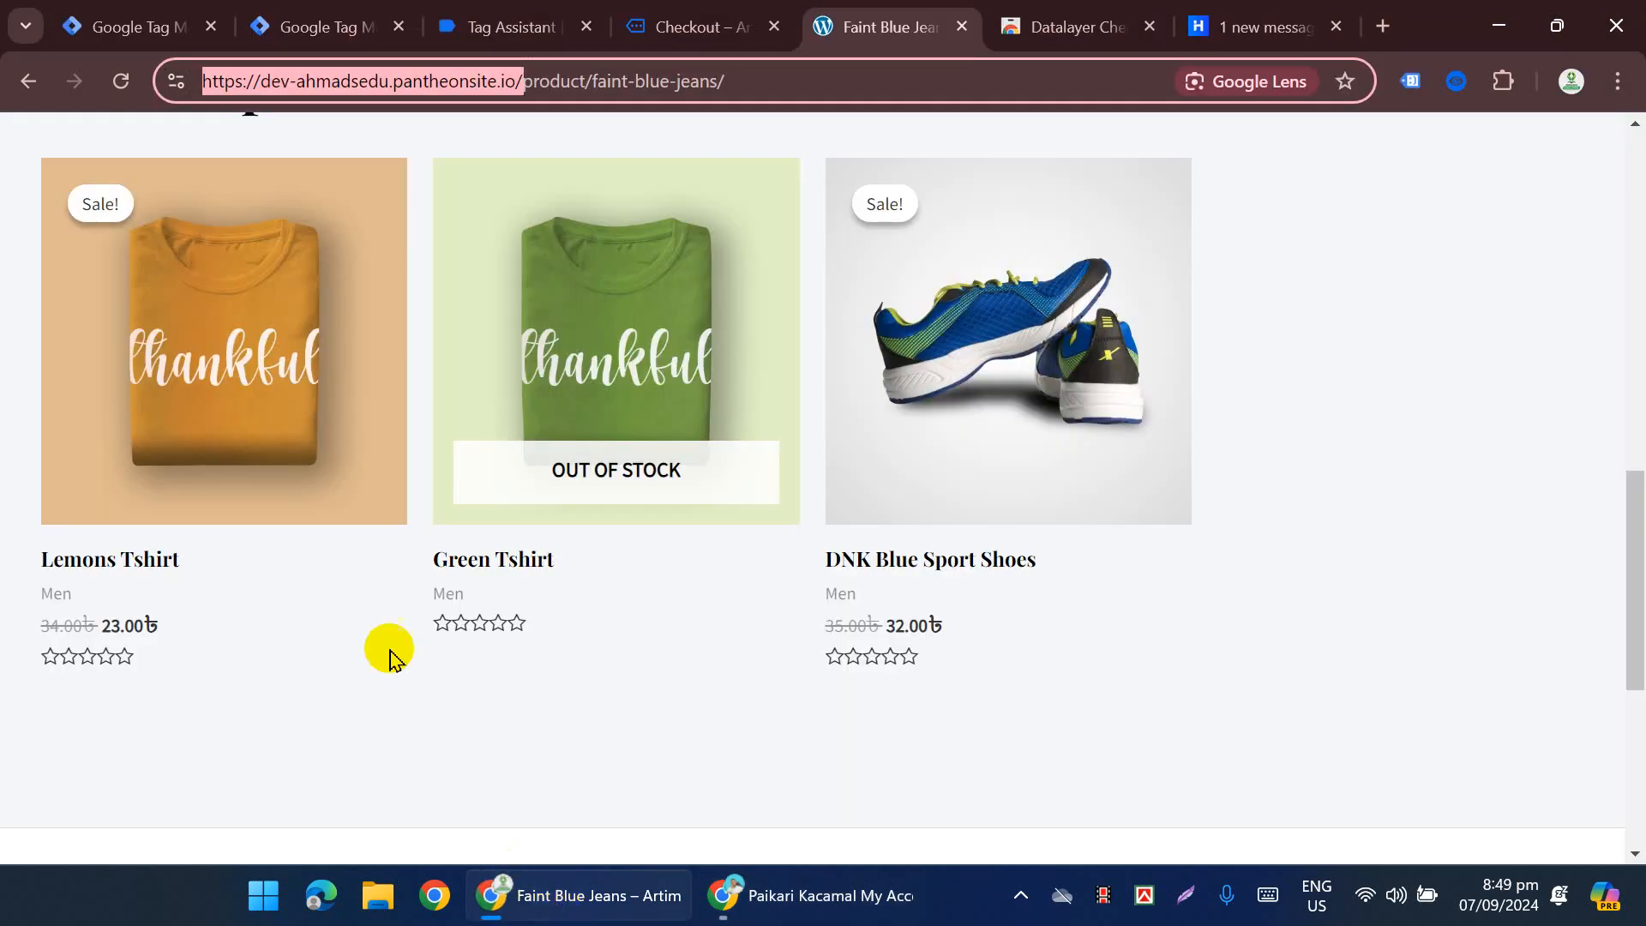
click(109, 24)
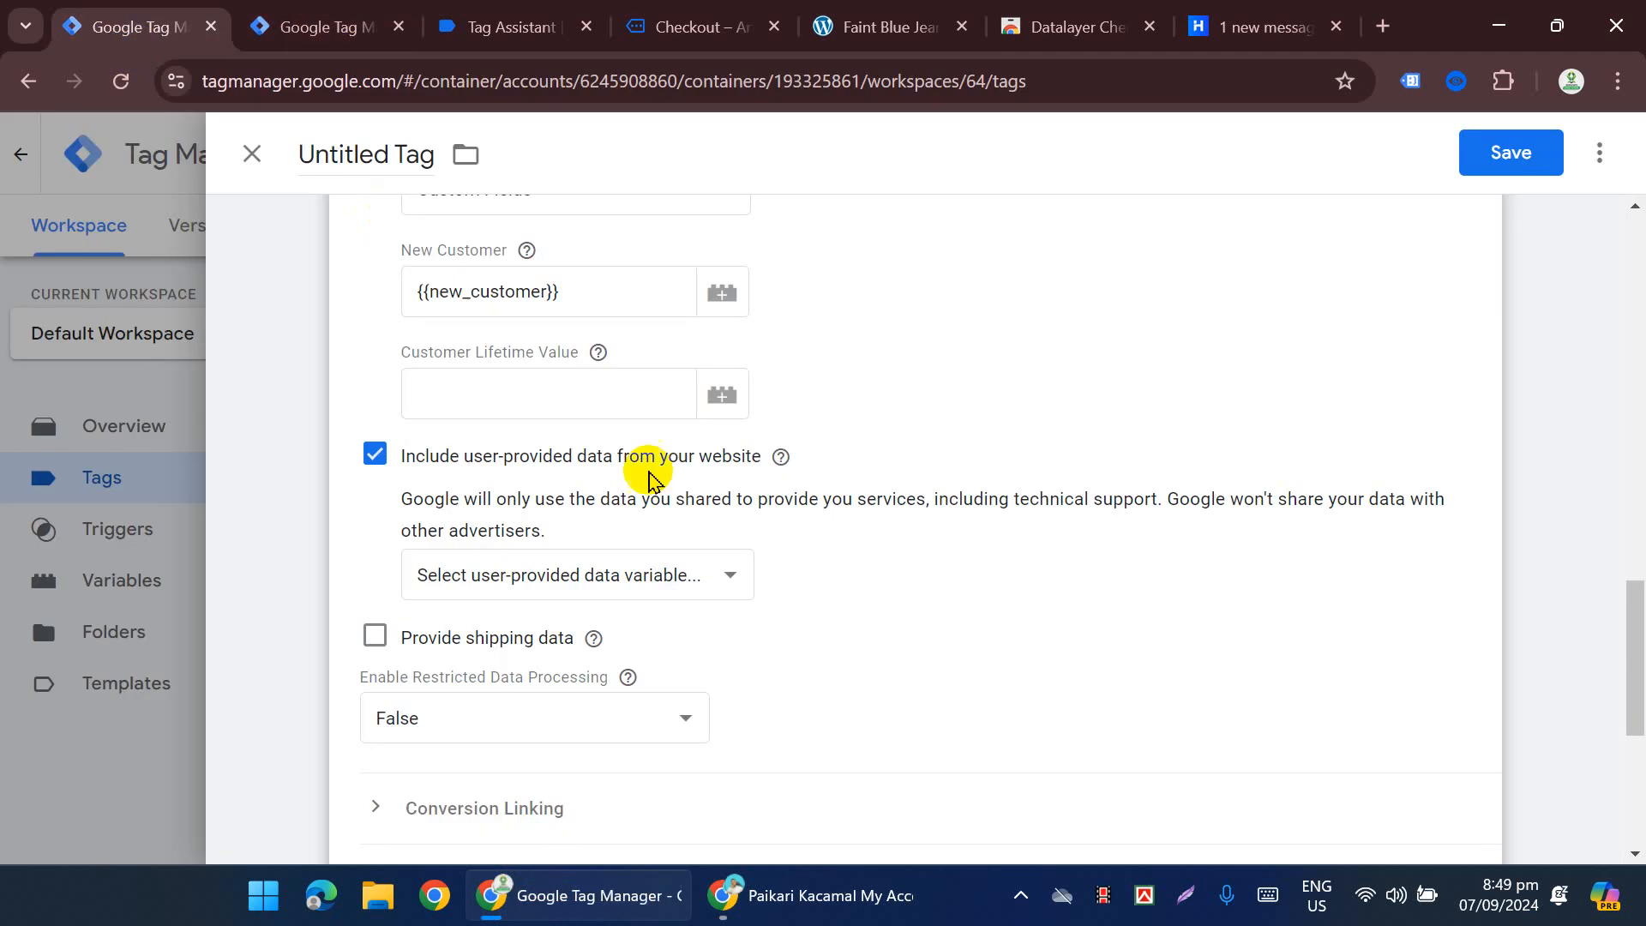
click(473, 396)
scroll(639, 502, up, 1)
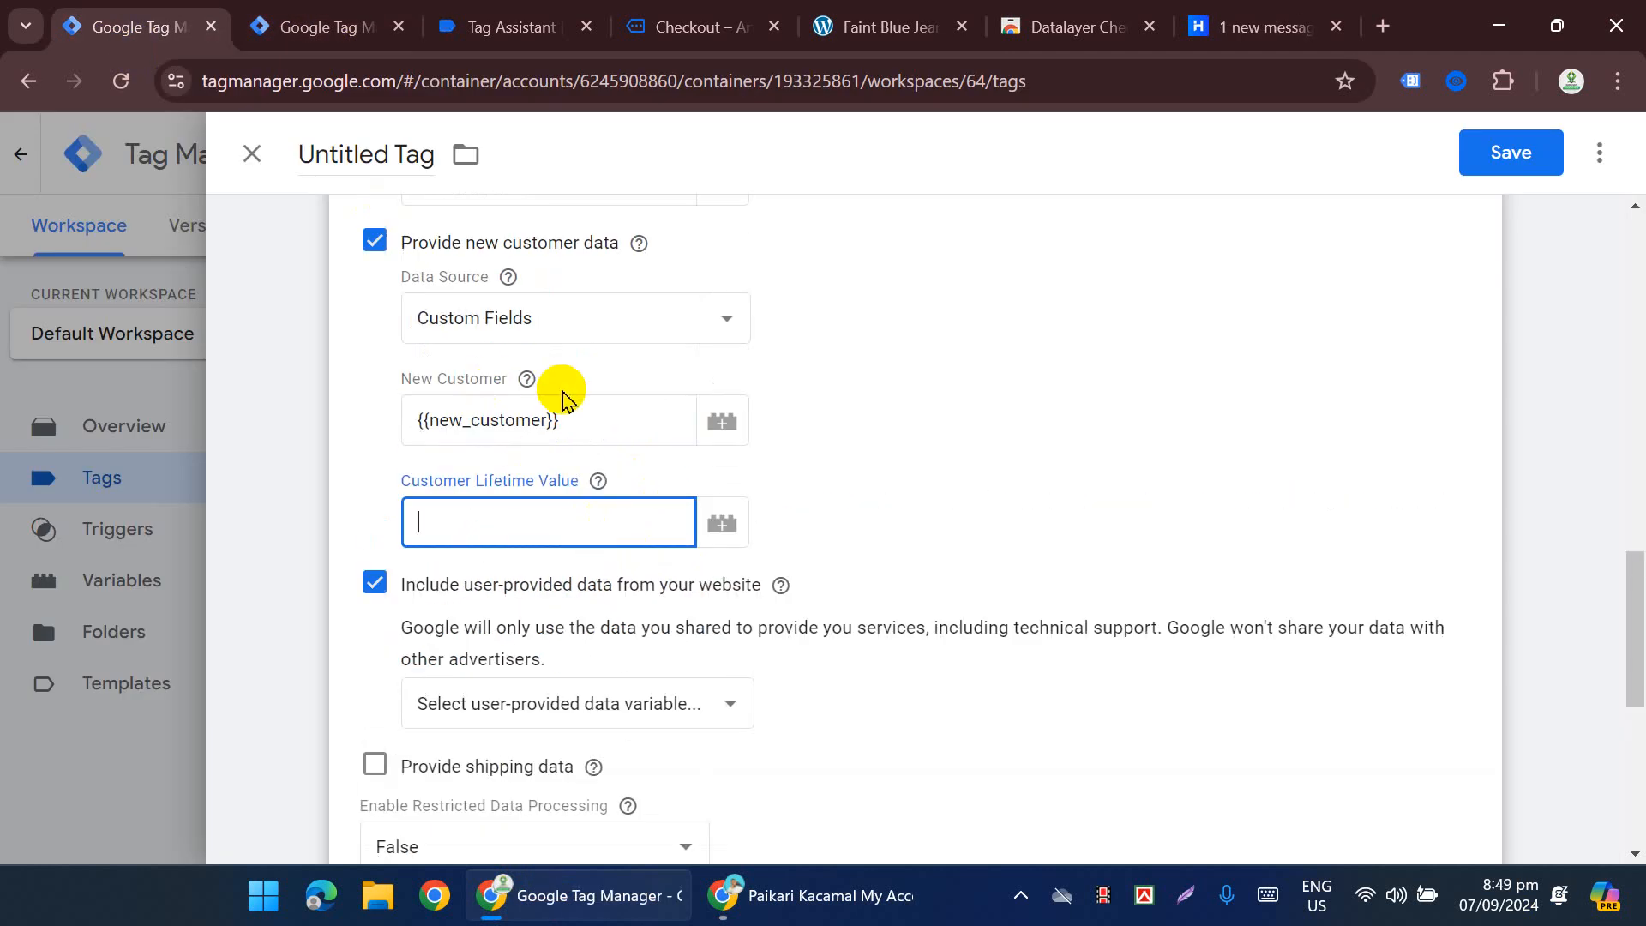
click(401, 478)
scroll(424, 524, up, 1)
scroll(426, 523, up, 12)
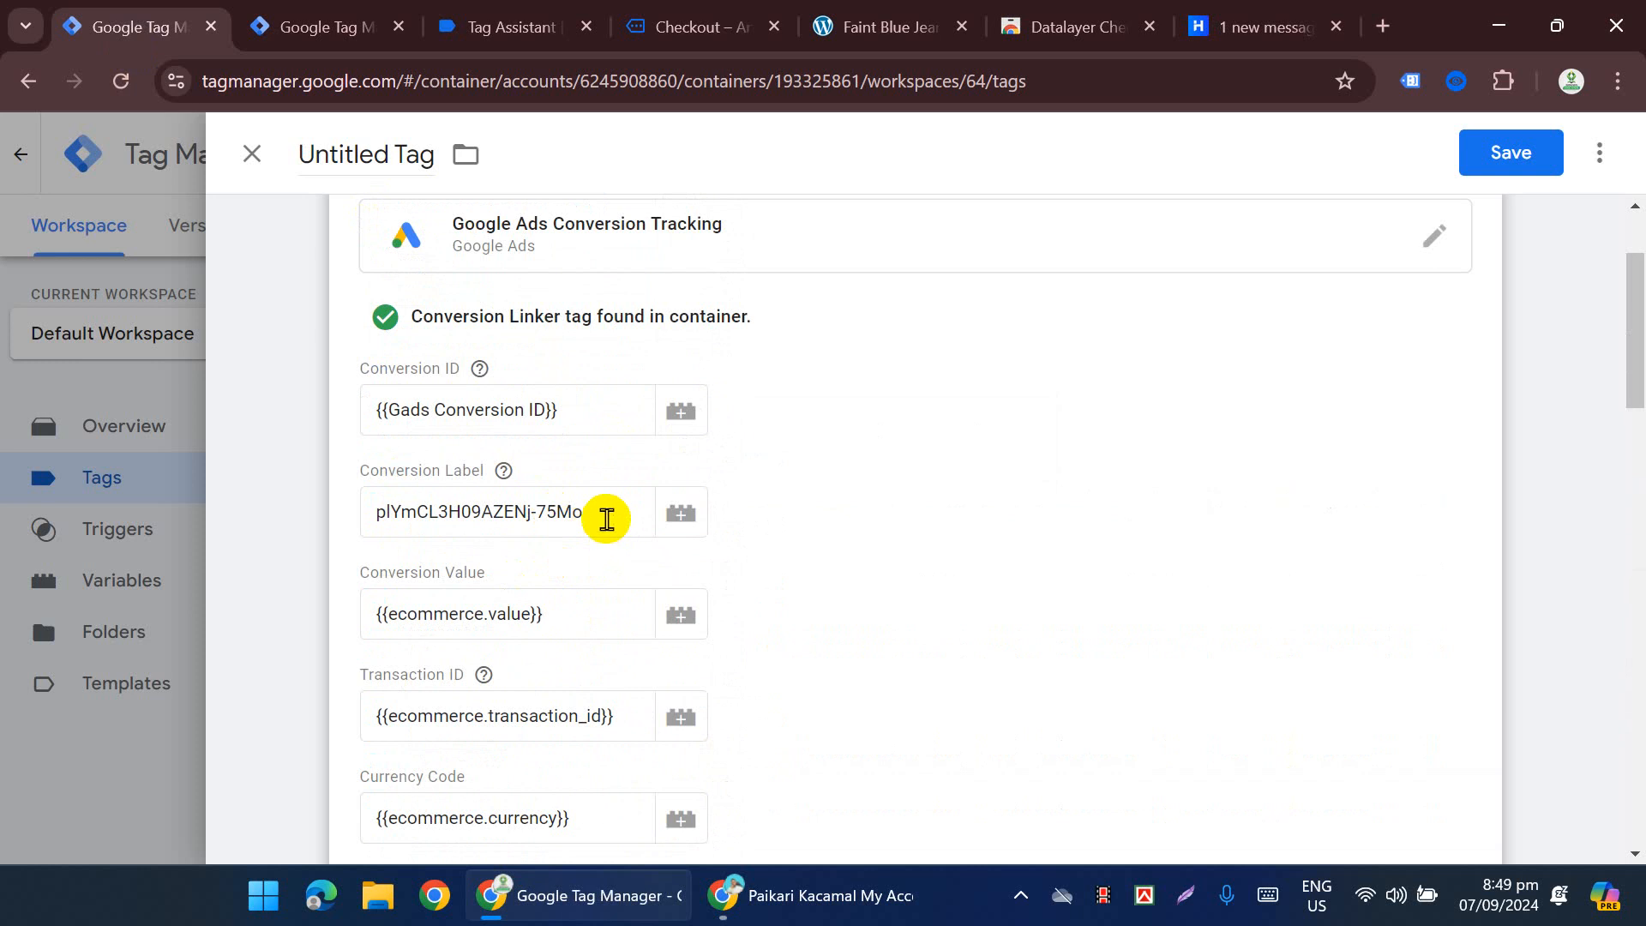
drag(606, 519, 363, 518)
key(ctrl+v)
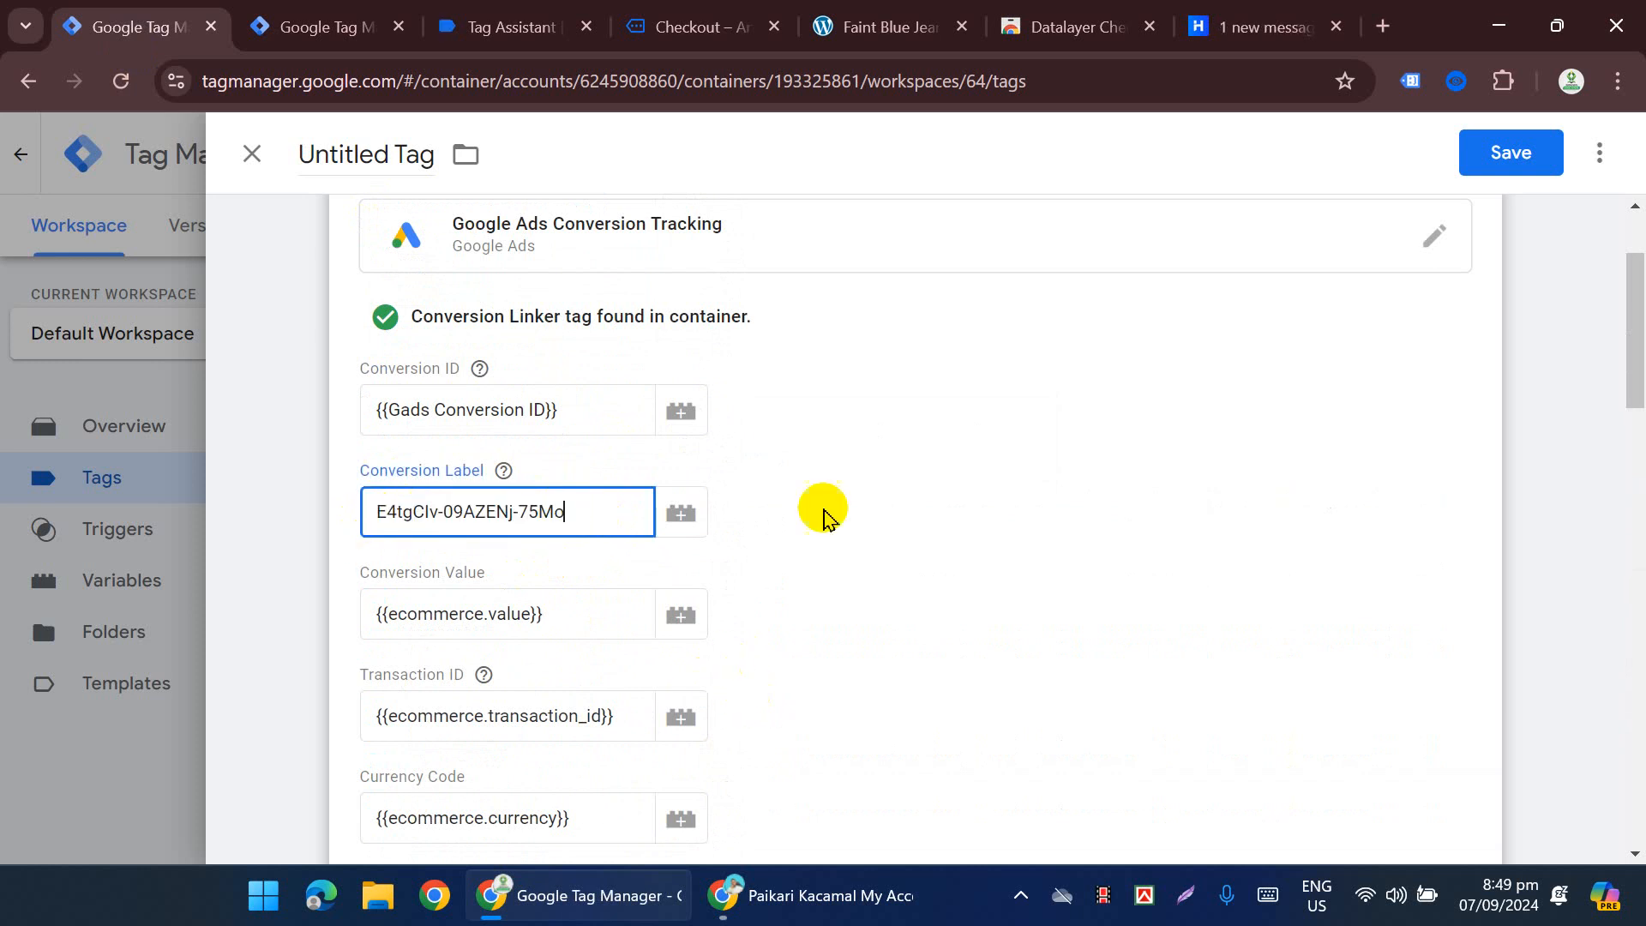
Step: Switch to Tag Assistant and look through the recorded checkout, cart and product page events for an add_to_cart event
scroll(621, 577, down, 15)
scroll(718, 660, down, 10)
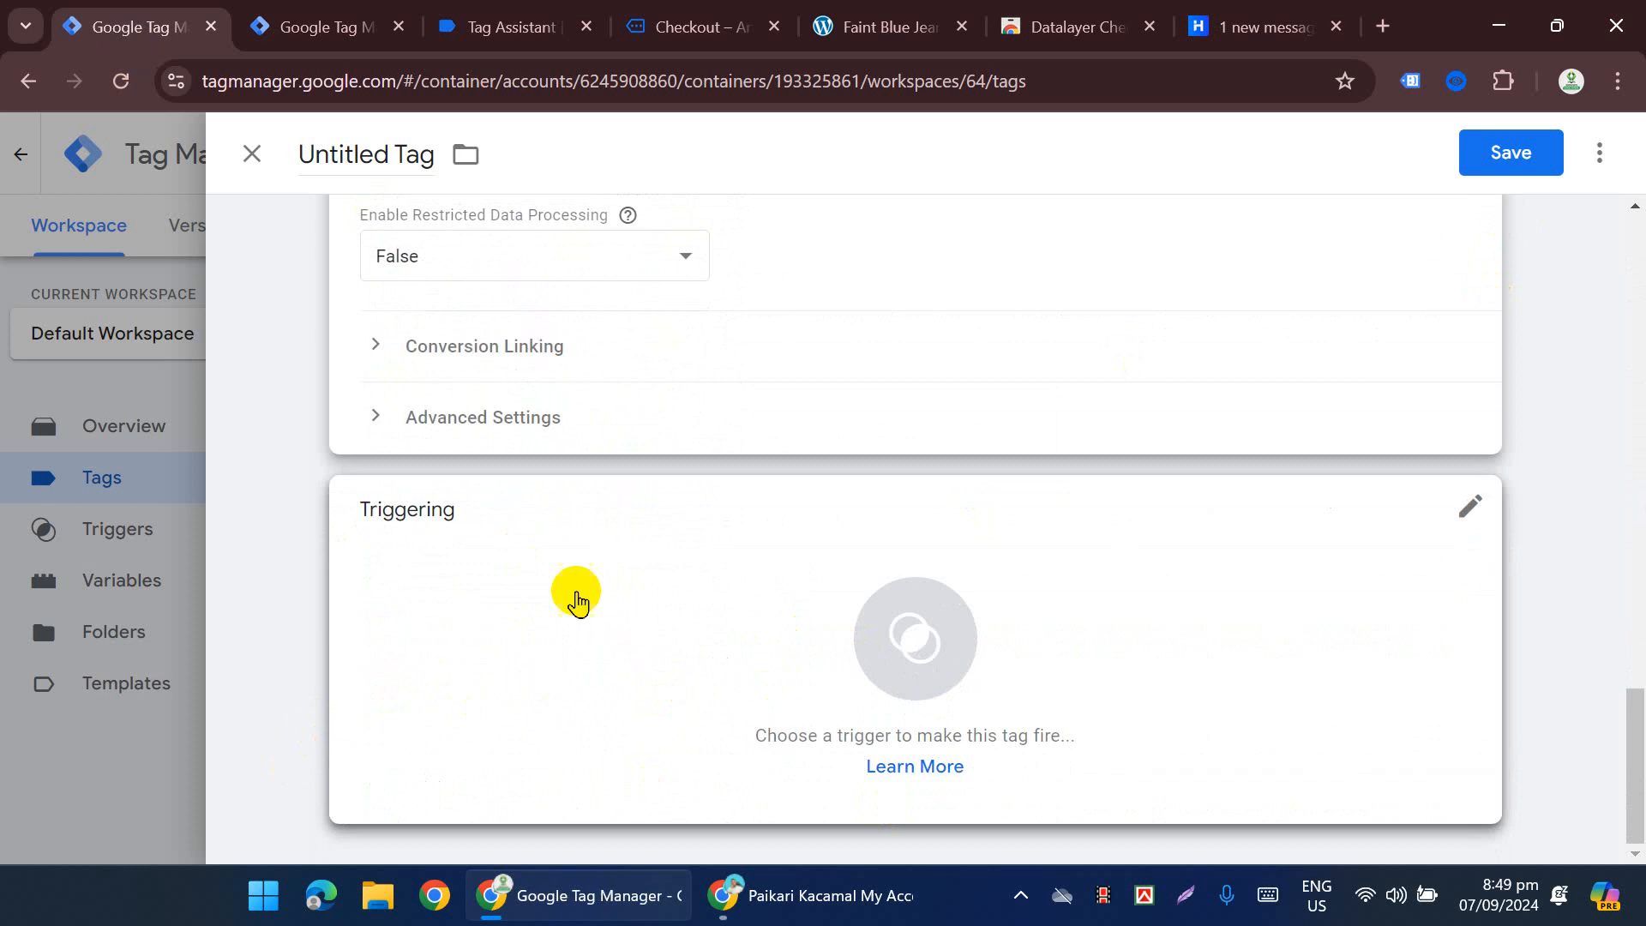
click(313, 24)
click(491, 25)
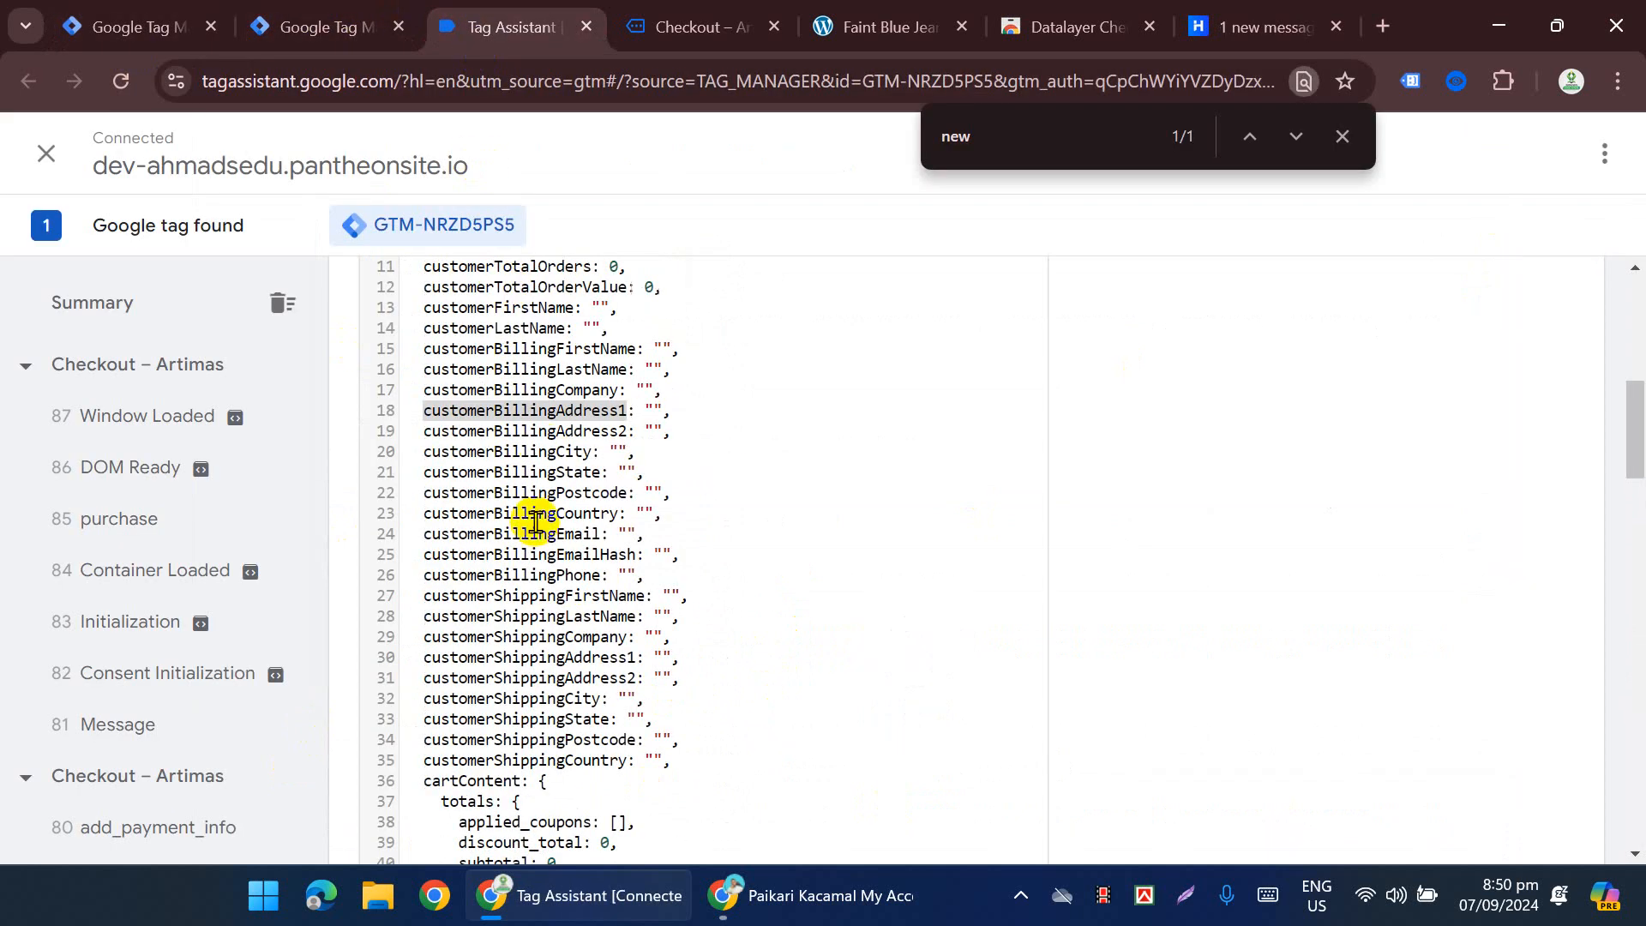
scroll(197, 526, down, 2)
scroll(202, 530, down, 3)
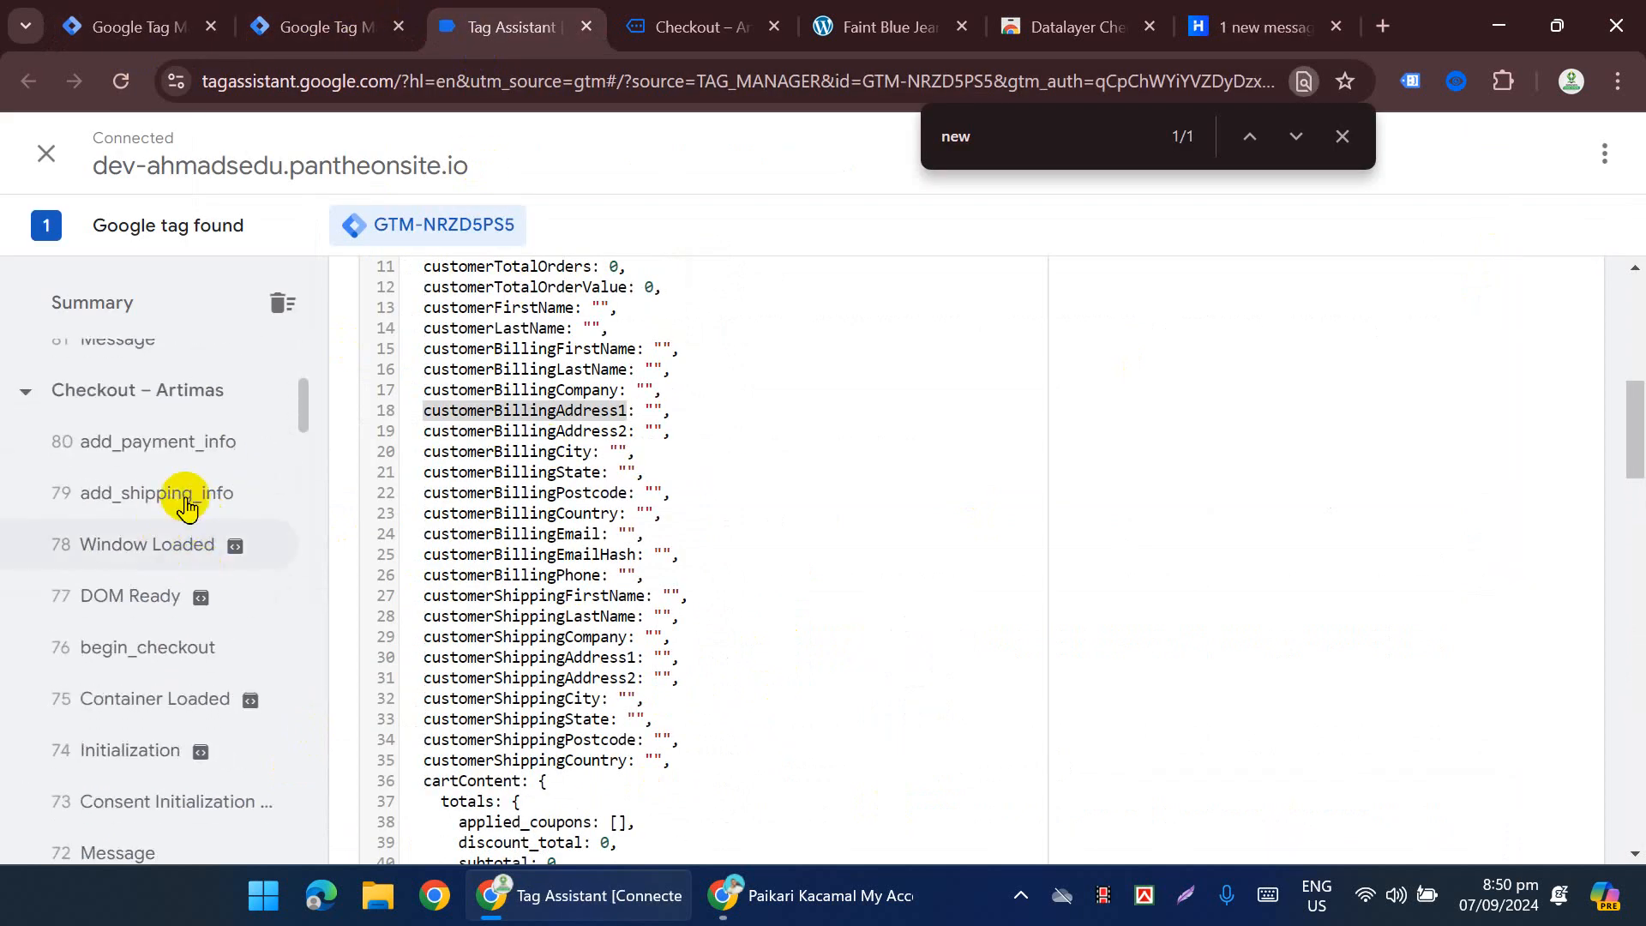
scroll(218, 480, down, 2)
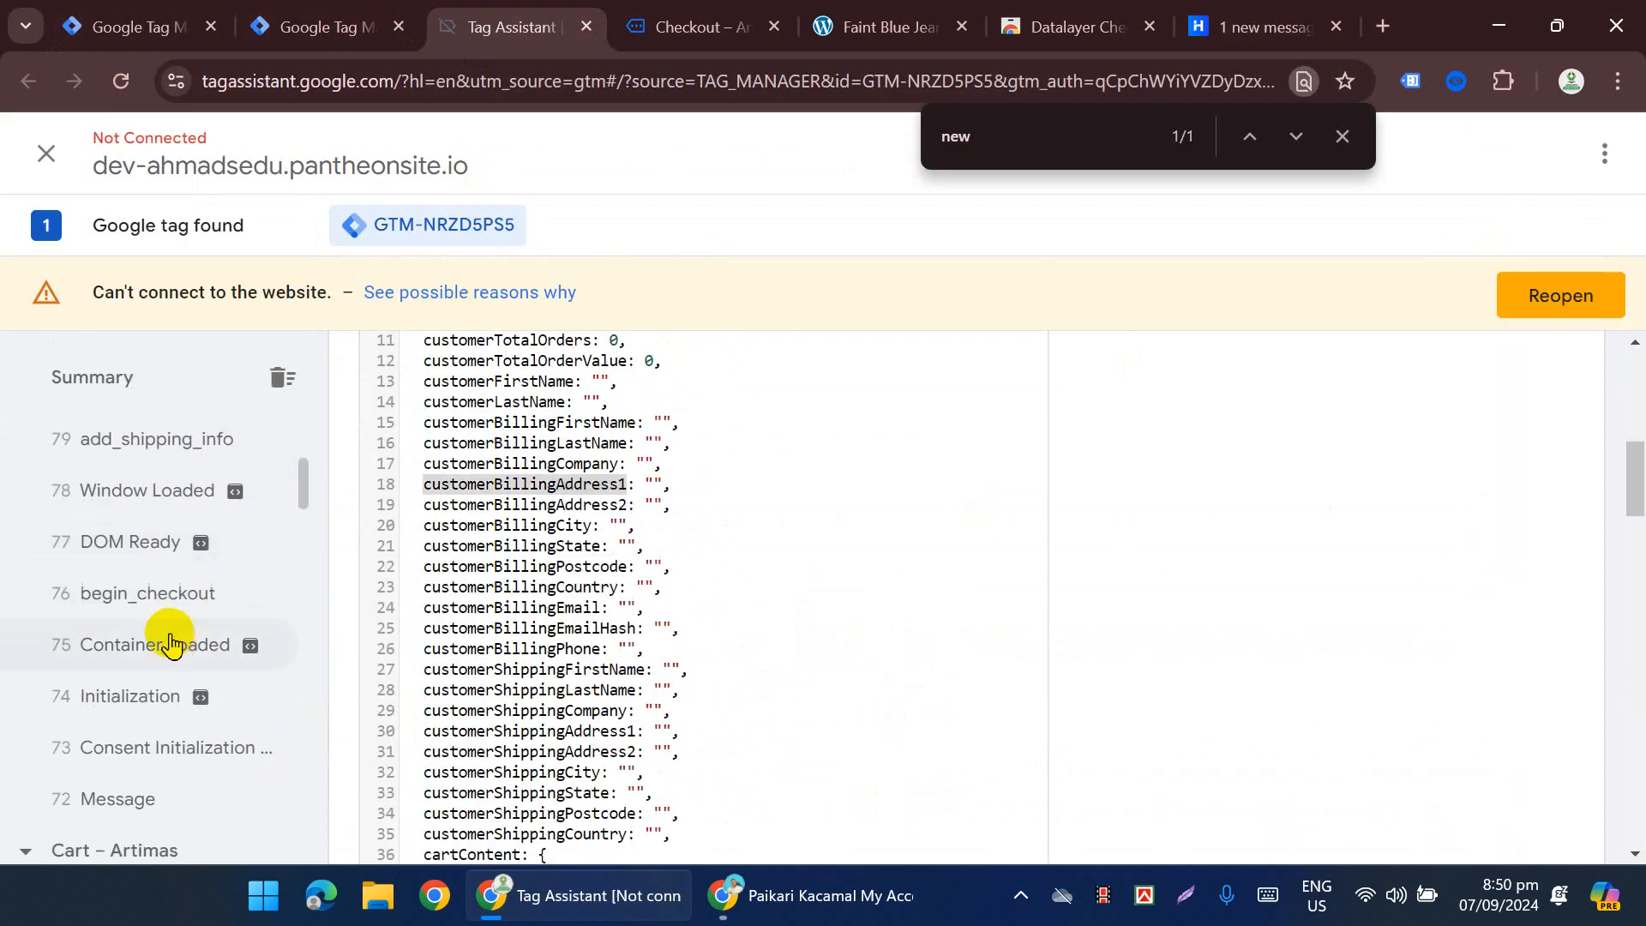
scroll(227, 635, down, 3)
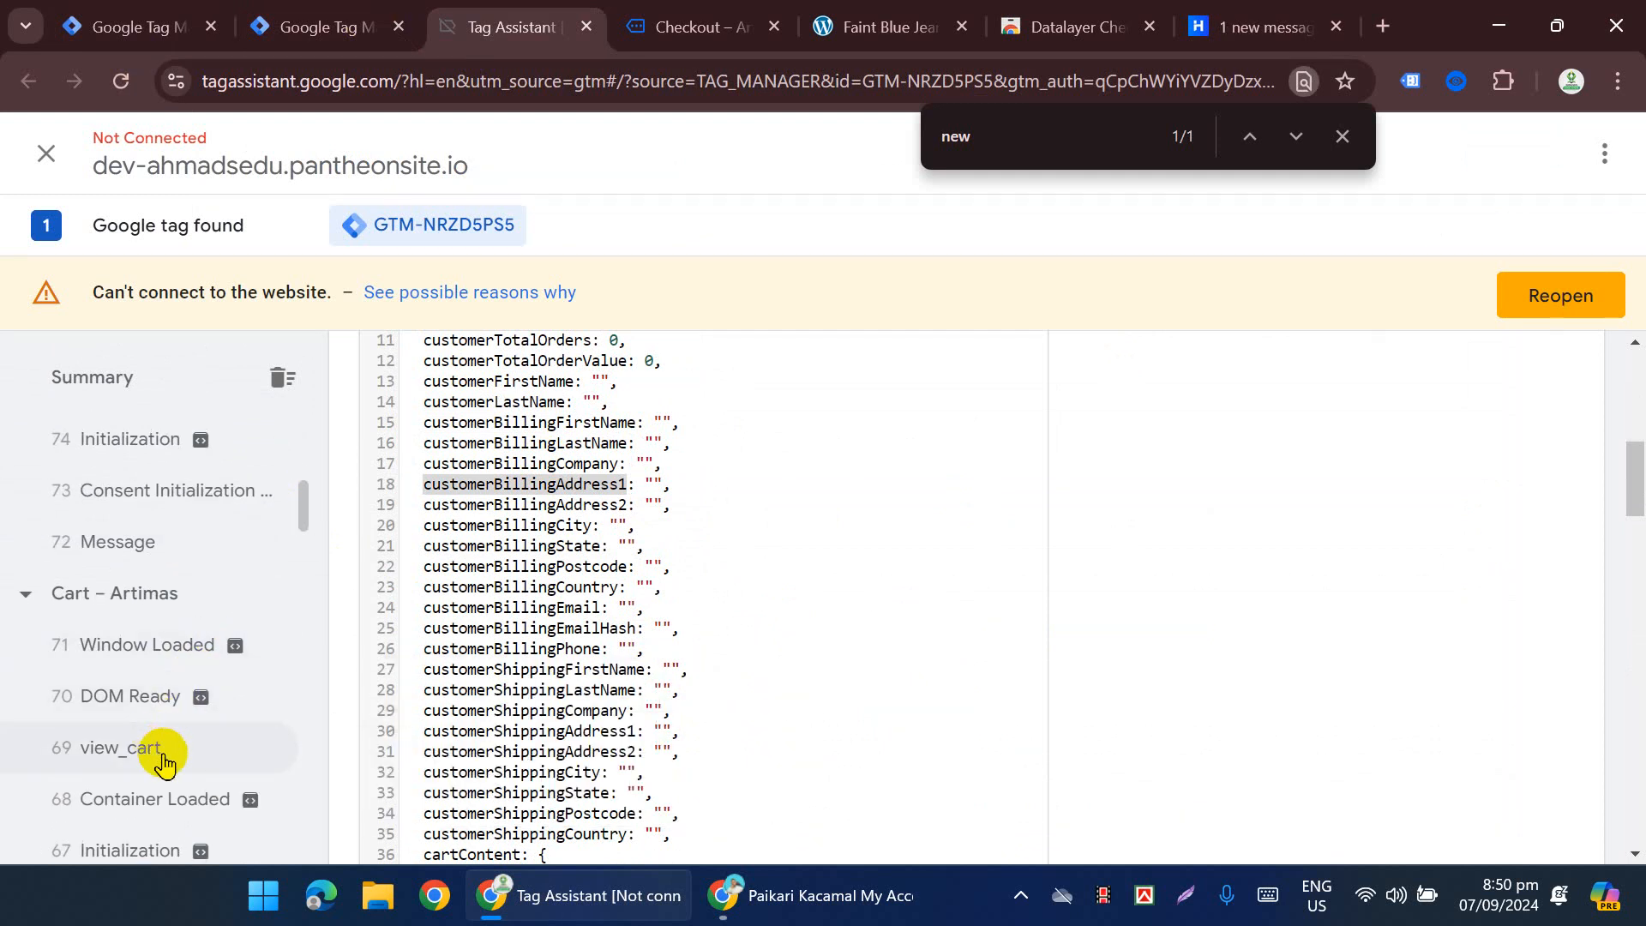
scroll(197, 712, up, 3)
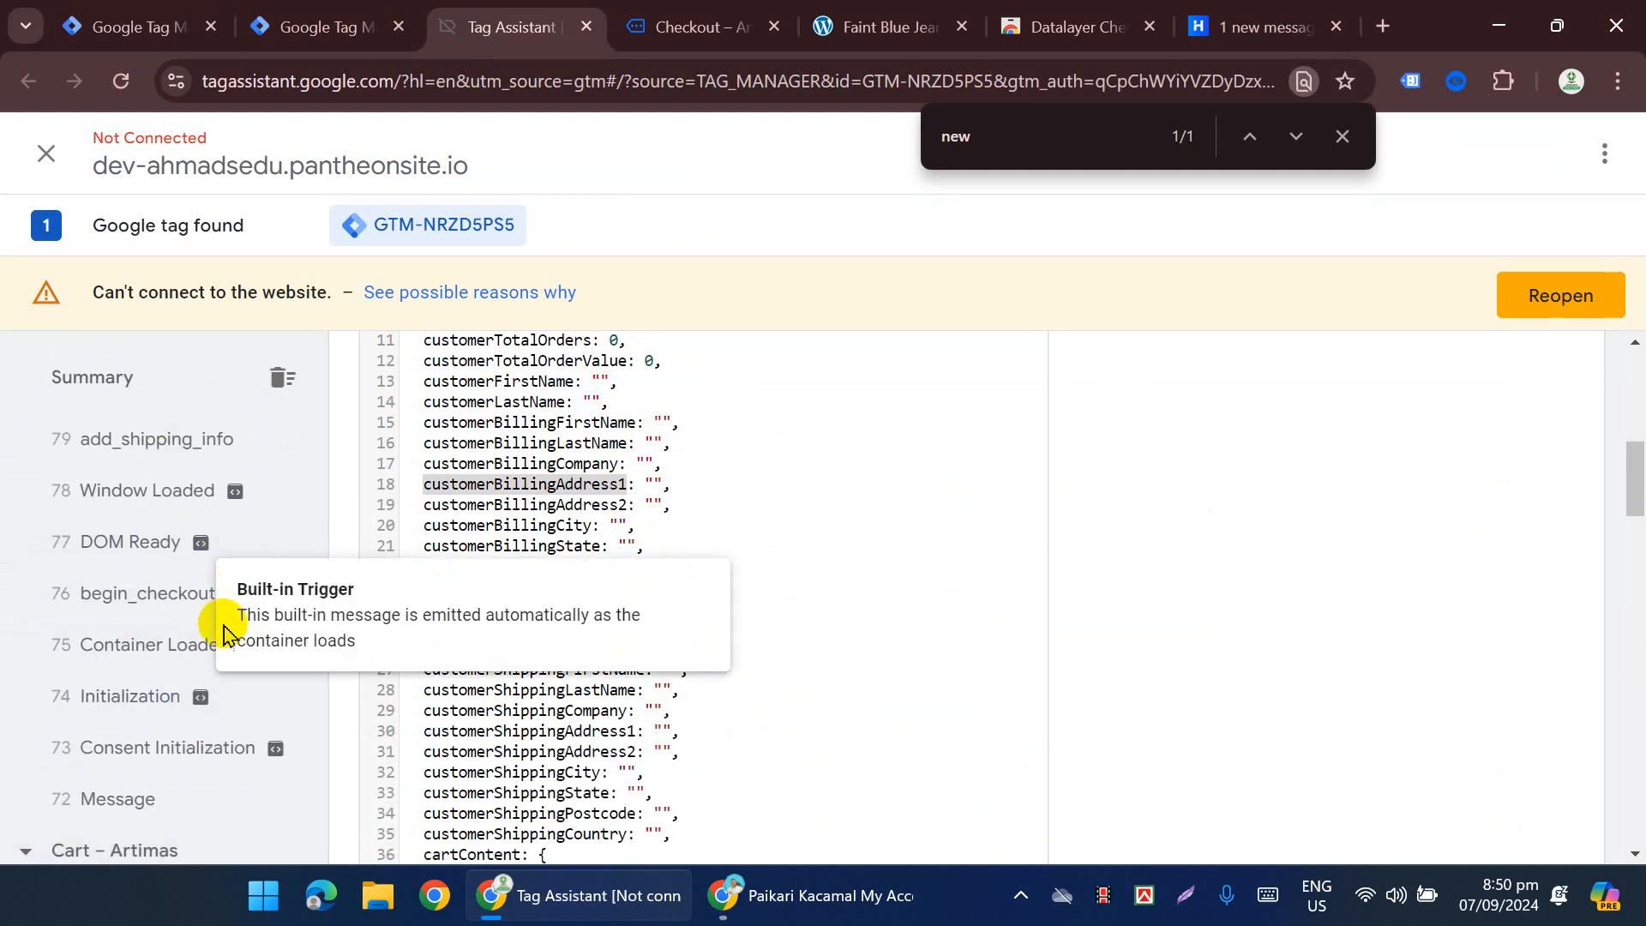
scroll(208, 652, down, 7)
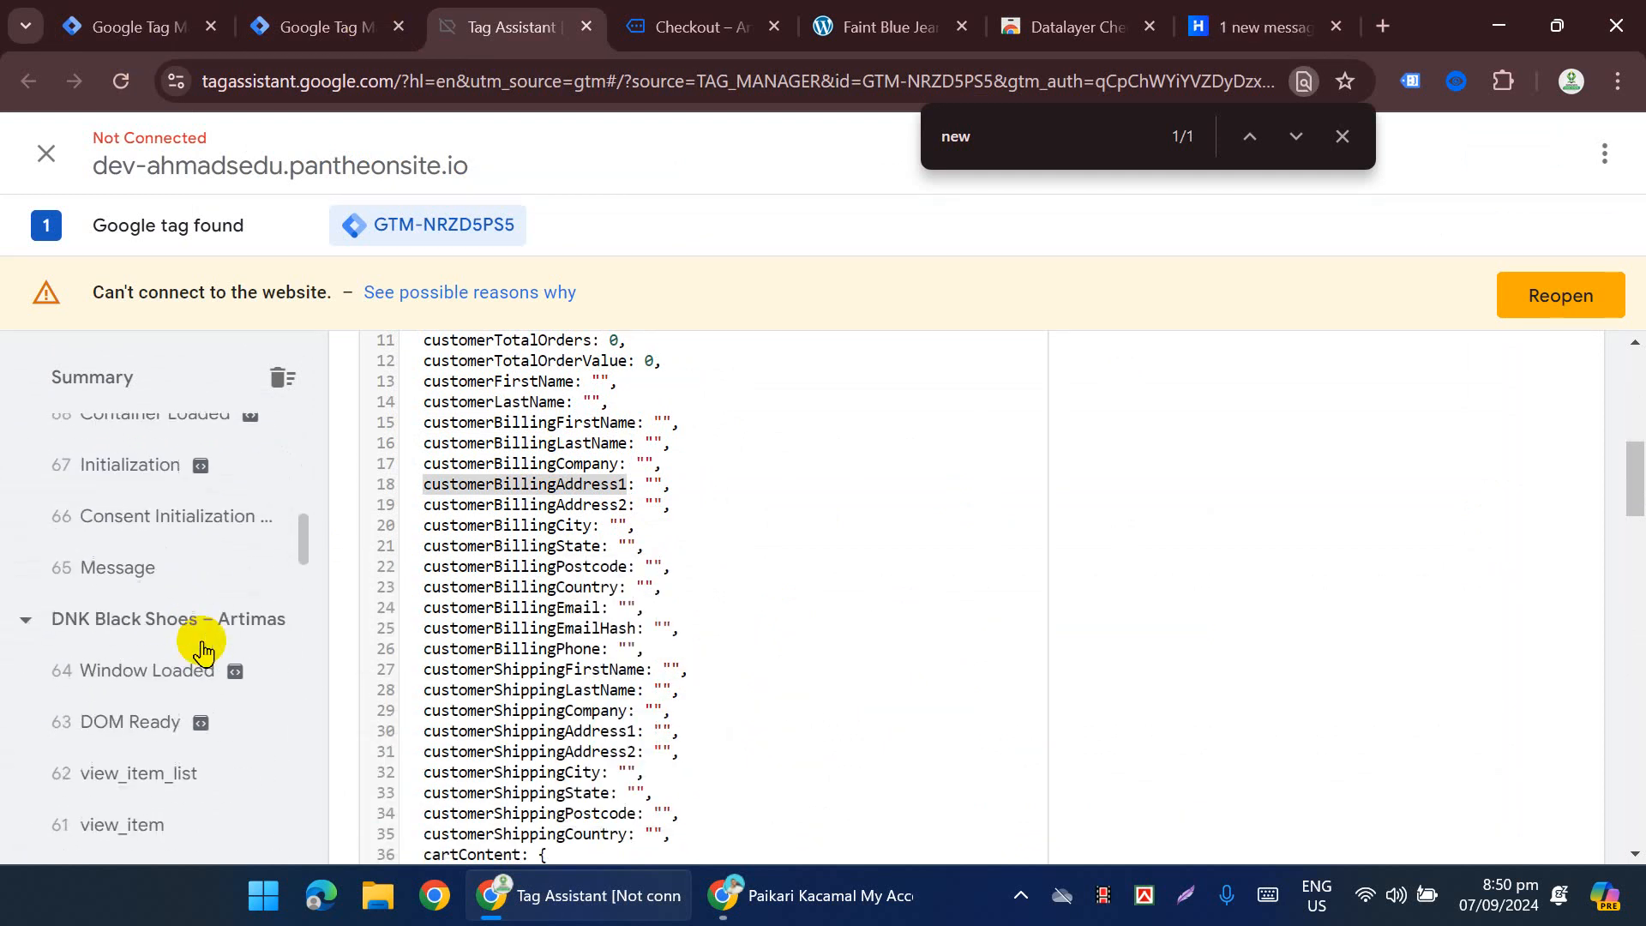
scroll(221, 685, up, 10)
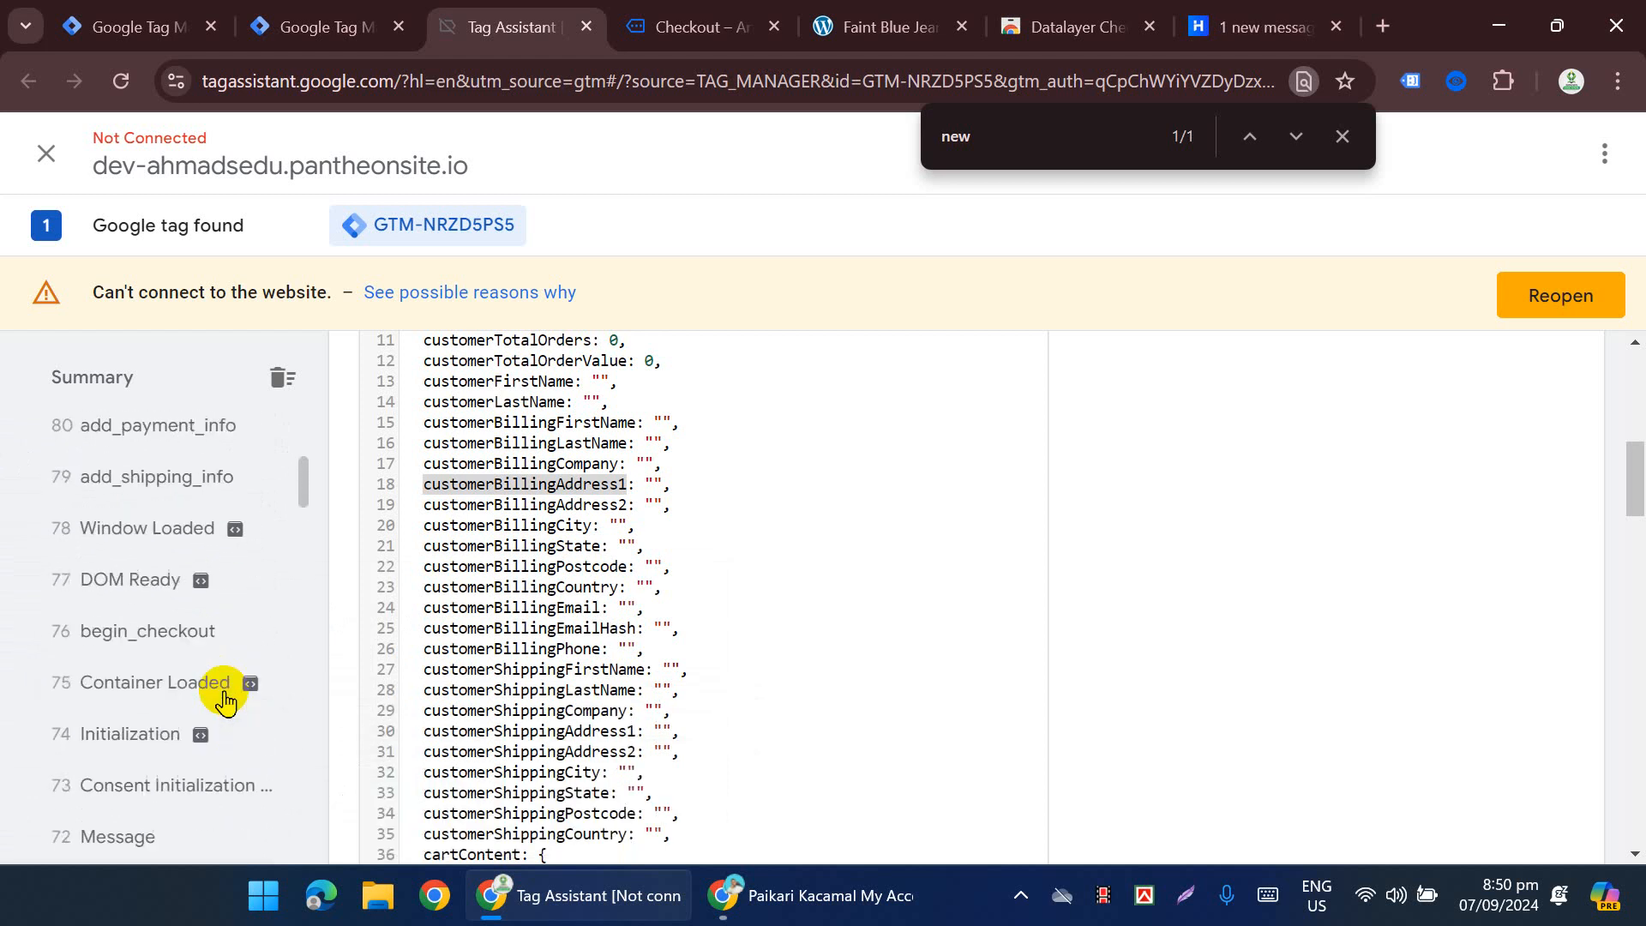
scroll(184, 678, up, 5)
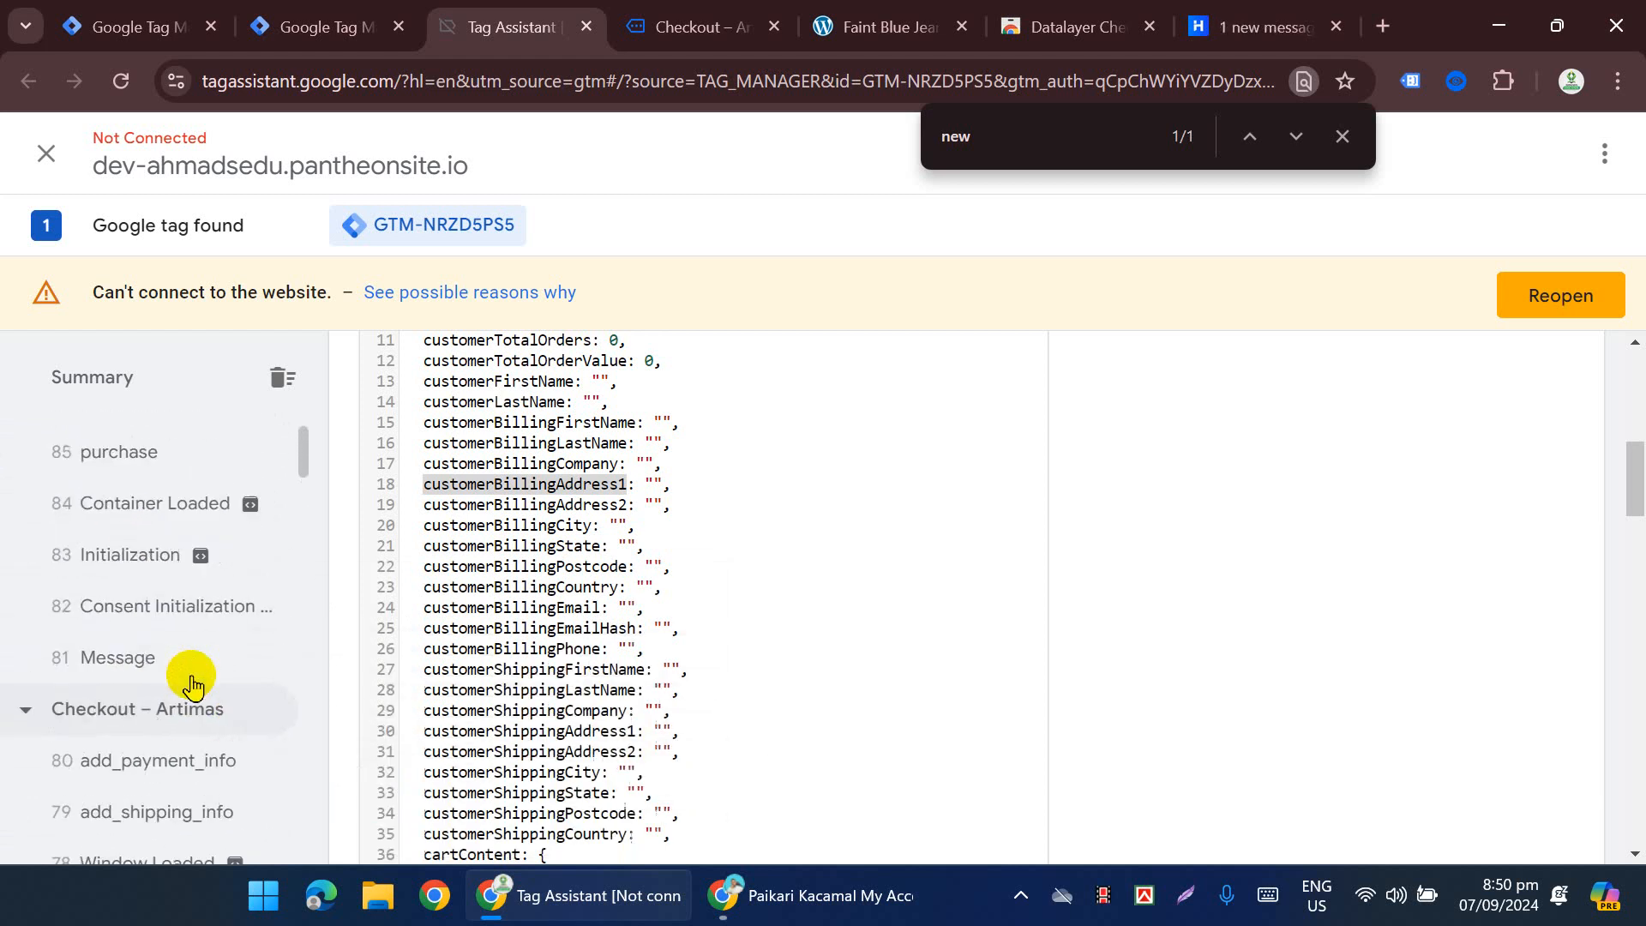
Step: Switch to the store site, open the DNK Red Sports Shoes product from the home page and add it to the cart
click(652, 23)
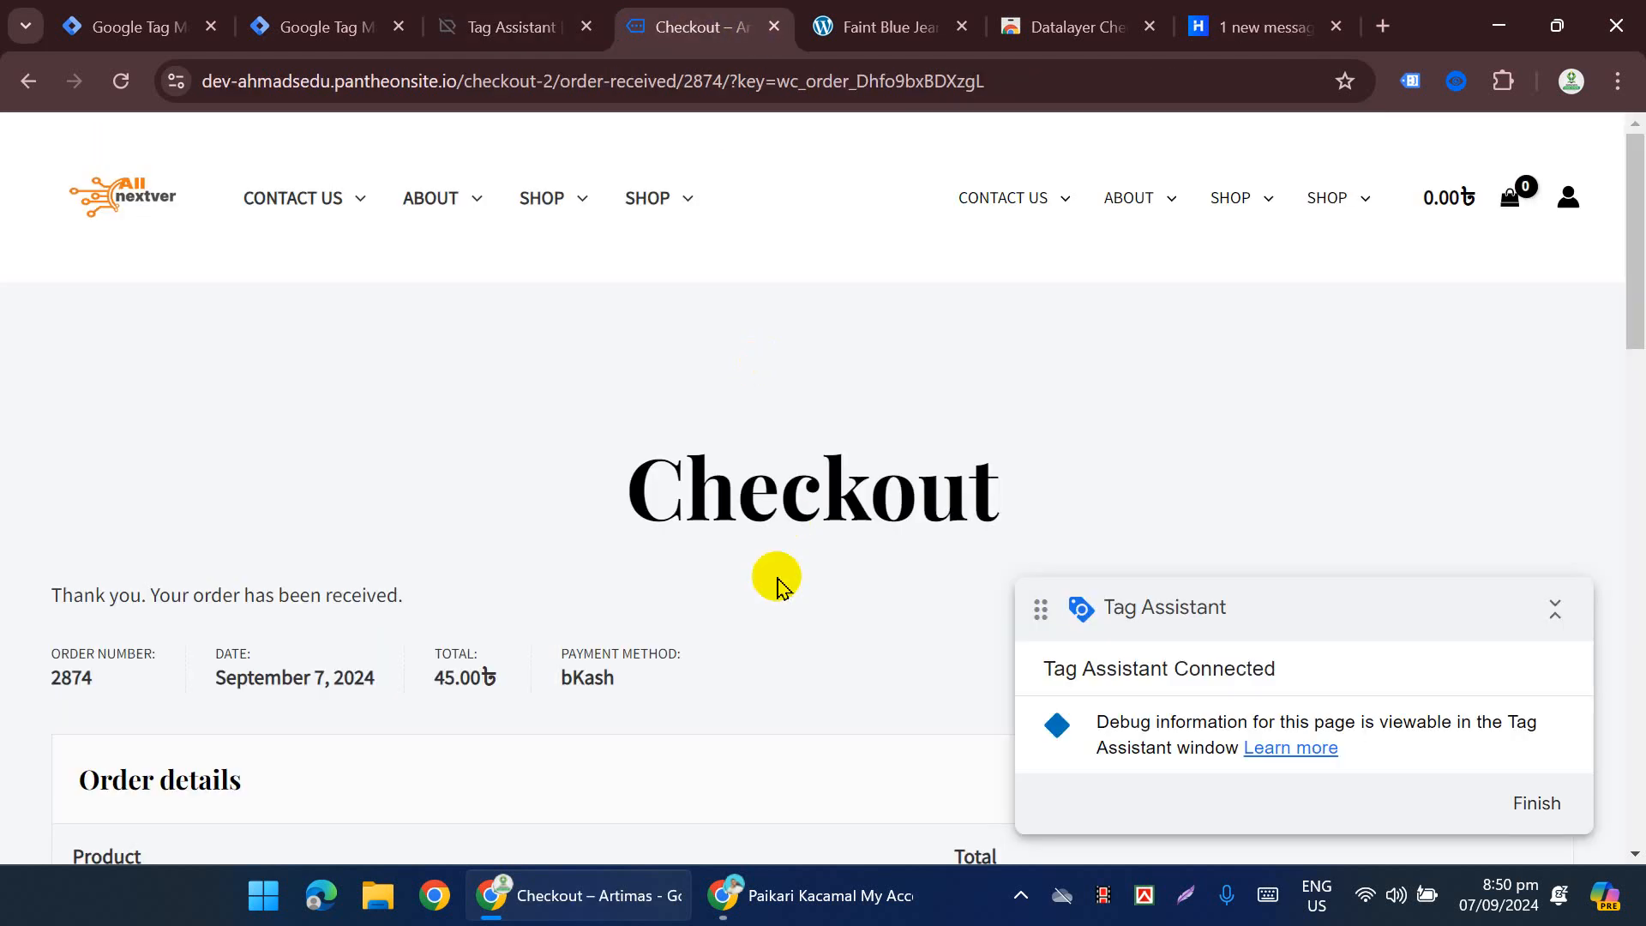
click(90, 192)
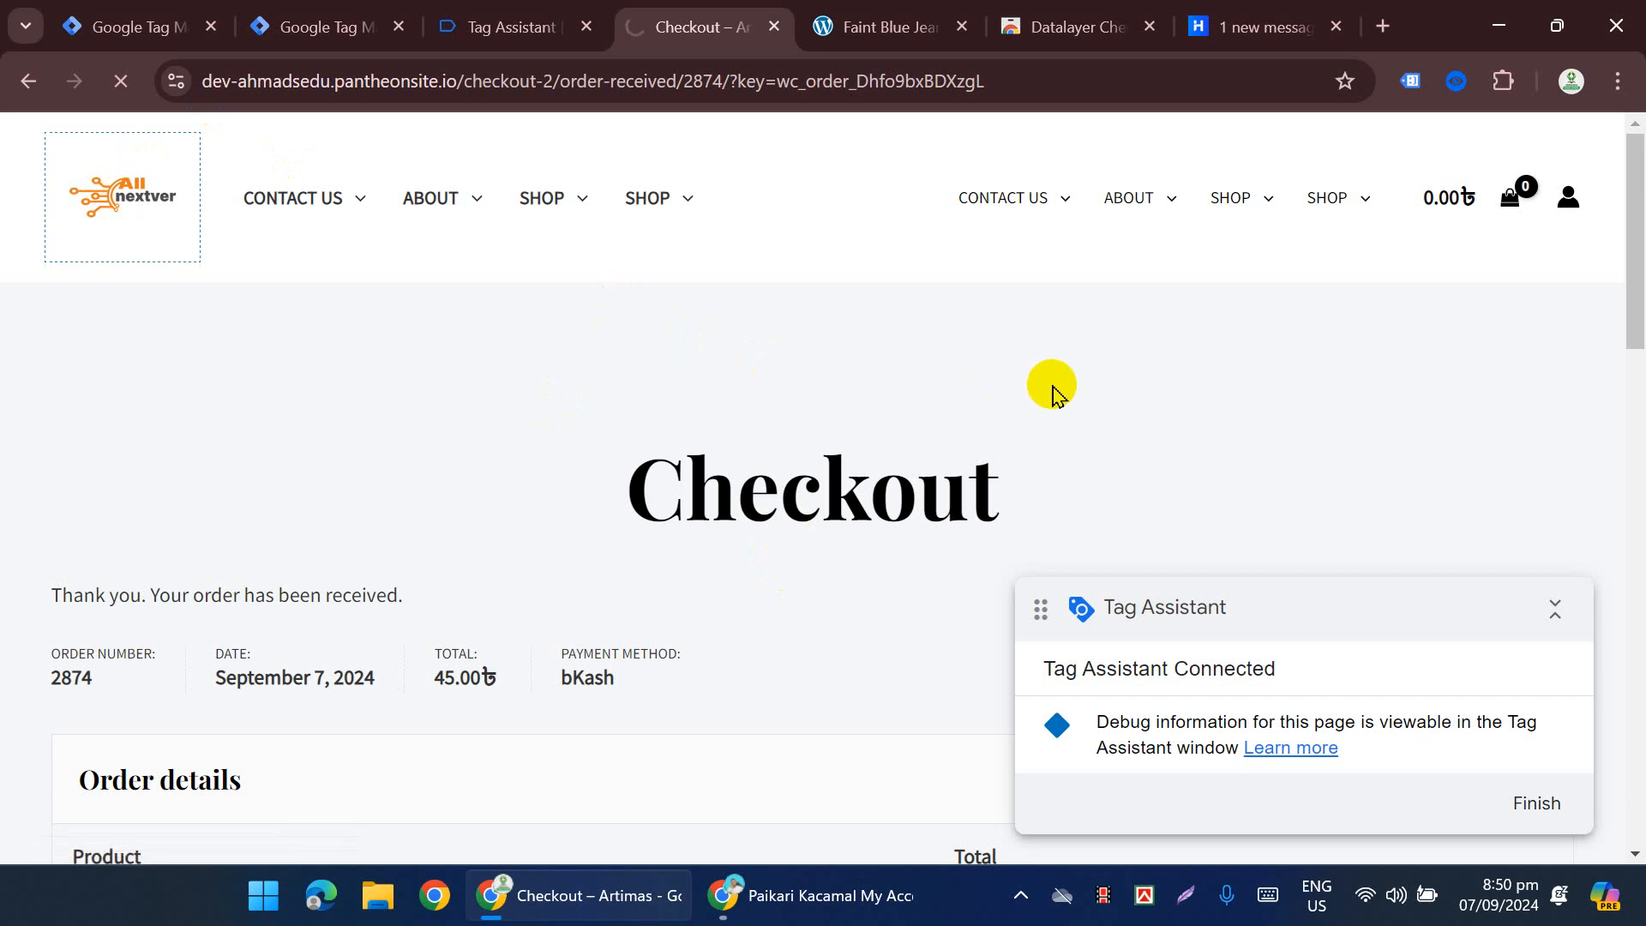
scroll(986, 429, down, 15)
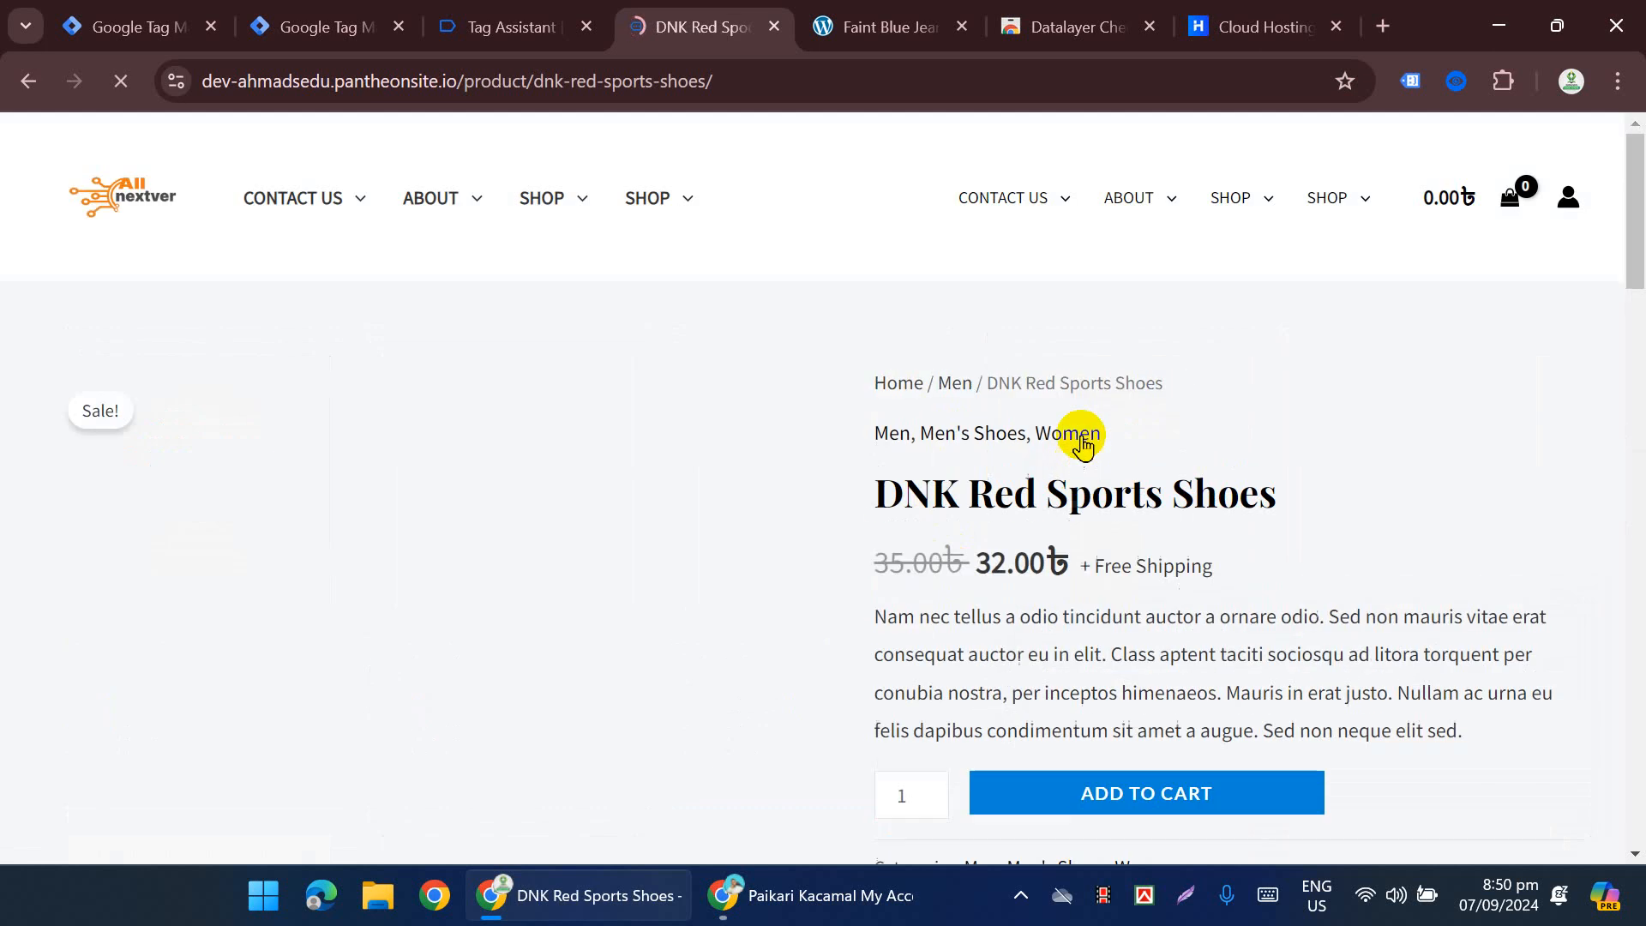
click(997, 796)
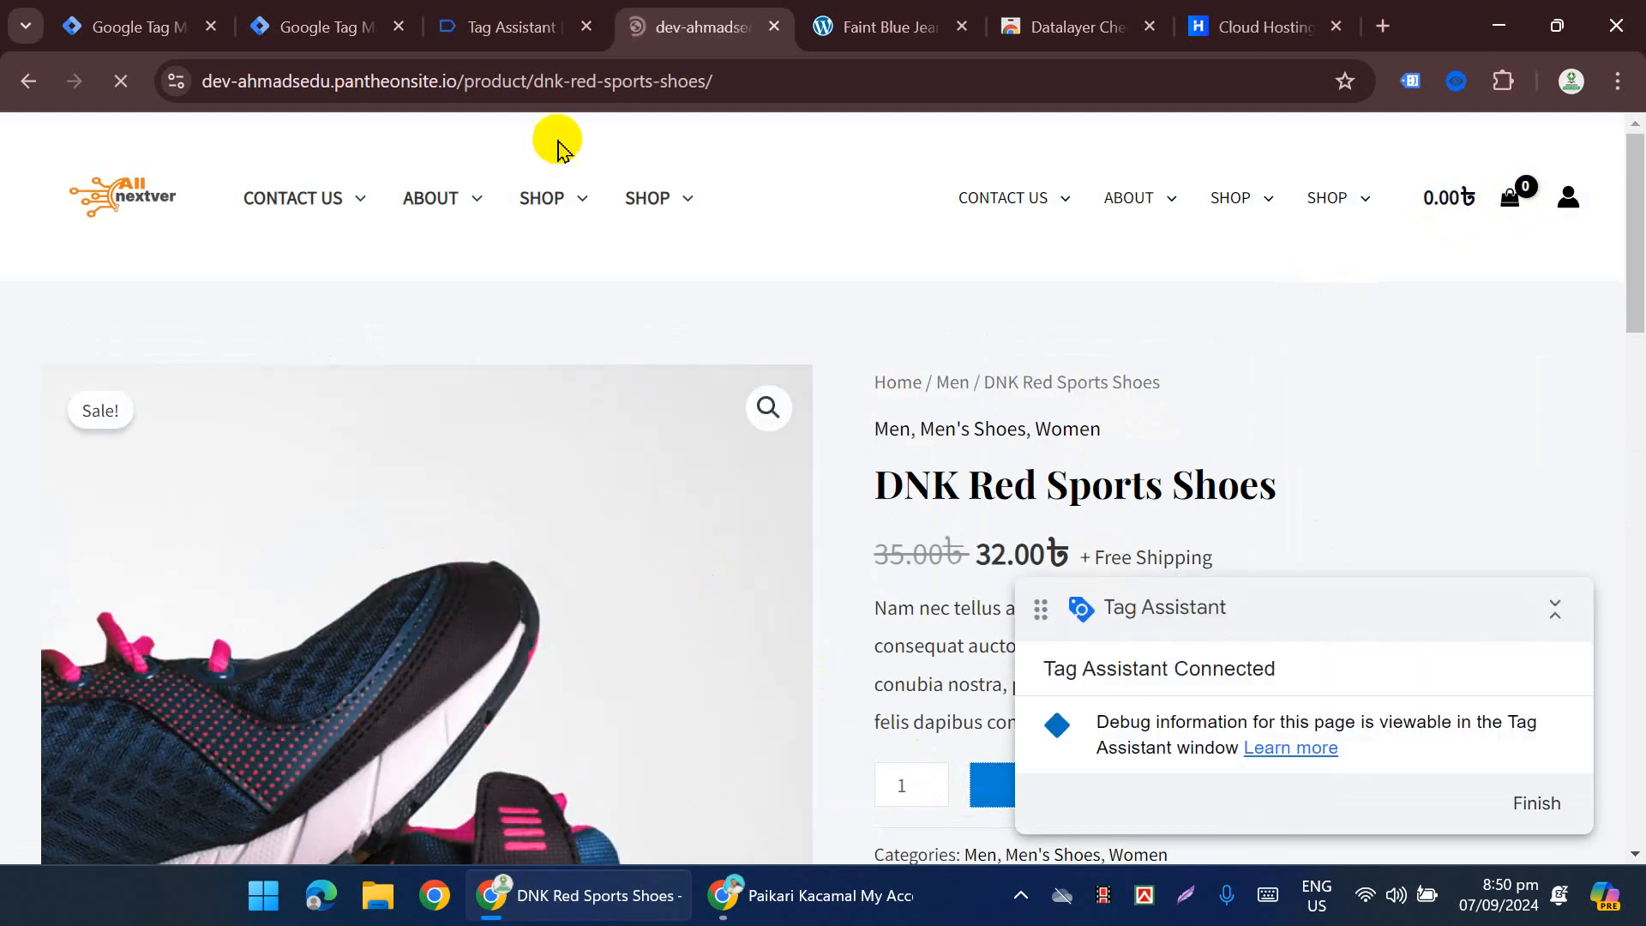
Step: Switch to Tag Assistant, open the add_to_cart event for DNK Red Sports Shoes and copy its event name
click(515, 27)
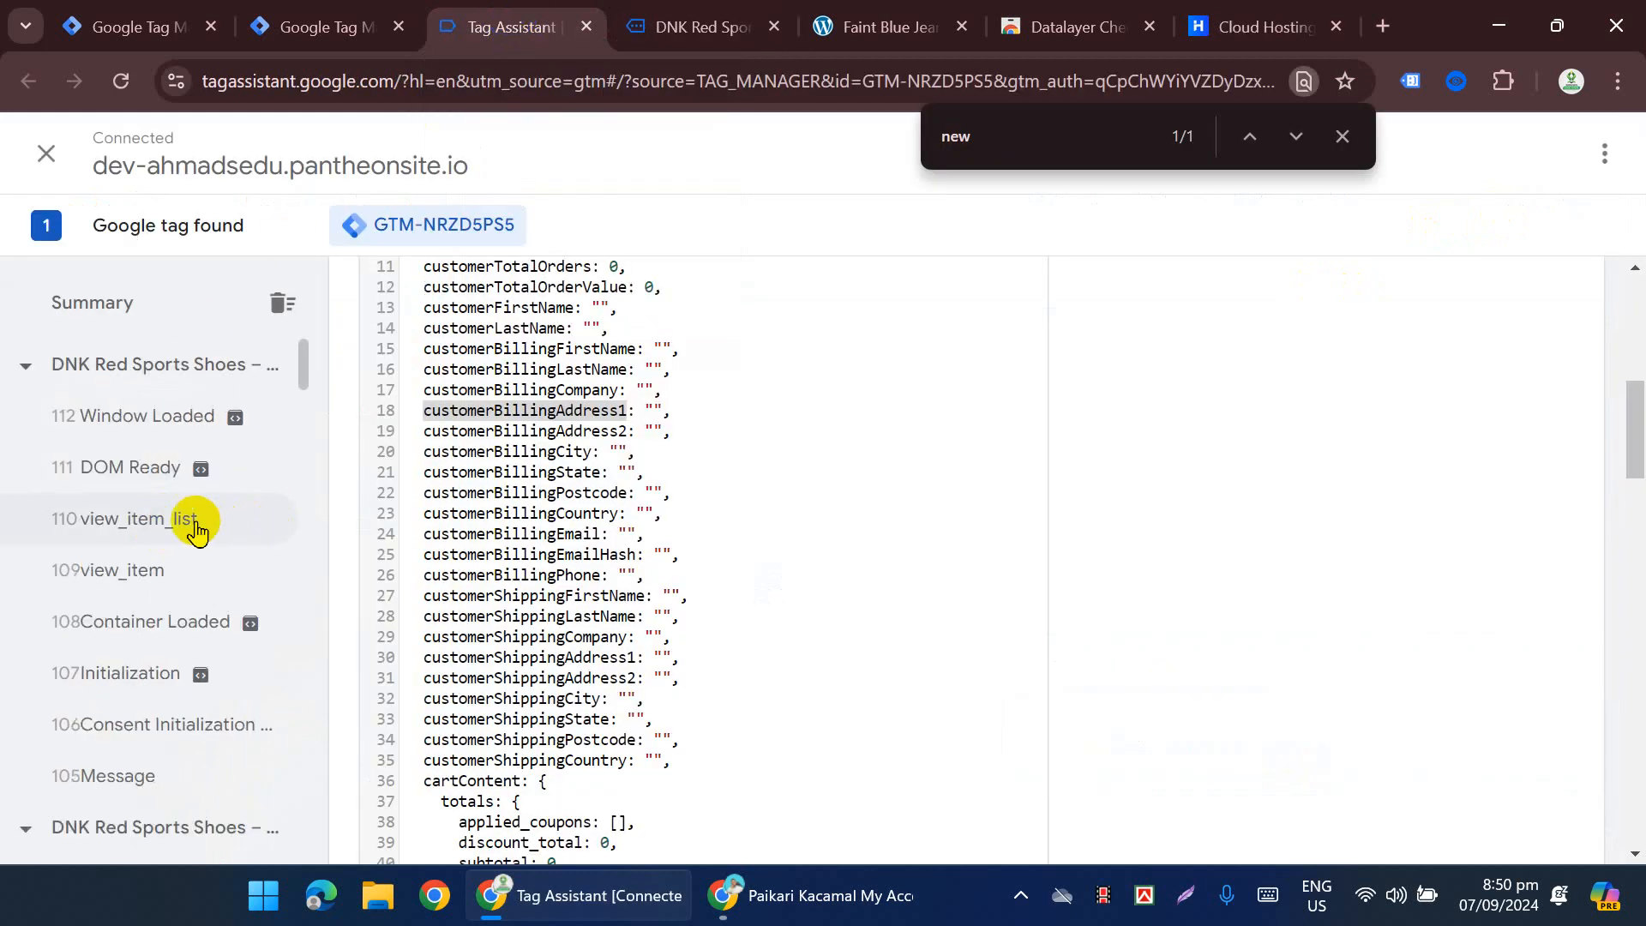
scroll(232, 549, down, 3)
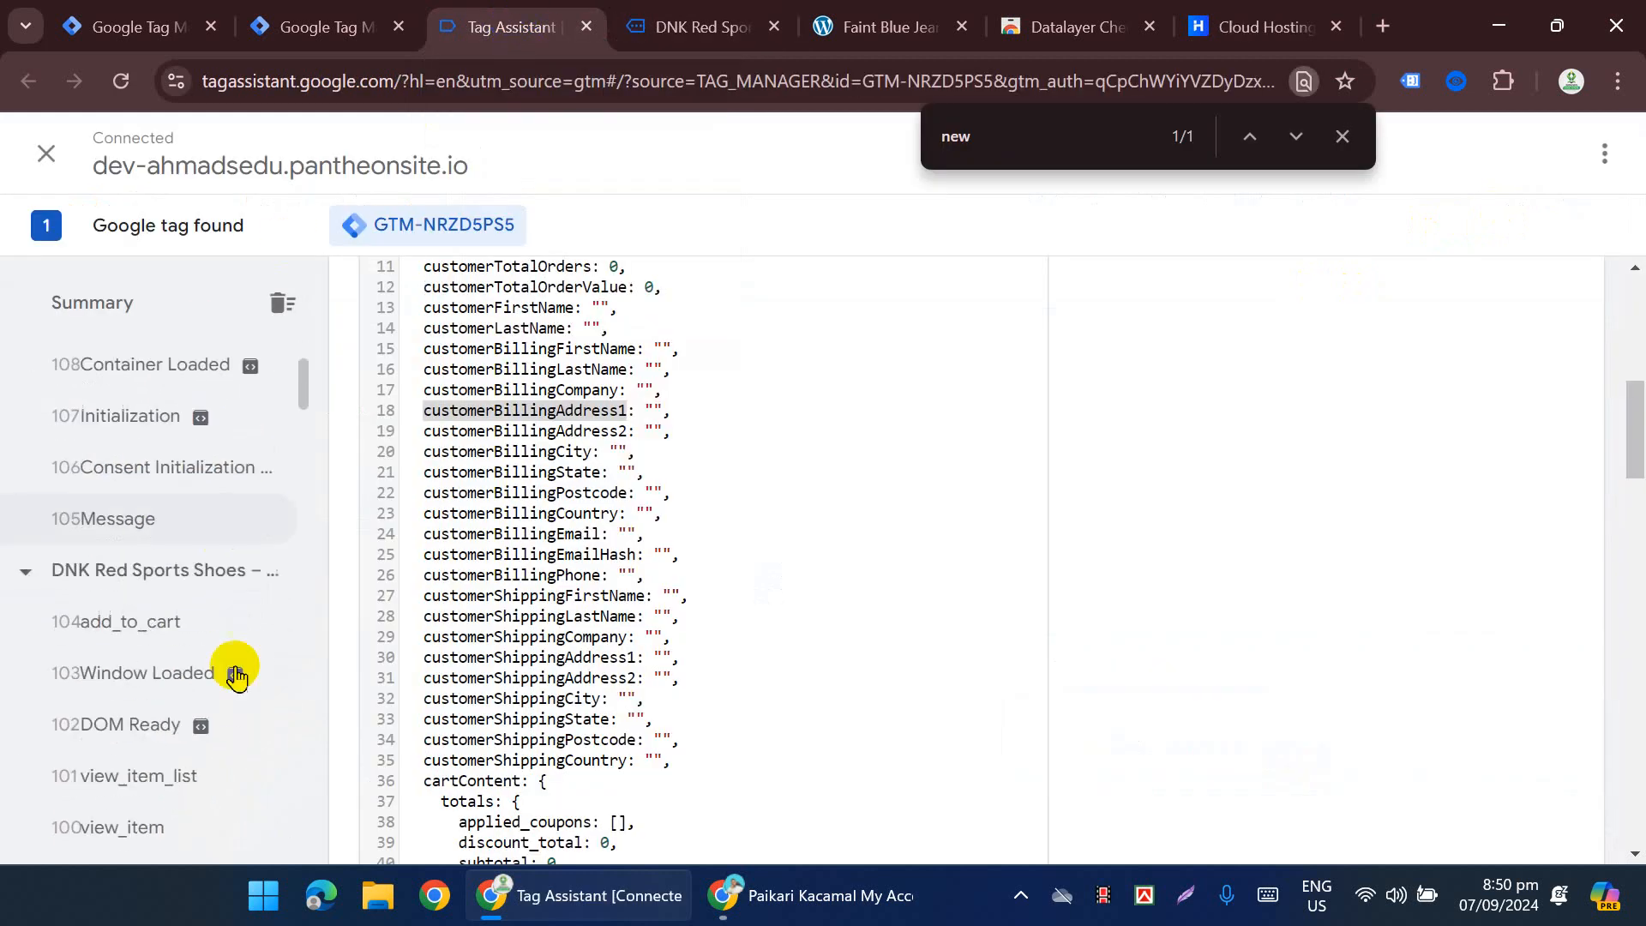
click(168, 616)
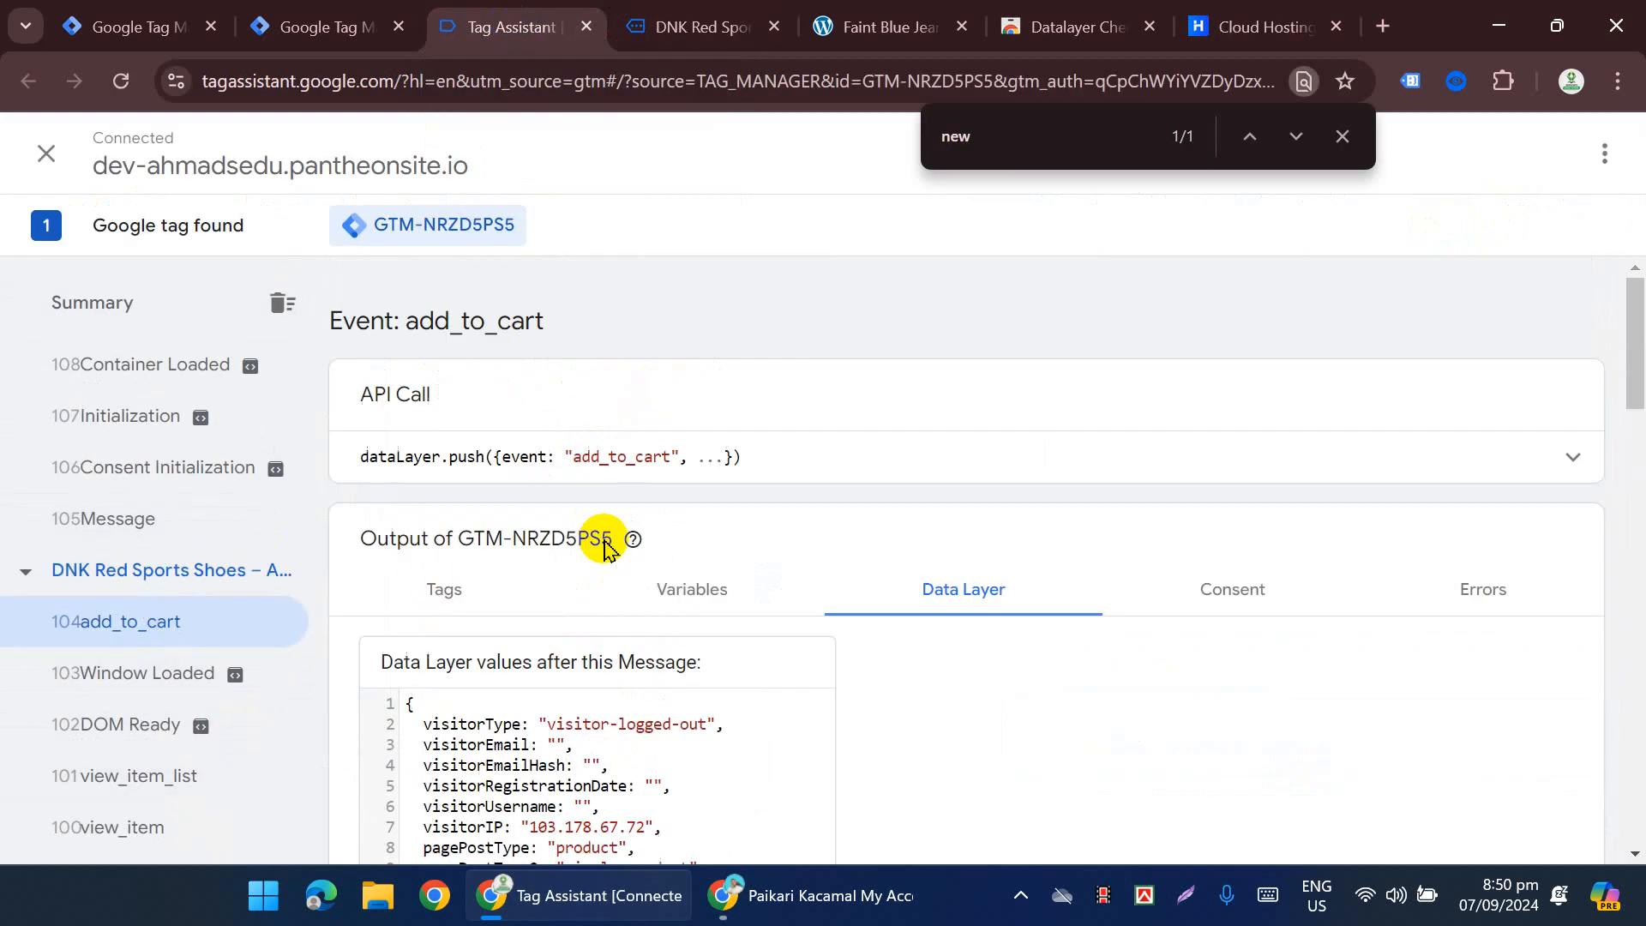
double_click(625, 454)
key(ctrl+c)
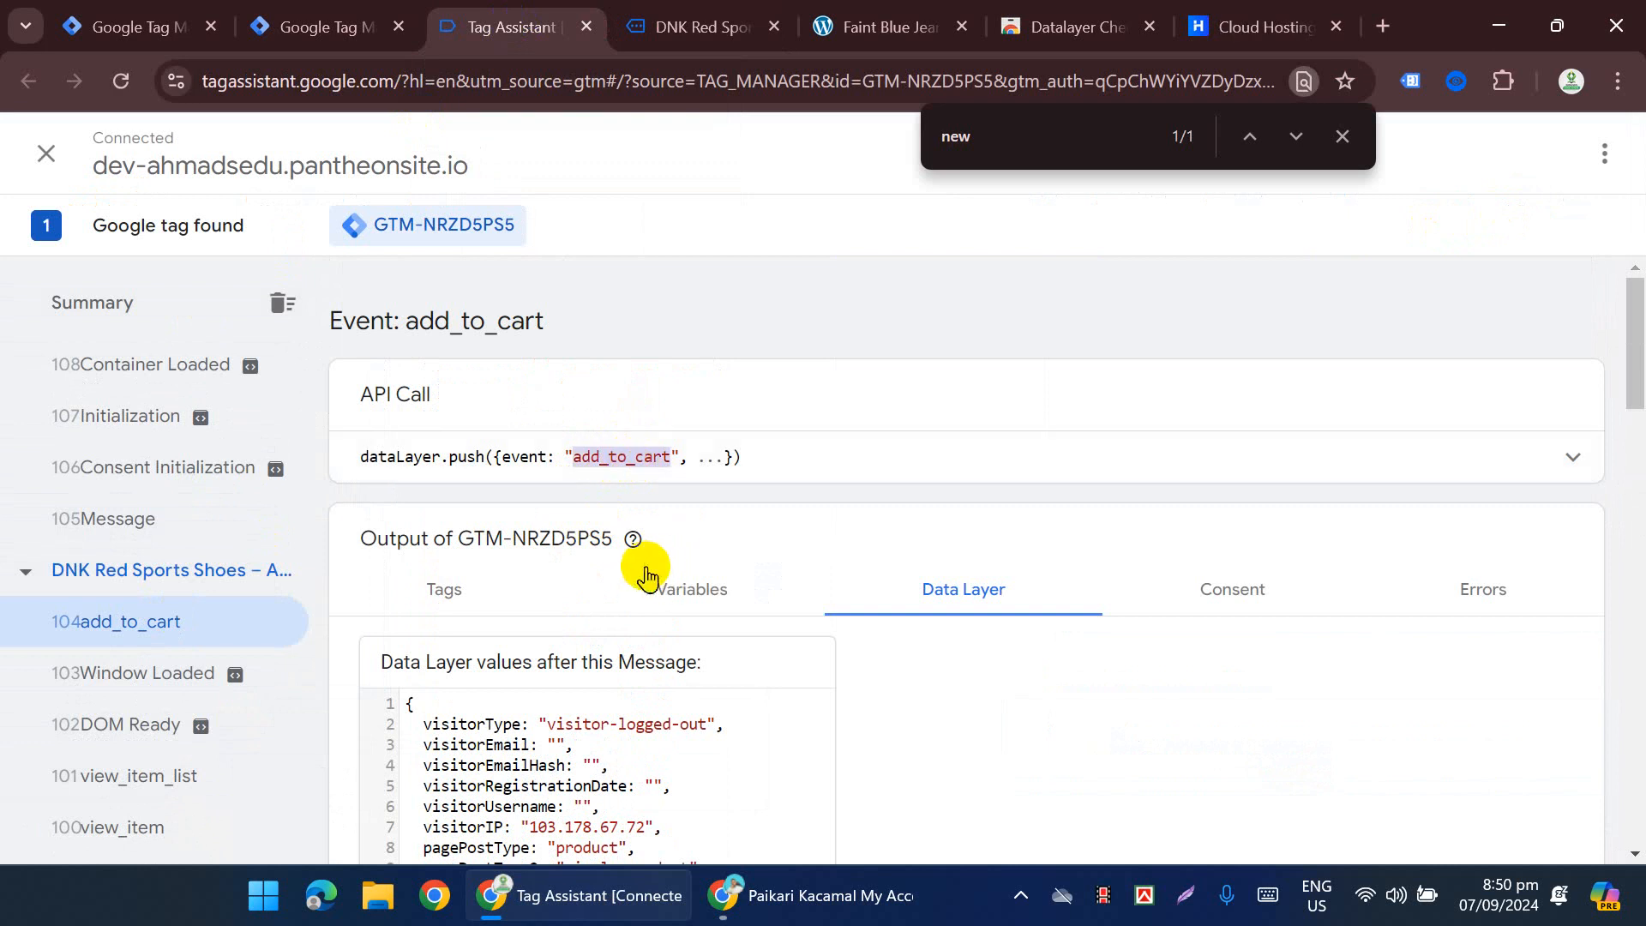
Step: Switch to Tag Manager and review the untitled tag's product, new customer and user-provided data settings
click(330, 22)
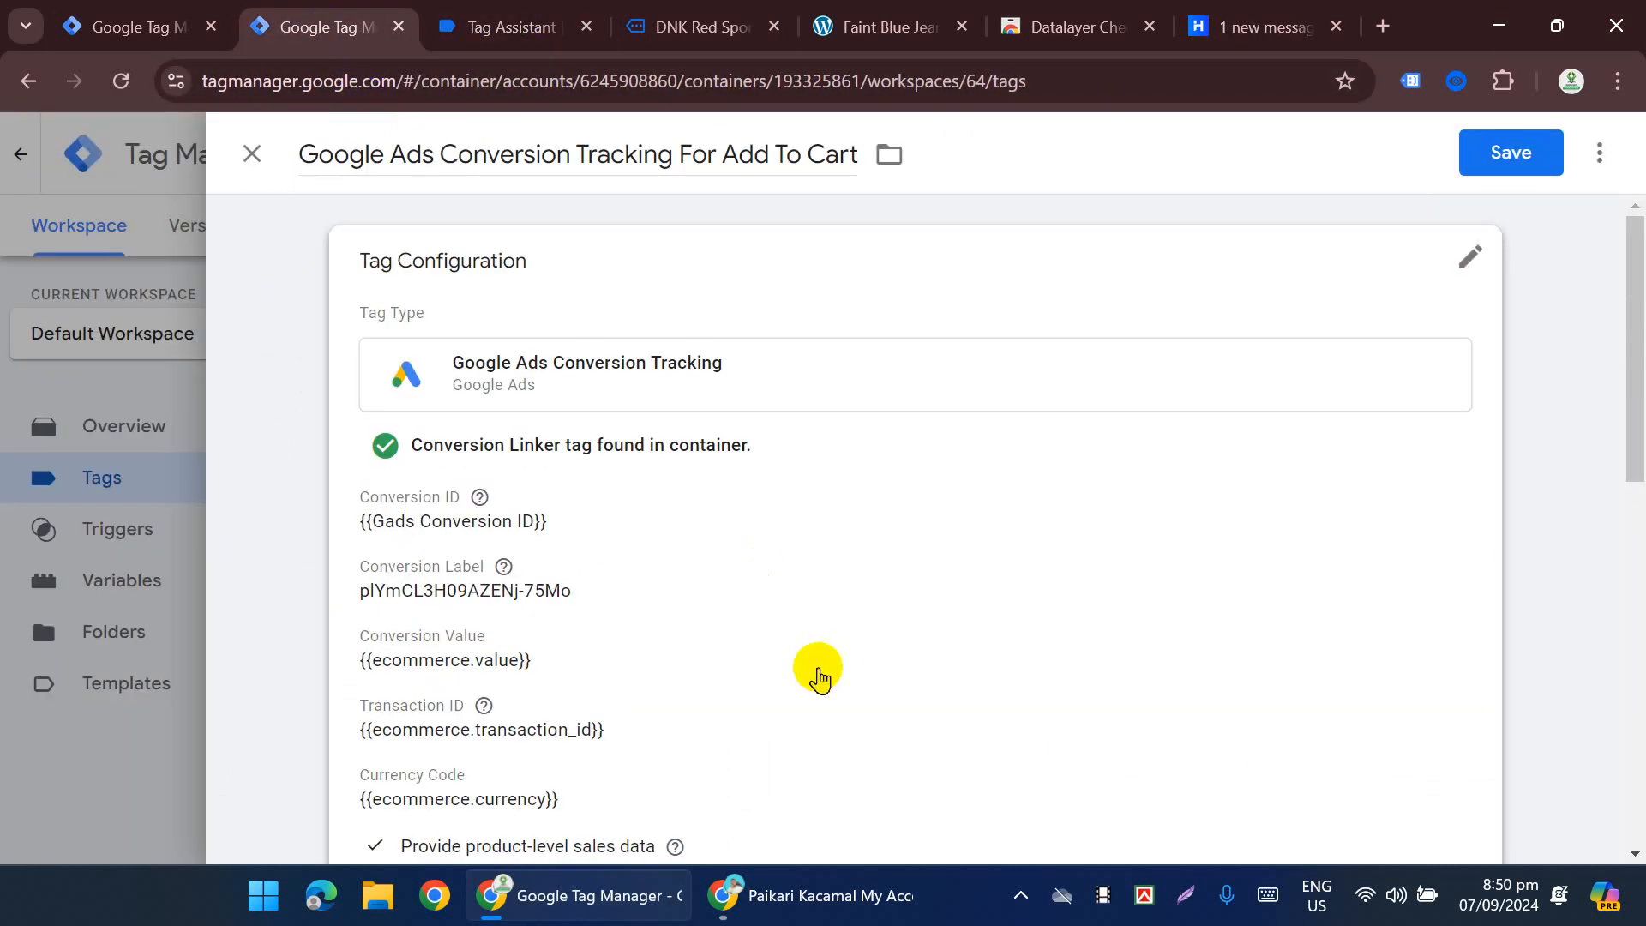
click(97, 11)
scroll(716, 613, up, 5)
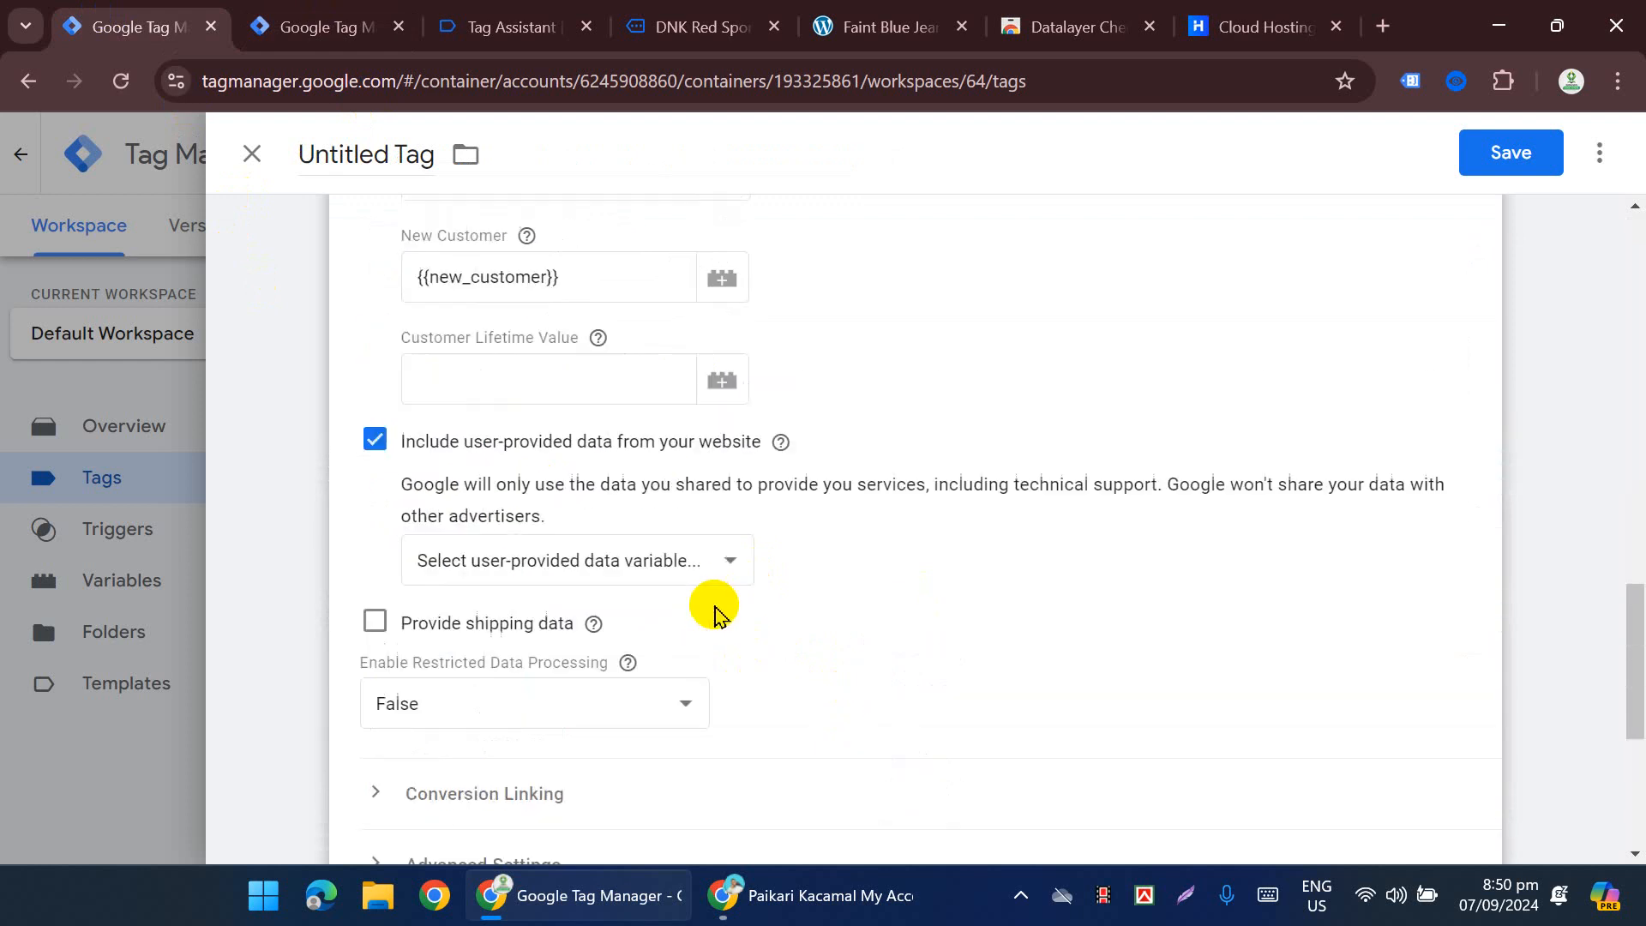
scroll(716, 613, up, 4)
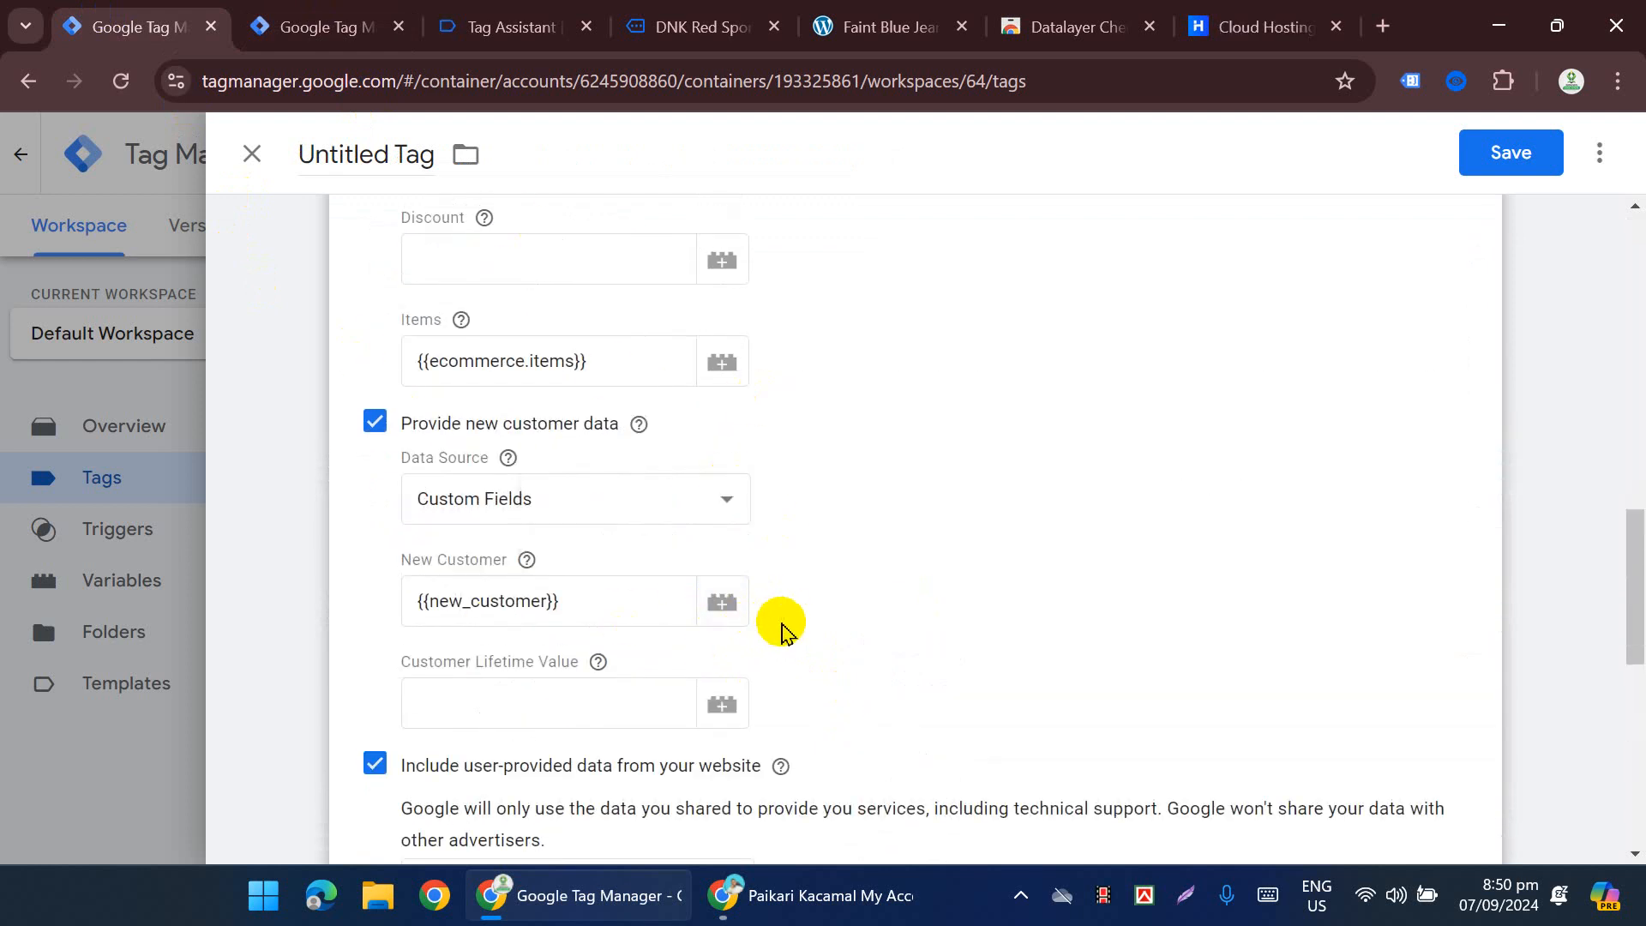
scroll(731, 632, down, 9)
scroll(651, 632, up, 8)
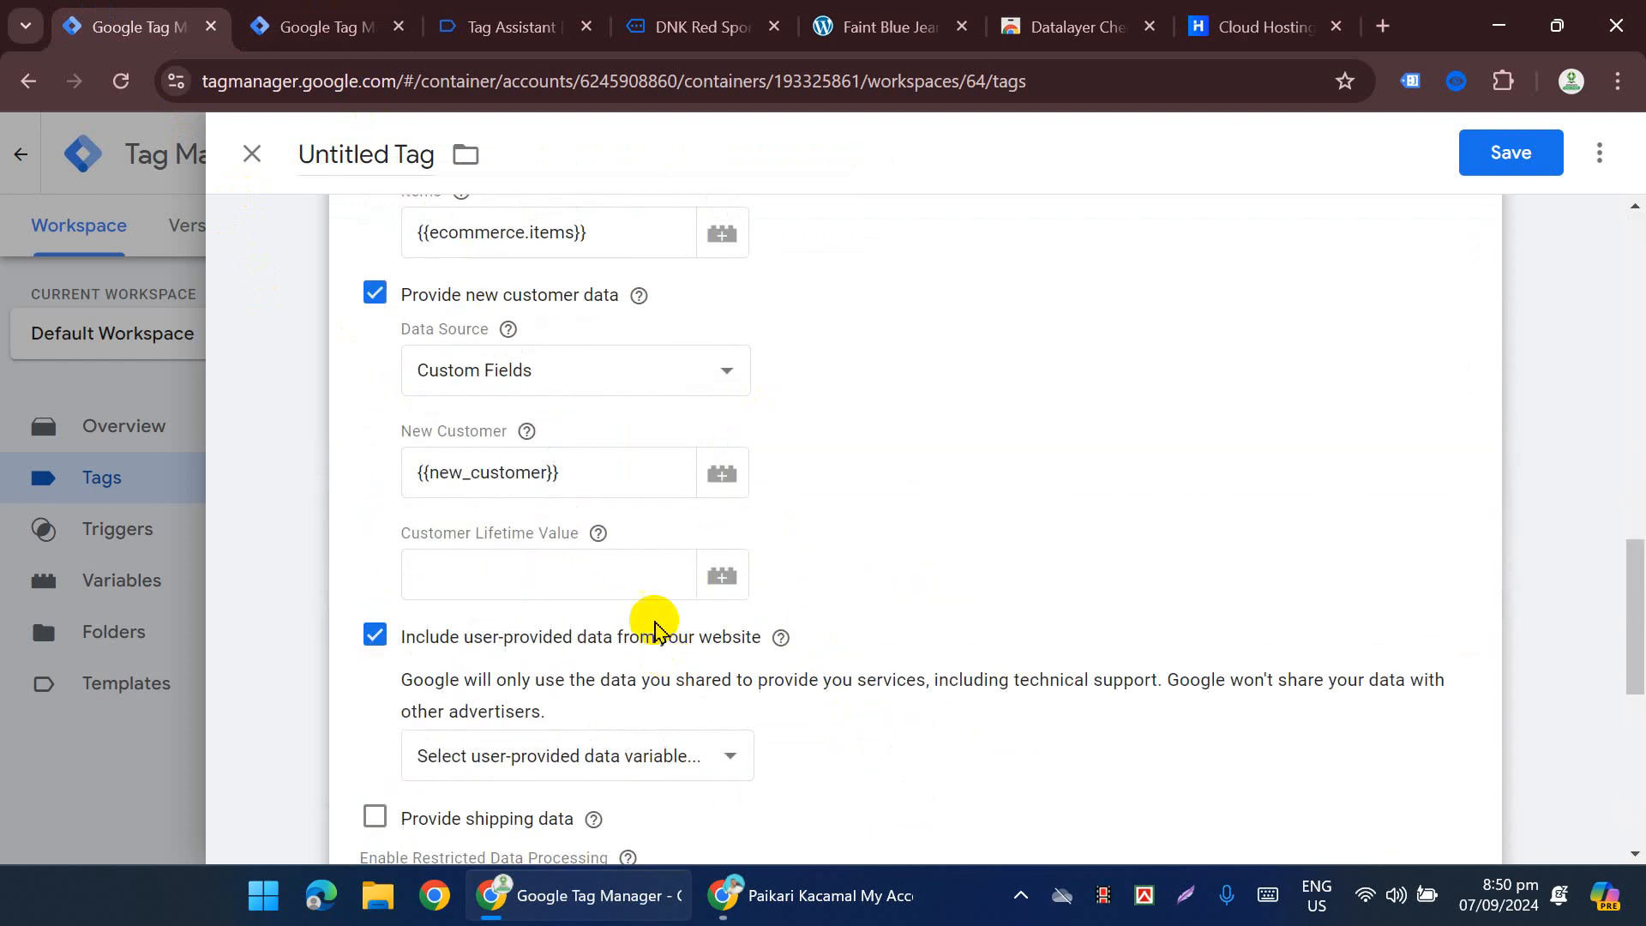
scroll(686, 591, up, 9)
scroll(666, 582, down, 8)
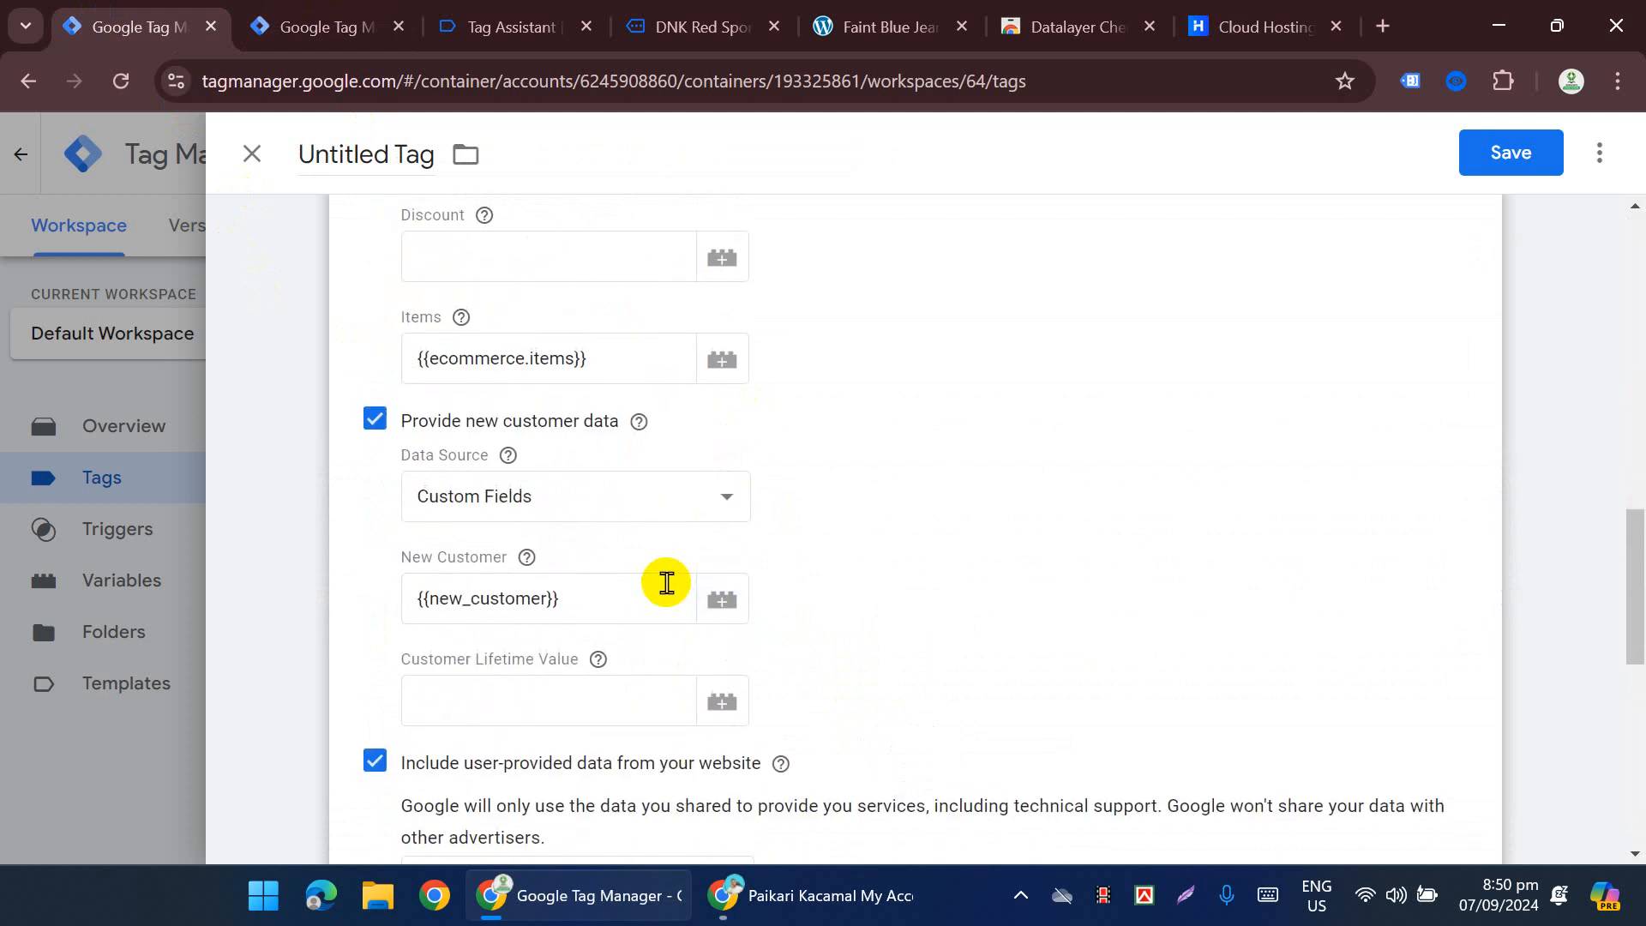
scroll(652, 575, down, 8)
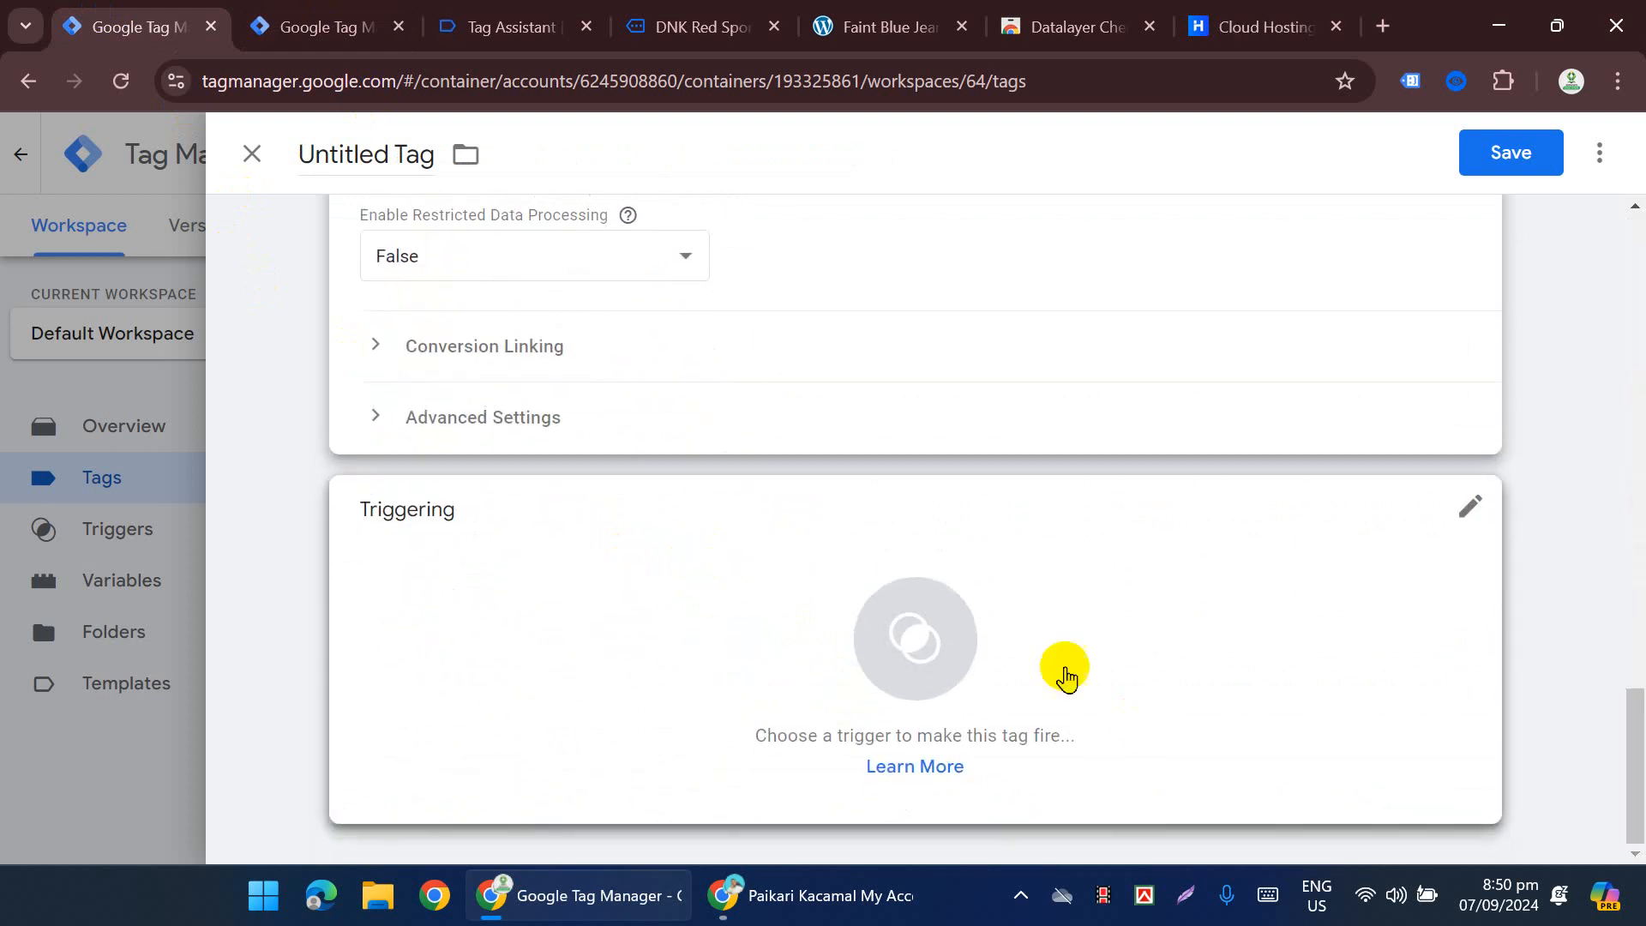
Step: Create a new Custom Event trigger for the tag with the event name add_to_cart
click(1455, 515)
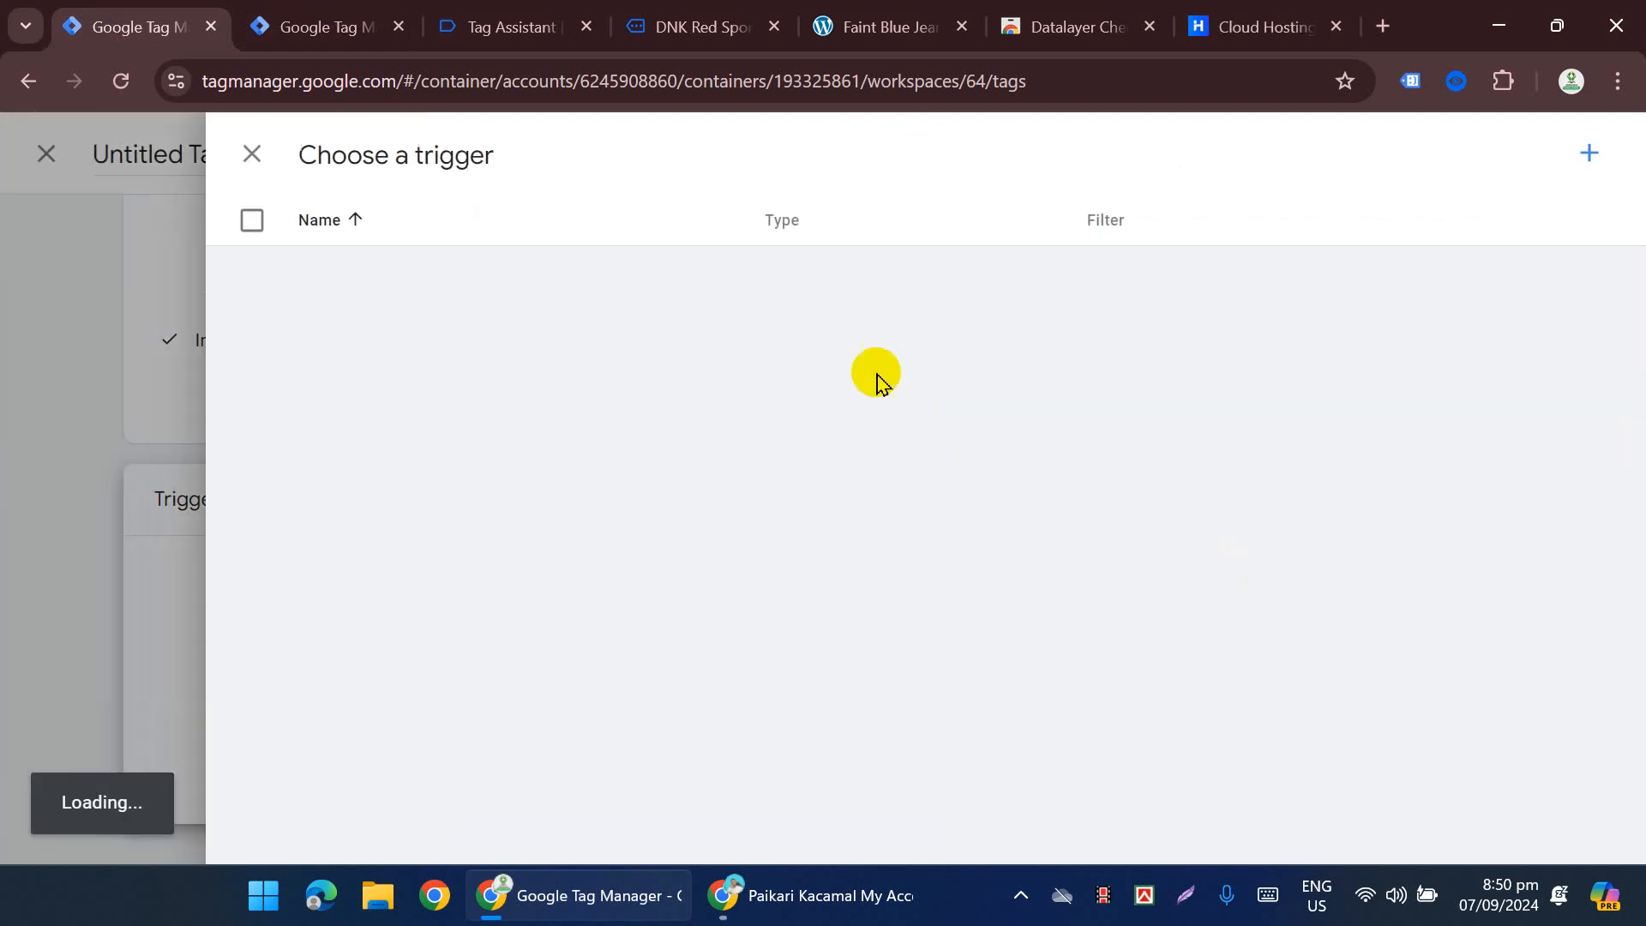
click(1600, 167)
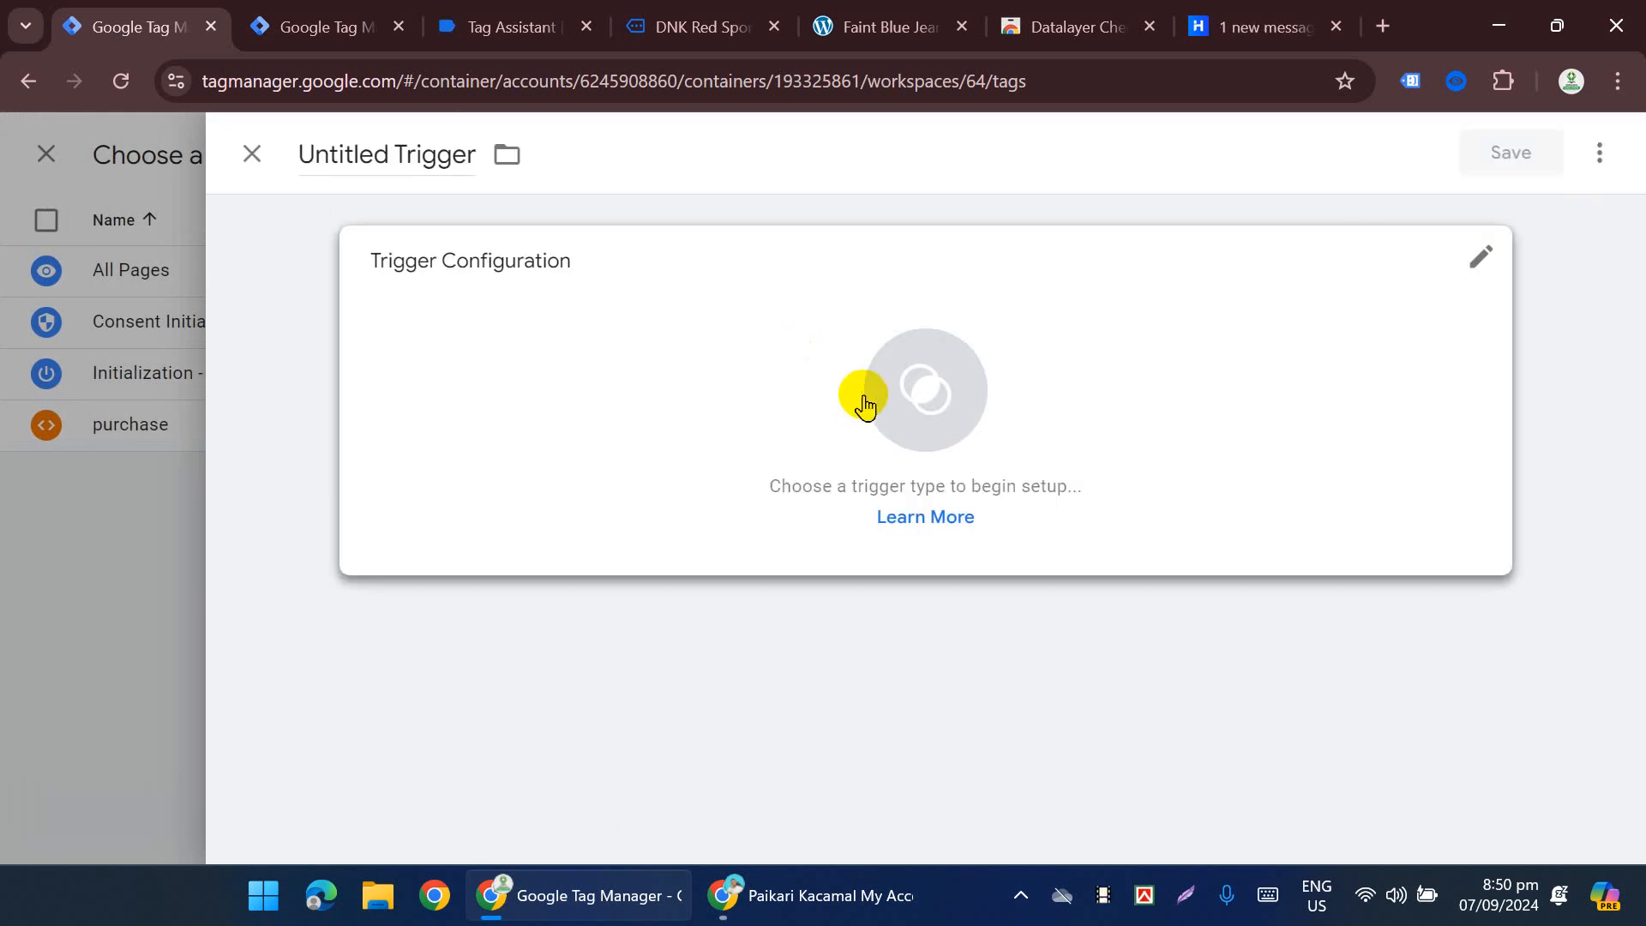
click(863, 394)
scroll(1158, 583, down, 5)
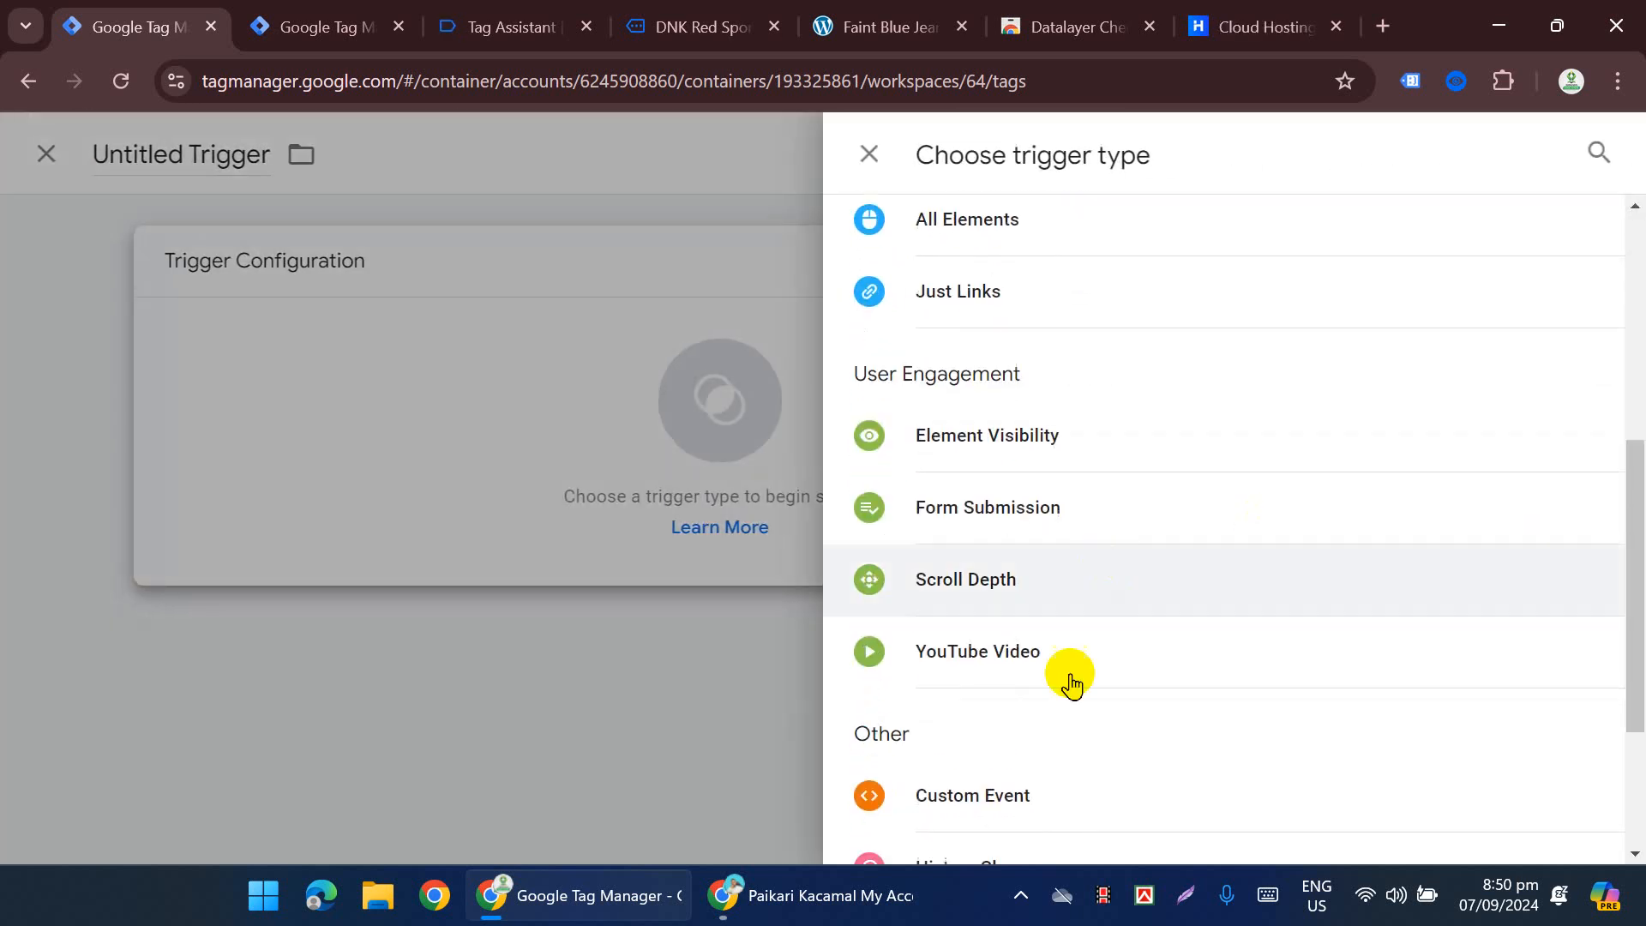
click(1046, 784)
click(549, 533)
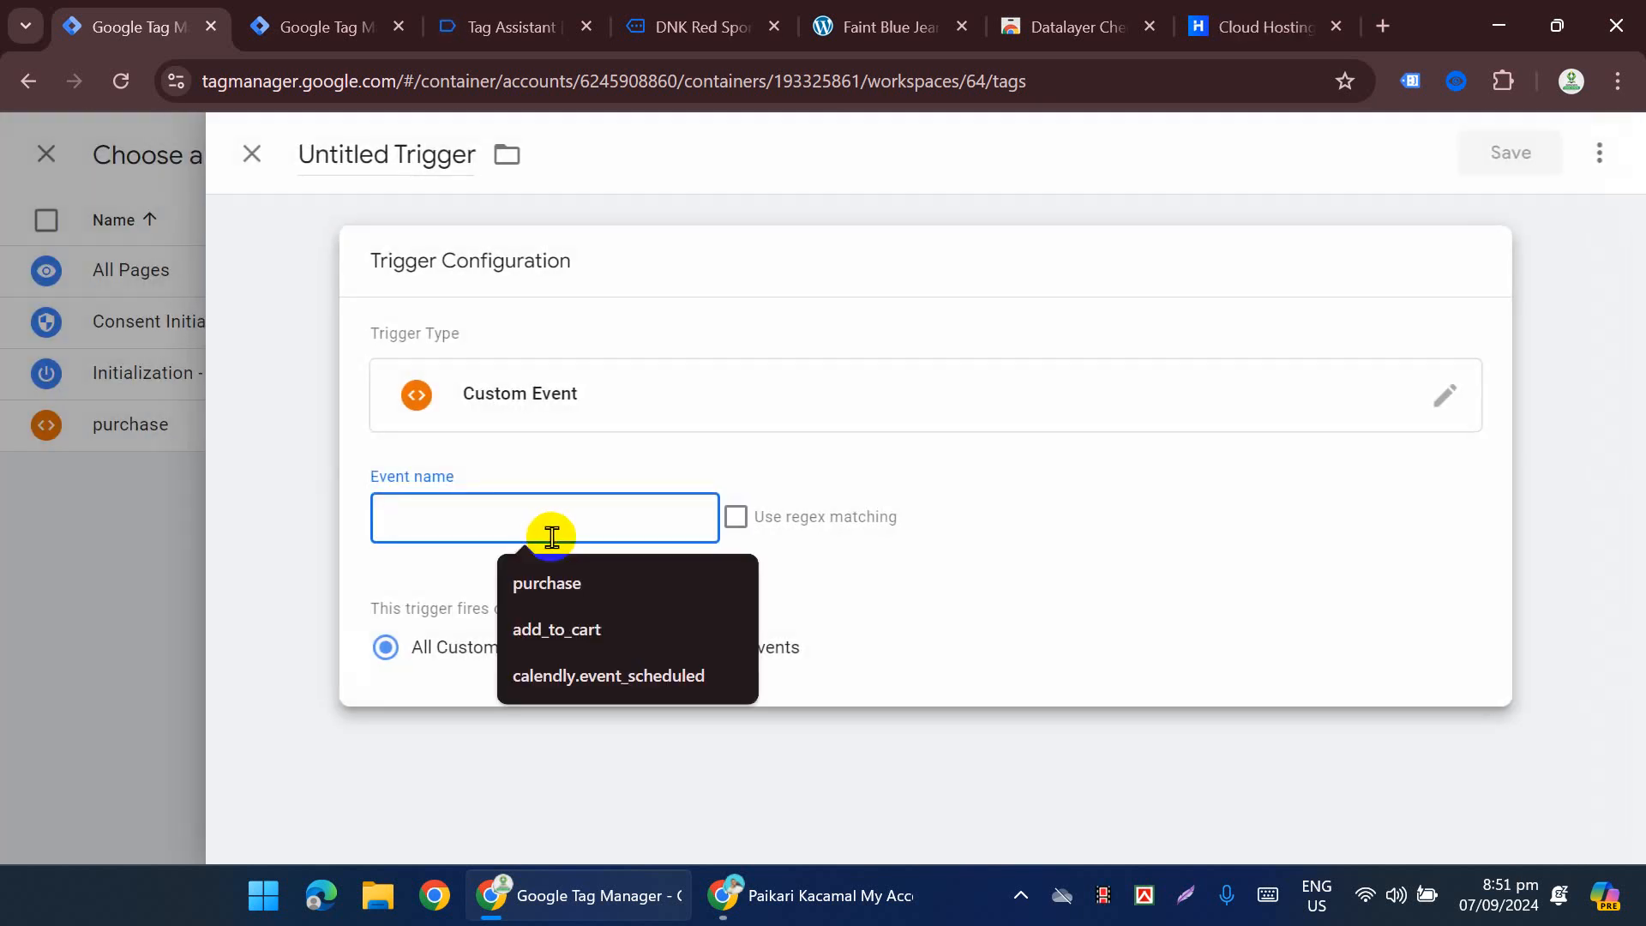
click(557, 629)
Step: Name the new trigger add_to_cart and save it as the tag's firing trigger
click(392, 155)
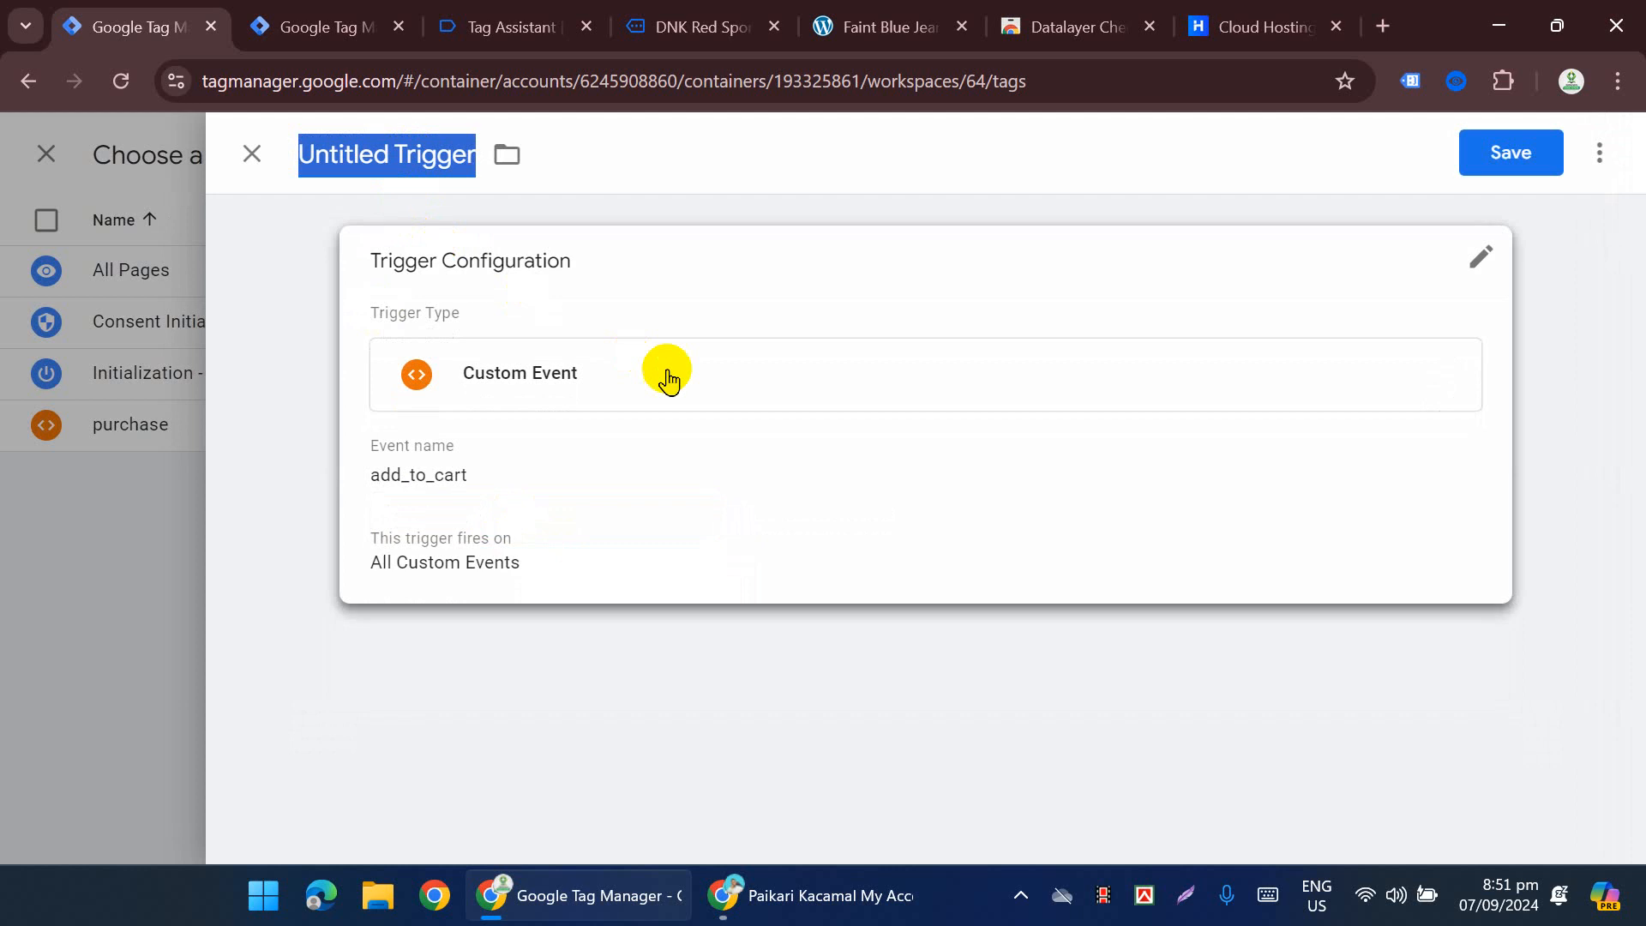
key(ctrl+v)
click(1484, 165)
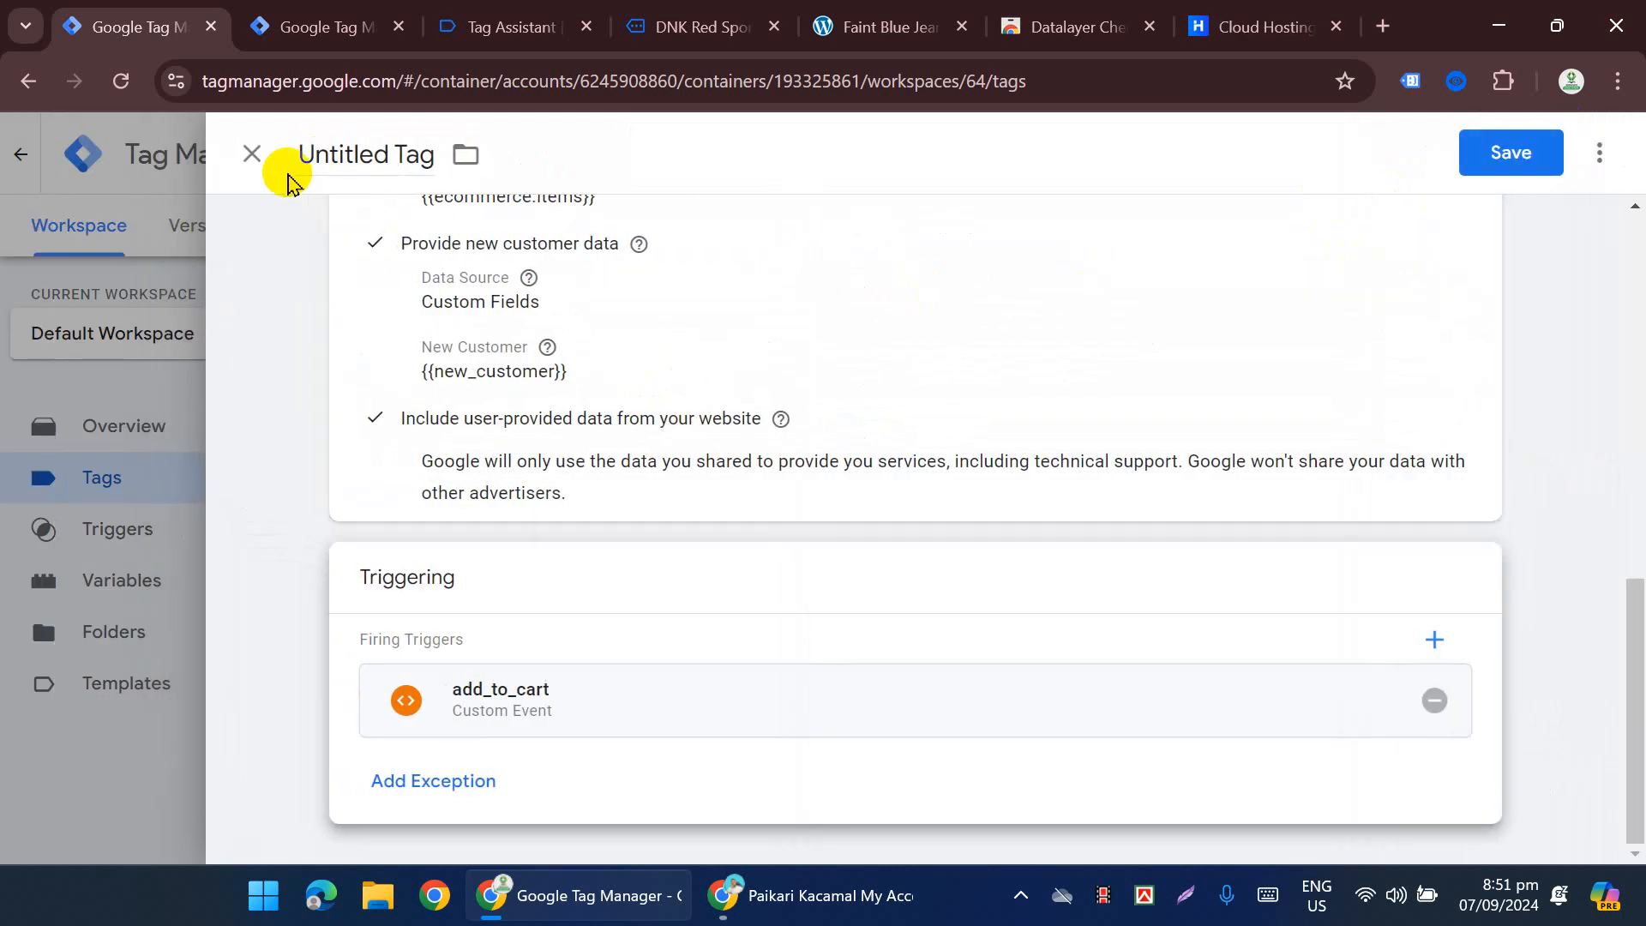
Step: Name the tag Google Ads Conversion Tracking For Add To Cart and try to save it
click(1472, 161)
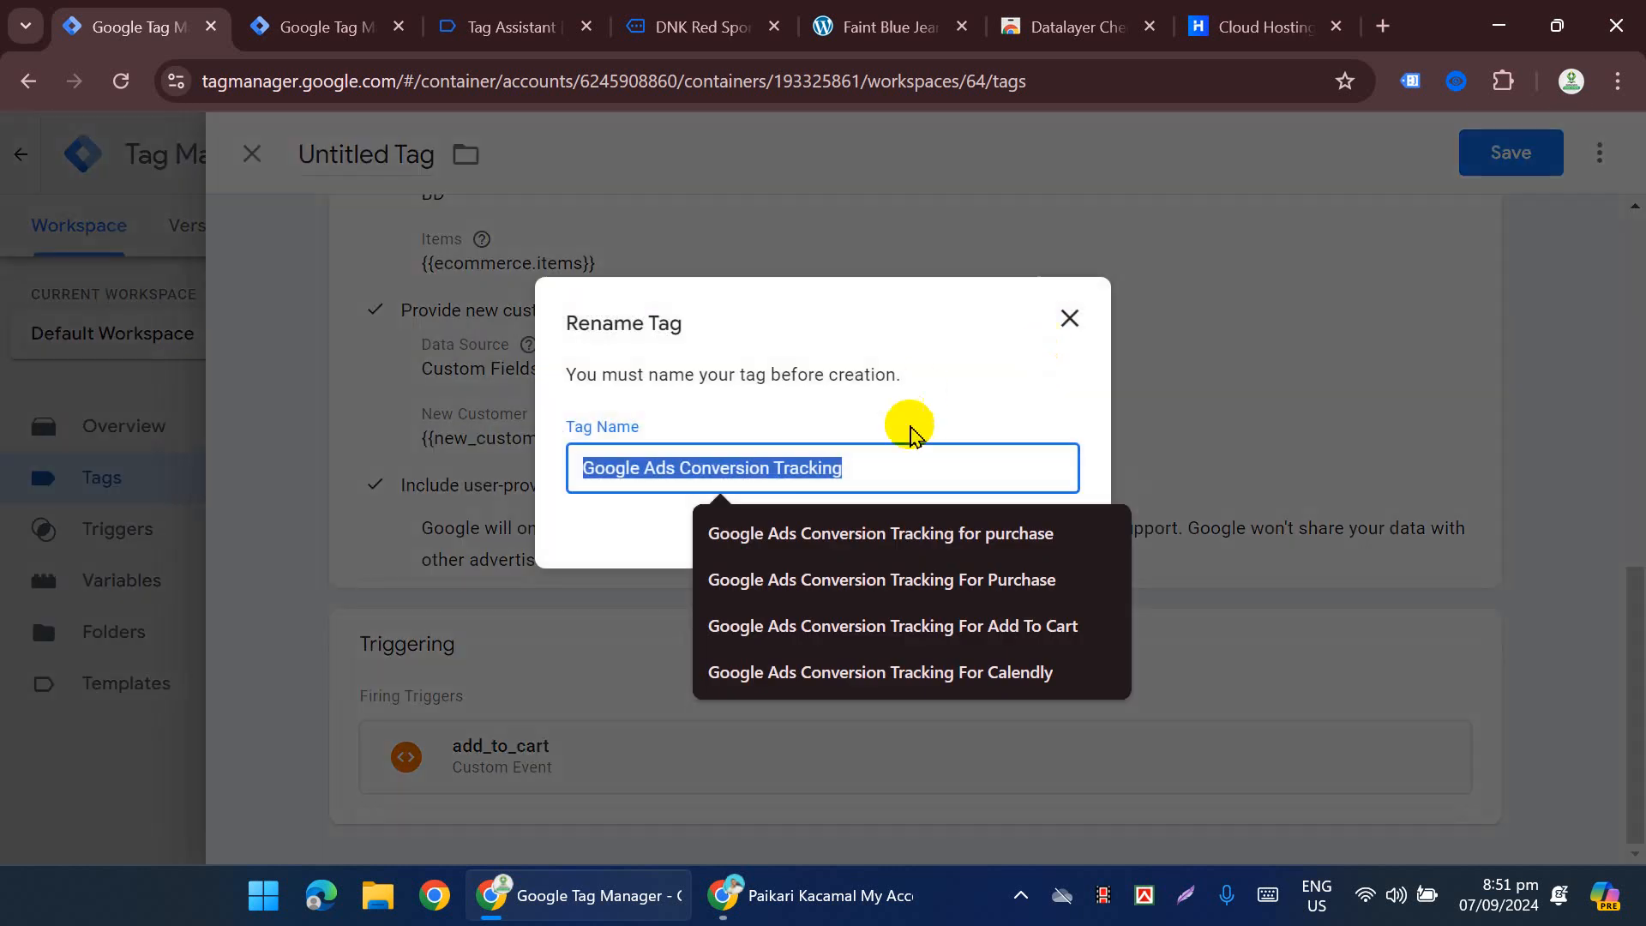
click(924, 456)
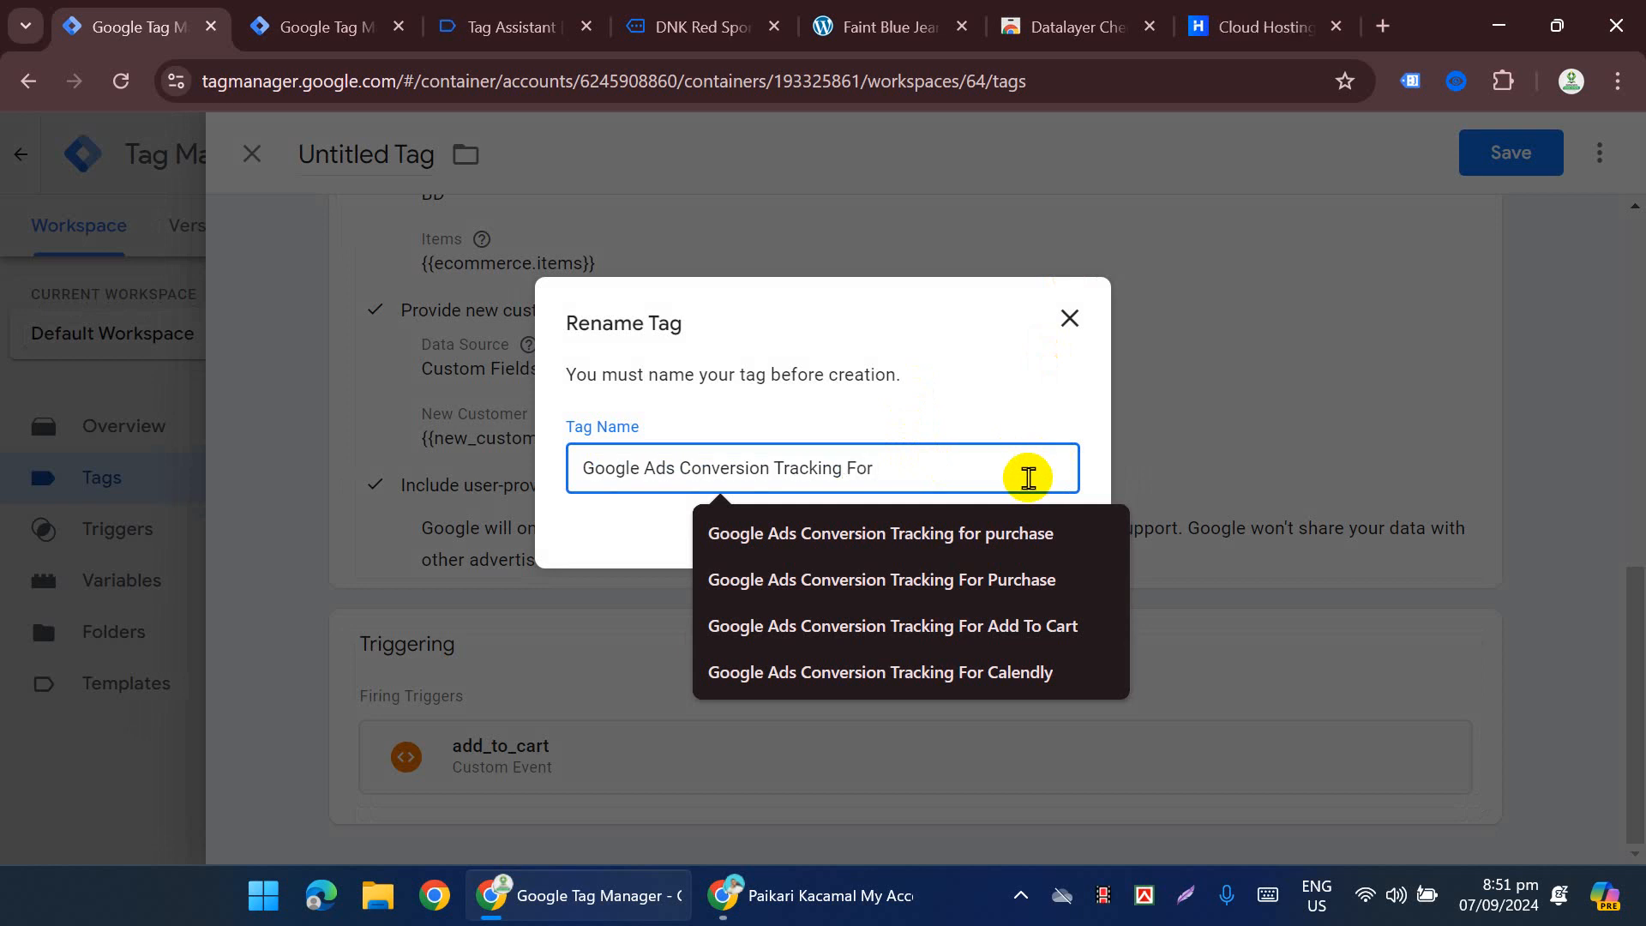
text(For Add To Cart)
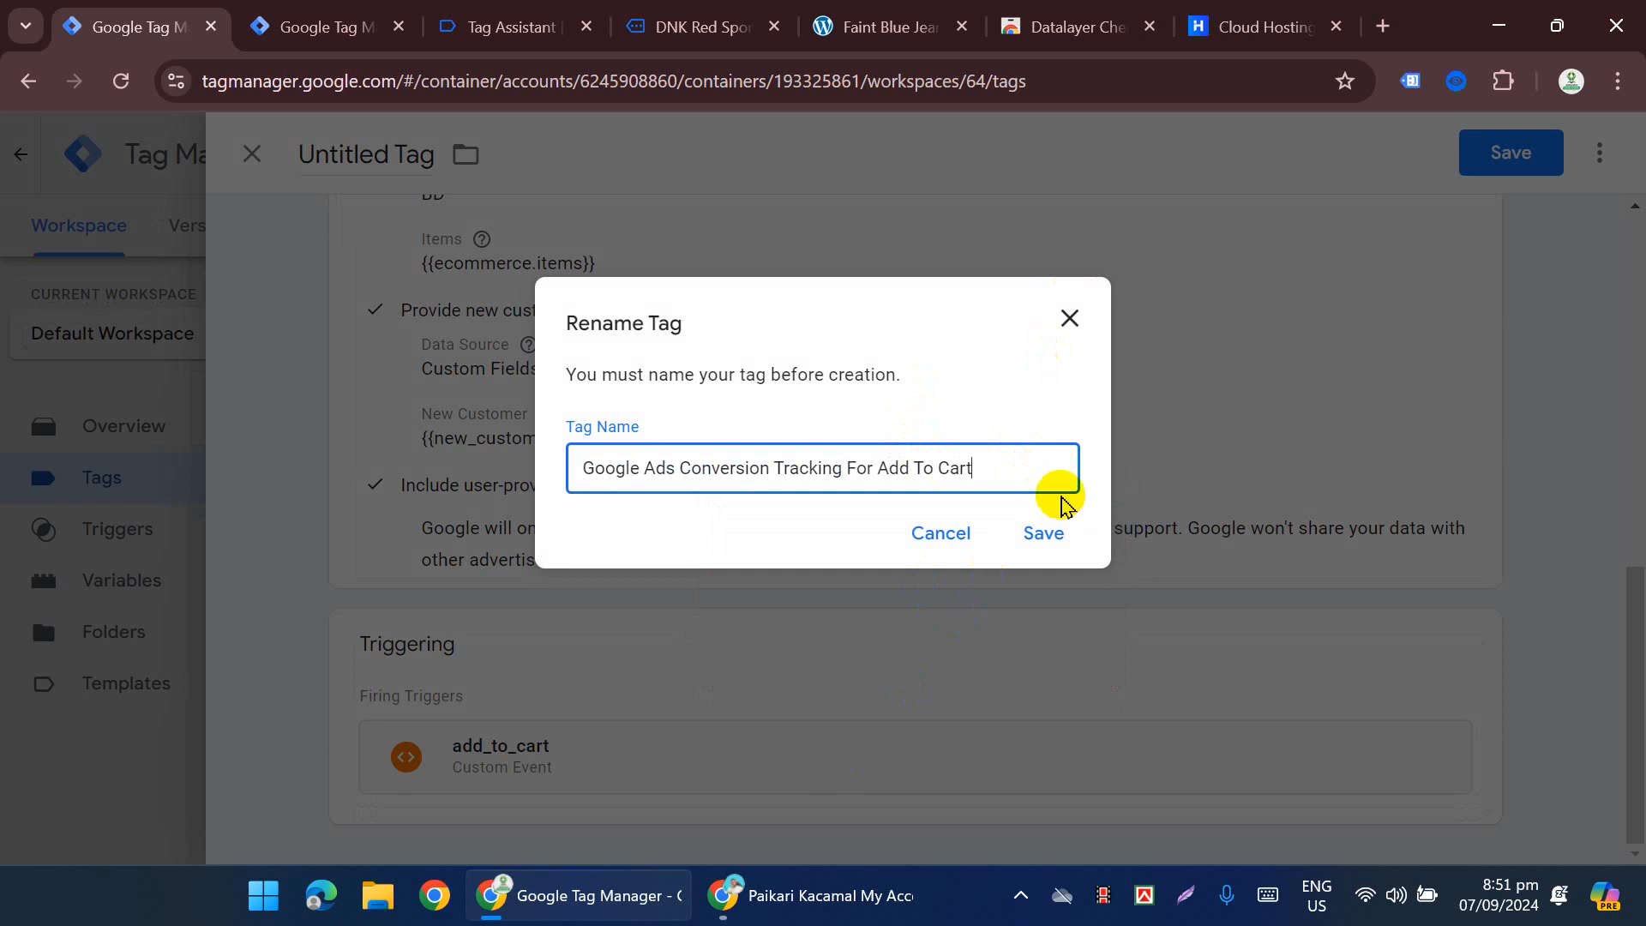
click(1041, 533)
Step: Review the Add To Cart tag's configuration and check the choices for its user-provided data variable
scroll(943, 676, up, 10)
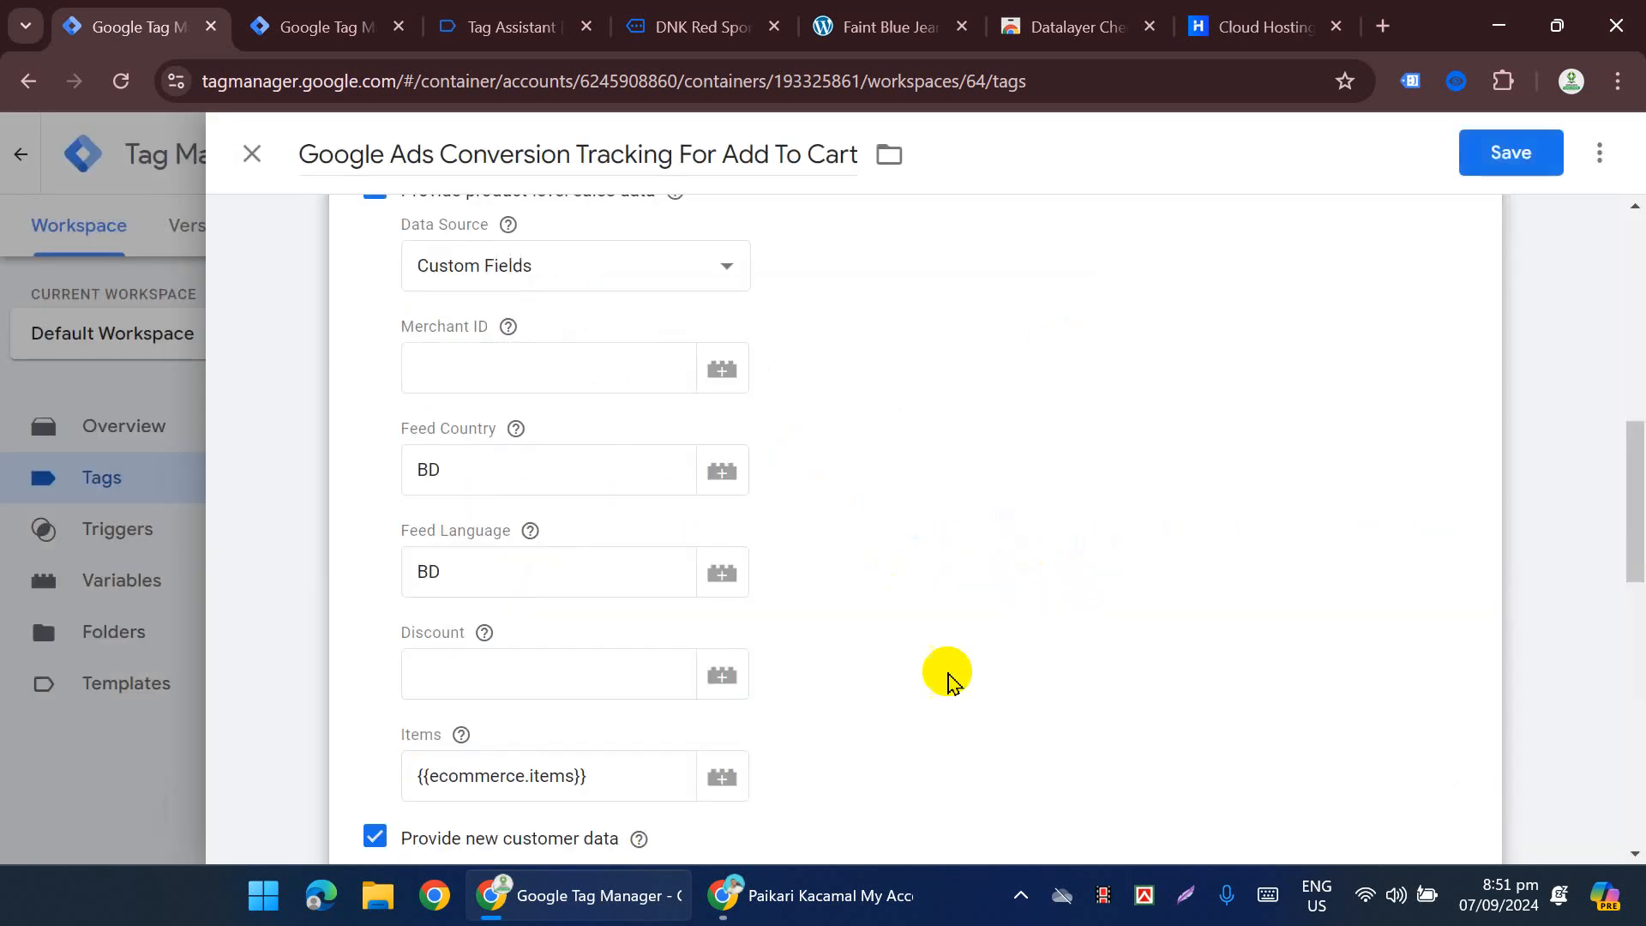
scroll(914, 746, up, 2)
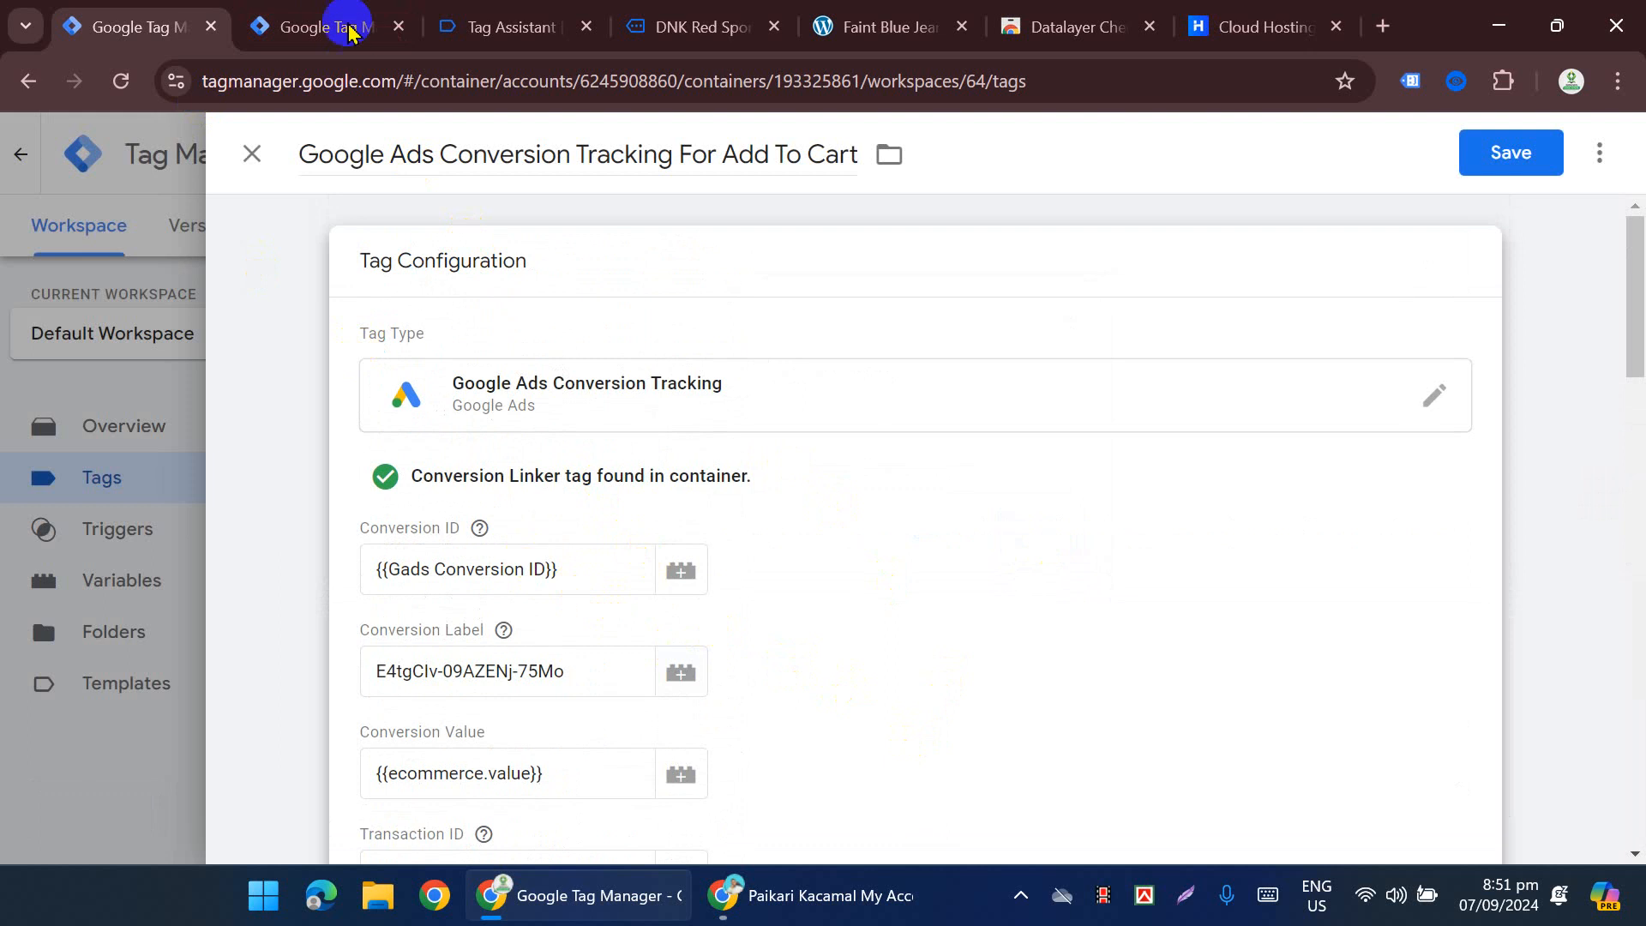
scroll(705, 571, down, 15)
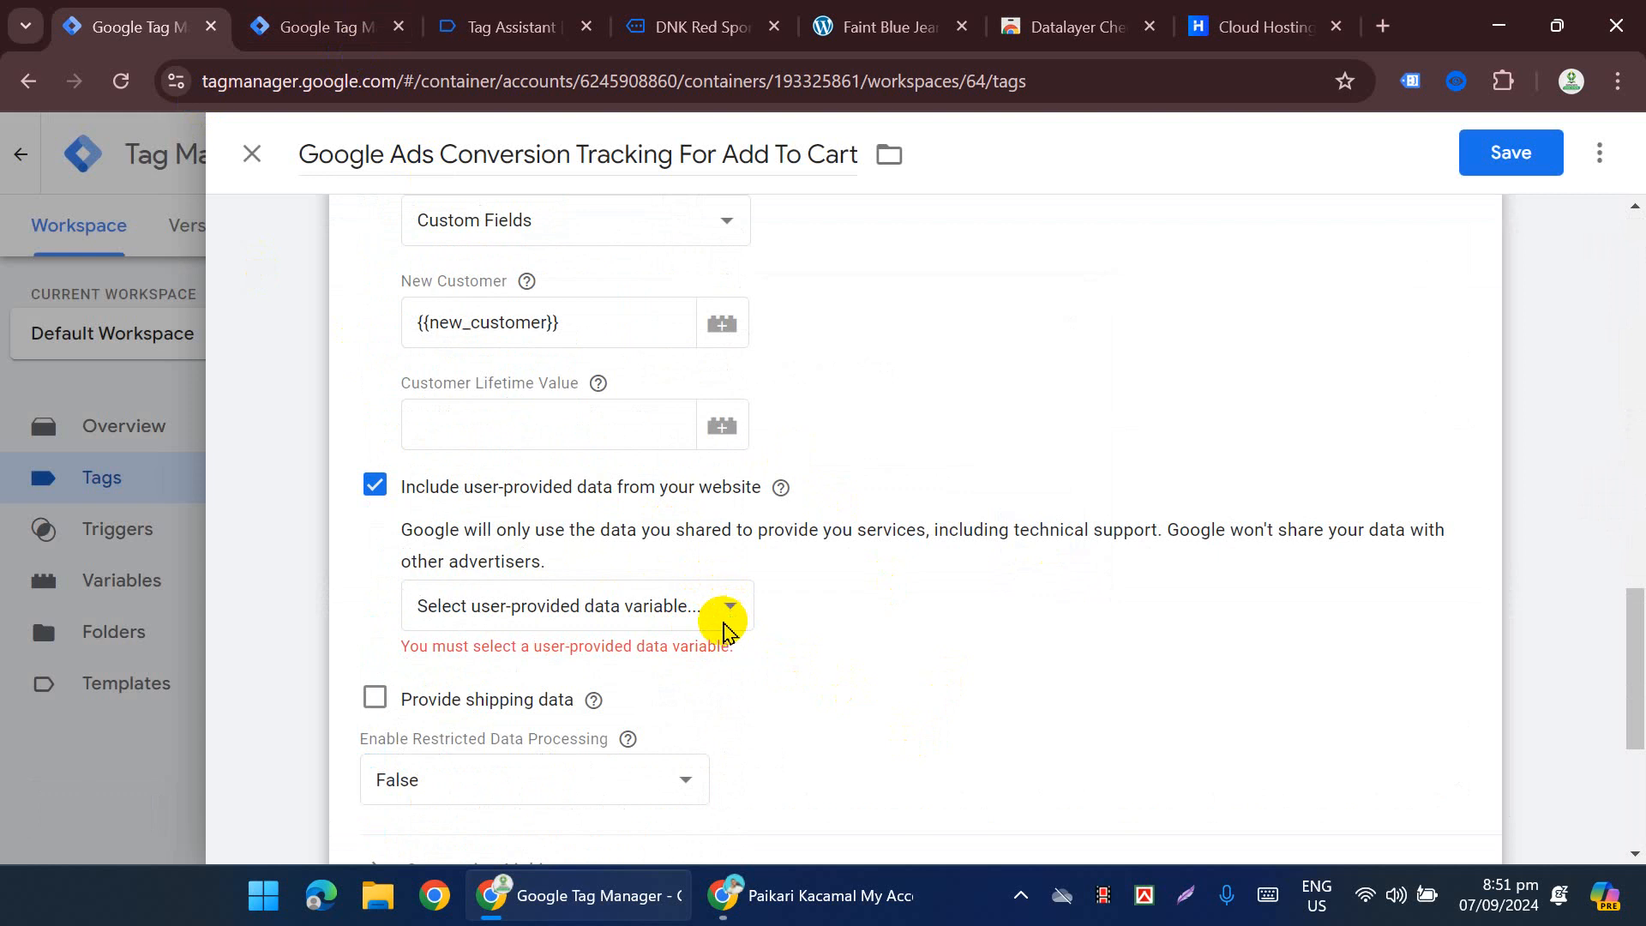
click(697, 610)
click(606, 653)
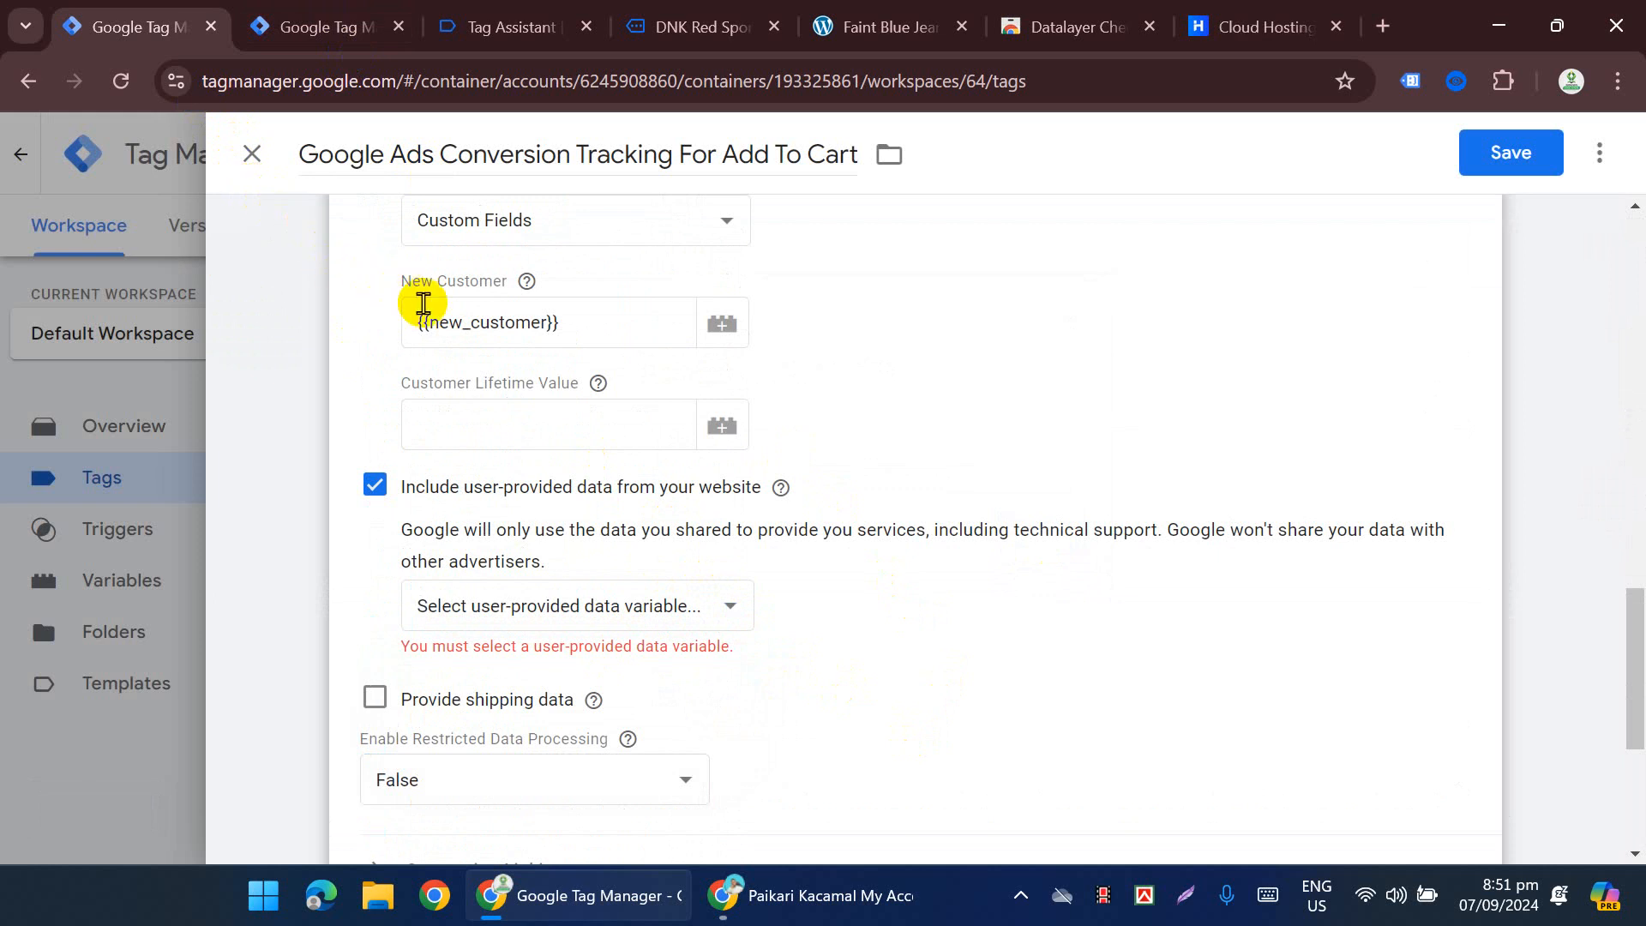
mouse_move(787, 492)
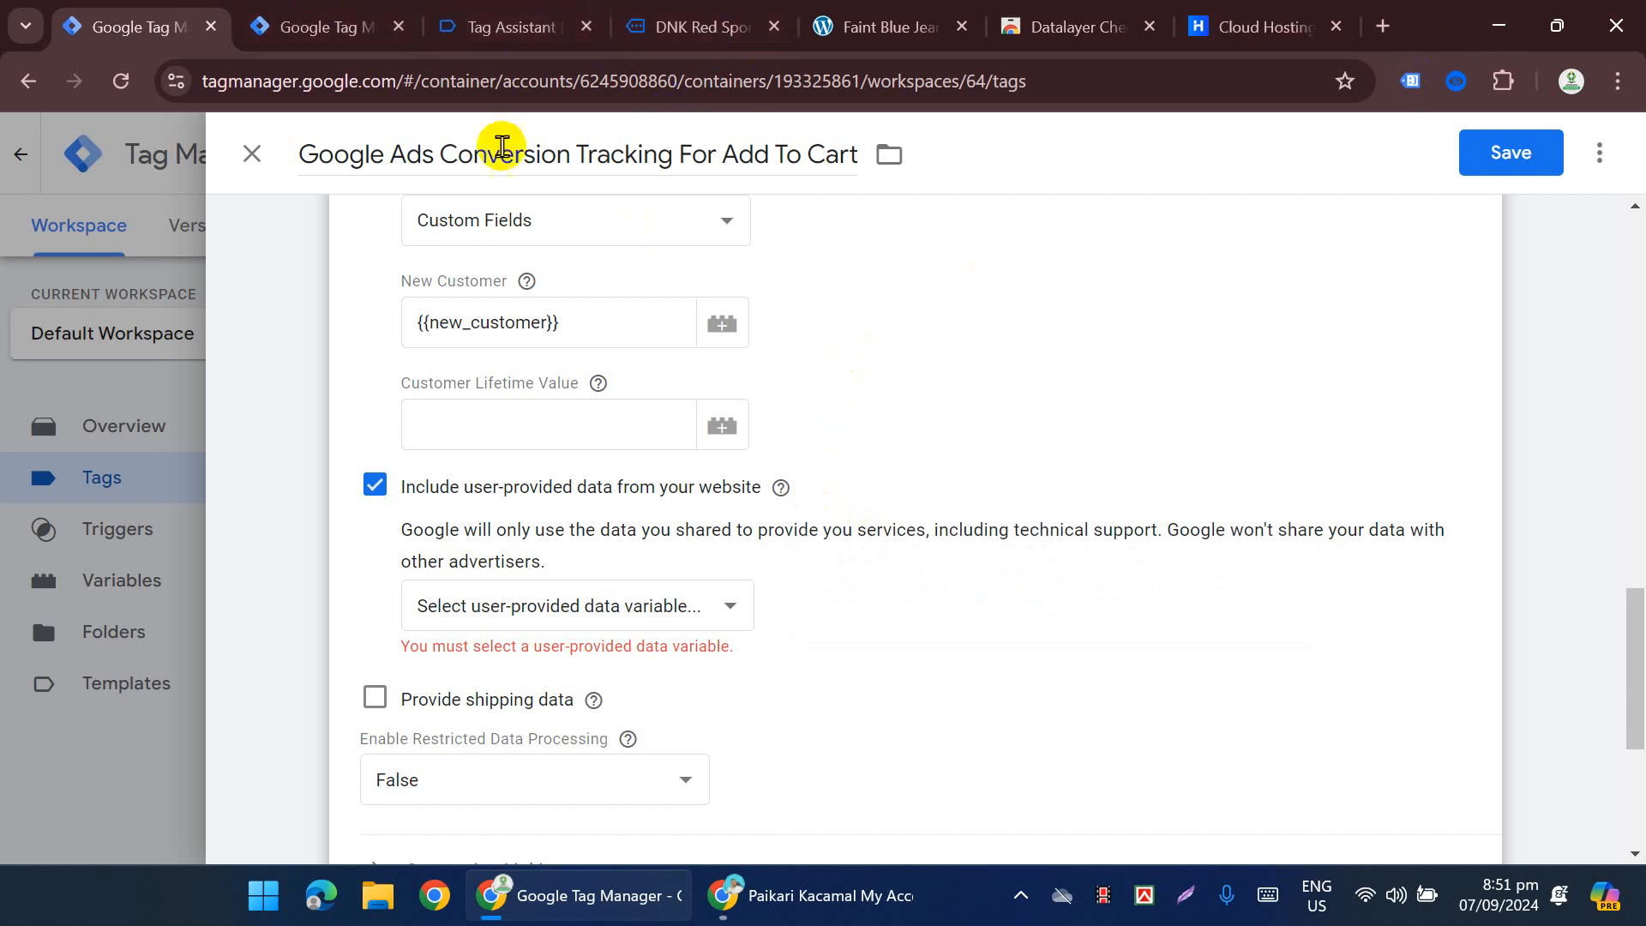
Step: Close the Google Ads Conversion Tracking For Add To Cart tag in the second Tag Manager tab and discard its unsaved changes
click(276, 26)
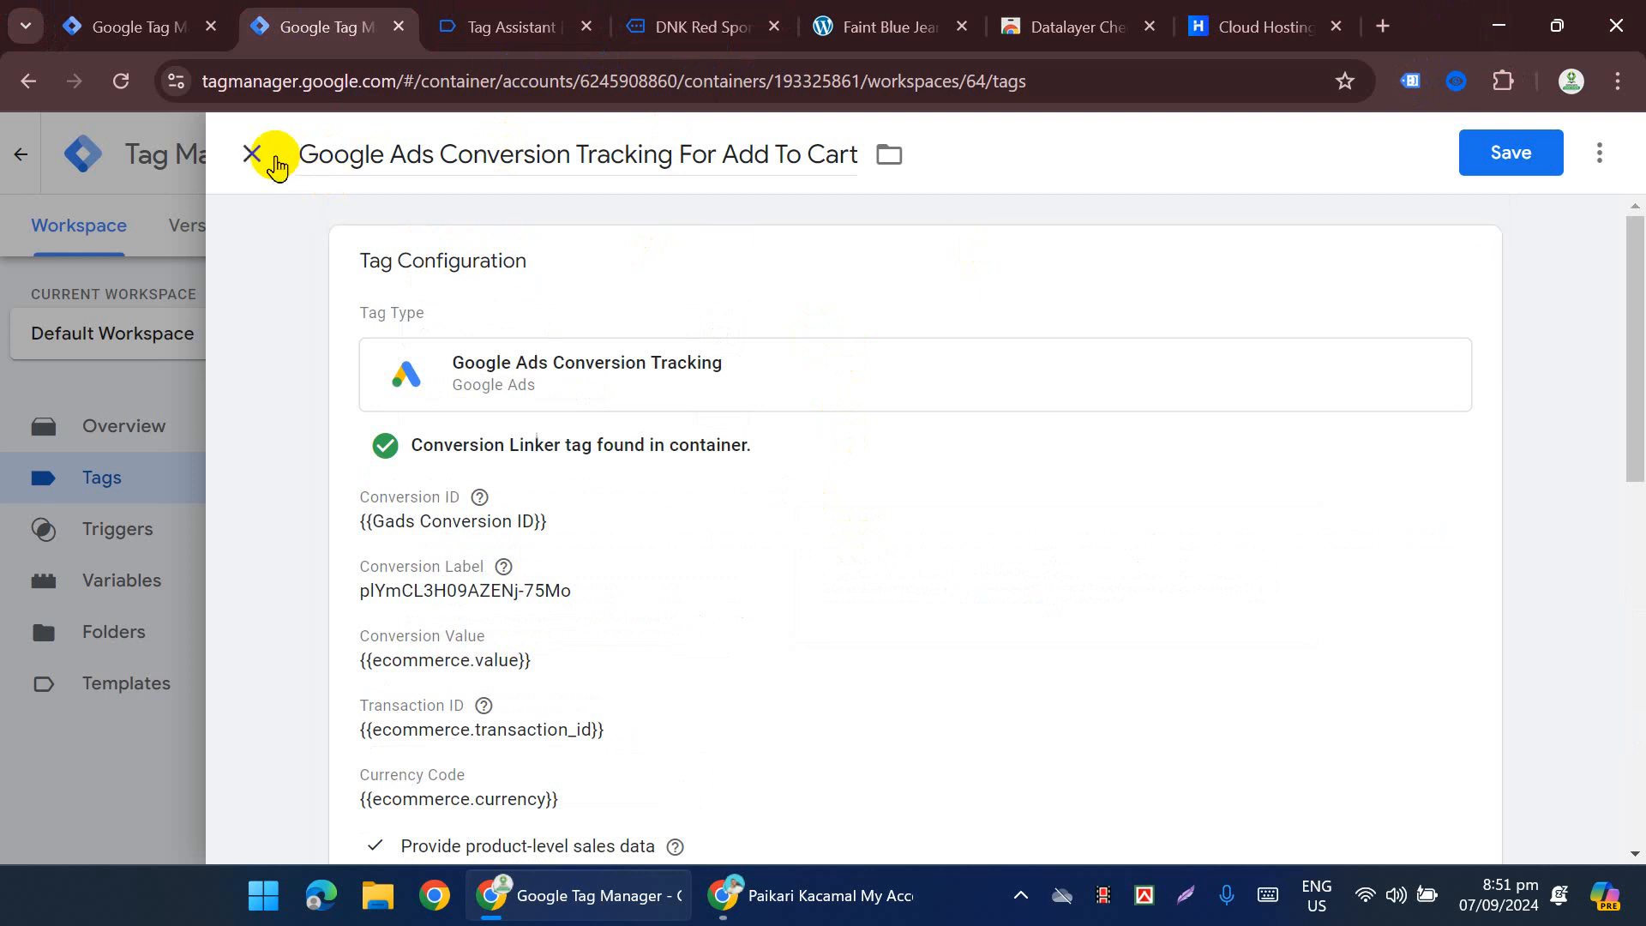
click(254, 154)
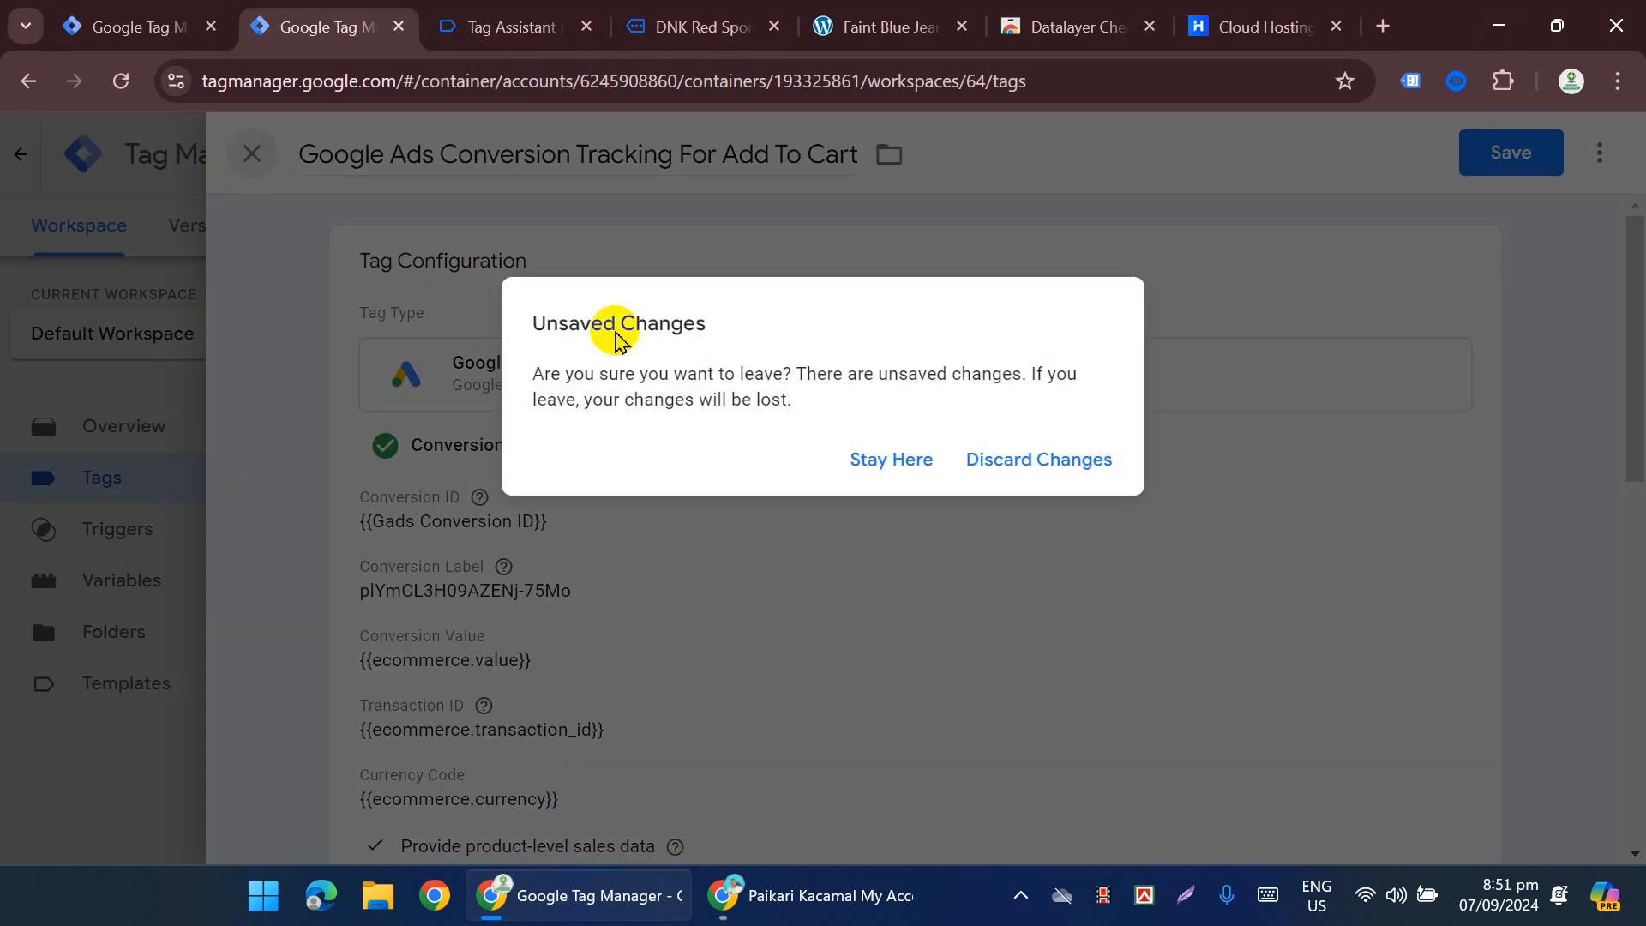
click(1046, 463)
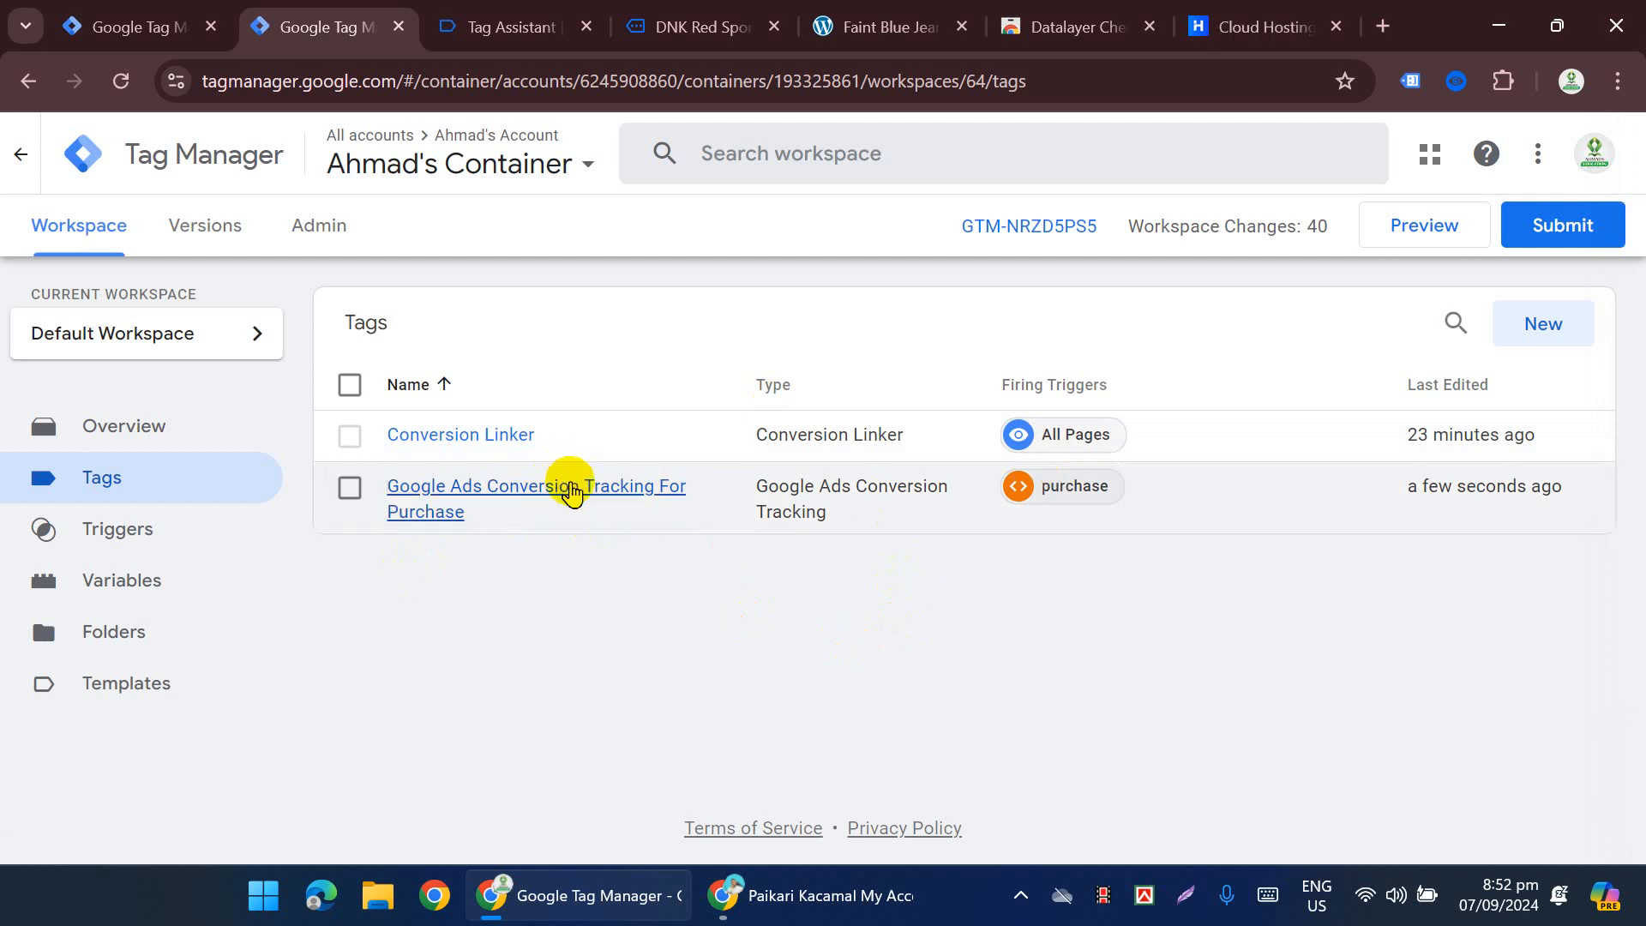
Step: Close the Add To Cart tag in the first Tag Manager tab and reload the workspace's tag list
click(163, 24)
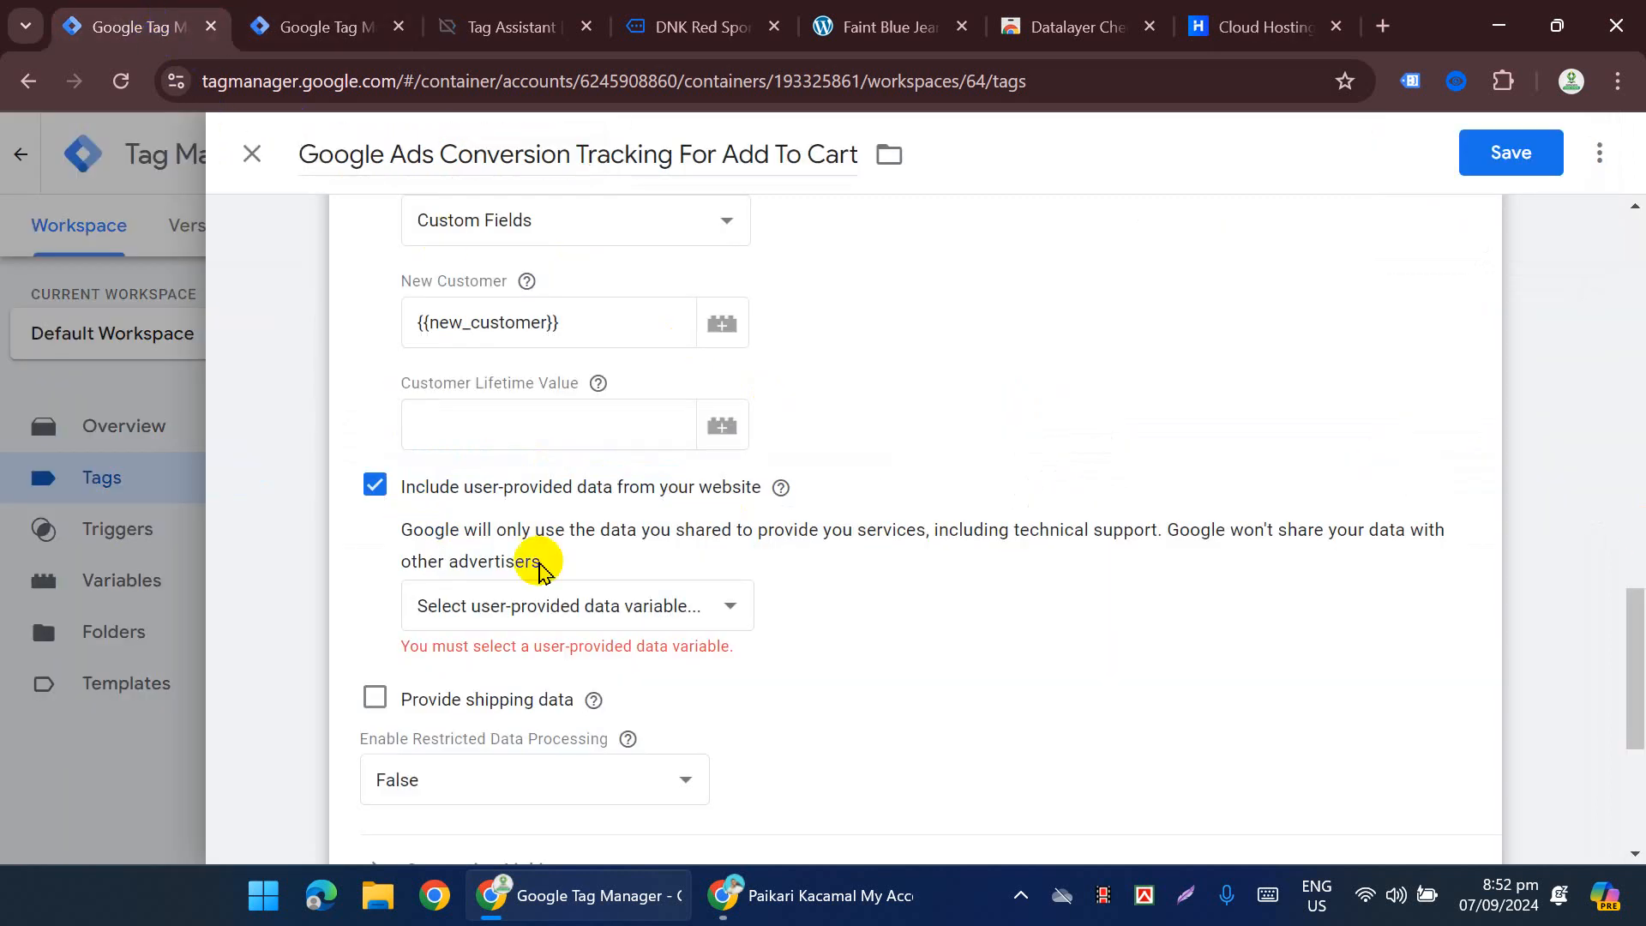
scroll(816, 543, down, 4)
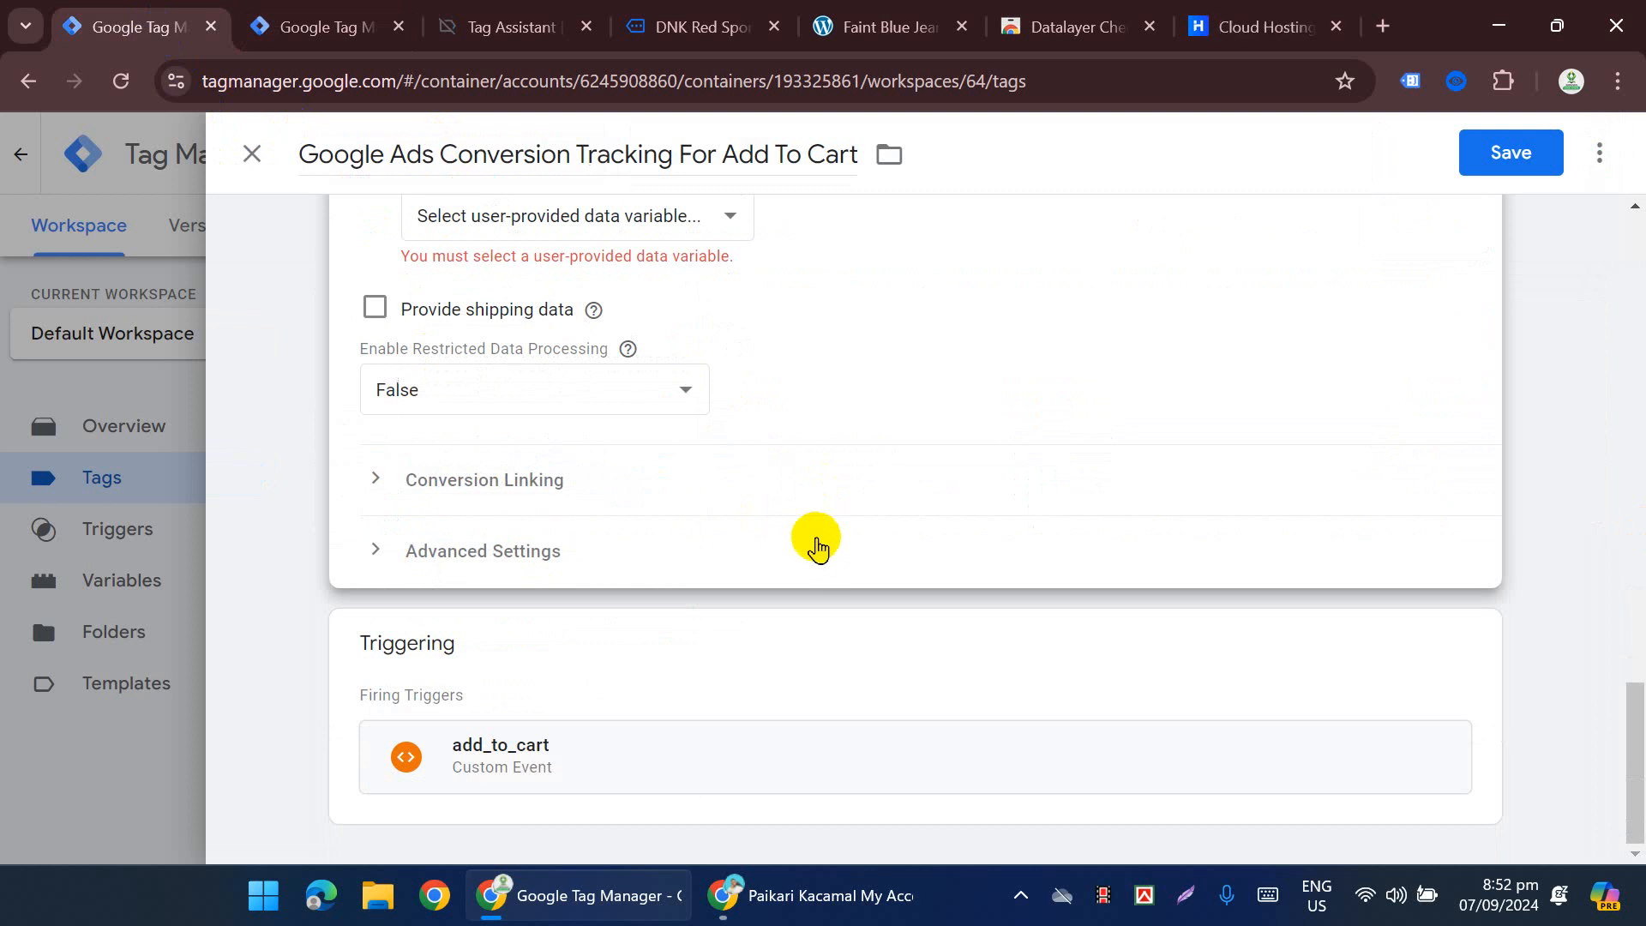
scroll(600, 485, up, 7)
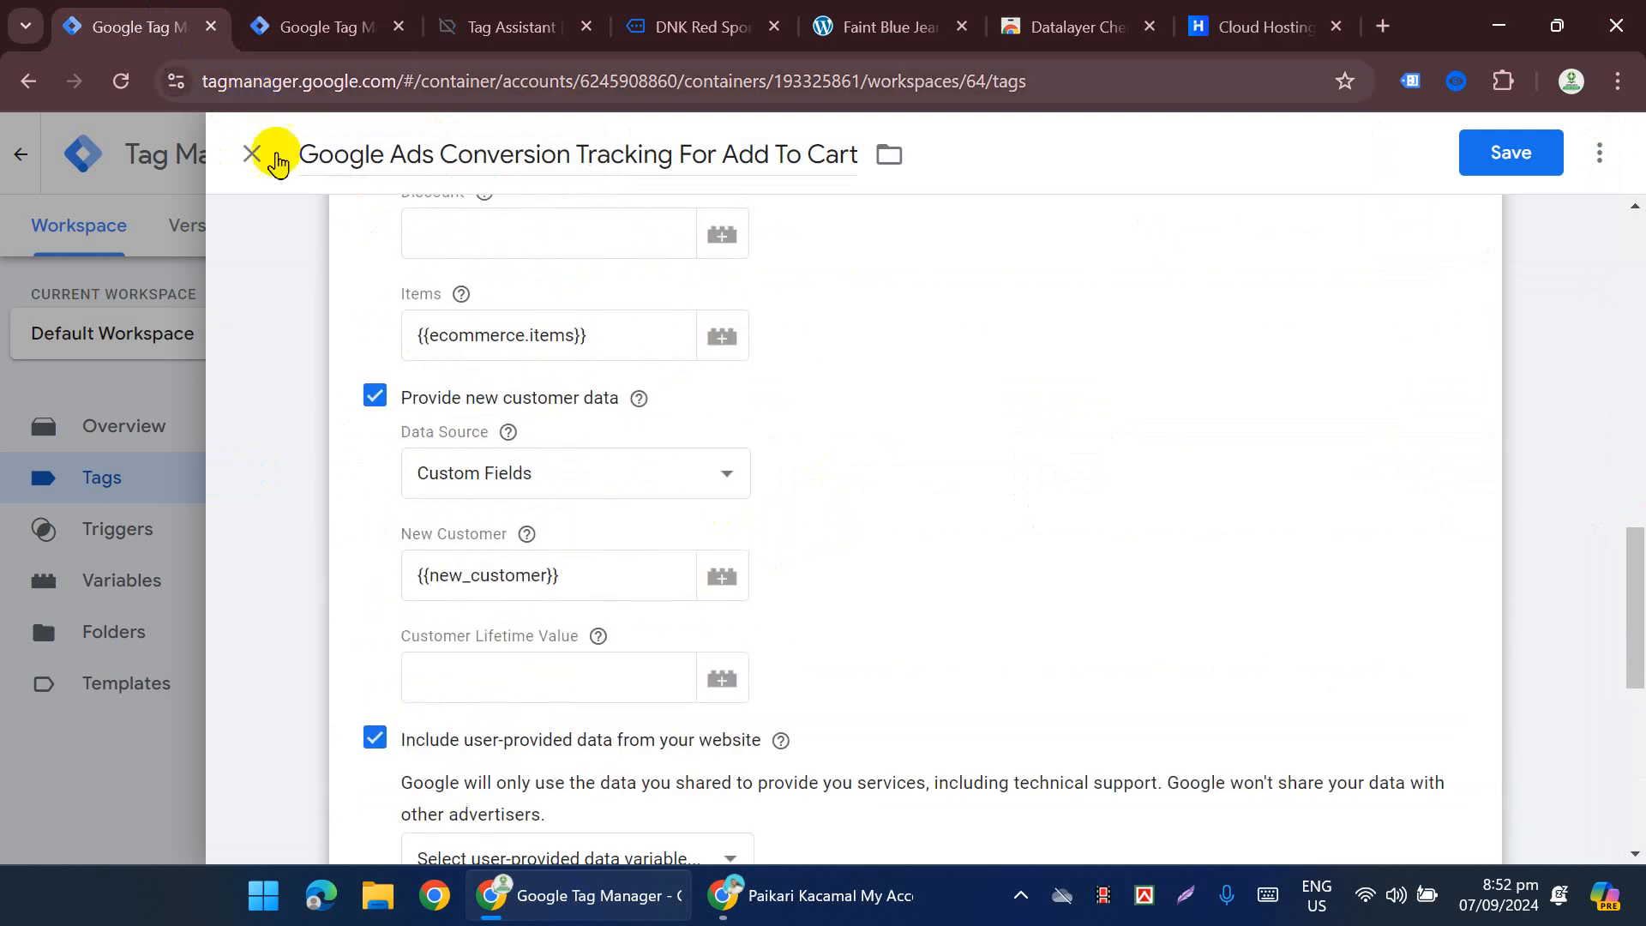
click(254, 155)
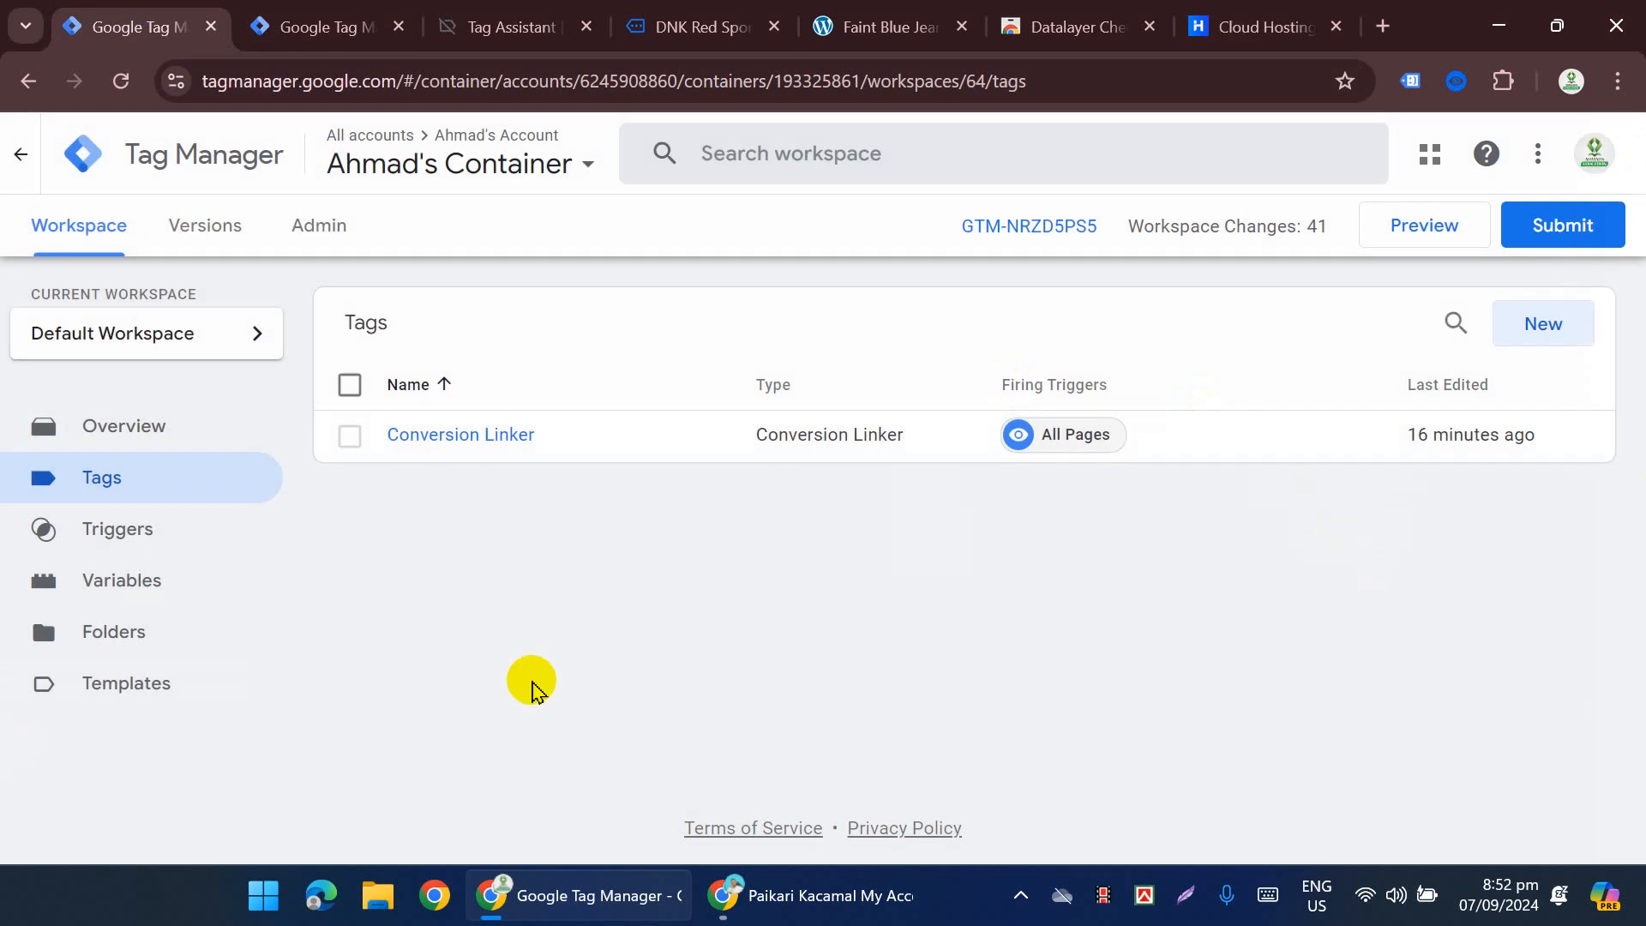
click(124, 83)
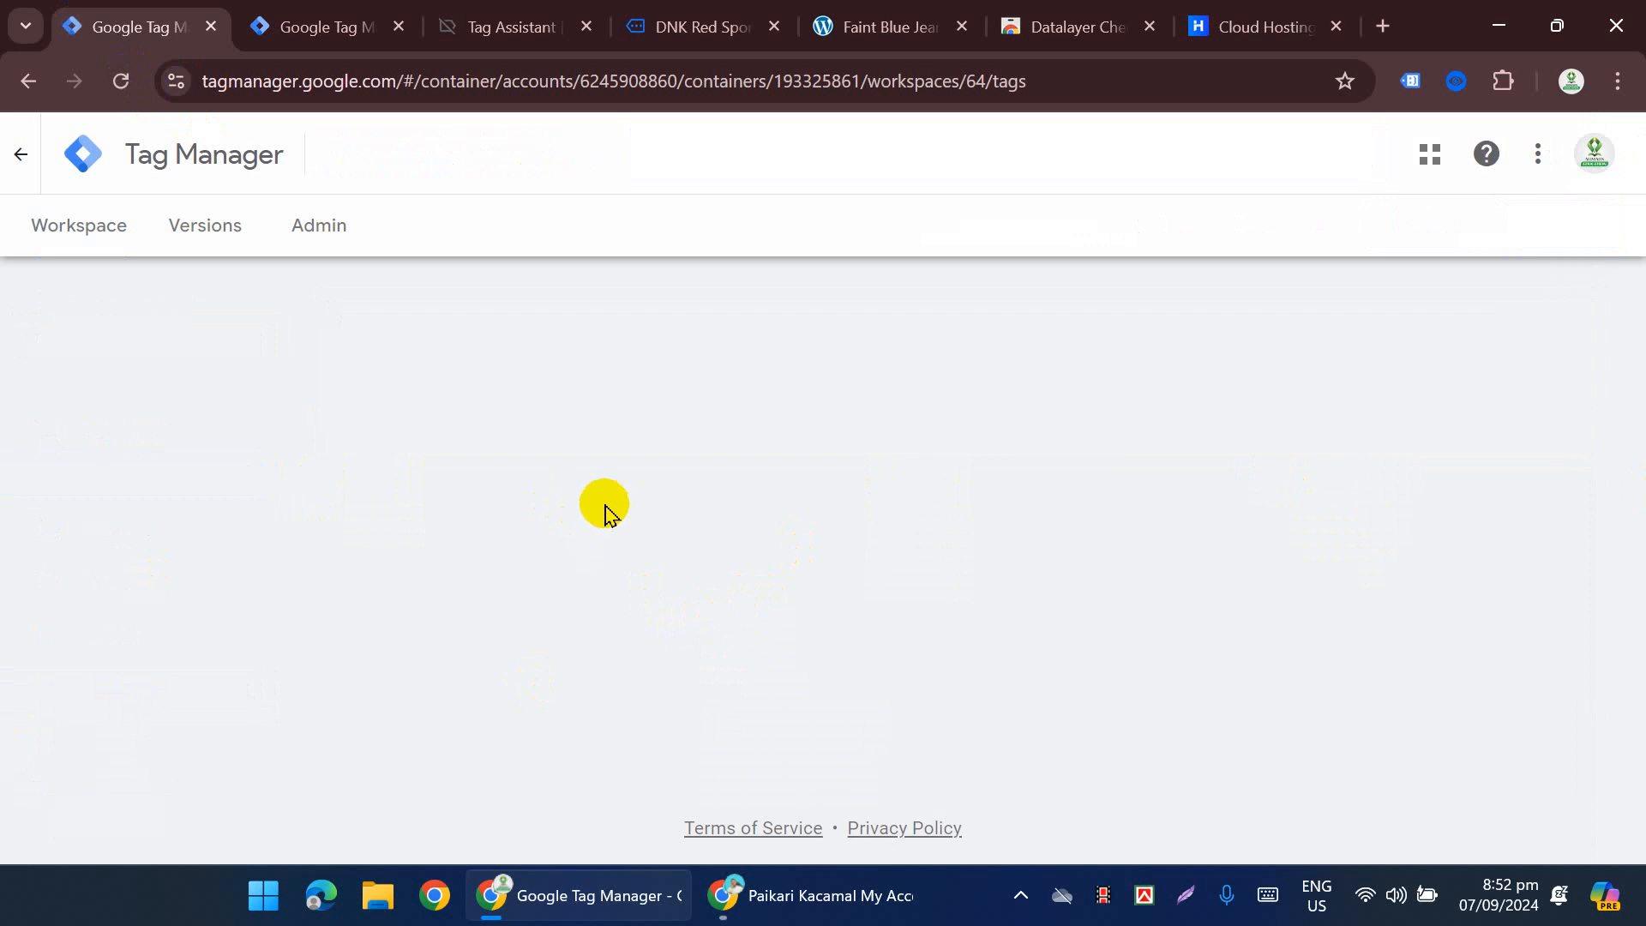
Step: Start a new tag in the second Tag Manager tab and look through the Google Ads tag types
click(313, 26)
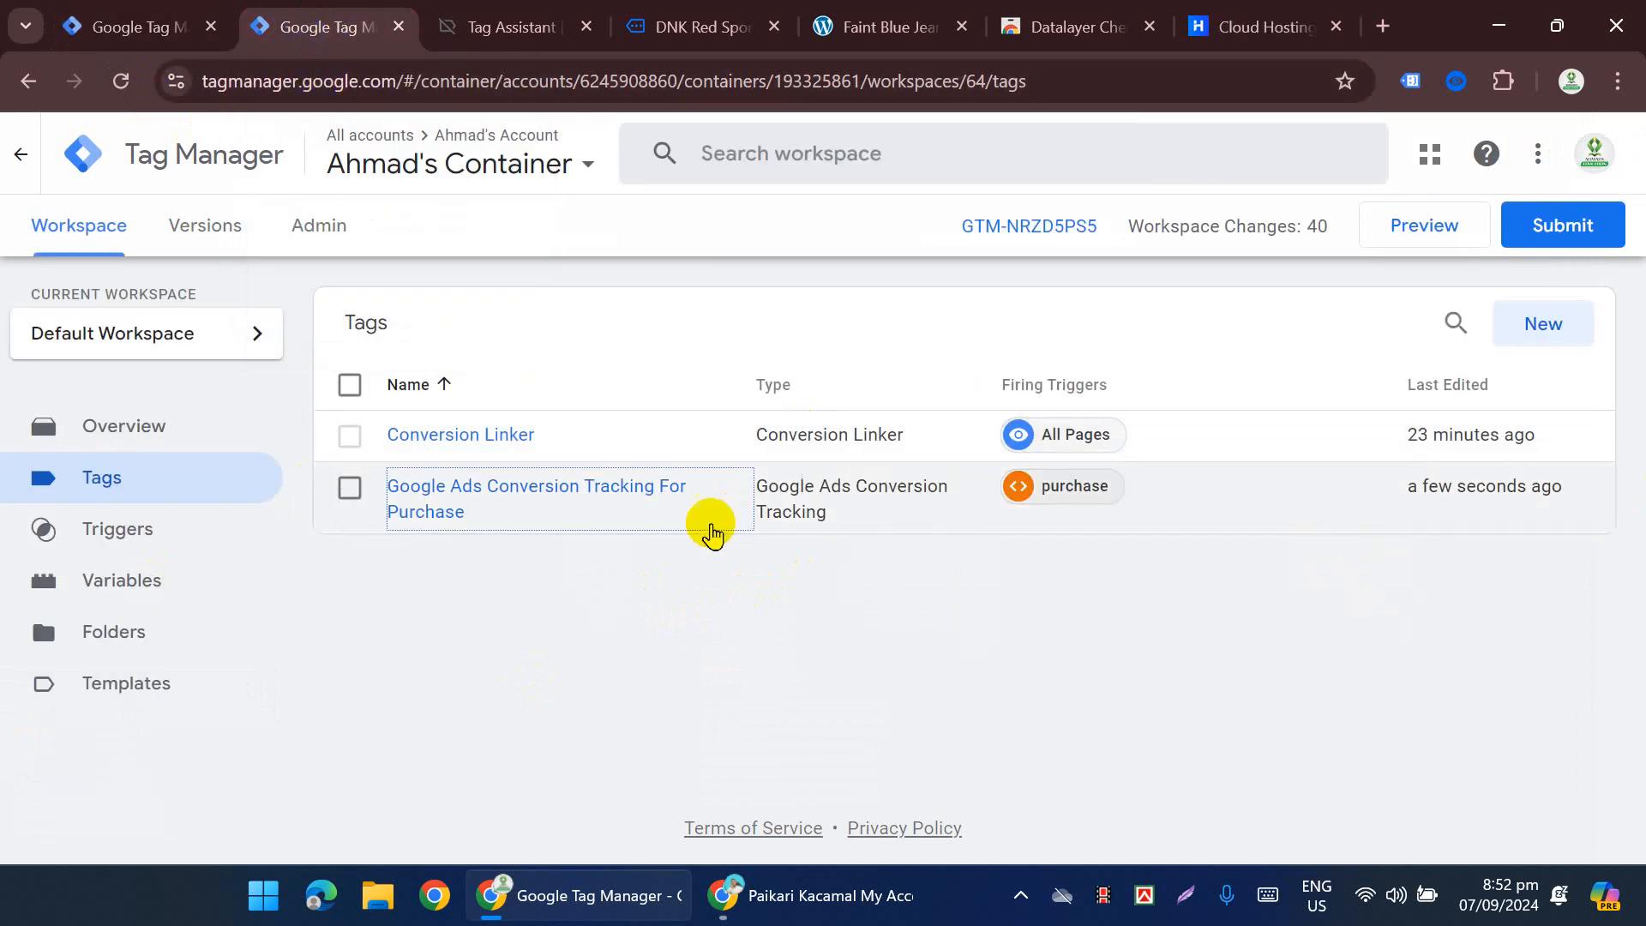
click(1548, 333)
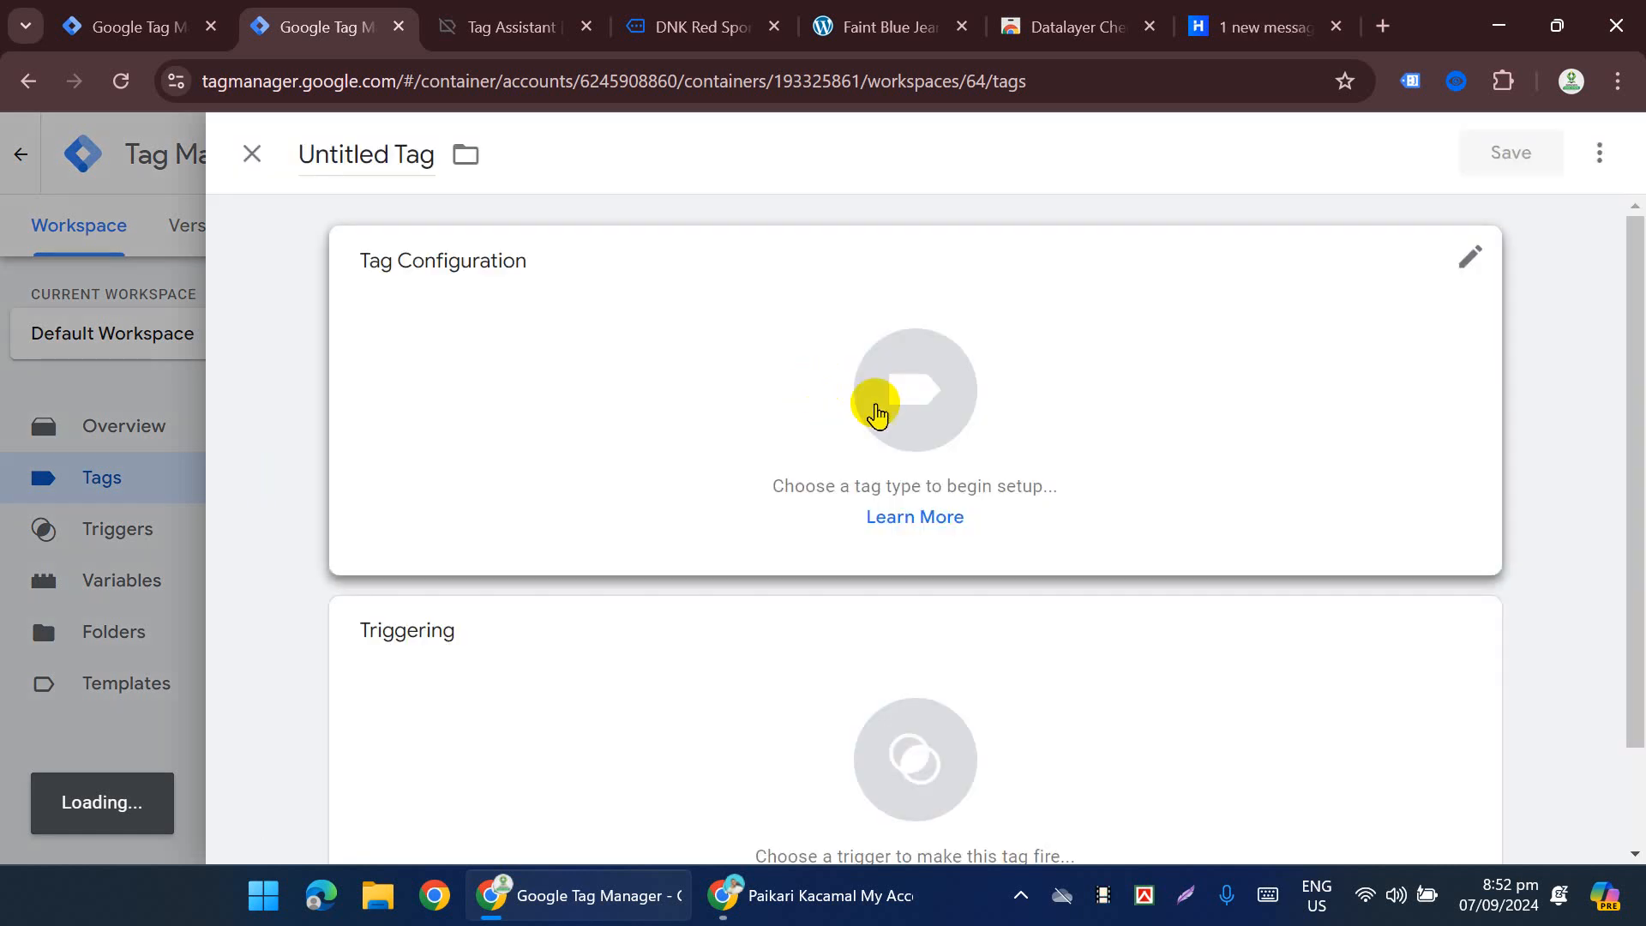
click(891, 410)
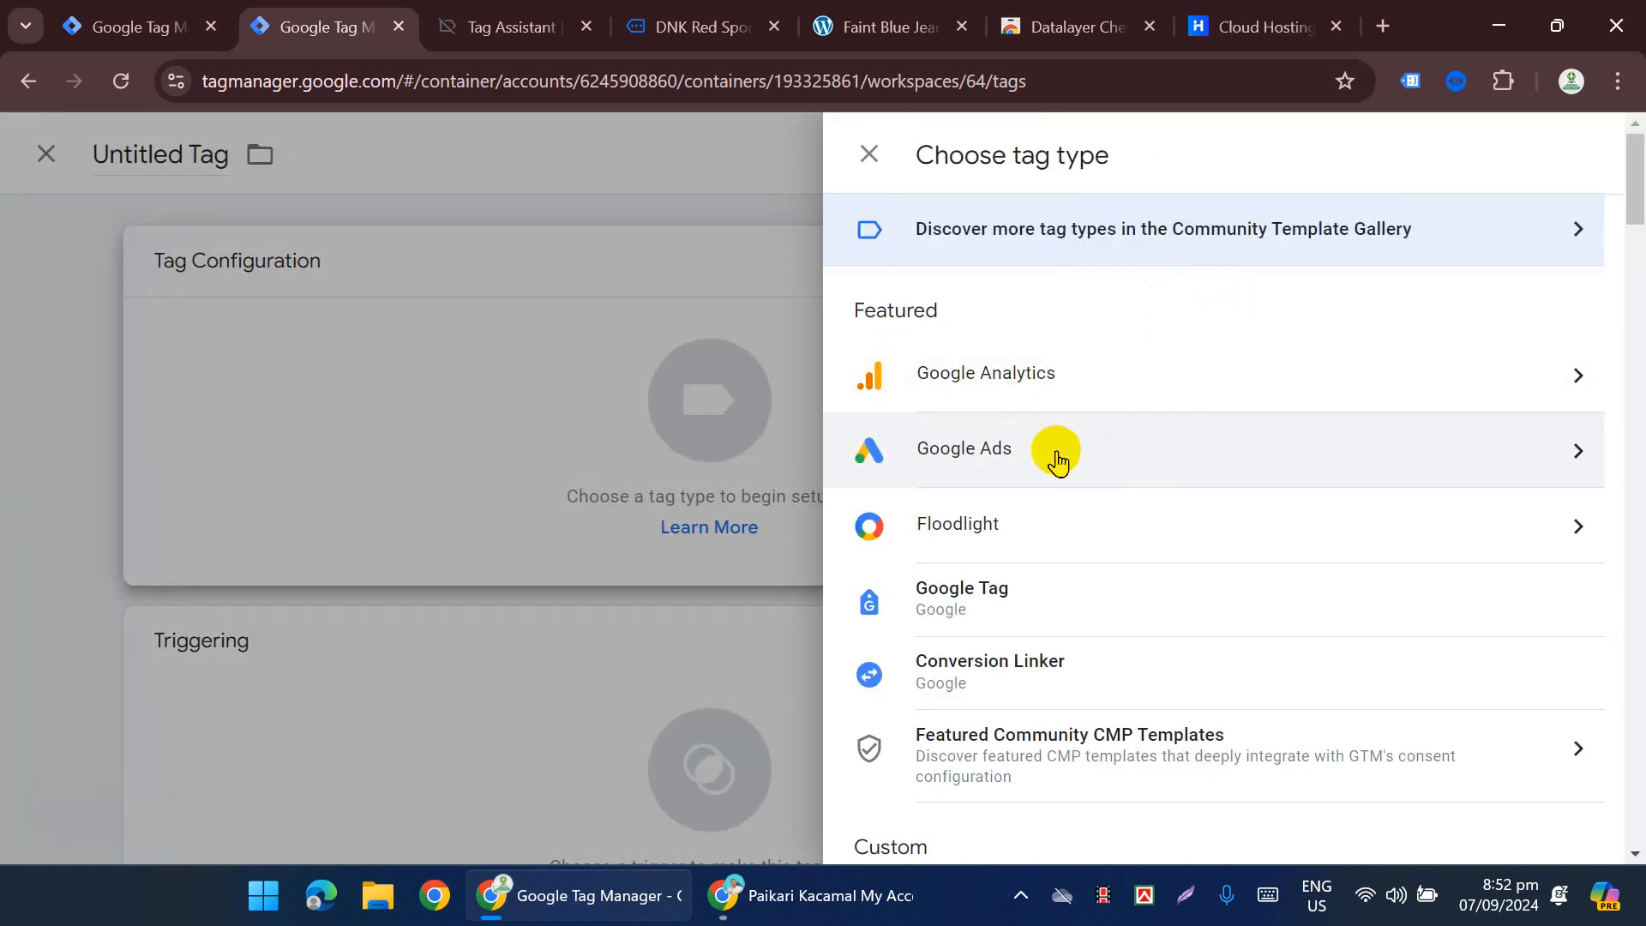
click(1054, 455)
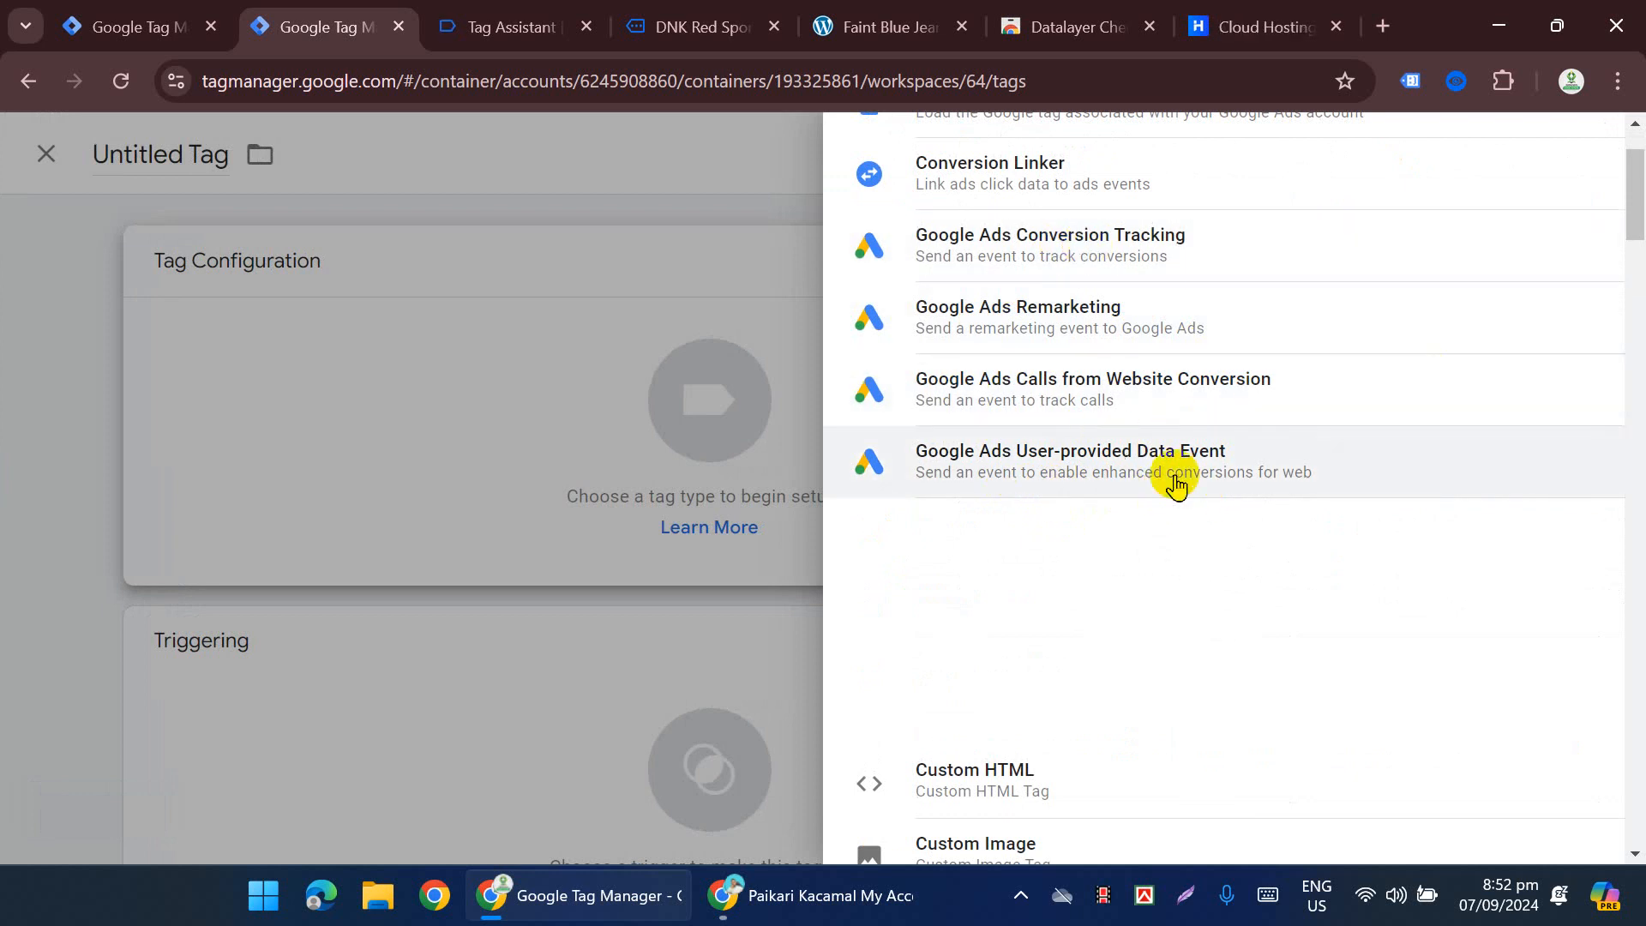
scroll(1176, 484, up, 2)
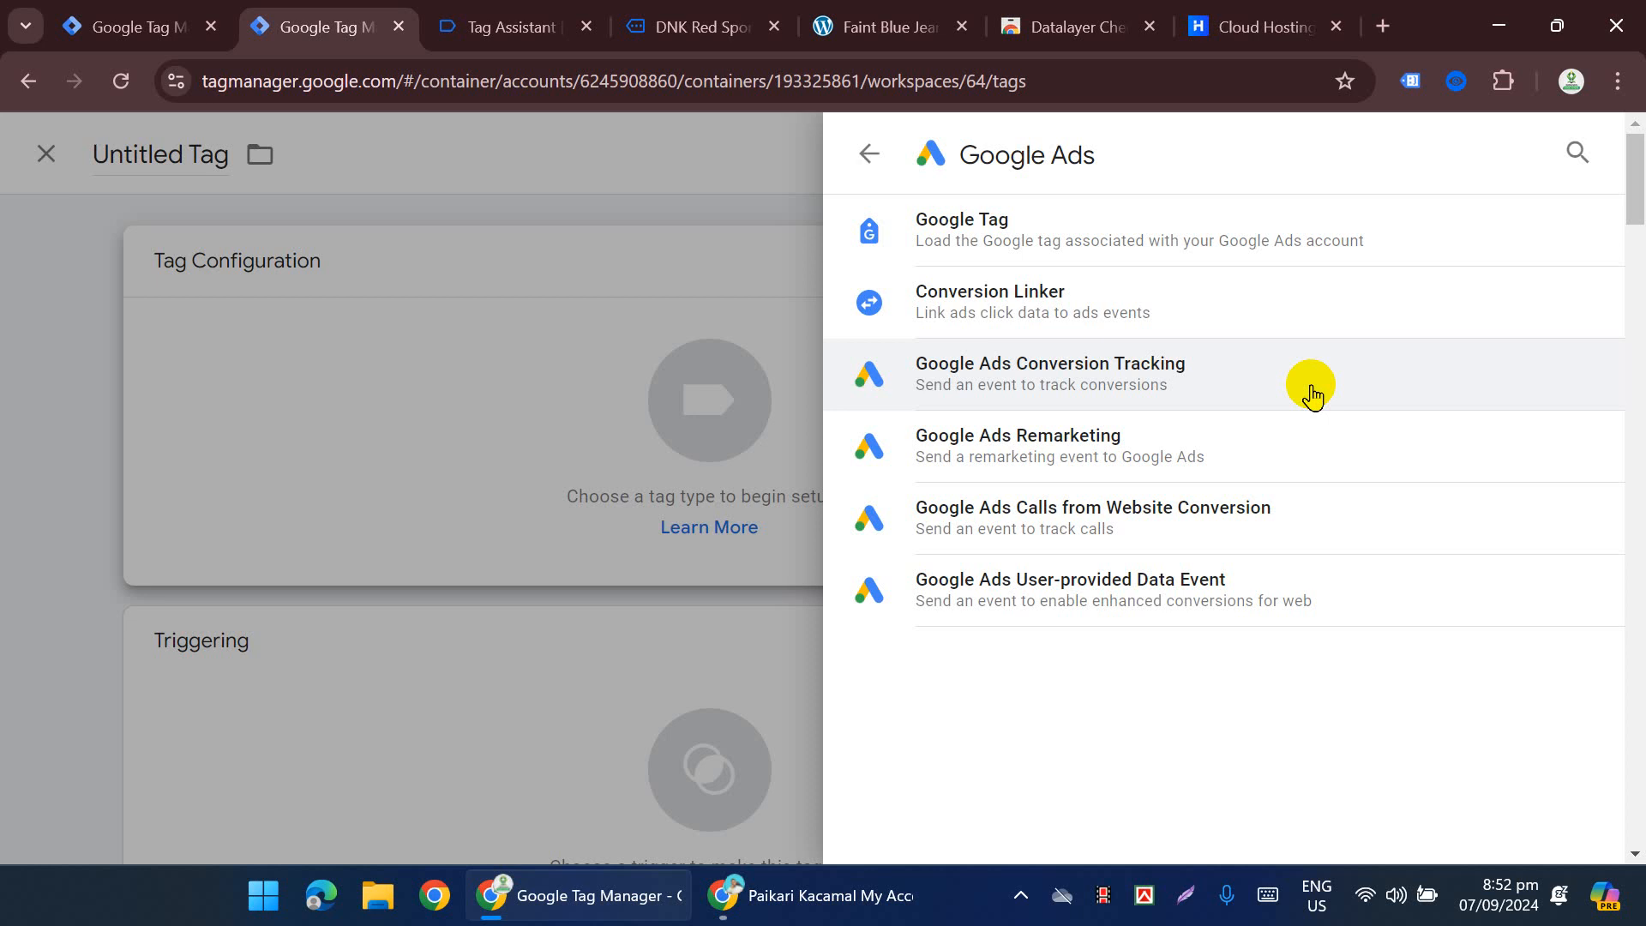
Step: Close the duplicate Tag Manager browser tab, leaving Tag Assistant open
click(111, 12)
click(540, 25)
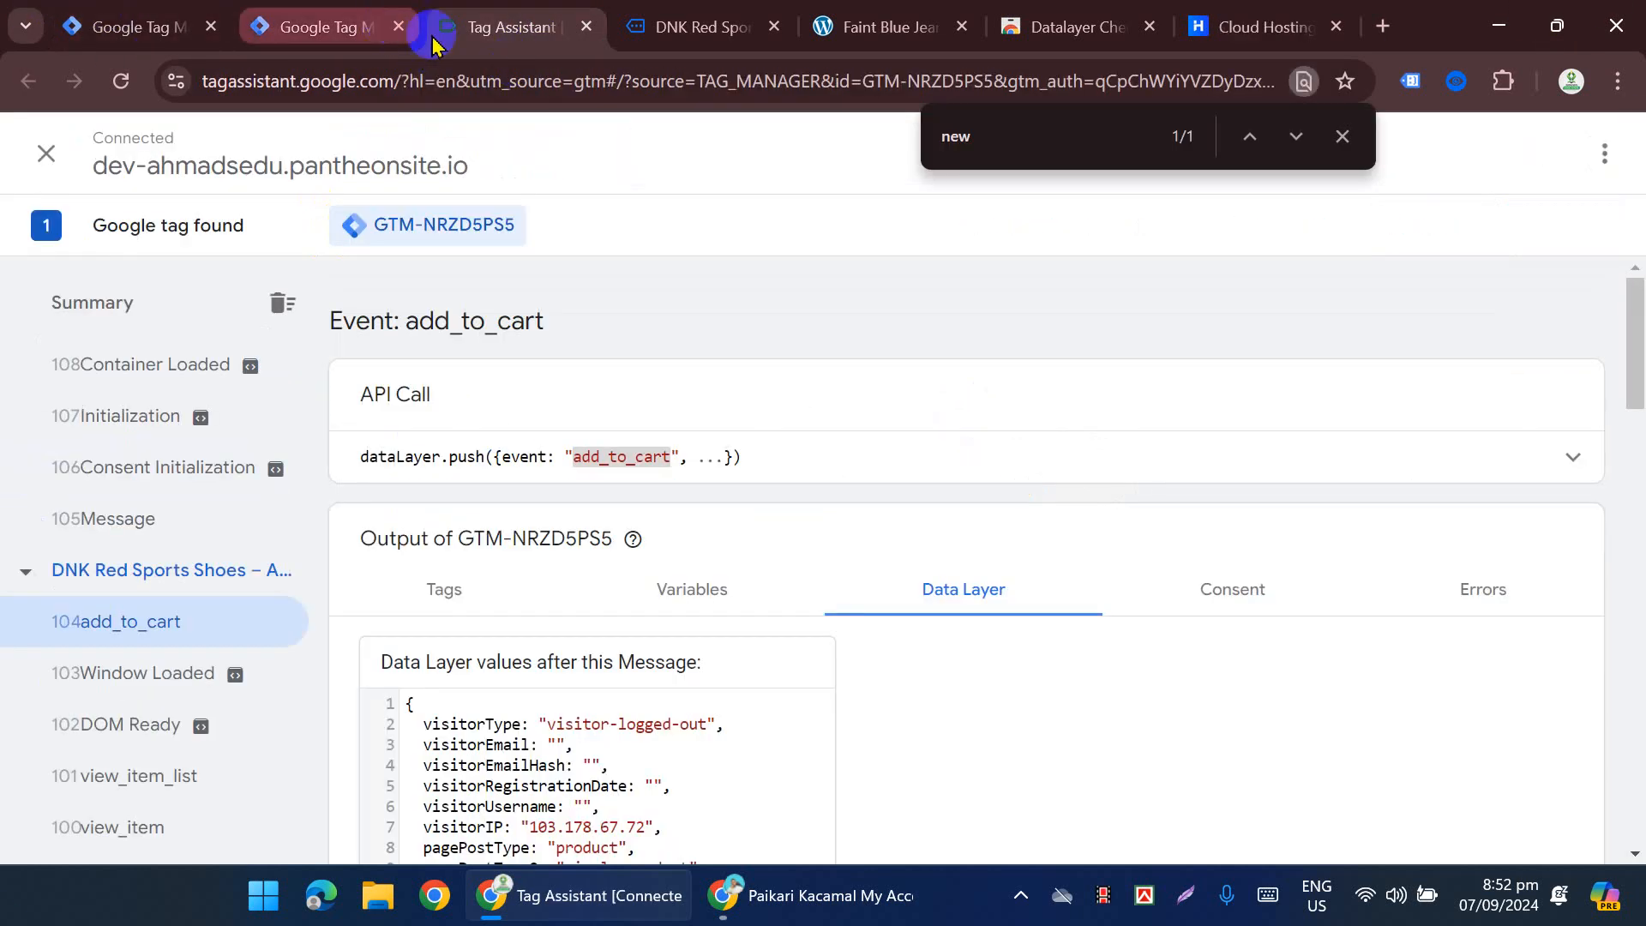
click(433, 41)
click(397, 29)
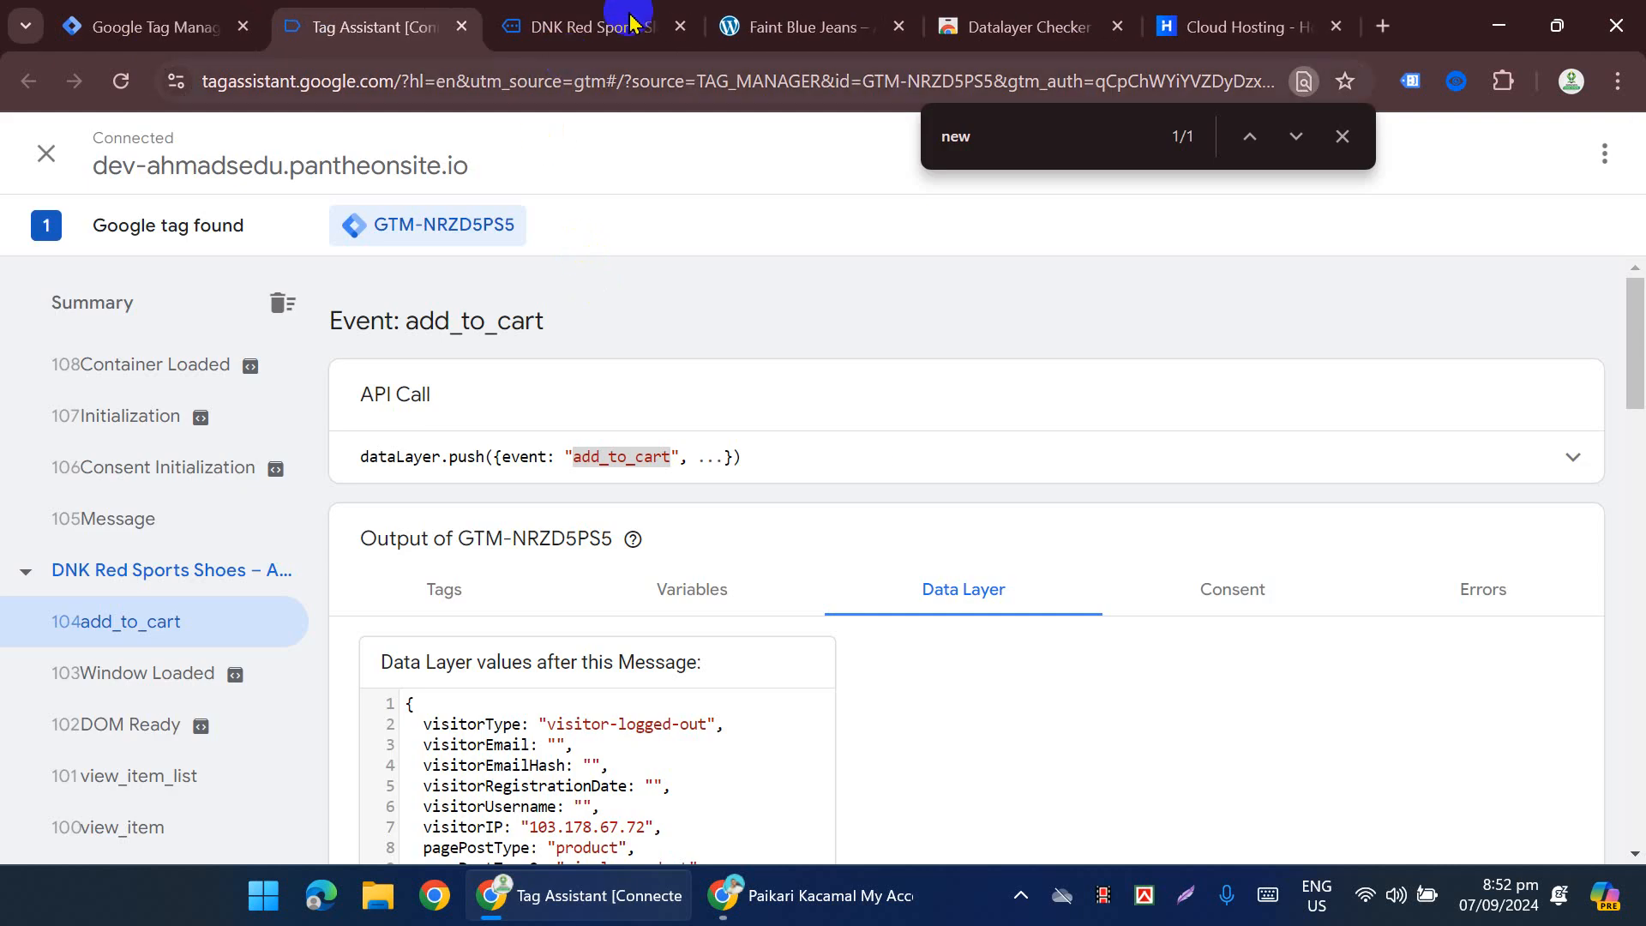
Step: Switch to the store website and open its WP Form contact page
click(806, 25)
scroll(1076, 527, up, 15)
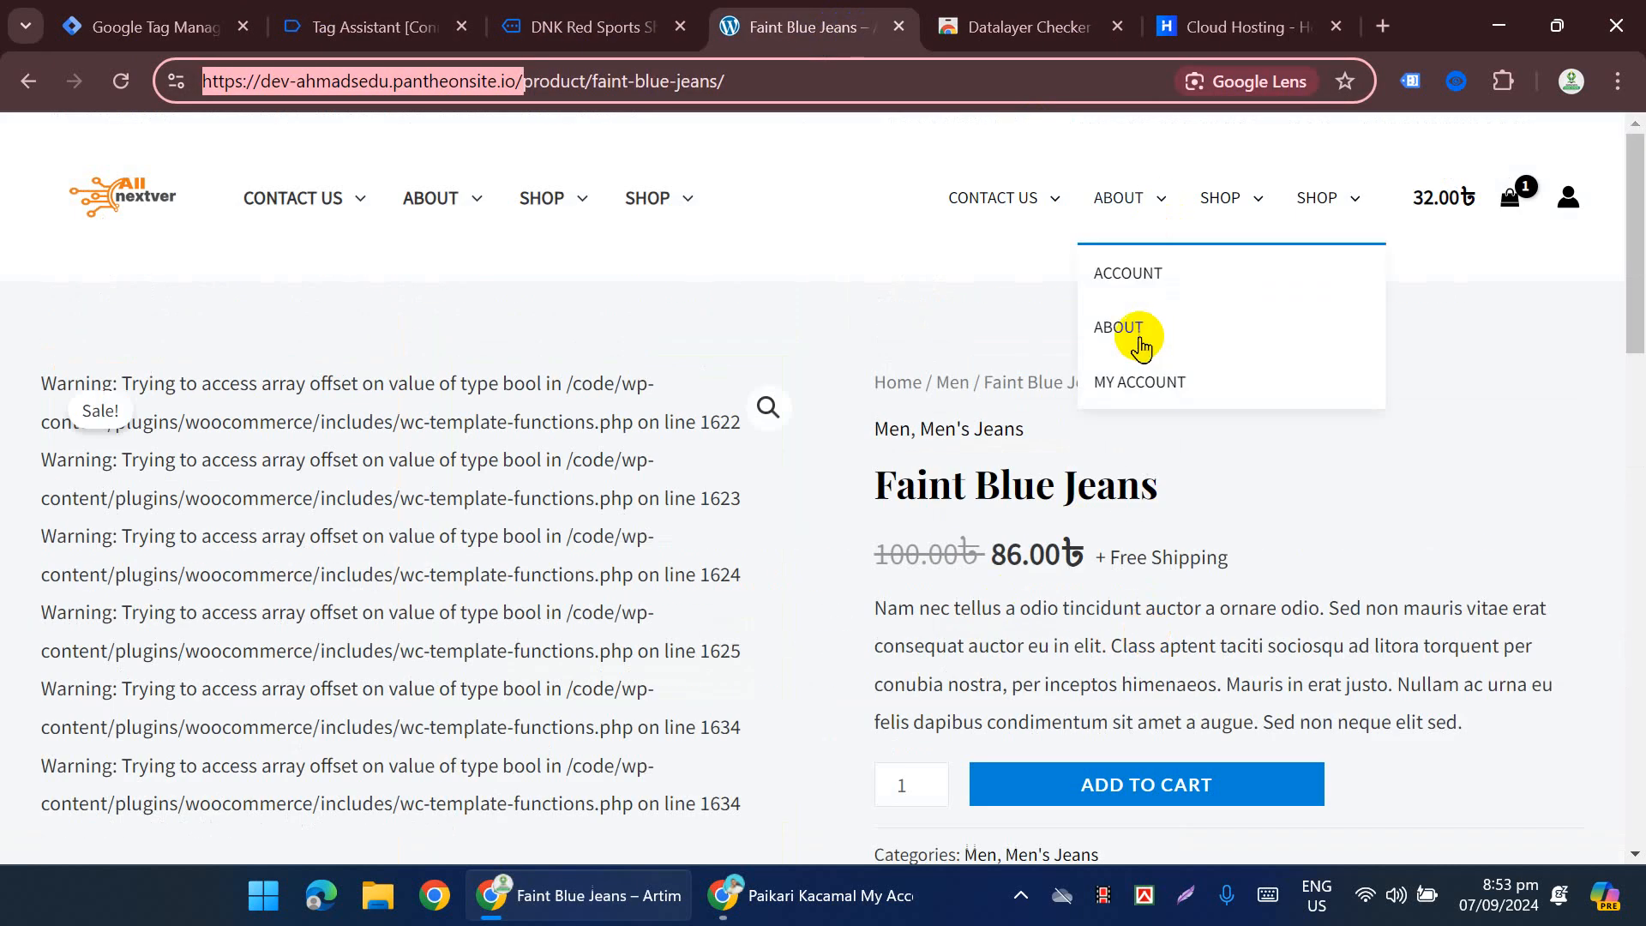
mouse_move(978, 205)
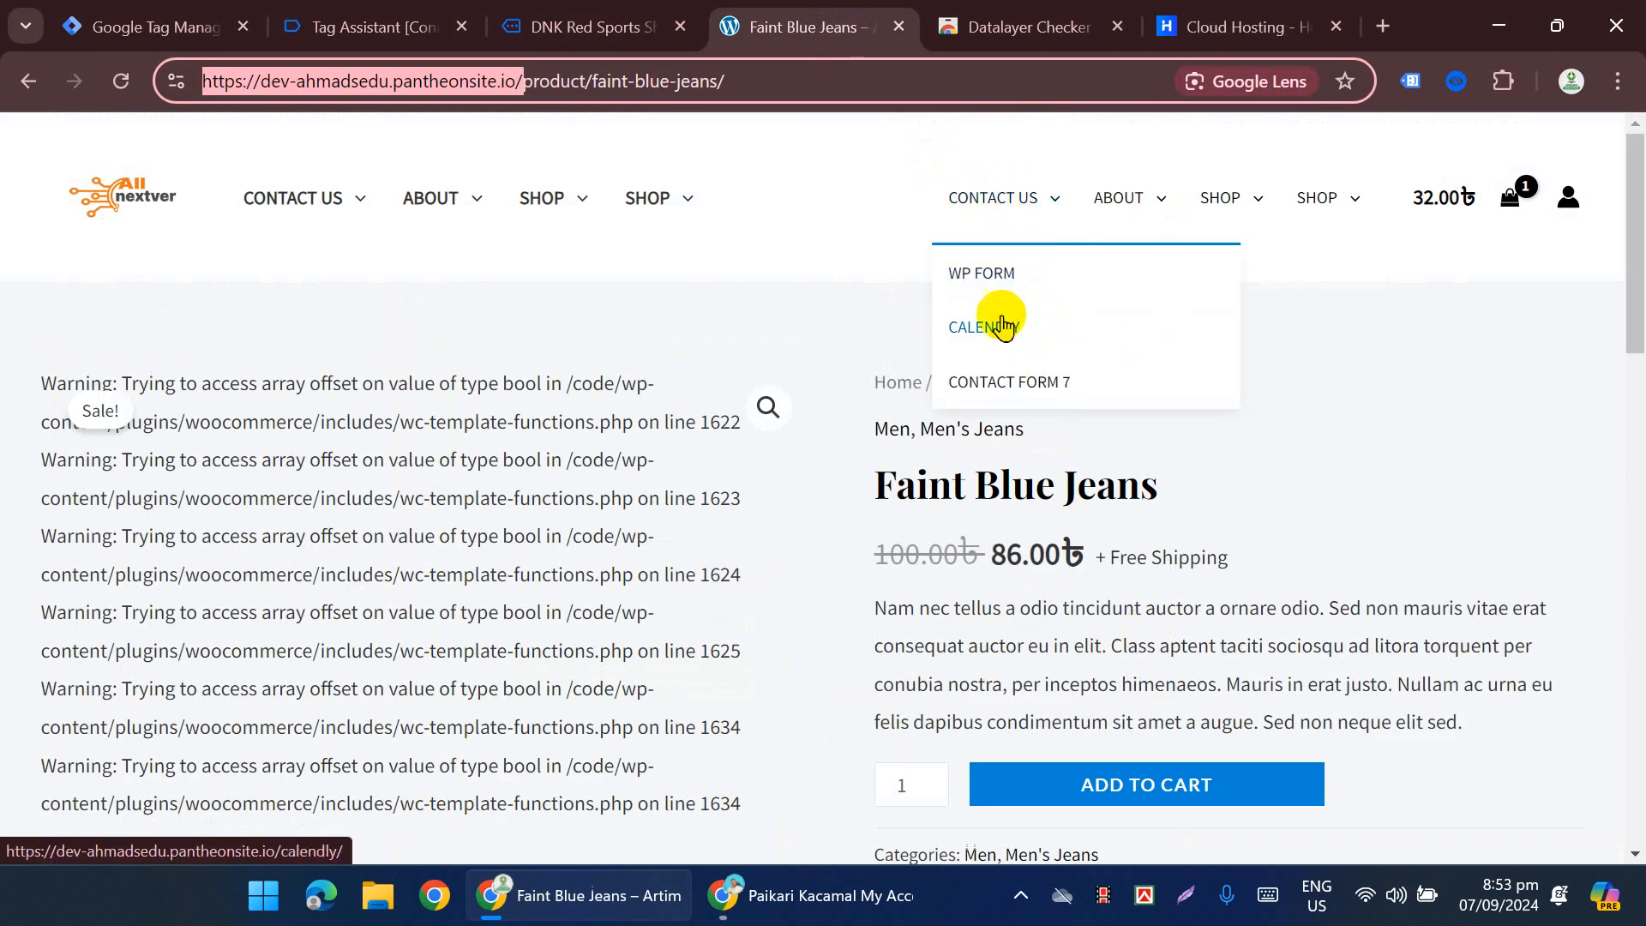
click(969, 279)
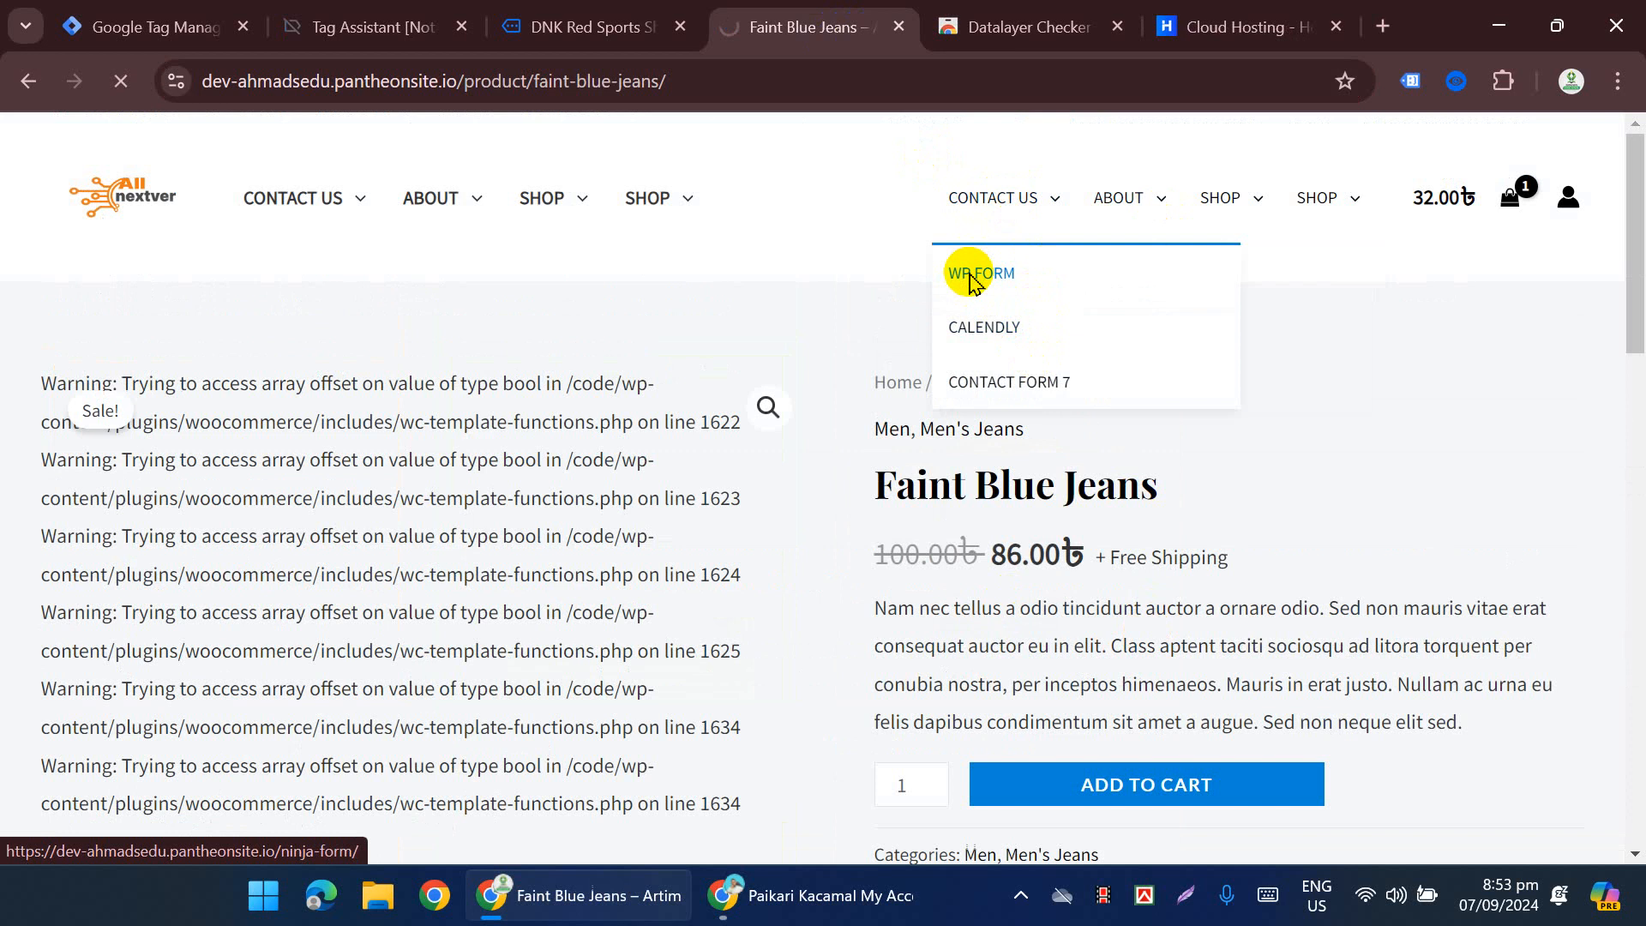
scroll(434, 547, down, 4)
scroll(433, 547, up, 4)
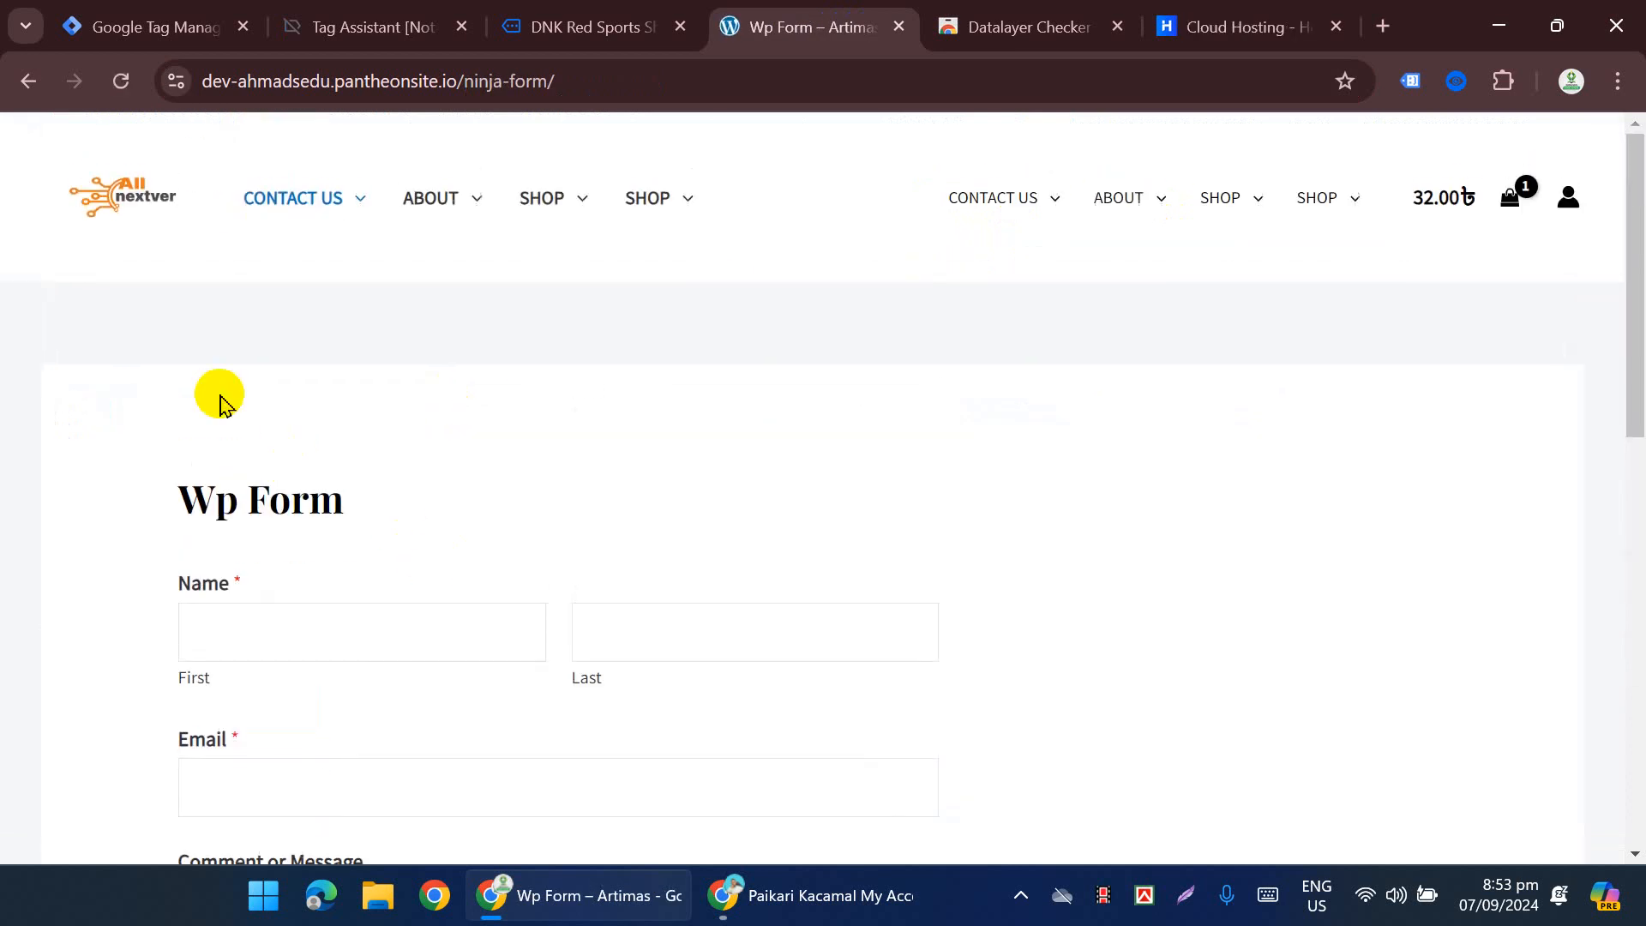
Step: Close the Cloud Hosting and Datalayer Checker browser tabs and open a new one
click(1336, 26)
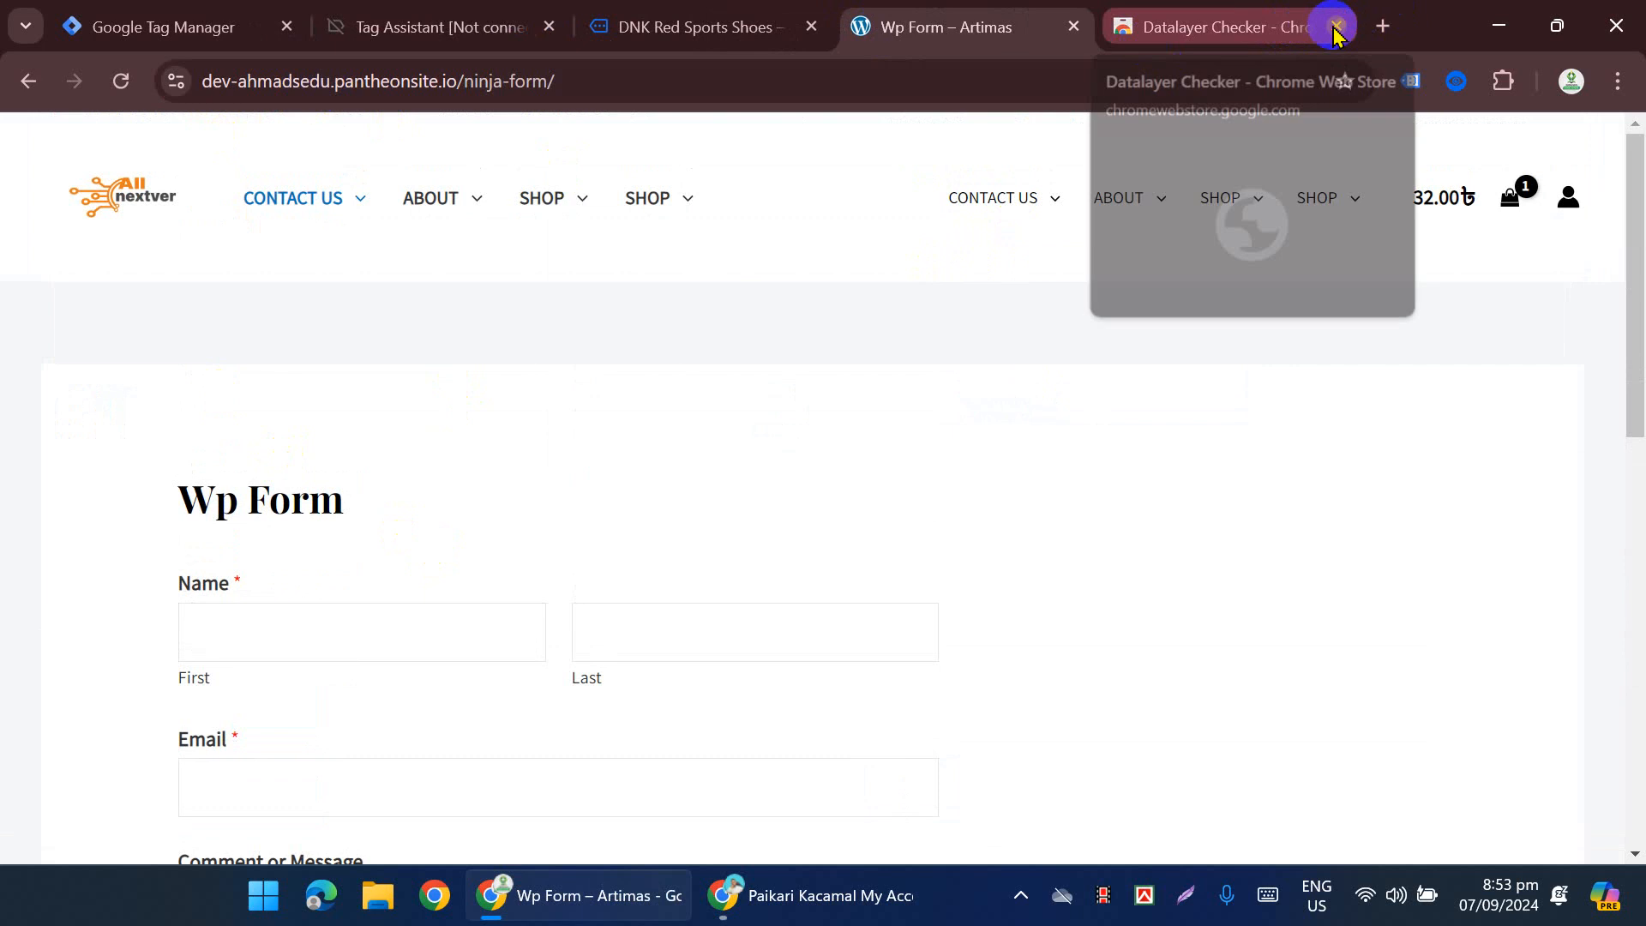
click(1337, 27)
click(1295, 27)
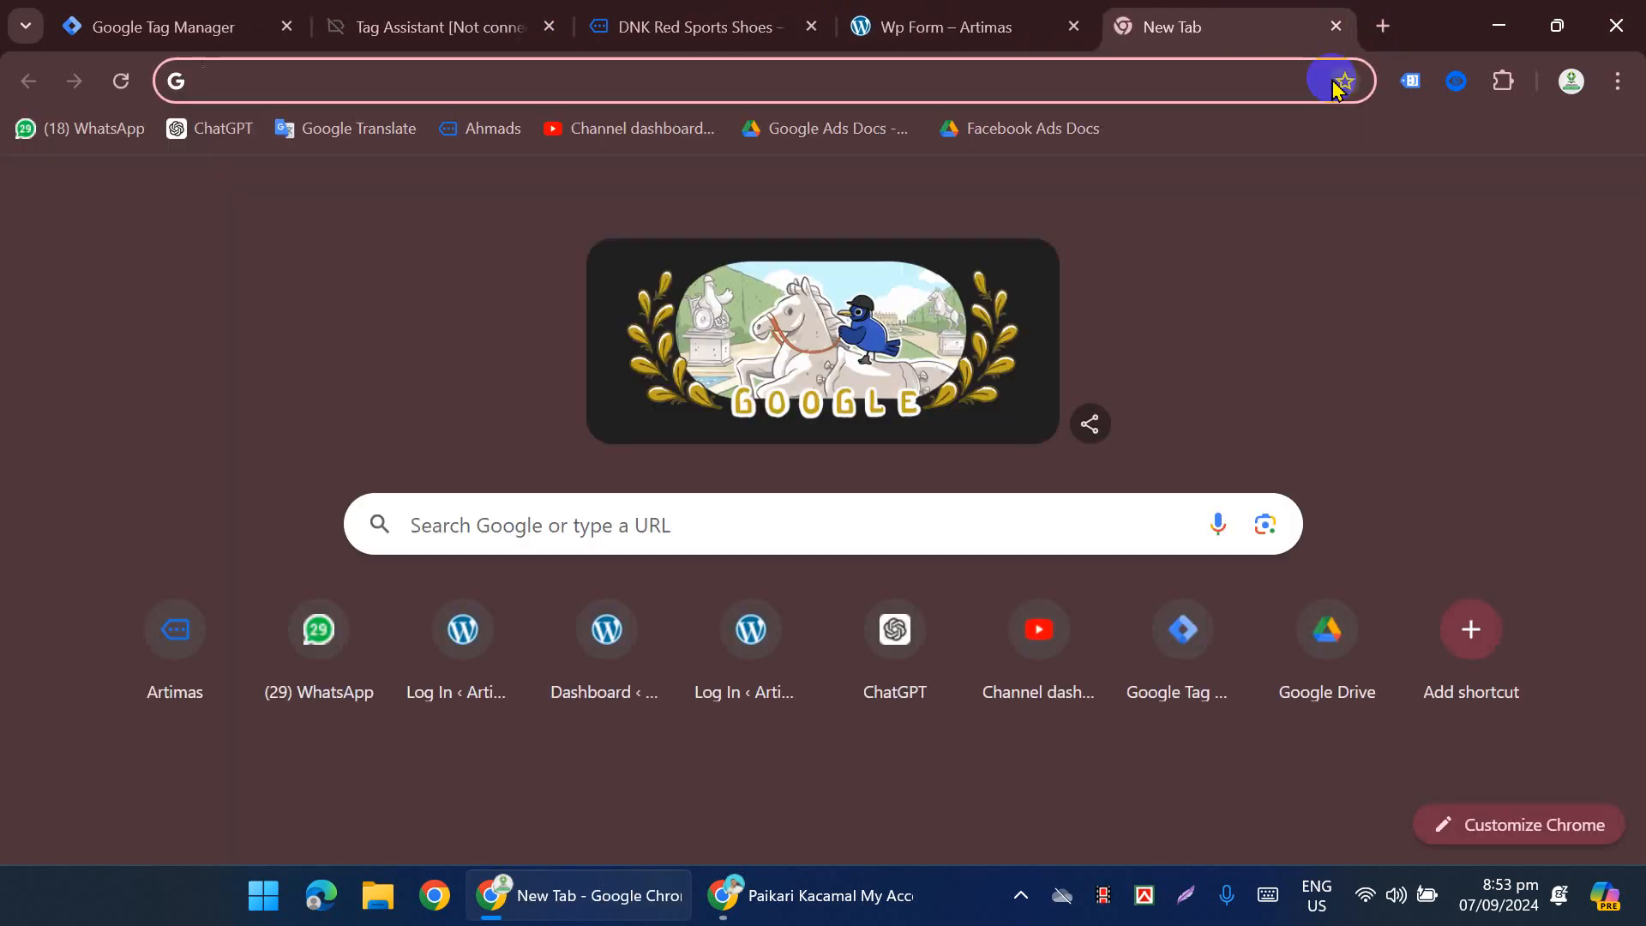
Step: Search Google for "wp form listener code"
text(wp )
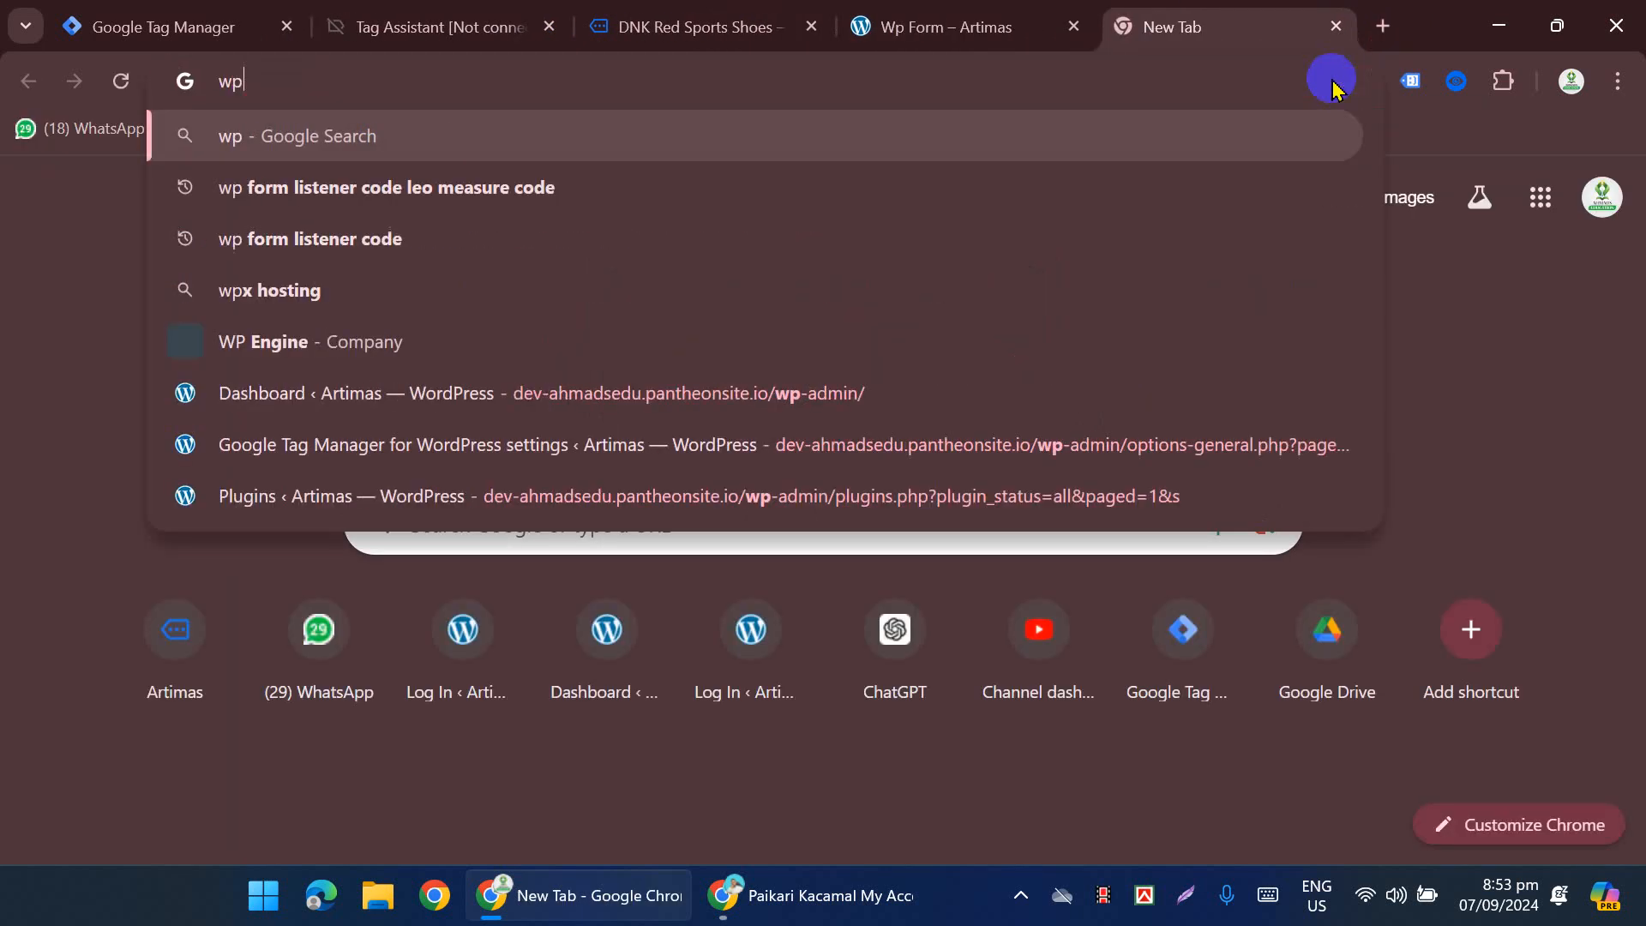
text(form)
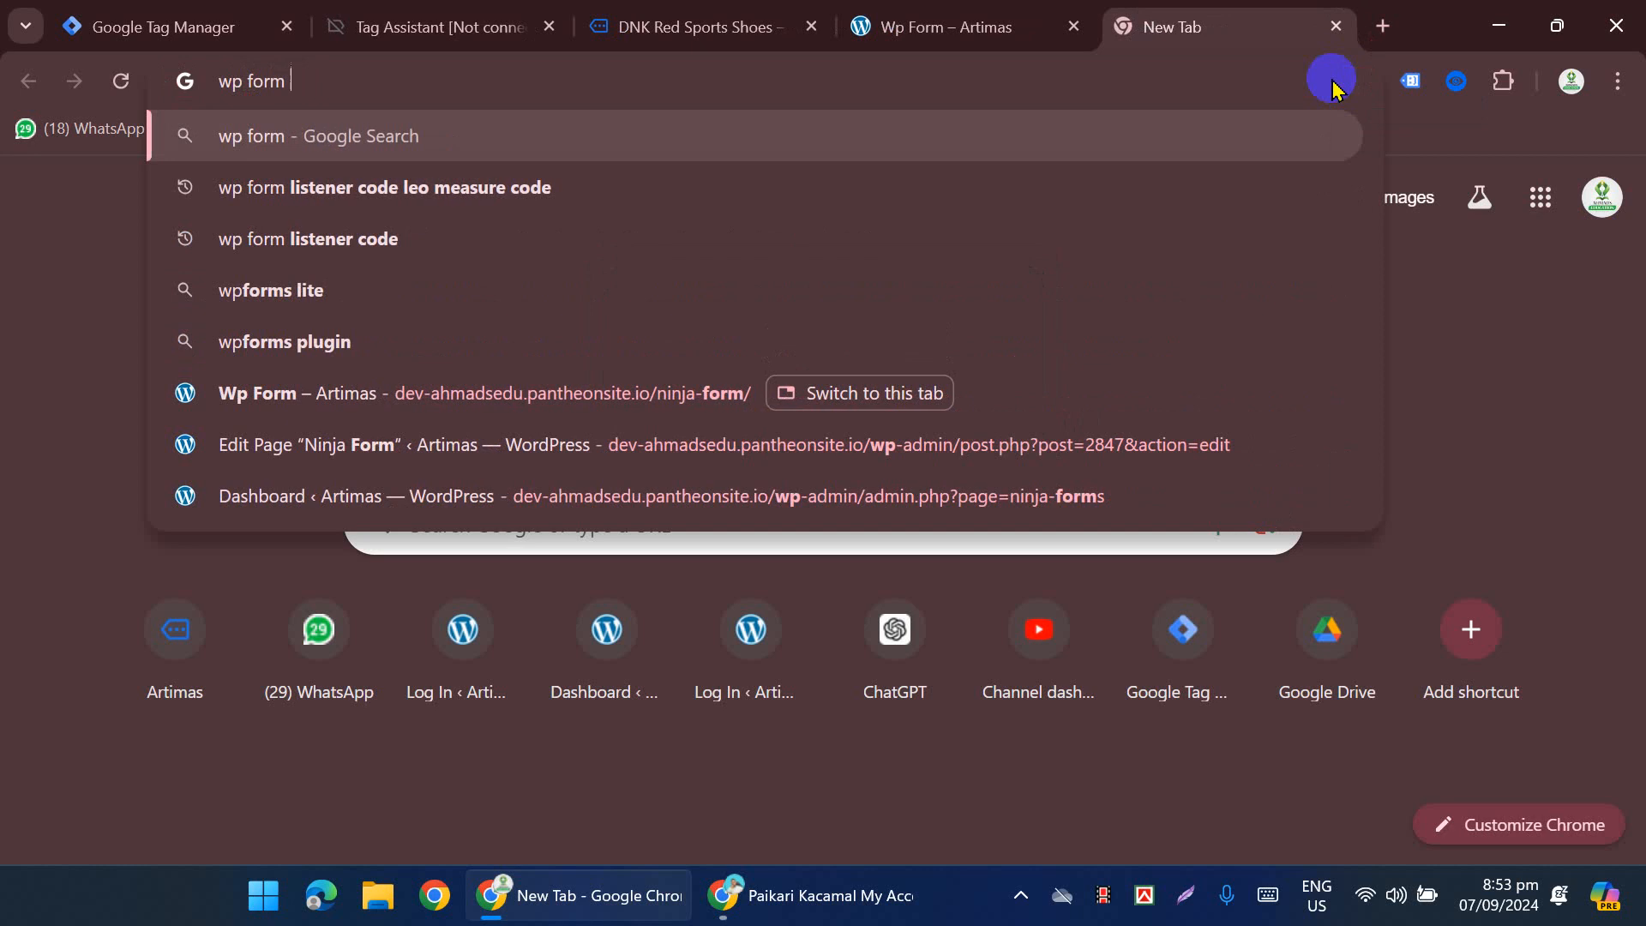
click(369, 234)
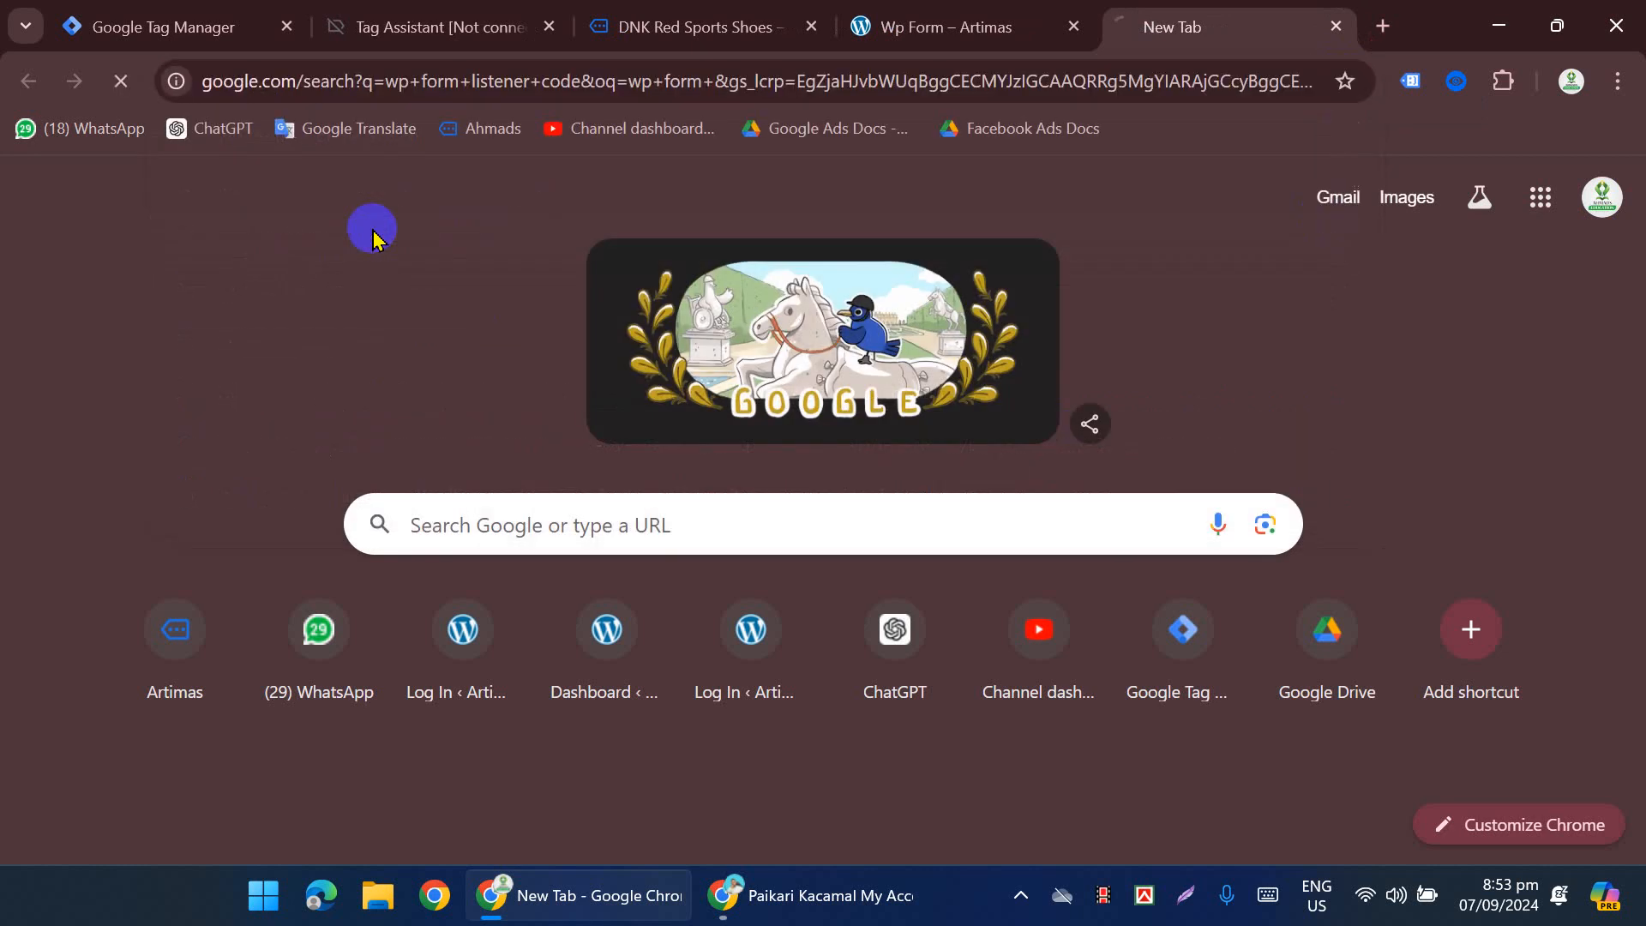
Step: Refine the search to "wp form listener code leo measure" and open Leo Measure's Form Tracking page
click(604, 174)
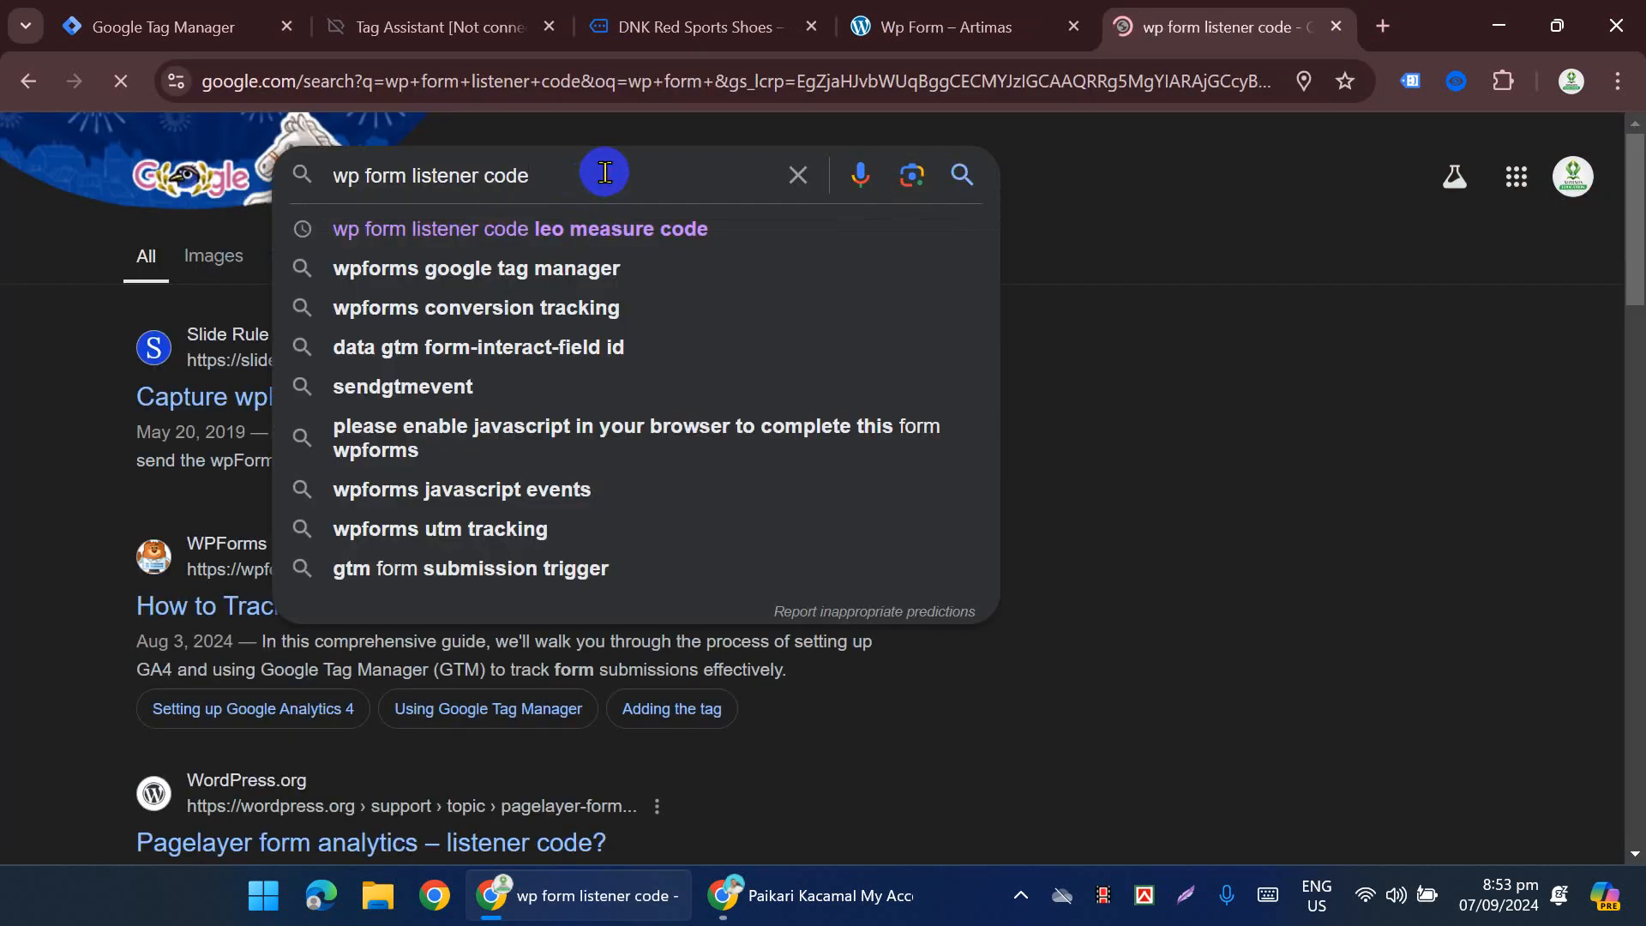
text(leo)
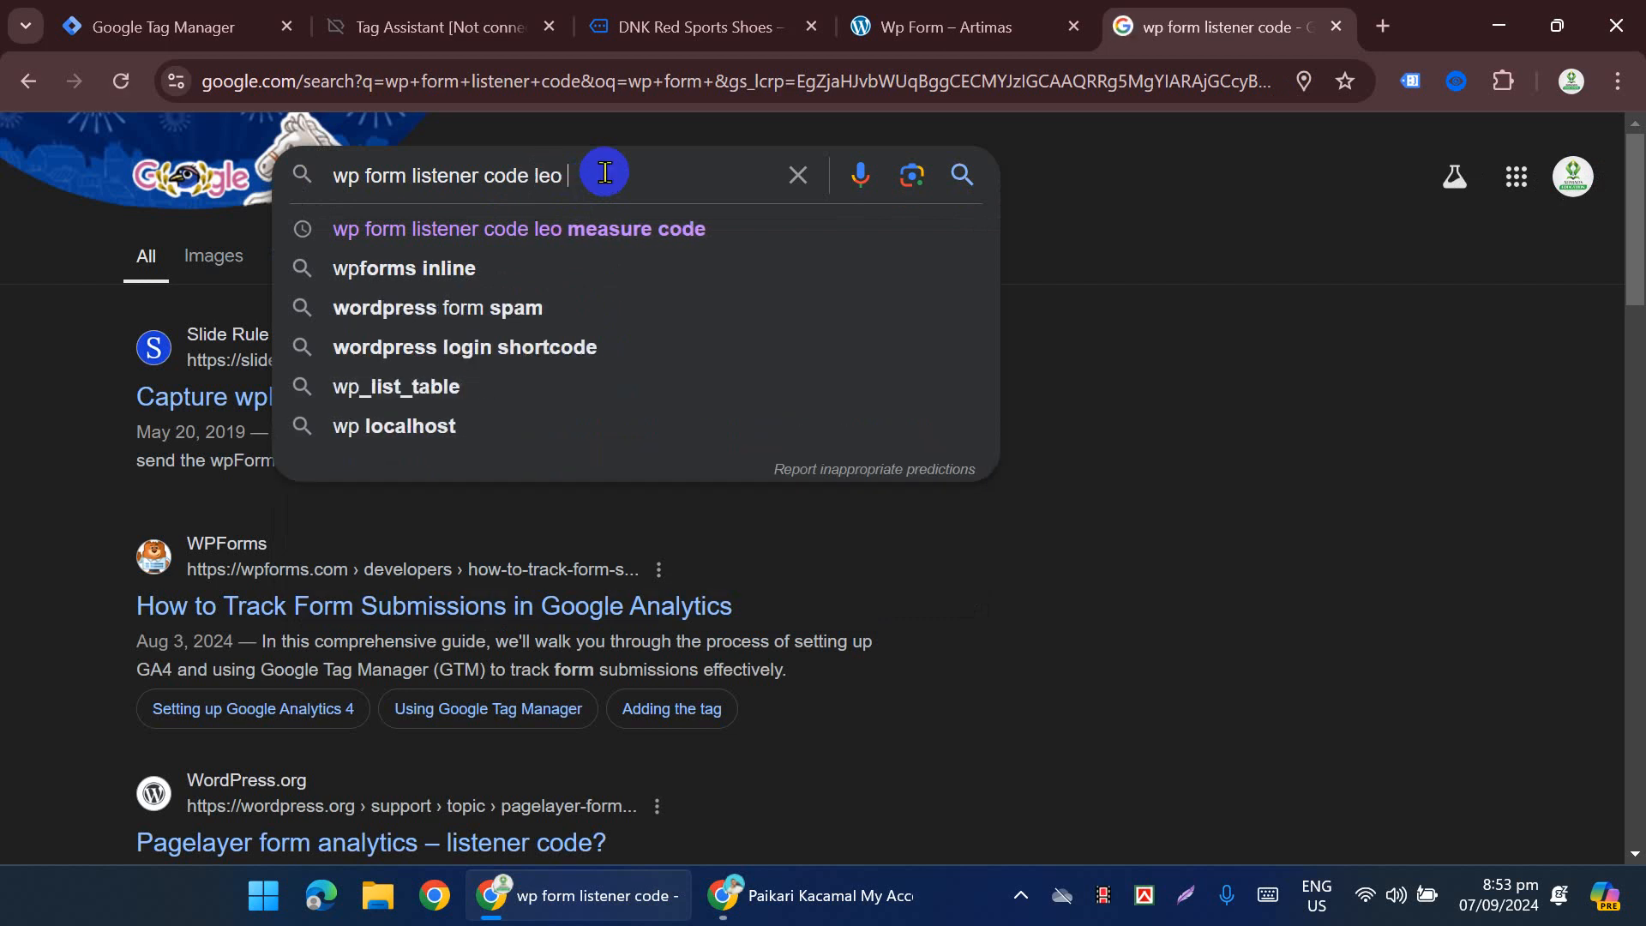
text( meas)
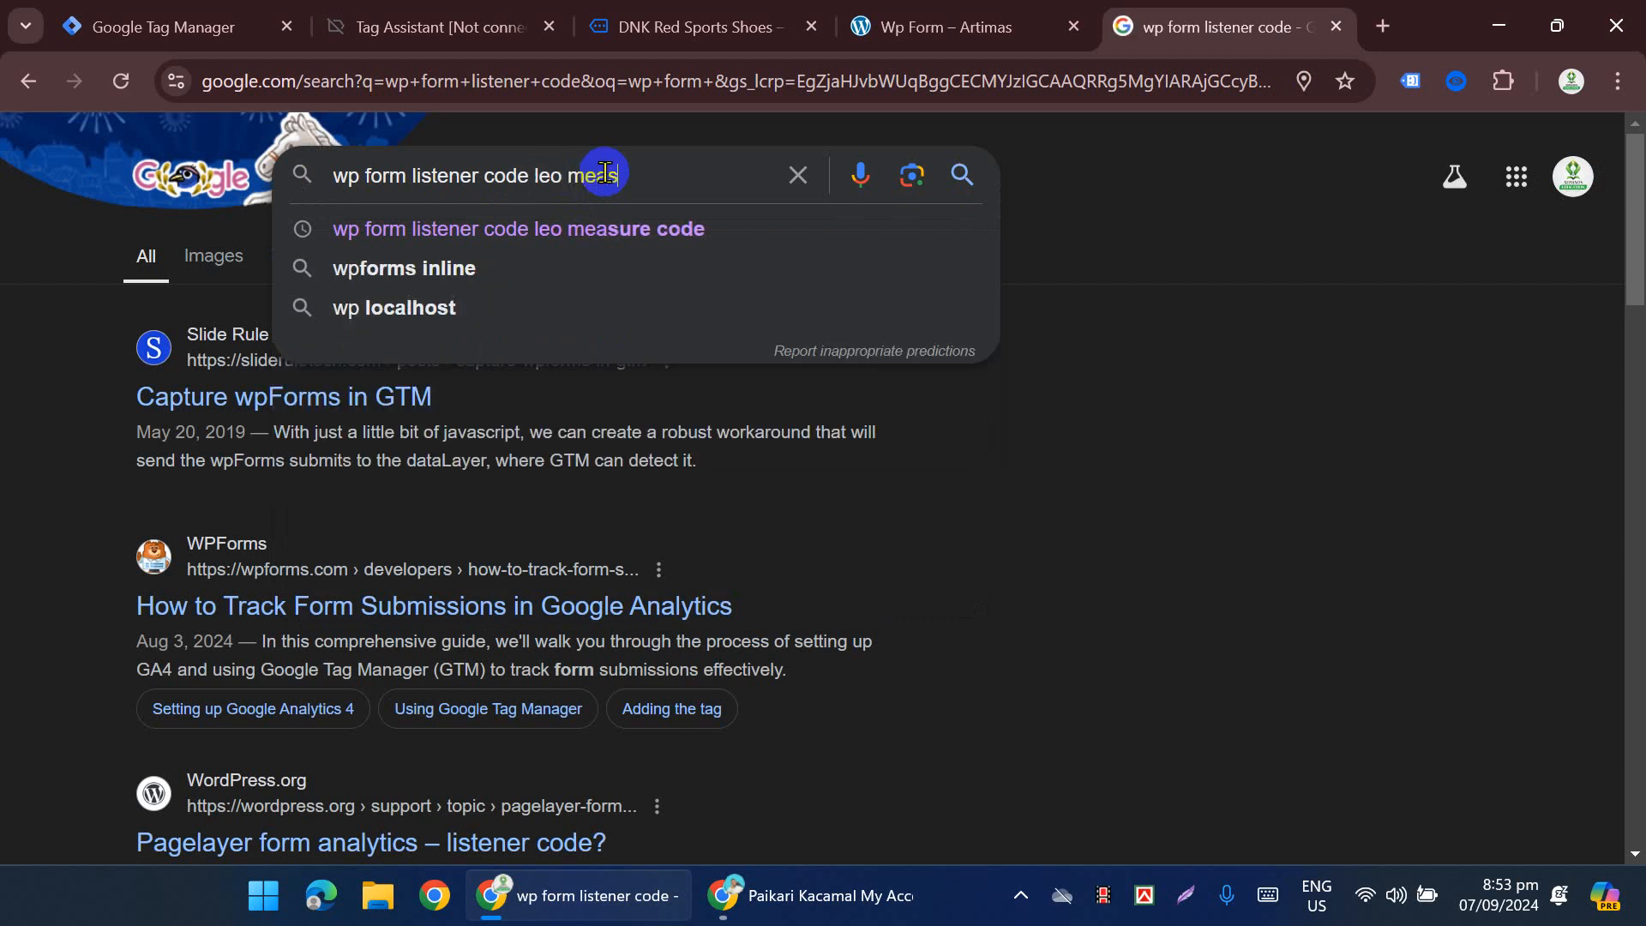
text(ure)
key(Return)
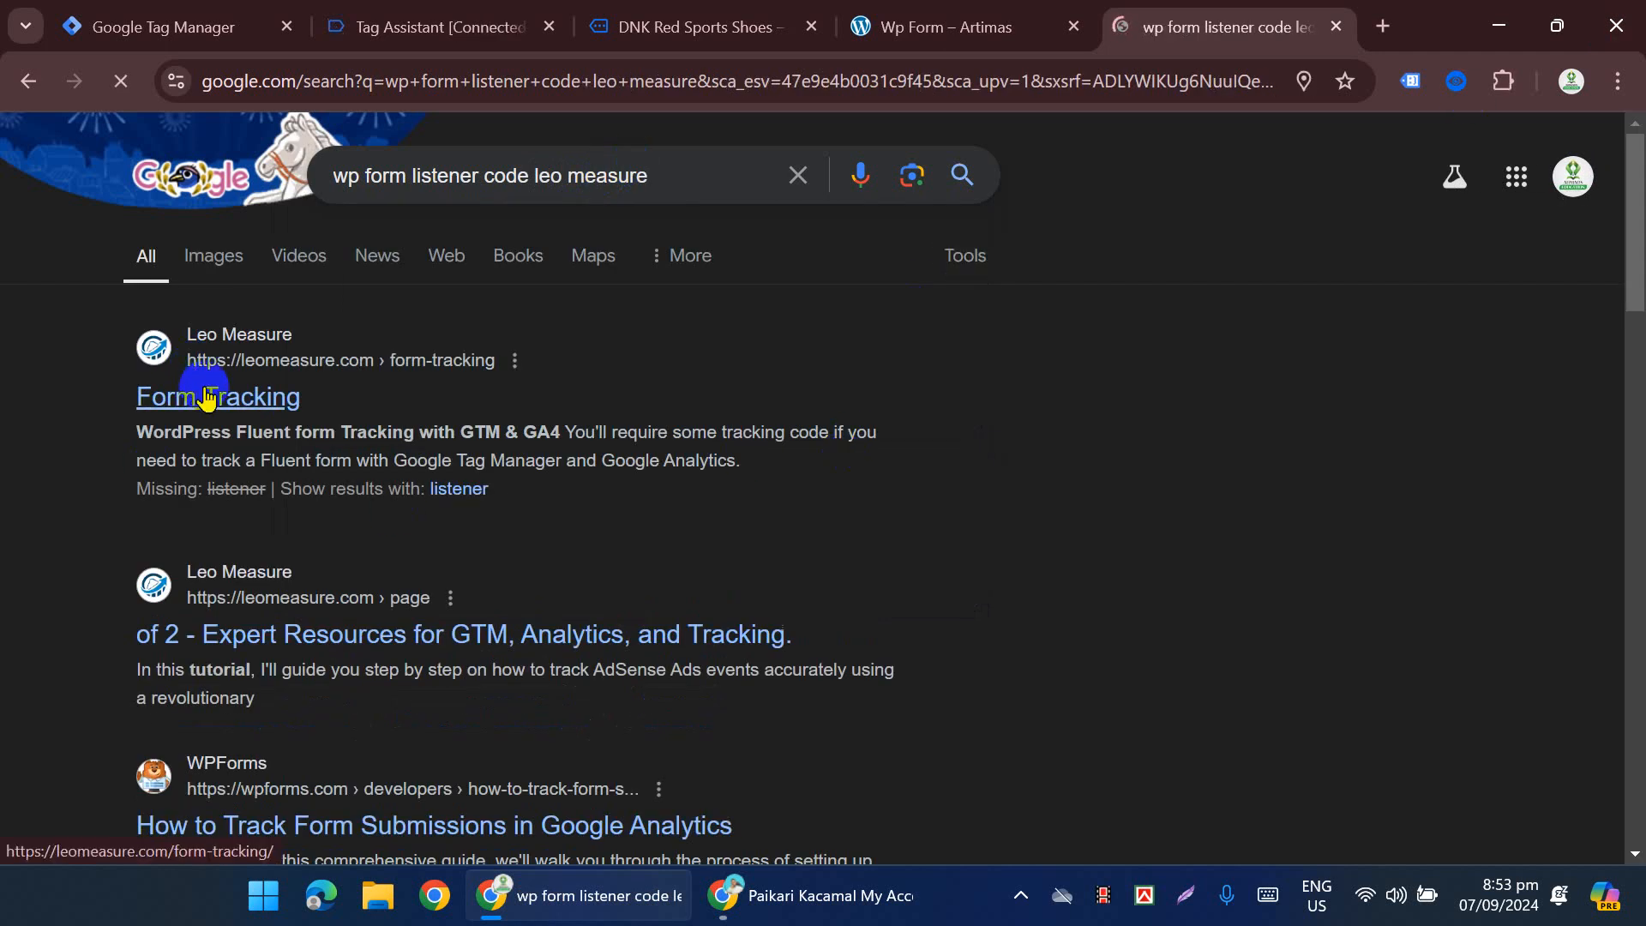
click(263, 399)
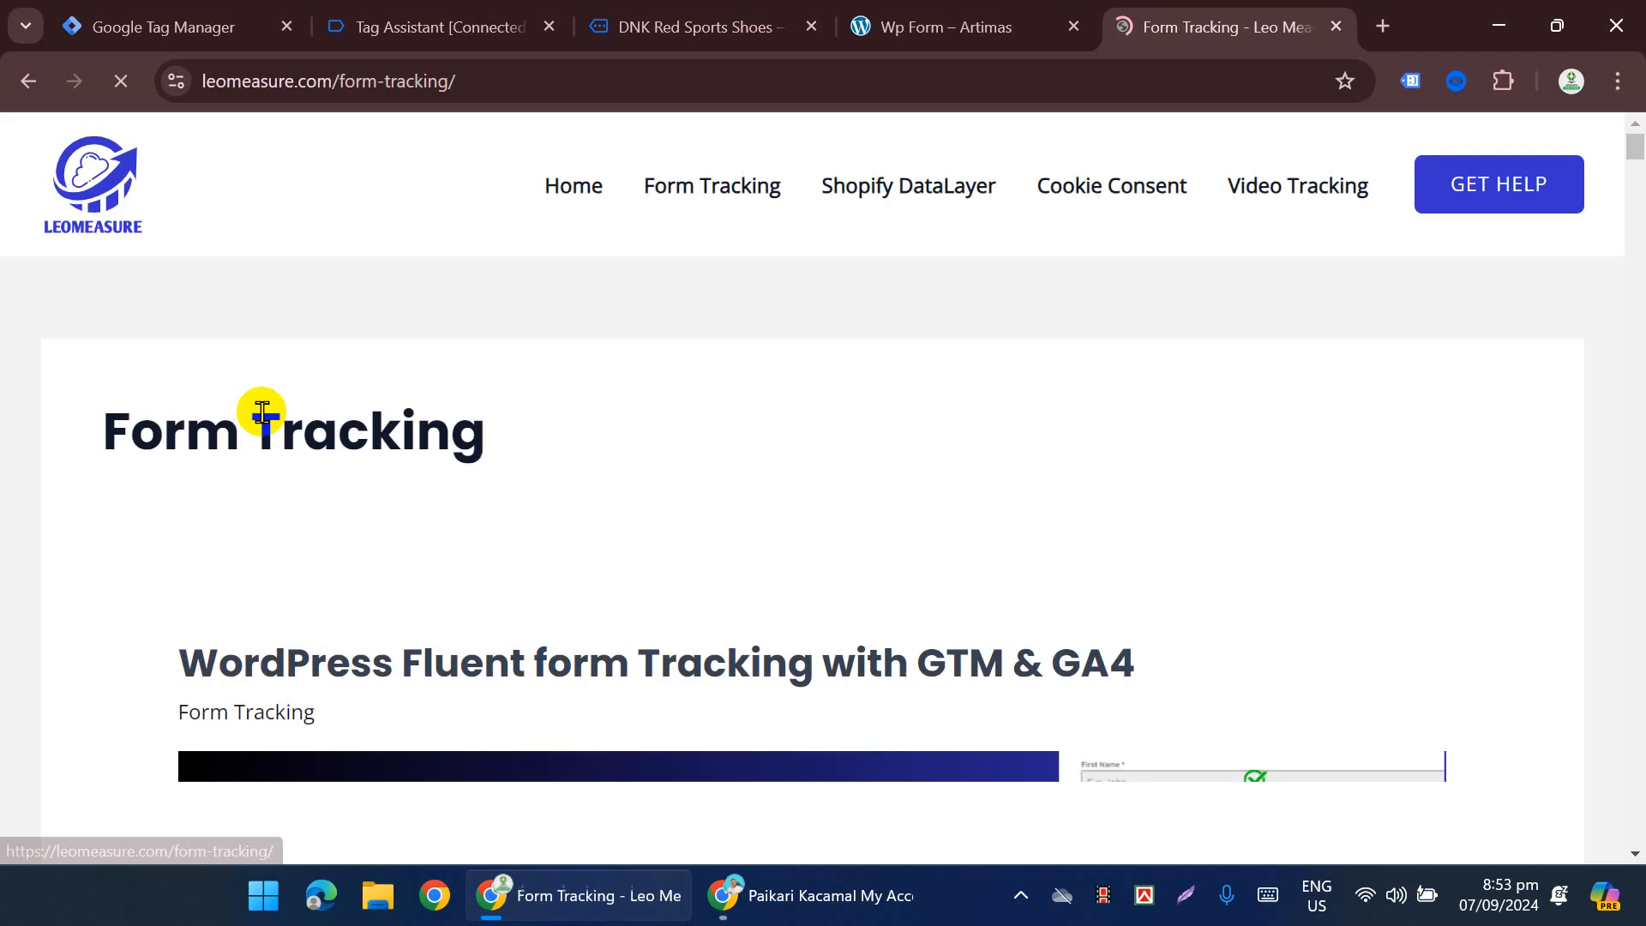
scroll(257, 412, down, 2)
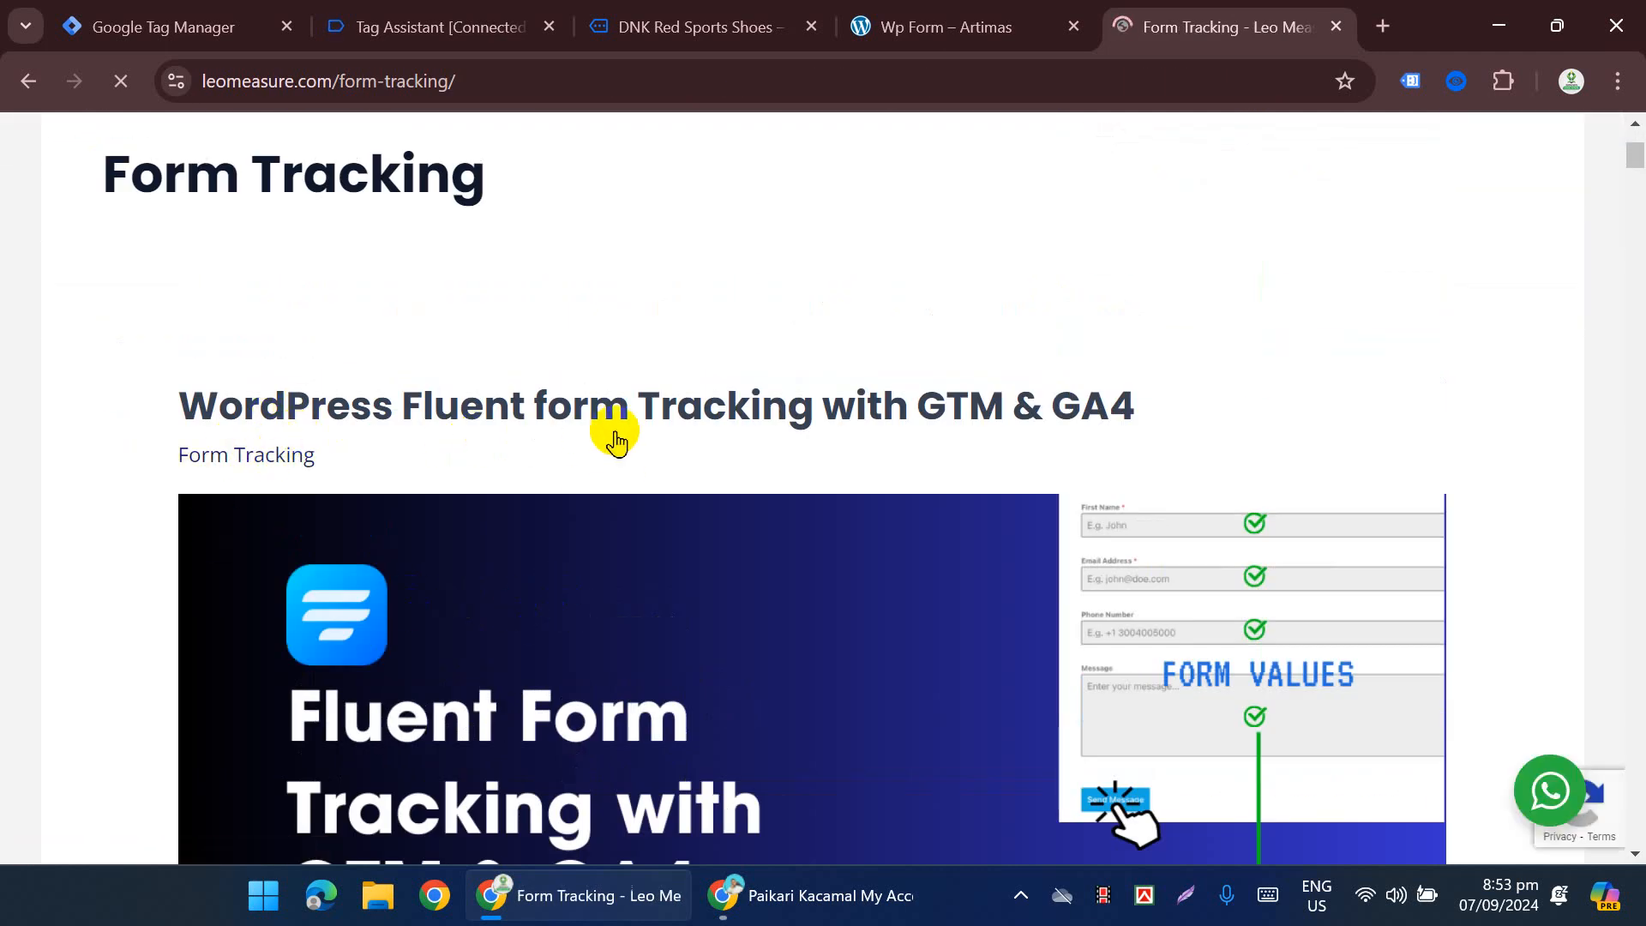
Step: Find and open the "WPForms Tracking with GTM, GA4 & Google Ads" article on the Form Tracking page
scroll(611, 430, down, 15)
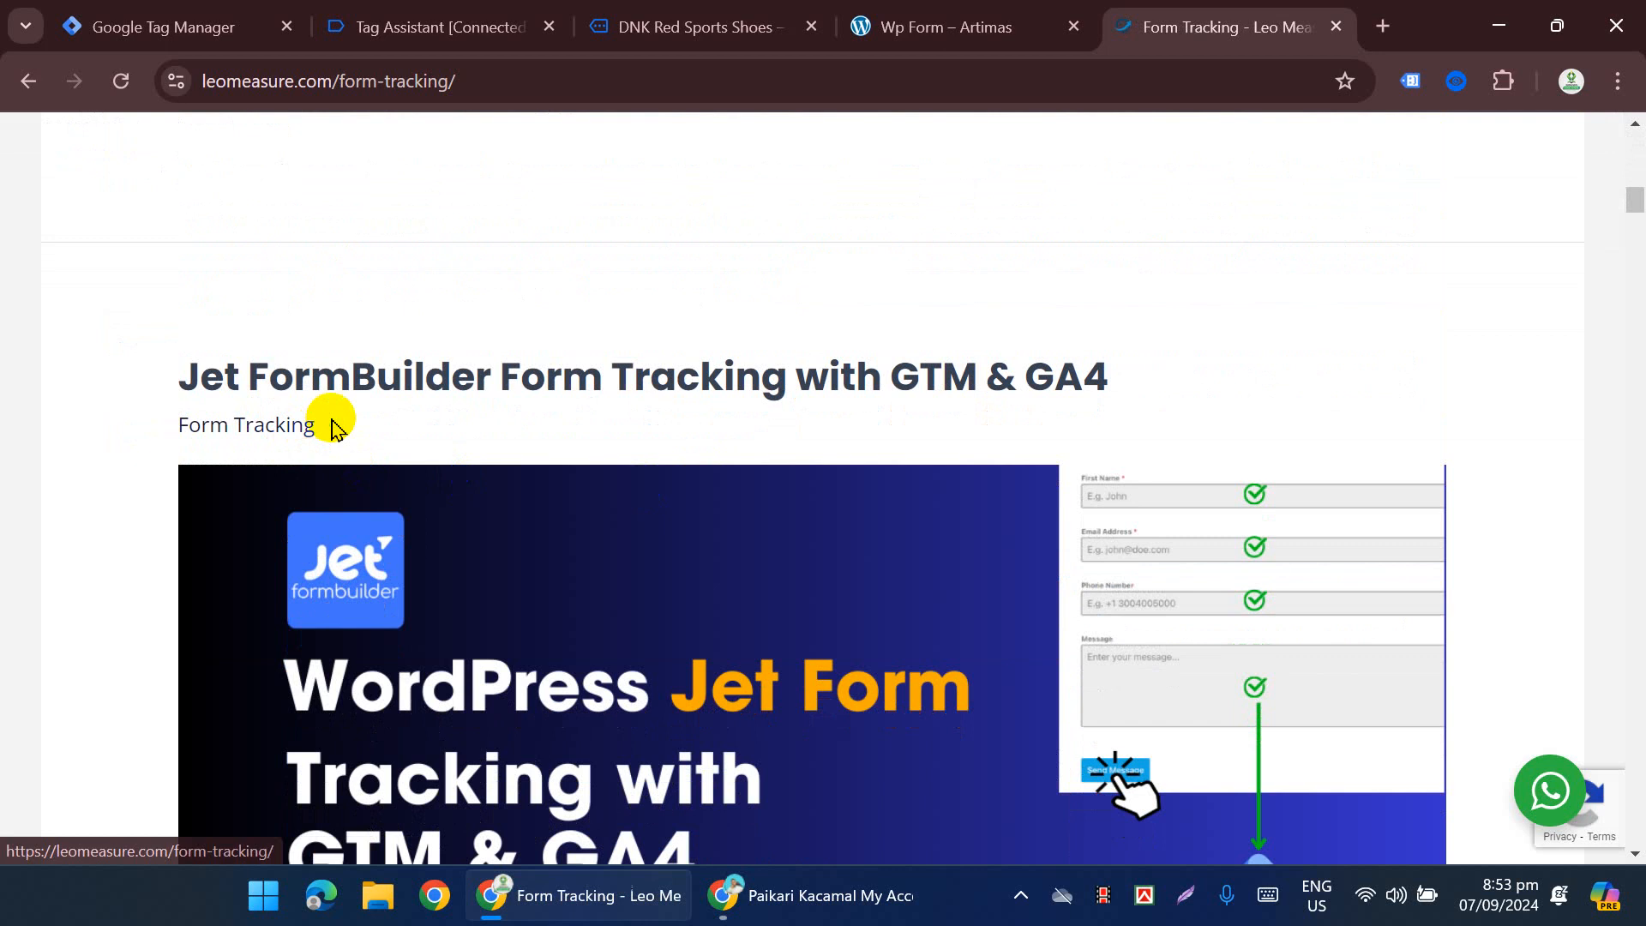
scroll(414, 397, down, 13)
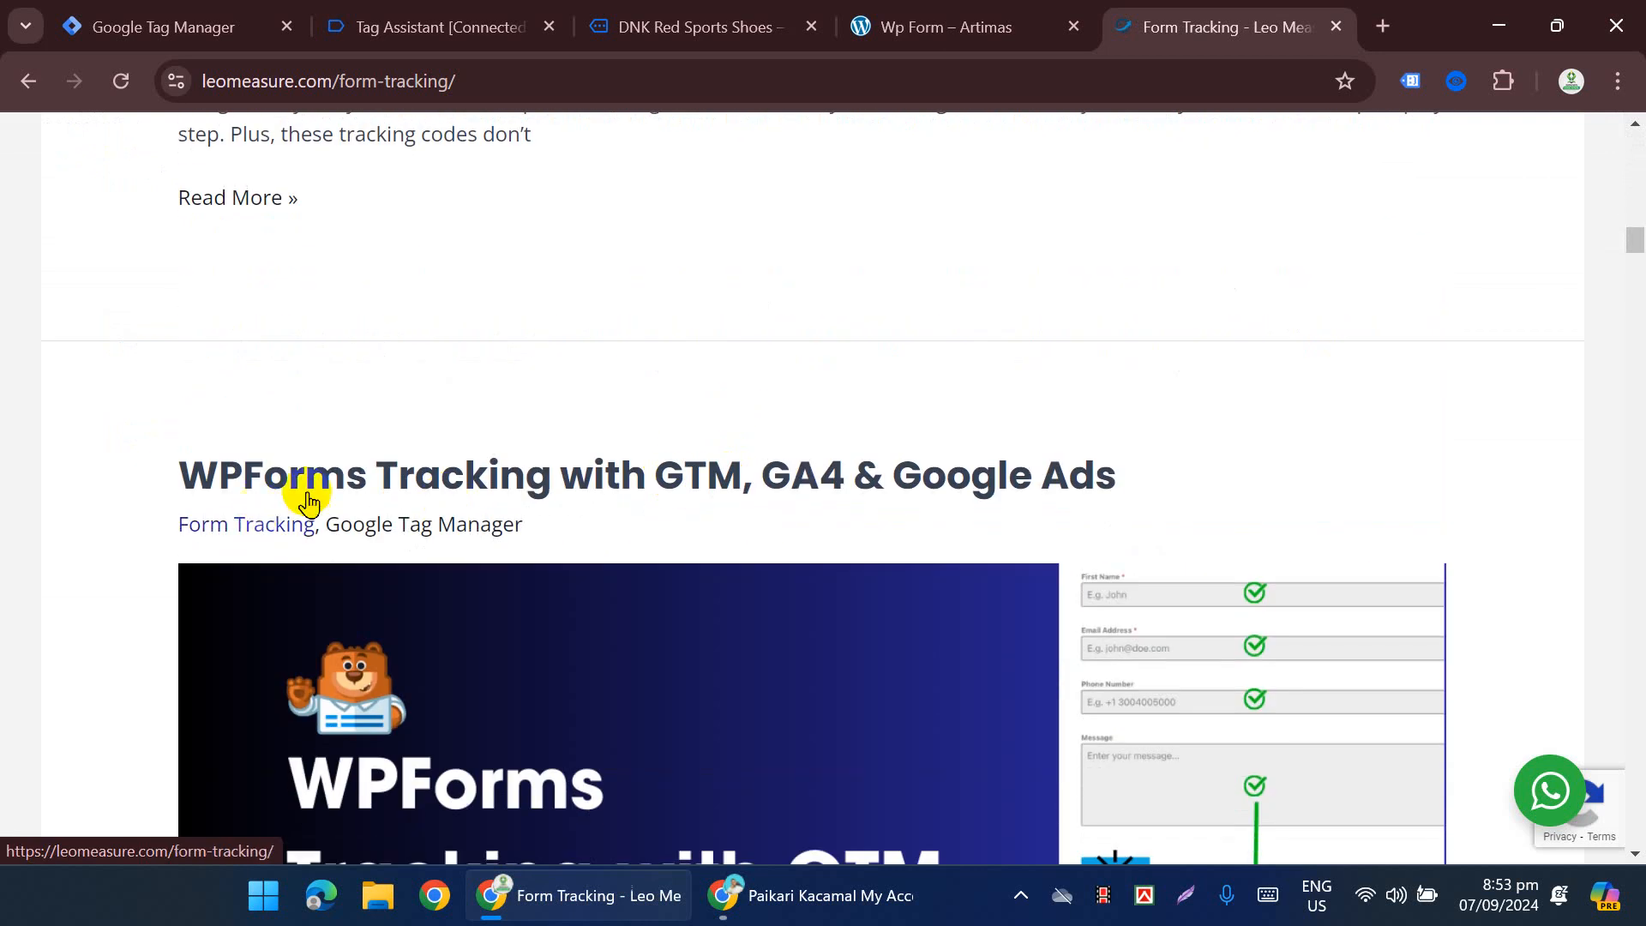
scroll(496, 466, down, 8)
scroll(551, 470, up, 6)
scroll(1071, 495, down, 10)
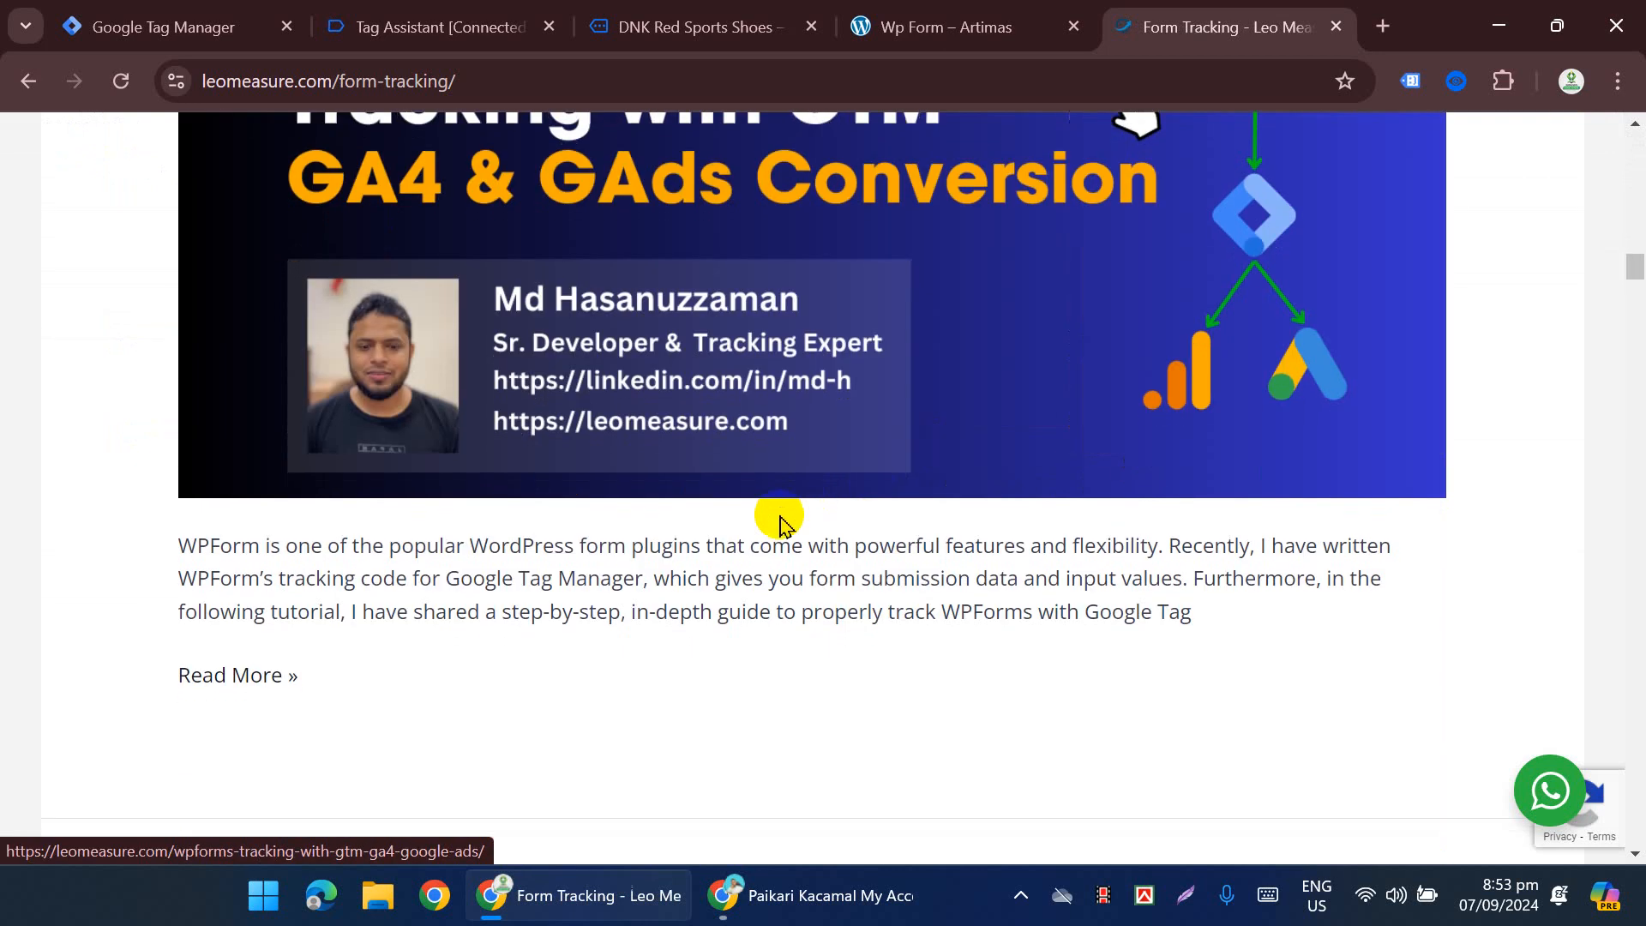
click(575, 177)
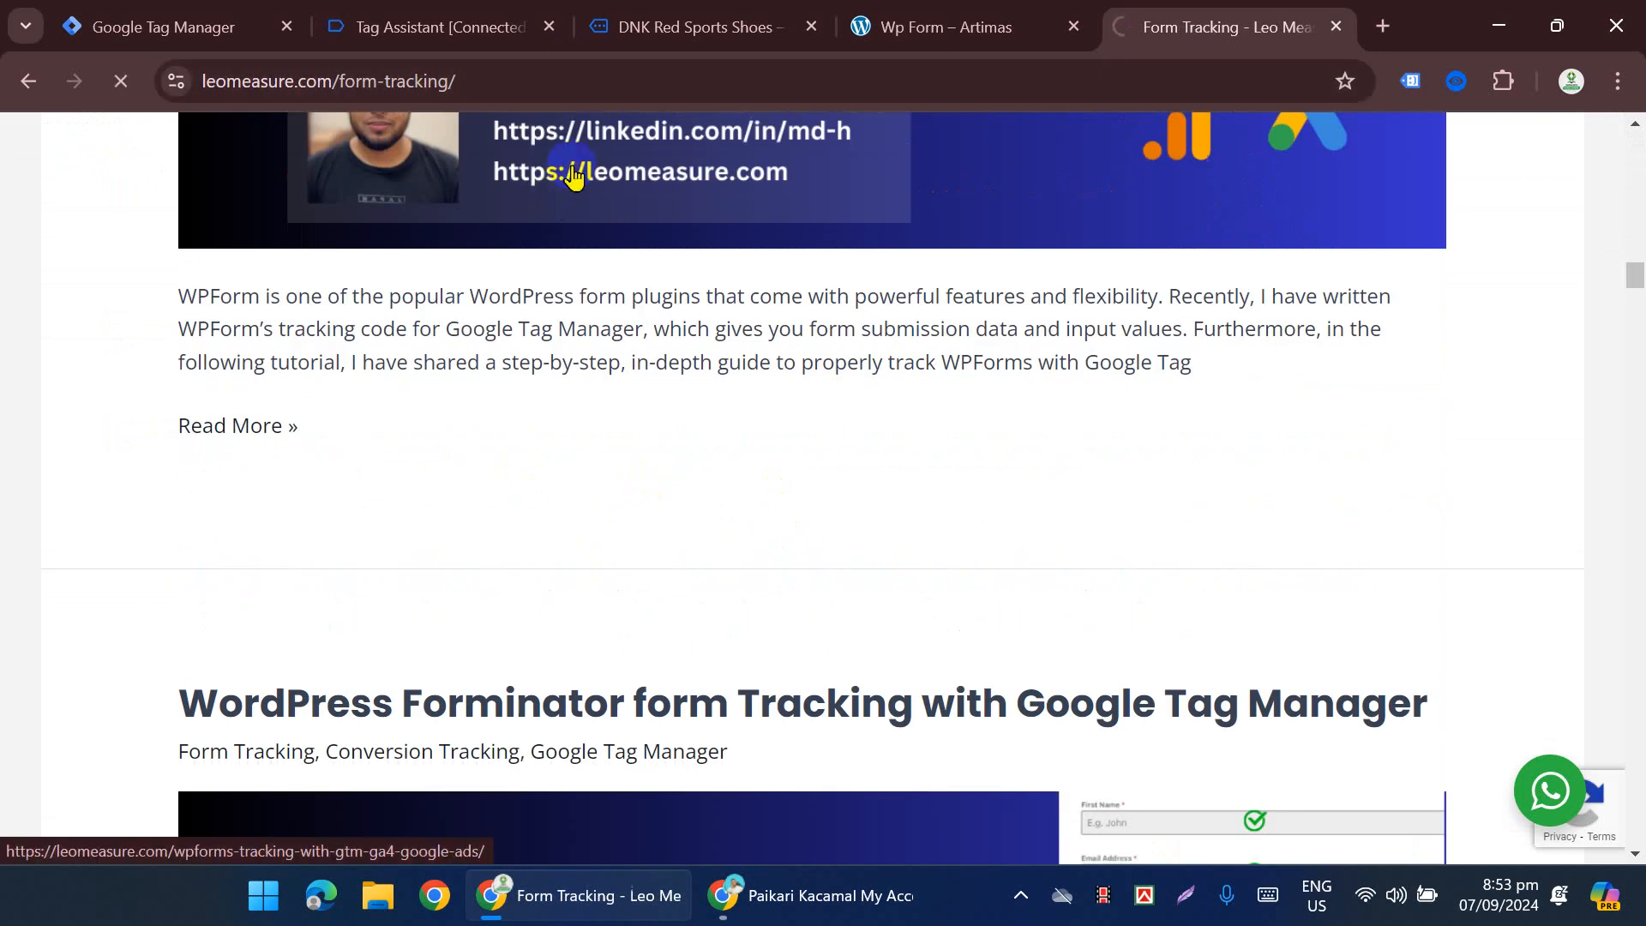
Step: Copy the script under "WPForm Tracking Code for GTM" in the article
scroll(643, 265, down, 16)
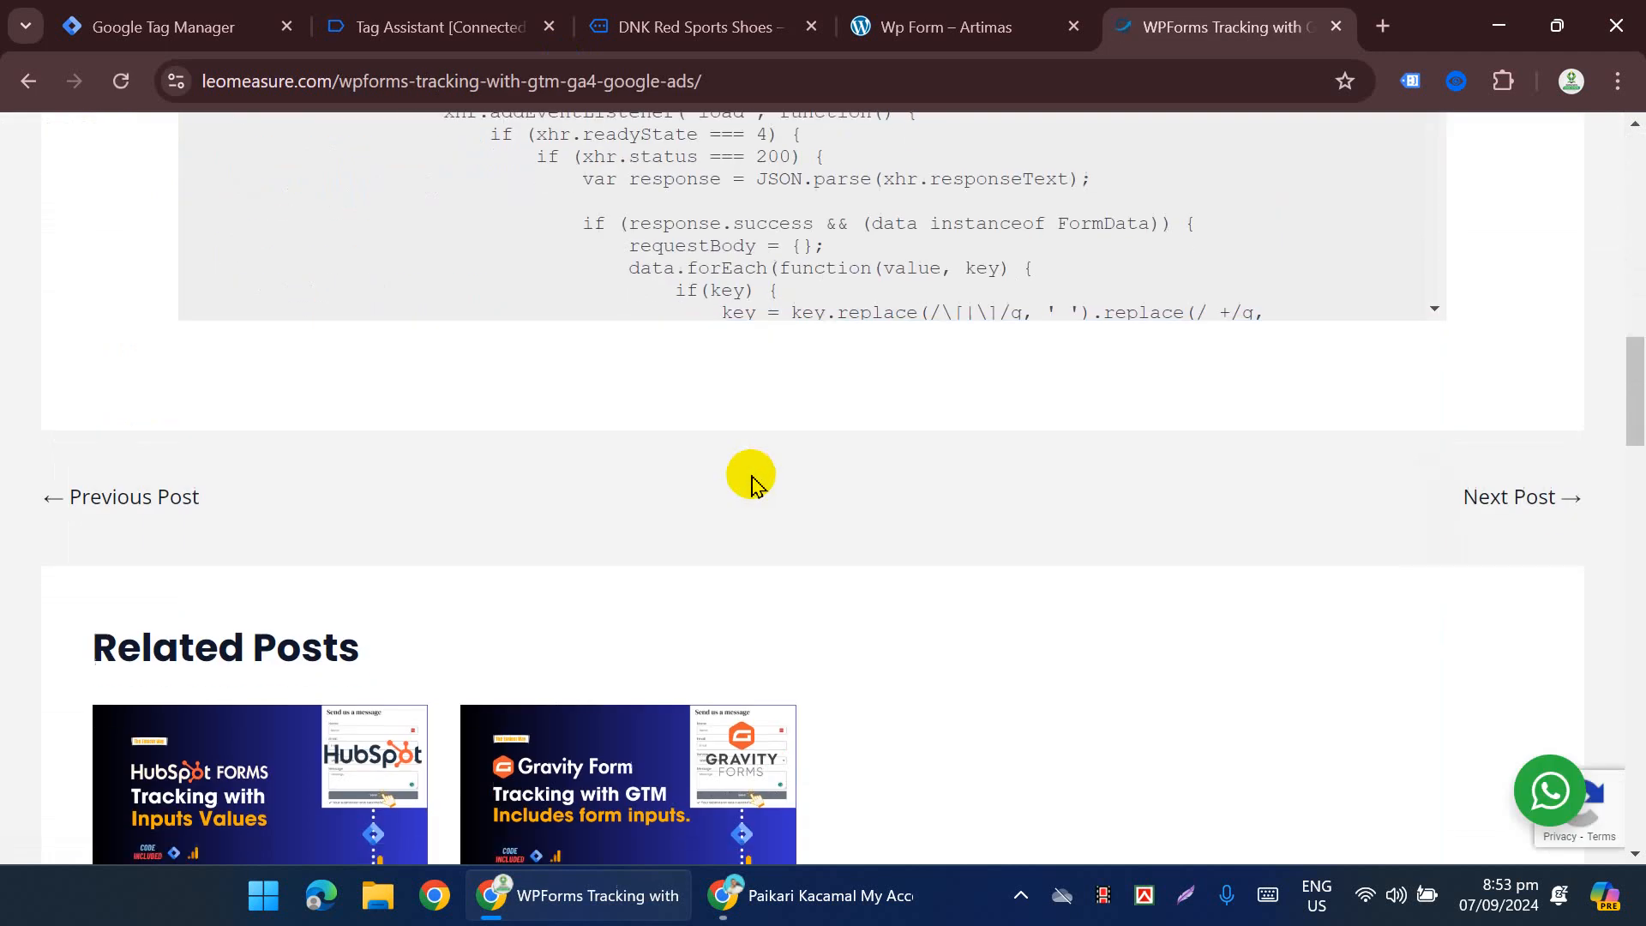
scroll(754, 478, up, 6)
scroll(1304, 339, up, 6)
click(1366, 476)
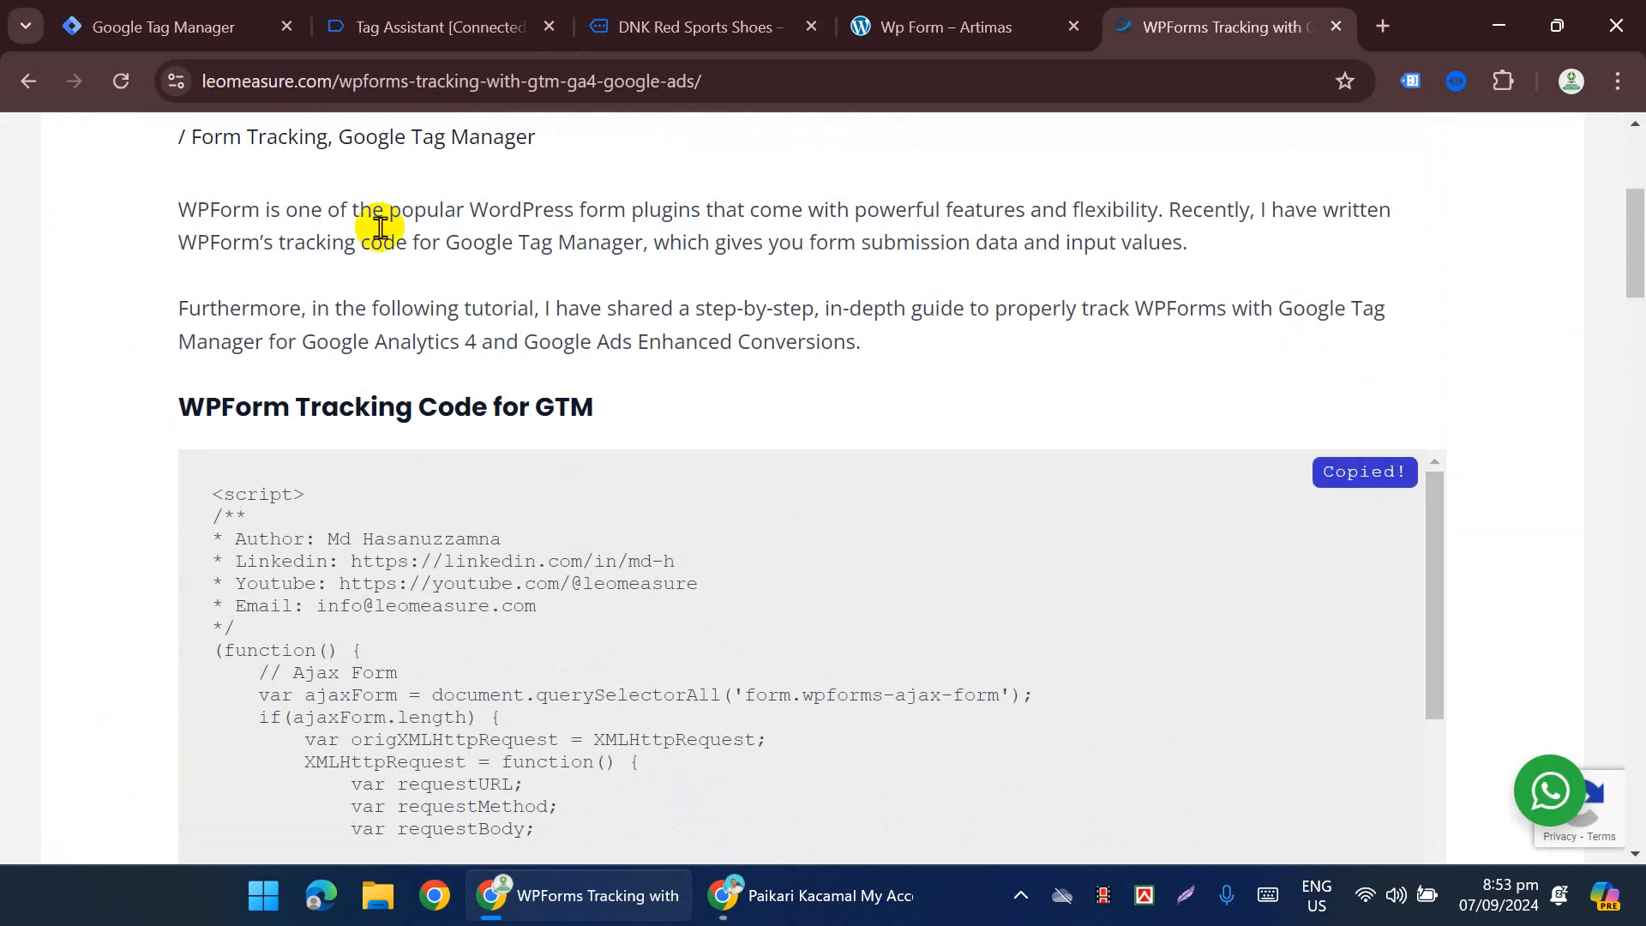
Step: In Tag Manager, create a new Custom HTML tag and paste the copied WPForms tracking script into it
click(209, 26)
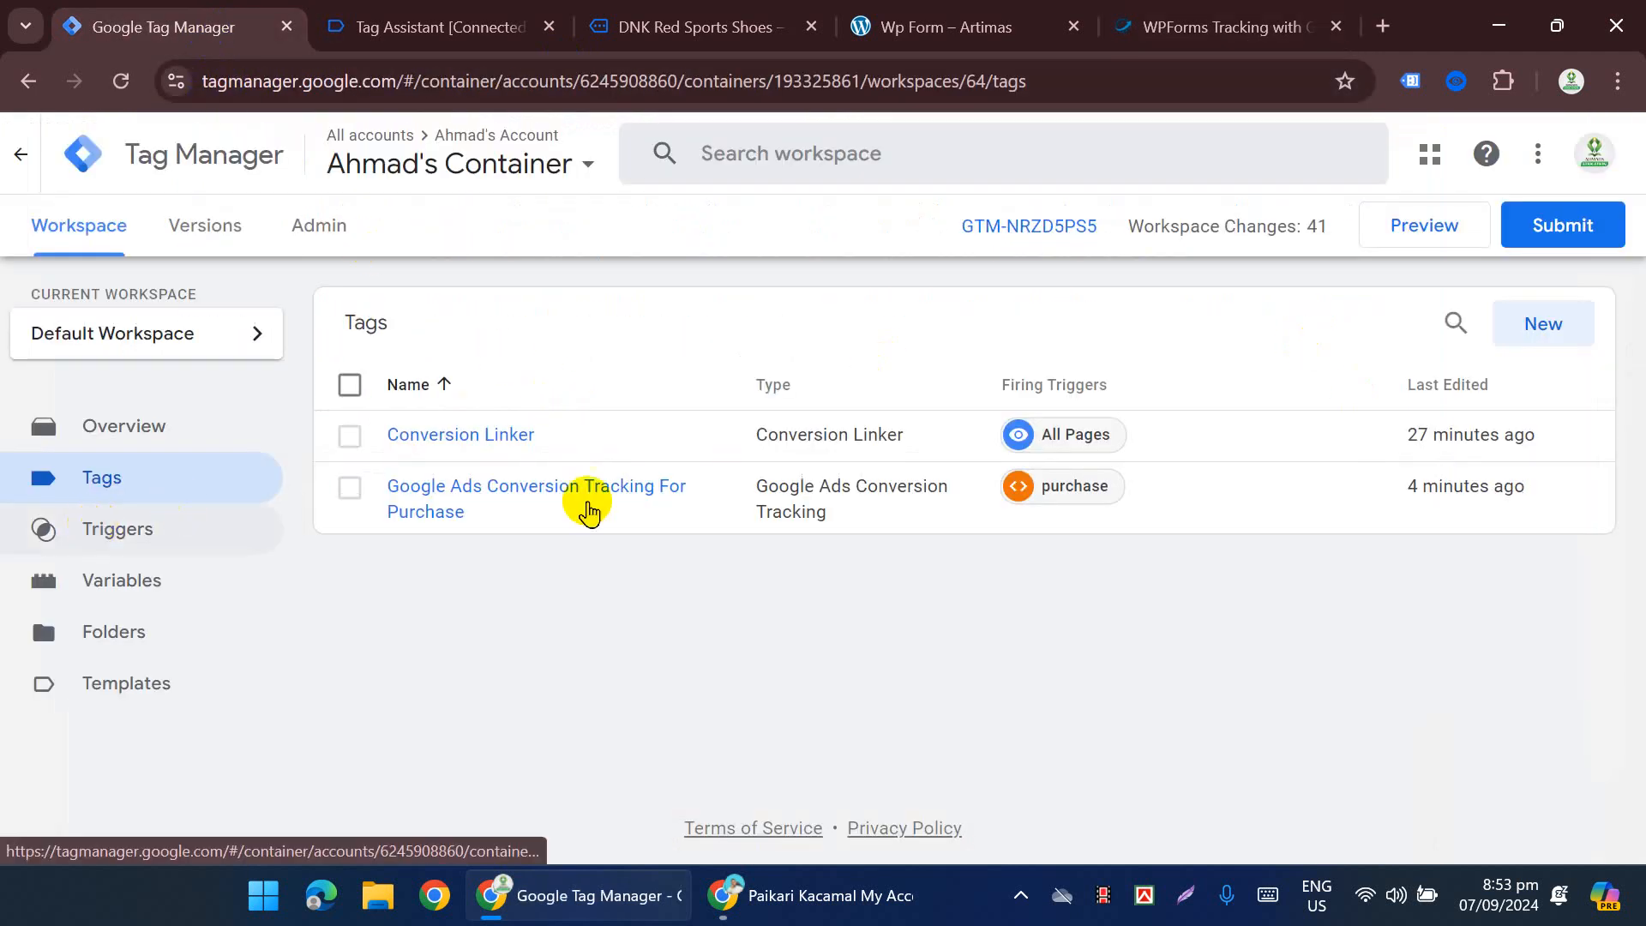
click(1544, 329)
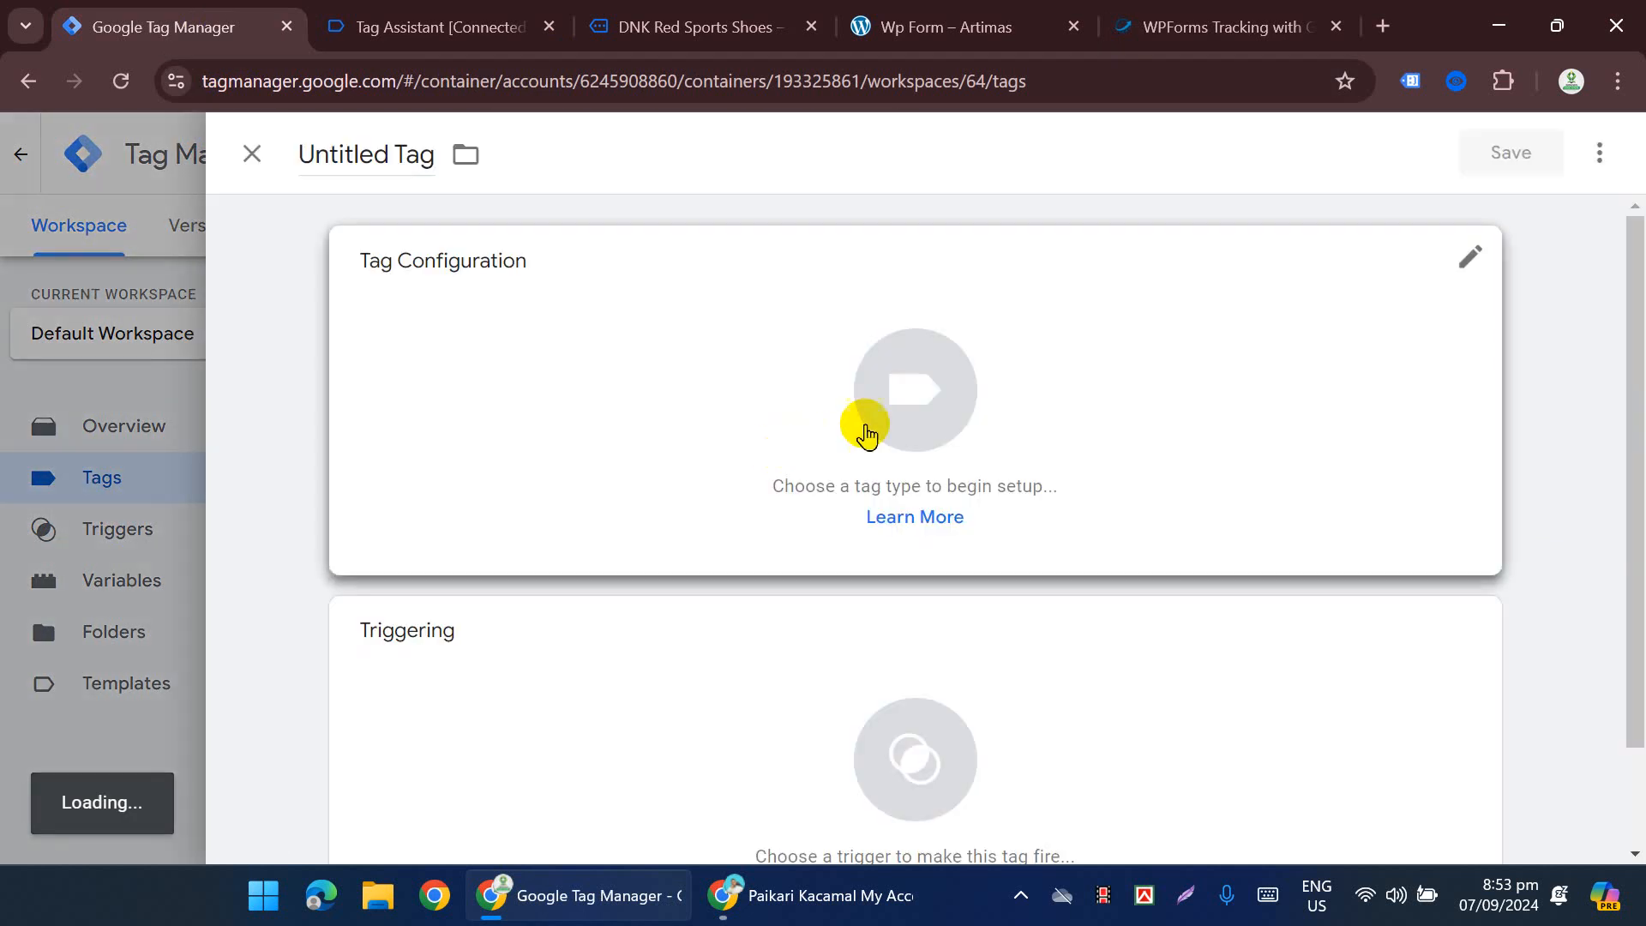
click(866, 429)
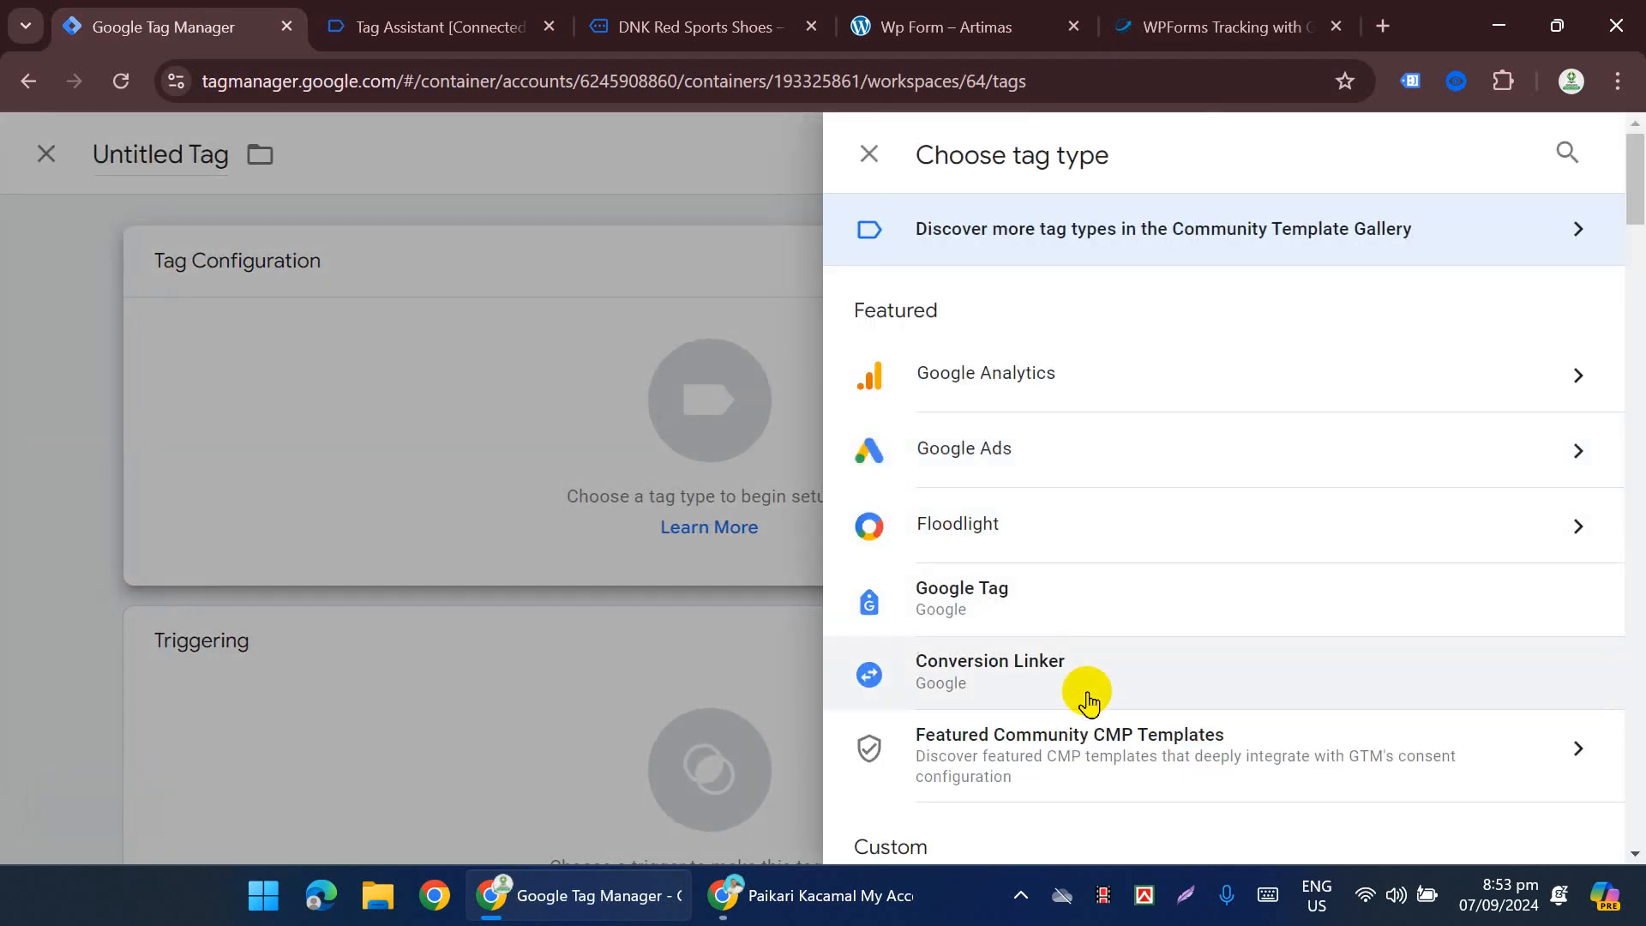
scroll(1033, 623, down, 3)
click(960, 642)
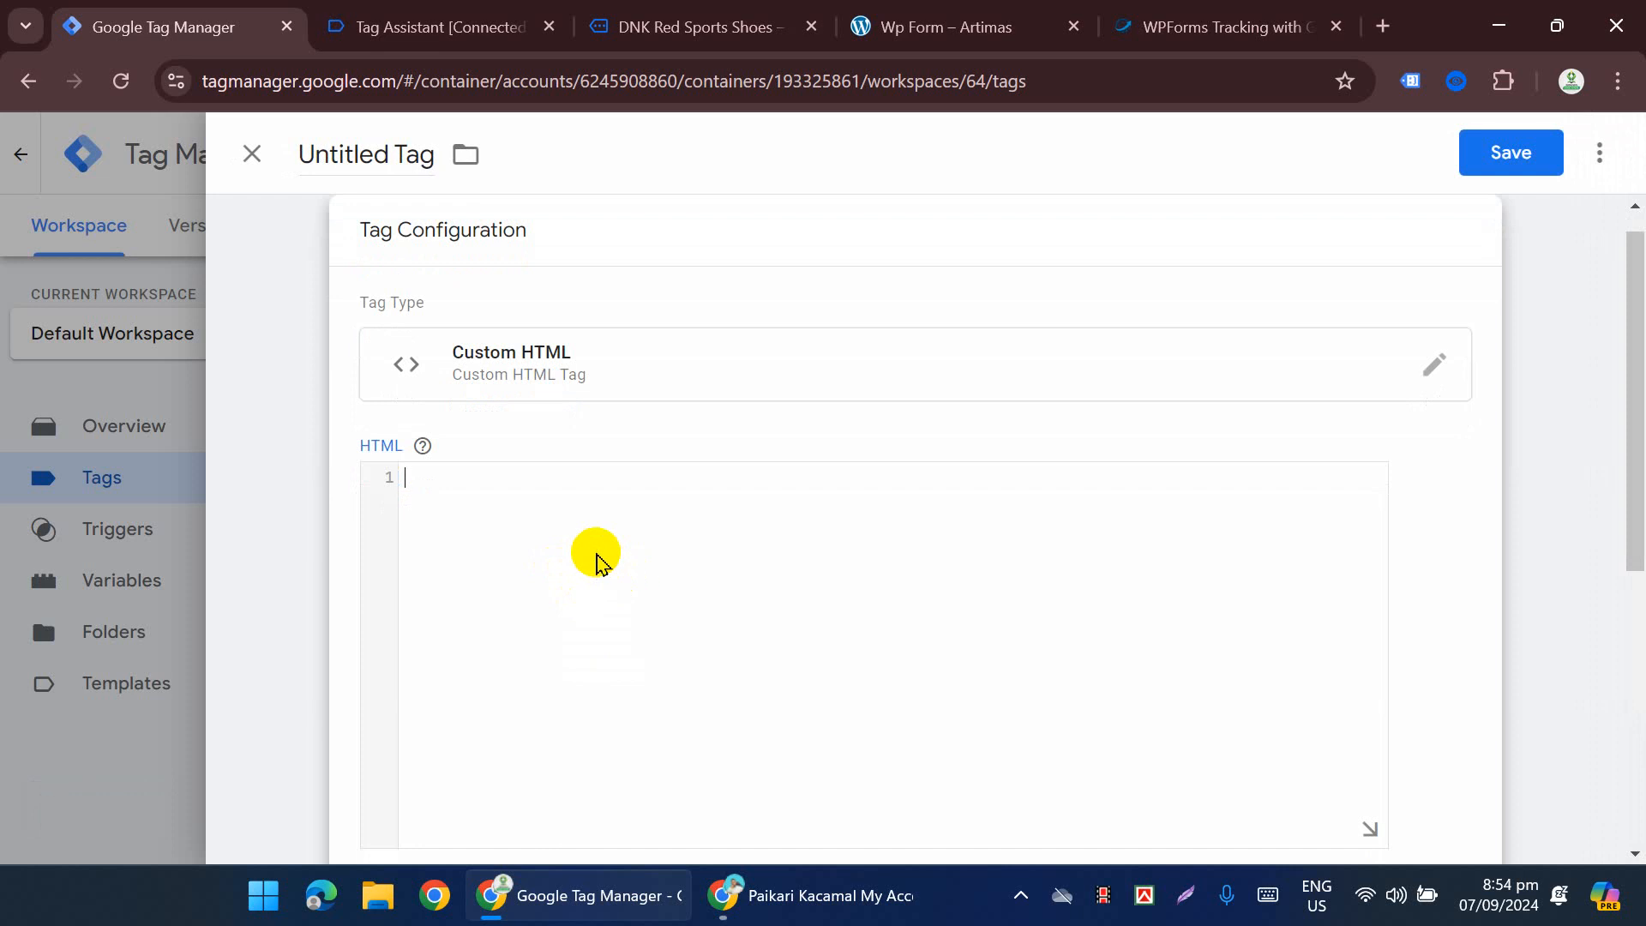
key(ctrl+v)
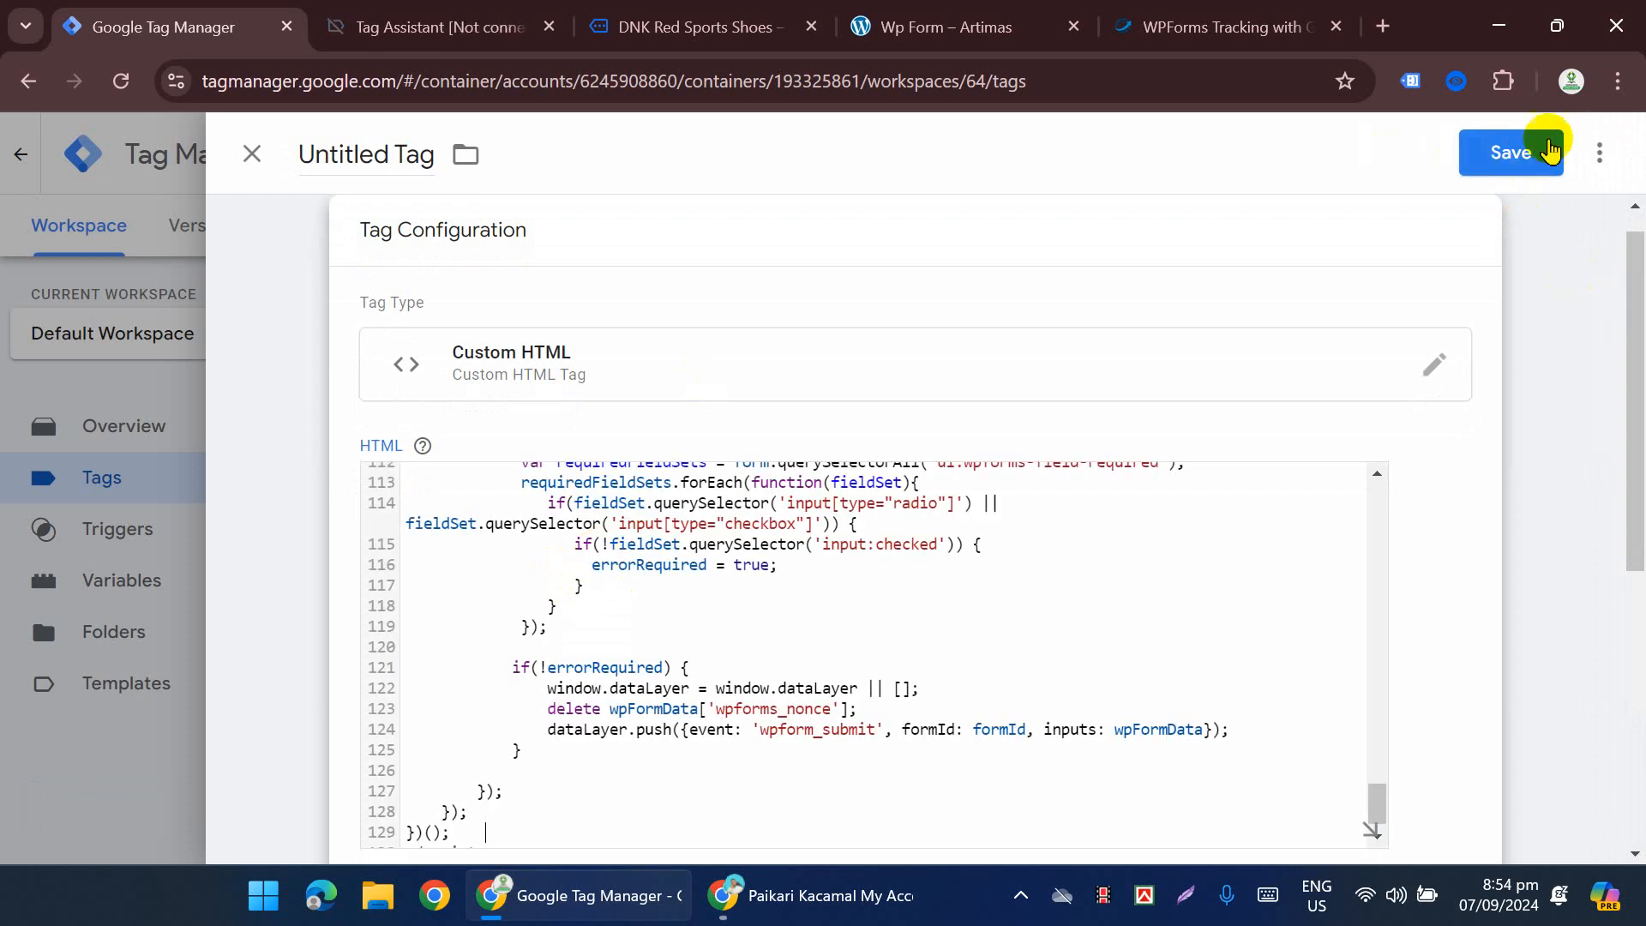
Step: Add the All Pages trigger to the tag, name it "Custom HTML WP Form" and save it
click(1463, 154)
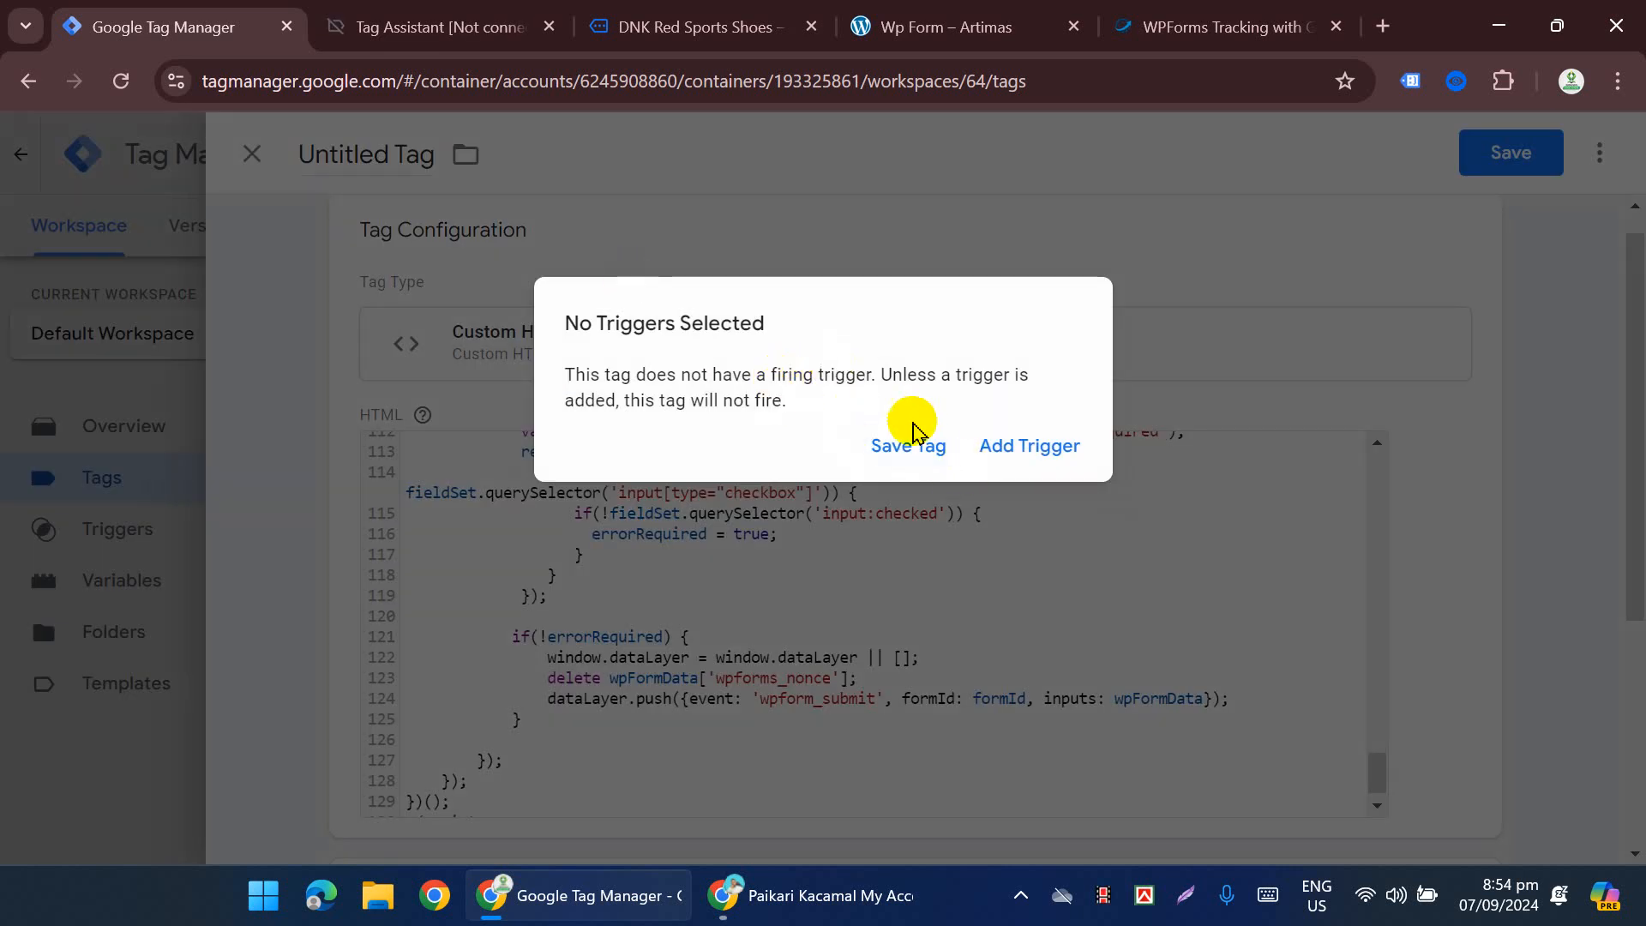
click(995, 450)
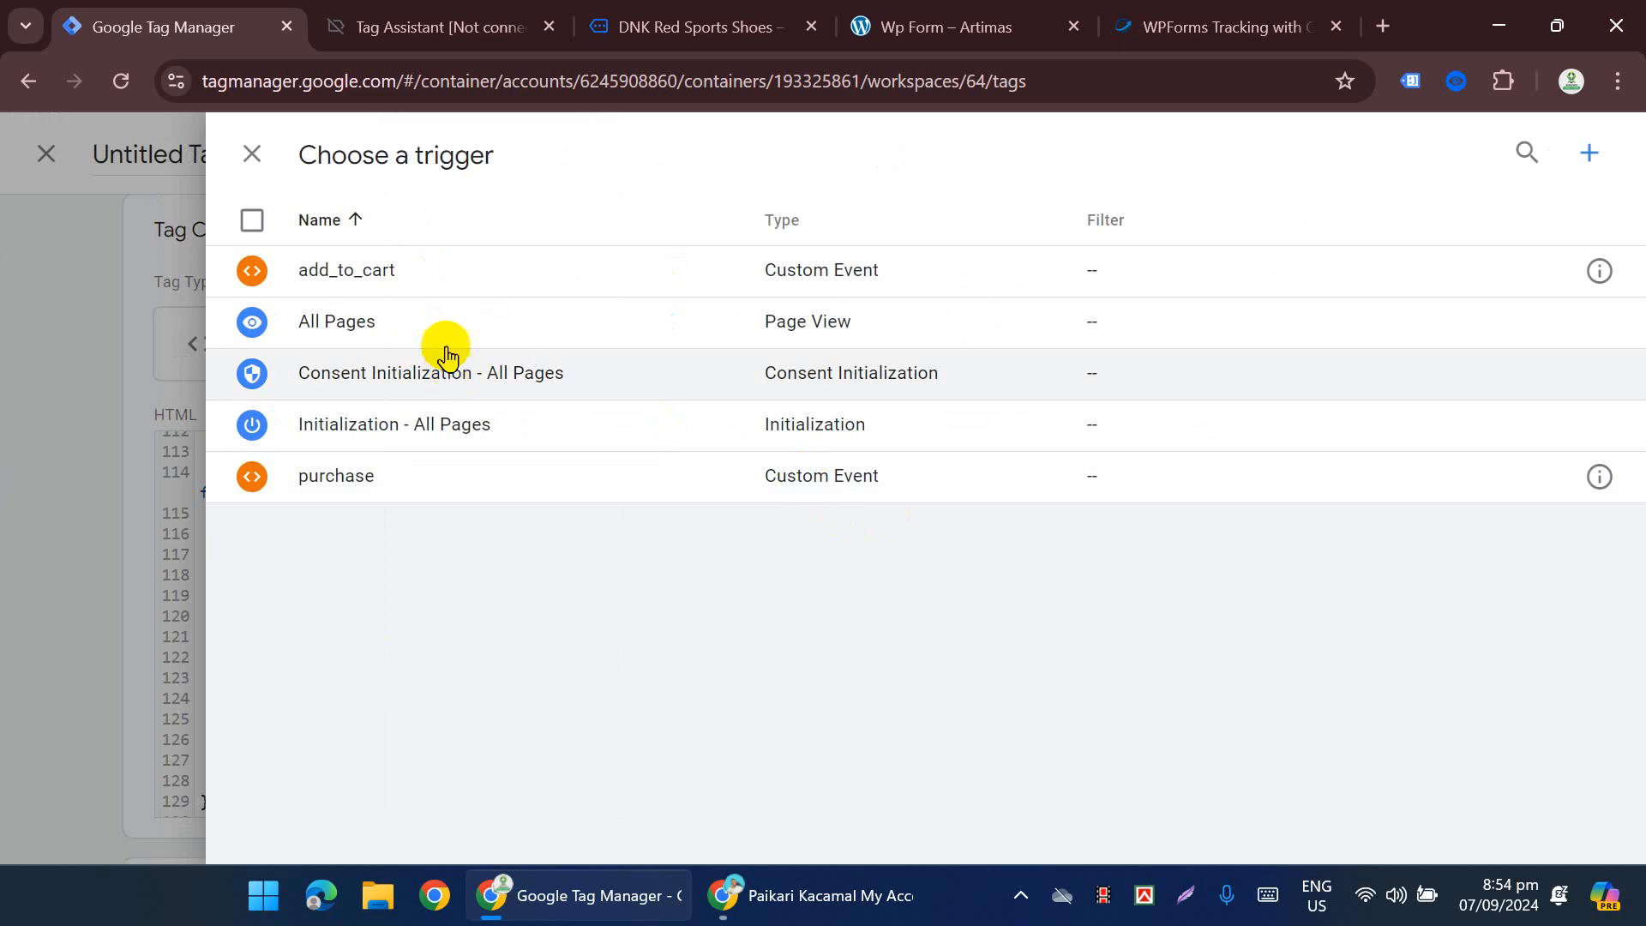
click(488, 322)
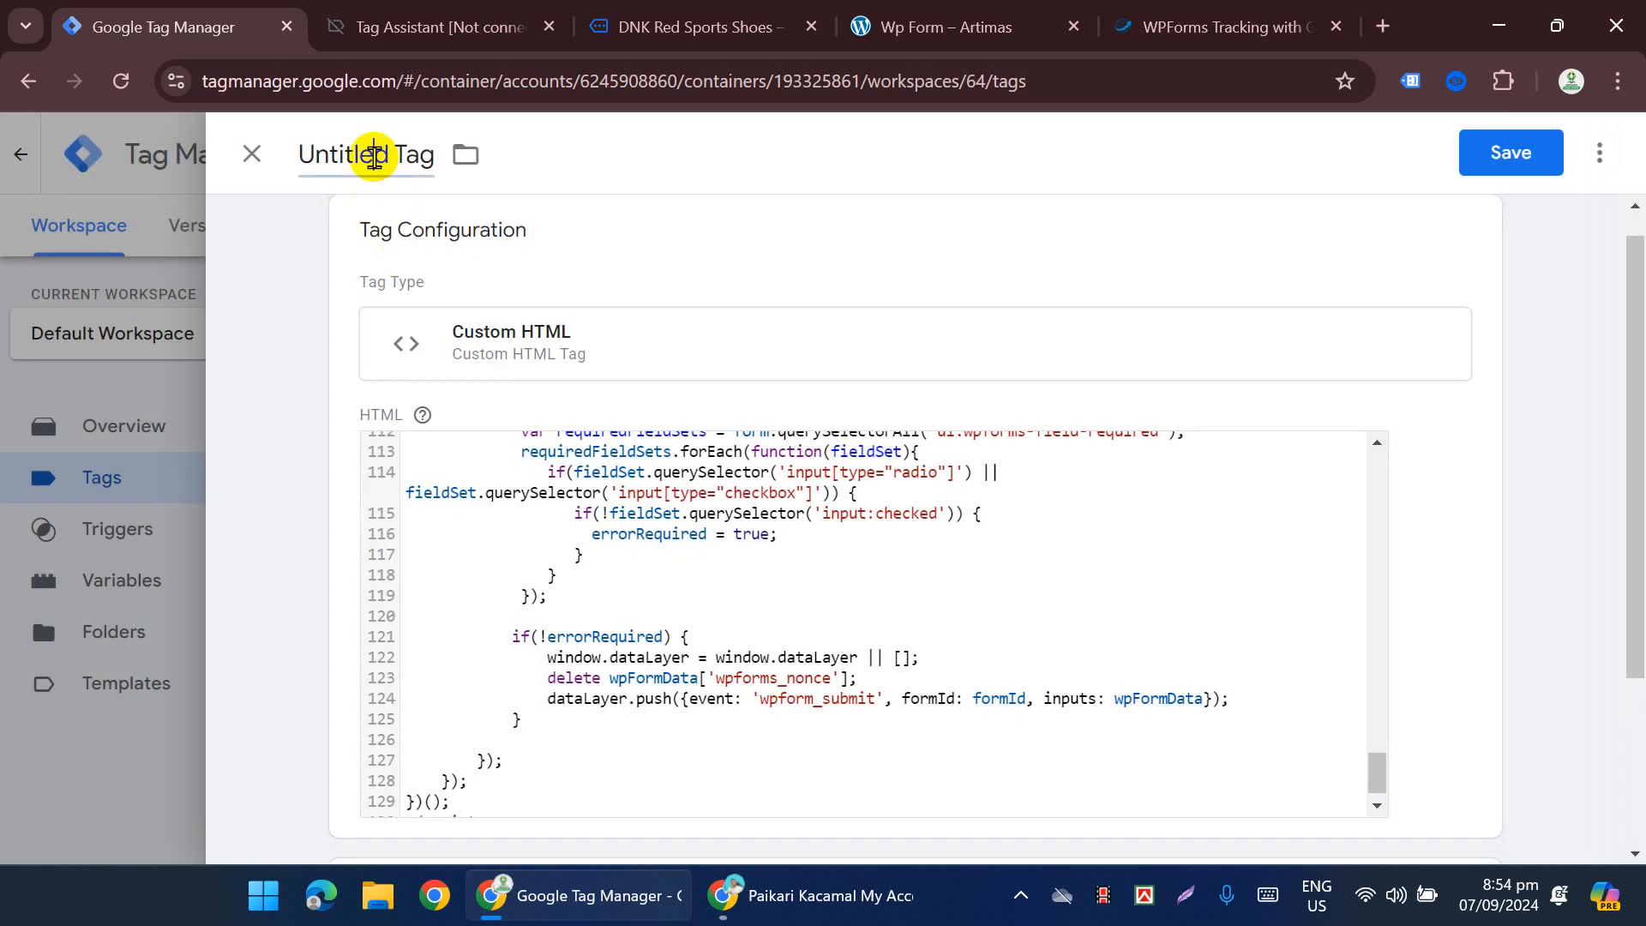
click(374, 155)
text(Custom HTML WP Form)
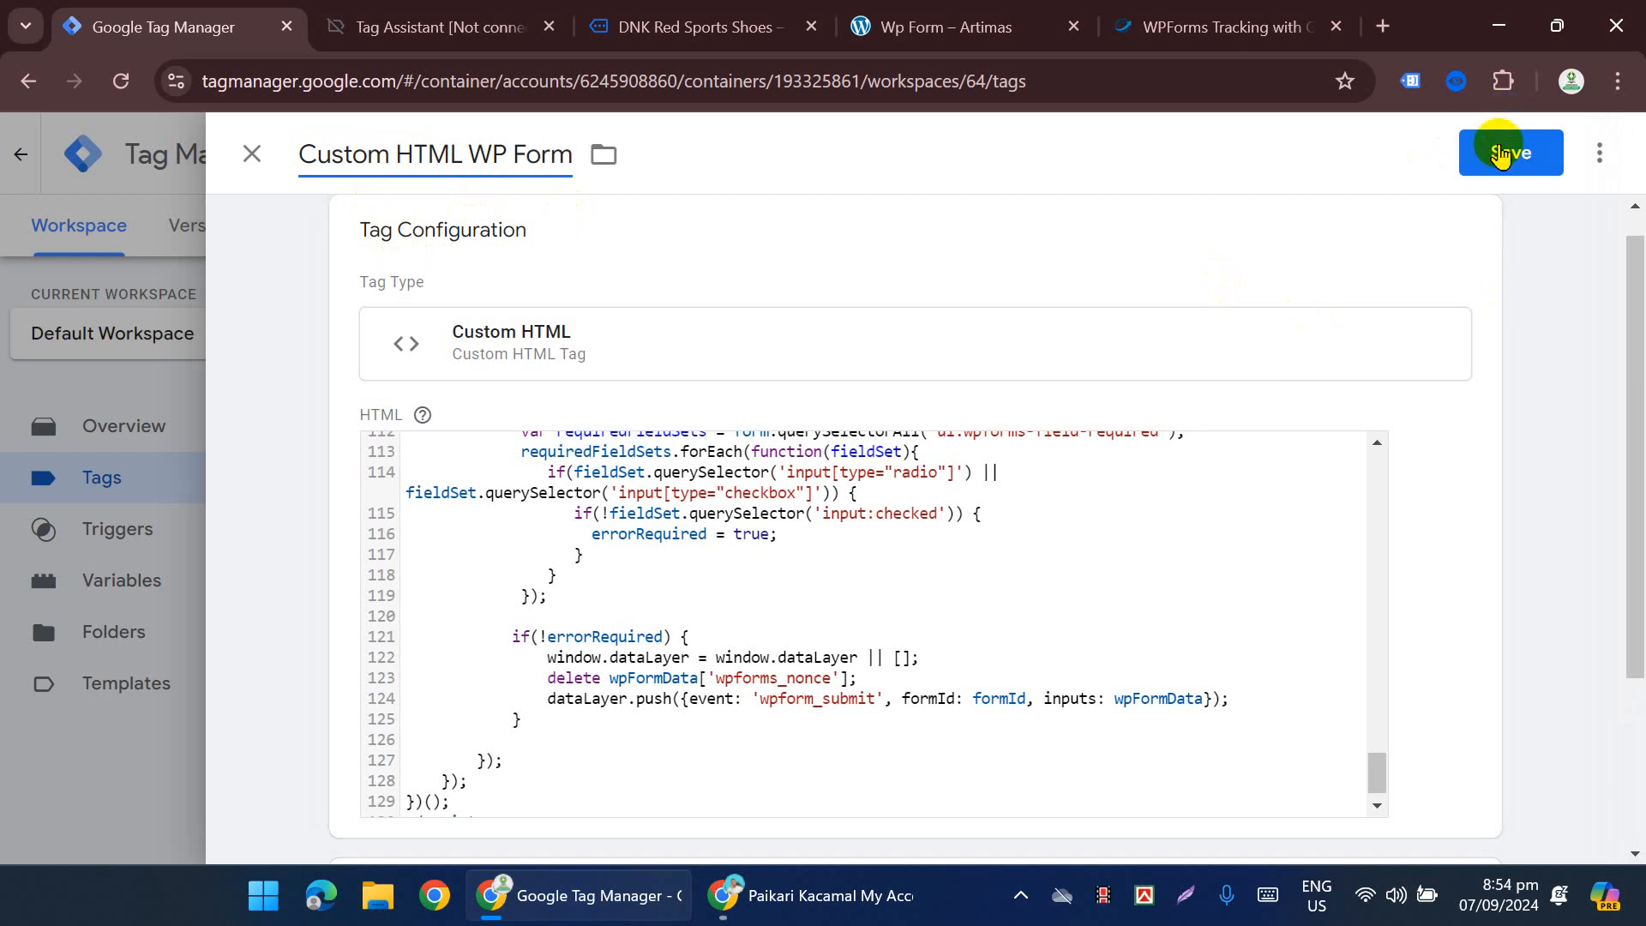
click(1500, 154)
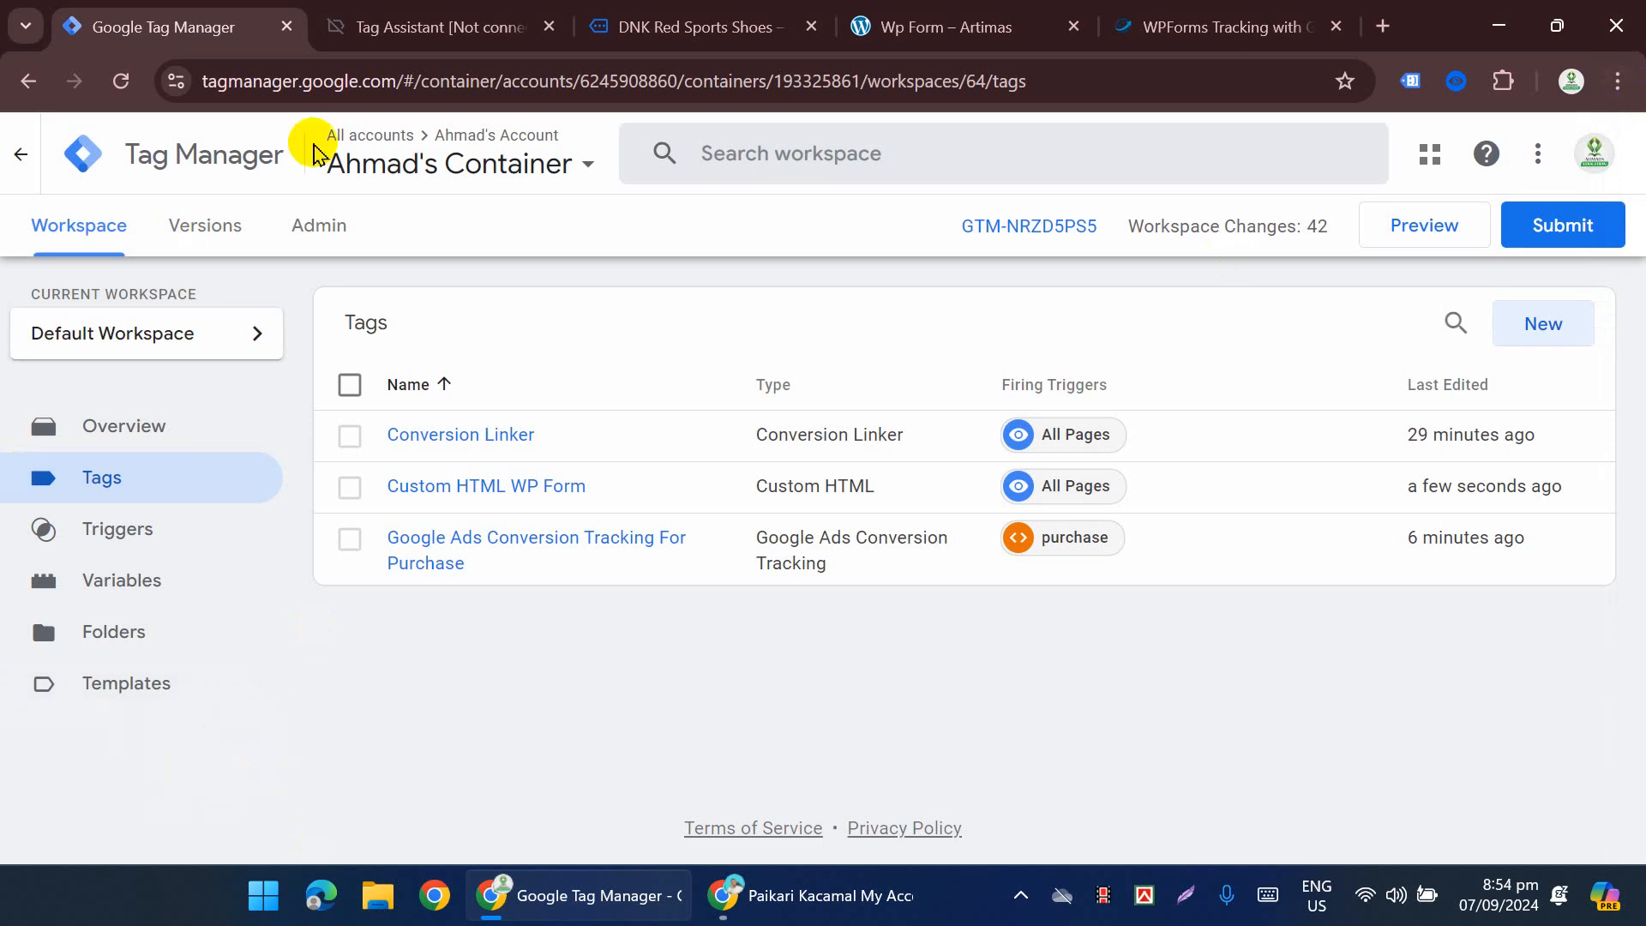
Step: Close the old Tag Assistant and DNK Red Sports Shoes tabs, and start a new container preview connected to the store website
click(548, 27)
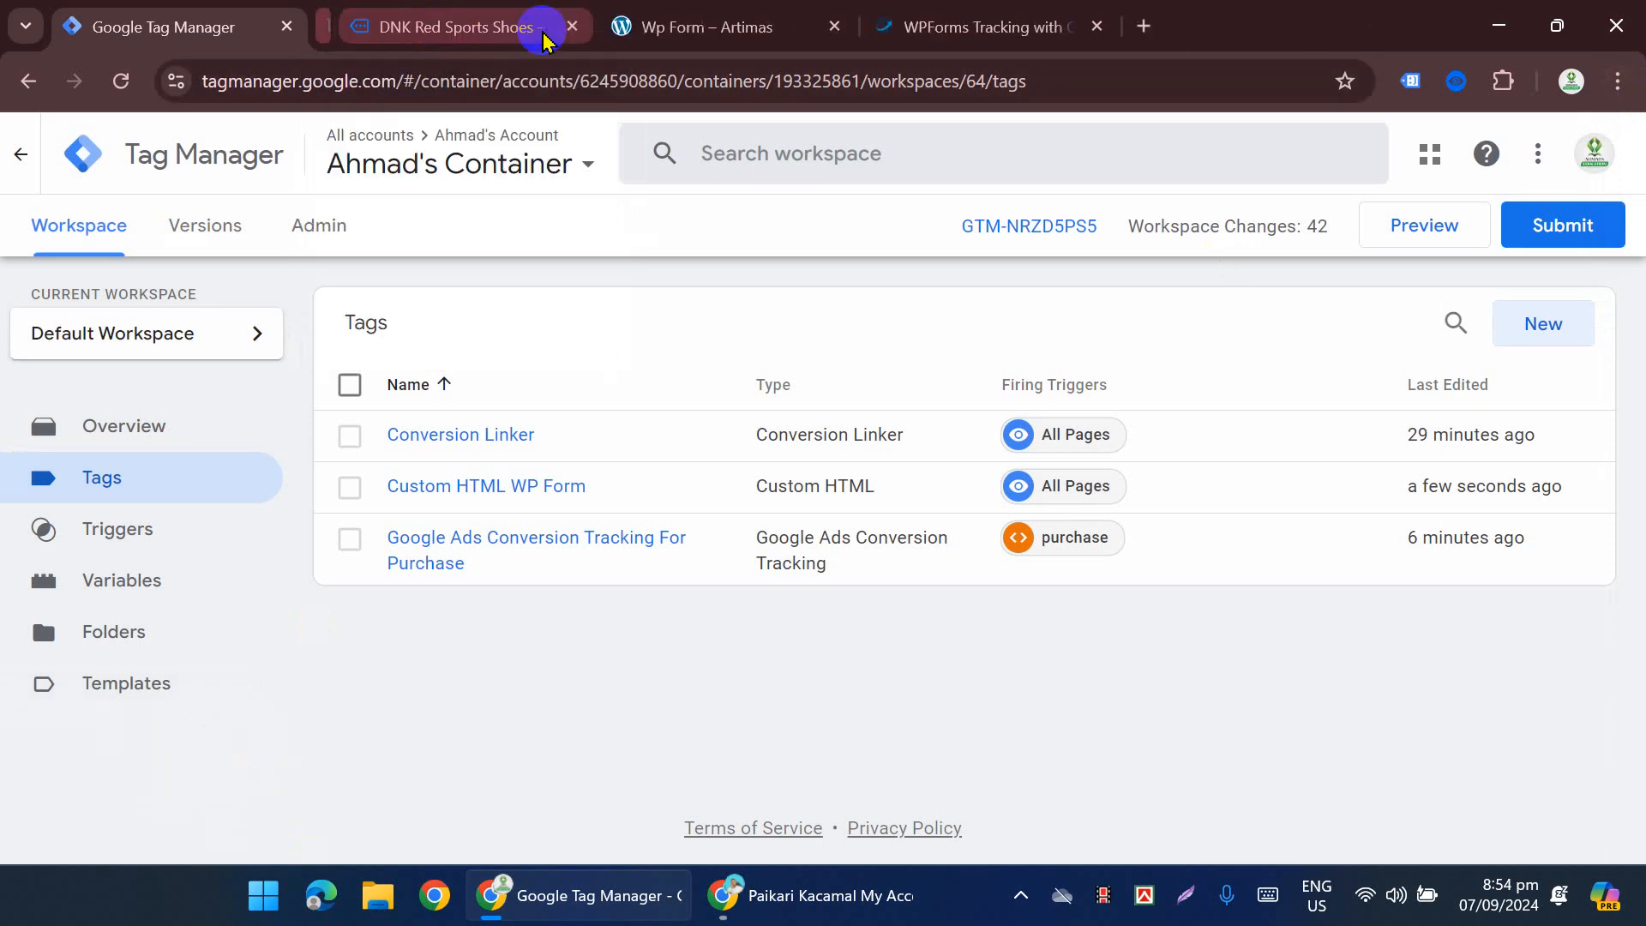
click(549, 27)
click(1433, 233)
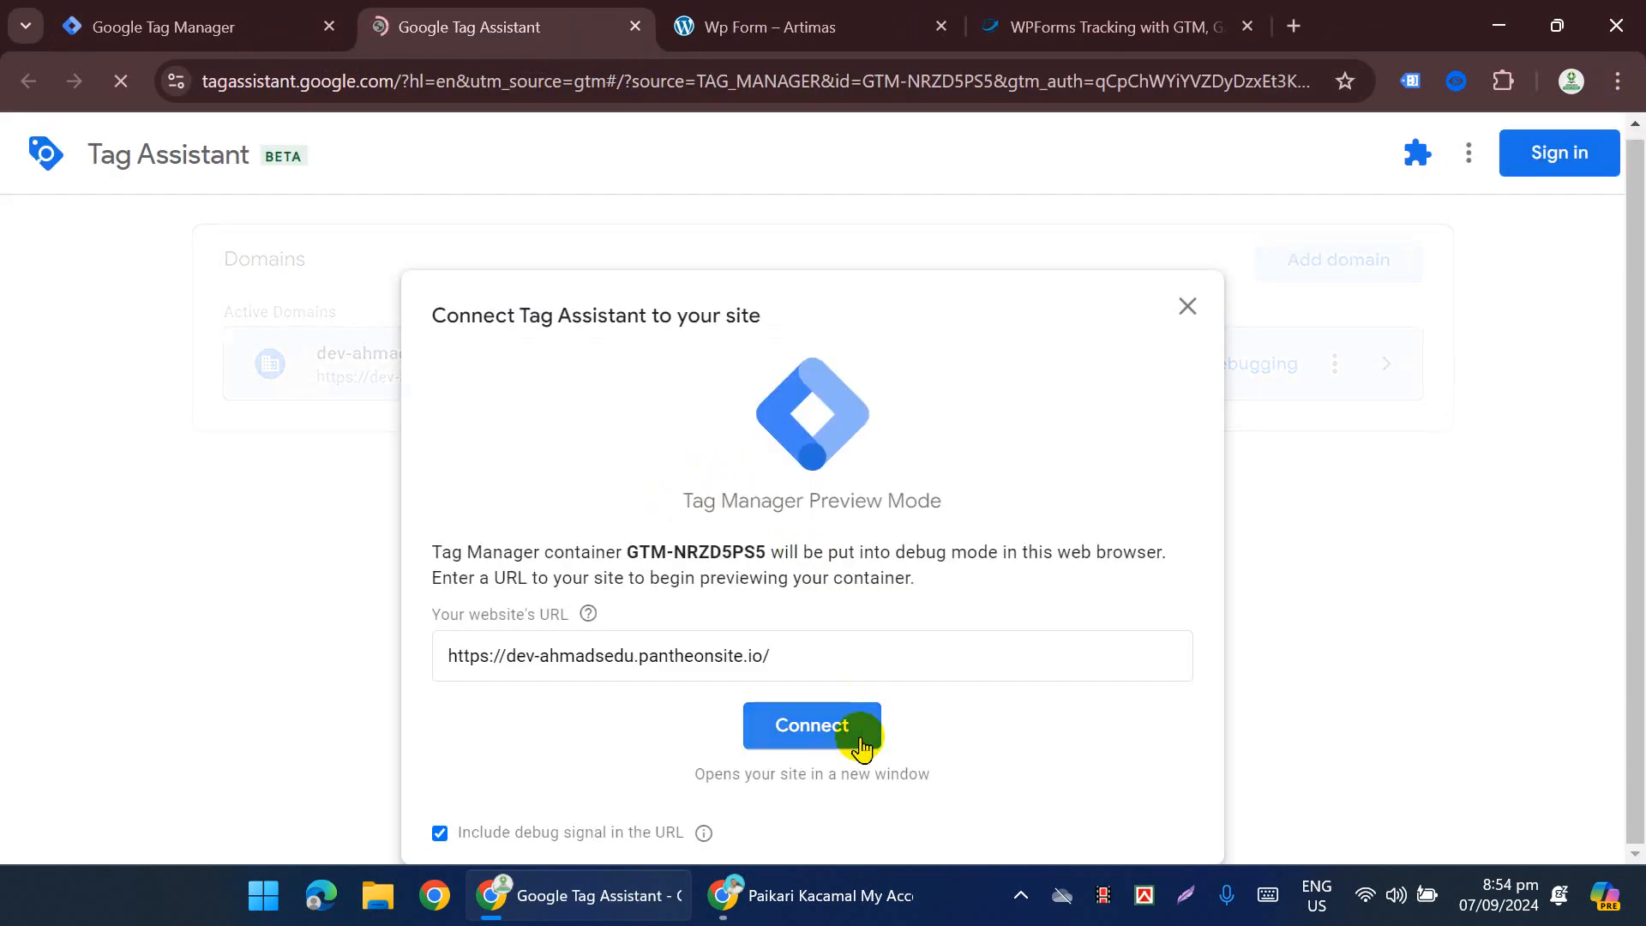
click(840, 739)
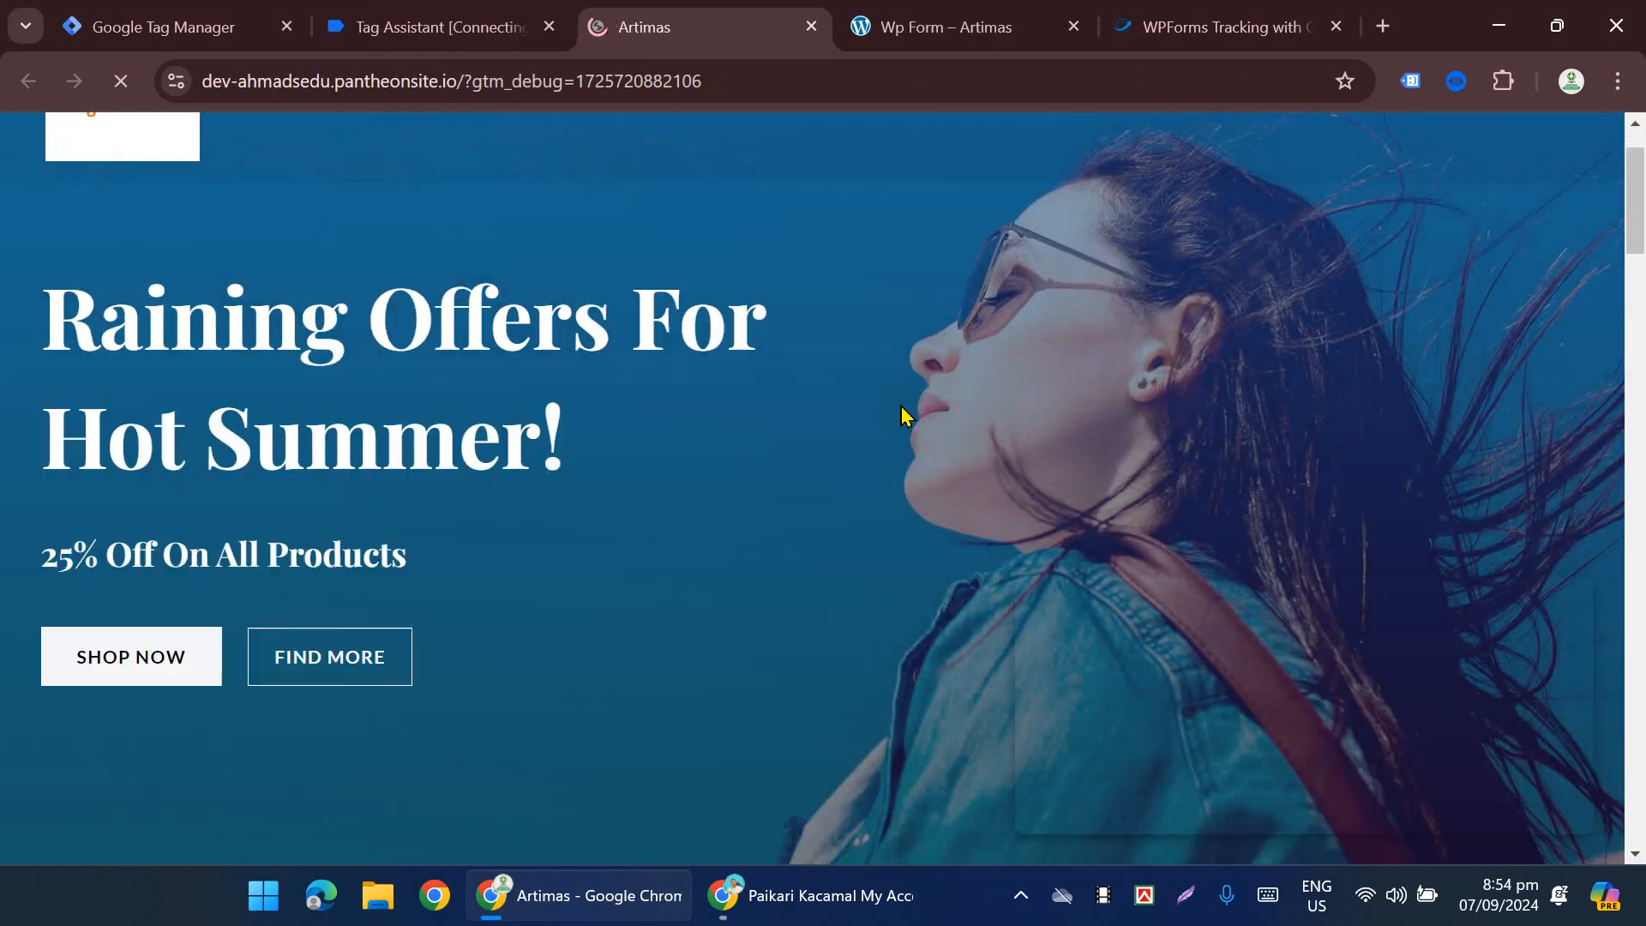
Step: Open the store's WP Form contact page and fill in the name and email fields with the saved autofill details
mouse_move(1018, 194)
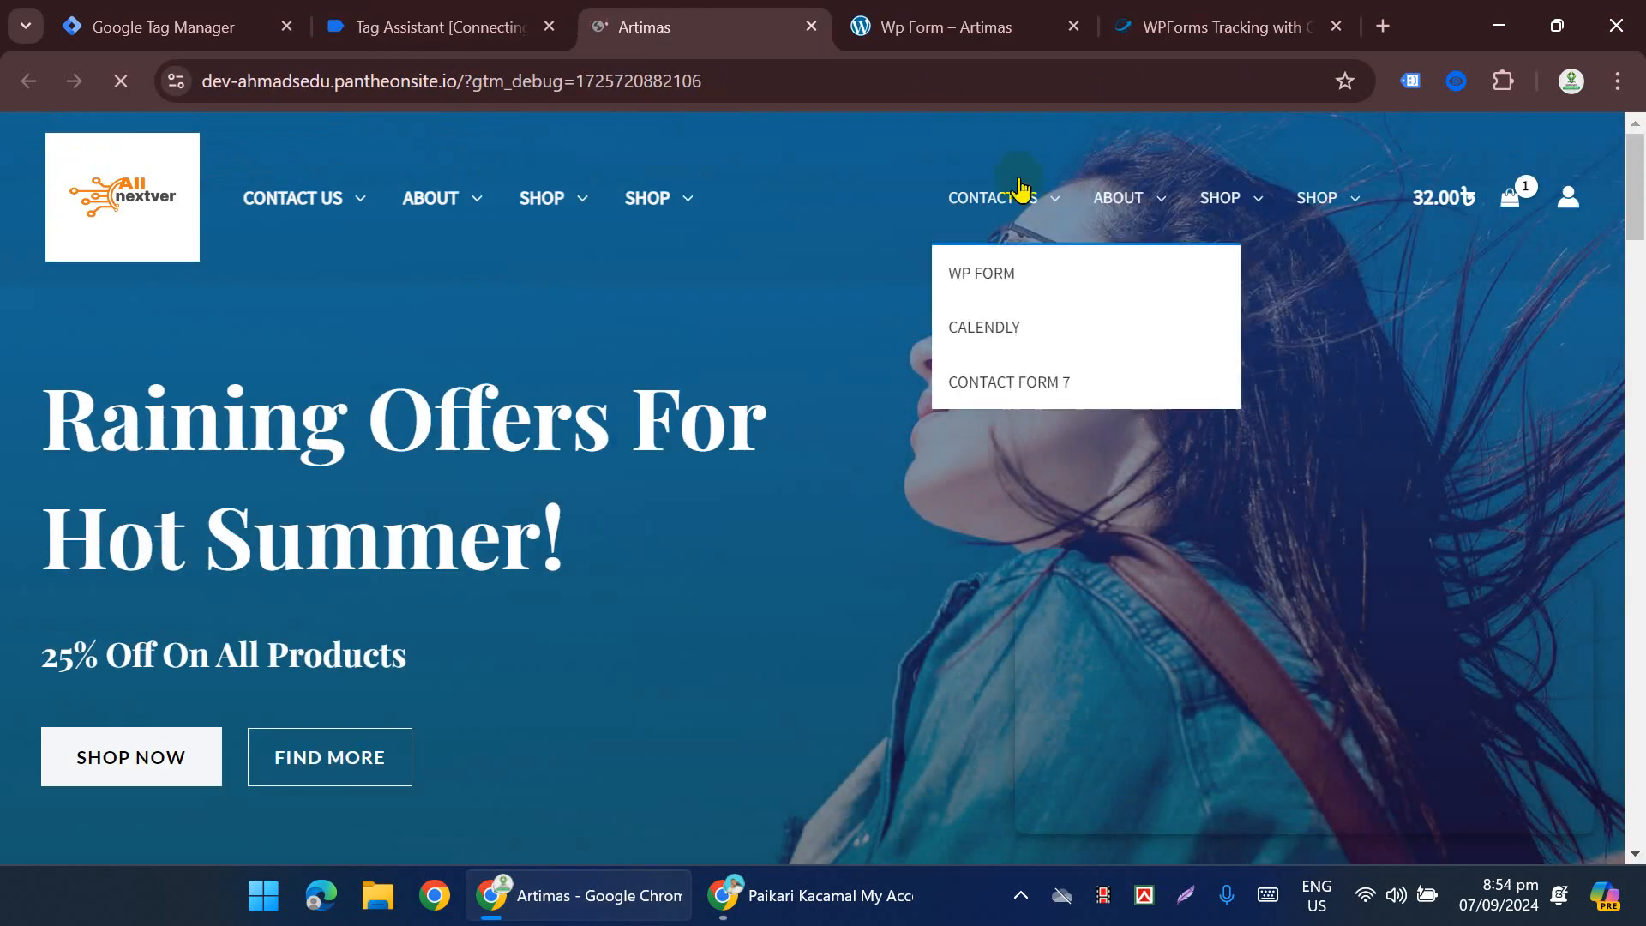
click(962, 292)
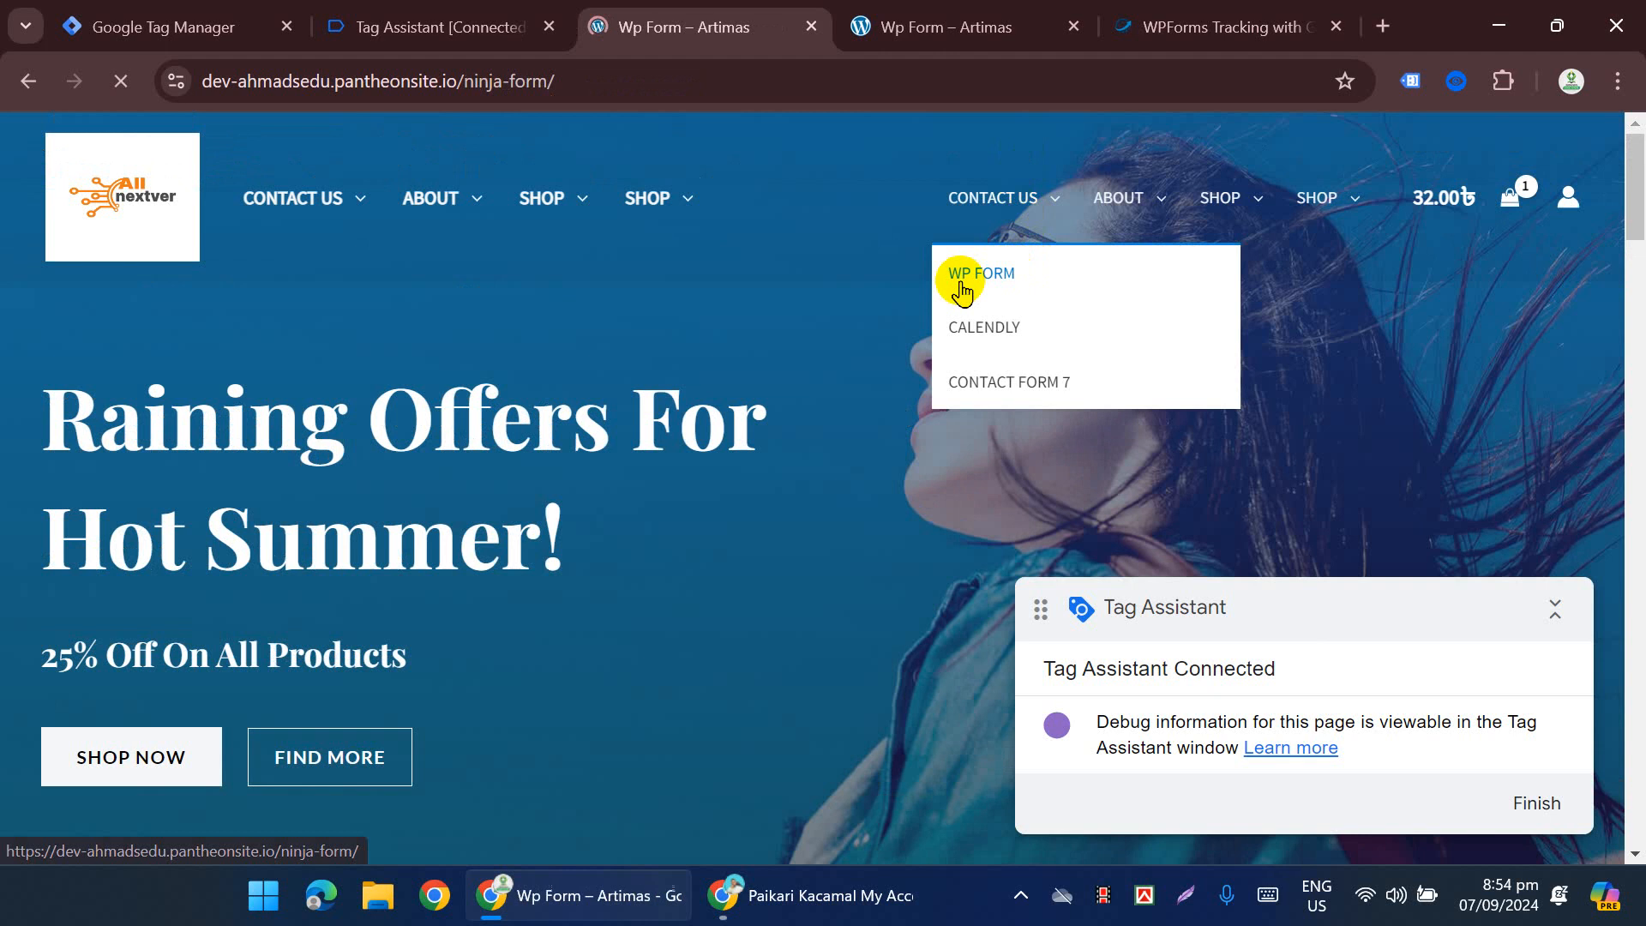
click(319, 643)
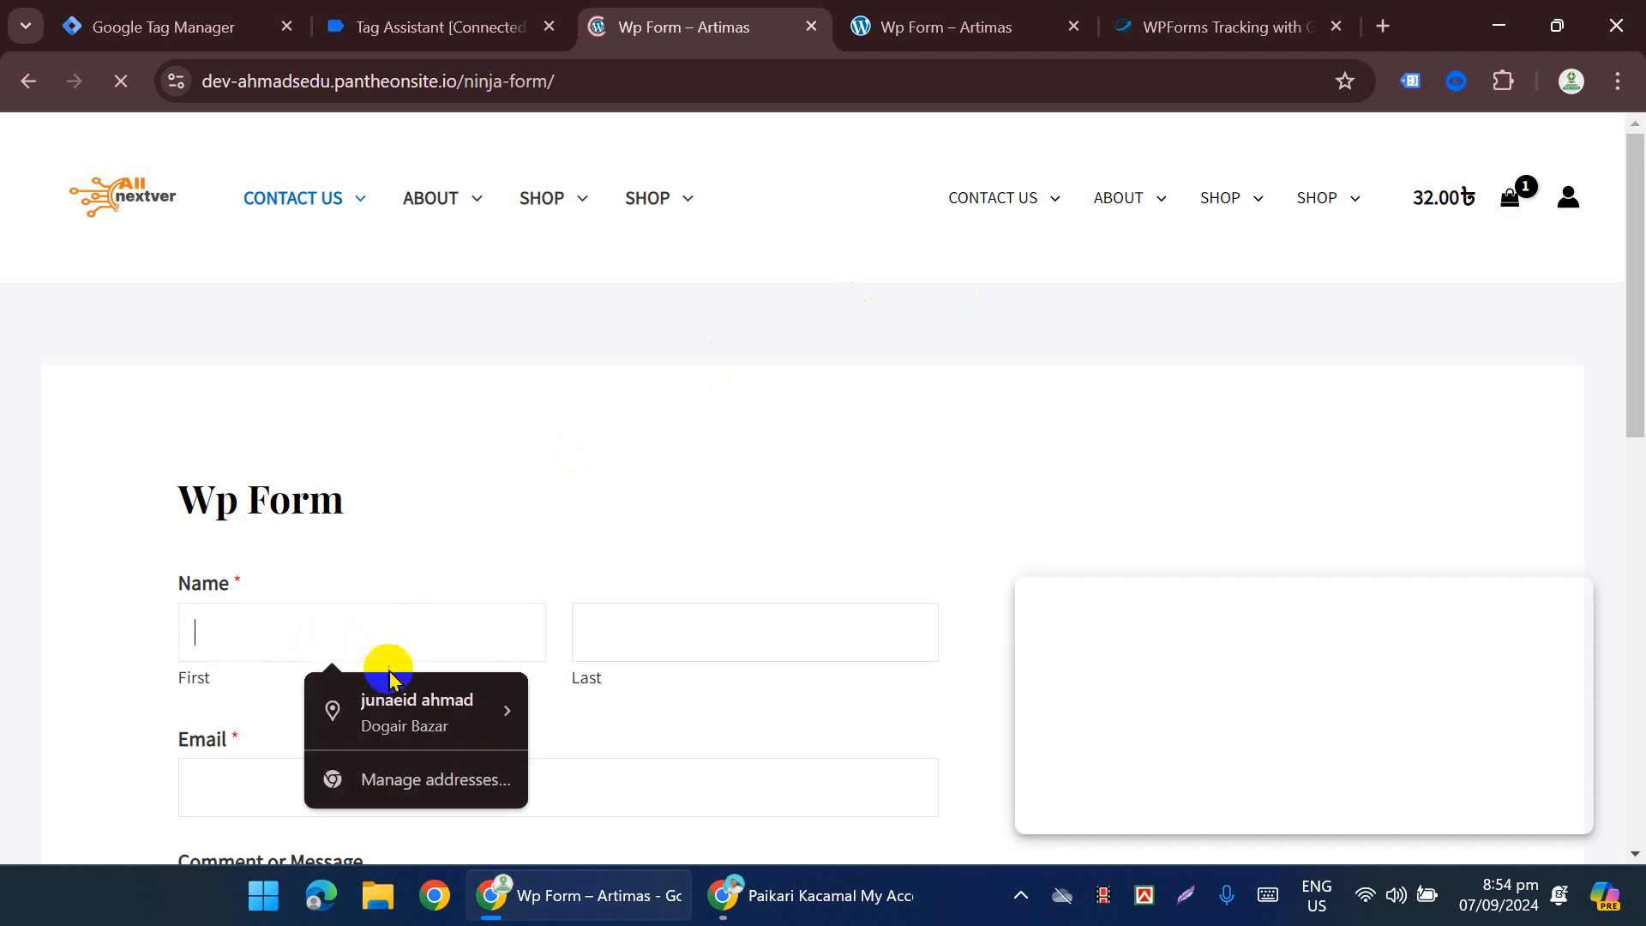
click(406, 724)
scroll(441, 639, down, 1)
scroll(352, 652, down, 2)
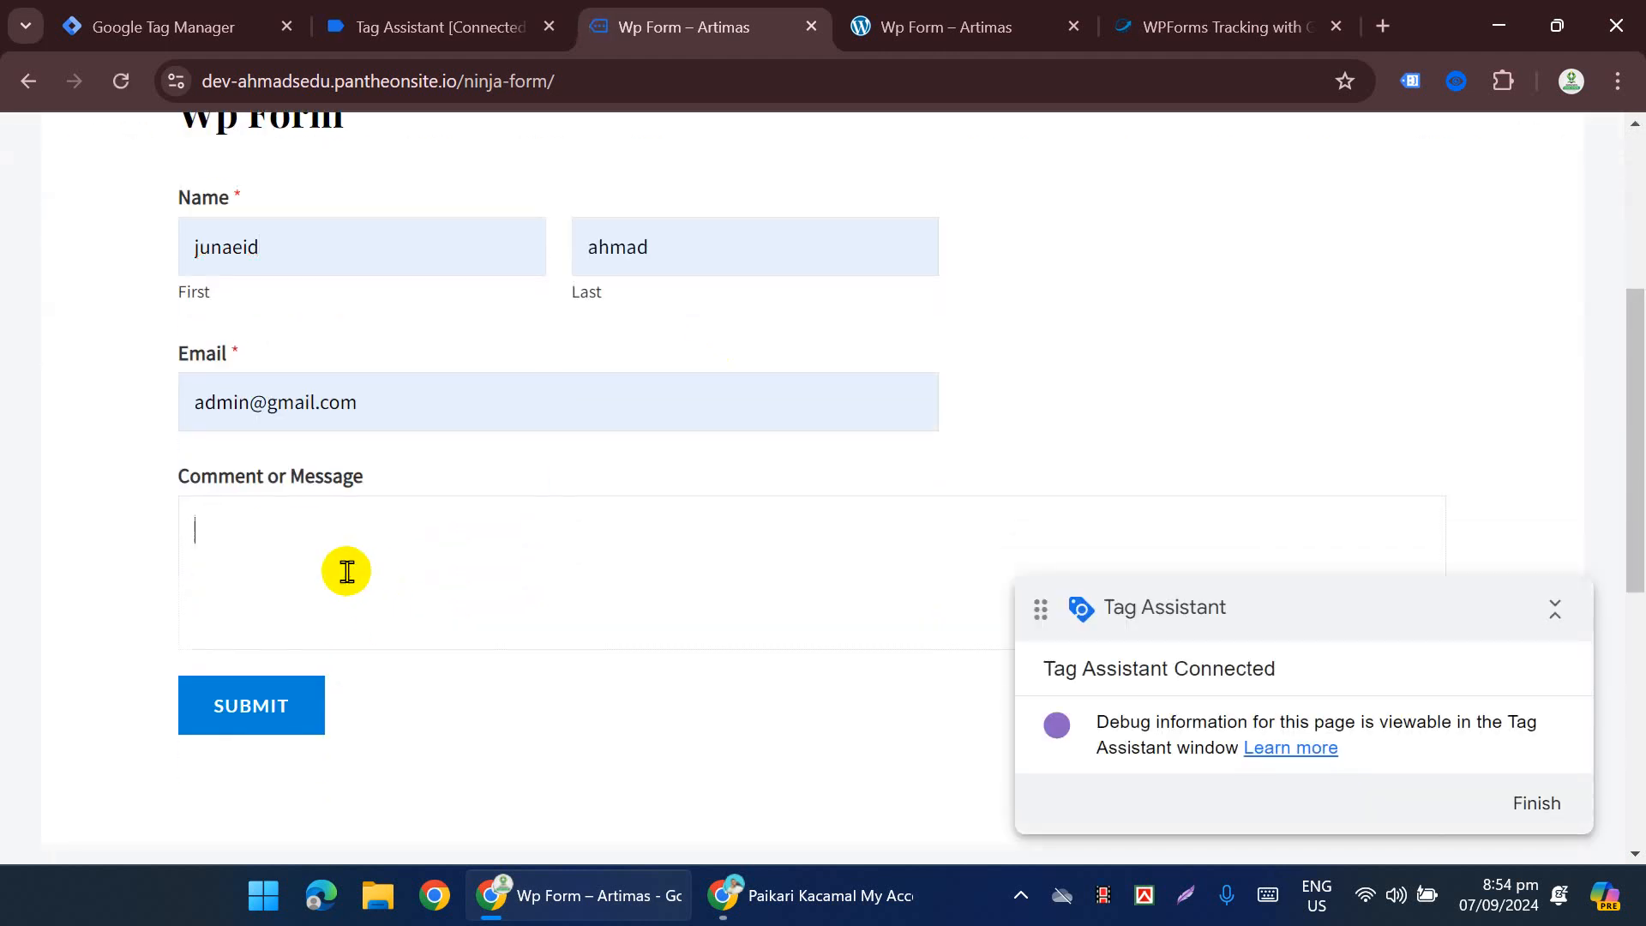
Step: Submit the test form with the message "seystr", and open the resulting wpform_submit event in Tag Assistant
text(ystr)
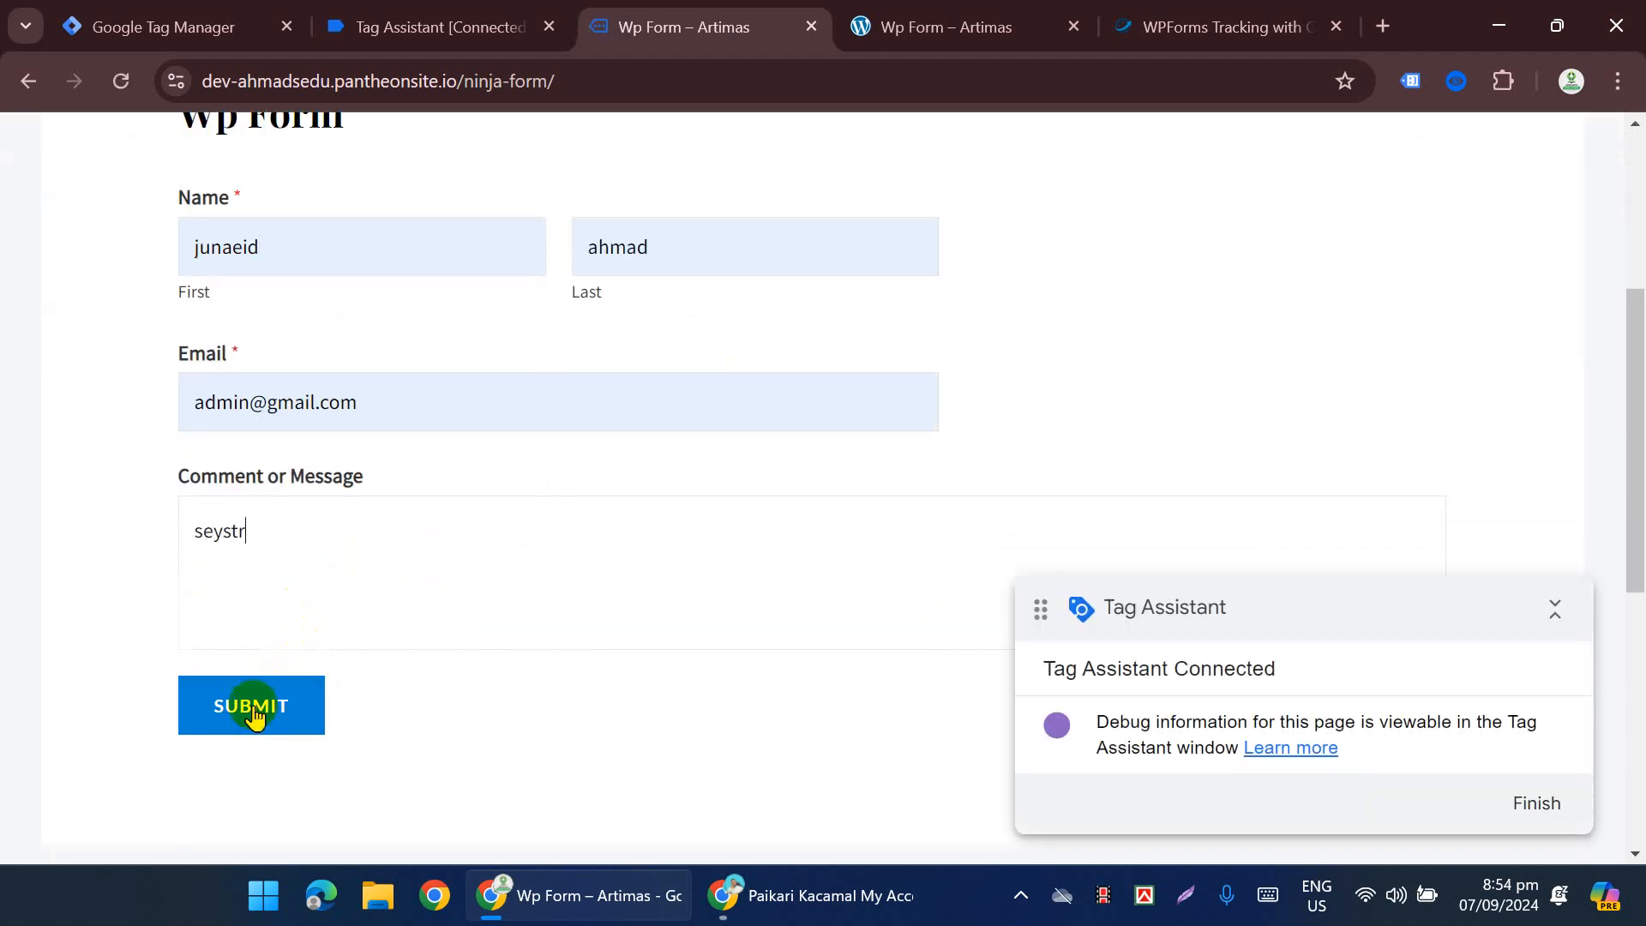
click(253, 708)
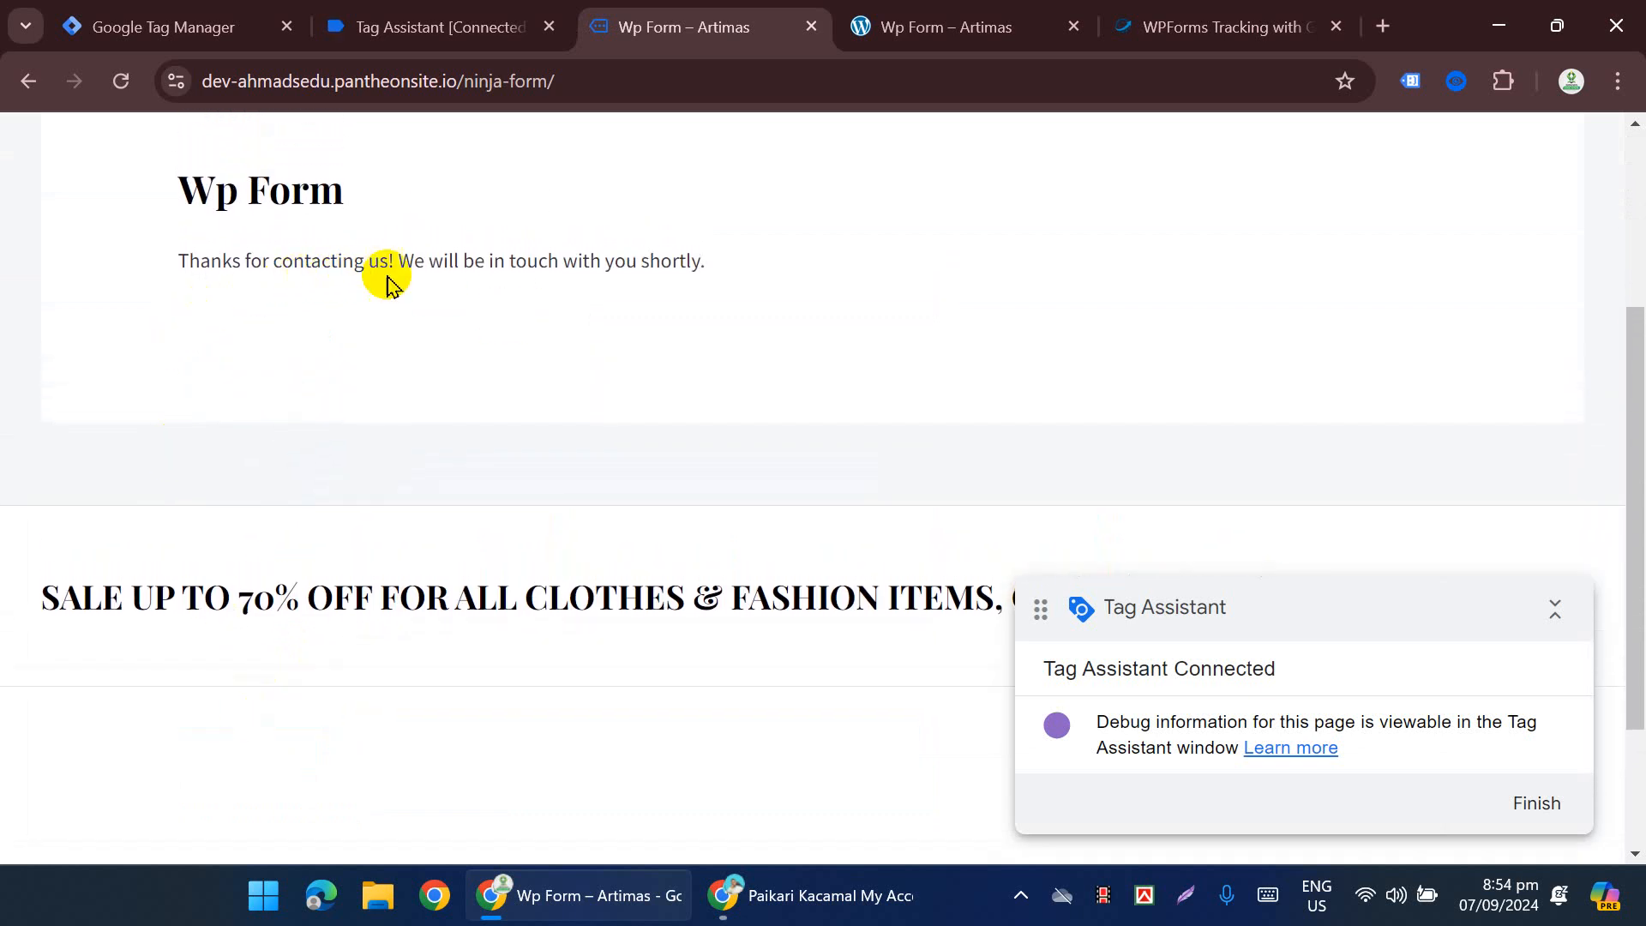
click(463, 28)
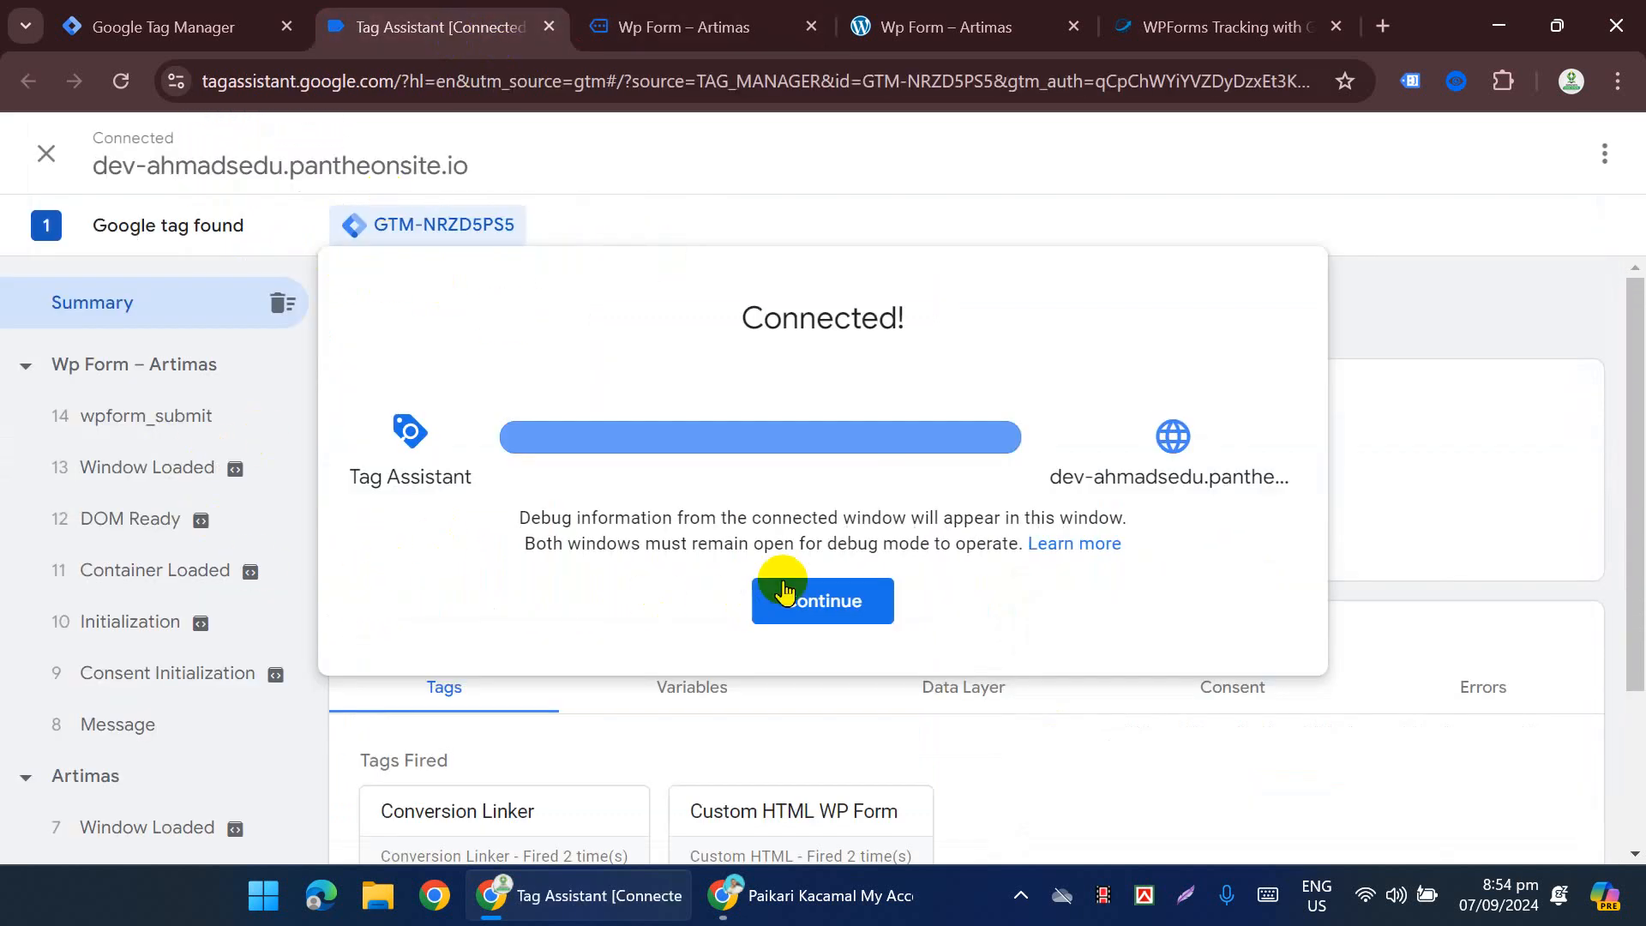
click(783, 592)
click(215, 420)
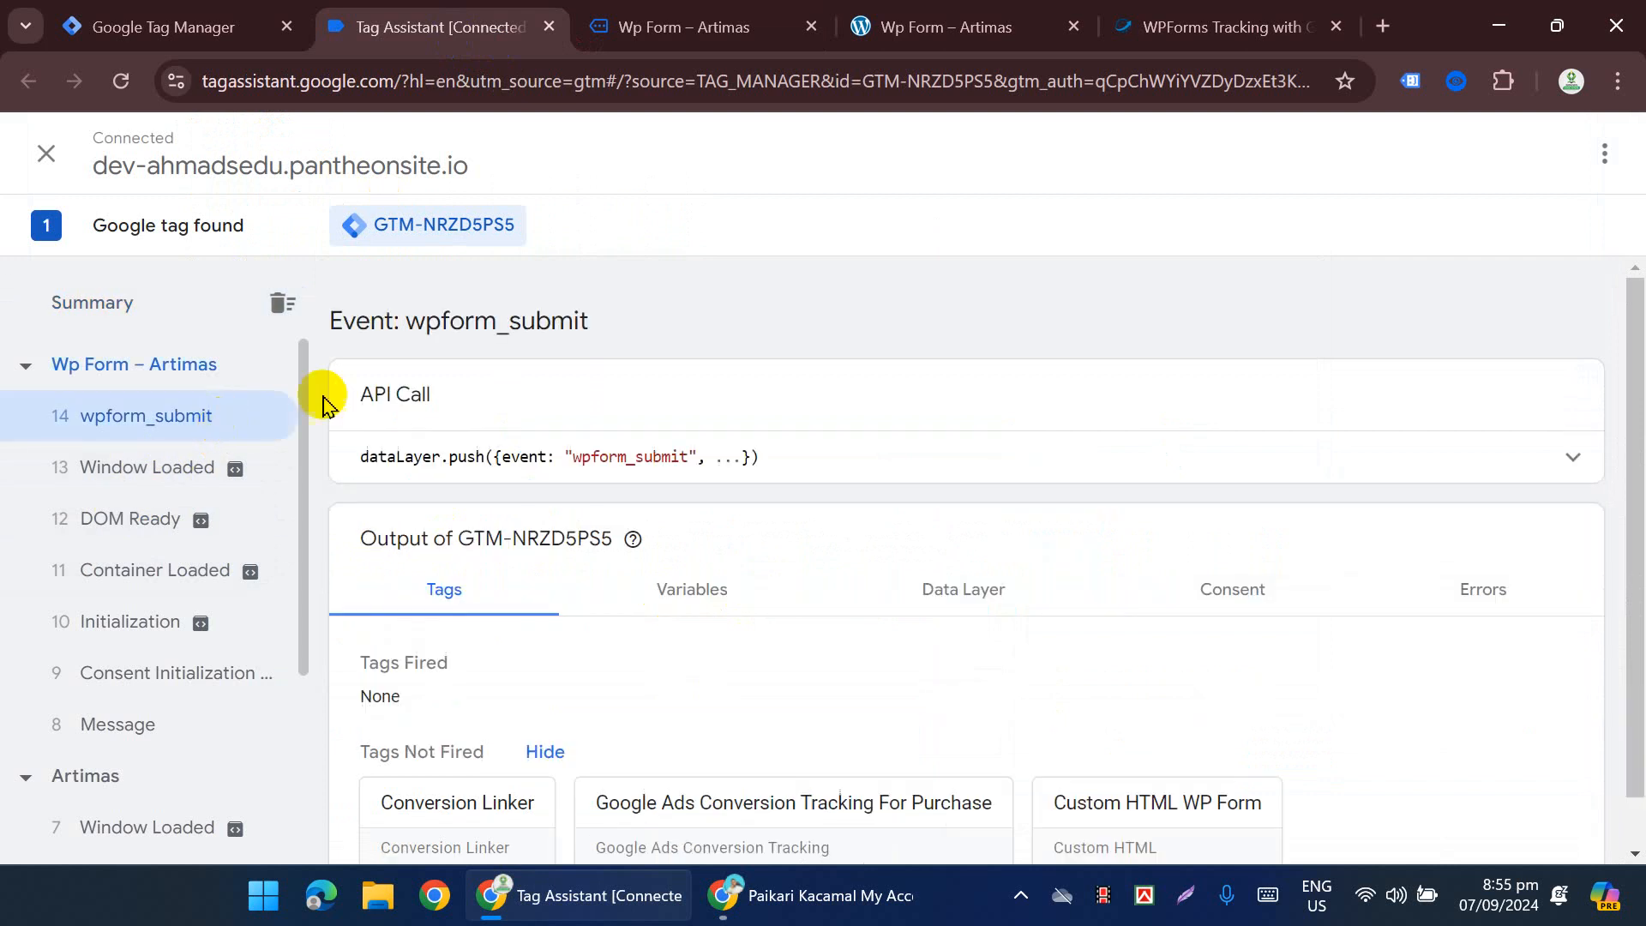
Step: Expand the wpform_submit event's API call and examine the form data it carries, especially the email field
click(1004, 452)
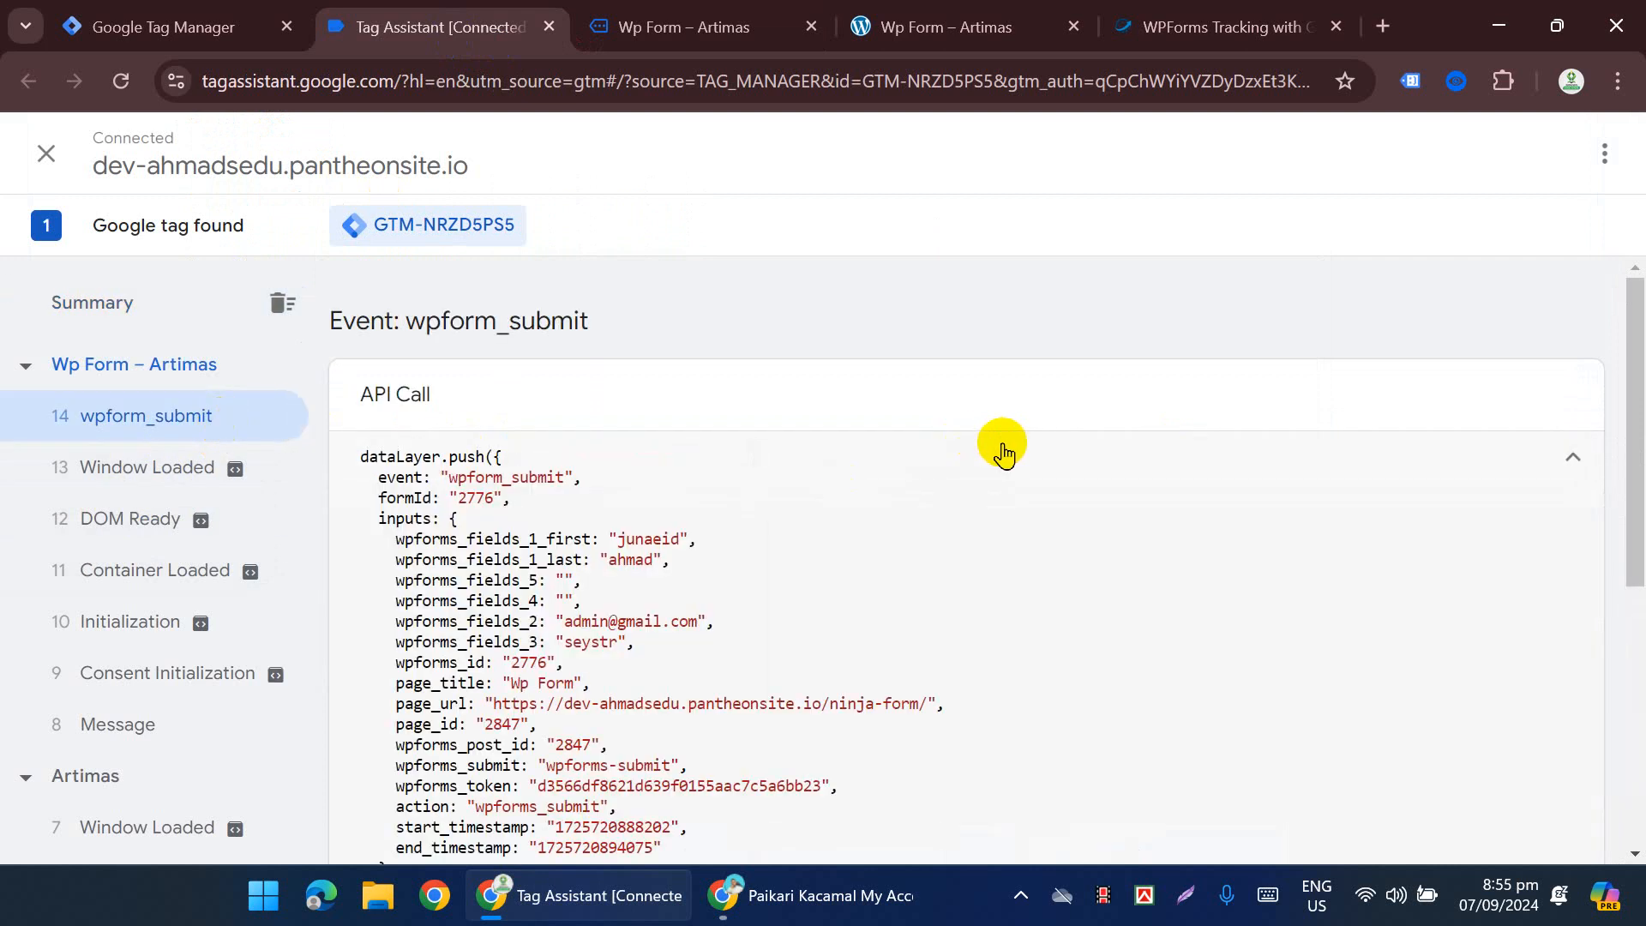
scroll(1004, 452, down, 1)
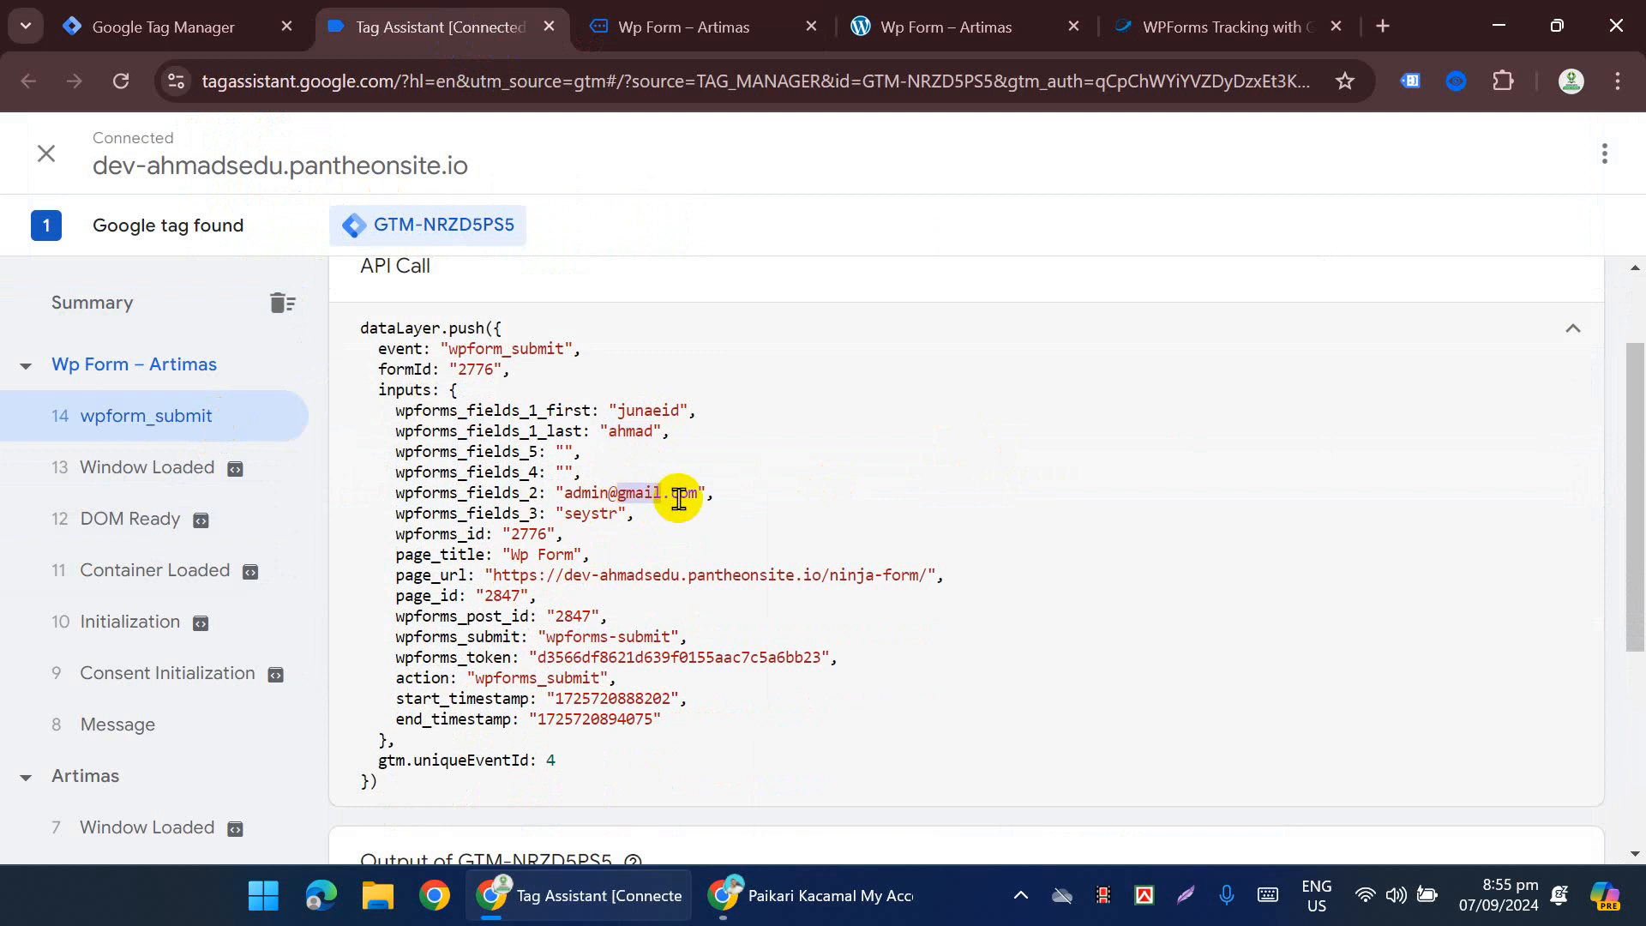
drag(702, 494, 576, 507)
click(576, 494)
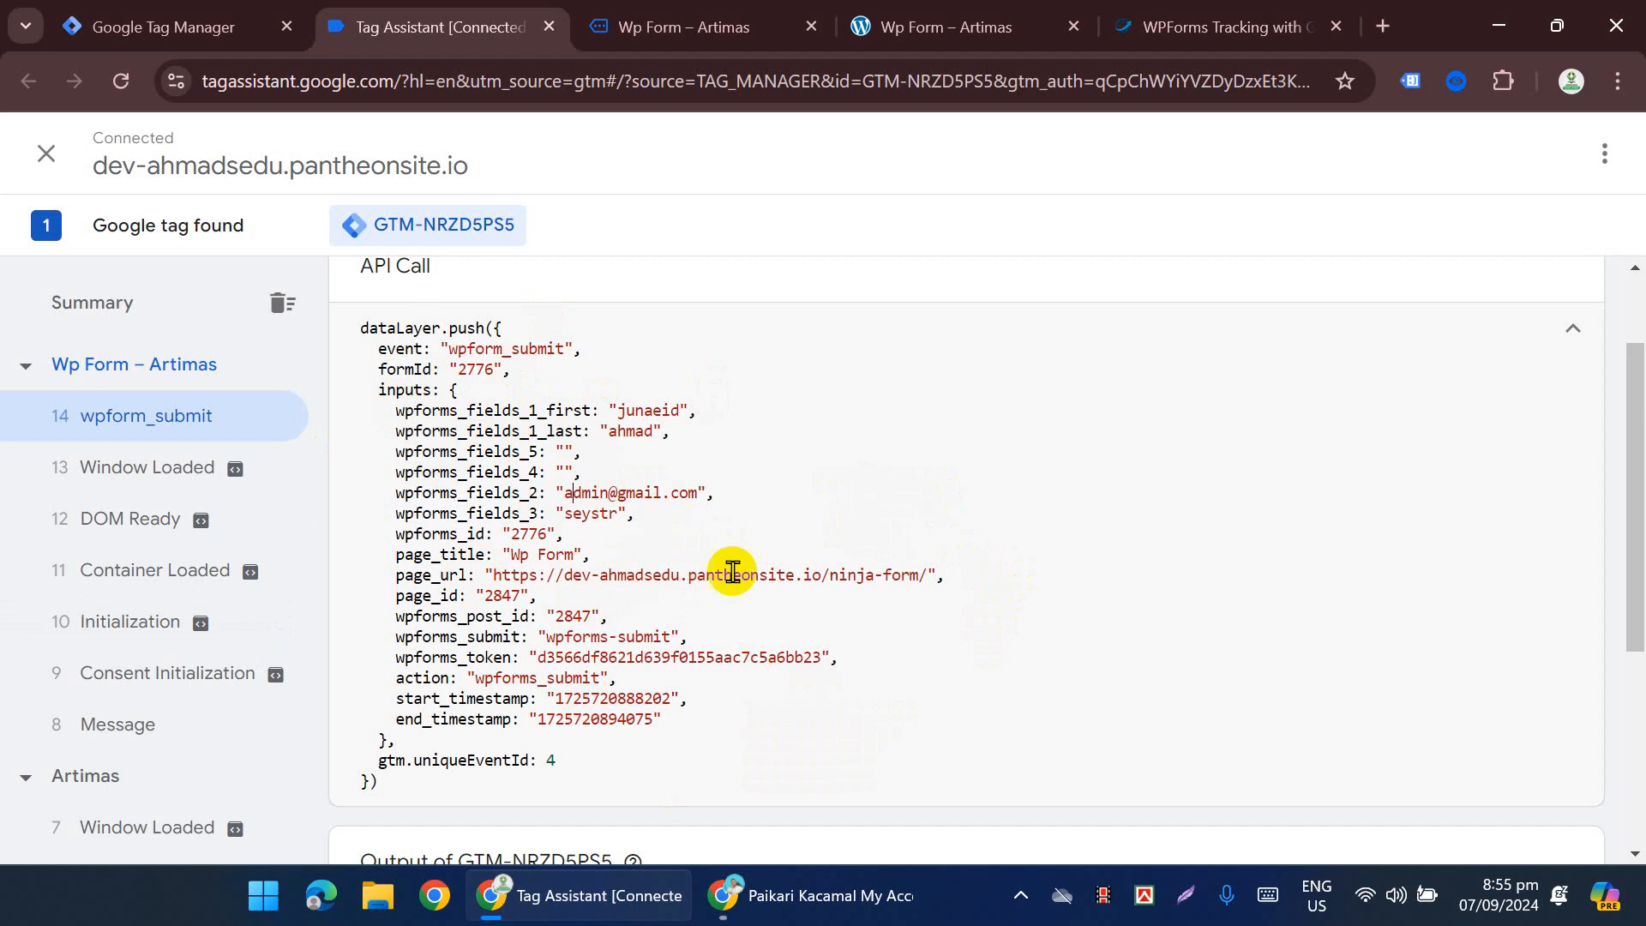
Step: Inspect the wpform_submit event in flat format with the datalayer checker extension on the Wp Form page
click(651, 42)
click(1455, 83)
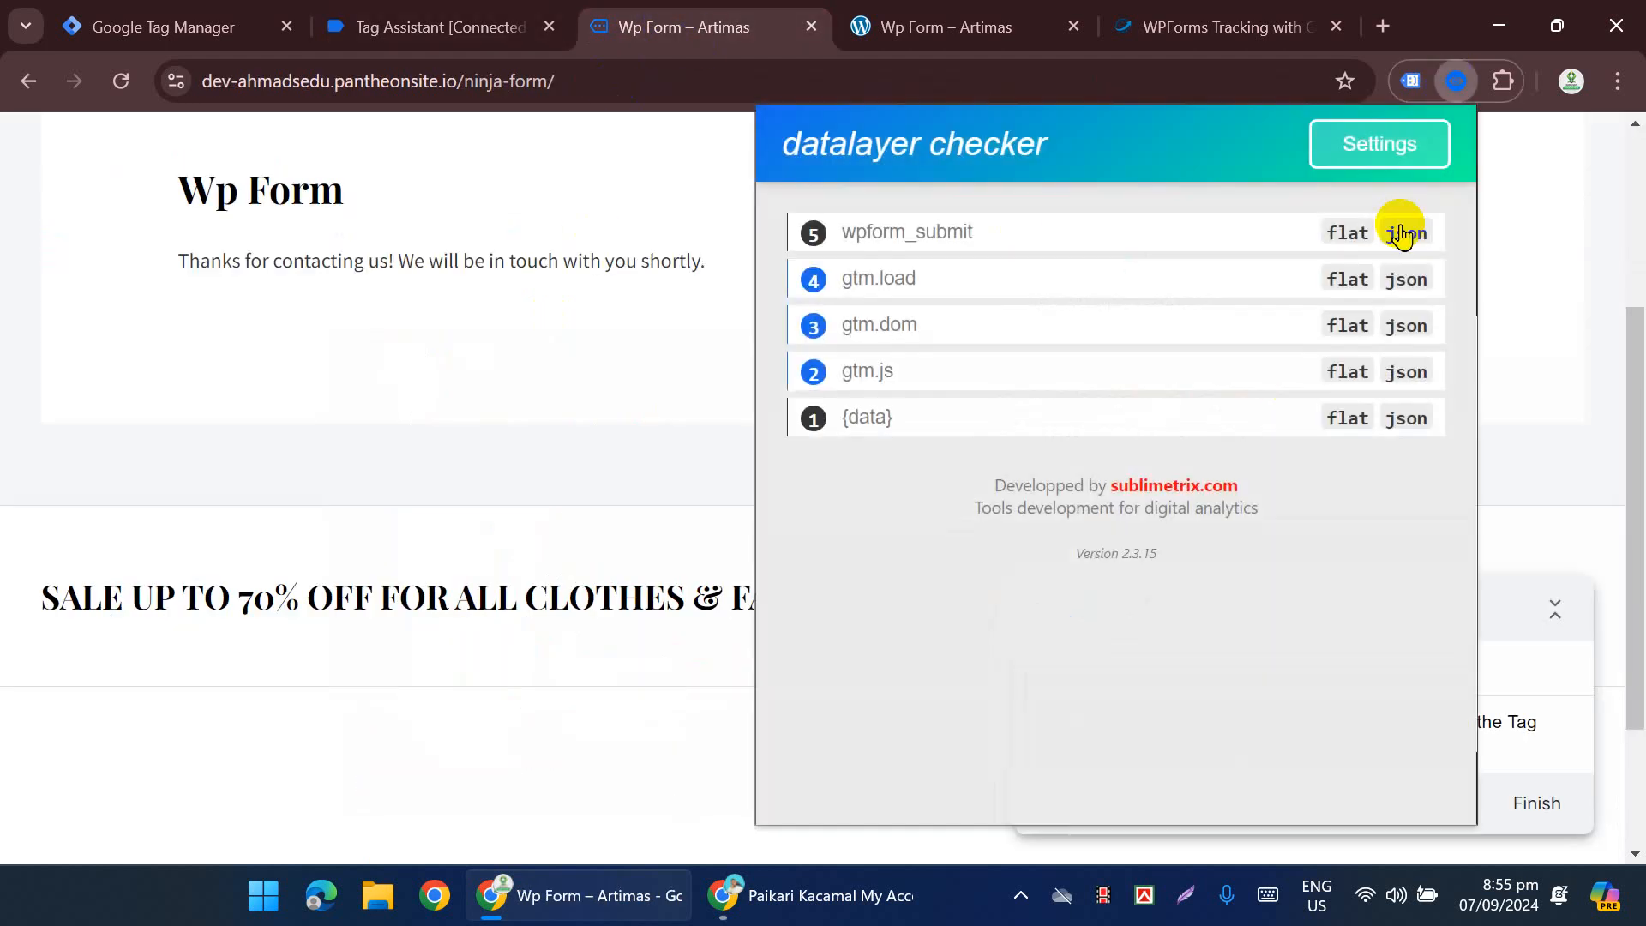
click(1353, 243)
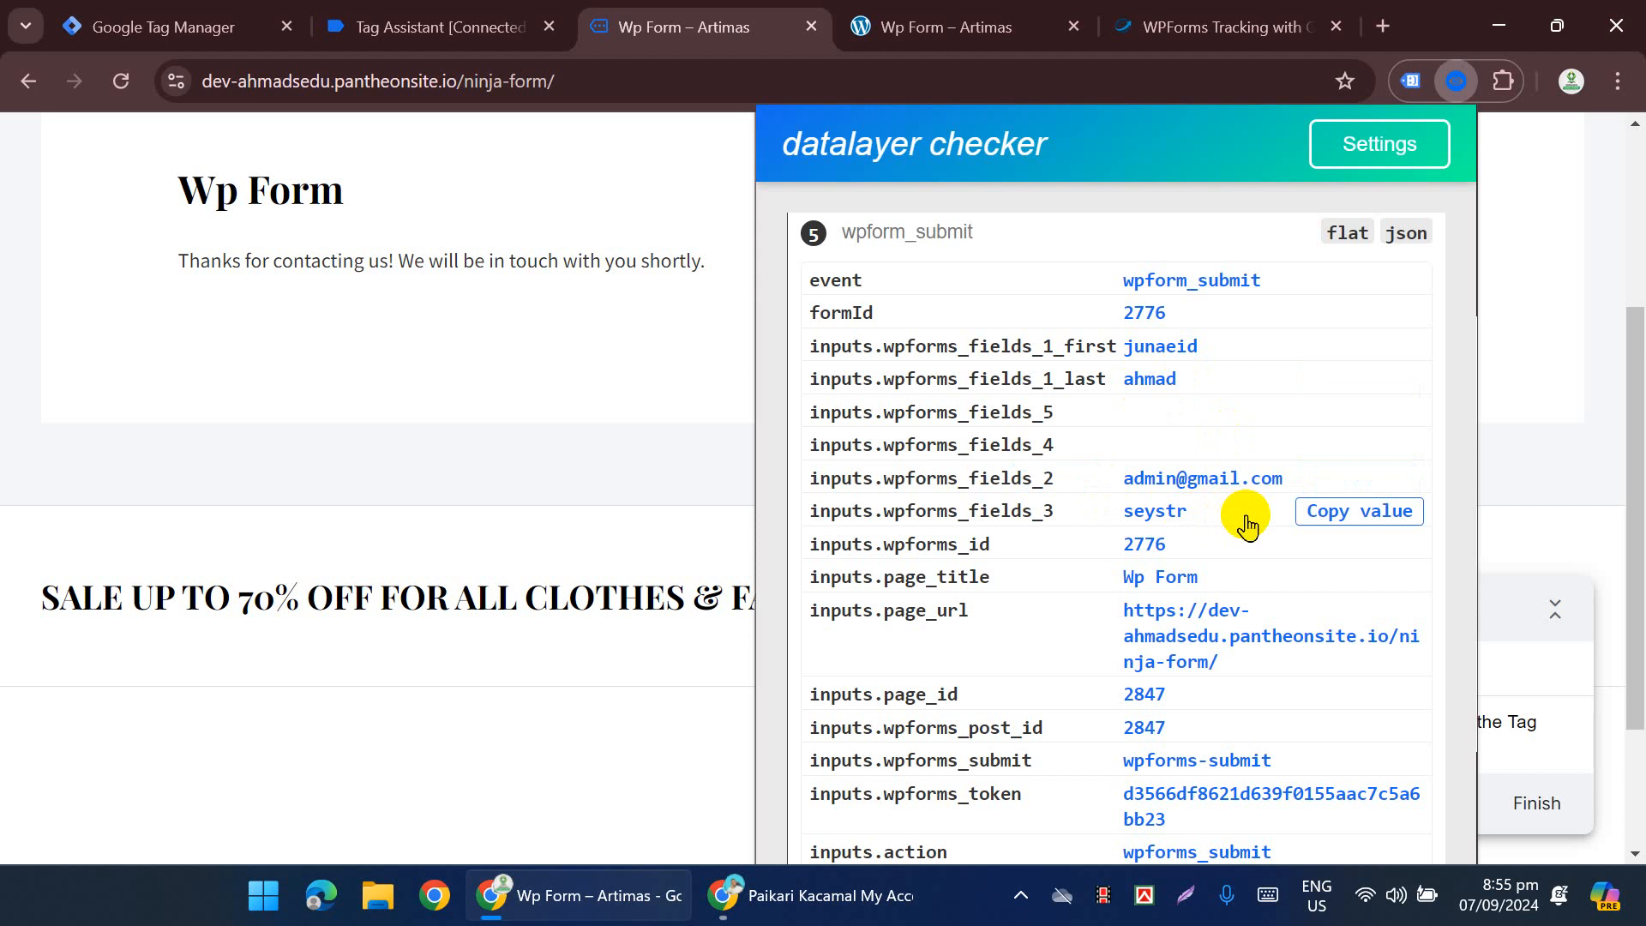
Step: Copy the event name wpform_submit from the event's API call in Tag Assistant
click(163, 31)
click(463, 28)
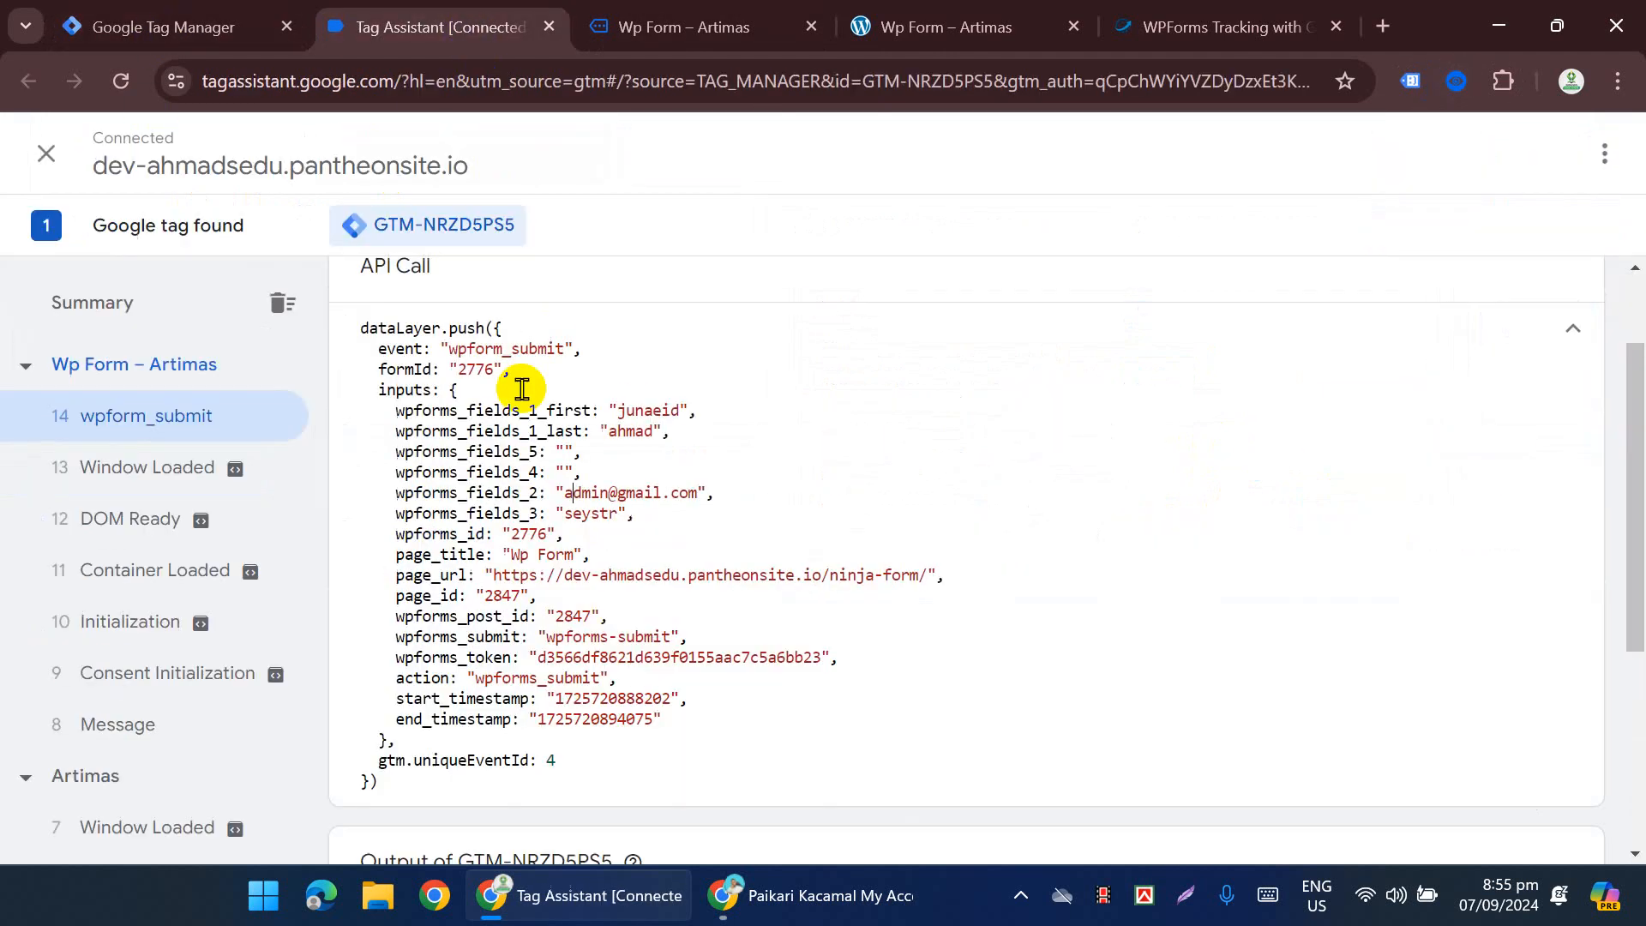
scroll(531, 549, up, 2)
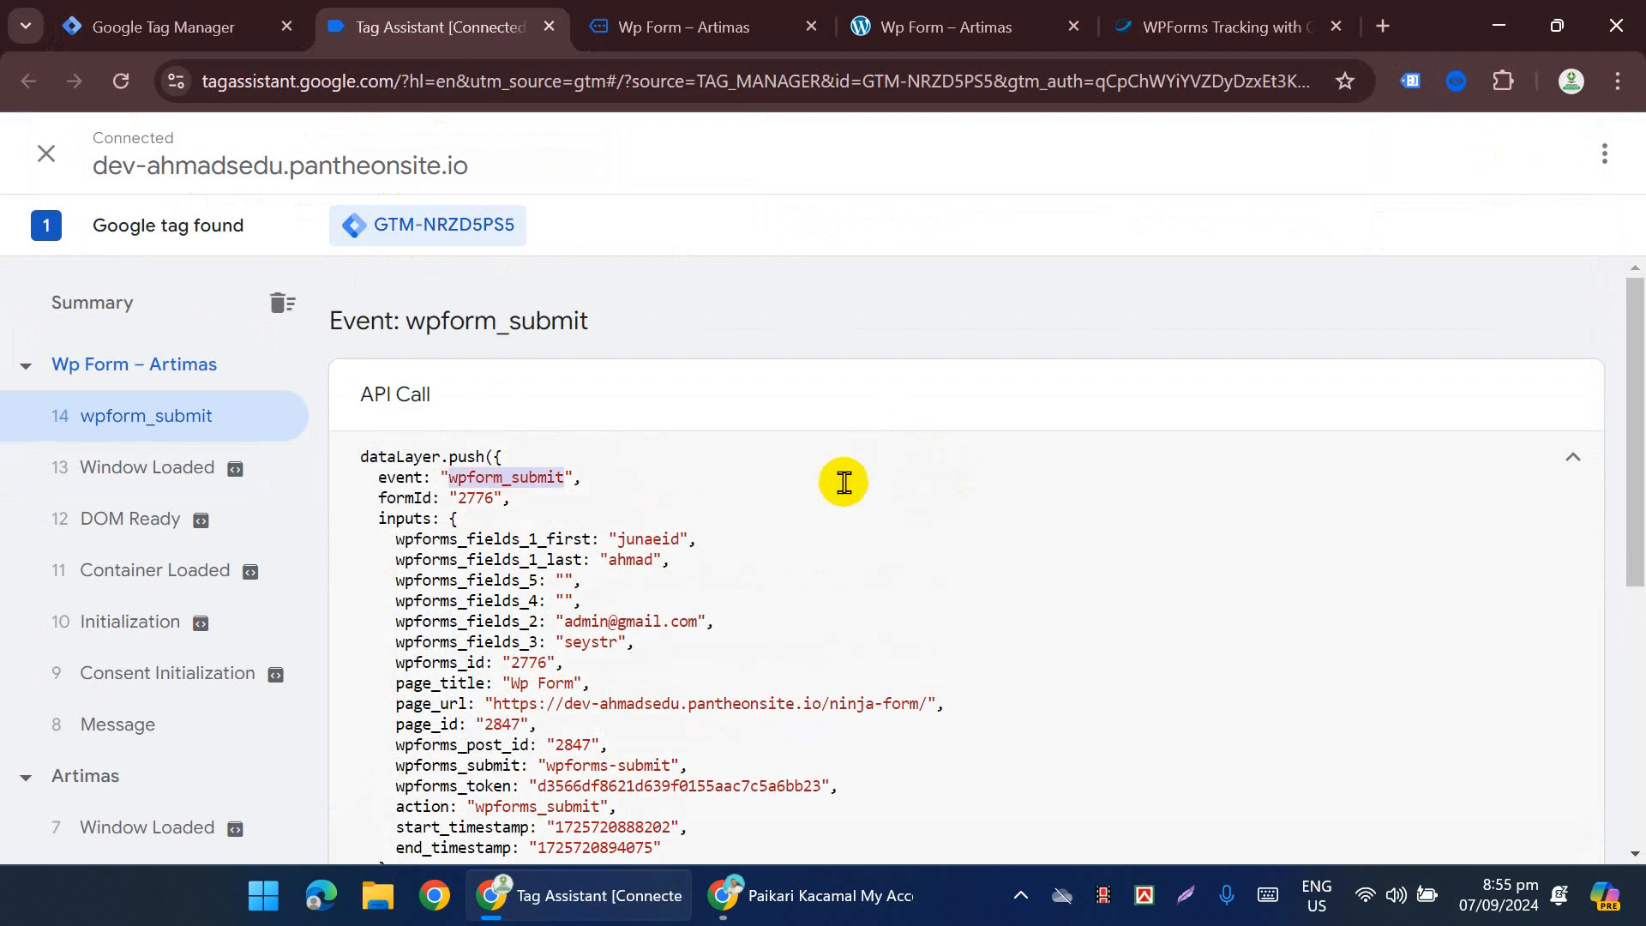
Step: Set up a new Custom Event trigger in Google Tag Manager with the event name wpform_submit
click(154, 27)
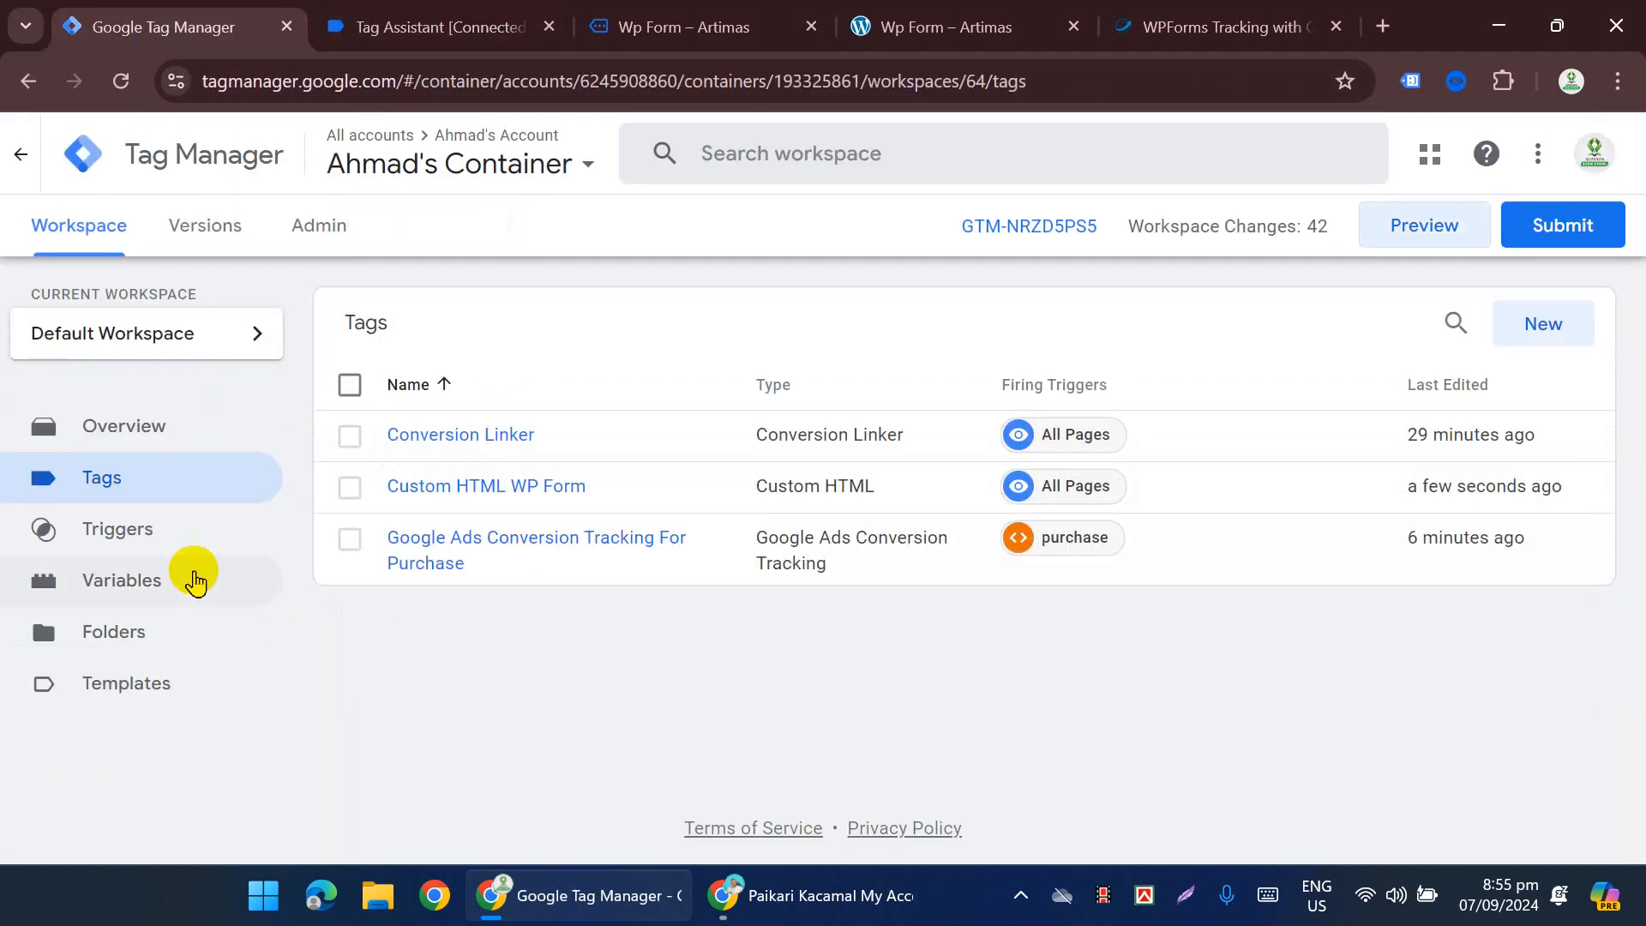
click(176, 540)
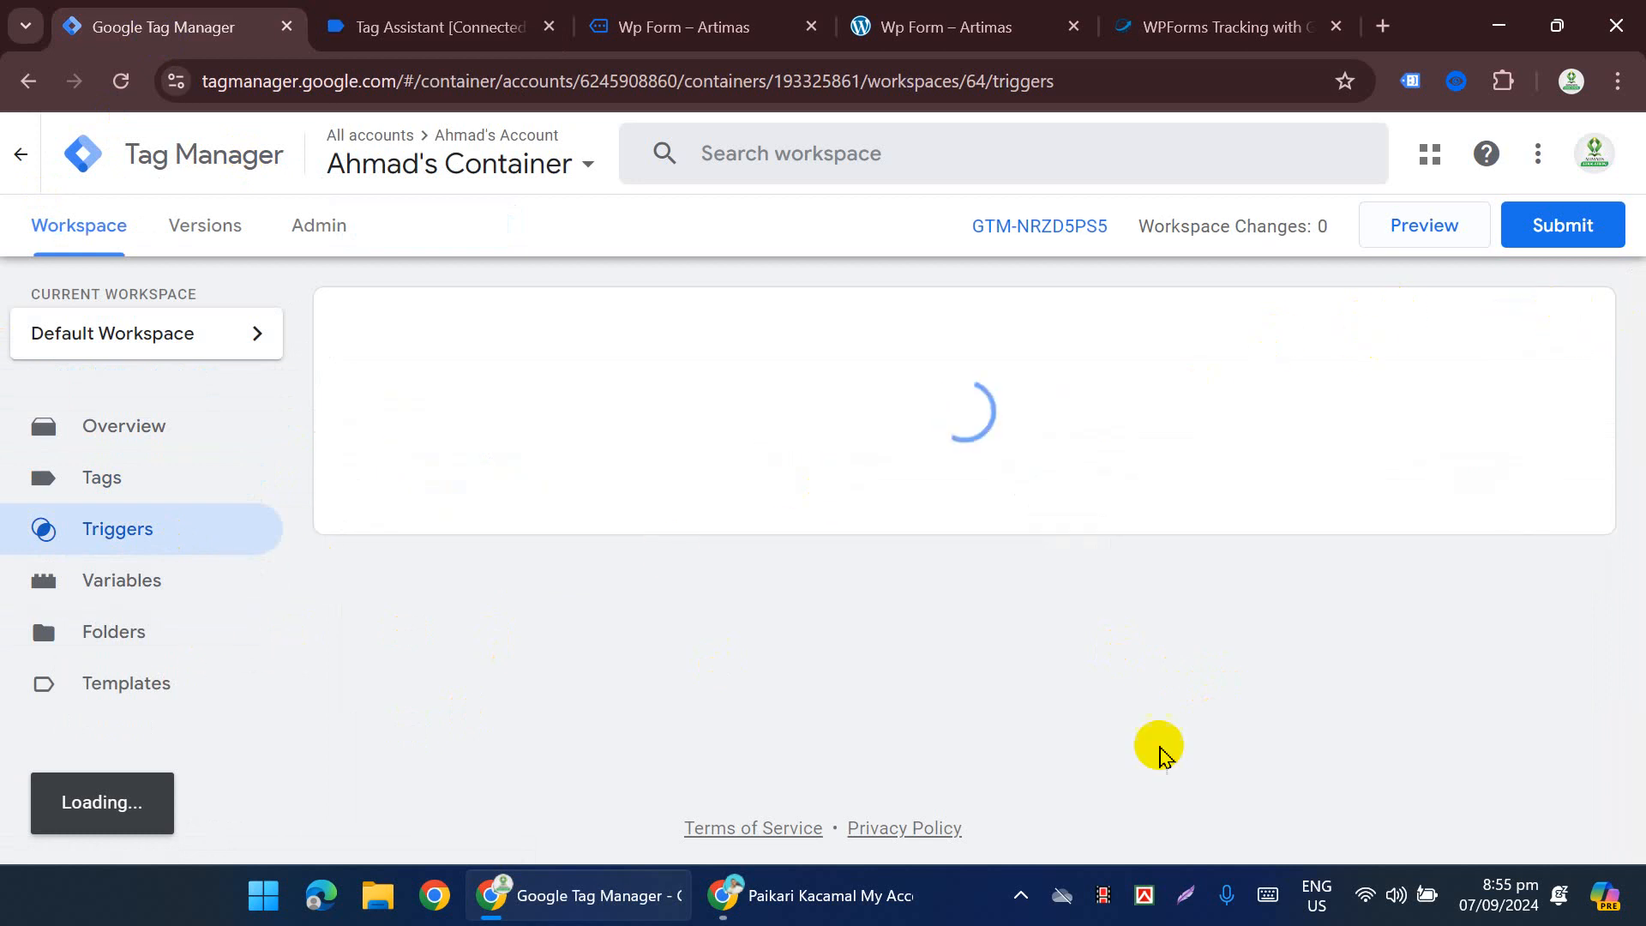
click(1529, 332)
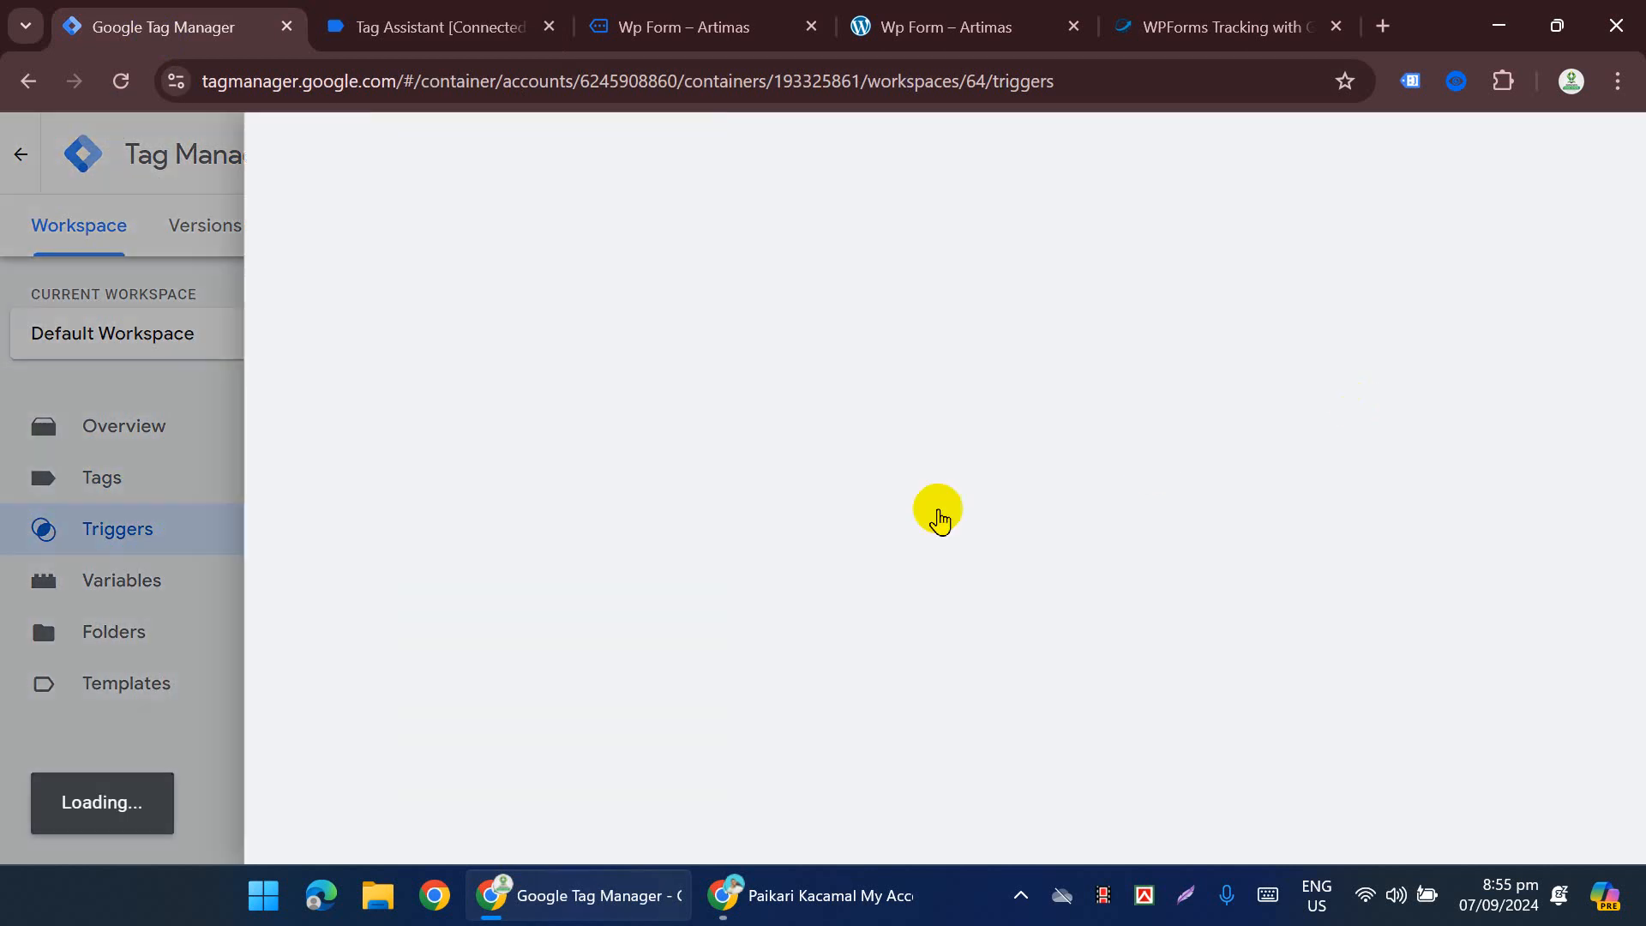
click(930, 370)
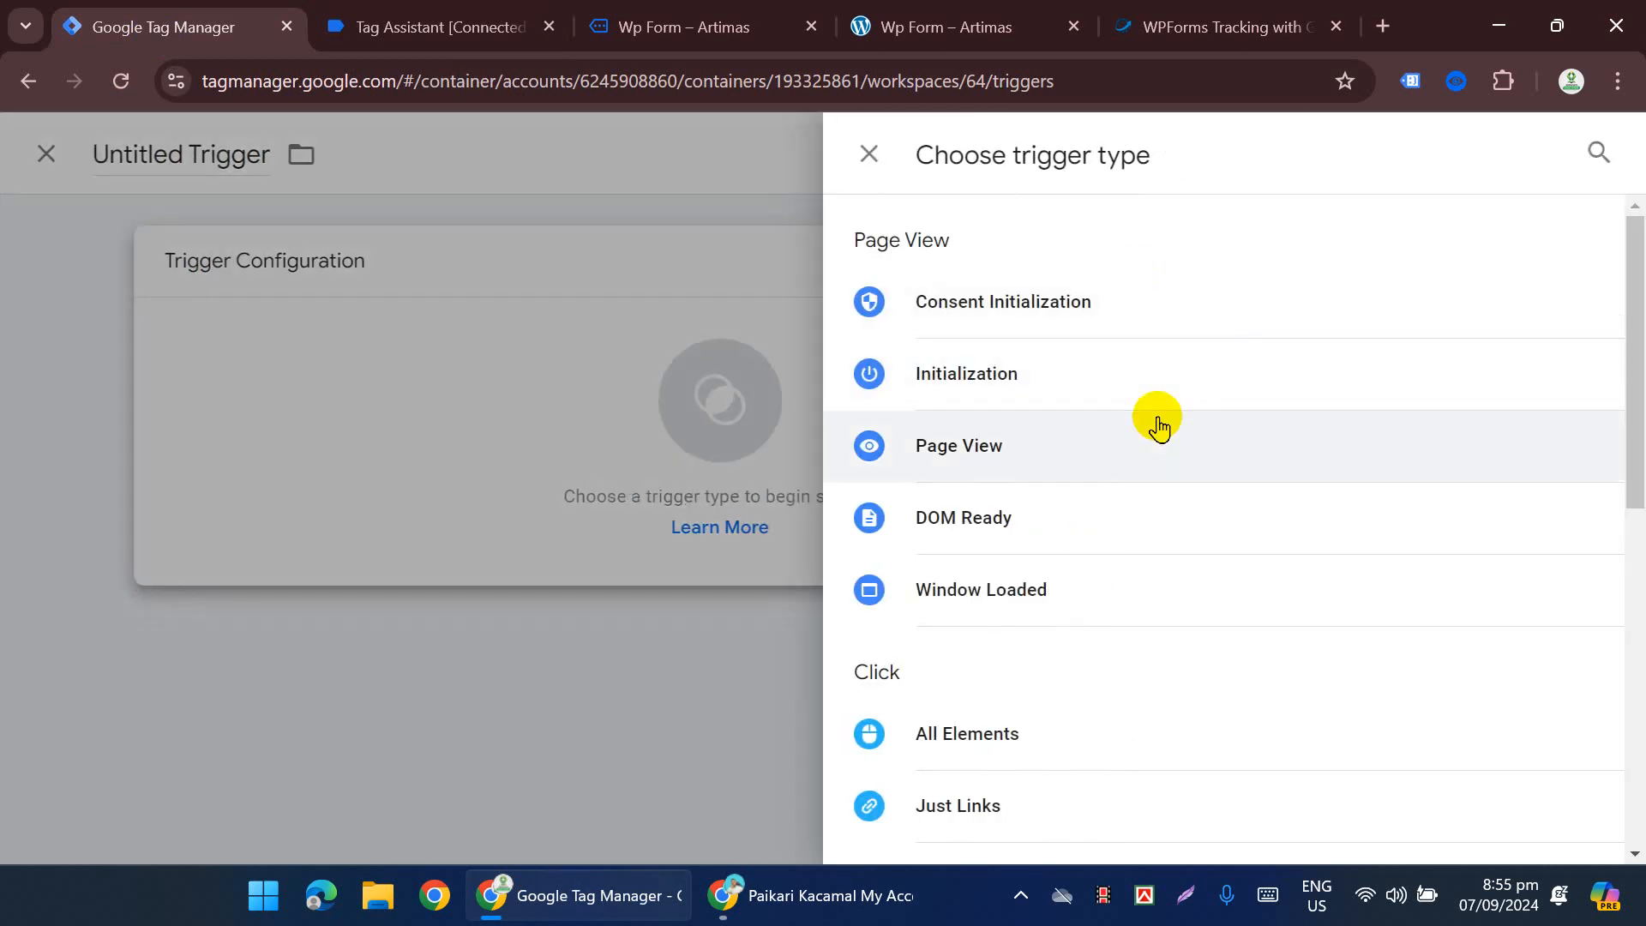
scroll(1141, 523, down, 4)
scroll(1138, 536, down, 3)
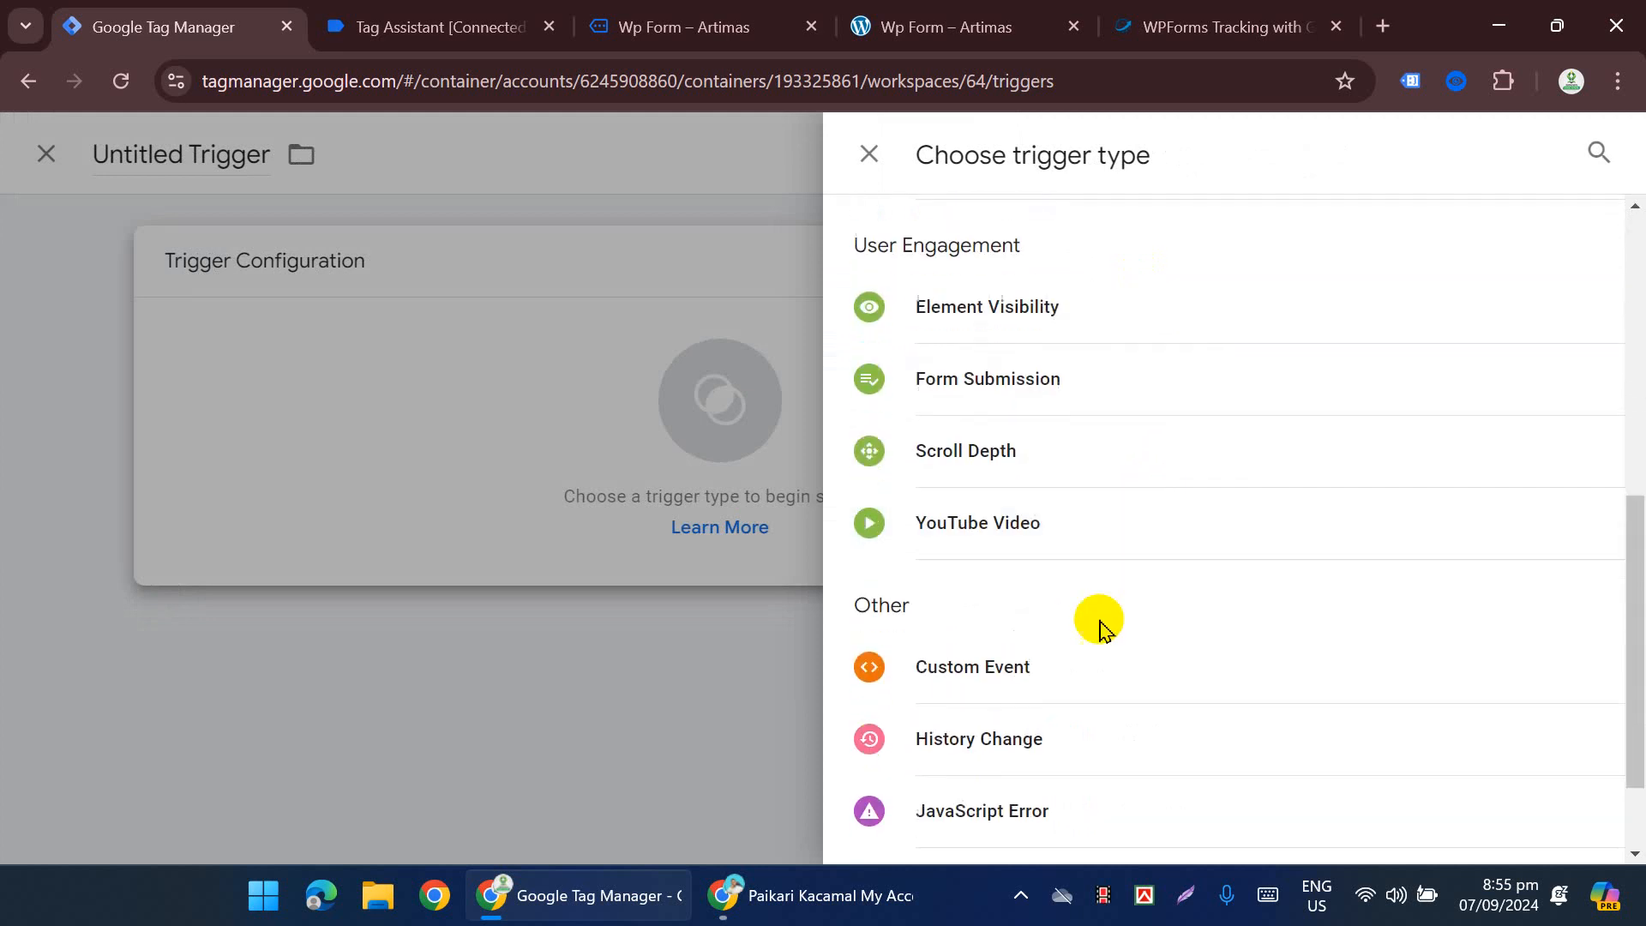
click(966, 672)
click(519, 514)
text(wpform_submit)
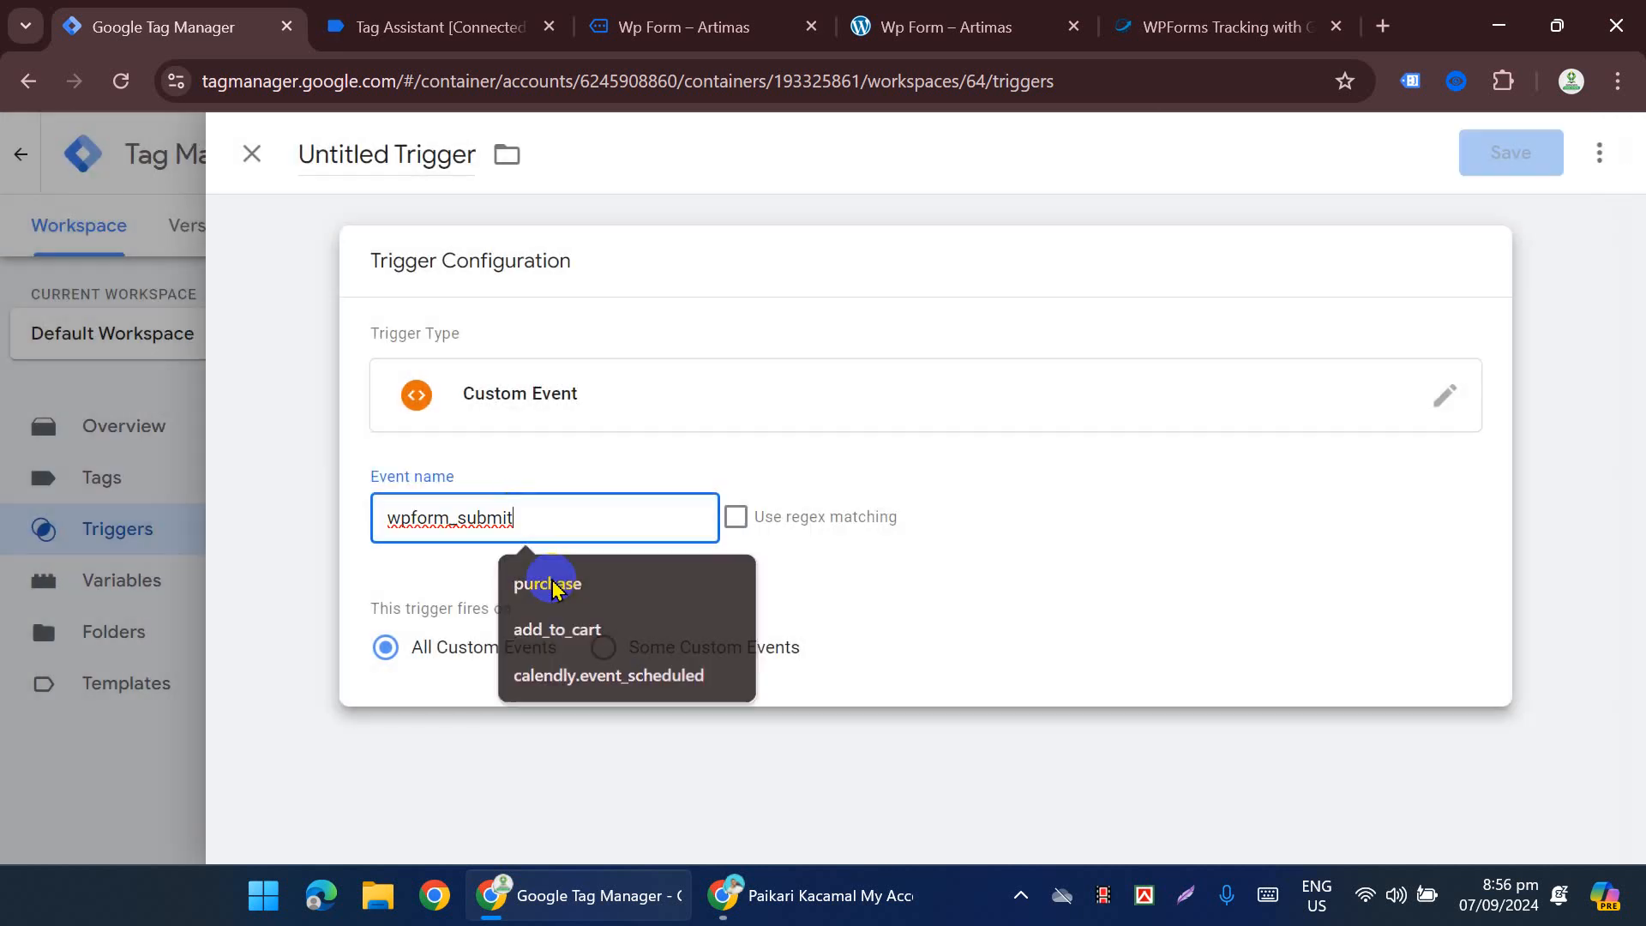
Step: Name the trigger wpform_submit and save it
click(326, 135)
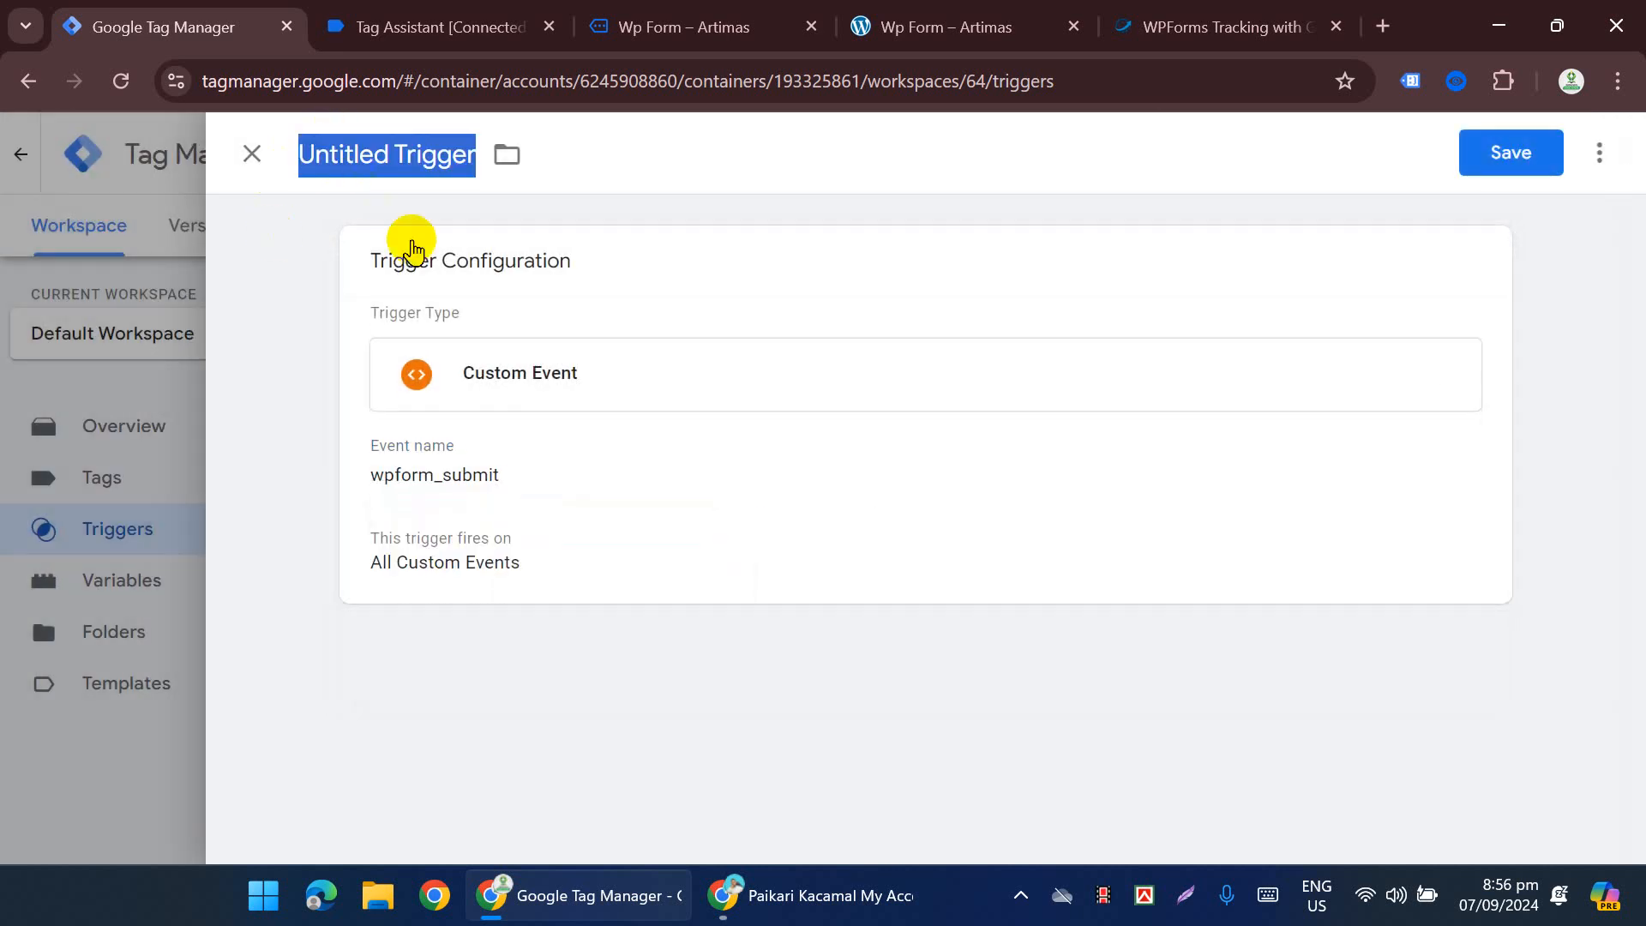
text(wpform_submit)
click(1510, 153)
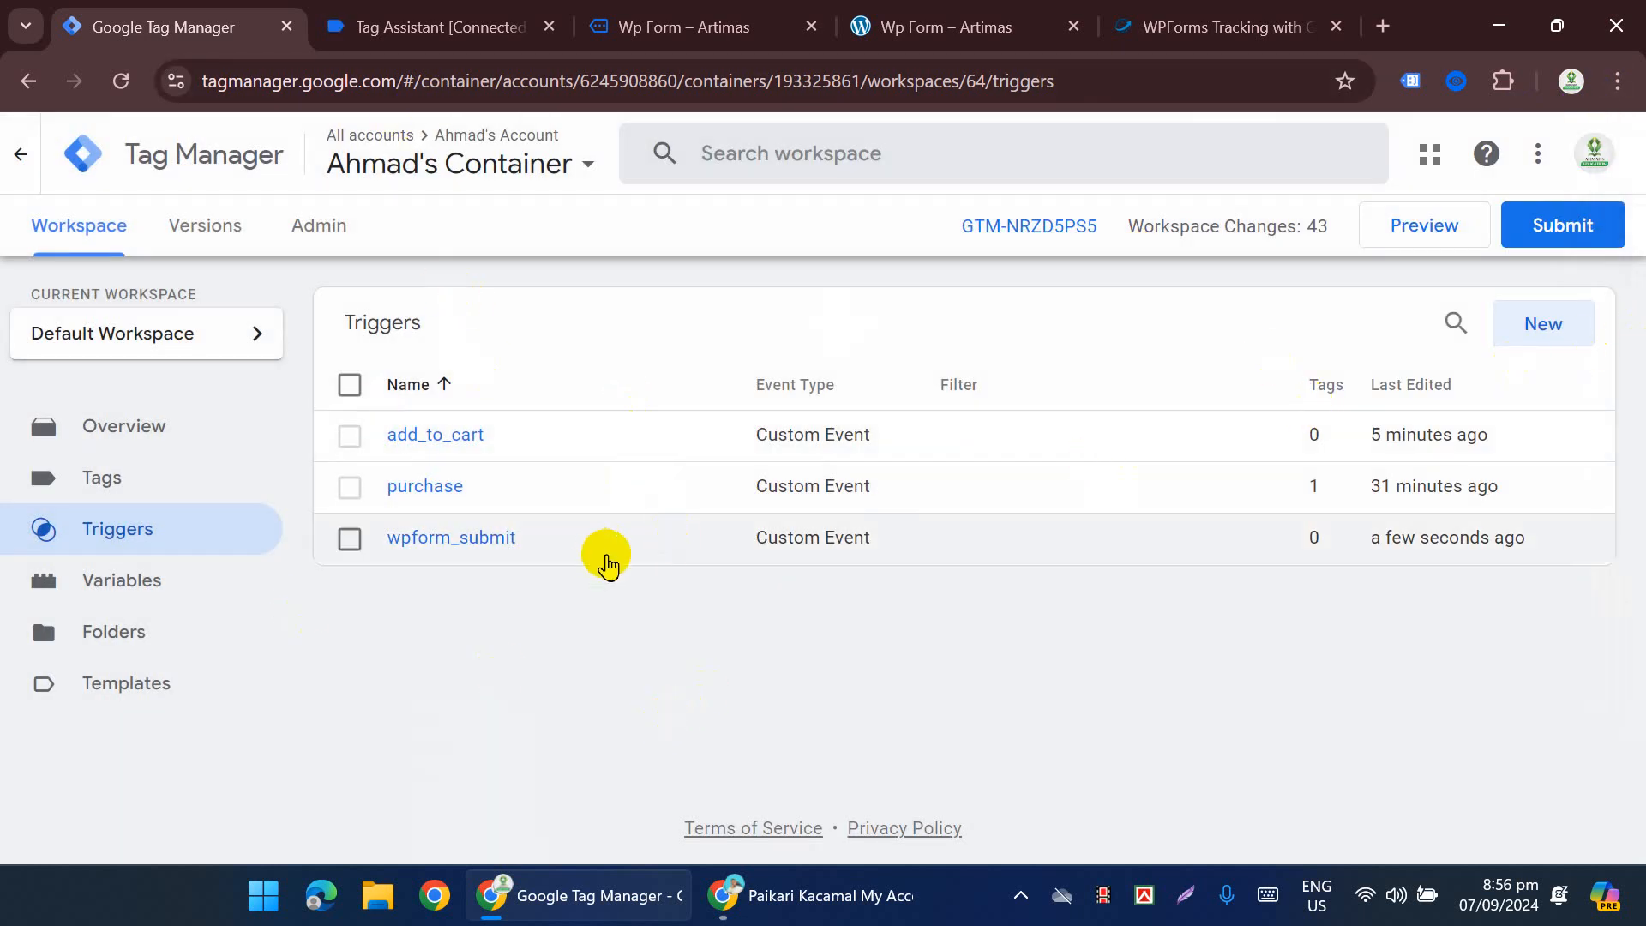
click(1531, 345)
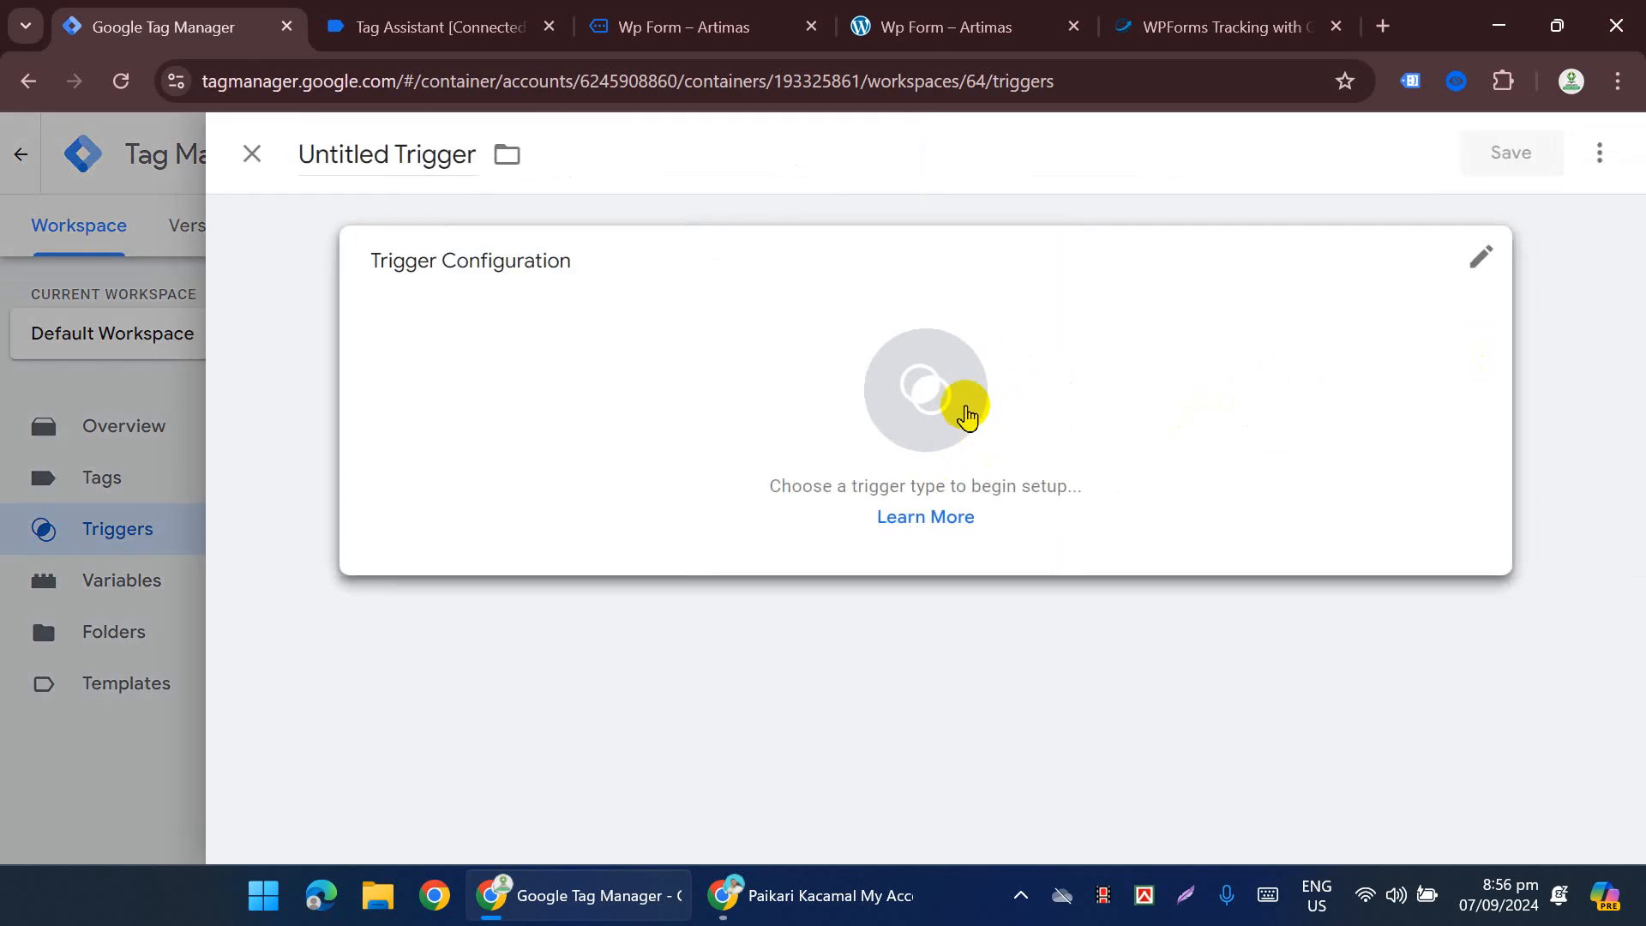
click(963, 412)
scroll(1189, 497, down, 6)
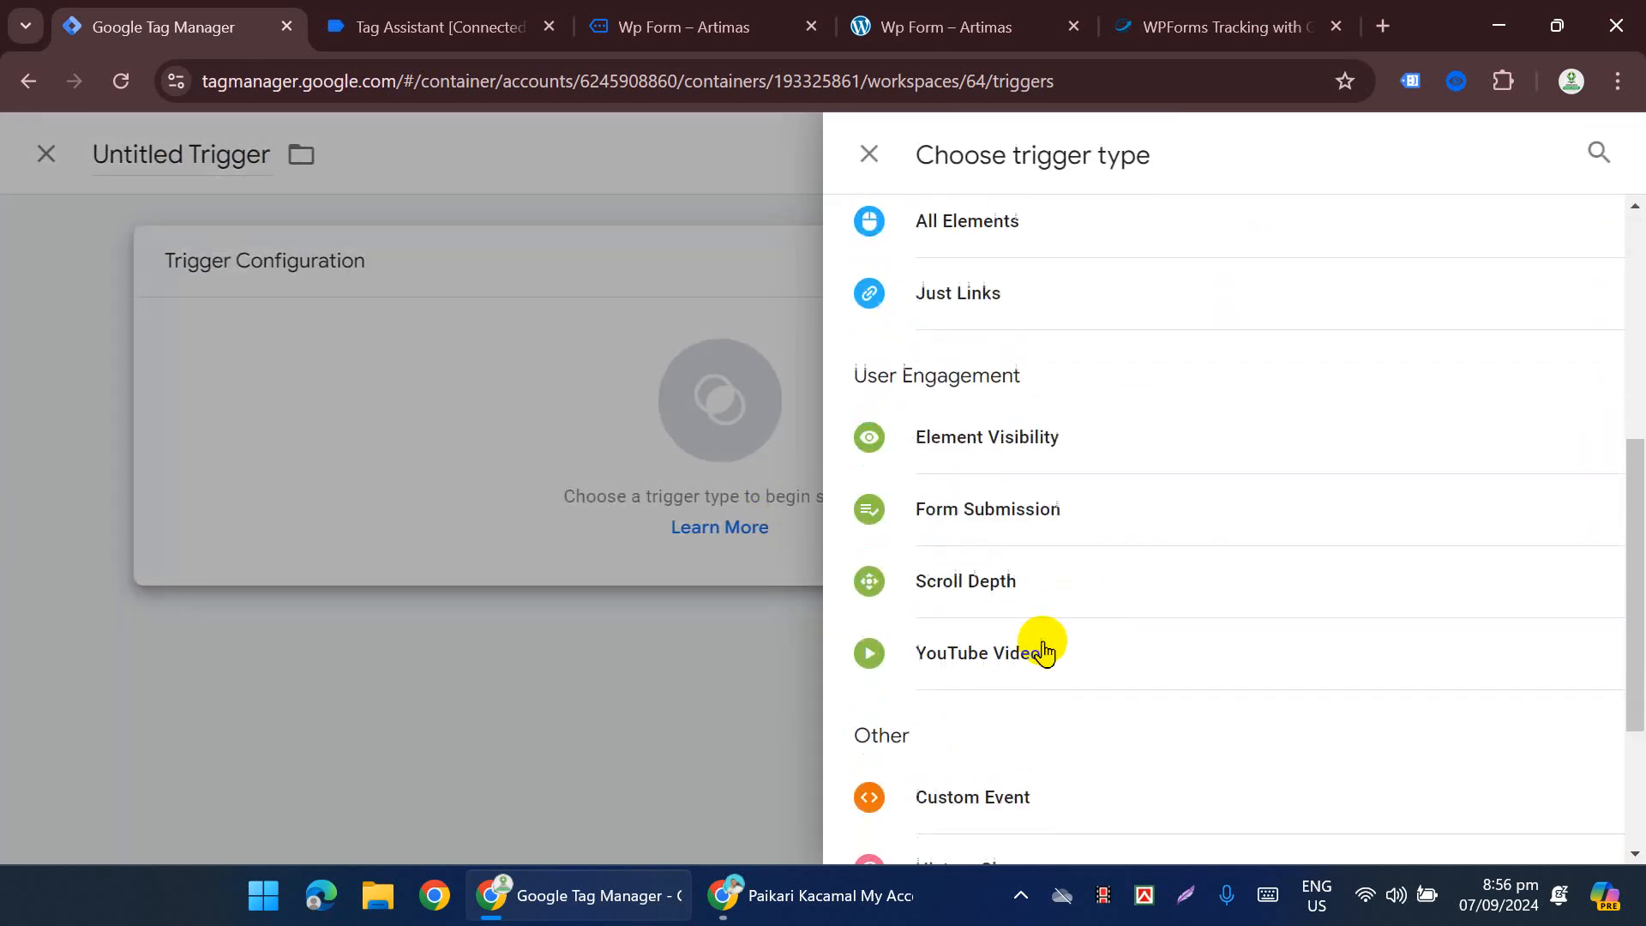
scroll(1040, 646, up, 6)
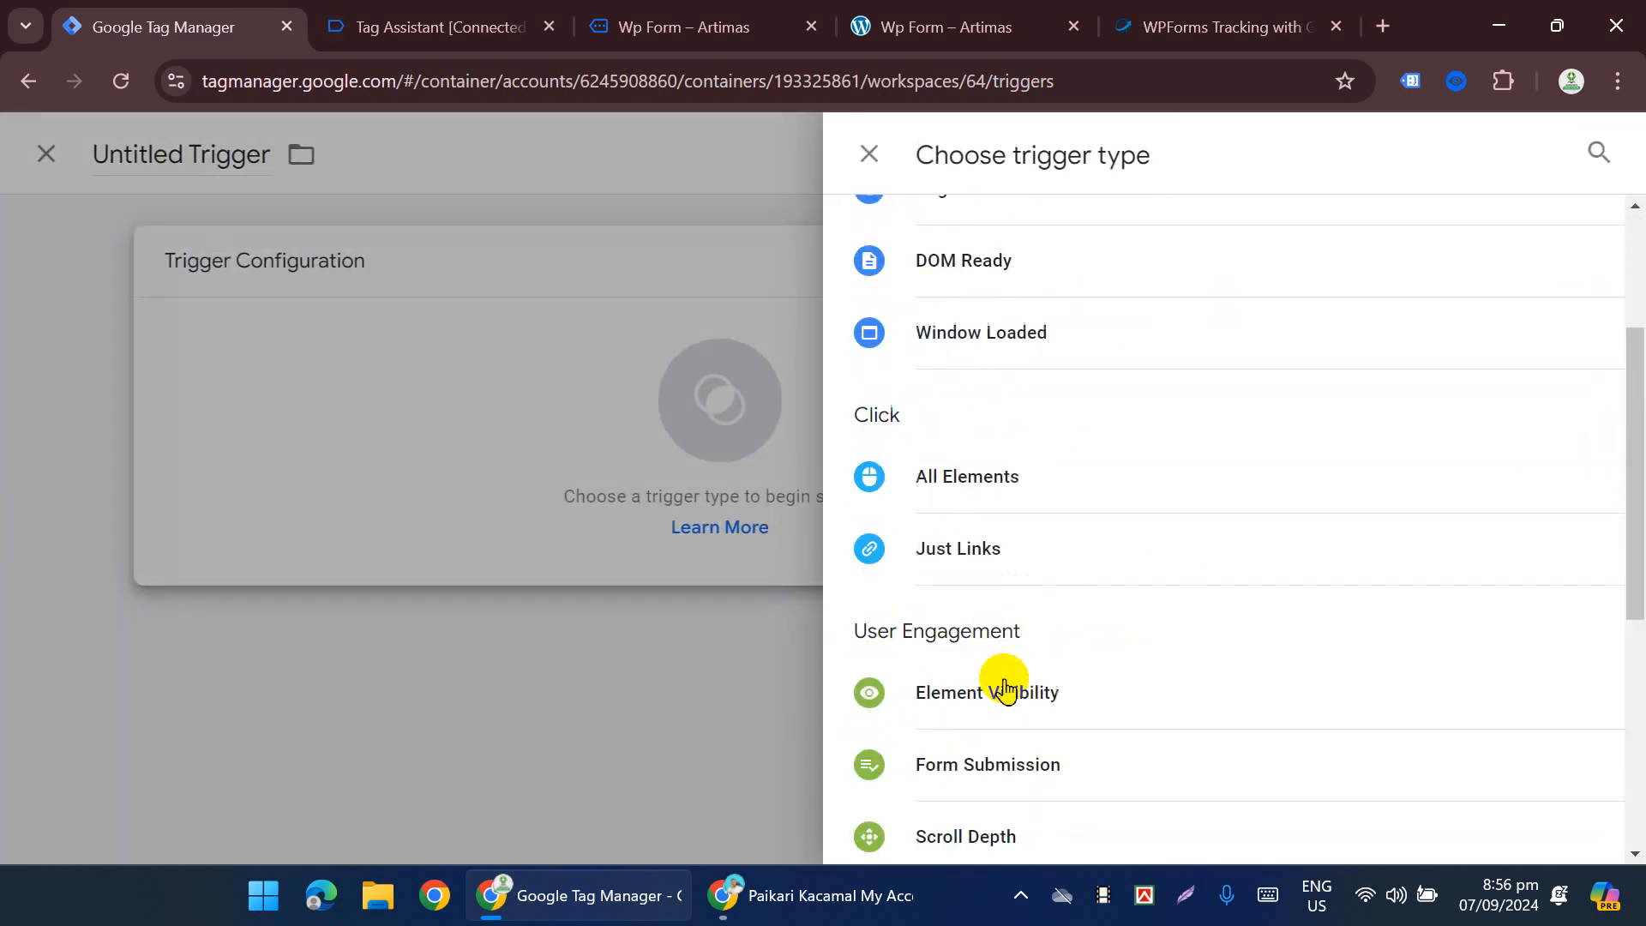
click(120, 204)
click(250, 156)
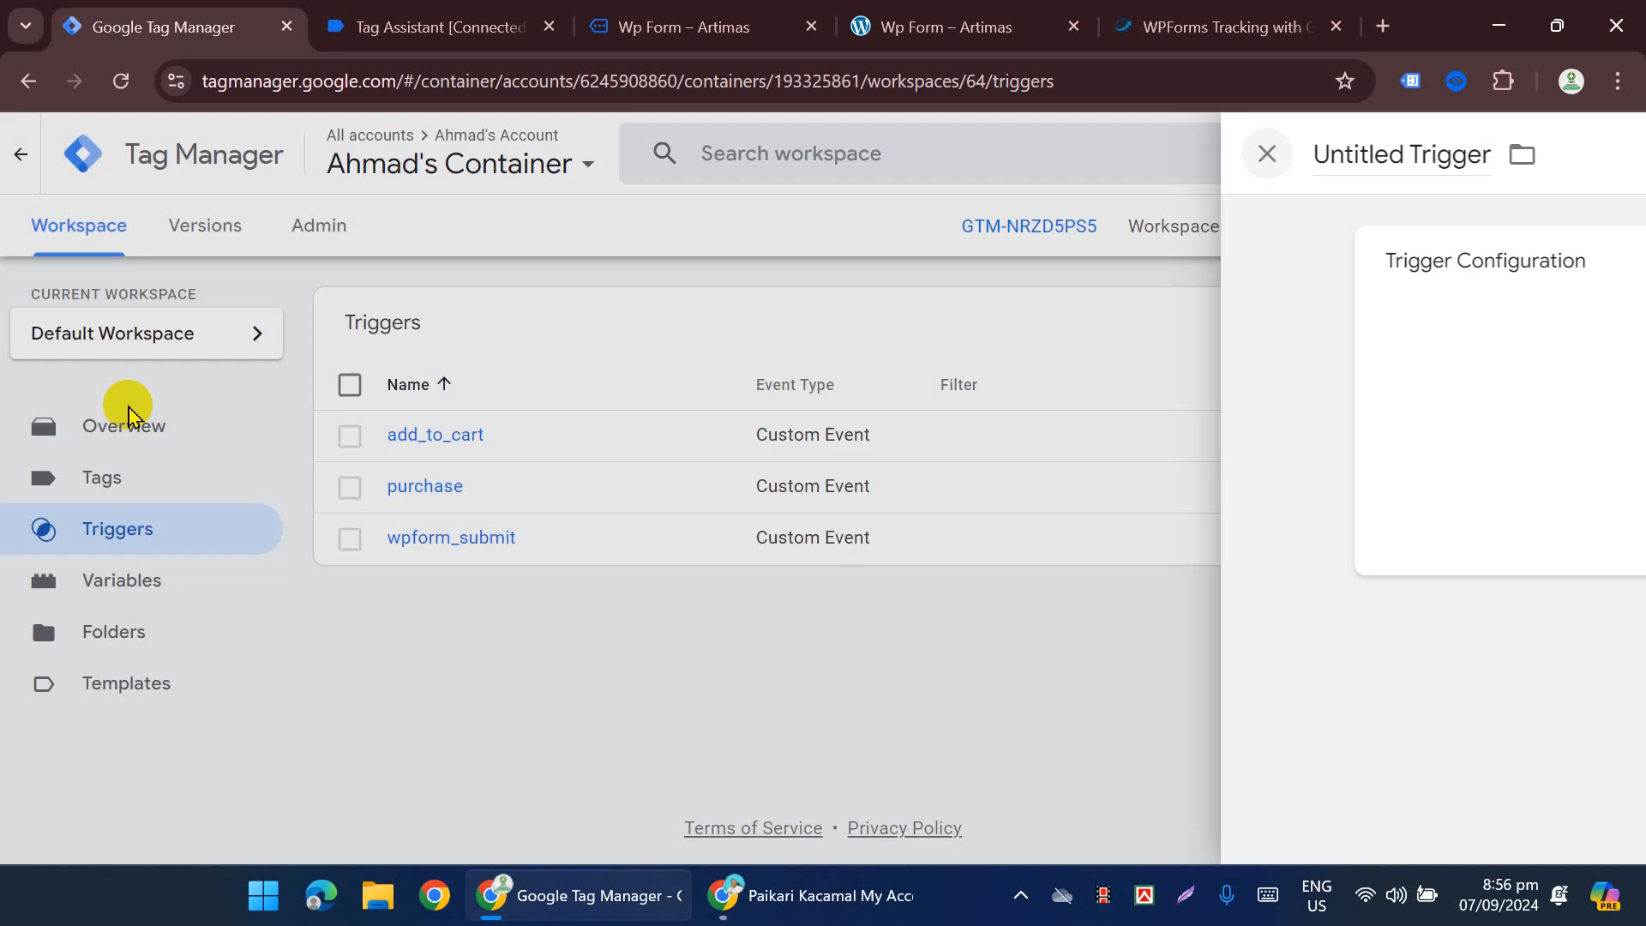
Step: Start a new tag and set its type to Google Ads Conversion Tracking
click(101, 478)
click(1555, 339)
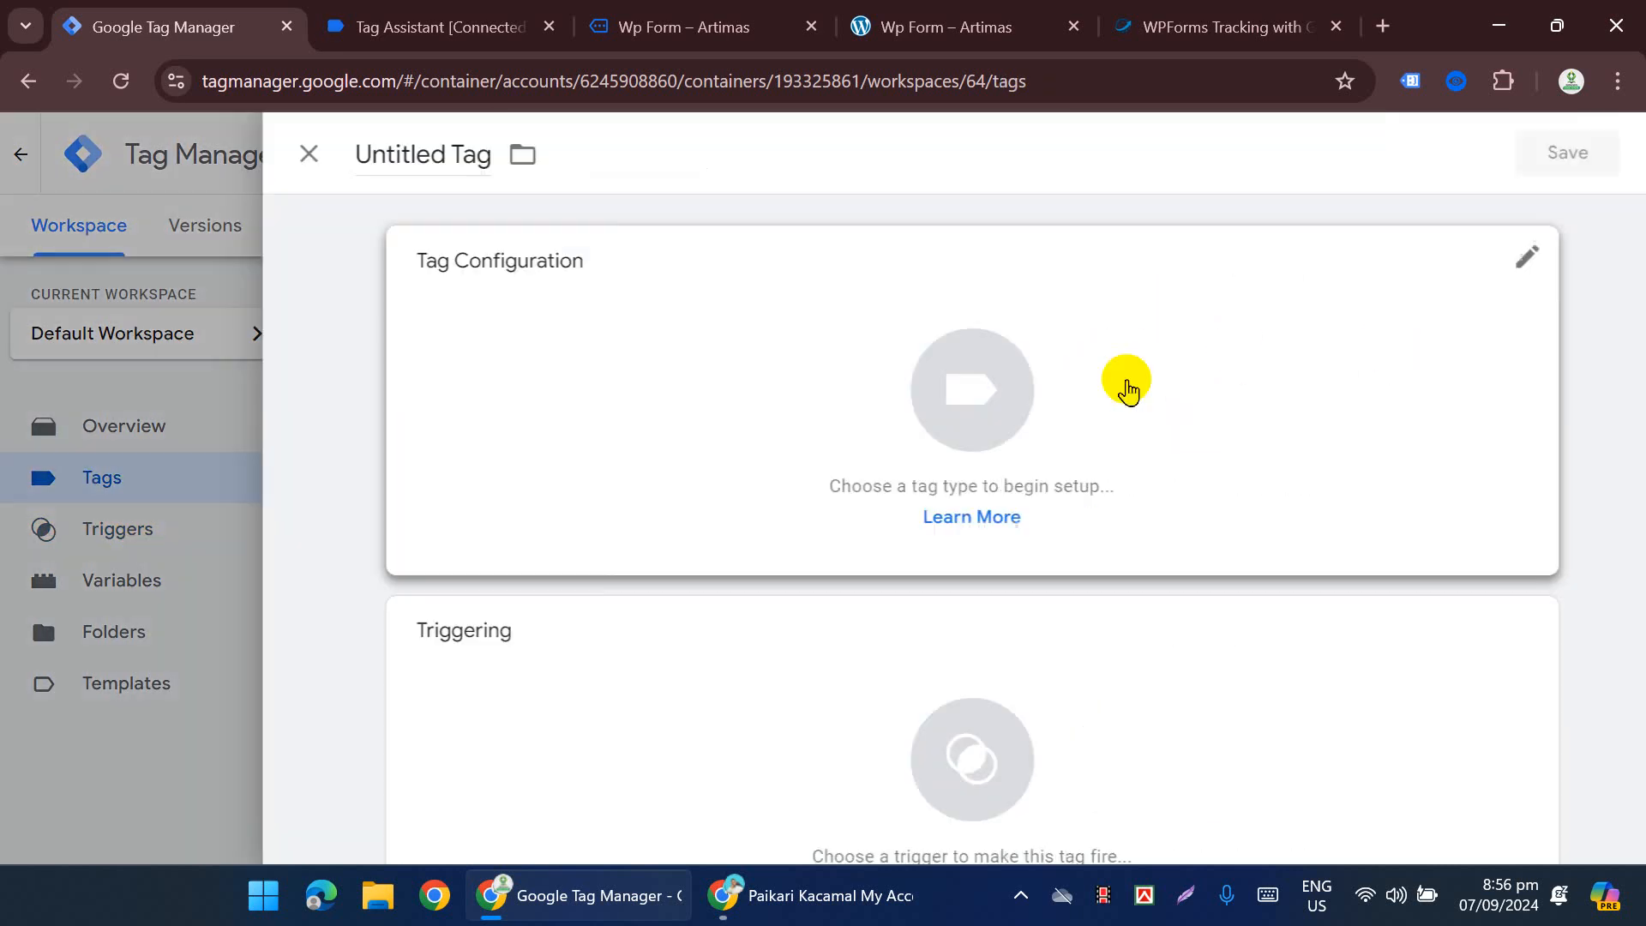
click(867, 410)
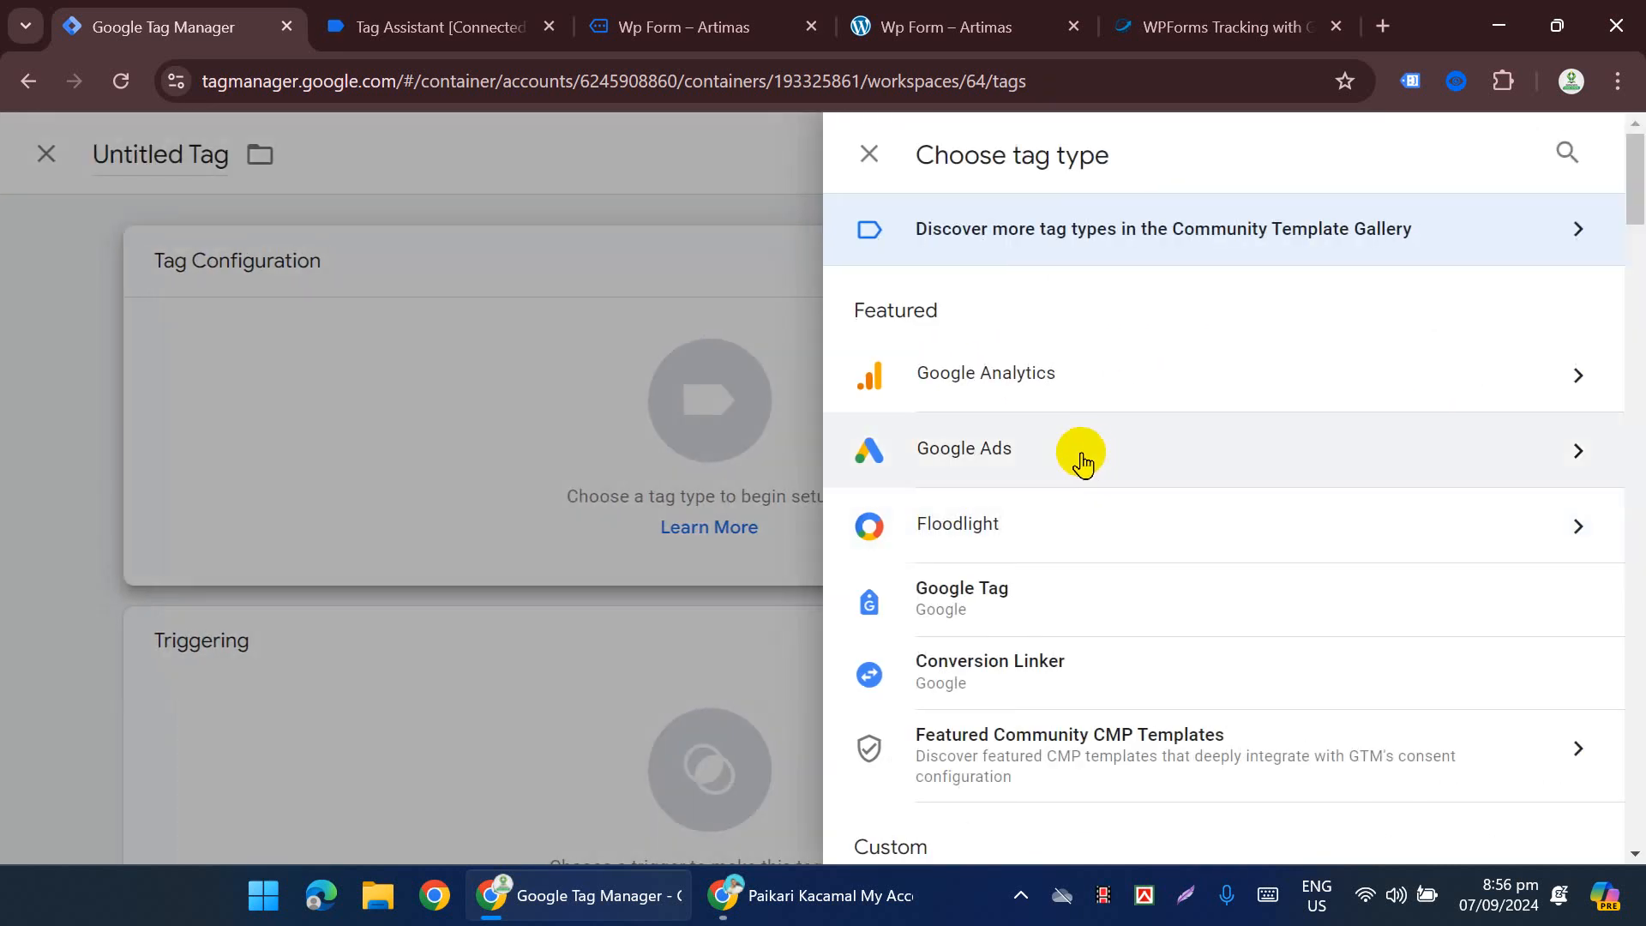
click(1082, 453)
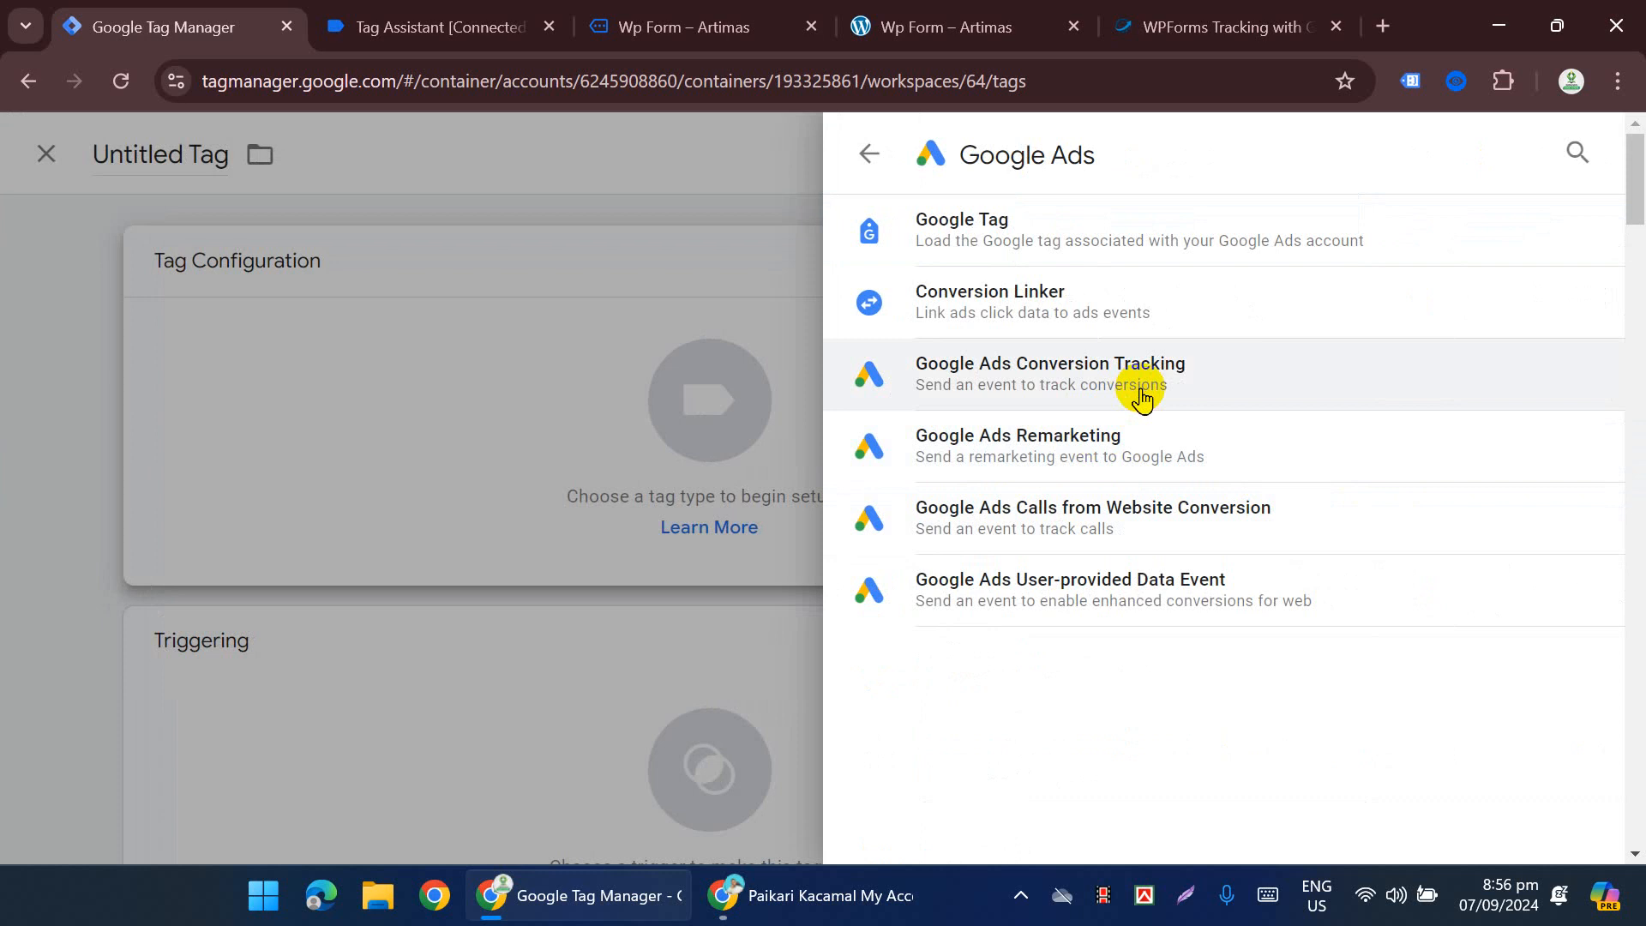
click(1136, 392)
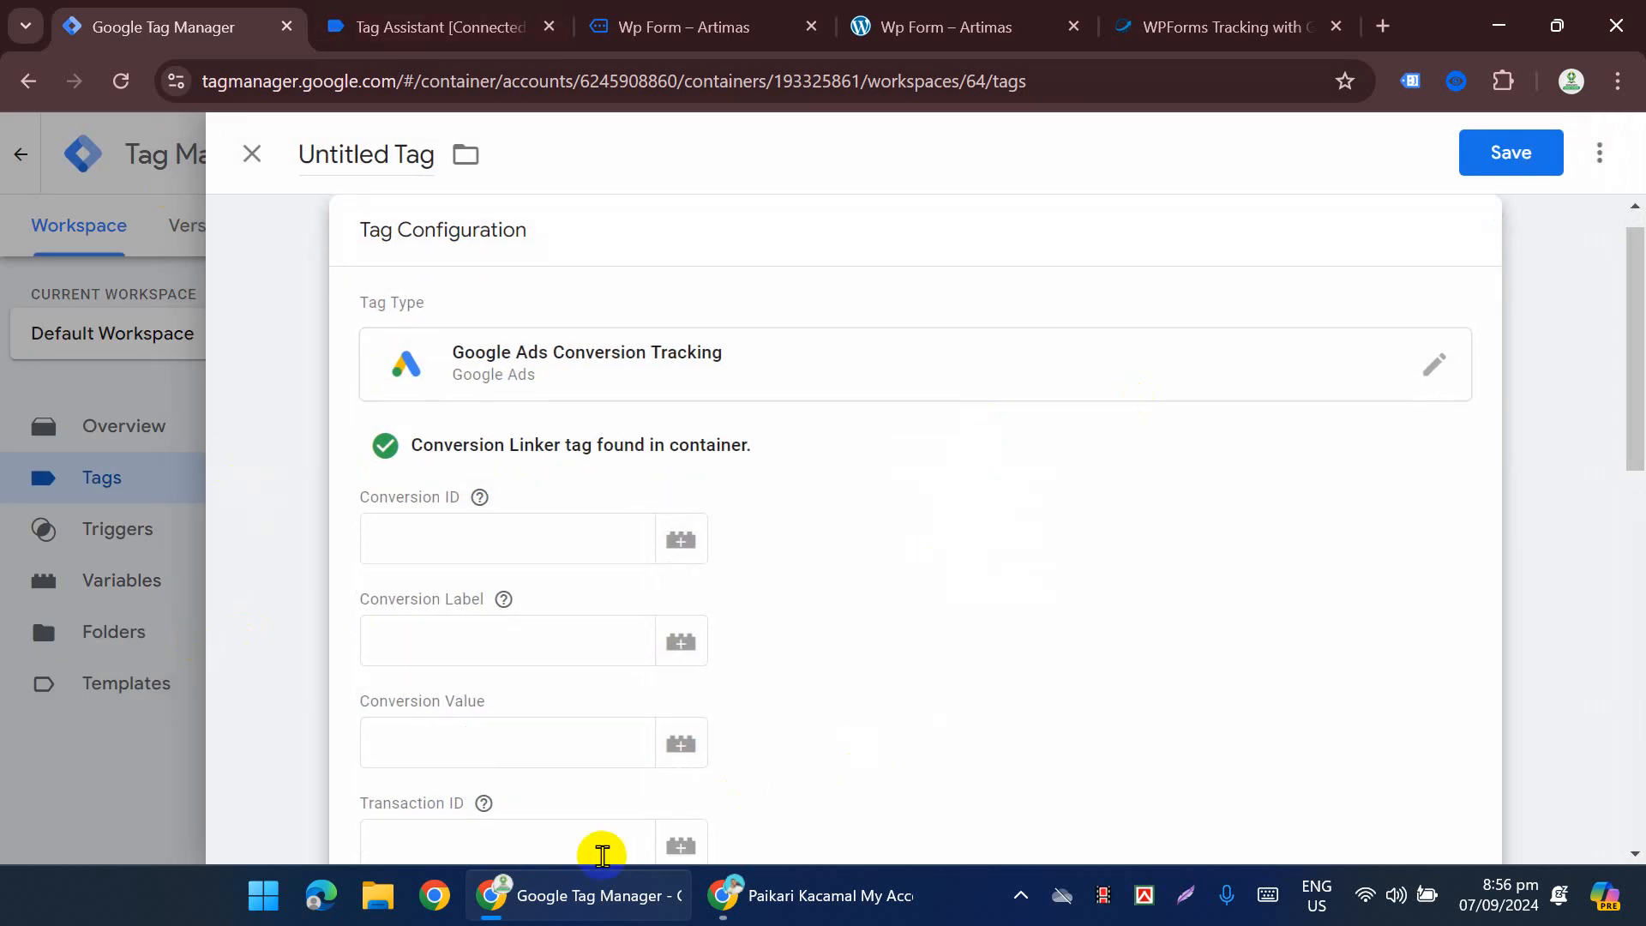
Step: Switch to Google Ads, finish the Add to cart GTM conversion setup and start a new website conversion action
click(574, 907)
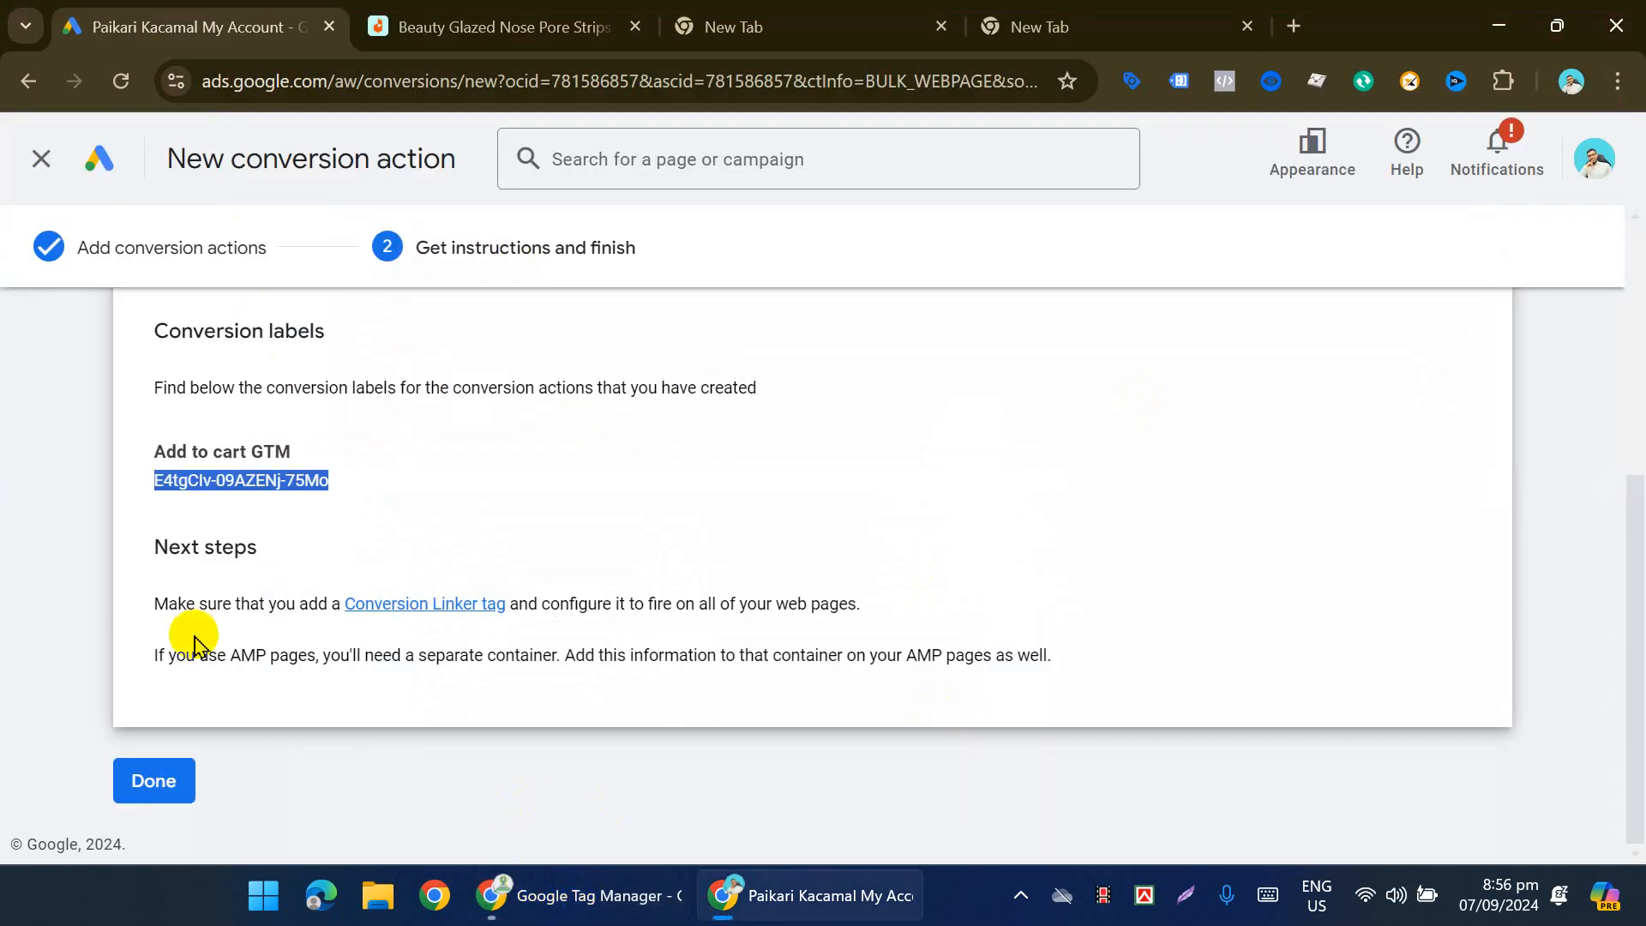
click(169, 775)
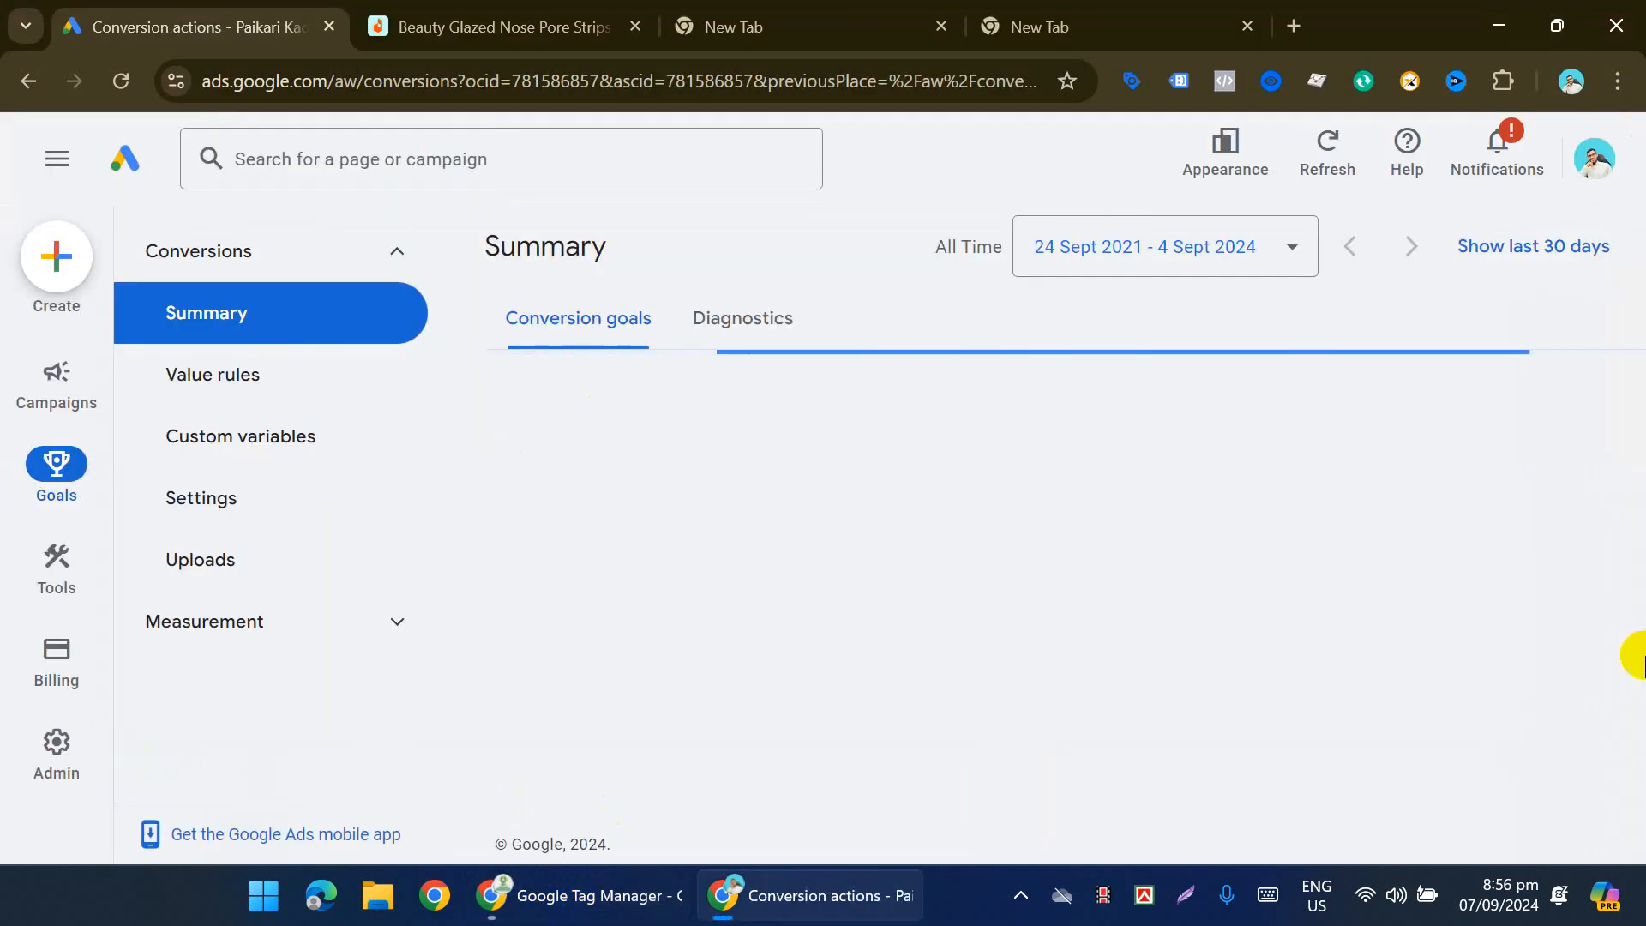
scroll(955, 568, down, 3)
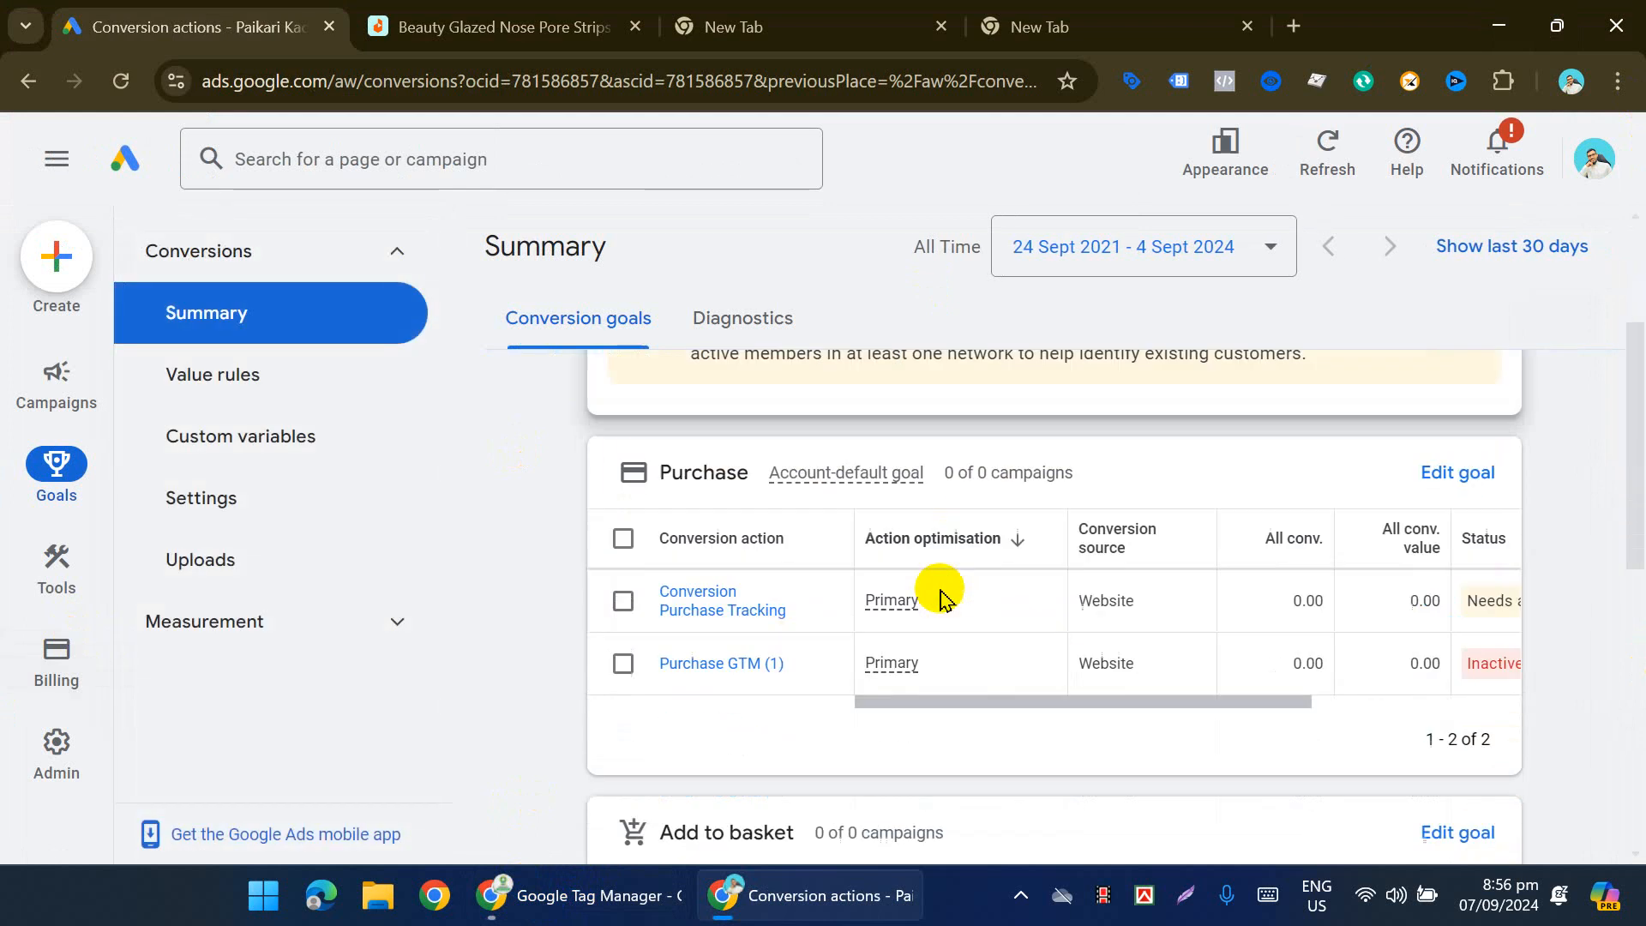
scroll(829, 683, up, 3)
click(665, 411)
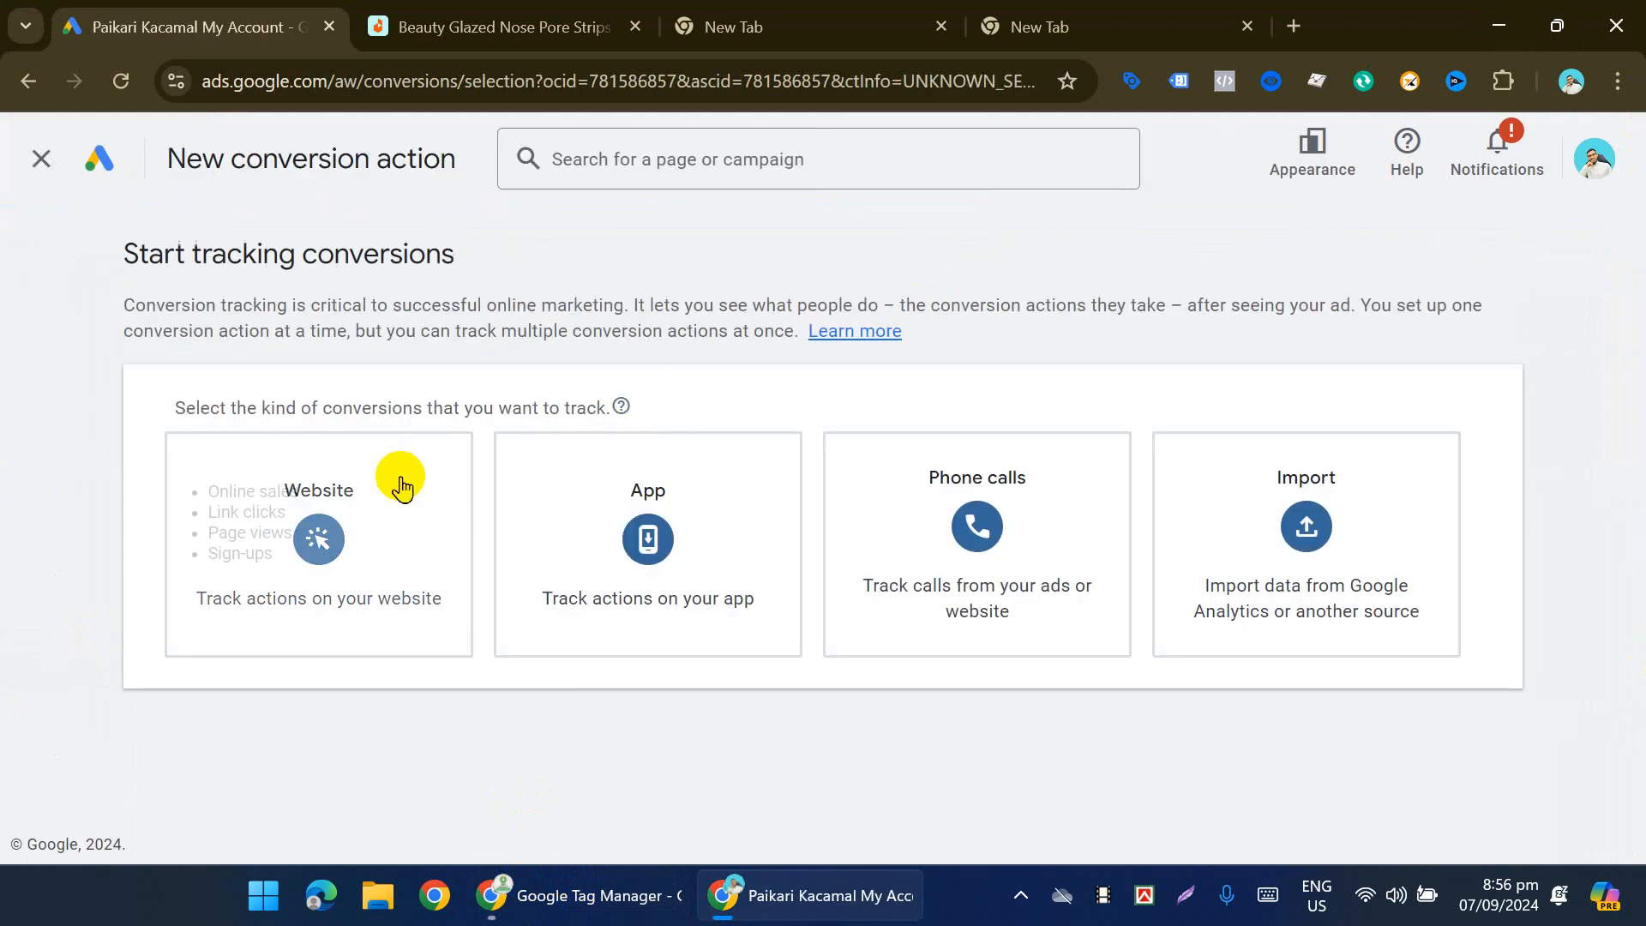
click(312, 540)
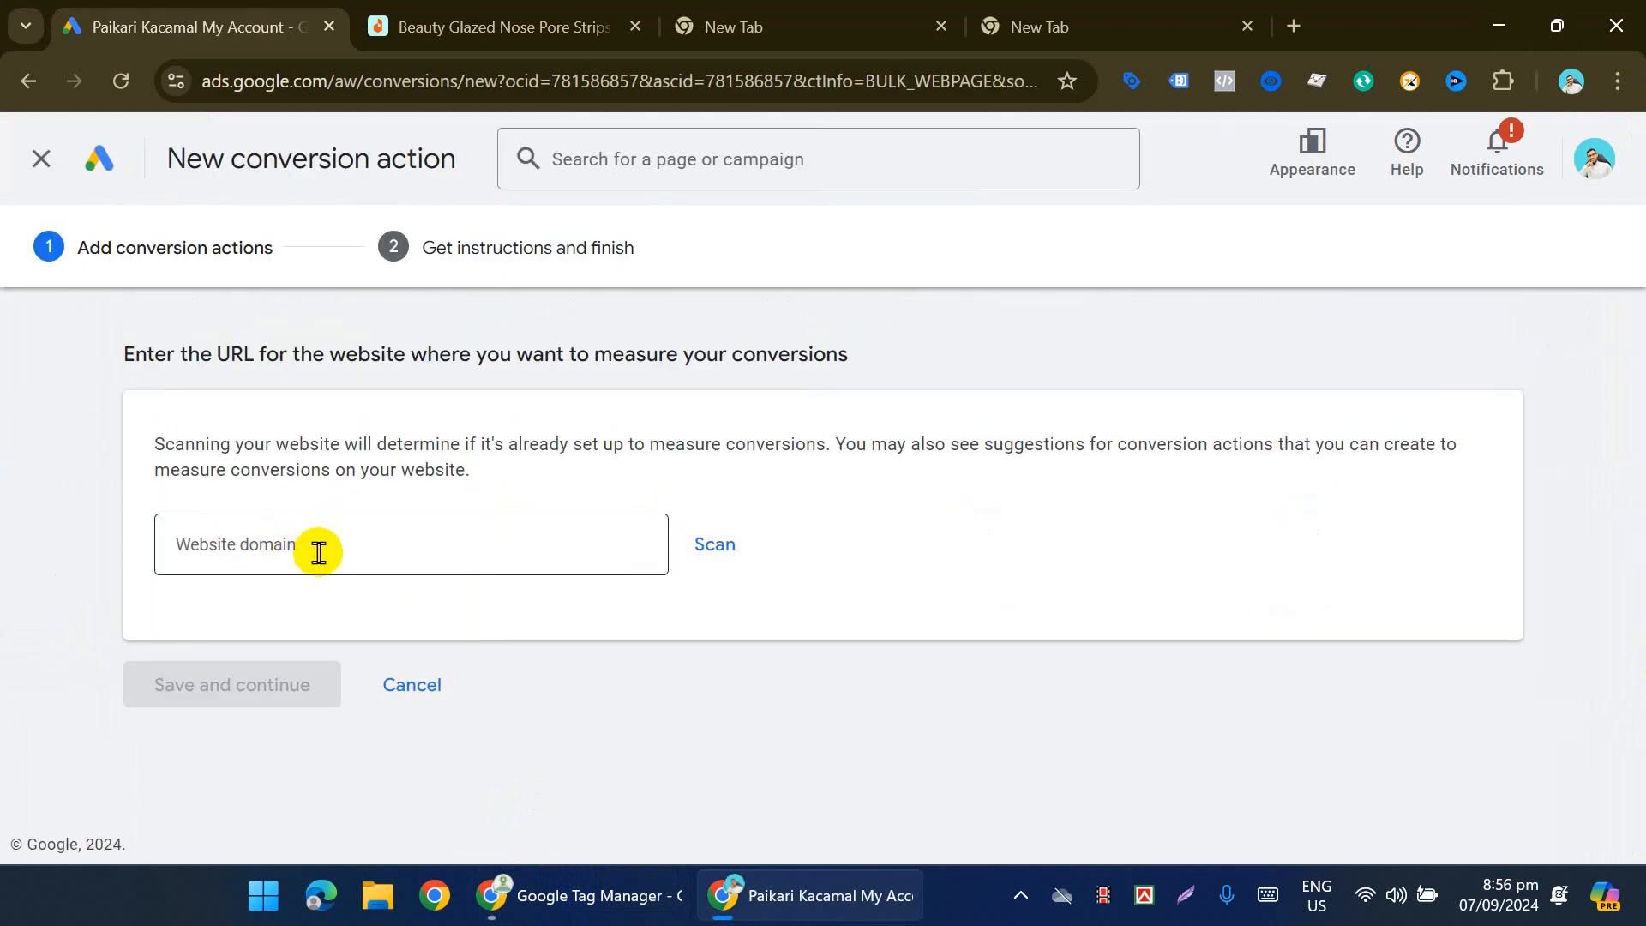
click(318, 551)
click(583, 896)
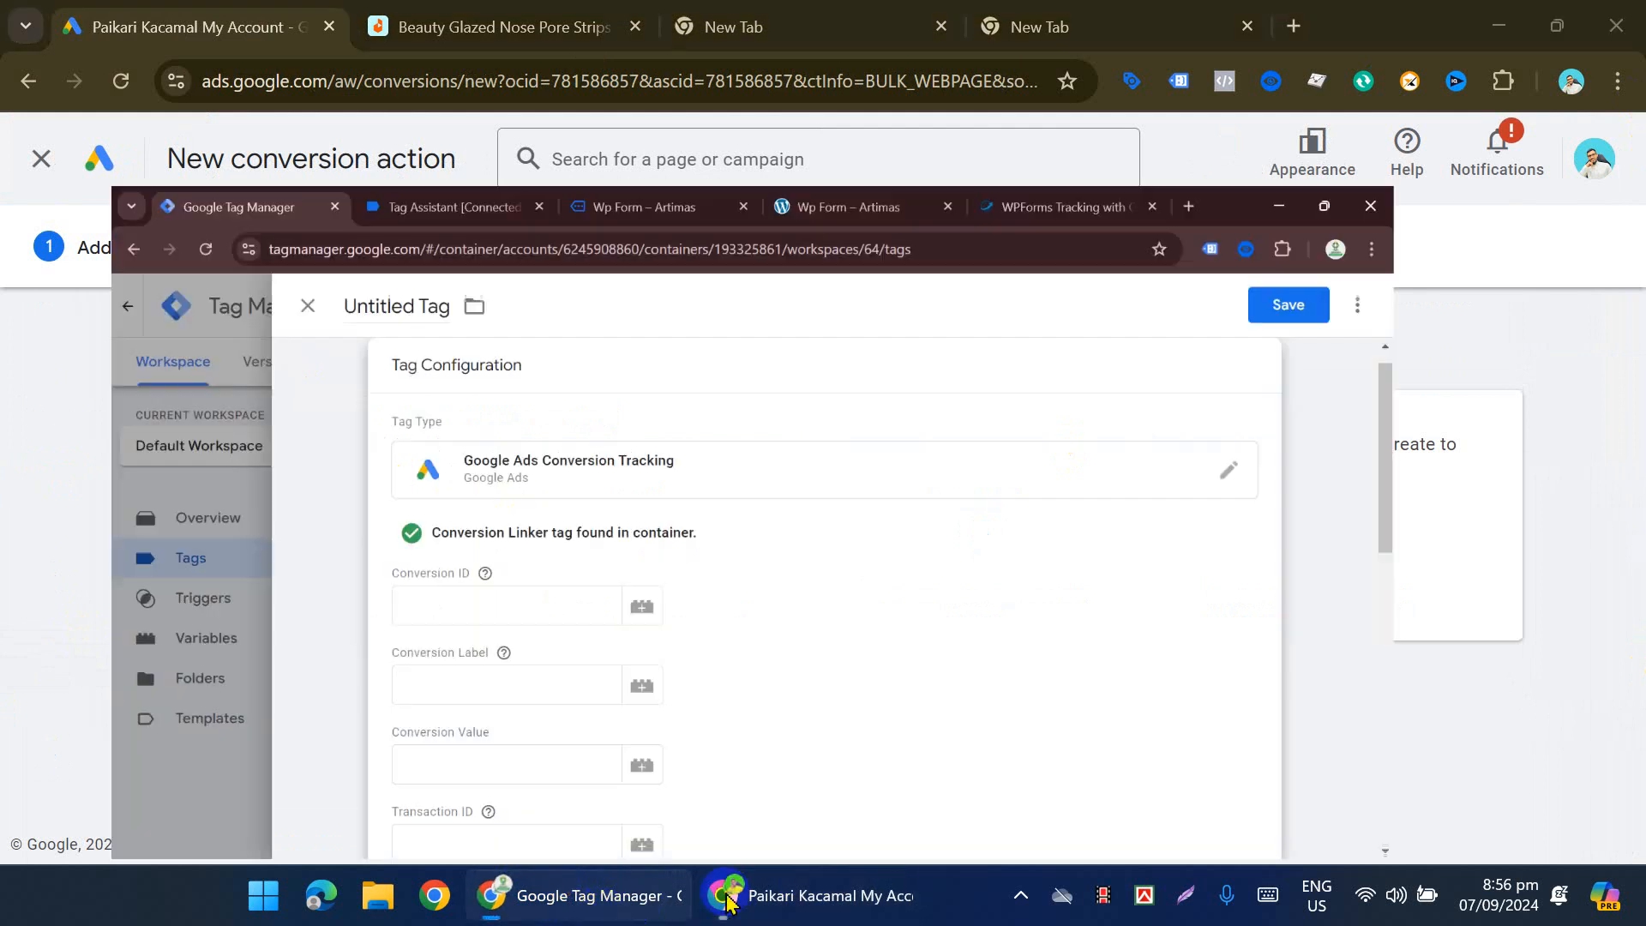
click(805, 899)
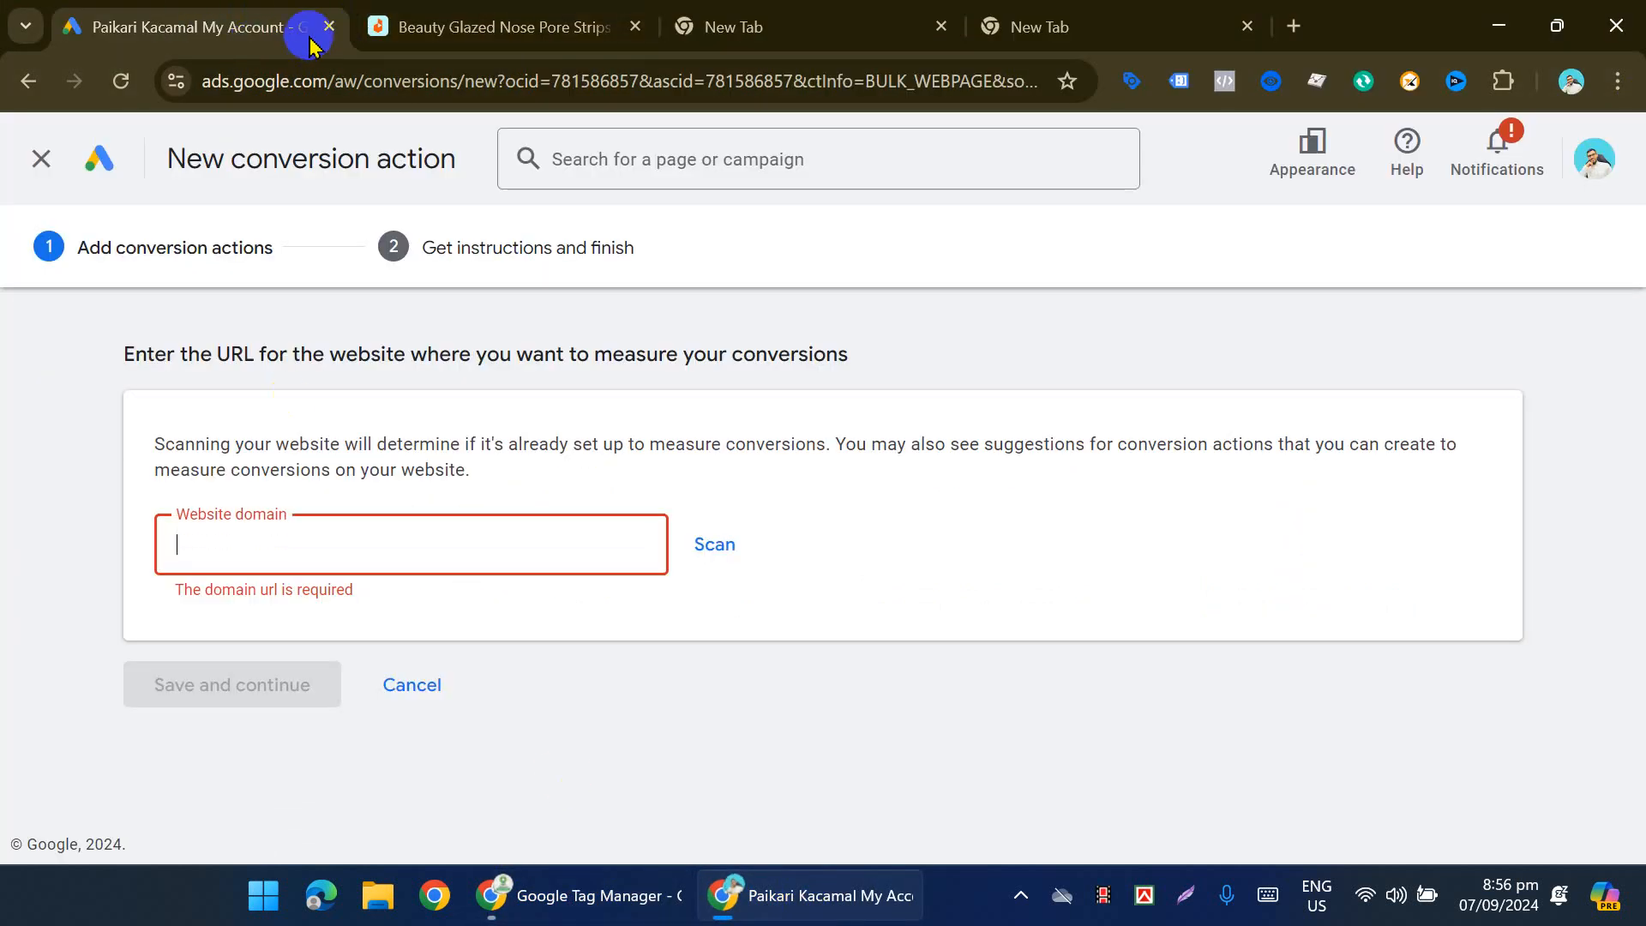
click(579, 907)
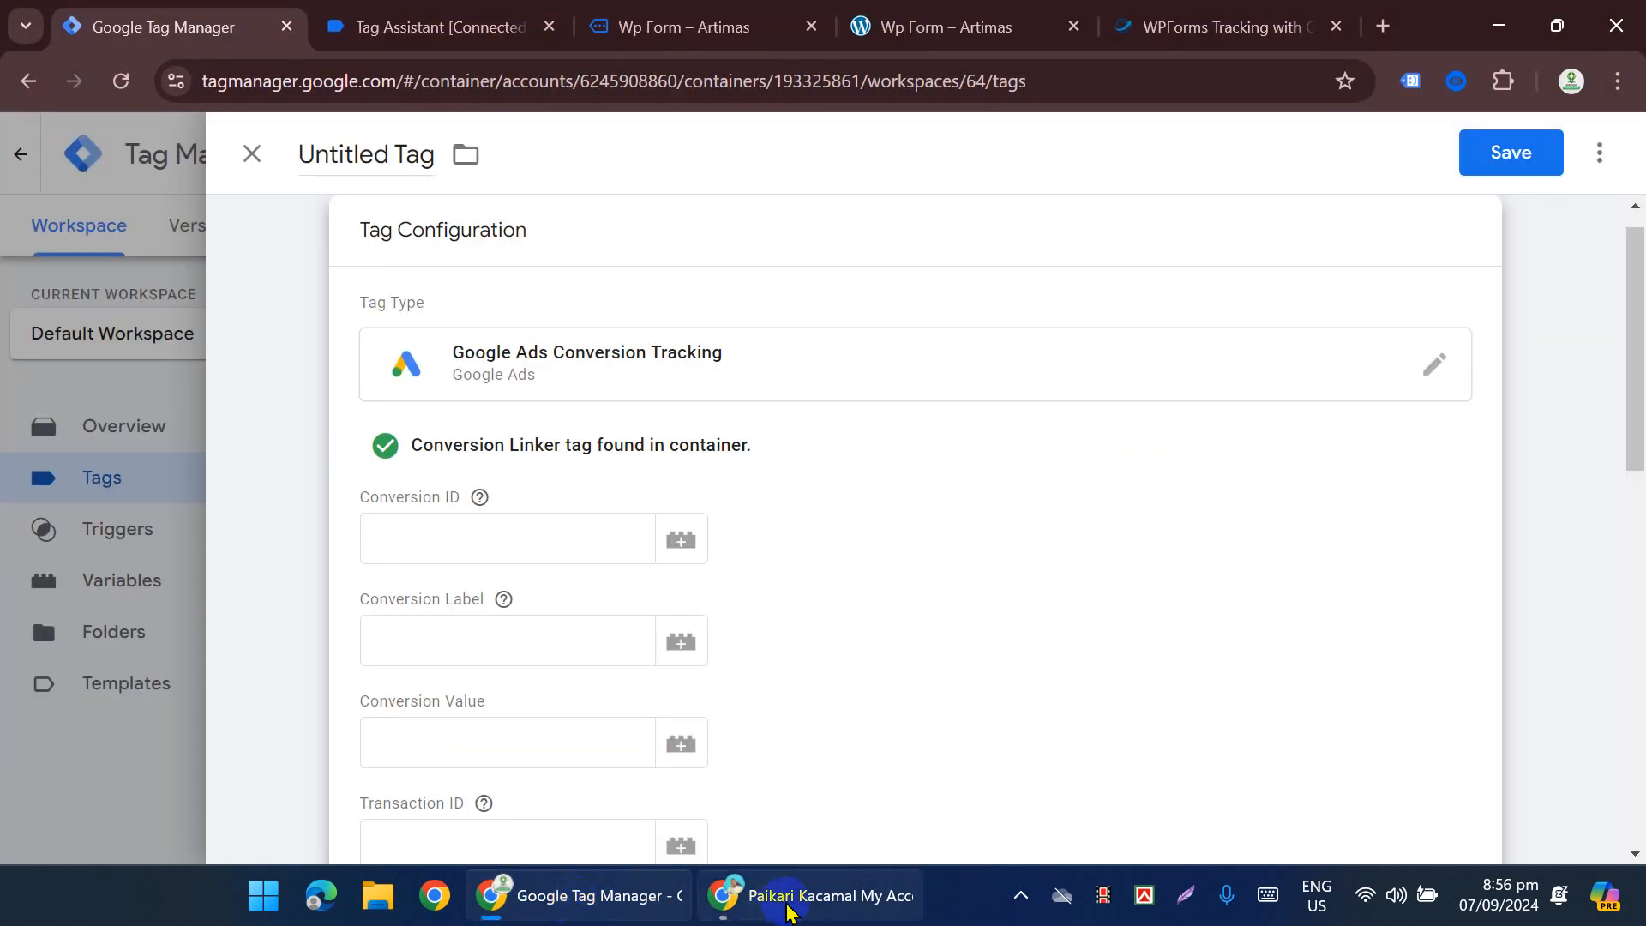
click(746, 897)
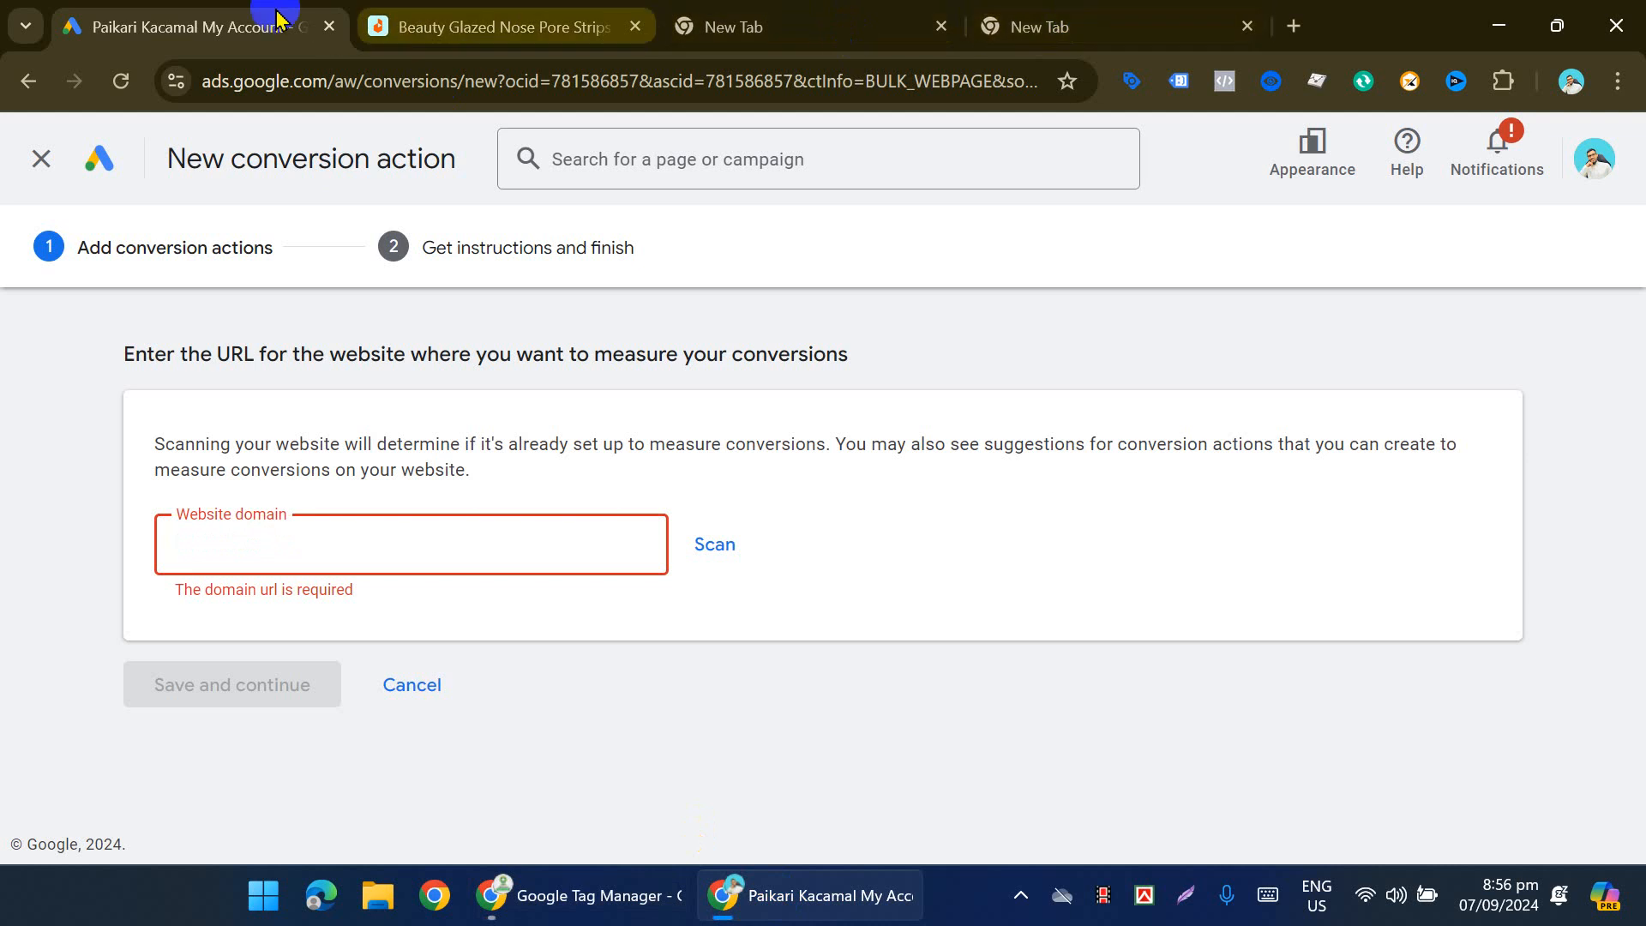
click(557, 910)
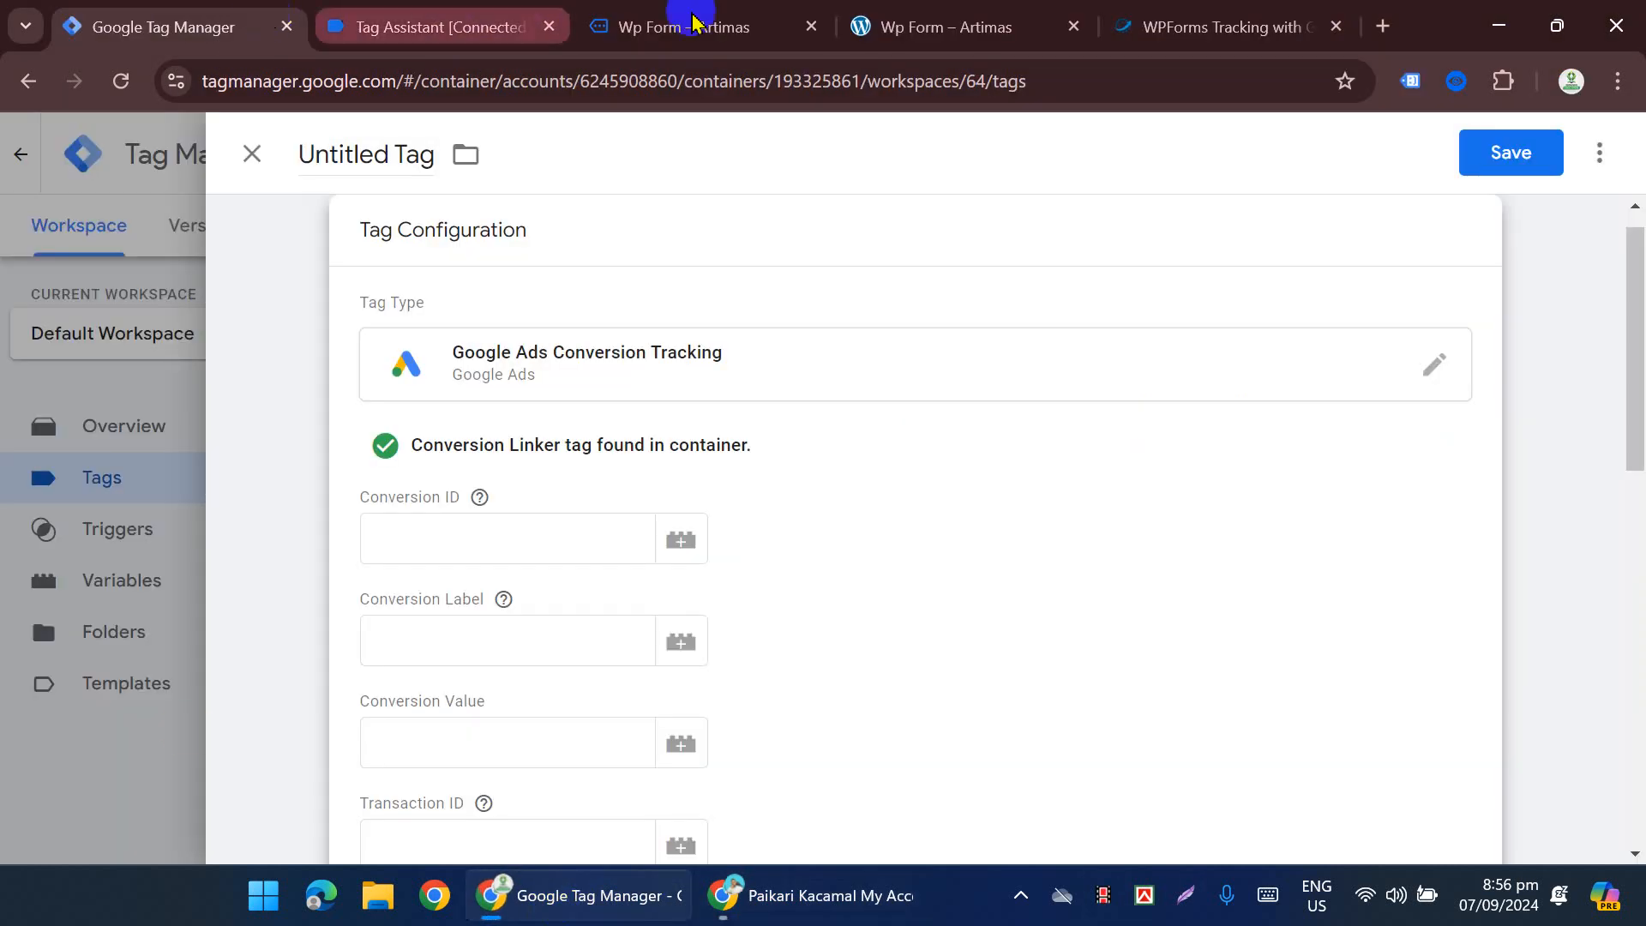
click(981, 25)
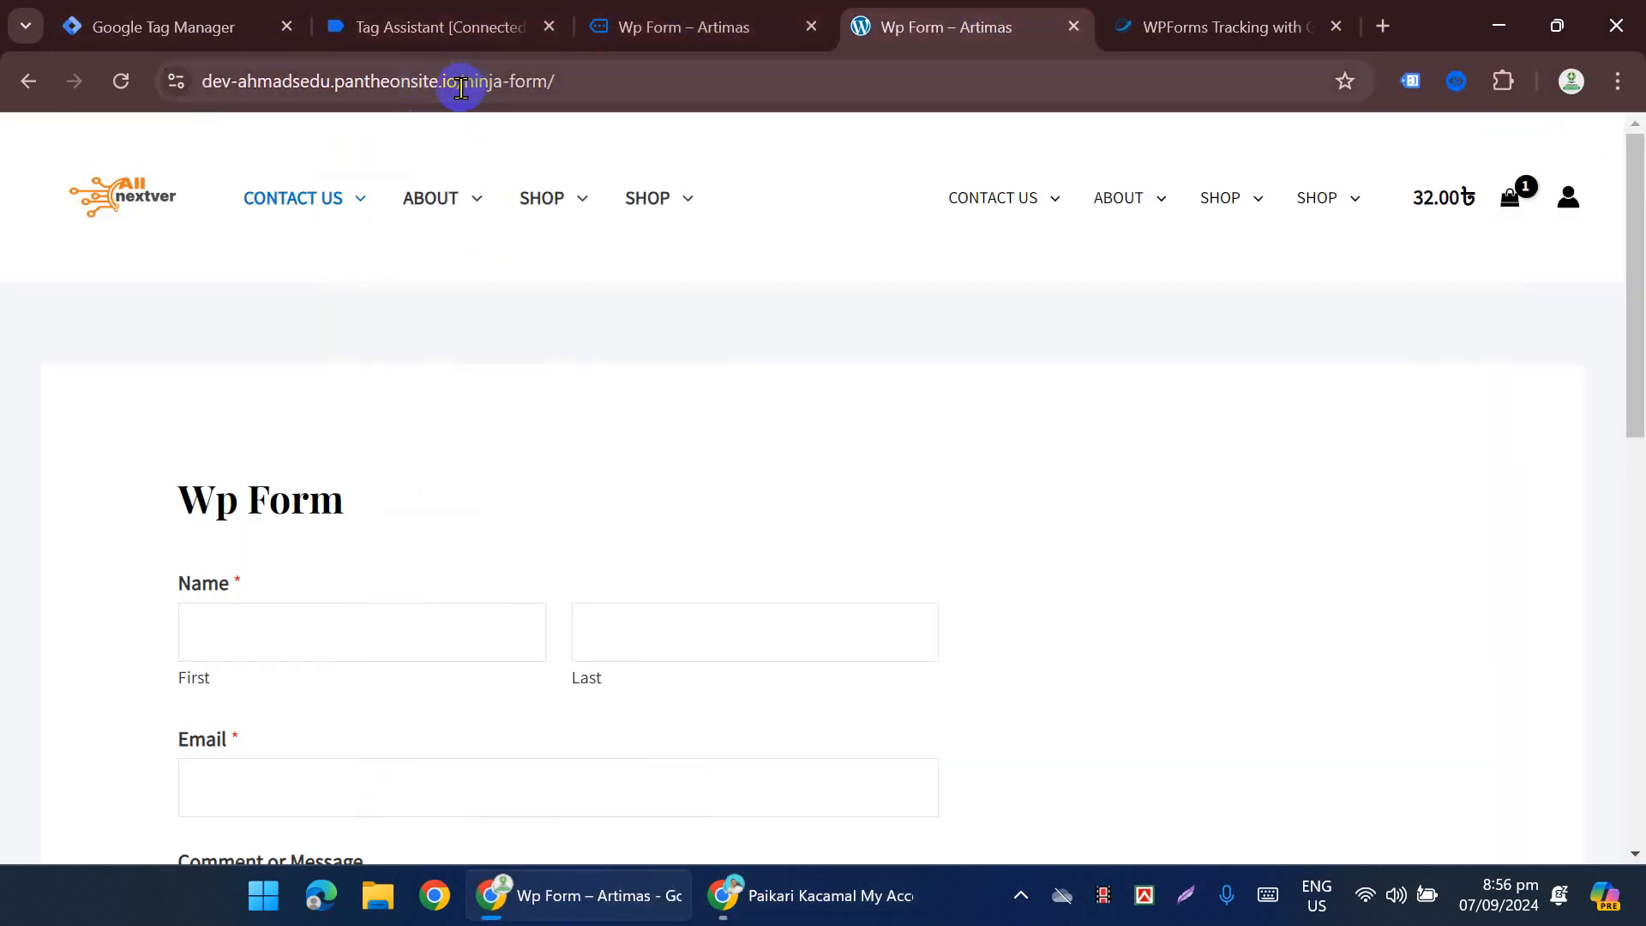
drag(461, 86, 123, 264)
key(ctrl+c)
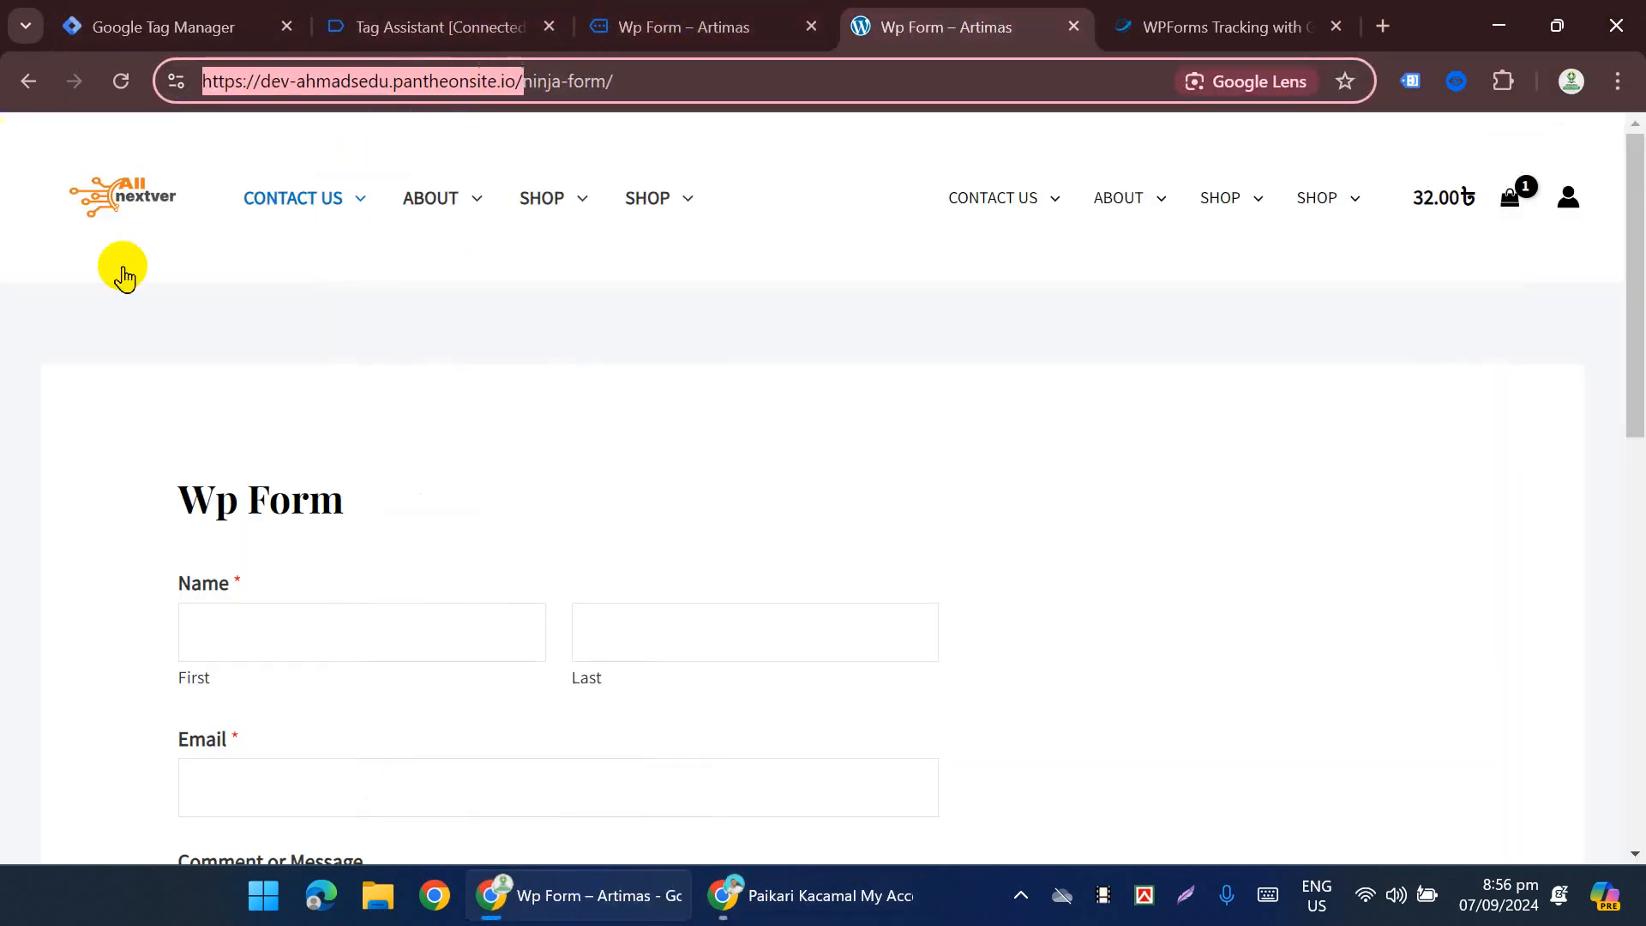
click(780, 915)
key(ctrl+v)
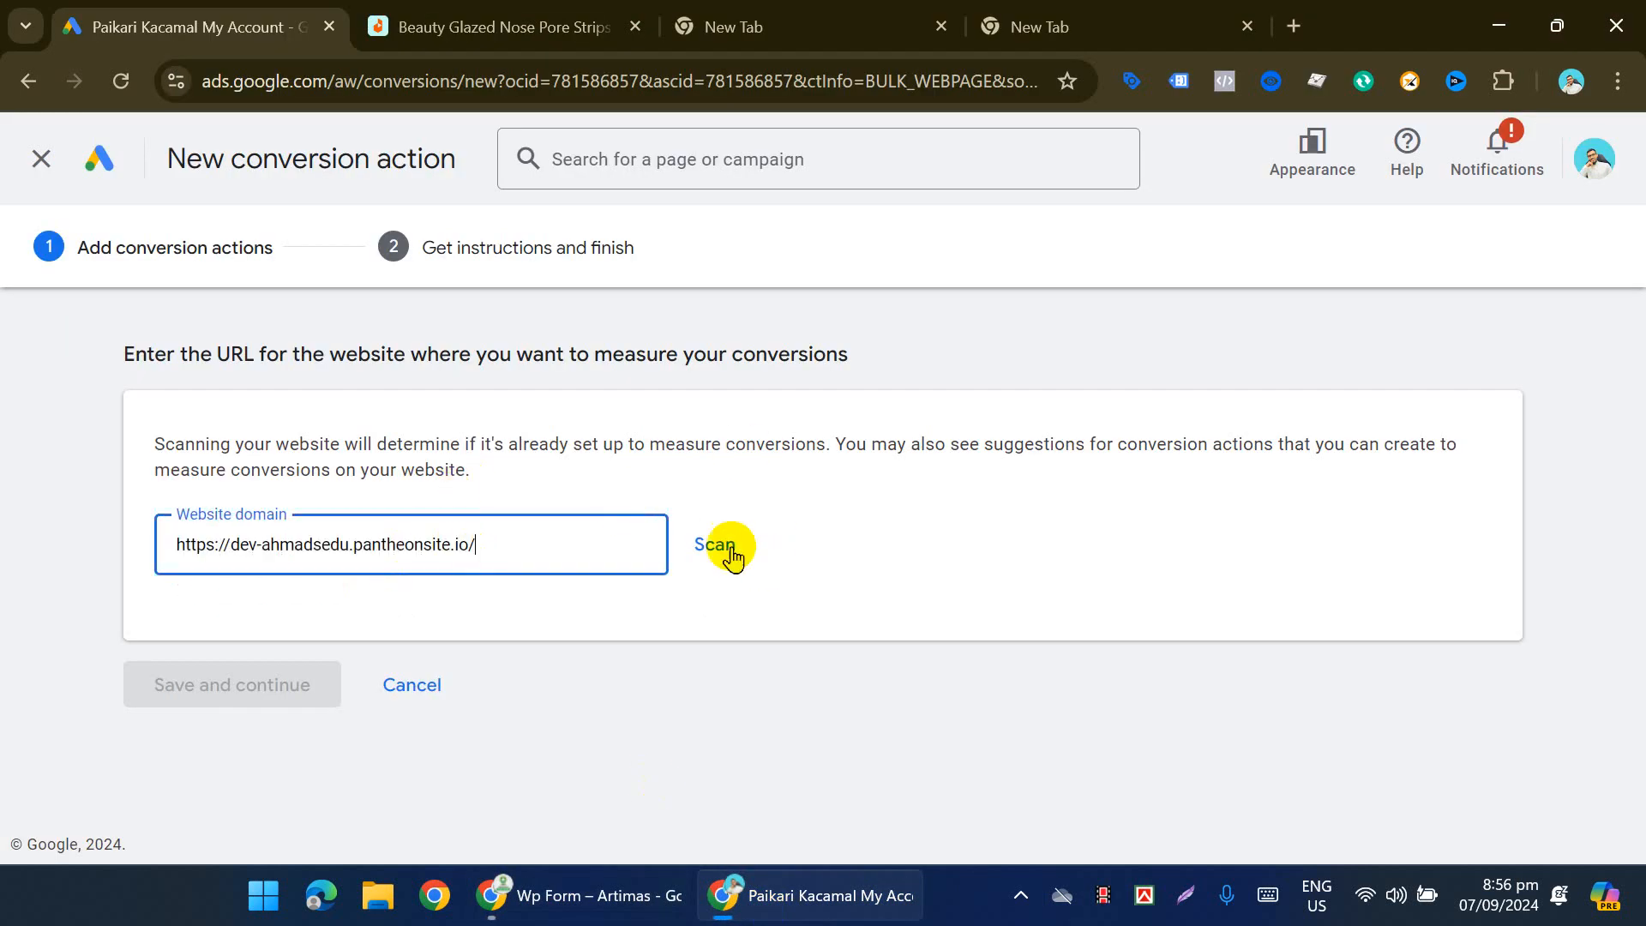
click(720, 545)
Step: Add a conversion action manually and set its goal category to Submit lead form
scroll(709, 591, down, 4)
click(266, 739)
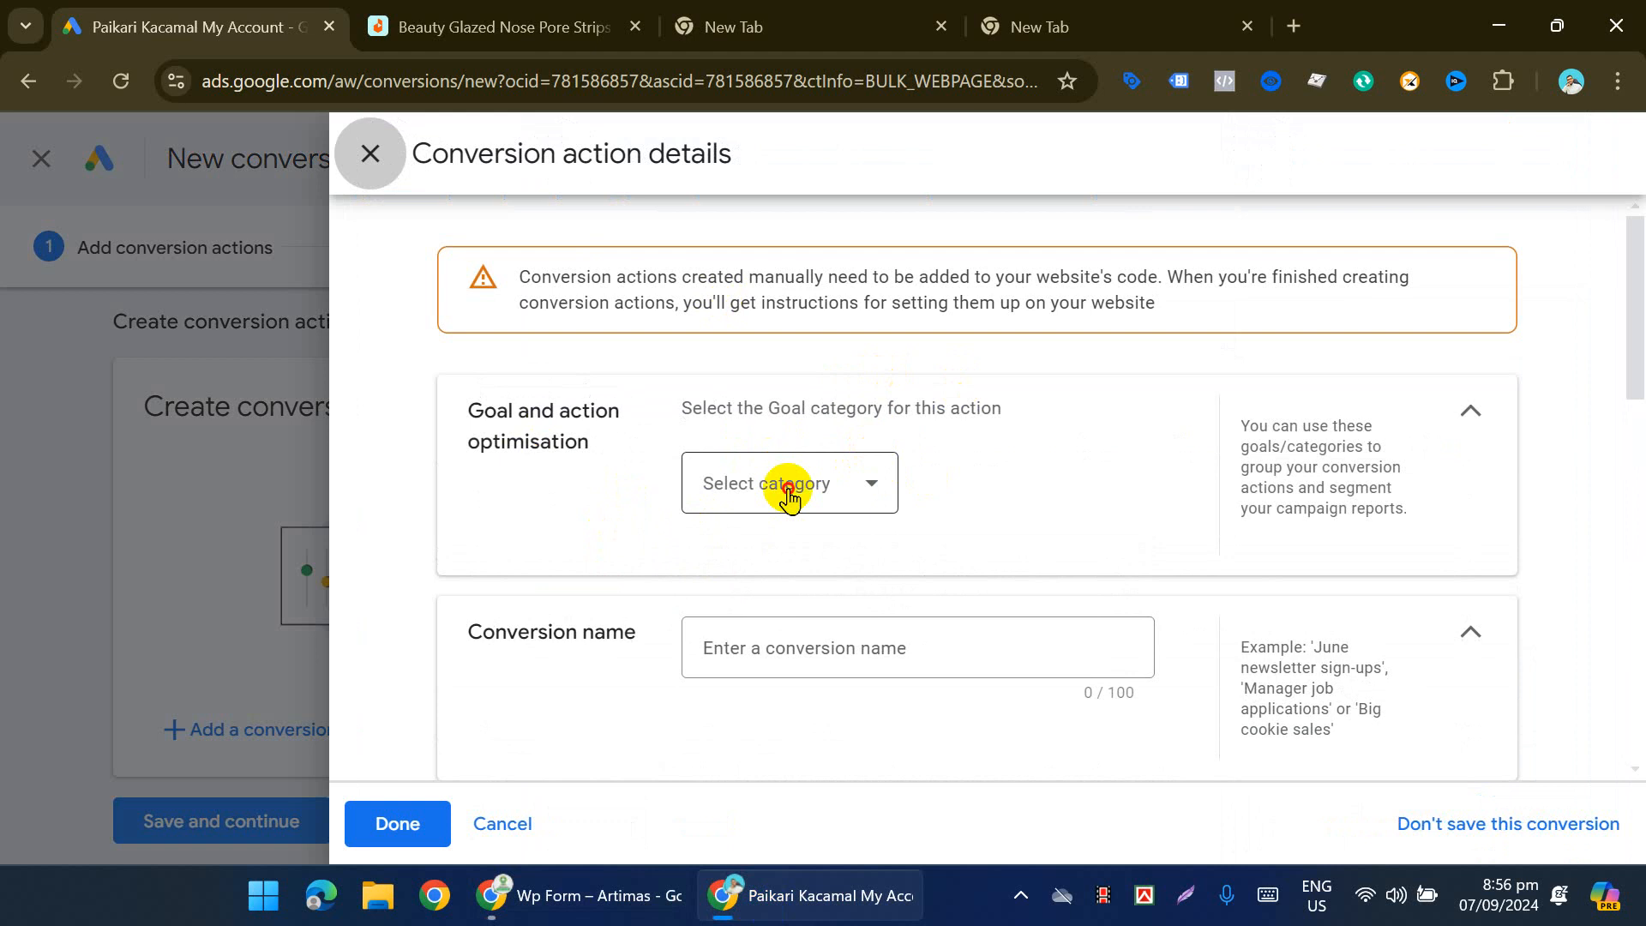
click(789, 493)
scroll(956, 493, down, 2)
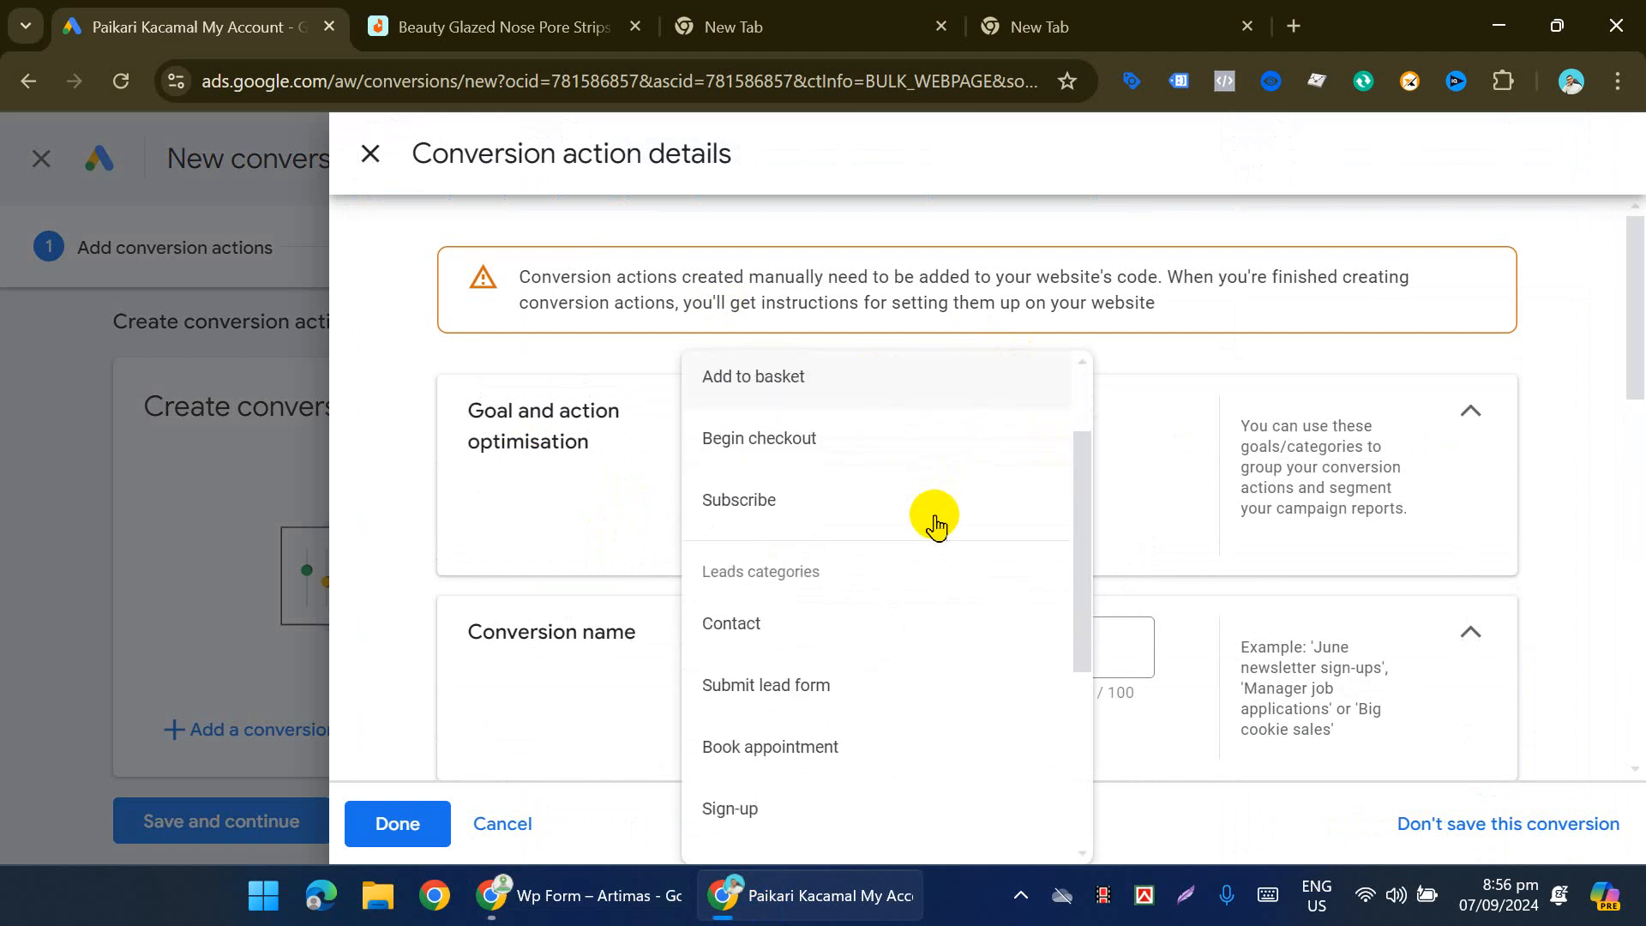
scroll(891, 565, down, 2)
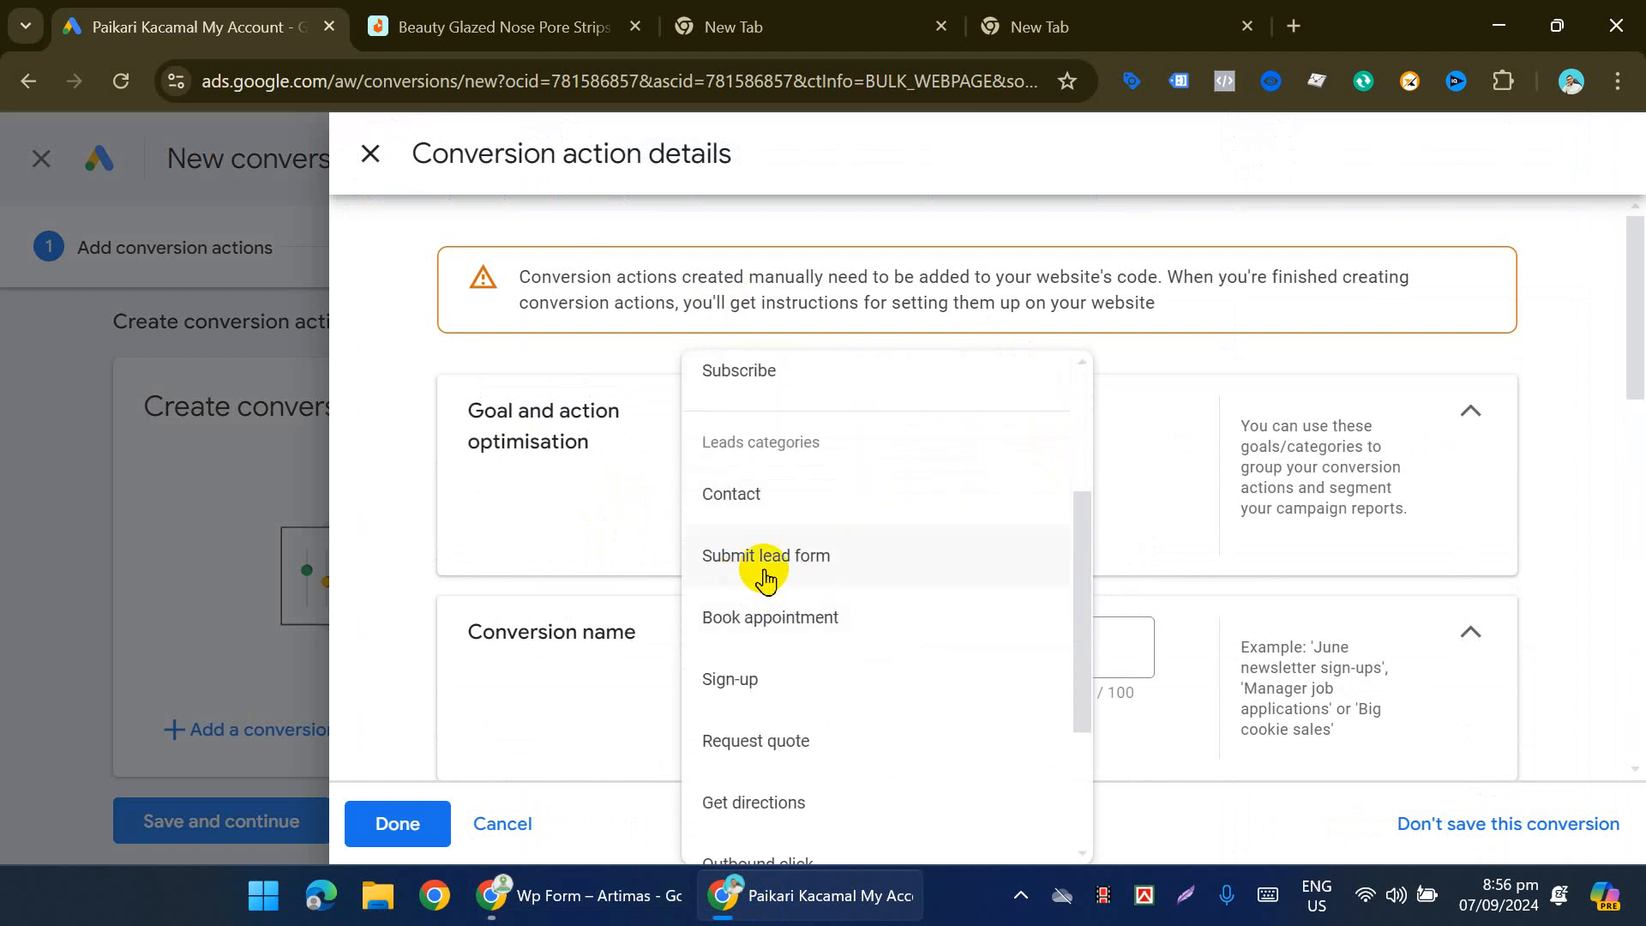
click(797, 566)
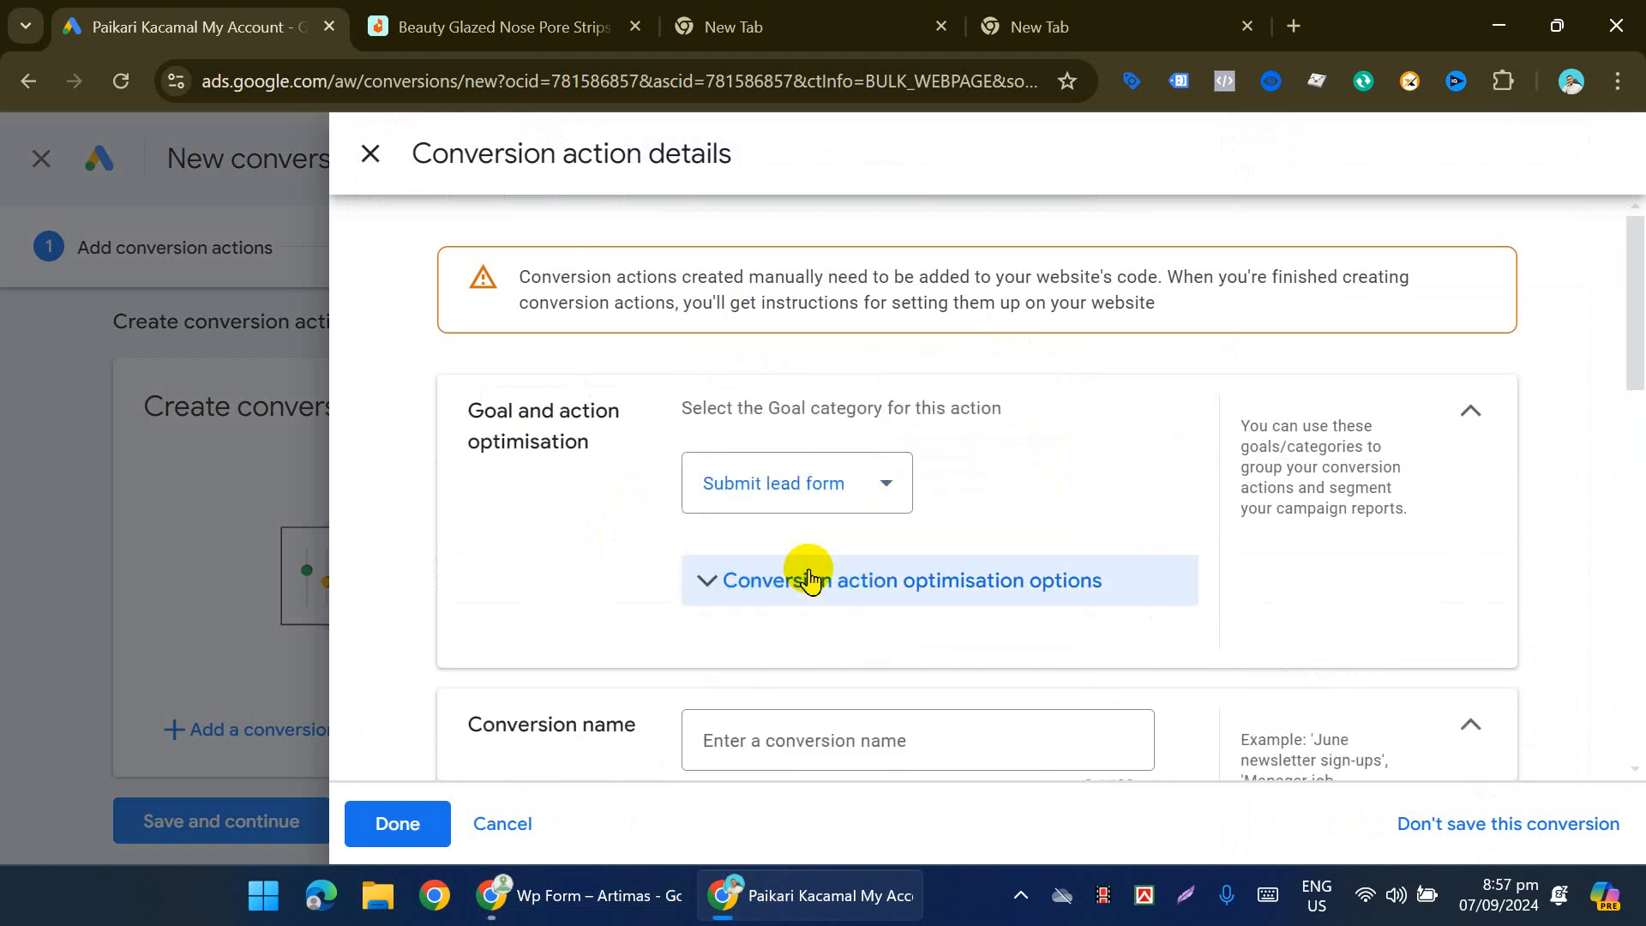
Step: Expand the conversion action optimisation options and name the conversion Form Submitt
click(794, 596)
scroll(754, 642, down, 1)
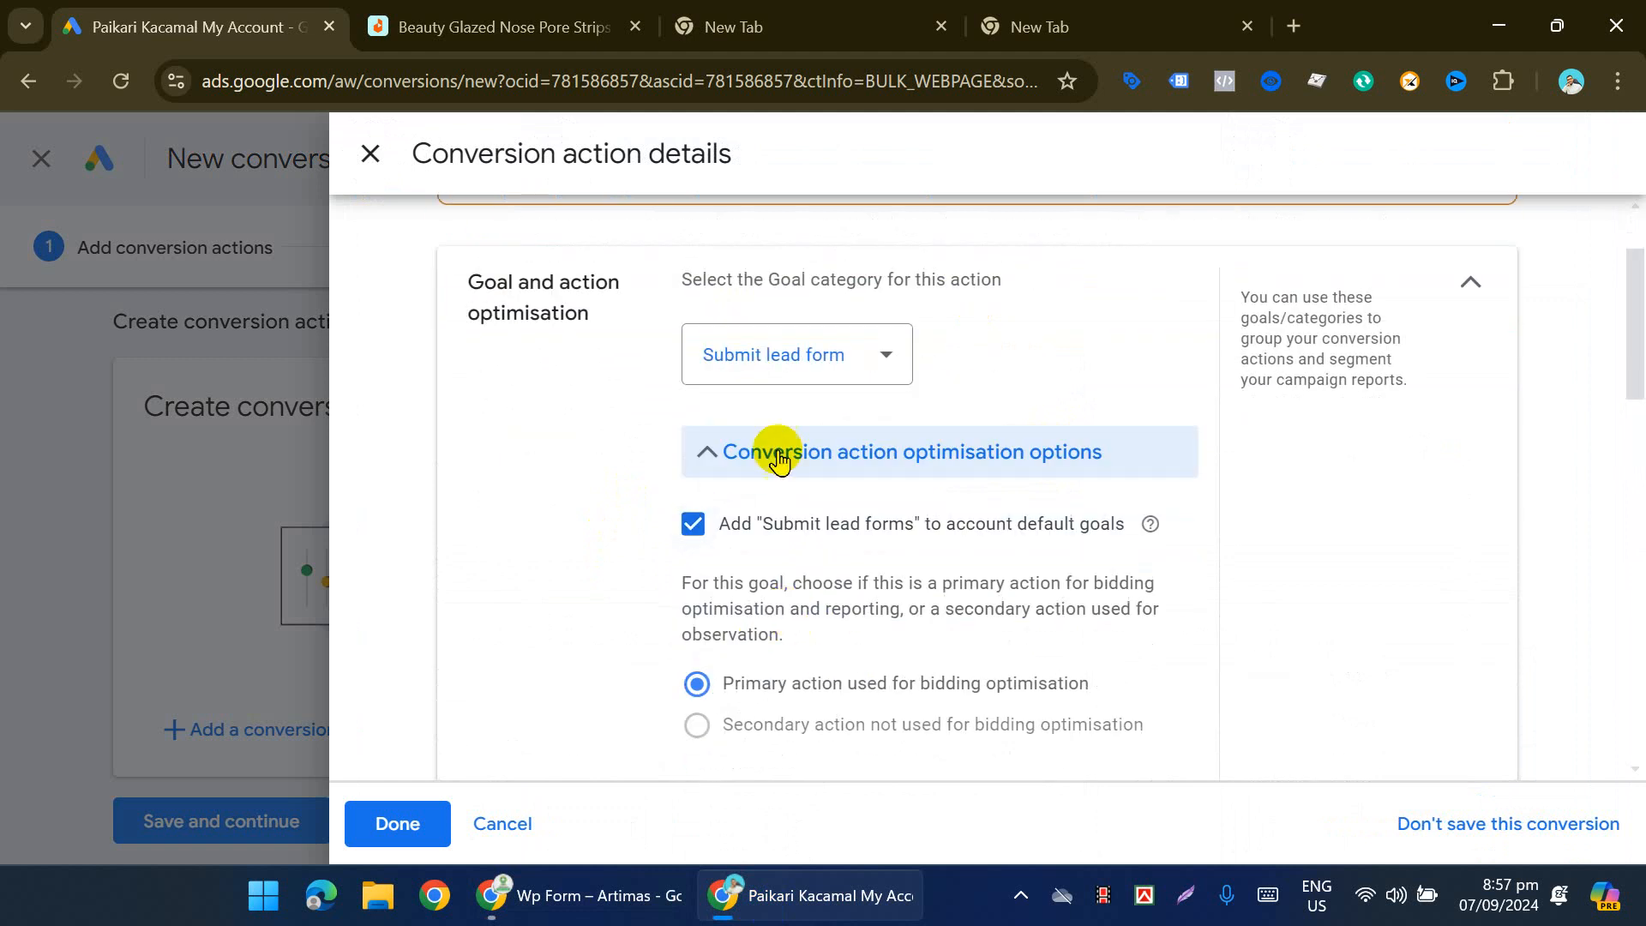
click(795, 455)
click(795, 455)
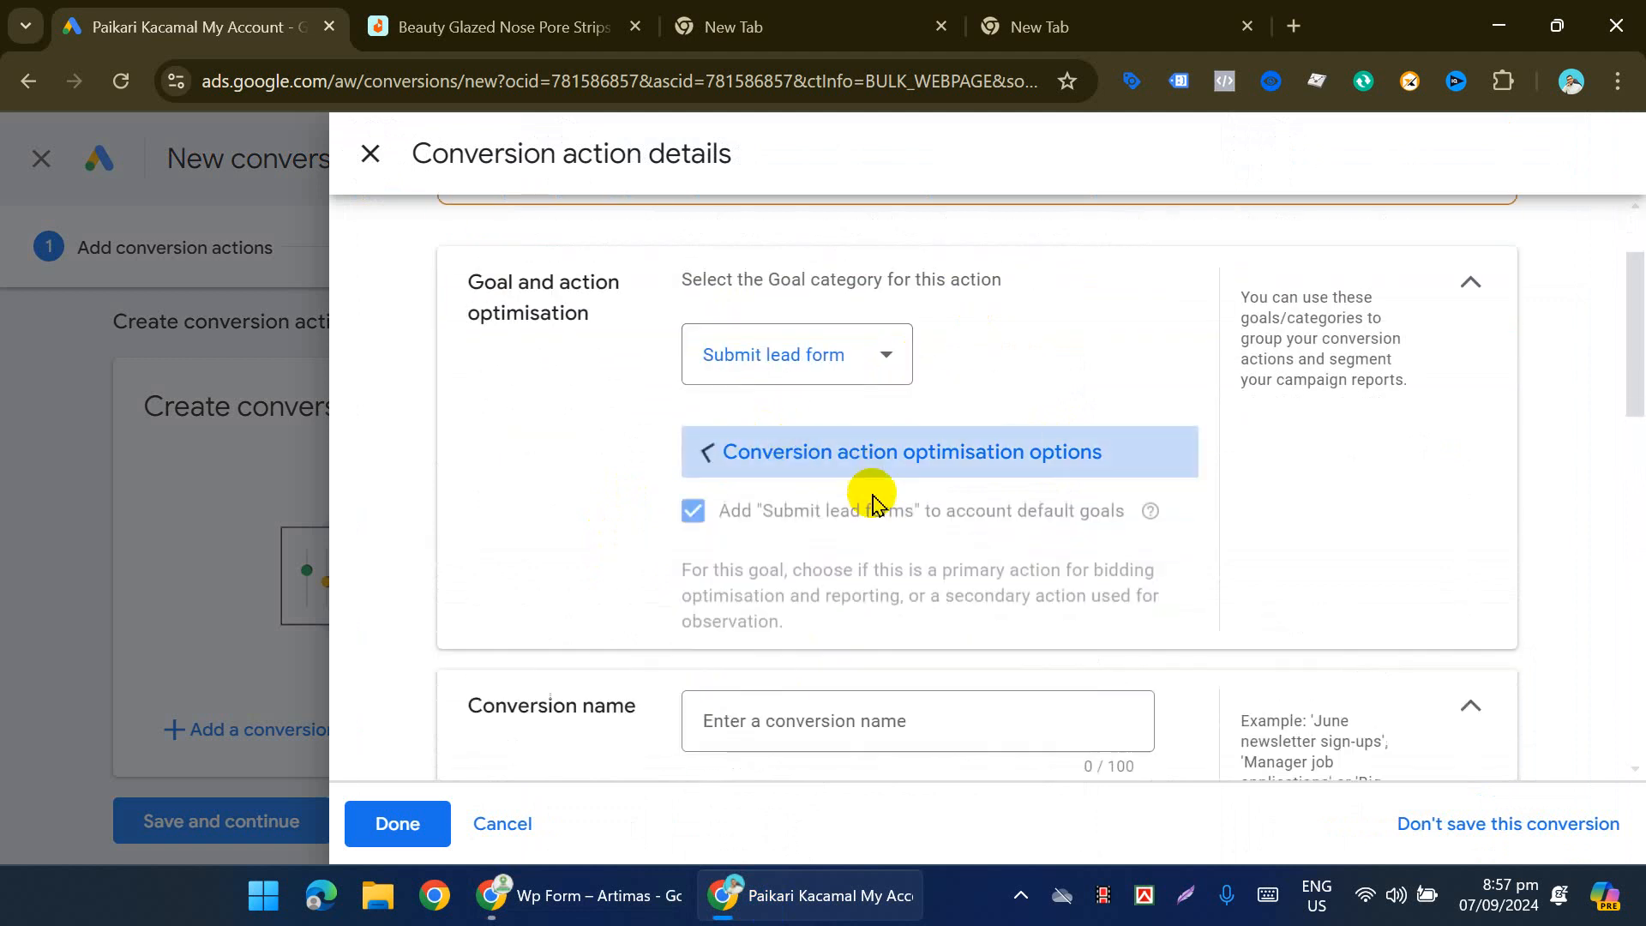
scroll(857, 489, down, 3)
scroll(1042, 442, down, 1)
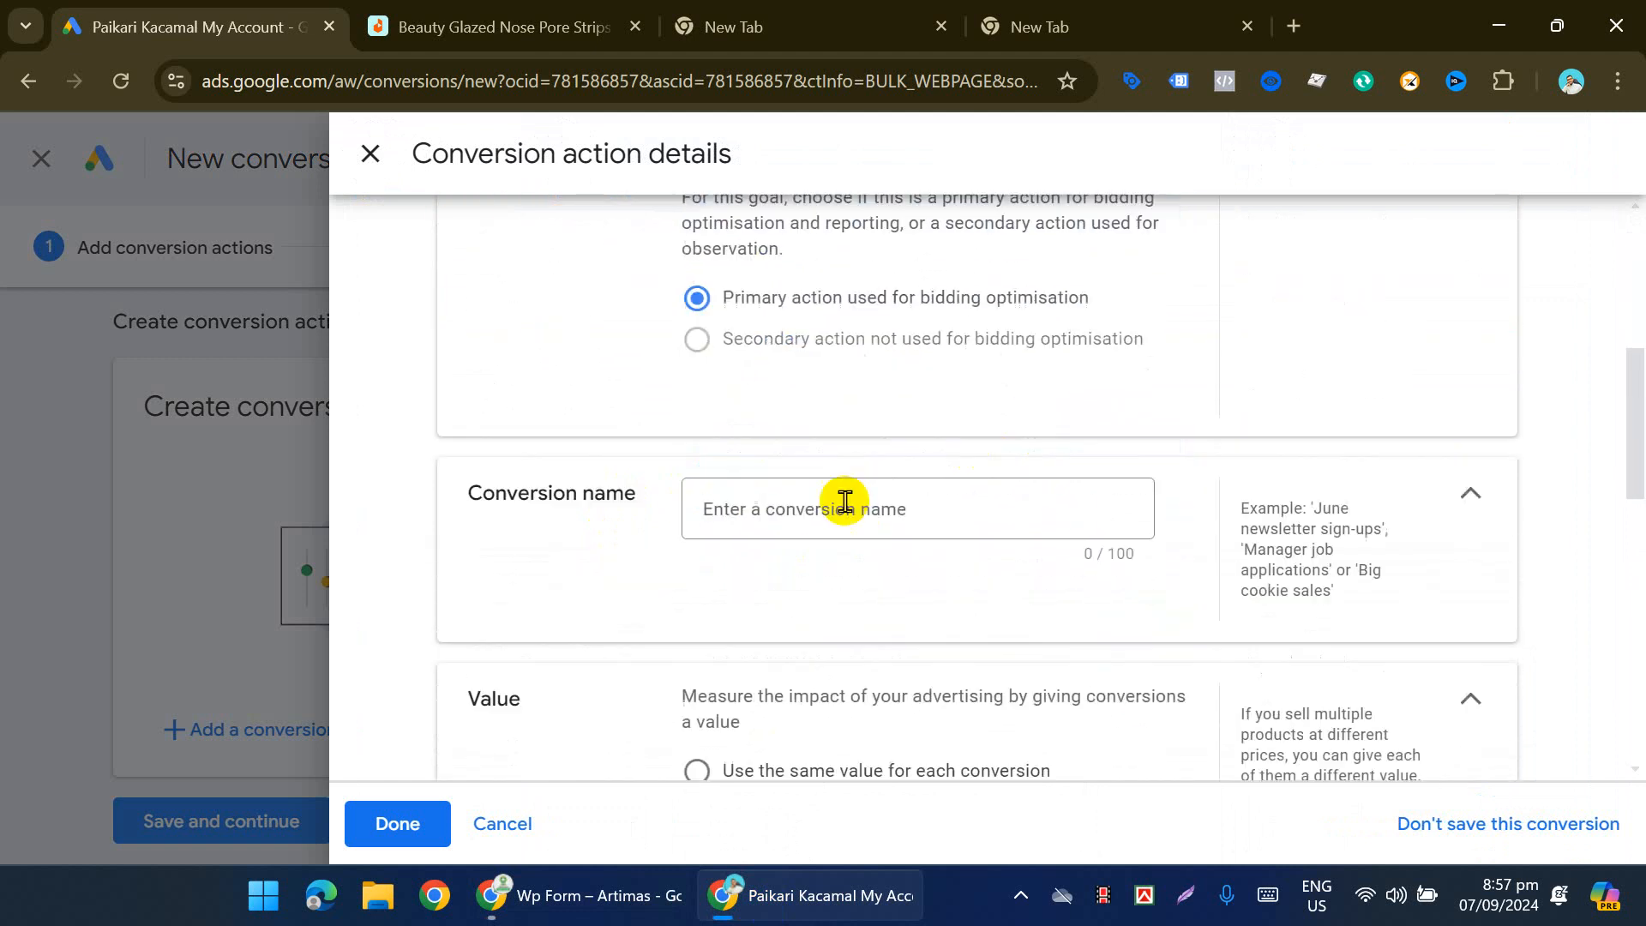
click(845, 505)
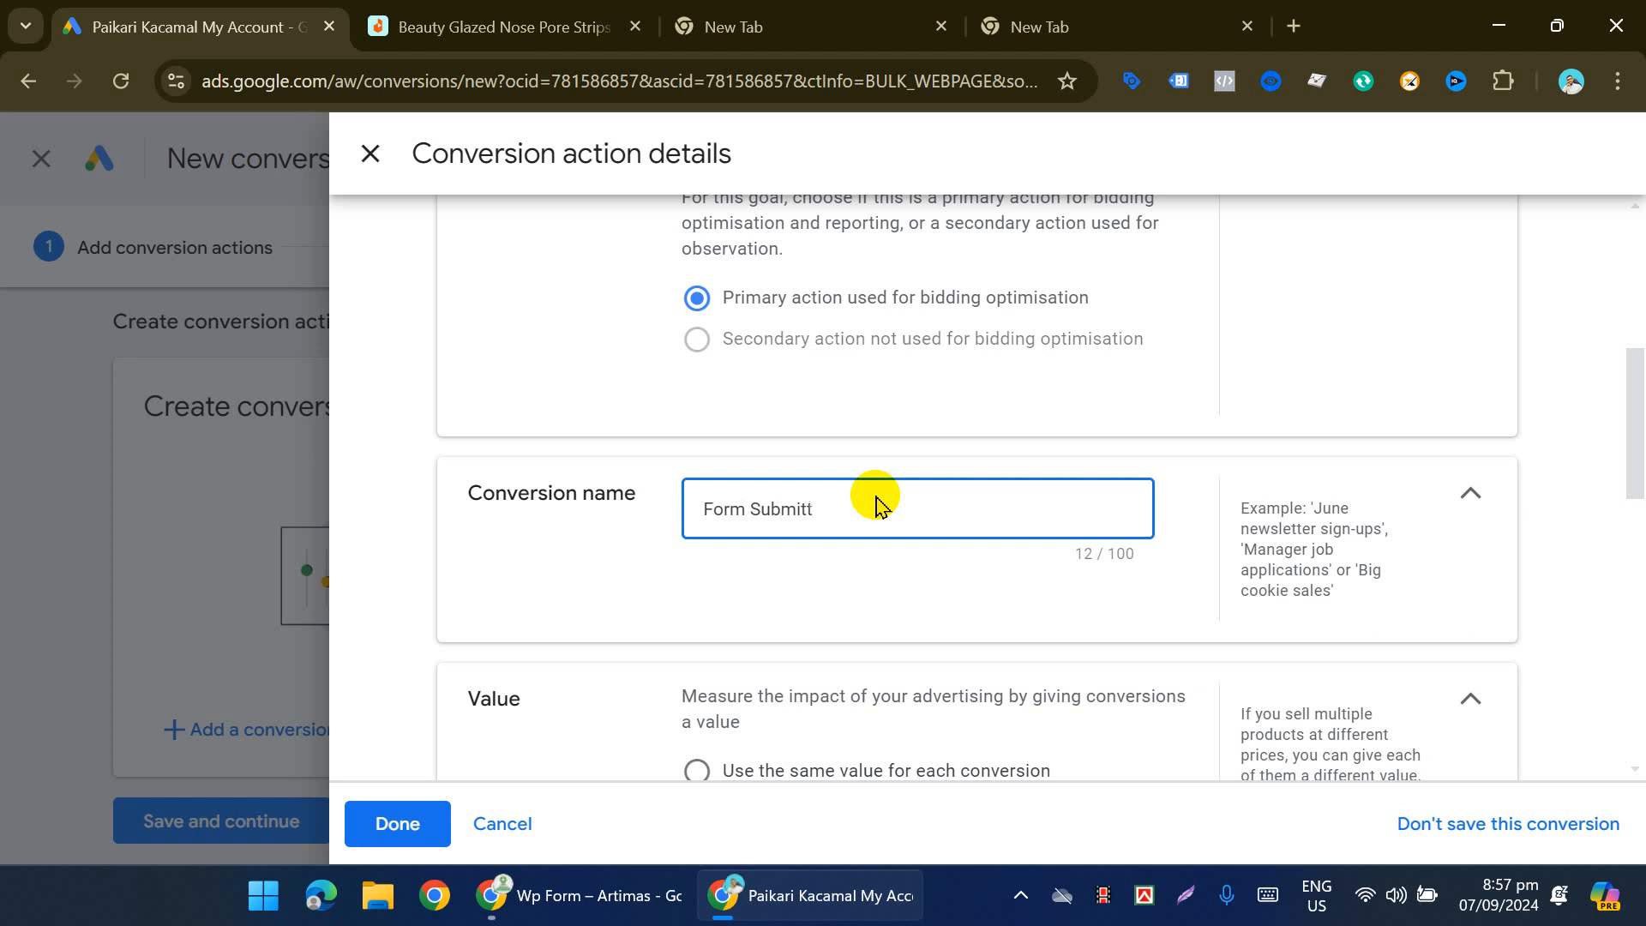
Step: Use the same value for each conversion and set the count to One
scroll(880, 628, down, 3)
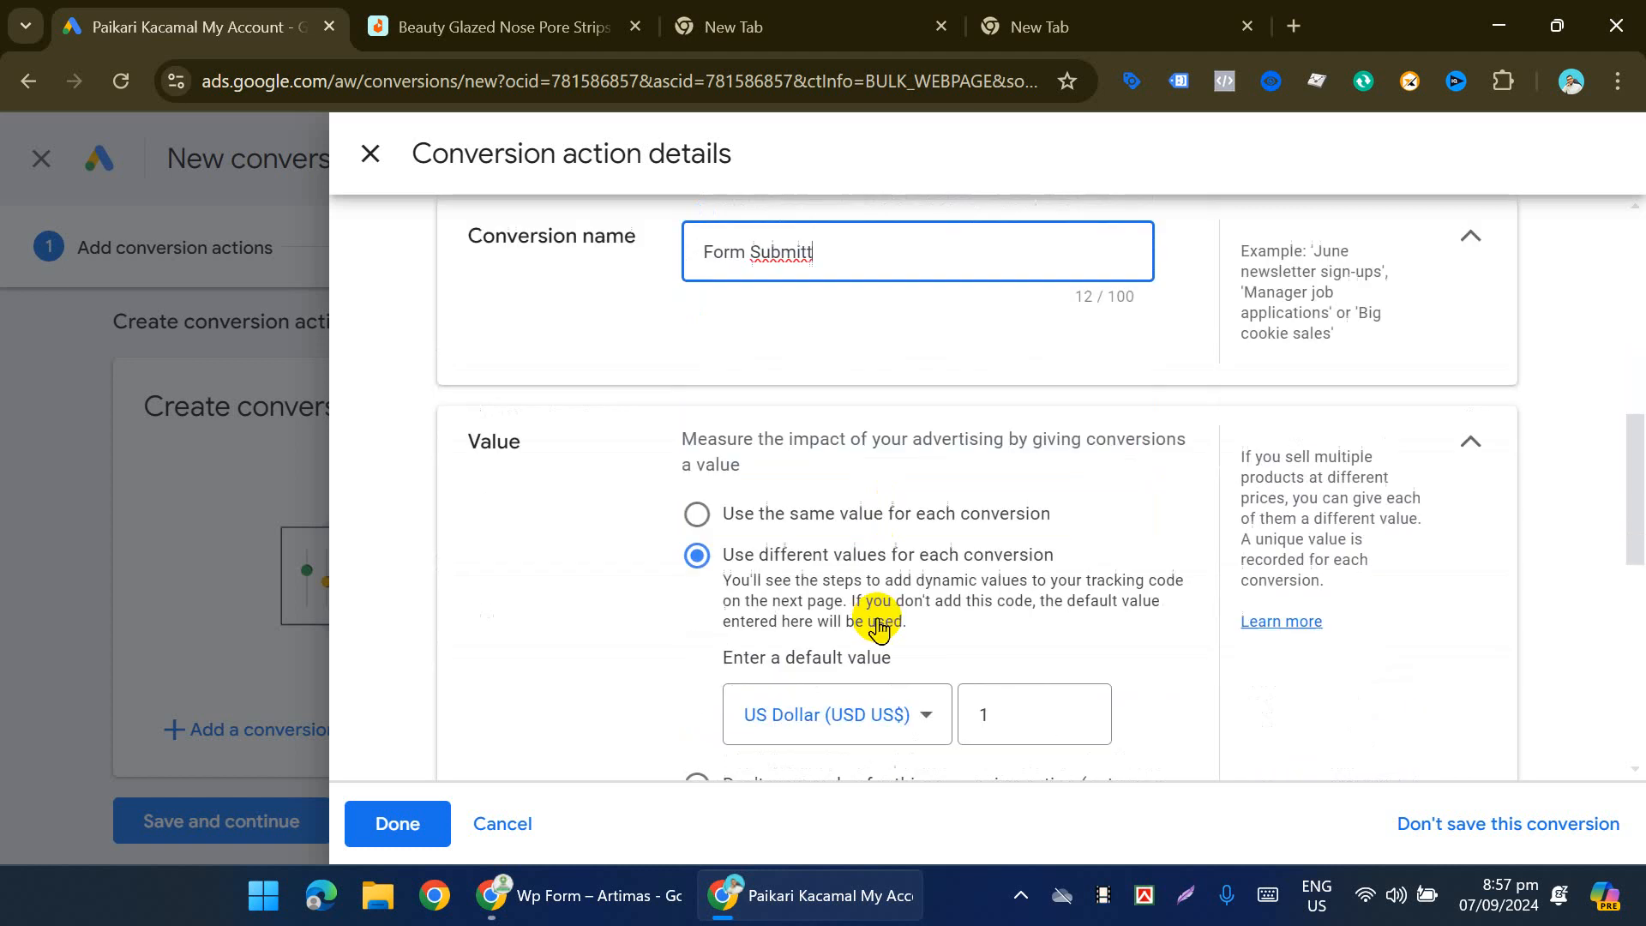
click(698, 518)
scroll(874, 454, down, 3)
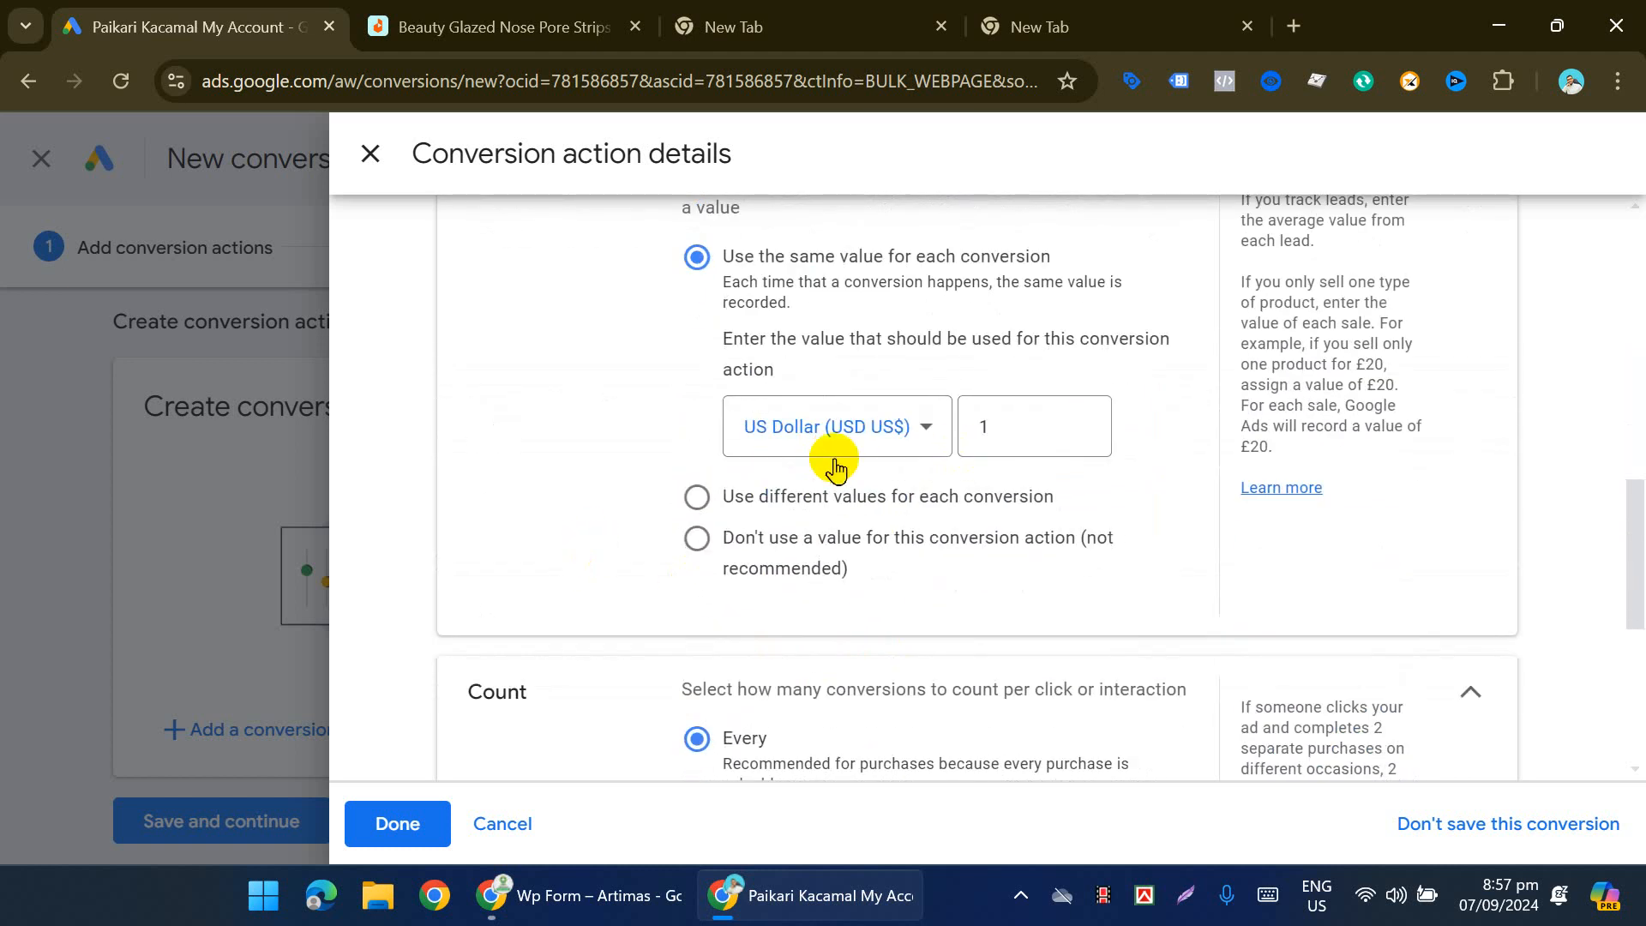
scroll(783, 480, down, 2)
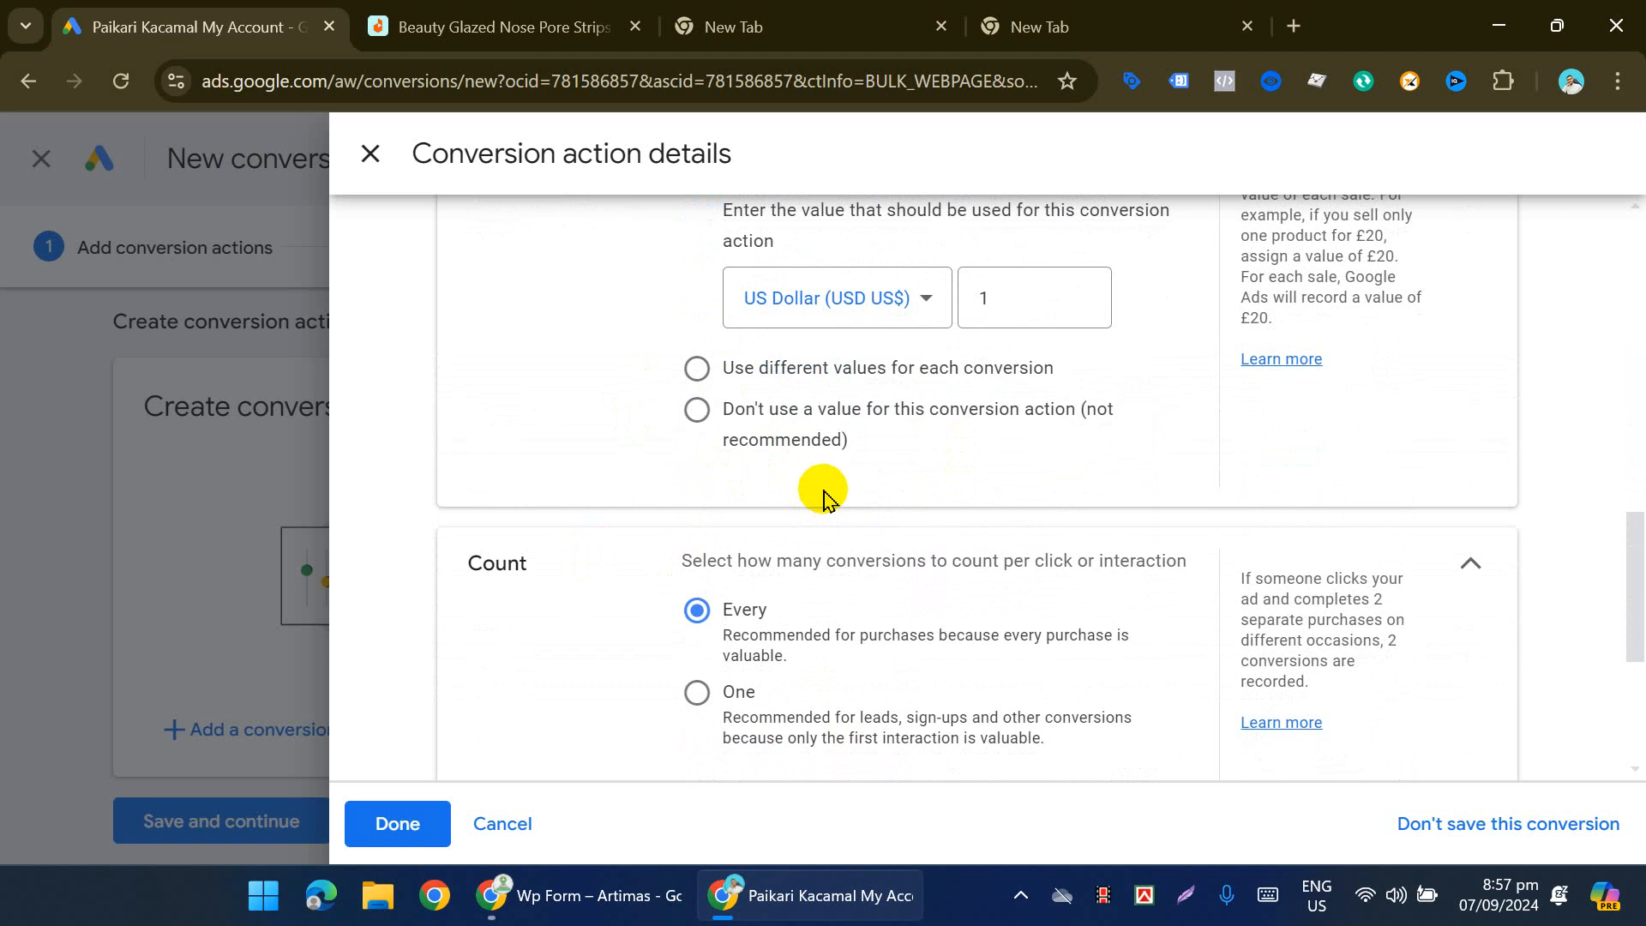
scroll(823, 497, down, 2)
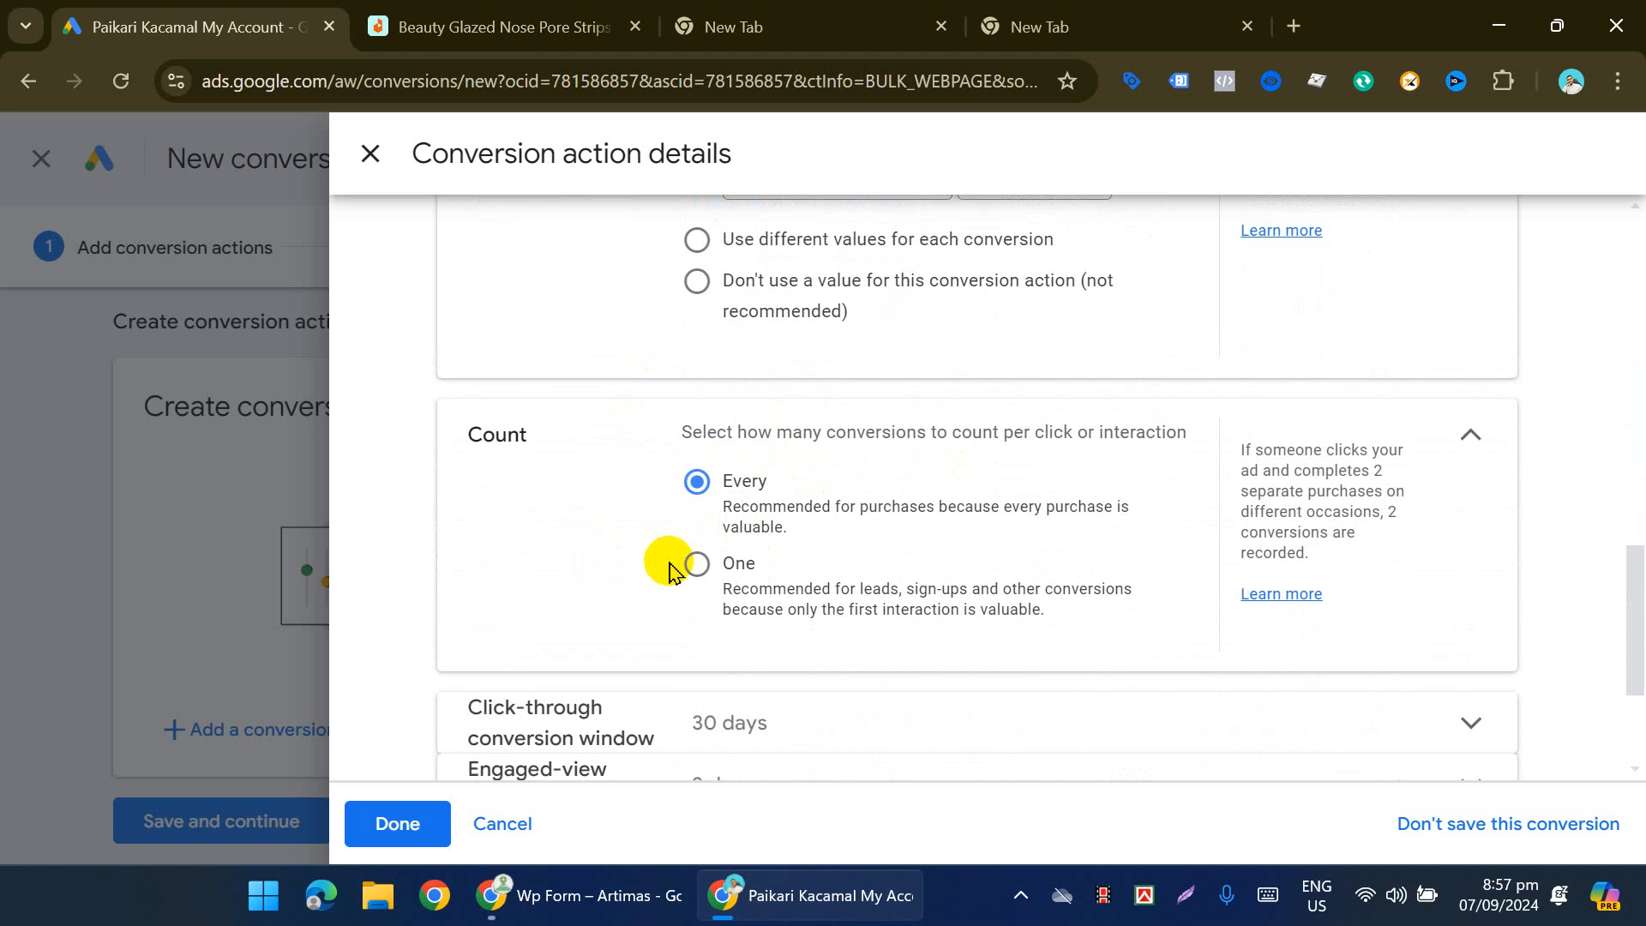
click(710, 566)
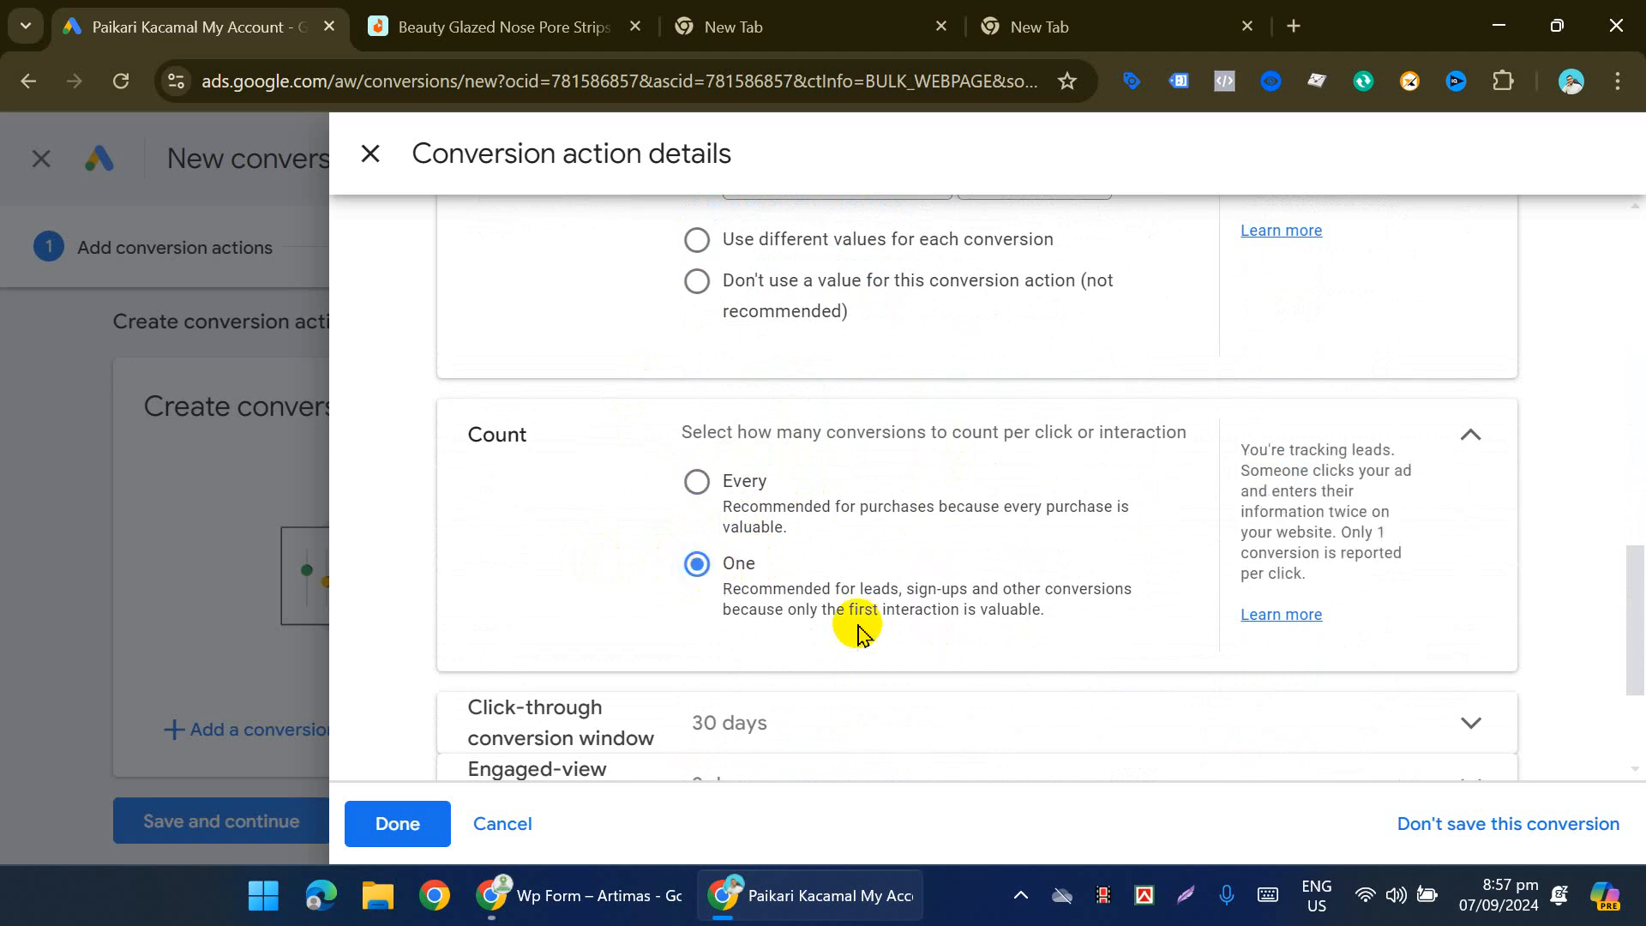
Step: Set the attribution model to Last click, then save the conversion action and continue to the setup instructions
scroll(1040, 532, down, 3)
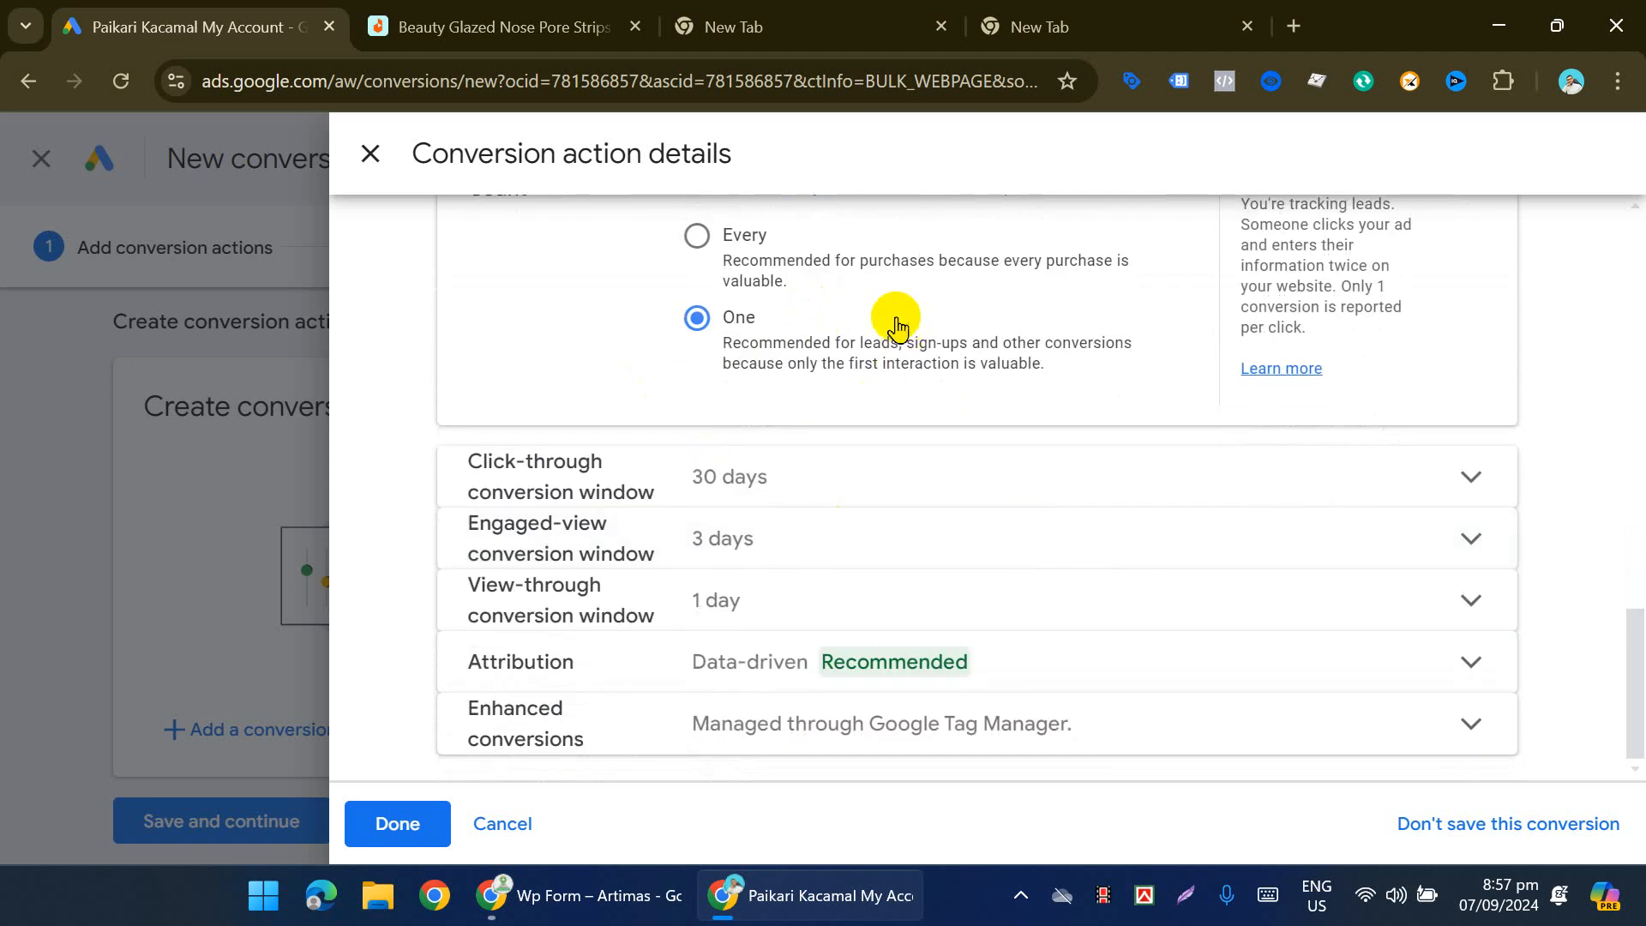
click(908, 688)
click(847, 593)
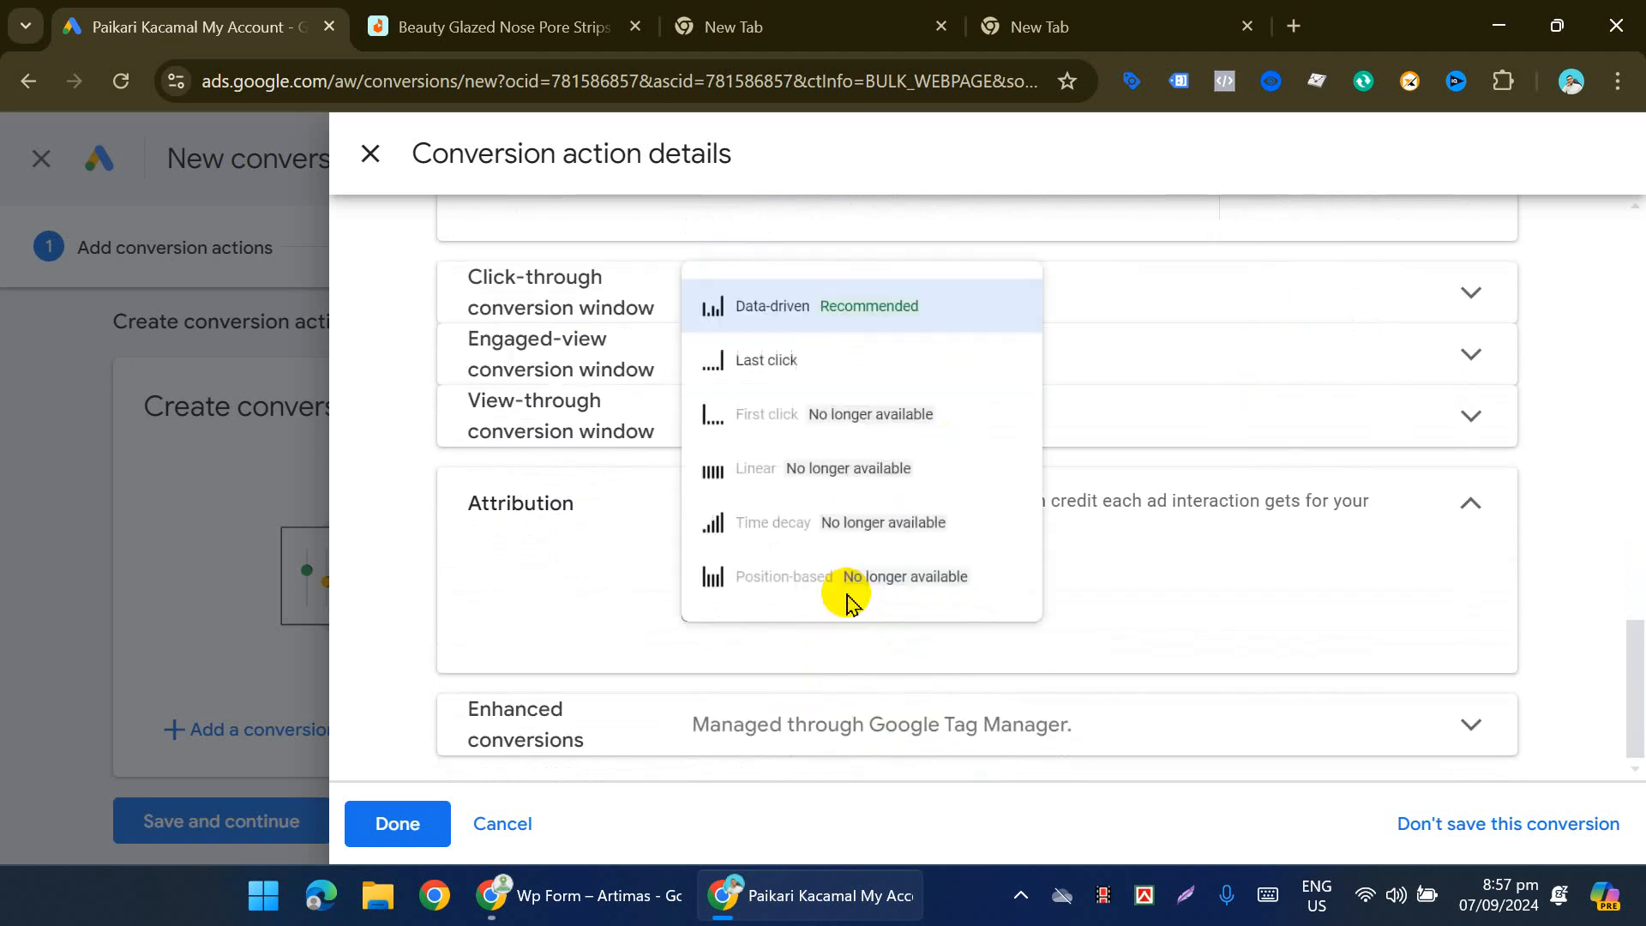
click(820, 350)
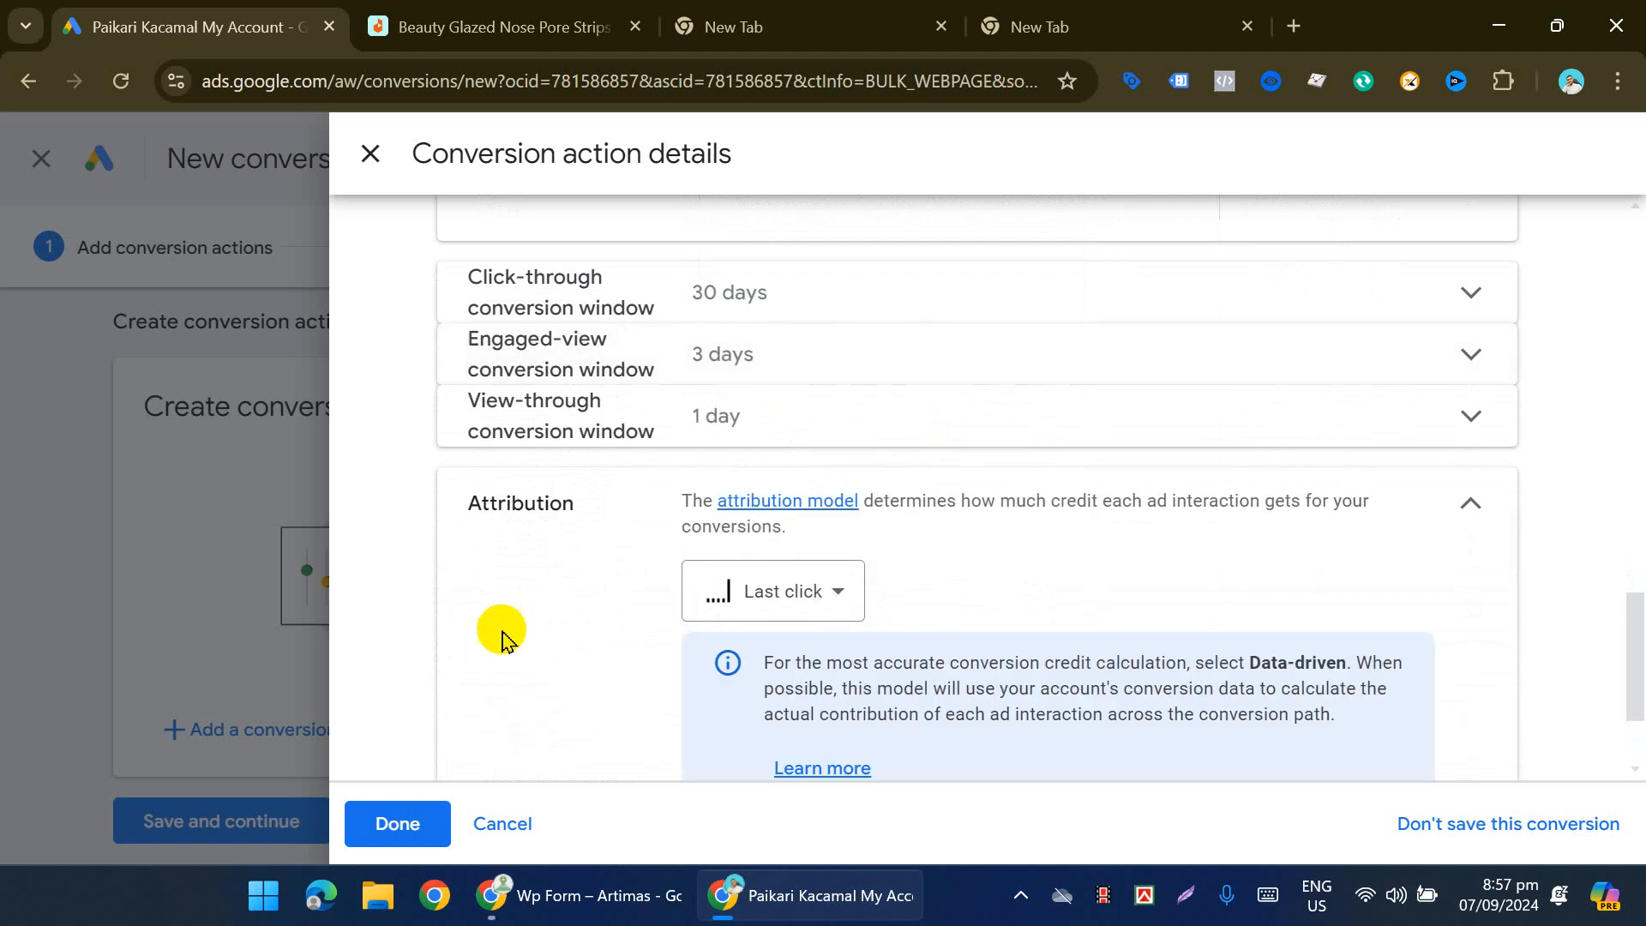
click(394, 823)
scroll(427, 495, down, 2)
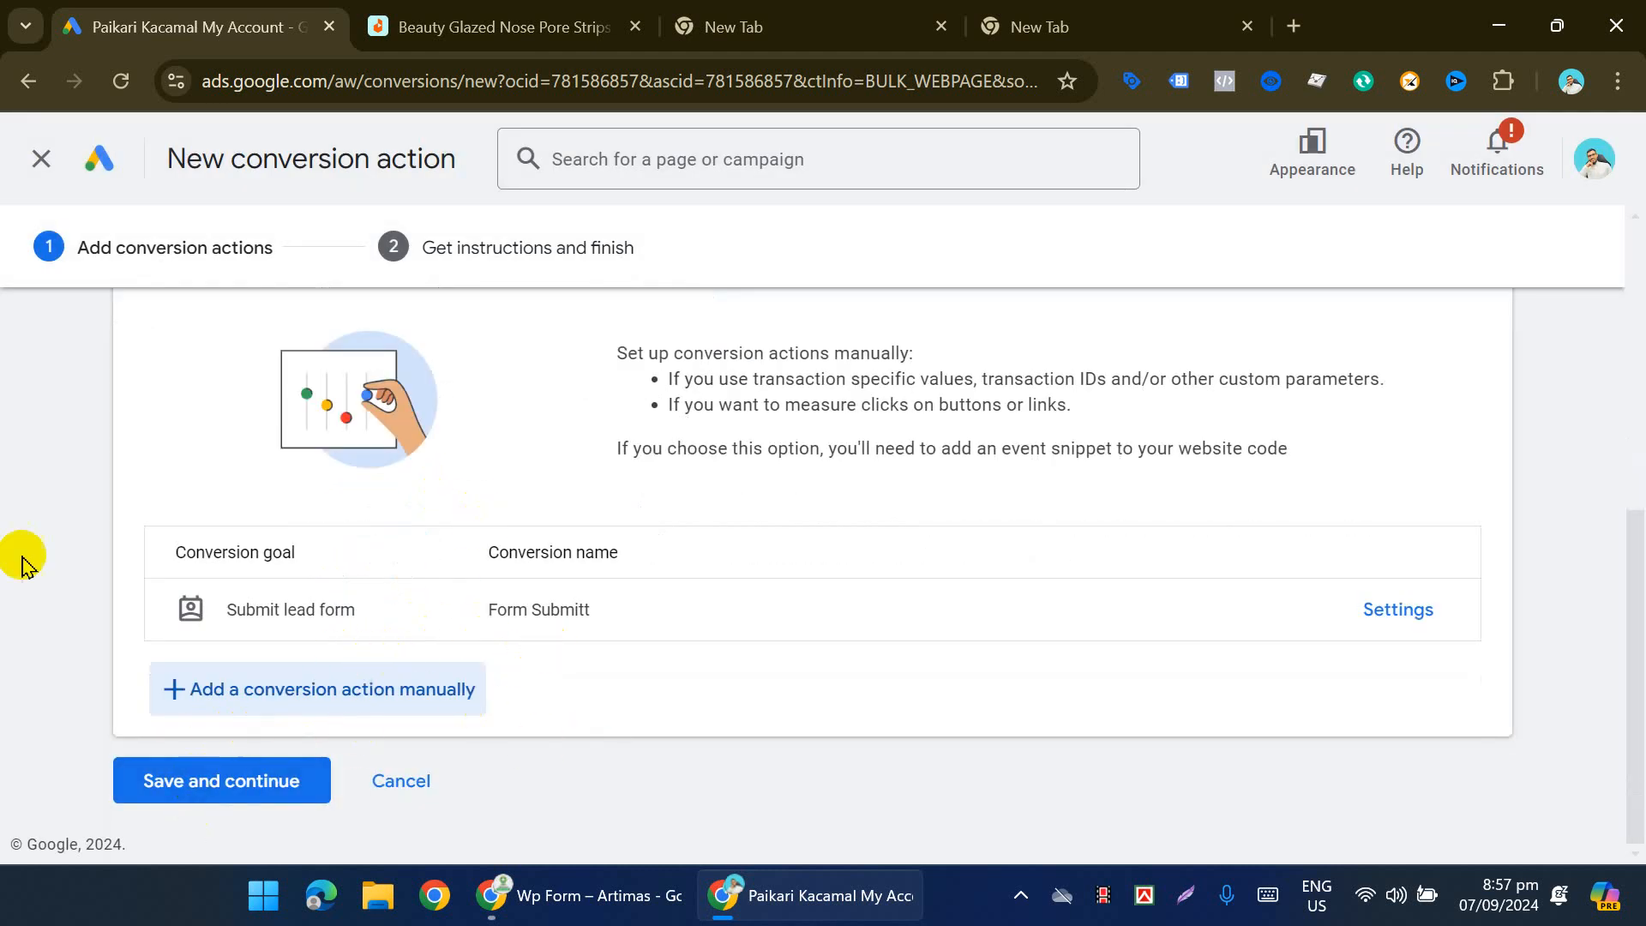
click(263, 783)
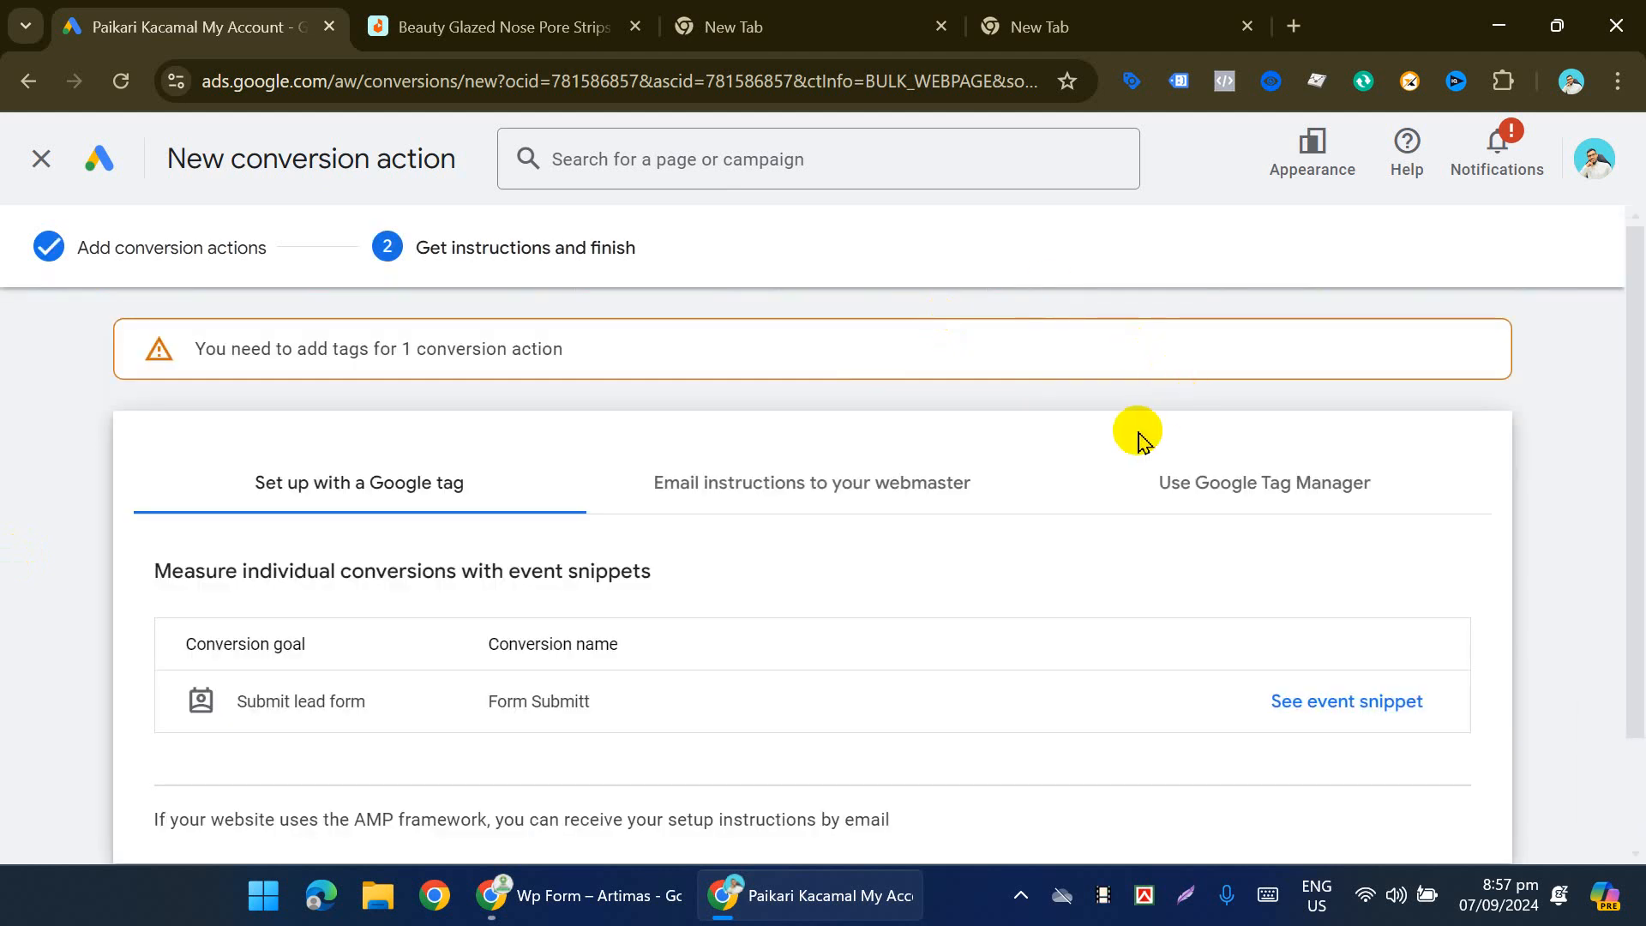
Step: Copy the Form Submitt conversion label from the Google Tag Manager instructions into the untitled tag's Conversion Label in Google Tag Manager
scroll(1139, 441, down, 2)
click(1261, 343)
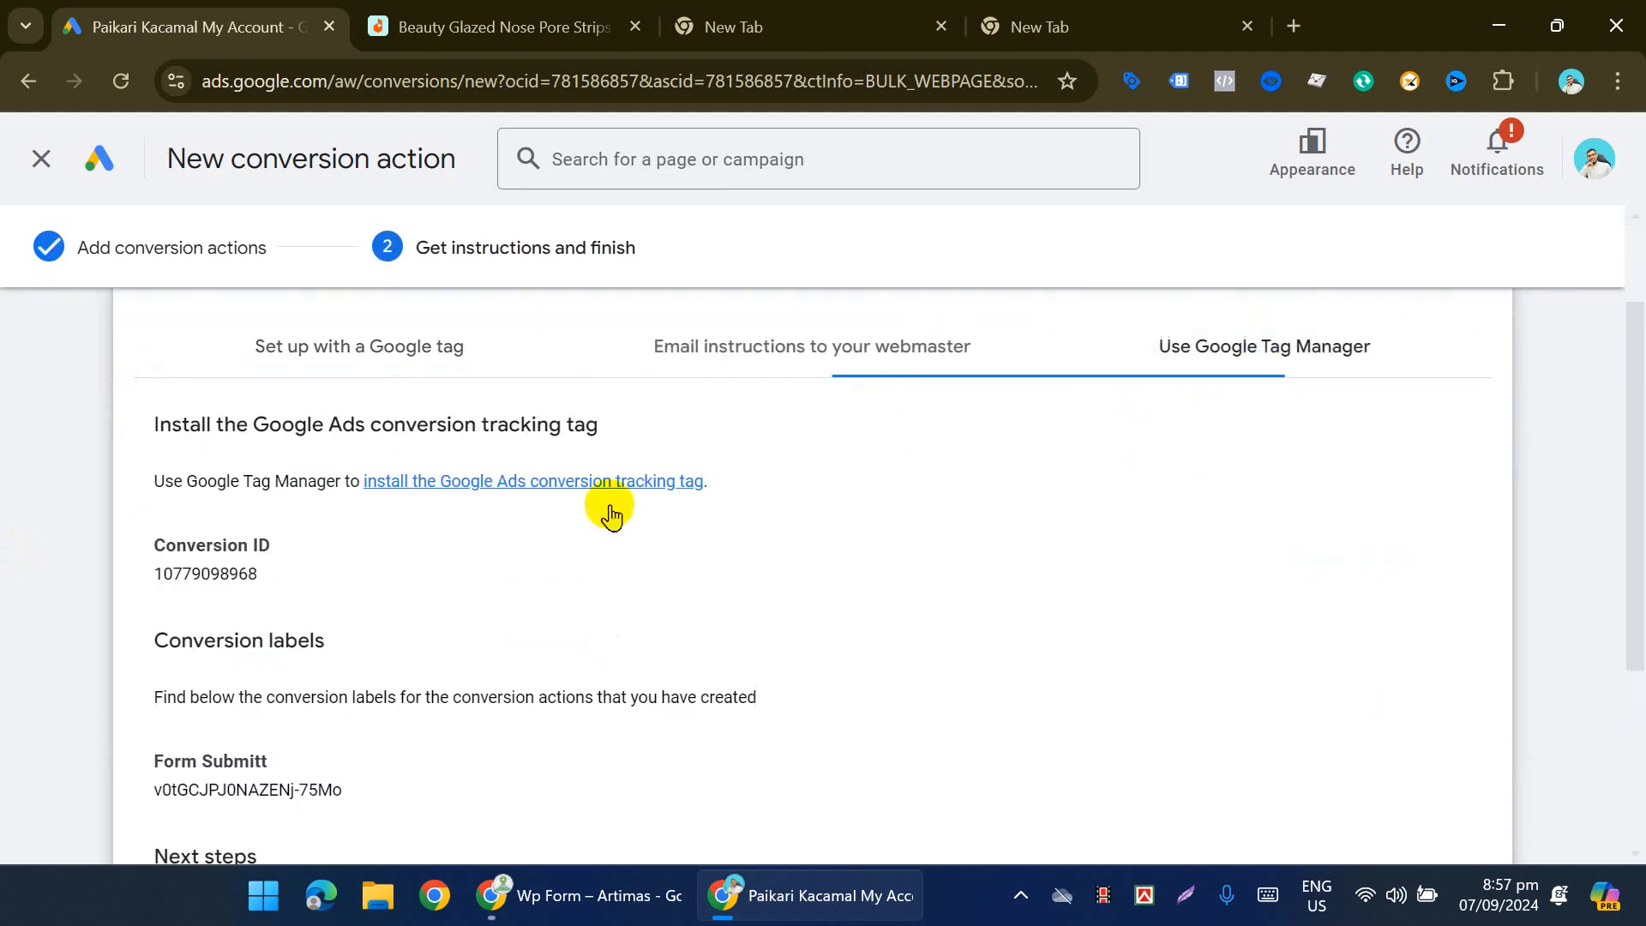
triple_click(261, 798)
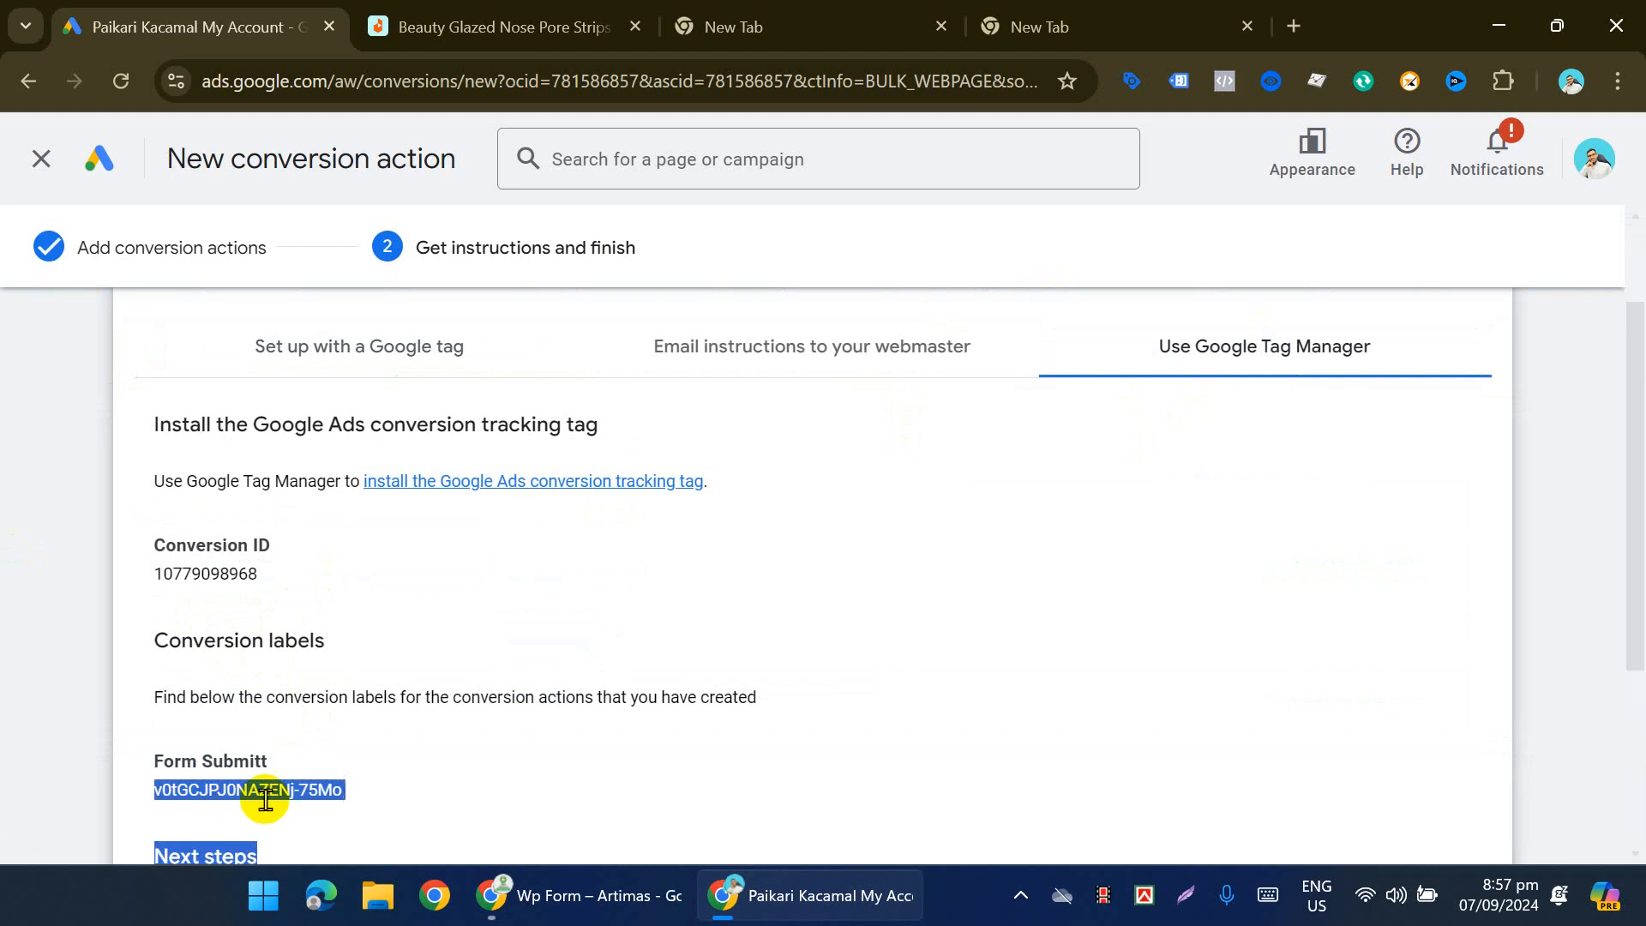
click(325, 785)
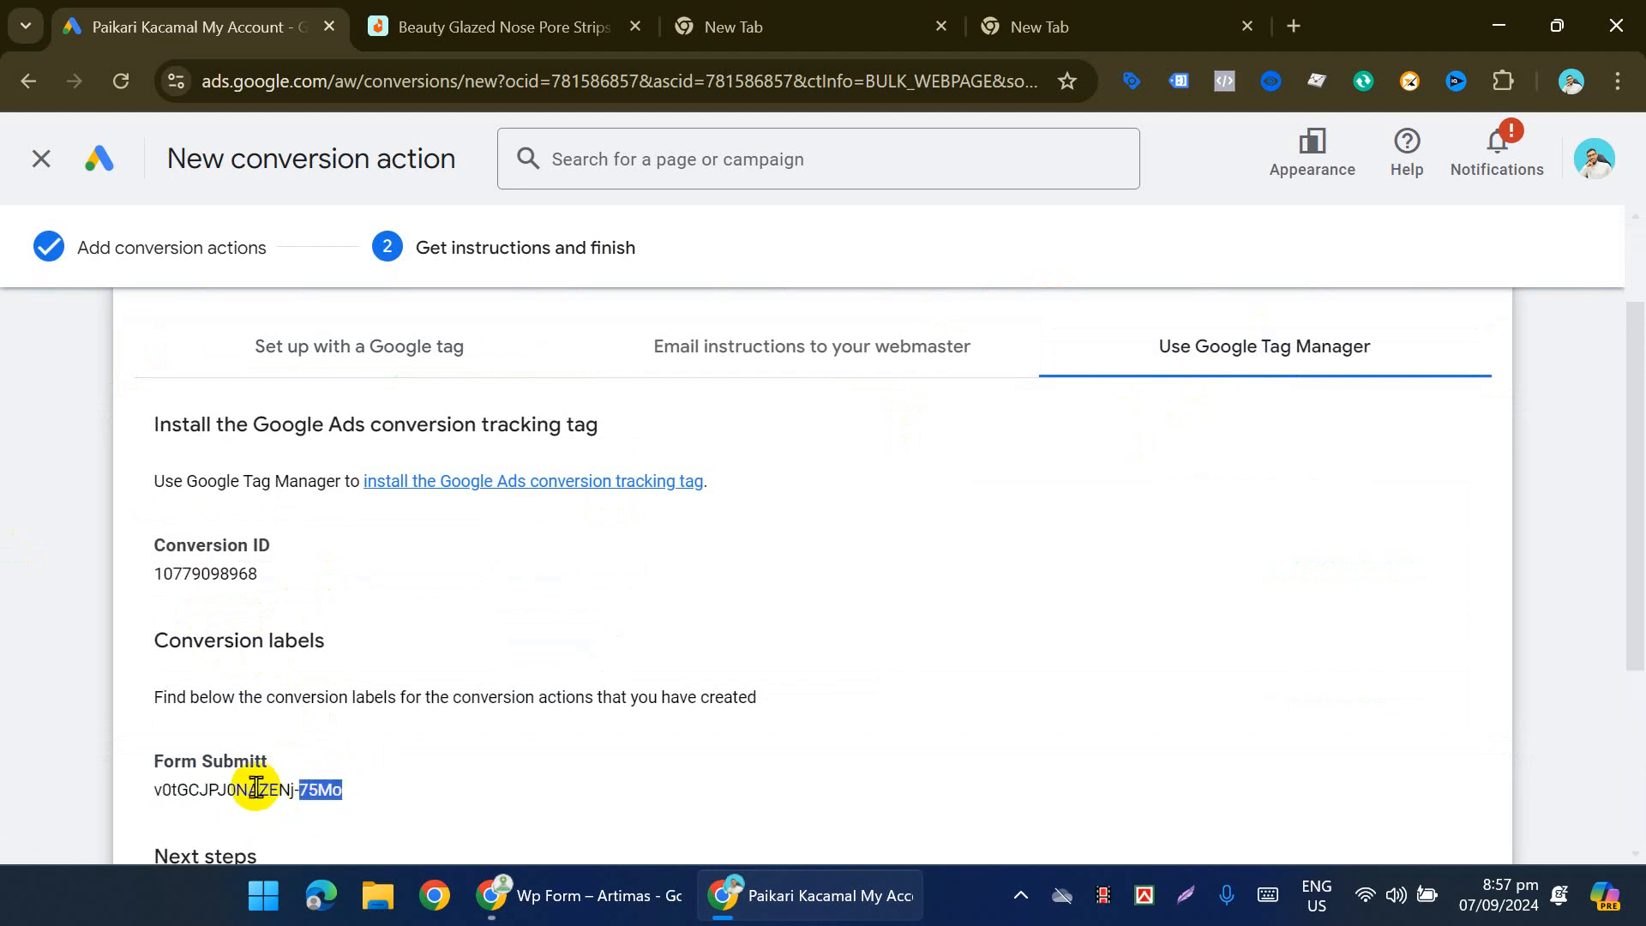
drag(257, 785, 323, 782)
key(ctrl+c)
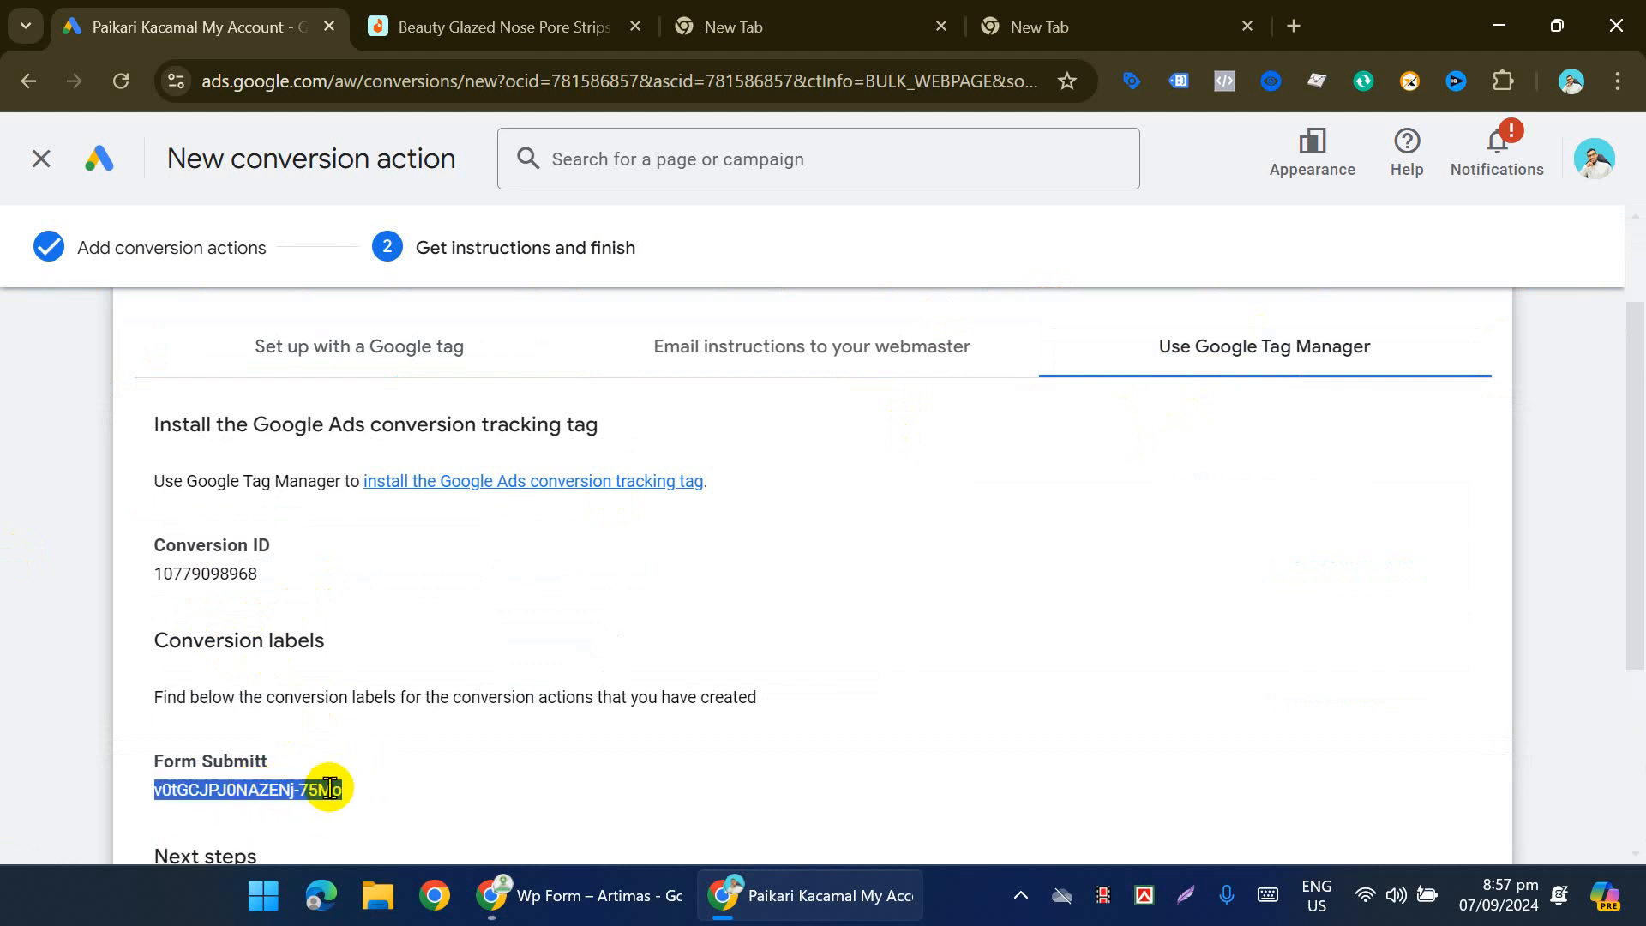
click(631, 896)
click(184, 19)
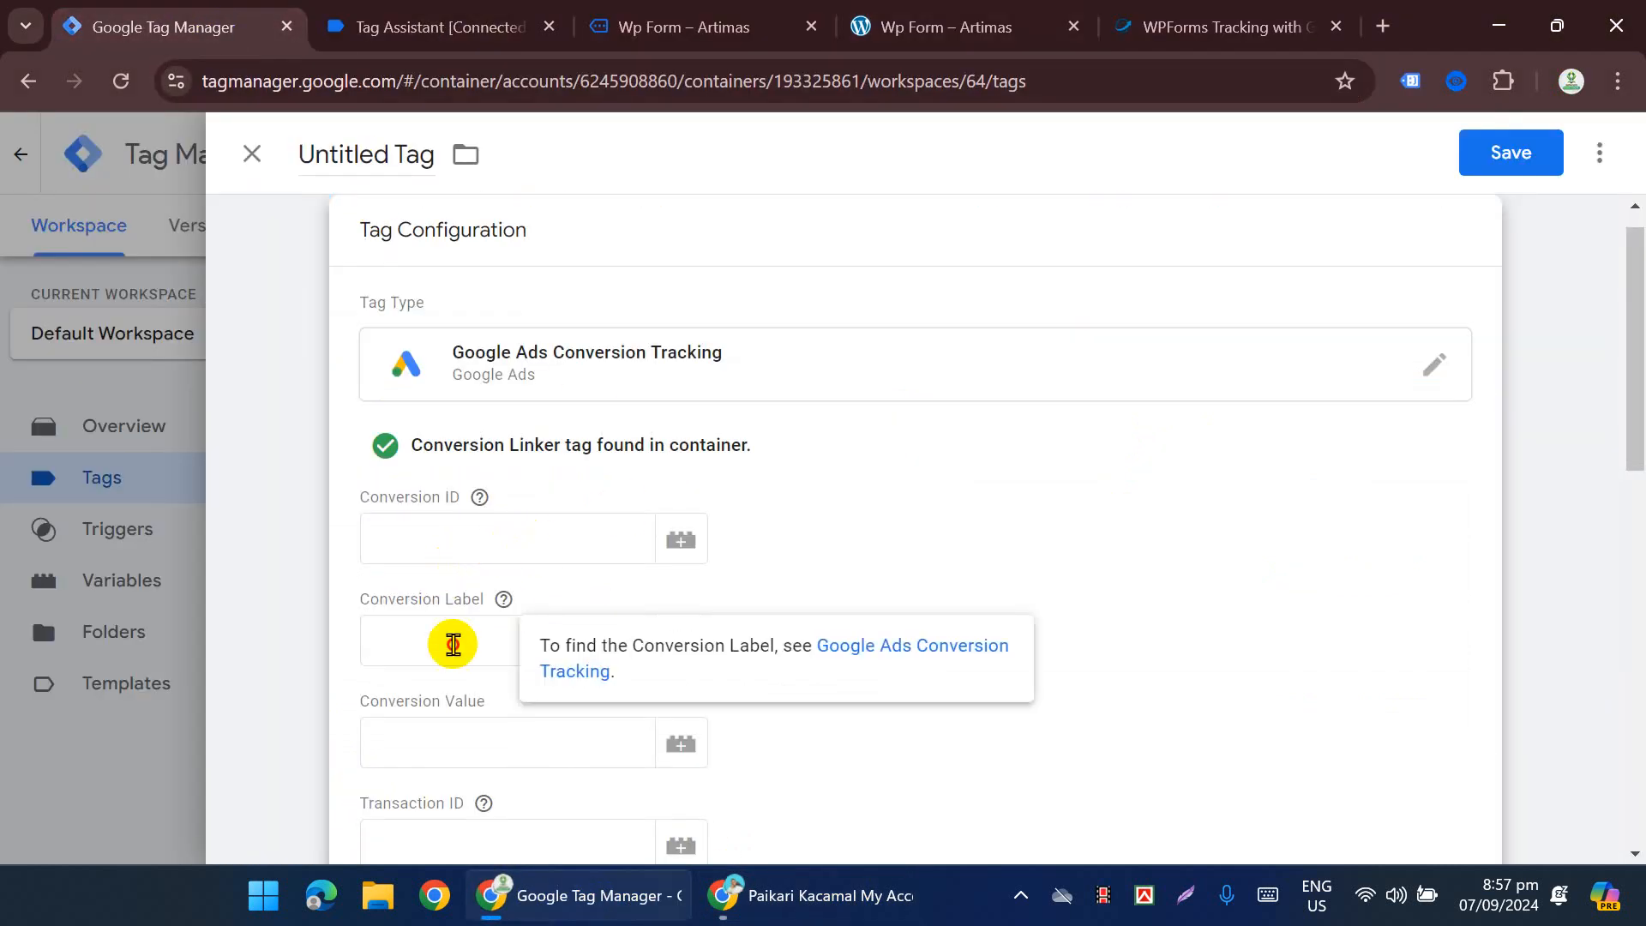
click(452, 643)
key(ctrl+v)
Step: Set the tag's Conversion ID to the {{Gads Conversion ID}} variable
click(467, 530)
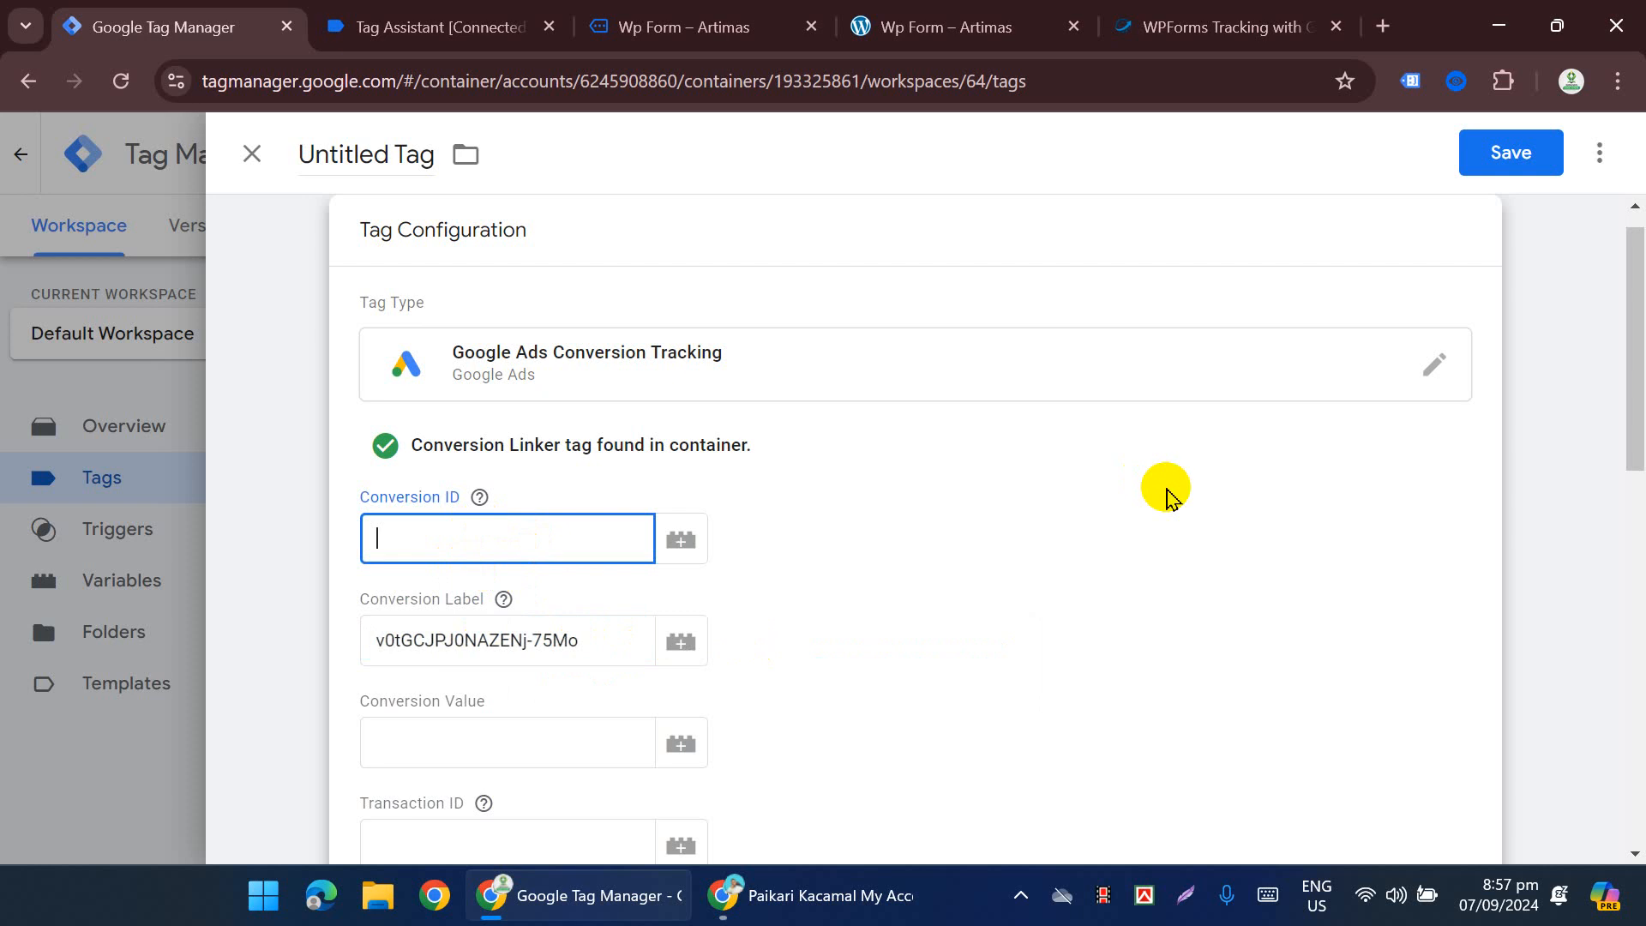
text({{c)
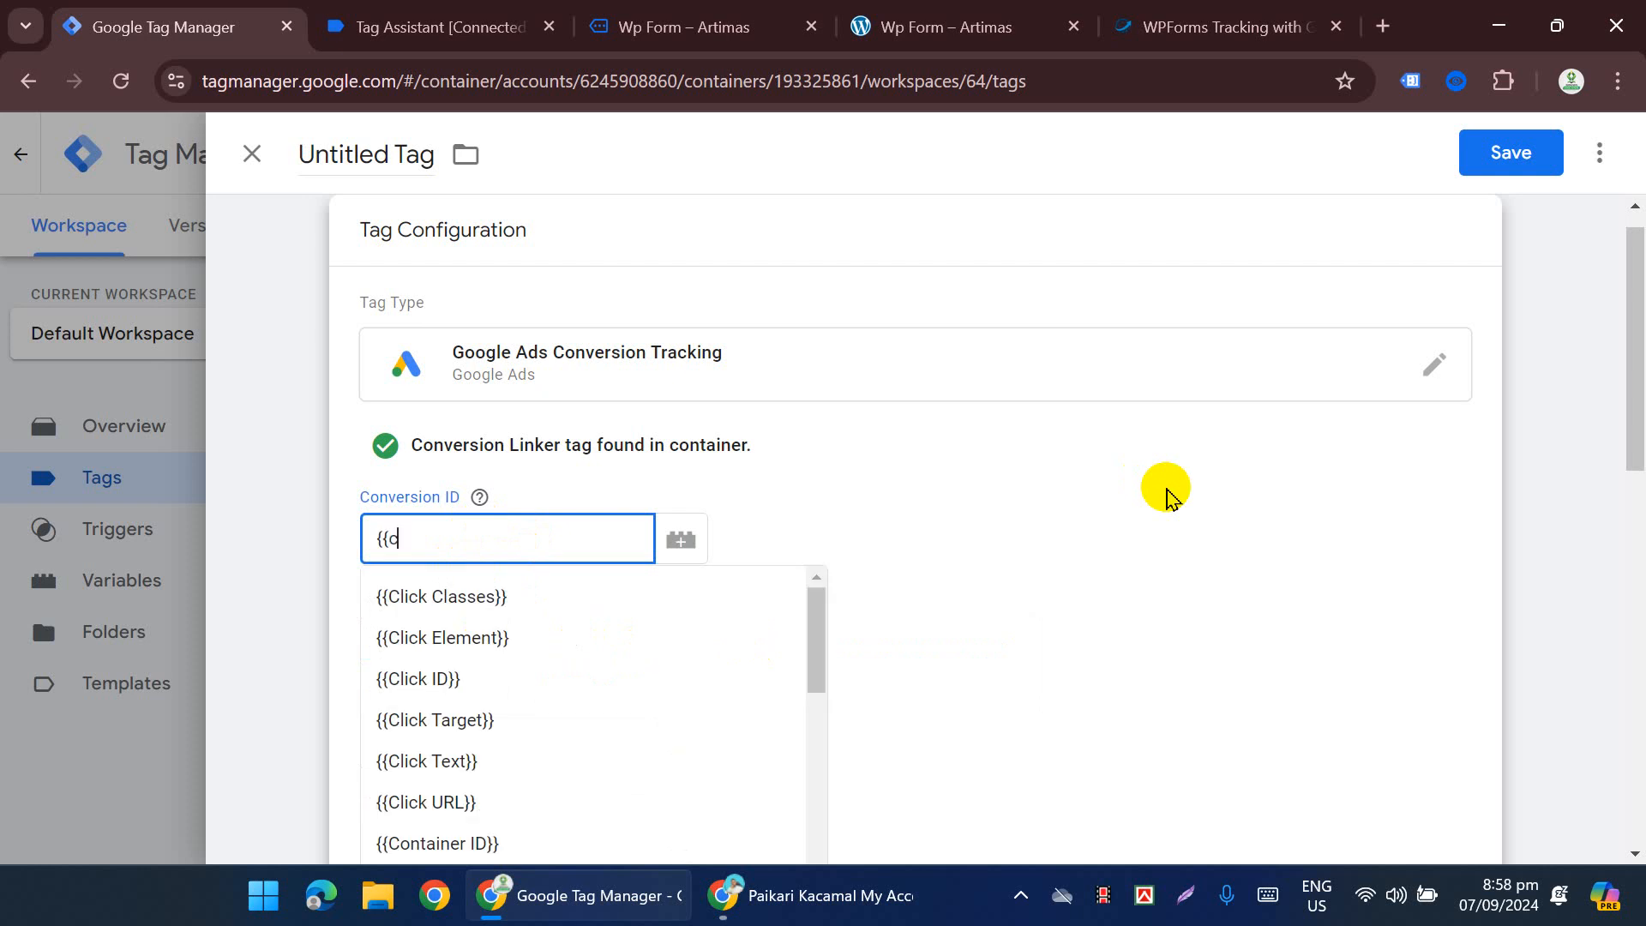
text(onv)
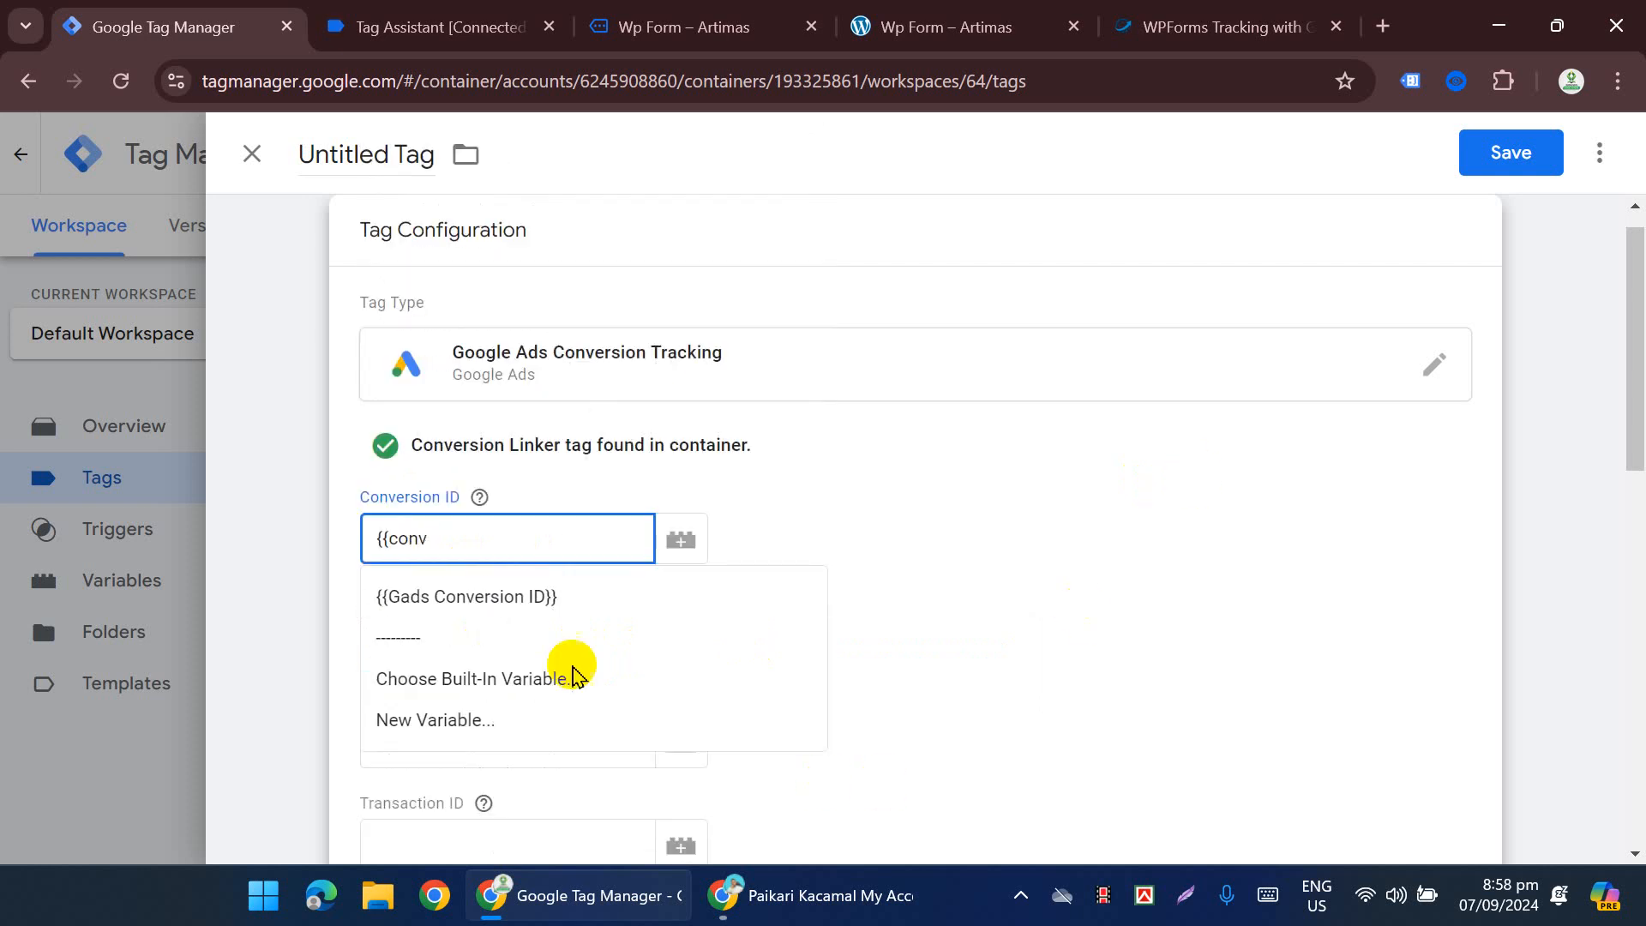
click(559, 596)
Step: Include user-provided data from the website in the conversion tag and start a new user-provided data variable for it
scroll(745, 551, down, 3)
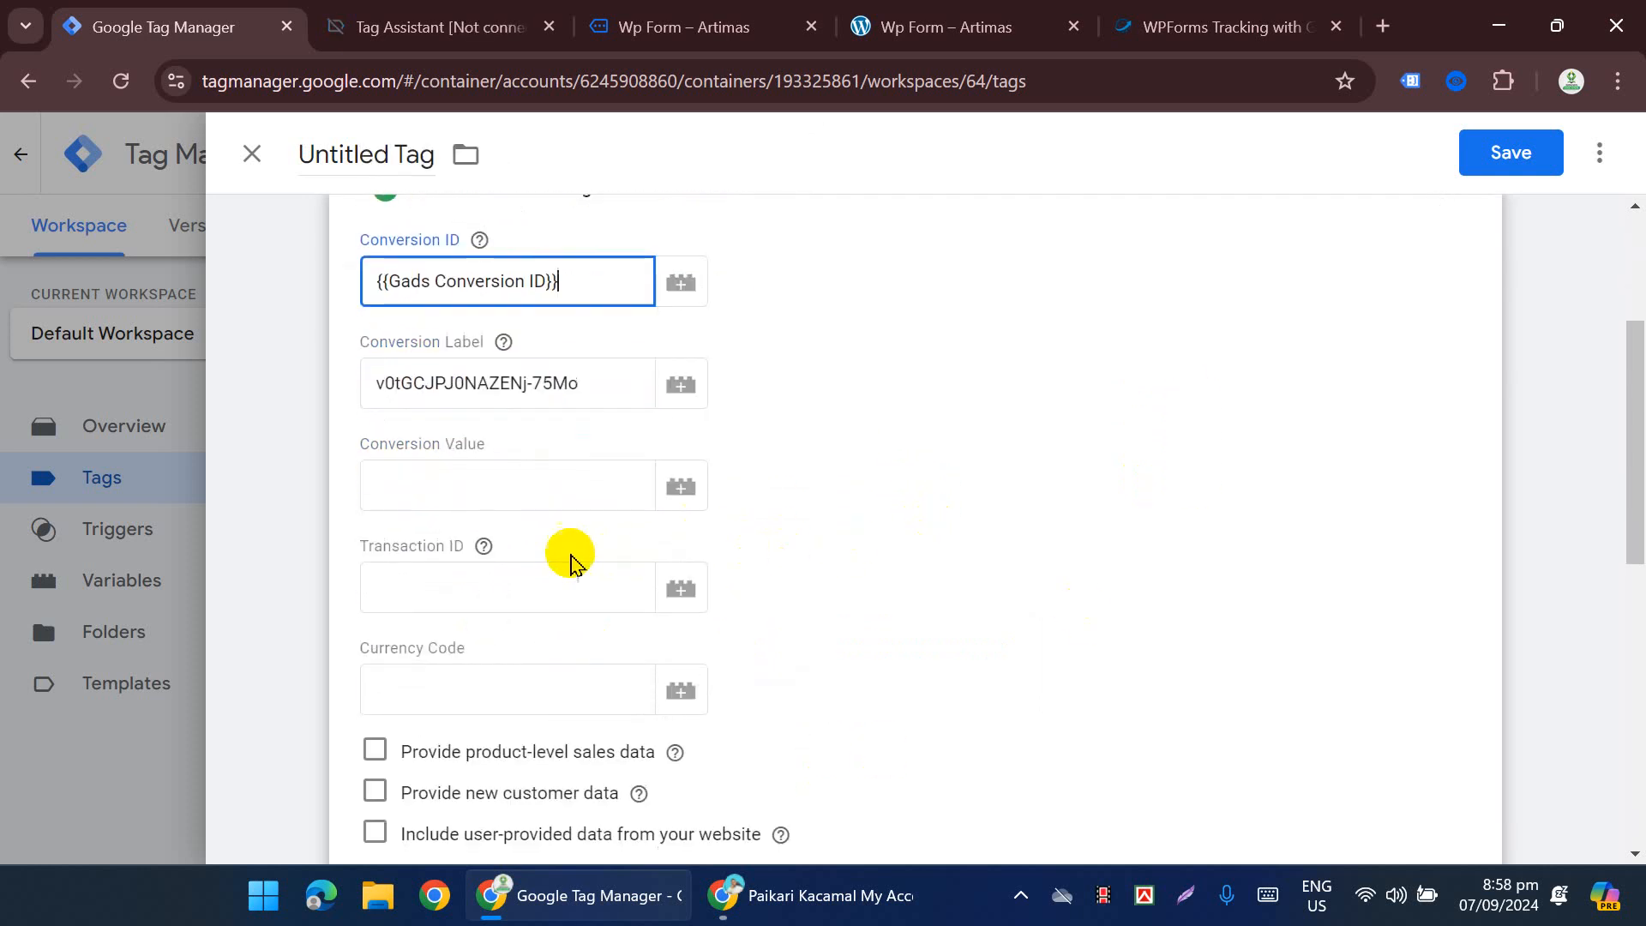
scroll(573, 562, down, 2)
mouse_move(483, 418)
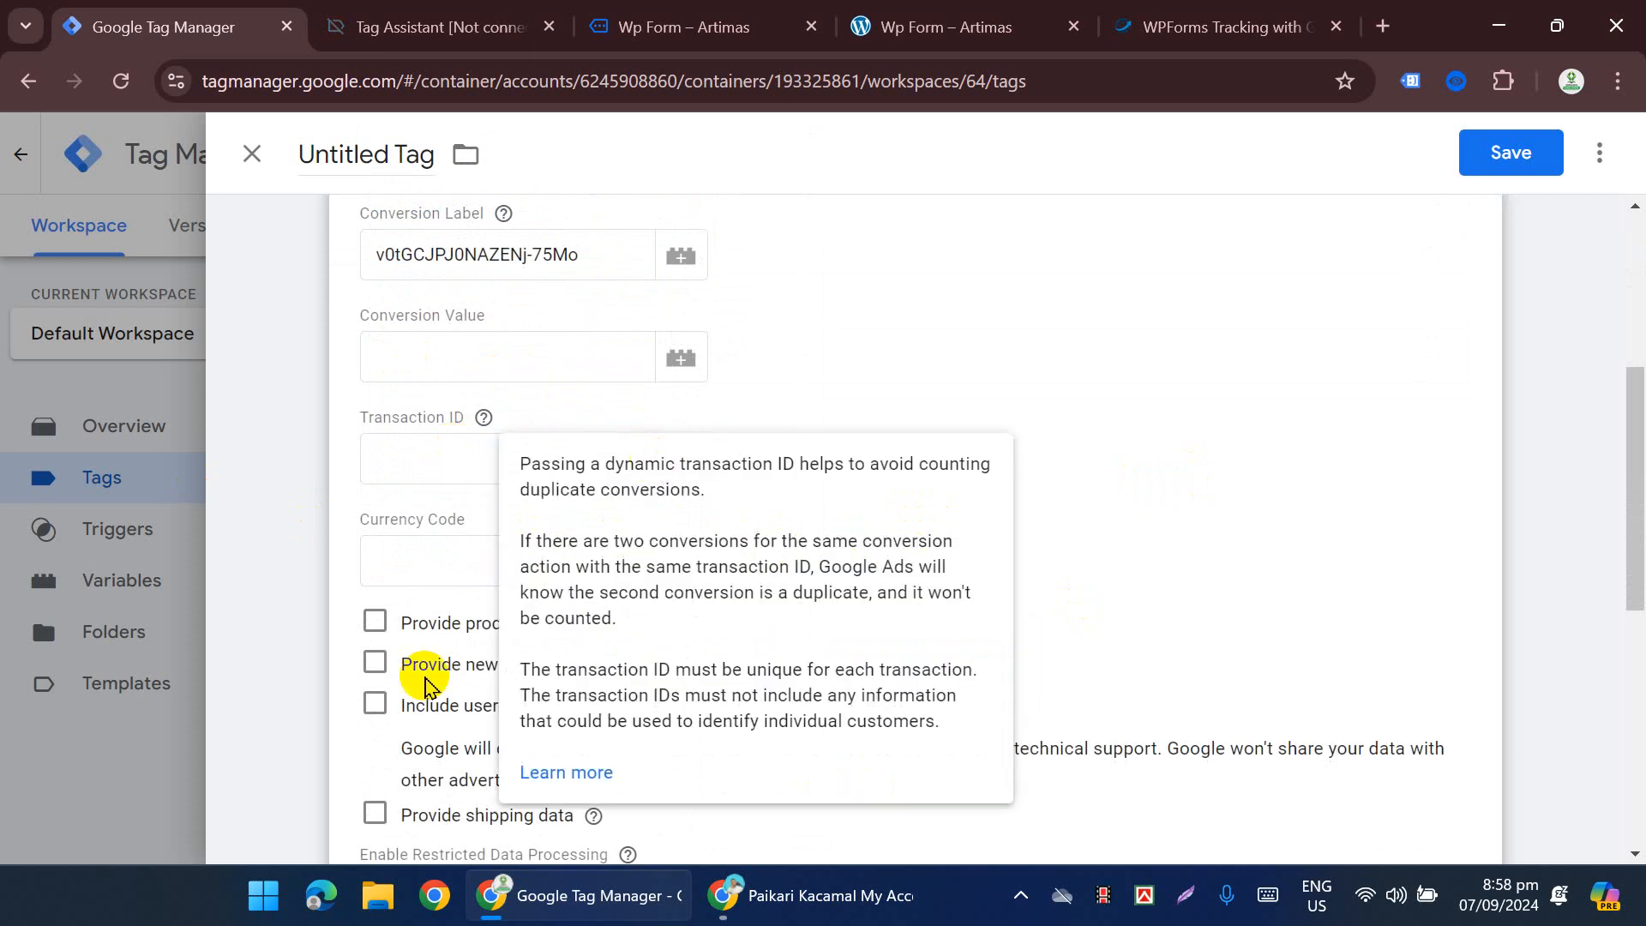
scroll(514, 542, down, 5)
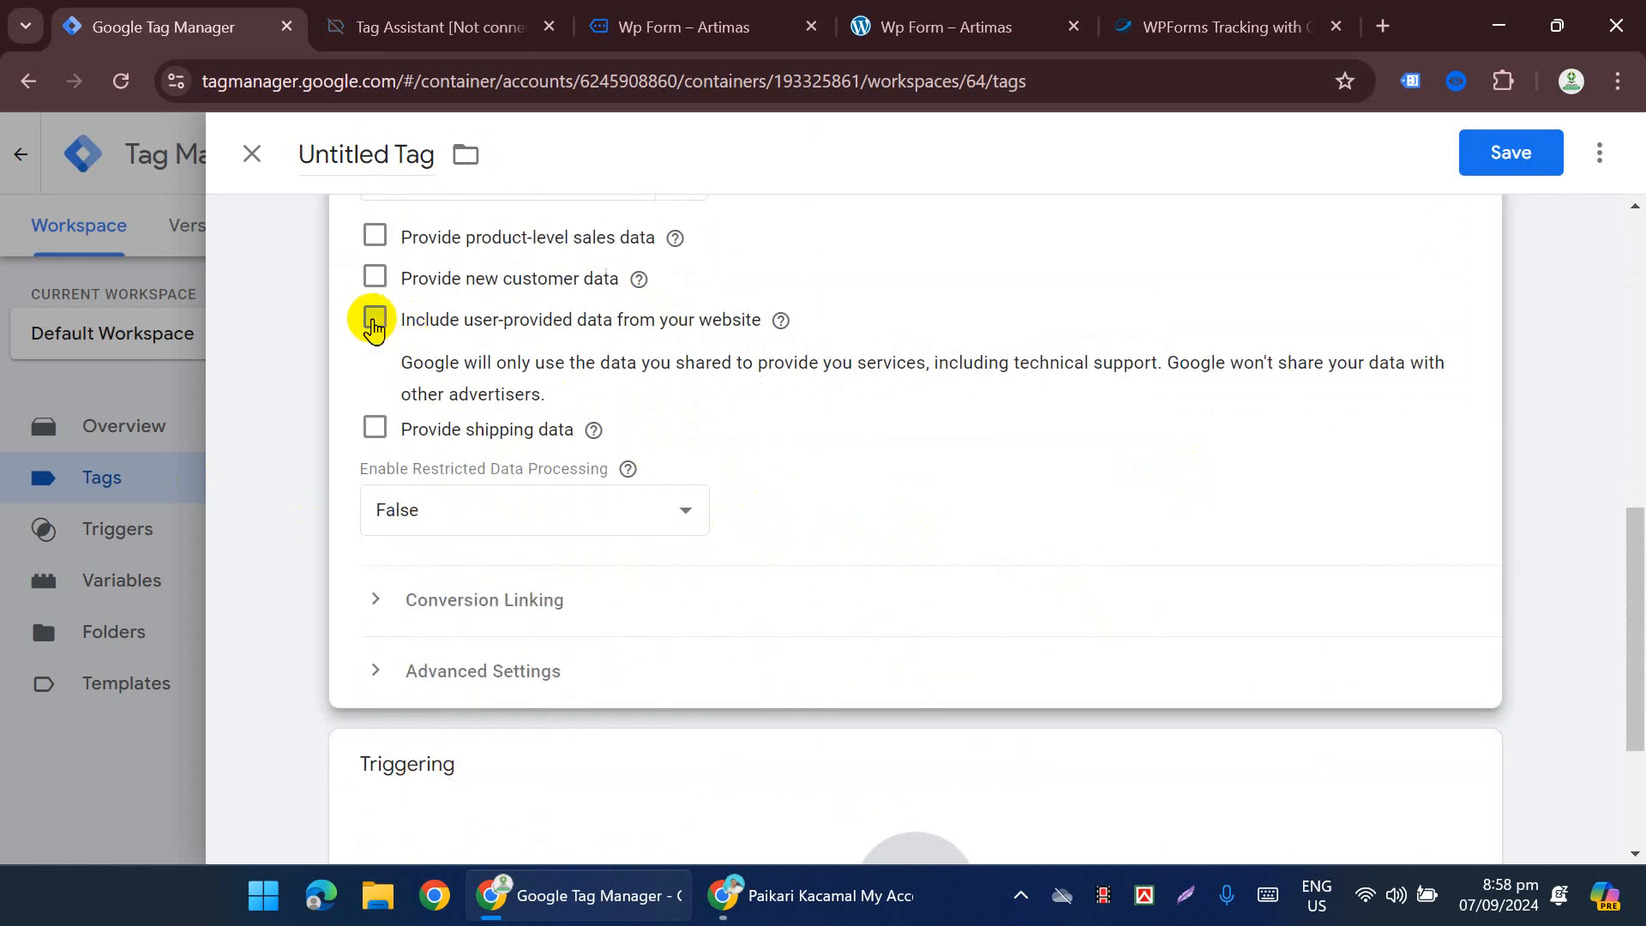
click(374, 320)
click(649, 442)
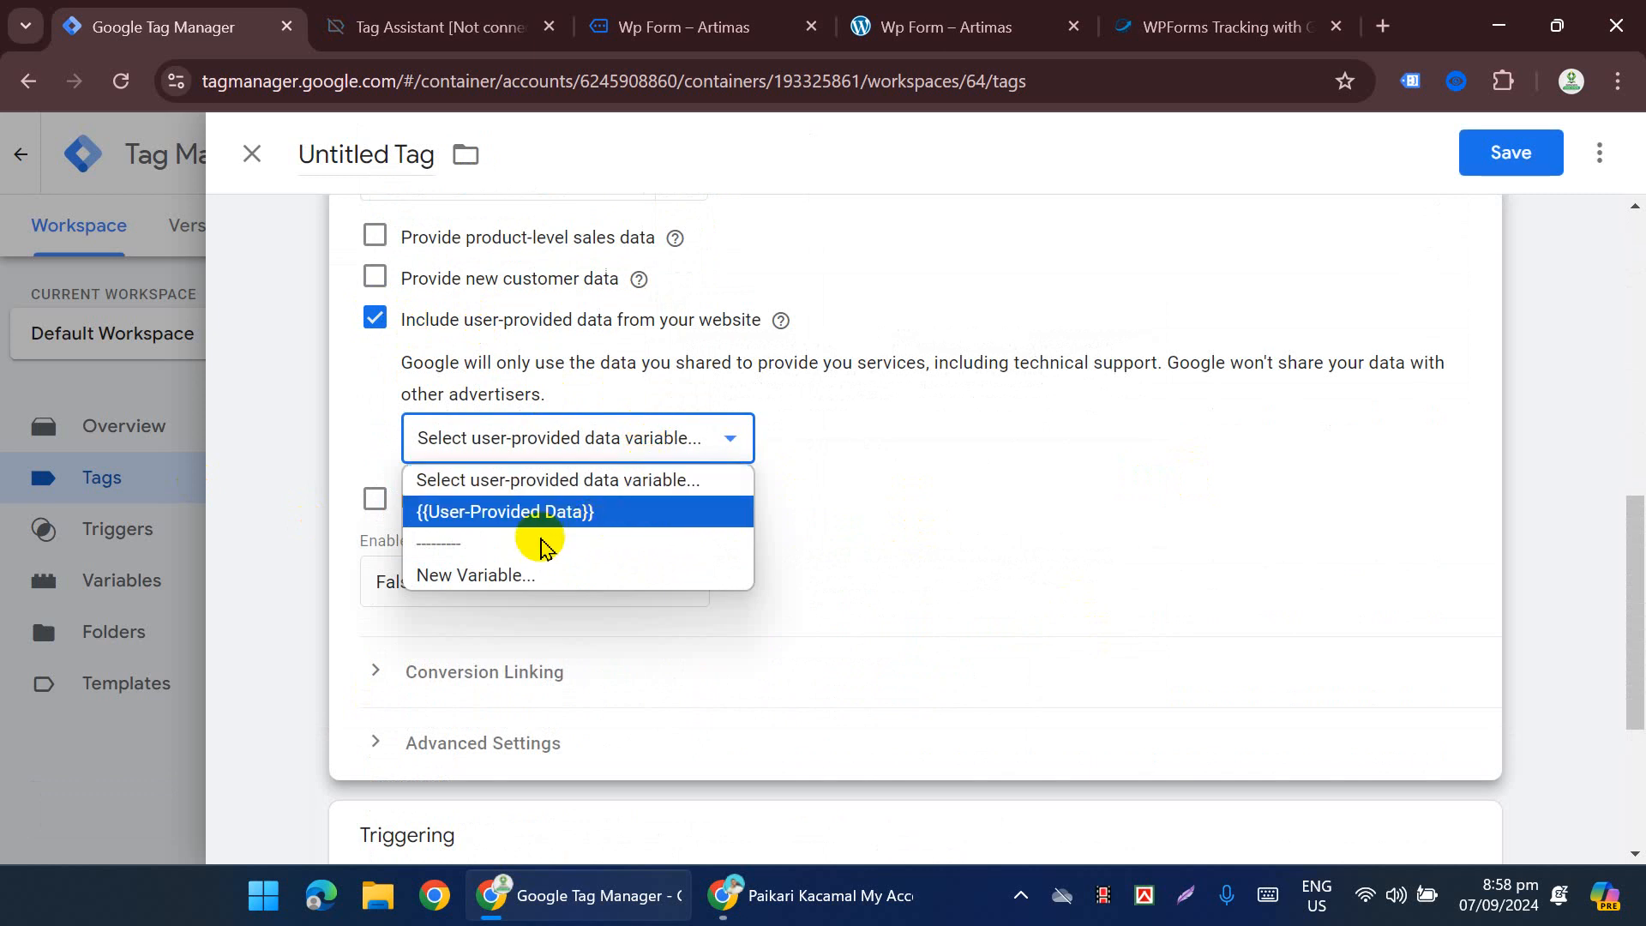
click(485, 576)
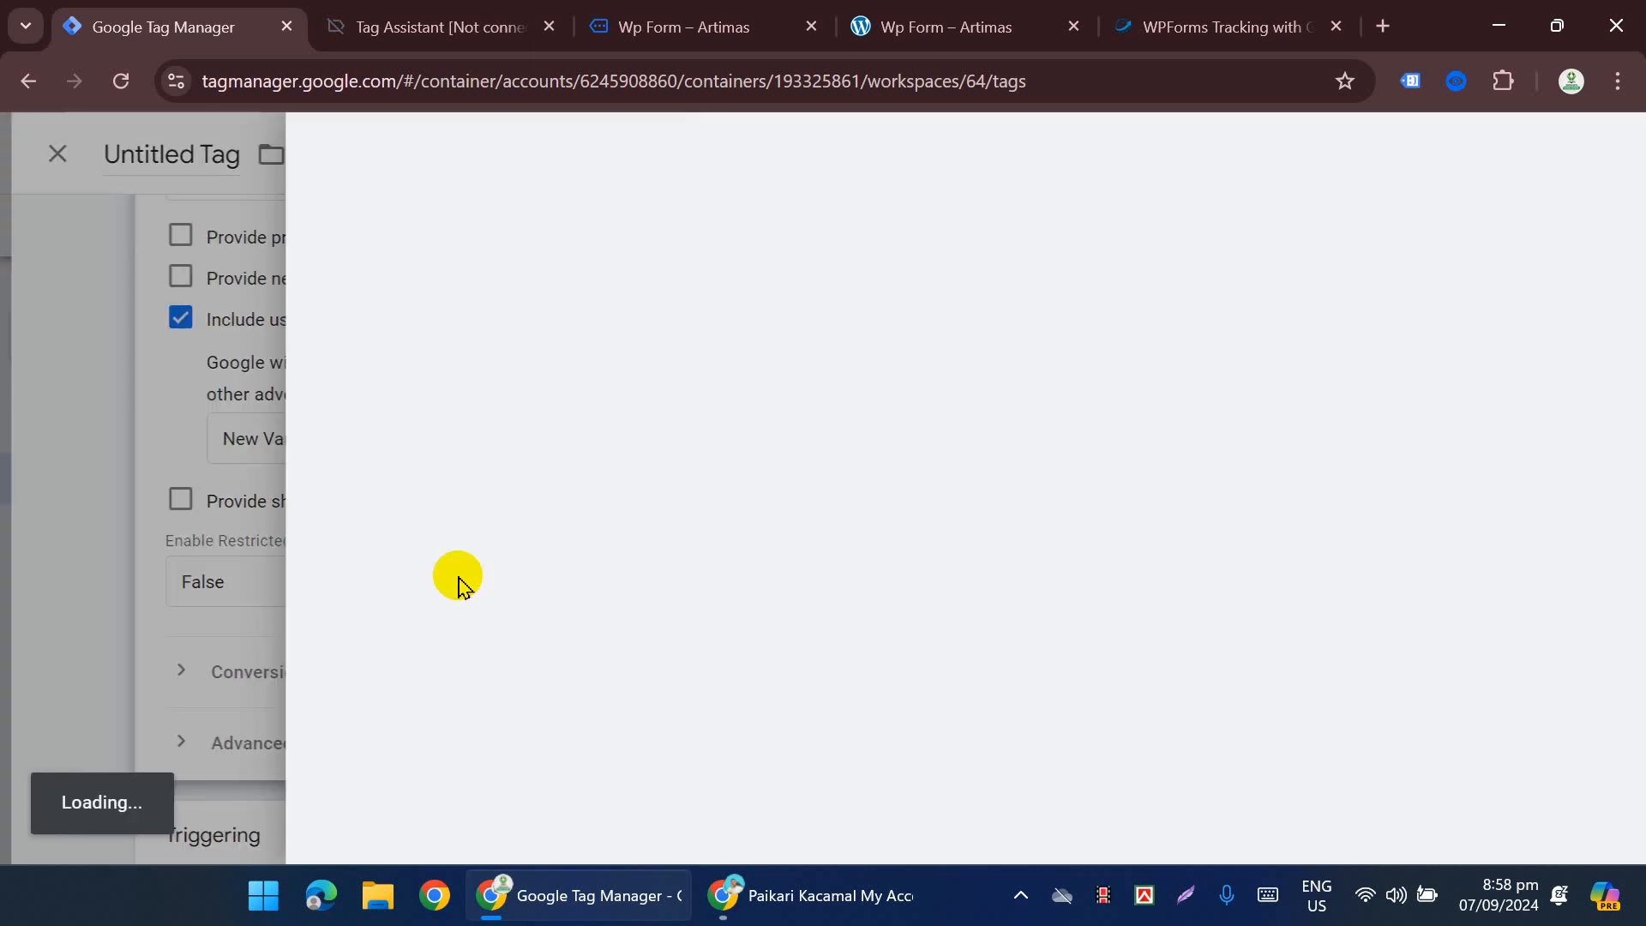
scroll(785, 566, down, 2)
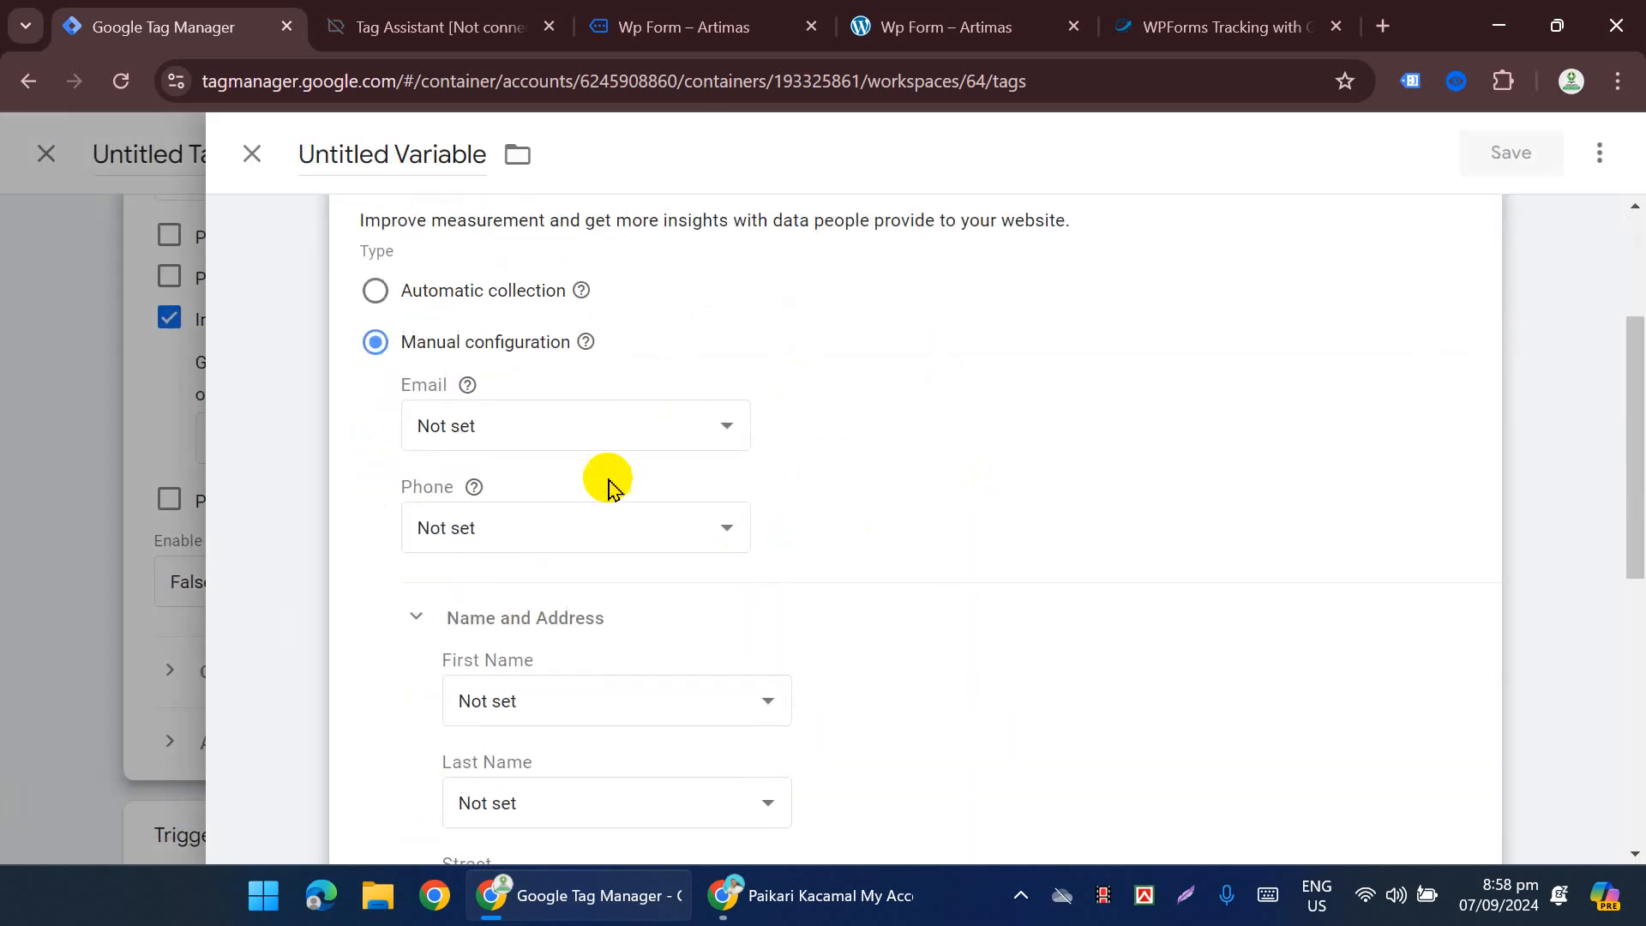
Step: Check the wpform_submit event's data layer inputs in Tag Assistant, and start a new variable for the Email field in Google Tag Manager
click(429, 27)
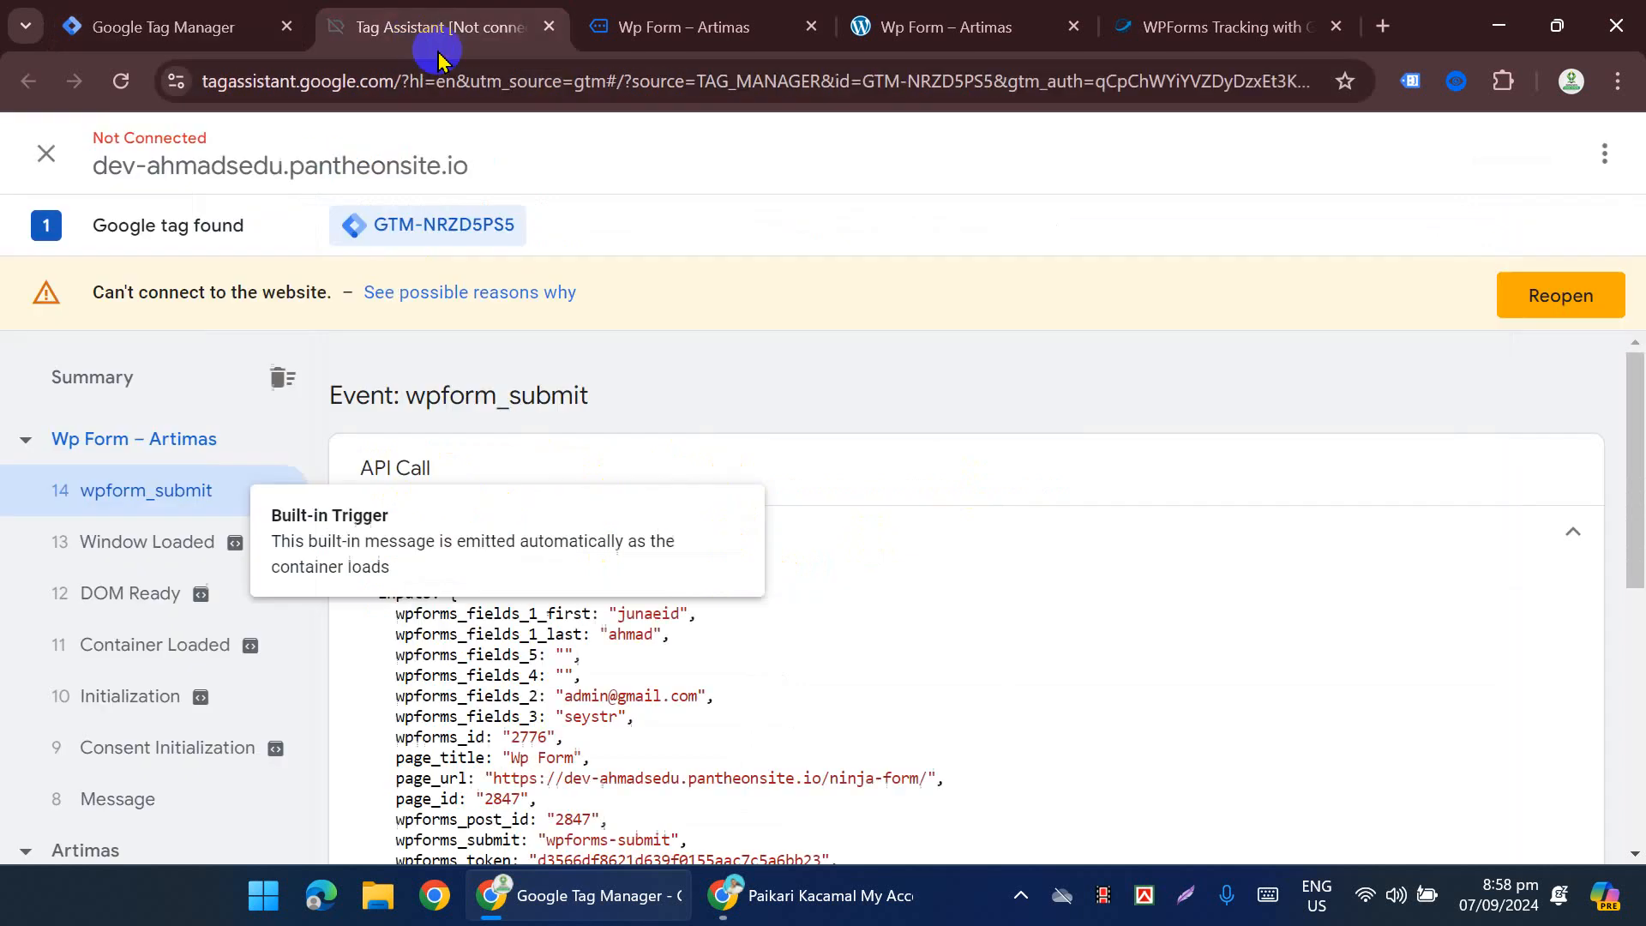
scroll(438, 614, down, 1)
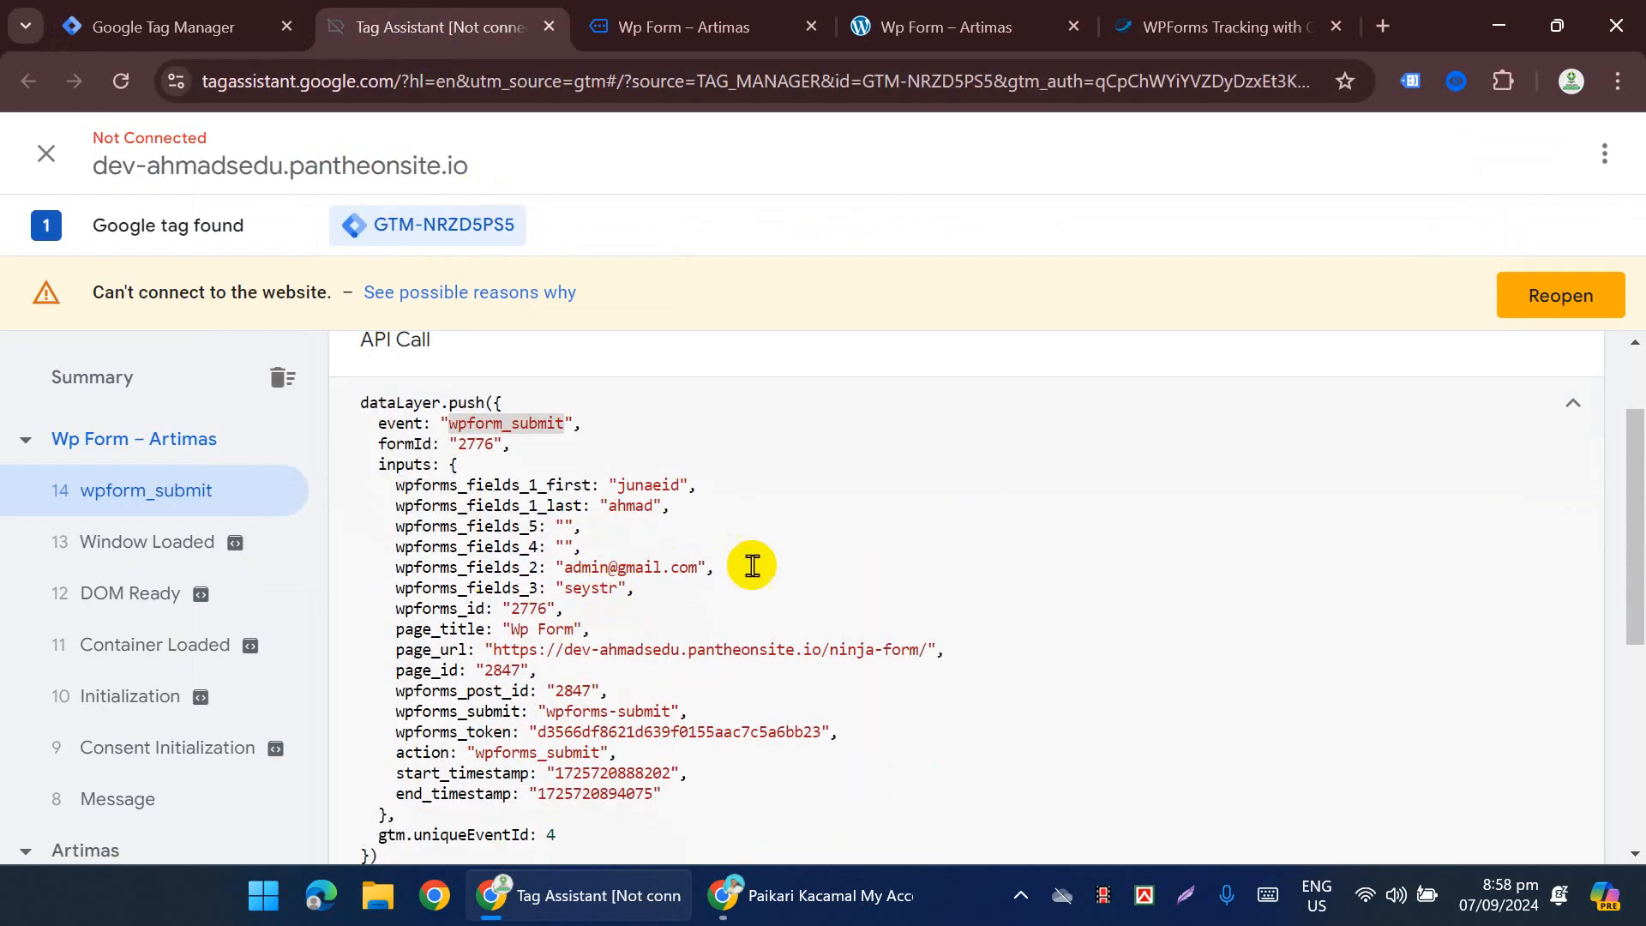
scroll(733, 639, down, 1)
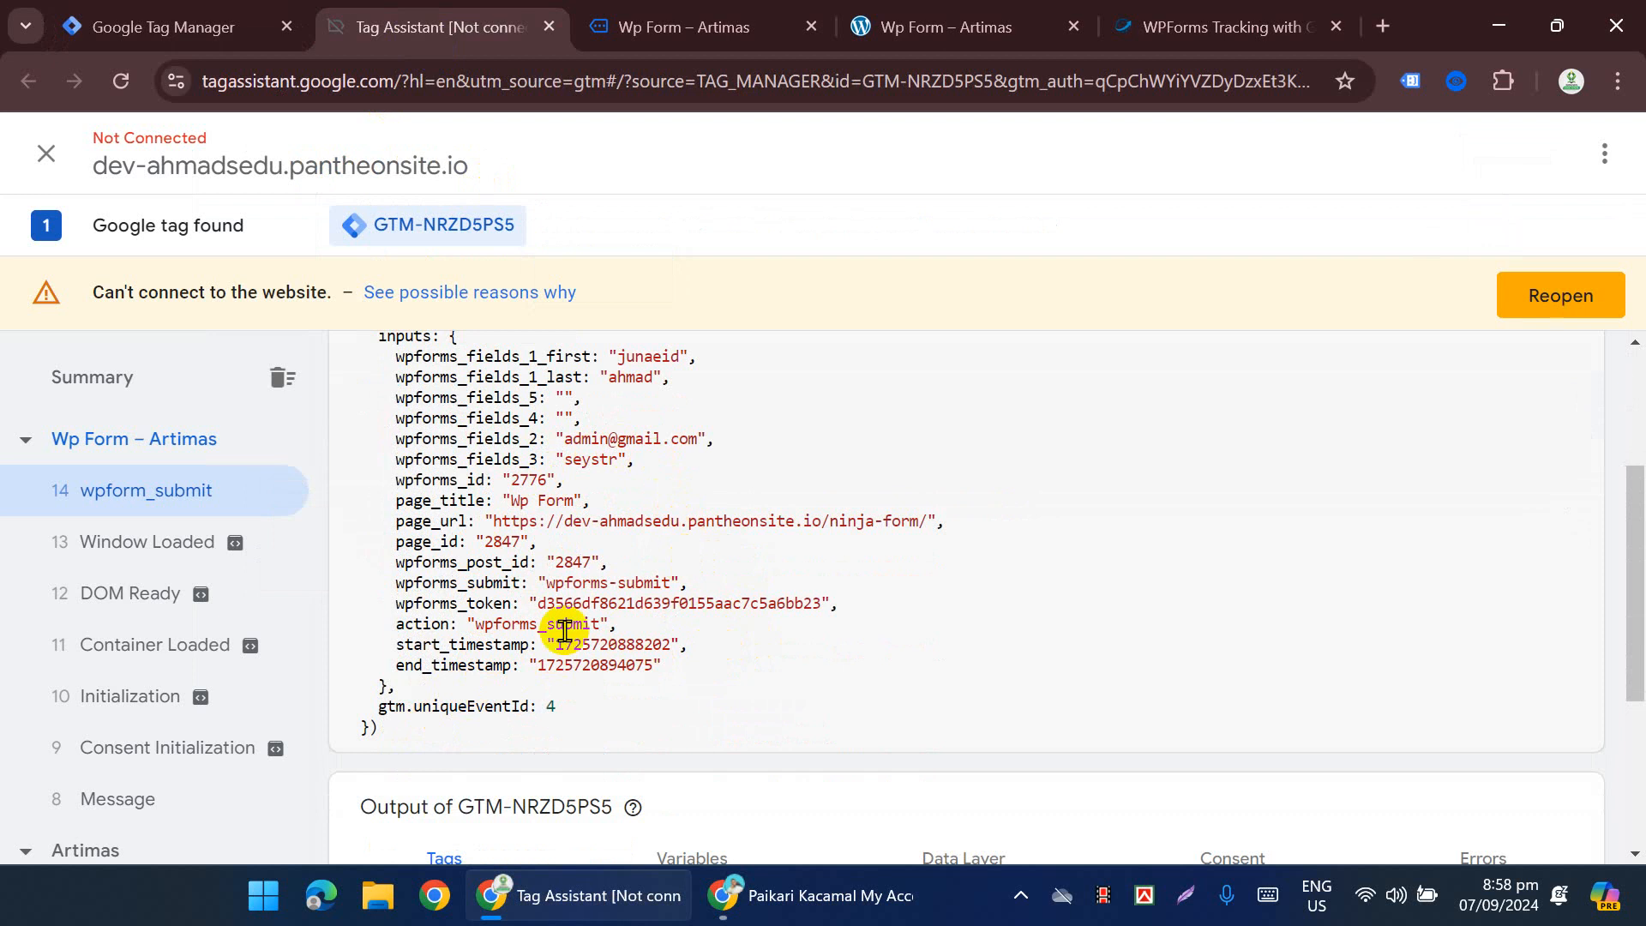
scroll(565, 620, up, 1)
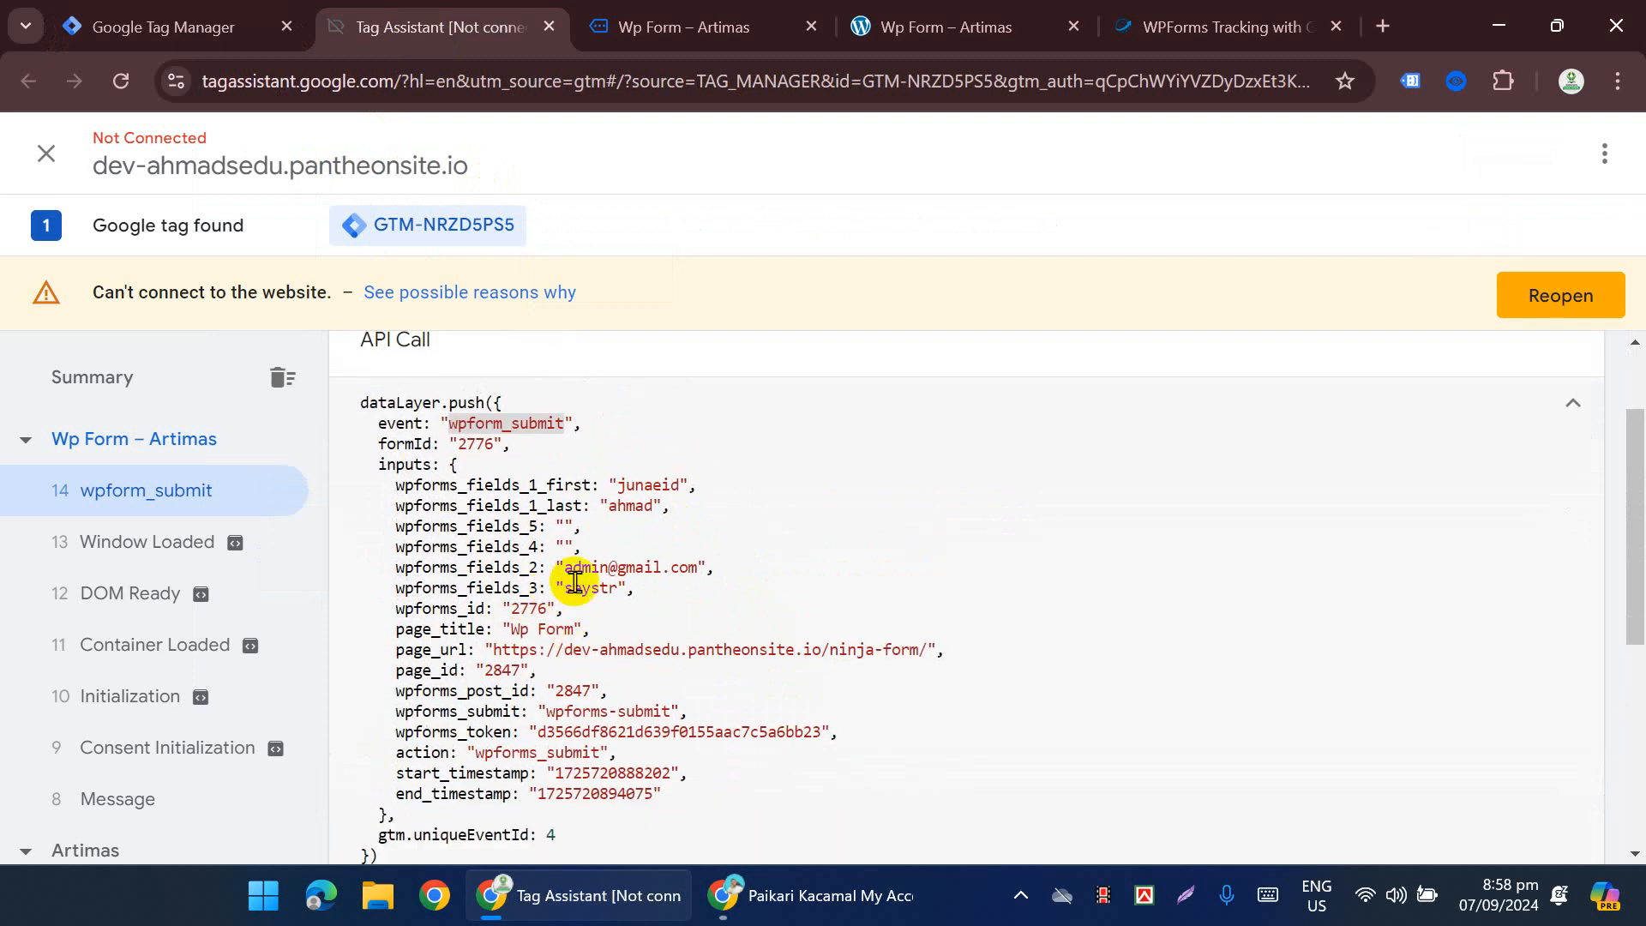
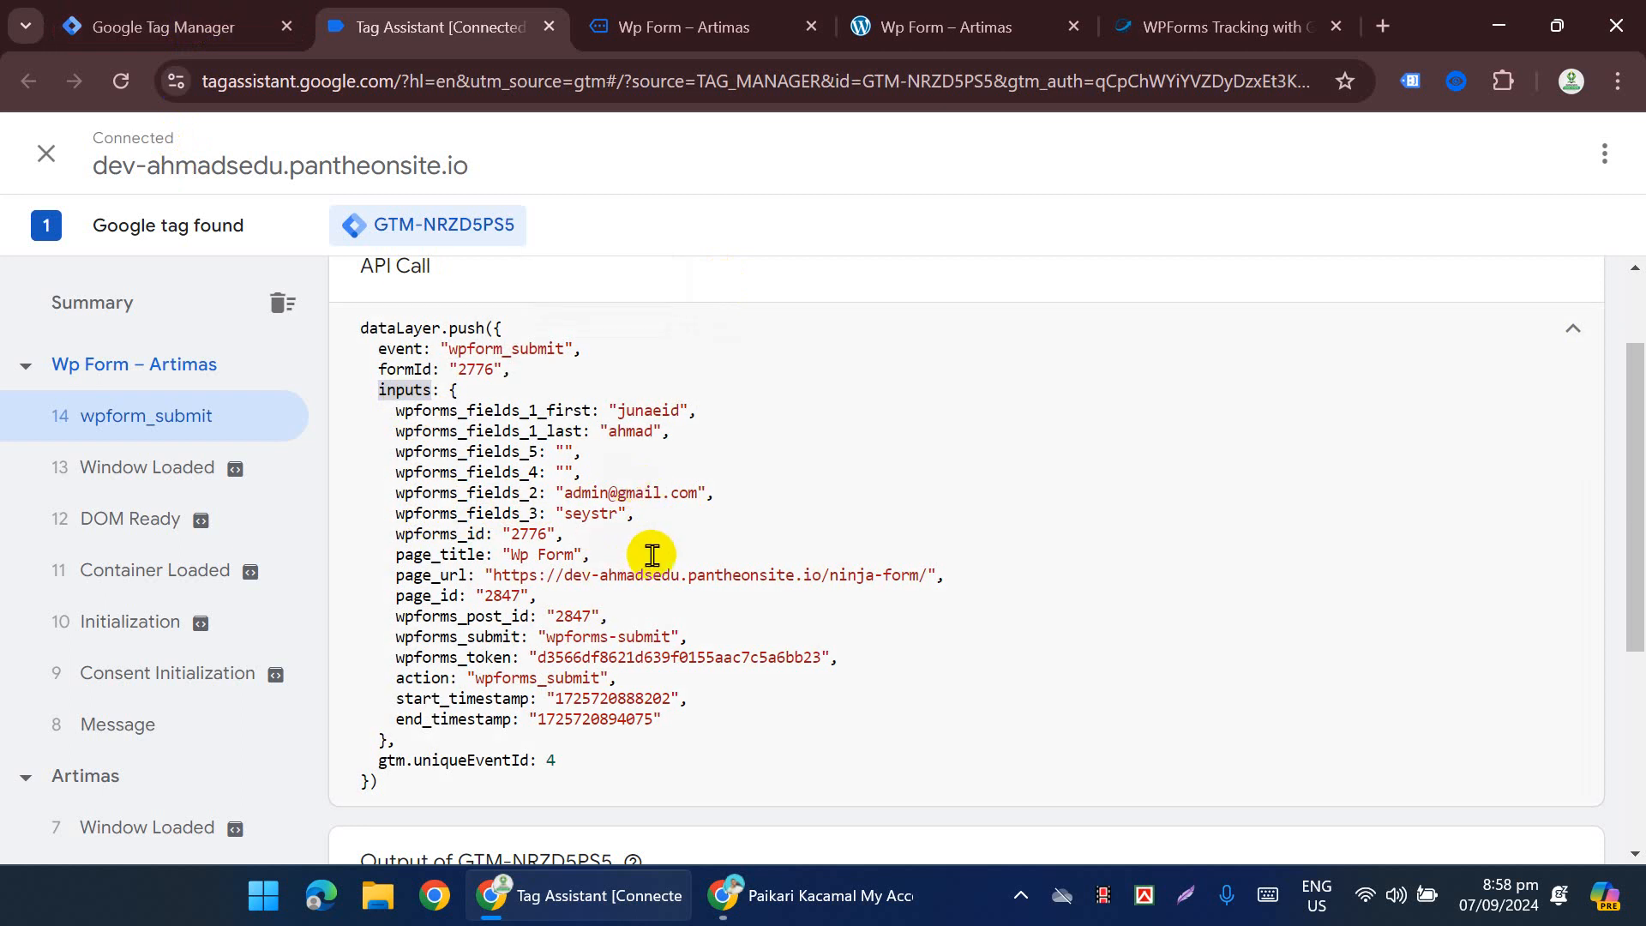
click(163, 27)
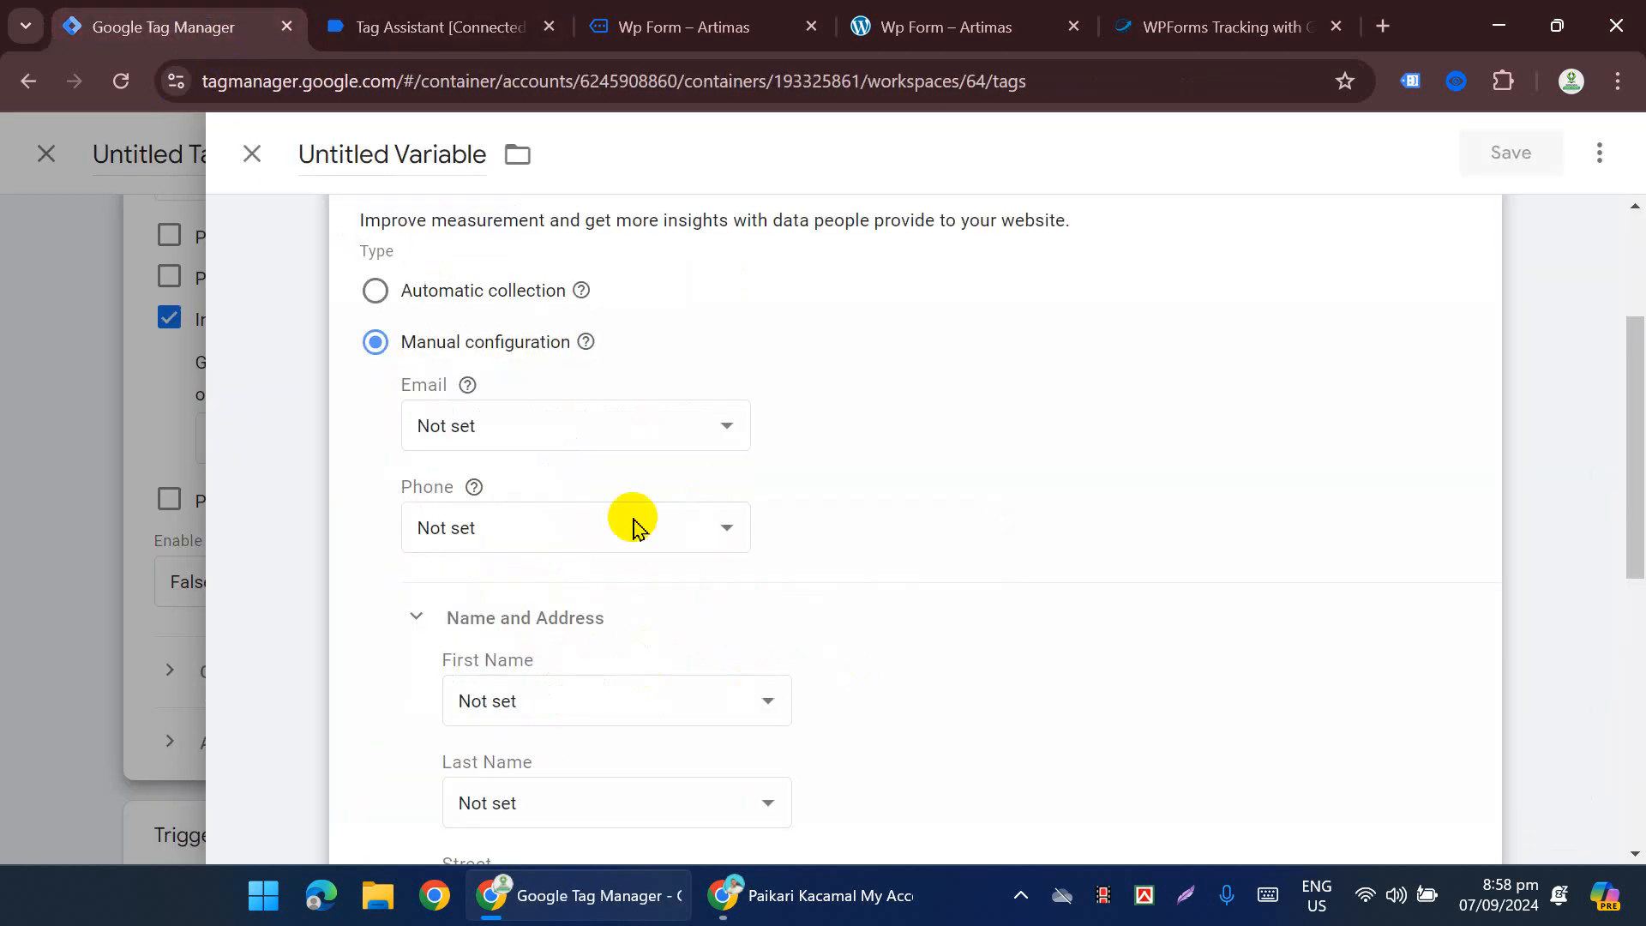
scroll(605, 532, down, 2)
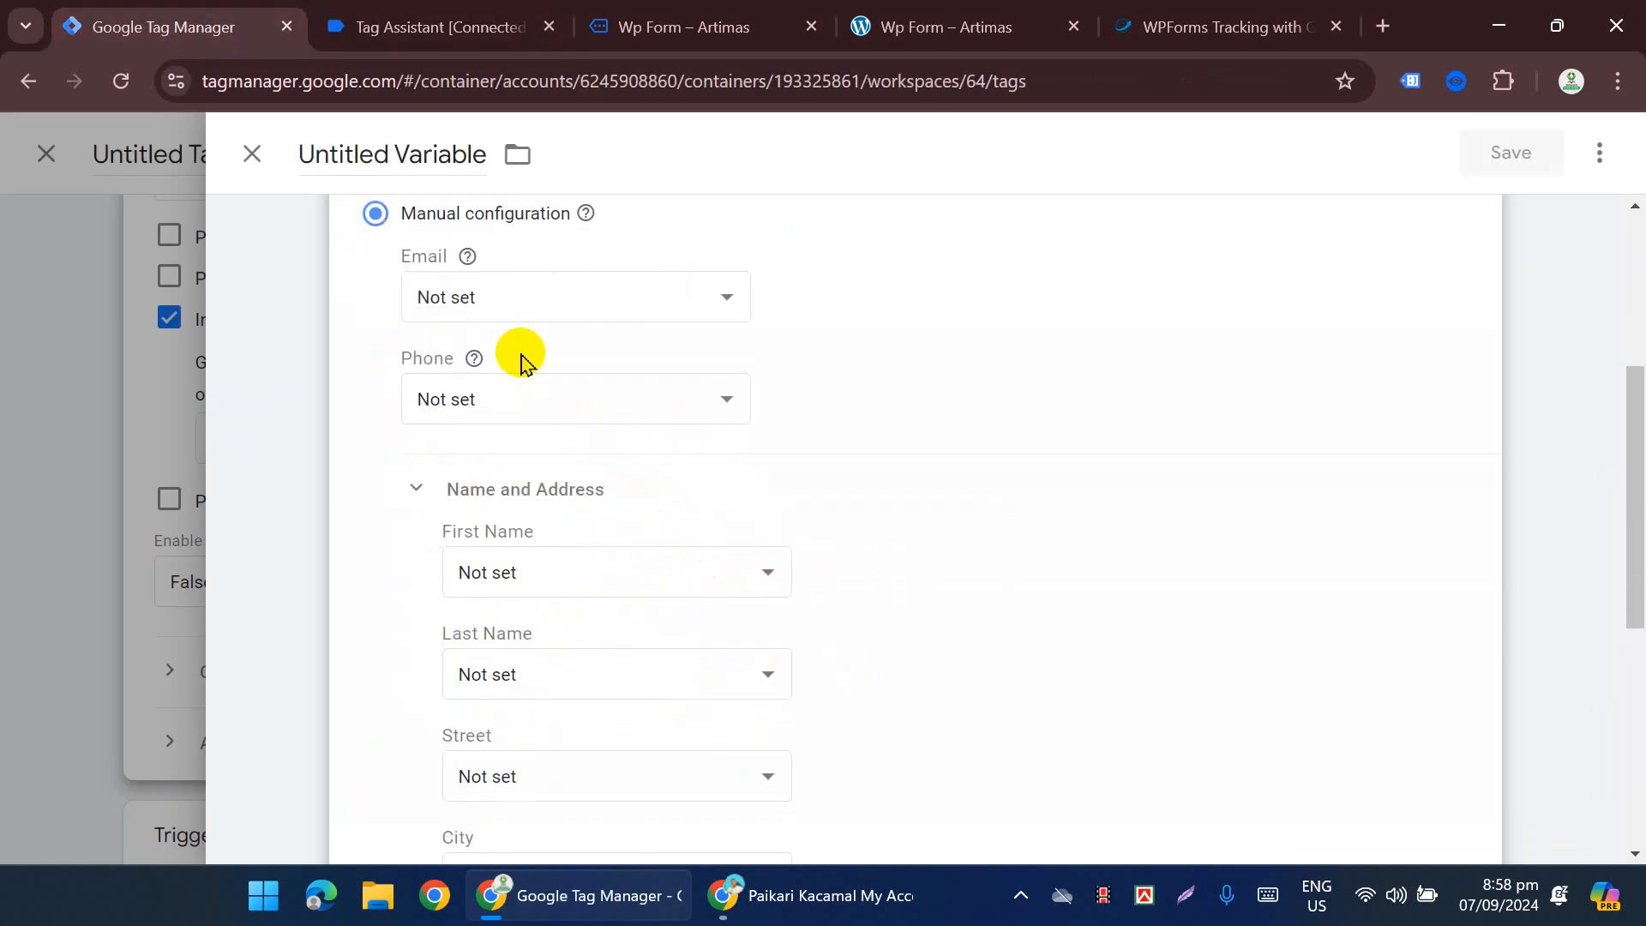
click(514, 309)
scroll(617, 600, down, 6)
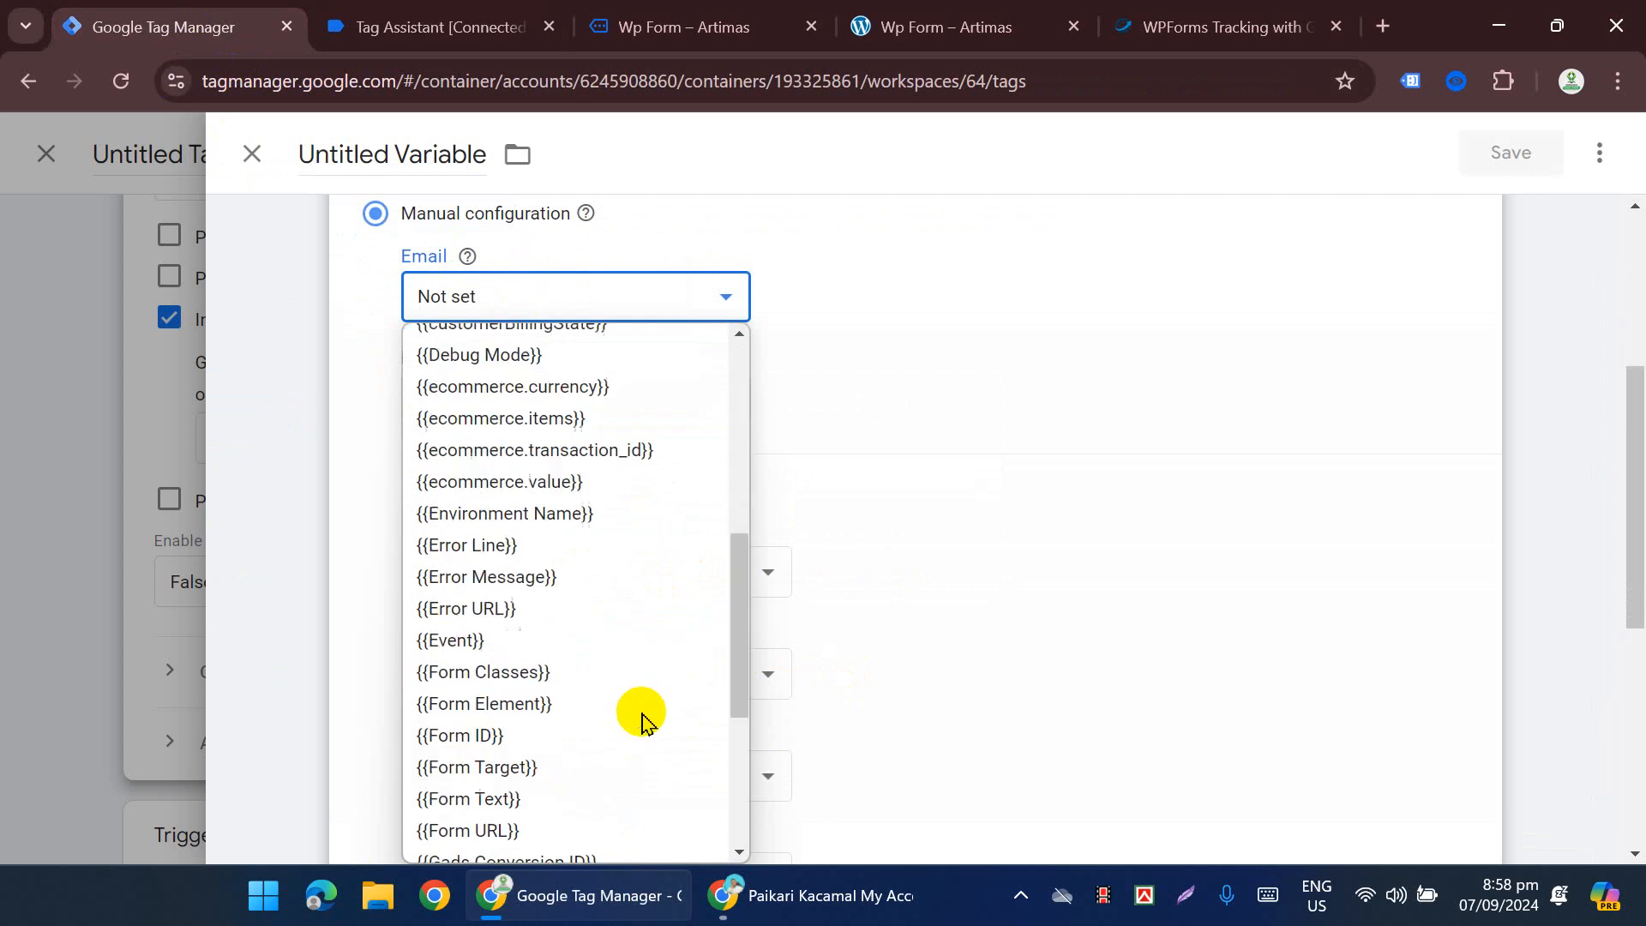
scroll(644, 720, down, 4)
click(514, 847)
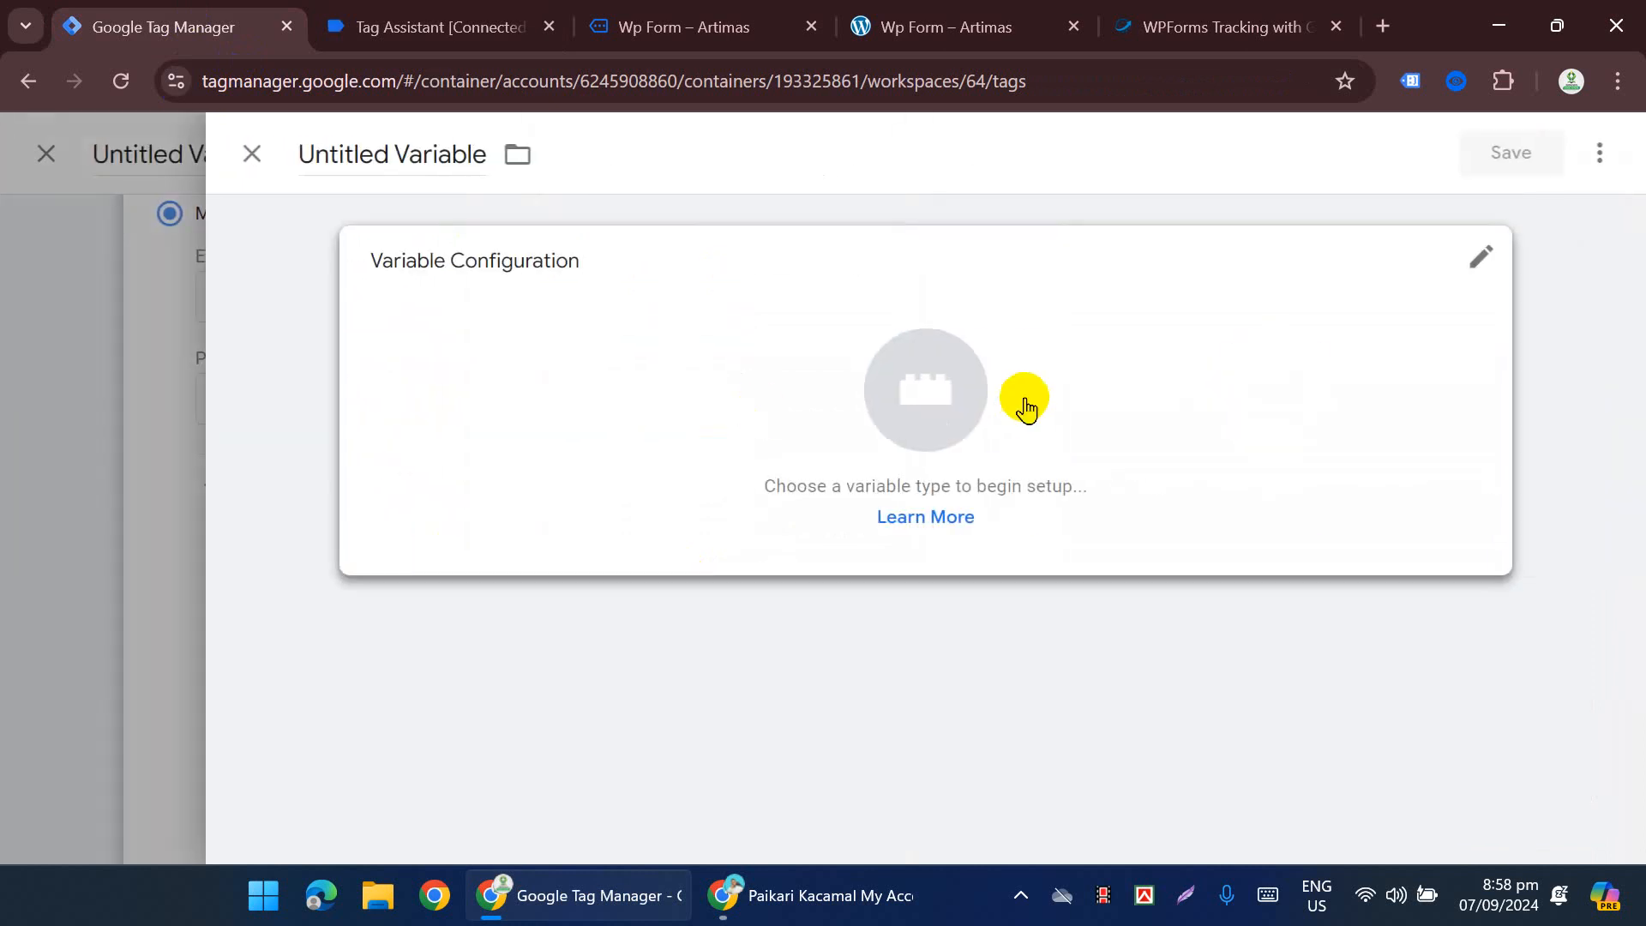
Step: Set the new email variable's type to Data Layer Variable
click(934, 394)
scroll(1149, 606, down, 5)
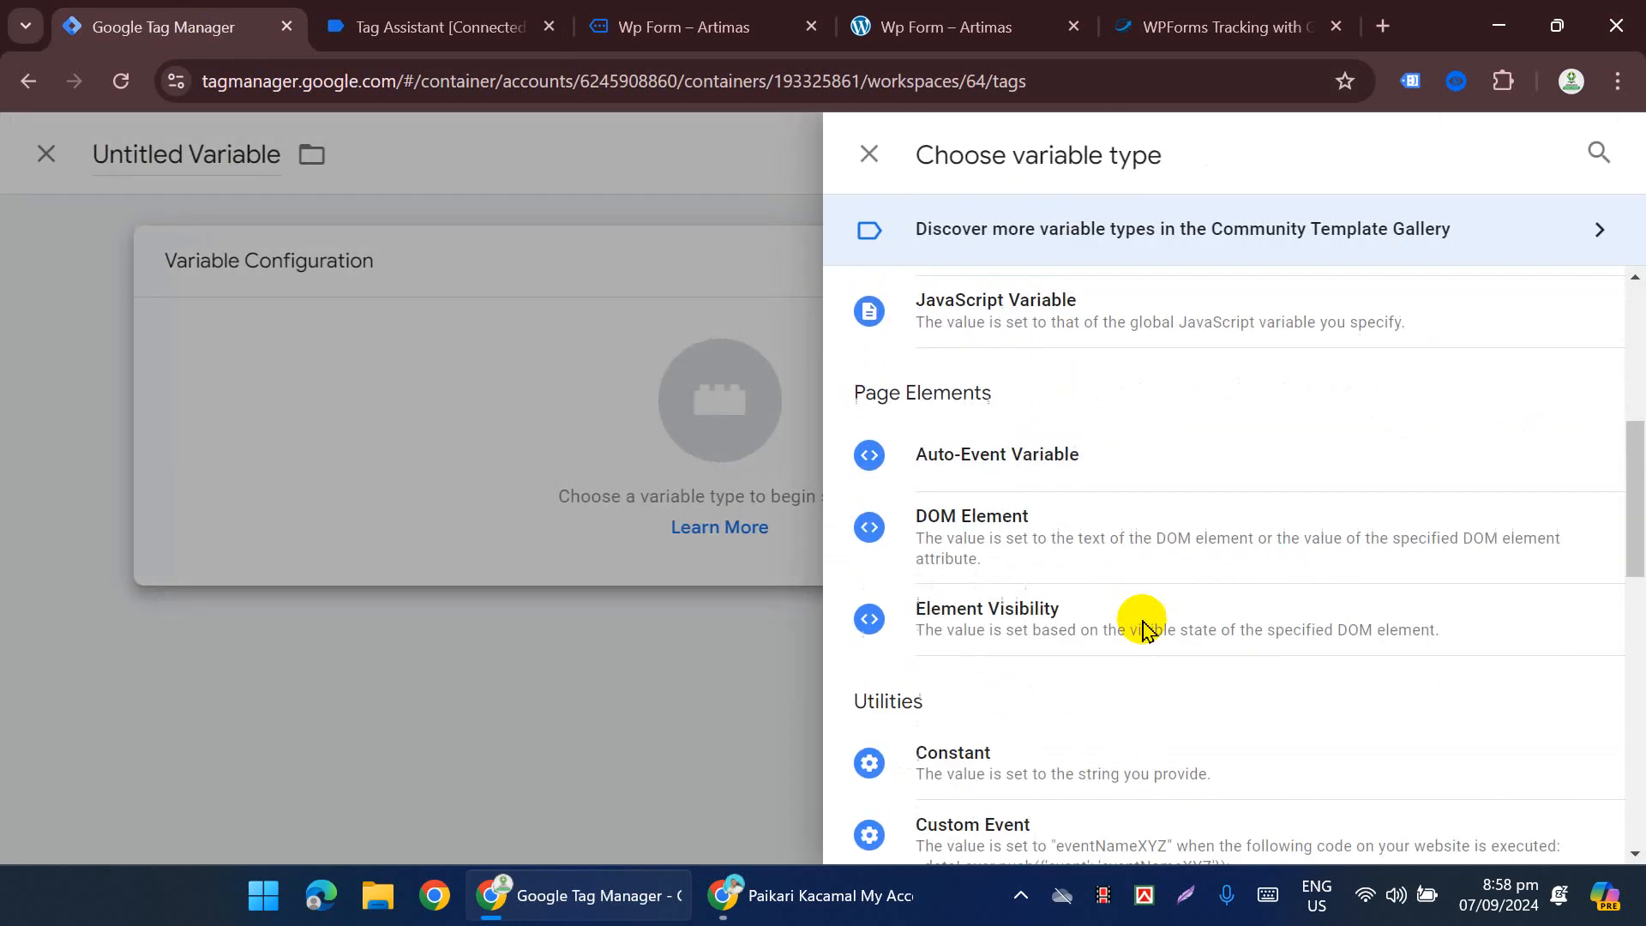
scroll(1145, 626, up, 3)
click(986, 532)
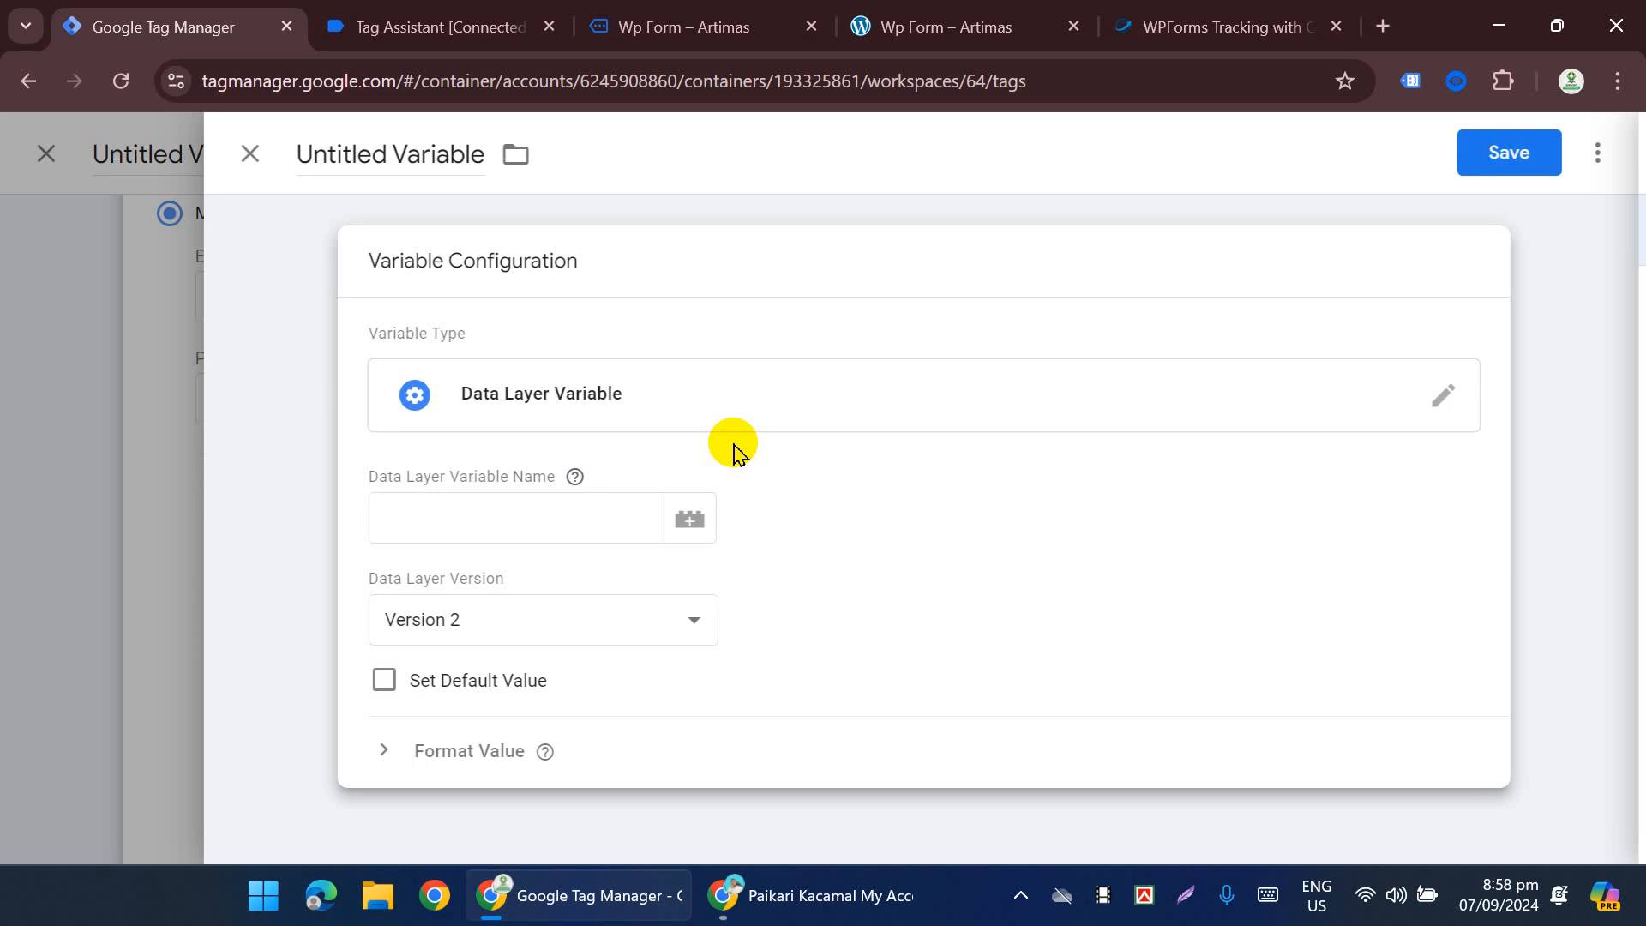
Step: Set the Data Layer Variable Name to inputs.wpforms_fields_2, copying the email field's key from the event data in Tag Assistant
click(512, 519)
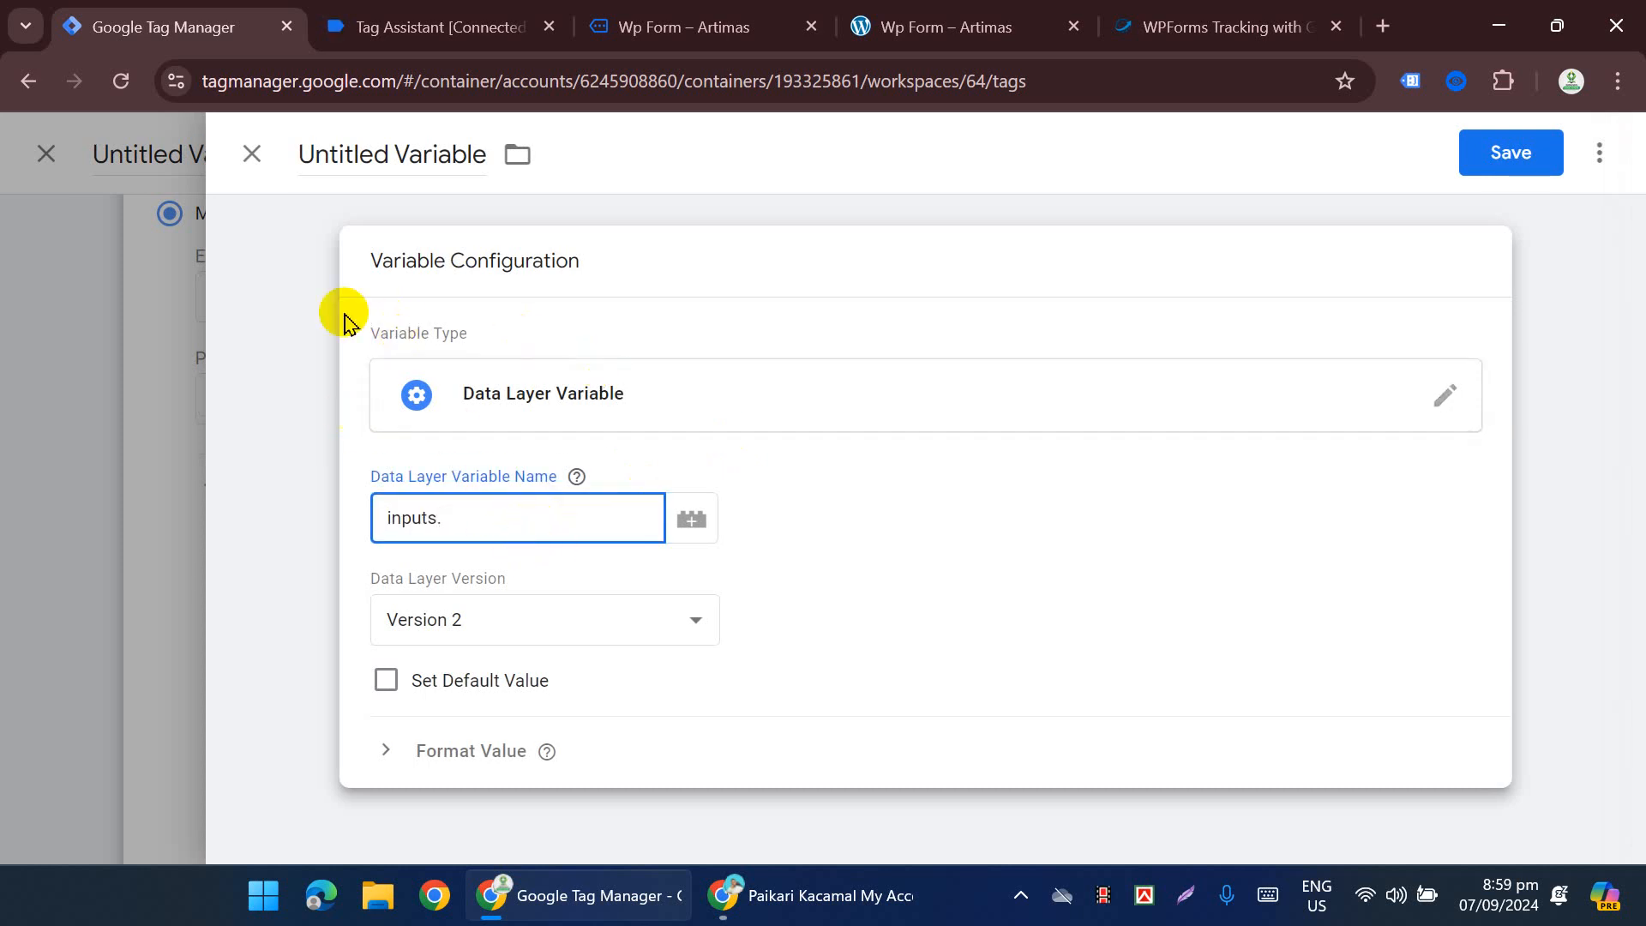
click(521, 12)
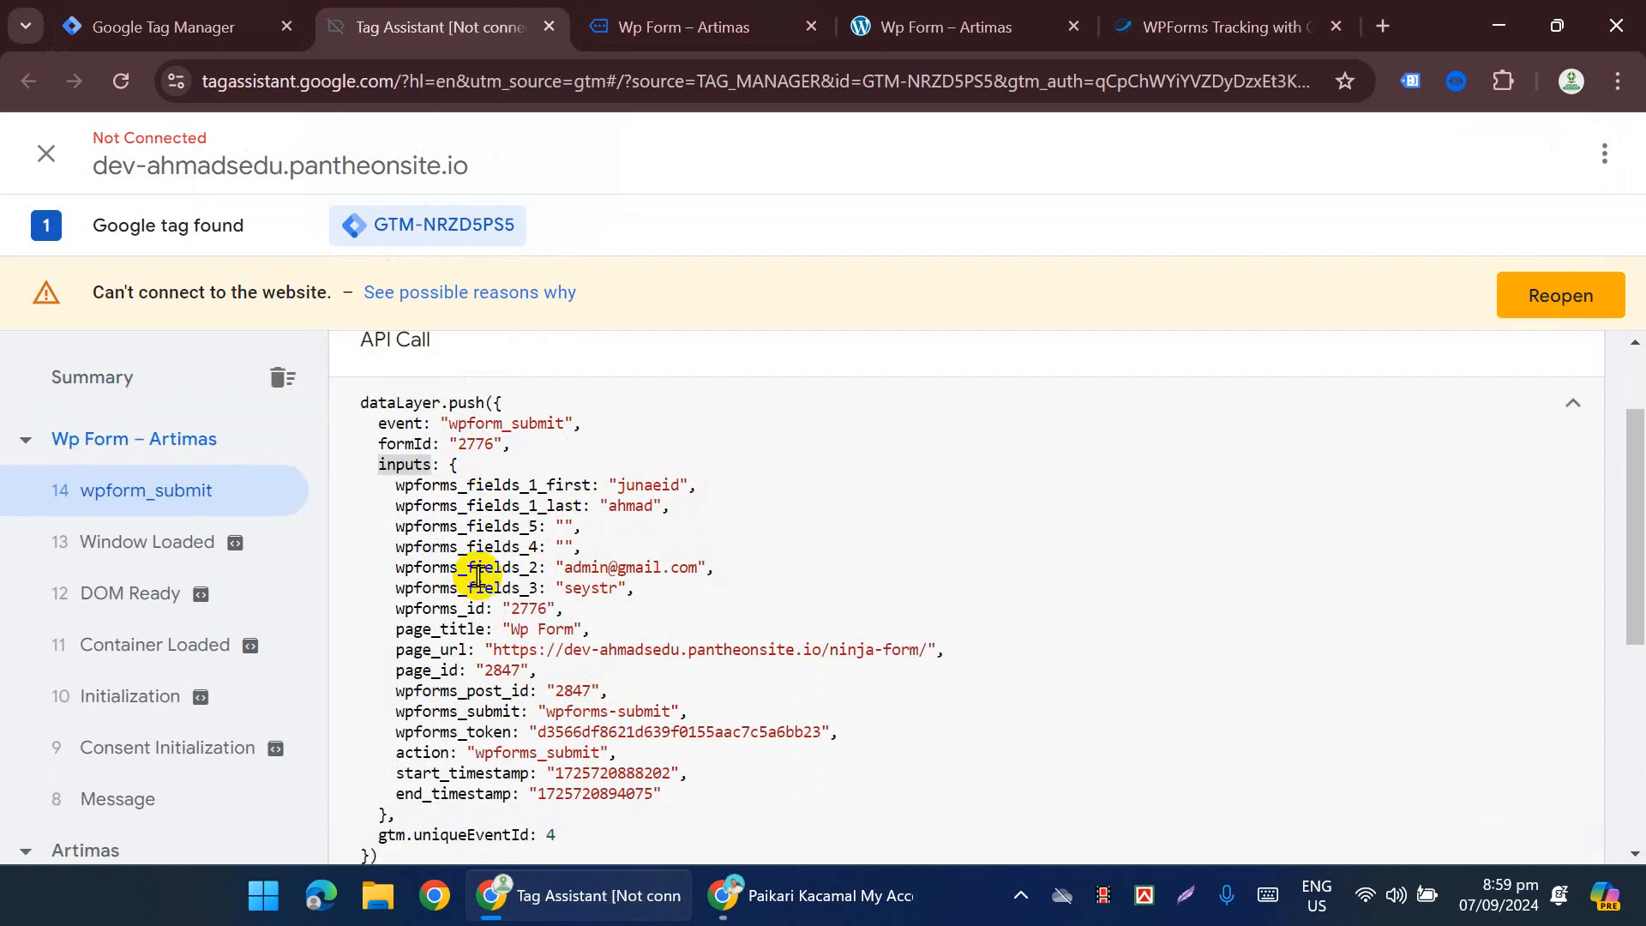
double_click(478, 568)
key(ctrl+c)
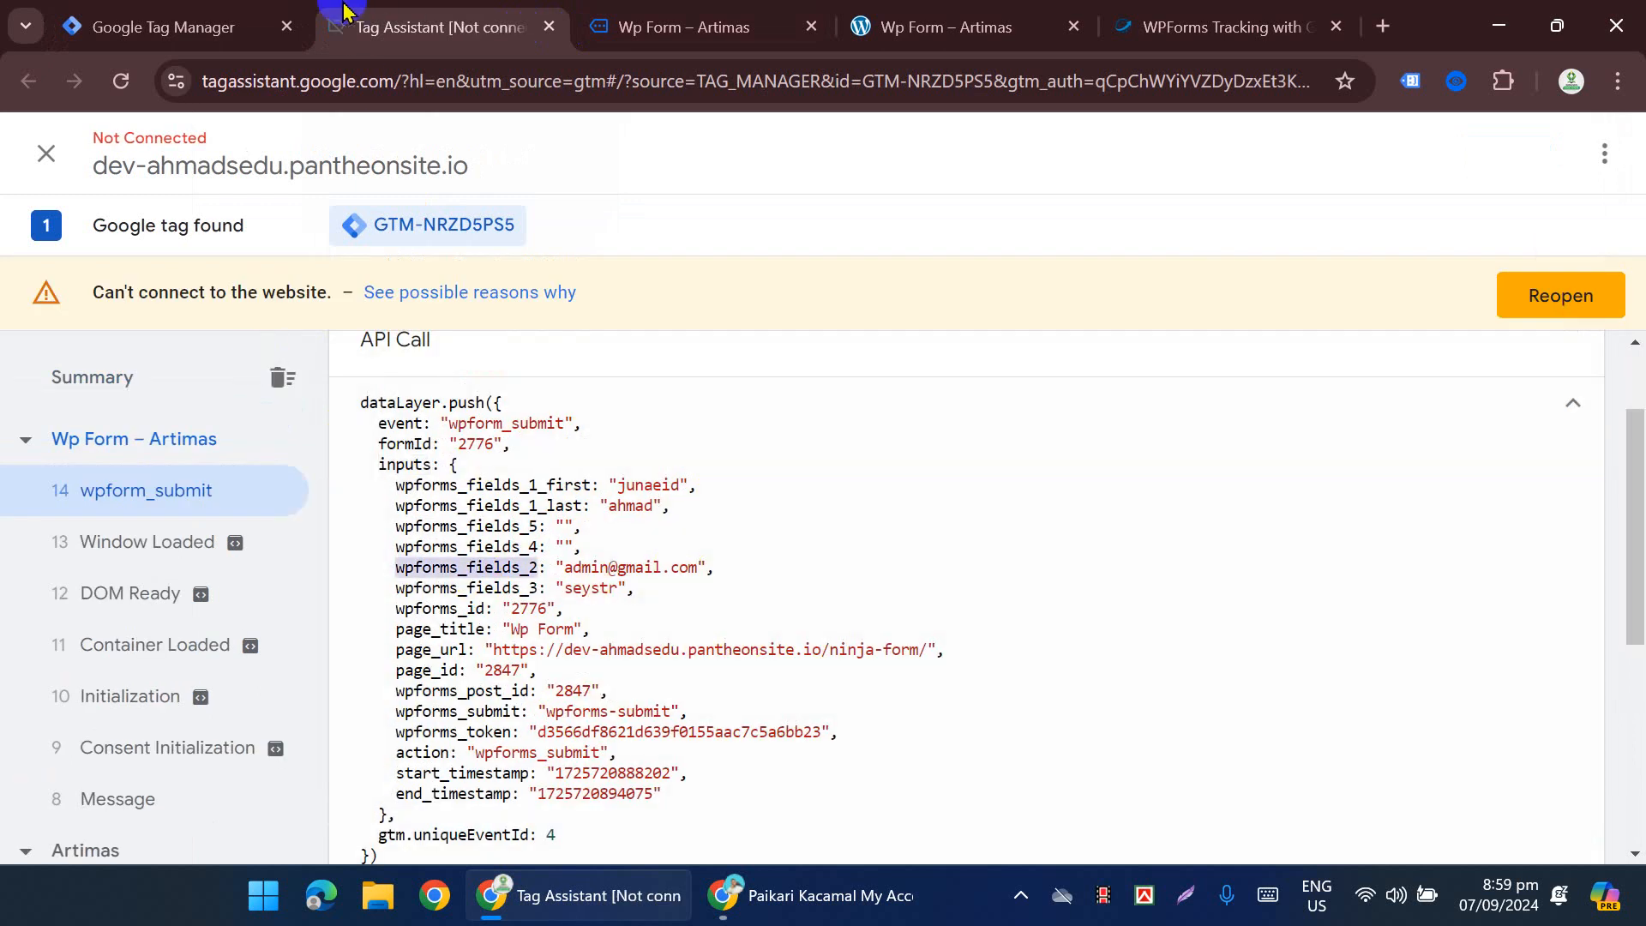
click(221, 12)
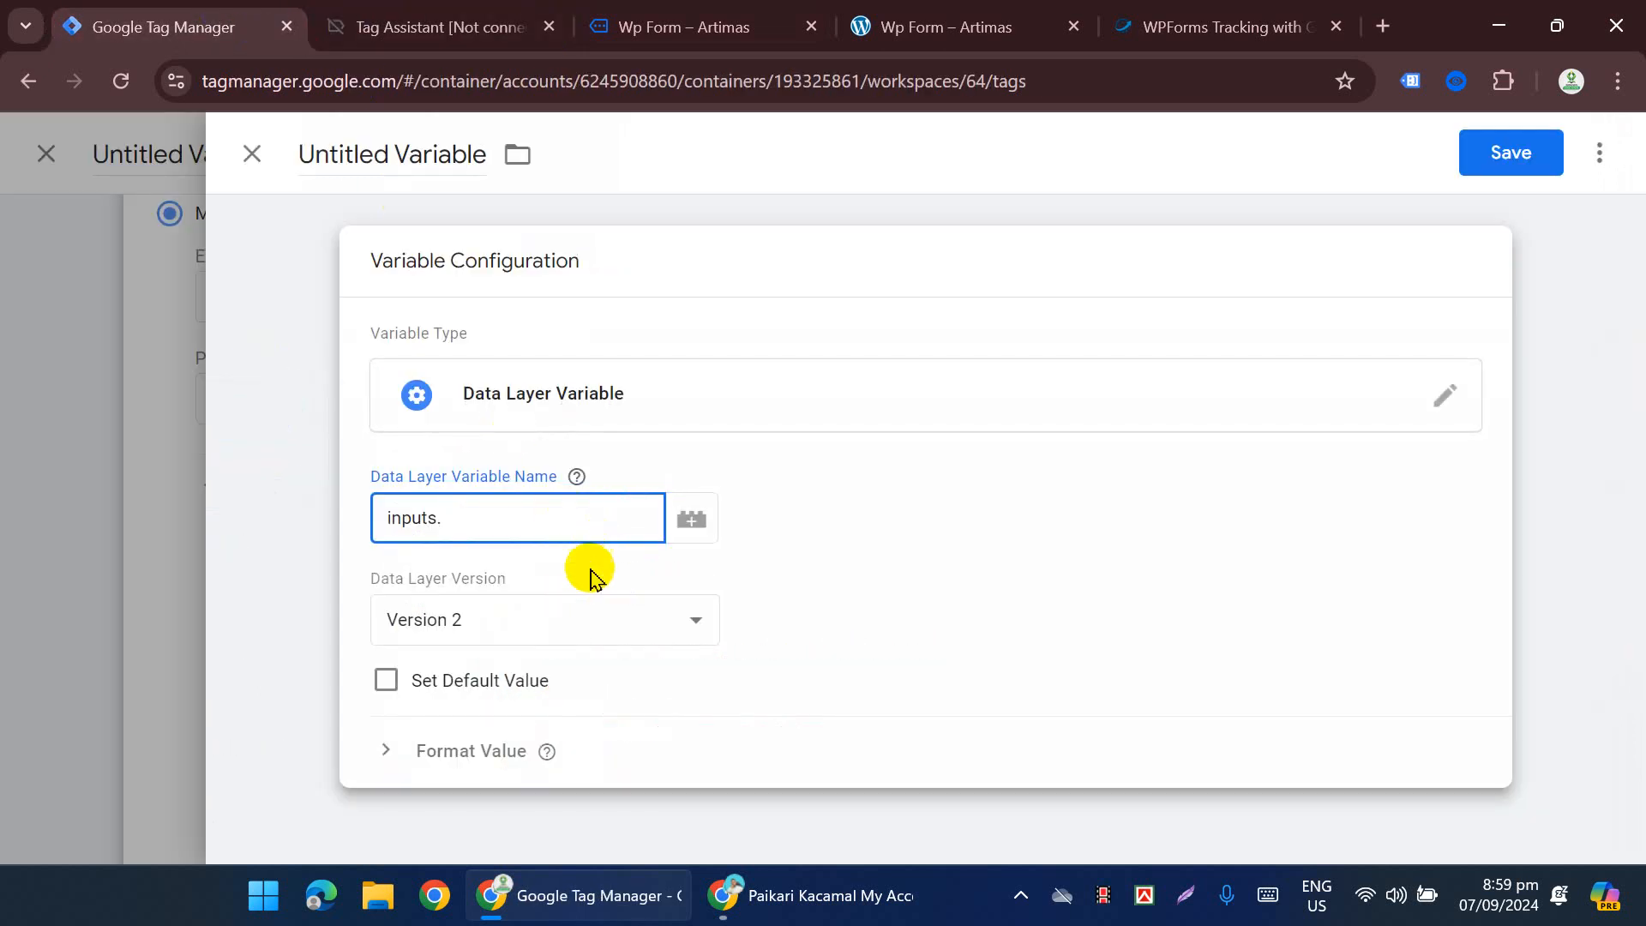
key(ctrl+v)
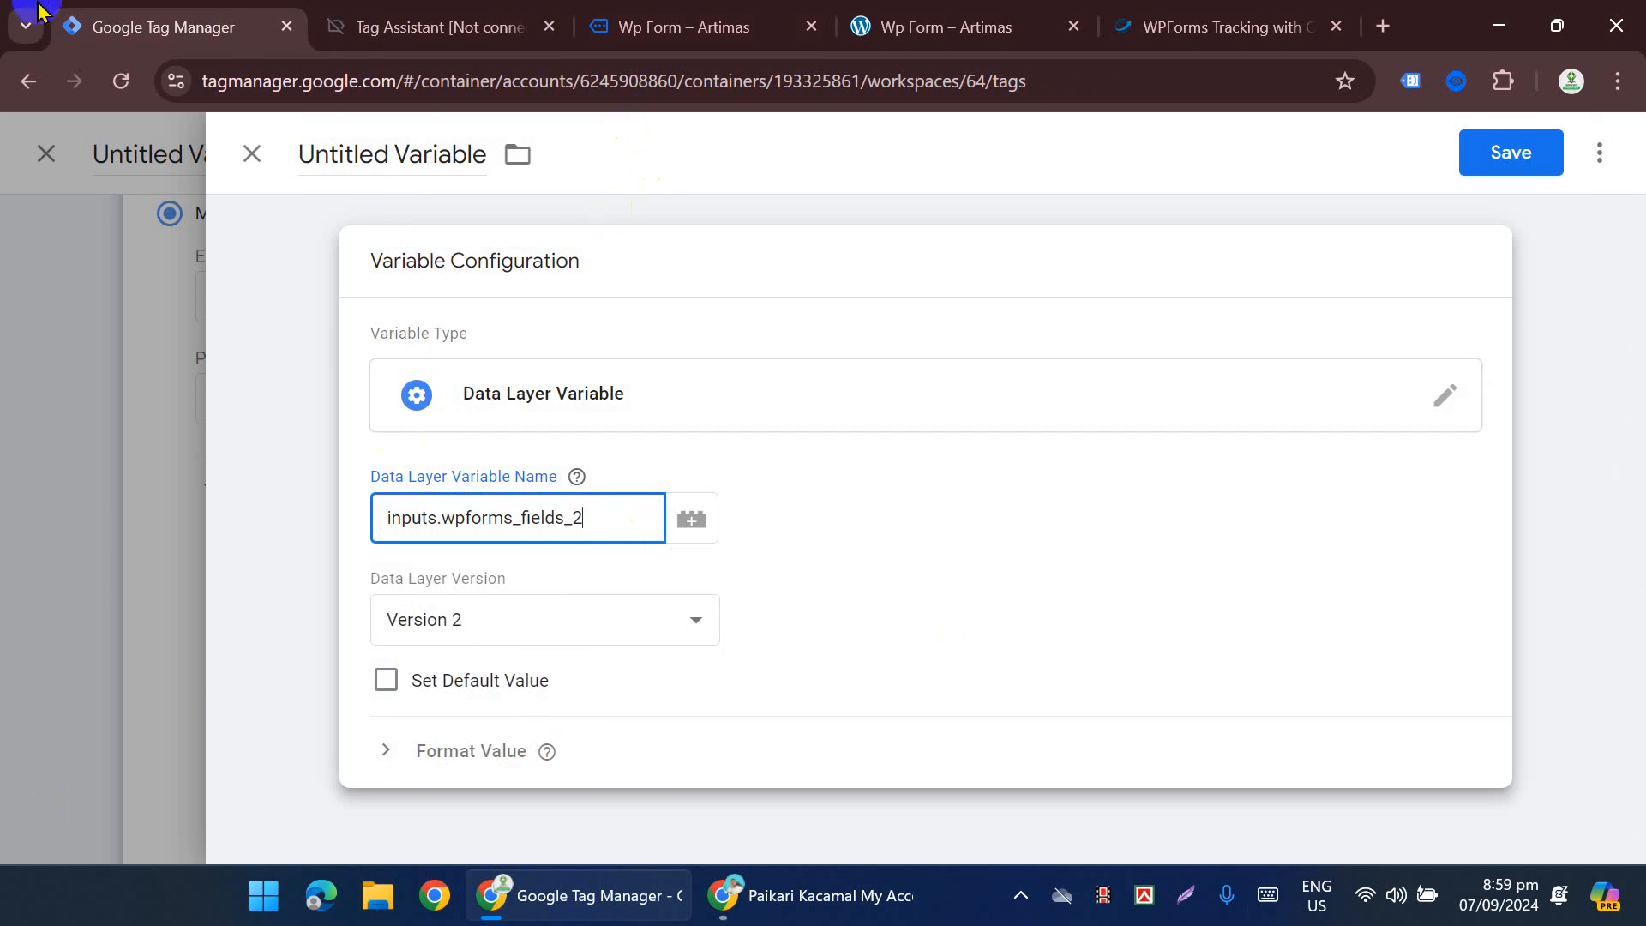
double_click(547, 512)
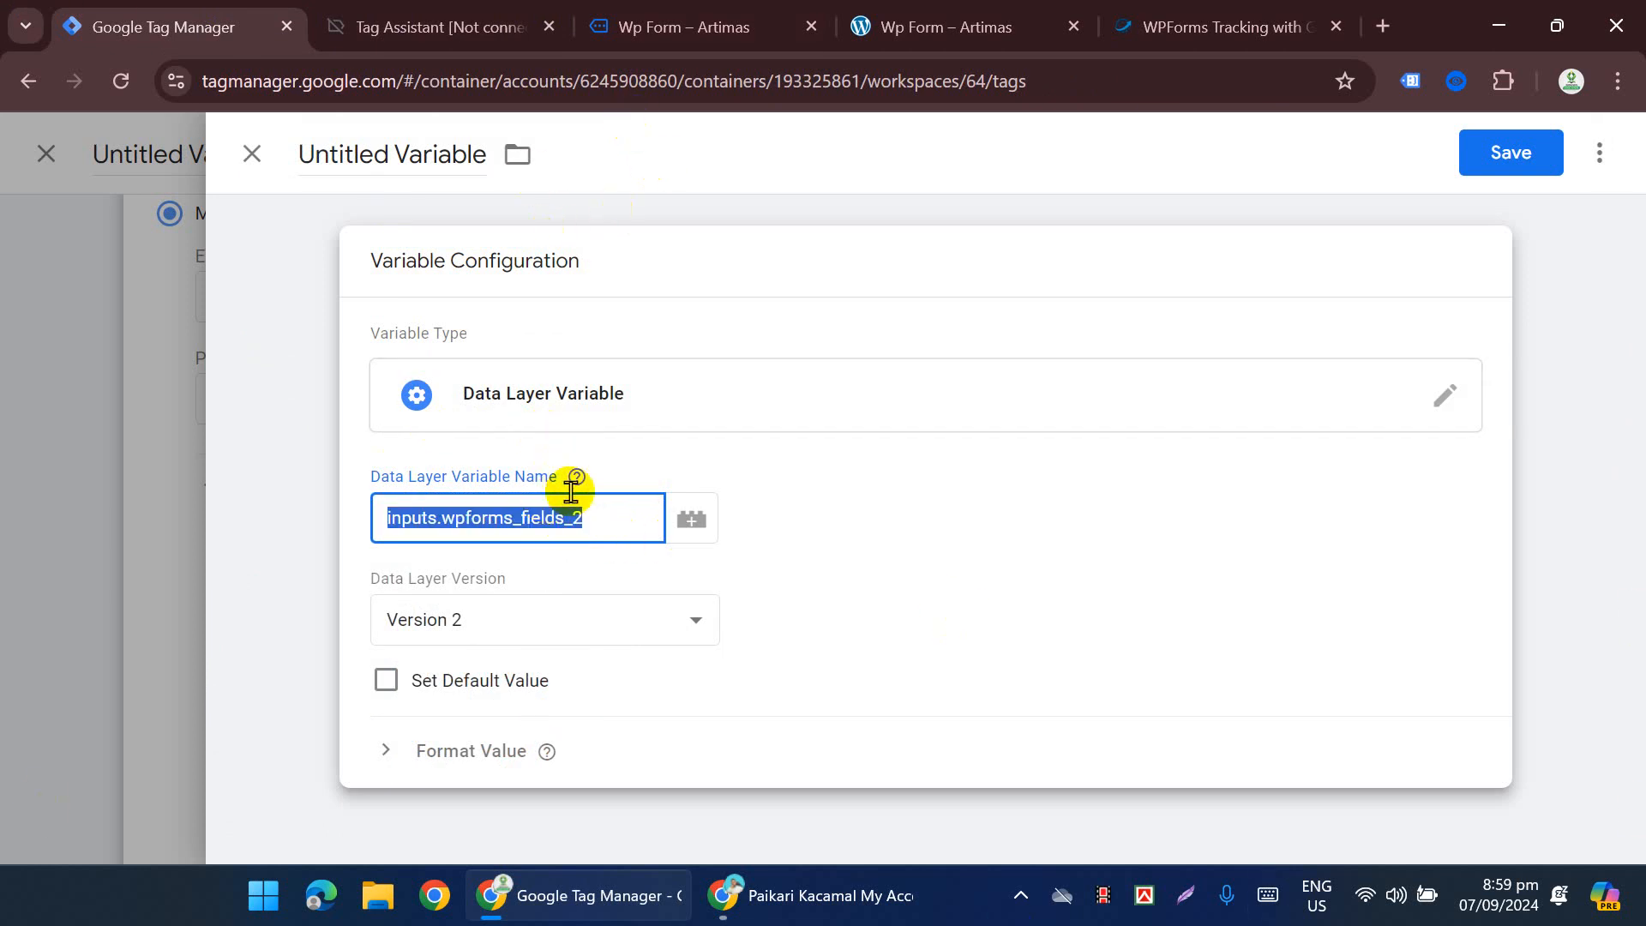
click(574, 485)
Step: Try naming the untitled data layer variable wpforms_fields_2
click(358, 163)
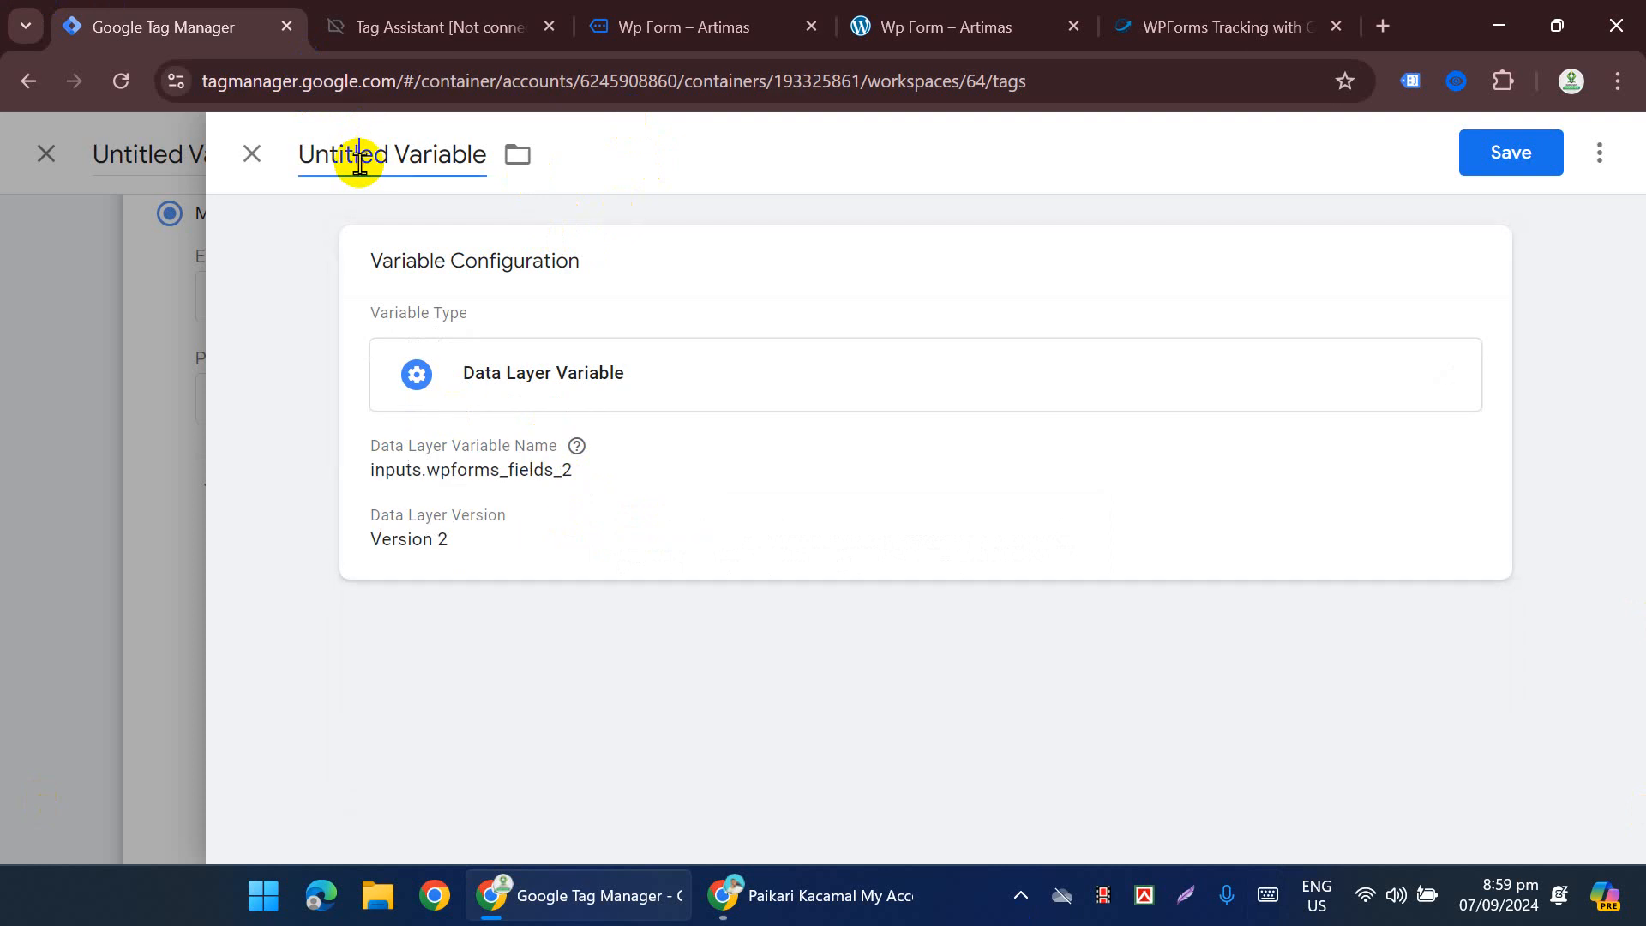
key(ctrl+a)
text(wpforms_fields_2wpforms_fields_2)
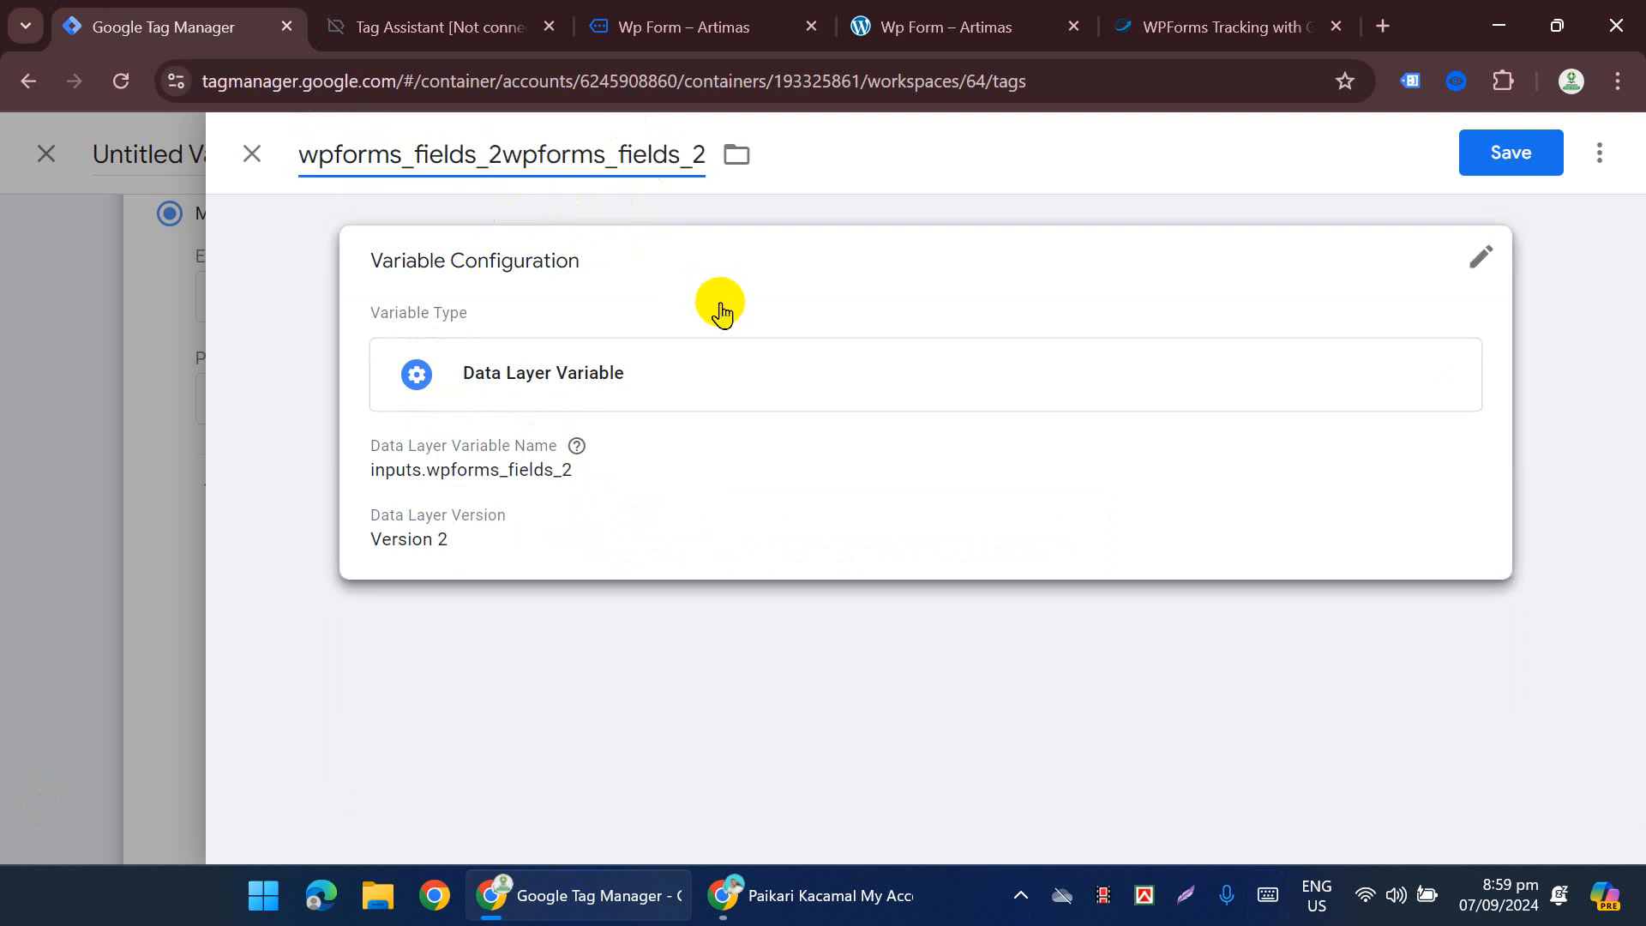
key(ctrl+a)
key(ctrl+v)
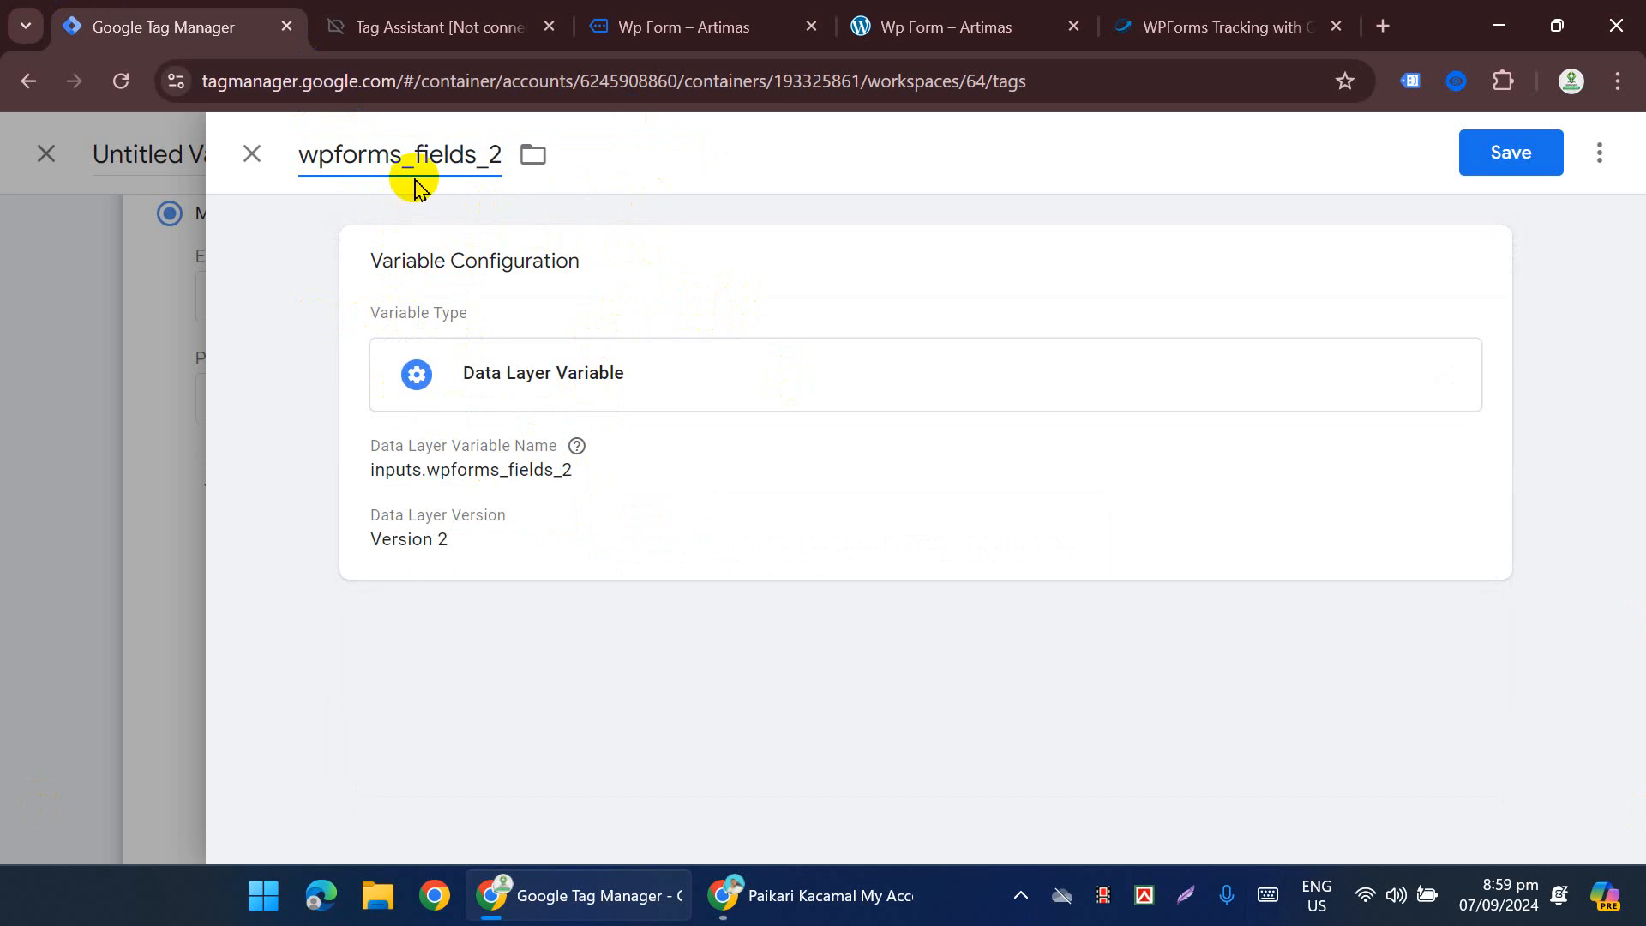
Step: Name the data layer variable Form Submit Email and save it as the Email source
key(ctrl+a)
key(BackSpace)
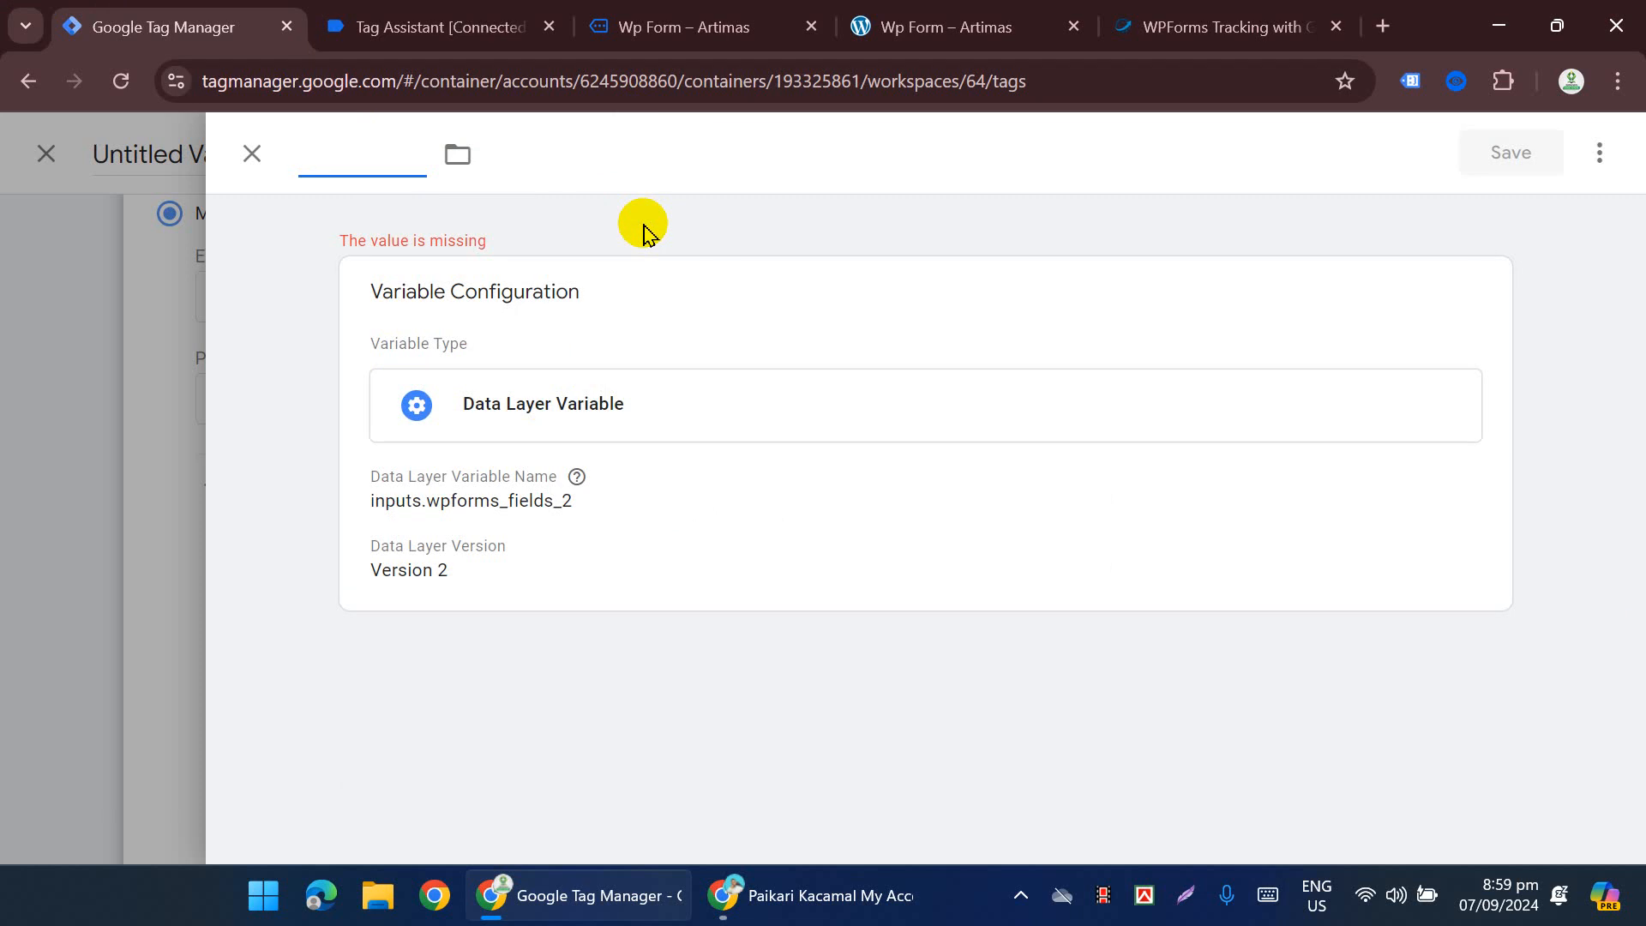
text(Form Submit Email)
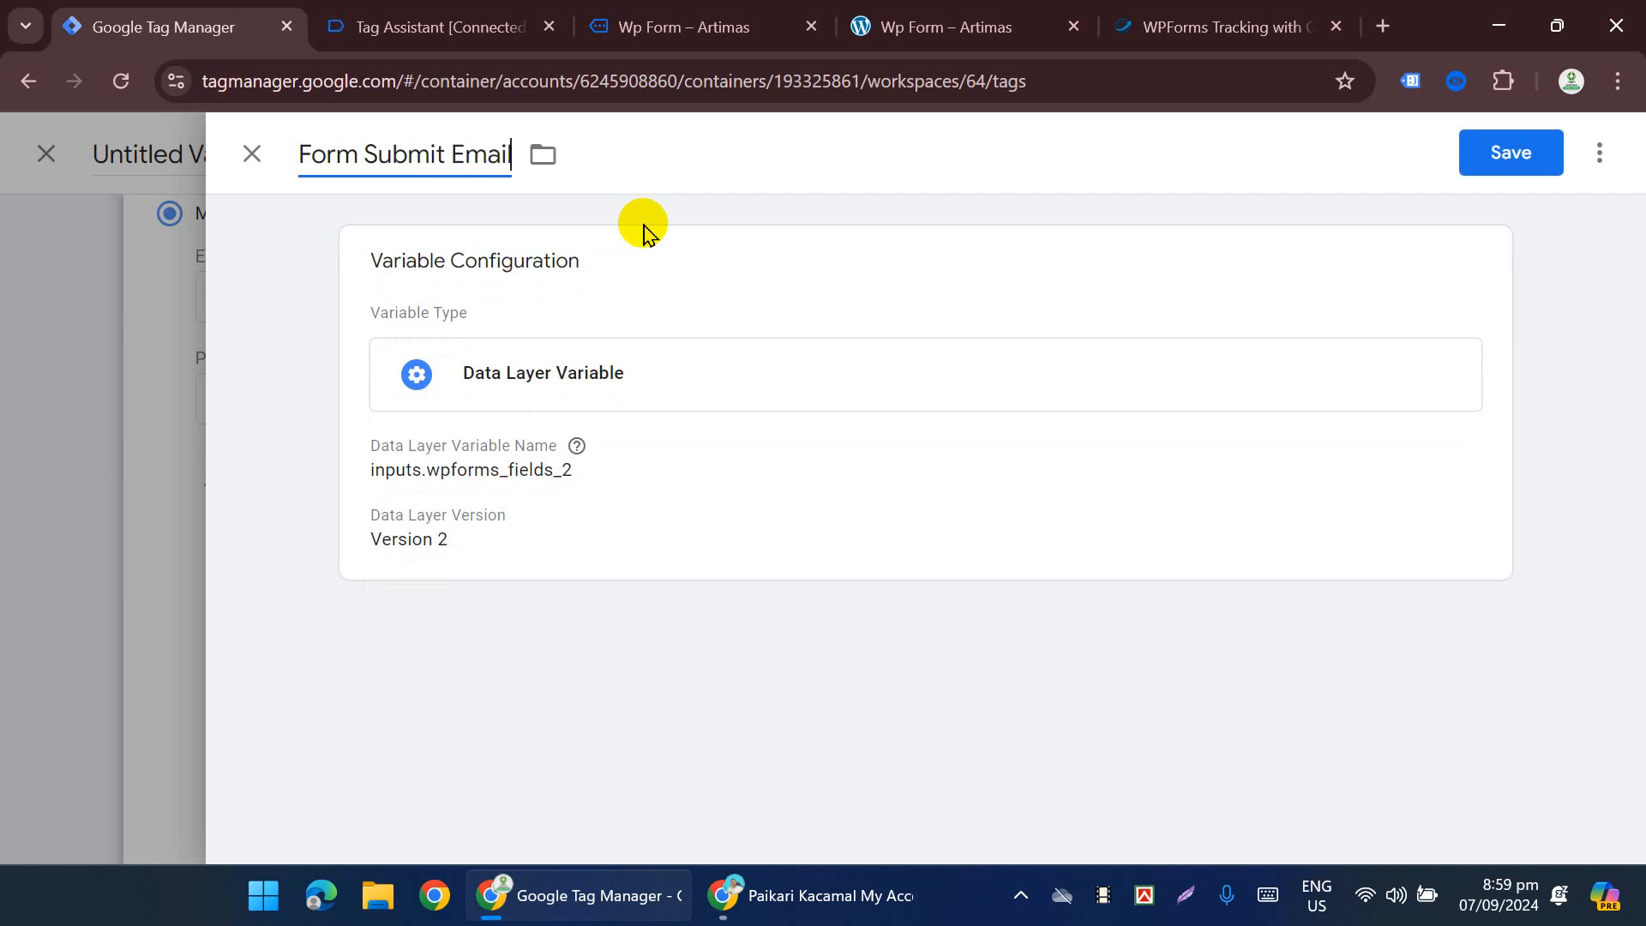
click(1473, 171)
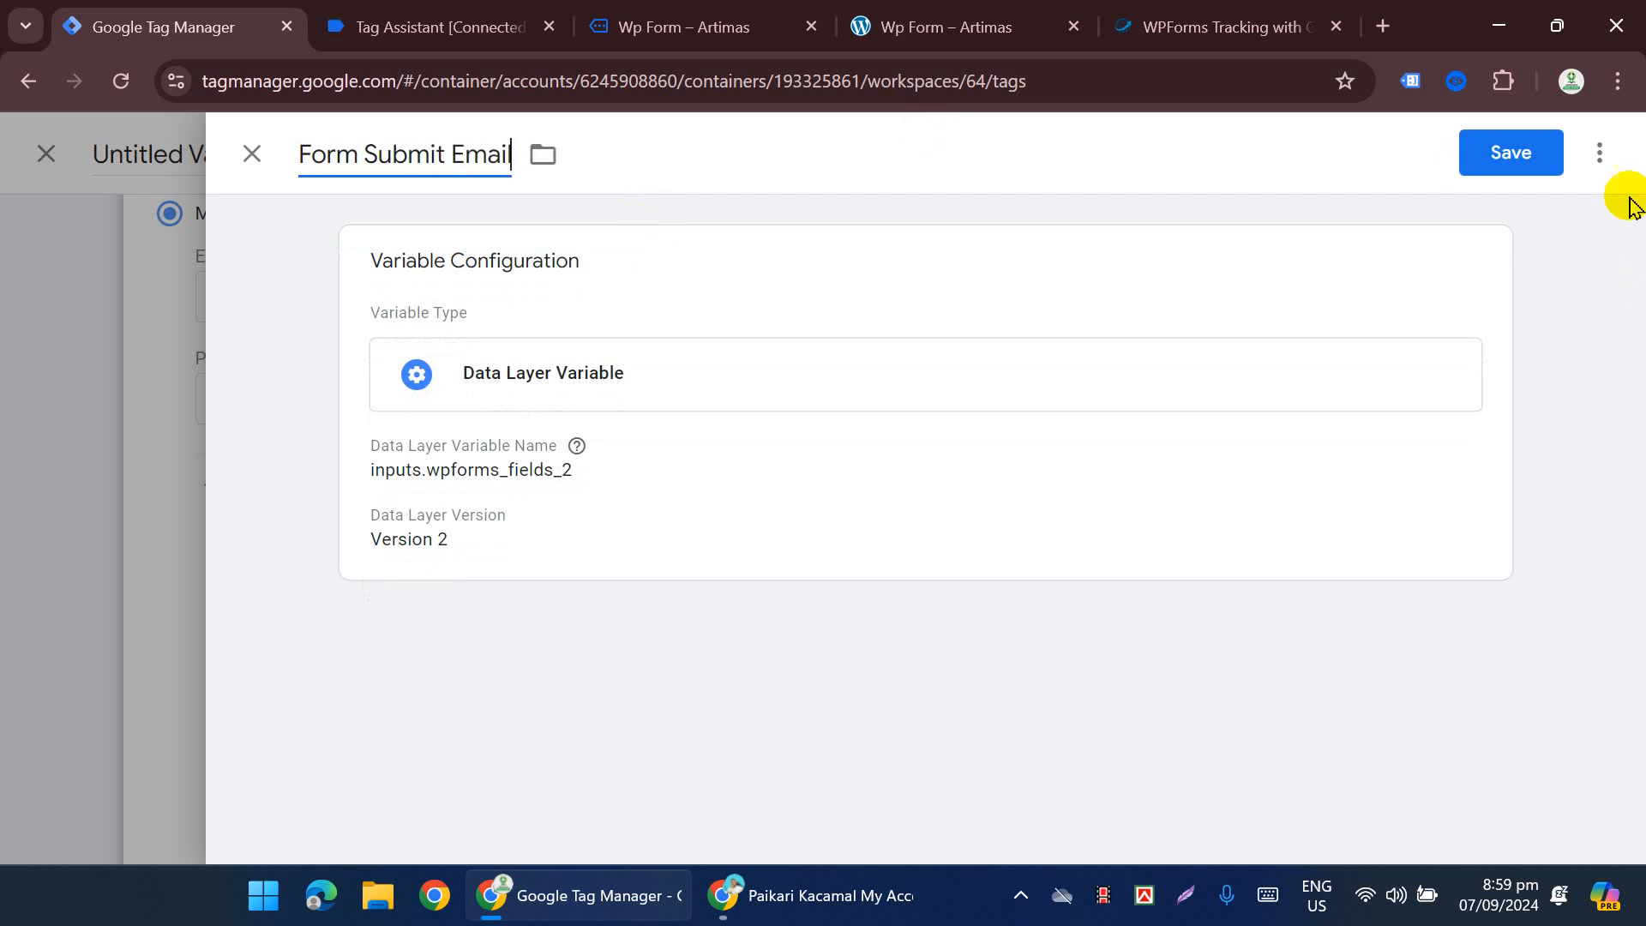
click(1511, 161)
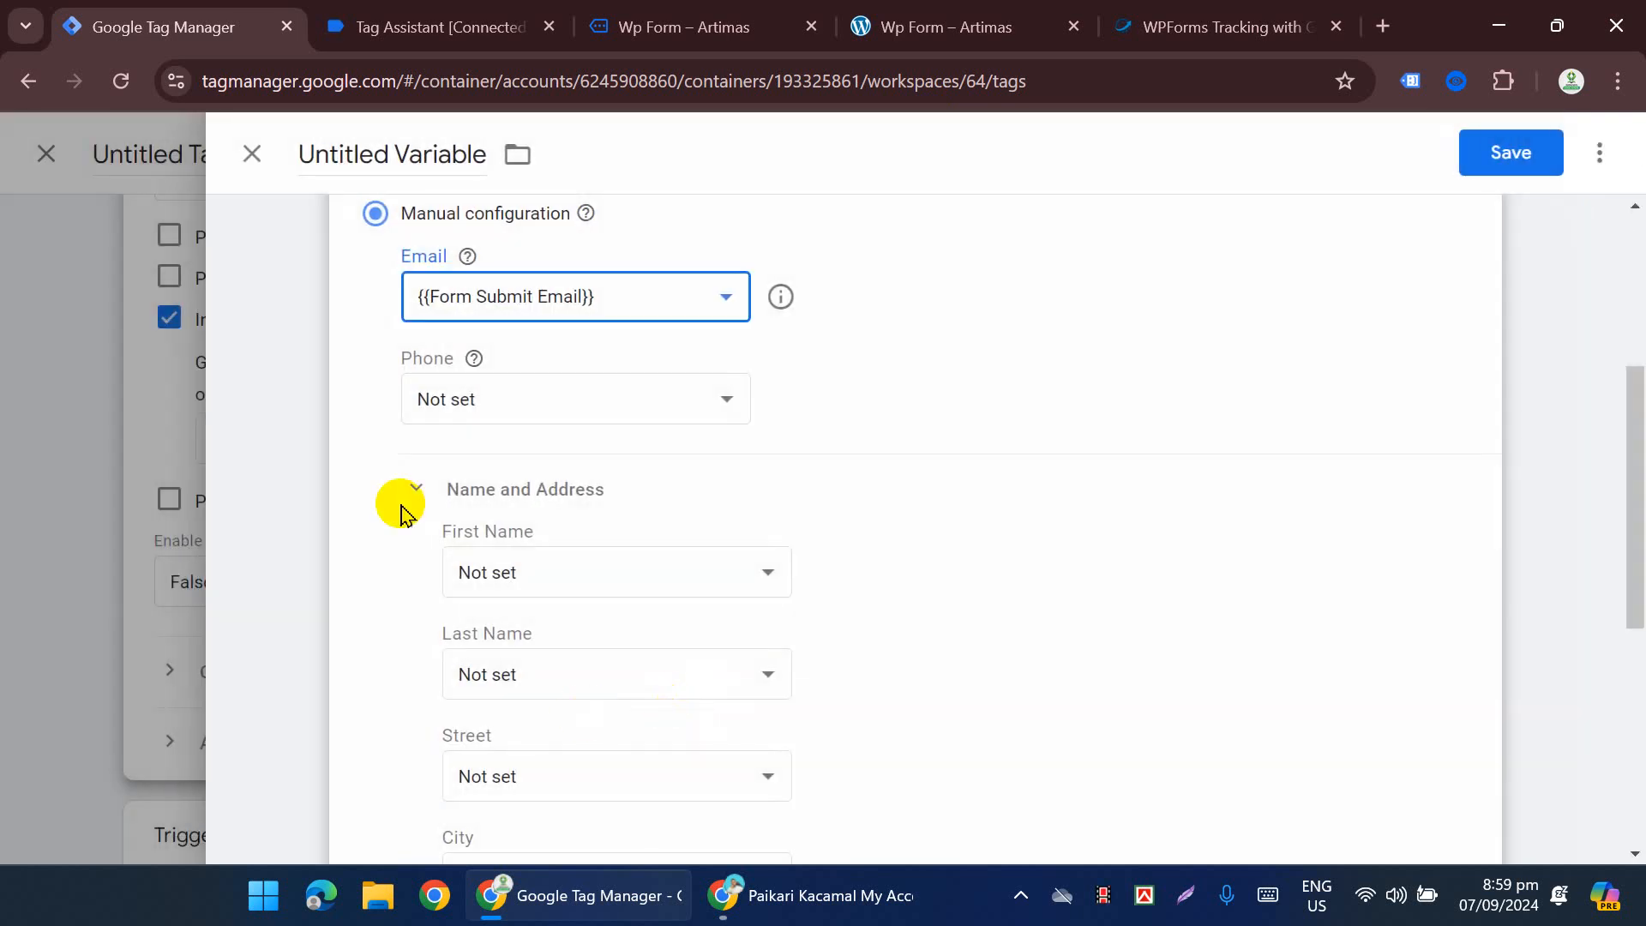
Step: Save the user-provided data variable under the name User-Provided Data For Form Submit
scroll(677, 437, down, 3)
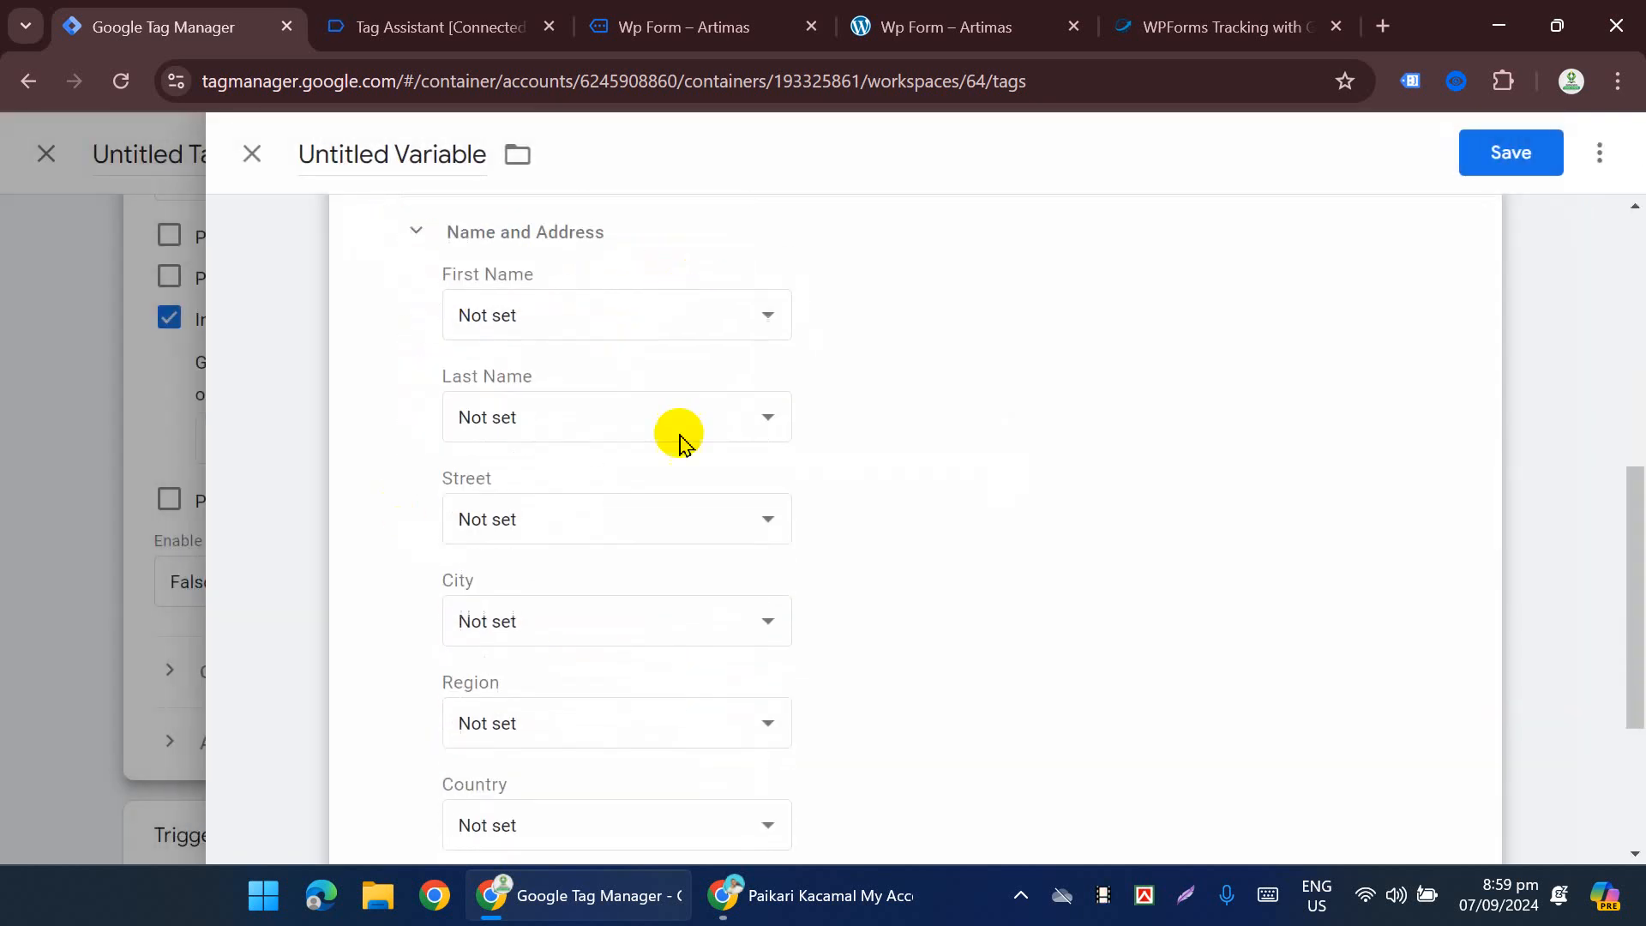
click(1481, 166)
click(838, 470)
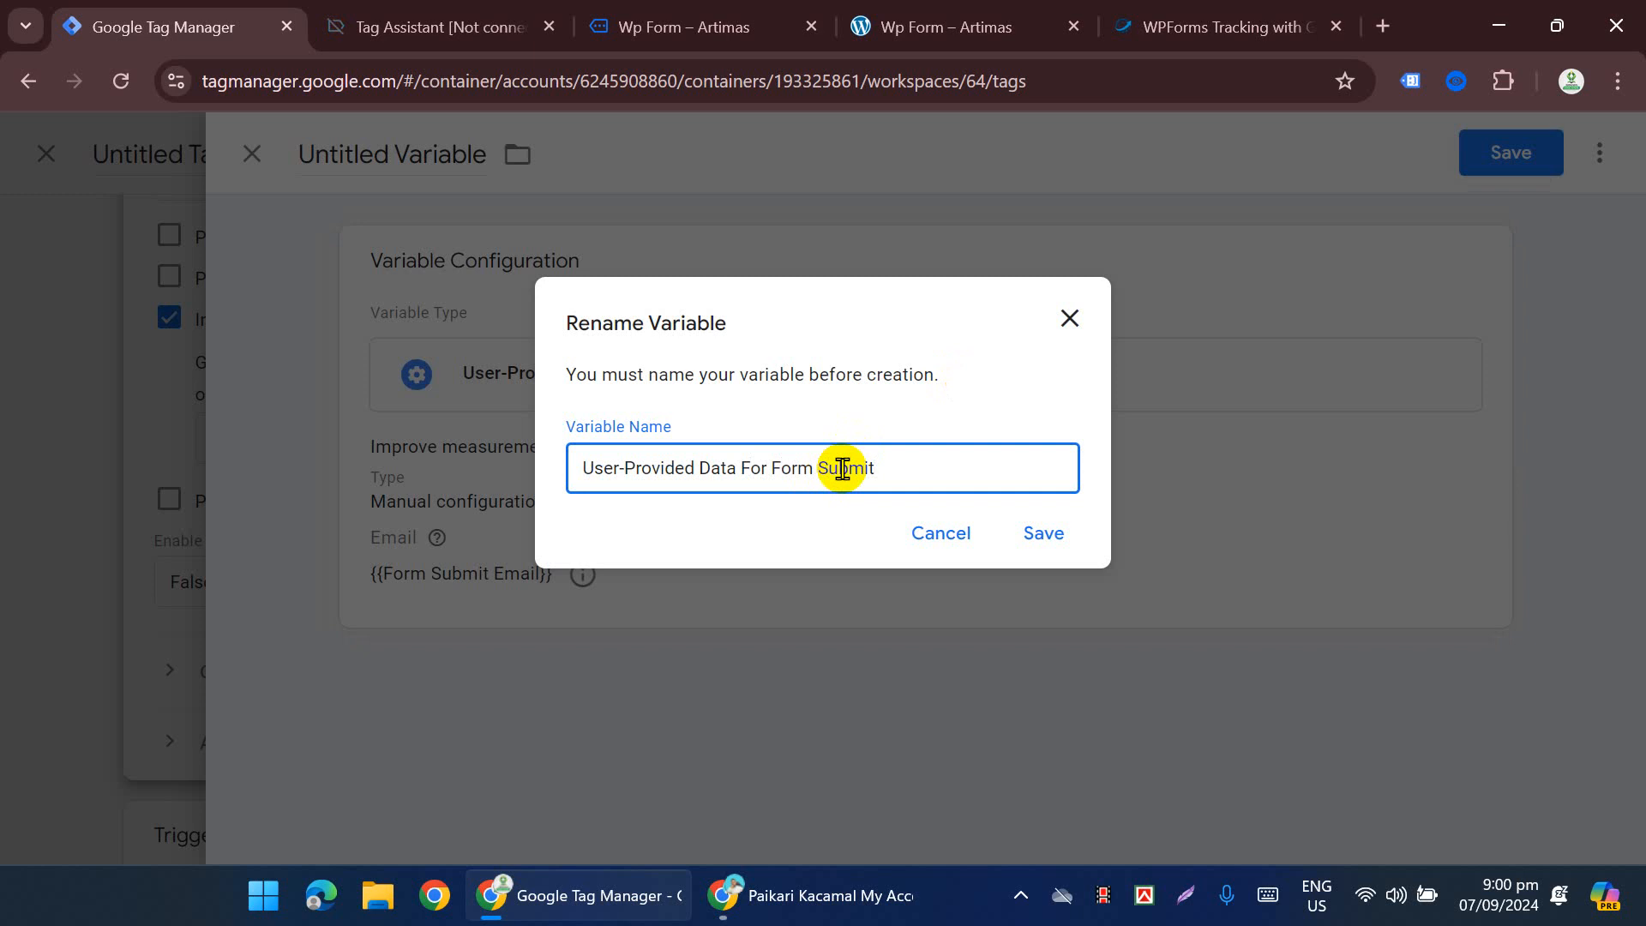
click(1044, 533)
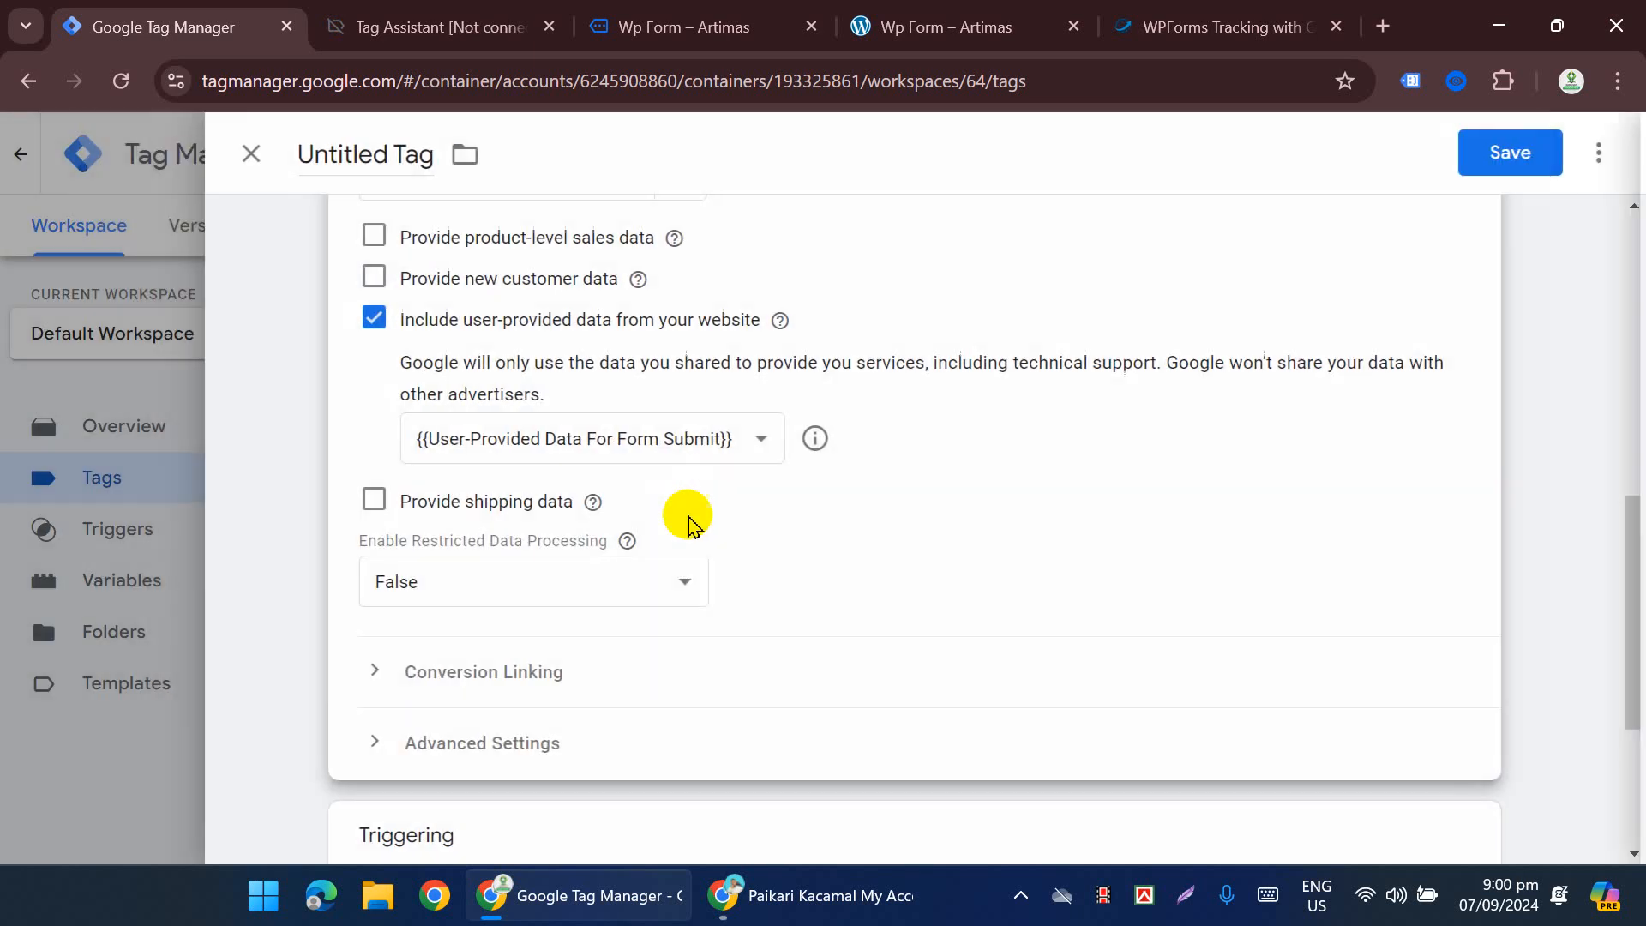
Step: Assign the existing wpform_submit custom event as the firing trigger of the untitled Google Ads conversion tag
scroll(712, 583, down, 4)
scroll(823, 652, up, 4)
scroll(797, 583, down, 3)
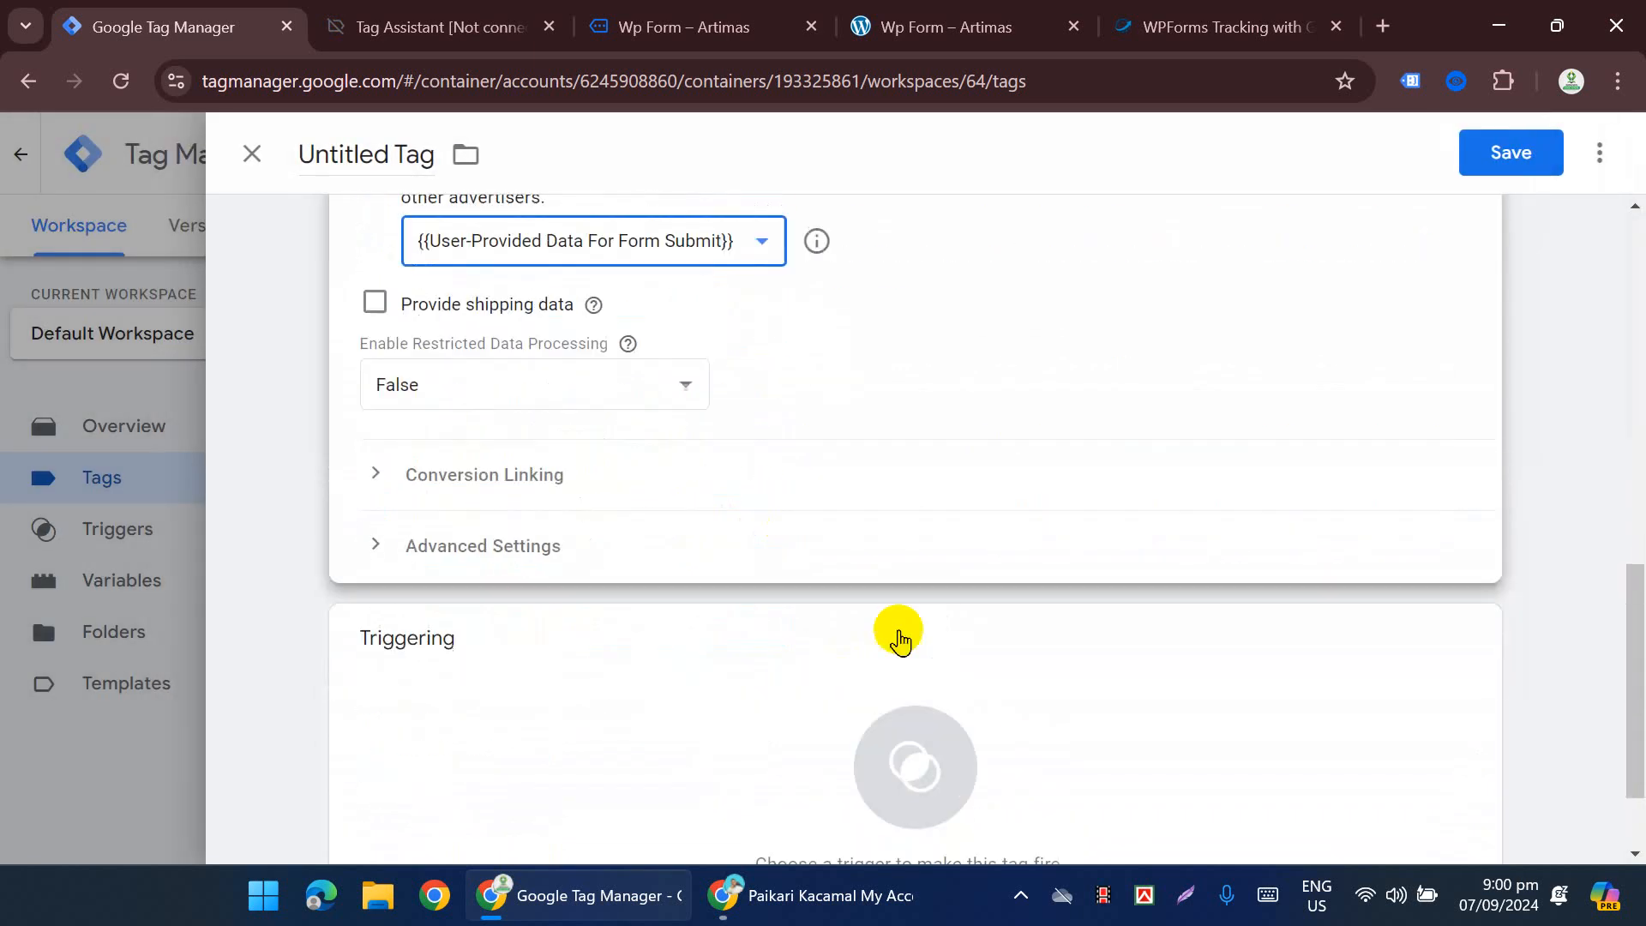
scroll(904, 656, up, 3)
scroll(915, 677, down, 4)
click(919, 658)
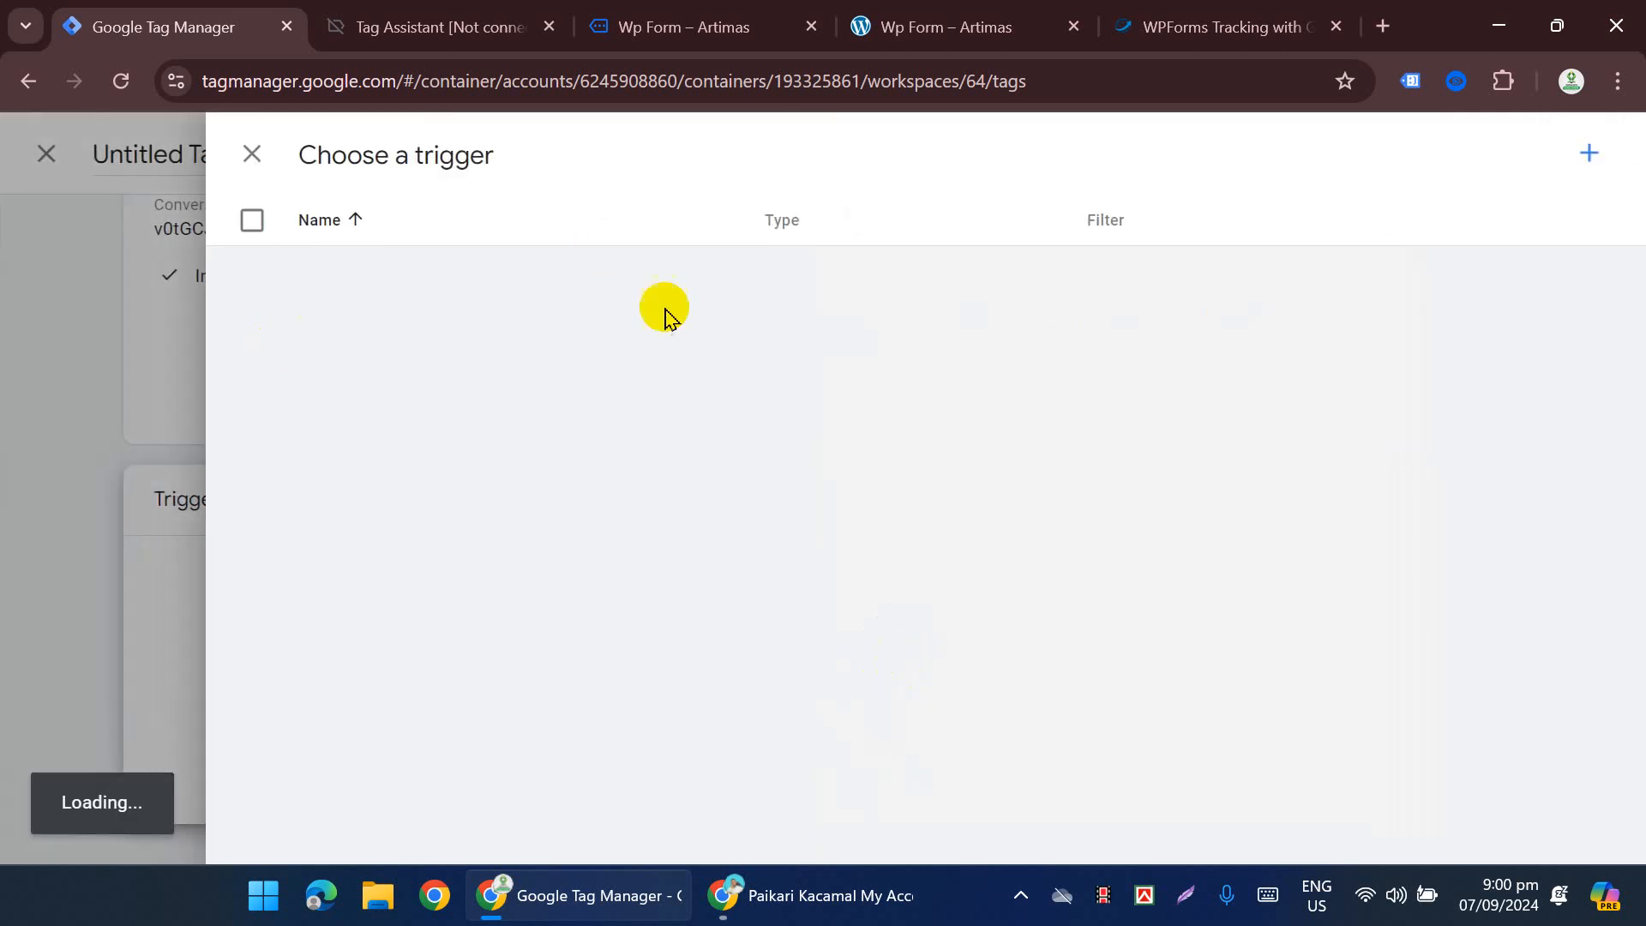
click(428, 540)
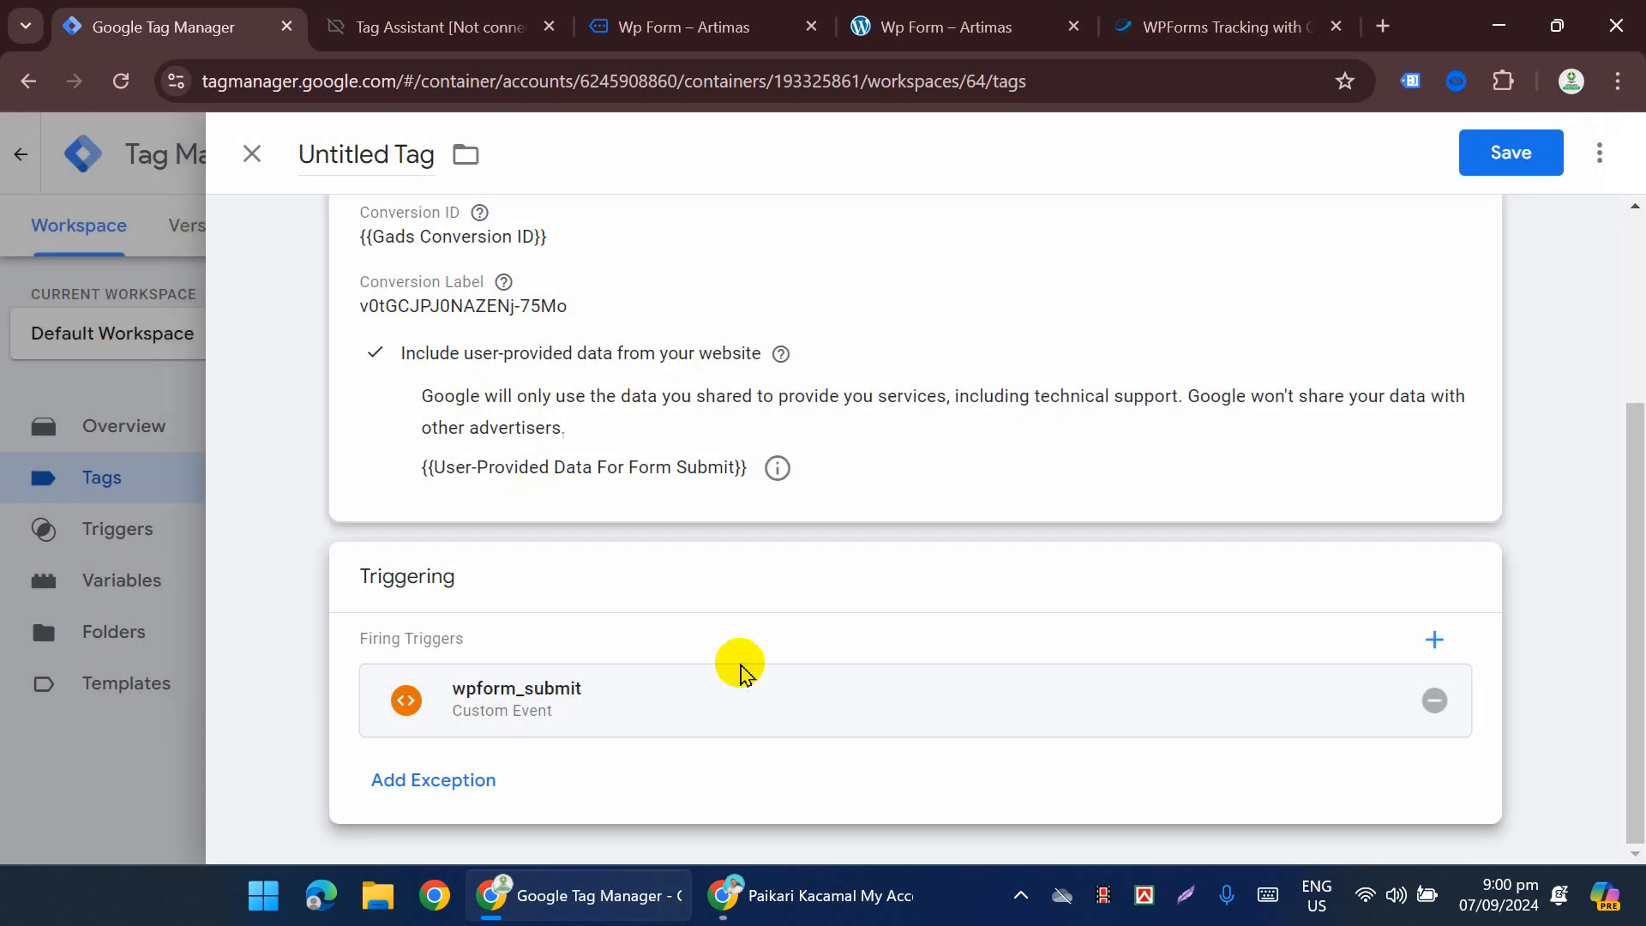
Step: Save the tag under the name Google Ads Conversion Tracking For Form Submit
scroll(729, 682, up, 5)
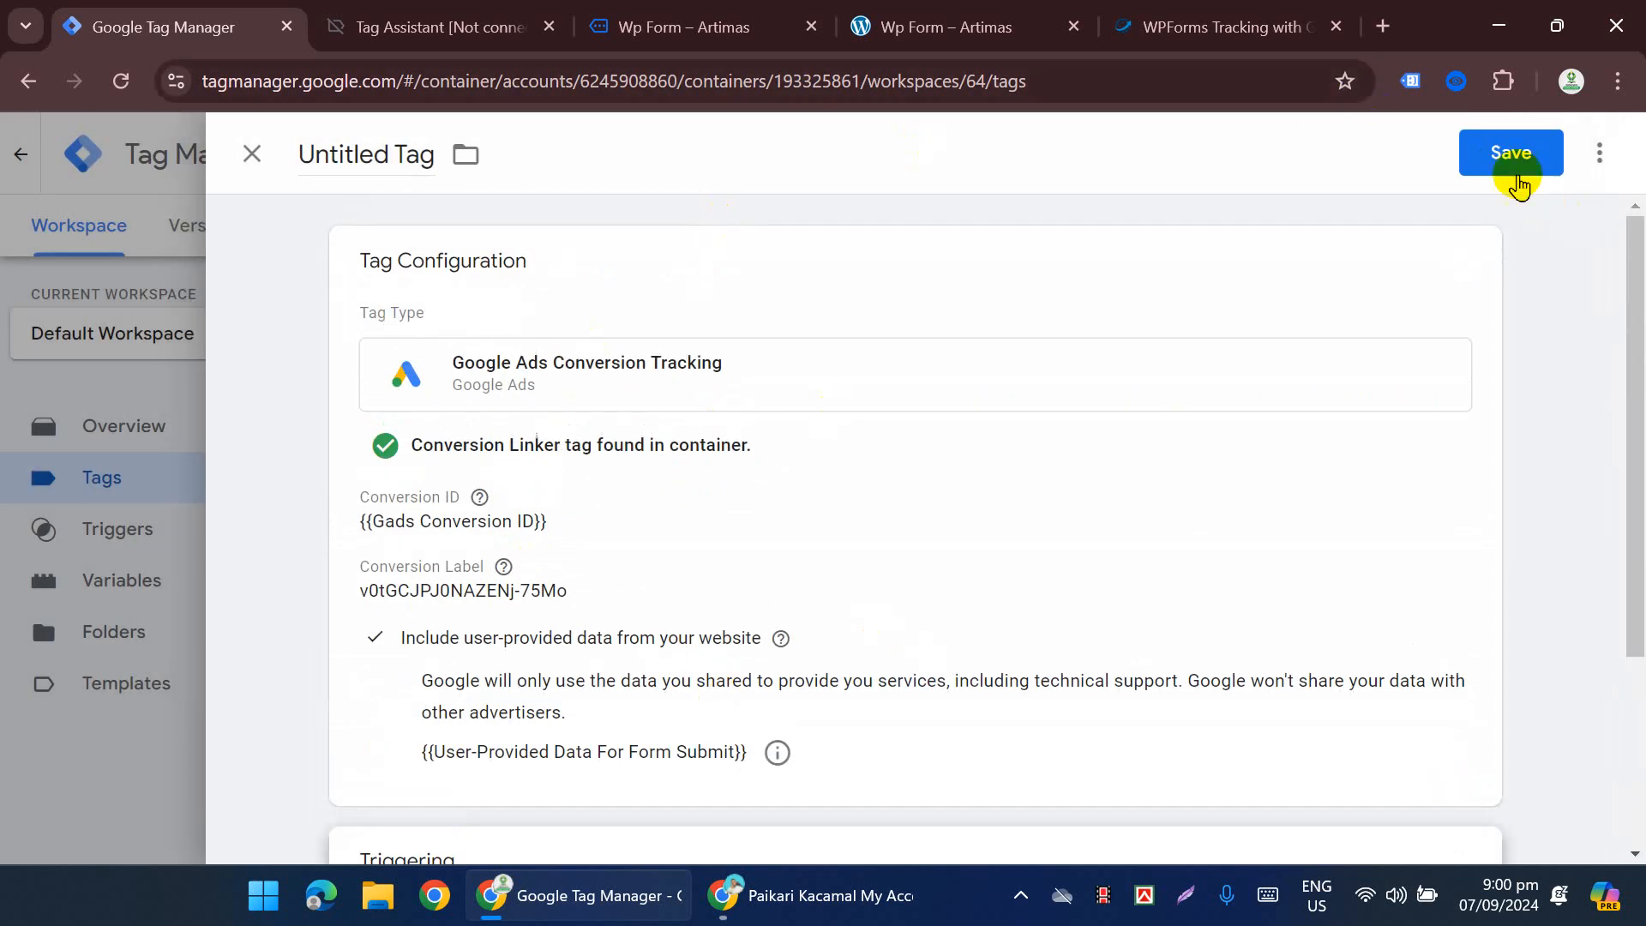
click(1516, 163)
click(939, 458)
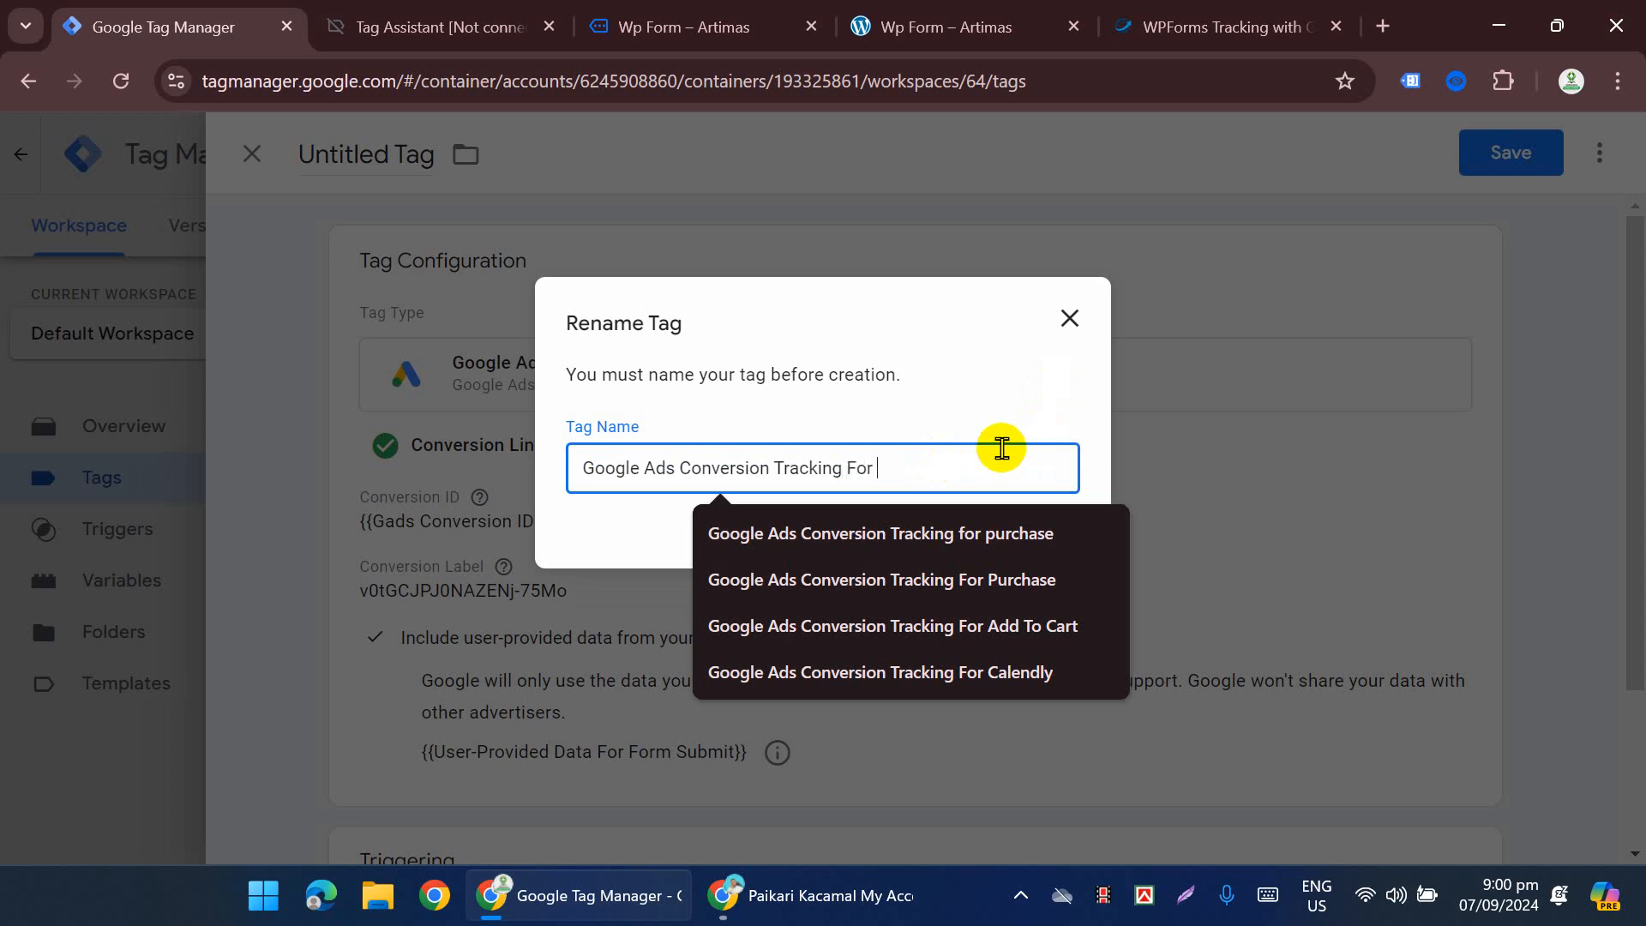
text(For Form Submit)
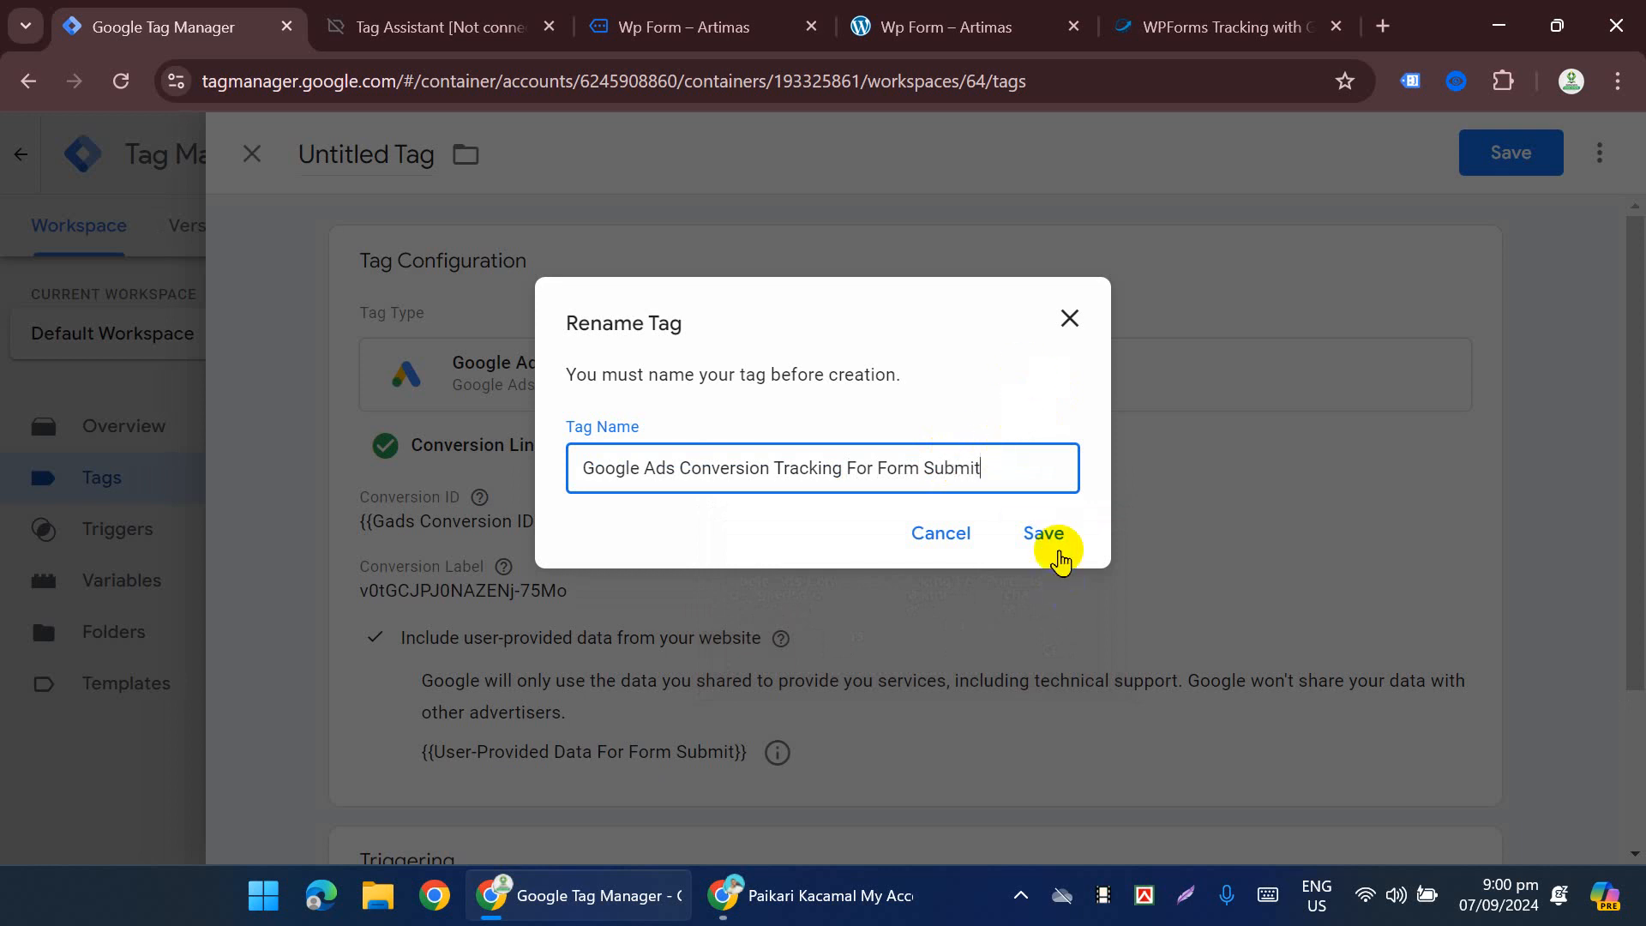
click(1048, 540)
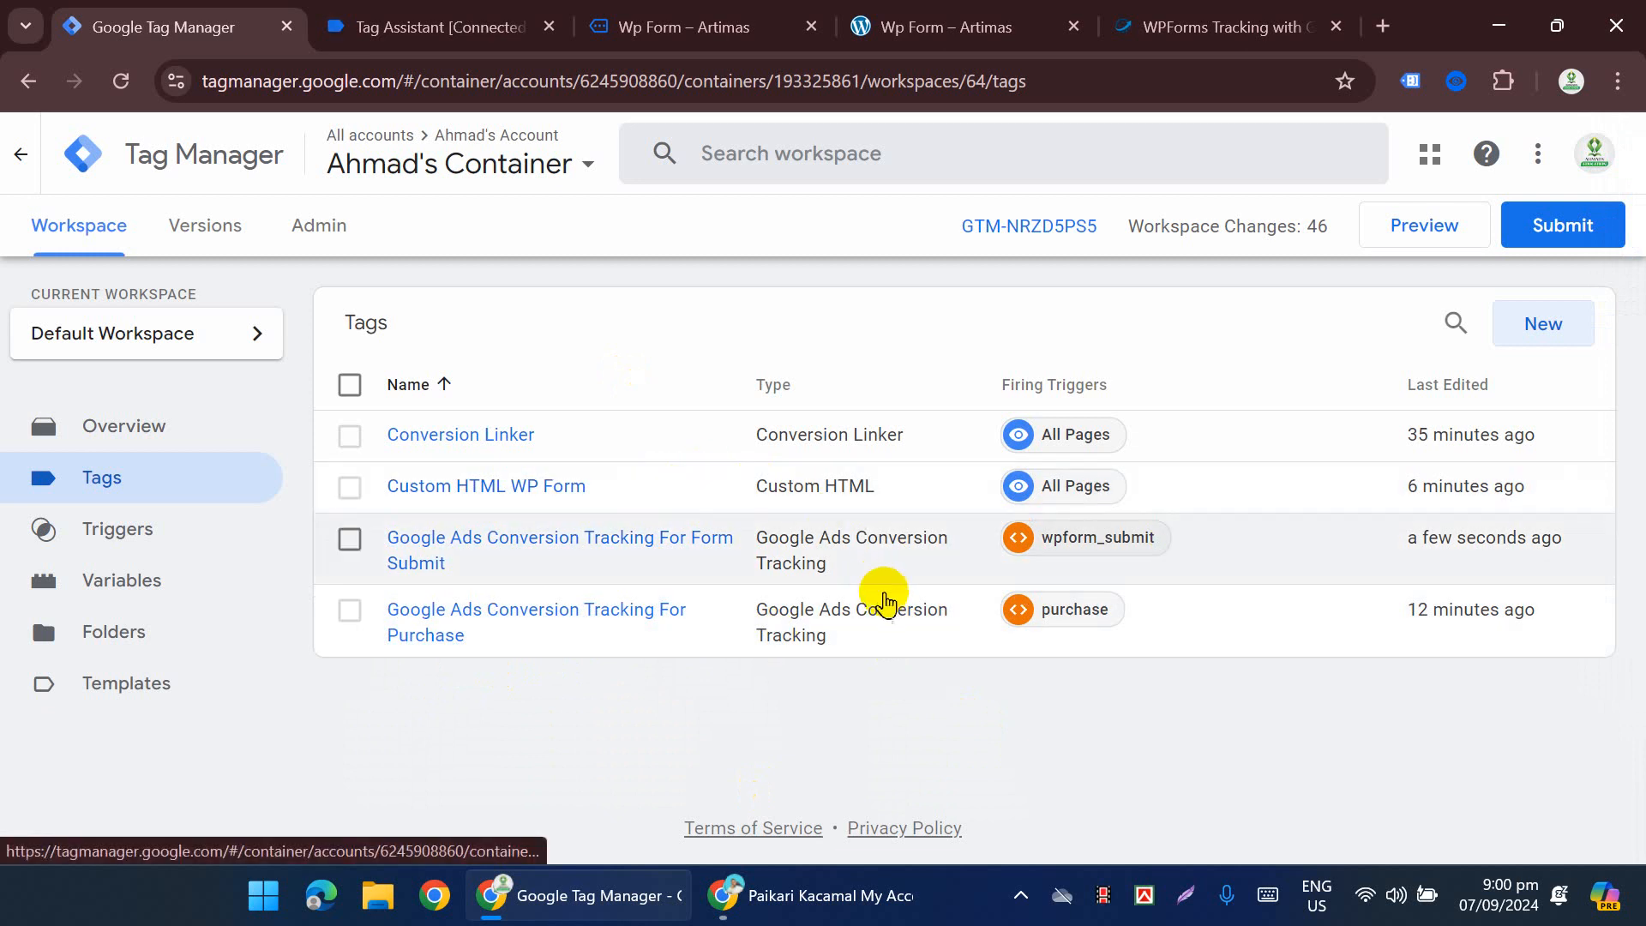
Step: Close the old Tag Assistant session and its connected store page, returning to the Tag Manager workspace
click(433, 26)
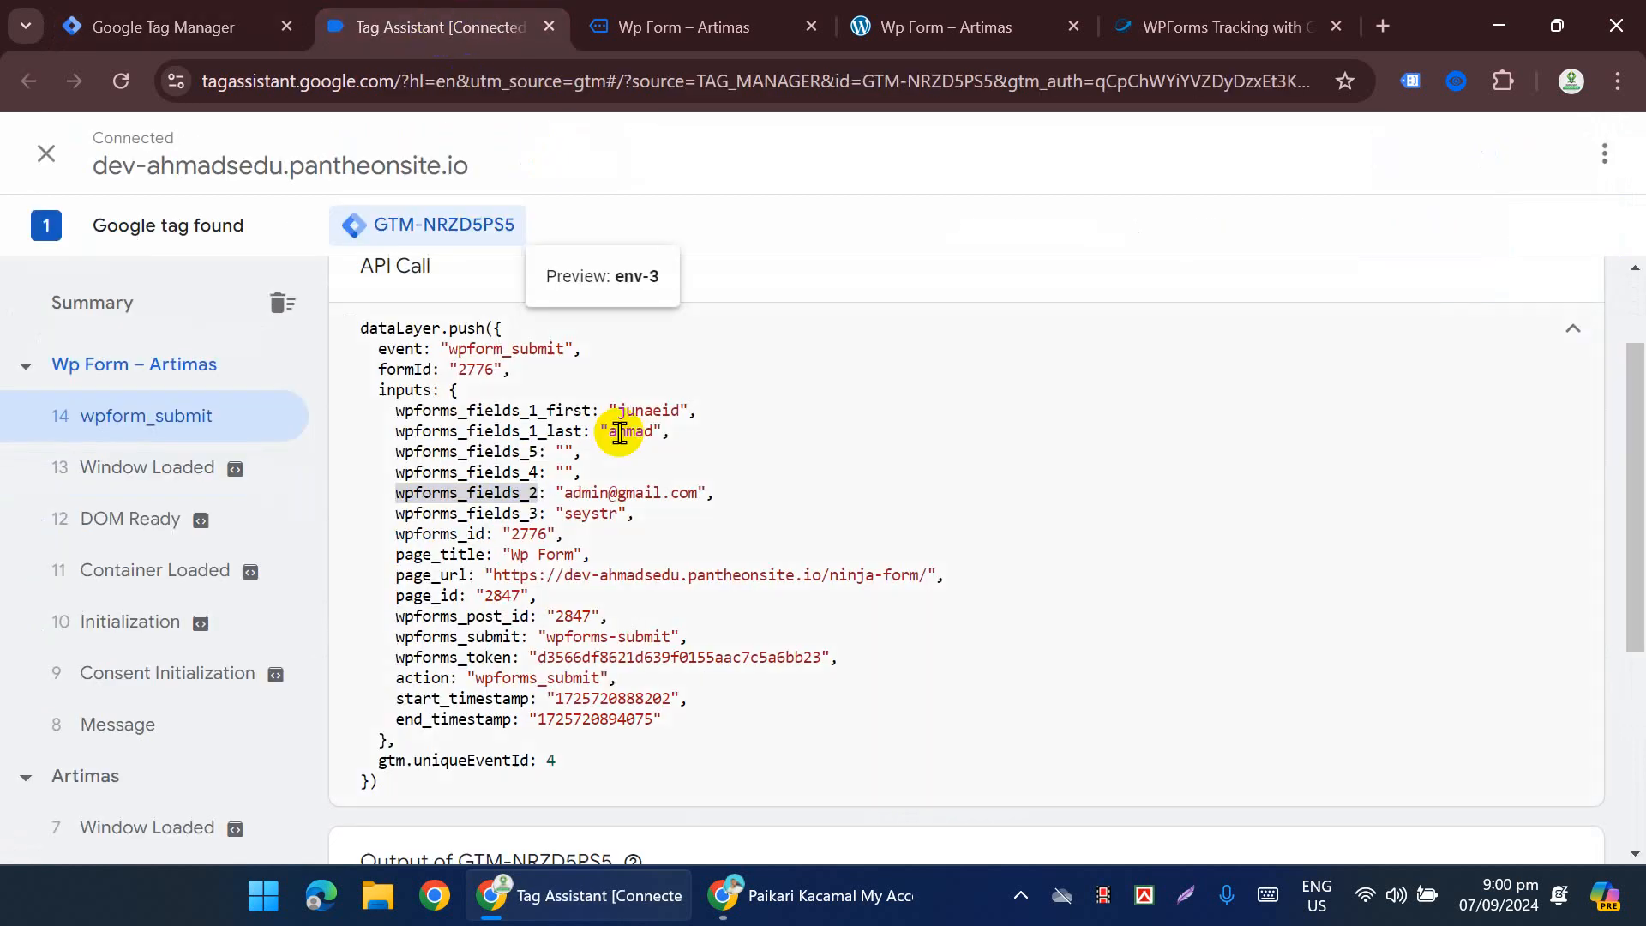
click(682, 27)
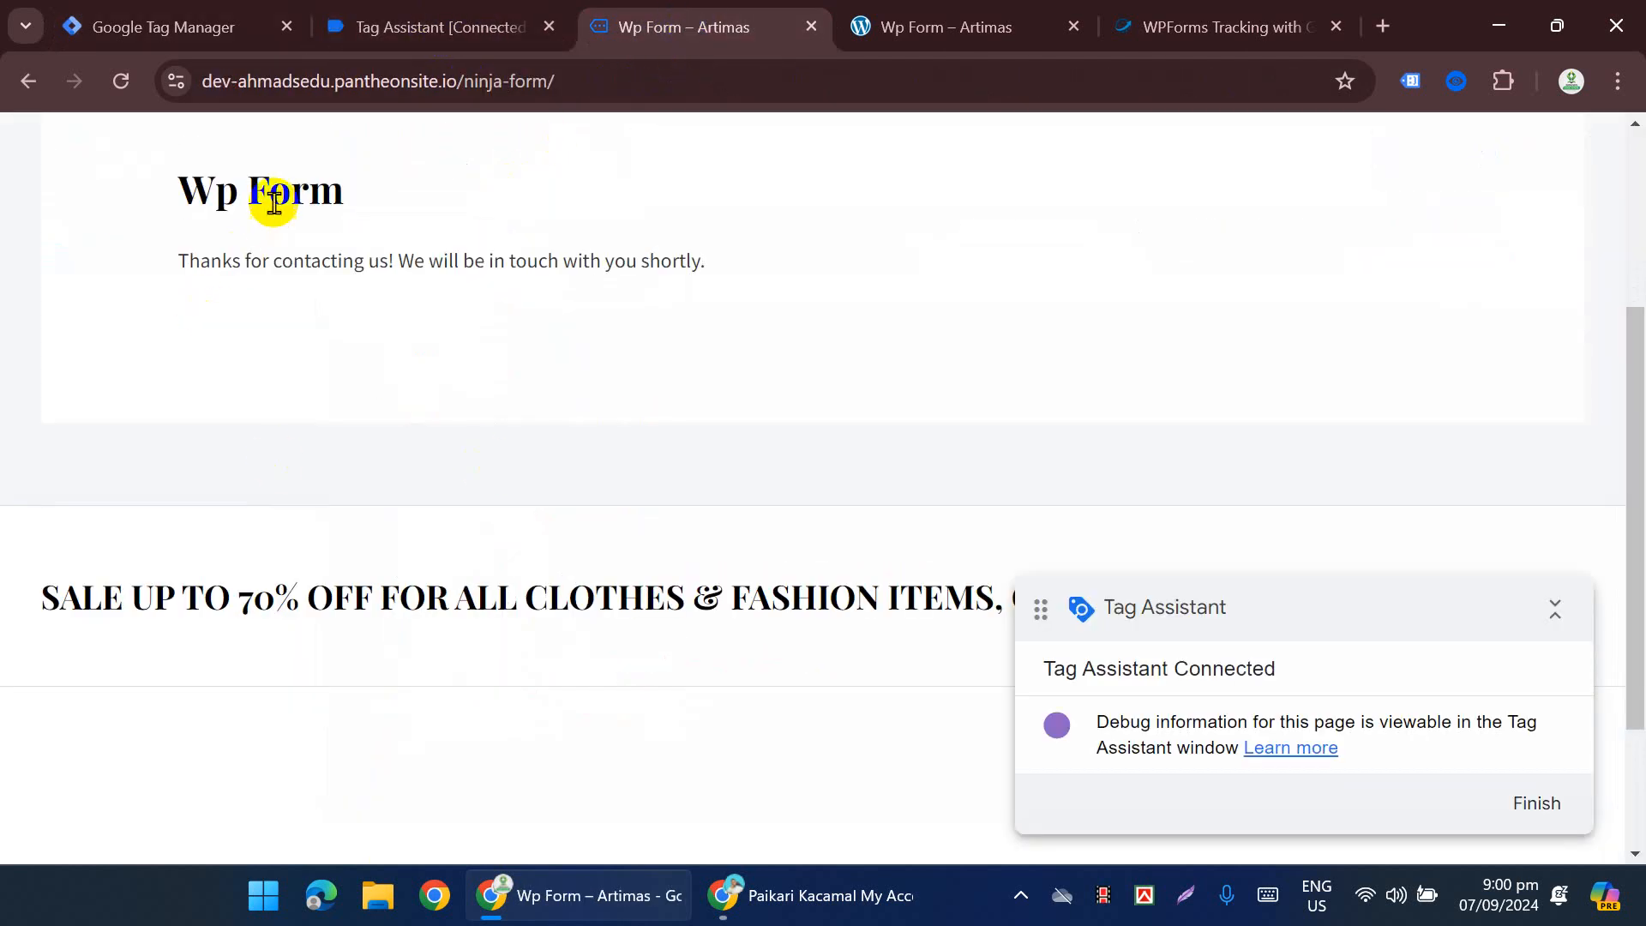
scroll(220, 265, up, 4)
click(136, 221)
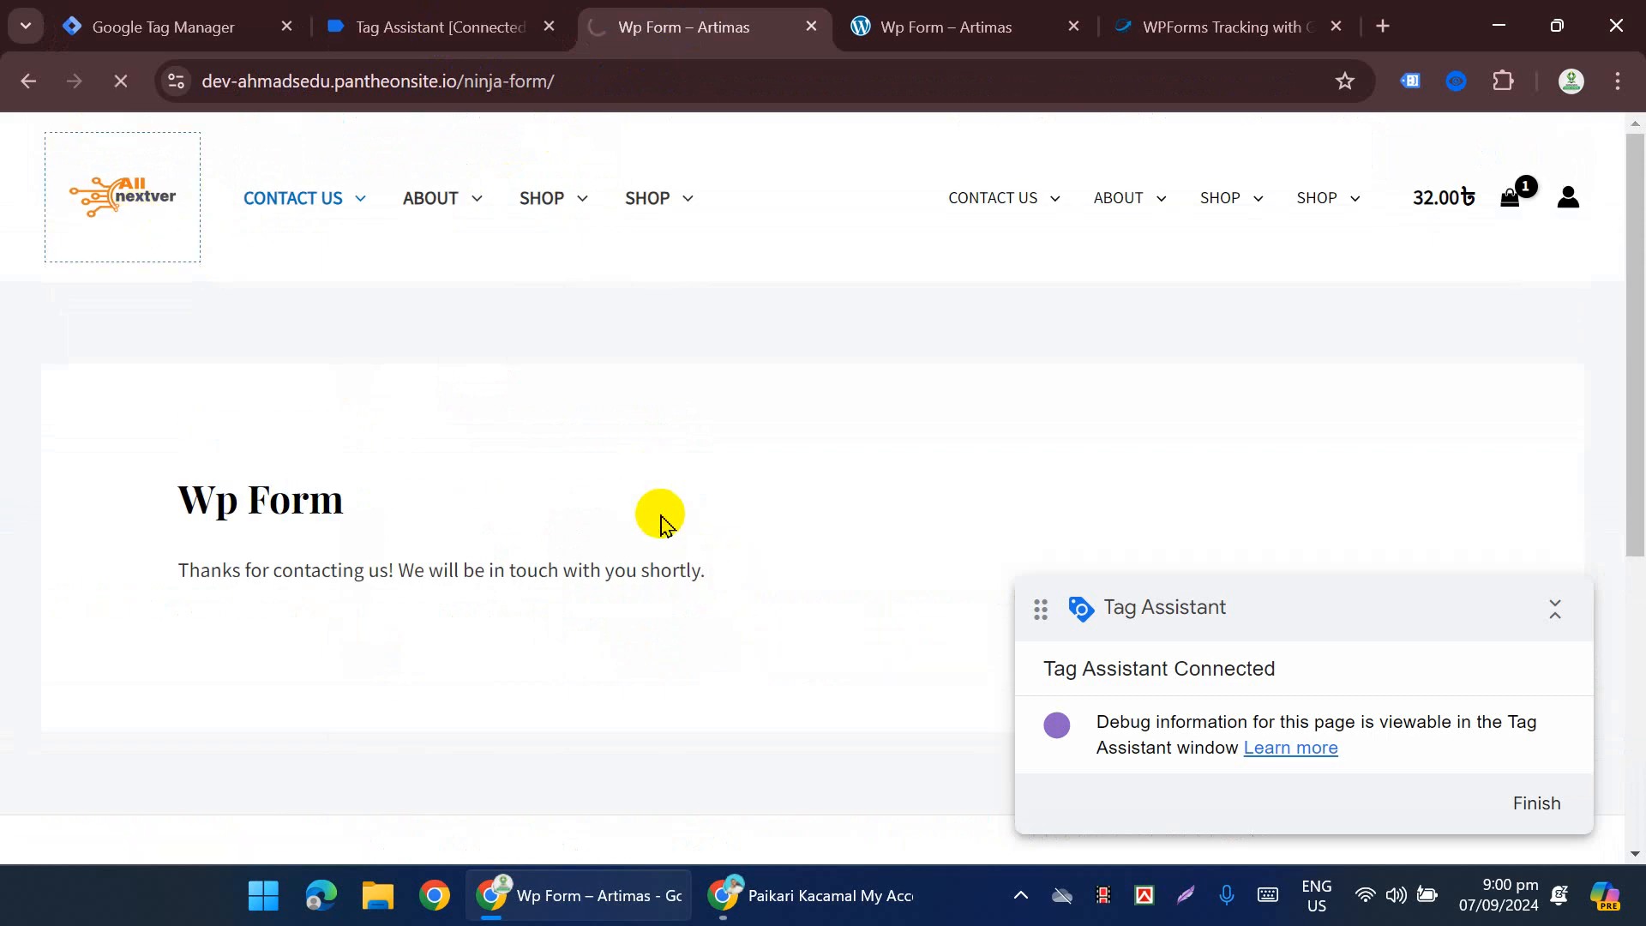
scroll(553, 279, down, 3)
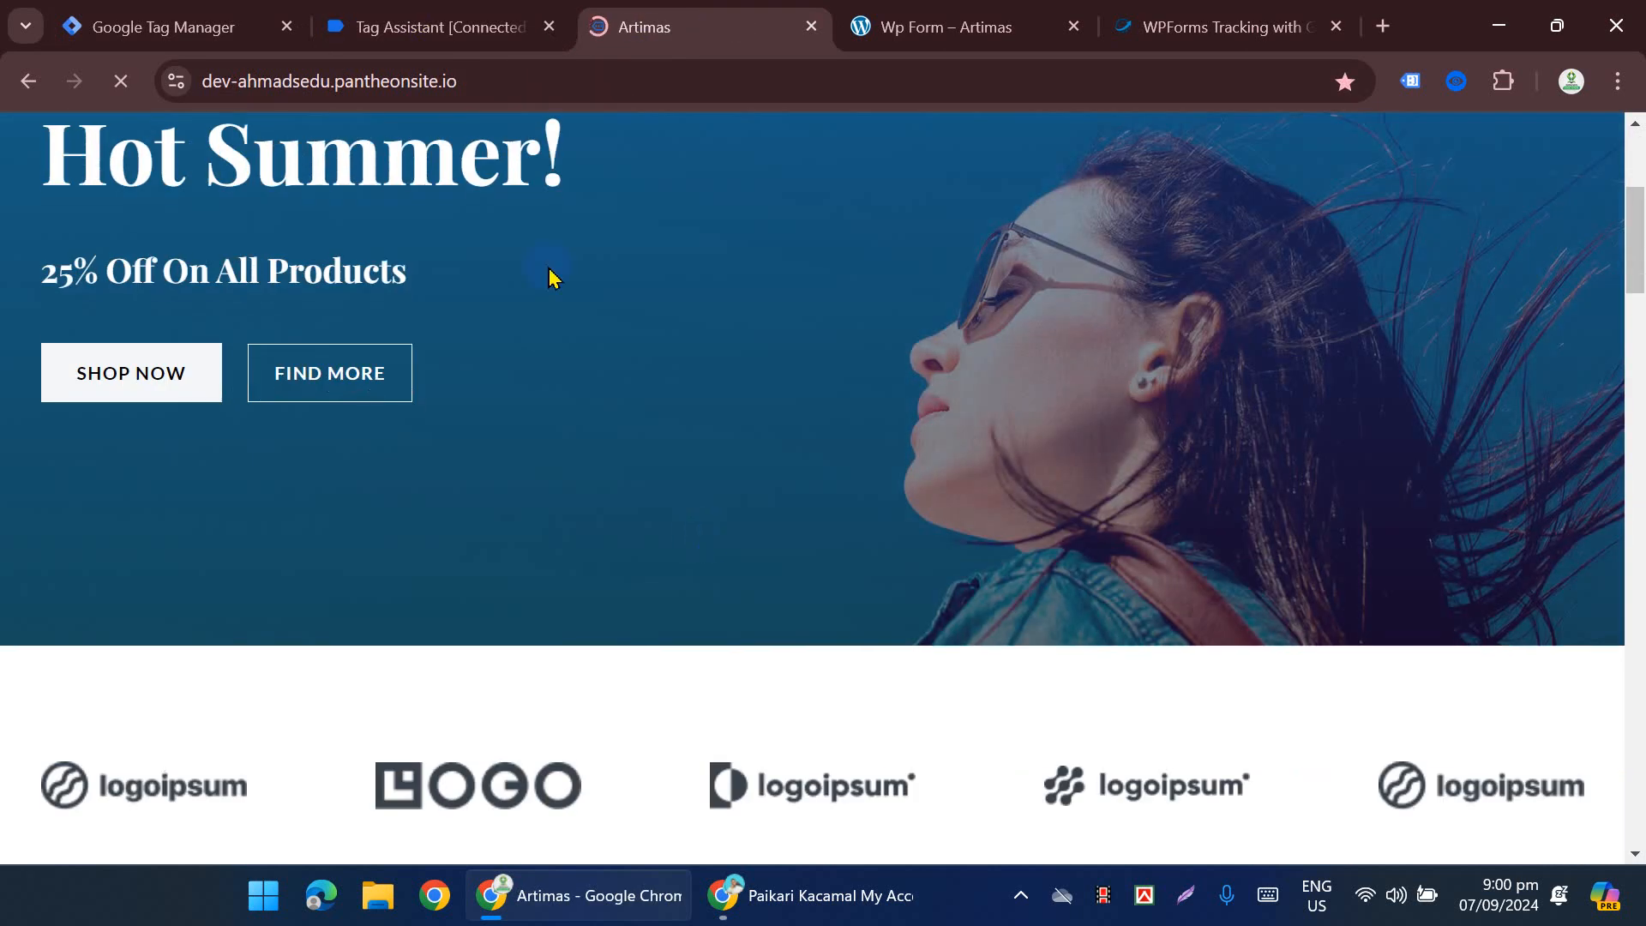
scroll(553, 279, up, 3)
click(549, 26)
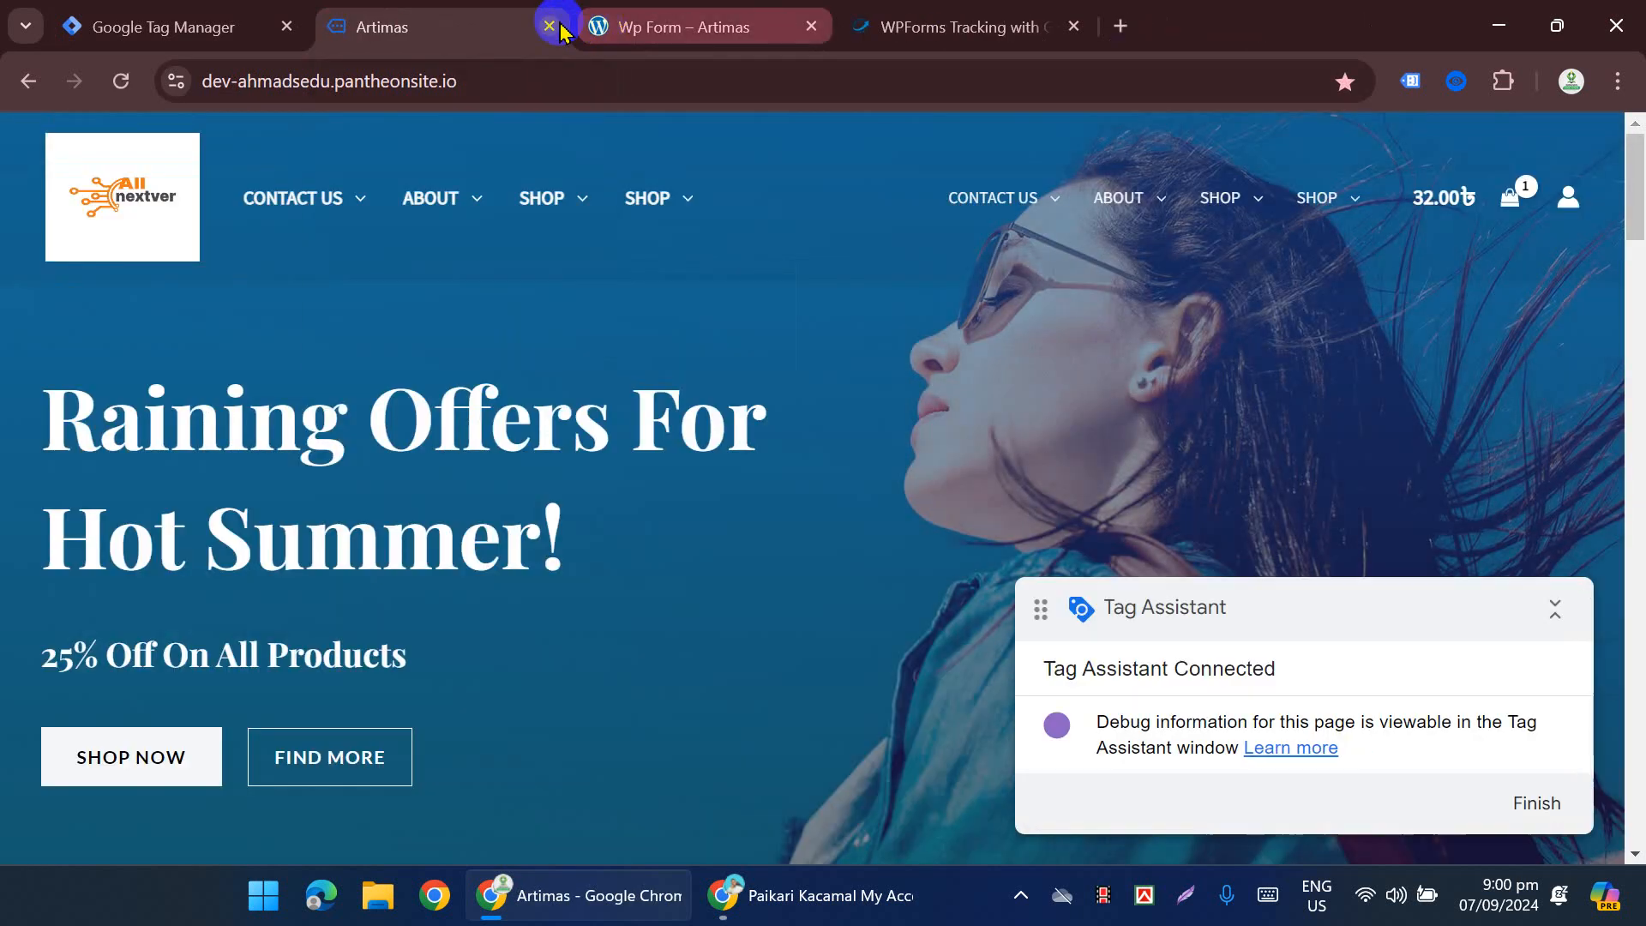
click(548, 27)
click(228, 19)
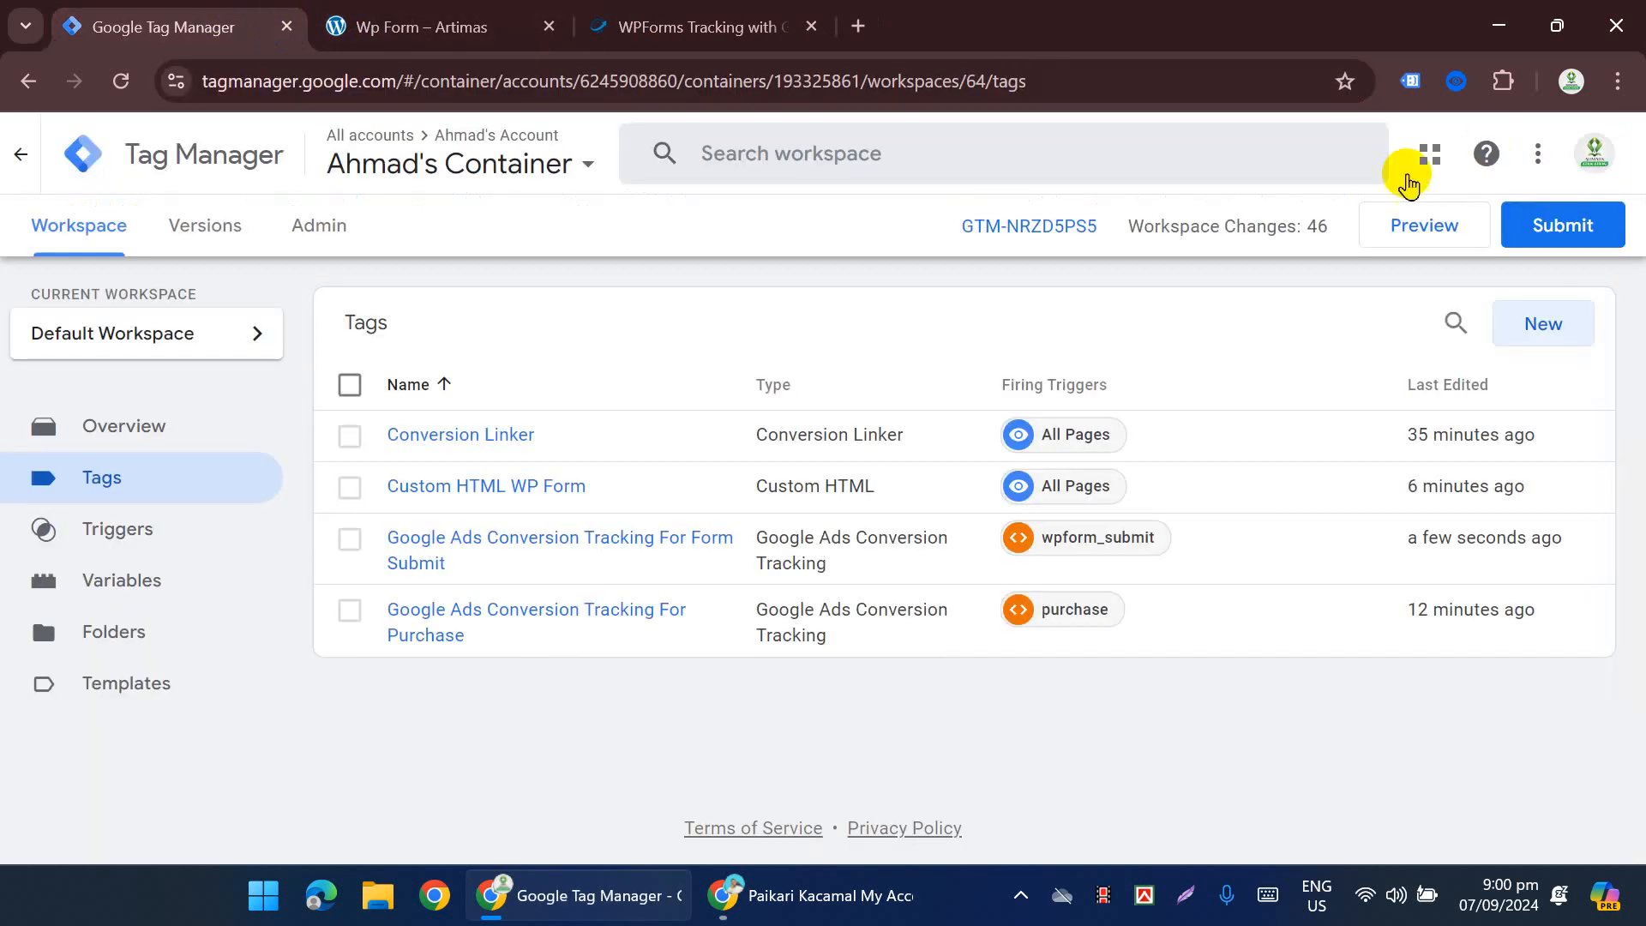
Step: Publish the workspace changes as a new container version without a name or description, and return to the workspace
click(1558, 224)
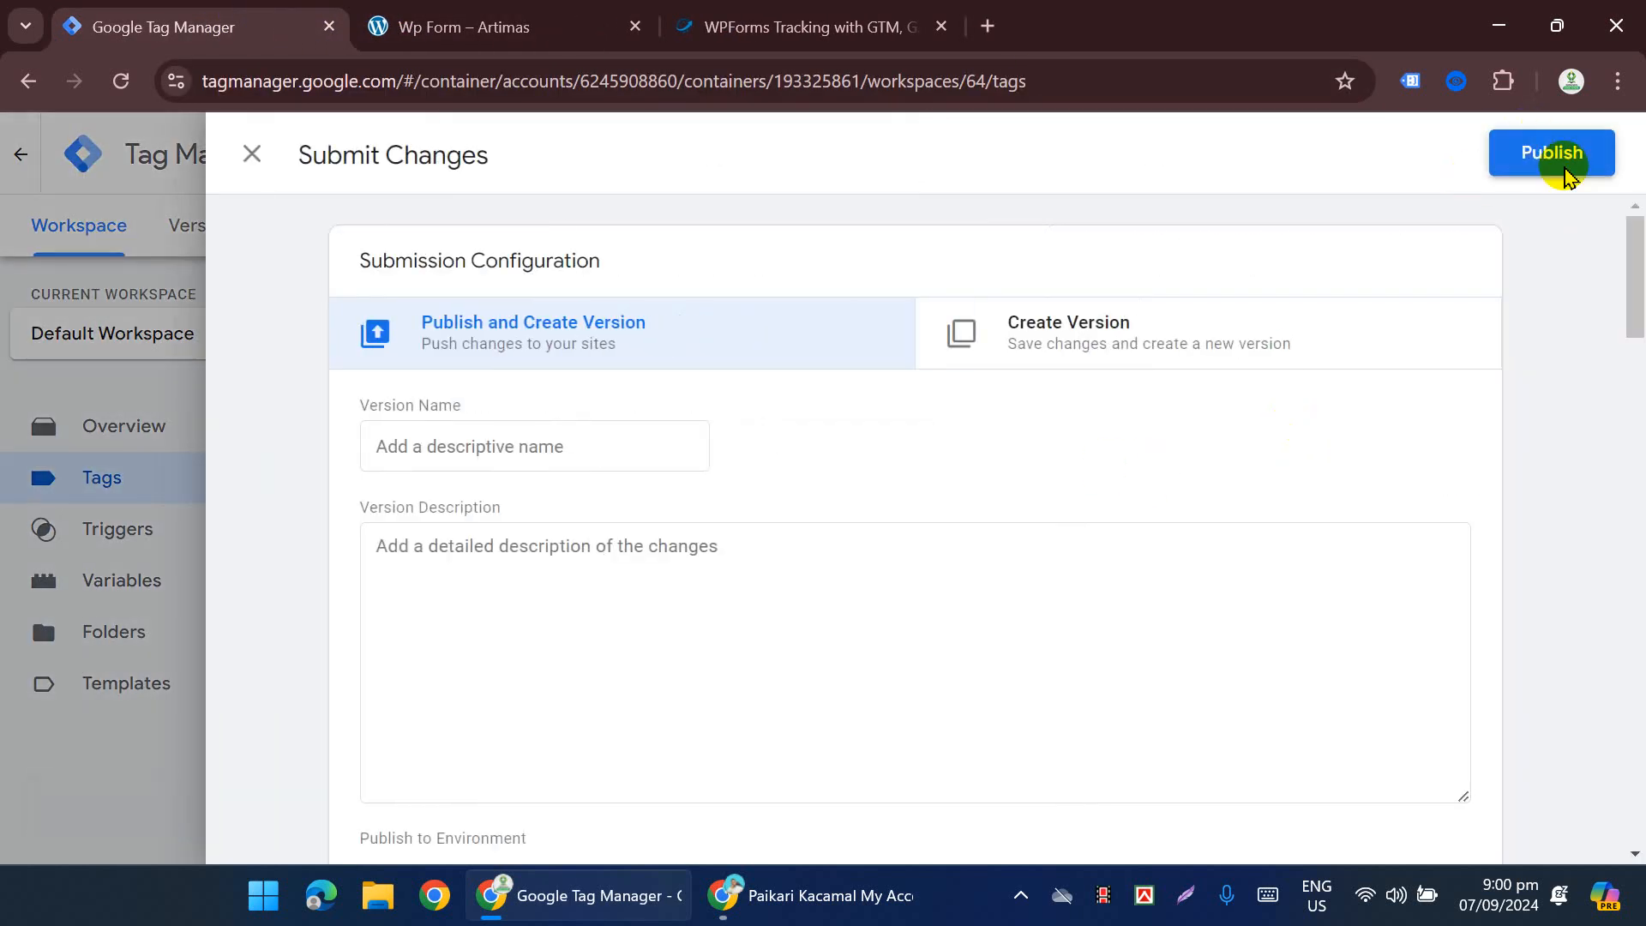
click(1556, 156)
click(1132, 787)
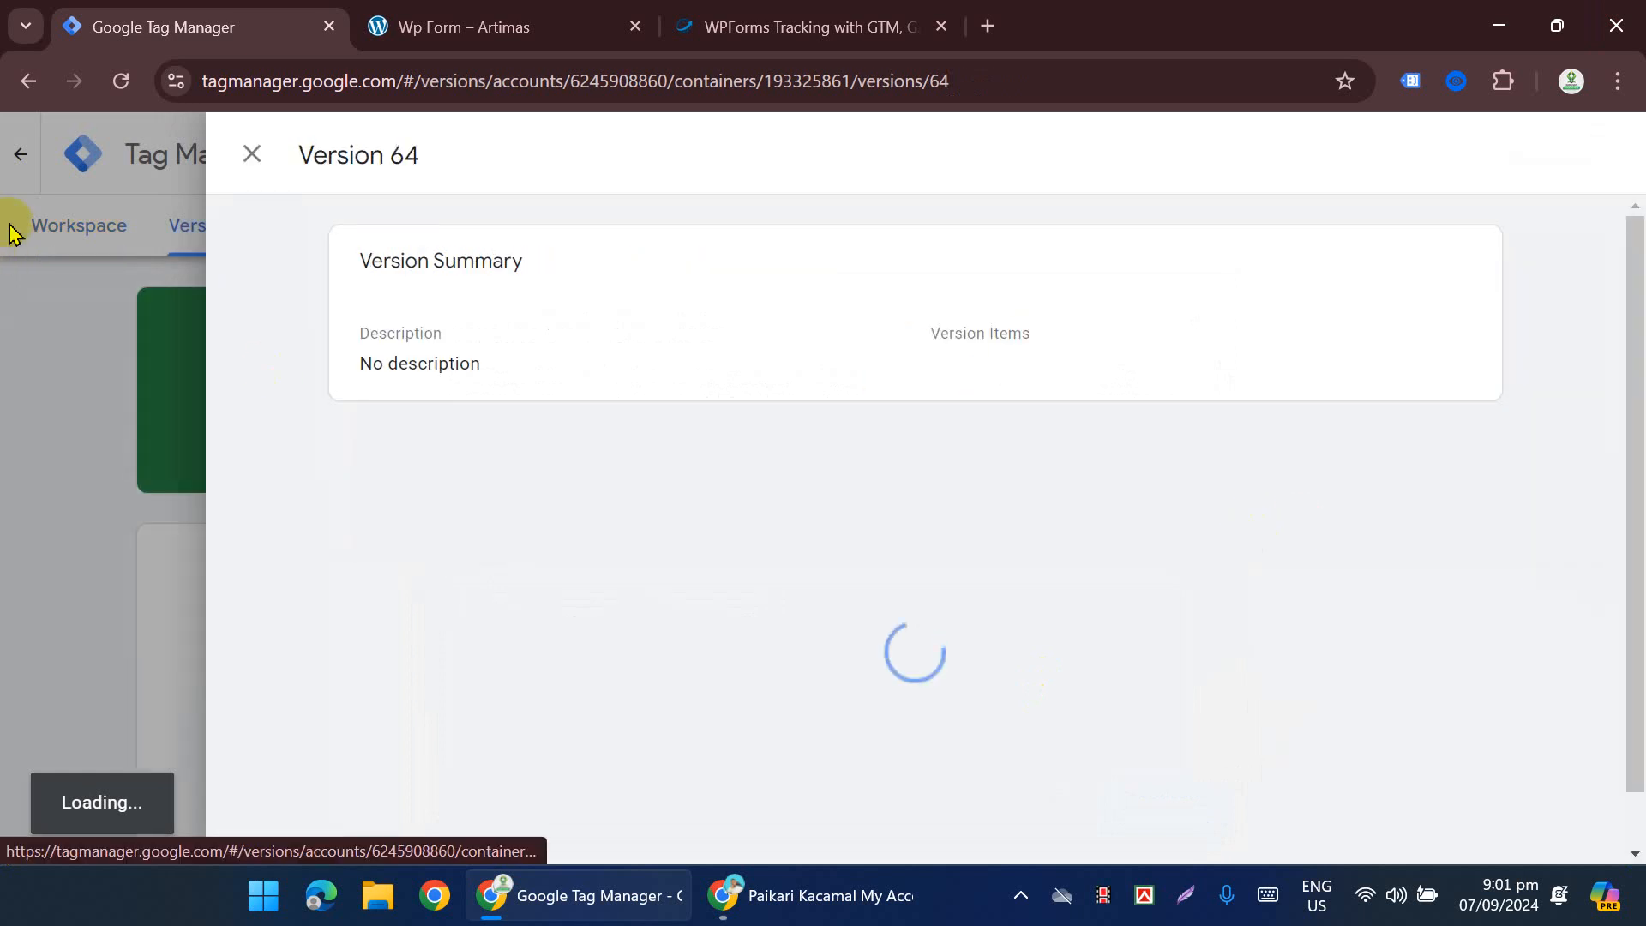
click(79, 225)
click(85, 233)
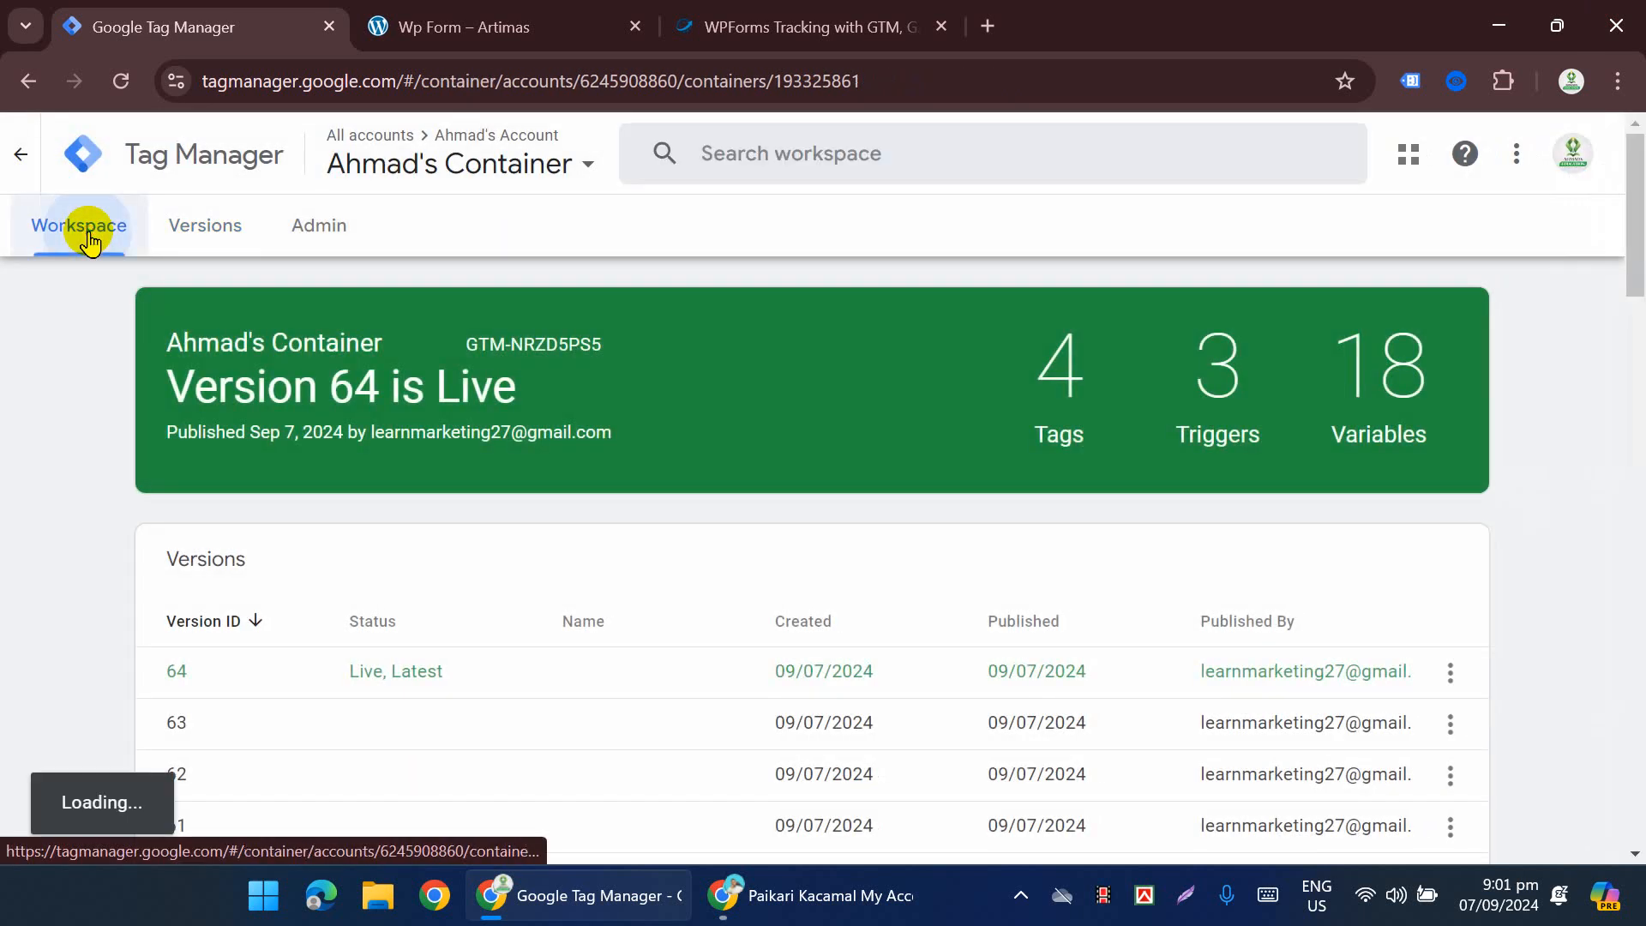
Step: Start a new container preview session and connect Tag Assistant to the store website
scroll(617, 382, down, 2)
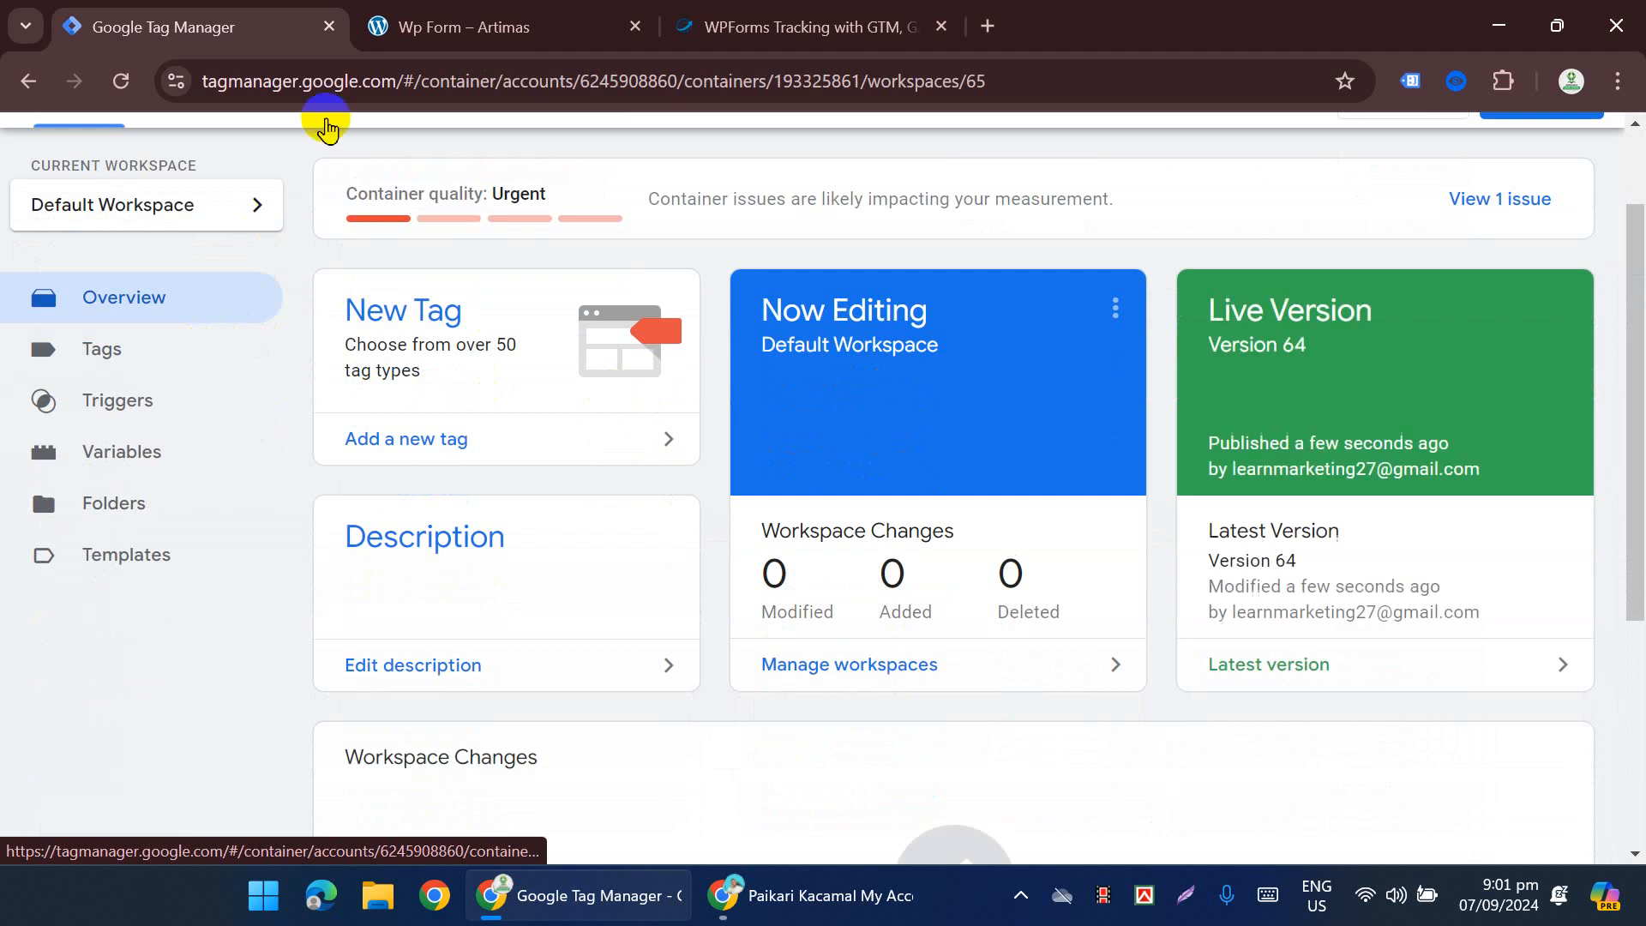
click(445, 26)
click(202, 26)
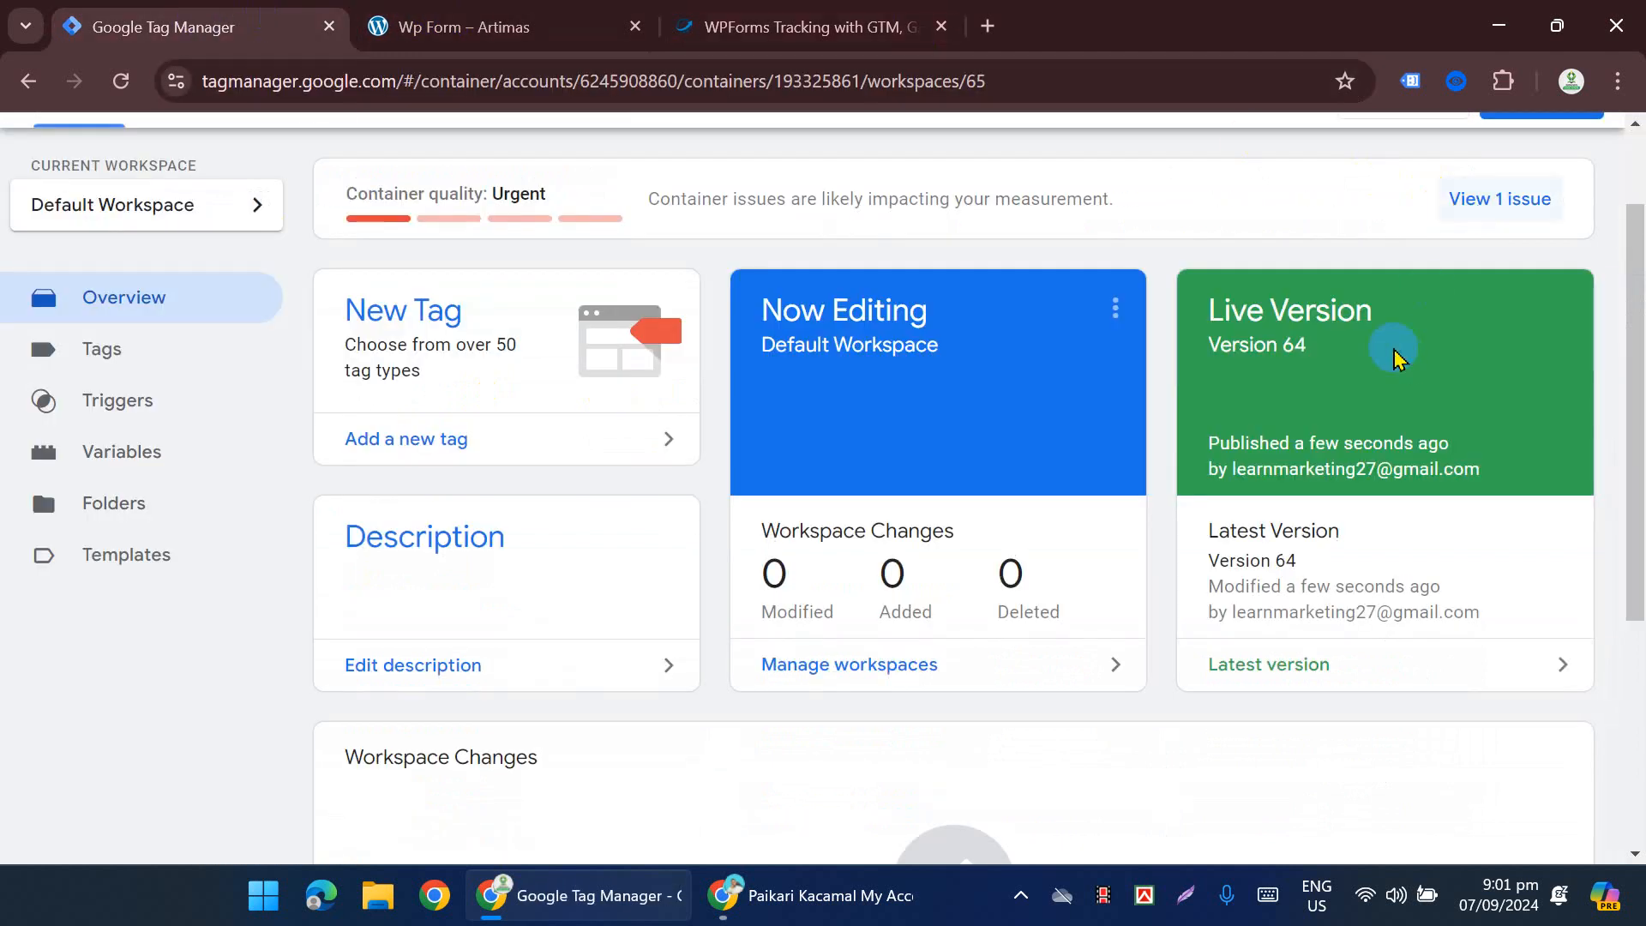
scroll(1396, 356, up, 2)
click(1400, 226)
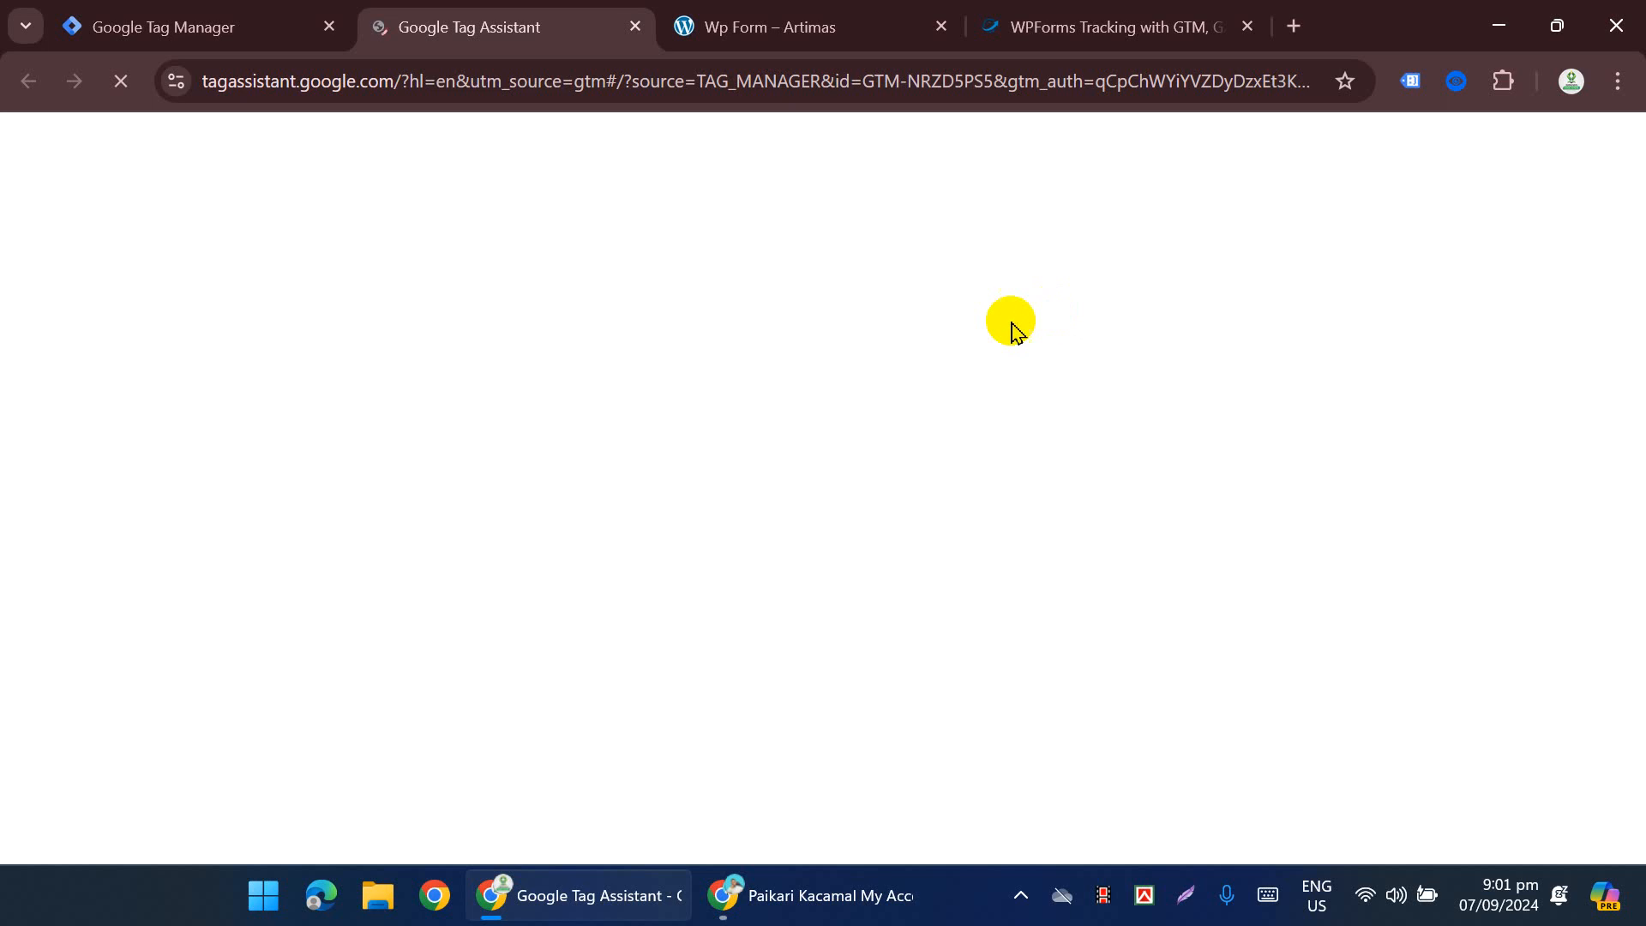
click(785, 723)
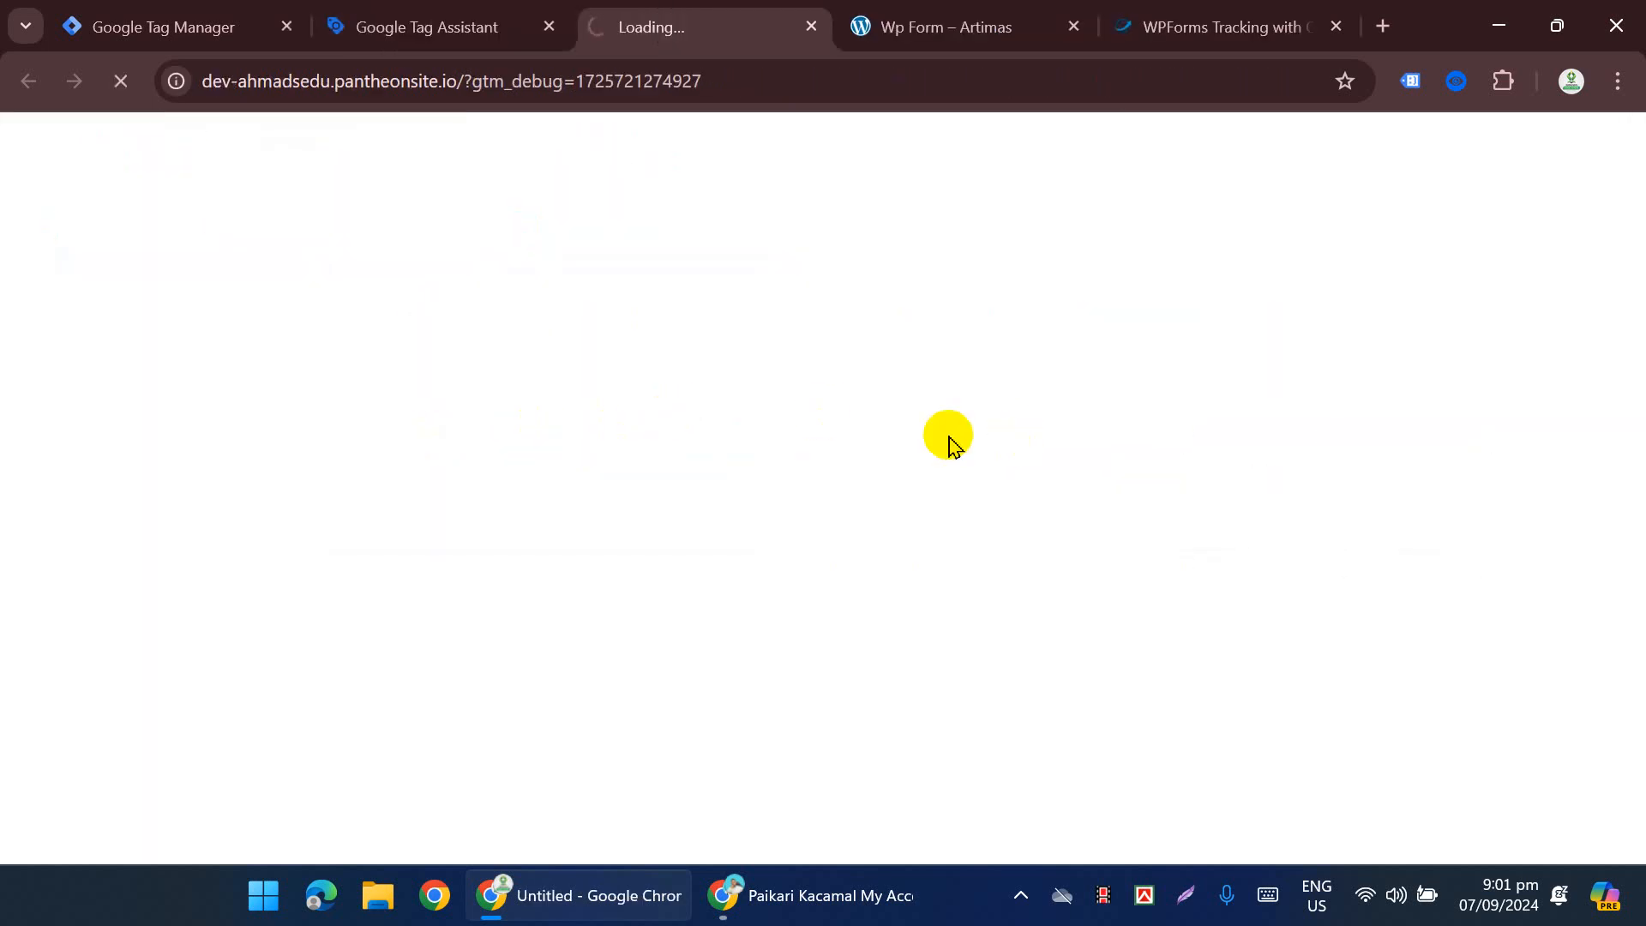
Step: Open the DNK Blue Tshirt product from the store's home page and add it to the cart
scroll(944, 433, down, 7)
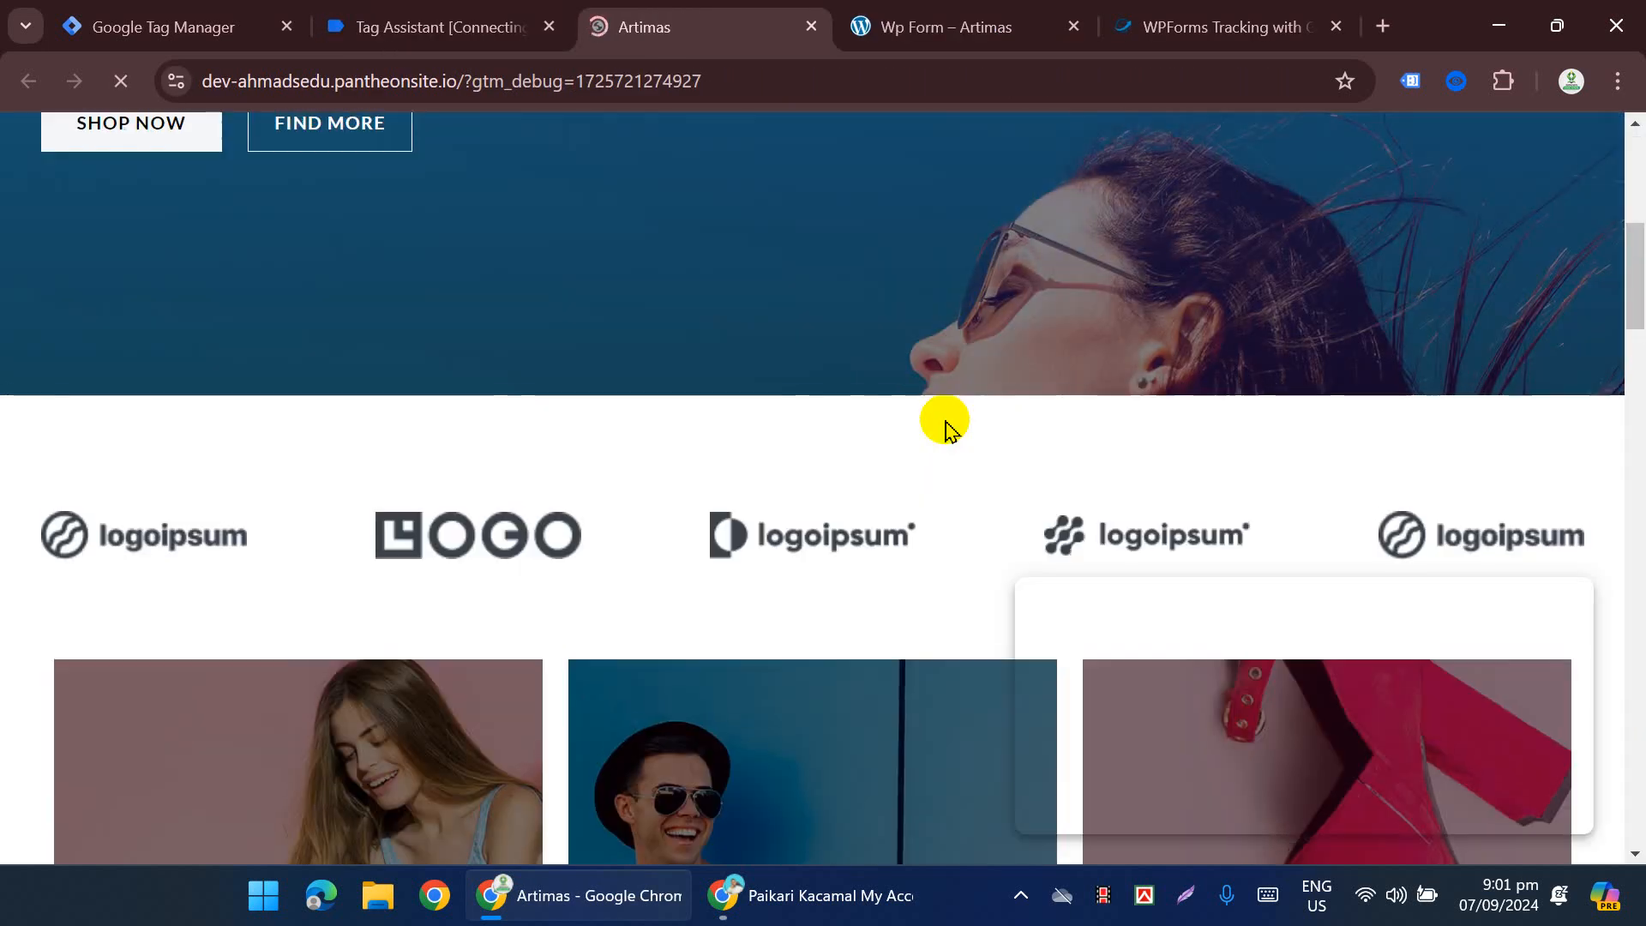
scroll(821, 442, down, 10)
scroll(837, 588, up, 3)
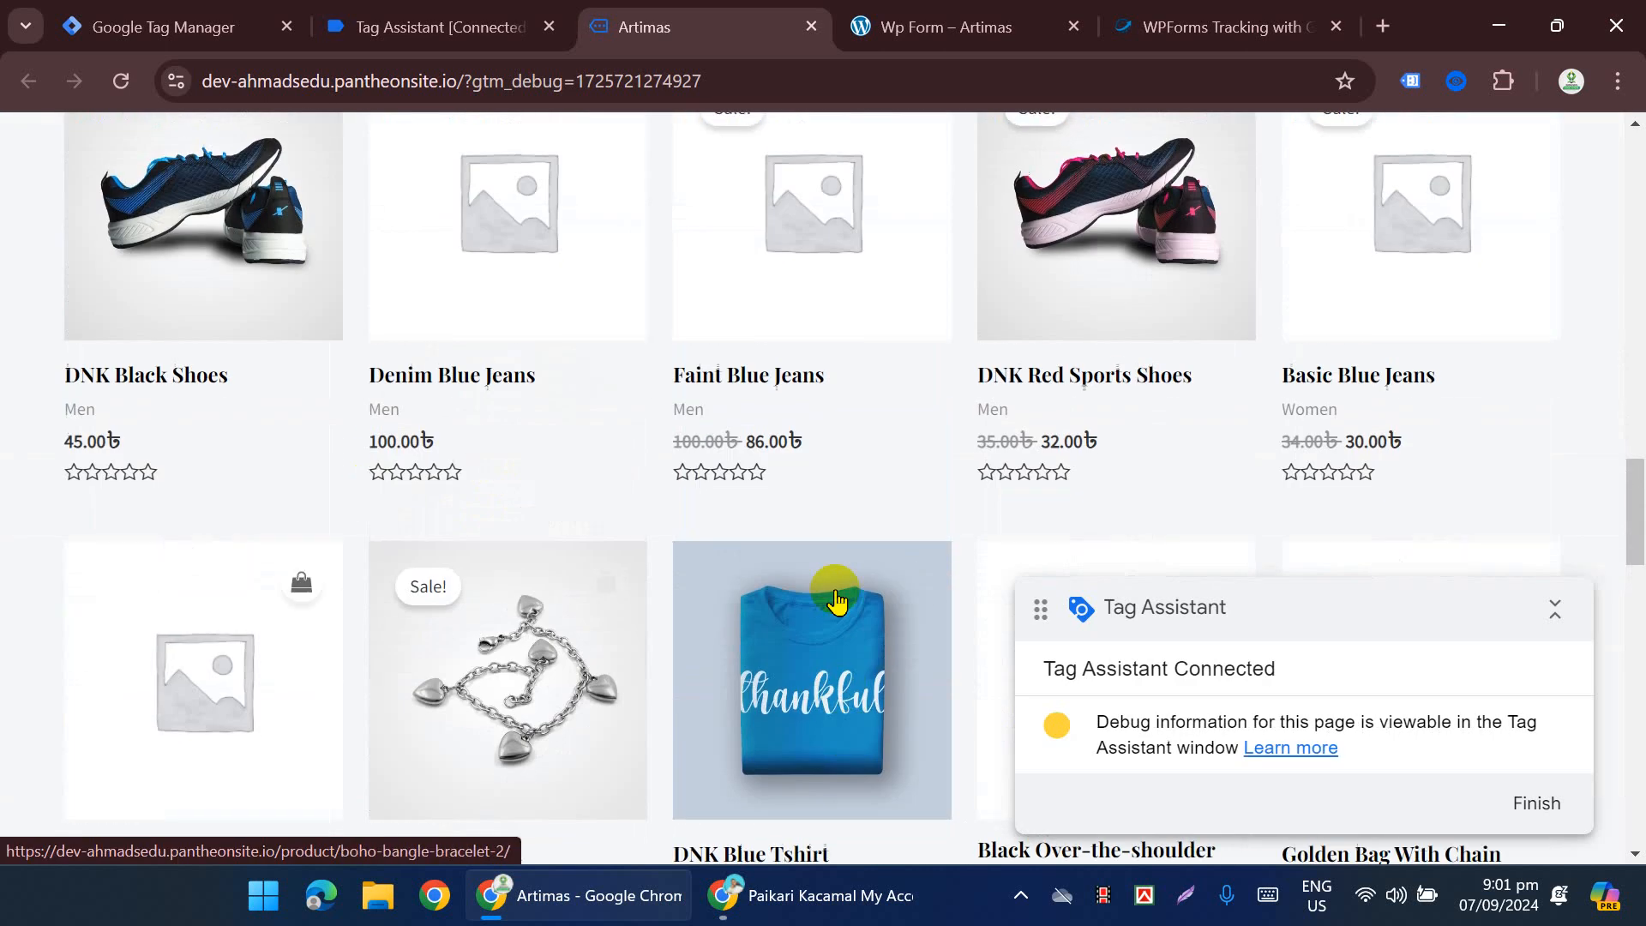
click(849, 751)
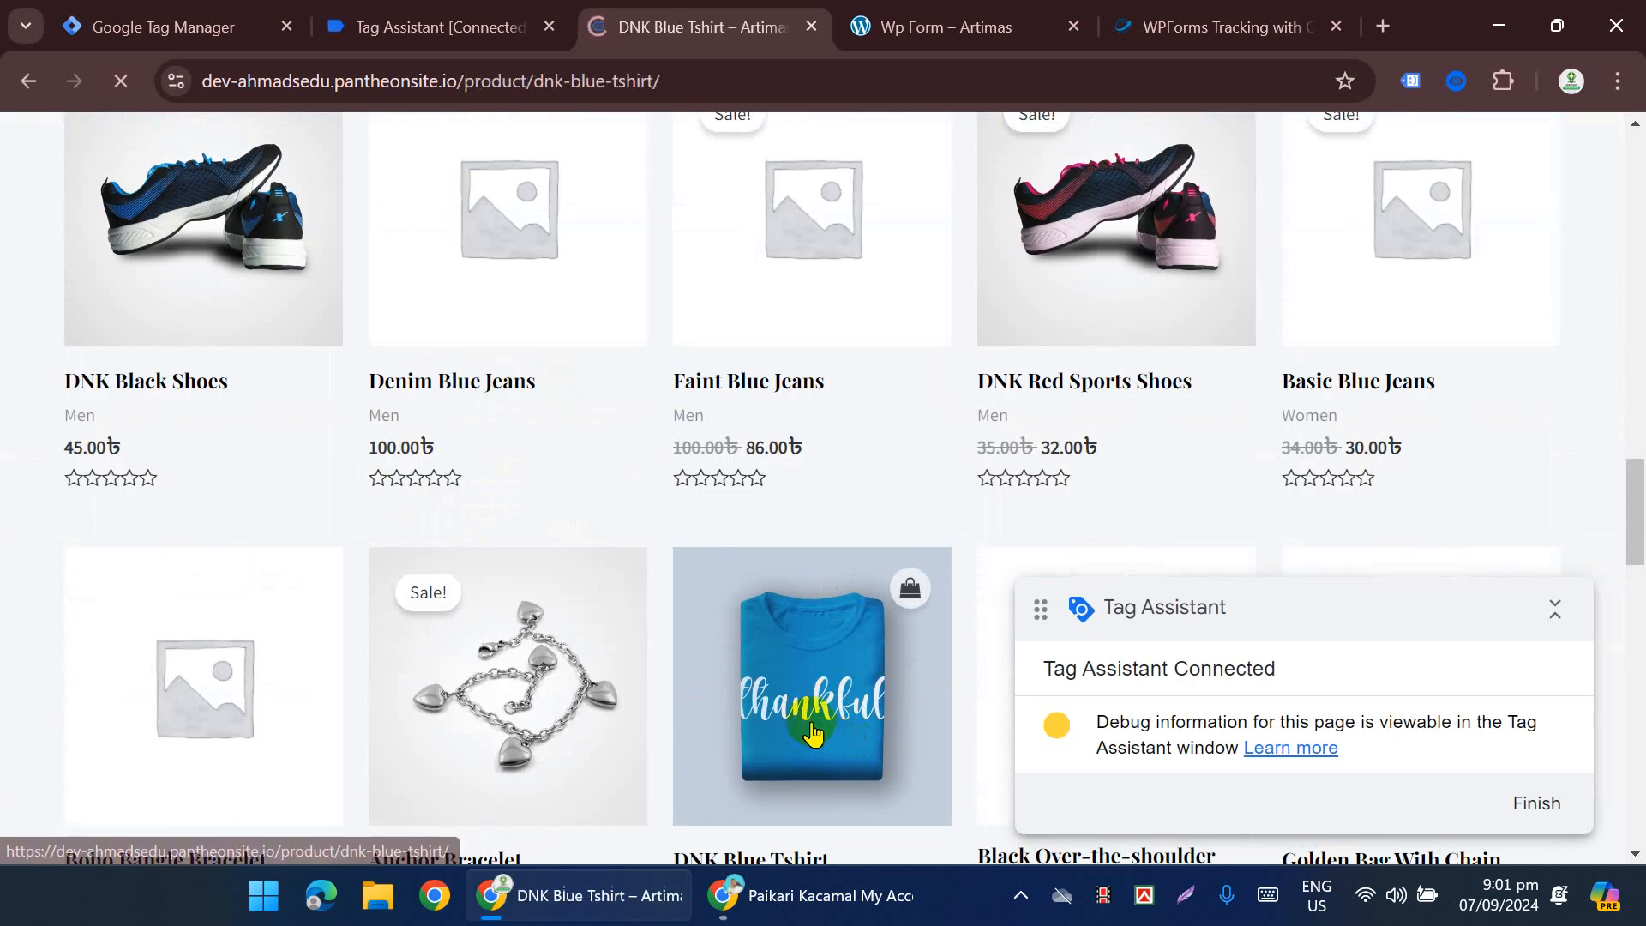
scroll(1050, 428, down, 4)
click(1059, 472)
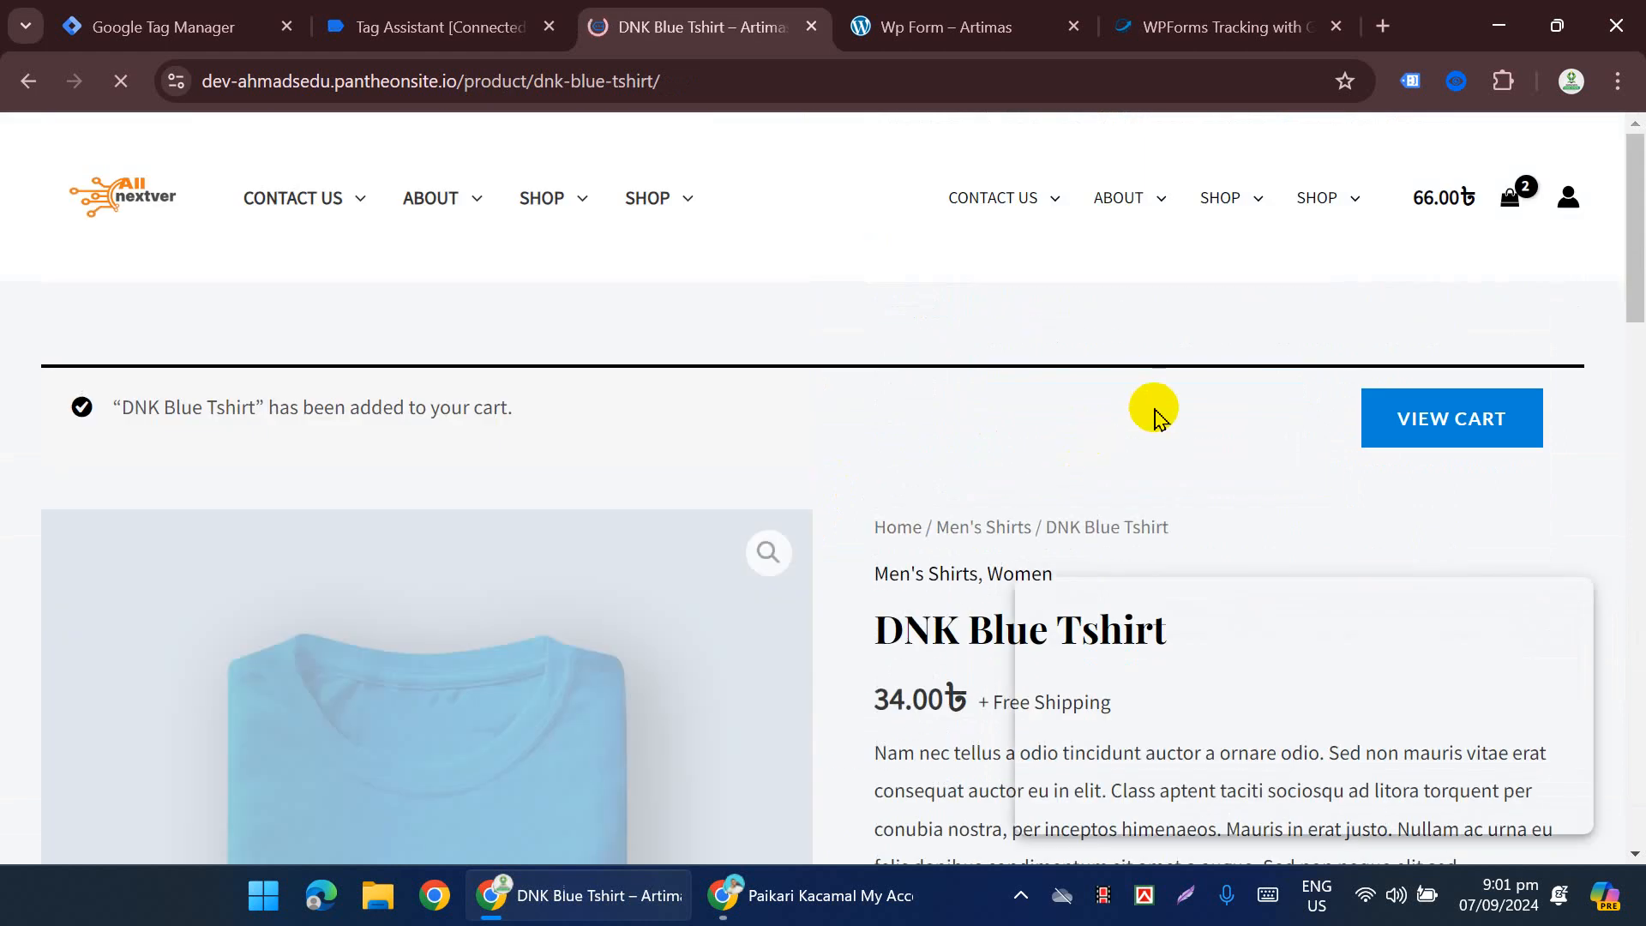
Step: View the store cart and proceed to checkout with its items
scroll(1150, 411, down, 2)
click(1391, 313)
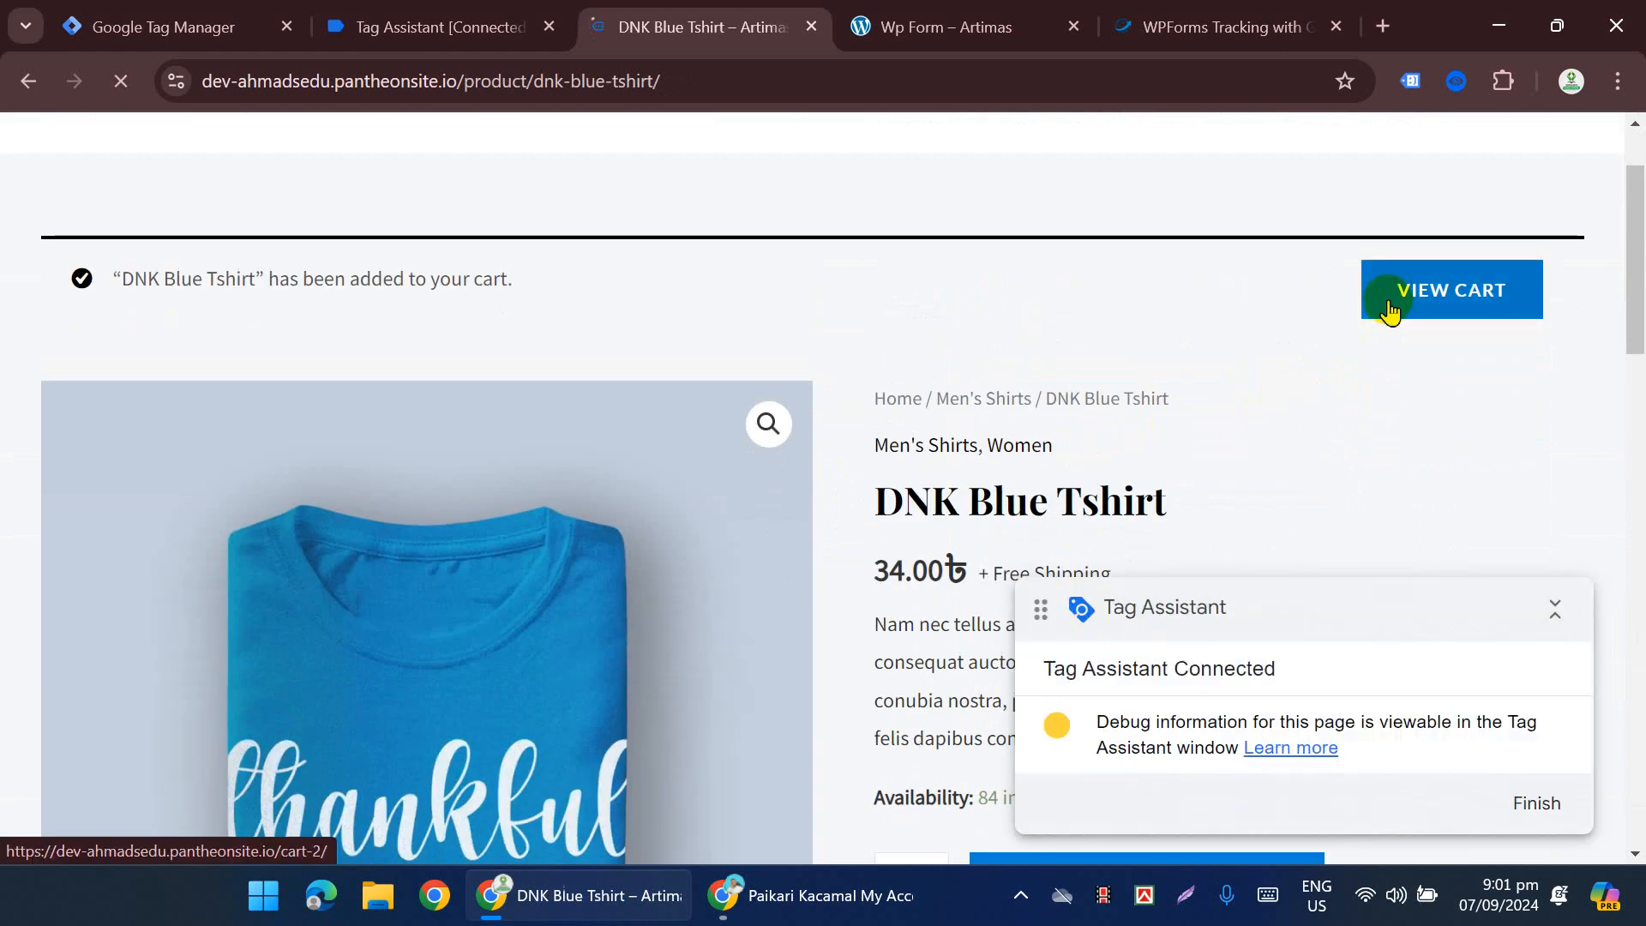
scroll(1212, 341, down, 5)
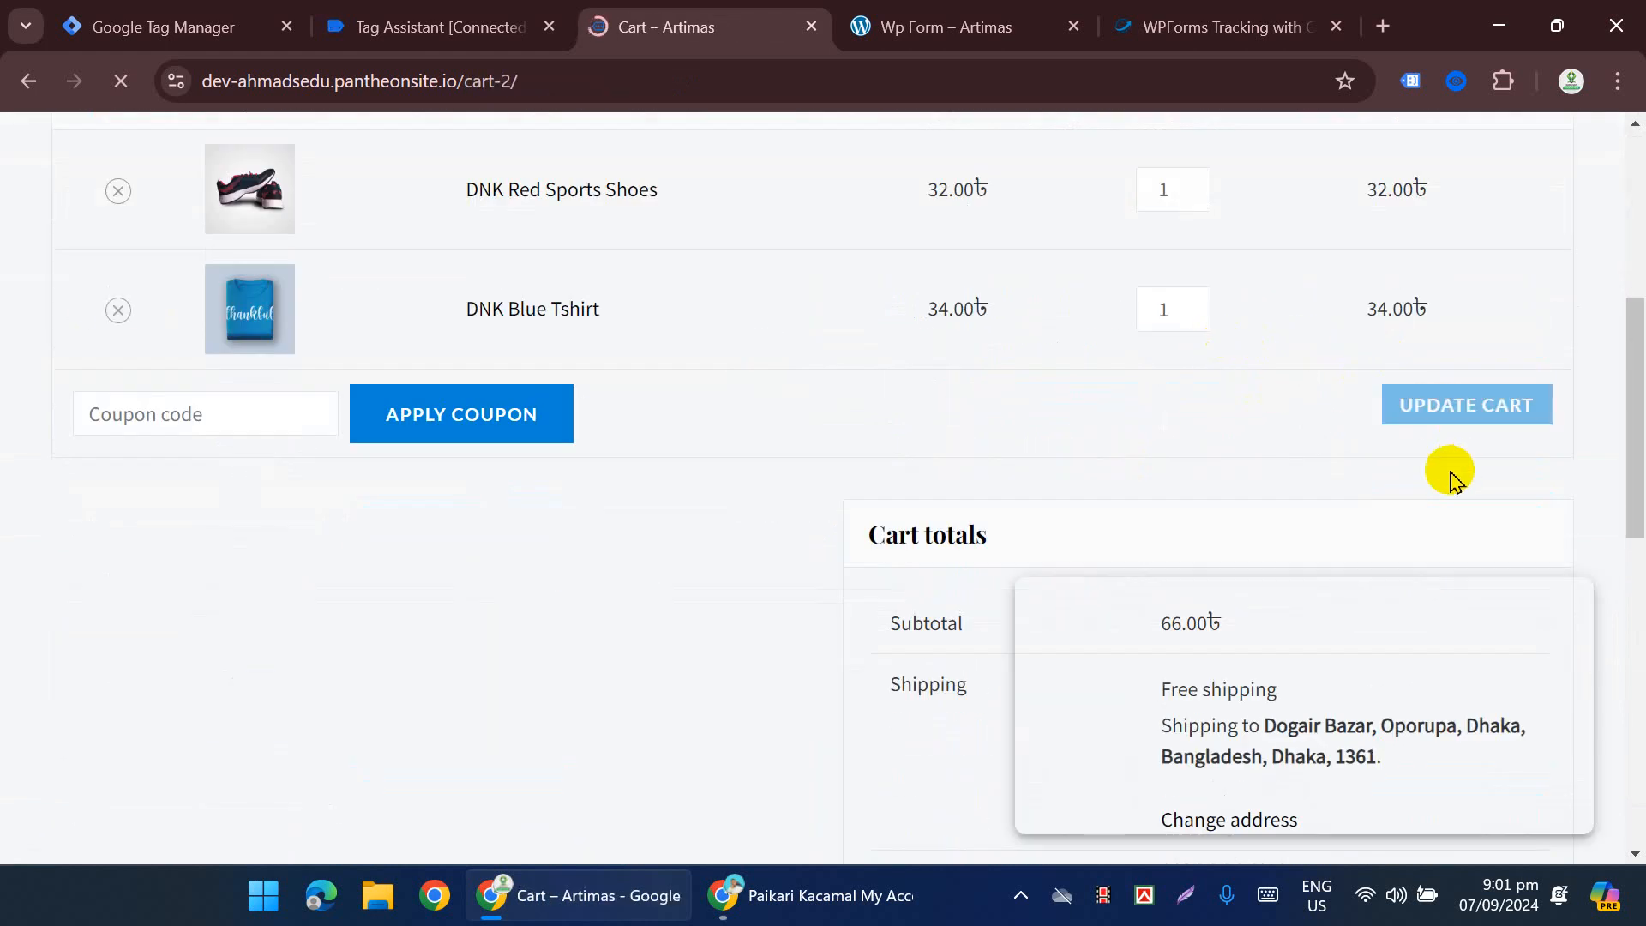
scroll(1449, 480, down, 6)
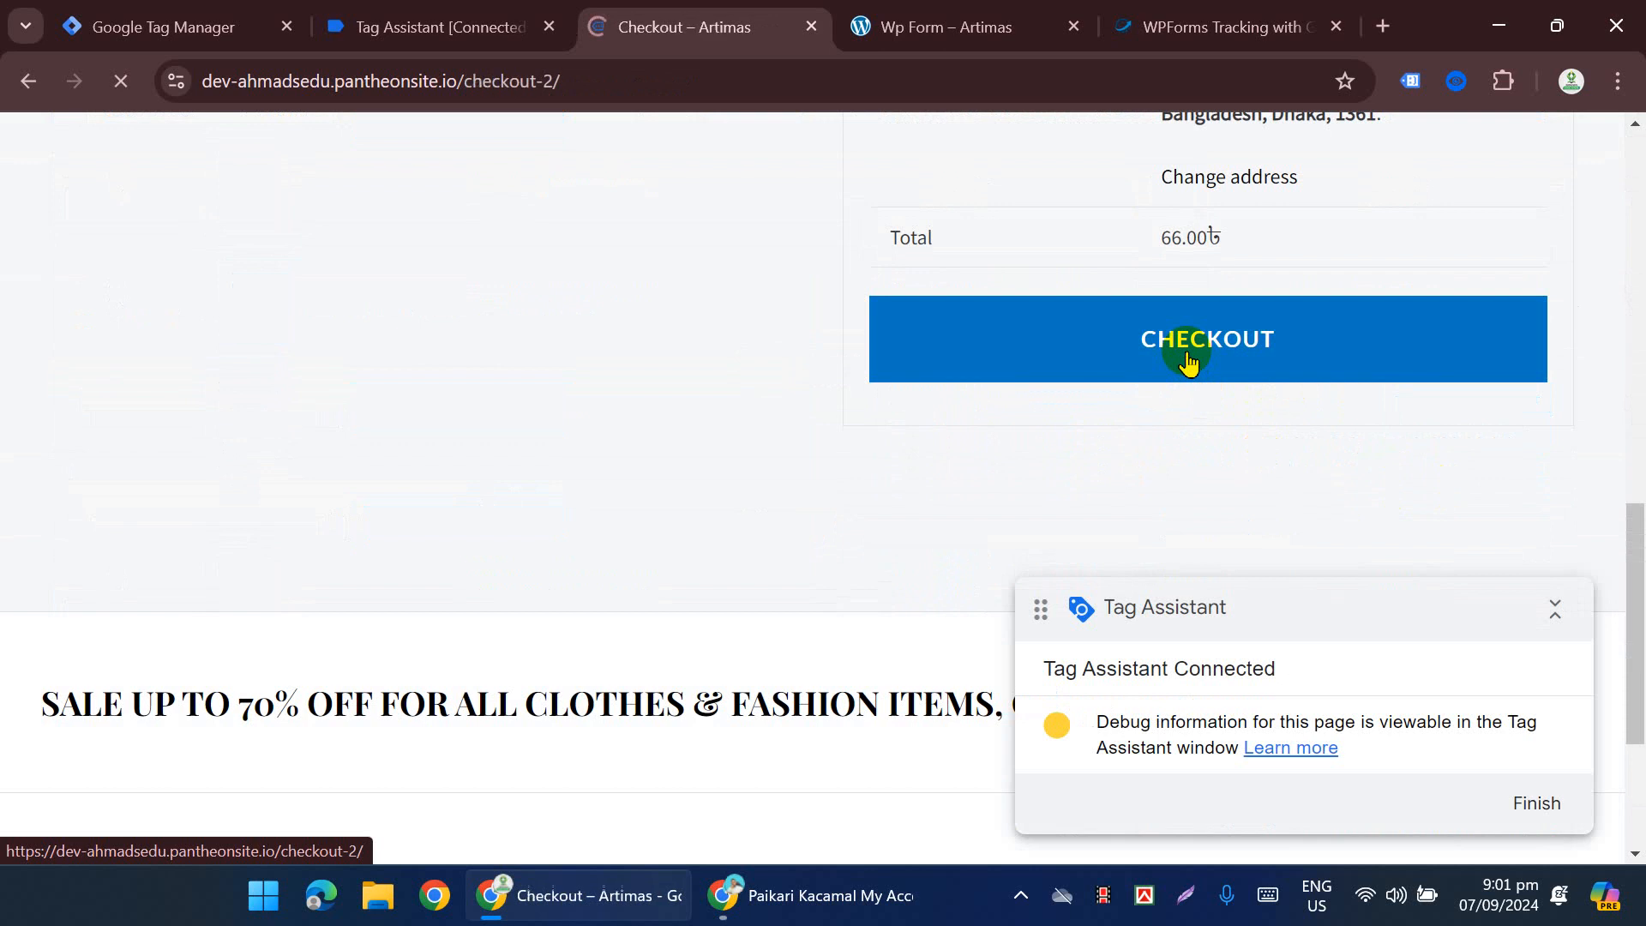
scroll(650, 396, down, 5)
Step: Fill in the bKash phone number and transaction ID with the previously used values and place the order
scroll(322, 489, down, 3)
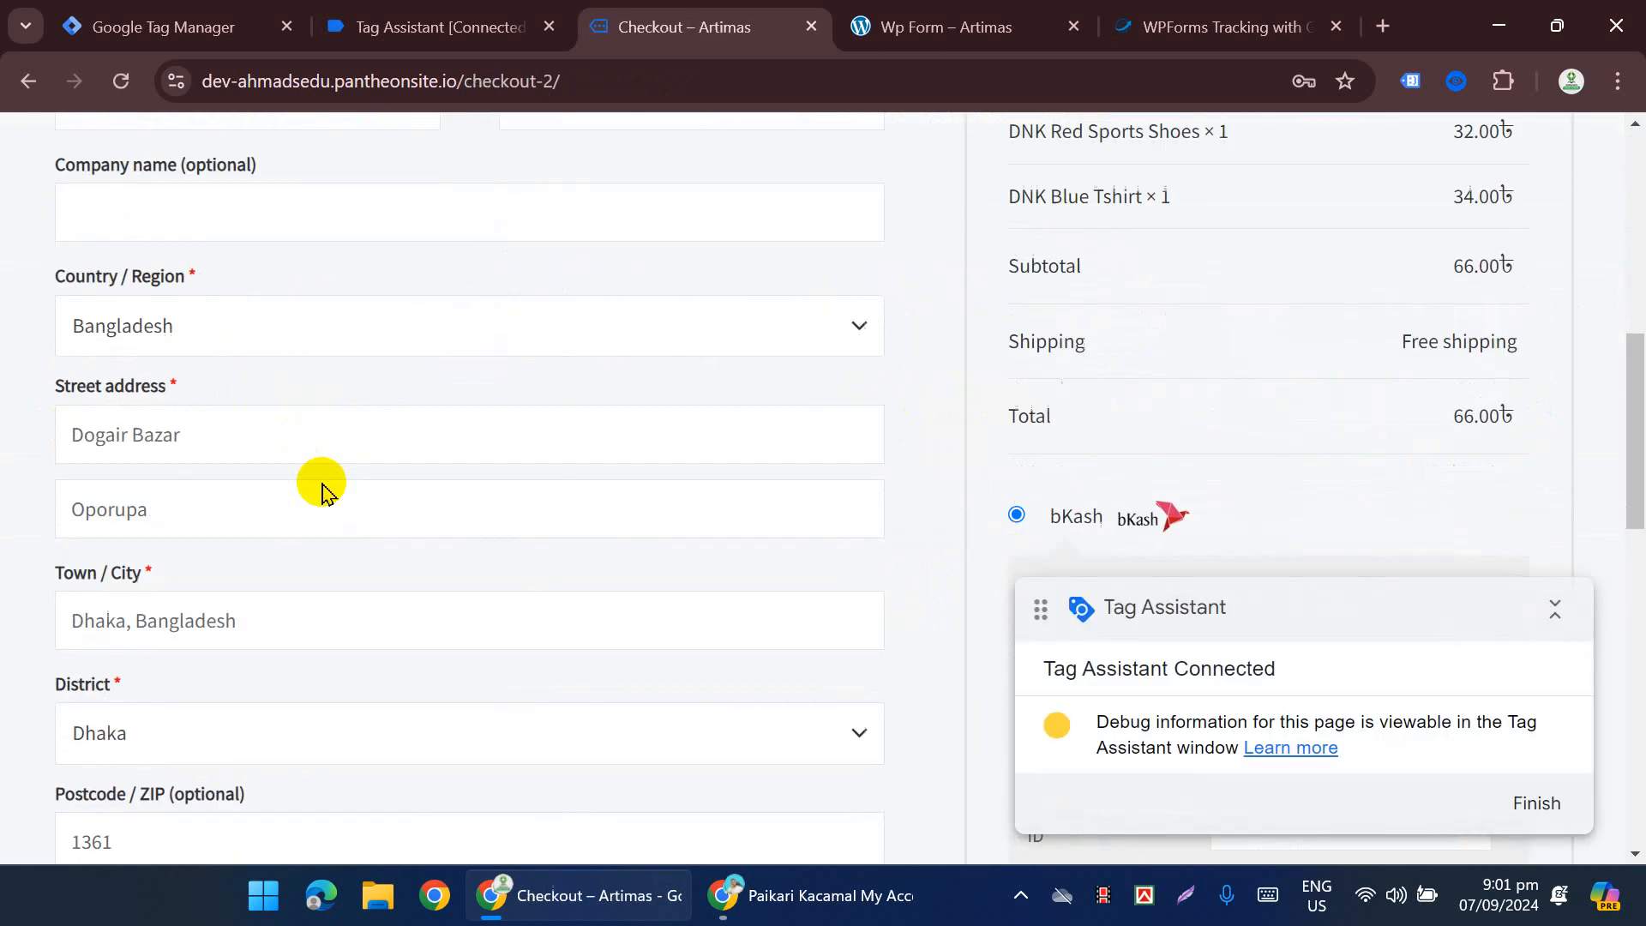
scroll(323, 580, down, 4)
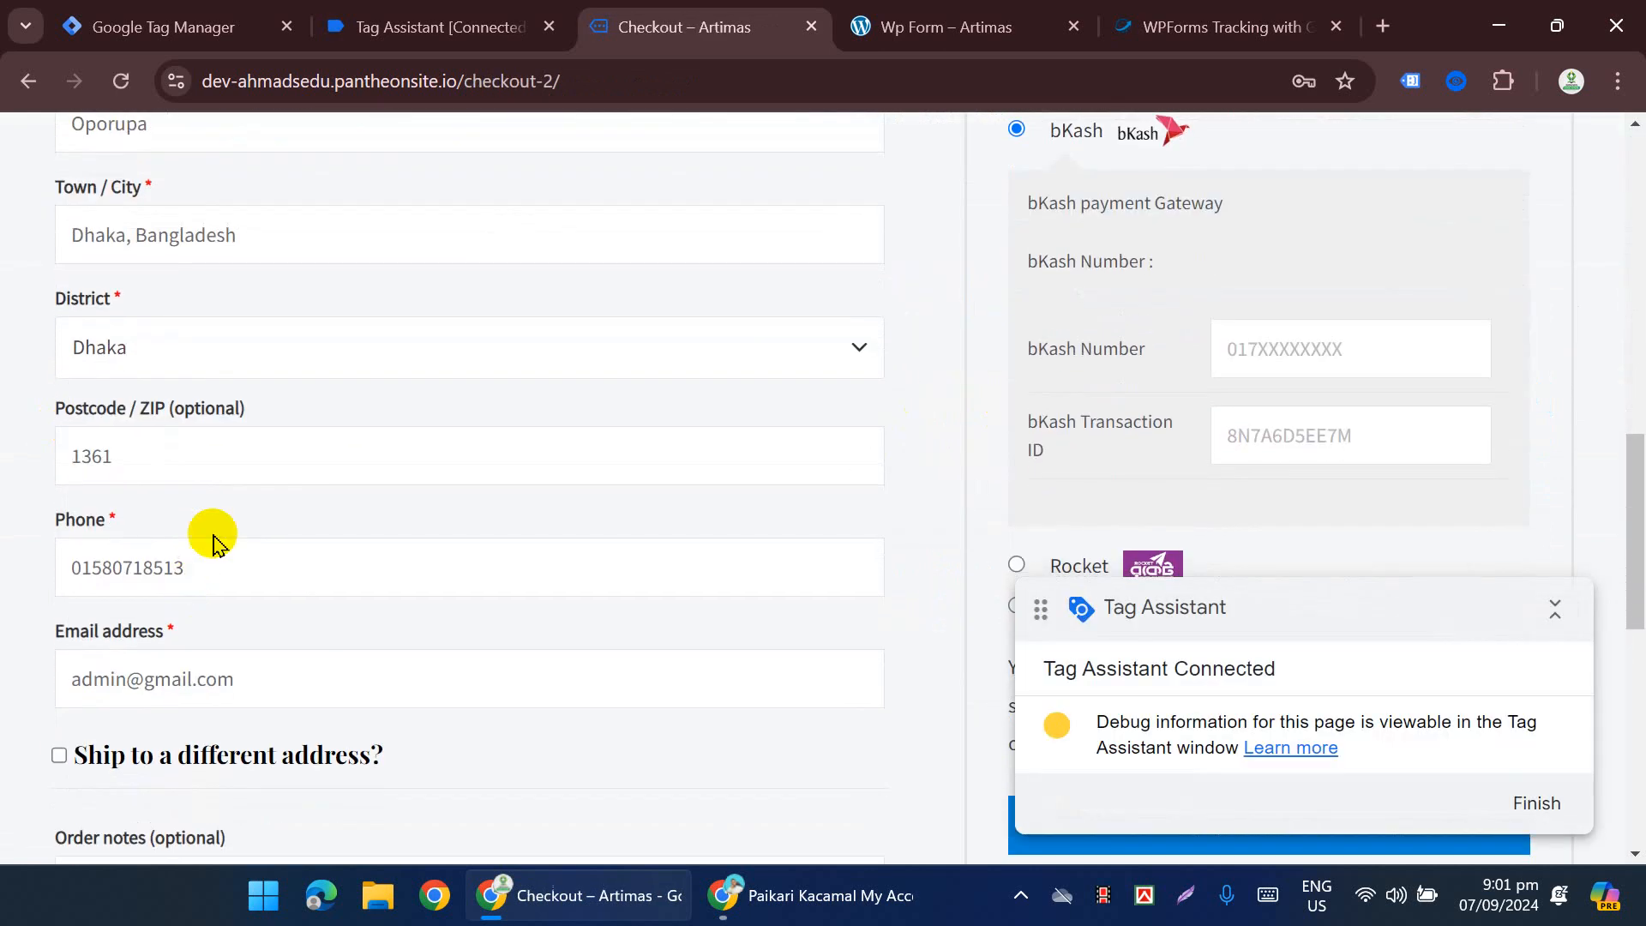
scroll(214, 546, down, 3)
scroll(1337, 257, up, 1)
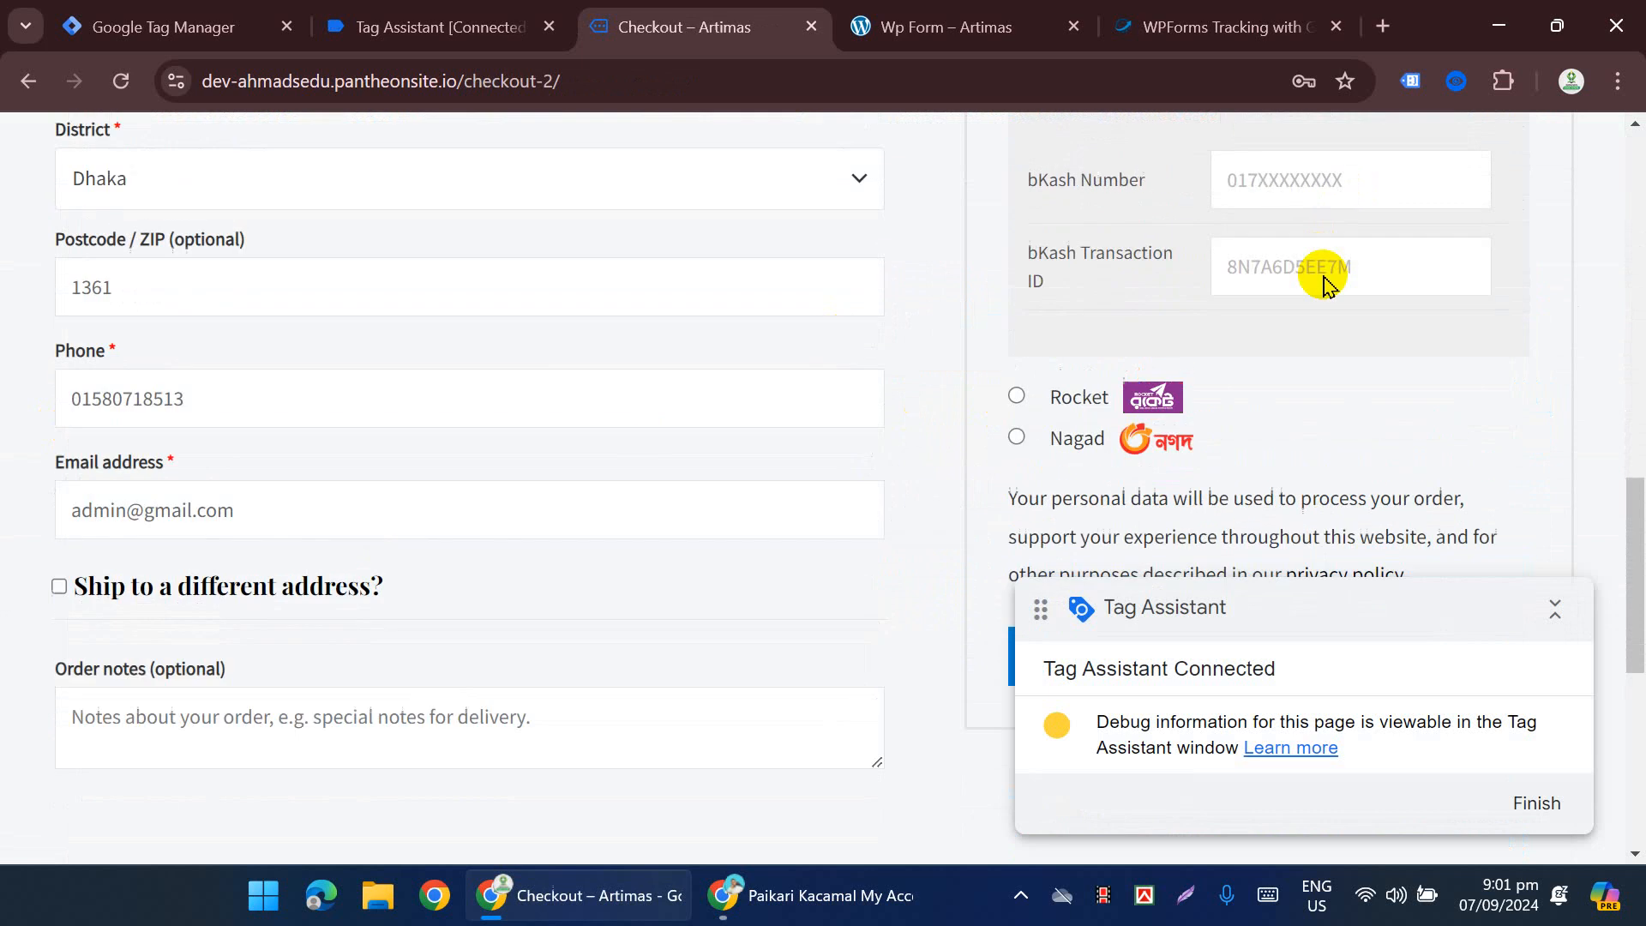
scroll(1326, 283, up, 1)
click(1268, 221)
click(1389, 304)
click(1301, 287)
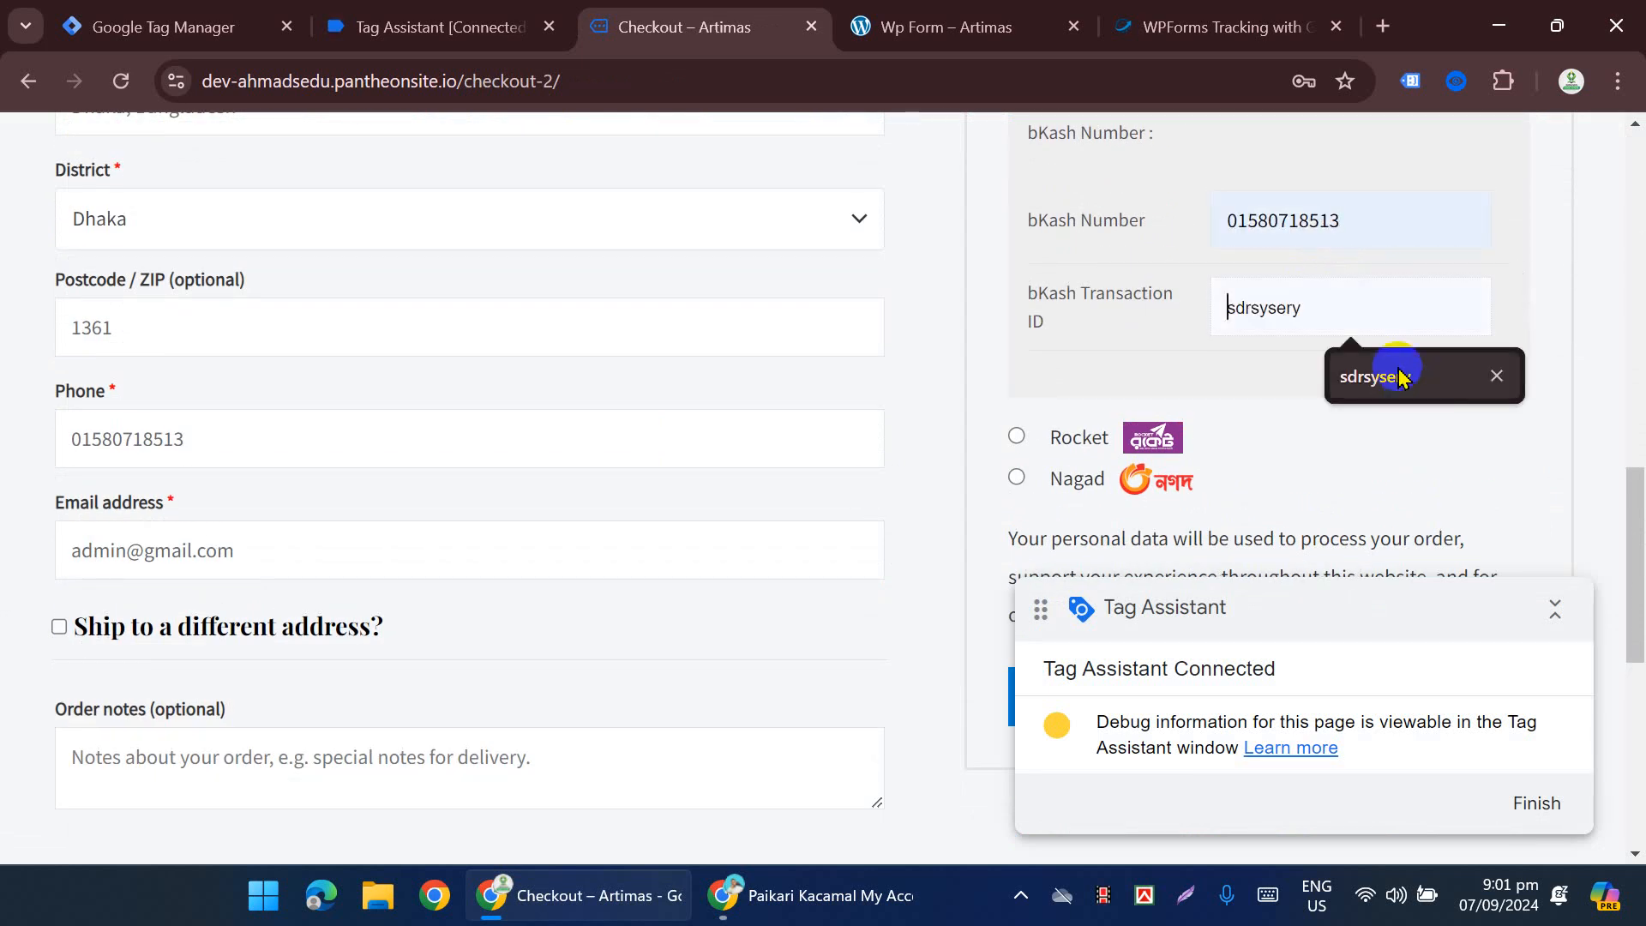
click(1400, 376)
scroll(1285, 352, down, 3)
click(1177, 437)
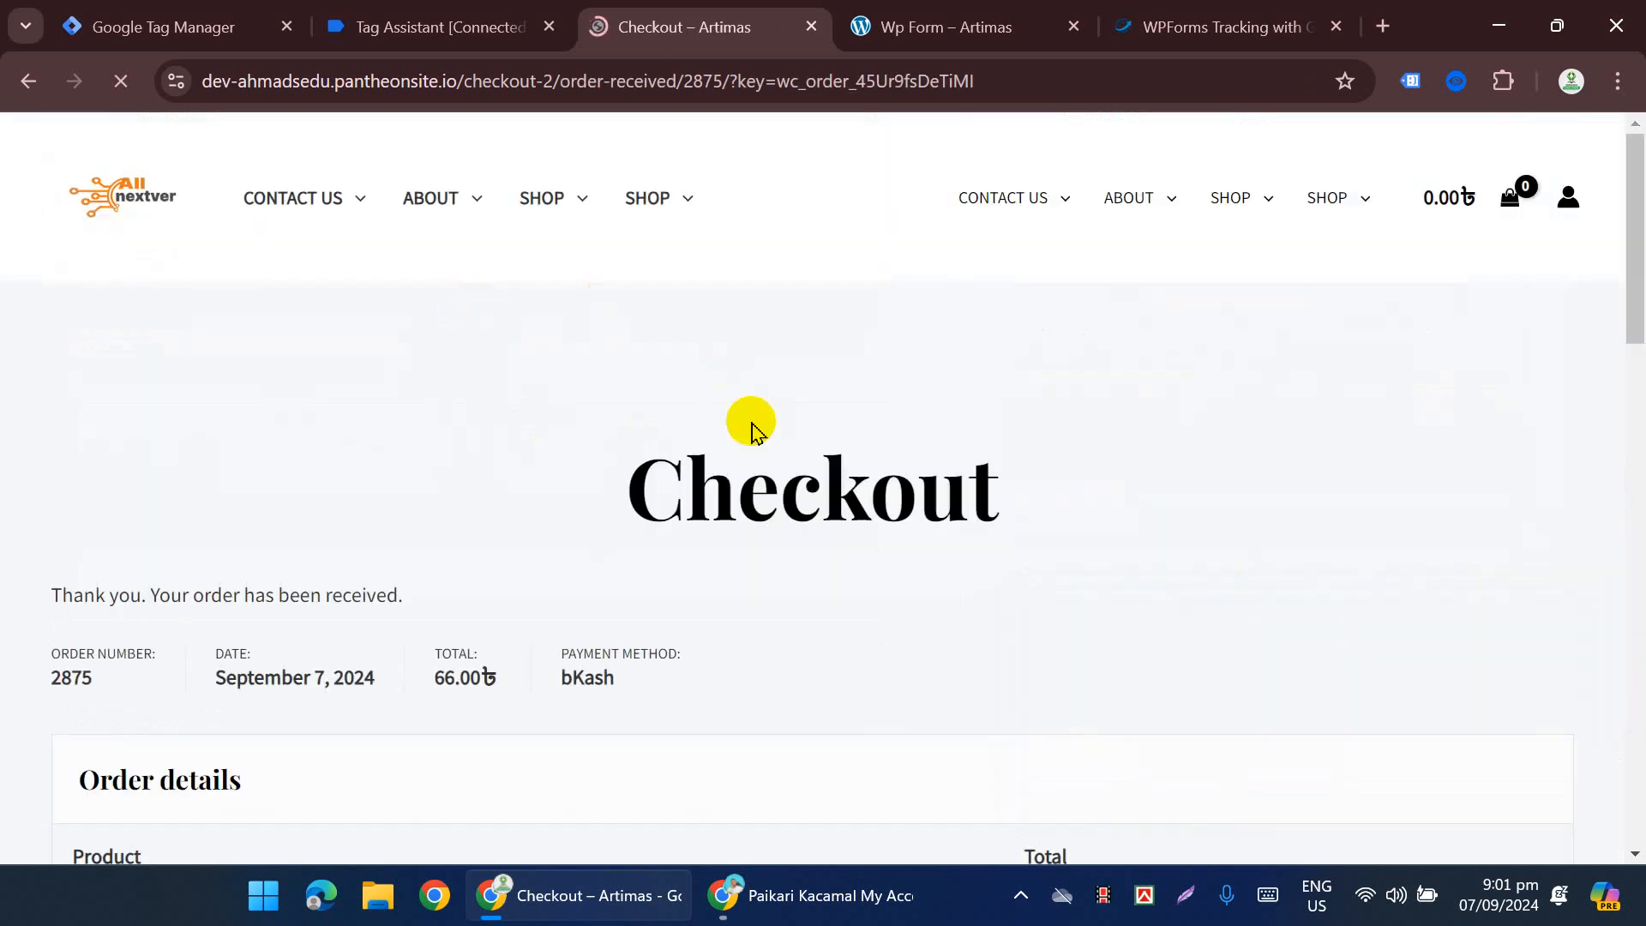
Step: Inspect the purchase event in Tag Assistant and examine the details of the Google Ads Conversion Tracking For Purchase tag
click(464, 28)
click(785, 617)
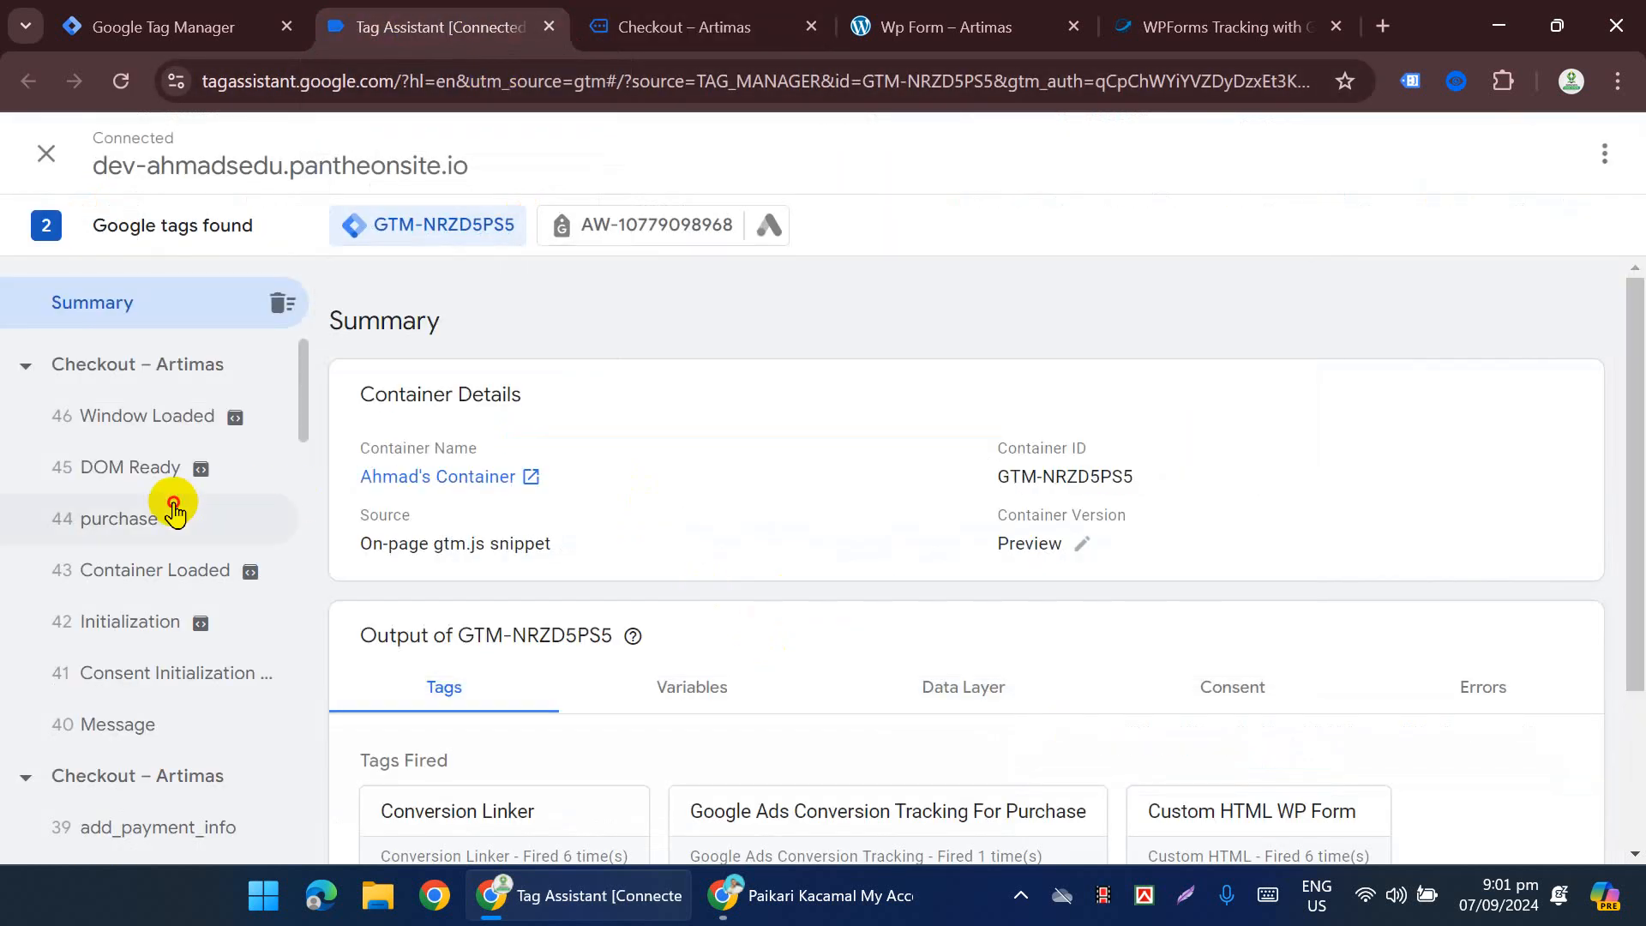
click(265, 519)
scroll(769, 483, down, 2)
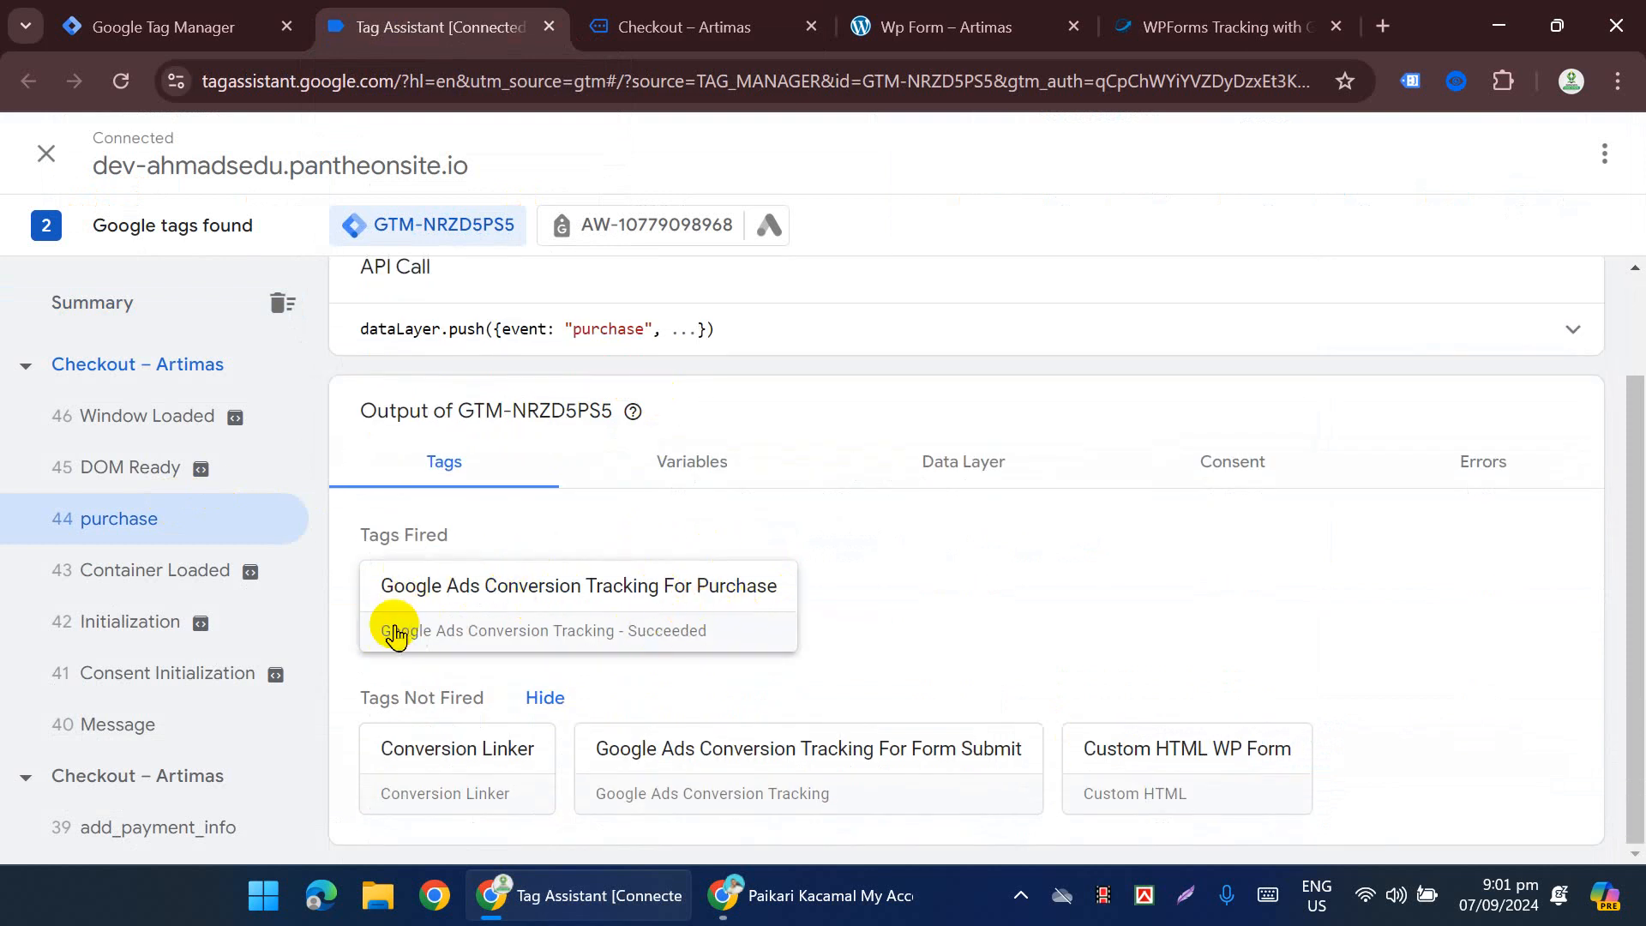
click(610, 606)
scroll(808, 485, down, 2)
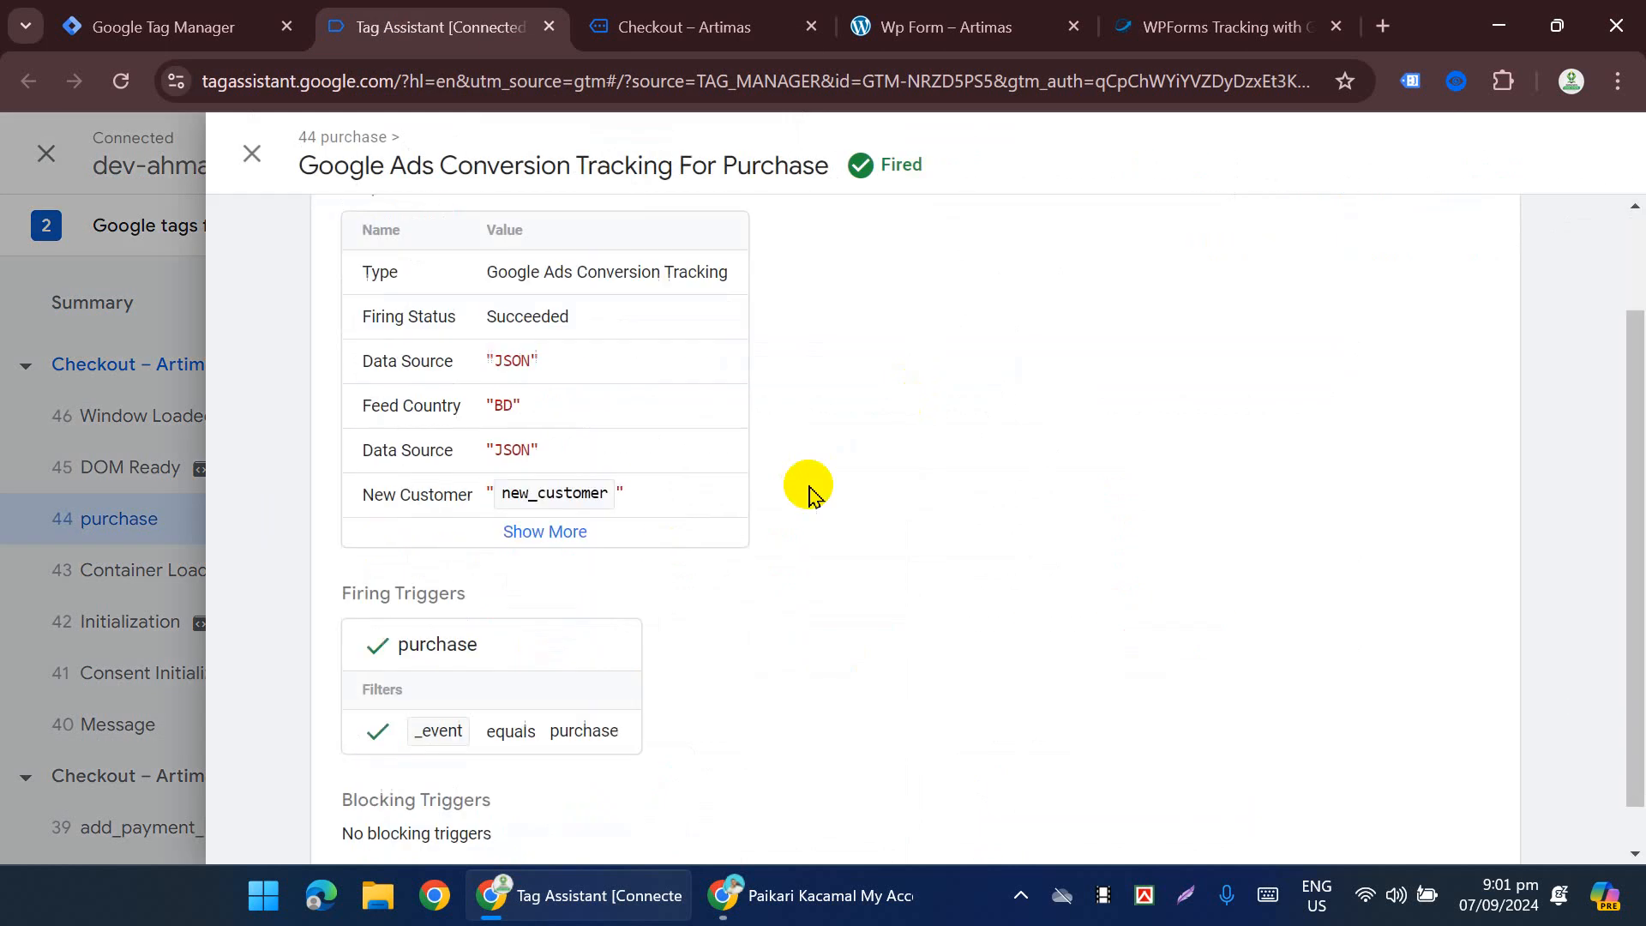
Step: Show all properties of the purchase conversion tag and display its variables as values
click(553, 533)
scroll(967, 445, down, 1)
scroll(898, 558, up, 2)
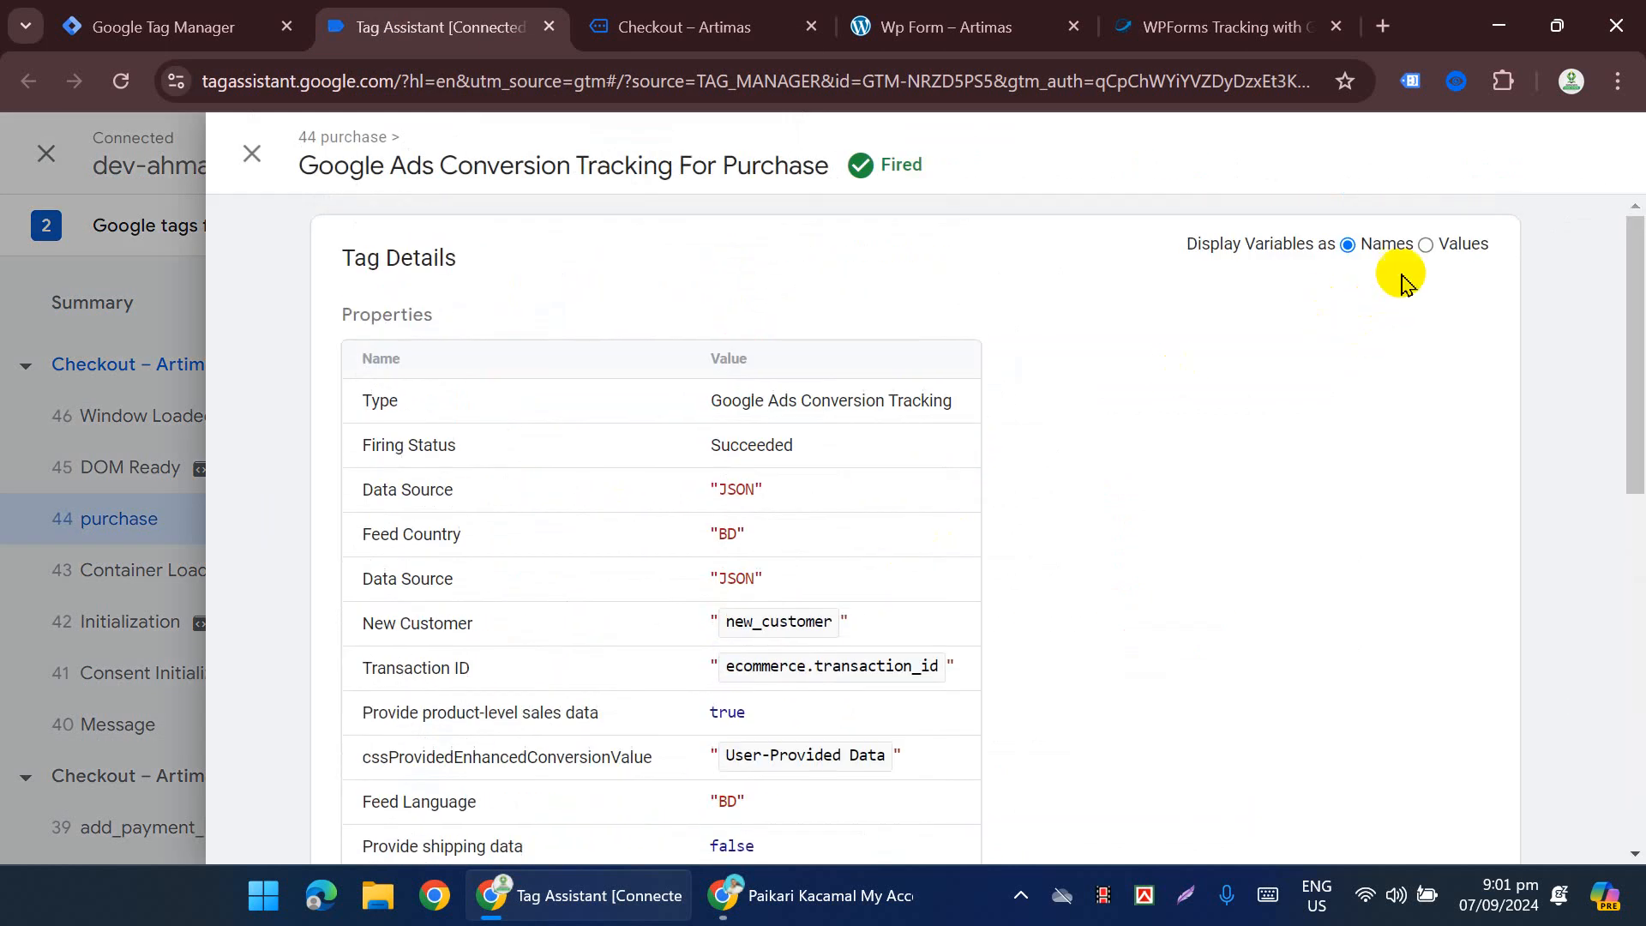
click(1436, 249)
scroll(1068, 401, down, 2)
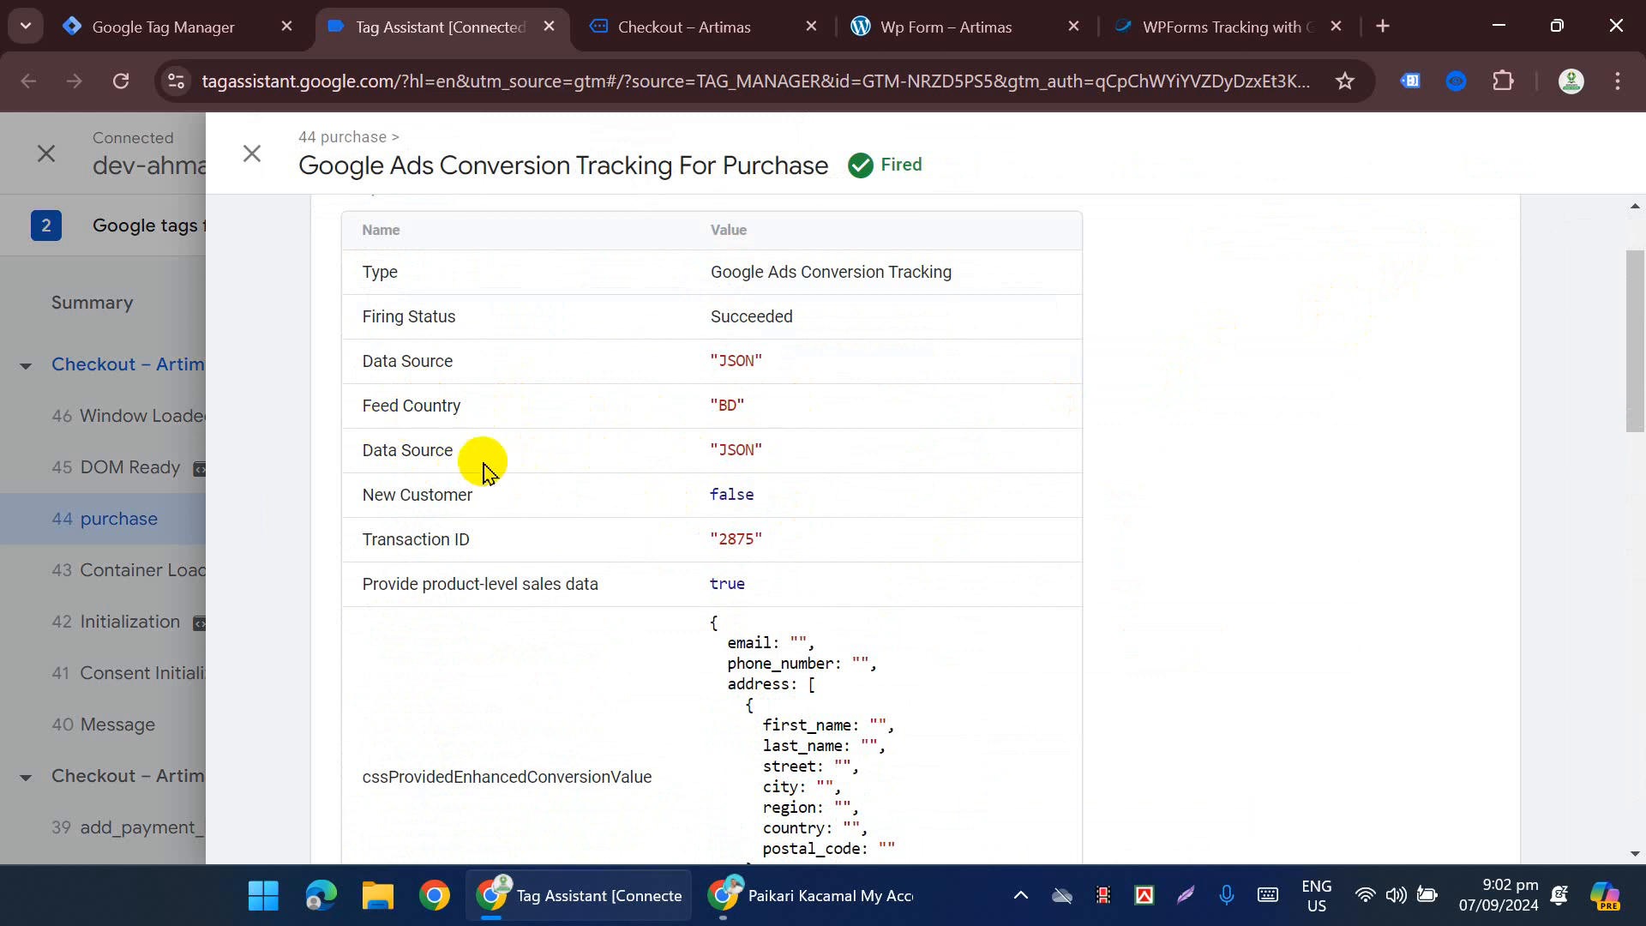
Step: Examine the purchase tag's transaction ID, user-provided data, conversion value, currency, items and firing trigger, and close the tag details
scroll(483, 468, down, 2)
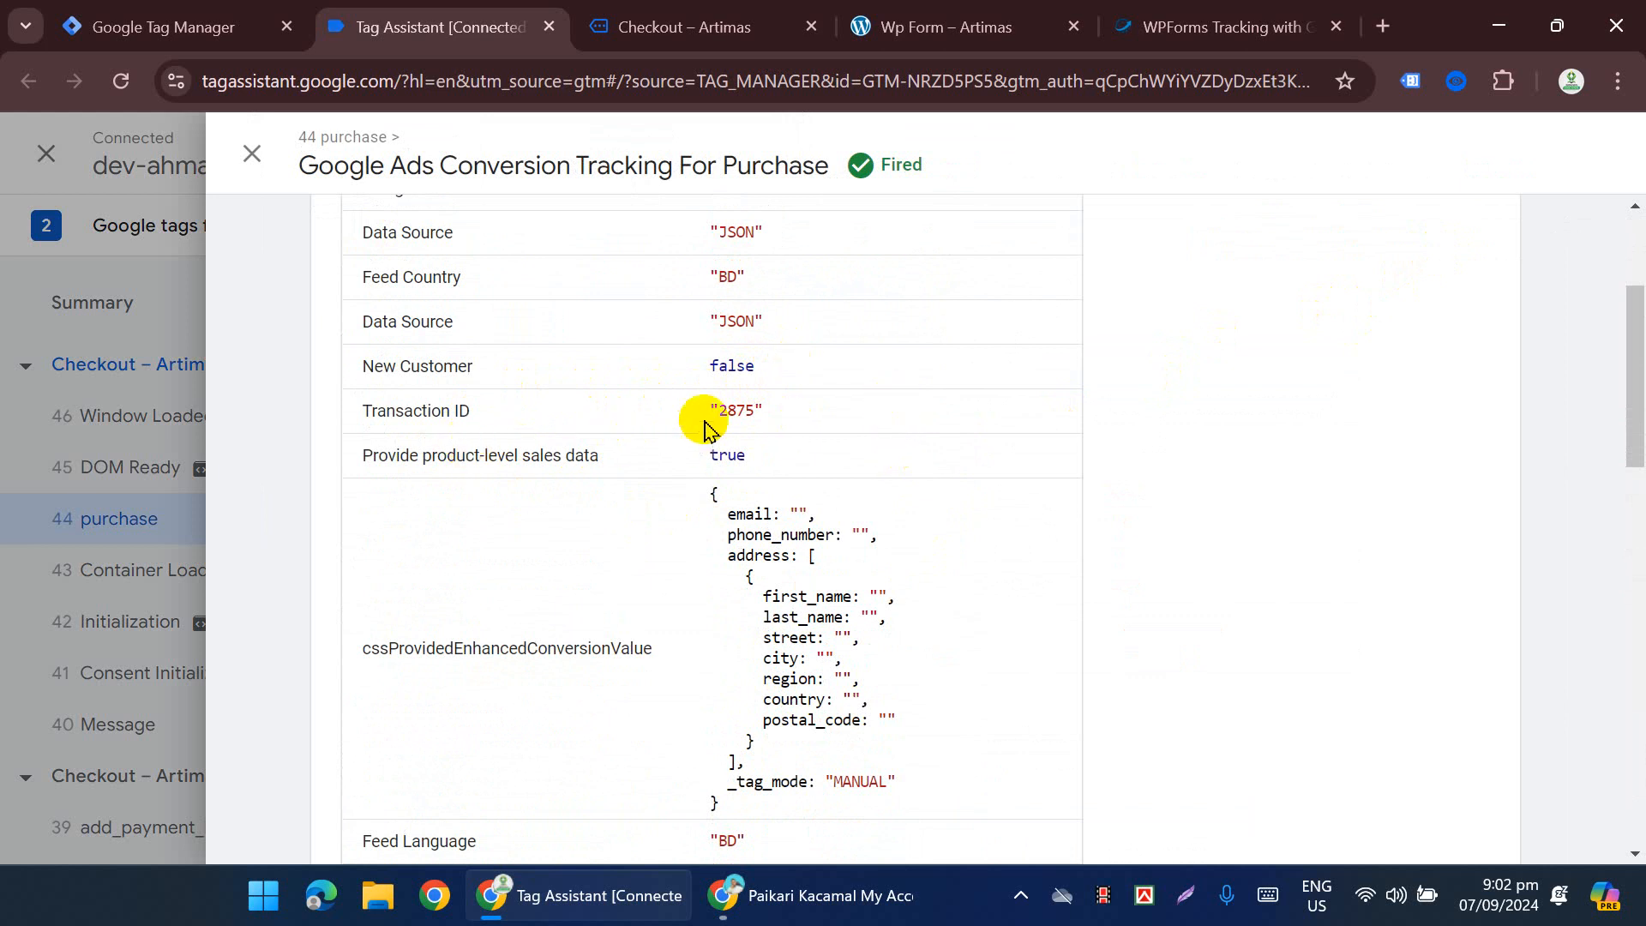
scroll(497, 532, down, 2)
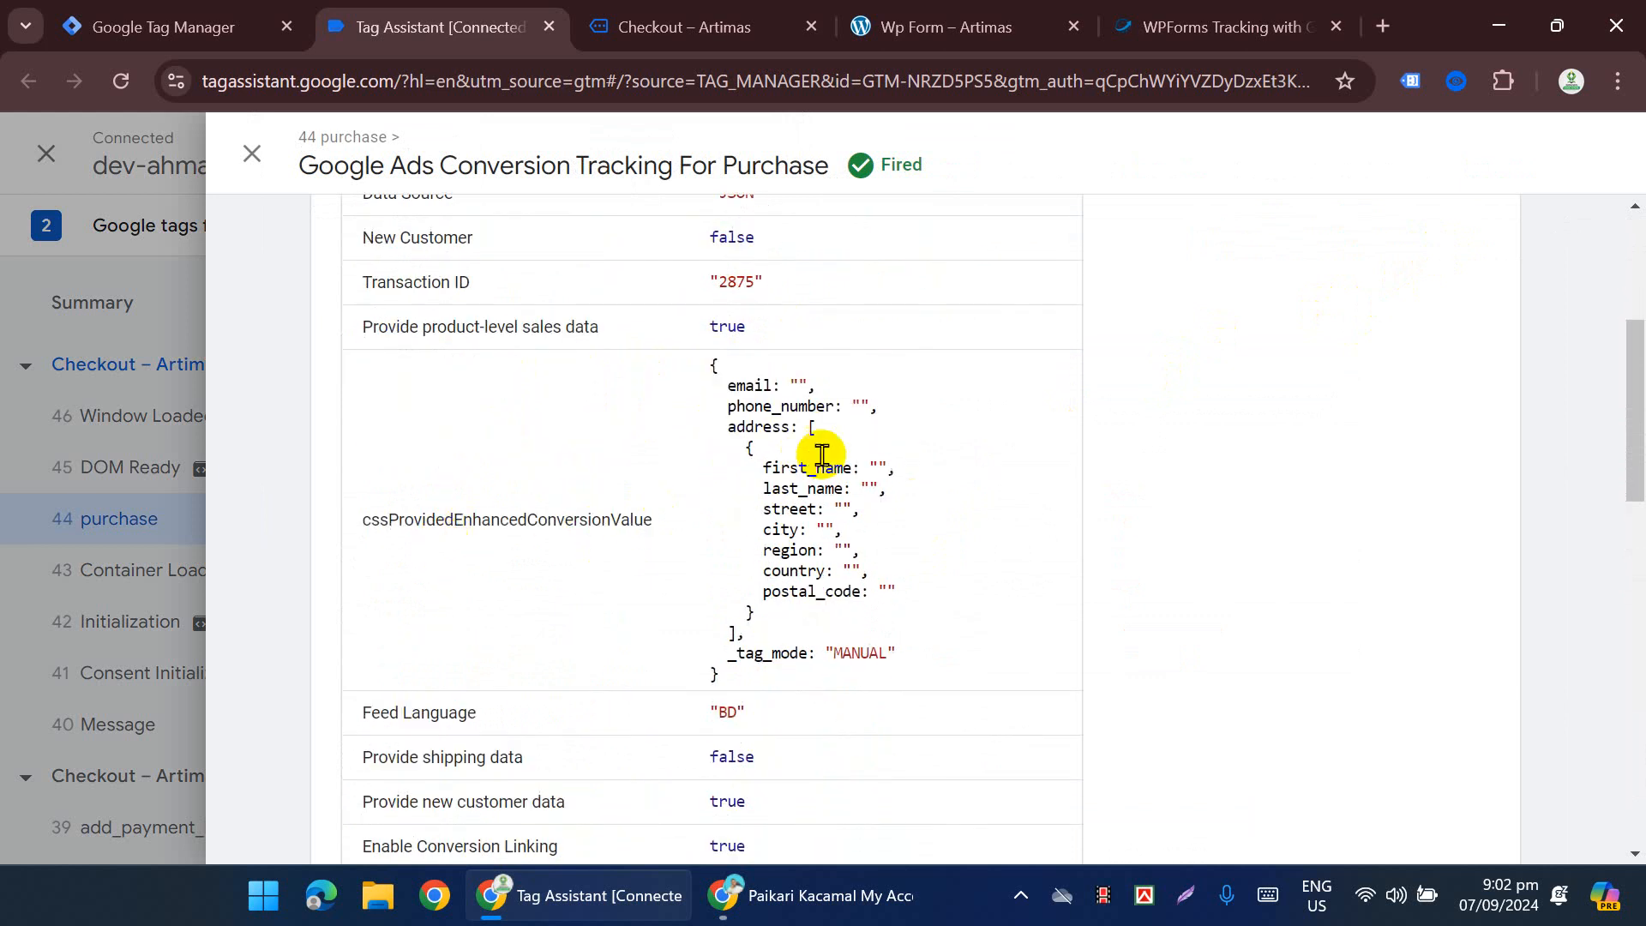
scroll(821, 454, down, 2)
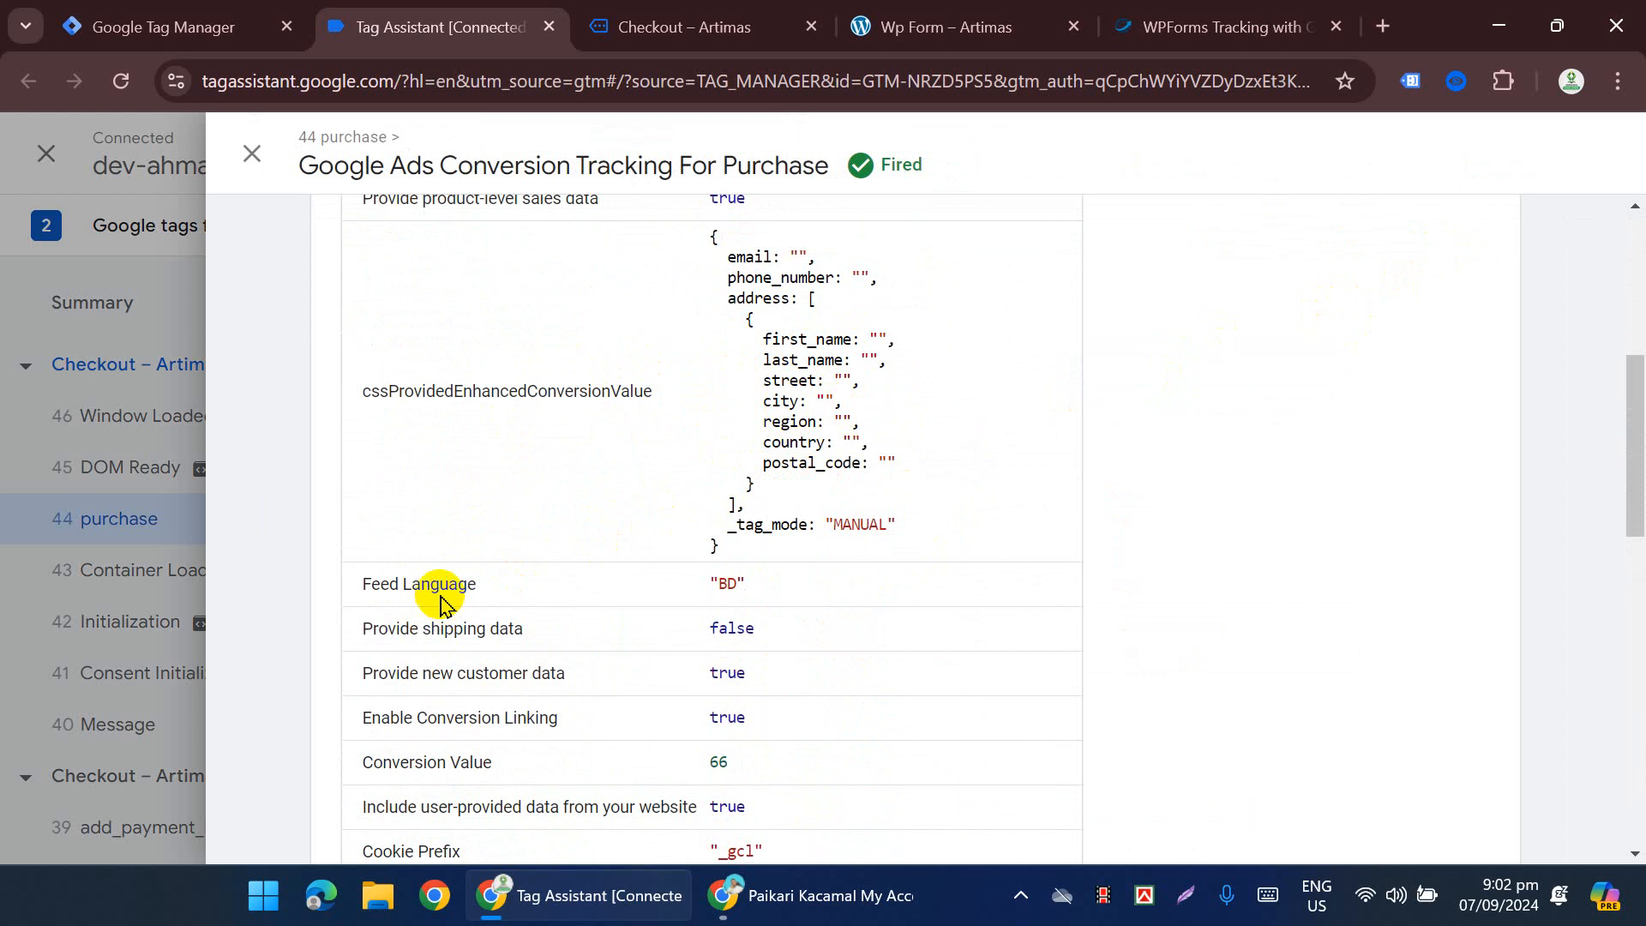
scroll(782, 548, down, 2)
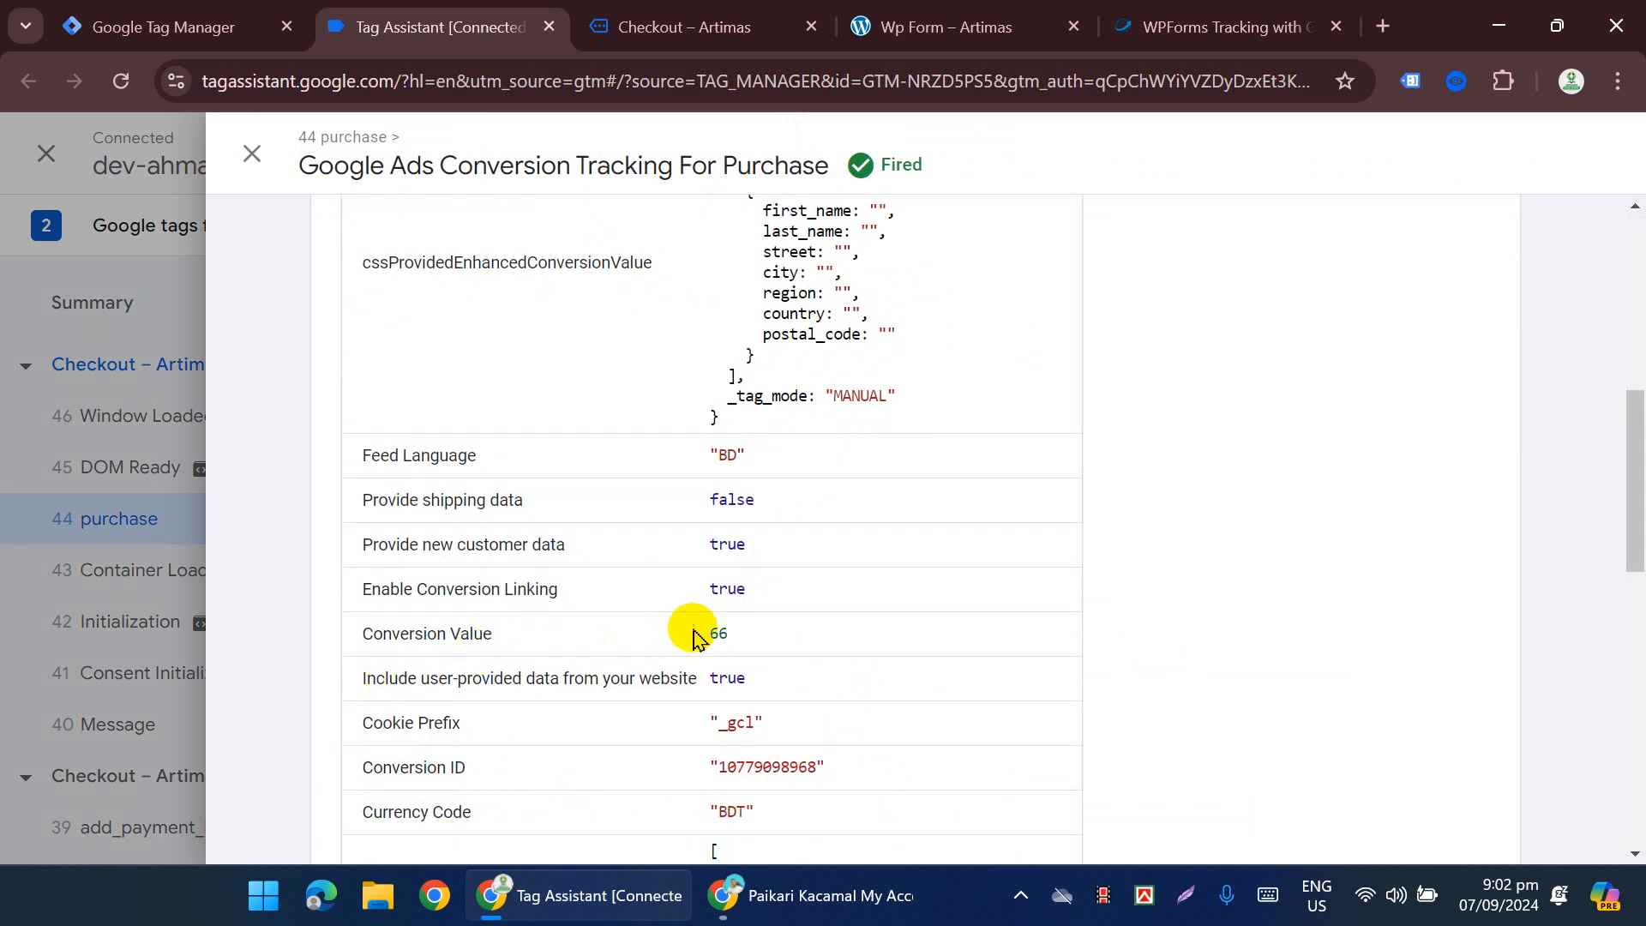
scroll(703, 630, down, 2)
scroll(729, 497, down, 2)
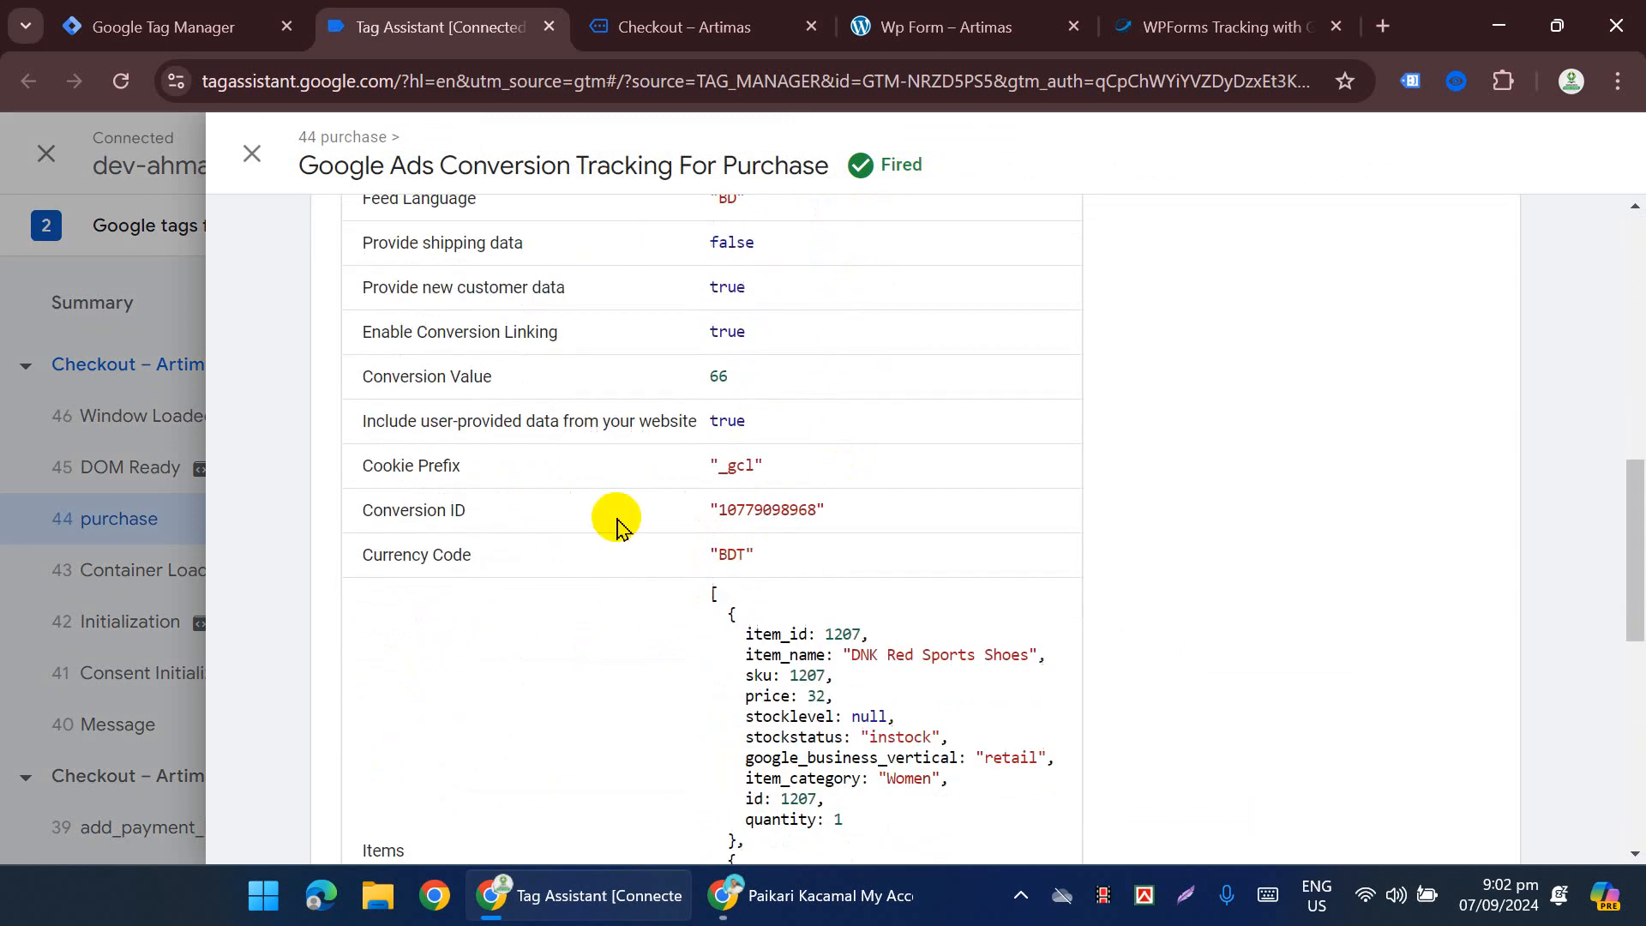
scroll(739, 423, down, 2)
scroll(771, 312, down, 3)
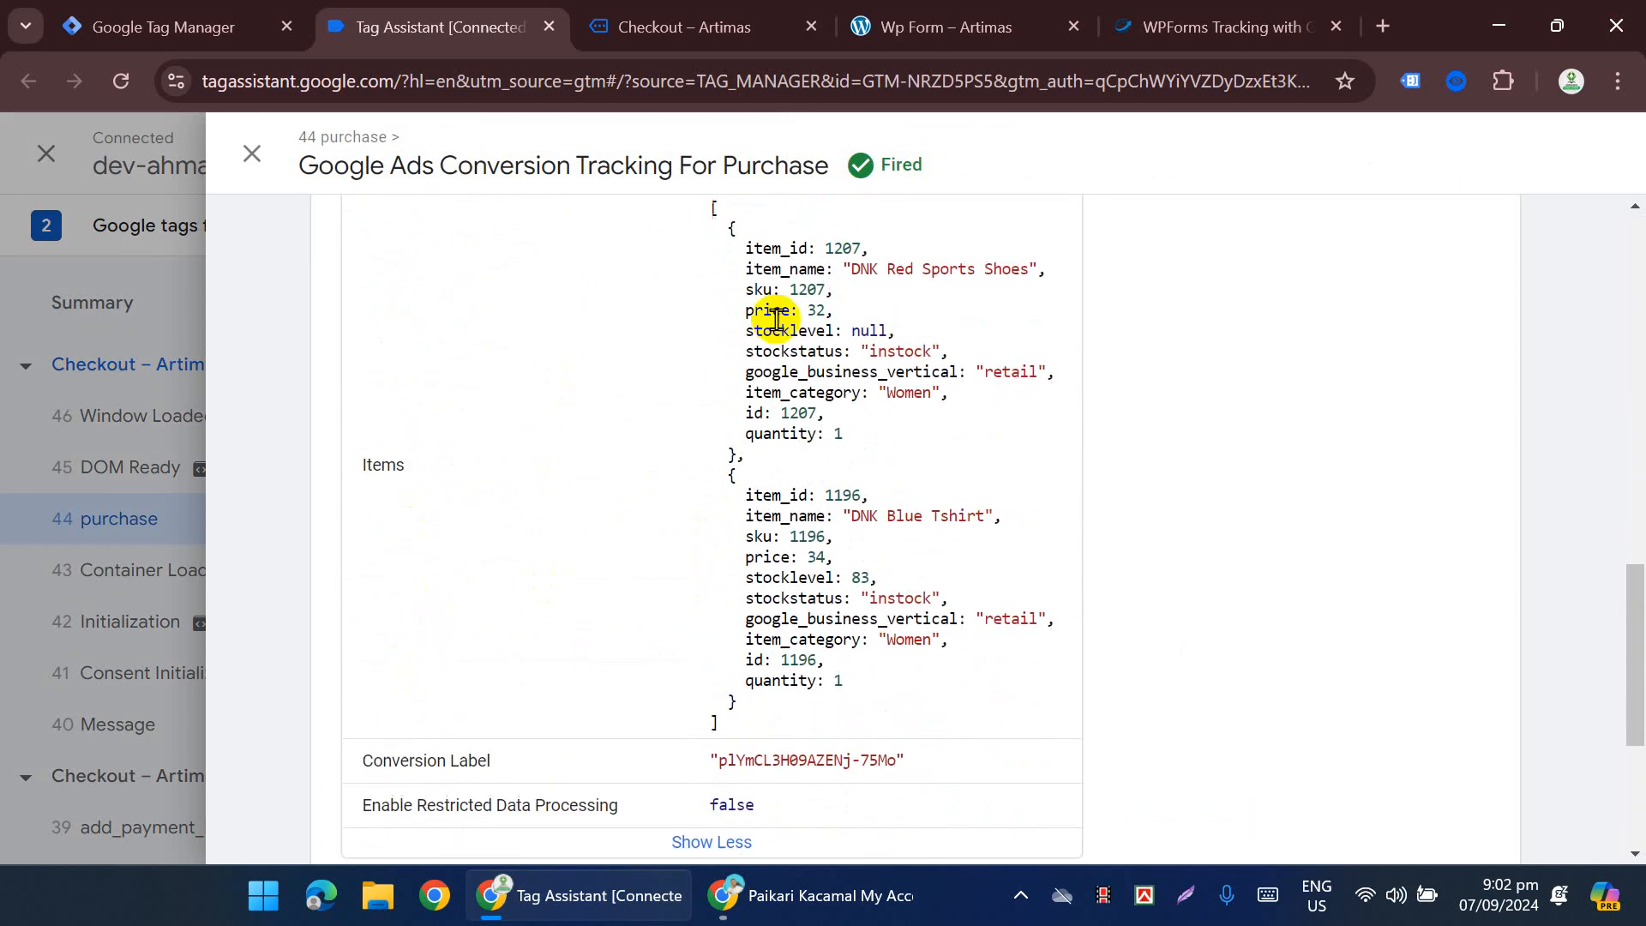
scroll(492, 403, down, 5)
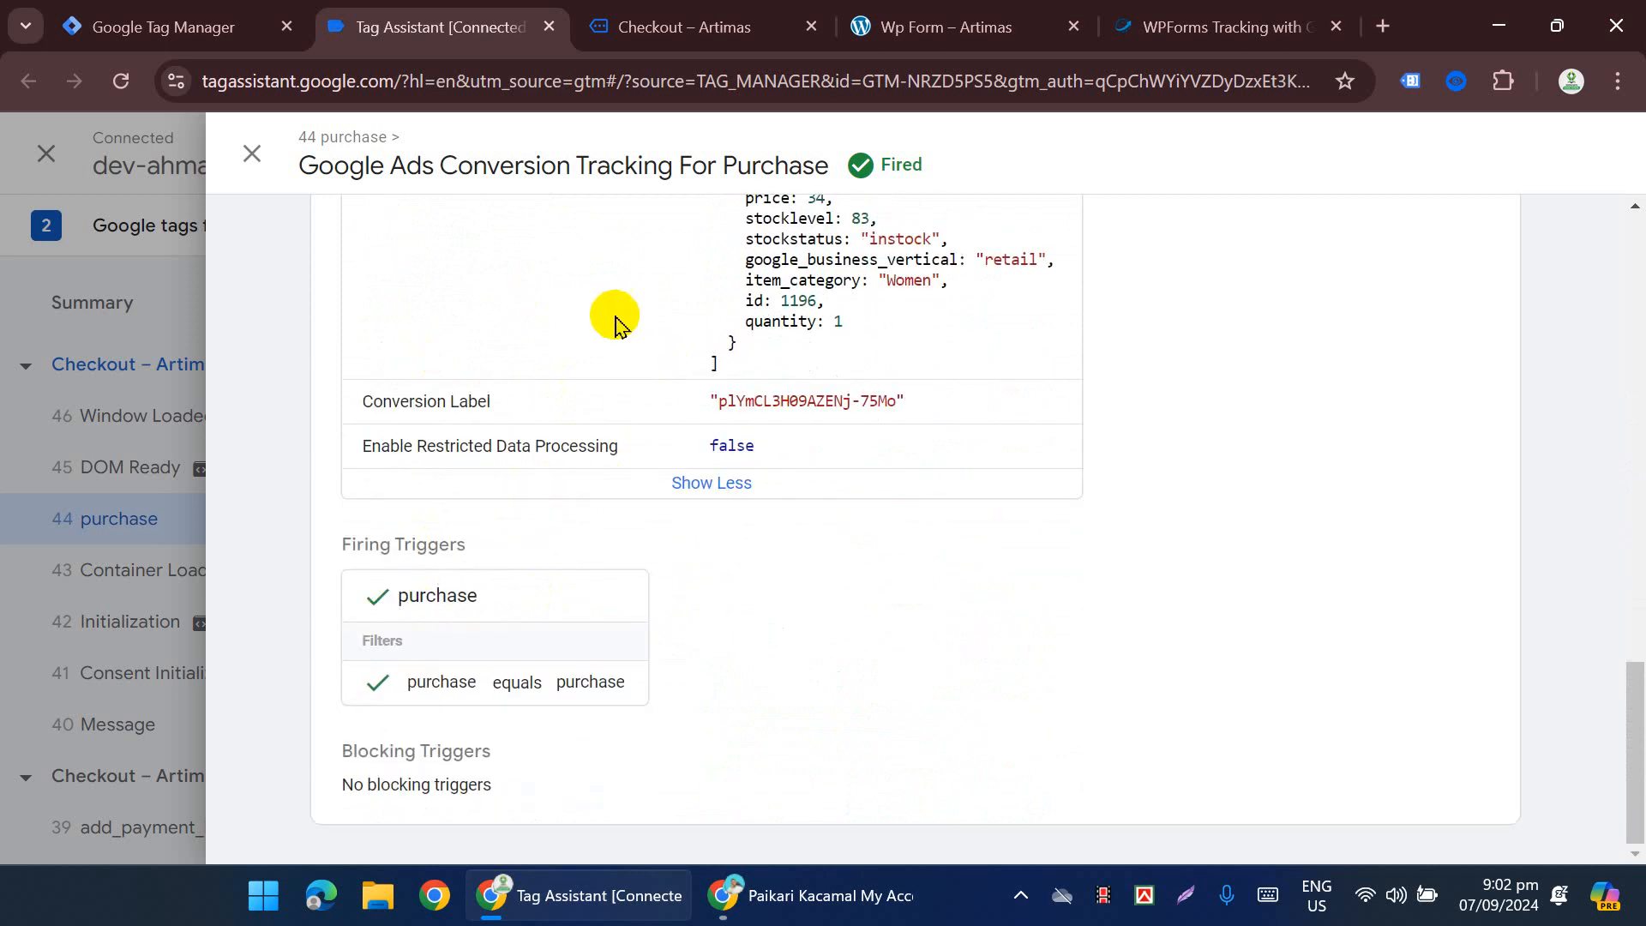
scroll(515, 283, up, 1)
click(251, 152)
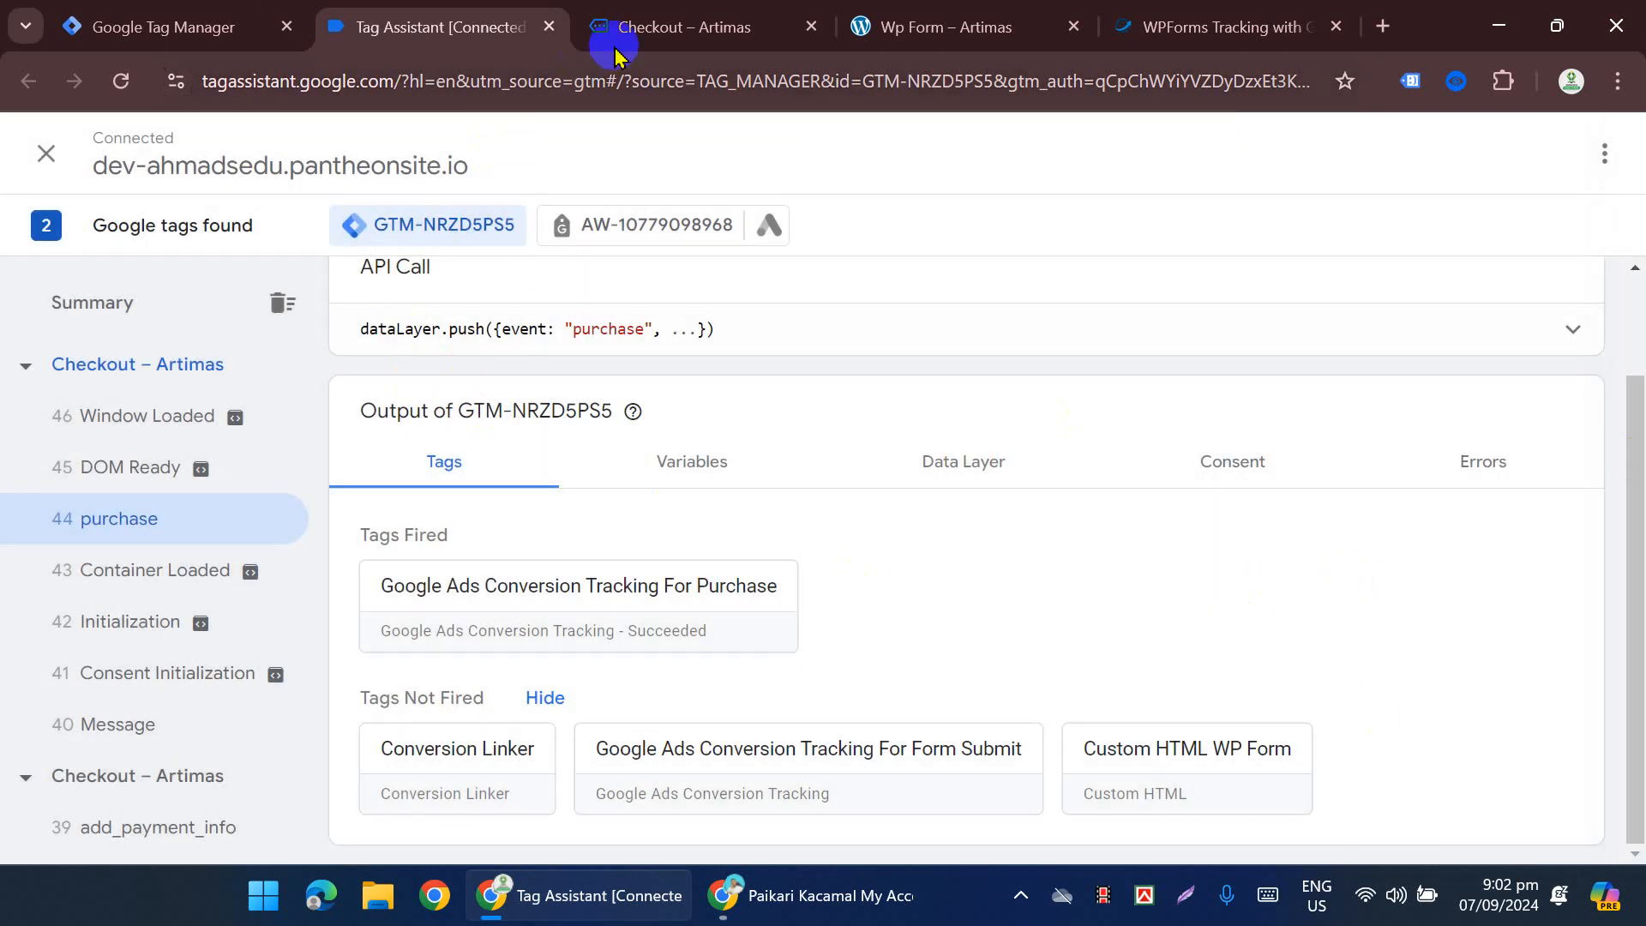
Step: Return to the store site and open its WP Form page from the Contact Us entries
click(654, 22)
mouse_move(1029, 218)
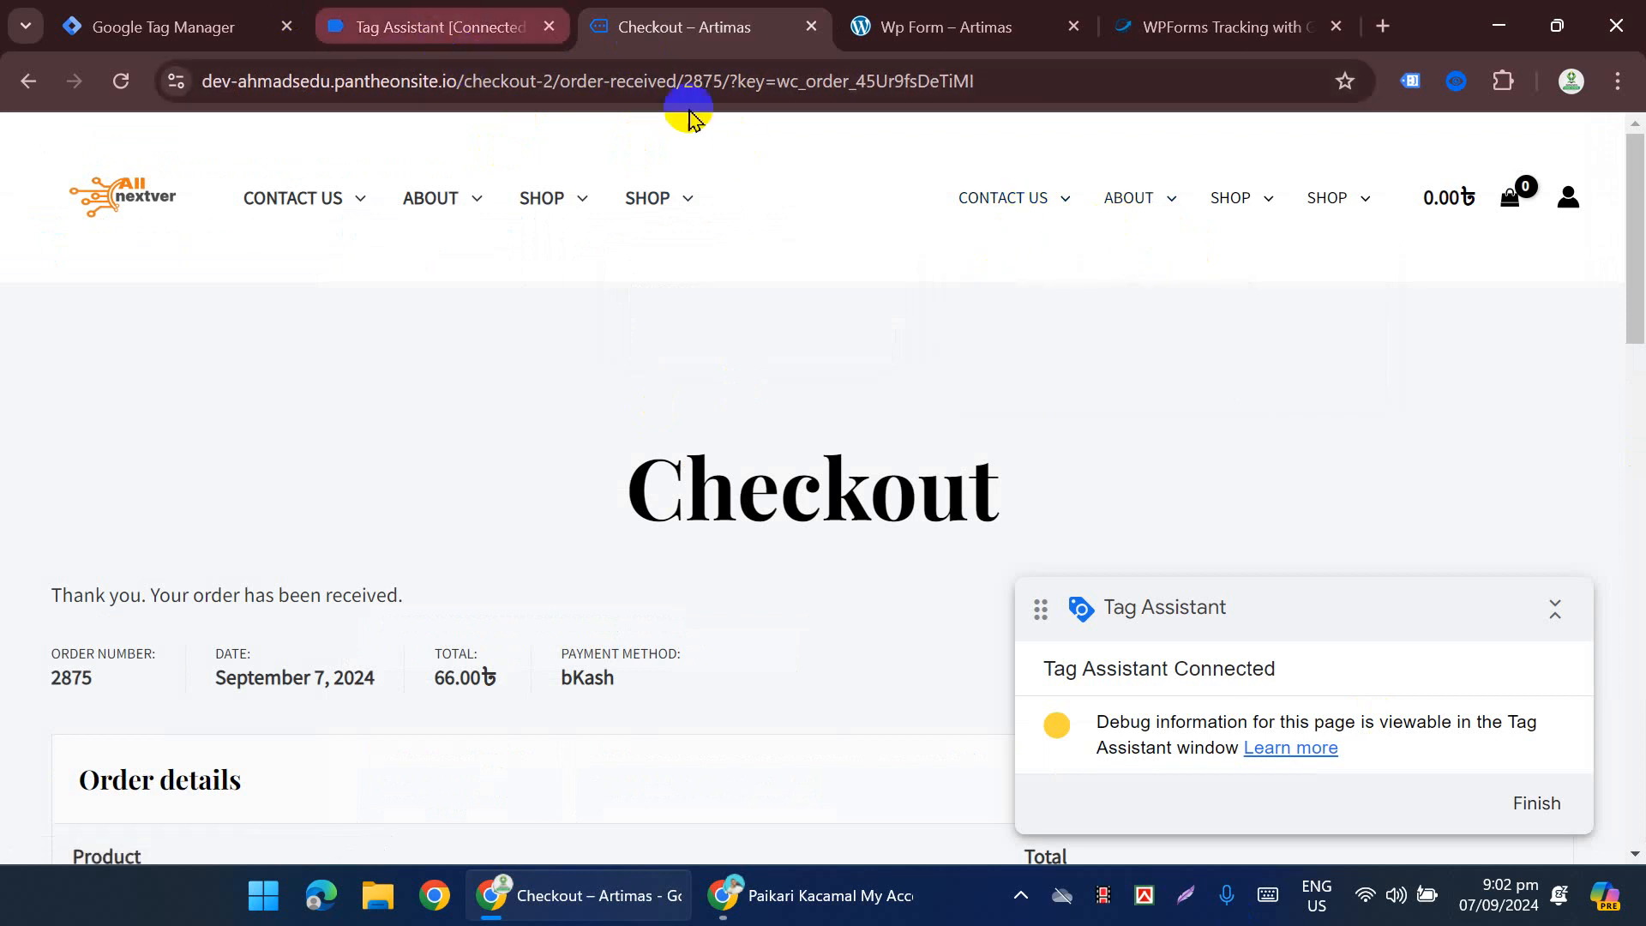
mouse_move(958, 244)
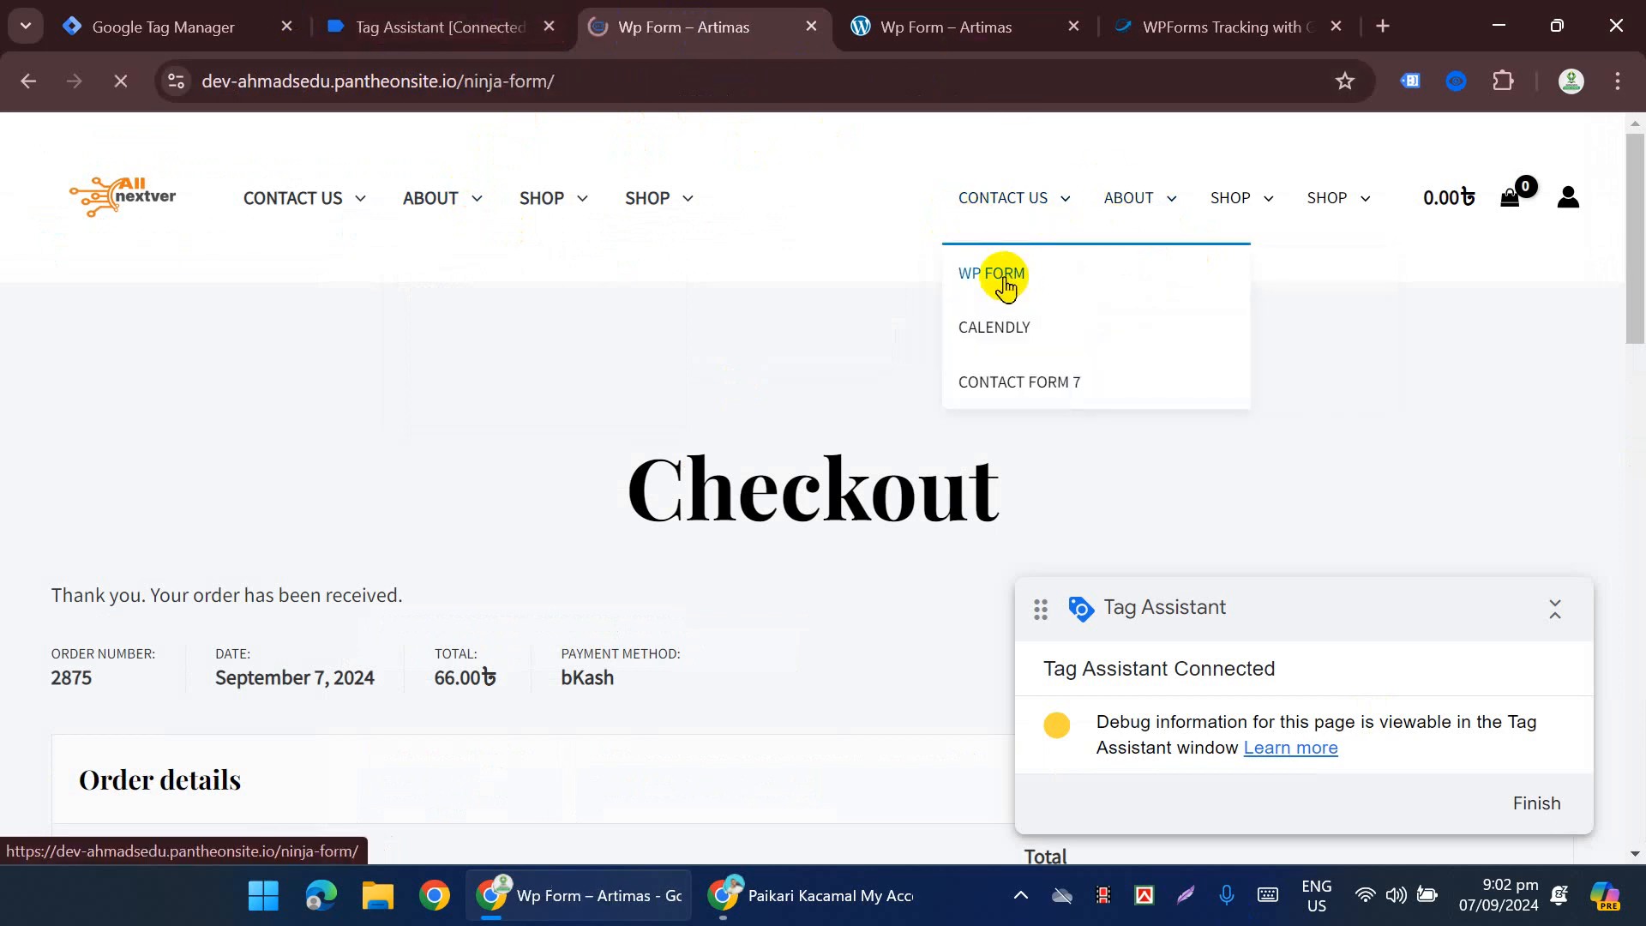
Step: Fill in the name and email with the saved address entry, enter the message "zsdrygdtsh" and submit the form
scroll(617, 341, down, 1)
click(323, 494)
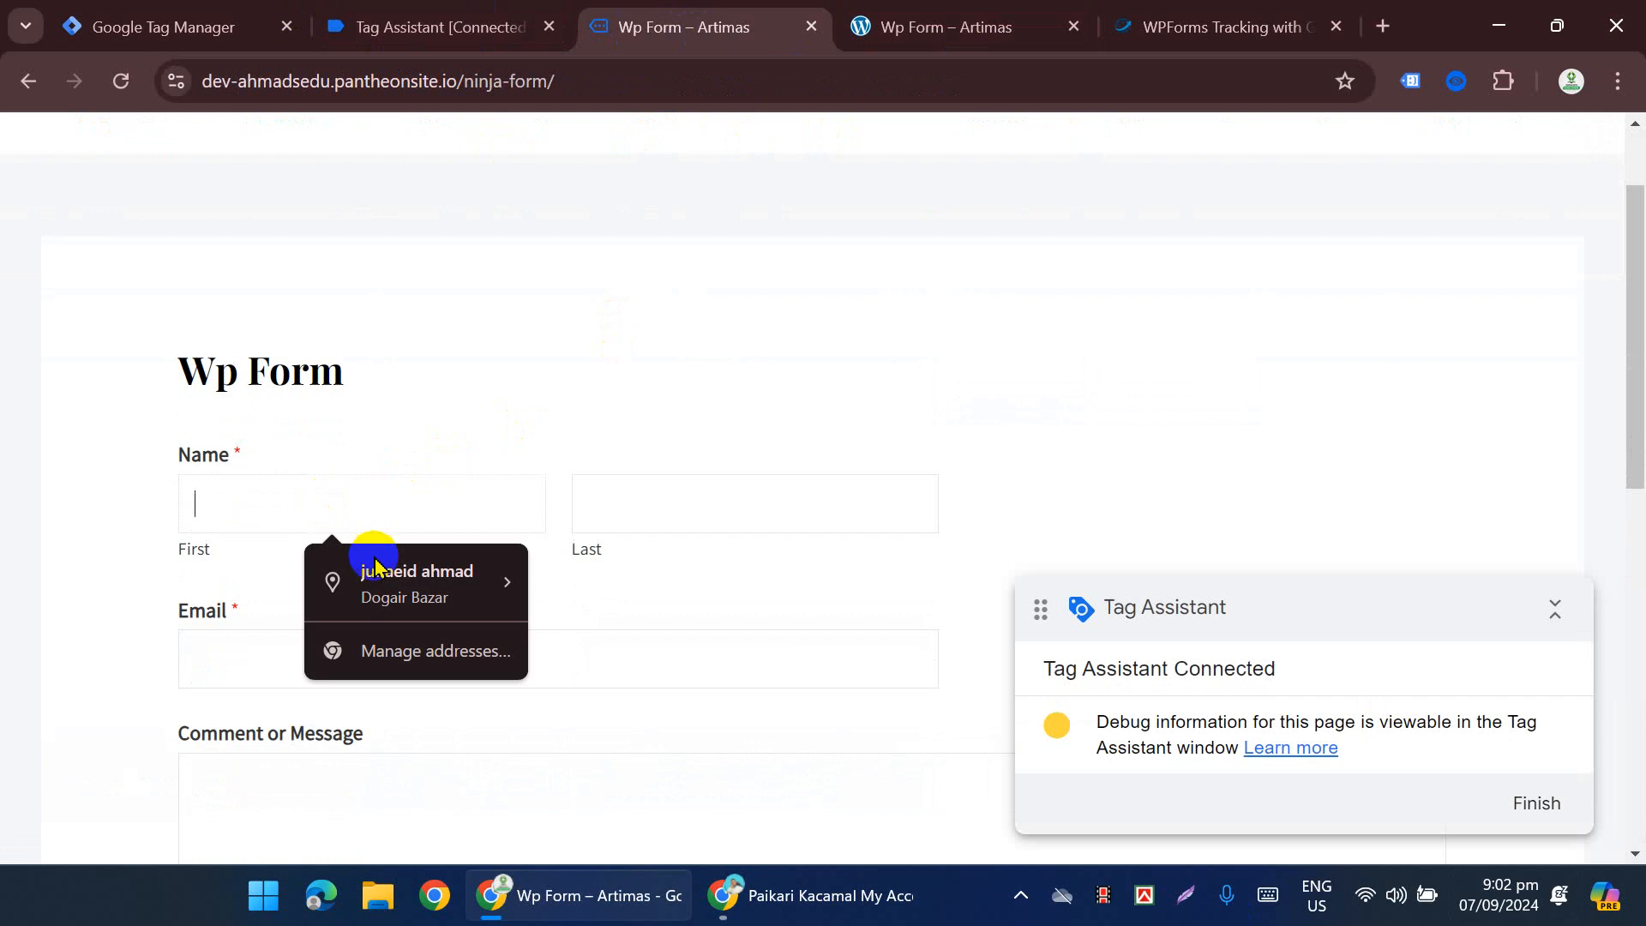
click(379, 571)
scroll(423, 533, down, 3)
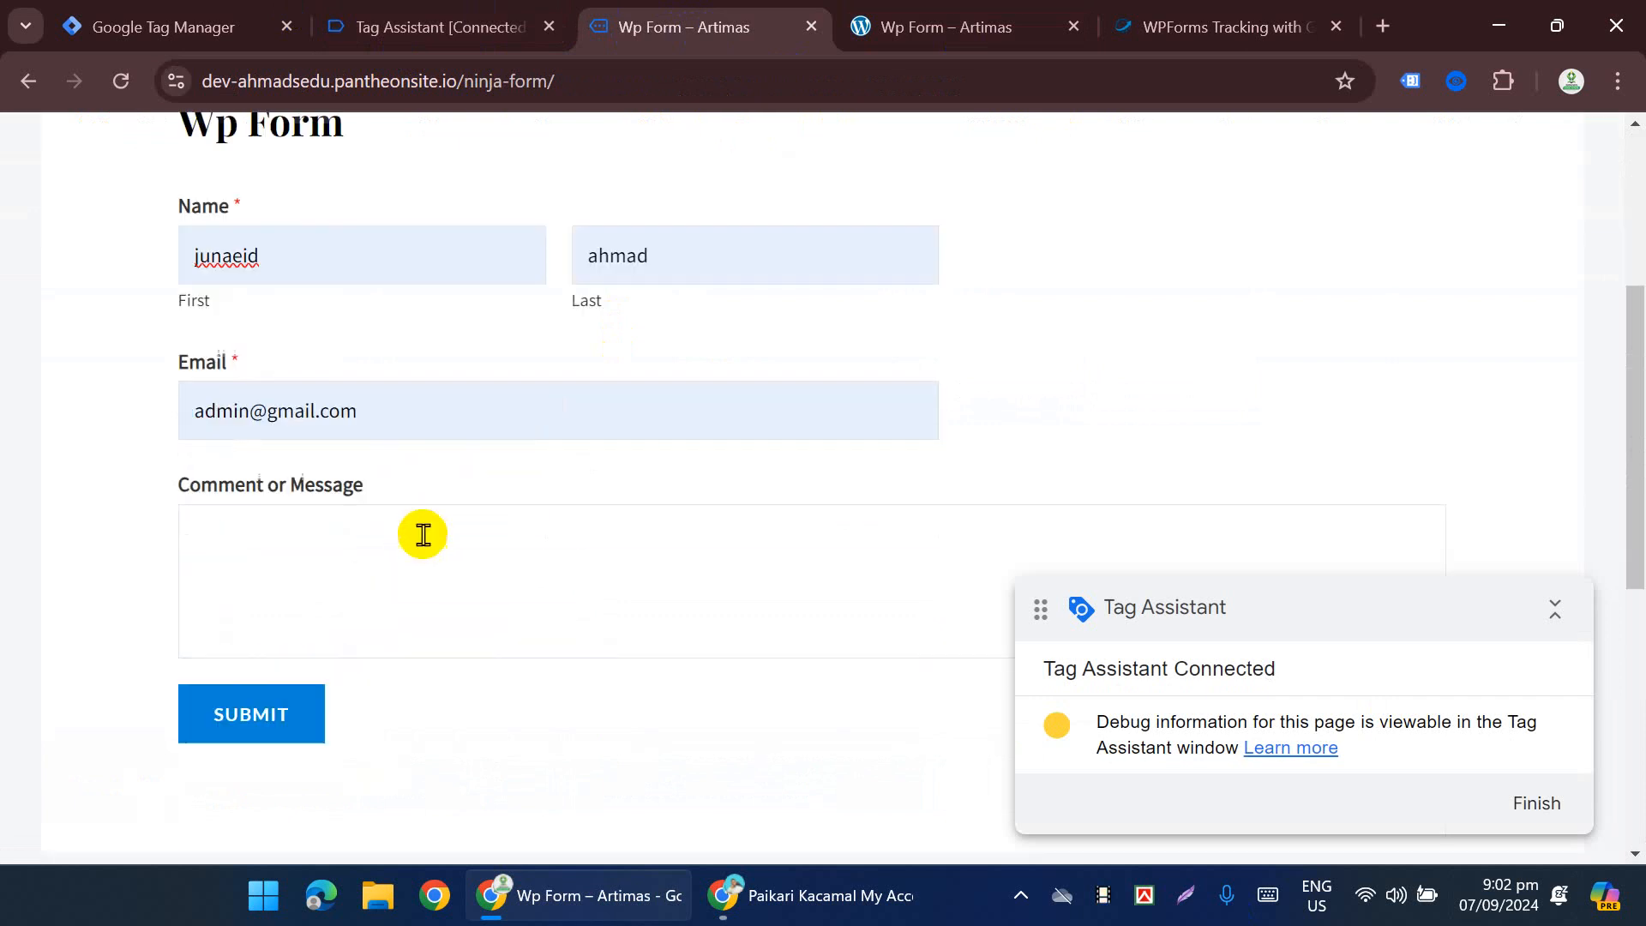
click(308, 551)
text(zsdrygdtsh)
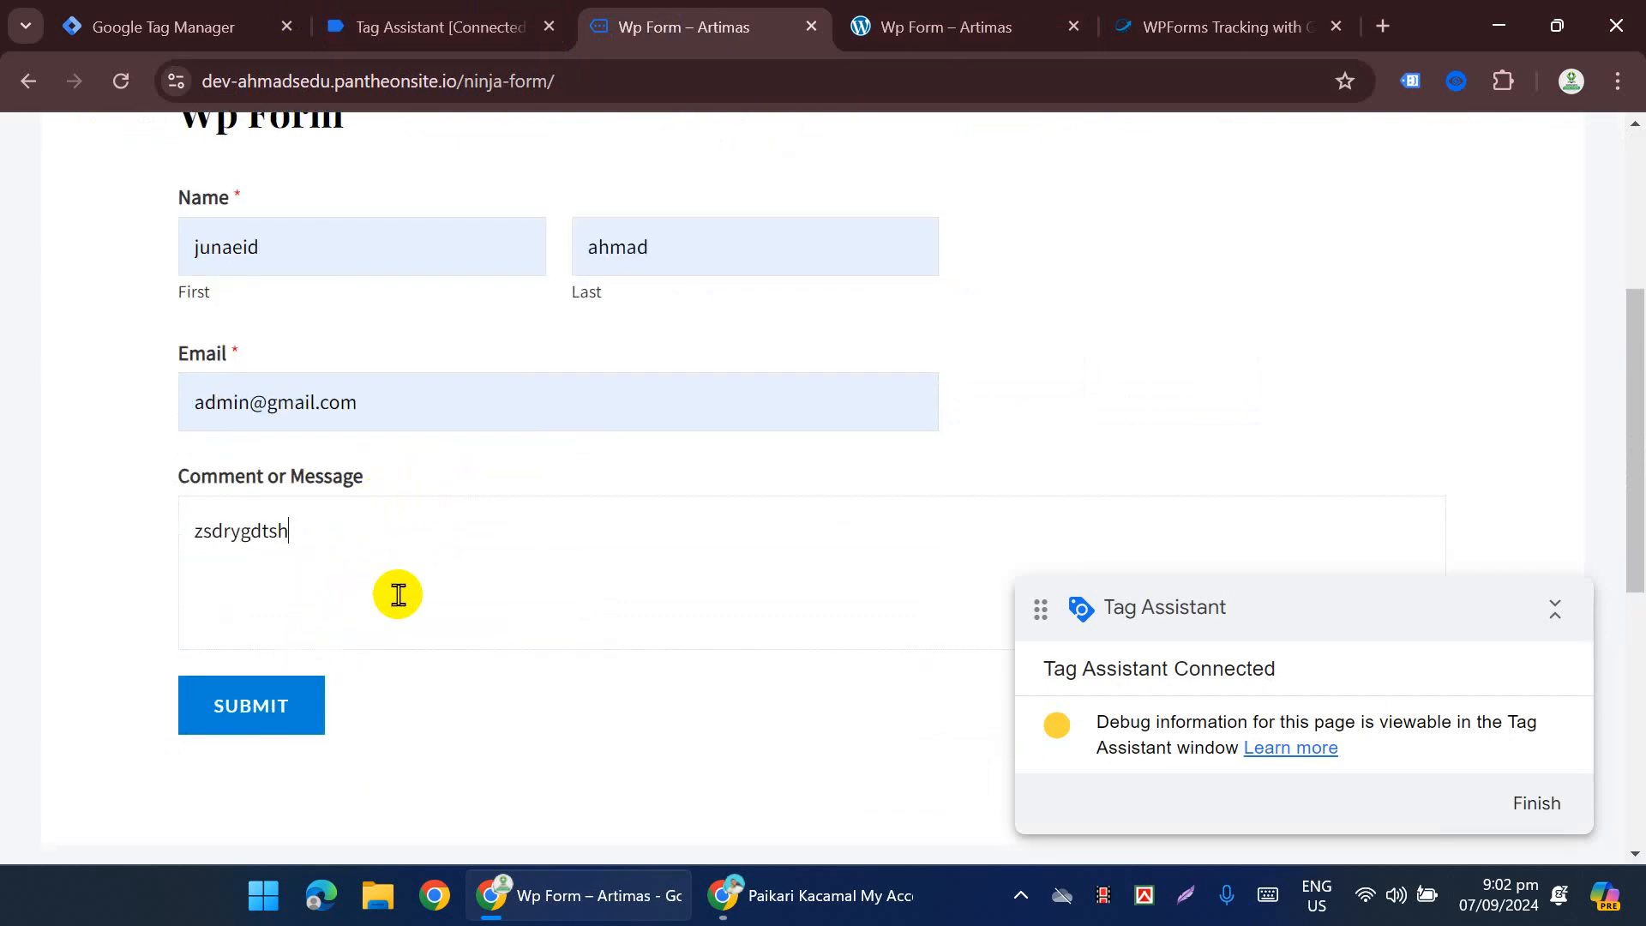
click(243, 723)
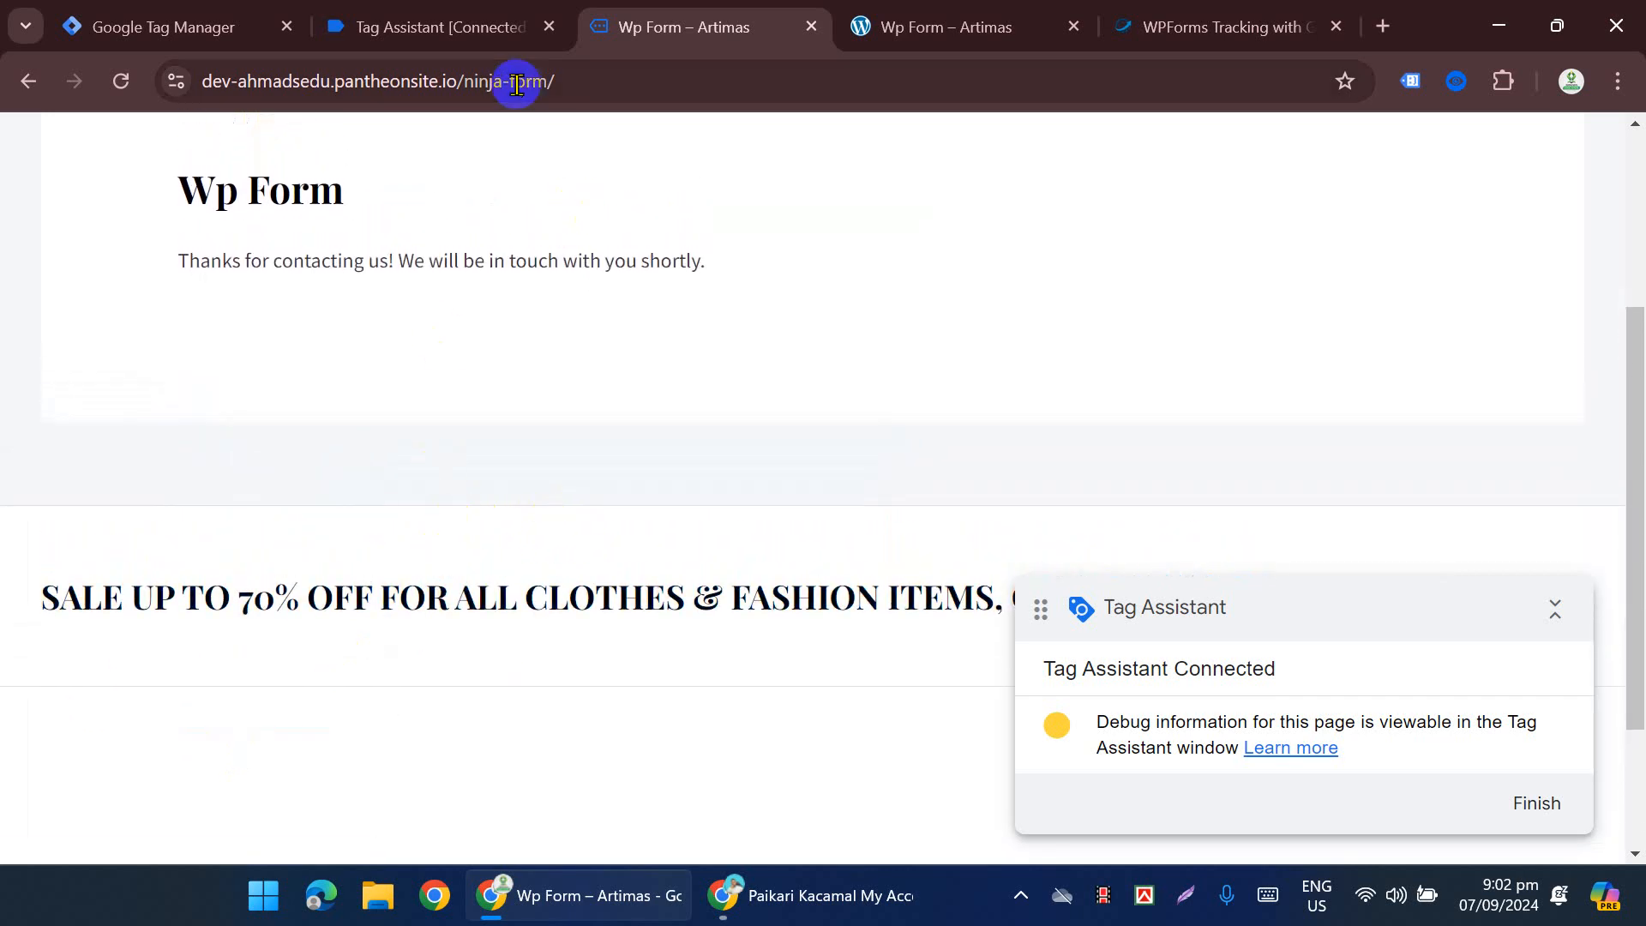
Step: Inspect the wpform_submit event in Tag Assistant and examine all properties of the Google Ads Conversion Tracking For Form Submit tag
click(446, 26)
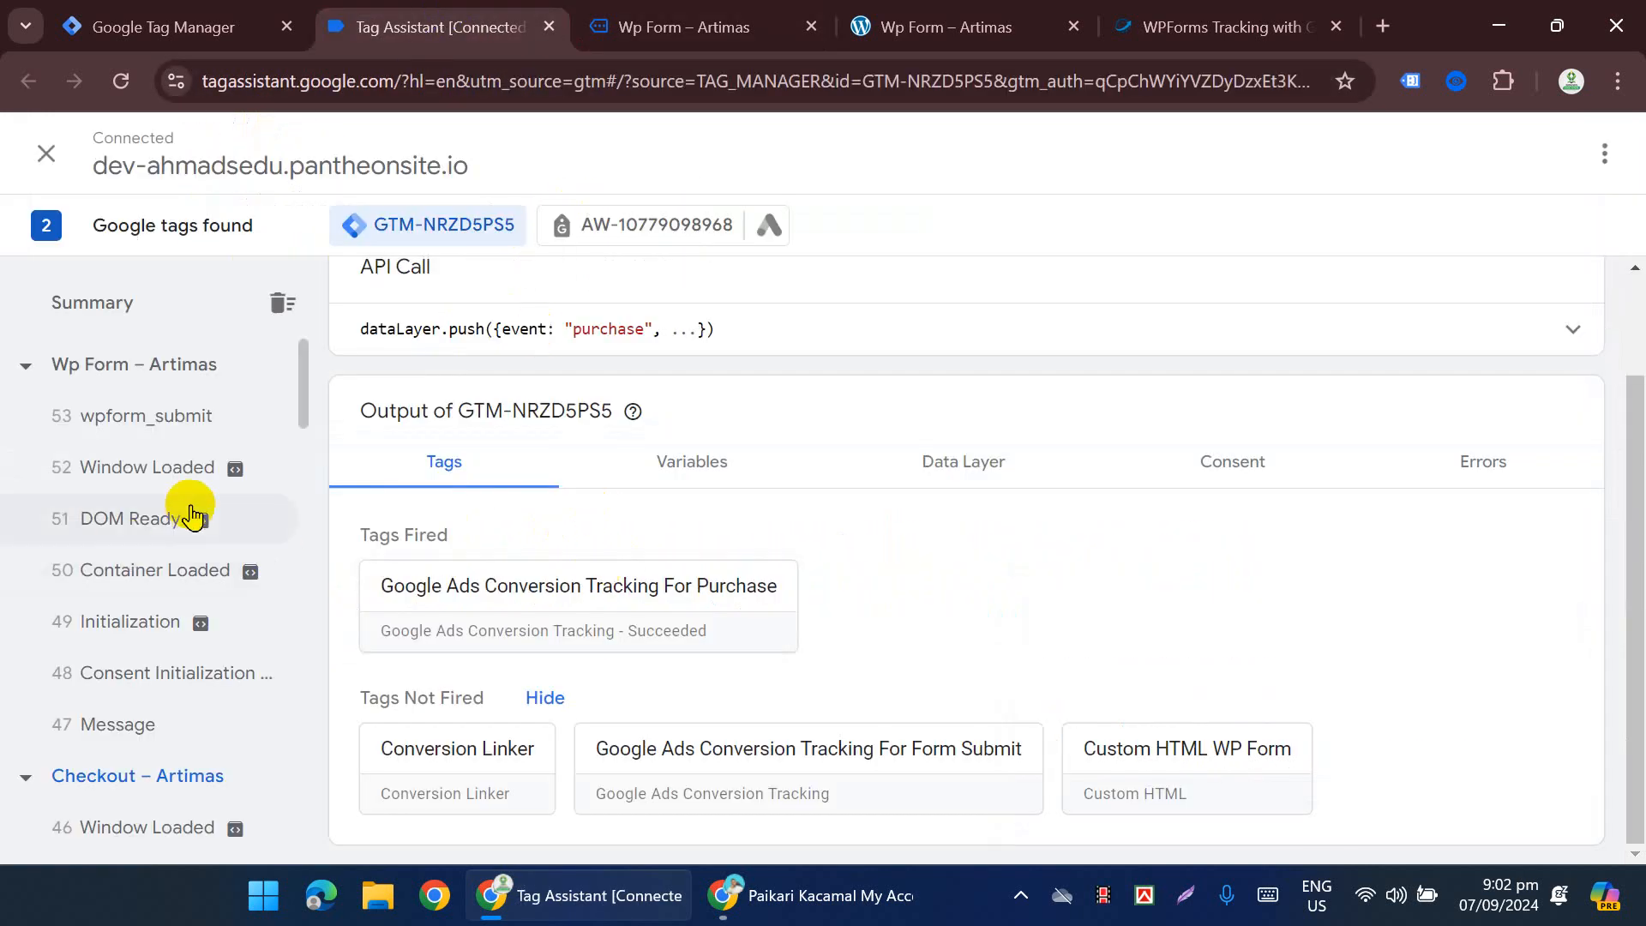
click(167, 416)
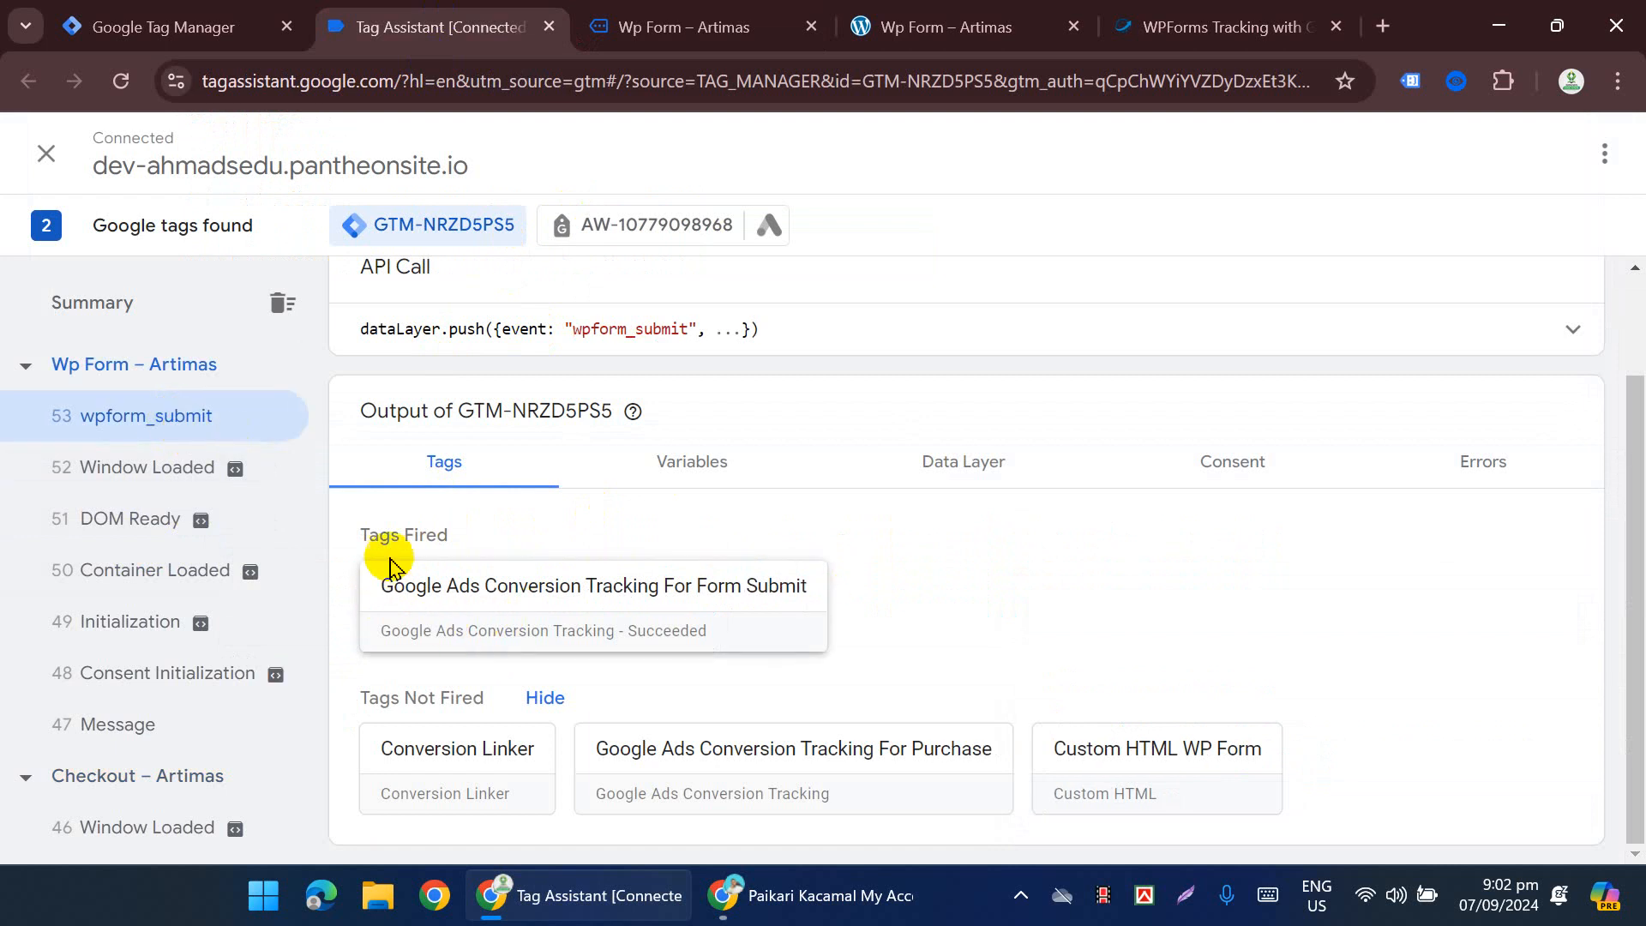
click(591, 615)
scroll(999, 430, down, 2)
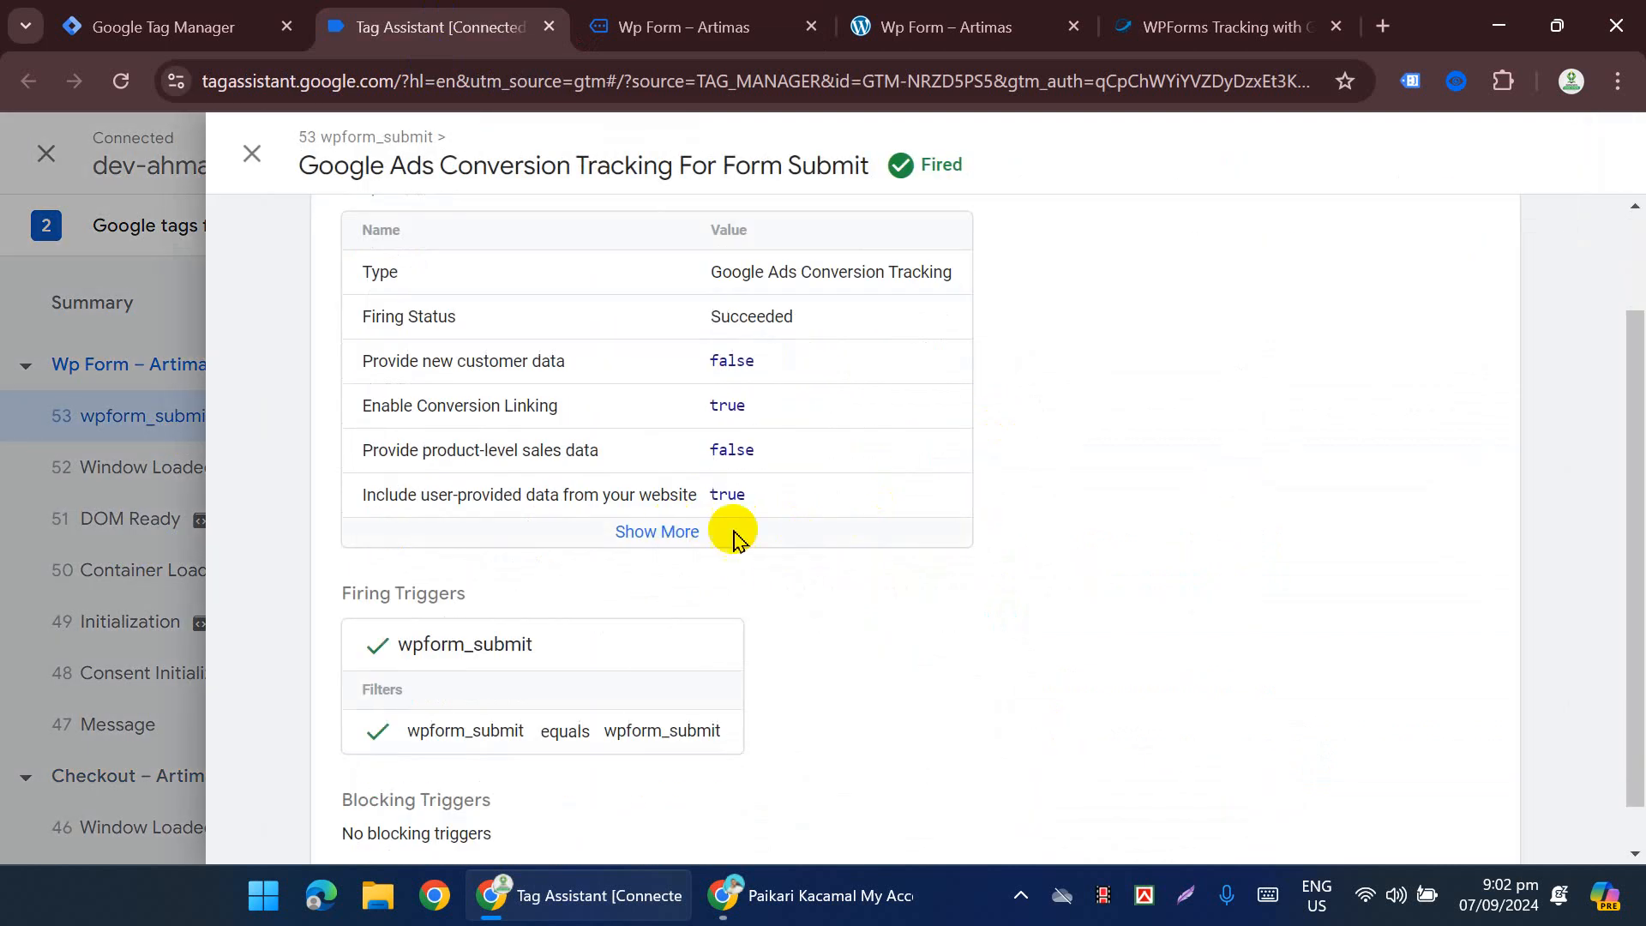
click(739, 533)
scroll(1257, 349, down, 5)
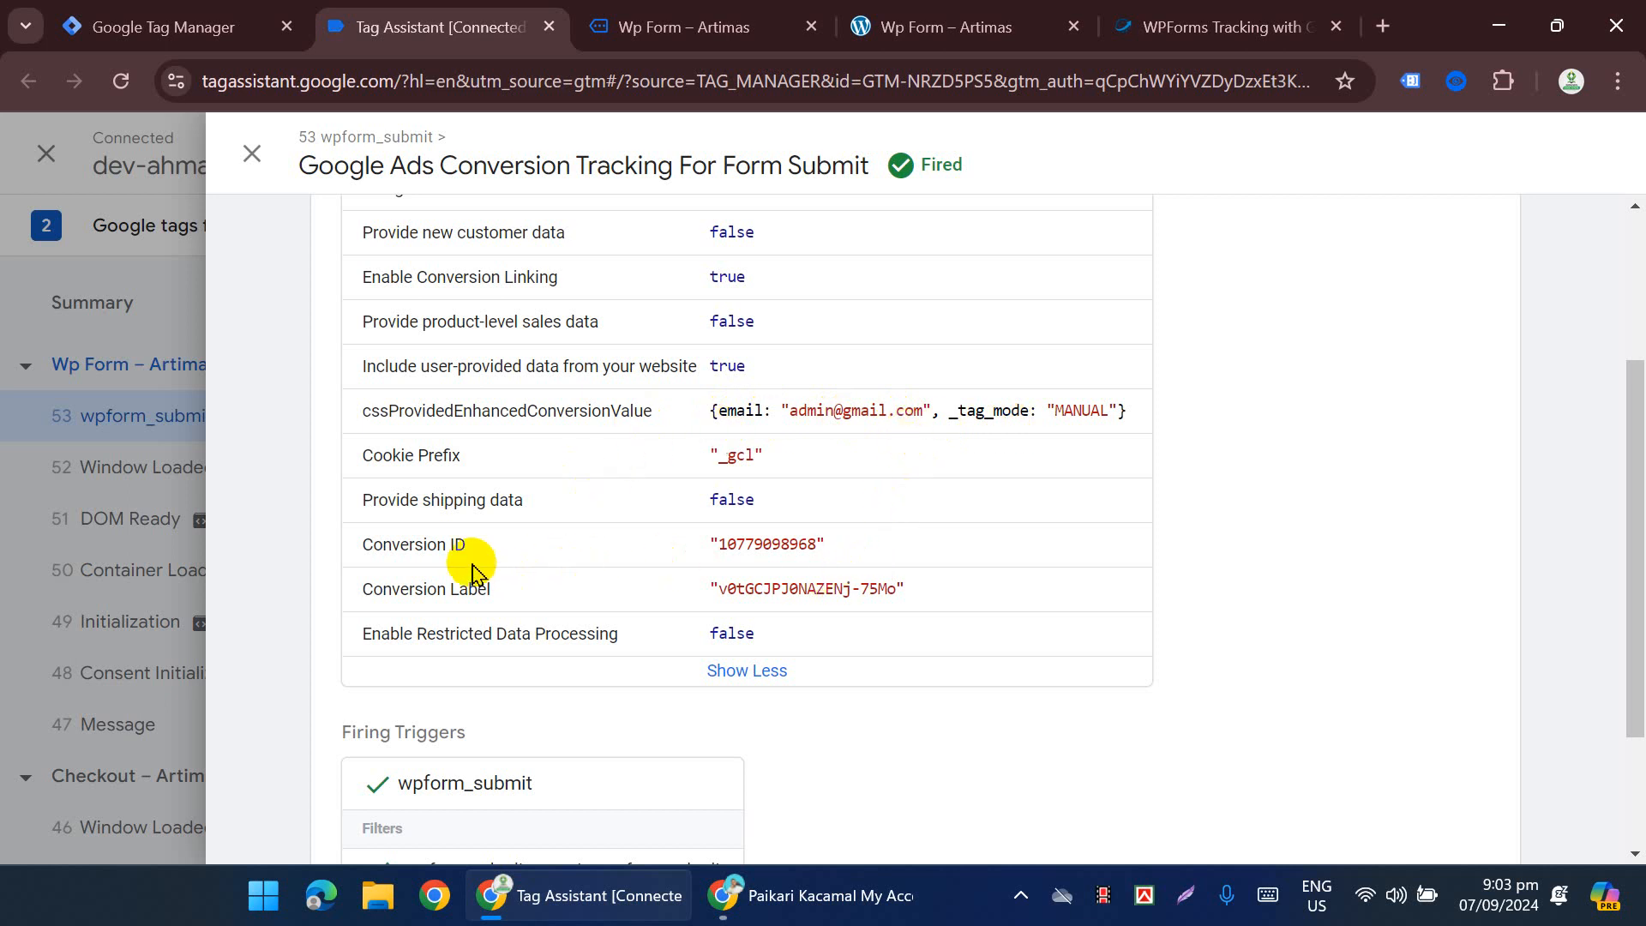
scroll(654, 525, up, 3)
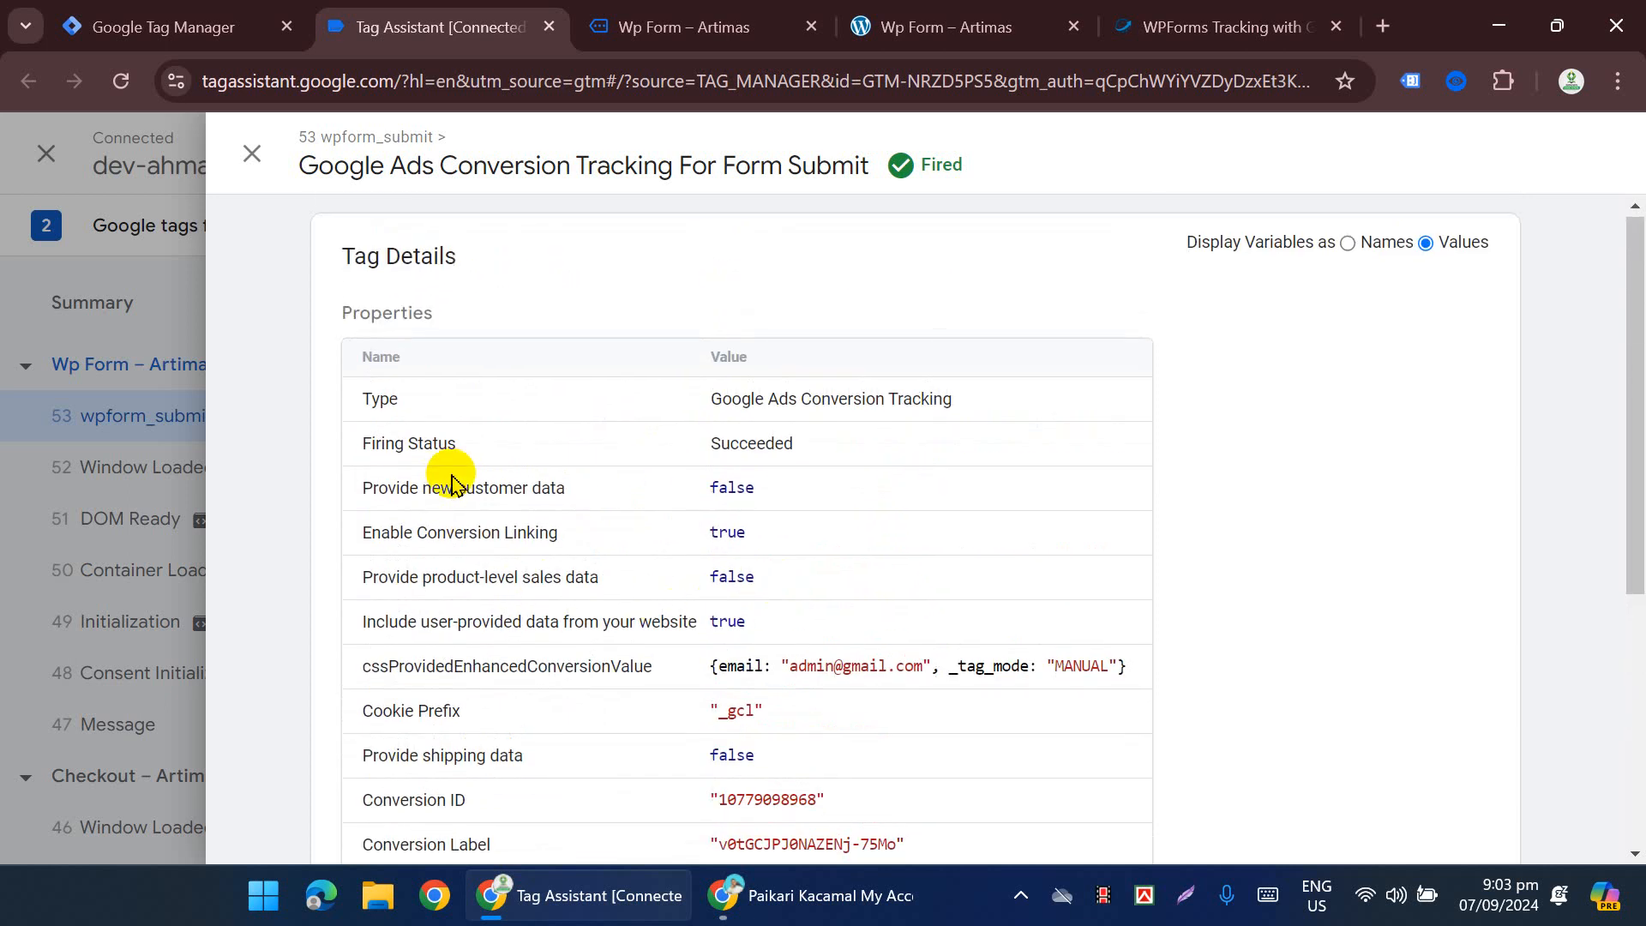
scroll(451, 467, down, 5)
click(252, 155)
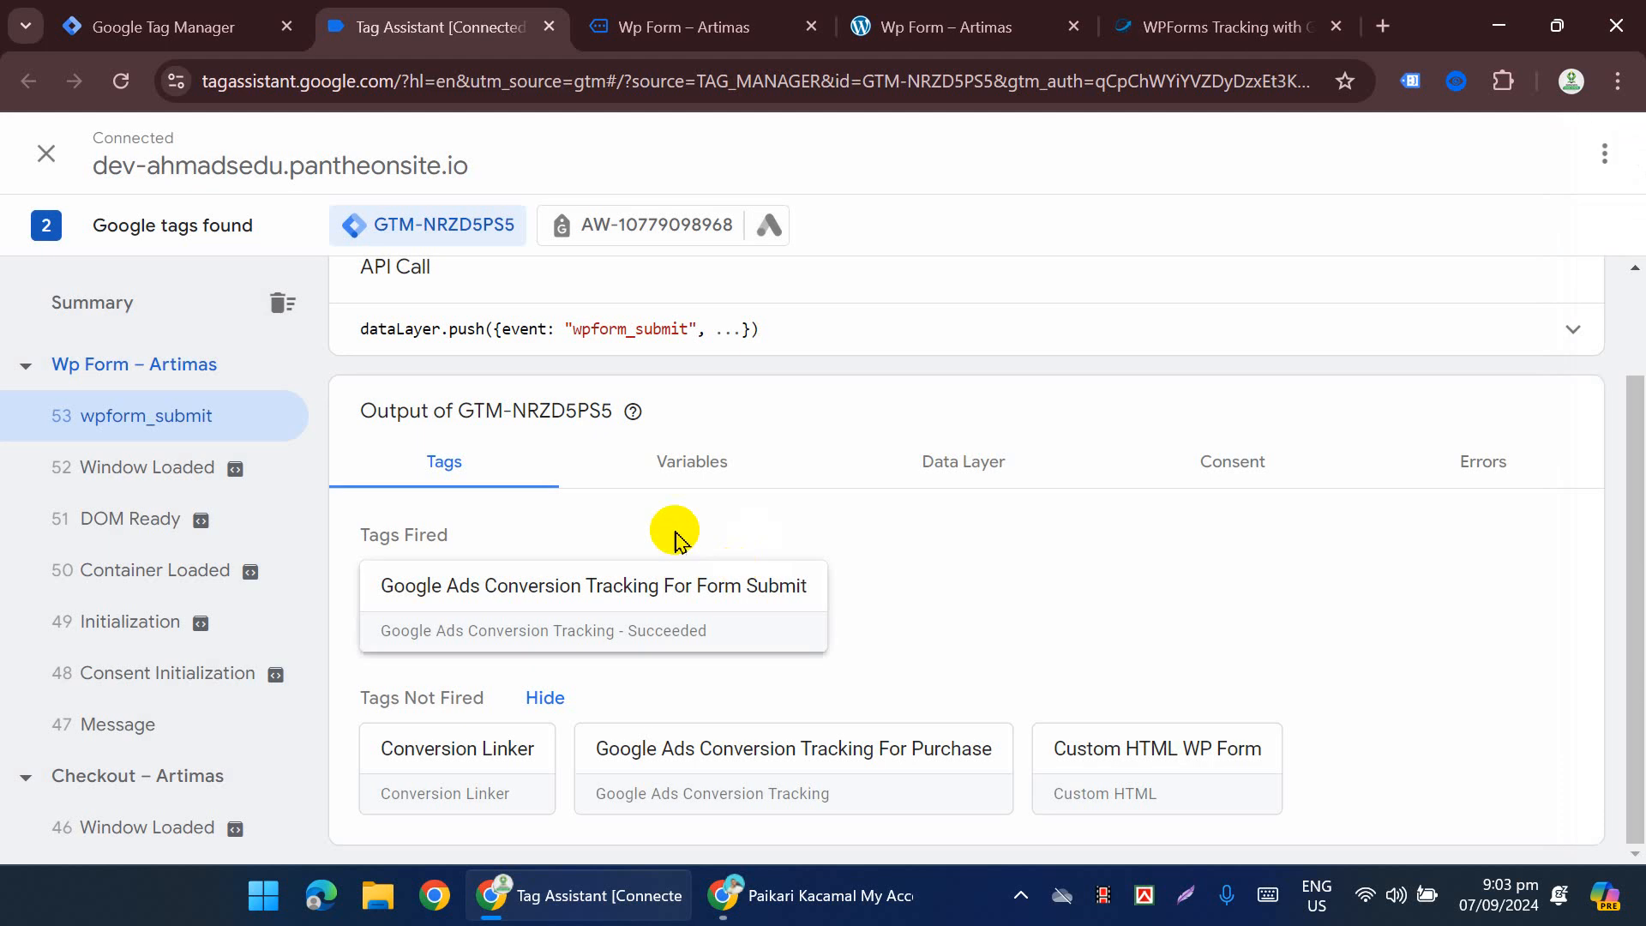
Step: Examine the variables of the wpform_submit event, checking the email value in User-Provided Data For Form Submit
click(709, 470)
scroll(710, 473, down, 12)
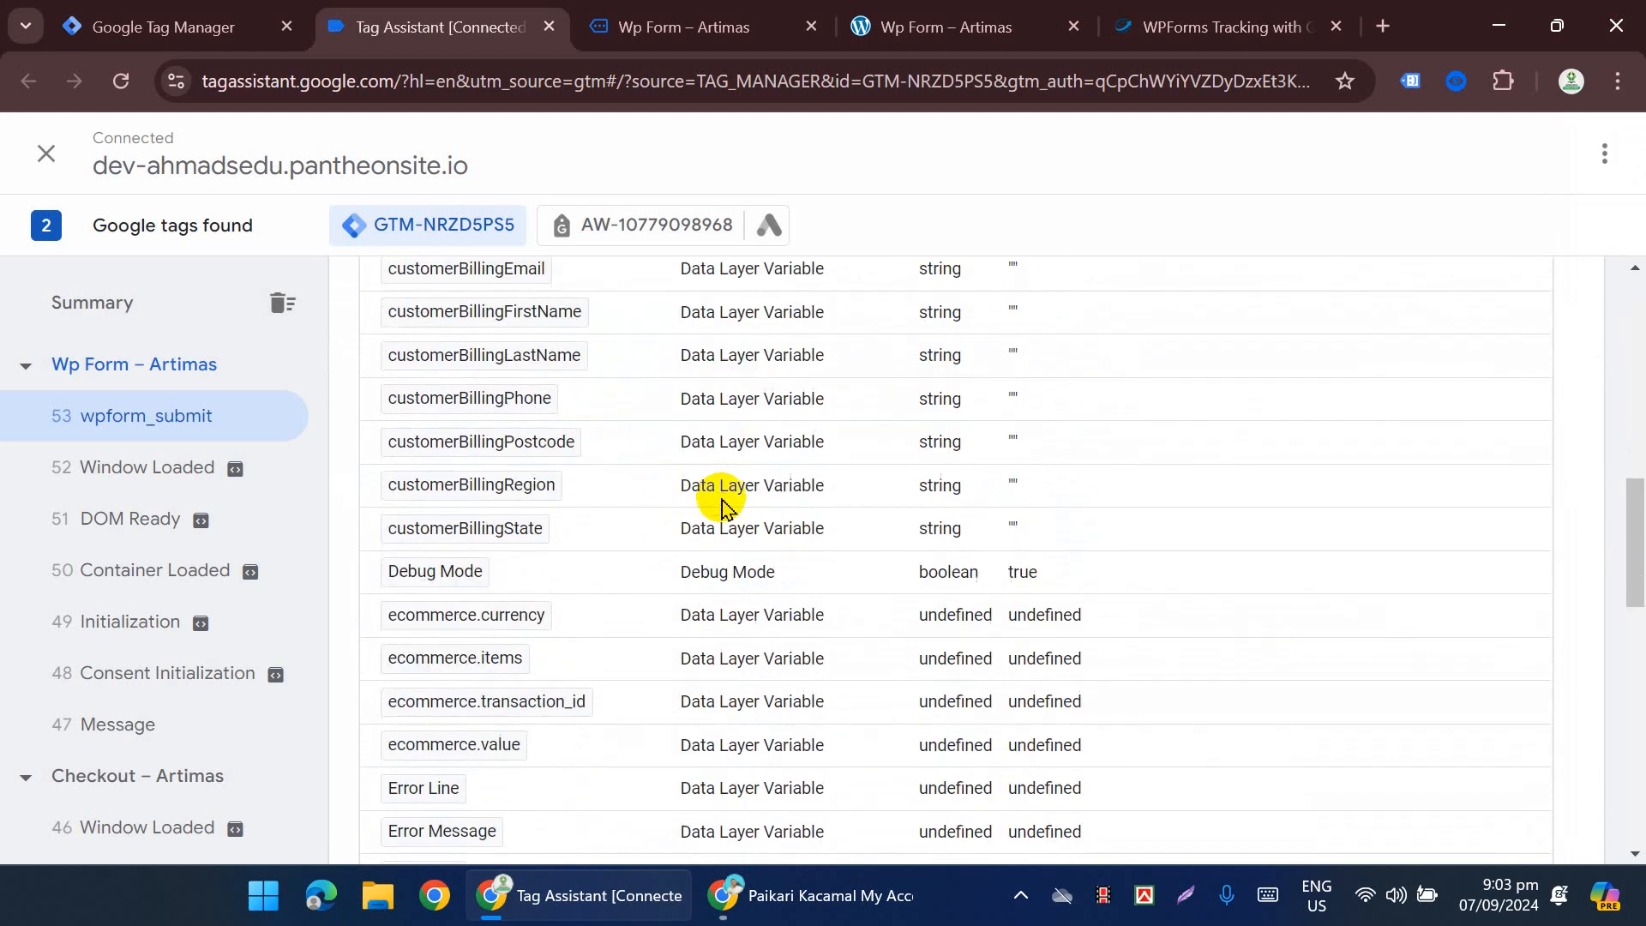
scroll(1021, 415, down, 9)
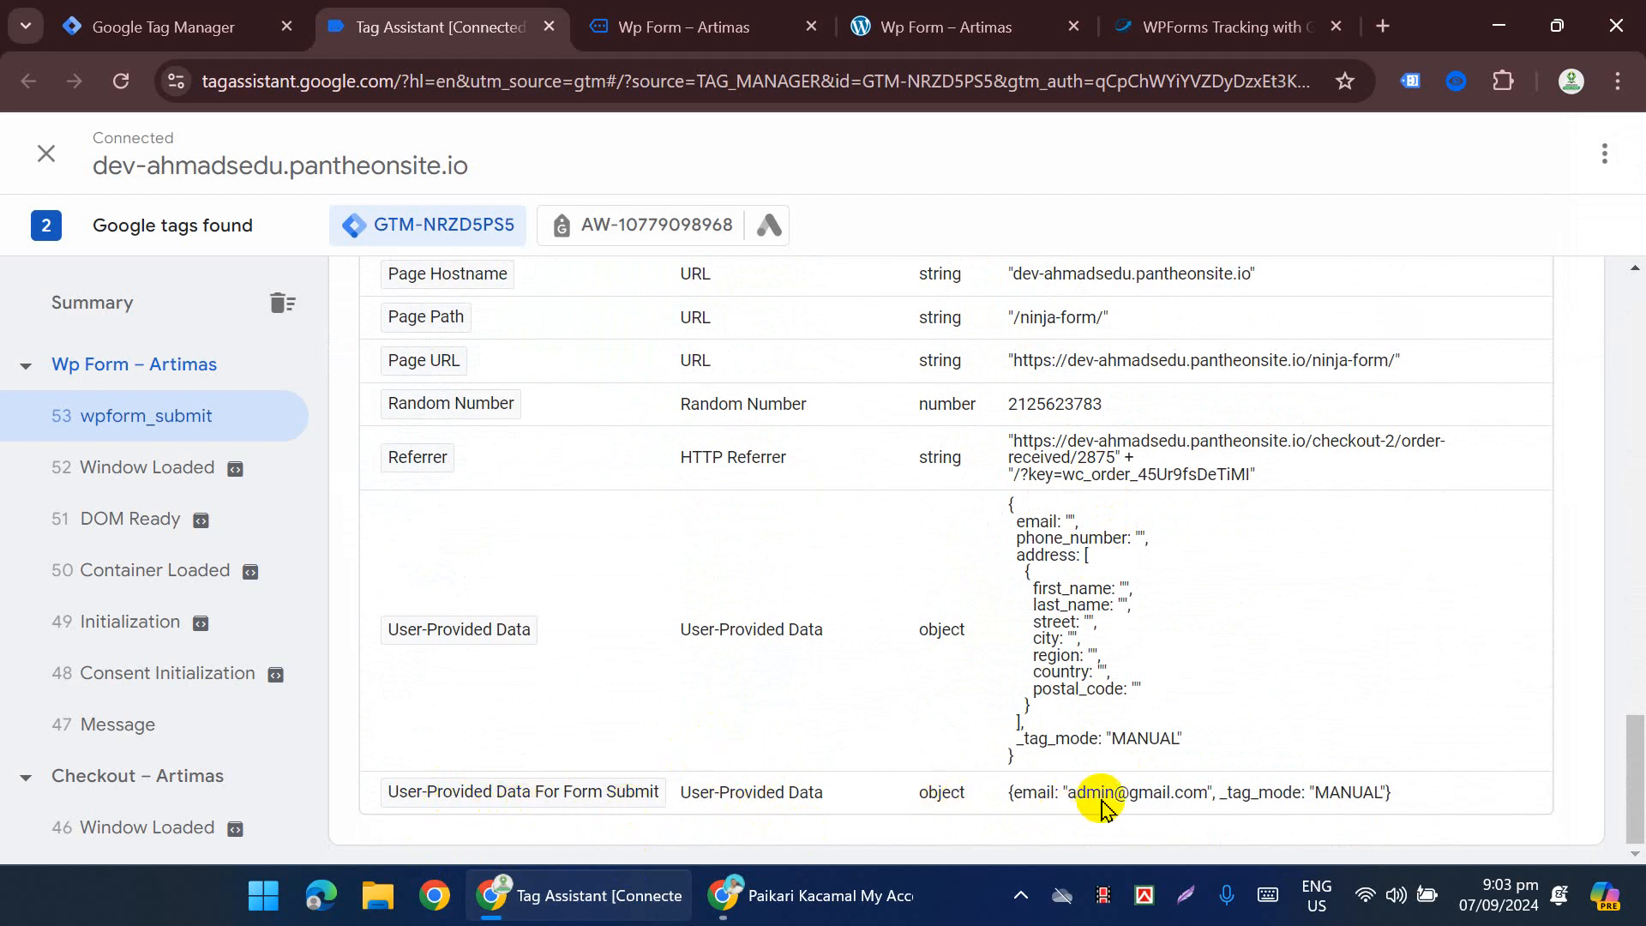
drag(1068, 806, 1164, 802)
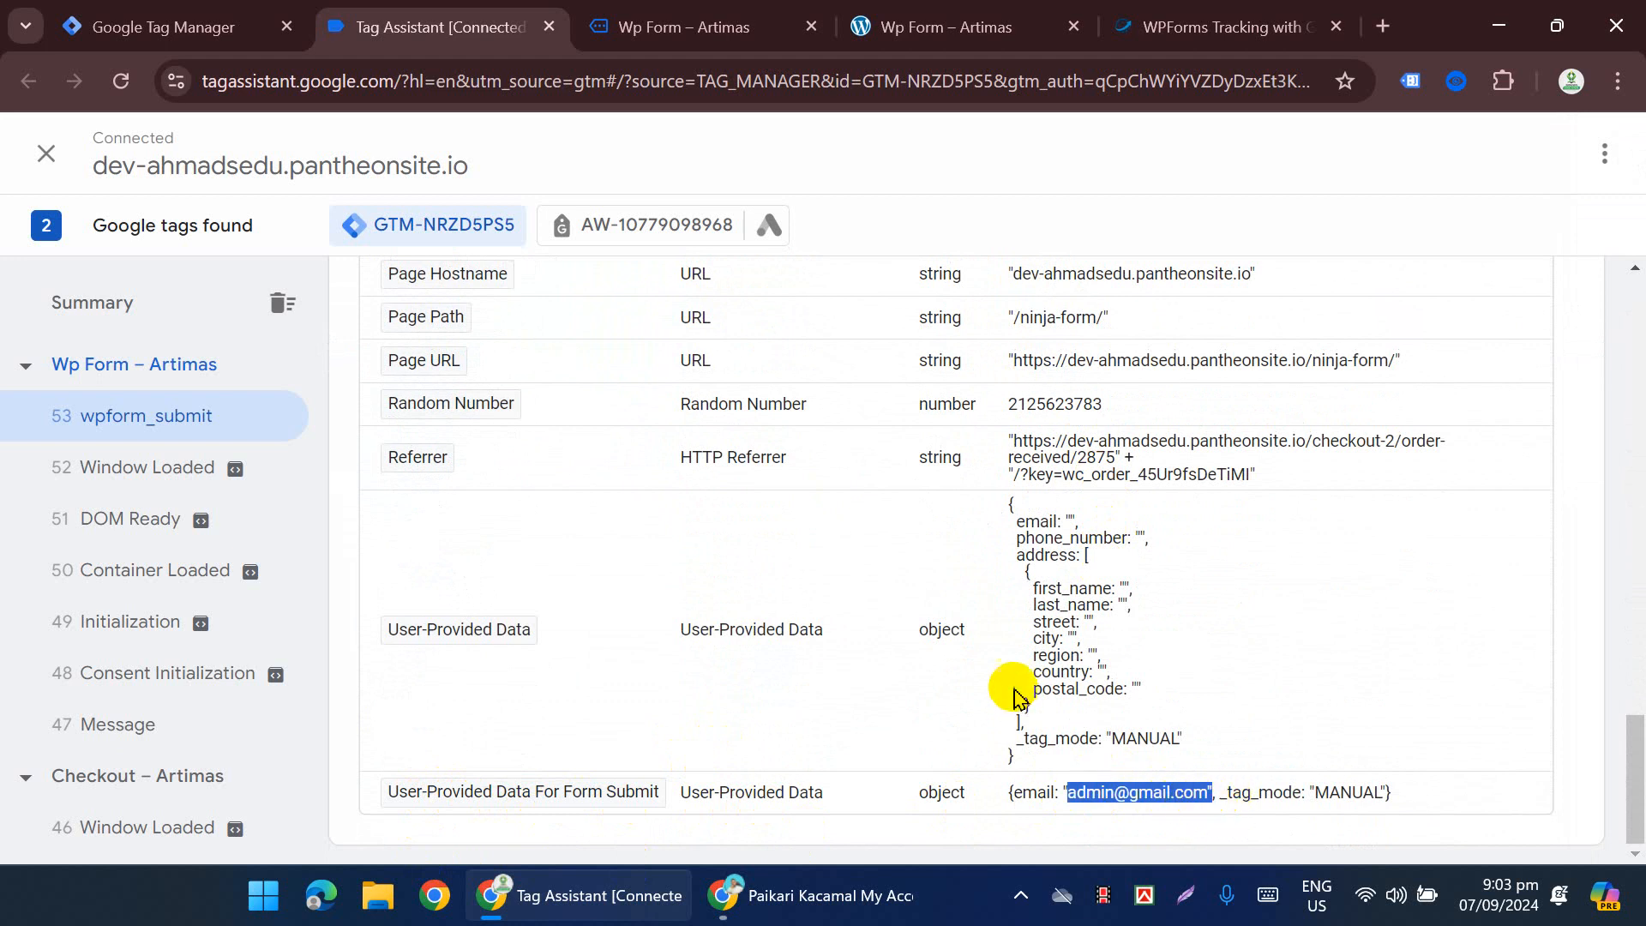
scroll(1010, 686, up, 12)
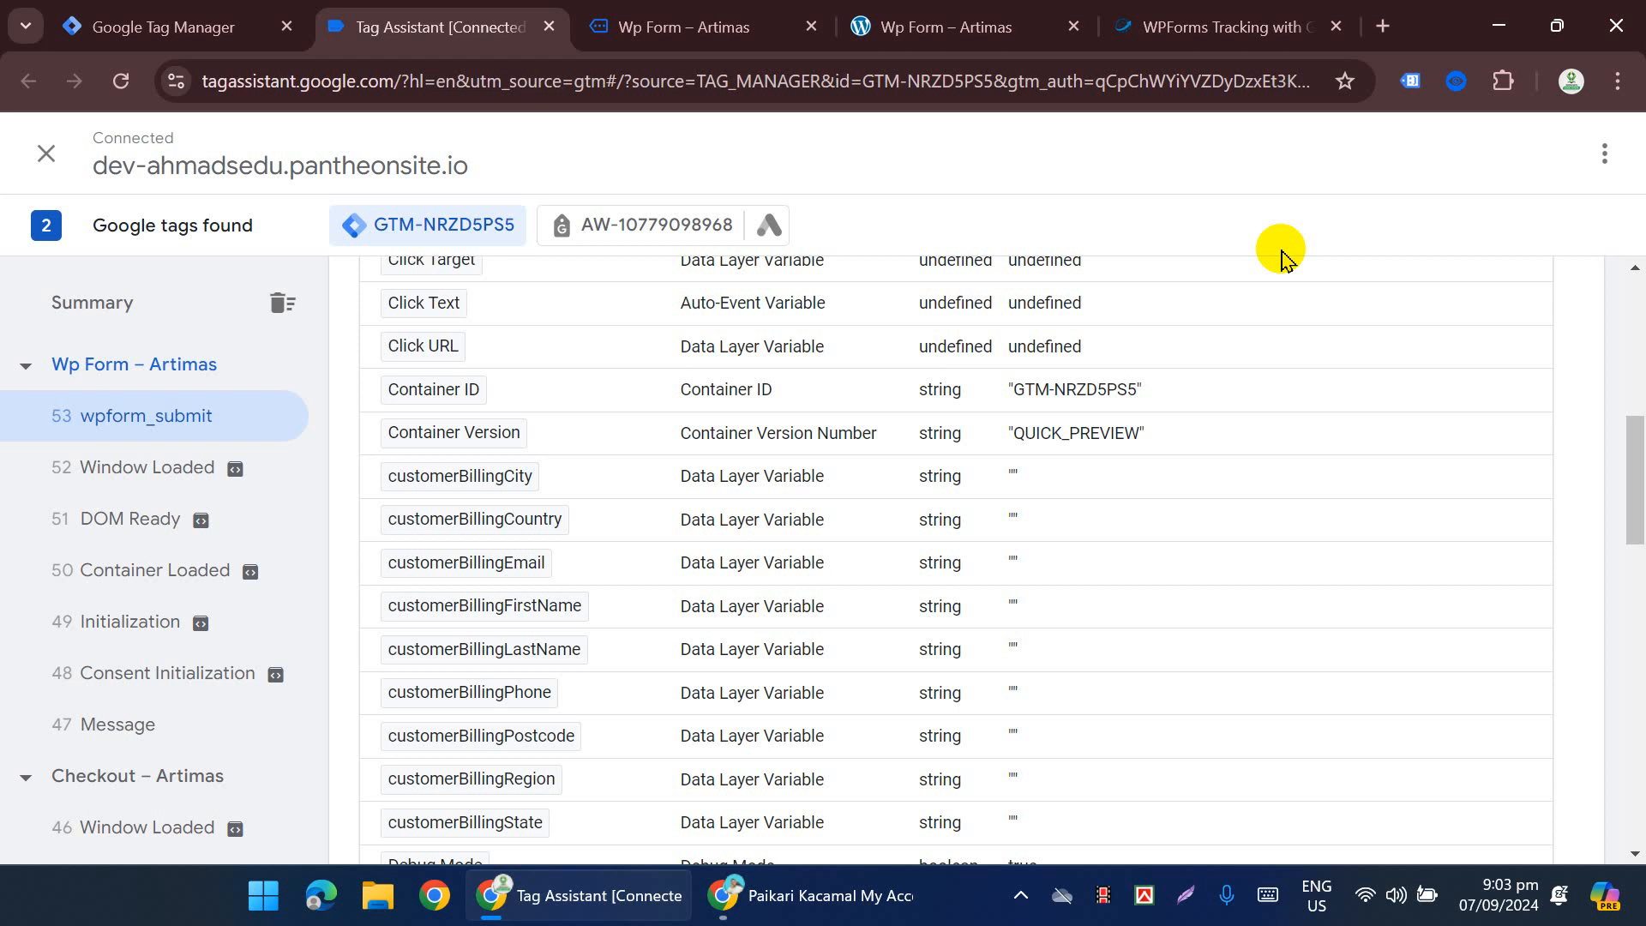
Step: Open the store's Contact Us page, collapse the Tag Assistant badge and move it clear of the contact form
click(647, 34)
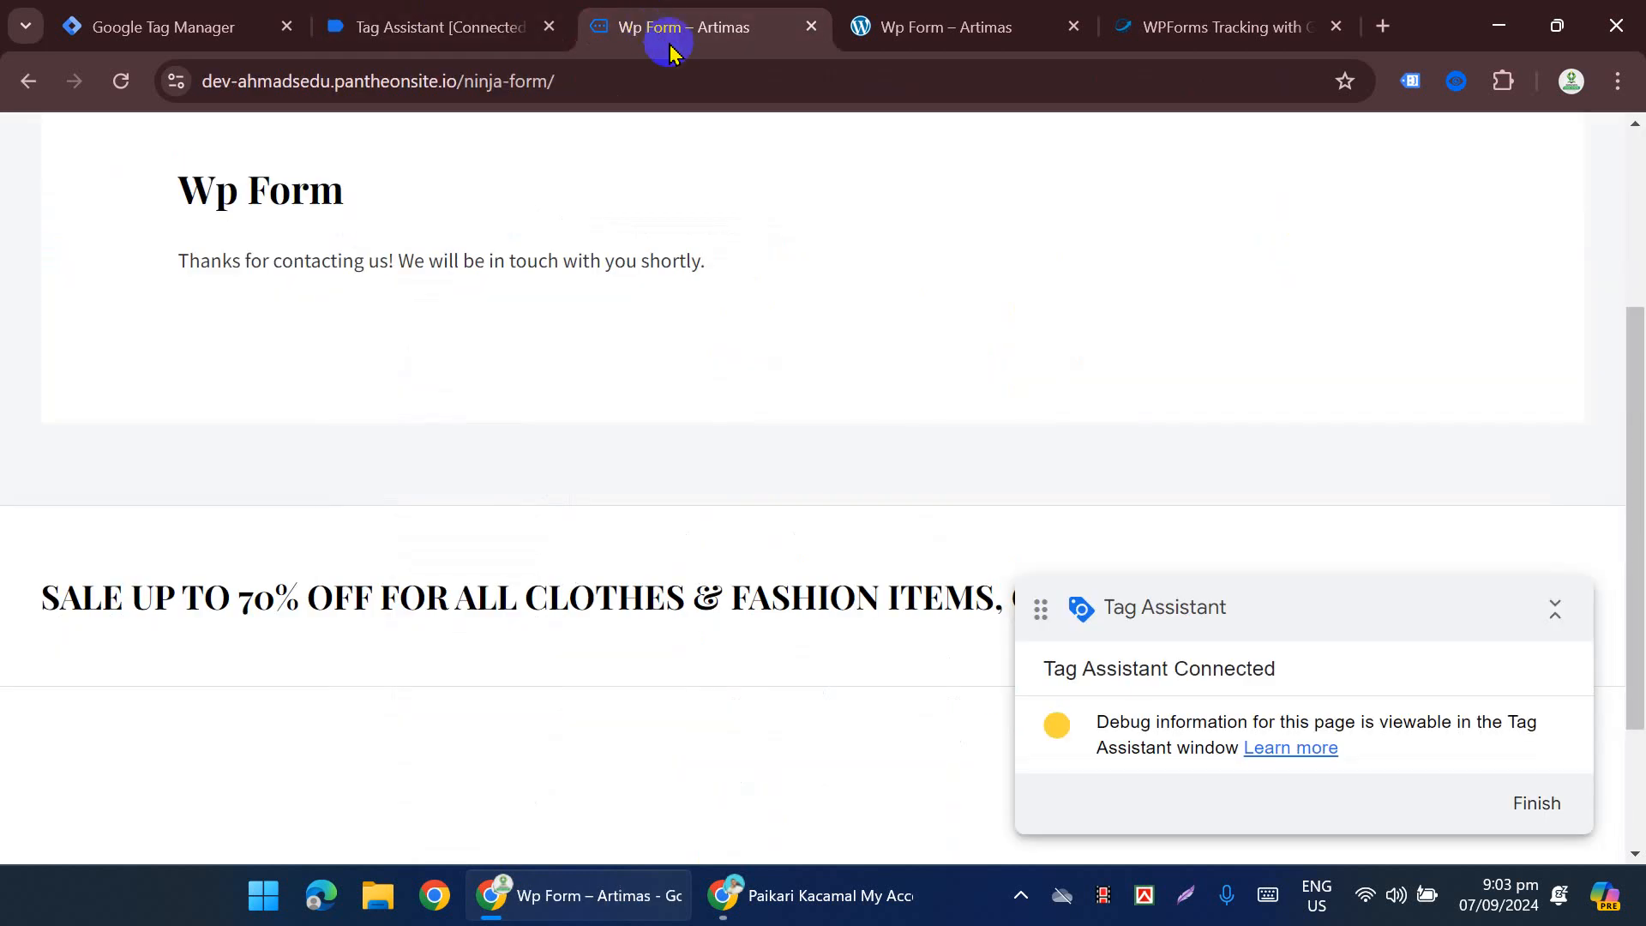
scroll(877, 437, up, 4)
mouse_move(1025, 231)
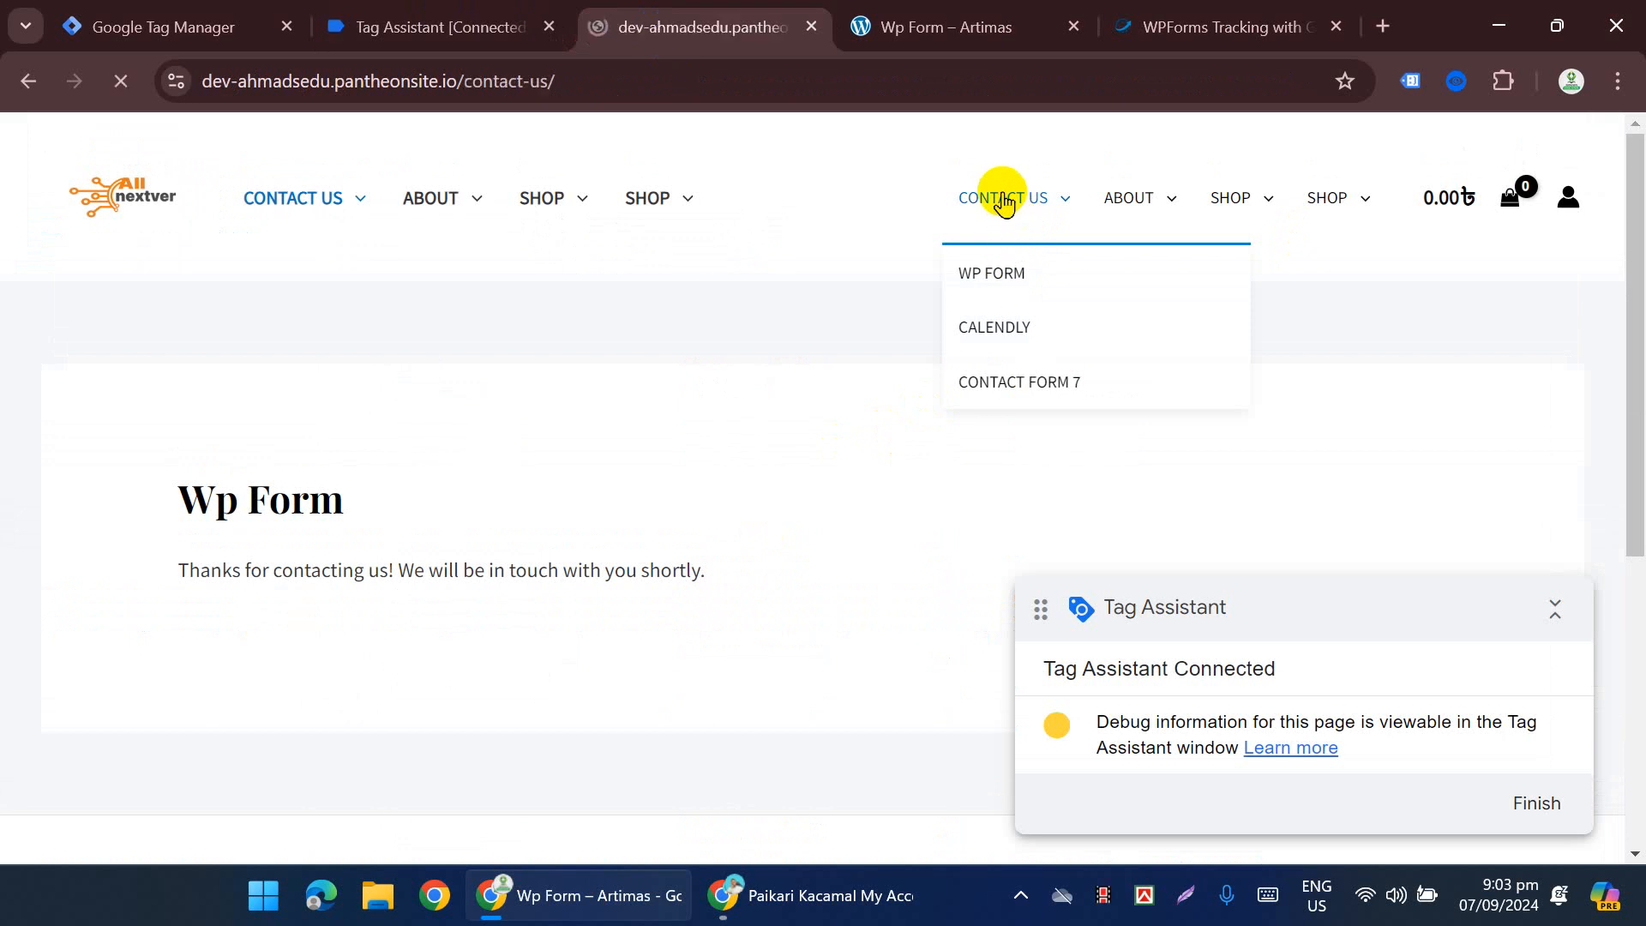
scroll(849, 360, down, 10)
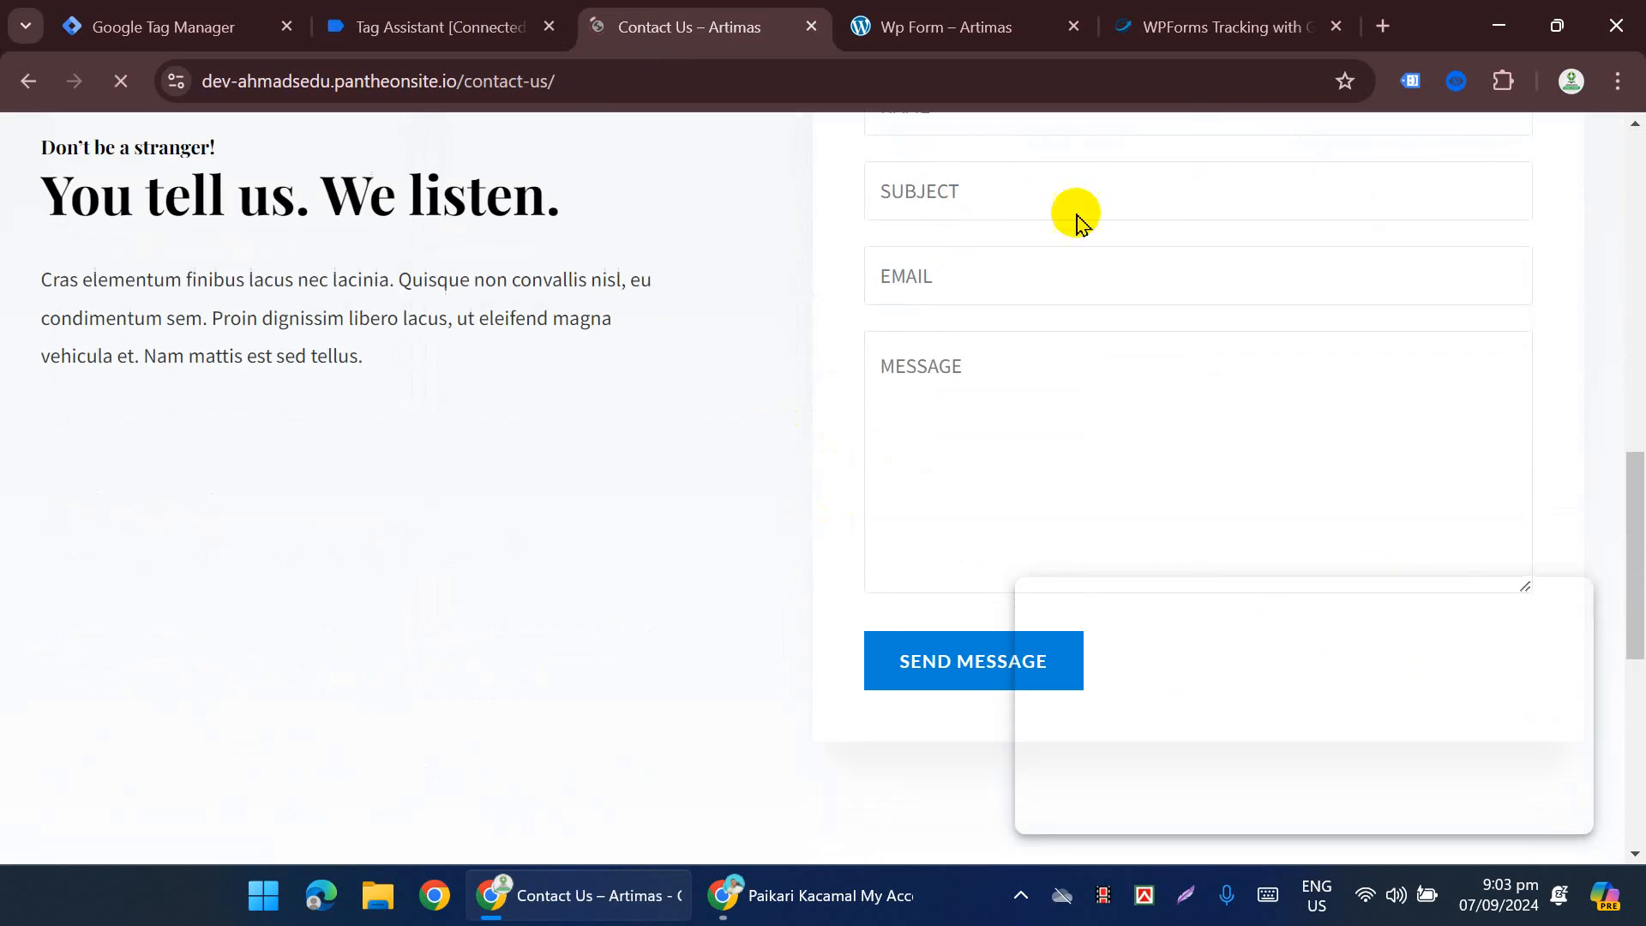
click(1550, 611)
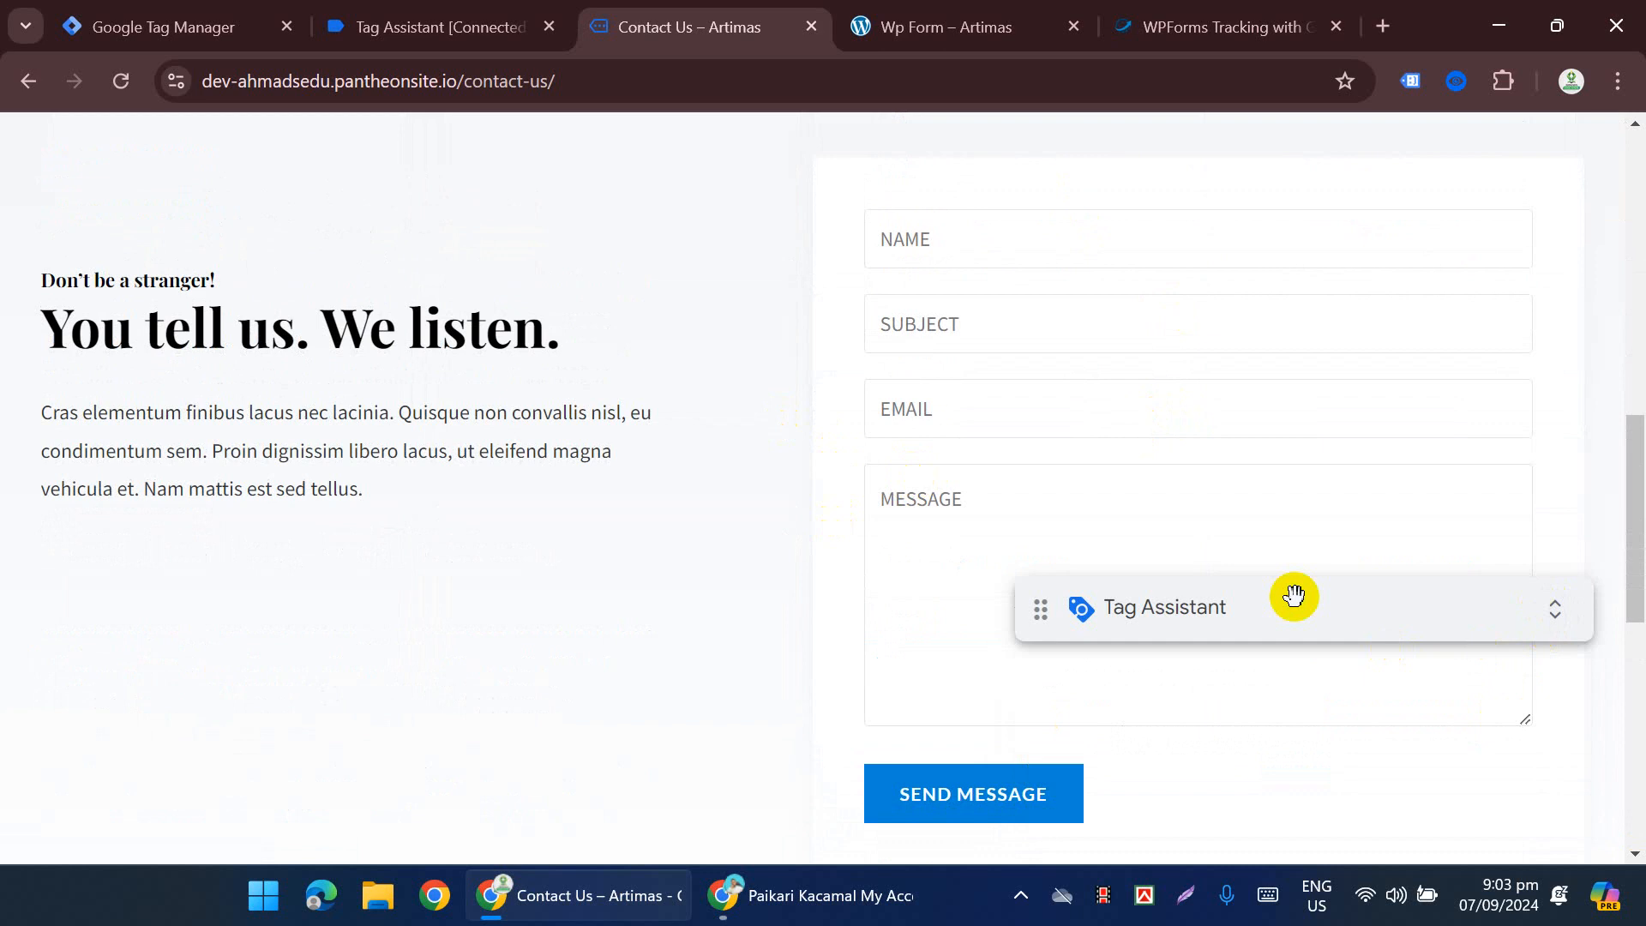
drag(1329, 609, 408, 621)
scroll(878, 445, up, 2)
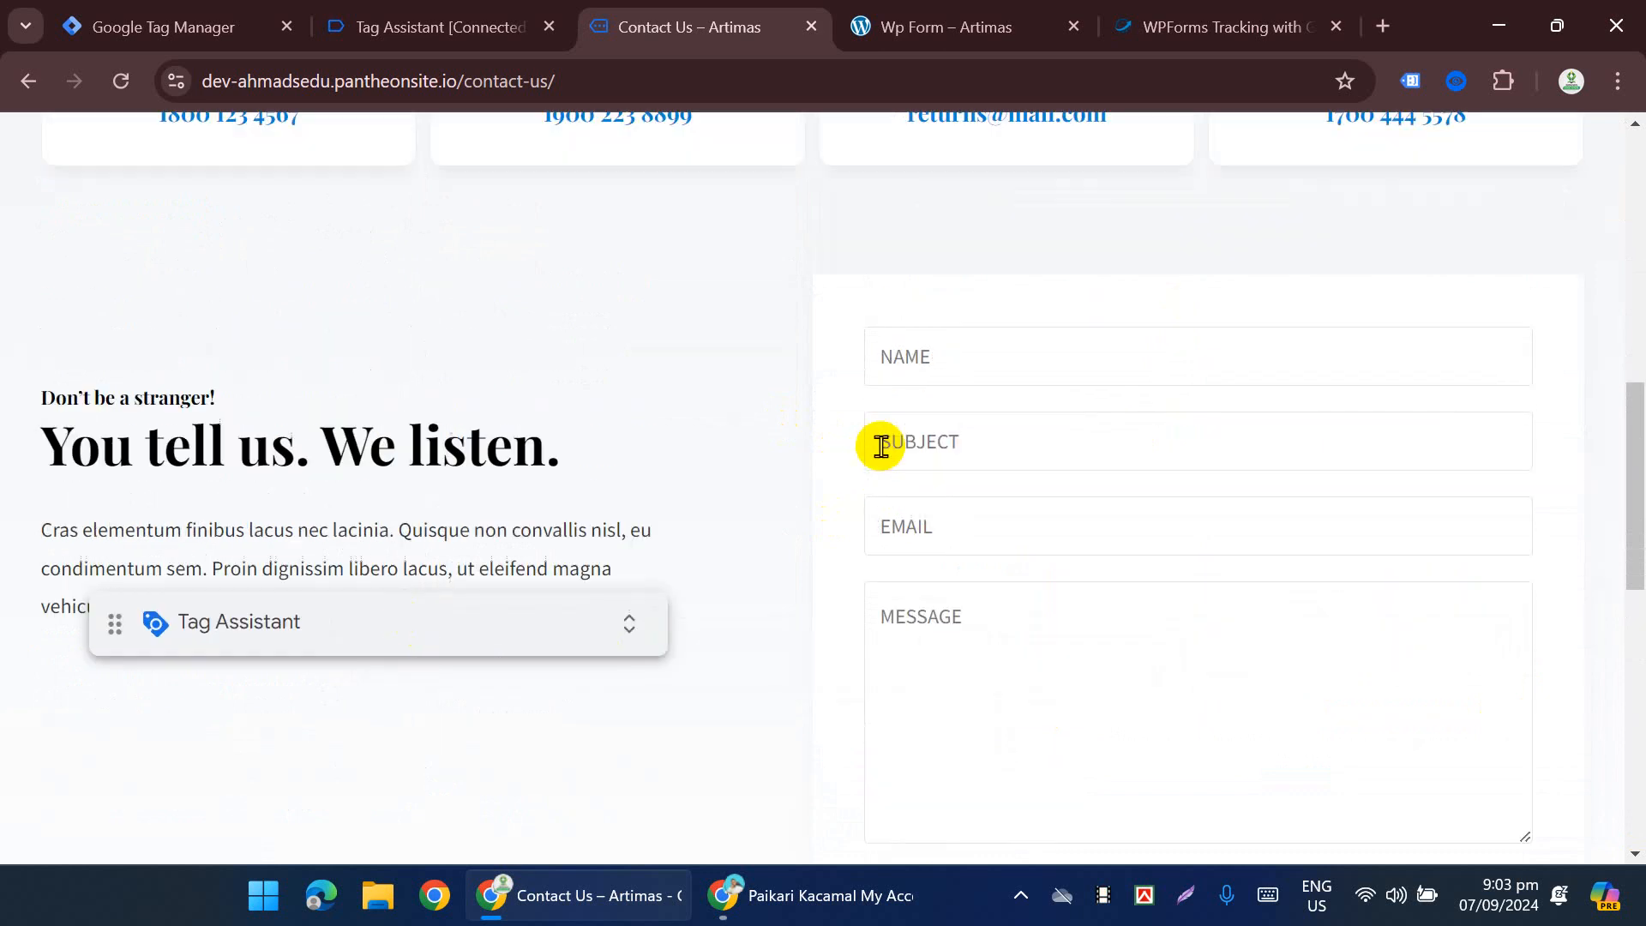
Step: Inspect the contact form's NAME field in the developer tools and show the Console
click(1086, 373)
right_click(1051, 387)
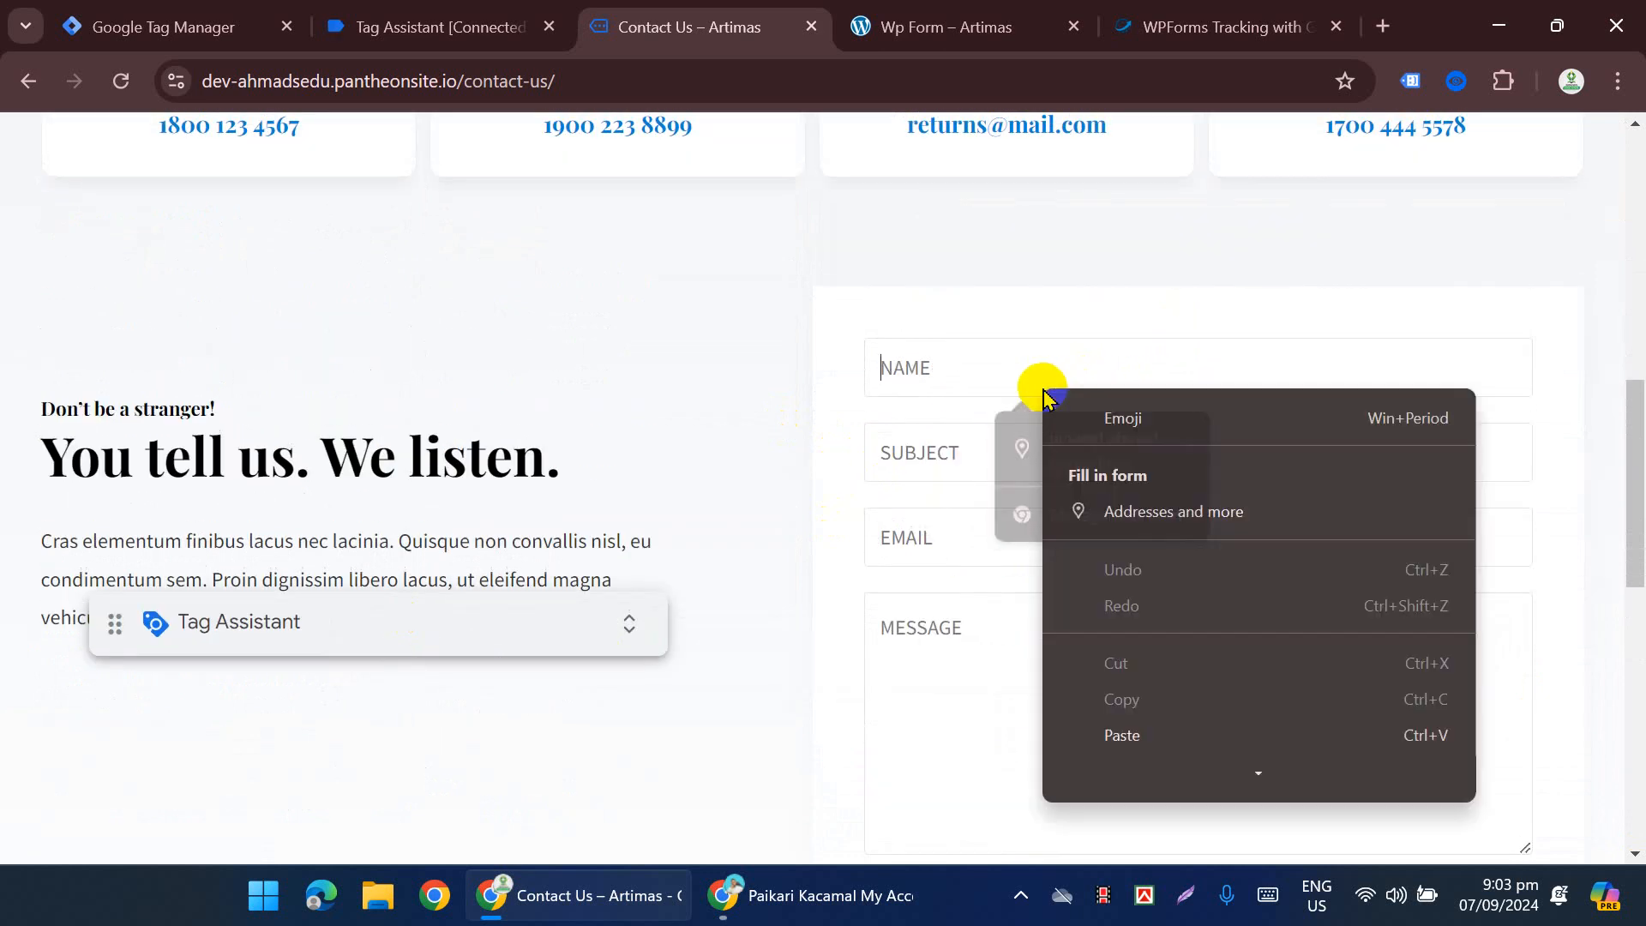
scroll(1183, 709, down, 5)
mouse_move(1184, 729)
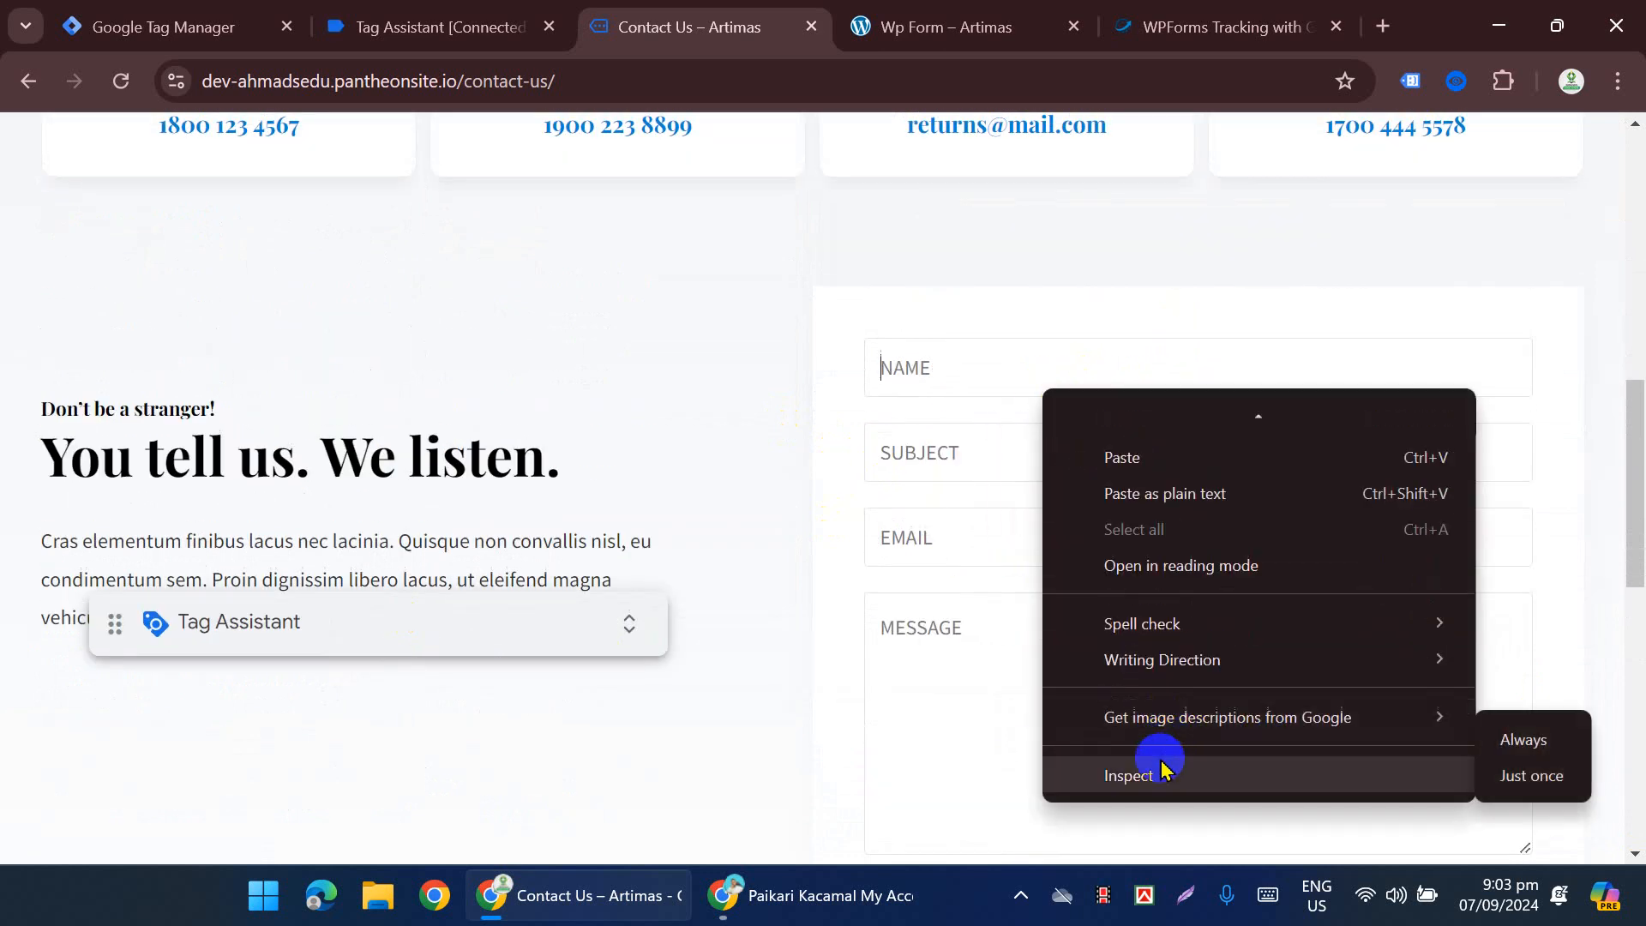
click(1158, 760)
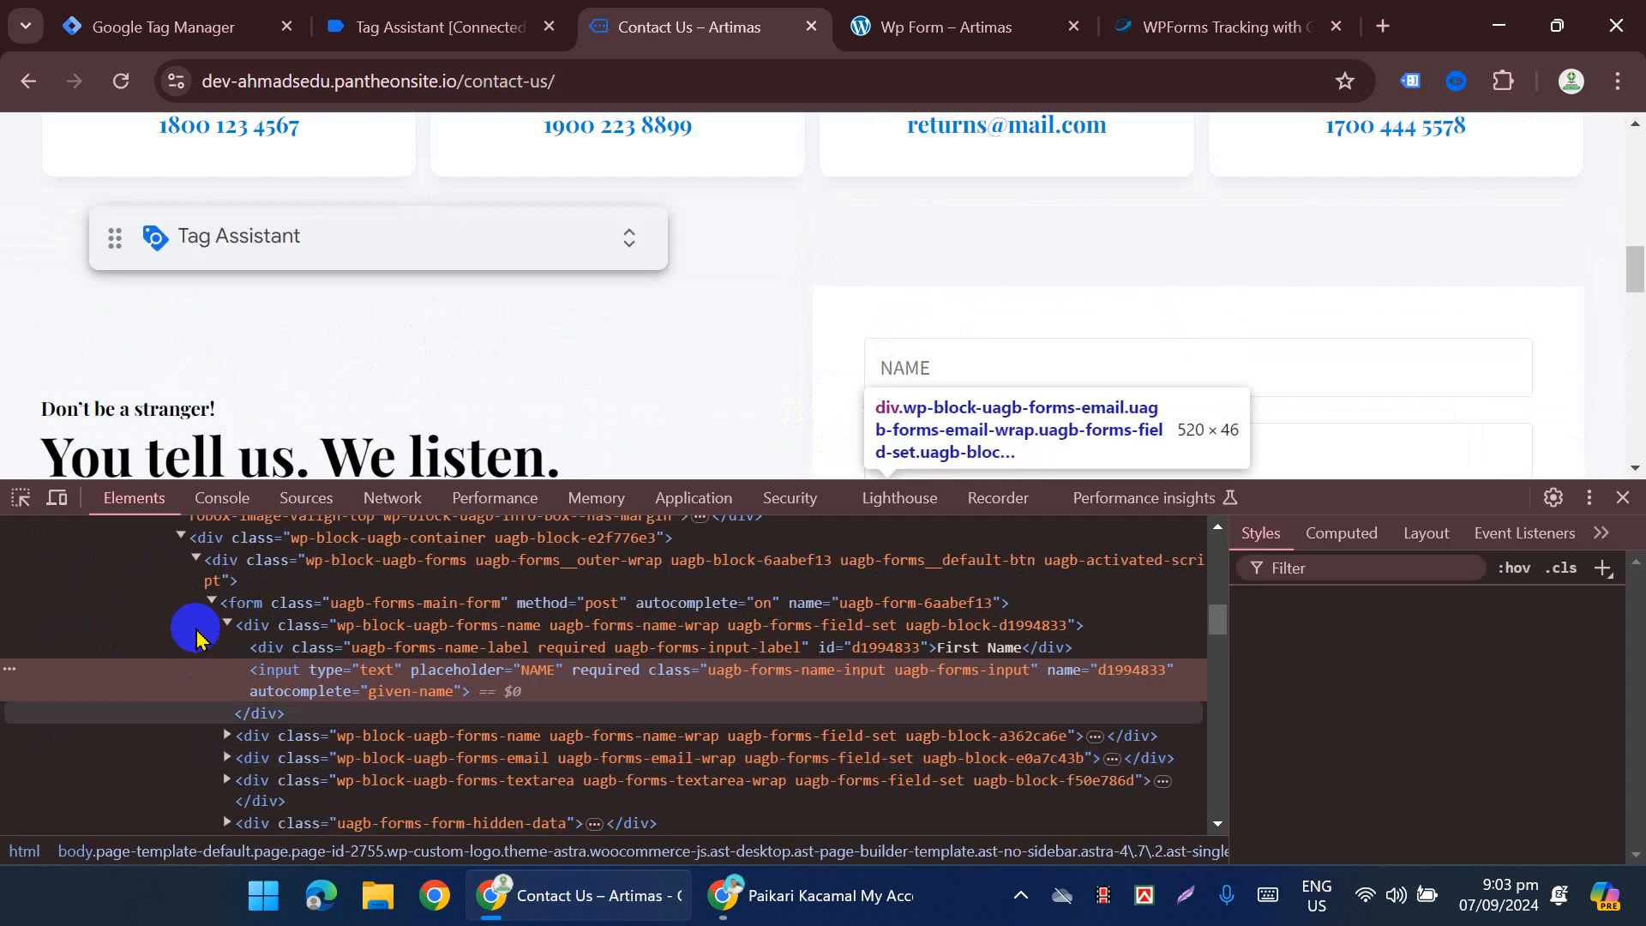
click(221, 496)
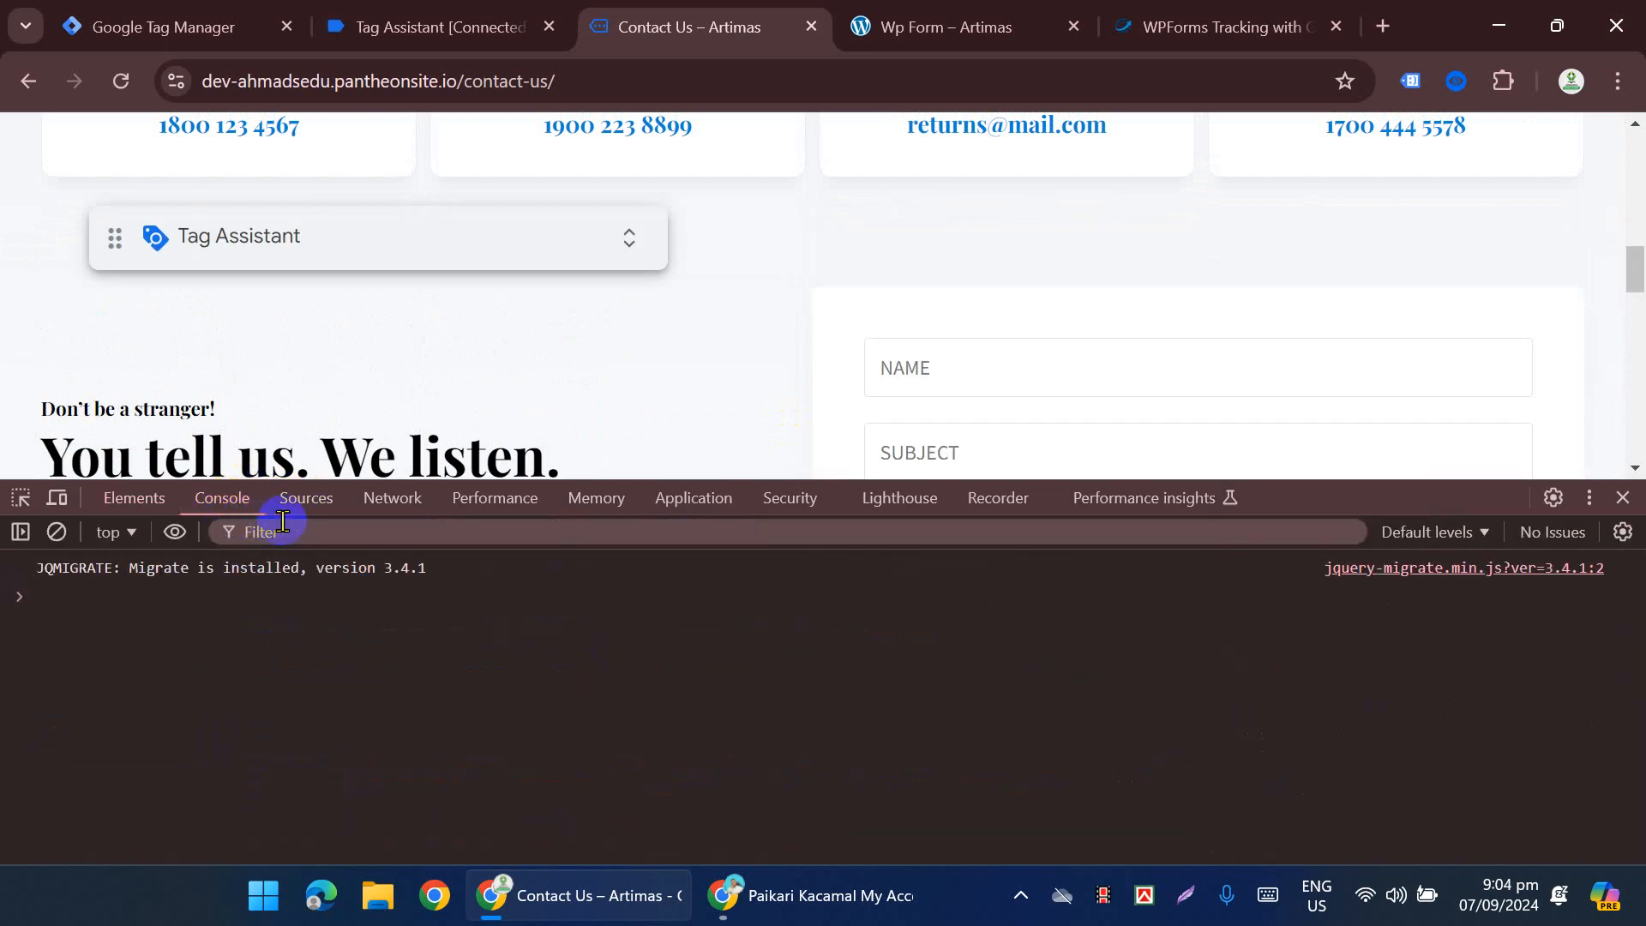
Step: Search the page's Elements markup for "tit", select the page's title element, and close the developer tools
click(160, 506)
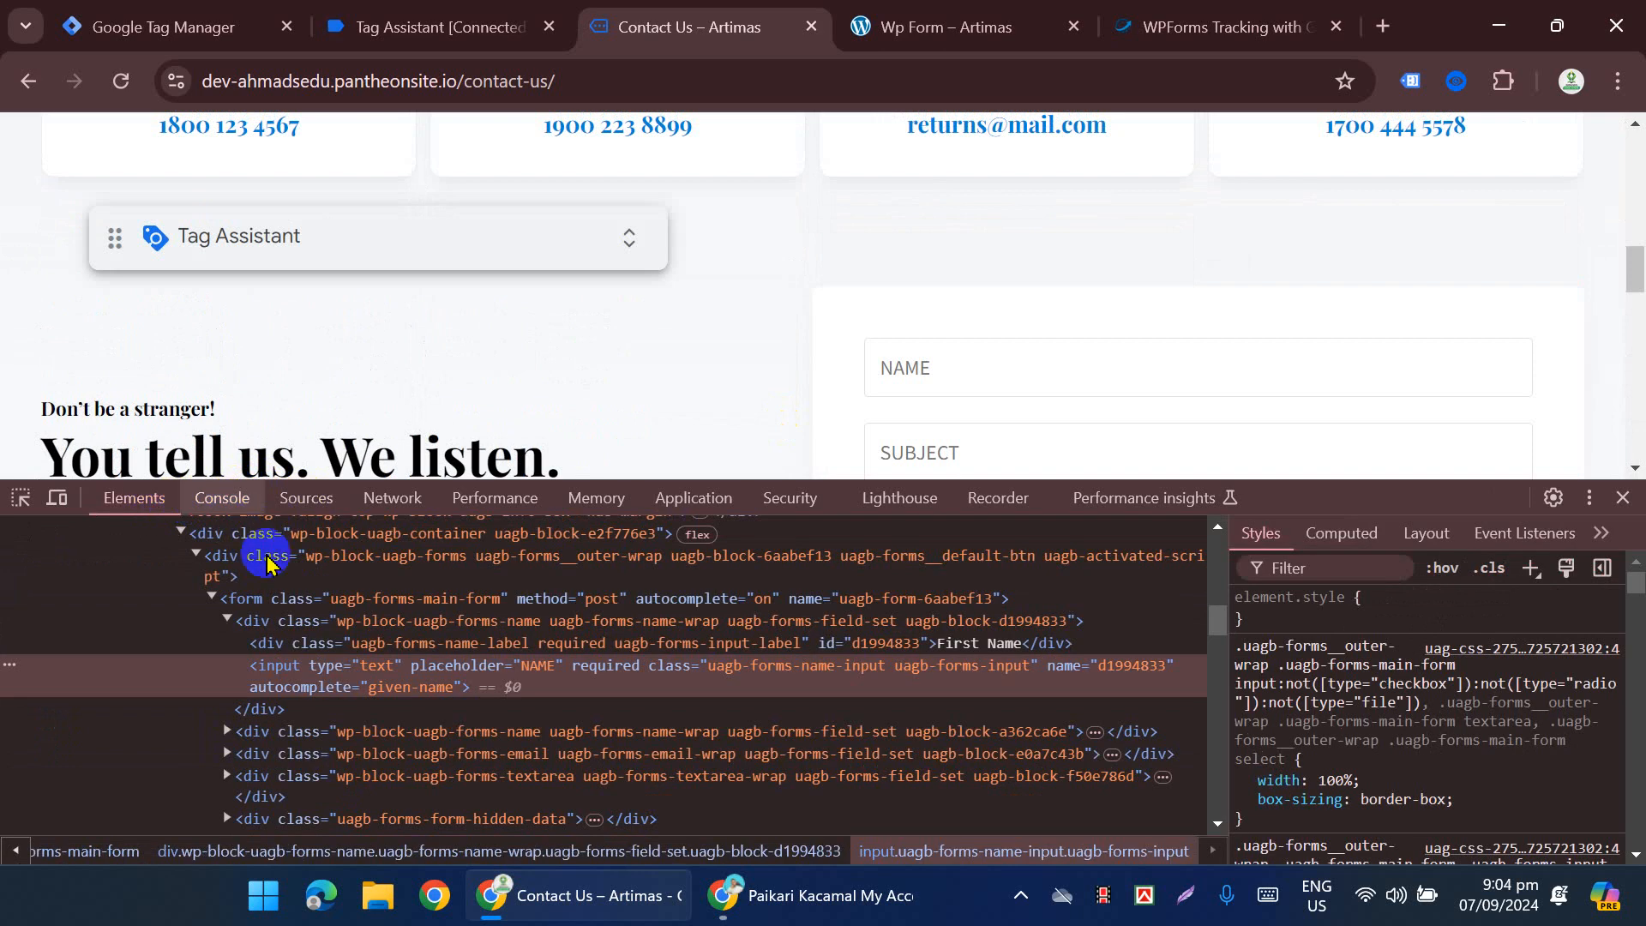
key(ctrl+f)
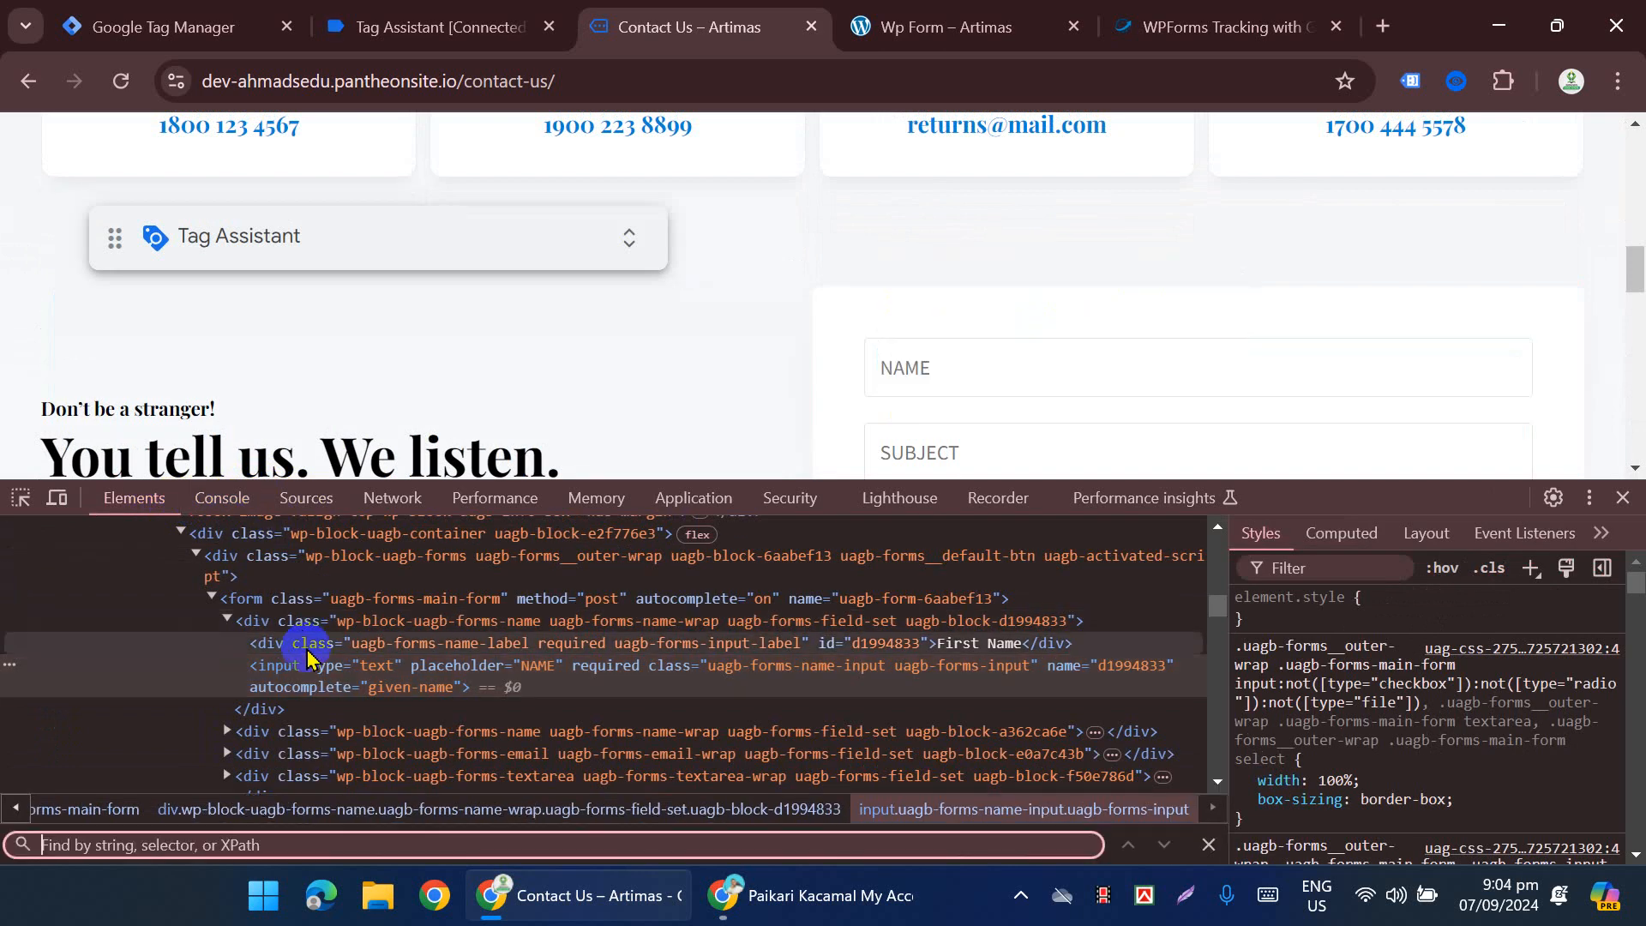
text(tit)
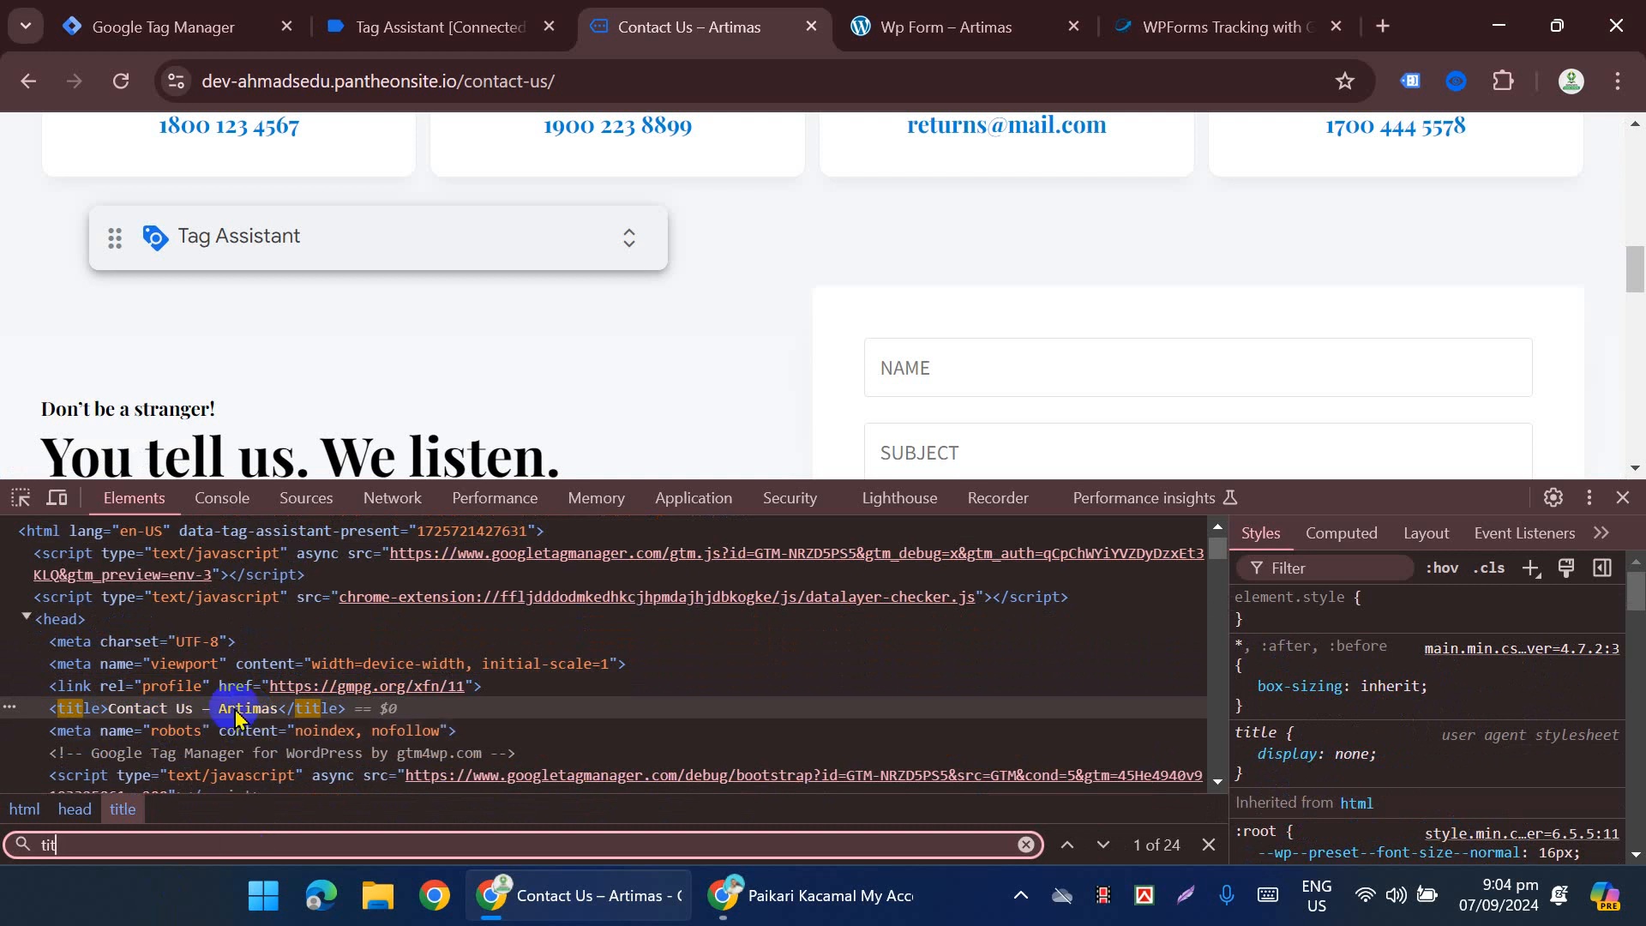
click(103, 717)
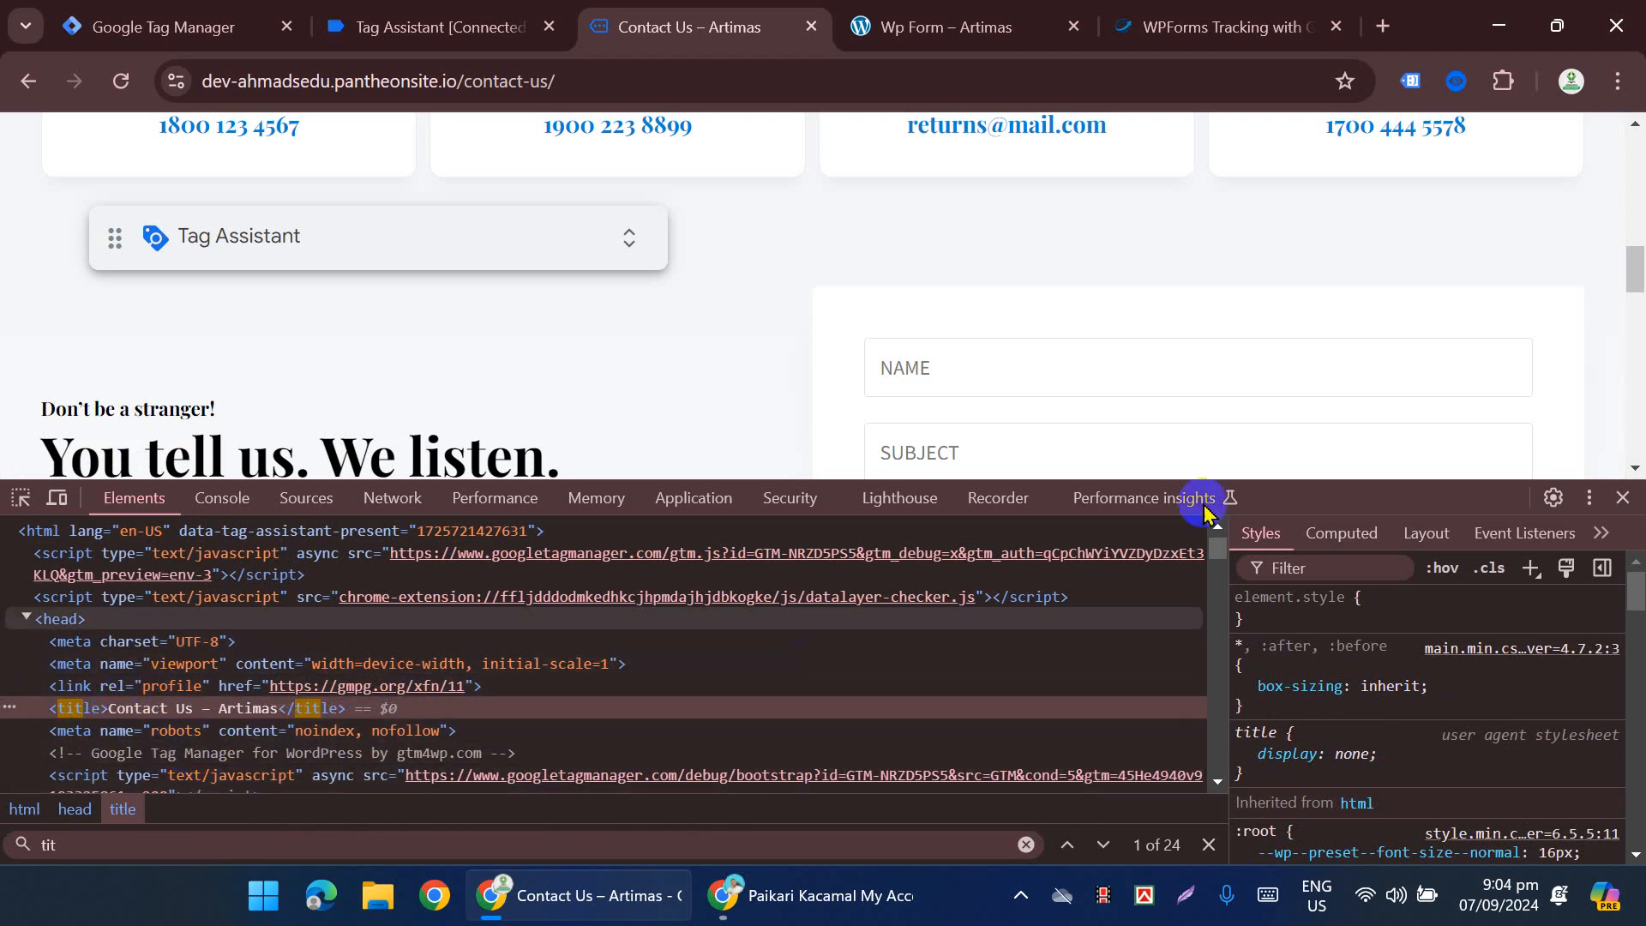
click(1623, 499)
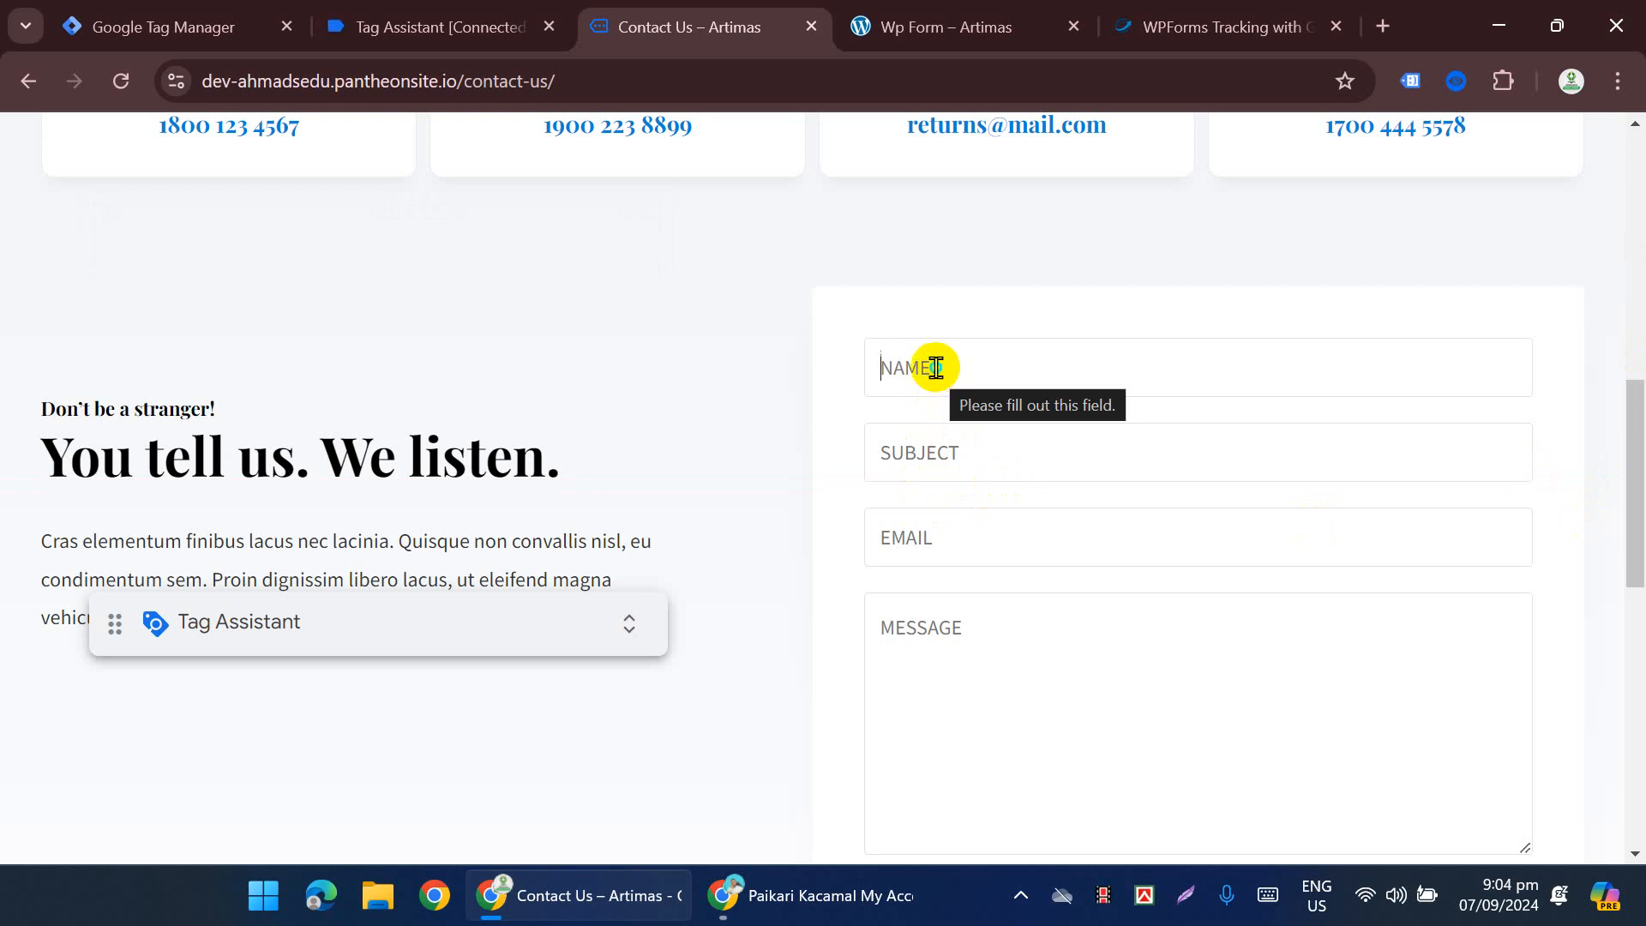
Step: Inspect the contact form's NAME field in the developer tools again, and close them
right_click(936, 368)
scroll(1268, 606, down, 4)
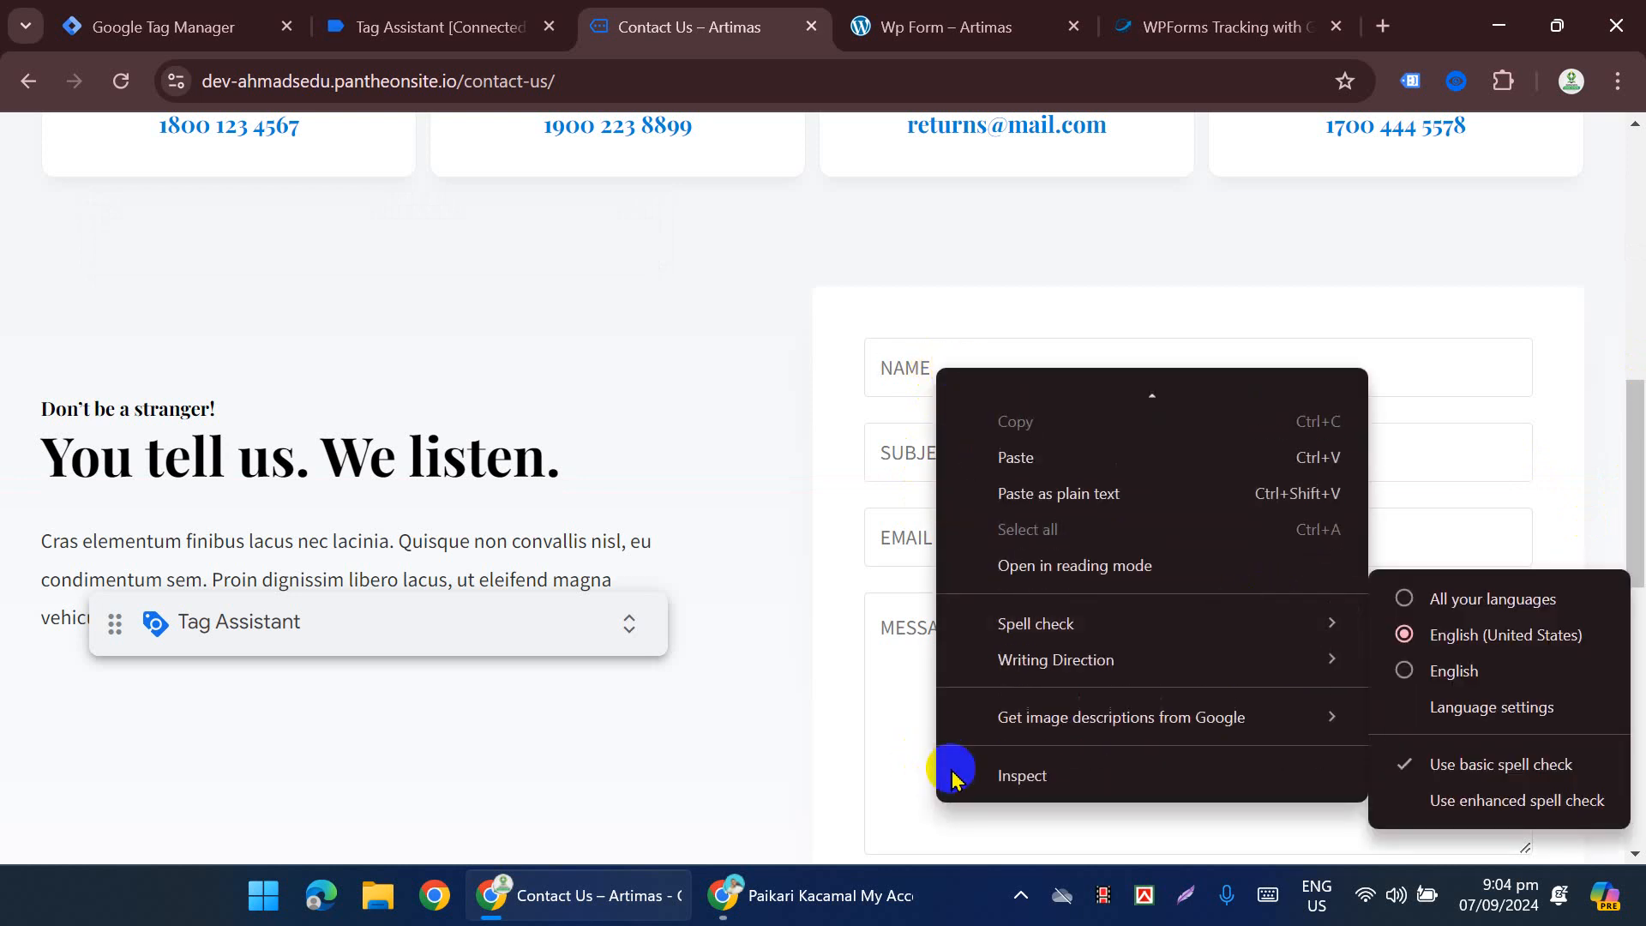
click(1000, 775)
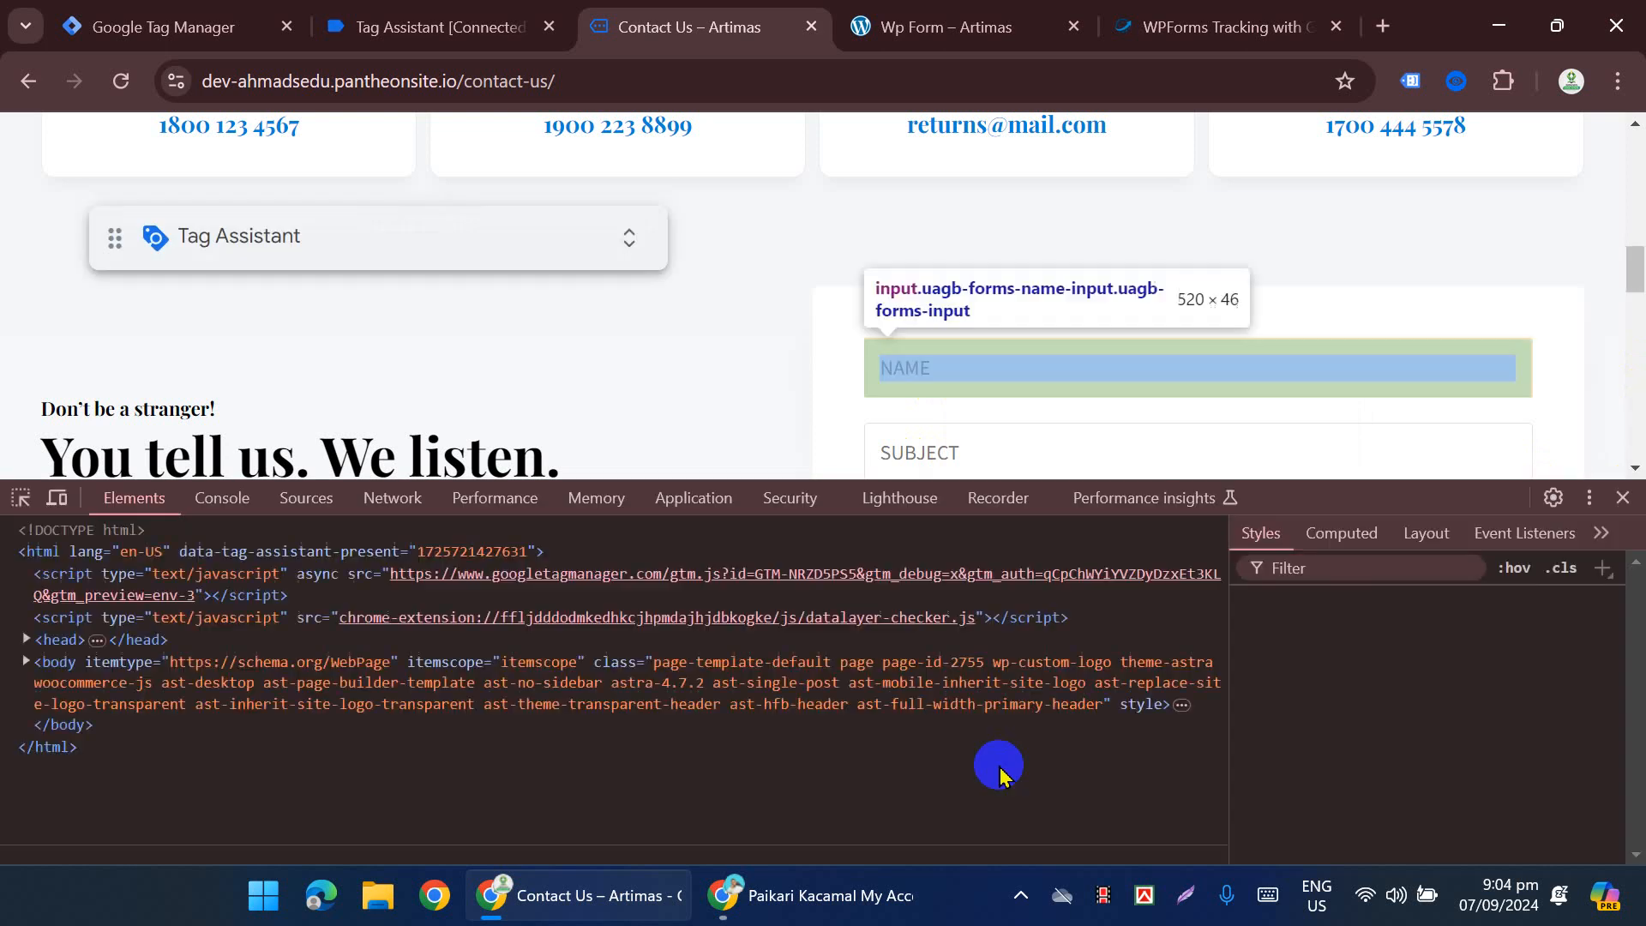
click(1623, 500)
Step: Fill the contact form's name, subject and email with the saved autofill details, enter the message "xjgdyi", and send it
click(940, 373)
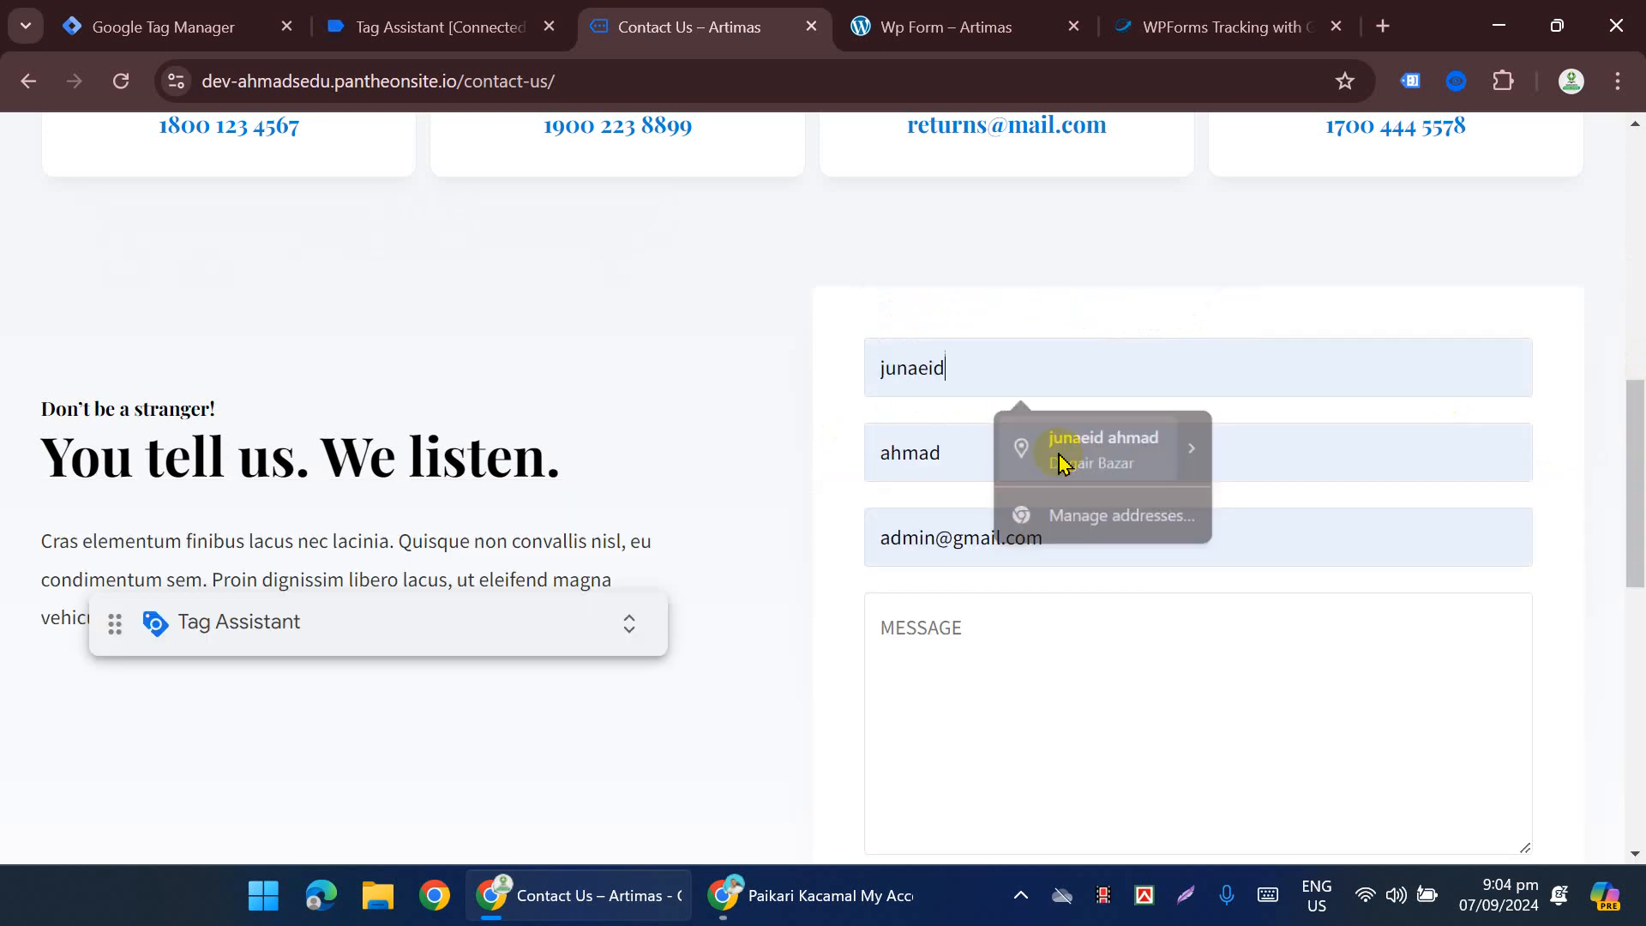
click(1055, 452)
scroll(1011, 478, down, 2)
text(xjgdyi)
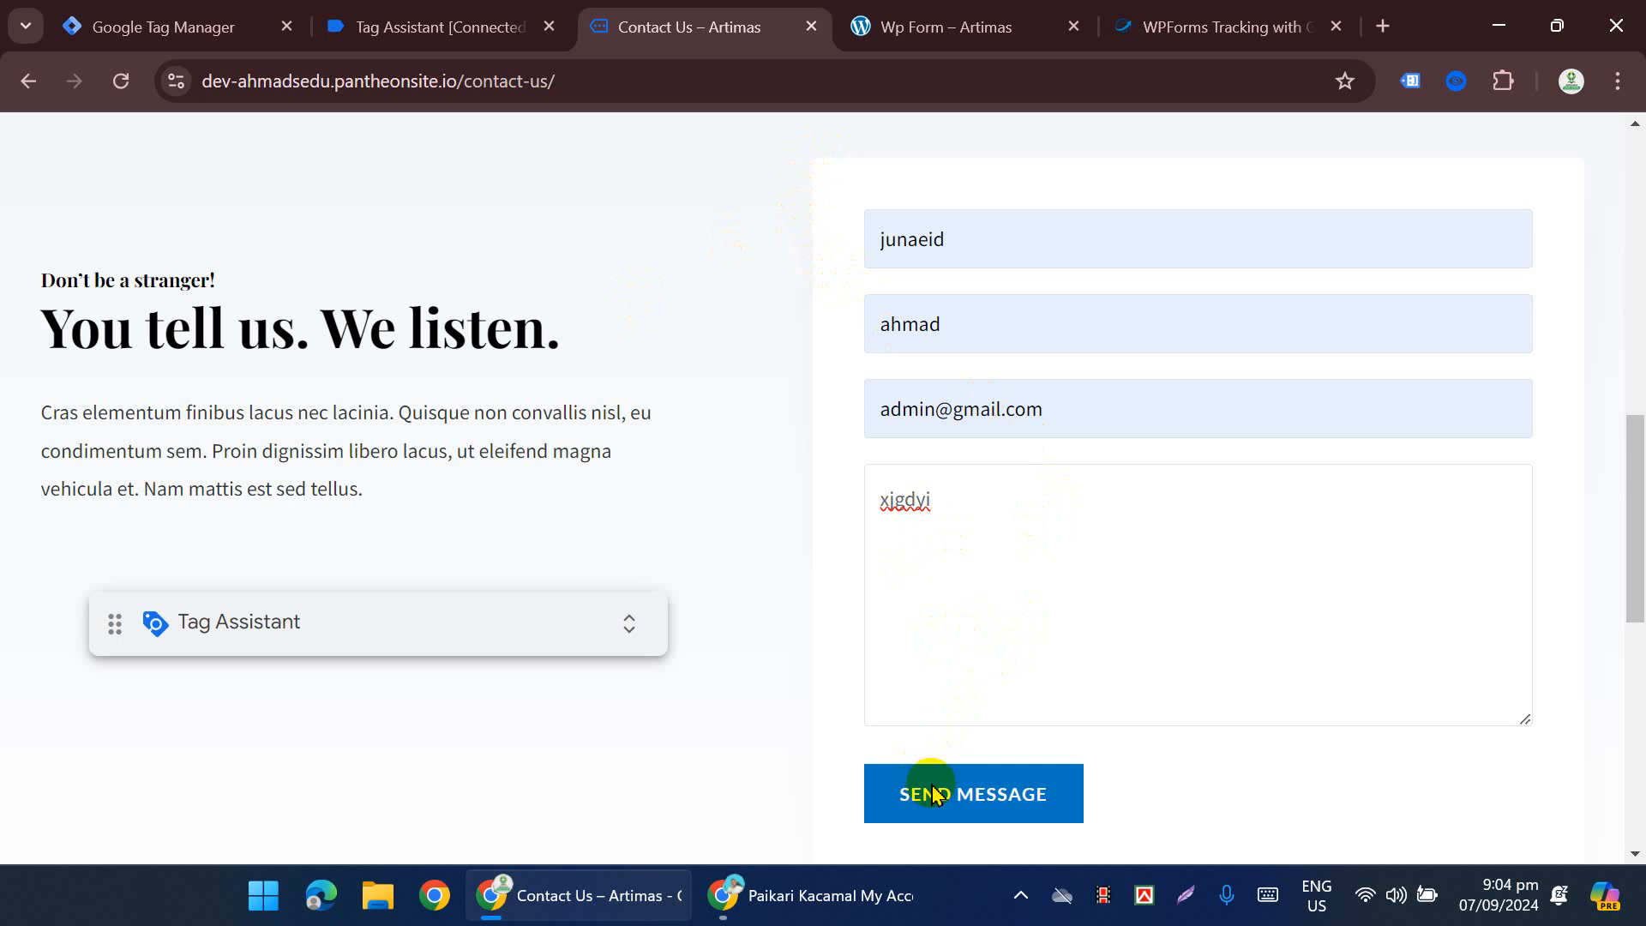
click(937, 795)
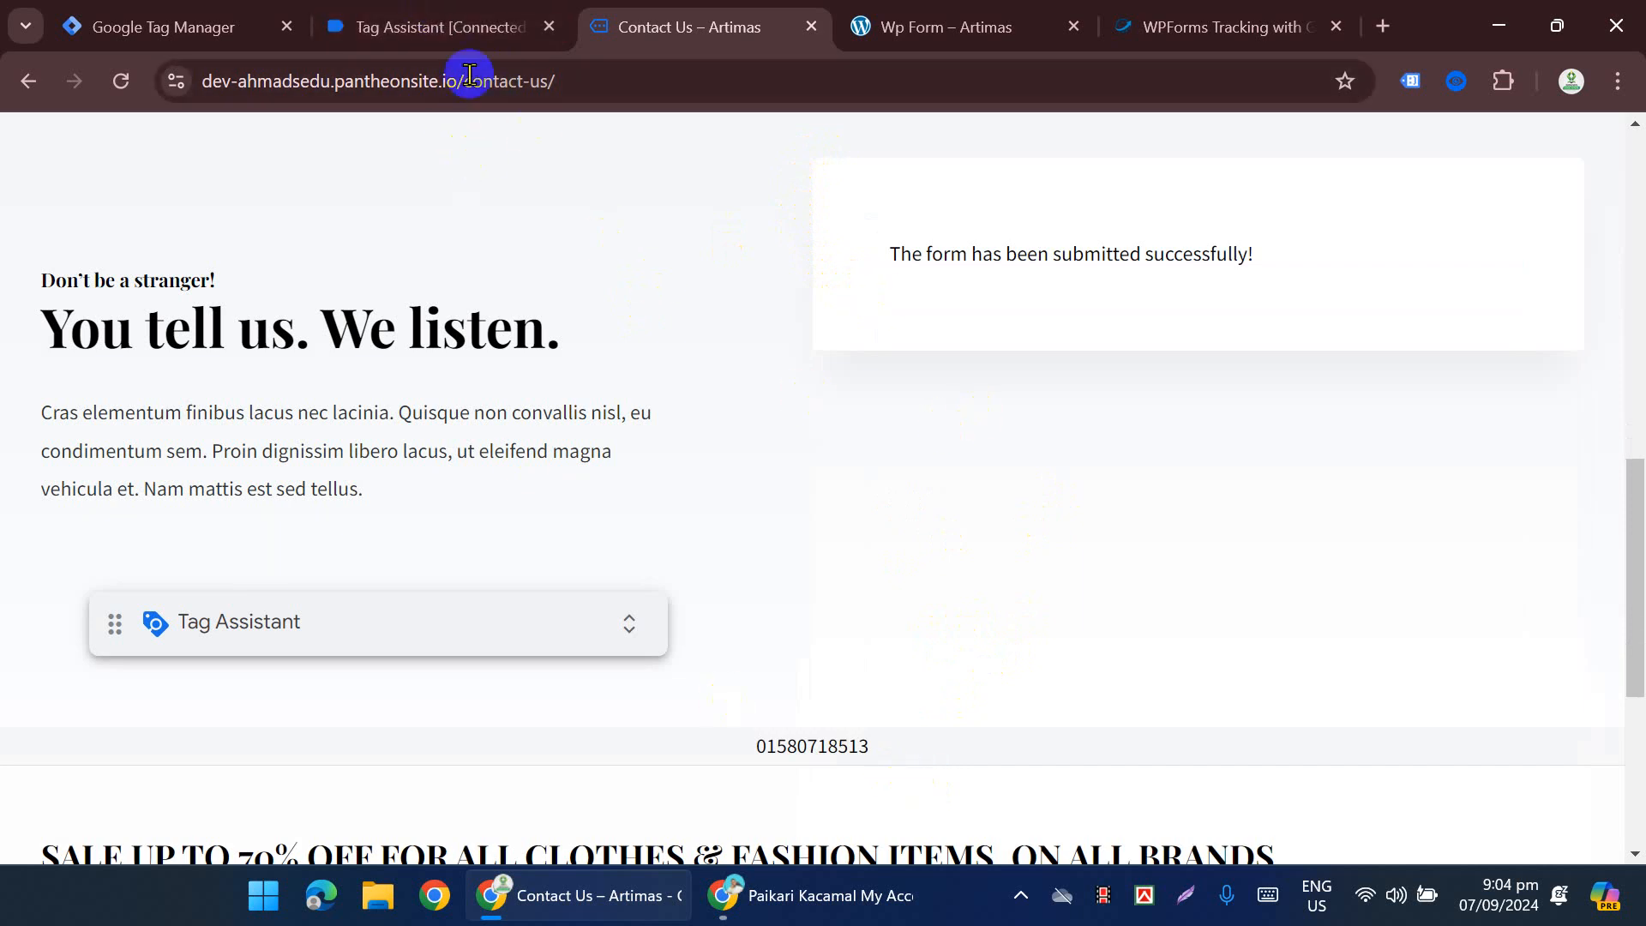
Step: Check the Contact Us events in Tag Assistant for a form submission event, comparing them with the form's confirmation page
click(467, 27)
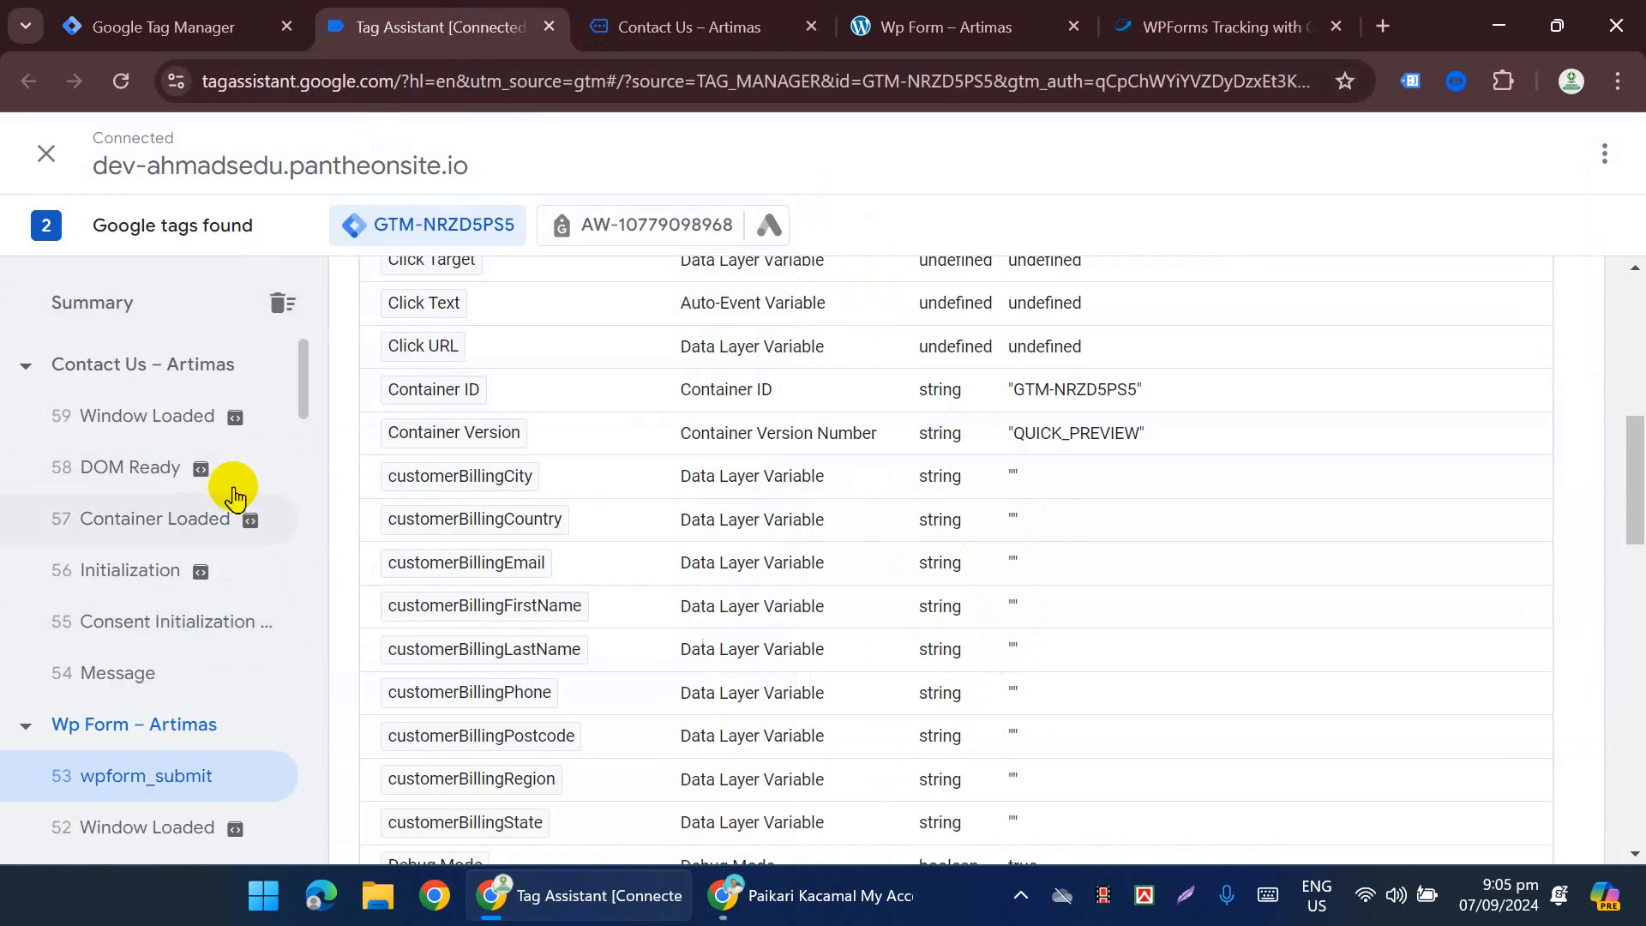
click(678, 26)
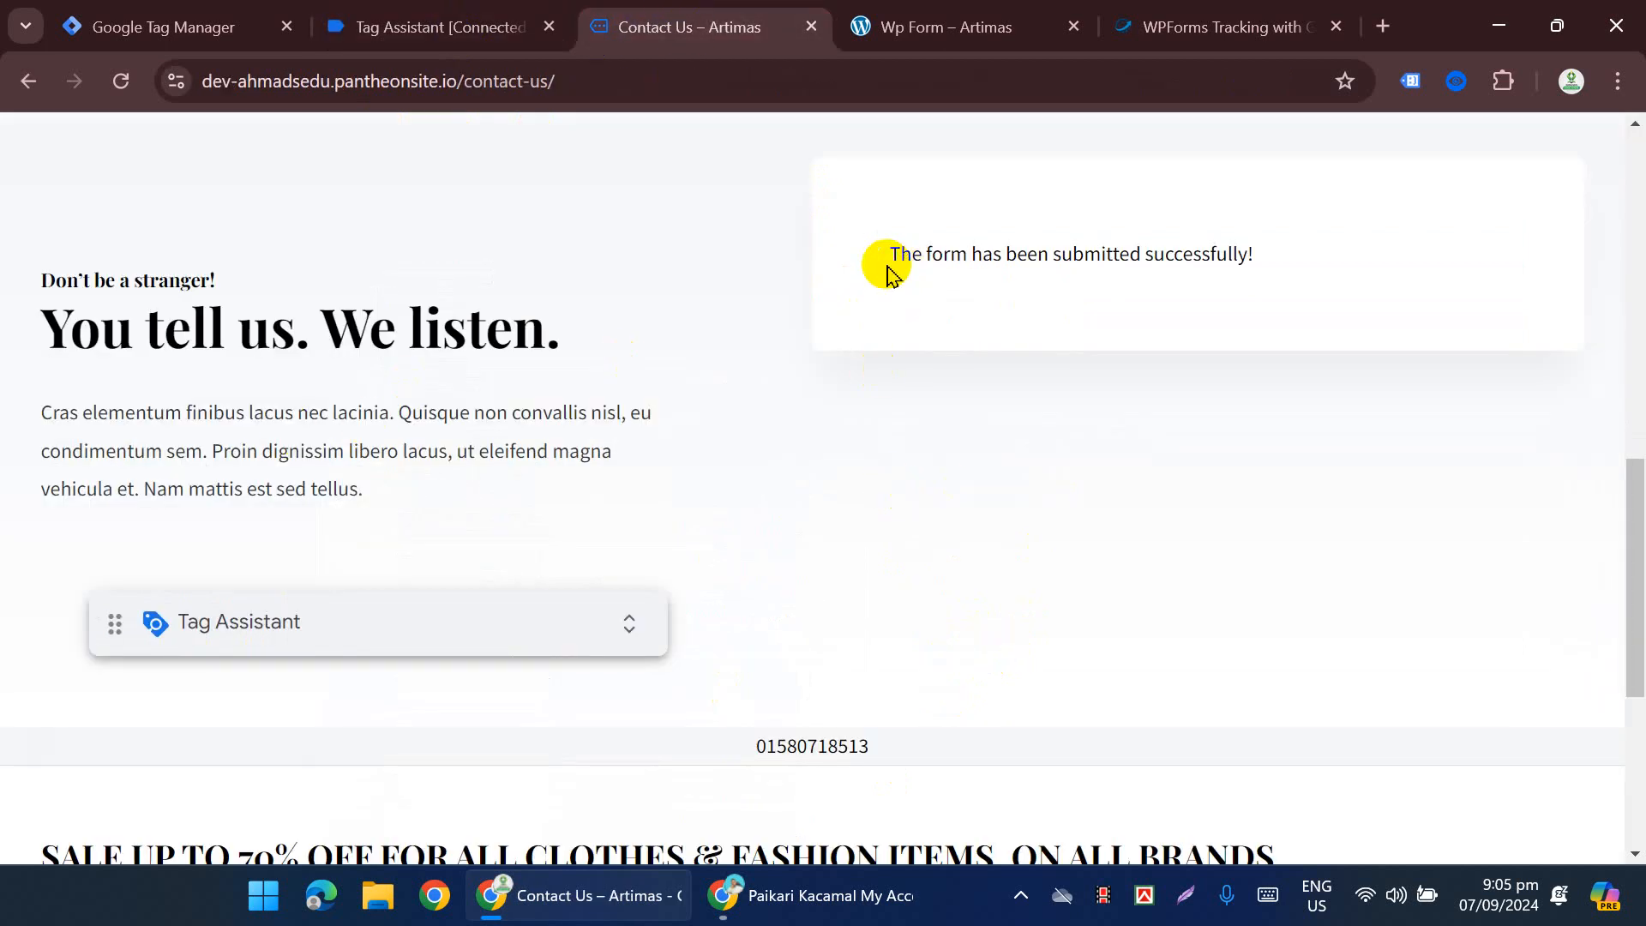
click(431, 12)
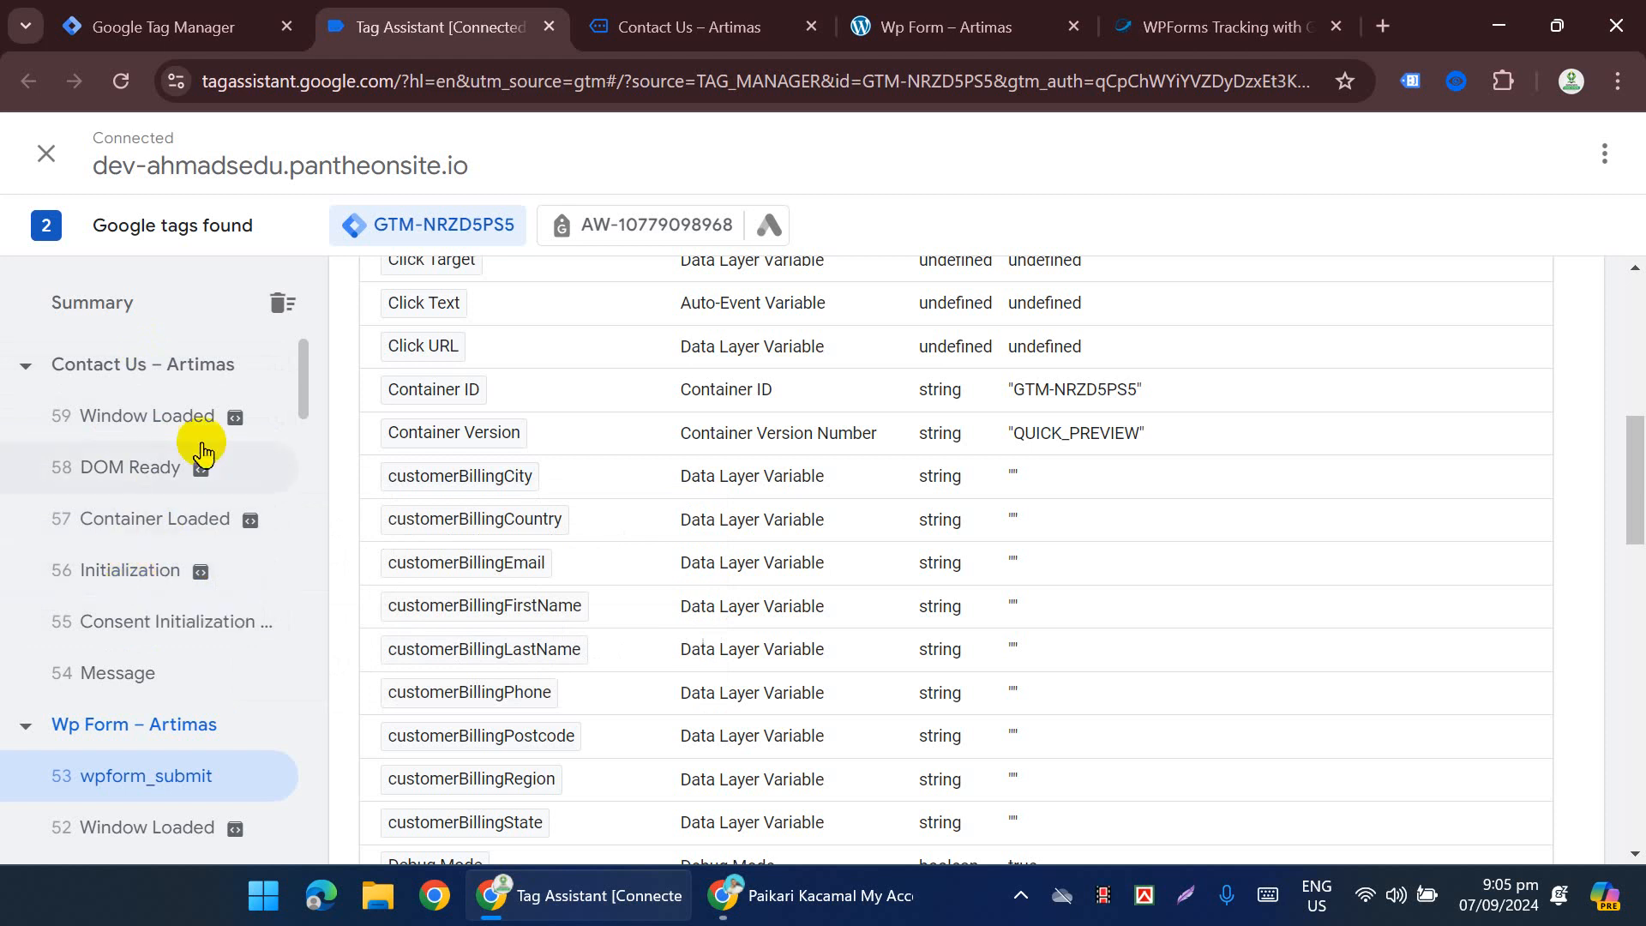
click(665, 34)
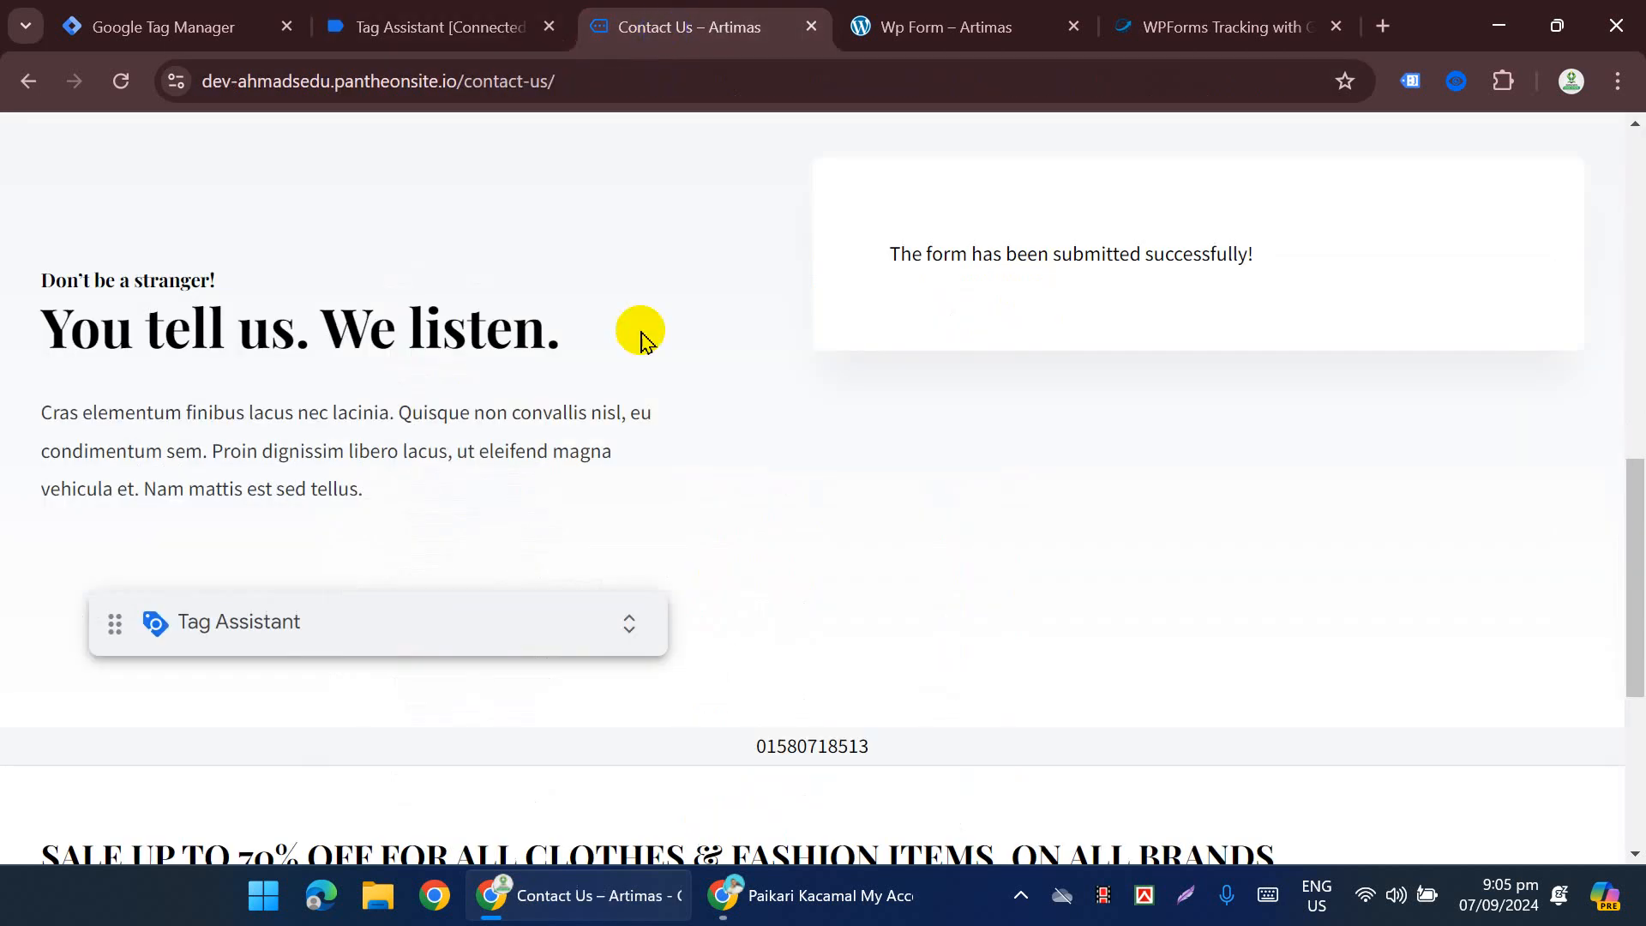
Step: Go back to the Wp Form page, reopen Contact Us, collapse the Tag Assistant badge and move it clear of the form
click(19, 84)
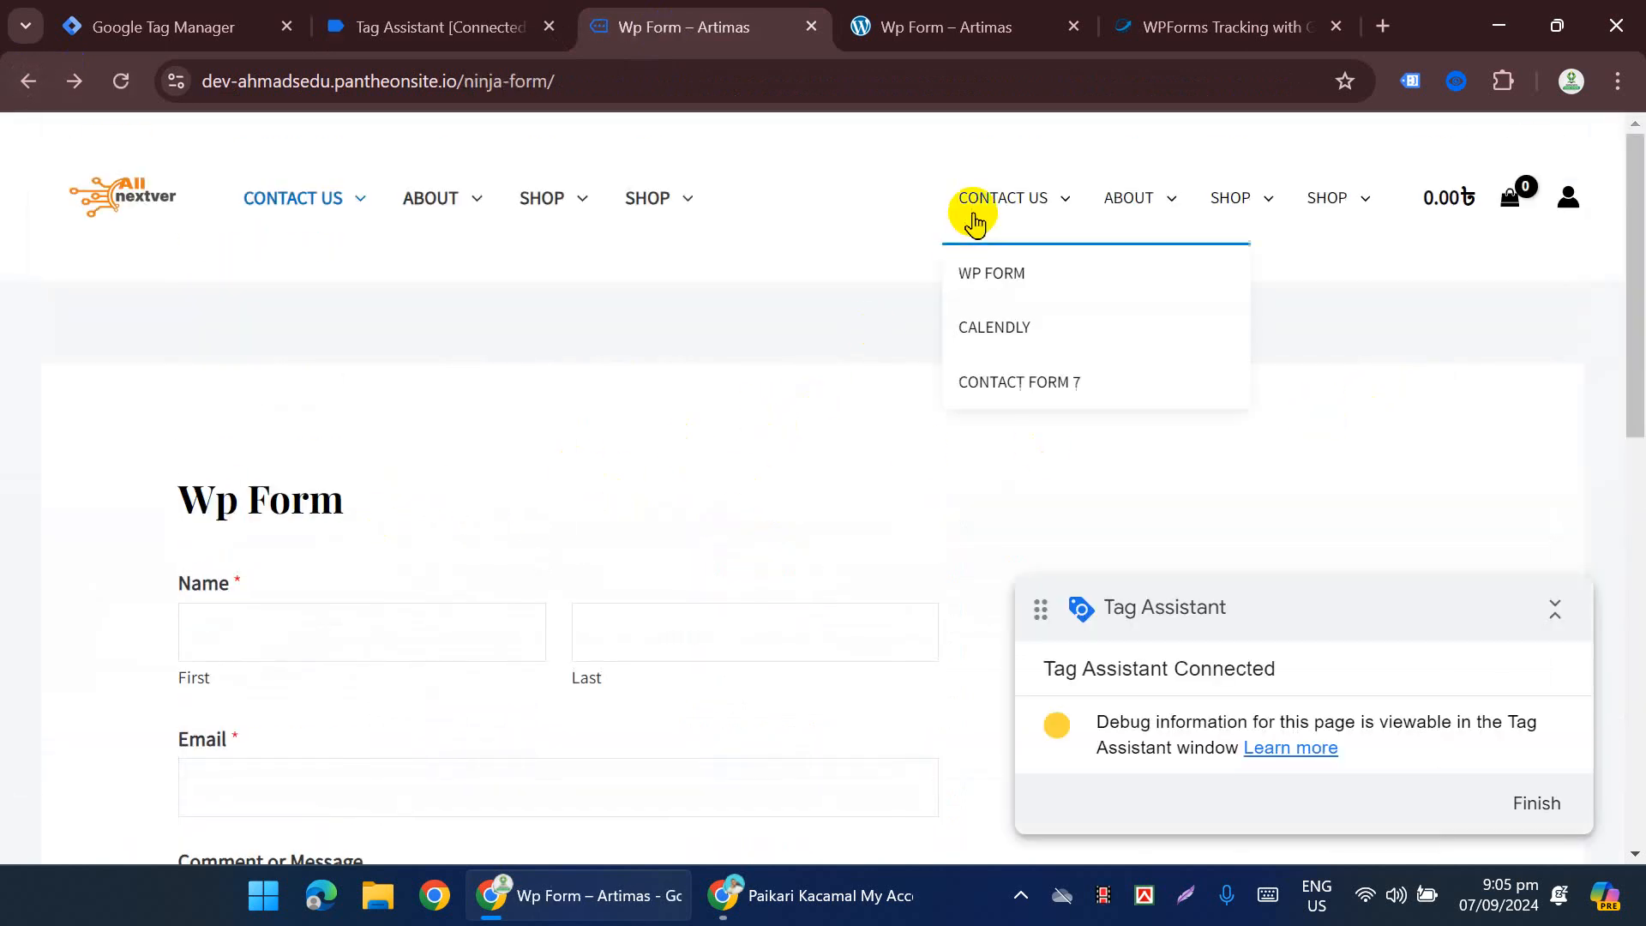
click(1000, 201)
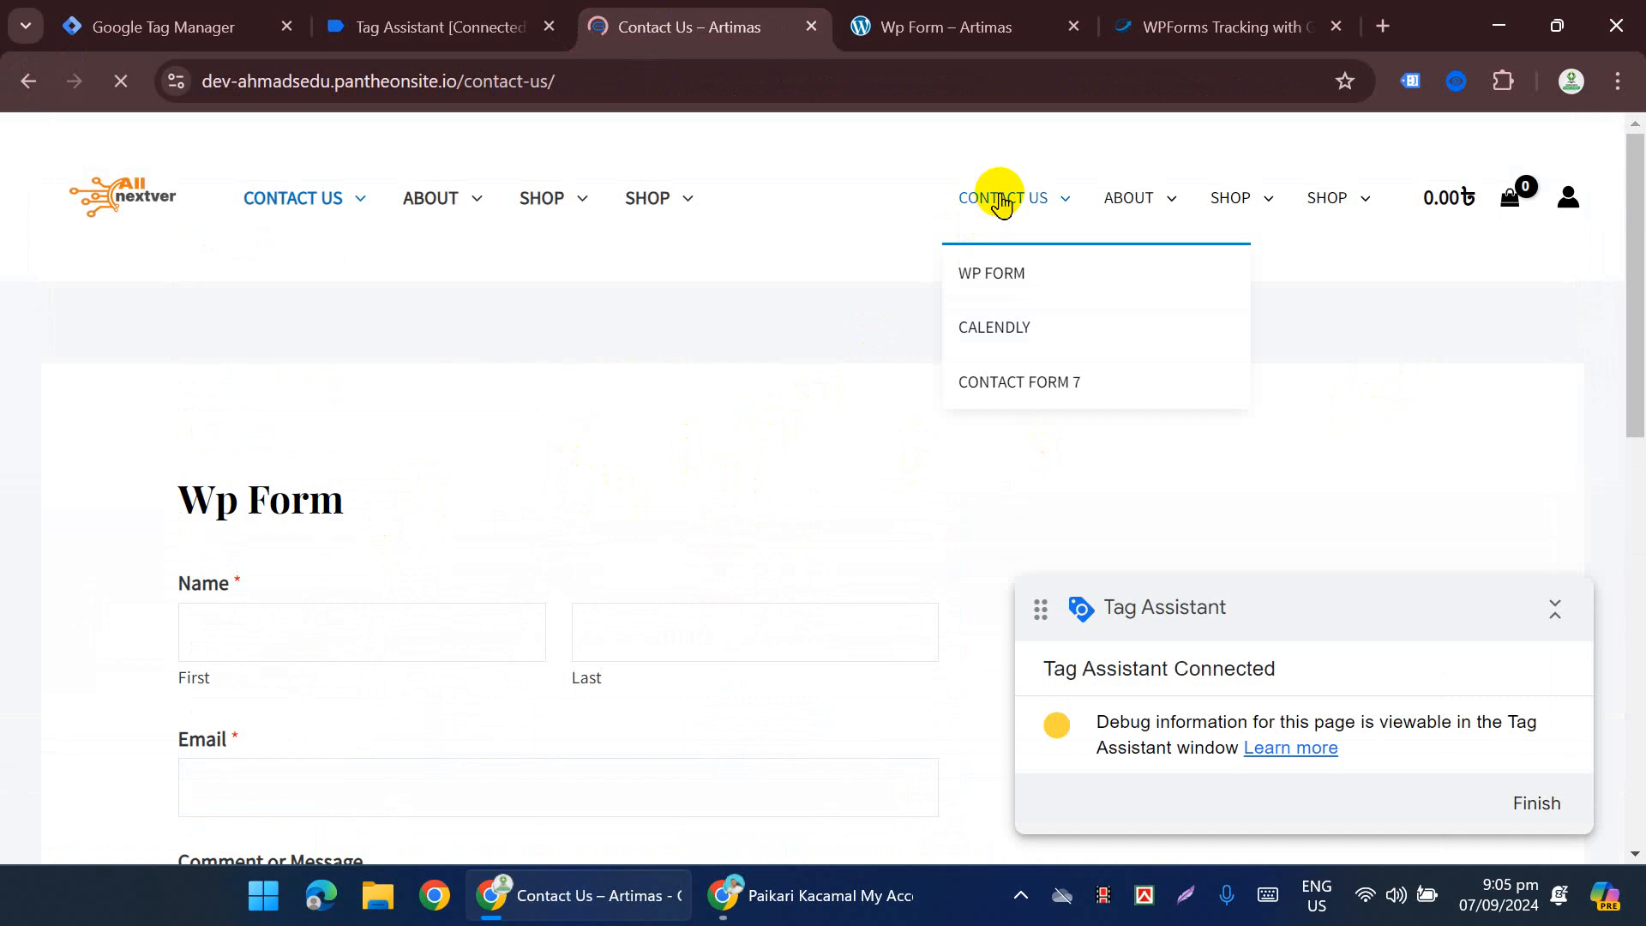
scroll(1009, 477, down, 10)
scroll(1029, 439, down, 3)
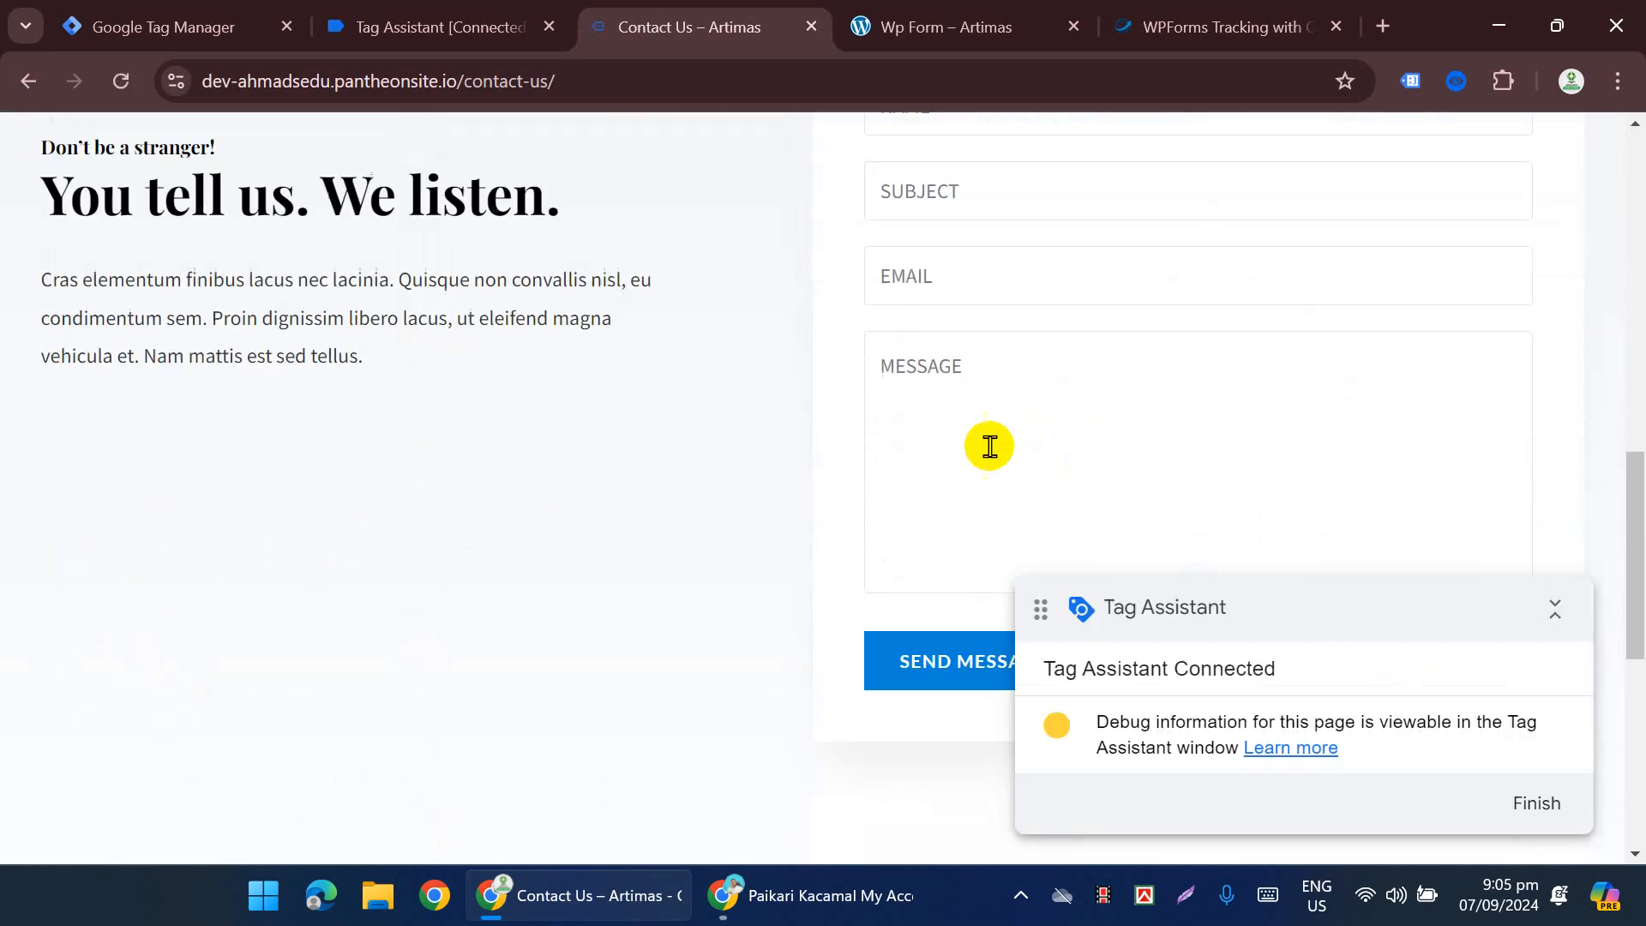
click(1576, 632)
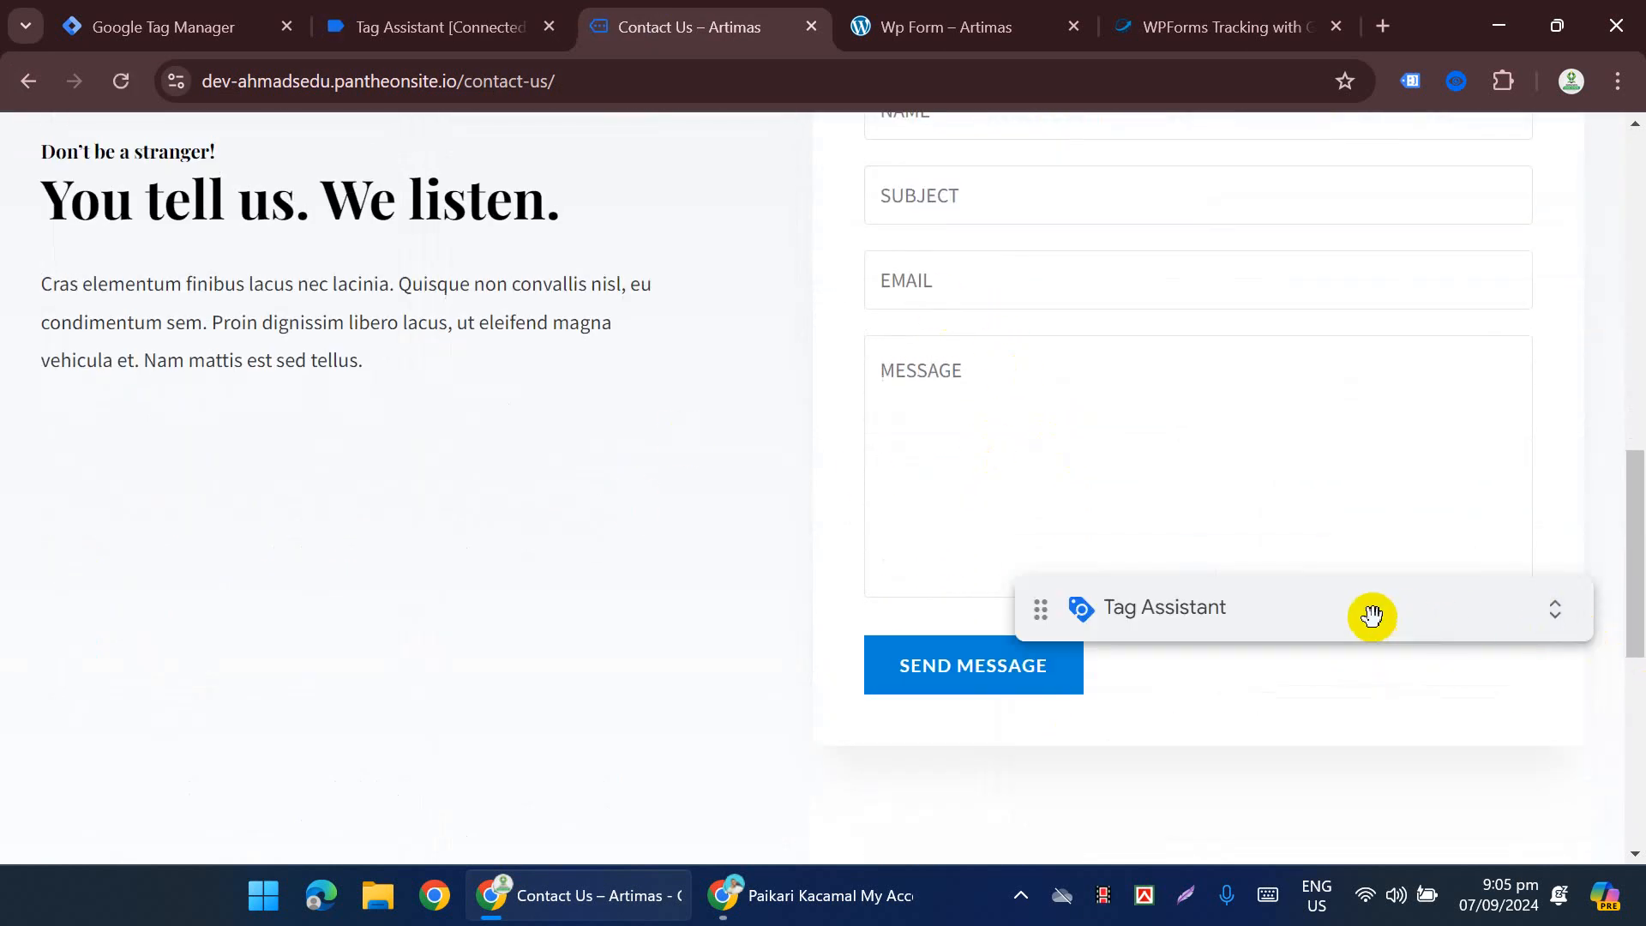
drag(1372, 614, 440, 614)
scroll(984, 555, up, 3)
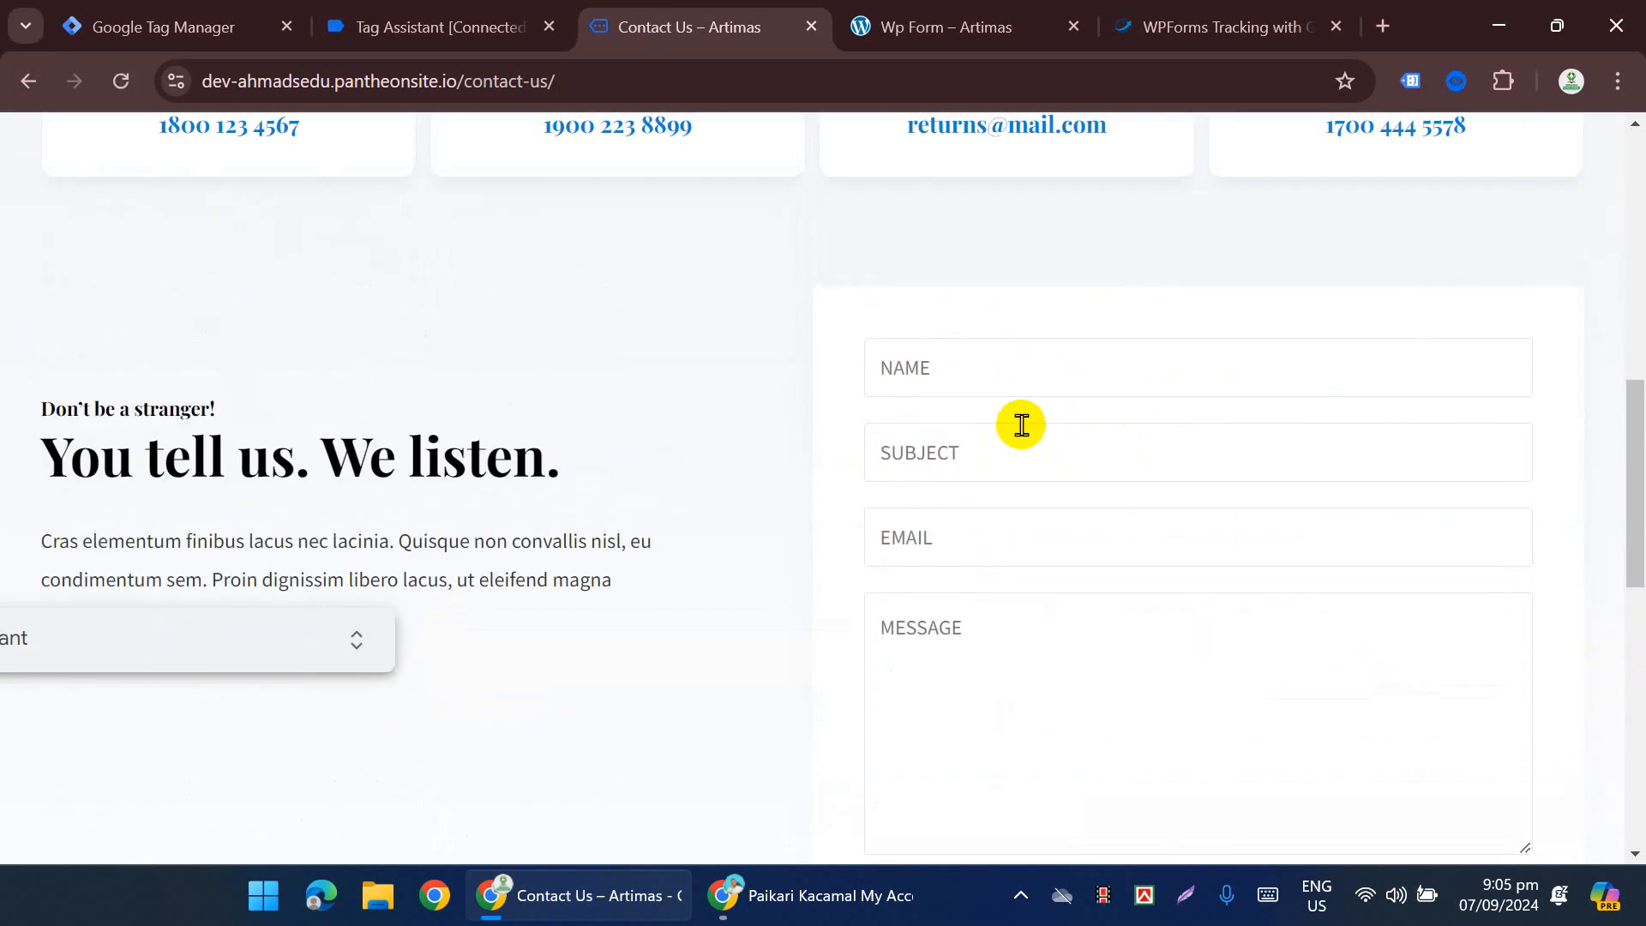
Step: Inspect the contact form's EMAIL field in the developer tools and close them again
click(986, 367)
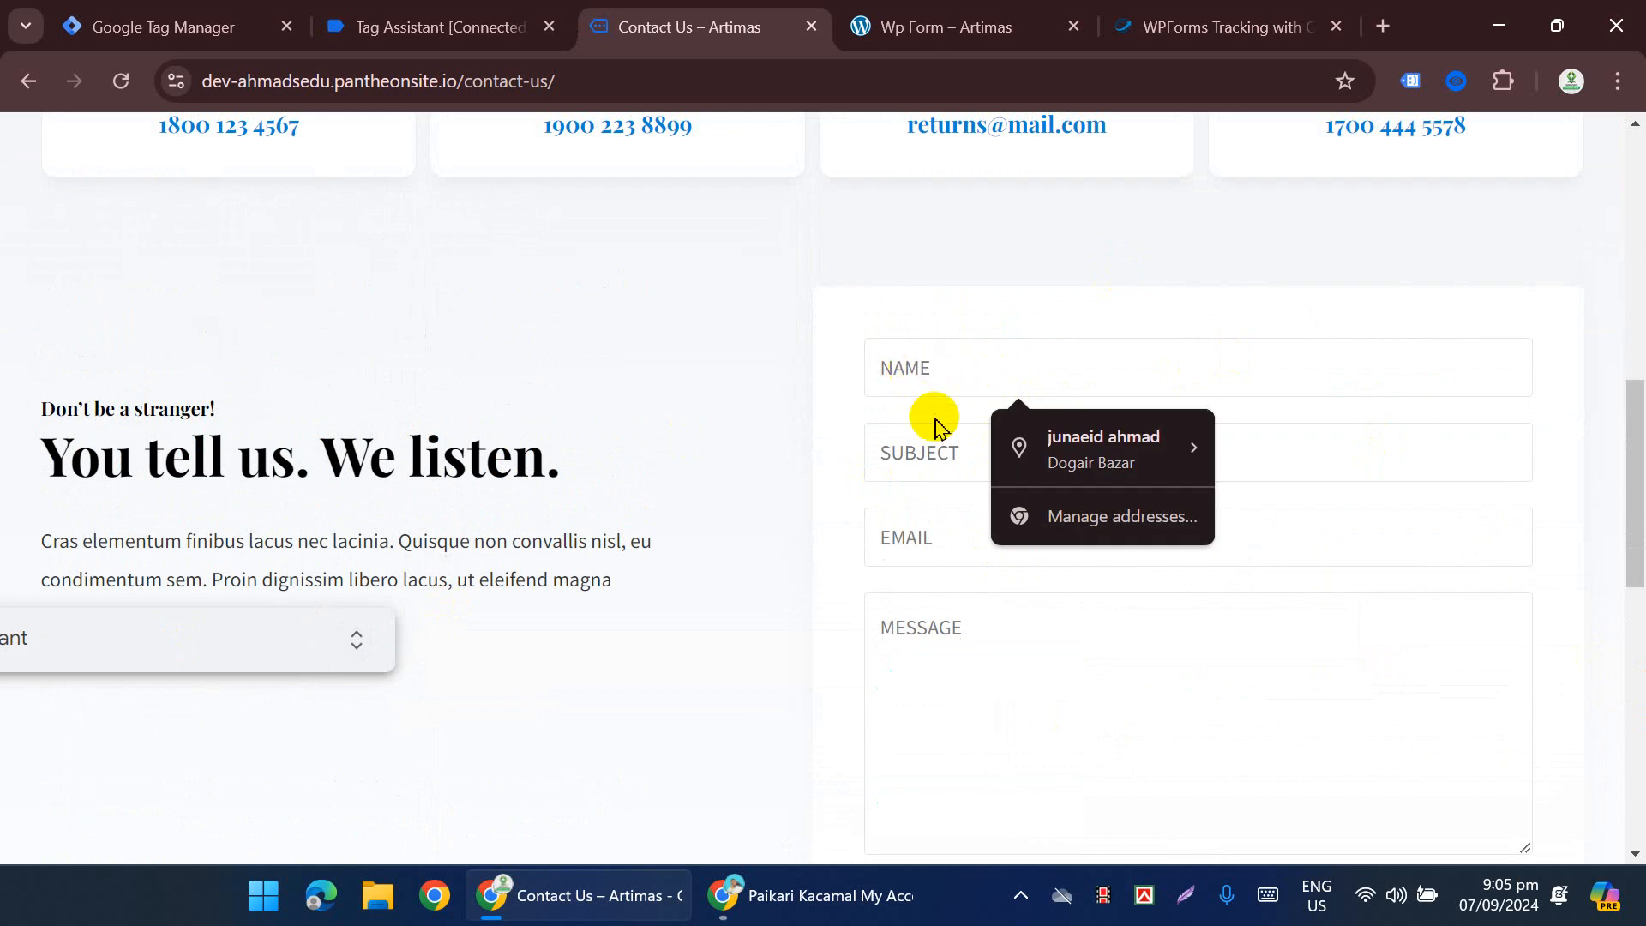
click(921, 541)
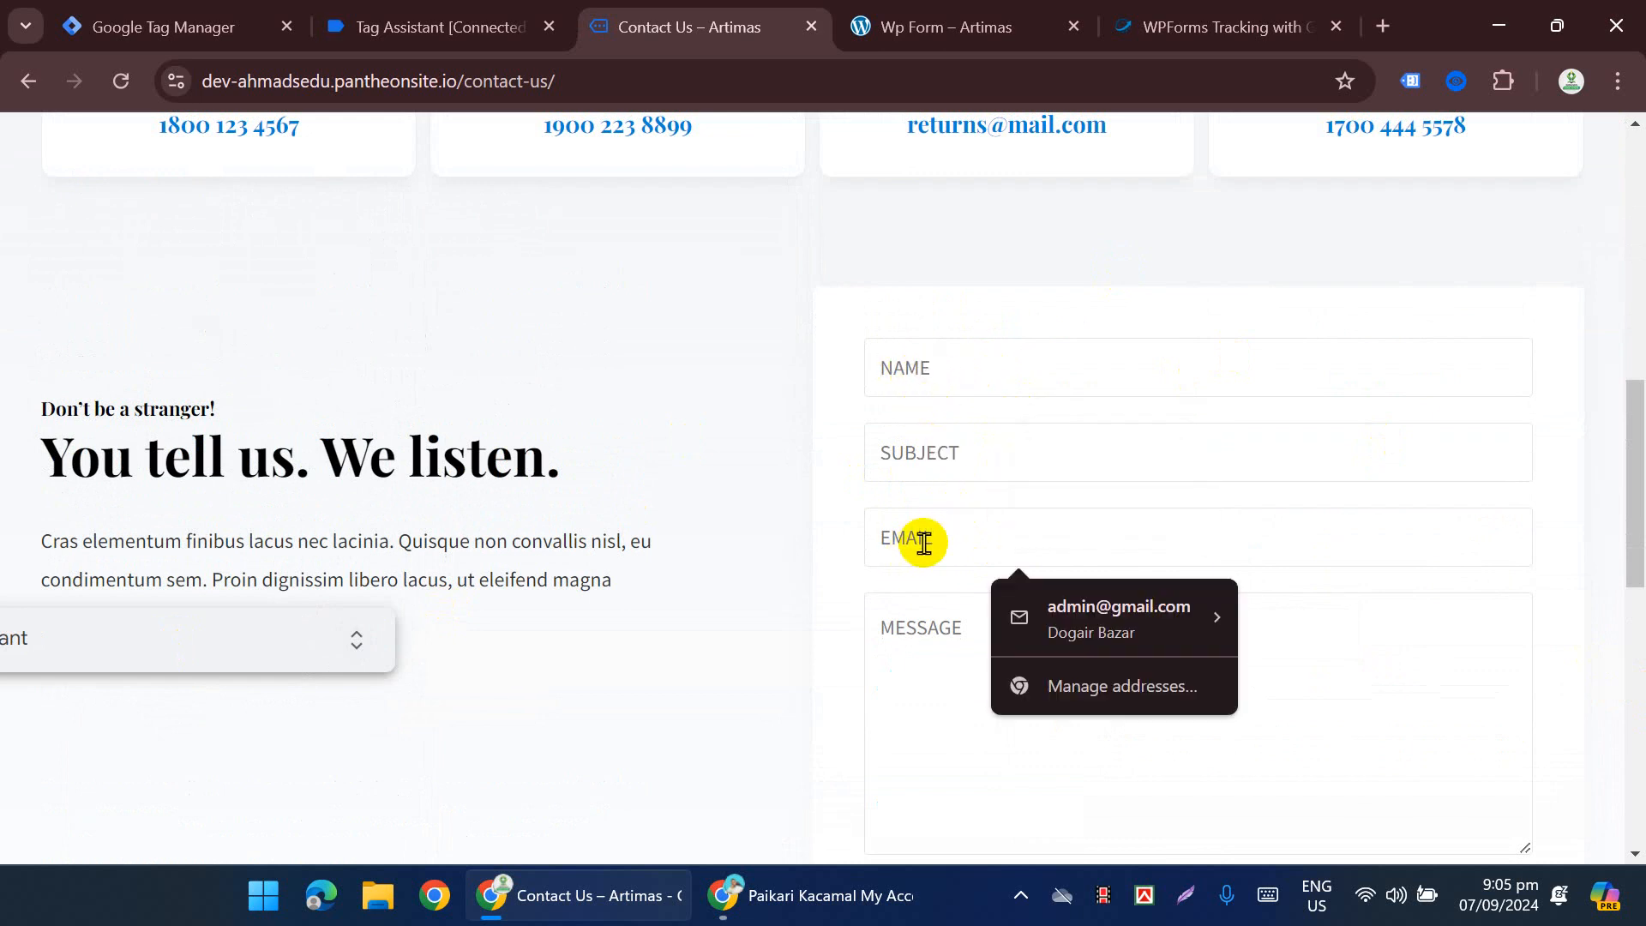
right_click(923, 543)
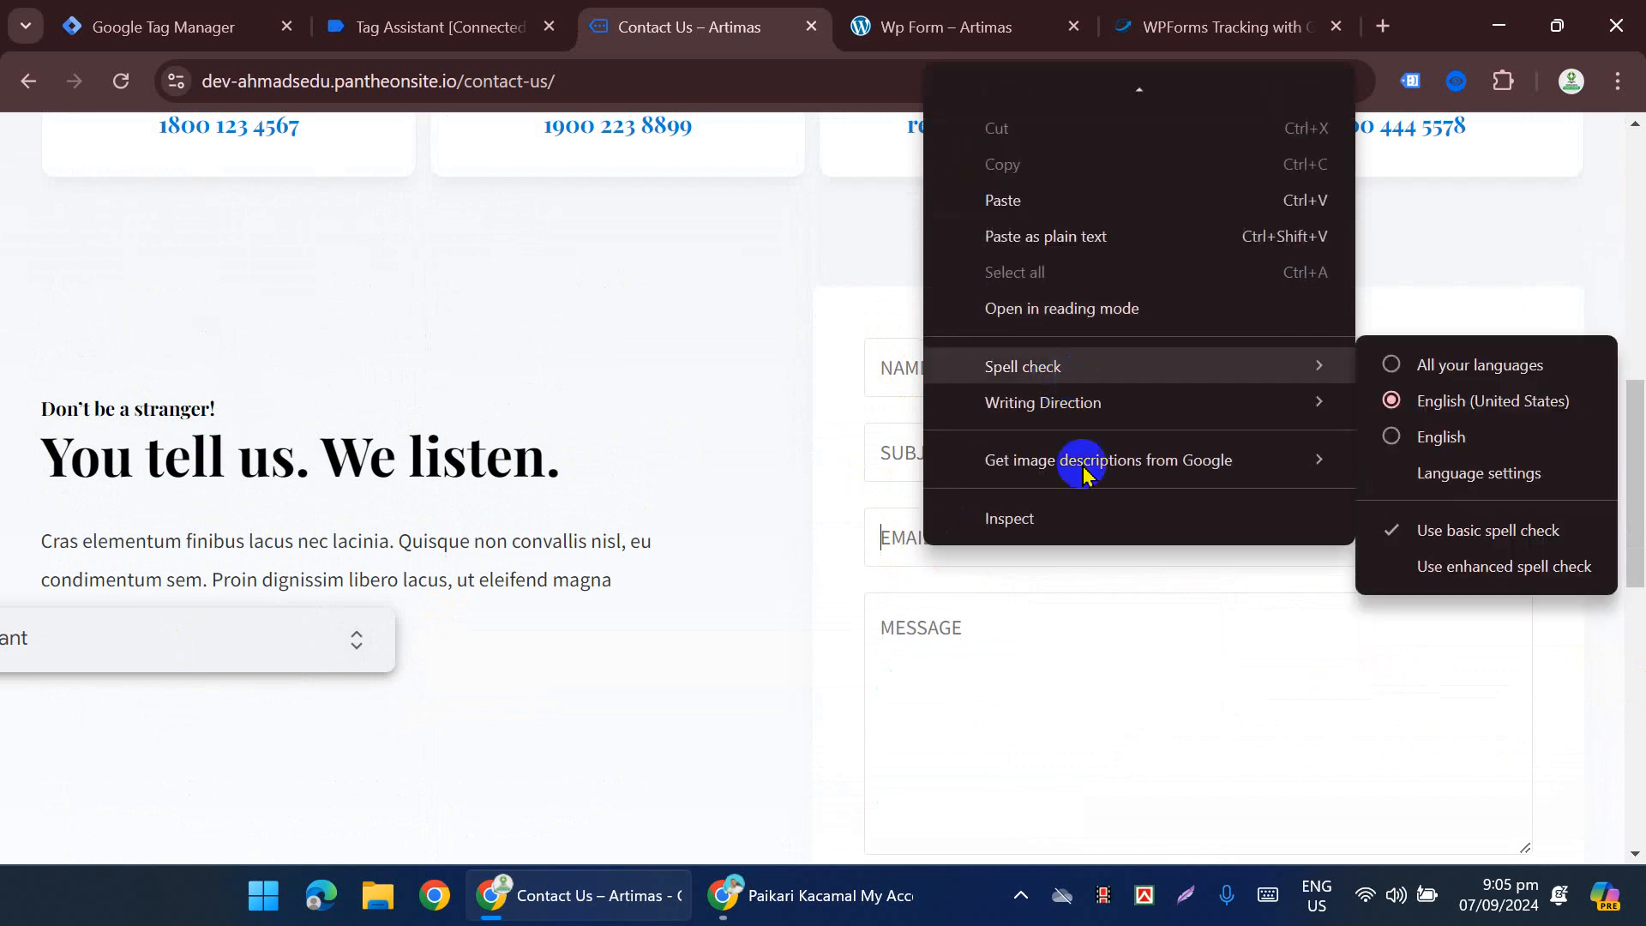
click(1049, 518)
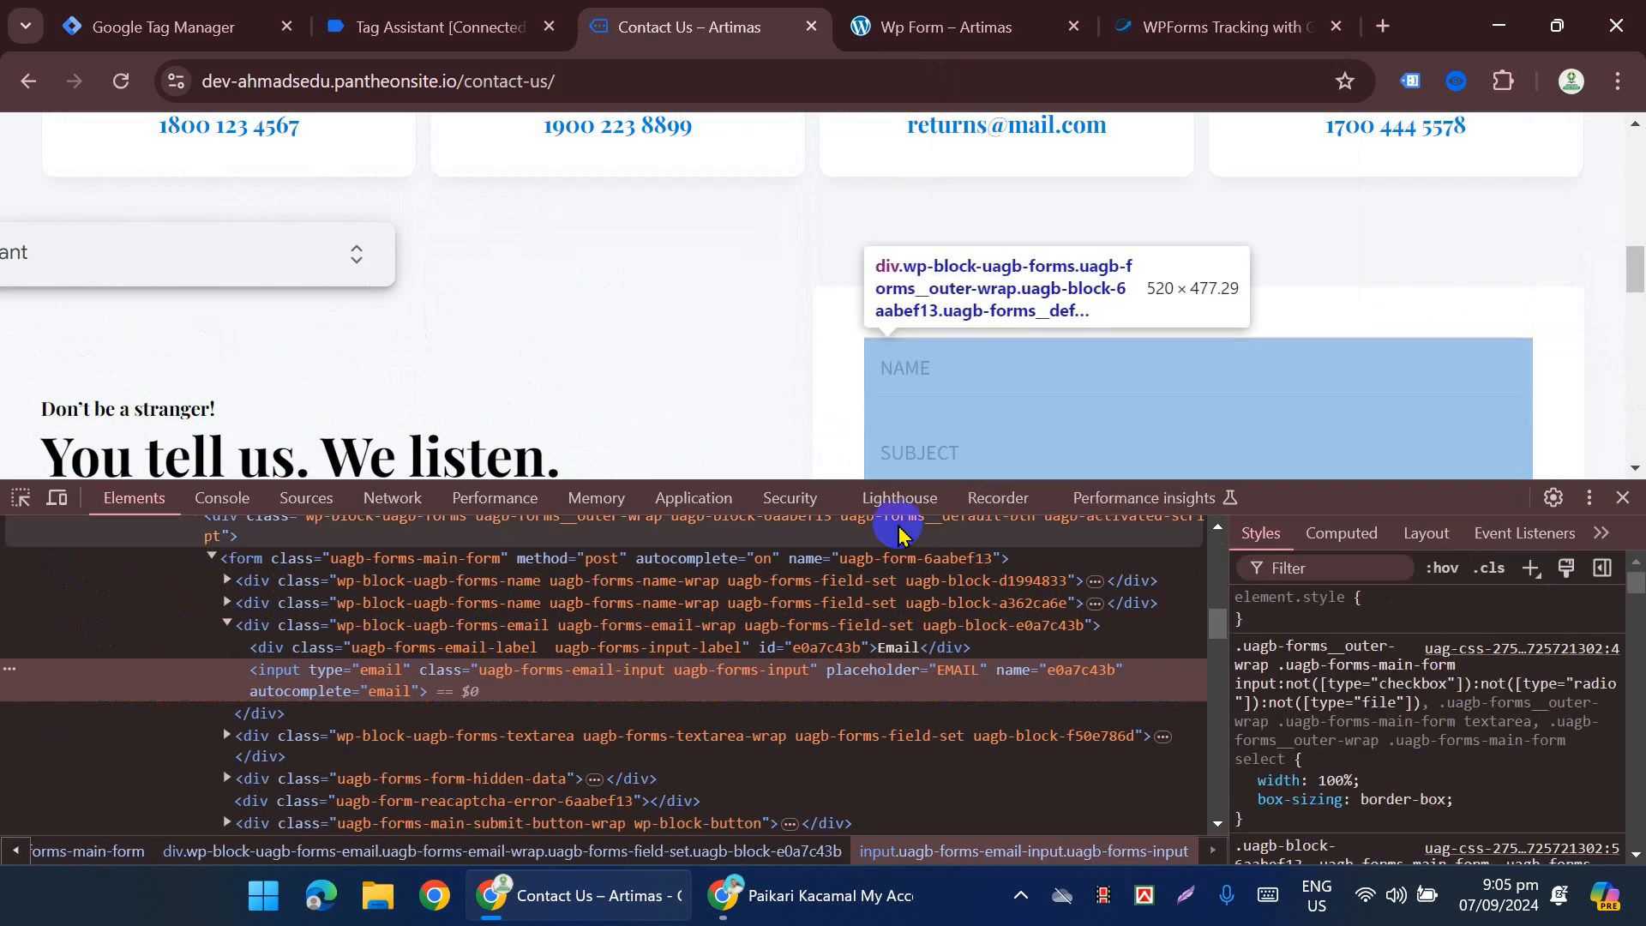
click(1623, 497)
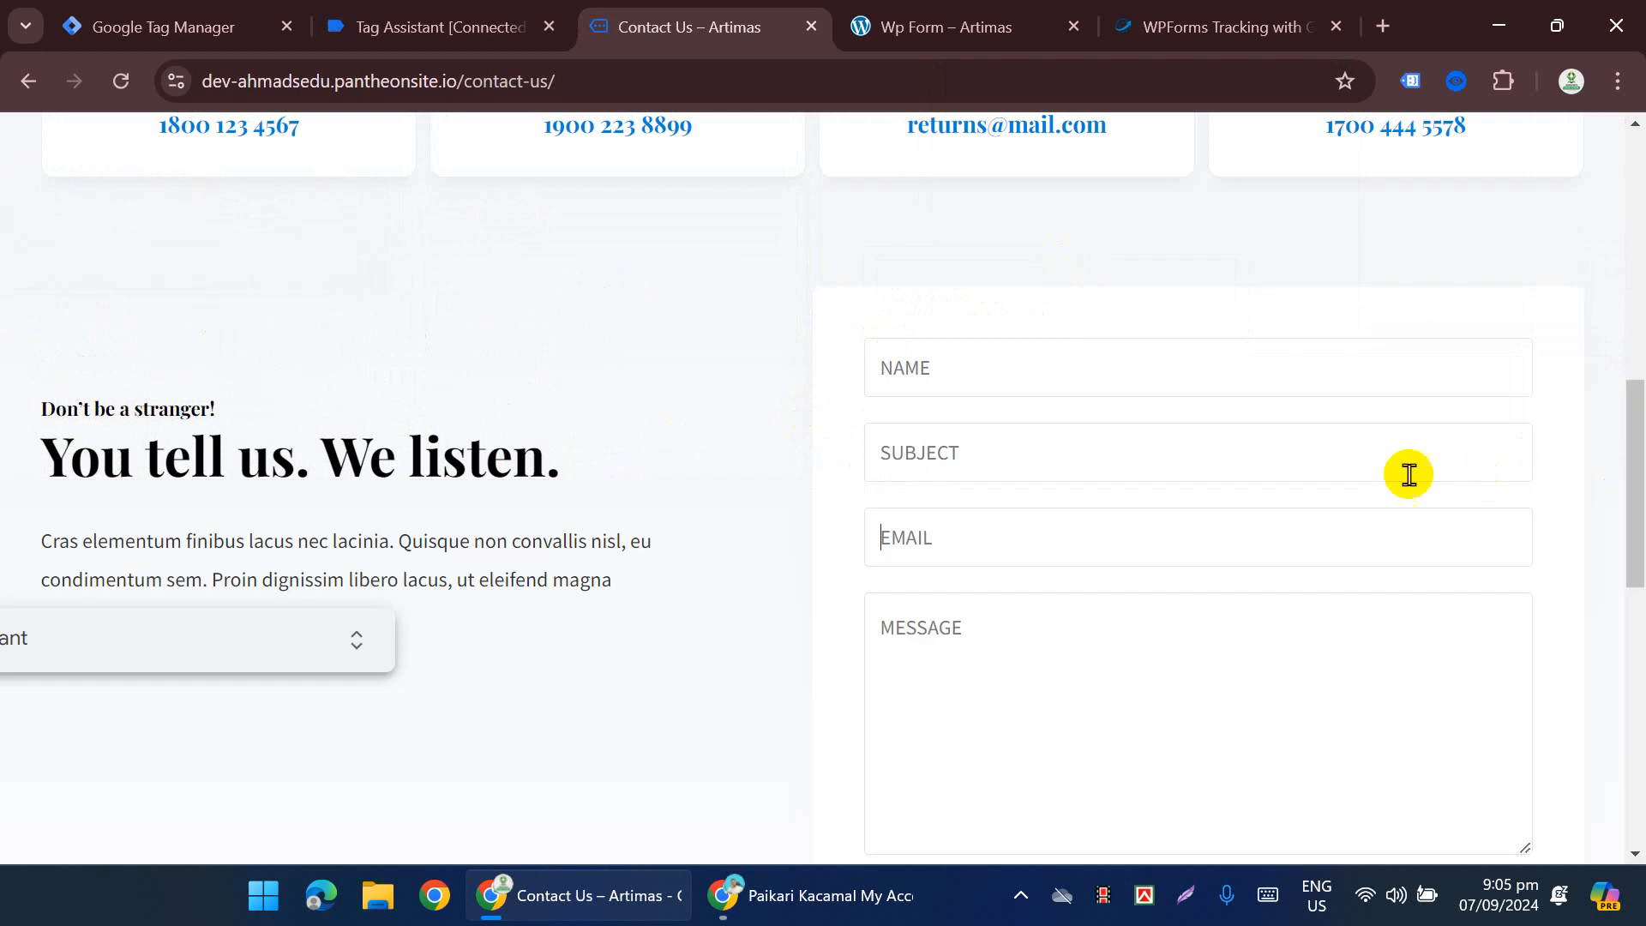
Step: Reopen the developer tools on the EMAIL field and select its input element with the element picker
click(930, 536)
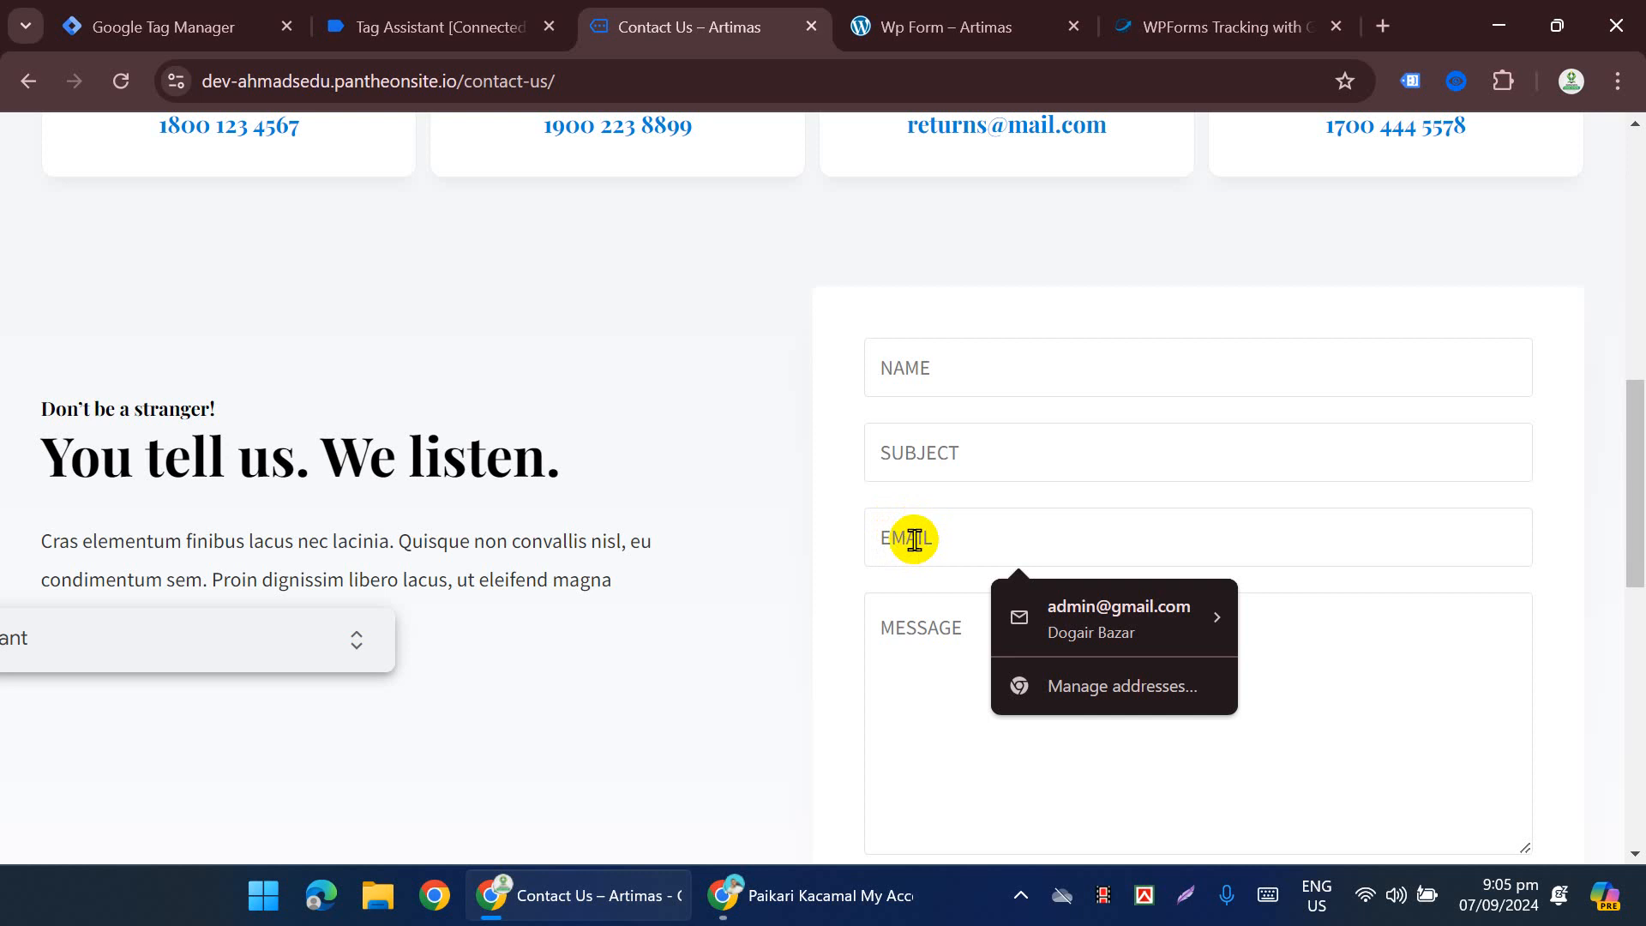
right_click(912, 536)
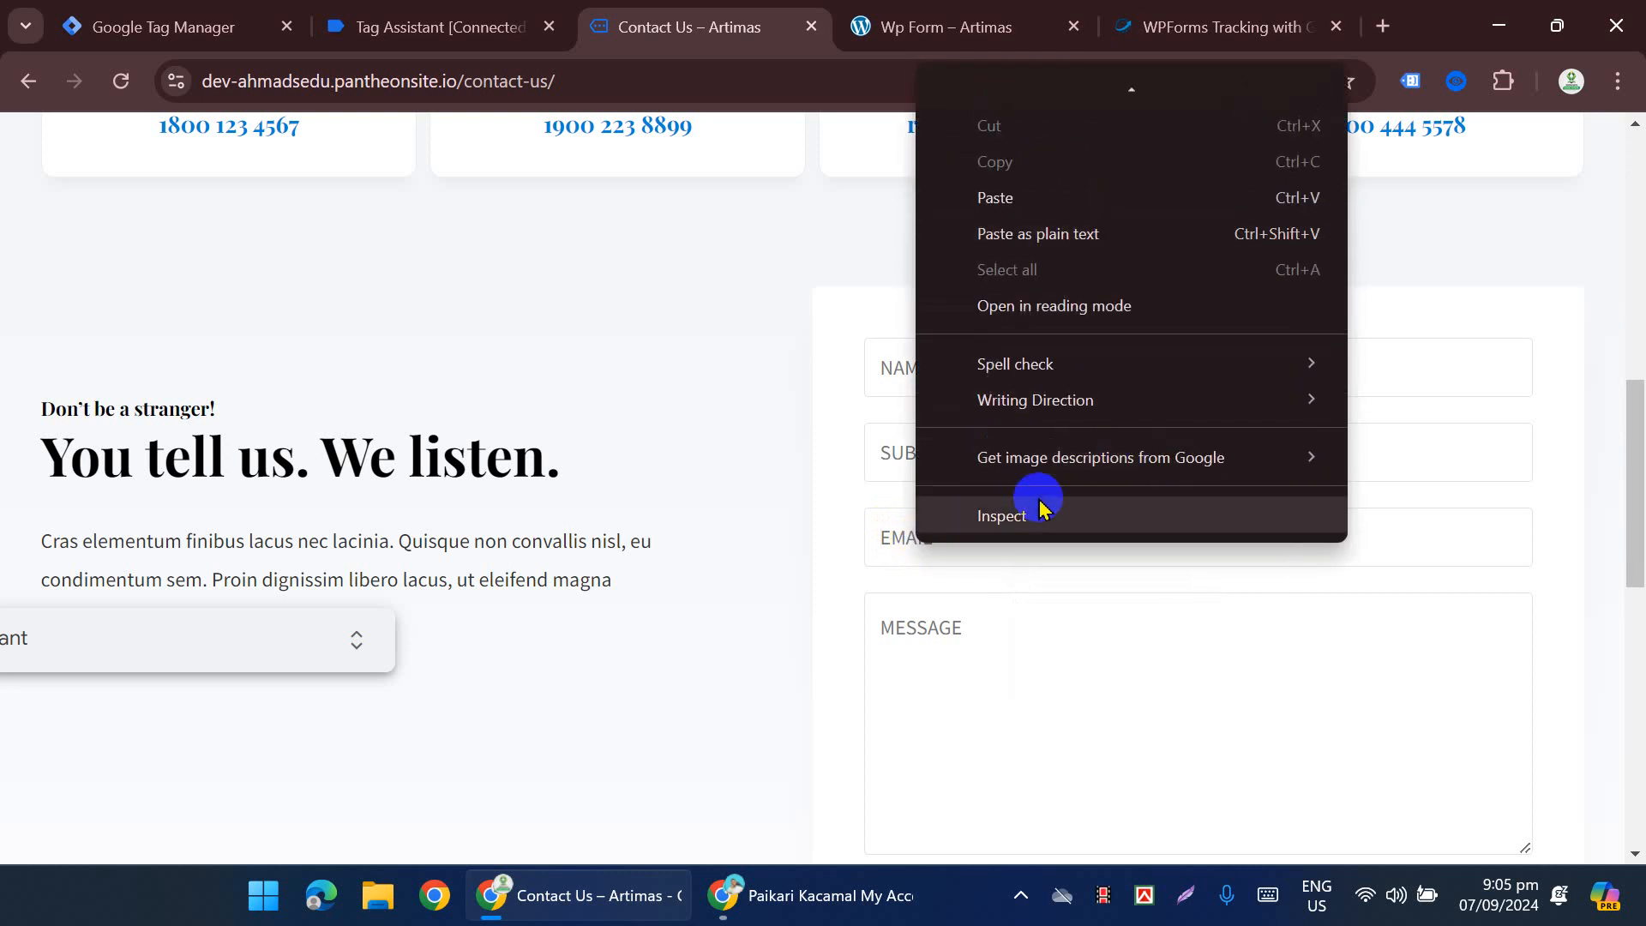
click(1035, 510)
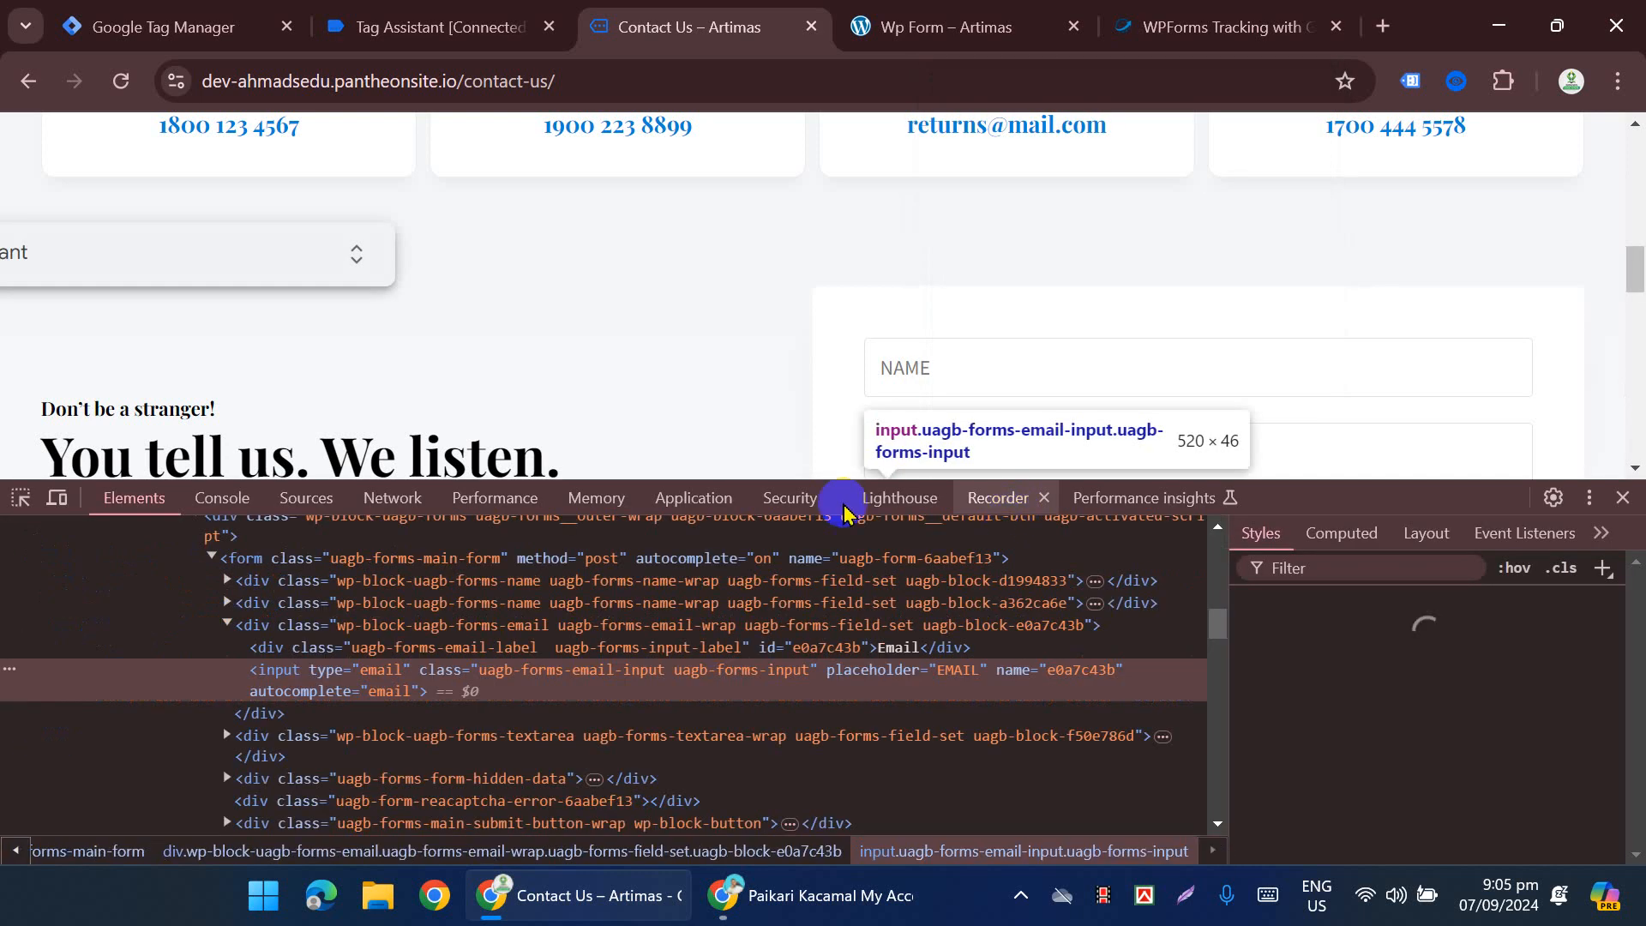
scroll(785, 309, down, 3)
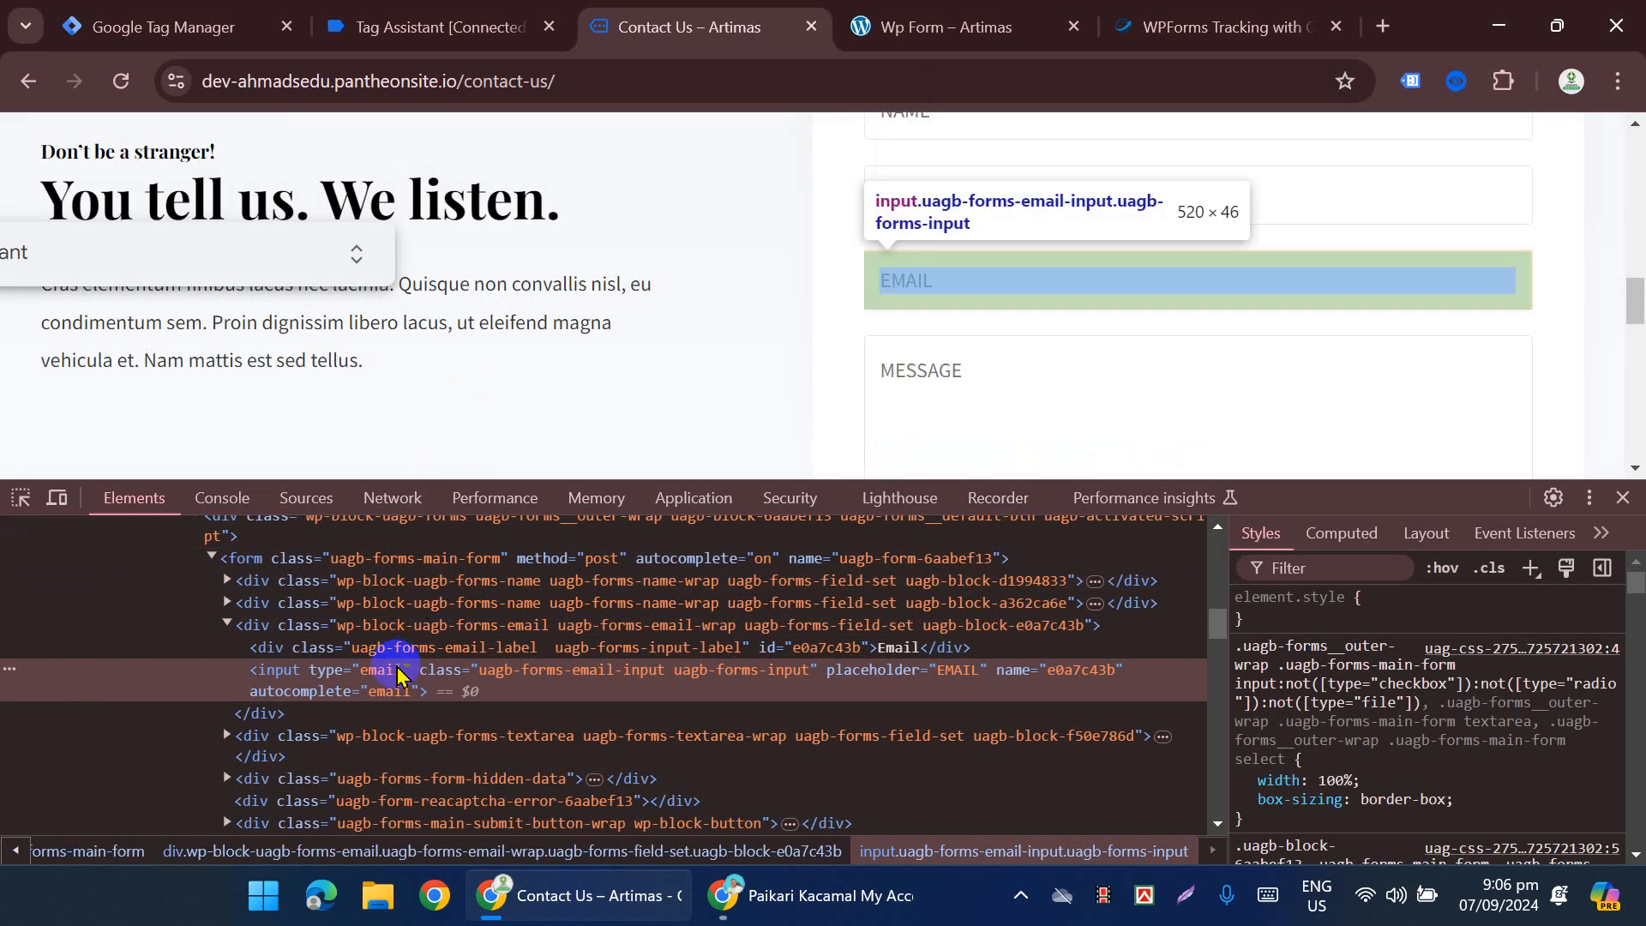
click(21, 500)
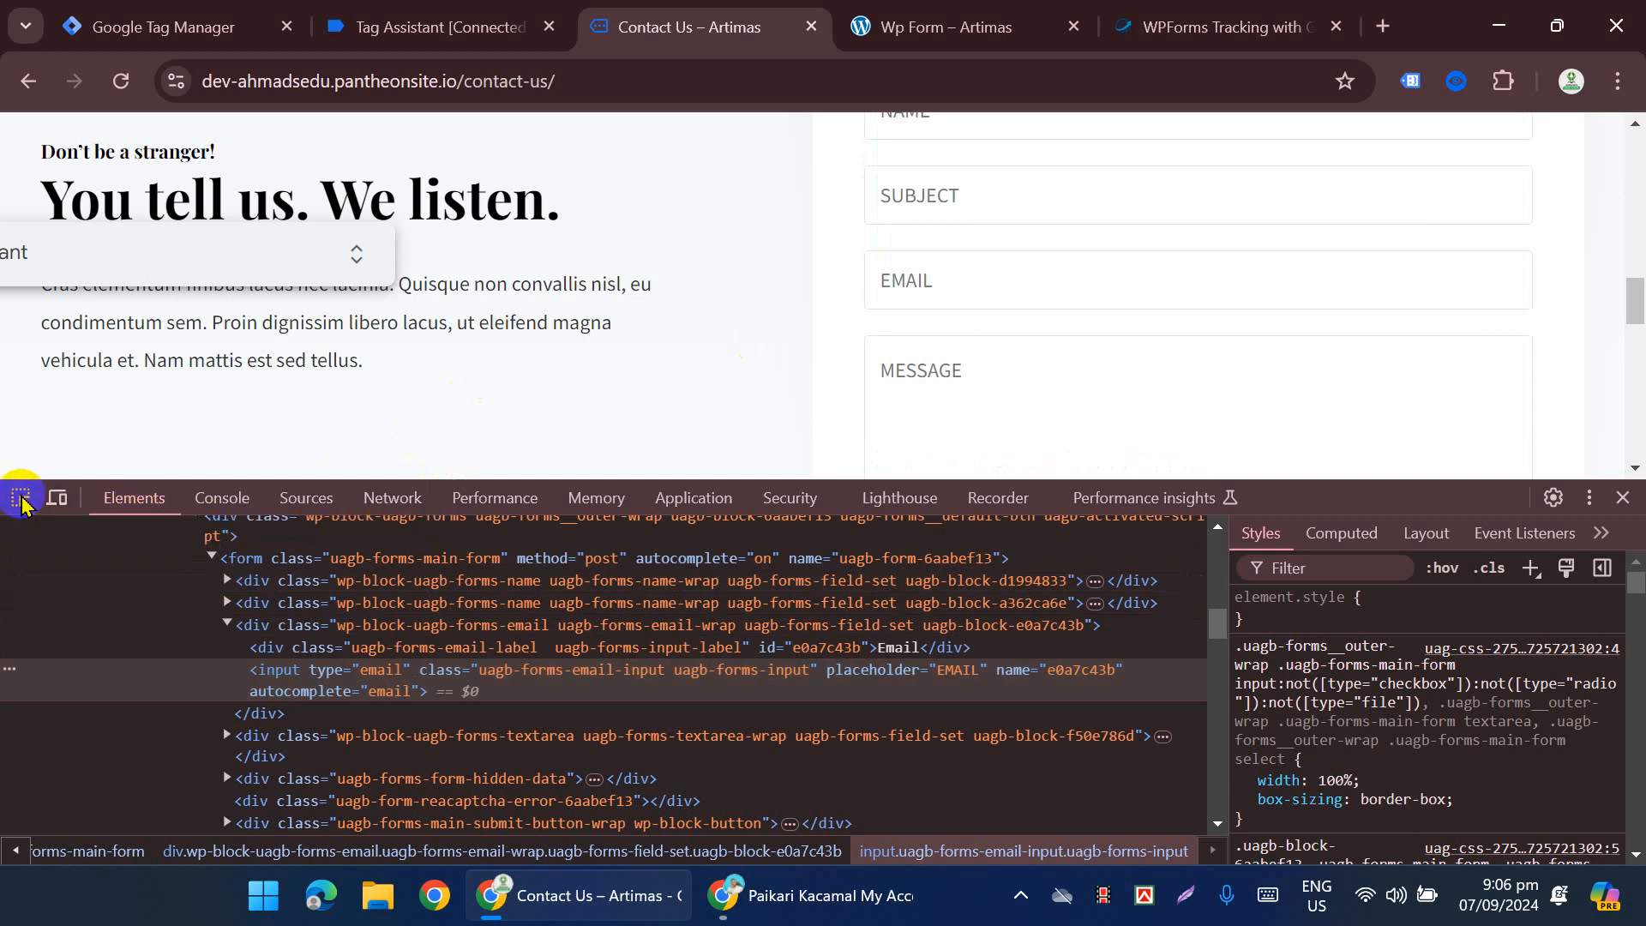
click(979, 283)
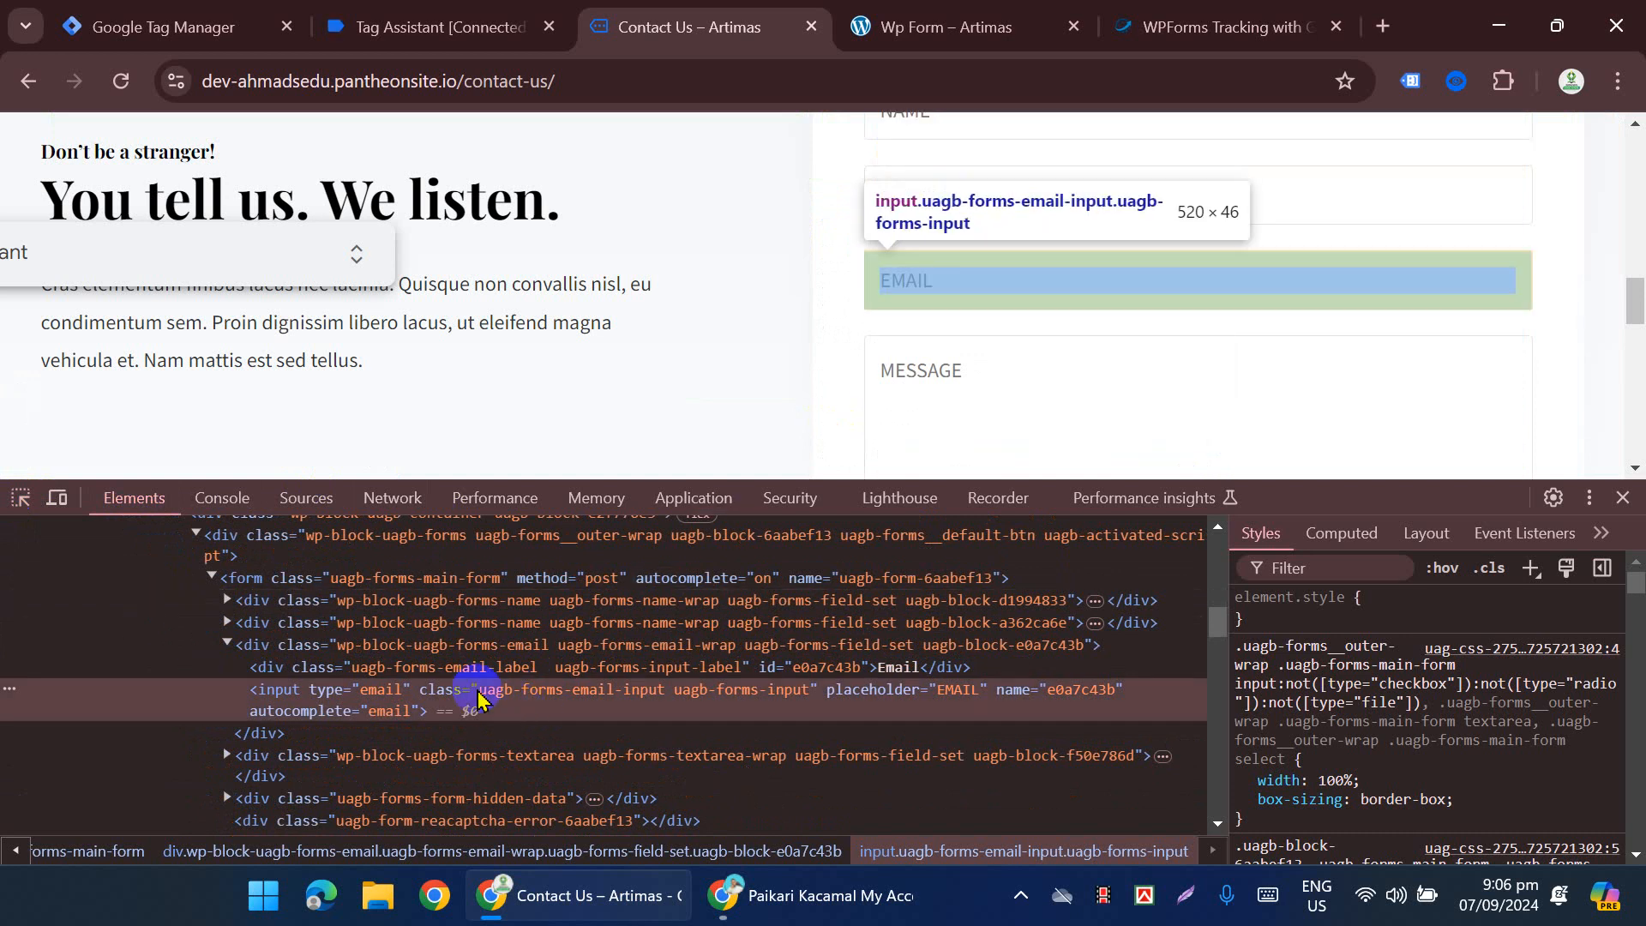
Step: Copy the CSS selector of the EMAIL input element and paste it into the address bar of a new tab
right_click(11, 694)
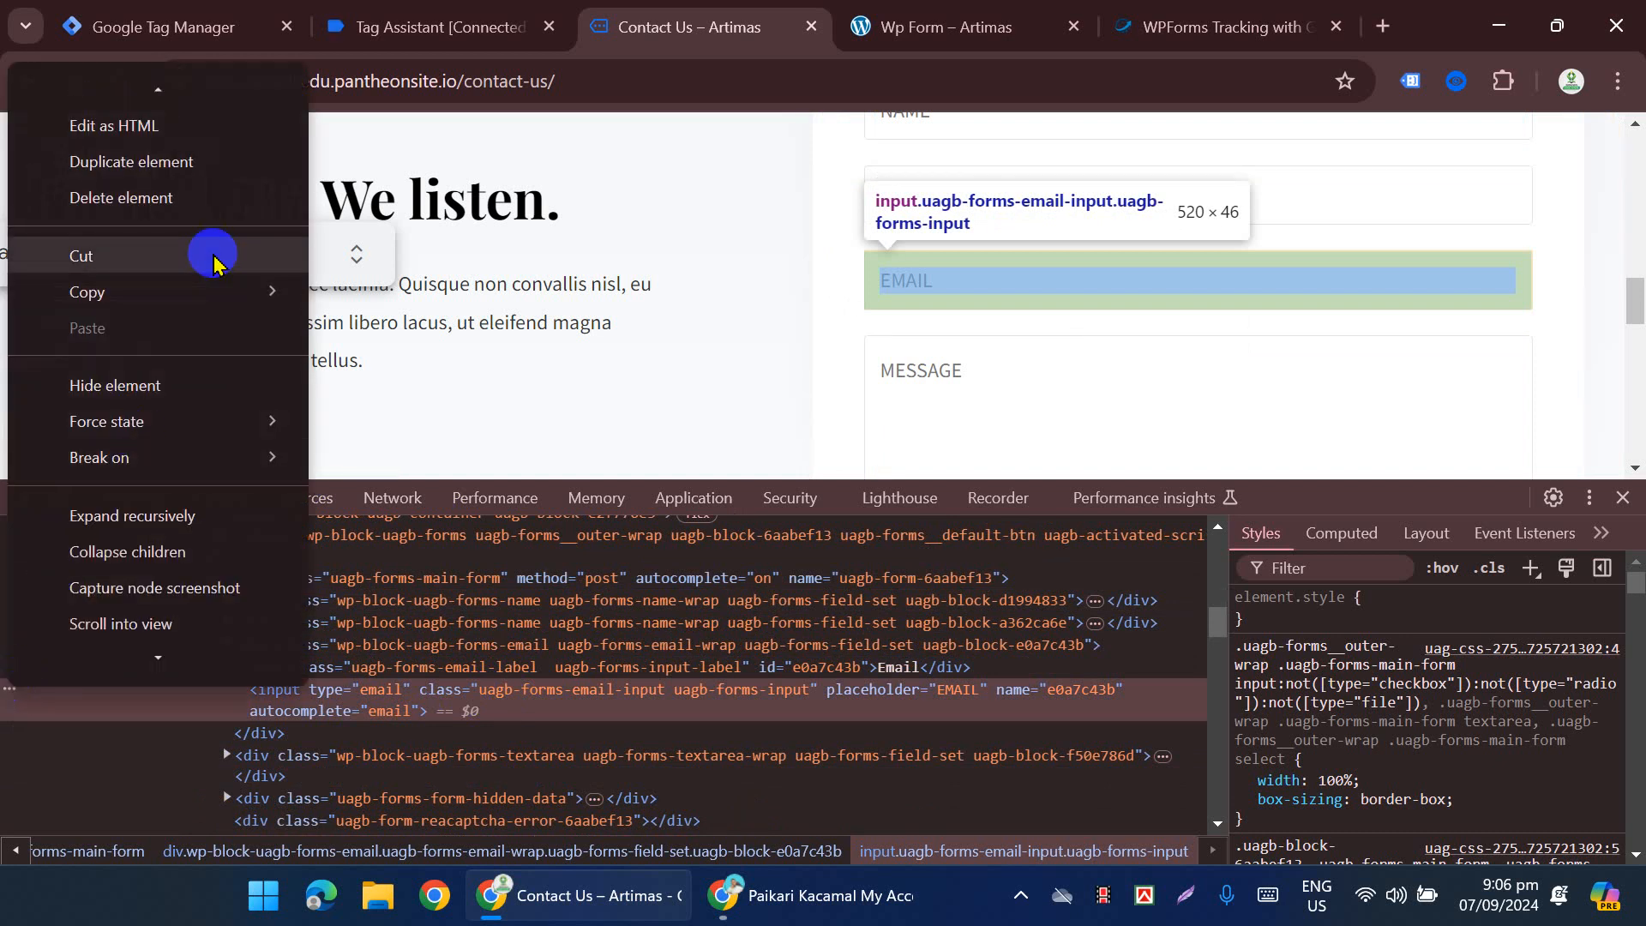
mouse_move(141, 296)
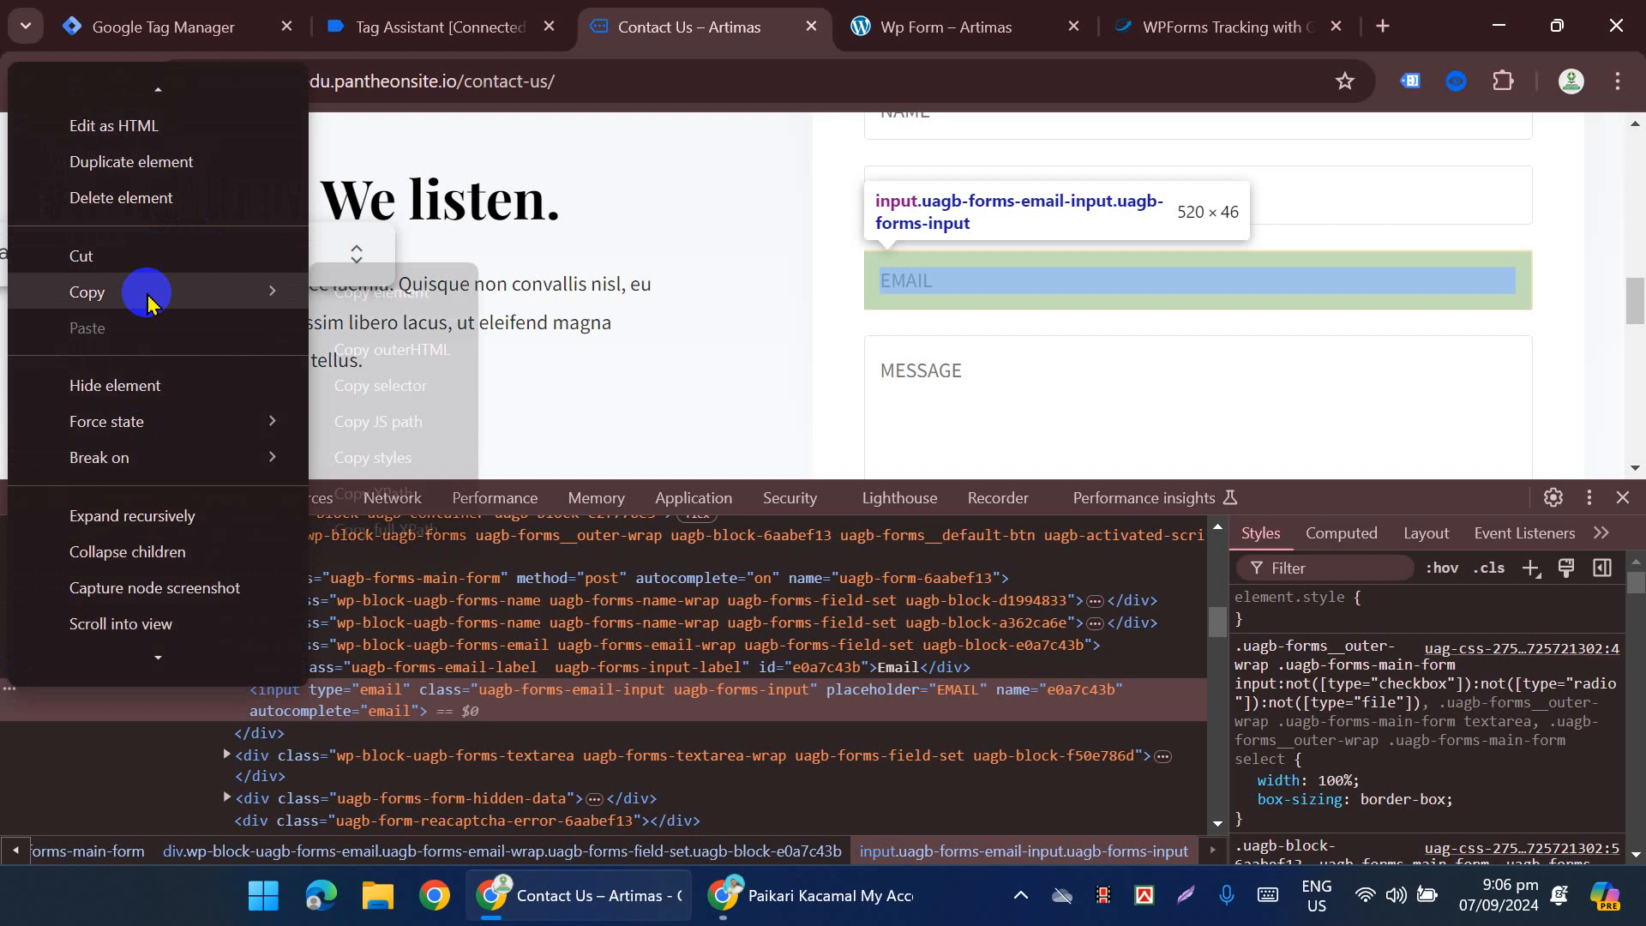
click(368, 385)
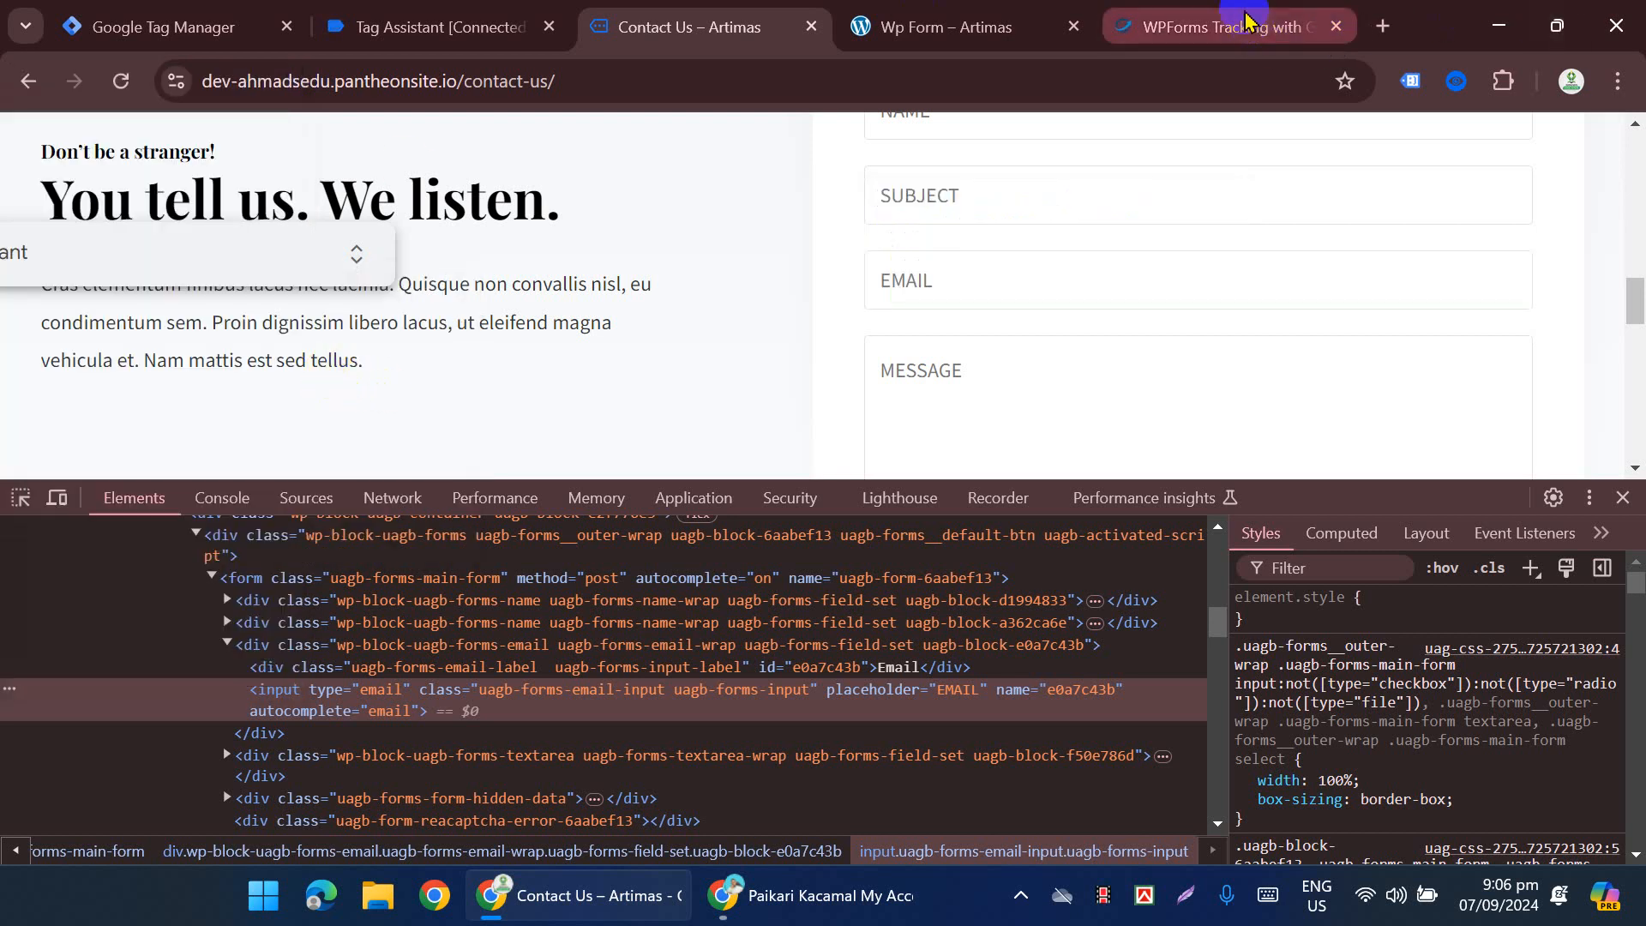
click(1383, 25)
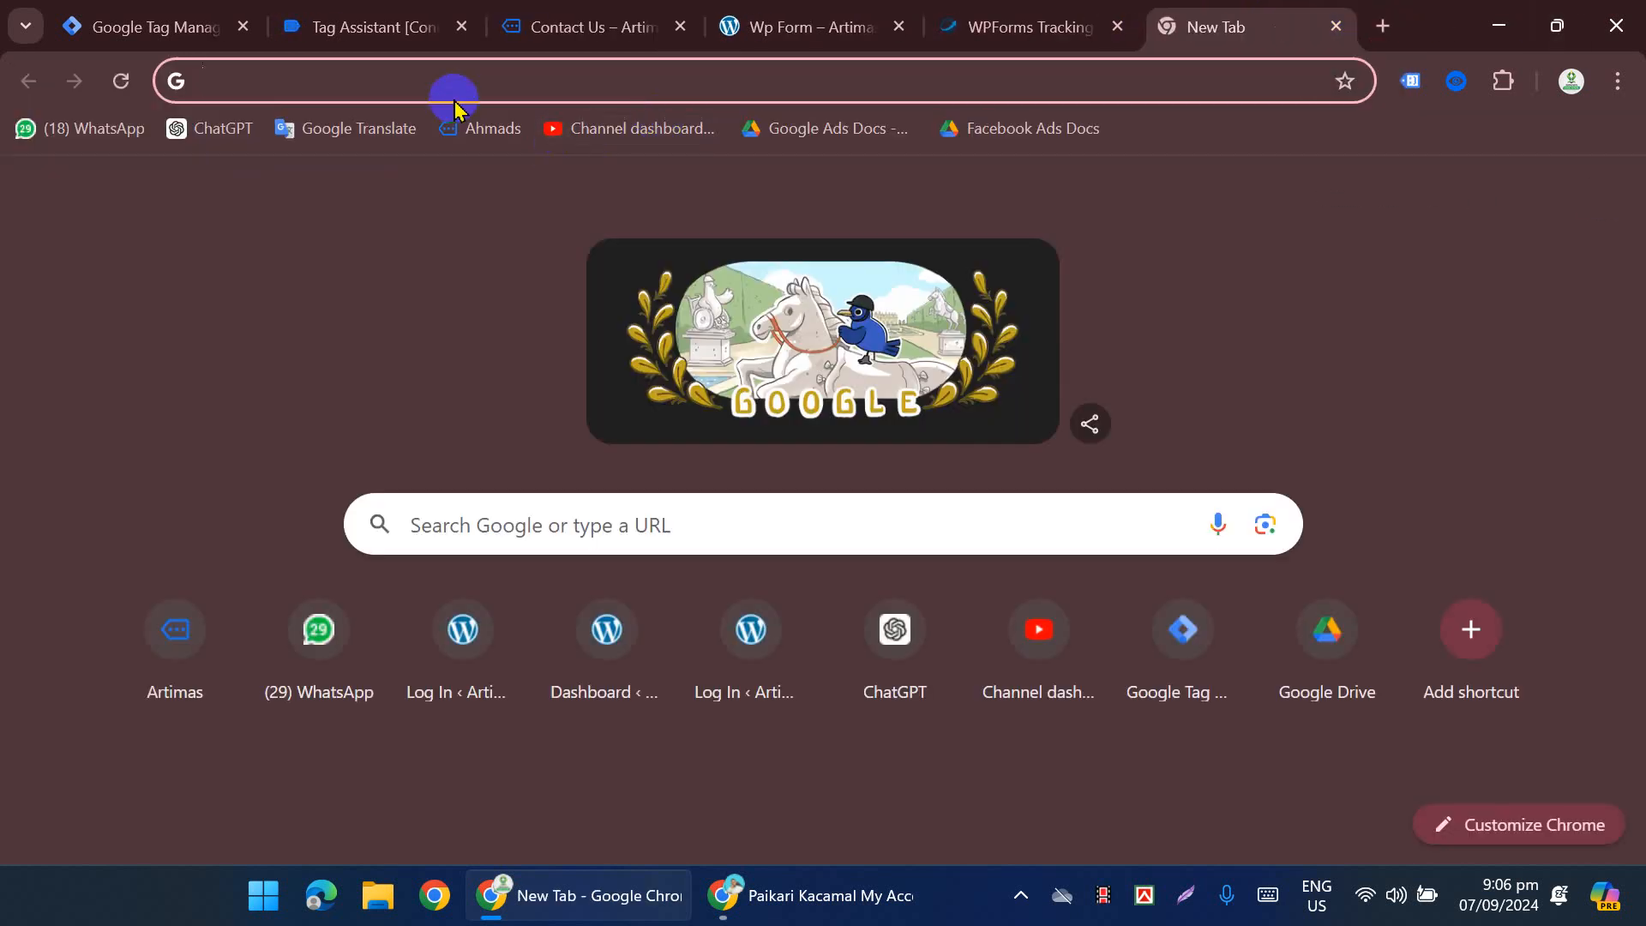
key(ctrl+v)
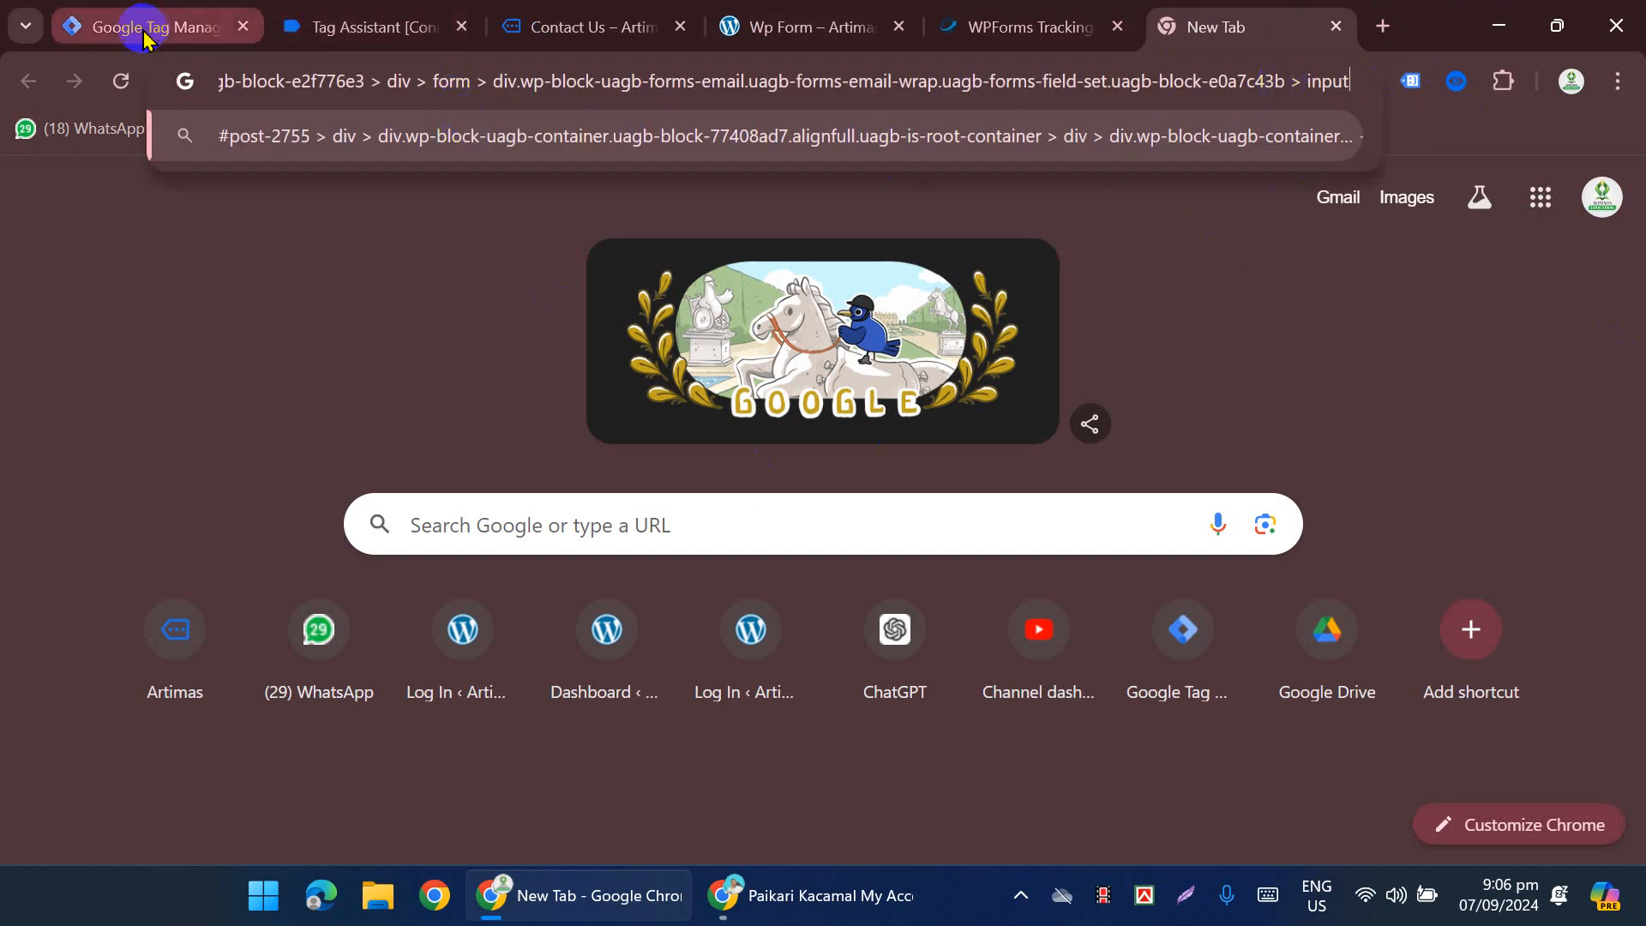
Step: Create a new user-defined variable in the Tag Manager container and choose DOM Element as its type
click(214, 24)
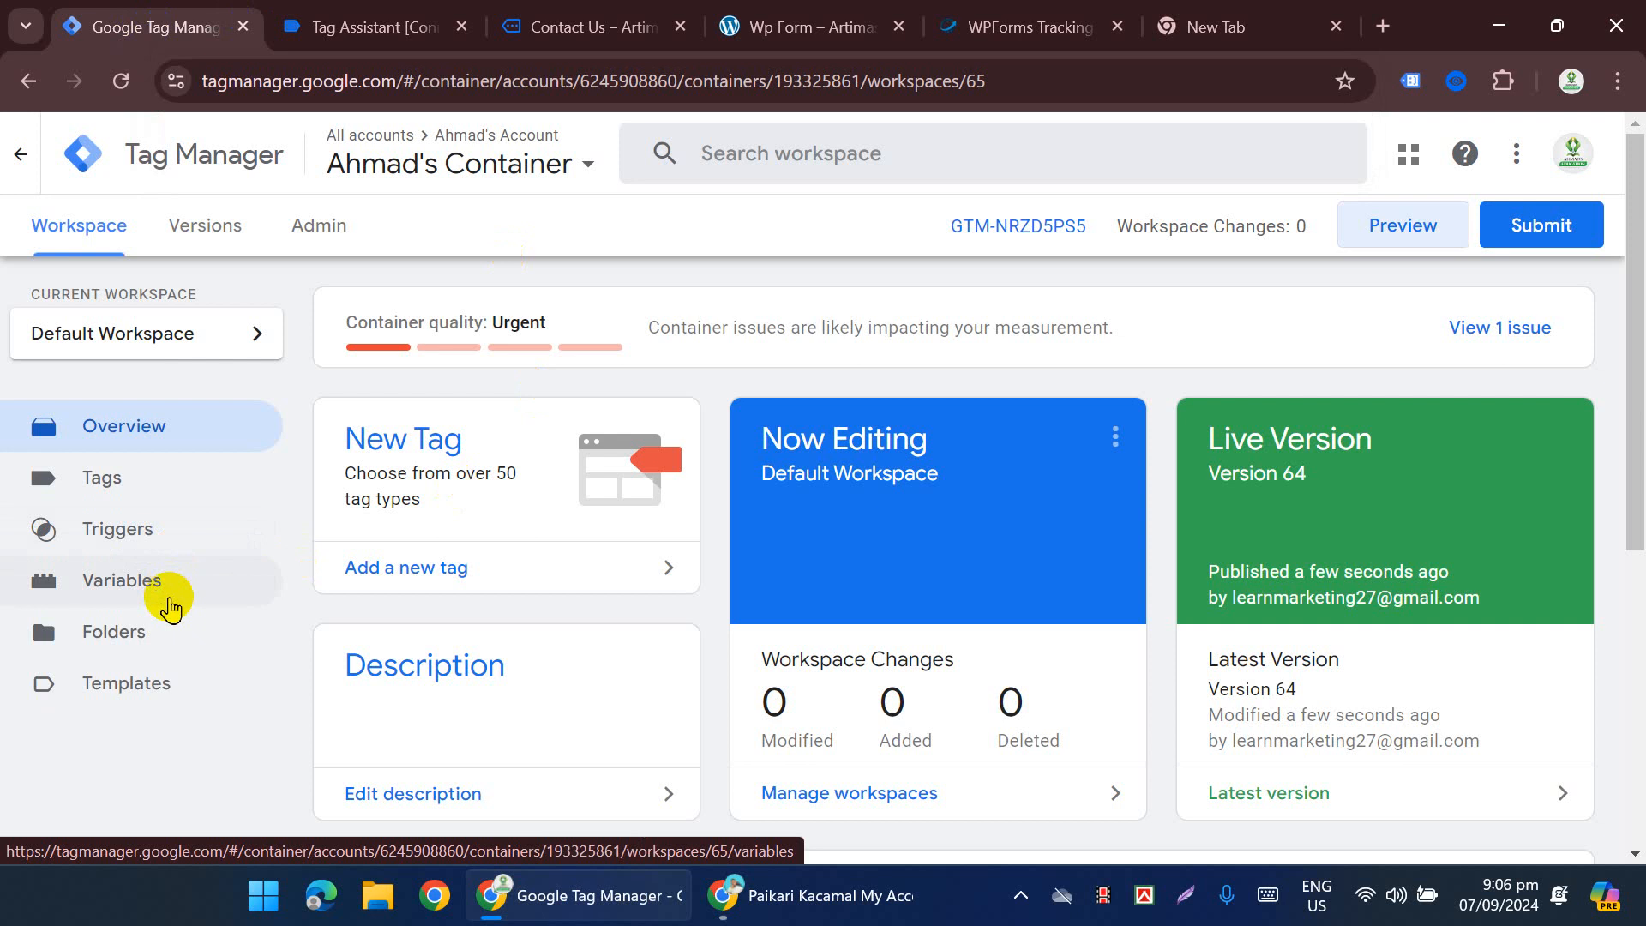
click(147, 592)
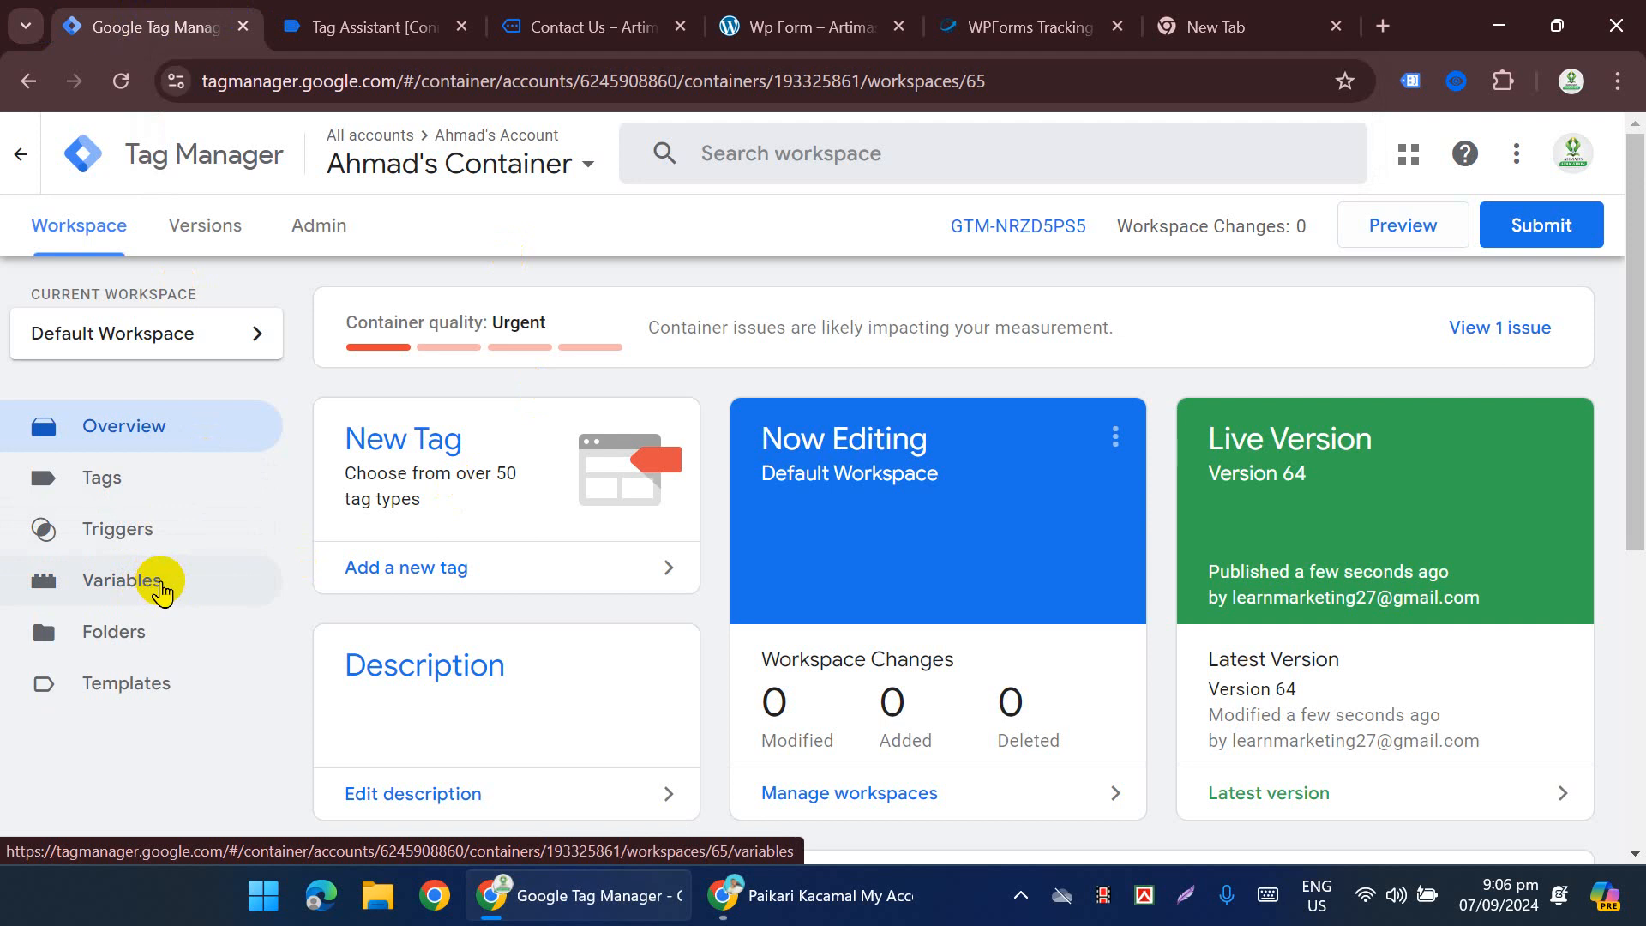
click(162, 591)
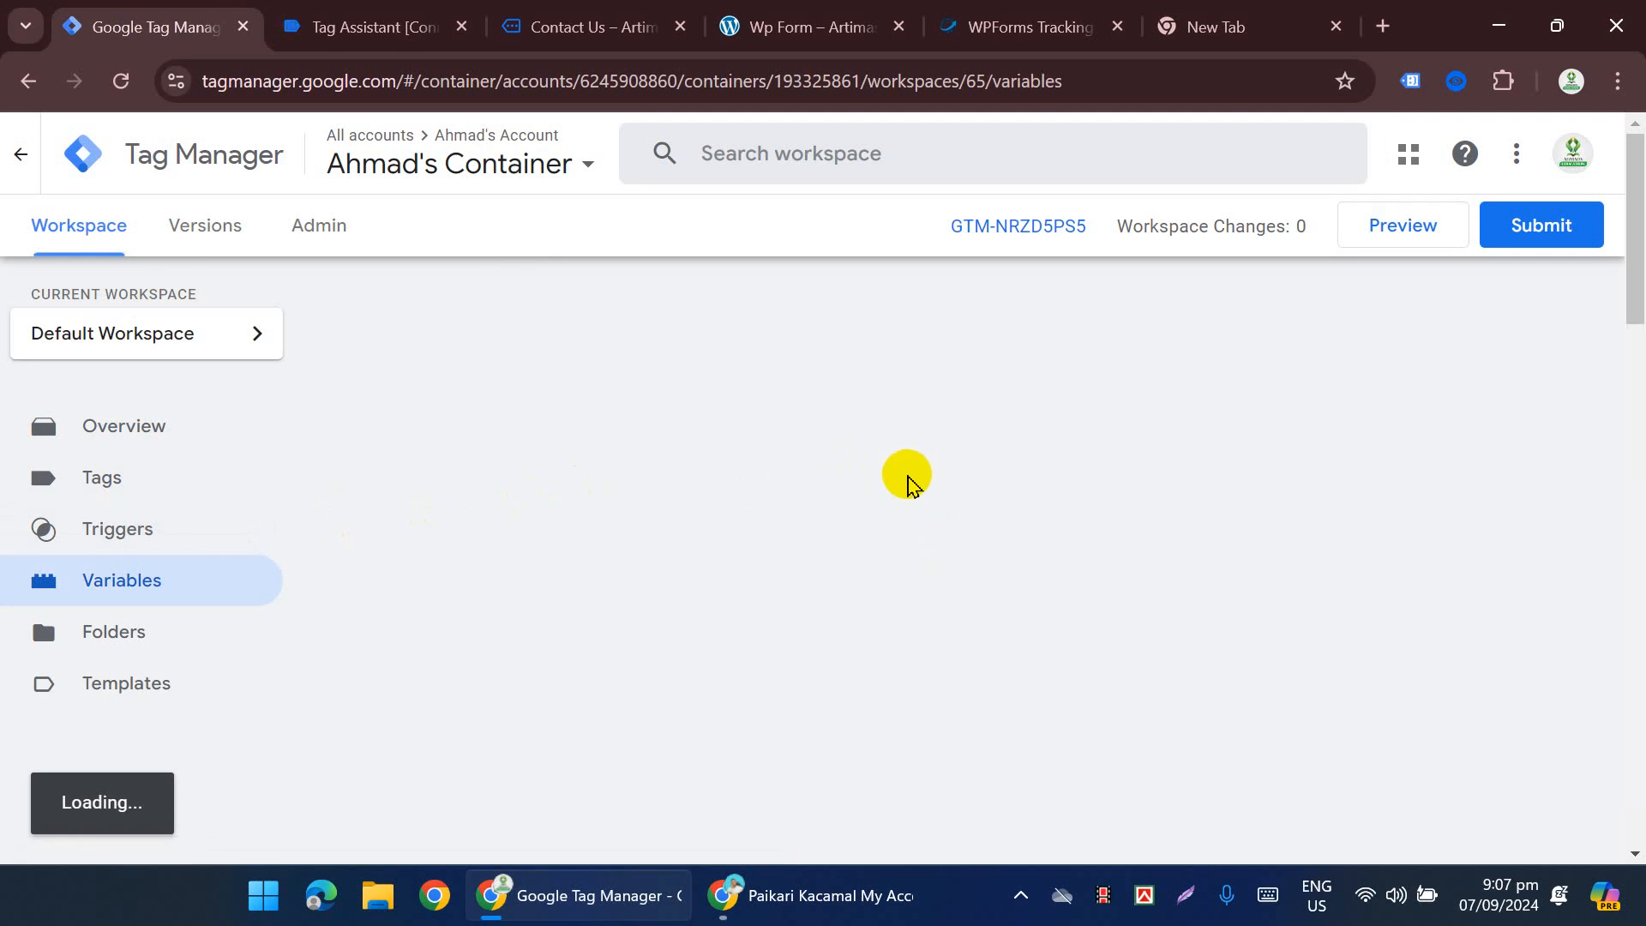
scroll(955, 526, down, 20)
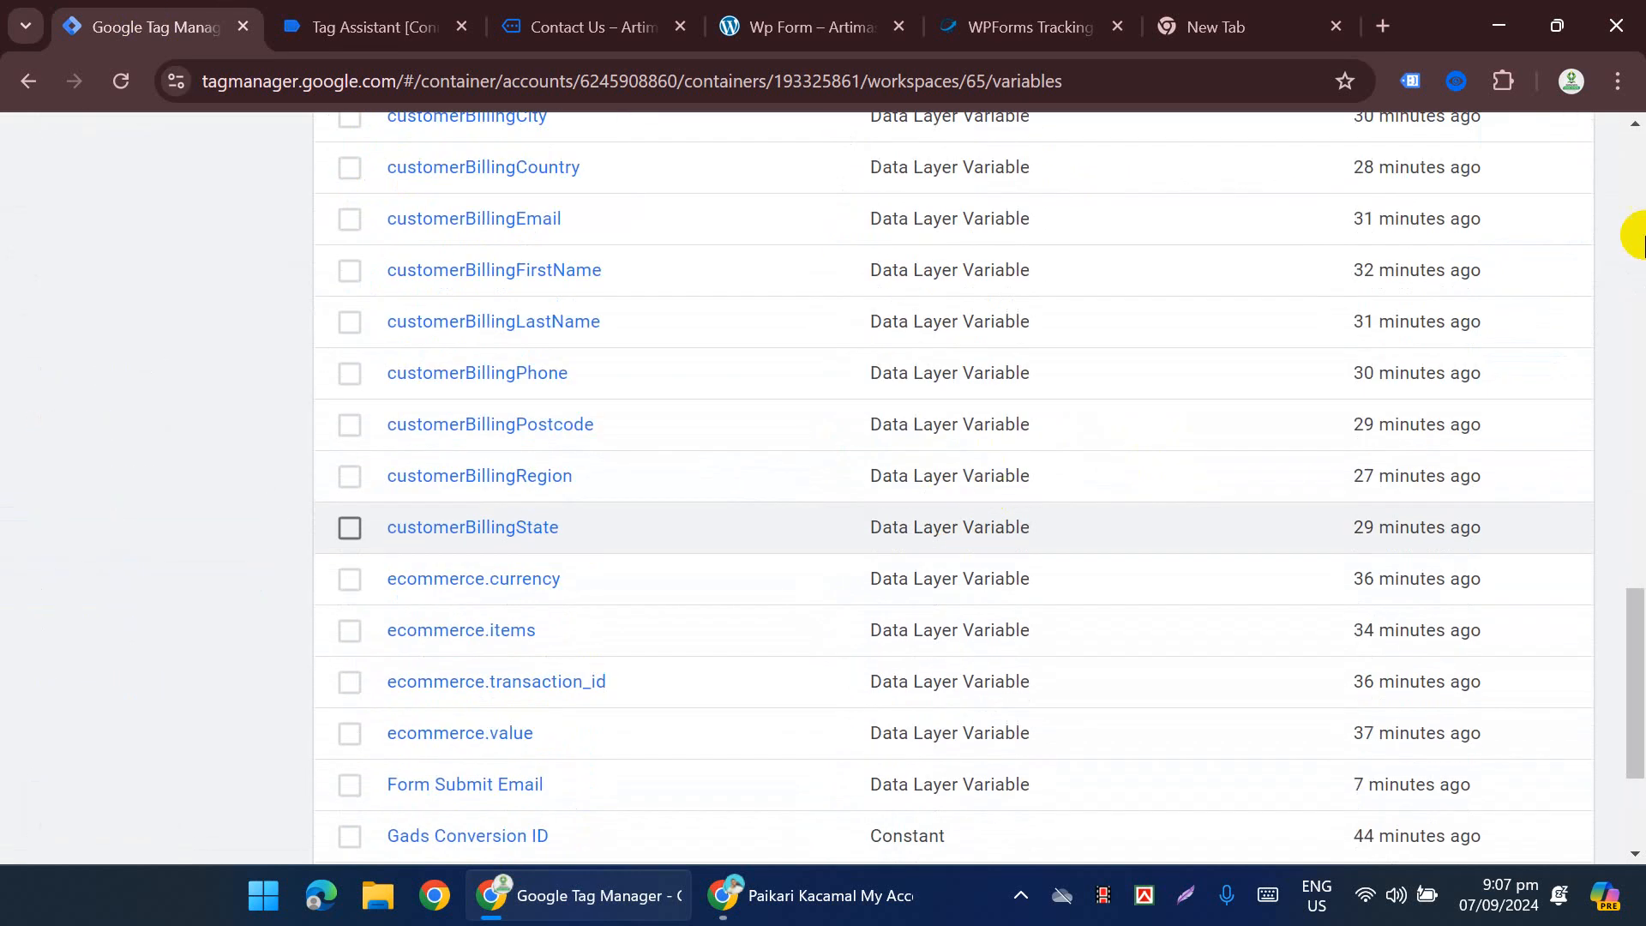
scroll(1433, 349, up, 6)
click(1529, 522)
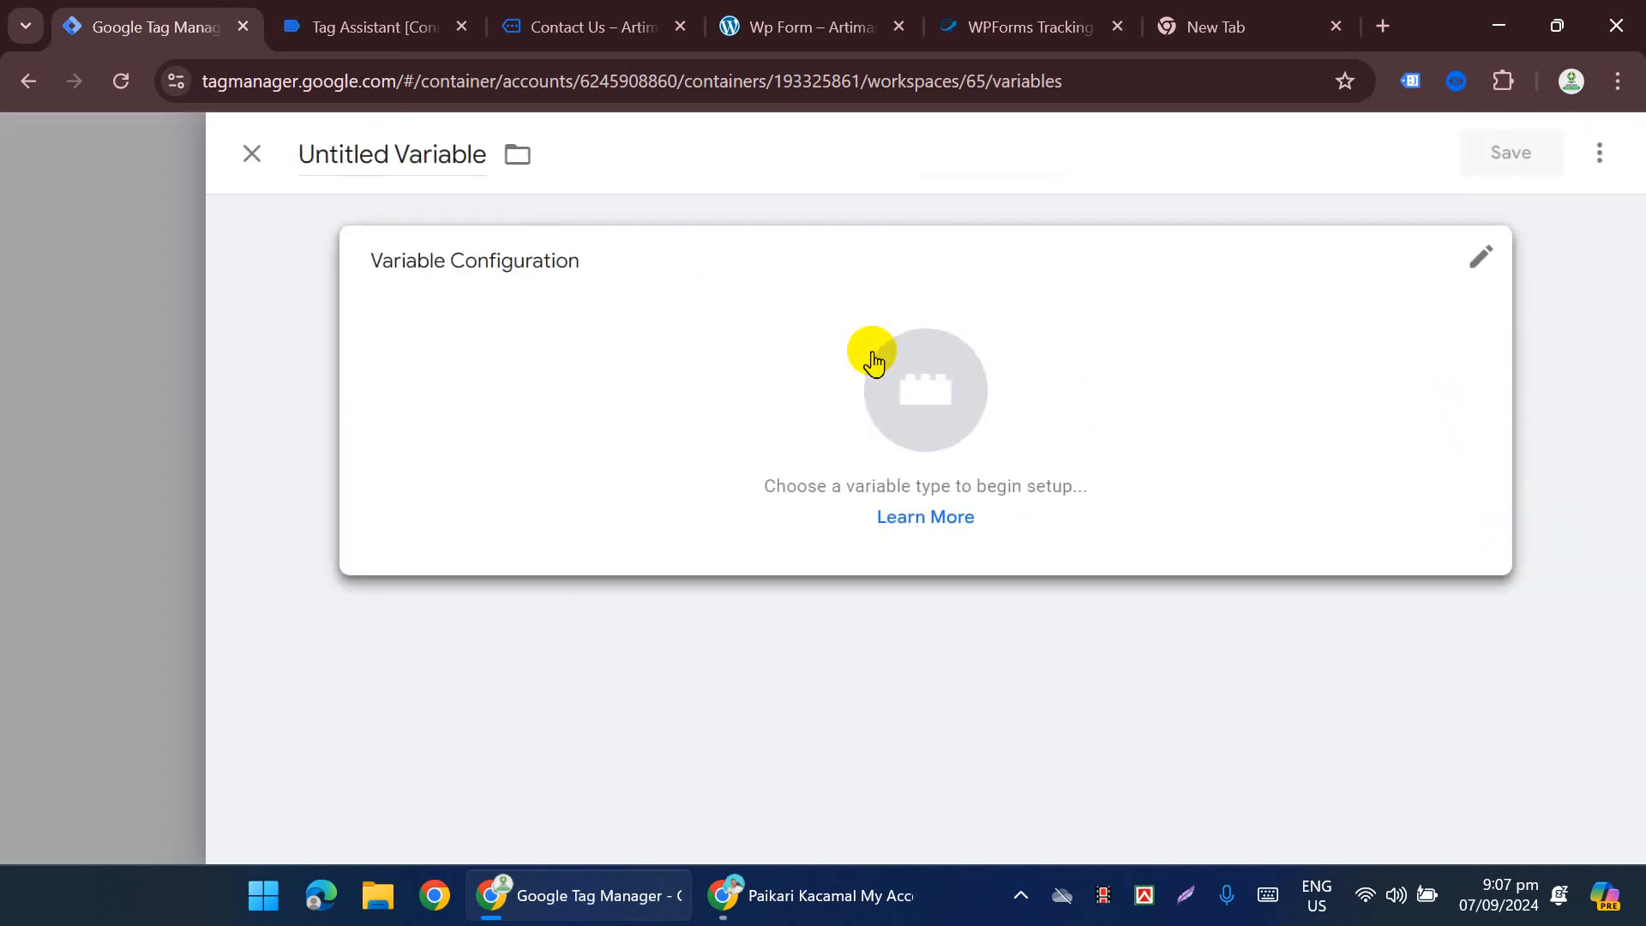
click(872, 362)
scroll(1043, 378, down, 3)
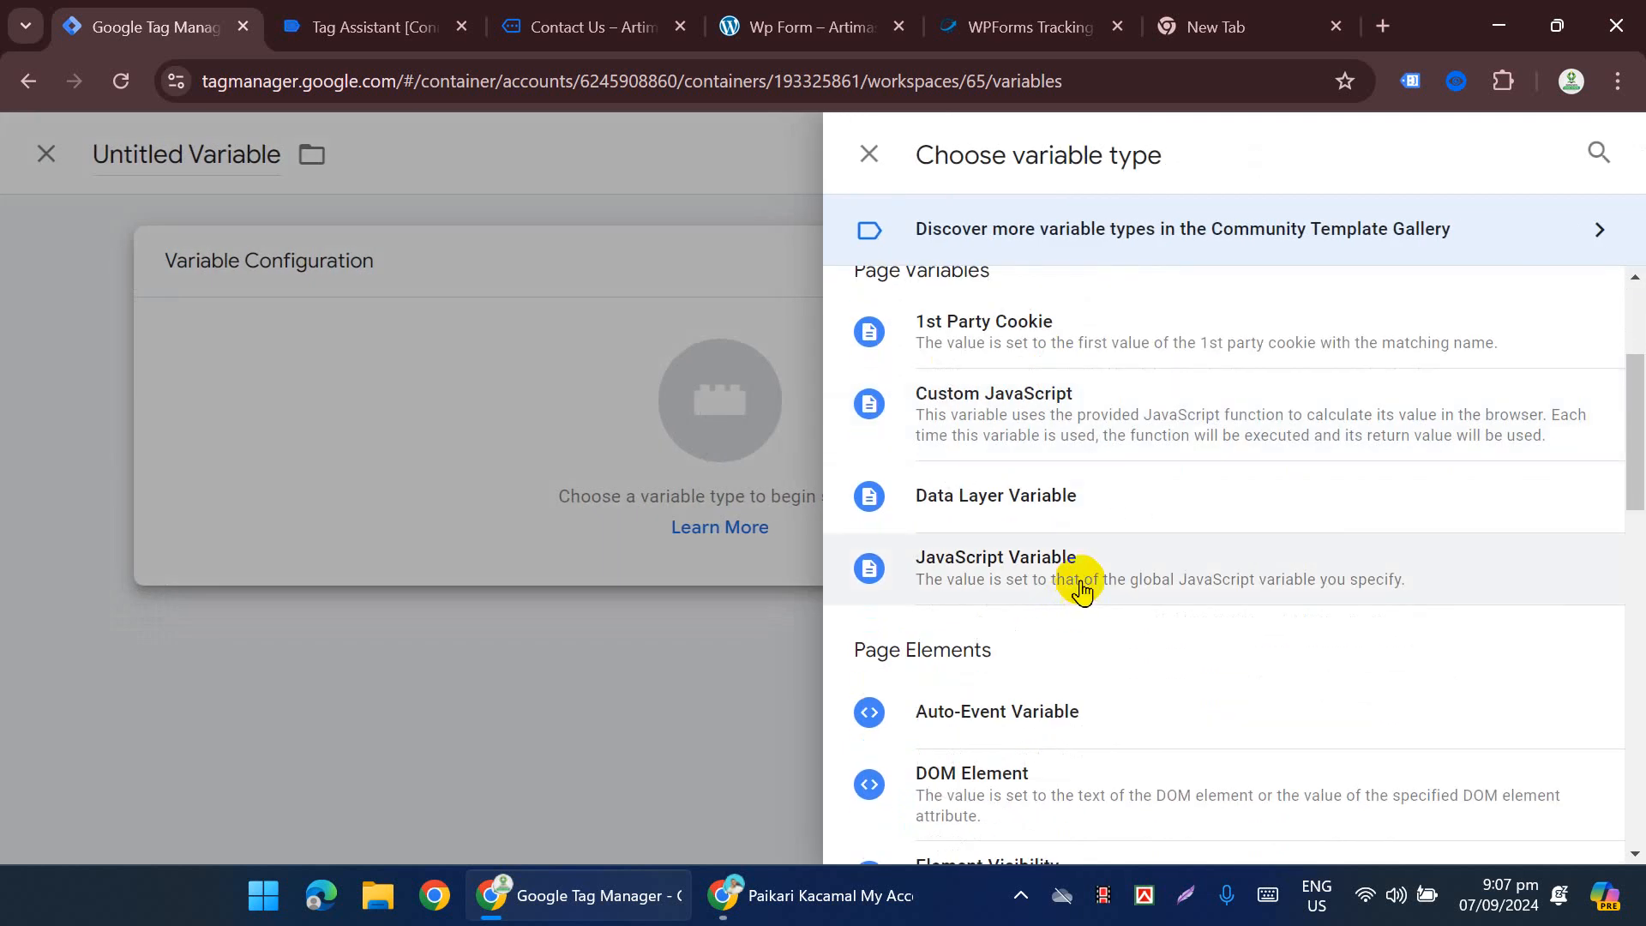
scroll(1063, 617, down, 2)
click(1021, 665)
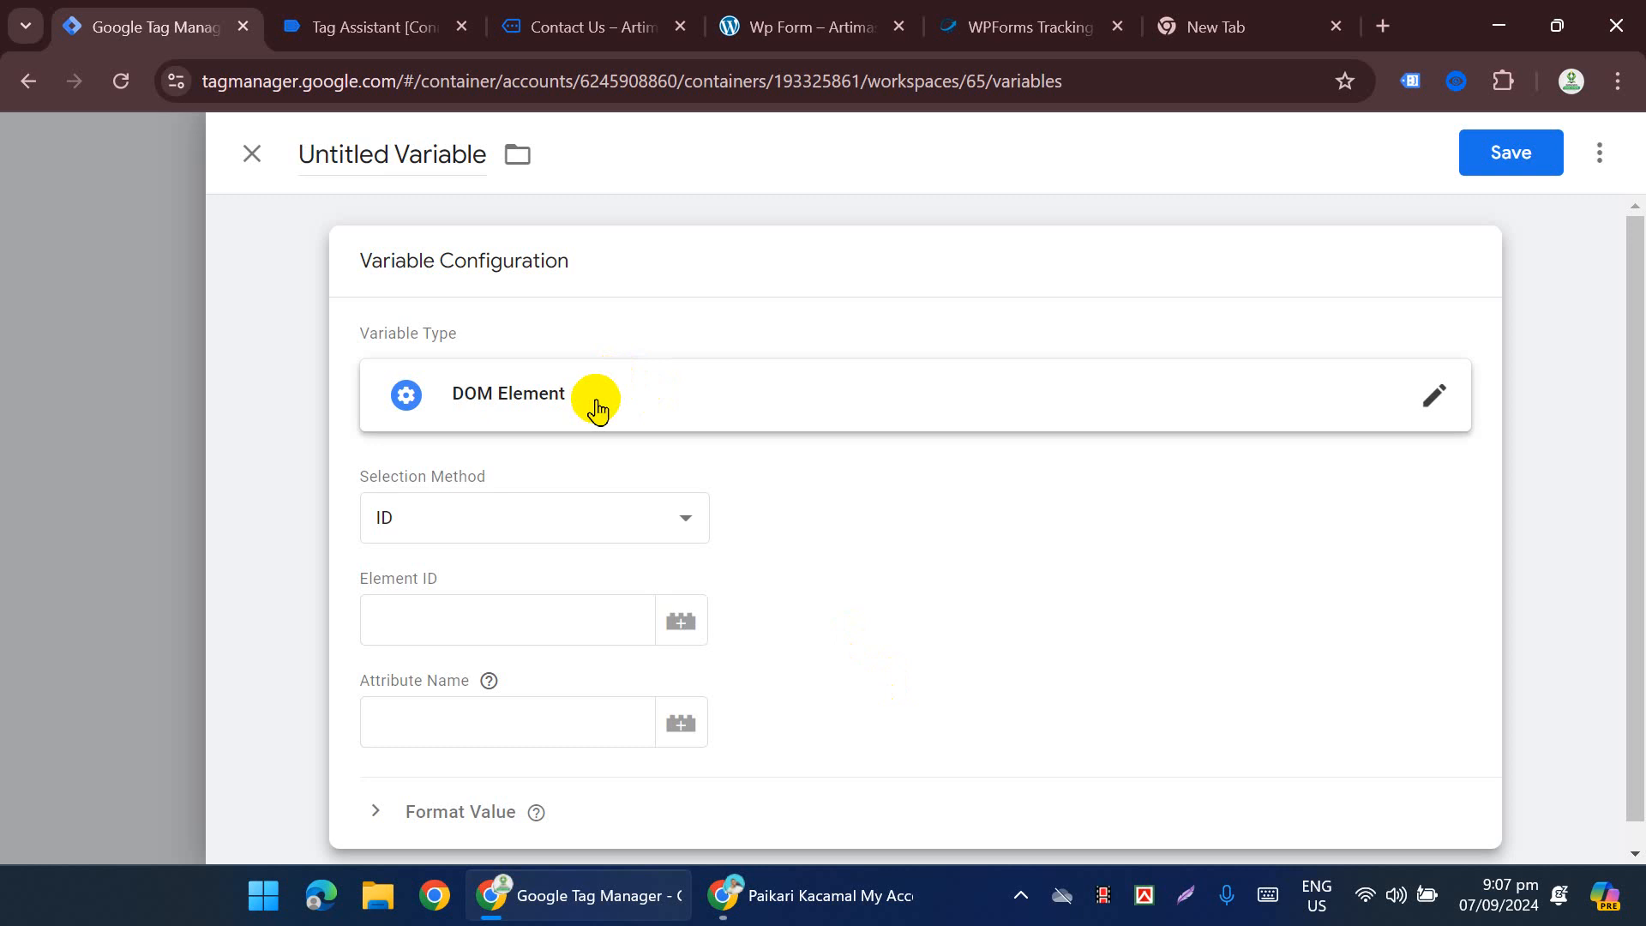
Step: Examine the available selection methods, the Wp Form page and the CSS selector pasted in the new tab's address bar
click(476, 520)
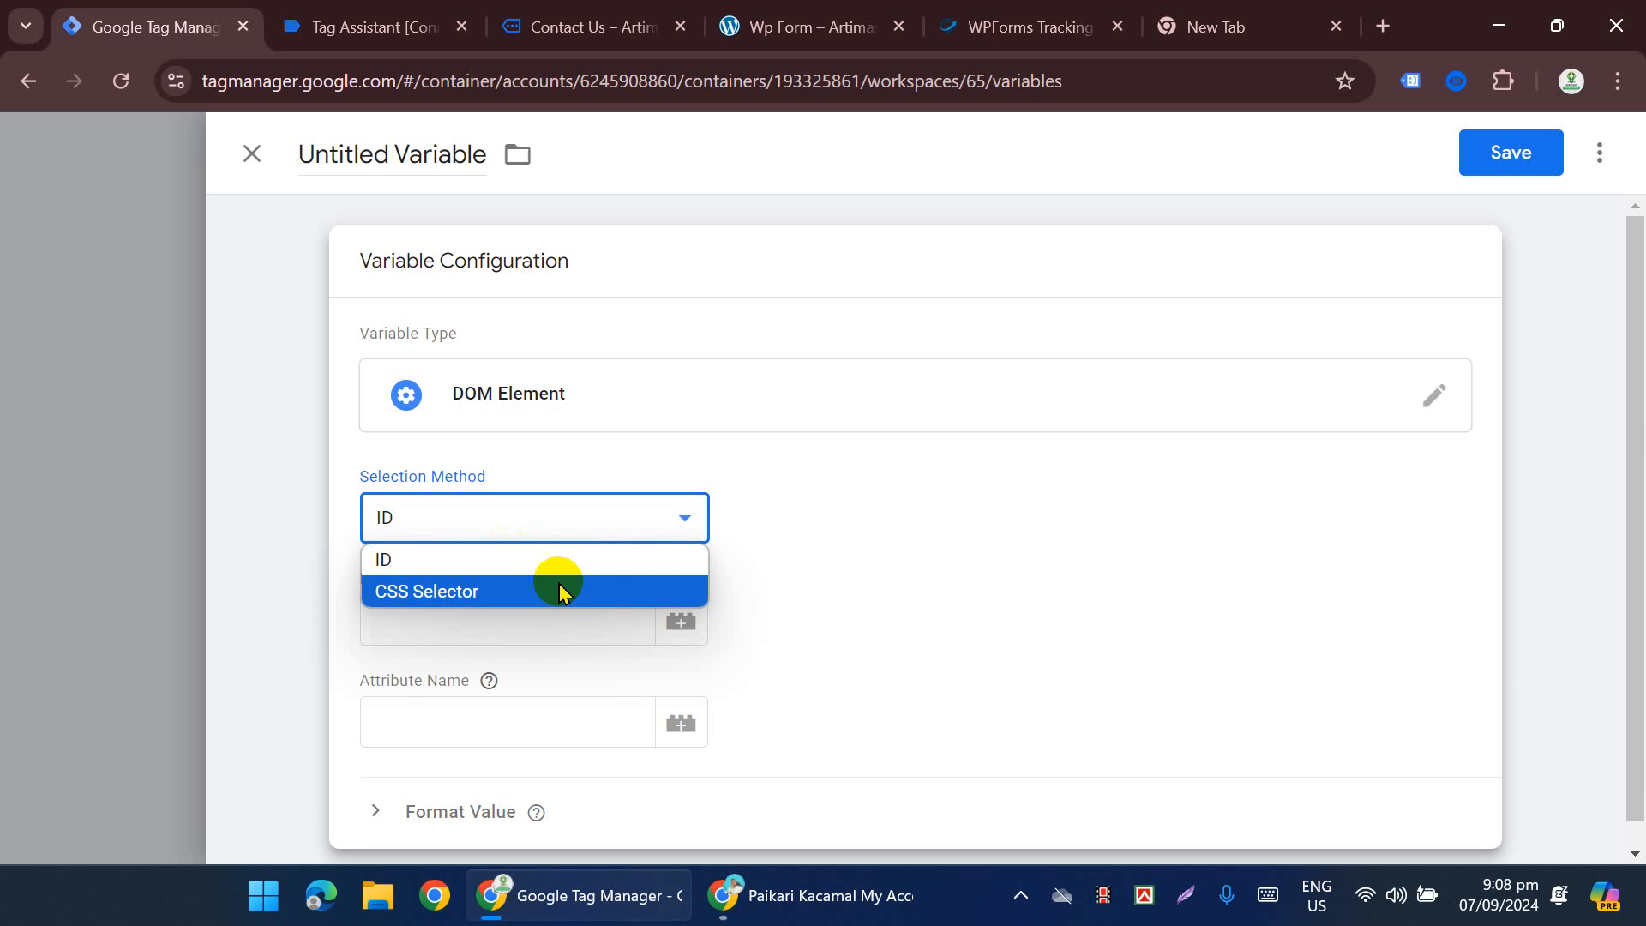
click(784, 26)
drag(176, 506, 426, 483)
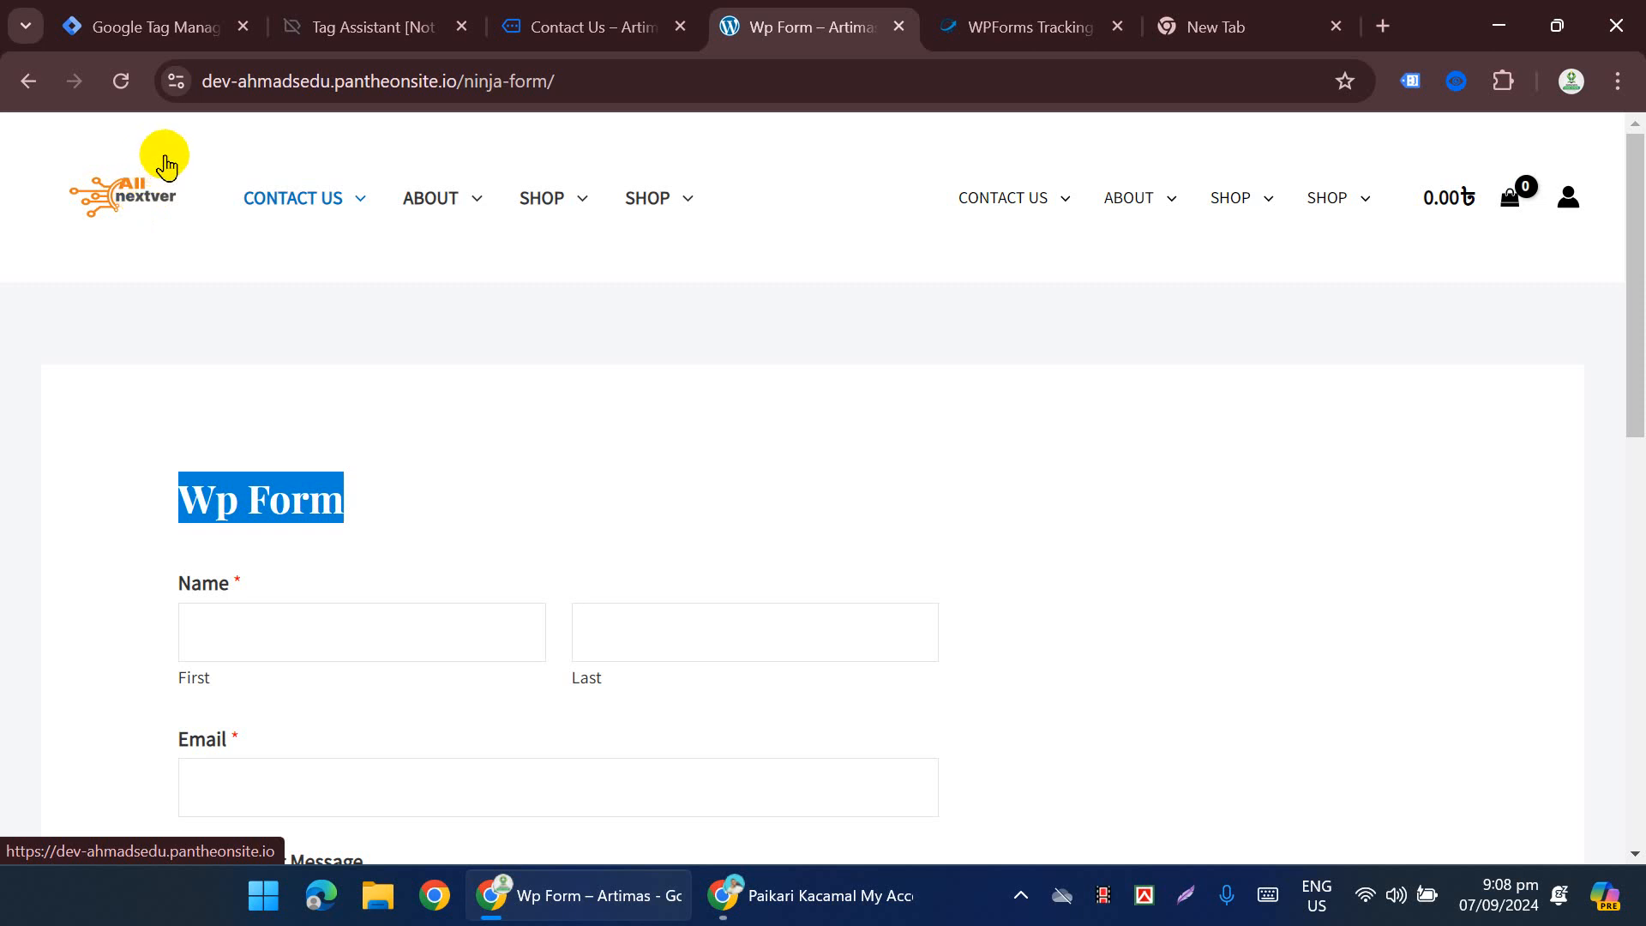
mouse_move(271, 234)
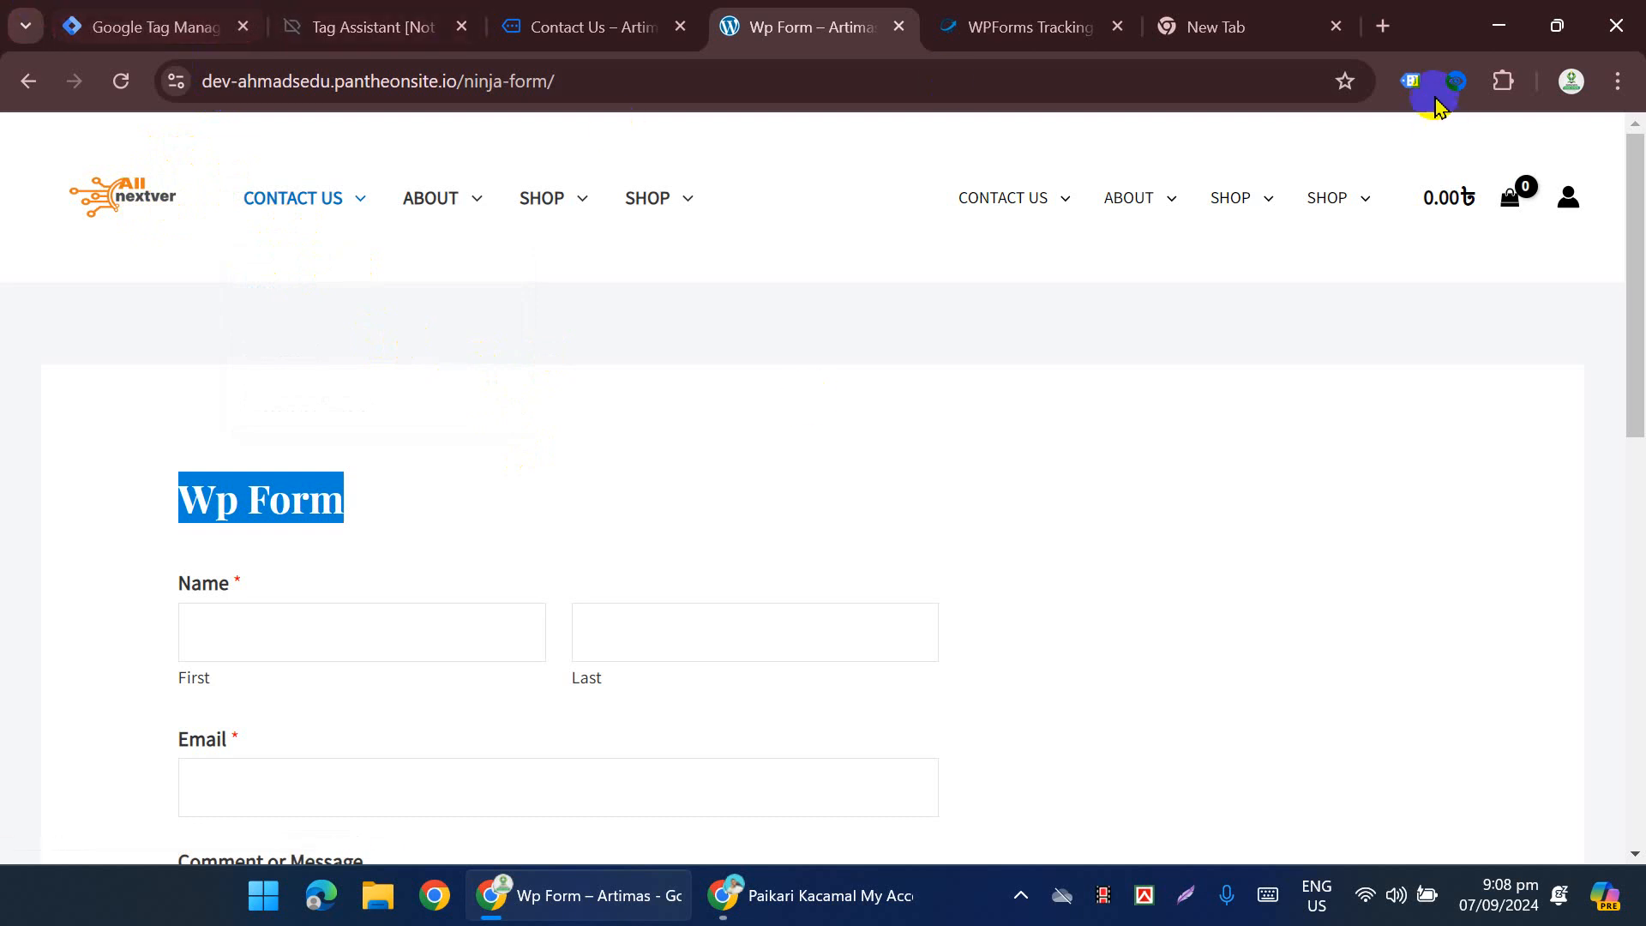
click(1230, 27)
key(ctrl+v)
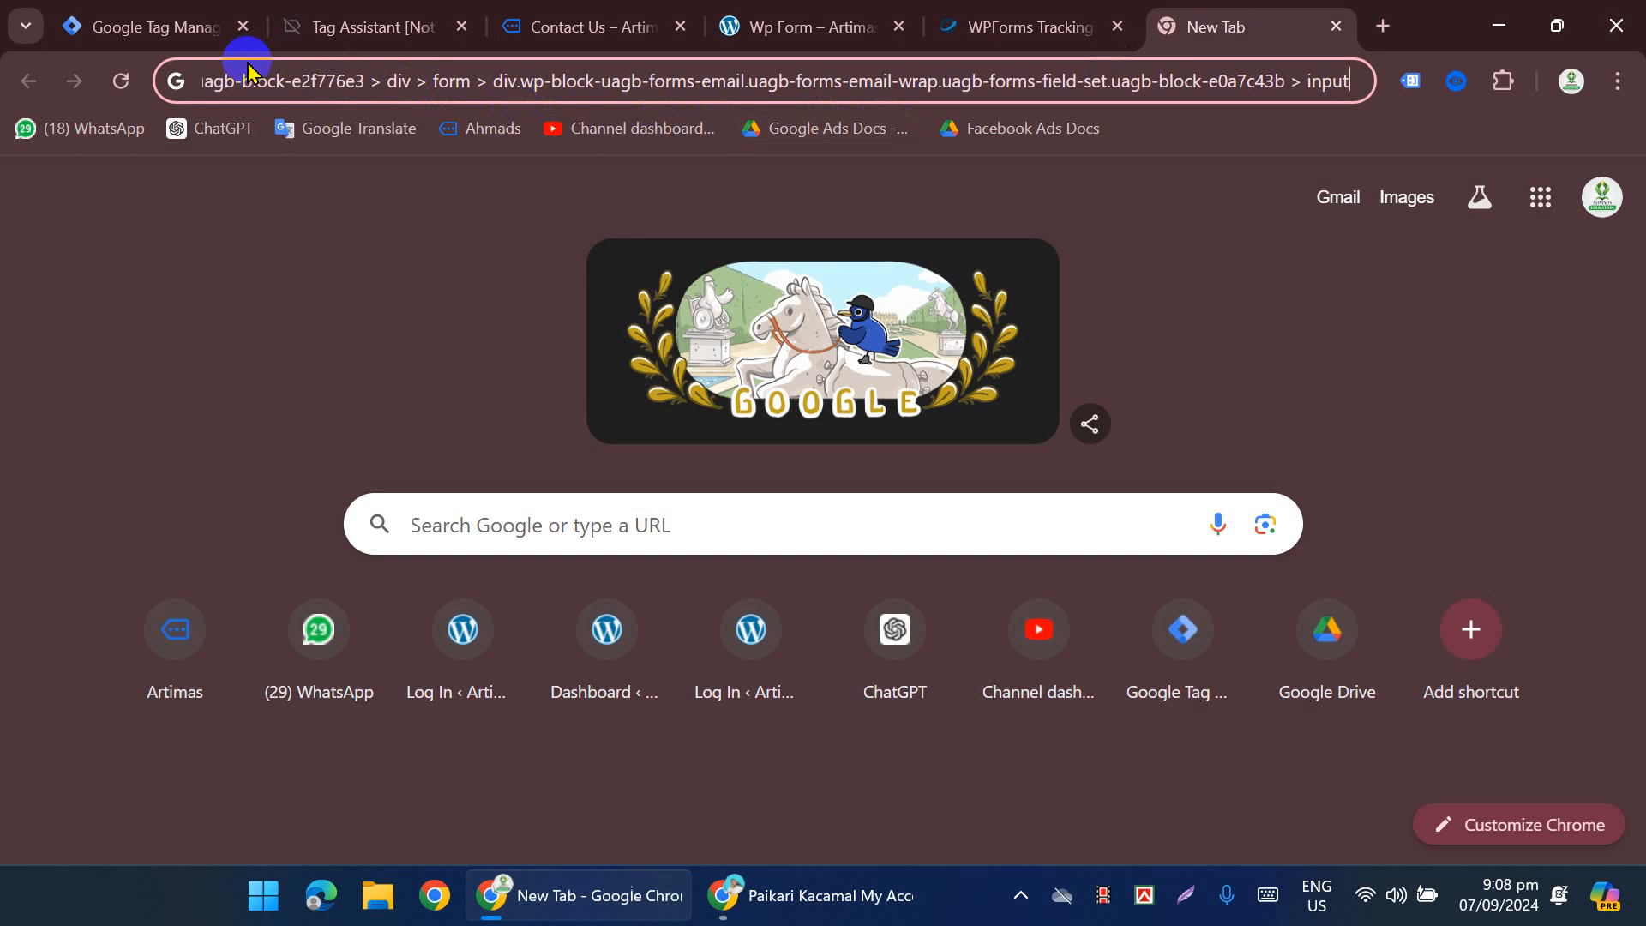
drag(525, 86, 1432, 81)
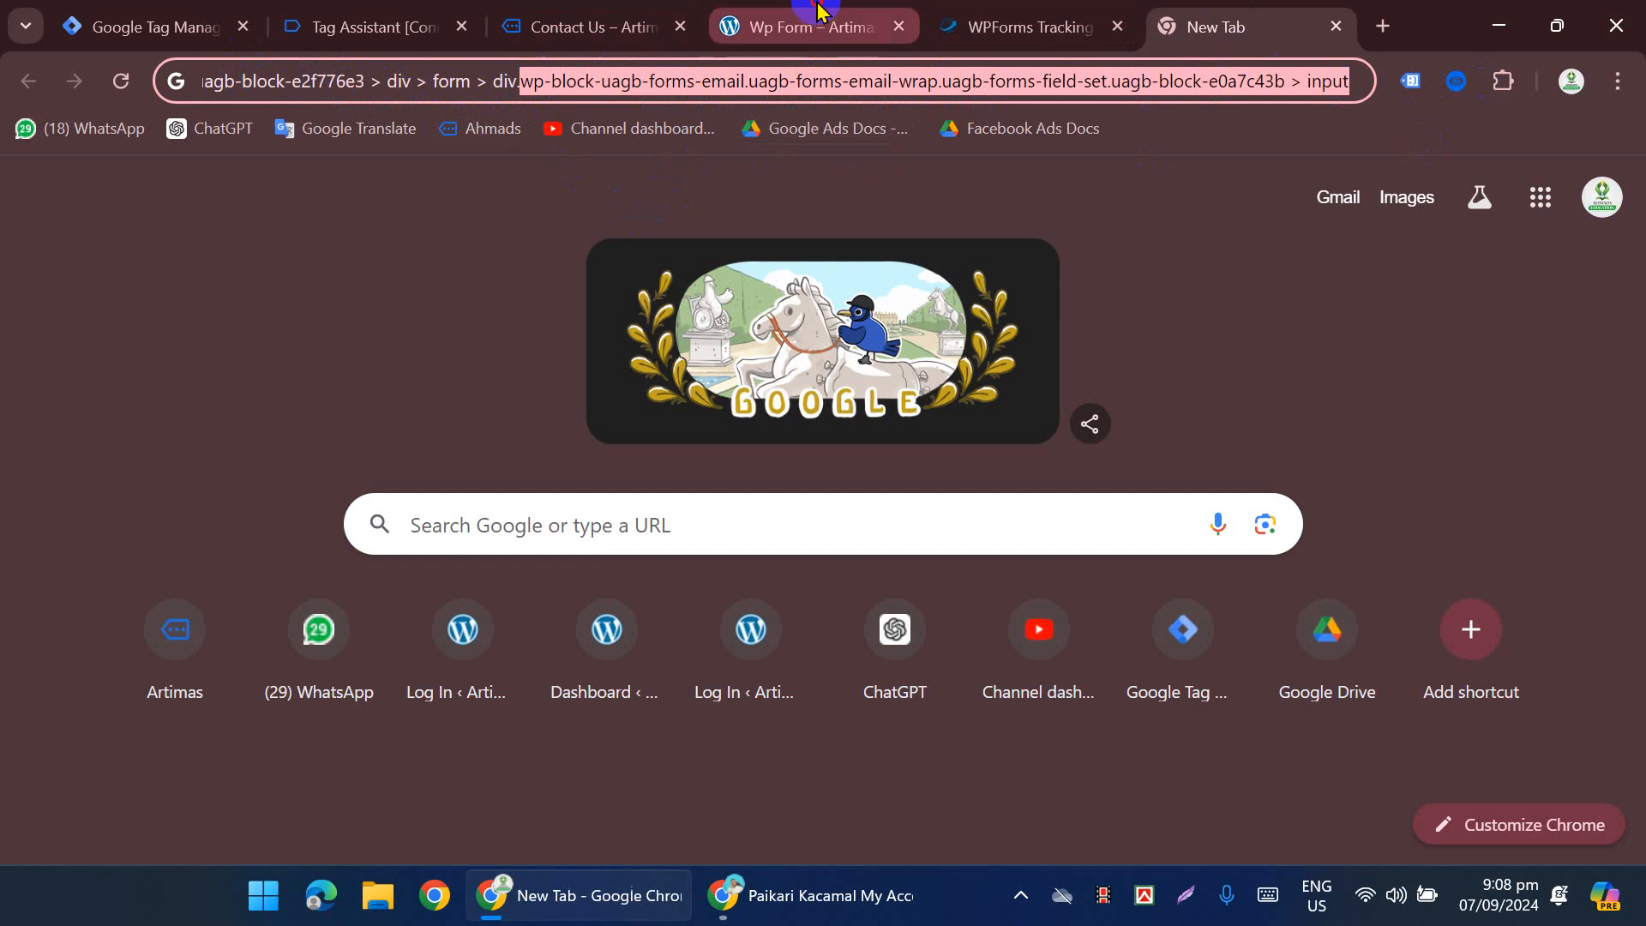
click(806, 27)
click(370, 518)
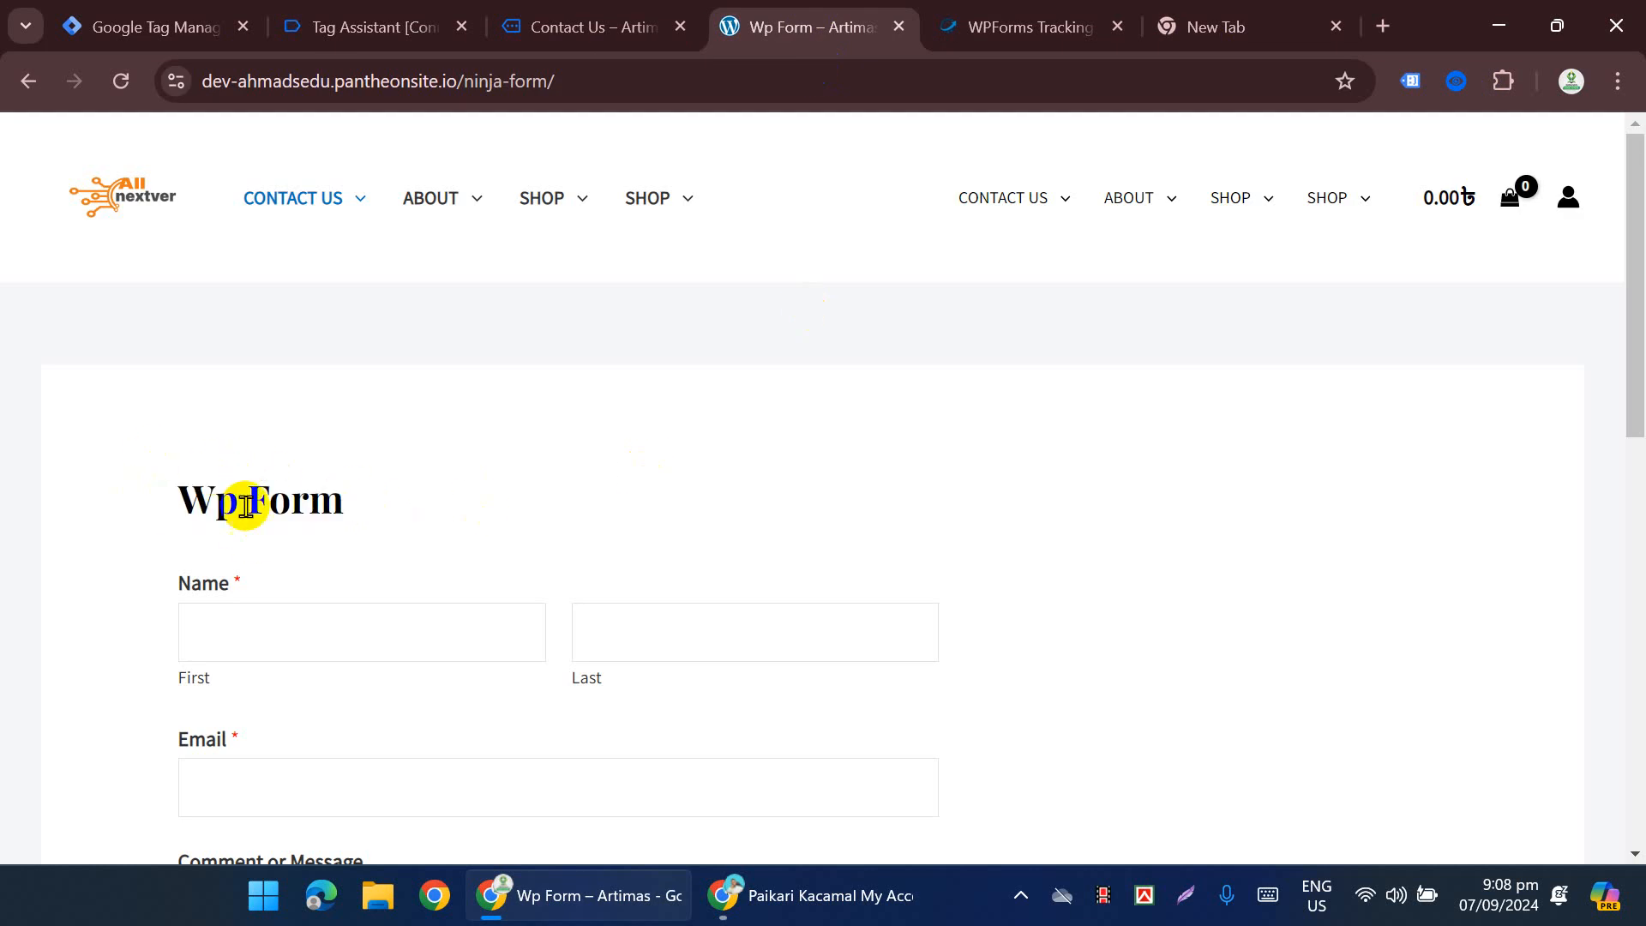
drag(240, 515, 226, 482)
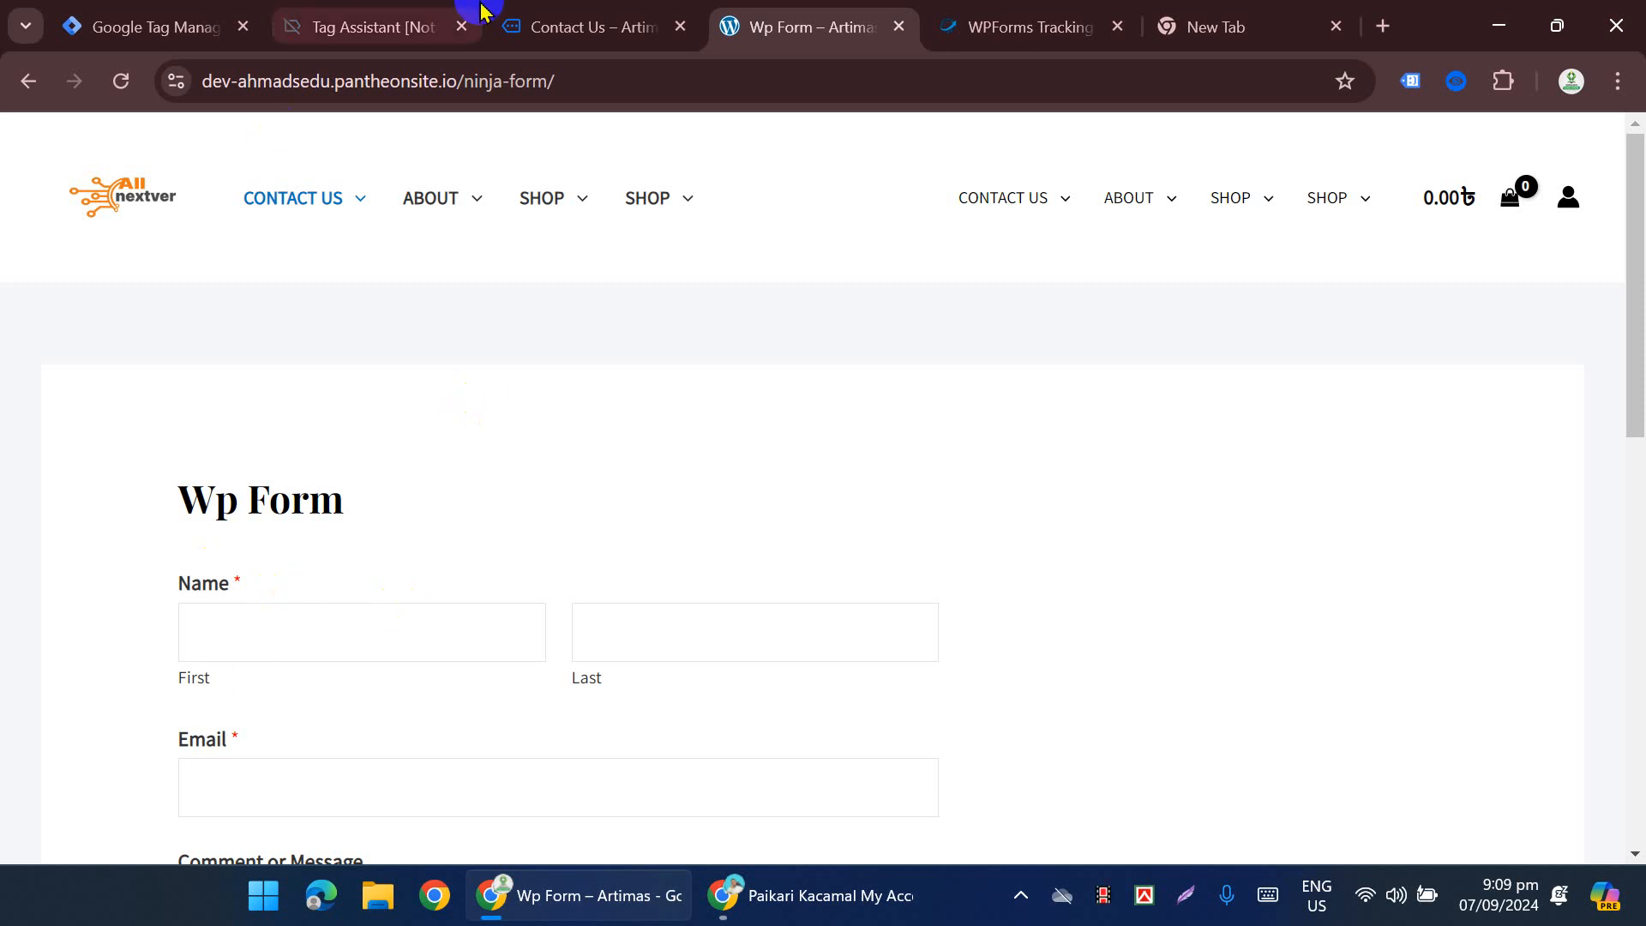
Step: Set the DOM Element variable's selection method to CSS Selector and paste the copied EMAIL input selector as its element selector
click(212, 27)
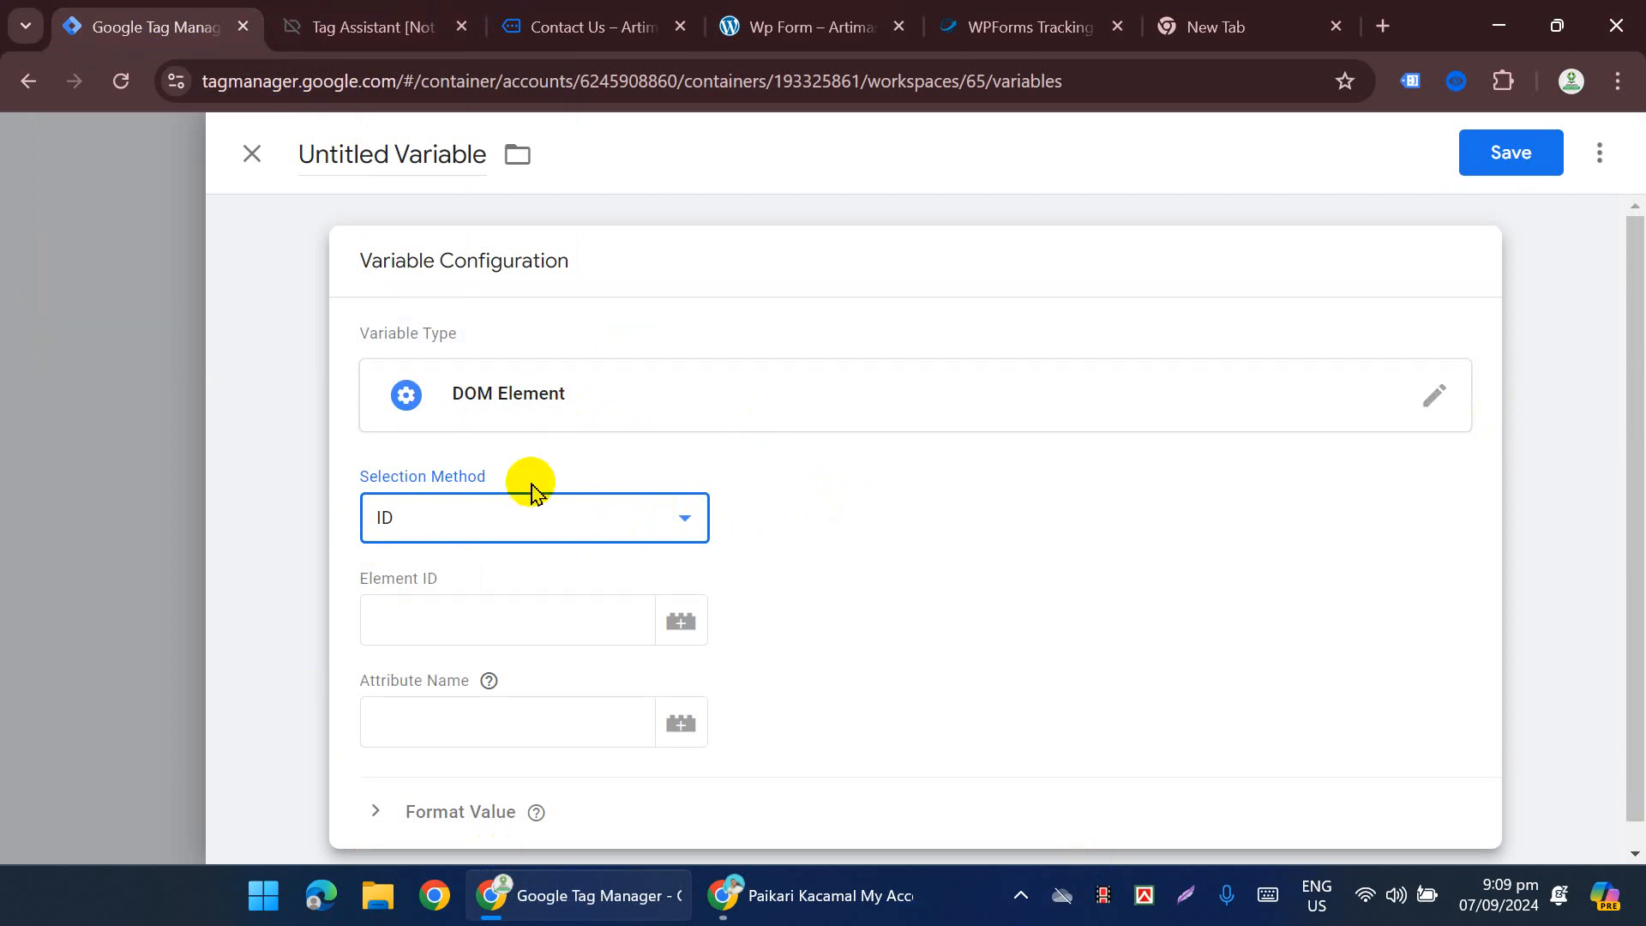
click(482, 516)
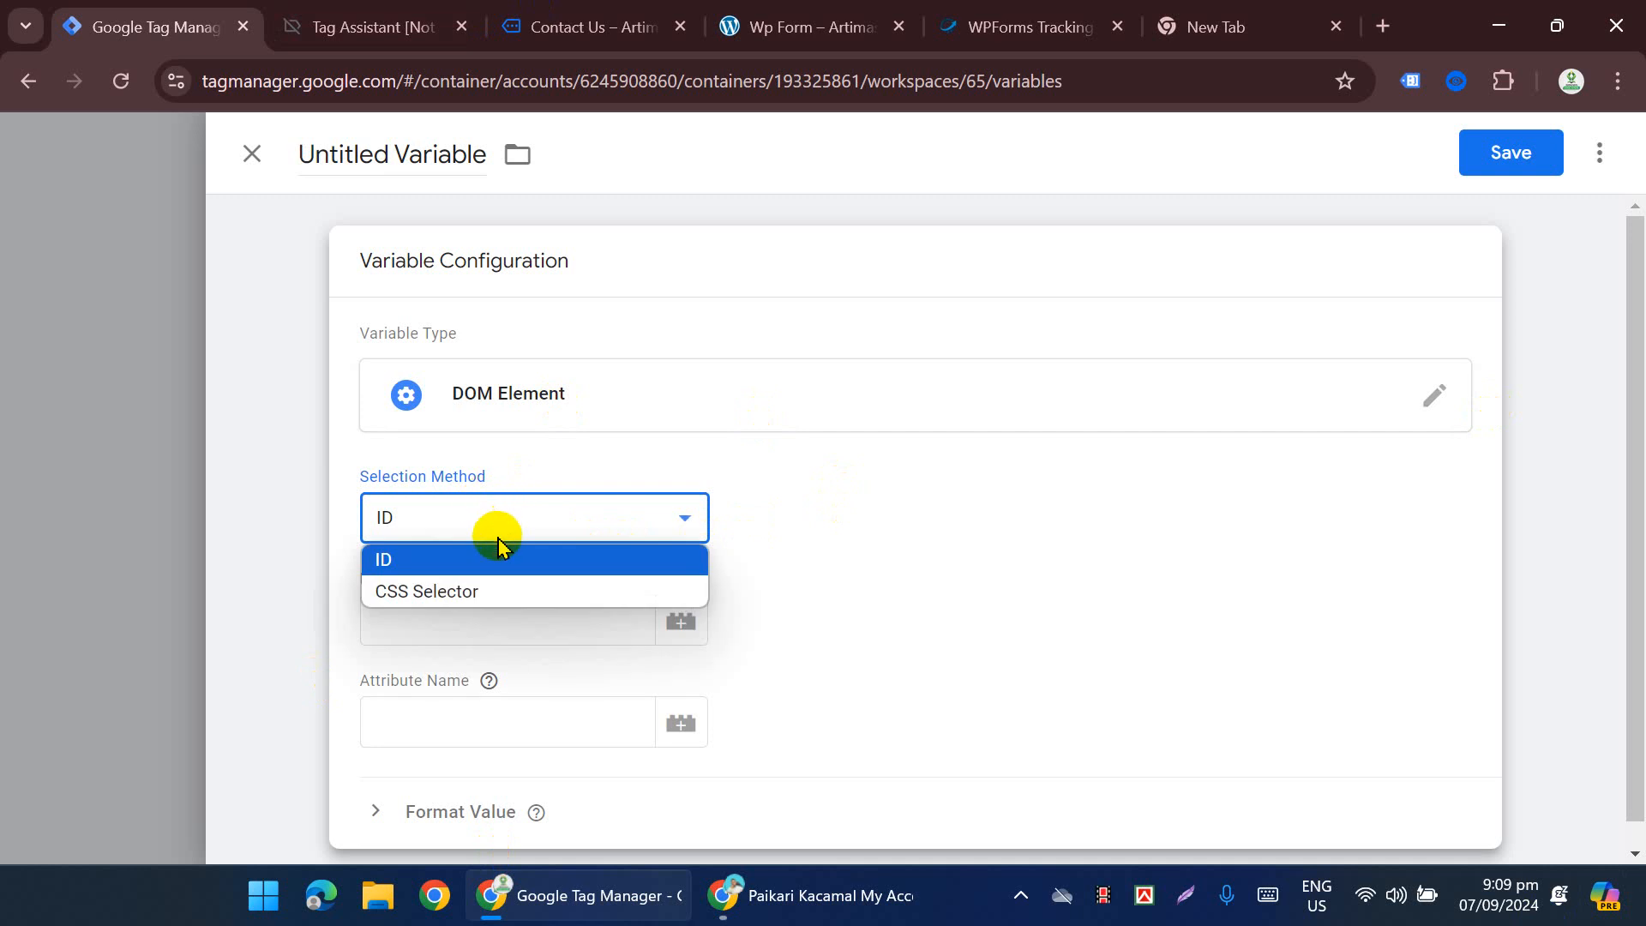
click(452, 592)
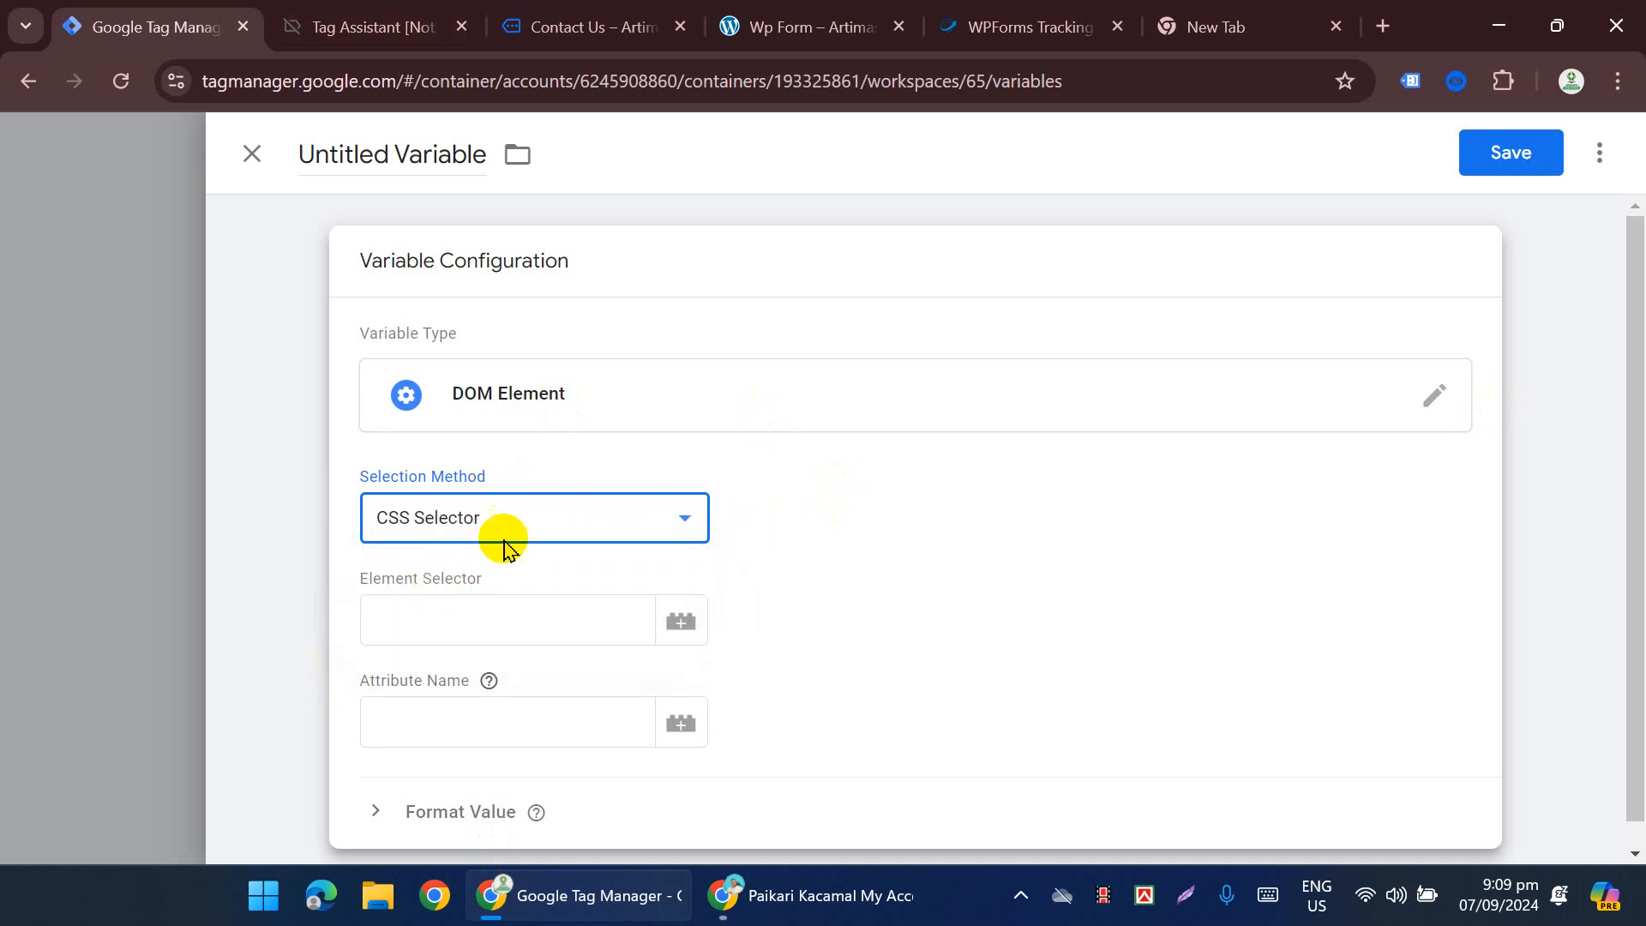
click(527, 529)
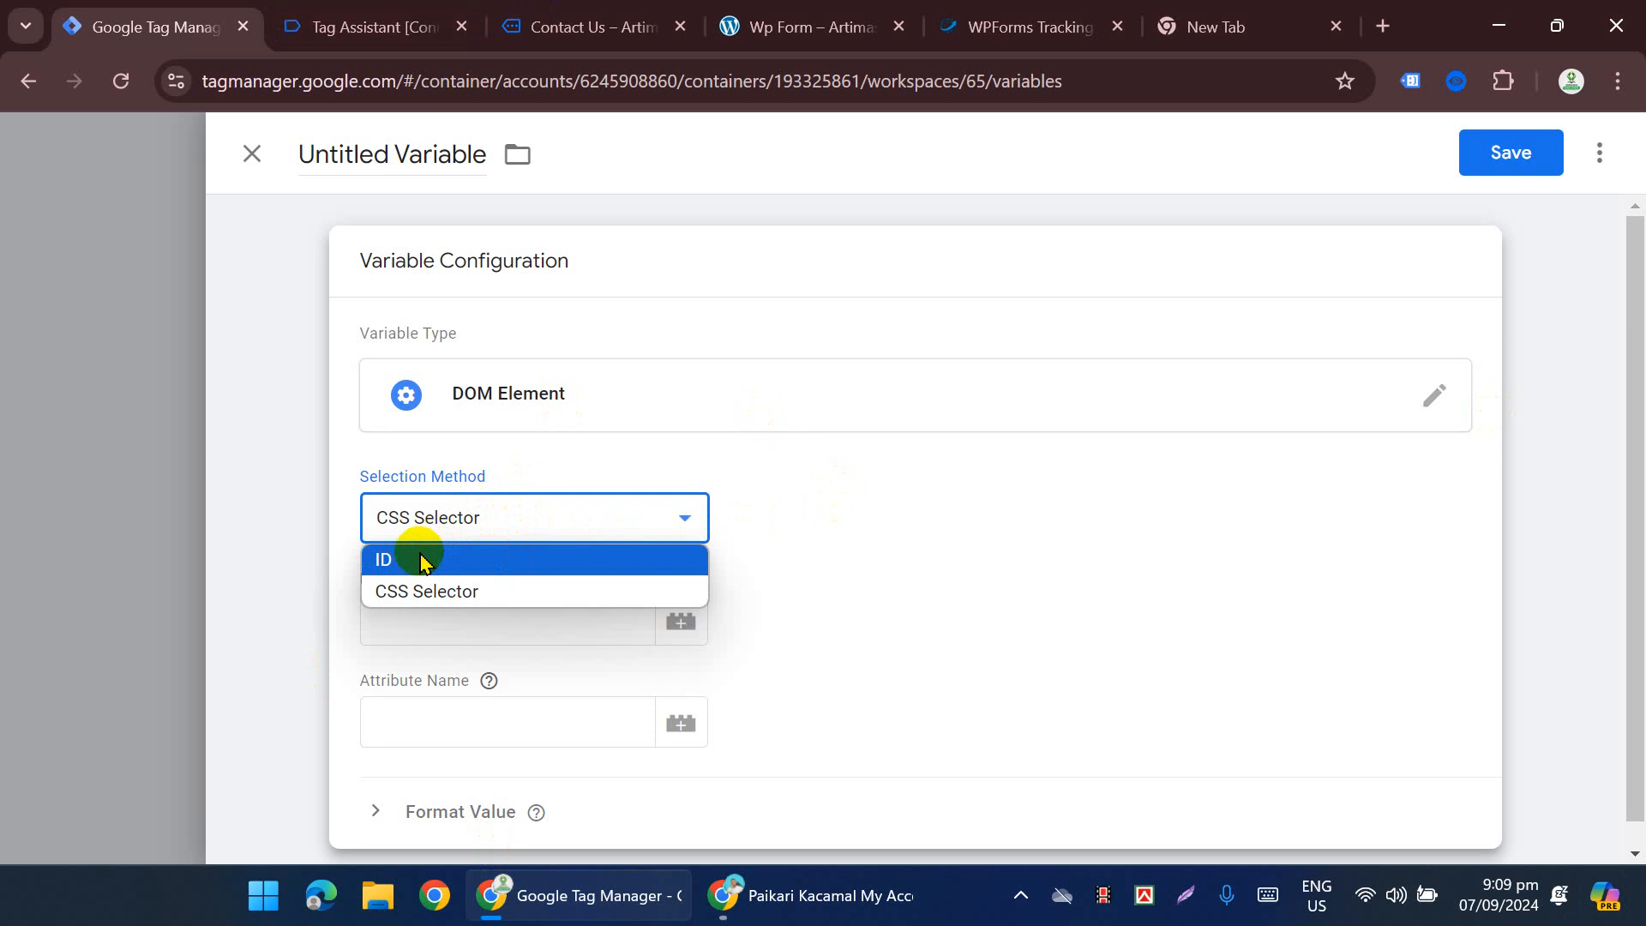
click(405, 590)
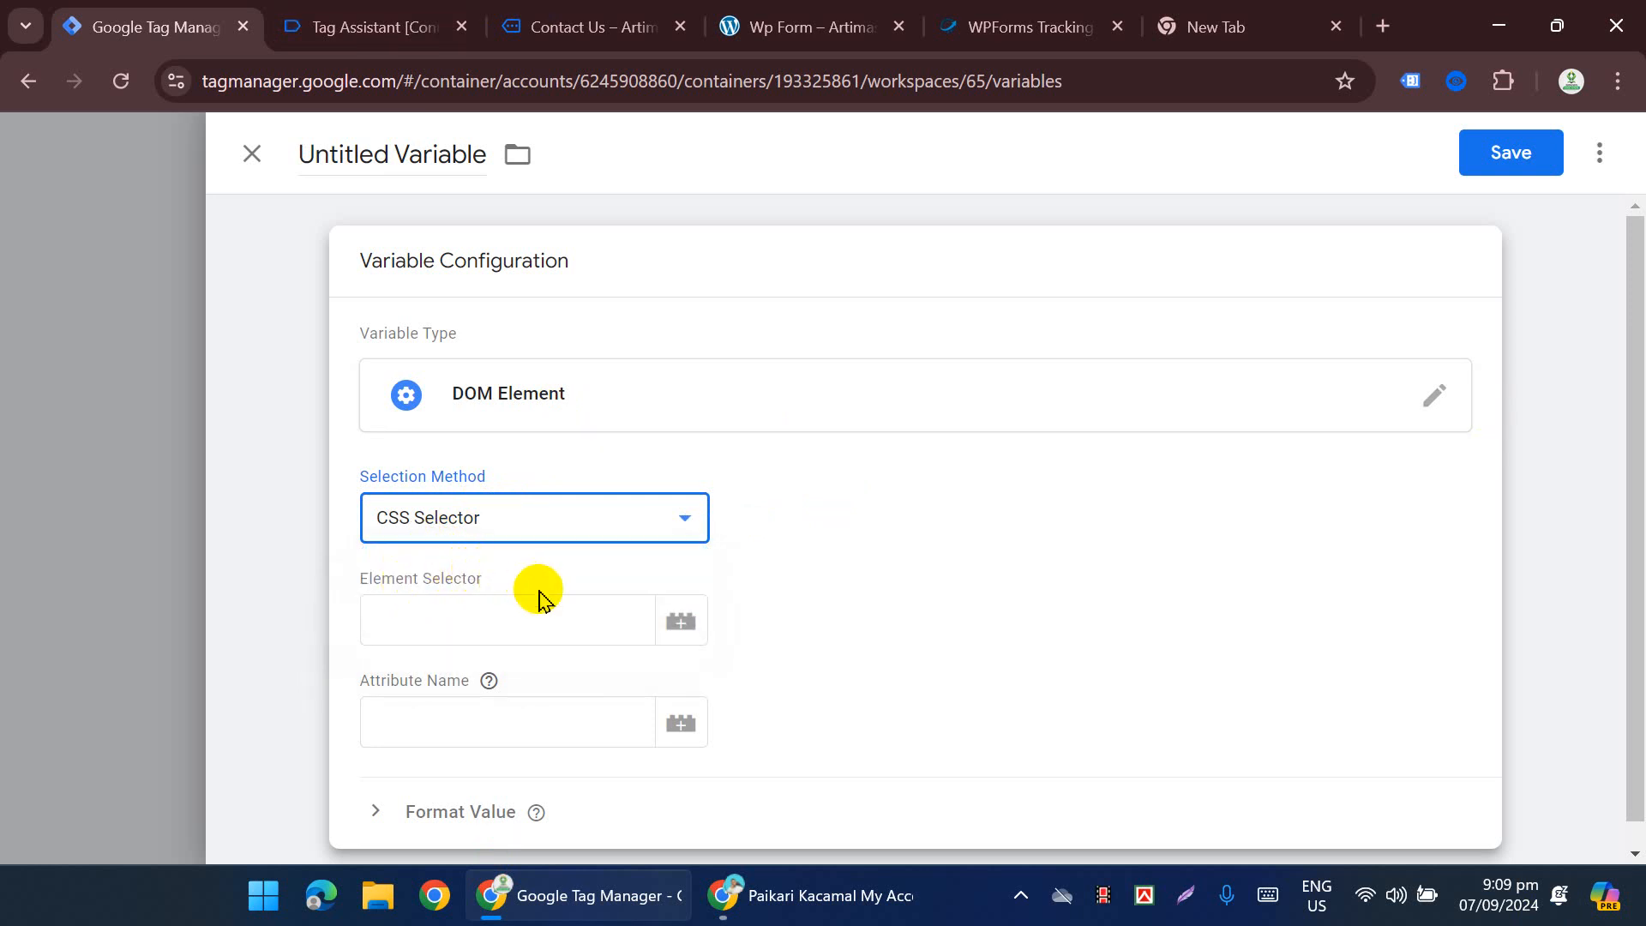
click(415, 625)
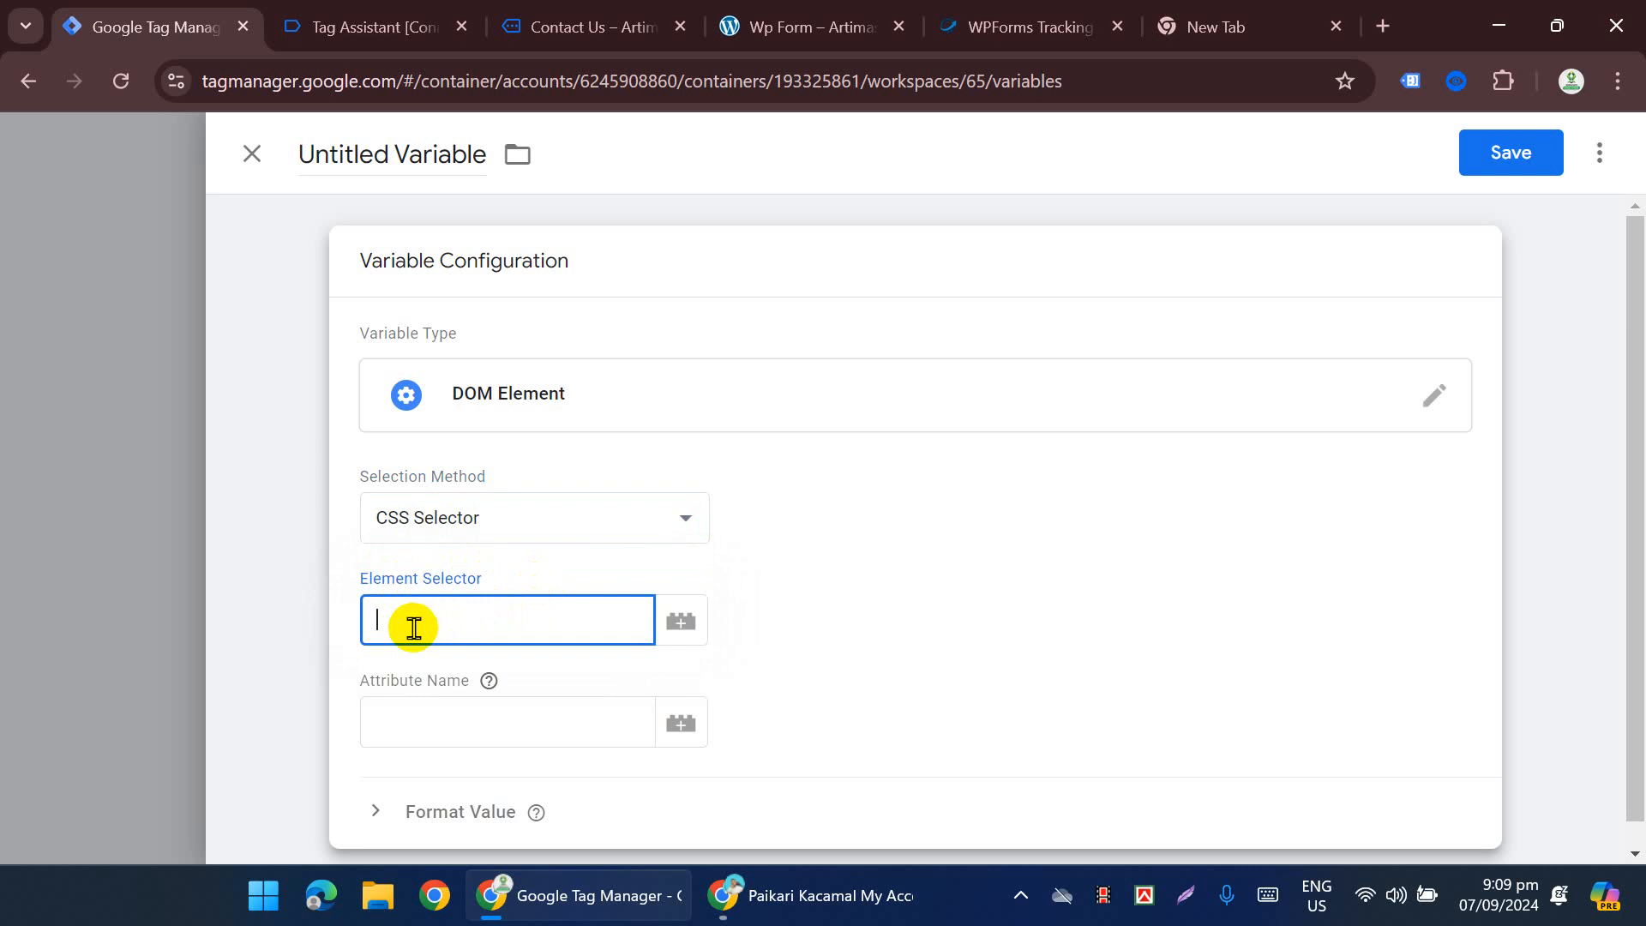
key(ctrl+v)
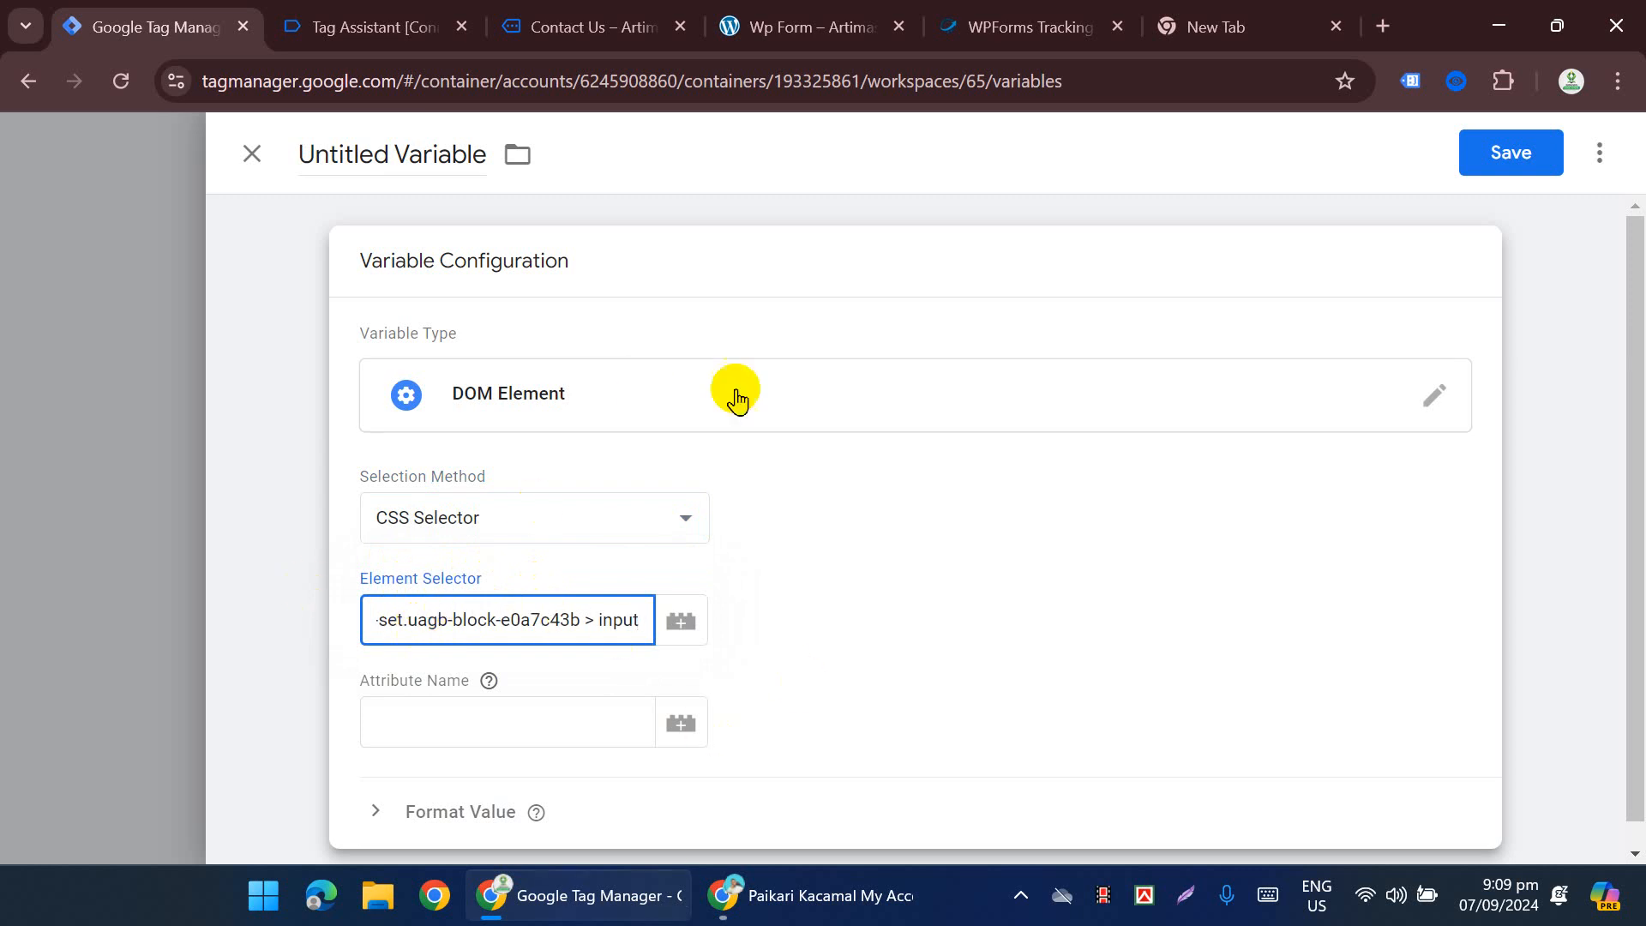
Step: Name the variable "CSS Selector For Email" and reopen its configuration
click(377, 168)
triple_click(377, 167)
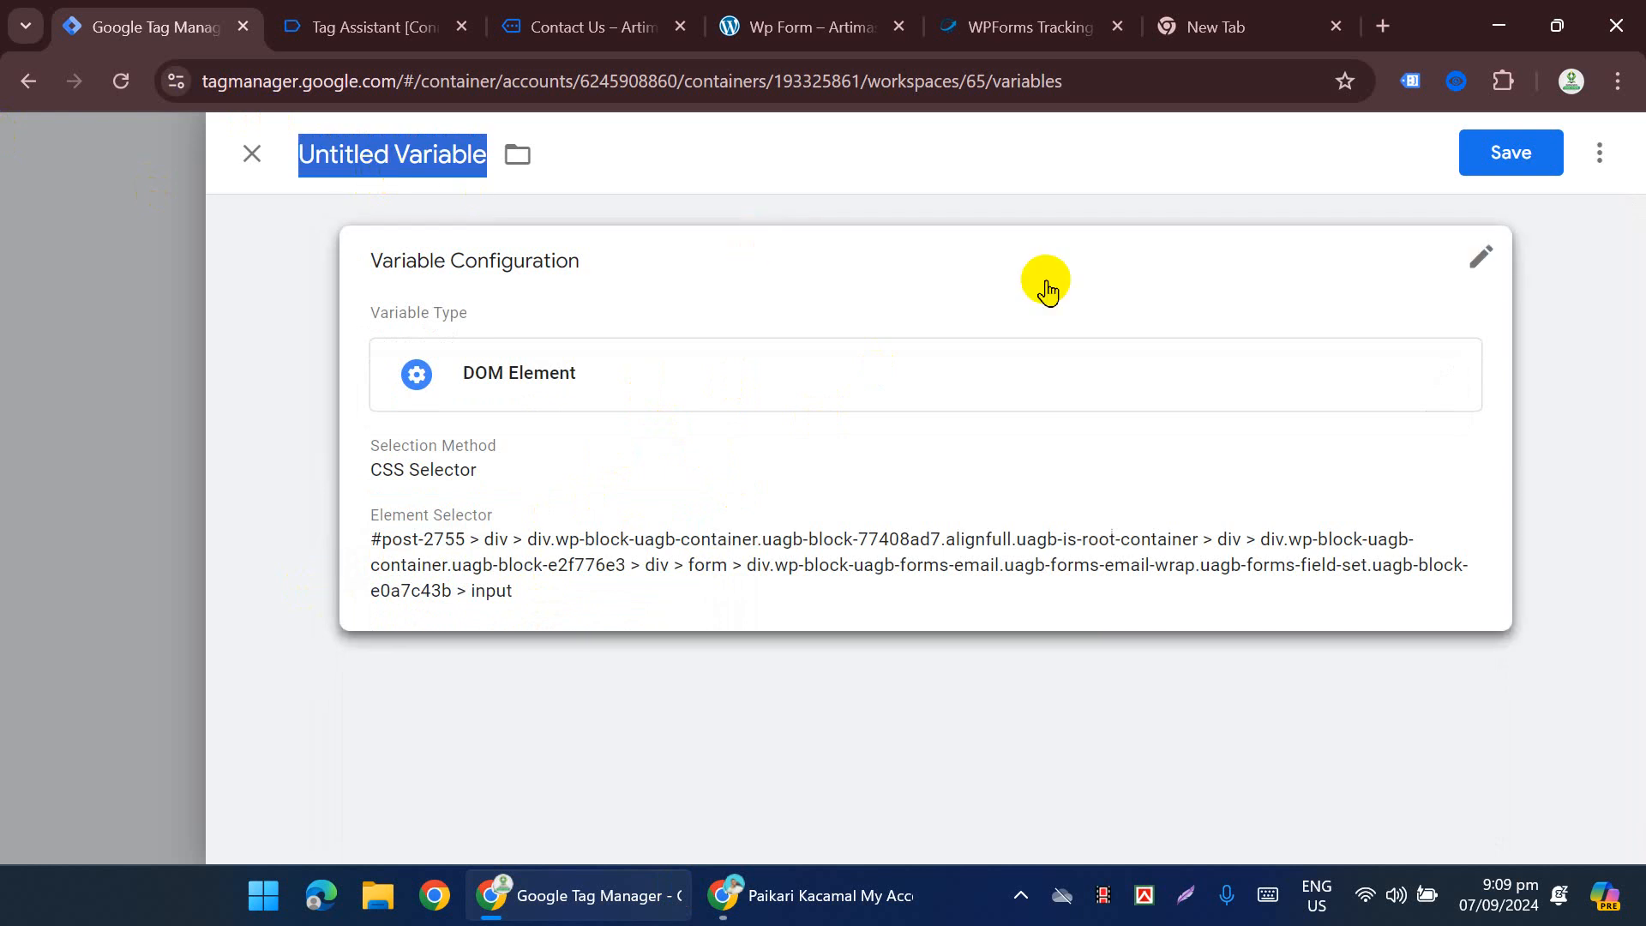
text(CSS Selector)
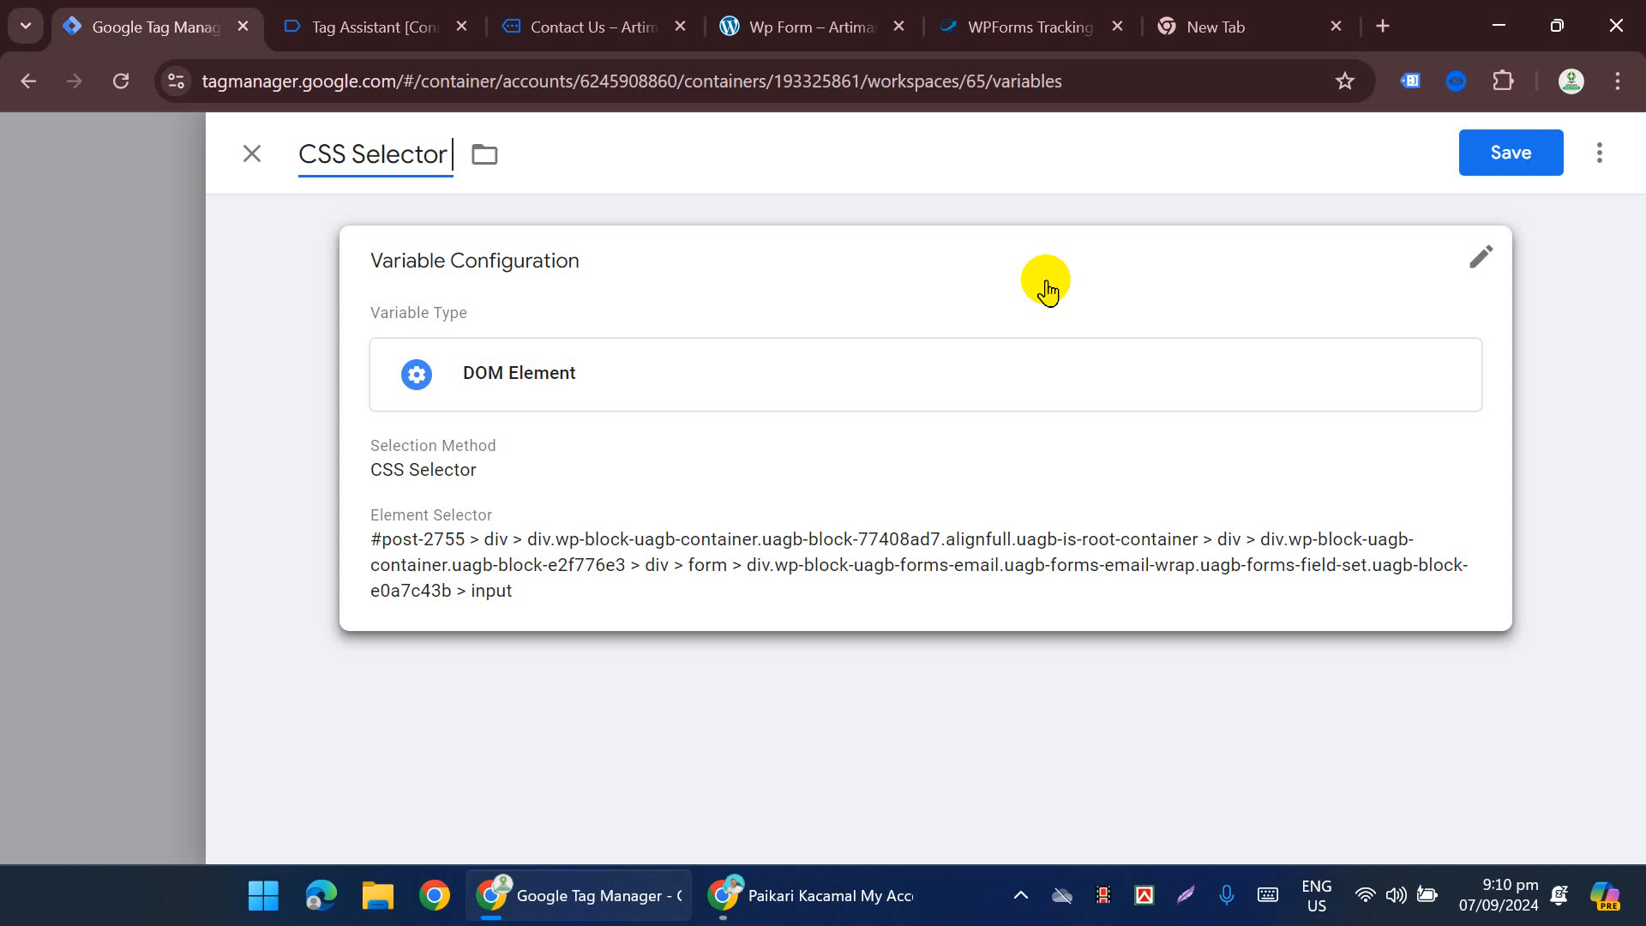
text(For Email)
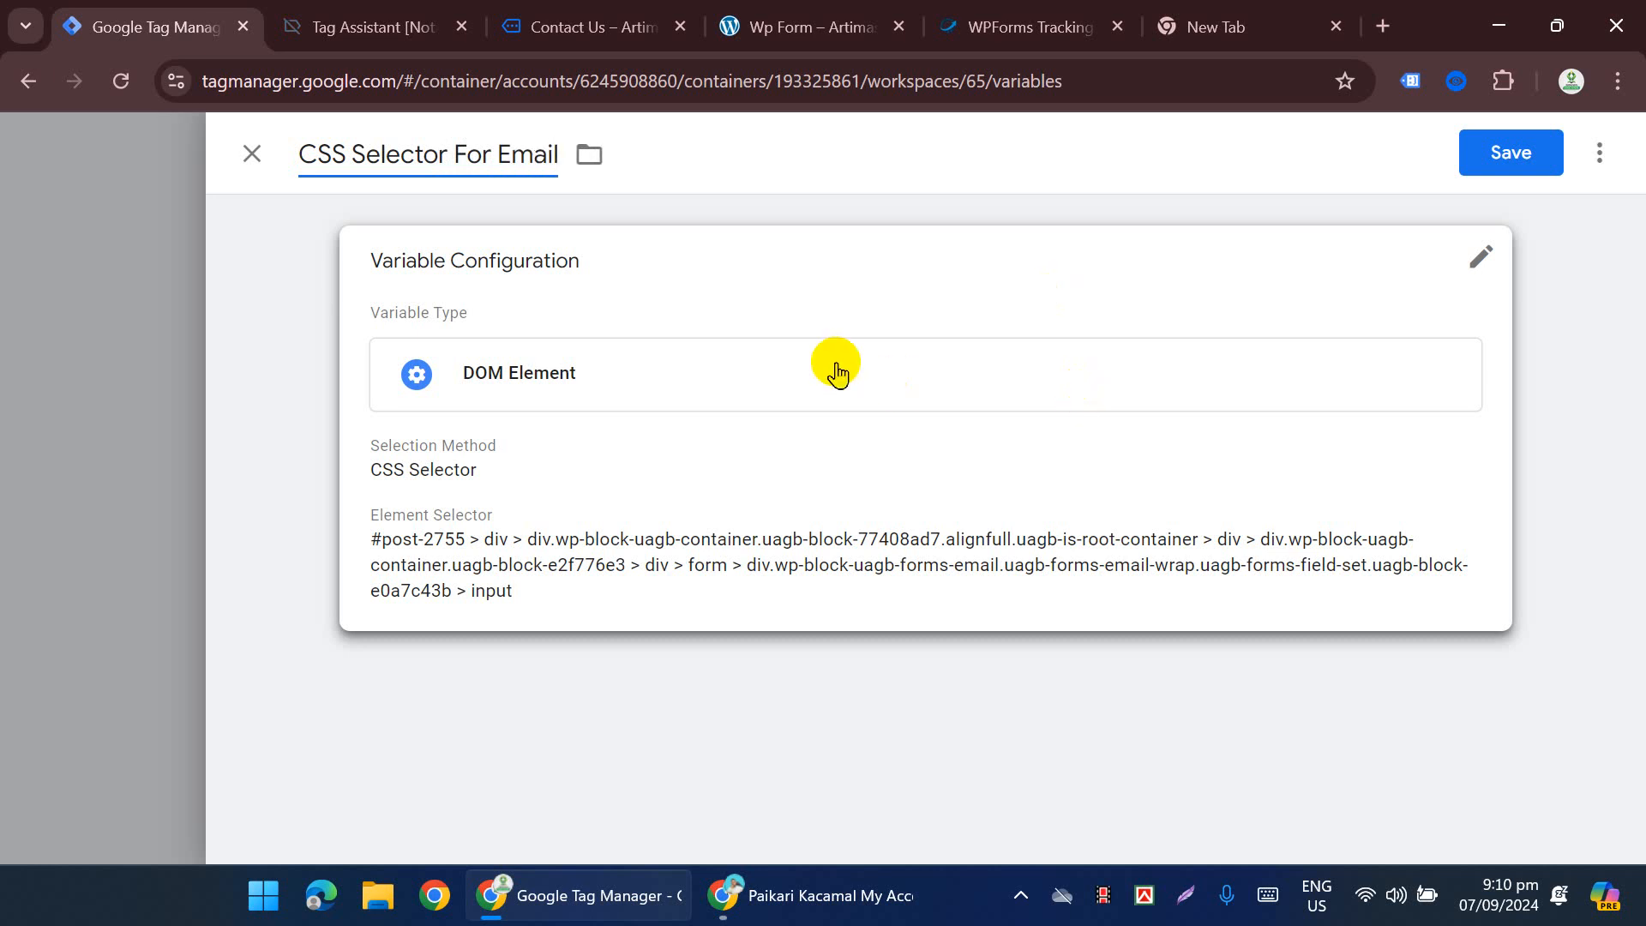
click(707, 456)
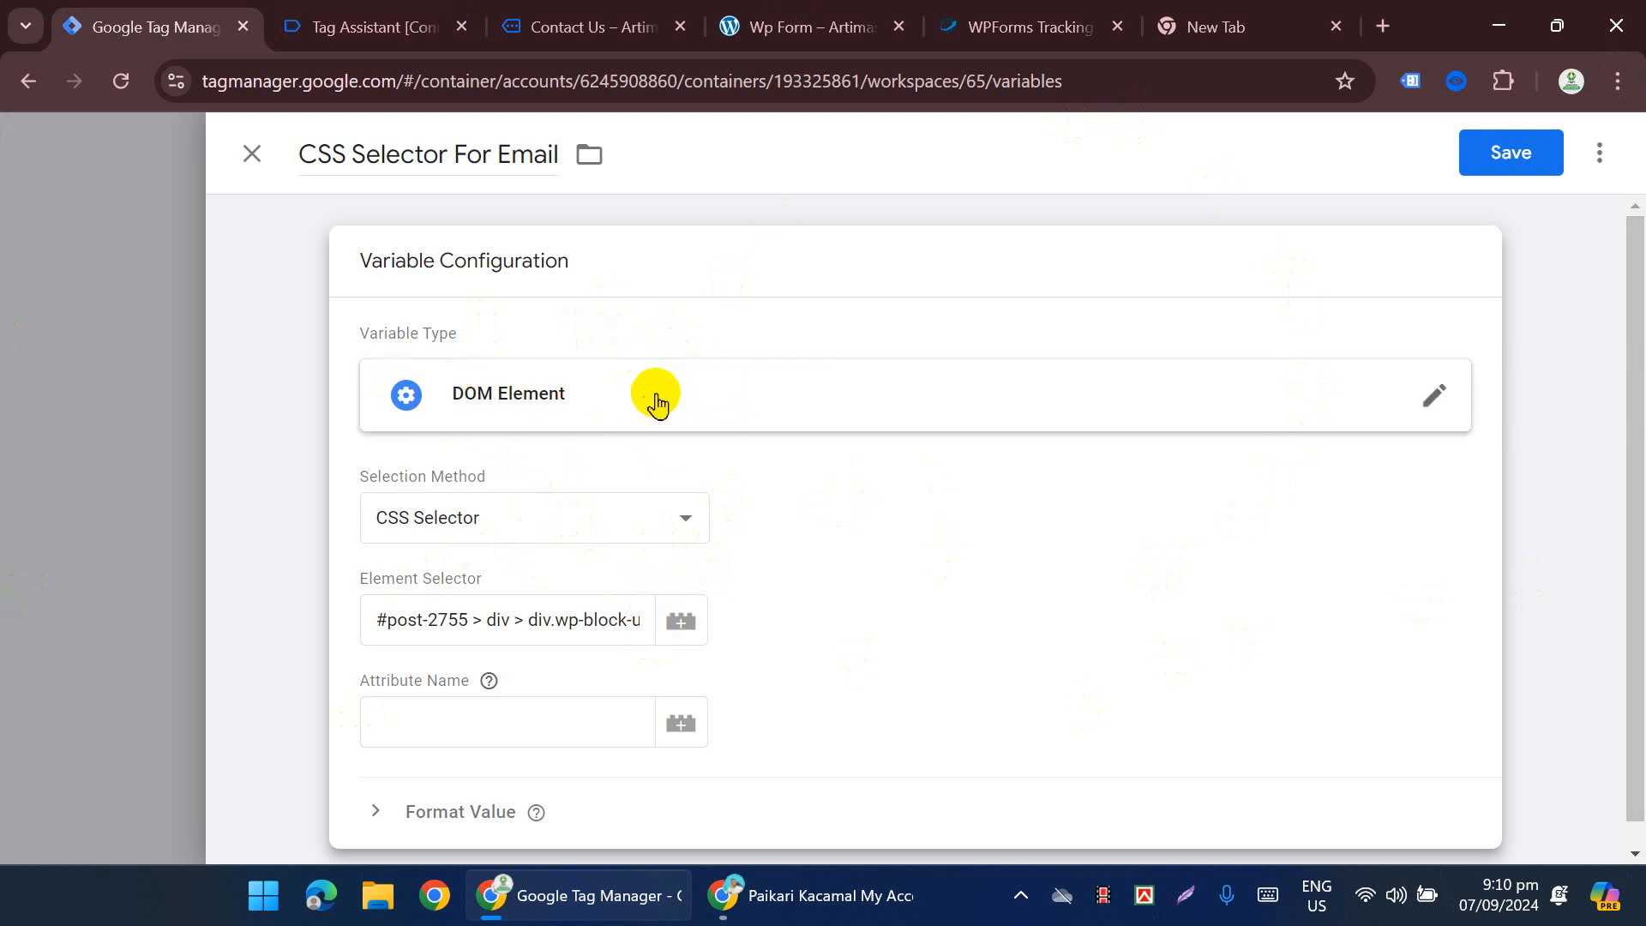
scroll(363, 249, down, 1)
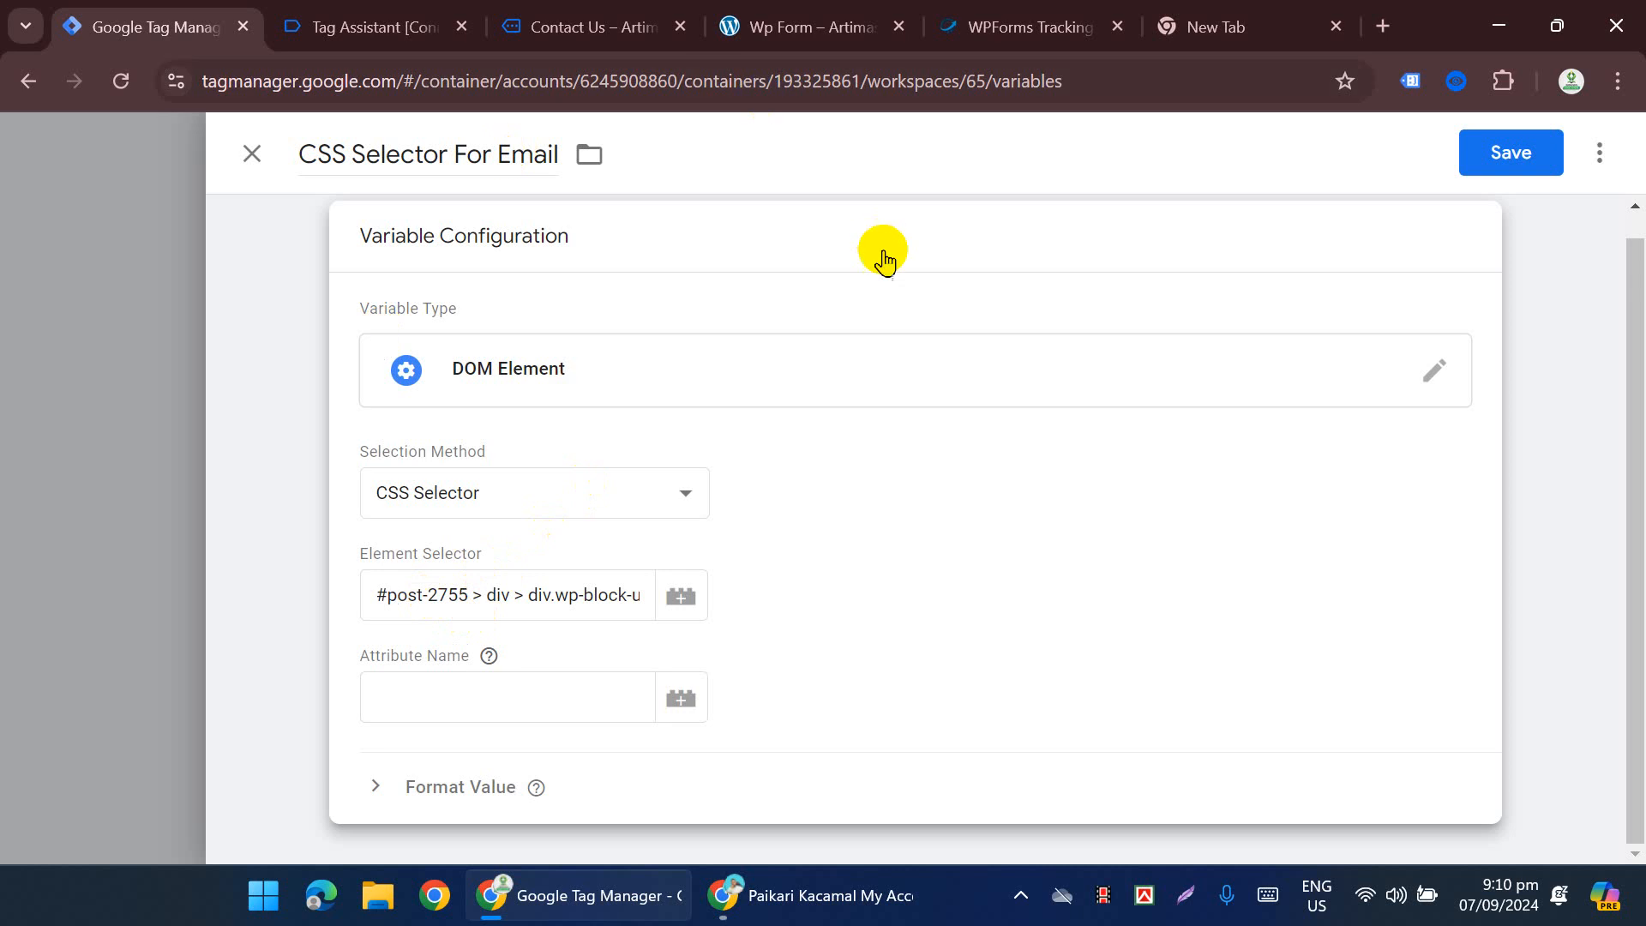
Step: Return to the Wp Form page and open the site's Contact Us page from there
click(827, 11)
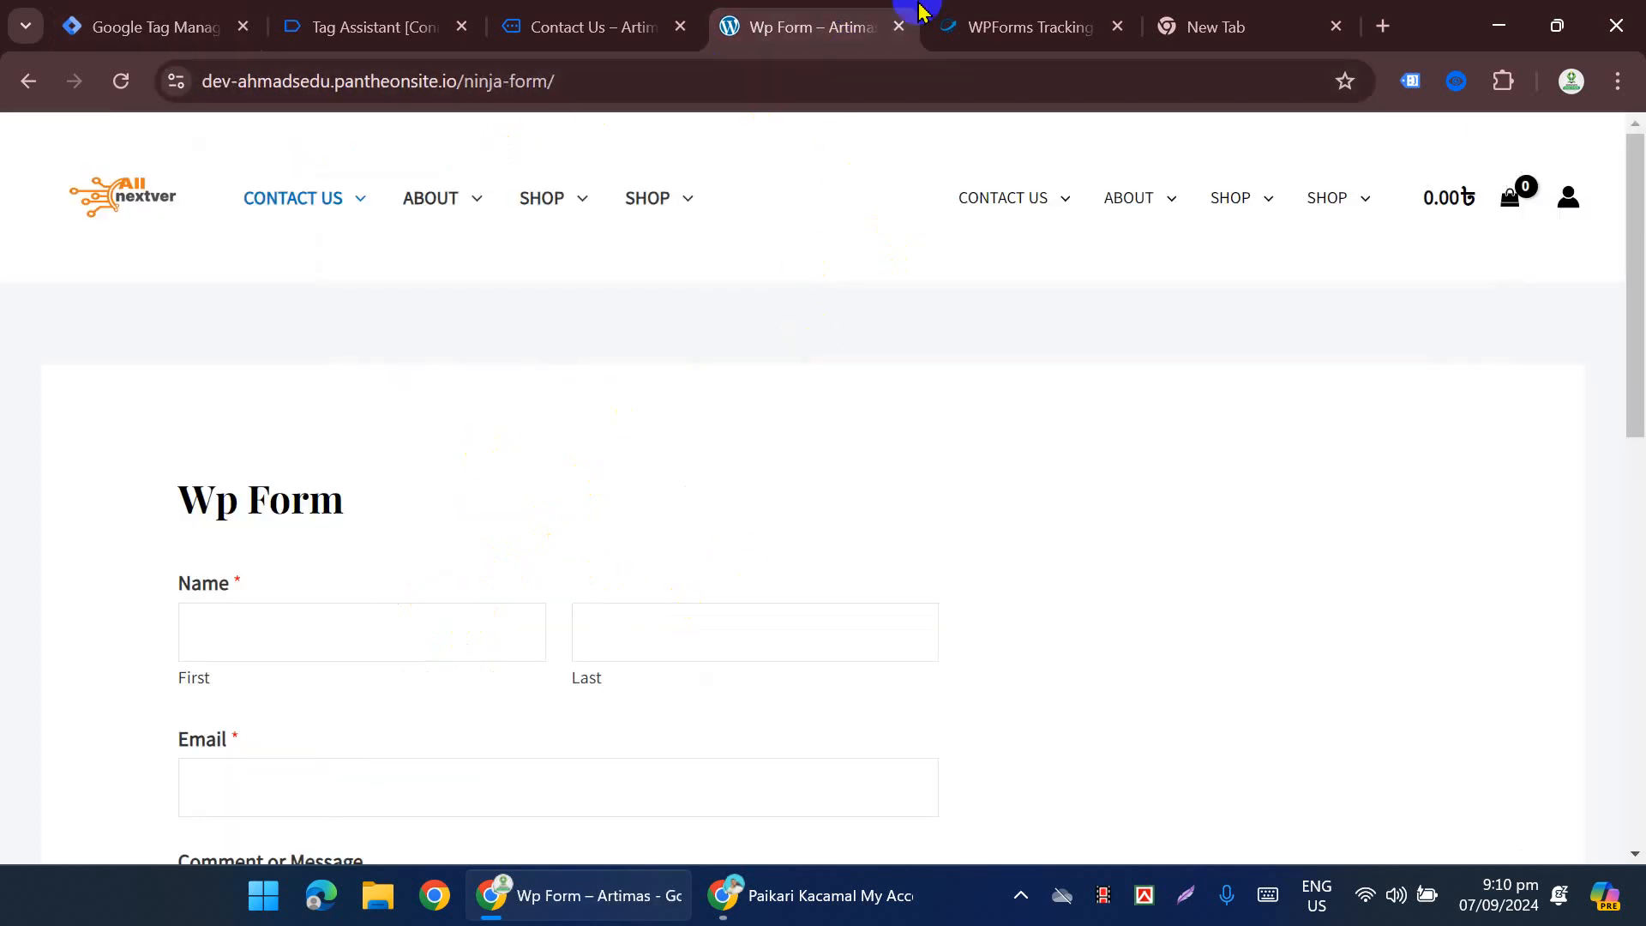
click(1020, 12)
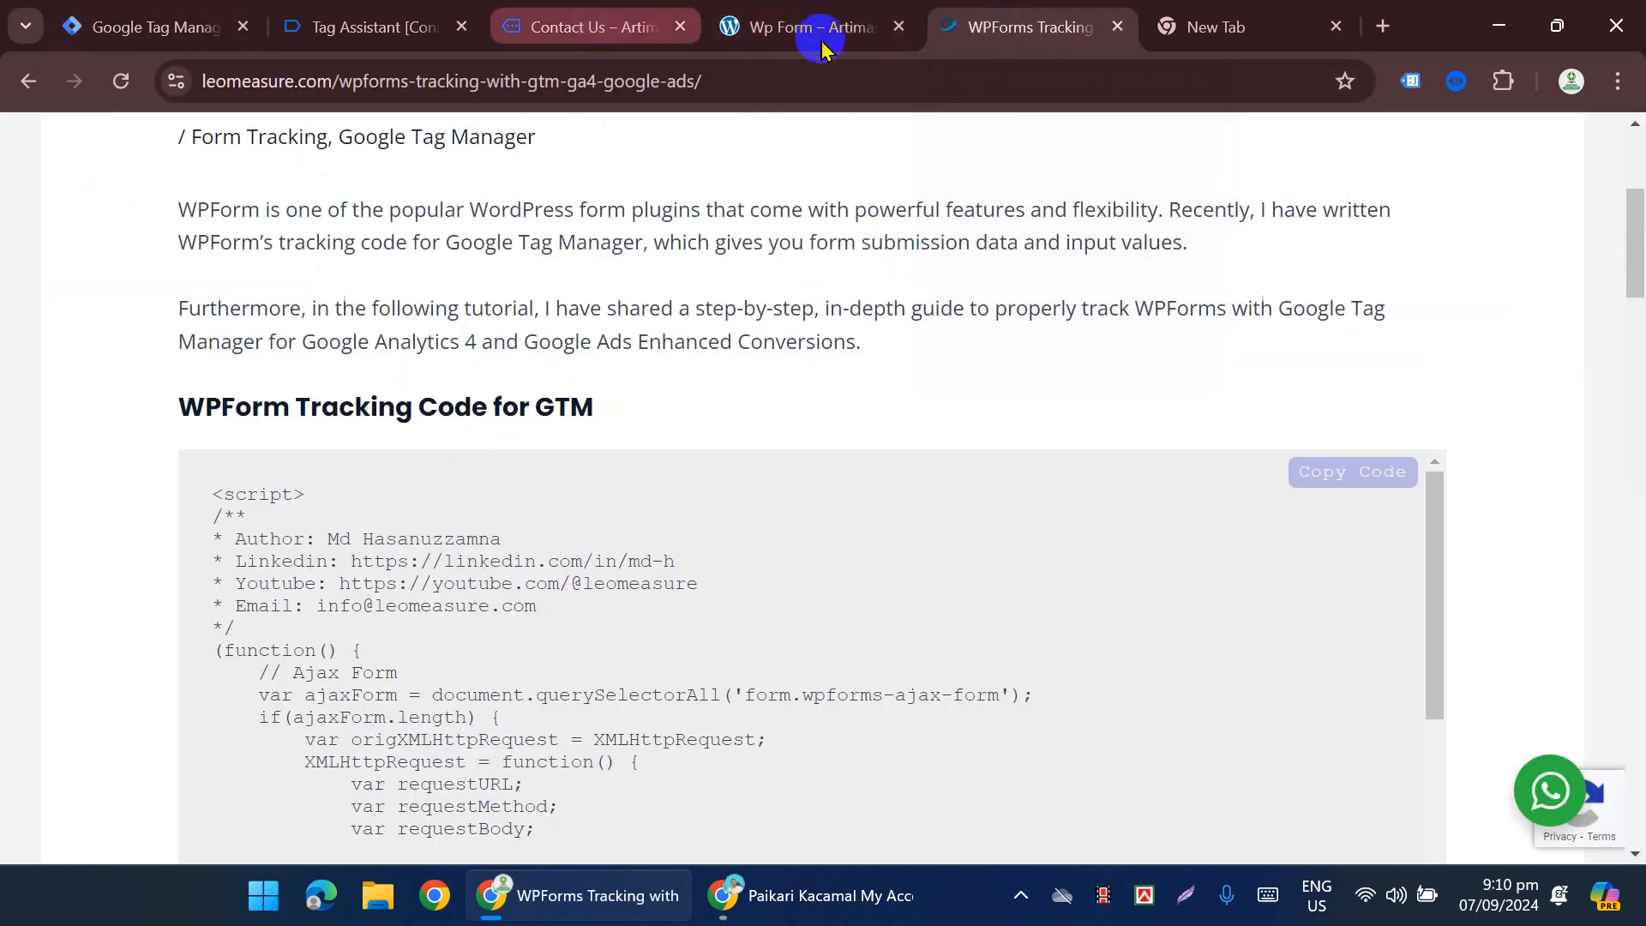
click(737, 30)
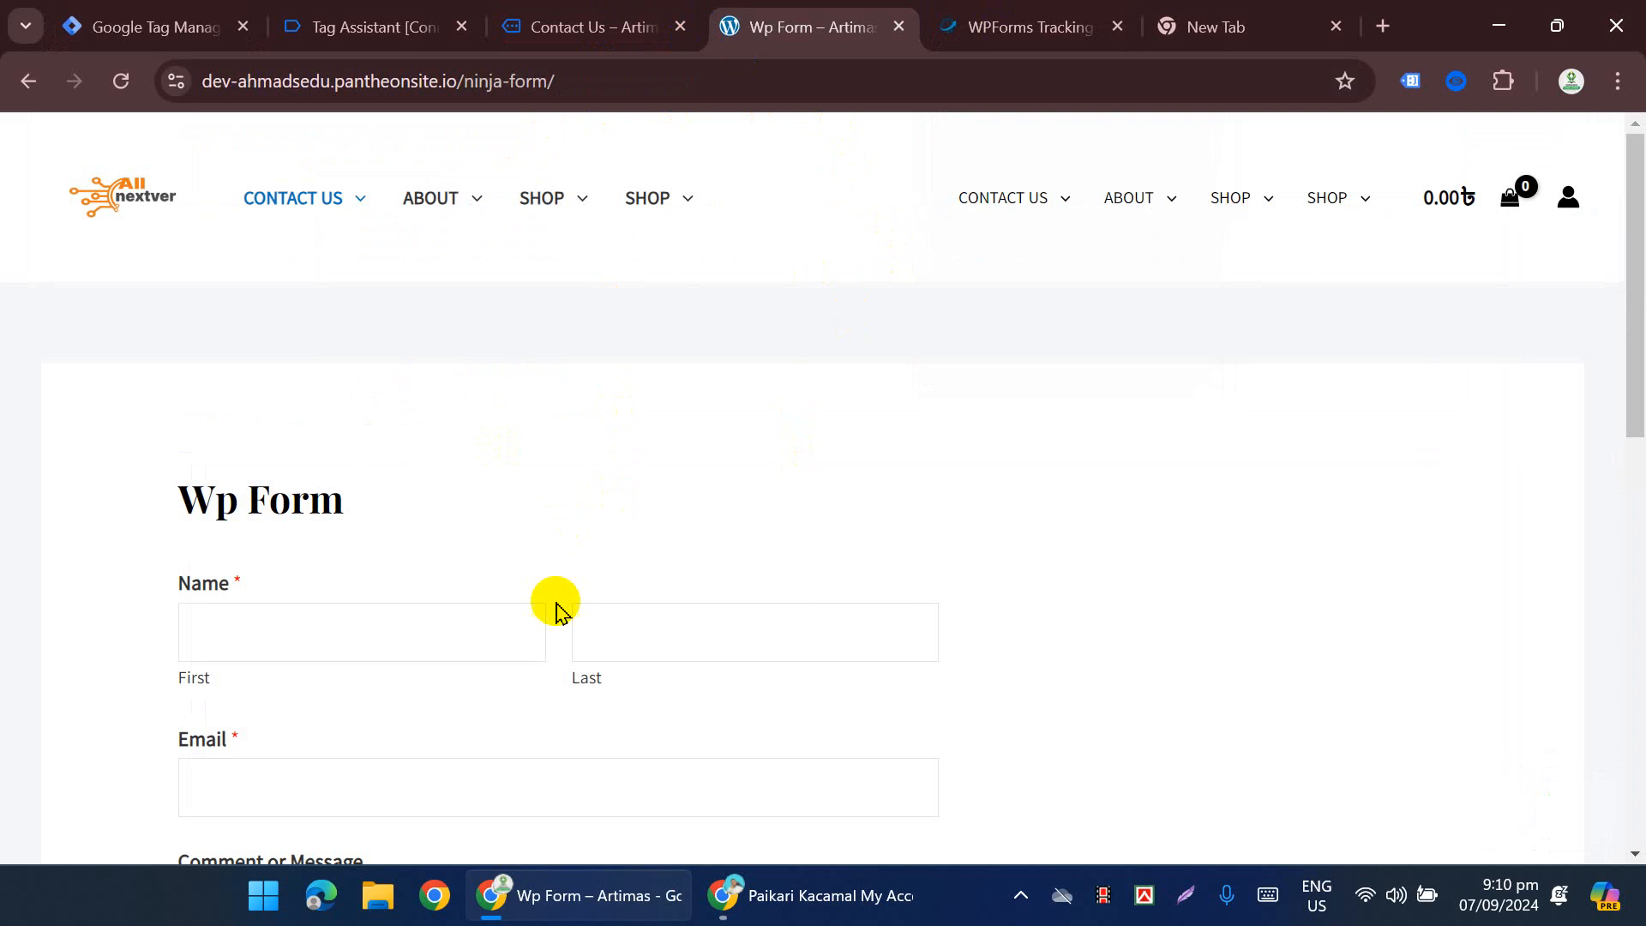
scroll(551, 606, down, 4)
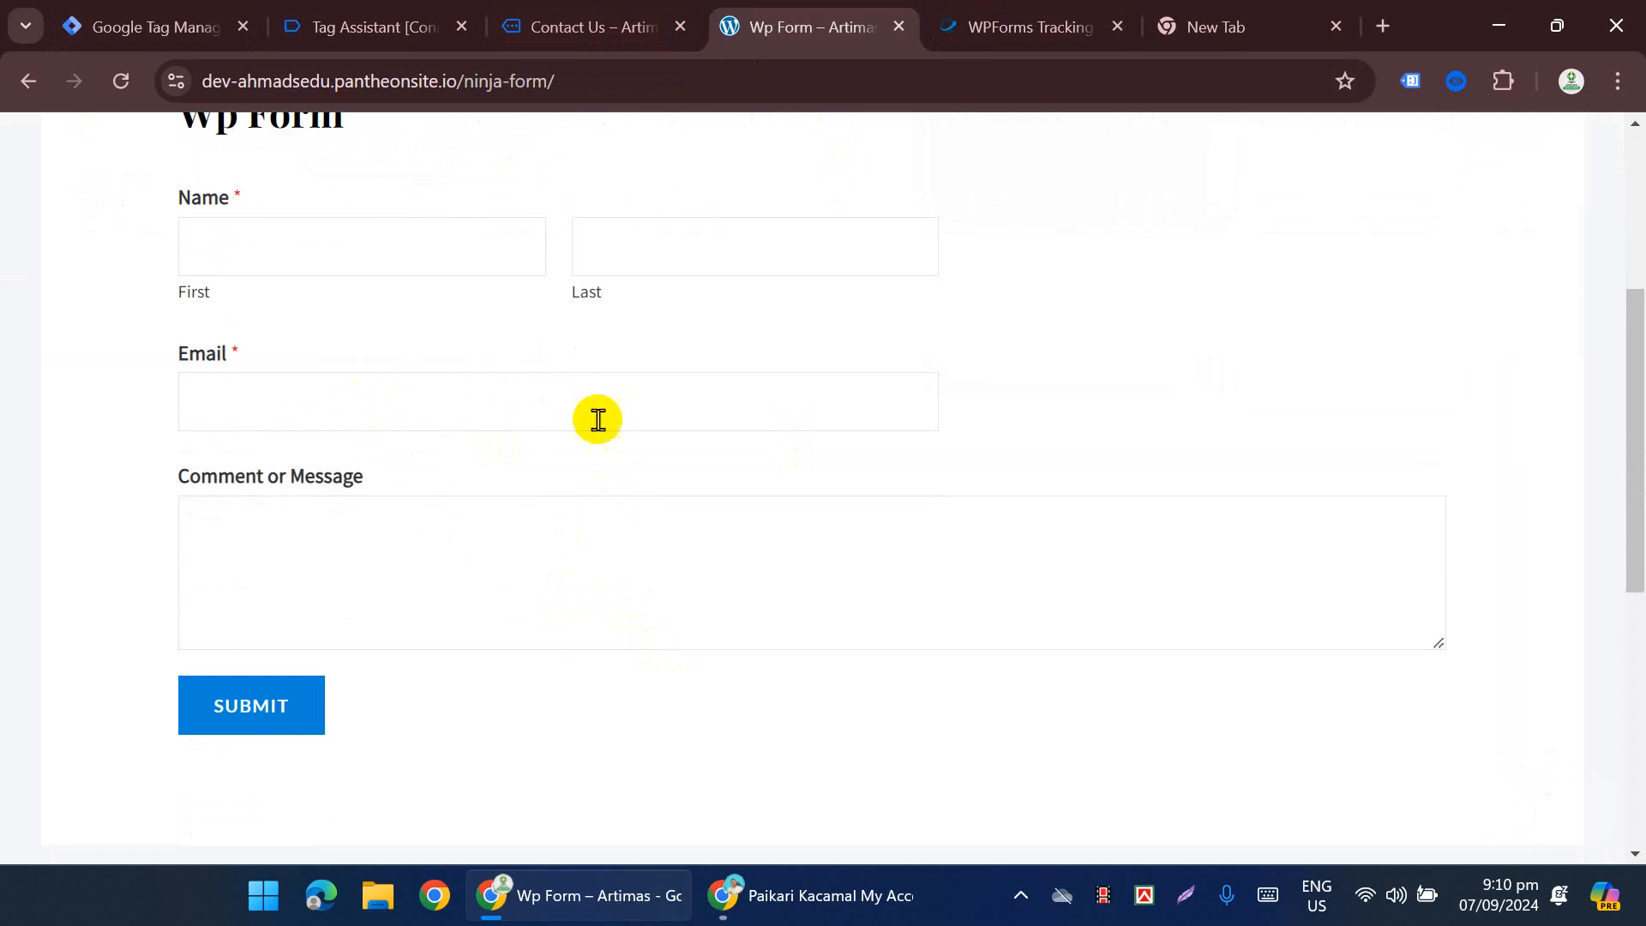
scroll(859, 340, up, 5)
mouse_move(985, 217)
click(994, 276)
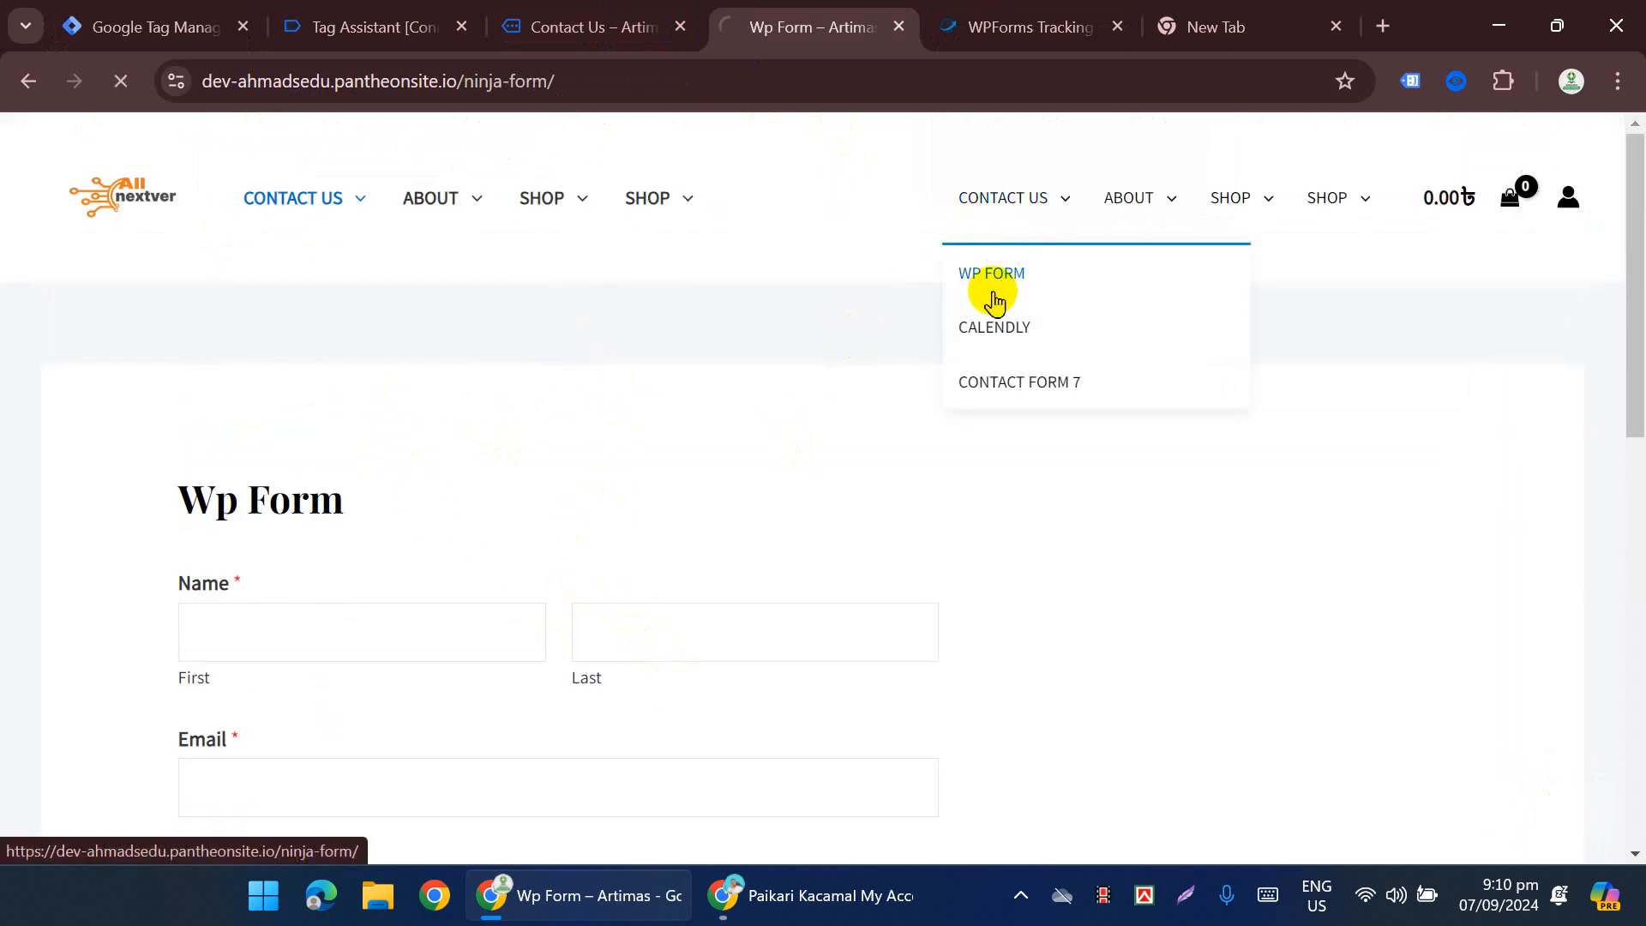
click(1002, 204)
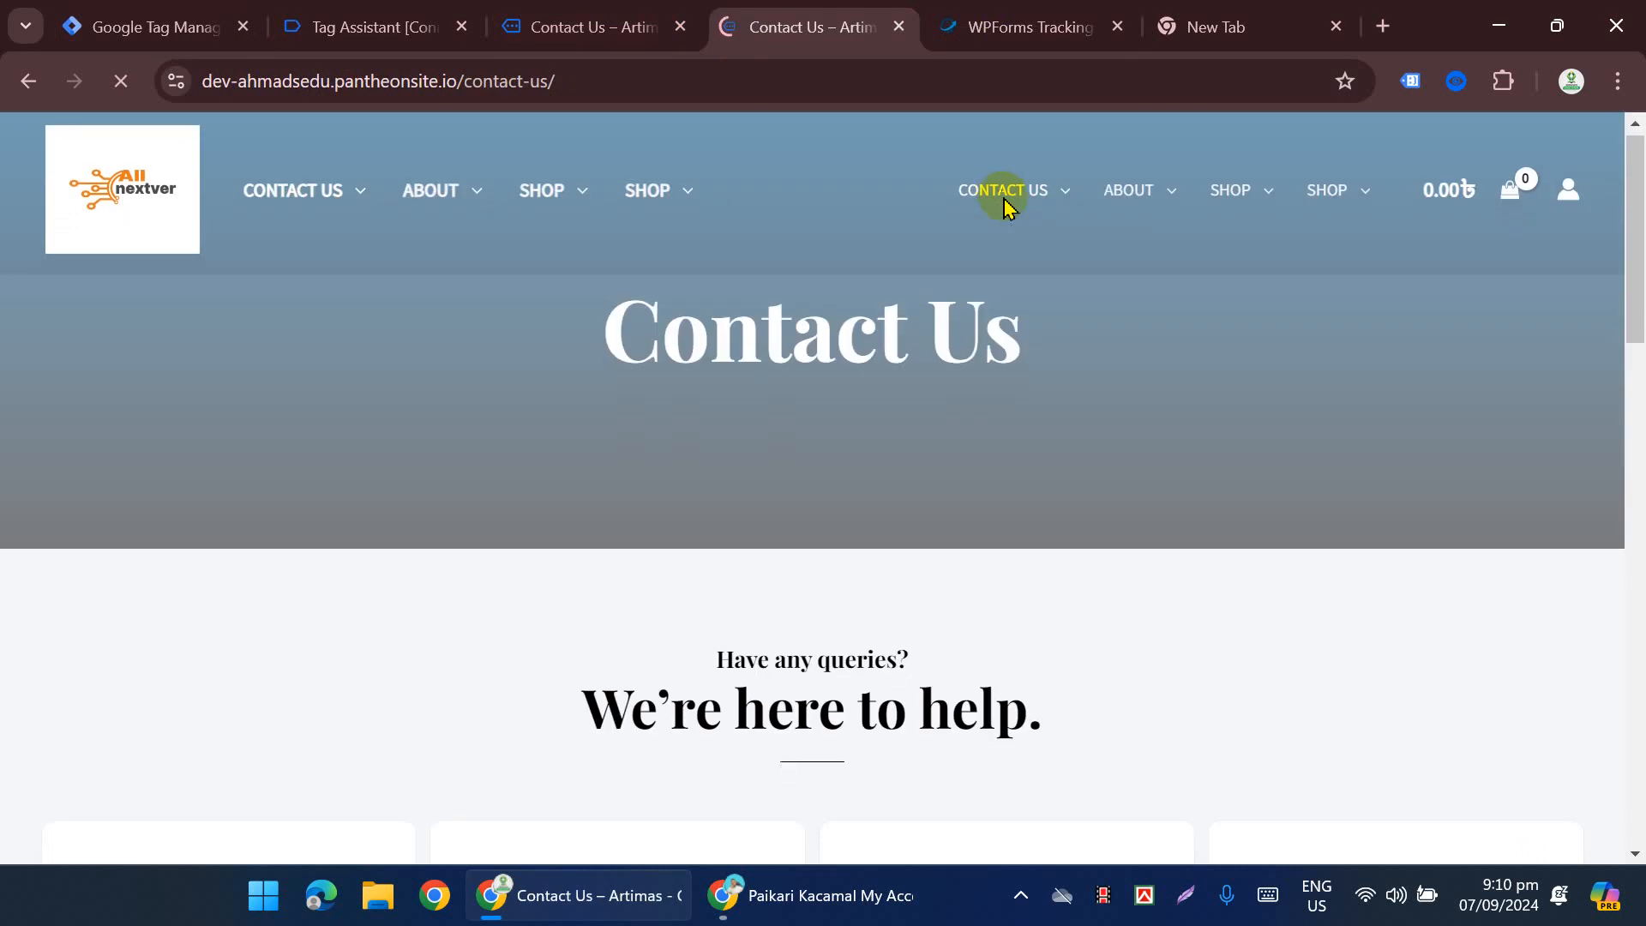
Step: Inspect the EMAIL input of the Contact Us form in the developer tools
scroll(1036, 272, down, 5)
scroll(1035, 273, down, 3)
click(952, 538)
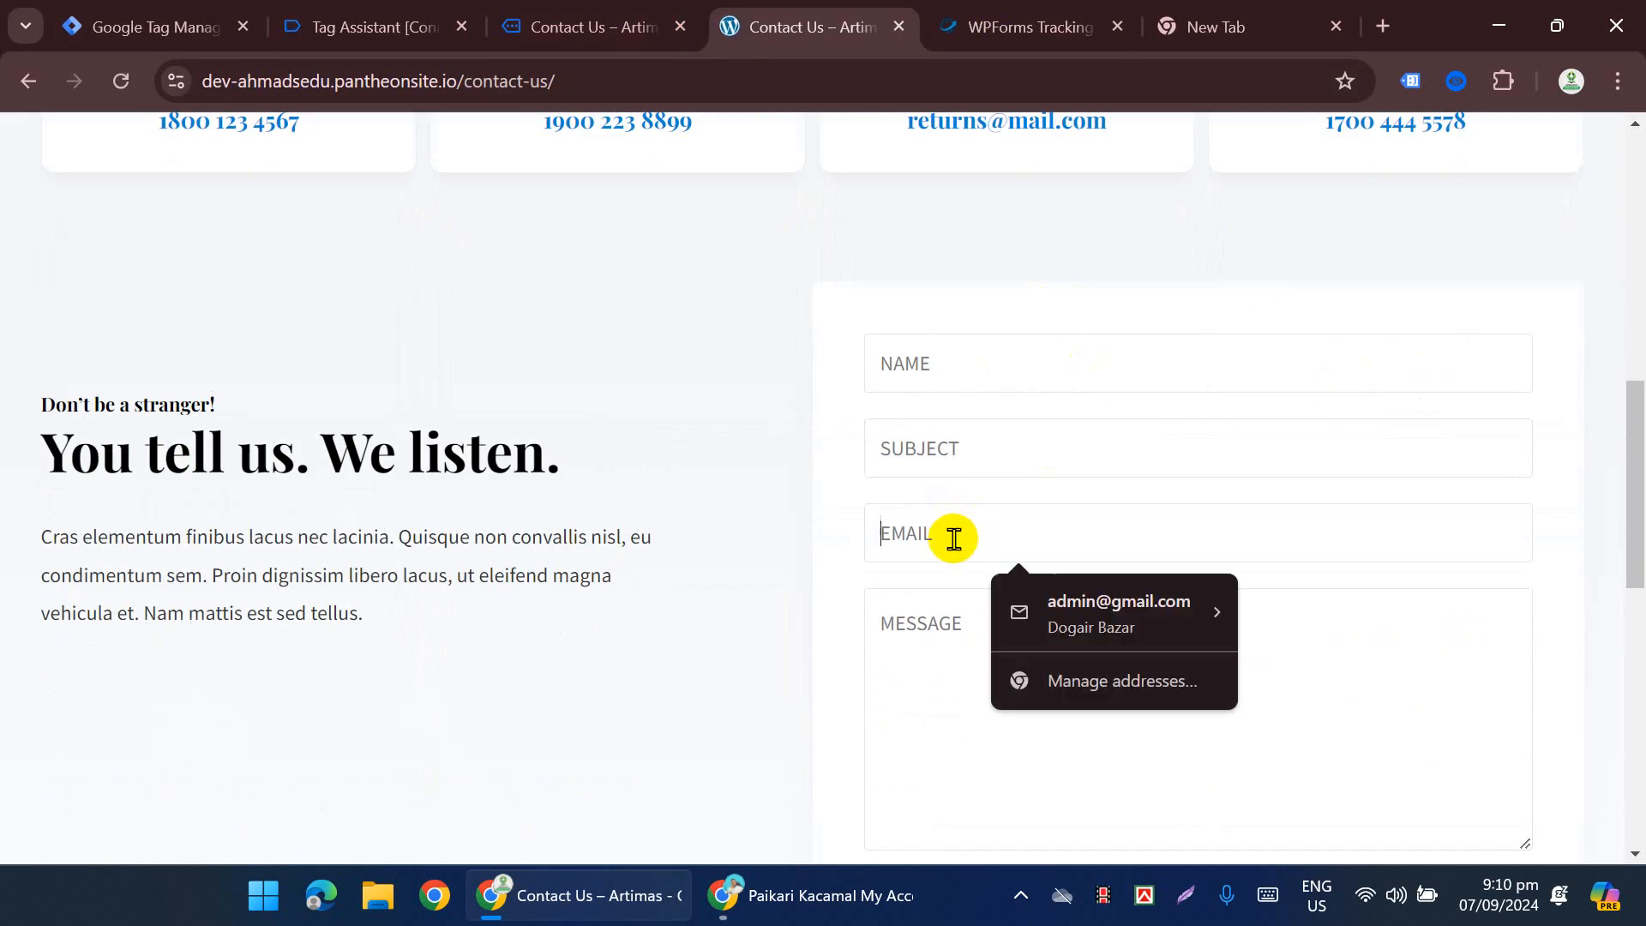
right_click(953, 538)
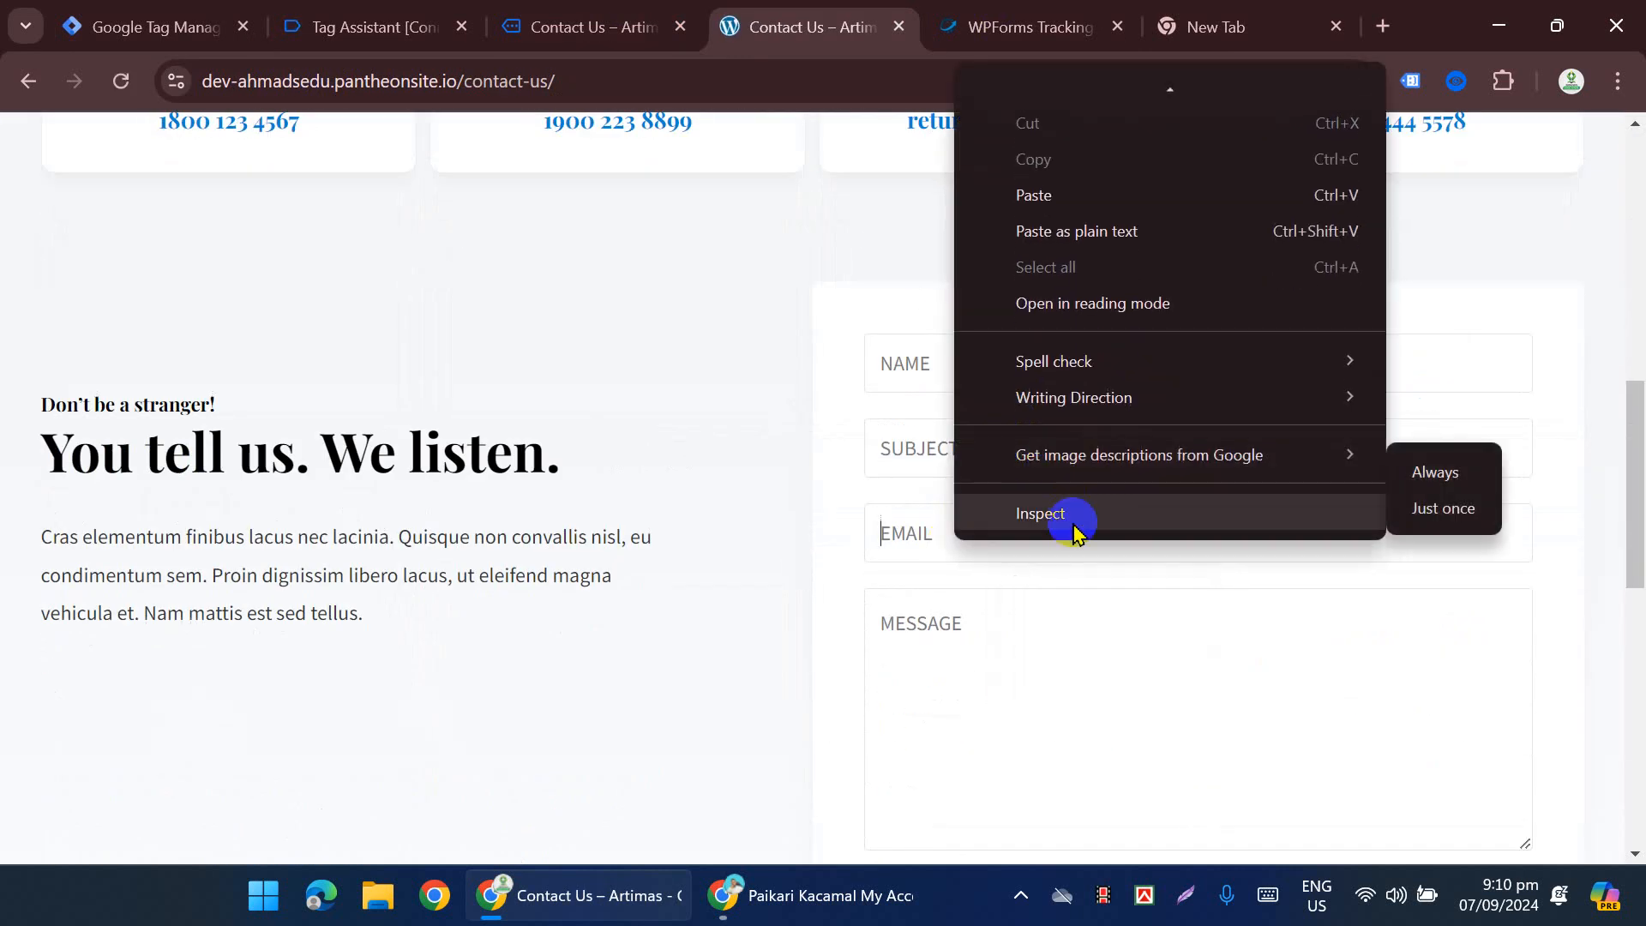
click(1076, 522)
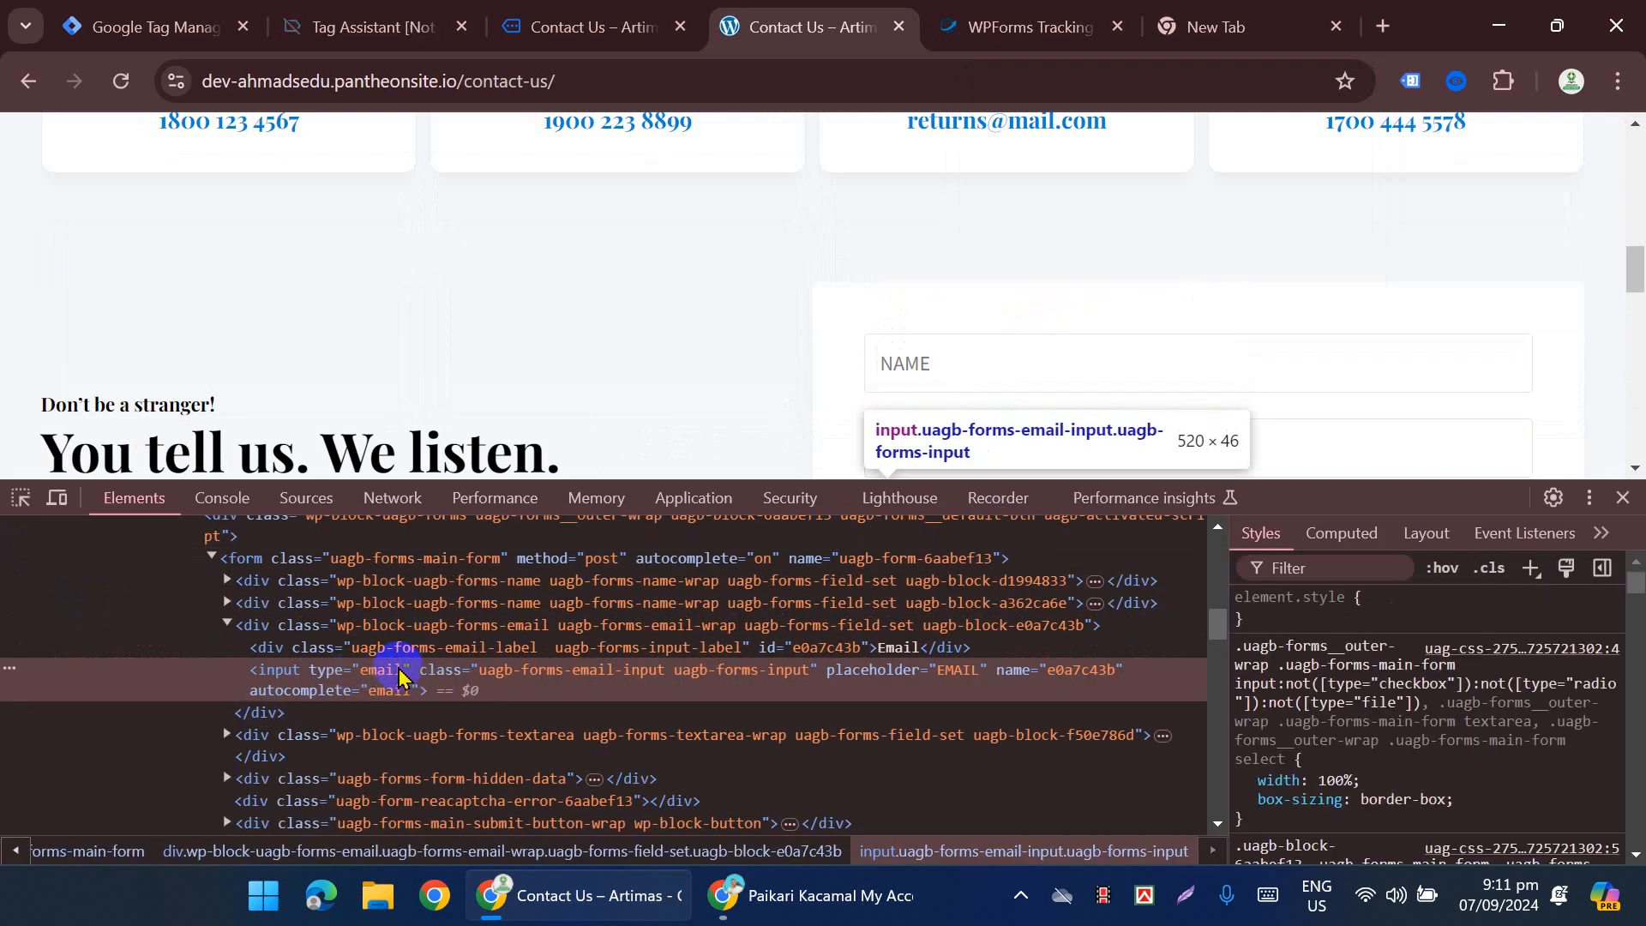
Step: Reopen the developer tools on the Contact Us page and select the form's EMAIL input with the element picker
click(1626, 496)
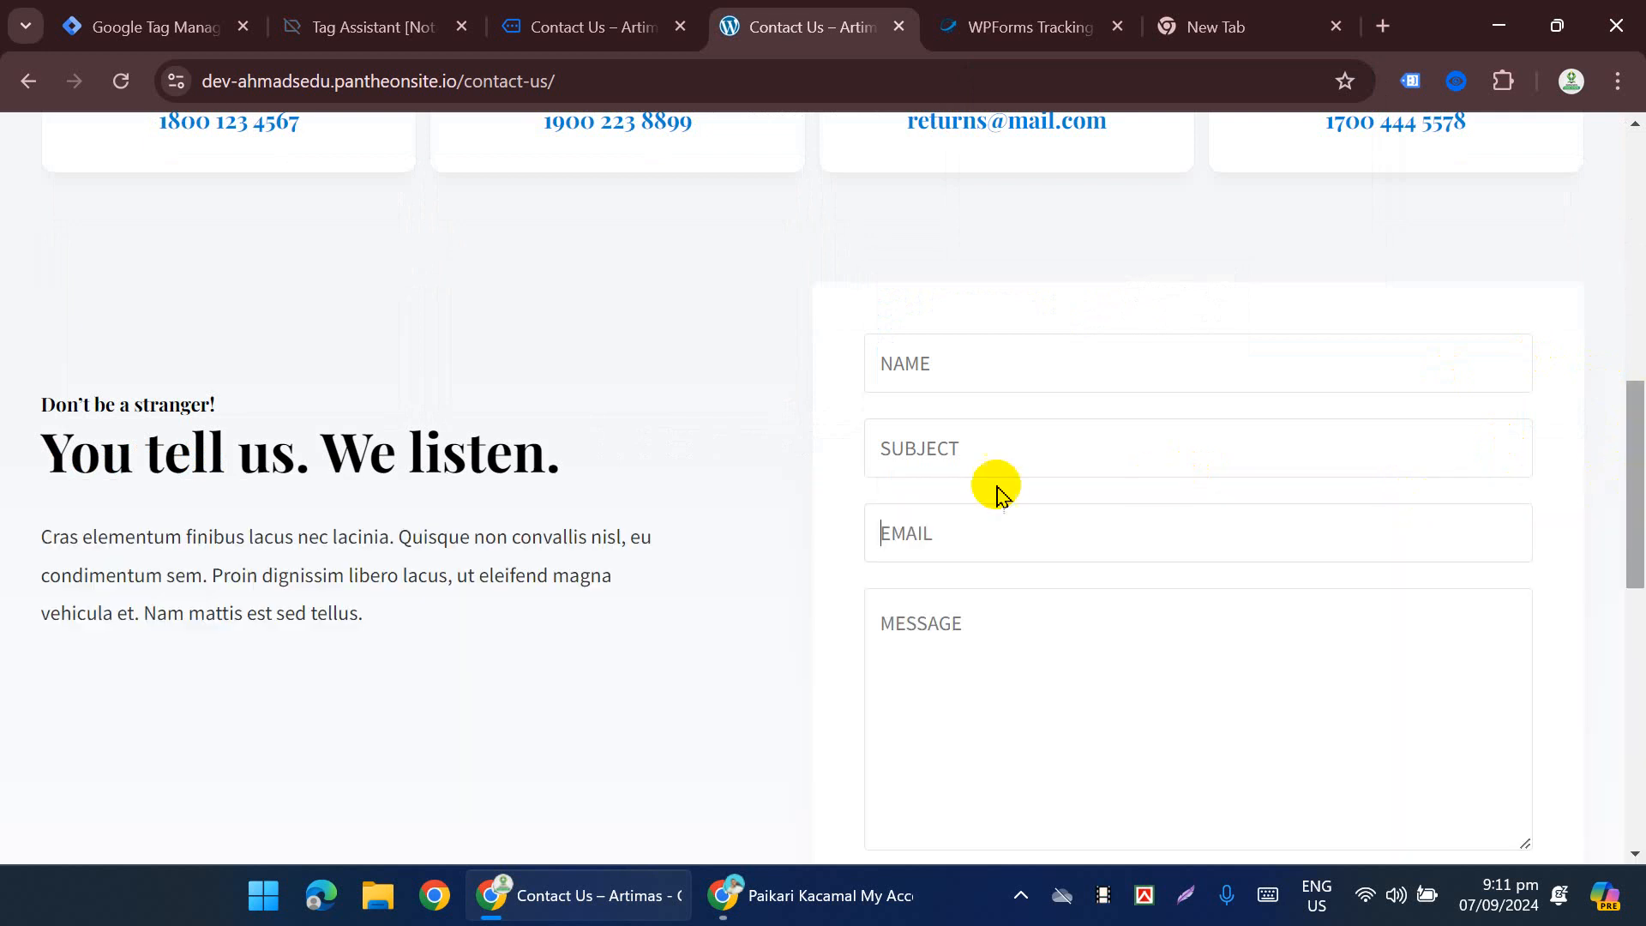
right_click(666, 315)
scroll(758, 410, down, 9)
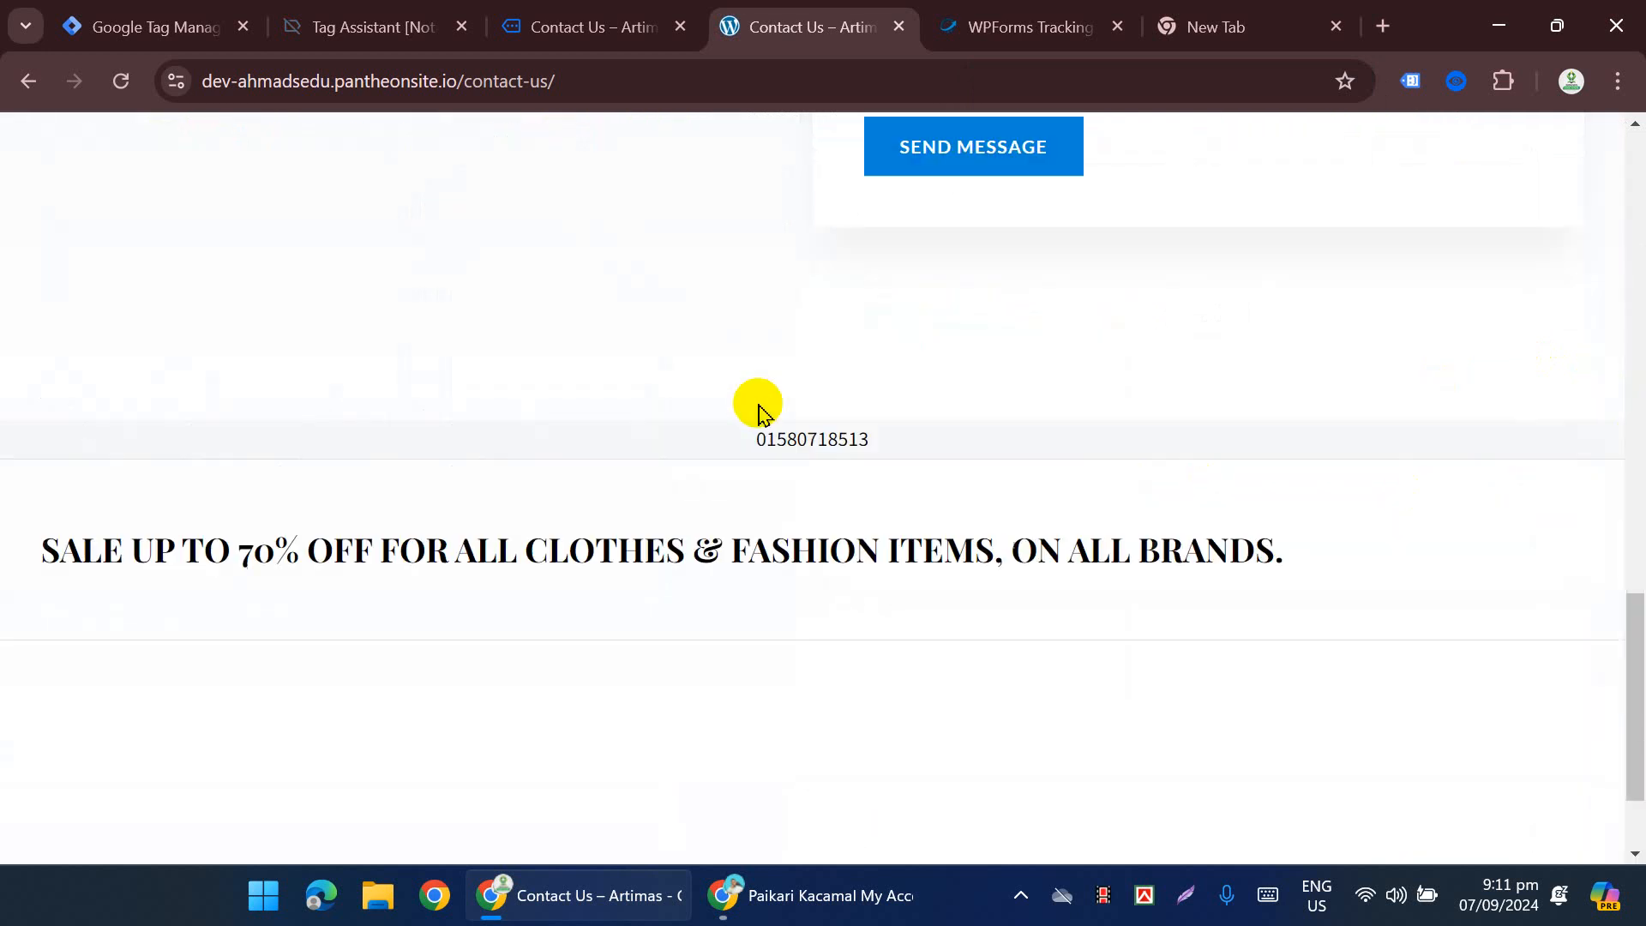
scroll(758, 410, up, 6)
right_click(709, 213)
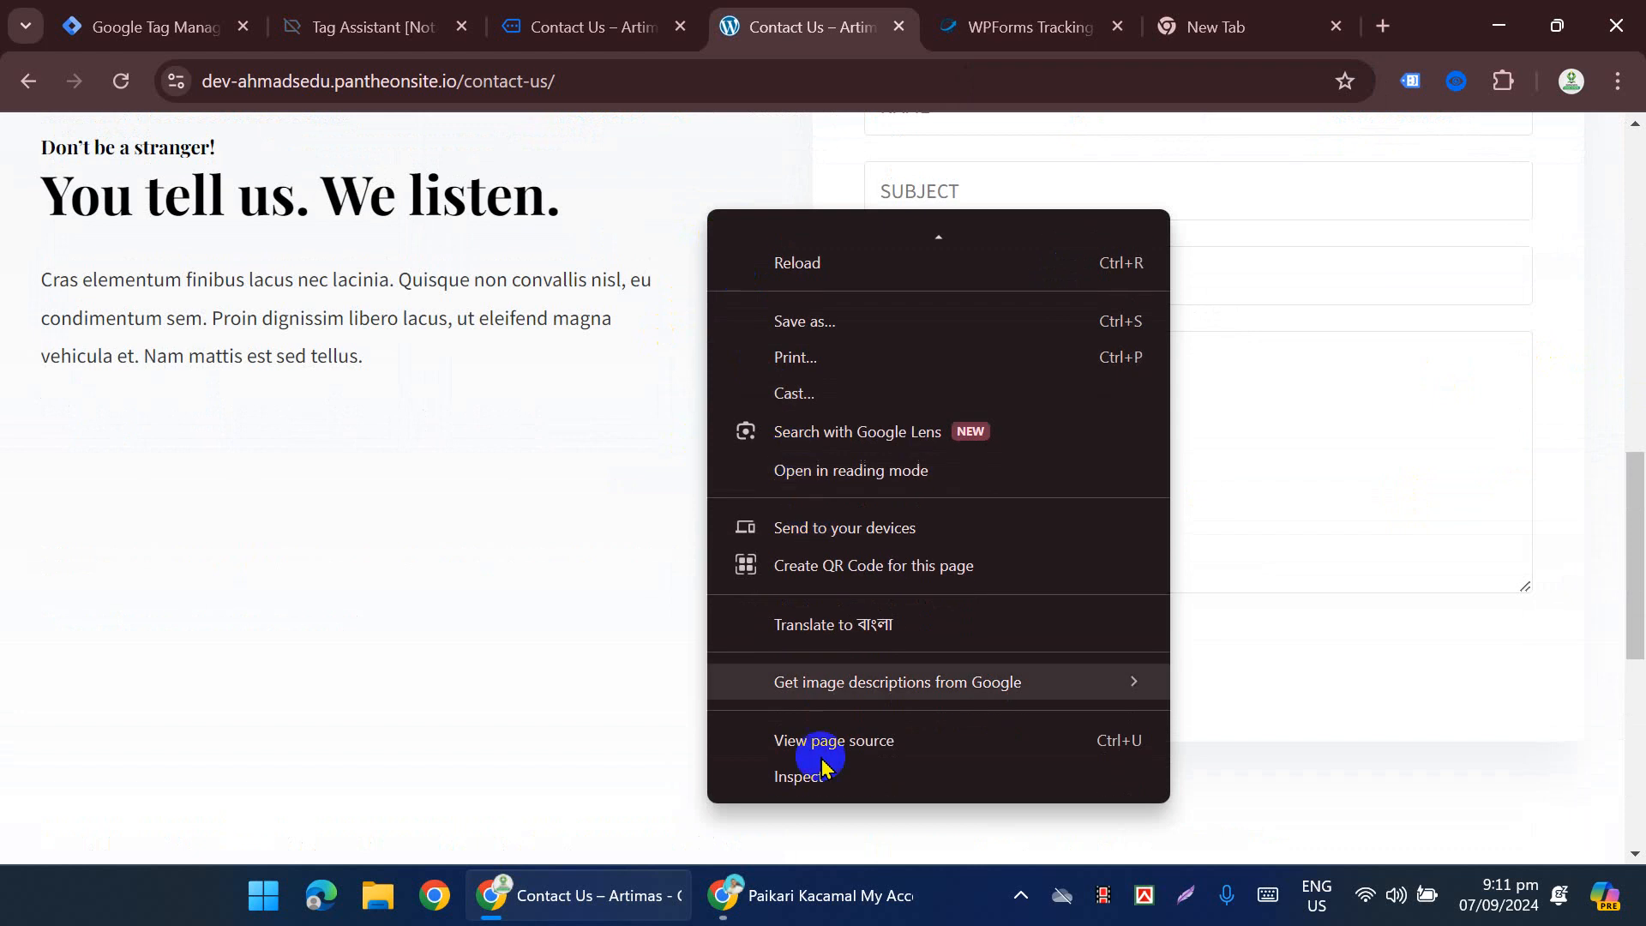
click(823, 773)
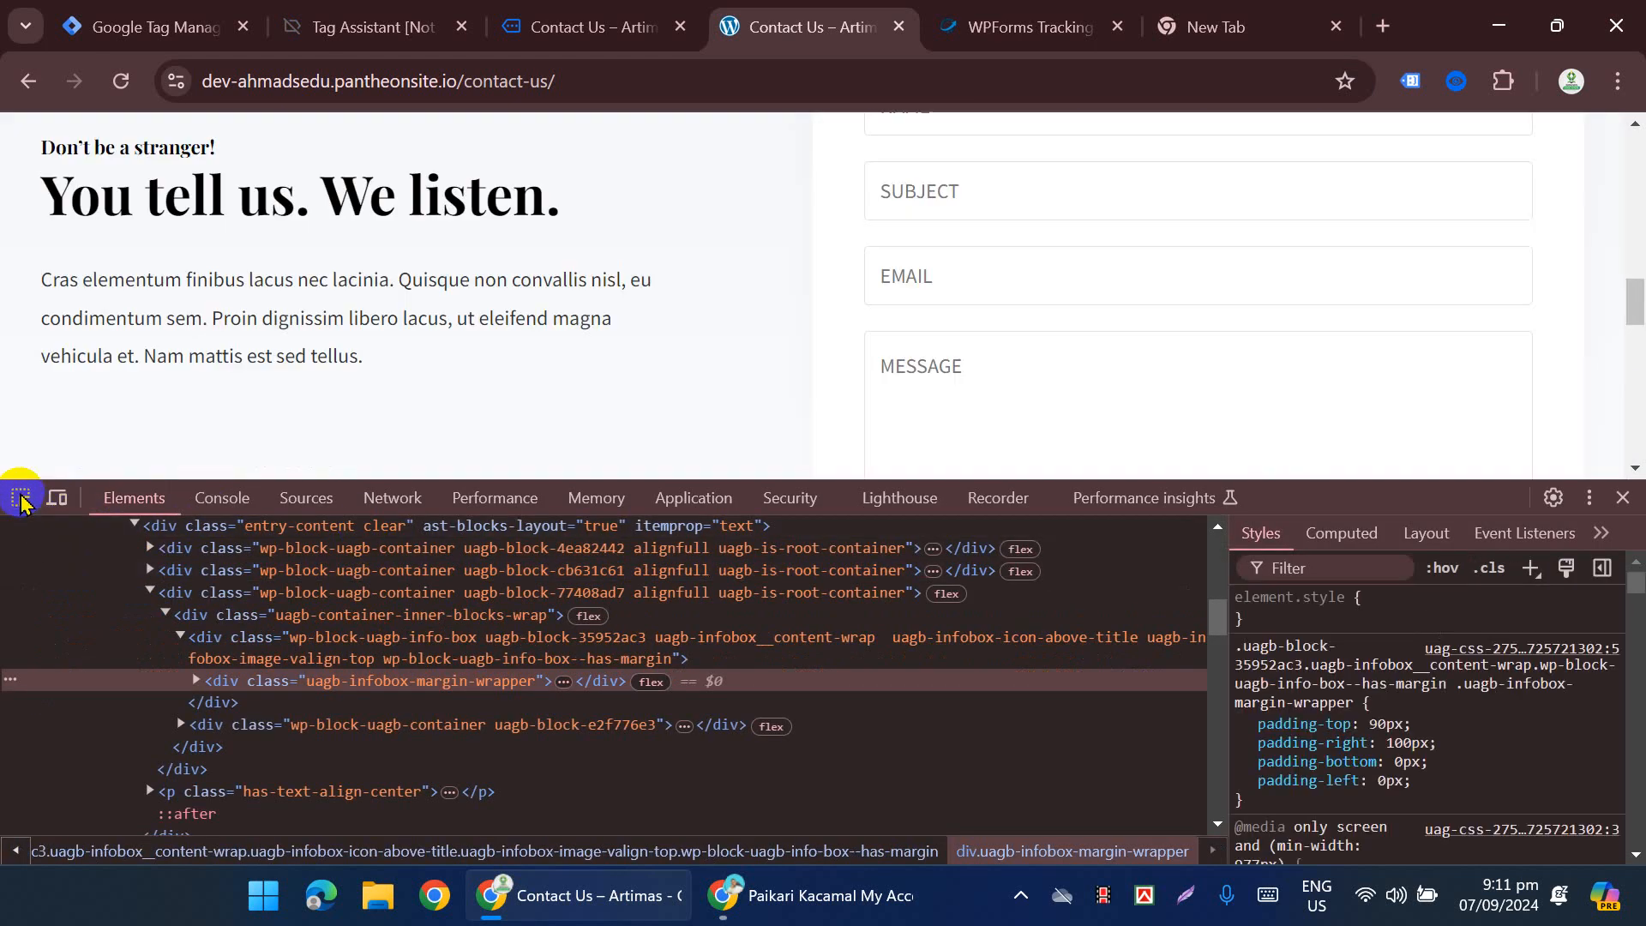
click(21, 500)
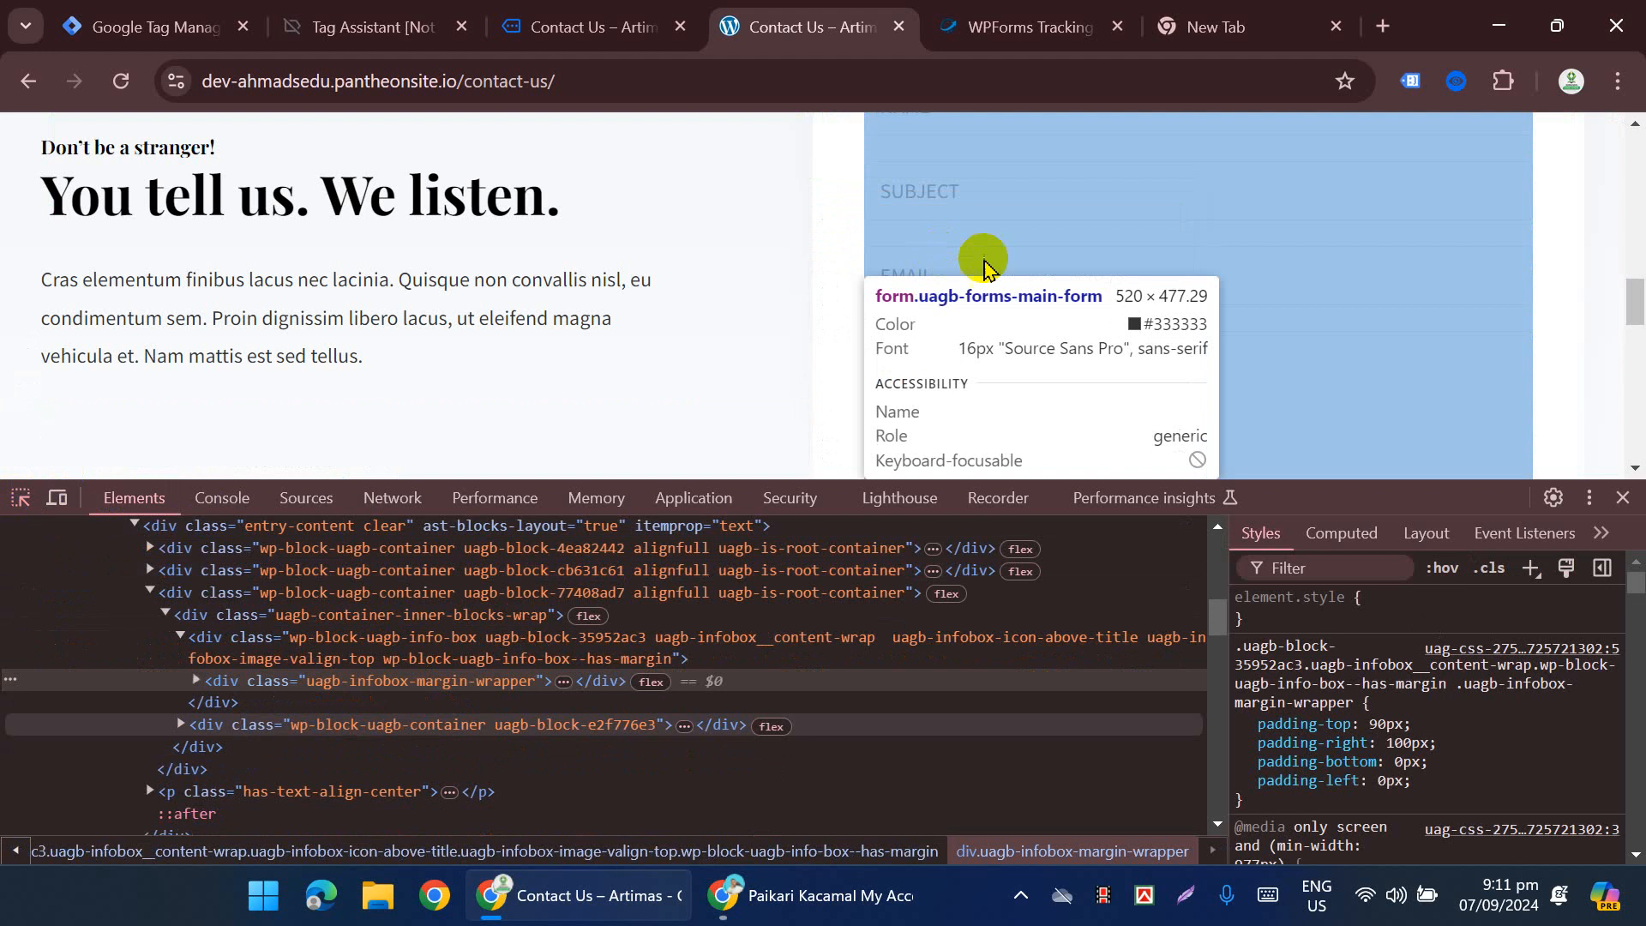
click(1033, 271)
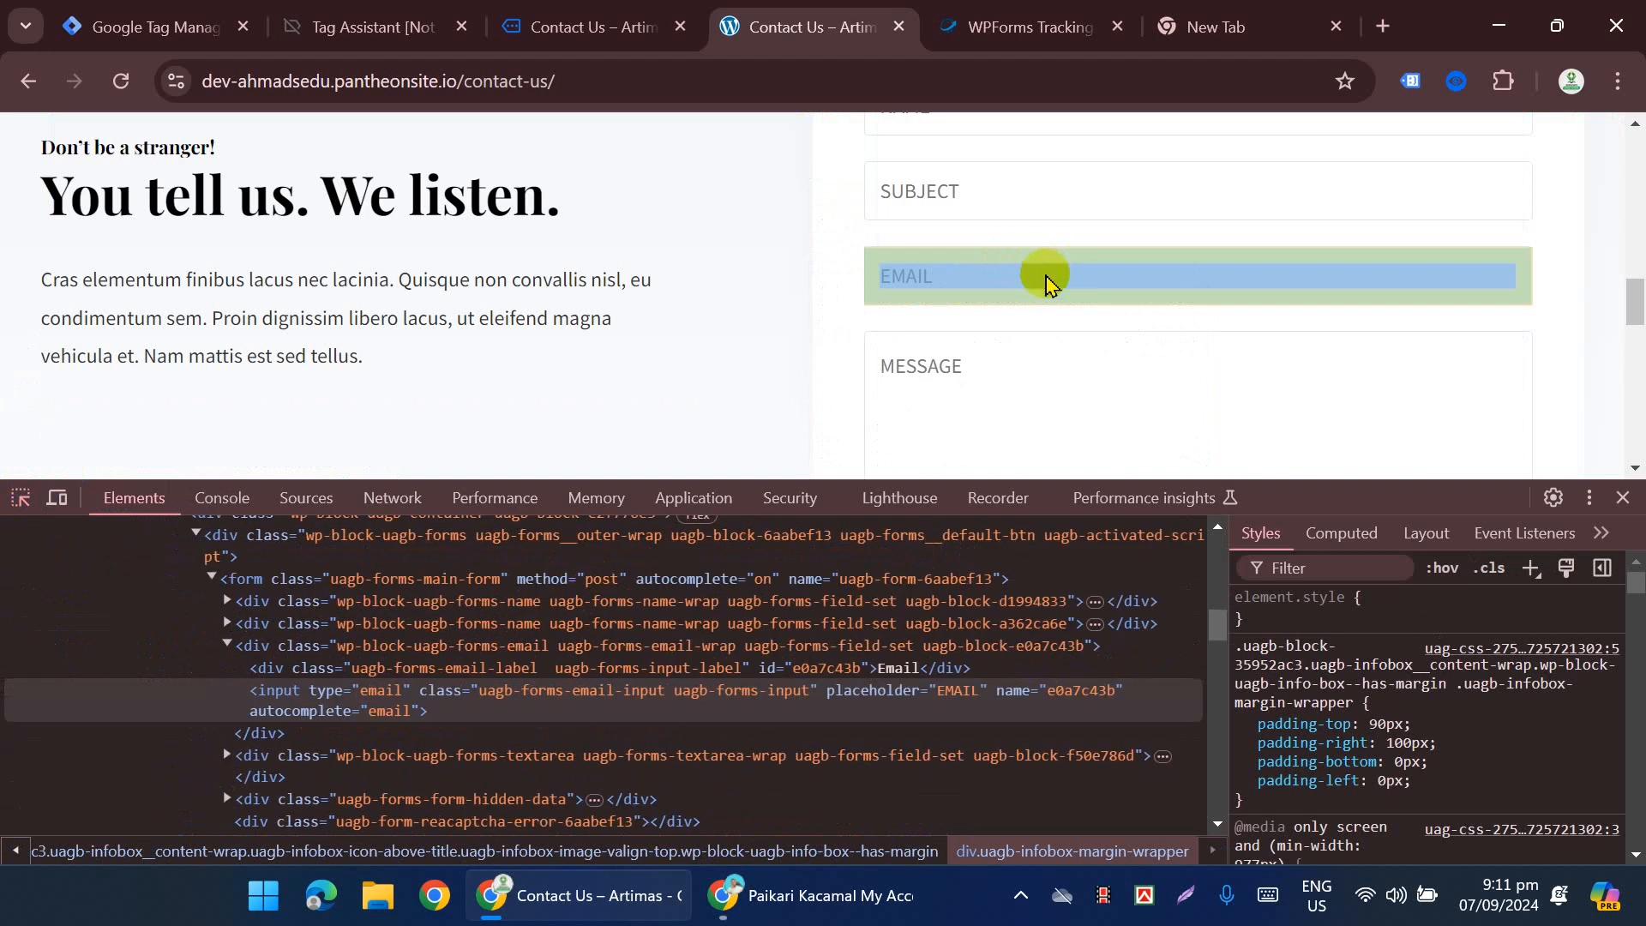
click(1048, 283)
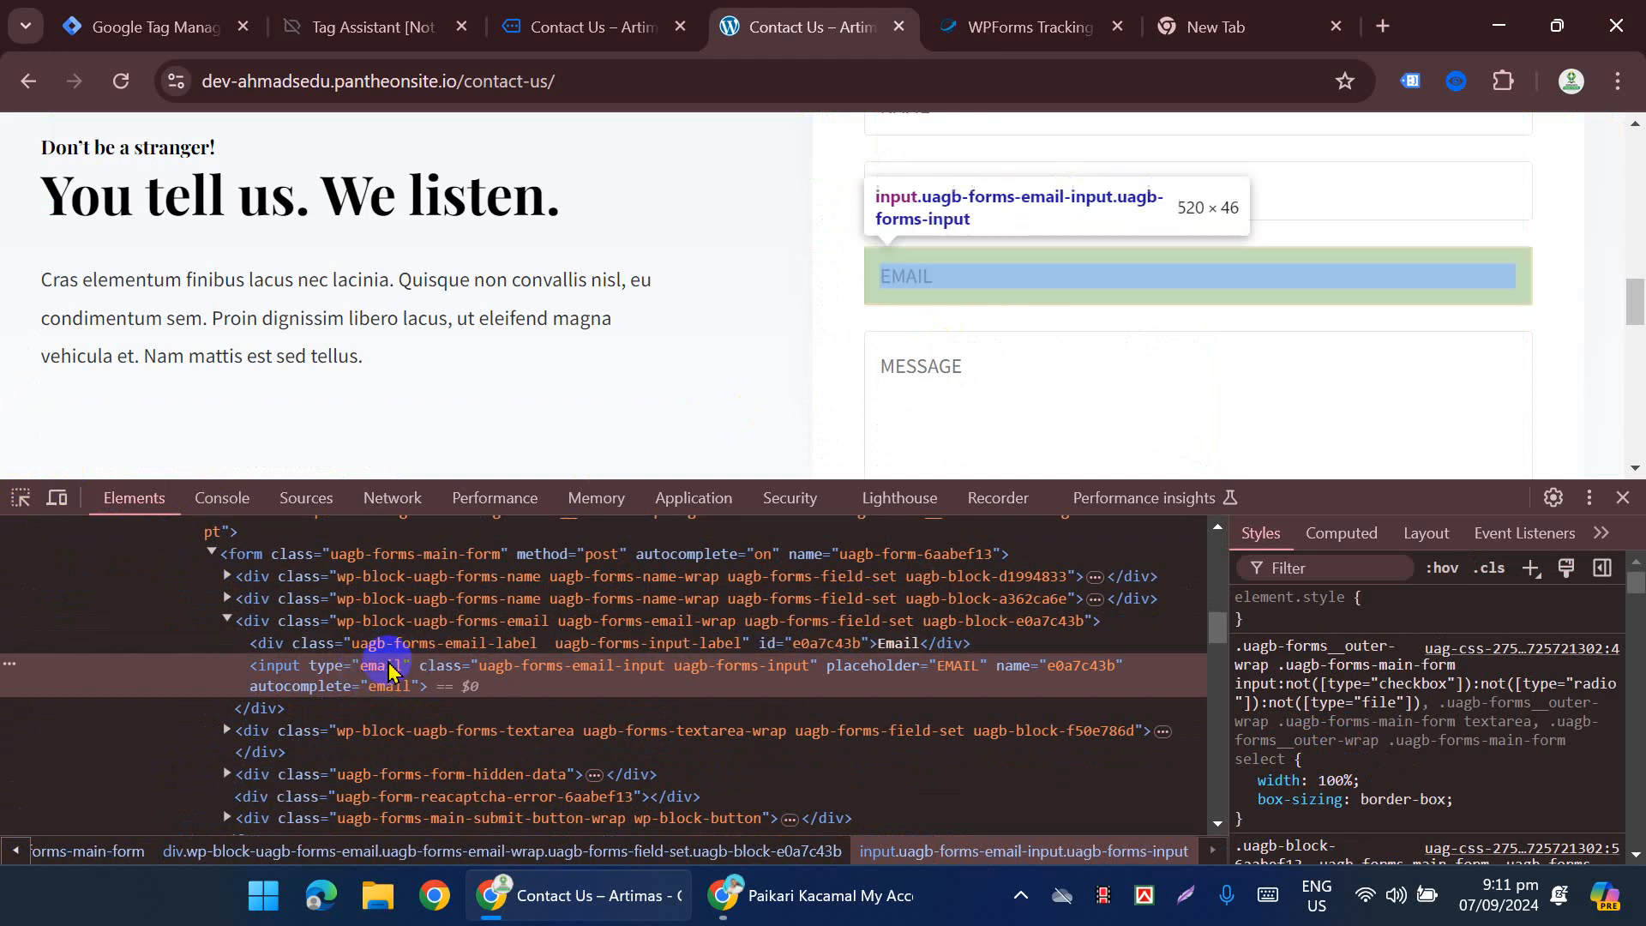
Step: Copy the CSS selector of the form's EMAIL input element
right_click(11, 665)
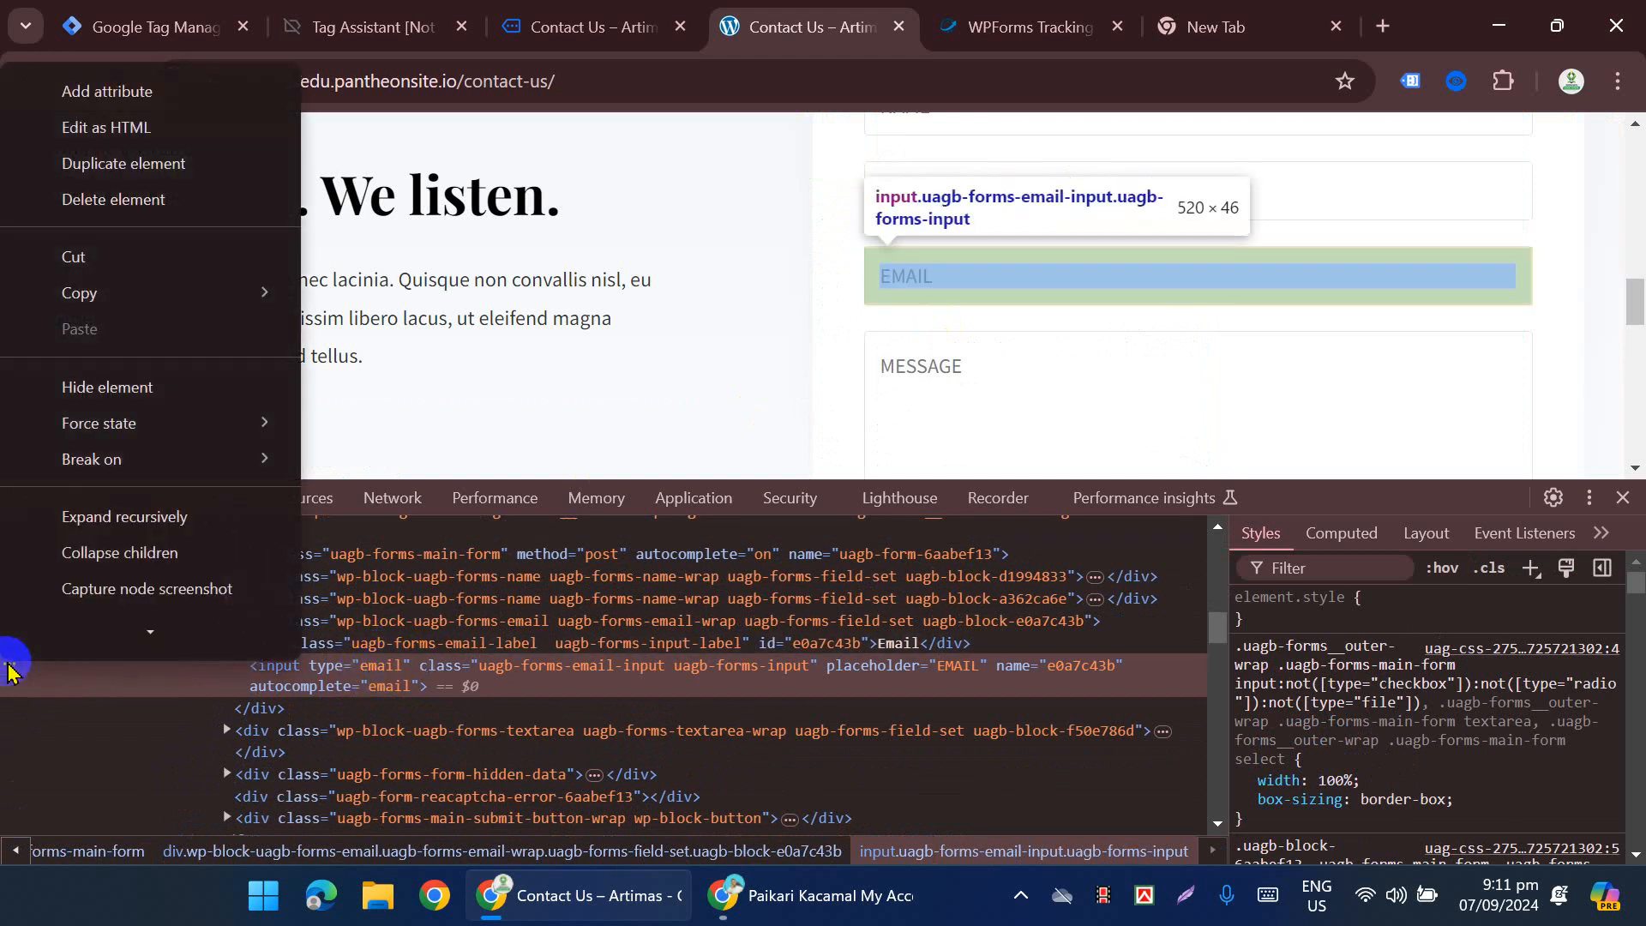
mouse_move(166, 313)
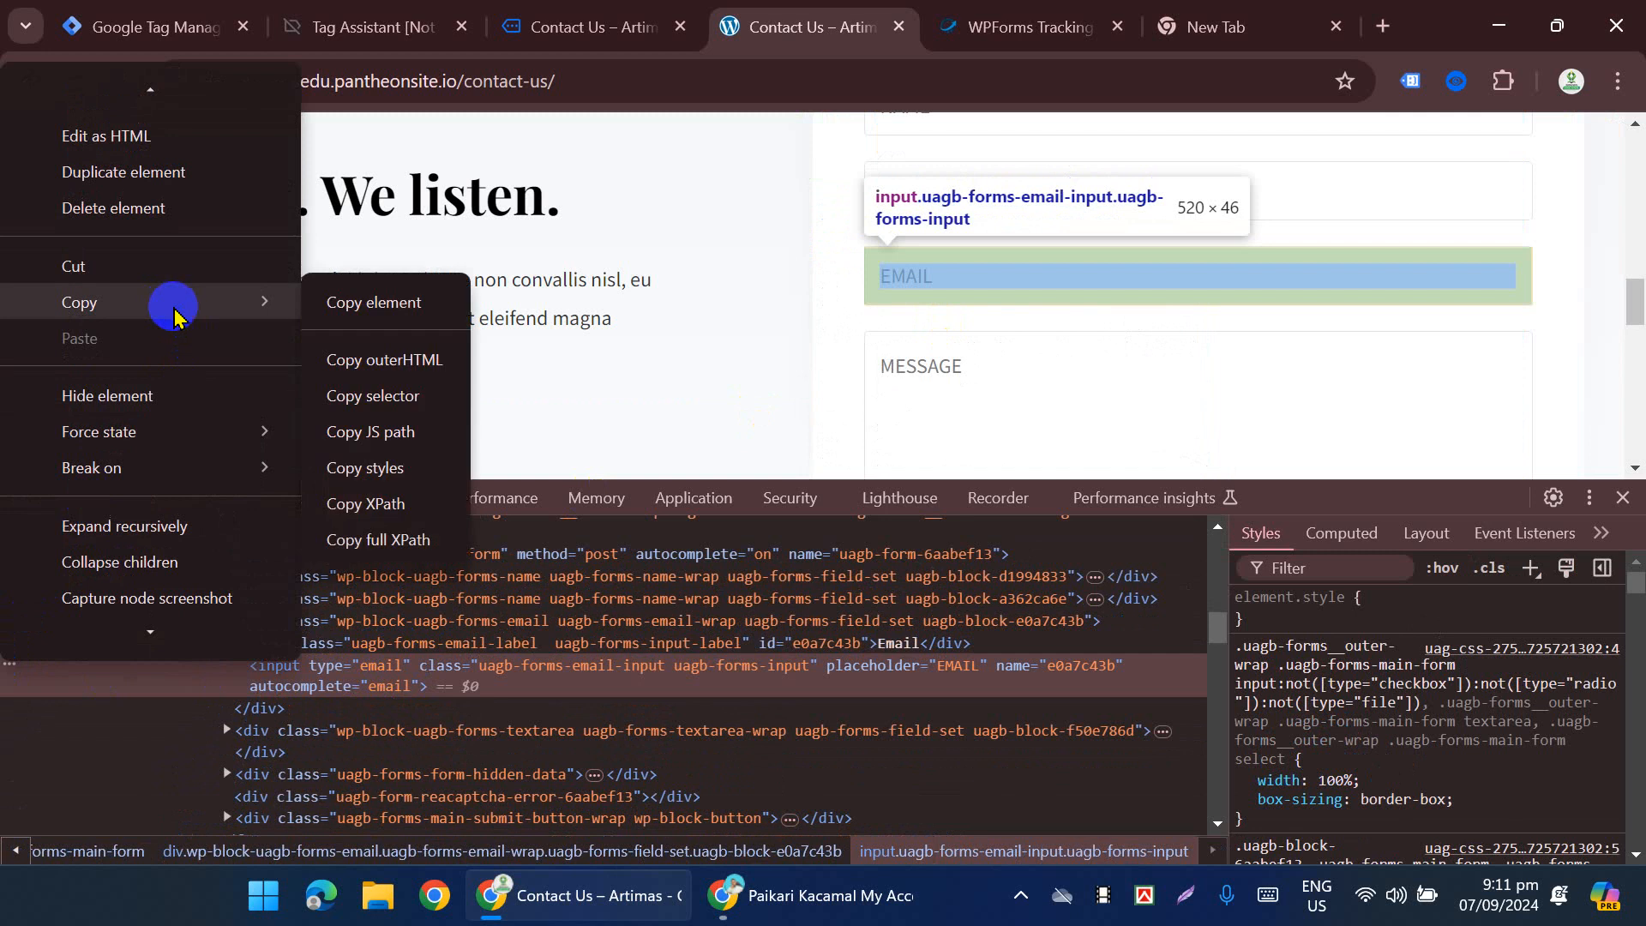
click(365, 398)
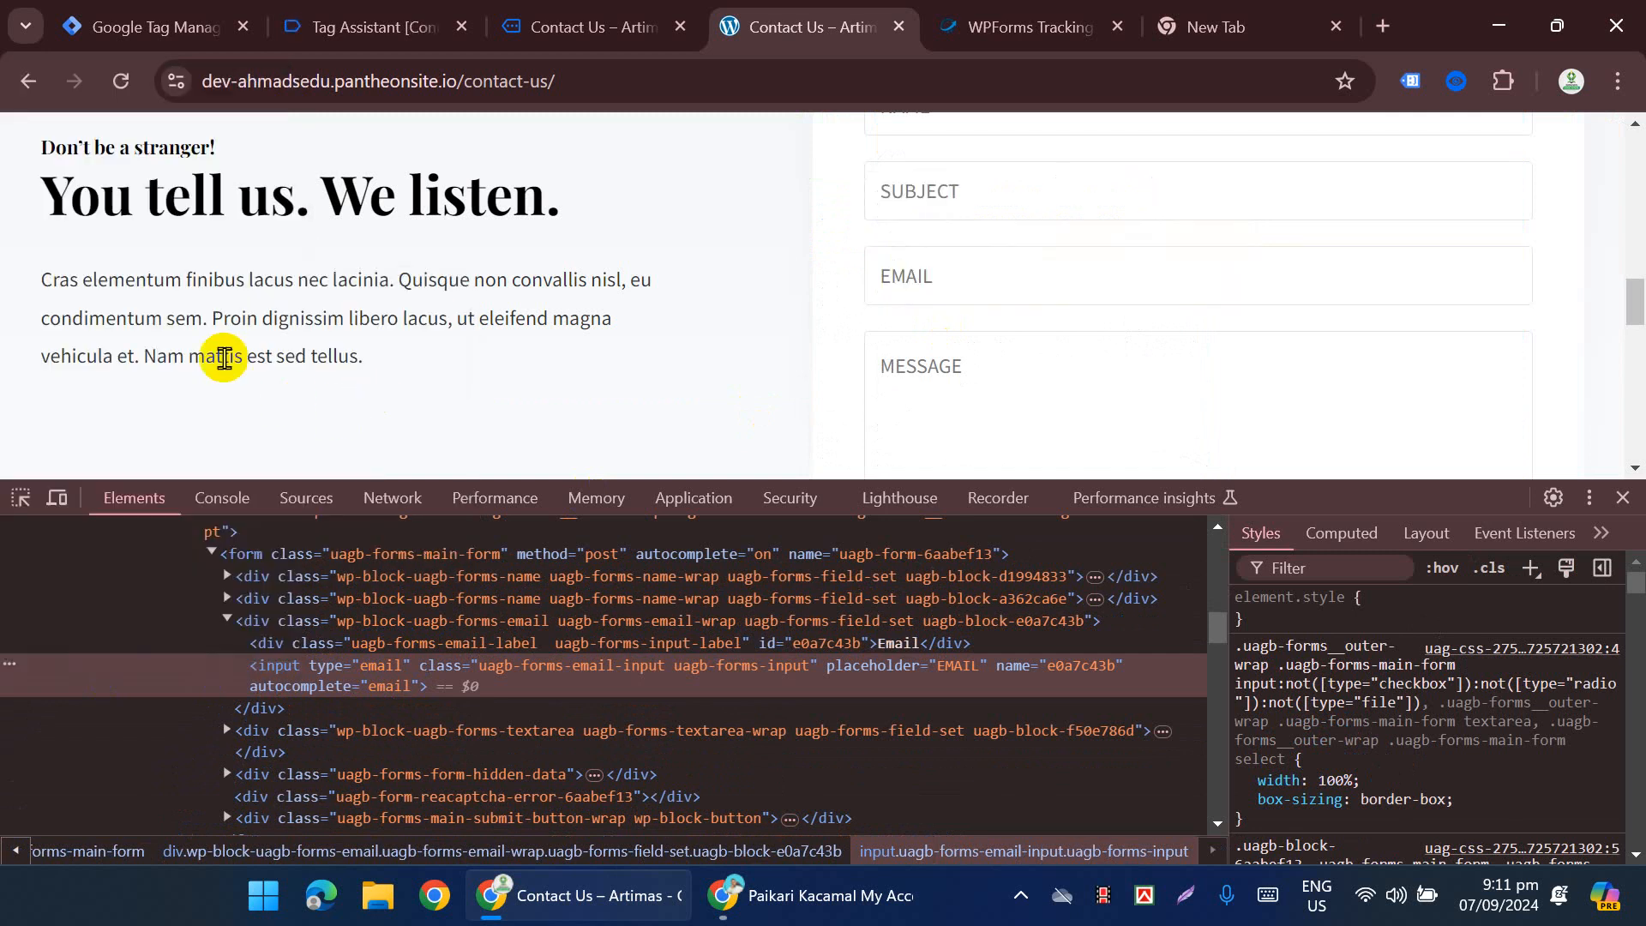
Step: Replace the element selector of the "CSS Selector For Email" variable in Tag Manager with the copied selector and save the variable
click(137, 34)
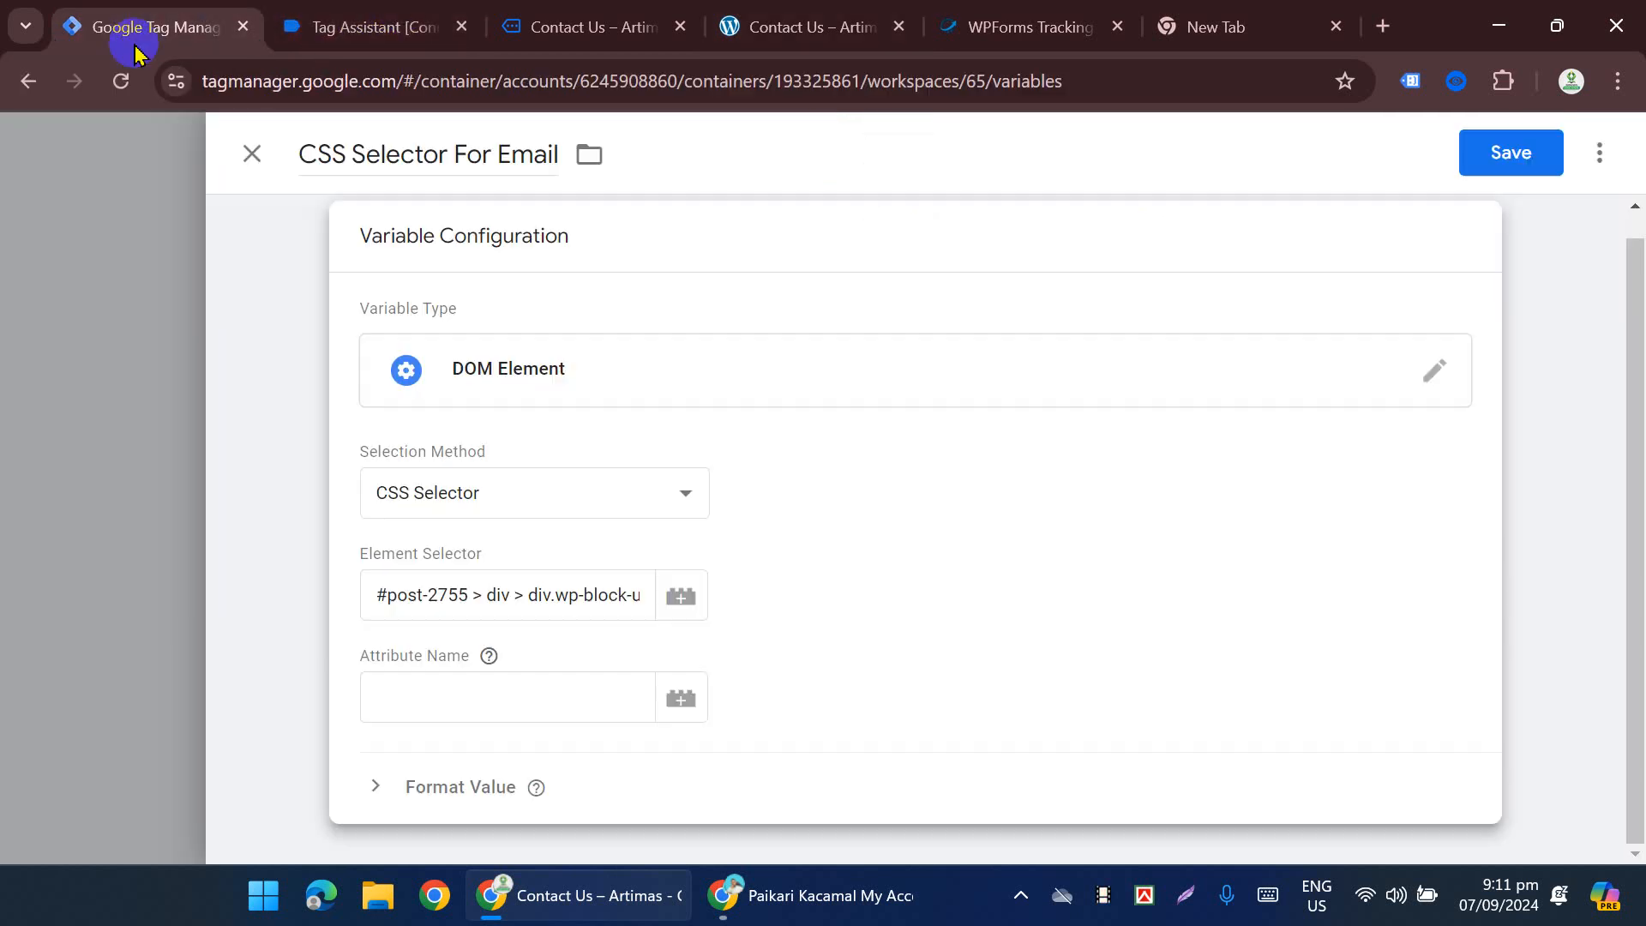
click(525, 591)
key(ctrl+a)
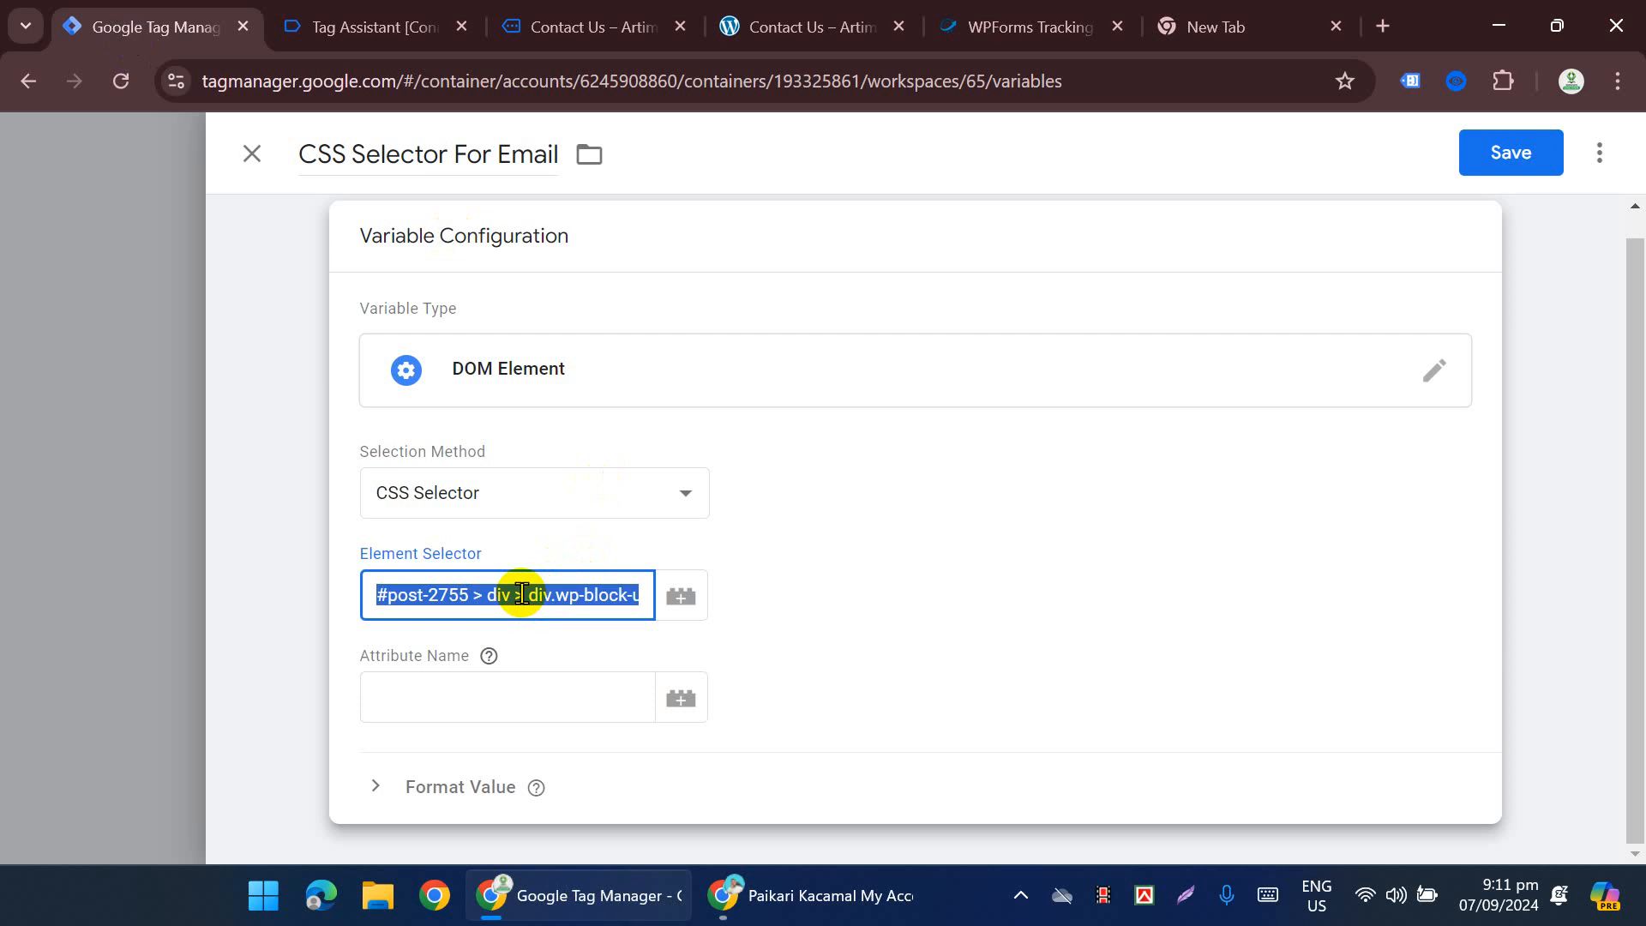
key(BackSpace)
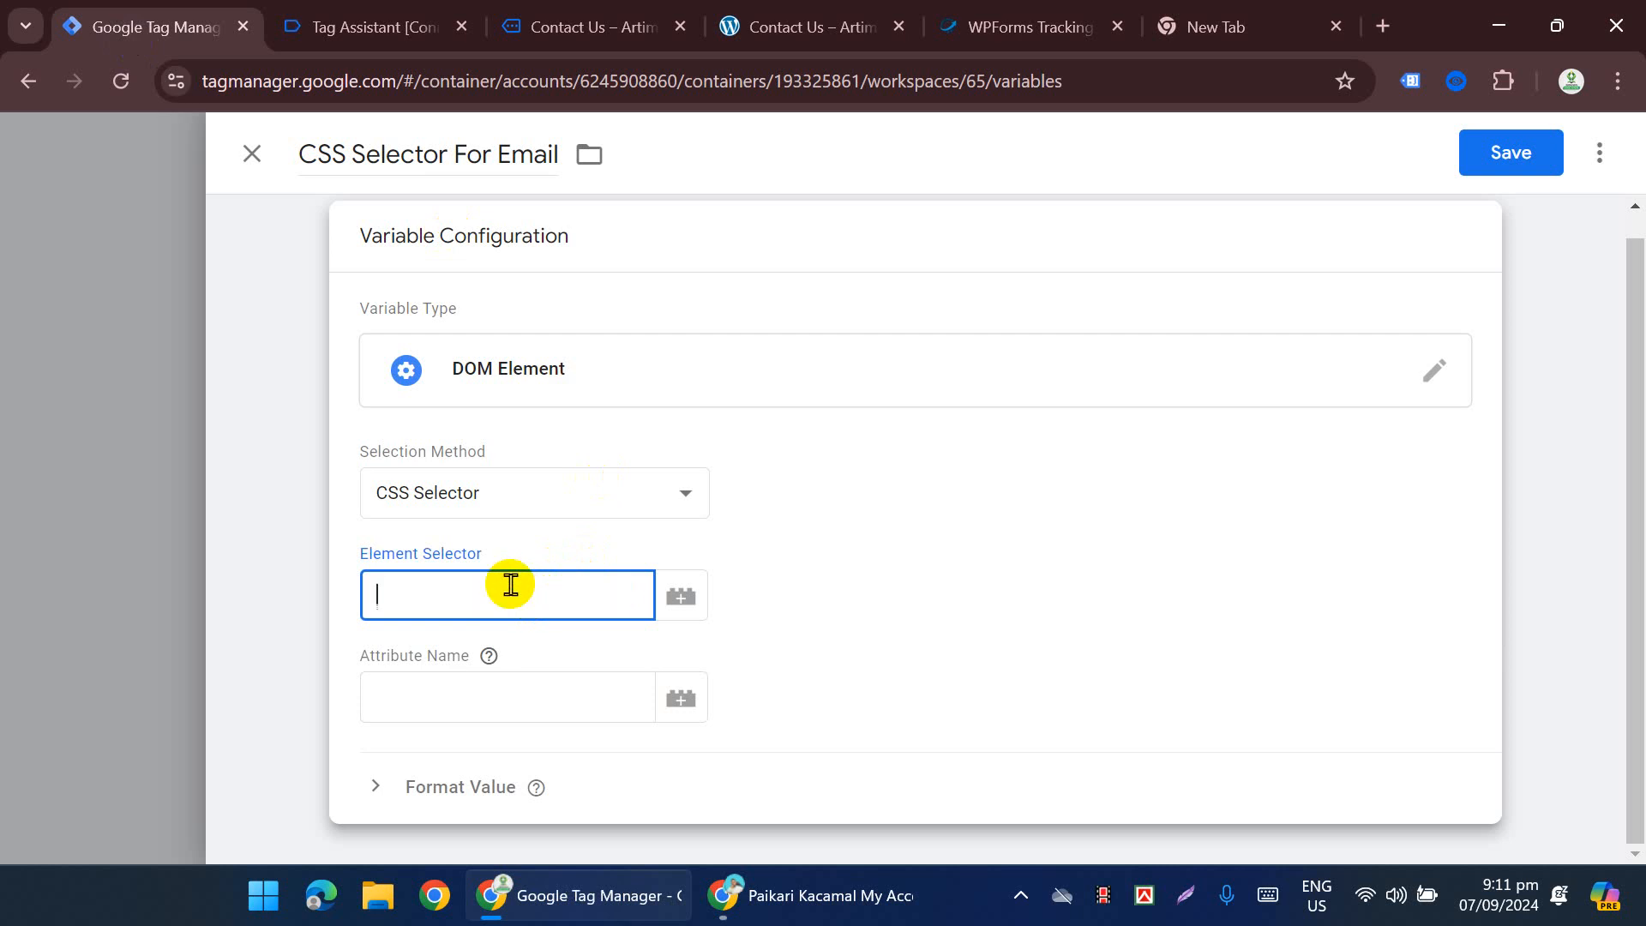
key(ctrl+v)
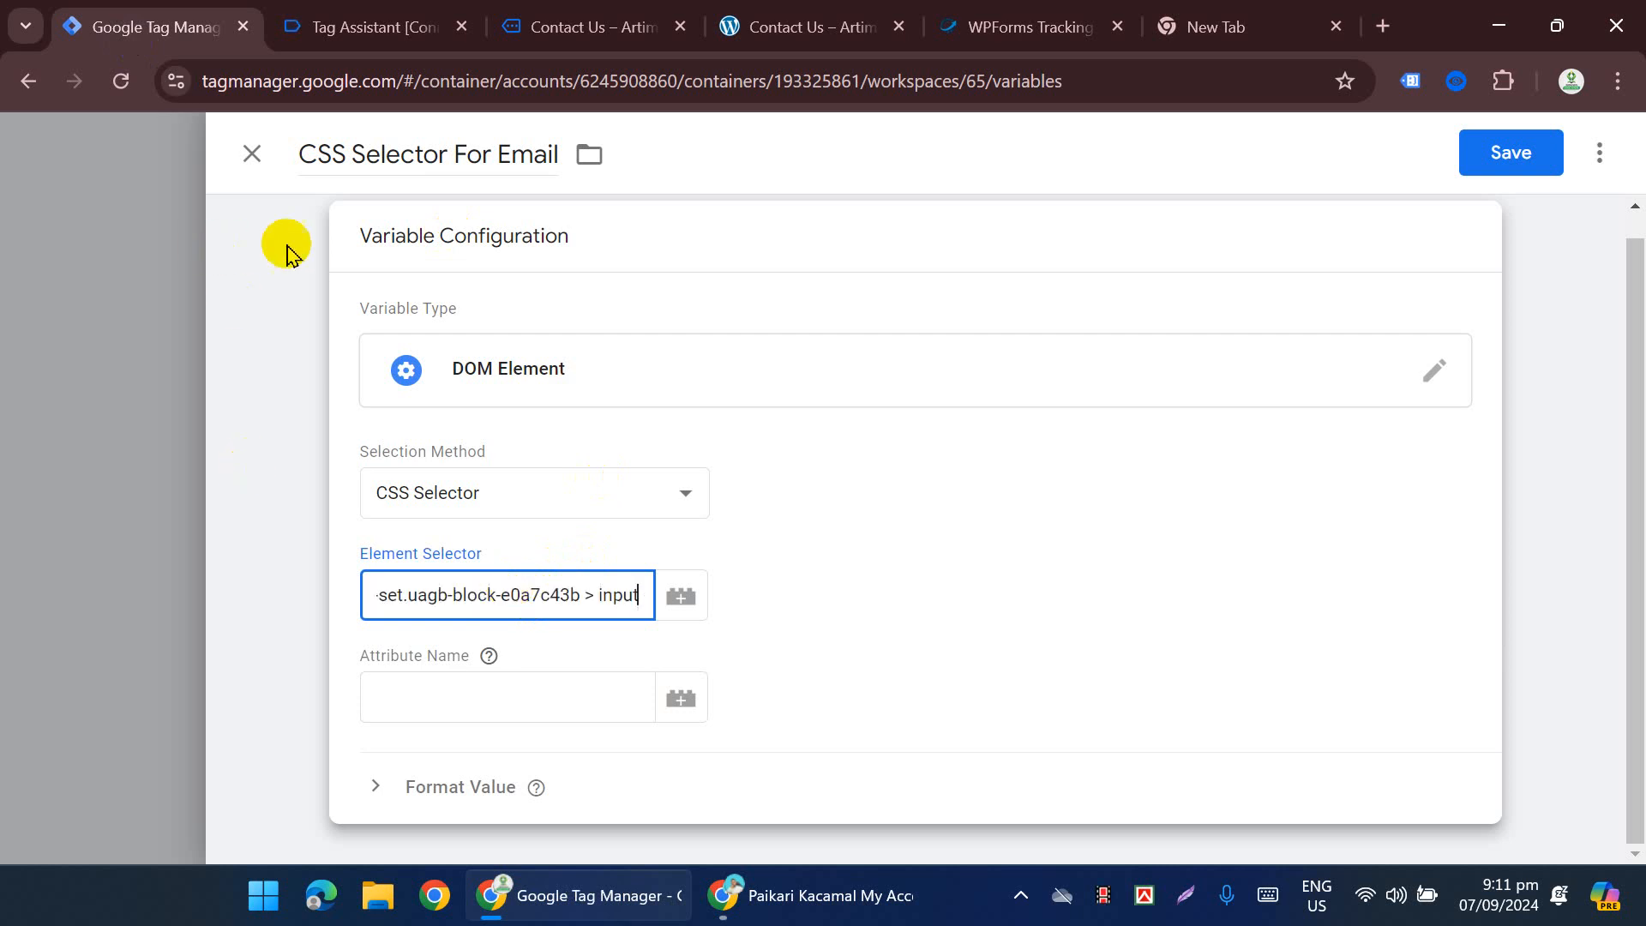
click(1512, 154)
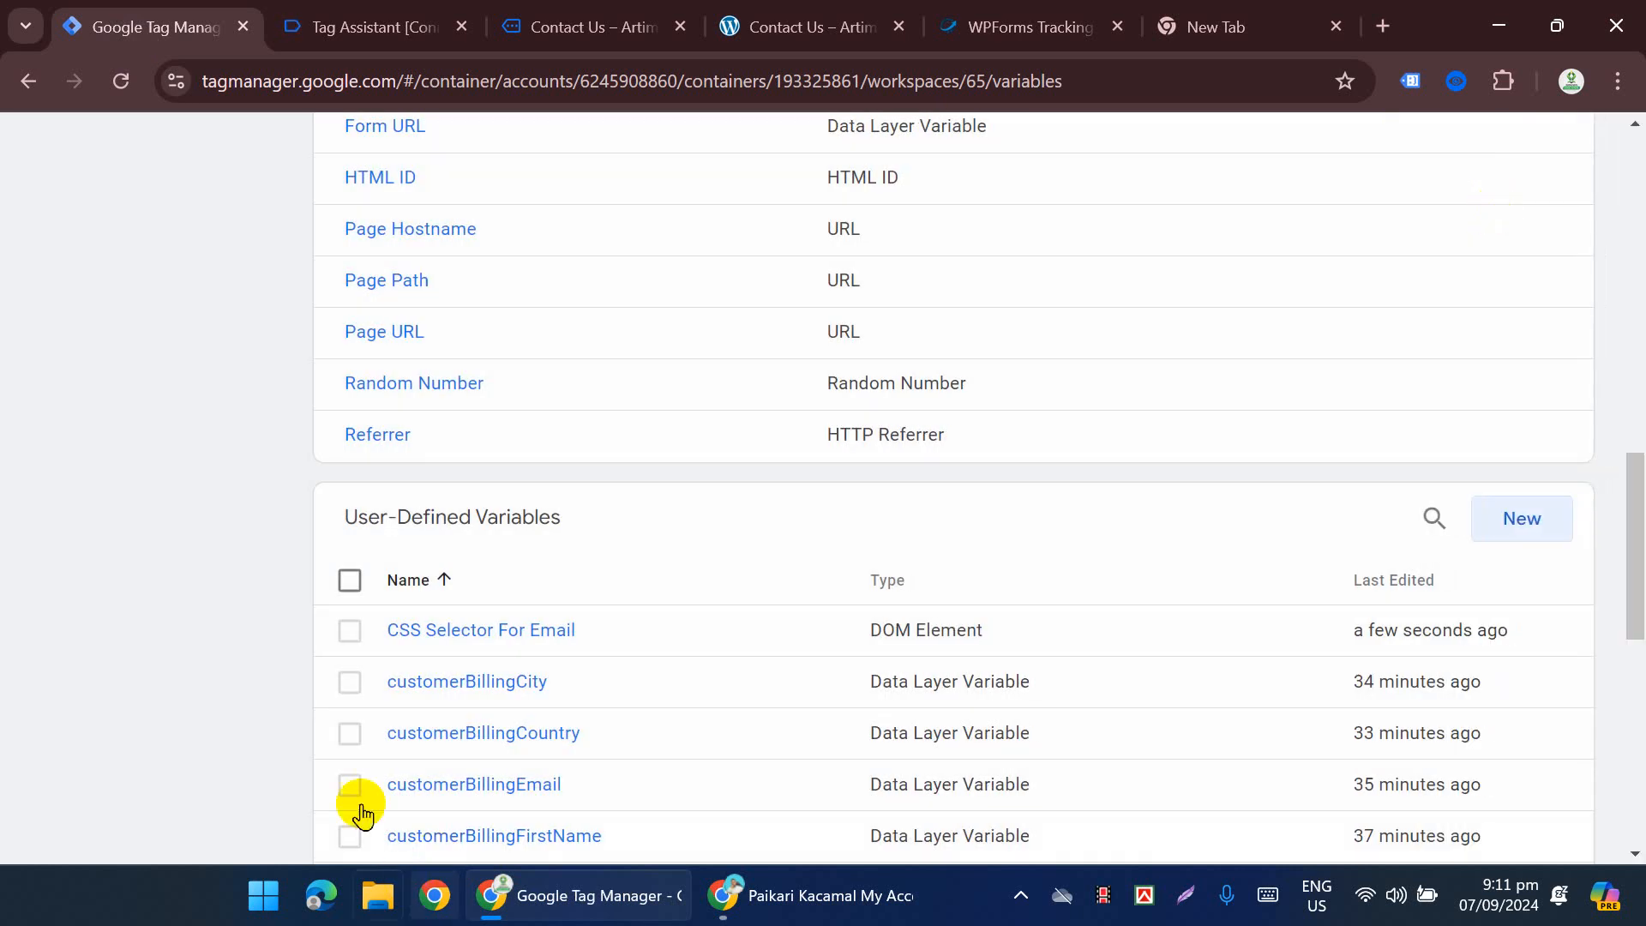
Step: Close the old Tag Assistant and debugged Contact Us pages, and close the developer tools on the remaining Contact Us page
click(447, 28)
click(462, 27)
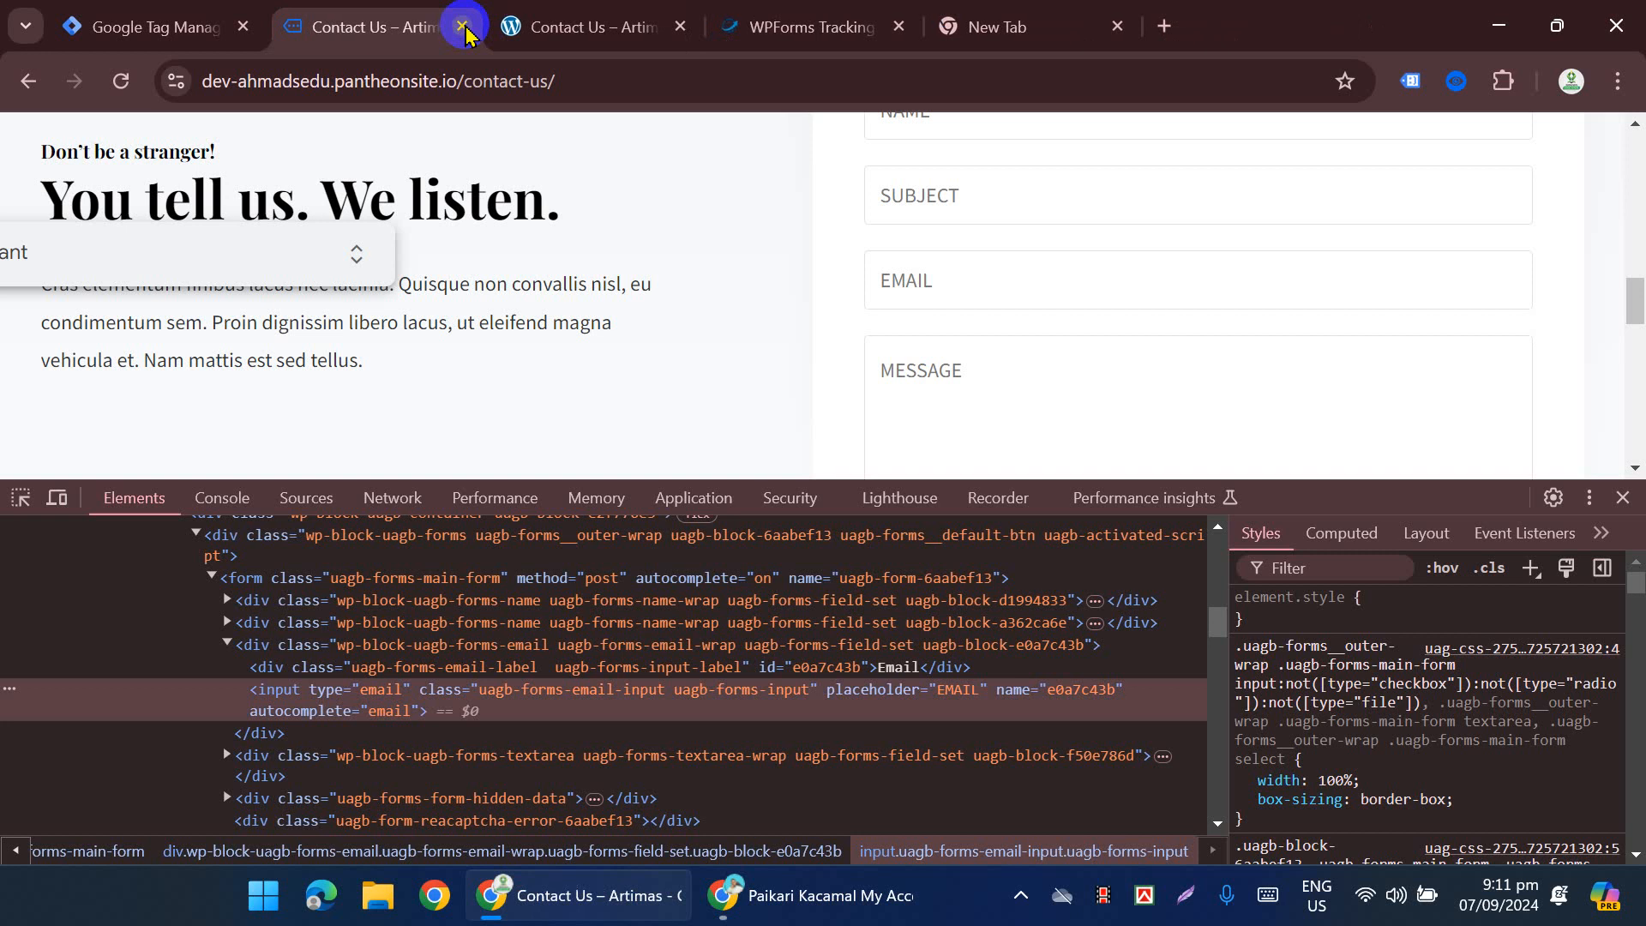
click(462, 27)
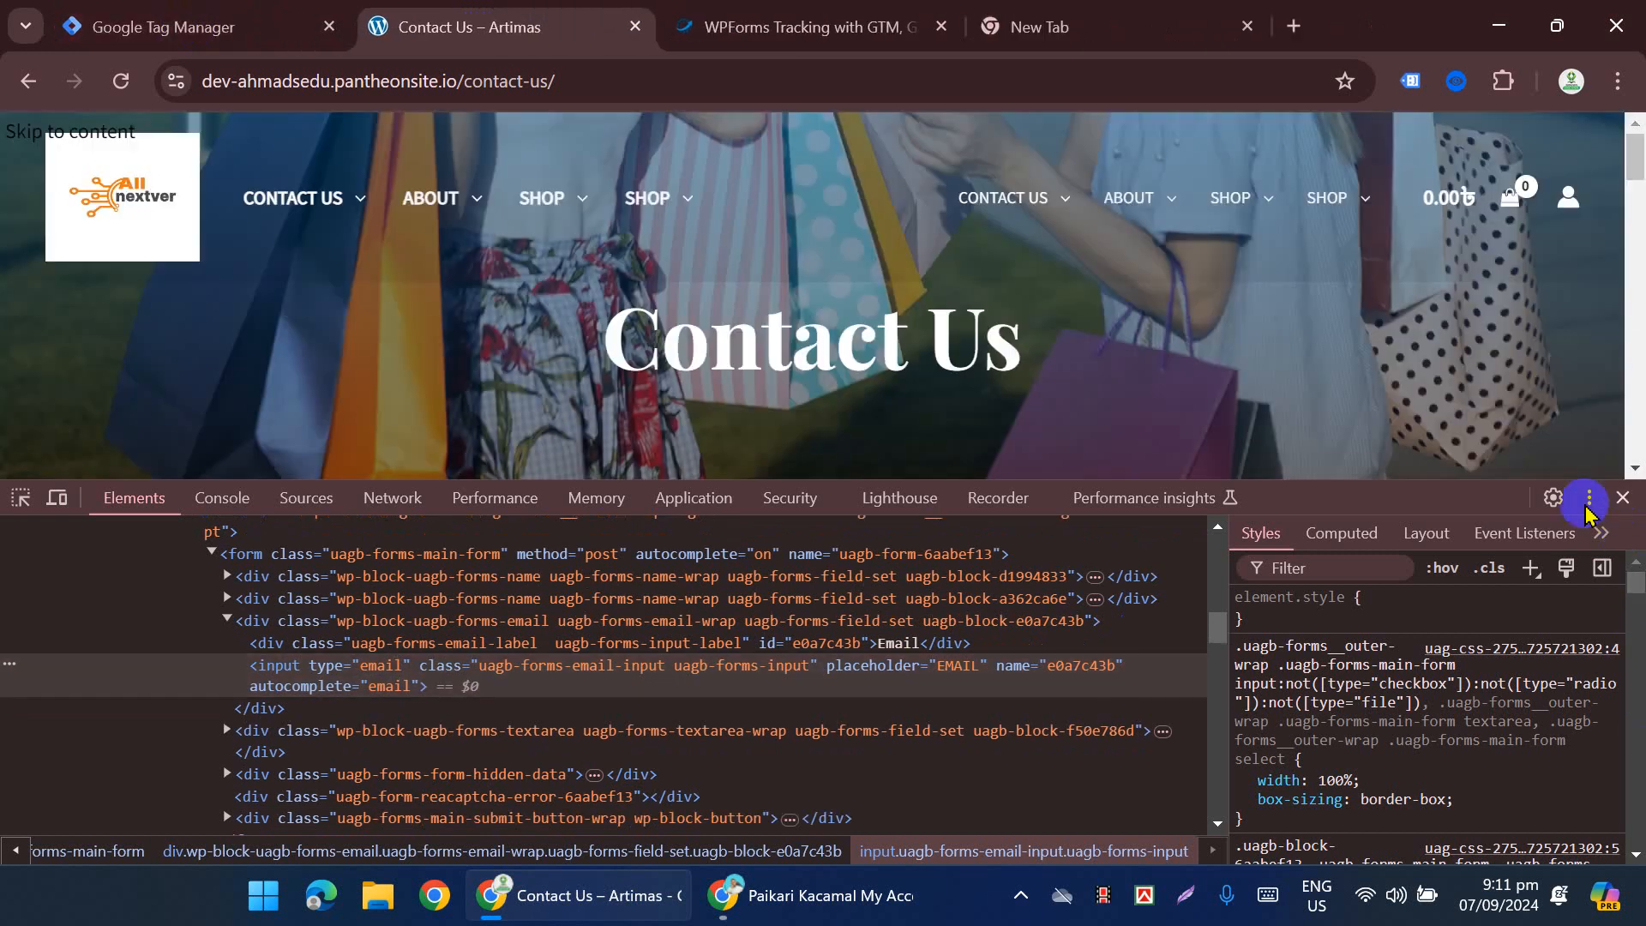
click(1623, 497)
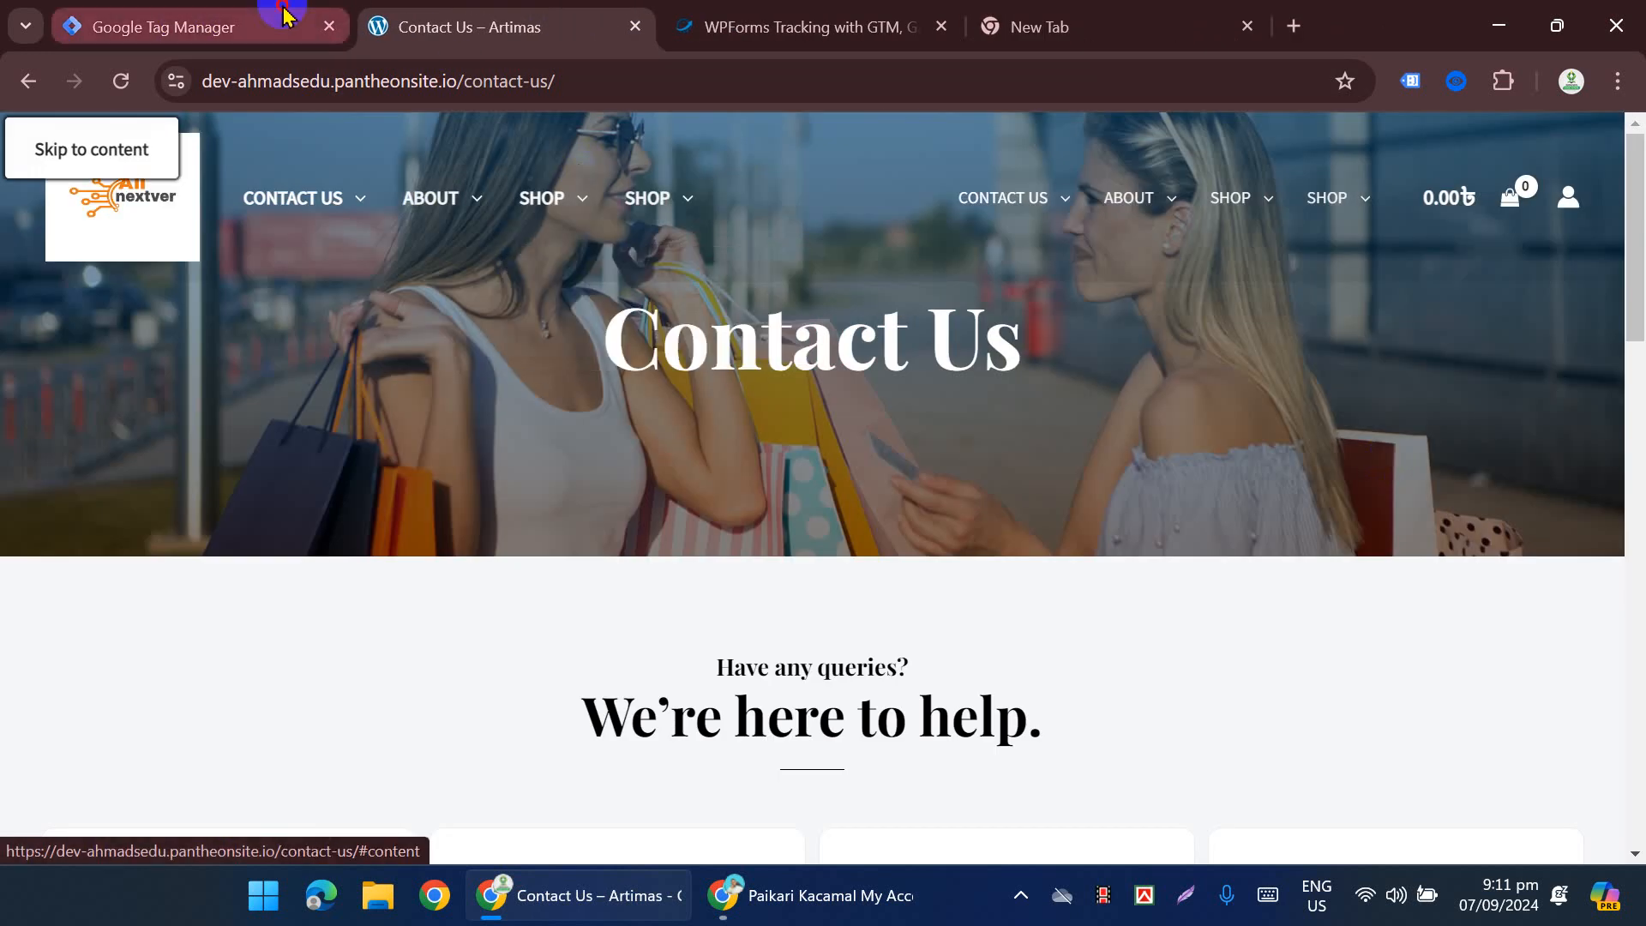
Step: Start a Tag Manager preview connected to the website and open the Contact Us page in the debugged site
click(284, 15)
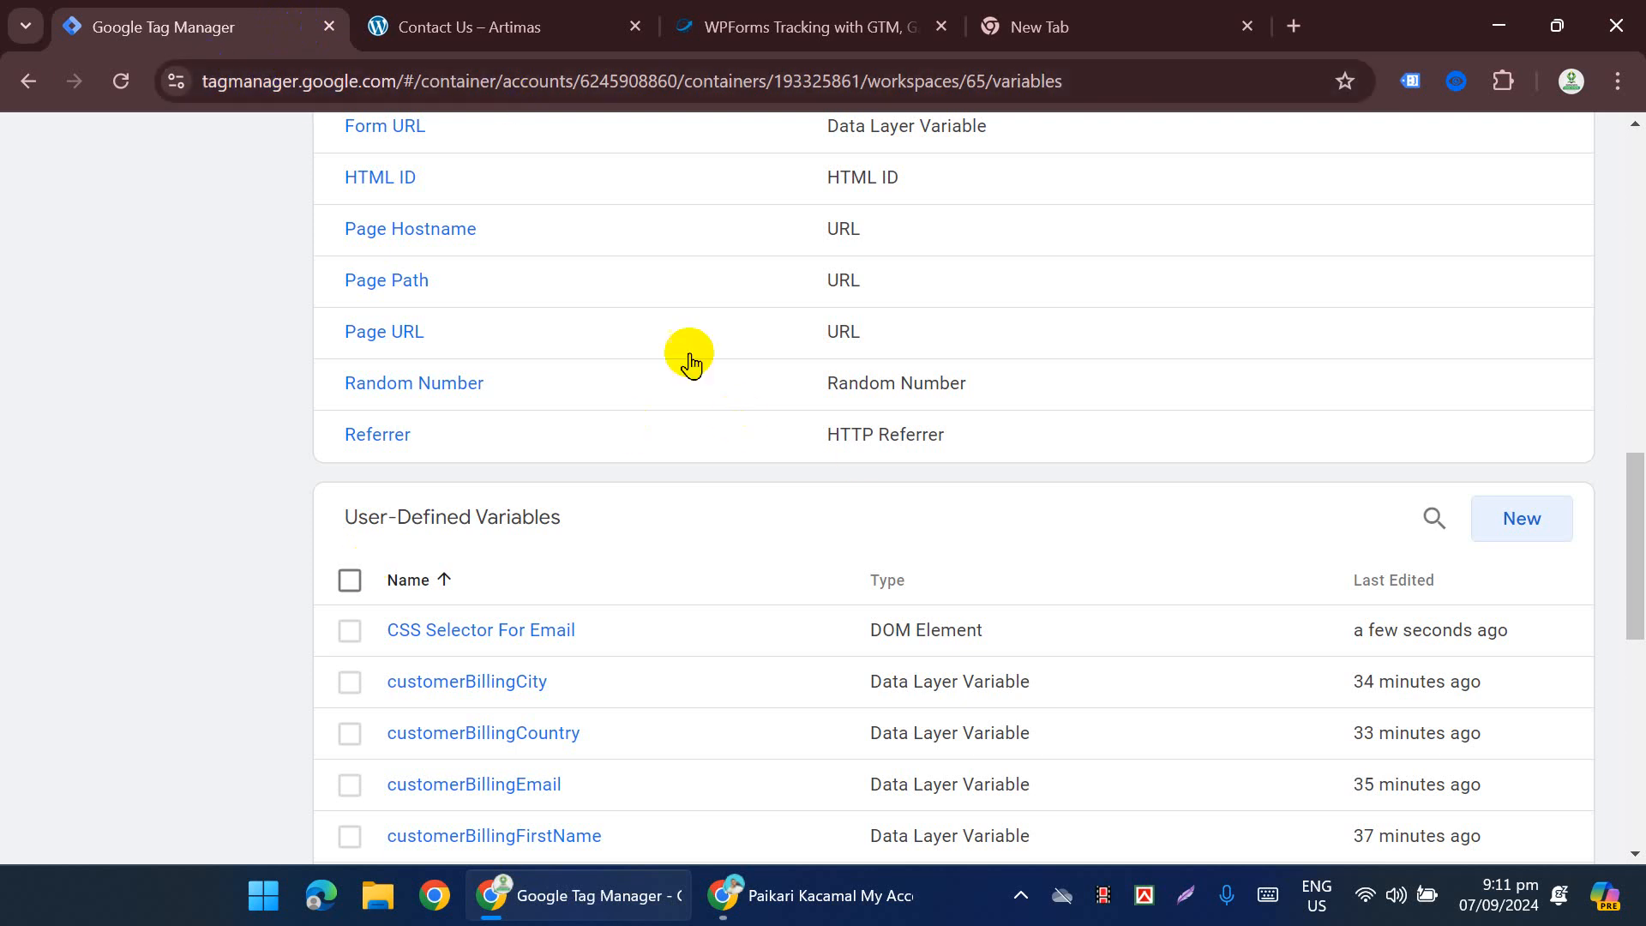
scroll(1345, 331, up, 15)
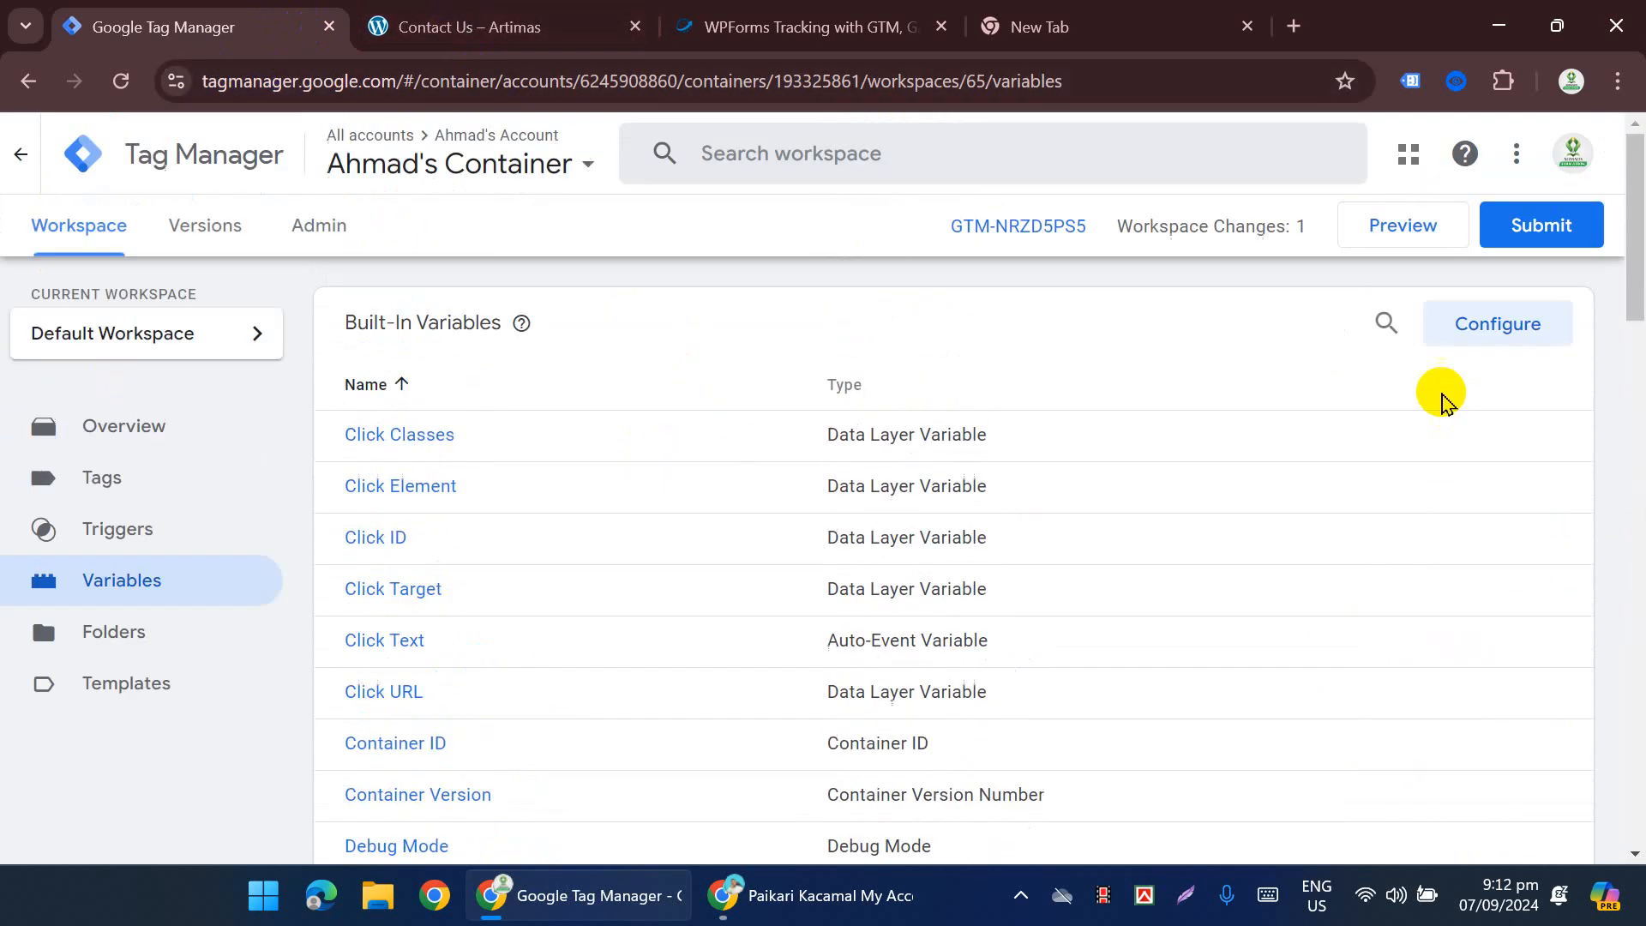
click(1401, 230)
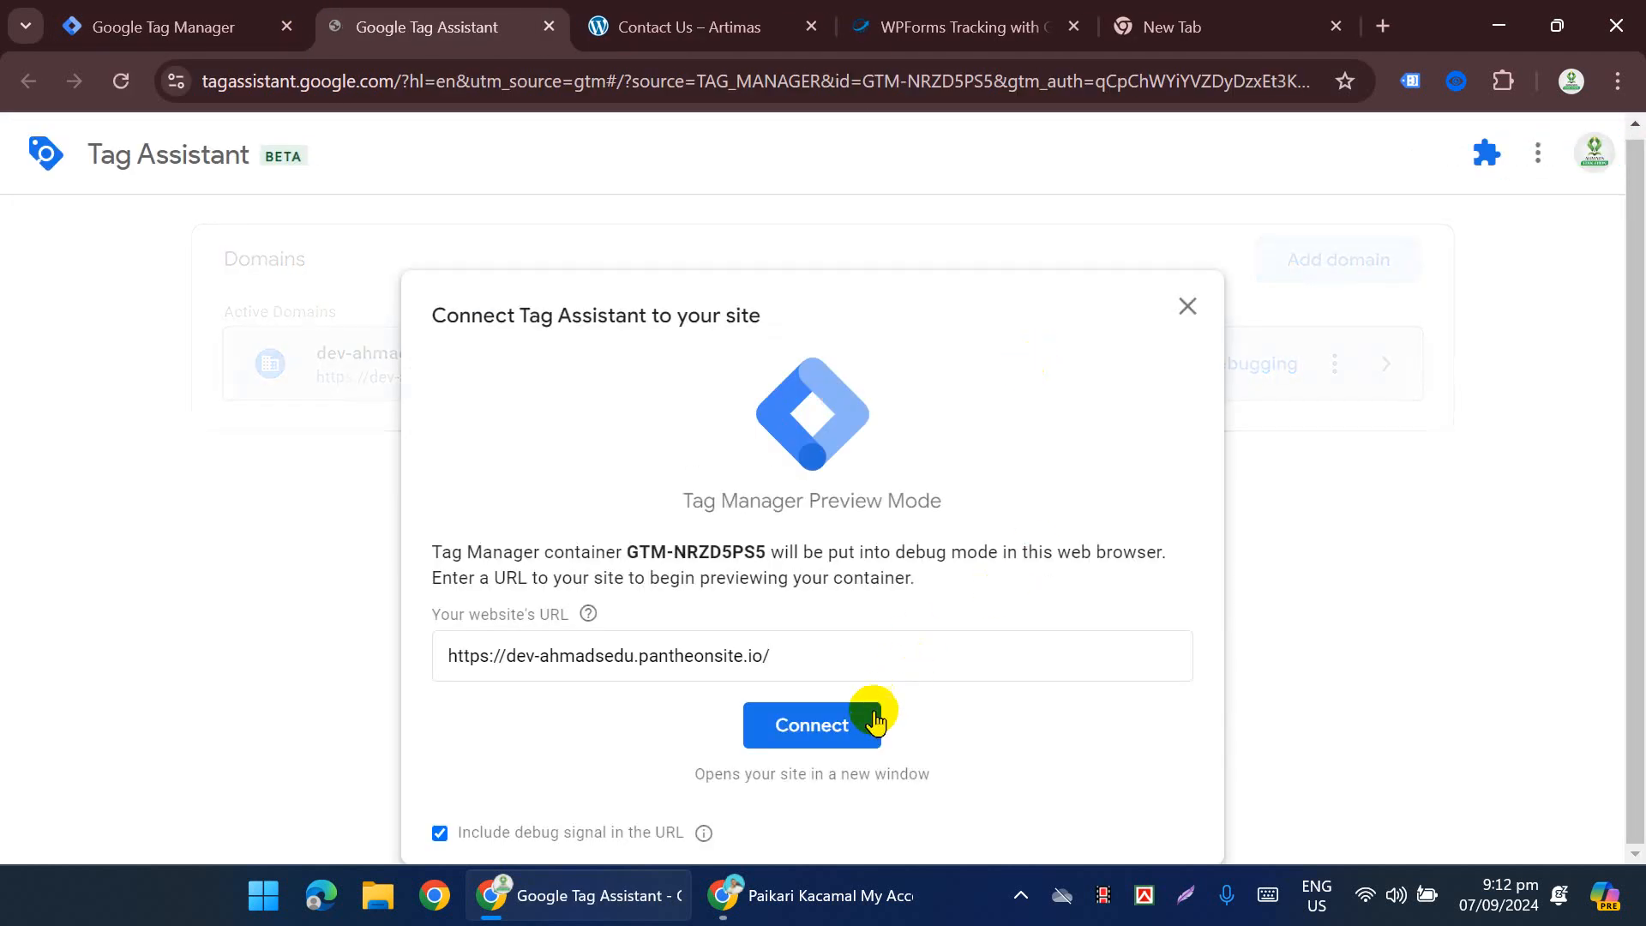
click(860, 729)
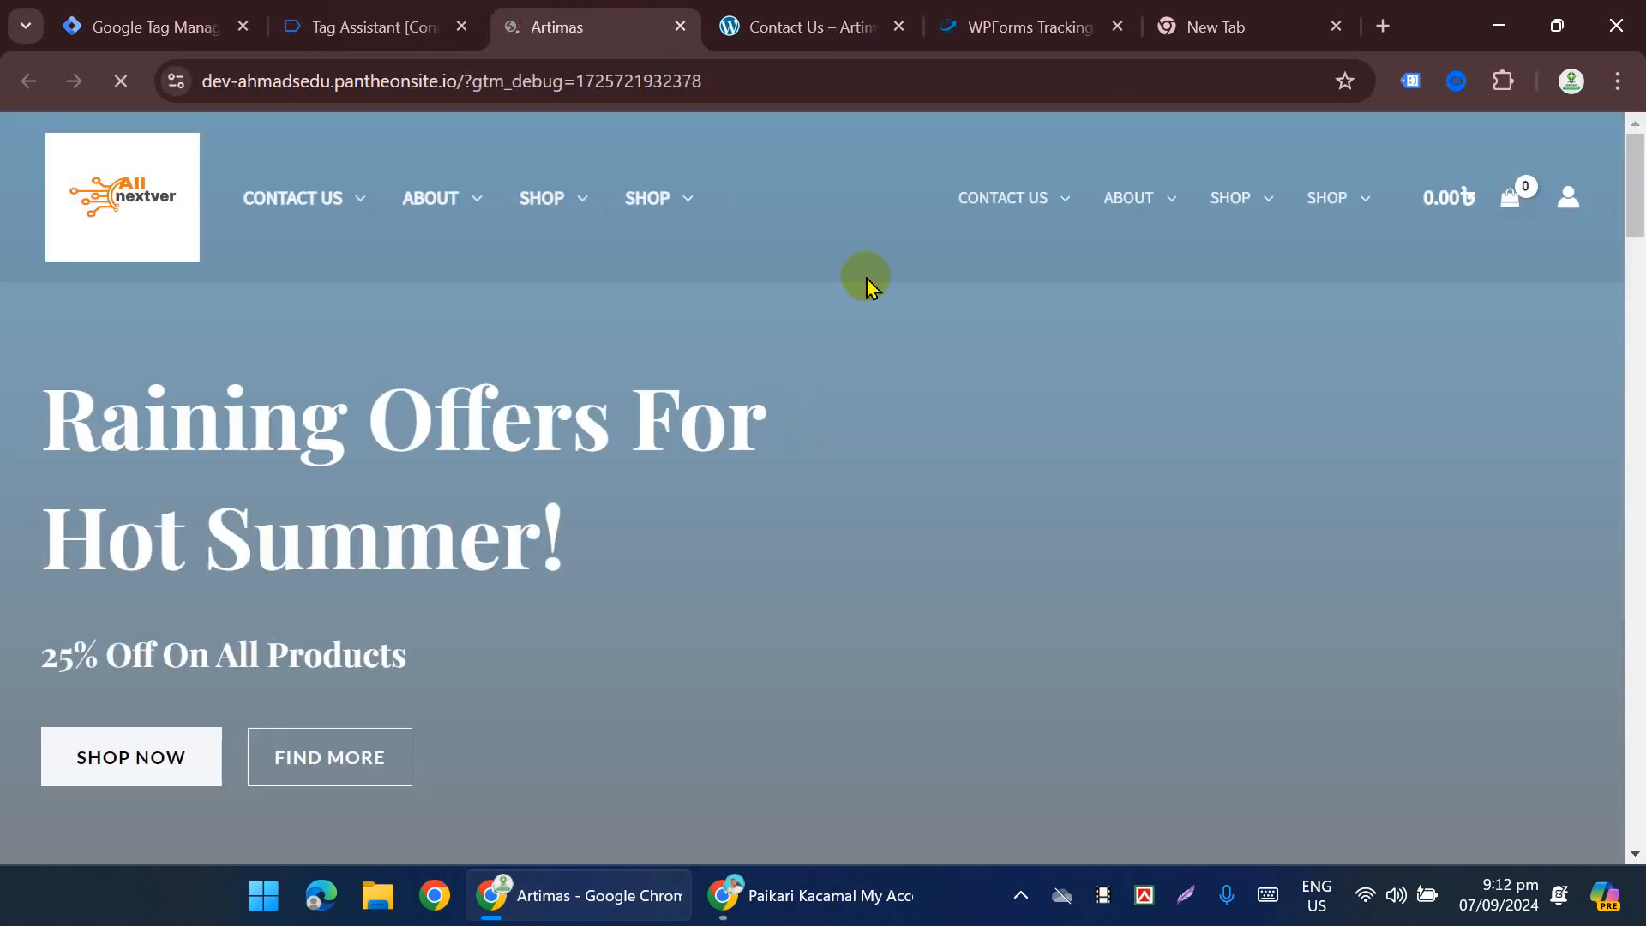
mouse_move(996, 202)
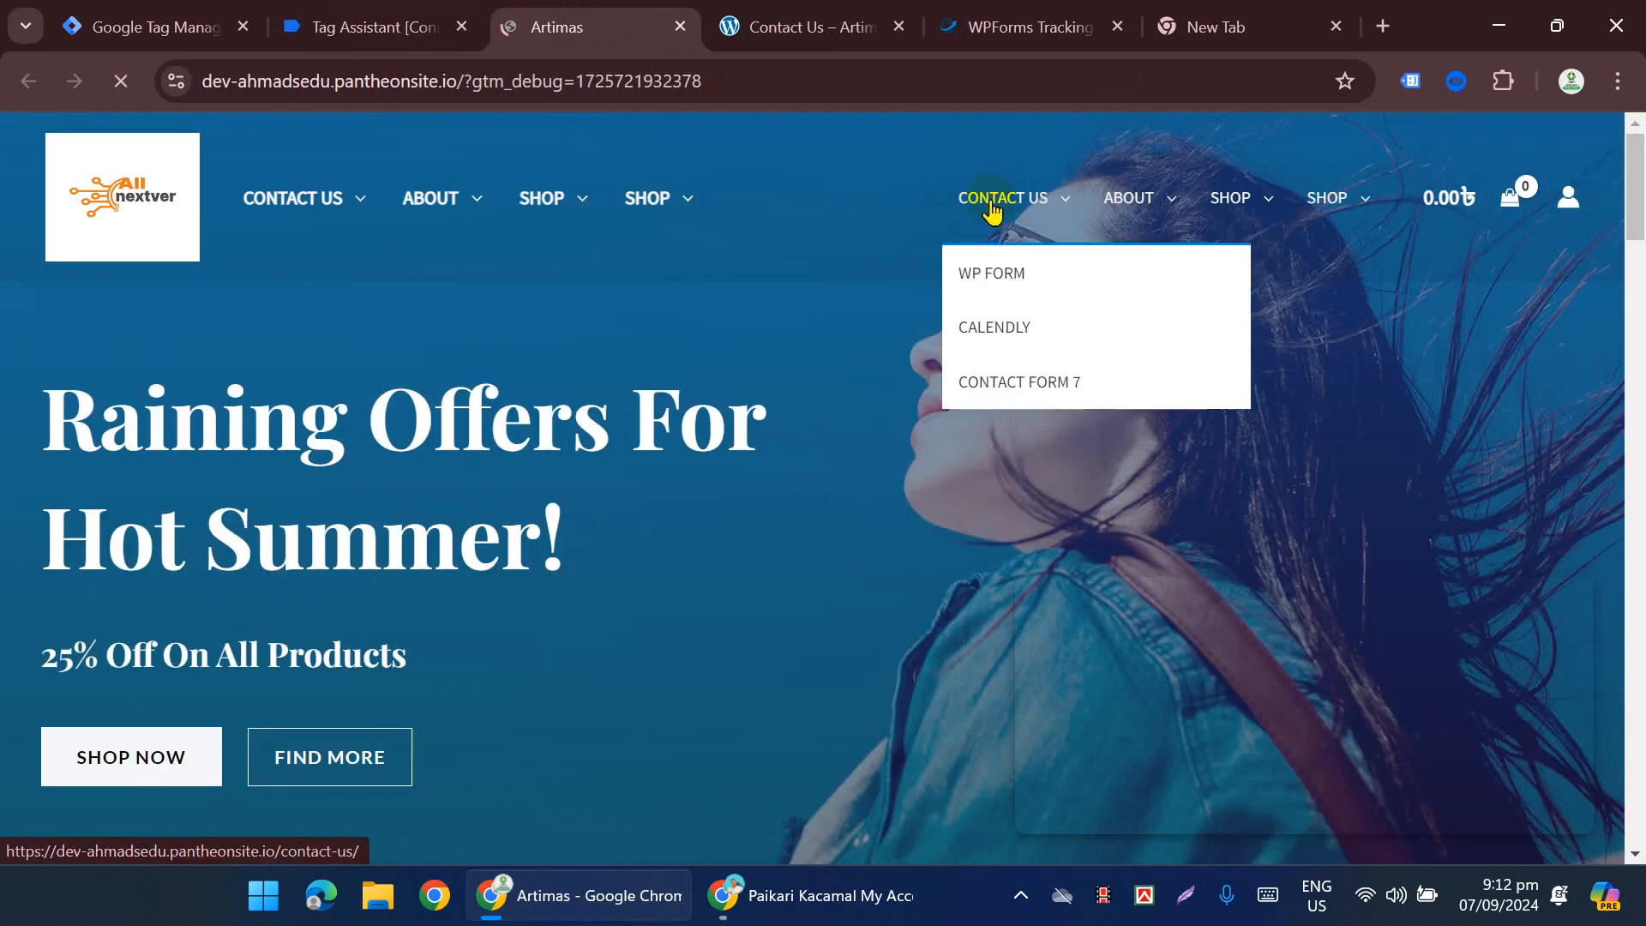
click(992, 199)
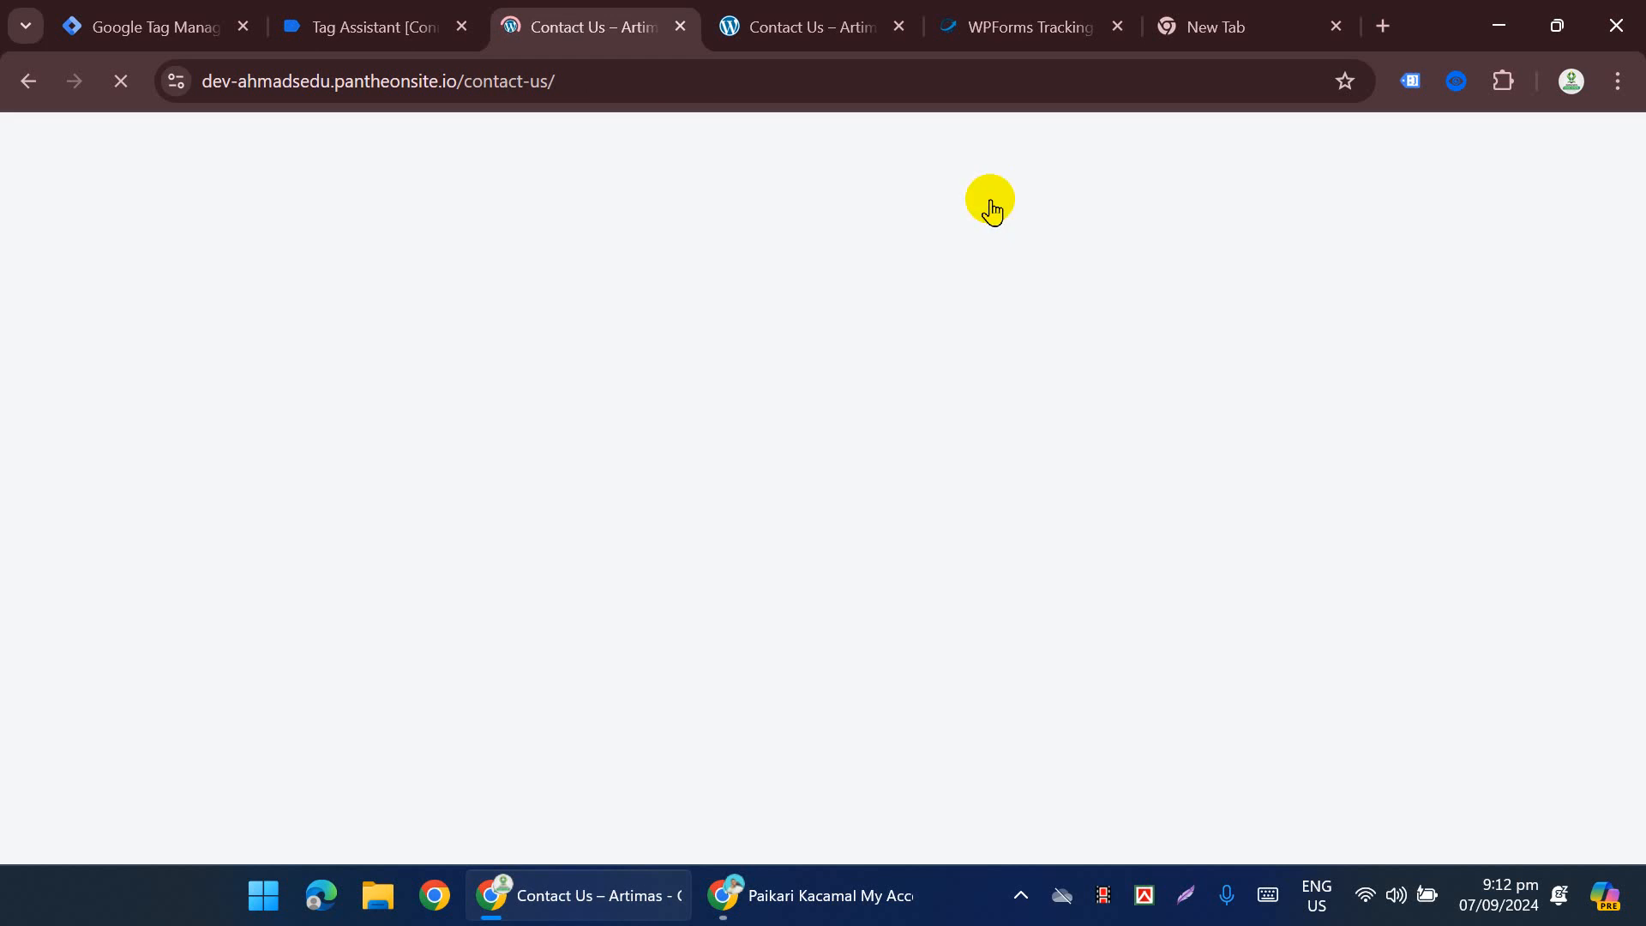
Step: Fill the Contact Us form's name, subject and email from the saved autofill entry, and change the email to a test address
scroll(986, 240, down, 10)
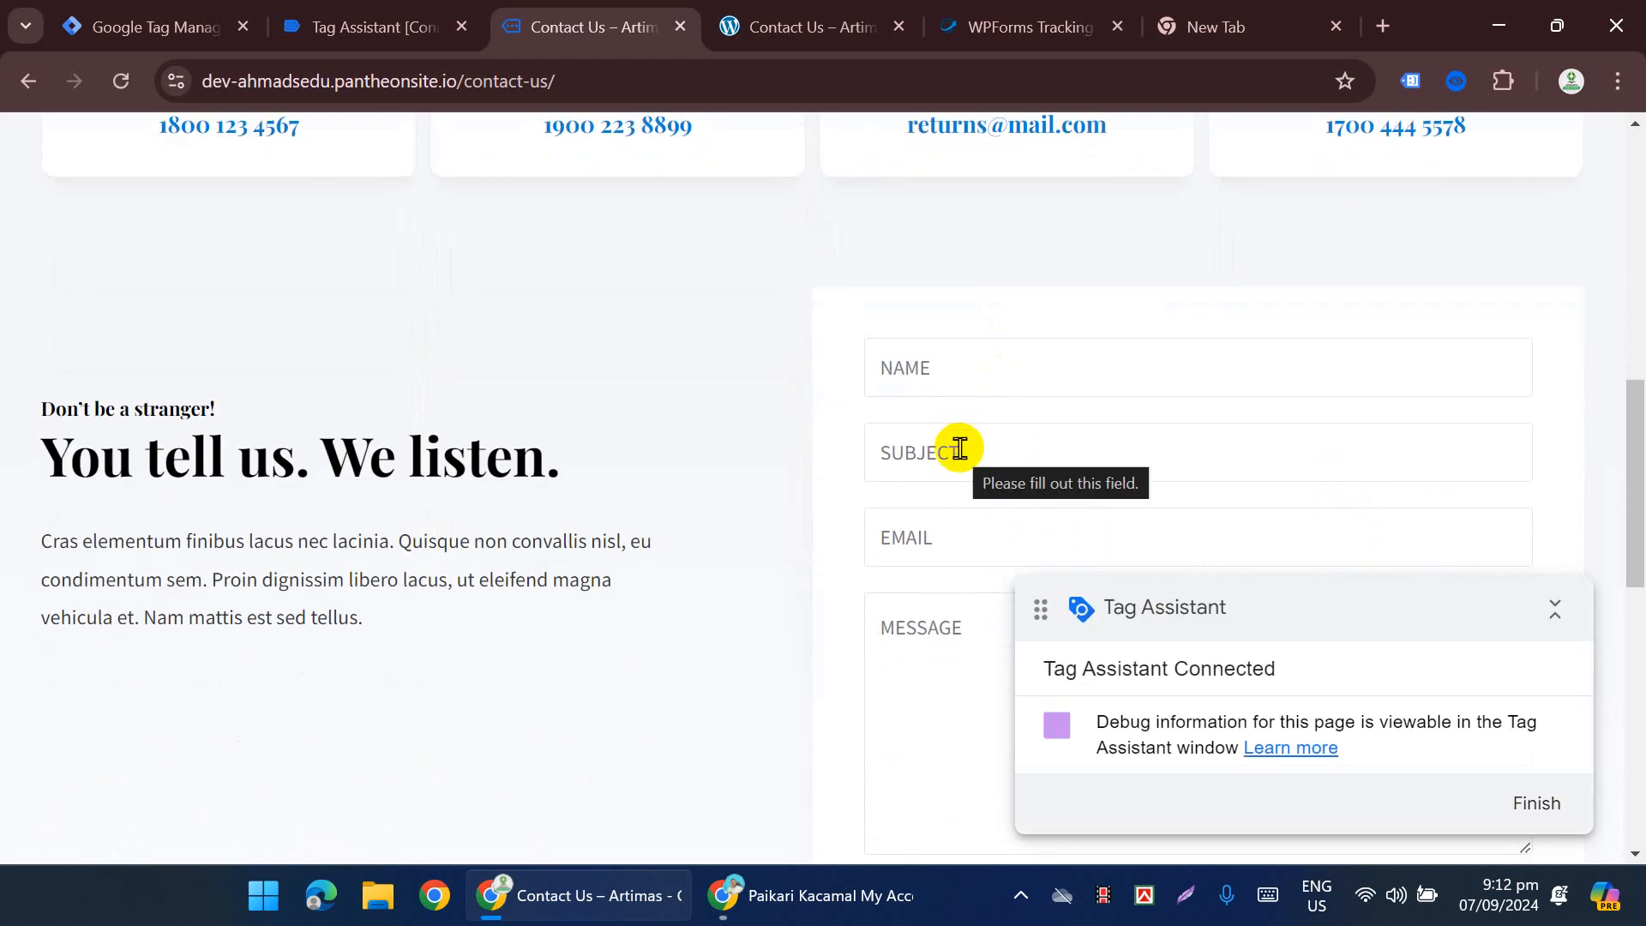
click(927, 545)
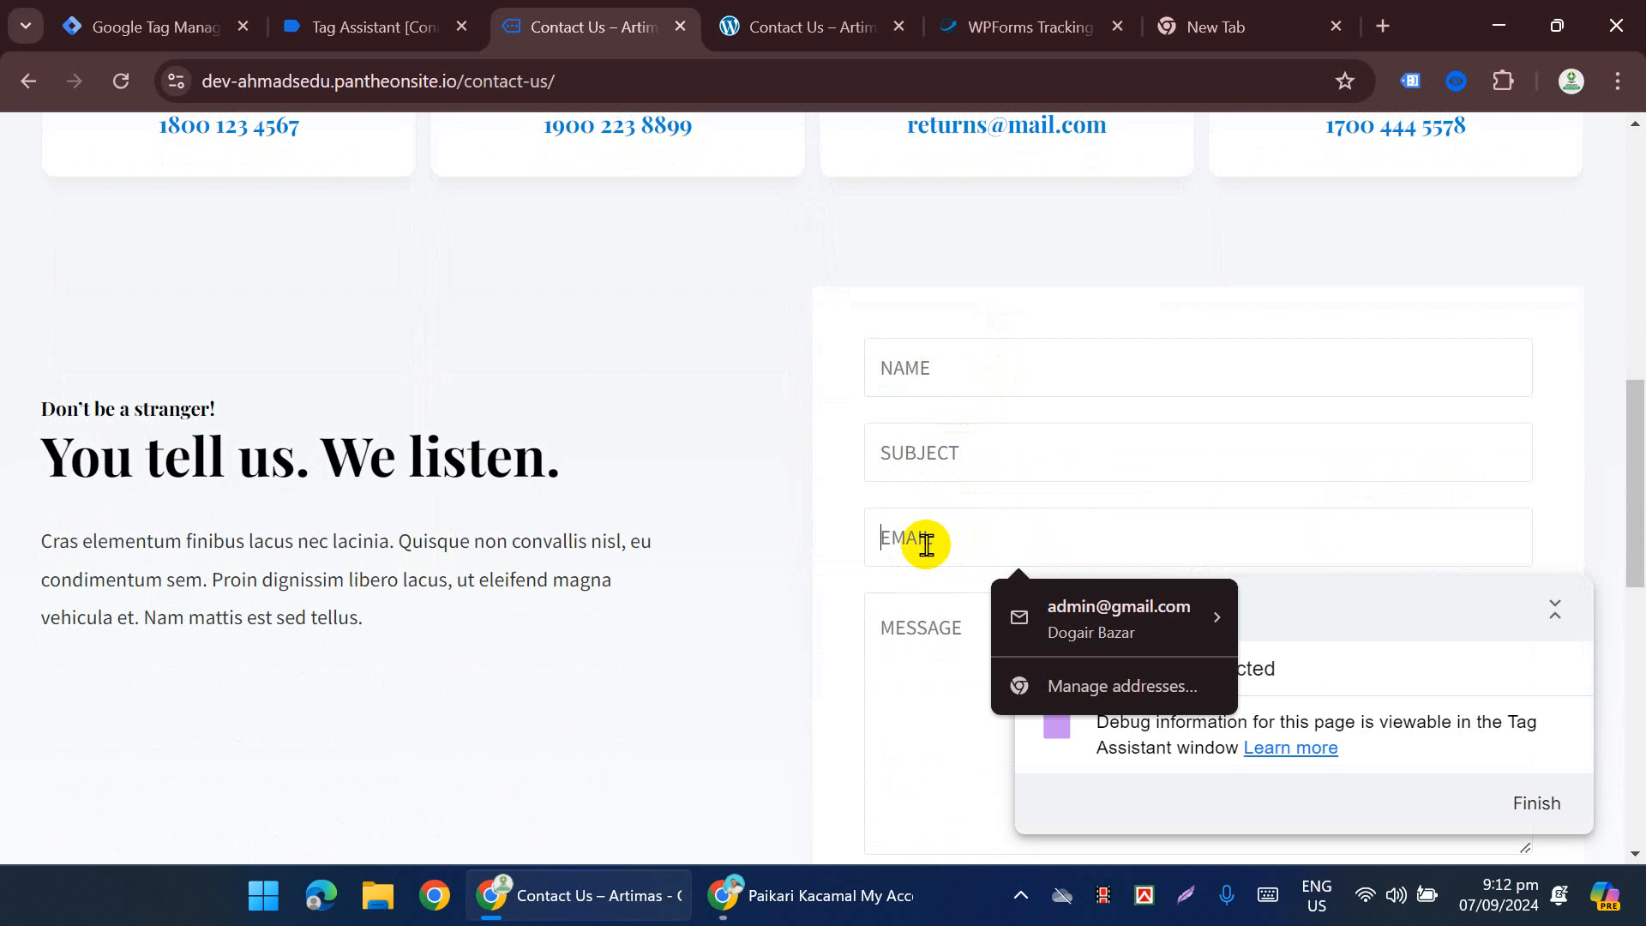
click(1087, 606)
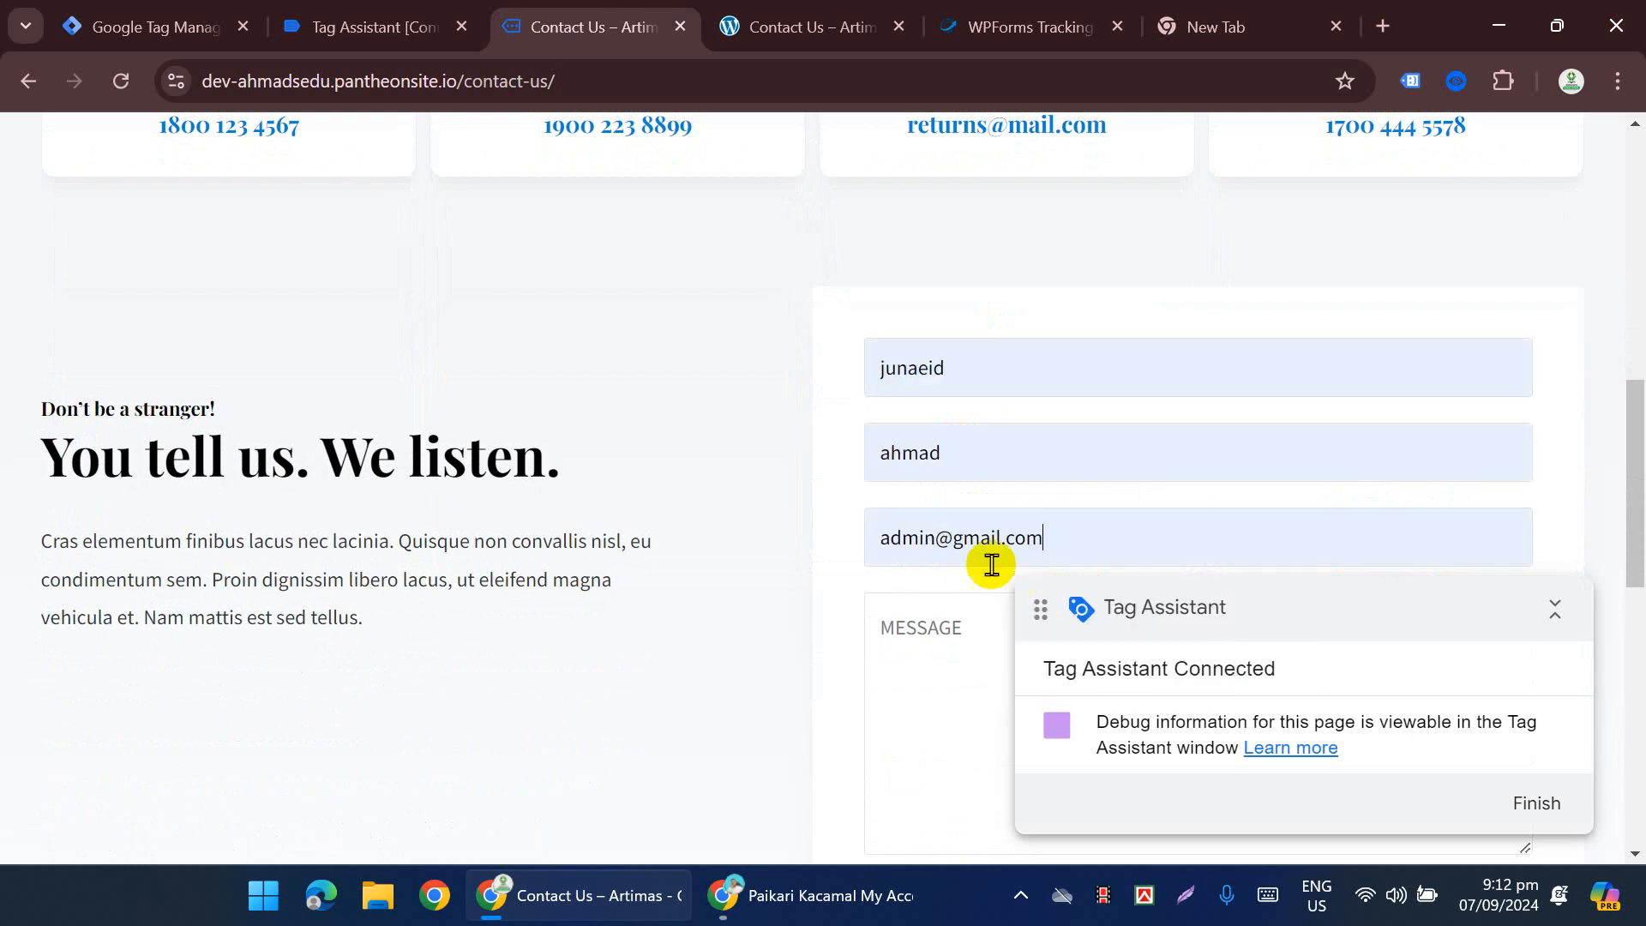
double_click(934, 546)
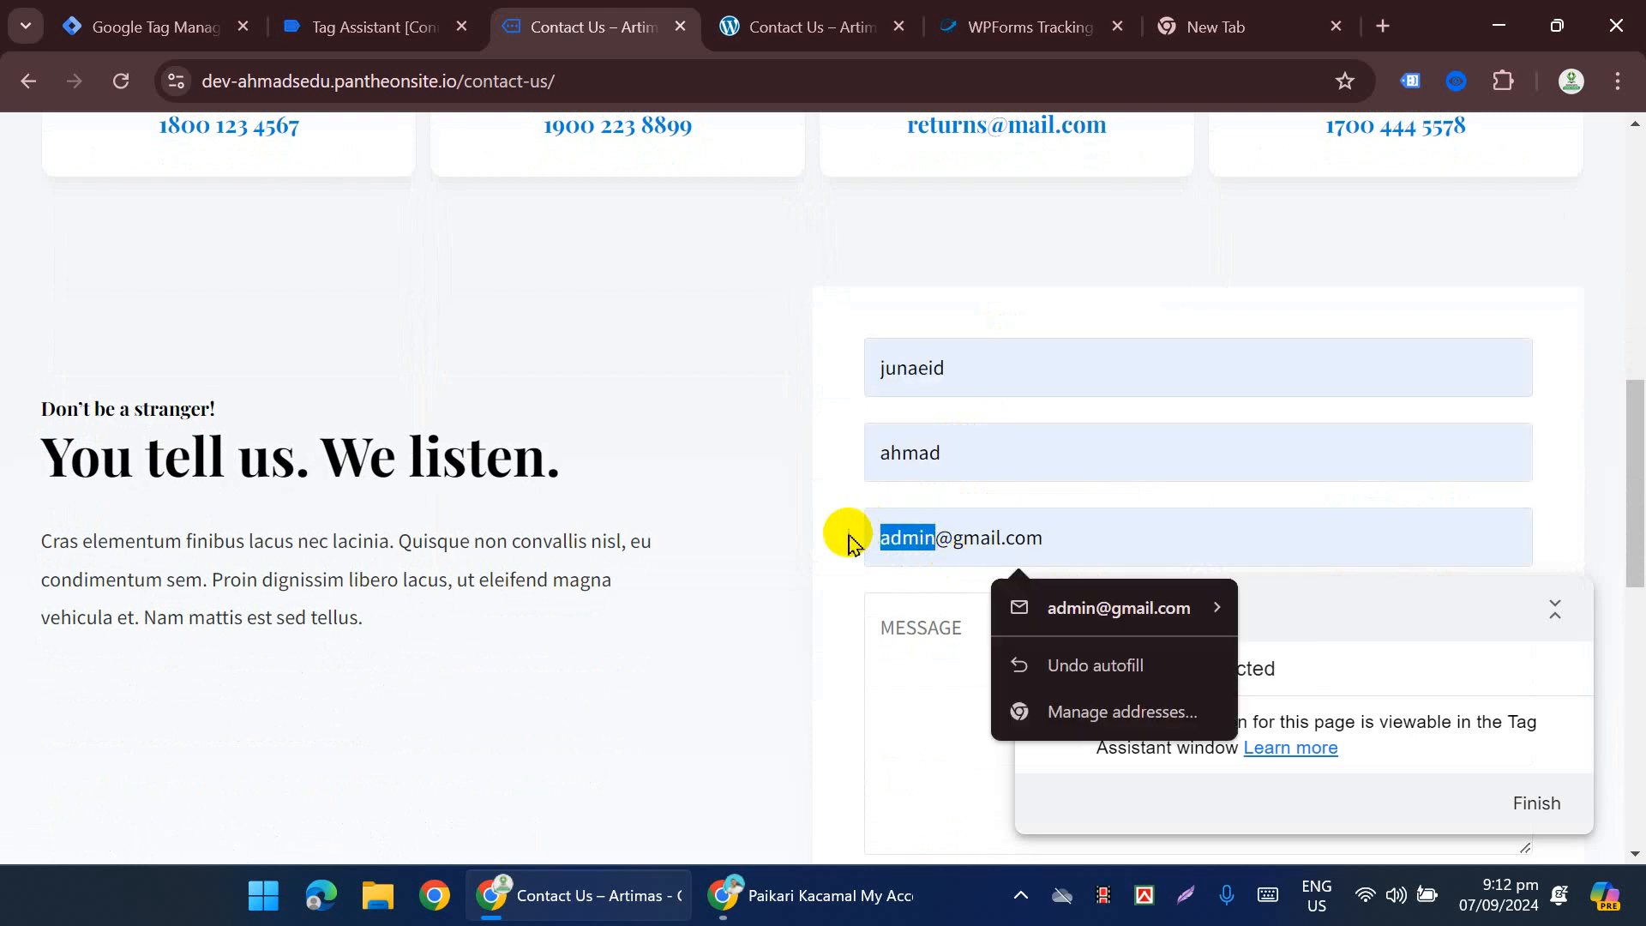
key(BackSpace)
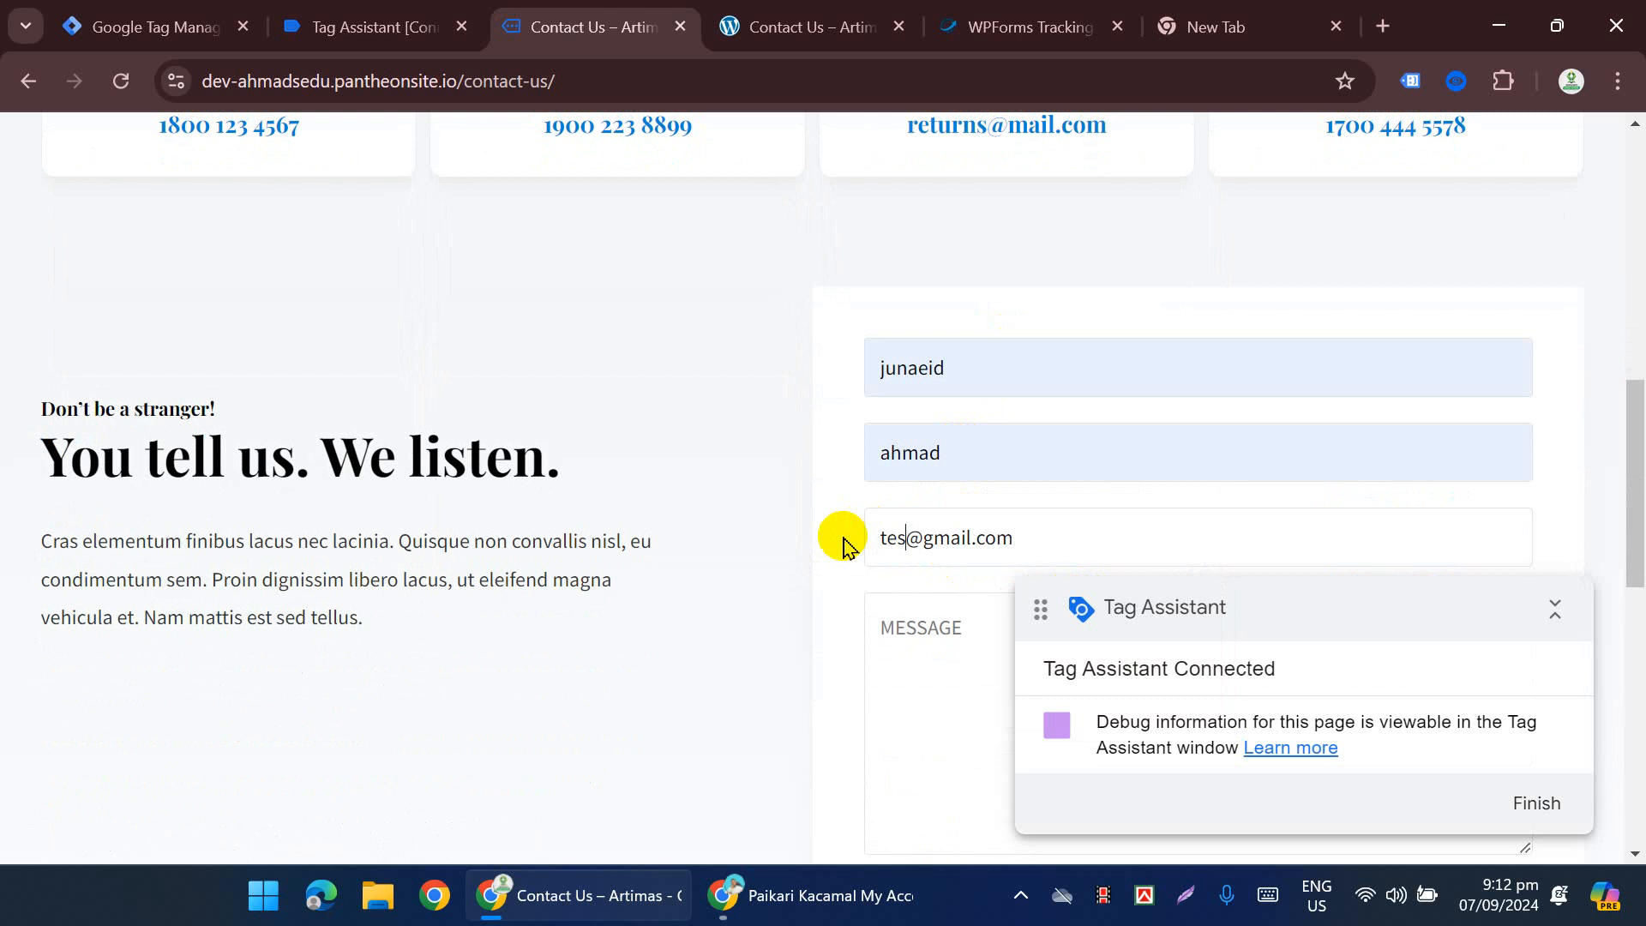
Step: Enter "zdfhdg" as the message in the Contact Us form and send it
scroll(852, 492, down, 3)
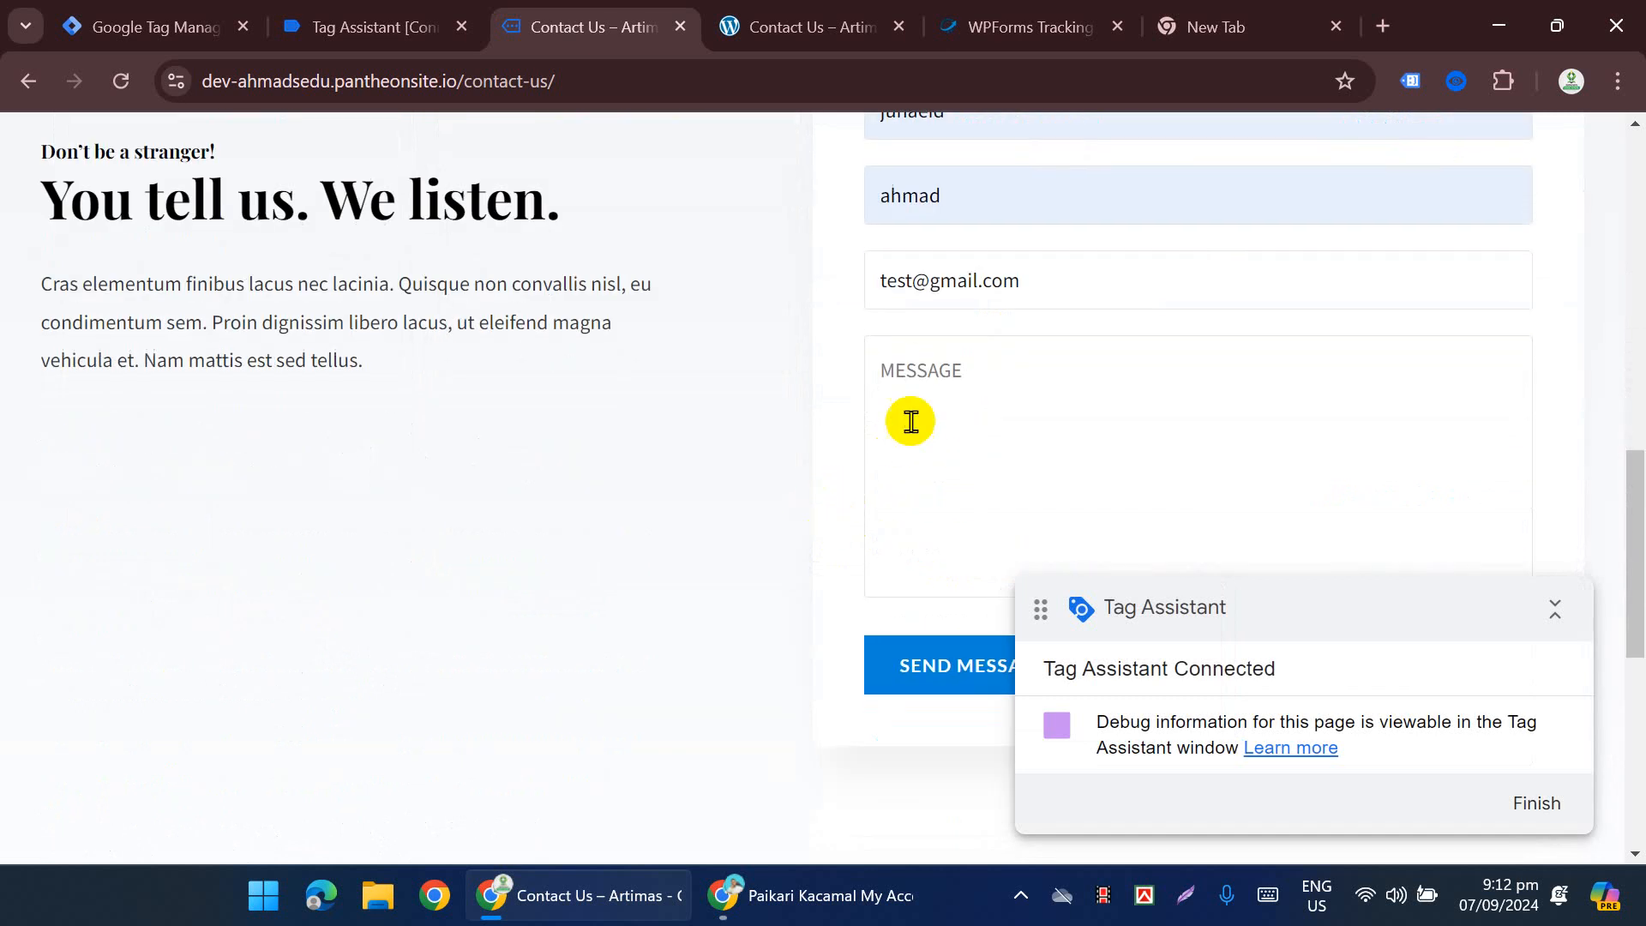
click(909, 425)
text(zdfhdg)
scroll(923, 452, up, 1)
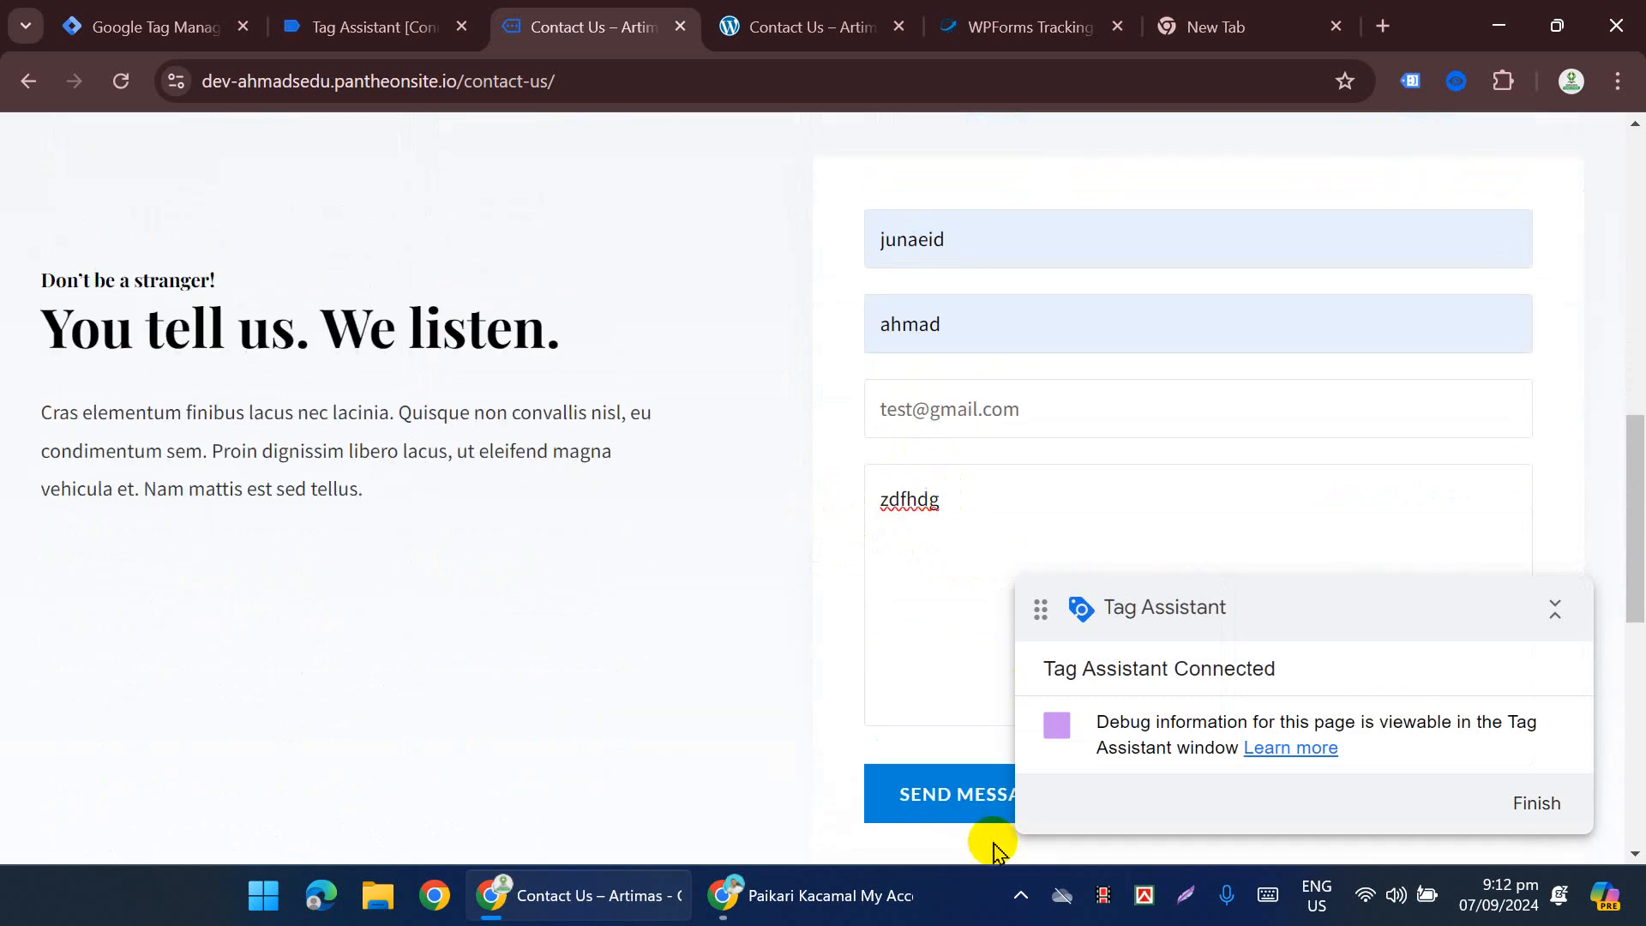
click(943, 814)
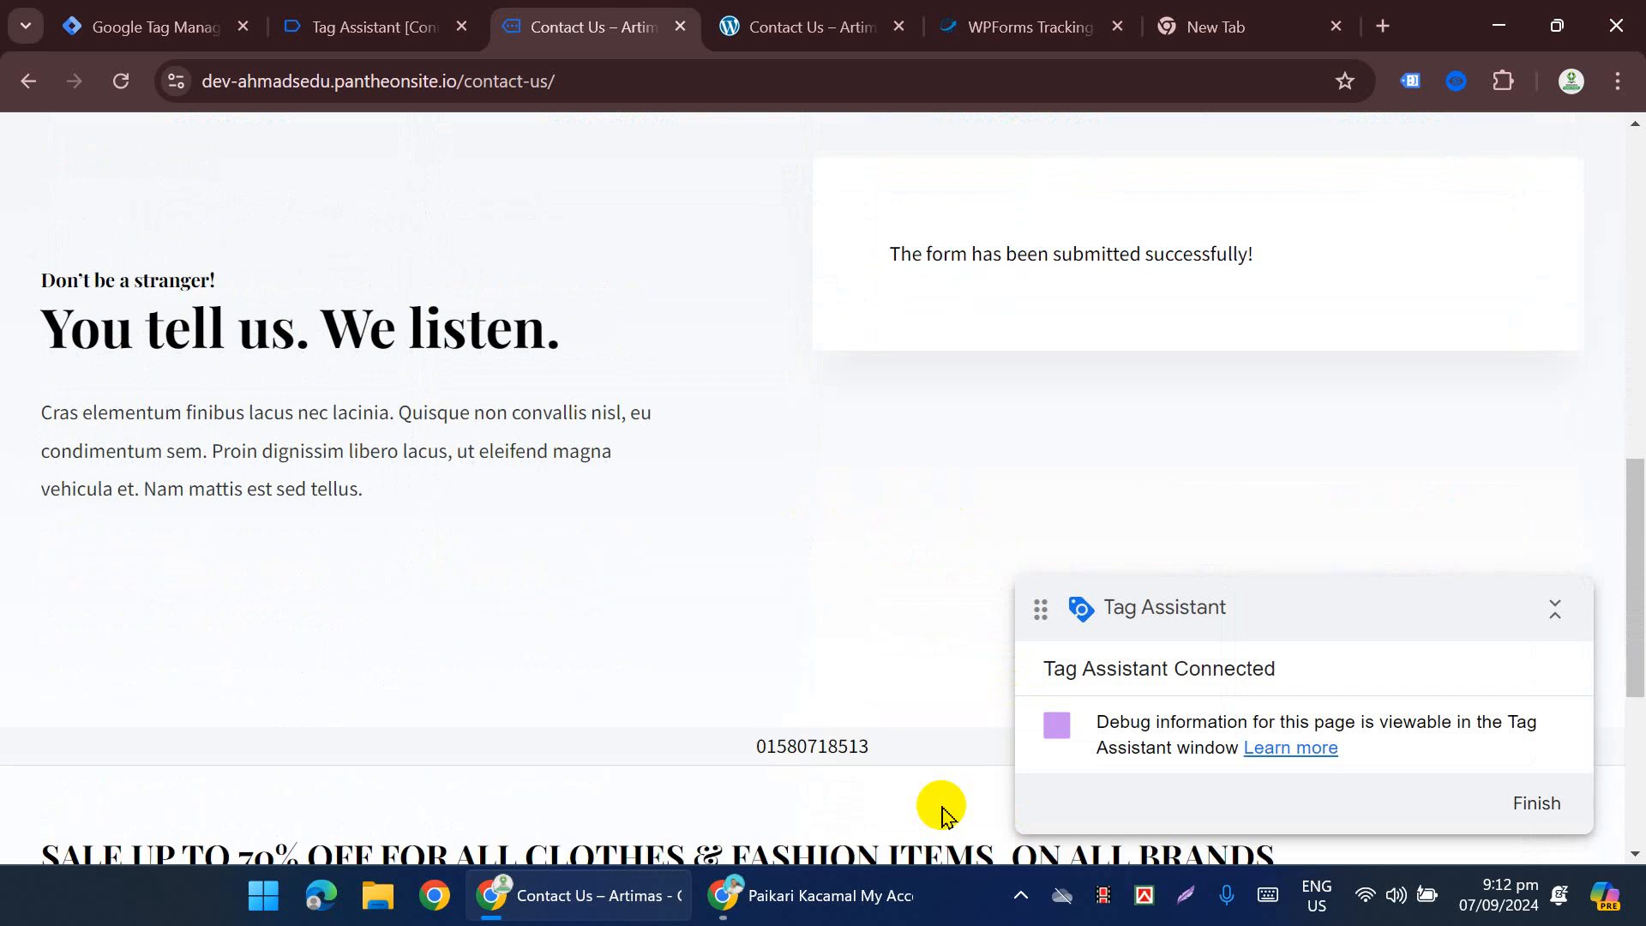
Step: Dismiss Tag Assistant's connection dialog, close the Tag Assistant and debugged Contact Us pages, and return to Tag Manager
click(410, 26)
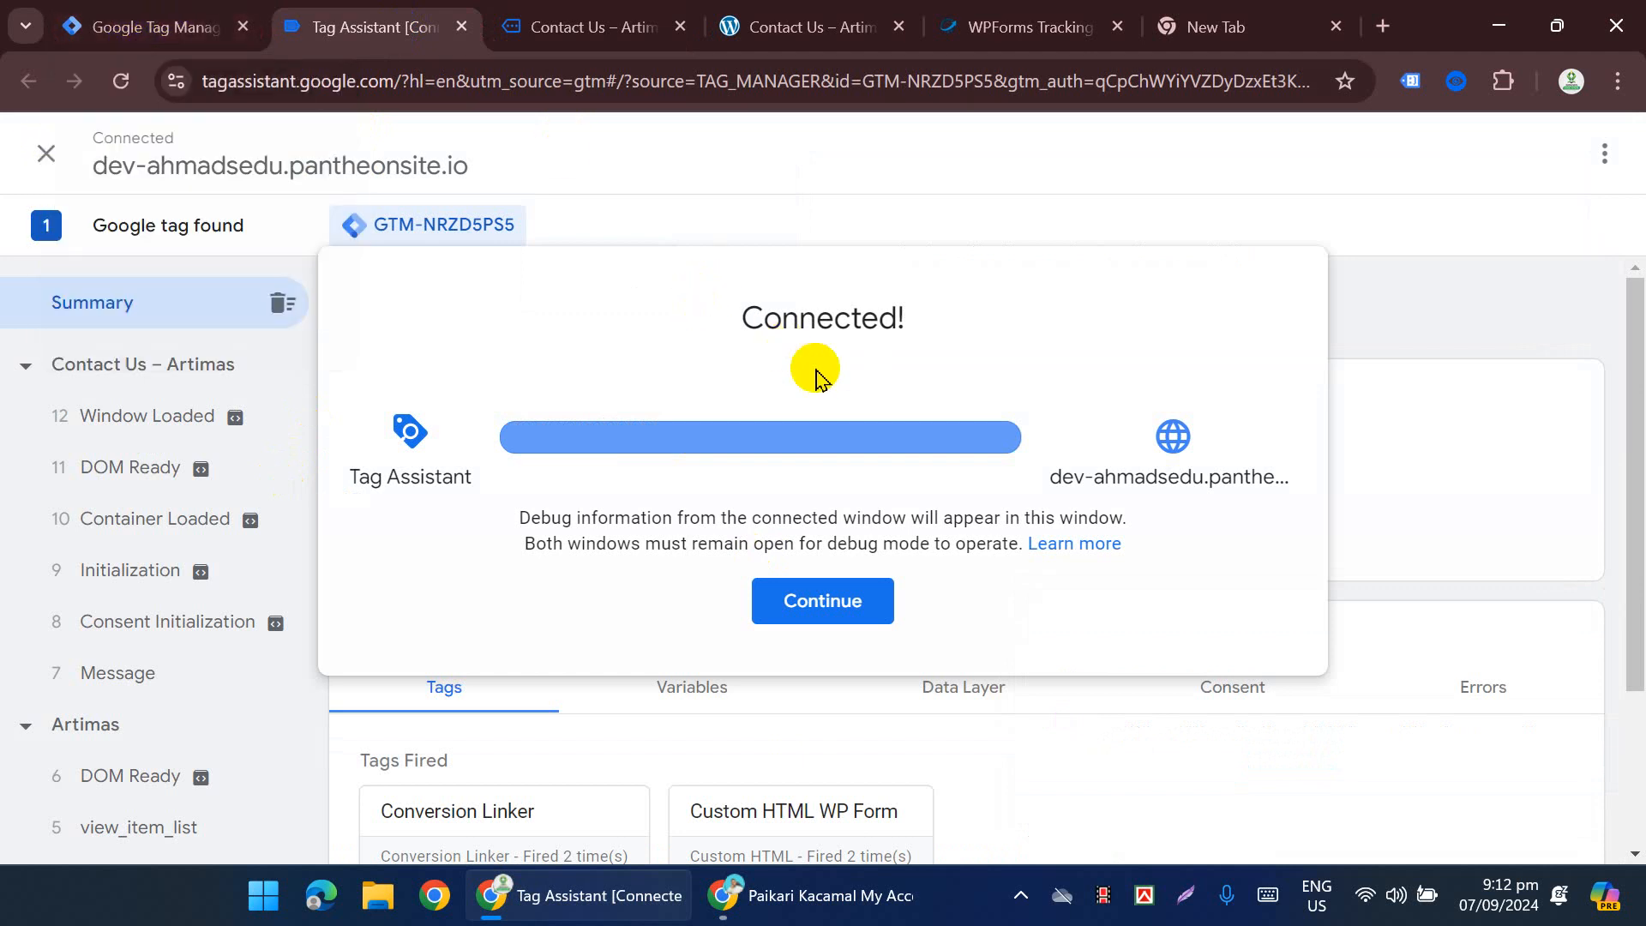
click(784, 600)
click(463, 28)
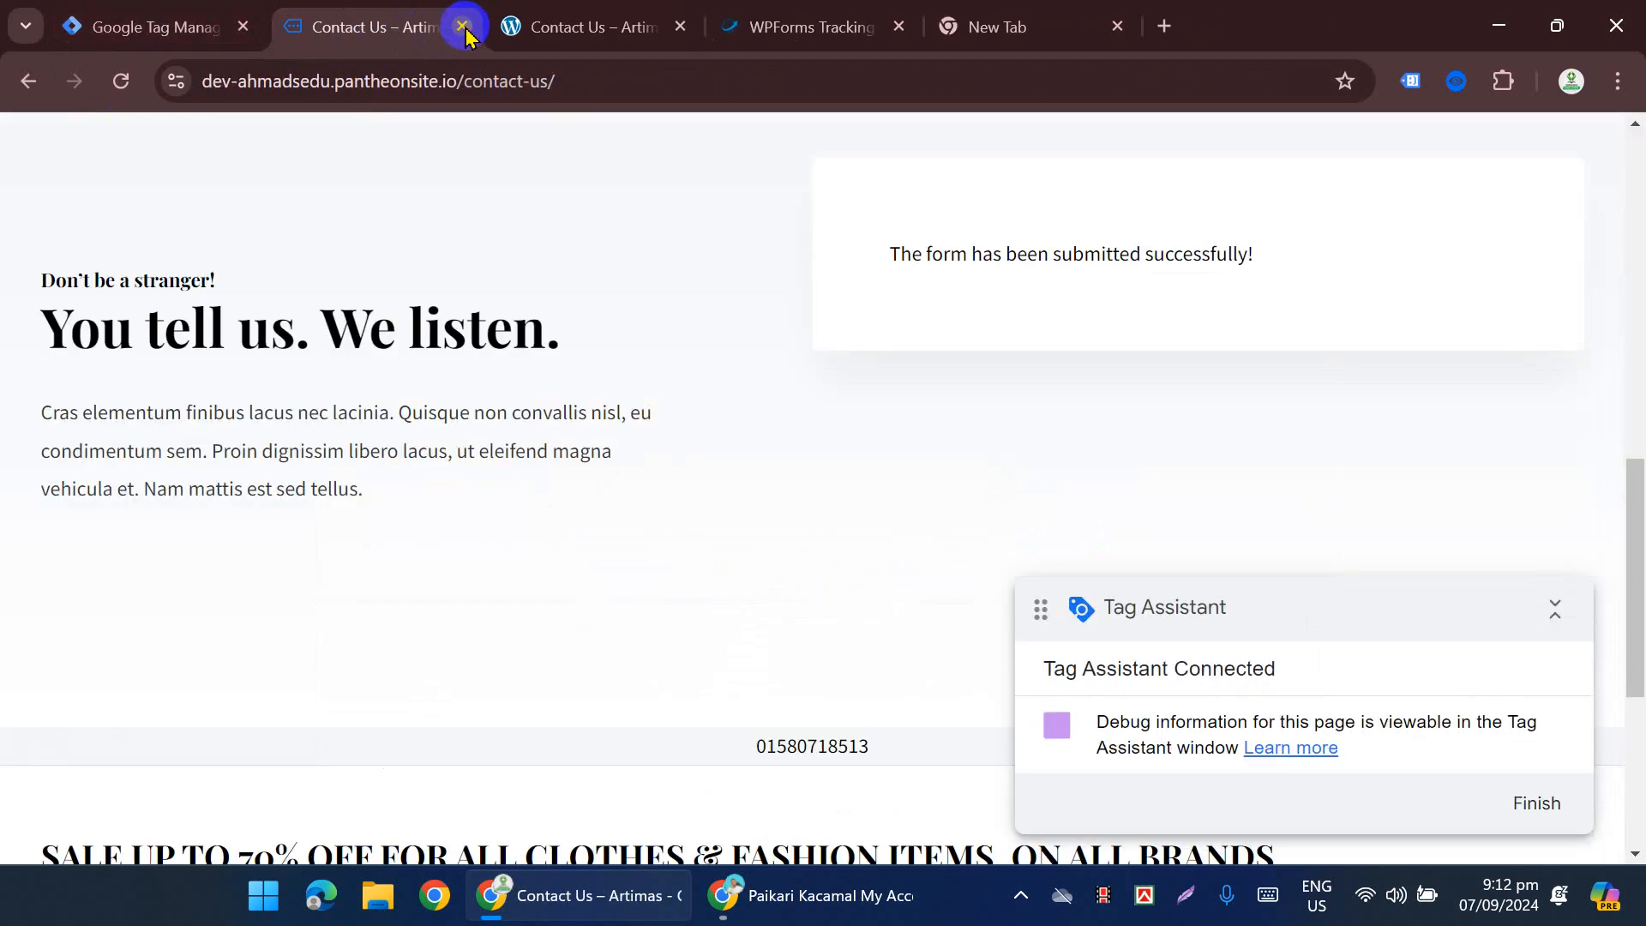
click(463, 27)
click(137, 32)
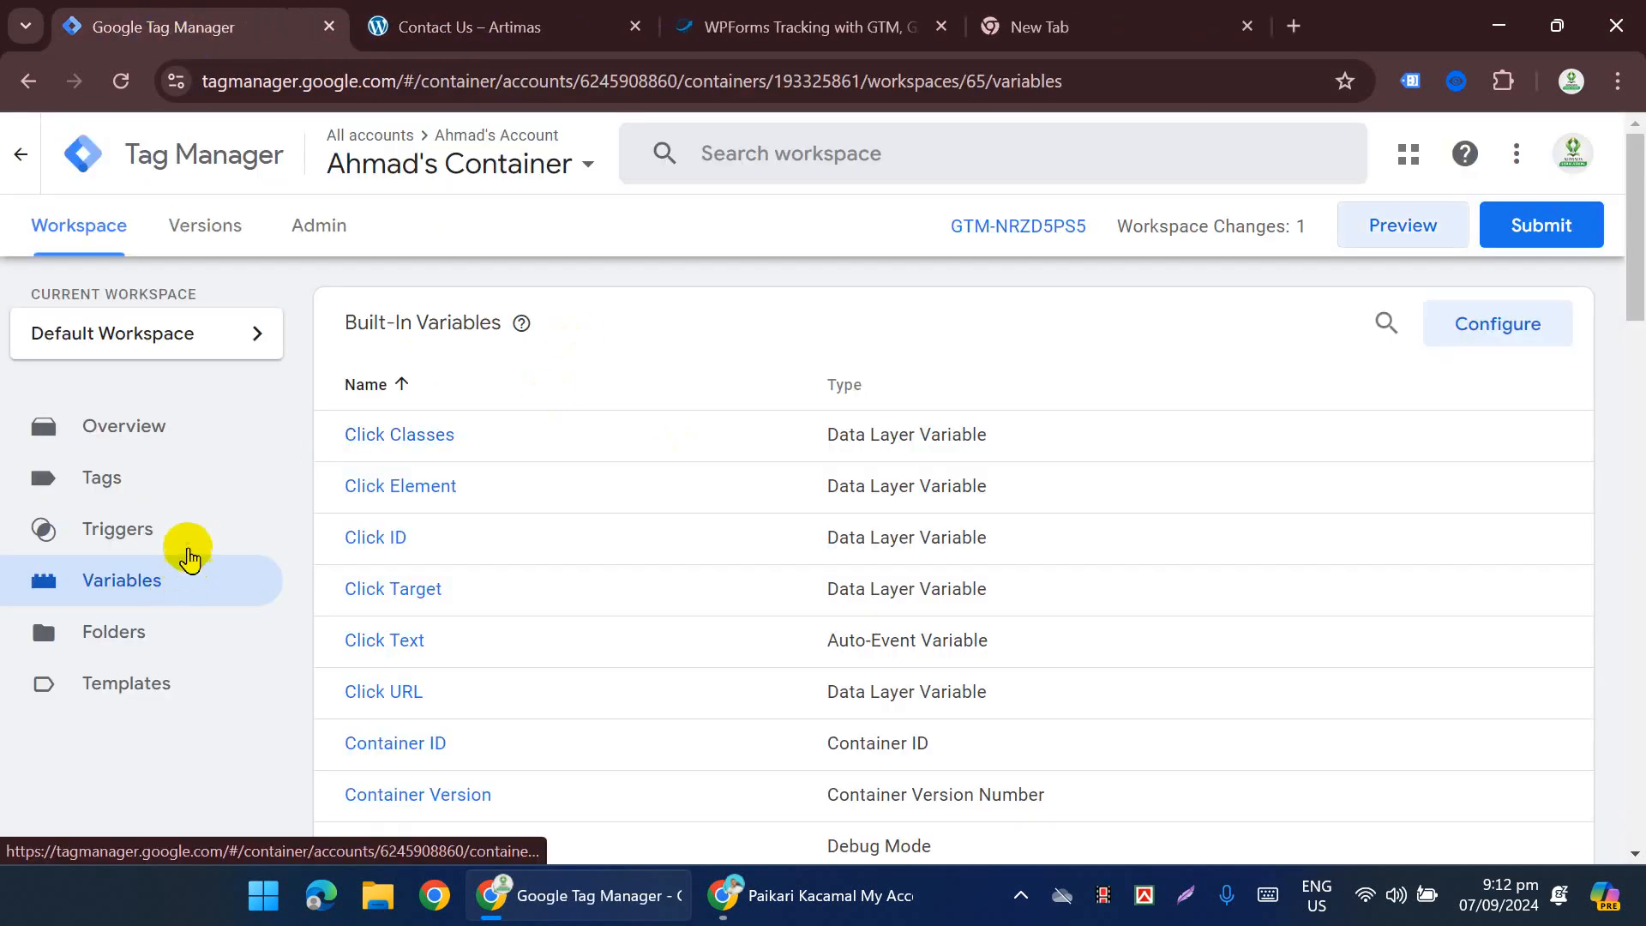
Step: Create an All Elements click trigger that fires on all clicks, and save it under the suggested name
click(174, 538)
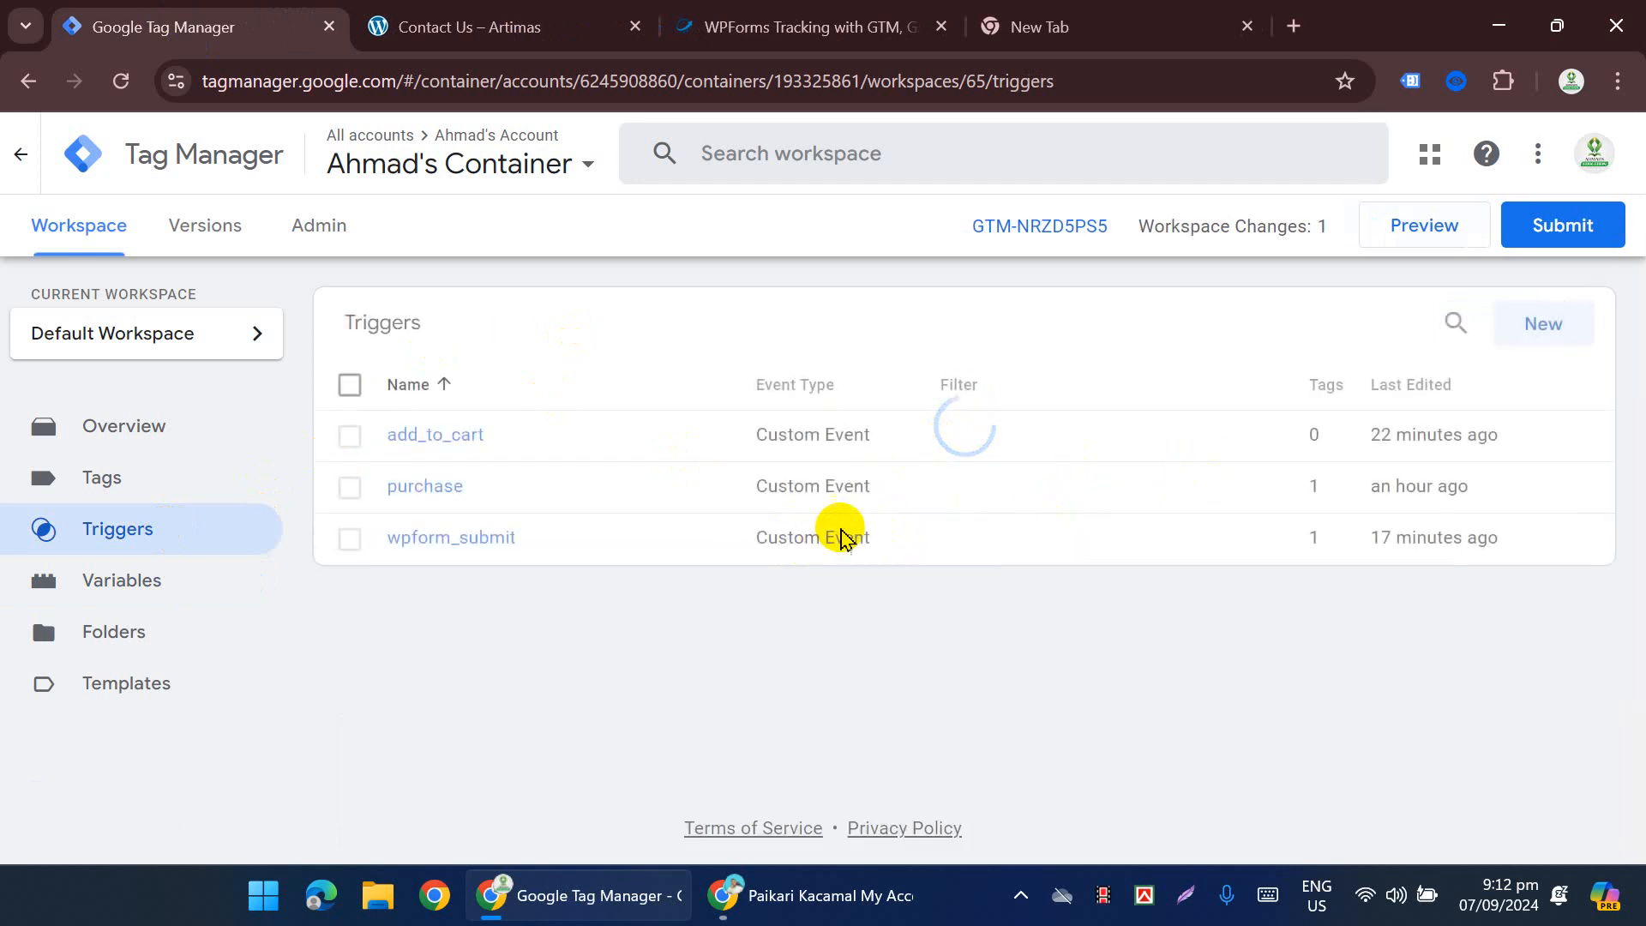
click(1518, 349)
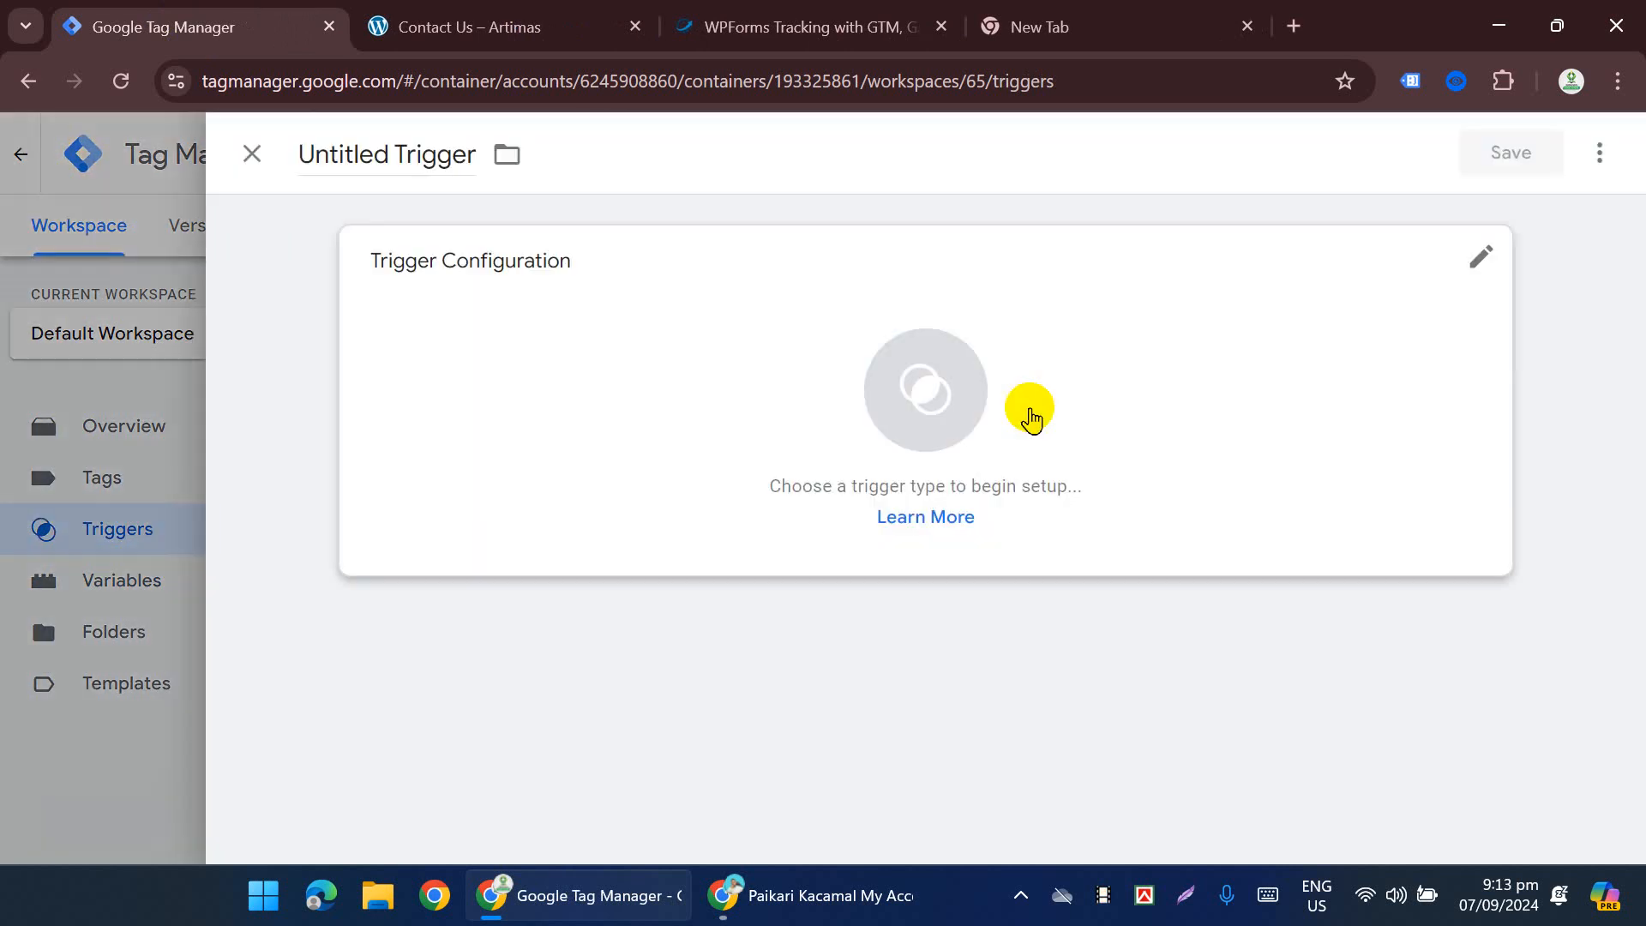
click(930, 420)
scroll(1003, 446, down, 3)
scroll(1020, 474, down, 2)
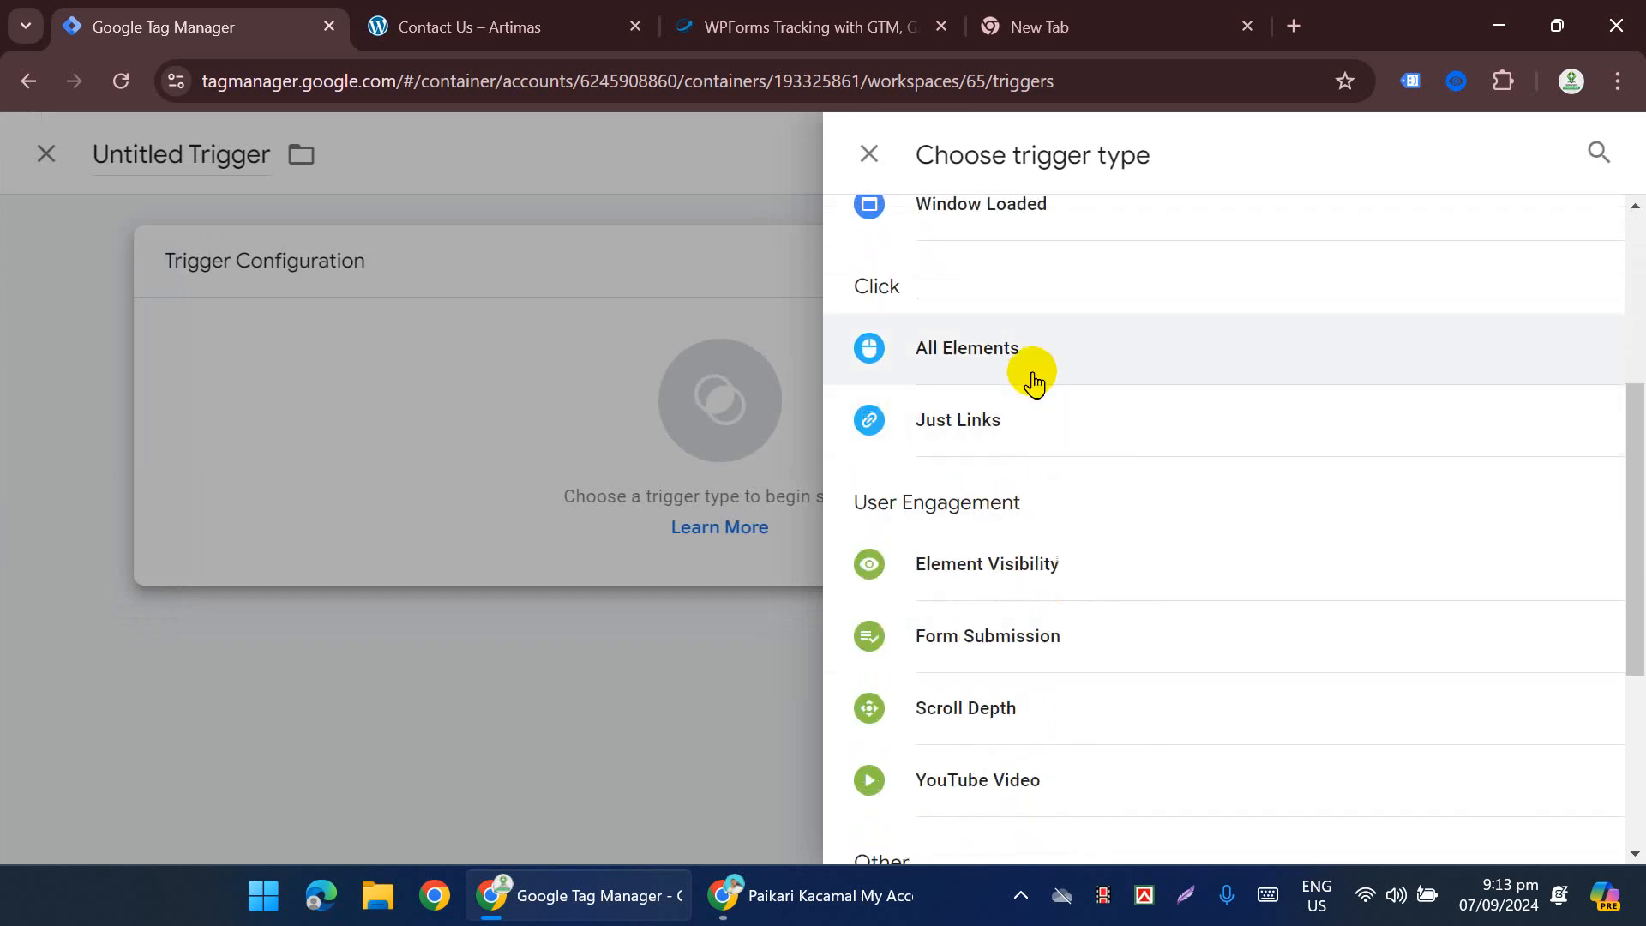
click(1042, 360)
click(1509, 167)
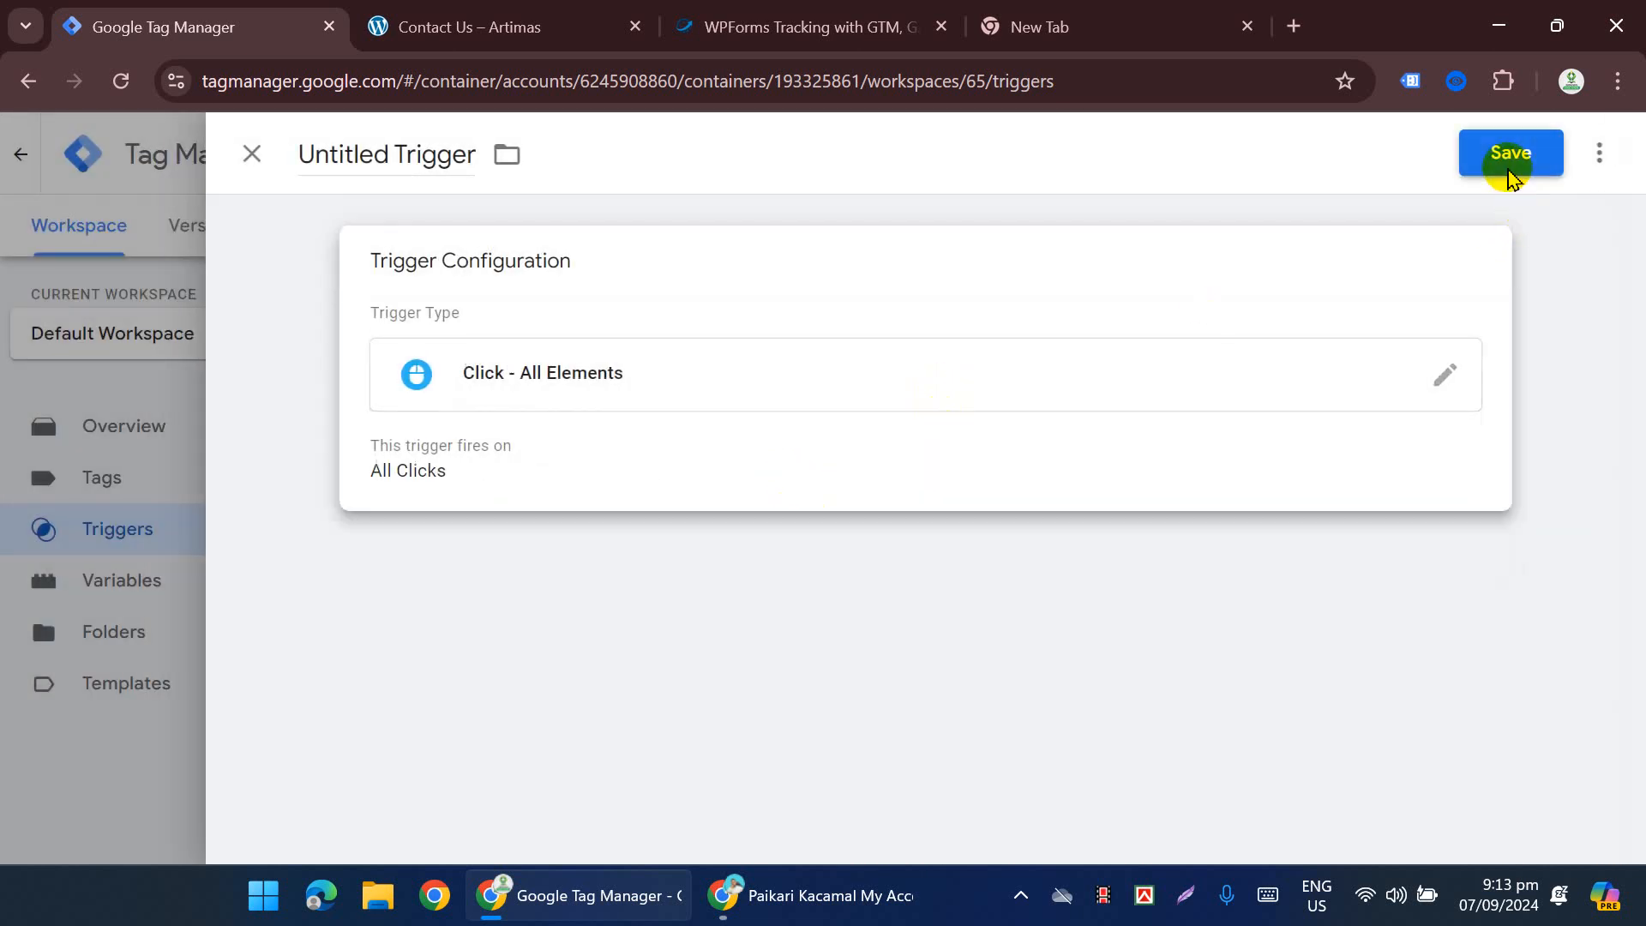
click(1039, 532)
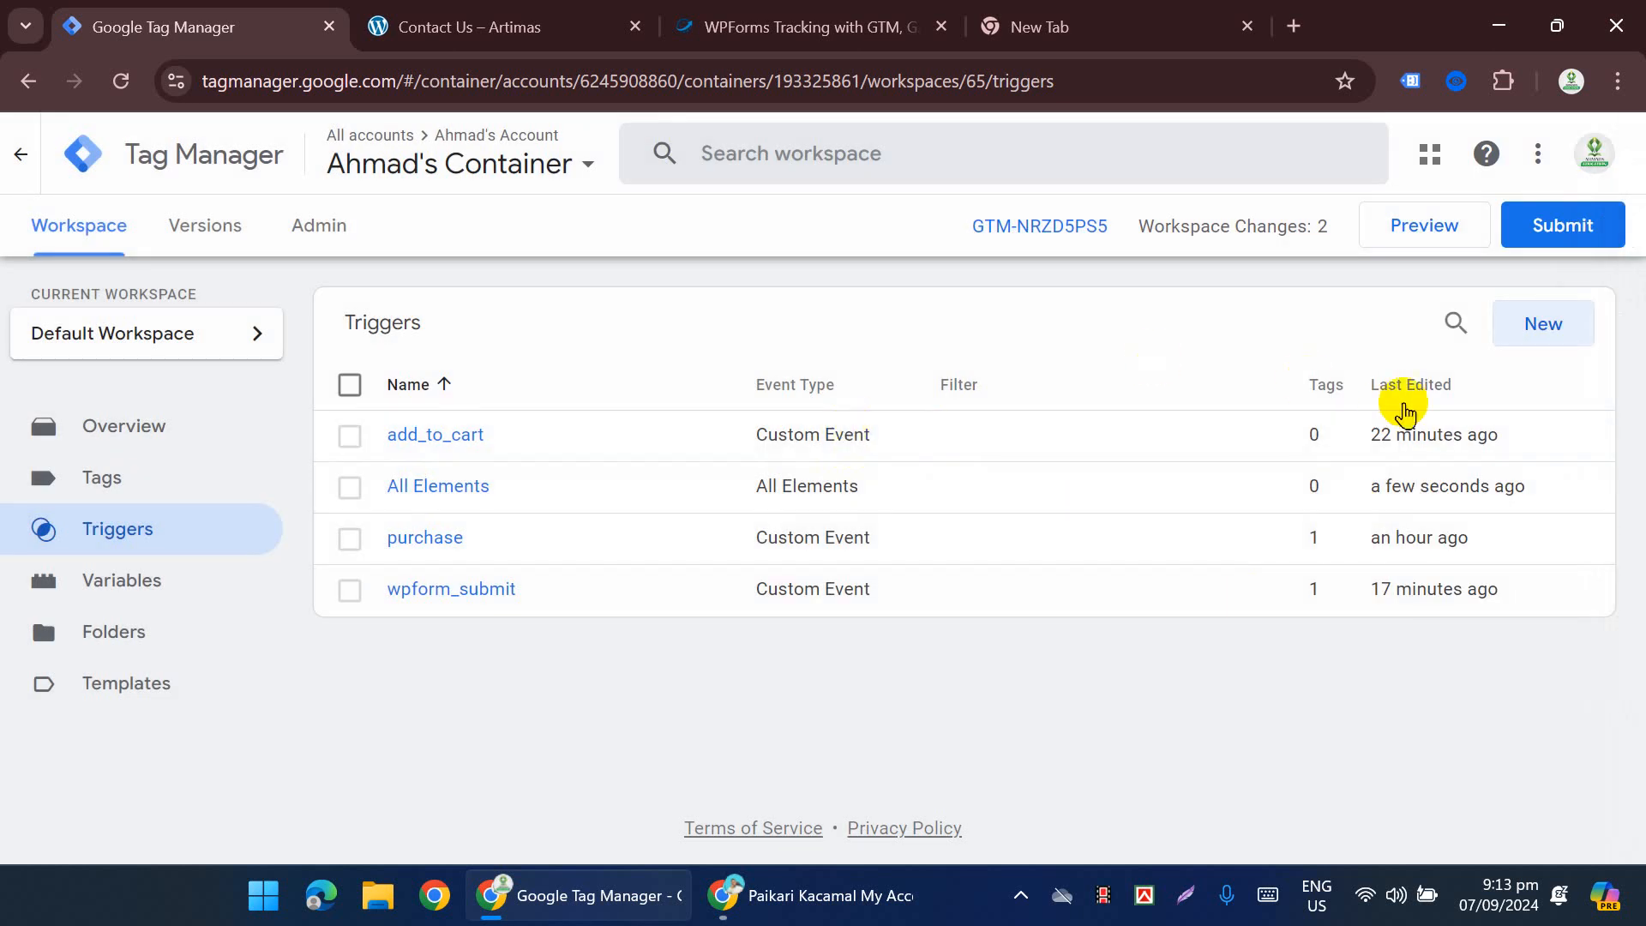
Step: Create a Just Links click trigger that fires on all link clicks, and save it under the suggested name
click(1526, 335)
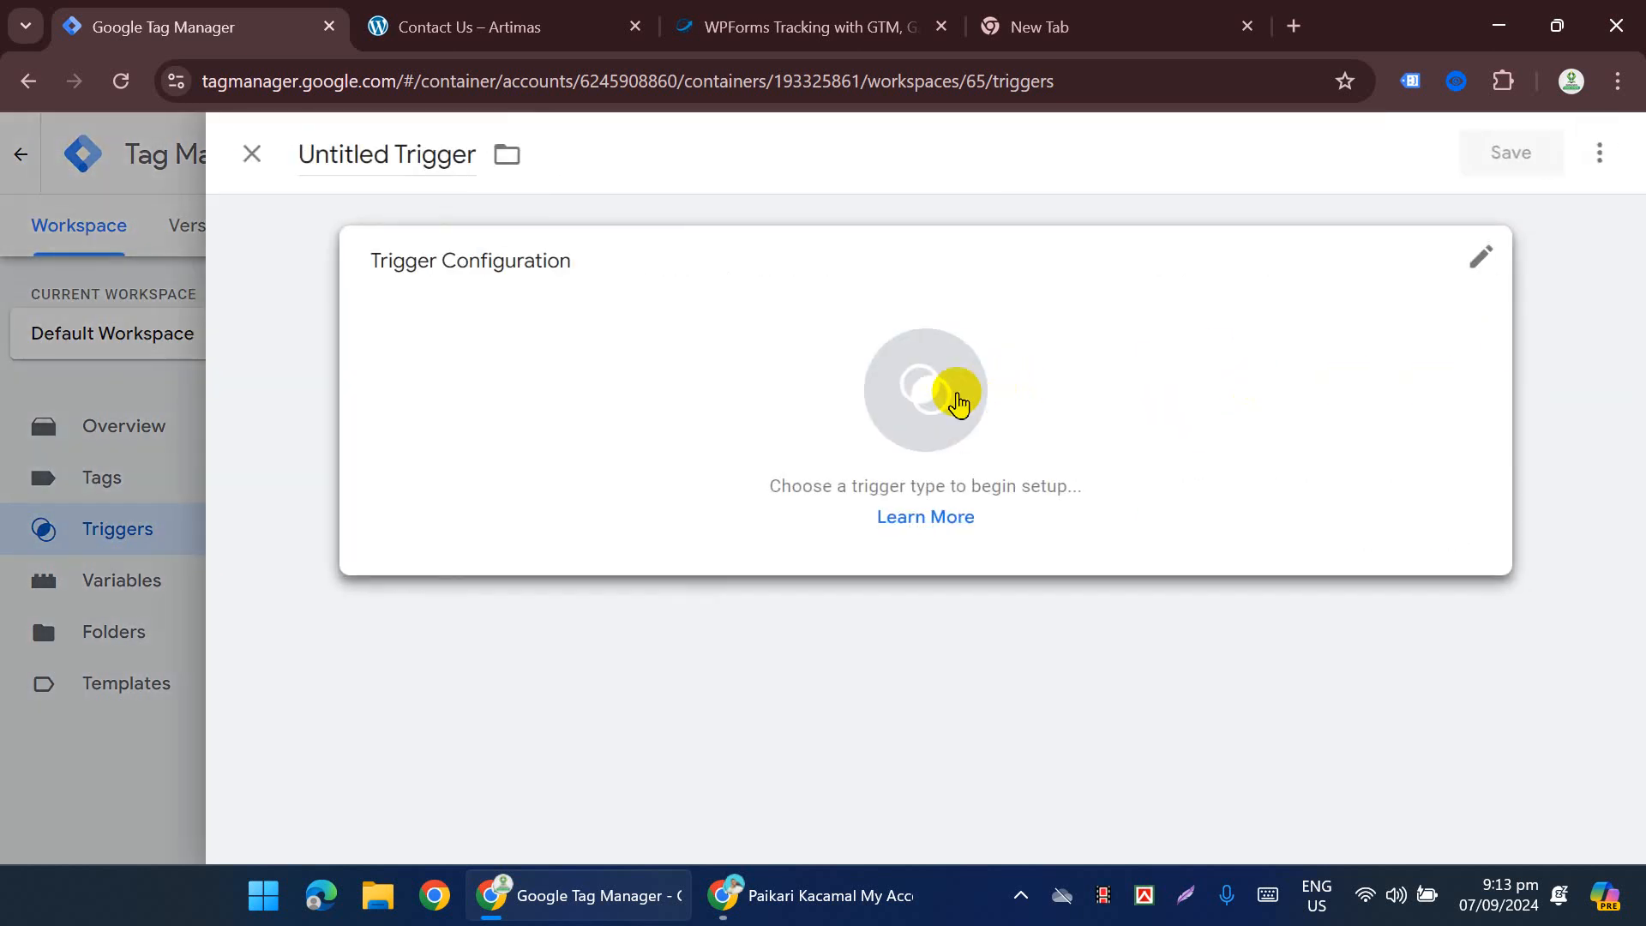
click(955, 393)
scroll(1100, 407, down, 5)
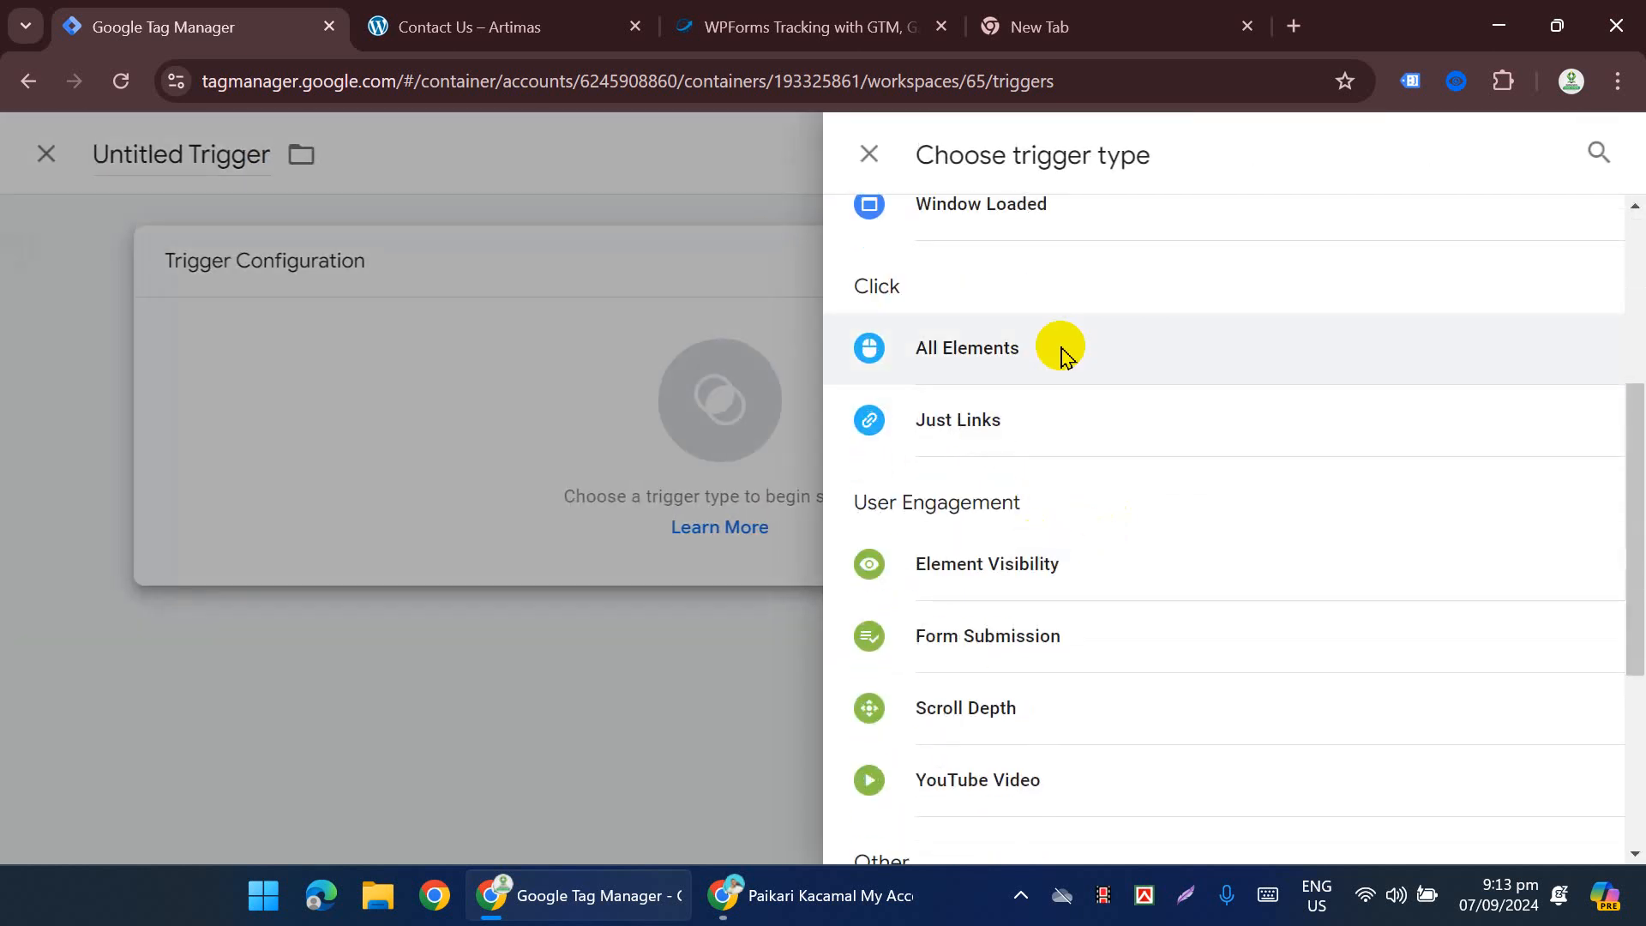
click(1047, 415)
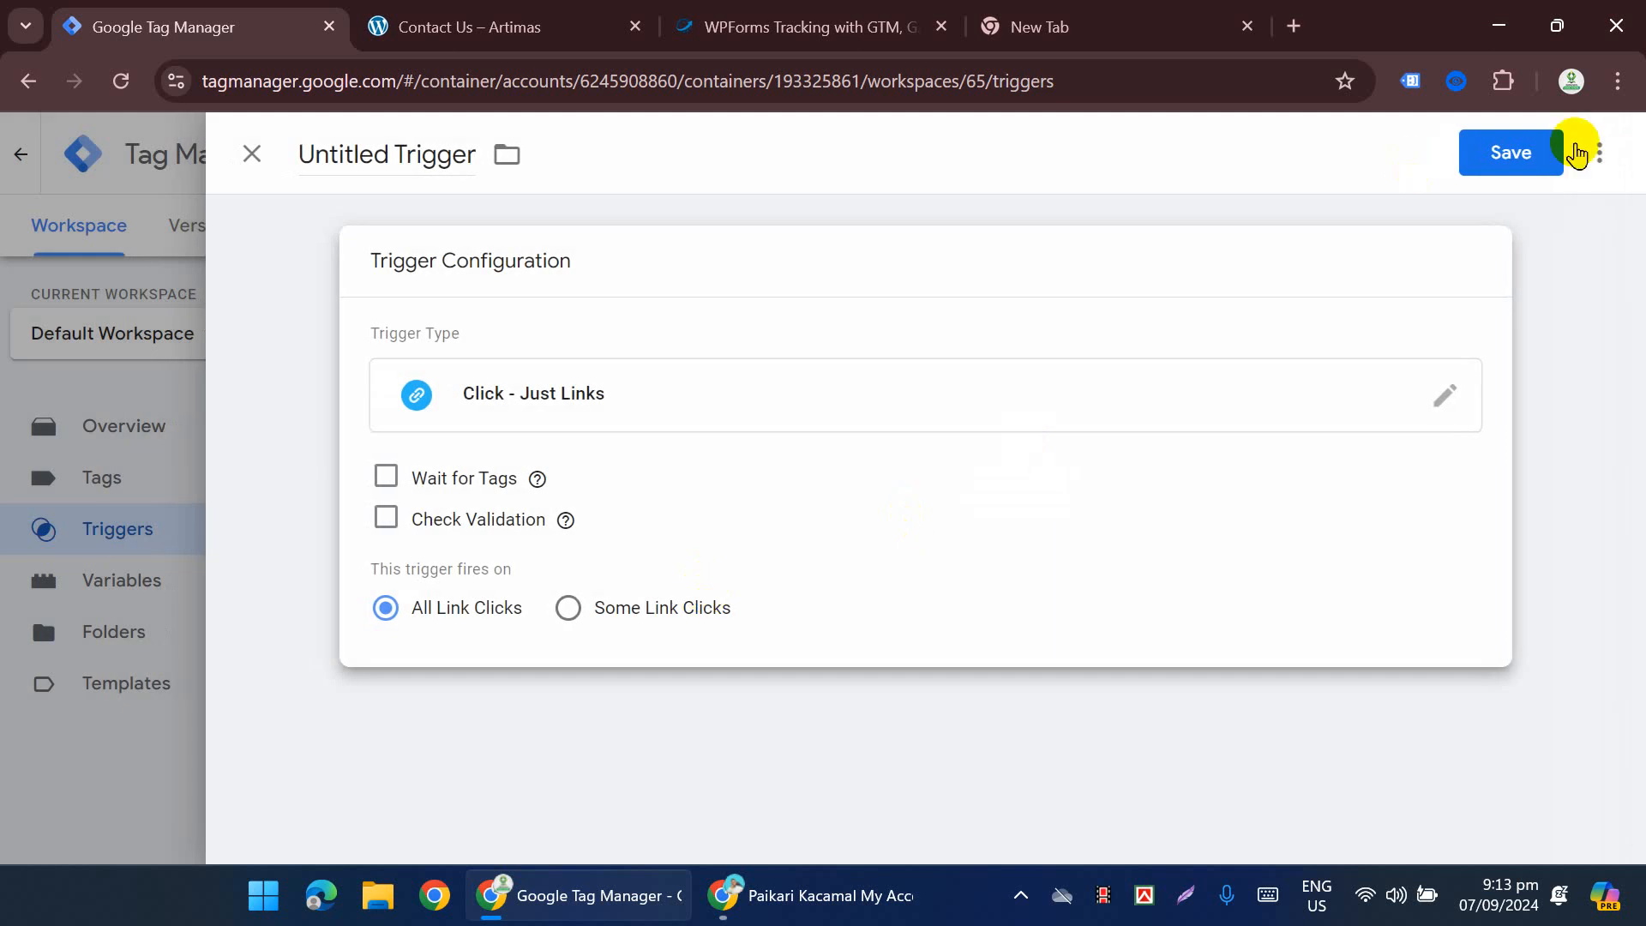
click(1506, 163)
click(1041, 530)
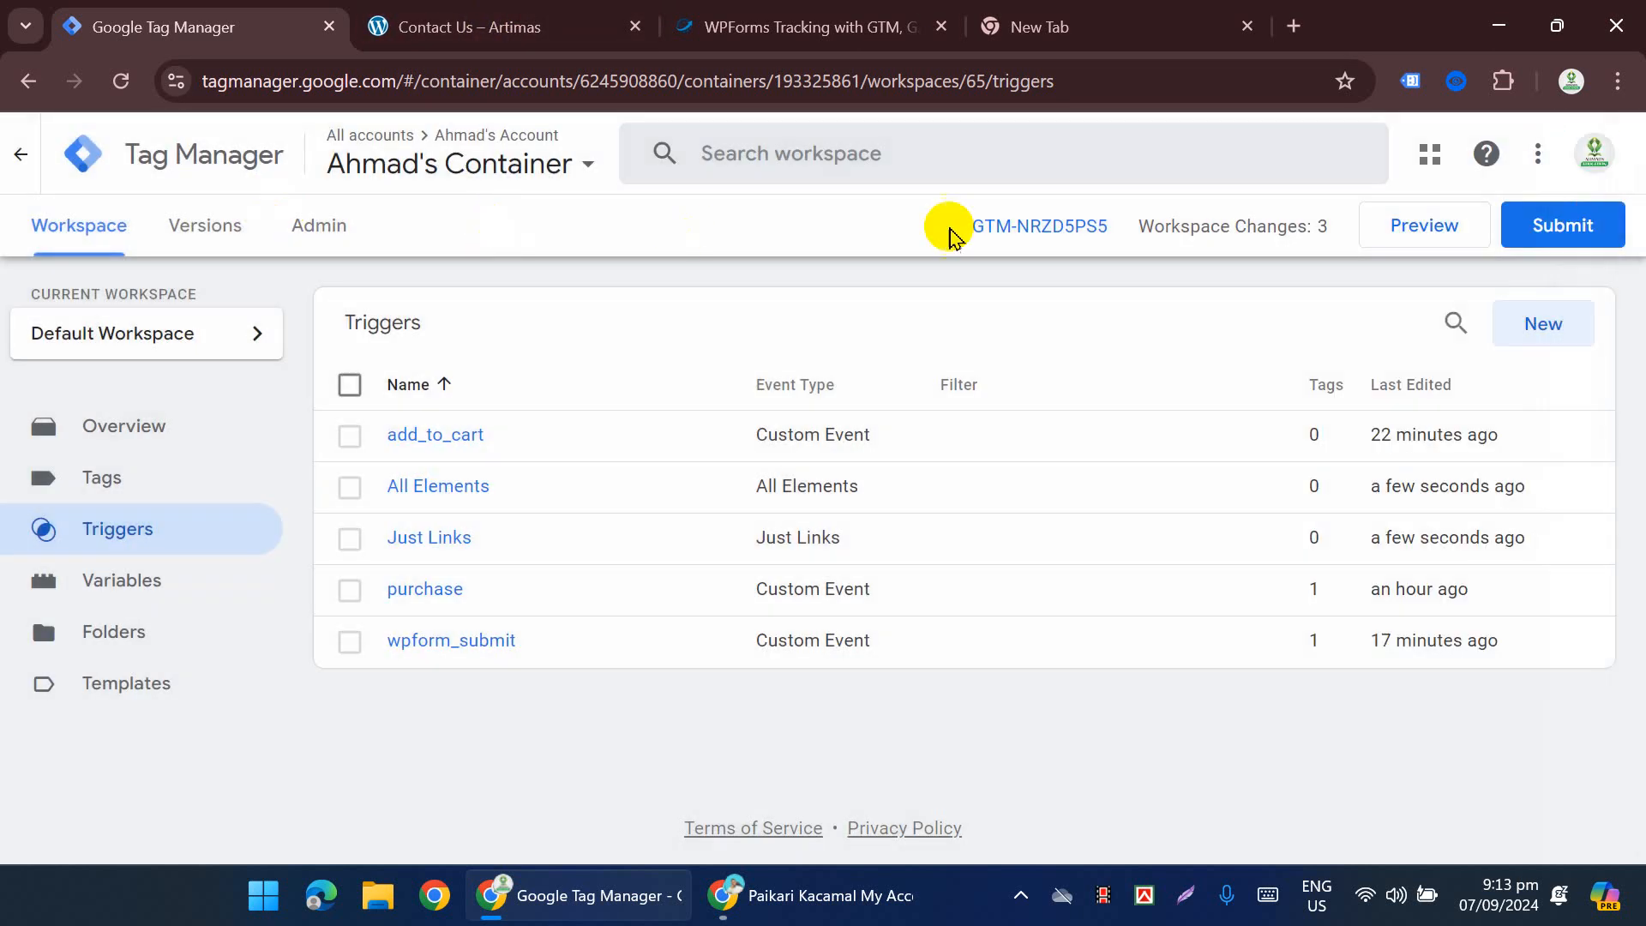
Step: Preview the container by connecting Tag Assistant to the website, and open the Contact Us page's form in the debugged site
click(1419, 247)
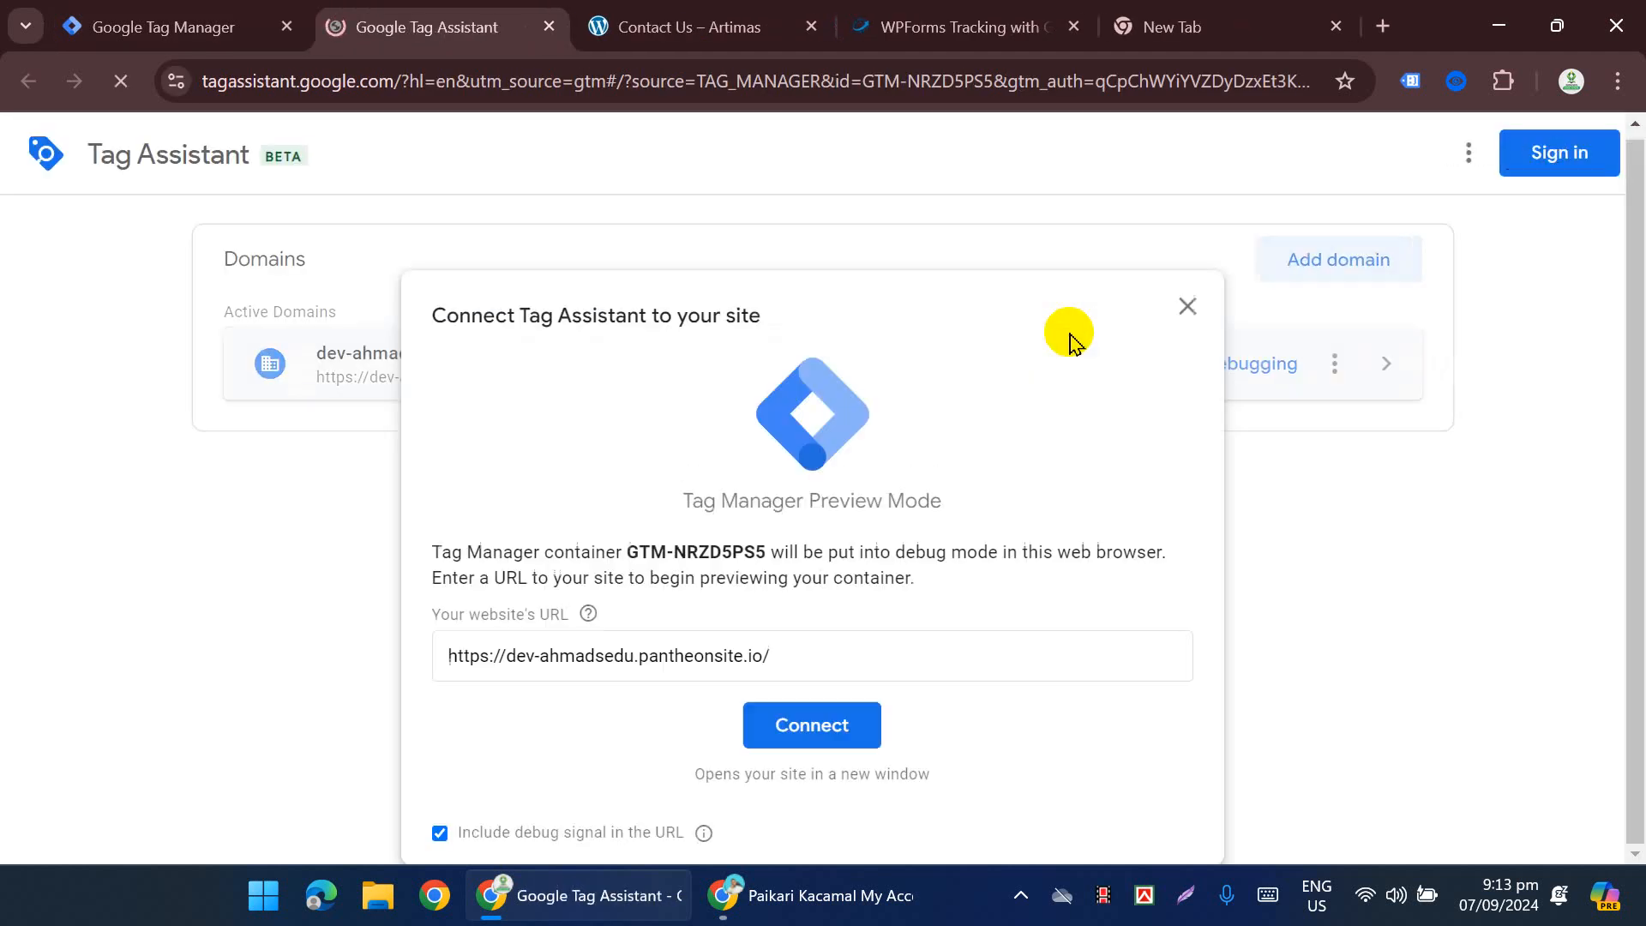
click(812, 725)
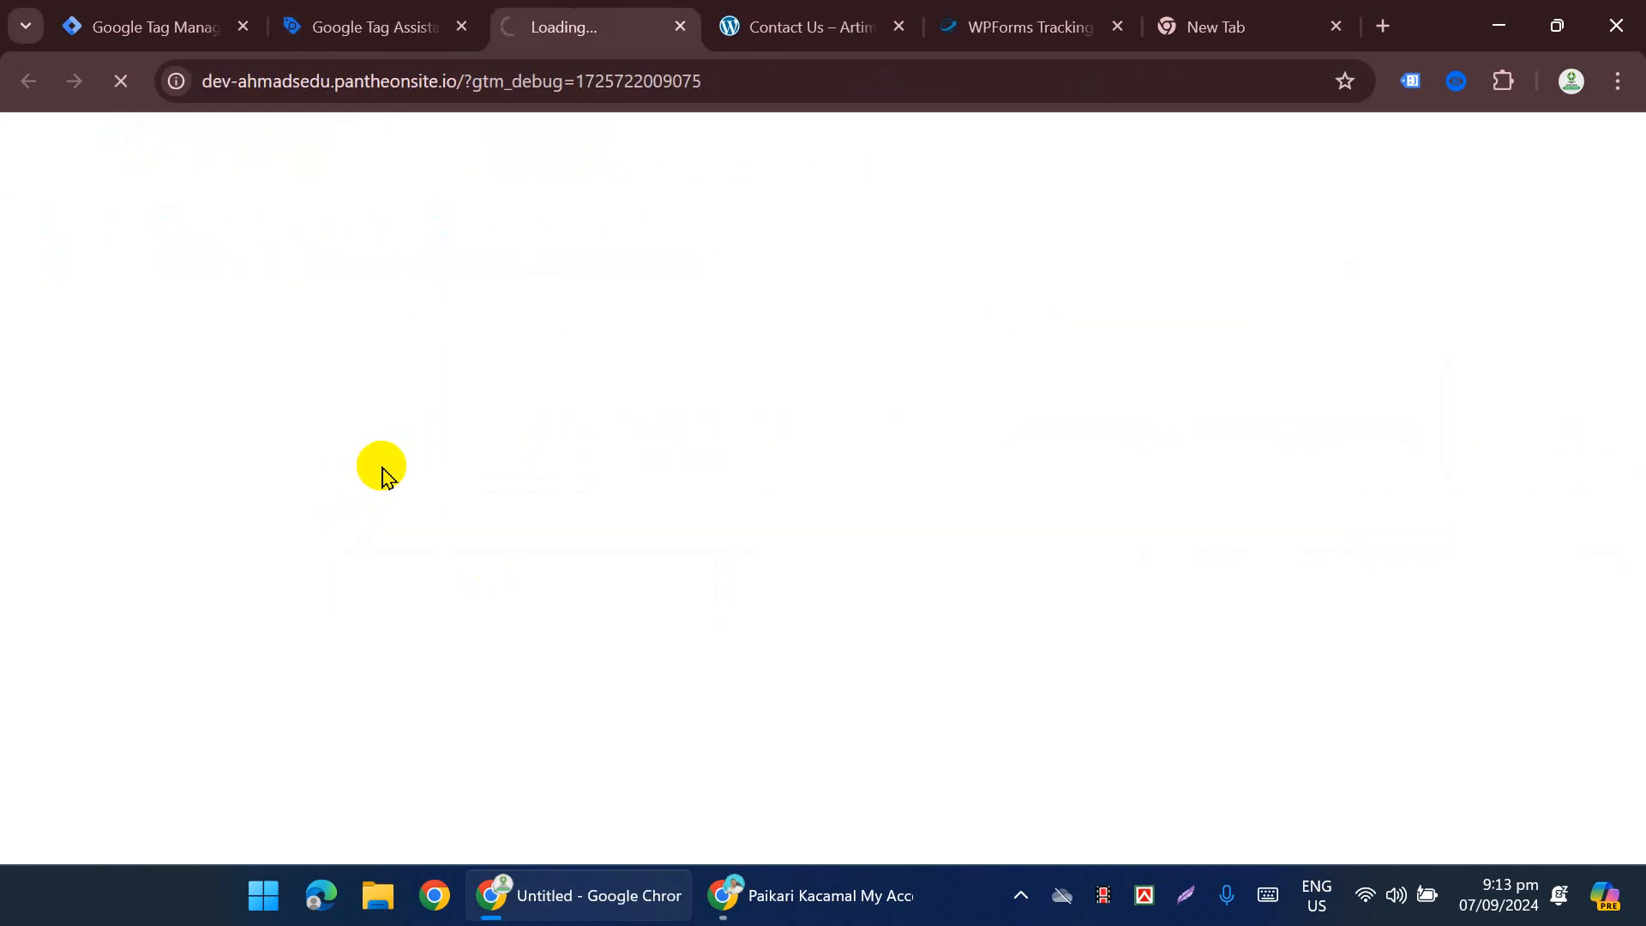
scroll(698, 422, down, 3)
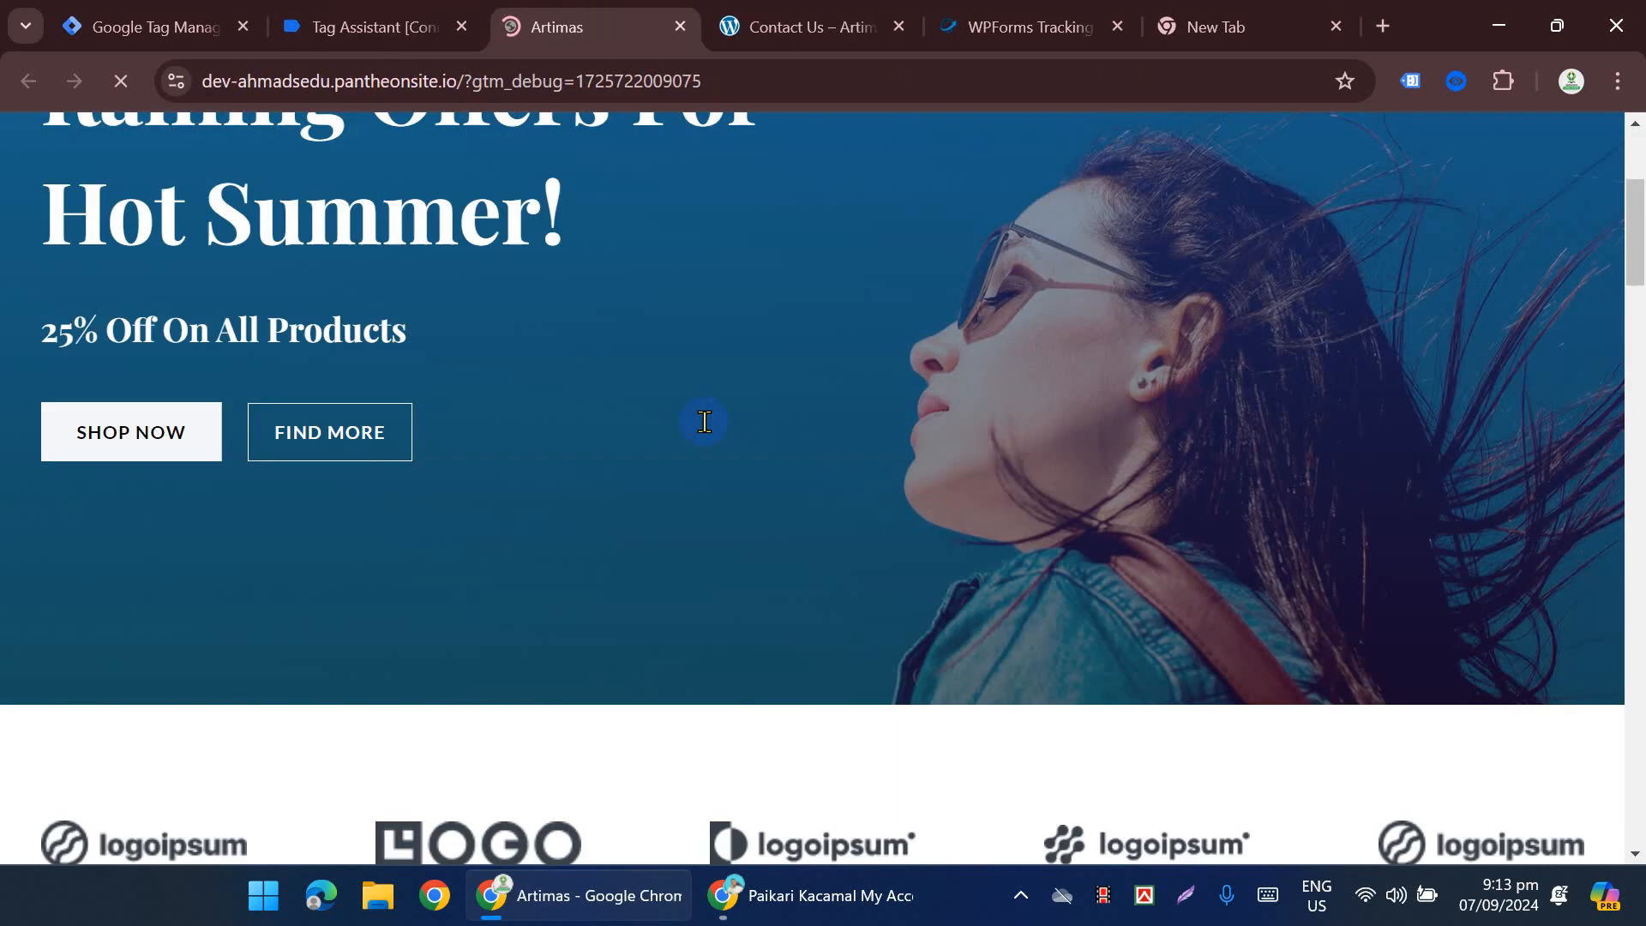
scroll(705, 422, up, 3)
mouse_move(988, 225)
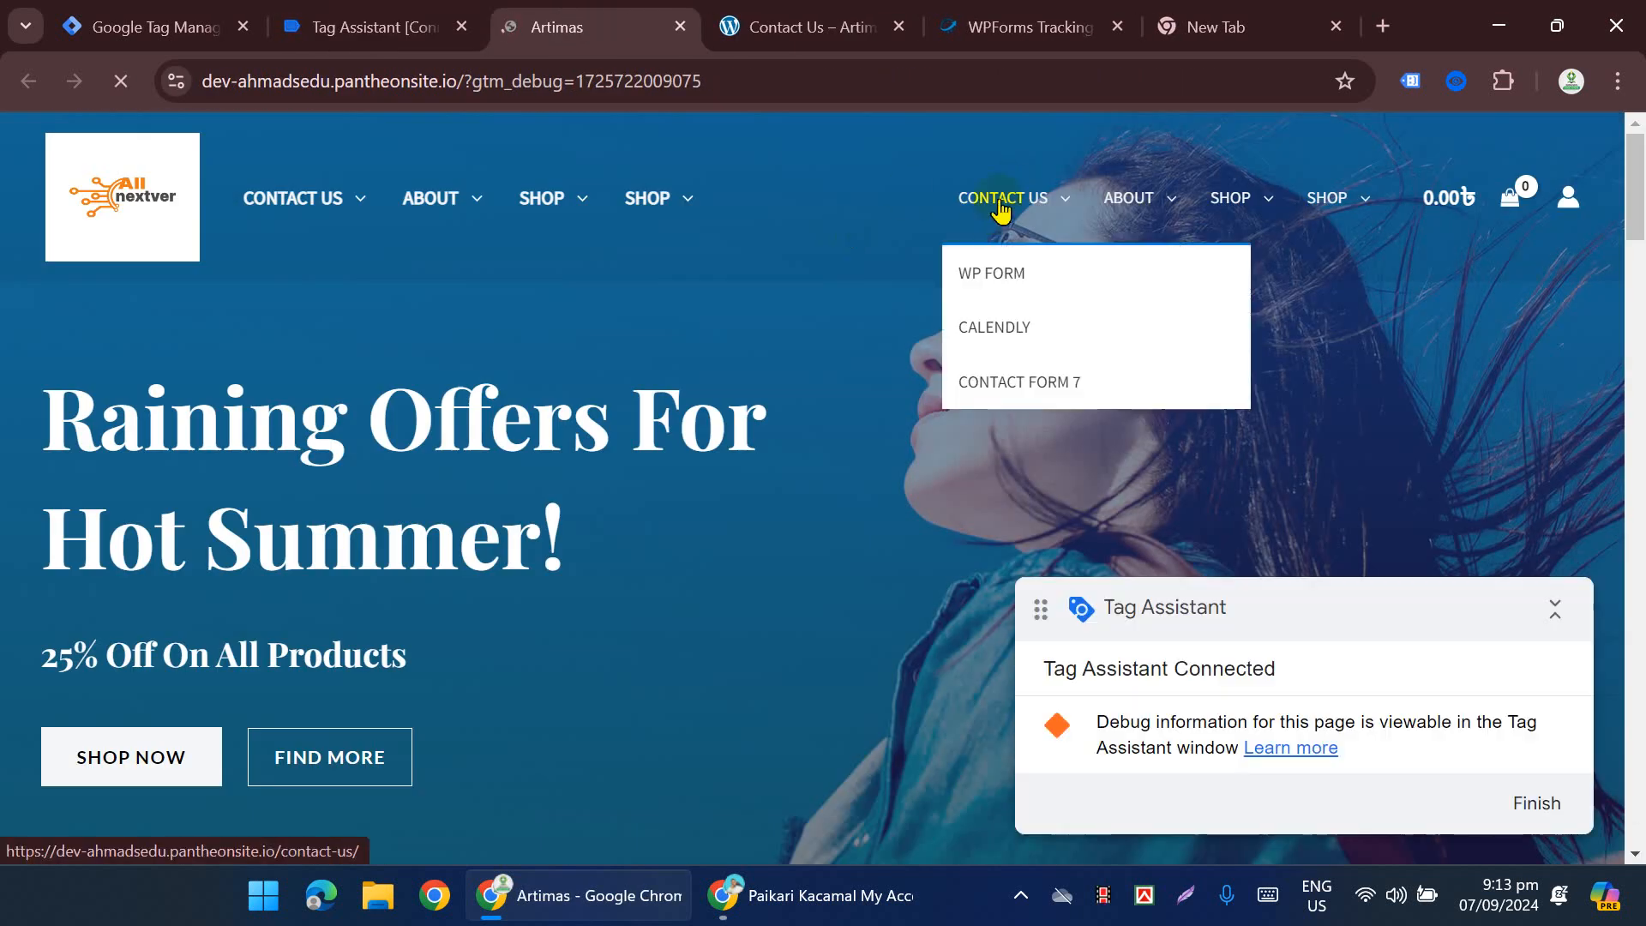
click(996, 204)
scroll(965, 278, down, 5)
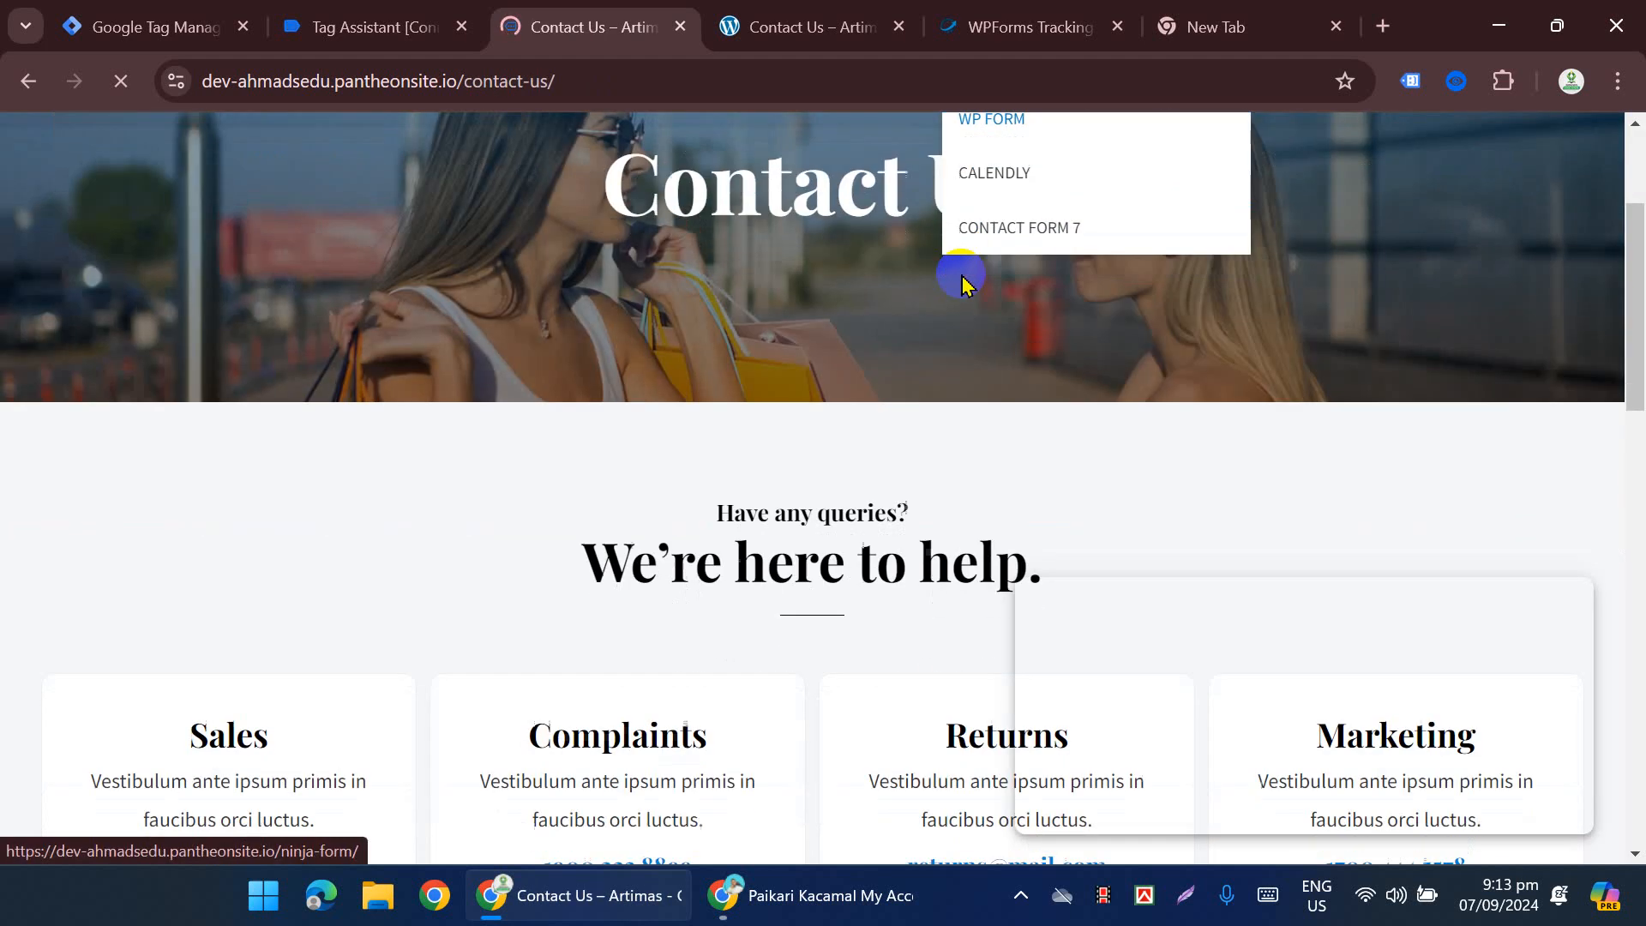
scroll(962, 281, down, 5)
Step: Activate the Contact Us form's name field and check Tag Assistant's event list for the recorded click, returning to the form
click(955, 368)
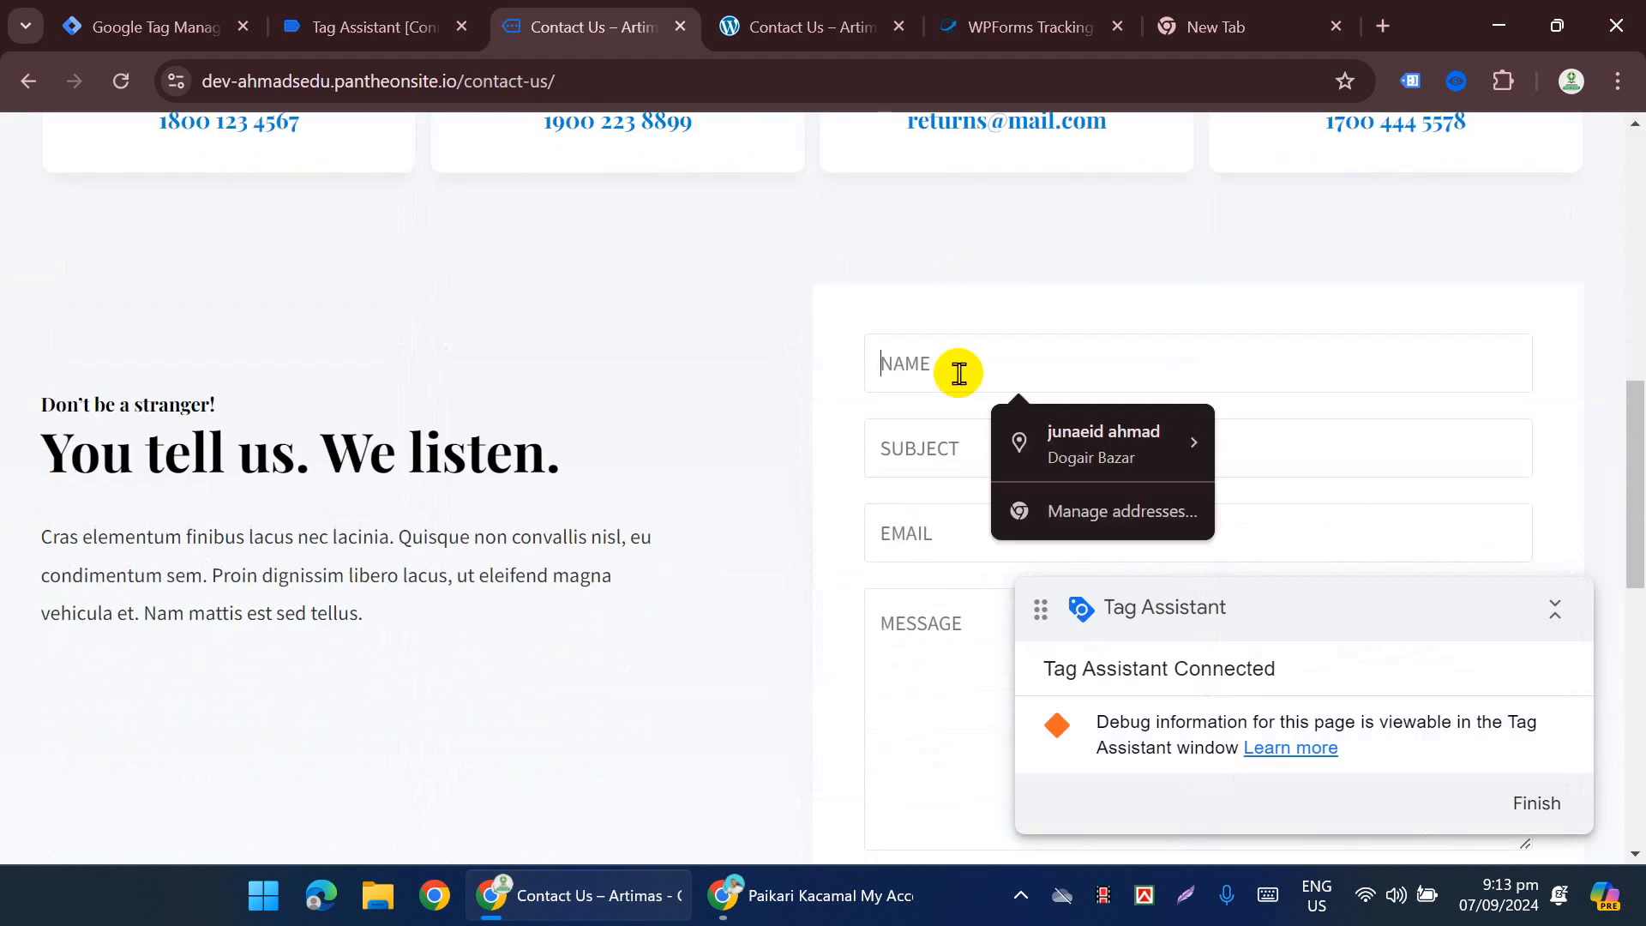
click(384, 27)
click(836, 604)
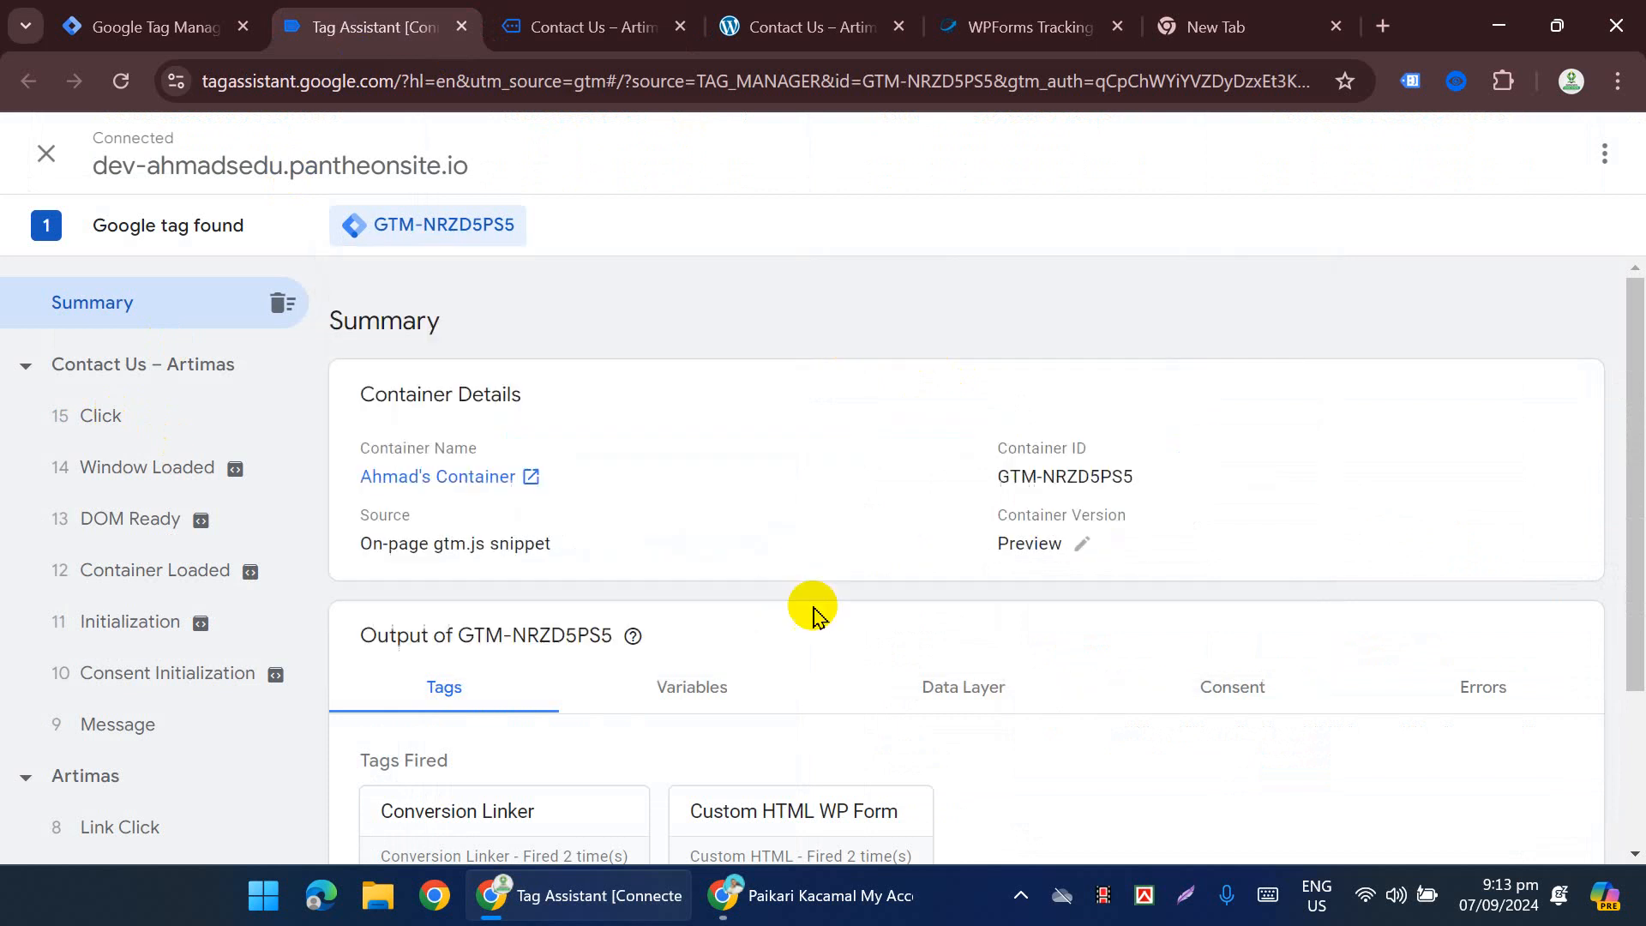
click(571, 27)
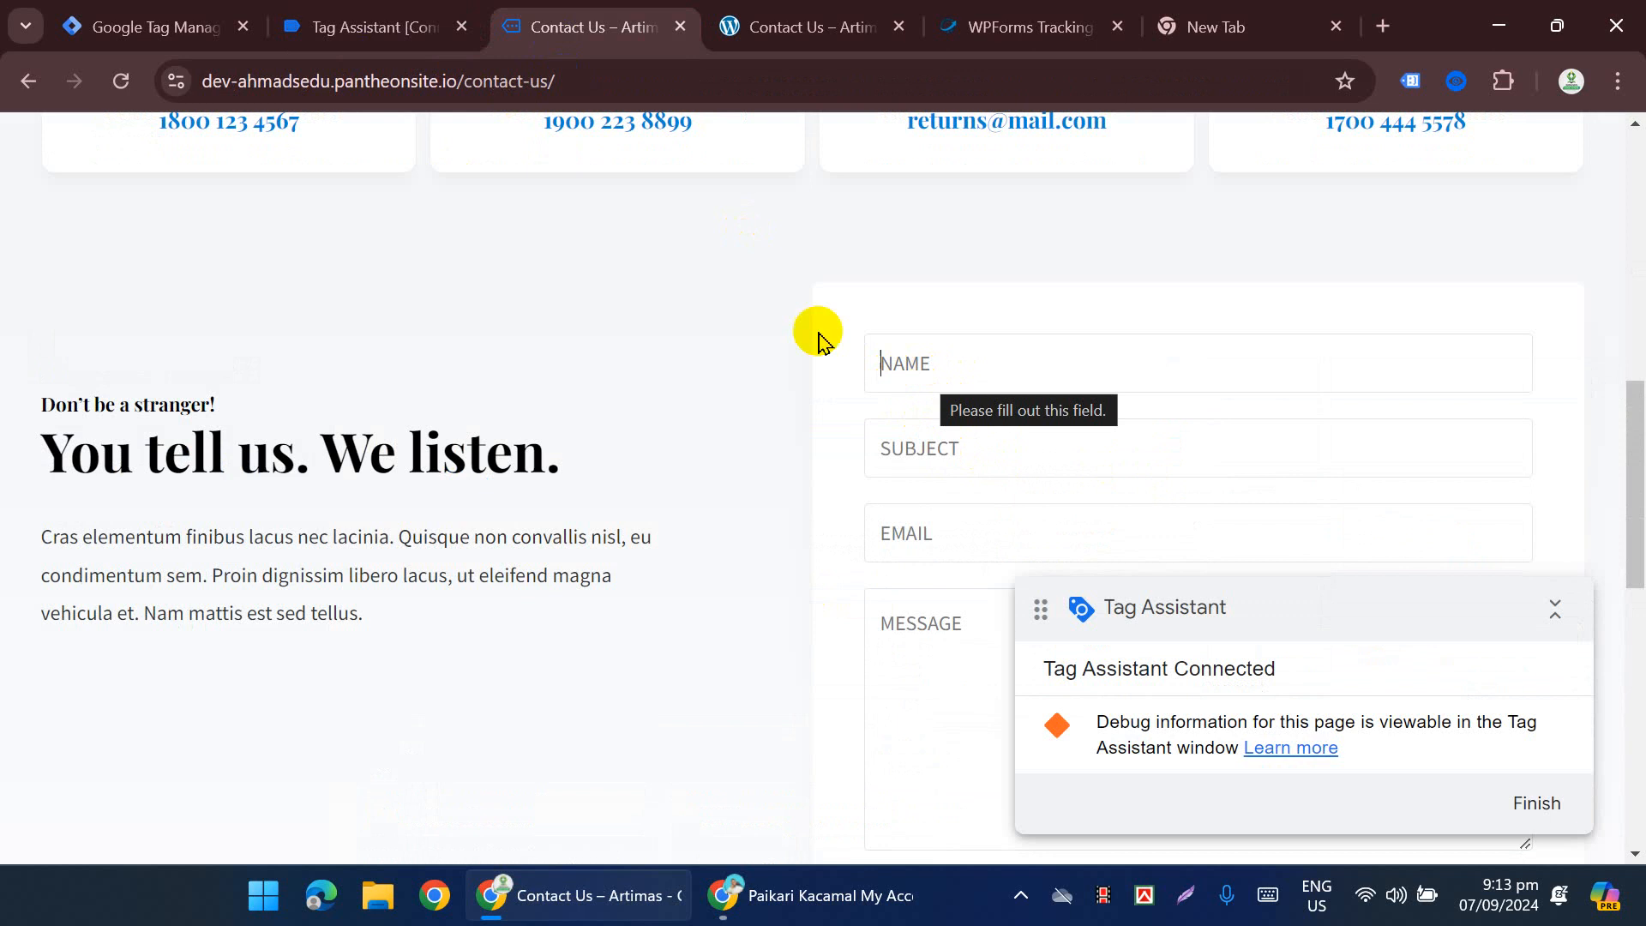
click(922, 367)
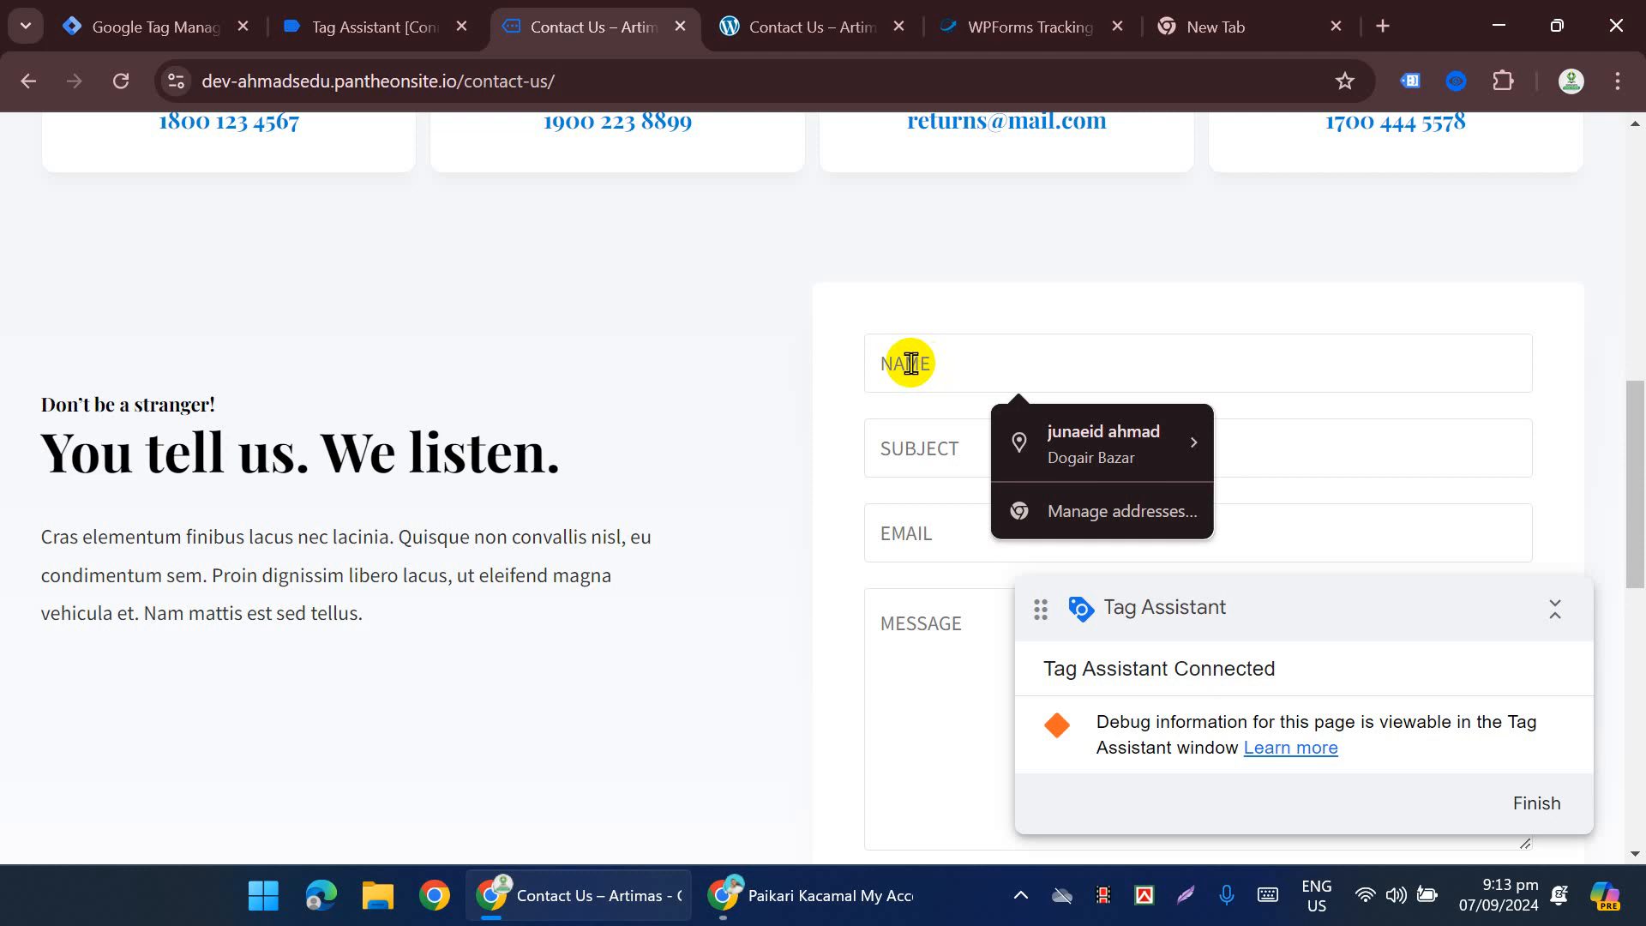
scroll(558, 526, up, 5)
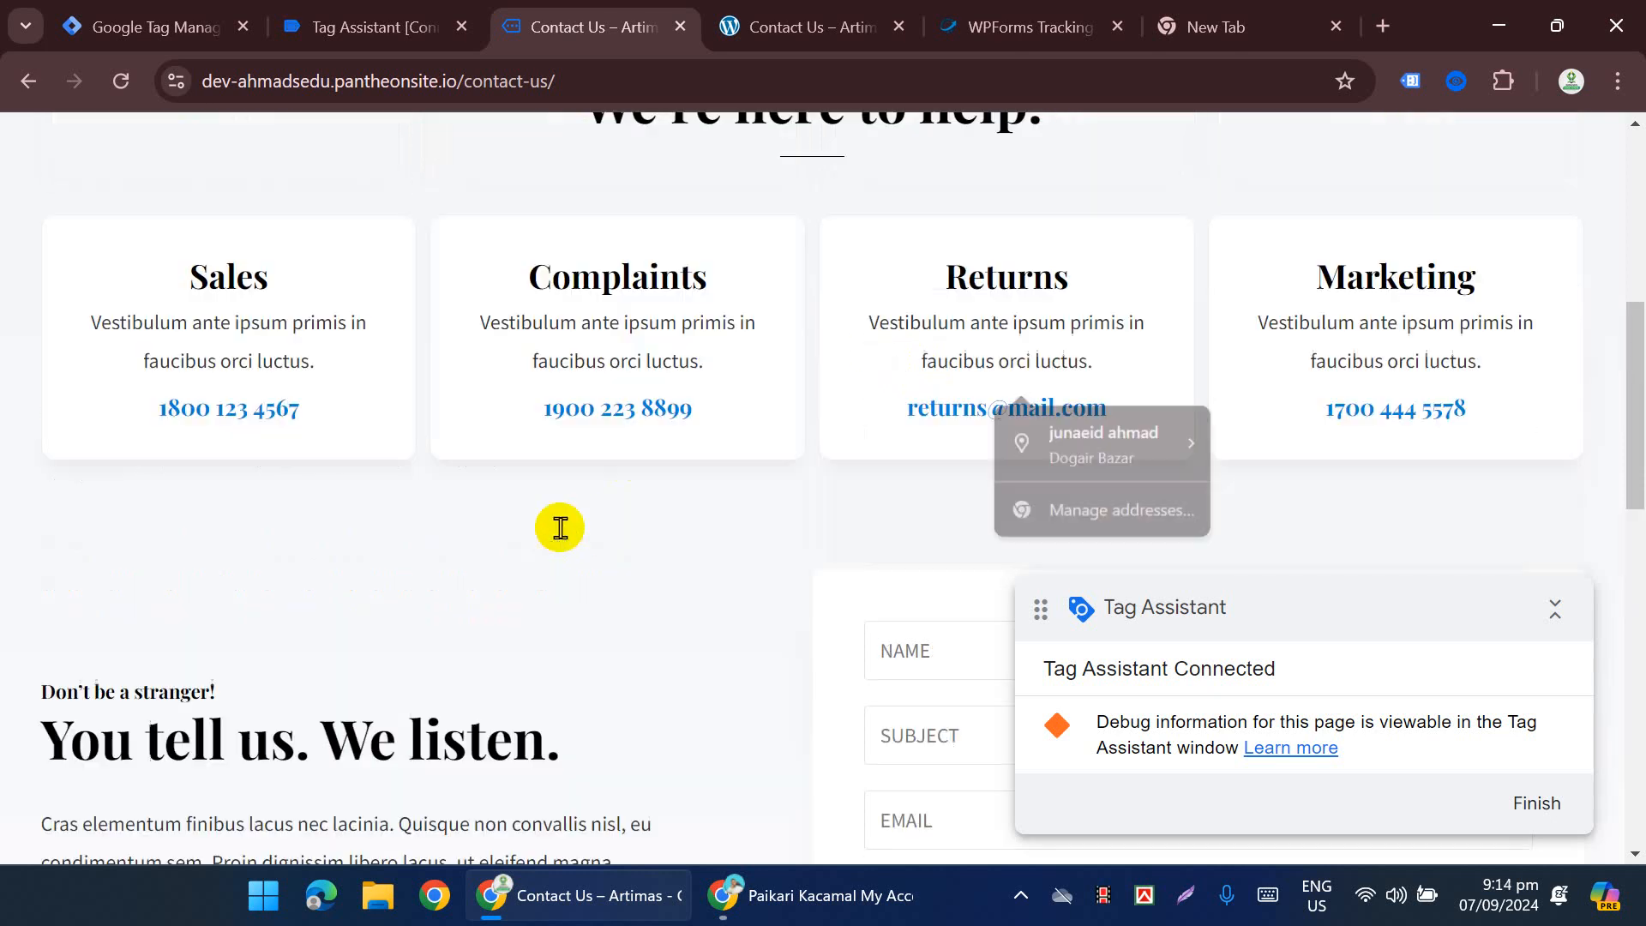
scroll(668, 441, up, 6)
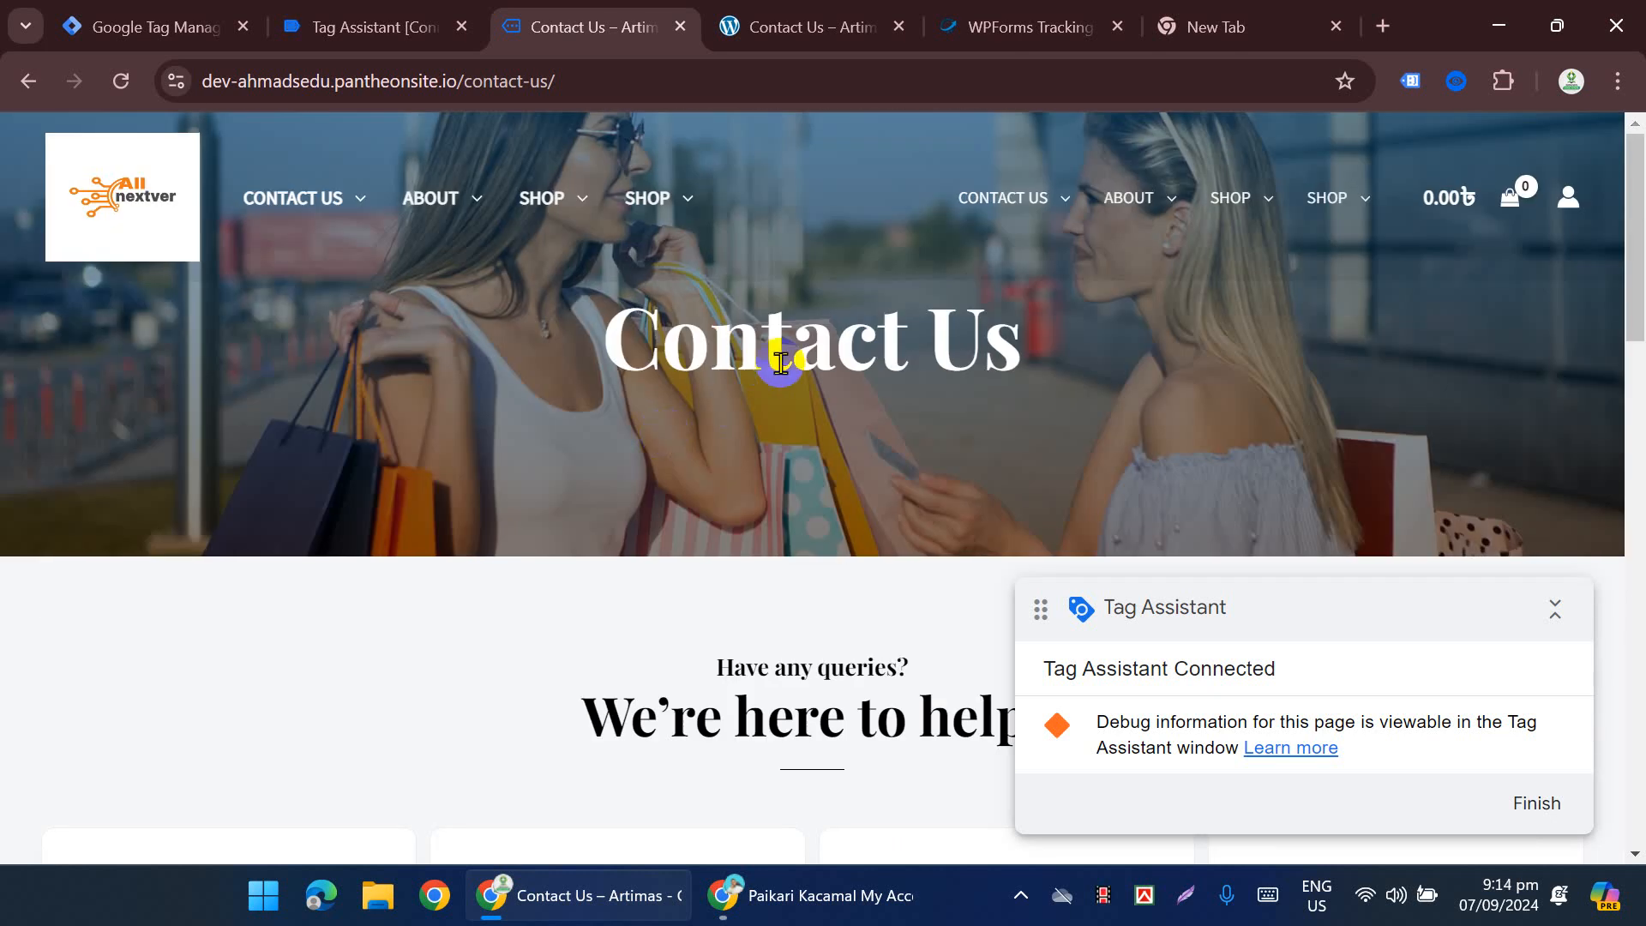
mouse_move(552, 199)
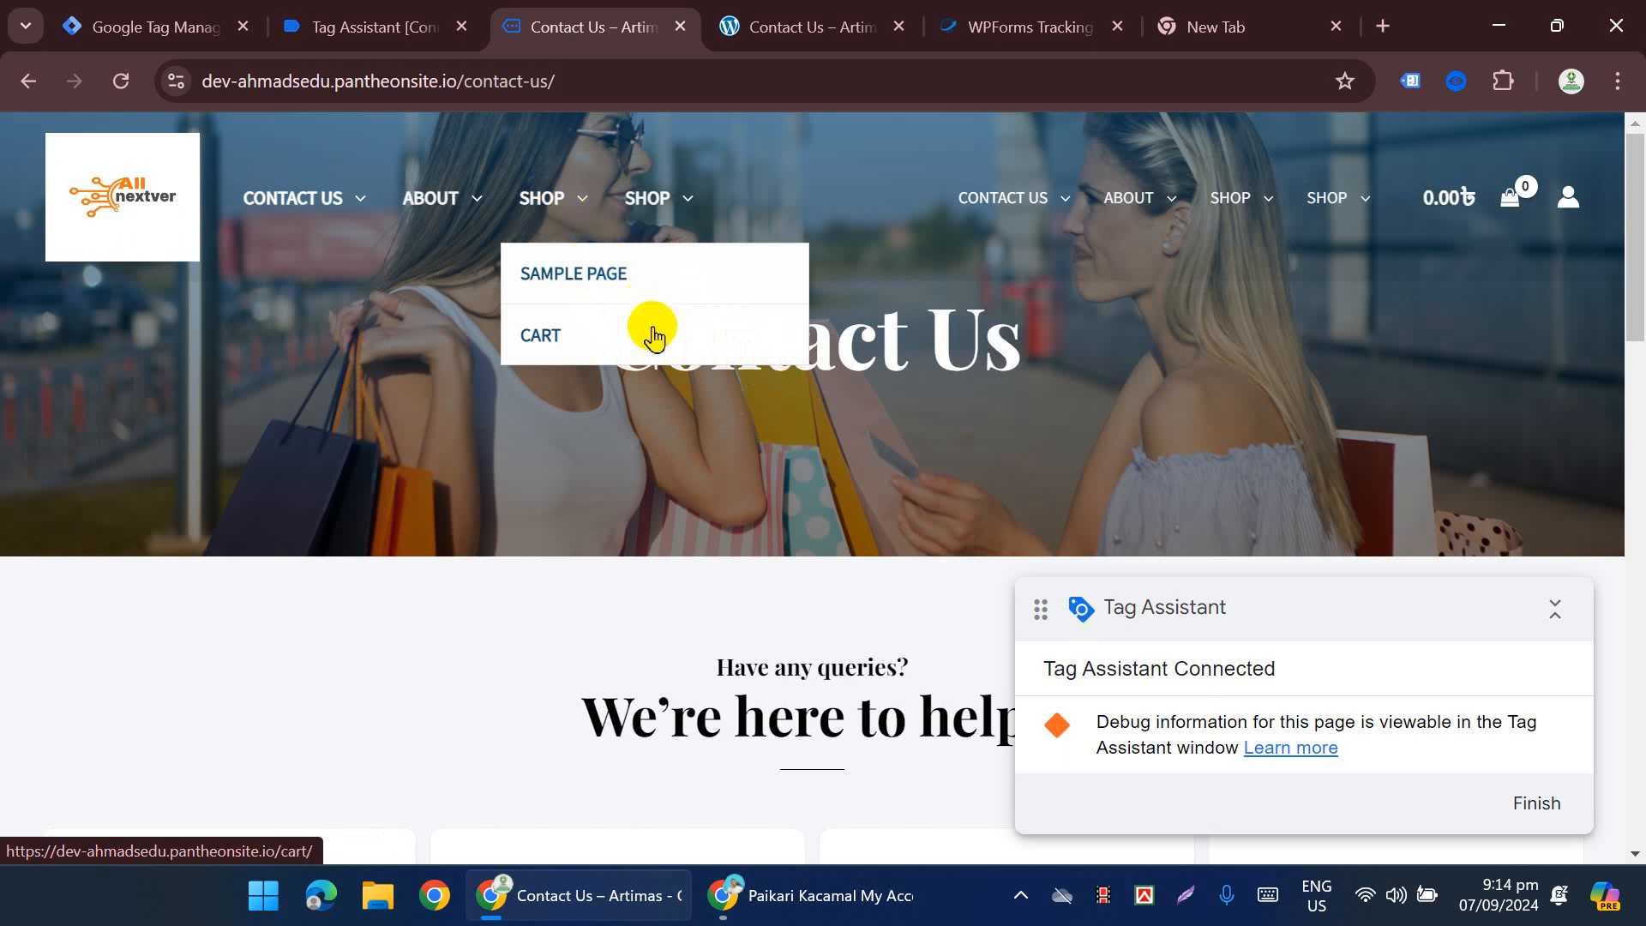
scroll(967, 394, down, 9)
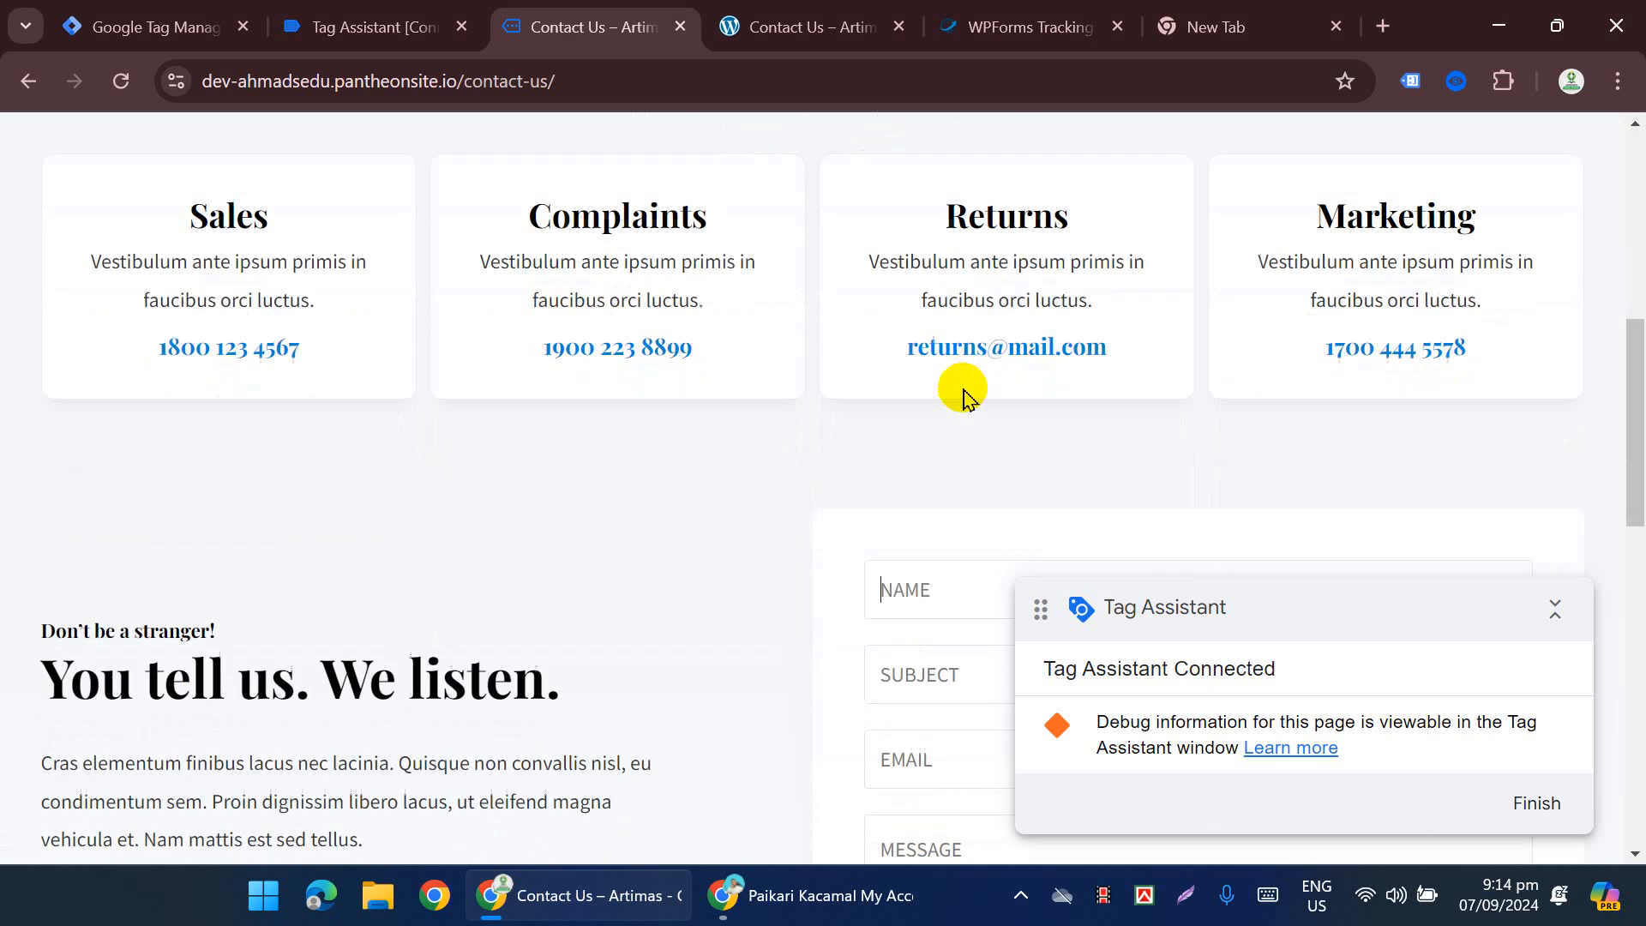
Step: Fill the form's name, subject and email from the saved autofill entry, and replace the email with a test address
scroll(930, 412, down, 1)
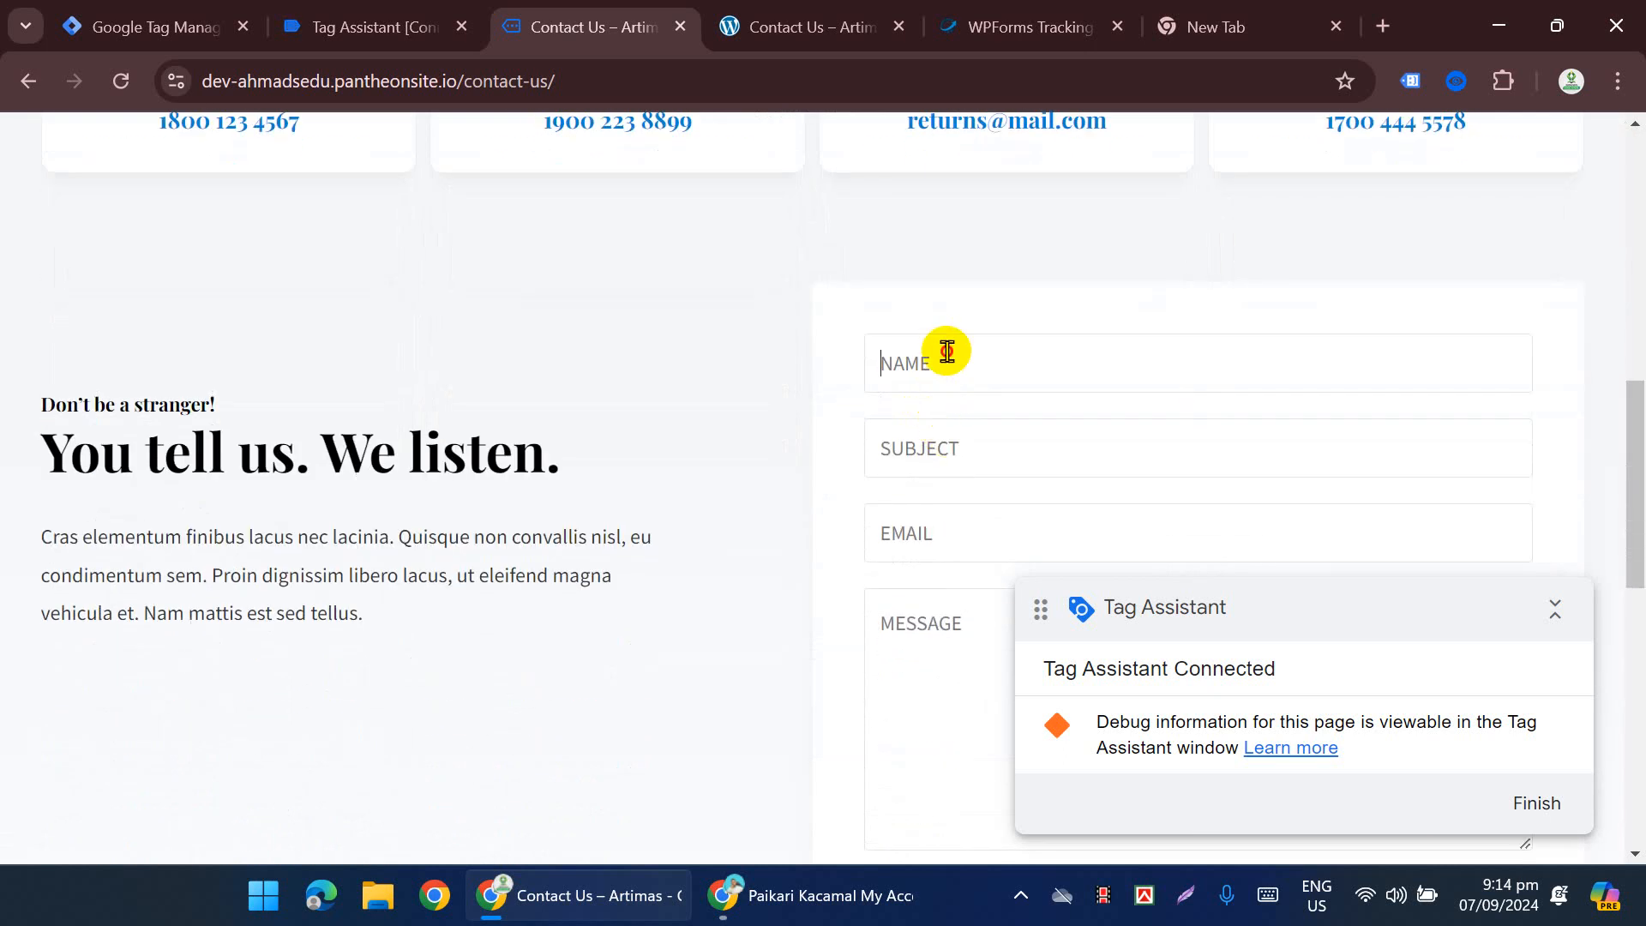
click(1085, 447)
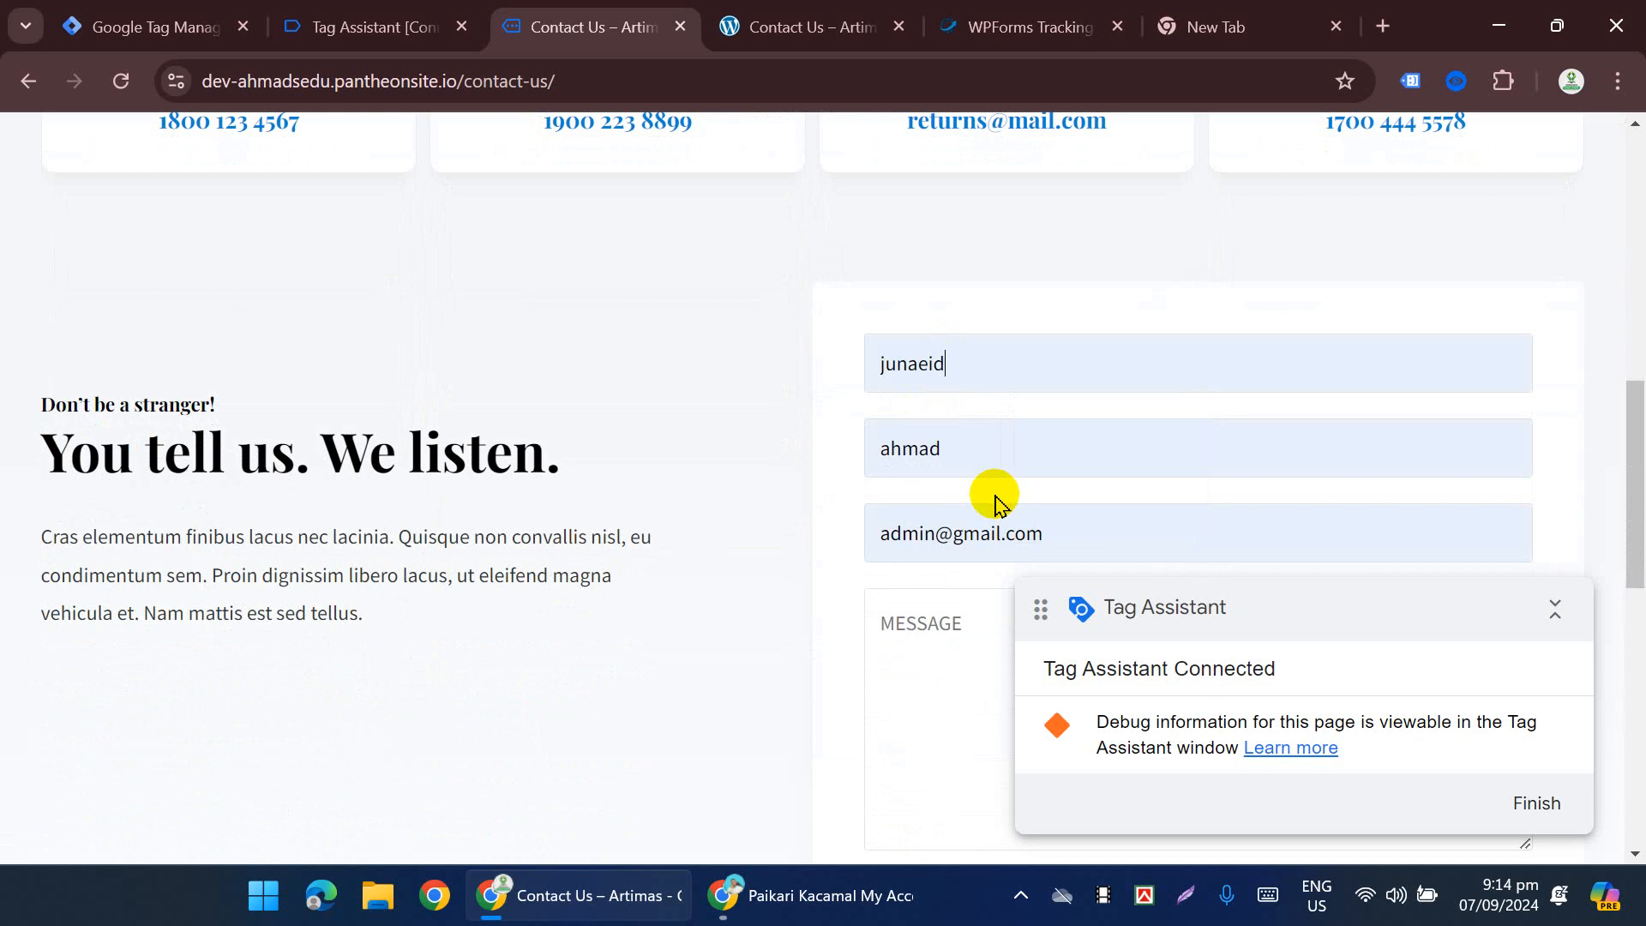
click(931, 529)
key(BackSpace)
key(BackSpace)
key(BackSpace)
key(BackSpace)
key(BackSpace)
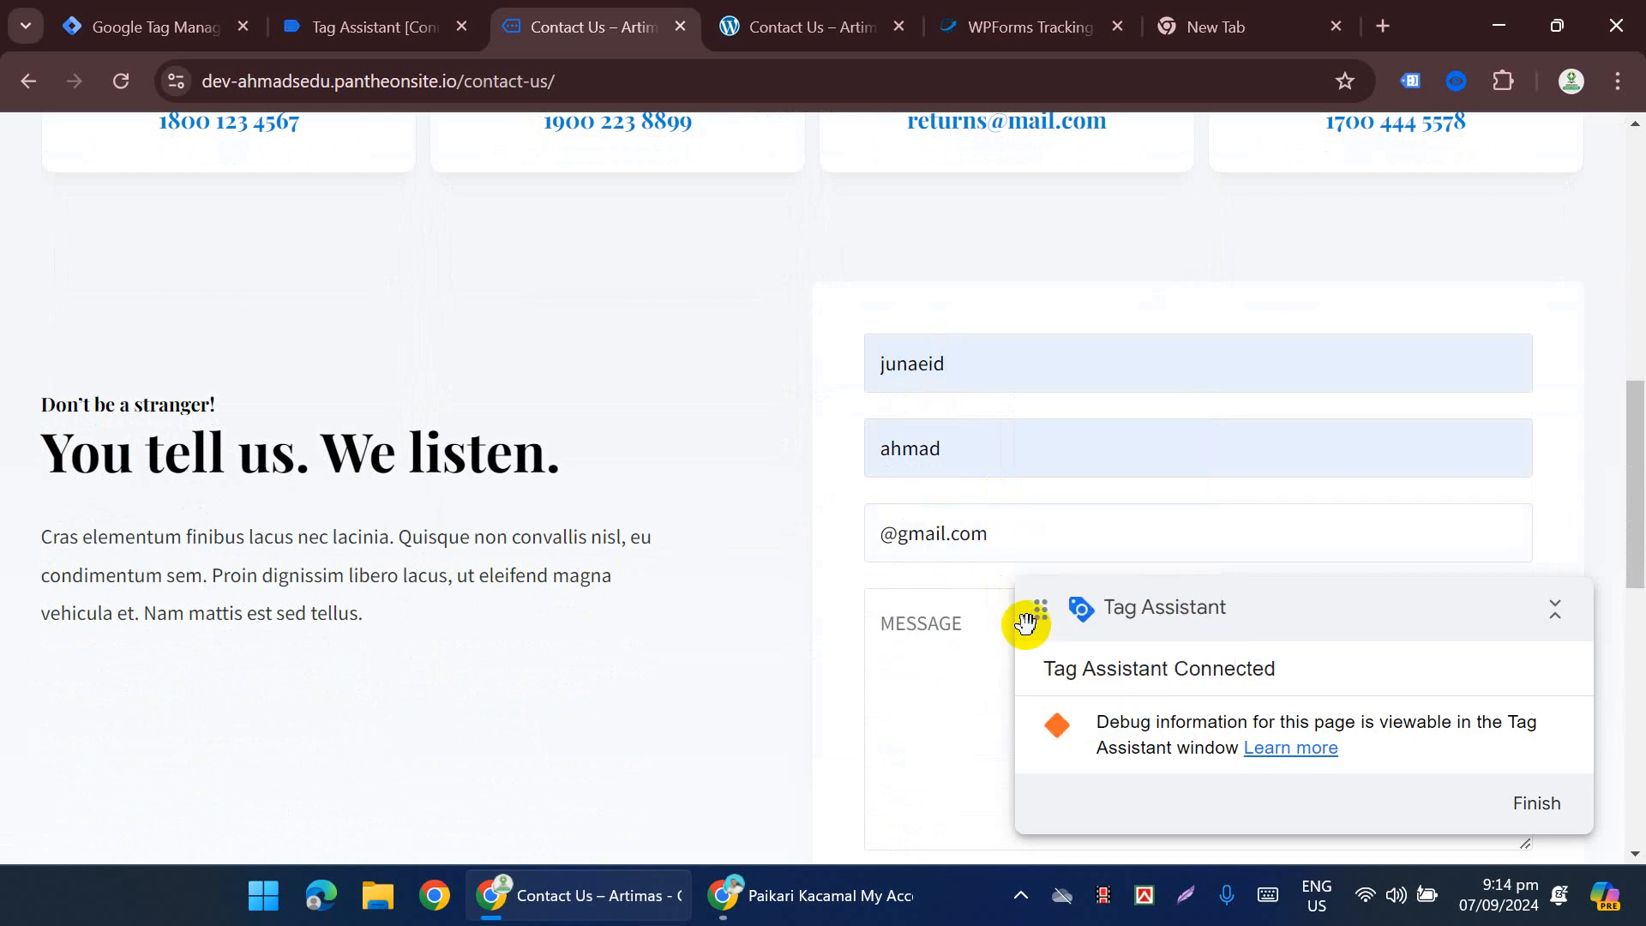
text(tes)
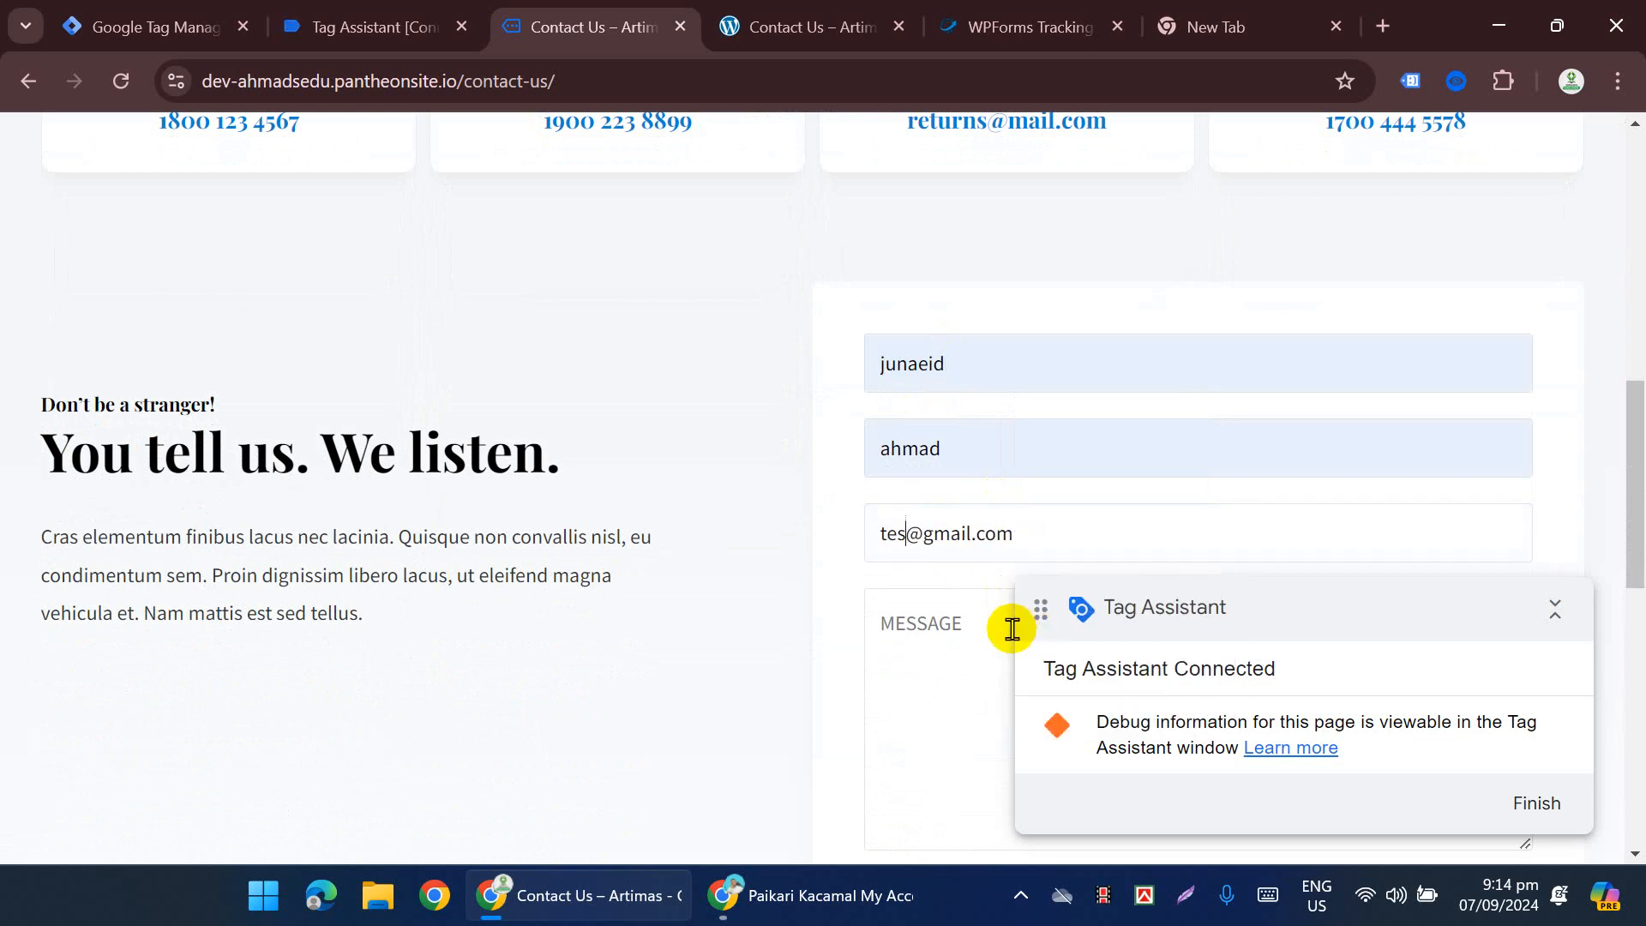
Step: Finish the test email address, enter "sdhets" as the message and send the Contact Us form
text(tsdhets)
scroll(933, 639, down, 3)
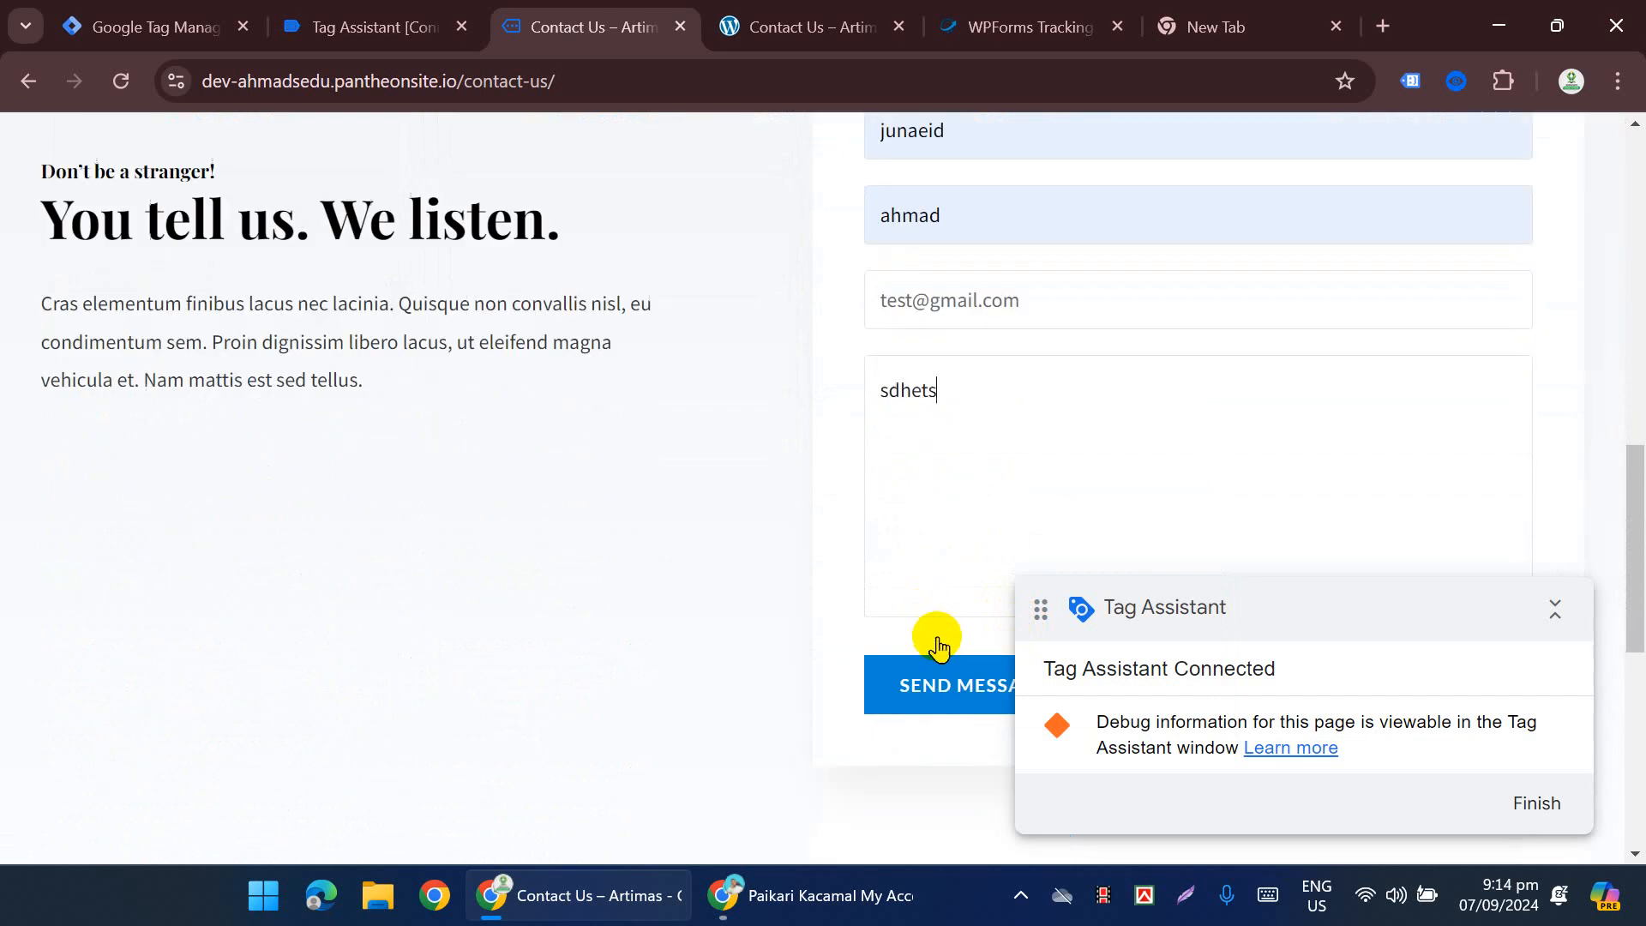
click(936, 674)
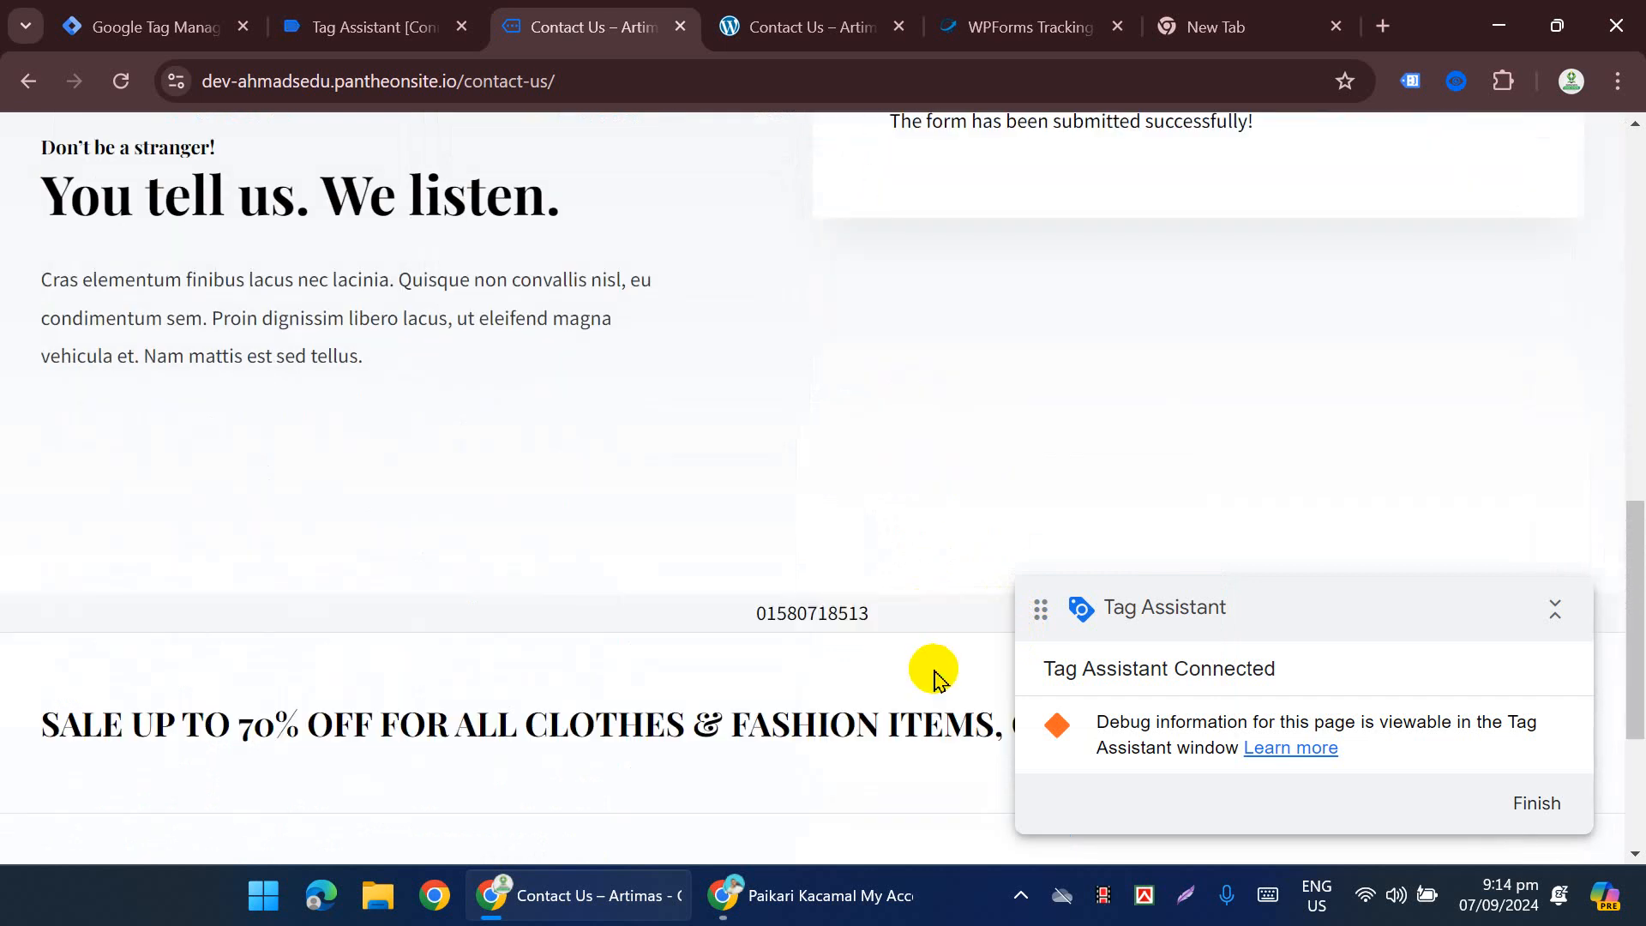
scroll(686, 531, up, 6)
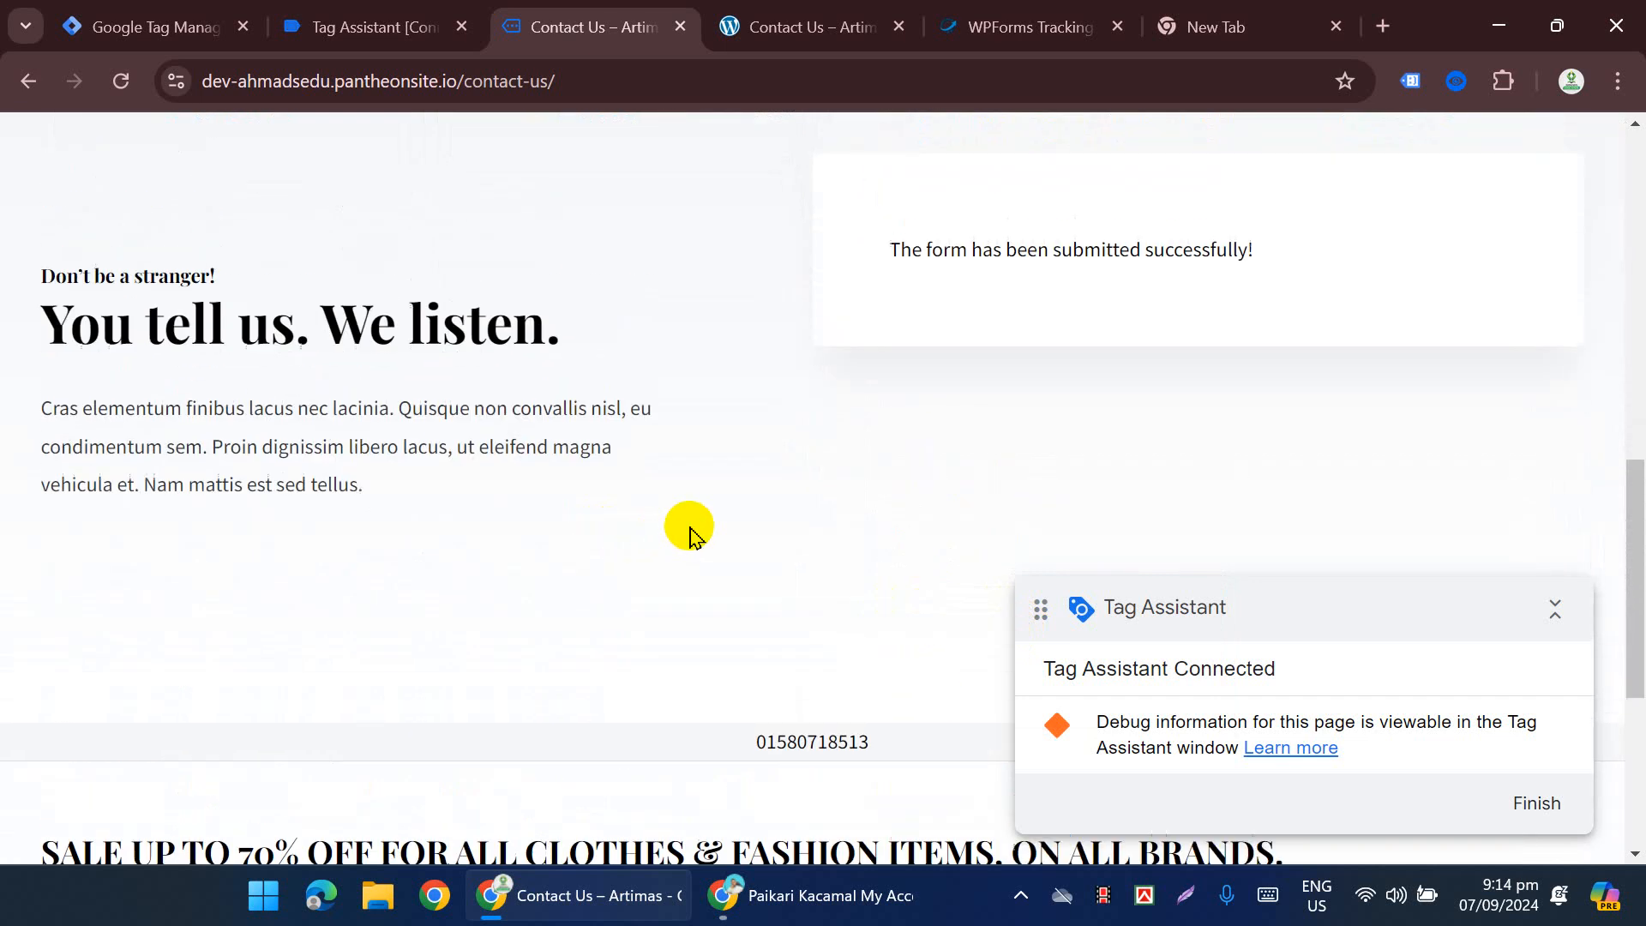
Step: Examine the variable values of the newest Click event in Tag Assistant, including the click, form and user-provided data variables
click(374, 30)
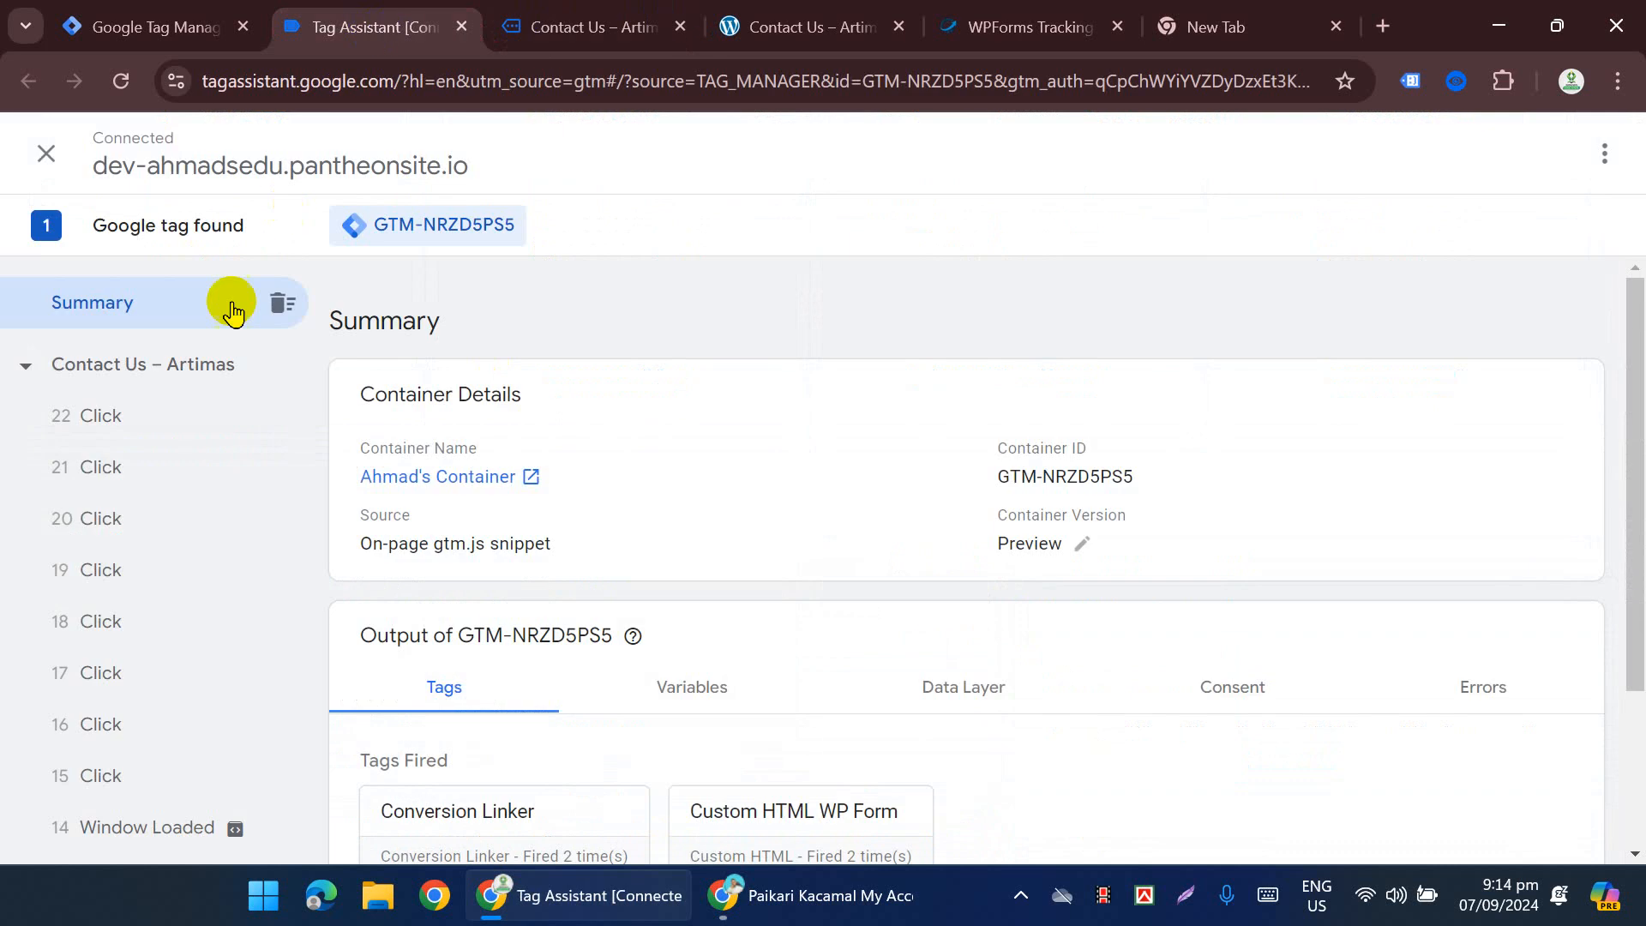
click(174, 420)
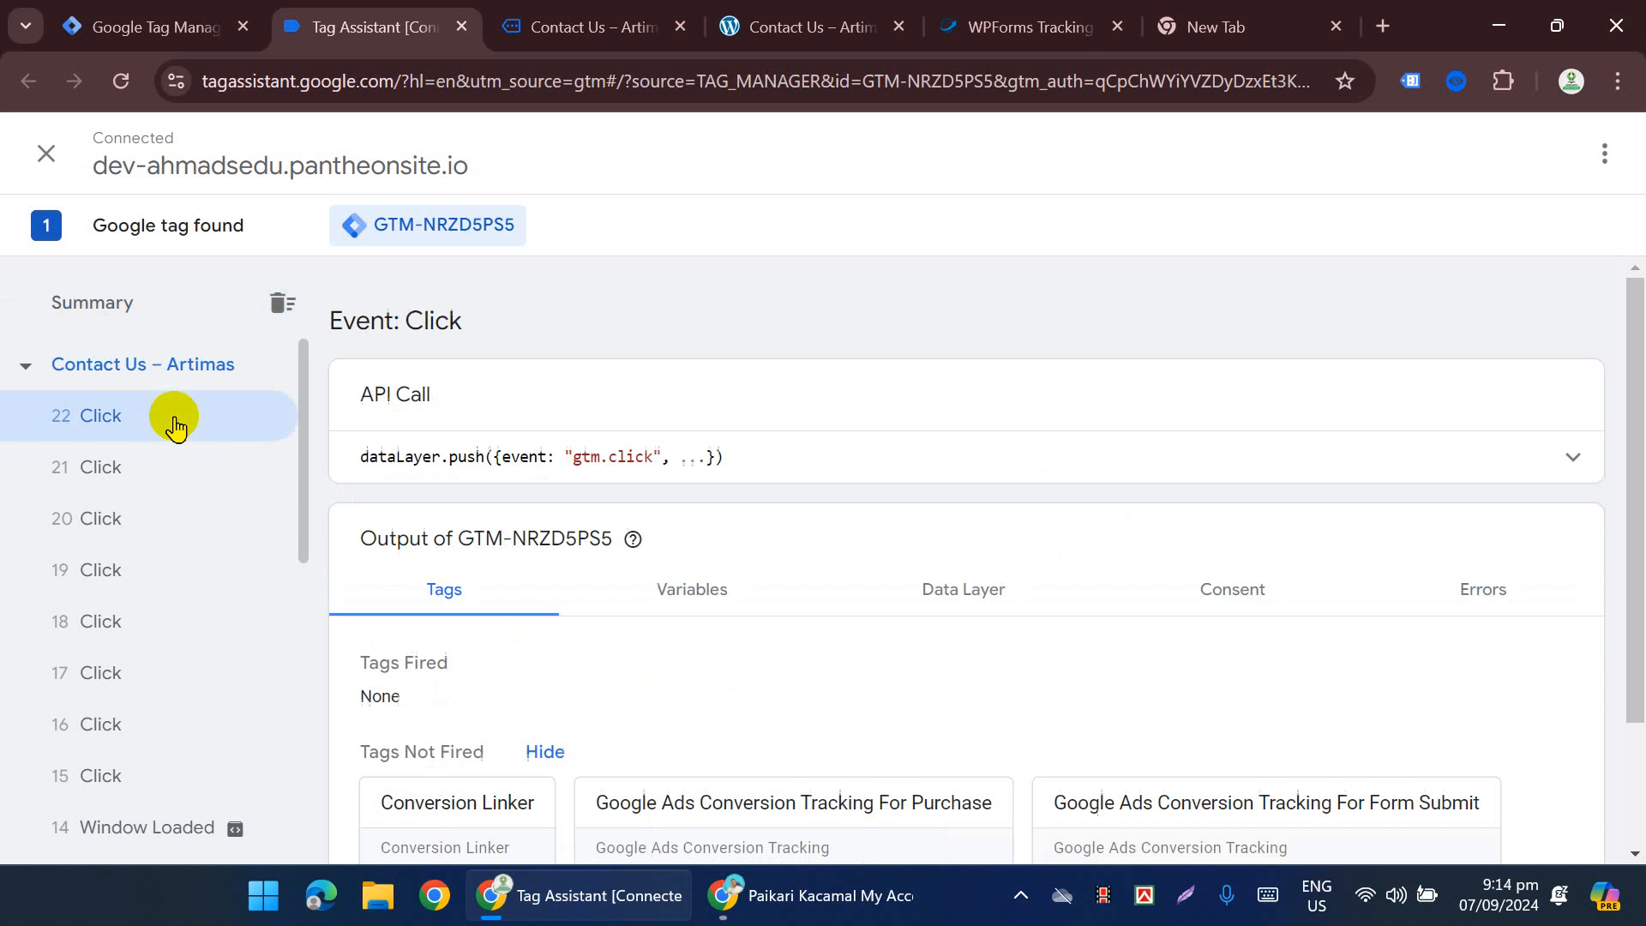
scroll(827, 533, down, 2)
click(701, 441)
scroll(705, 433, down, 14)
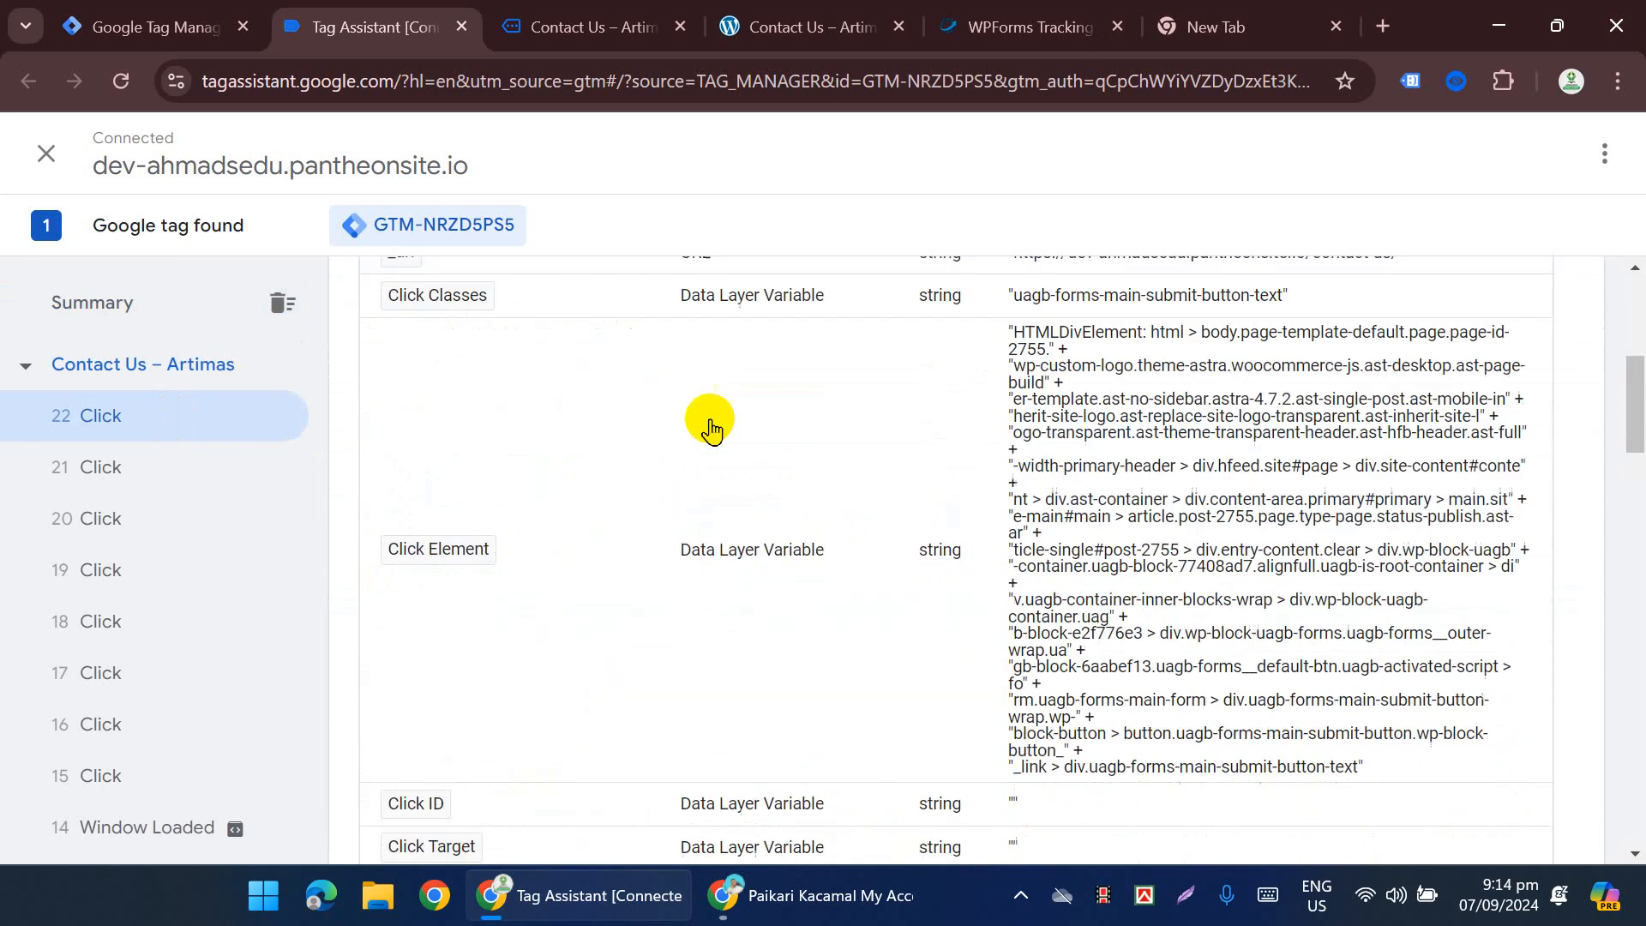
scroll(698, 422, down, 2)
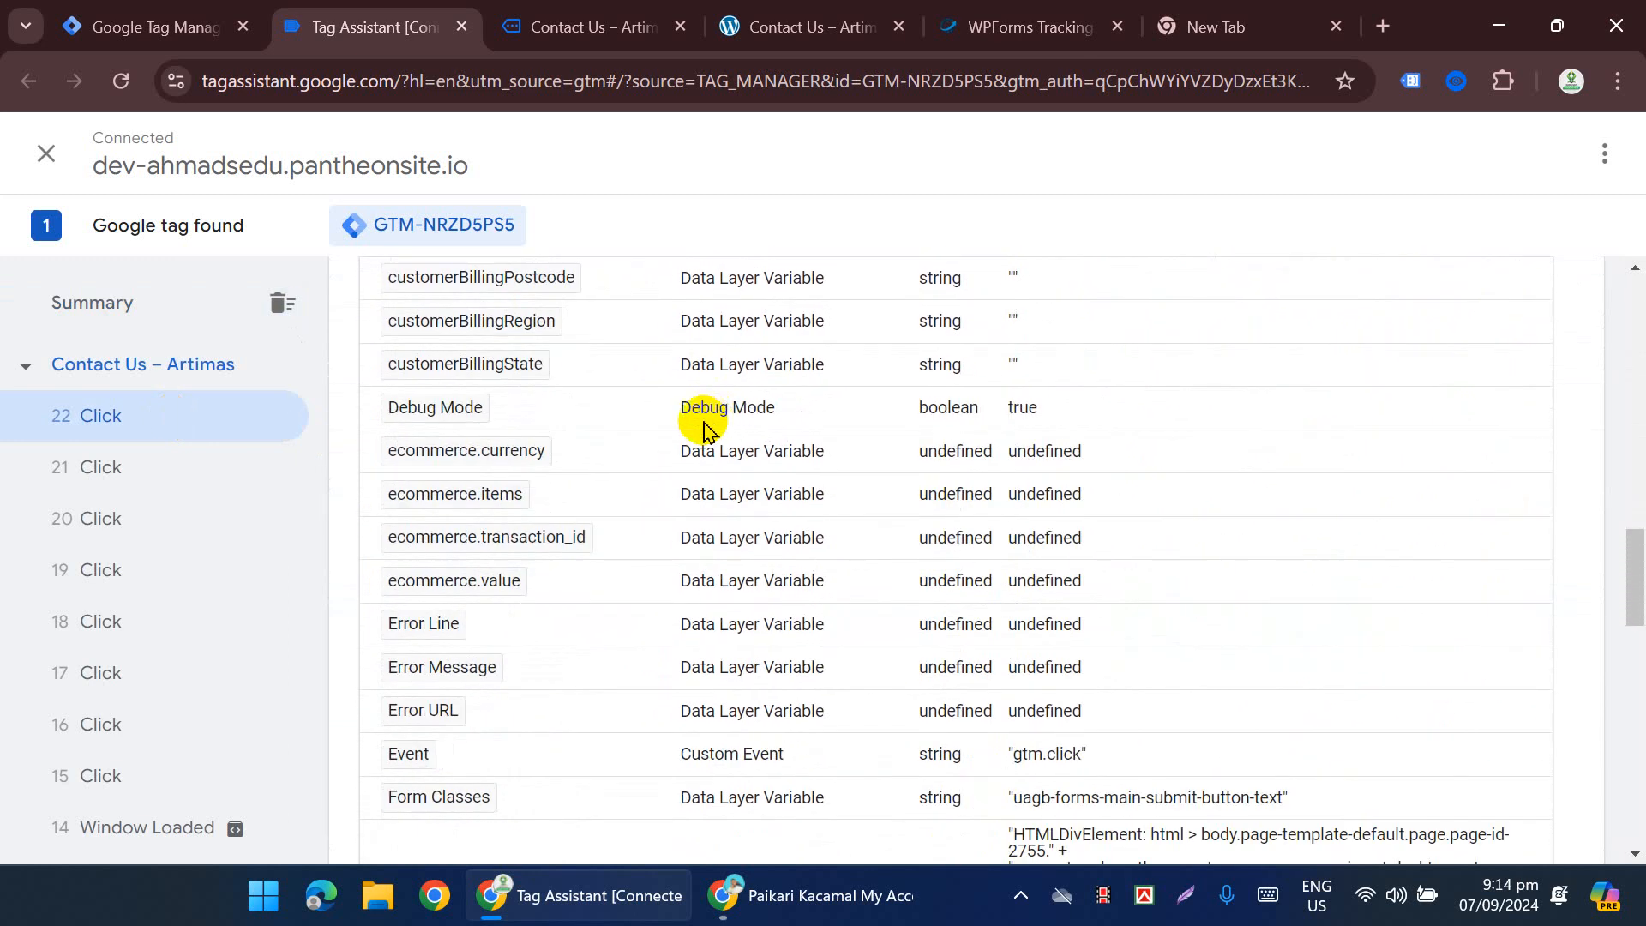
scroll(613, 595, down, 5)
scroll(610, 600, down, 8)
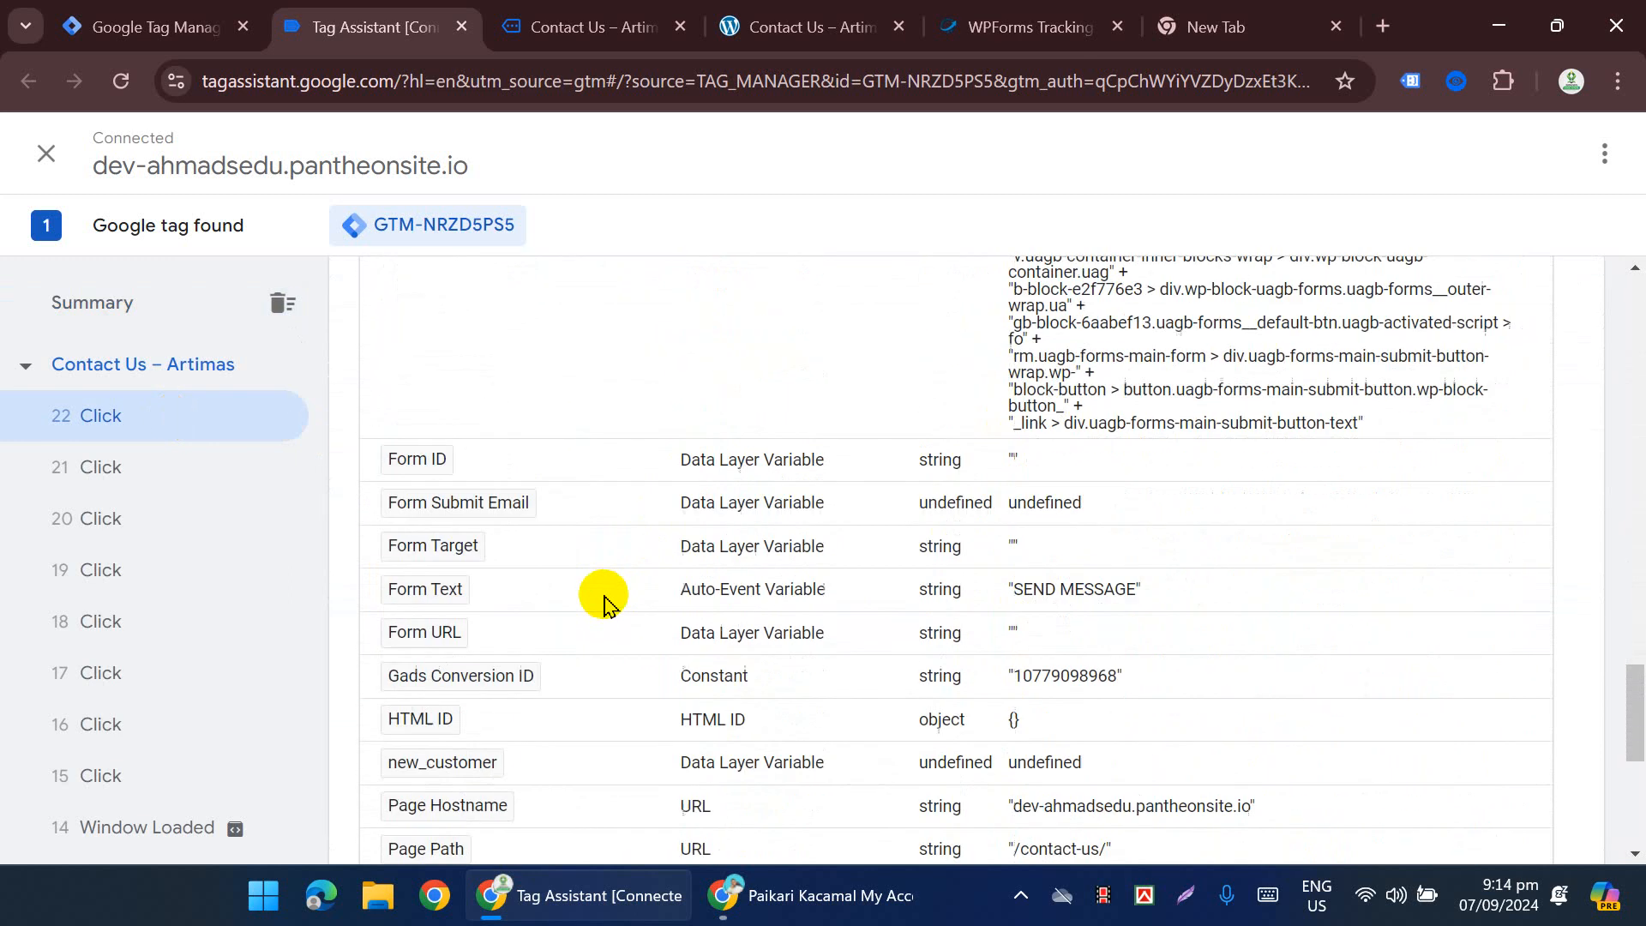
scroll(598, 591, down, 4)
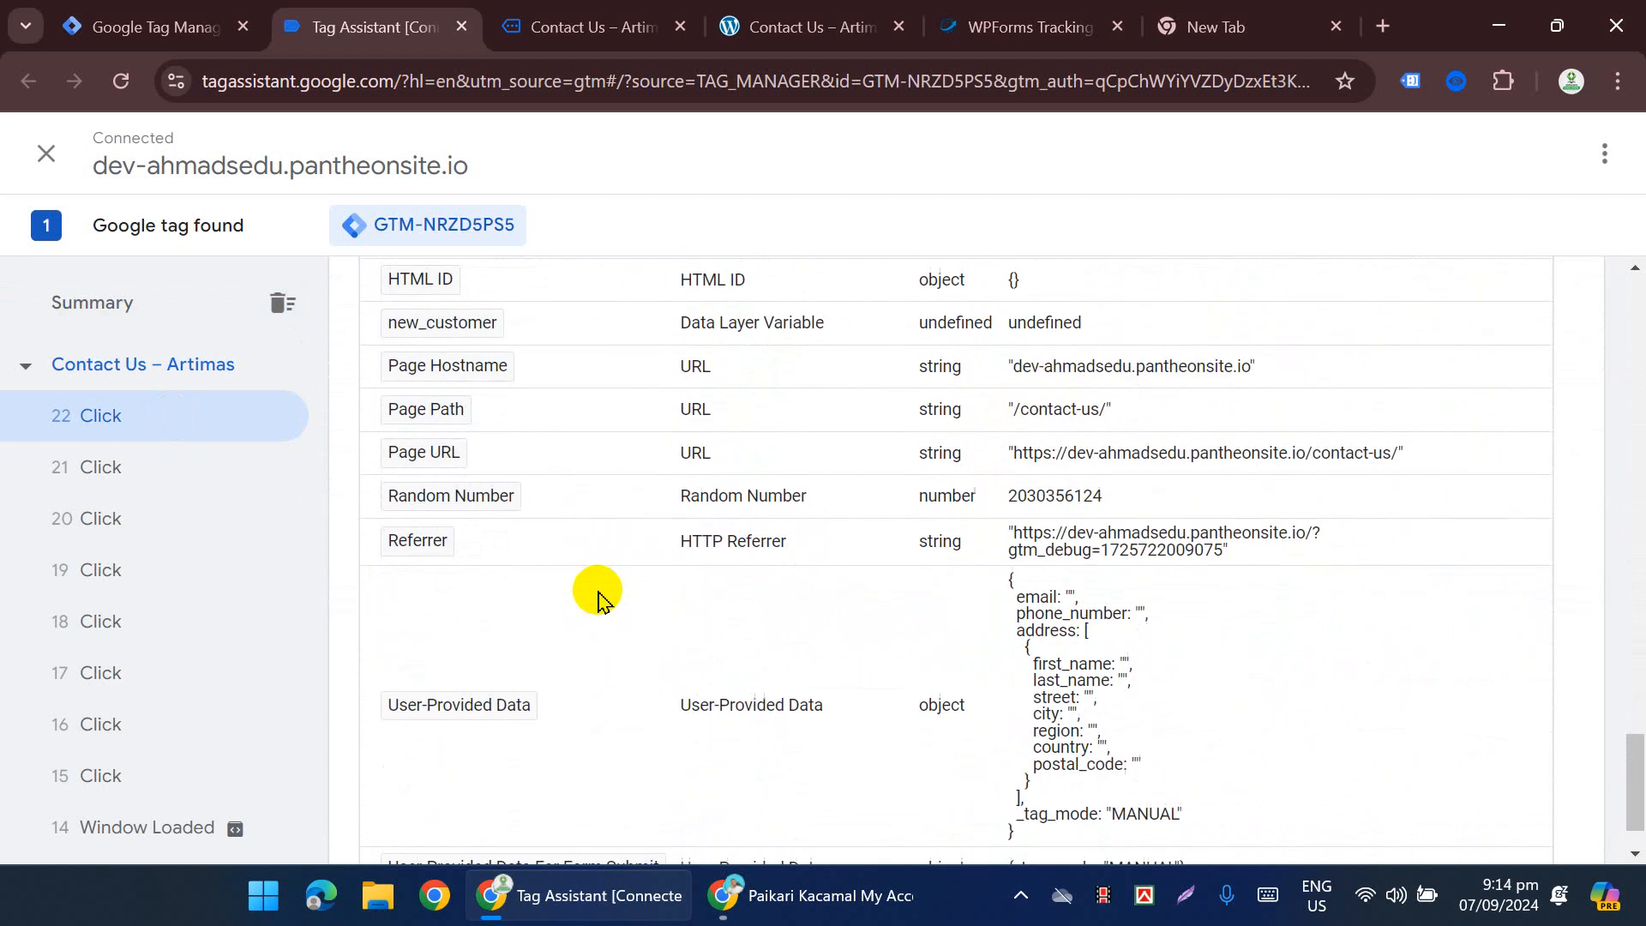
Step: Compare the variable values of Click events 22 through 15 in Tag Assistant, especially Click Text and CSS Selector For Email
scroll(559, 684, up, 3)
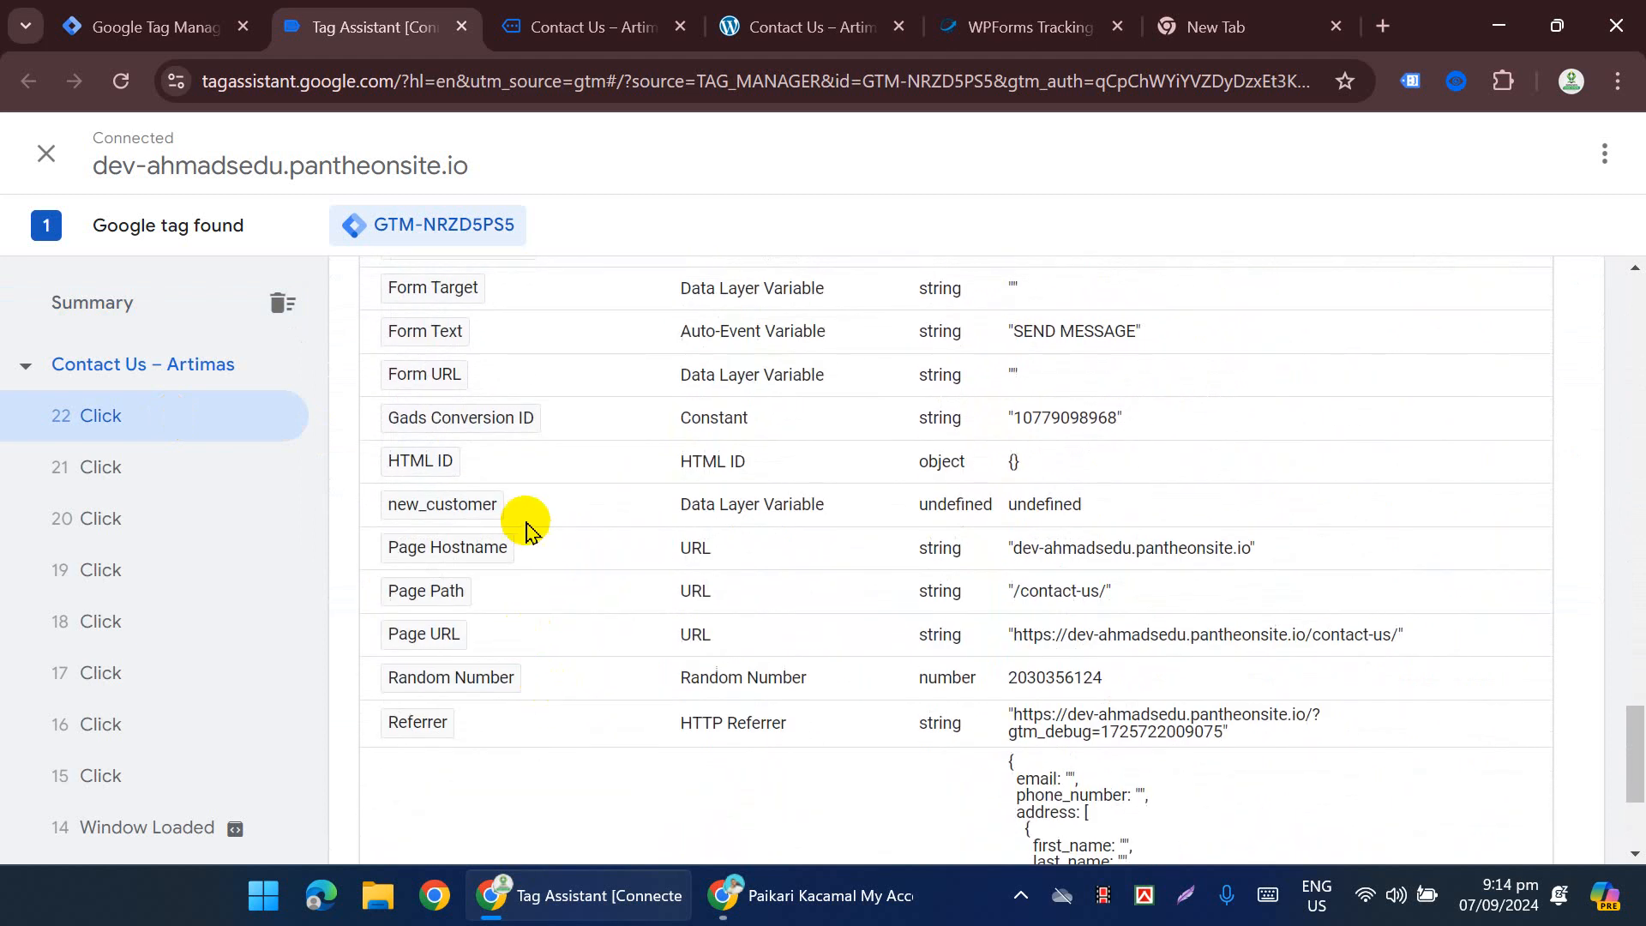
scroll(570, 577, up, 6)
scroll(506, 667, up, 10)
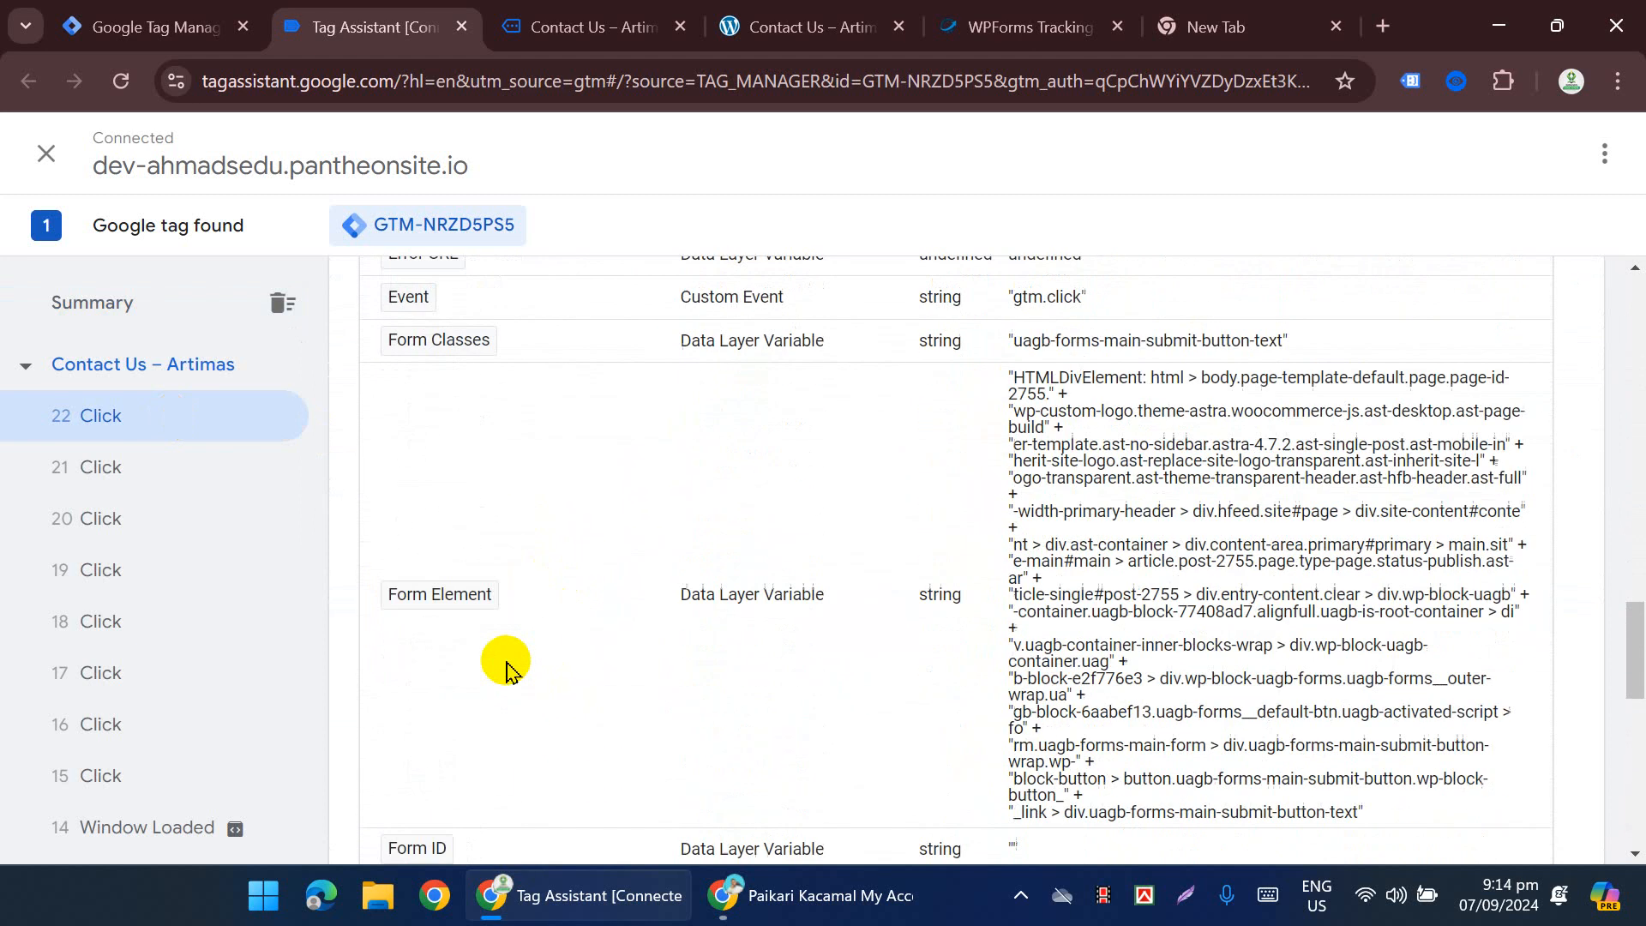
scroll(493, 660, up, 5)
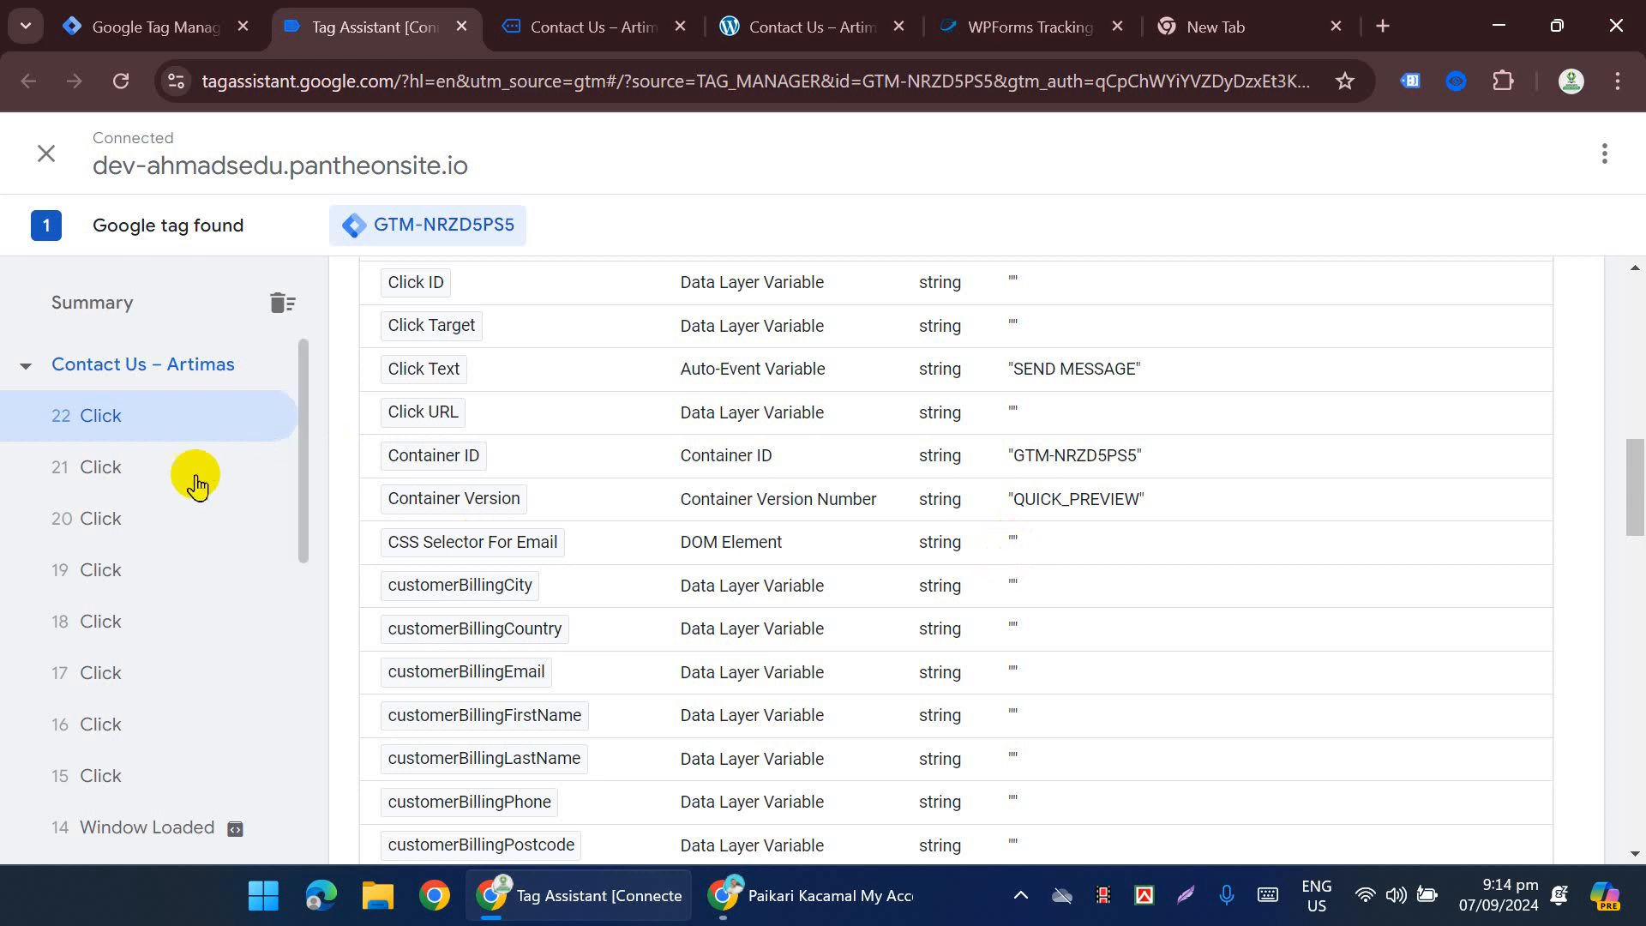
click(172, 493)
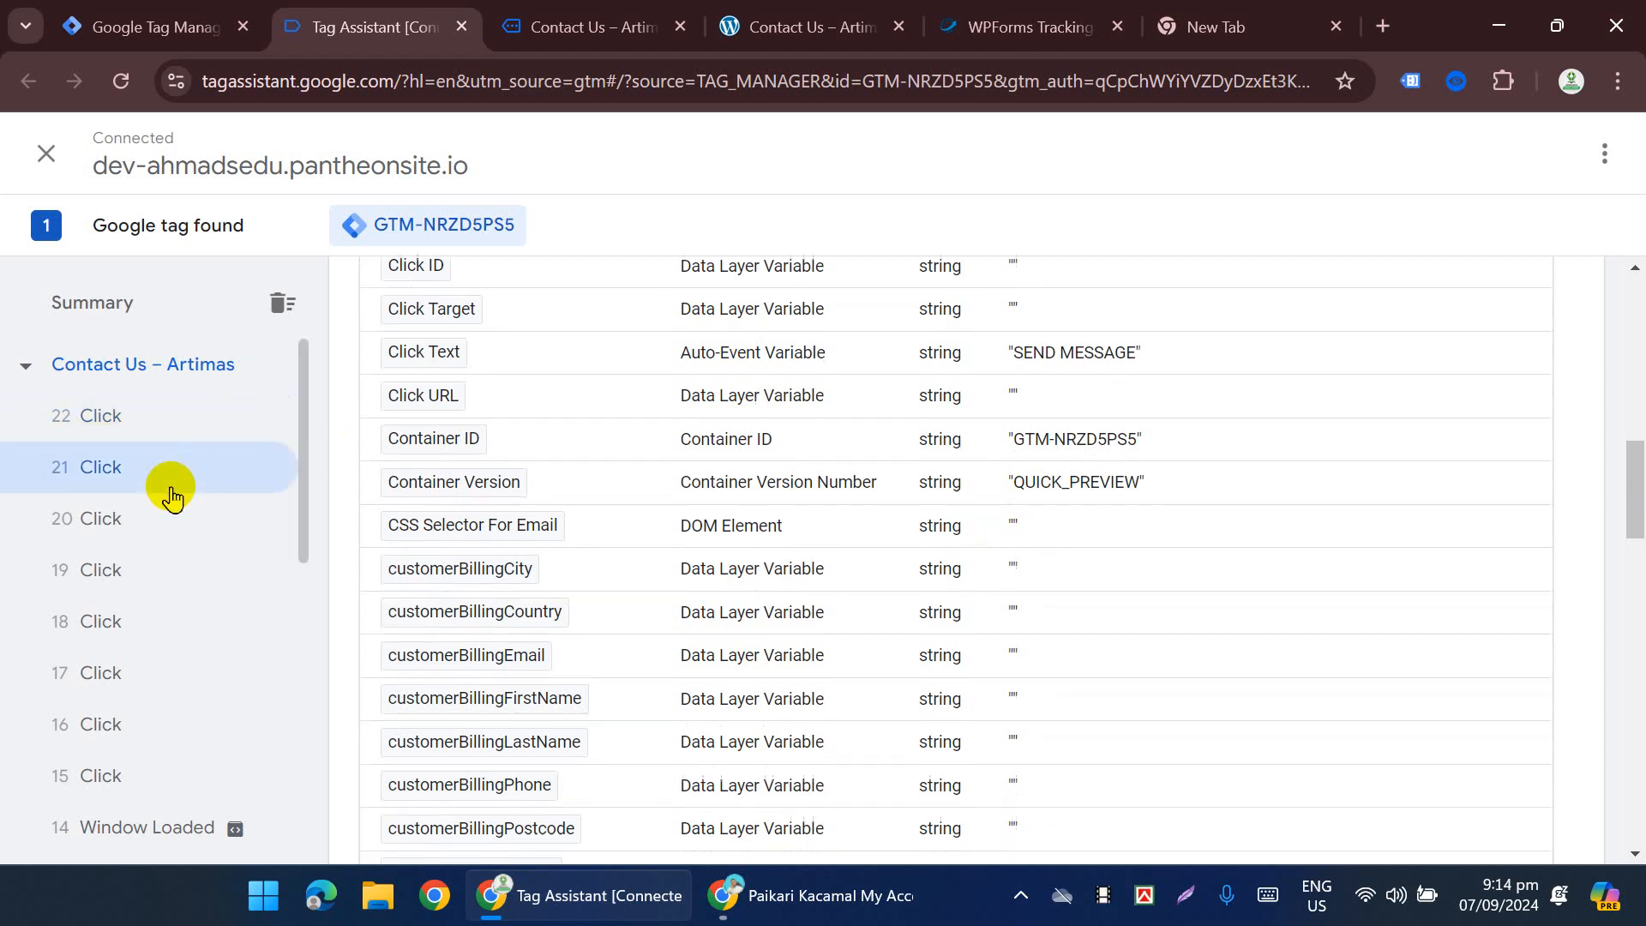
click(143, 540)
click(163, 587)
click(162, 639)
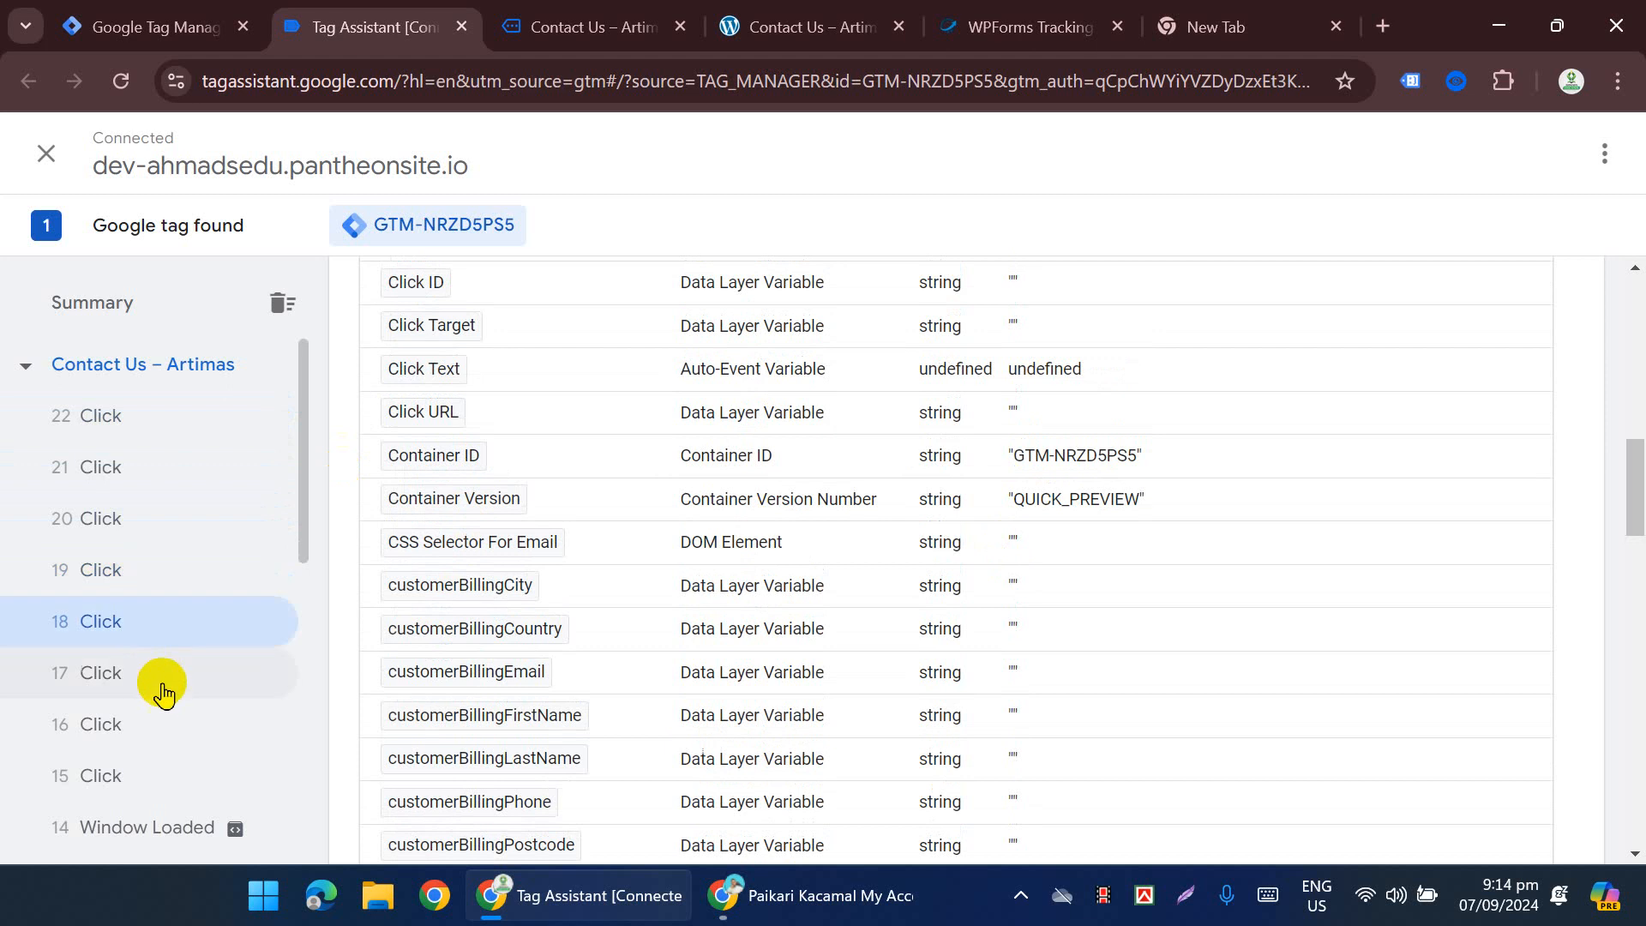
click(161, 696)
click(162, 736)
click(156, 777)
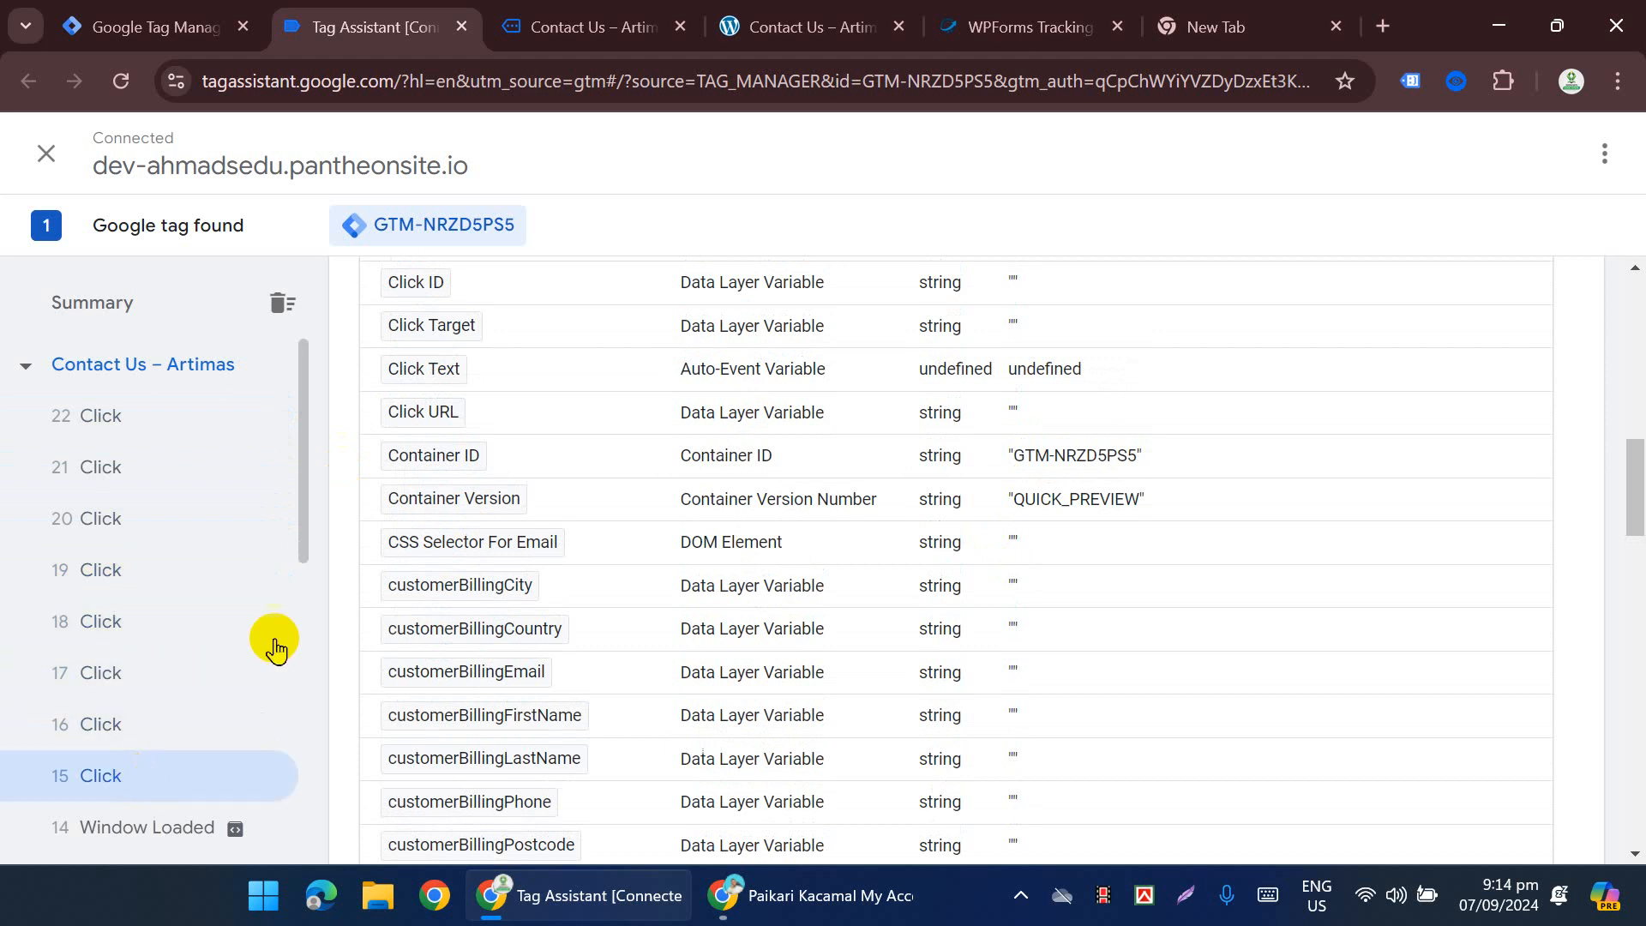
scroll(385, 605, down, 3)
Step: Close the Contact Us debug page and its Tag Assistant session, and return to the Tag Manager workspace
click(574, 26)
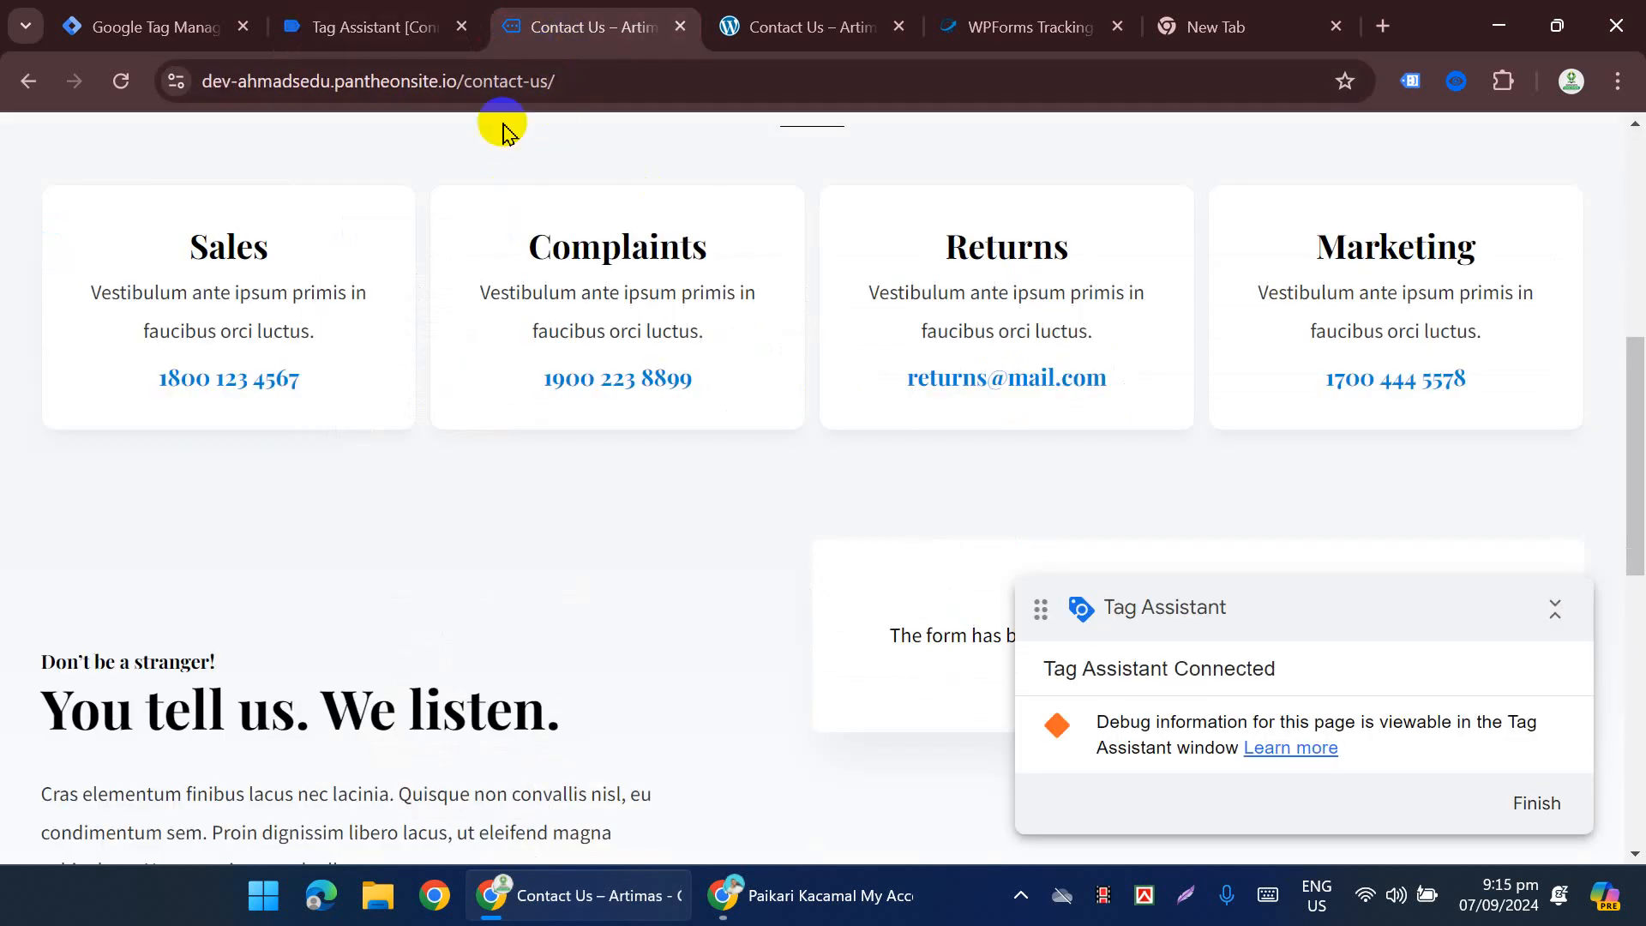
click(680, 26)
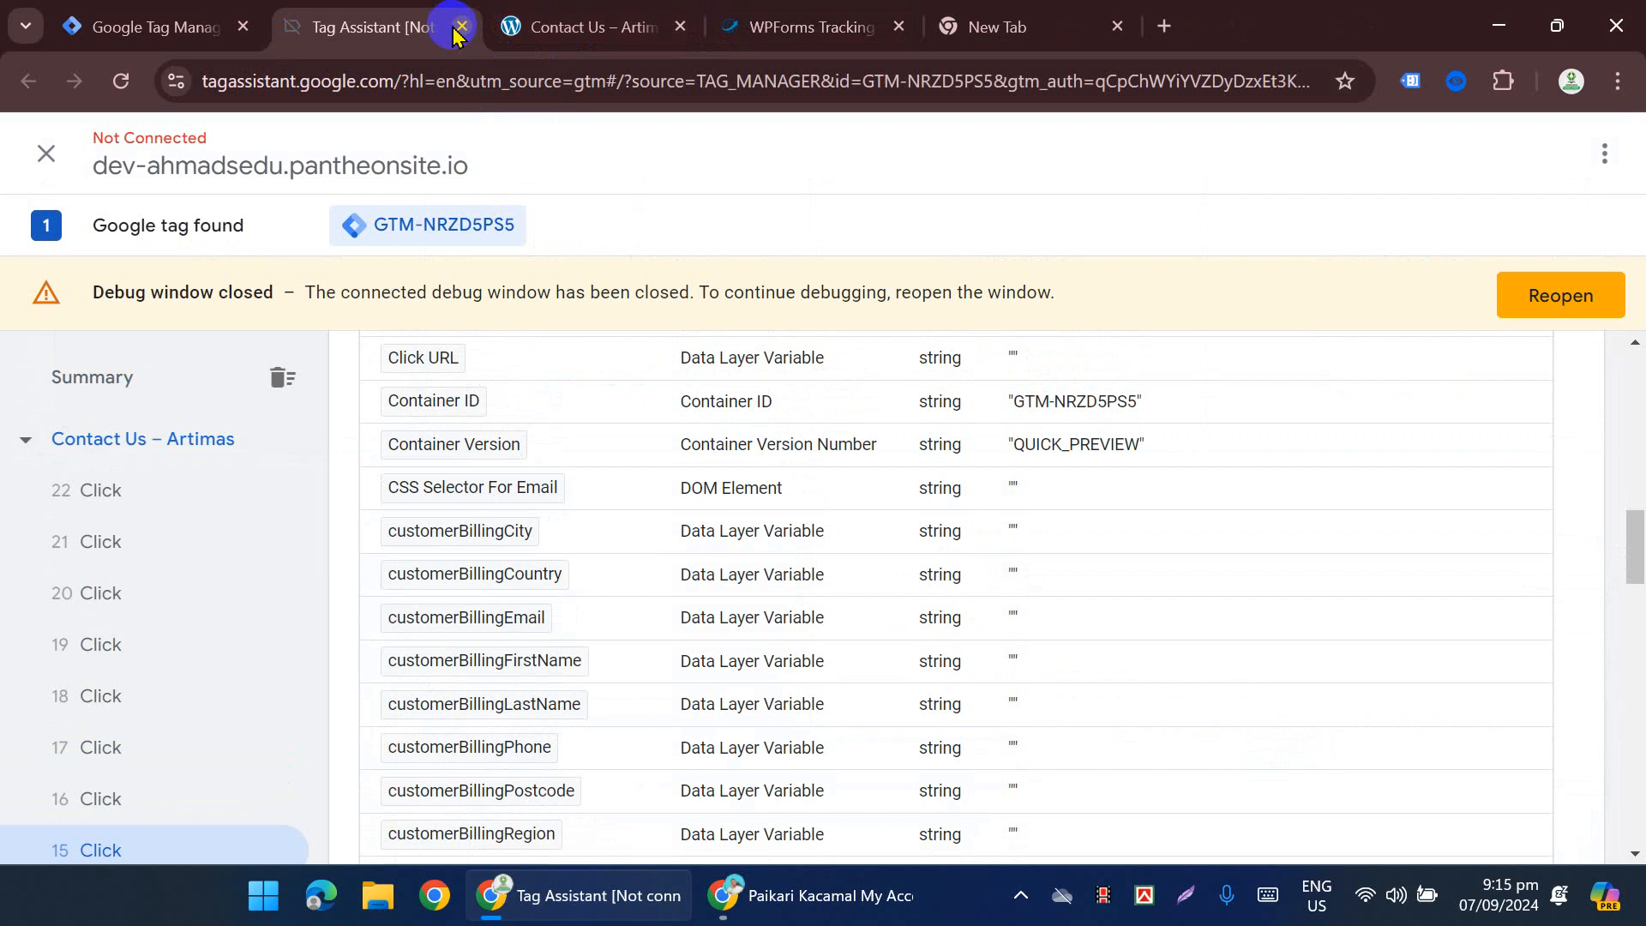
click(514, 27)
middle_click(276, 38)
click(203, 24)
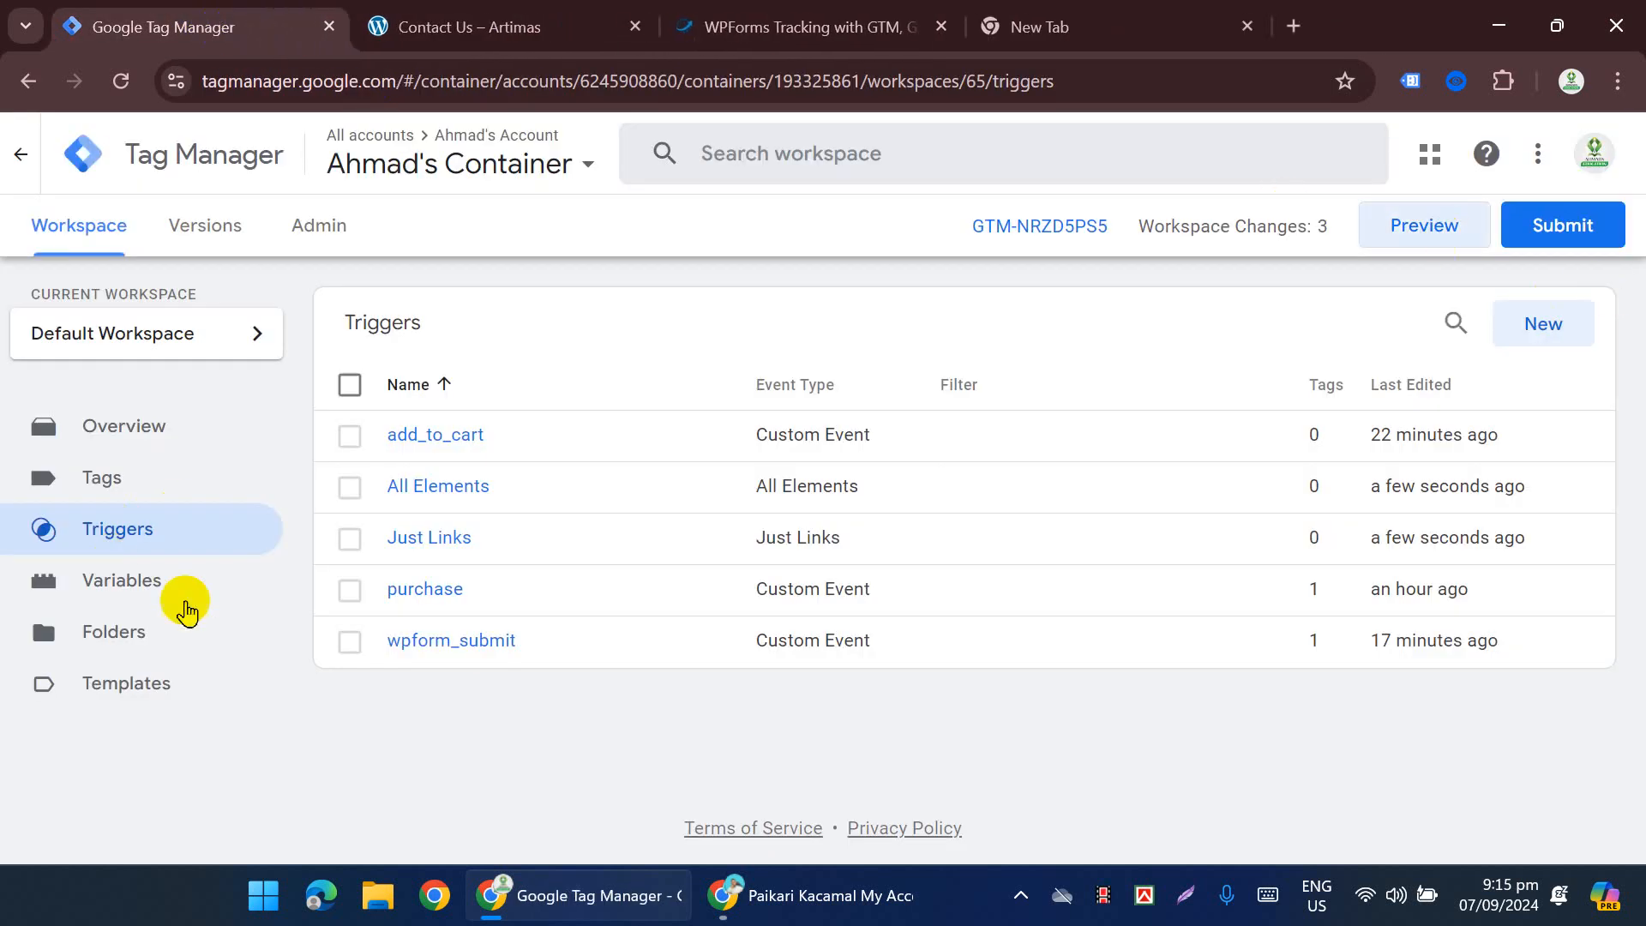
Step: Review the container's variables and check the DOM Element configuration of CSS Selector For Email, including its selector and attribute name, closing it without changes
click(160, 600)
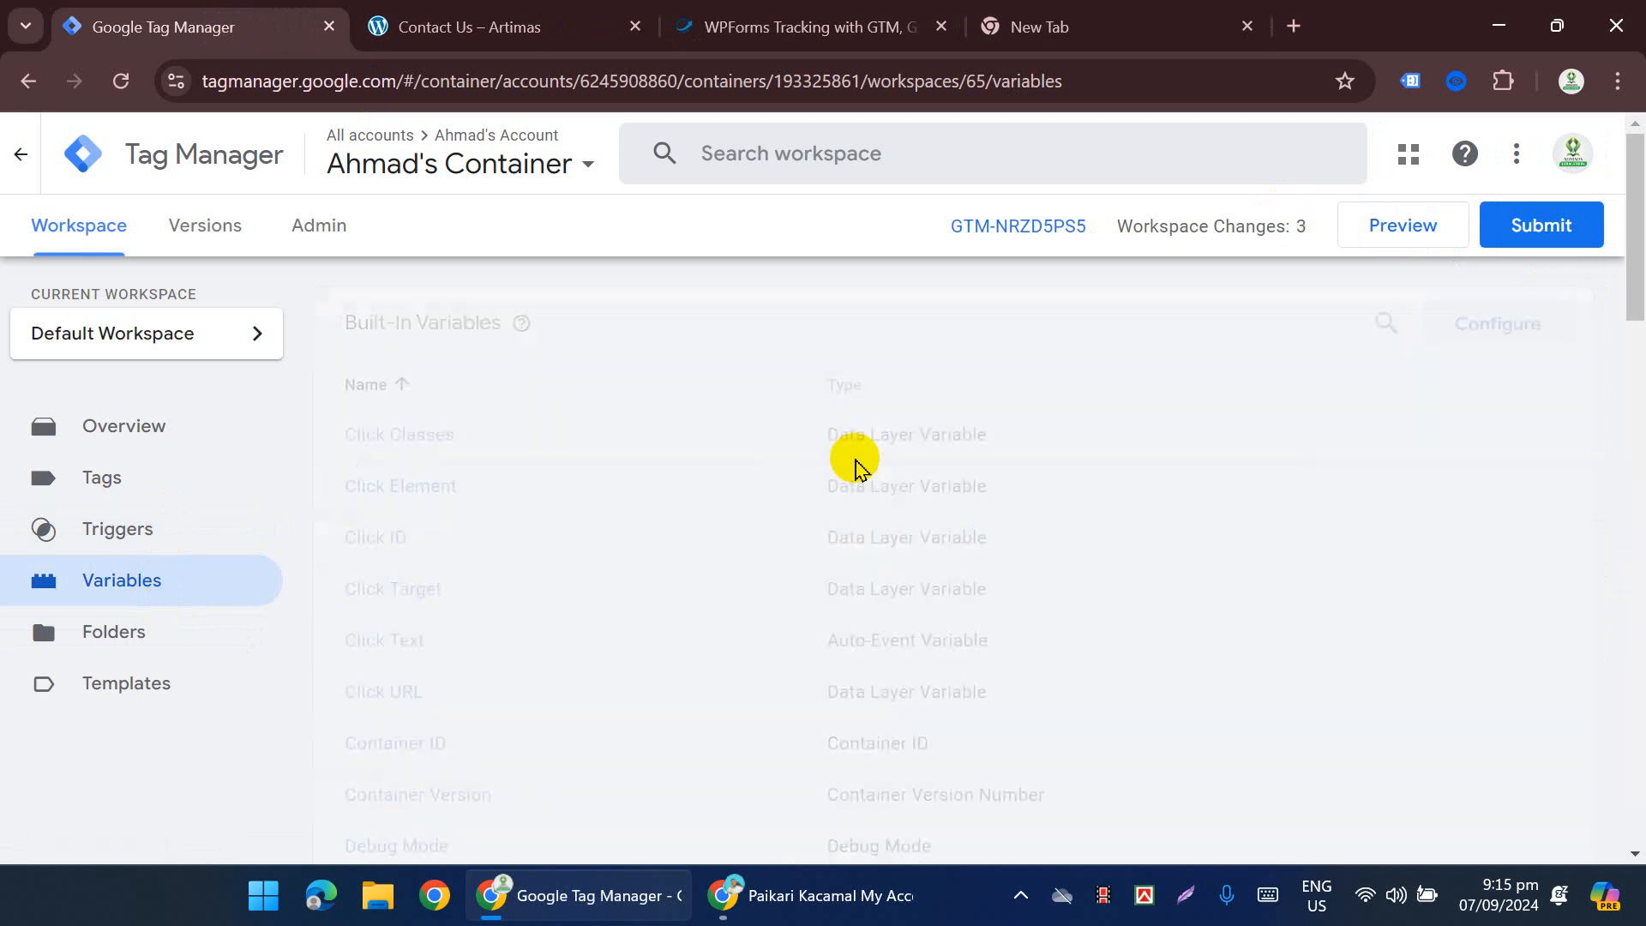
scroll(805, 506, down, 3)
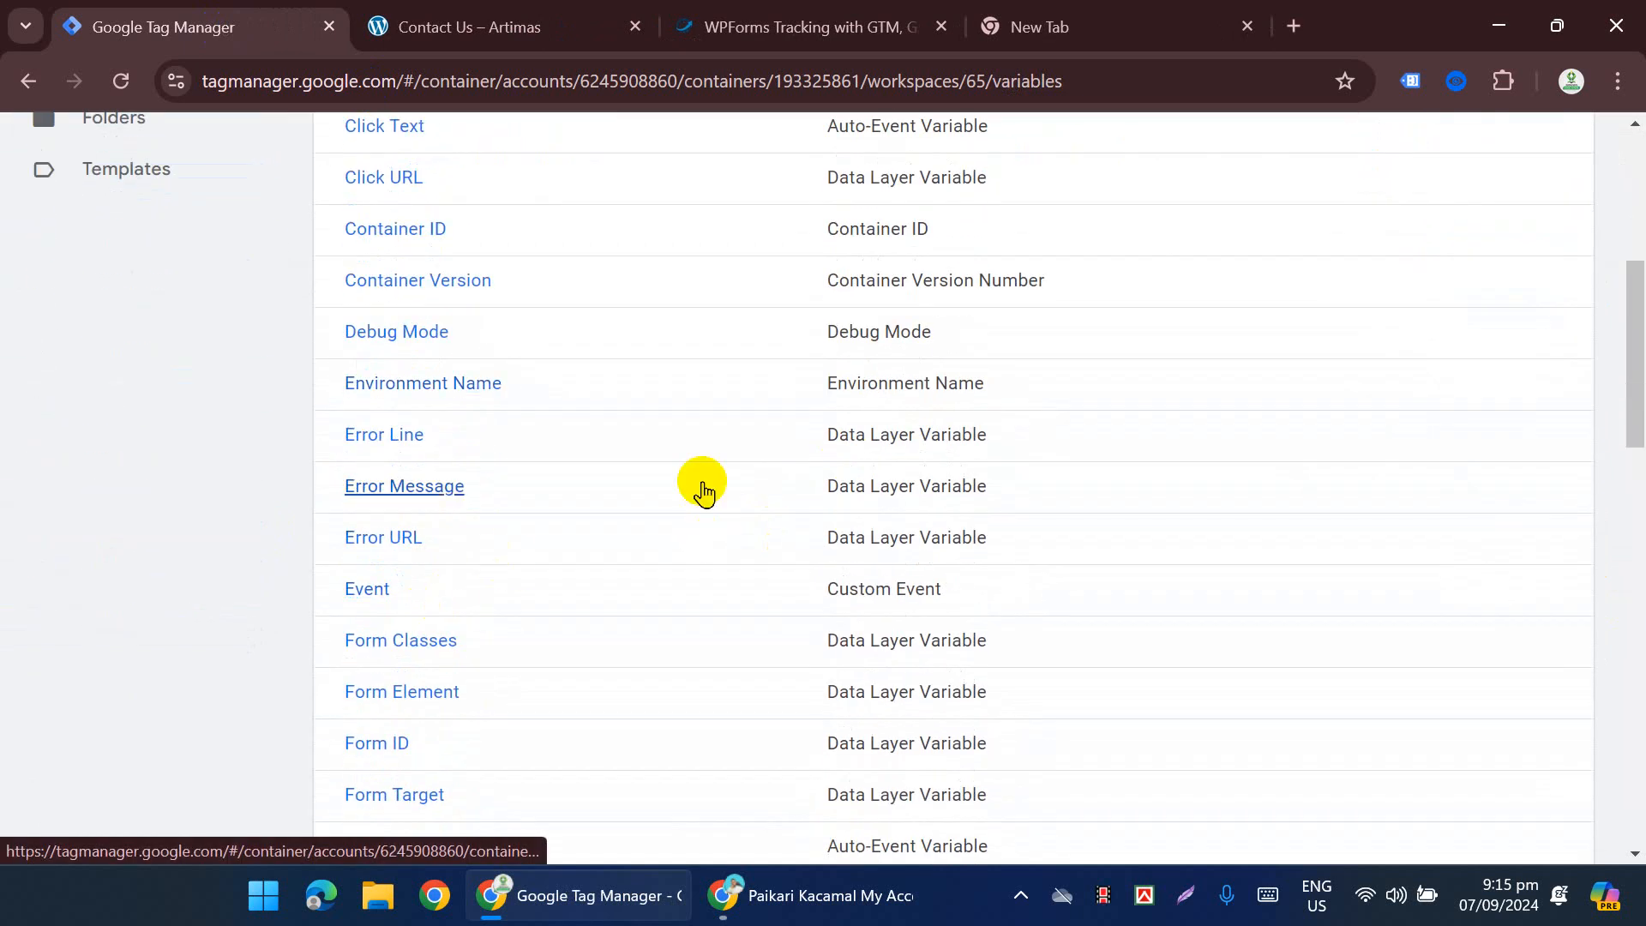
scroll(704, 493, down, 3)
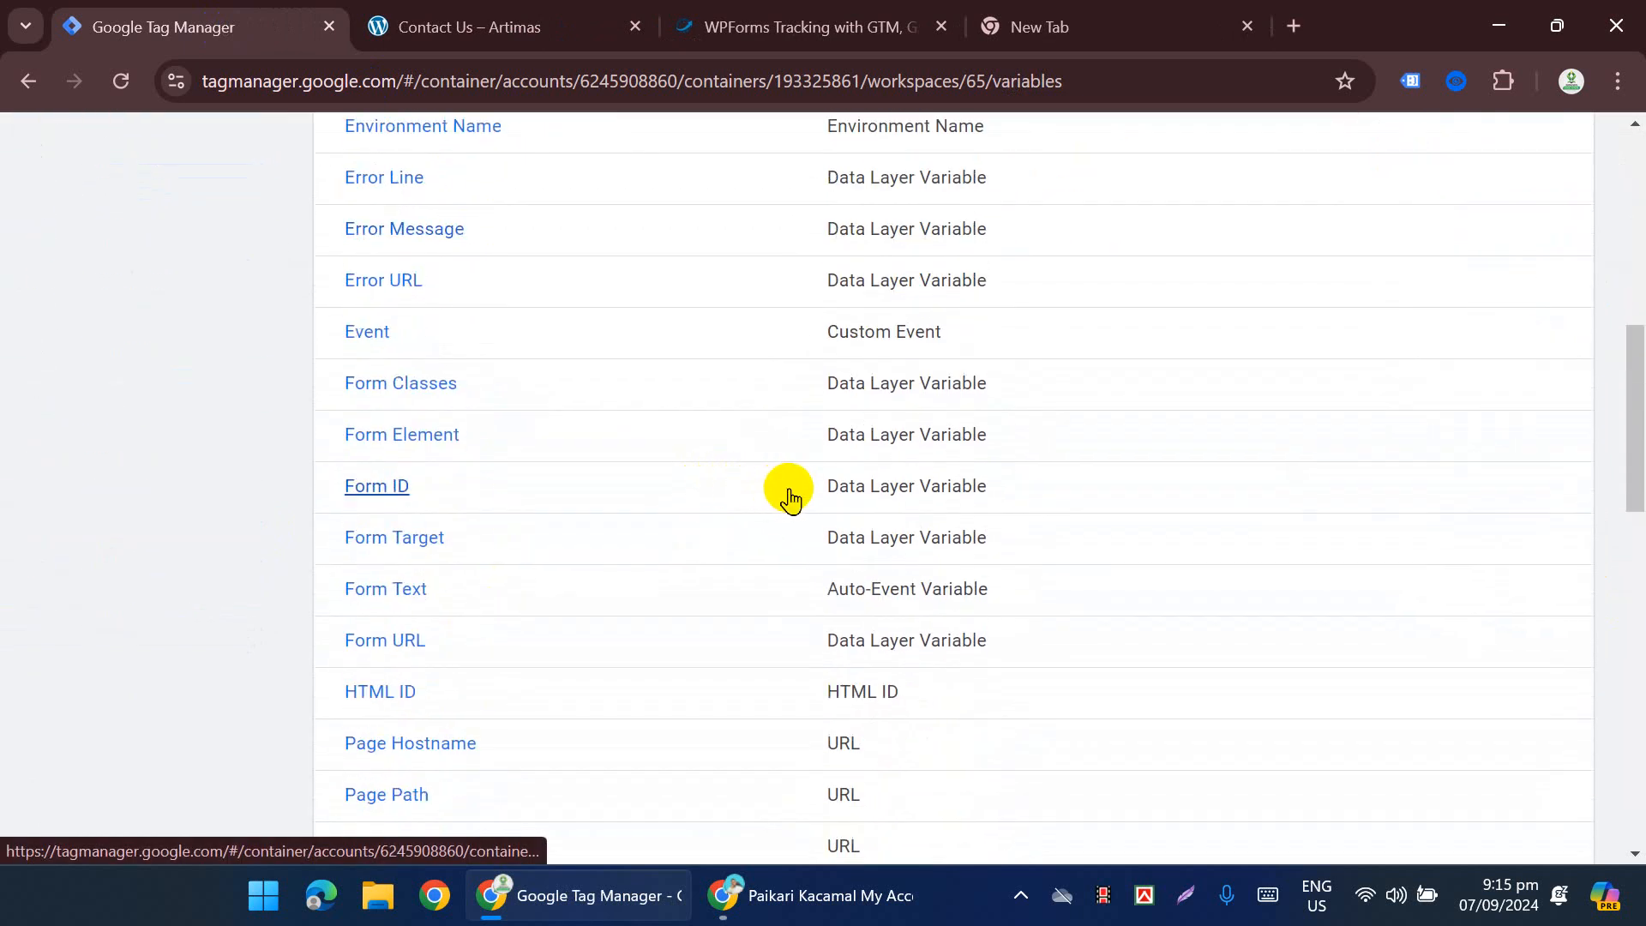
scroll(888, 610, up, 7)
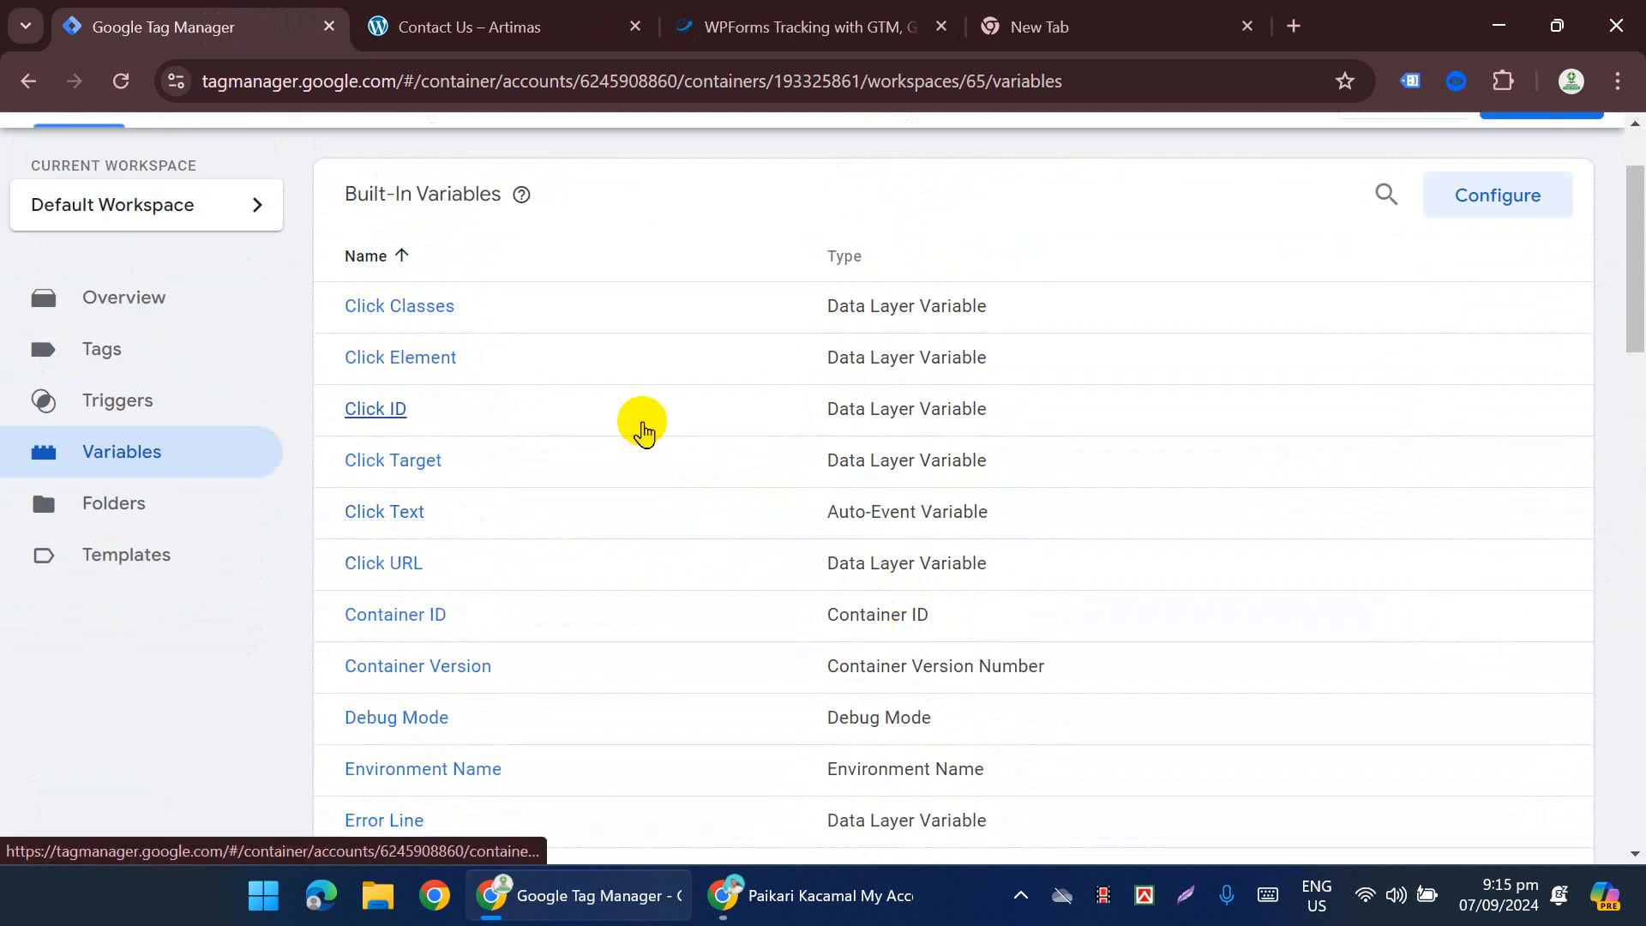
scroll(608, 441, down, 12)
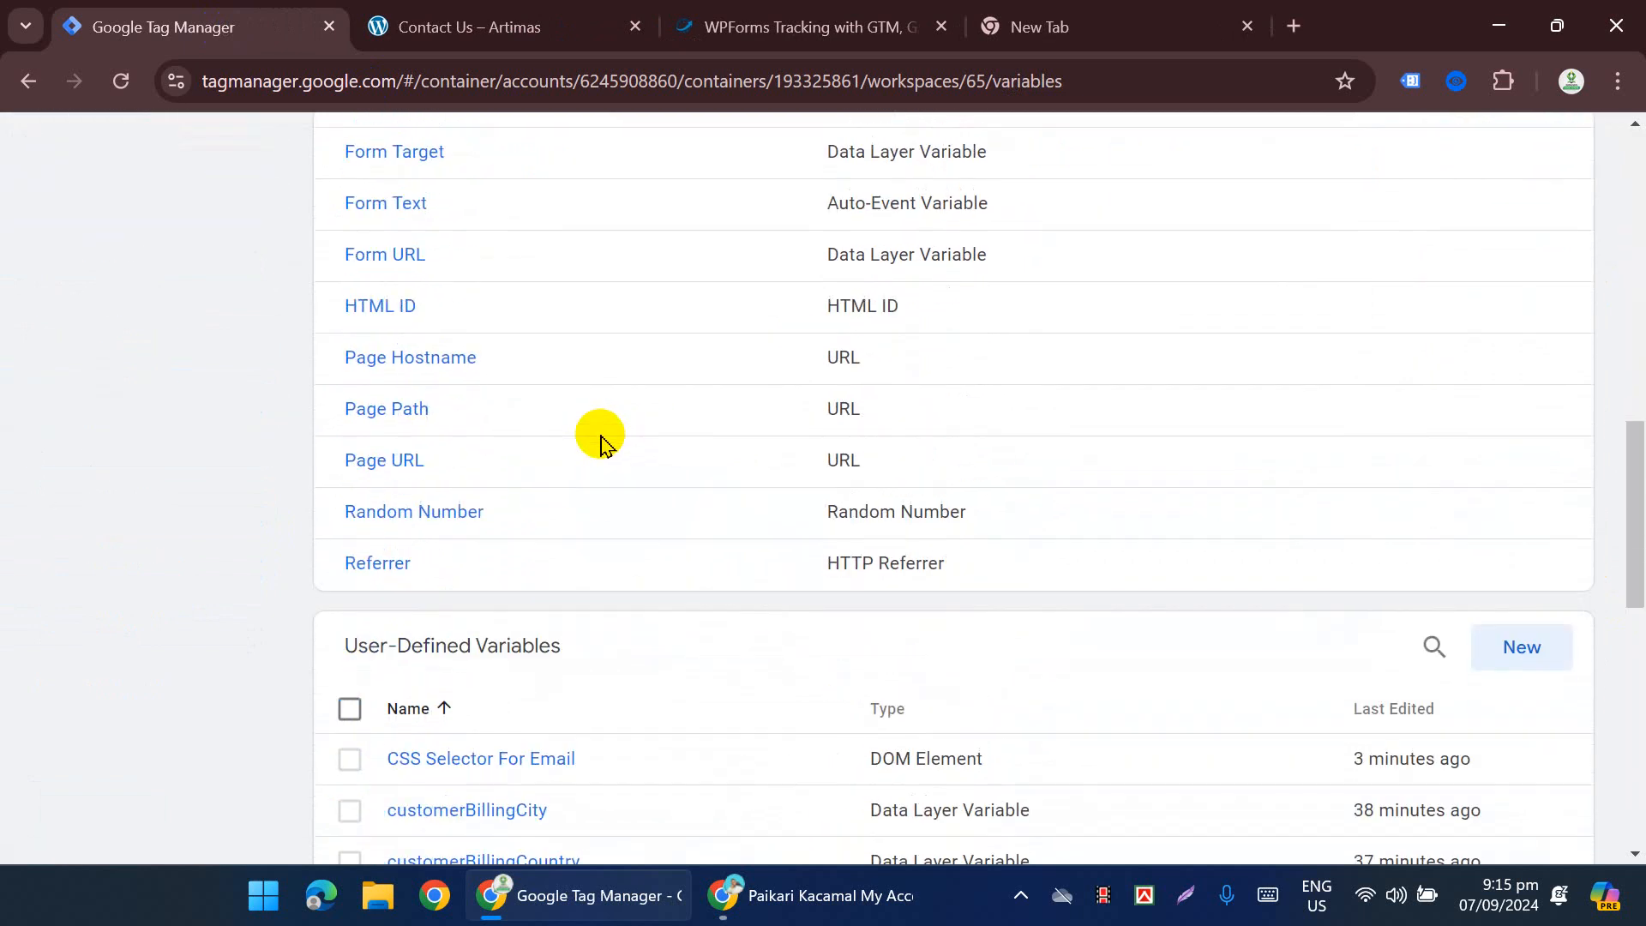
scroll(601, 441, down, 3)
click(526, 516)
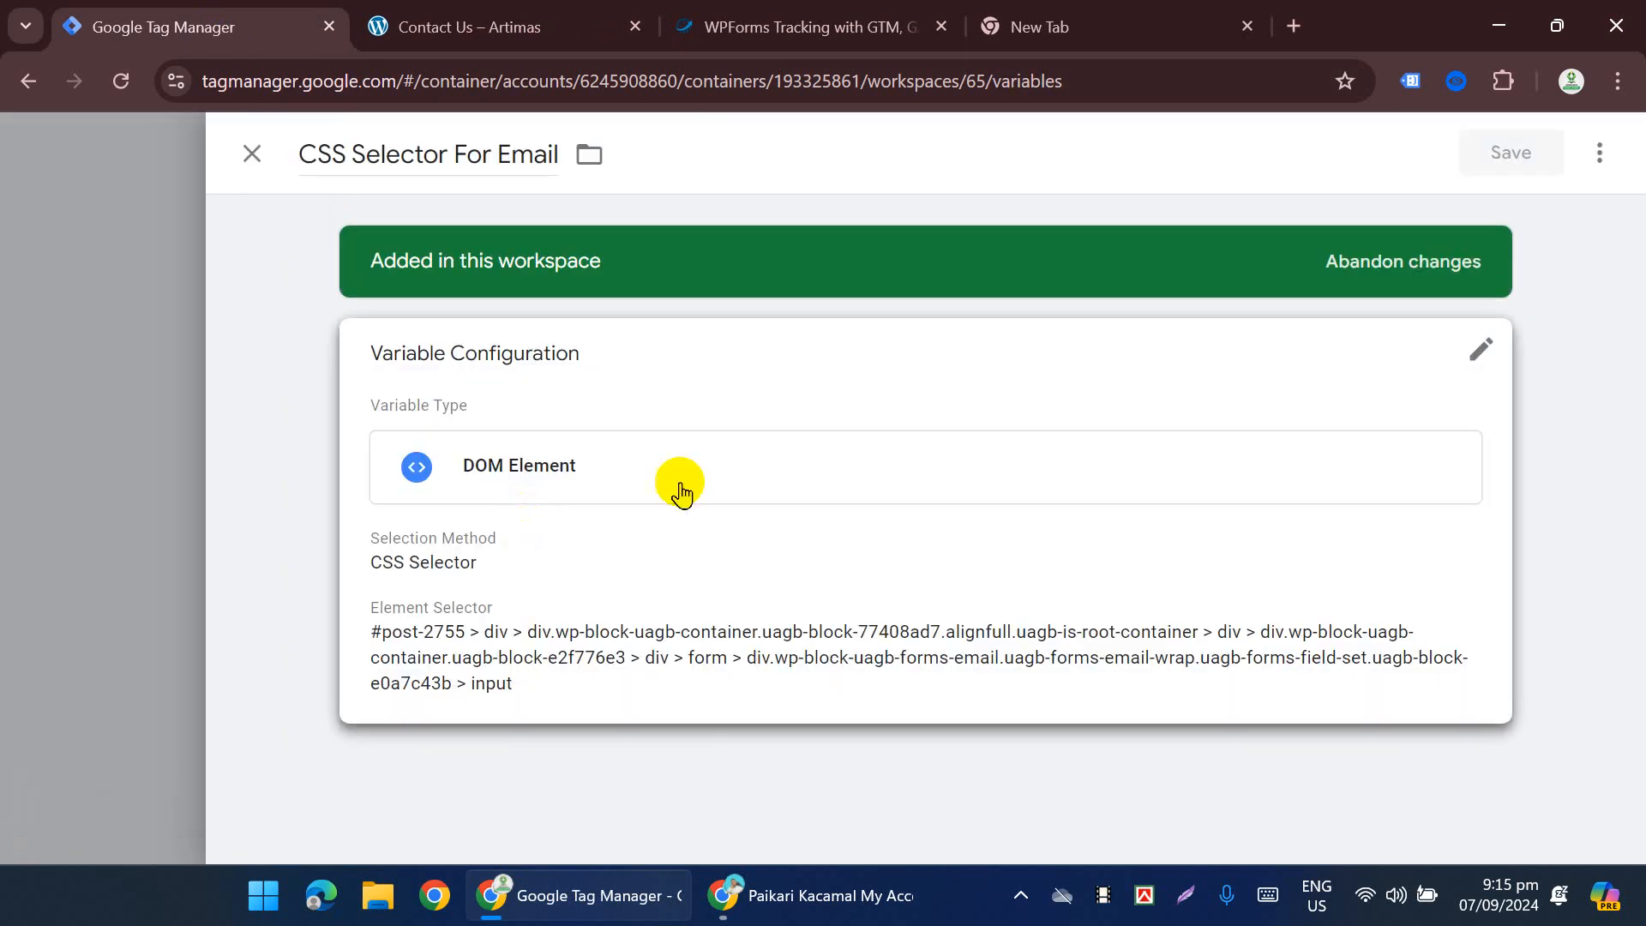
click(787, 472)
scroll(784, 484, down, 2)
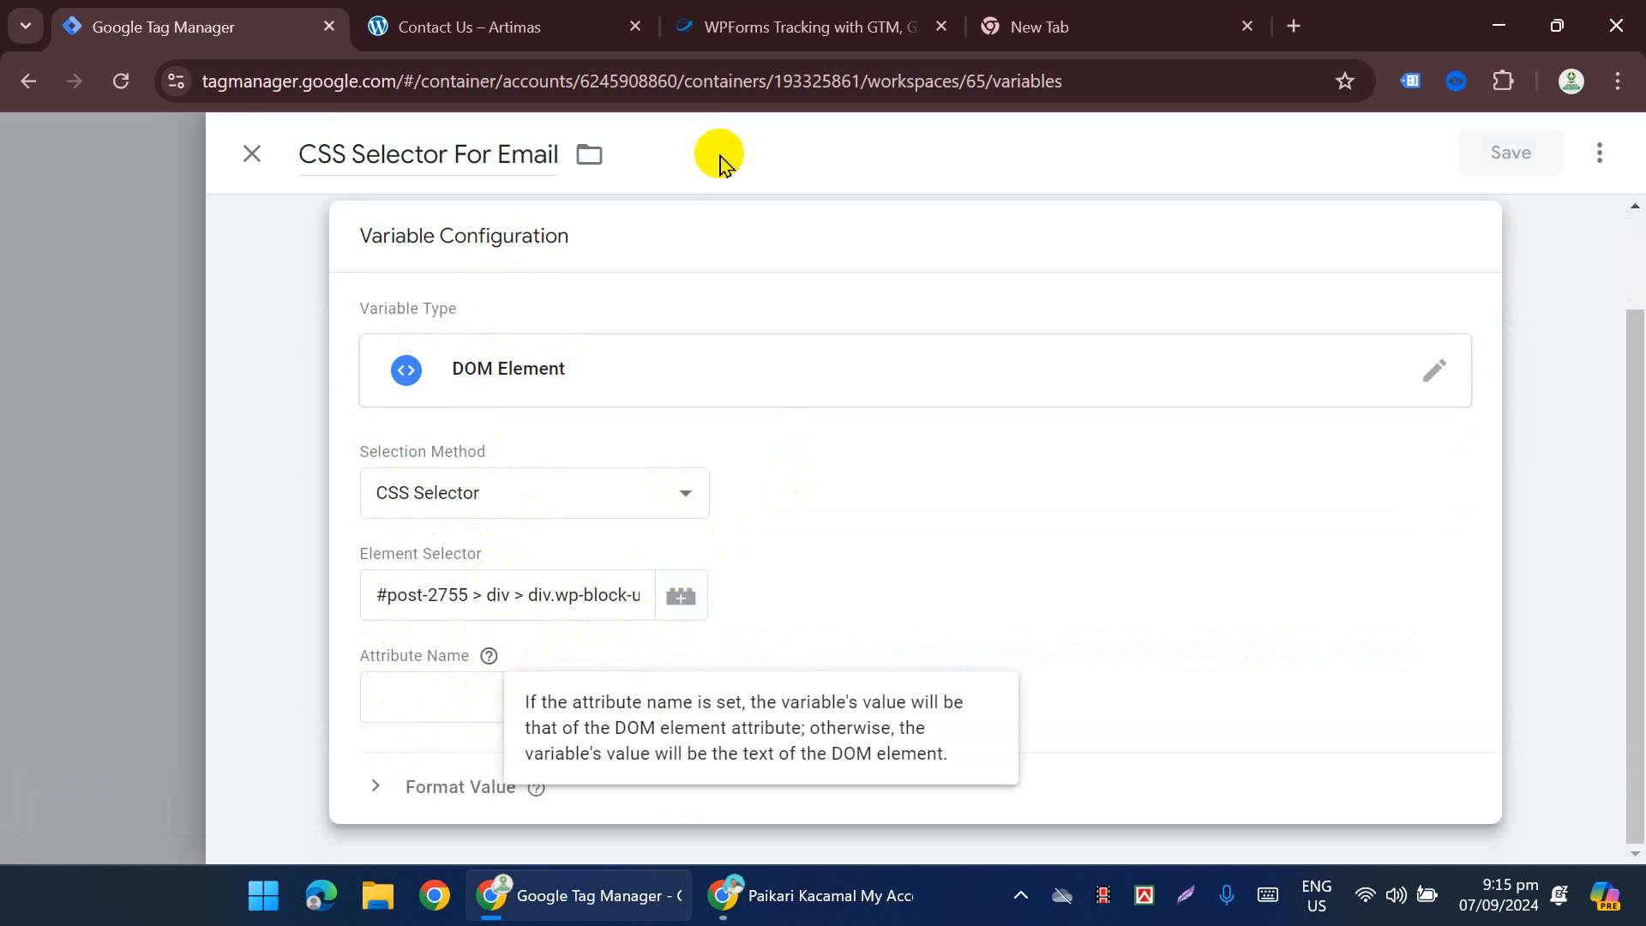
click(242, 158)
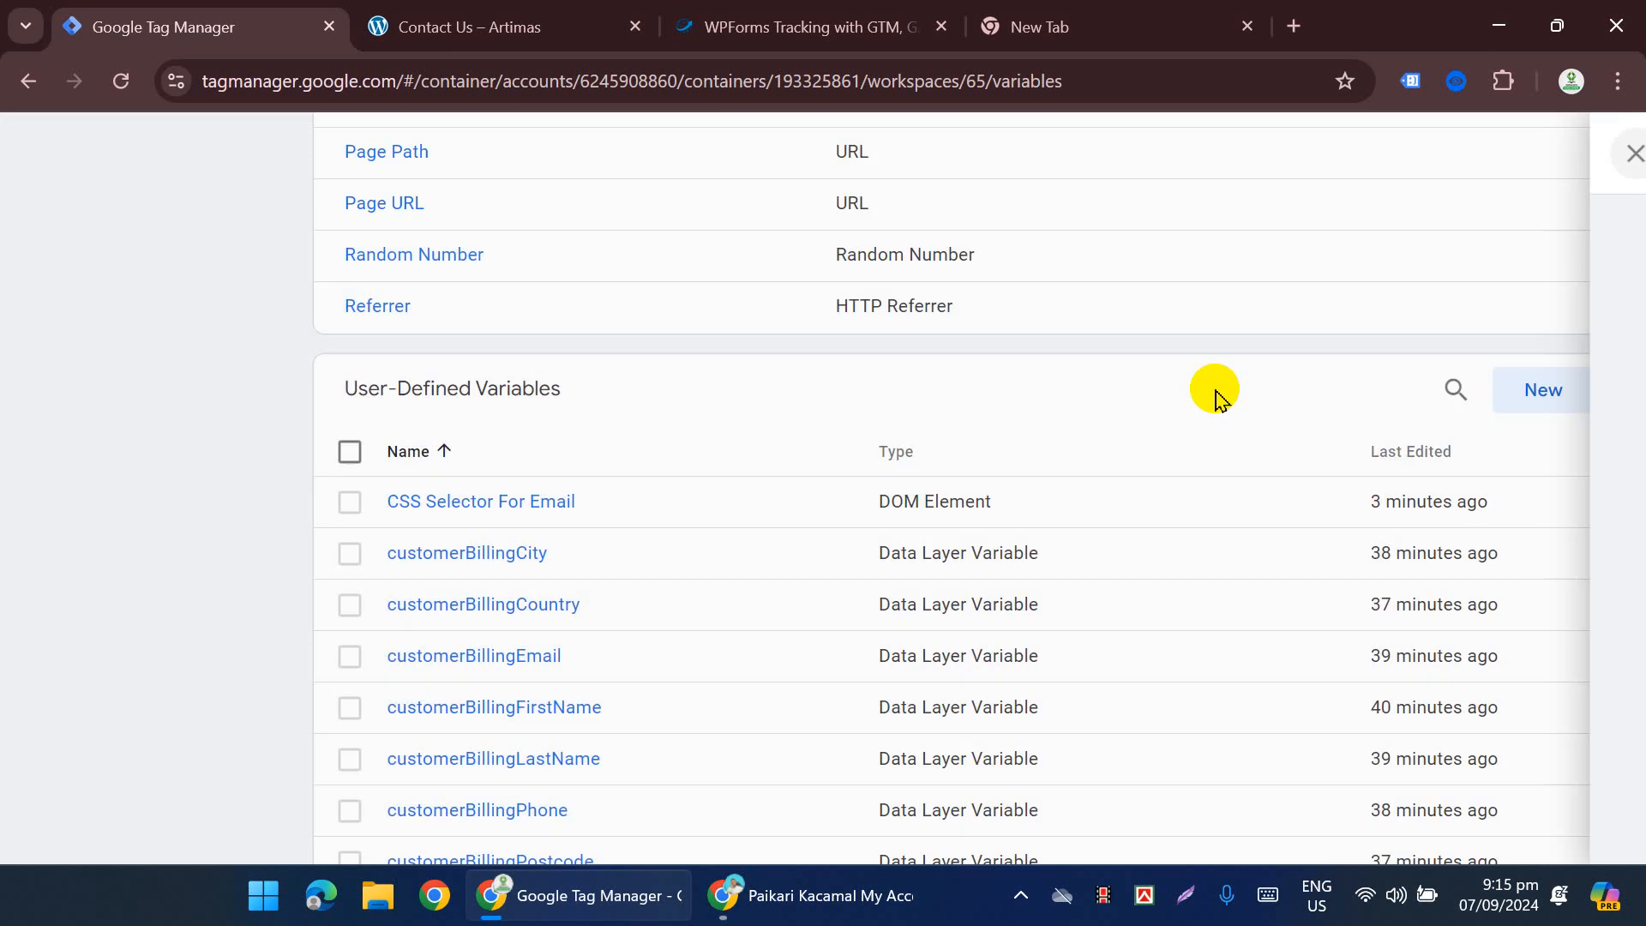
Step: Submit and publish the workspace changes as a new container version without a name or description
scroll(1213, 389, up, 15)
click(1529, 240)
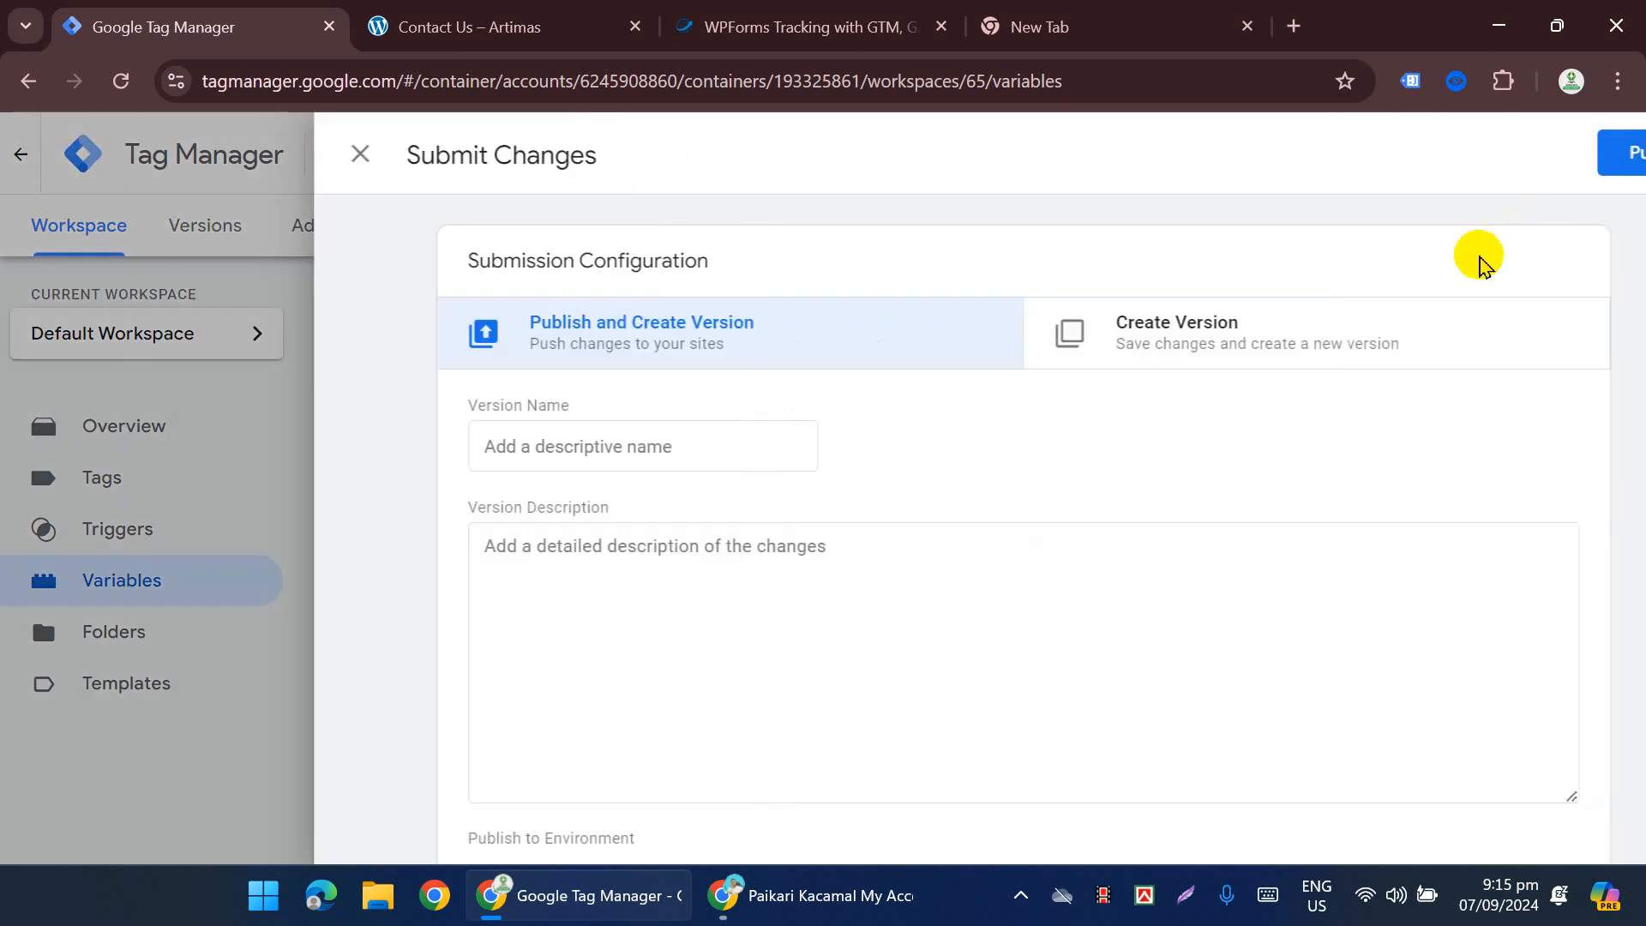
click(1524, 154)
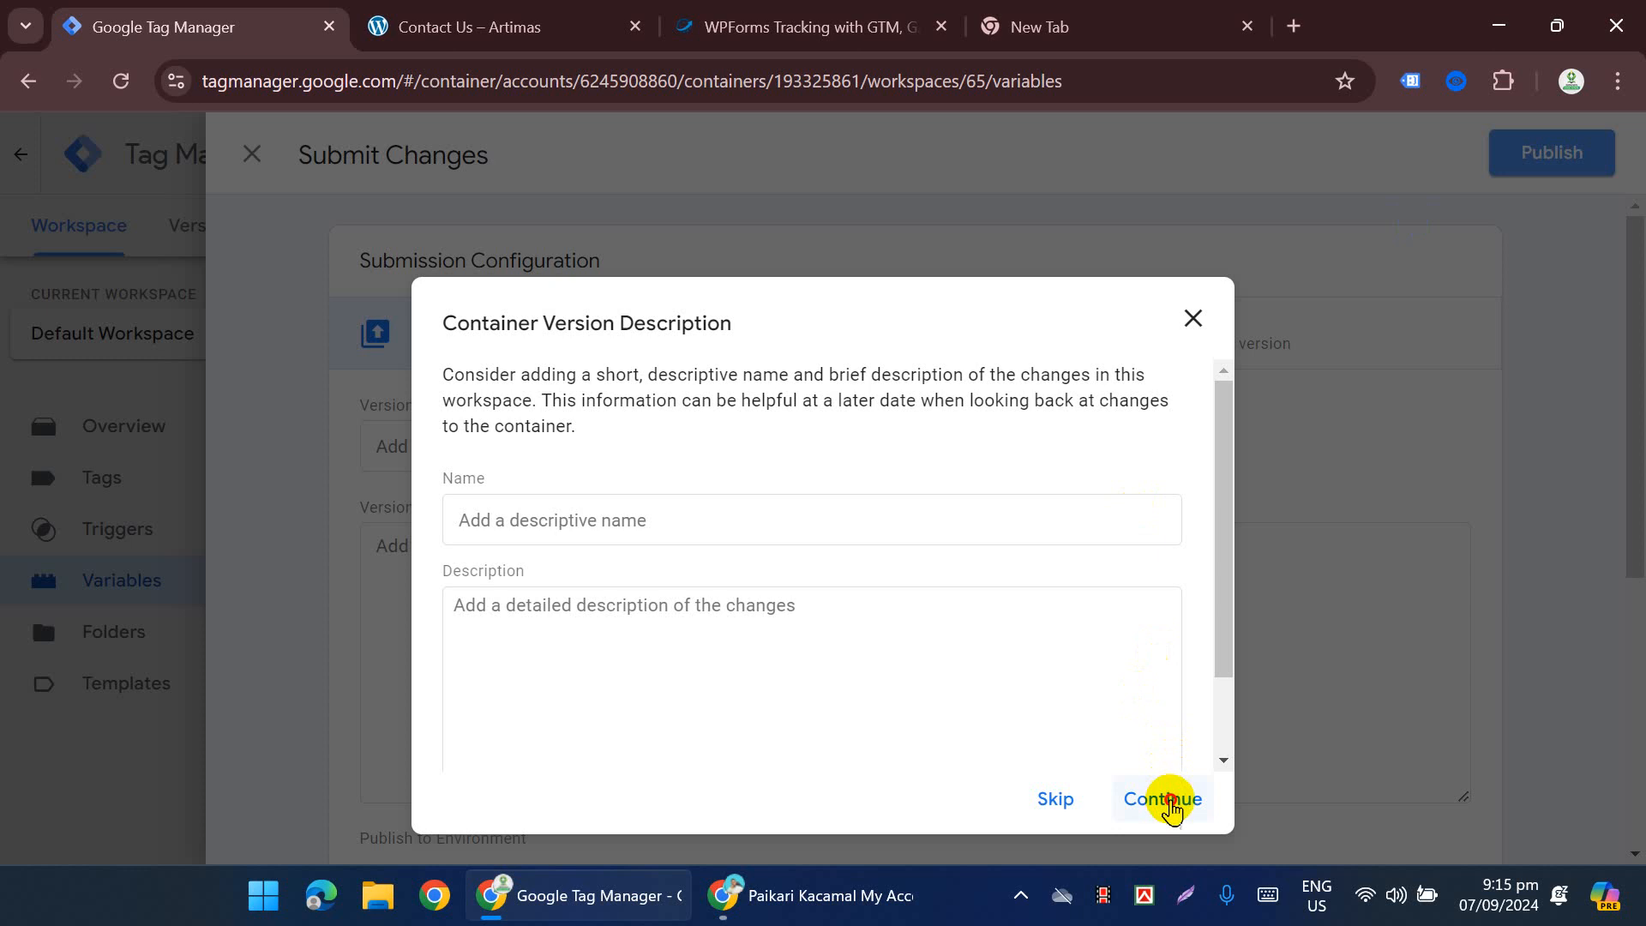
click(1166, 799)
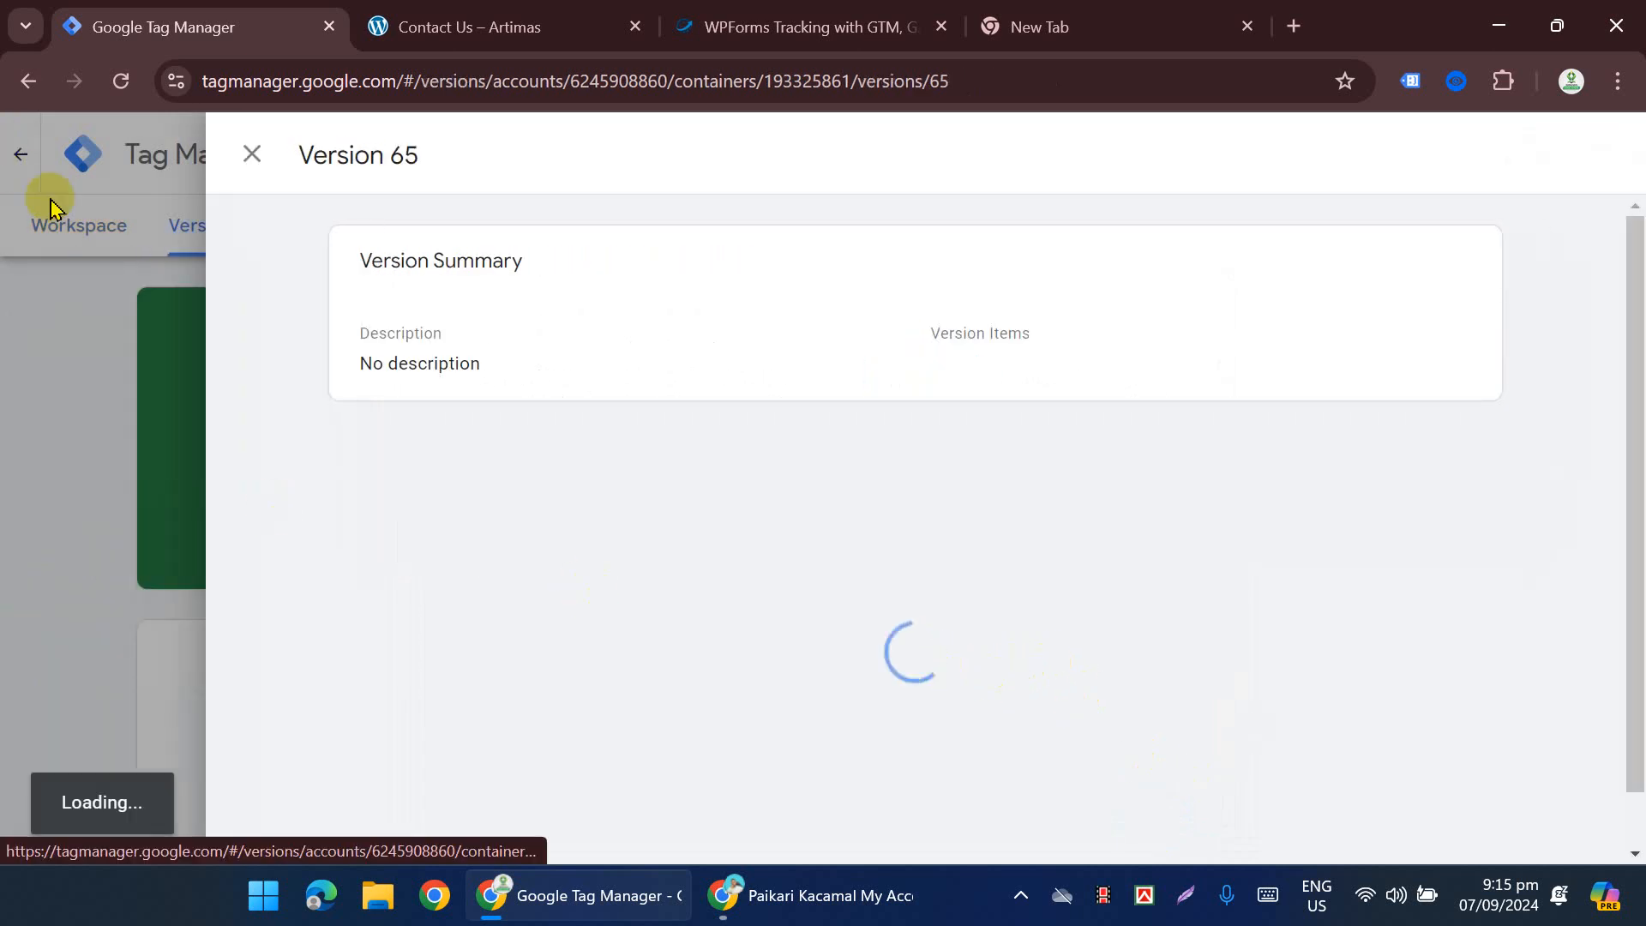
Step: Return to the workspace overview and start a container preview connected to the suggested website URL
click(95, 245)
click(92, 235)
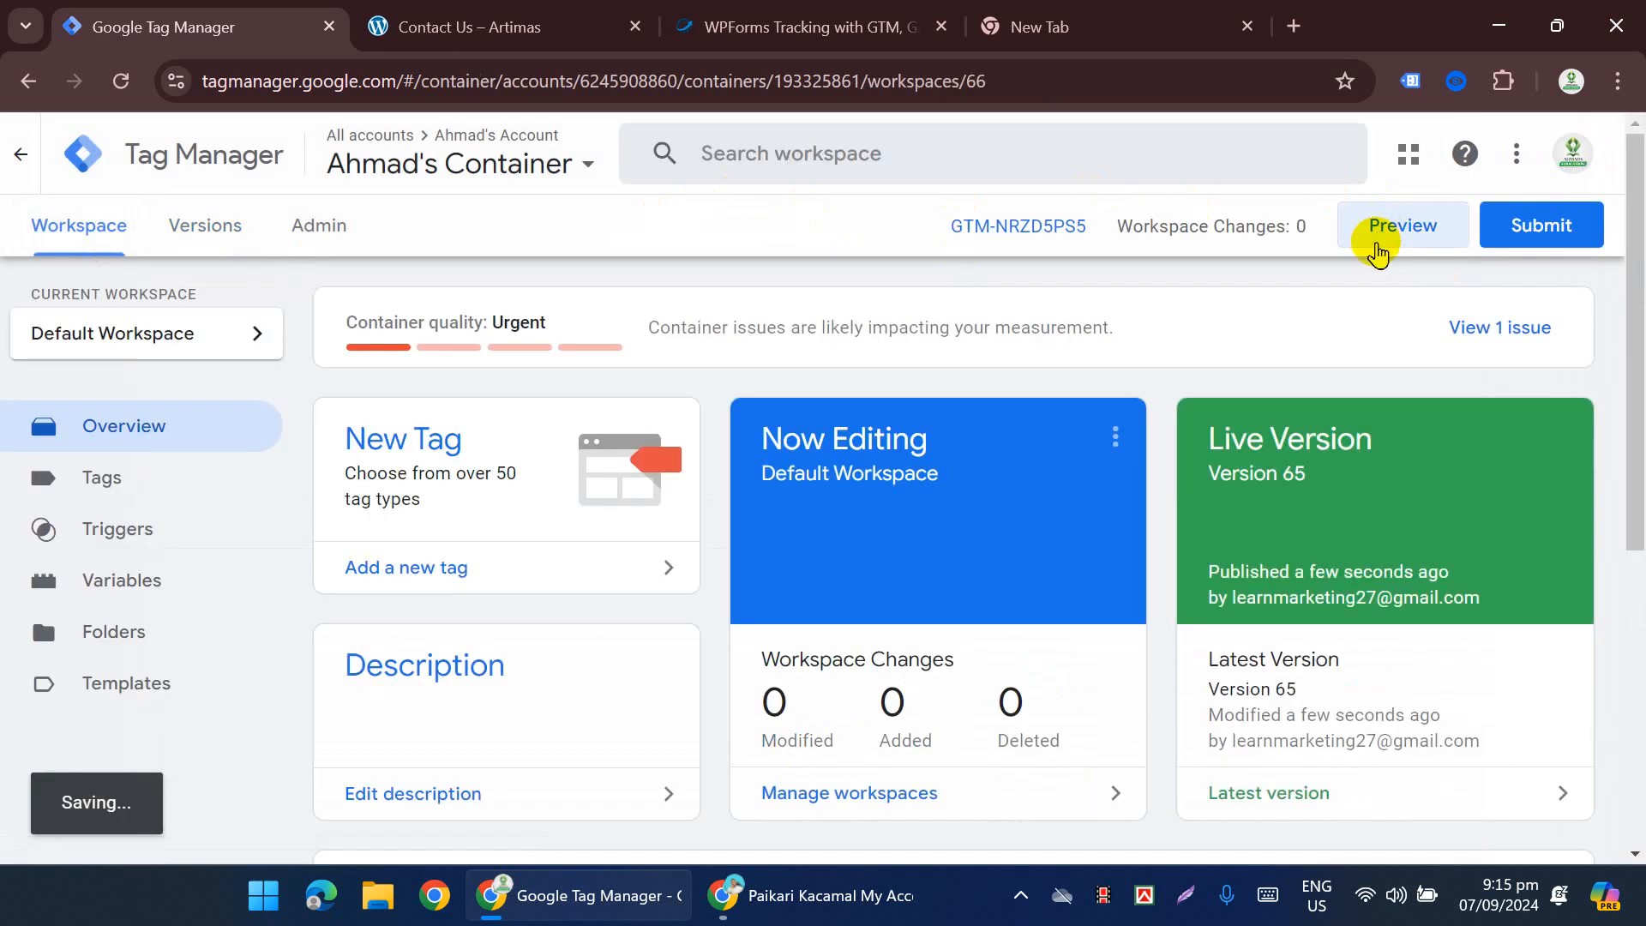
click(1360, 247)
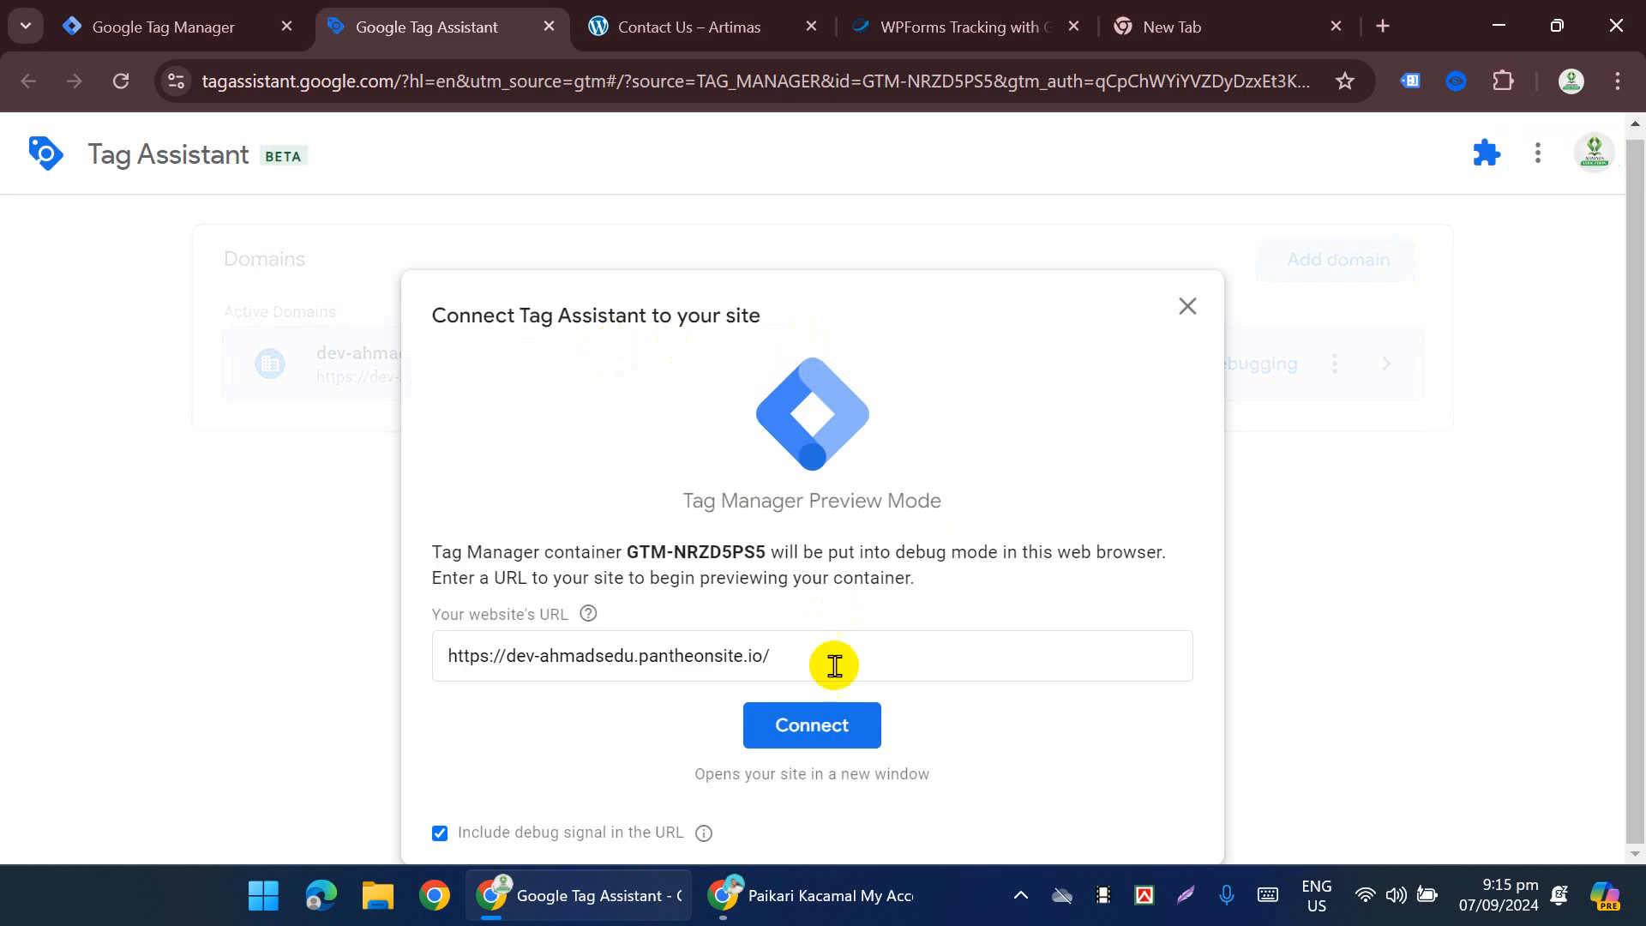
click(815, 723)
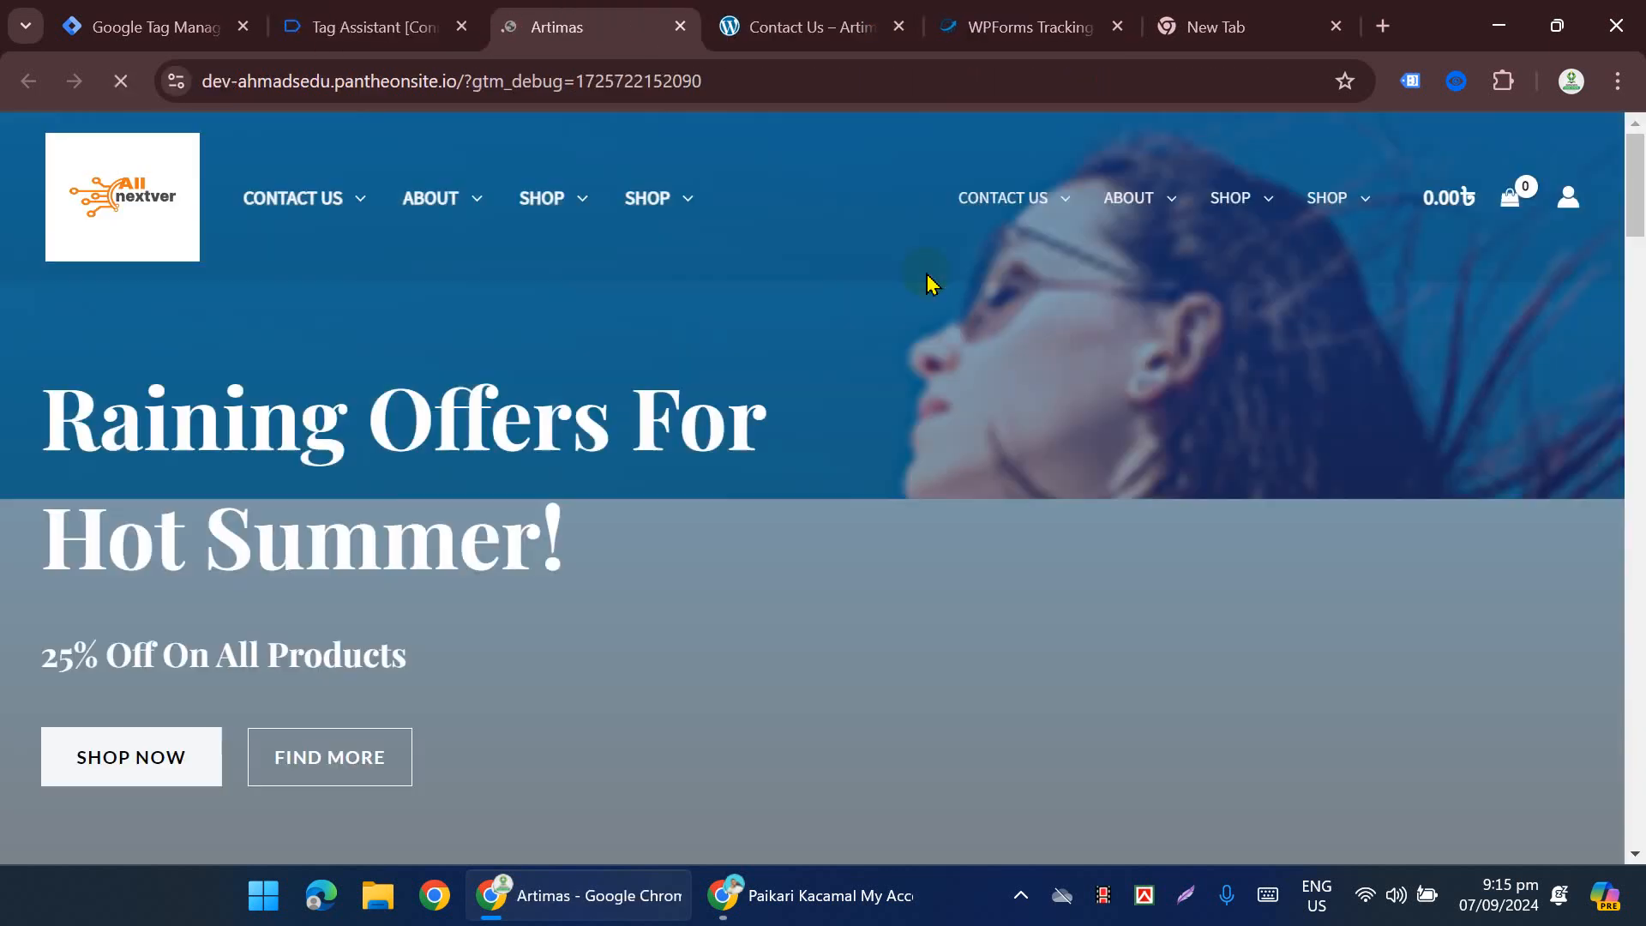
Step: Open the site's Contact Us page and fill the form's name, subject and email from the saved autofill entry
mouse_move(1066, 210)
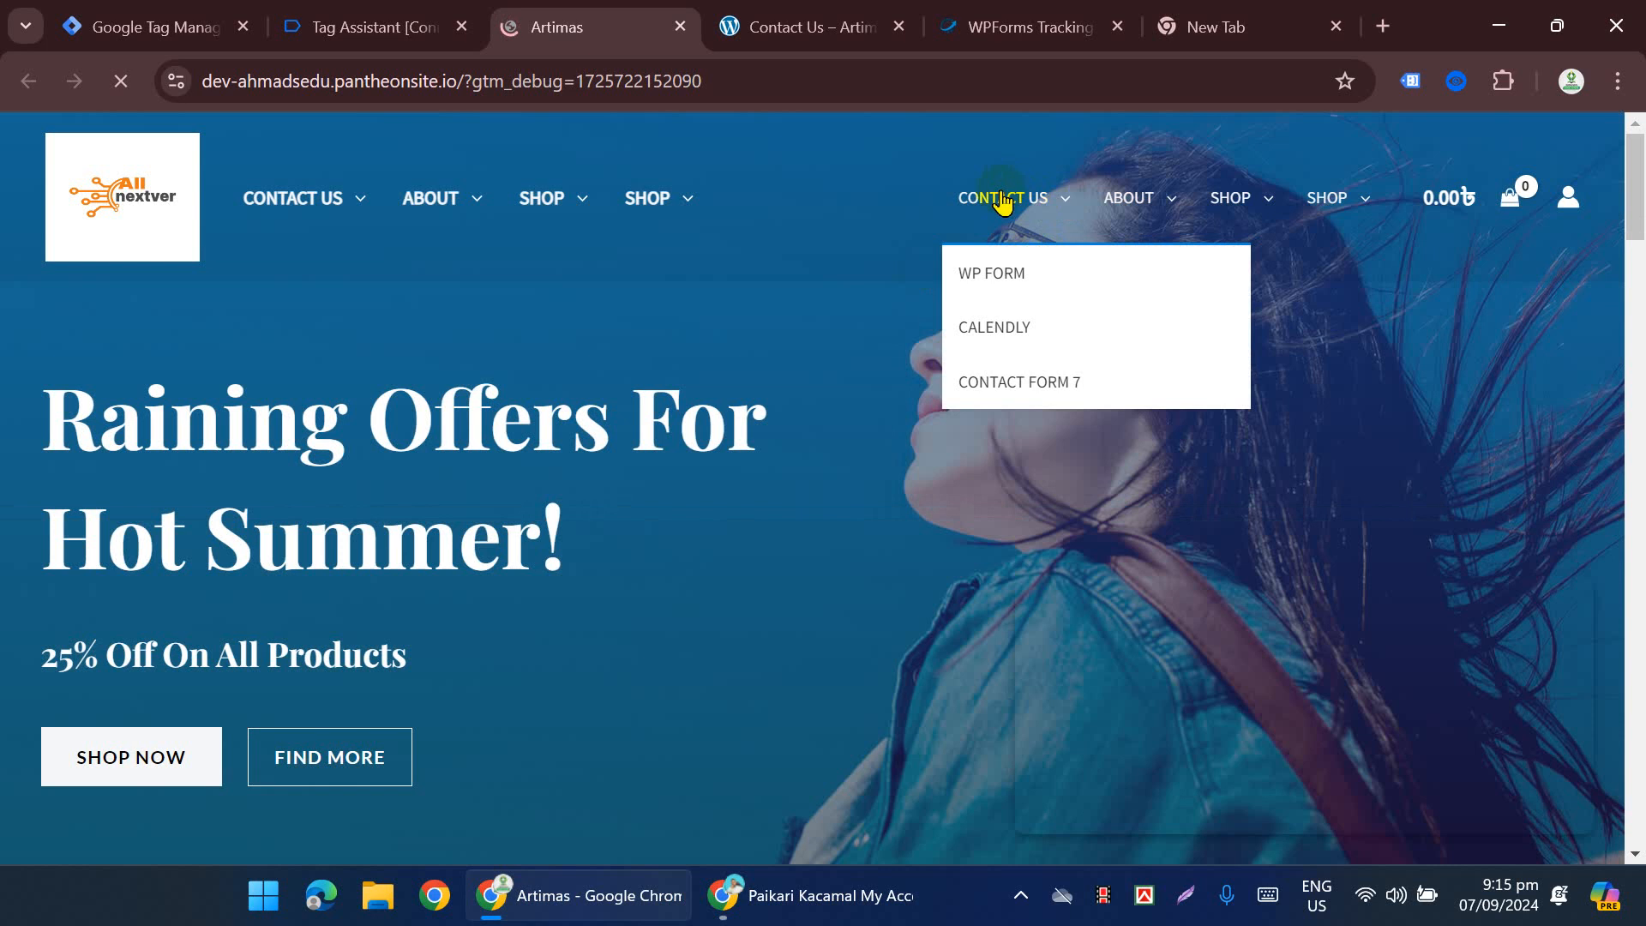
click(1000, 206)
scroll(856, 360, down, 10)
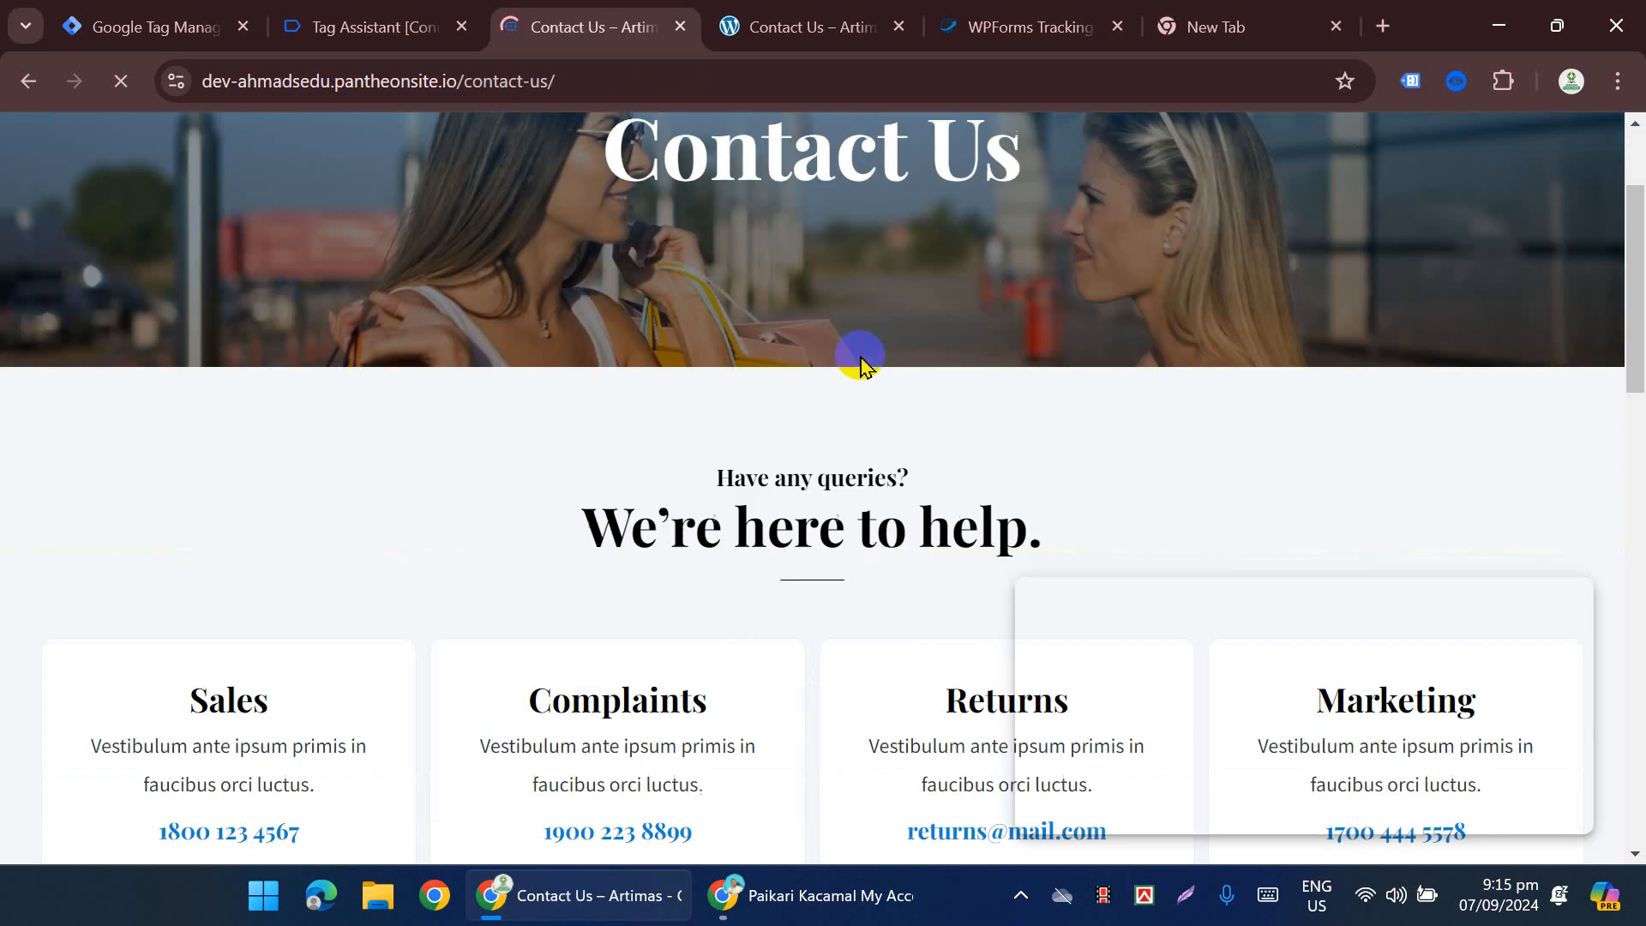
scroll(844, 360, down, 2)
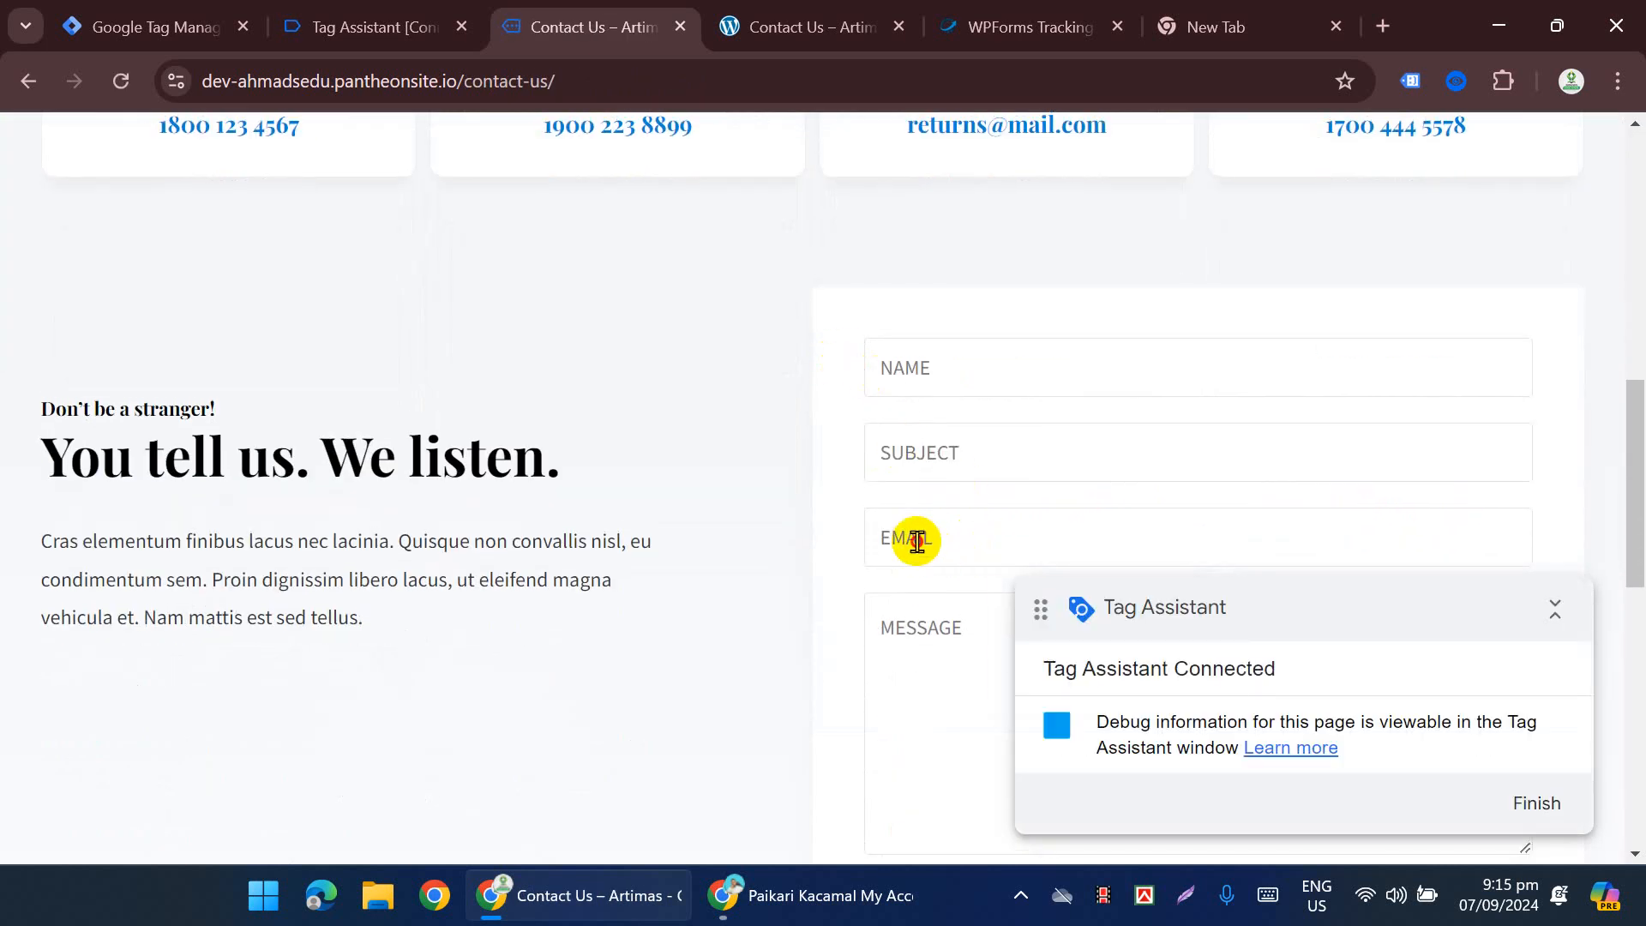
click(917, 540)
click(1098, 610)
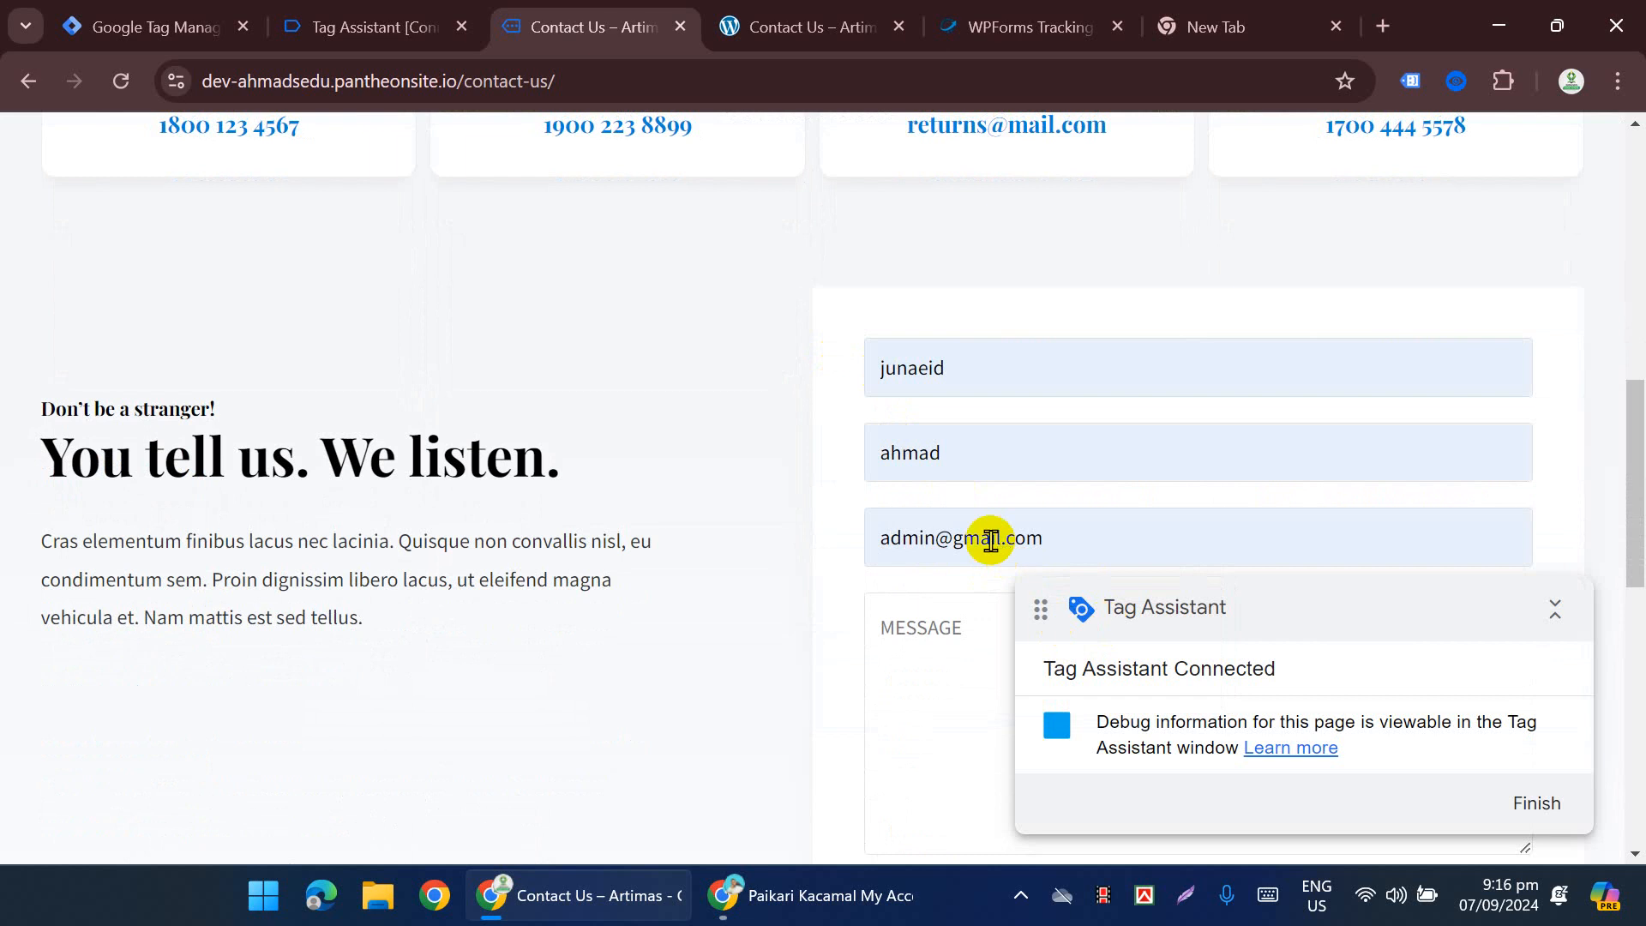
Step: Switch to Tag Assistant and examine the variable values of the Contact Us page's Click event, especially CSS Selector For Email
click(390, 22)
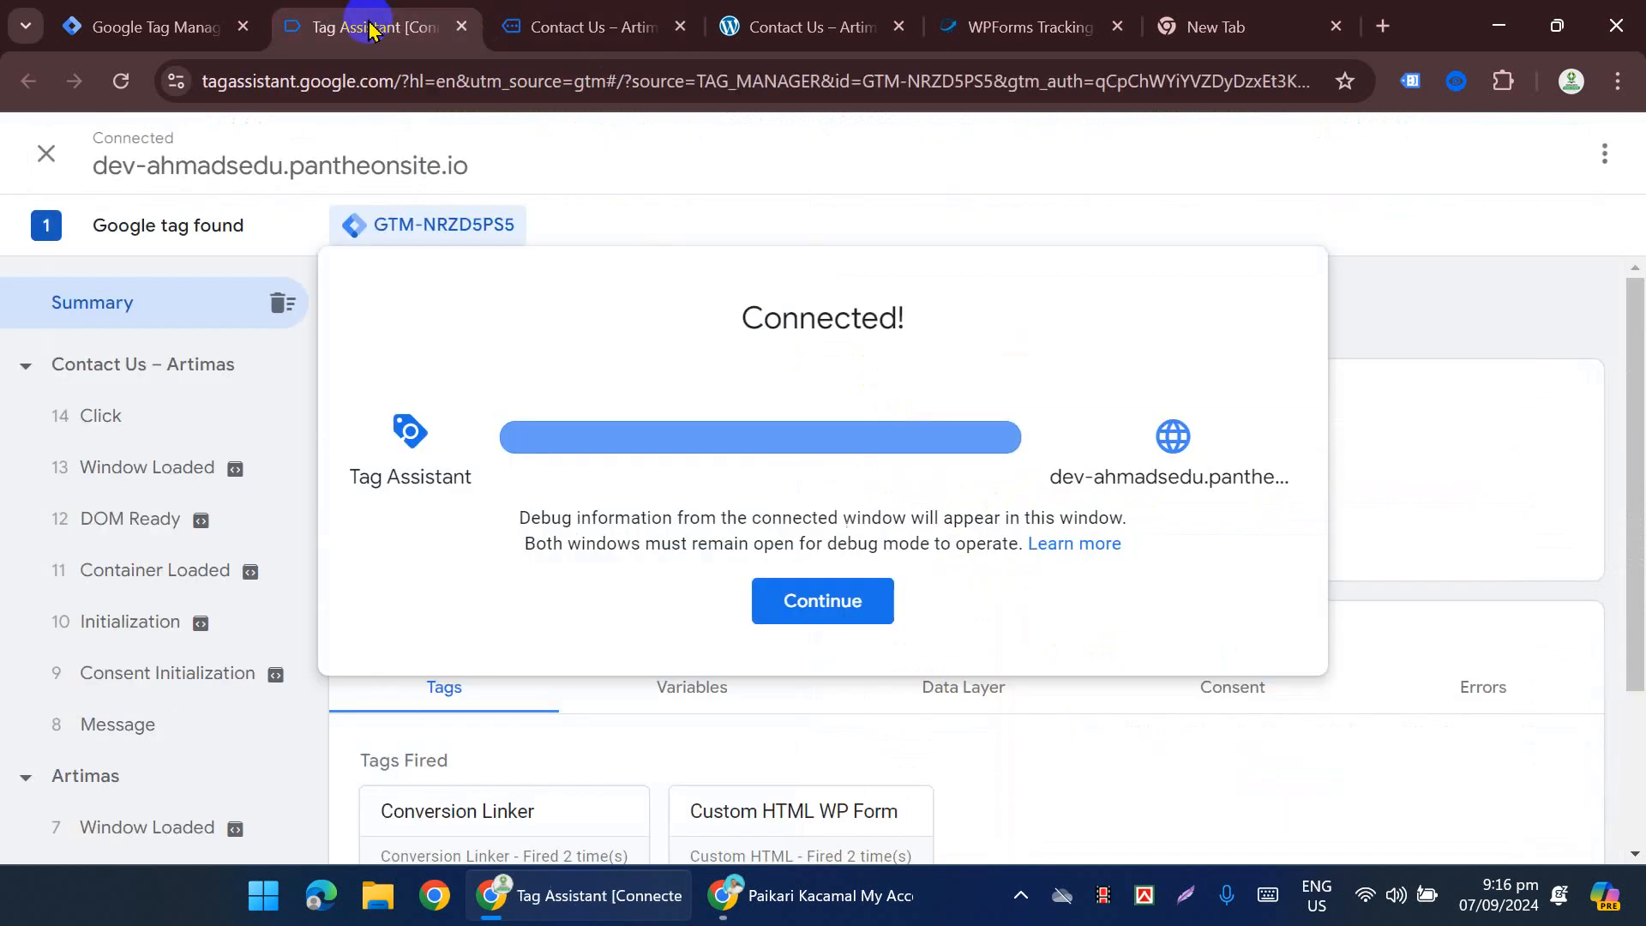
click(815, 603)
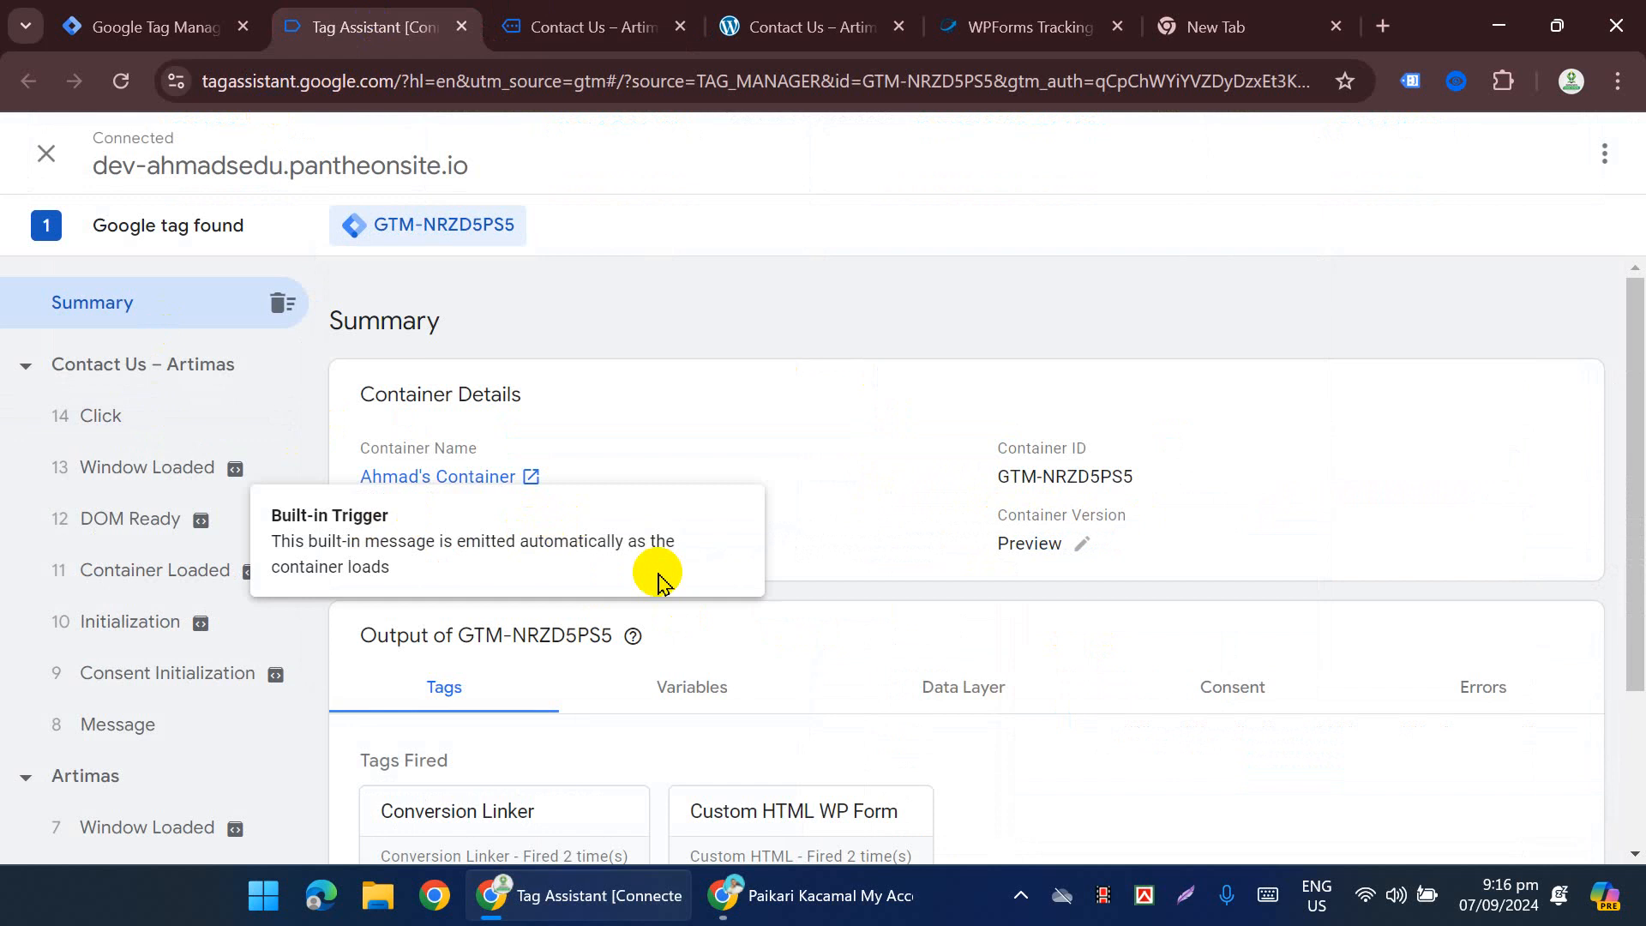
click(717, 686)
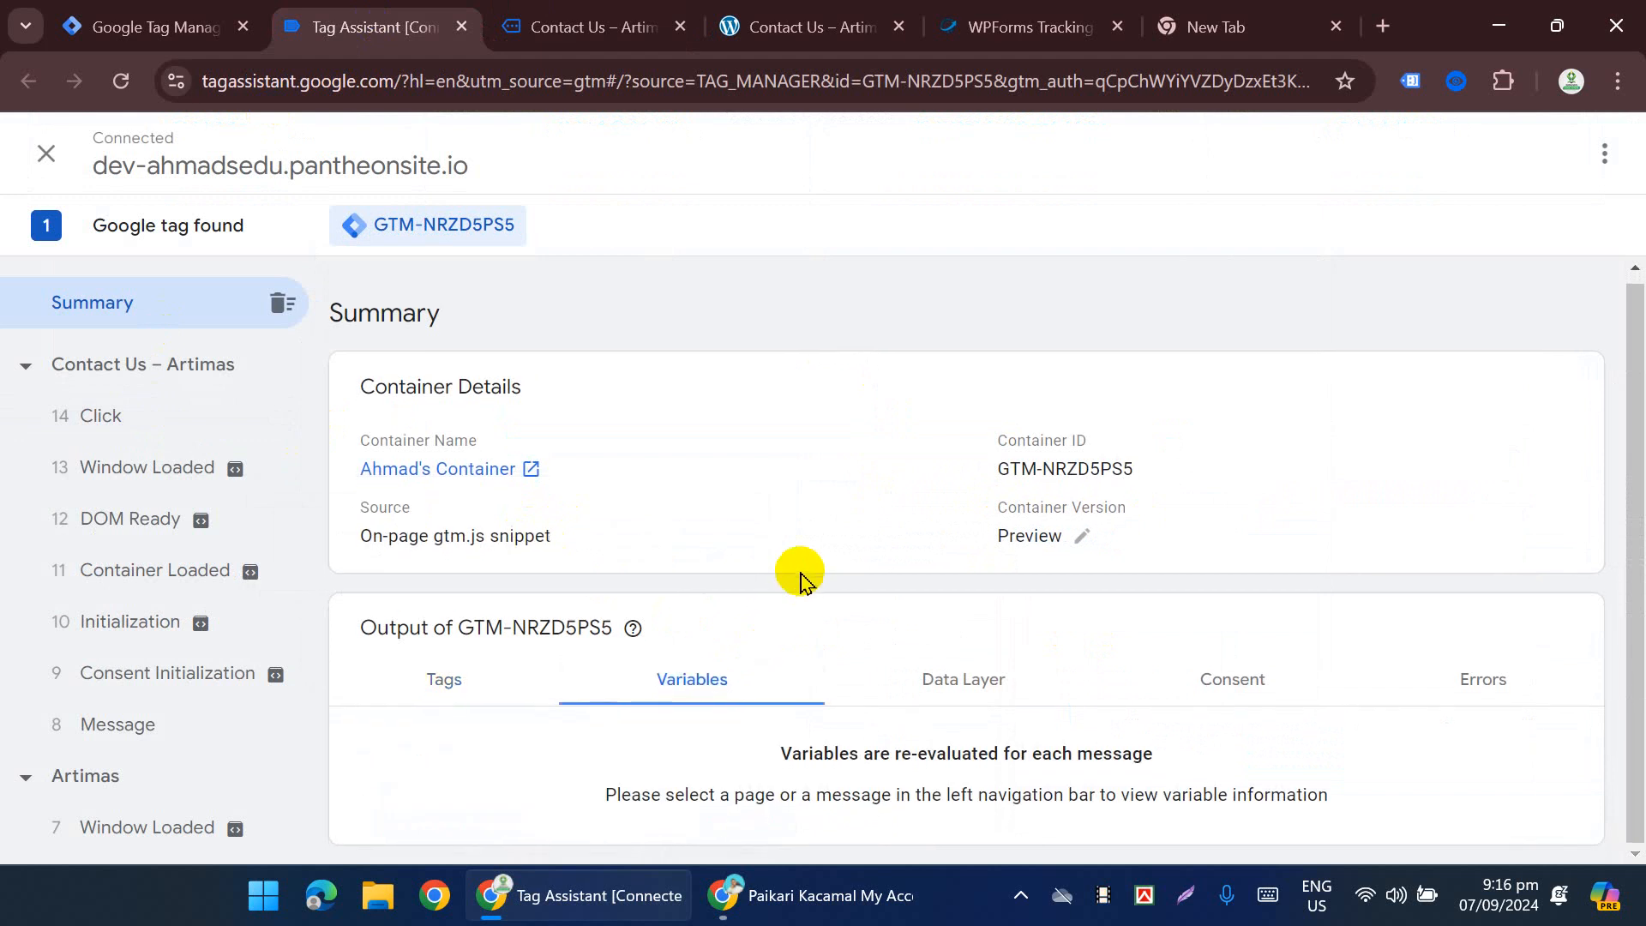
click(166, 423)
scroll(772, 652, down, 4)
scroll(759, 667, down, 5)
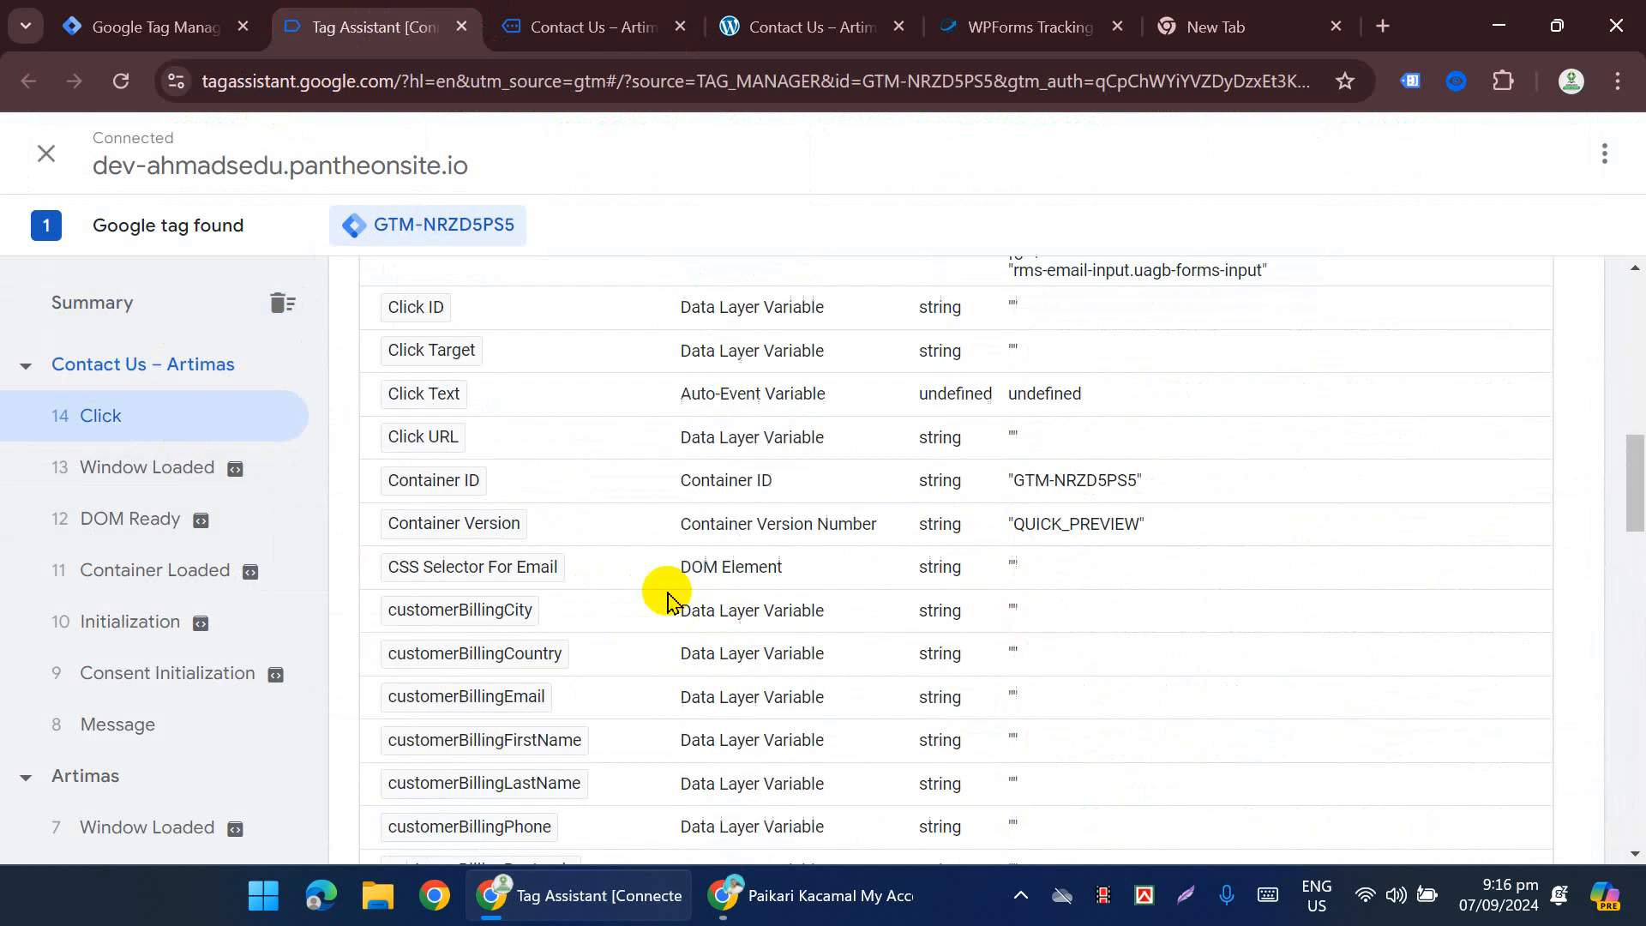
scroll(611, 433, down, 3)
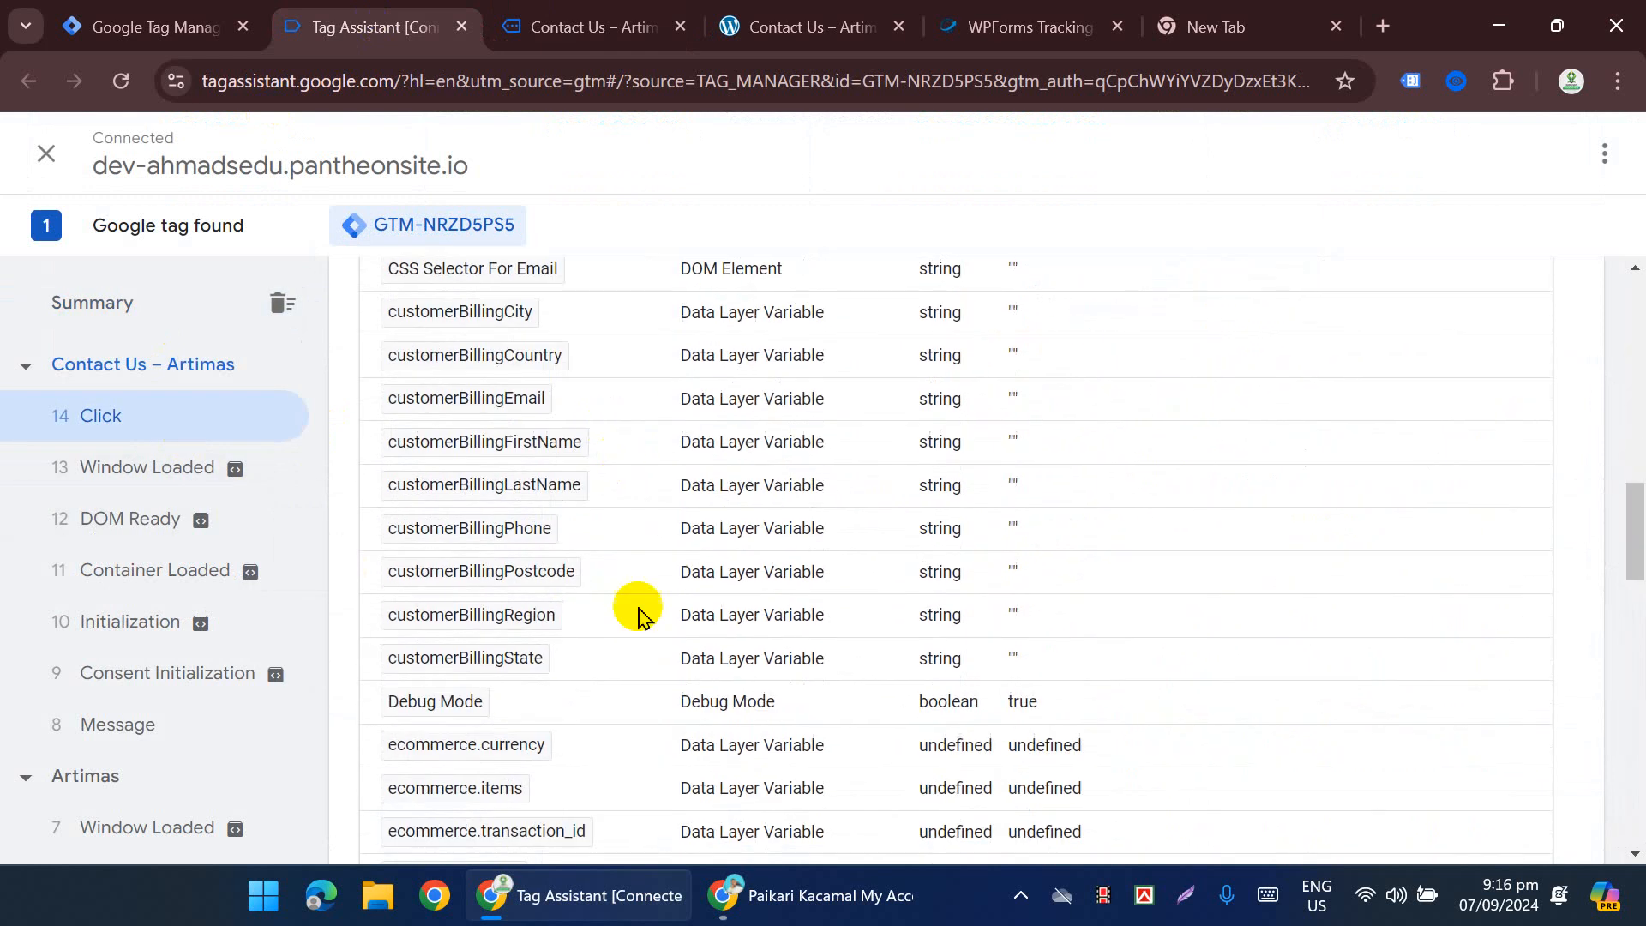
scroll(566, 660, down, 3)
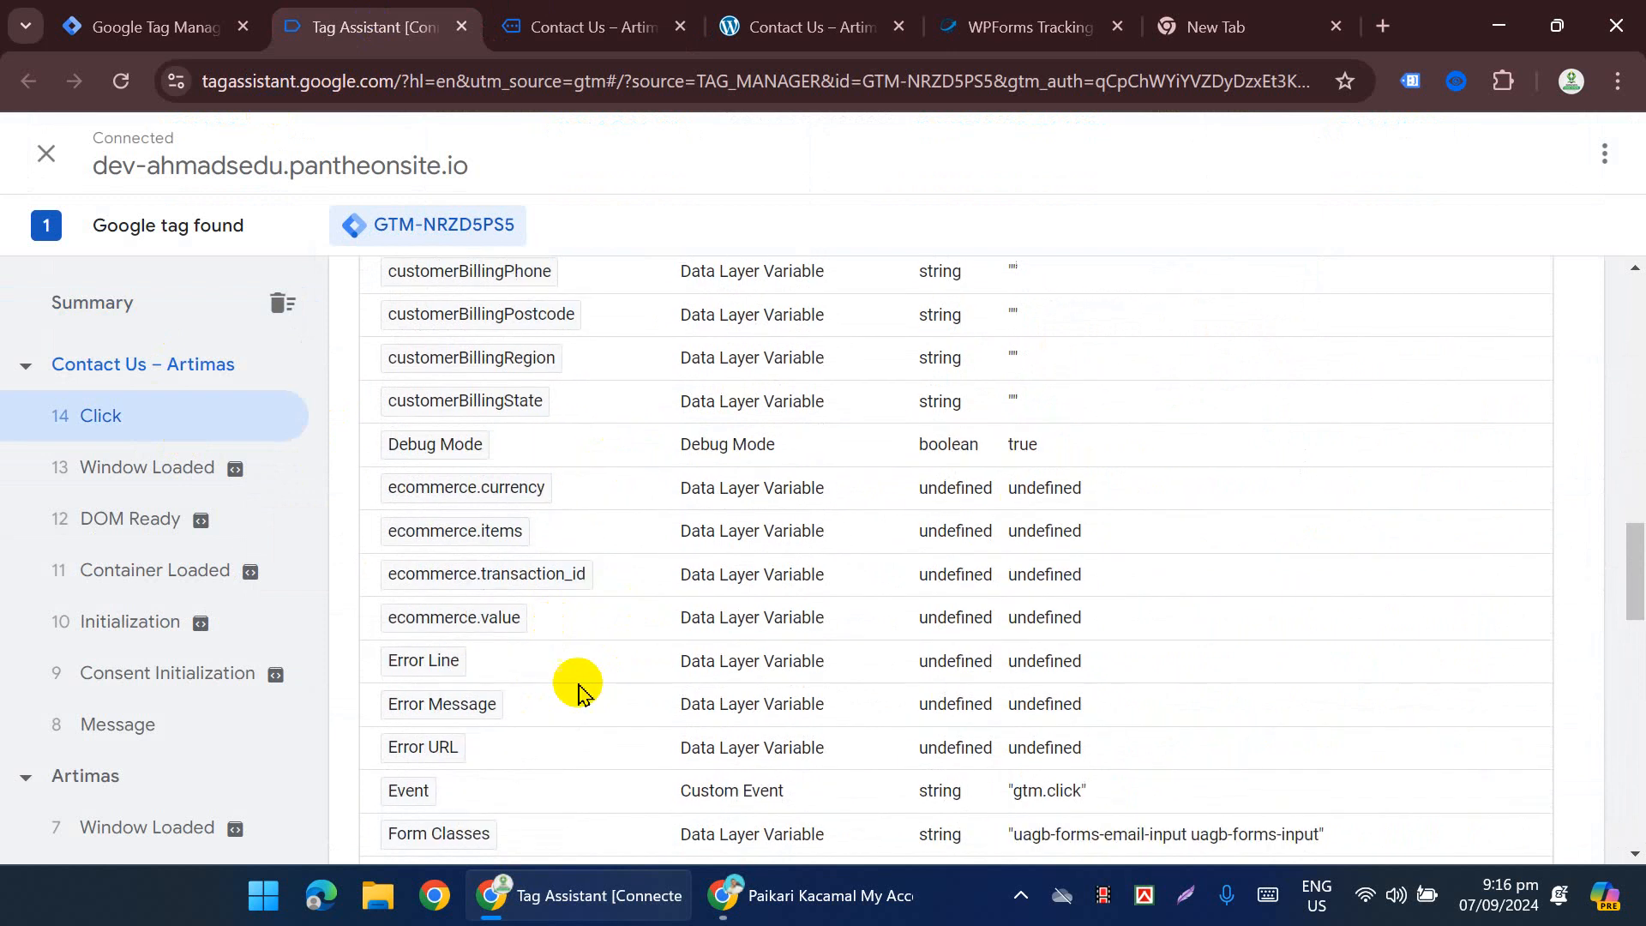
scroll(774, 616, up, 6)
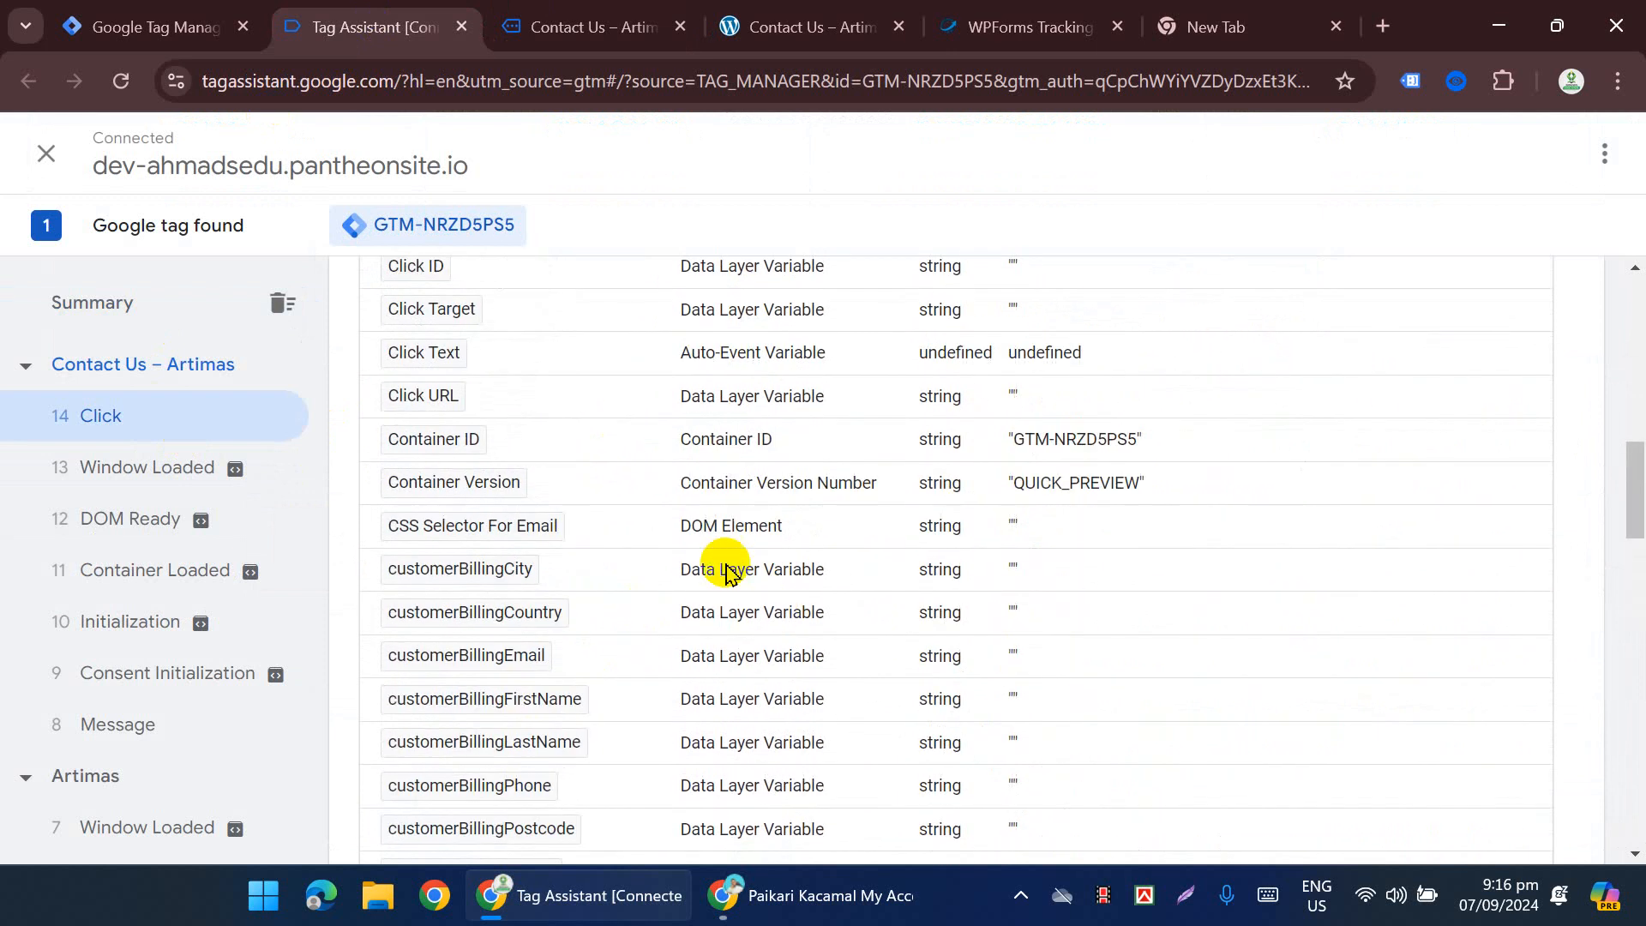
scroll(541, 549, up, 2)
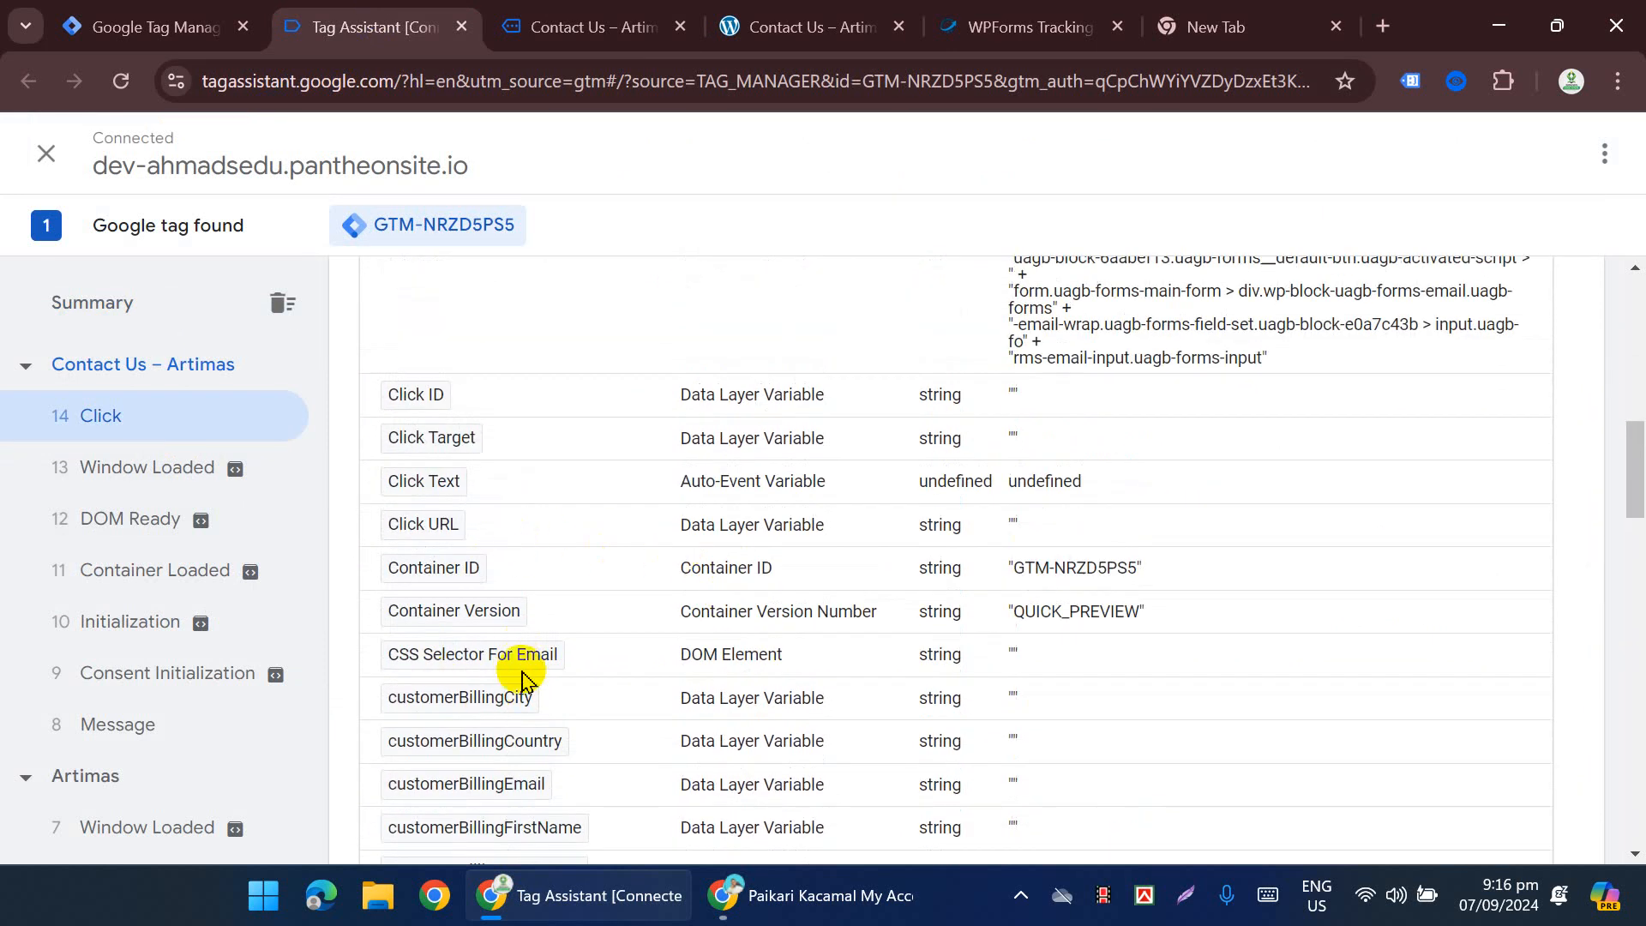
Step: Return to the Contact Us page, enter "fjyykiydy" as the form's message and send the form
click(592, 26)
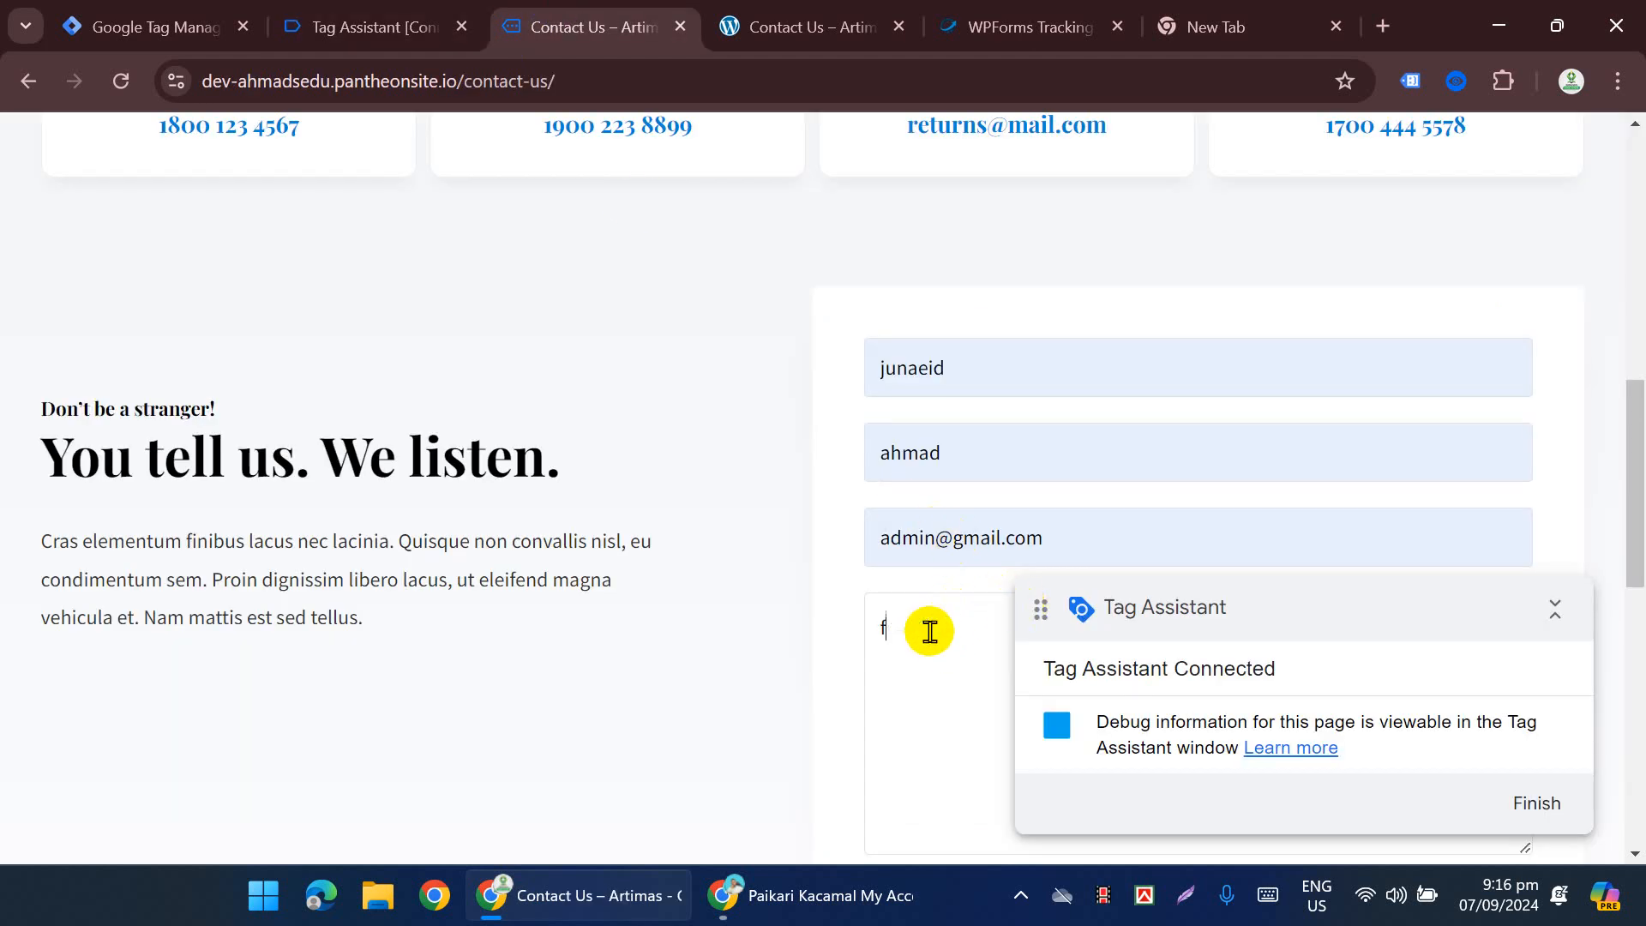
text(jyykiydy)
scroll(897, 503, down, 3)
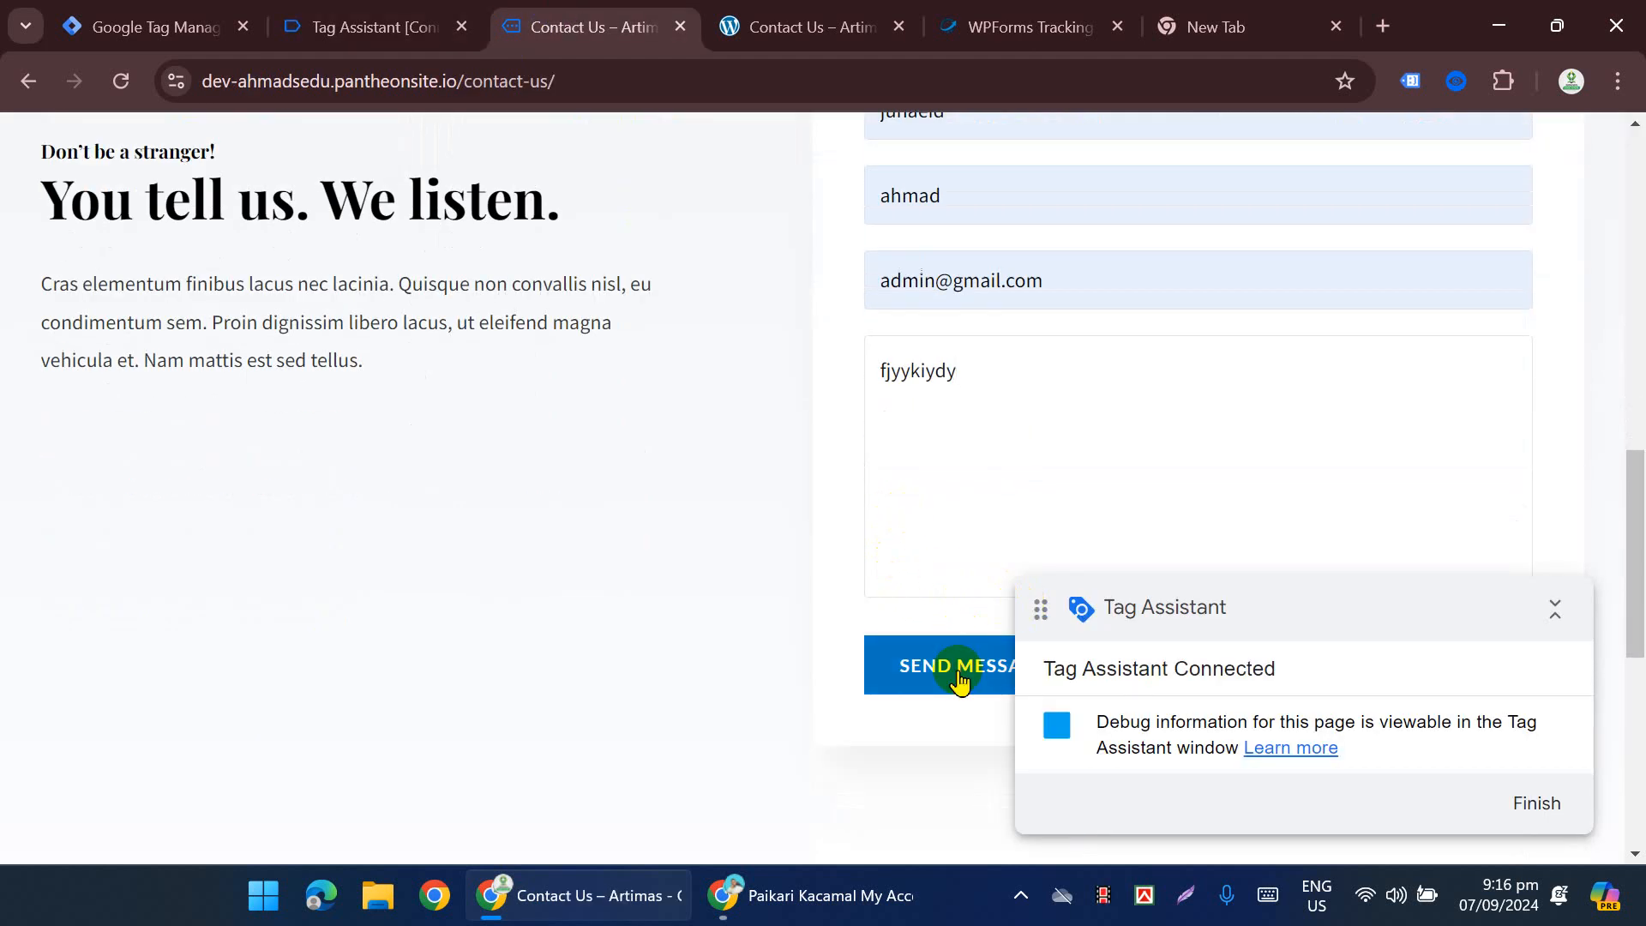
click(958, 669)
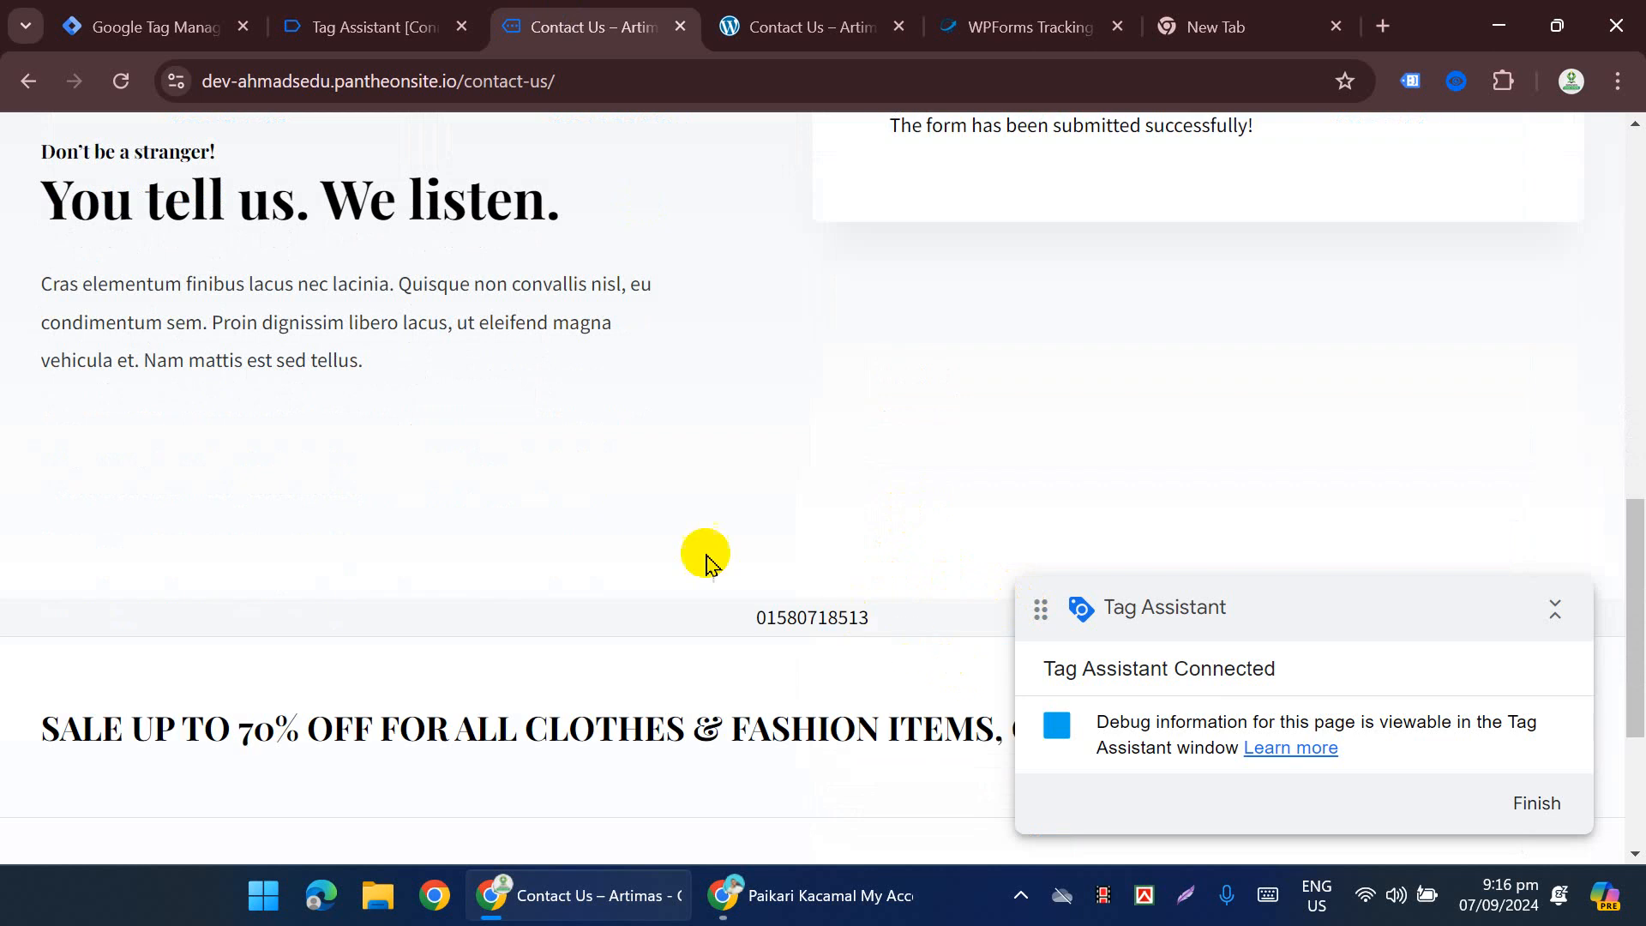
Step: Switch to Tag Assistant and examine the variable values of the newest Click event, especially CSS Selector For Email and the user-provided data
click(369, 27)
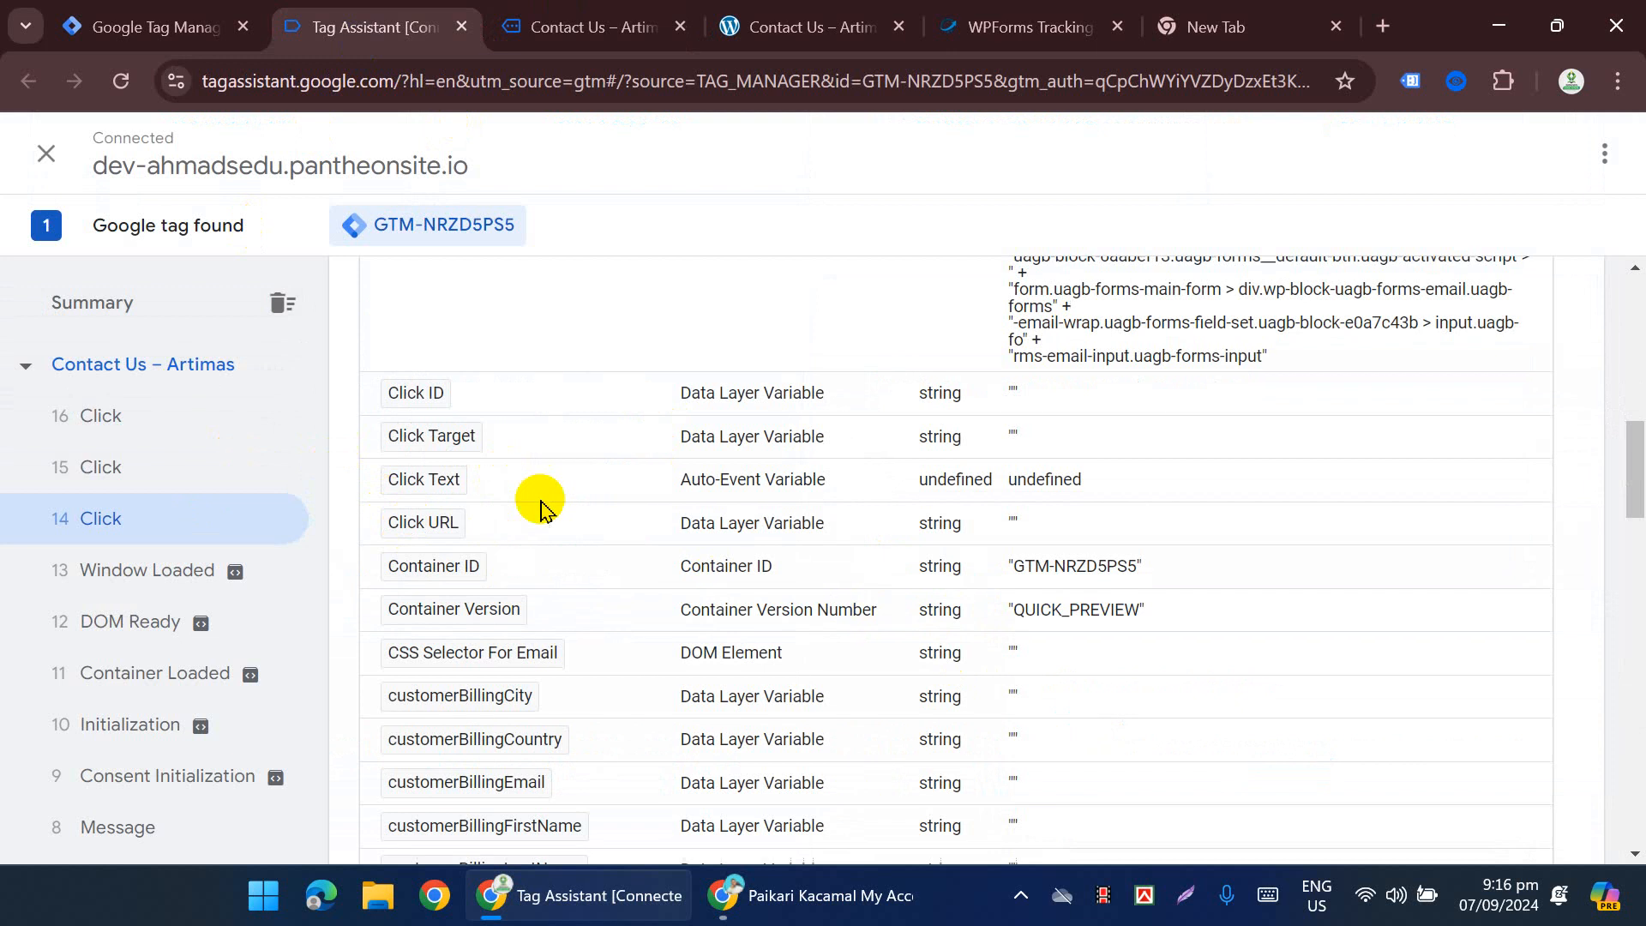
scroll(541, 506, down, 2)
click(185, 416)
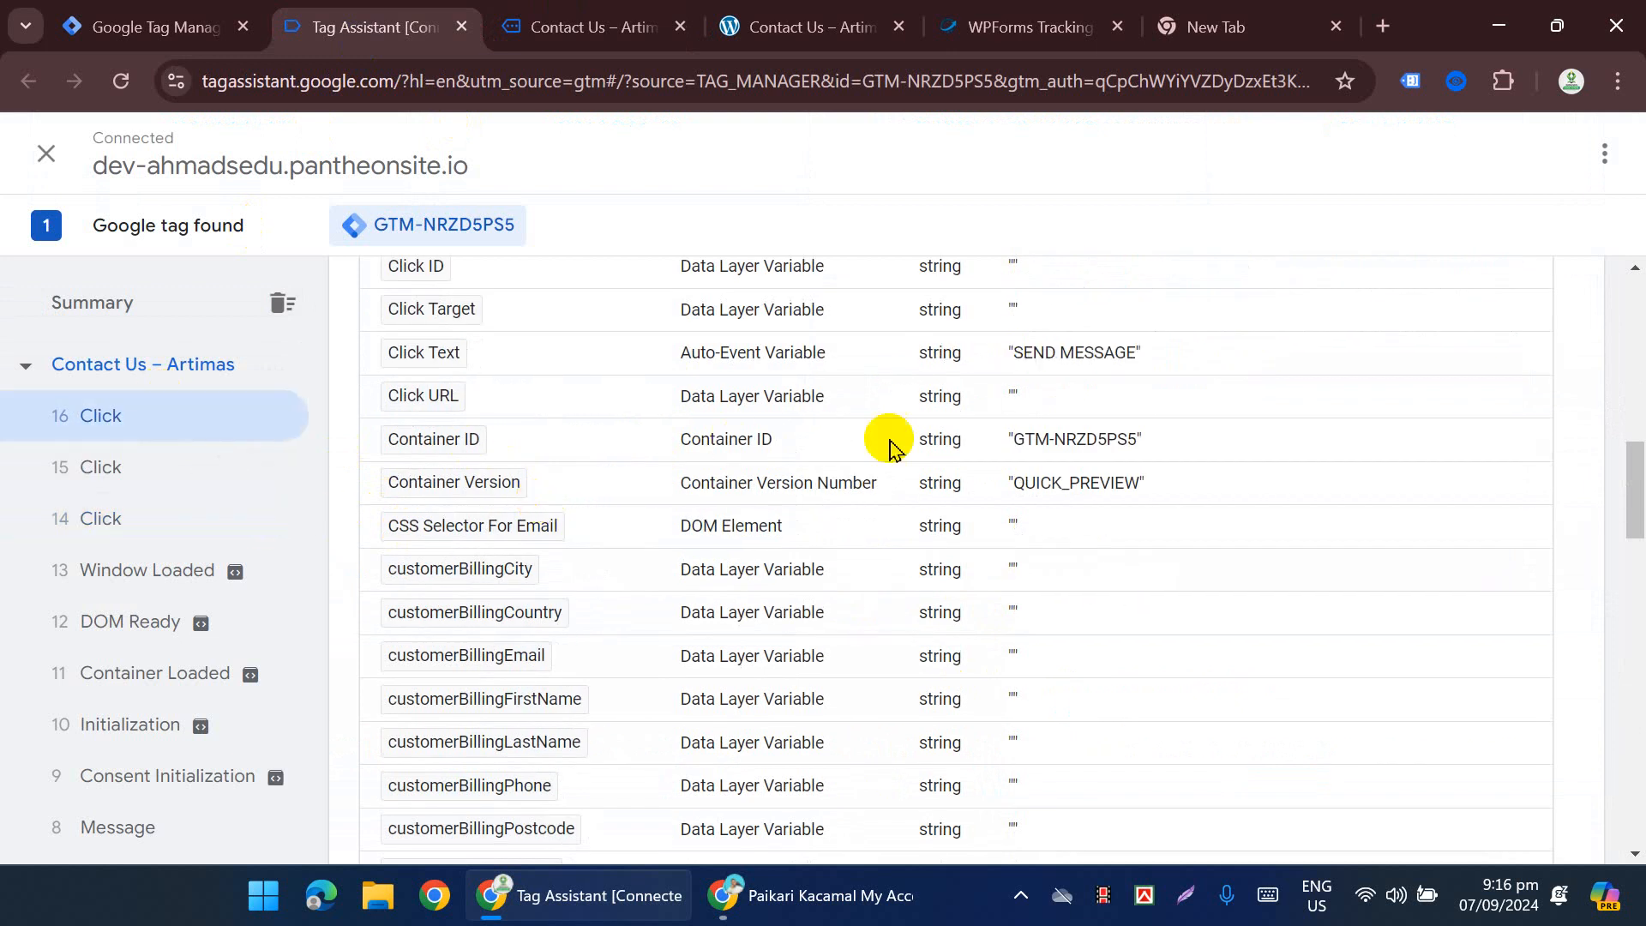
scroll(801, 419, down, 4)
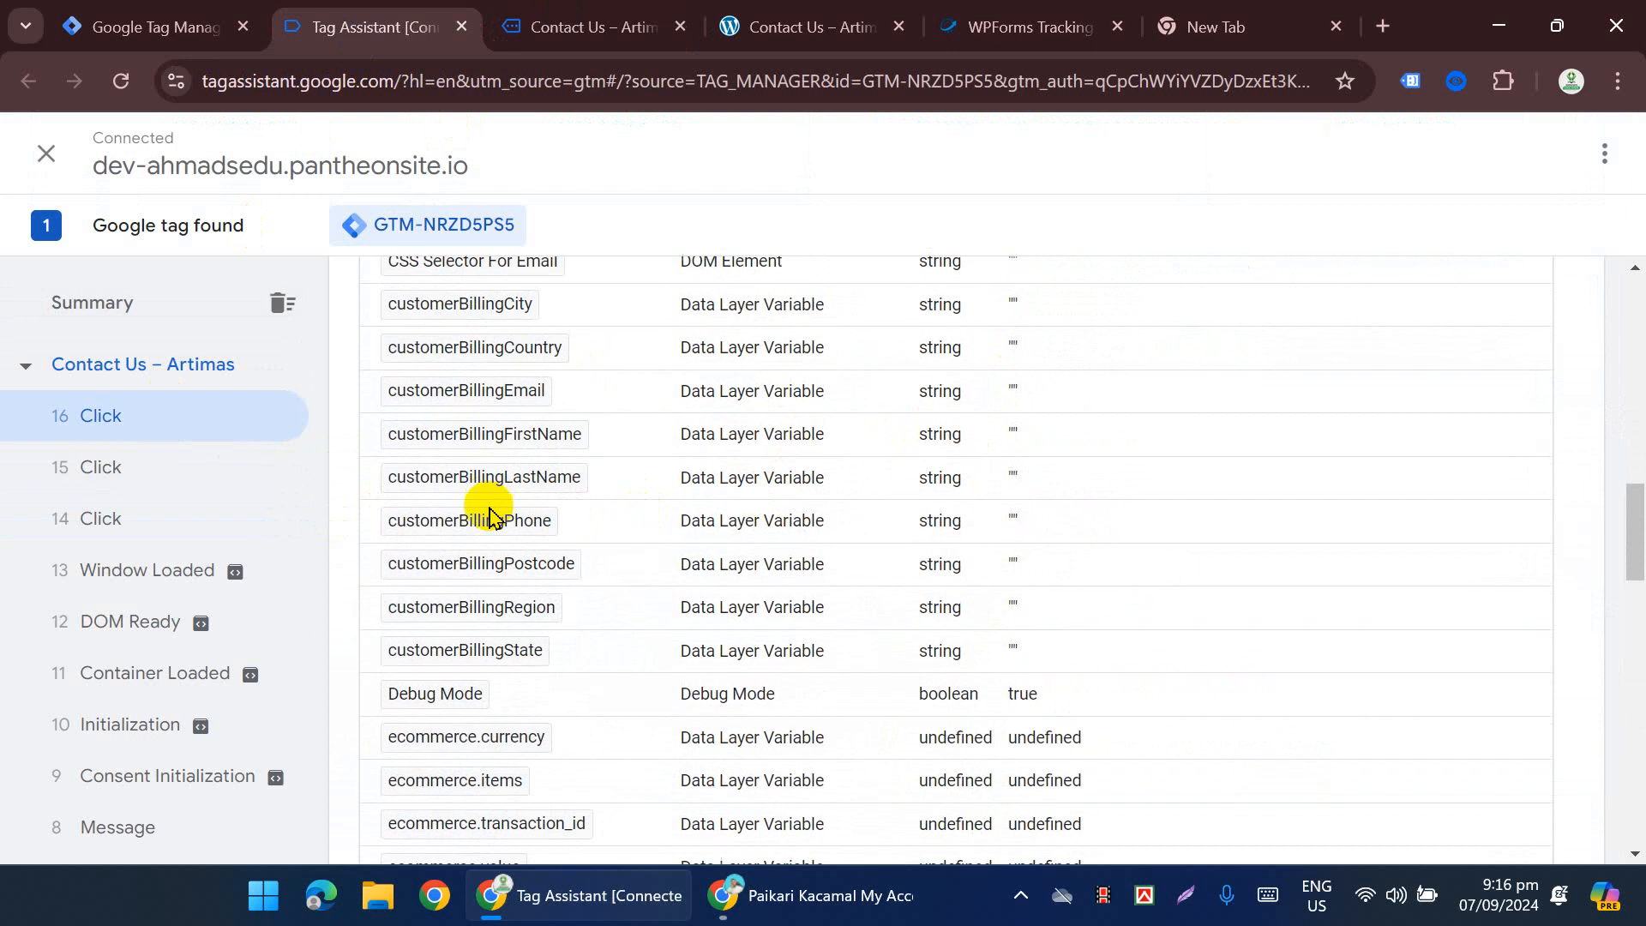
scroll(489, 514, down, 8)
scroll(543, 609, down, 10)
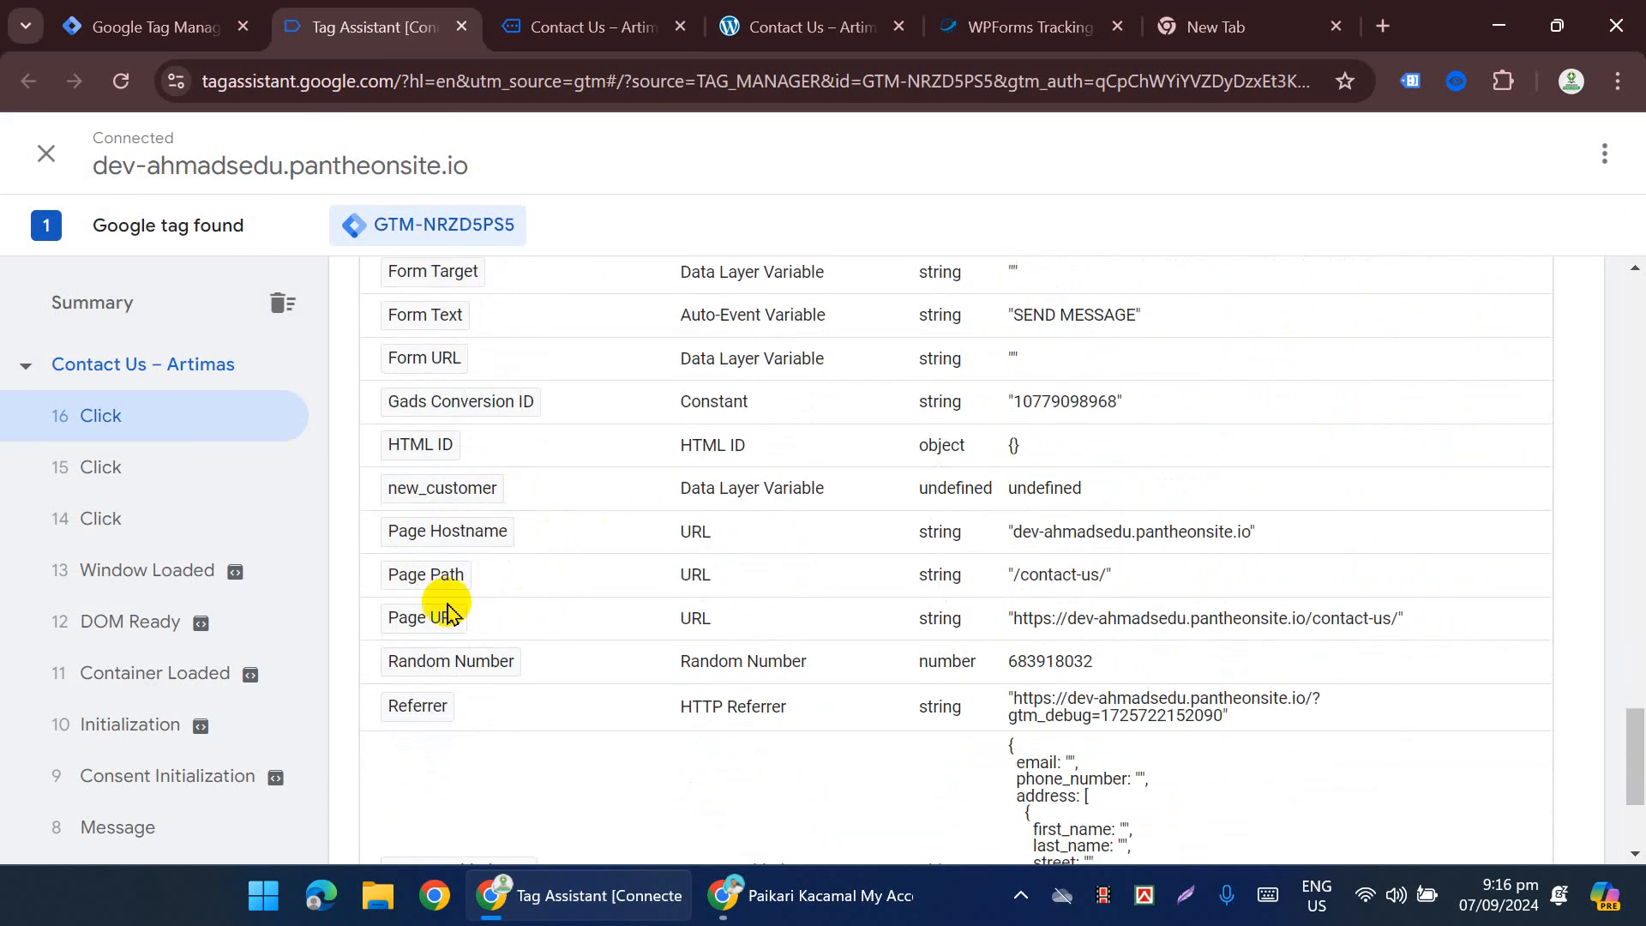
scroll(576, 553, up, 12)
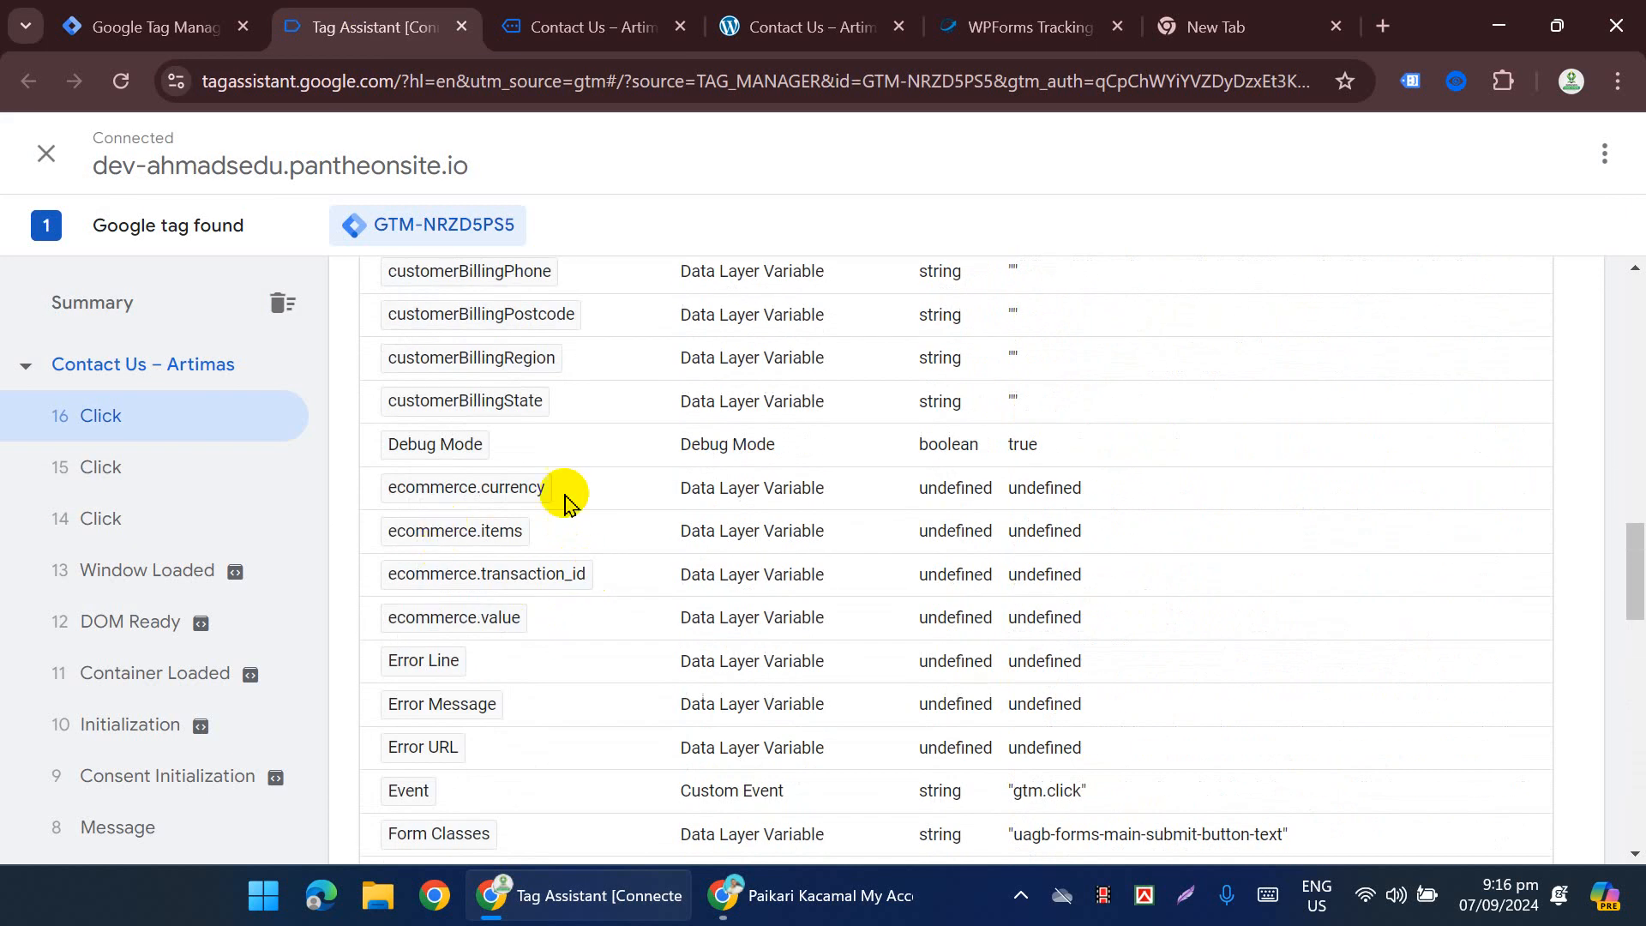
scroll(480, 647, up, 5)
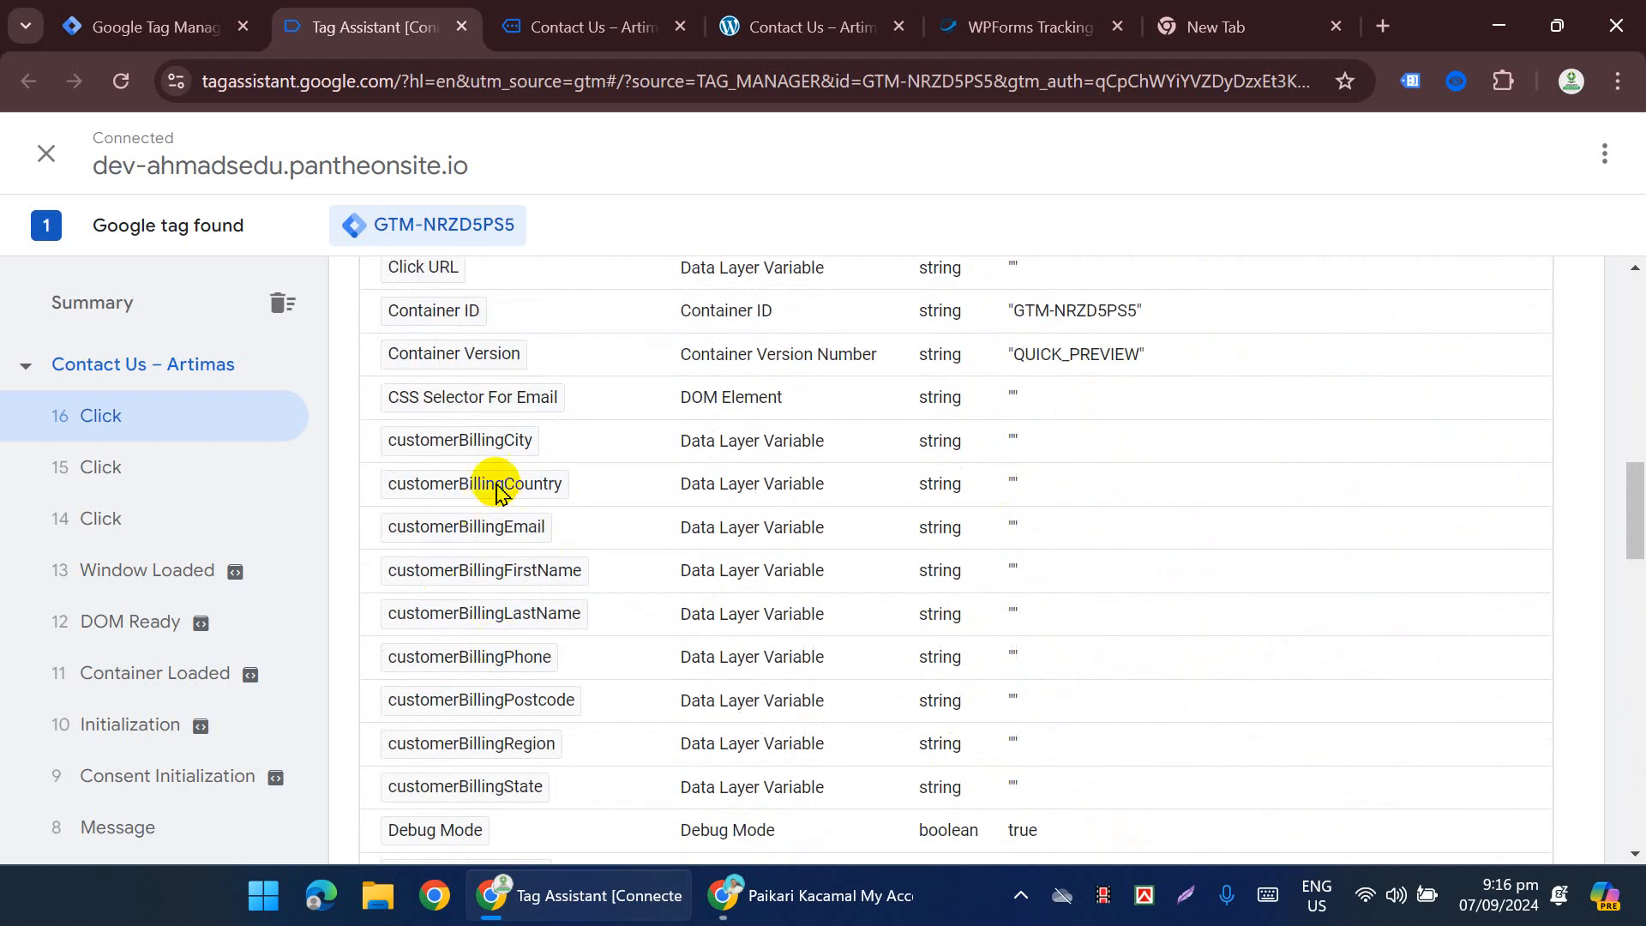
Step: Go back to the site's Contact Us page to check the submitted form
click(553, 17)
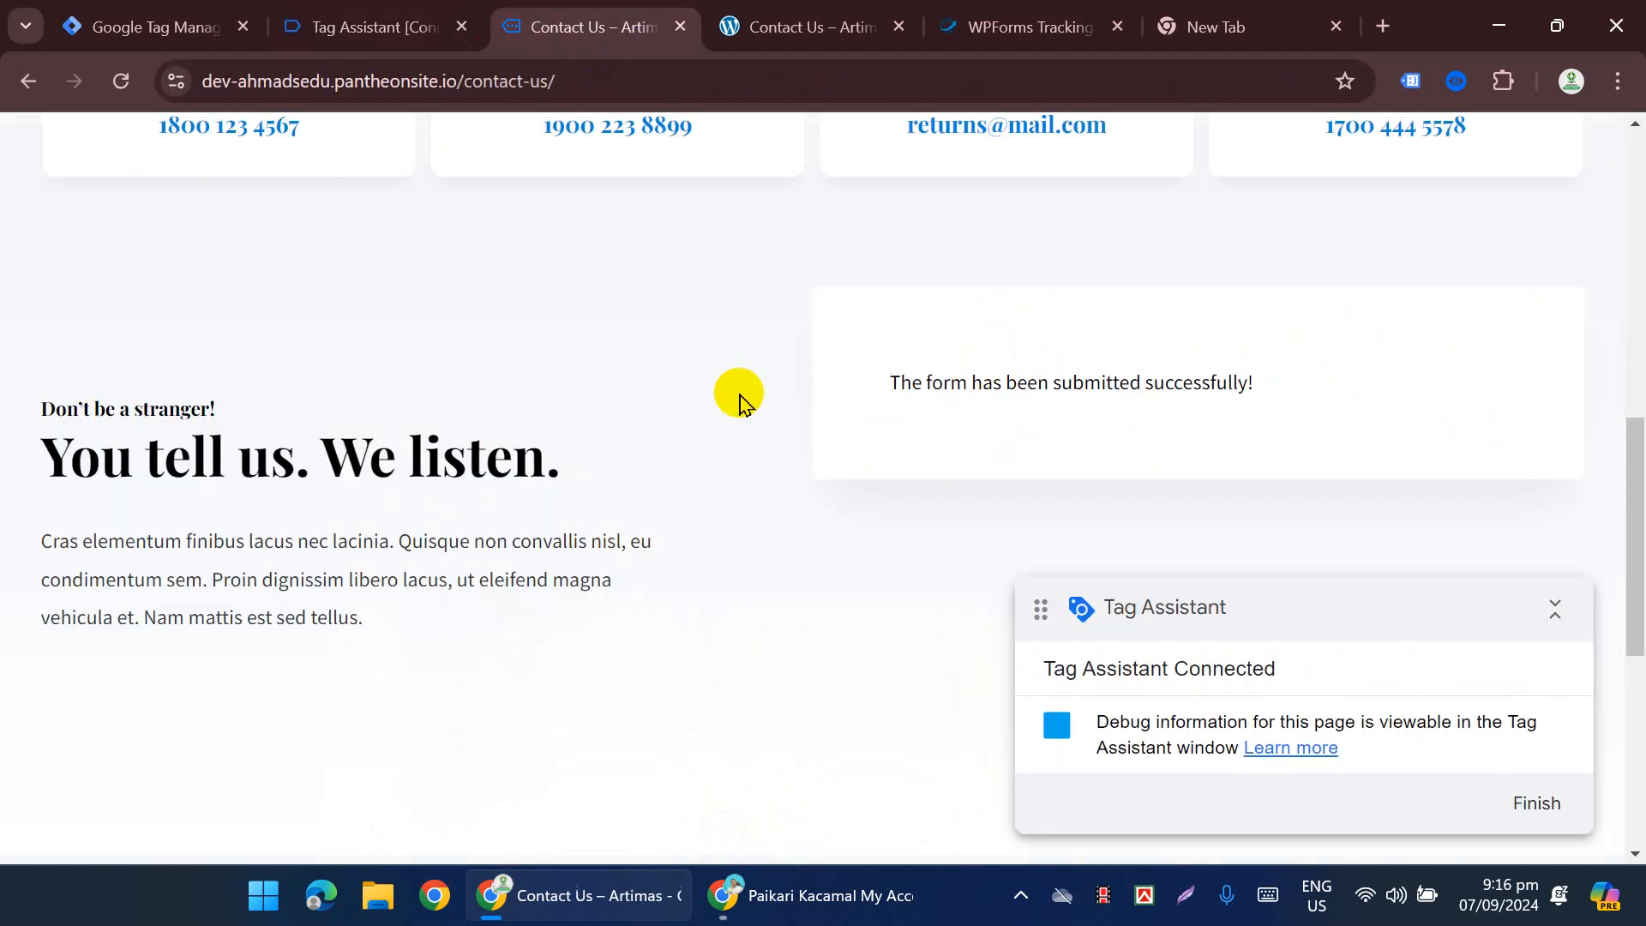